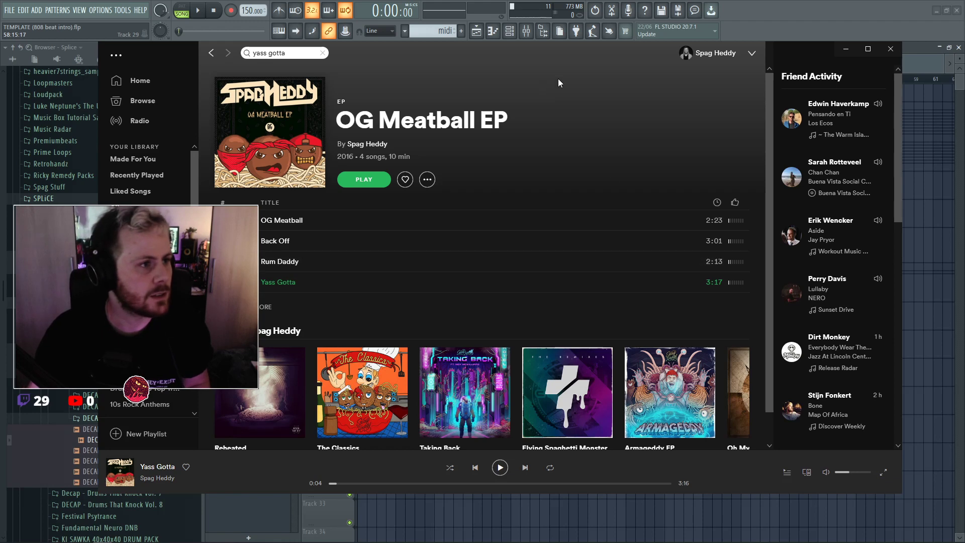
Switch from Spotify back to the FL Studio playlist and collapse the DECAP_snares folder in the sample browser.
left_click(921, 68)
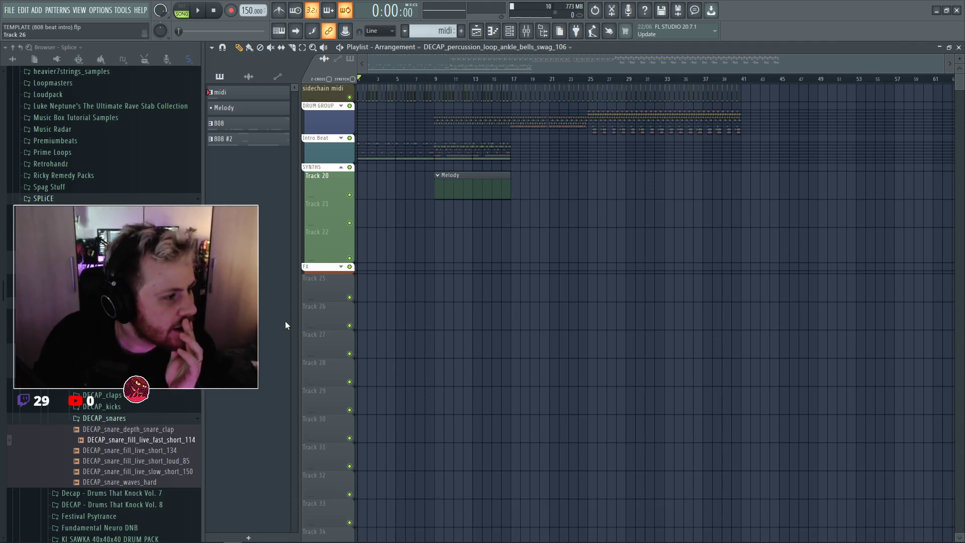
left_click(105, 417)
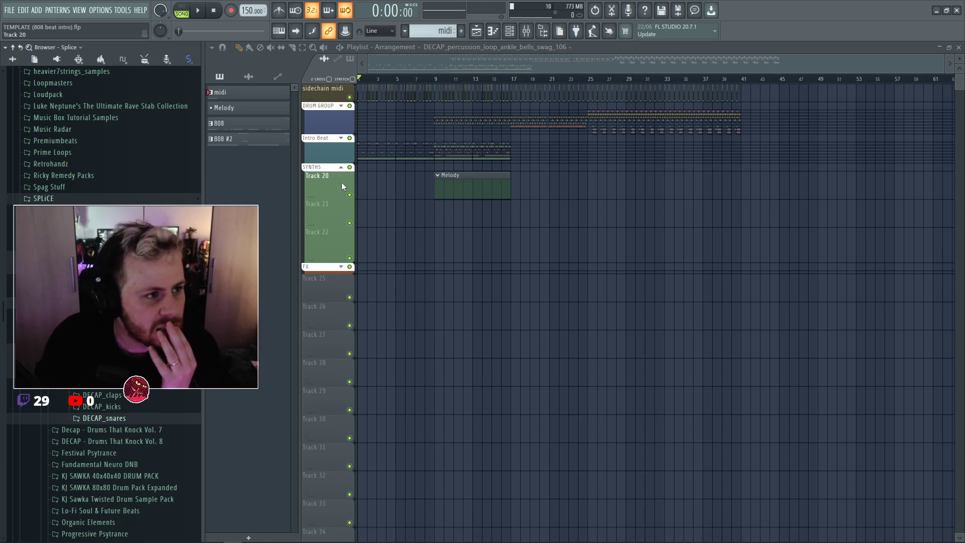
left_click(345, 141)
left_click(345, 142)
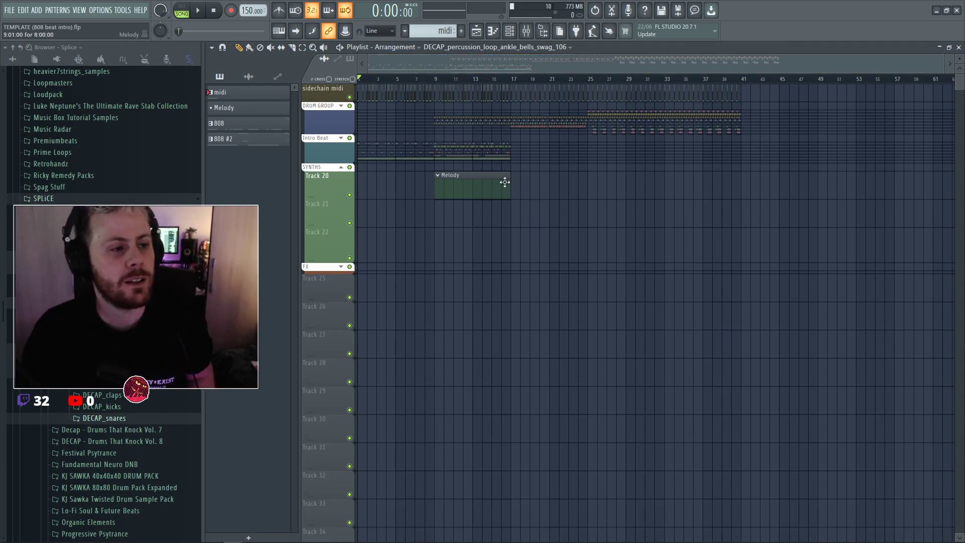
Play the arrangement from the start to listen to the intro beat section.
key("space")
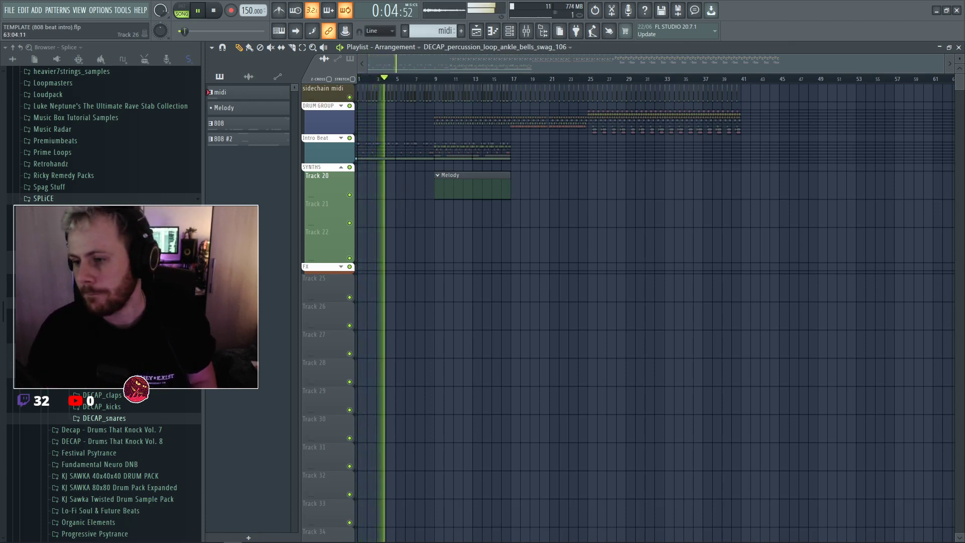
key("space")
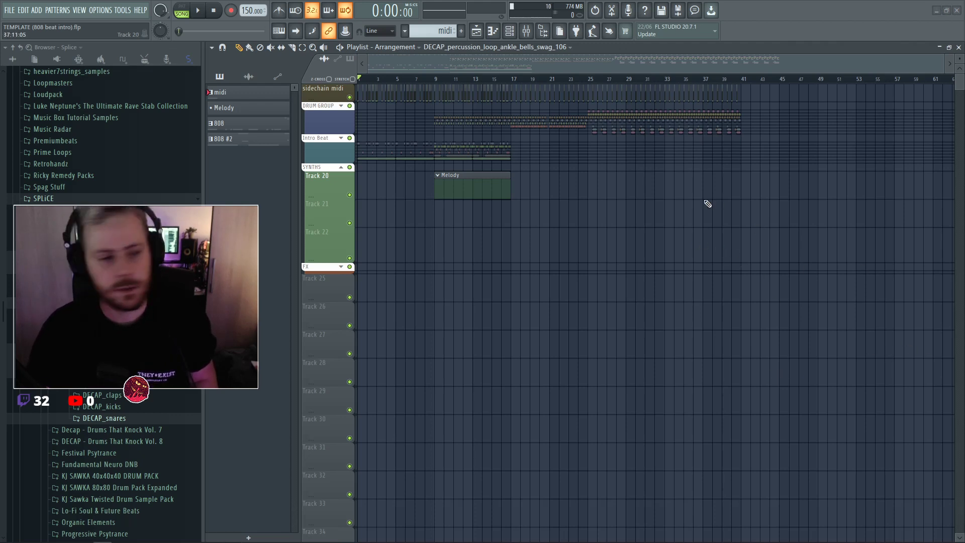
key("space")
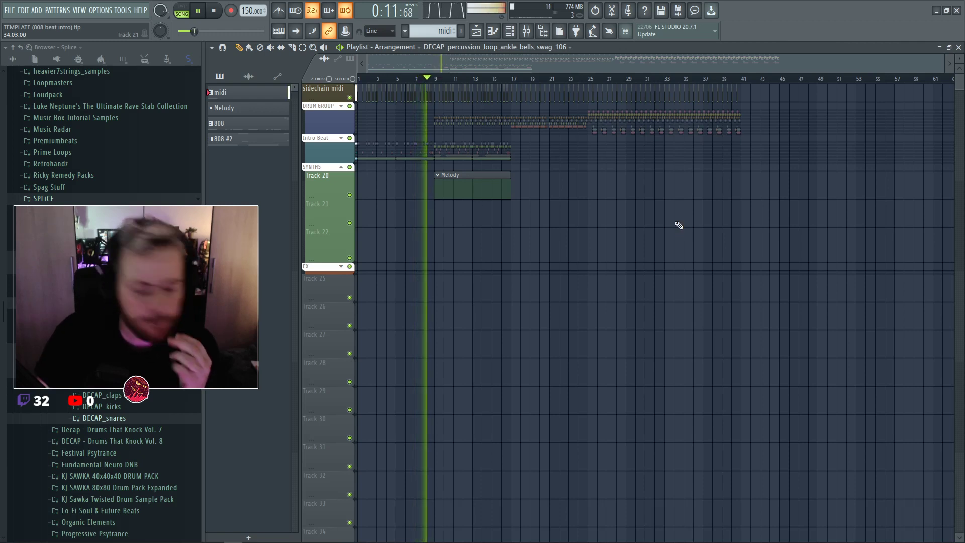
key("space")
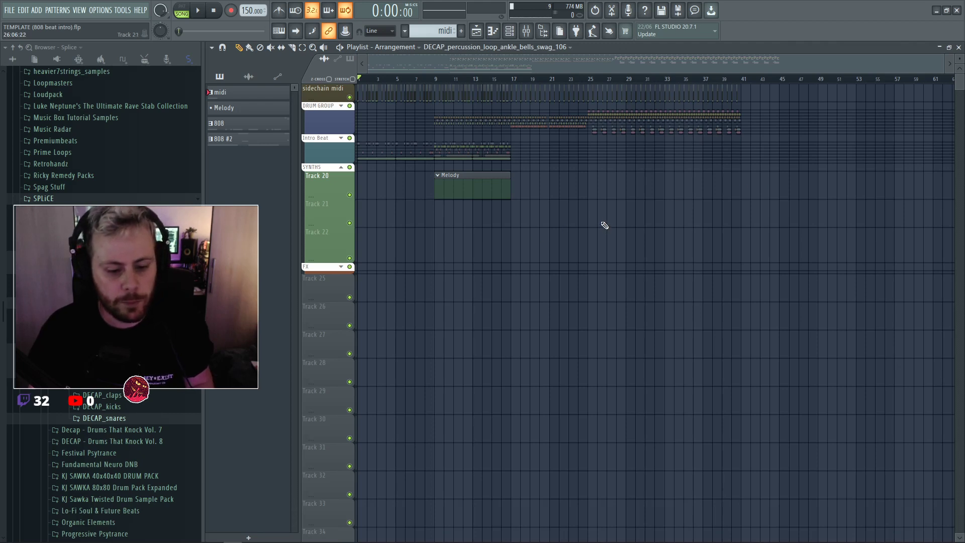
key("space")
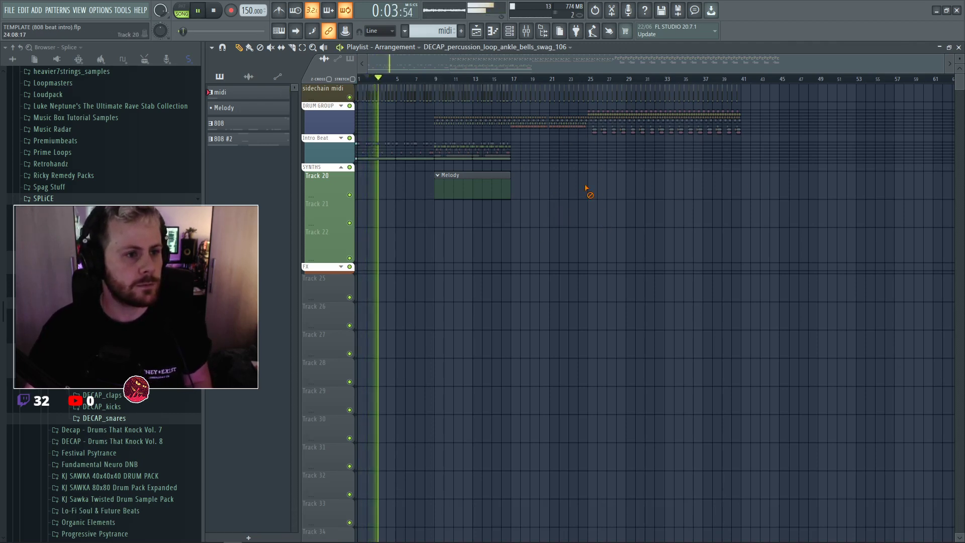
Audition the drums from bar 25 with the drum group expanded and delete the first Percussion Track clip after that point.
left_click(591, 81)
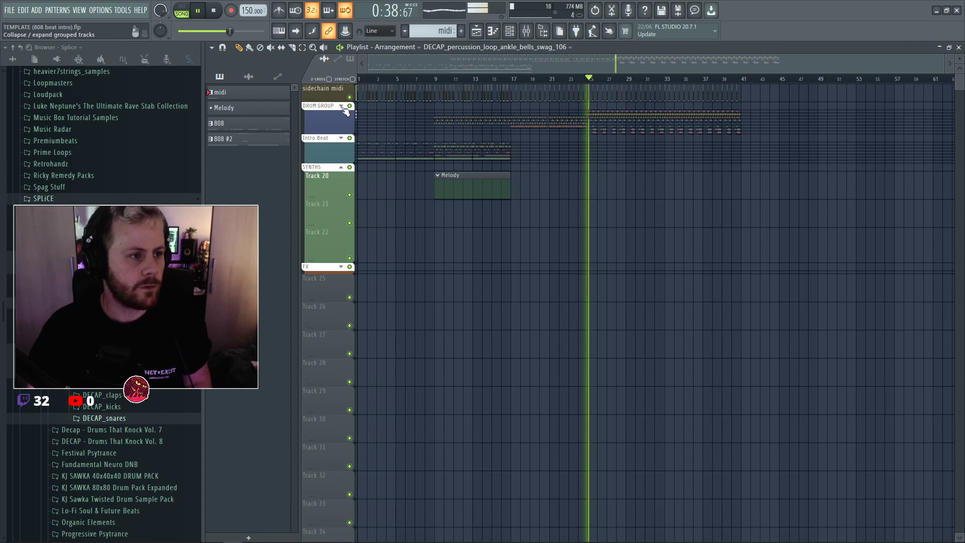
scroll(624, 247, "up", 4)
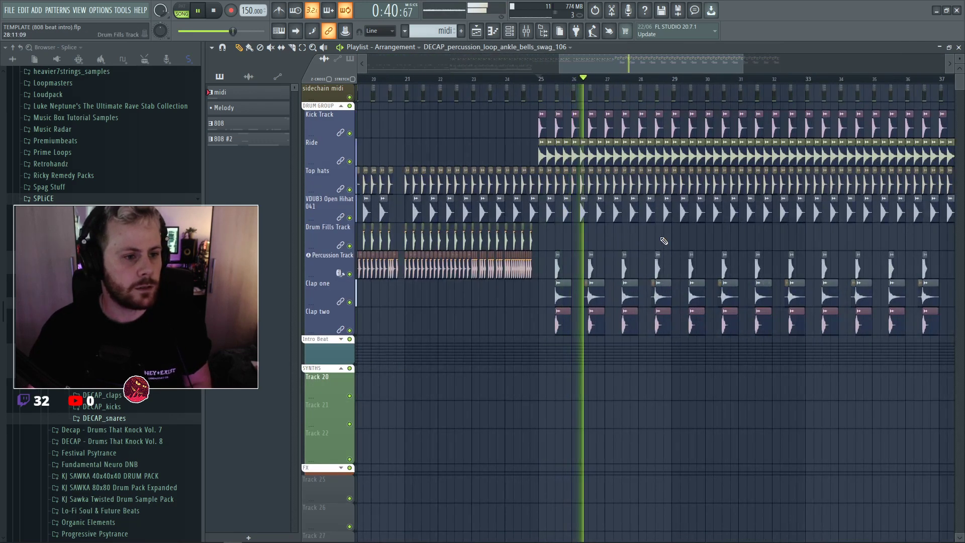
key("space")
scroll(588, 240, "up", 4)
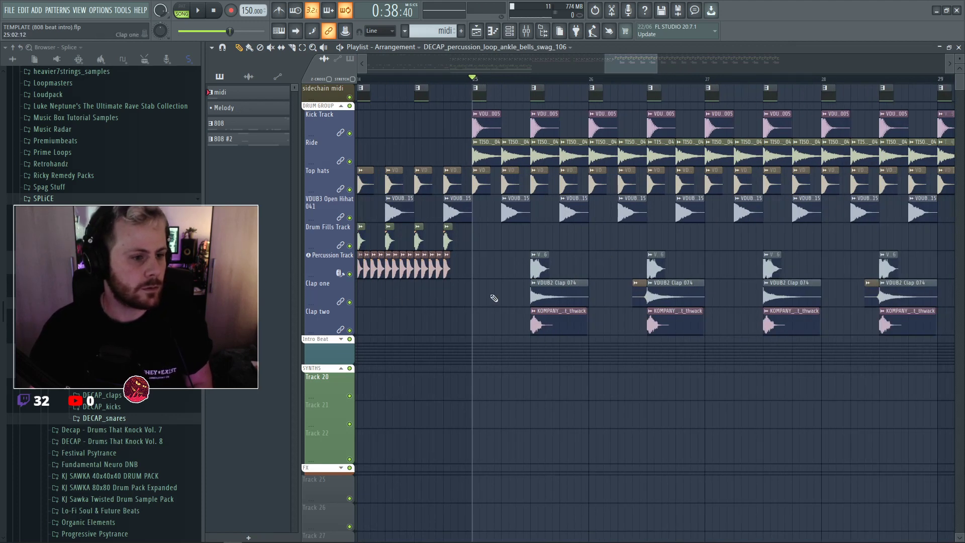
right_click(572, 260)
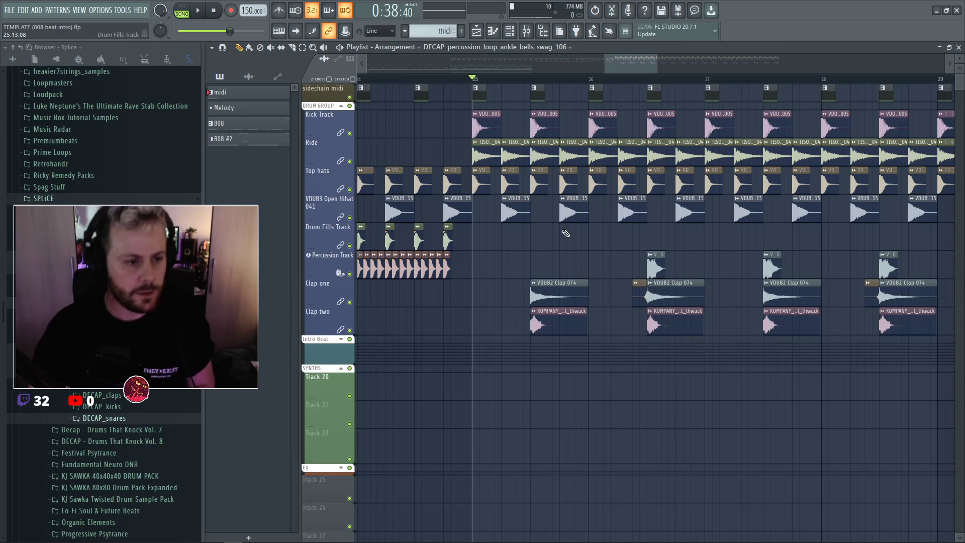
Show the unsorted channels in the channel rack and add a Serum instrument channel.
key("F6")
left_click(318, 53)
left_click(318, 93)
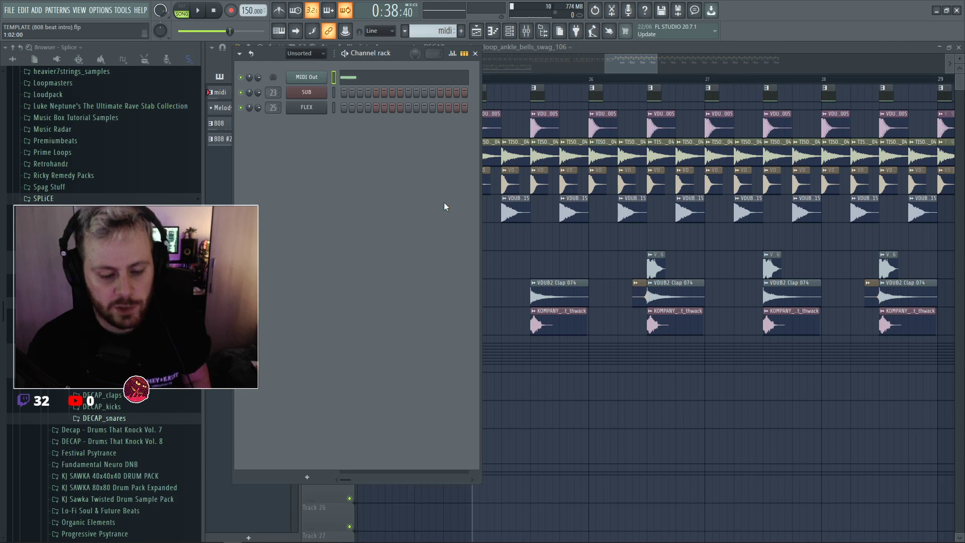
left_click(307, 476)
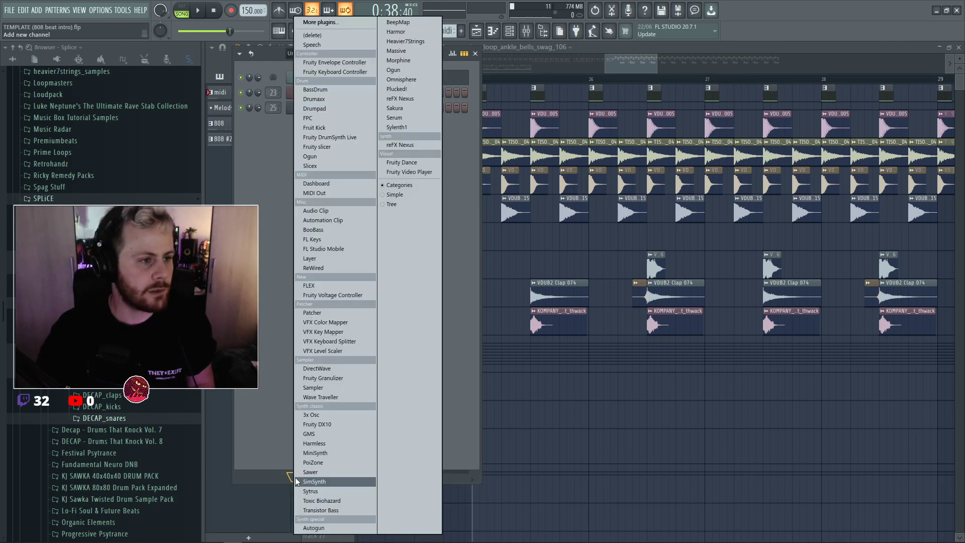
left_click(400, 116)
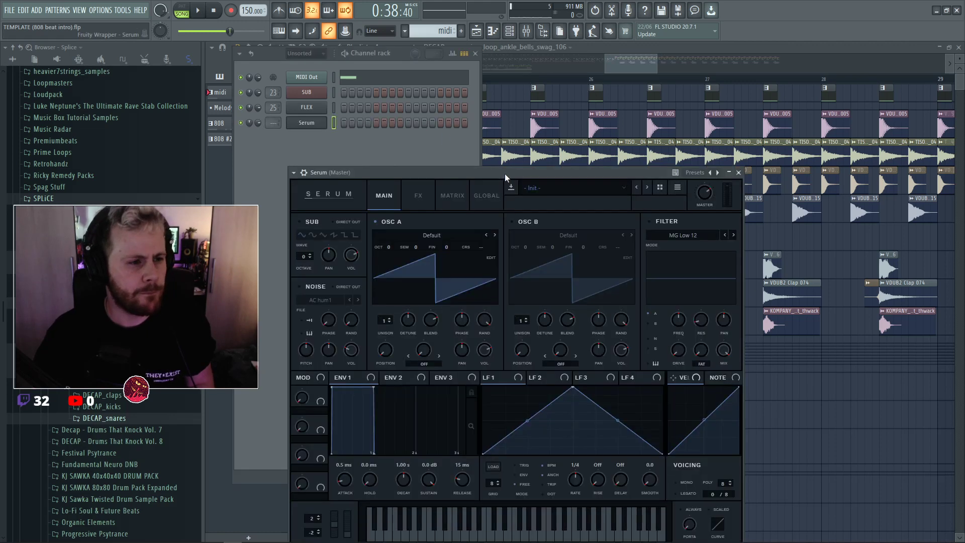
Load the user preset dnb in Serum and audition it from its channel.
left_click(620, 143)
mouse_move(607, 256)
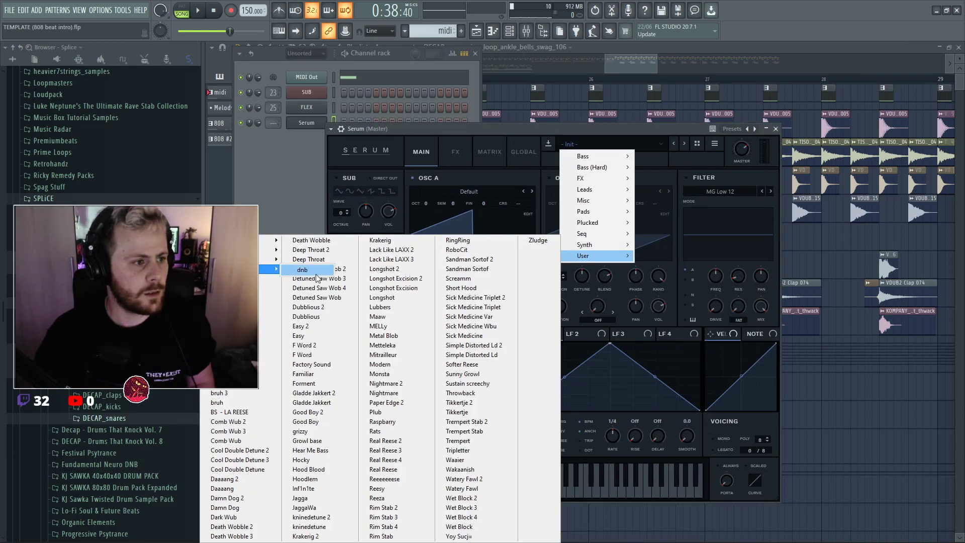
left_click(317, 270)
left_click_drag(554, 129, 557, 102)
left_click(330, 124)
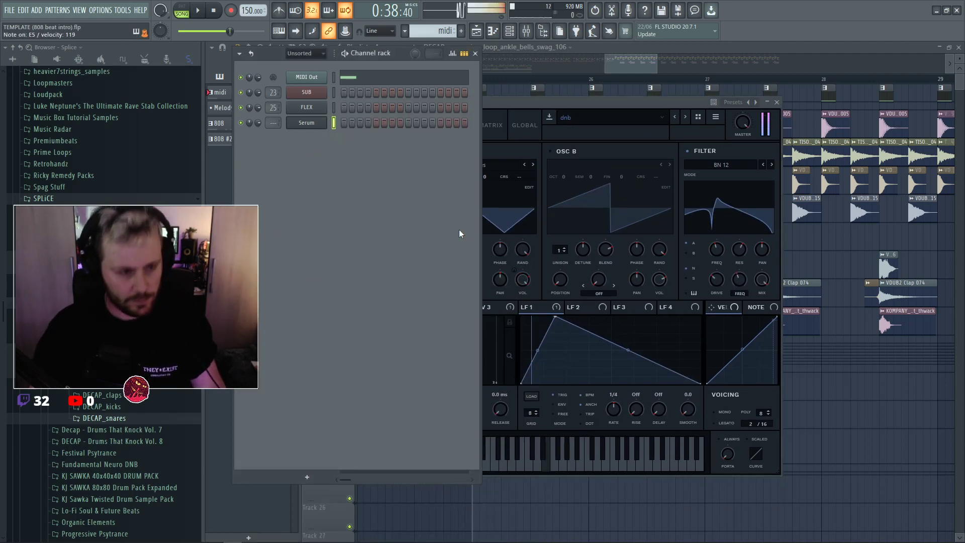
key("space")
key("space")
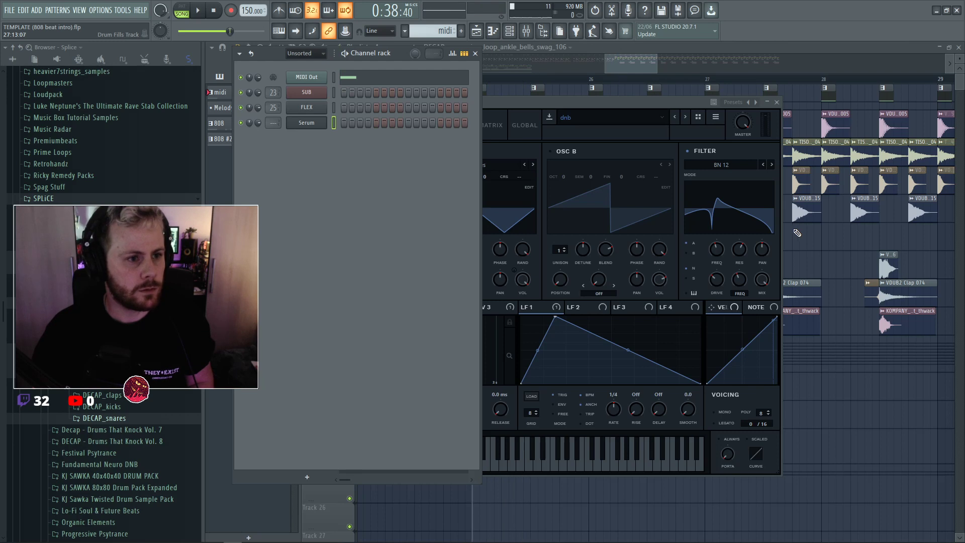
Move Serum's LFO 1 peak close to the start of its shape, adjust the filter frequency, and close the plugin.
left_click(599, 108)
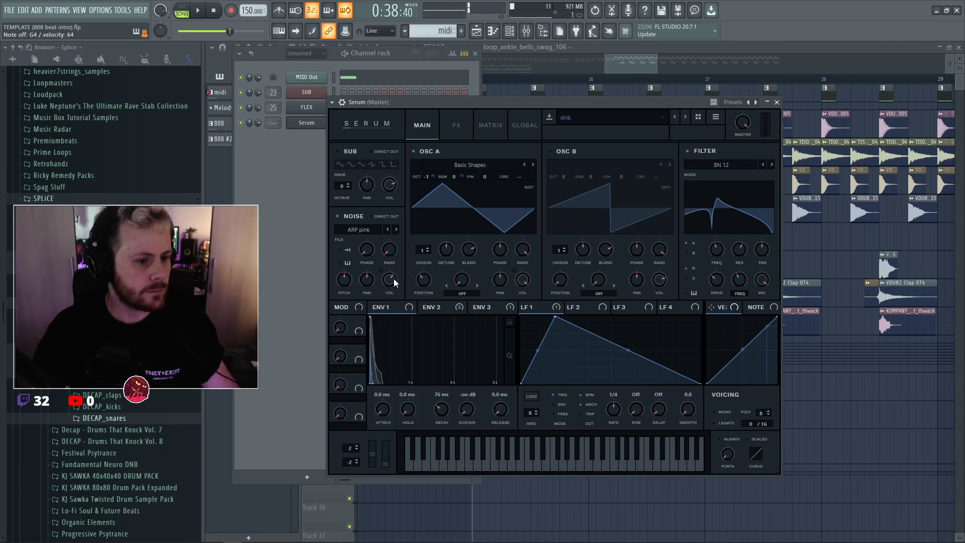
left_click(485, 307)
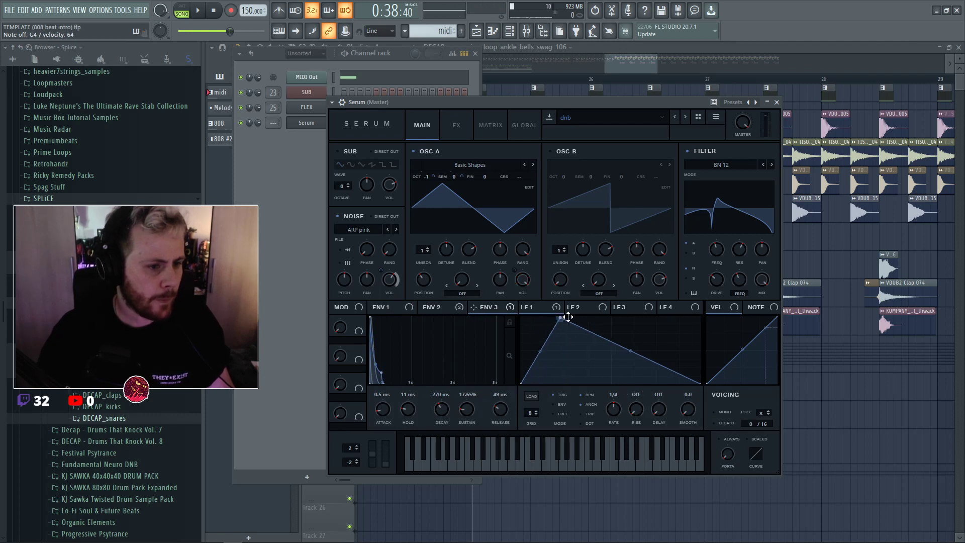
left_click_drag(556, 317, 529, 315)
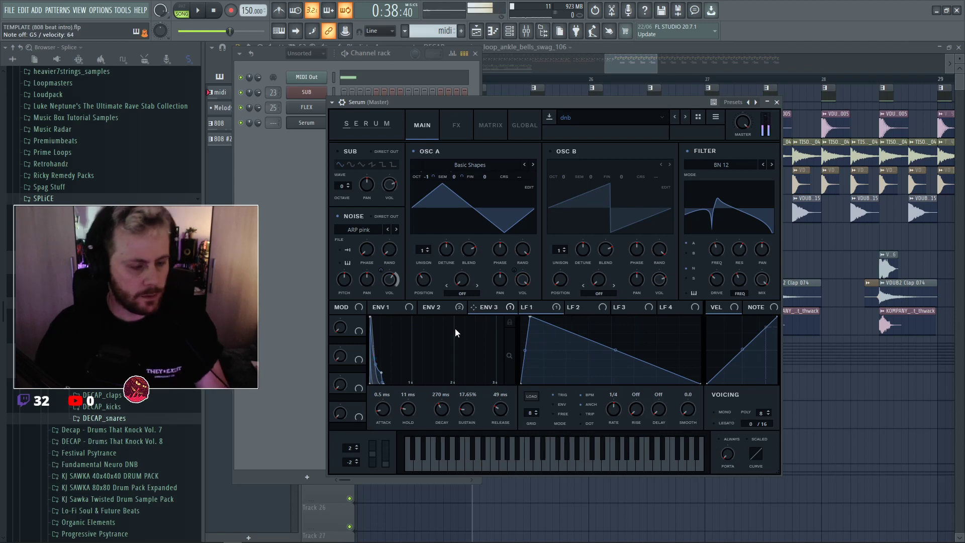
left_click_drag(717, 247, 719, 288)
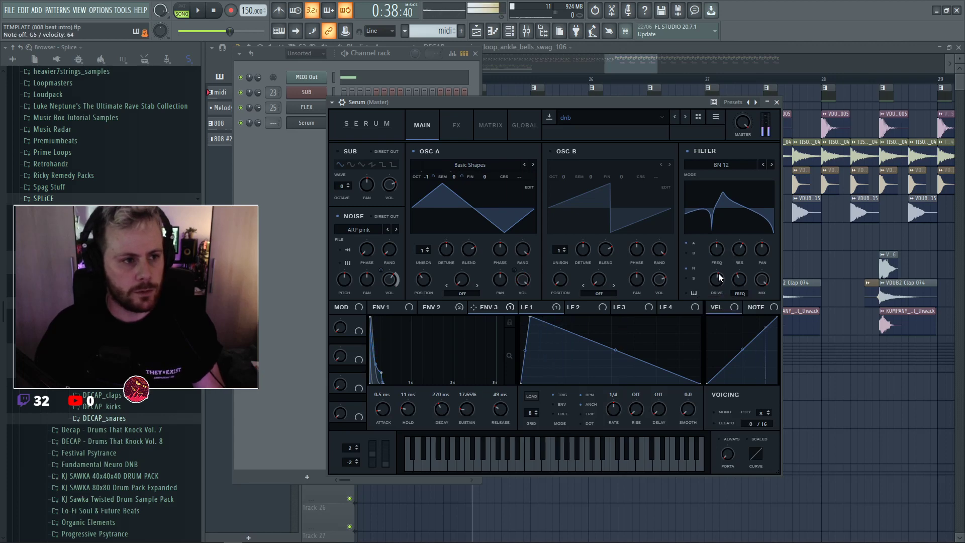
left_click(776, 102)
Replace the Serum channel's instrument with Massive and hide the plugin wrapper settings.
right_click(309, 125)
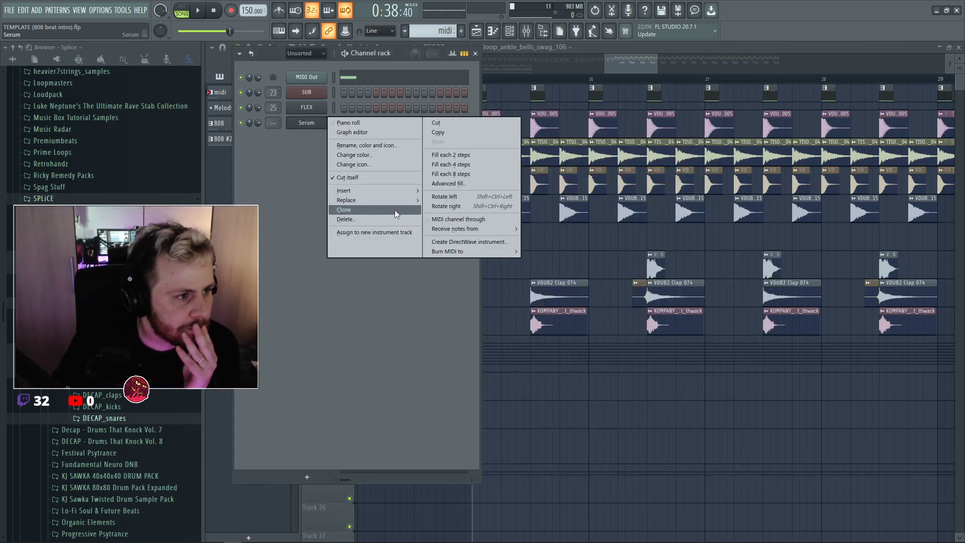
mouse_move(402, 200)
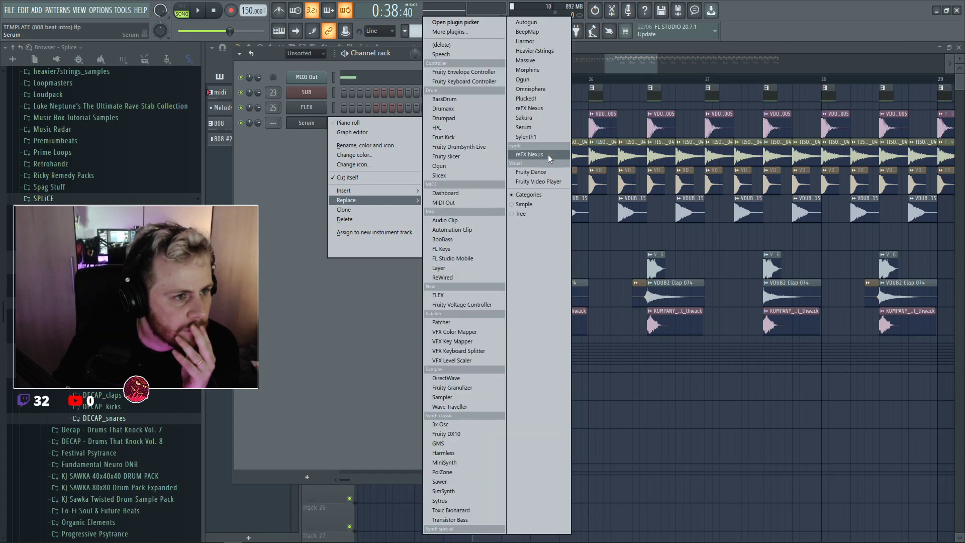
left_click(543, 61)
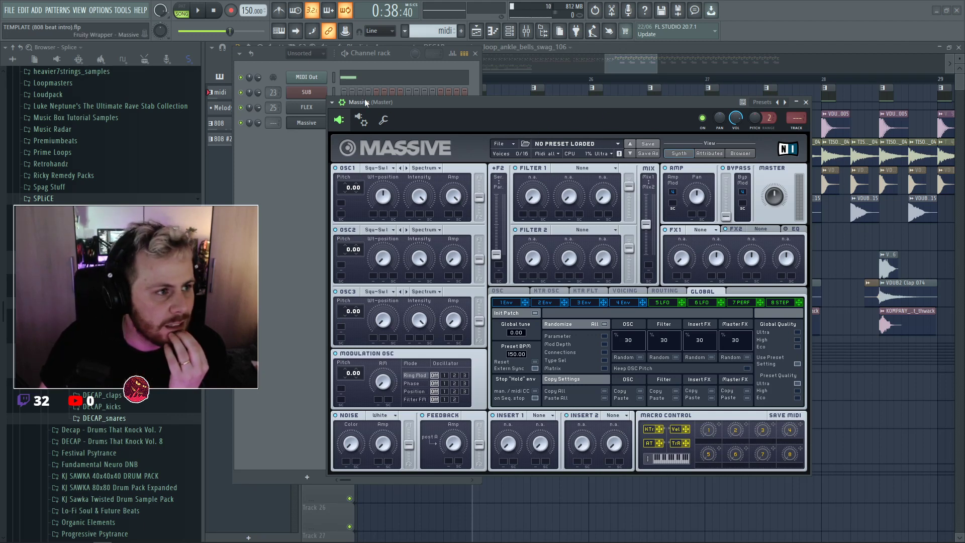
left_click(341, 102)
Set Massive's OSC1 to the Dirty Needle wavetable at pitch -12.00 with minimum Wt-position, and raise the master volume and +F2 fader.
left_click(383, 144)
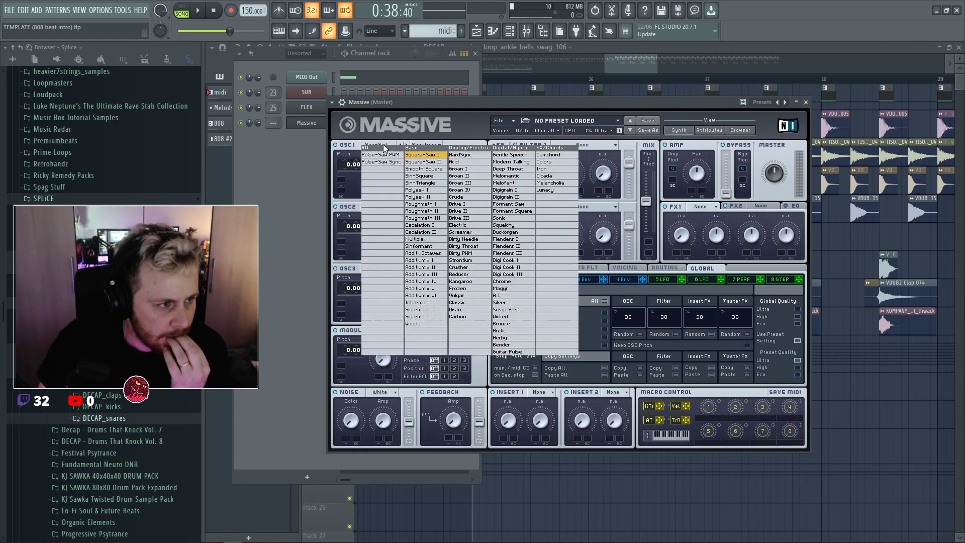
left_click(480, 239)
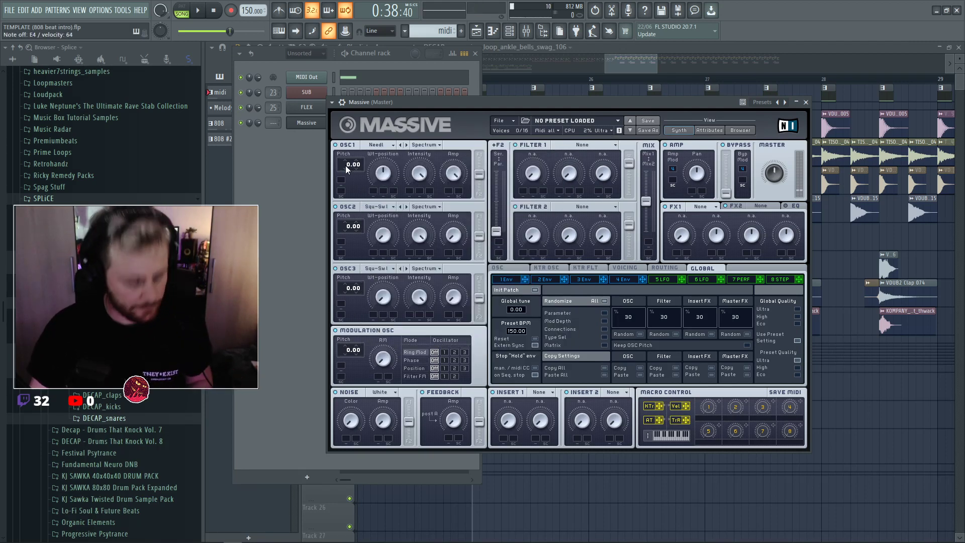
left_click_drag(347, 164, 379, 237)
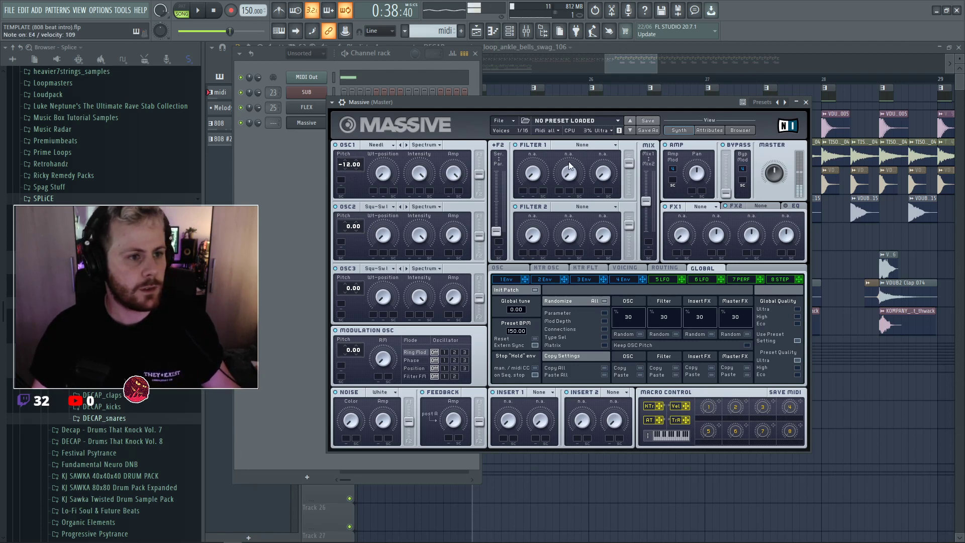
left_click_drag(771, 181, 782, 159)
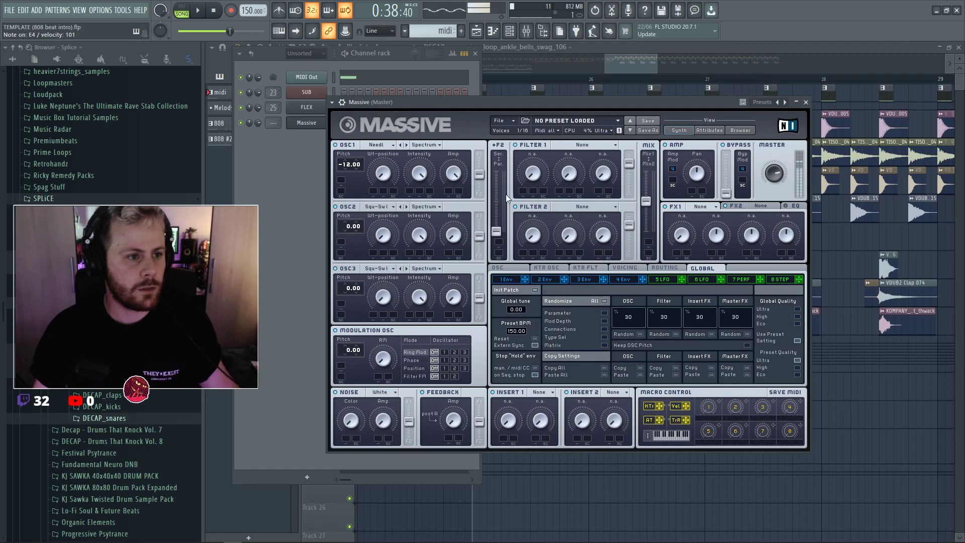
left_click_drag(496, 197, 499, 152)
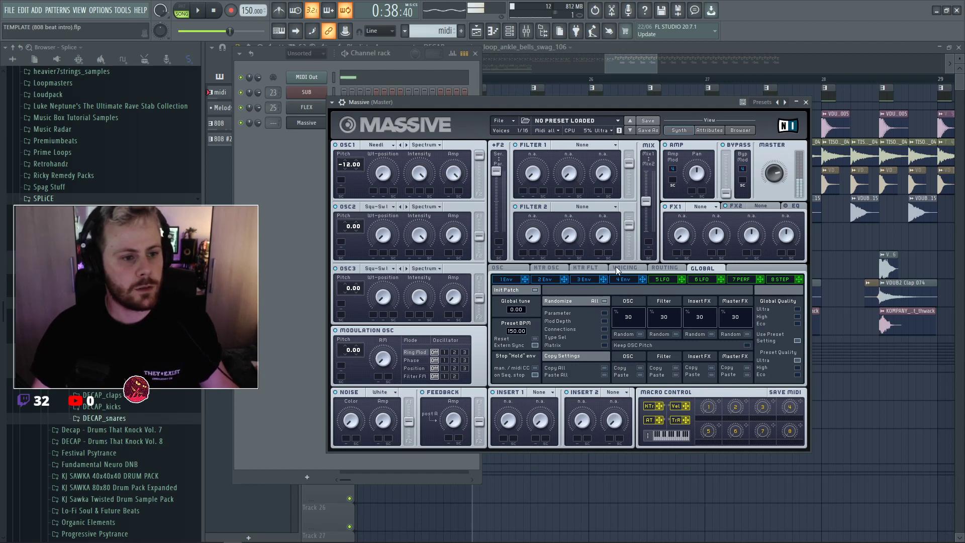
Enable Restart via Gate for Massive's oscillator phases and apply phase modulation to OSC1 from the modulation oscillator at pitch 12.00.
left_click(623, 278)
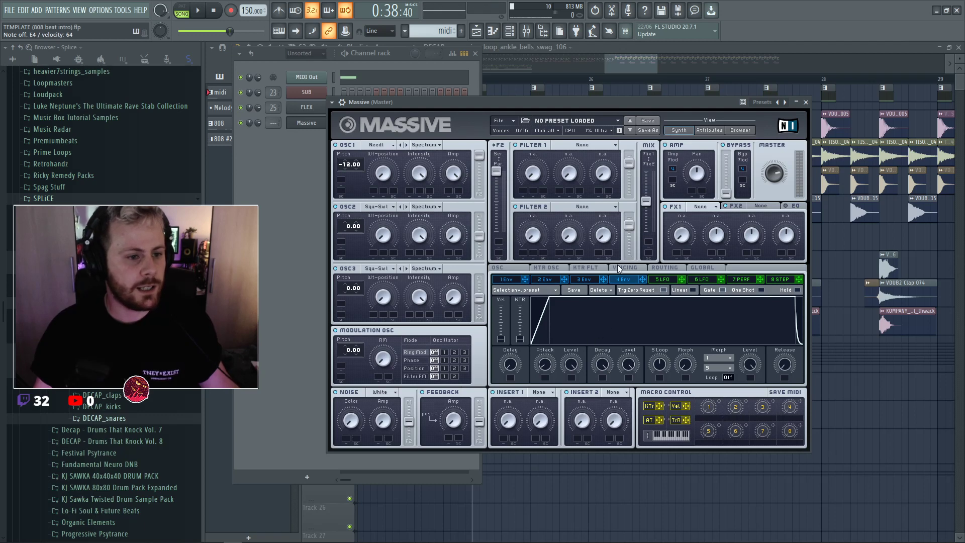
left_click(516, 269)
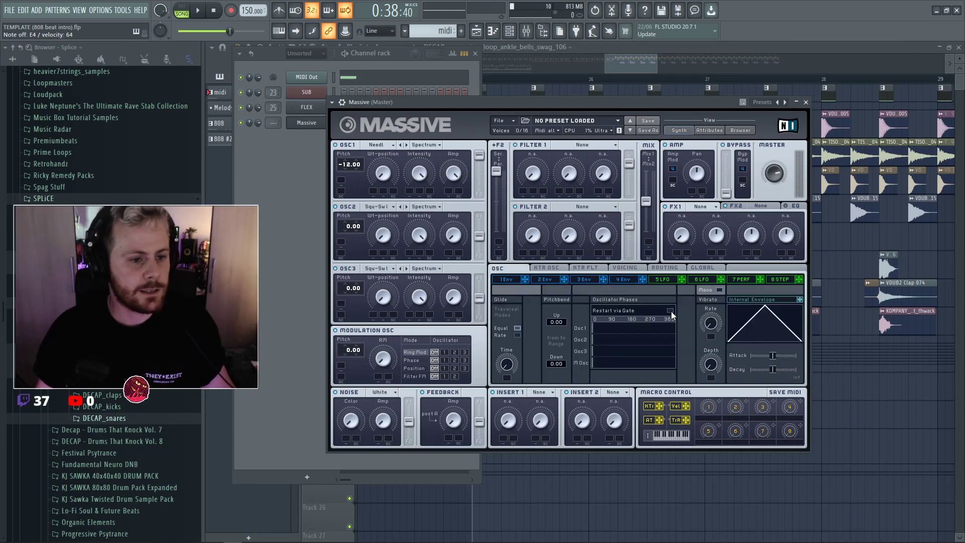
left_click(624, 268)
left_click(512, 268)
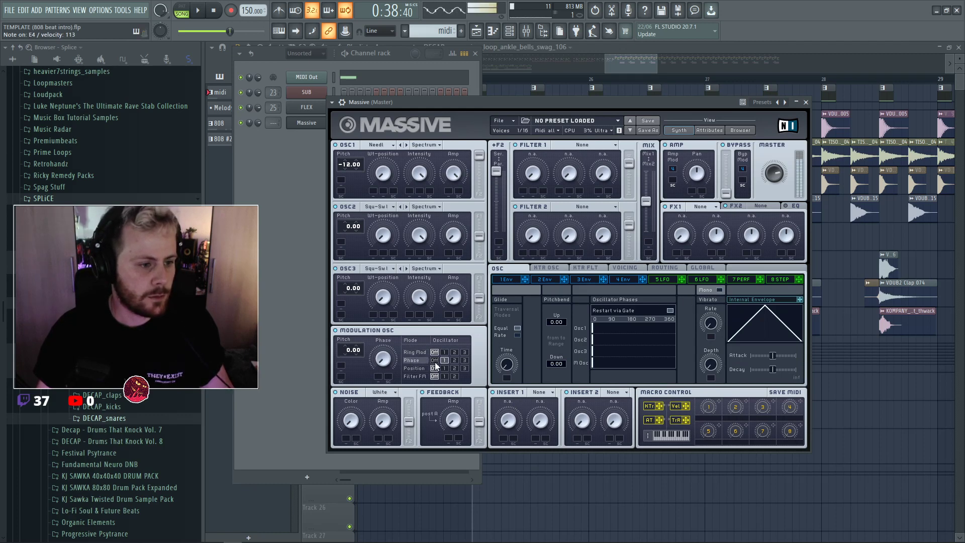
left_click_drag(345, 349, 350, 345)
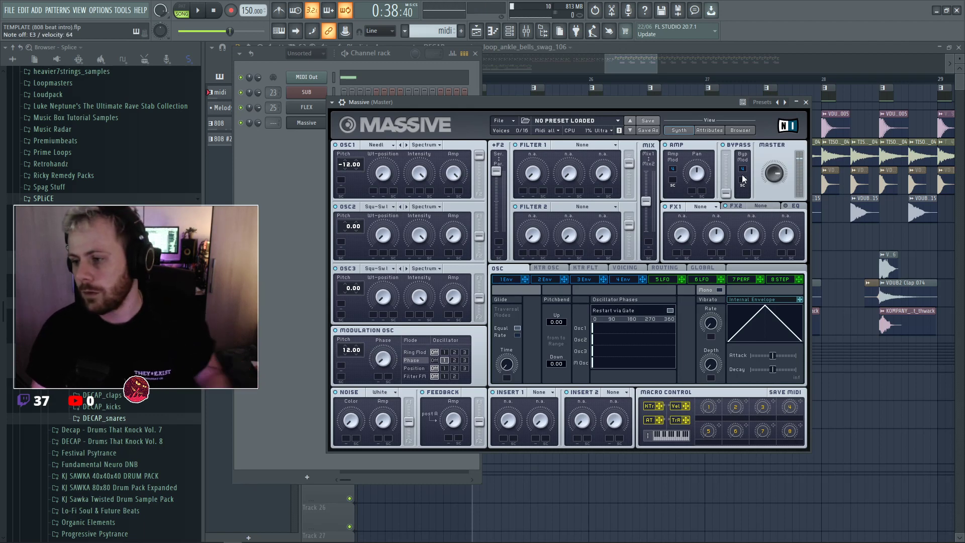
right_click(854, 266)
scroll(832, 279, "down", 4)
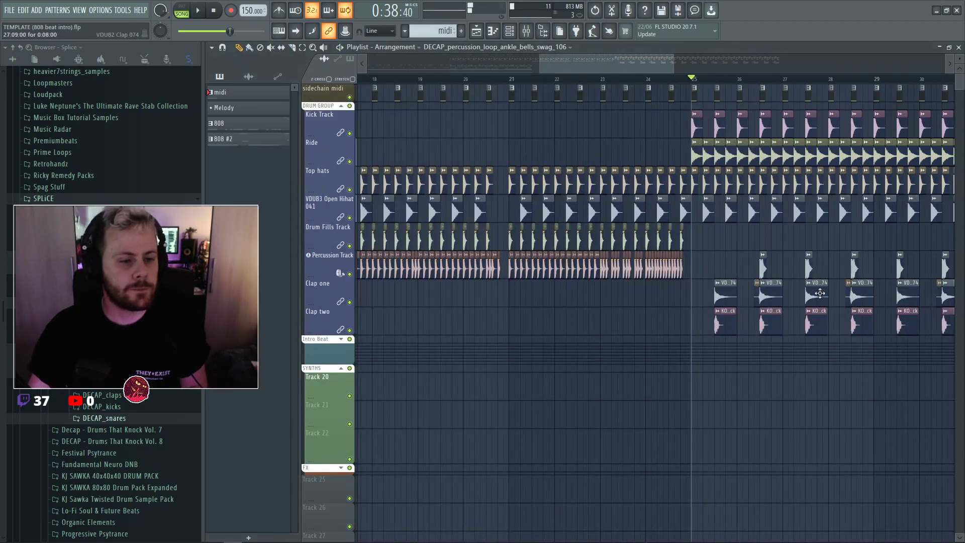
Preview the arrangement from bar 25 and create a new pattern named BASS.
scroll(714, 337, "right", 3)
key("space")
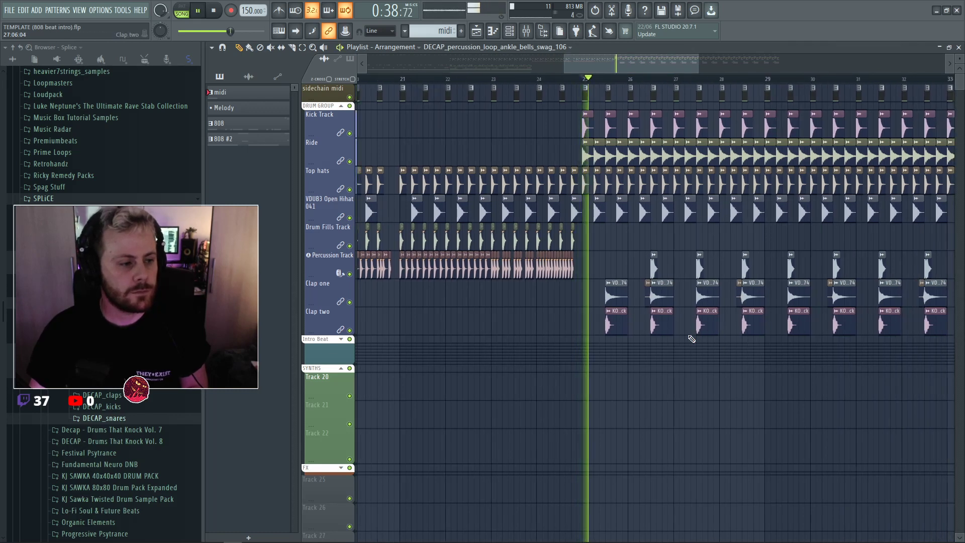
key("space")
scroll(388, 326, "down", 3)
left_click(461, 31)
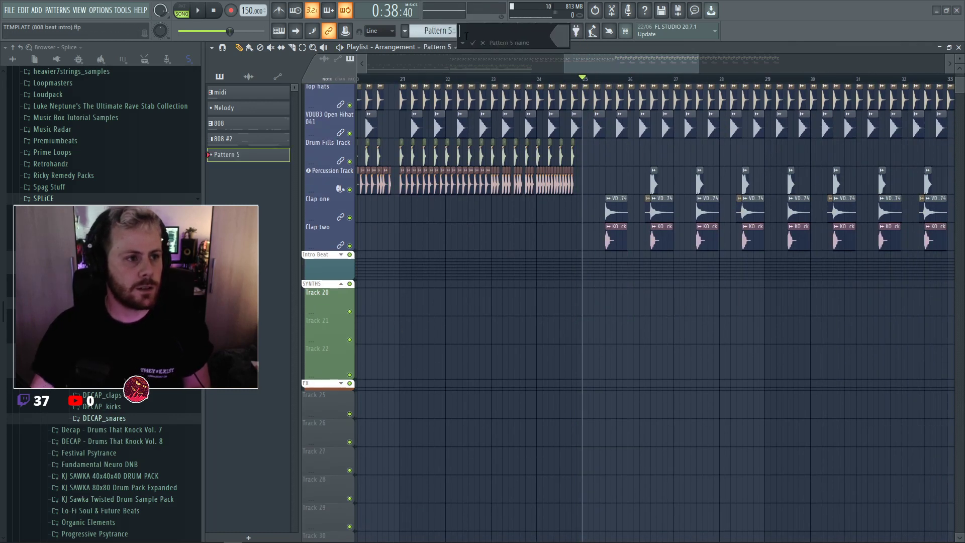
type("BASS")
key("Return")
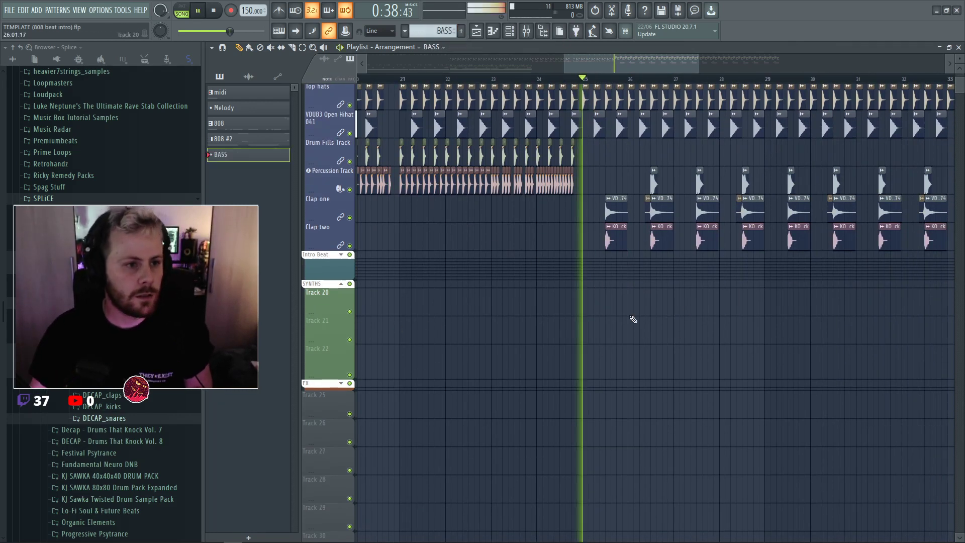
Place the BASS pattern on Track 20 in the SYNTHS group, starting at bar 25.
scroll(589, 298, "up", 3)
left_click(583, 311)
left_click_drag(584, 311, 603, 303)
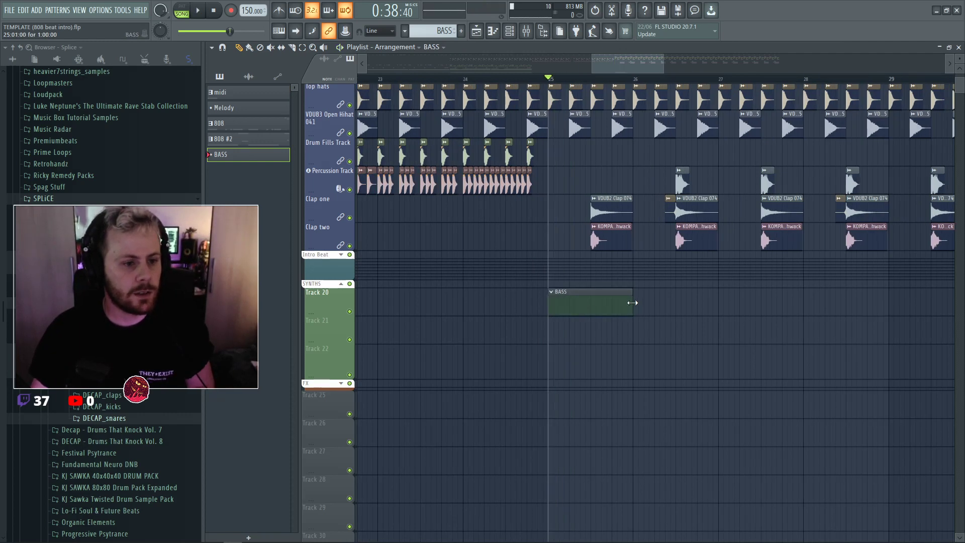
Open Massive's piano roll for the BASS pattern and enter three successively shorter E3 notes in the first half of bar 1.
double_click(594, 303)
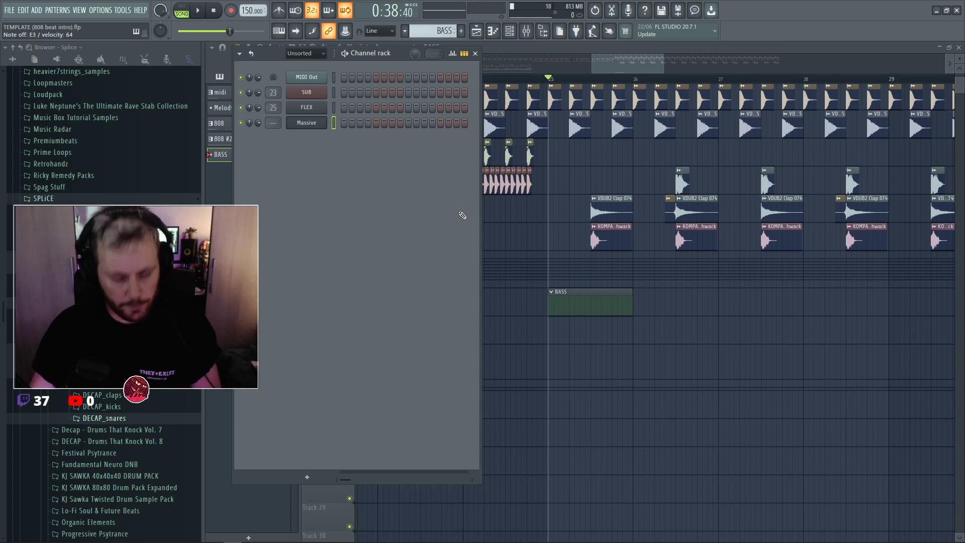
key("F7")
left_click_drag(532, 226, 541, 327)
key("space")
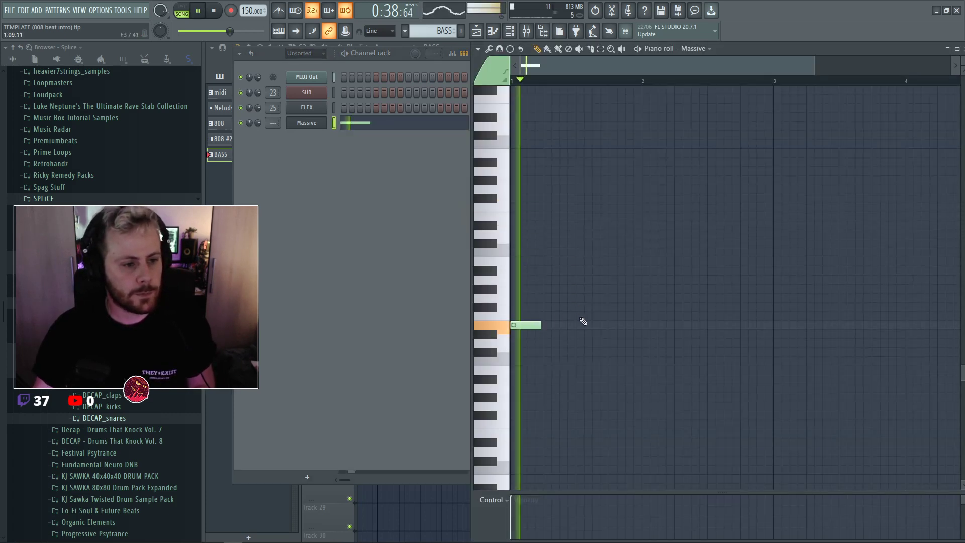
key("space")
scroll(552, 325, "down", 1)
left_click(553, 298)
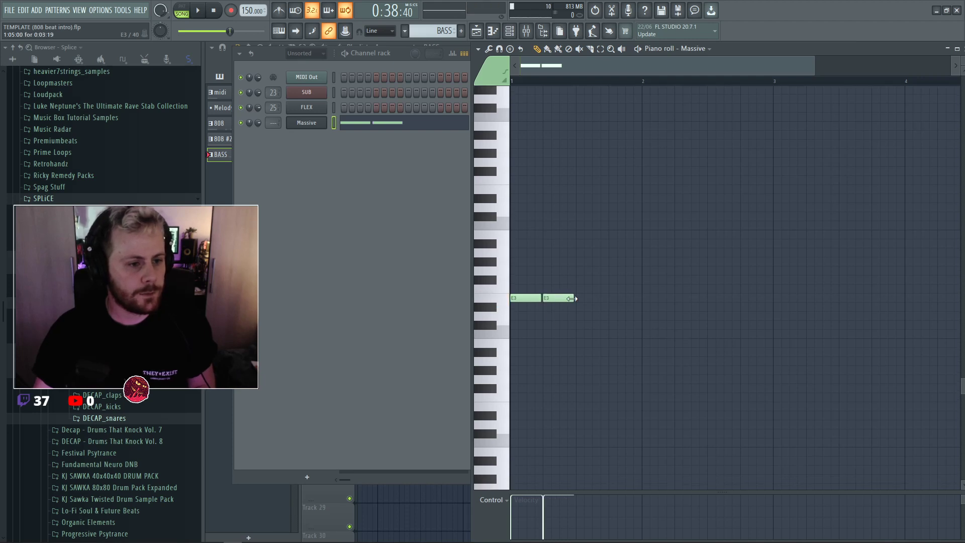
left_click_drag(573, 298, 557, 298)
key("space")
left_click(562, 298)
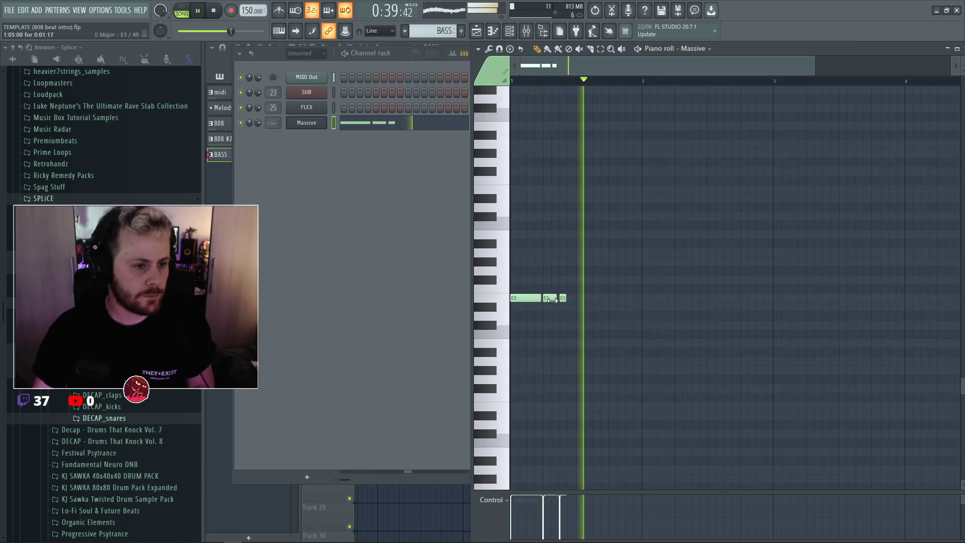
Continue the E3 rhythm with a longer note at 1:09, a short one at 1:15, and alternating longer and short notes from 2:01 to 2:09.
left_click(580, 297)
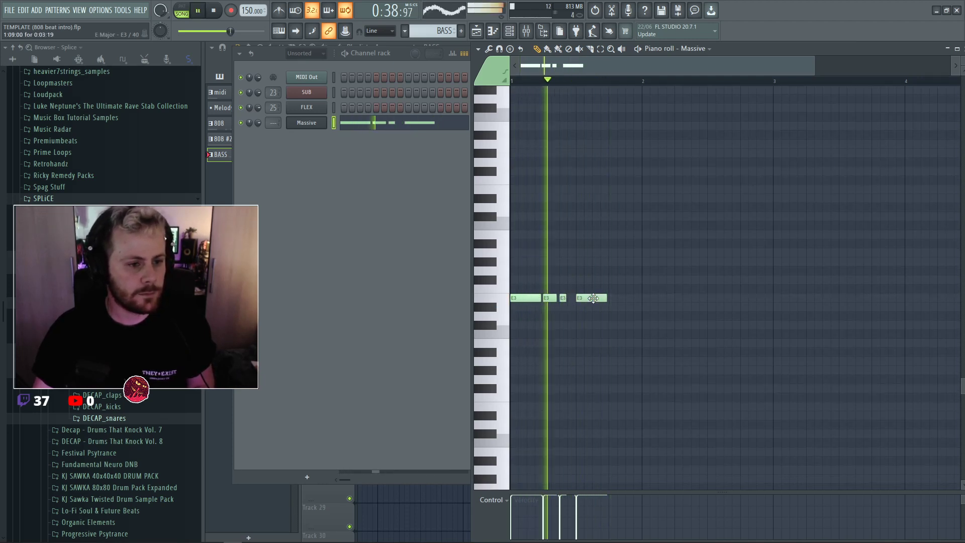
left_click(628, 298)
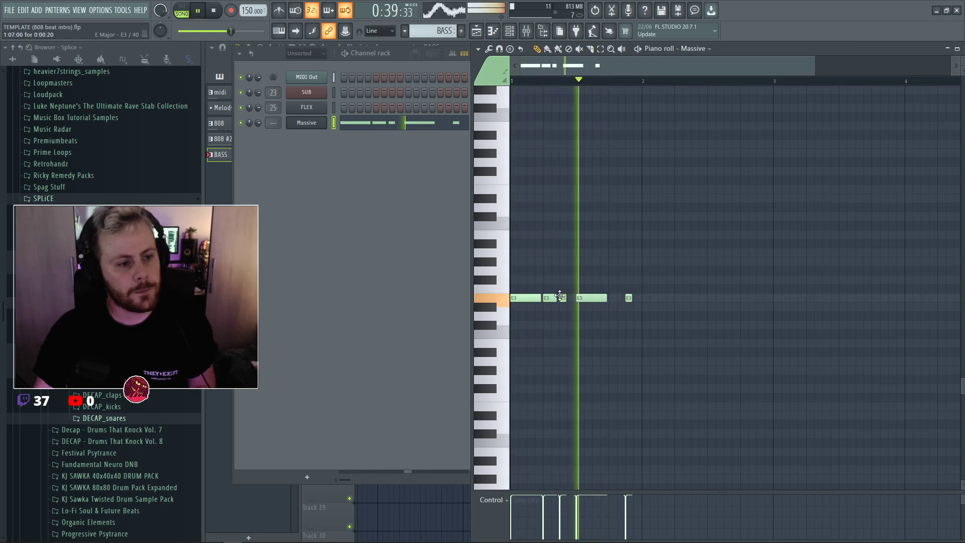
left_click(646, 297)
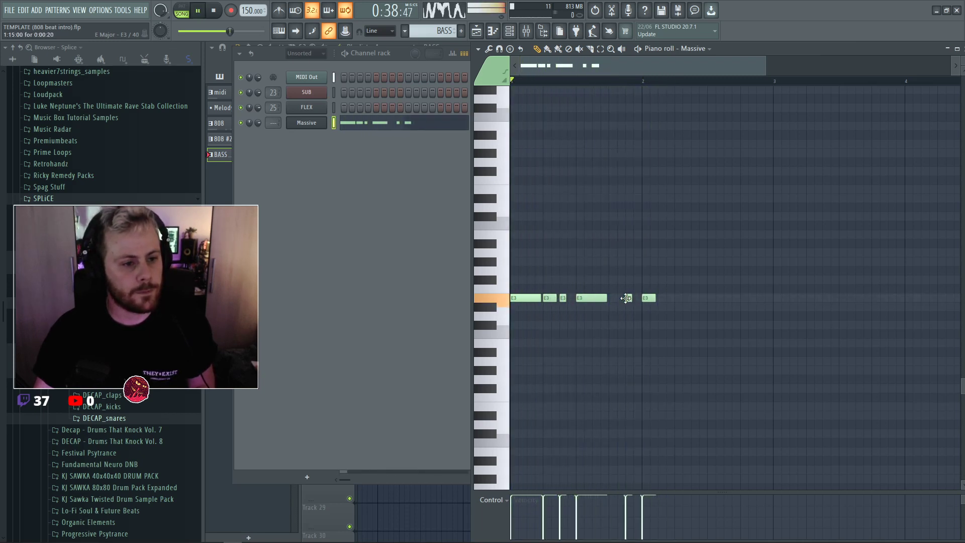
left_click(662, 298)
left_click(678, 298)
left_click(710, 298)
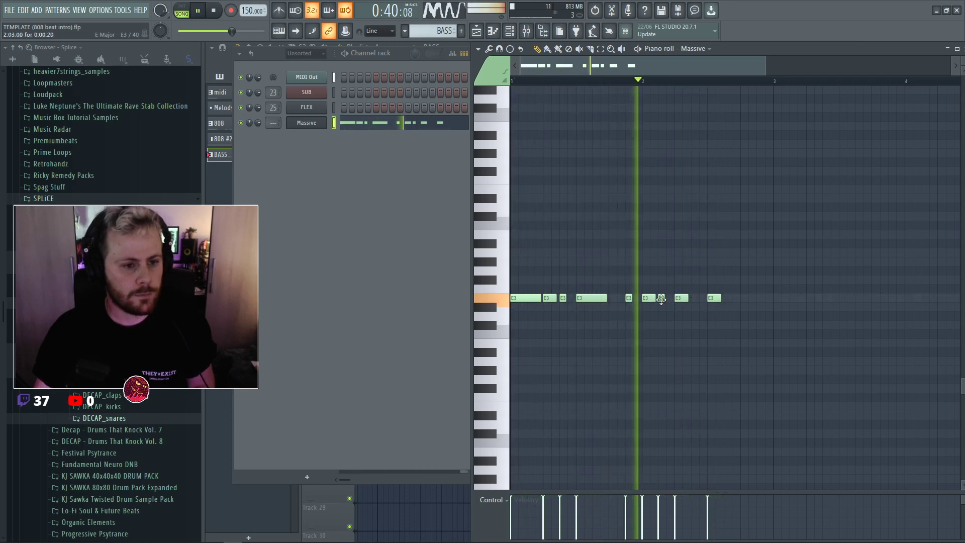
left_click(696, 298)
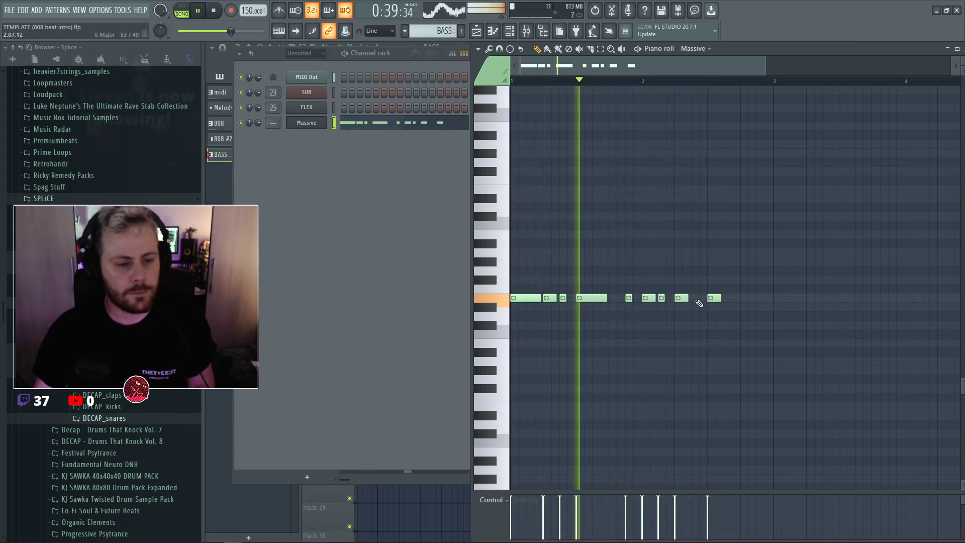
left_click_drag(703, 298, 691, 298)
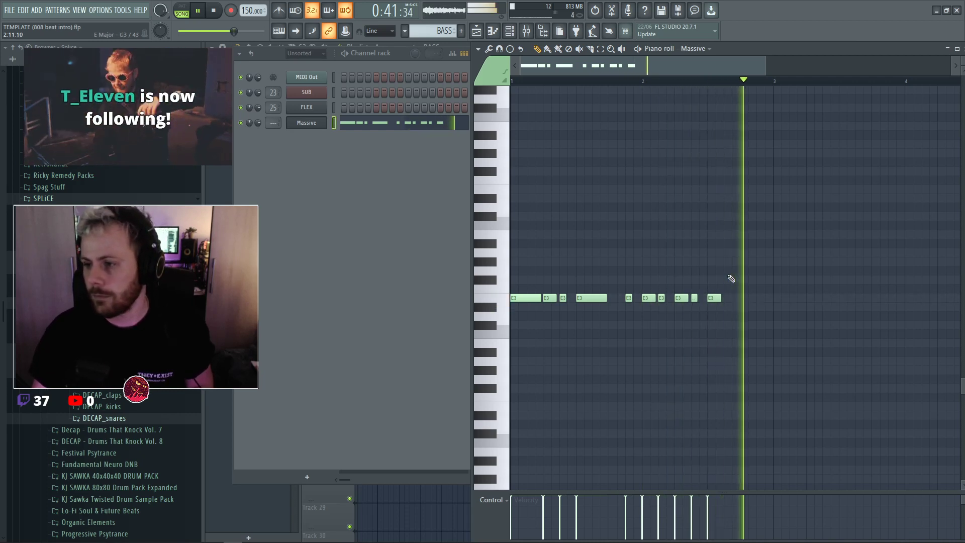
Vary bar 2 by lengthening its last E3 note, lowering the note at 2:03 to D#3, and raising those at 2:05 and 2:07 to F3.
key("space")
left_click_drag(720, 298, 662, 307)
key("space")
key("space")
key("space")
left_click_drag(678, 272, 693, 306)
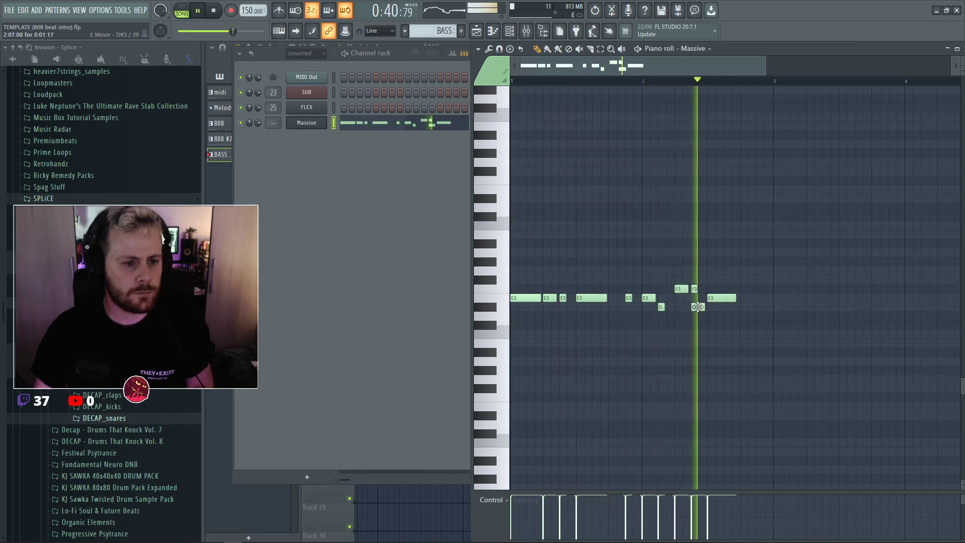
right_click(693, 307)
Play back the bass line and lower the short note at 2:07 to E3.
key("space")
key("space")
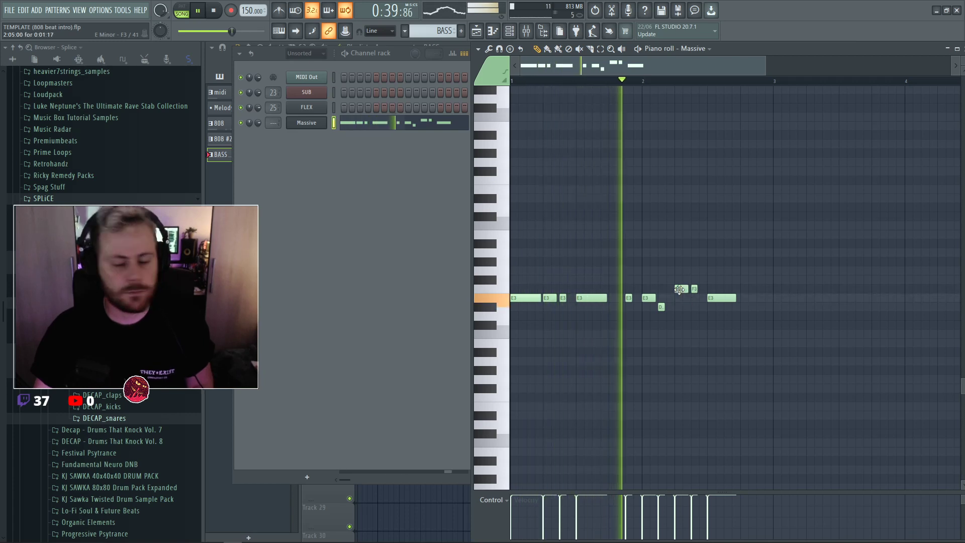
key("space")
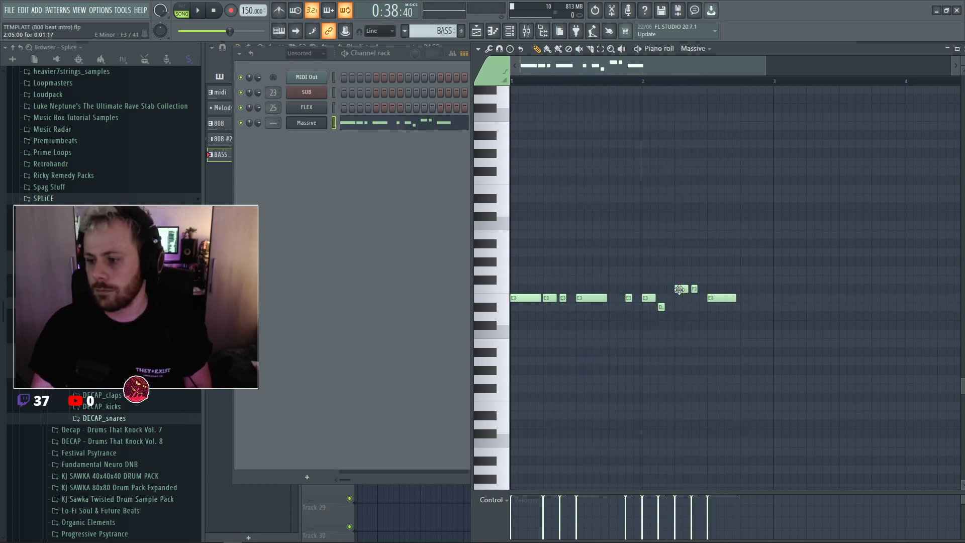
left_click_drag(687, 289, 693, 302)
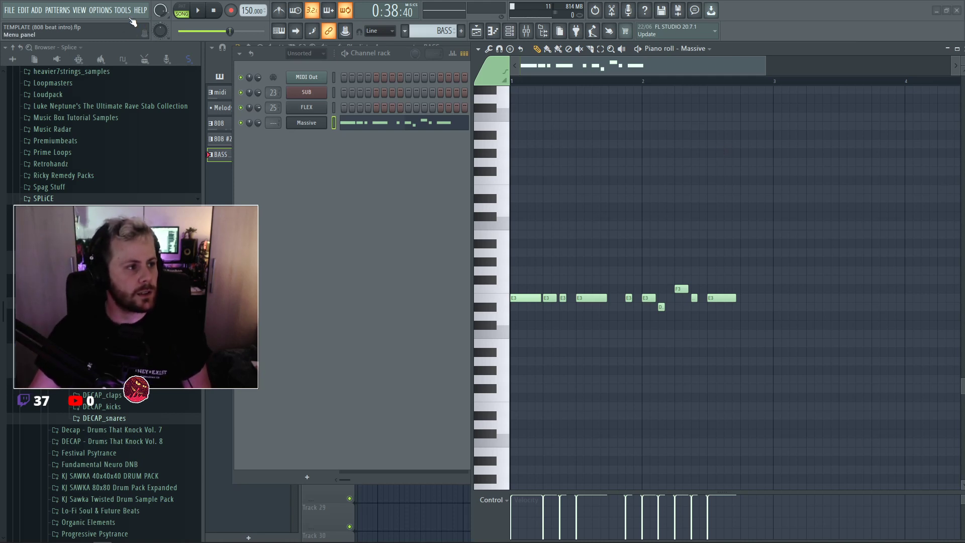
Examine the audio settings, including the device list and the FL Studio ASIO buffer length, output and hard-clip options.
left_click(108, 10)
left_click(111, 44)
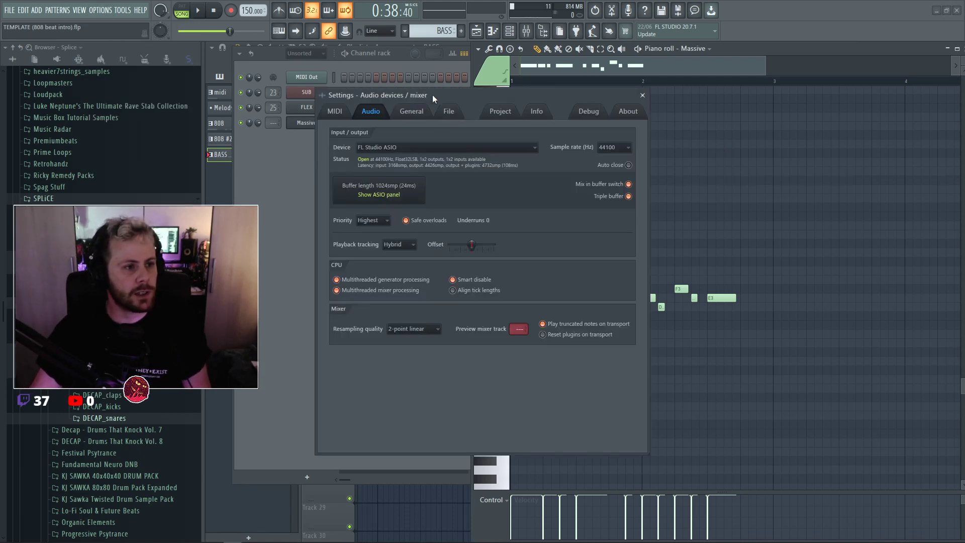
left_click_drag(435, 95, 477, 118)
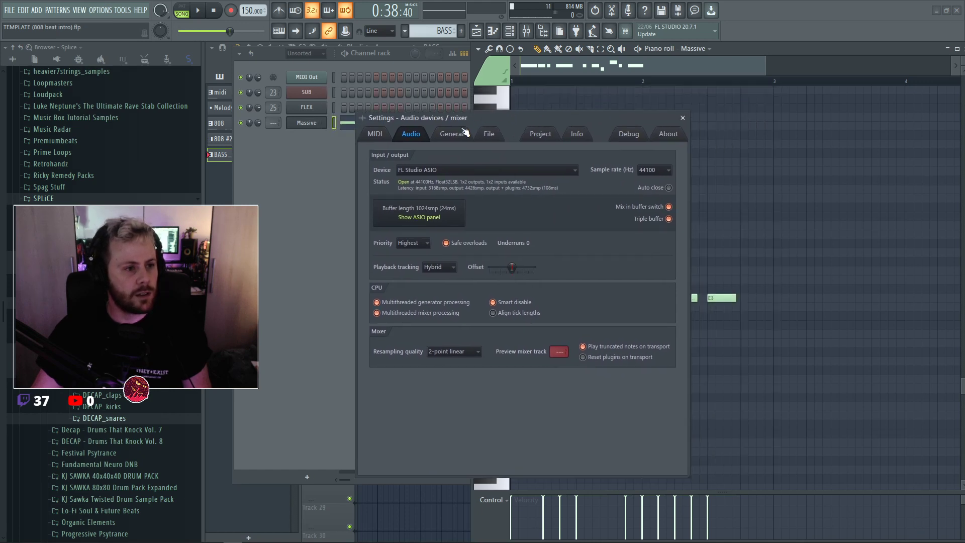
left_click(482, 170)
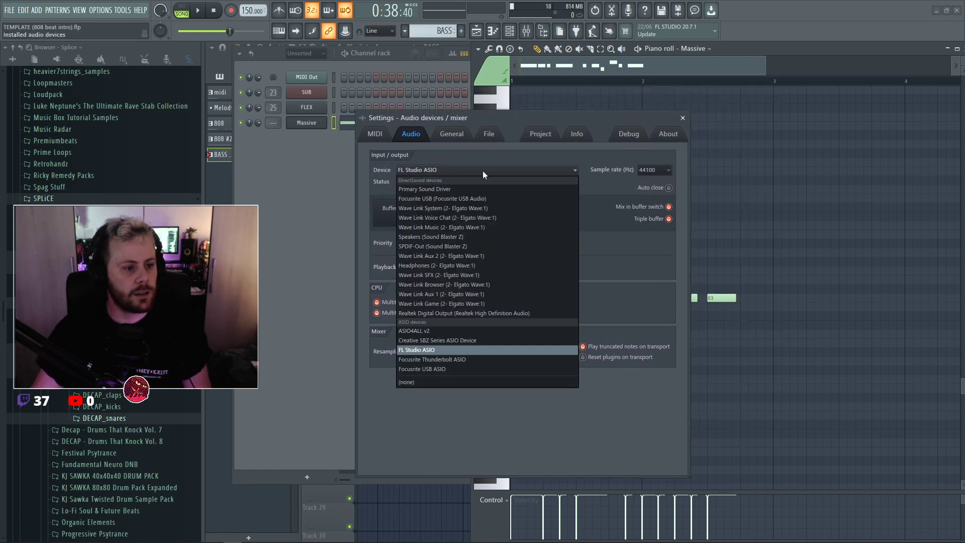
left_click(482, 171)
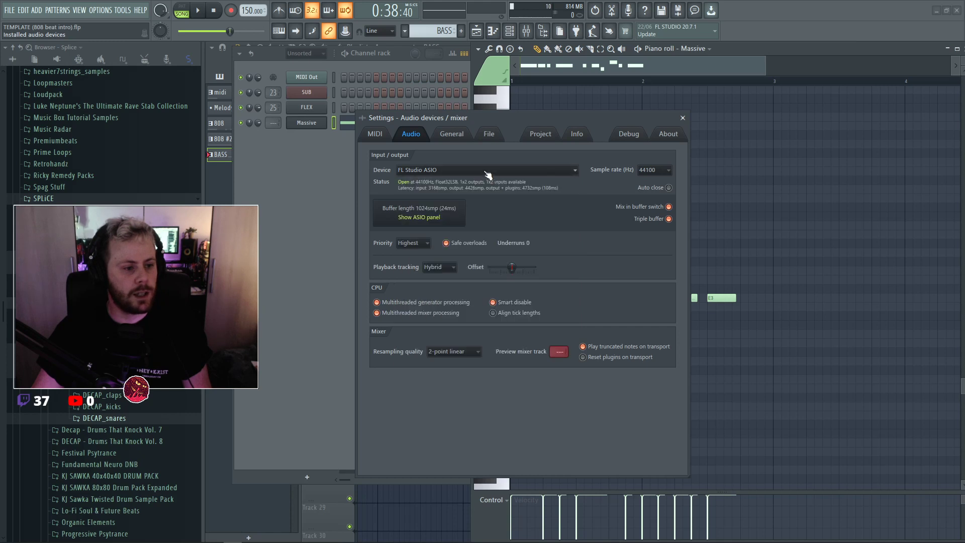
left_click(440, 223)
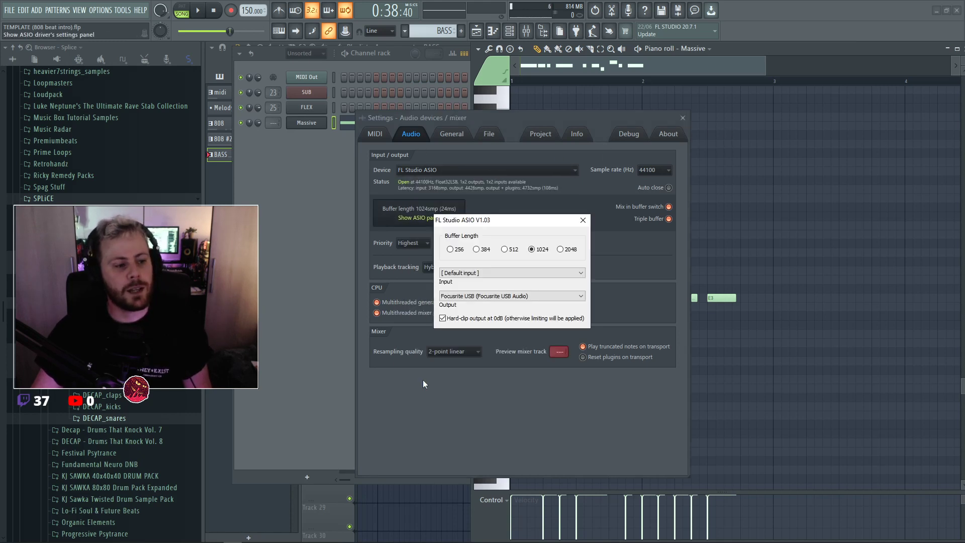
left_click(582, 221)
left_click(424, 217)
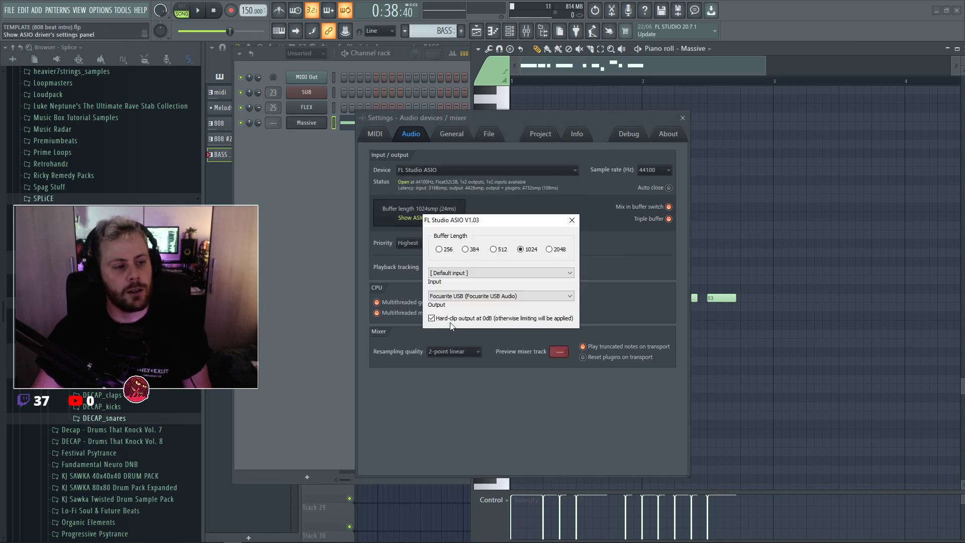
left_click(571, 221)
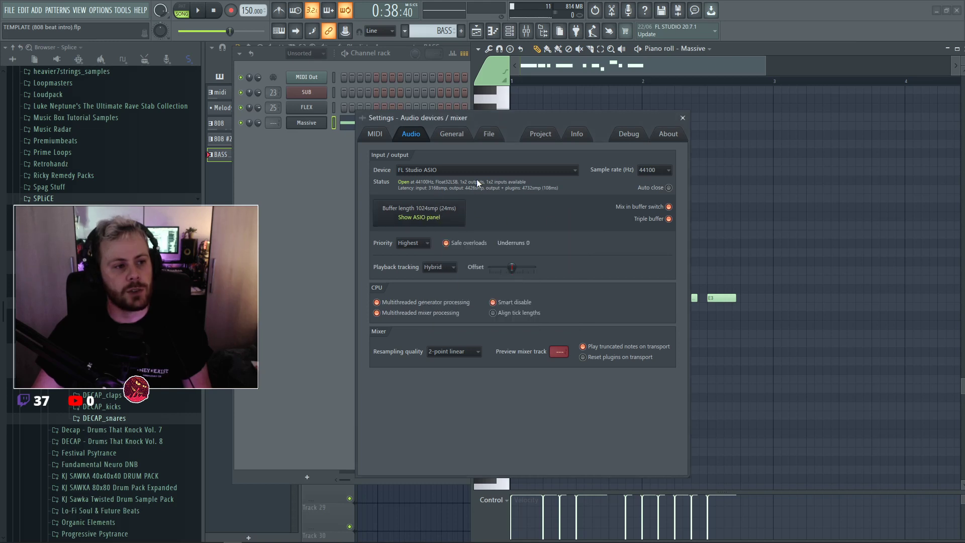
left_click(475, 170)
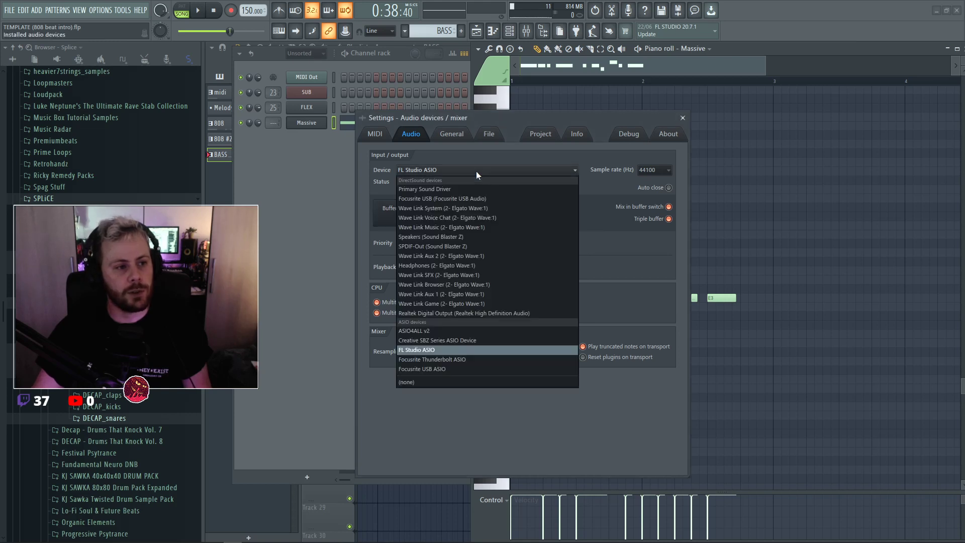
left_click(425, 349)
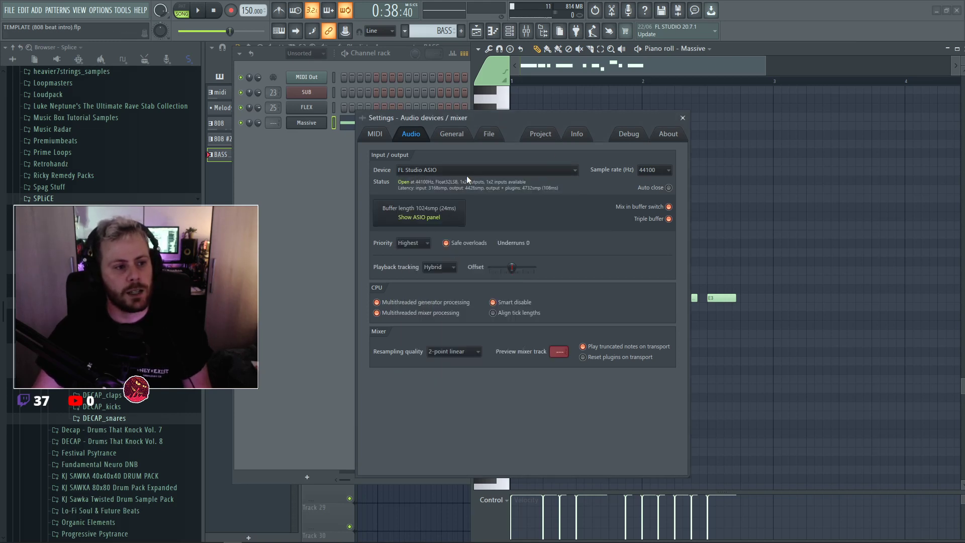
left_click(682, 118)
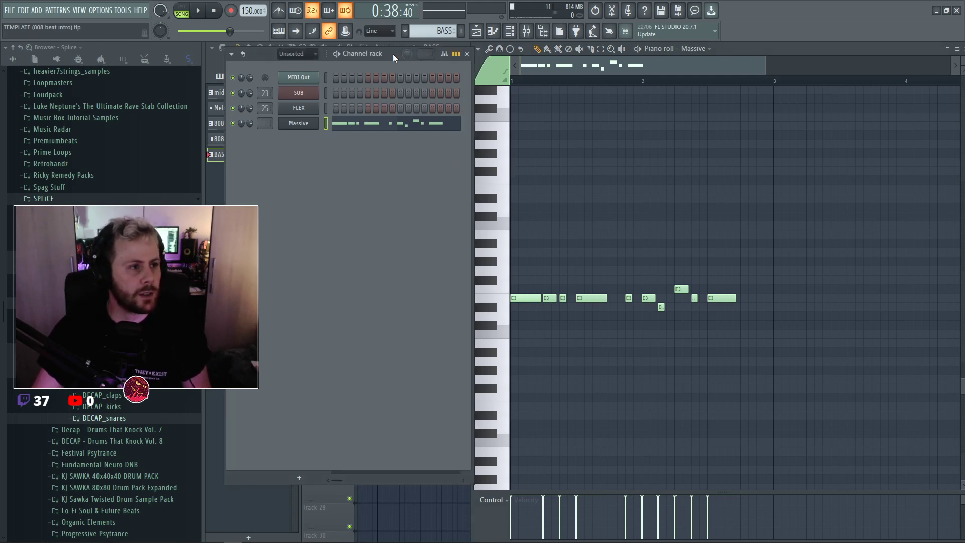
Move the channel rack beside the browser, widen it slightly, and narrow the piano roll so the two windows fit side by side.
left_click_drag(393, 53, 375, 52)
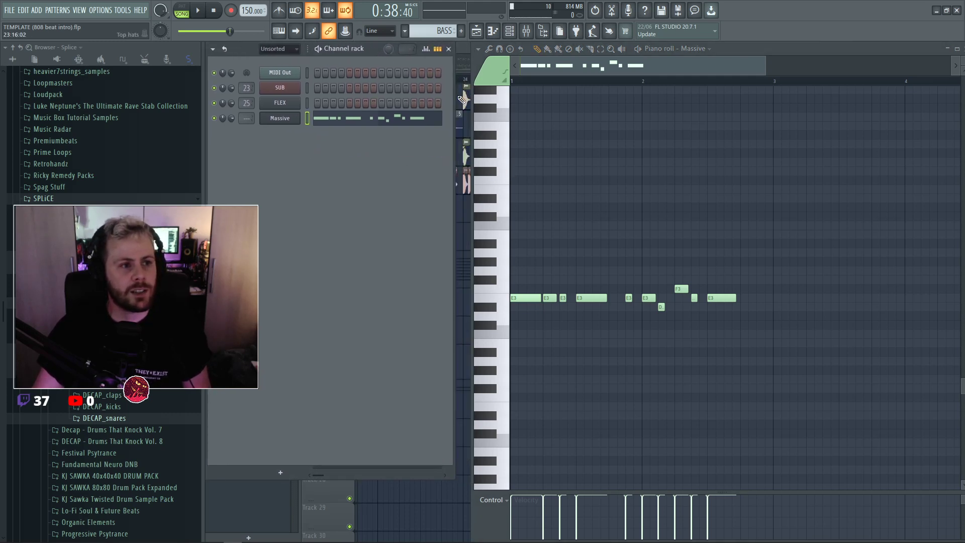
left_click_drag(454, 97, 470, 96)
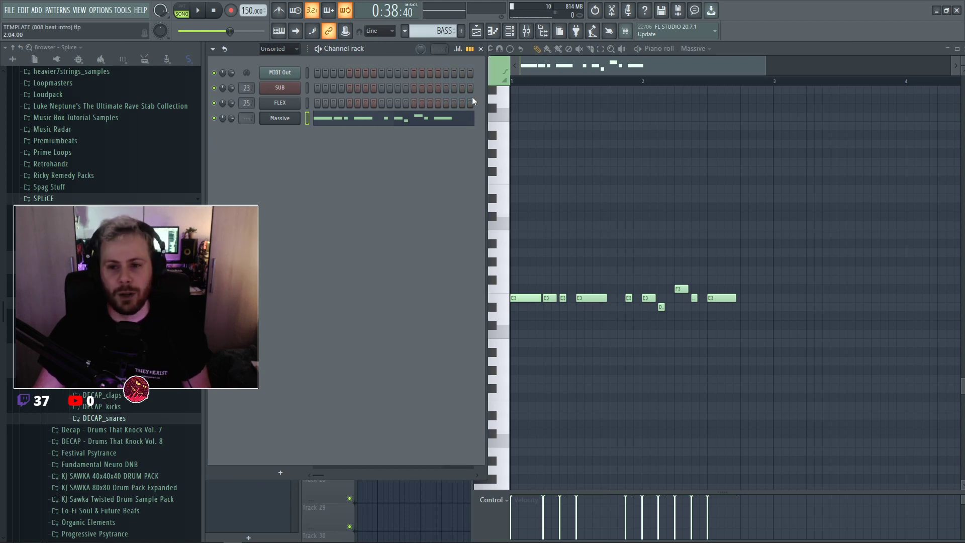
left_click(651, 81)
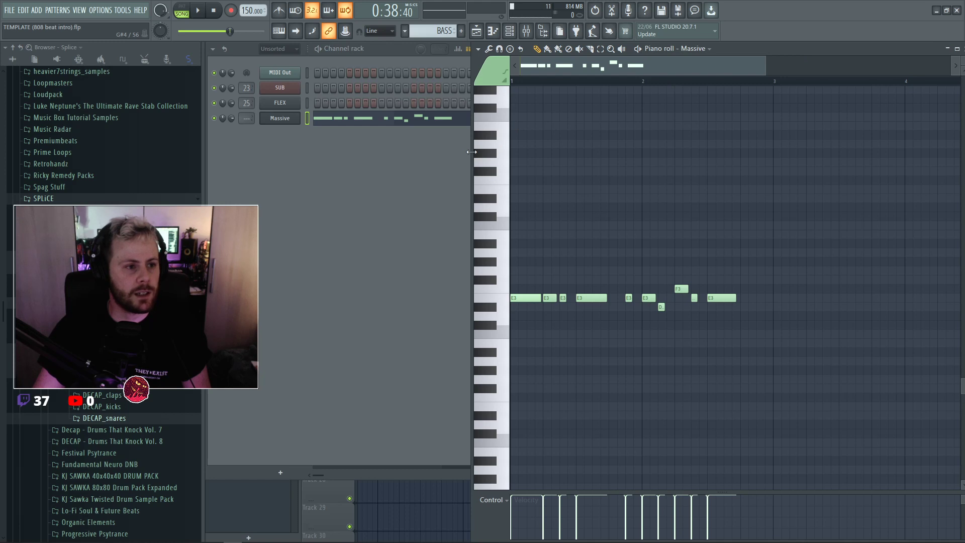
mouse_move(471, 152)
left_mouse_down()
mouse_move(500, 152)
mouse_move(488, 152)
left_mouse_up()
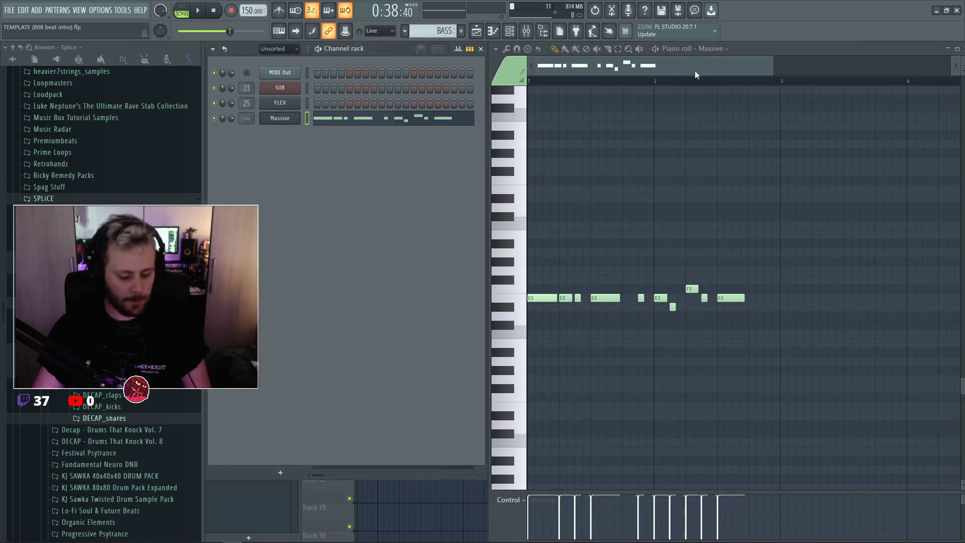
Leave the piano roll for the playlist and open the Massive channel's plugin window from the channel rack.
key("F5")
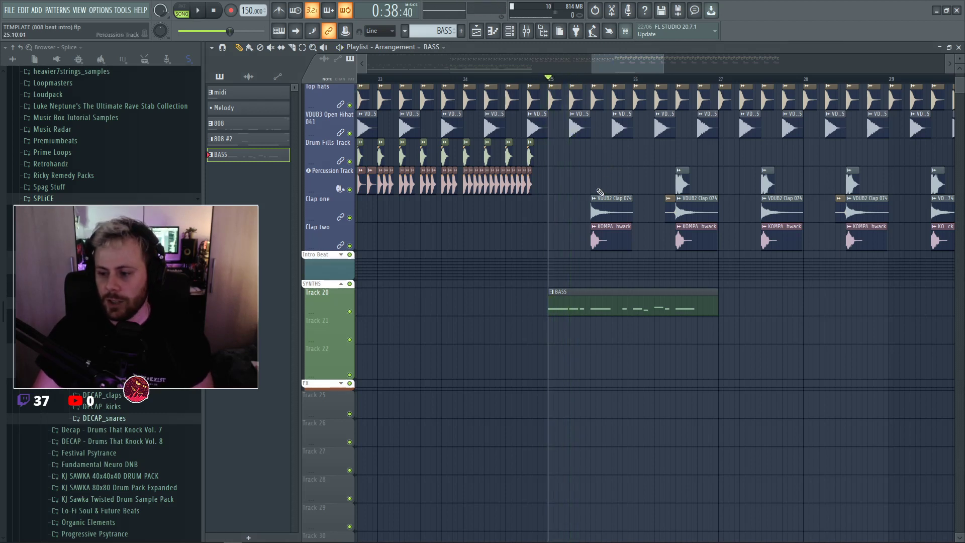
key("F6")
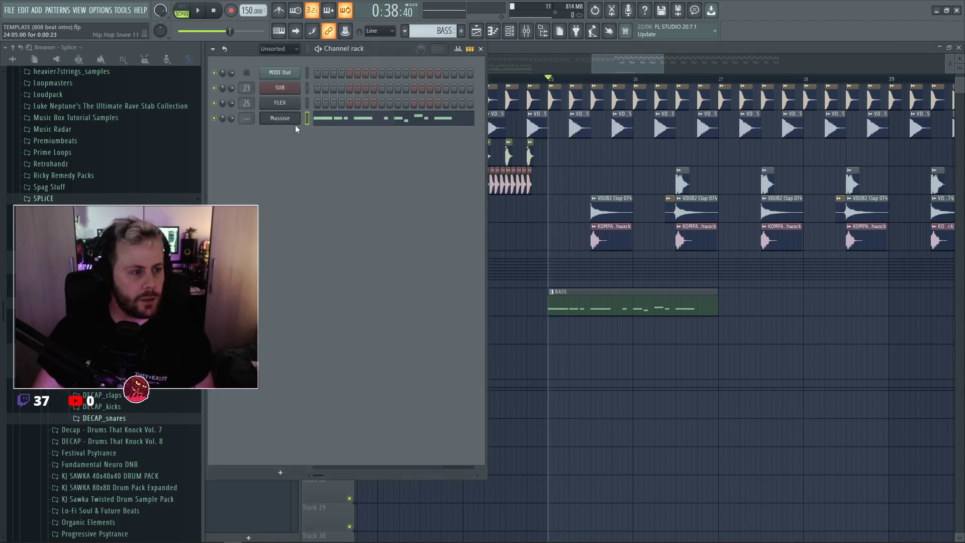
left_click(293, 120)
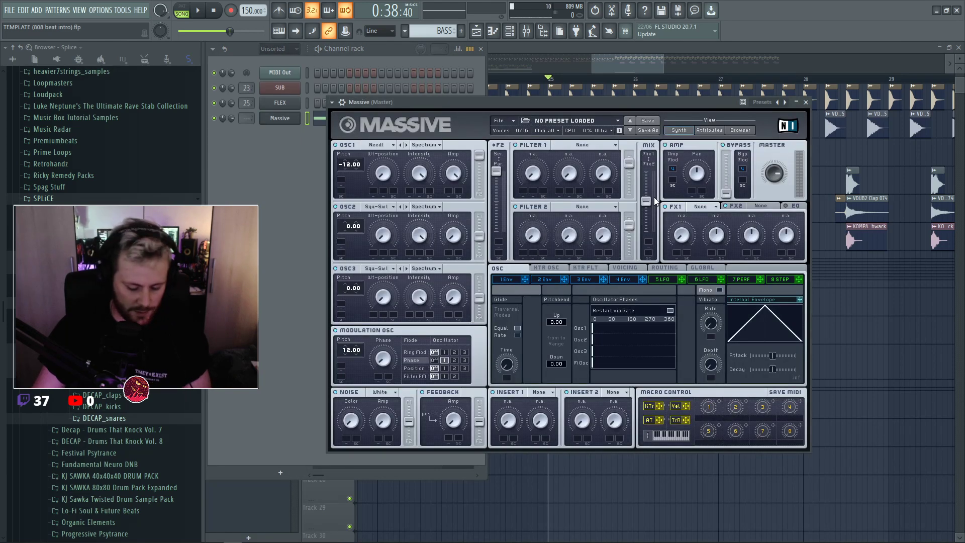
Route the Massive channel to mixer insert 28 and send that insert to the second of the bus tracks beside the master.
key("F9")
right_click(572, 348)
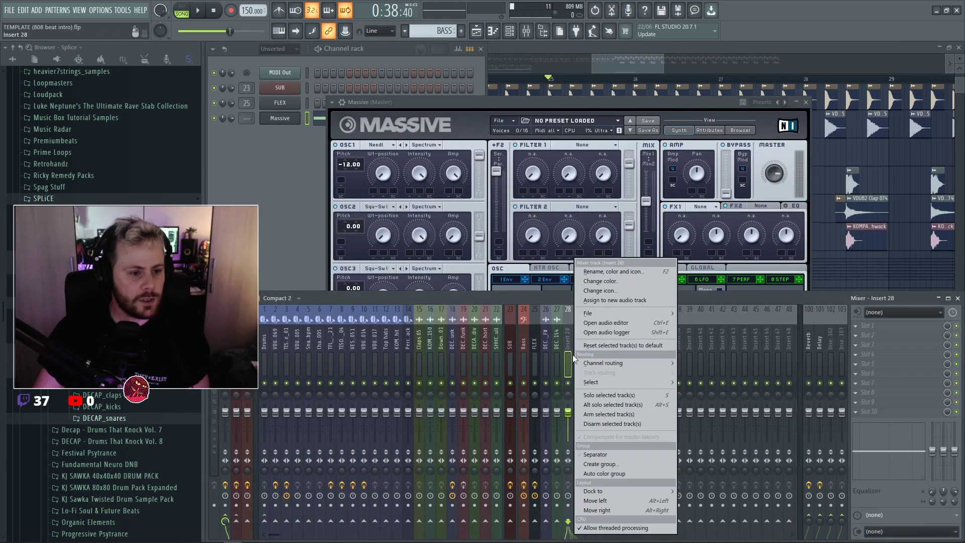
mouse_move(626, 363)
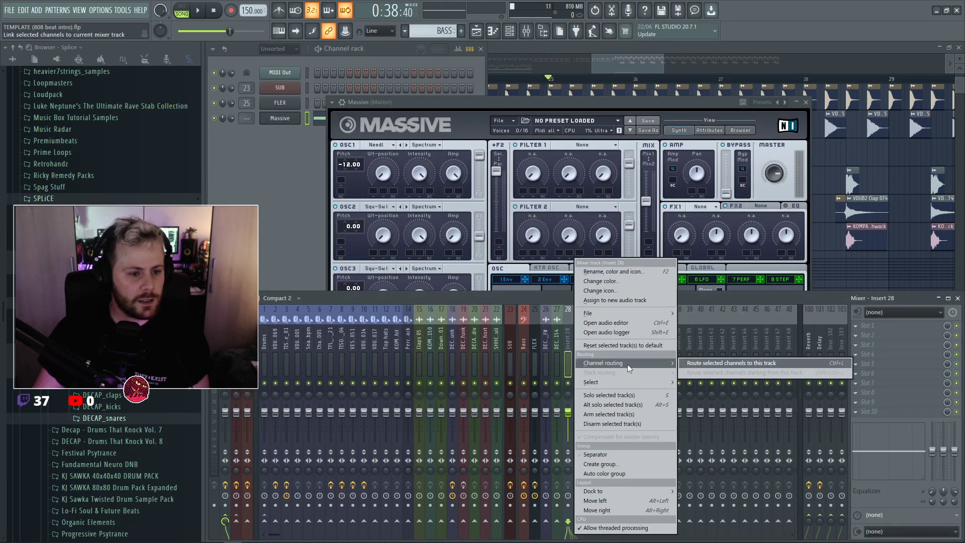
left_click(722, 304)
right_click(572, 351)
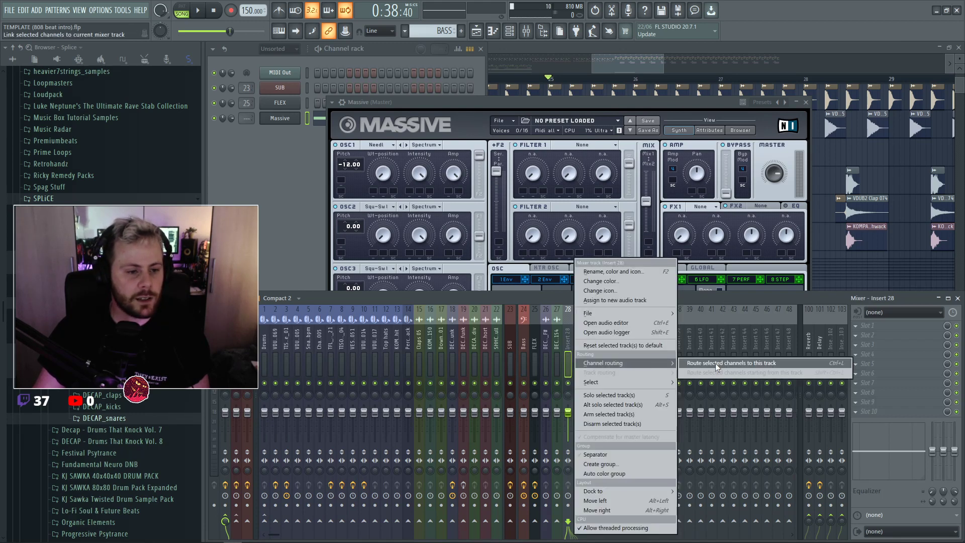
left_click(716, 363)
left_click(237, 515)
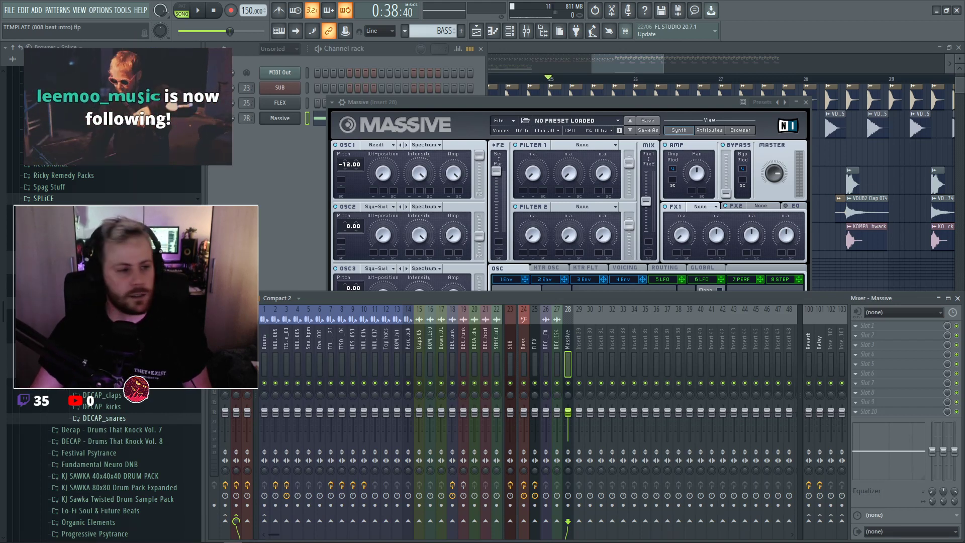
Play back the bass line briefly through its new mixer routing, with the playlist brought to the front.
left_click(296, 225)
key("space")
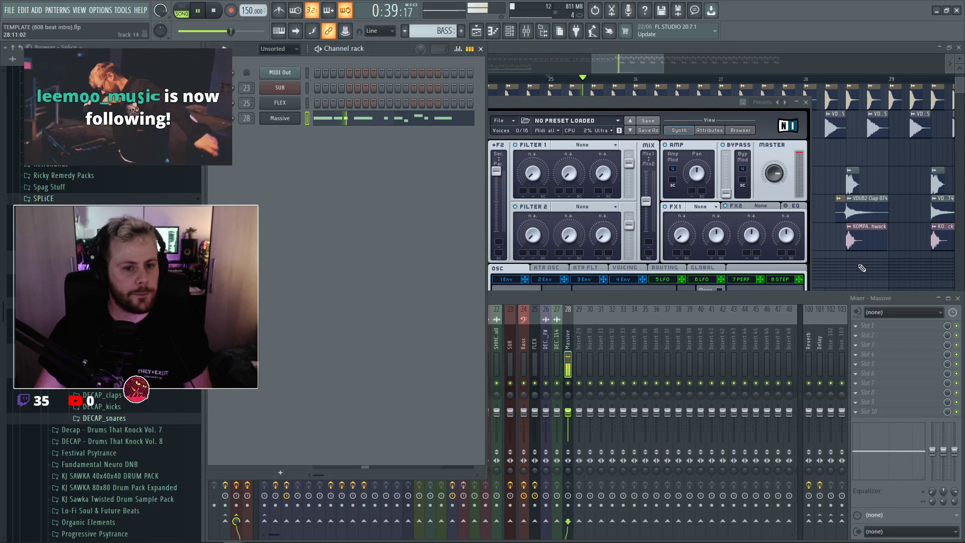
left_click(861, 268)
key("space")
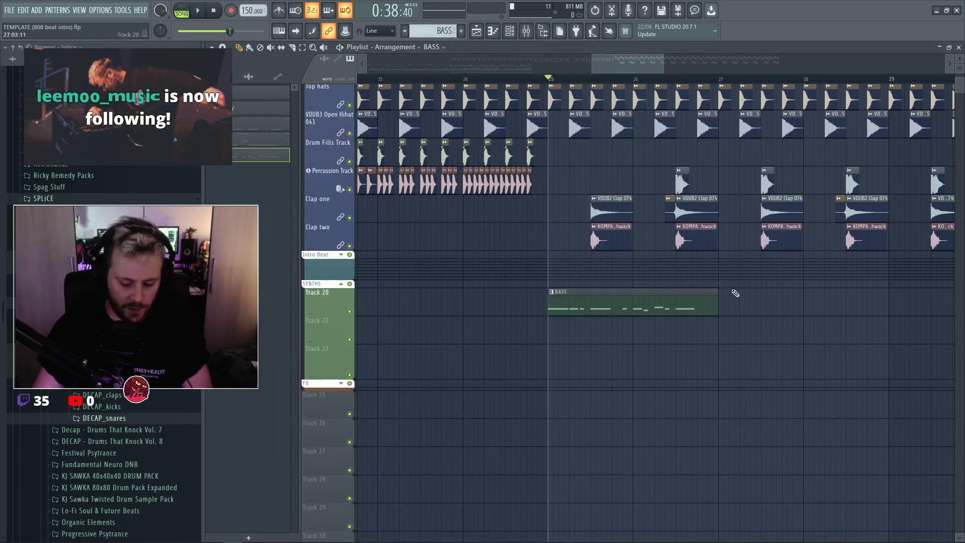
Add Patcher to the first effect slot of the Massive mixer track and load its Fat Rack preset.
key("F9")
left_click(857, 311)
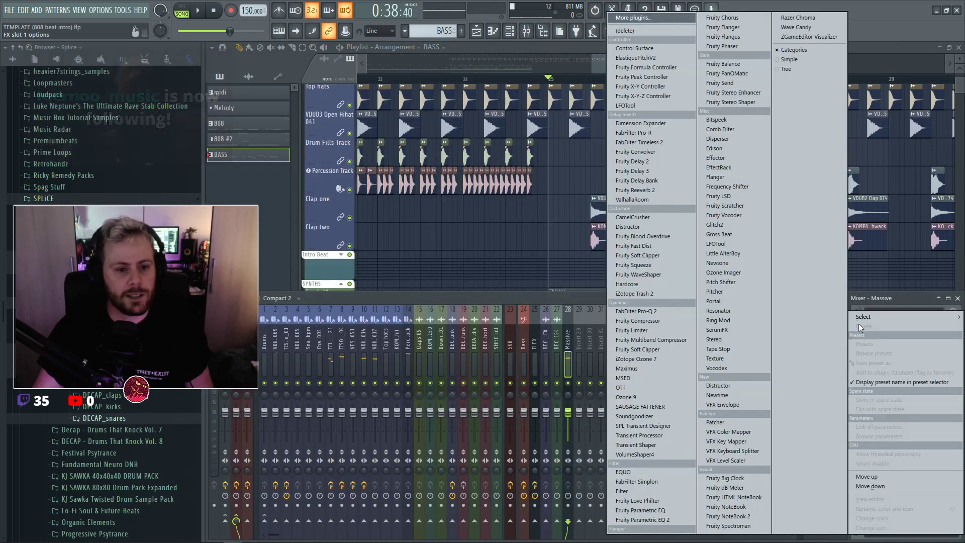
left_click(728, 422)
left_click(255, 134)
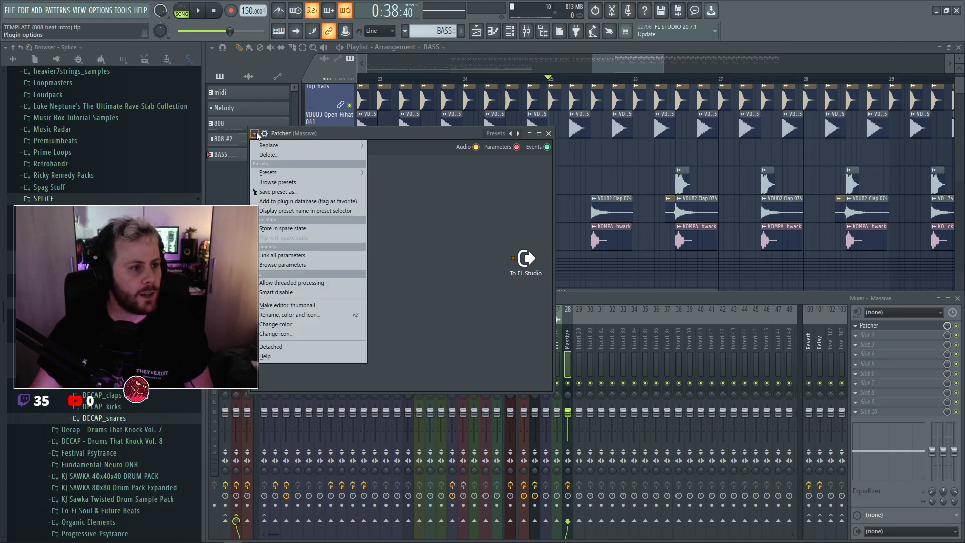
mouse_move(282, 144)
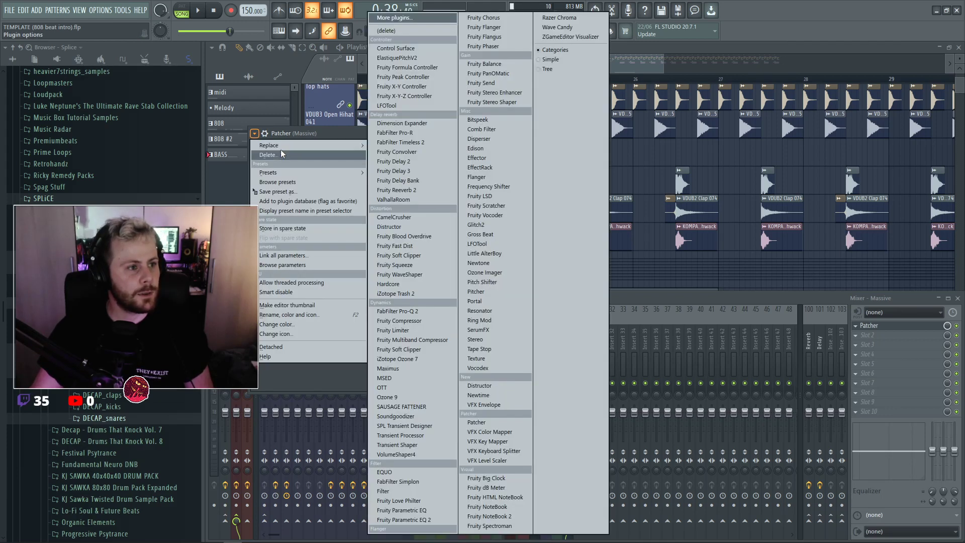
left_click(451, 137)
left_click(517, 134)
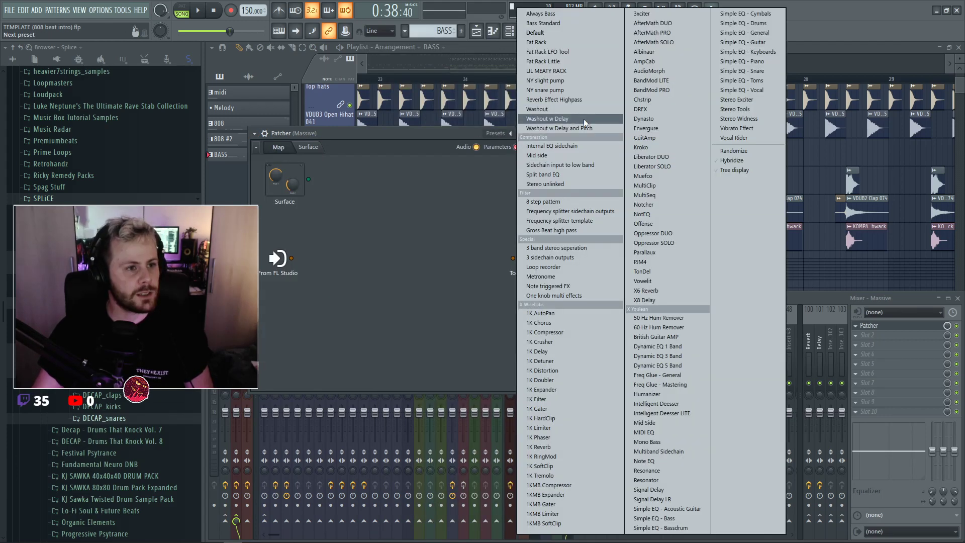
left_click(563, 43)
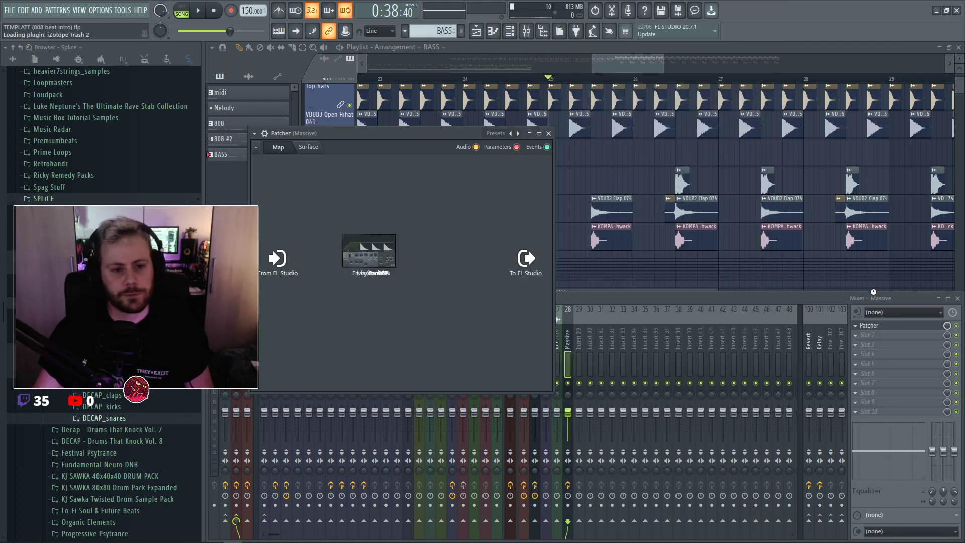
Audition the bass with the Fat Rack, then open the rack's map and move Maximus closer to the output node.
key("F5")
key("space")
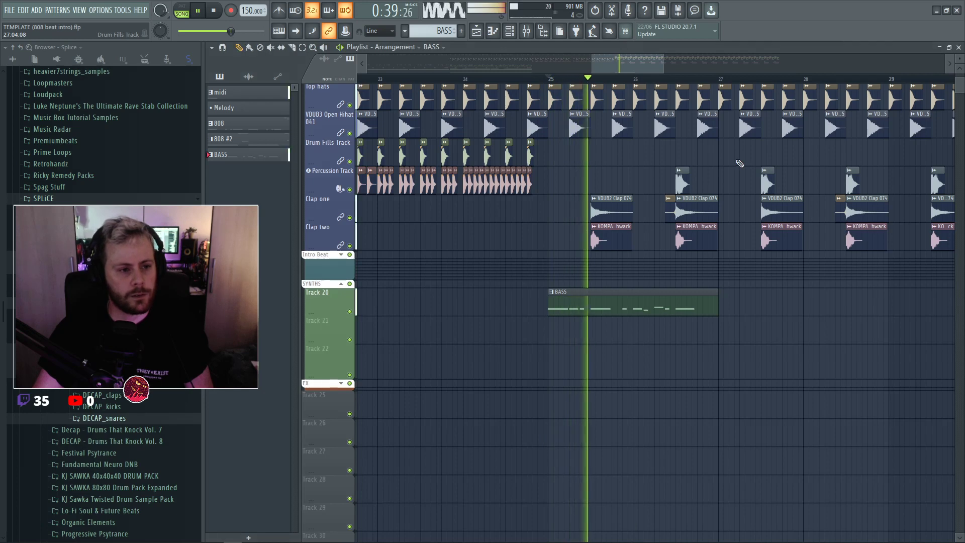
key("space")
key("F9")
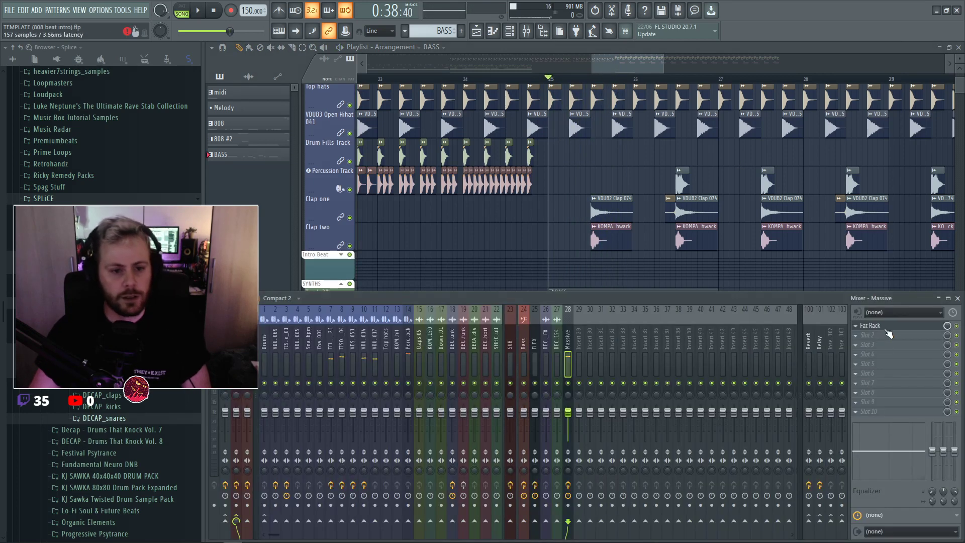
left_click(888, 325)
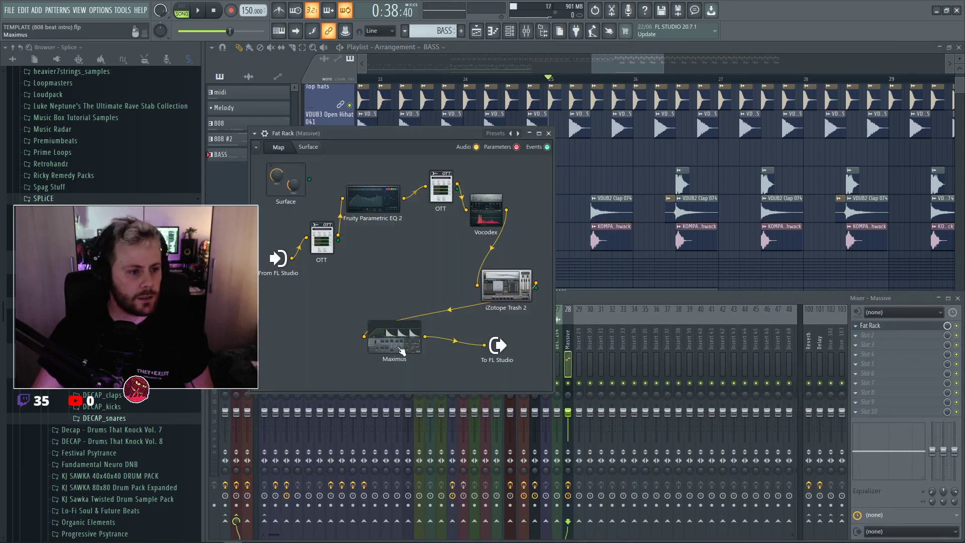
left_click_drag(401, 350, 442, 349)
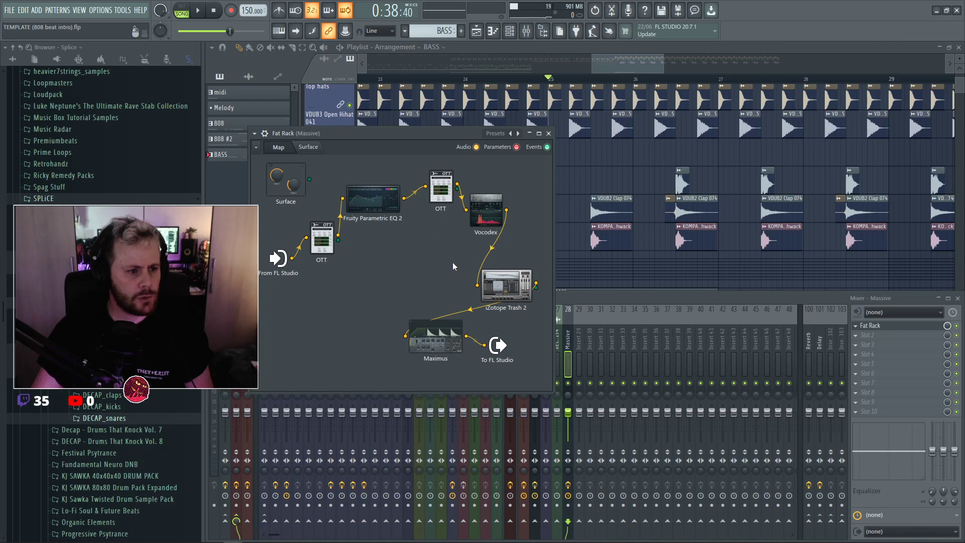
Examine the second OTT and the iZotope Trash 2 settings in the Fat Rack during playback.
left_click(453, 189)
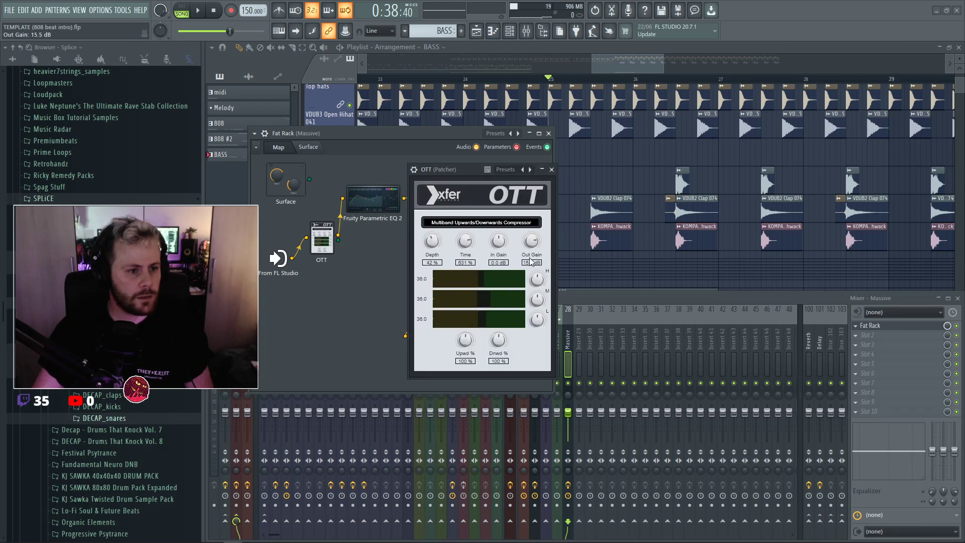
key("space")
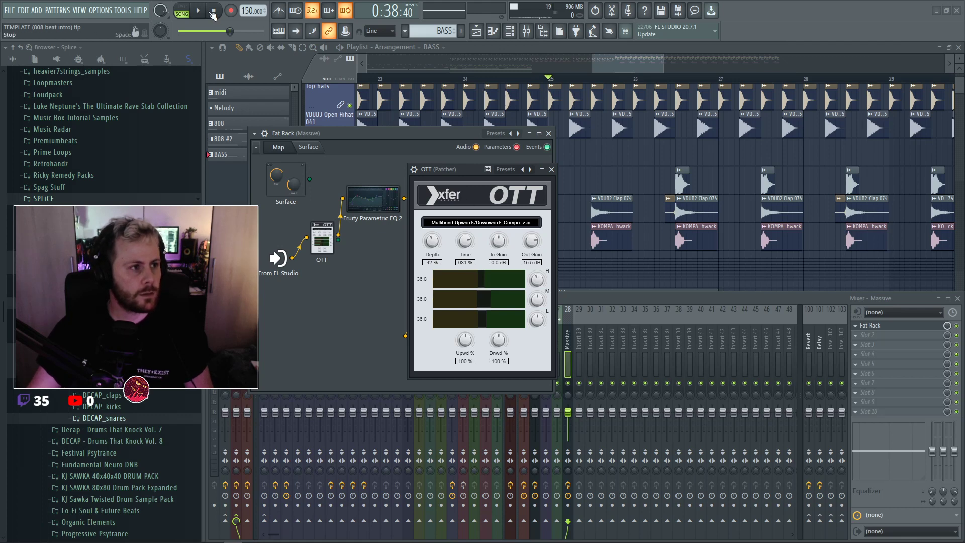
left_click(551, 169)
left_click(520, 296)
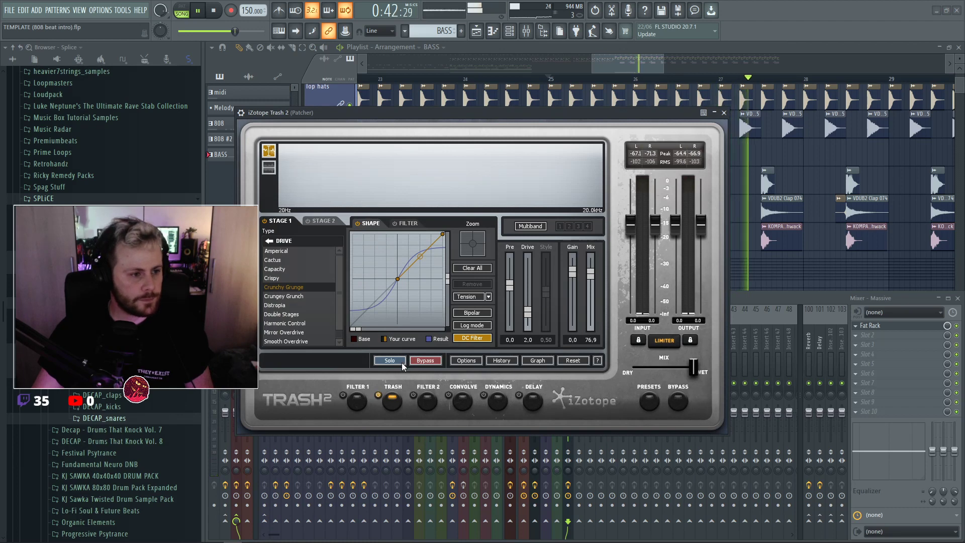
Close Trash 2 and select bars 25 to 27 in the playlist for looped playback.
key("F9")
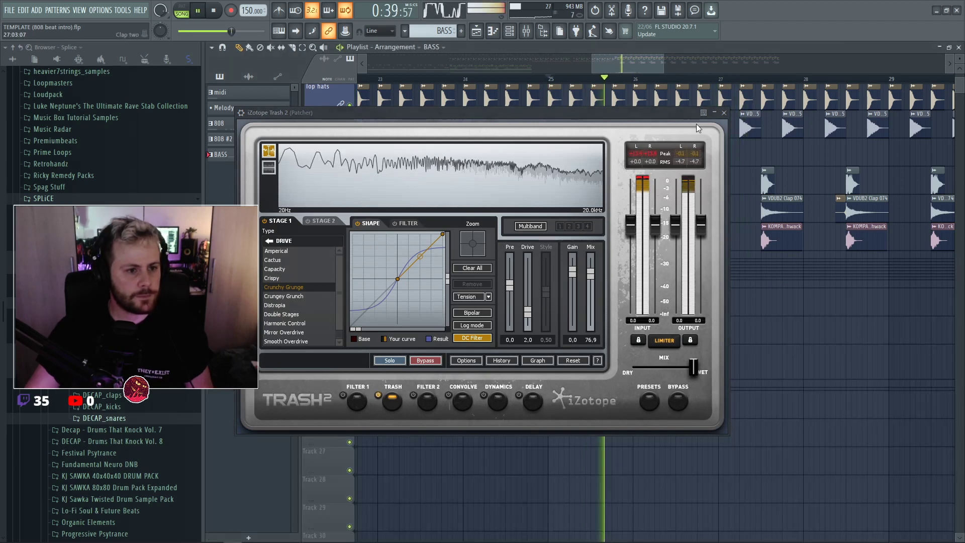
left_click(724, 113)
key("space")
left_click_drag(721, 81, 549, 81)
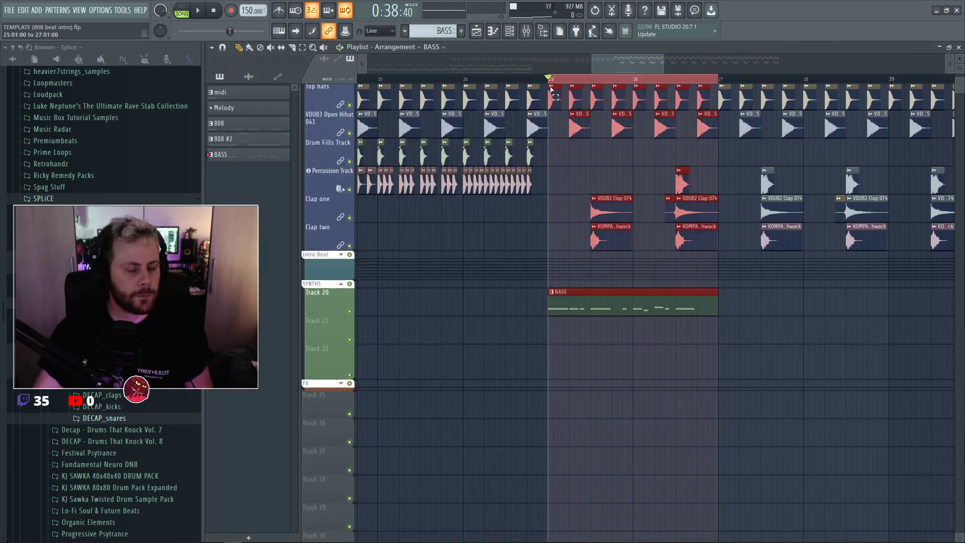
key("space")
Lower the Stage 1 mix in the Fat Rack's iZotope Trash 2 to 40.3 while the loop plays.
key("F9")
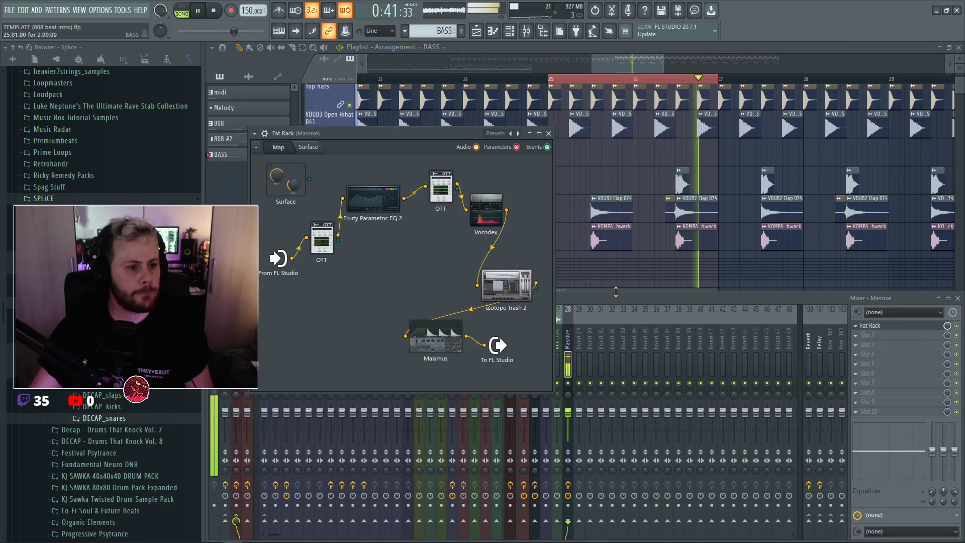
left_click(500, 298)
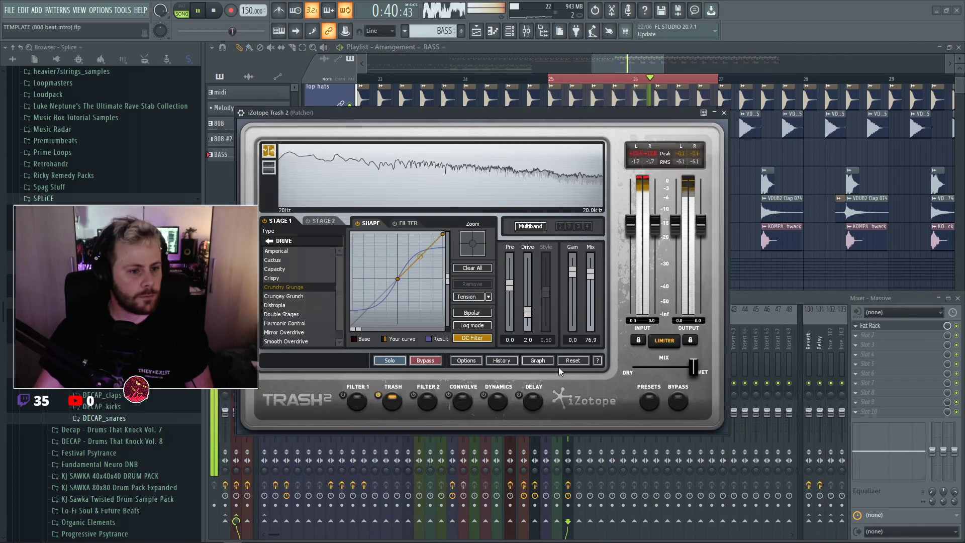
key("space")
key("space")
left_click_drag(590, 274, 592, 307)
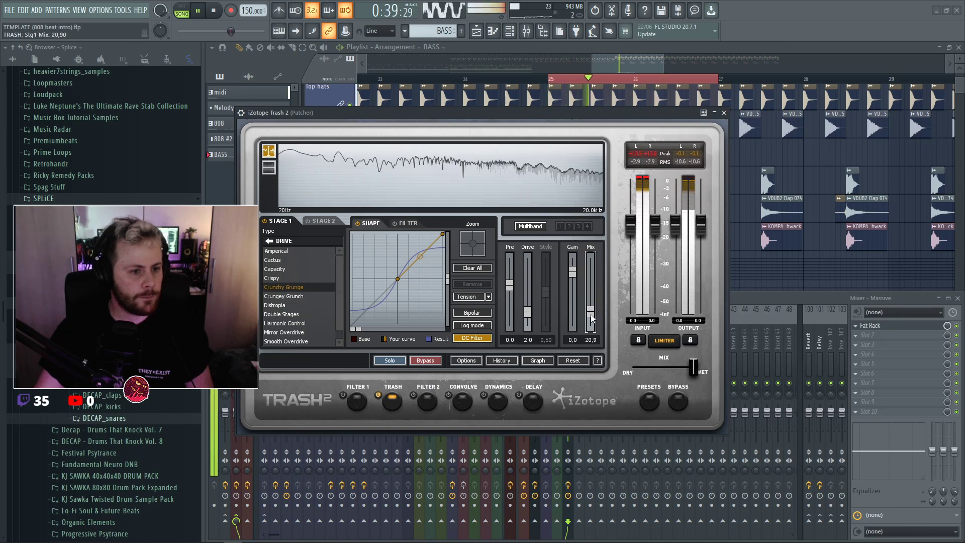
key("space")
Enable Trash 2's Stage 2 with Tape Saturation and set its mix to 15.7 and drive to 0.8.
left_click(317, 223)
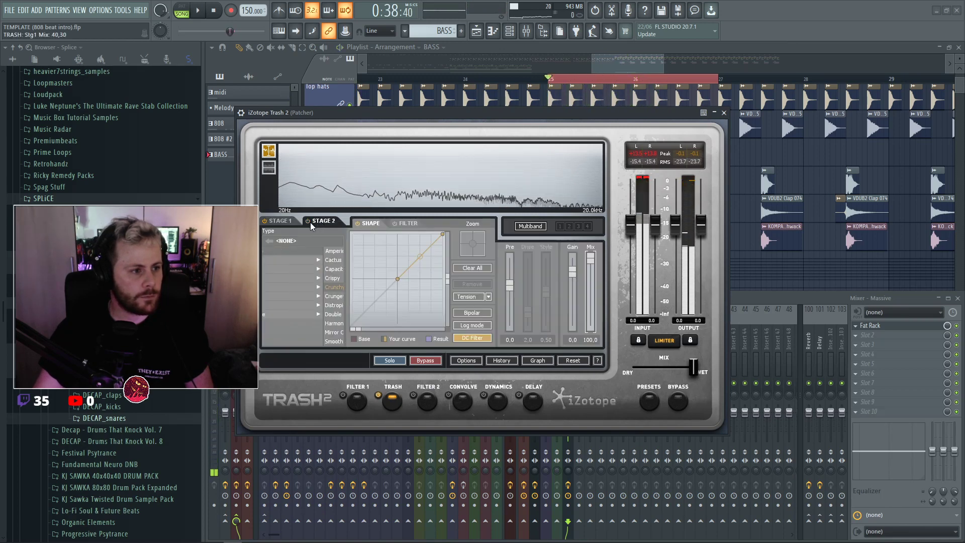
left_click(280, 315)
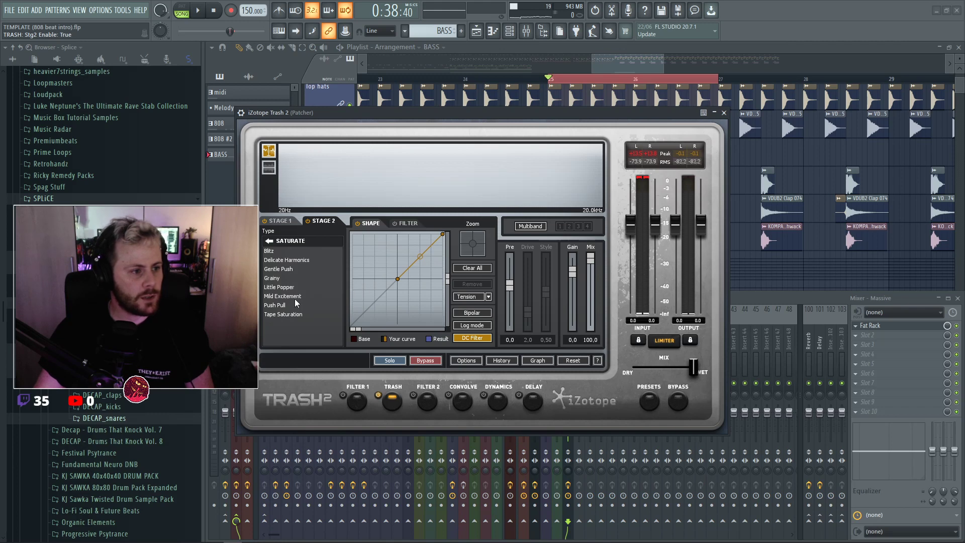
left_click(291, 314)
key("space")
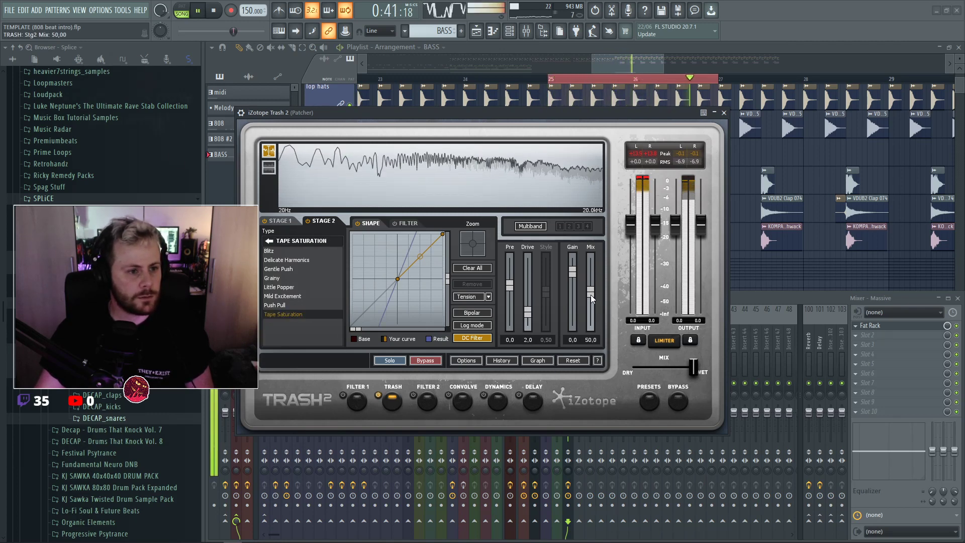
left_click_drag(590, 294, 592, 318)
left_click_drag(529, 315, 529, 327)
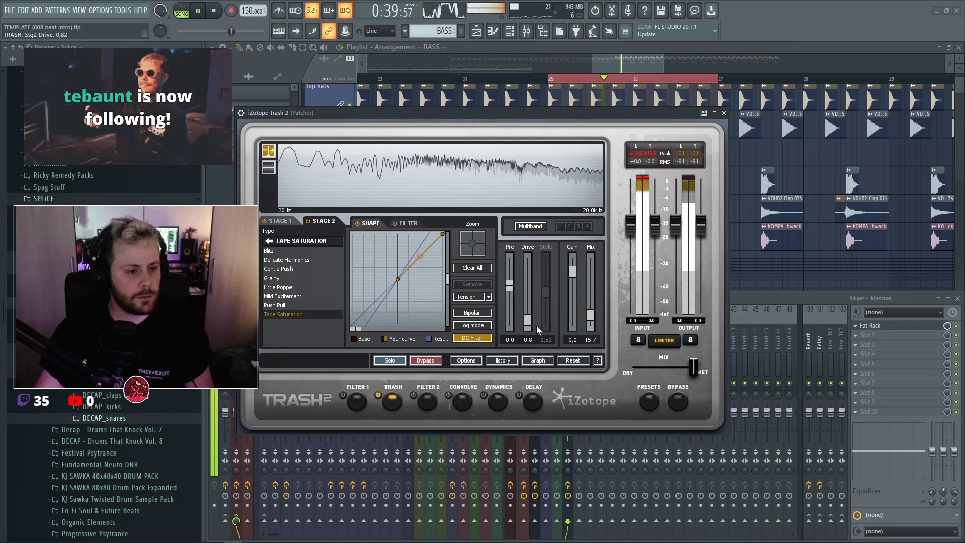
Shift Trash 2's overall dry/wet mix partway toward dry, then stop playback and return to the playlist.
left_click_drag(692, 369, 665, 369)
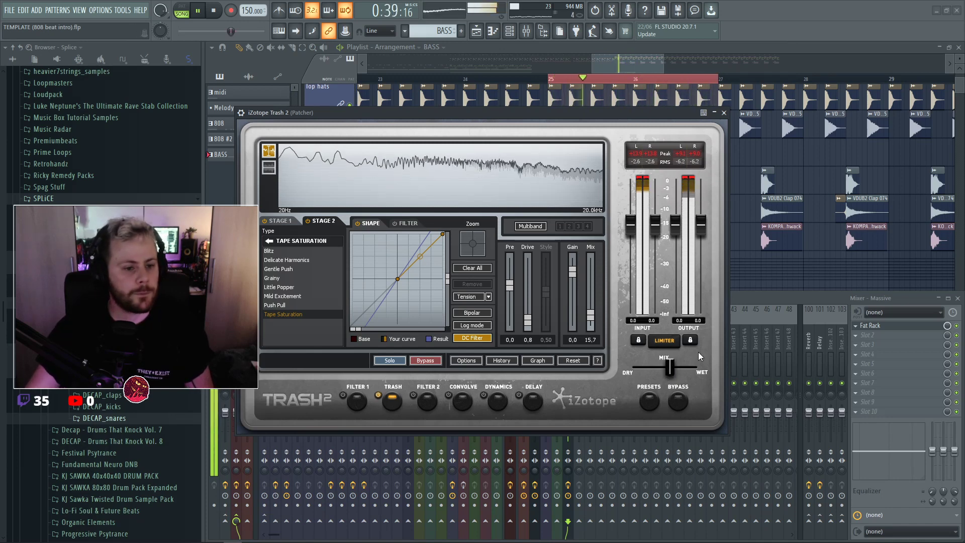
key("F9")
key("space")
key("Escape")
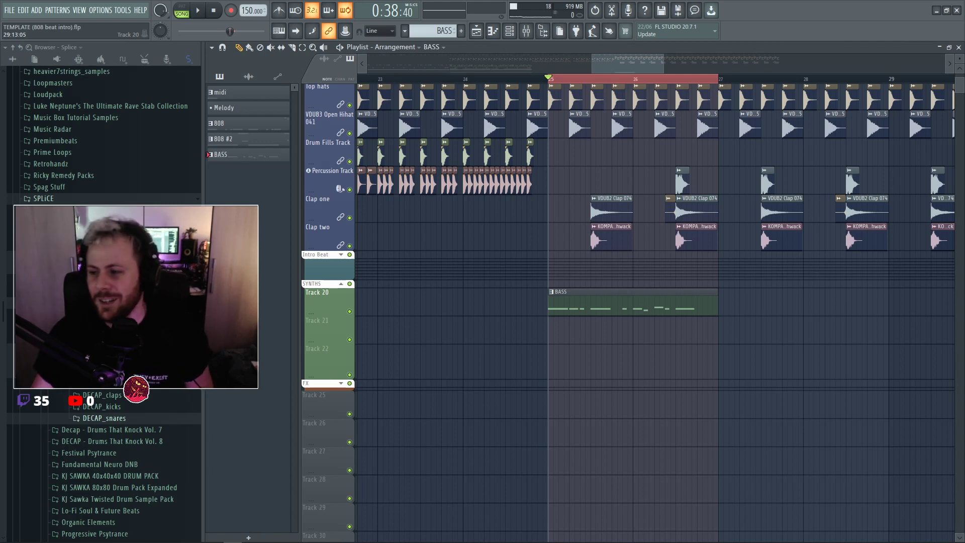
Collapse the drum group in the playlist and play the selected loop.
scroll(382, 229, "up", 2)
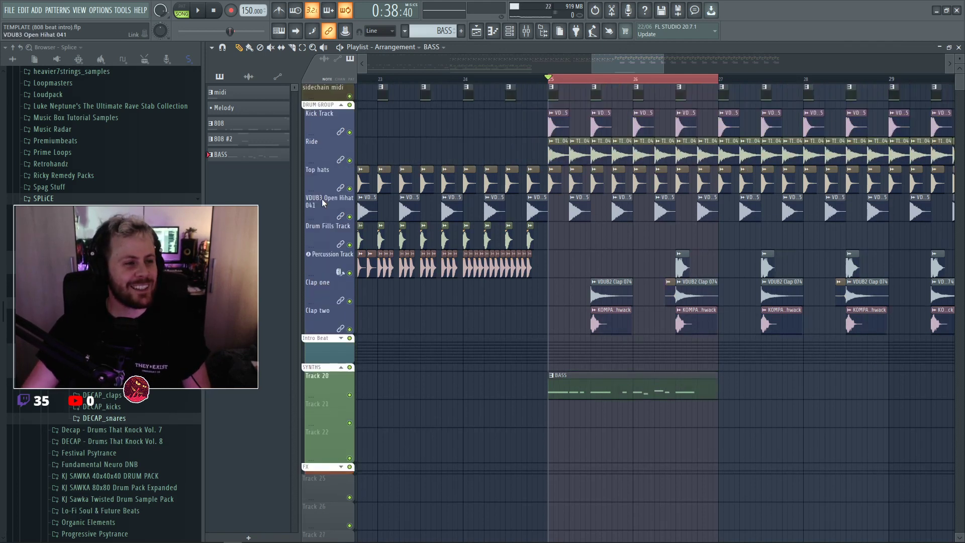
left_click(342, 106)
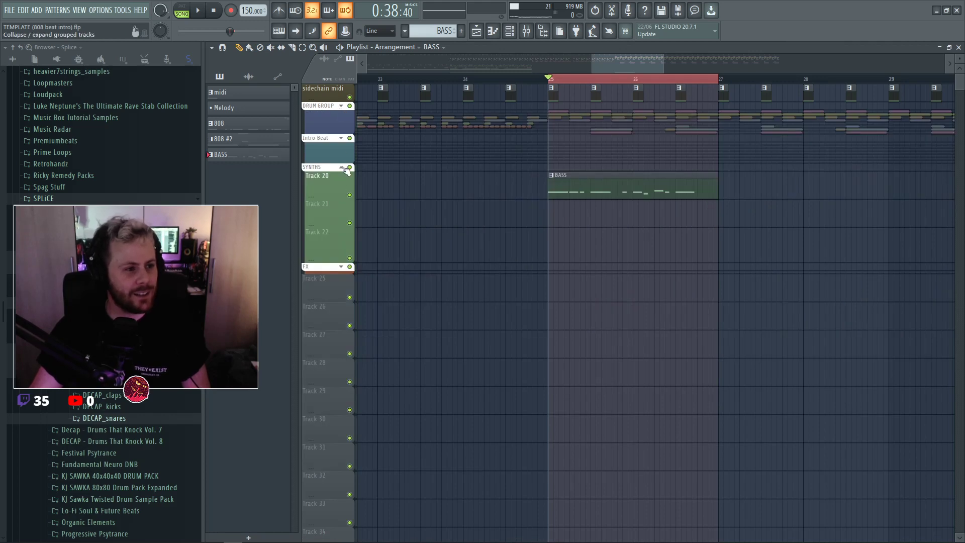
key("space")
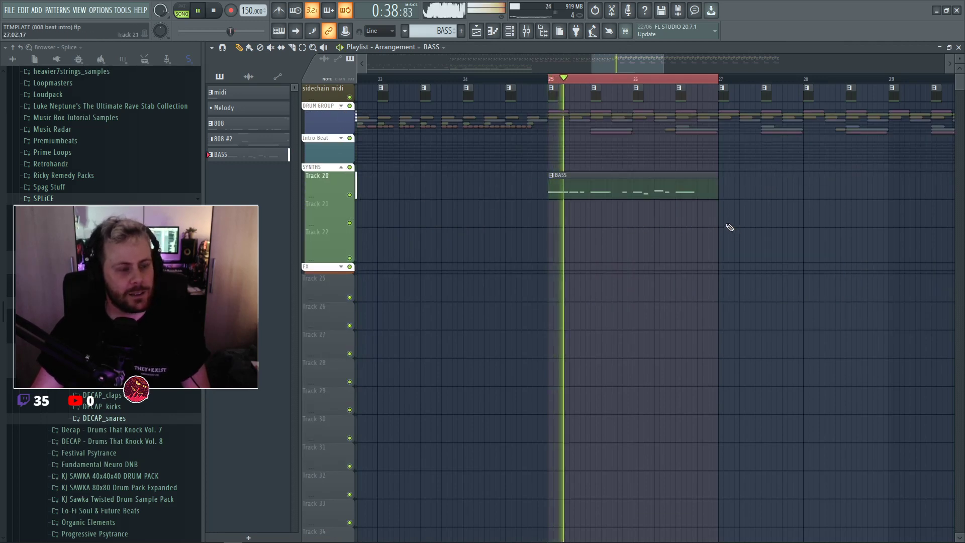
Check the bass notes in the piano roll during playback, then reopen the Massive plugin window alongside the mixer.
double_click(600, 191)
key("F6")
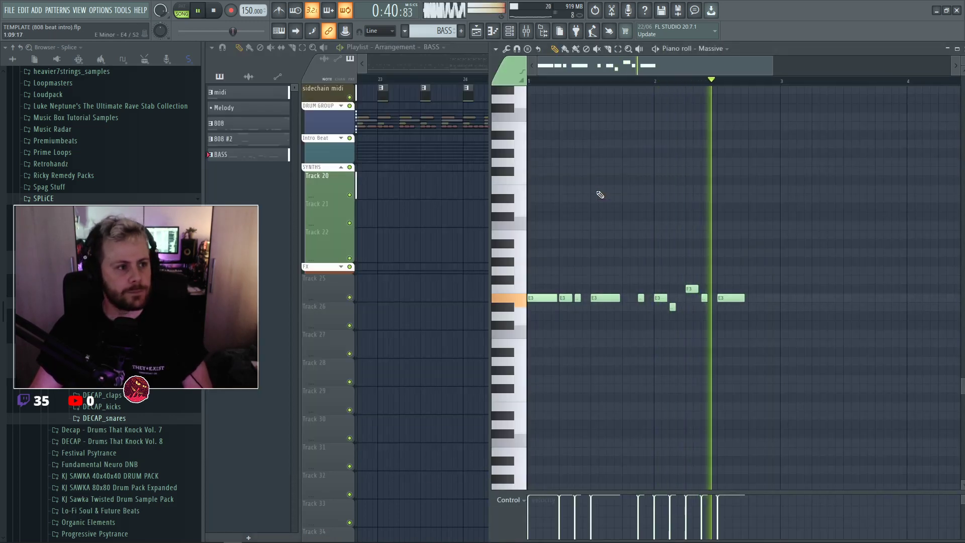
key("F7")
key("F6")
left_click(279, 120)
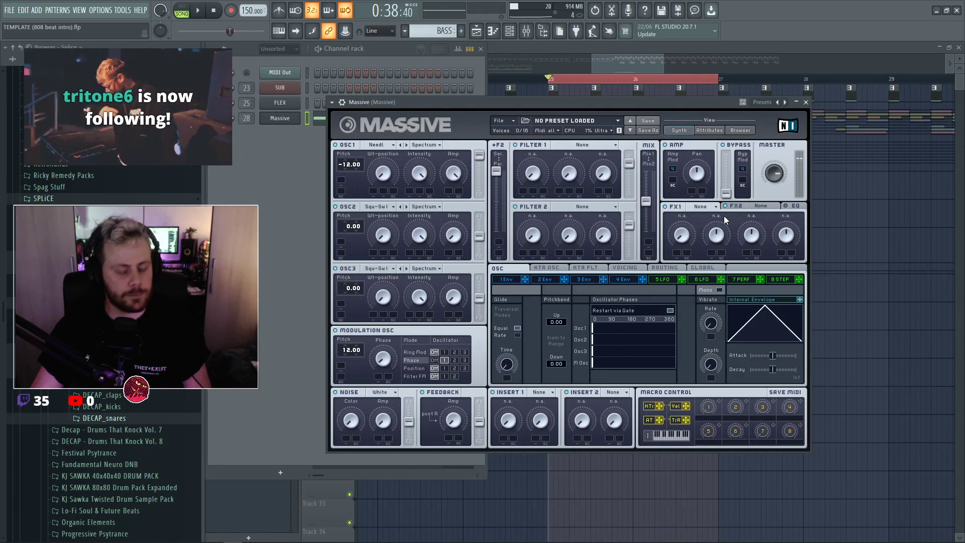
key("F9")
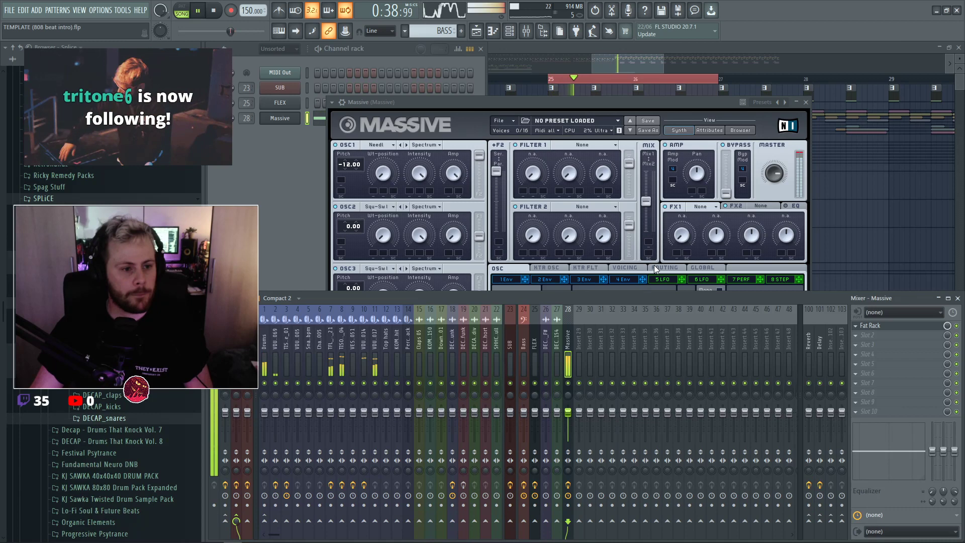
Open the BASS clip's notes and raise the first four notes of bar 2 to F3 while checking playback.
right_click(857, 221)
key("space")
double_click(599, 184)
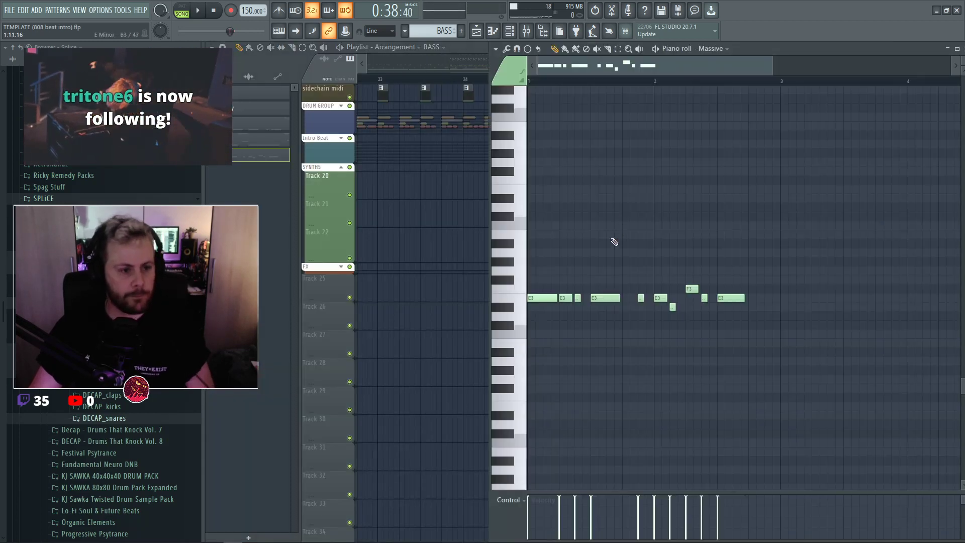
key("space")
left_click_drag(680, 293, 728, 297)
key("space")
key("ctrl+d")
key("space")
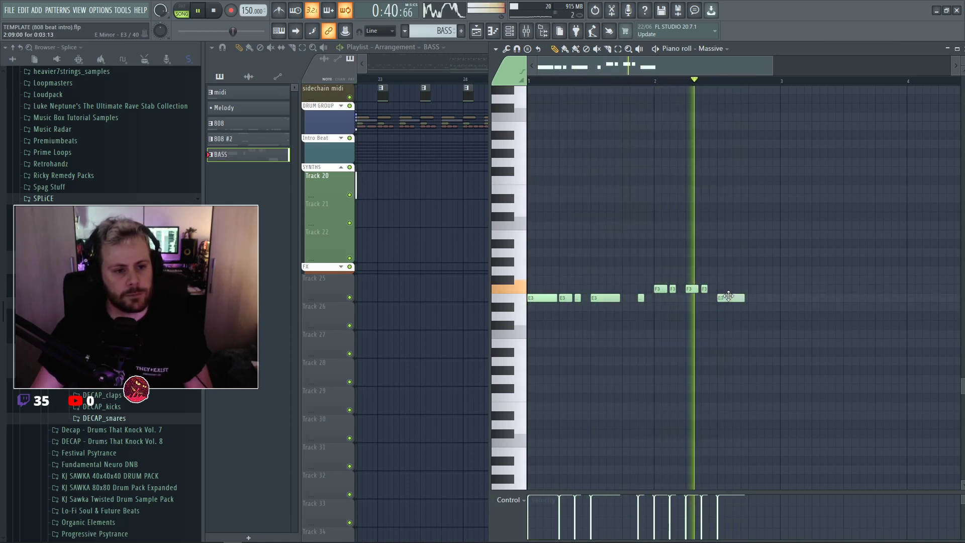
Reopen Massive from the channel rack during playback and lower the modulation oscillator's phase amount to 3.
key("F7")
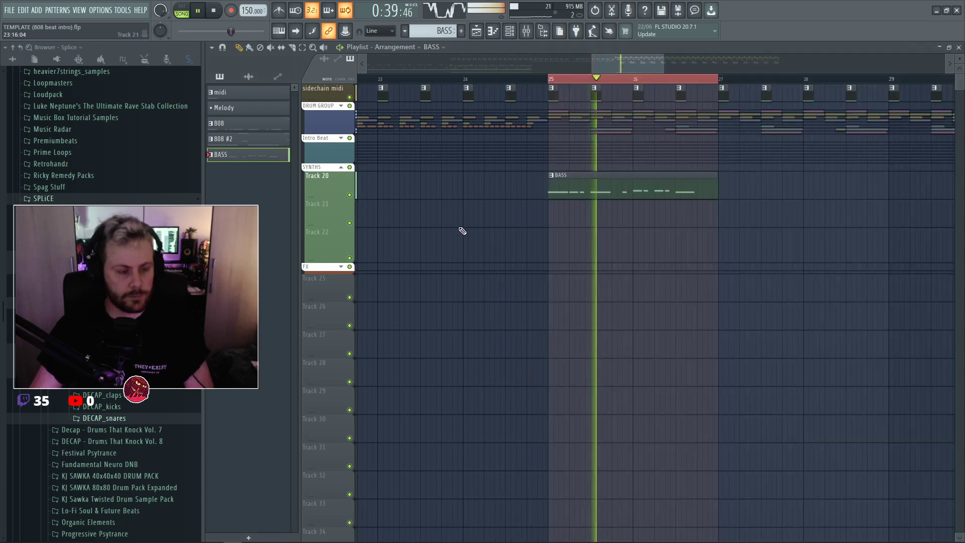
key("F6")
key("space")
left_click(280, 118)
key("space")
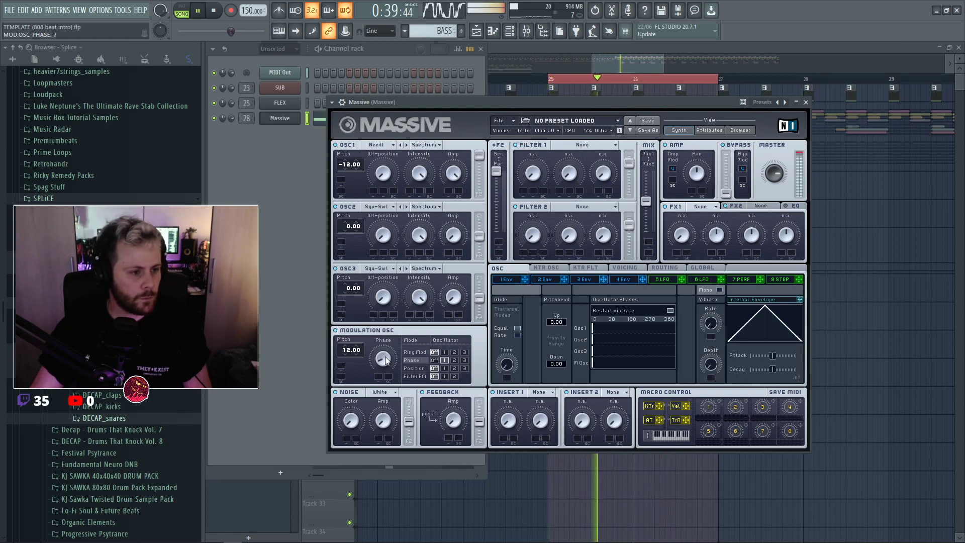
left_click_drag(383, 339, 384, 361)
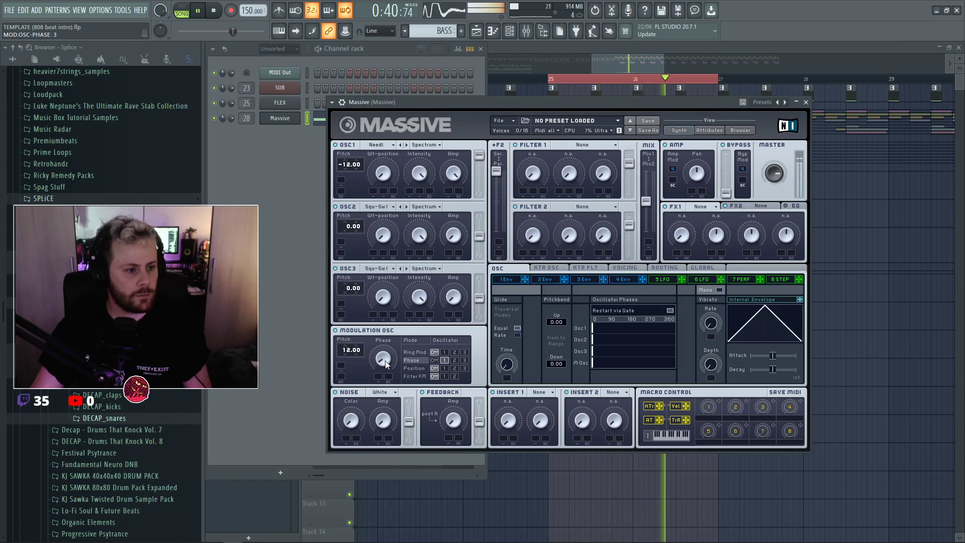
Switch to pattern playback, enable Massive's unison pitch spread with 8 voices, and assign envelope 2 to modulate it.
left_click(624, 267)
key("l")
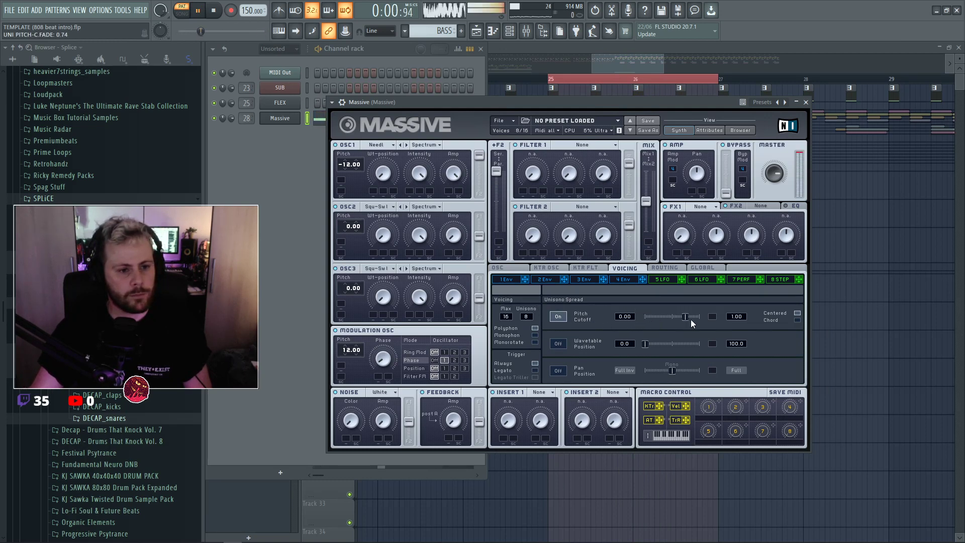
left_click_drag(691, 319, 659, 312)
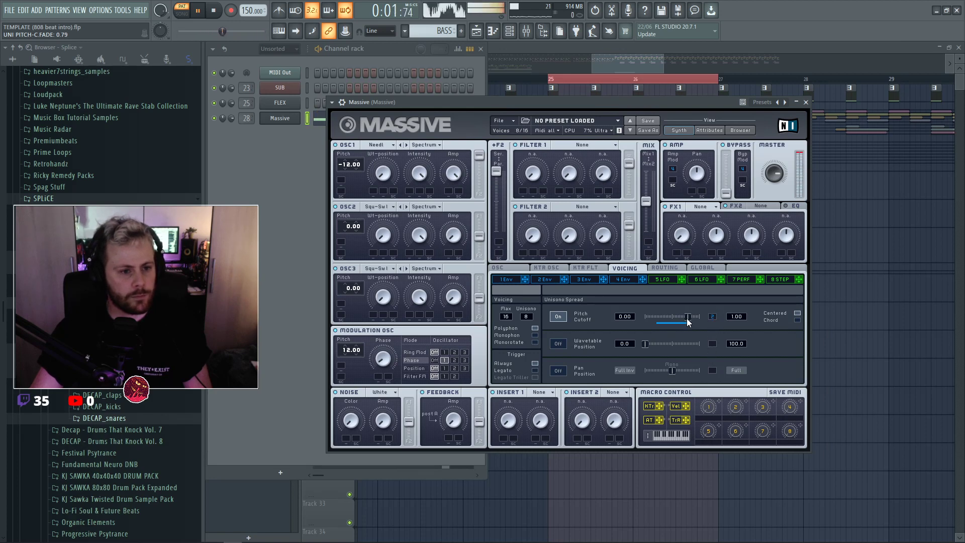
Give envelope 2 a slow attack, decay time 35 and no sustain, and set the unison pitch spread to 0.67.
left_click(551, 281)
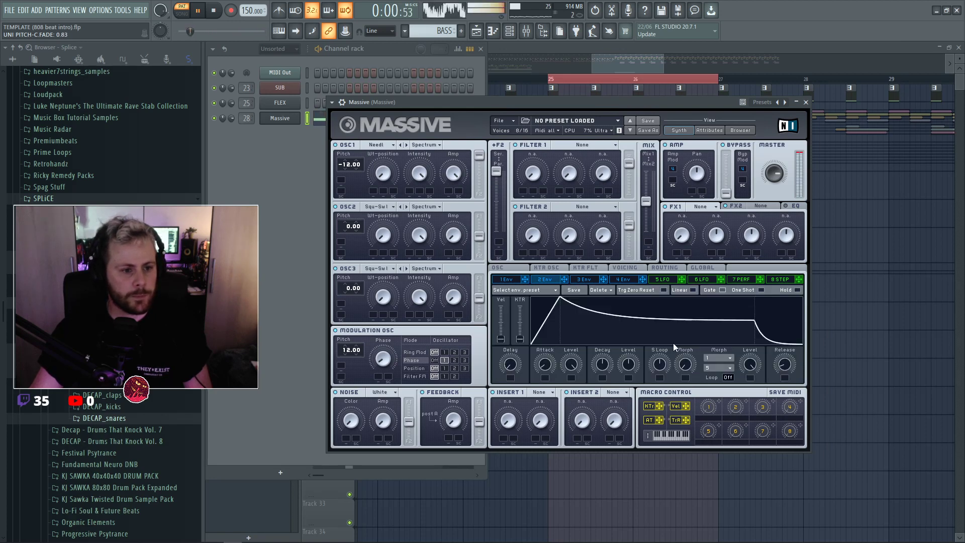
mouse_move(545, 363)
left_mouse_down()
mouse_move(547, 354)
mouse_move(550, 363)
left_mouse_up()
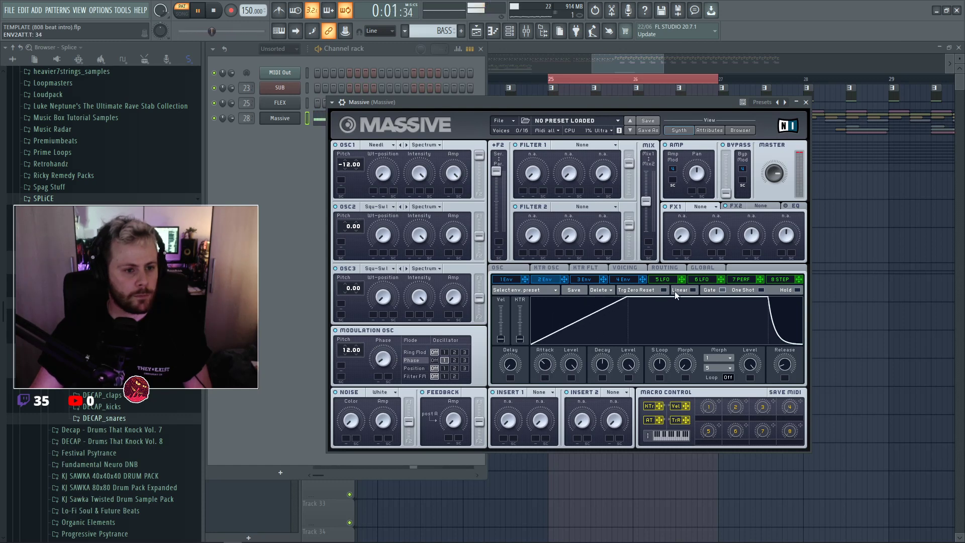
left_click_drag(551, 369, 571, 372)
left_click_drag(628, 364, 546, 378)
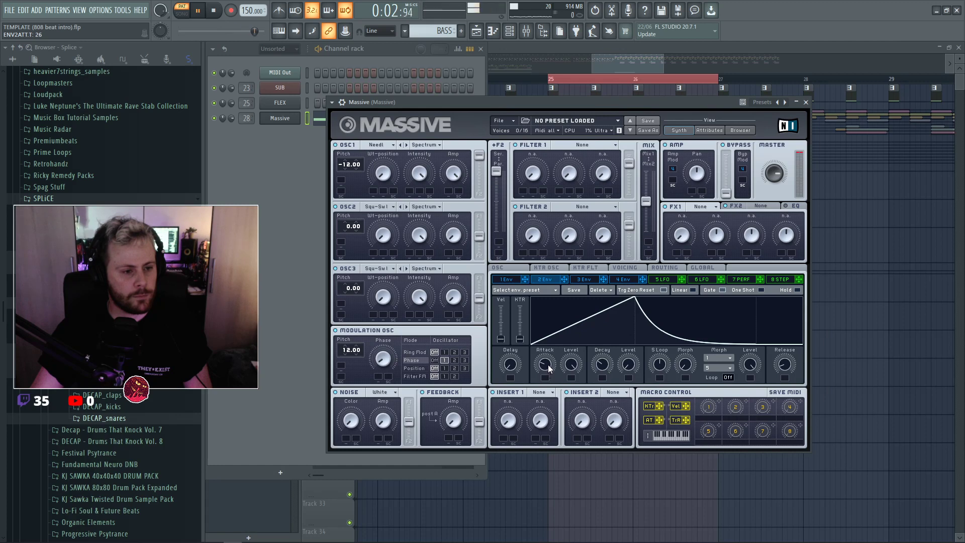
left_click_drag(548, 363, 548, 374)
left_click_drag(606, 361, 600, 375)
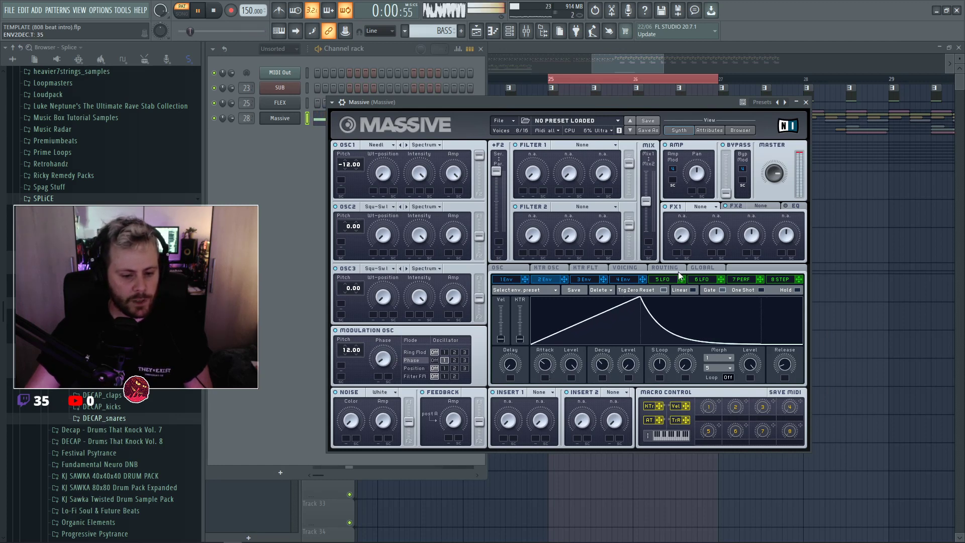
left_click(623, 270)
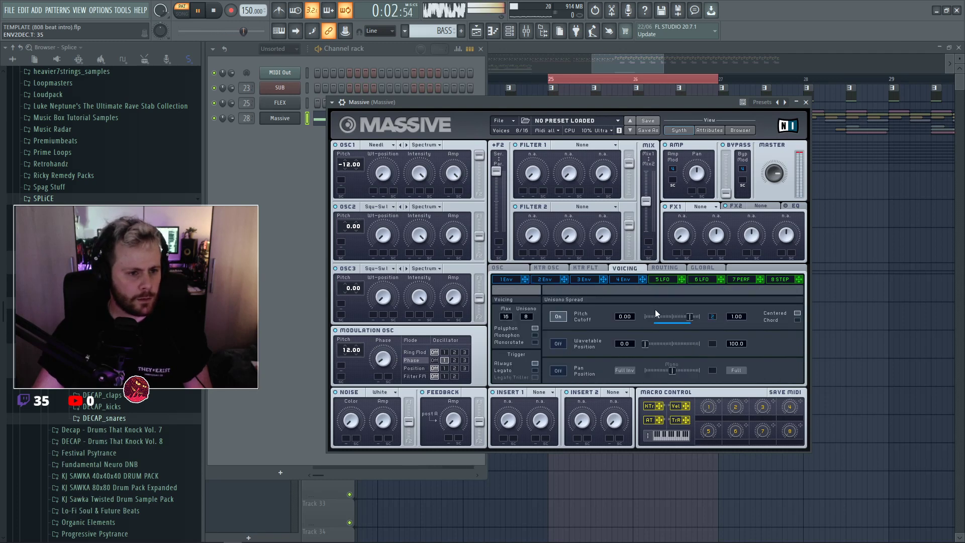
left_click_drag(671, 318, 682, 318)
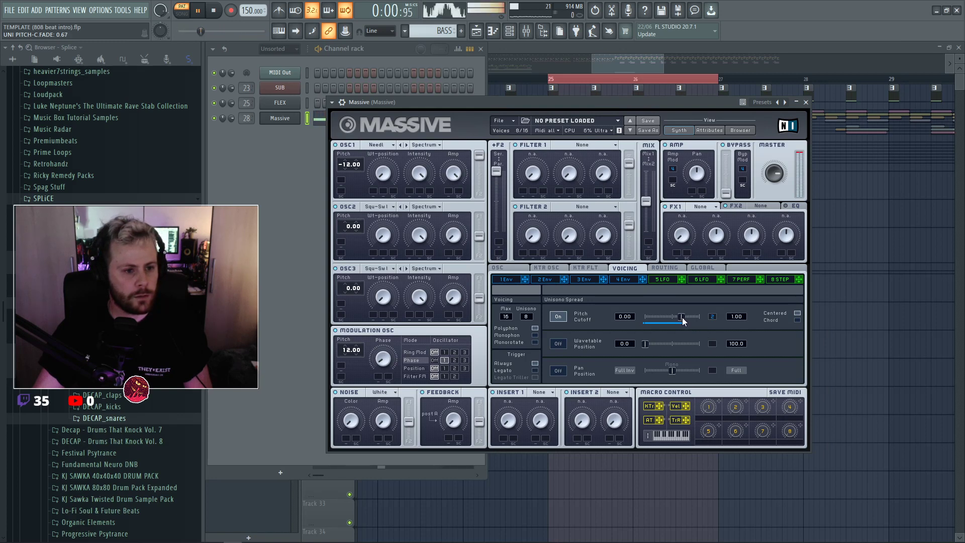
Set Filter 1 to Bandreject and modulate its cutoff with LFO 5 synced at a 1/4 ratio.
left_click(581, 145)
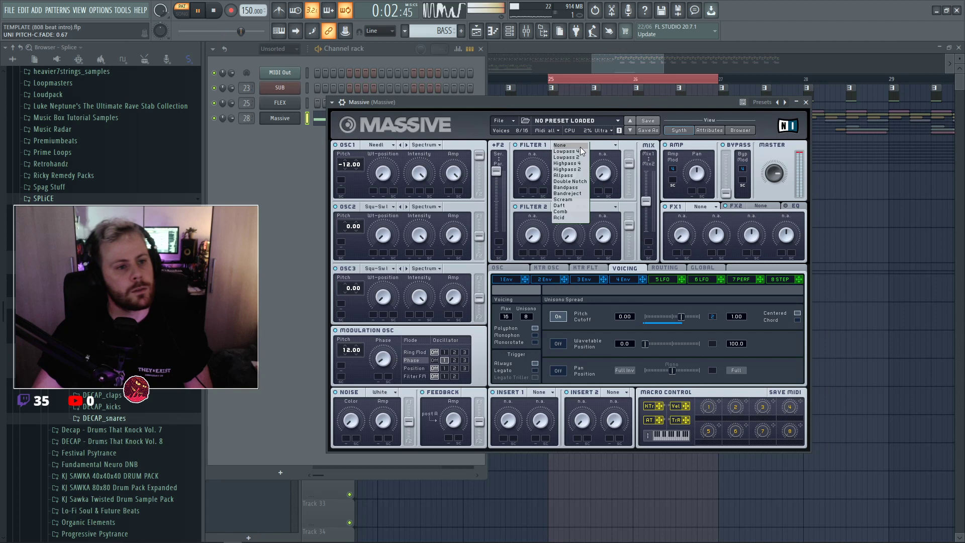
left_click(567, 193)
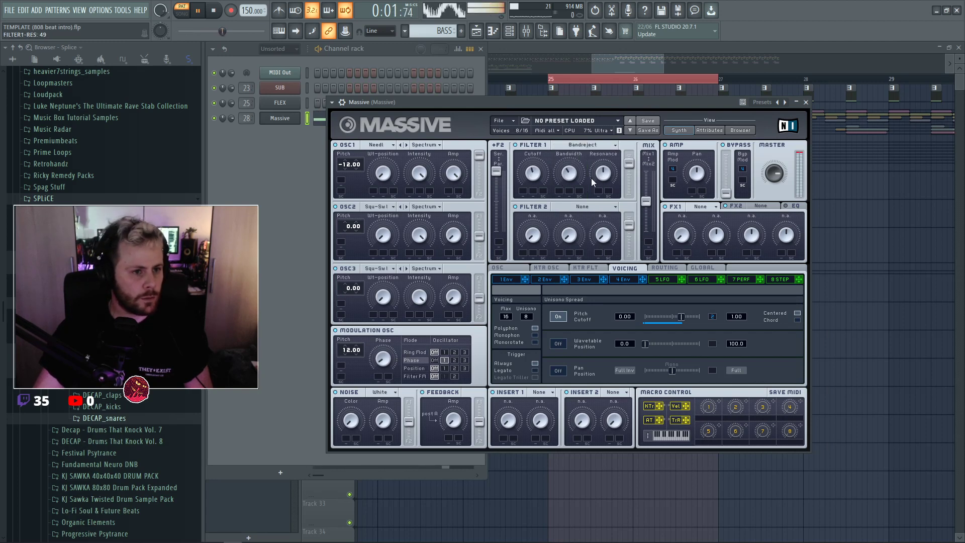
key("space")
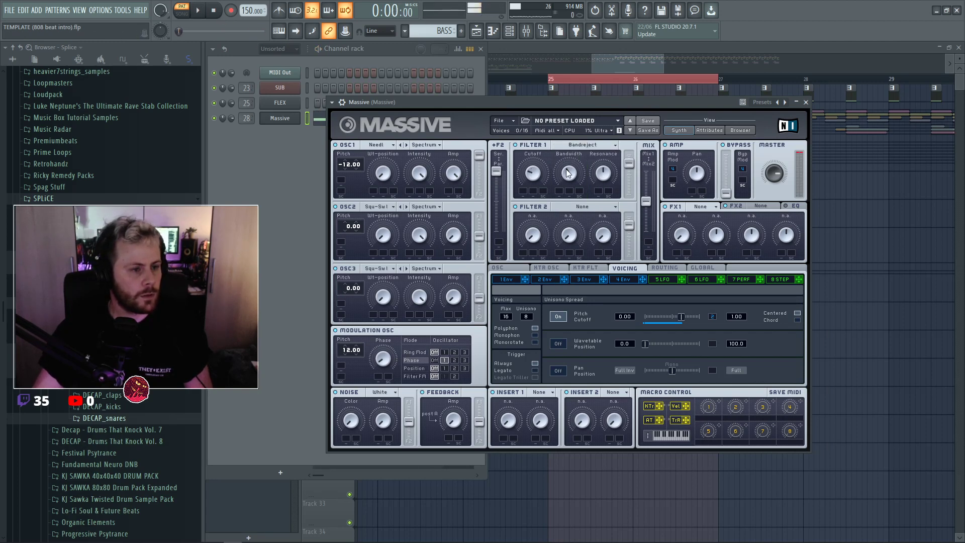
left_click(682, 279)
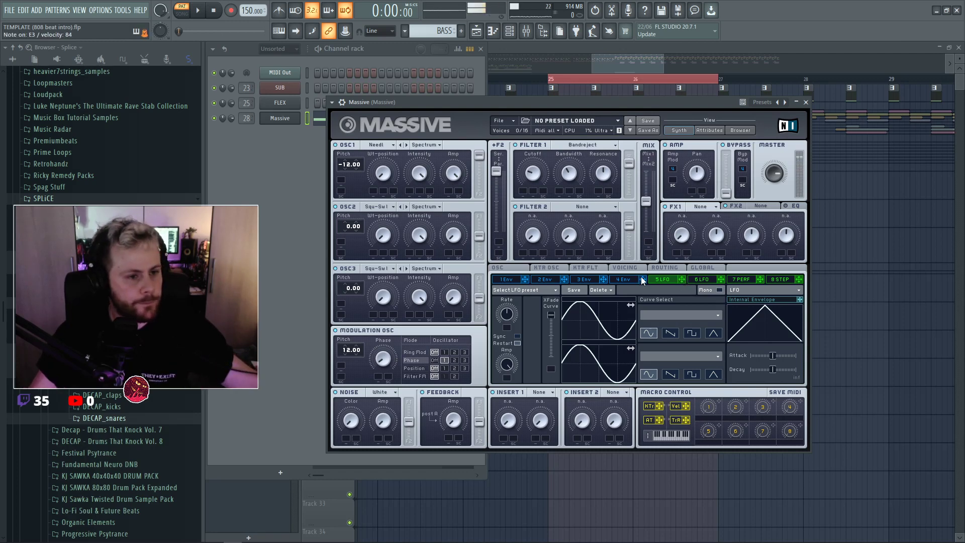
mouse_move(523, 192)
left_mouse_down()
mouse_move(532, 183)
mouse_move(524, 179)
mouse_move(520, 213)
mouse_move(520, 183)
left_mouse_up()
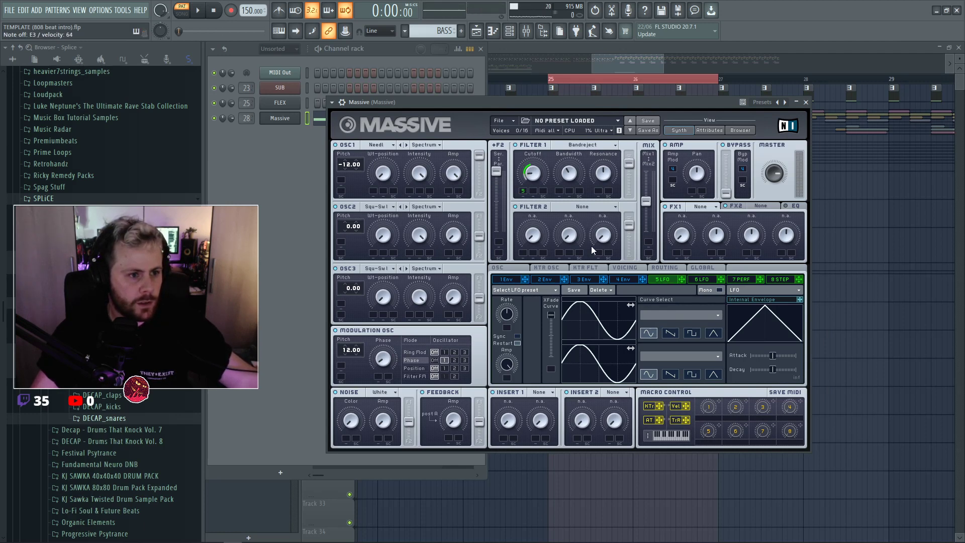
left_click(513, 336)
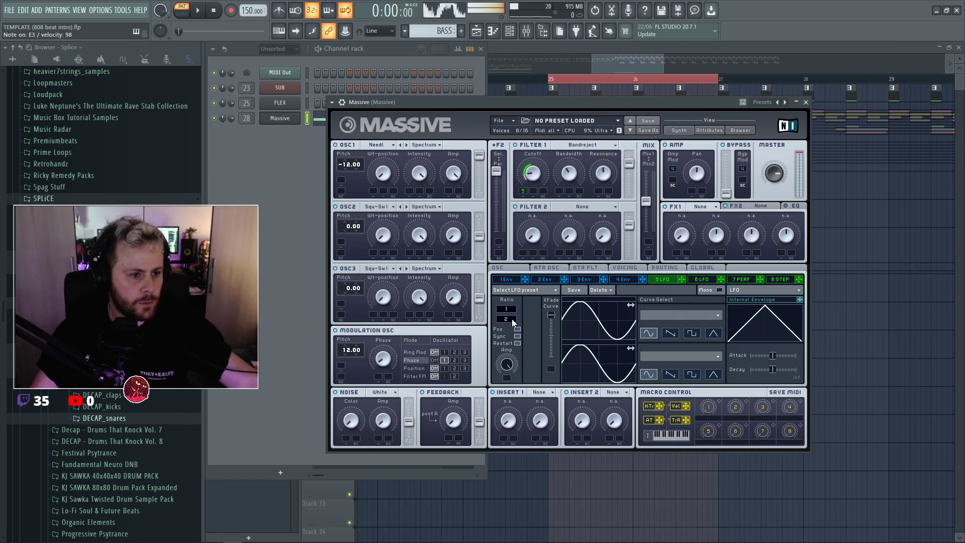
left_click_drag(513, 316, 512, 320)
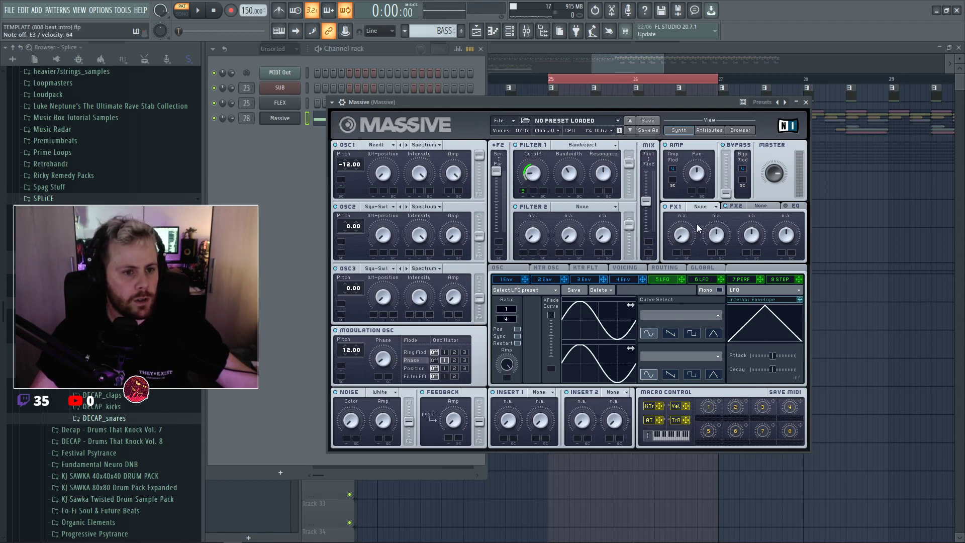
Load Sample & Hold in Insert 1 and set the noise amp to 11.
left_click(528, 394)
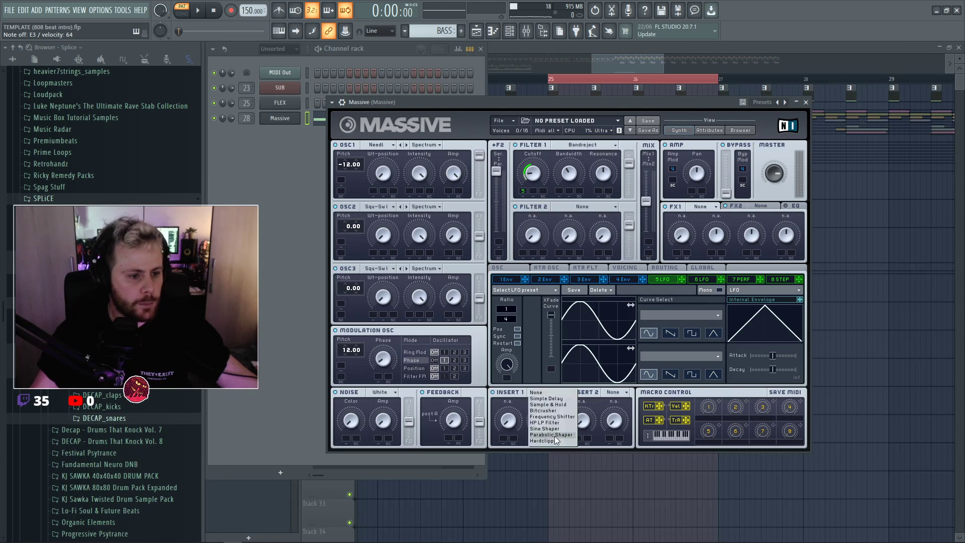
left_click(535, 412)
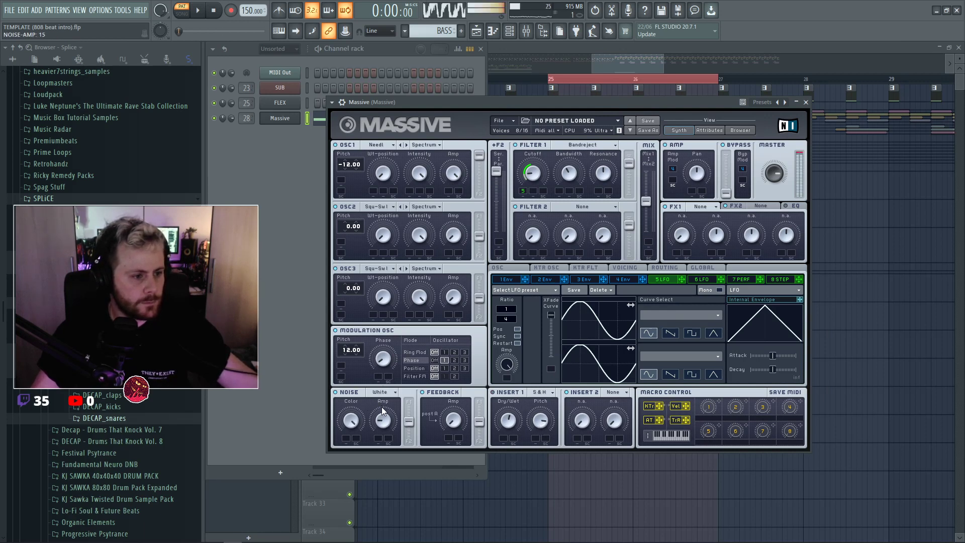
left_click_drag(382, 408, 387, 420)
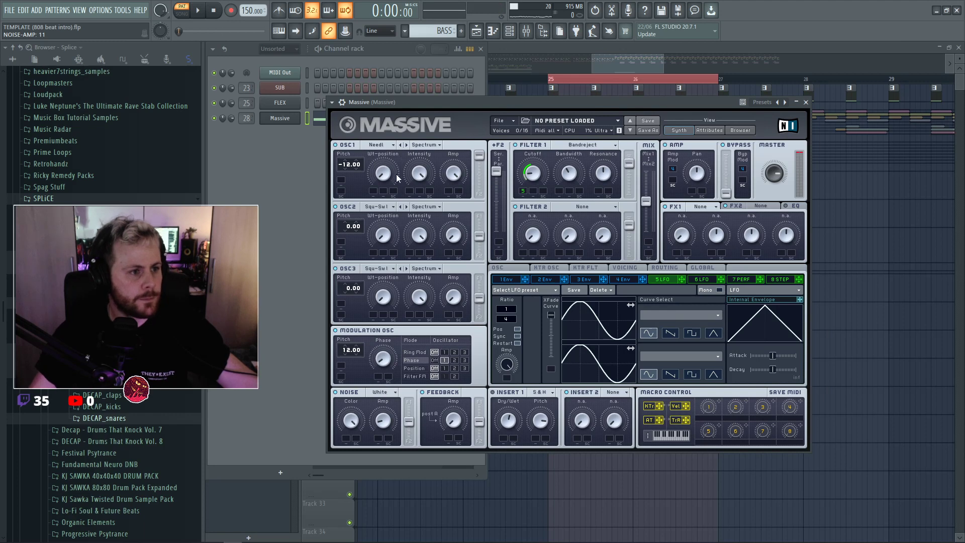
Switch oscillator 1 from Spectrum to Bend- mode and adjust its intensity and wavetable position.
left_click(425, 145)
left_click_drag(425, 170, 421, 142)
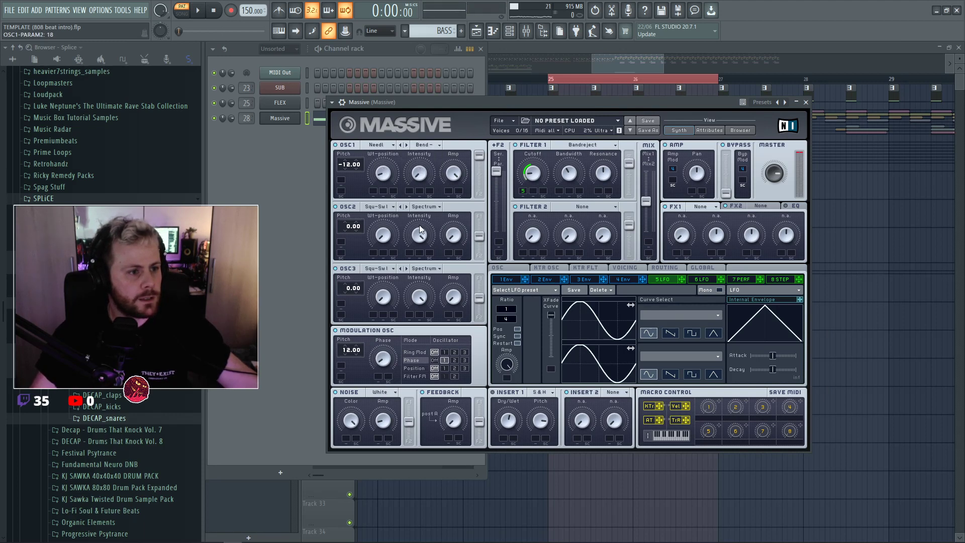
left_click_drag(377, 170, 383, 181)
Set Filter 1's cutoff to 19, assign LFO 5 to the amp modulation, and play the pattern.
mouse_move(526, 179)
left_mouse_down()
mouse_move(537, 163)
mouse_move(534, 178)
left_mouse_up()
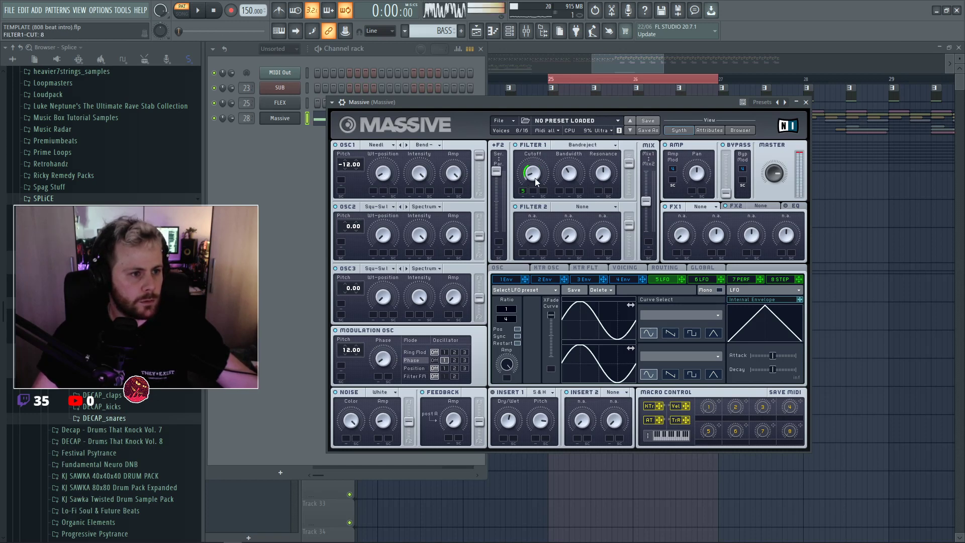
left_click(444, 360)
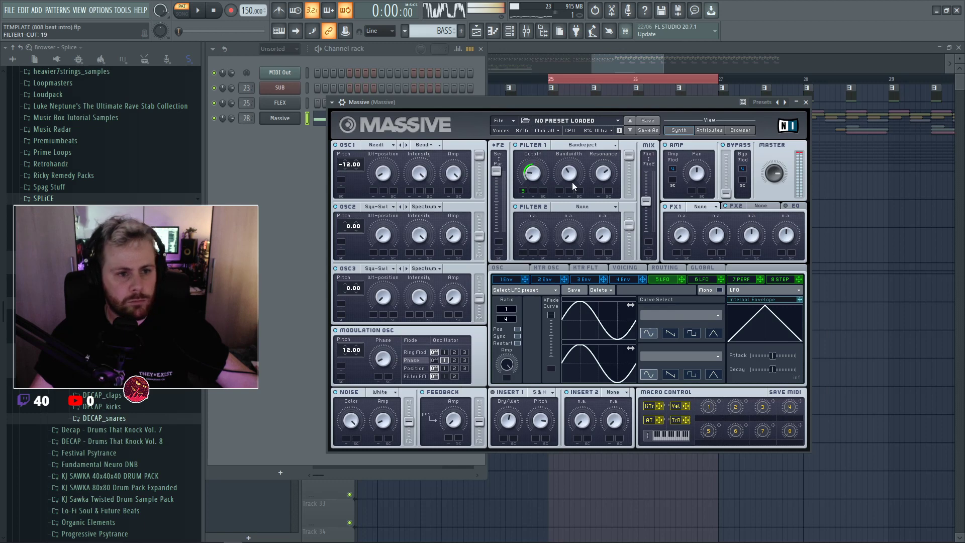
left_click_drag(673, 182, 672, 180)
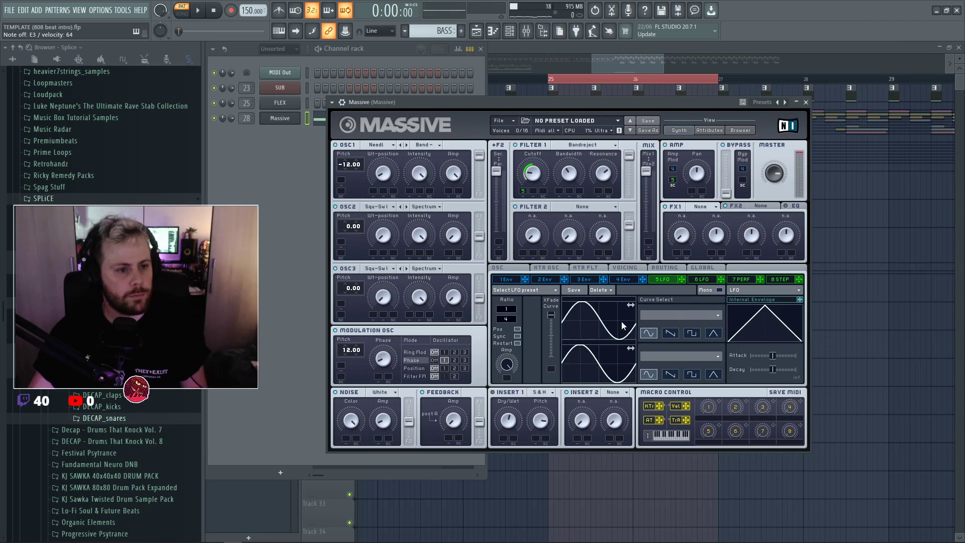
key("space")
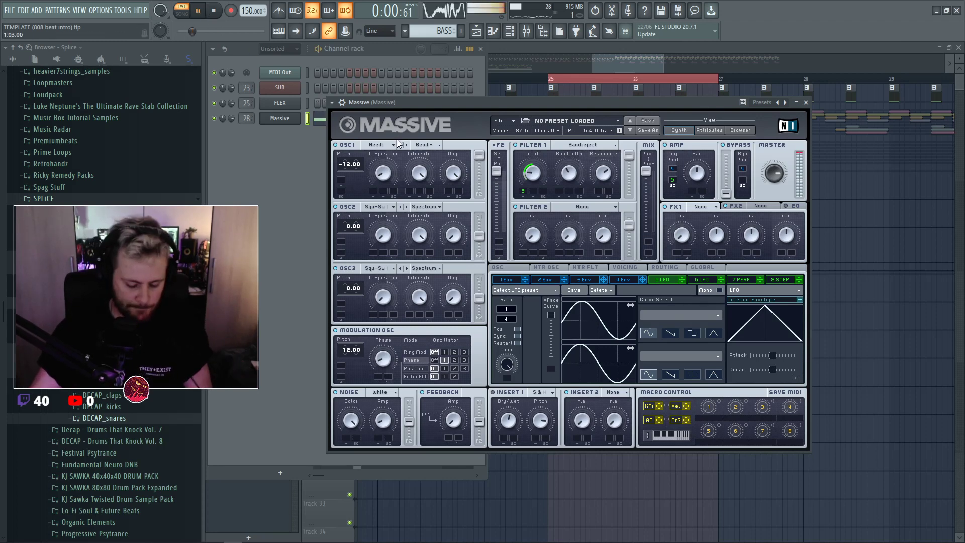
Open Maximus in the Massive track's Fat Rack and lower the end of the master band's compression curve.
key("F9")
left_click(881, 326)
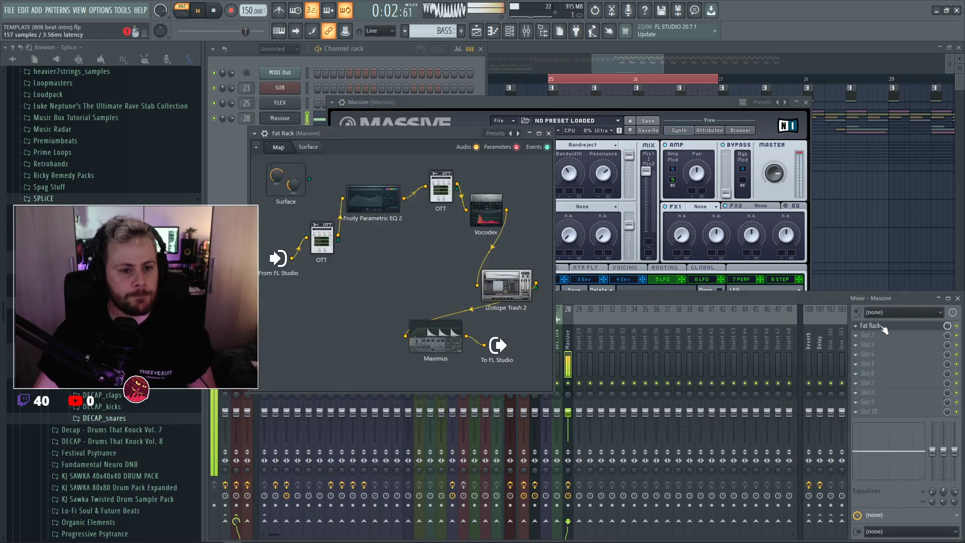
key("space")
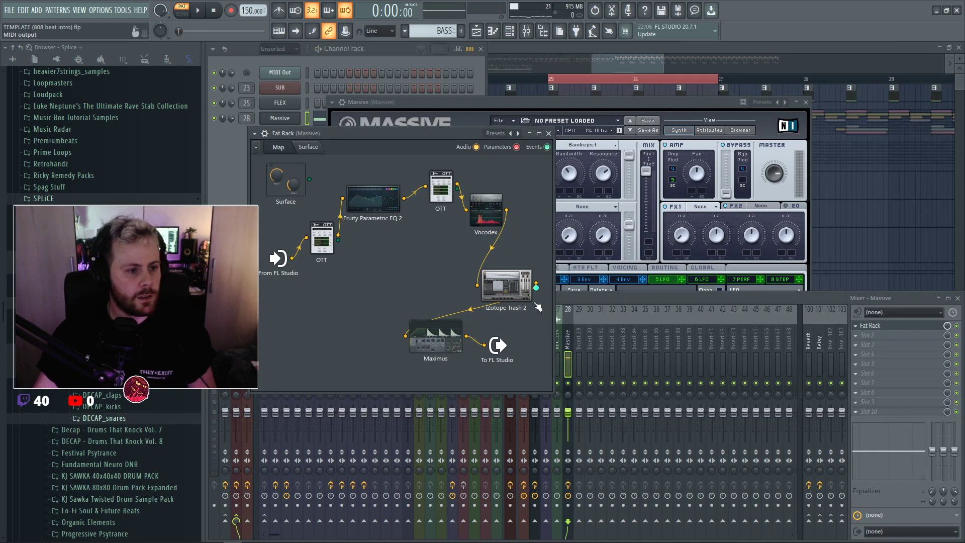
key("space")
left_click(459, 332)
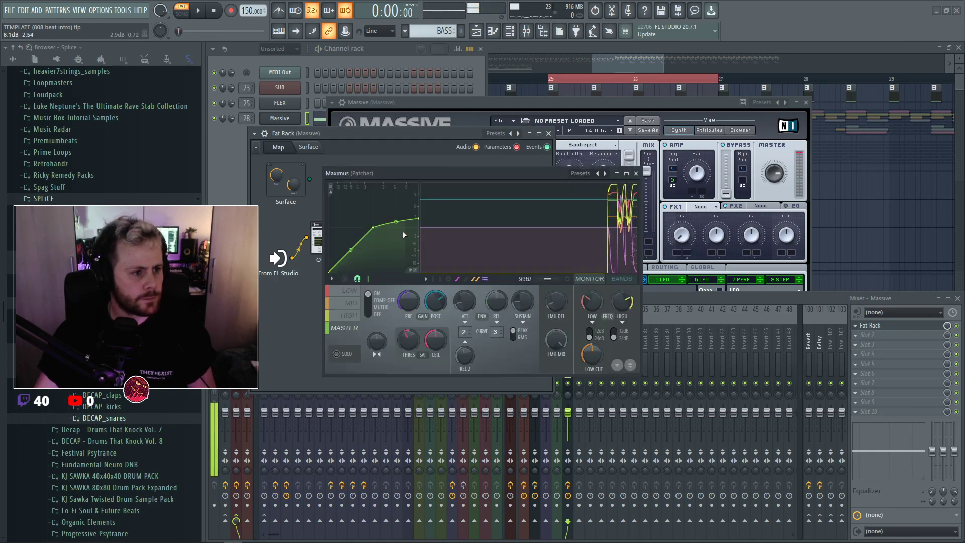
left_click_drag(418, 218, 420, 228)
key("space")
key("space")
Adjust the tension of the high band's lower curve segment in Maximus, then stop playback.
left_click(352, 315)
right_click(351, 240)
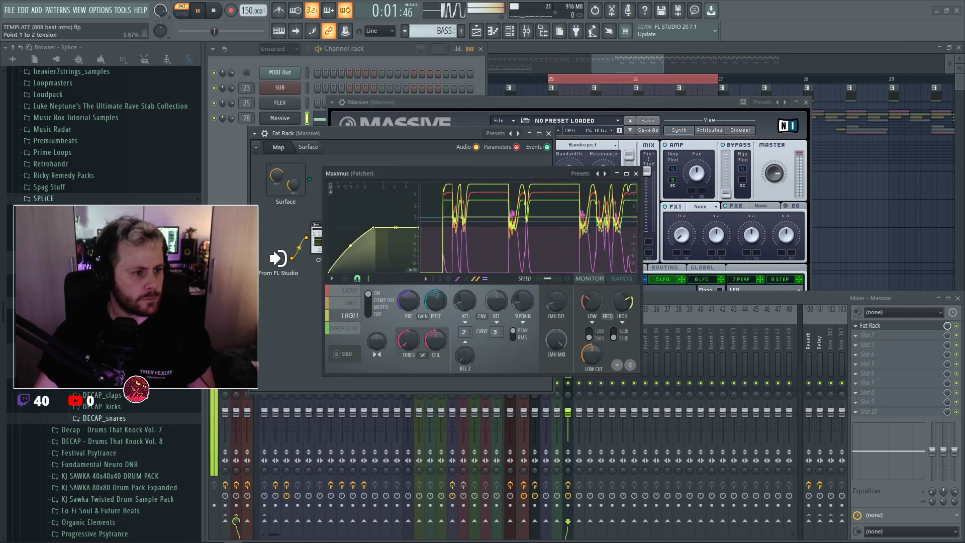
key("space")
Load the ABBERNATHY preset in Massive, audition it, close Maximus, and shift the Massive window slightly.
left_click(638, 113)
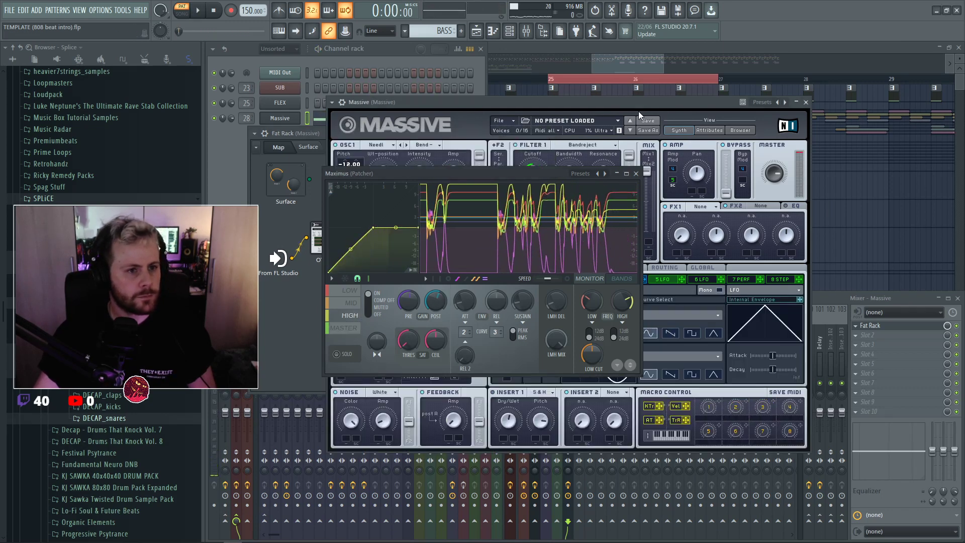
left_click(630, 130)
key("space")
left_click(635, 173)
key("space")
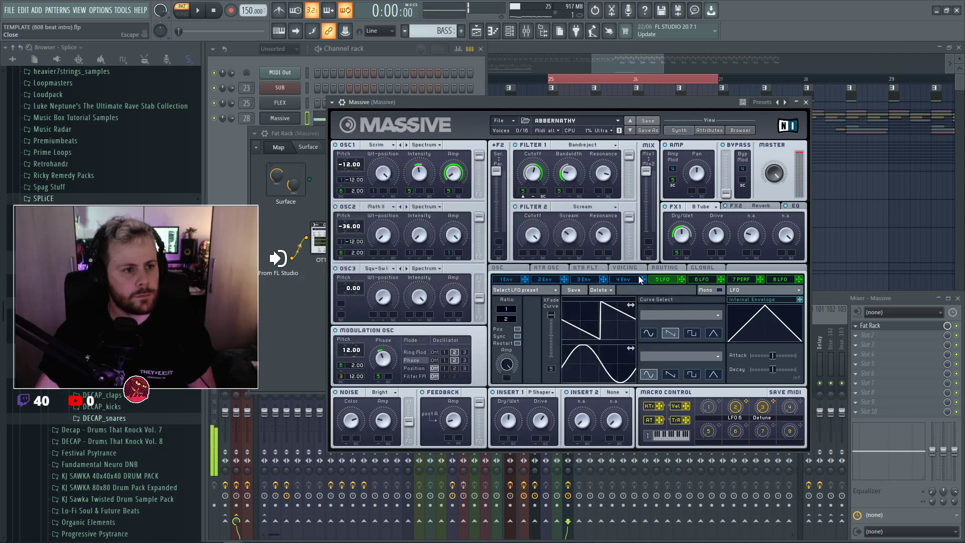
mouse_move(614, 104)
left_mouse_down()
mouse_move(634, 102)
mouse_move(611, 95)
left_mouse_up()
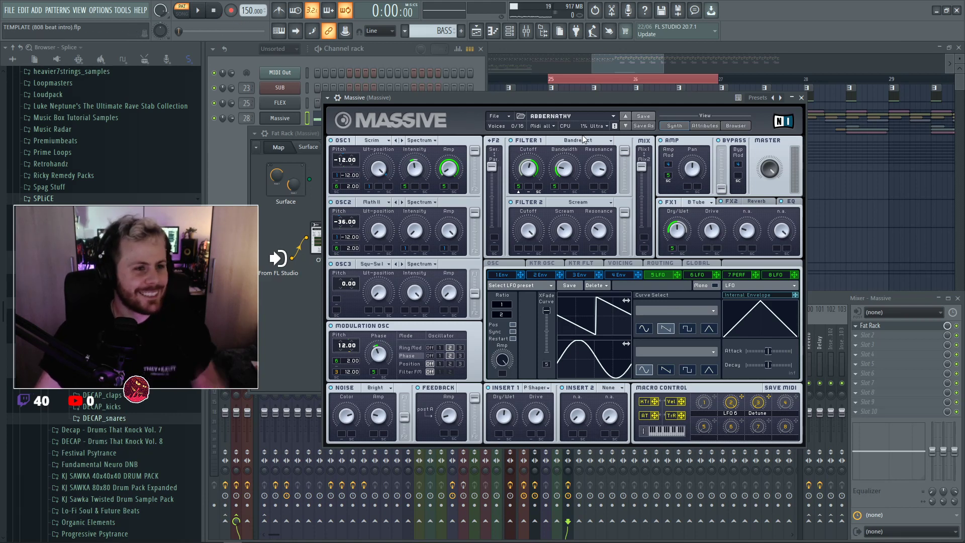
Reset Massive to a new untitled sound, and play the arrangement from bar 25.
mouse_move(620, 98)
left_mouse_down()
mouse_move(639, 105)
mouse_move(625, 99)
left_mouse_up()
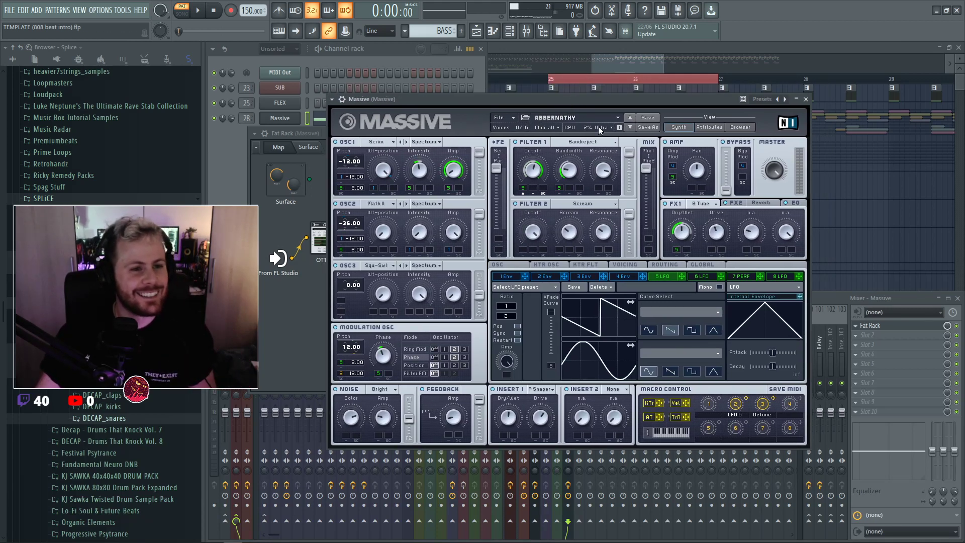
left_click(500, 117)
left_click(508, 121)
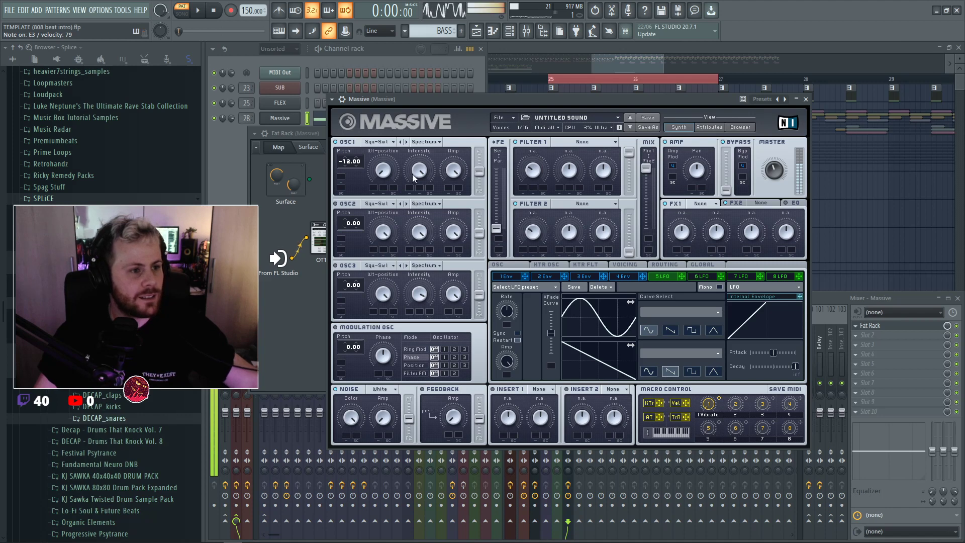
key("F5")
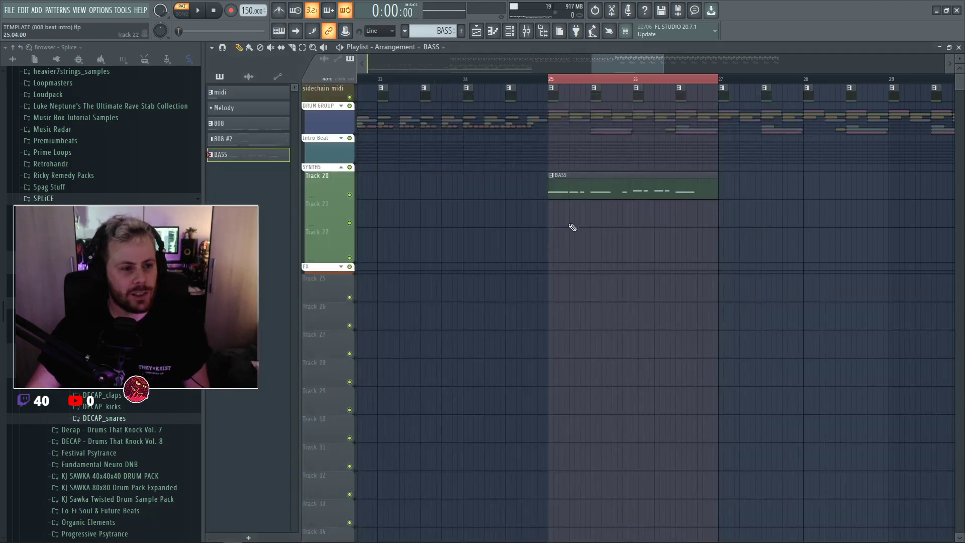
key("space")
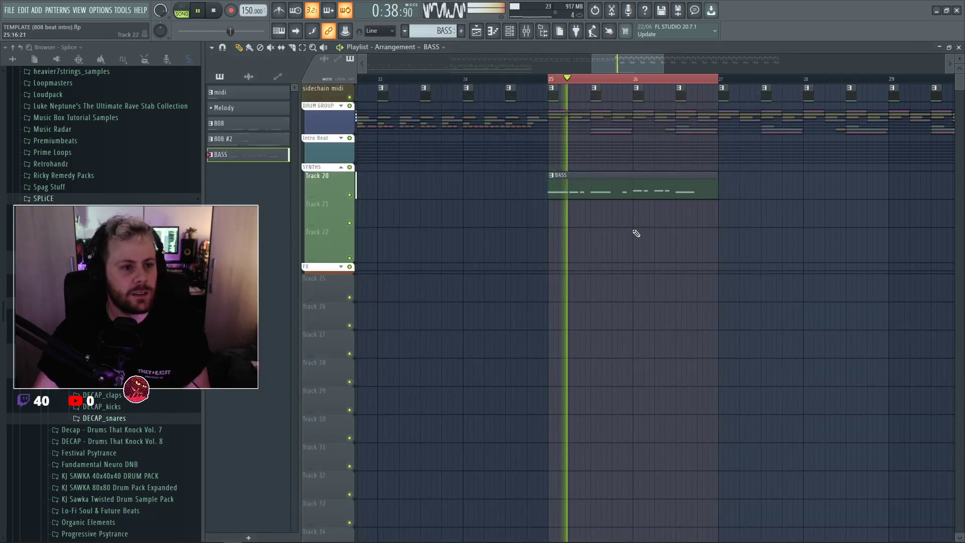
Open the BASS clip's Massive notes, move the second E3 note to step 5 of bar 1, and delete all notes after it.
double_click(575, 190)
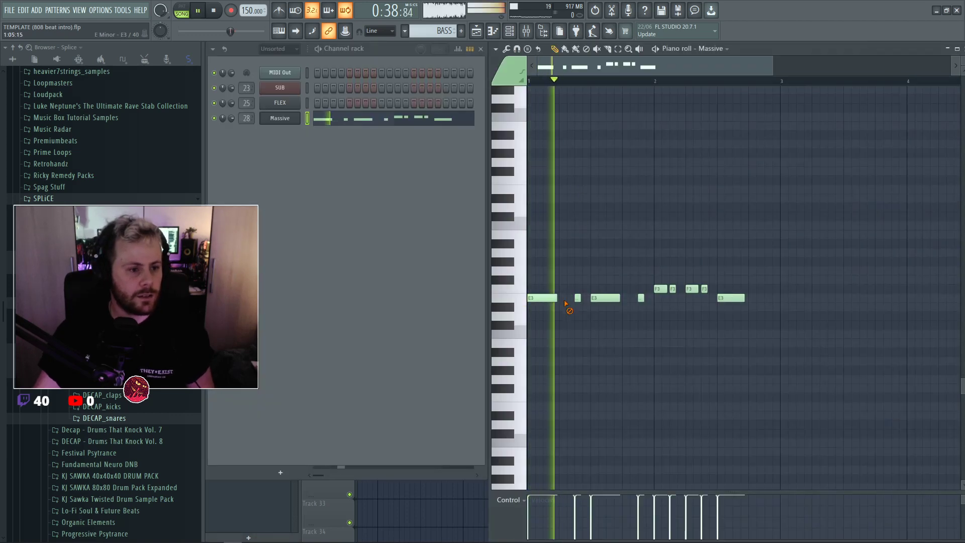
left_click_drag(577, 297, 561, 300)
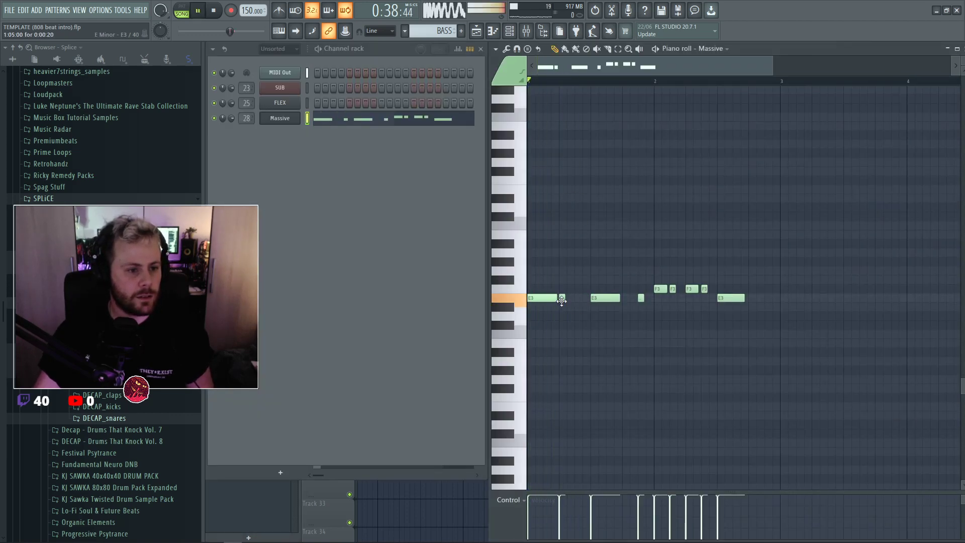
key("space")
right_click(602, 300)
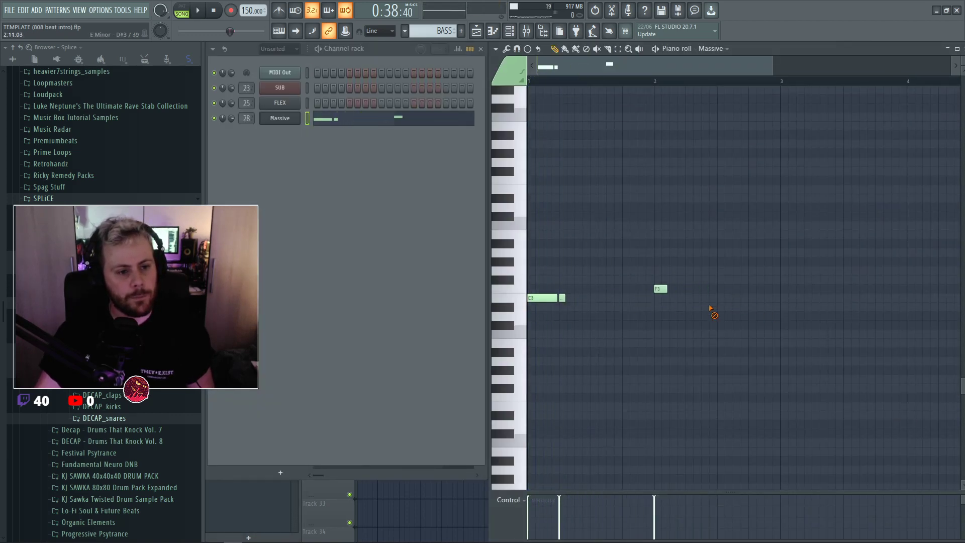
left_click(658, 289)
Clone the Massive channel and replace the clone's plugin with Serum.
right_click(300, 116)
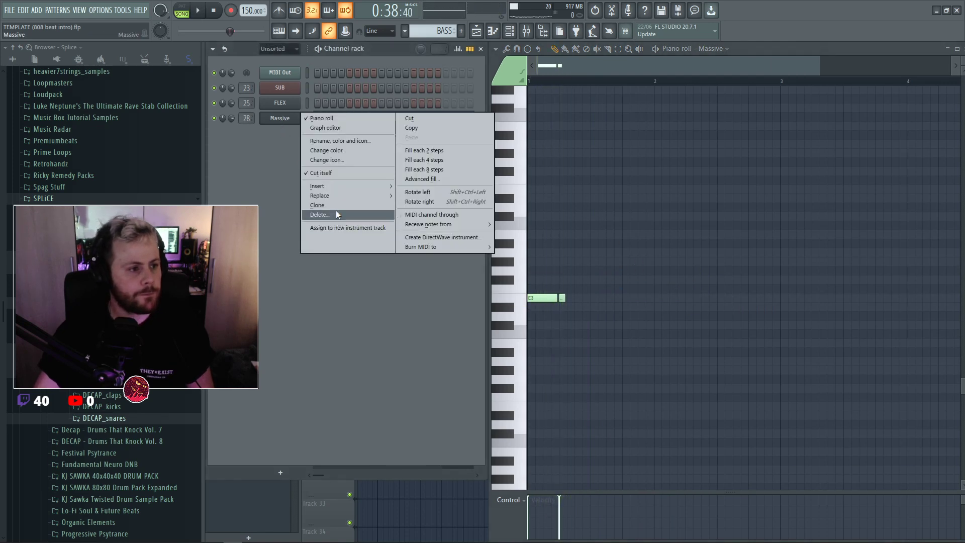
left_click(318, 215)
left_click(565, 312)
right_click(300, 116)
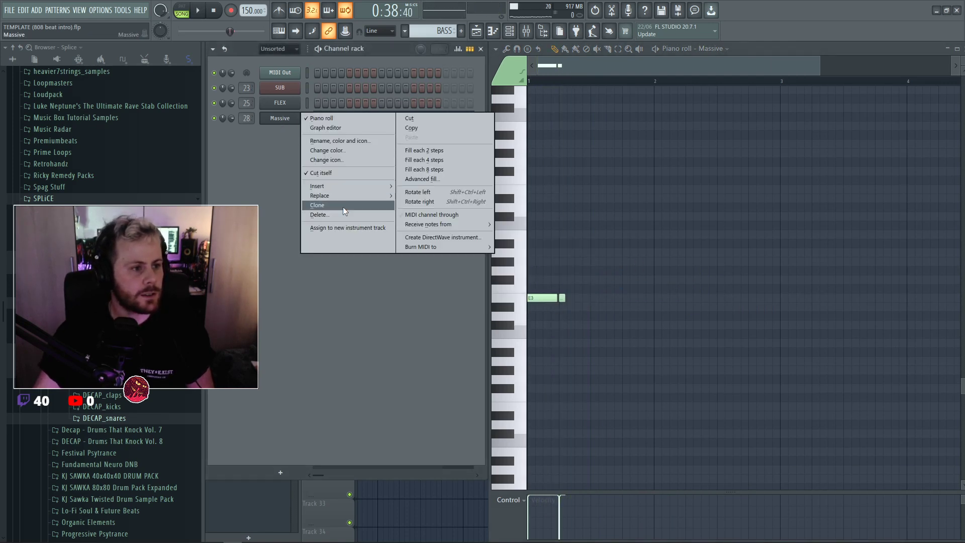
left_click(317, 205)
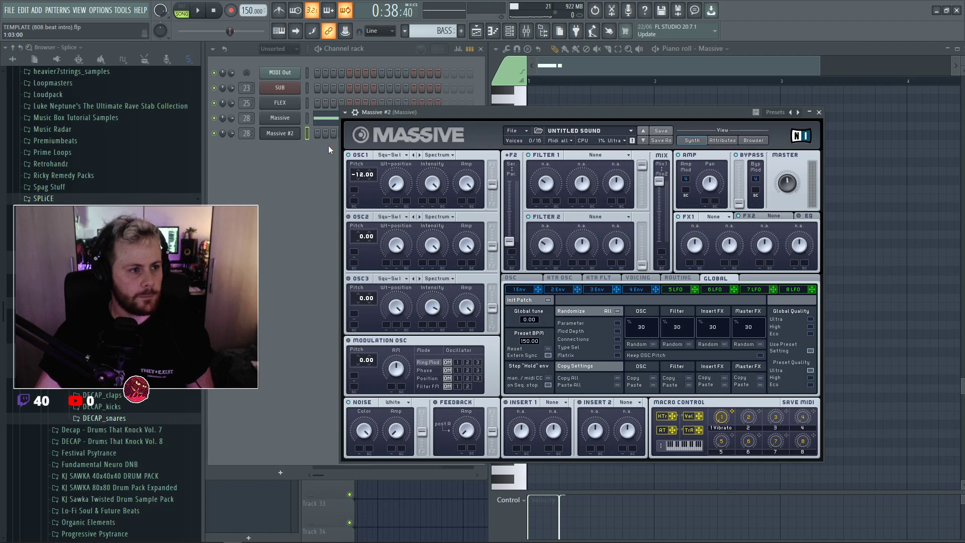
right_click(300, 133)
mouse_move(347, 211)
left_click(524, 131)
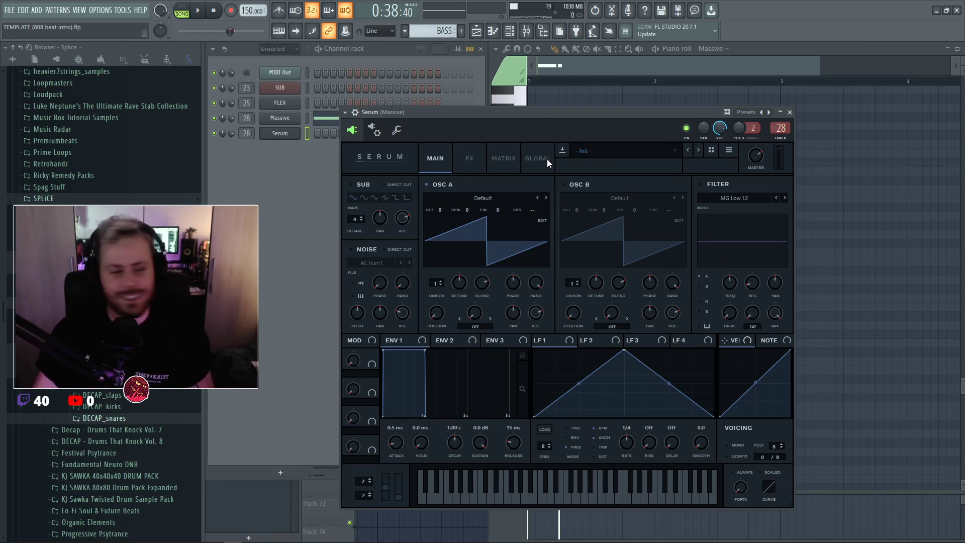
left_click_drag(604, 116, 606, 111)
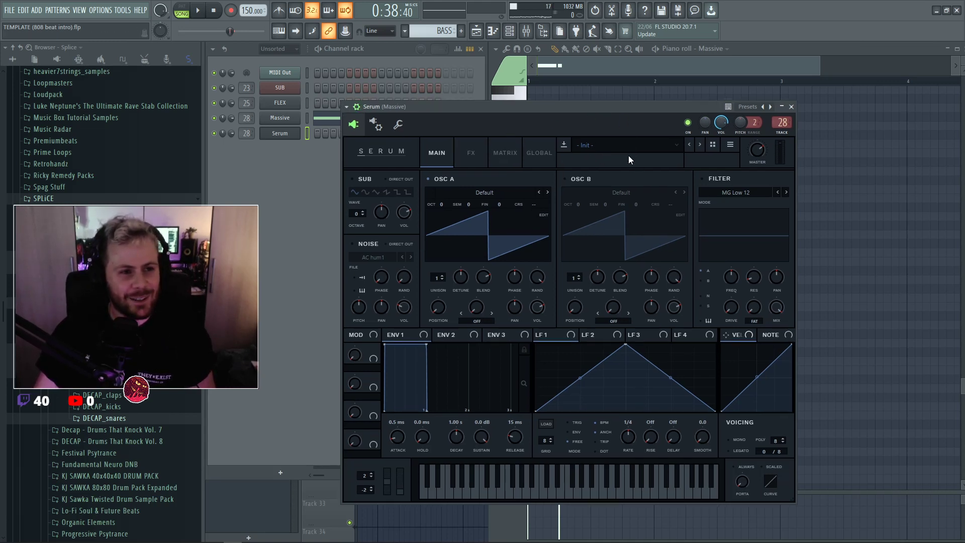
left_click_drag(502, 108, 511, 138)
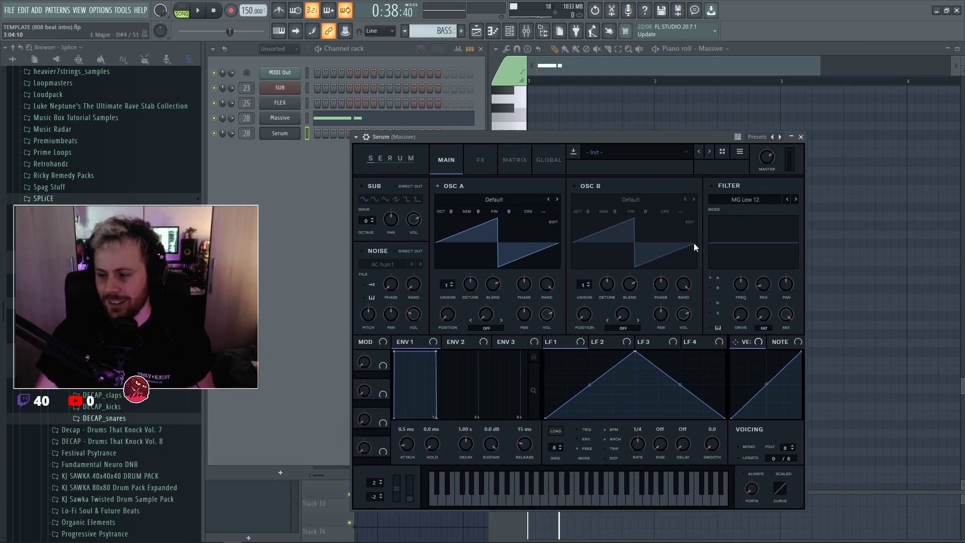
left_click_drag(520, 137, 490, 133)
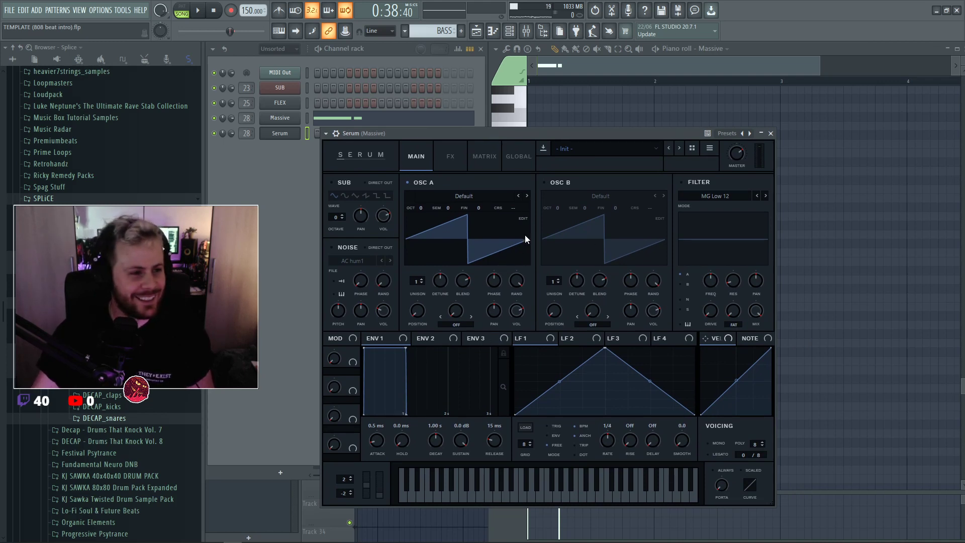
left_click_drag(516, 137, 538, 153)
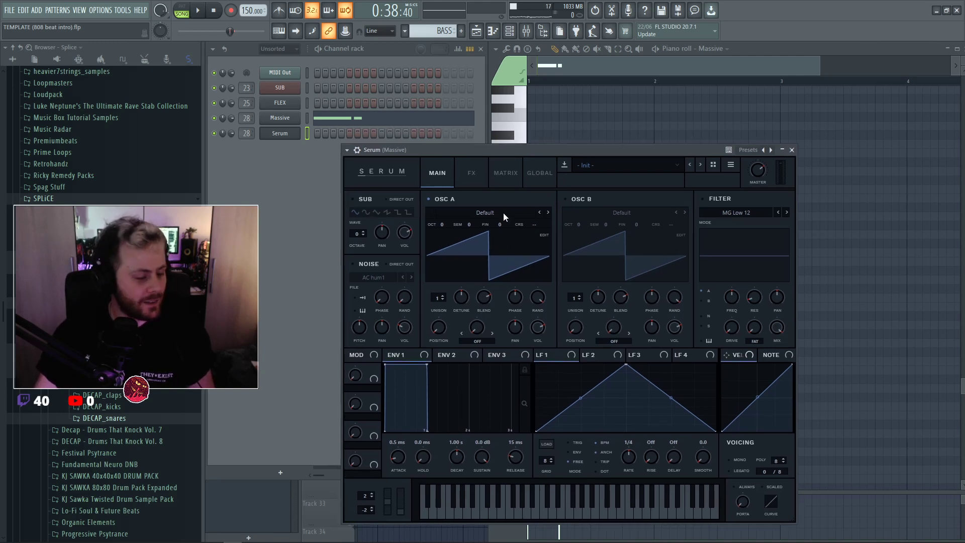
Load the Digital wavetable Sludgecrank into Serum's oscillator A and set its octave to -1.
left_click(489, 214)
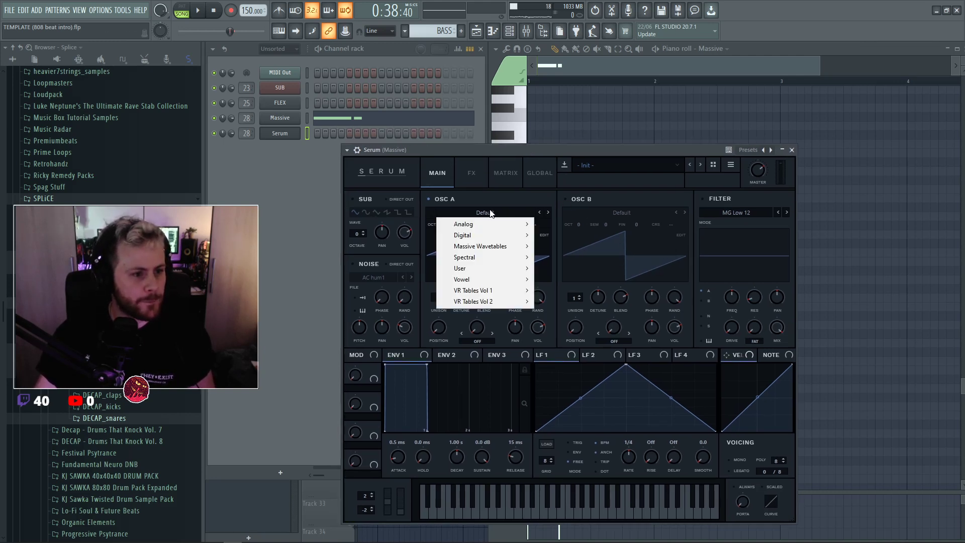
mouse_move(491, 236)
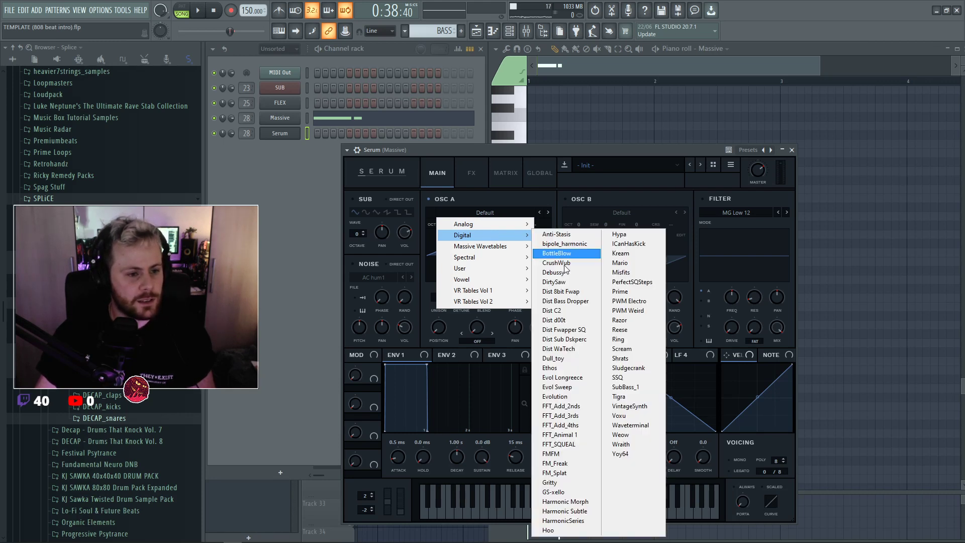
left_click(642, 369)
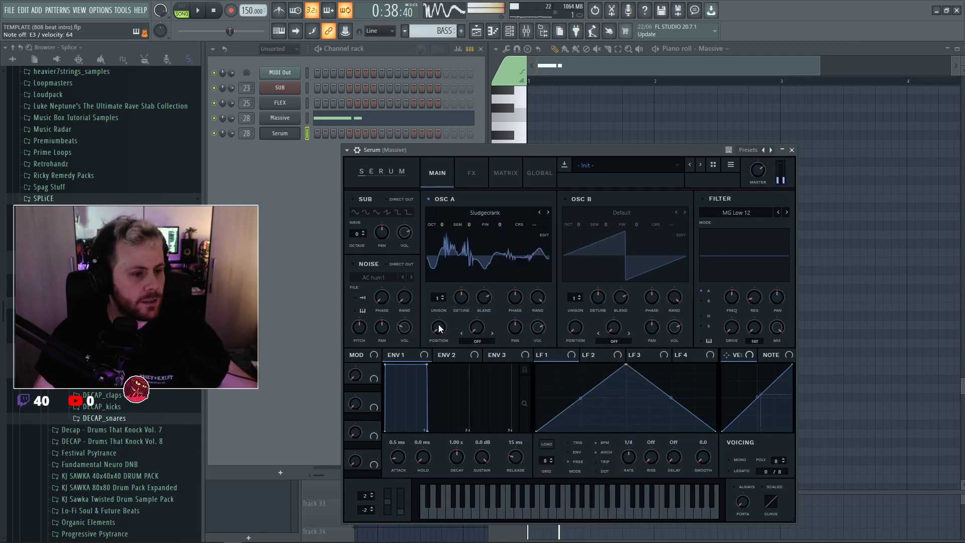
left_click_drag(438, 231, 442, 247)
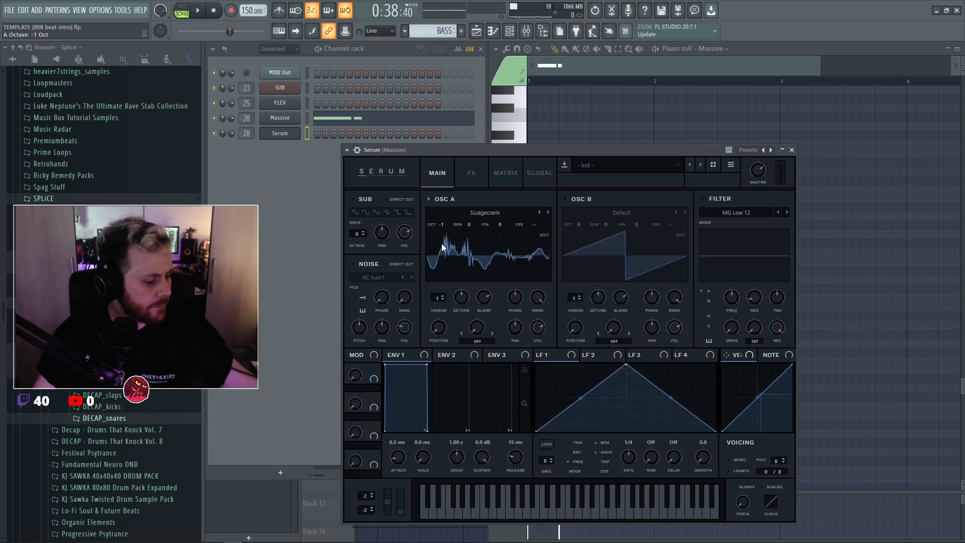
Turn on Serum's filter with the HP 12 type and set its cutoff to 70 Hz, modulated by LFO 1.
left_click(702, 199)
left_click(712, 213)
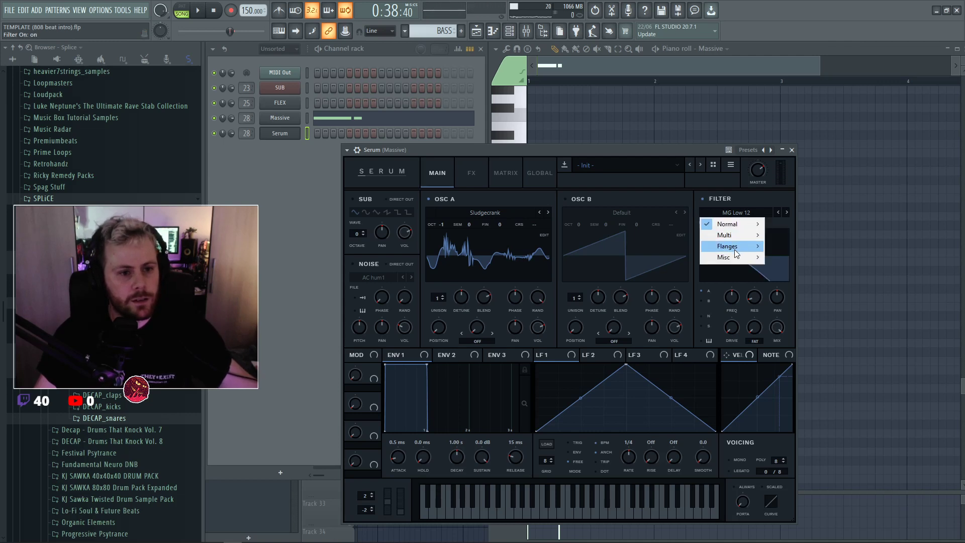
mouse_move(727, 236)
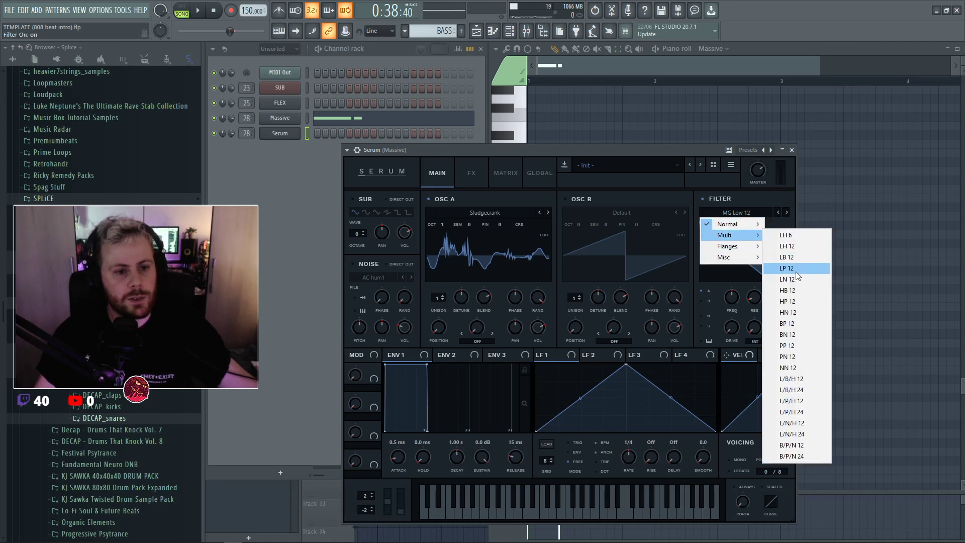
left_click(795, 305)
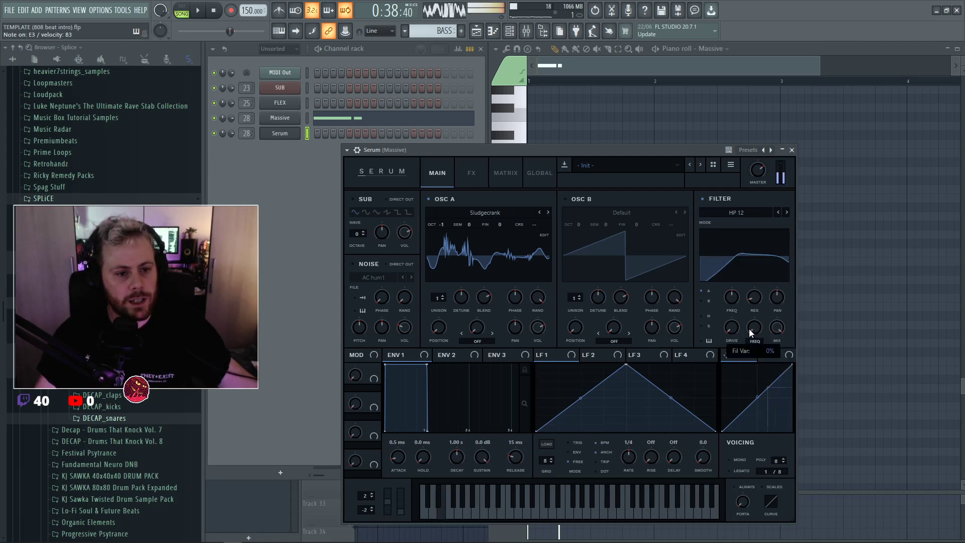
mouse_move(731, 297)
left_mouse_down()
mouse_move(736, 310)
mouse_move(760, 255)
mouse_move(759, 297)
mouse_move(733, 306)
mouse_move(733, 297)
mouse_move(754, 297)
mouse_move(728, 303)
mouse_move(728, 288)
mouse_move(729, 306)
left_mouse_up()
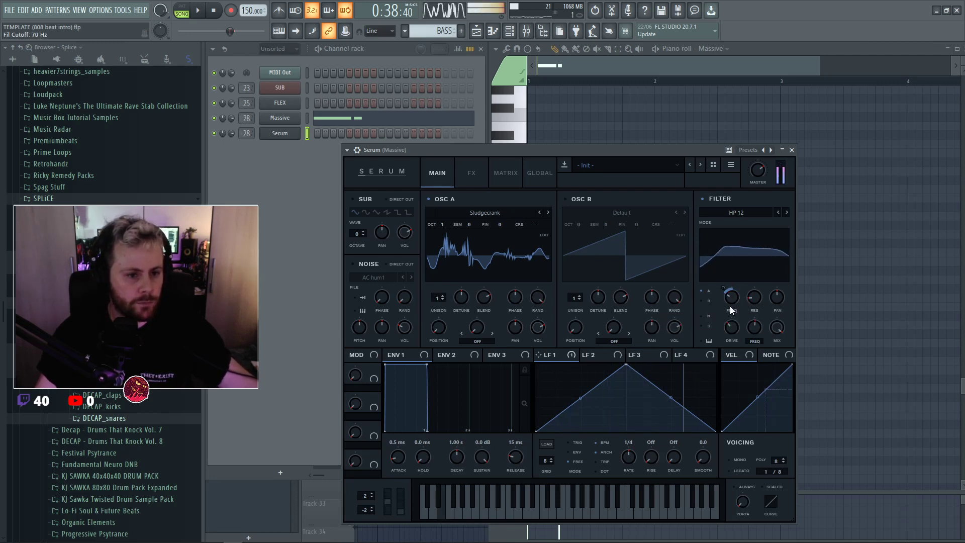
Set LFO 1 to Trig mode and reshape it with an early peak, a curved rise and a steep concave fall.
left_click(576, 443)
left_click_drag(626, 365, 555, 347)
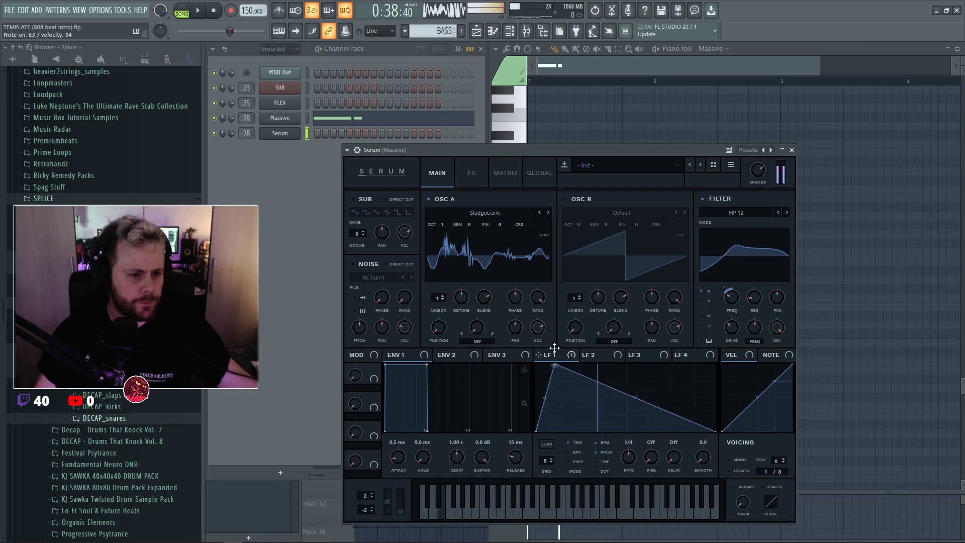
left_click_drag(630, 400, 632, 413)
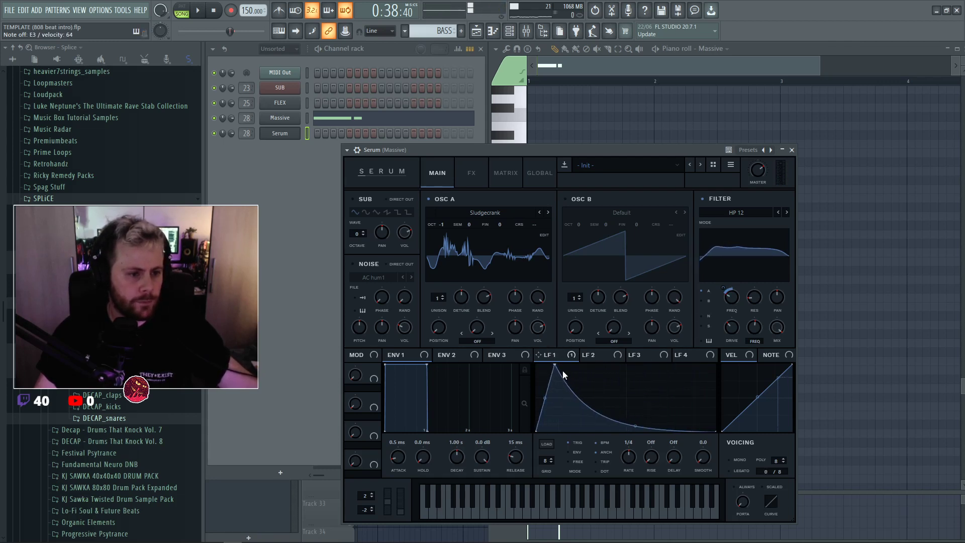
left_click_drag(555, 366, 574, 366)
left_click_drag(553, 399, 562, 363)
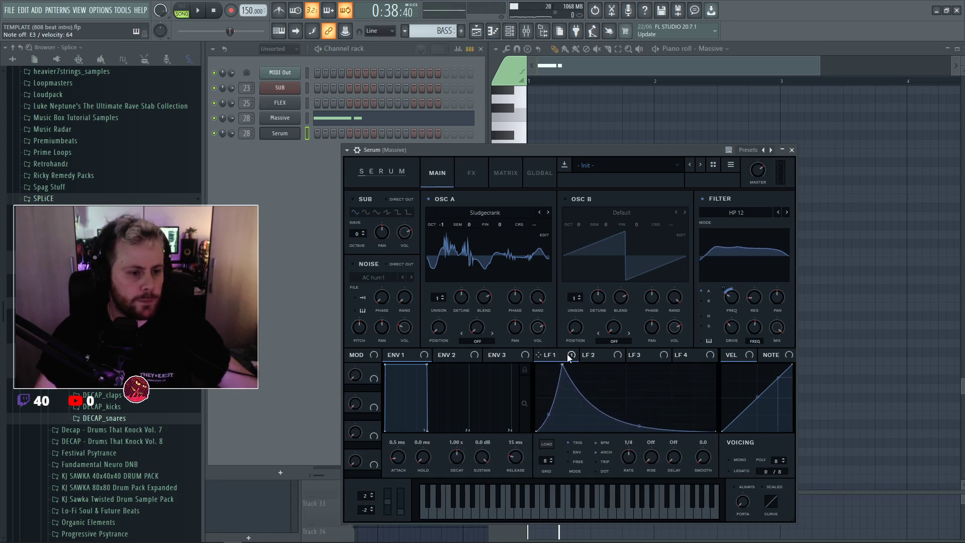
Add a second point at the top of LFO 1 to form a plateau, curve the fall after it, and shorten the plateau.
double_click(618, 385)
left_click_drag(618, 386, 614, 364)
left_click_drag(662, 398, 663, 427)
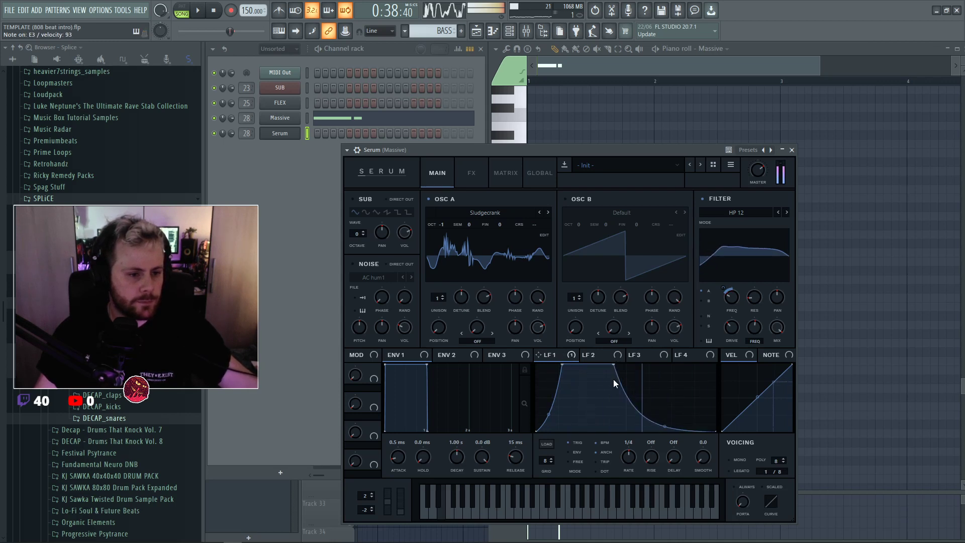
left_click_drag(613, 364, 579, 347)
Audition the Massive notes, add an E3 note about three and a half steps long for Serum, and place it at step 5 of bar 1.
key("F7")
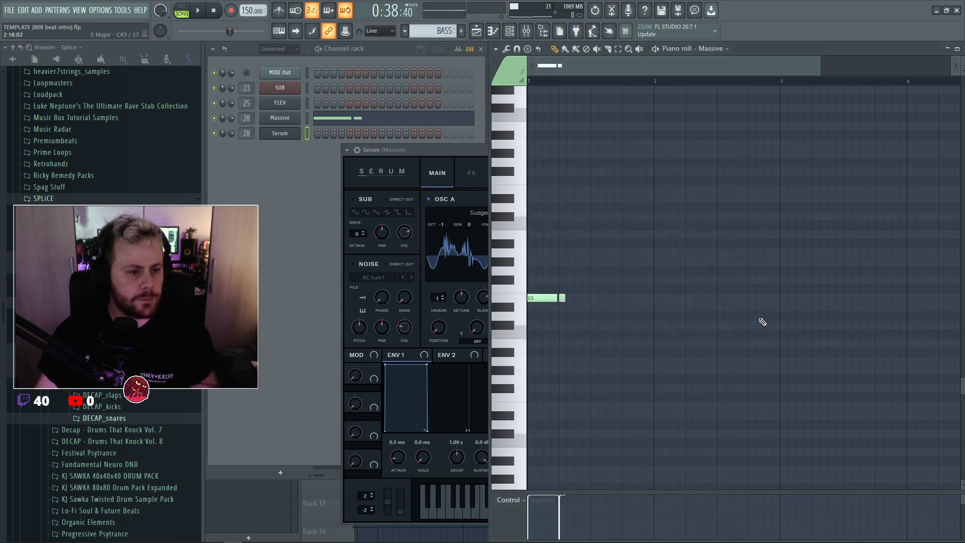
key("space")
key("space")
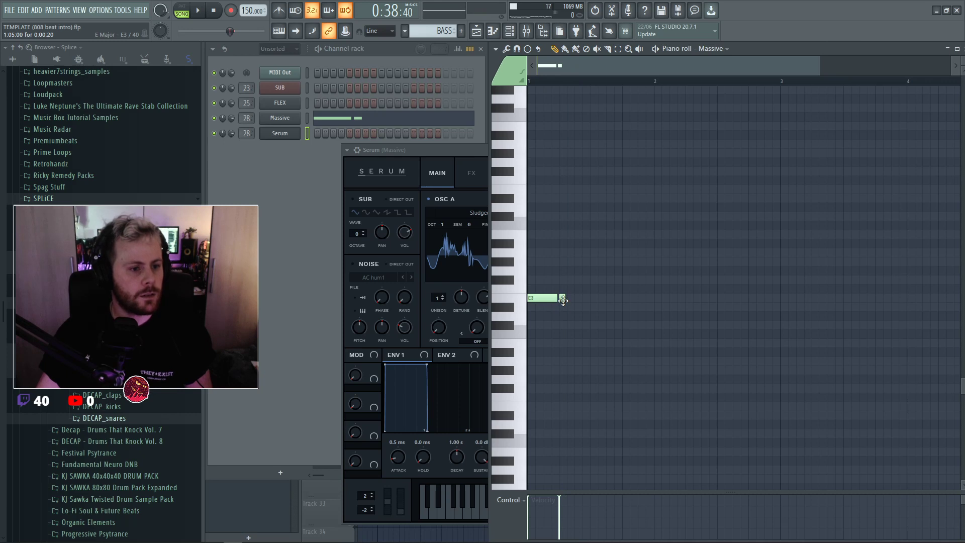
key("space")
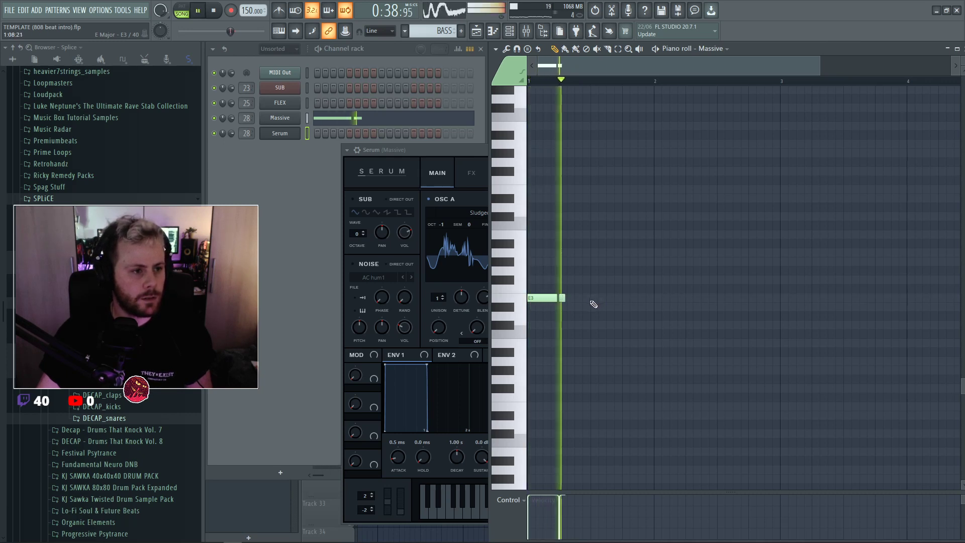
key("space")
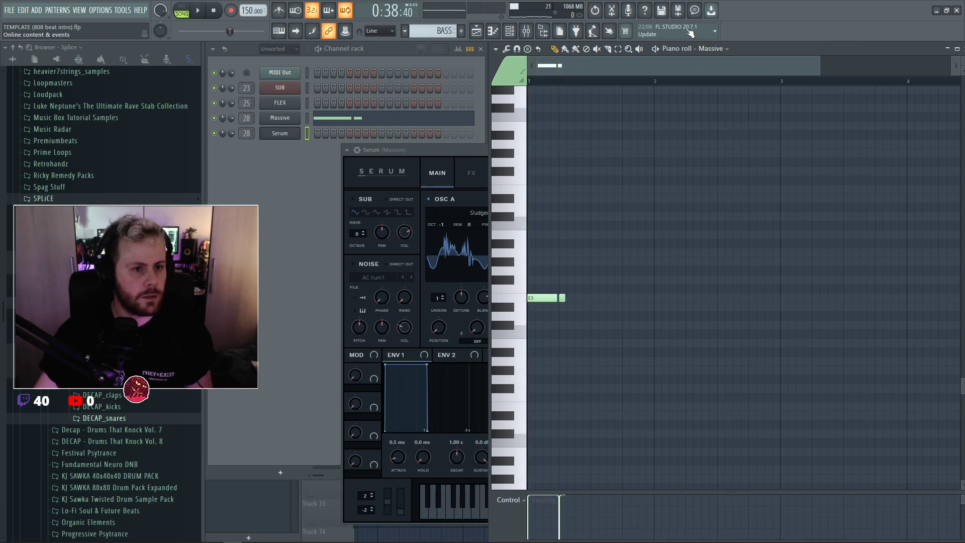
left_click(713, 48)
left_click(727, 448)
left_click(593, 298)
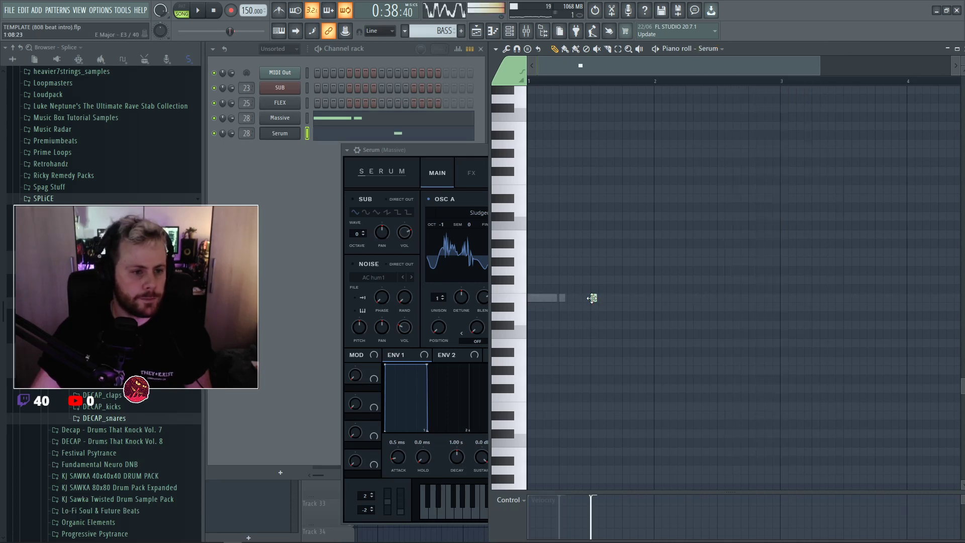
key("space")
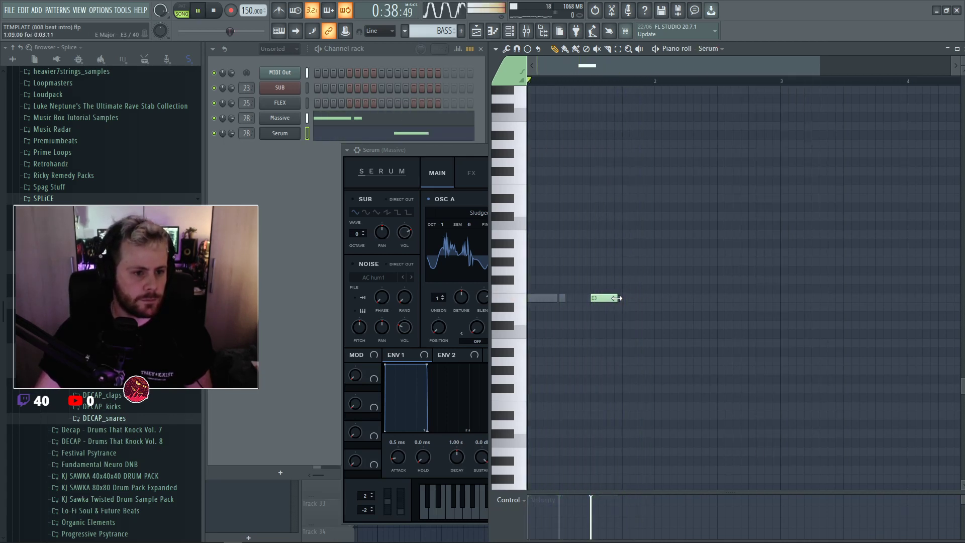
key("space")
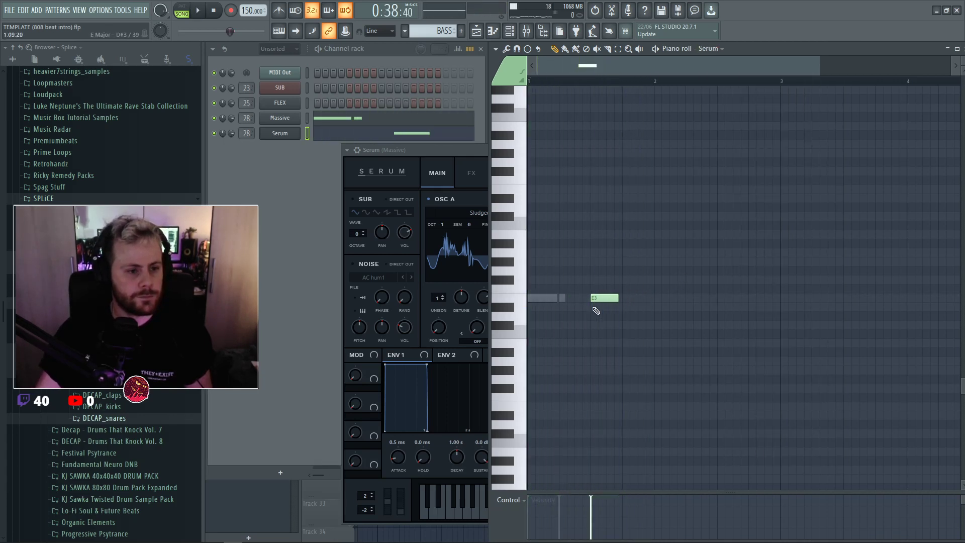
left_click_drag(603, 299, 572, 299)
key("space")
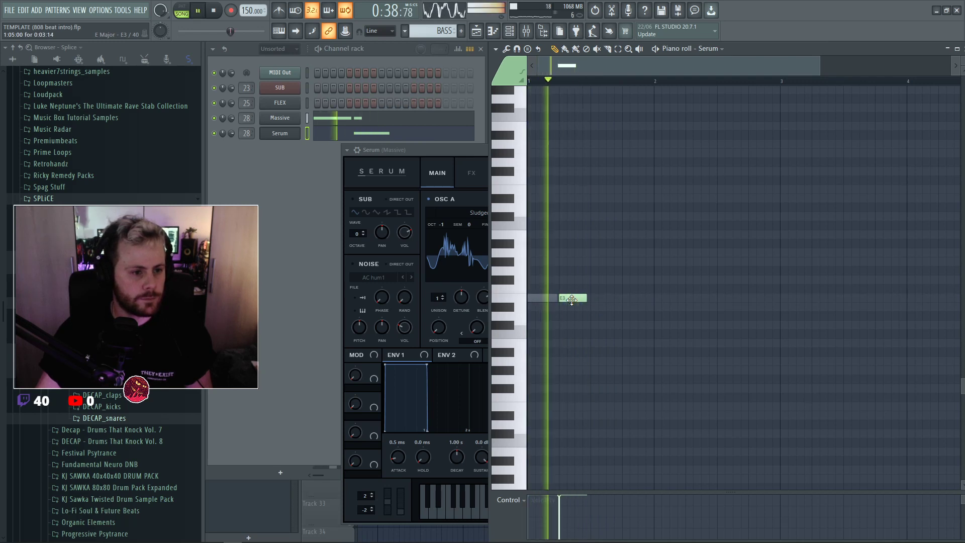
Move the E3 note in Serum's piano roll to step 9 of bar 1 and audition the pattern.
key("space")
left_click_drag(573, 298, 604, 298)
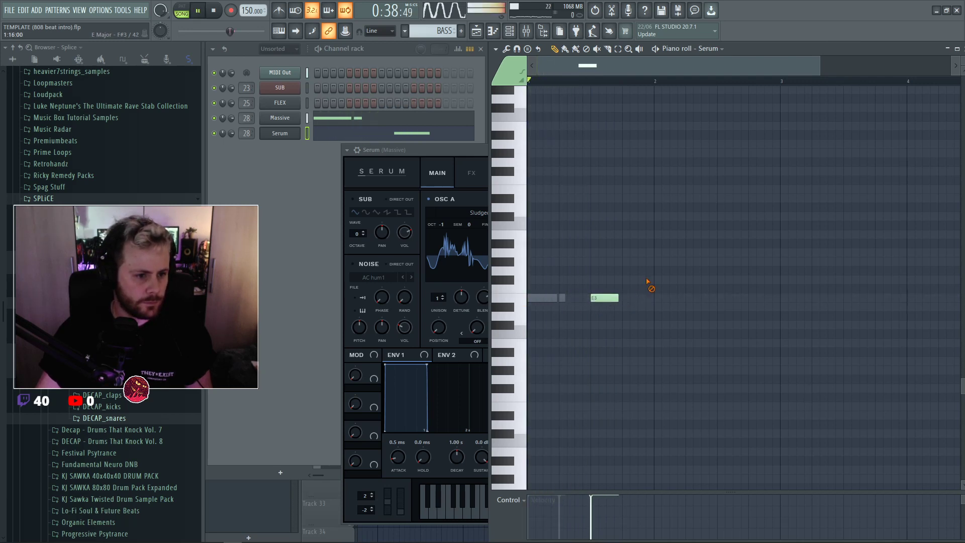
key("space")
key("space")
Change OSC A's wavetable position in Serum and set the portamento time to about 1.32 s.
left_click(280, 133)
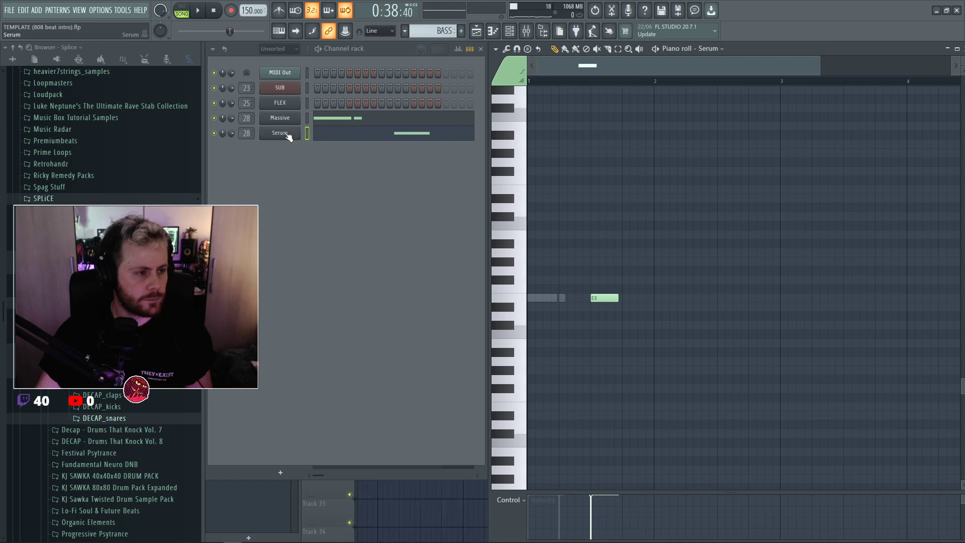
left_click(280, 133)
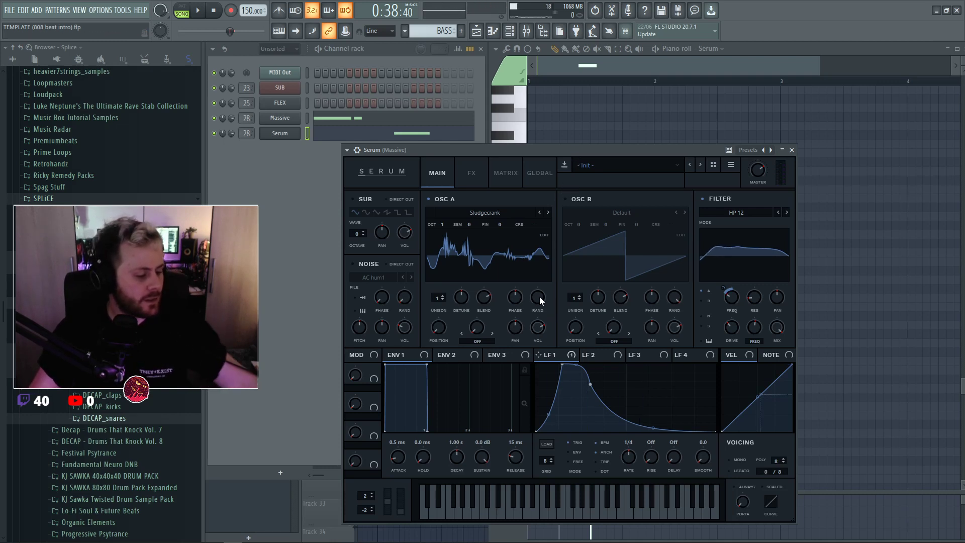
mouse_move(441, 330)
left_mouse_down()
mouse_move(441, 270)
mouse_move(441, 344)
mouse_move(447, 291)
mouse_move(444, 330)
left_mouse_up()
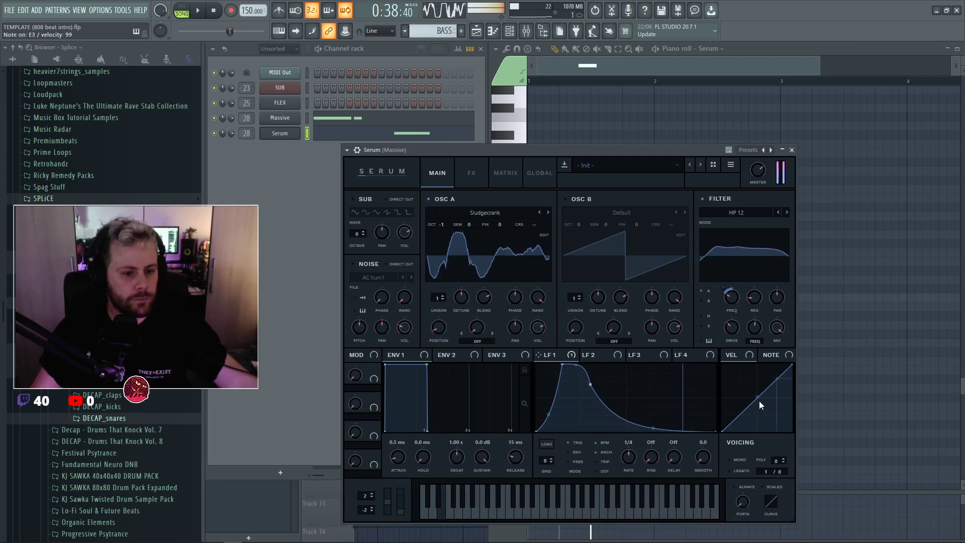
mouse_move(744, 503)
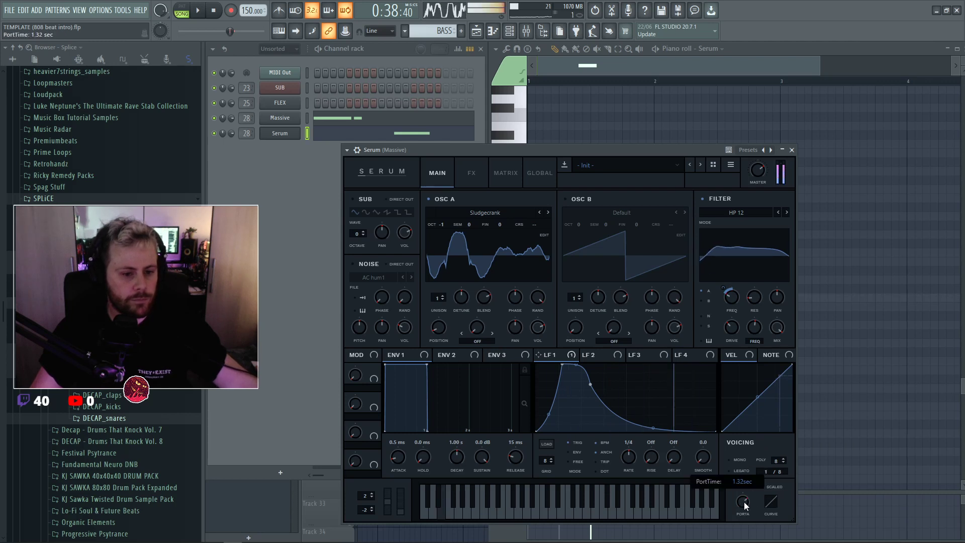
Add an A#2 note for Serum at step 11 of bar 1, shorten it to about two steps, and audition it.
right_click(866, 396)
left_click(609, 353)
key("space")
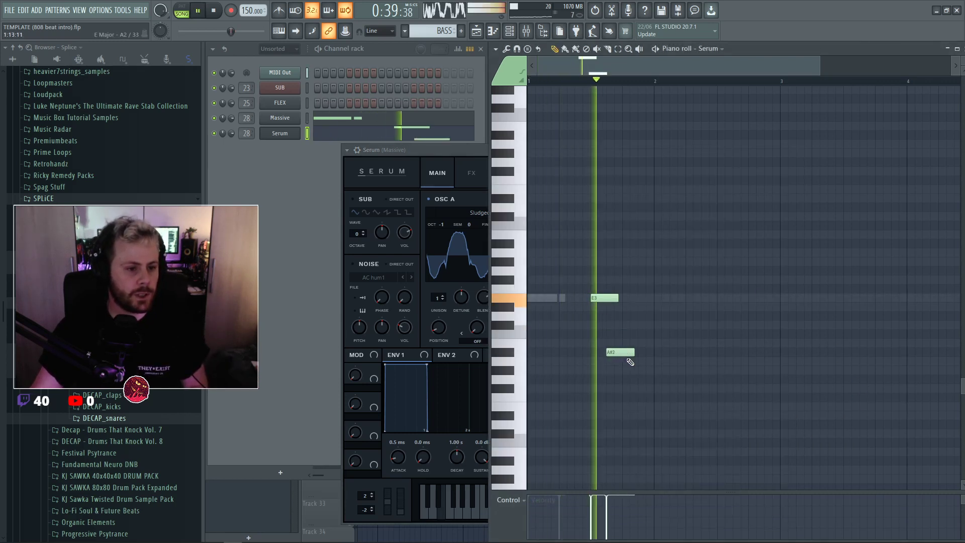
left_click_drag(634, 353, 621, 353)
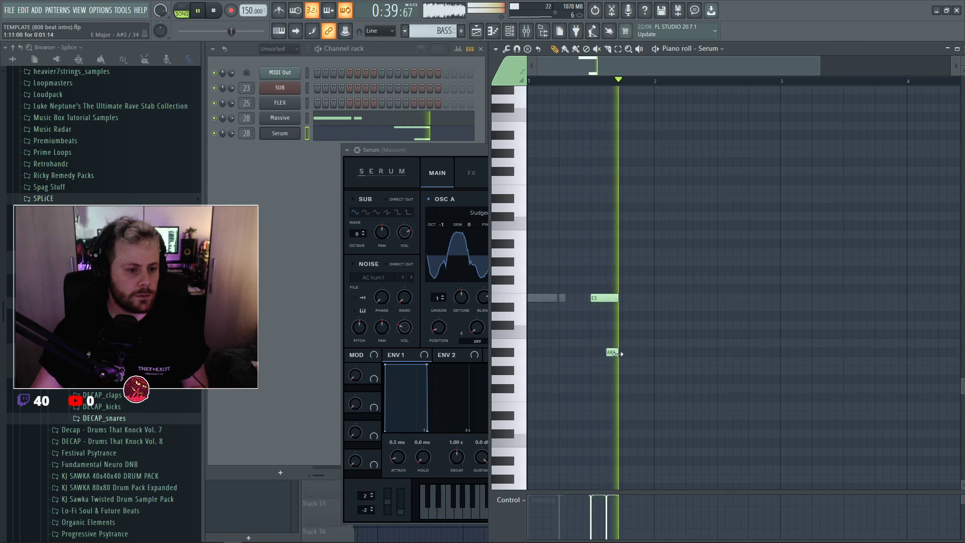
key("space")
Set Serum's voicing to Mono and its portamento time to 1.64 s while the pattern plays.
left_click(282, 134)
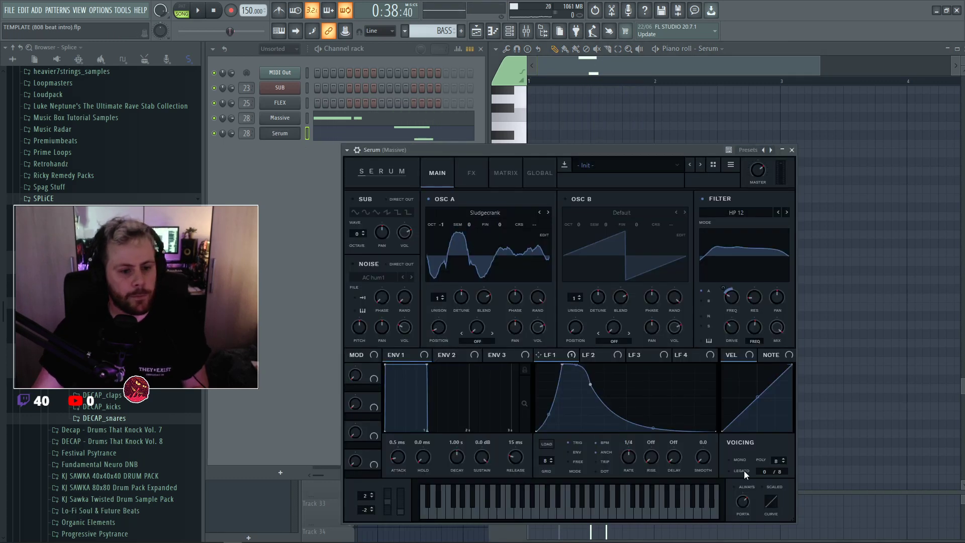
key("space")
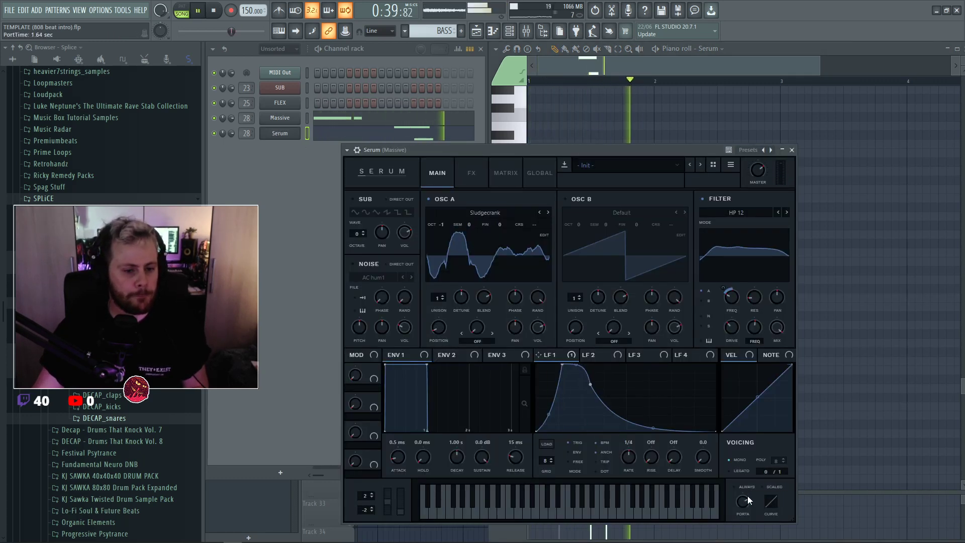
Set LFO 1's rate to 1/2 and move its falling-curve point later and slightly lower.
left_click_drag(629, 458, 629, 465)
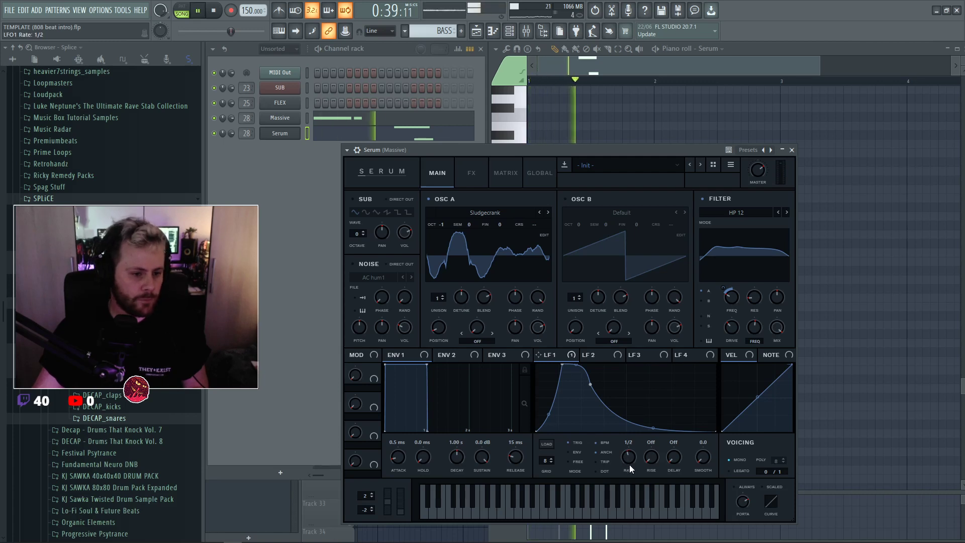
key("space")
left_click_drag(590, 384, 609, 395)
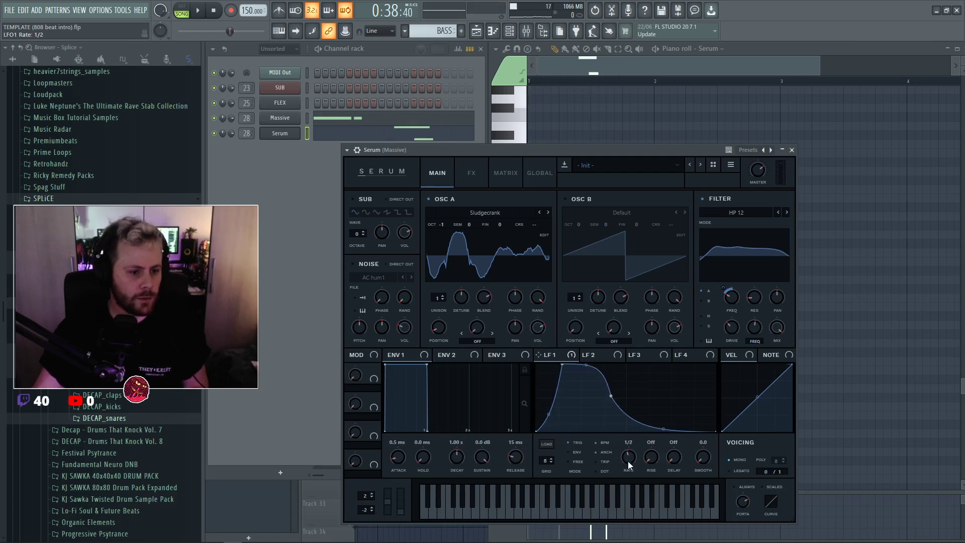
Turn on Legato in Serum and set the portamento time to 724 ms while auditioning the notes.
key("F7")
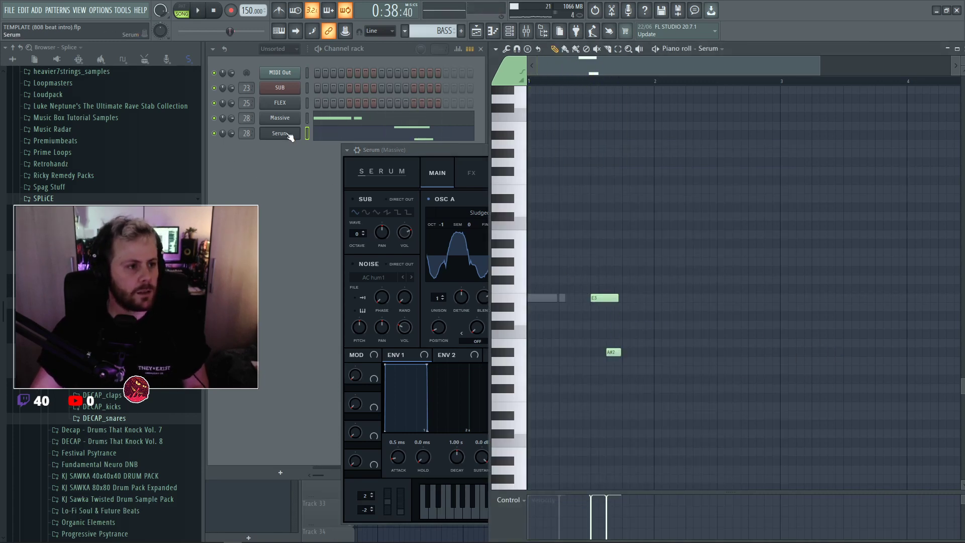
key("F7")
key("space")
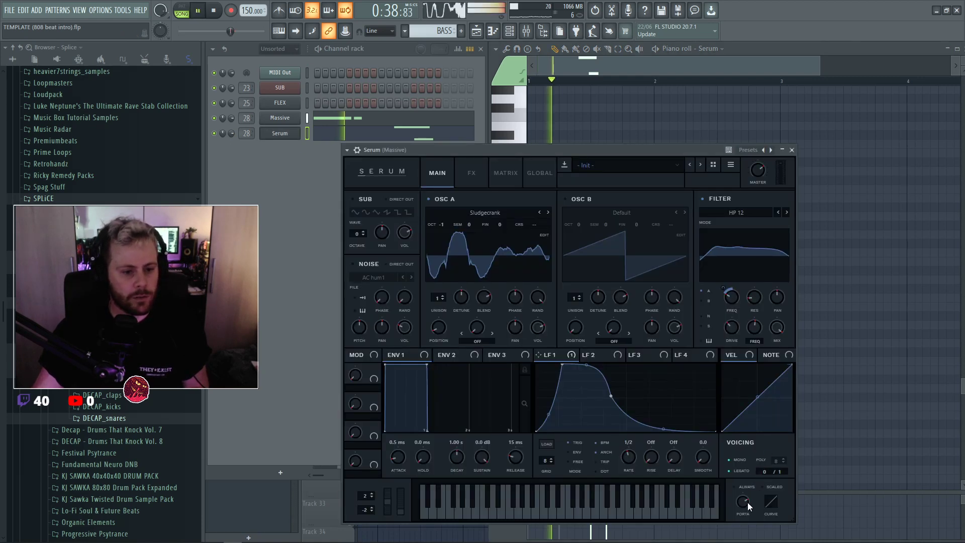
scroll(743, 501, "down", 5)
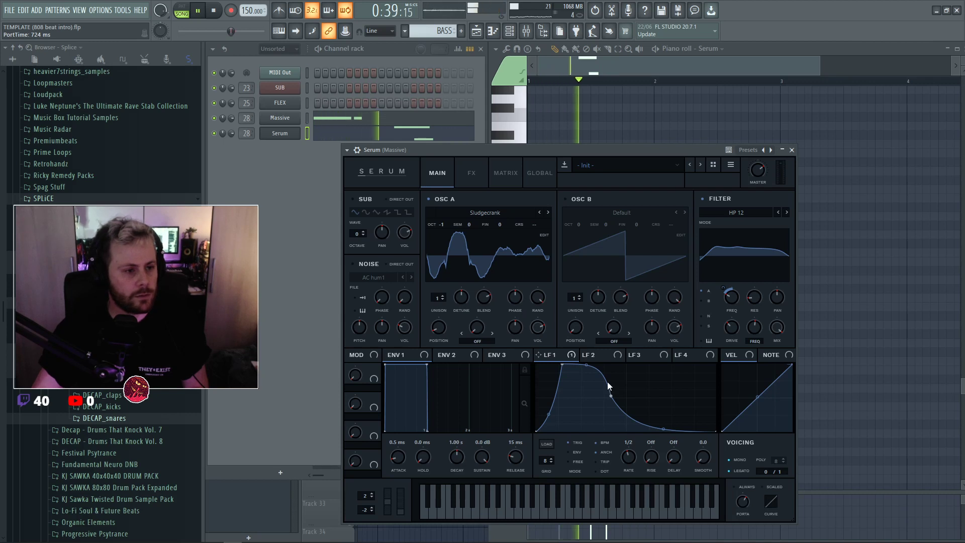
Raise the resonance of Serum's filter to roughly halfway and switch the filter type to HN 12.
left_click_drag(731, 303, 759, 262)
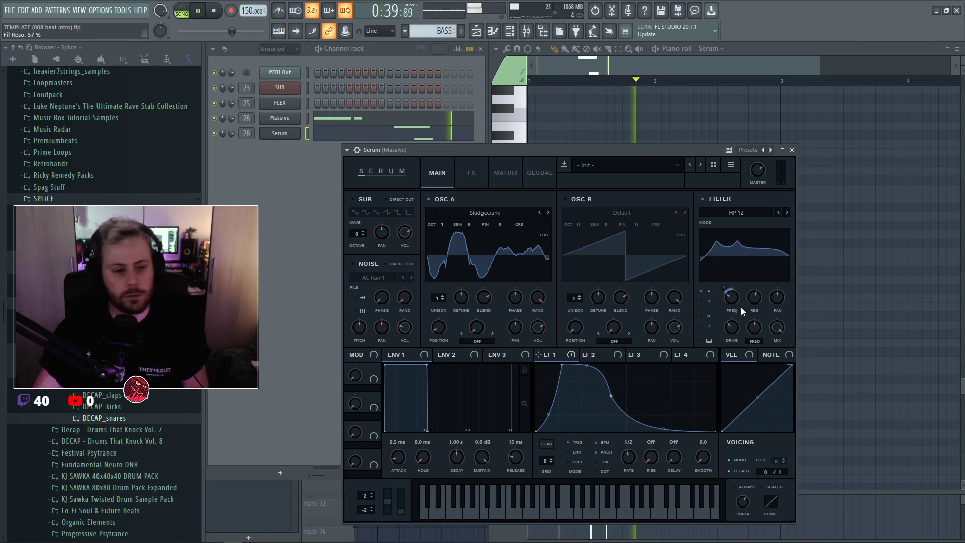
left_click_drag(753, 298, 736, 305)
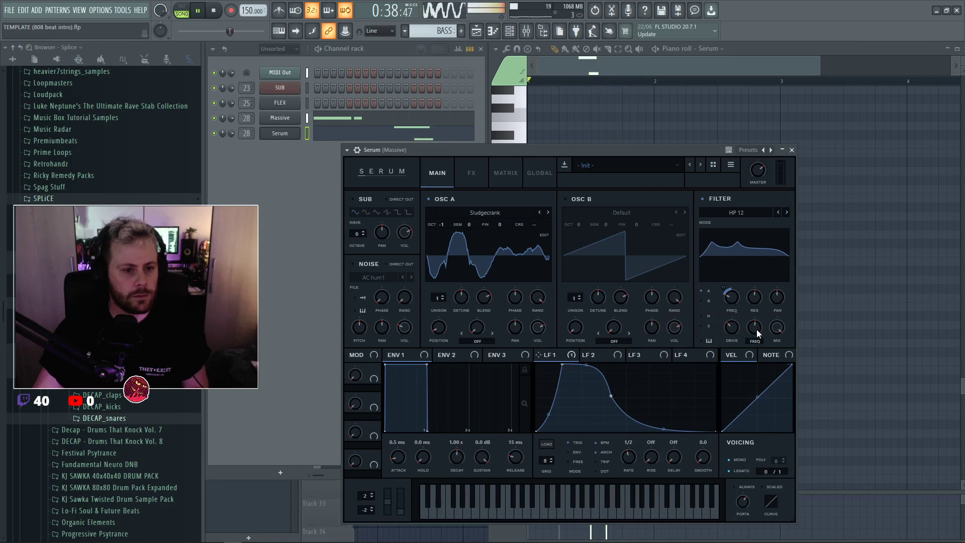
left_click(778, 212)
key("space")
left_click(786, 212)
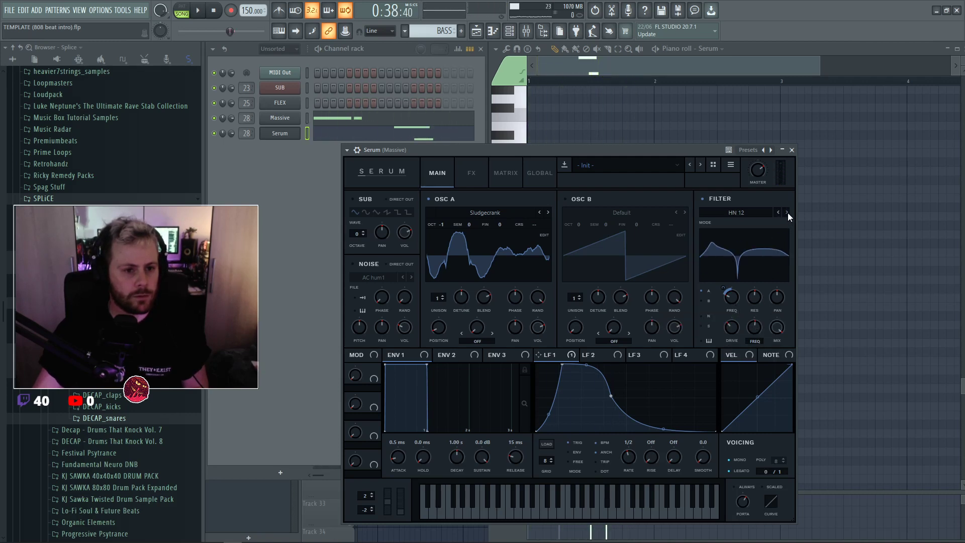
Adjust the HN 12 filter's cutoff and set its variable frequency to 60% while auditioning.
mouse_move(734, 299)
left_mouse_down()
mouse_move(723, 292)
mouse_move(734, 289)
left_mouse_up()
mouse_move(756, 329)
left_mouse_down()
mouse_move(755, 295)
mouse_move(735, 308)
mouse_move(755, 340)
mouse_move(755, 324)
left_mouse_up()
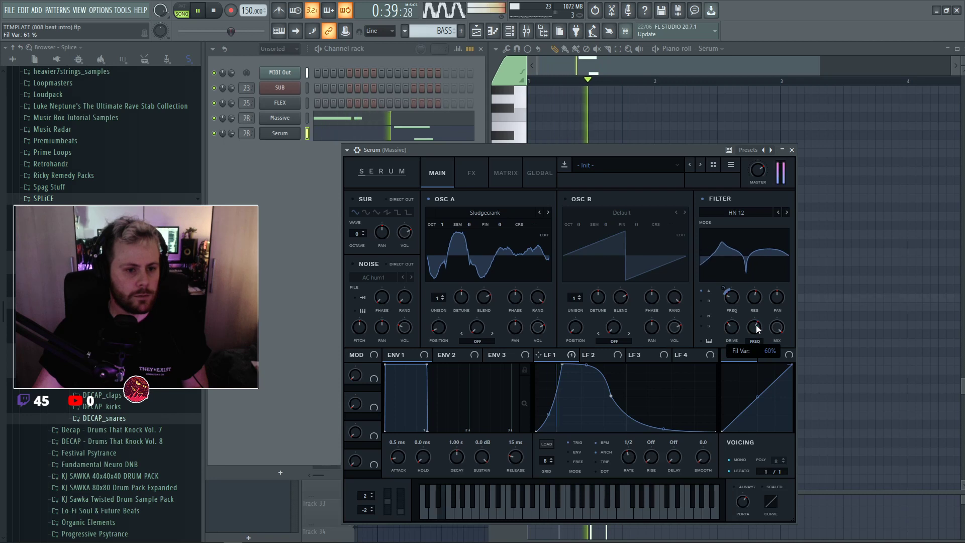
key("space")
Move LFO 1's peak slightly later and its fall point later and lower, and set the rate to 1/4.
left_click_drag(564, 368, 577, 367)
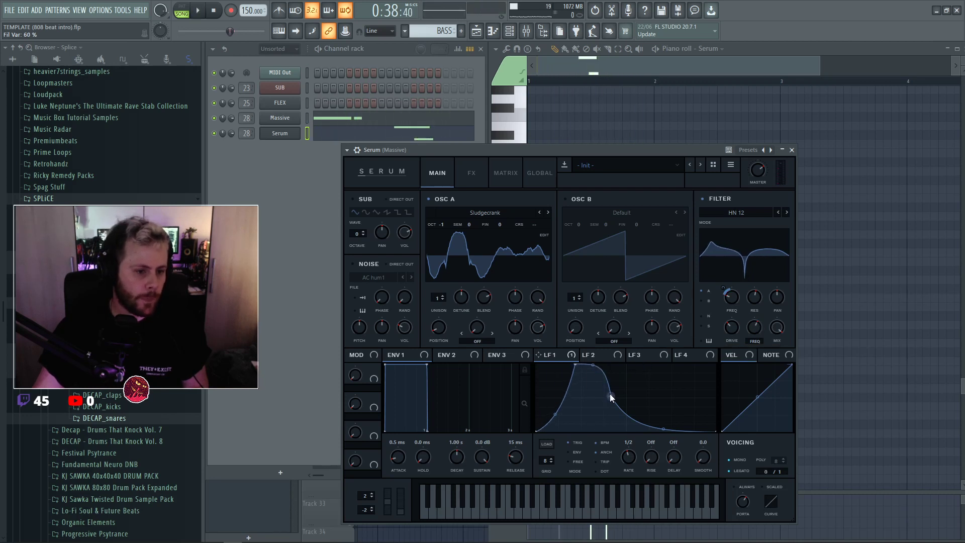
key("space")
mouse_move(611, 394)
left_mouse_down()
mouse_move(631, 400)
mouse_move(626, 411)
mouse_move(618, 404)
left_mouse_up()
key("space")
left_click_drag(574, 364, 569, 364)
key("space")
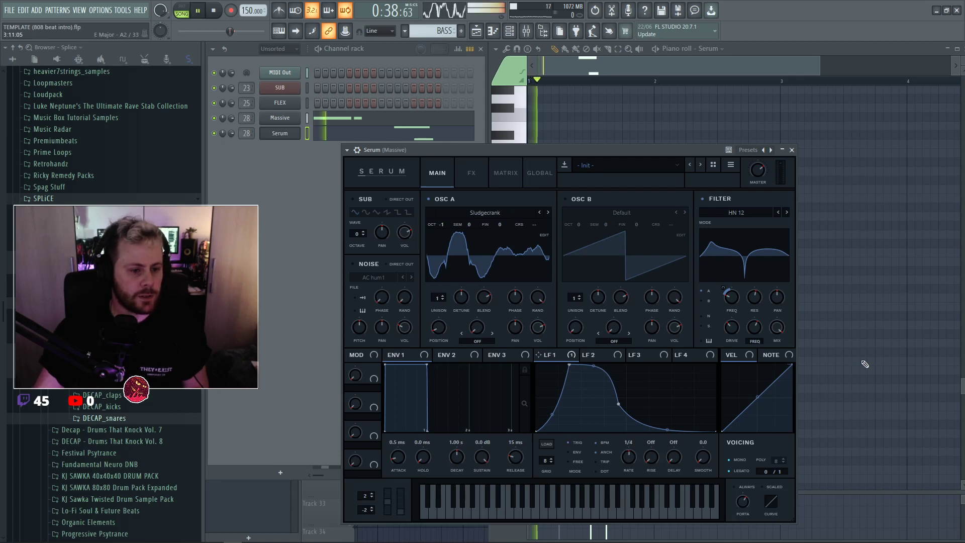
Delete the A#2 note and shorten the E3 note to about two and a half steps.
key("space")
right_click(818, 370)
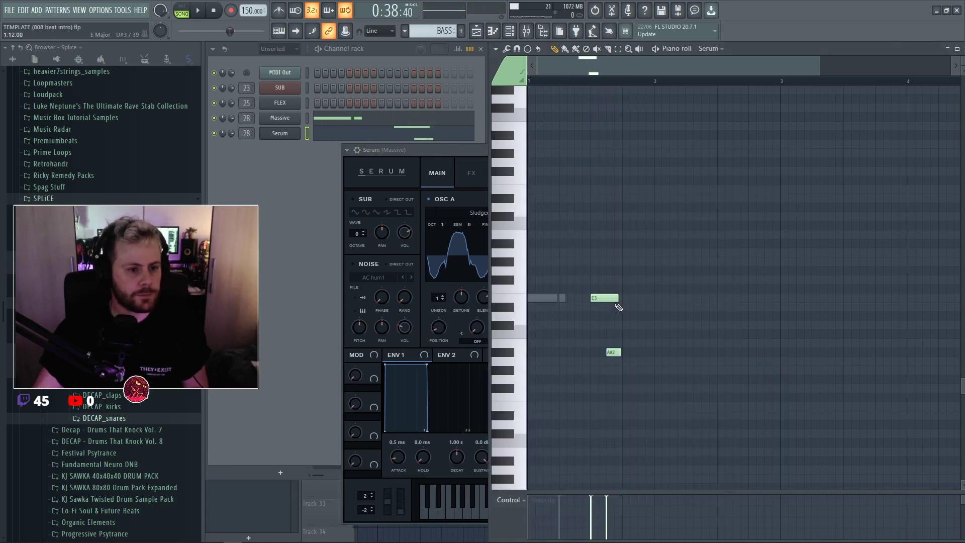
right_click(613, 351)
key("space")
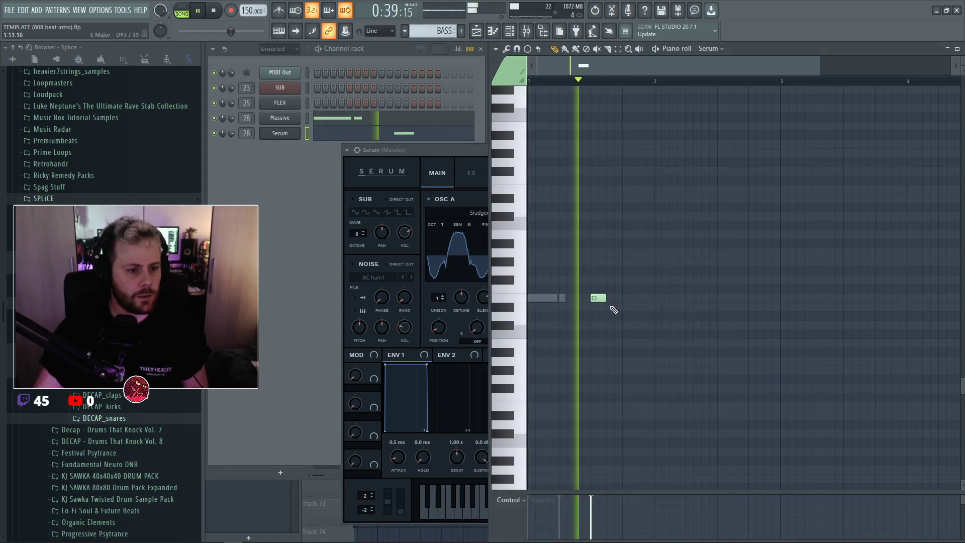
key("space")
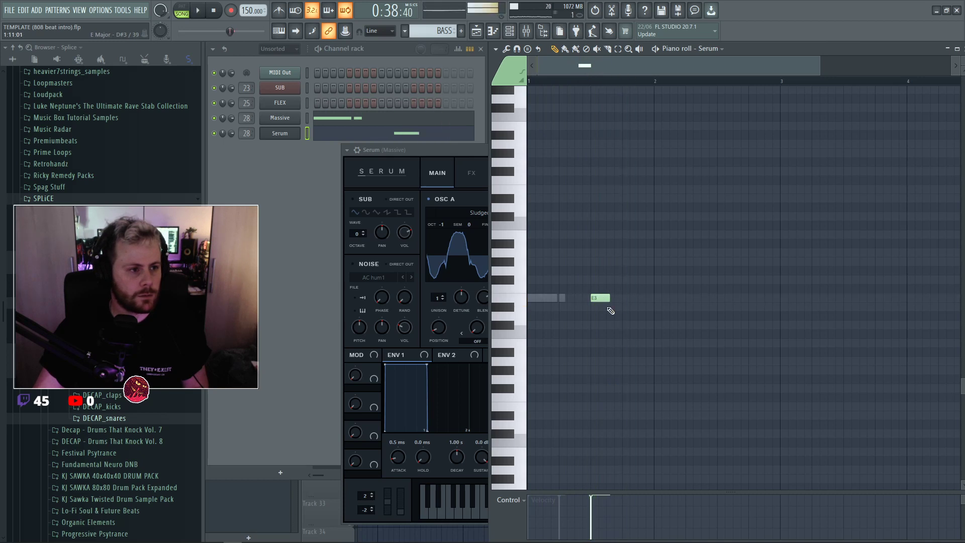
Set OSC A's wavetable position to 93 while the pattern plays.
key("space")
left_click(291, 133)
mouse_move(439, 327)
left_mouse_down()
mouse_move(447, 310)
mouse_move(441, 323)
left_mouse_up()
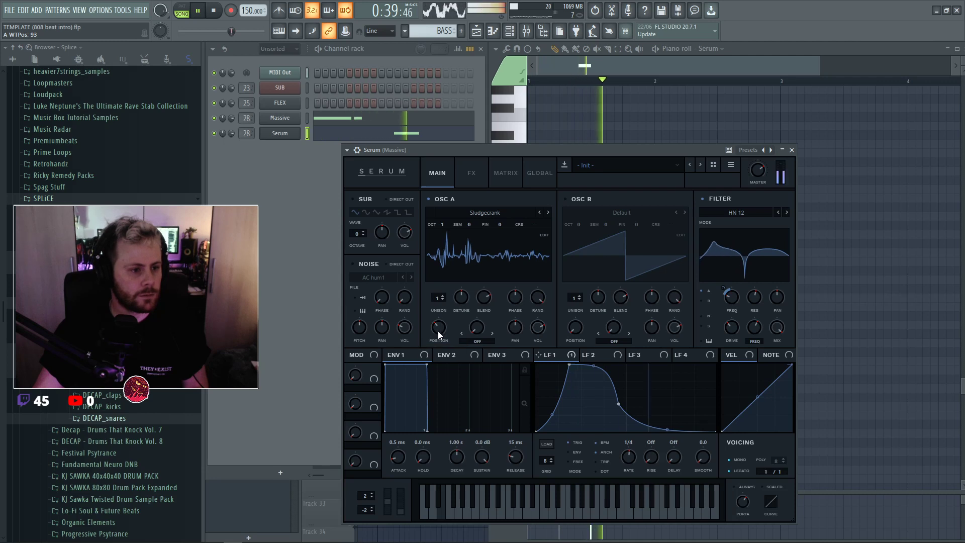
Move LFO 1's fall point slightly earlier with a less curved tail, and set the filter cutoff to 57 Hz.
mouse_move(618, 403)
left_mouse_down()
mouse_move(642, 412)
mouse_move(612, 403)
left_mouse_up()
mouse_move(664, 428)
left_mouse_down()
mouse_move(674, 418)
mouse_move(665, 425)
left_mouse_up()
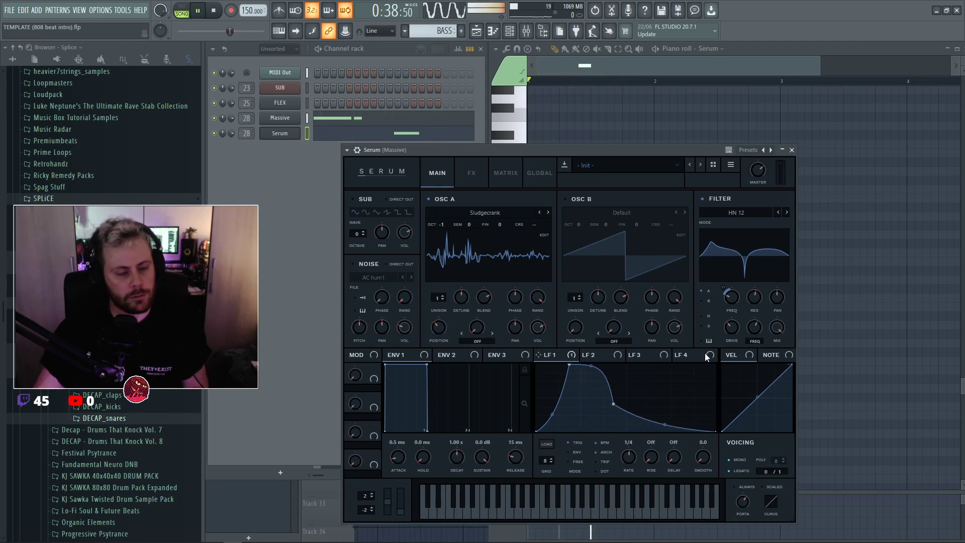
left_click_drag(729, 290, 729, 279)
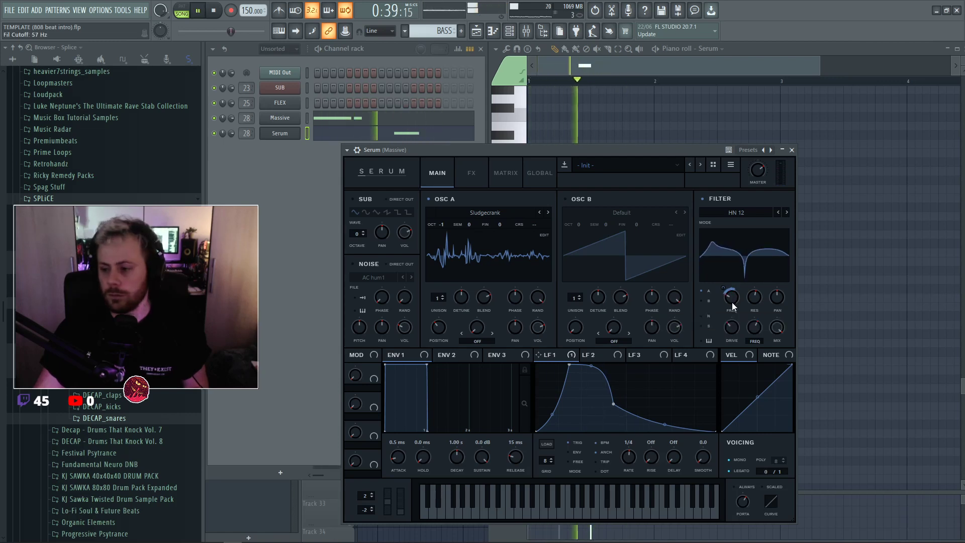
key("space")
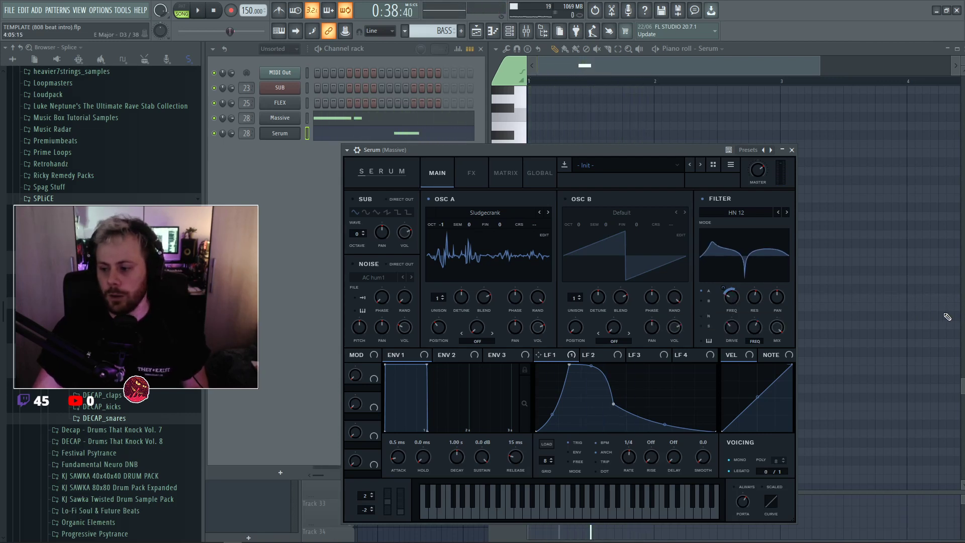
left_click(486, 213)
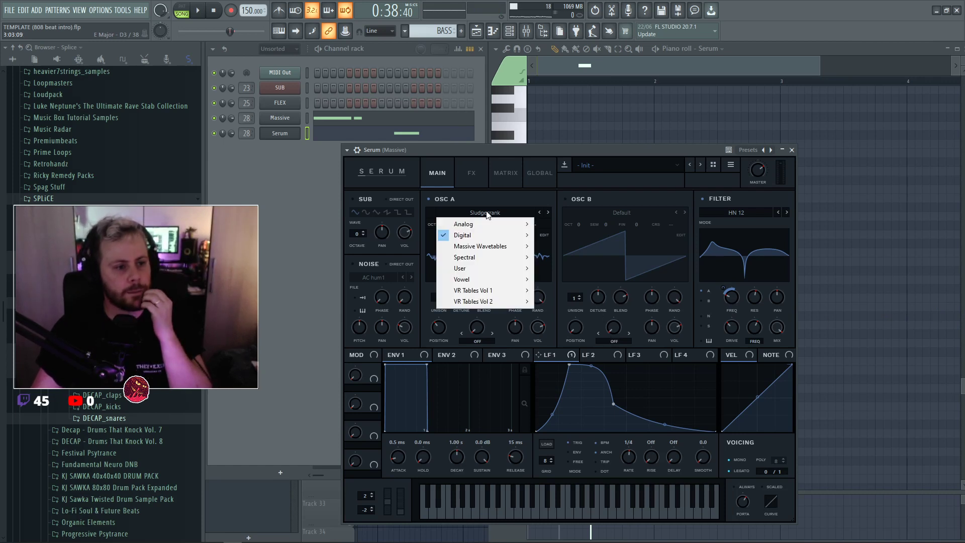
mouse_move(487, 235)
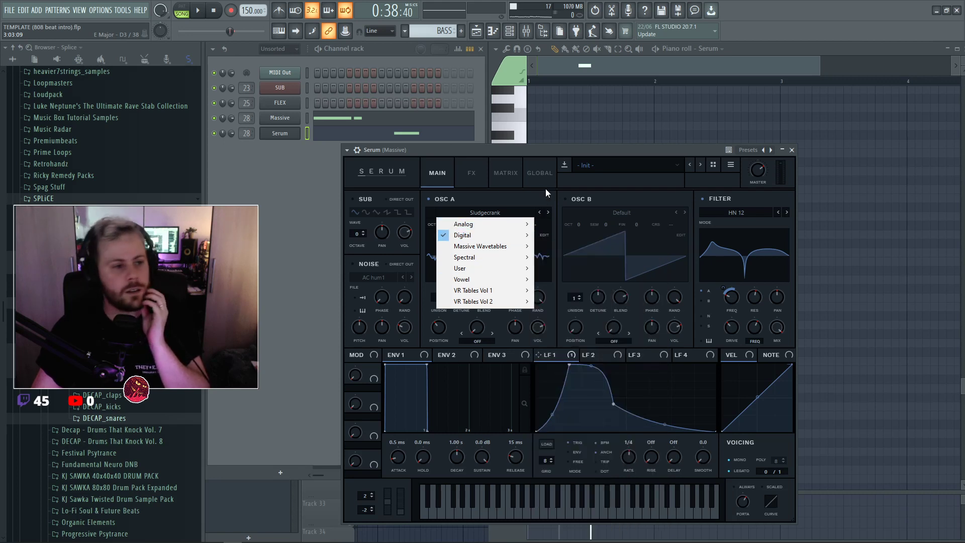
left_click(547, 147)
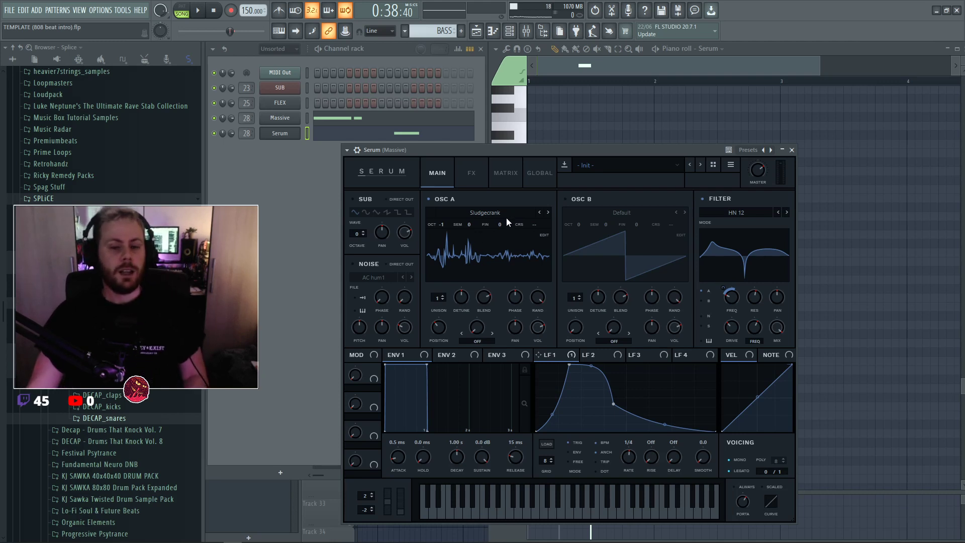
Audition E3 and reshape LFO 1 with a faster, outward-curved rise and a later, lower fall point.
left_click_drag(449, 150, 507, 156)
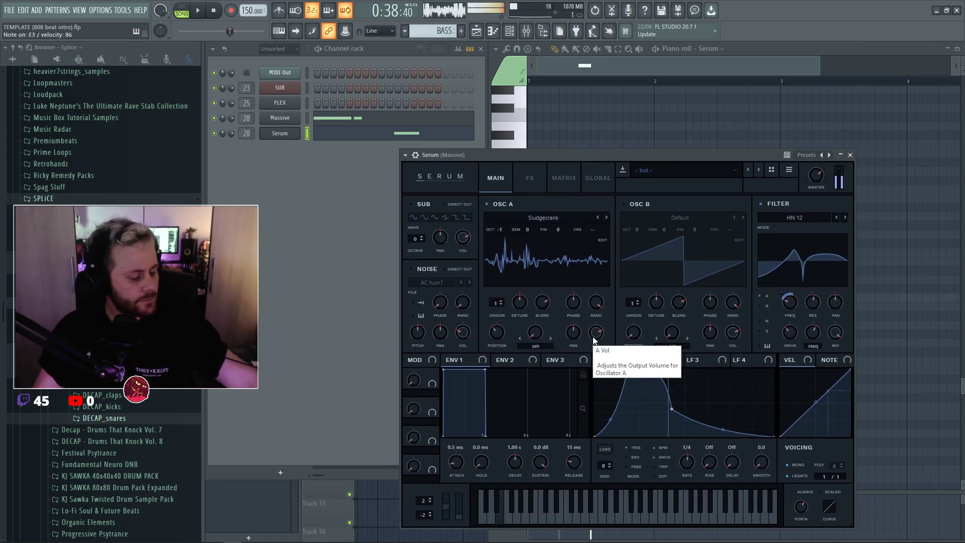
left_click_drag(672, 409, 686, 414)
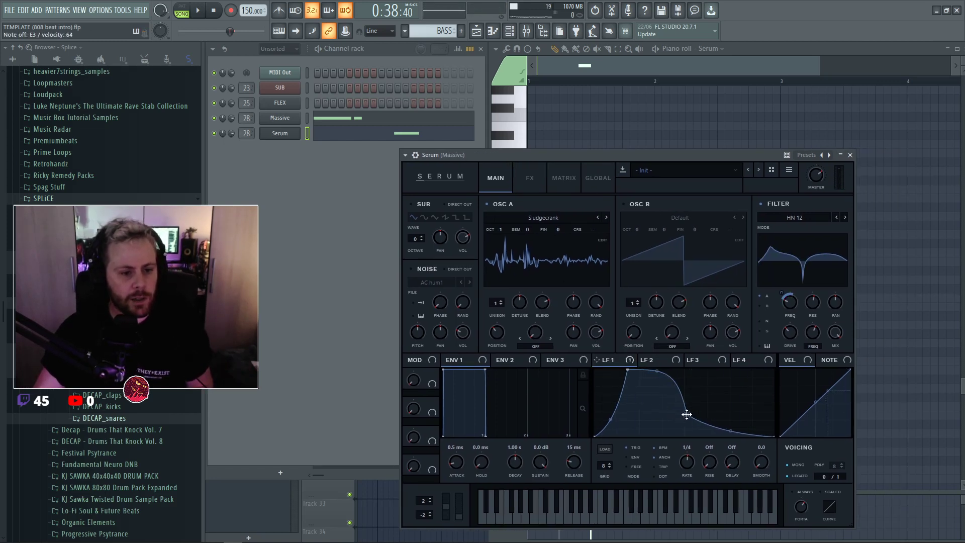
left_click_drag(611, 418, 611, 406)
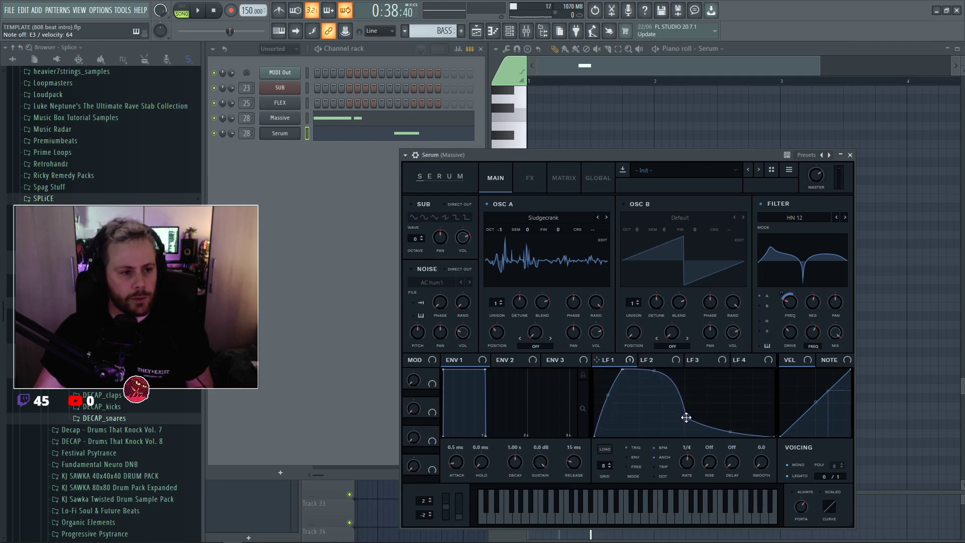
left_click(554, 259)
left_click(561, 273)
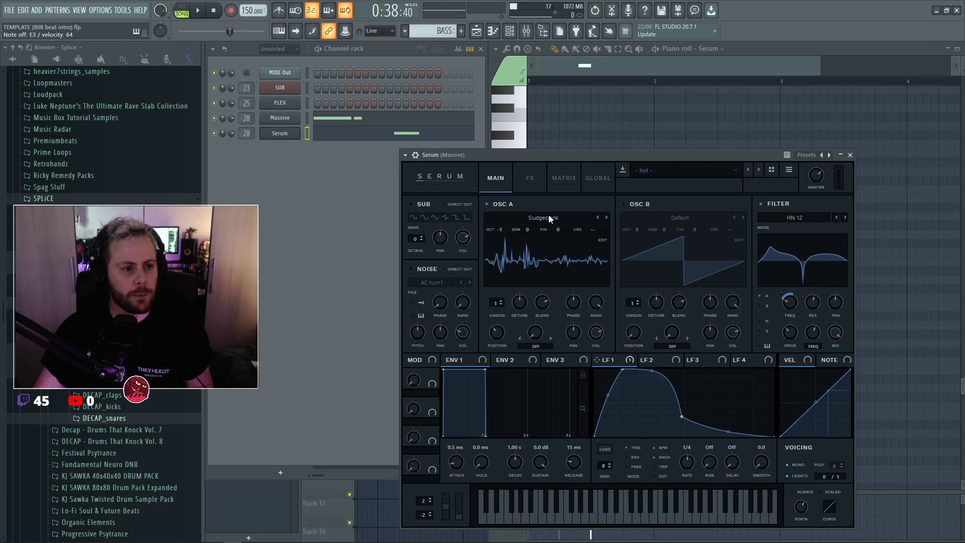
left_click_drag(595, 155, 599, 151)
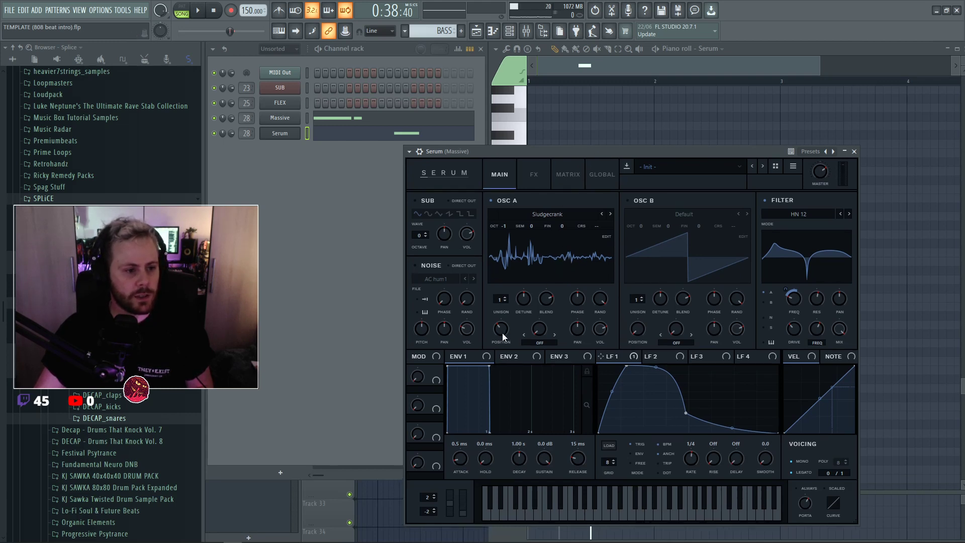
Audition the pattern and swap the two sounds, with Serum on the opening note and Massive on an E3 just before bar 2.
key("space")
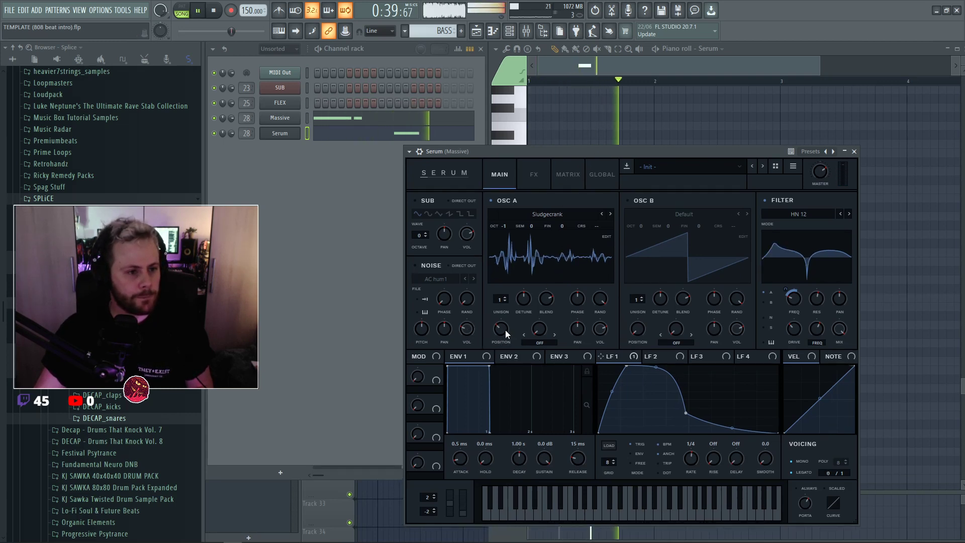
key("space")
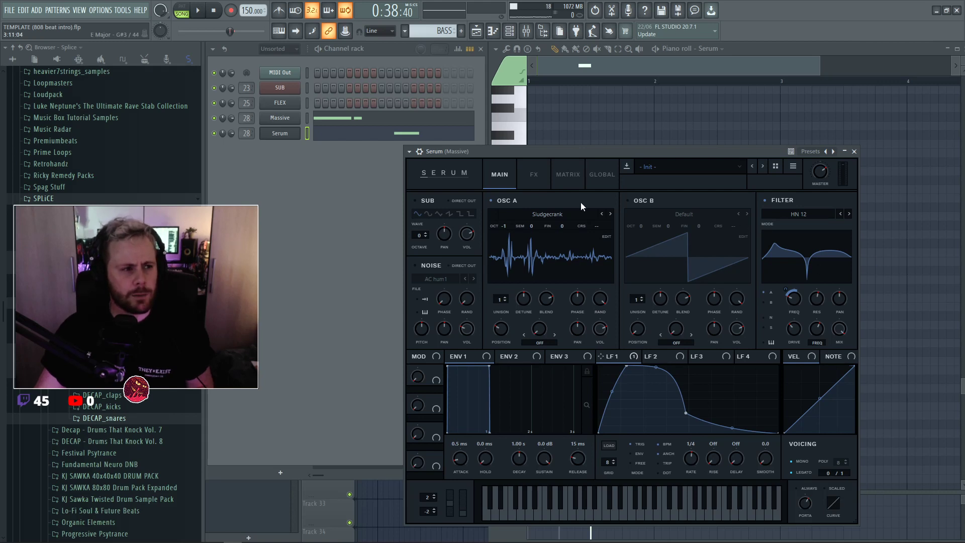
left_click(629, 113)
left_click_drag(601, 298, 649, 298)
right_click(543, 297)
right_click(543, 298)
right_click(542, 298)
right_click(561, 298)
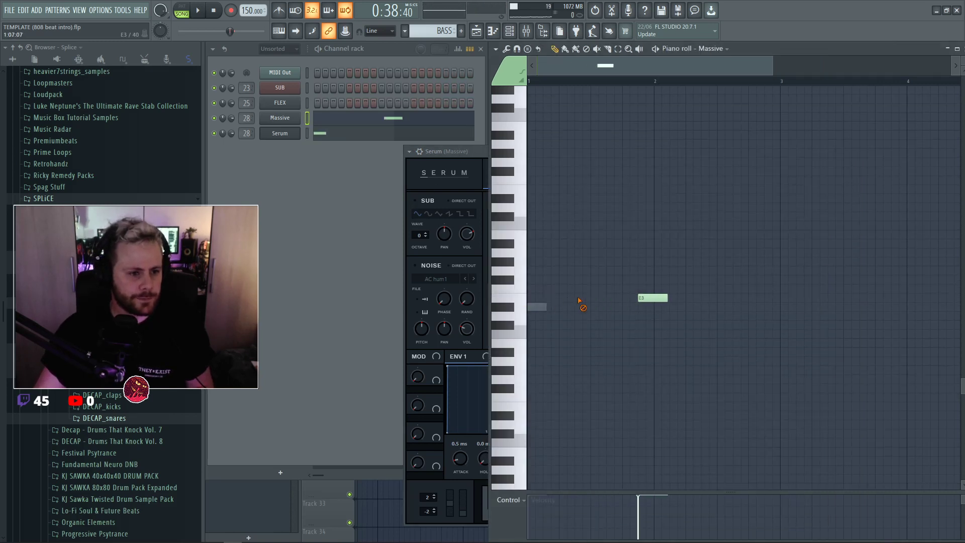
Raise Serum's opening note to E3, lengthen it to about three and a half steps and play it back.
right_click(537, 309)
right_click(536, 309)
left_click_drag(536, 308, 555, 299)
key("space")
key("space")
key("space")
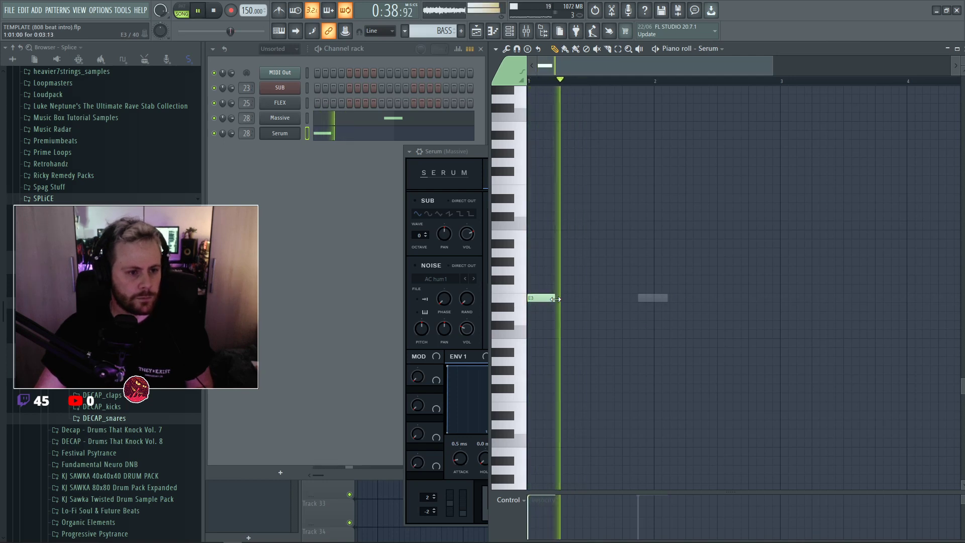
key("space")
Move Massive's E3 note earlier to the third beat of bar 1 and play the pattern.
double_click(657, 298)
left_click_drag(647, 299, 599, 299)
key("space")
key("space")
Open Massive and fine-tune the modulation oscillator's phase while the pattern plays.
left_click(283, 131)
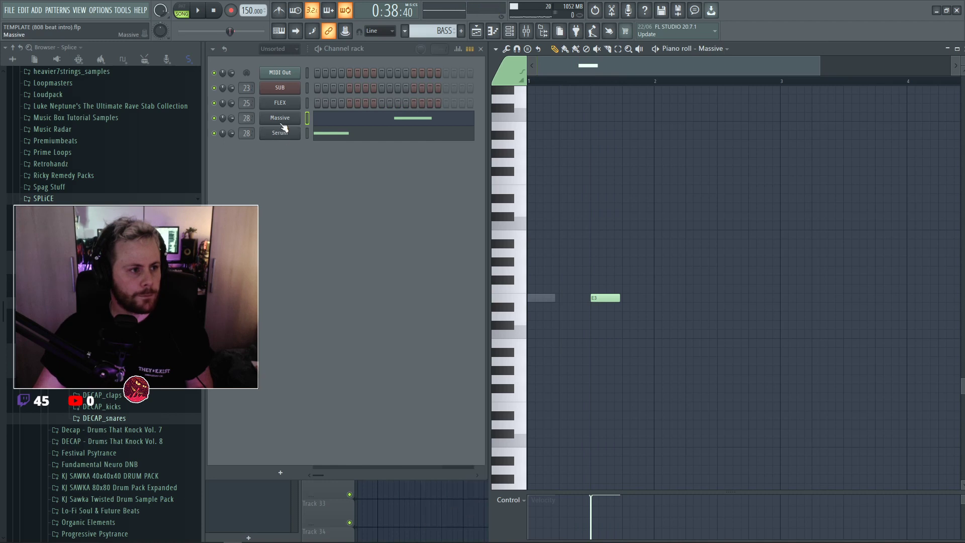
left_click(280, 119)
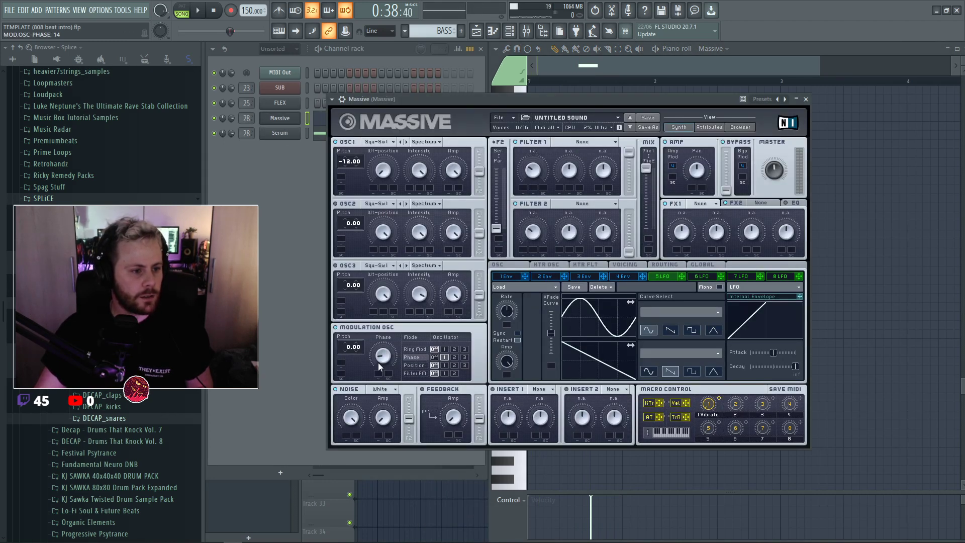
key("space")
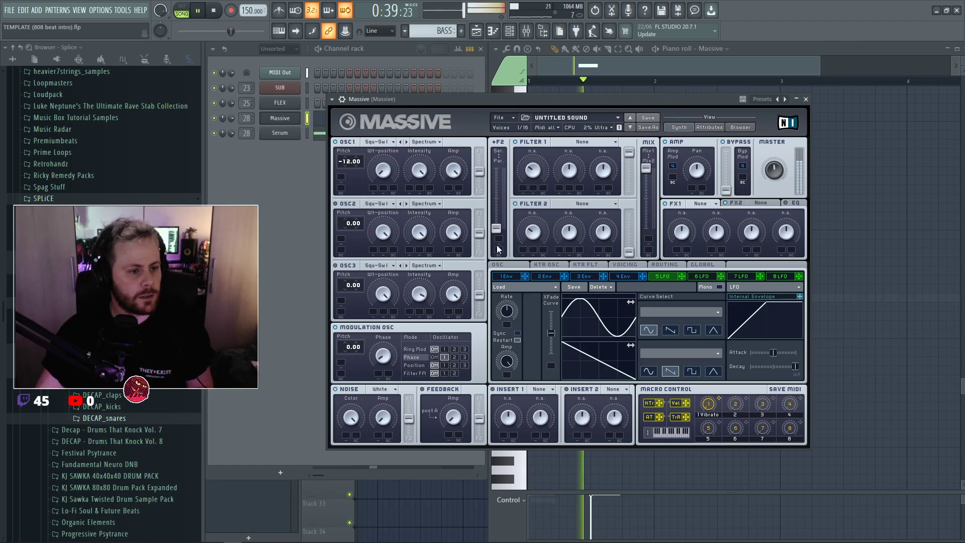
left_click_drag(384, 365, 383, 358)
left_click(849, 304)
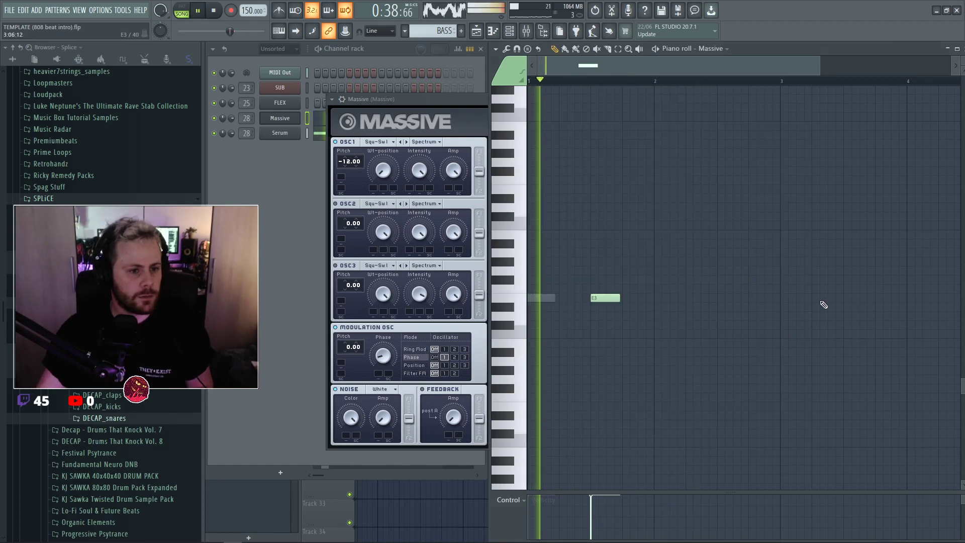
key("space")
Assign LFO 5 to the amp's sidechain slot in Massive, raise its crossfade curve slider to the top and play back.
left_click(433, 100)
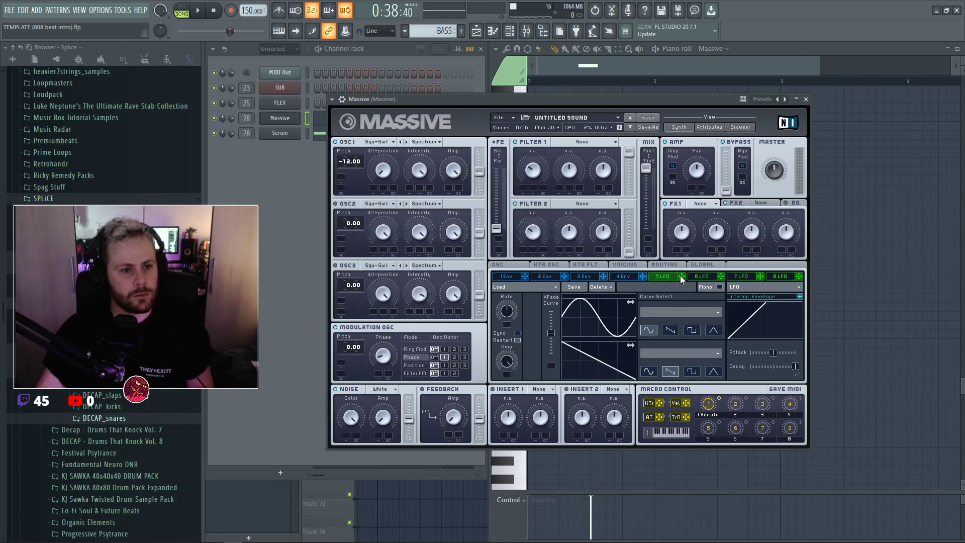
left_click_drag(550, 333, 556, 303)
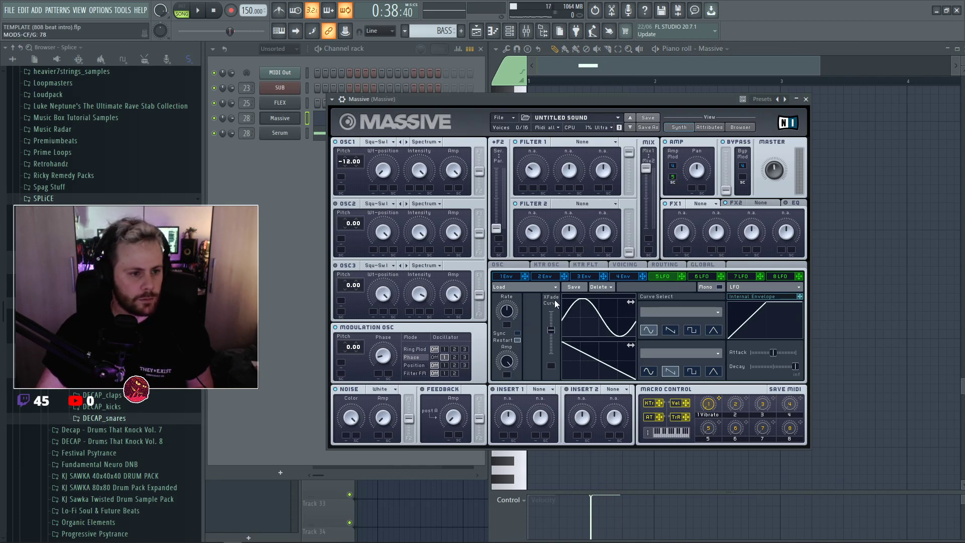
left_click(311, 272)
key("space")
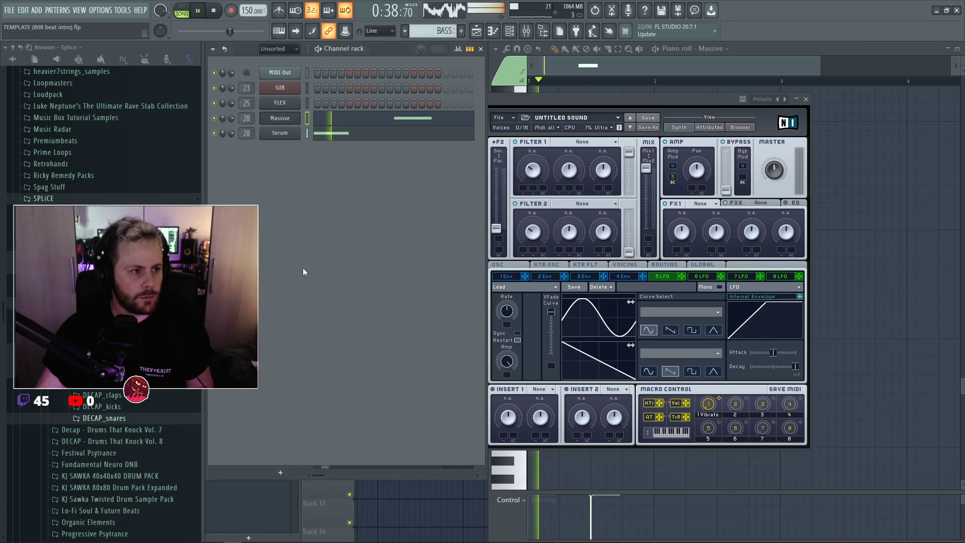
key("space")
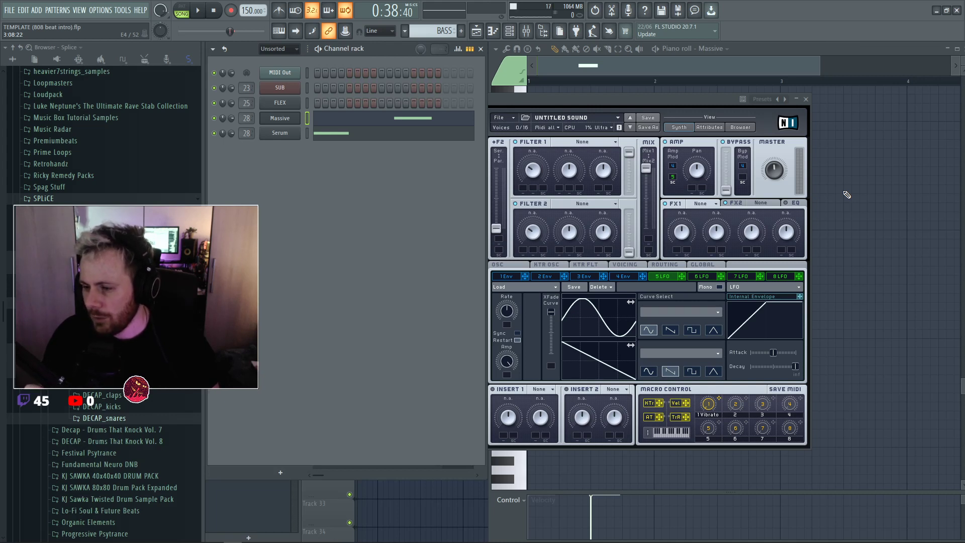
Bring Massive's window to the front and move it clear of the channel rack.
left_click(584, 103)
left_click_drag(545, 98, 619, 148)
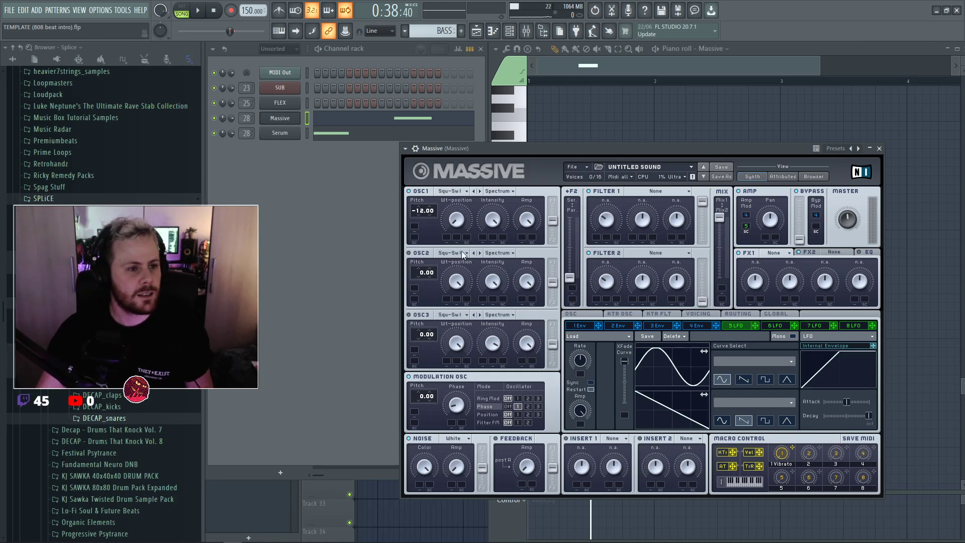
left_click_drag(566, 149, 561, 149)
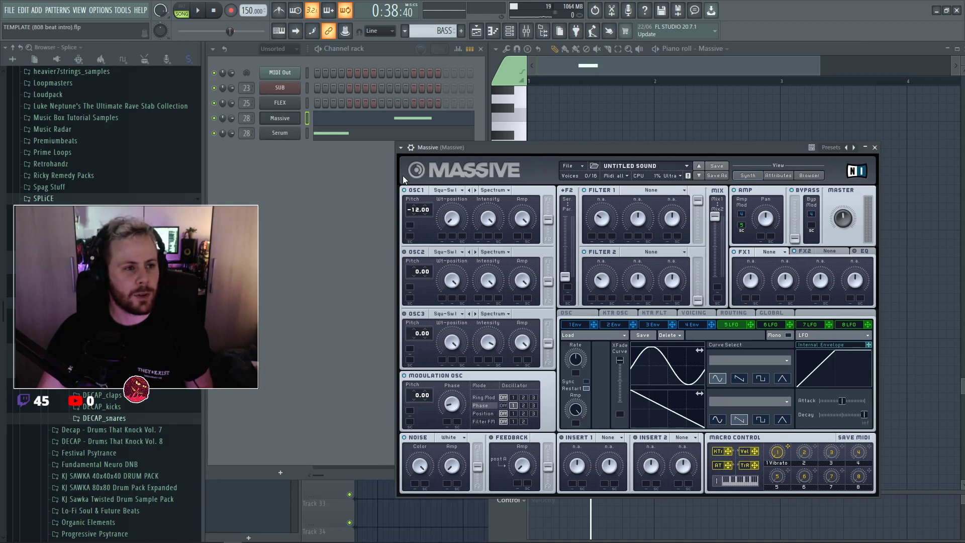
left_click_drag(658, 159, 639, 151)
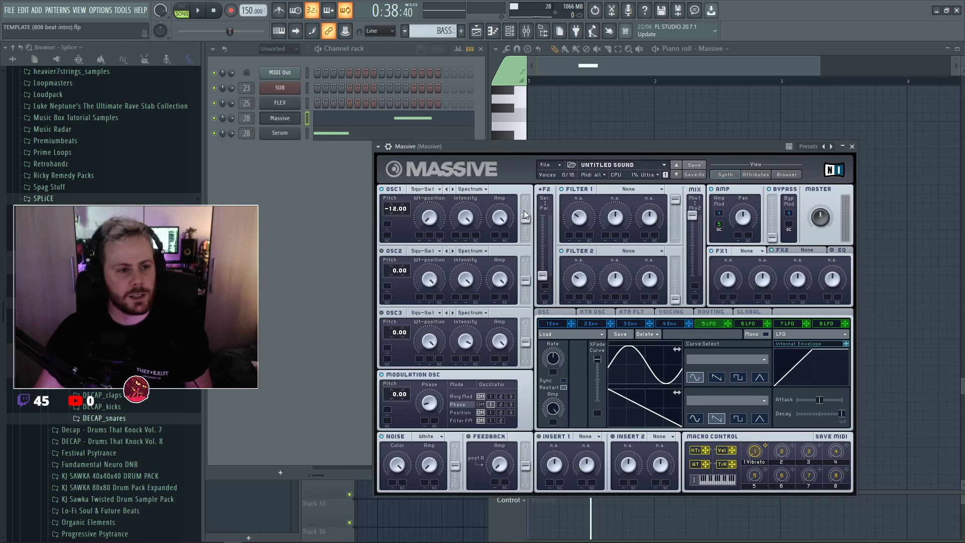
In VolumeShaper4 on the Sidechain mixer track, make the High Band curve rise slightly later and reach full volume later.
key("F9")
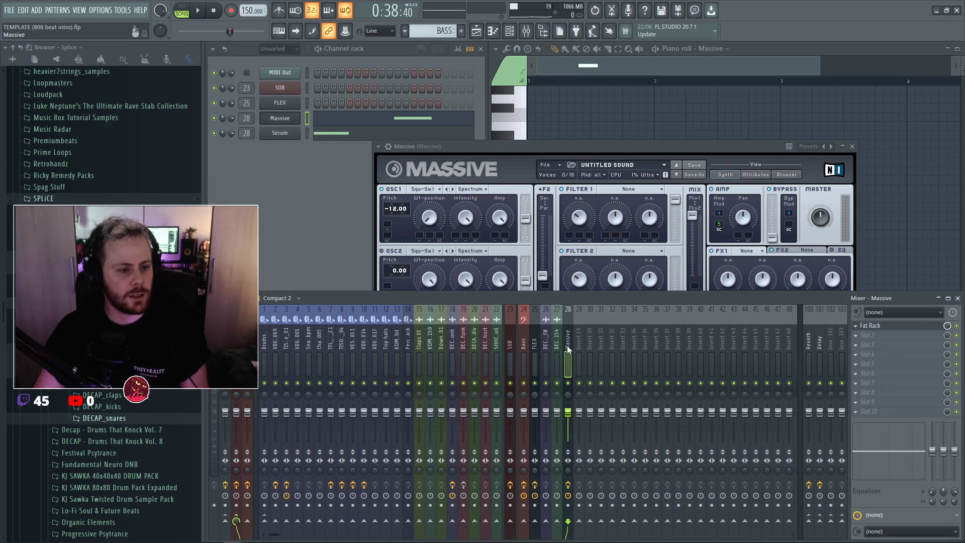
left_click(236, 402)
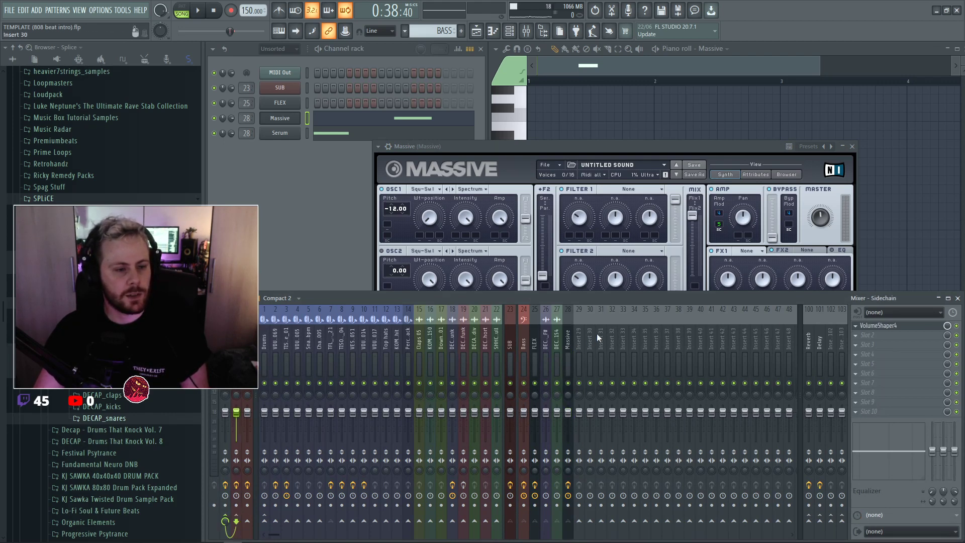
left_click(892, 327)
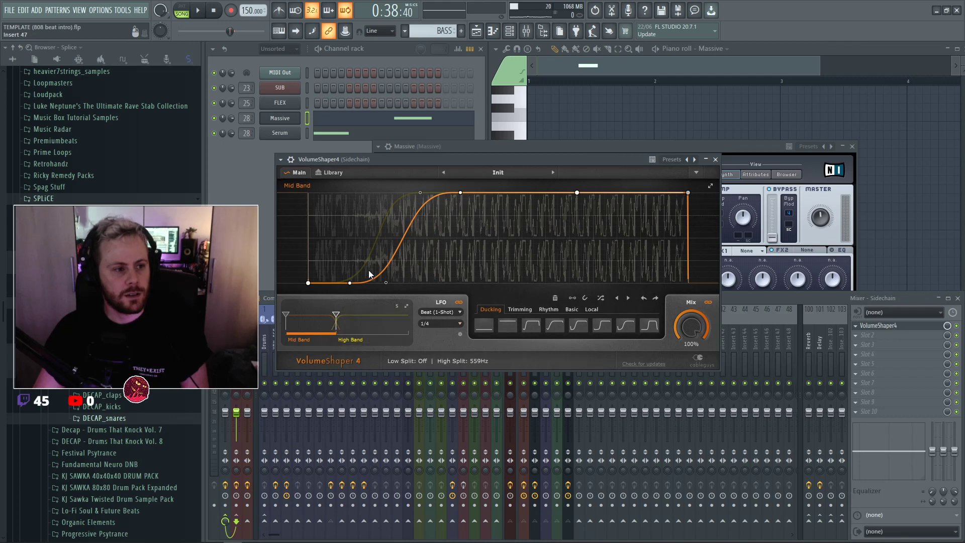
left_click(372, 331)
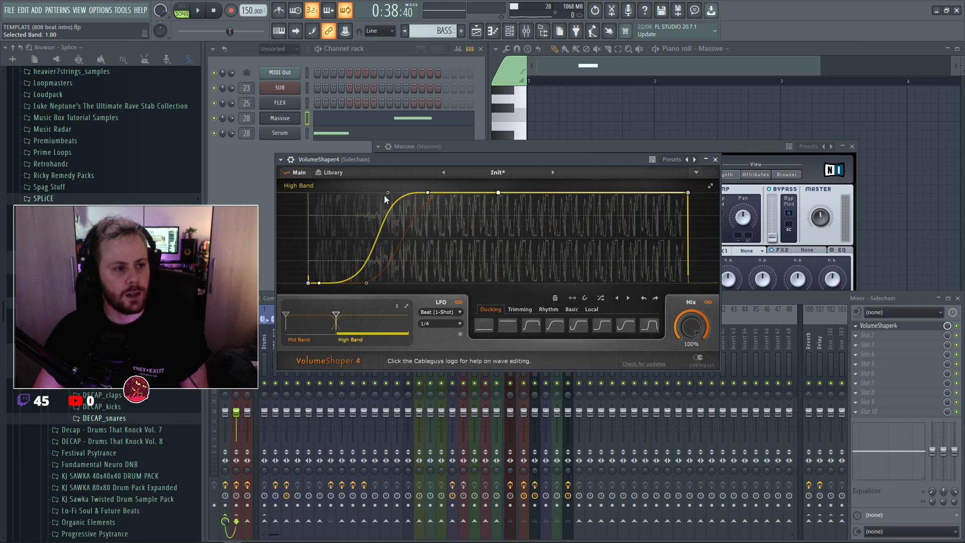
left_click_drag(388, 192, 385, 192)
left_click_drag(366, 282, 377, 283)
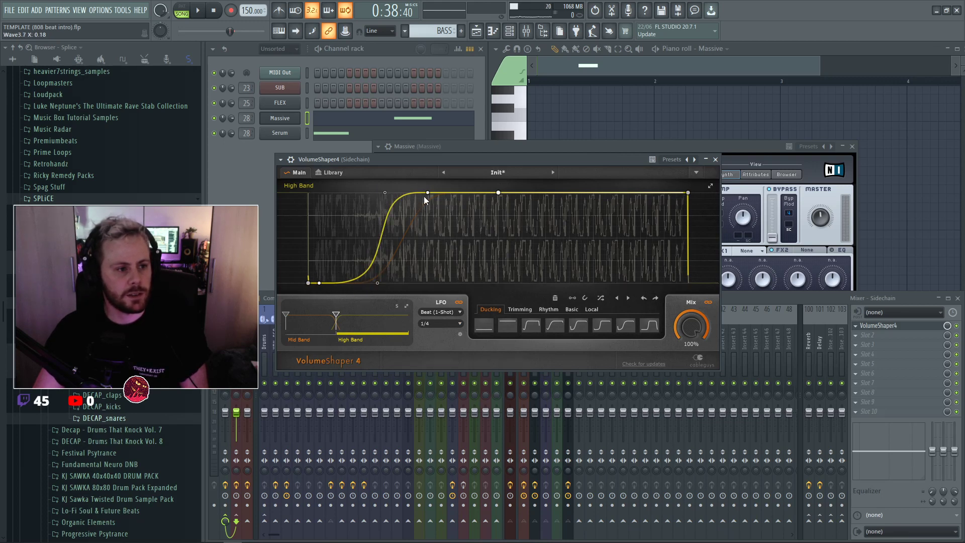
left_click_drag(428, 193, 395, 192)
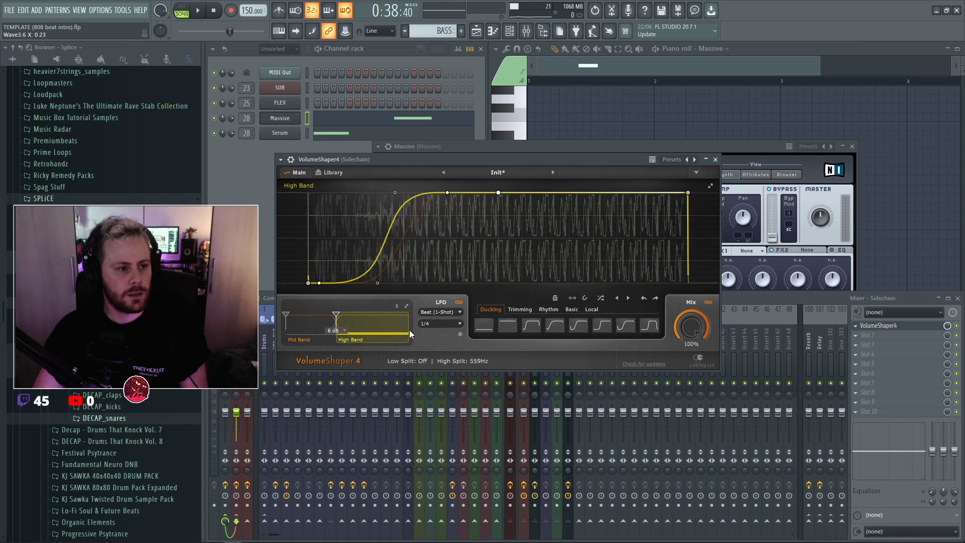
Steepen VolumeShaper4's Mid Band curve with a later rise and an earlier full-volume point, and audition it with the arrangement.
left_click(320, 327)
left_click_drag(460, 192, 450, 192)
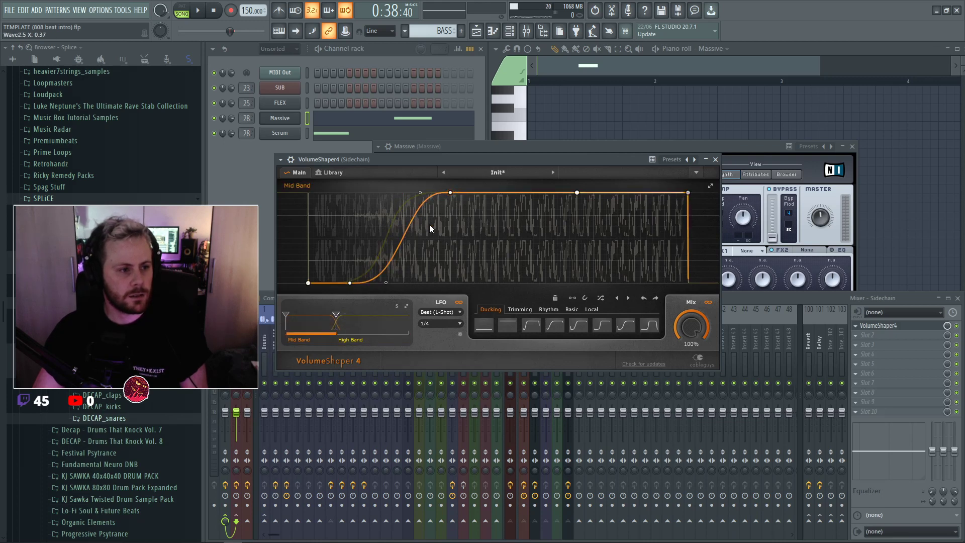
left_click_drag(385, 282, 393, 283)
left_click(654, 134)
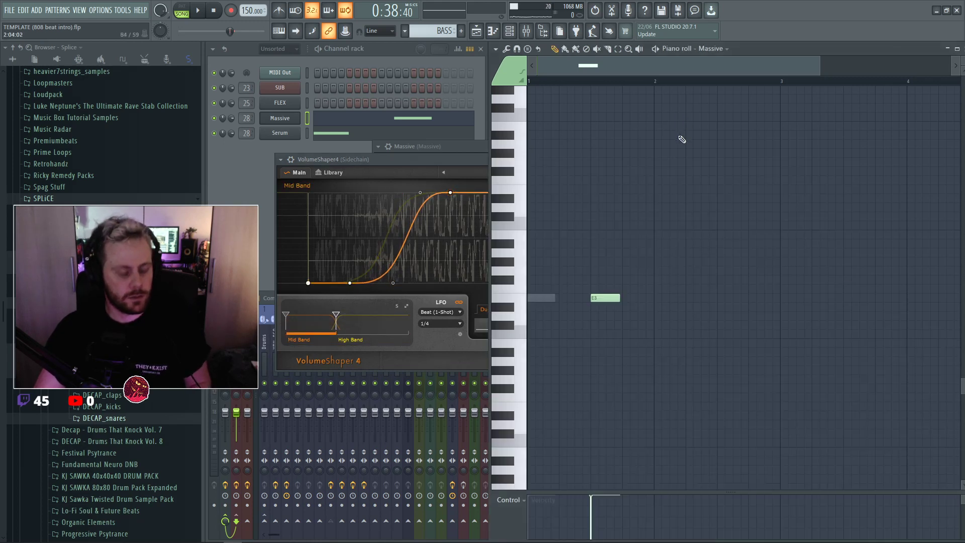
key("F5")
key("space")
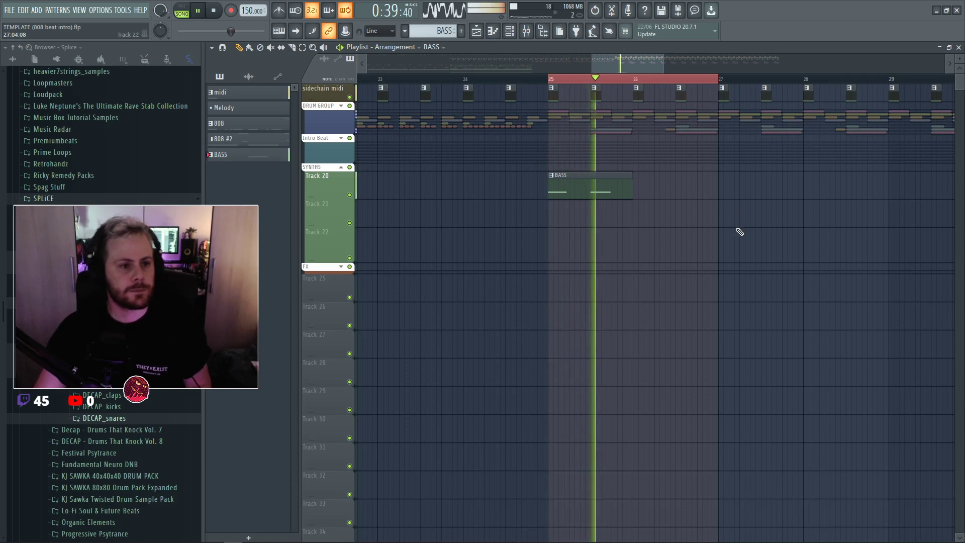
key("space")
In Serum, set OSC A's warp to Asym - at -50% and the filter cutoff to 70 Hz.
key("F6")
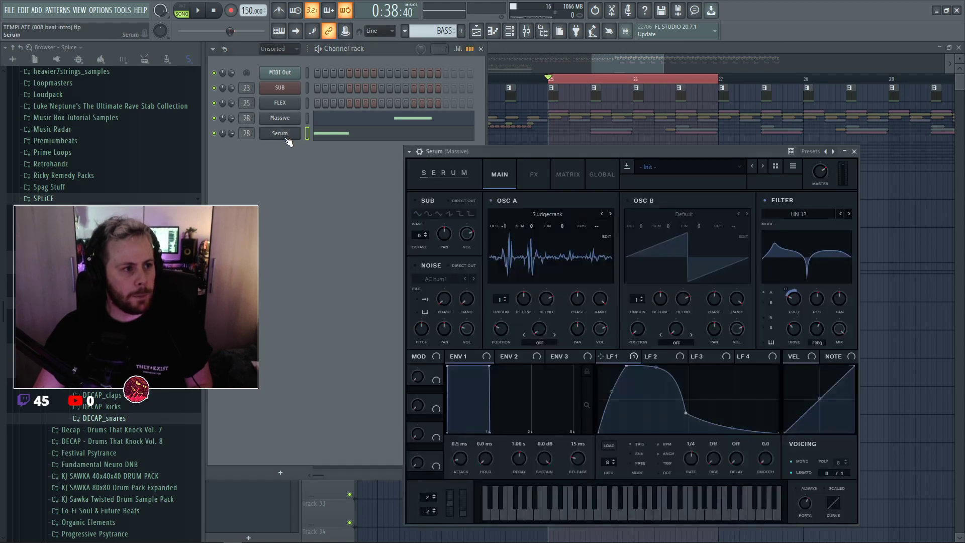
left_click(284, 134)
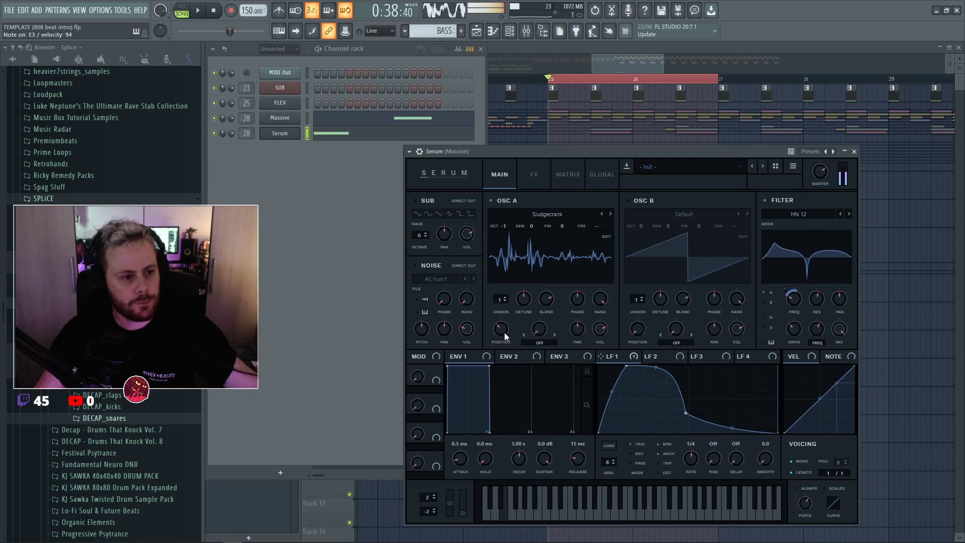
left_click(539, 343)
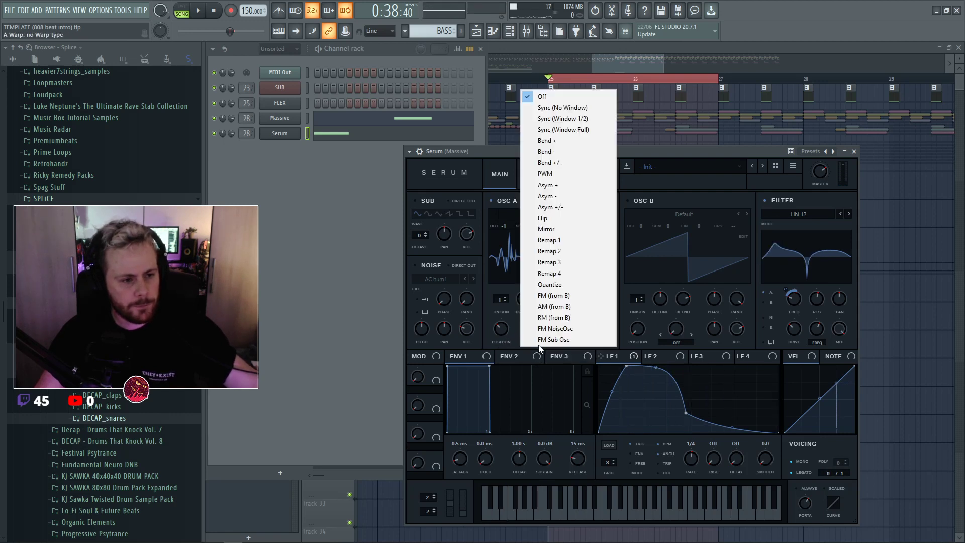
left_click(571, 201)
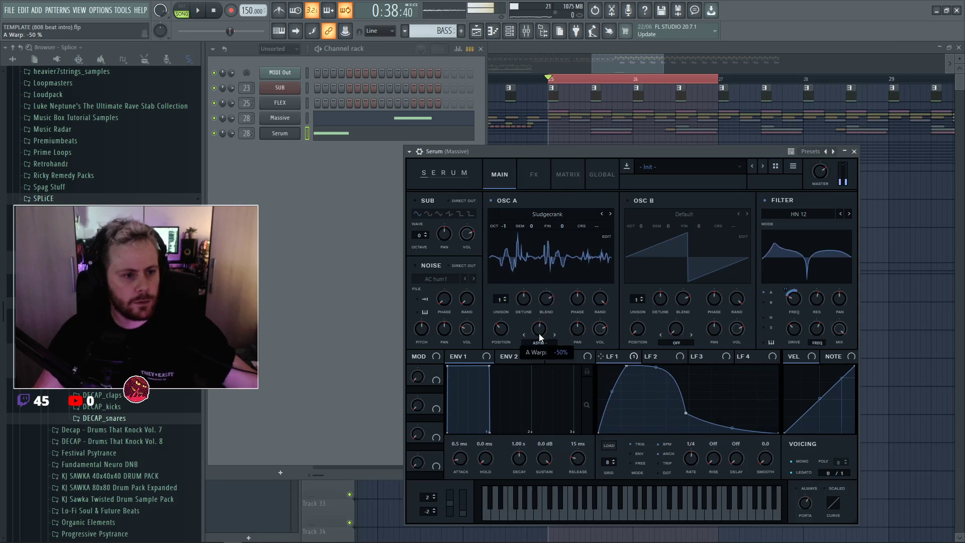
left_click_drag(816, 298, 817, 328)
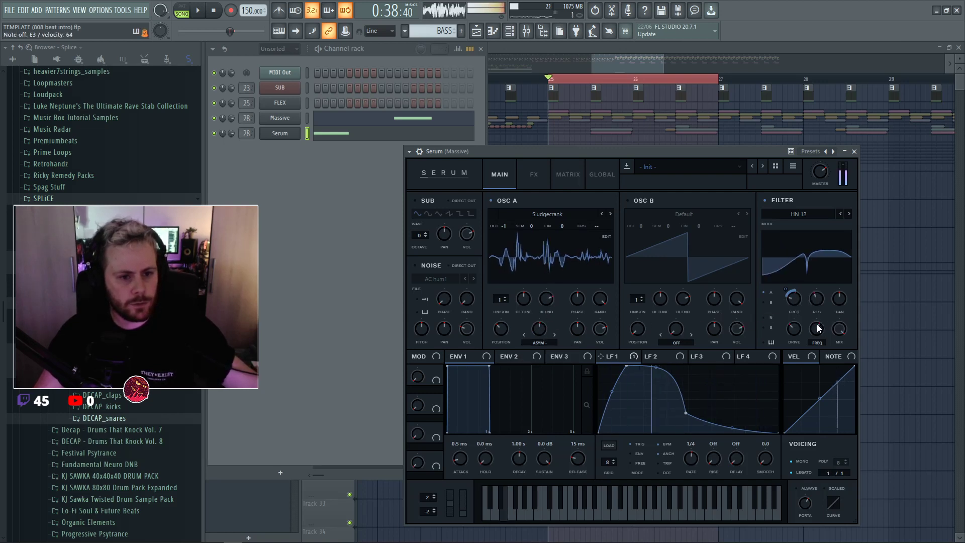
mouse_move(800, 300)
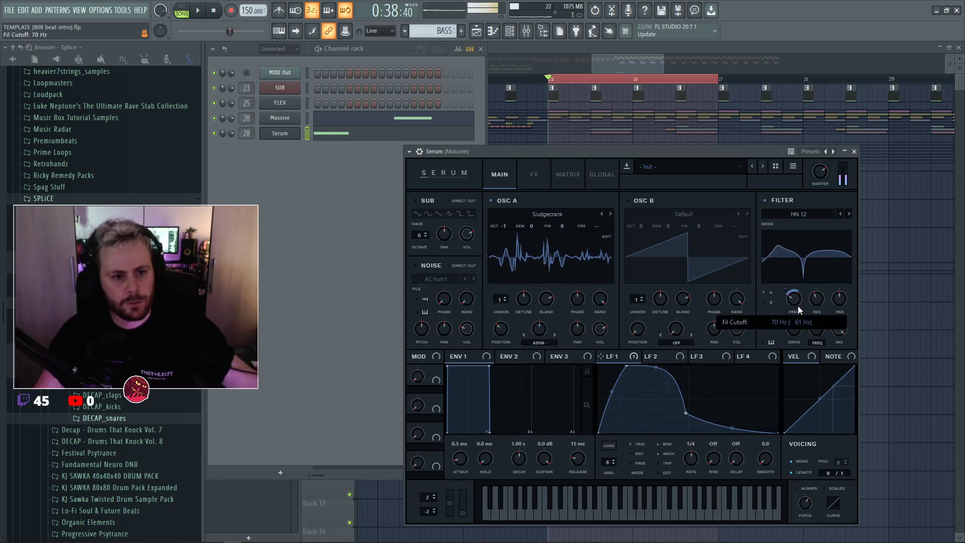
Enable Serum's compressor in Multiband mode and bend LFO 1's rise inward for a slower start.
left_click(534, 181)
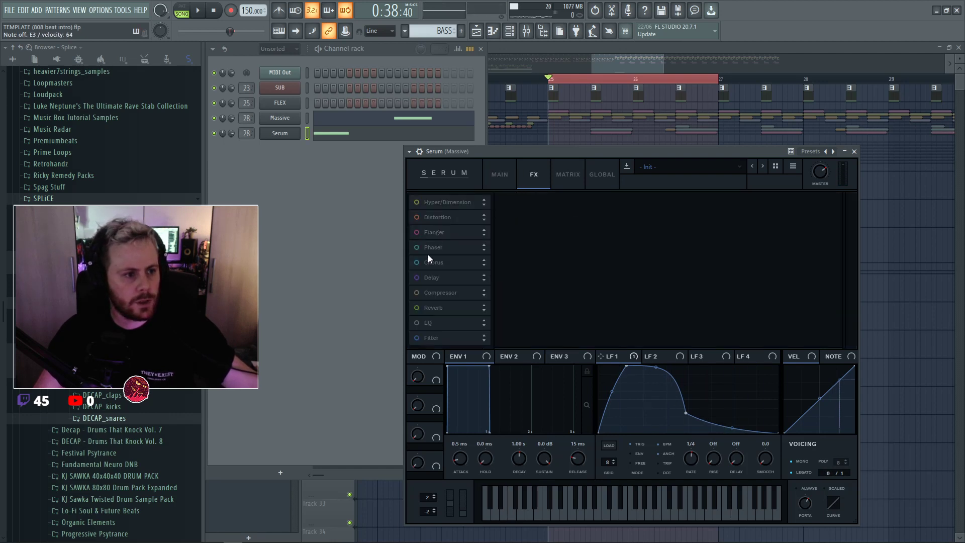
left_click(476, 293)
left_click(726, 224)
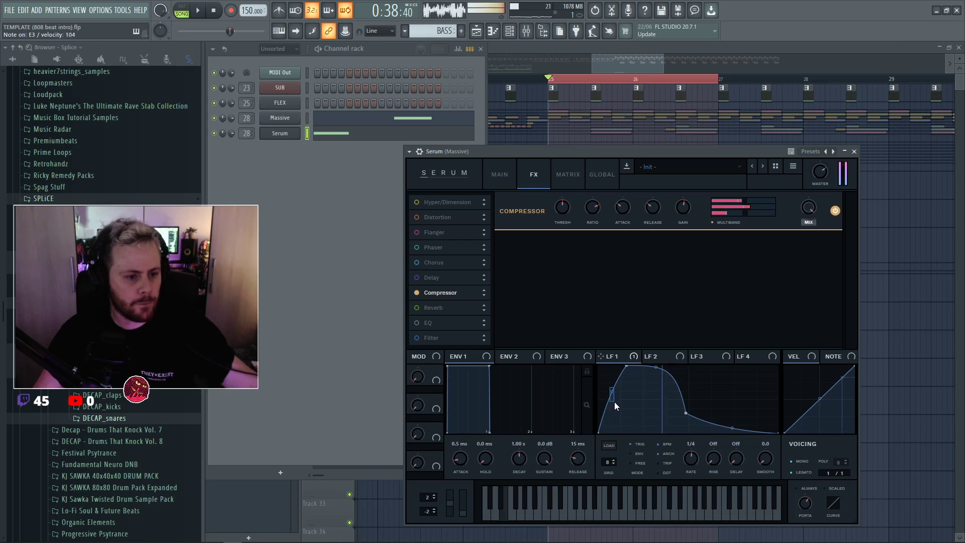
left_click_drag(611, 392, 613, 403)
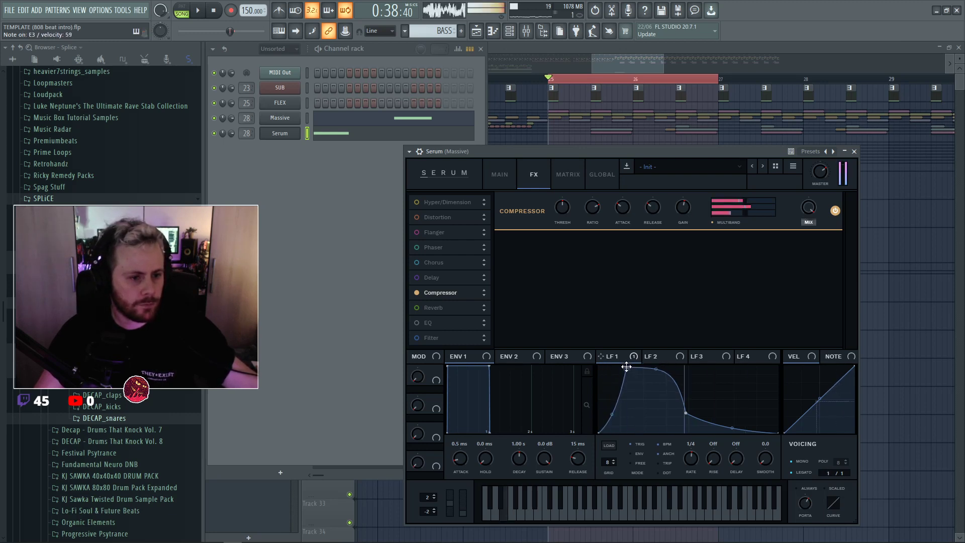
Enable the Hyper/Dimension effect, raise Hyper's rate and set its detune to 100%.
left_click(416, 202)
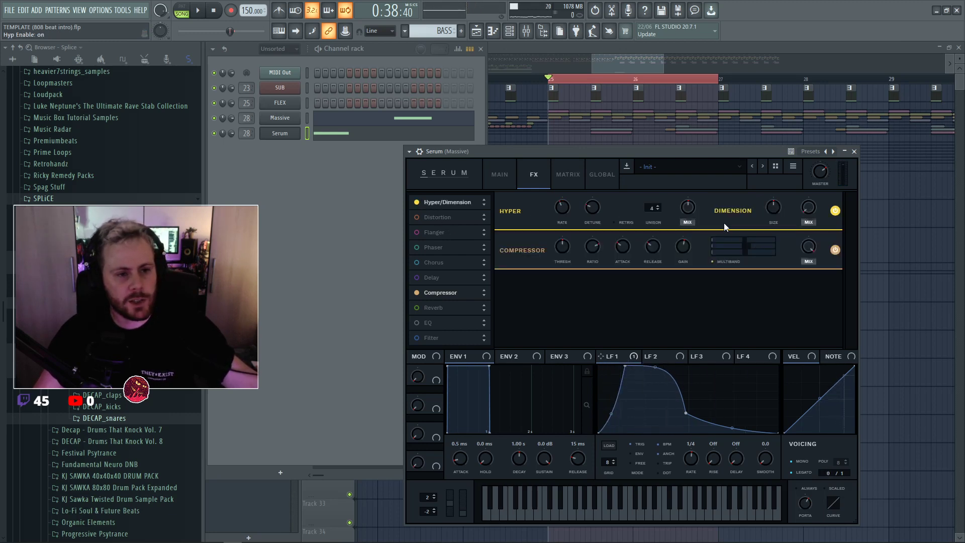
left_click_drag(562, 208, 572, 164)
left_click_drag(593, 207, 595, 166)
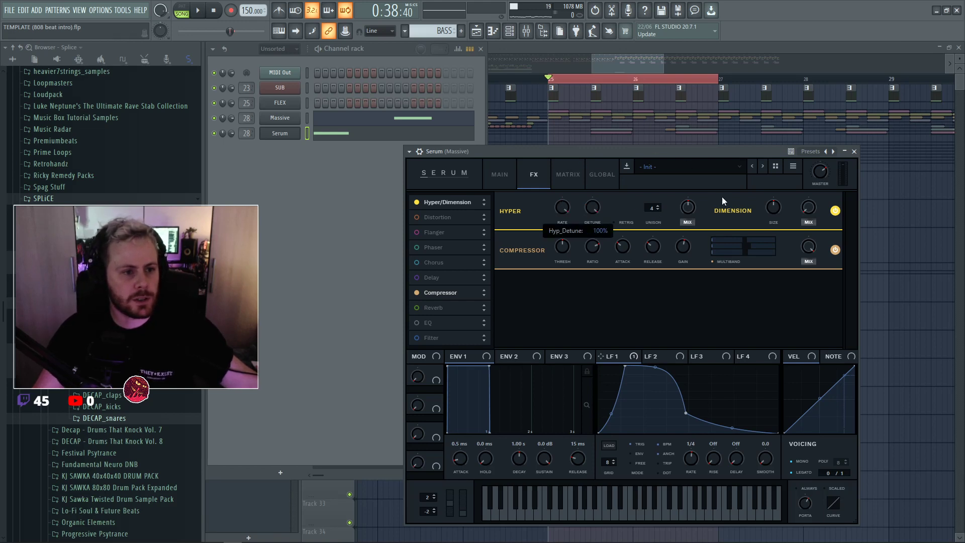
Set Hyper's unison to 7 and enable Serum's EQ effect.
left_click_drag(688, 205, 655, 195)
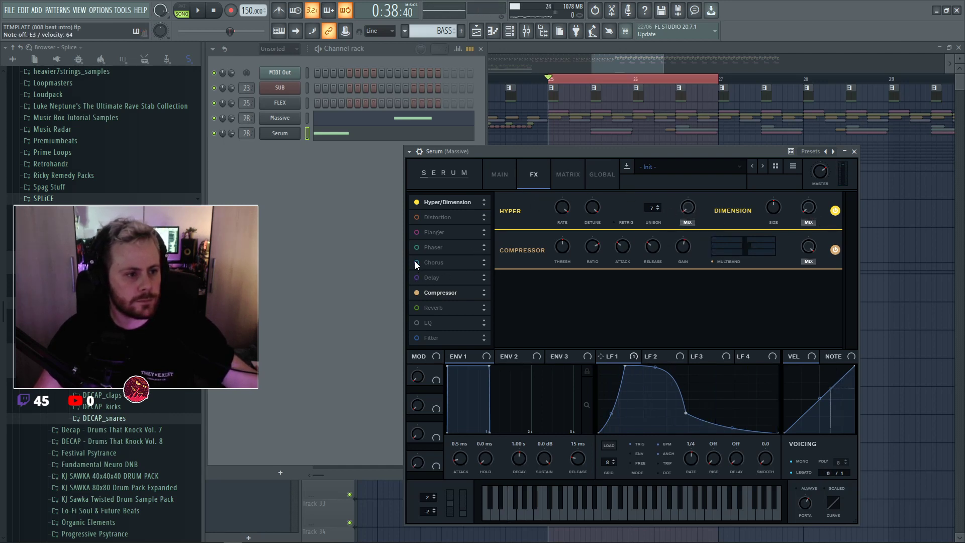
left_click(415, 322)
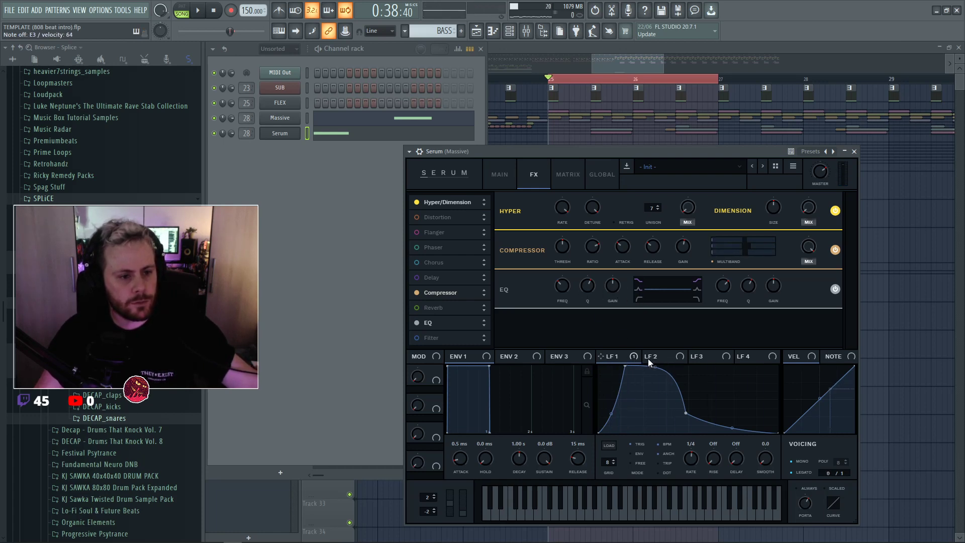
left_click_drag(624, 305, 563, 291)
right_click(556, 281)
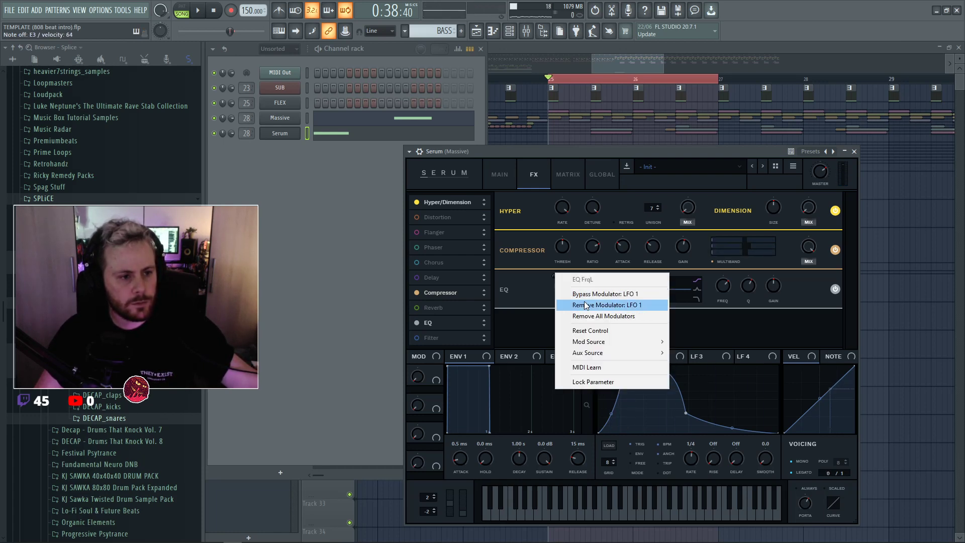
left_click(573, 303)
Modulate the EQ's low-band frequency with an early-peaking LFO 2 and switch that band to a high-pass shape.
left_click(660, 356)
left_click_drag(688, 369, 623, 361)
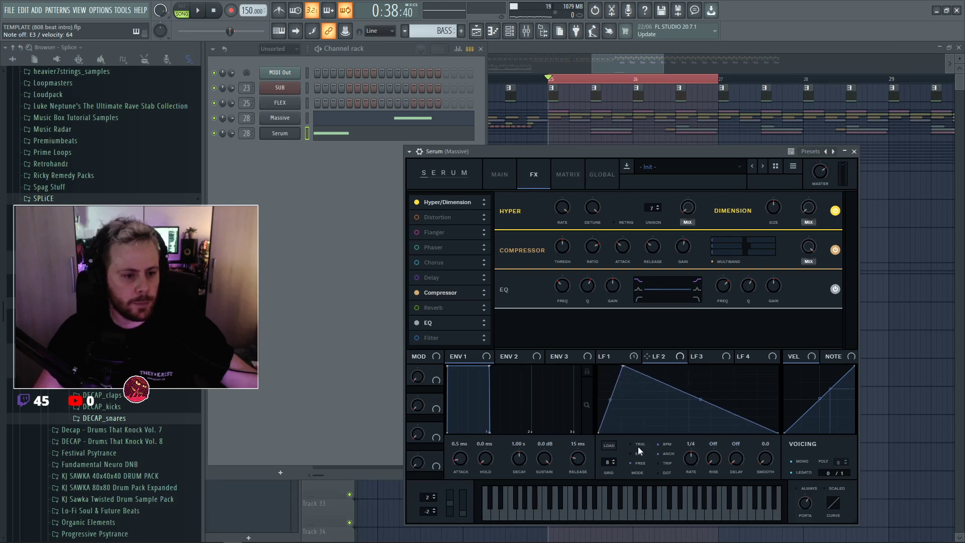
left_click_drag(621, 318, 568, 287)
left_click(637, 297)
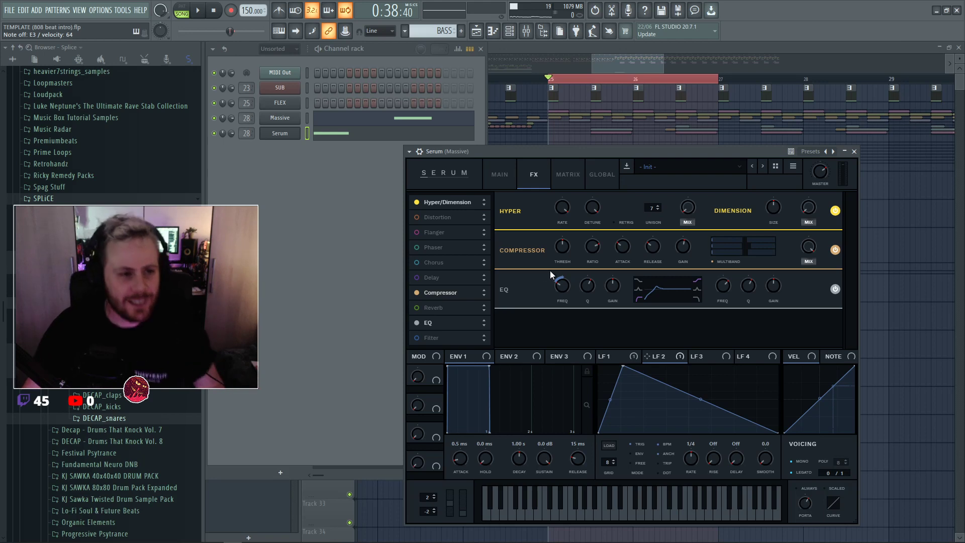
left_click_drag(659, 159, 686, 152)
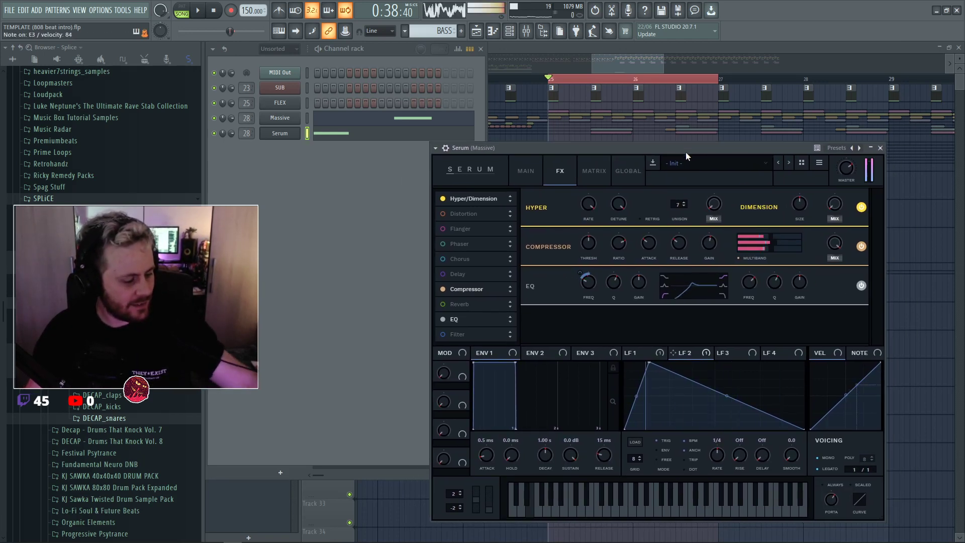
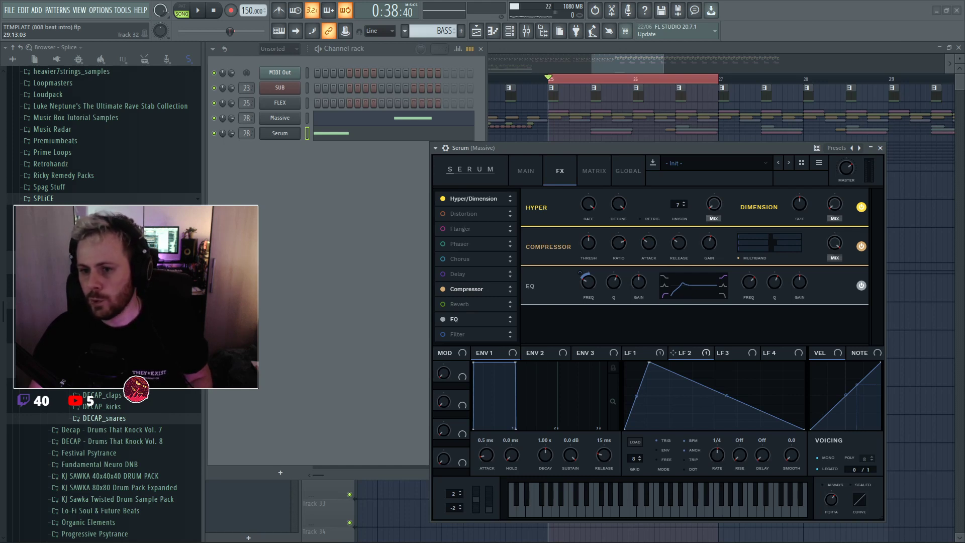
key("alt+Tab")
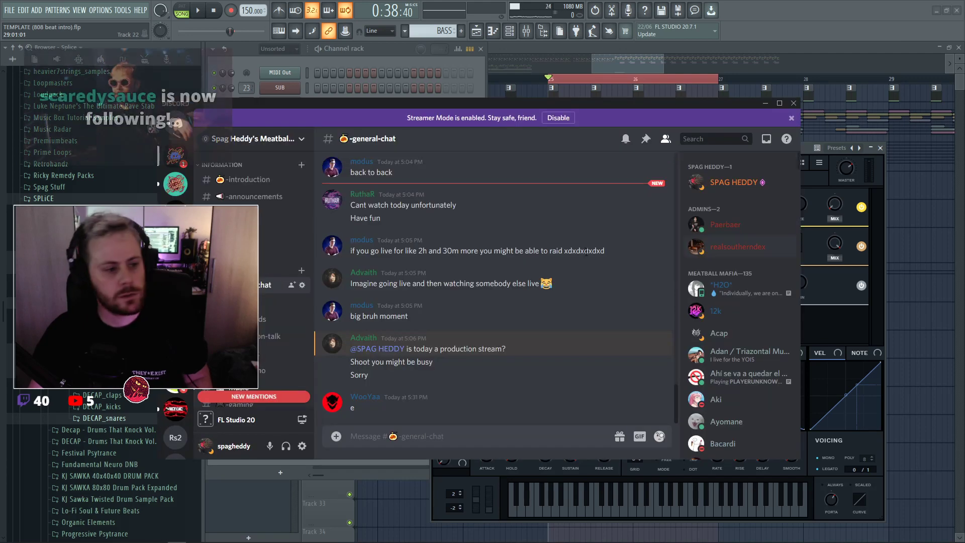
left_click(792, 103)
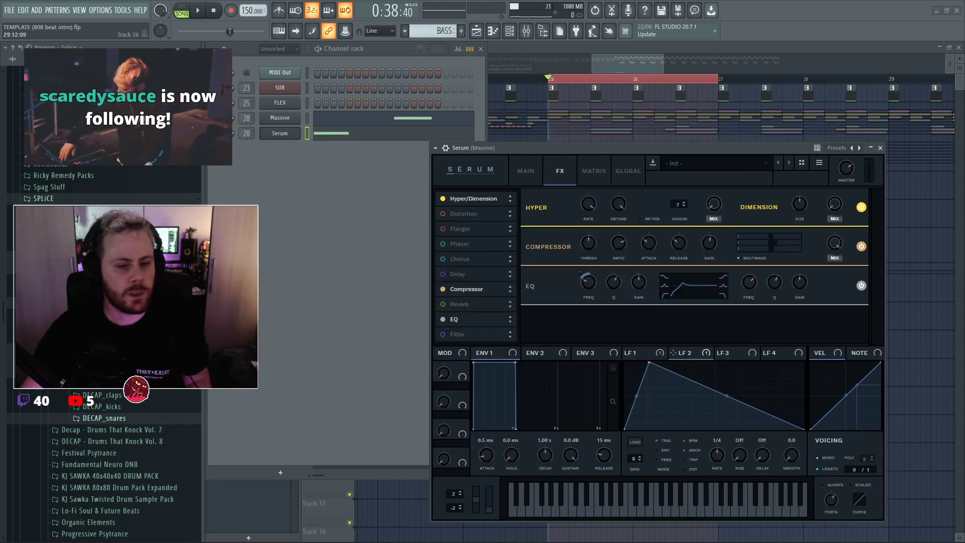
Play the arrangement briefly from bar 25 and inspect the BASS clip's surroundings in the playlist.
left_click(629, 64)
key("space")
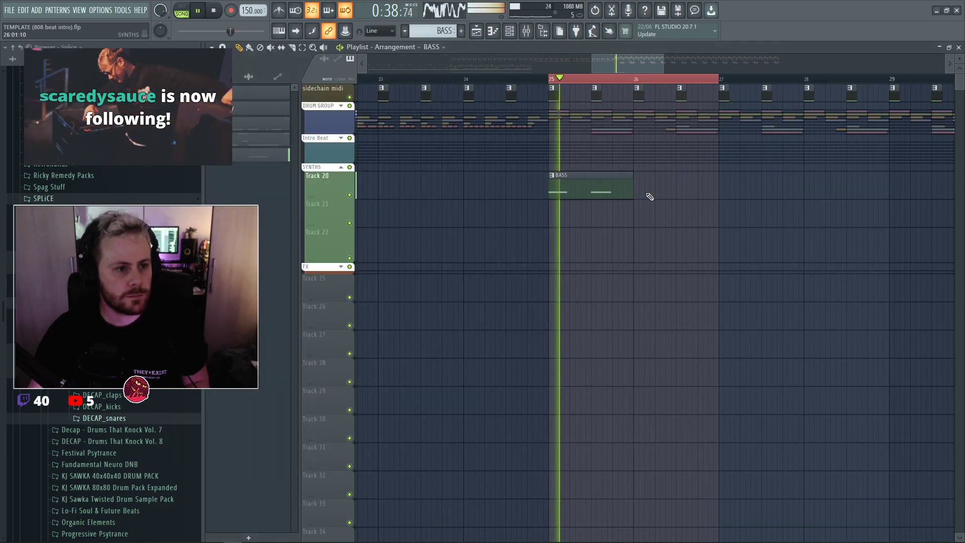
key("space")
left_click(647, 64)
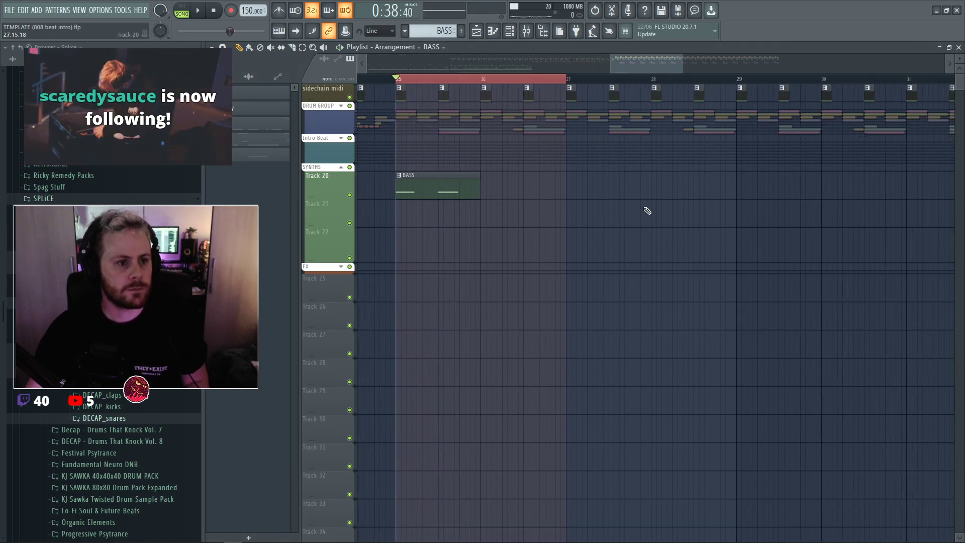
left_click(633, 66)
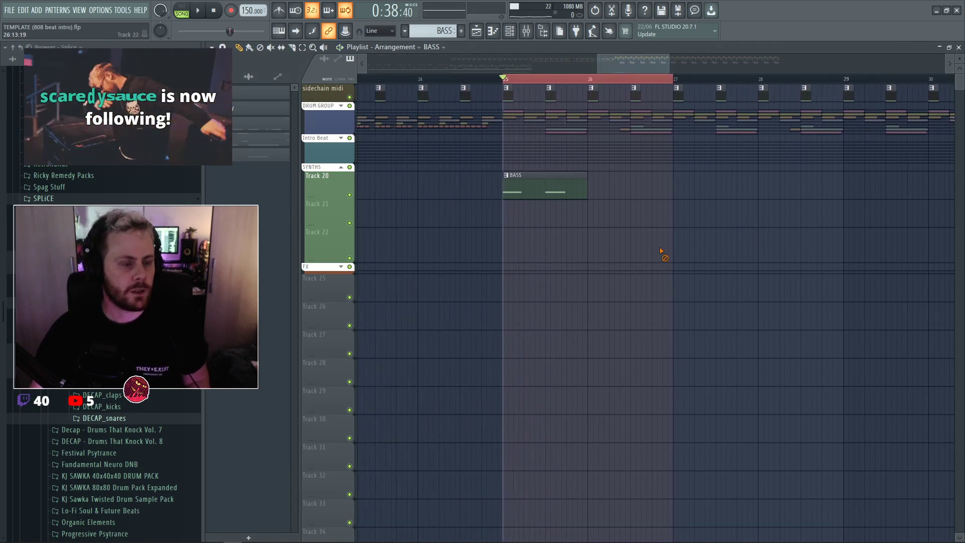
Move the Massive channel's E3 note to the start of the BASS pattern.
key("F6")
key("F6")
double_click(530, 197)
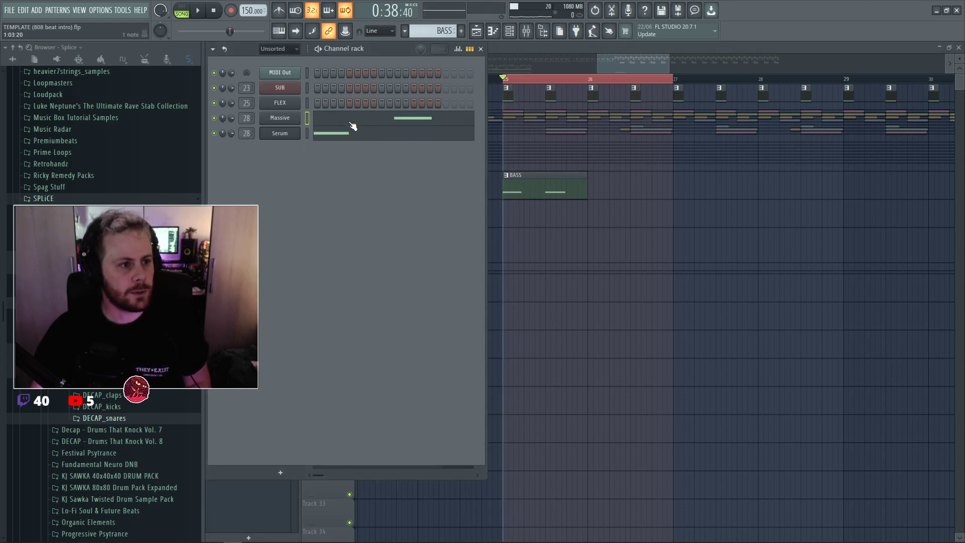
left_click(421, 124)
left_click_drag(596, 300, 534, 300)
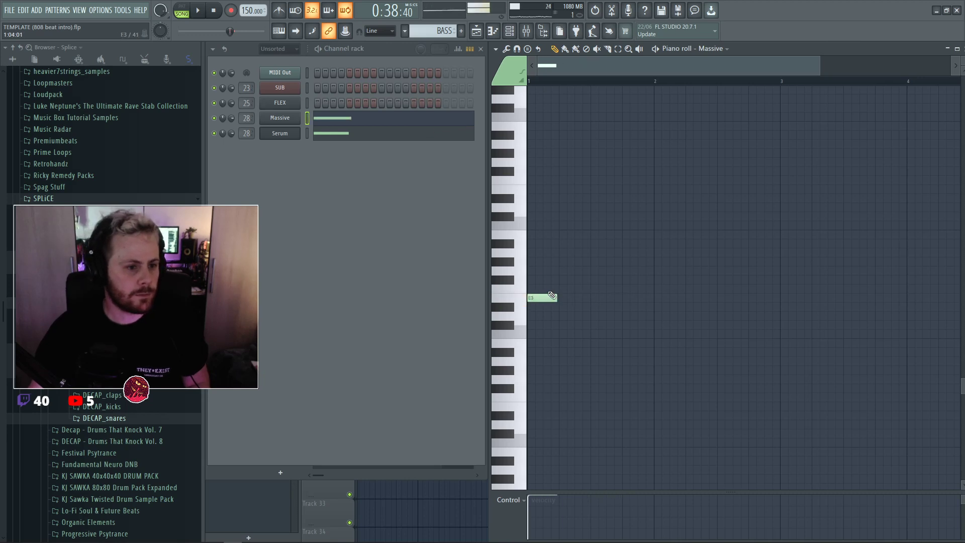
Delete Serum's note from the BASS pattern and audition the Massive note on its own.
left_click(353, 136)
right_click(548, 298)
key("space")
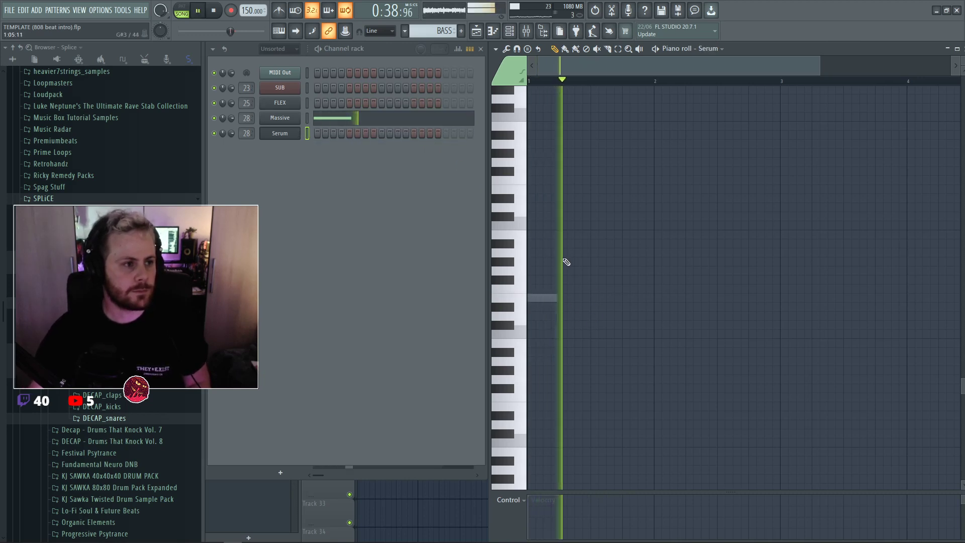
key("space")
Clone the Massive channel and open the clone's synth window.
right_click(298, 116)
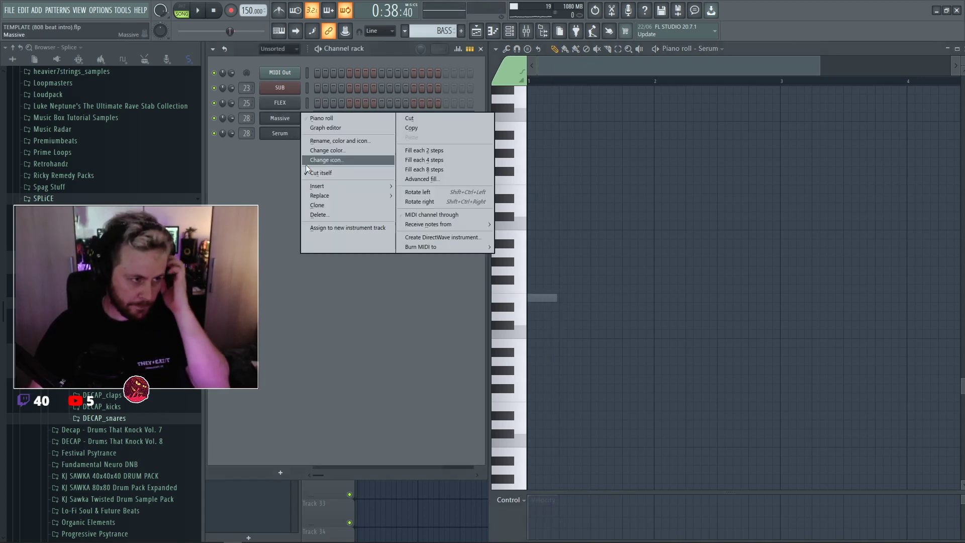
left_click(325, 204)
left_click(291, 135)
left_click(281, 133)
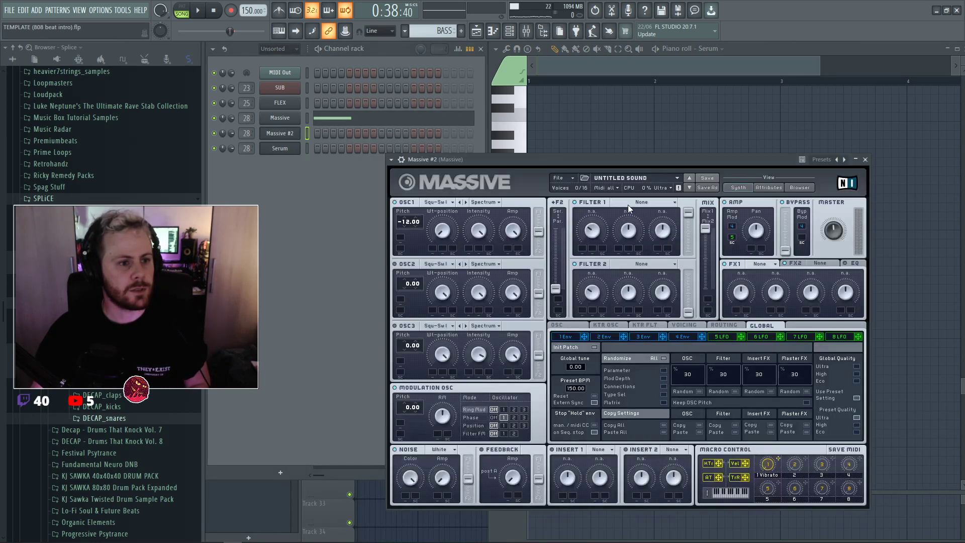
Check the cloned Massive's recent sounds and look through its Bootcamp Presets for a bass sound.
left_click(559, 177)
mouse_move(580, 196)
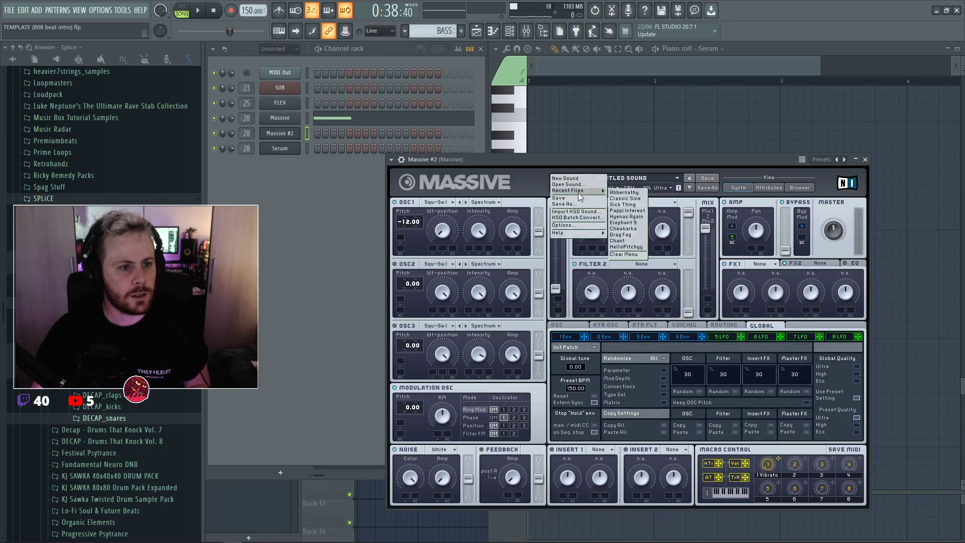
left_click(787, 188)
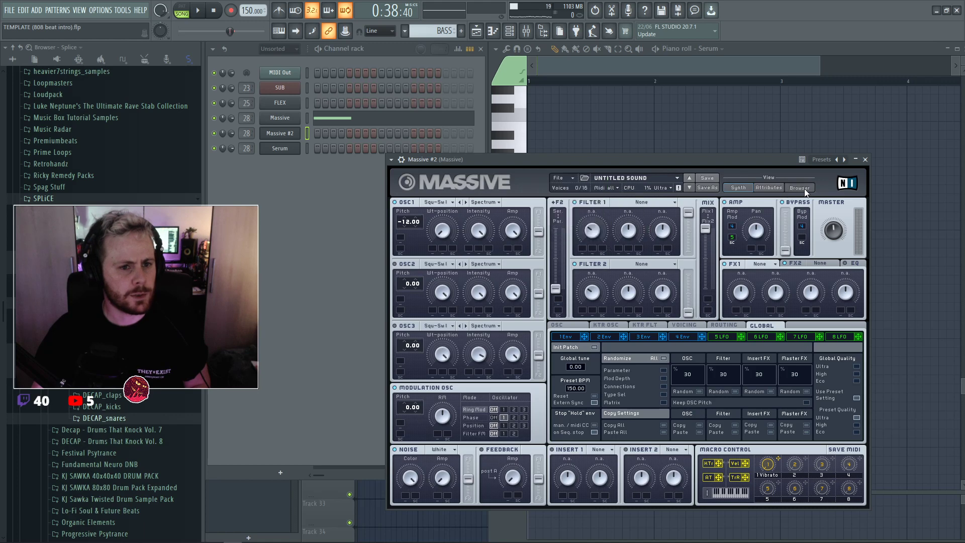
scroll(573, 366, "down", 2)
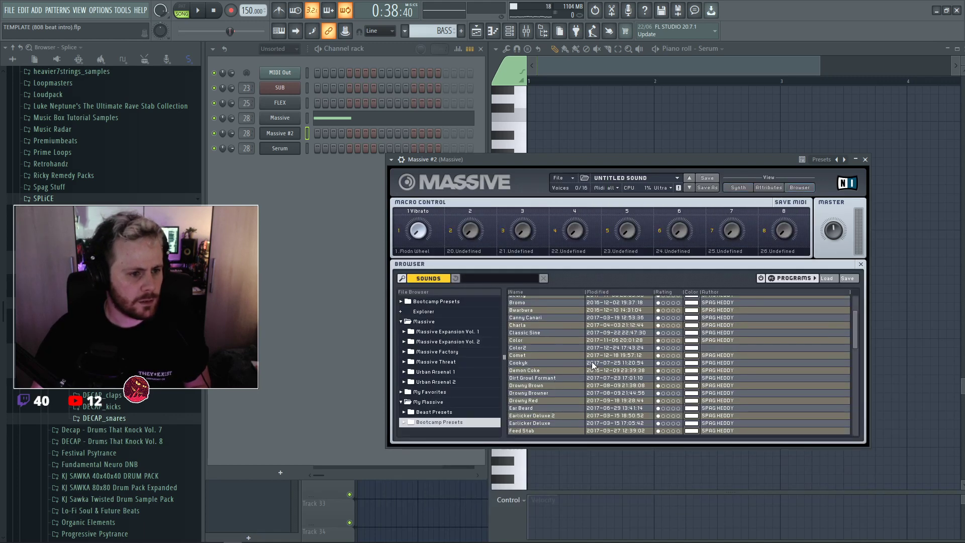
scroll(592, 365, "down", 2)
scroll(593, 366, "down", 6)
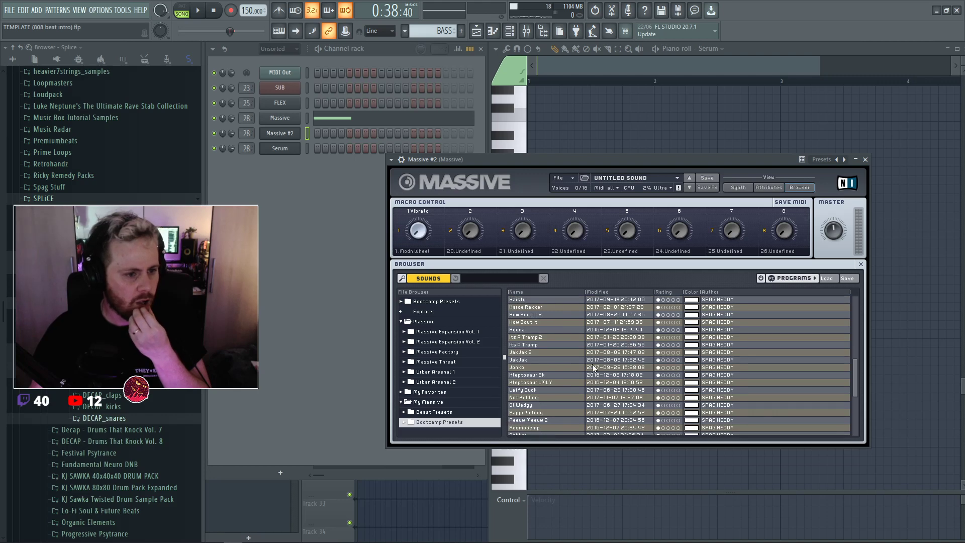
scroll(592, 364, "down", 4)
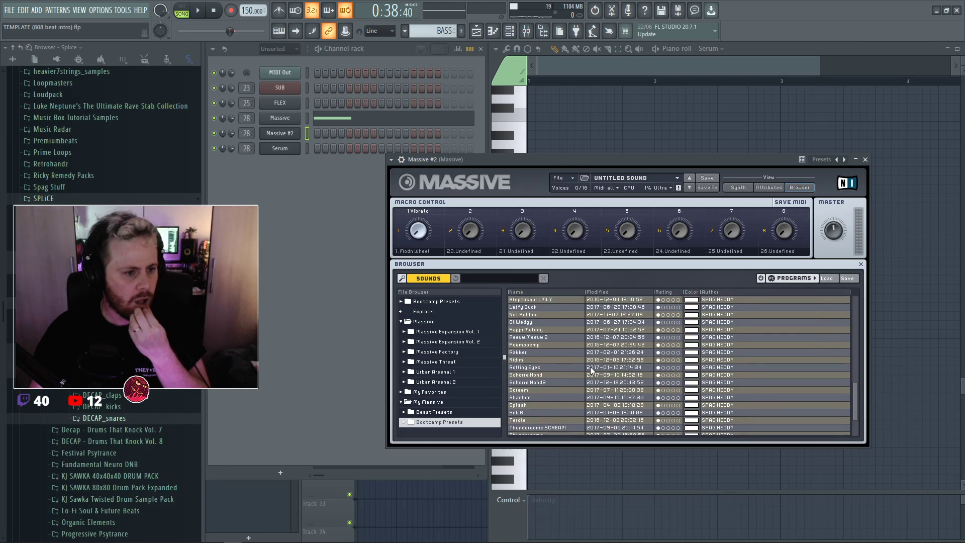
scroll(592, 370, "up", 7)
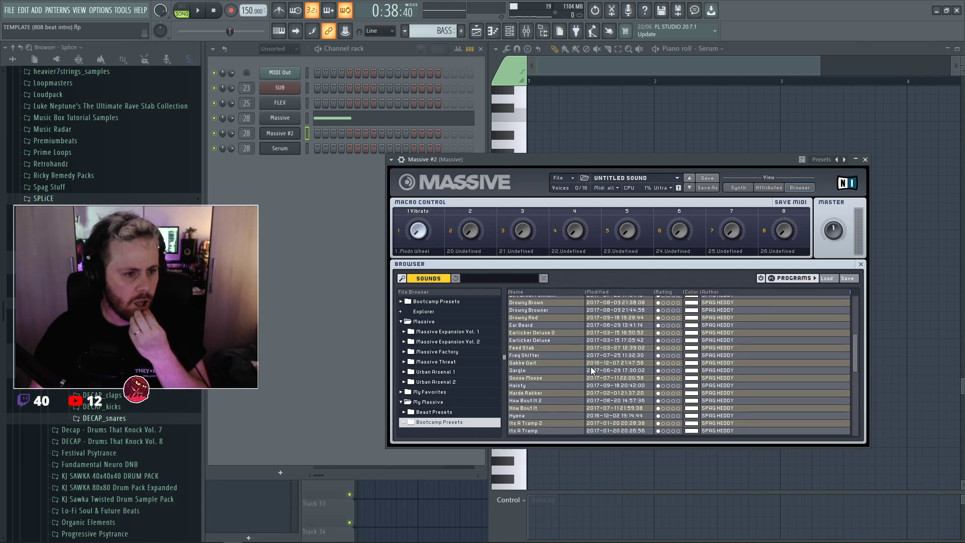
scroll(592, 370, "up", 3)
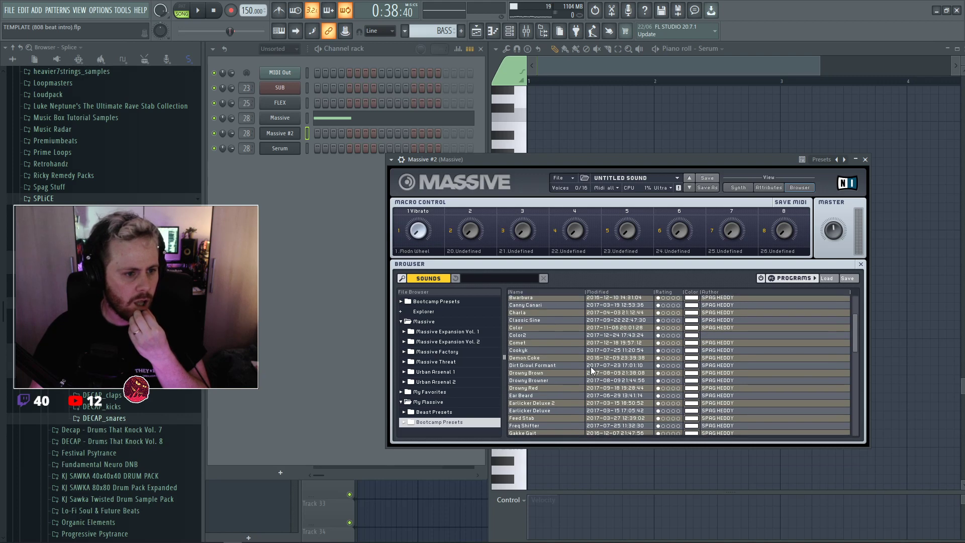
scroll(591, 366, "up", 3)
Look through Massive's Beast Presets for a bass sound, then return to the synth view.
left_click(457, 413)
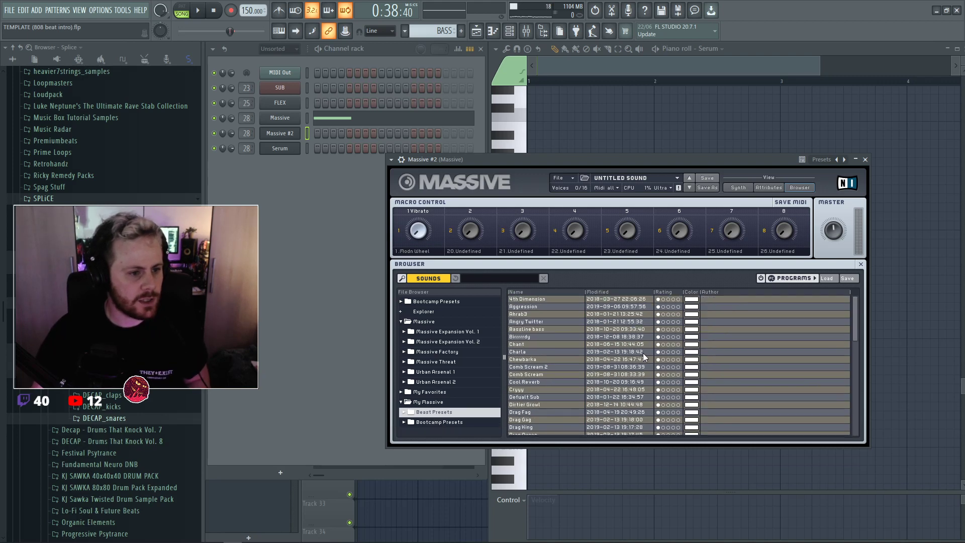
scroll(588, 359, "down", 6)
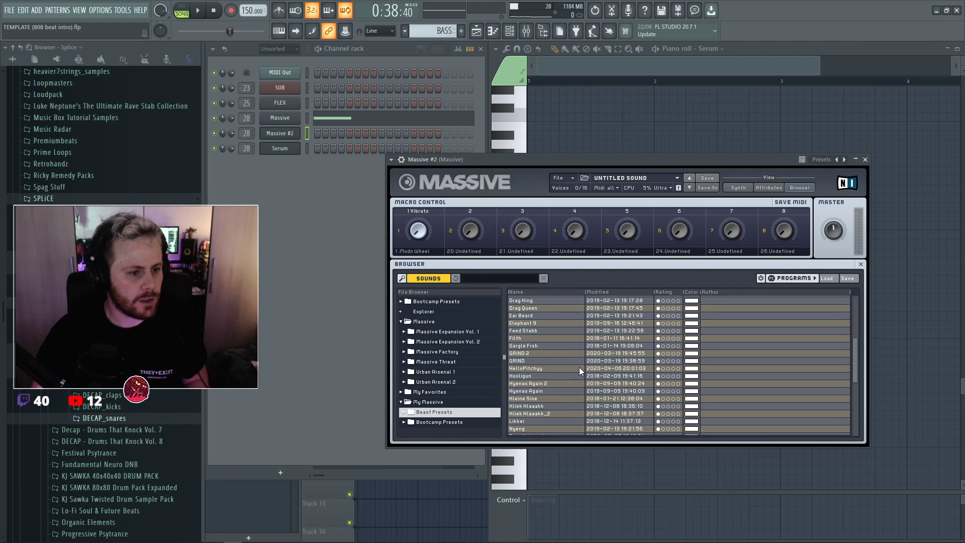
scroll(577, 368, "down", 4)
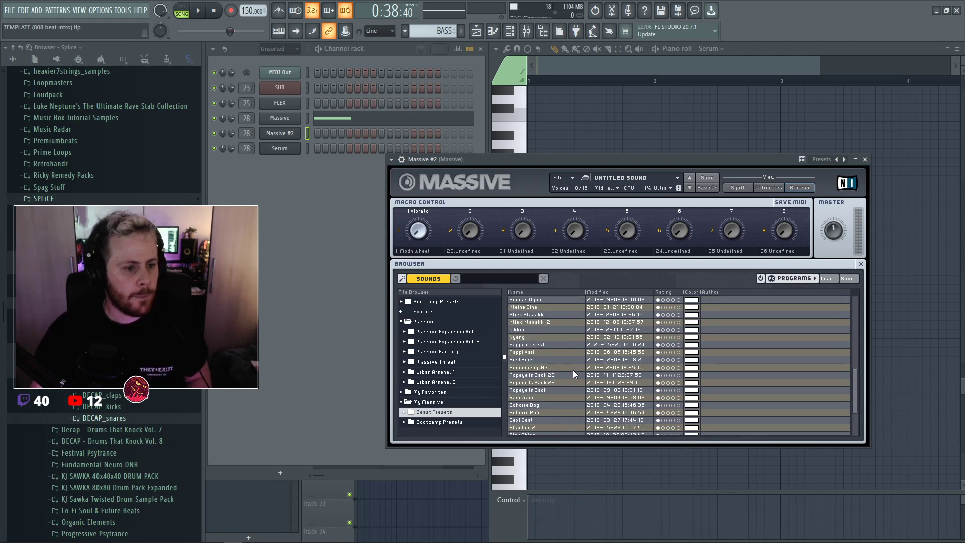
scroll(574, 373, "down", 3)
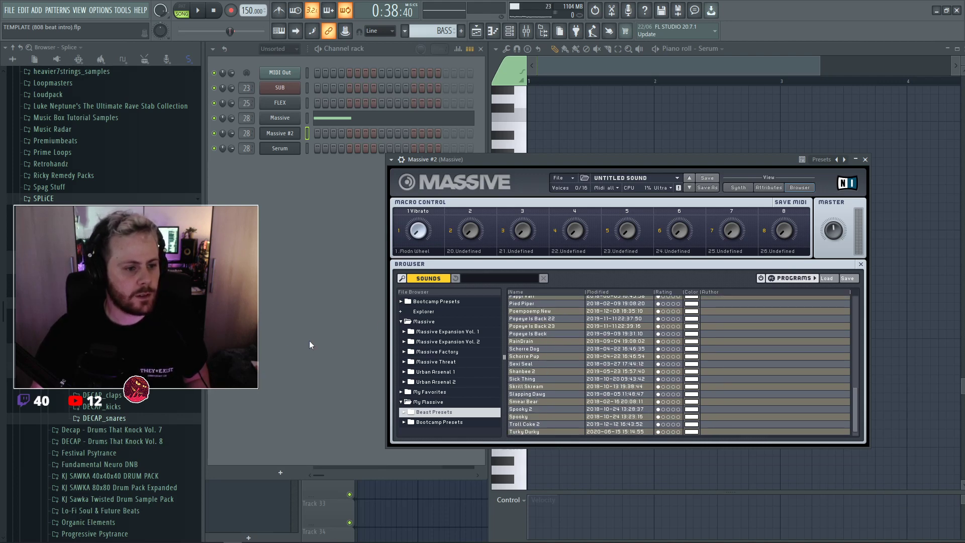
left_click(737, 187)
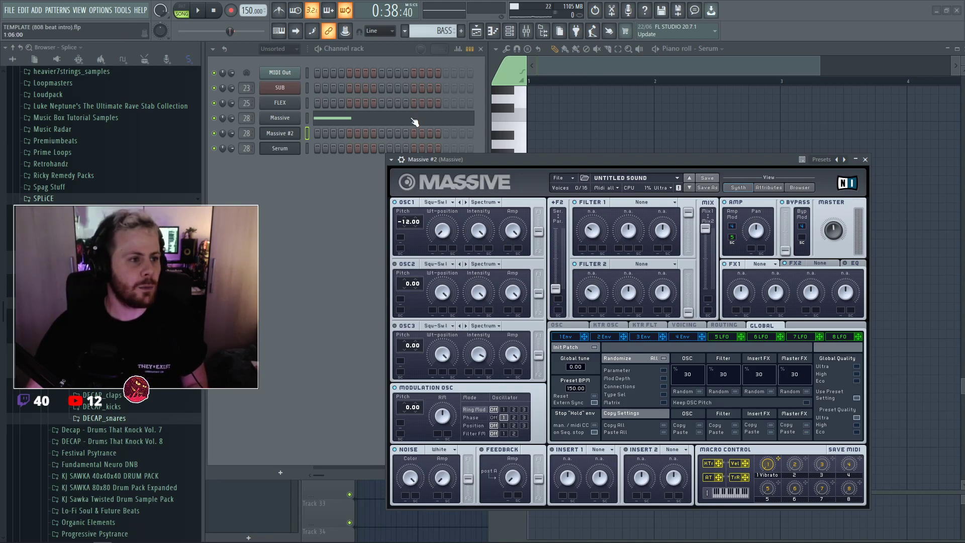
Audition the Massive note with the drums in the playlist from bar 25.
left_click(582, 87)
key("F5")
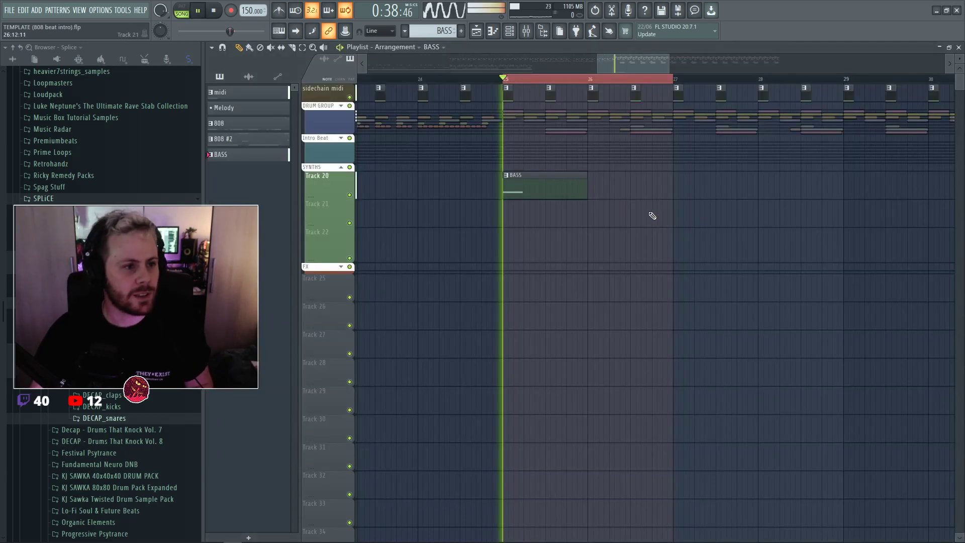
In Serum, narrow LFO 1 to a short hump with an earlier peak, a quicker drop and a low tail.
key("F6")
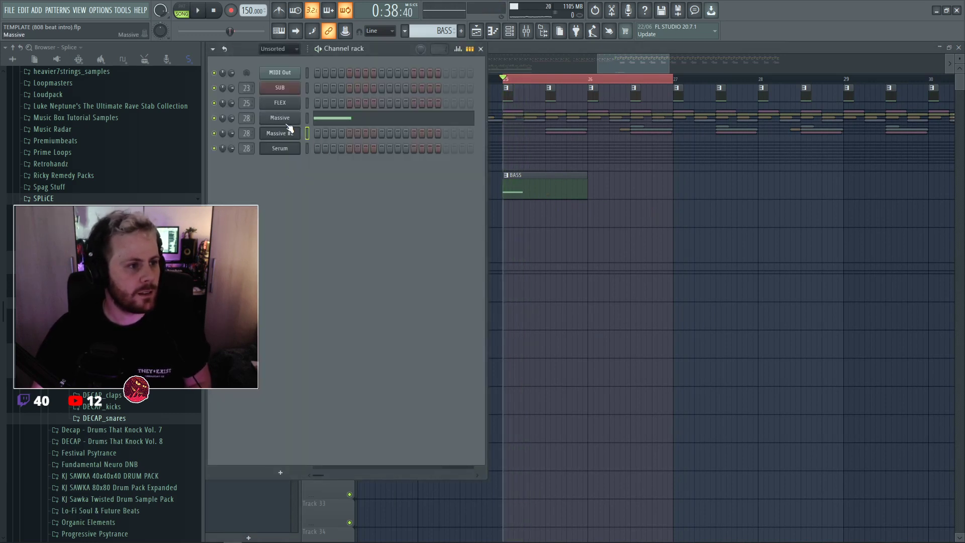
left_click(292, 152)
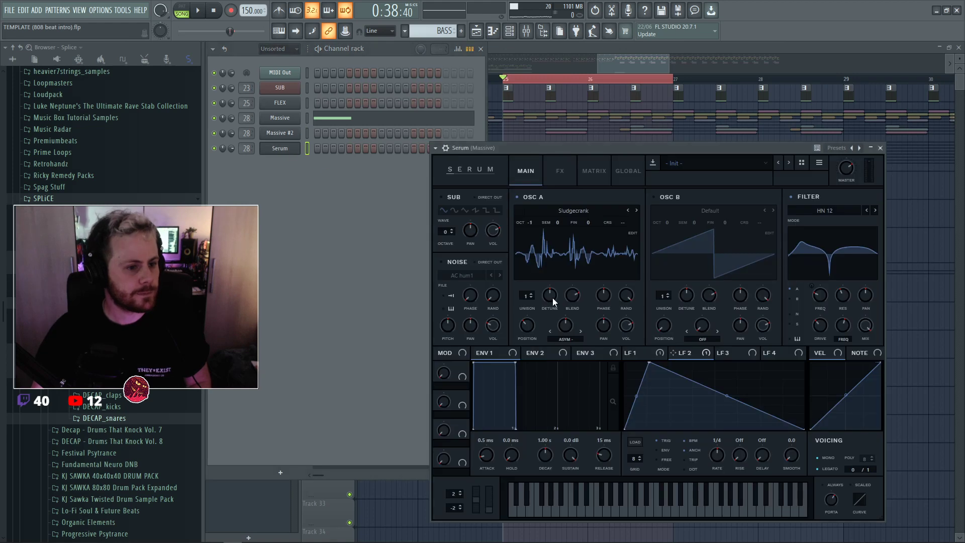
left_click_drag(718, 453, 725, 442)
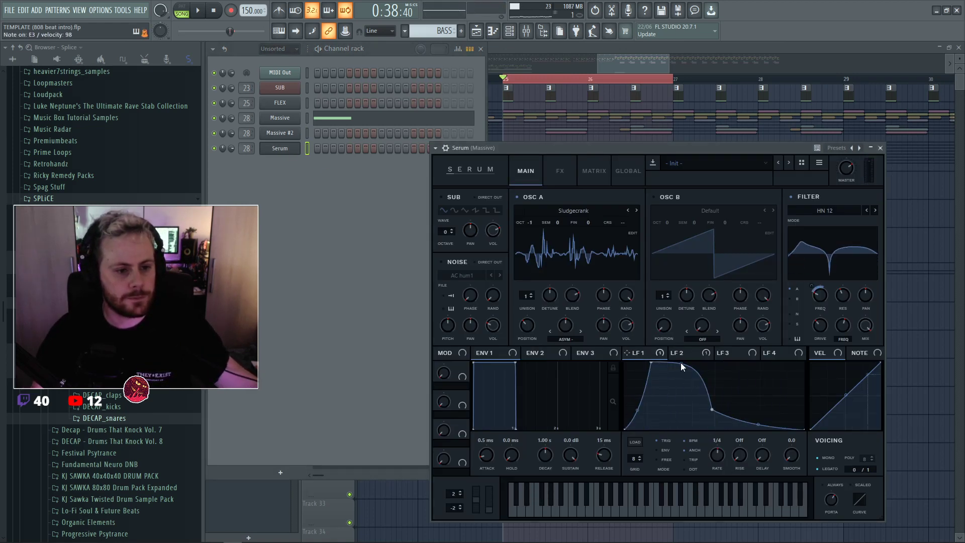
left_click(647, 353)
left_click_drag(651, 362, 636, 362)
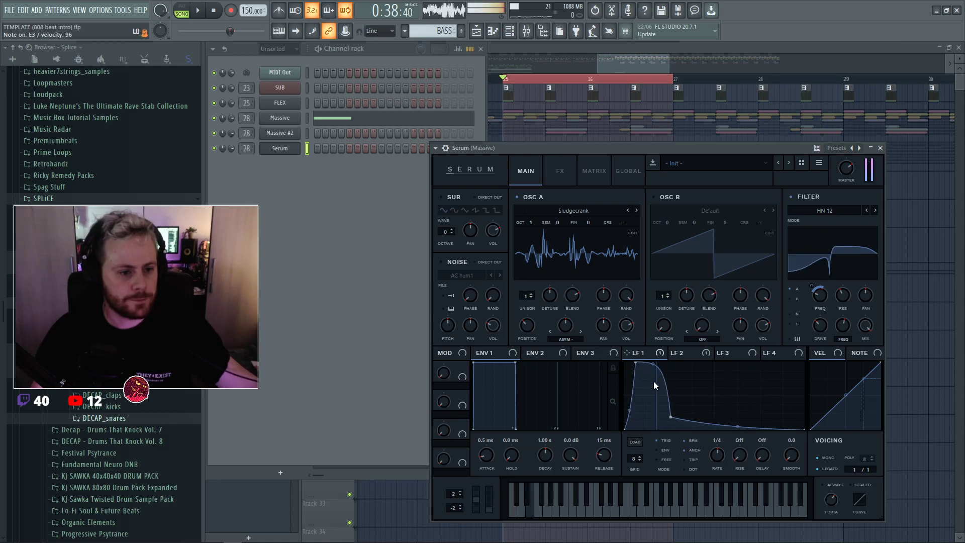
left_click_drag(670, 416, 644, 418)
left_click_drag(726, 427, 726, 430)
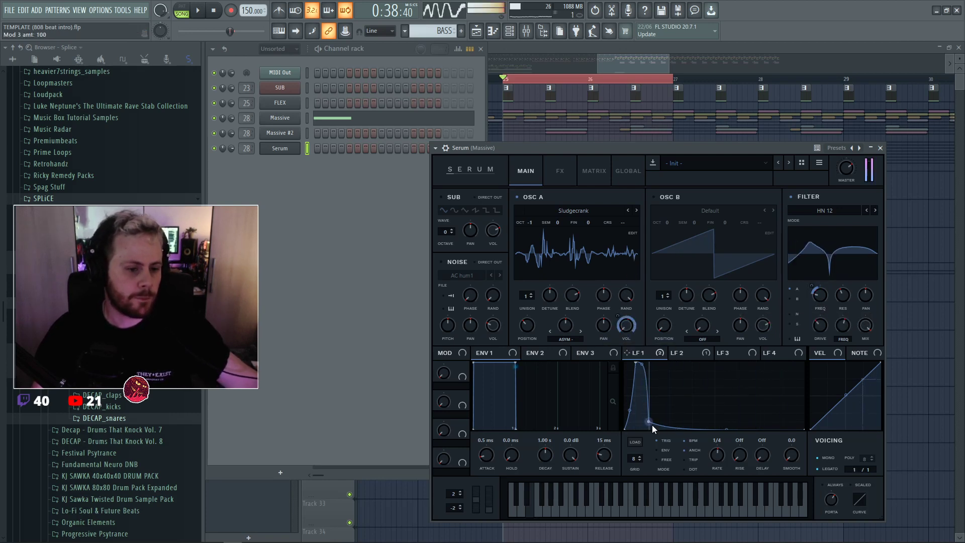
Widen Serum's LFO 1 hump with a slightly later peak and a higher kink and tail, and set its rate to 1/8.
left_click_drag(648, 421, 667, 420)
left_click_drag(717, 453, 718, 456)
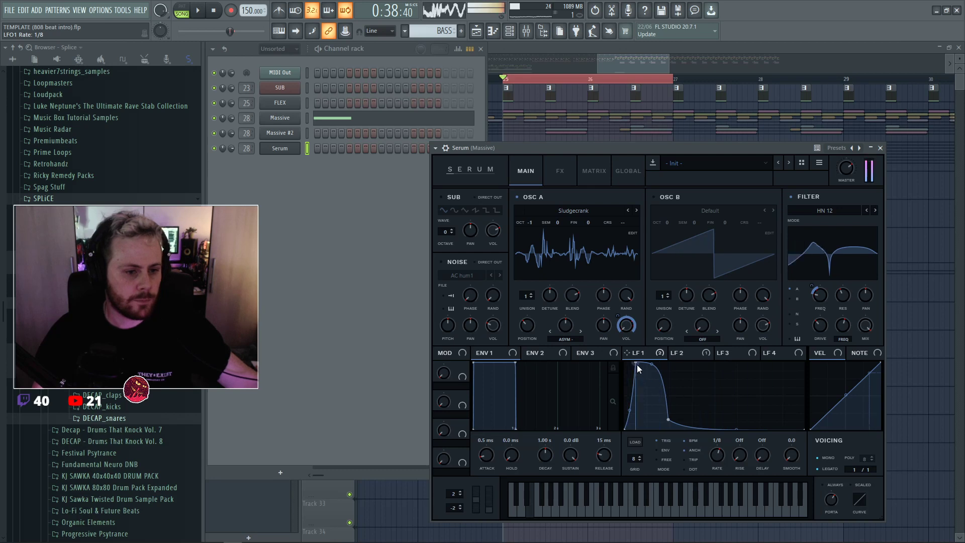
left_click_drag(636, 363, 643, 363)
left_click_drag(668, 419, 691, 398)
left_click_drag(746, 427, 748, 419)
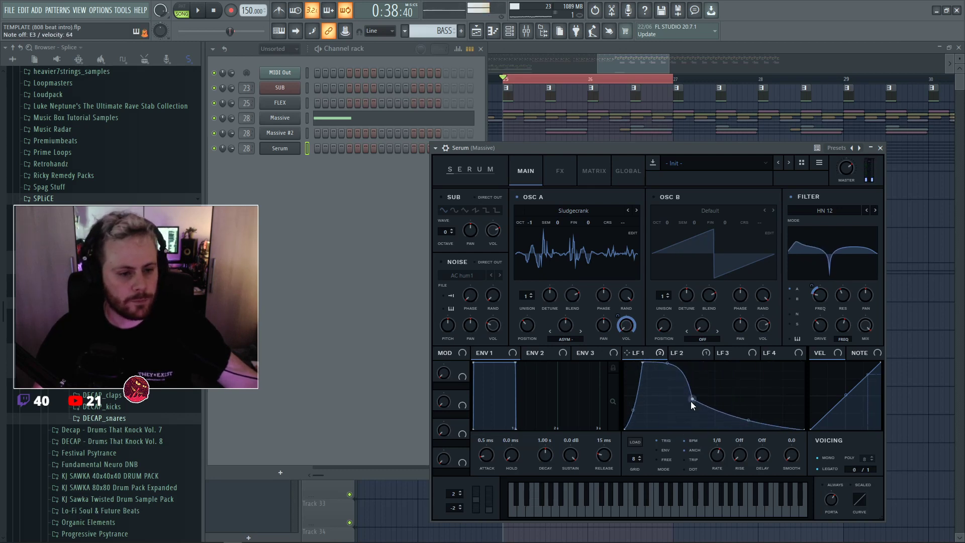
left_click_drag(690, 401, 668, 406)
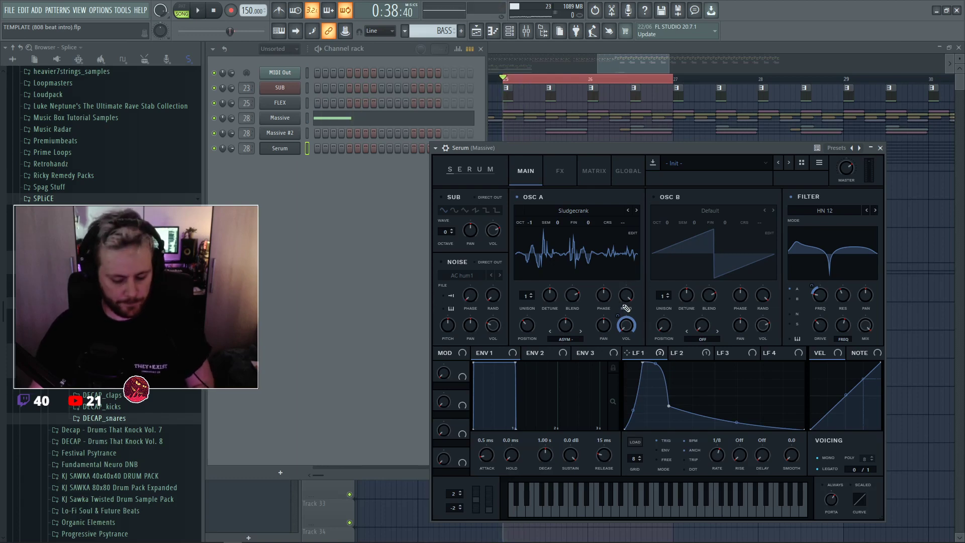
Fill Serum's BASS pattern with six one-beat E3 notes from beat 3 of bar 1 to the end of bar 2.
key("F7")
key("space")
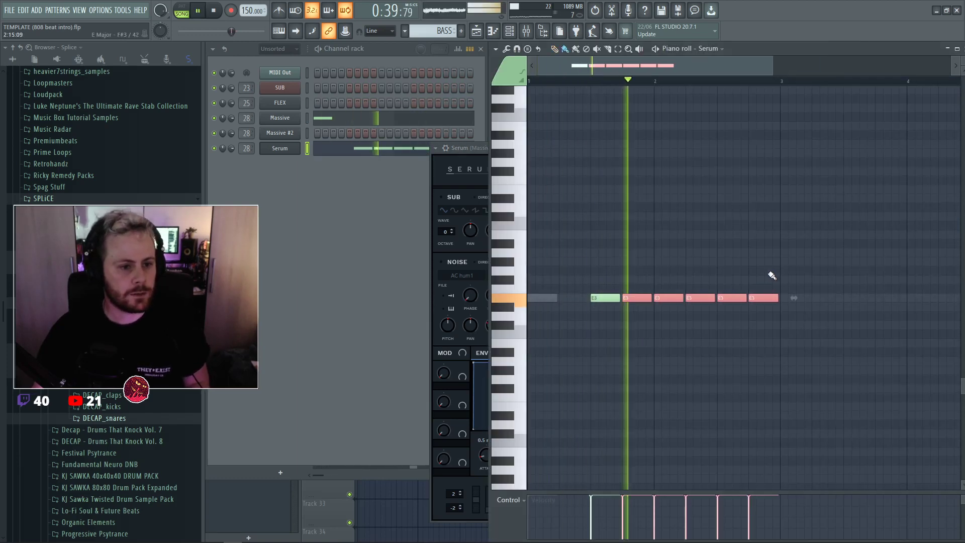
key("ctrl+d")
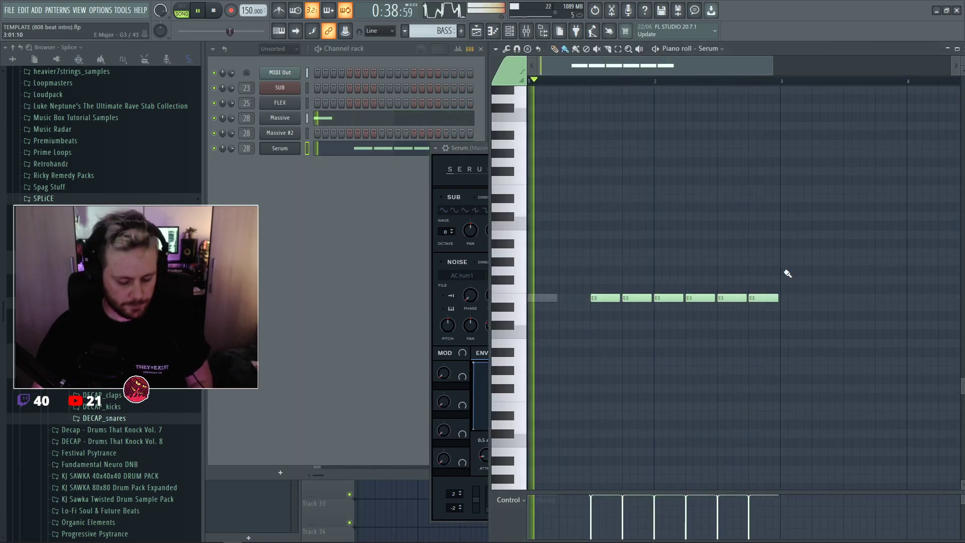
key("F5")
key("F6")
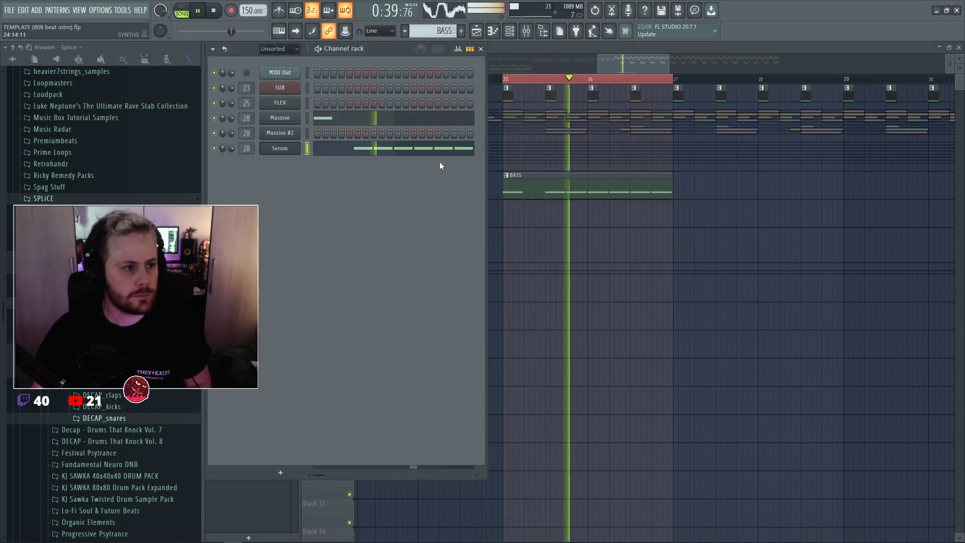
Reopen Serum and set Oscillator A's wavetable position to 59 while the loop plays.
key("space")
left_click(280, 148)
key("space")
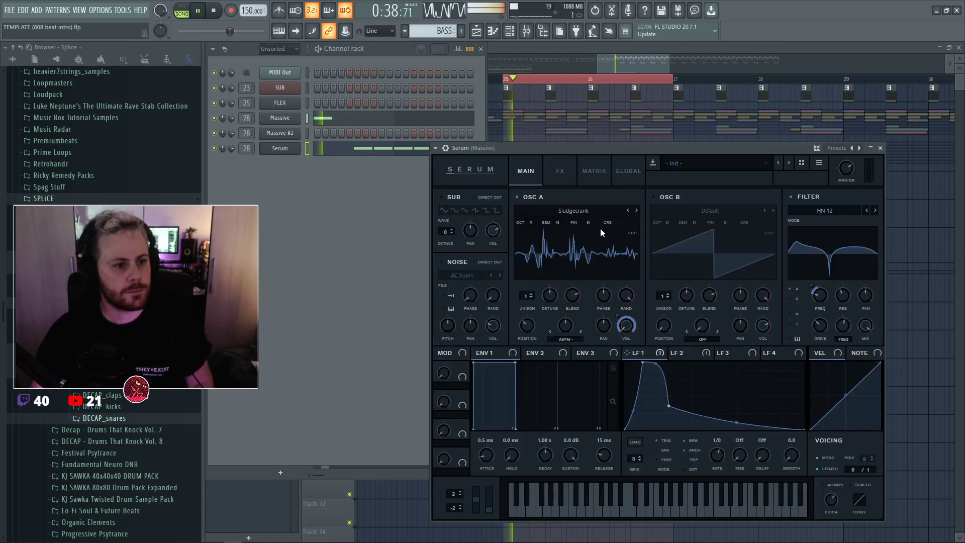
mouse_move(536, 333)
left_mouse_down()
mouse_move(529, 348)
mouse_move(531, 318)
left_mouse_up()
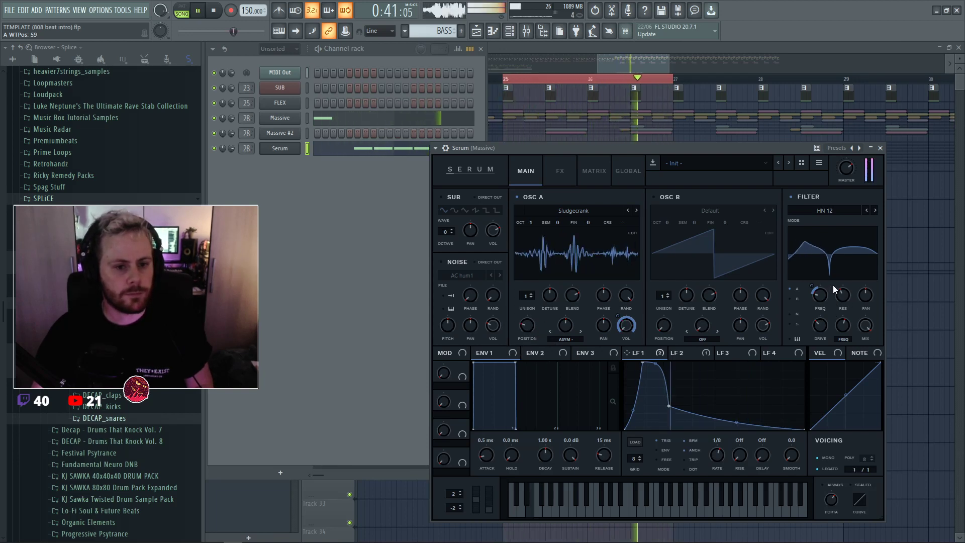
Set Serum's filter cutoff to 70 Hz and modulate the HN 12 filter's second frequency with LFO 1.
left_click_drag(820, 301, 823, 295)
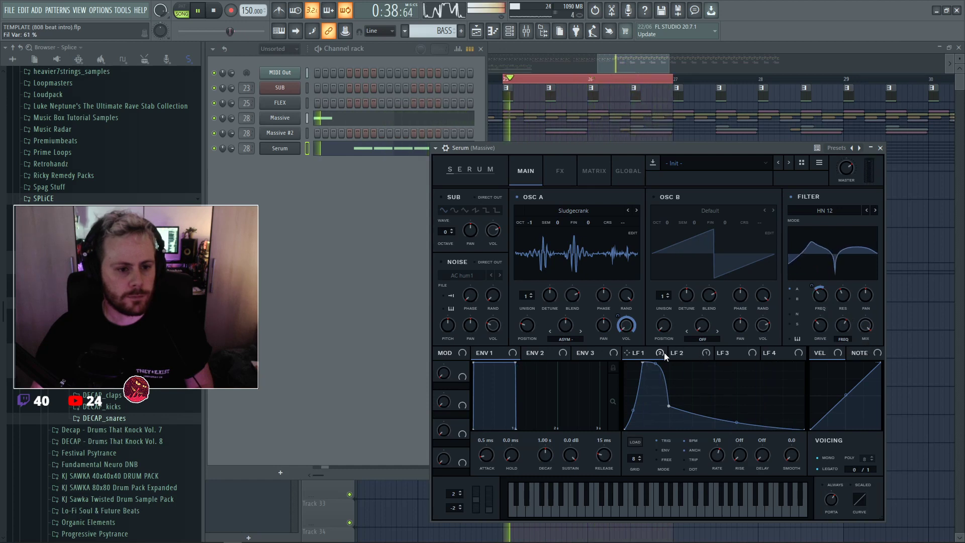
left_click_drag(626, 353, 844, 336)
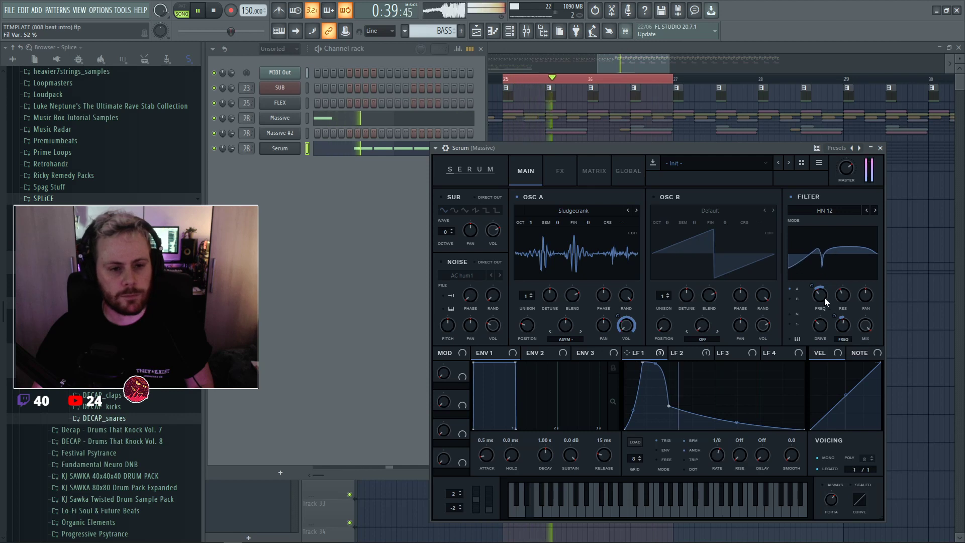
left_click_drag(821, 299, 821, 294)
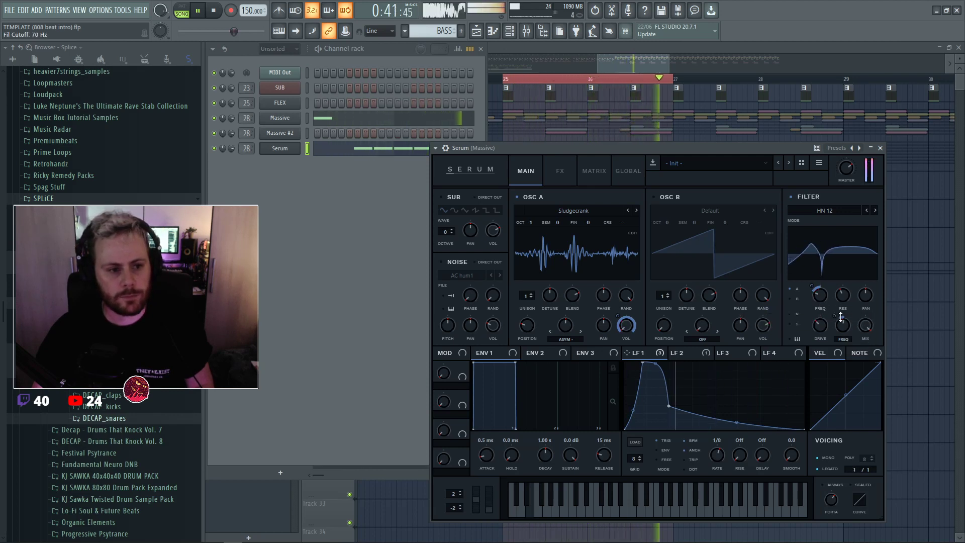
left_click_drag(845, 333, 847, 327)
key("space")
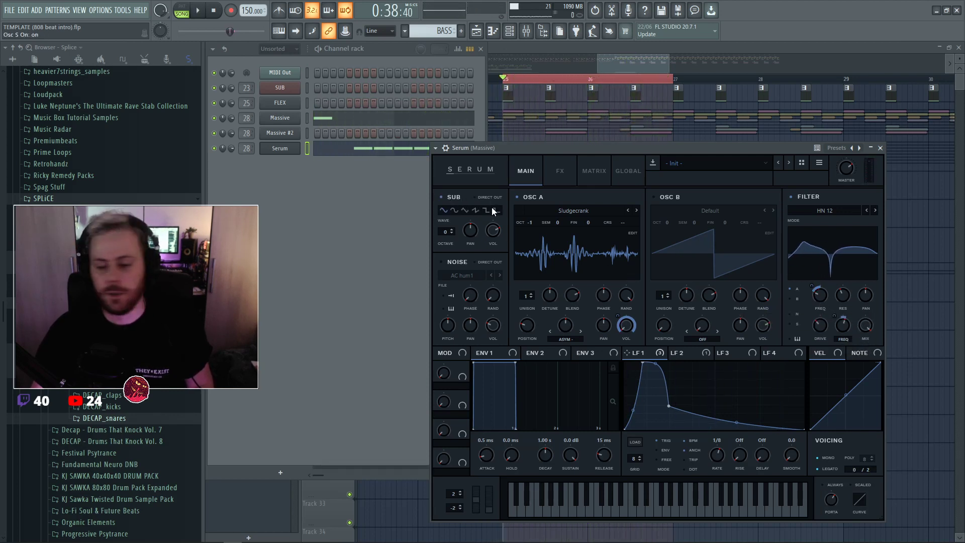
Modulate Serum's sub oscillator level with LFO 1, lower the sub to octave -1 and route it to direct out.
key("space")
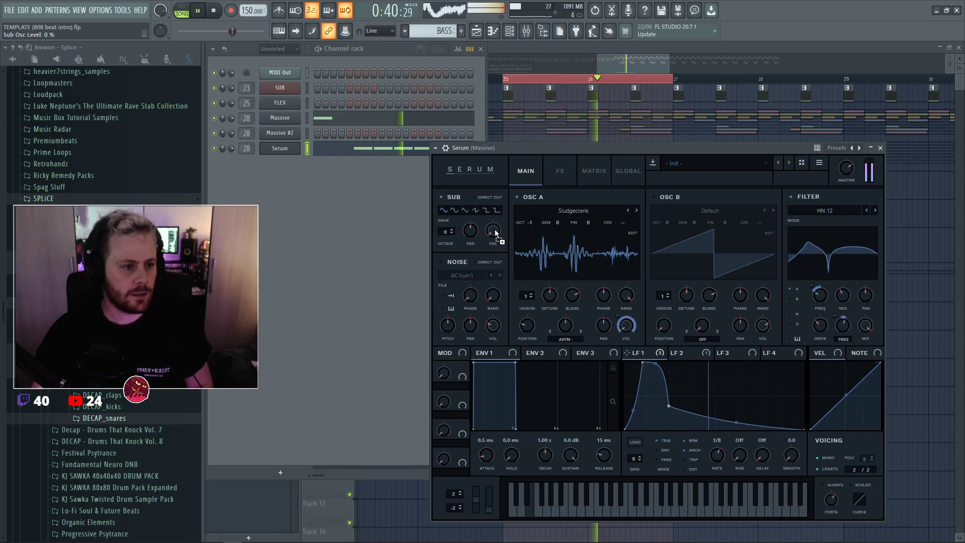
left_click_drag(494, 229, 490, 227)
left_click(452, 233)
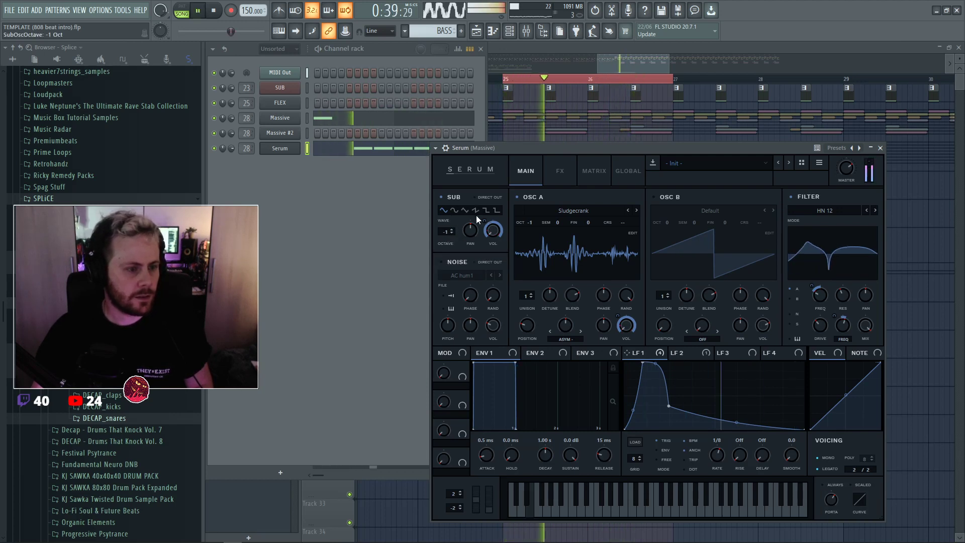
left_click(486, 197)
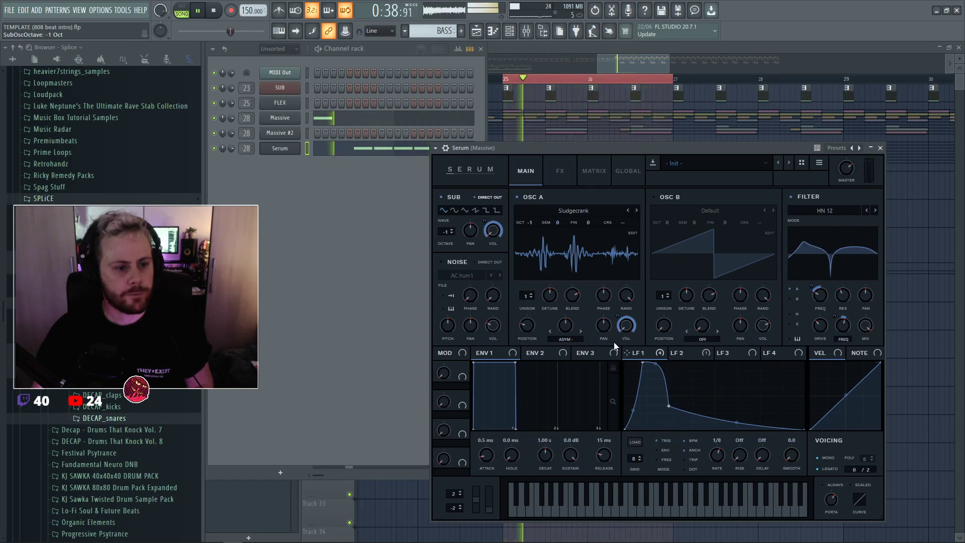
Set Oscillator A's warp to -11% and reduce the Dimension effect's size to 7%.
mouse_move(565, 328)
left_click_drag(565, 329, 565, 333)
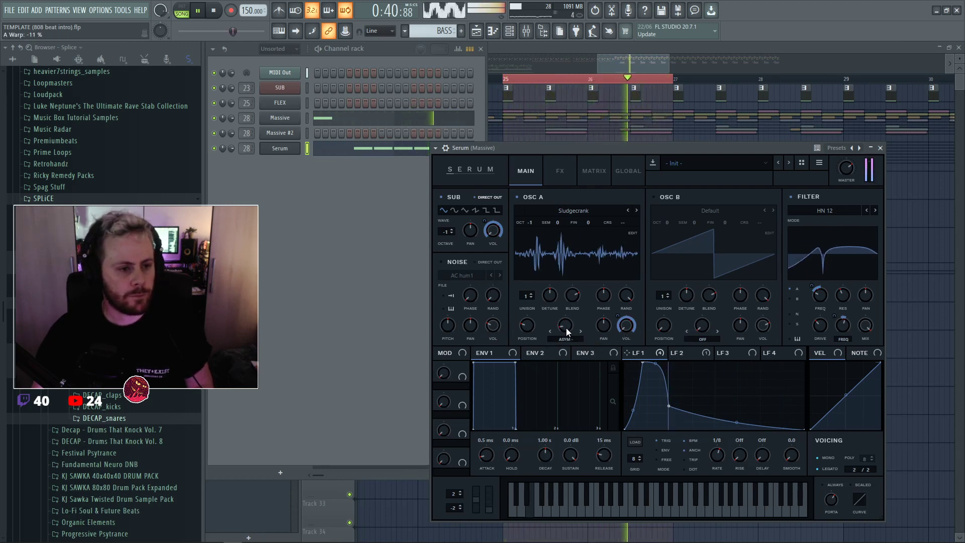
left_click(560, 171)
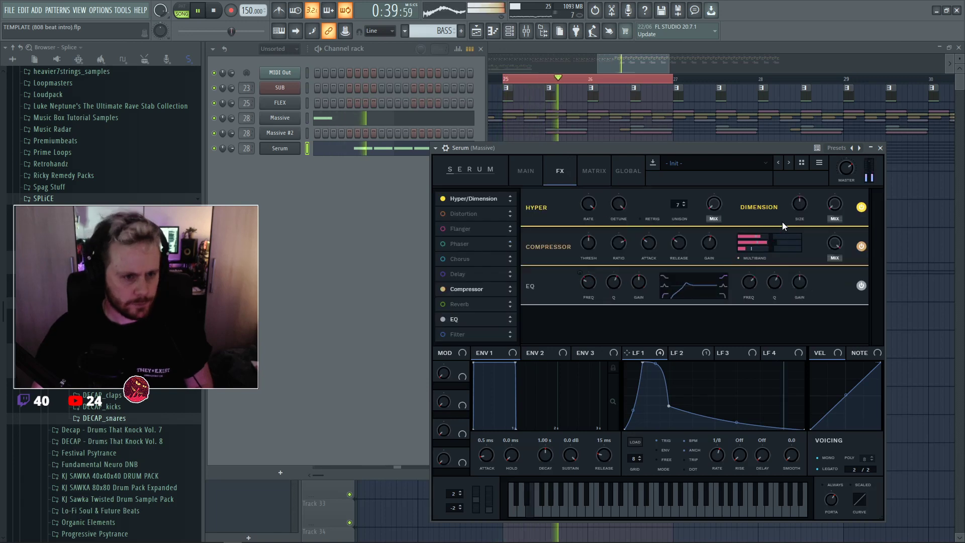
left_click(799, 210)
scroll(800, 210, "down", 5)
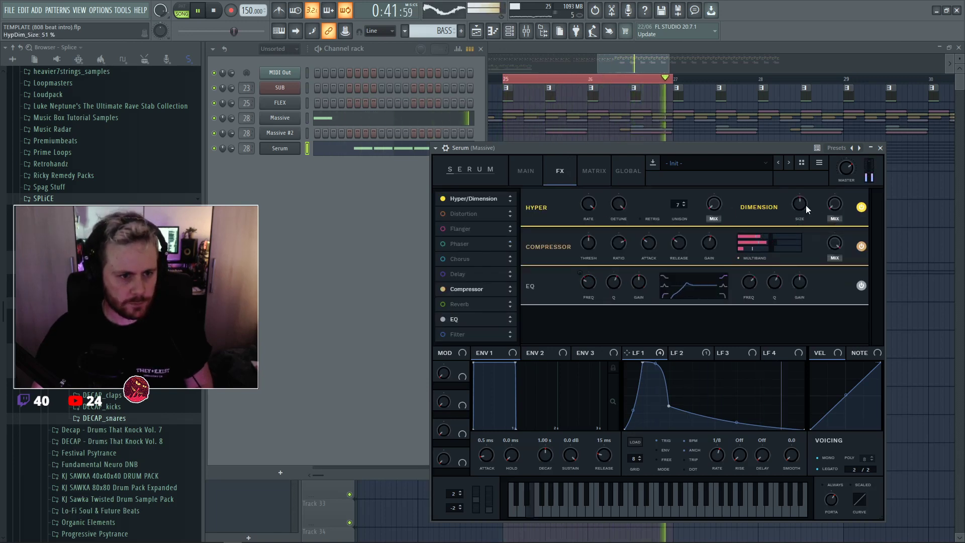
scroll(802, 210, "down", 2)
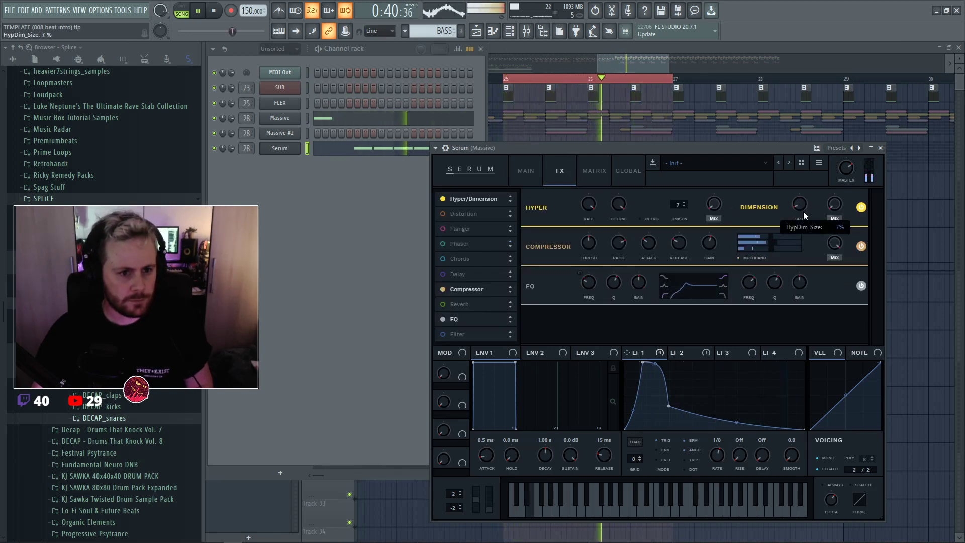
key("space")
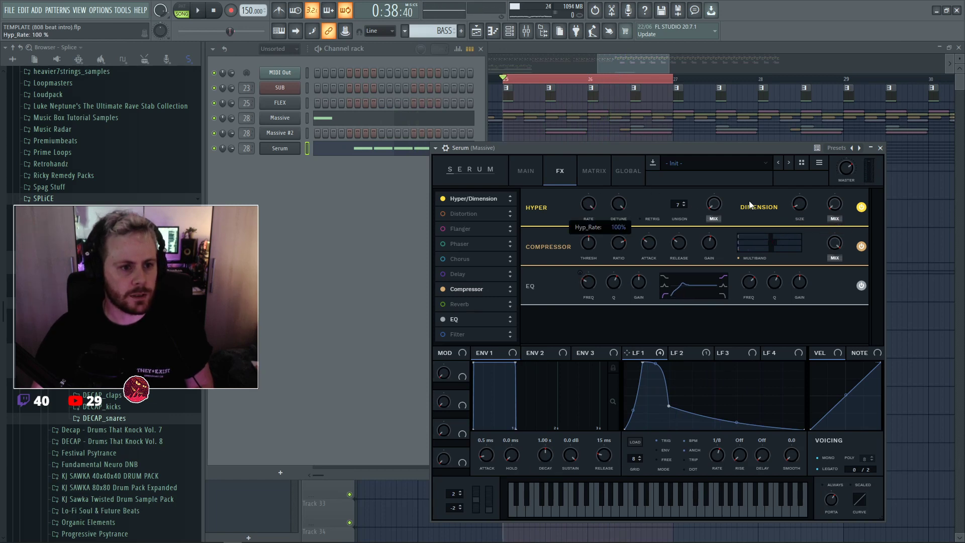
Set Serum's Hyper effect to 6 unison voices with a 1% mix.
left_click(681, 206)
key("space")
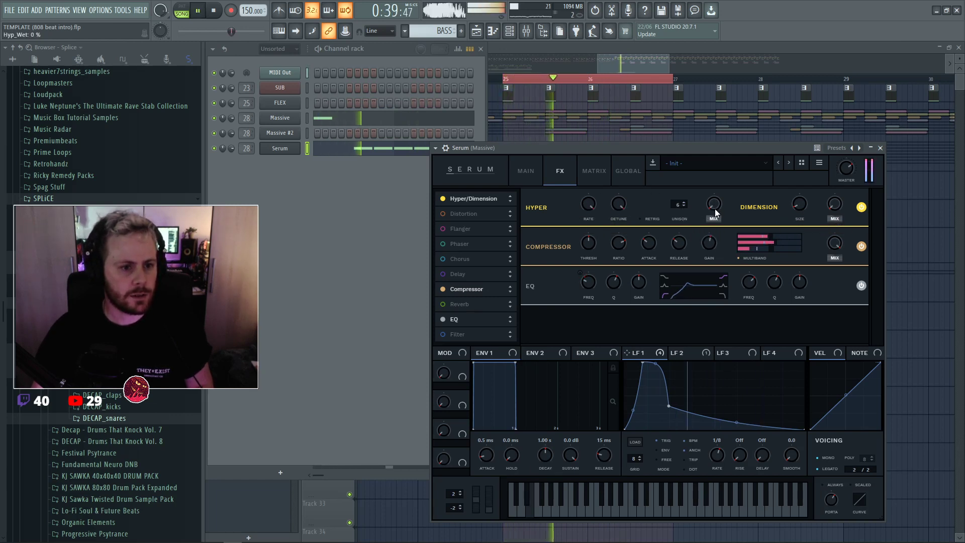
scroll(714, 206, "up", 1)
Set Oscillator A's warp to -20% and shift LFO 1's kink slightly earlier for a quicker drop.
left_click(523, 171)
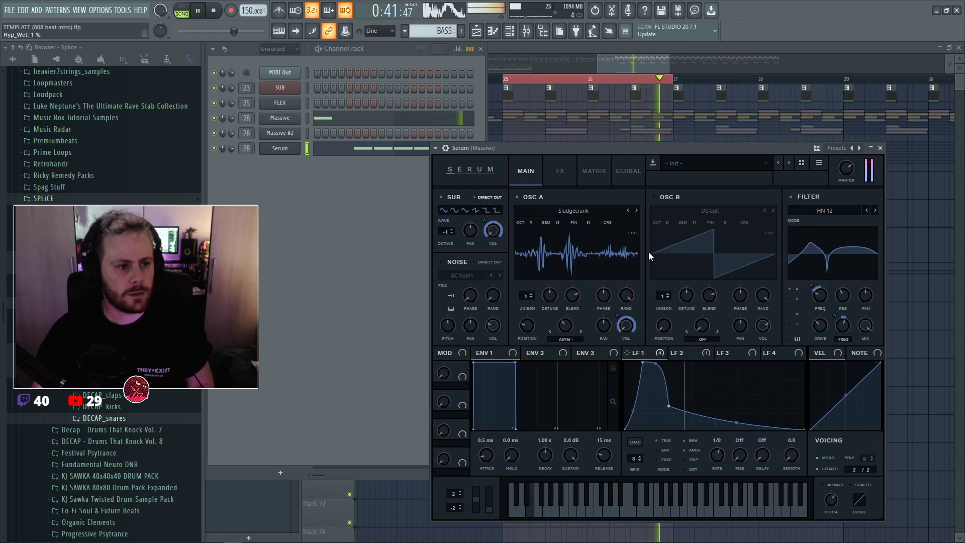
scroll(565, 329, "down", 2)
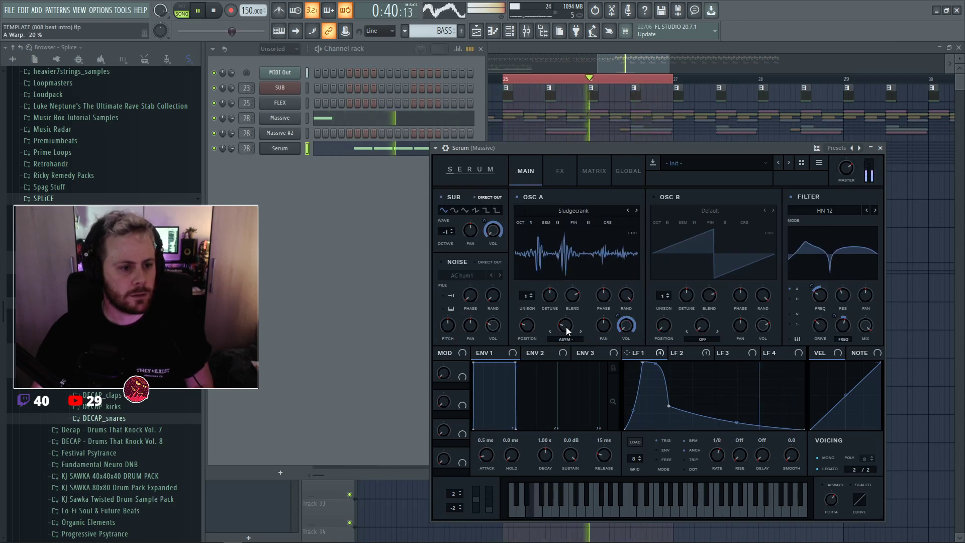
key("space")
key("space")
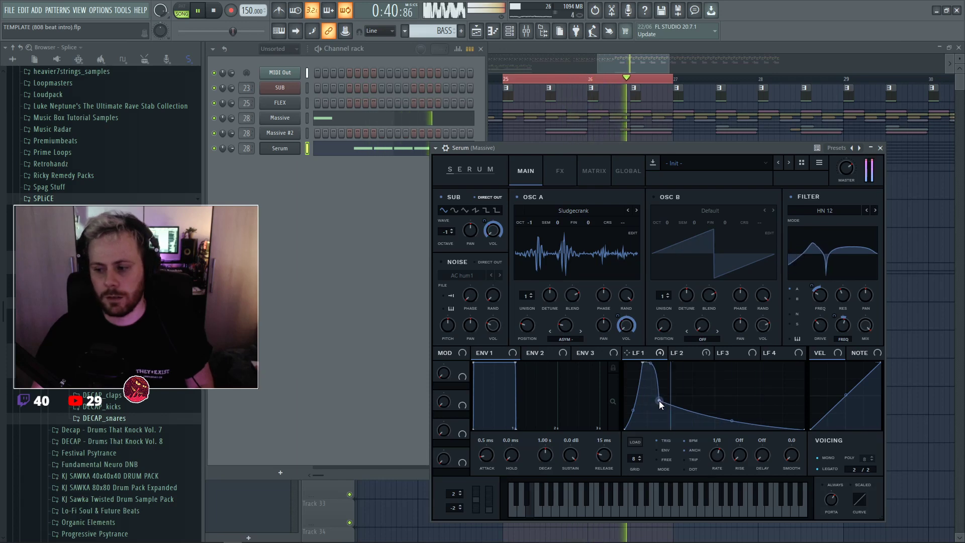
key("space")
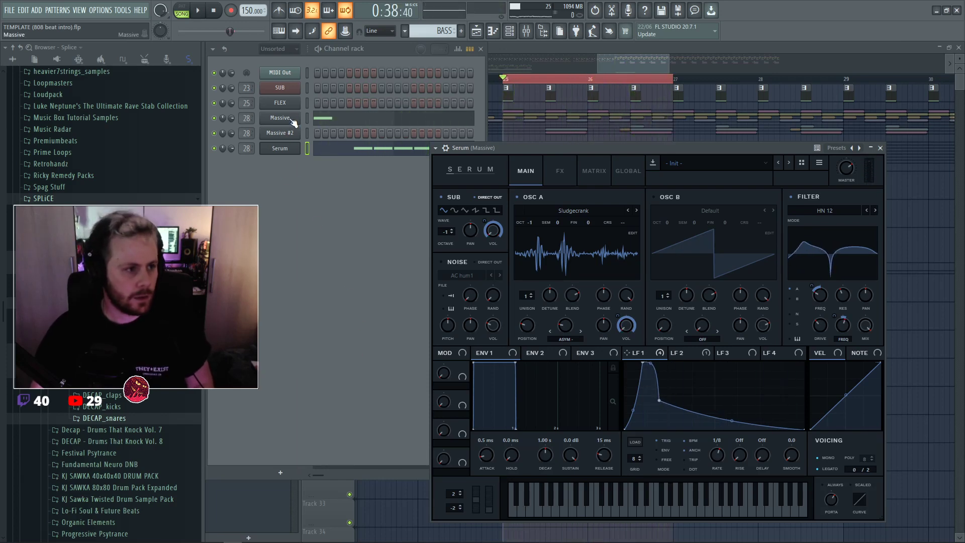
In Massive #2, set Filter 1 to Bandreject, modulate its cutoff with LFO 5, and open the voicing settings.
left_click(290, 136)
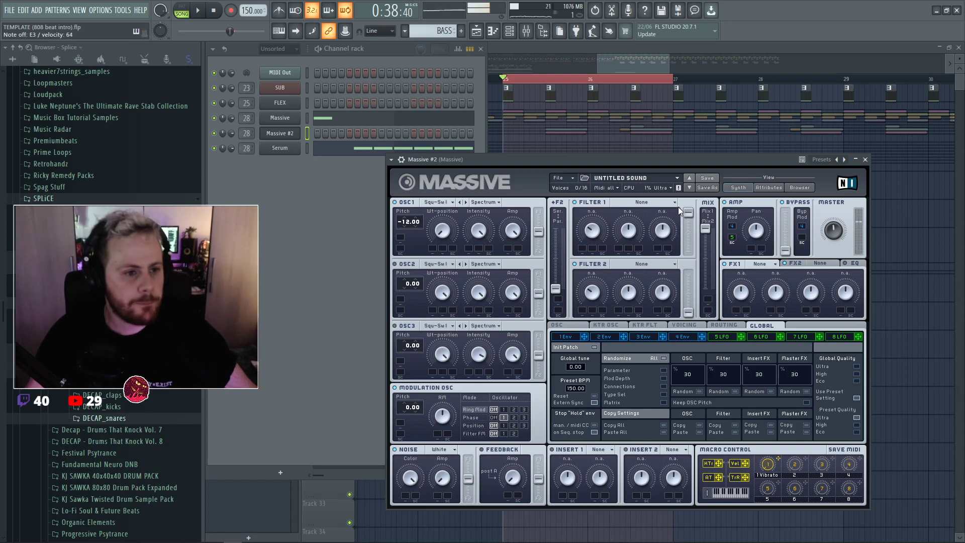
left_click(652, 203)
left_click(624, 248)
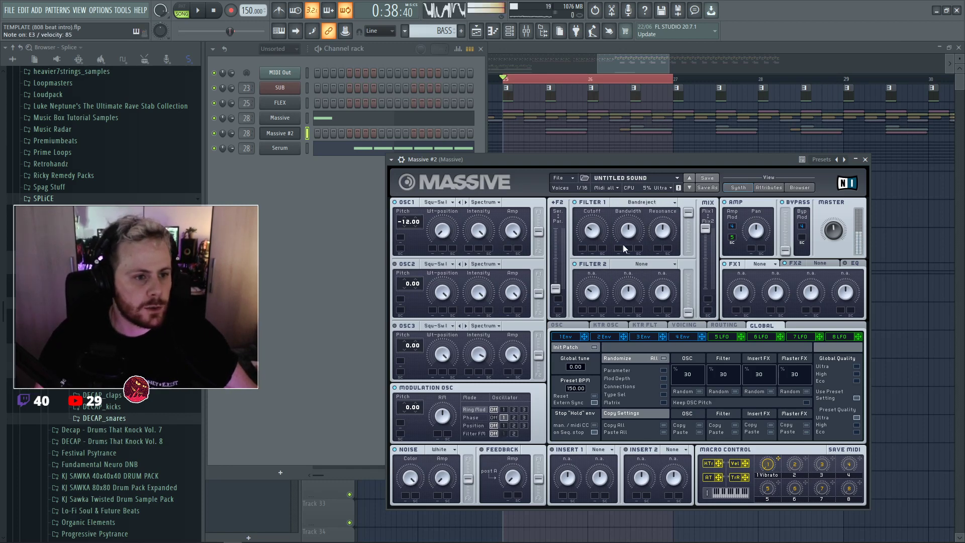
left_click(730, 336)
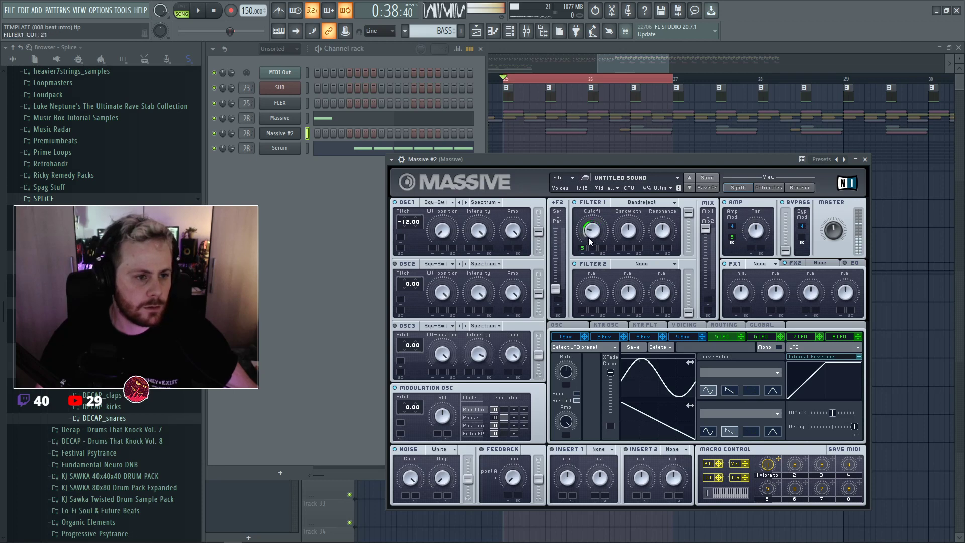
left_click(697, 325)
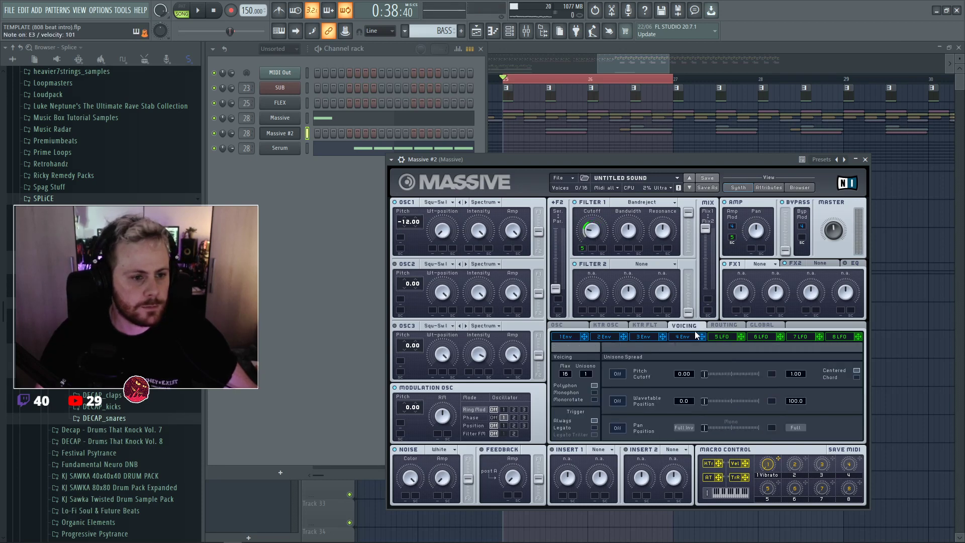
Place a half-beat E3 note for Massive #2 on beat 2 of bar 1 in the BASS pattern.
key("F5")
key("space")
key("space")
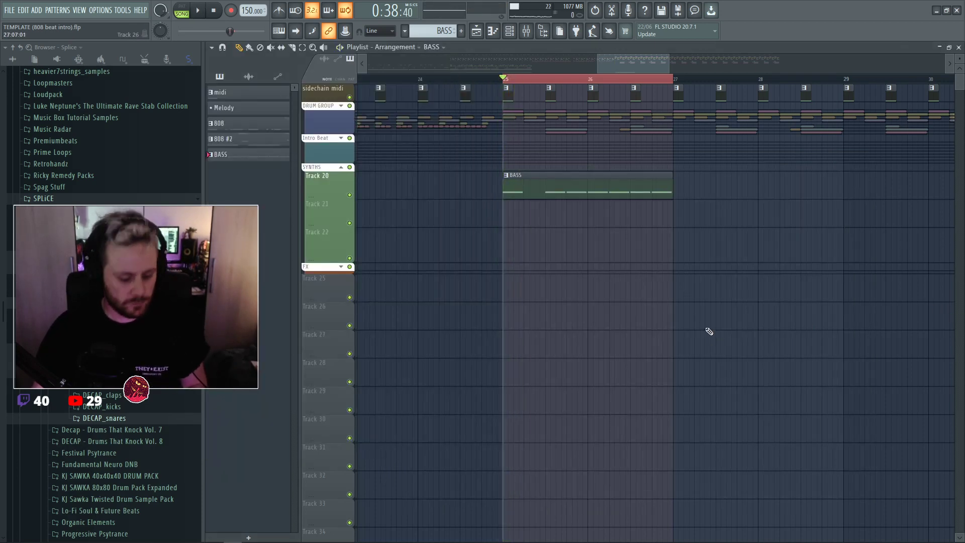
key("F6")
key("F7")
left_click(570, 296)
key("space")
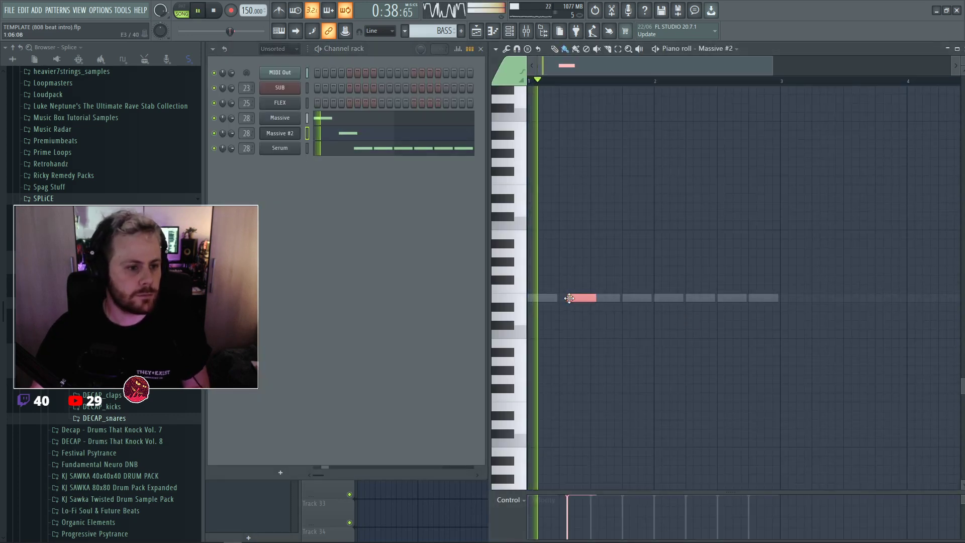
key("space")
key("space")
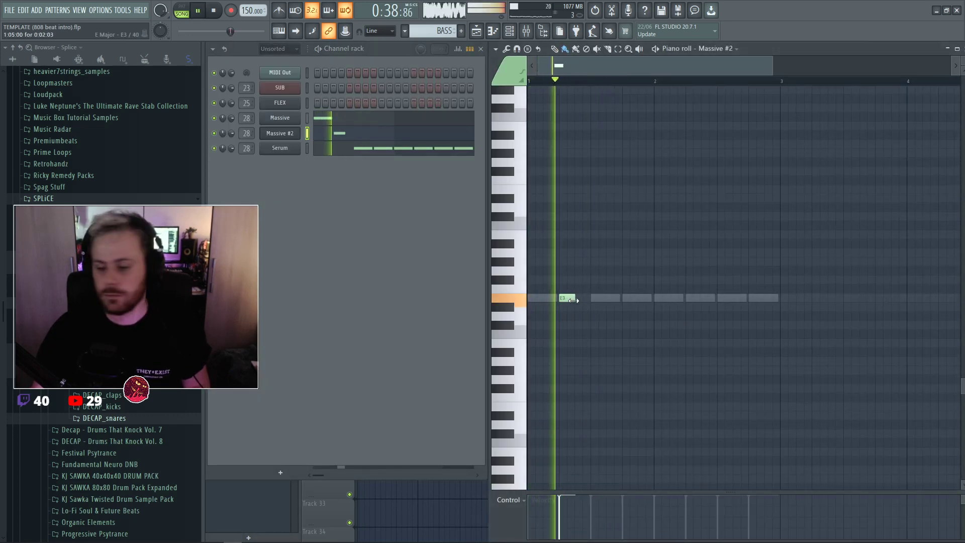
Audition the combined bass pattern from its start, then open the first Massive's synth view.
key("space")
key("space")
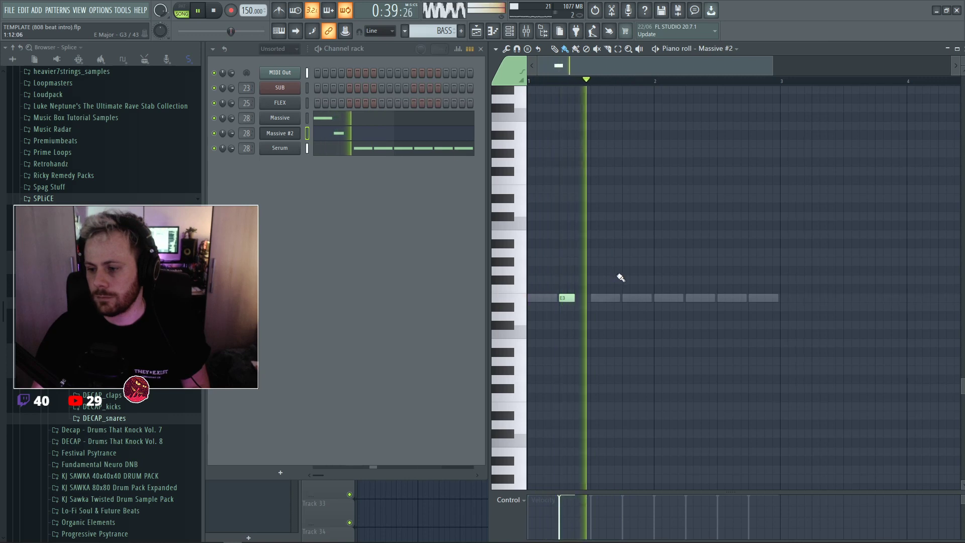
key("space")
key("space")
key("space")
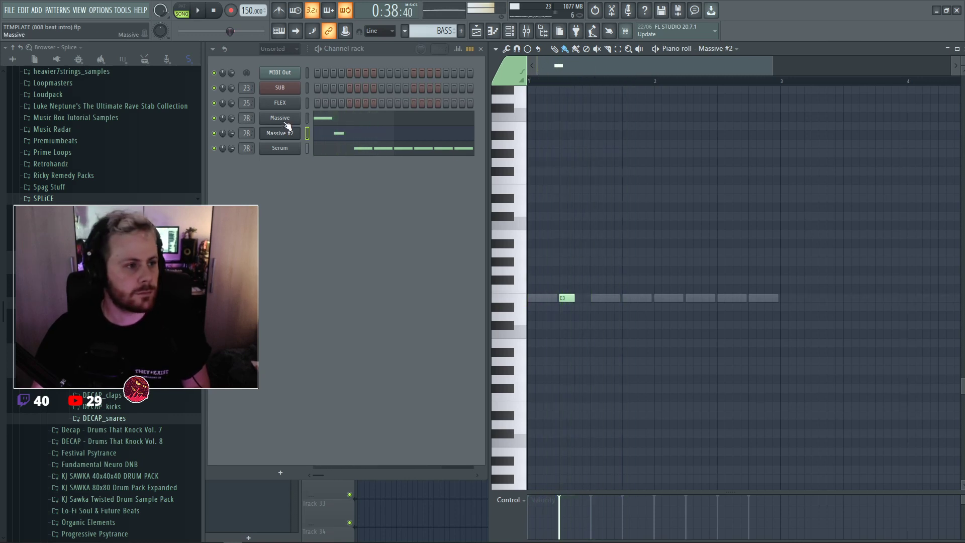
left_click(280, 118)
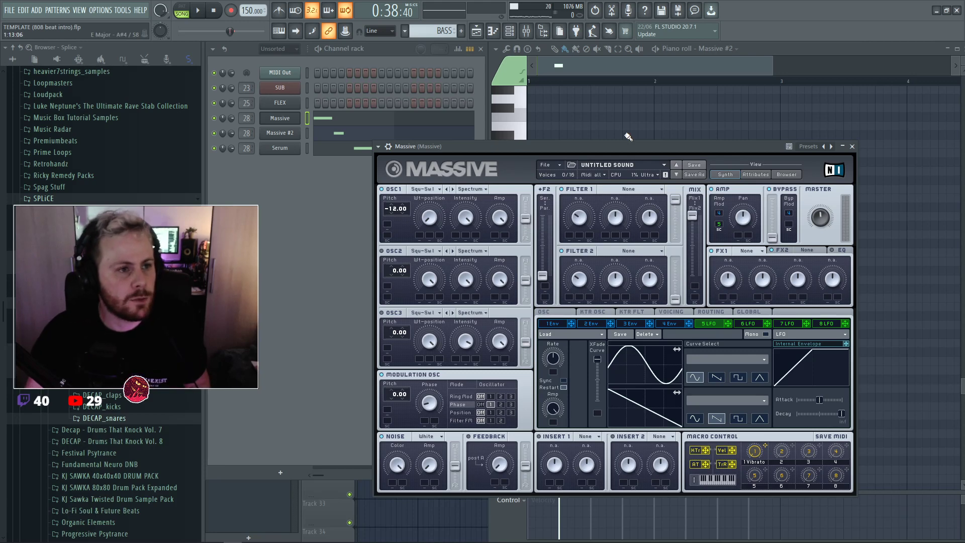
Audition the bass loop from bar 25 in the arrangement, and open Massive #2's synth view.
key("F5")
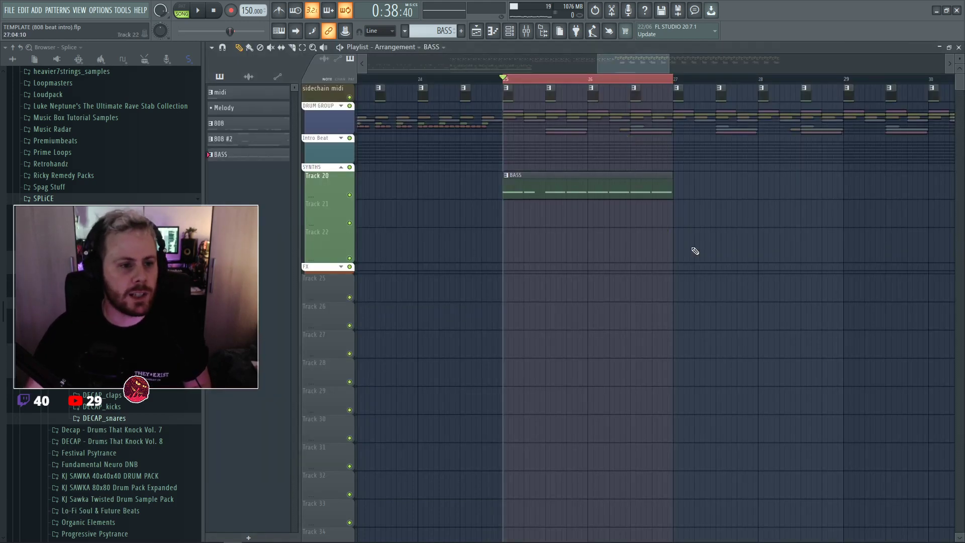
key("space")
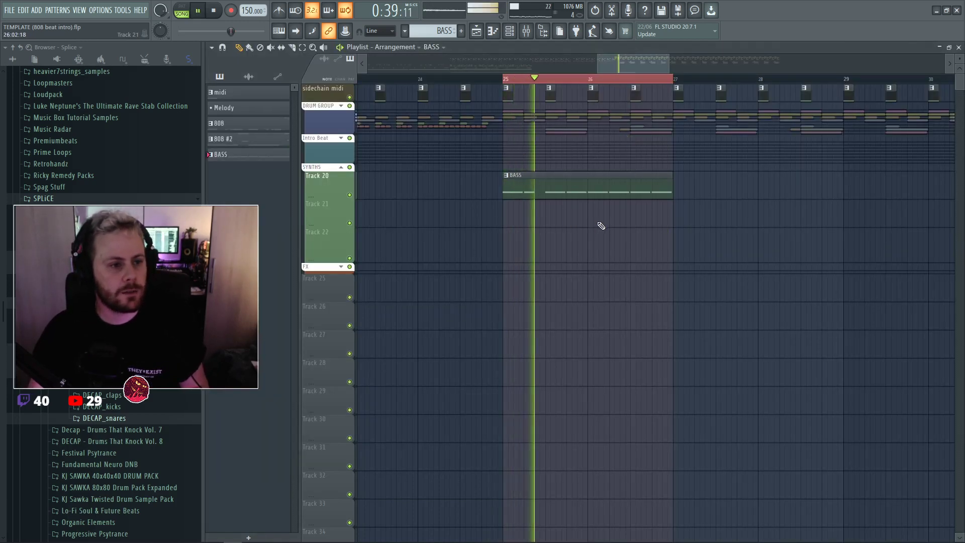
key("F6")
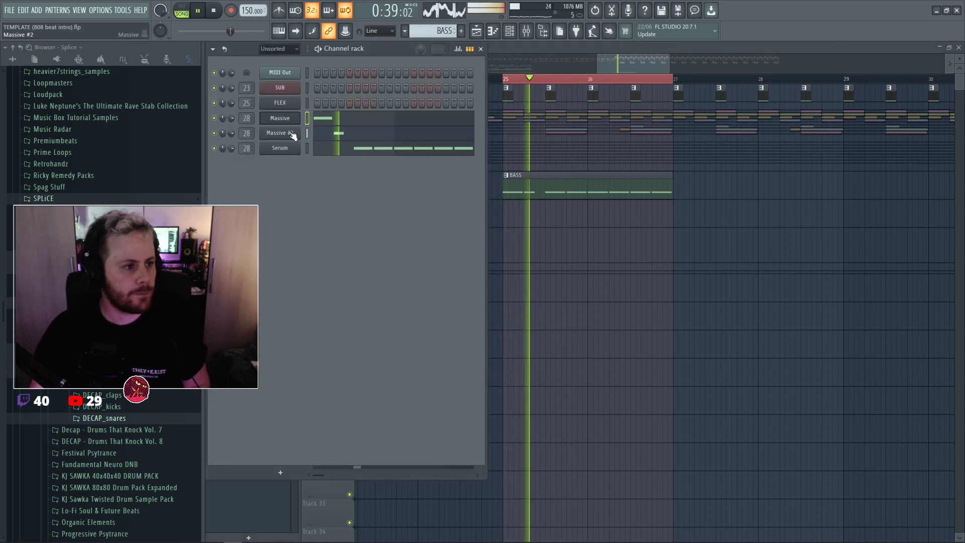
left_click(291, 134)
key("space")
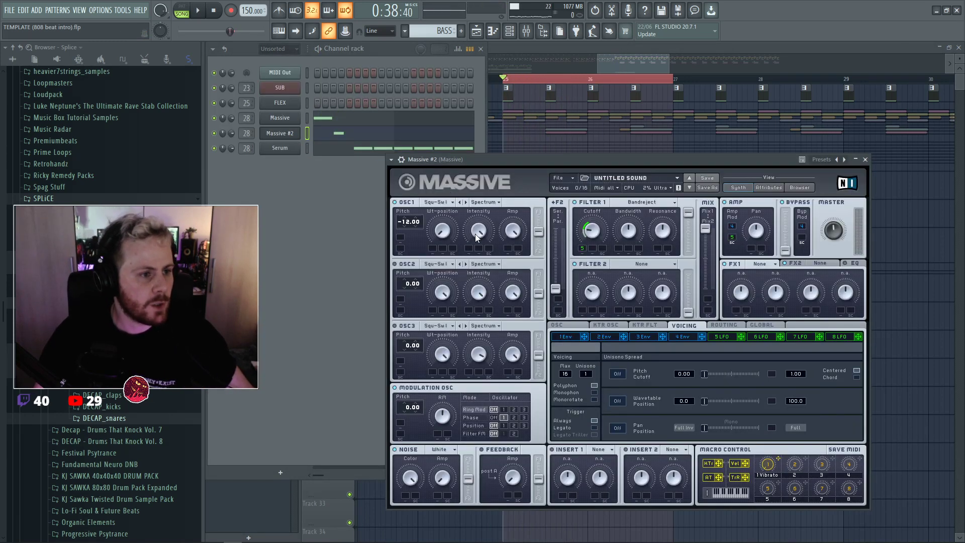
In Massive #2, route Oscillator 1 fully into Filter 1 in series, and set its cutoff to 8 with raised bandwidth and resonance.
left_click_drag(555, 288, 556, 228)
left_click_drag(538, 231, 538, 212)
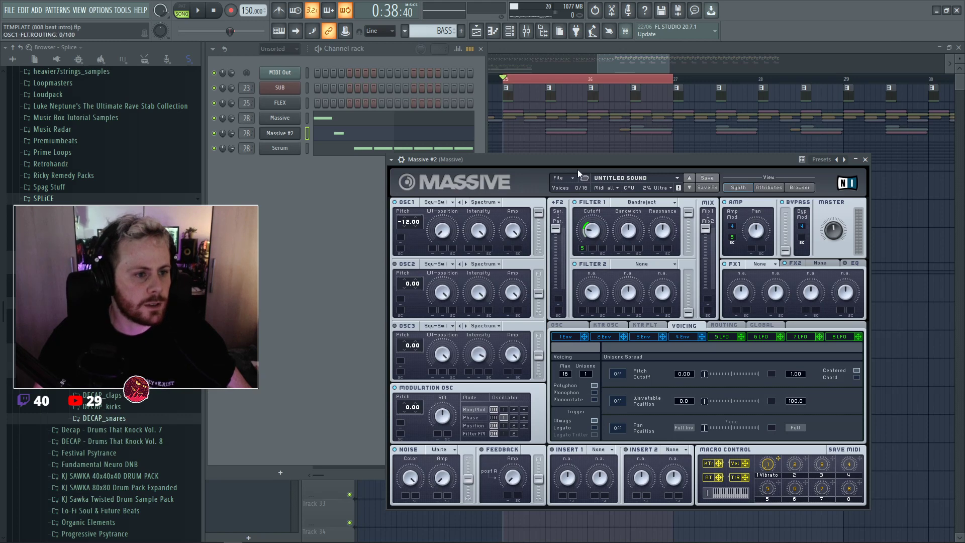
left_click_drag(628, 230, 667, 229)
left_click_drag(599, 234, 598, 238)
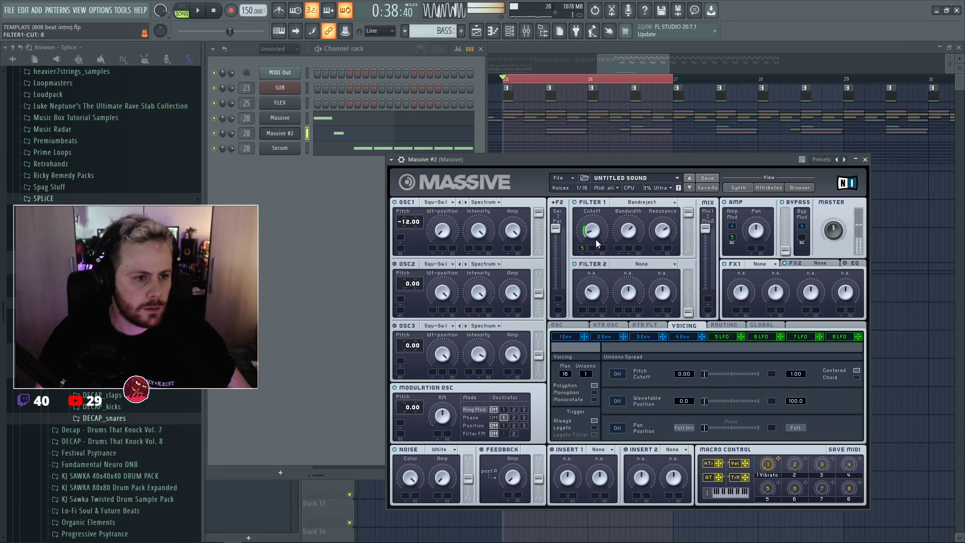
left_click_drag(629, 230, 637, 245)
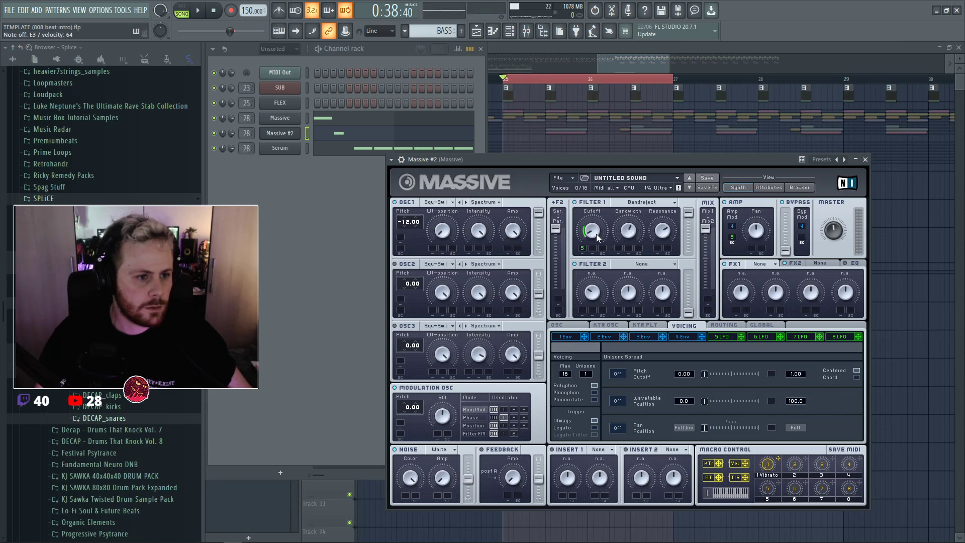
Load the Hardclipper into Massive #2's Insert 1 and adjust its dry/wet amount.
left_click(605, 455)
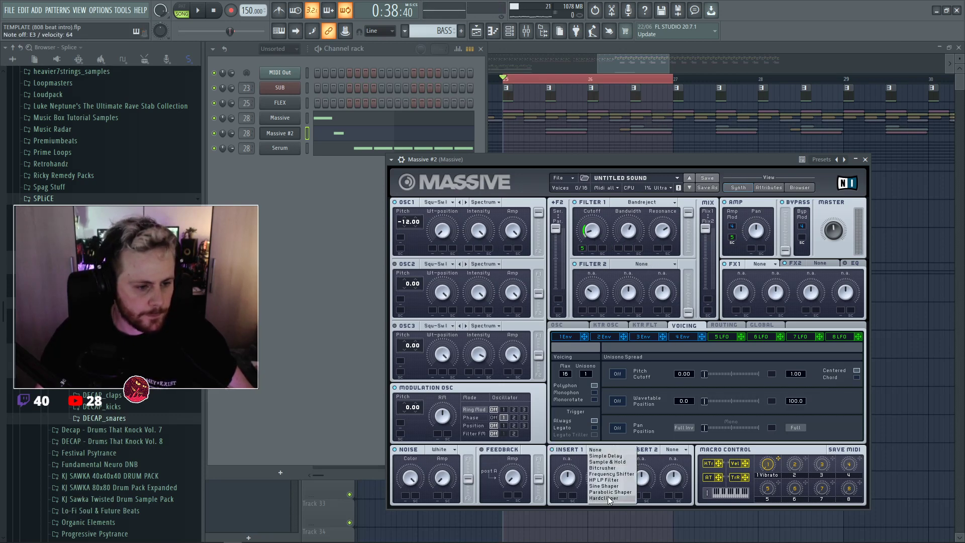
left_click(587, 482)
left_click_drag(567, 480, 568, 489)
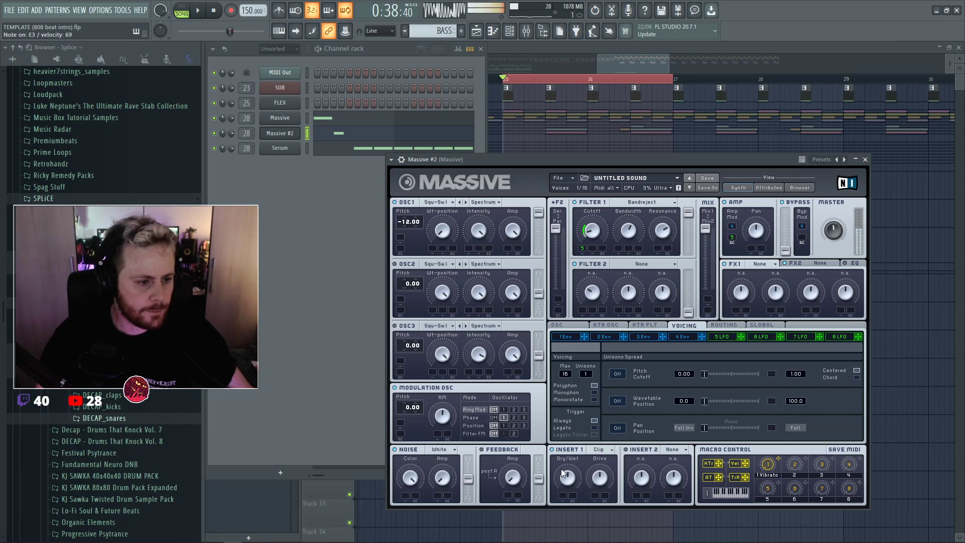
Set Massive #2's Filter 1 bandwidth to 42 and audition the loop in the arrangement.
left_click_drag(637, 241, 631, 237)
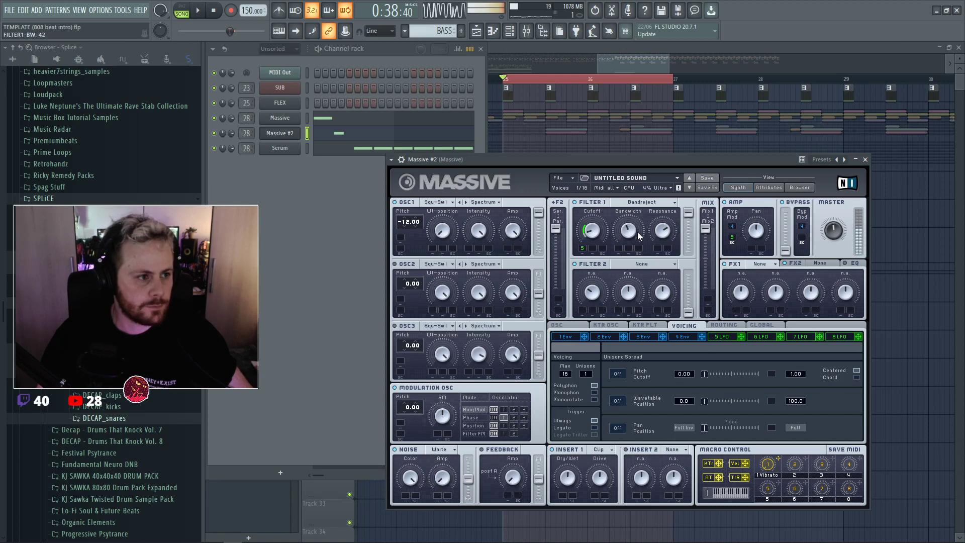
right_click(897, 312)
key("space")
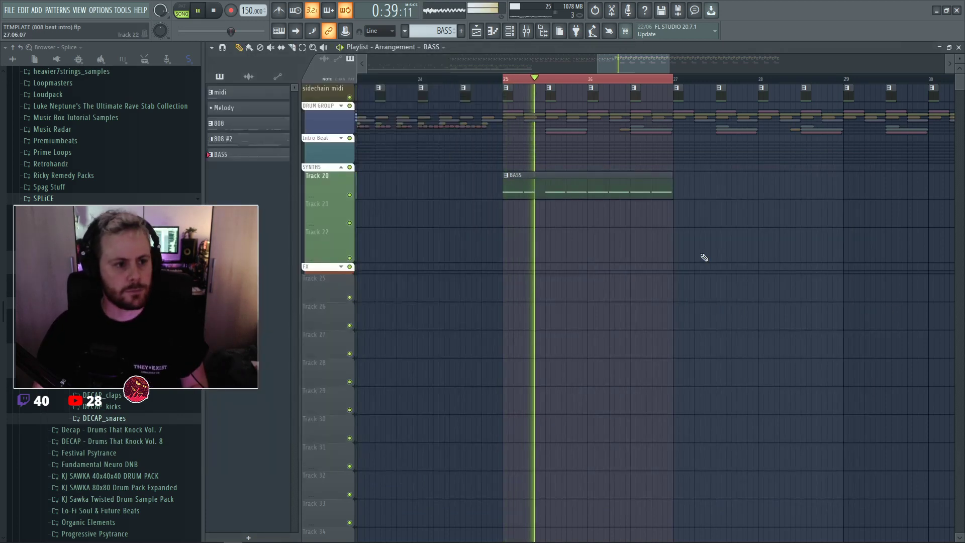
Extend Massive #2's E3 note on beat 2 of bar 1 to a length of 0:03:12.
double_click(532, 192)
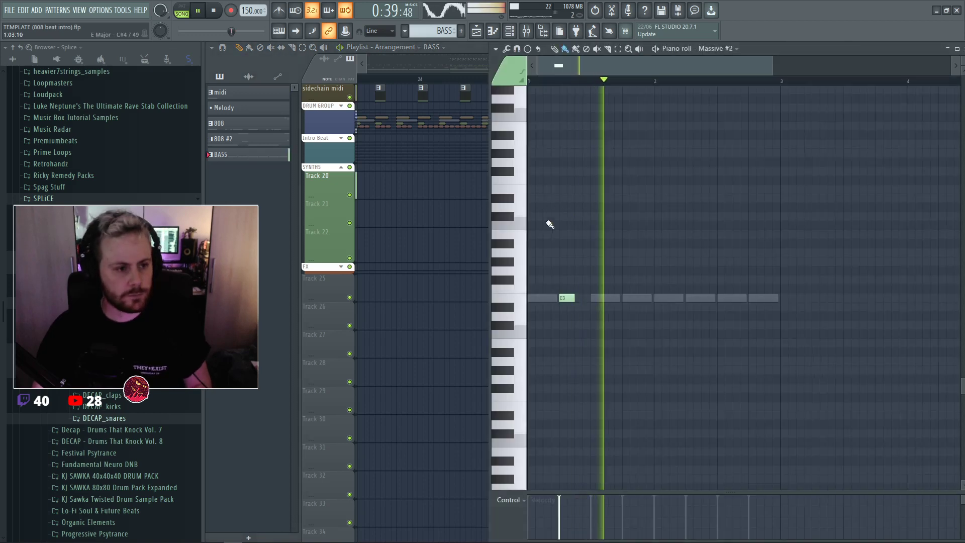
key("space")
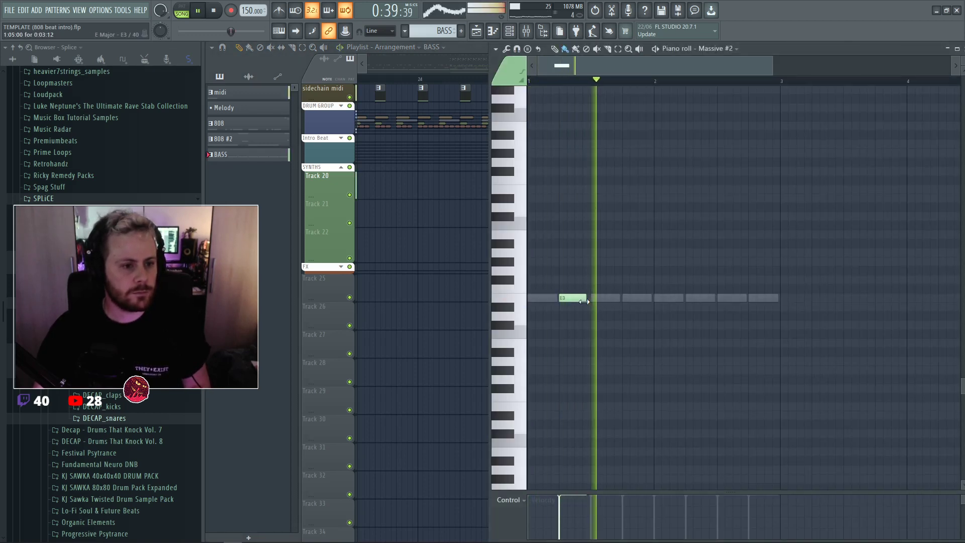
key("space")
Delete the first Massive's opening note and move Massive #2's E3 note into its place at the start of bar 1.
right_click(544, 299)
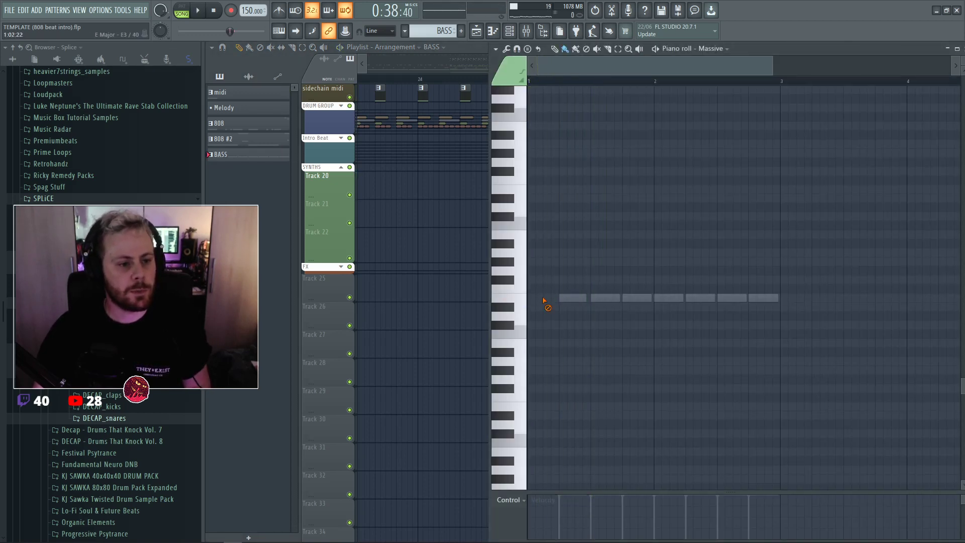
key("space")
left_click_drag(583, 299, 554, 299)
Audition the start of the bass pattern repeatedly and extend Massive #2's opening E3 note to 0:03:18.
key("space")
key("space")
key("space")
key("space")
key("space")
key("space")
key("space")
key("space")
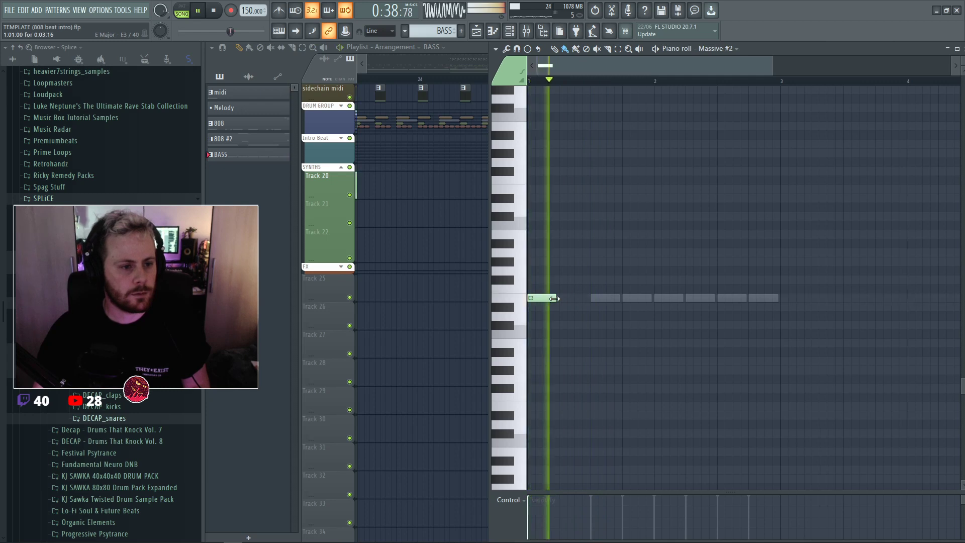
key("space")
mouse_move(537, 298)
left_mouse_down()
mouse_move(537, 416)
mouse_move(543, 283)
mouse_move(539, 300)
left_mouse_up()
key("space")
key("space")
key("space")
key("space")
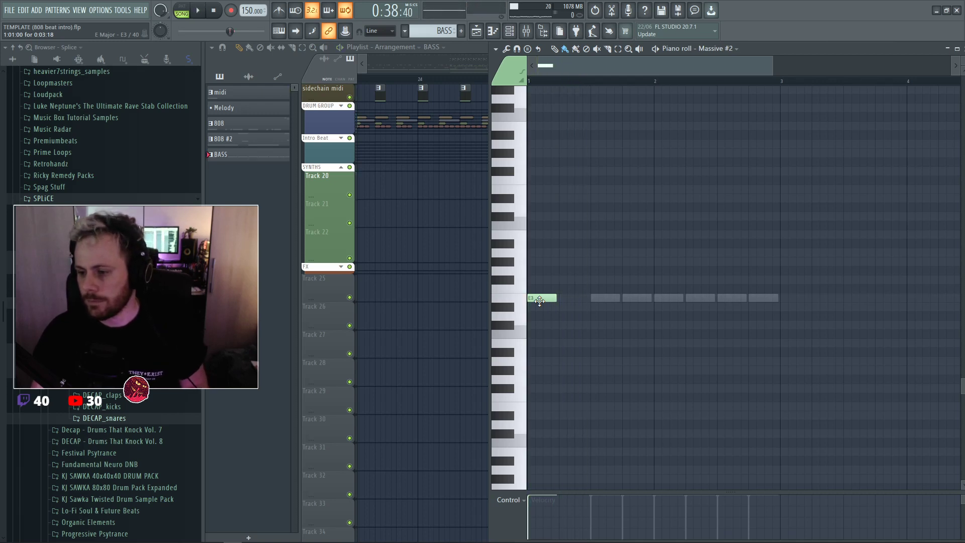
key("space")
key("space")
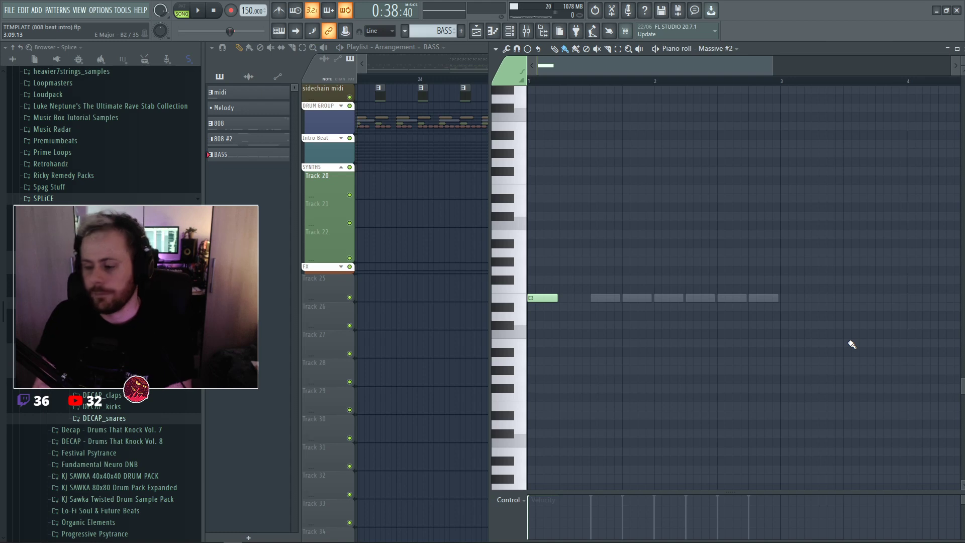
Add the Comb Filter effect below Fat Rack on the Massive mixer track and audition it.
key("F9")
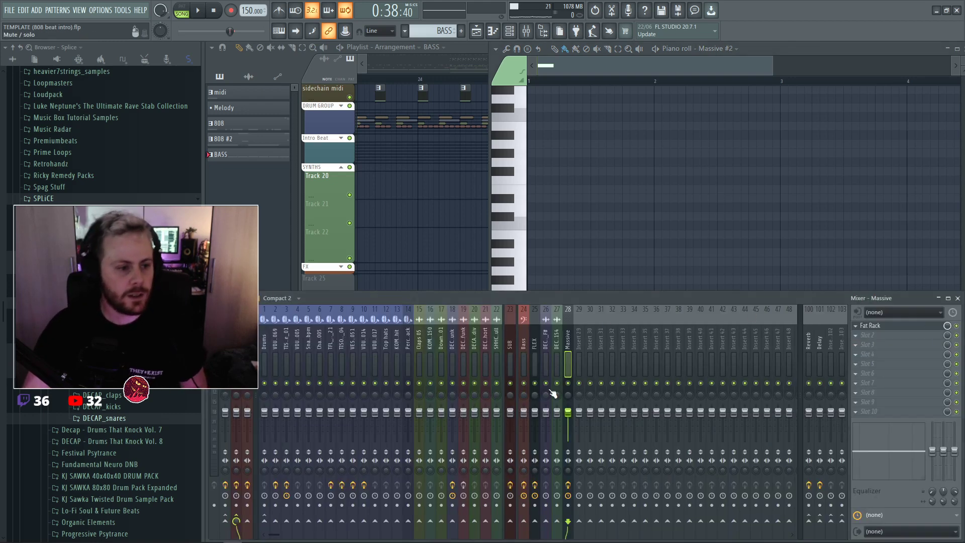
key("space")
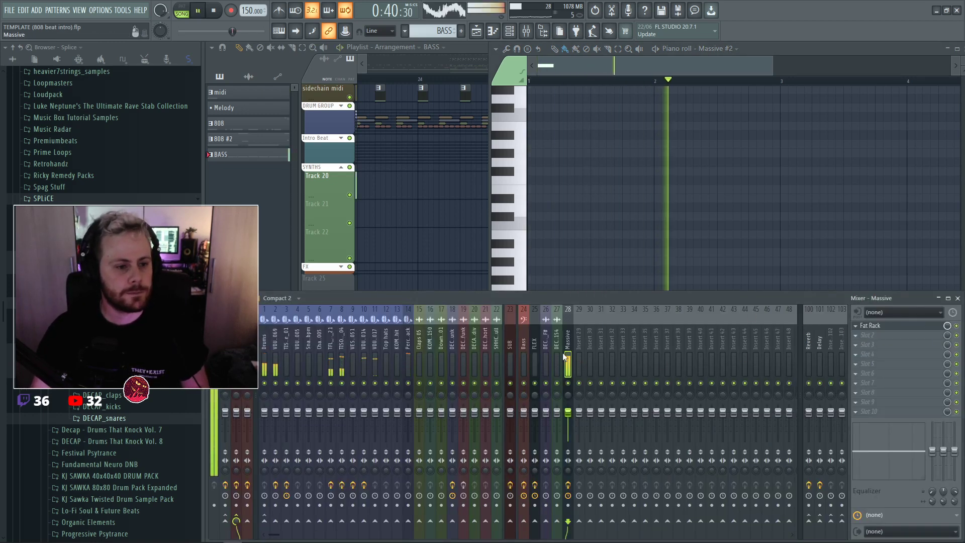
key("space")
left_click(859, 335)
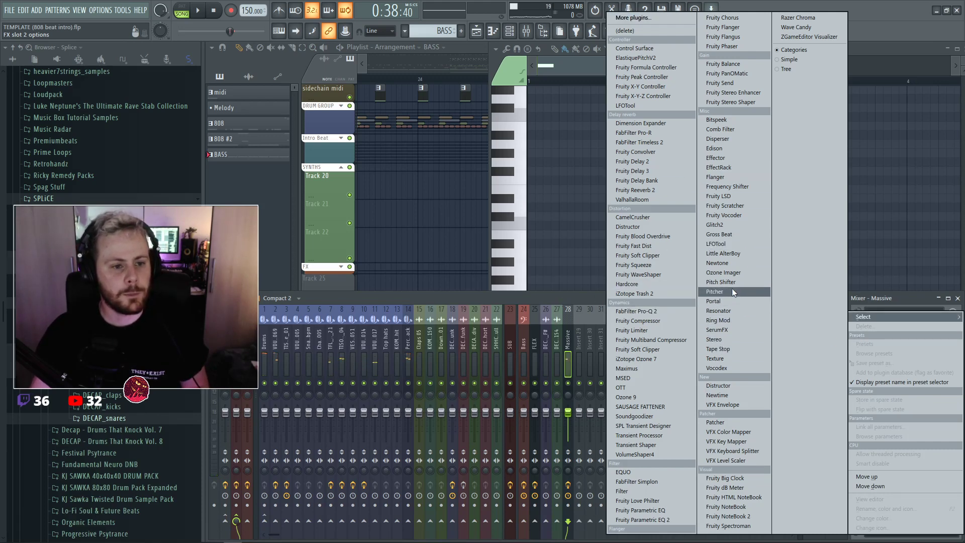
left_click(735, 130)
key("space")
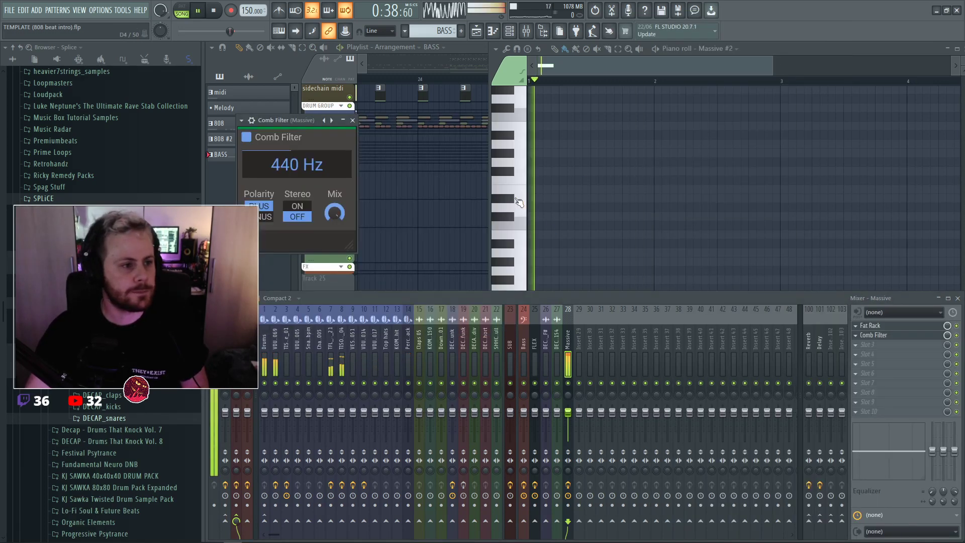
Tune the Comb Filter's cutoff to 1.11 kHz while the bass plays.
mouse_move(264, 166)
left_mouse_down()
mouse_move(284, 178)
mouse_move(282, 170)
left_mouse_up()
scroll(282, 167, "up", 3)
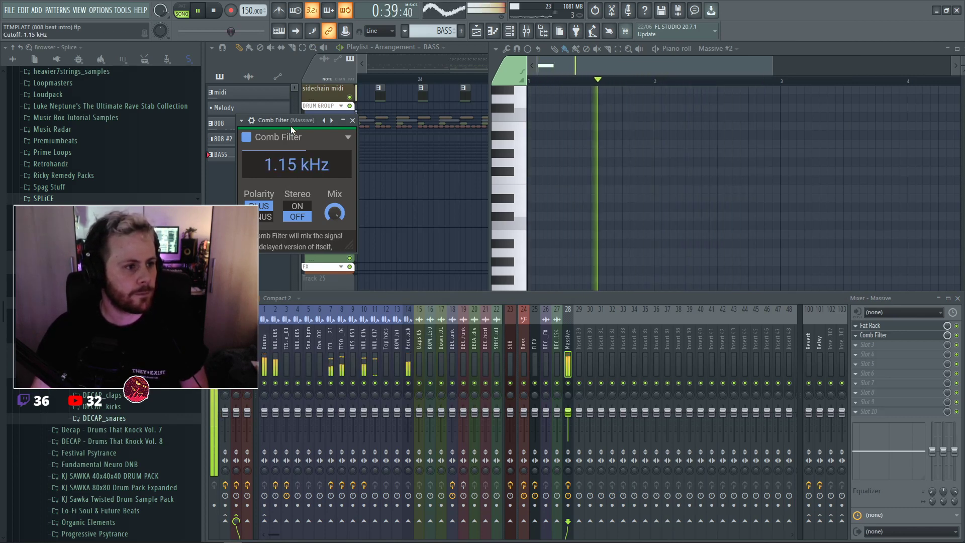
left_click_drag(291, 124, 375, 149)
left_click_drag(380, 189, 380, 179)
scroll(361, 194, "up", 1)
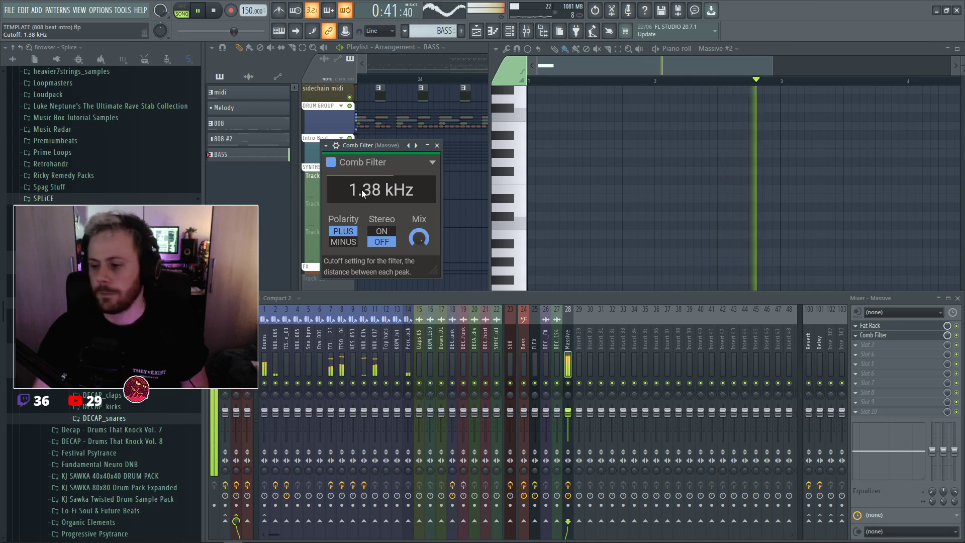
scroll(361, 194, "down", 3)
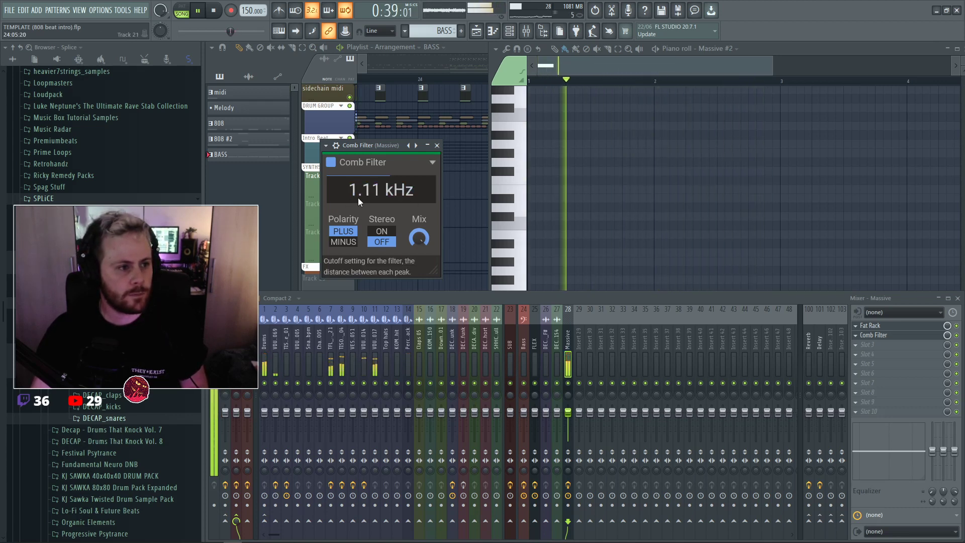
Cut the Massive mixer track's low-shelf EQ band to -18.0 at 101 Hz and close the open windows.
left_click_drag(932, 451, 931, 502)
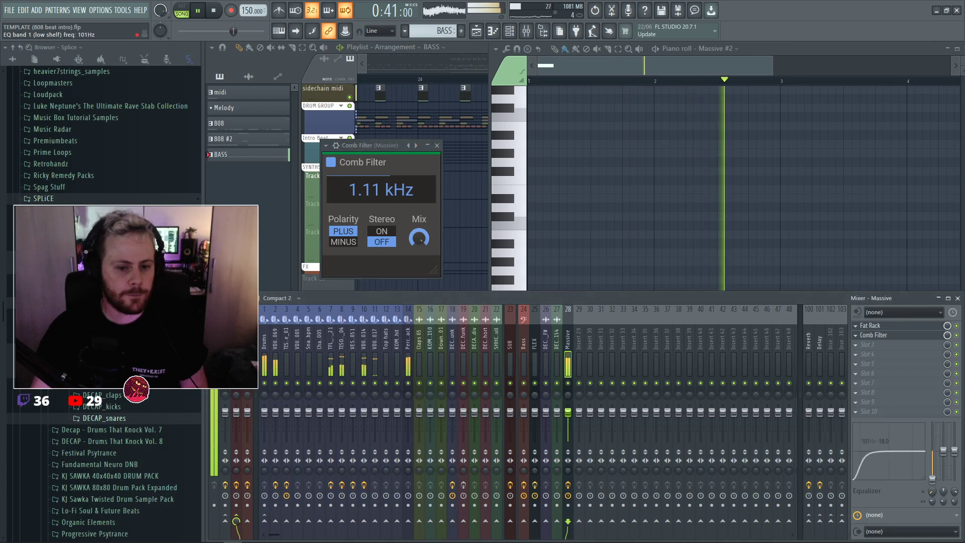
key("space")
key("F12")
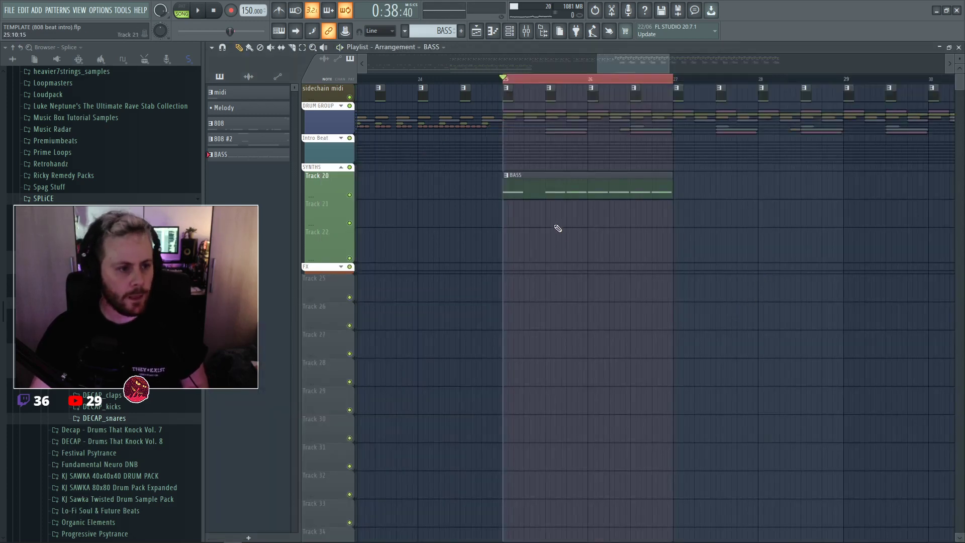
Copy Serum's six E3 notes in the BASS pattern into the SUB channel and audition them.
key("F6")
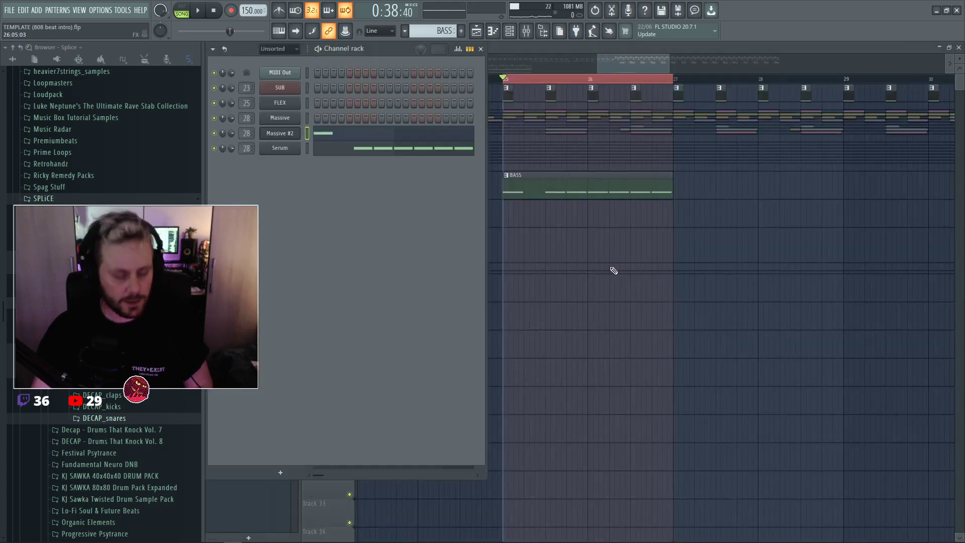
left_click(293, 90)
left_click(368, 150)
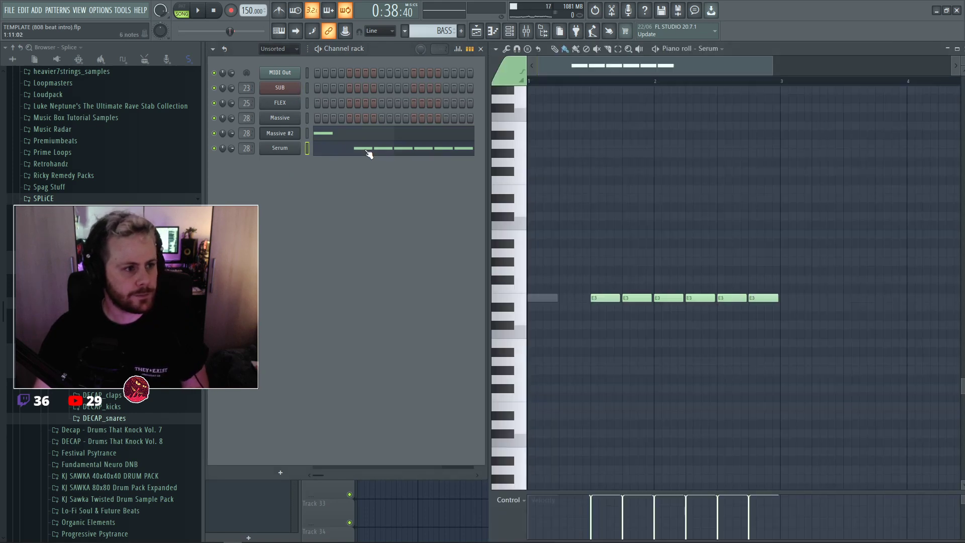
key("ctrl+a")
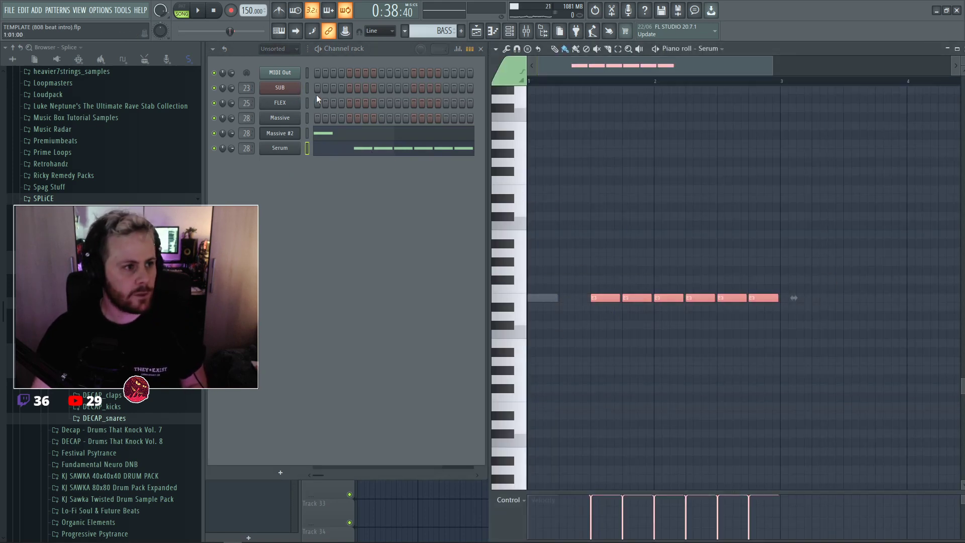
left_click(294, 88)
left_click(652, 160)
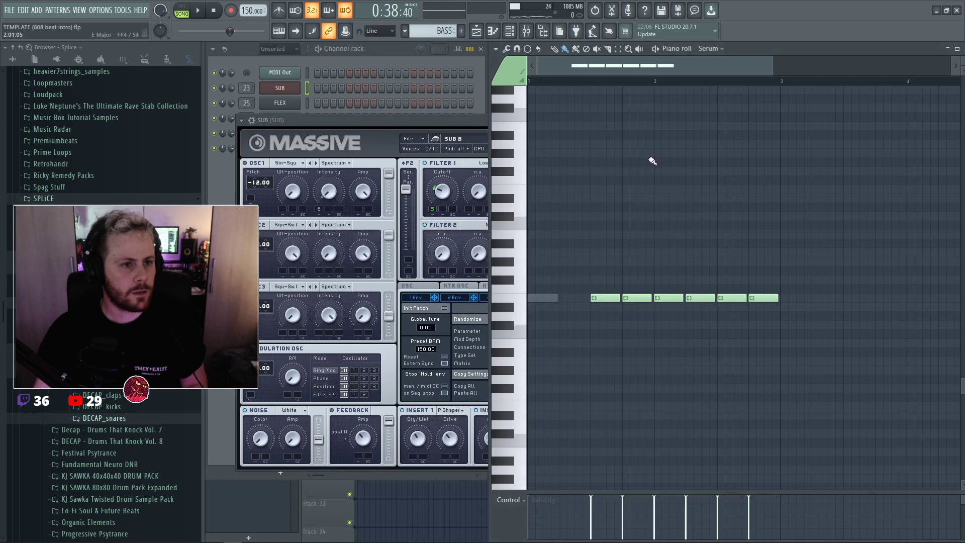
left_click(709, 50)
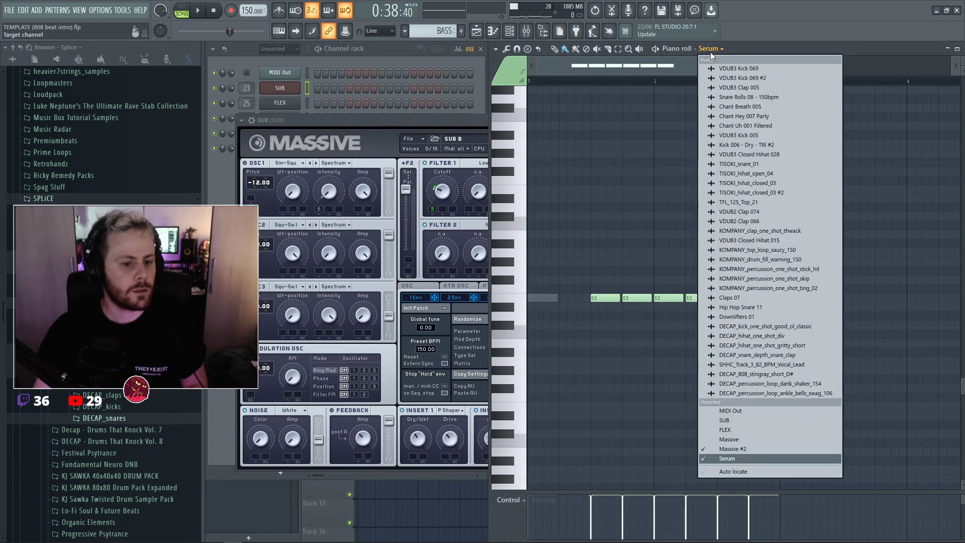
left_click(726, 420)
key("space")
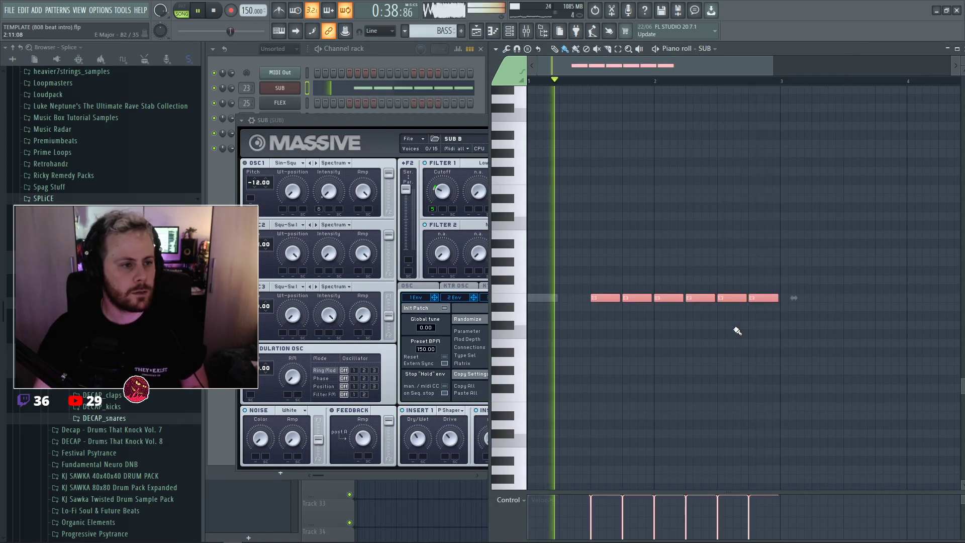
left_click(737, 330)
key("space")
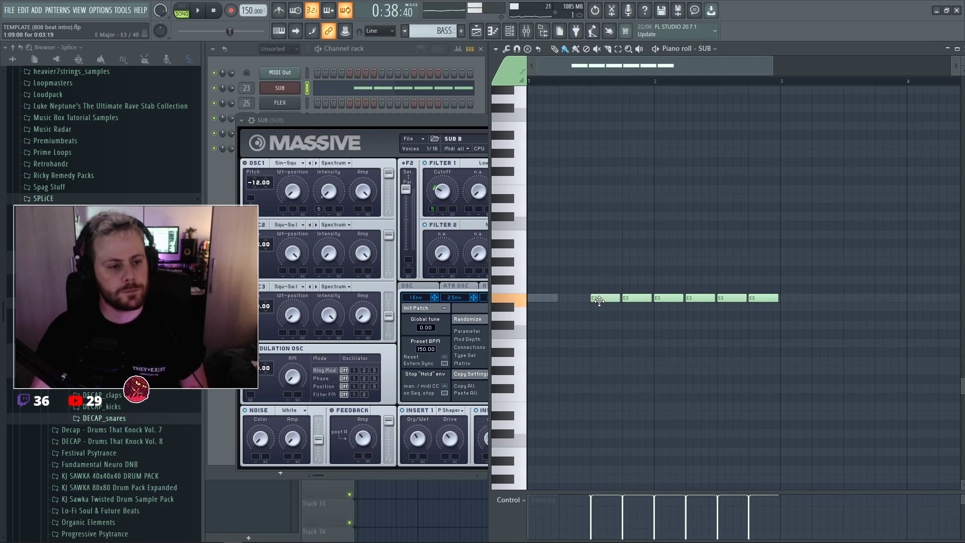
Raise the SUB notes to E4 and turn them into shorter notes repeating every half beat from beat 3 of bar 1.
key("ctrl+a")
key("ctrl+Up")
key("space")
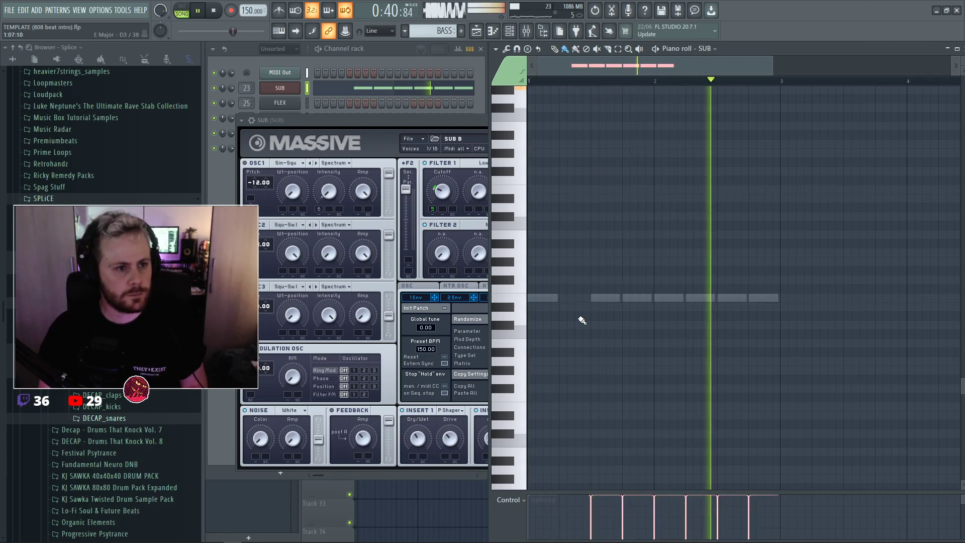
mouse_move(619, 190)
left_mouse_down()
mouse_move(601, 190)
mouse_move(612, 189)
left_mouse_up()
key("ctrl+a")
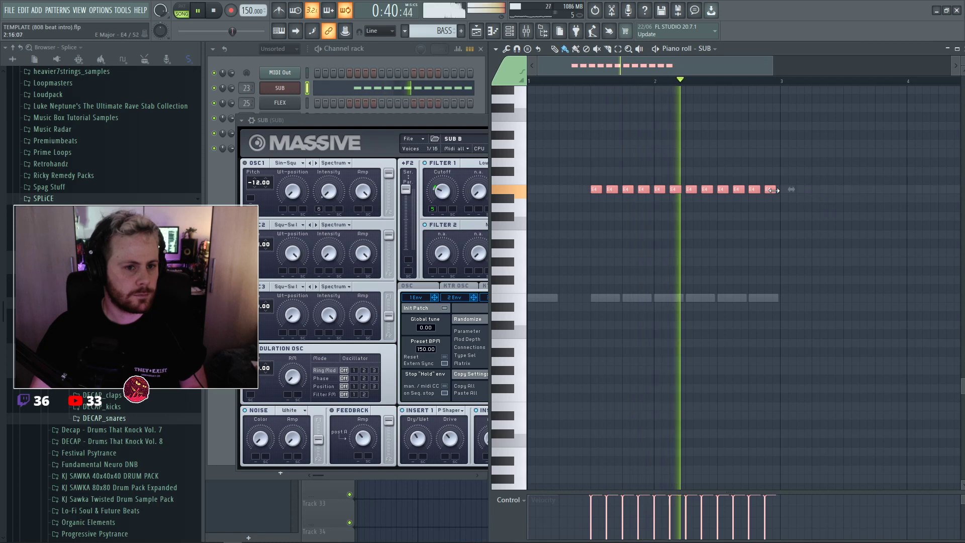
Shorten Serum's E3 notes in the BASS pattern and repeat them every half beat from beat 3 of bar 1, matching SUB's rhythm.
key("ctrl+d")
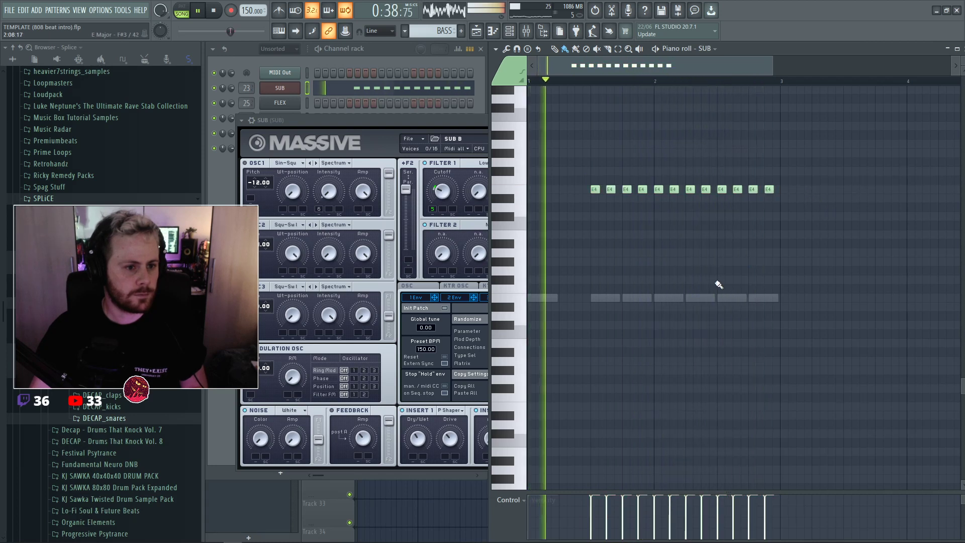
right_click(611, 296)
right_click(612, 296)
left_click_drag(775, 299, 761, 299)
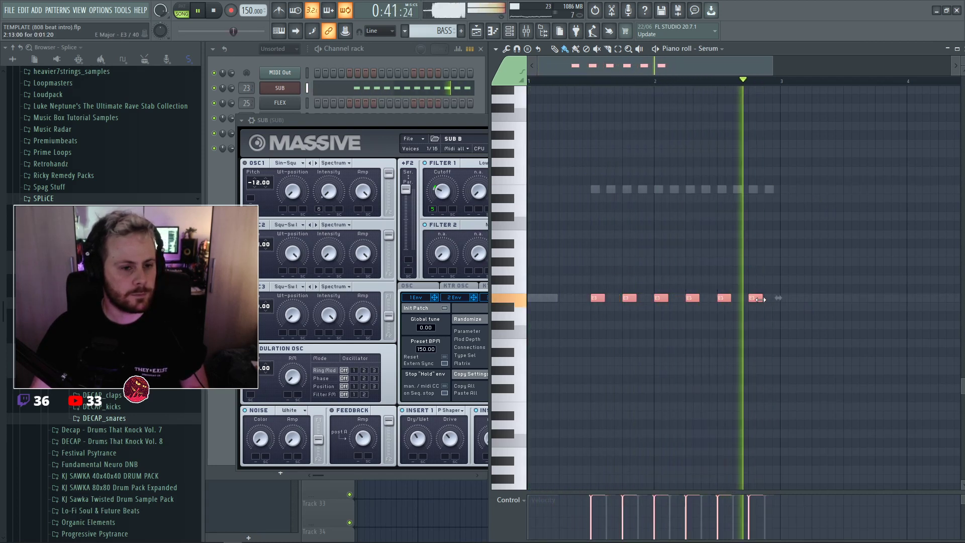
key("space")
key("ctrl+d")
key("space")
mouse_move(588, 284)
left_mouse_down()
mouse_move(715, 333)
mouse_move(768, 322)
mouse_move(757, 299)
mouse_move(769, 298)
mouse_move(580, 316)
mouse_move(596, 299)
left_mouse_up()
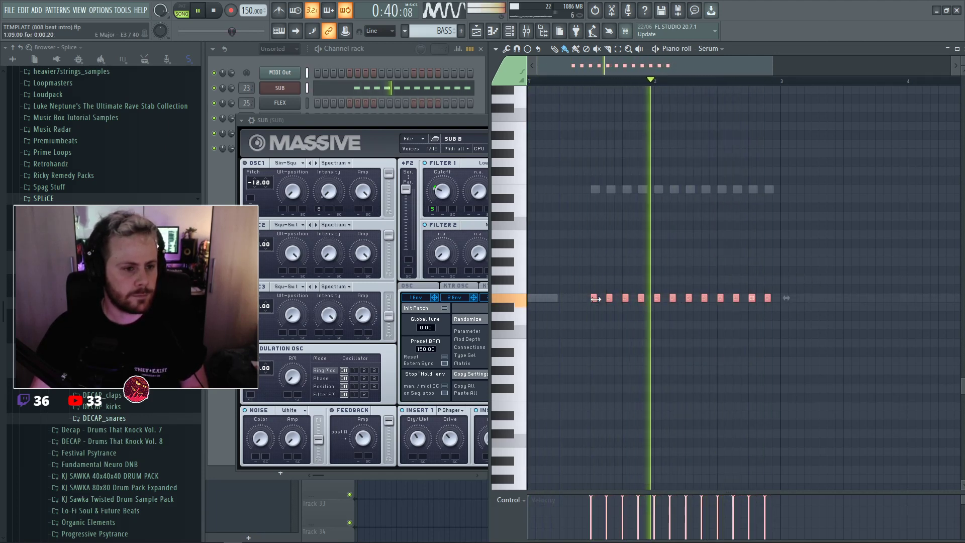
key("ctrl+d")
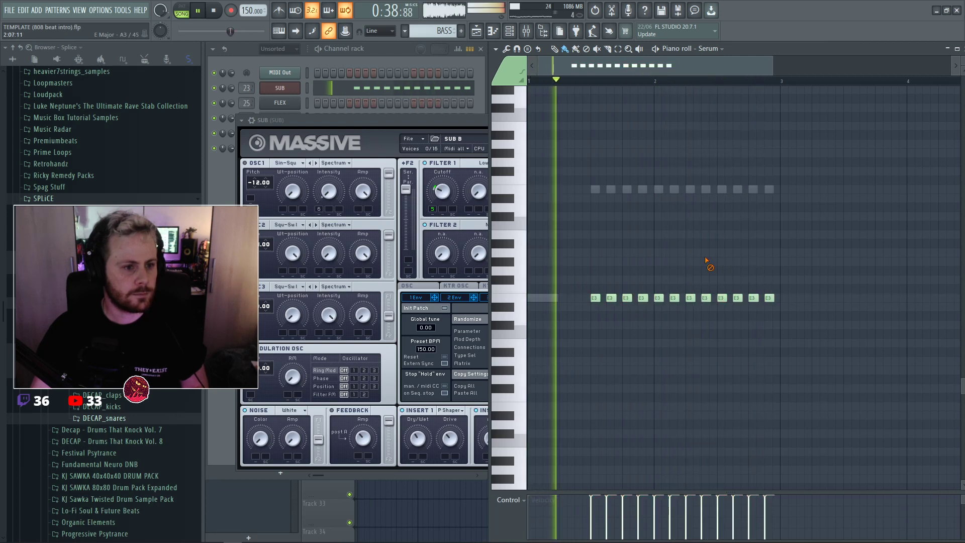
key("space")
key("space")
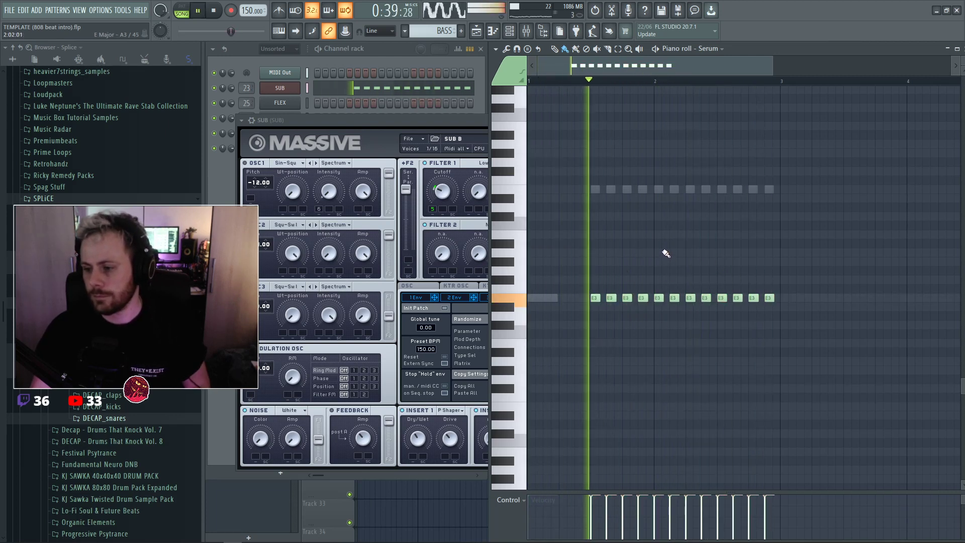
Return to the playlist, expand the DRUM GROUP tracks and stop the loop playback.
key("F5")
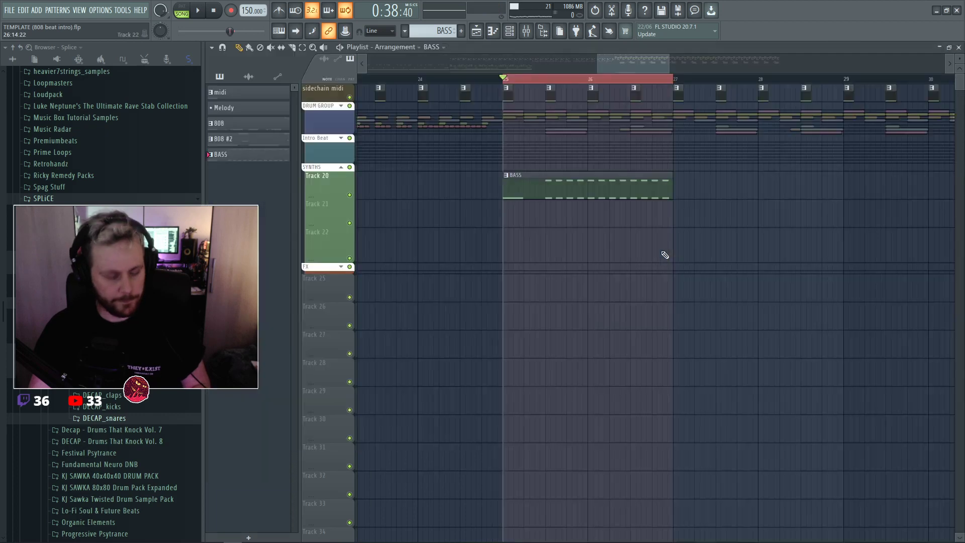
key("F6")
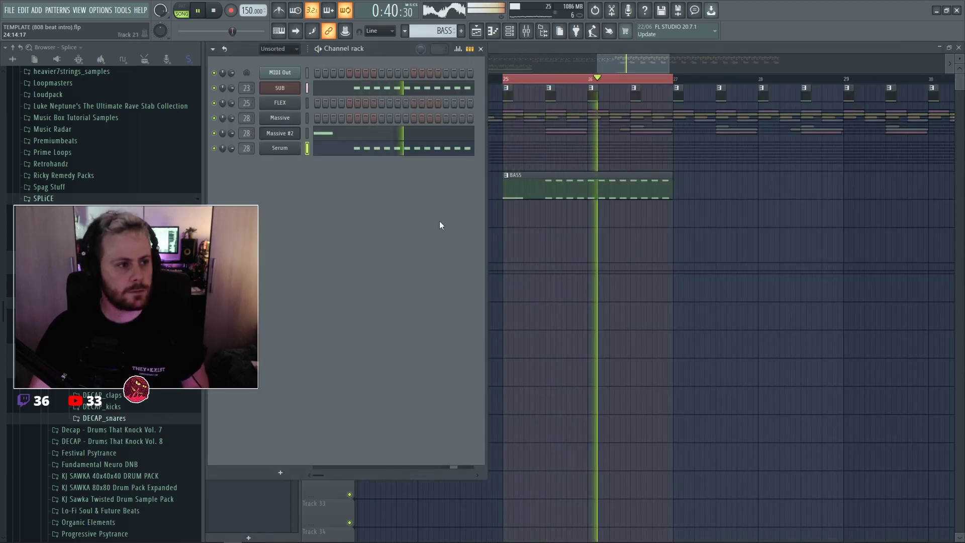
key("F6")
left_click(341, 106)
scroll(625, 220, "up", 2)
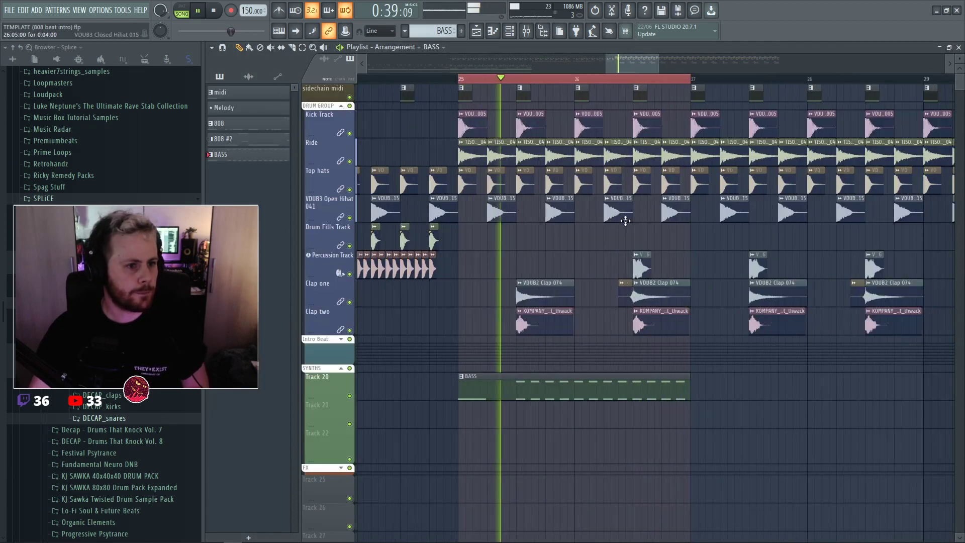
key("space")
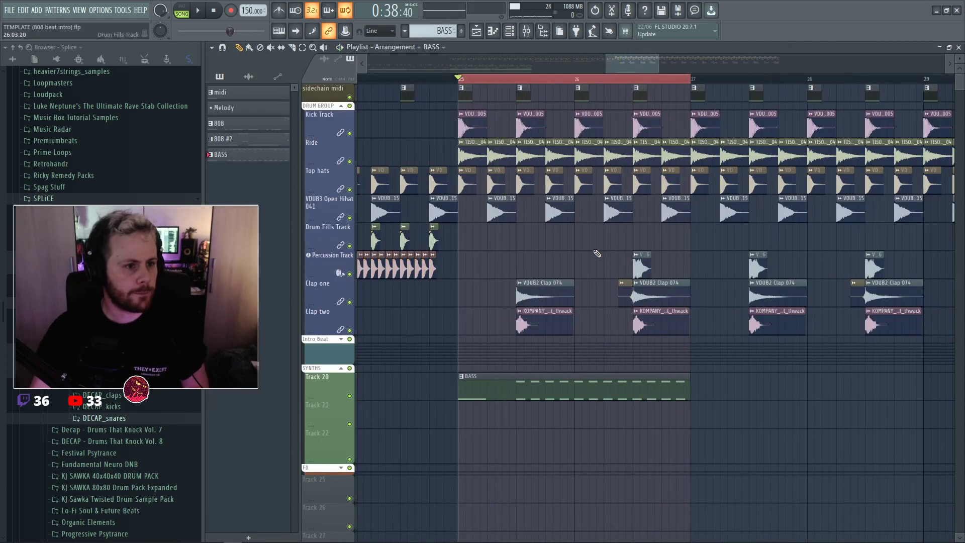
Open the Kick Track sample's settings and browse to the Kicks folder of Cymatics - Grime Drums for Hybrid Trap.
double_click(466, 121)
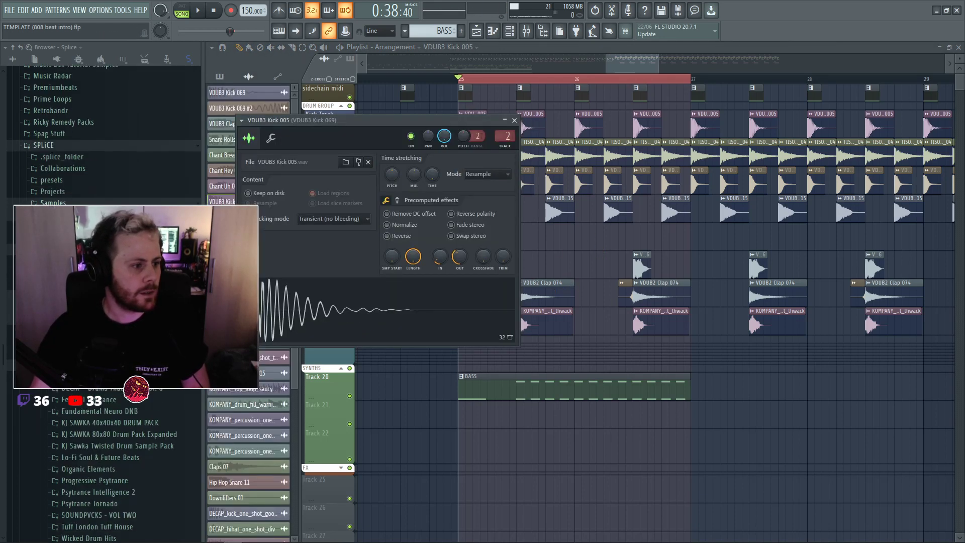
key("Escape")
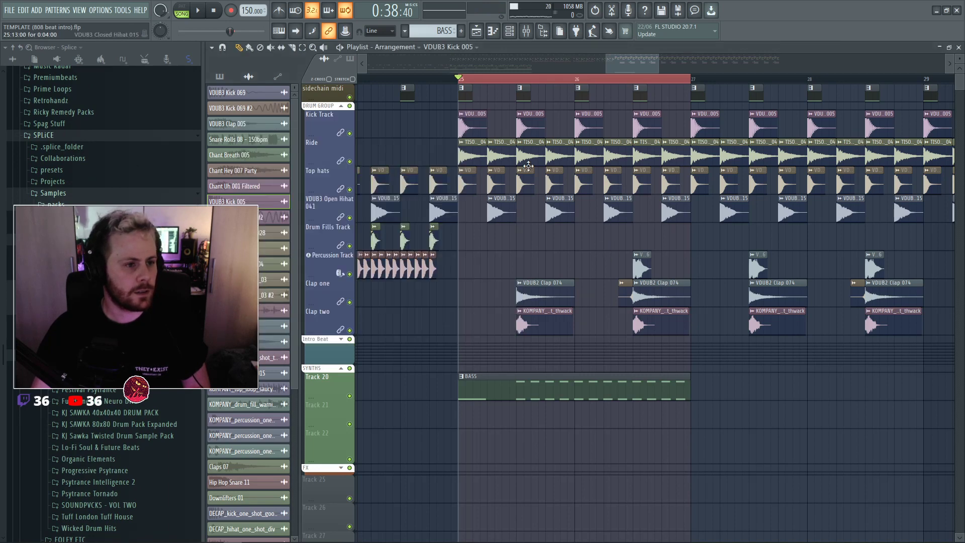
double_click(471, 126)
left_click(102, 59)
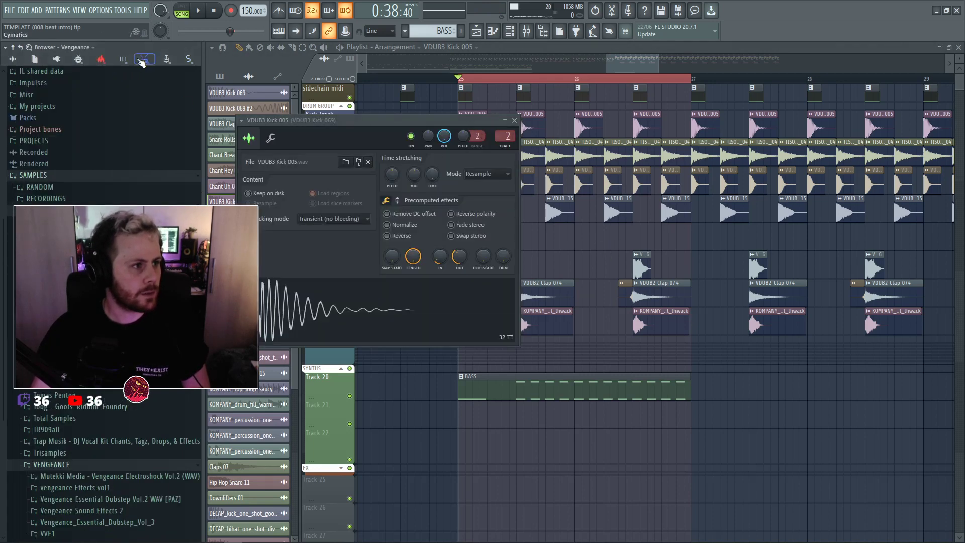
scroll(106, 195, "down", 3)
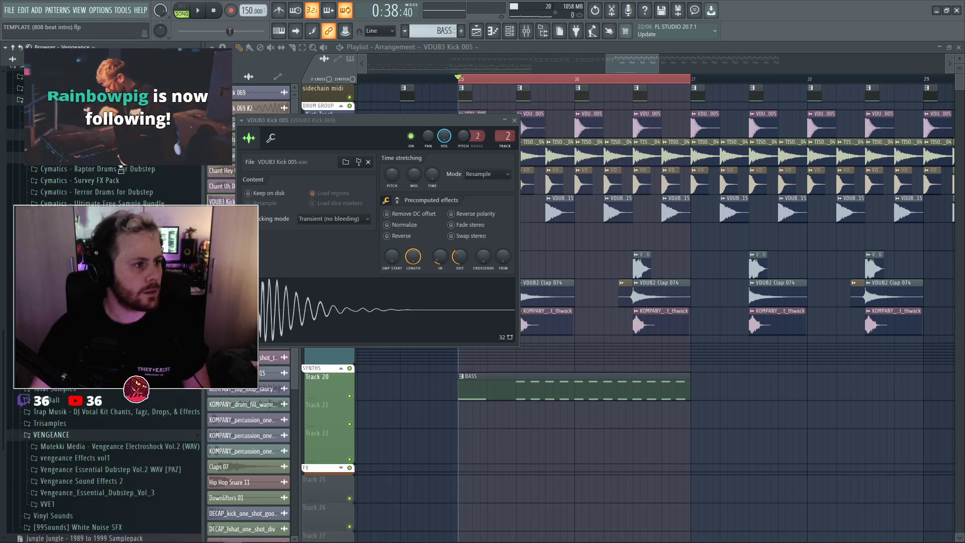
scroll(107, 194, "up", 10)
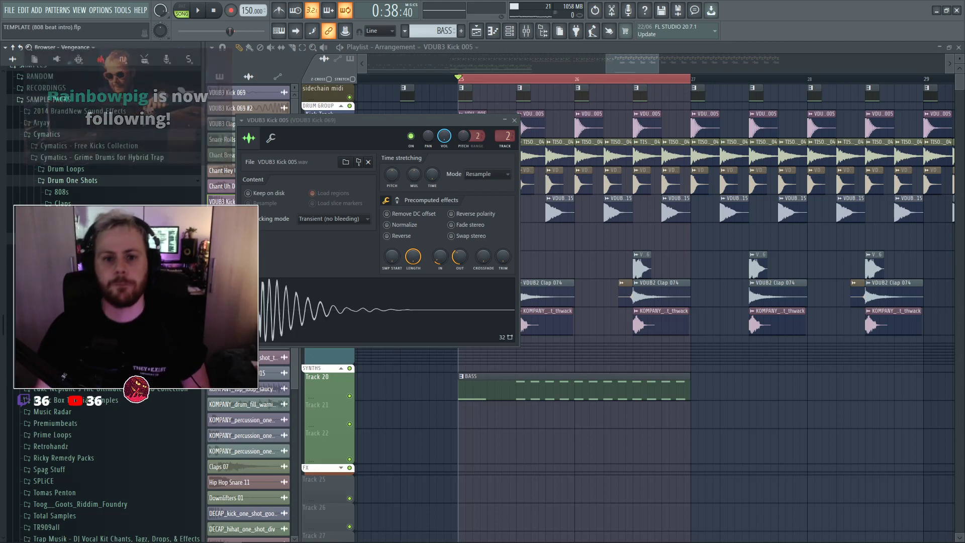
left_click(61, 238)
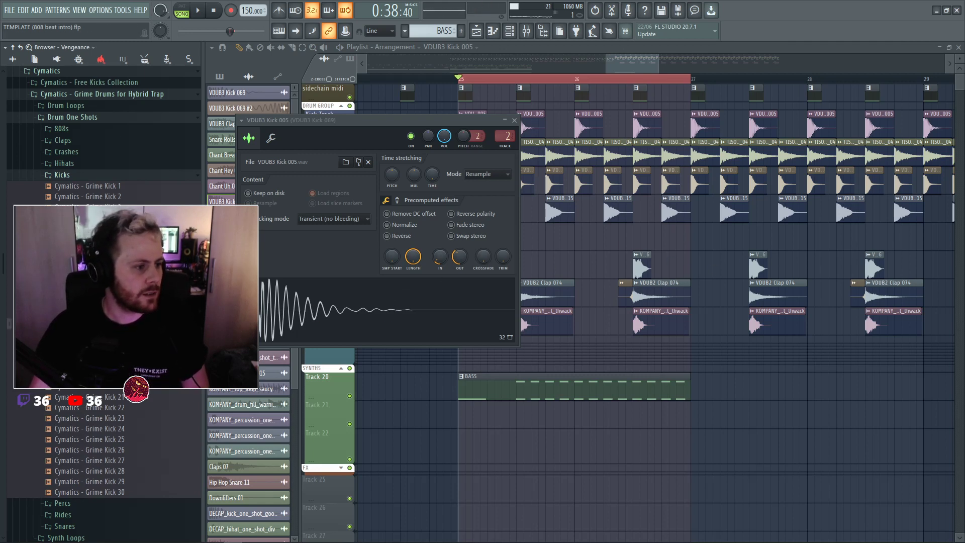
Replace the Kick Track sample with Cymatics - Grime Kick 17 and audition it with the bass.
key("space")
left_click_drag(86, 355, 445, 265)
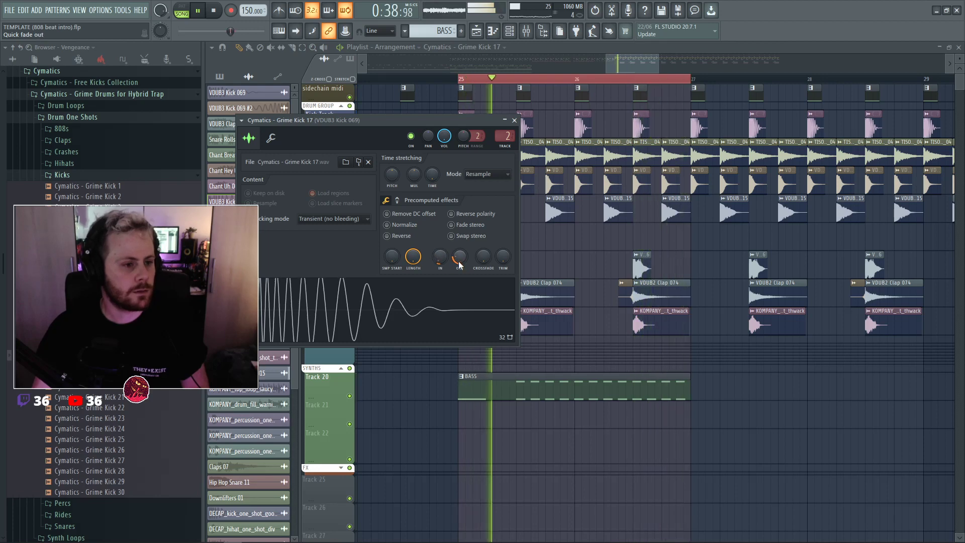
key("Escape")
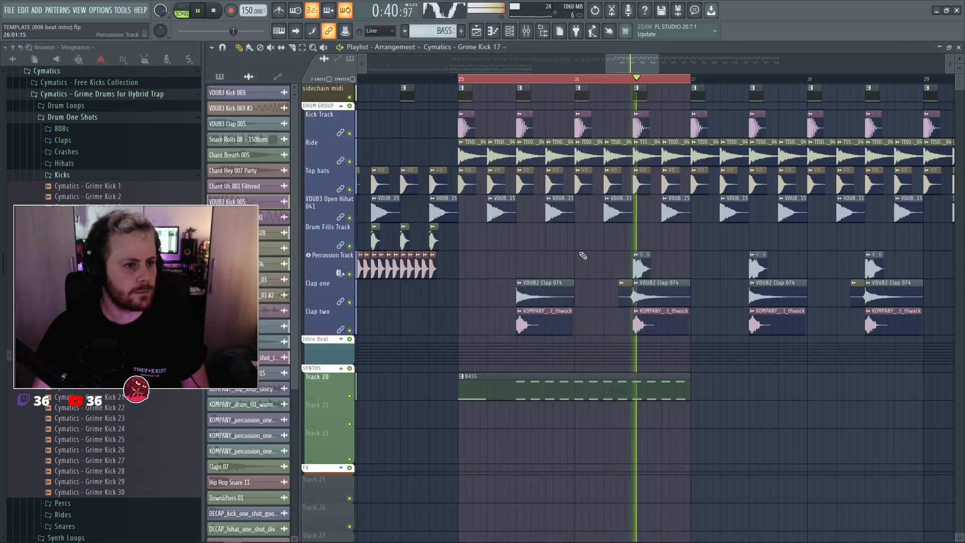
key("space")
key("space")
Set Grime Kick 17's quick fade-out to 33% and adjust its gain boost while the loop plays.
double_click(465, 126)
key("space")
left_click(457, 306)
key("space")
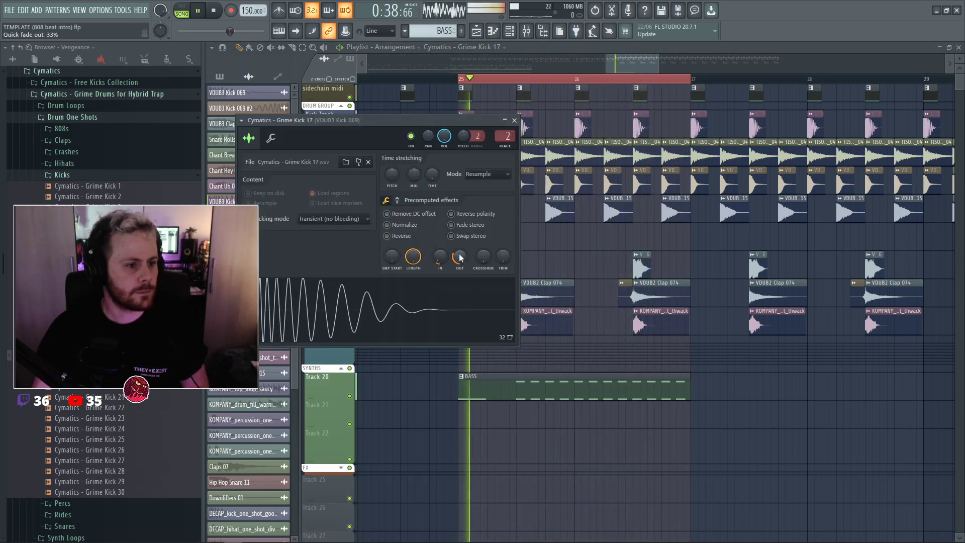
left_click(397, 200)
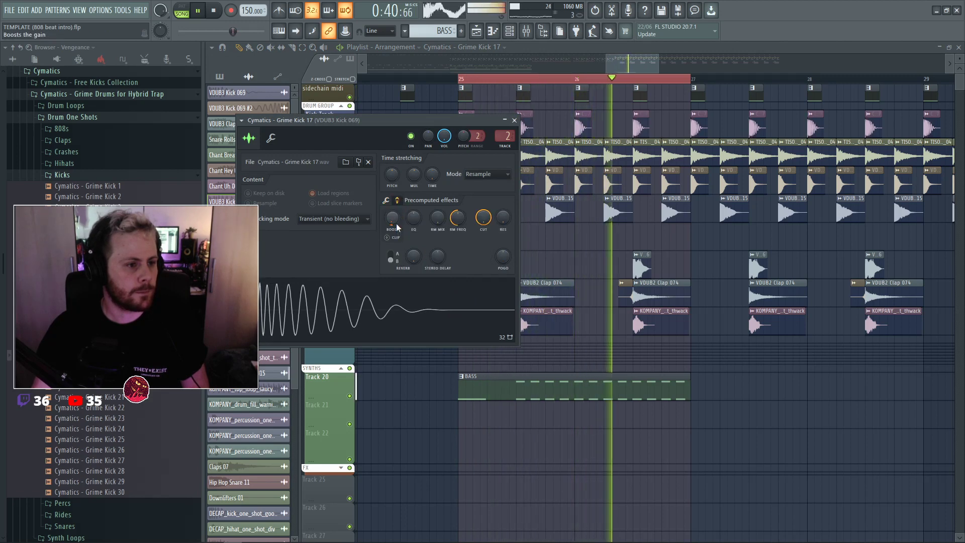
key("Escape")
Audition Cymatics Grime Kicks 7 through 17 in the Kick Track during playback, ending on Grime Kick 17.
key("space")
key("space")
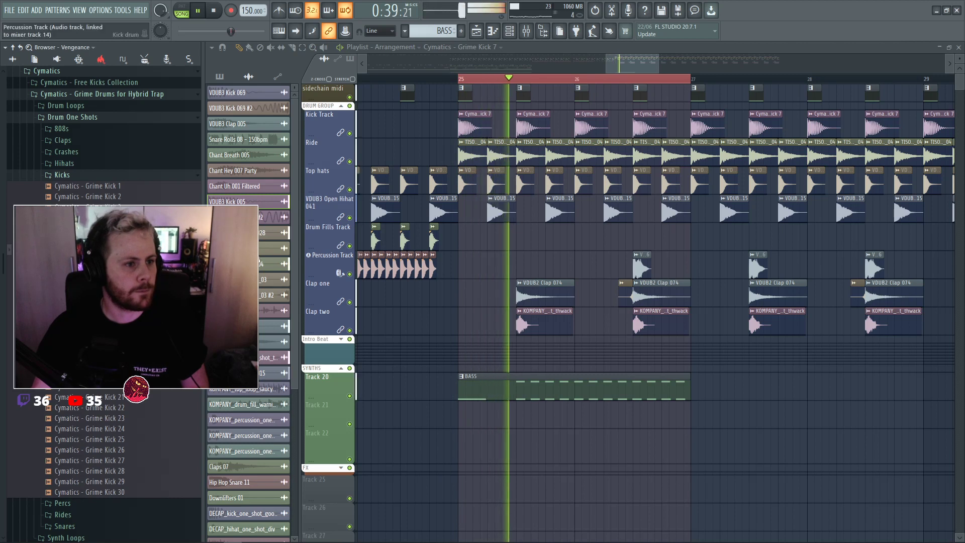
key("Down")
key("Down")
key("Down")
key("Down")
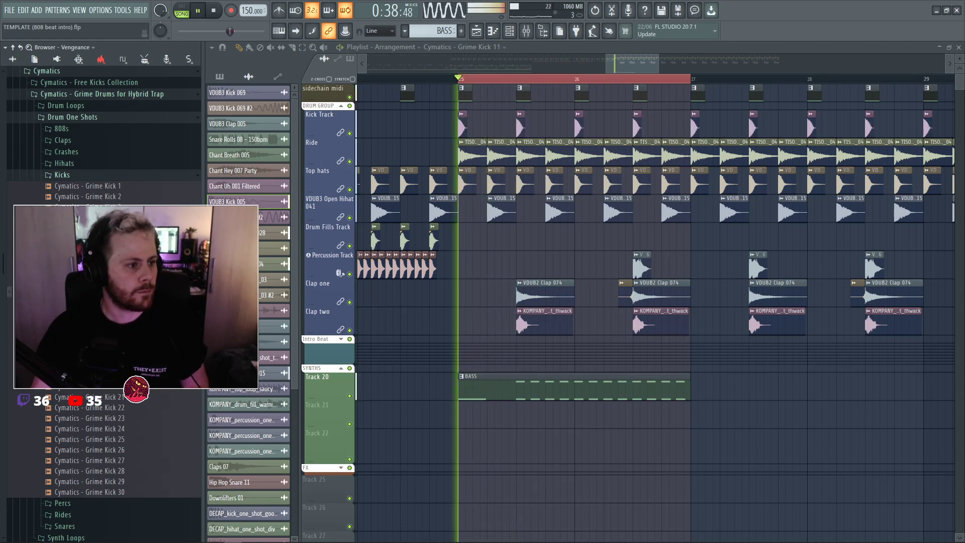
key("Down")
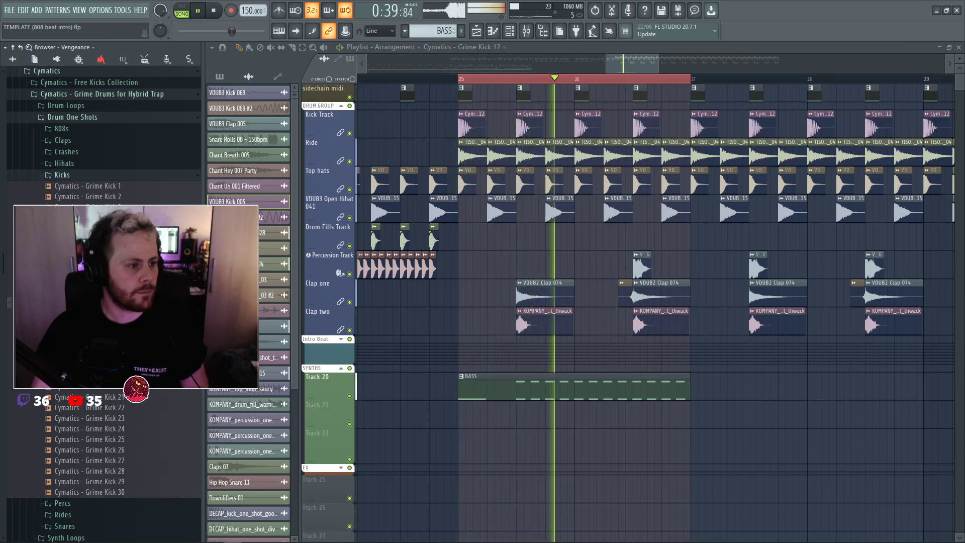
key("Down")
key("Down")
key("Down")
key("Down")
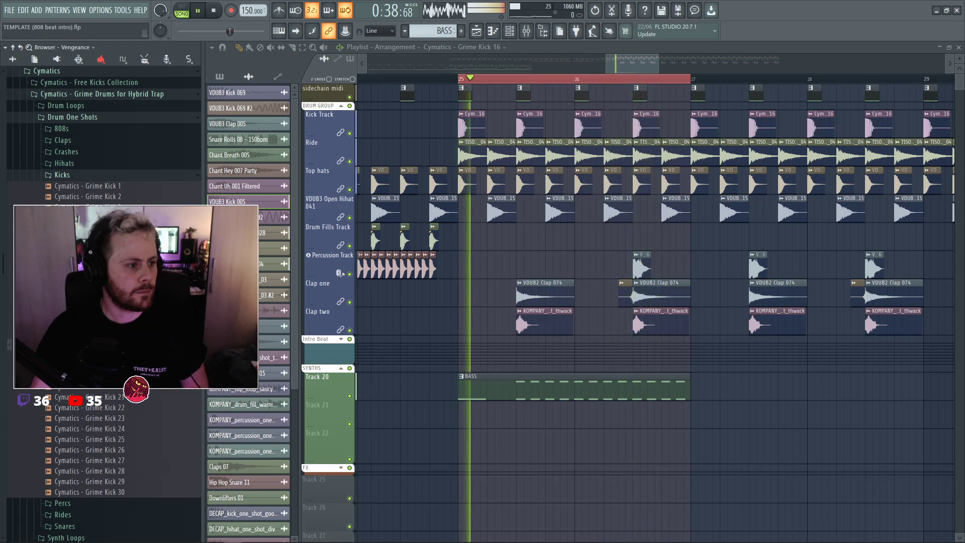
key("Down")
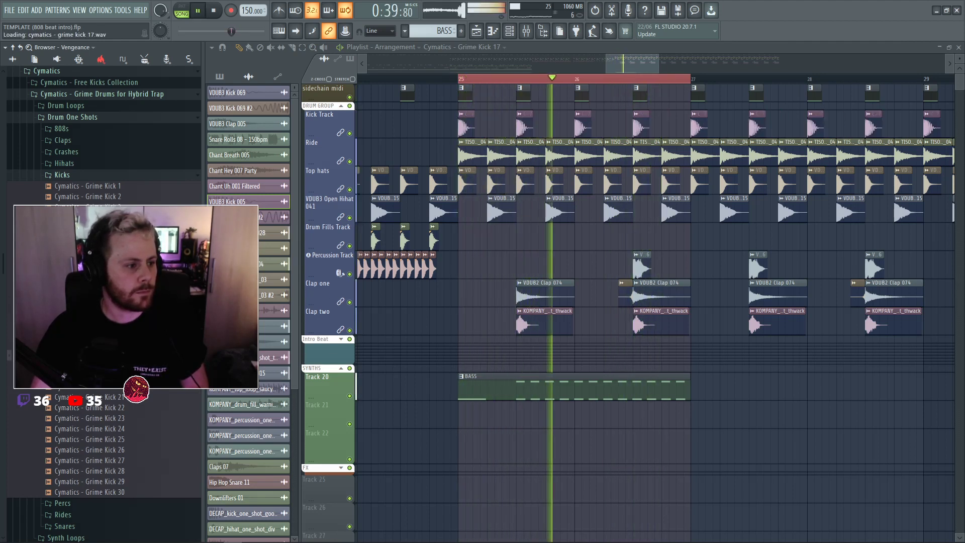
key("space")
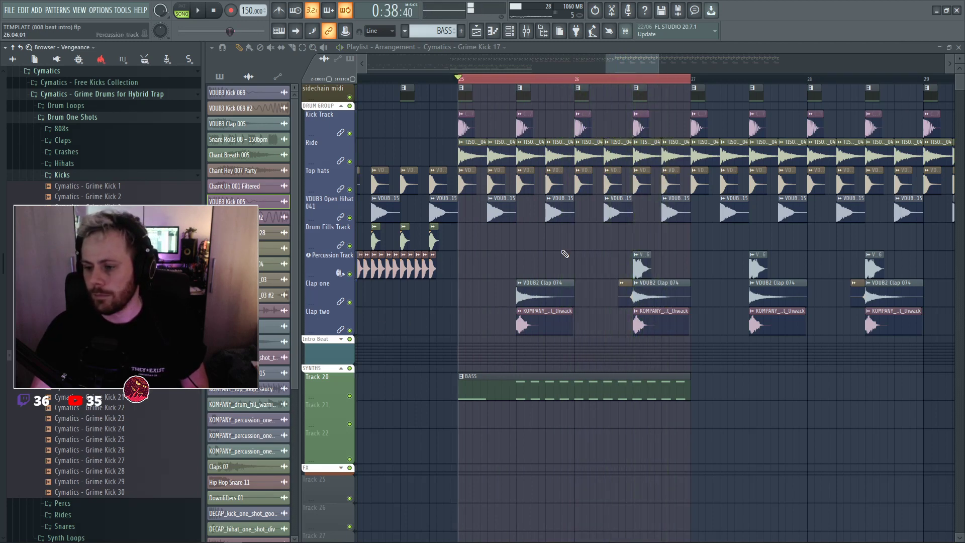
Open the Clap one and Clap two sample settings and browse through the complete set of browser folders.
double_click(540, 289)
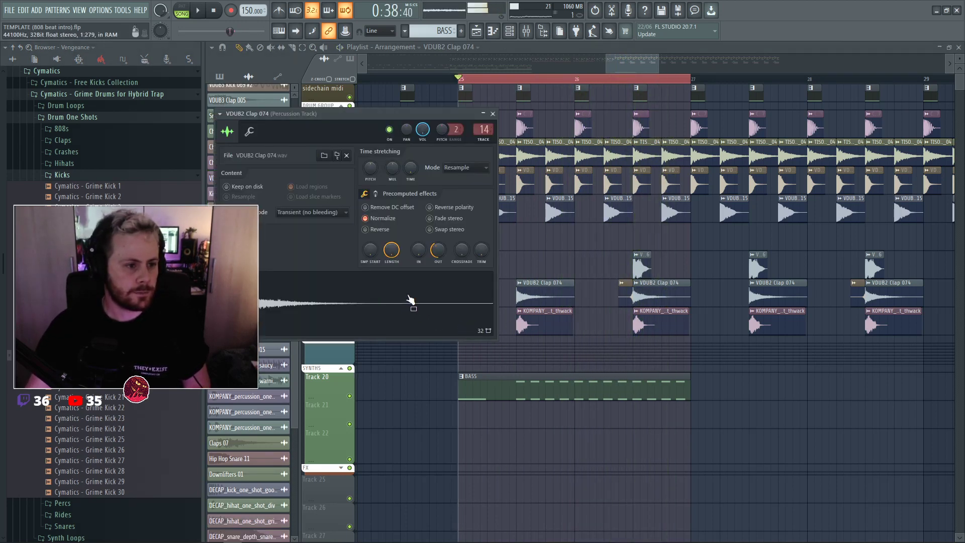
double_click(540, 322)
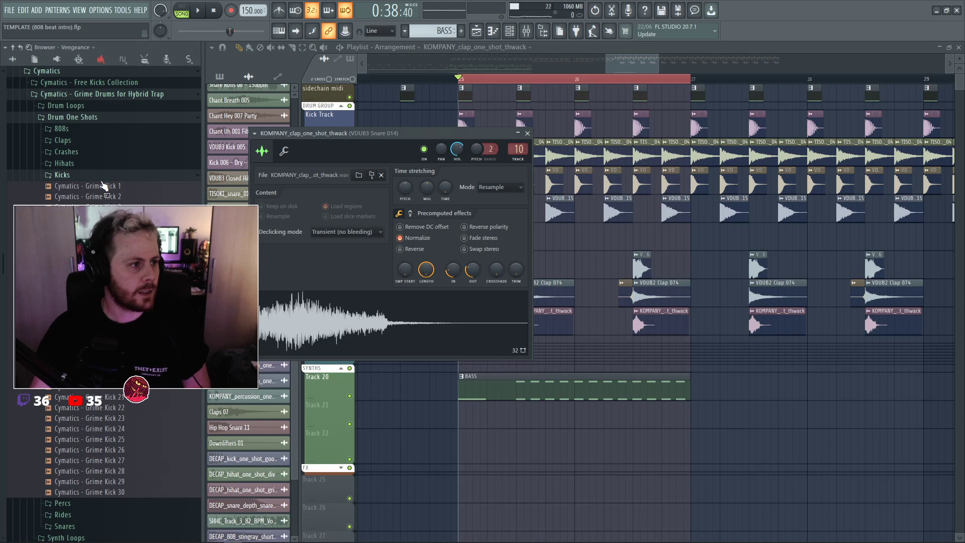
left_click(108, 174)
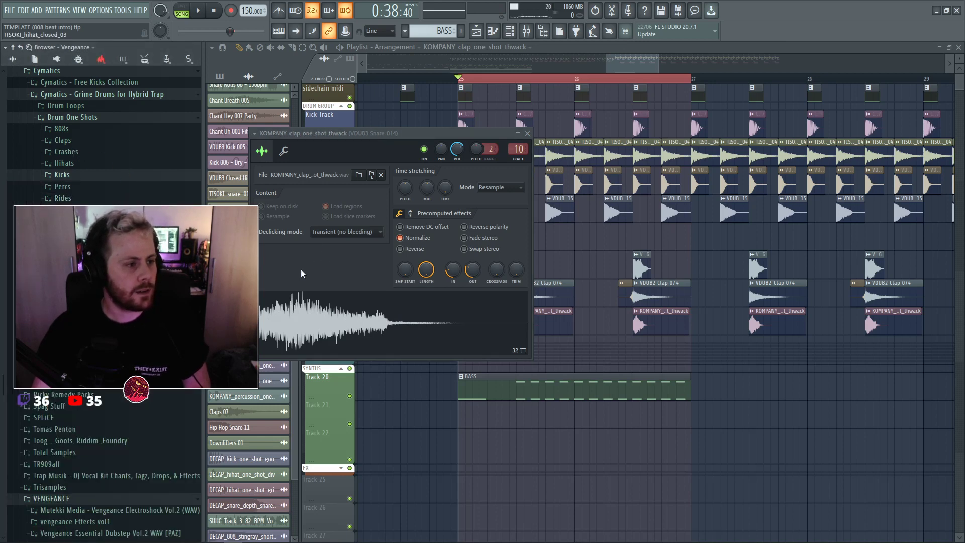
left_click(15, 60)
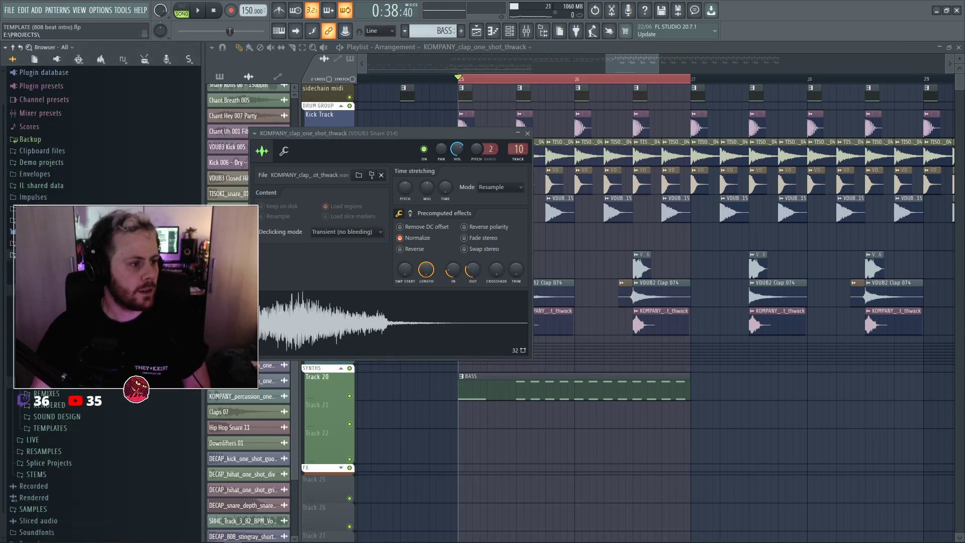
scroll(50, 452, "down", 1)
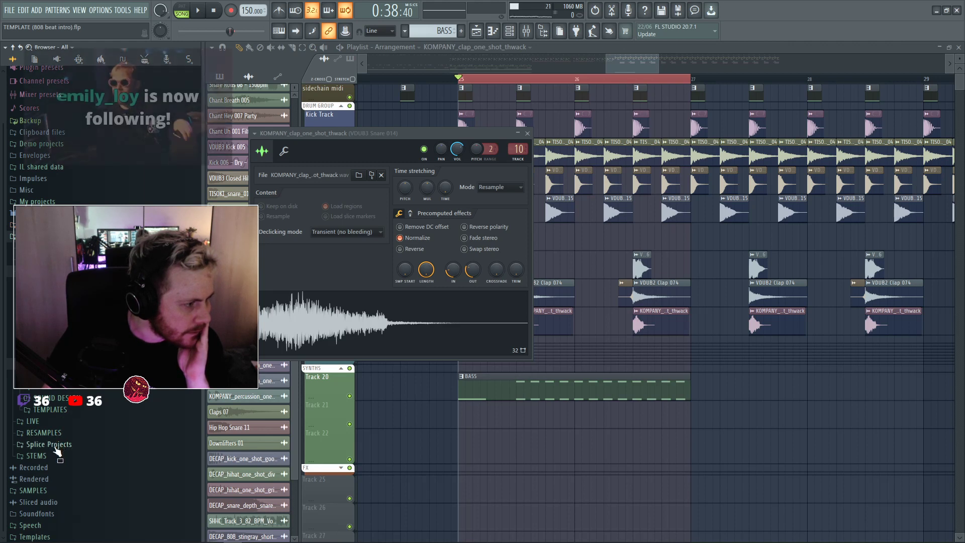
left_click(35, 316)
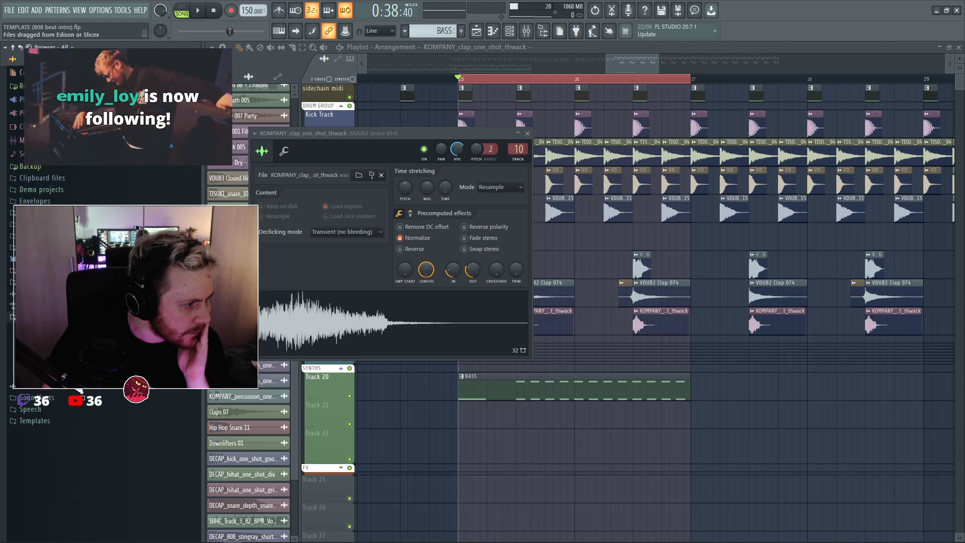
Find the clap samples in the drums folder of TOOG_GOOT_sample_pack within the sample packs.
left_click(45, 402)
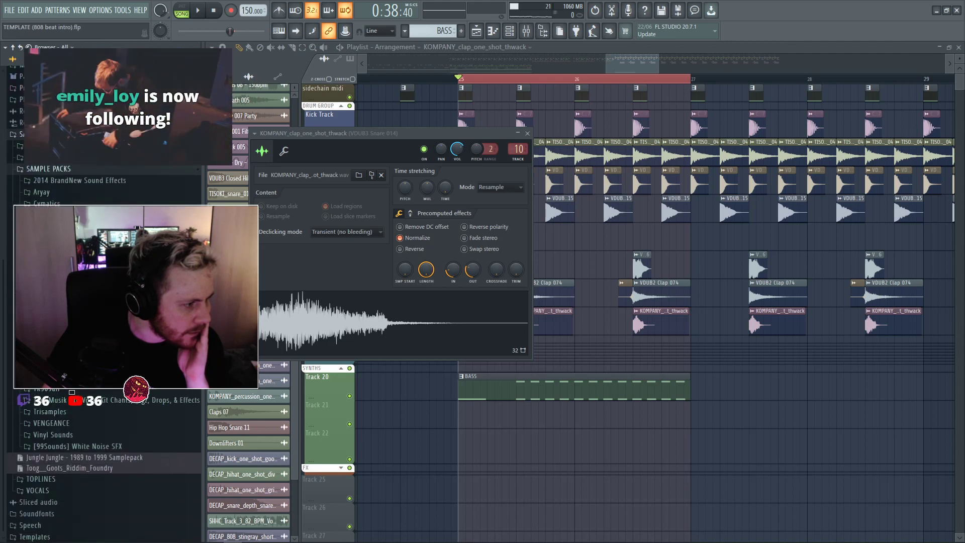
left_click(76, 368)
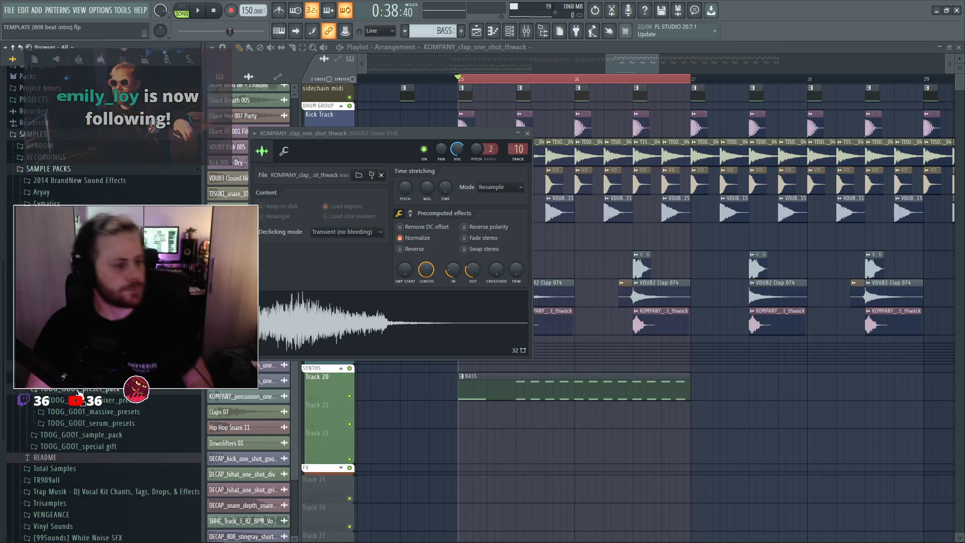
left_click(83, 400)
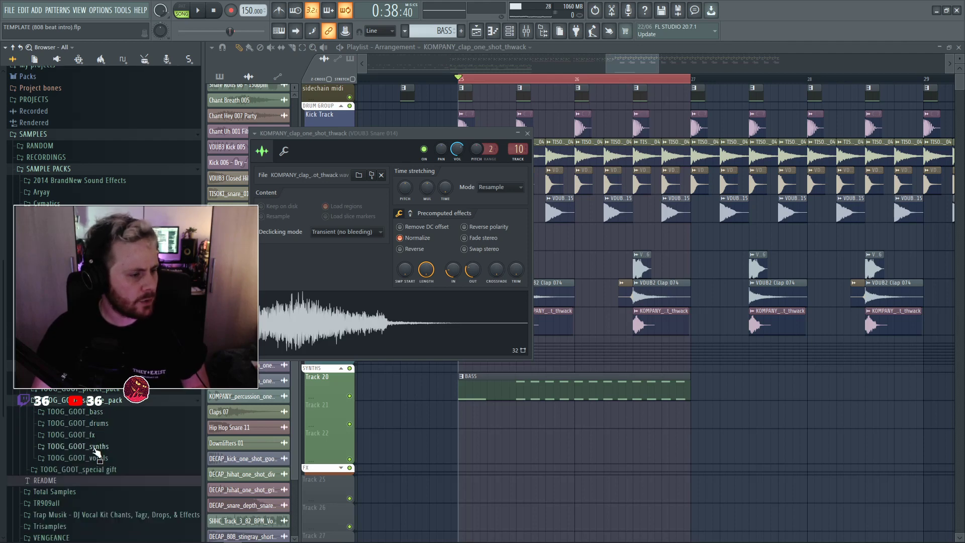
scroll(99, 442, "down", 3)
scroll(100, 452, "up", 1)
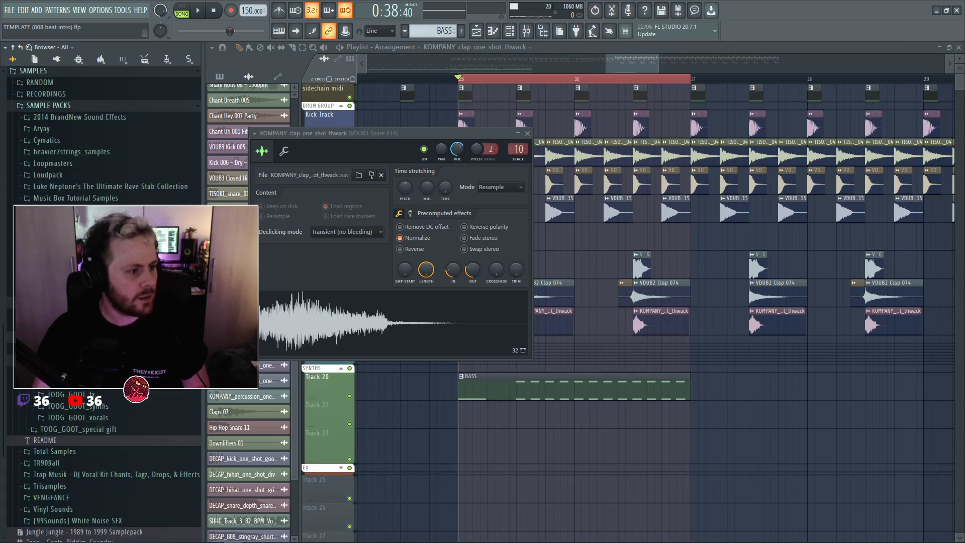
left_click(108, 384)
scroll(108, 384, "down", 3)
left_click(101, 331)
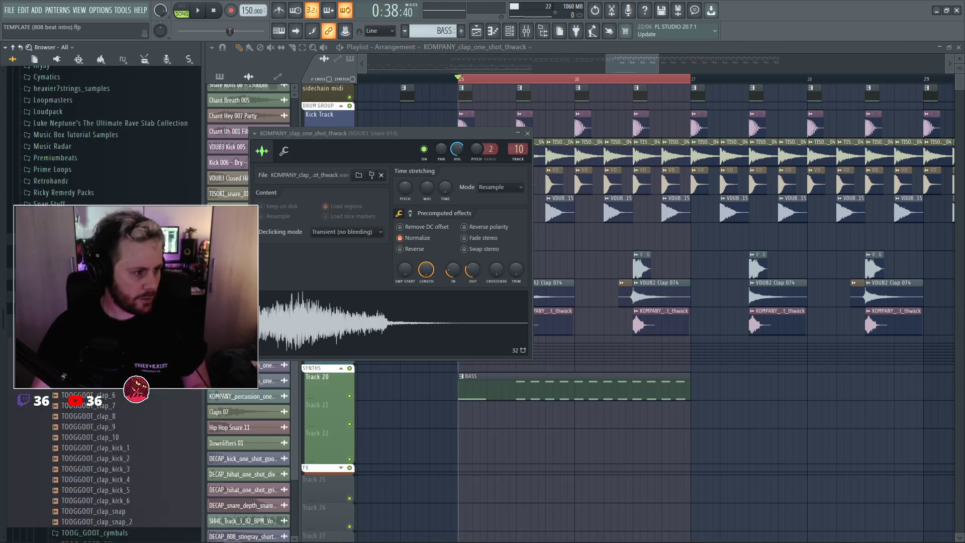
Replace the KOMPANY clap sample with TOOGGOOT_clap_4, shorten its fade-in during playback, and close the sampler.
left_click_drag(83, 374, 302, 321)
key("space")
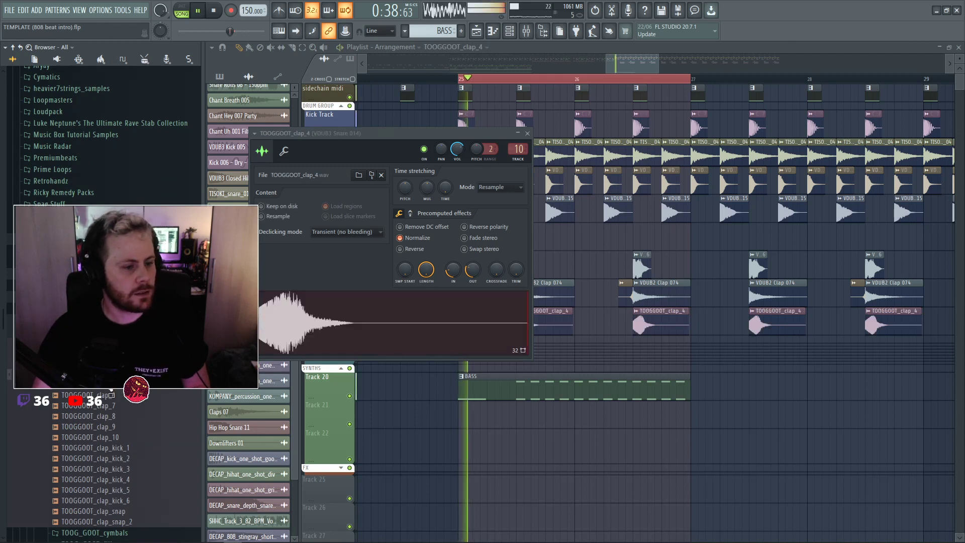
left_click_drag(455, 269, 454, 276)
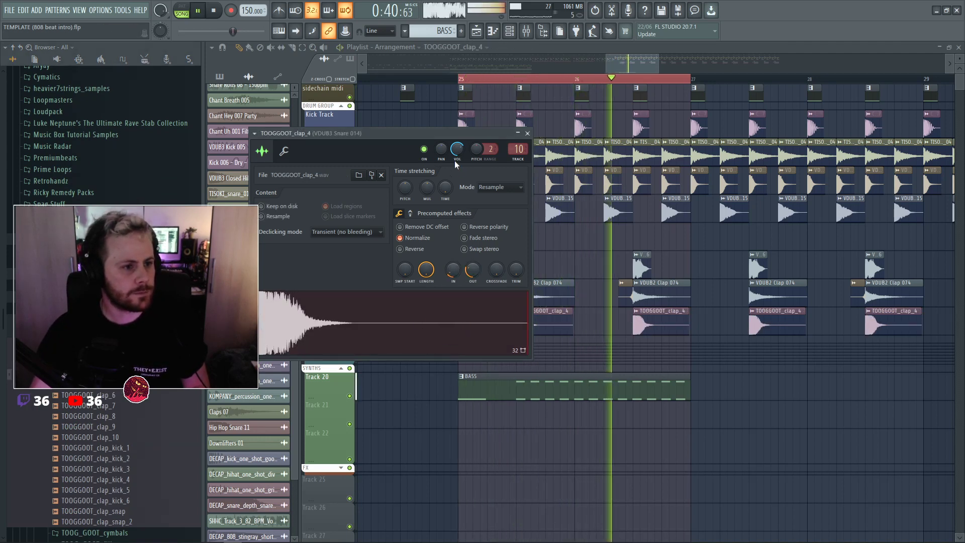
key("space")
key("Escape")
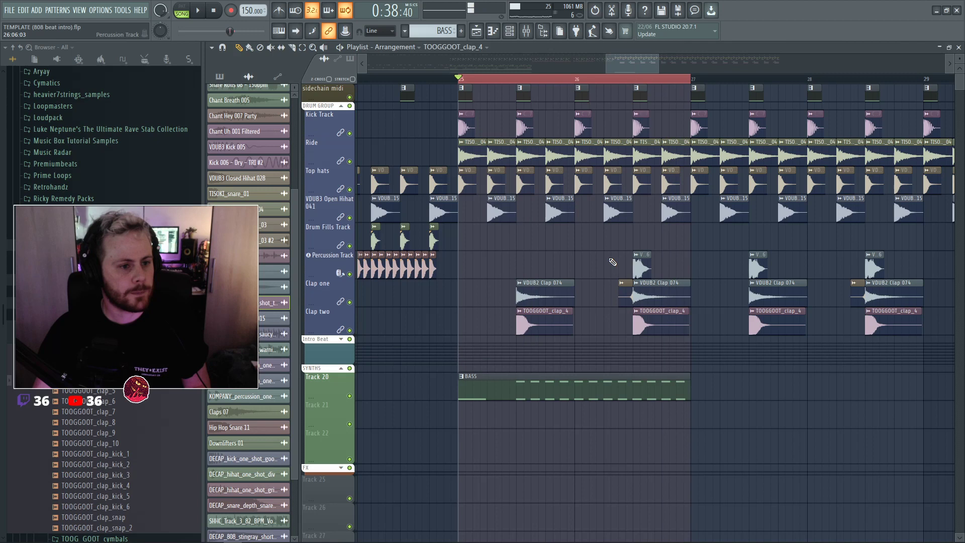
Mute the four VDUB2 Clap 074 clips from bar 25 onward on the Clap one track and audition the loop.
right_click(538, 285, "alt")
key("space")
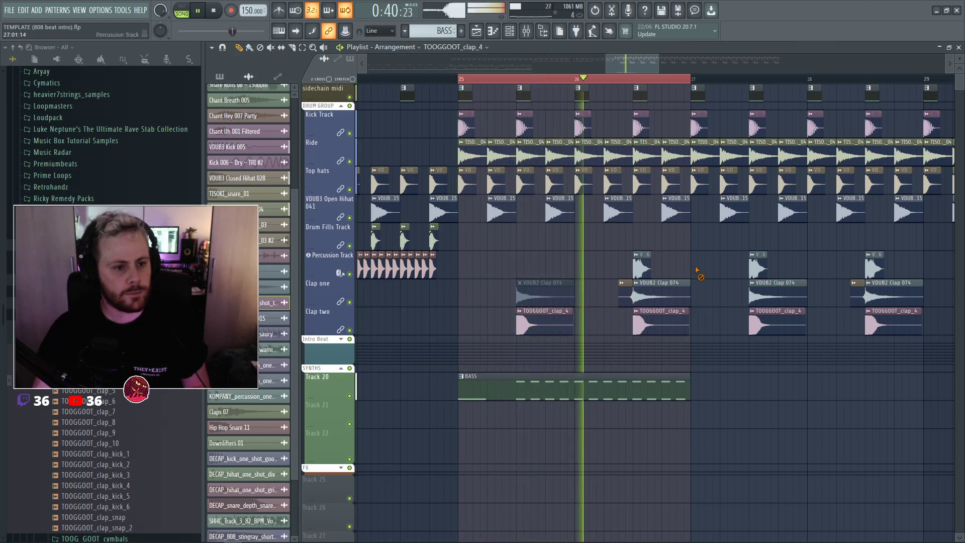
right_click(673, 292, "alt")
right_click(796, 293, "alt")
right_click(901, 293, "alt")
key("space")
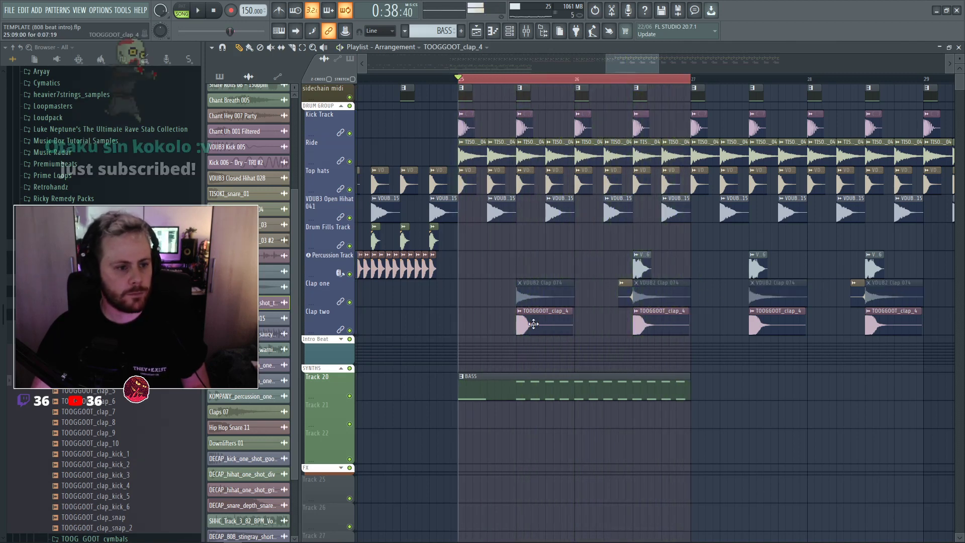
double_click(533, 324)
key("Escape")
key("space")
key("F6")
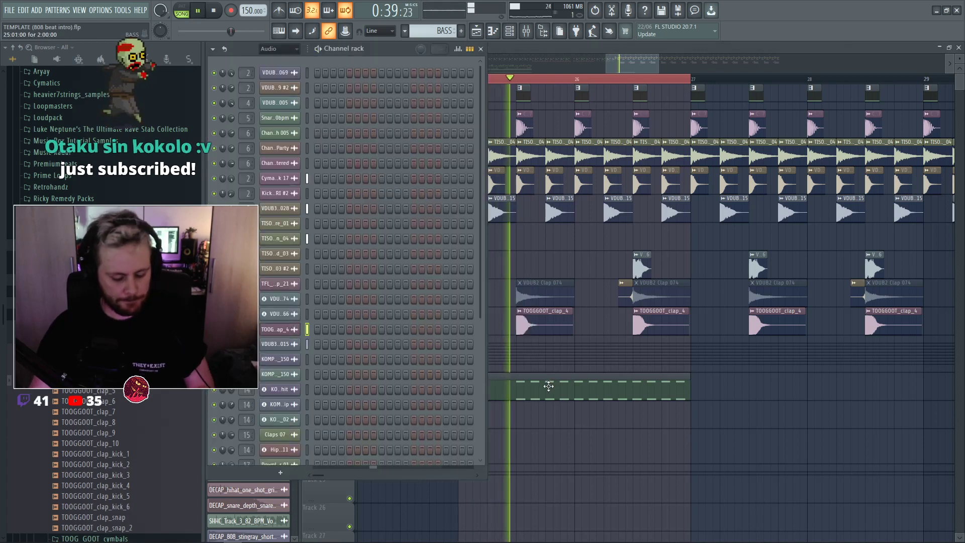
key("space")
key("F6")
Shift all the repeated Serum E3 notes of the BASS pattern slightly later in the piano roll and play the loop.
key("F7")
key("space")
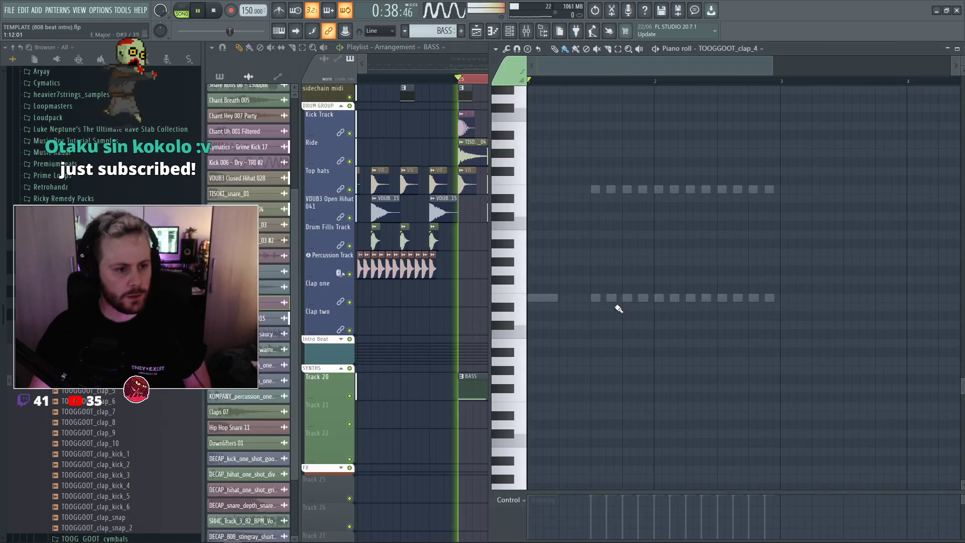
key("space")
double_click(594, 298)
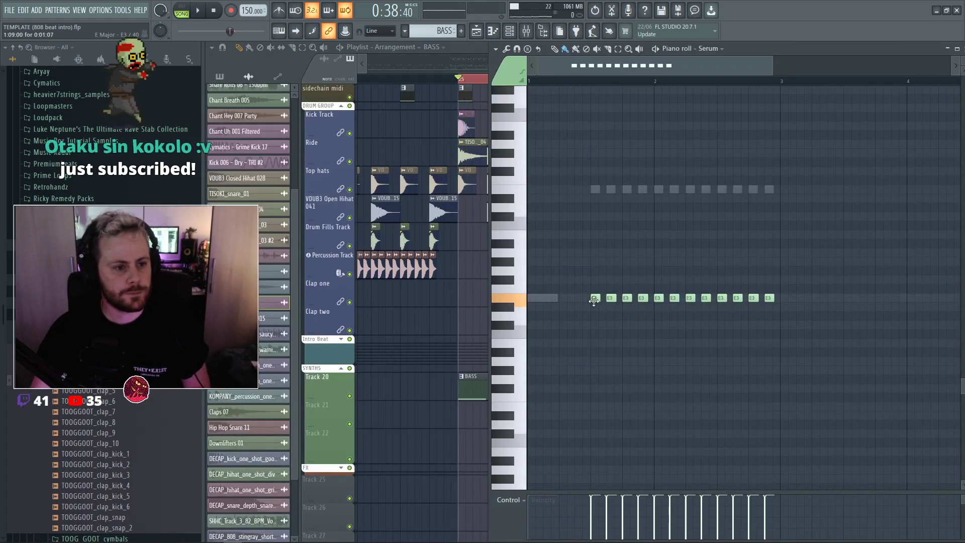
key("ctrl+a")
left_click_drag(594, 301, 597, 301)
key("space")
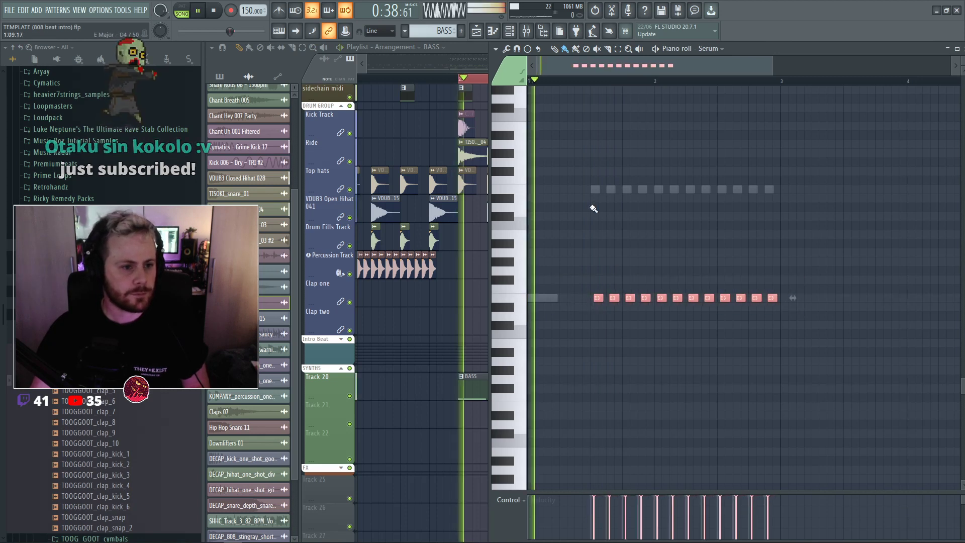
Shift all the SUB E4 notes slightly later to line up with the Serum notes, and deselect them.
double_click(595, 189)
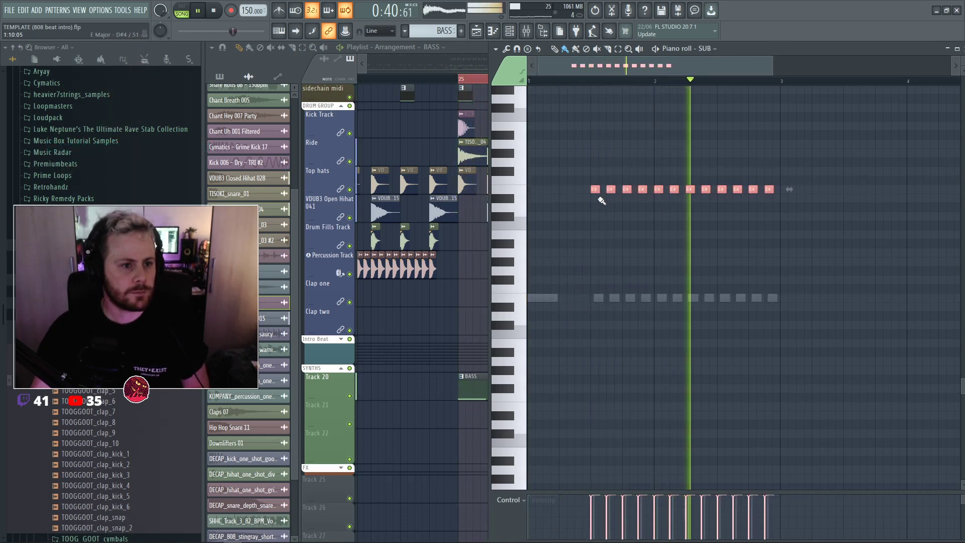
left_click_drag(595, 191, 602, 192)
left_click(700, 270, "ctrl")
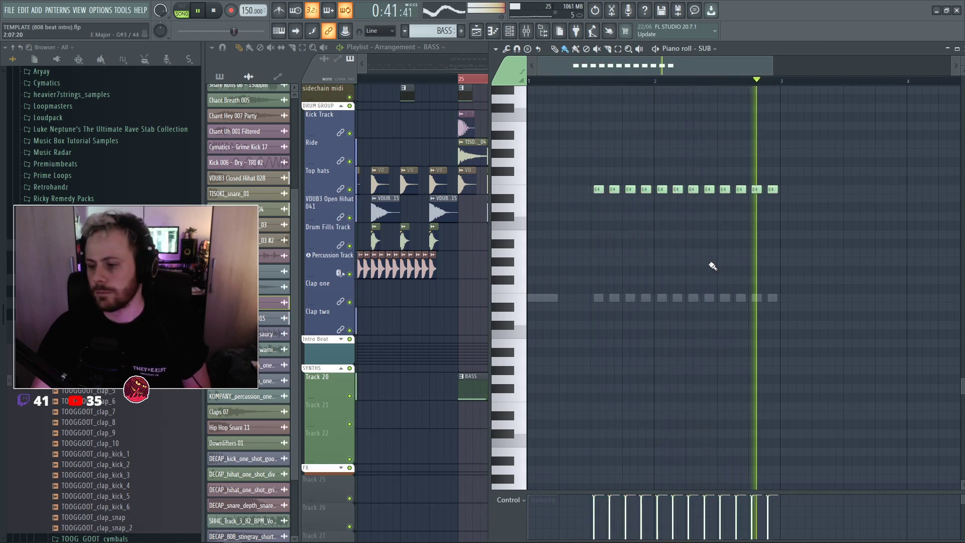
key("space")
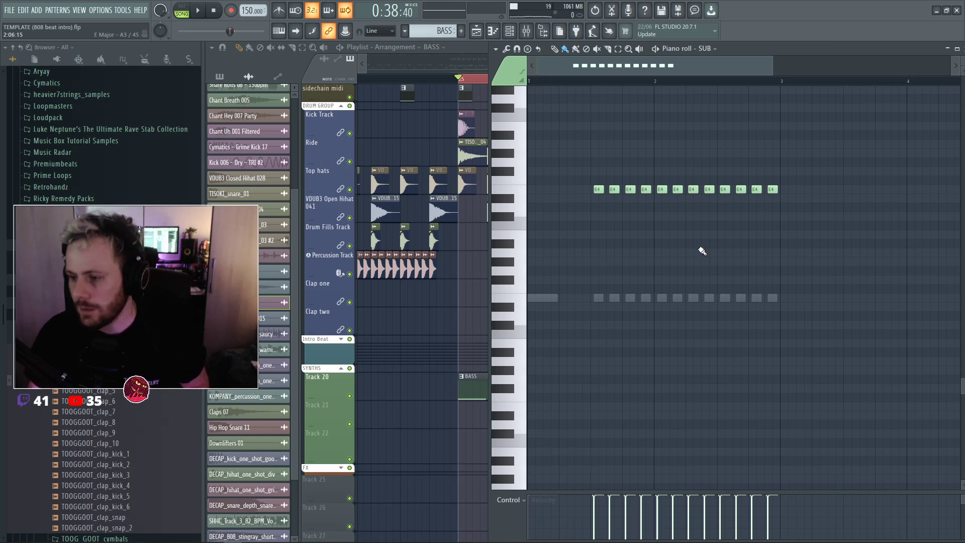
Examine the effects on the Massive mixer track while the loop plays.
key("F9")
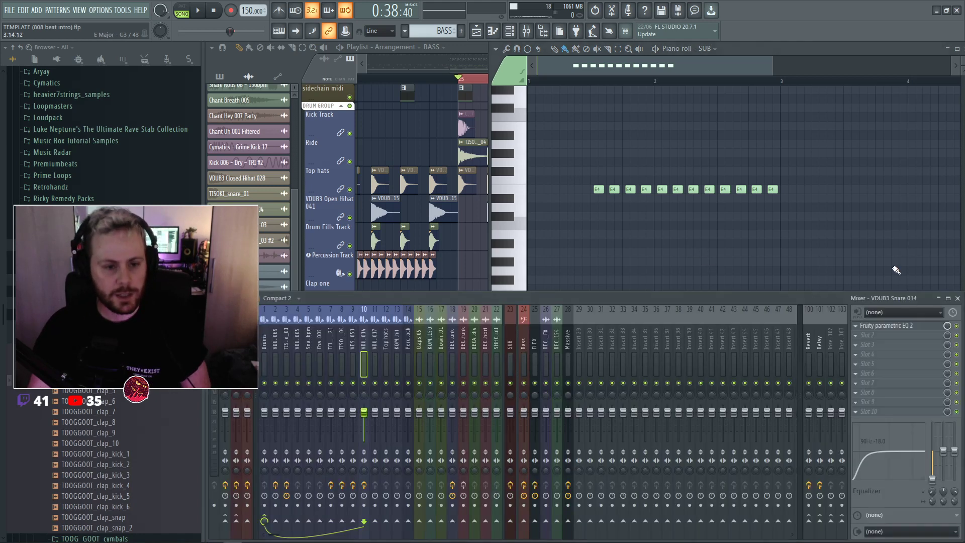
left_click(566, 341)
key("space")
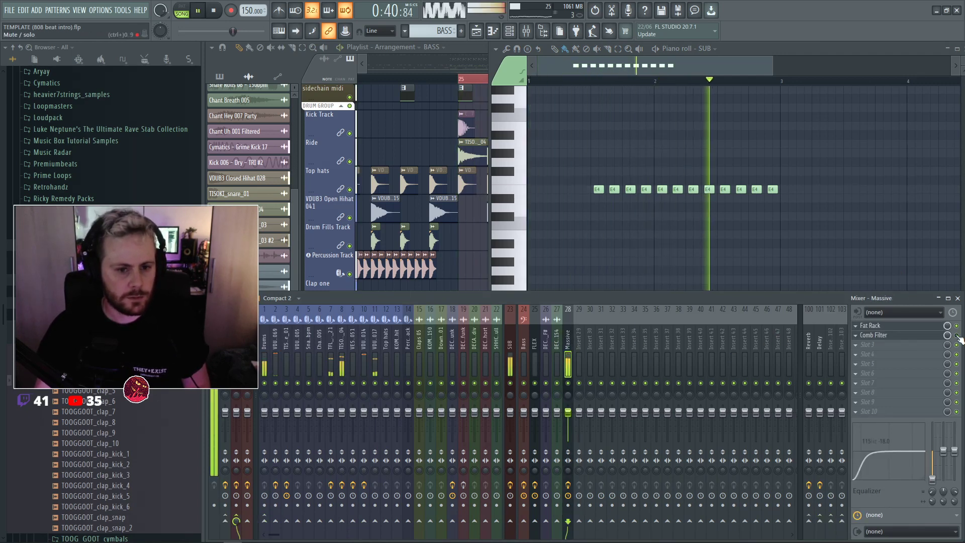
key("F9")
Split the ninth Serum E3 note into two shorter notes with a gap between them and audition the loop.
key("F6")
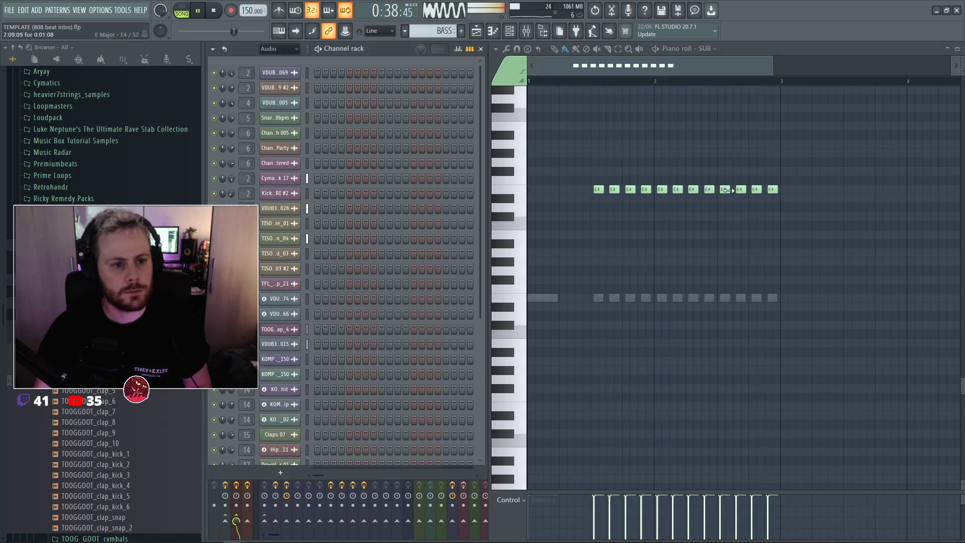
scroll(705, 181, "up", 3)
double_click(692, 300)
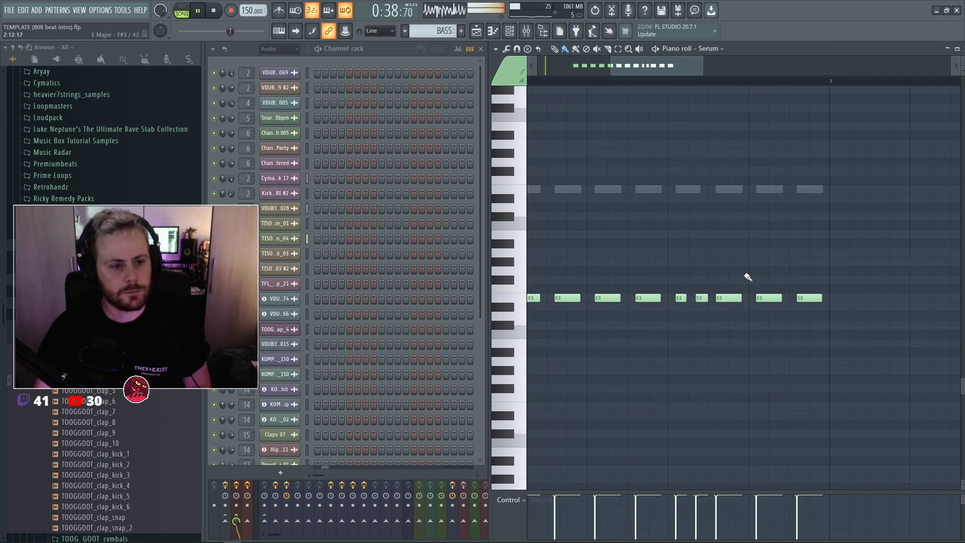
scroll(748, 276, "down", 3, "ctrl")
key("space")
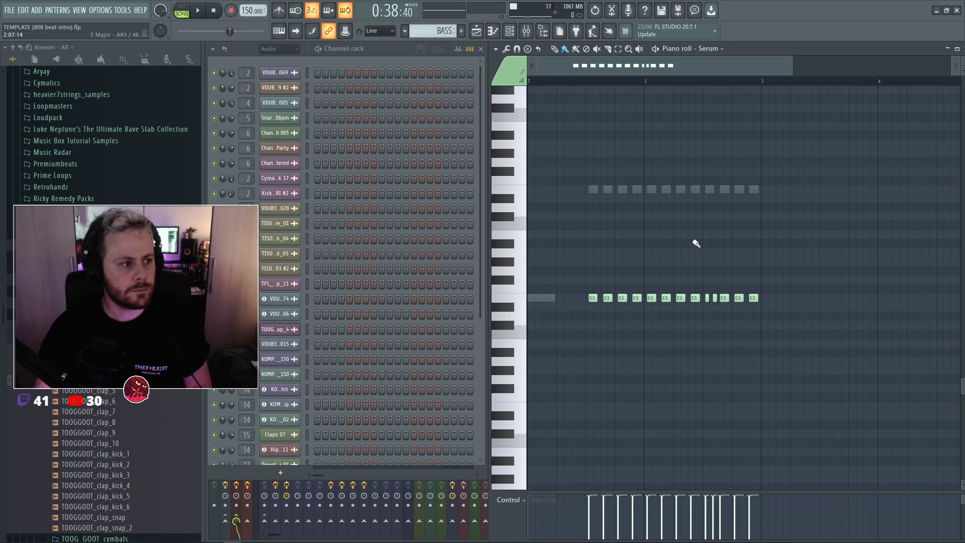
key("space")
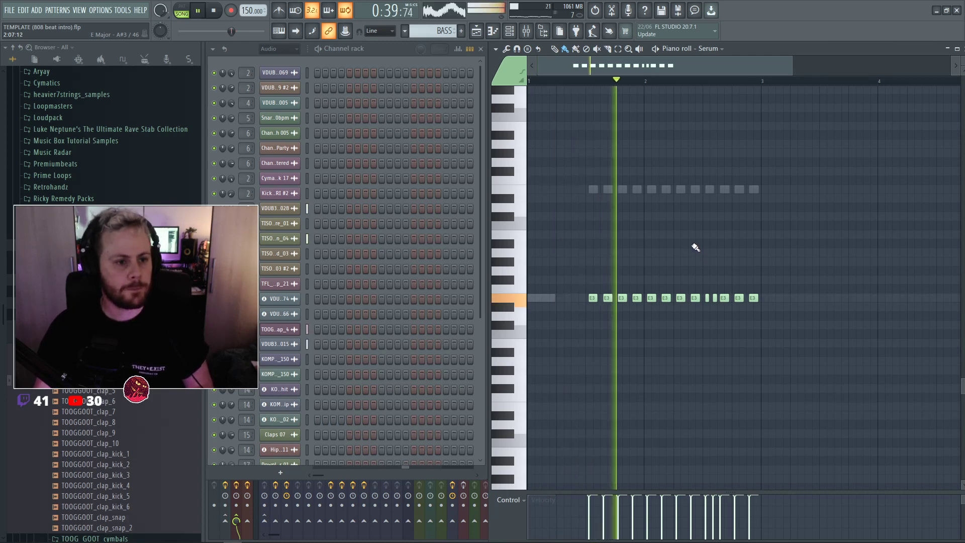
Split the ninth SUB E4 note into two short notes matching the Serum rhythm, and return to the playlist.
key("F5")
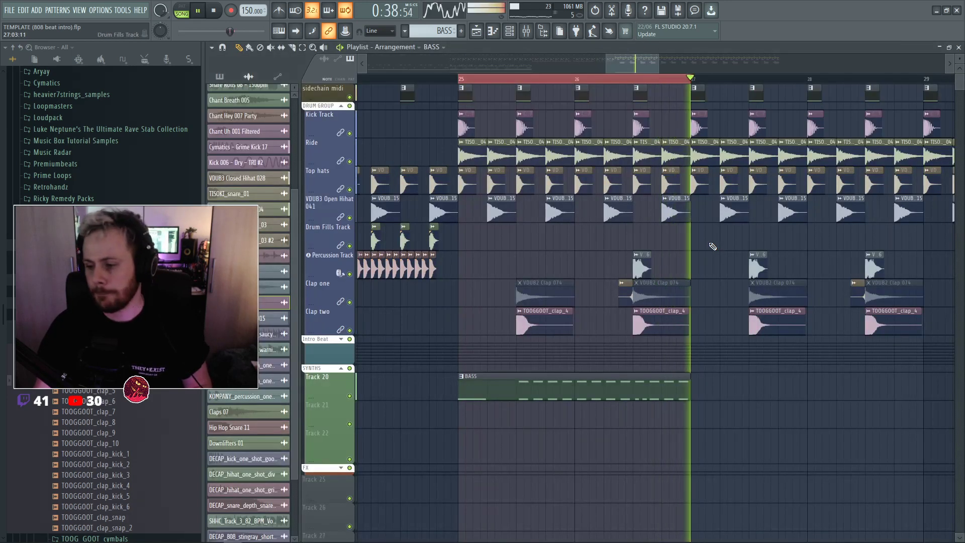
key("F7")
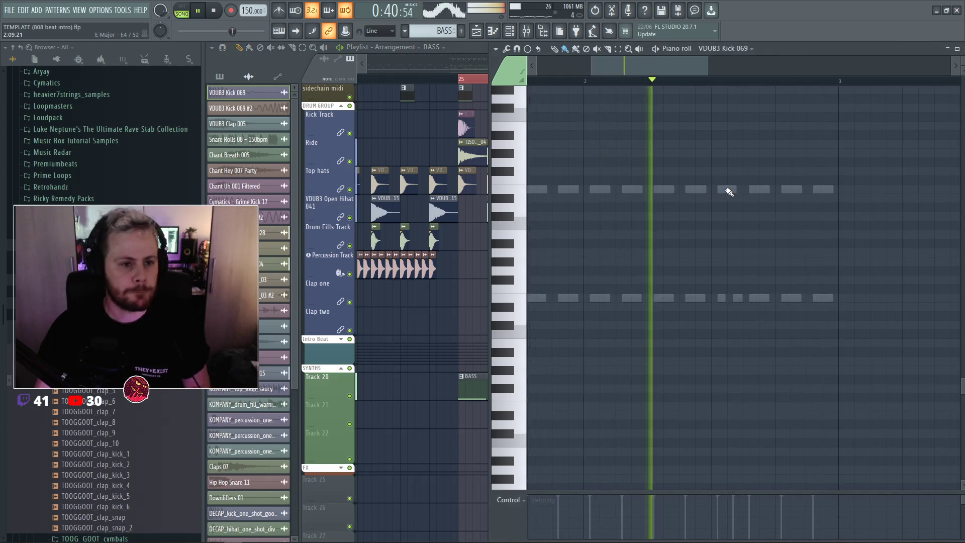
scroll(729, 190, "up", 2)
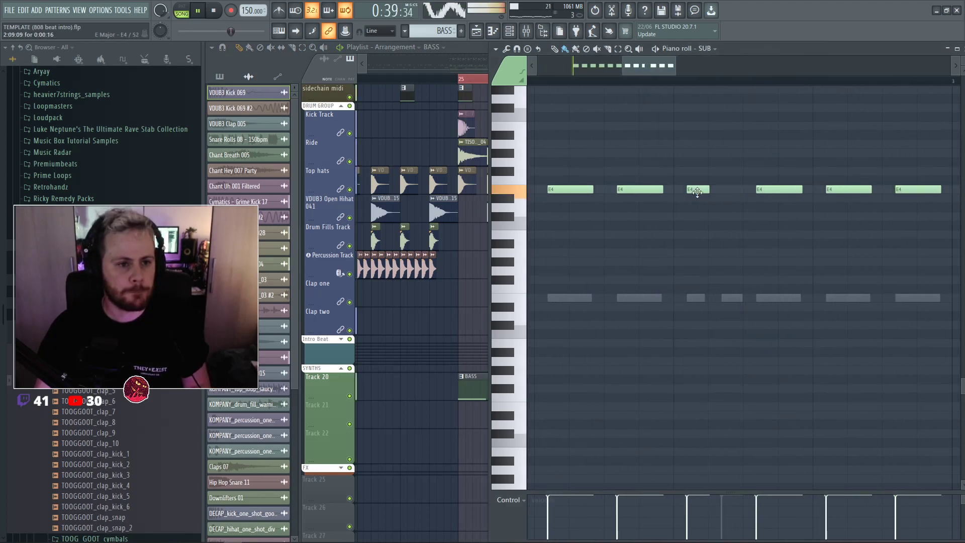
left_click_drag(682, 181, 736, 189)
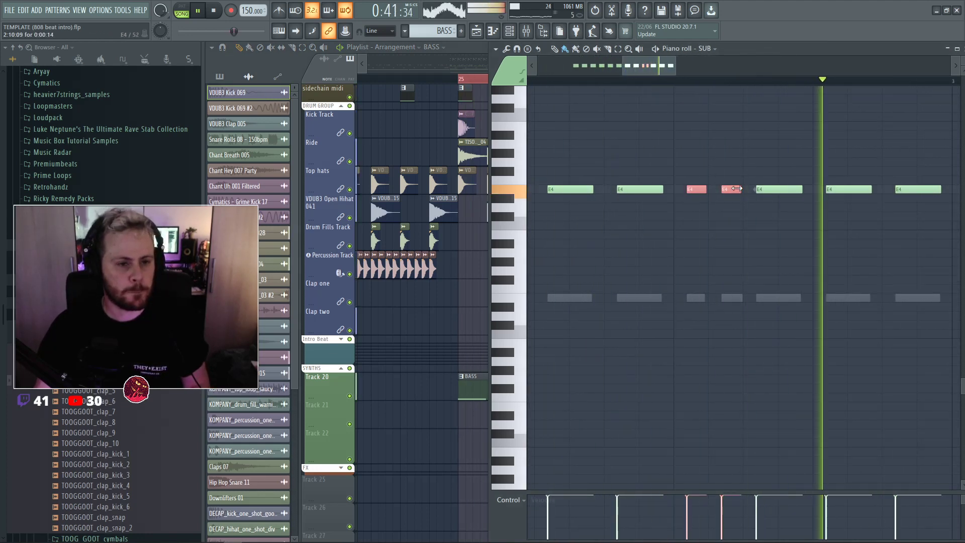
key("space")
key("F7")
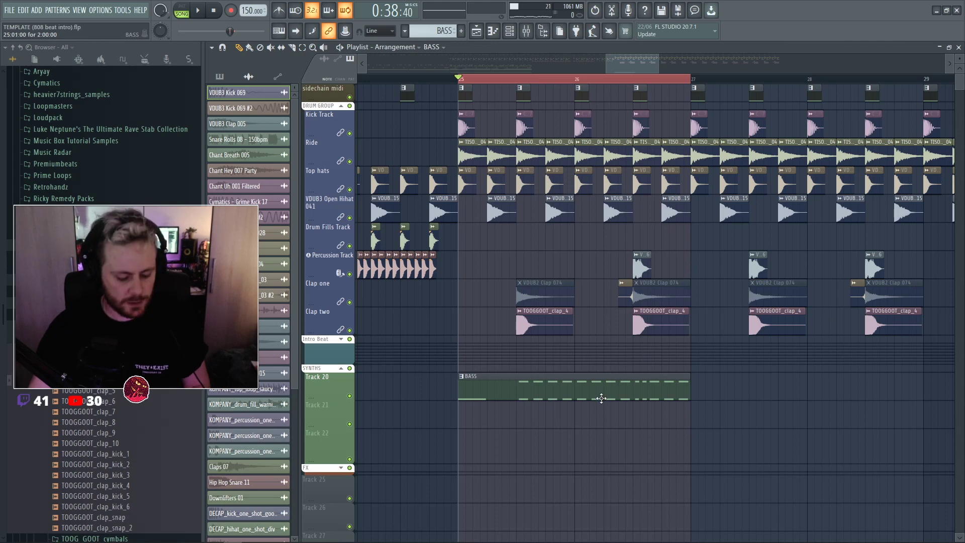
Show the unsorted channels in the channel rack, select Serum and open its synth window during playback.
key("F6")
left_click(296, 49)
left_click(289, 84)
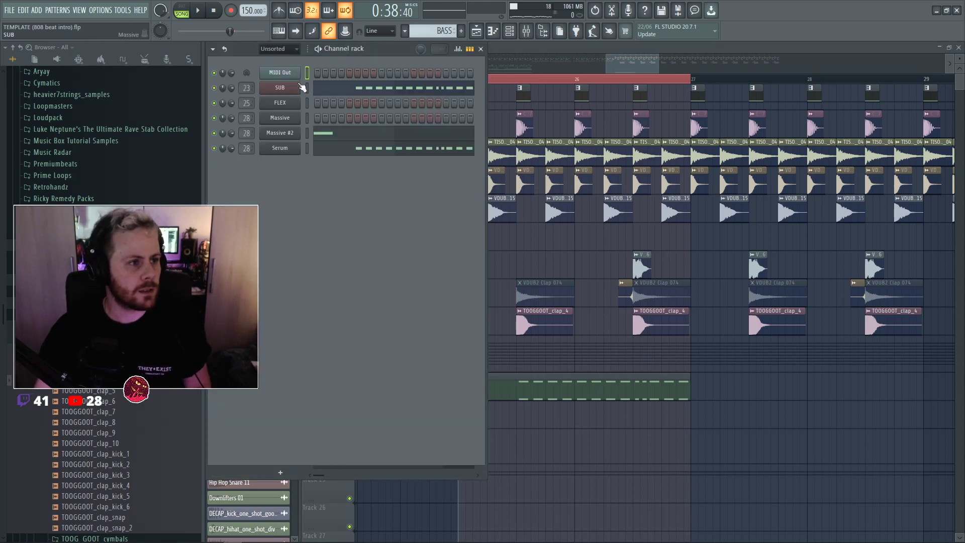
left_click(307, 148)
key("space")
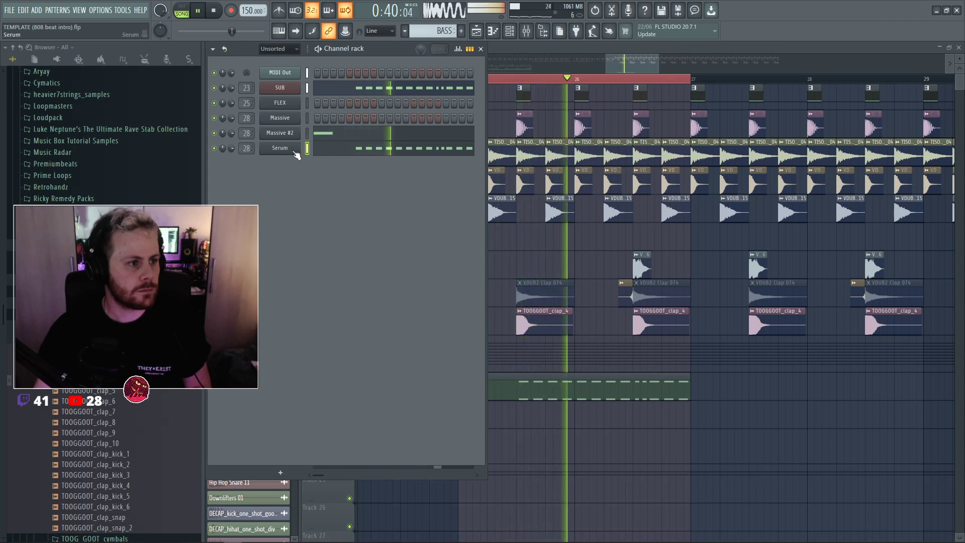
left_click(294, 151)
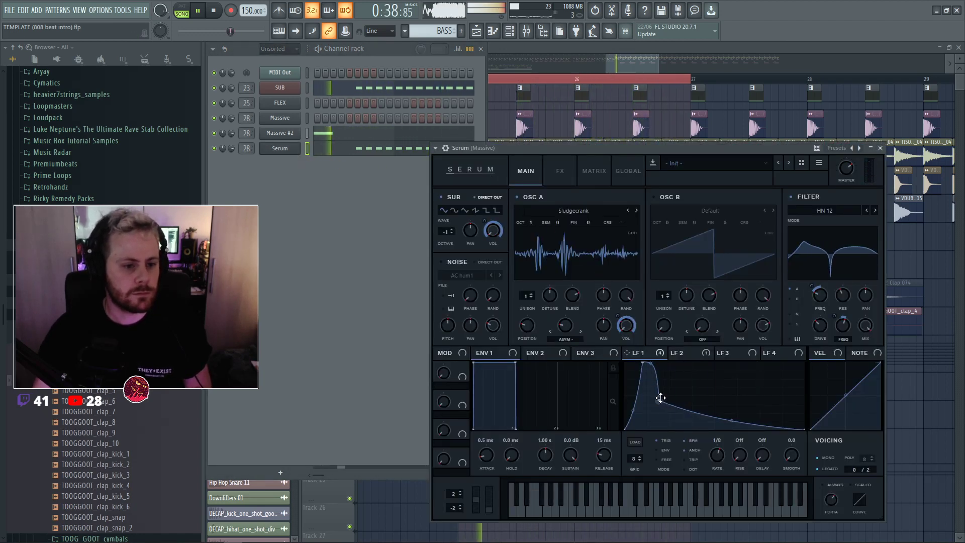
Reshape Serum's LFO 1 curve with a later peak and a later, lower bend point, and set the filter cutoff to 161 Hz.
left_click_drag(660, 397, 694, 415)
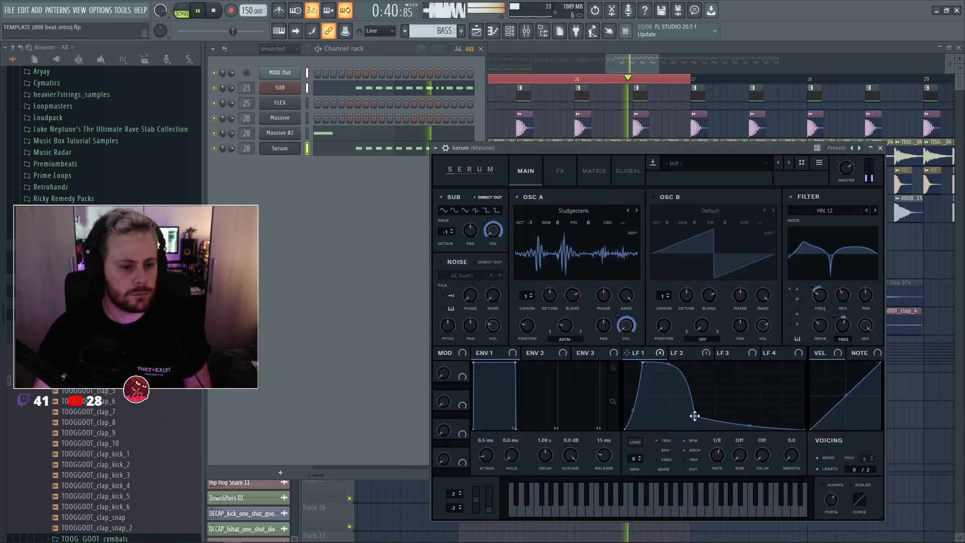
left_click_drag(643, 362, 669, 363)
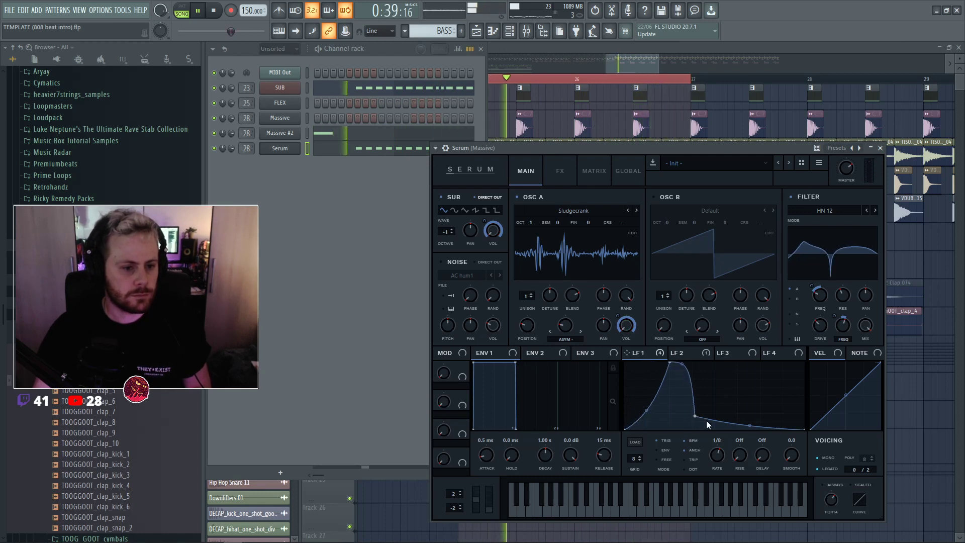
mouse_move(695, 416)
left_mouse_down()
mouse_move(731, 422)
mouse_move(694, 423)
left_mouse_up()
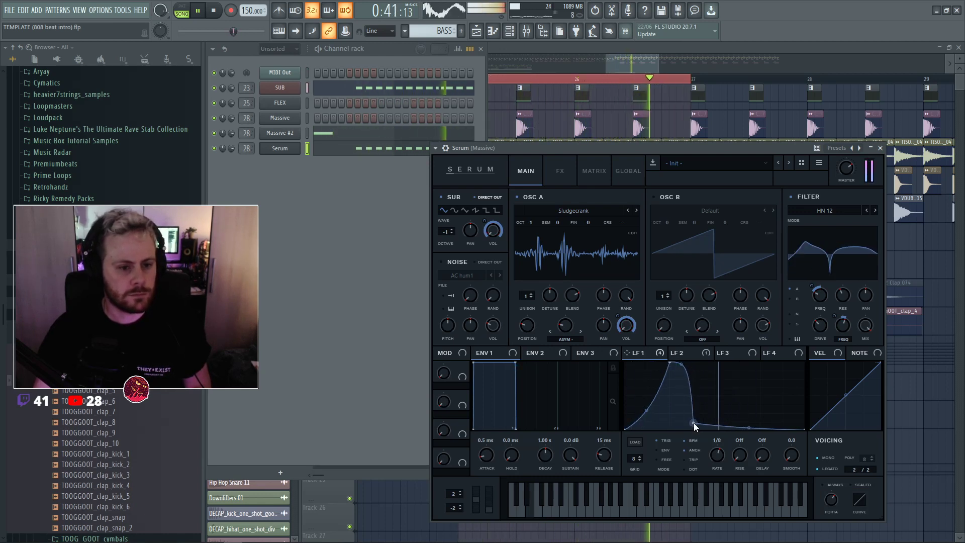
left_click_drag(825, 293, 821, 298)
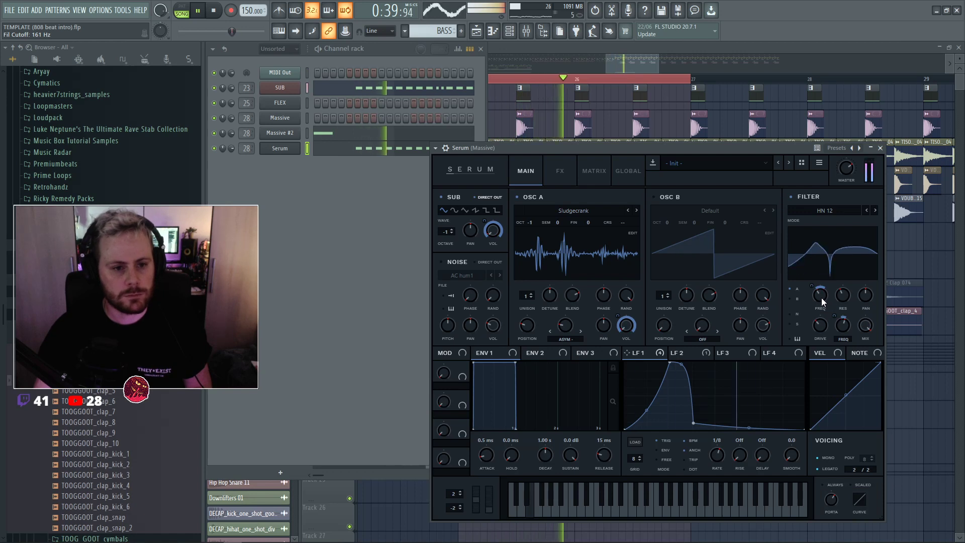
Try an Asym - warp of -75% and a wavetable position of 81 on oscillator A while the loop plays.
left_click_drag(571, 328, 571, 303)
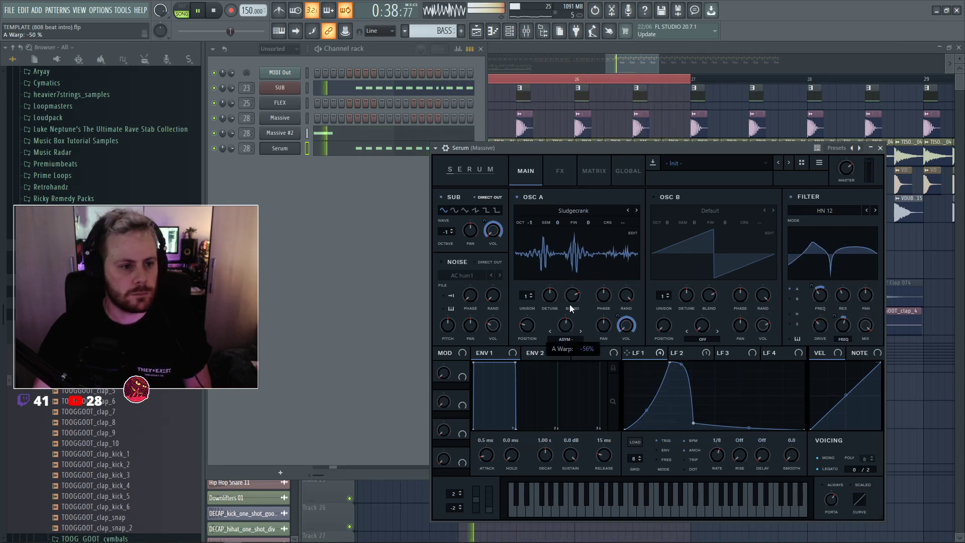
left_click_drag(533, 329, 528, 327)
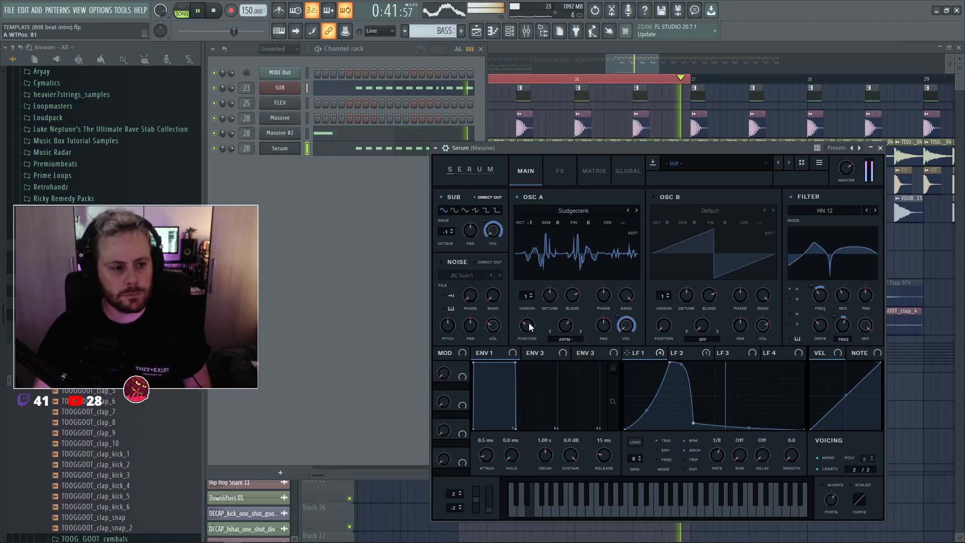
mouse_move(564, 327)
left_mouse_down()
mouse_move(567, 348)
mouse_move(568, 303)
mouse_move(569, 332)
left_mouse_up()
key("space")
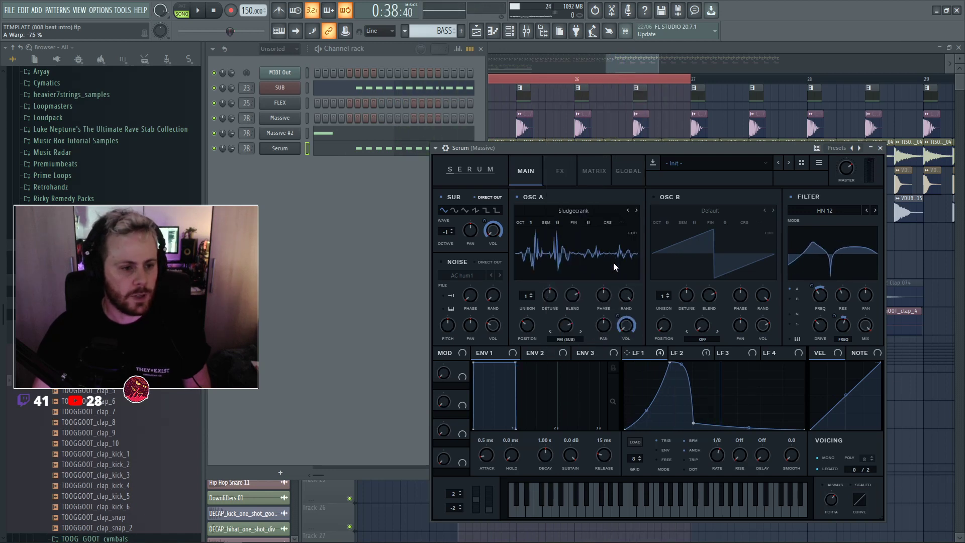
Try the Asym +/- warp mode on oscillator A with wavetable position 69 while auditioning the loop.
left_click(566, 338)
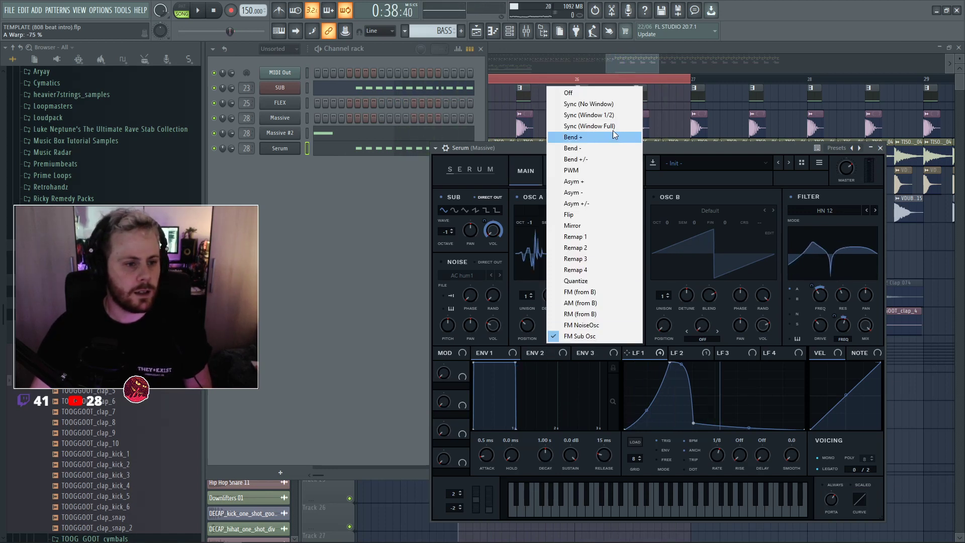
left_click(600, 201)
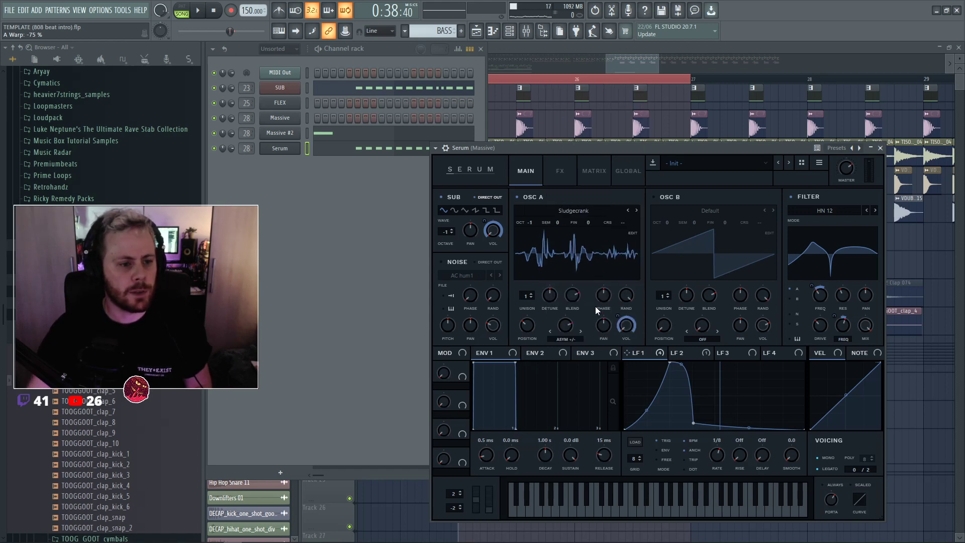
key("space")
left_click_drag(572, 336, 524, 327)
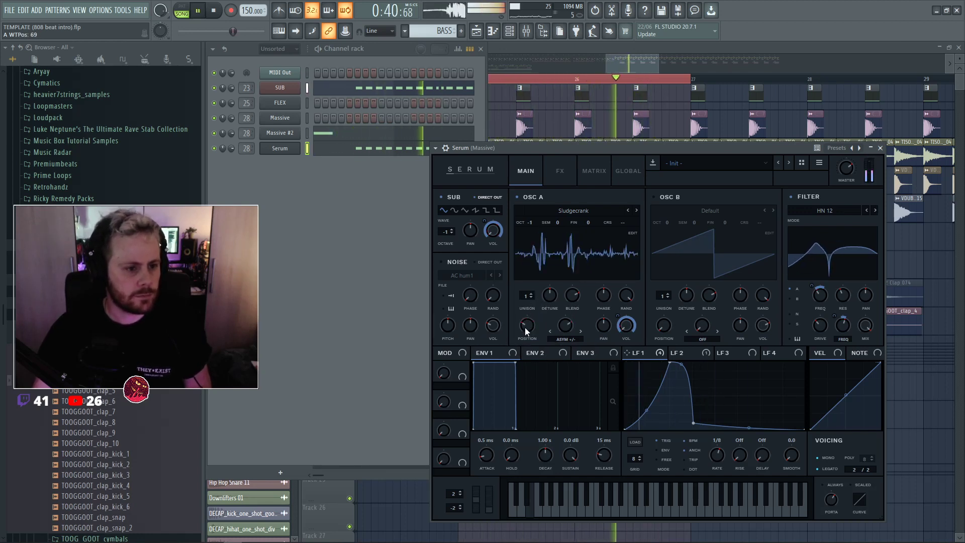
key("space")
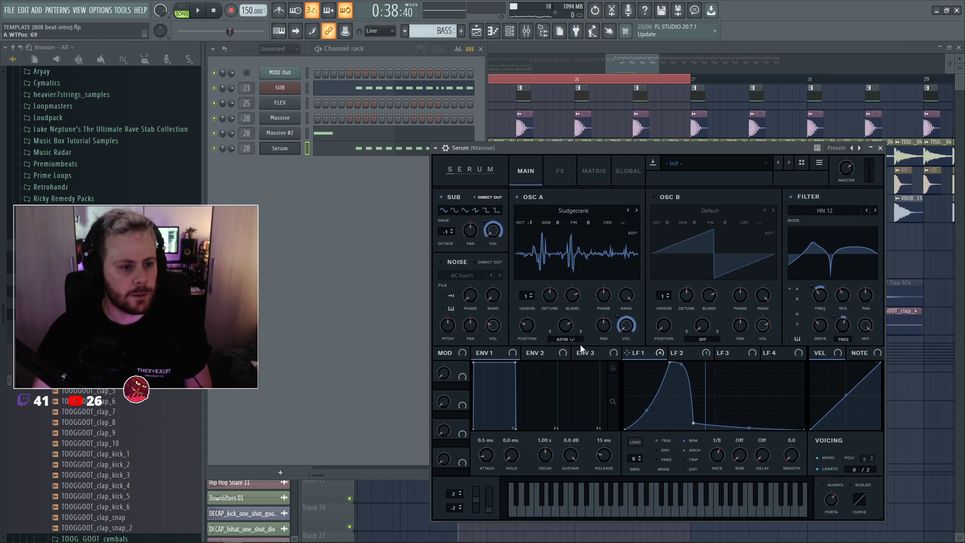
Set oscillator A's warp mode to FM (from B), with oscillator B enabled at +1 octave.
left_click(667, 198)
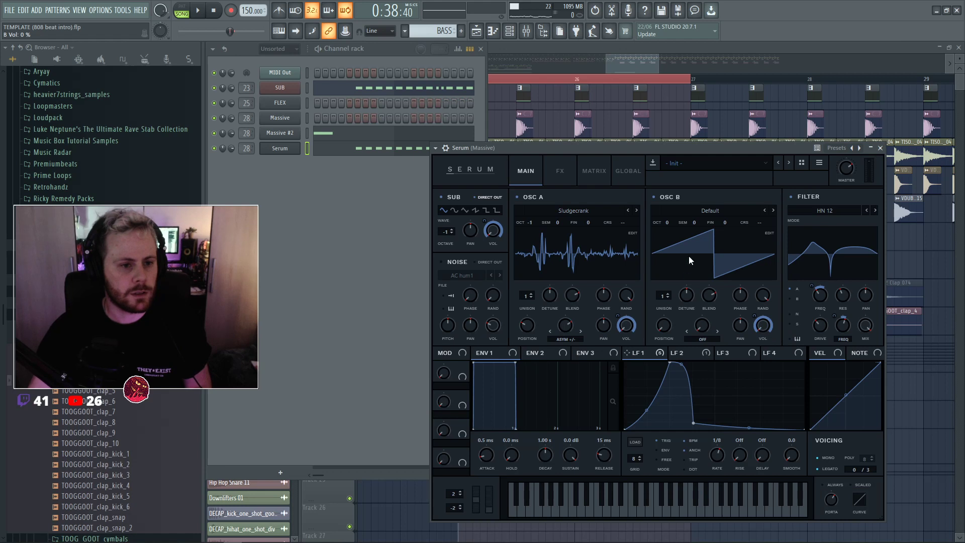
left_click(565, 339)
left_click(612, 282)
key("space")
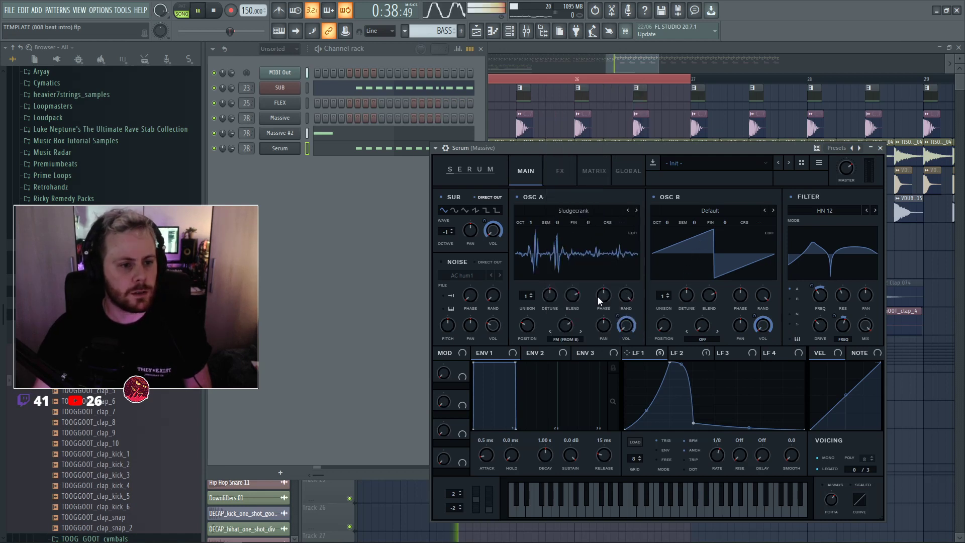
mouse_move(564, 330)
left_mouse_down()
mouse_move(560, 348)
mouse_move(562, 327)
left_mouse_up()
left_click_drag(671, 220, 673, 206)
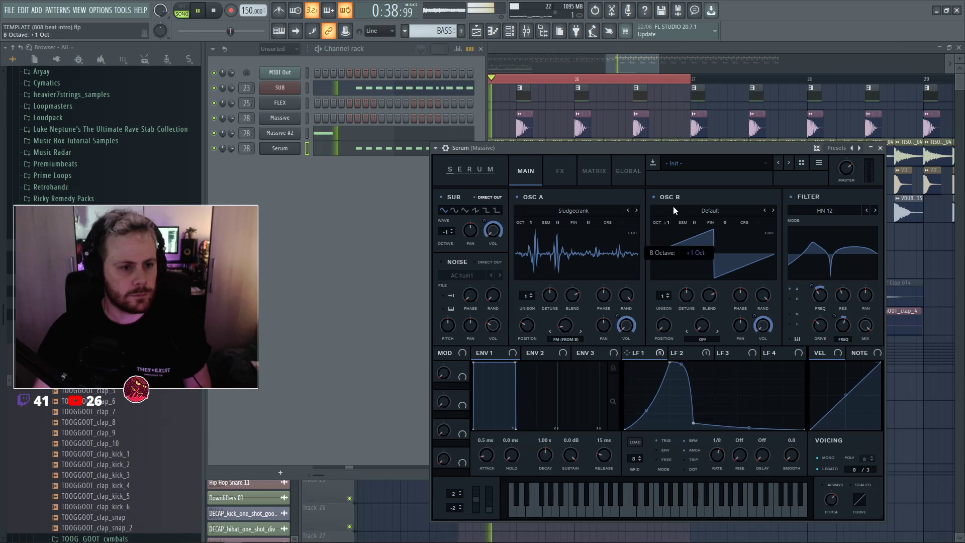
Compare the loop with oscillator B off and on, leave it on, and set oscillator A's warp to 14%.
left_click(658, 196)
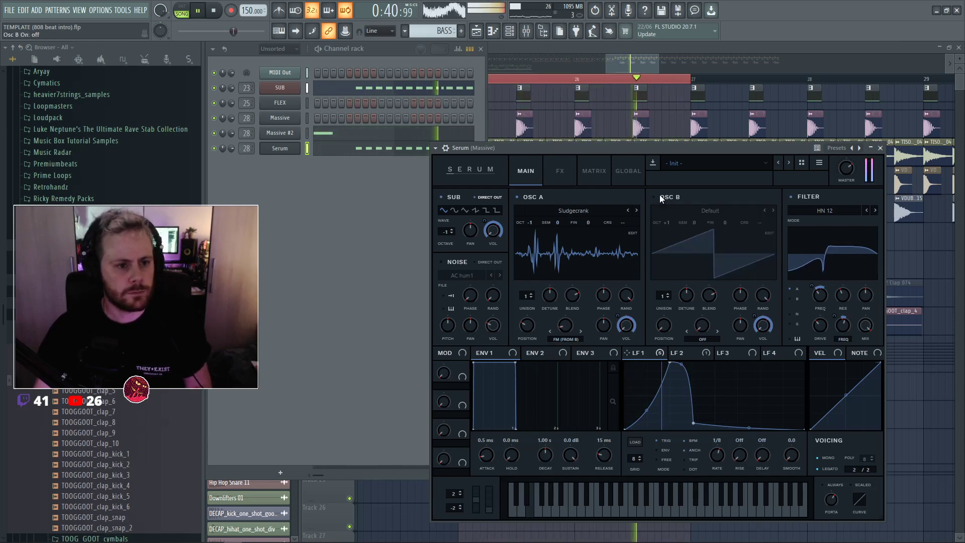
left_click(658, 196)
left_click(655, 198)
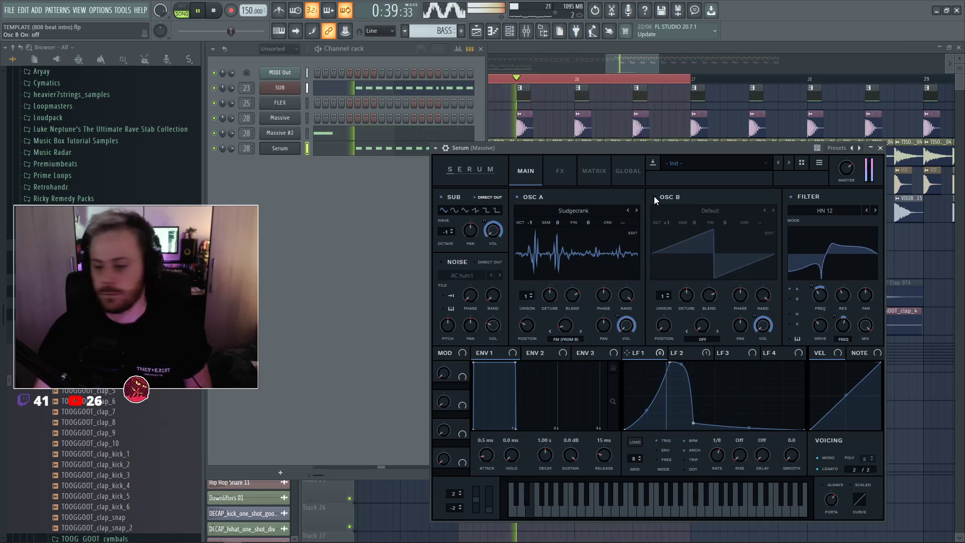
left_click(653, 196)
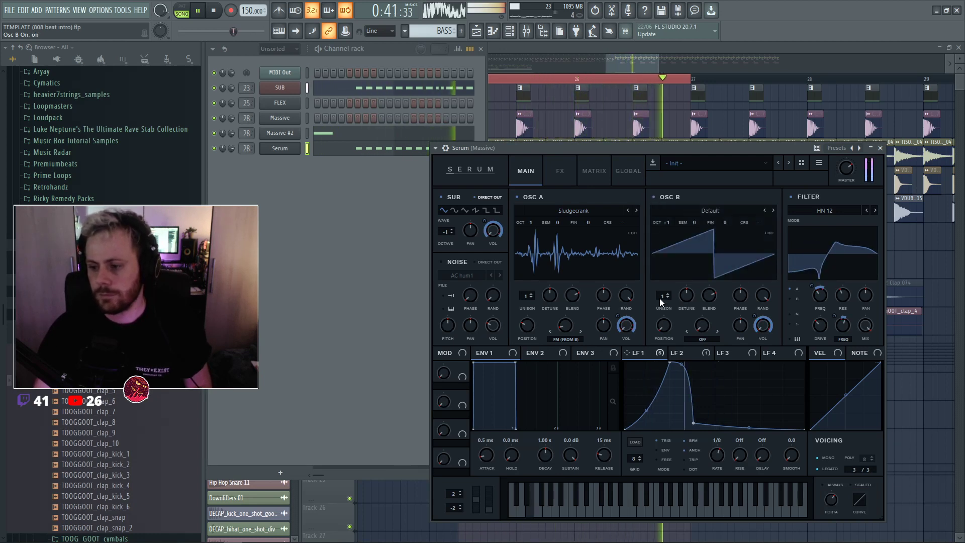
key("space")
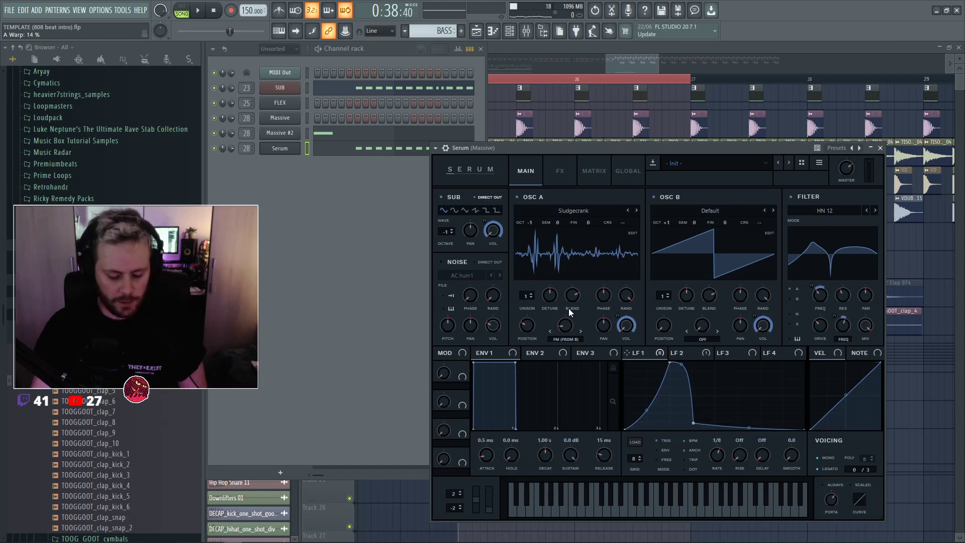
Check the Master track in the mixer, and replay the loop with the Serum window brought back to the front.
key("F9")
left_click(225, 352)
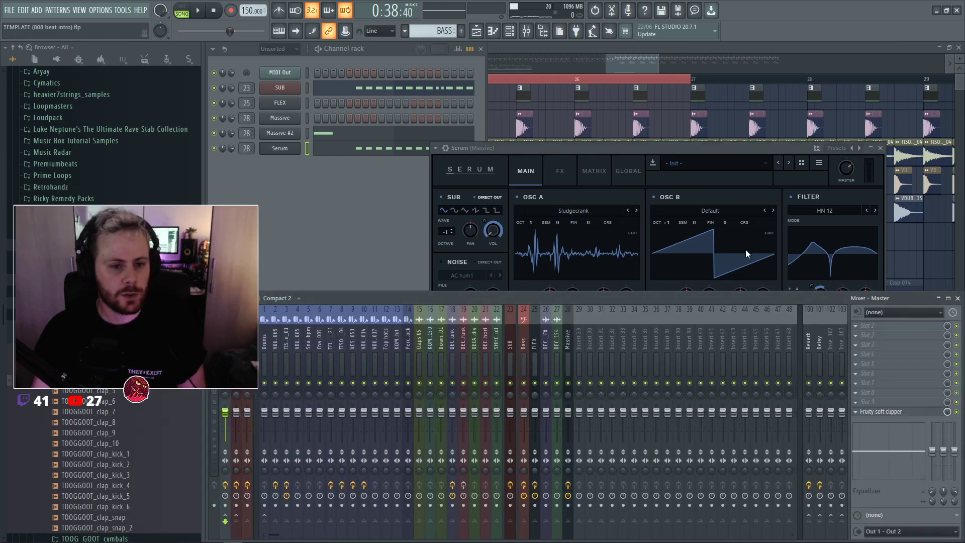
key("F9")
key("space")
left_click(397, 204)
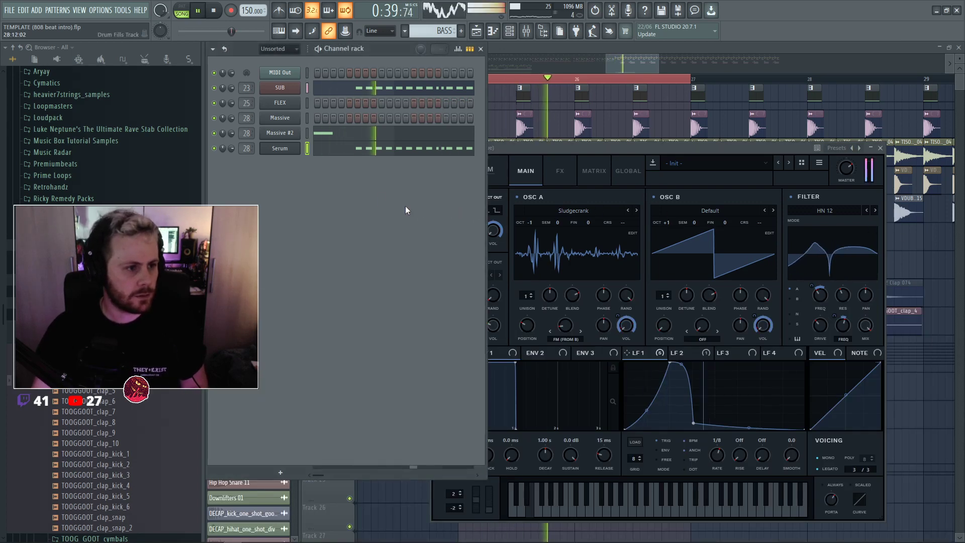
left_click(606, 145)
key("space")
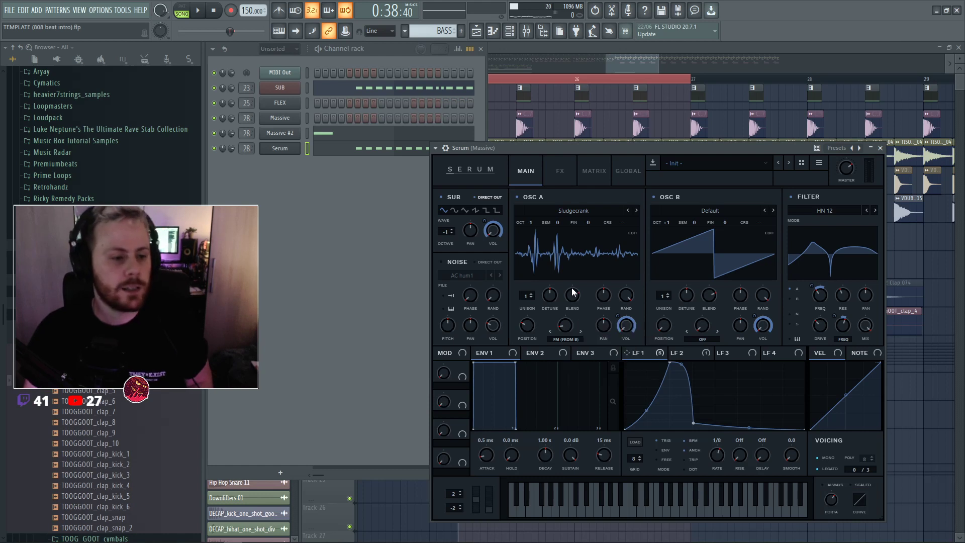
mouse_move(662, 150)
left_mouse_down()
mouse_move(683, 149)
mouse_move(667, 160)
left_mouse_up()
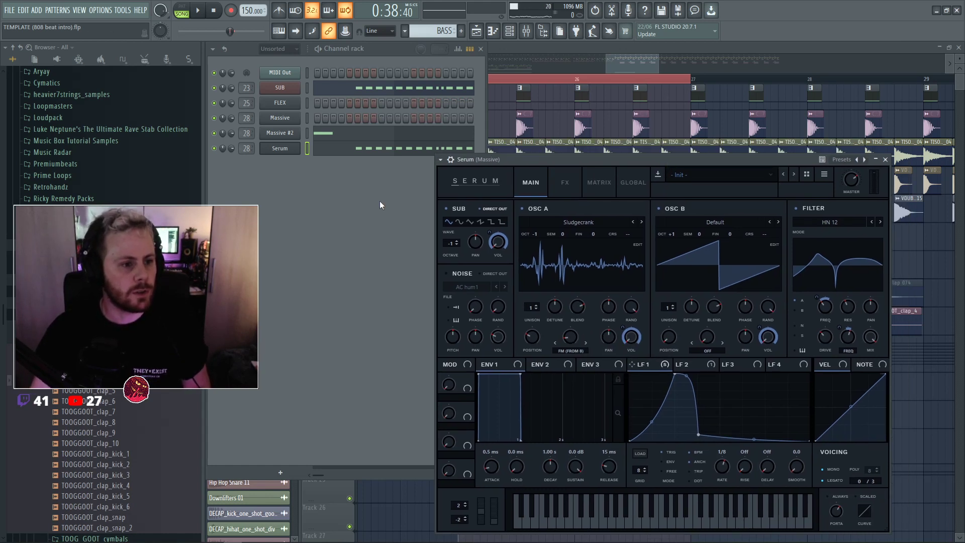
Modulate oscillator A's semitone pitch with LFO 3 at a 1/2 rate, keeping the base semitone at 0.
left_click(737, 364)
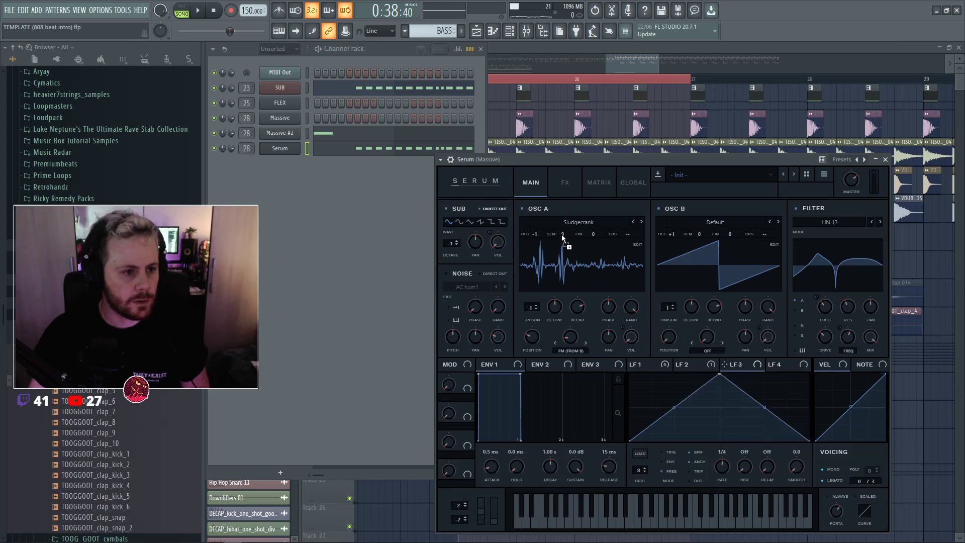
left_click_drag(576, 238, 571, 260)
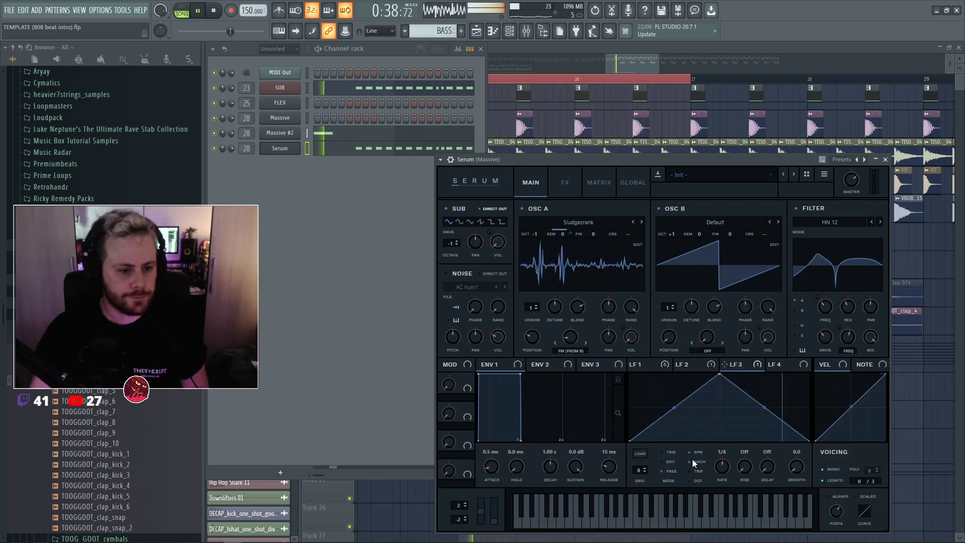
left_click_drag(722, 466, 724, 478)
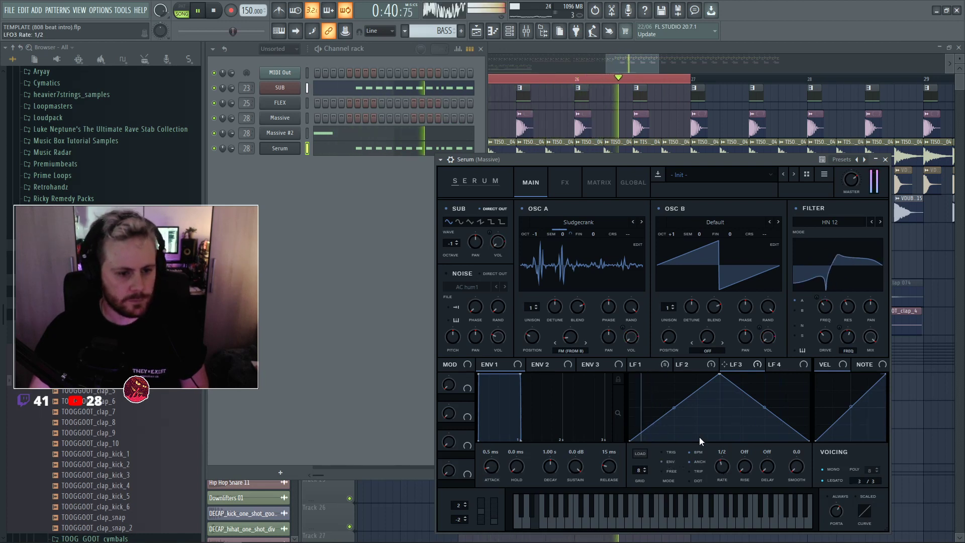
left_click_drag(561, 233, 563, 230)
left_click(562, 233)
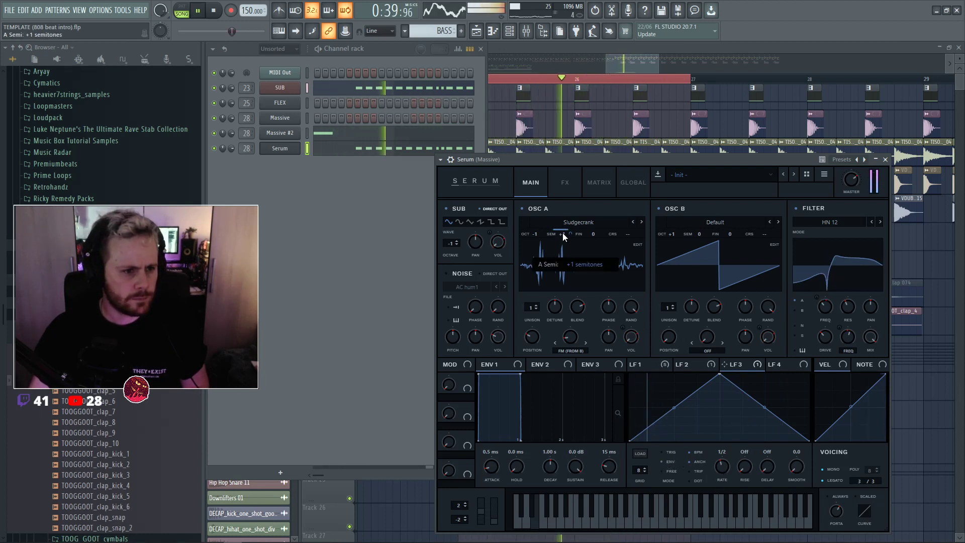
scroll(562, 235, "down", 1)
key("space")
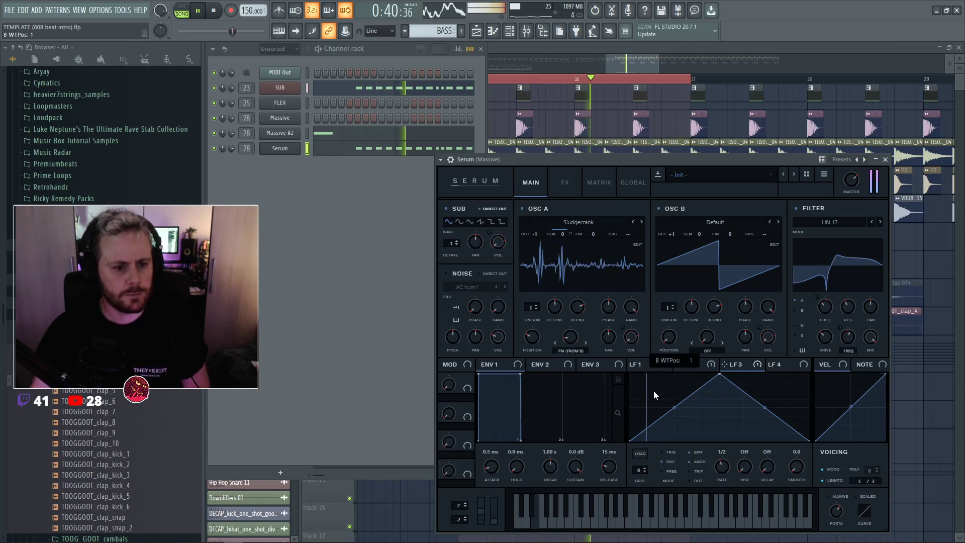
Lower Serum's filter cutoff to 110 Hz while auditioning the loop.
key("space")
mouse_move(824, 312)
left_mouse_down()
mouse_move(848, 327)
mouse_move(824, 317)
left_mouse_up()
key("space")
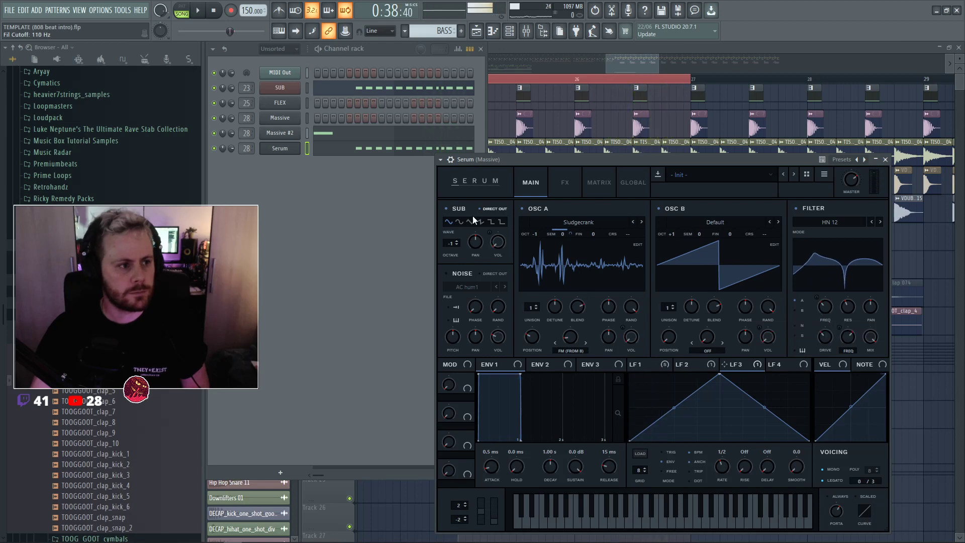
Try oscillator A with a 10% warp and wavetable position 123 during playback.
left_click(284, 150)
left_click(284, 150)
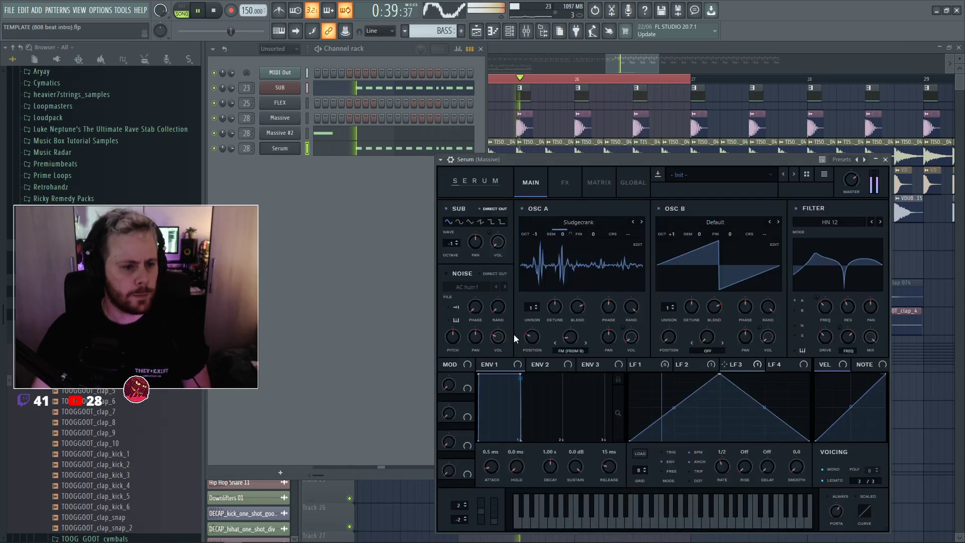
left_click_drag(569, 338, 581, 287)
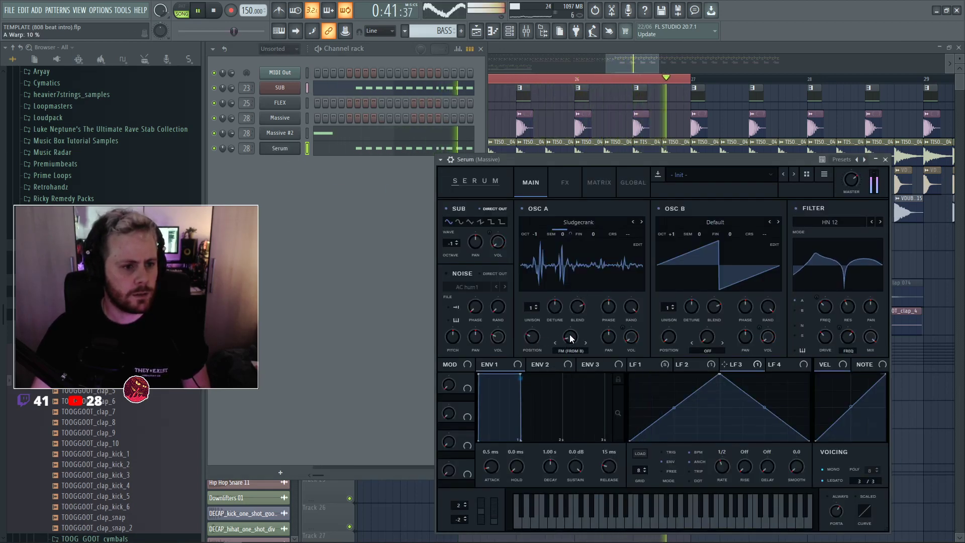
left_click_drag(532, 336, 536, 318)
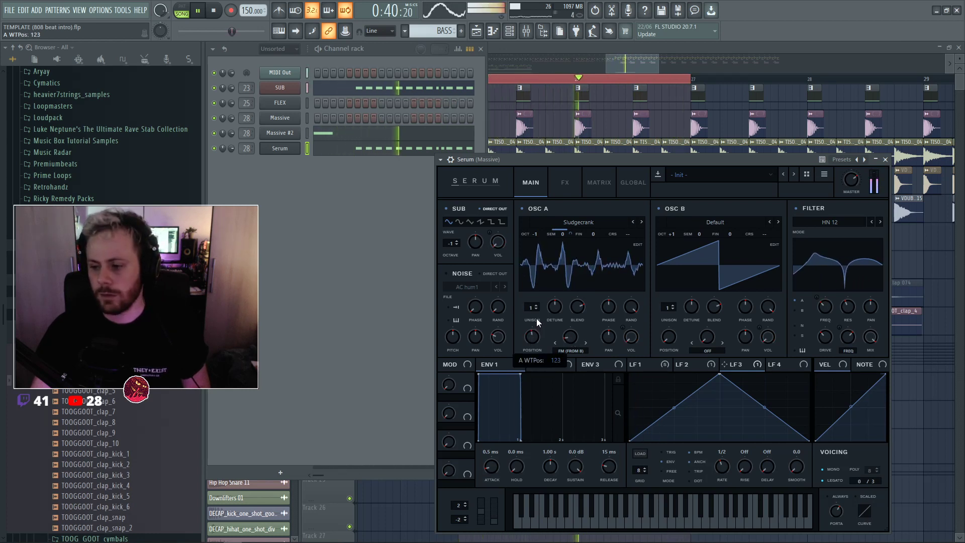
key("space")
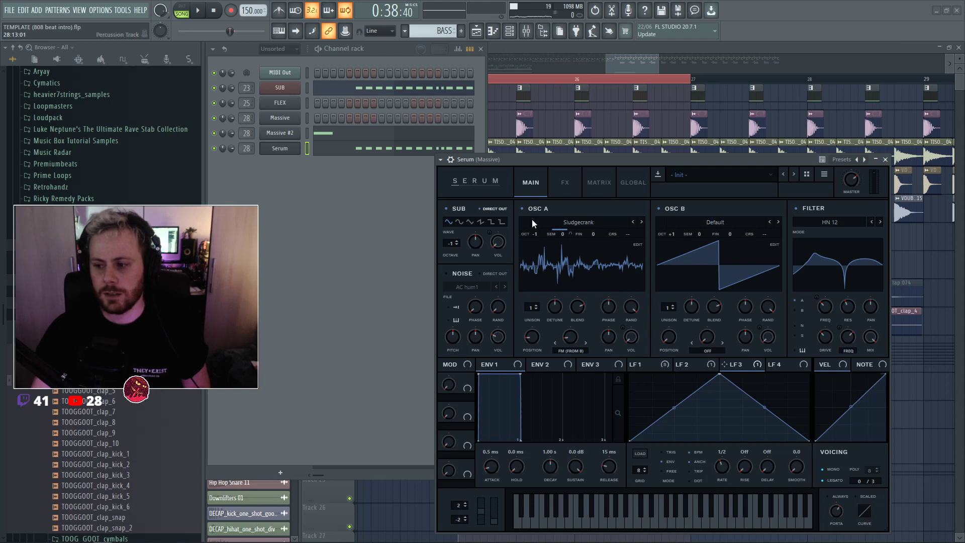
Set oscillator A's wavetable position to 50 and its octave to -1 while auditioning the loop.
left_click(200, 13)
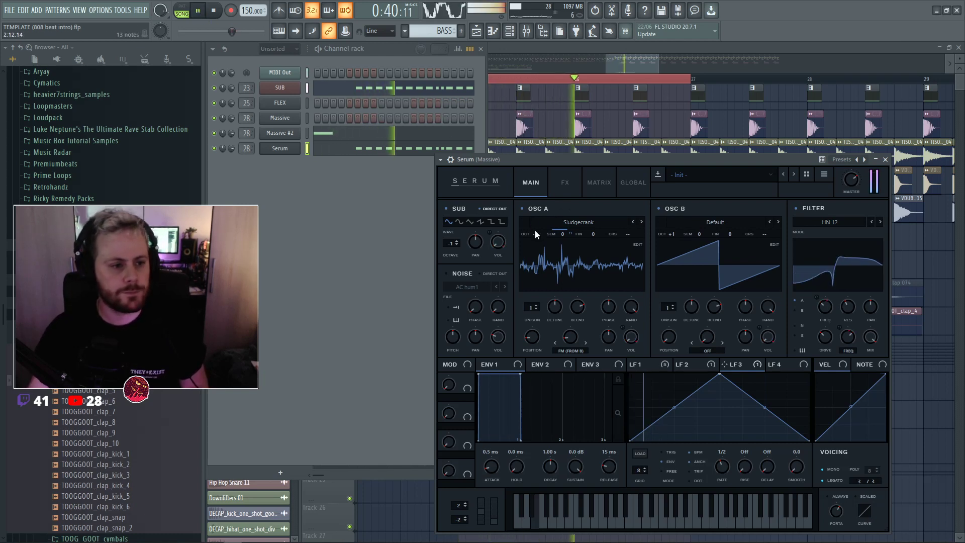
mouse_move(534, 338)
left_mouse_down()
mouse_move(544, 301)
mouse_move(537, 333)
left_mouse_up()
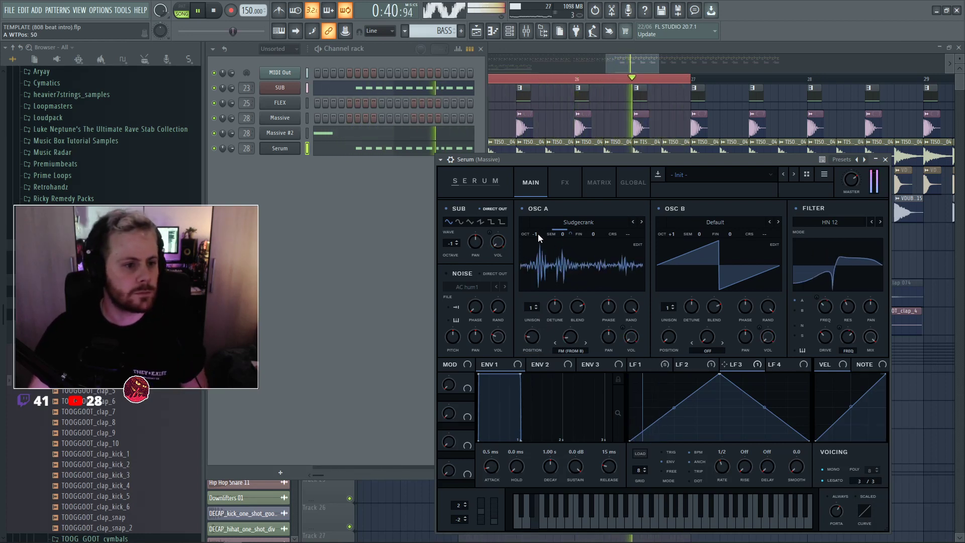
mouse_move(537, 234)
left_mouse_down()
mouse_move(533, 276)
mouse_move(542, 192)
mouse_move(540, 245)
left_mouse_up()
key("space")
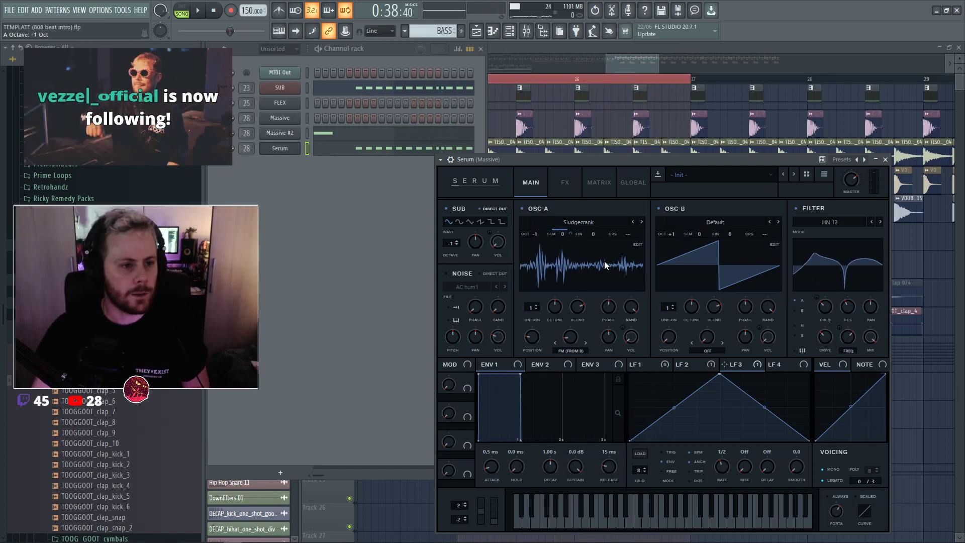
Load the spectral wavetable Trilobyte 2 [SL] into oscillator A and set its warp to 15% while auditioning the loop.
left_click(578, 222)
mouse_move(585, 248)
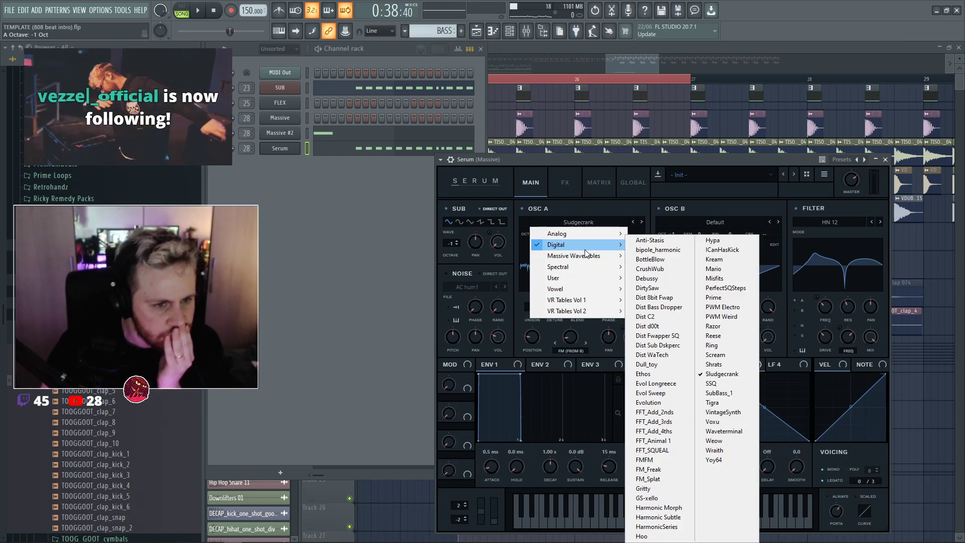
mouse_move(582, 271)
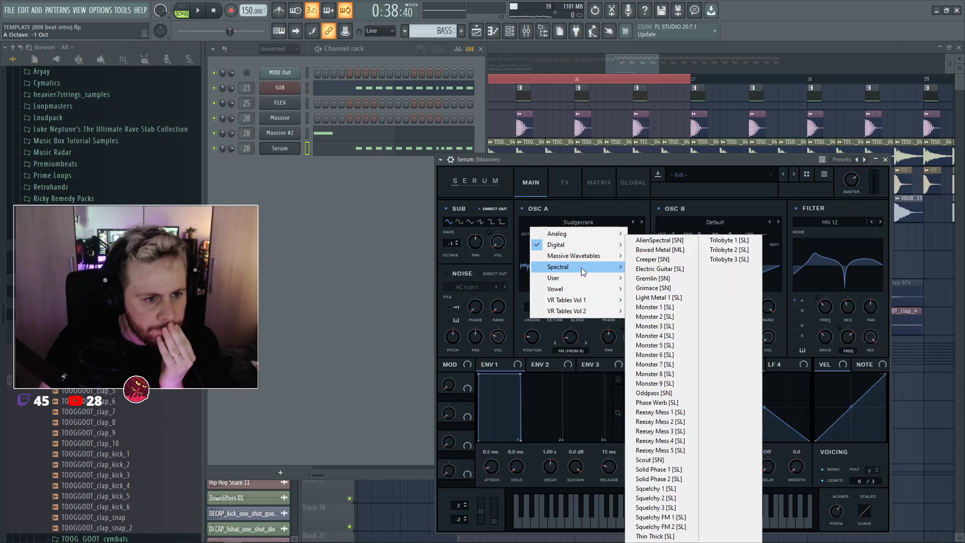
left_click(728, 250)
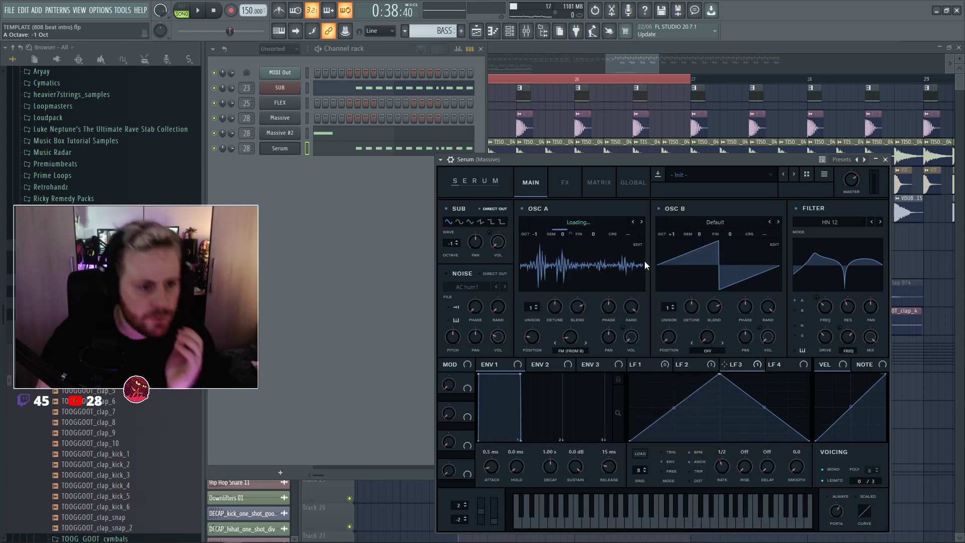
key("space")
mouse_move(577, 334)
left_mouse_down()
mouse_move(580, 312)
mouse_move(576, 336)
left_mouse_up()
key("space")
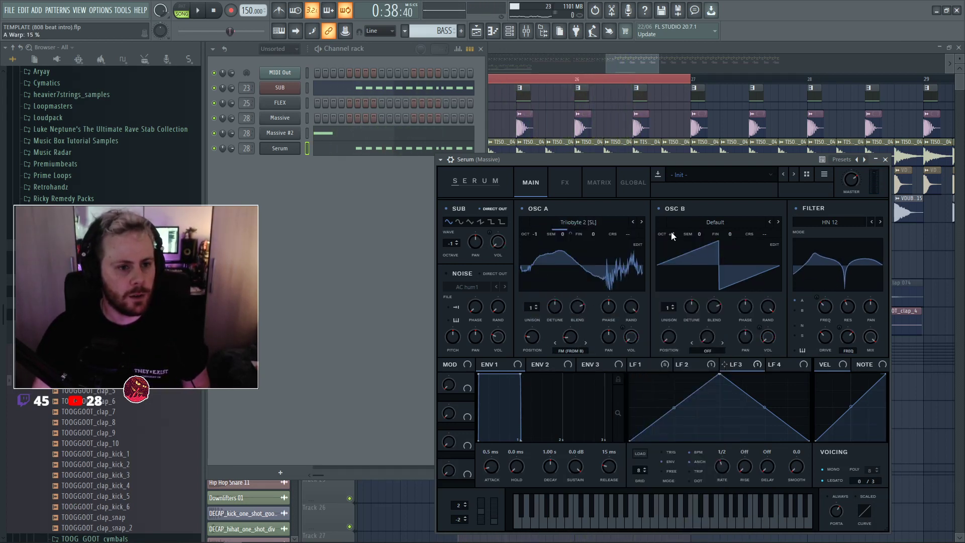
Set oscillator B's octave to -1 in Serum and adjust oscillator A's FM warp amount while auditioning the loop.
left_click_drag(674, 234, 674, 247)
key("space")
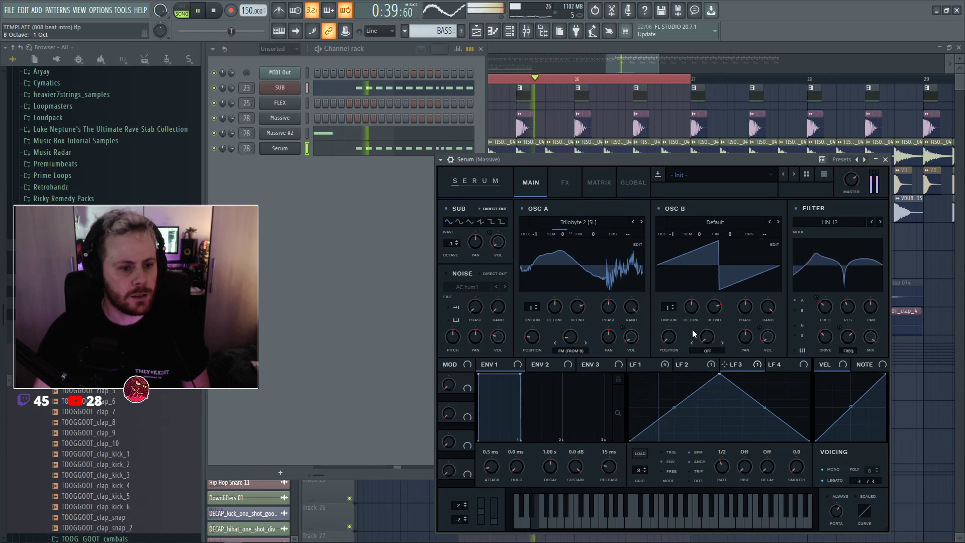
left_click_drag(573, 336, 574, 322)
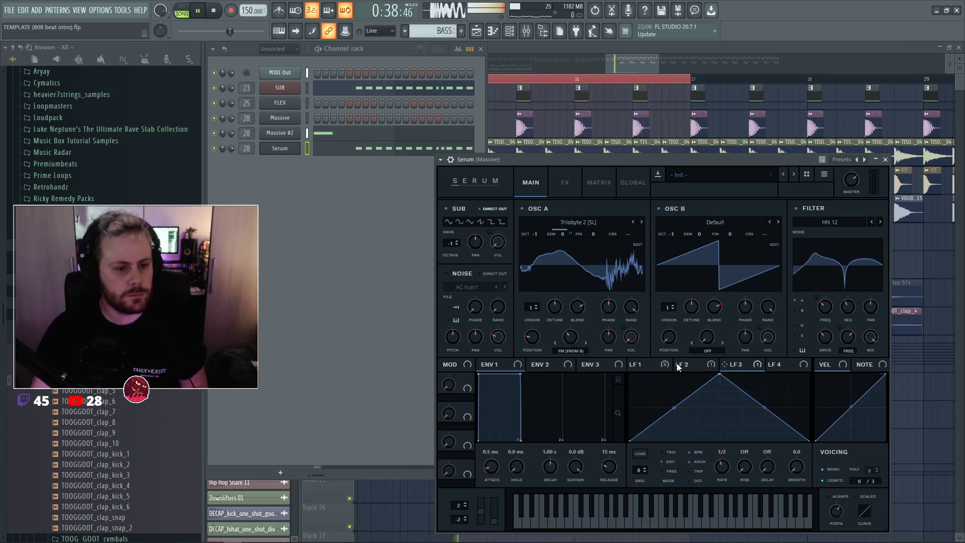
Show LFO 1 in Serum and bend the falling curve after its peak outward.
left_click(644, 364)
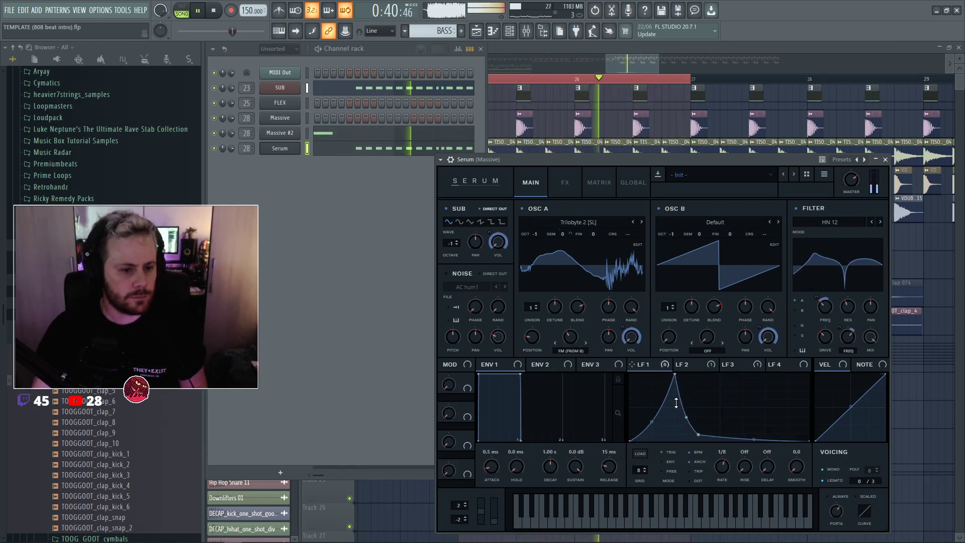
key("space")
left_click_drag(676, 401, 676, 374)
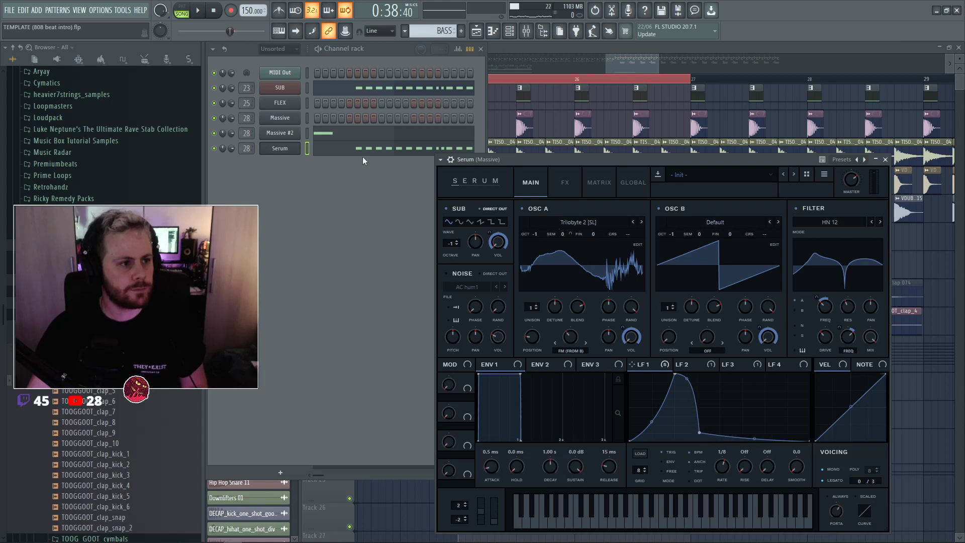
Lower the project tempo to 145 BPM and play the loop in the playlist.
key("F7")
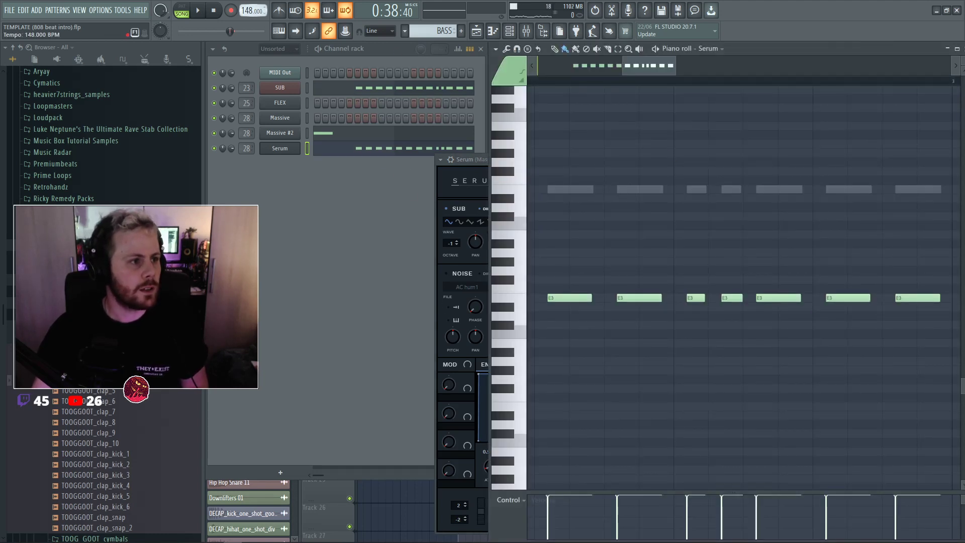
left_click(248, 10)
left_click(494, 303)
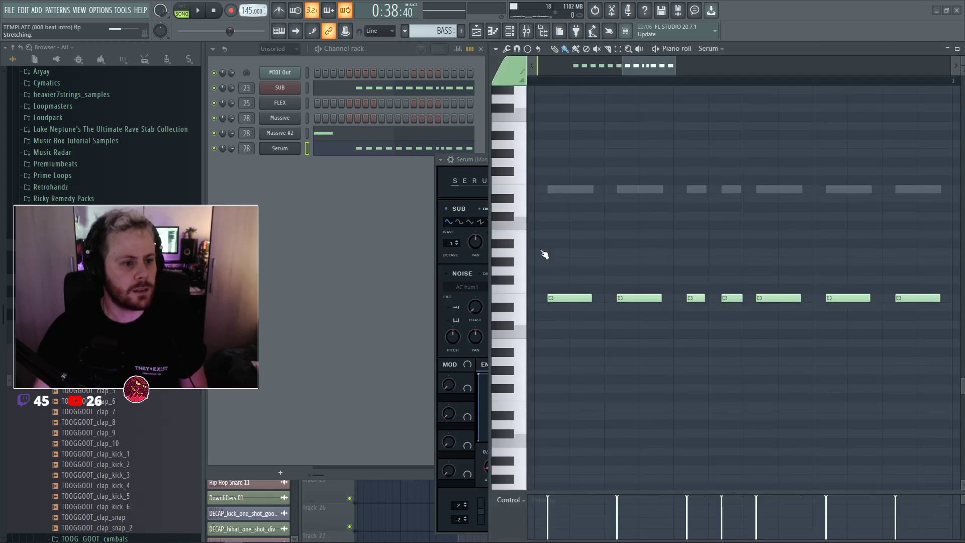
key("F5")
key("space")
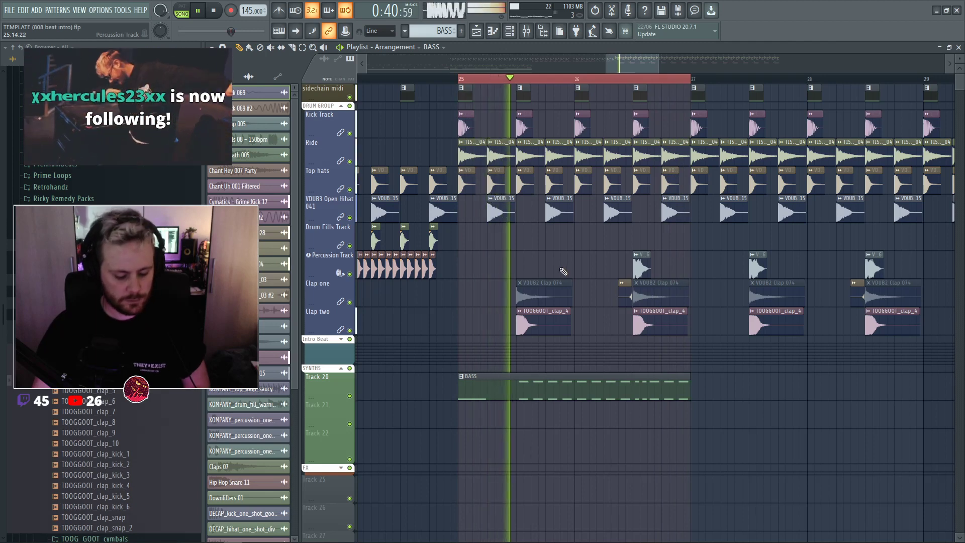
Reopen the Serum channel and widen LFO 1's shape by shifting its low end point and its peak later during playback.
key("F6")
key("space")
left_click(280, 148)
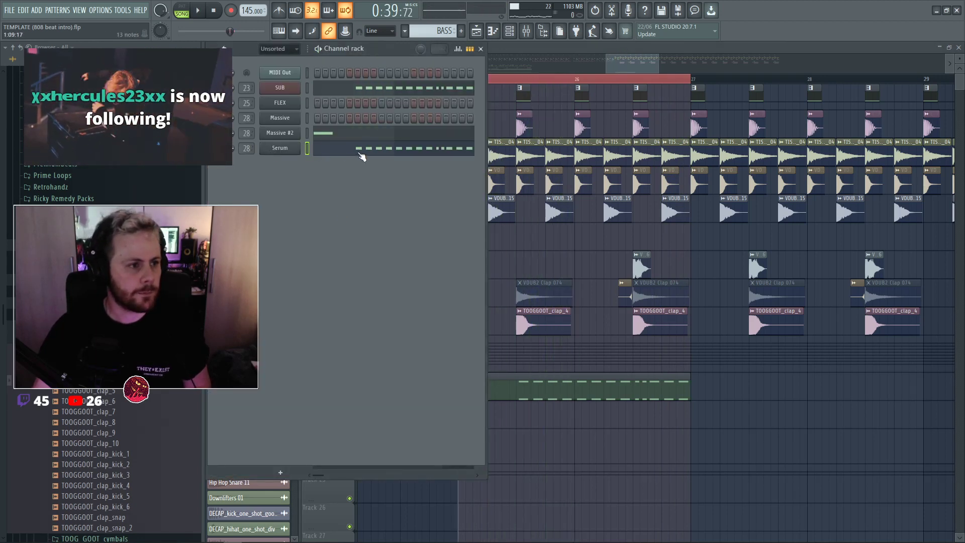
key("space")
left_click_drag(700, 432, 761, 432)
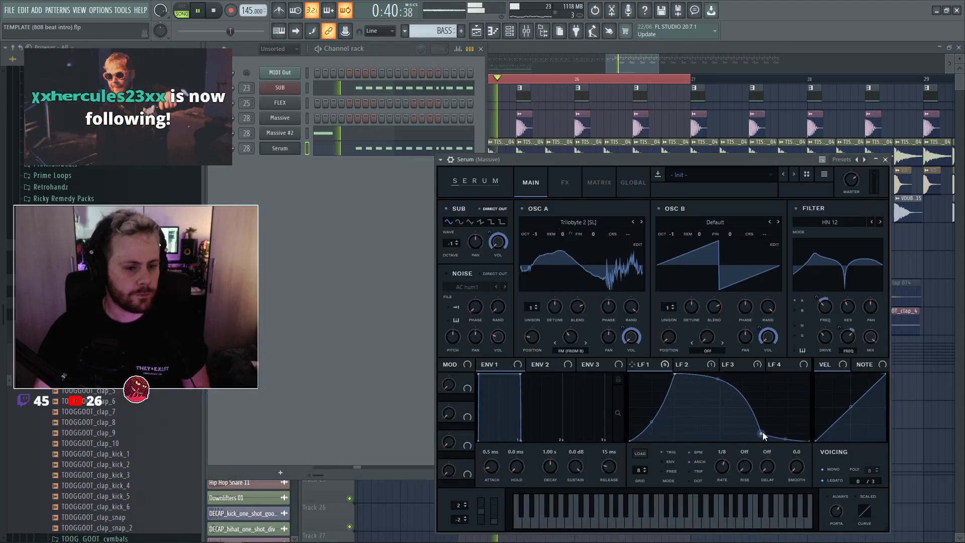
left_click_drag(678, 376, 698, 373)
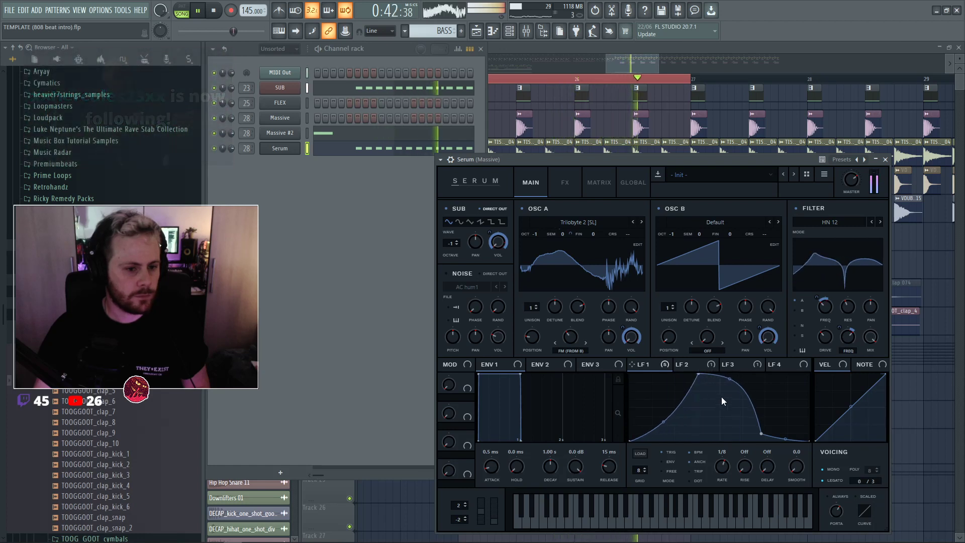
Add a point to LFO 1's rising slope, bulge the rise after it outward, and bend the falling slope inward.
double_click(664, 423)
mouse_move(665, 423)
left_mouse_down()
mouse_move(698, 431)
mouse_move(638, 396)
mouse_move(639, 382)
mouse_move(660, 417)
left_mouse_up()
key("space")
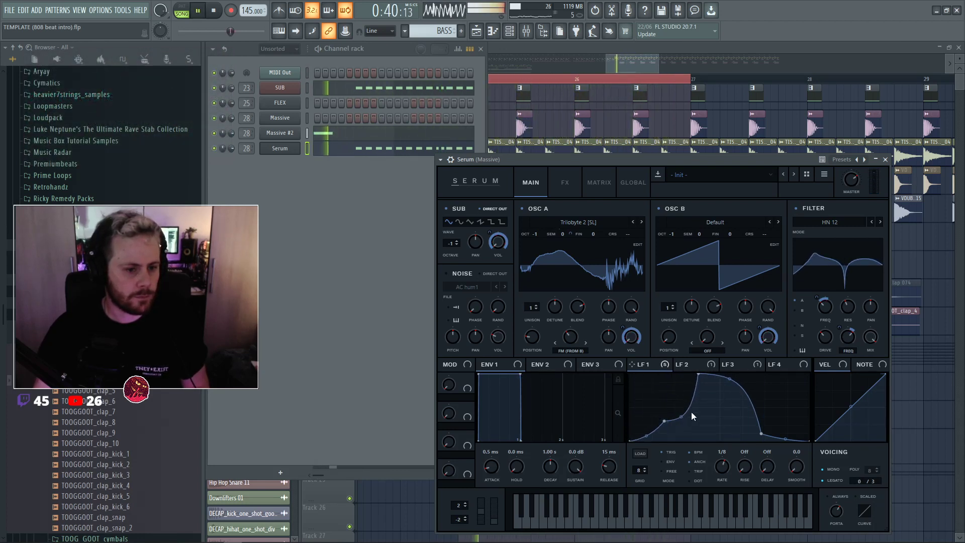
left_click_drag(728, 379, 680, 390)
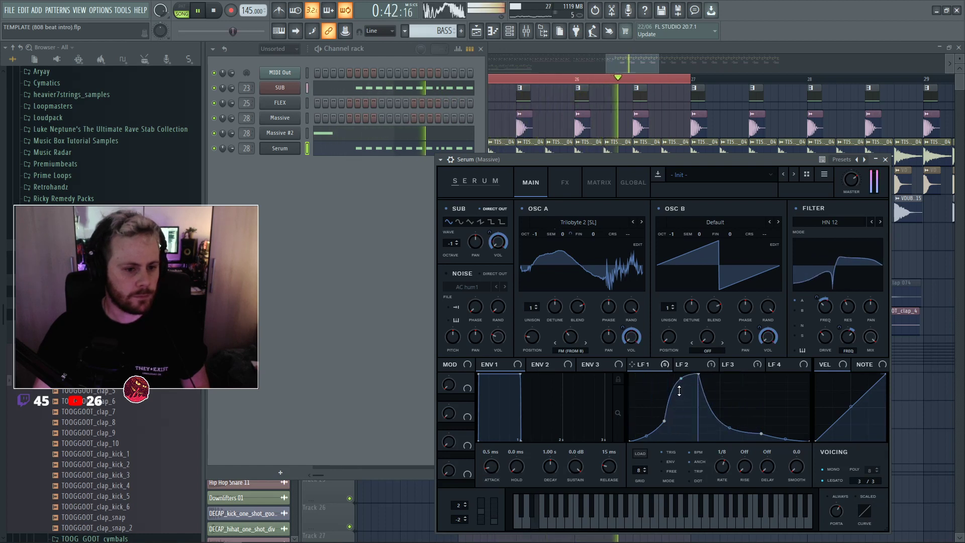
key("space")
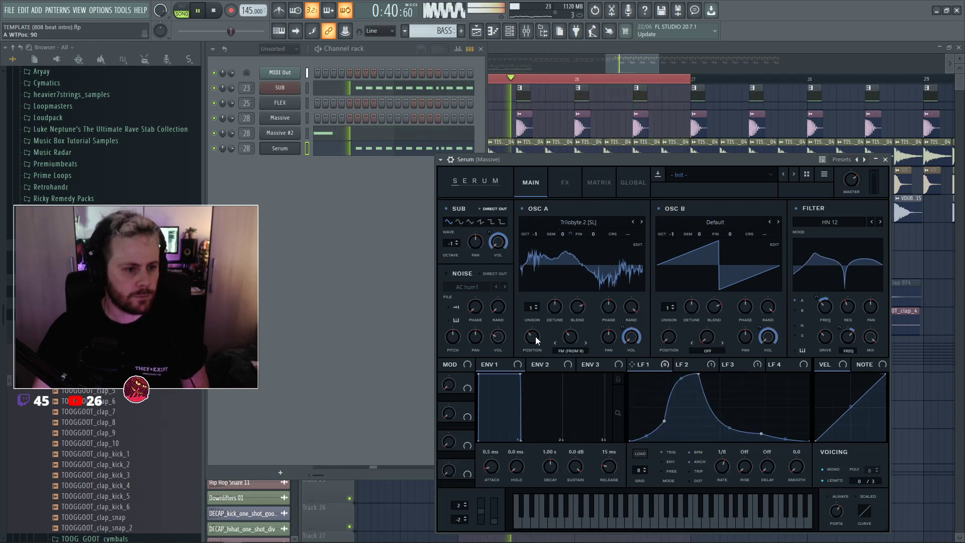
Set oscillator A's wavetable position to 21 and raise the filter cutoff to 880 Hz while auditioning the loop.
left_click_drag(535, 336, 535, 372)
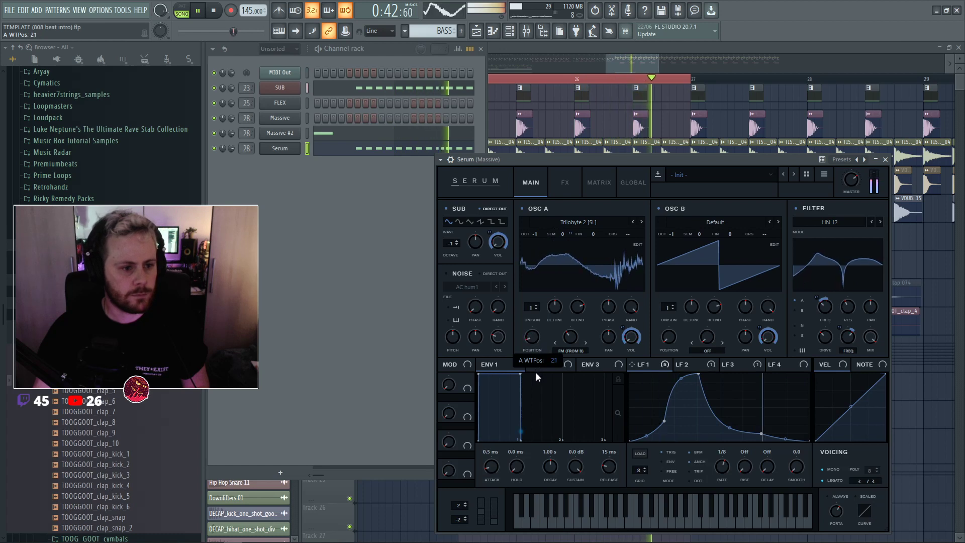
key("space")
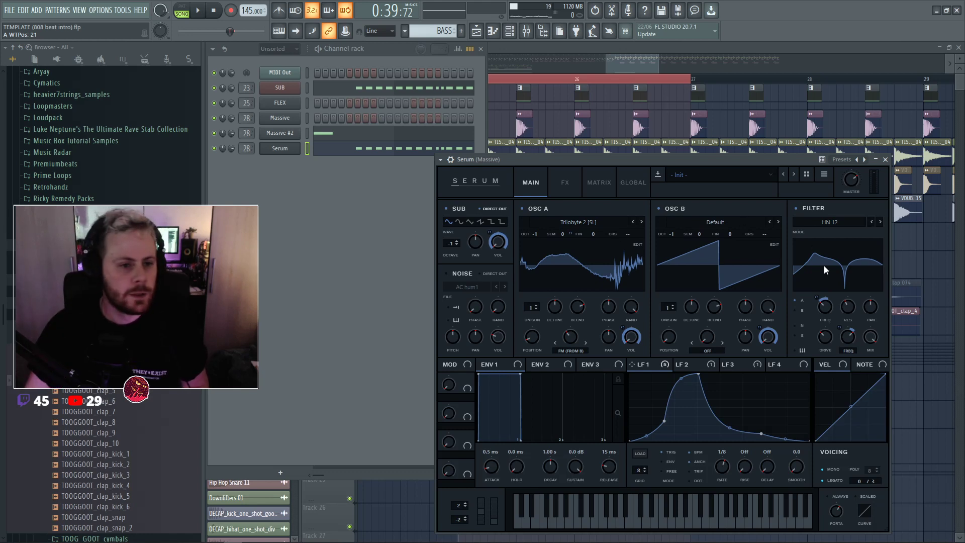
key("space")
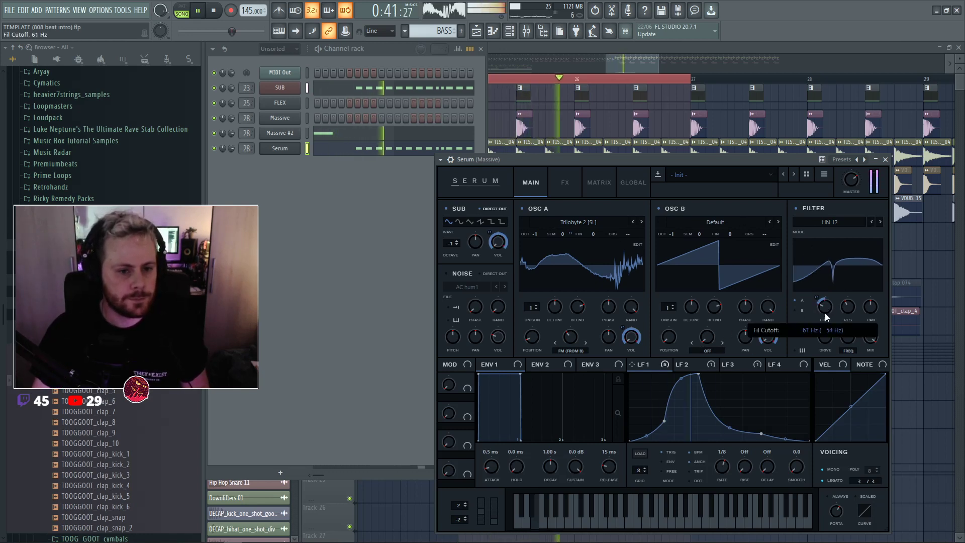
left_click_drag(828, 301, 830, 290)
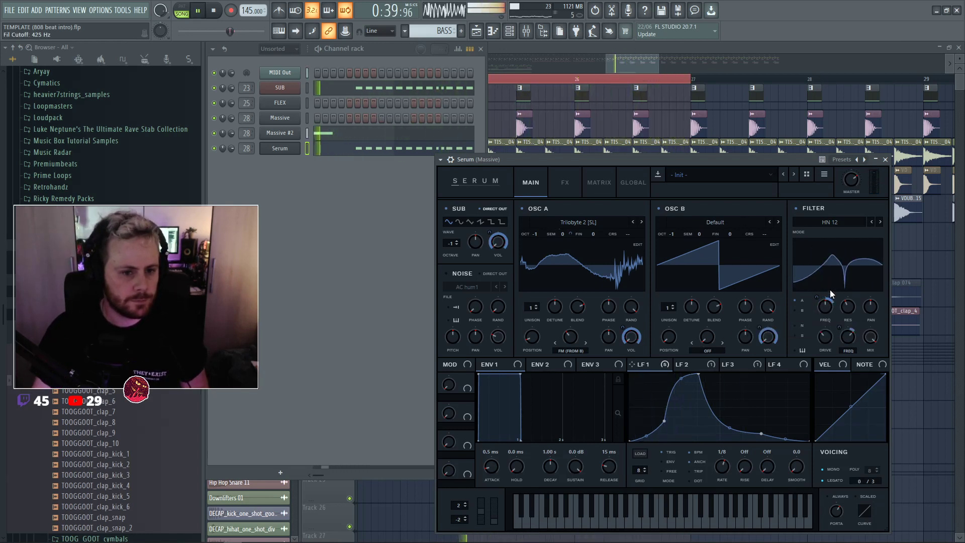
scroll(830, 306, "up", 2)
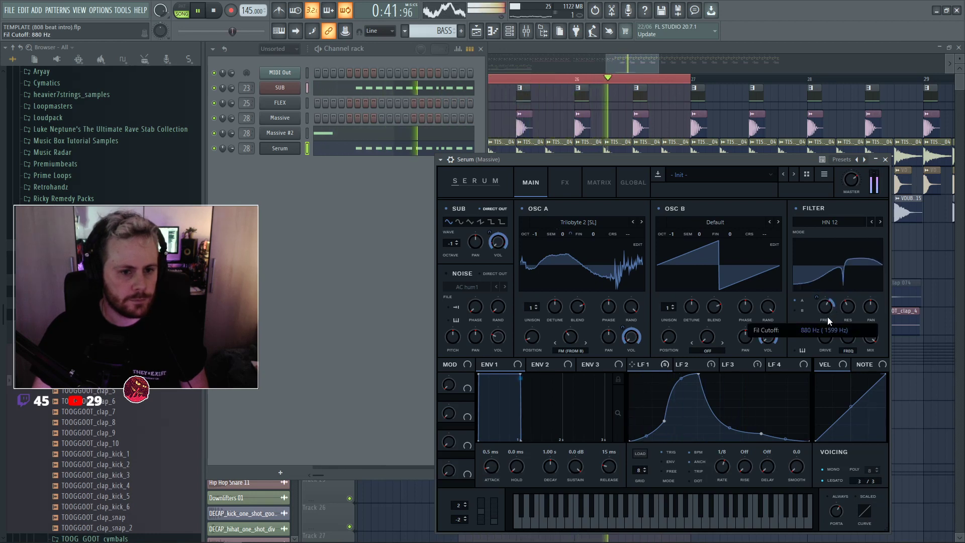
Try oscillator A wavetable positions up to 249, settle on 15, and set its FM warp to 22%.
scroll(535, 321, "up", 5)
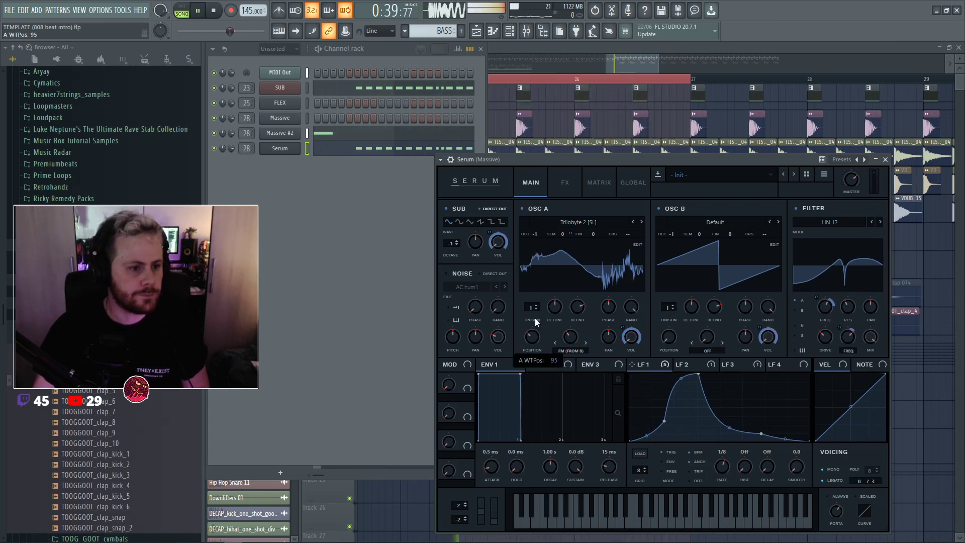
scroll(536, 338, "up", 3)
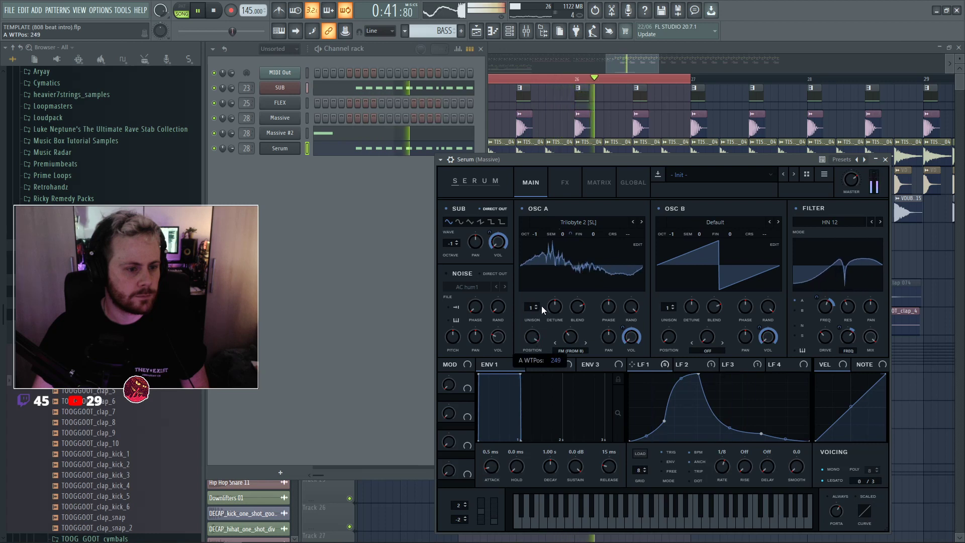
key("space")
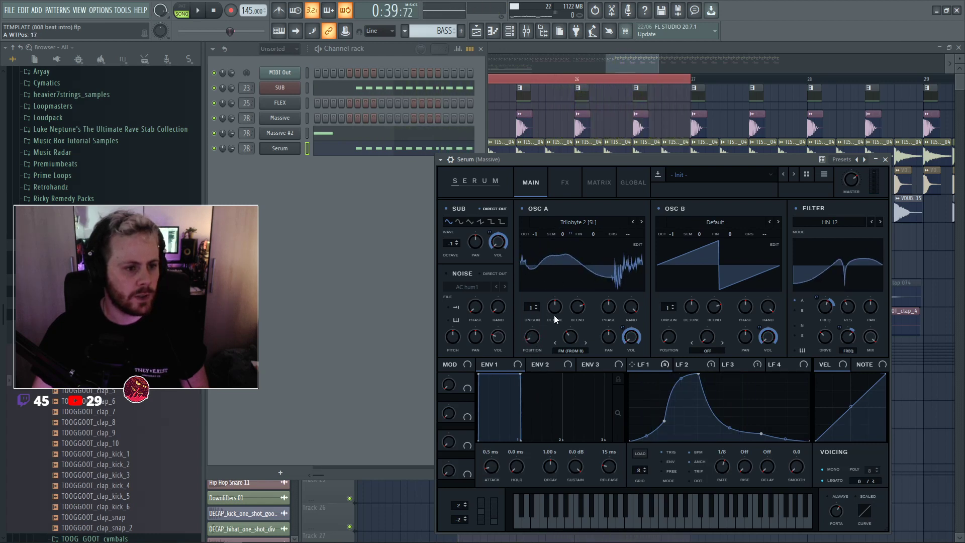
scroll(532, 341, "down", 3)
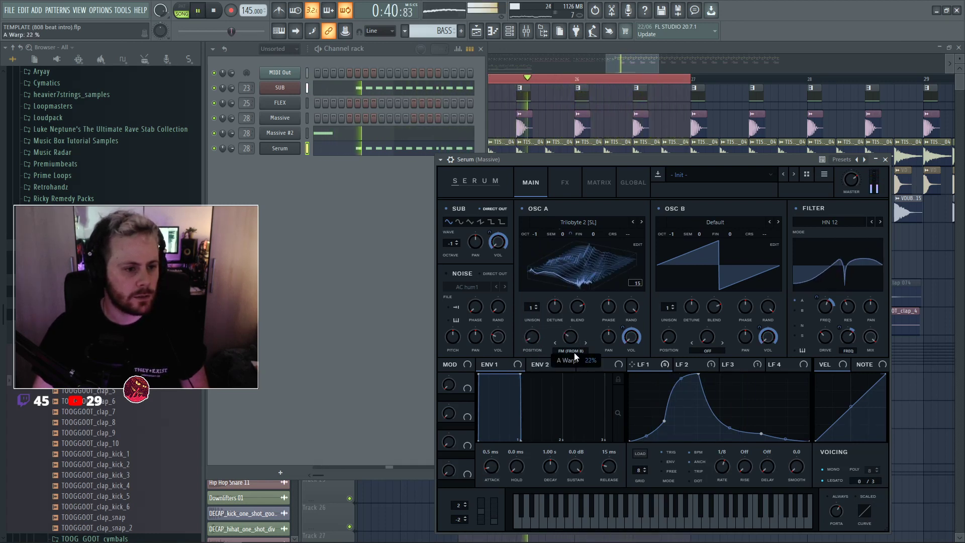
left_click_drag(575, 327, 572, 352)
key("space")
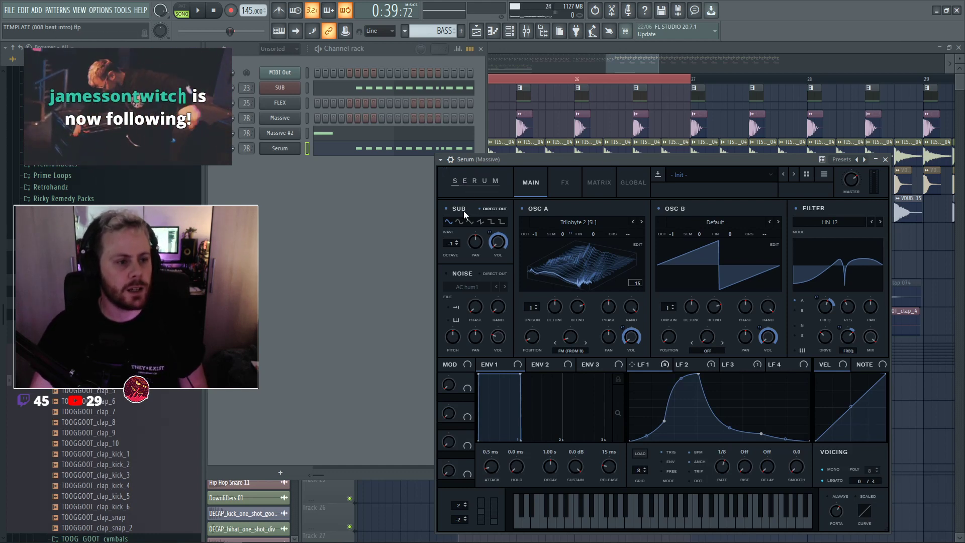
Audition the bass loop with Serum and the mixer open, and review the drop in the playlist.
left_click_drag(535, 159, 522, 142)
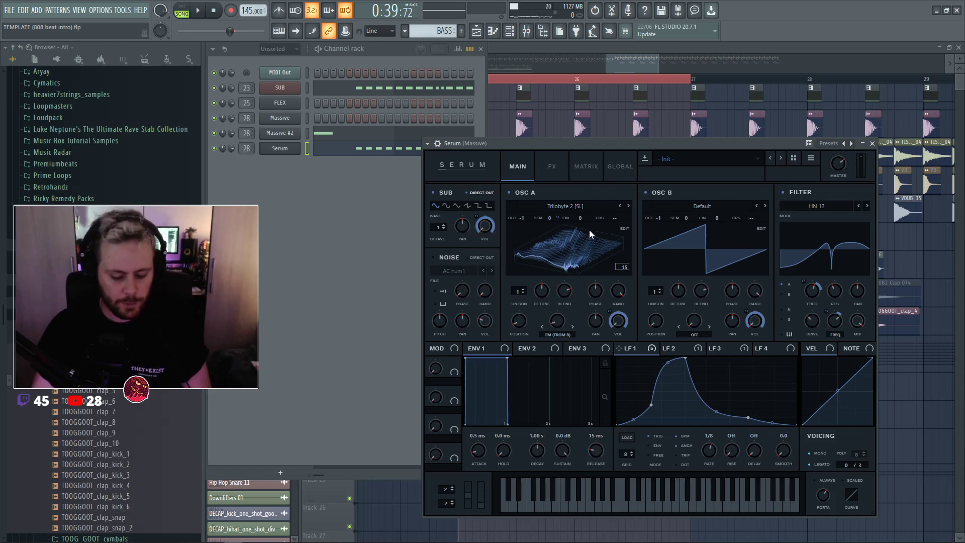
key("F9")
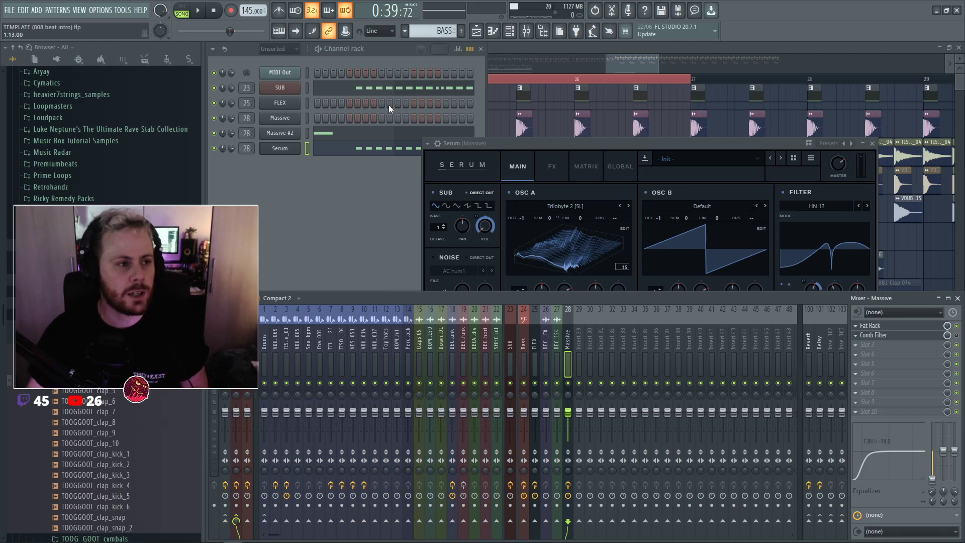
left_click_drag(565, 146, 541, 140)
key("space")
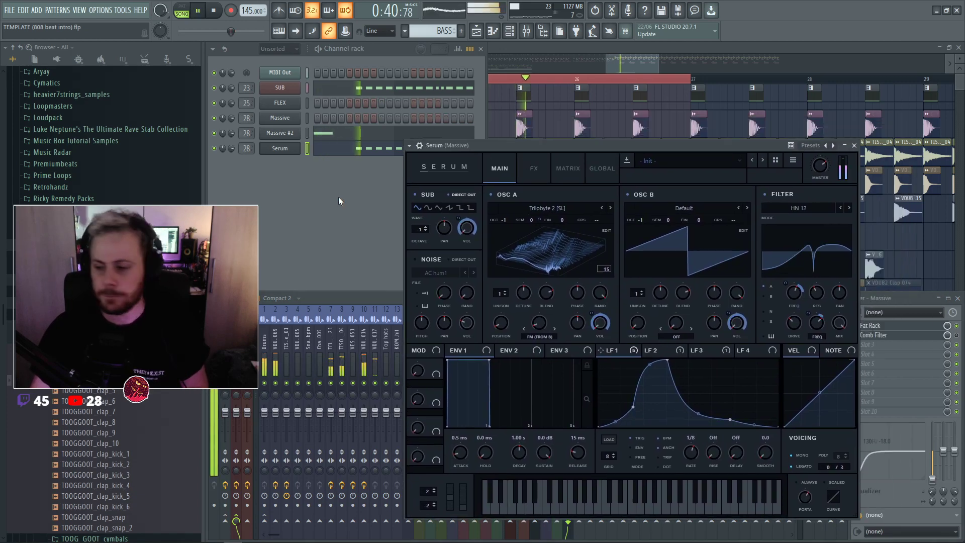
key("space")
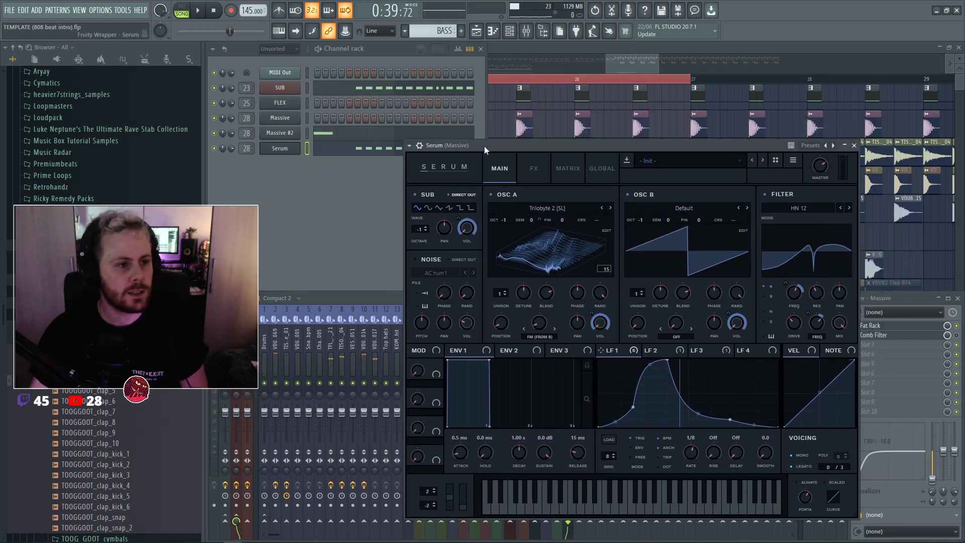
left_click_drag(484, 146, 474, 131)
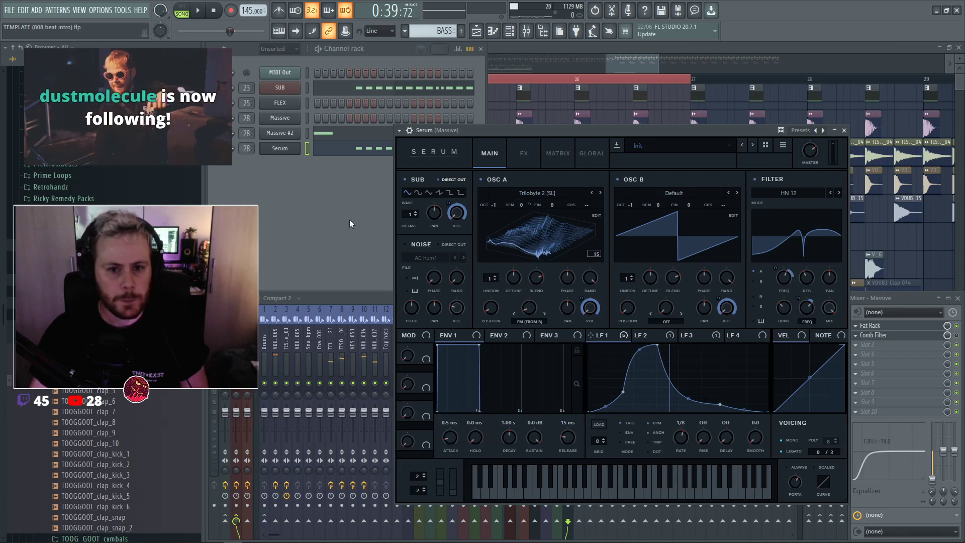
key("space")
key("space")
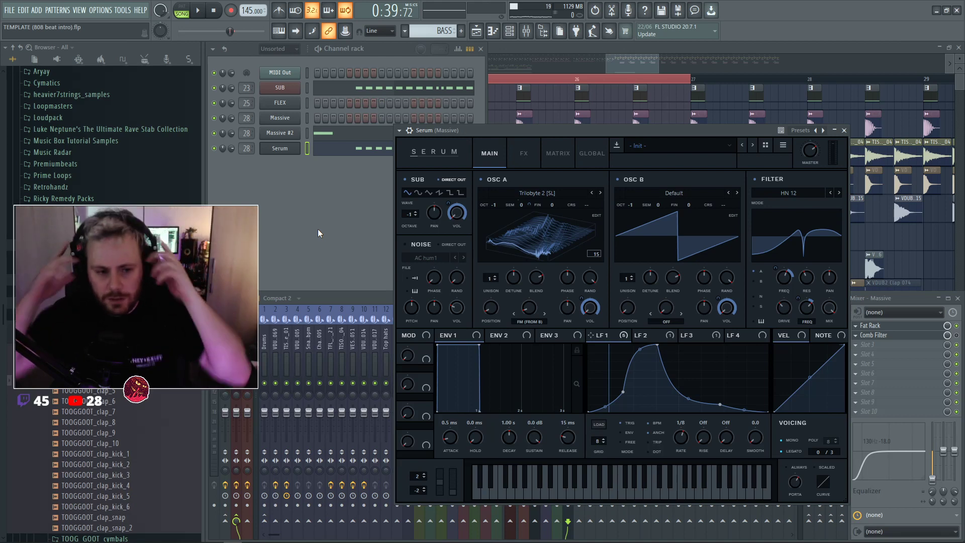
key("space")
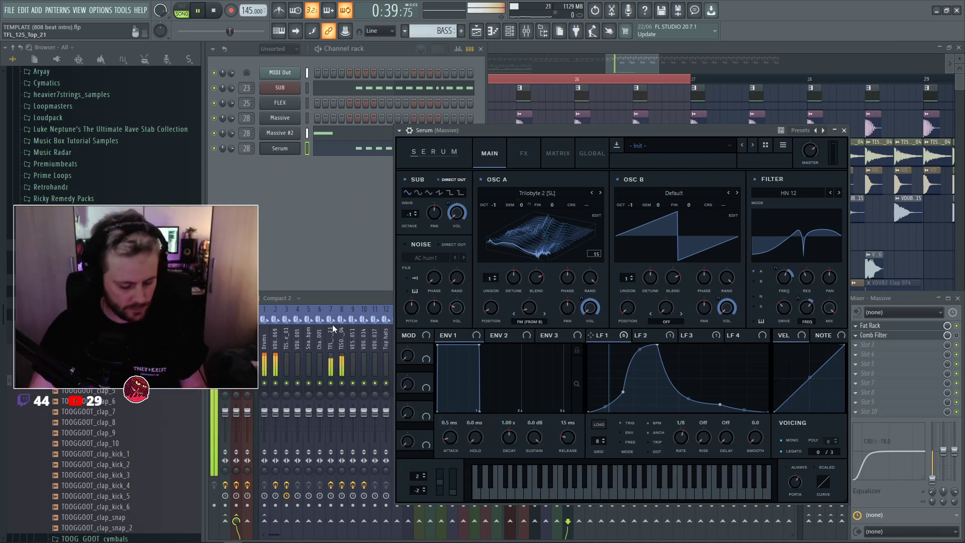
left_click(913, 237)
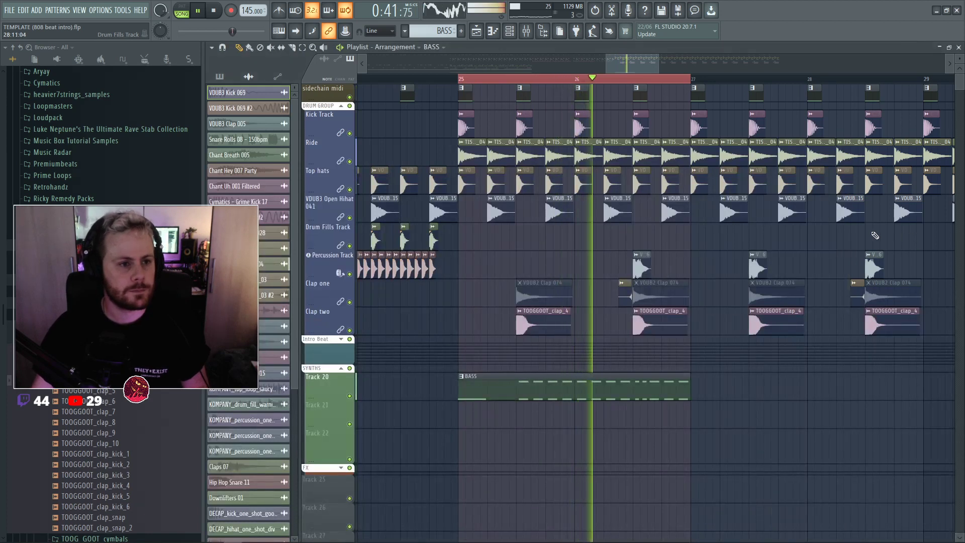
key("space")
scroll(701, 257, "down", 2)
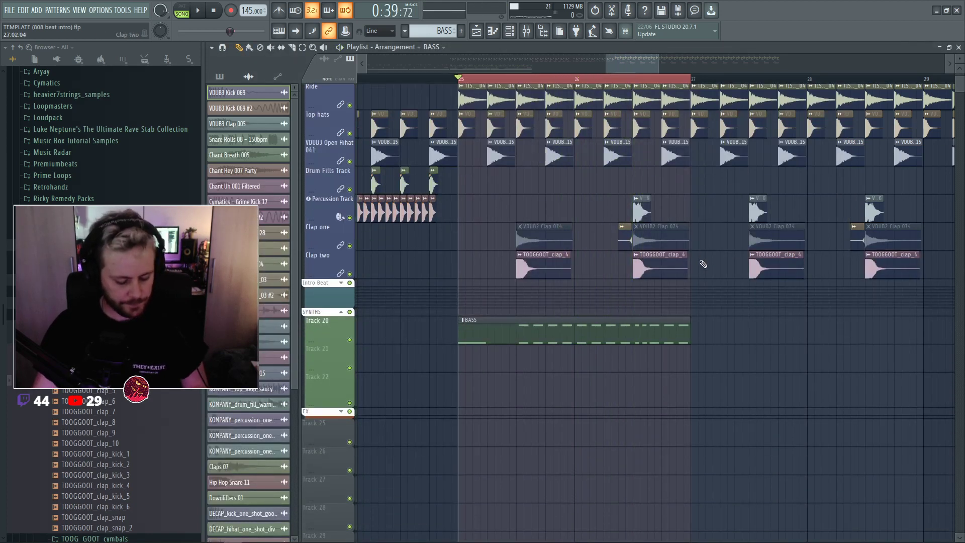
Clone the Serum channel in the channel rack and play the loop while viewing the playlist.
key("F6")
right_click(306, 164)
left_click(347, 237)
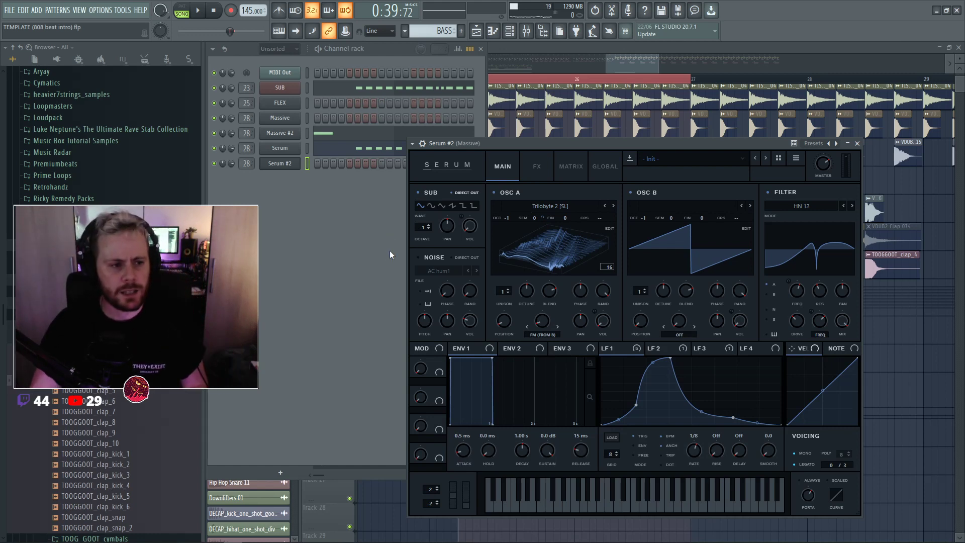
key("space")
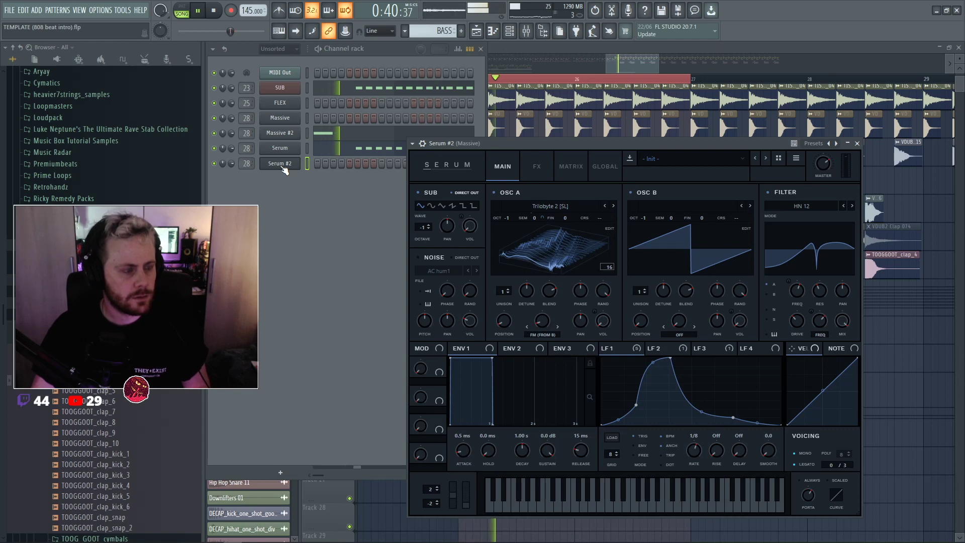
key("F5")
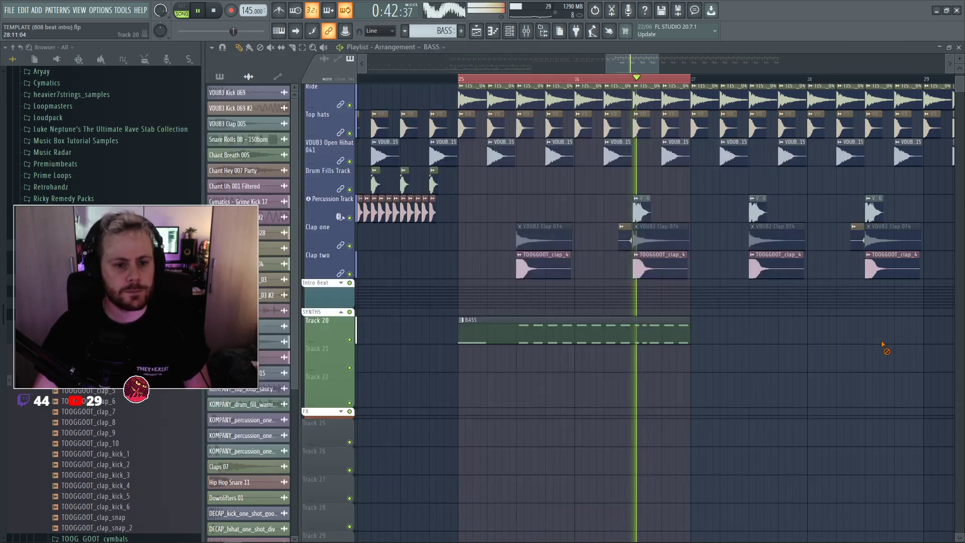
Play the loop and inspect the SUB notes of the BASS pattern in the piano roll, returning to the playlist.
key("space")
key("space")
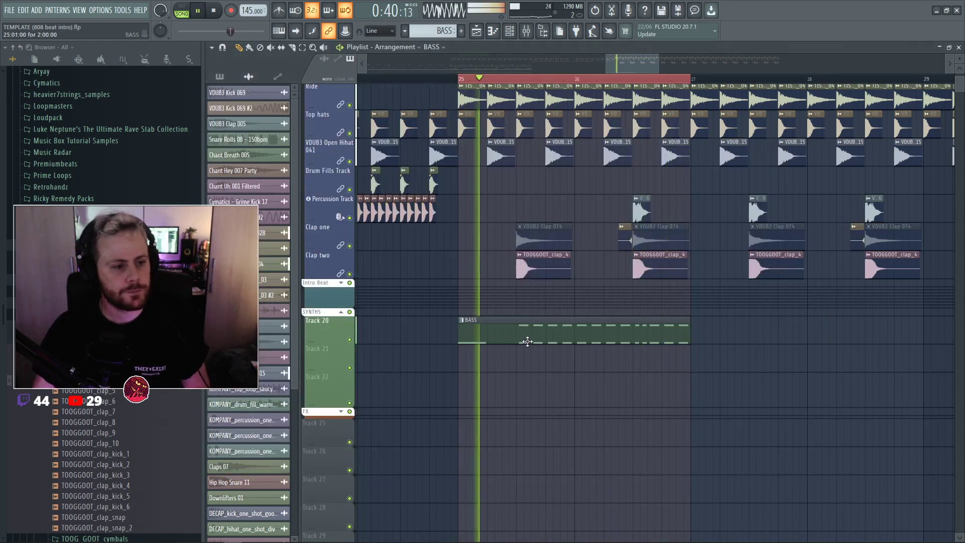
key("space")
double_click(553, 334)
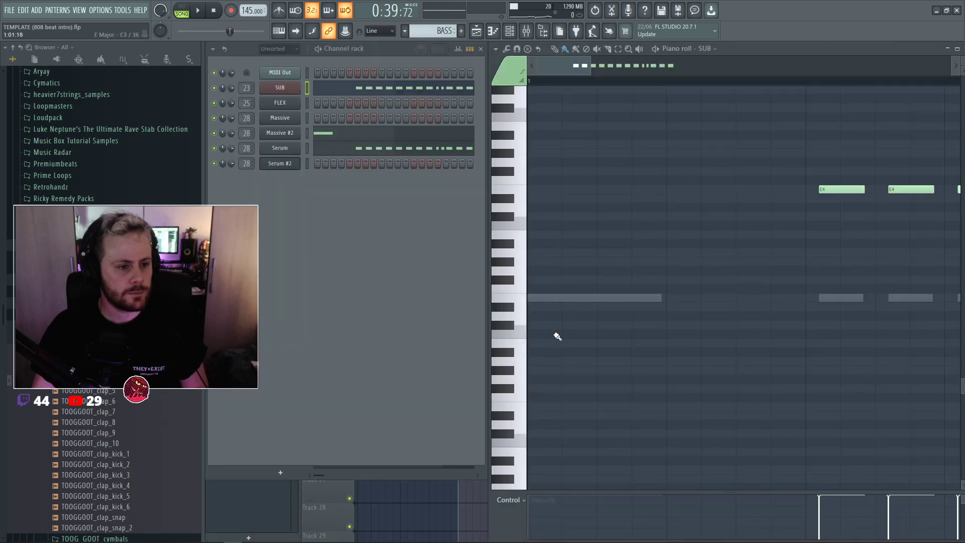
scroll(745, 184, "down", 5)
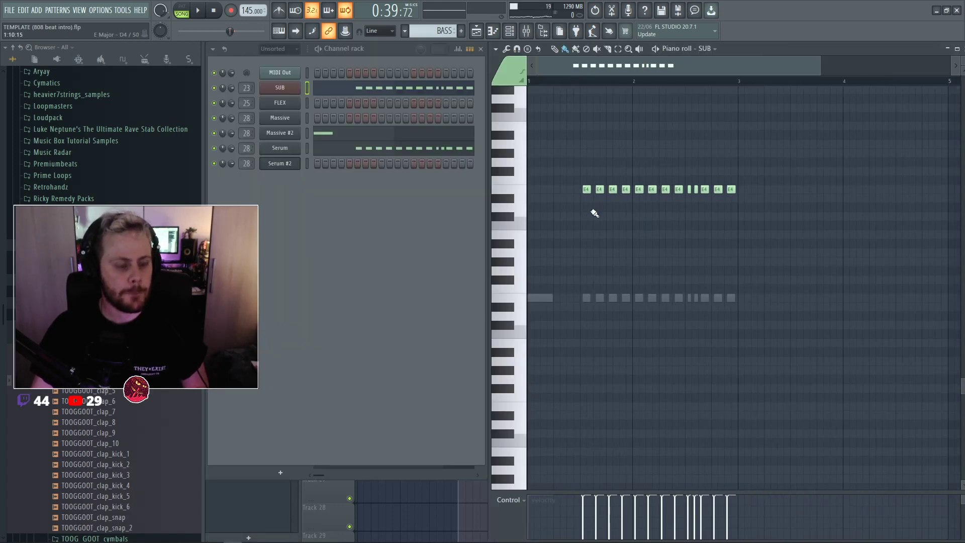
key("F5")
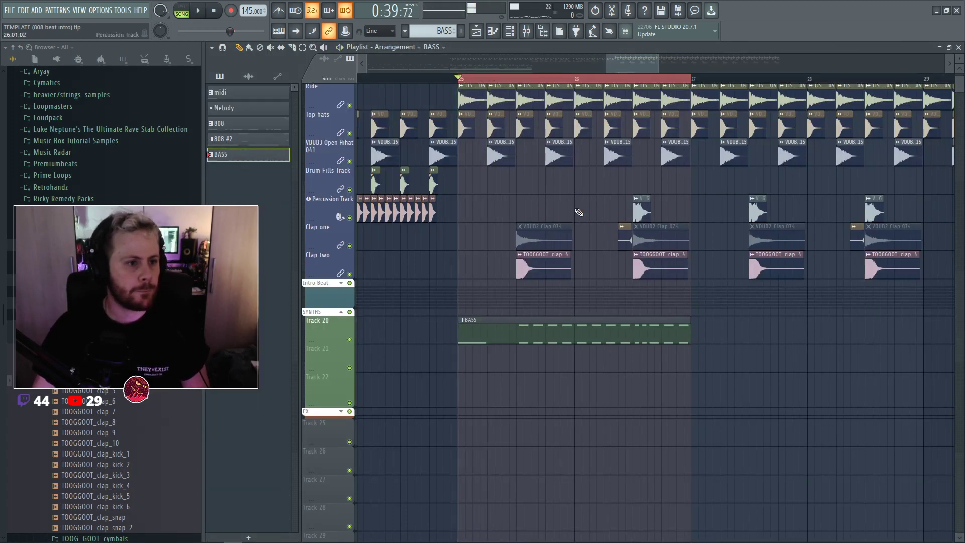
Browse the Toog_Goots_Riddim_Foundry drum one-shots and open the TOOG_GOOT_snare folder.
scroll(595, 221, "up", 2)
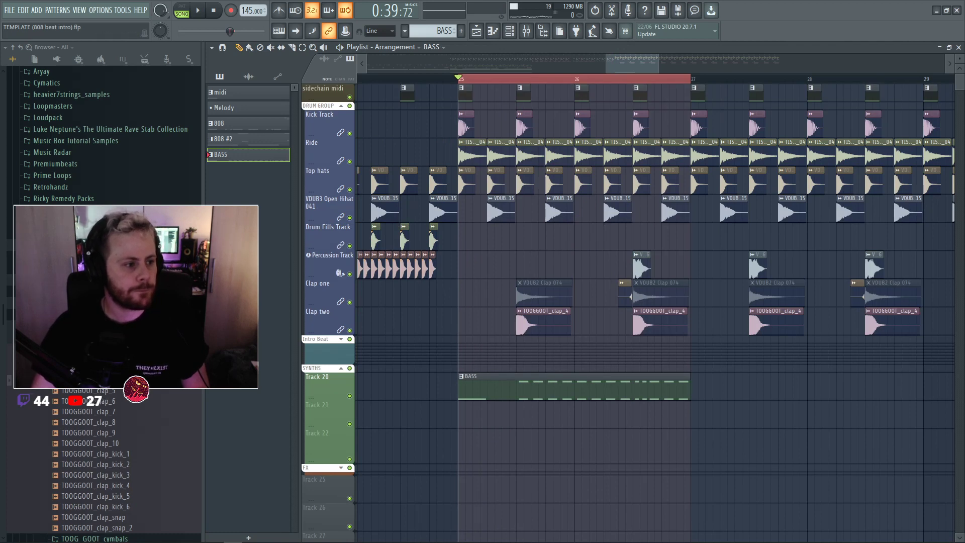
scroll(101, 302, "down", 4)
left_click(81, 210)
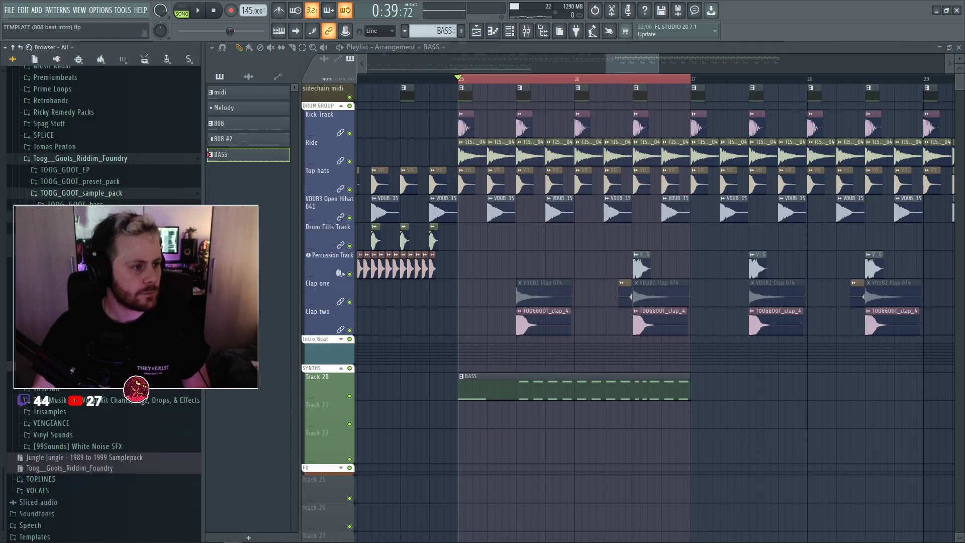
left_click(80, 309)
left_click(81, 341)
scroll(100, 301, "down", 4)
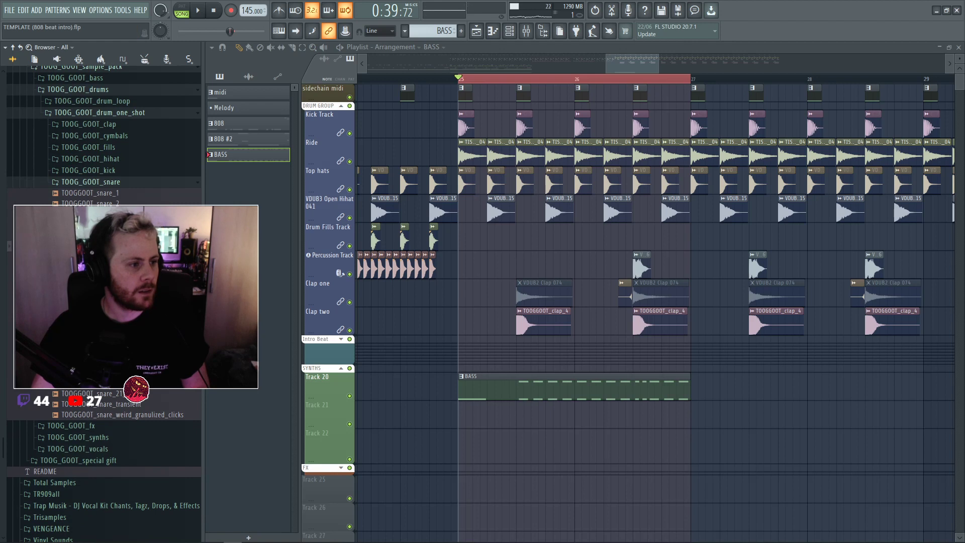
left_click(81, 235)
Preview several TOOGGOOT snare samples and place TOOGGOOT_snare_11 on the Drum Fills Track at beat 3 of bar 25.
left_click(125, 203)
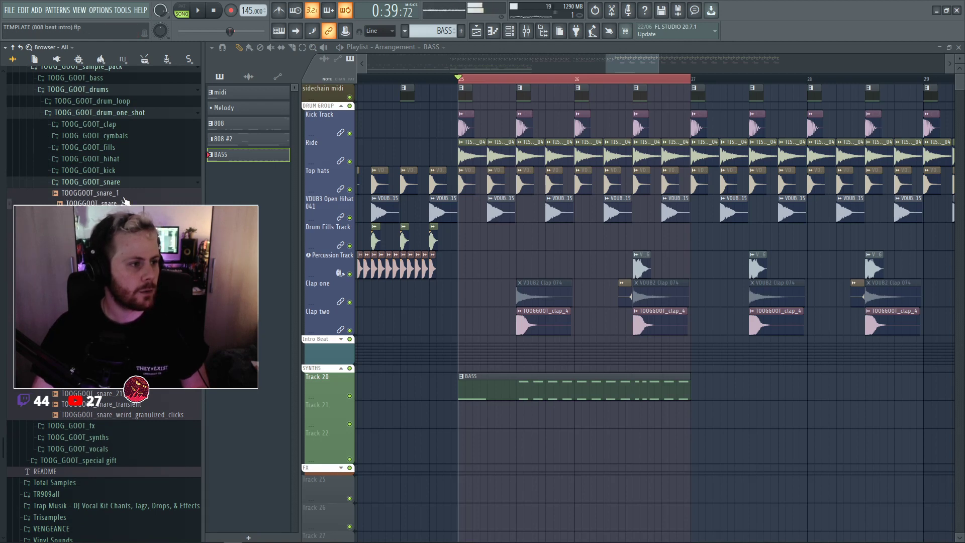
left_click(124, 214)
left_click(125, 320)
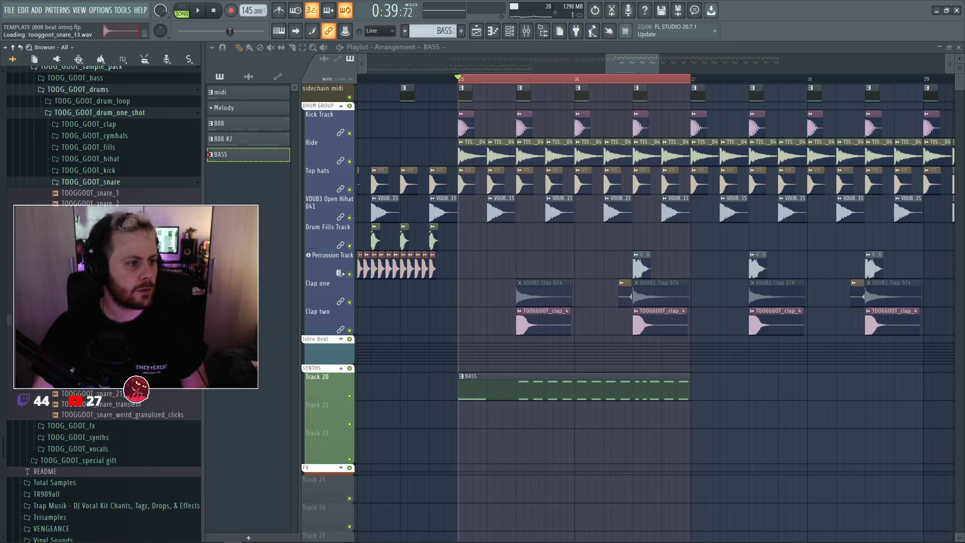
left_click(125, 319)
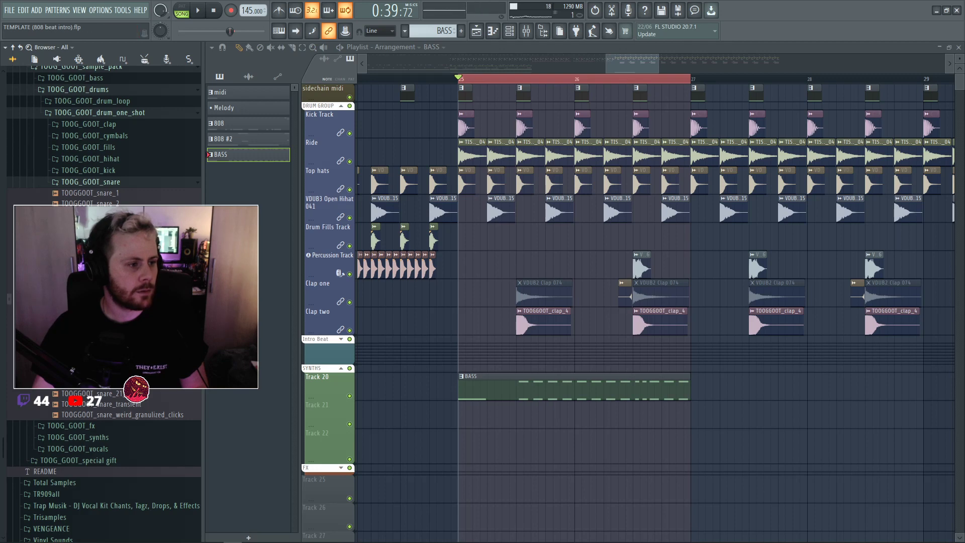
left_click_drag(125, 298, 558, 242)
Check the mixer routing of VDUB2 Clap 074 and route TOOGGOOT_snare_11 to the same mixer track, 14.
double_click(564, 240)
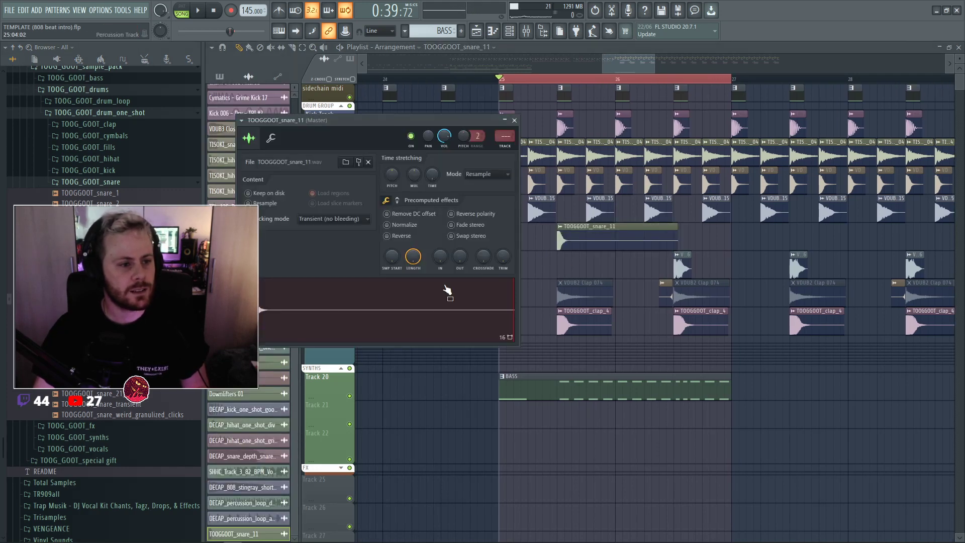
key("Escape")
double_click(588, 293)
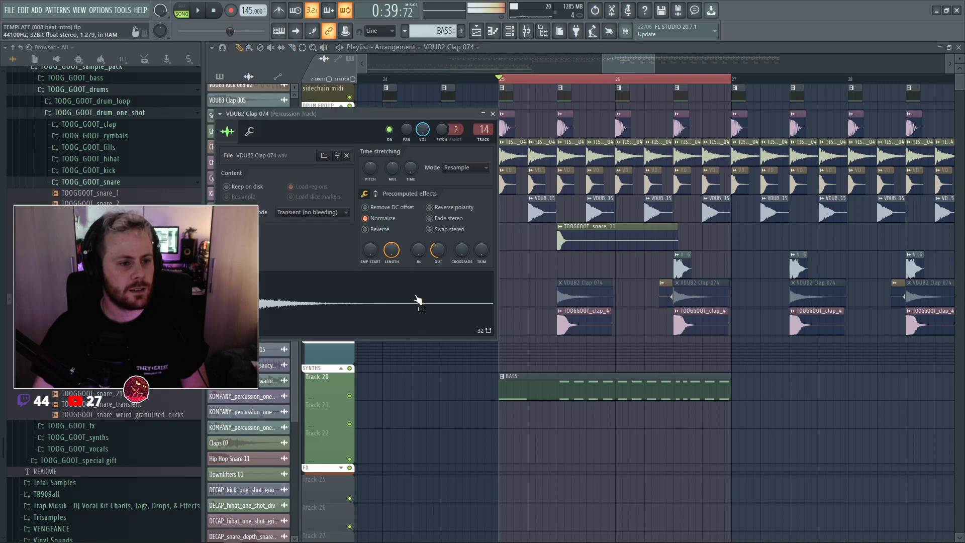
left_click(593, 248)
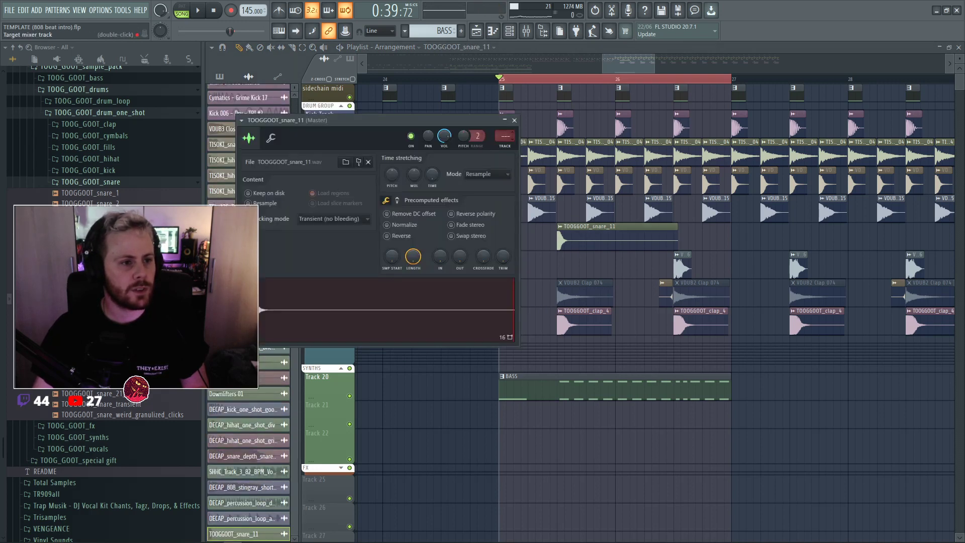
double_click(583, 233)
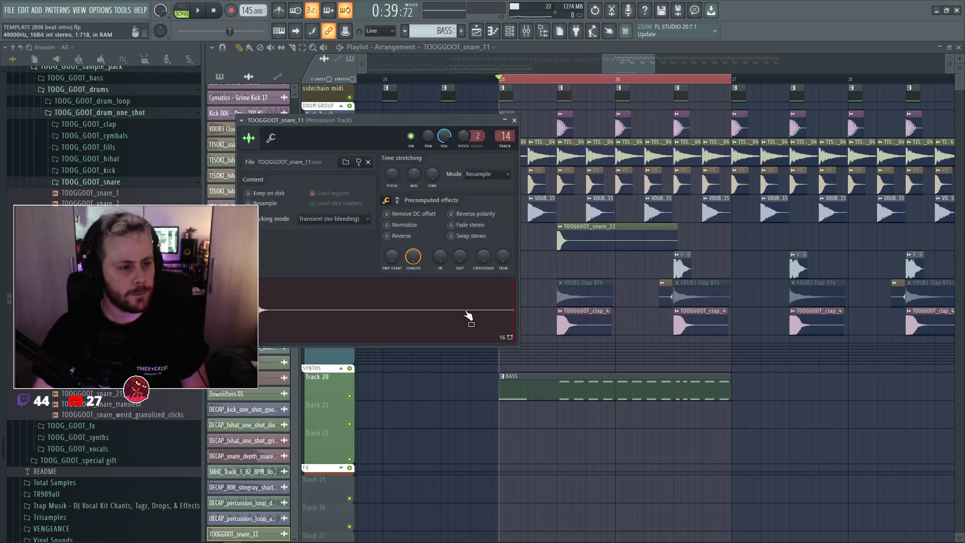
key("Escape")
Move the kick on beat 3 of bar 25 to beat 4, with sidechain midi clips on both beats, and audition the loop.
key("space")
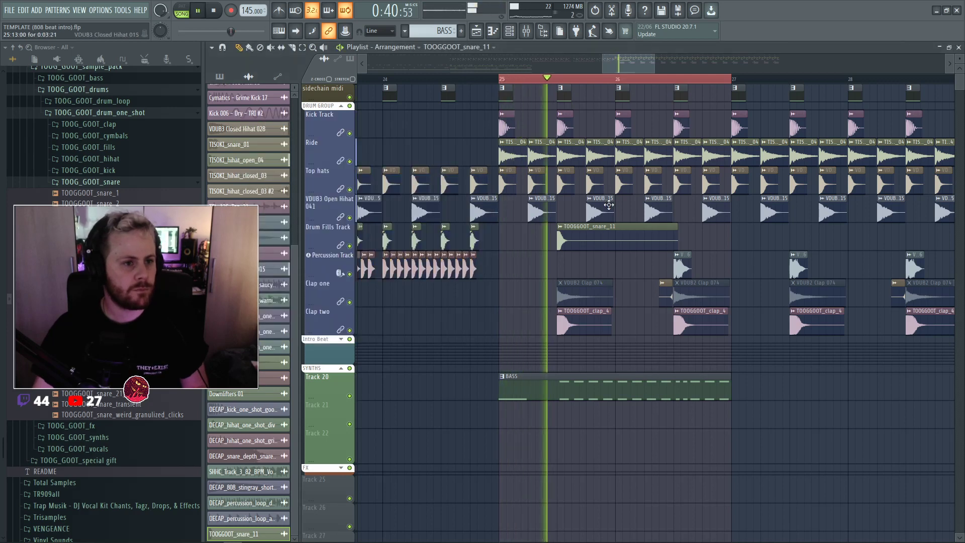
key("space")
key("space")
left_click_drag(565, 119, 594, 123)
left_click(592, 97)
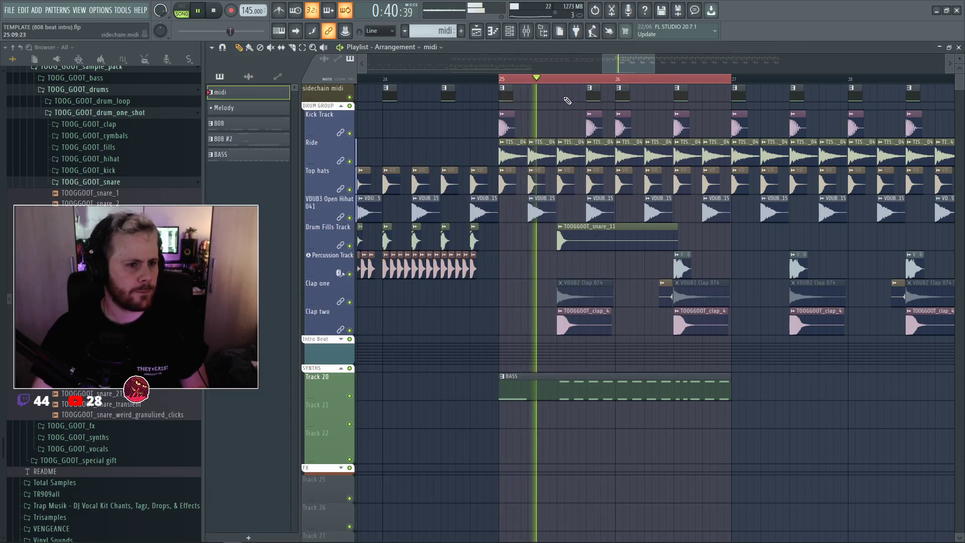
left_click(566, 98)
key("space")
key("space")
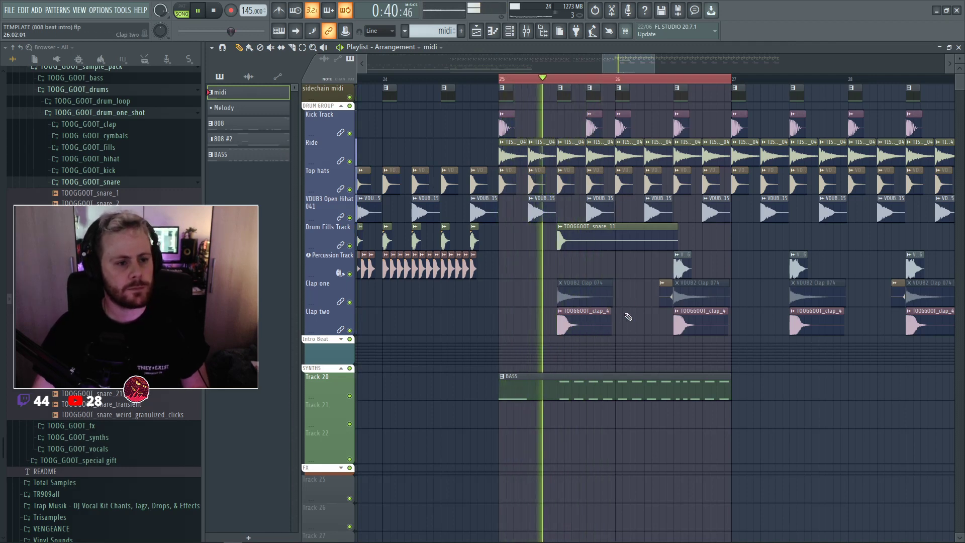
Audition the loop with the mixer open and delete the kick and sidechain midi clip on beat 1 of bar 26.
key("F9")
key("space")
key("space")
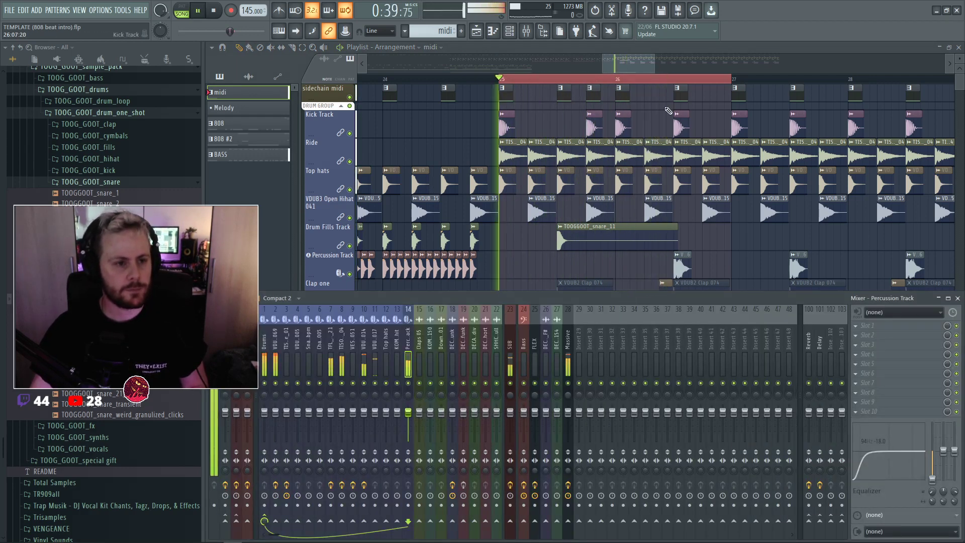
key("F9")
right_click(625, 125)
right_click(622, 93)
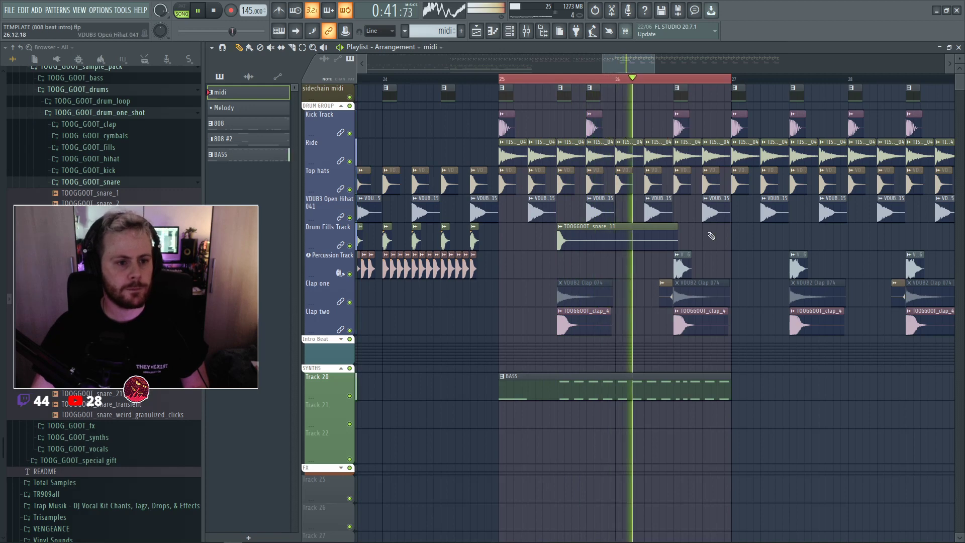
Play the loop with the mixer open and check the levels of the SUB and Massive tracks.
key("space")
key("space")
key("F9")
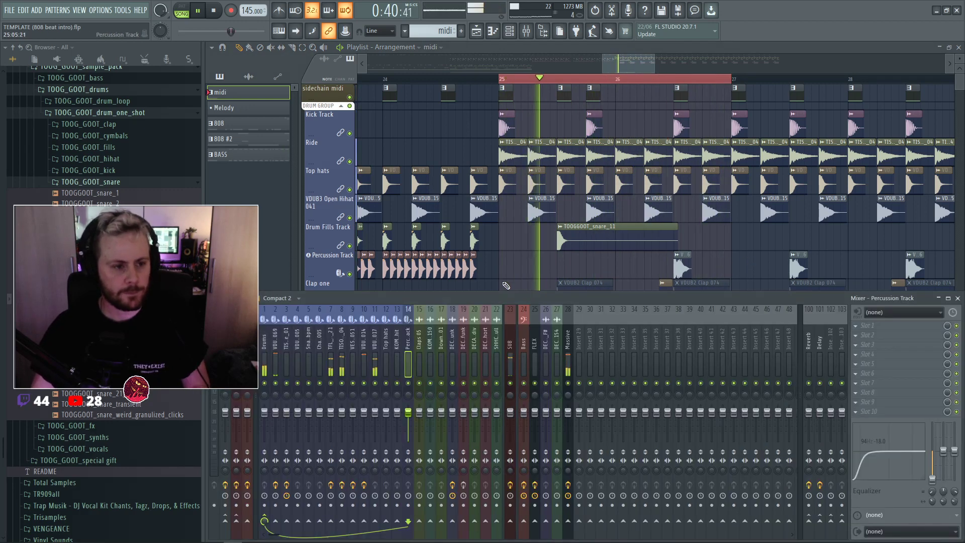
left_click(568, 347)
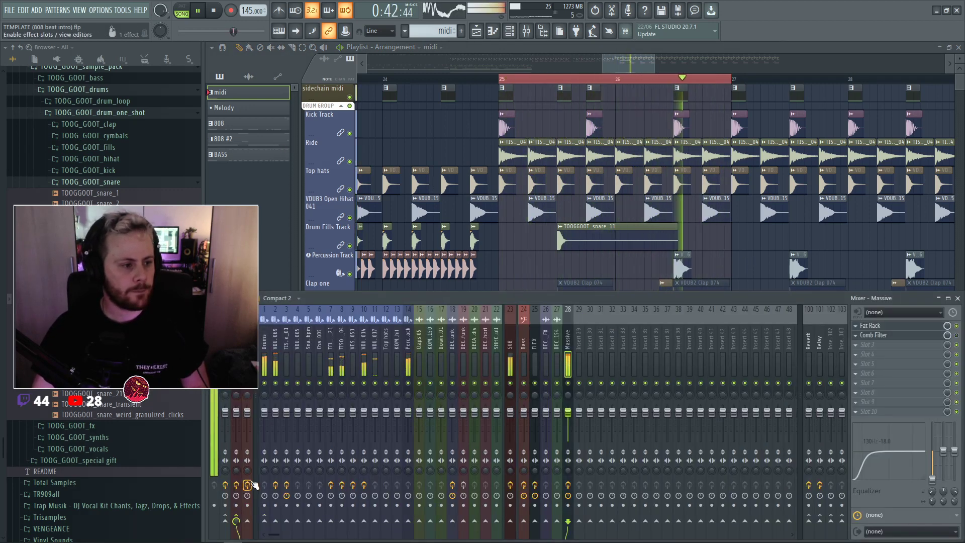
left_click(510, 344)
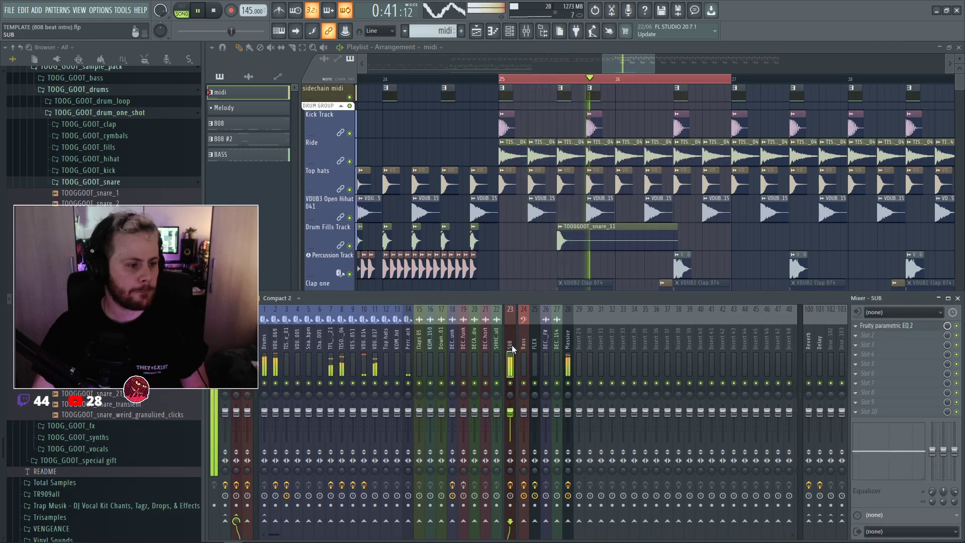
left_click(569, 345)
Copy the beat 4 kick and sidechain clip of bar 25 to beat 2 of bar 26, and delete bar 26's beat 3 kick.
key("space")
left_click_drag(618, 87, 588, 135)
key("space")
left_click_drag(594, 128, 653, 129)
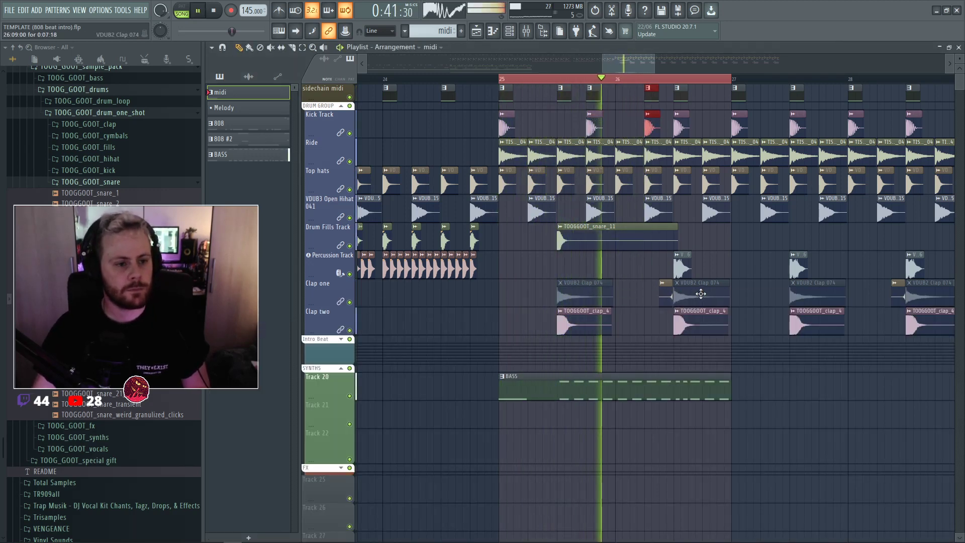
key("F9")
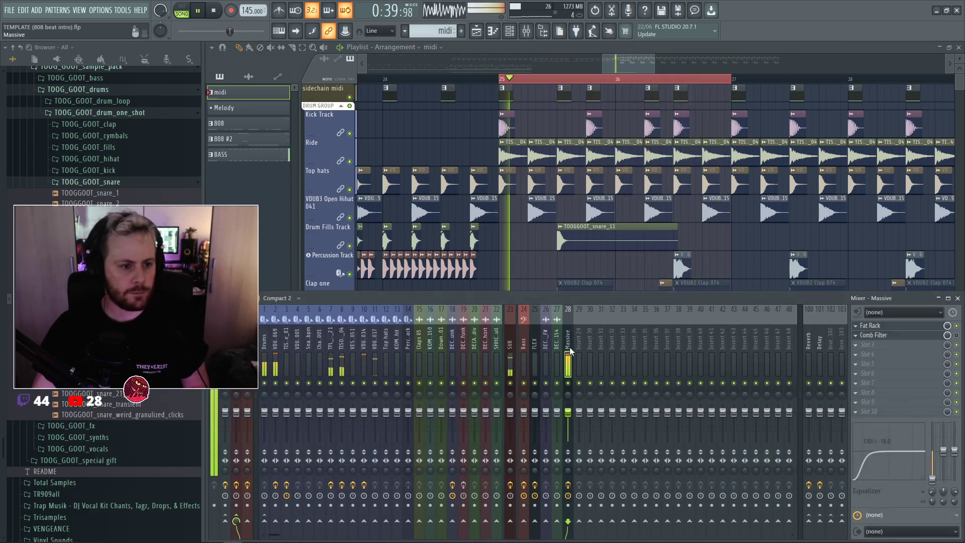
key("F9")
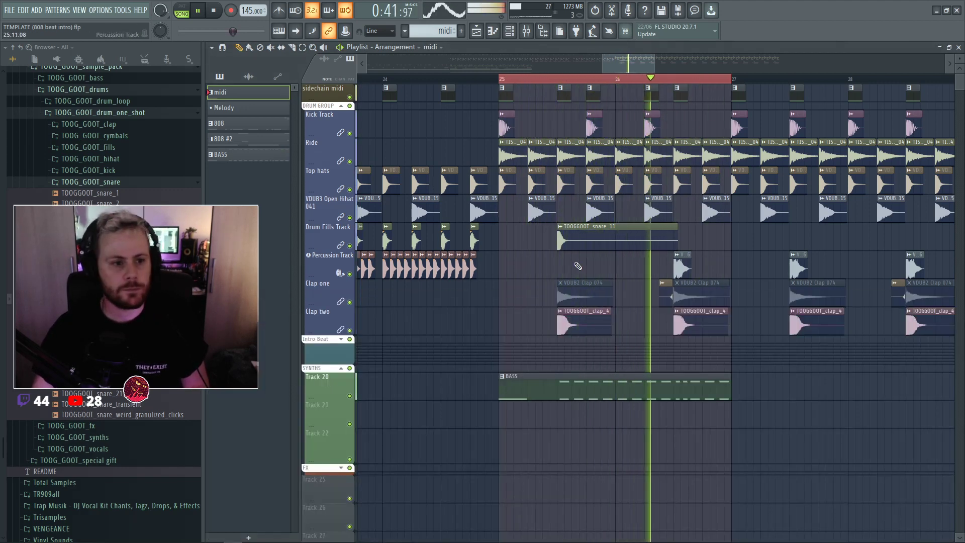
Duplicate the TOOGGOOT_snare_11 clip to beat 3 of bar 26, mute the percussion clip beneath it, and audition the loop.
left_click_drag(592, 237, 708, 237)
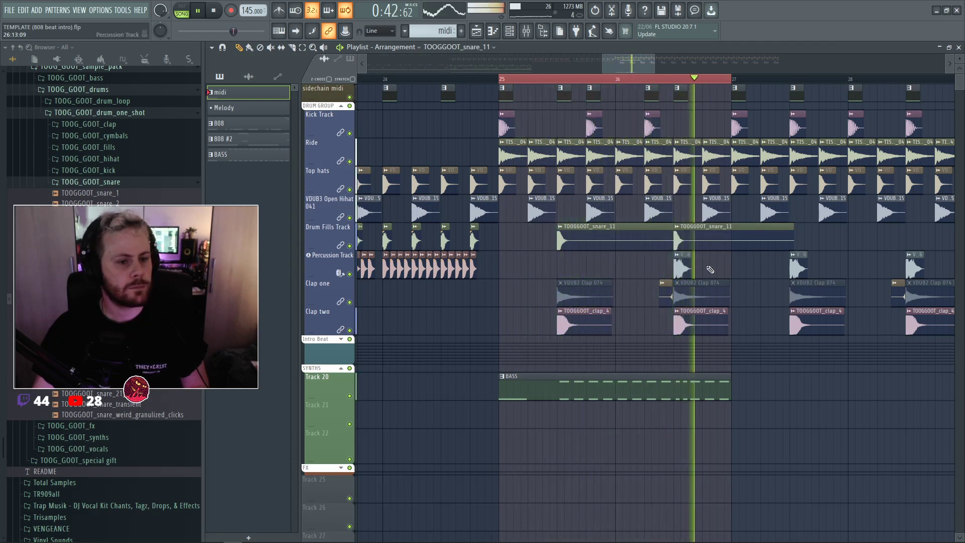
right_click(681, 262, "alt")
key("space")
key("space")
left_click(644, 78)
Slice the first snare clip after one beat and the second after half a beat, and delete both tails.
key("c")
left_click_drag(588, 225, 592, 254)
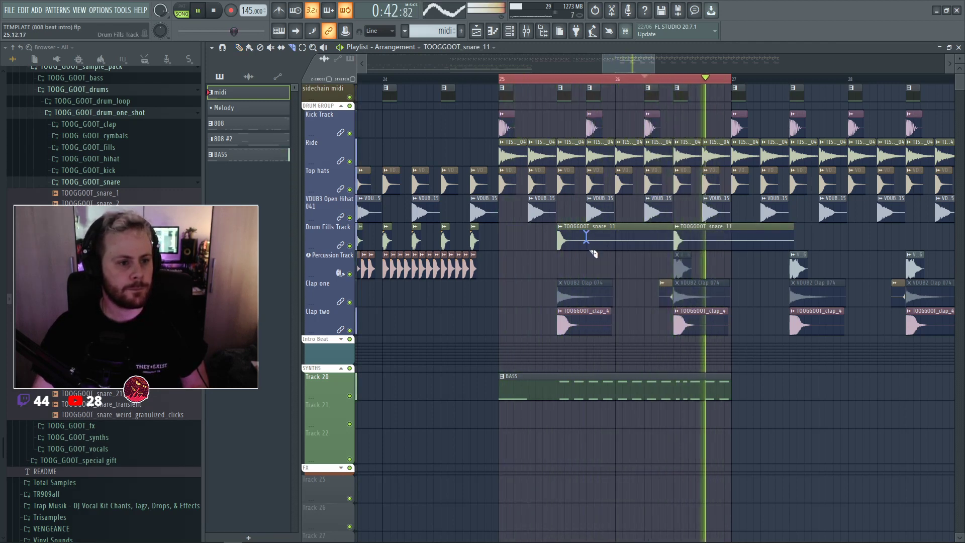
left_click_drag(687, 226, 693, 251)
key("b")
right_click(714, 244)
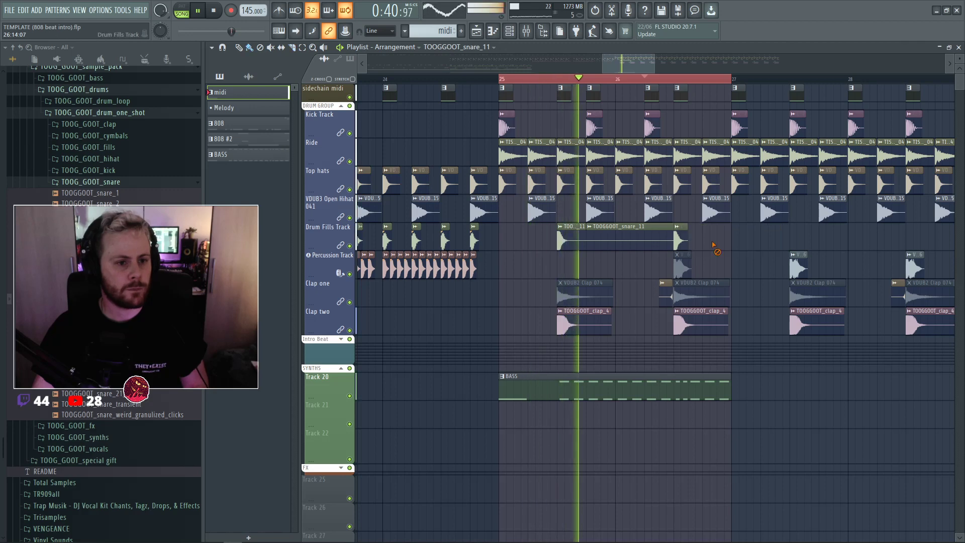
right_click(652, 239)
key("space")
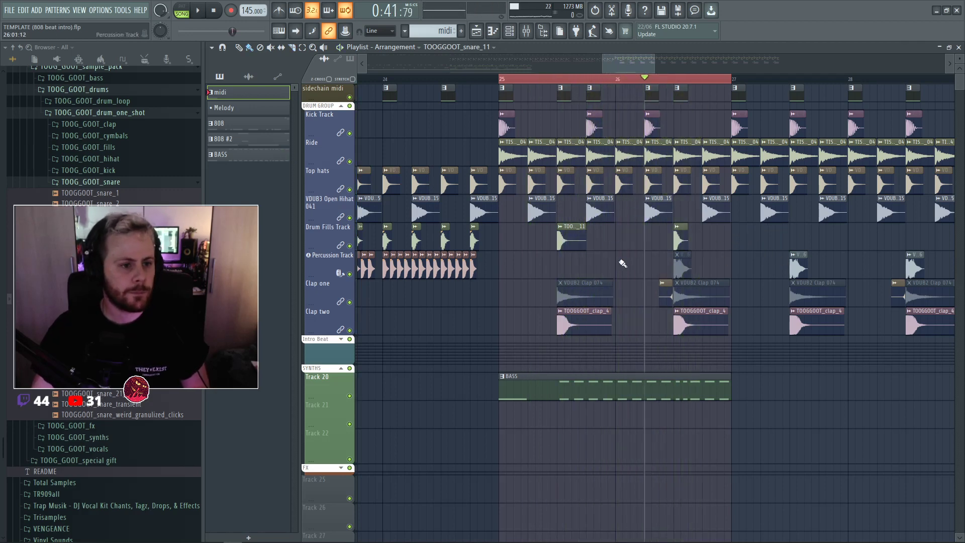
Open Fat Rack on the Massive mixer track, switch it to the LIL MEATY RACK preset, and audition the loop.
key("F9")
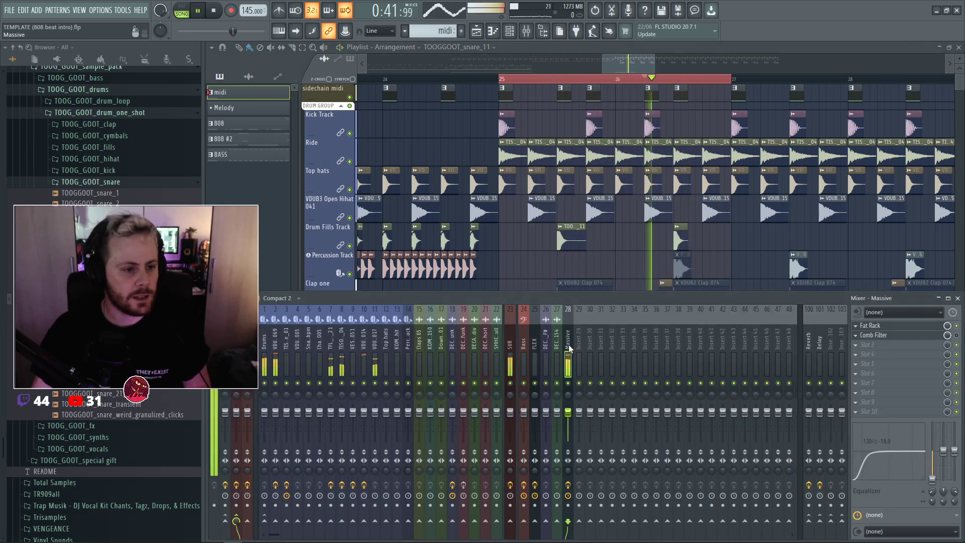
left_click(882, 326)
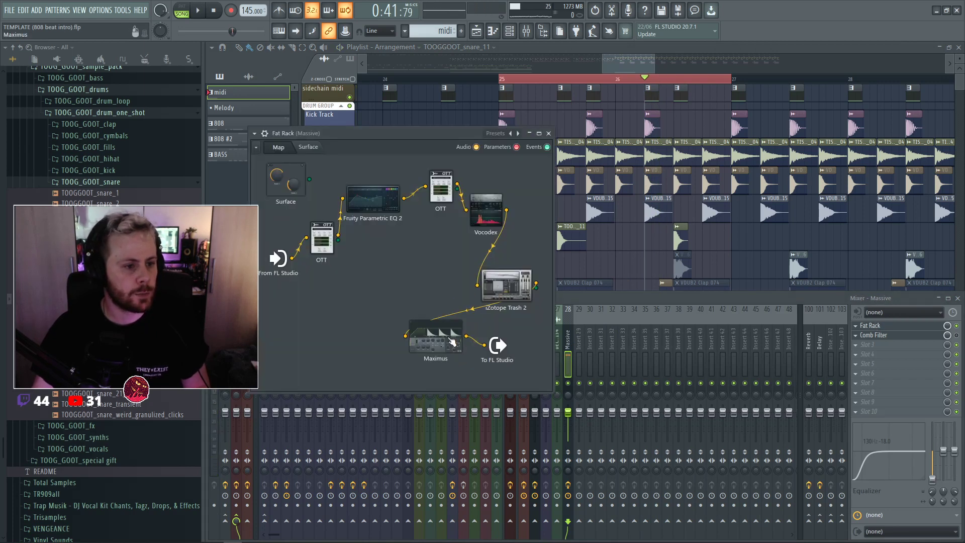
left_click(263, 135)
mouse_move(352, 145)
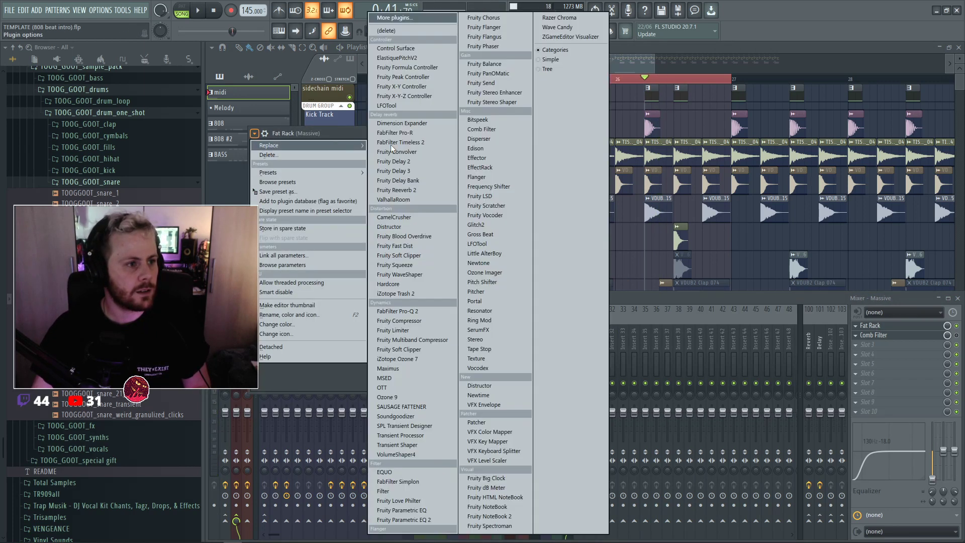
left_click(327, 130)
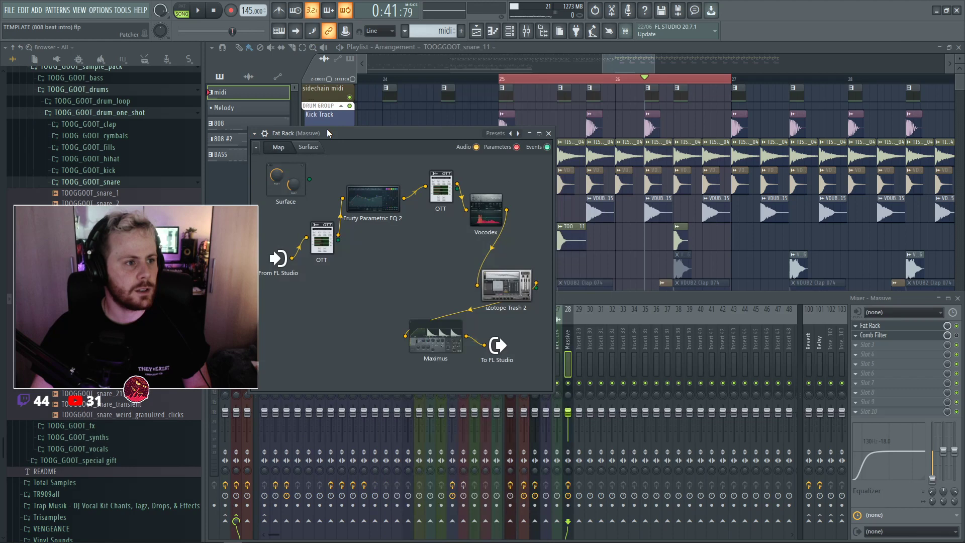
right_click(517, 133)
left_click(552, 61)
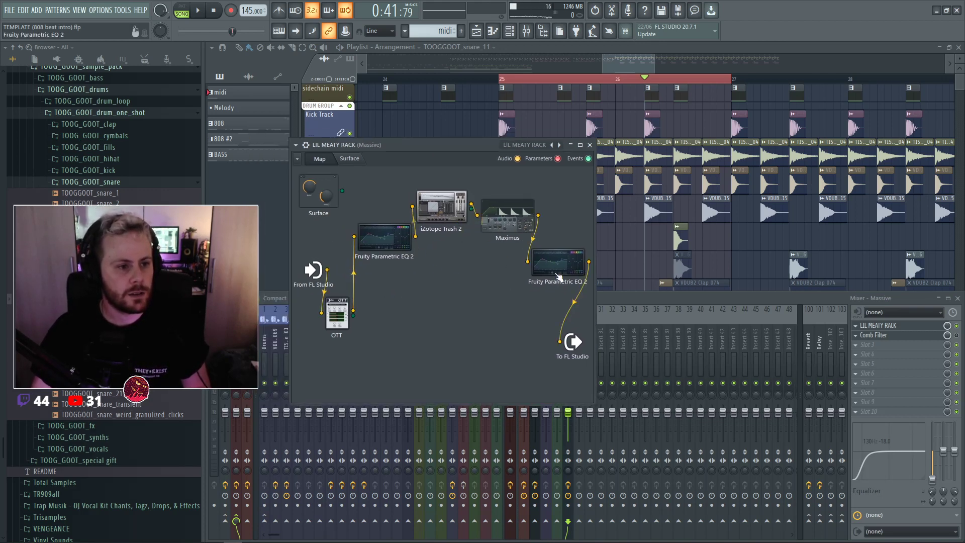
key("space")
right_click(655, 267)
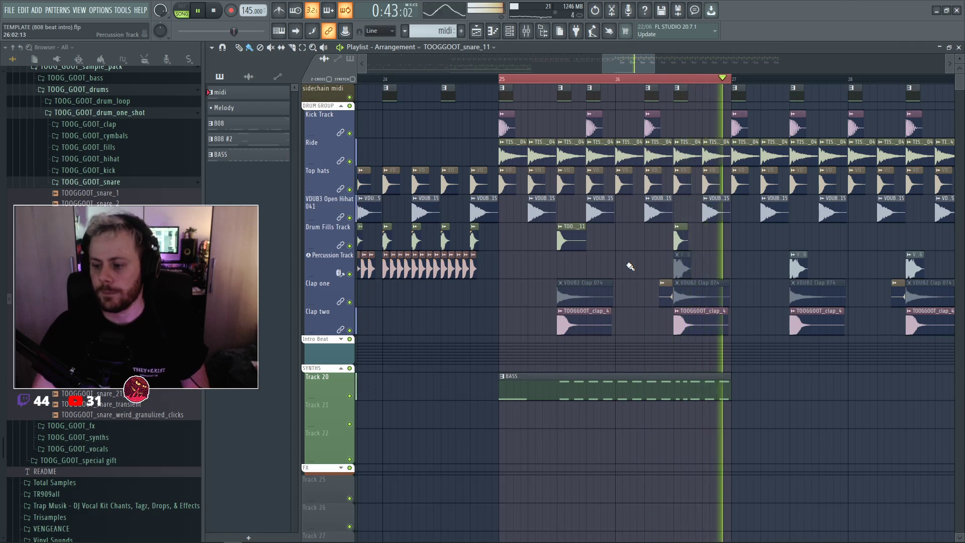
Audition the drop and delete the closed hihat, top hat and ride clips on beat 2 of bar 25.
key("space")
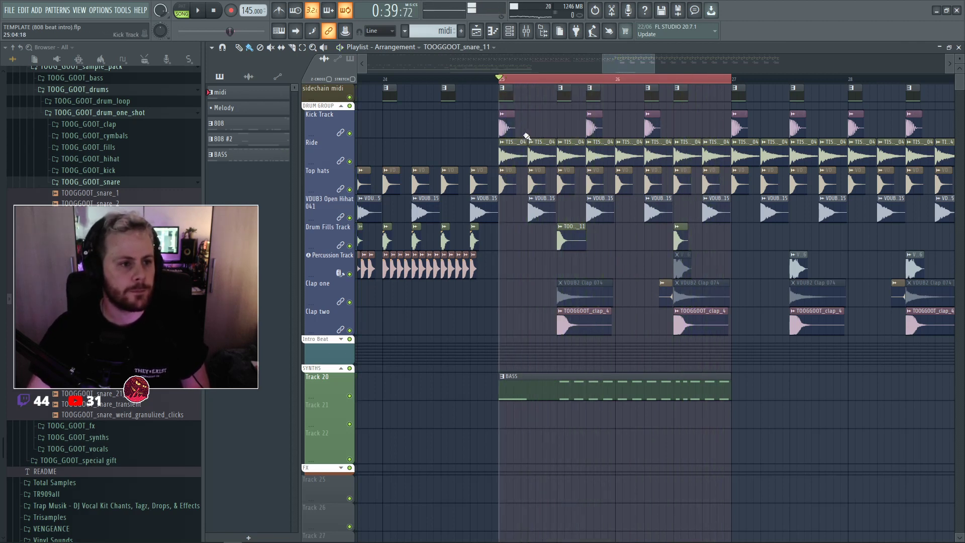
key("space")
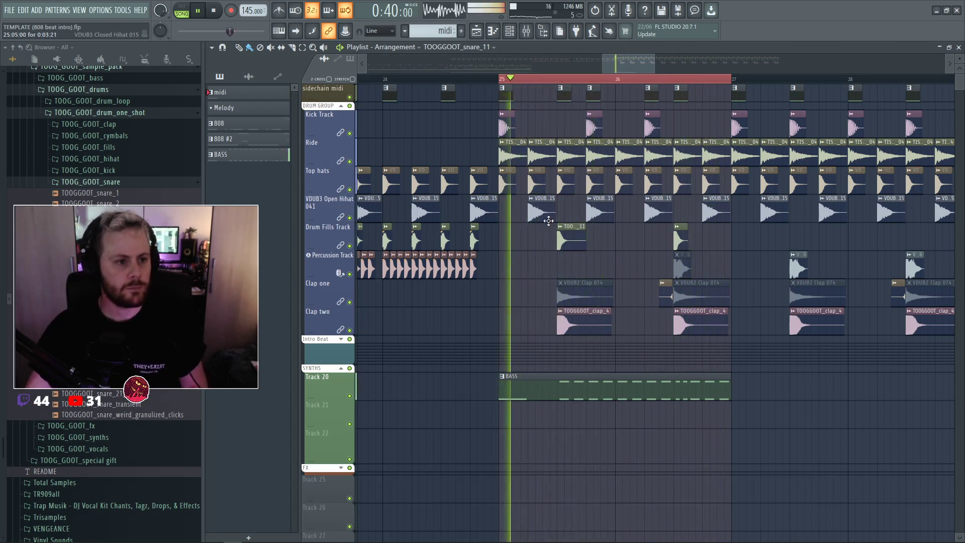
right_click(545, 210)
right_click(540, 180)
right_click(536, 154)
key("space")
key("space")
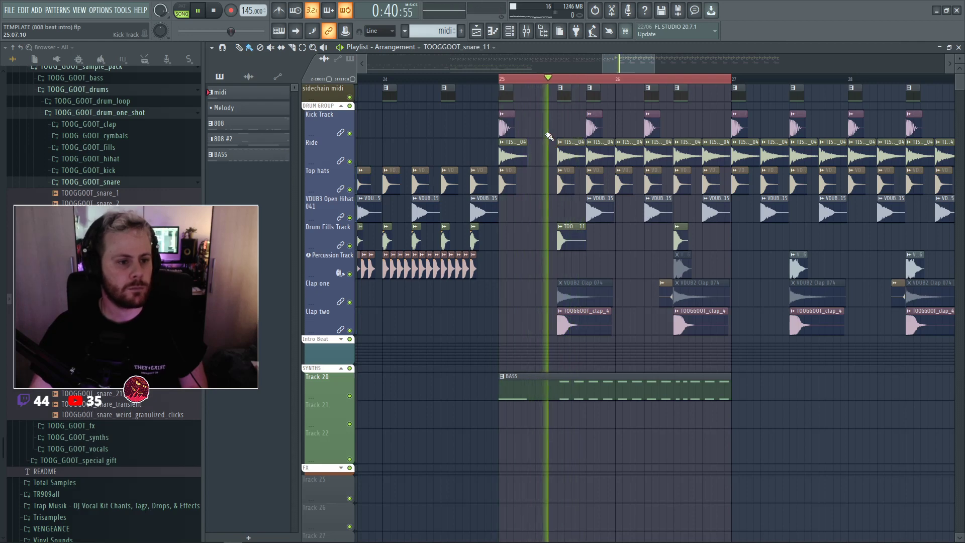
Copy bar 25's first kick to halfway between beats 2 and 3, and make the copy a unique sample.
key("space")
left_click_drag(504, 129, 548, 130, "shift")
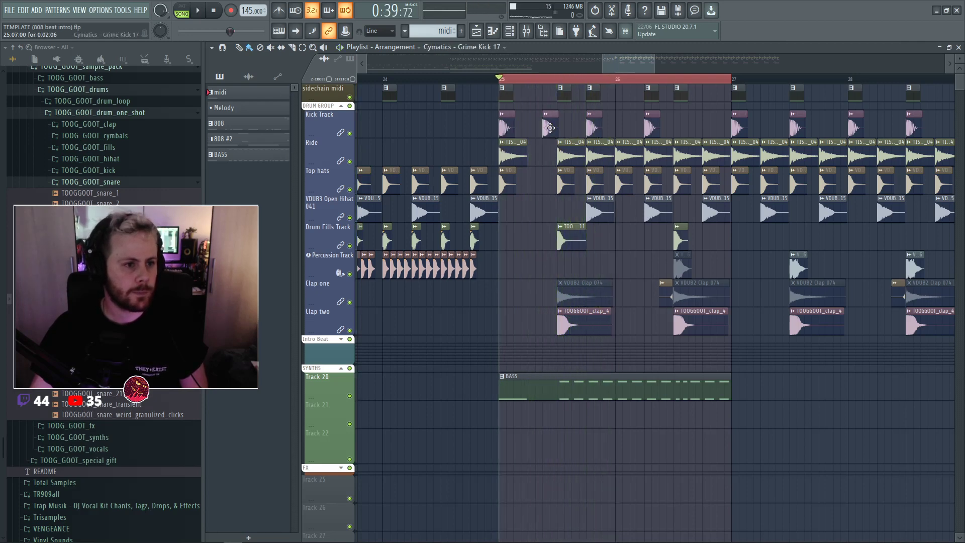
left_click(545, 114)
left_click(565, 192)
Reverse the copied Grime Kick 17 #2 sample and set its quick fade-out to 11%.
double_click(550, 129)
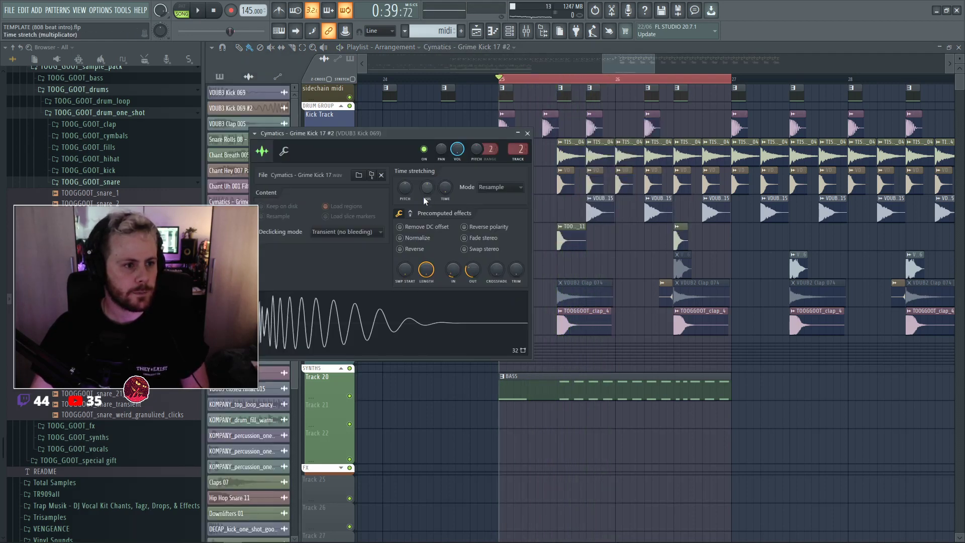
left_click(414, 249)
left_click(527, 133)
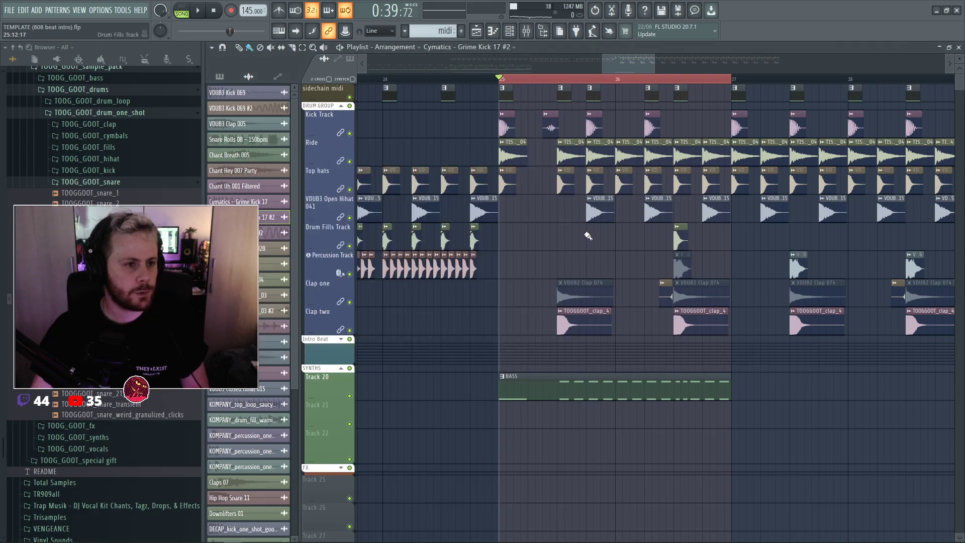
scroll(554, 128, "up", 3, "ctrl")
double_click(553, 127)
left_click_drag(460, 265, 460, 301)
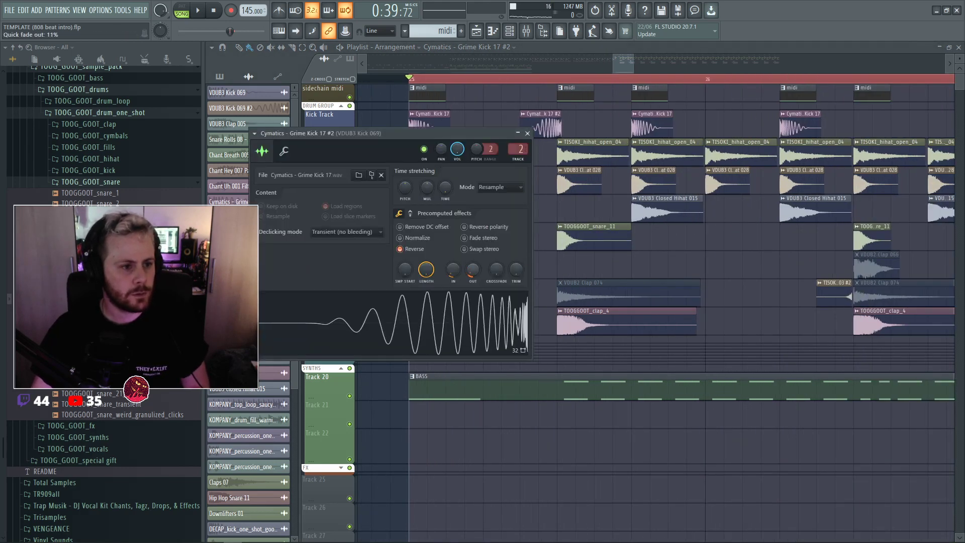
key("Escape")
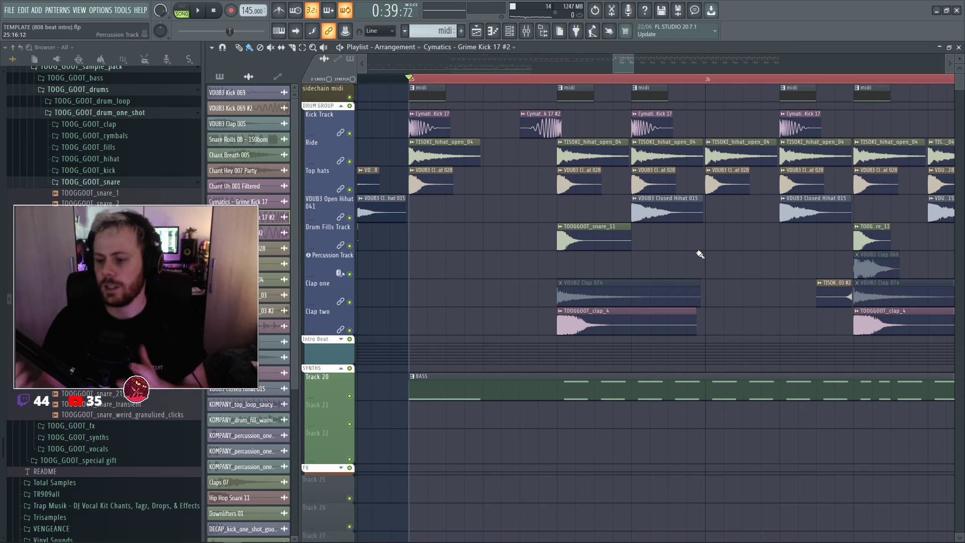
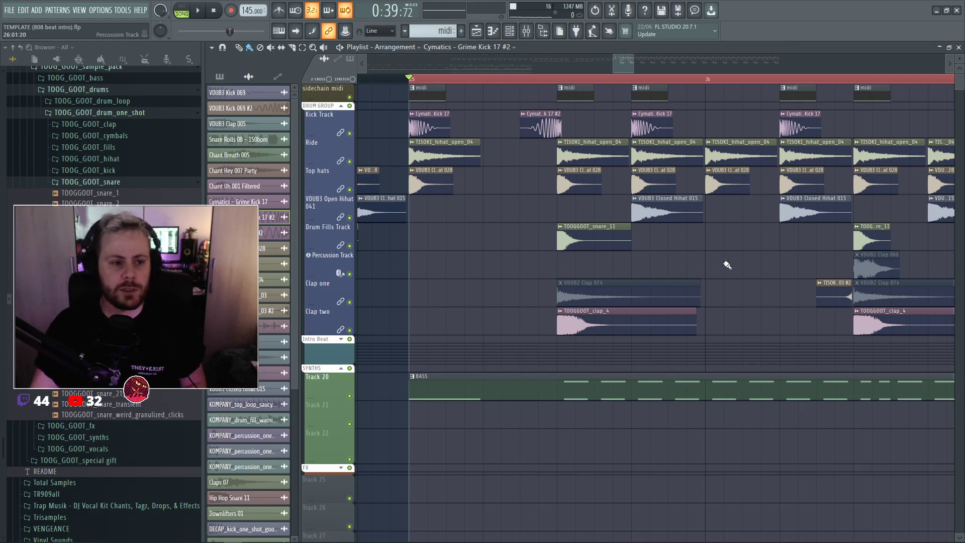
Delete the last two notes of the BASS pattern from both the SUB and Serum channels, and audition the loop.
scroll(727, 265, "down", 3)
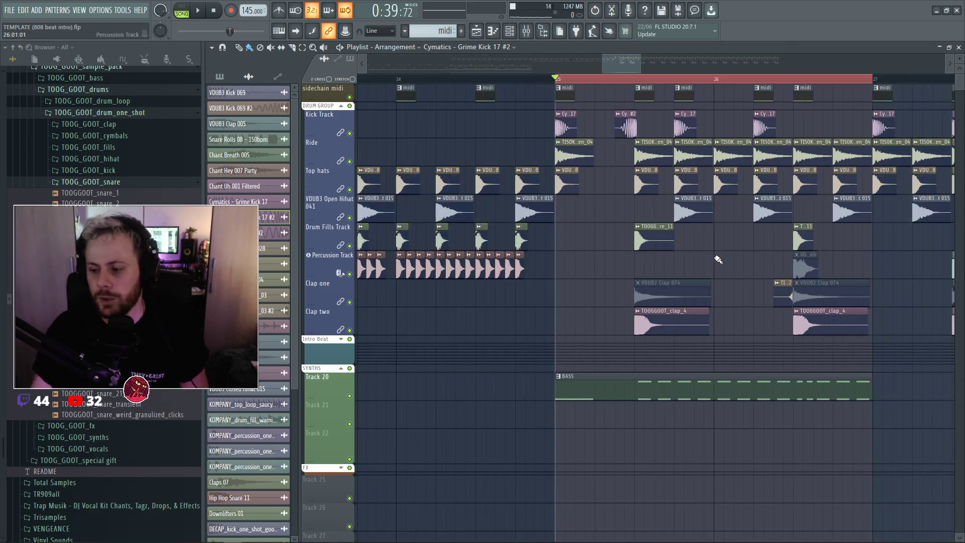
left_click_drag(621, 69, 641, 69)
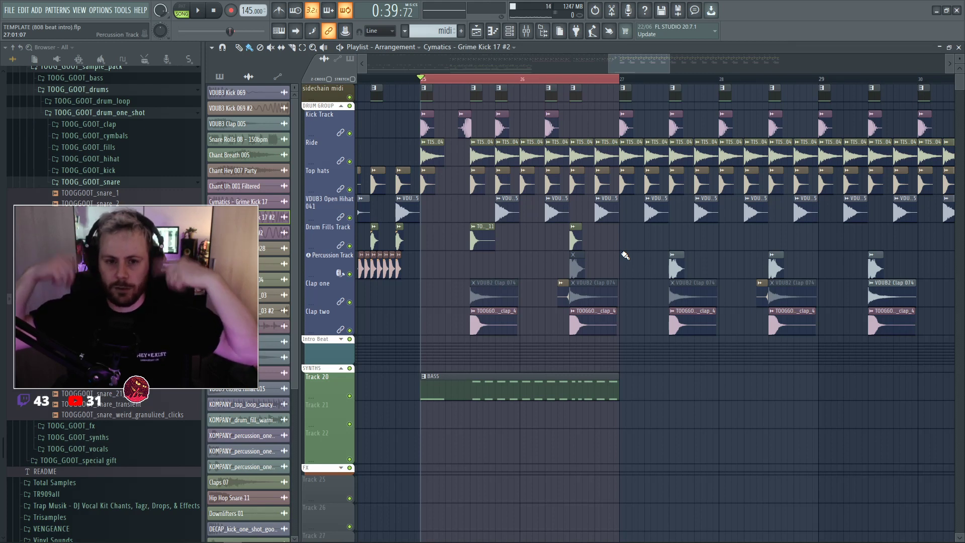
key("space")
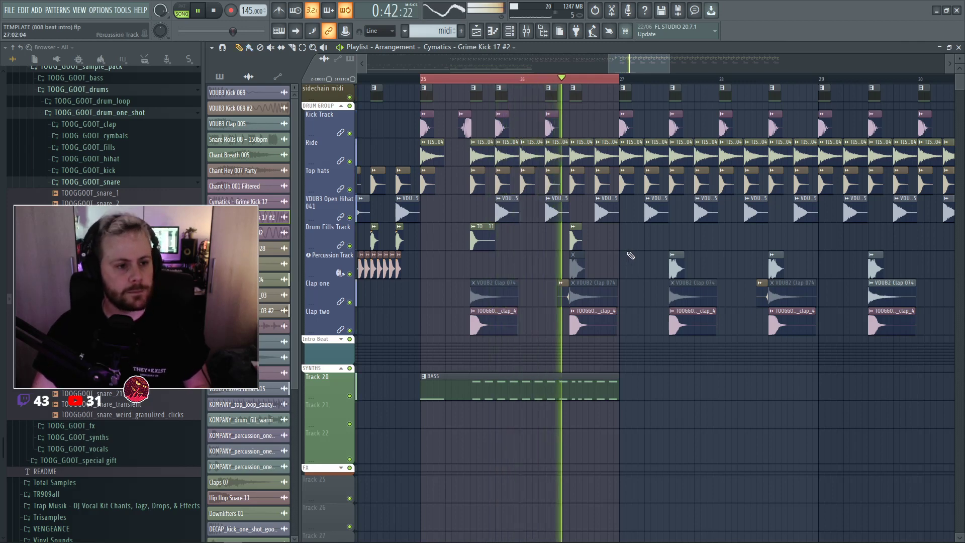
scroll(625, 312, "down", 2)
double_click(592, 324)
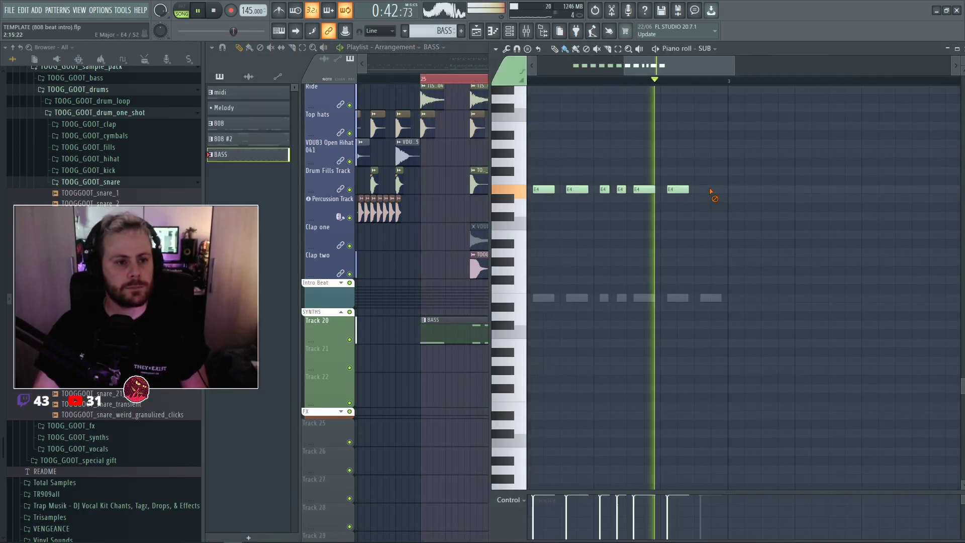
double_click(678, 299)
right_click(678, 299)
right_click(711, 298)
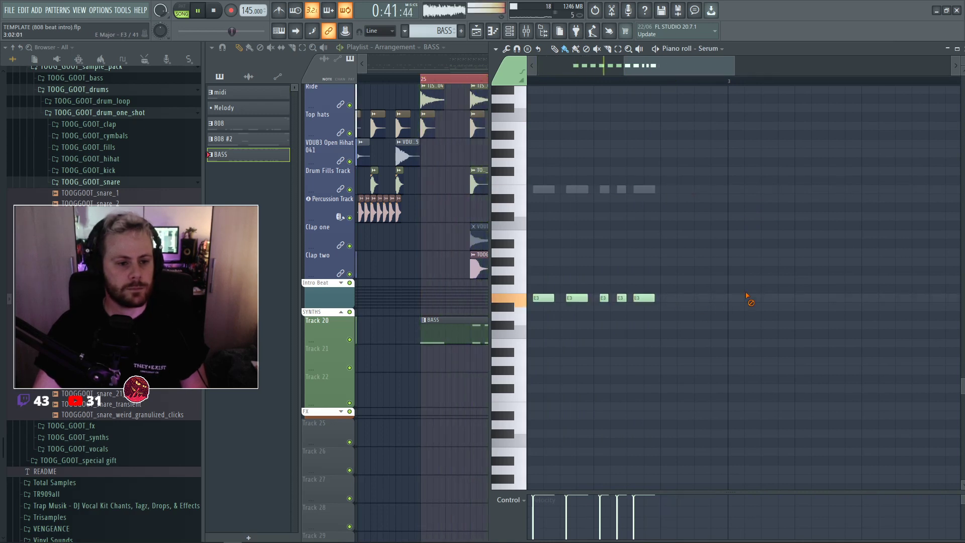
key("F7")
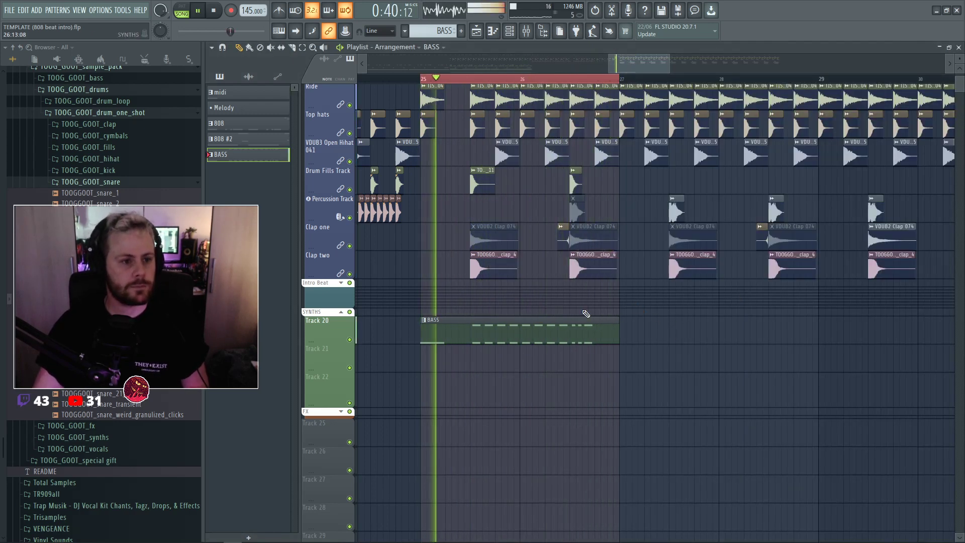
key("space")
key("F7")
key("space")
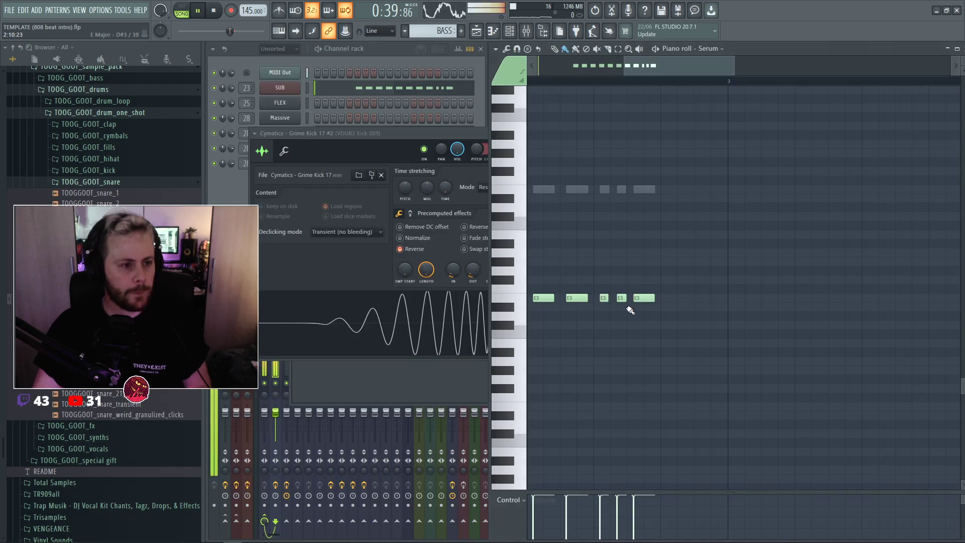
key("F7")
key("space")
Save the project under the name Needle in the DUBSTEP folder of FL 20.
left_click(9, 10)
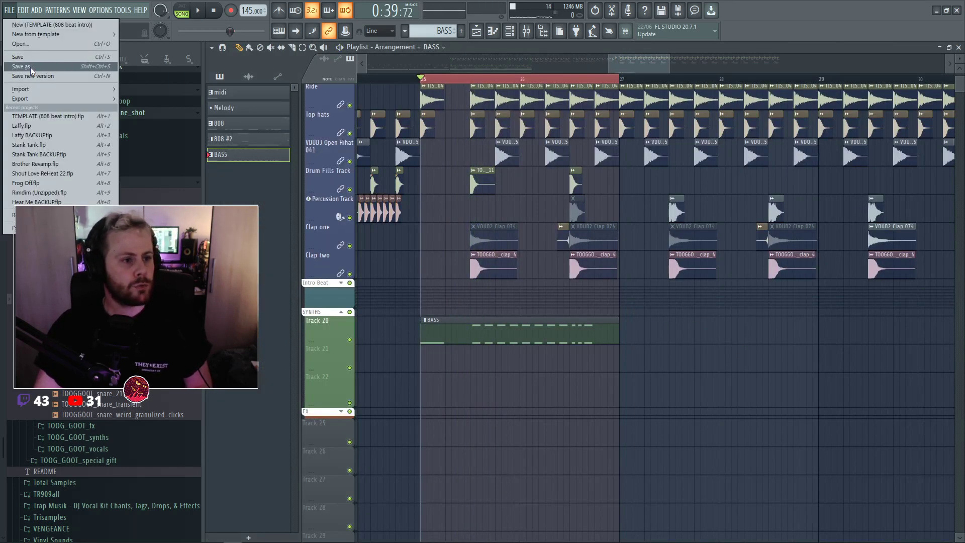
left_click(30, 67)
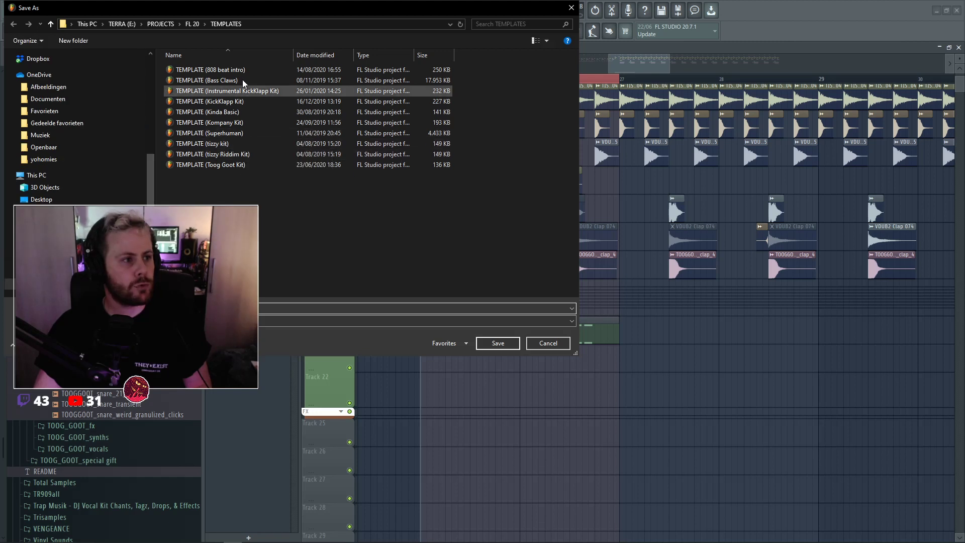
left_click(197, 24)
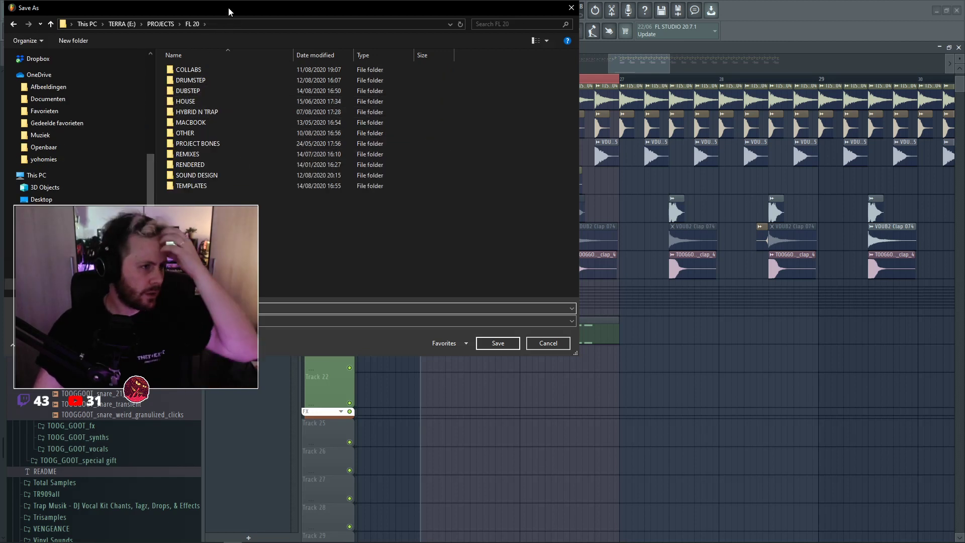
left_click_drag(228, 8, 296, 33)
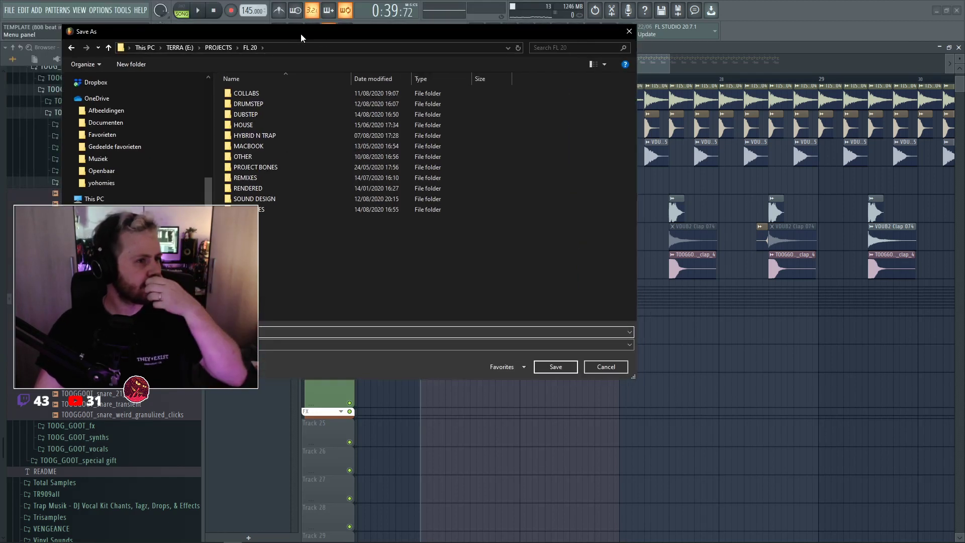
double_click(301, 115)
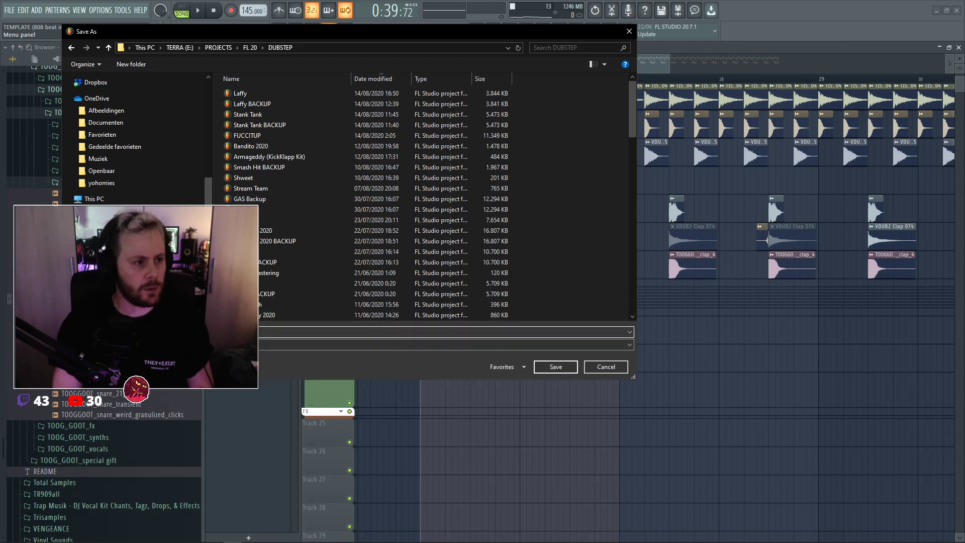
key("Return")
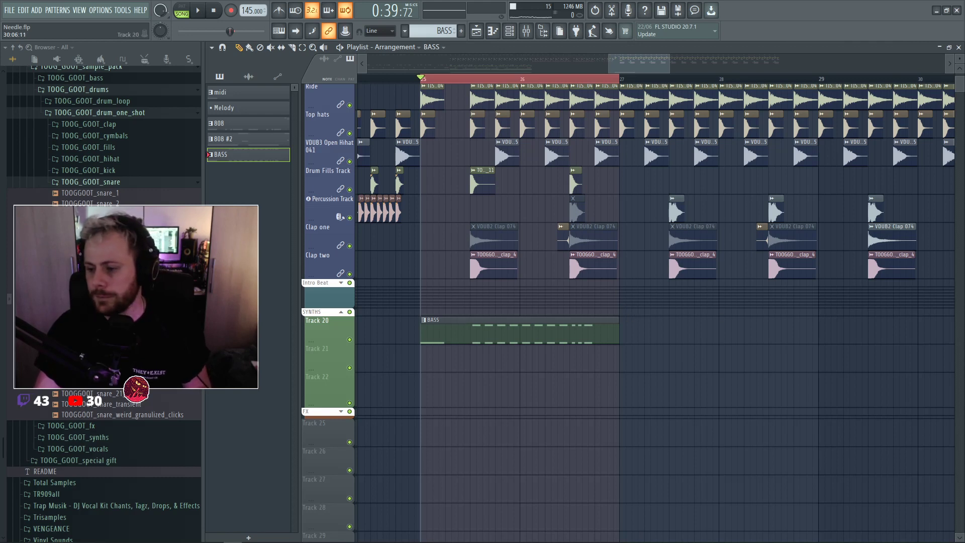
Audition the loop and examine the EQ section of Massive #2.
key("space")
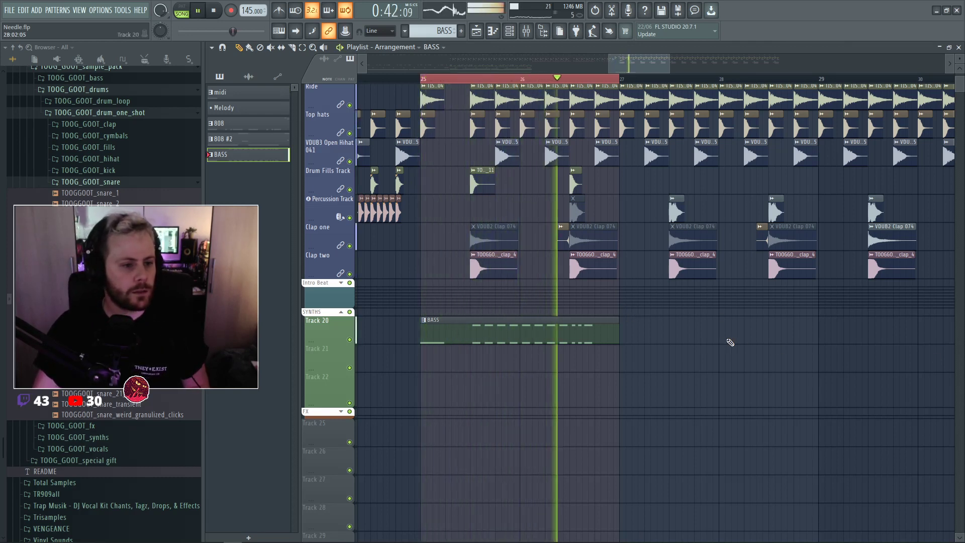
key("space")
key("F6")
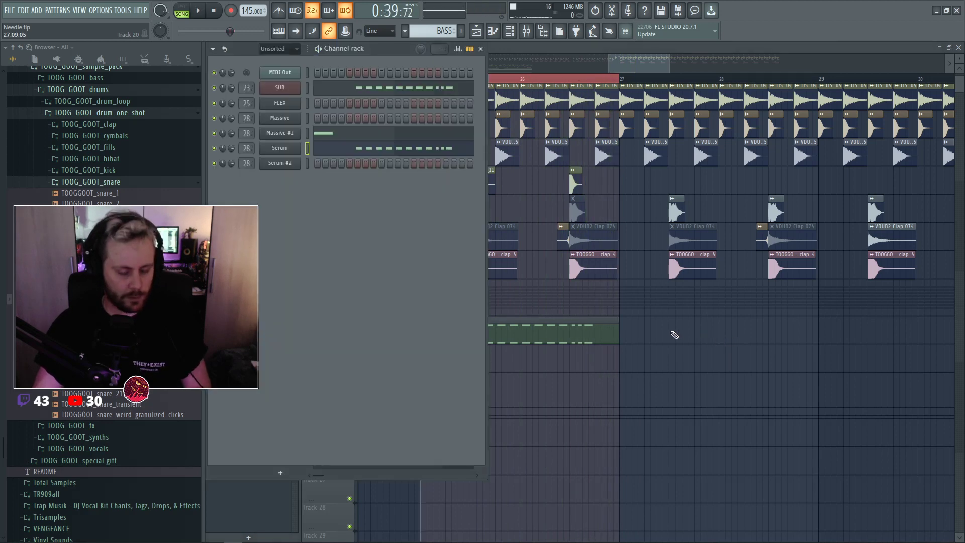
left_click(292, 134)
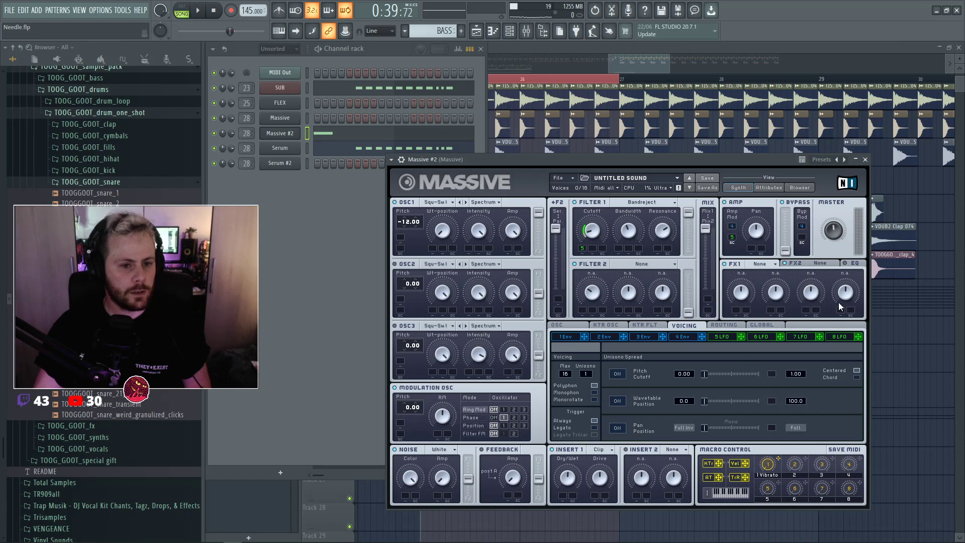
left_click(855, 264)
key("space")
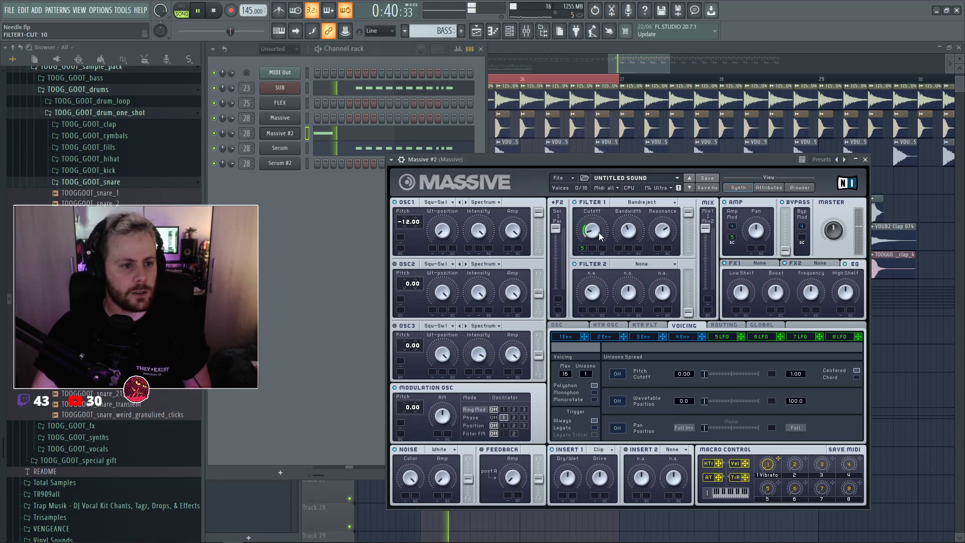
left_click(935, 203)
key("space")
Limit the playback loop to the first two beats of bar 25 and show the 5 LFO settings of Massive #2.
key("space")
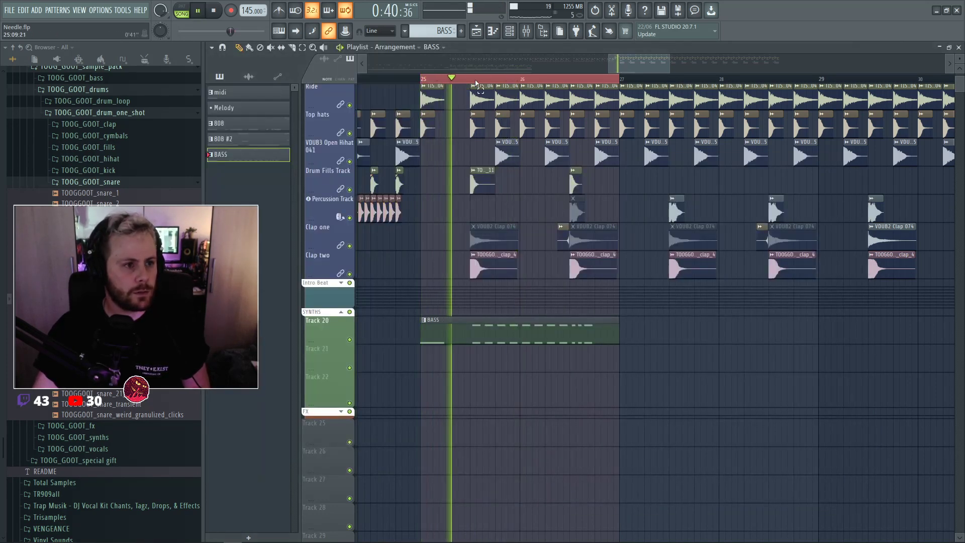
left_click_drag(476, 79, 420, 79)
key("F6")
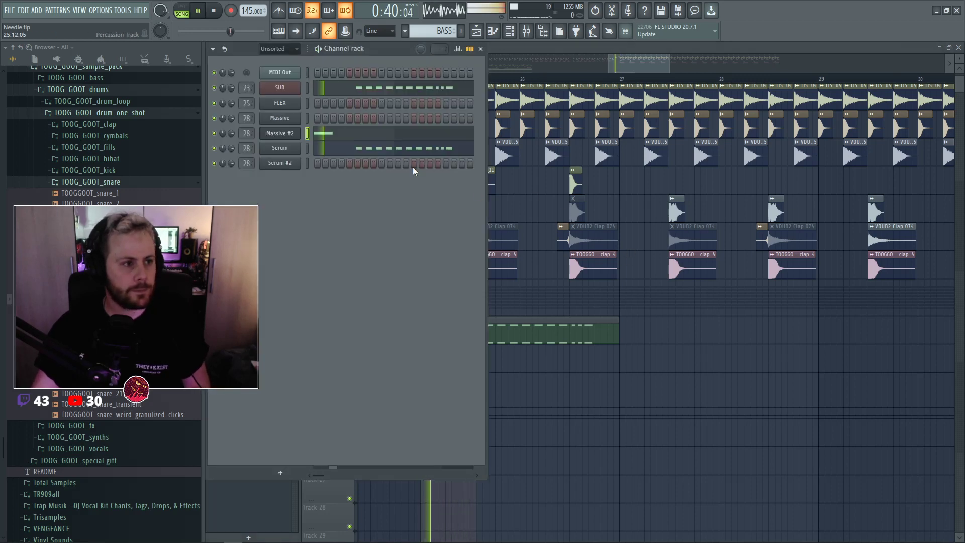
left_click(287, 133)
left_click(721, 336)
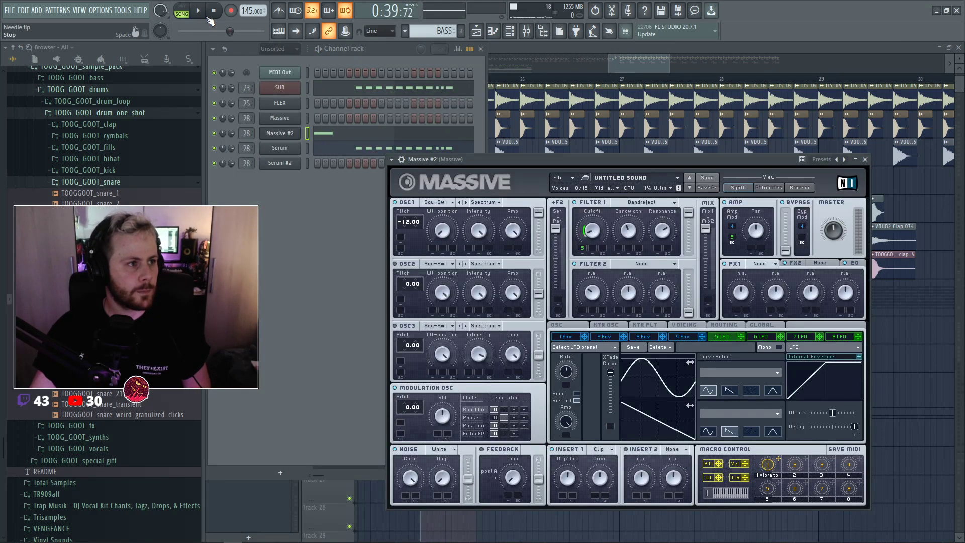
Adjust LFO 5's rate and Filter 1's cutoff and bandwidth in Massive #2 while the loop plays.
key("space")
mouse_move(569, 377)
left_mouse_down()
mouse_move(567, 369)
mouse_move(571, 388)
left_mouse_up()
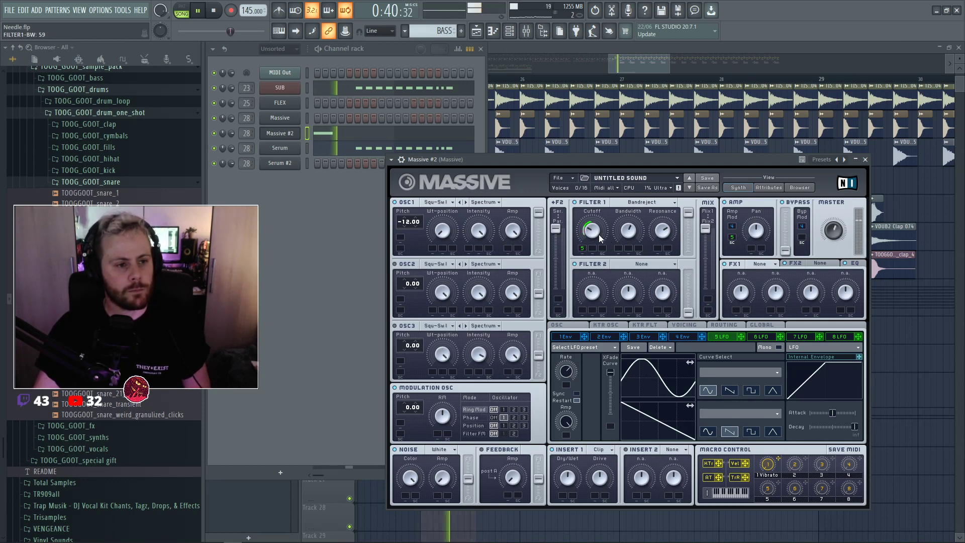
left_click_drag(599, 234, 635, 247)
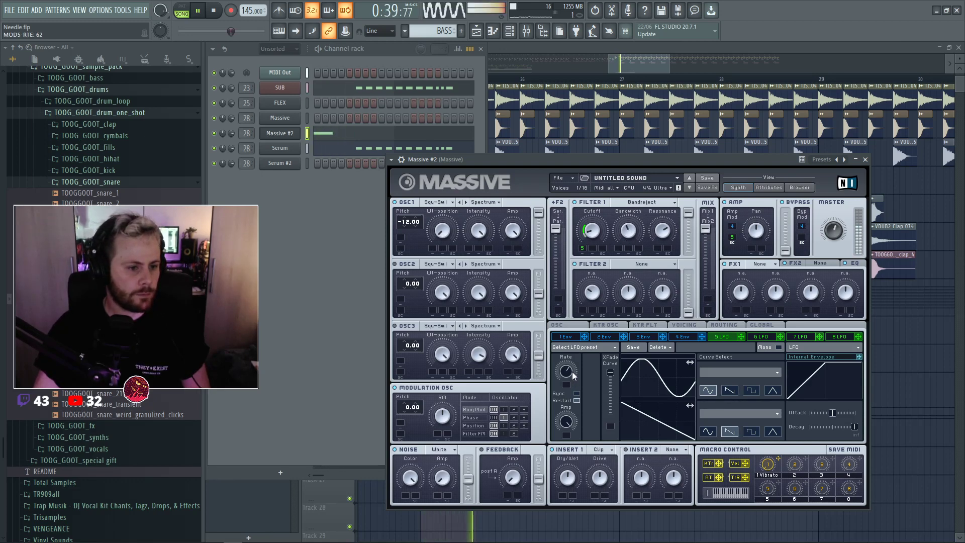
Raise Insert 1's Clip drive, set its dry/wet to 70, and set LFO 5's rate to 49.
left_click_drag(607, 483, 594, 467)
left_click_drag(571, 479, 591, 465)
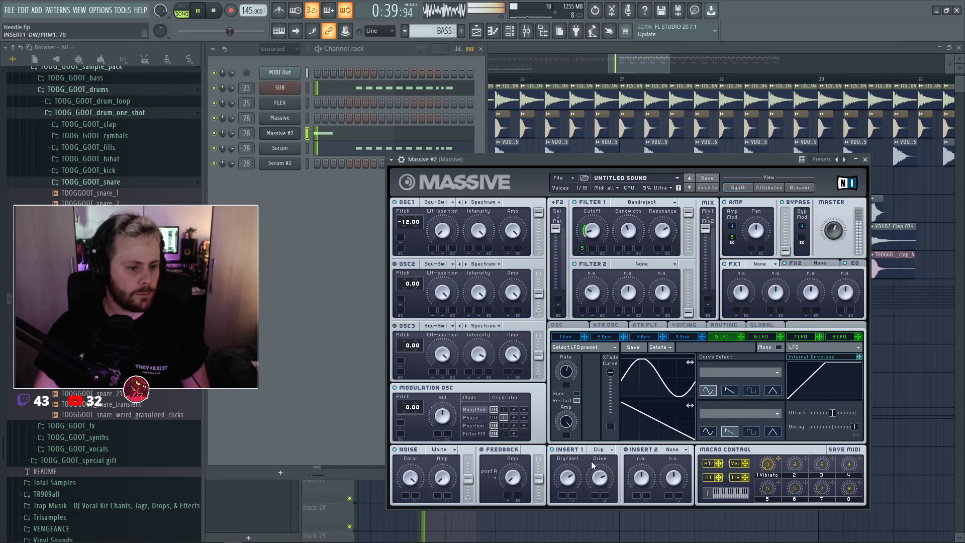
left_click_drag(565, 375, 569, 383)
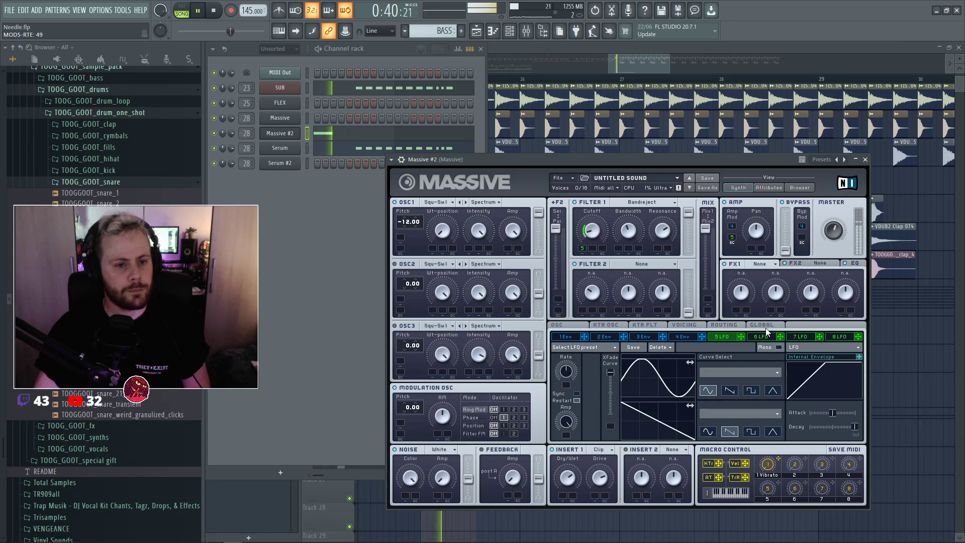
Try B Tube in Massive #2's FX1 with dry/wet 58 and drive 77, and switch the effect to C Tube.
left_click(763, 264)
left_click(776, 364)
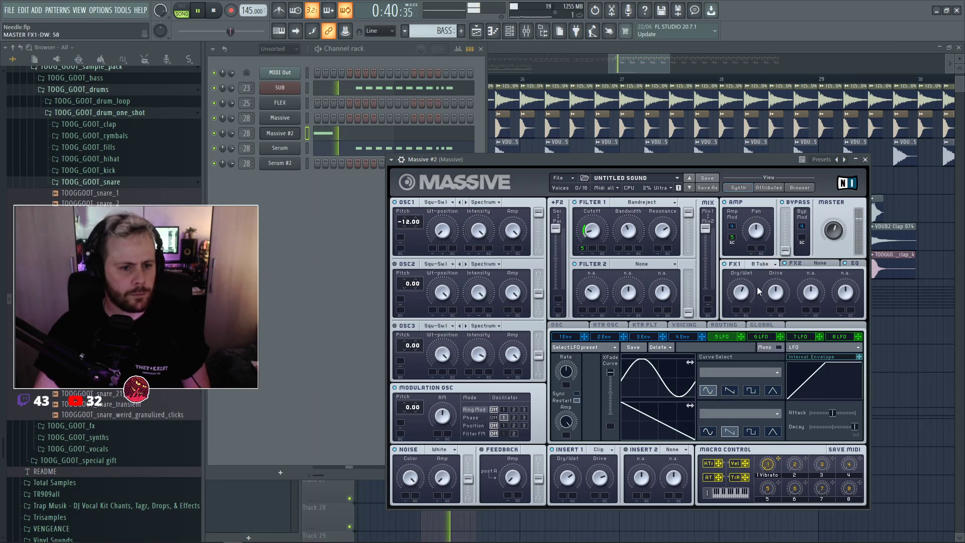
left_click_drag(775, 291, 775, 282)
left_click(764, 263)
left_click(781, 359)
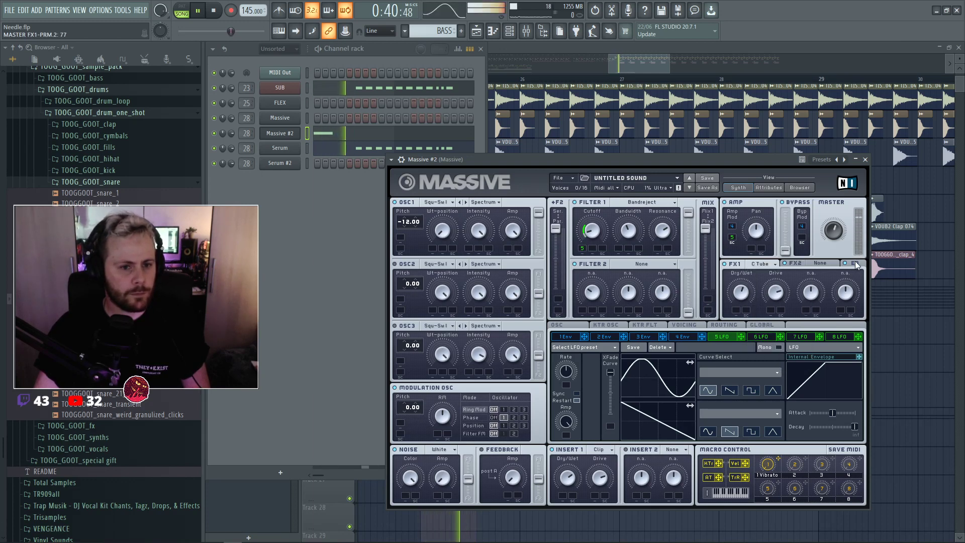
In Massive #2, set the EQ frequency to 46 and the modulation oscillator's pitch to -12.00 with phase 3.
left_click(854, 263)
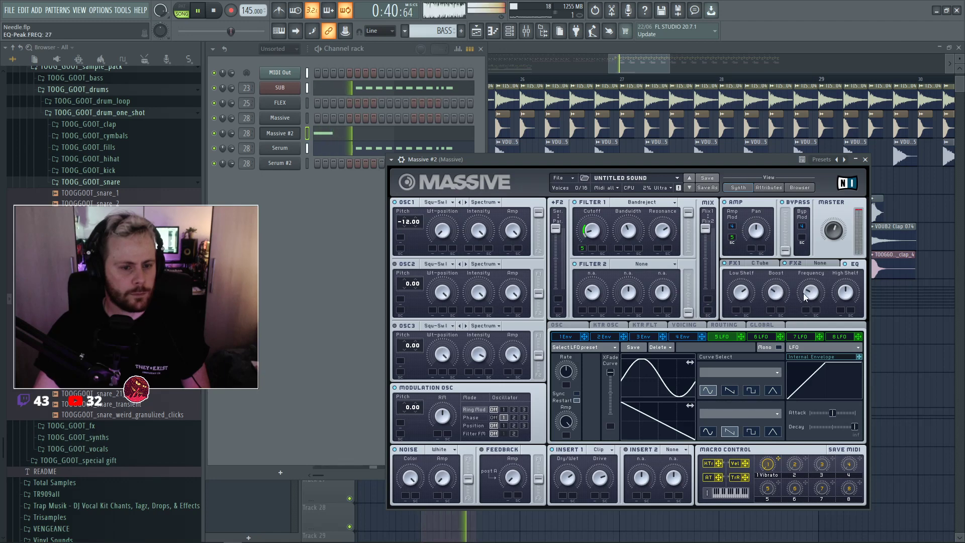
left_click_drag(804, 297, 815, 279)
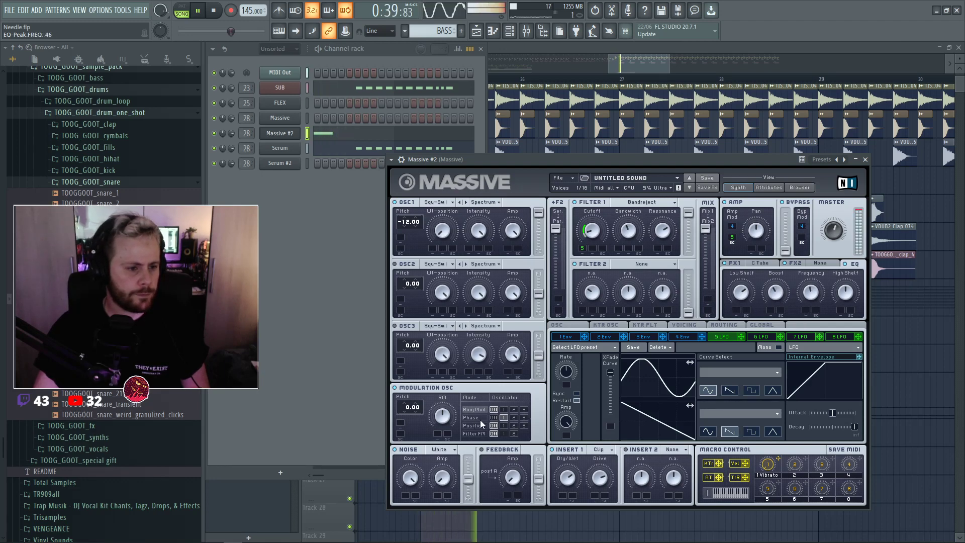
left_click(465, 418)
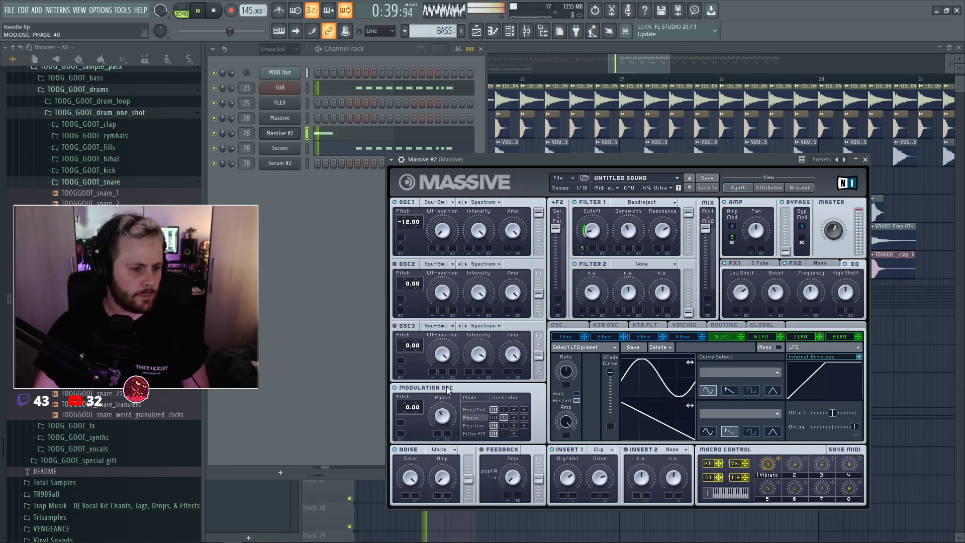
left_click_drag(403, 410, 443, 440)
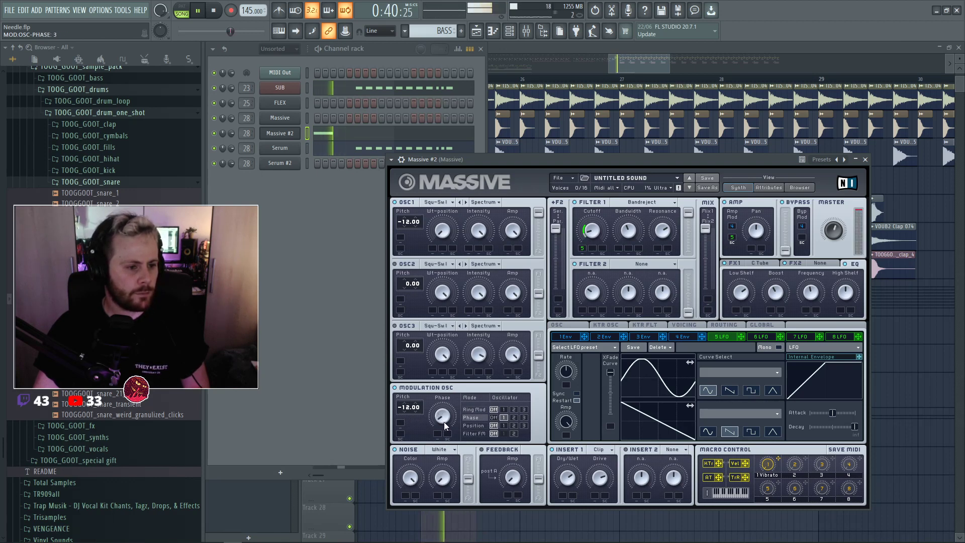
Lower Filter 1's cutoff to 8 in Massive #2 and close the plugin and channel rack.
left_click(605, 482)
left_click(593, 234)
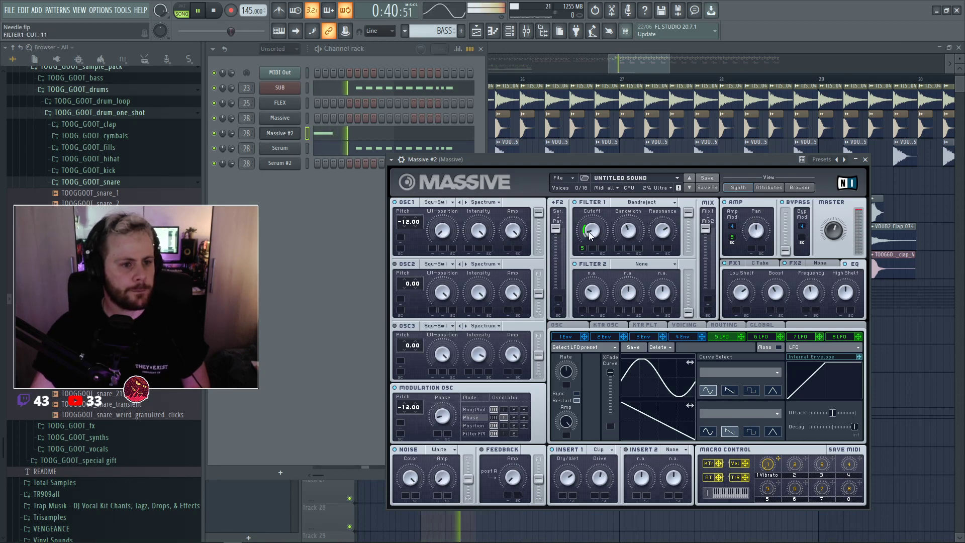
left_click_drag(593, 233, 594, 239)
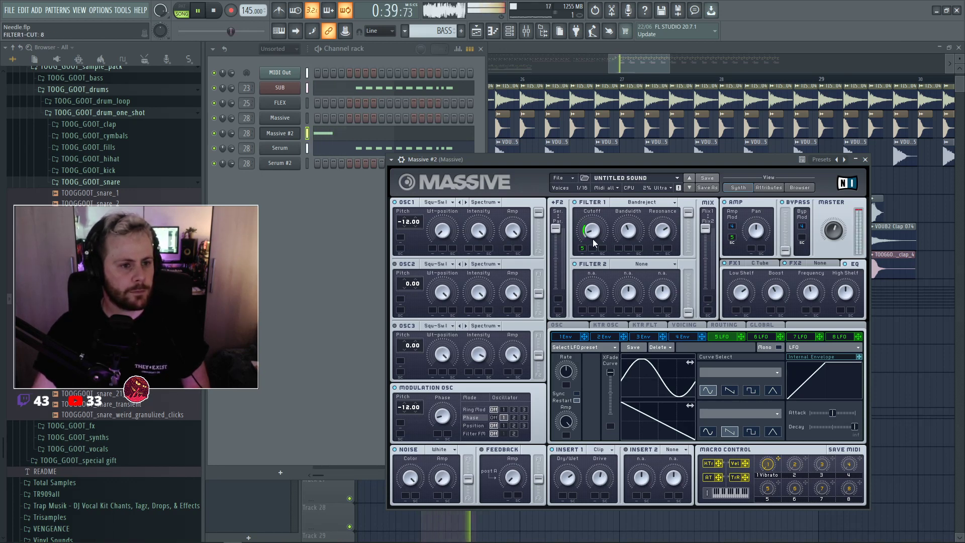
left_click(834, 232)
right_click(905, 356)
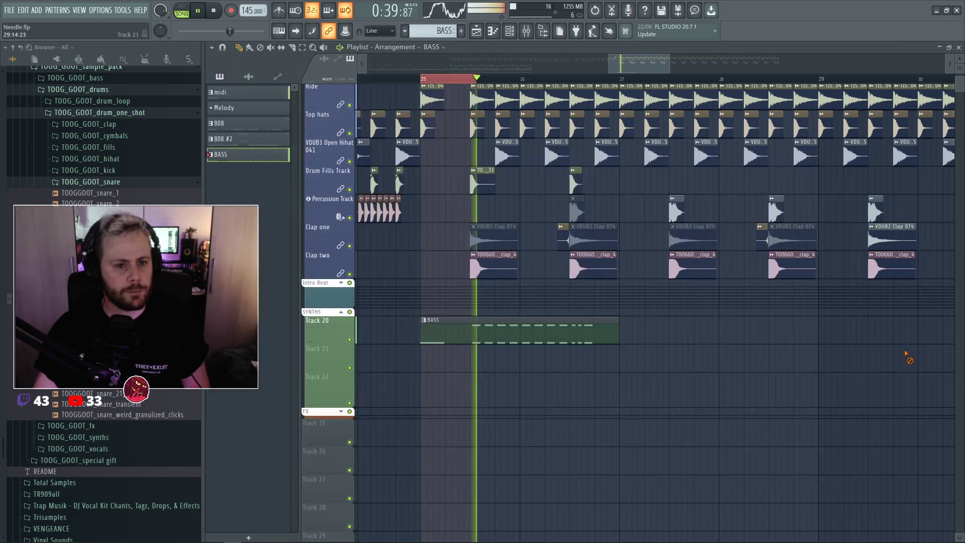
Clear the loop region and play the drop through bar 27.
key("space")
key("space")
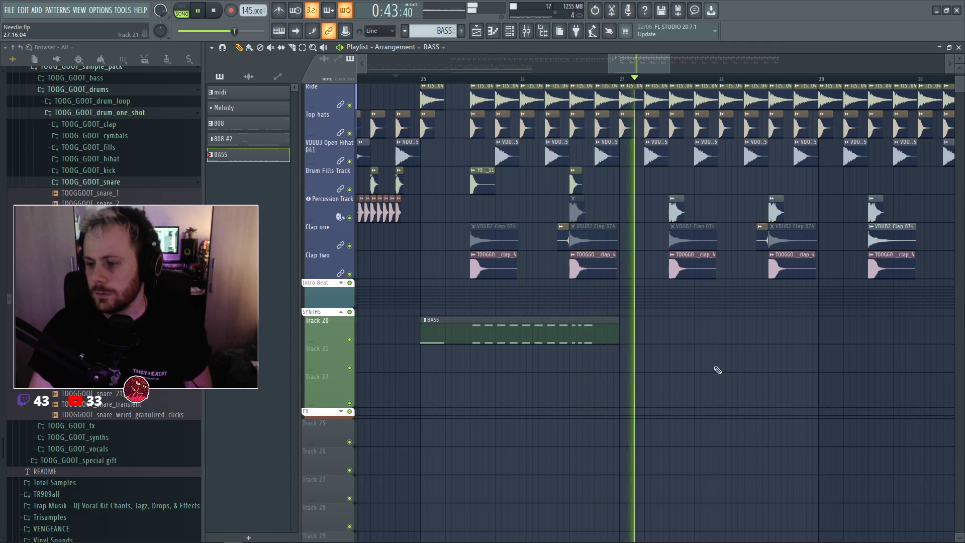
key("space")
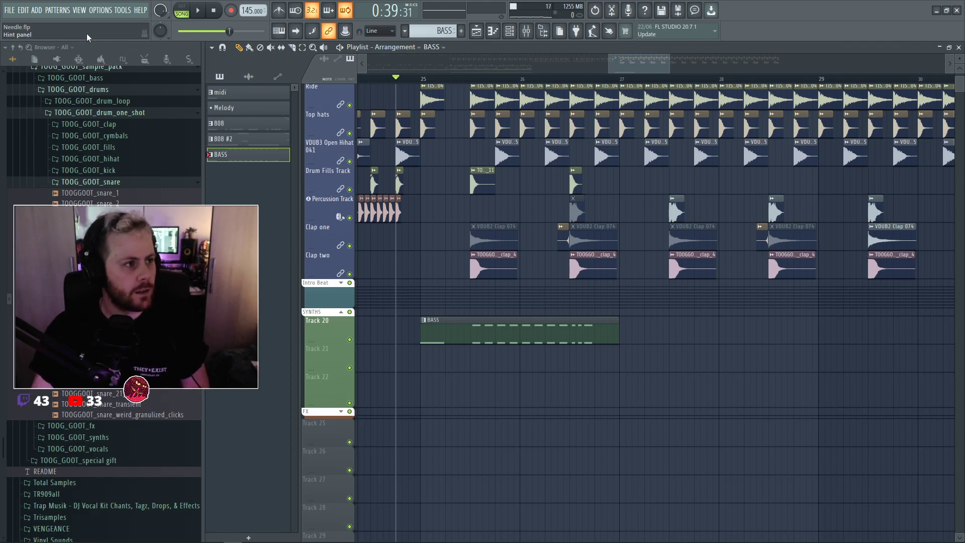
Check the FL Studio ASIO buffer length options in the audio settings, and close the settings.
left_click(103, 10)
left_click(116, 37)
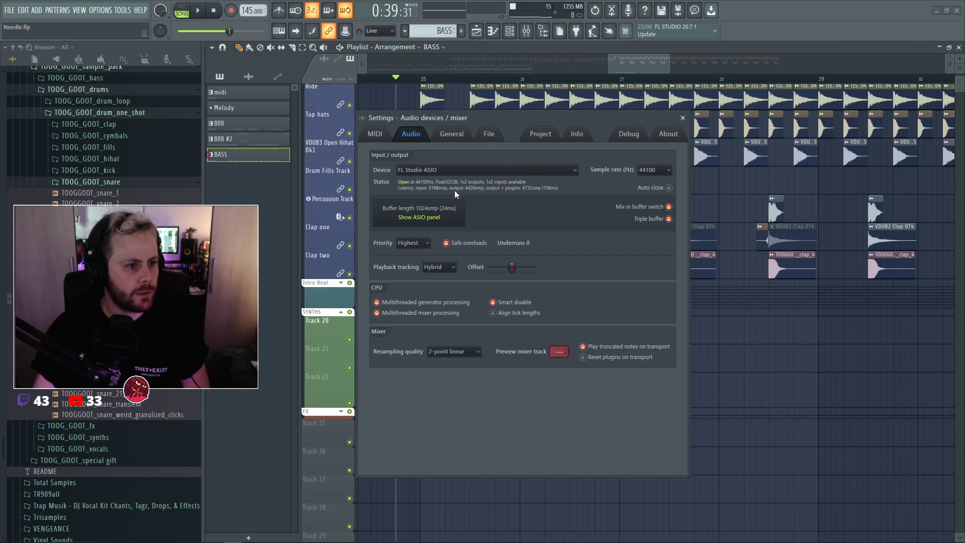
left_click(451, 220)
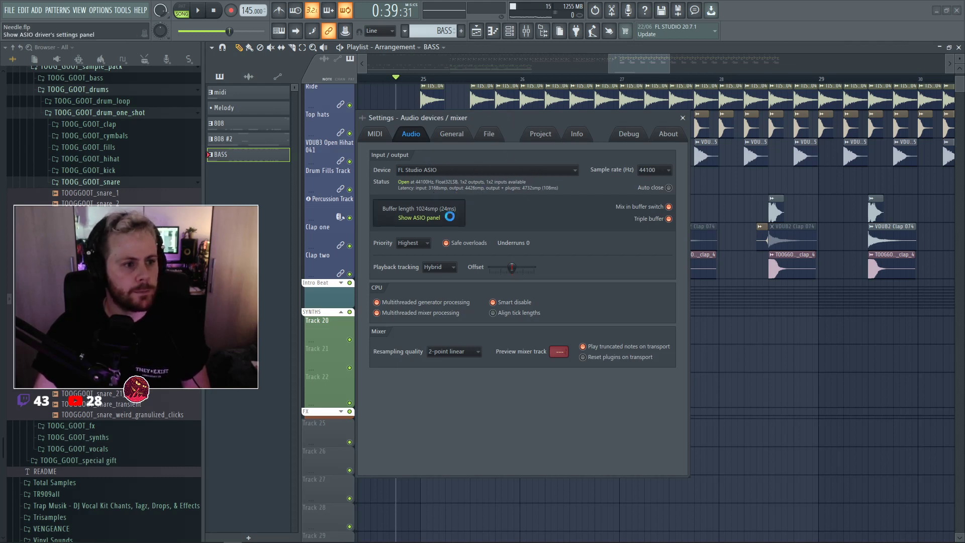
mouse_move(538, 224)
left_mouse_down()
mouse_move(573, 220)
mouse_move(540, 222)
left_mouse_up()
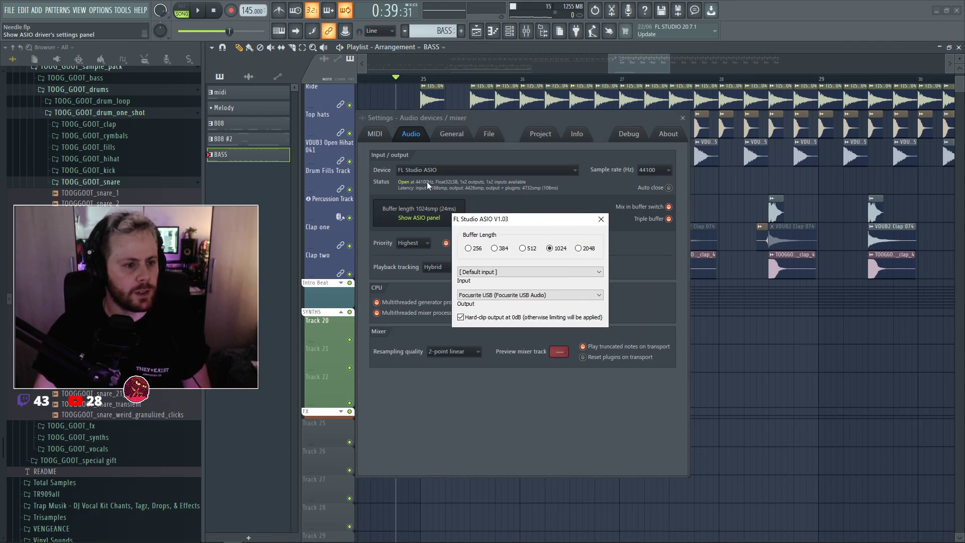
left_click(600, 219)
left_click(465, 220)
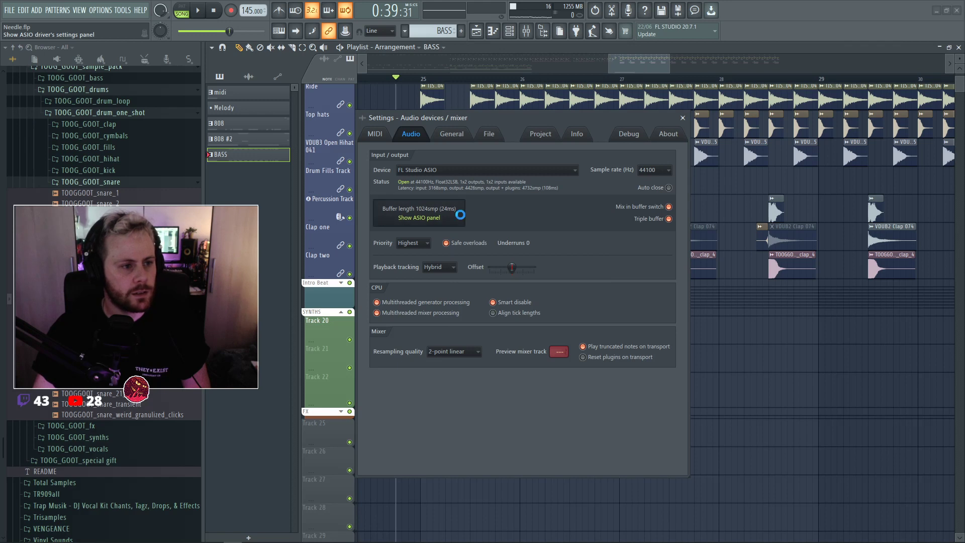
left_click(612, 221)
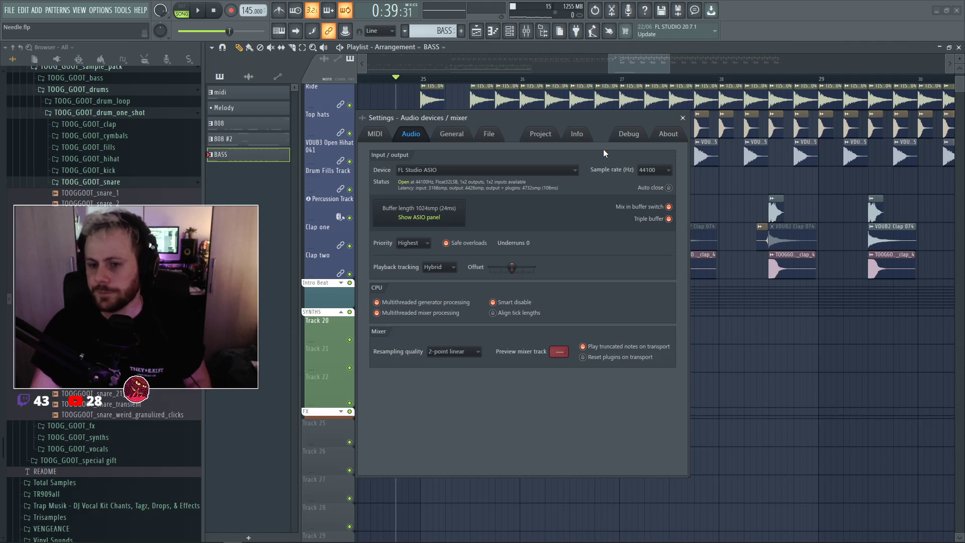
left_click(682, 118)
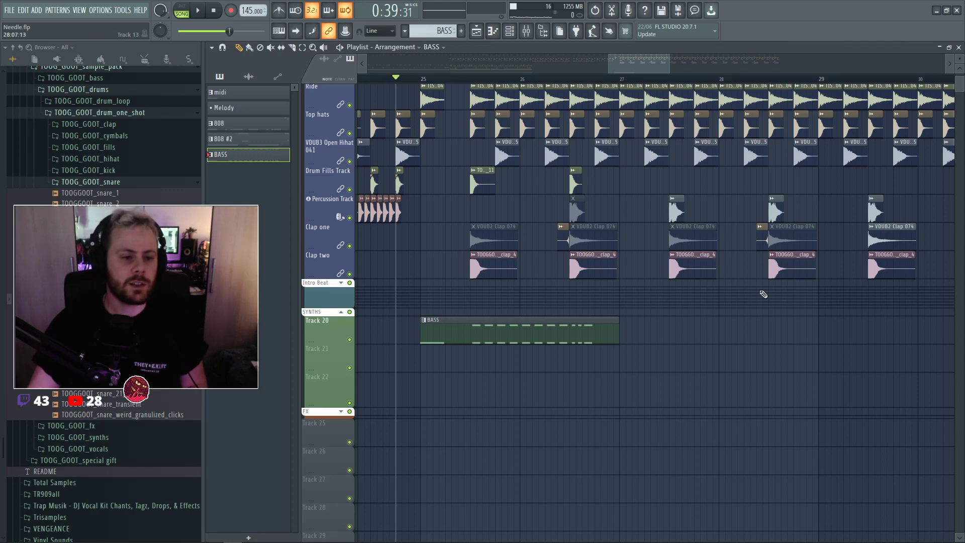
Play the drop from bar 25 to hear the BASS clip with the drums.
scroll(761, 295, "down", 2)
left_click_drag(687, 64, 723, 64)
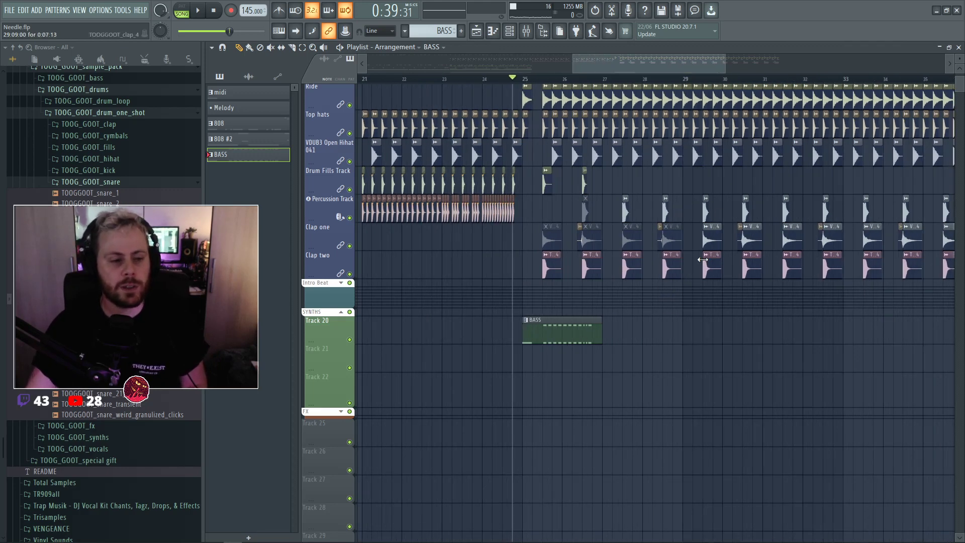
scroll(698, 258, "up", 3)
scroll(642, 323, "down", 3)
left_click(661, 77)
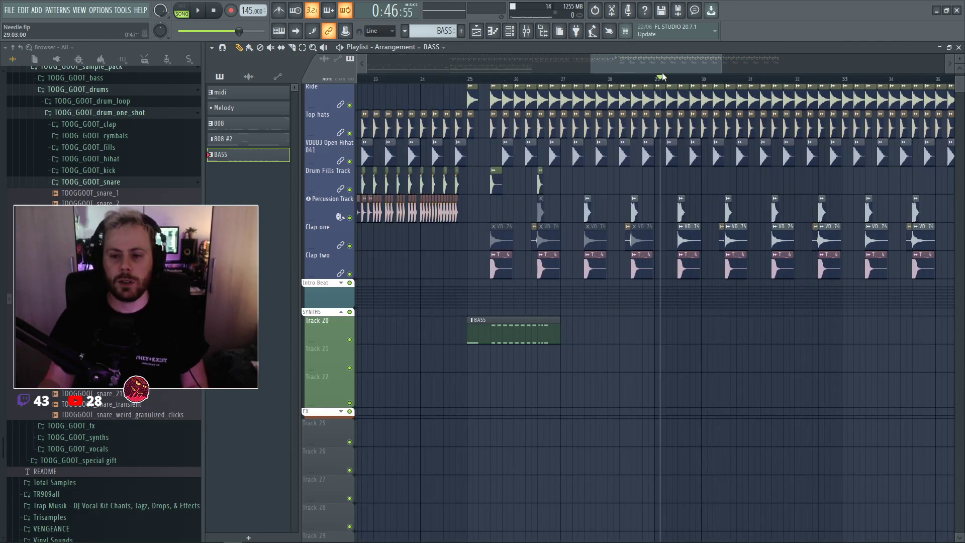
left_click(469, 80)
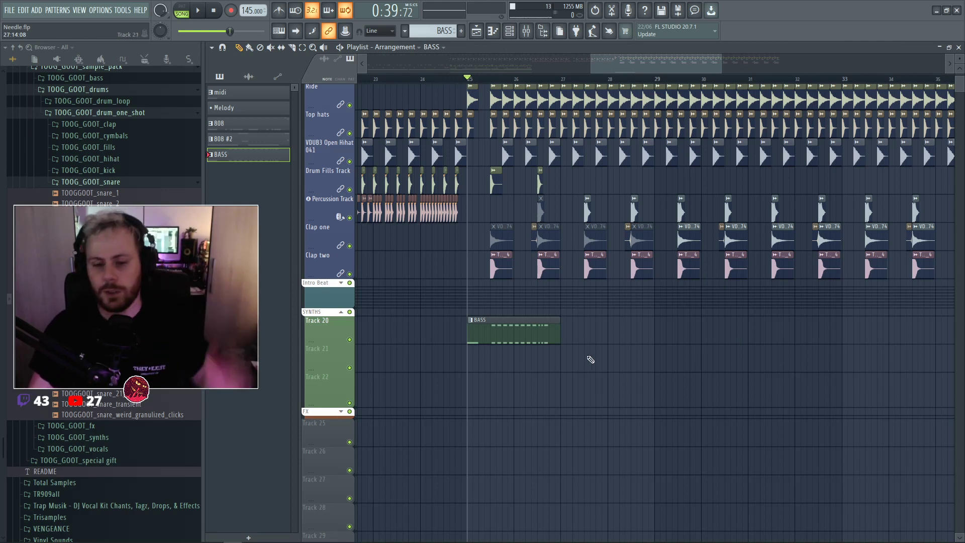
key("space")
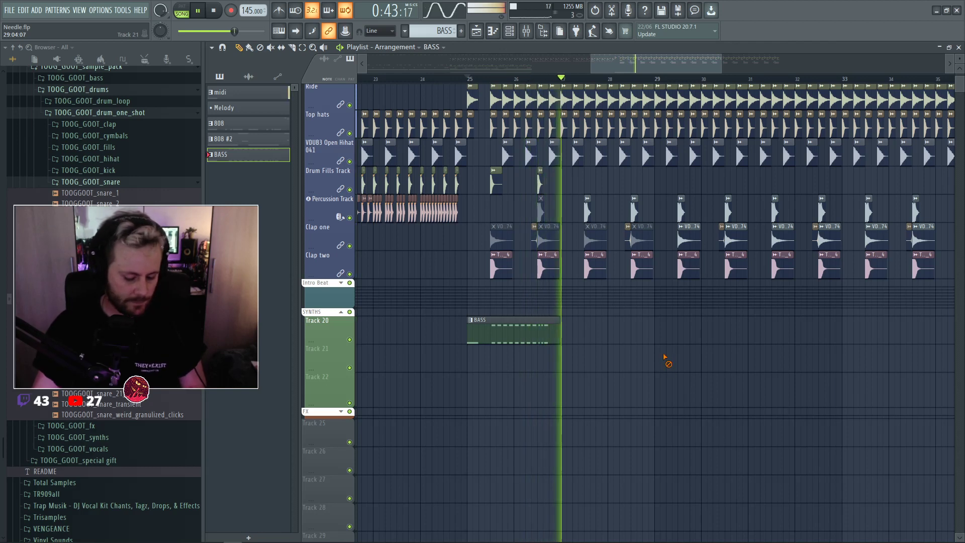
key("space")
key("F6")
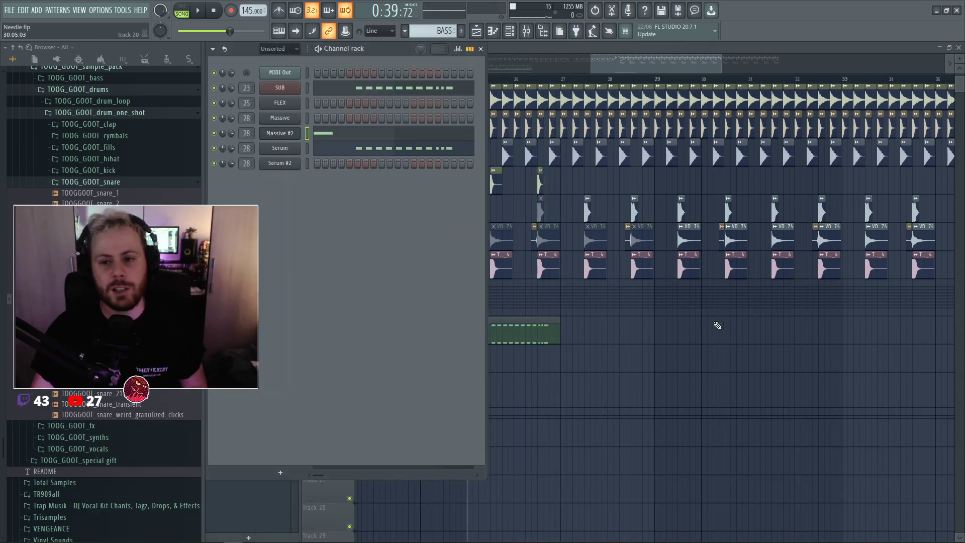
key("F6")
scroll(553, 381, "up", 2)
scroll(554, 381, "down", 2)
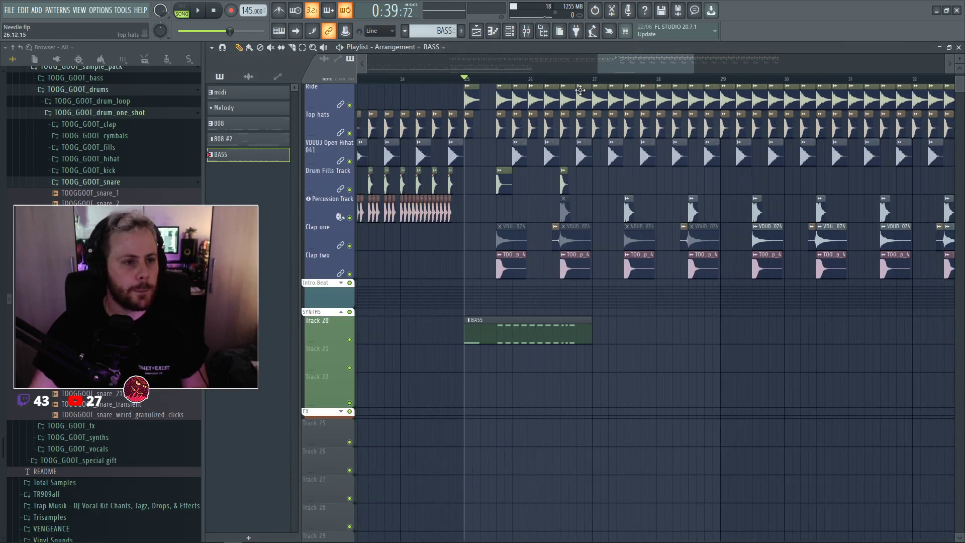
key("F6")
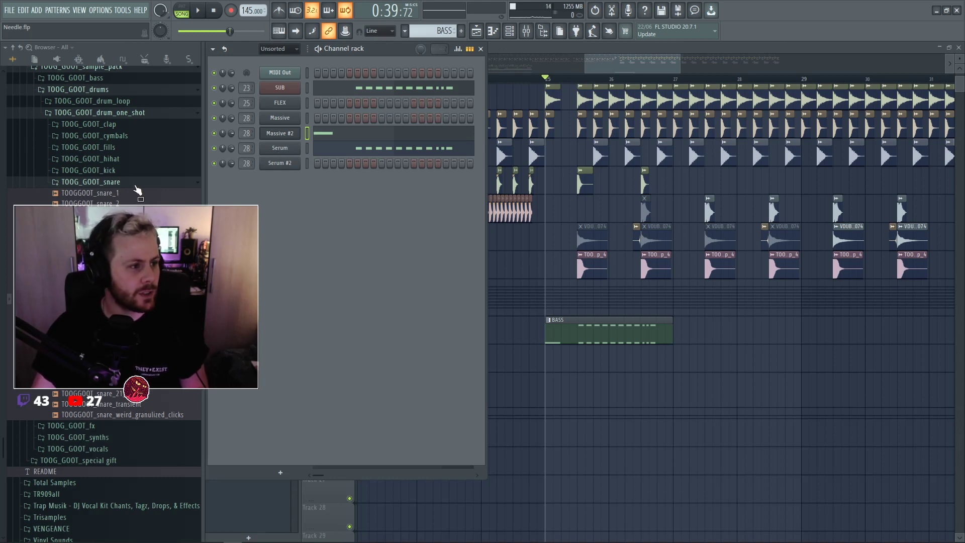
key("F6")
Set the playback loop from bar 25 to bar 29 and start playback.
left_click_drag(643, 66, 619, 59)
right_click(690, 335)
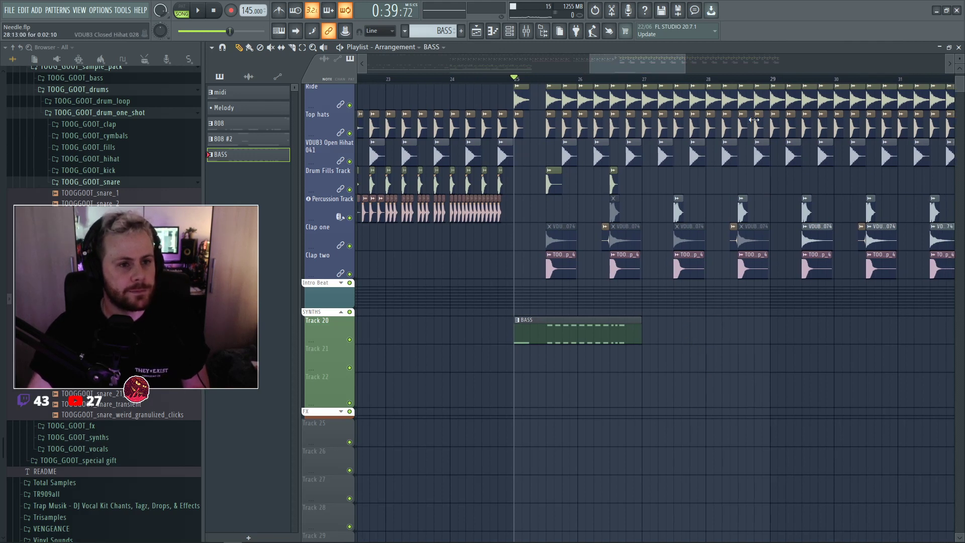
left_click_drag(768, 81, 515, 87)
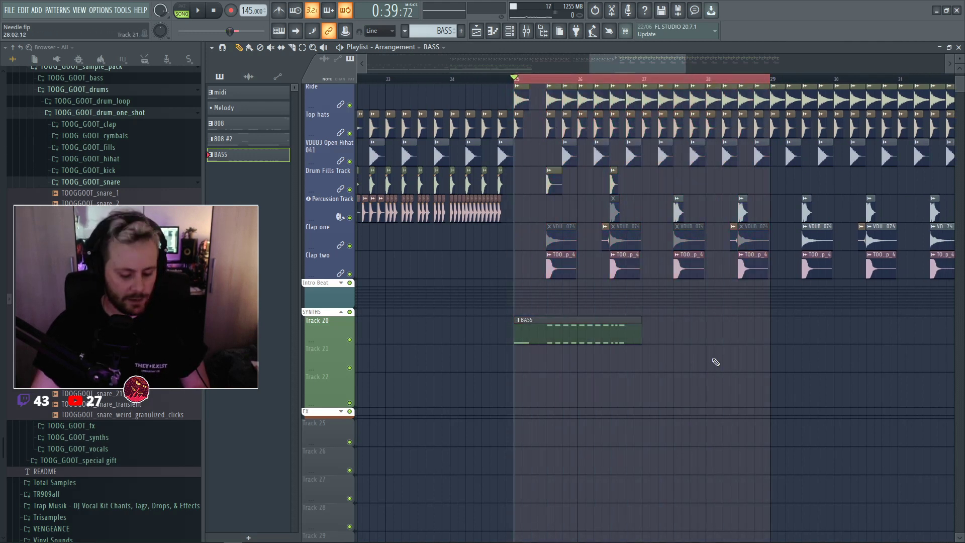
key("space")
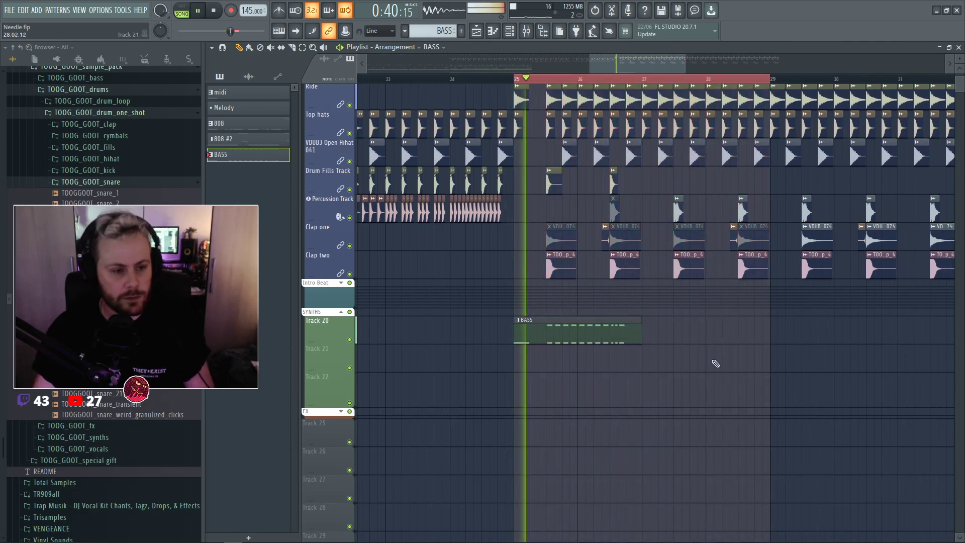
Place a copy of the BASS clip on Track 21 at bar 27, make it unique, and restart playback.
left_click(645, 351)
key("space")
left_click(645, 348)
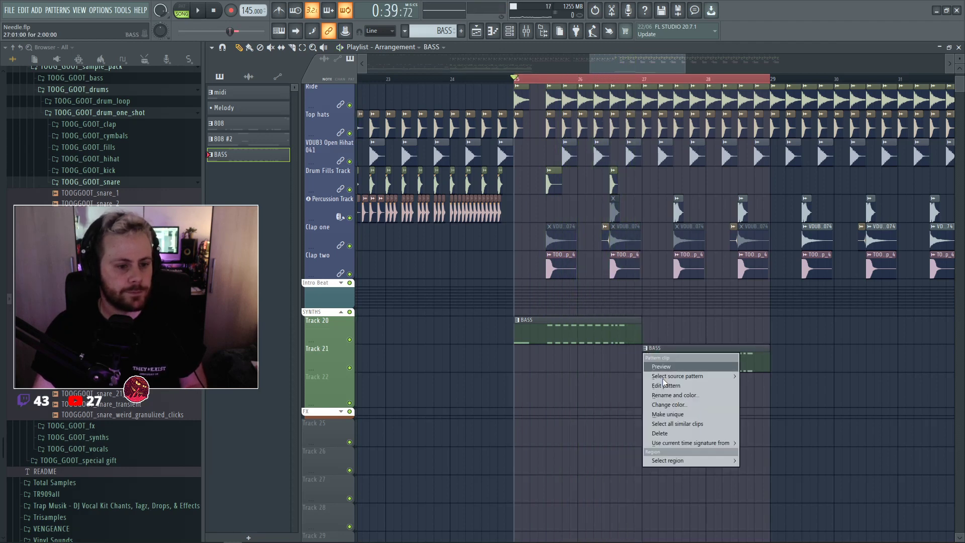
left_click(668, 408)
key("space")
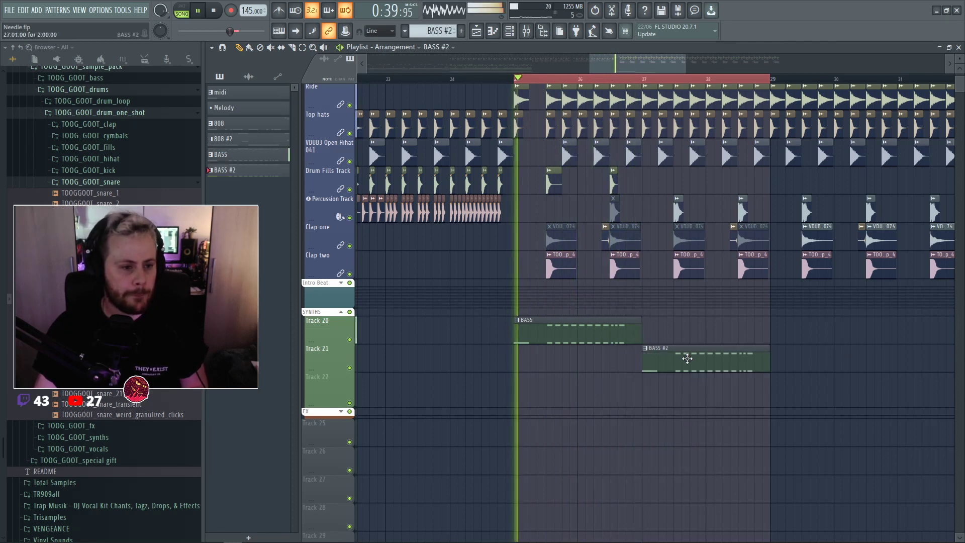
Open Serum from the BASS pattern and set Osc A's wavetable position to 5 while auditioning the loop.
double_click(588, 334)
key("Escape")
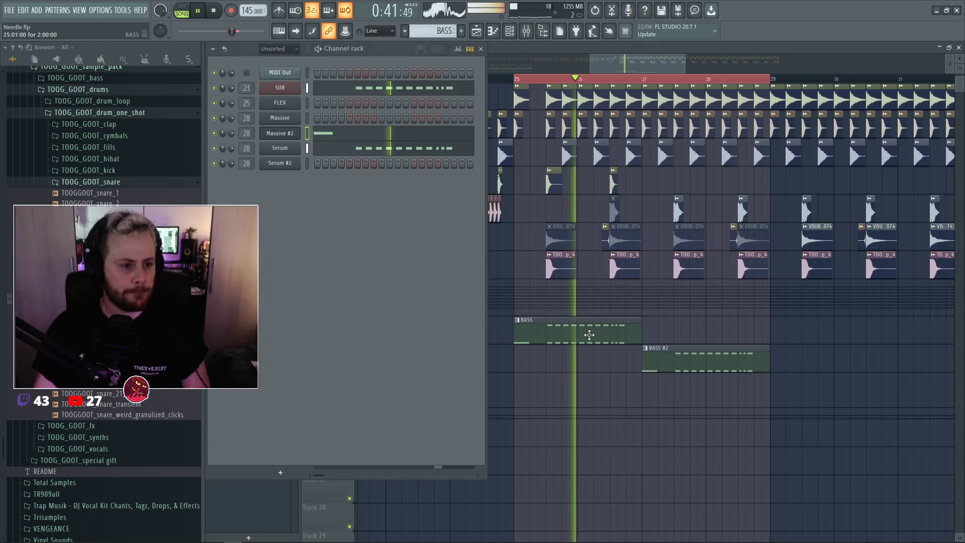
left_click(289, 150)
key("space")
key("space")
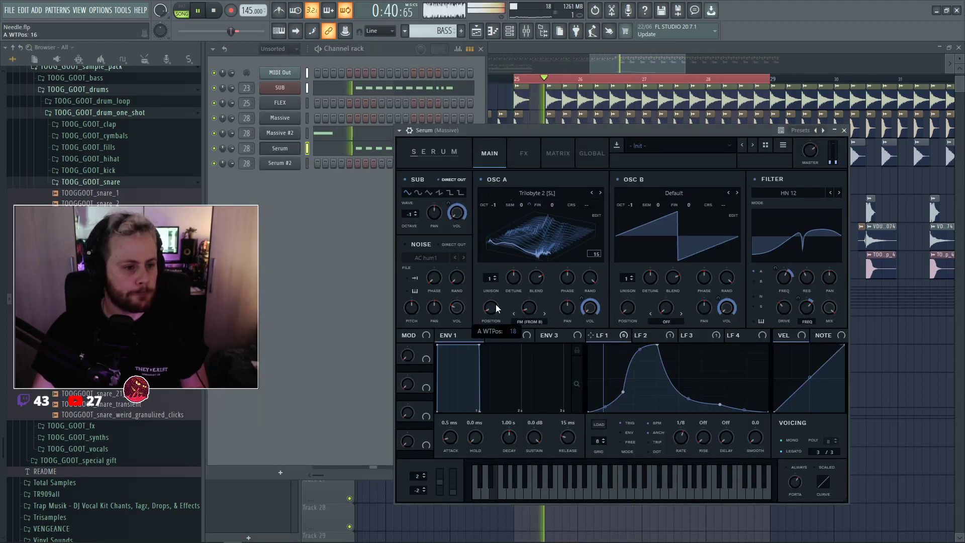
mouse_move(496, 304)
left_mouse_down()
mouse_move(503, 278)
mouse_move(491, 309)
left_mouse_up()
key("space")
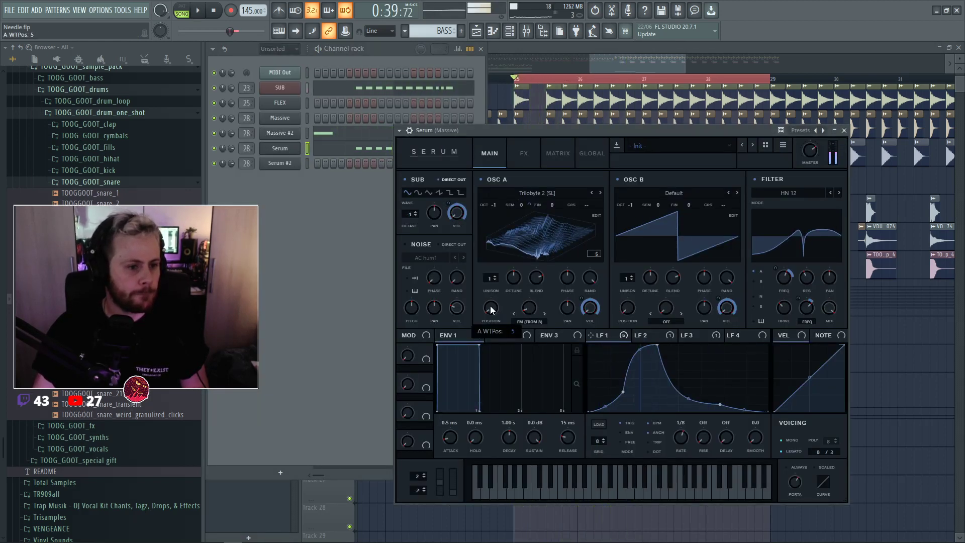
key("space")
key("space")
right_click(878, 354)
Clone the Serum channel in the channel rack.
key("F6")
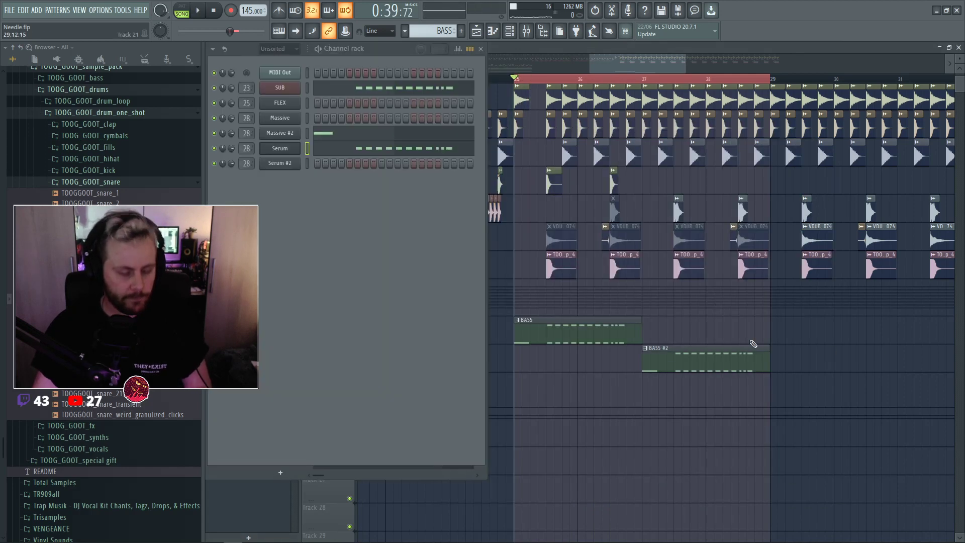
right_click(276, 153)
left_click(340, 235)
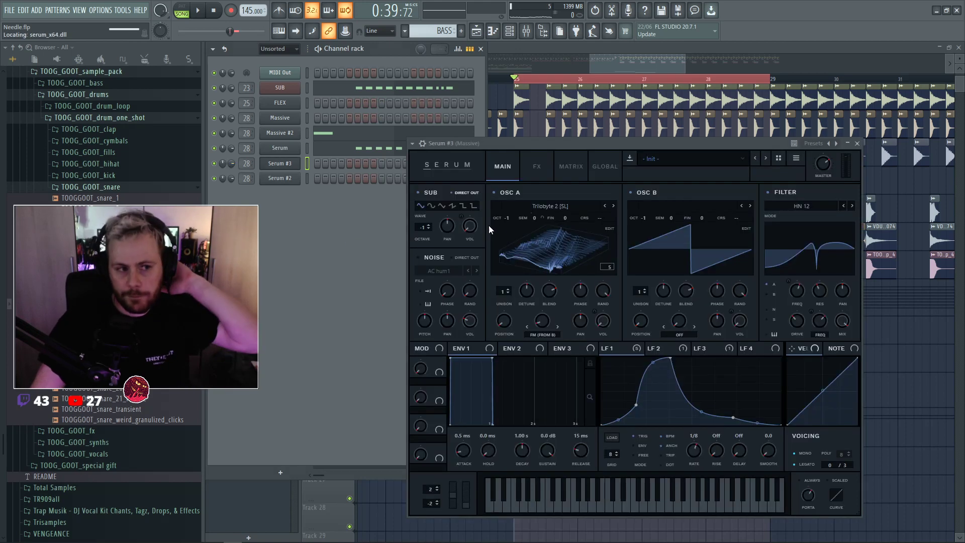
Load the user preset Sick Medicine Triplet 2 in Serum #3 and play the loop.
left_click(662, 157)
mouse_move(673, 248)
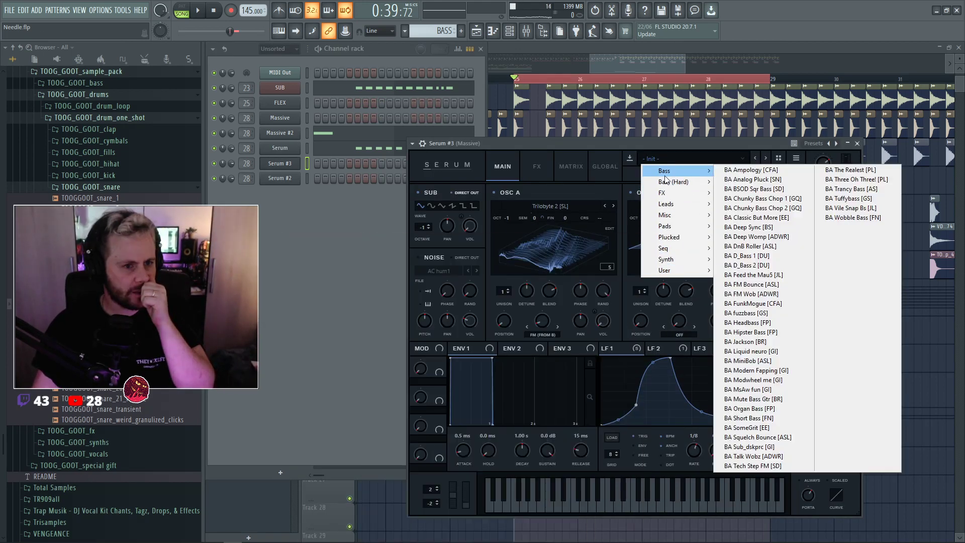
mouse_move(668, 271)
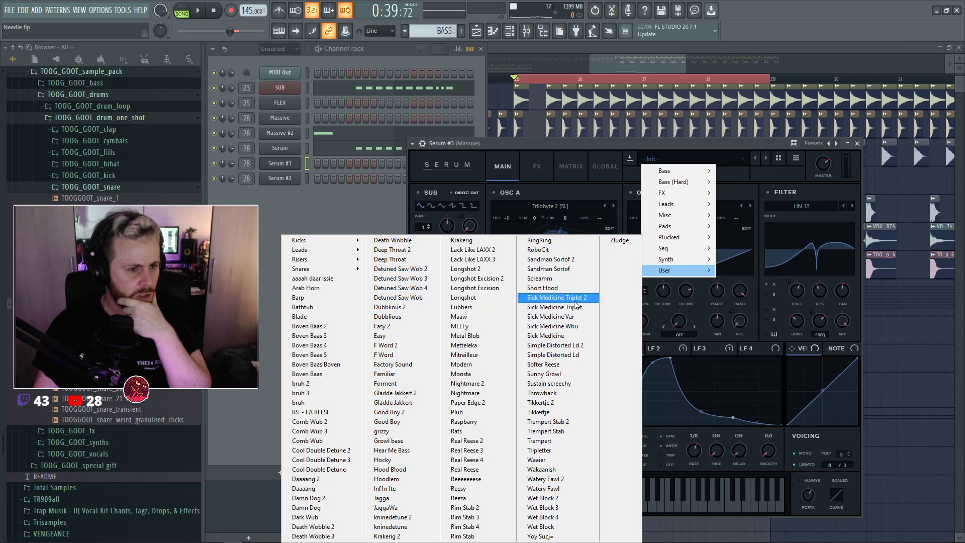
left_click(558, 299)
key("space")
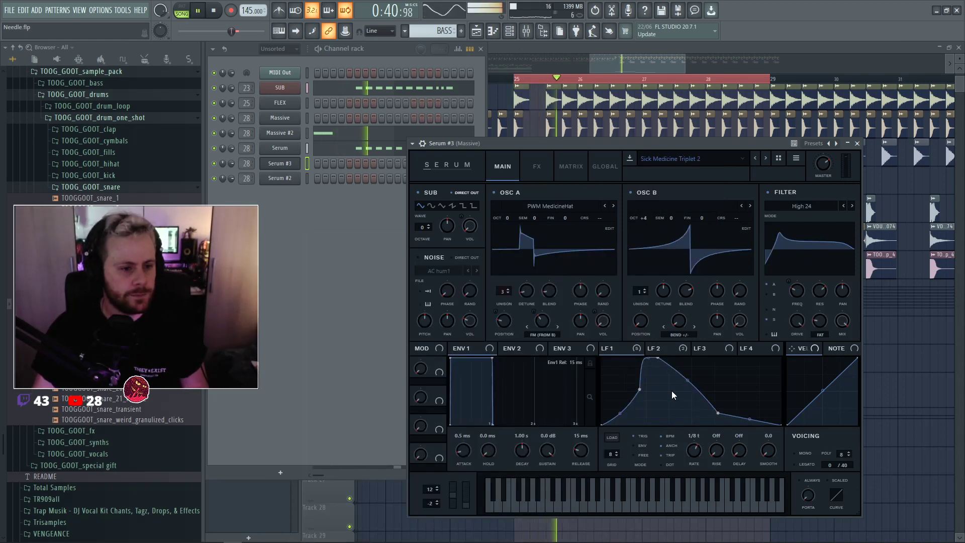
Paste the copied bass notes into the Serum #3 channel and open its synth window.
key("space")
left_click(306, 159)
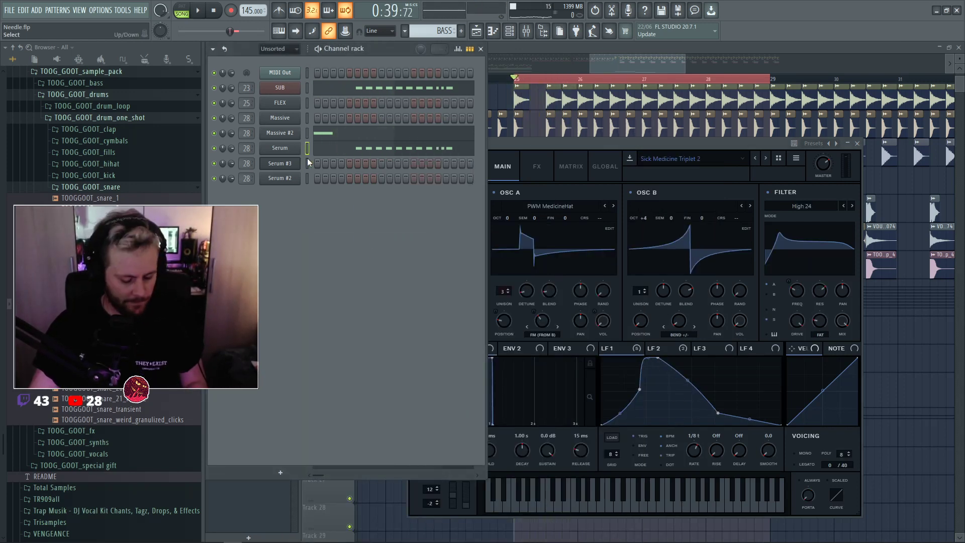
key("ctrl+v")
key("space")
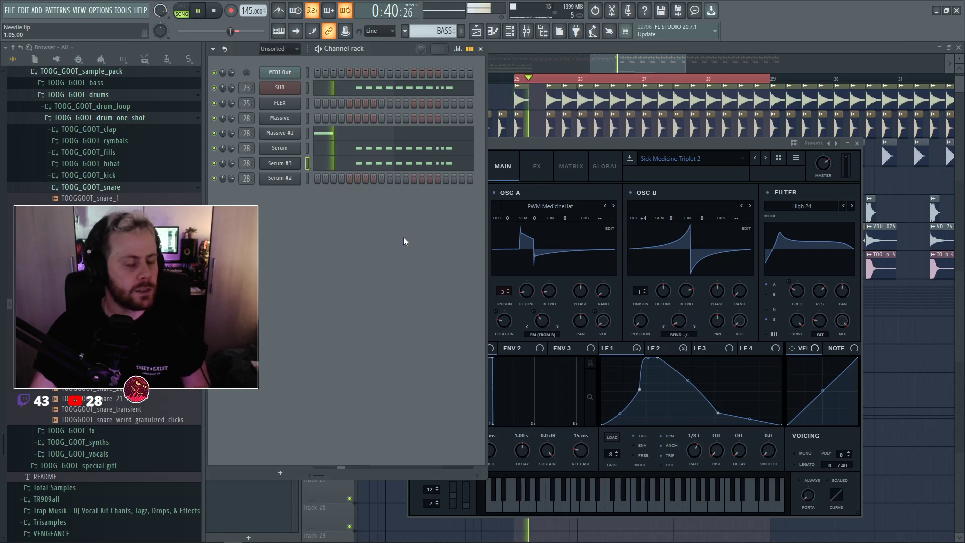
left_click(296, 164)
left_click(297, 164)
key("space")
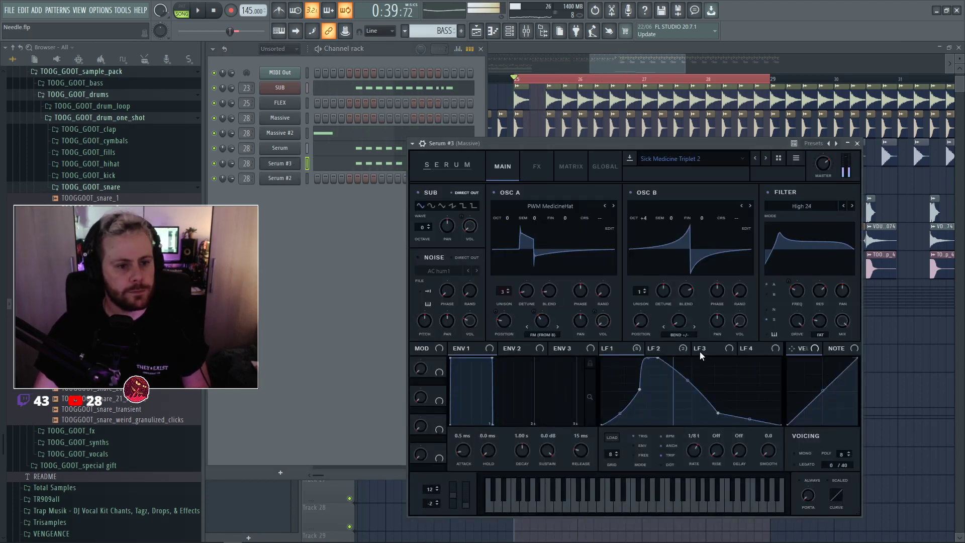
Reshape Serum #3's LFO 1 so its peak comes earlier, and adjust Osc A's sound while the loop plays.
key("space")
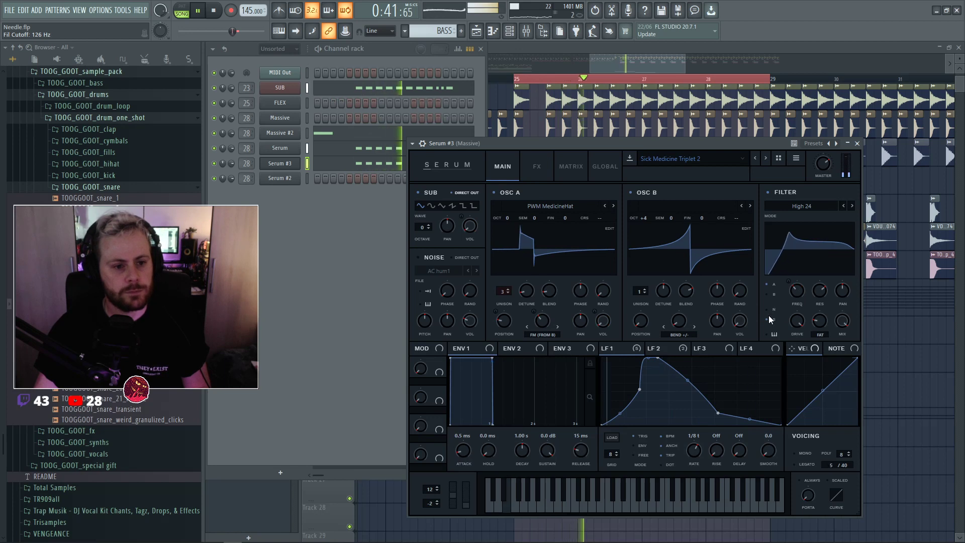
left_click_drag(658, 359, 622, 394)
left_click_drag(542, 321, 548, 324)
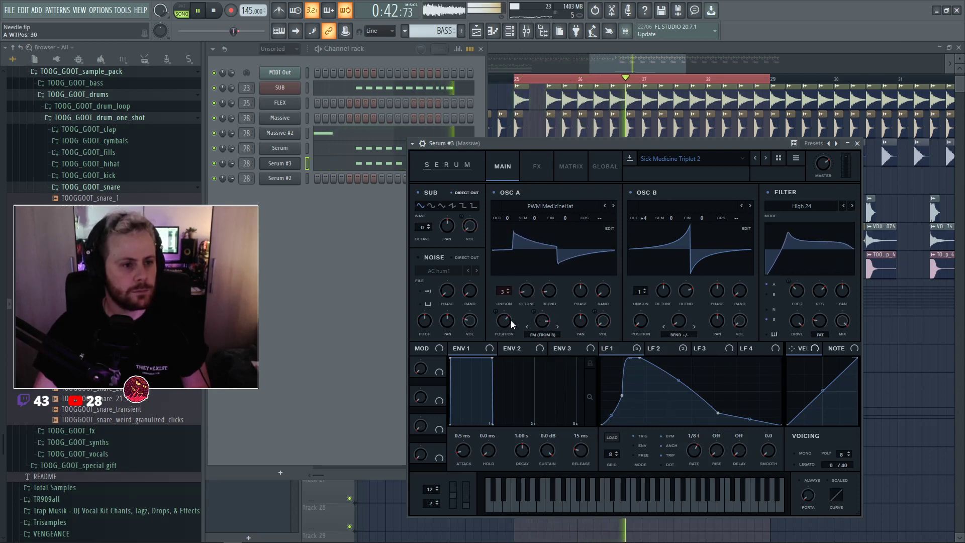
Set Osc B's octave to +2 in Serum #3 and adjust its Bend +/- warp amount while auditioning the loop.
left_click_drag(646, 218, 642, 255)
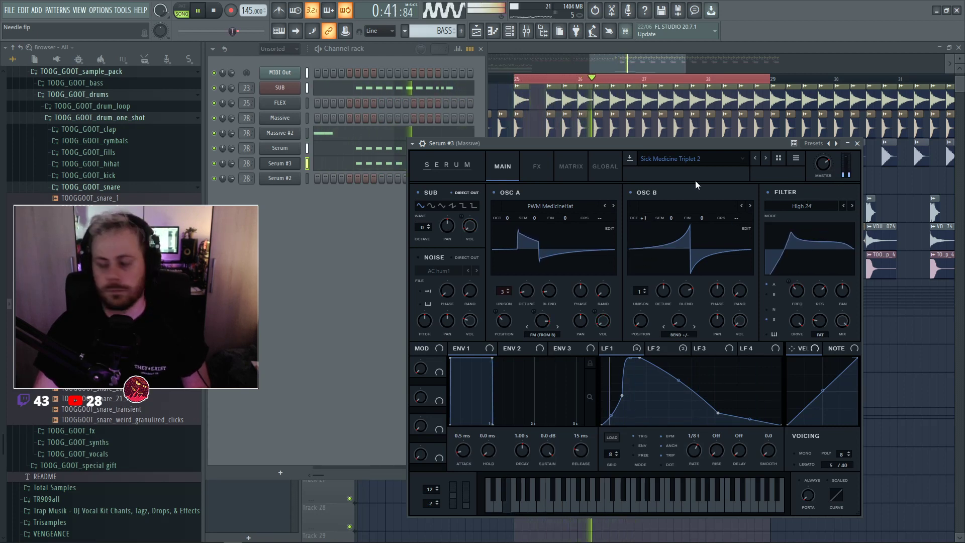
left_click_drag(646, 216, 650, 206)
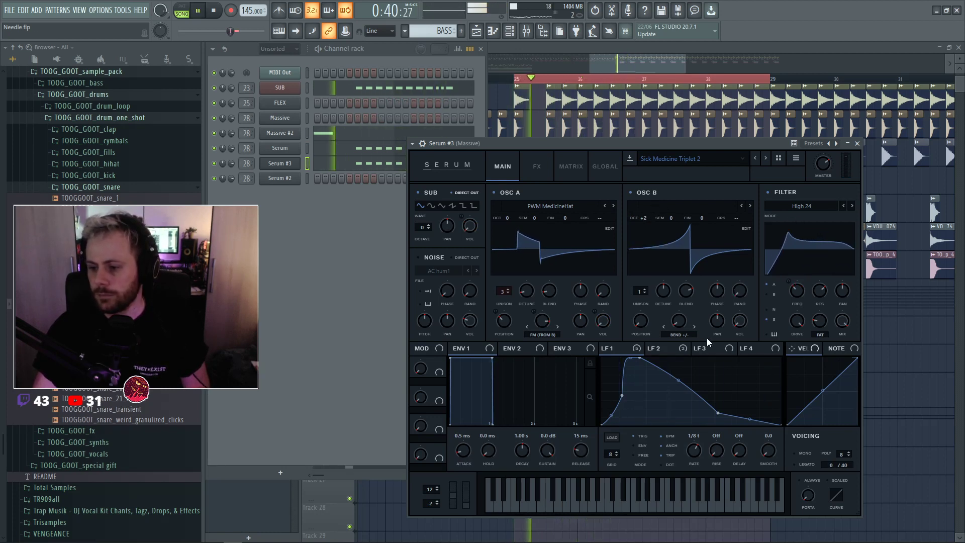
left_click_drag(679, 320, 680, 340)
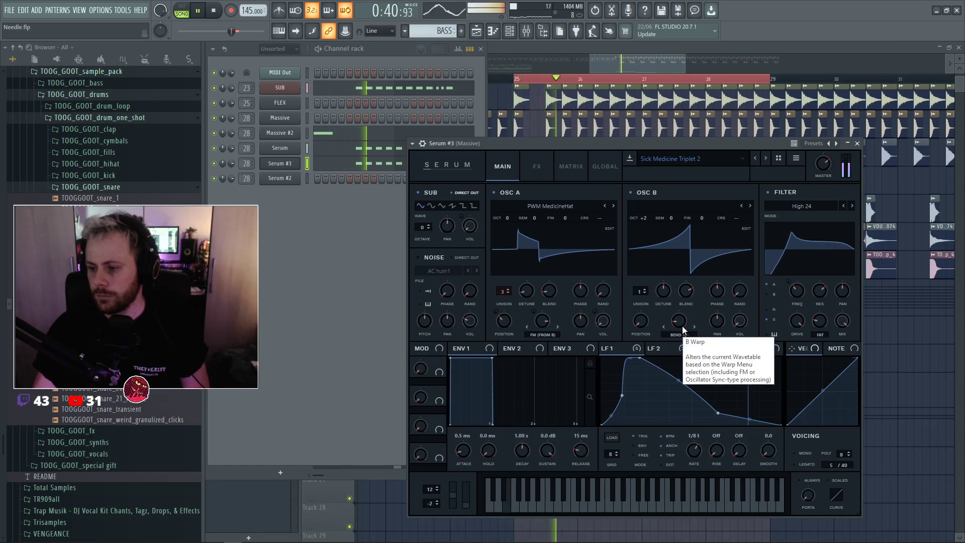
key("space")
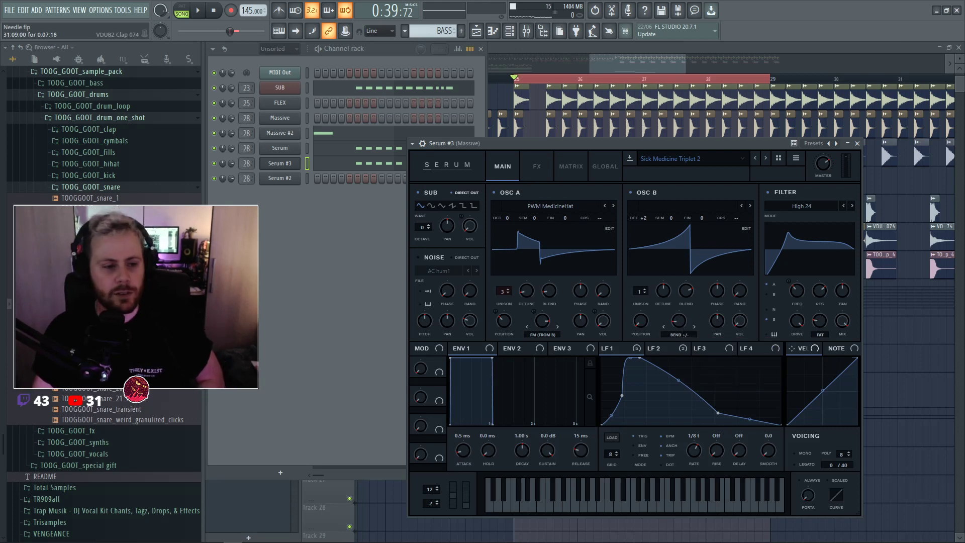
left_click_drag(481, 143, 489, 142)
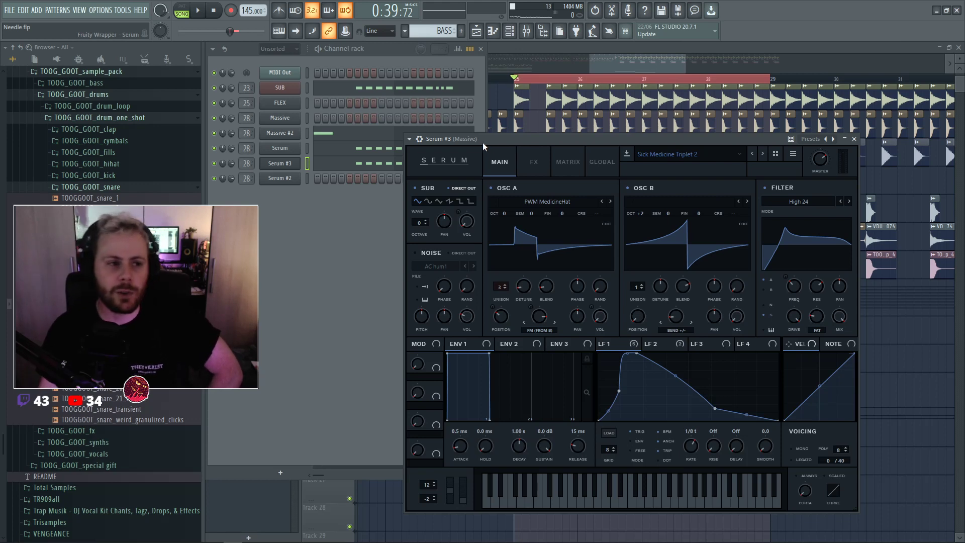
left_click_drag(482, 143, 515, 153)
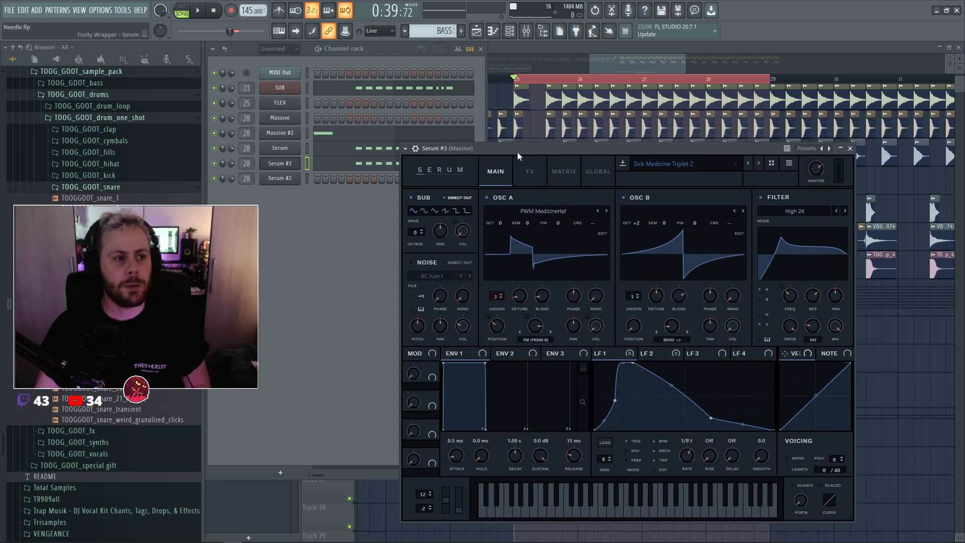
left_click_drag(574, 148, 586, 162)
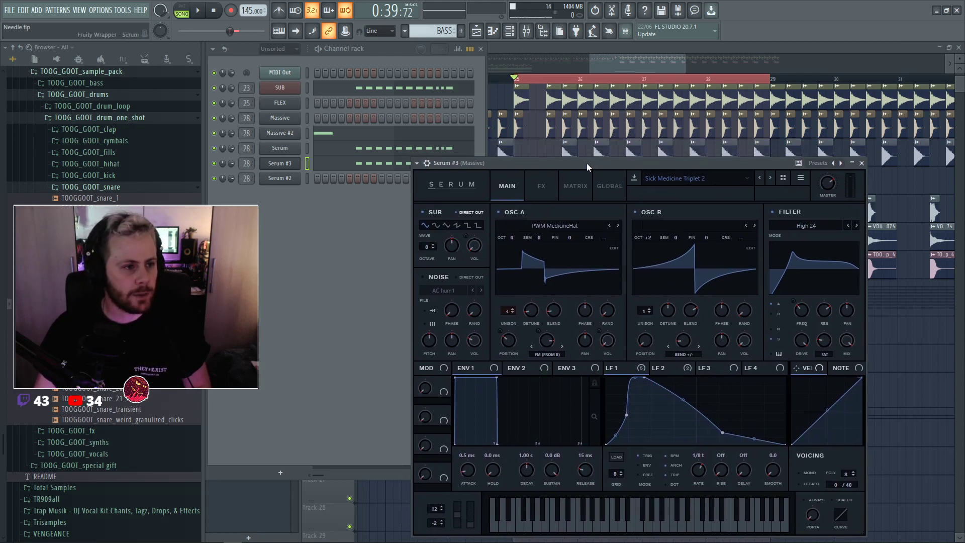
Reopen Serum #3 and pull the falling part of LFO 1's curve into a steeper decay while auditioning the loop.
left_click(288, 234)
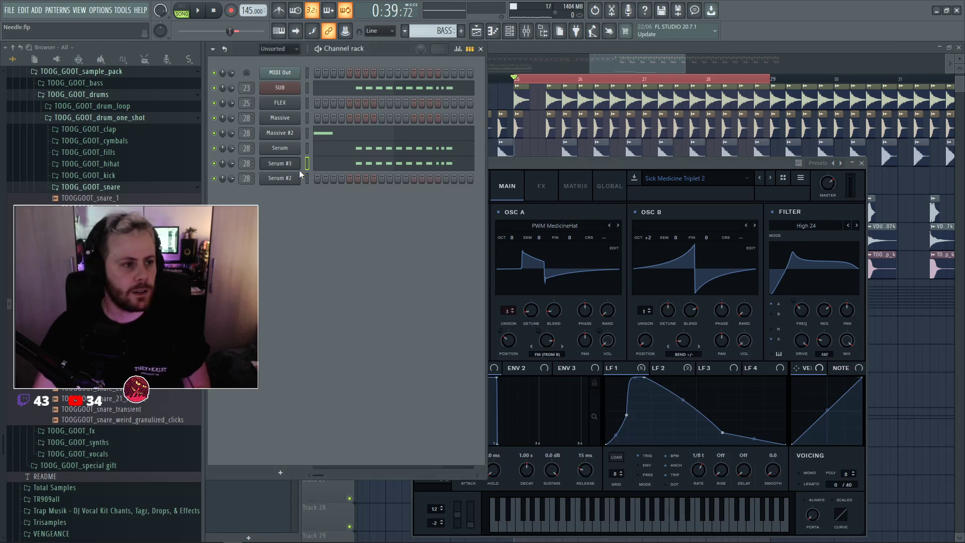
key("space")
left_click(286, 164)
left_click(287, 164)
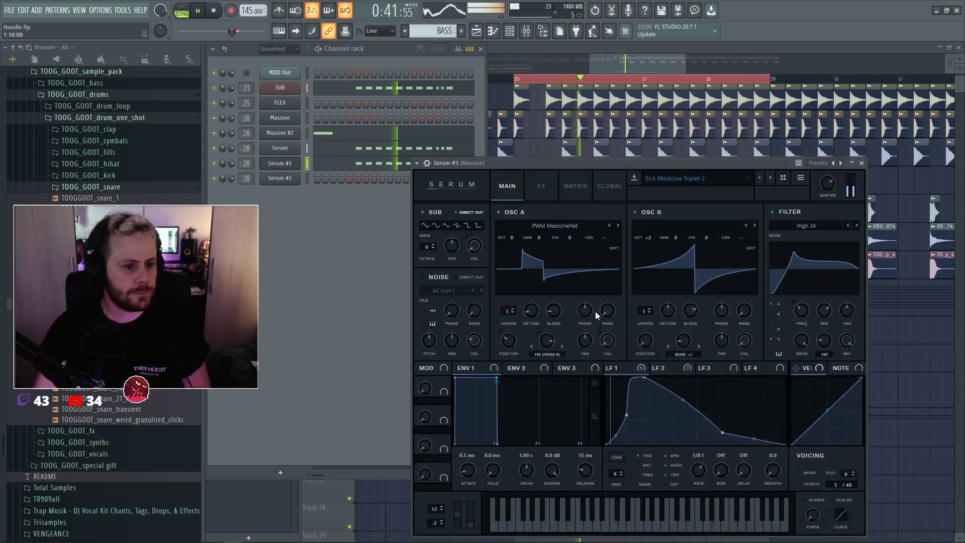
key("space")
key("space")
left_click_drag(682, 400, 681, 412)
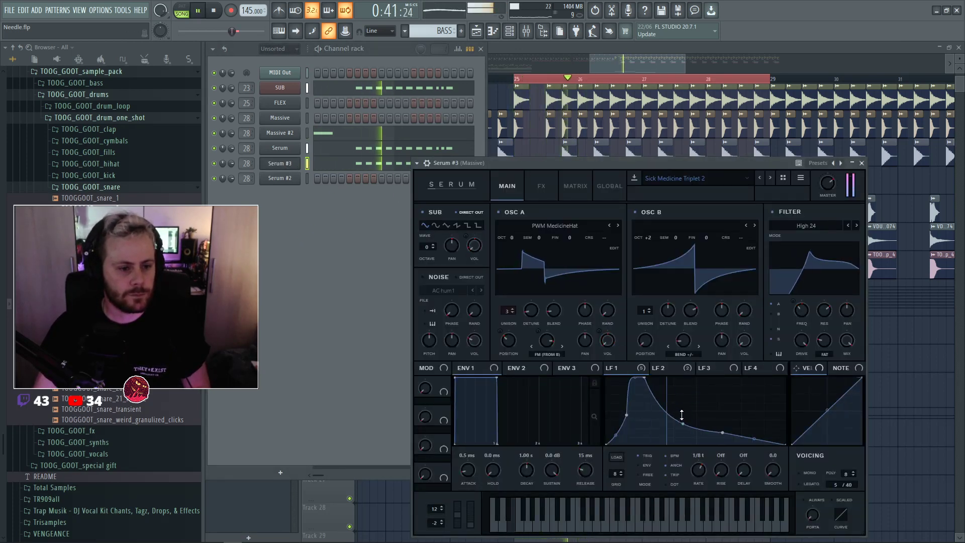
key("space")
key("space")
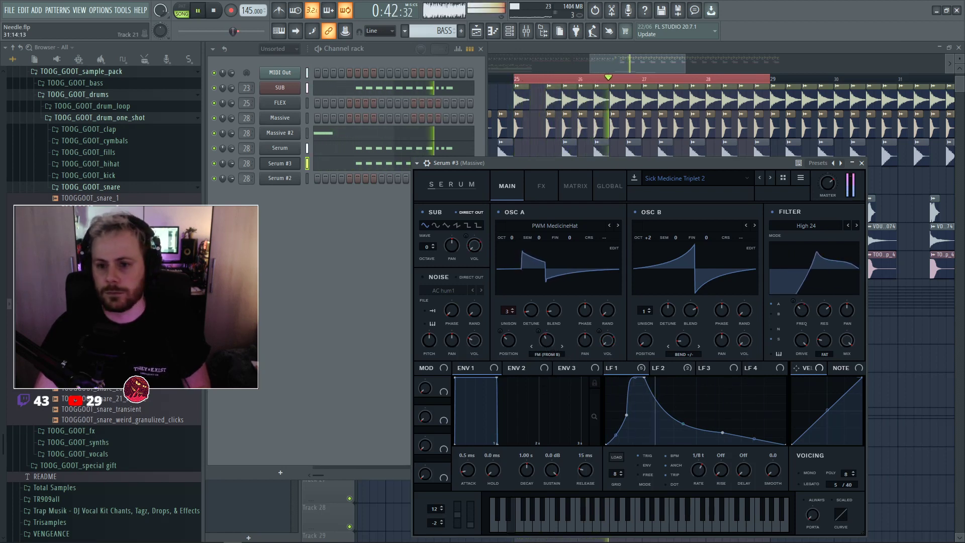
key("space")
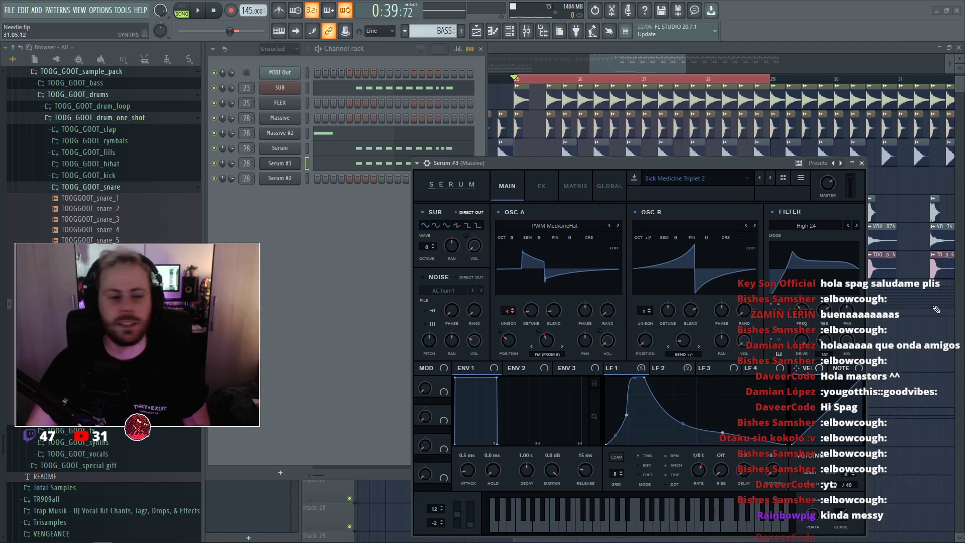
Audition the BASS and BASS #2 clips in the playlist loop starting at bar 25.
left_click(616, 63)
key("space")
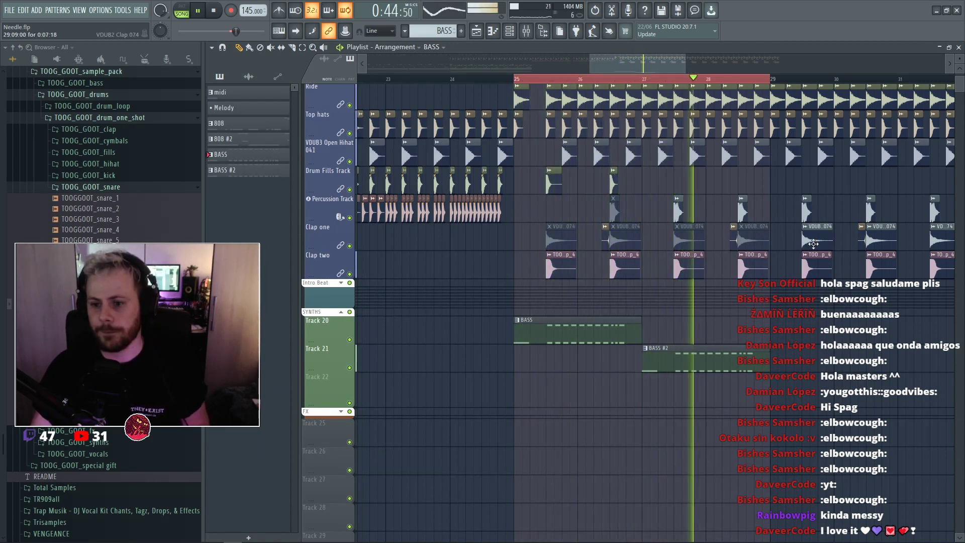
key("space")
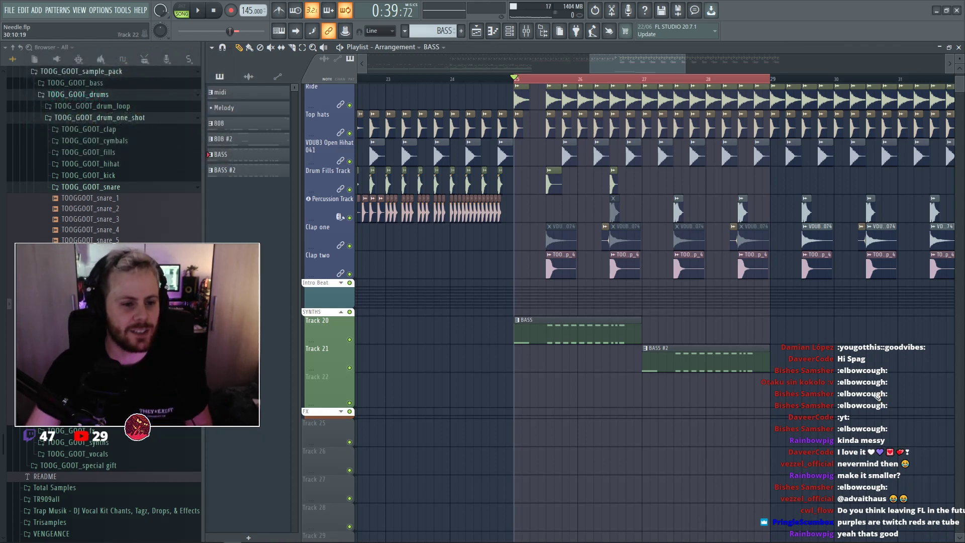
key("space")
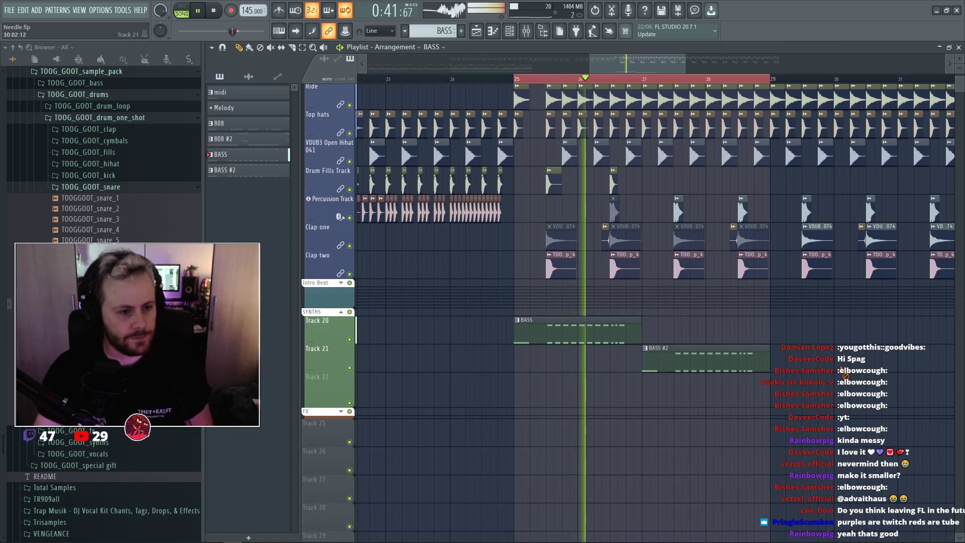
key("space")
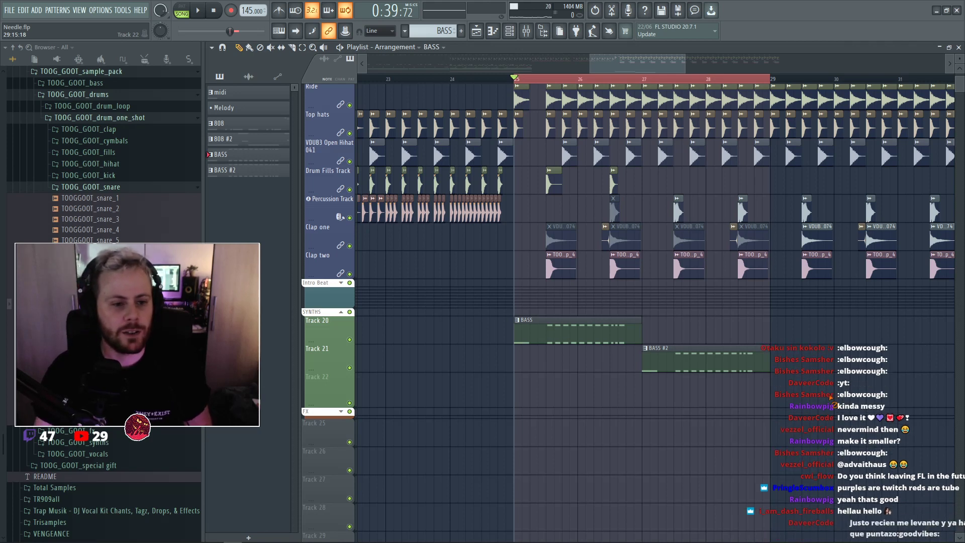
key("space")
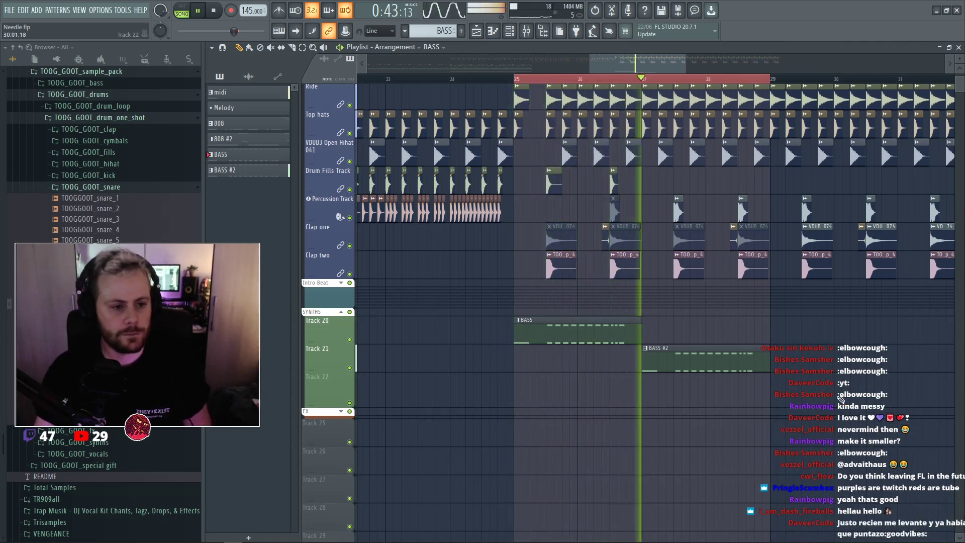
key("space")
key("space")
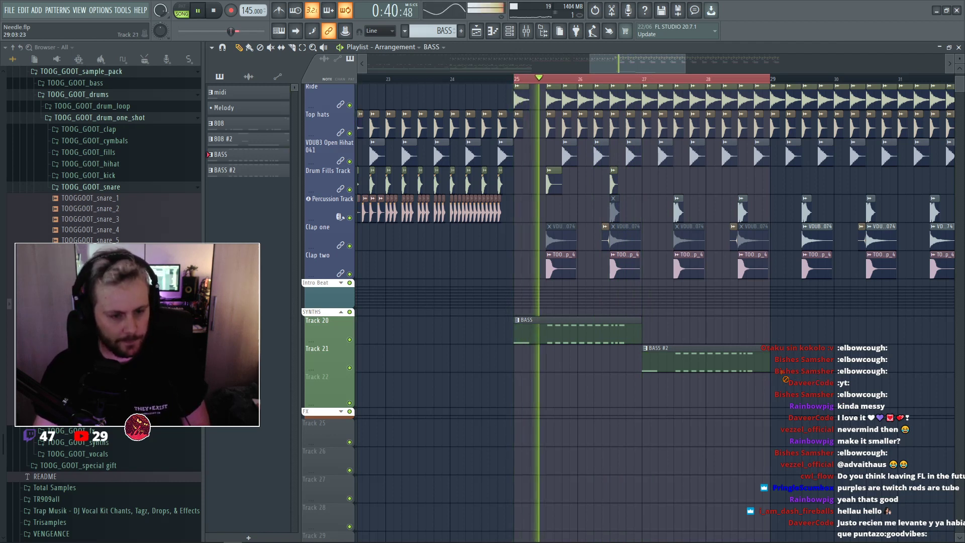
key("space")
key("space")
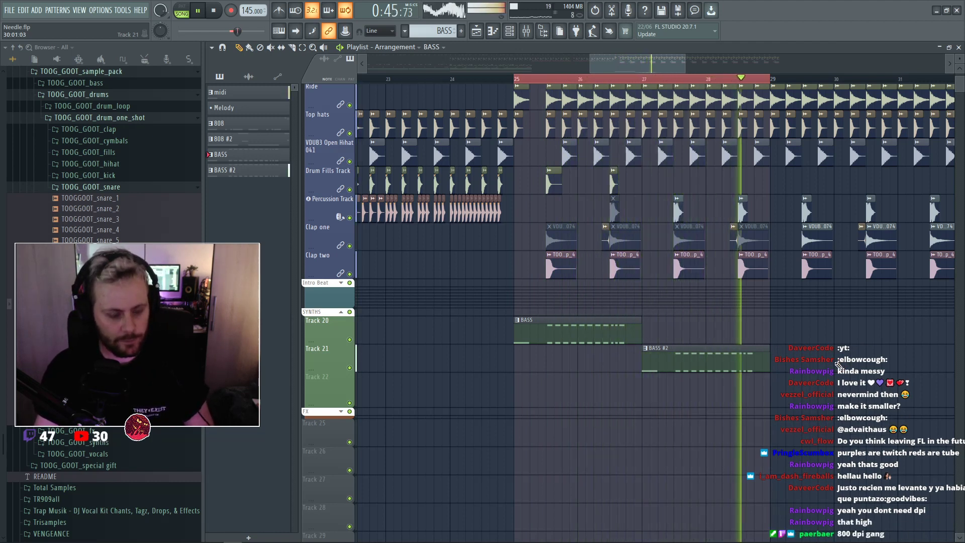
key("space")
Clear the playlist's loop selection and play the drop from bar 25.
key("F6")
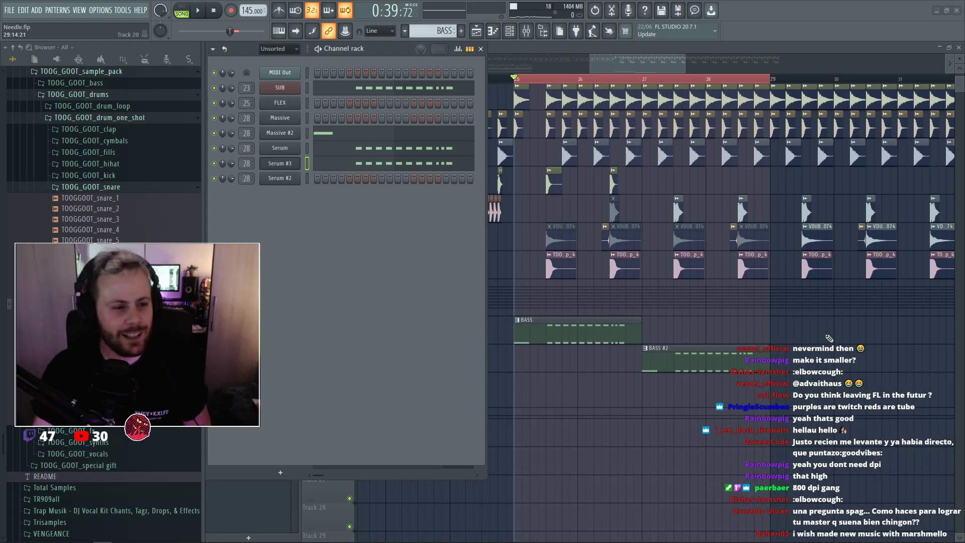
left_click(640, 64)
left_click_drag(685, 67, 721, 67)
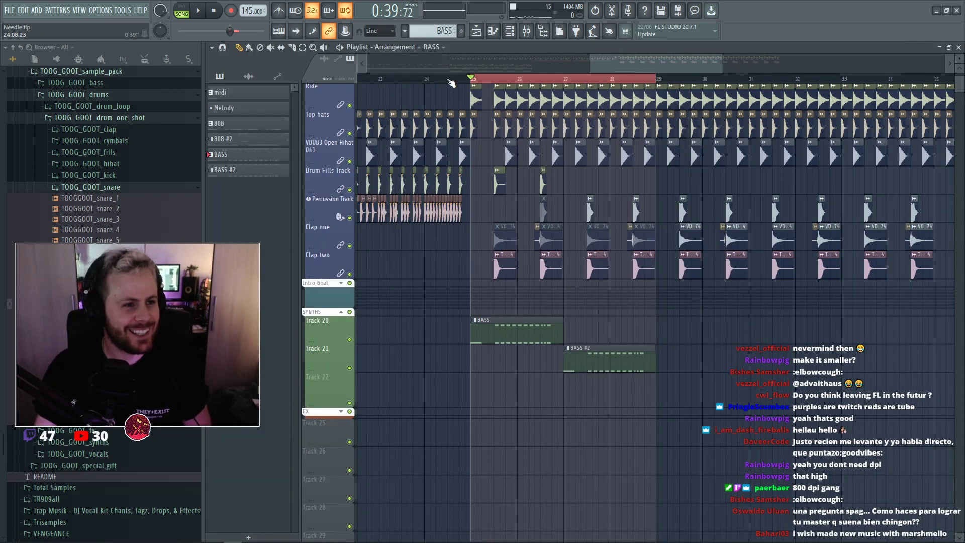
left_click(447, 79)
left_click(472, 79)
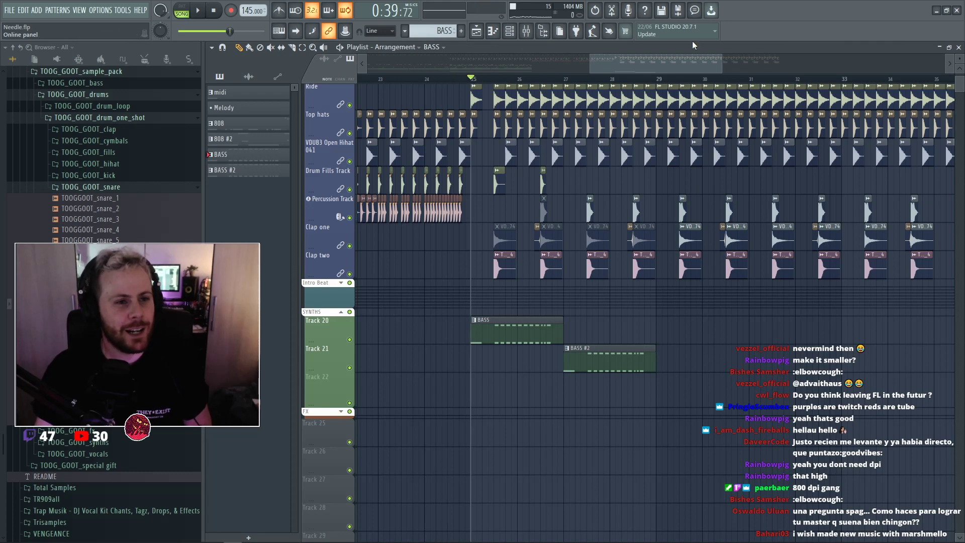
scroll(732, 69, "up", 1)
left_click_drag(713, 67, 731, 69)
left_click_drag(642, 71, 641, 72)
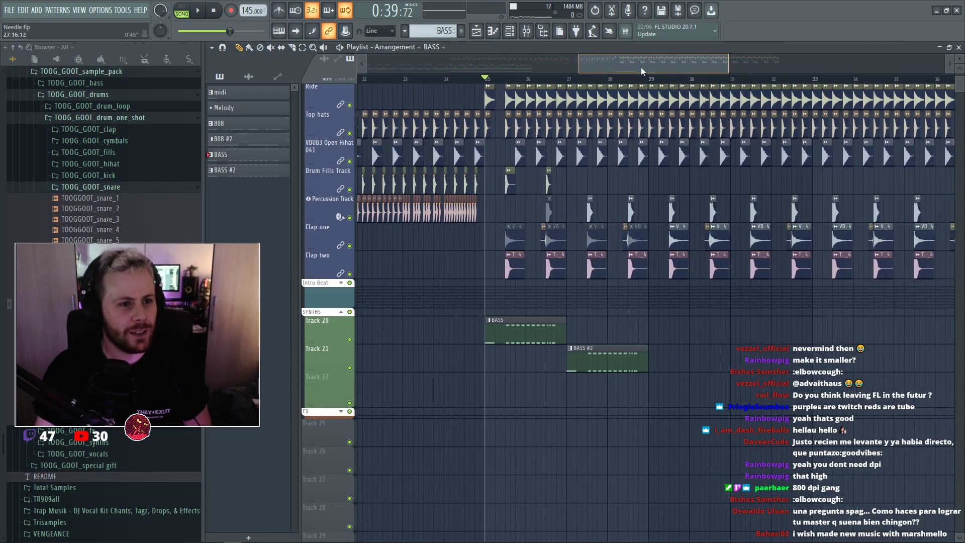
scroll(641, 71, "up", 3)
key("space")
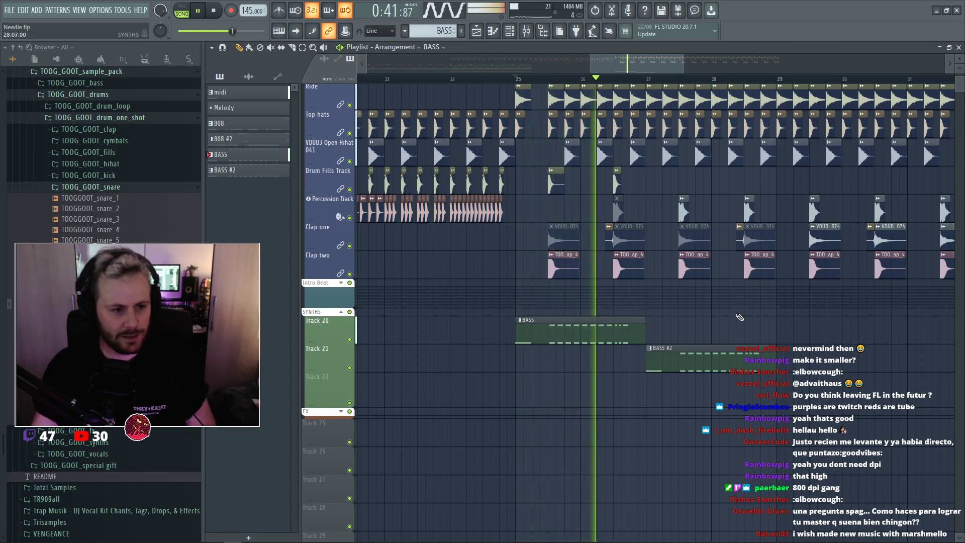
key("space")
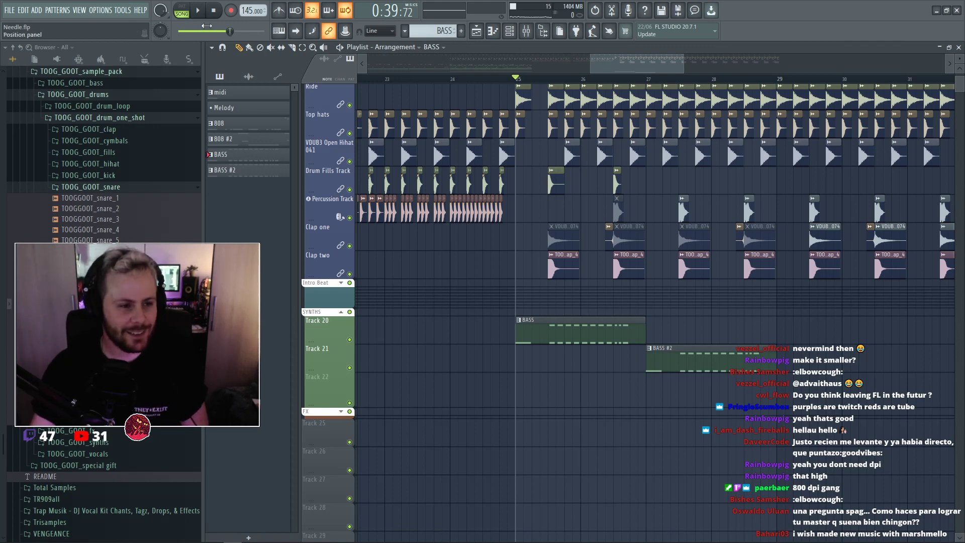
Show the channel rack and listen to the BASS pattern's channels from bar 25.
key("F6")
key("space")
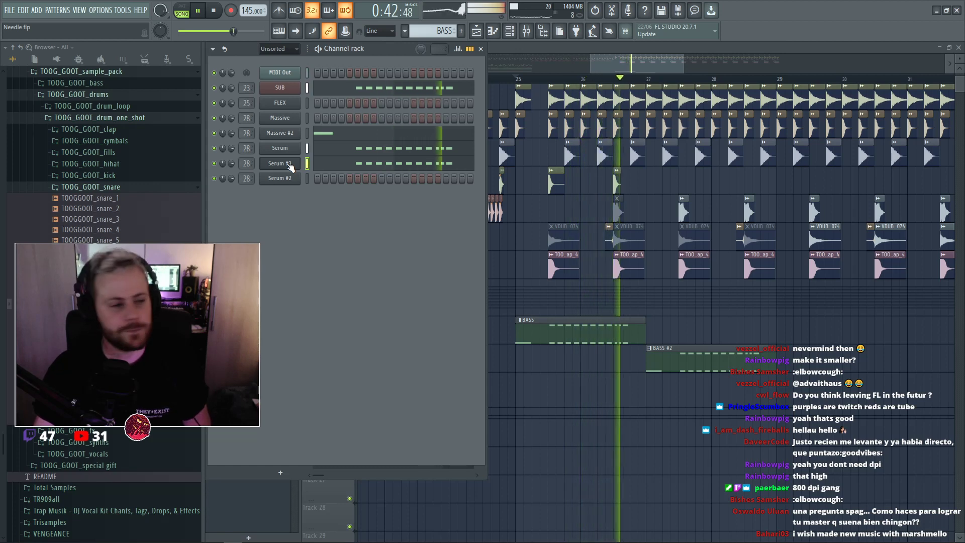
key("space")
key("space")
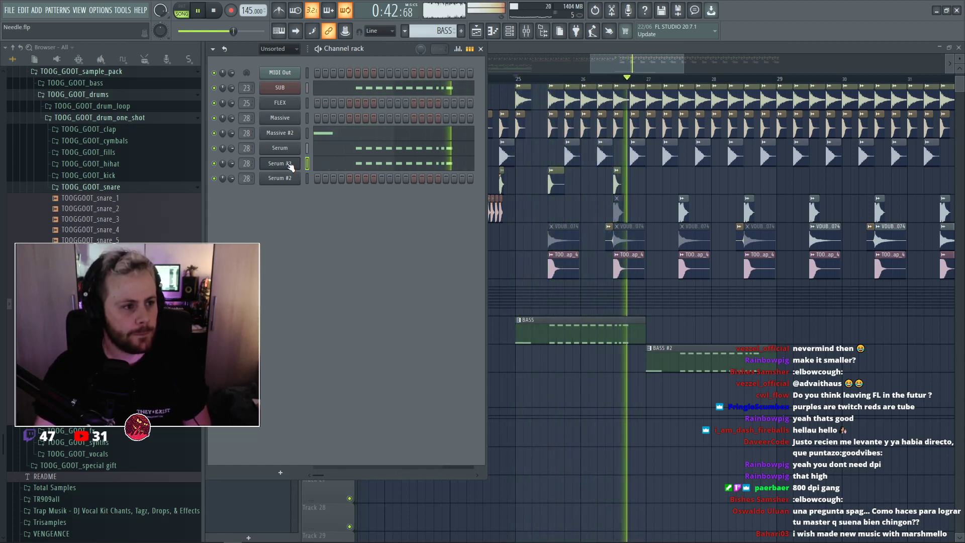
key("space")
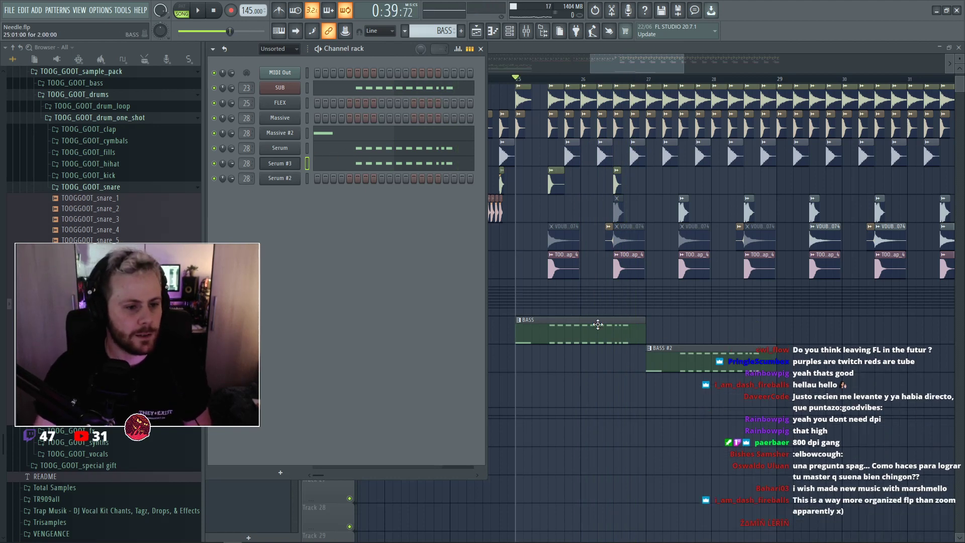
Shift the BASS and BASS #2 clips to bars 29 and 31, and place a unique copy of BASS just after bar 25 on Track 20.
scroll(751, 341, "down", 3)
left_click_drag(748, 364, 663, 332)
mouse_move(664, 334)
left_mouse_down()
mouse_move(824, 338)
mouse_move(645, 331)
left_mouse_up()
key("ctrl+d")
left_click(639, 322)
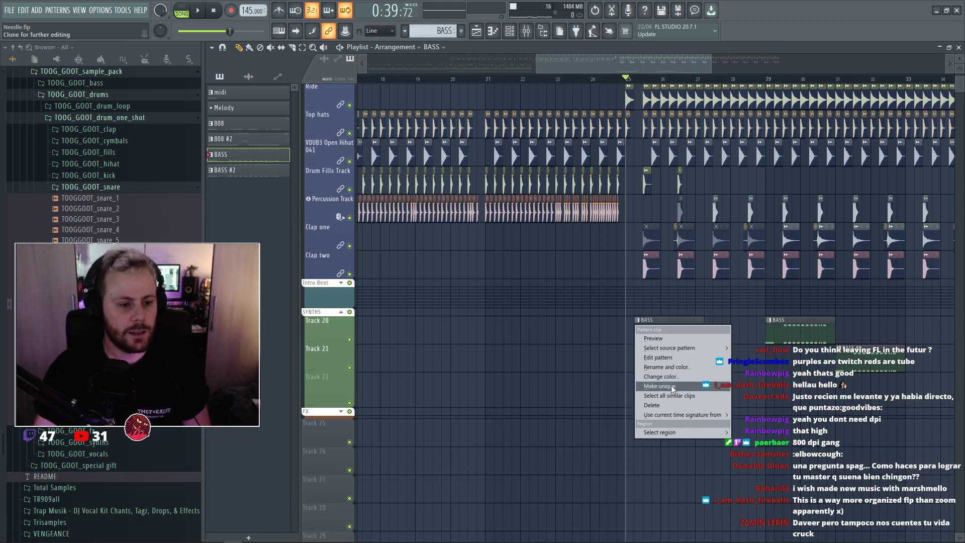
left_click(698, 341)
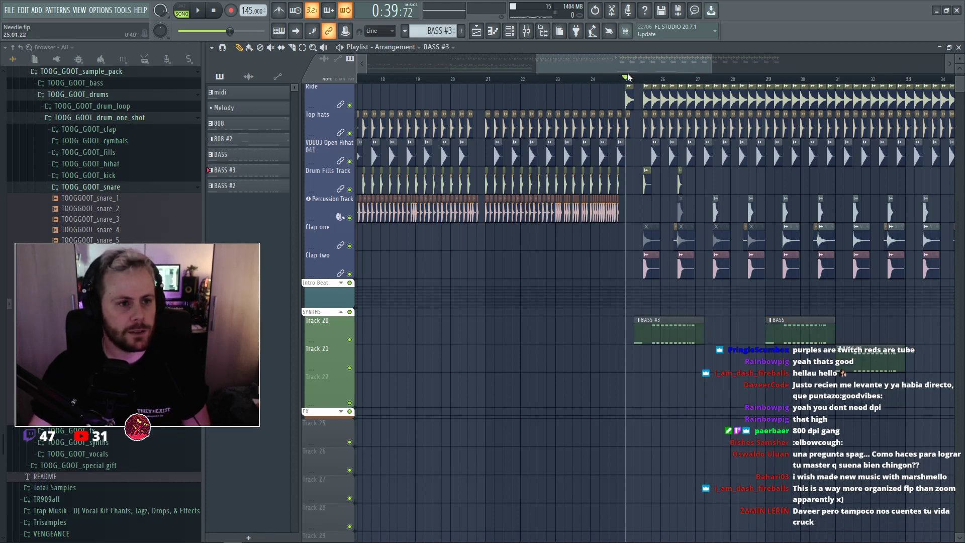
Listen to the BASS #3 clip on Track 20 from bar 25.
key("space")
scroll(673, 334, "up", 2)
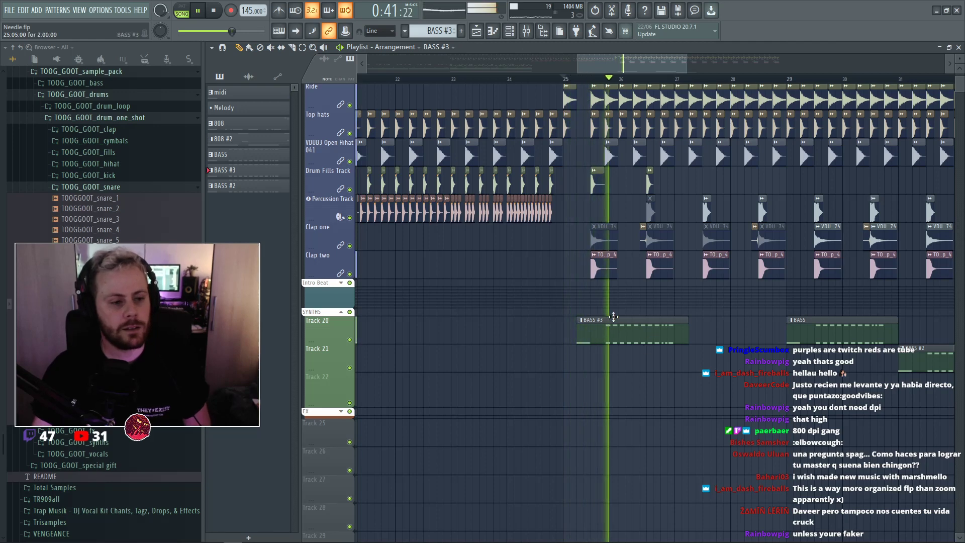
key("space")
scroll(655, 321, "up", 2)
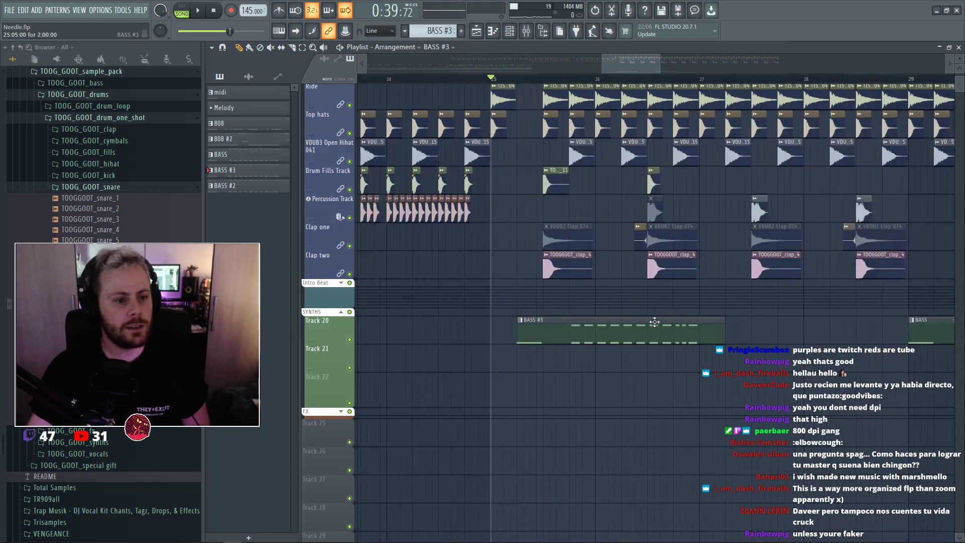
In the BASS #3 pattern, clone the Serum channel and move the original channel's notes onto the clone.
double_click(593, 335)
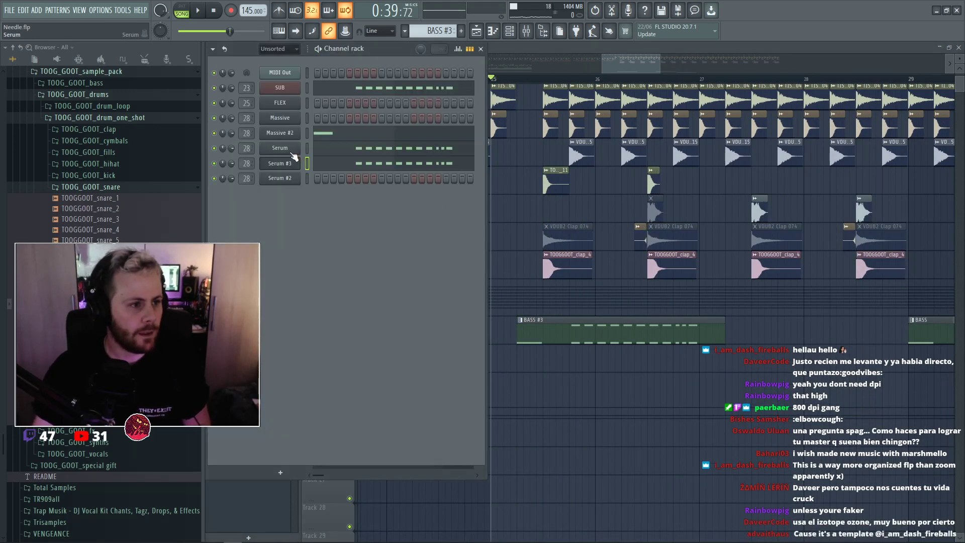
right_click(288, 149)
left_click(337, 234)
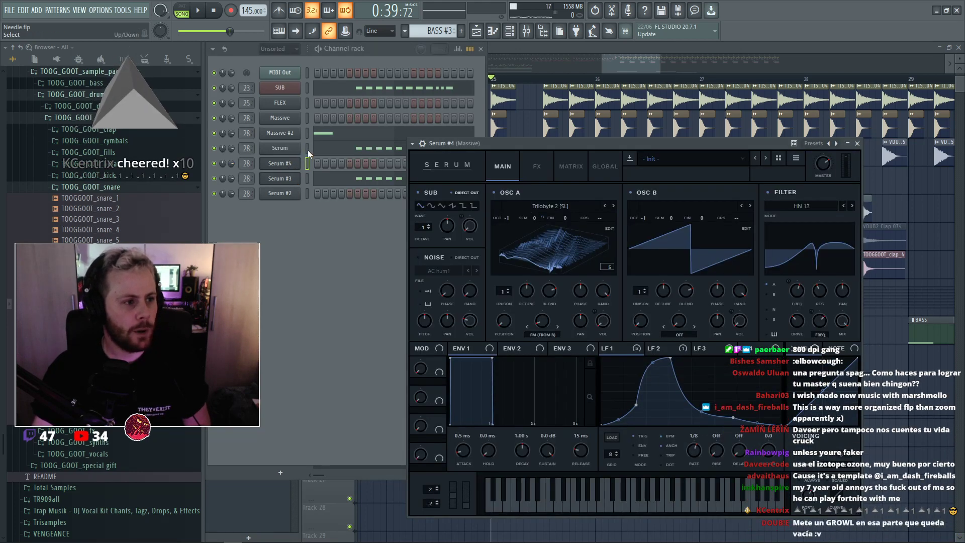
left_click(309, 149)
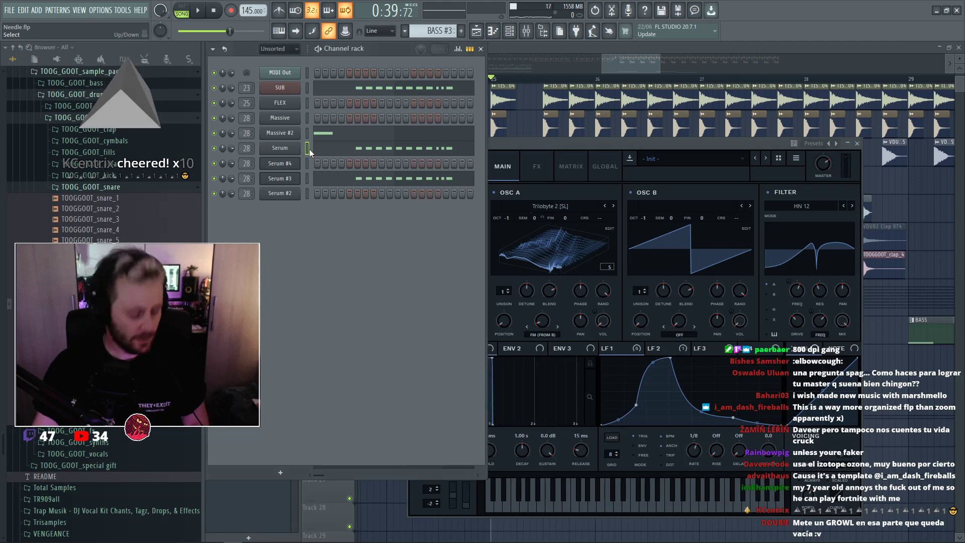
key("ctrl+x")
left_click(307, 166)
key("ctrl+v")
Cut the notes from the Serum #3 channel and open the Serum #4 synth.
left_click(307, 178)
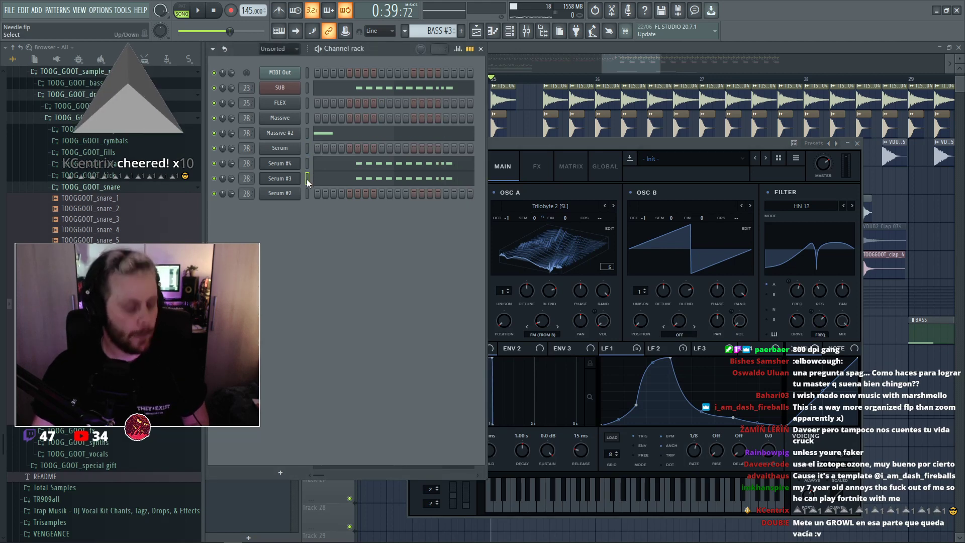
key("ctrl+x")
left_click(295, 162)
left_click(295, 164)
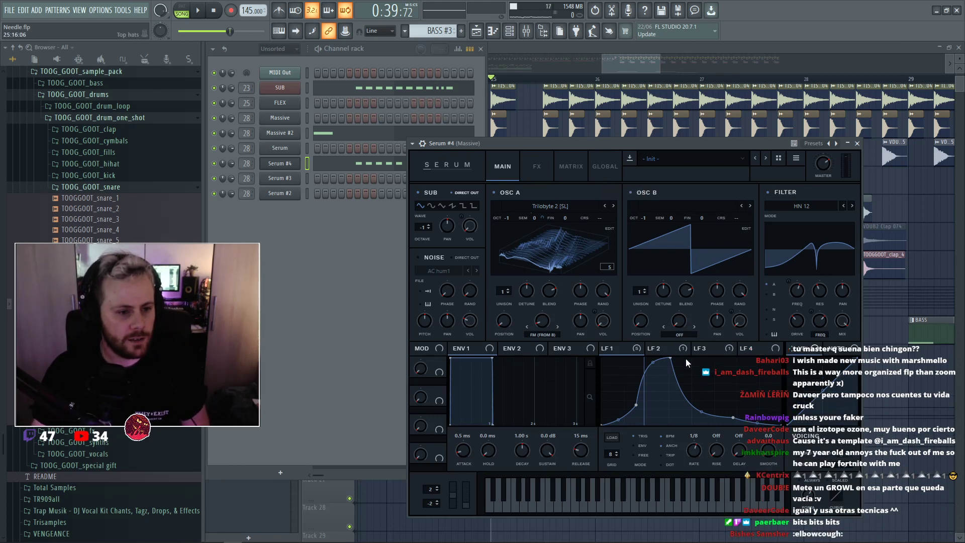
Try shifting the peak of the LFO 1 curve in Serum #4 and audition it from bar 25.
left_click_drag(671, 357, 665, 353)
key("space")
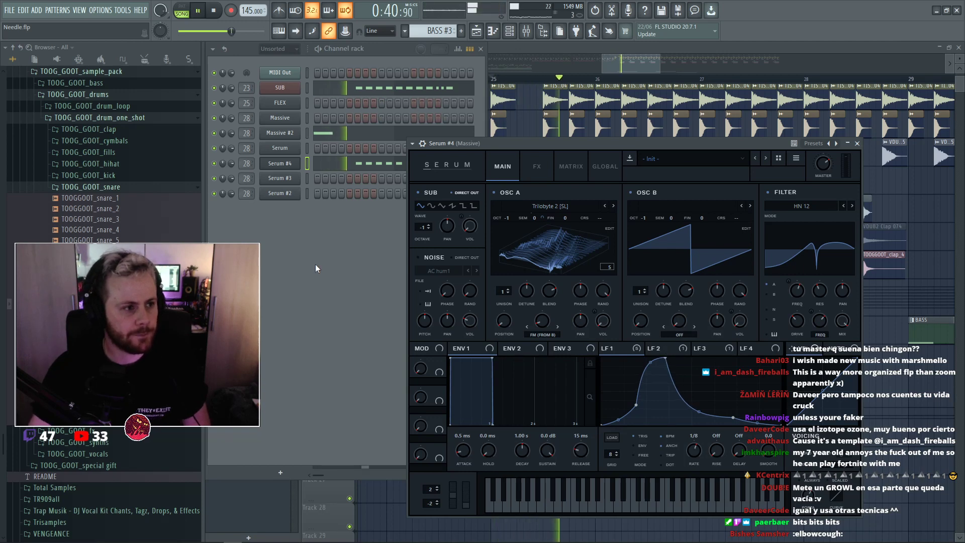
key("space")
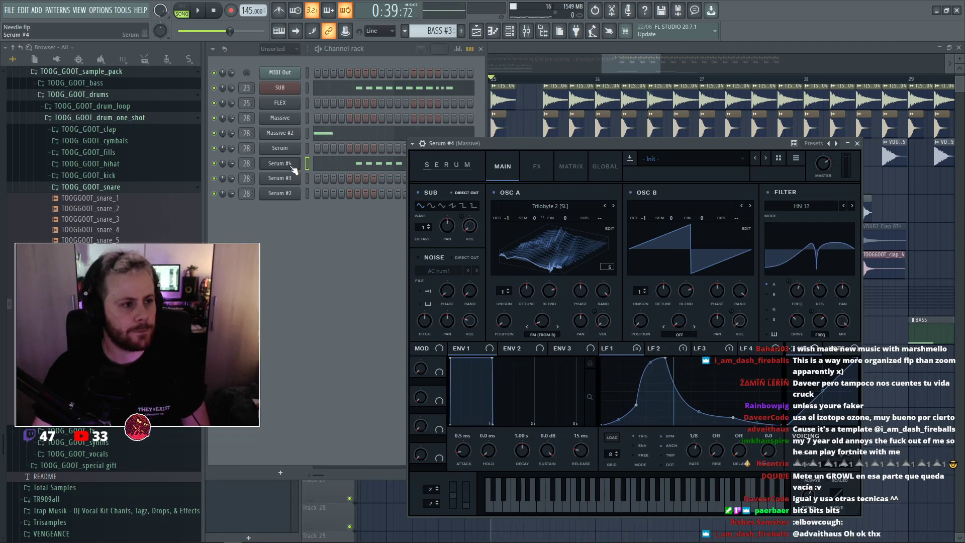
Replace the Serum #4 instrument with Harmor and load the Alien 20 preset.
right_click(290, 164)
mouse_move(367, 243)
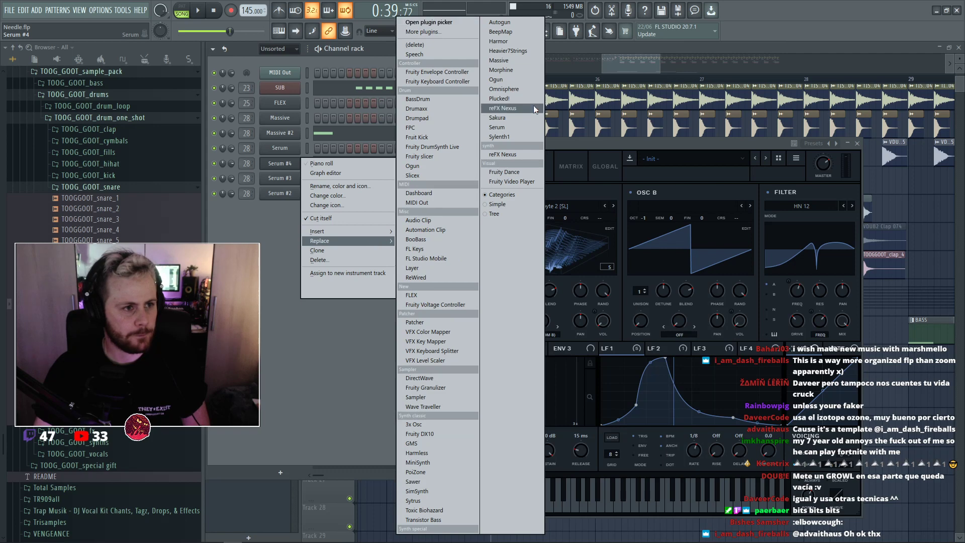
left_click(509, 43)
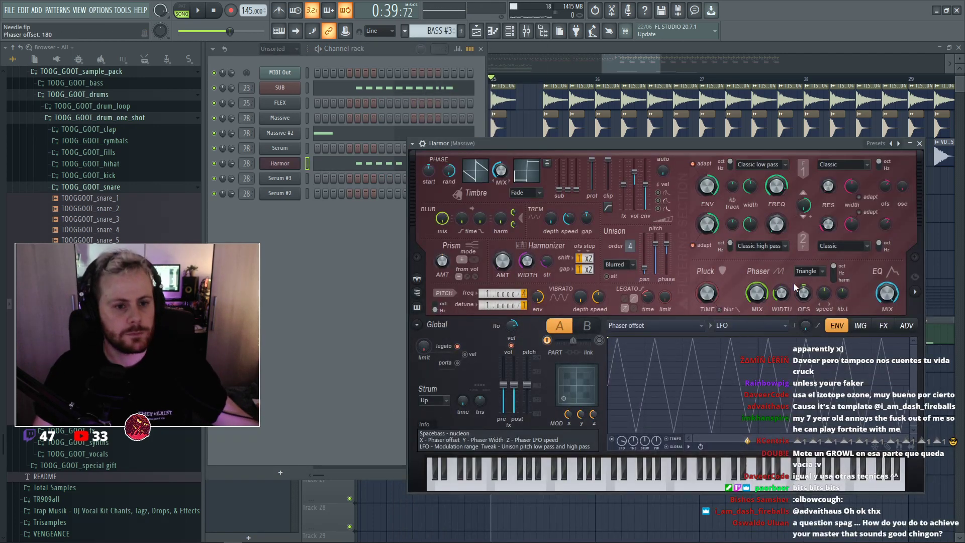
left_click(877, 143)
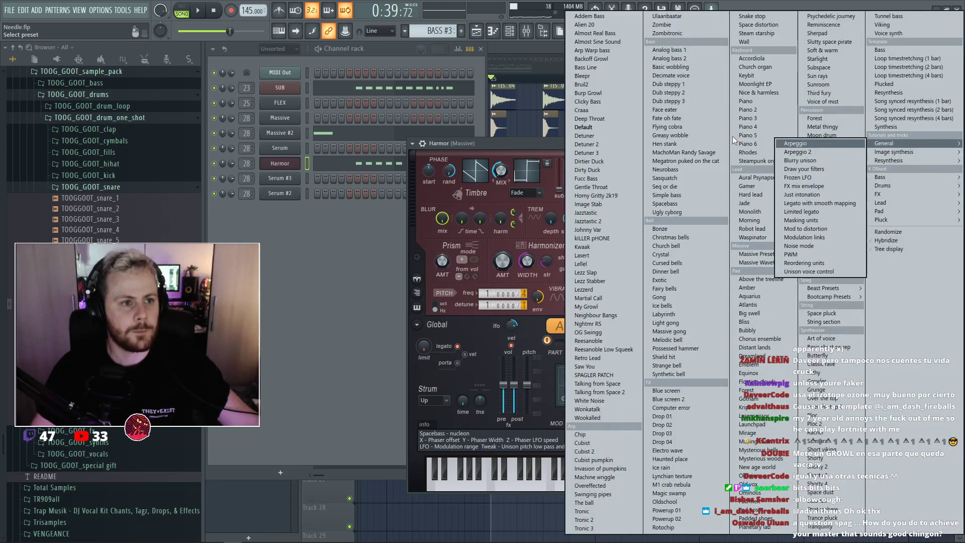
left_click(577, 22)
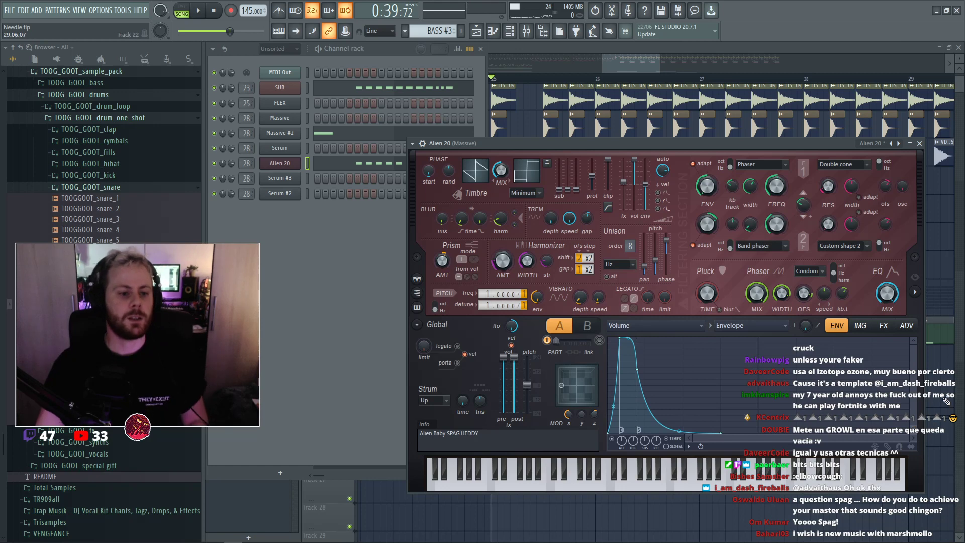
Audition the Alien 20 channel and raise all its notes in the piano roll one octave to E4.
left_click(362, 163)
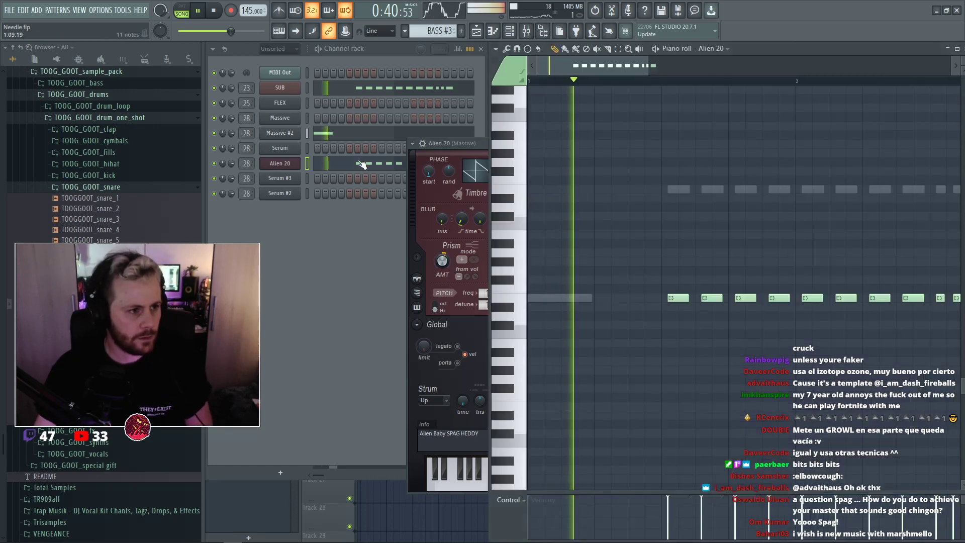
key("F5")
key("space")
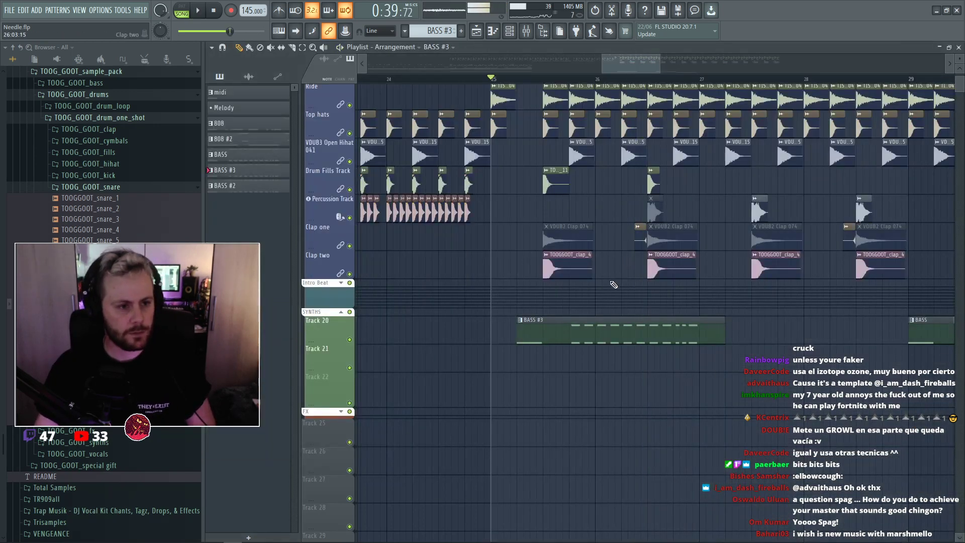
key("F7")
scroll(597, 298, "up", 3)
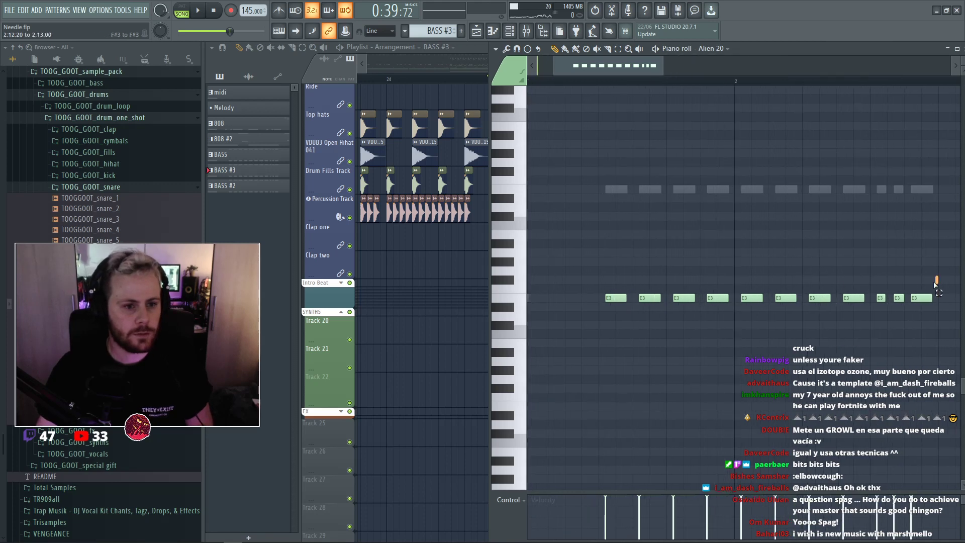
left_click_drag(935, 279, 539, 334)
left_click_drag(613, 297, 612, 189)
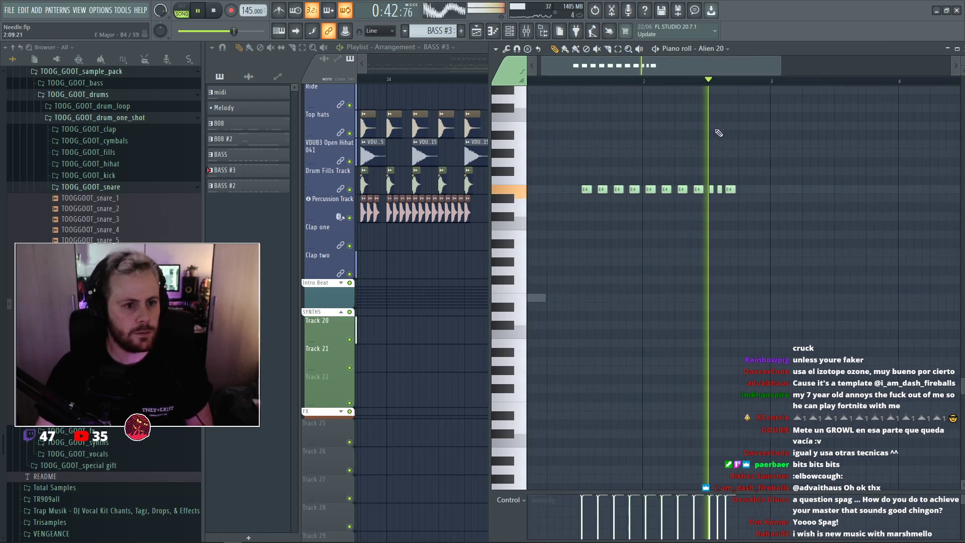
Listen to the raised Alien 20 notes from bar 25 against the drop.
scroll(719, 136, "down", 3)
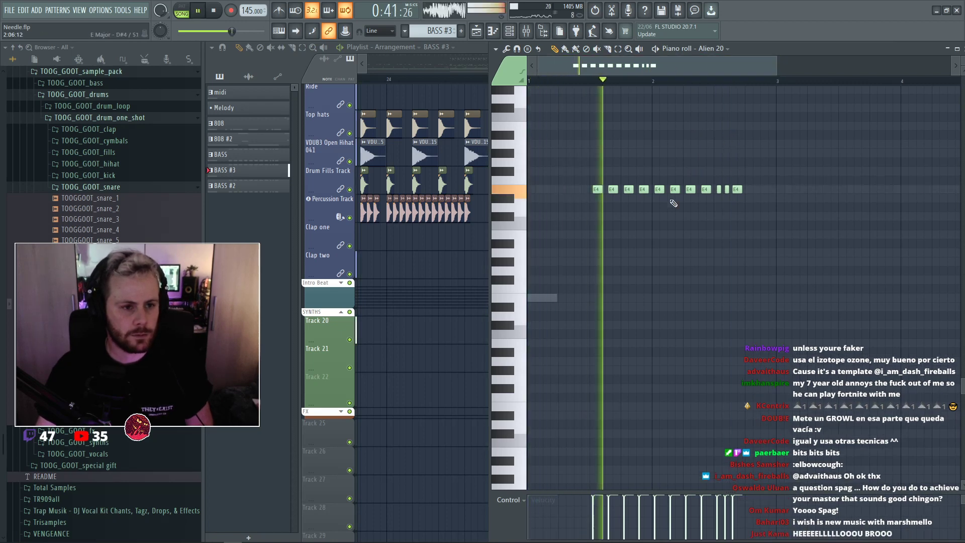
scroll(674, 157, "up", 2)
key("space")
key("space")
scroll(694, 157, "up", 2)
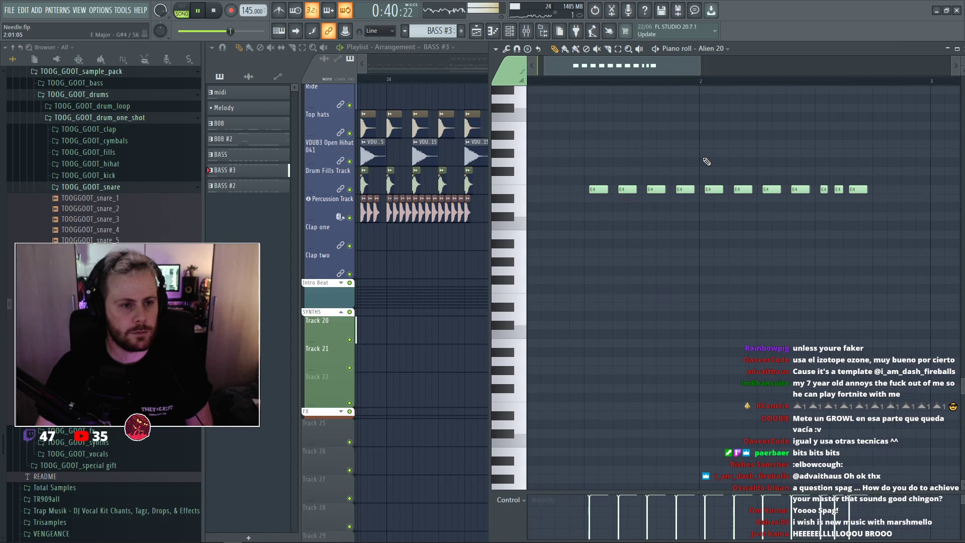
scroll(734, 167, "down", 2)
key("space")
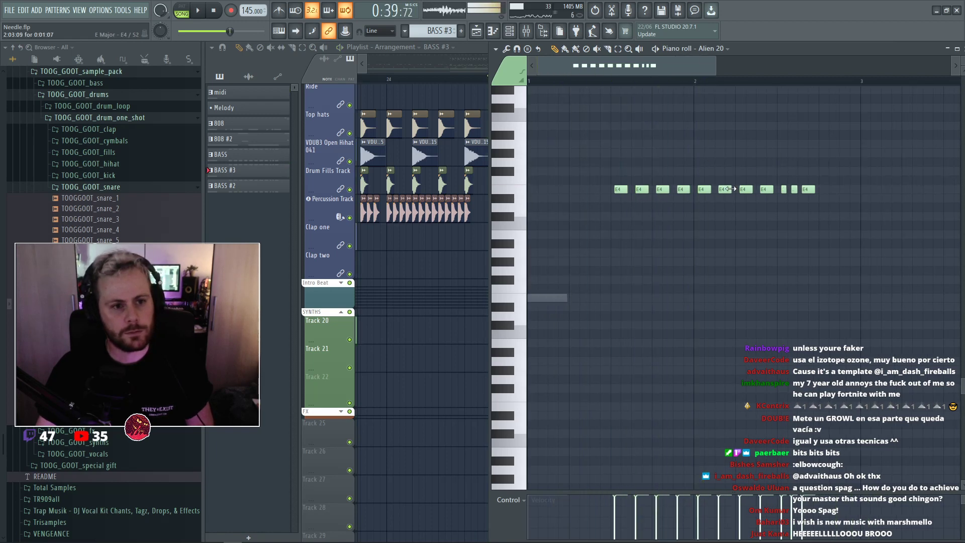
Shorten the decay of Alien 20's volume envelope in Harmor while listening from bar 25.
key("space")
key("F6")
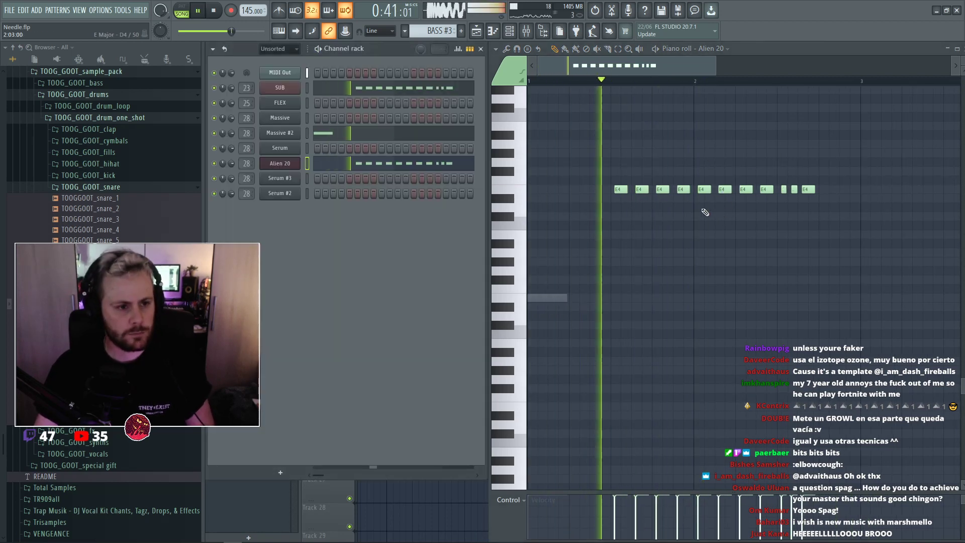
left_click(274, 166)
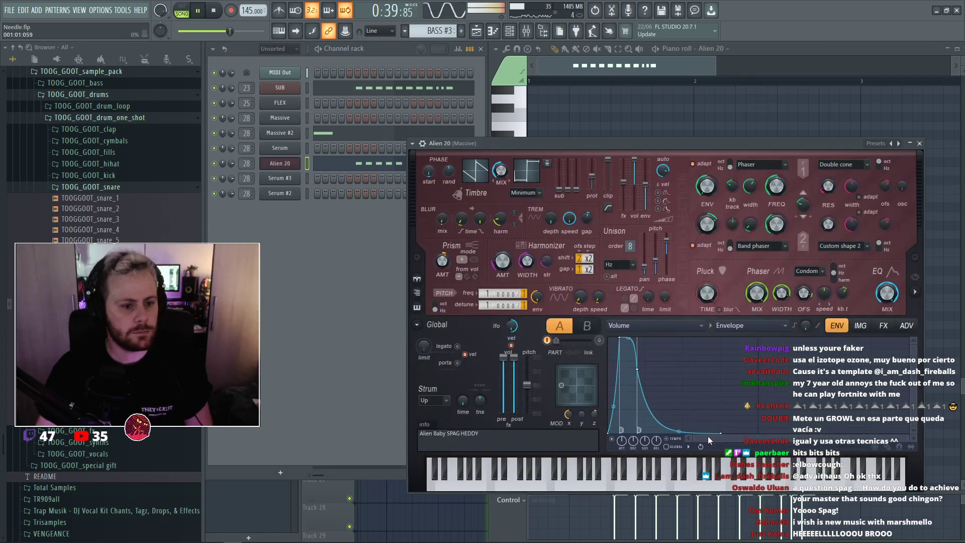
left_click_drag(720, 433, 686, 432)
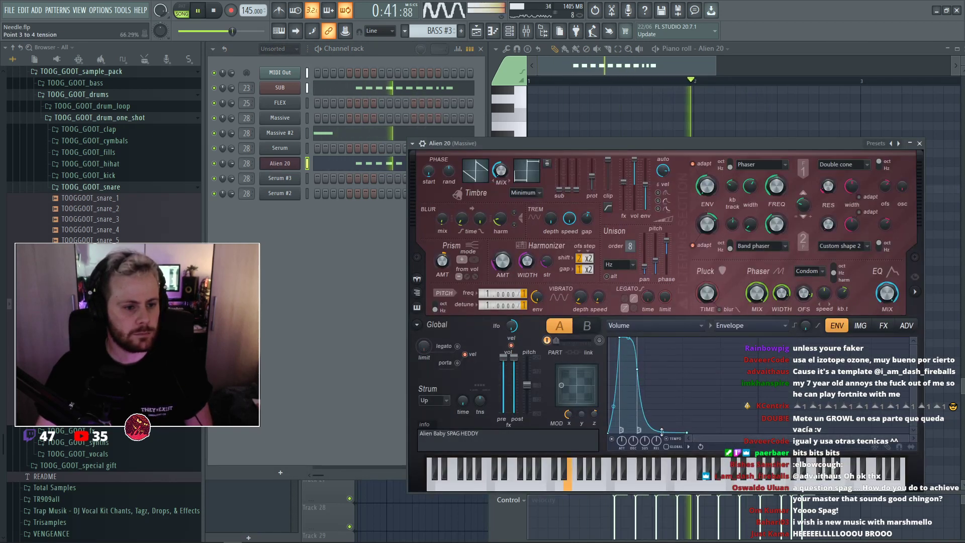
key("space")
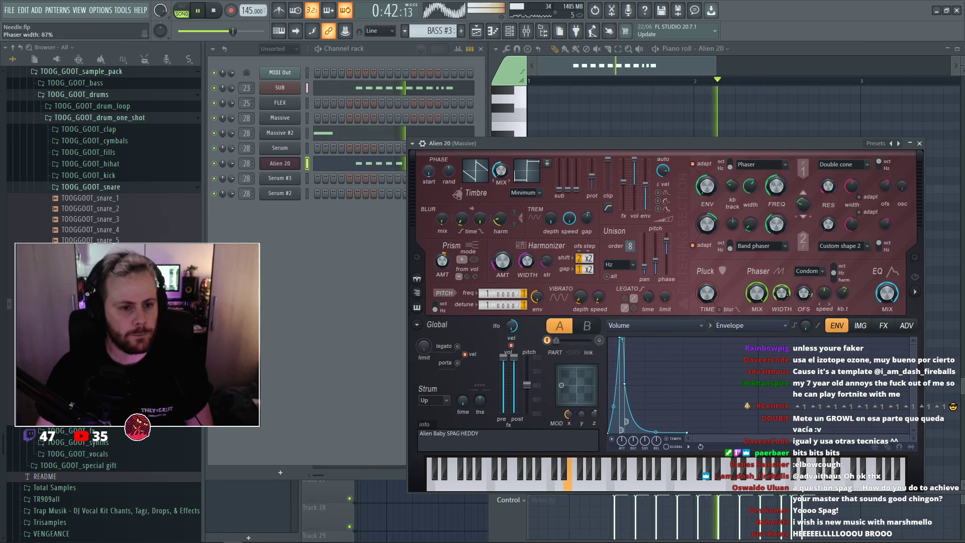
key("space")
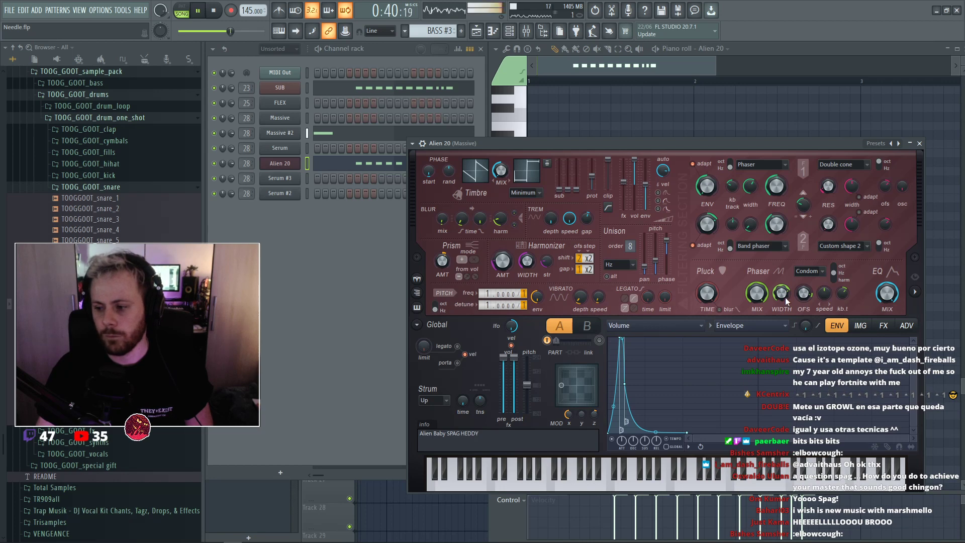
Adjust Alien 20's phaser width and phaser offset while auditioning the channel in the drop.
mouse_move(784, 297)
left_mouse_down()
mouse_move(785, 280)
mouse_move(787, 293)
left_mouse_up()
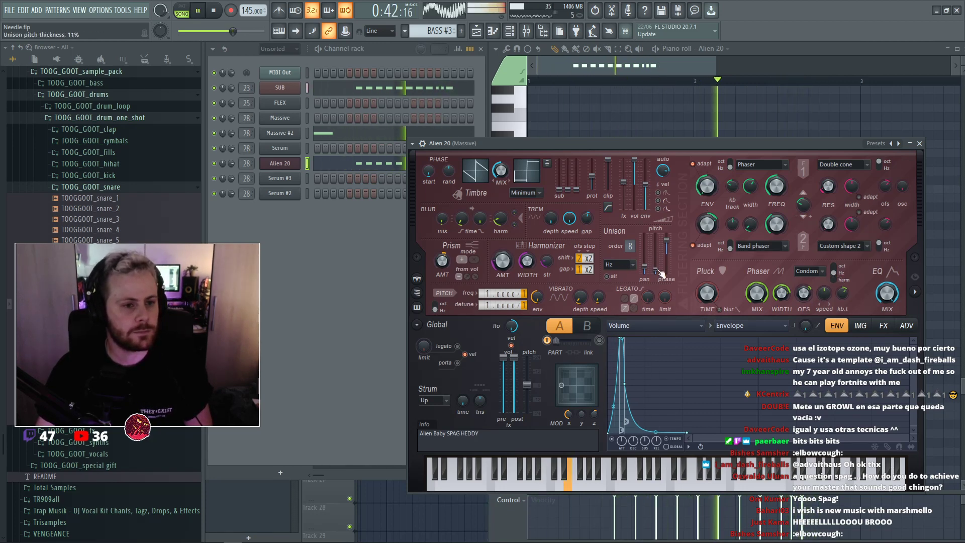
key("space")
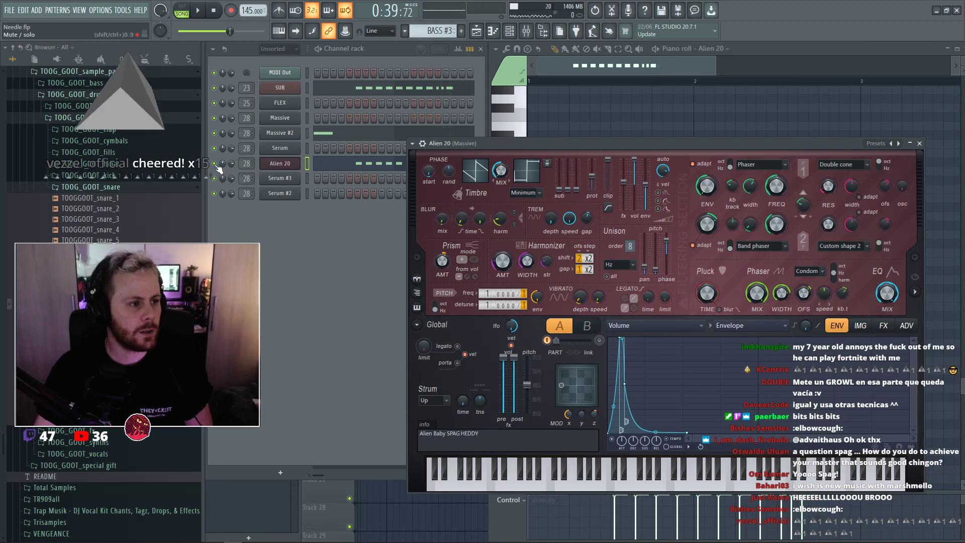
right_click(214, 163)
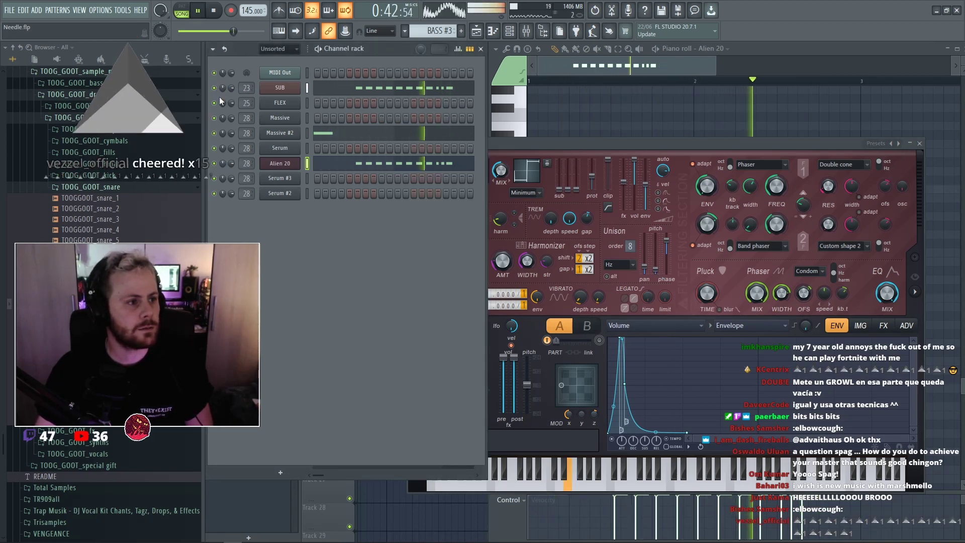
left_click(288, 167)
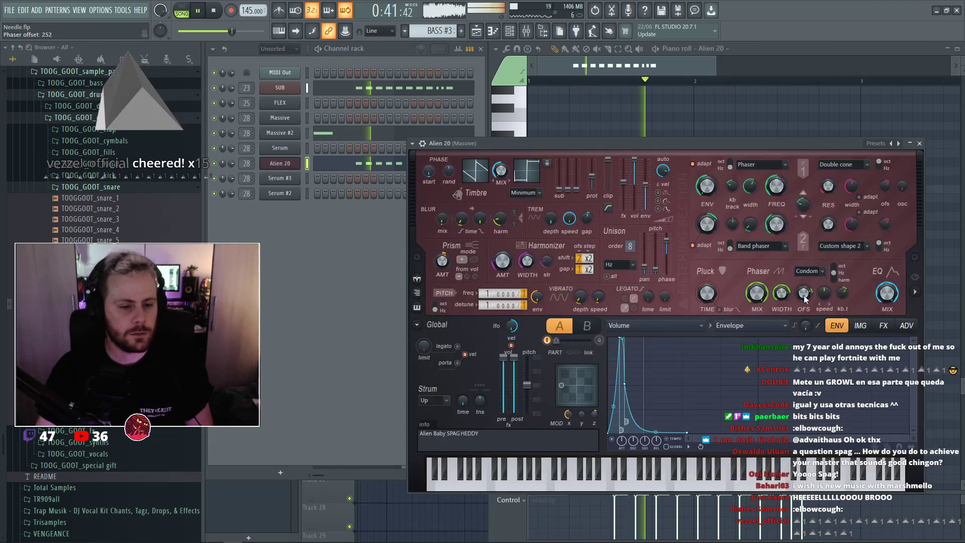
left_click_drag(804, 295, 803, 288)
key("space")
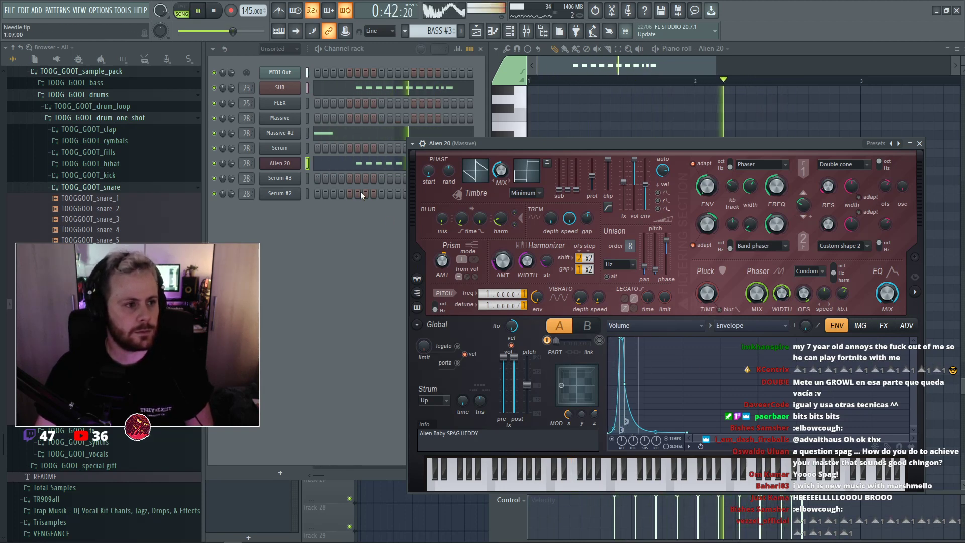
Go back to the playlist and briefly play the drop from bar 25.
key("space")
left_click(683, 113)
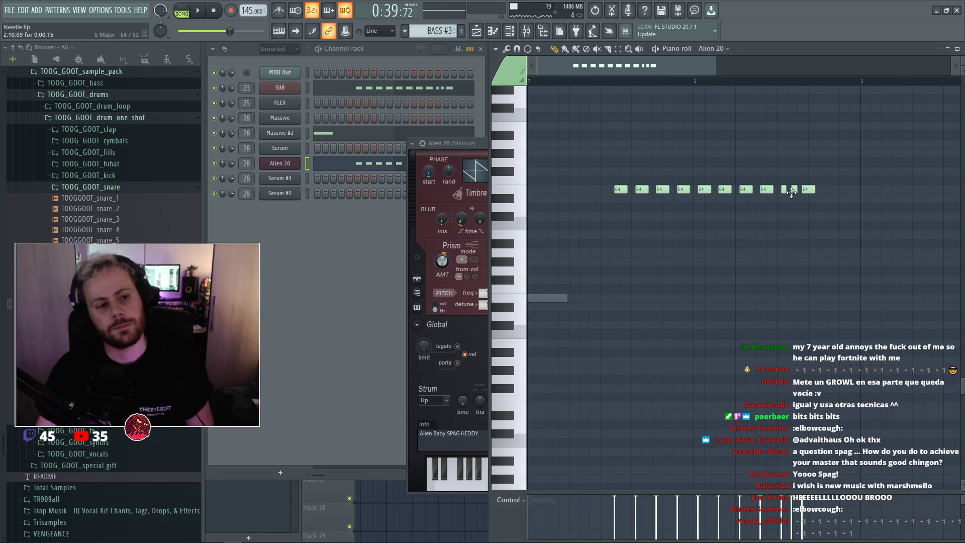
key("F5")
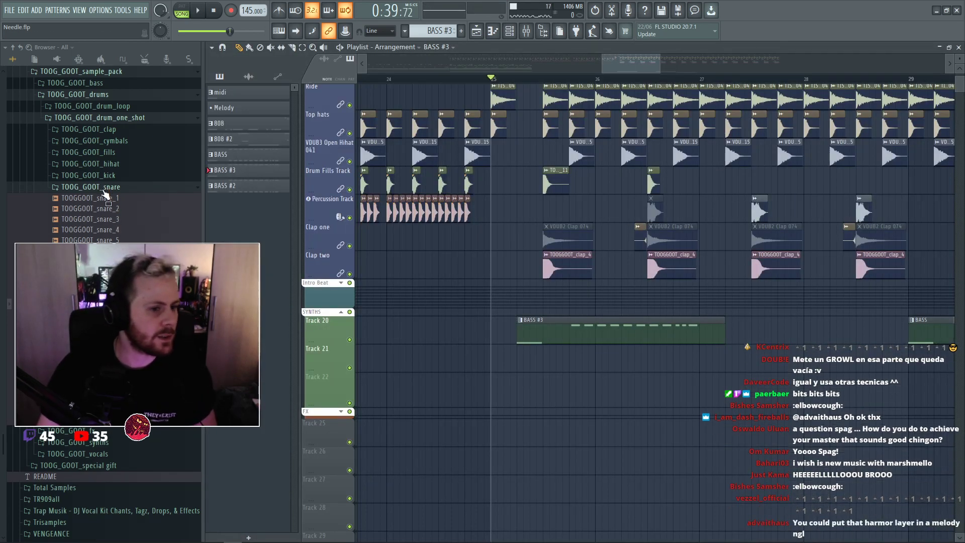
key("space")
key("space")
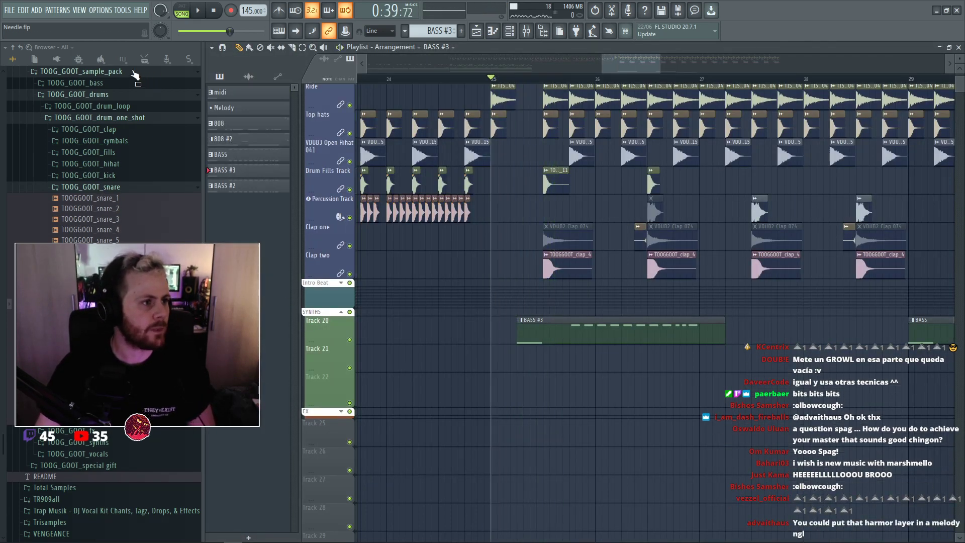
Look through the sample pack folders, including the Splice drum and vocal packs, for a sound to fill the drop.
left_click(190, 60)
scroll(184, 113, "down", 7)
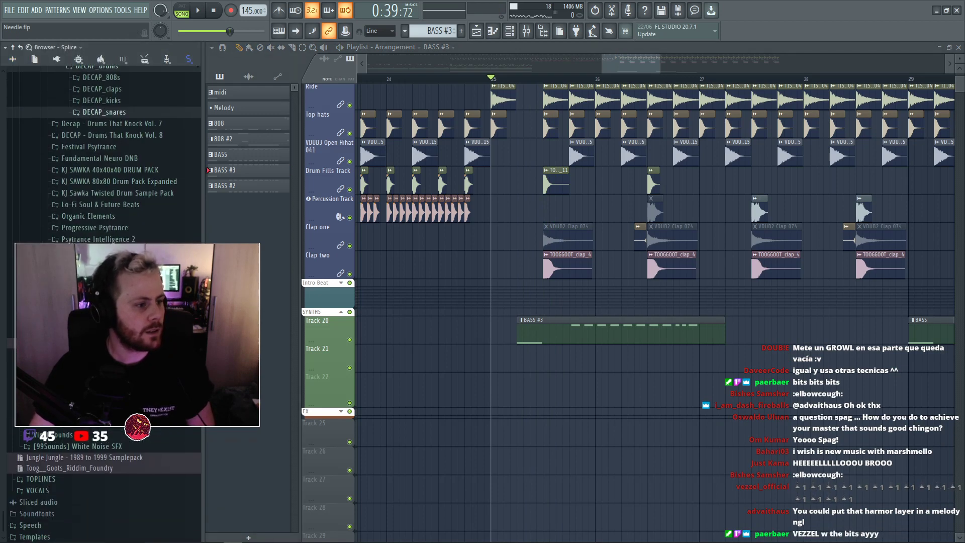
scroll(125, 151, "down", 8)
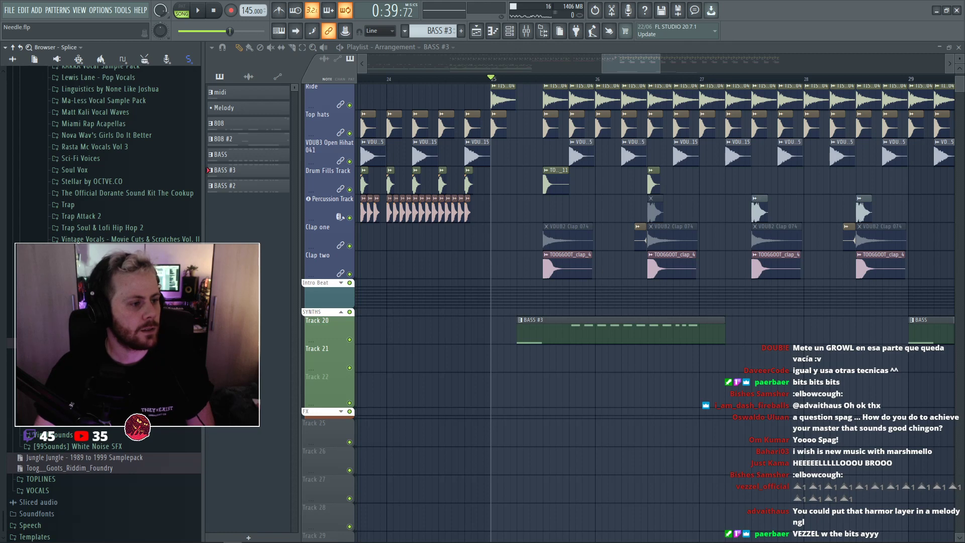
scroll(101, 151, "up", 14)
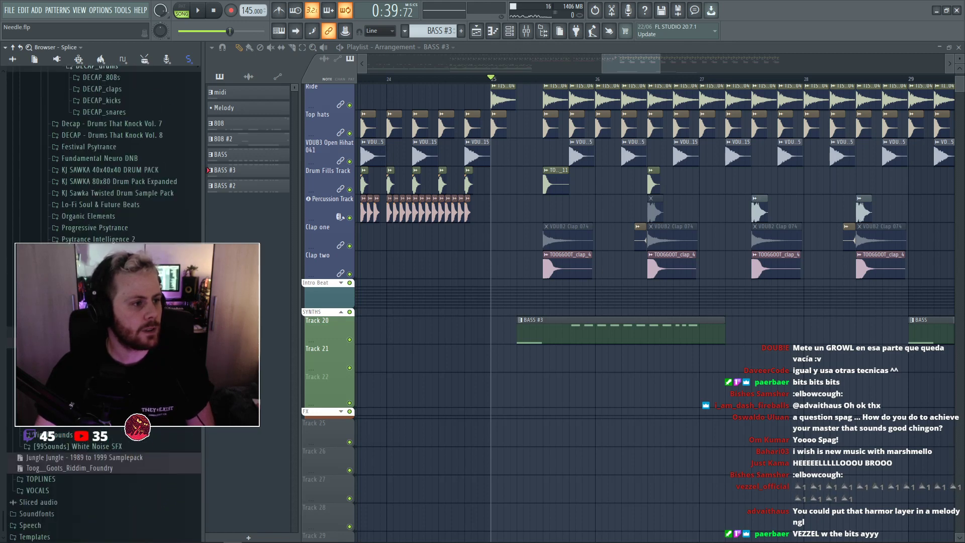
scroll(101, 151, "up", 3)
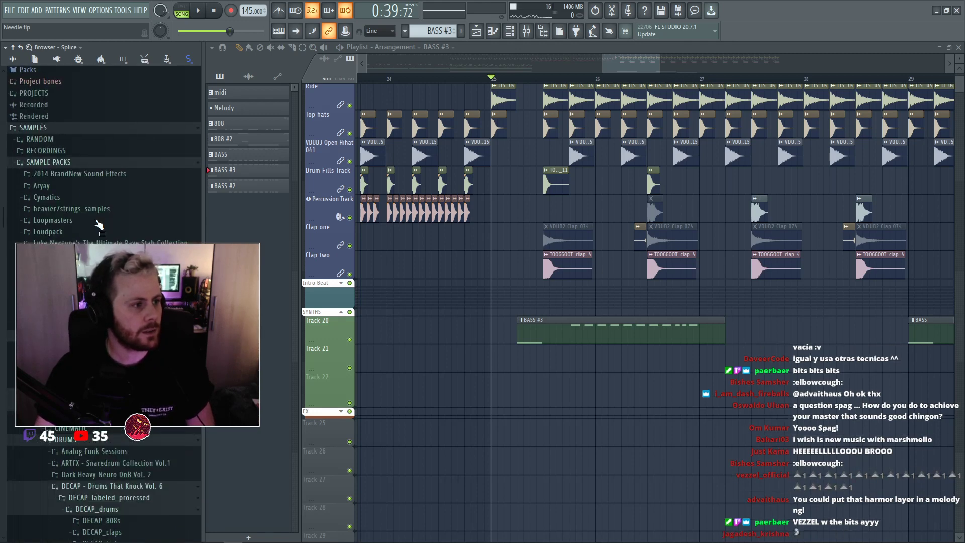
scroll(100, 151, "up", 5)
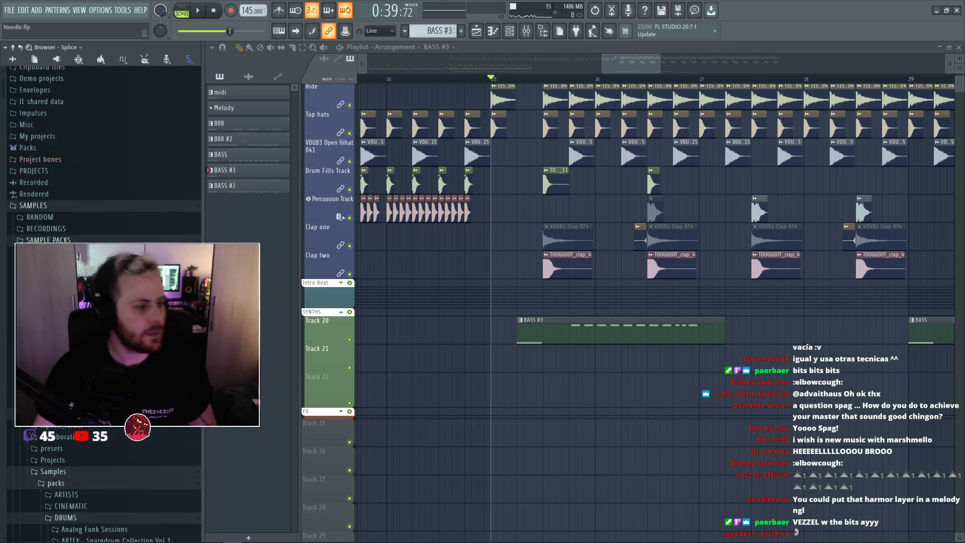
scroll(101, 151, "down", 7)
scroll(100, 151, "down", 5)
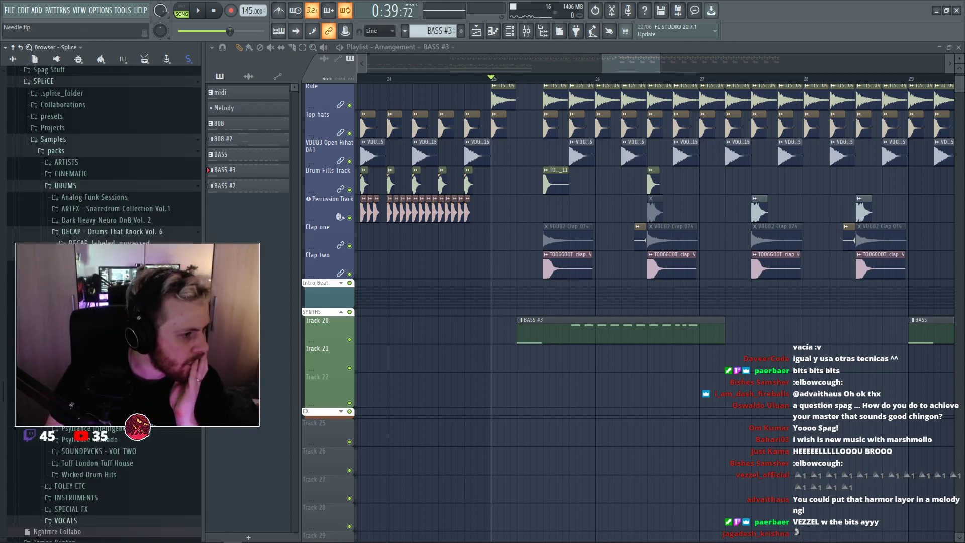
scroll(100, 150, "down", 5)
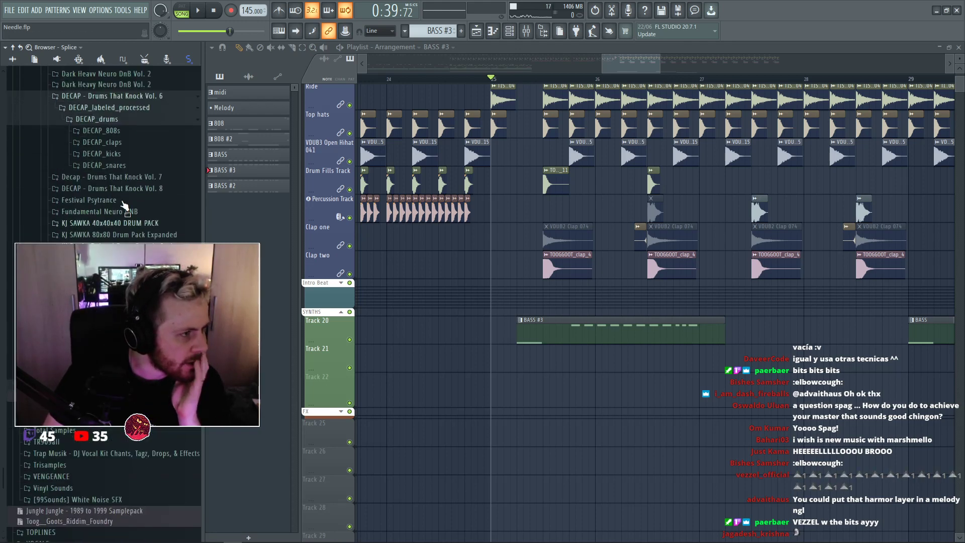
scroll(100, 151, "up", 2)
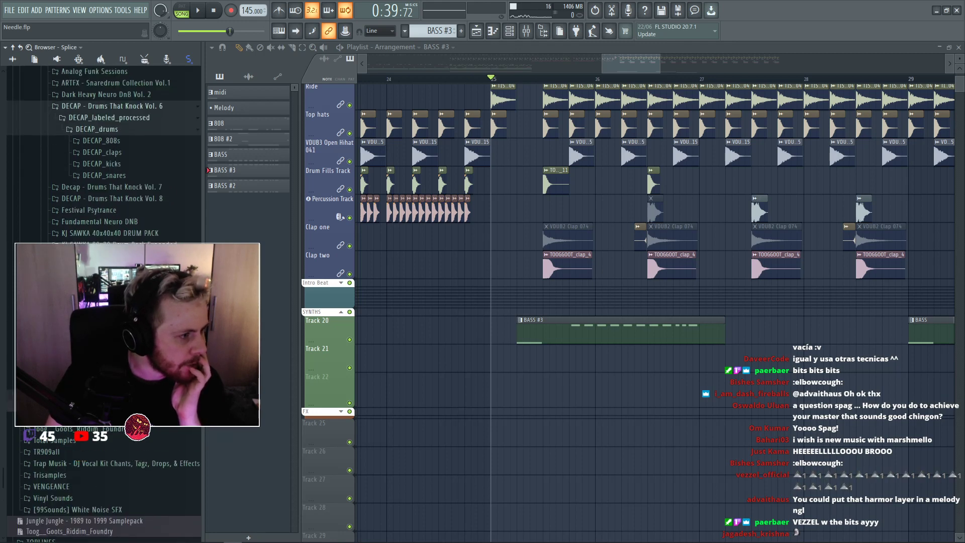
scroll(101, 151, "up", 9)
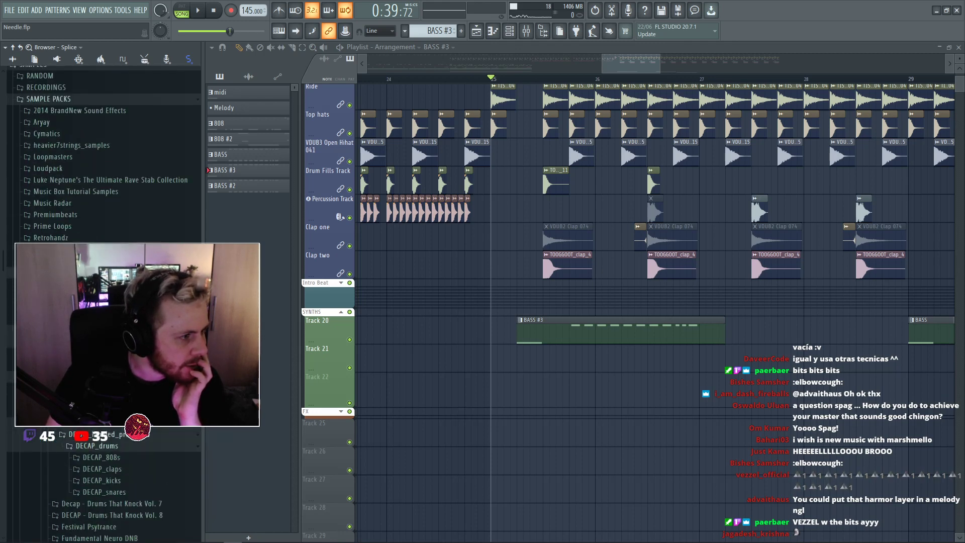
scroll(100, 151, "down", 5)
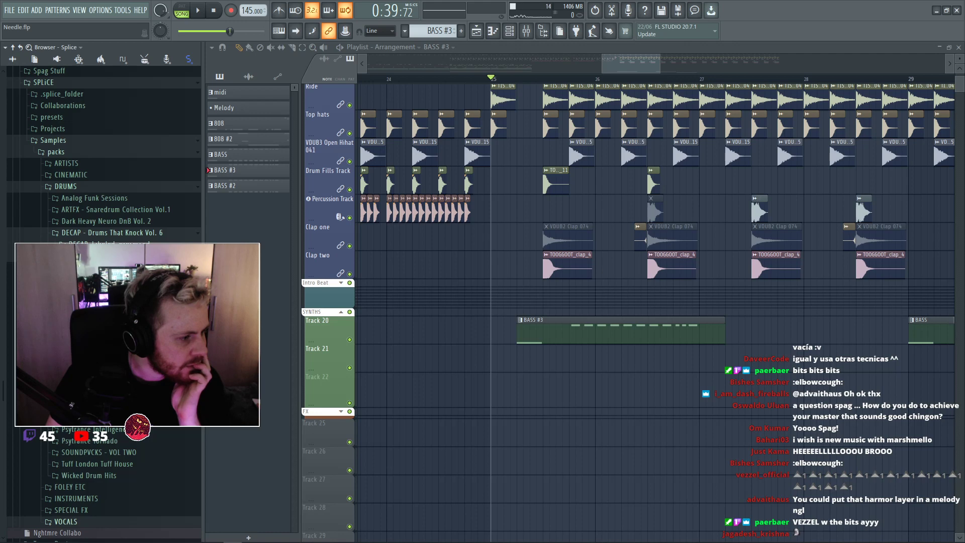
scroll(110, 469, "down", 5)
left_click(111, 330)
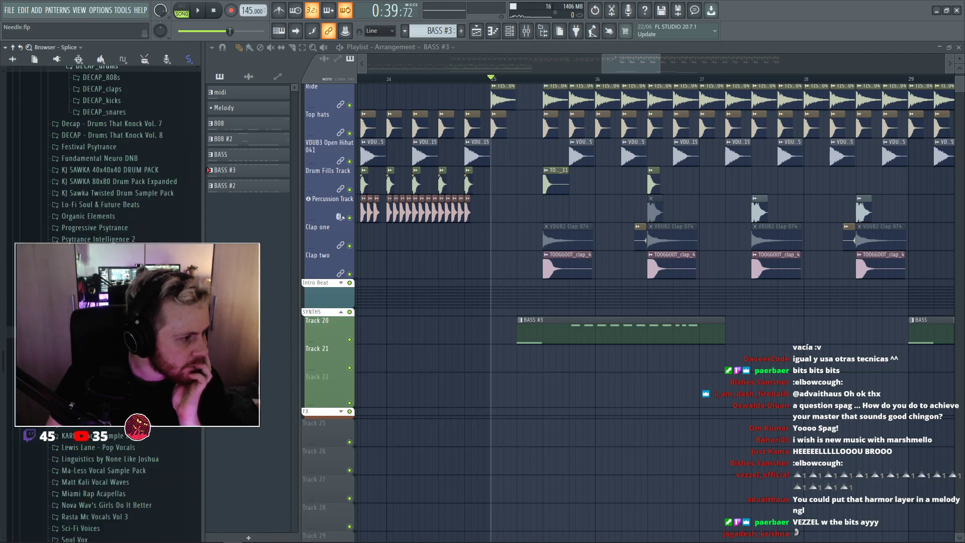
scroll(110, 330, "down", 2)
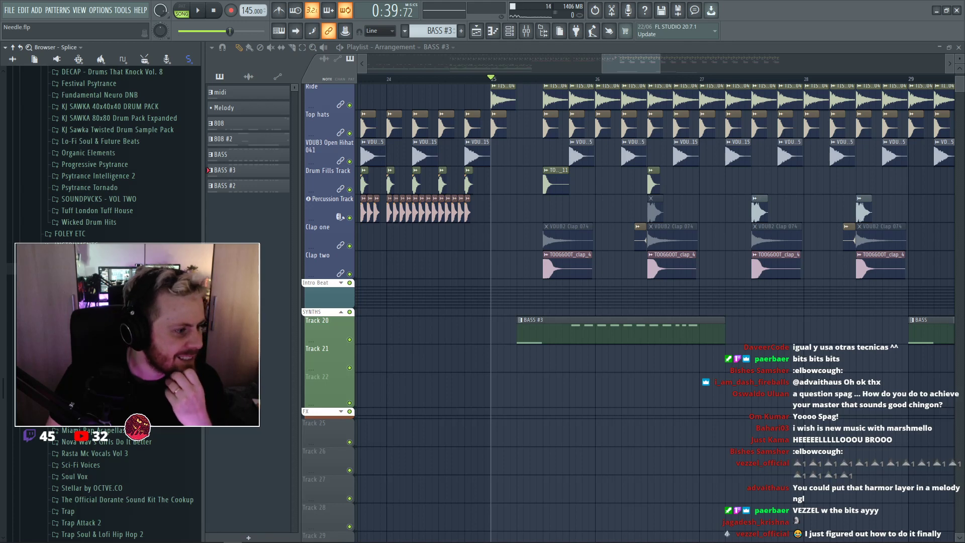
scroll(100, 151, "up", 12)
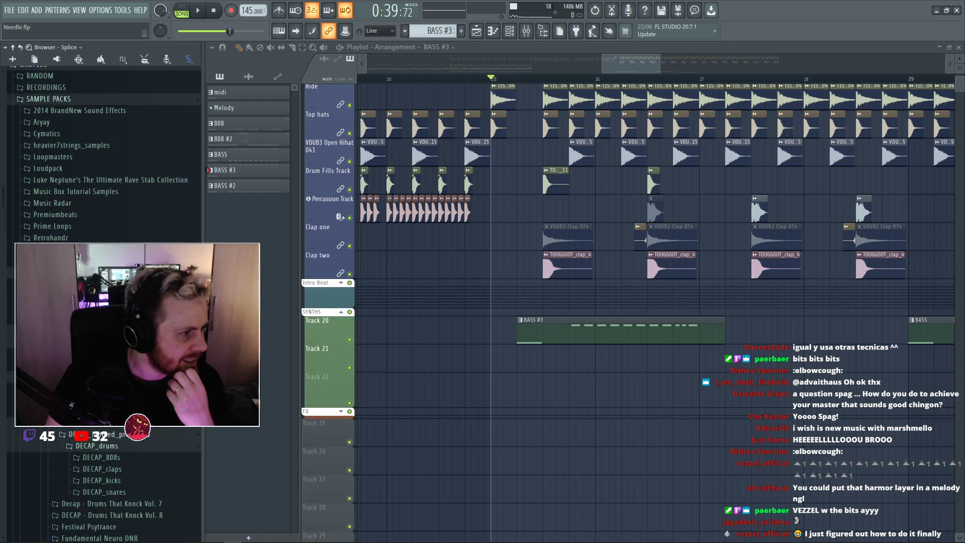
scroll(100, 151, "up", 6)
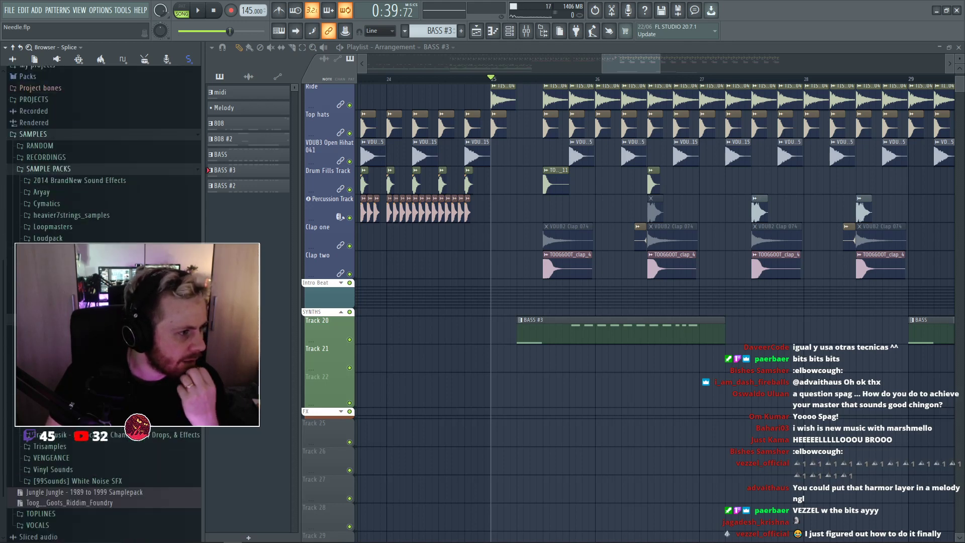
Open THE REMEDY KIT VOL 3 vocal samples, place REMEDY VOX_15 on Track 25 in bar 25 and play the drop.
scroll(101, 151, "down", 5)
left_click(55, 319)
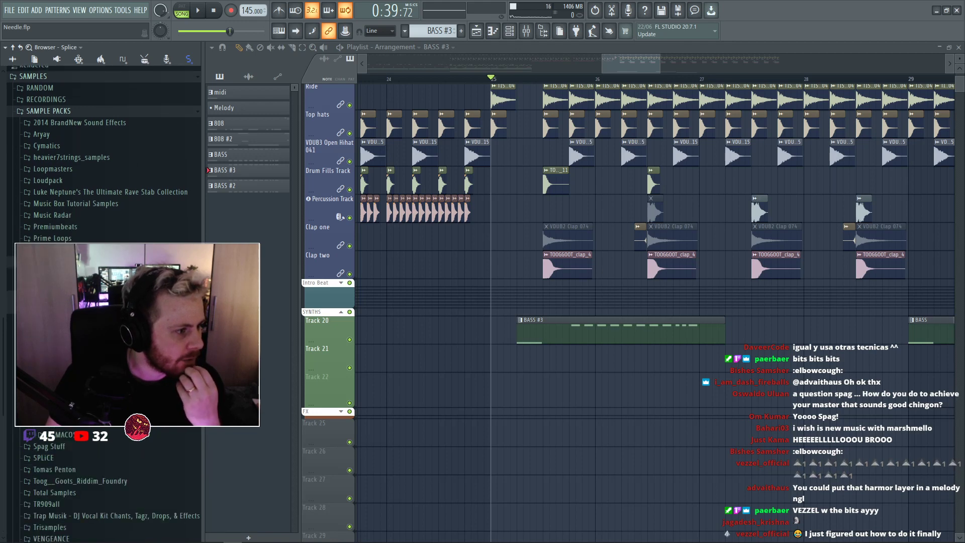
left_click(81, 423)
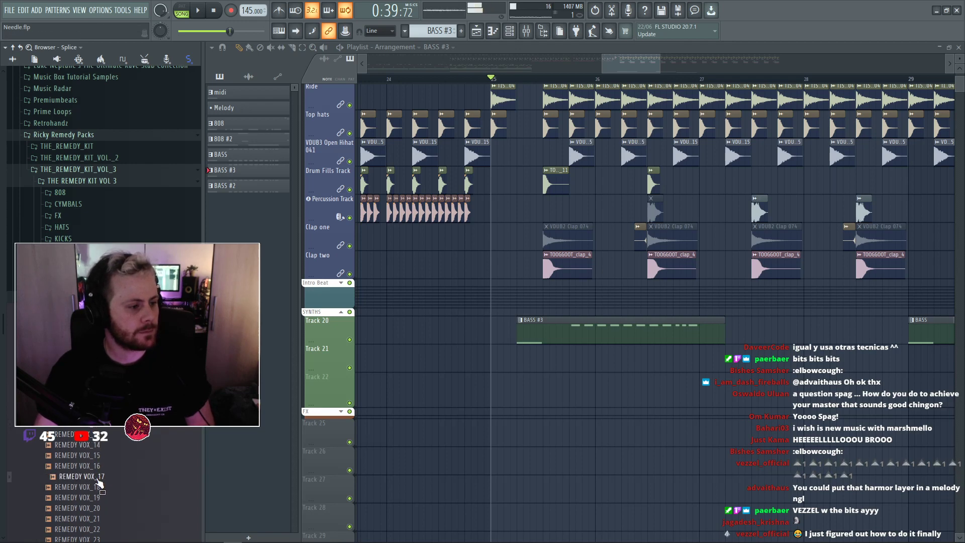
mouse_move(97, 461)
left_mouse_down()
mouse_move(624, 359)
mouse_move(626, 442)
mouse_move(639, 434)
mouse_move(614, 435)
mouse_move(628, 442)
left_mouse_up()
key("space")
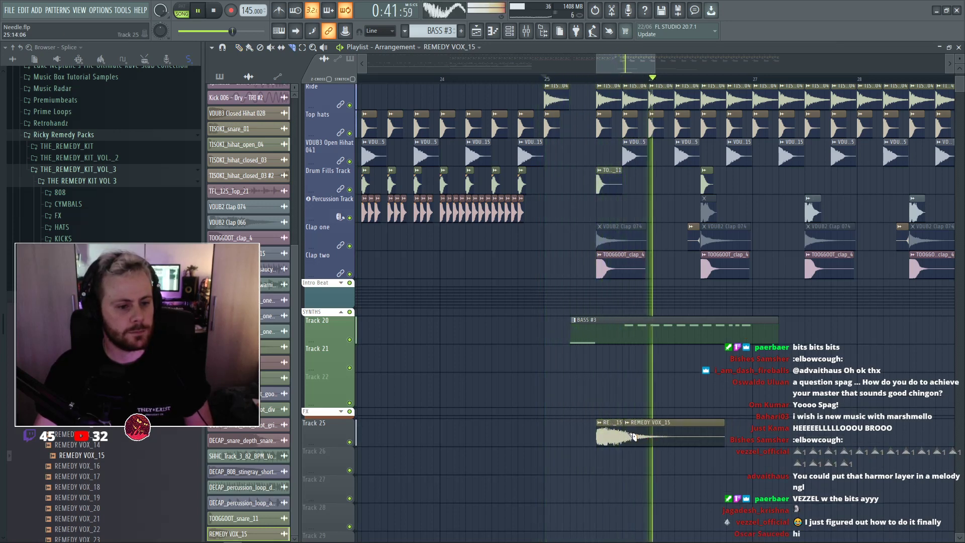
Cut the tail off the REMEDY VOX_15 clip, keeping its first four steps, and replay from bar 25.
right_click(634, 438)
key("b")
key("space")
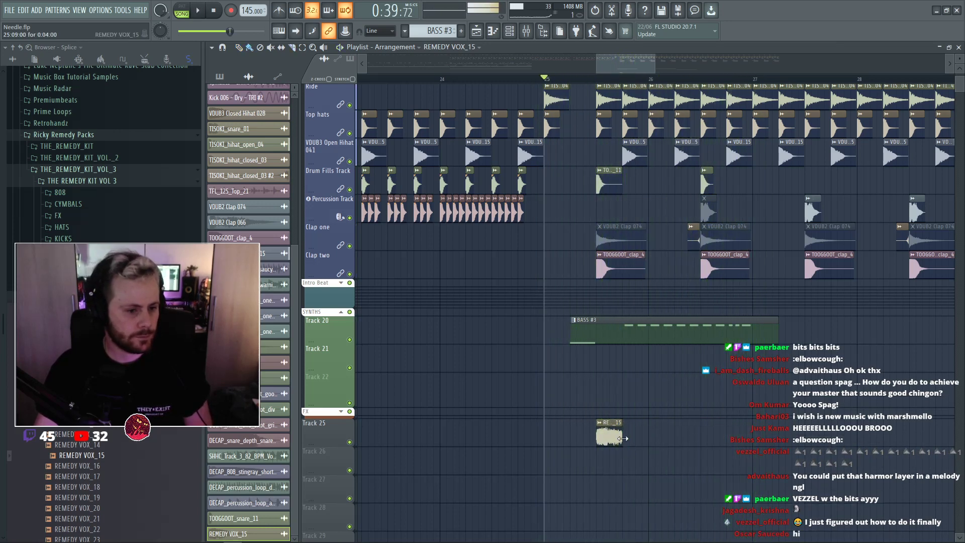
key("space")
Raise REMEDY VOX_15's time-stretching pitch and slightly lower its channel volume while auditioning it from bar 25.
double_click(609, 434)
key("space")
key("space")
left_click_drag(444, 226, 444, 214)
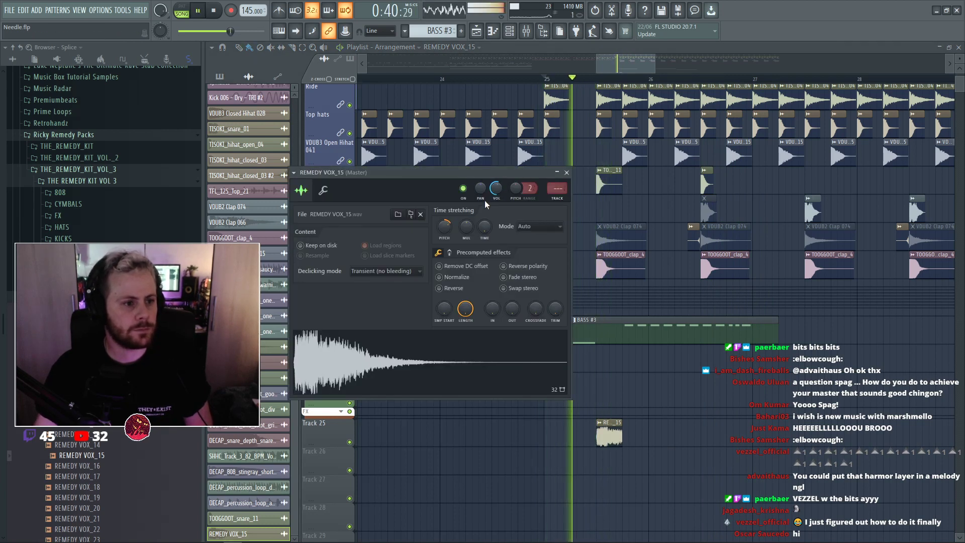
left_click_drag(497, 192, 497, 196)
key("space")
key("space")
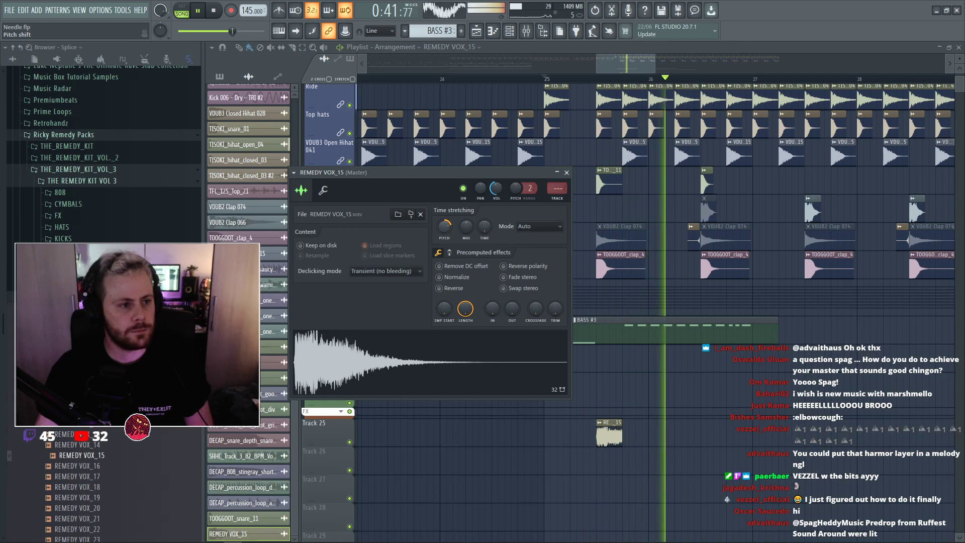
key("space")
key("space")
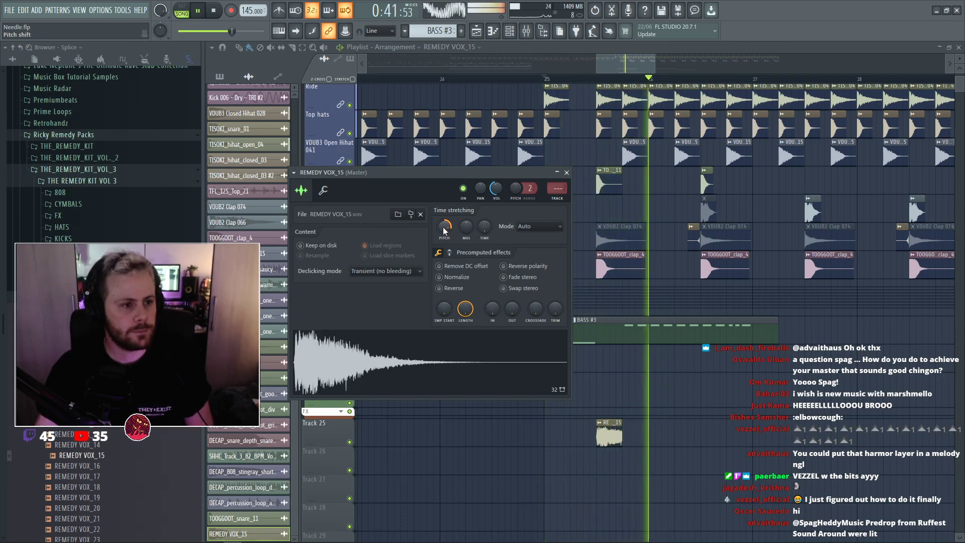
key("space")
key("space")
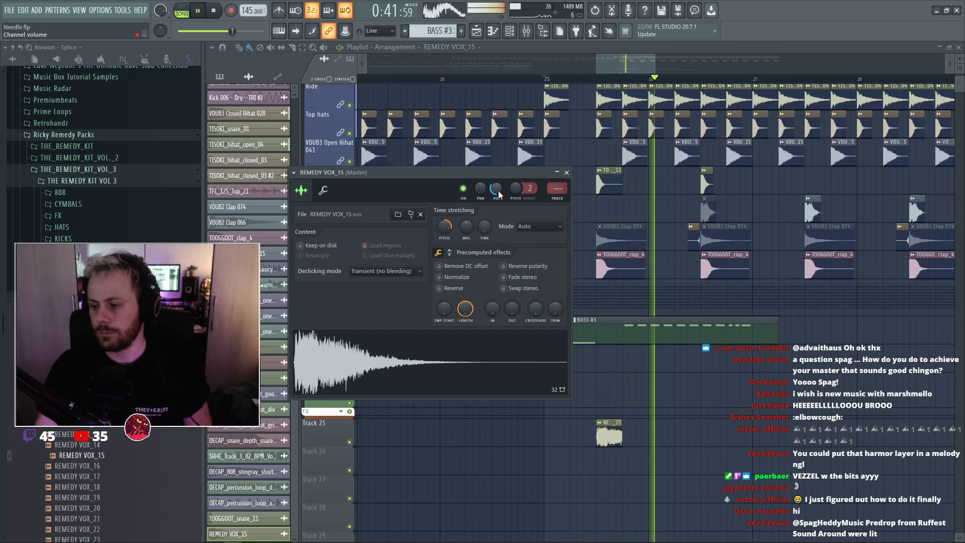
key("space")
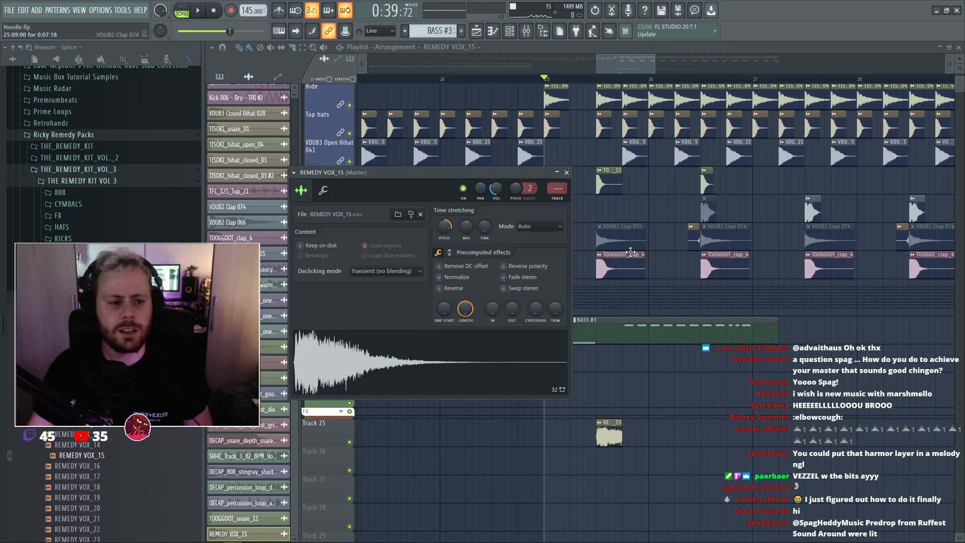
key("Escape")
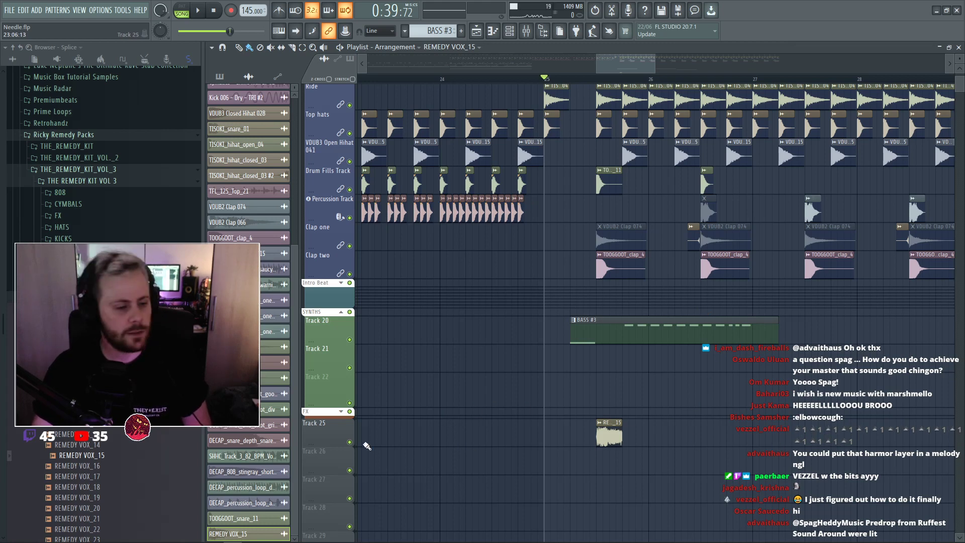
Group Tracks 25, 26 and 27 under the FX track in the playlist.
right_click(330, 436)
left_click(328, 449)
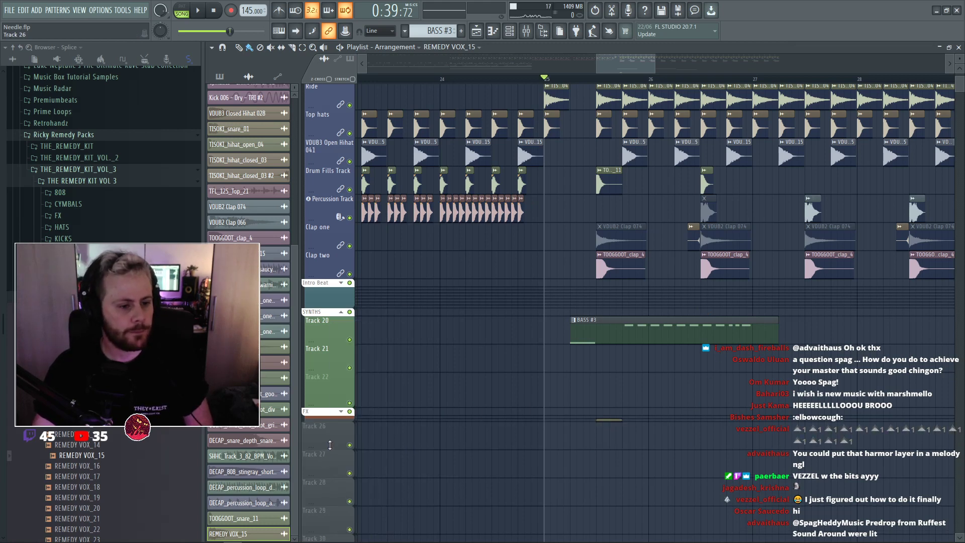
right_click(329, 445)
left_click(327, 449)
right_click(322, 441)
left_click(328, 450)
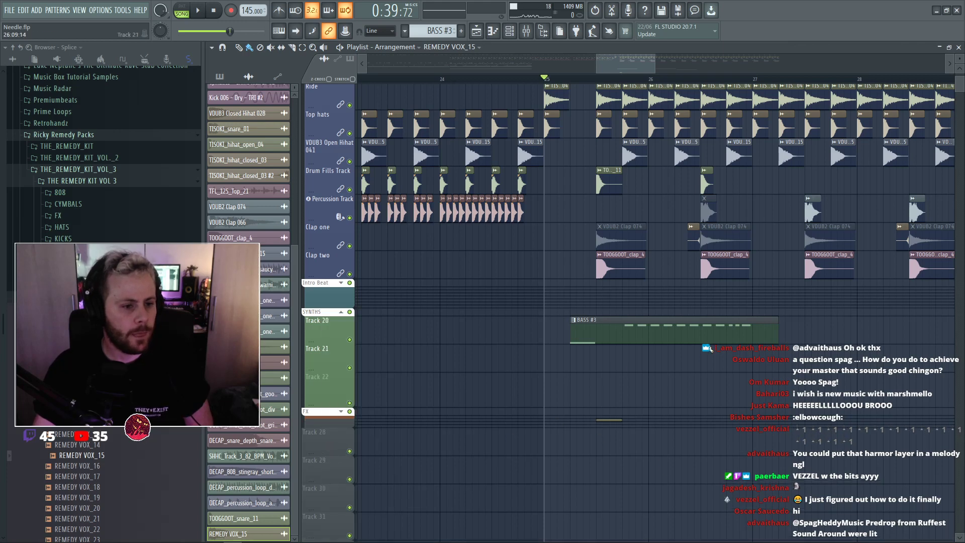
Play the drop around bar 25 to hear the shortened vocal together with BASS #3.
key("space")
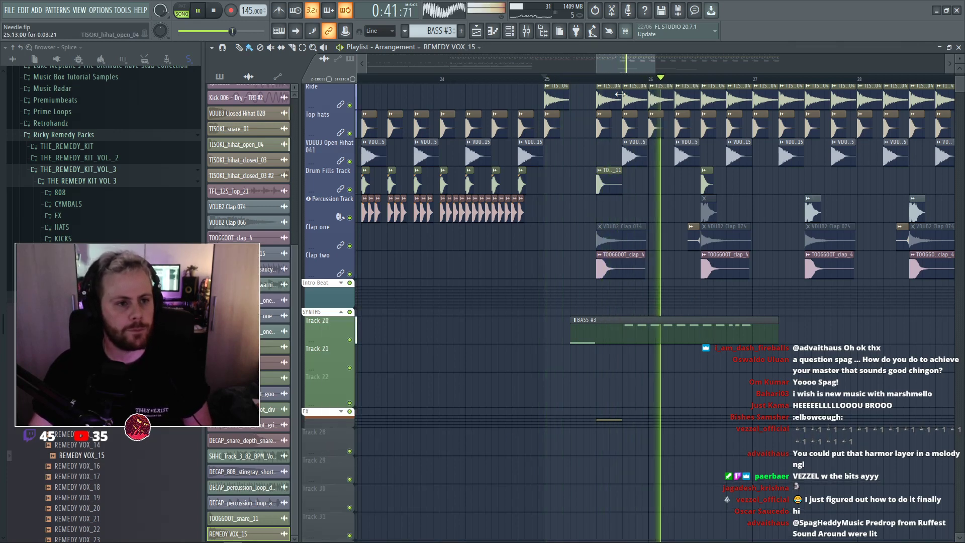
key("space")
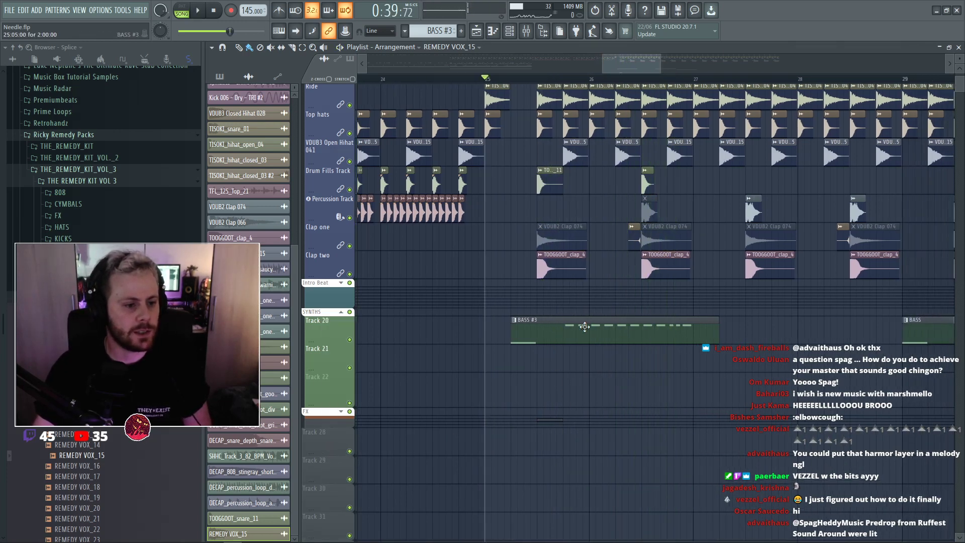
key("space")
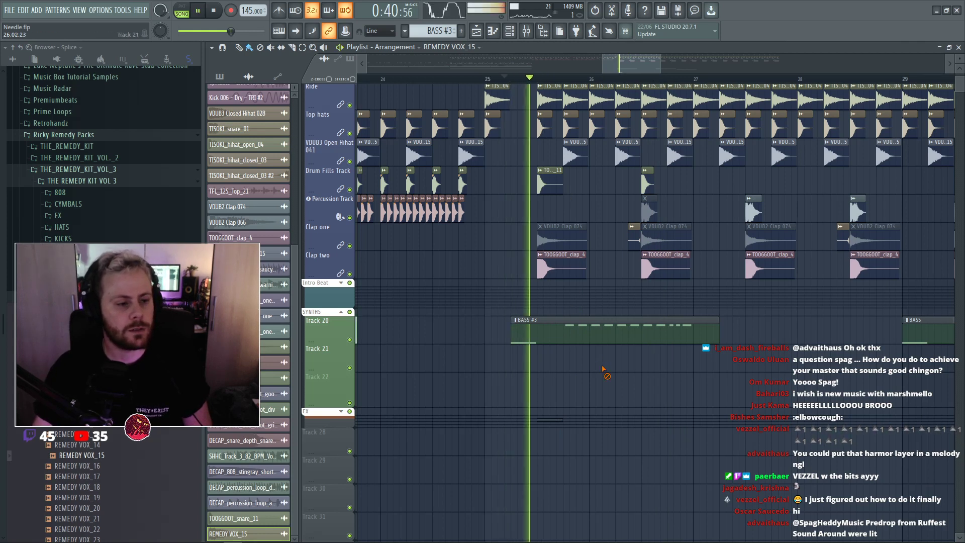
key("space")
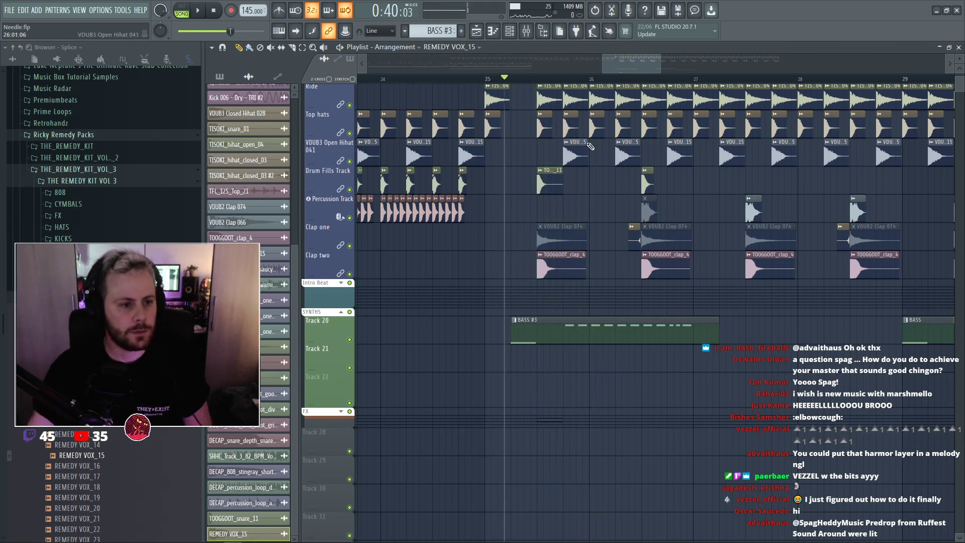
scroll(590, 146, "left", 1)
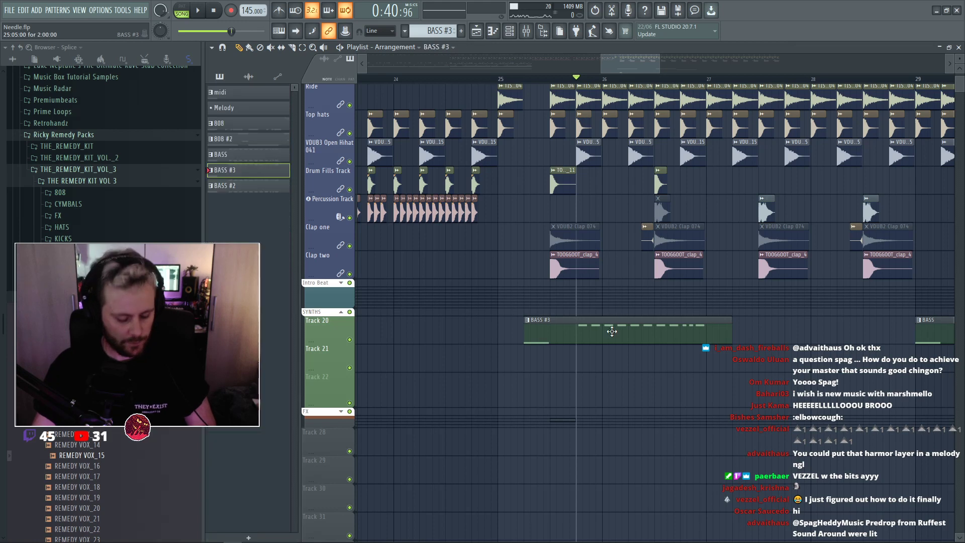
Open Alien 20 from the Unsorted channels and move its volume envelope's decay point later and lower while listening.
key("F6")
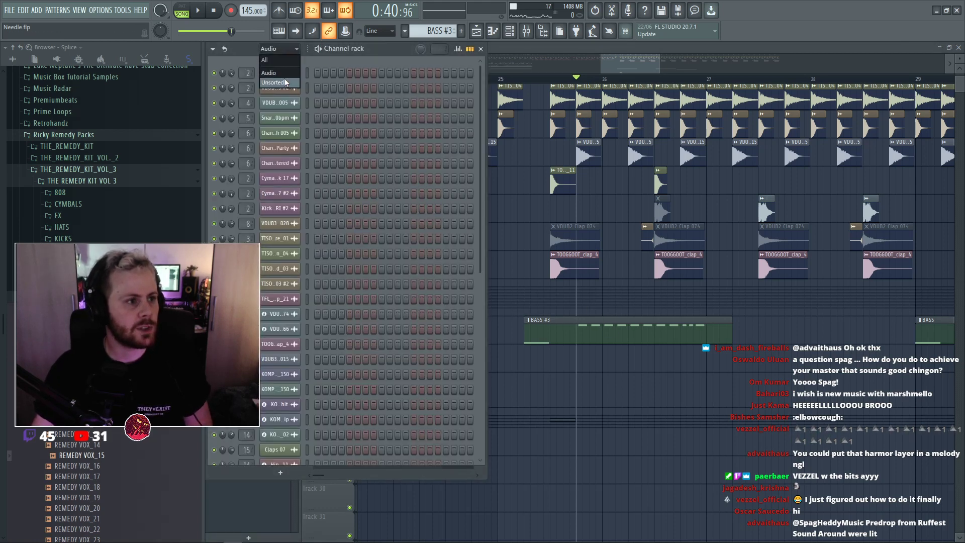
left_click(284, 81)
left_click(284, 163)
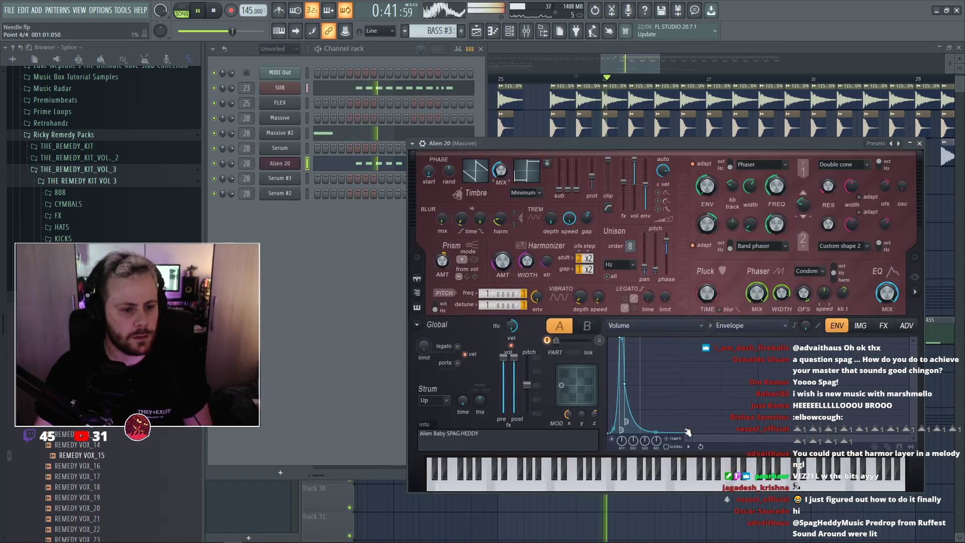
key("space")
left_click_drag(889, 439, 756, 440)
key("space")
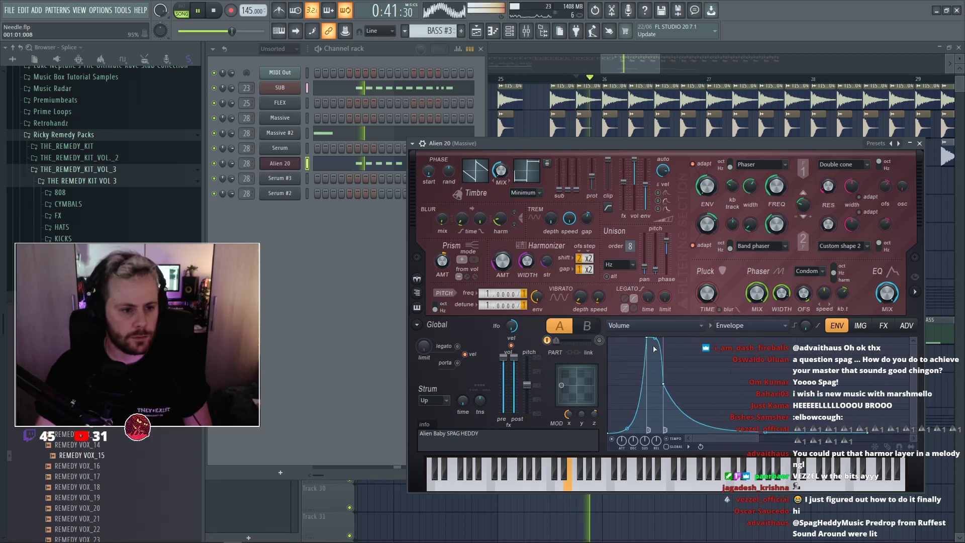
mouse_move(661, 384)
left_mouse_down()
mouse_move(662, 415)
mouse_move(685, 412)
left_mouse_up()
key("space")
Clear the marker on the moved point of Alien 20's volume envelope and replay the drop.
right_click(677, 414)
left_click(757, 460)
key("space")
key("space")
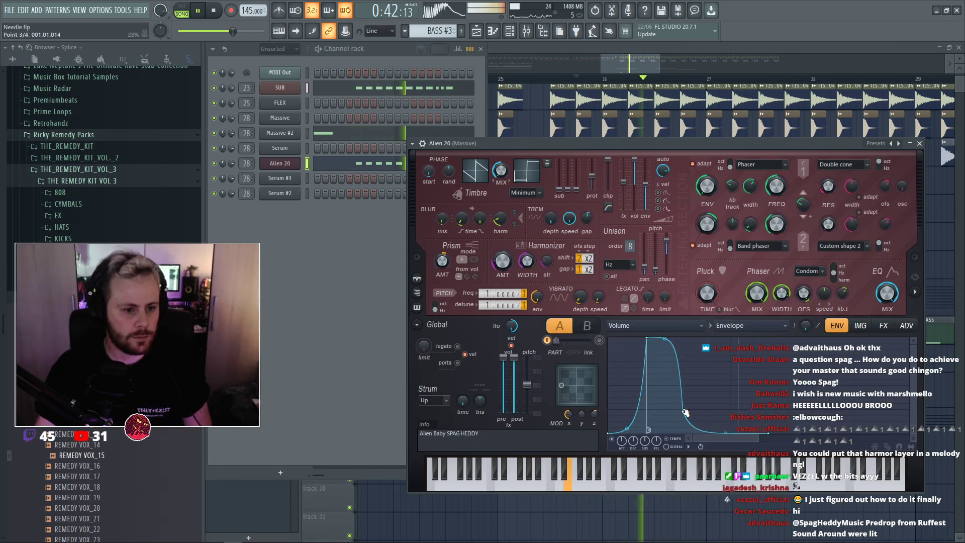
Open Alien 20's effects and adjust its reverb decay to about 169 ms and phaser width to about 67%.
left_click_drag(758, 438, 745, 442)
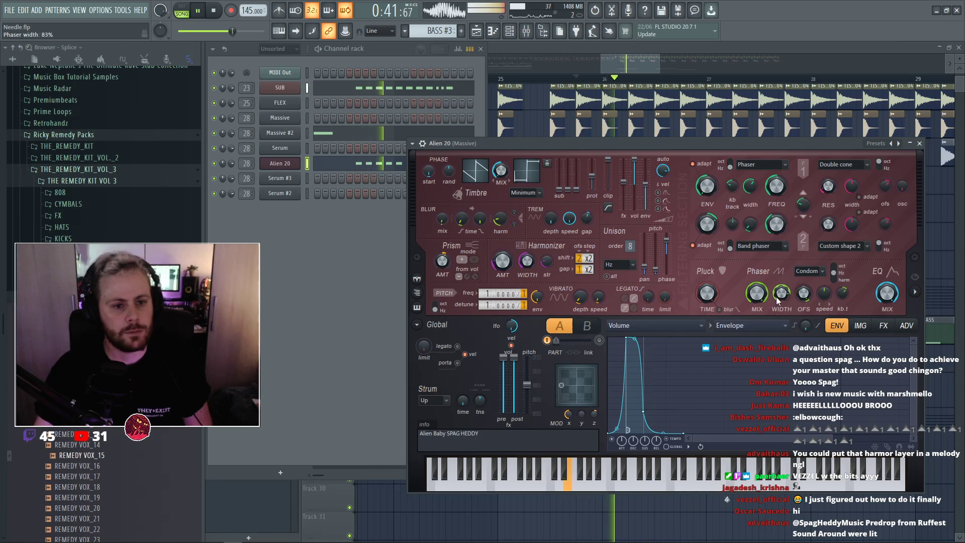
left_click(883, 325)
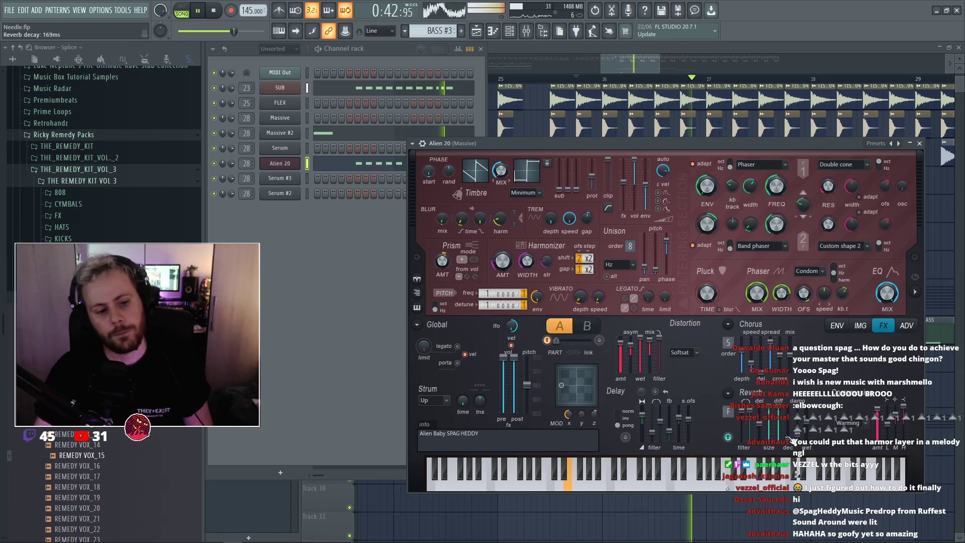
key("space")
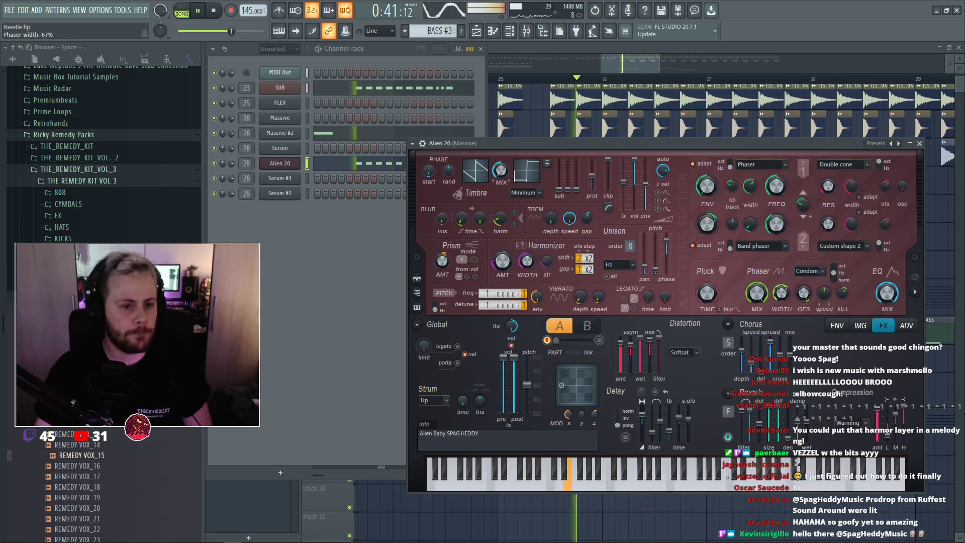
Adjust Alien 20's distortion mix to 27% and asymmetry to 46%, along with its reverb high damping, while looping the drop.
left_click_drag(789, 294, 789, 297)
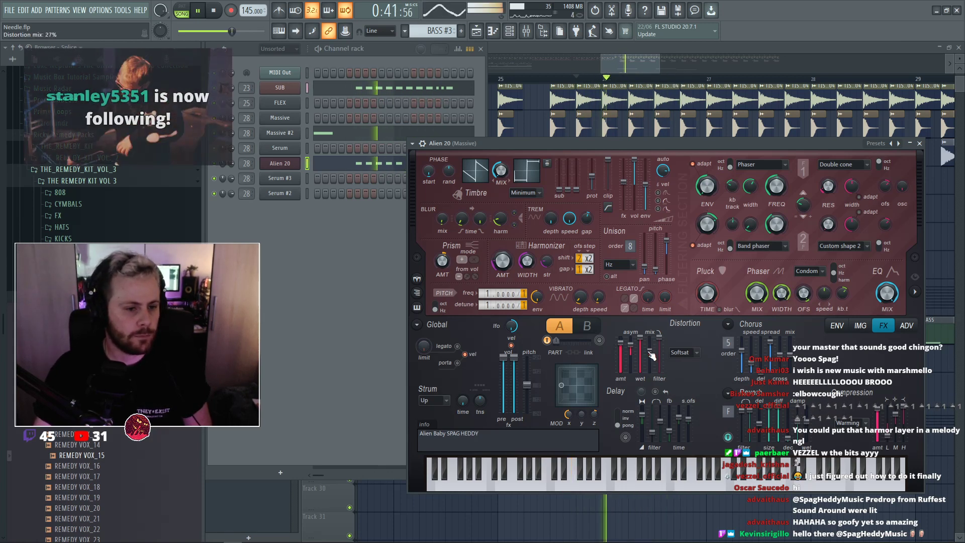
key("space")
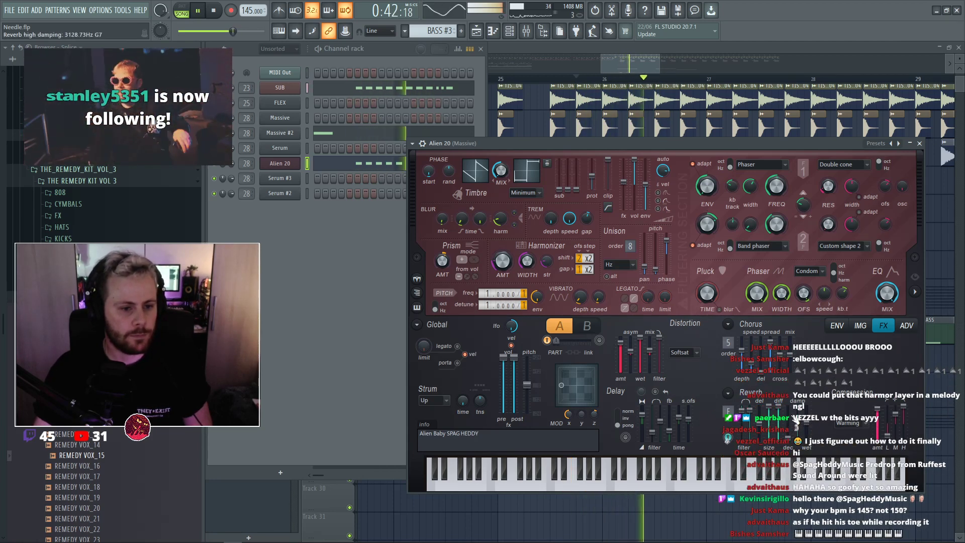
key("space")
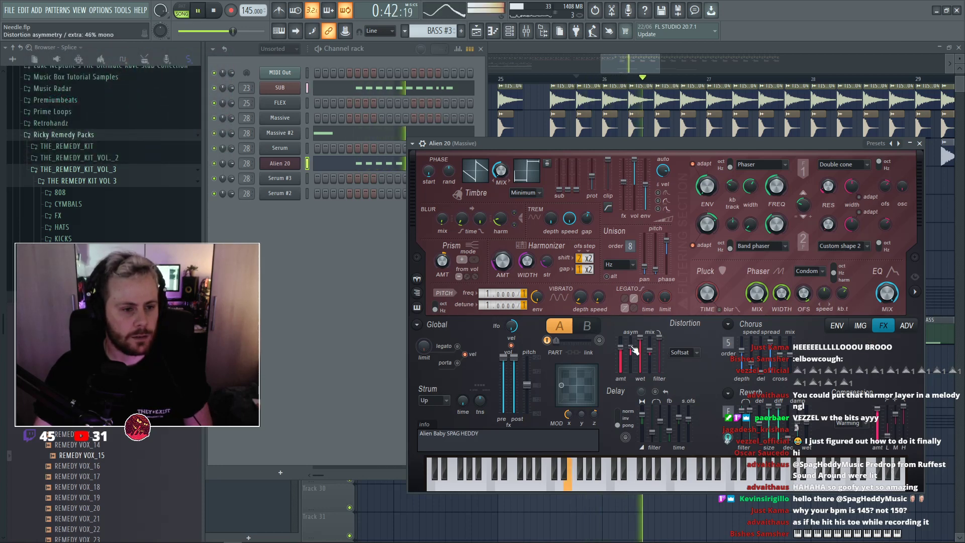
scroll(653, 349, "up", 4)
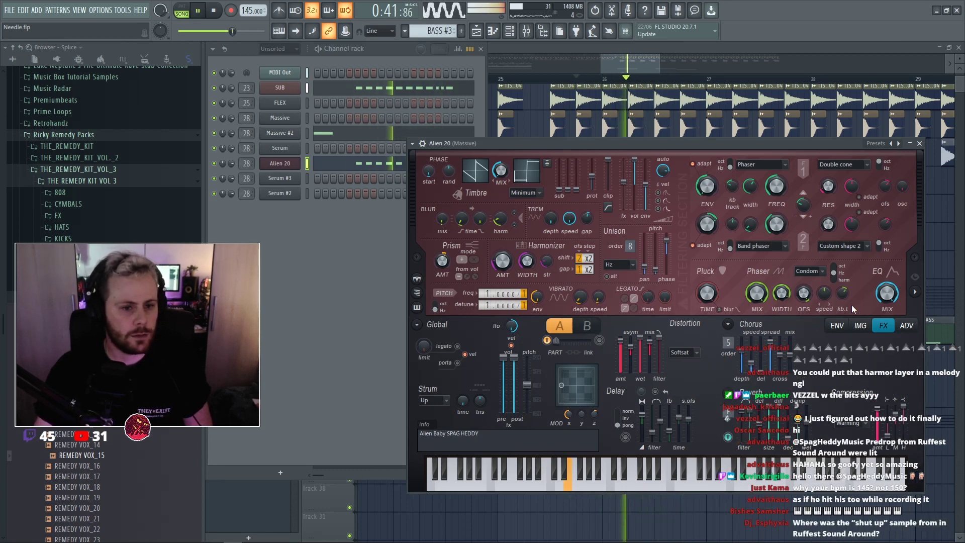
Tune Alien 20's phaser offset and set its filter 2 envelope amount to 43% while the drop plays.
left_click_drag(805, 294, 805, 281)
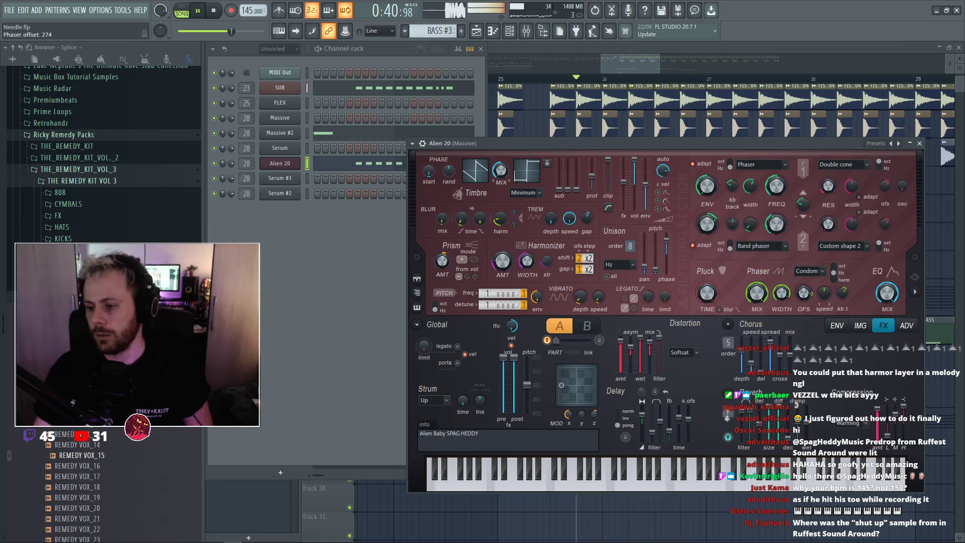
left_click_drag(804, 294, 808, 297)
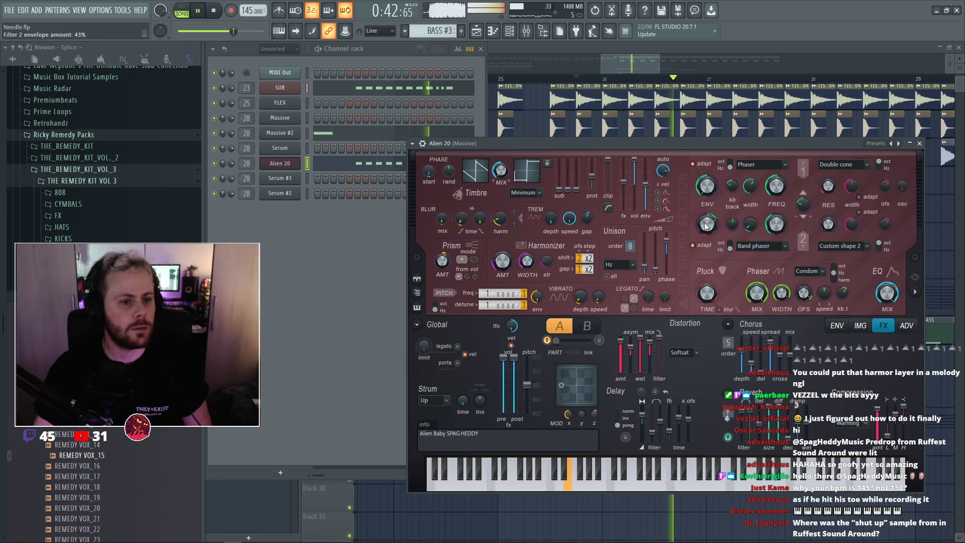
key("space")
key("space")
Mute and unmute Alien 20 during playback to compare the drop with and without it.
left_click(214, 163)
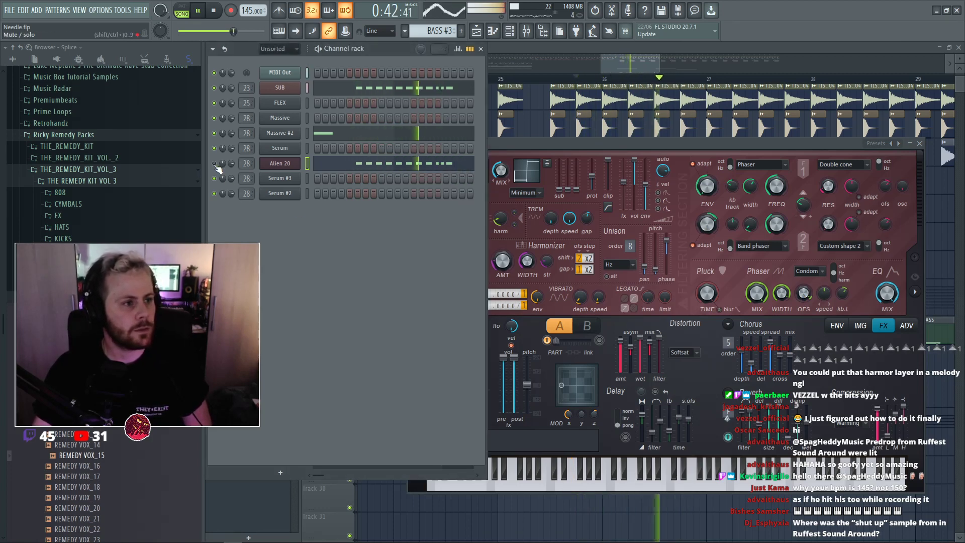
left_click(214, 163)
key("space")
key("space")
Reopen Alien 20, set its phaser offset to 288 and raise its unison pan.
left_click(282, 166)
left_click(287, 166)
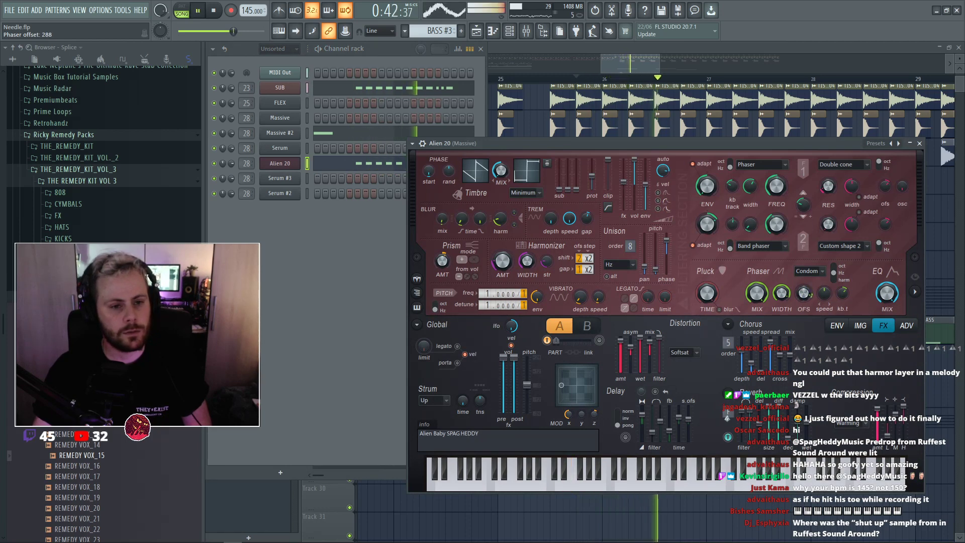
left_click_drag(644, 266, 645, 252)
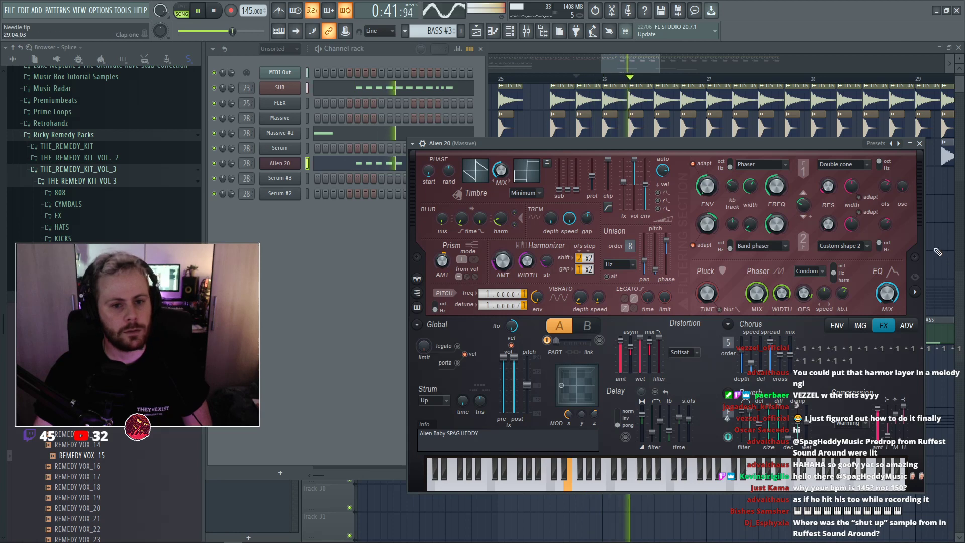
Replay the drop from bar 25 and switch Alien 20 off and on to judge its part in the mix.
key("F5")
key("space")
key("space")
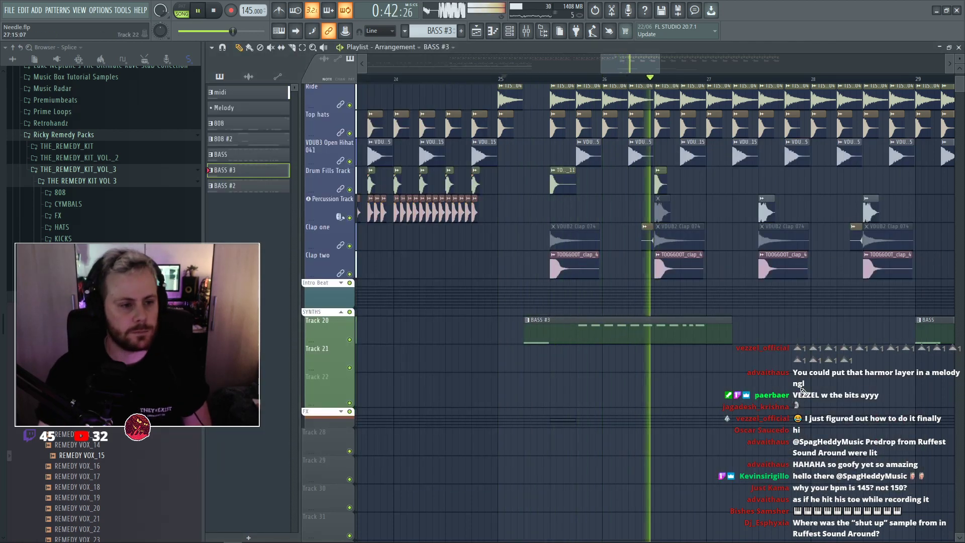
key("space")
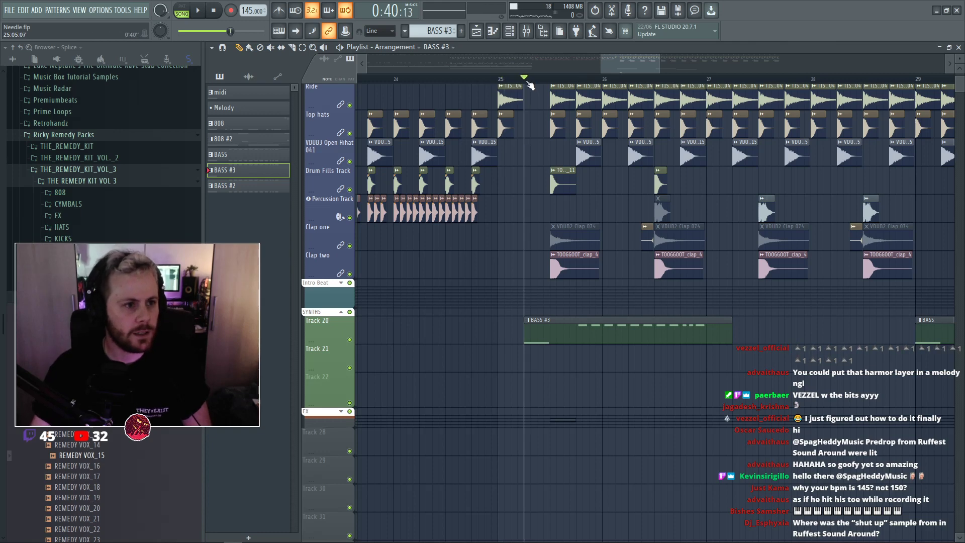
key("F6")
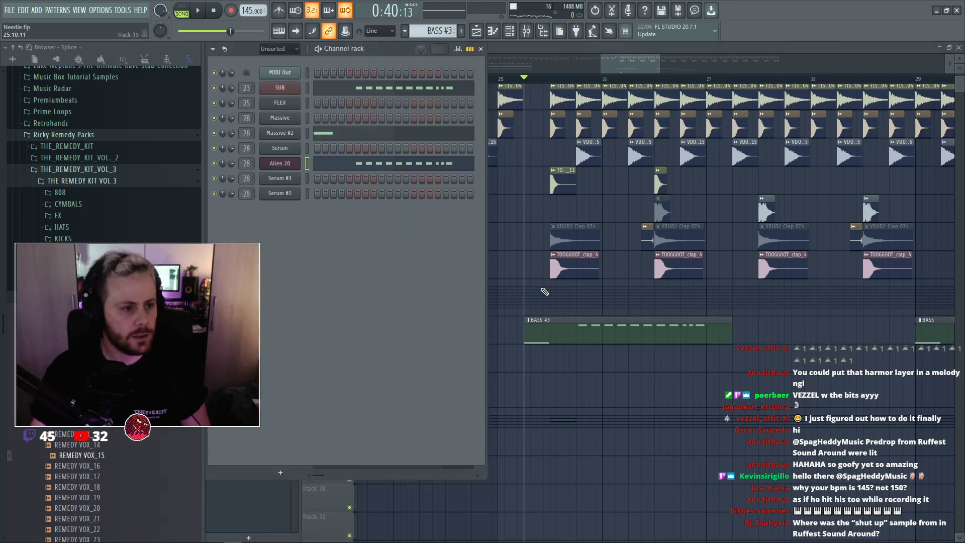
key("space")
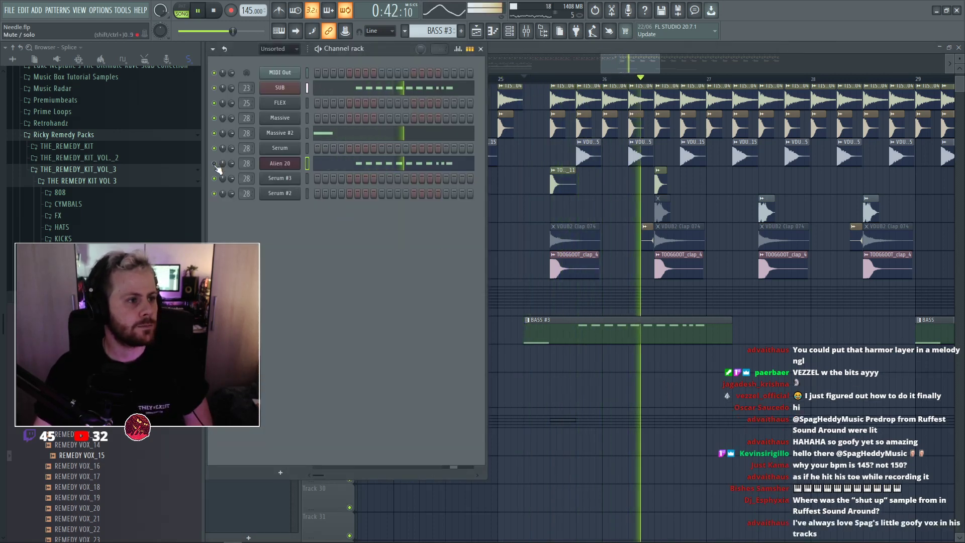
key("space")
key("space")
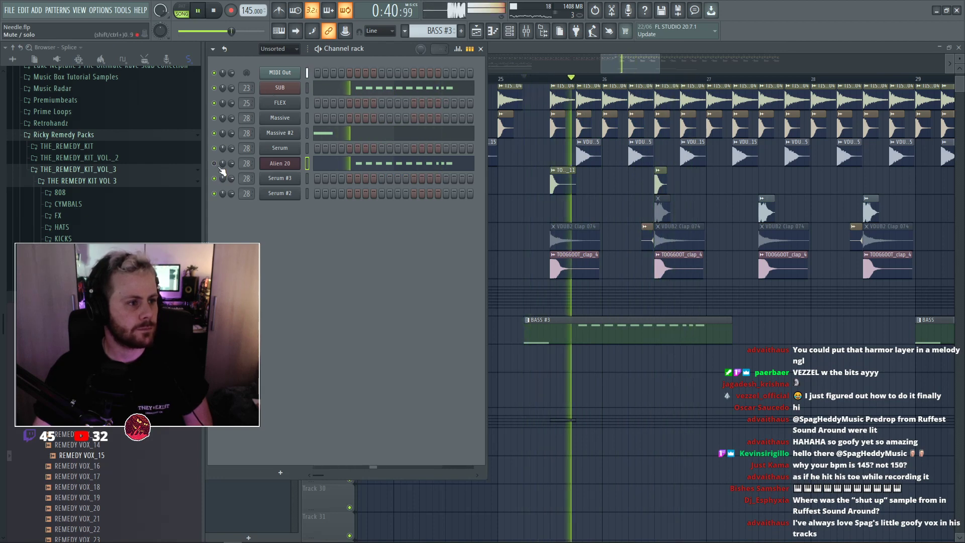
Revisit Alien 20's distortion controls during playback, close the plugin and replay the drop with the playlist in view.
left_click(286, 166)
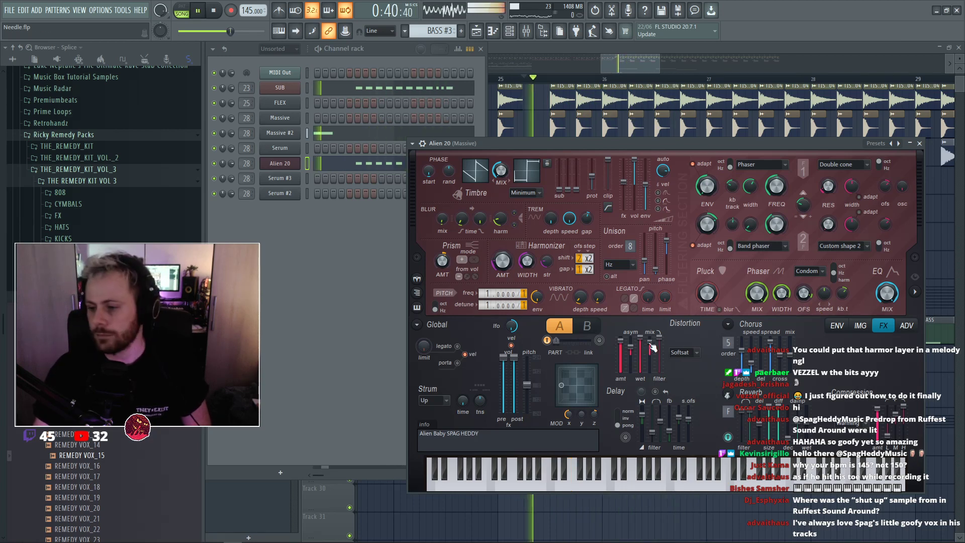
key("space")
right_click(941, 374)
key("space")
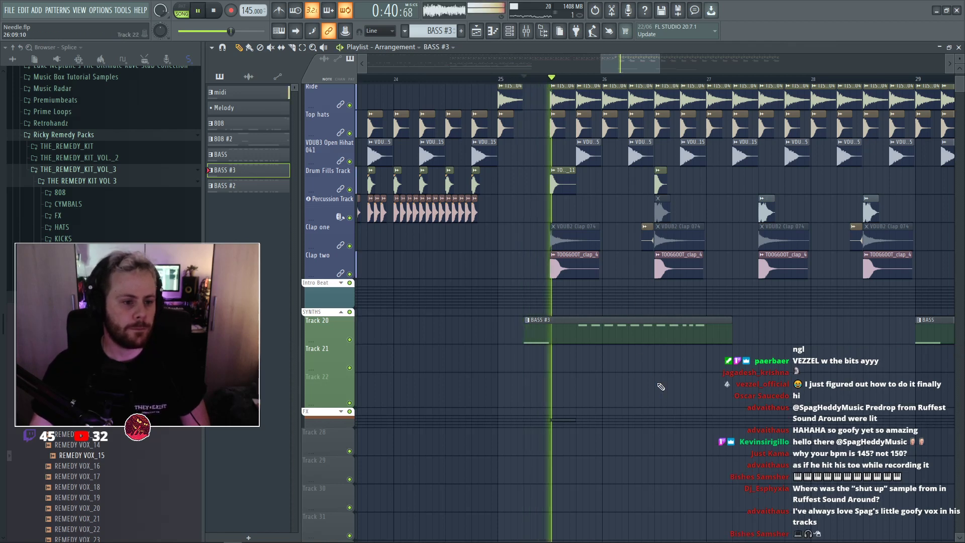
Shorten the BASS #3 clip at bar 25 on Track 20 to a length of 1:08:00 and replay it.
key("space")
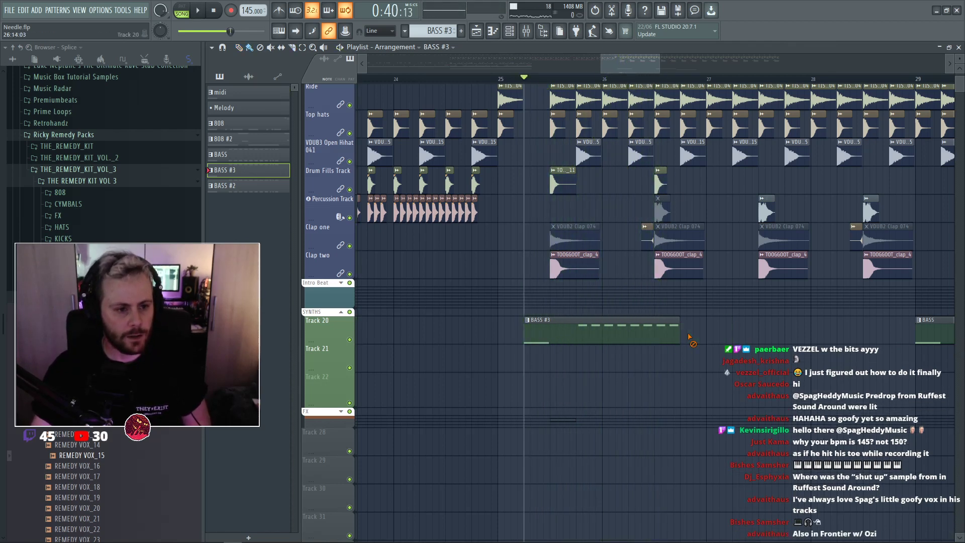
key("space")
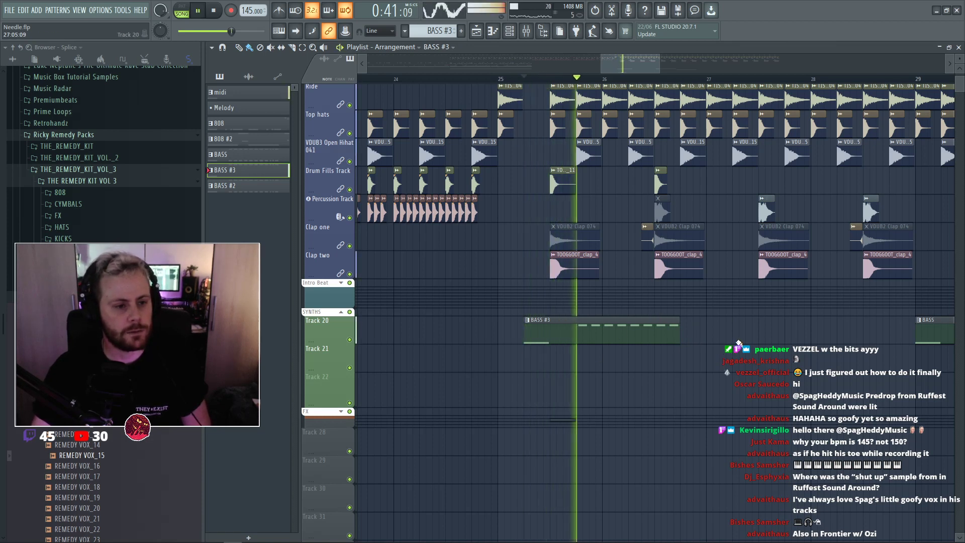
key("space")
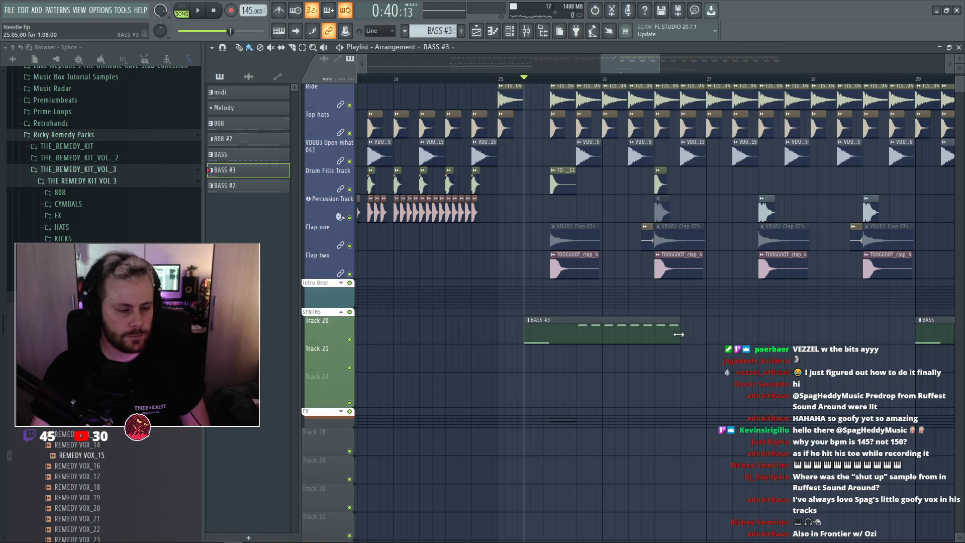
key("space")
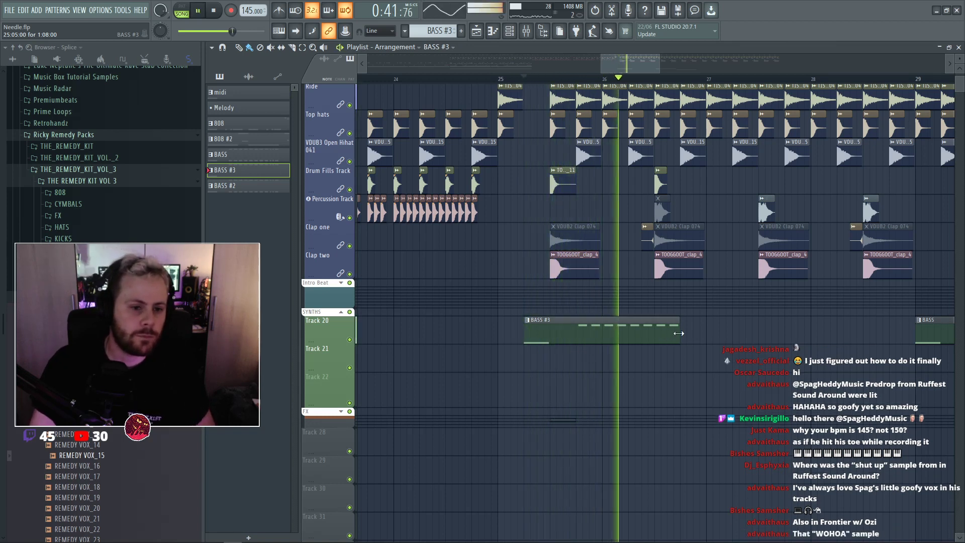
mouse_move(678, 334)
left_mouse_down()
mouse_move(692, 332)
mouse_move(678, 333)
left_mouse_up()
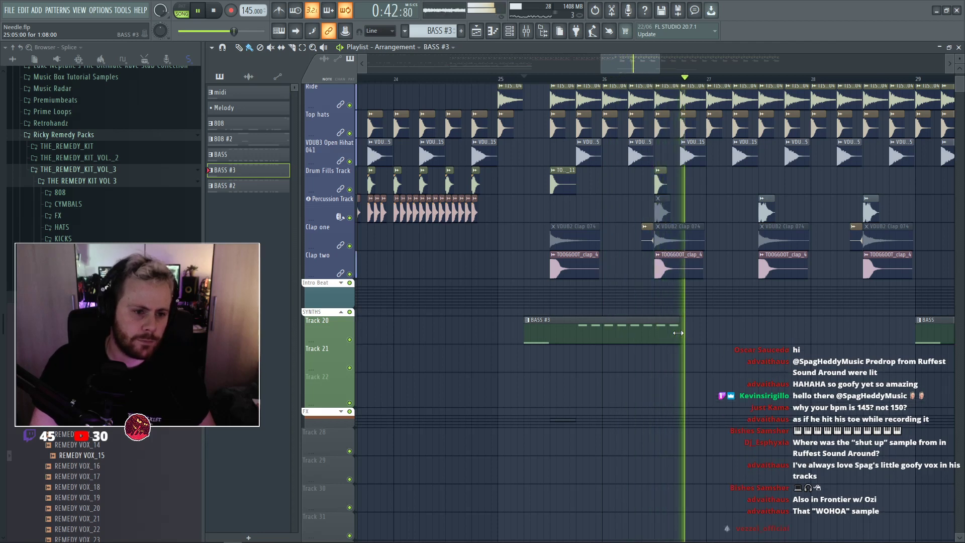
Place BASS #3 clips in bar 27 on Track 20, trimming the first to 0:04:00 and repeating it right behind.
key("space")
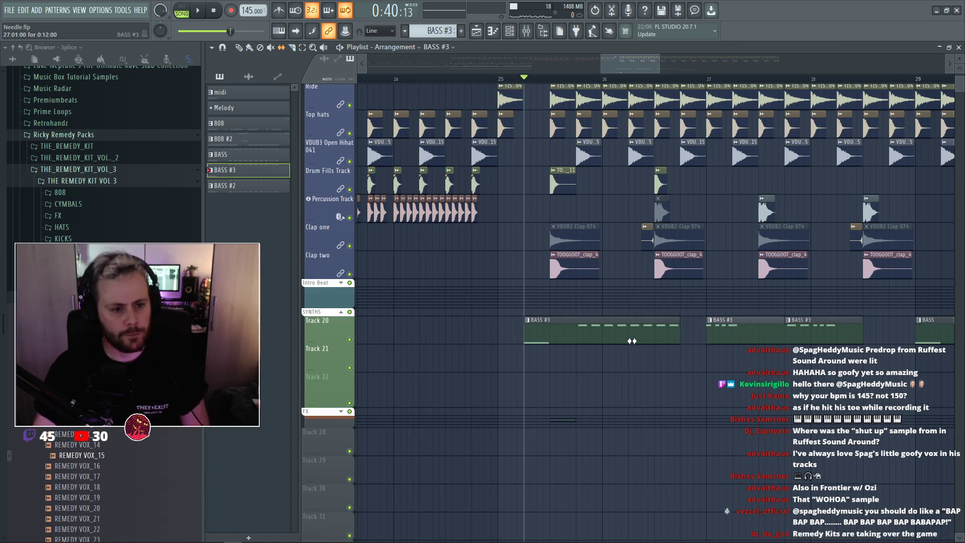
key("space")
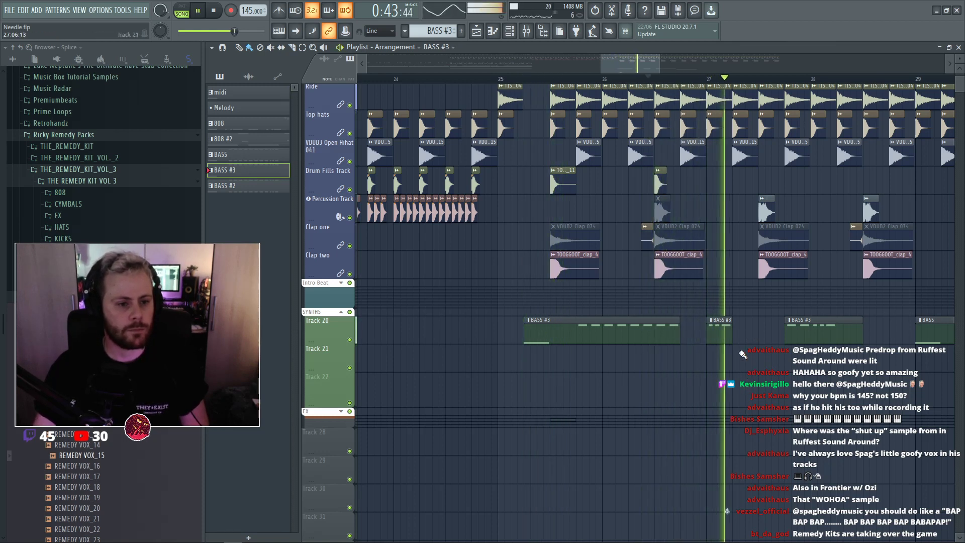
left_click(736, 333)
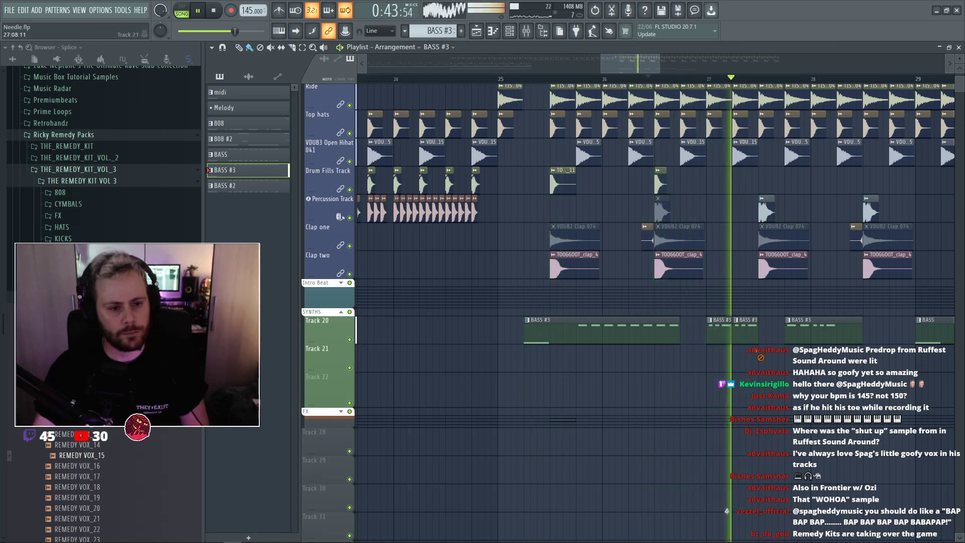
scroll(731, 336, "up", 2)
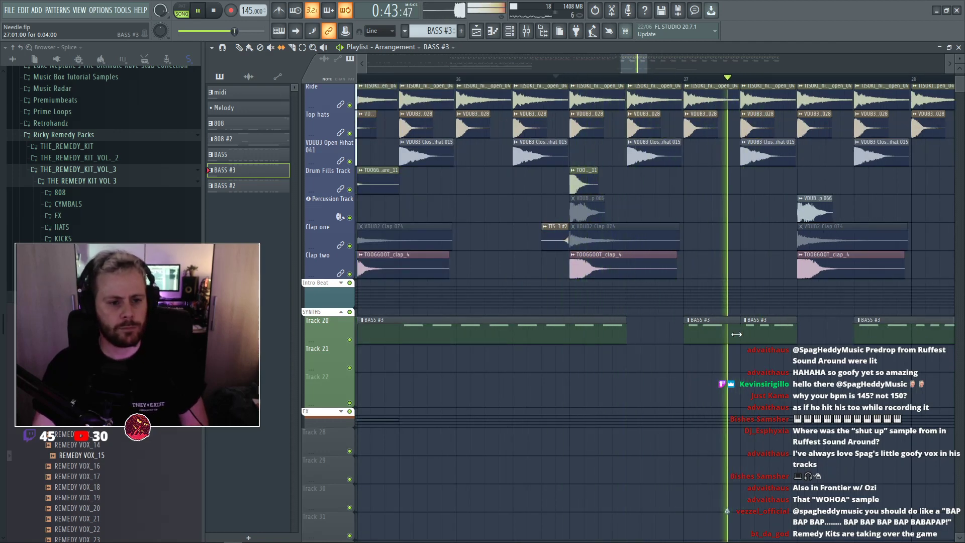
Add a short BASS #3 slice at 26:13 right after the main clip and delete the two slices starting bar 27.
left_click(662, 343)
scroll(709, 333, "down", 2)
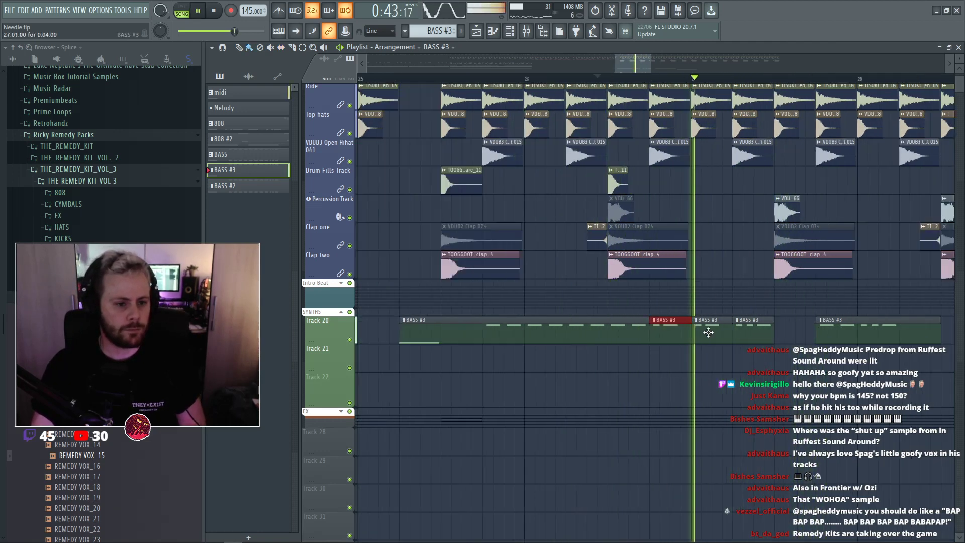
right_click(736, 332)
right_click(715, 336)
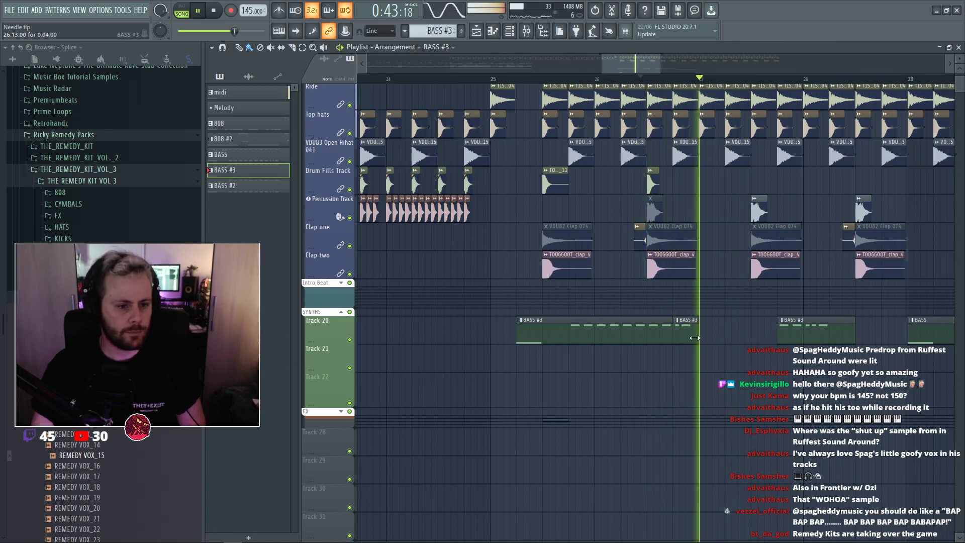
Lengthen the BASS #3 slice at 26:13 to 0:08:00 and replay the transition into bar 27.
scroll(715, 336, "up", 2)
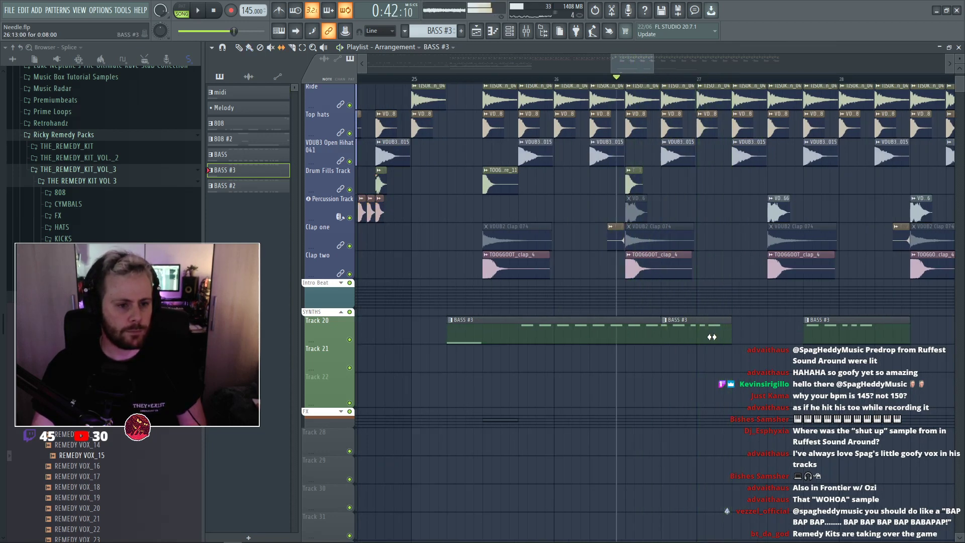
key("space")
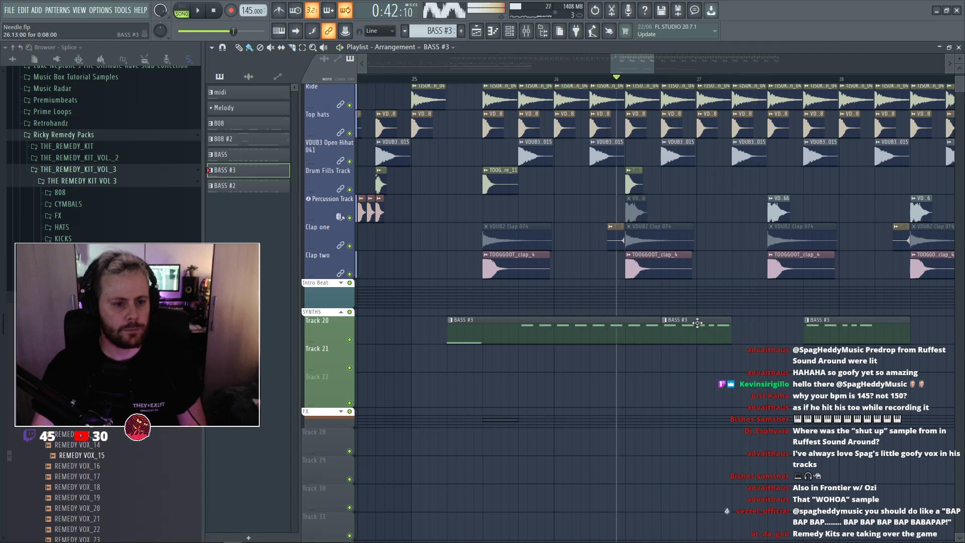
key("space")
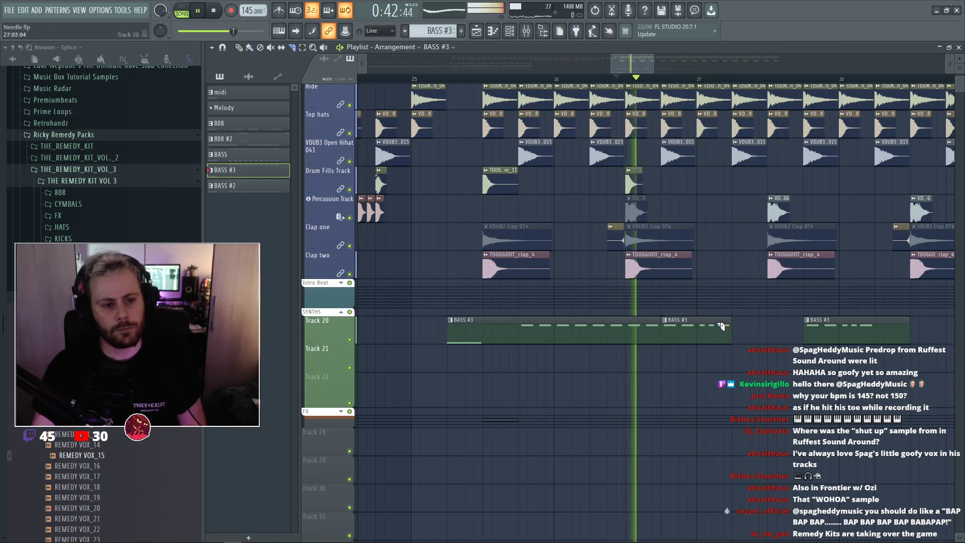
Cut the BASS #3 slice at bar 27 and fill up to 27:09 with short repeated pieces, then replay the stutter.
left_click(698, 332)
key("b")
key("space")
mouse_move(729, 337)
left_mouse_down()
mouse_move(712, 338)
mouse_move(756, 338)
left_mouse_up()
key("space")
key("space")
key("space")
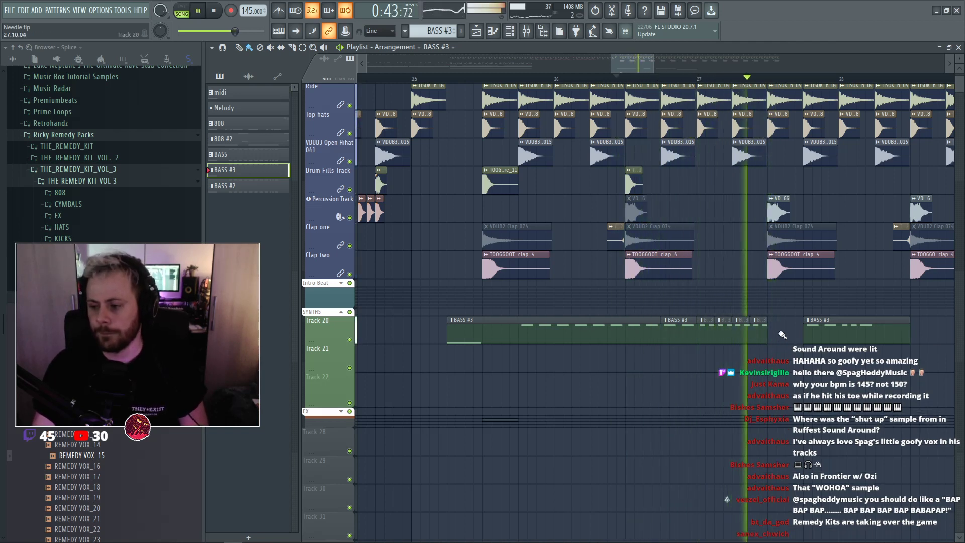
key("space")
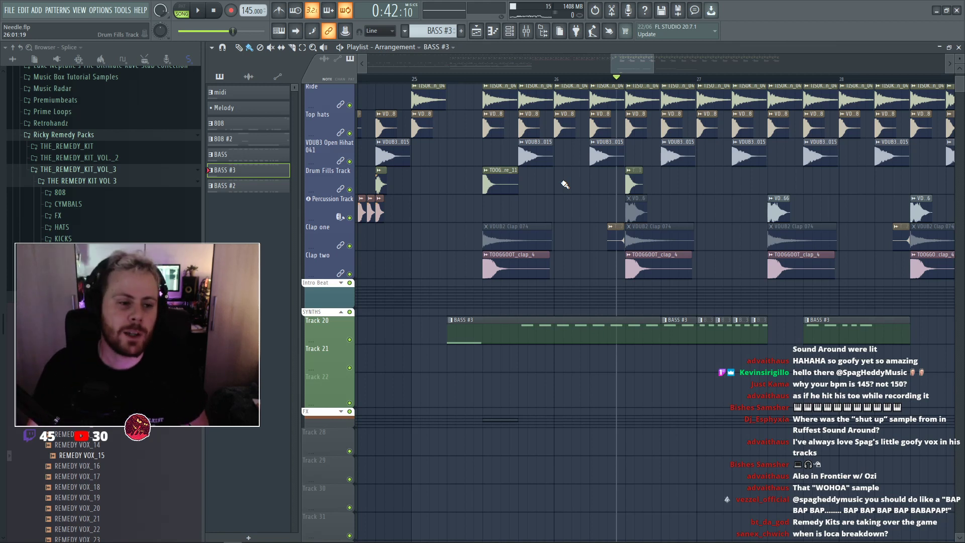
Move the BASS #2 clip at bar 31 from Track 21 up to Track 20, directly behind the BASS clip.
scroll(751, 387, "down", 3)
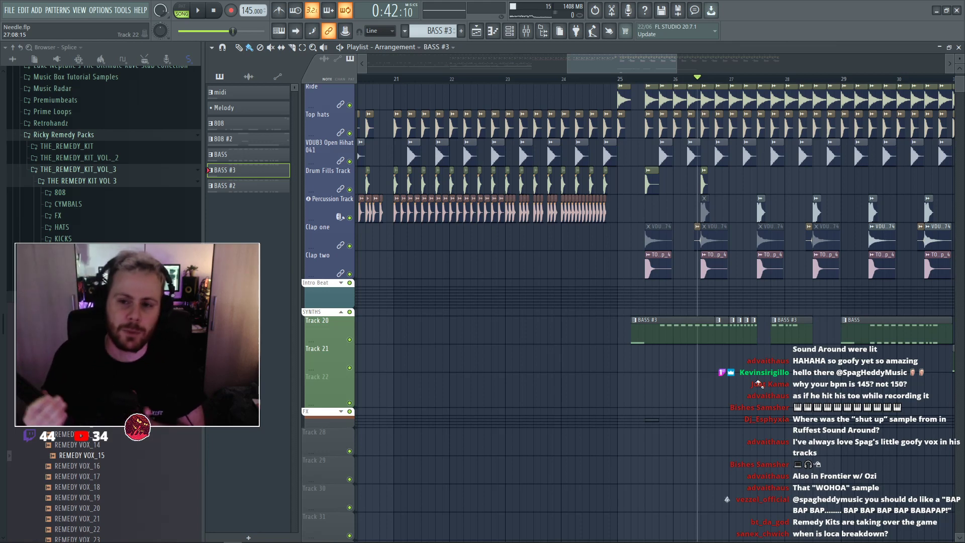
scroll(796, 333, "down", 2)
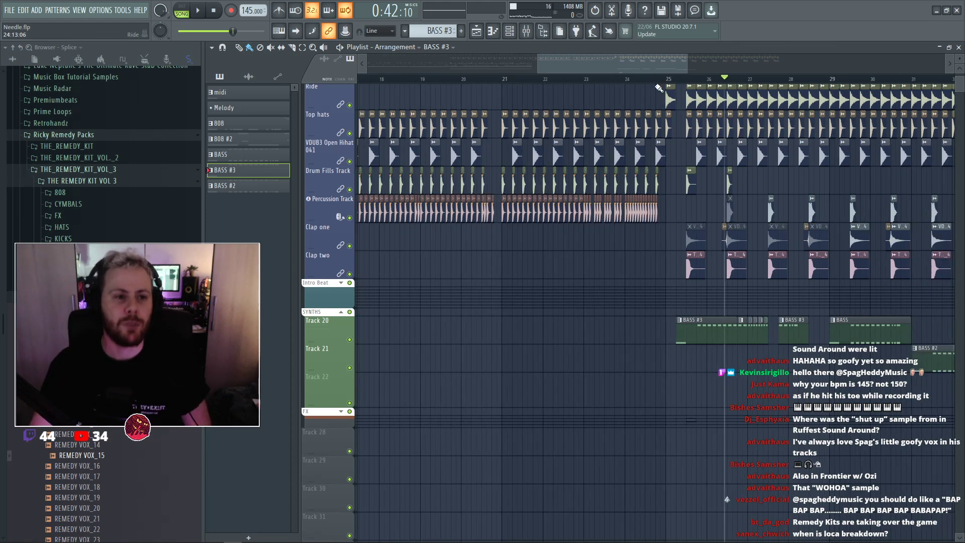
left_click_drag(650, 70, 678, 72)
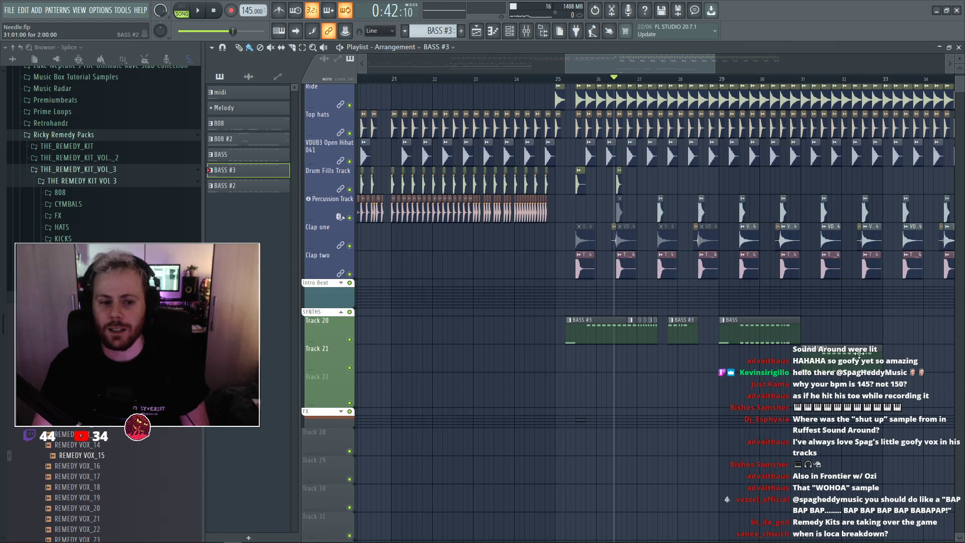
left_click_drag(840, 336, 841, 333)
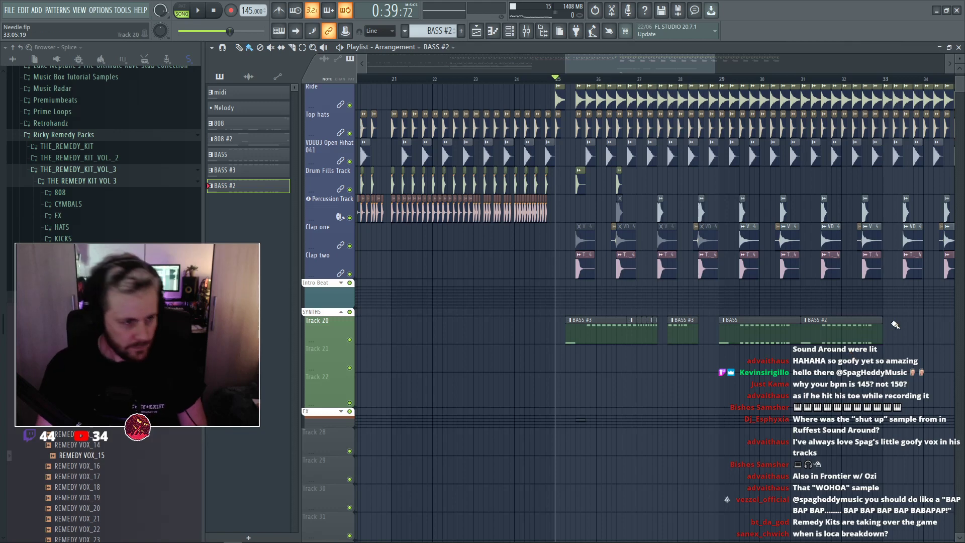
Replay the drop from bar 25 and shorten the main BASS #3 clip on Track 20 to end at about 26:10.
key("space")
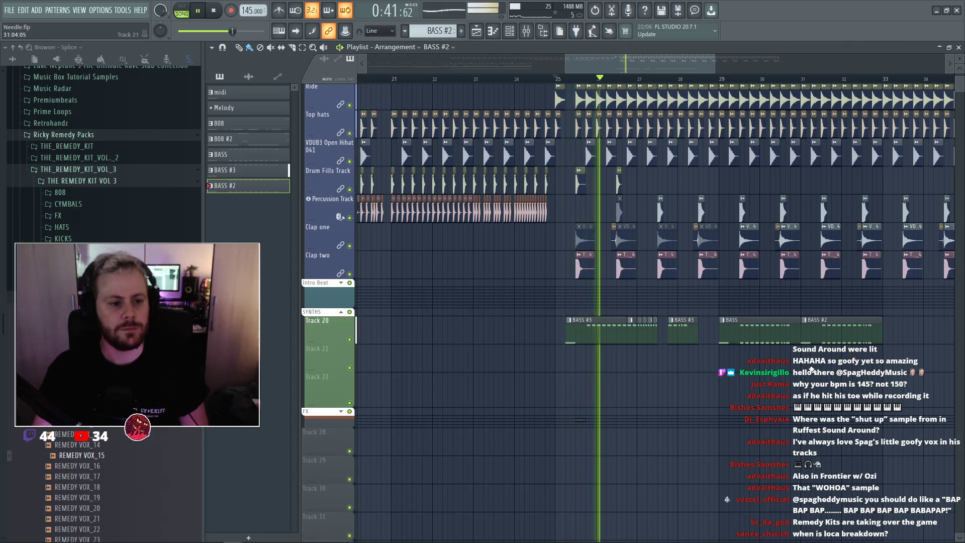
scroll(687, 356, "up", 2)
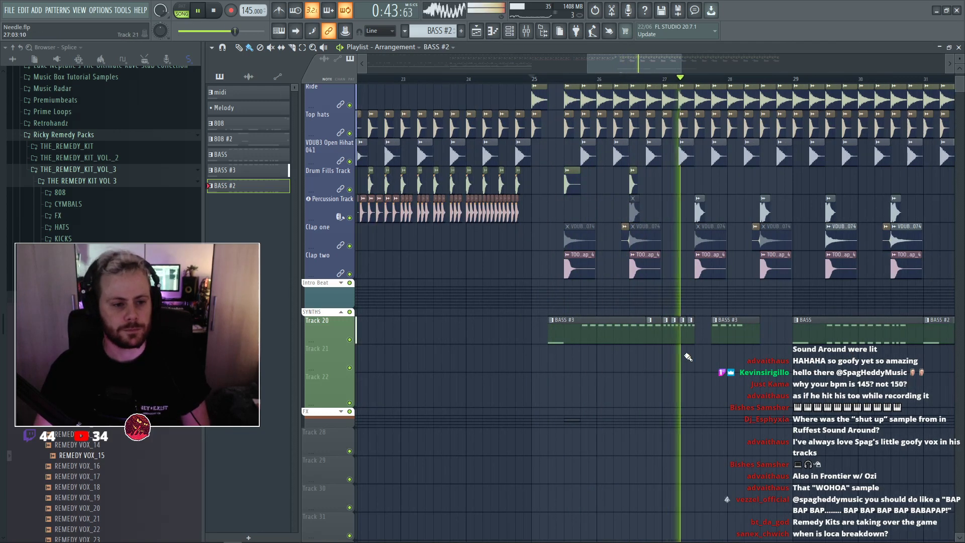
key("space")
scroll(592, 146, "up", 2)
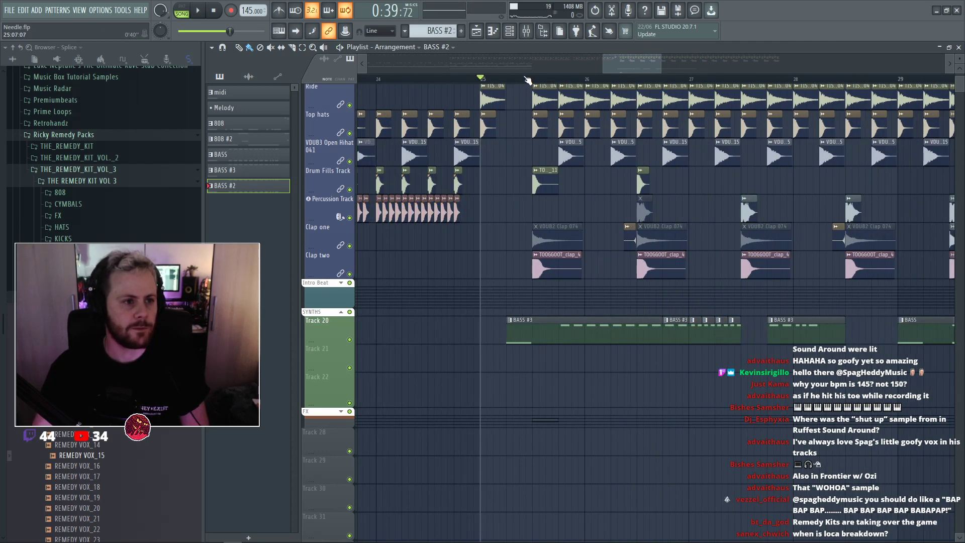
left_click(527, 80)
key("space")
key("space")
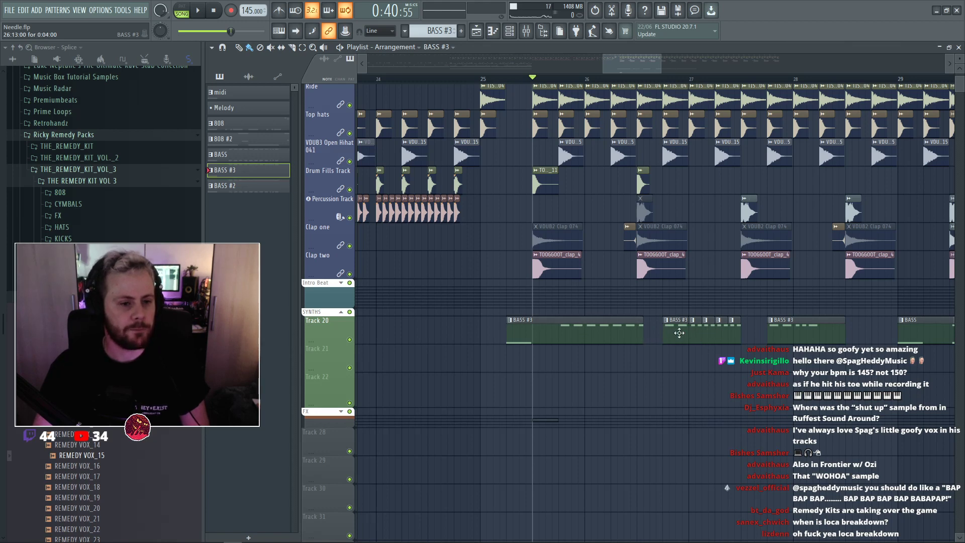
In the BASS #3 pattern, chop Alien 20's two short E4 notes before the last long note into pairs of stabs, then replay the result.
double_click(696, 333)
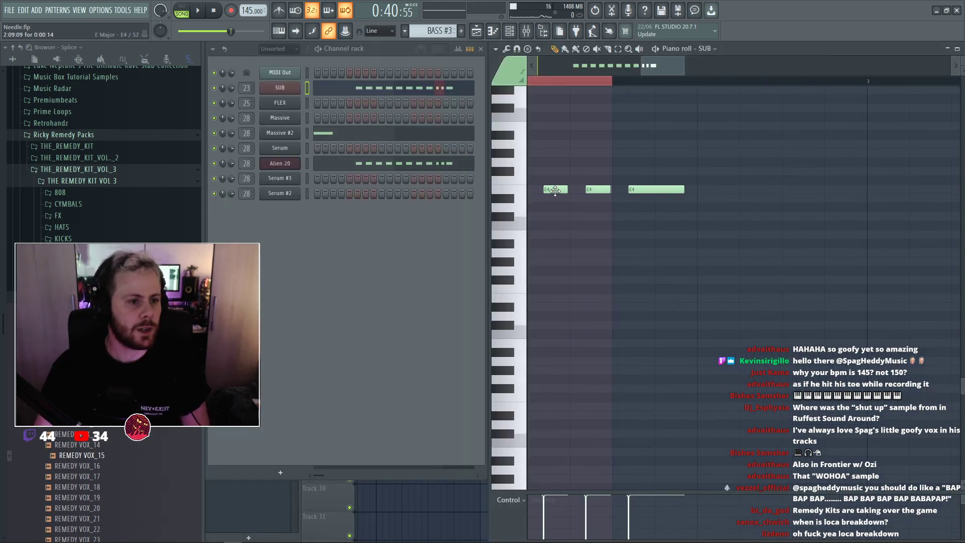
left_click_drag(554, 181, 527, 236)
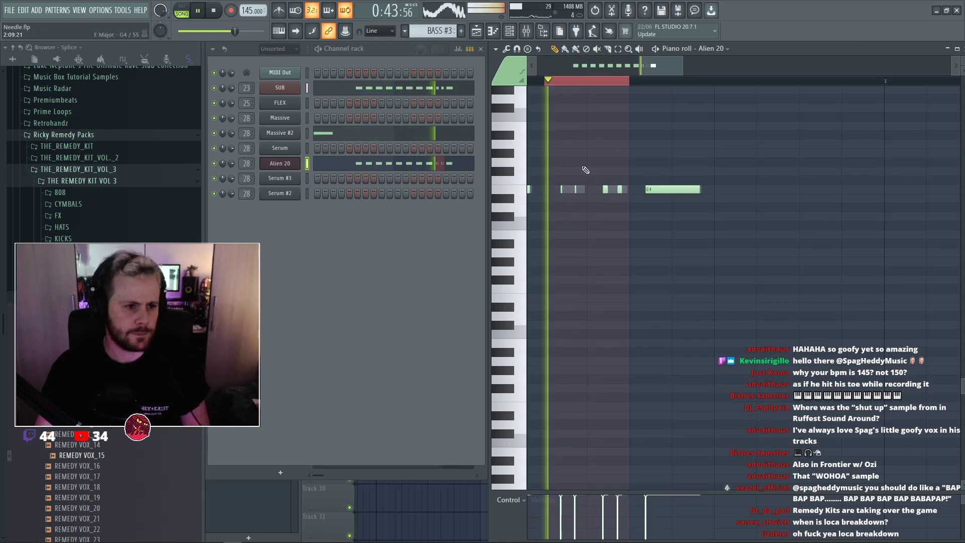
left_click_drag(562, 177, 582, 192)
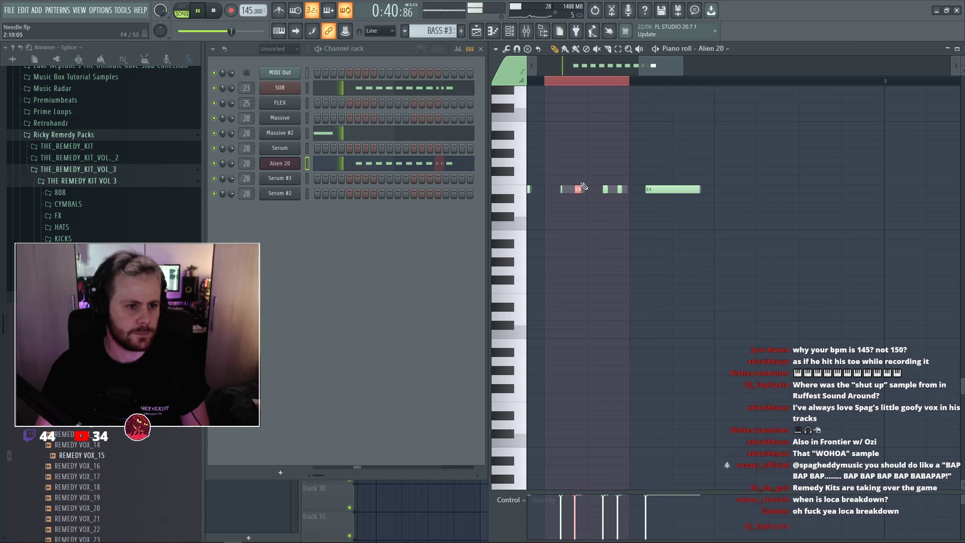
key("ctrl+d")
key("F5")
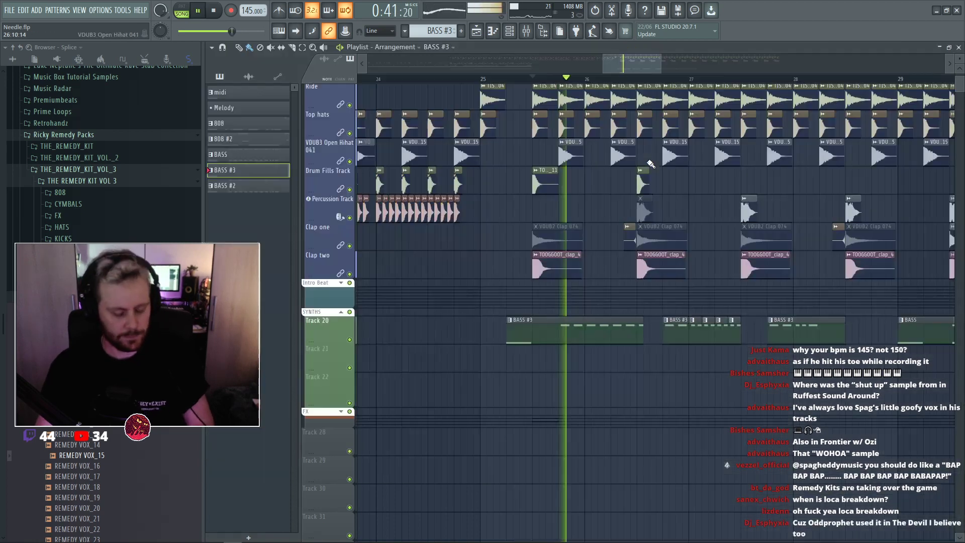
key("space")
left_click(688, 79)
key("space")
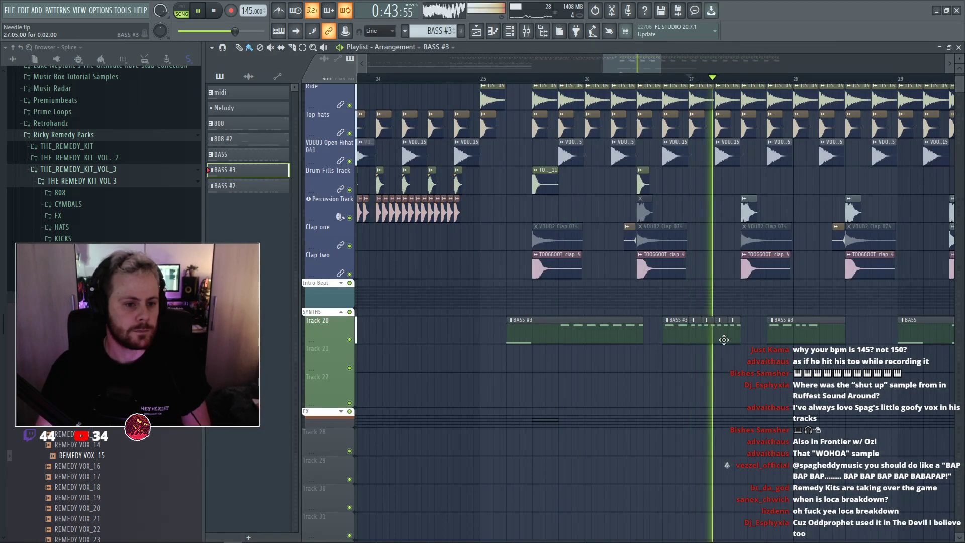
key("space")
Spread the four short Alien 20 E4 stabs evenly before the long note in the BASS #3 pattern and listen to them.
double_click(696, 333)
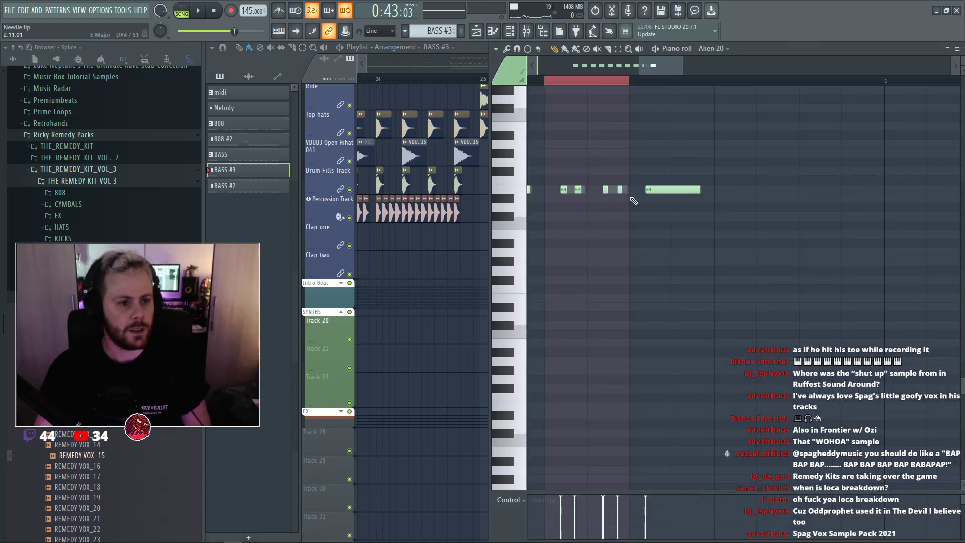
key("space")
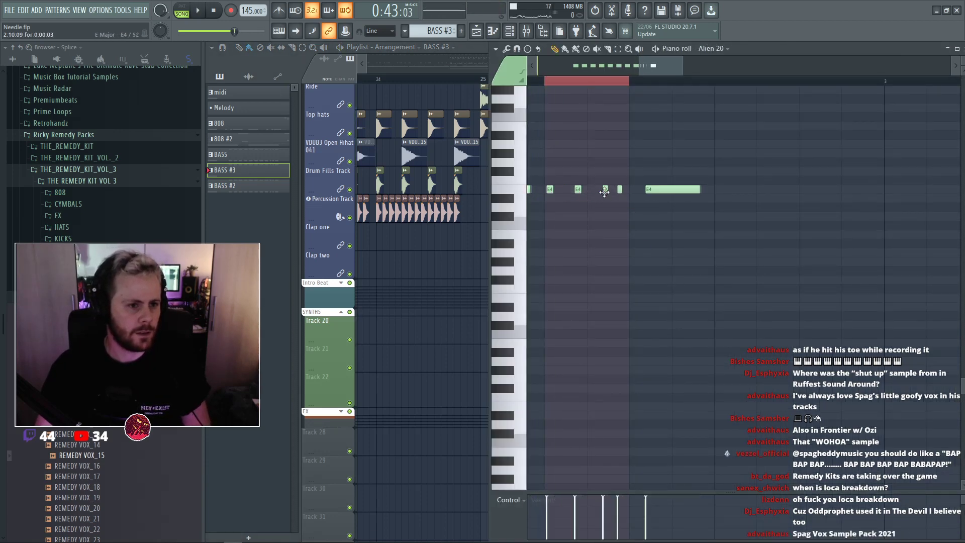
key("space")
left_click_drag(579, 190, 572, 189)
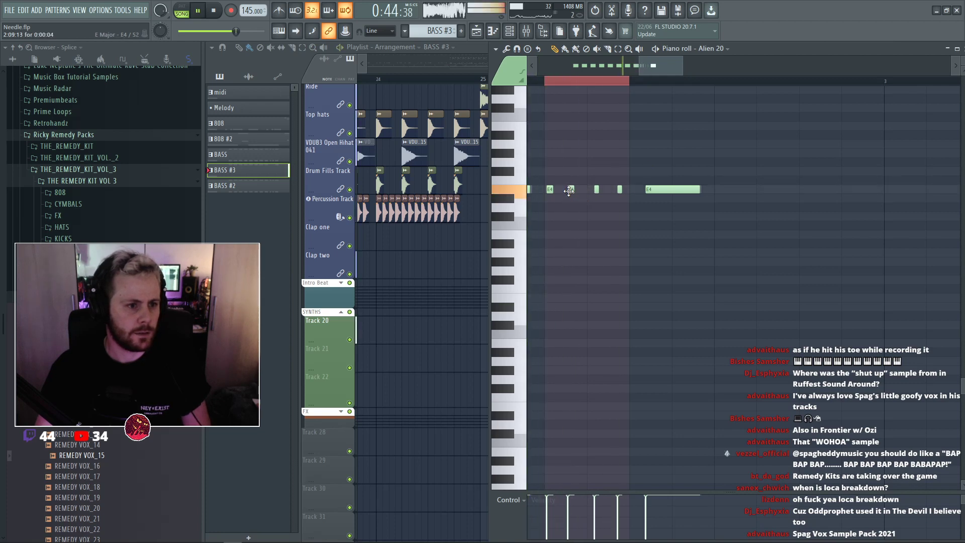
key("space")
key("F7")
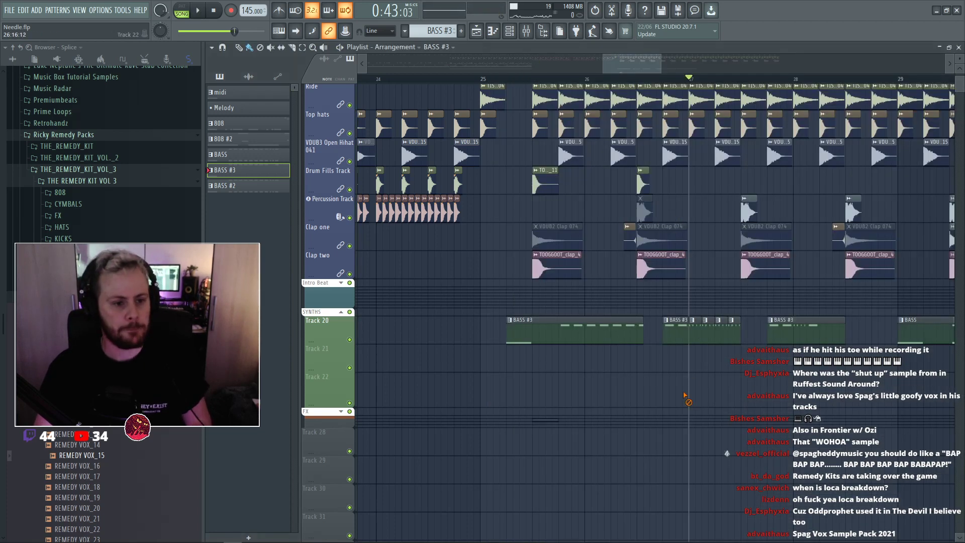
Insert a 0:02:00 BASS #3 stutter slice at 25:11 on Track 20, splitting the main clip around it, and replay.
scroll(566, 347, "up", 2, "ctrl")
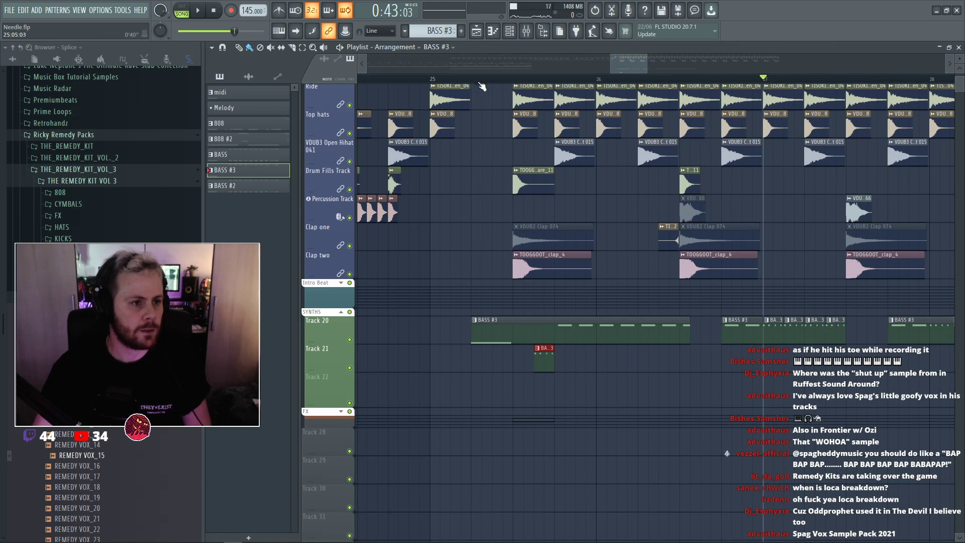
key("space")
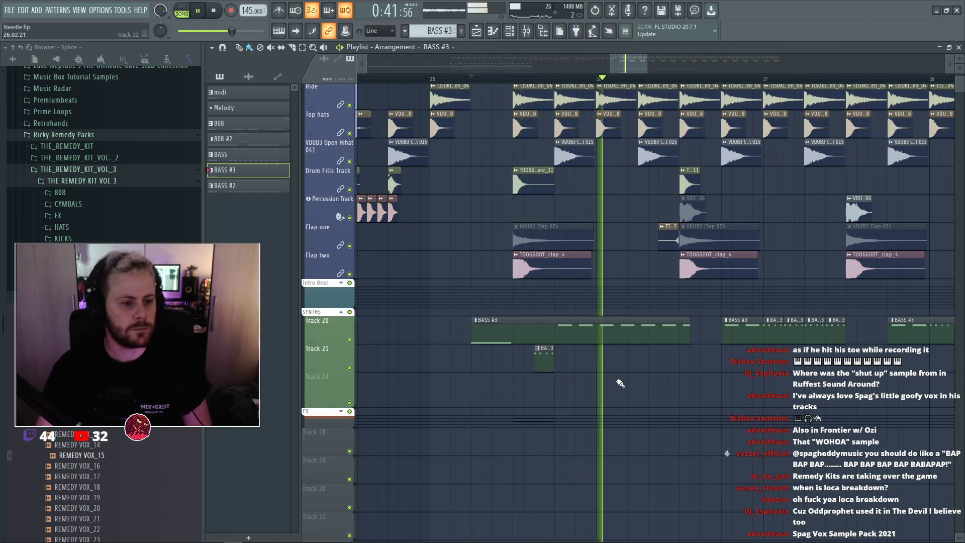
key("c")
key("b")
key("space")
key("space")
mouse_move(555, 327)
left_mouse_down()
mouse_move(553, 345)
mouse_move(538, 339)
mouse_move(540, 322)
left_mouse_up()
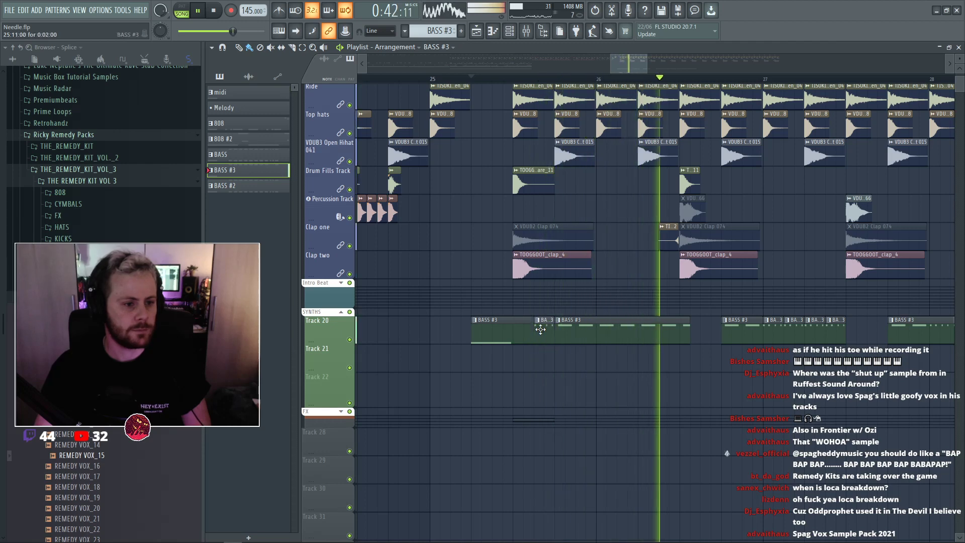
Trim the main BASS #3 clip to end at 26:09 and place a copied 0:02:00 stutter slice at 26:14 on Track 21.
scroll(579, 364, "down", 2)
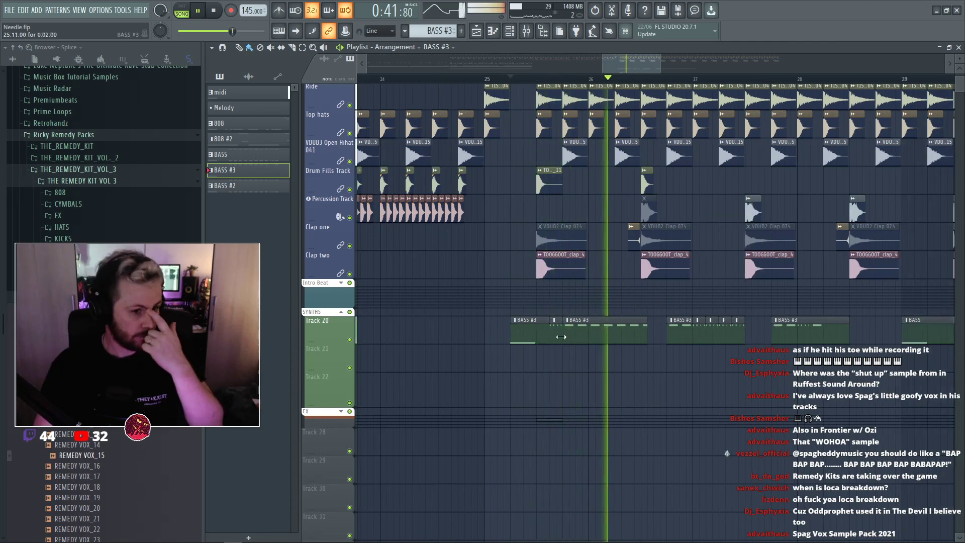
left_click(659, 357)
key("space")
key("space")
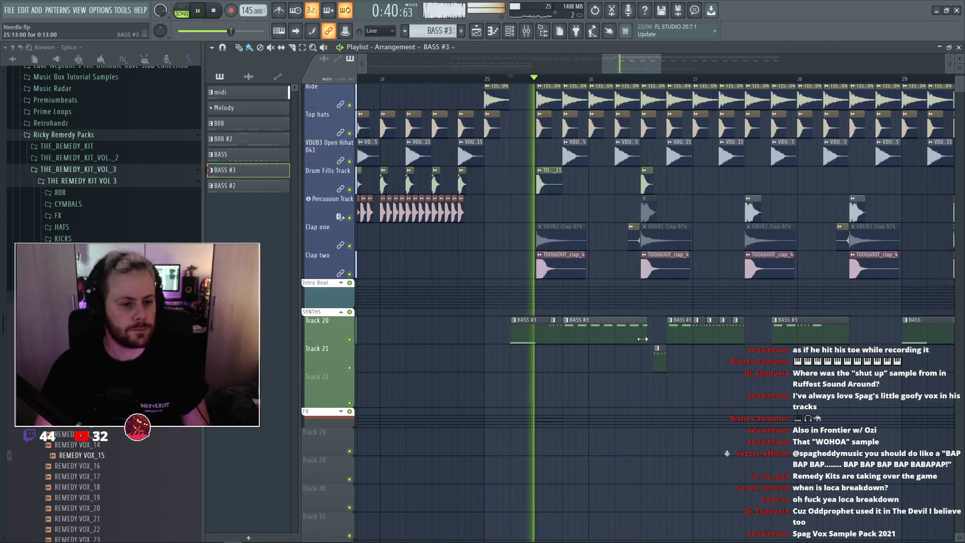
left_click_drag(645, 339, 658, 324)
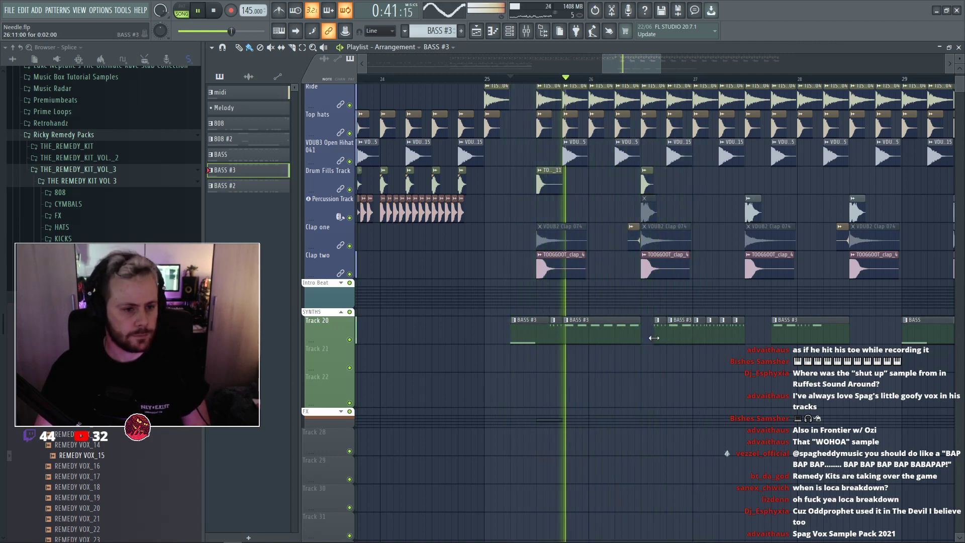
left_click_drag(659, 338, 679, 338)
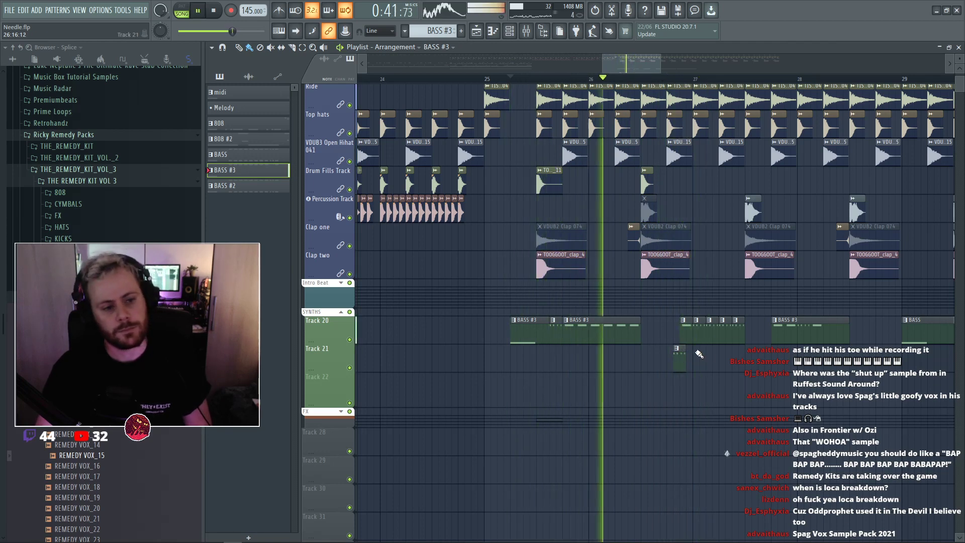
Delete the short BASS #3 stutter slices leading up to 27:09 on Track 20 and try three spaced BASS #3 pieces instead.
scroll(703, 351, "up", 2)
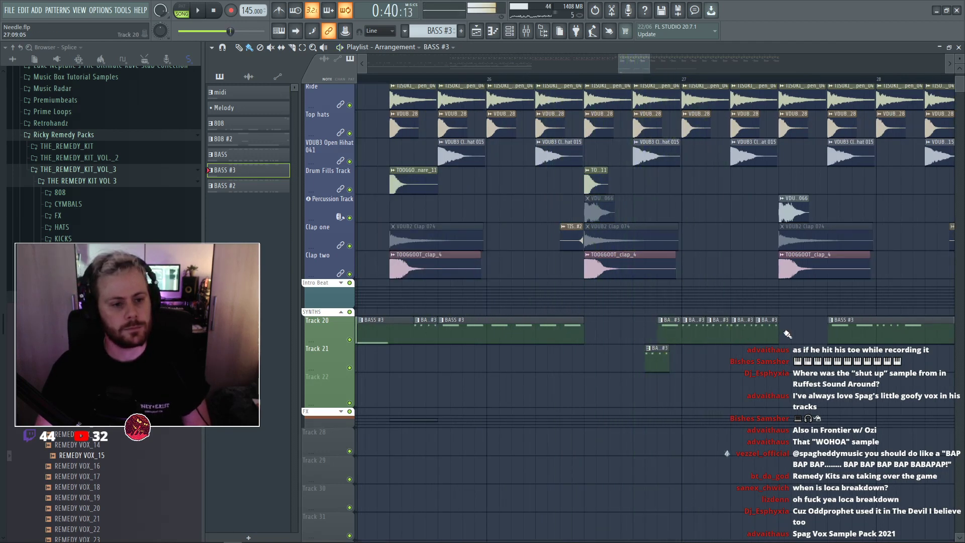
right_click(766, 333)
right_click(742, 334)
right_click(718, 334)
right_click(691, 338)
left_click_drag(666, 336, 732, 338)
left_click(700, 338)
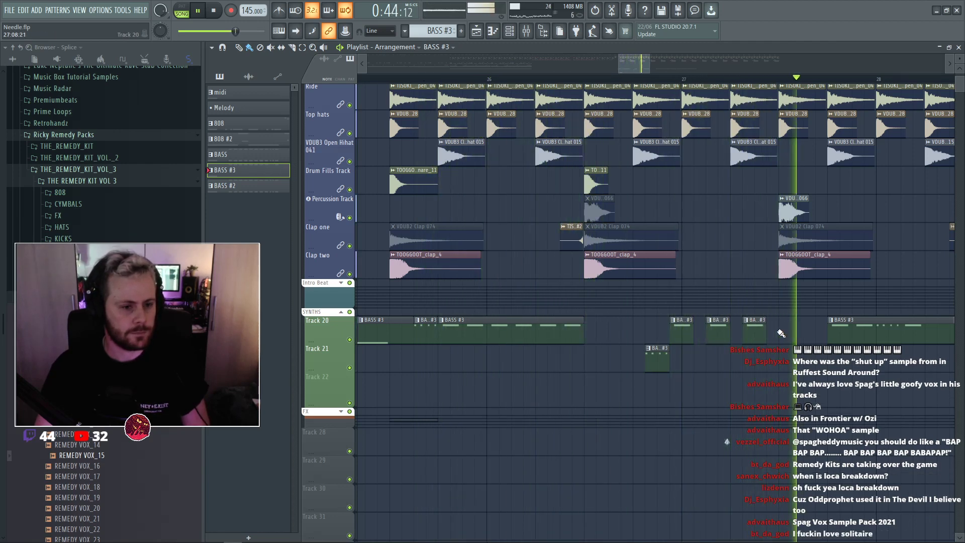
Replace the three spaced pieces with one 0:12:00 BASS #3 clip on Track 20 and move it to start at bar 27.
scroll(646, 325, "down", 2)
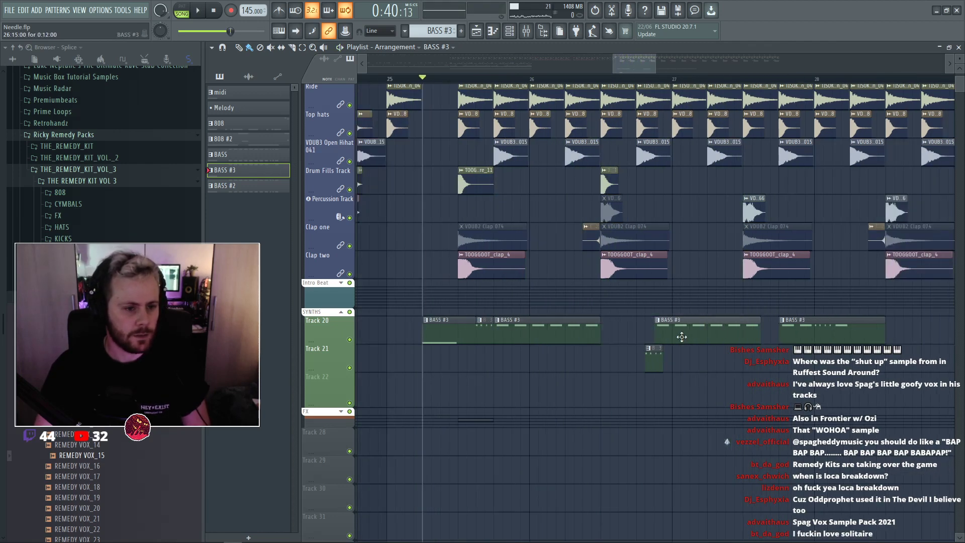
key("space")
left_click_drag(681, 337, 706, 334)
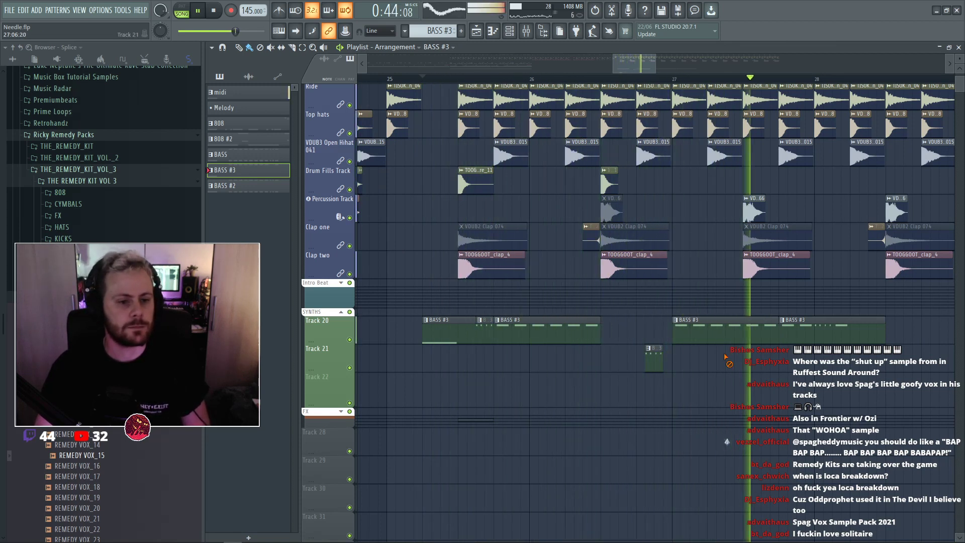
Place two 0:02:00 BASS #3 slices back to back from 26:13 to bar 27 on Track 21 and replay from there.
left_click(628, 361)
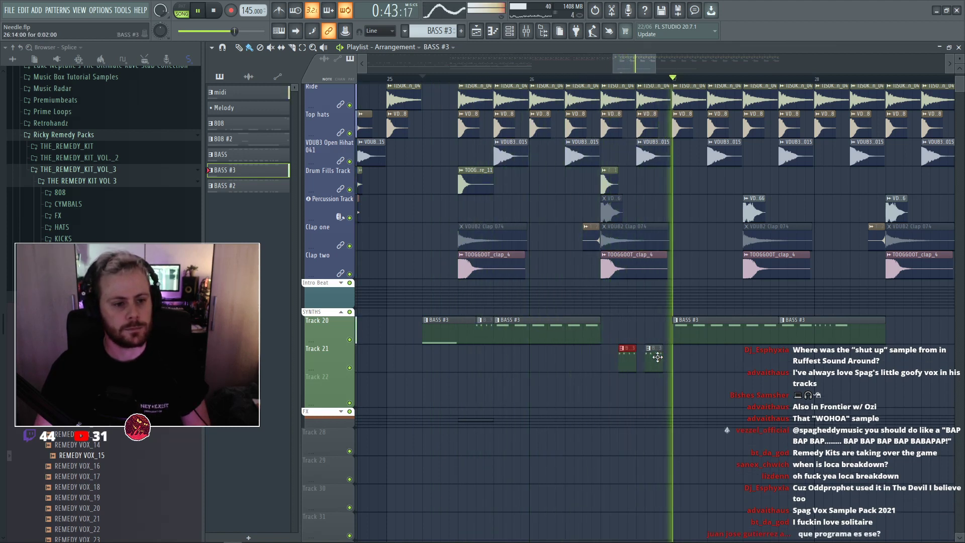
left_click_drag(629, 363, 663, 364)
left_click_drag(628, 63, 634, 63)
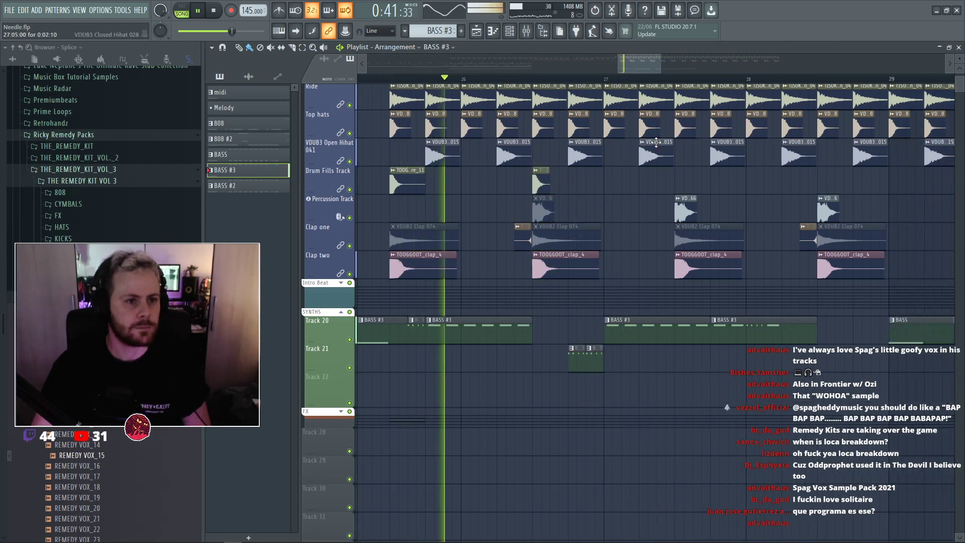
left_click(568, 78)
scroll(513, 306, "up", 1)
key("space")
key("space")
Delete the second Track 21 slice and extend the bar 27 BASS #3 clip back to 26:15, making it 0:14:00 long, with slip editing active.
mouse_move(614, 363)
left_mouse_down()
mouse_move(603, 364)
mouse_move(597, 335)
left_mouse_up()
right_click(602, 364)
key("s")
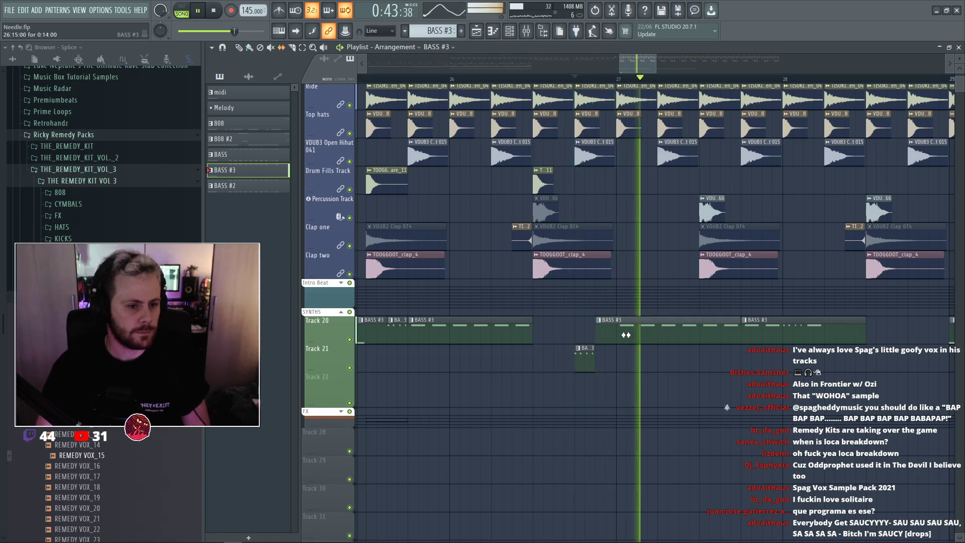
scroll(648, 346, "down", 1)
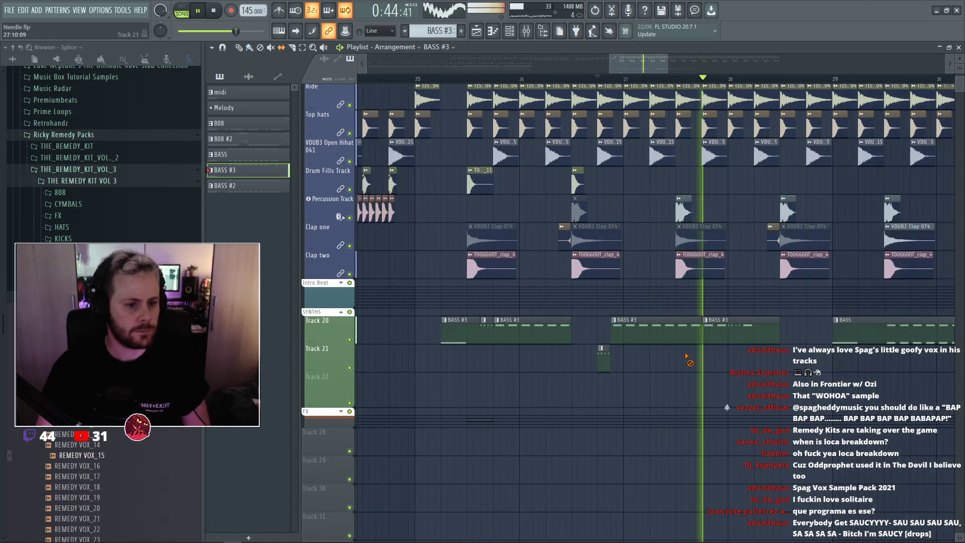
key("space")
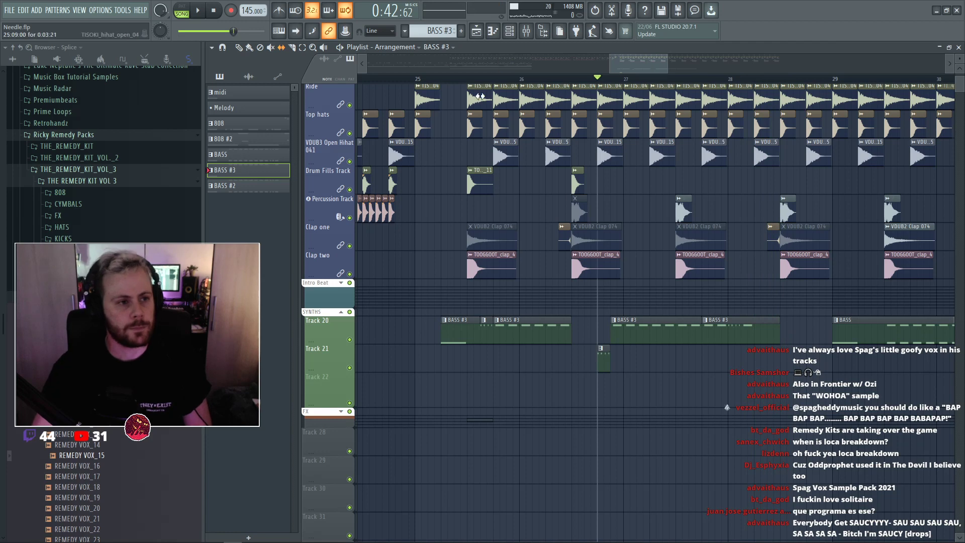
Loop the arrangement from bar 25 to 26:13 and open the Alien 20 synth from the channel rack.
left_click_drag(417, 81, 595, 99)
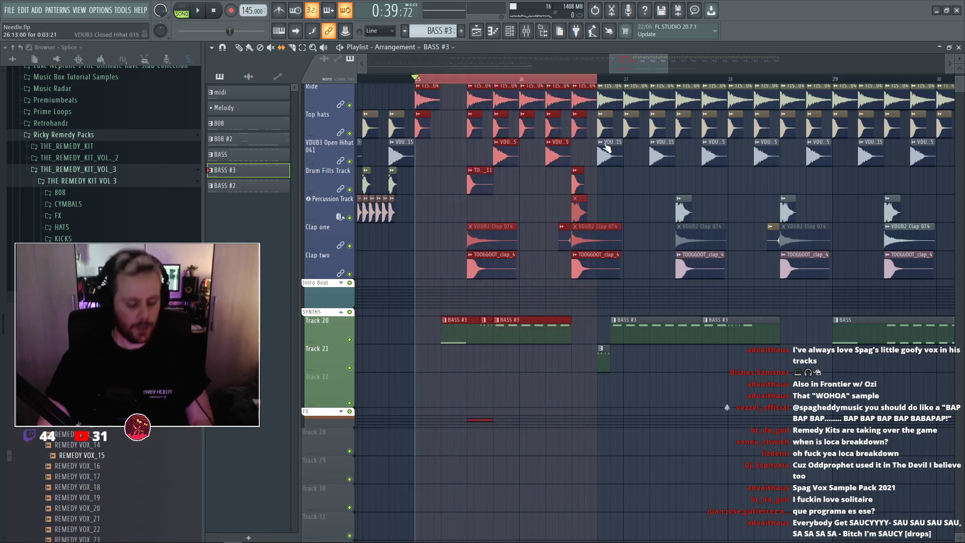
key("F6")
left_click(285, 163)
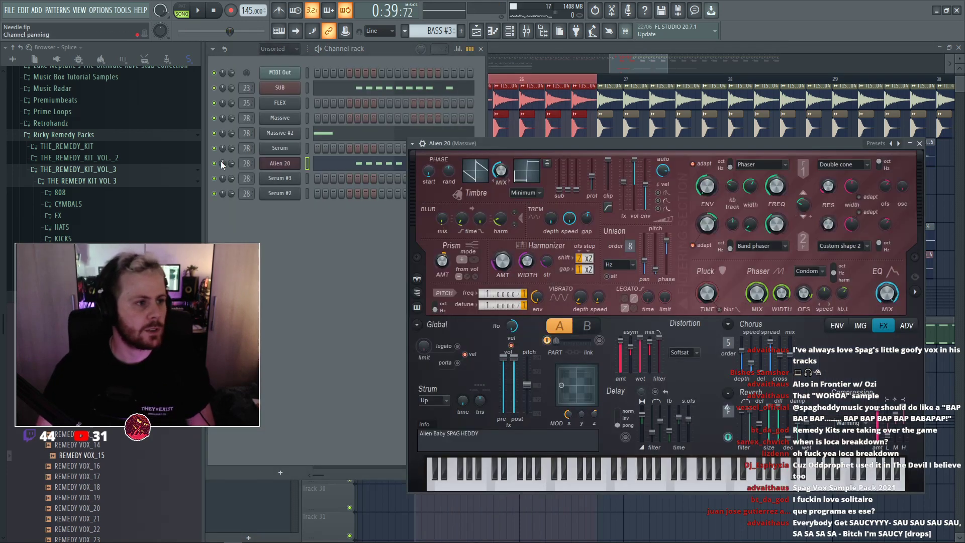
Set the master volume of the SUB channel's Massive synth to 88 while the loop plays.
left_click(274, 89)
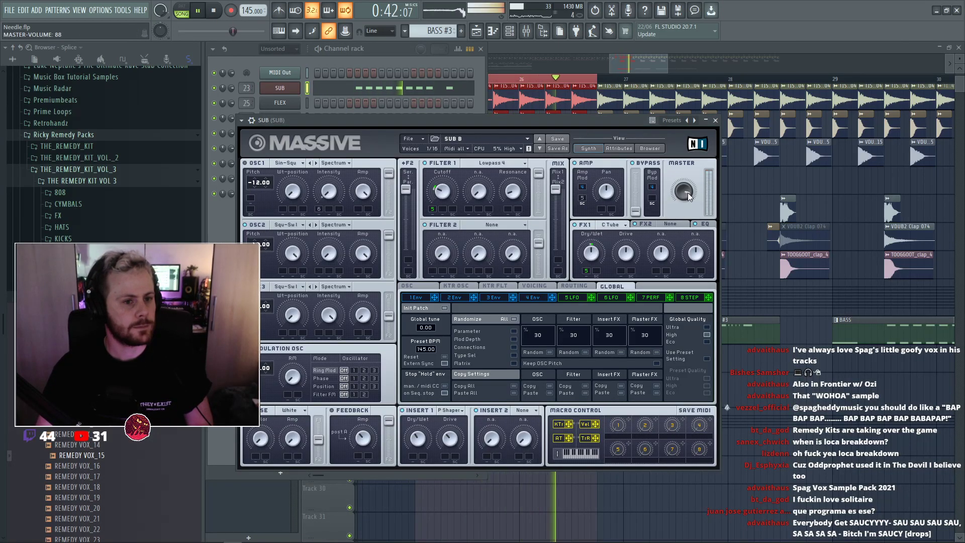
key("F5")
key("F6")
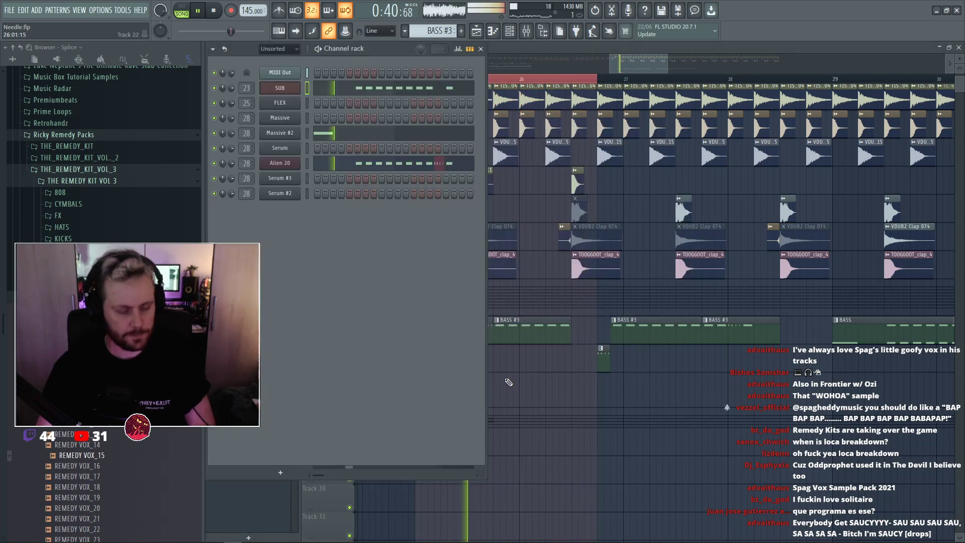
Adjust Alien 20's phaser width while the loop plays and set its unison phase to 50% jump ahead.
left_click(279, 163)
key("space")
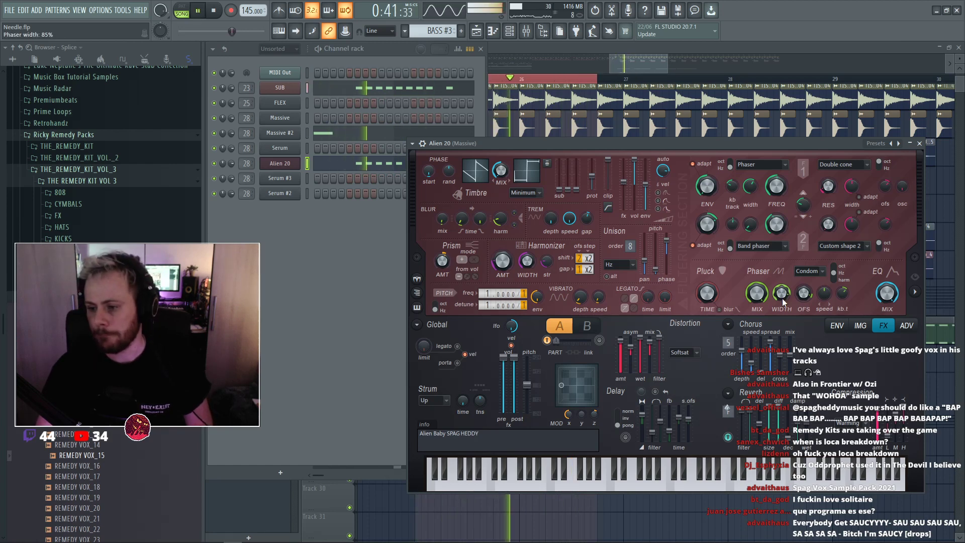
key("space")
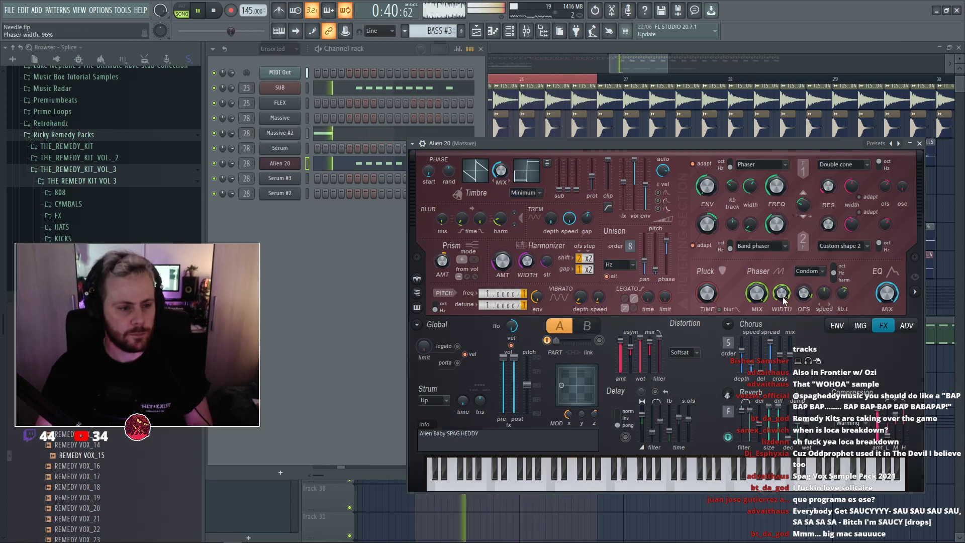
left_click_drag(782, 298, 782, 302)
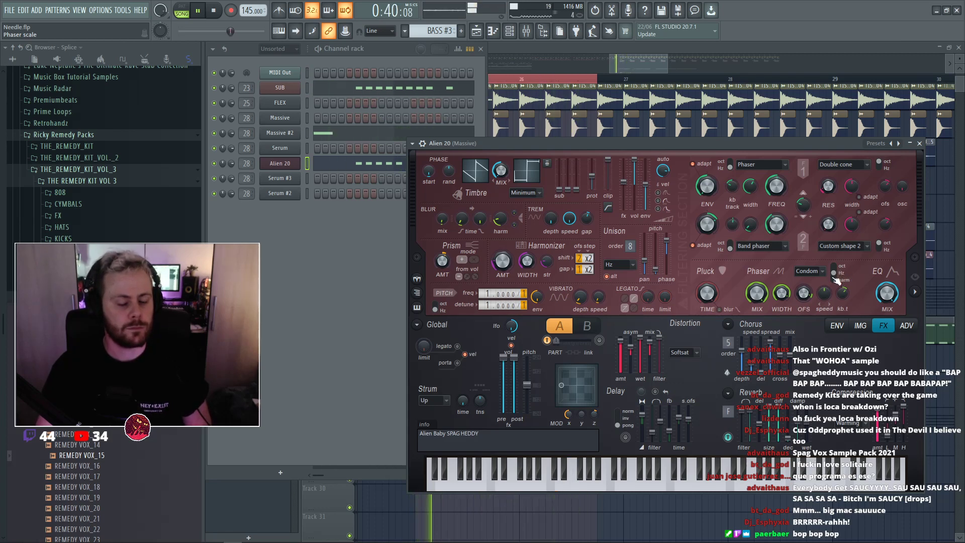
left_click_drag(666, 241, 669, 247)
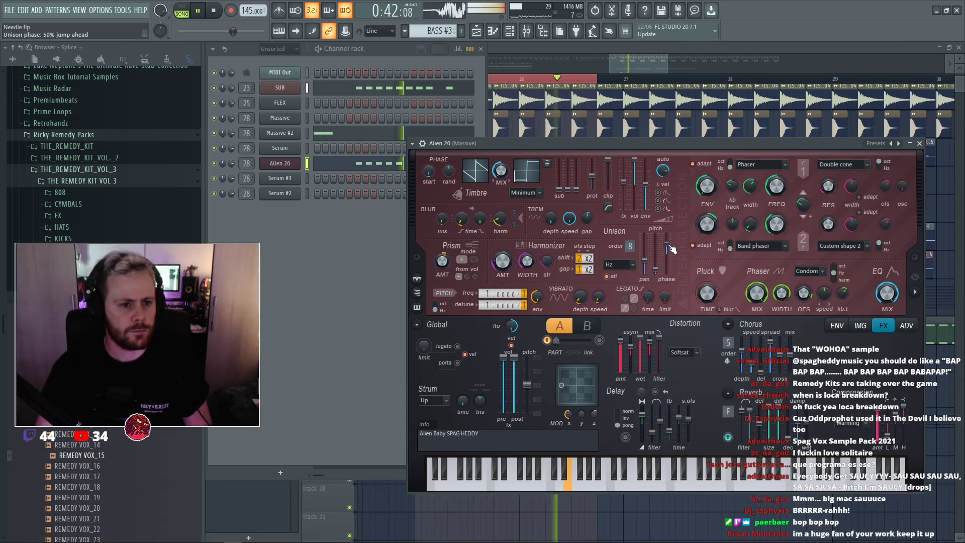
Check the SUB channel's Massive settings and audition the loop from bar 25 in the playlist.
left_click(276, 92)
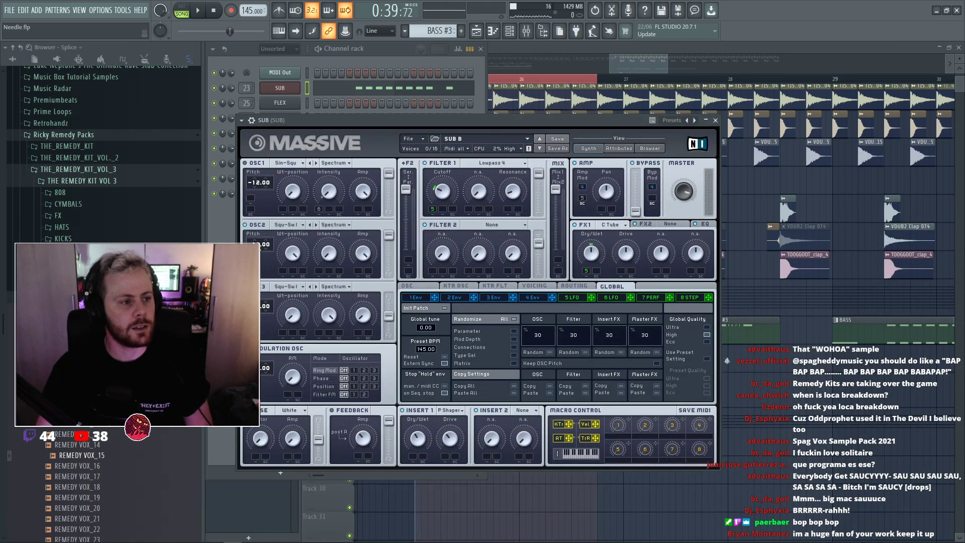
left_click_drag(254, 243, 260, 252)
left_click(794, 381)
key("space")
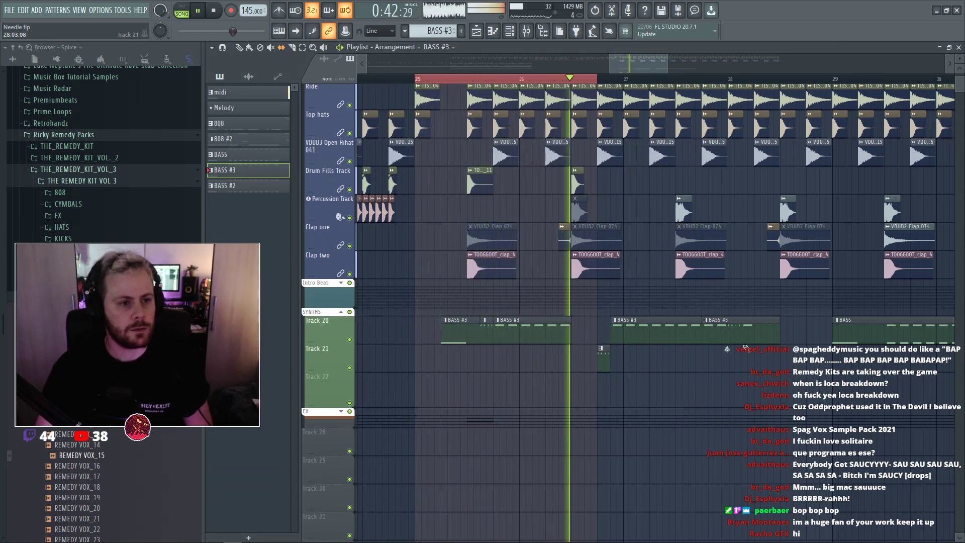
key("space")
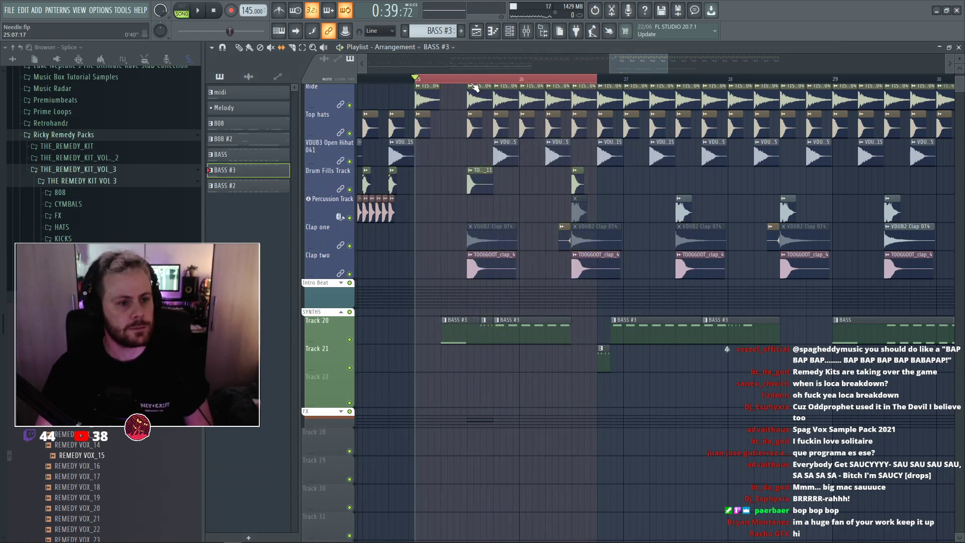
key("space")
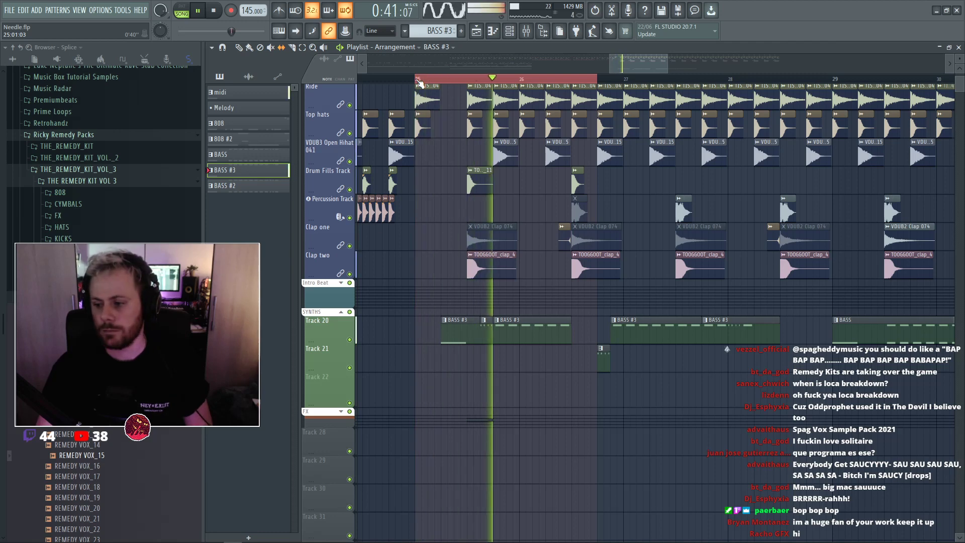
key("space")
Replace the TOOGGOOT_snare_11 sample used on the Drum Fills track with TOOGGOOT_snare_12.
scroll(527, 117, "up", 2)
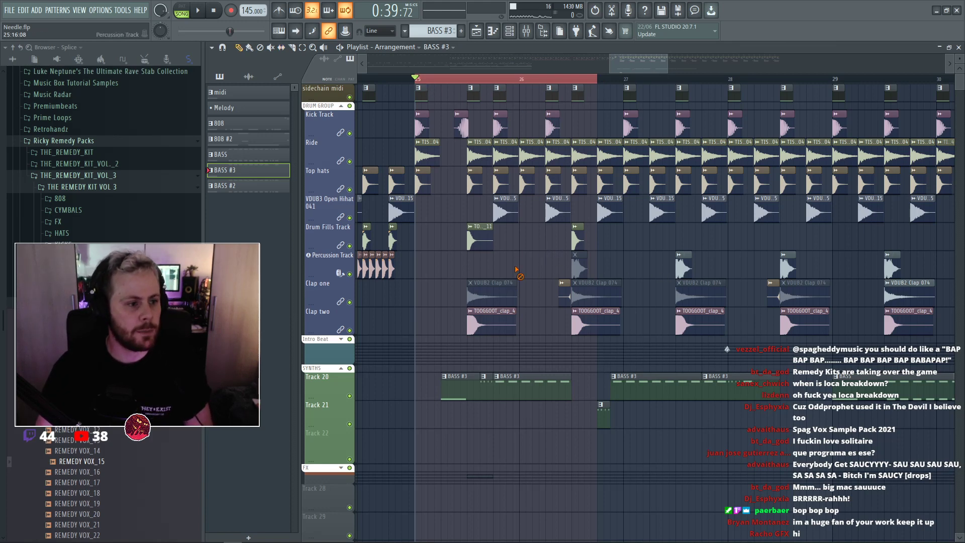
double_click(475, 237)
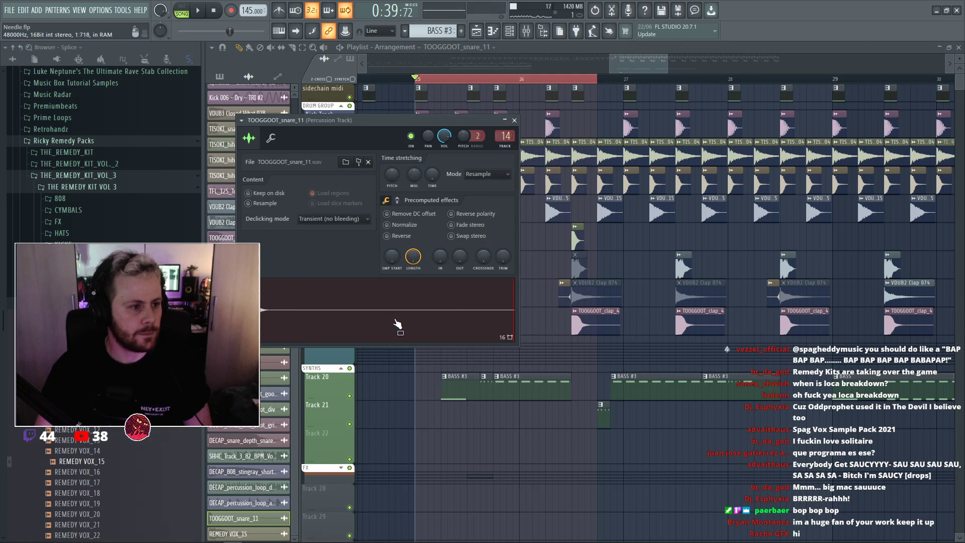
left_click(296, 316)
scroll(103, 301, "down", 2)
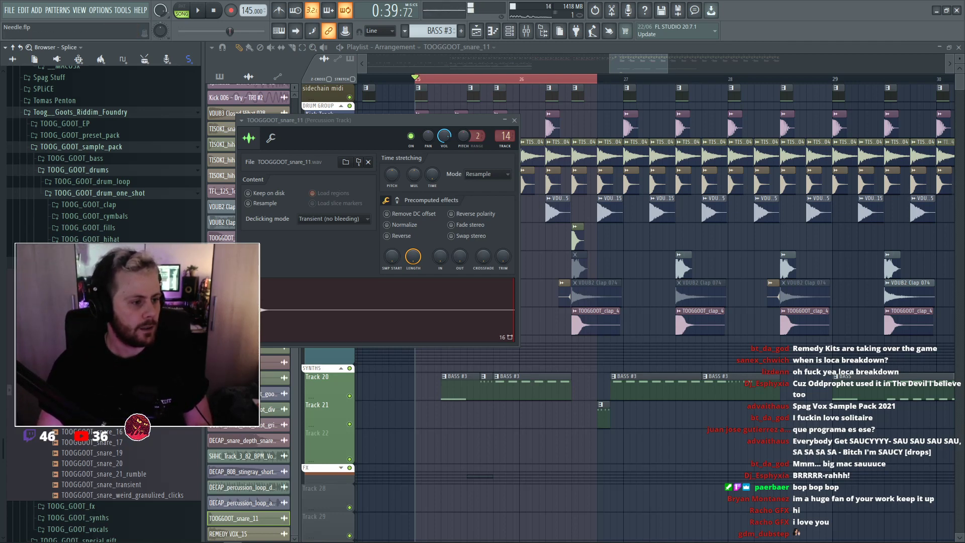
key("Escape")
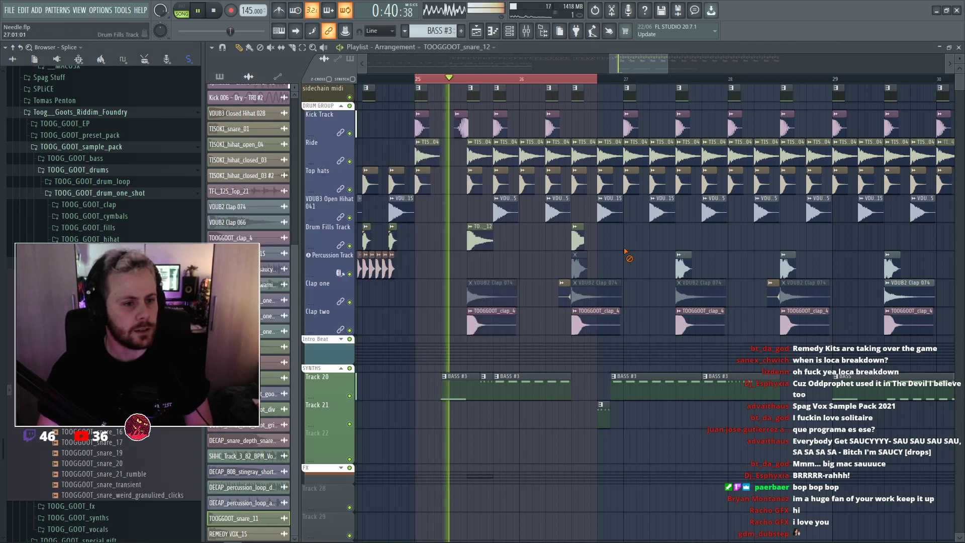
Mute the Clap two clips in bars 25 and 26 and lengthen the bar 26 snare clip on the Drum Fills track.
key("space")
key("space")
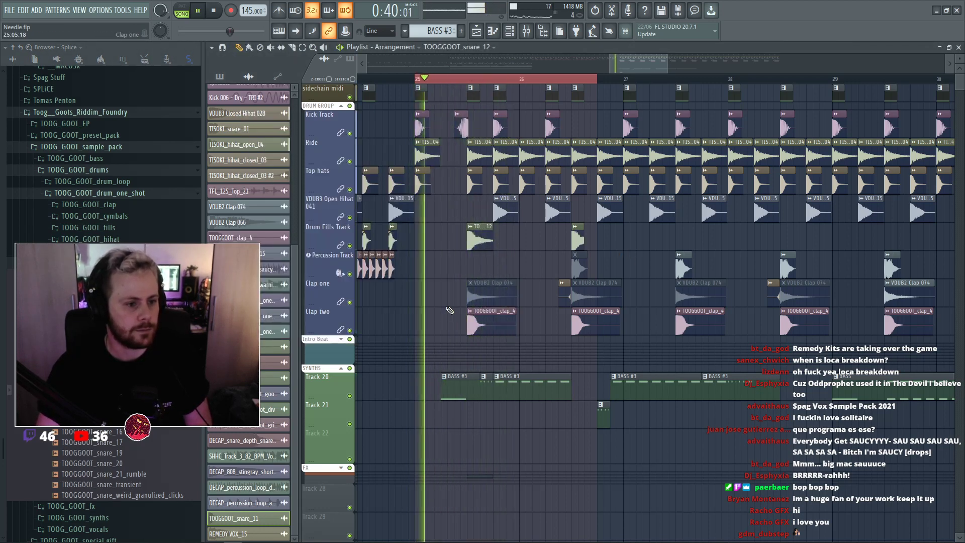
right_click(482, 311, "alt")
right_click(593, 311, "alt")
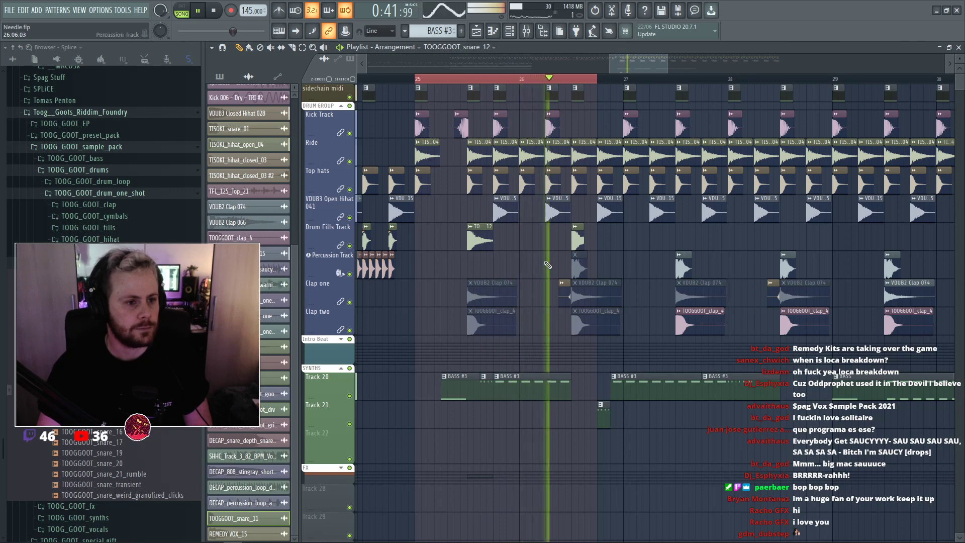
left_click_drag(583, 245, 595, 245)
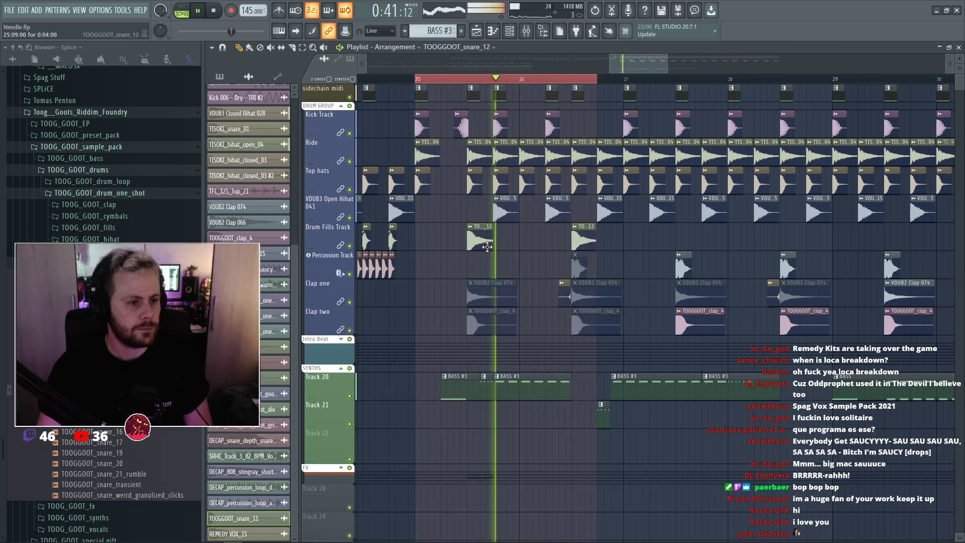
key("space")
Extend the playback loop to run from bar 25 to bar 29.
scroll(487, 141, "up", 5)
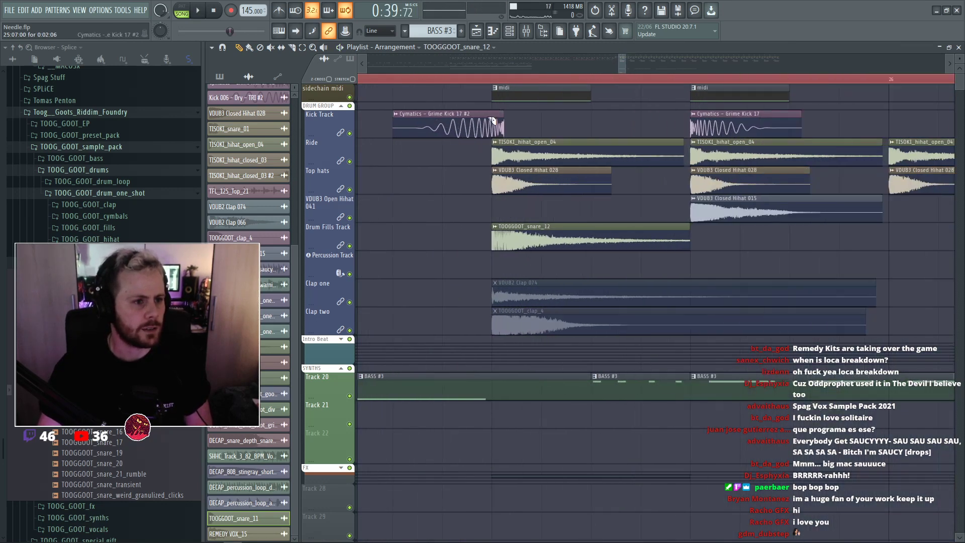
scroll(508, 134, "down", 4)
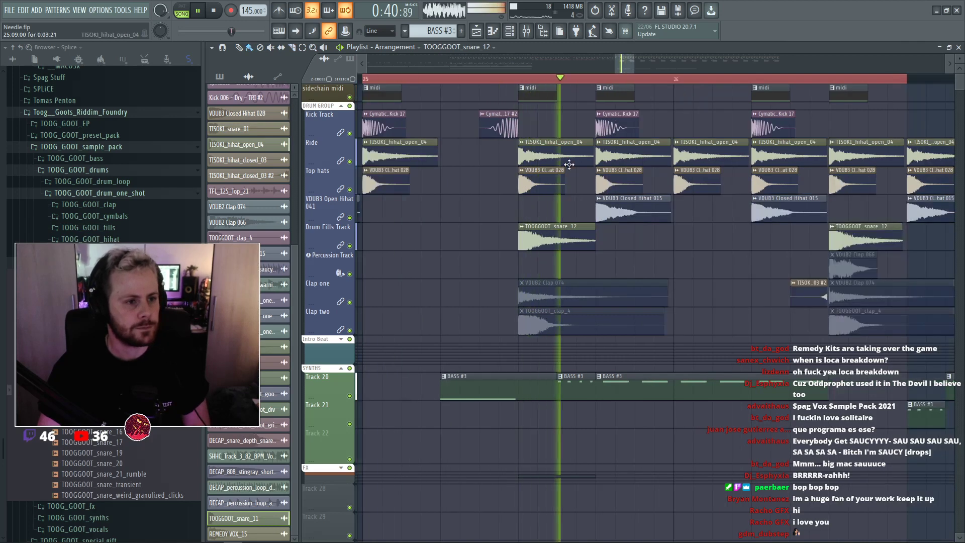
scroll(566, 166, "down", 2)
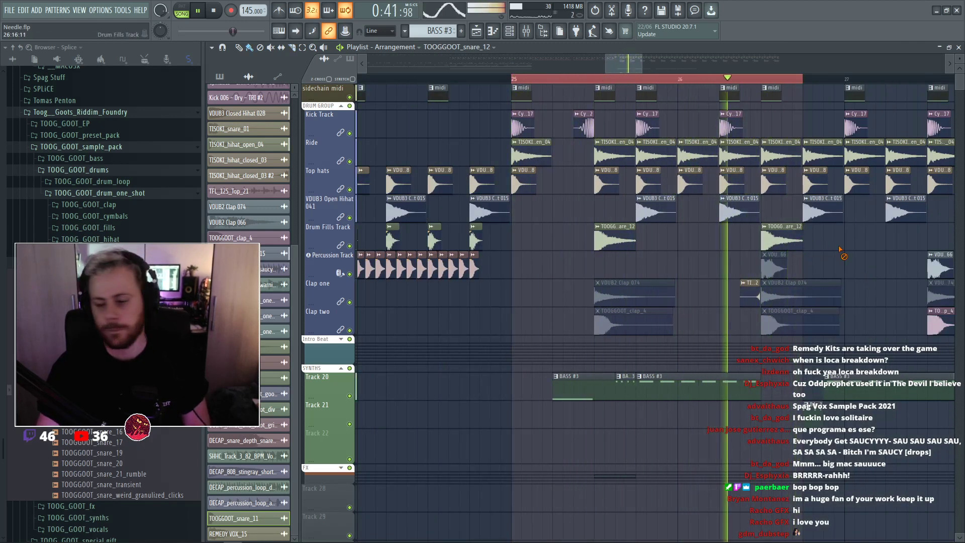
scroll(841, 248, "down", 2)
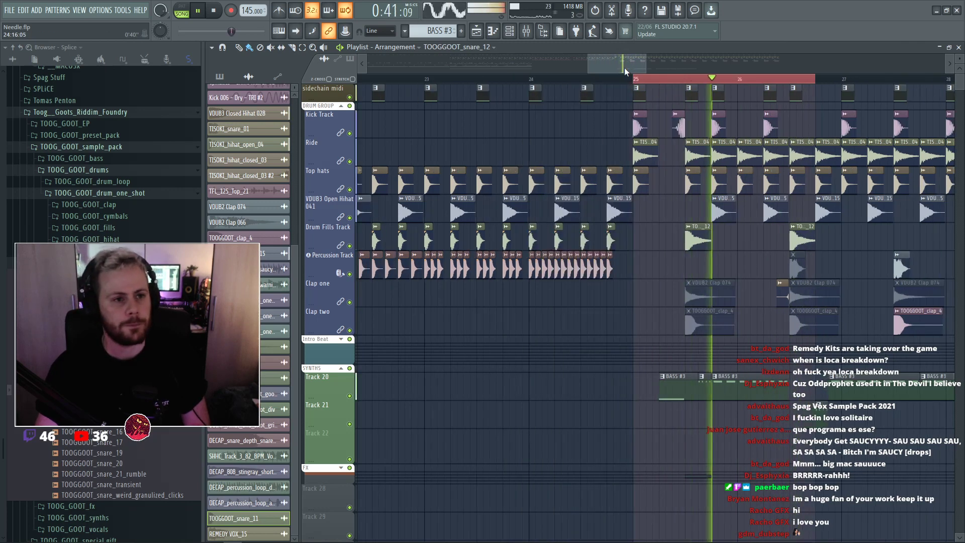
left_click_drag(624, 67, 643, 67)
left_click_drag(440, 79, 856, 93)
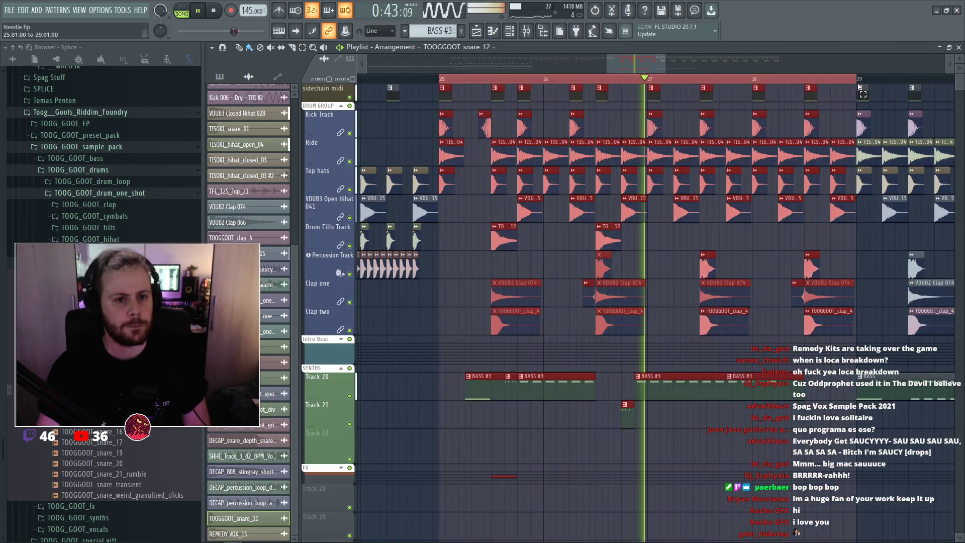
right_click(856, 253)
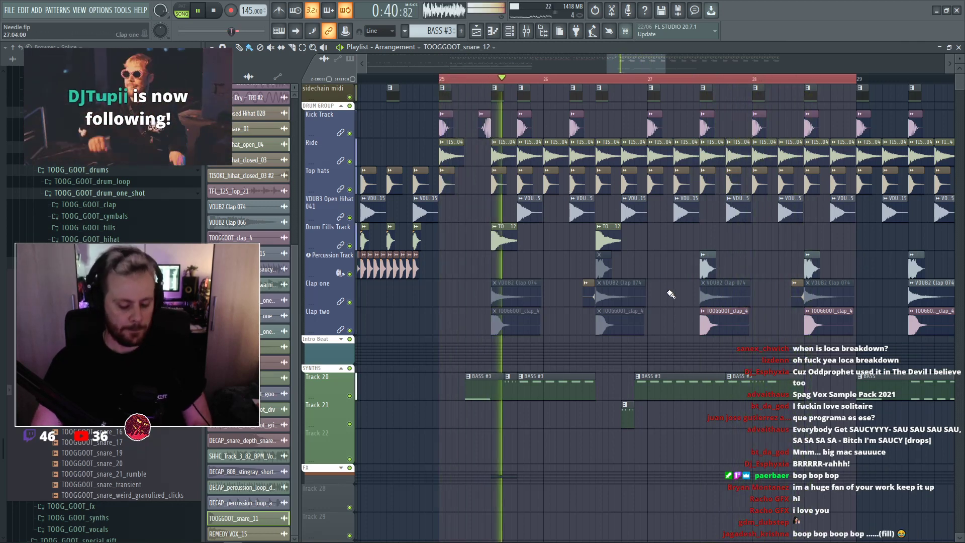
Cut the BASS #3 clip at 27:13 on Track 20 down to two steps, repeat it as four back-to-back clips, and audition them.
key("F6")
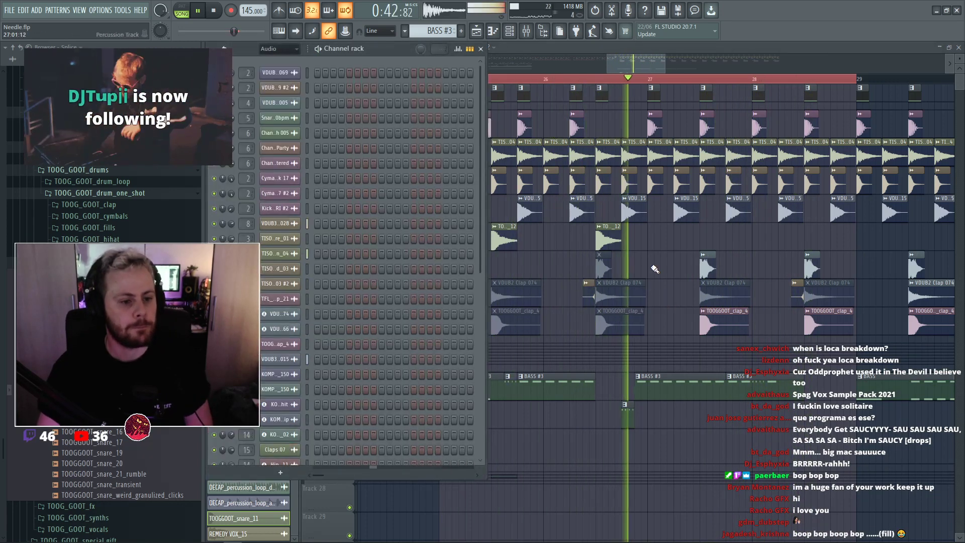
key("F6")
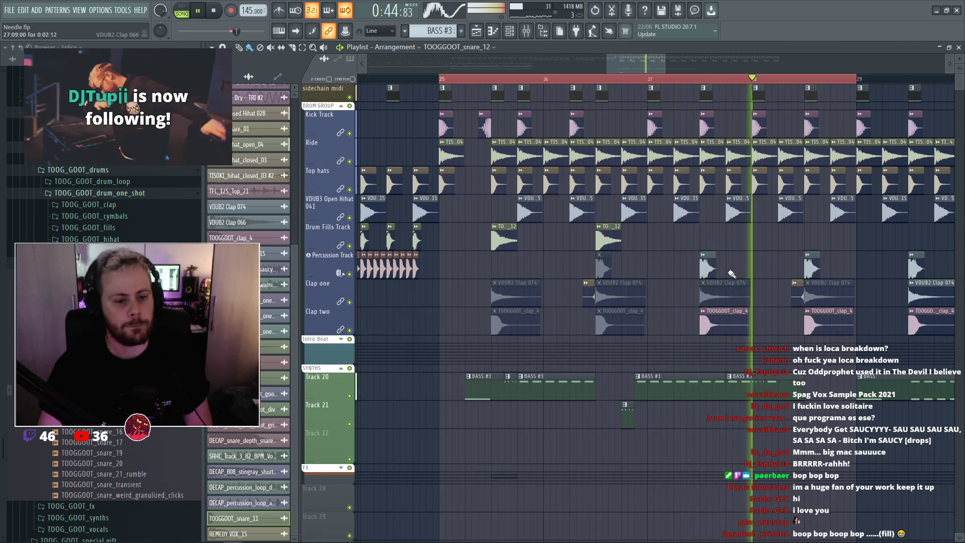
scroll(814, 341, "up", 2)
key("space")
scroll(729, 360, "down", 2)
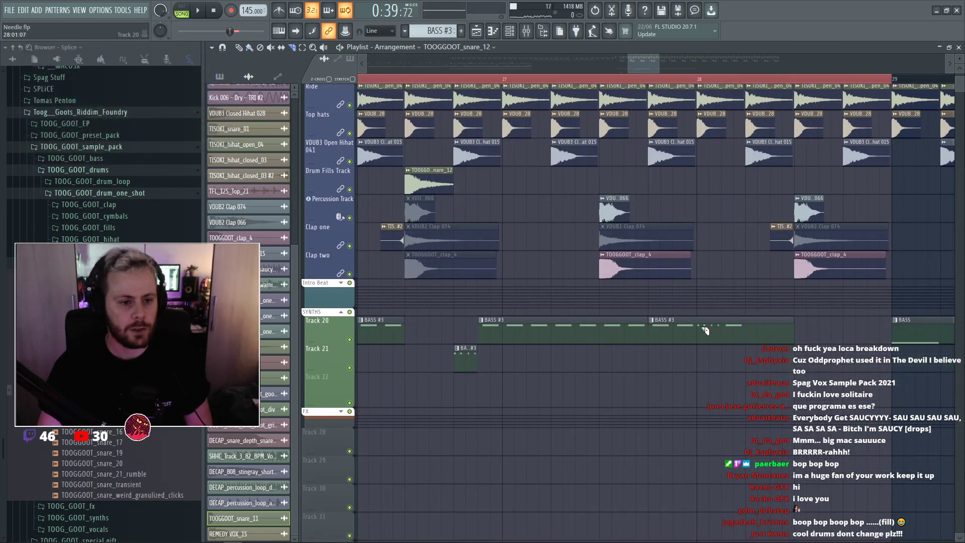
left_click_drag(726, 336, 681, 335)
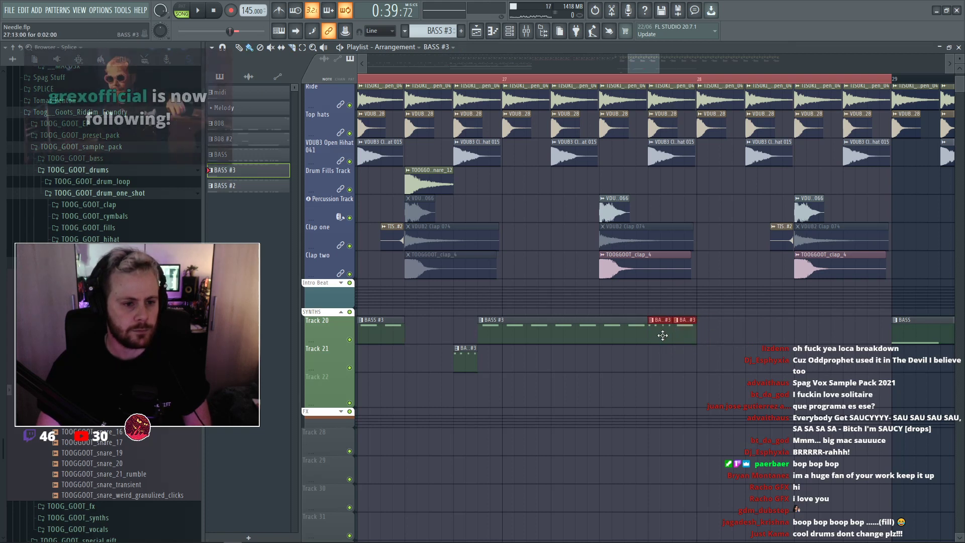
left_click(656, 81)
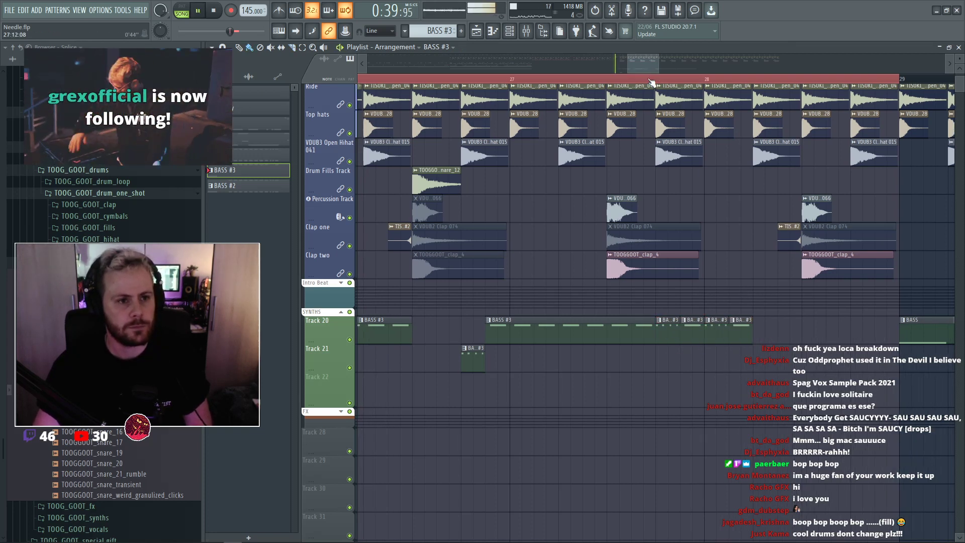
key("space")
scroll(746, 282, "down", 2, "ctrl")
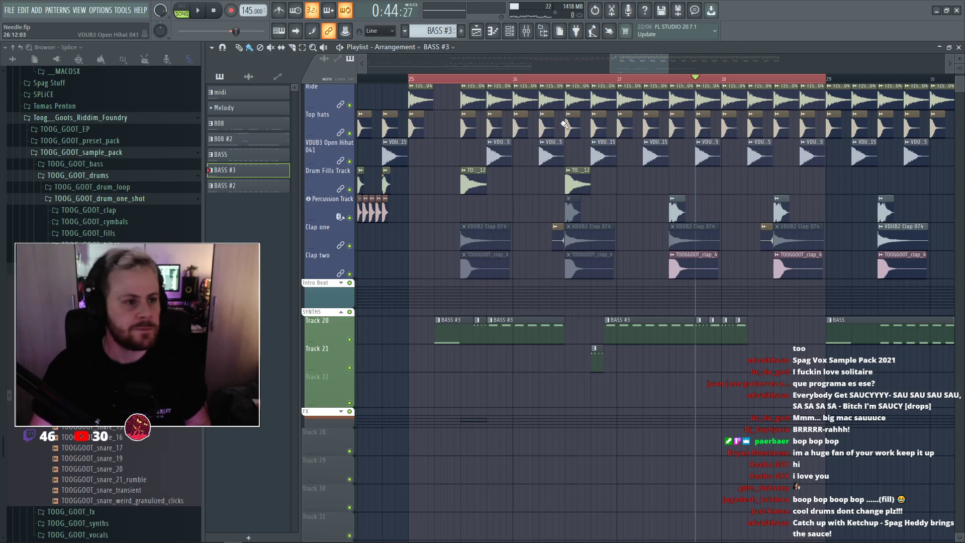
Audition the bass and drum arrangement from the start of the bar 25 loop.
left_click(412, 85)
key("F6")
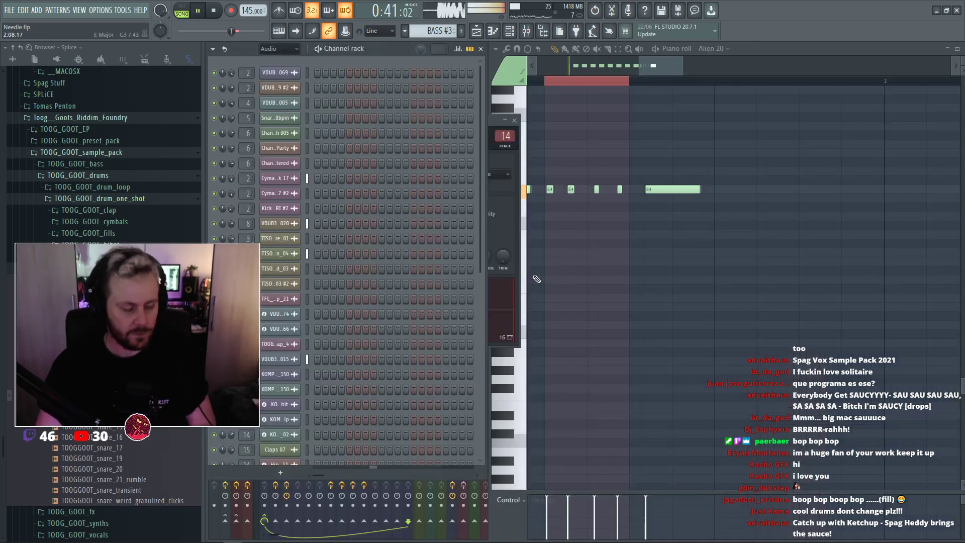
key("F6")
key("space")
key("space")
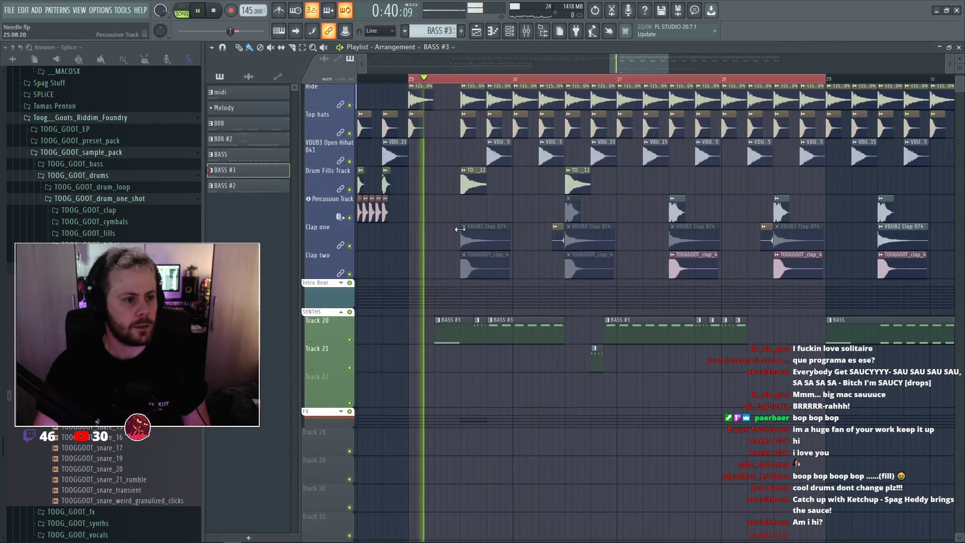
key("F6")
key("F6")
key("space")
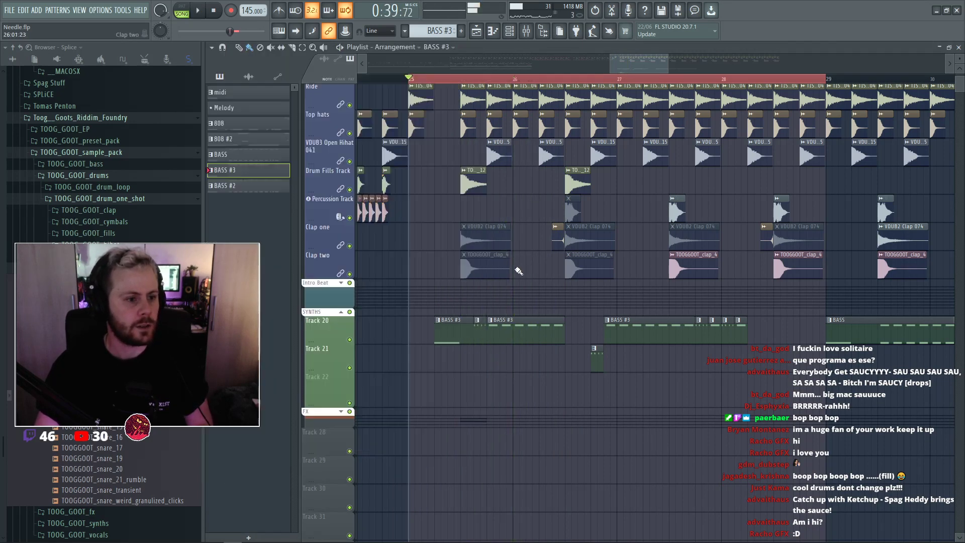
Trim the end of the first BASS #3 clip on Track 20 back to the bar 25 snare hit and play the loop.
mouse_move(449, 342)
left_mouse_down()
mouse_move(423, 342)
mouse_move(450, 338)
left_mouse_up()
key("space")
key("space")
key("space")
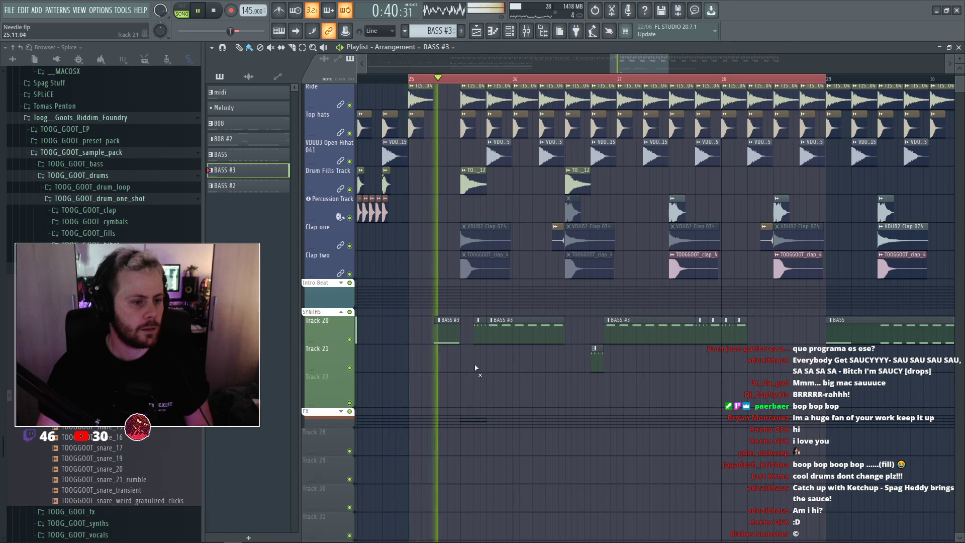
Audition the bass and drum loop from bar 25 and replay its ending from the middle of bar 27.
key("space")
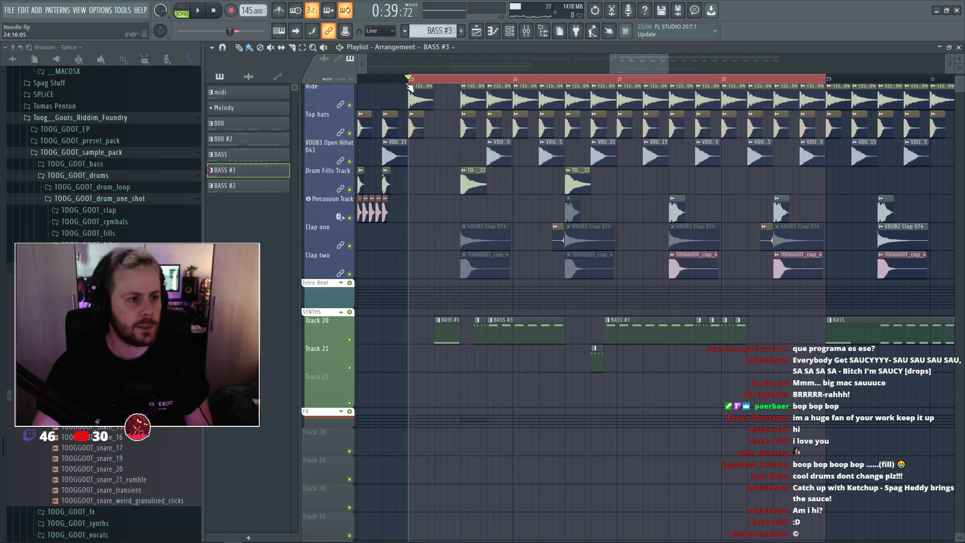
key("space")
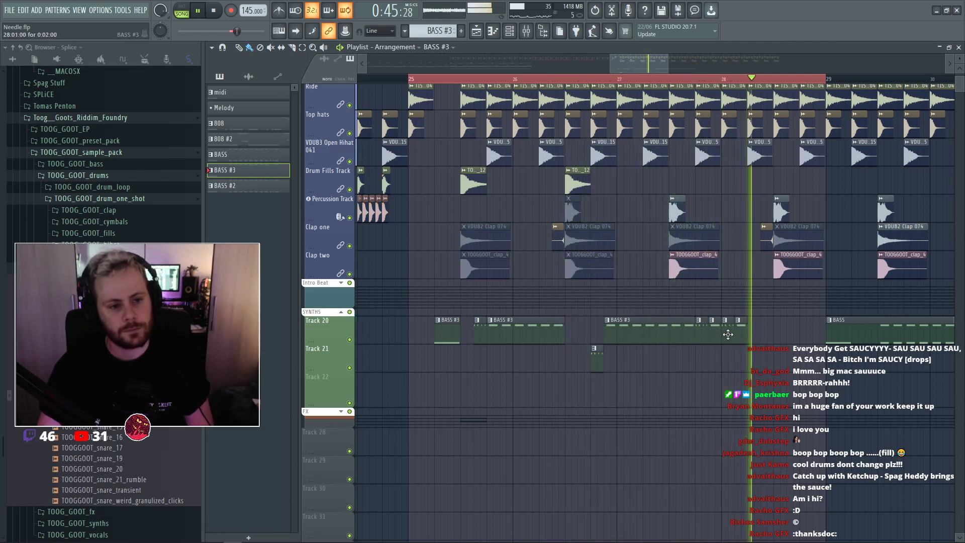
key("space")
left_click(666, 79)
key("space")
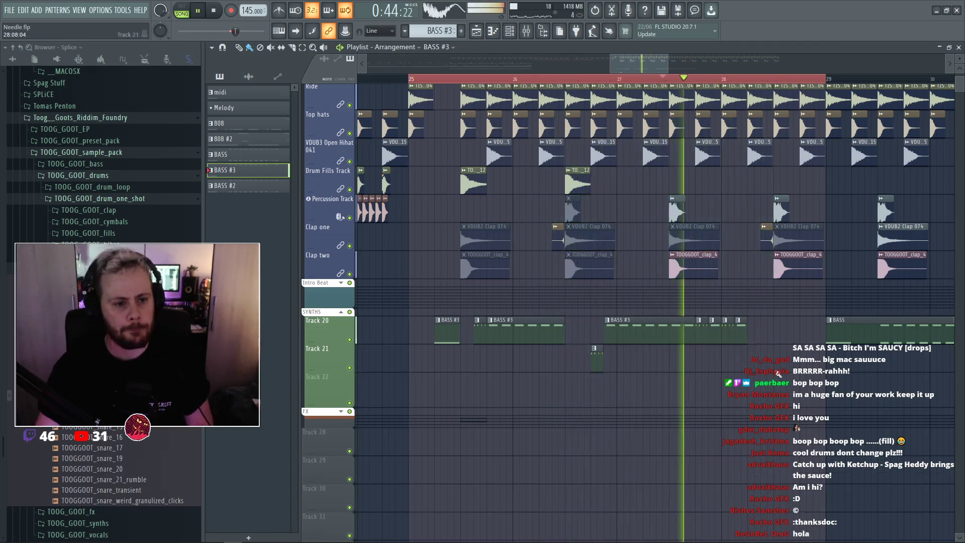
left_click(751, 341)
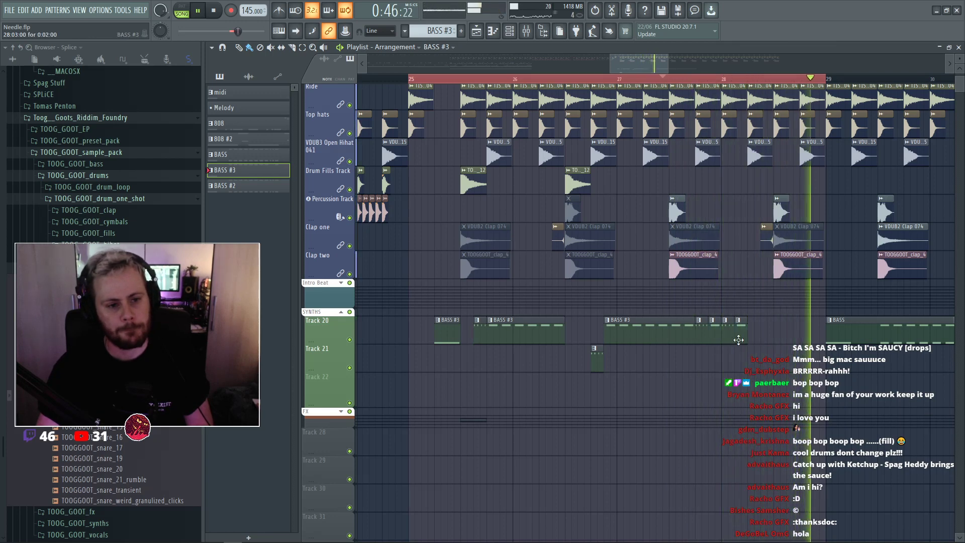
key("space")
left_click_drag(760, 341, 778, 341)
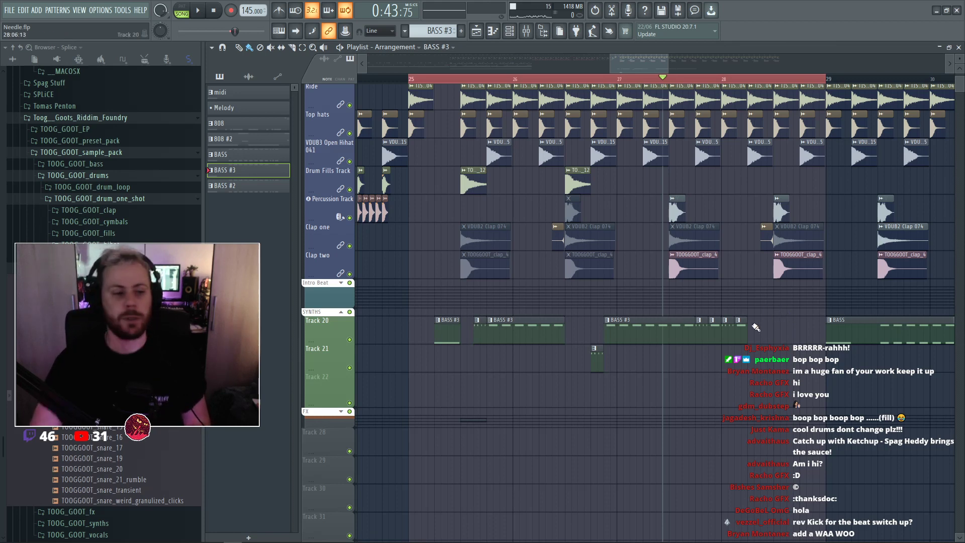
left_click(411, 79)
key("space")
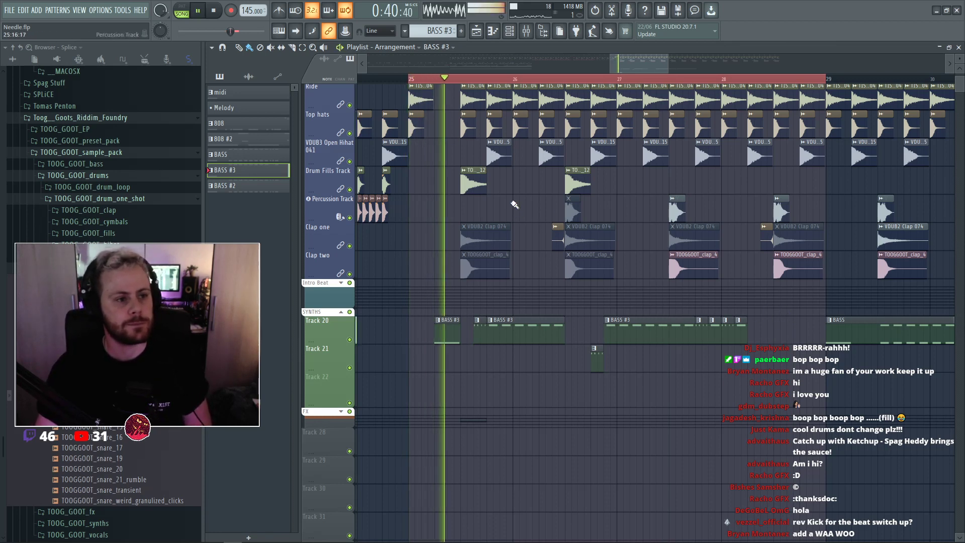
Replace the reversed kick sample before the bar 25 snare on the Kick Track with Cymatics - Grime Kick 20.
scroll(503, 209, "up", 2)
key("space")
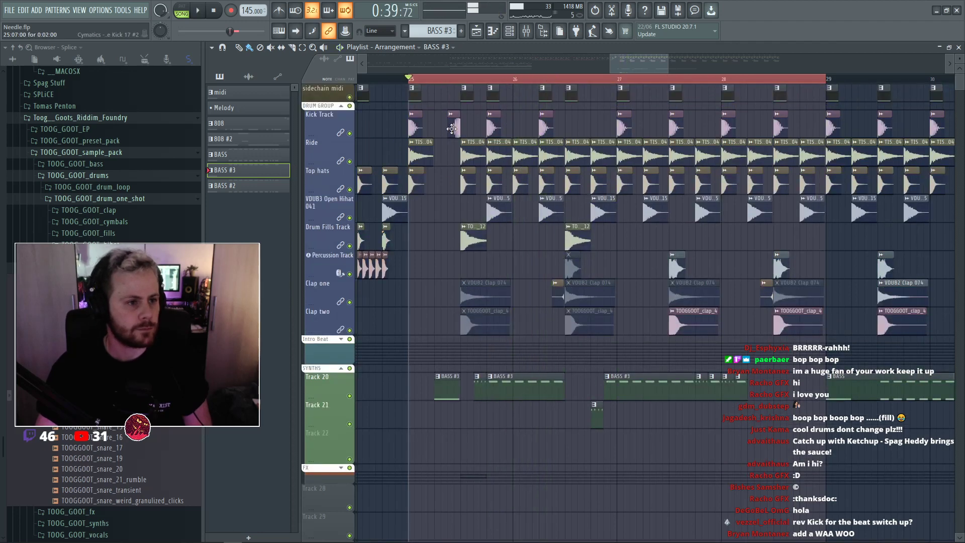
scroll(478, 133, "up", 3)
left_click(477, 134)
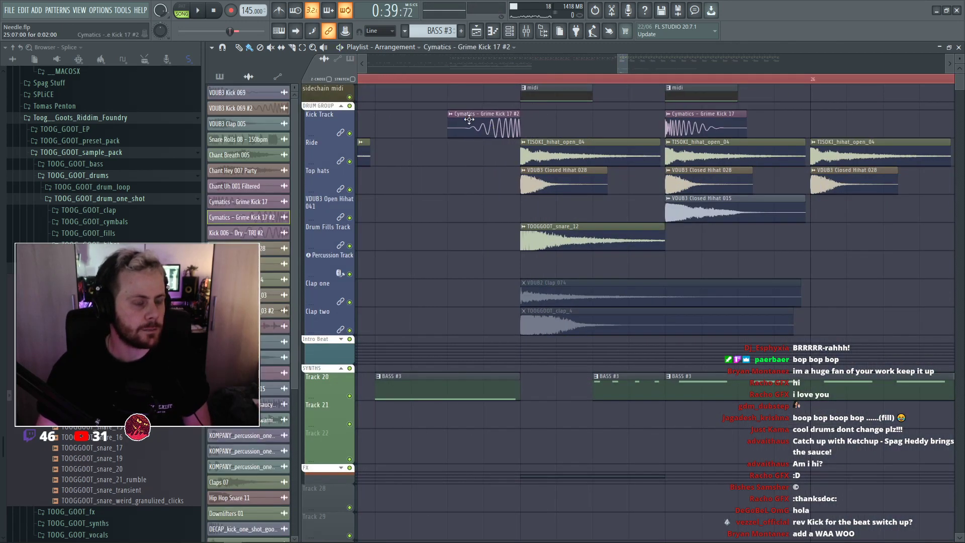
double_click(477, 133)
scroll(156, 232, "up", 6)
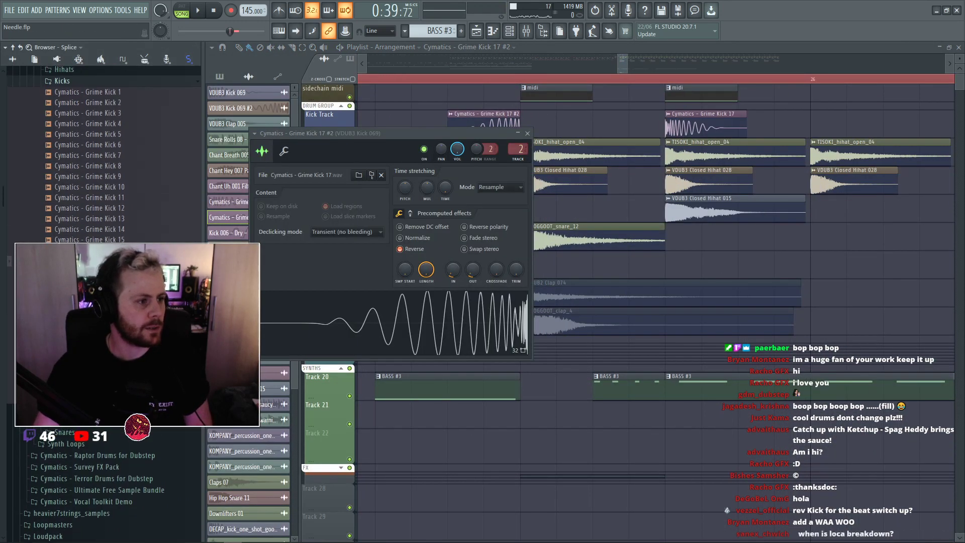
left_click_drag(126, 292, 382, 311)
left_click(527, 133)
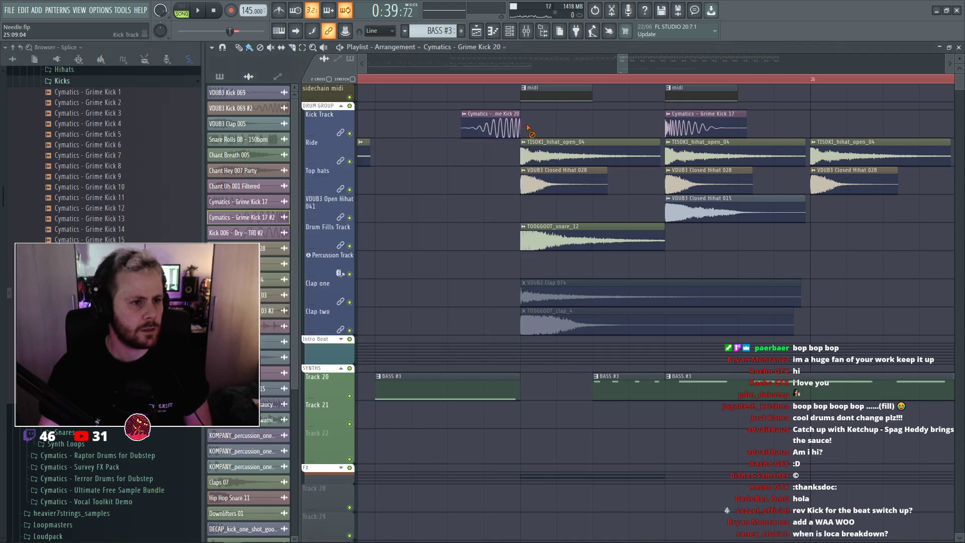
Lower the channel volume of the reversed Grime Kick 20, remove the stray copy of its clip, and audition the balance.
key("space")
scroll(572, 126, "down", 3)
double_click(562, 132)
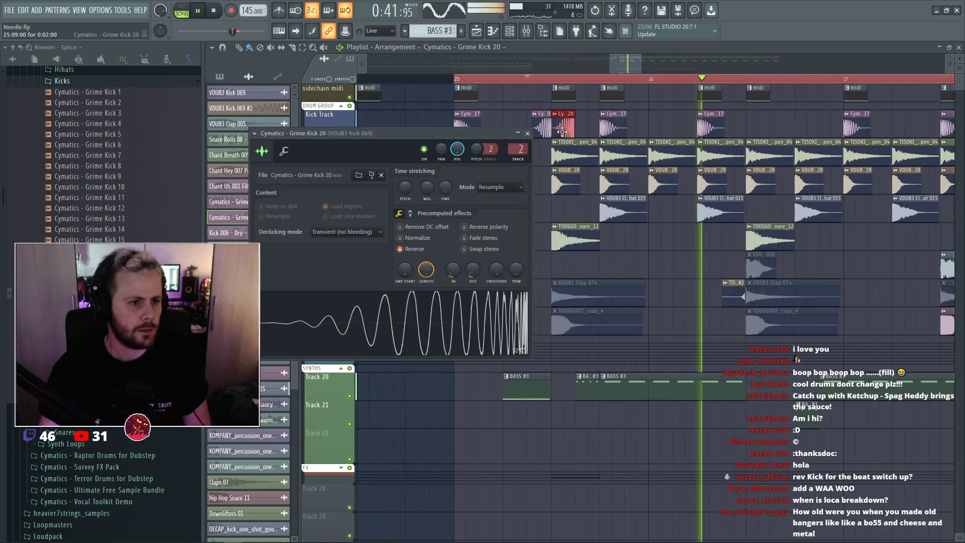
right_click(561, 132)
double_click(541, 130)
key("space")
left_click_drag(456, 148, 455, 153)
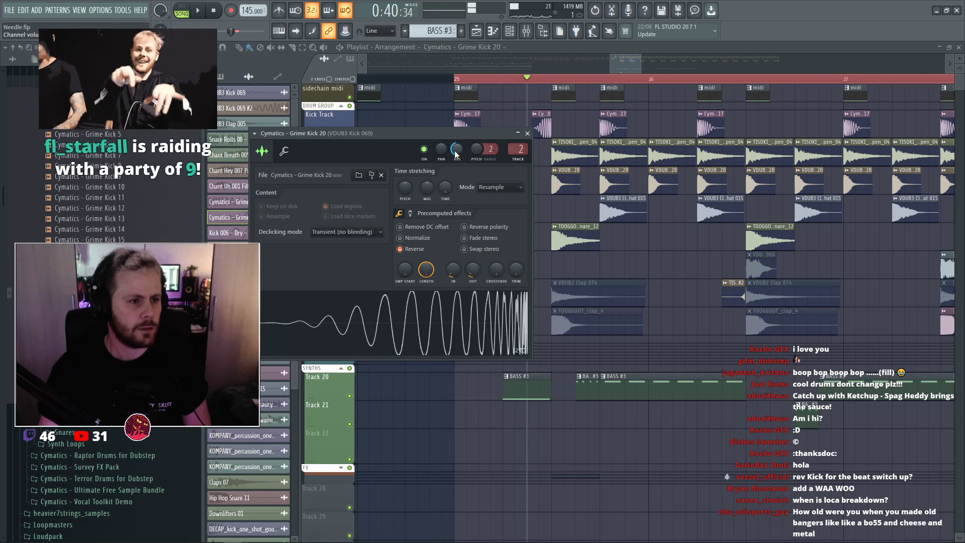
key("space")
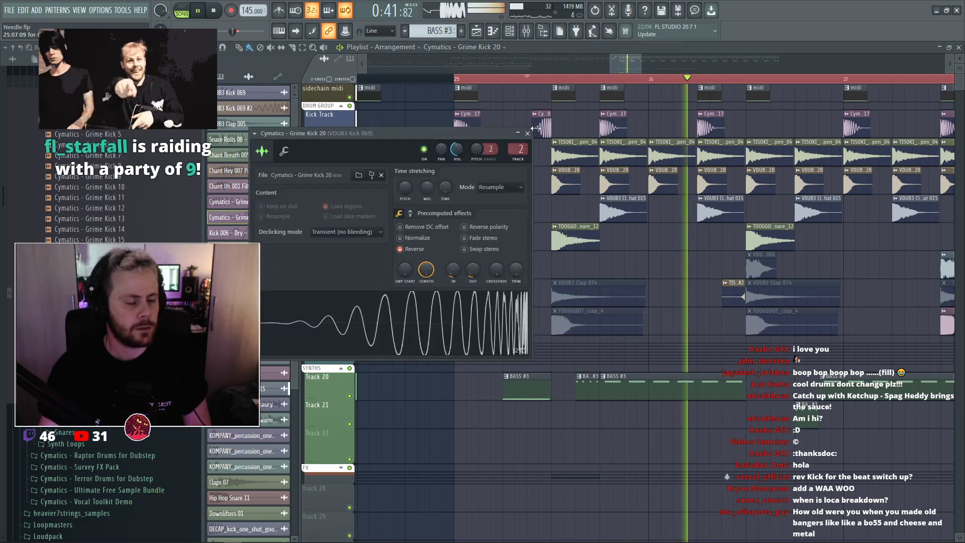
left_click(527, 133)
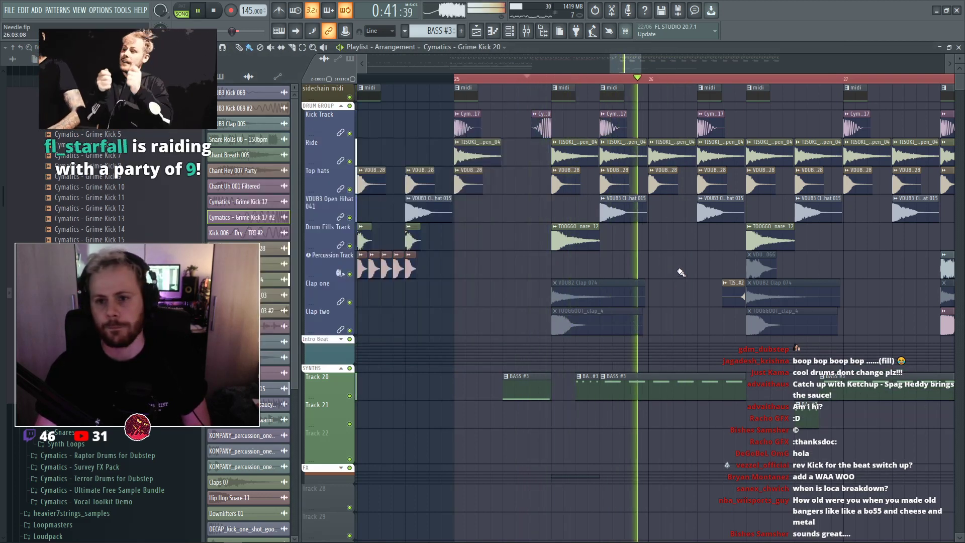
Audition the drop with the softened reversed kick from the start of bar 25.
scroll(680, 271, "down", 2)
key("space")
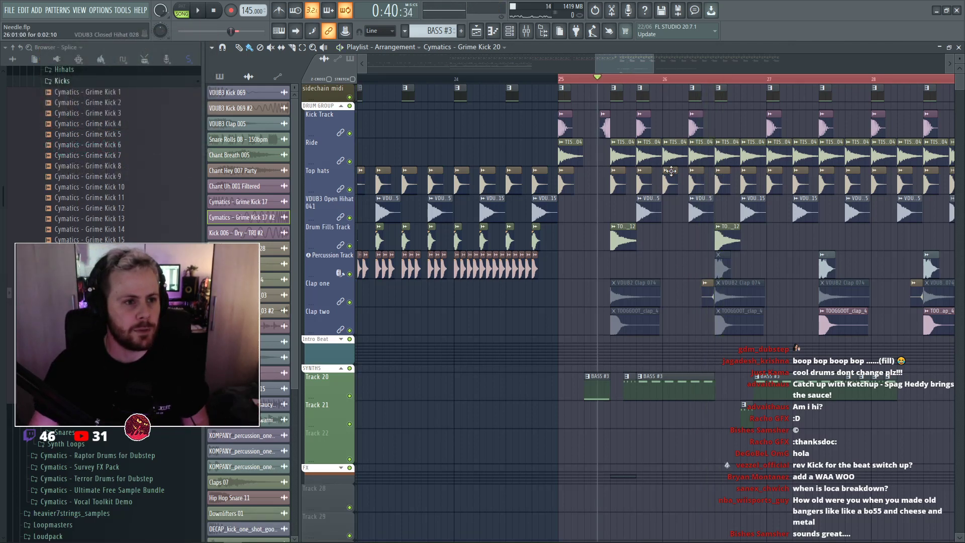
key("space")
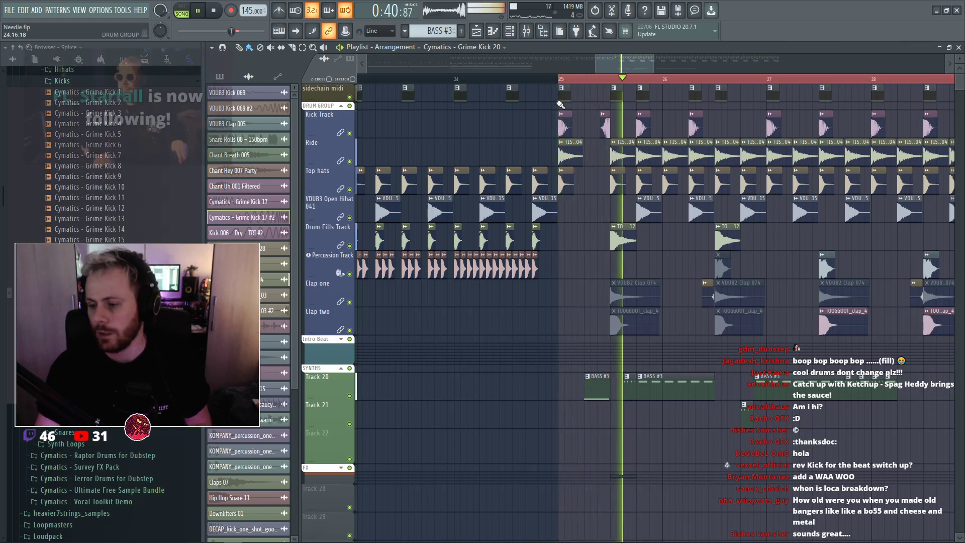
key("space")
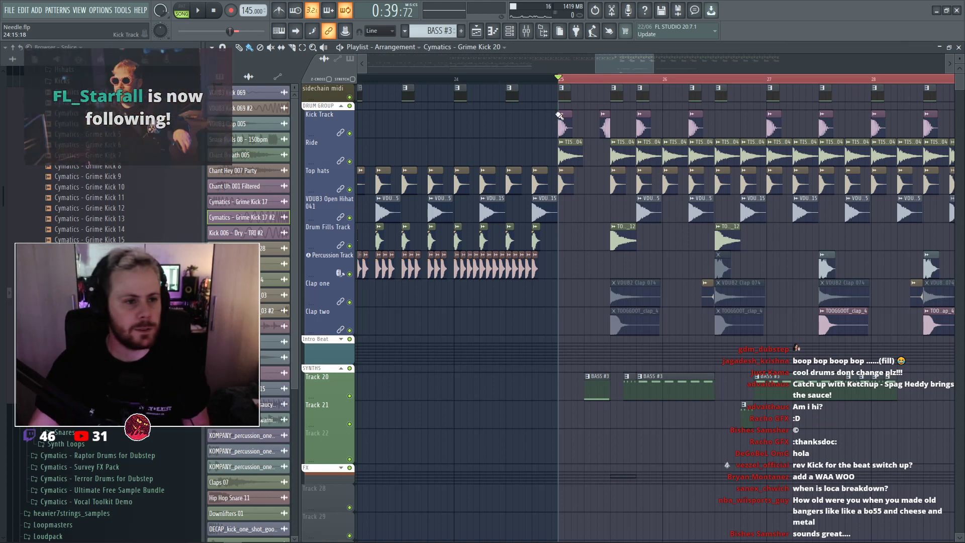
key("space")
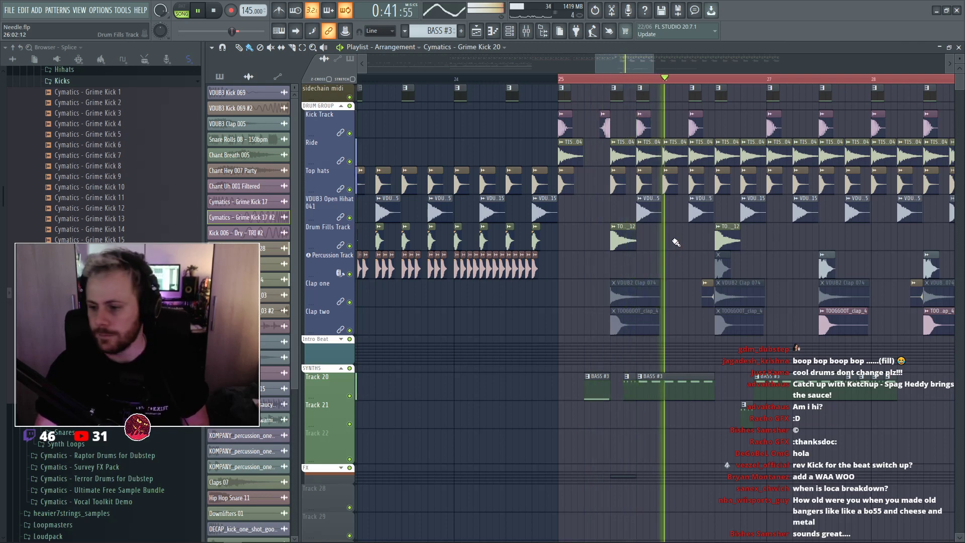
key("space")
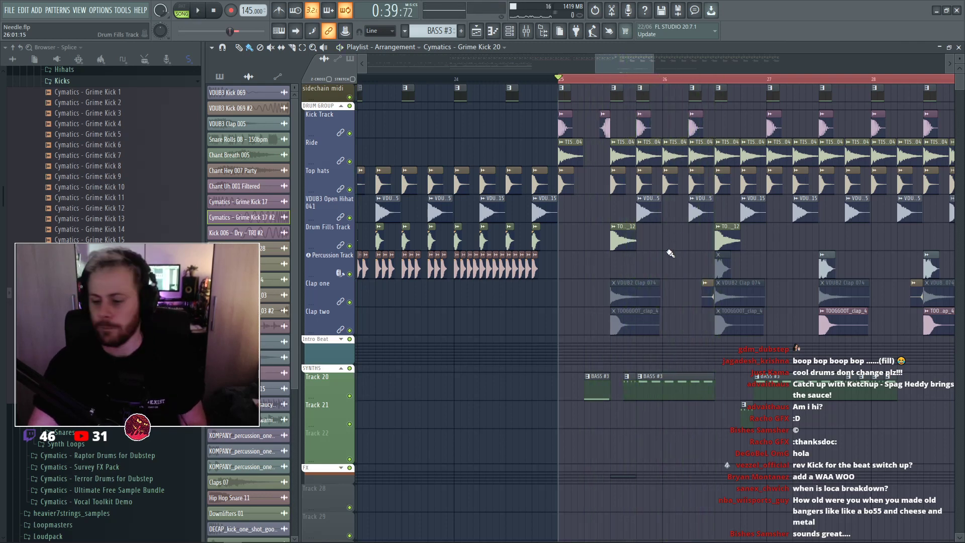
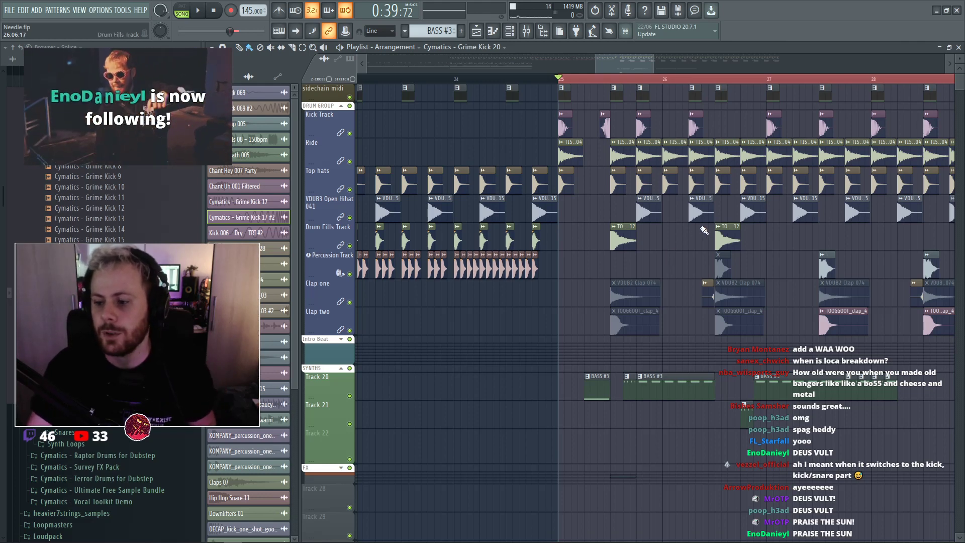
key("space")
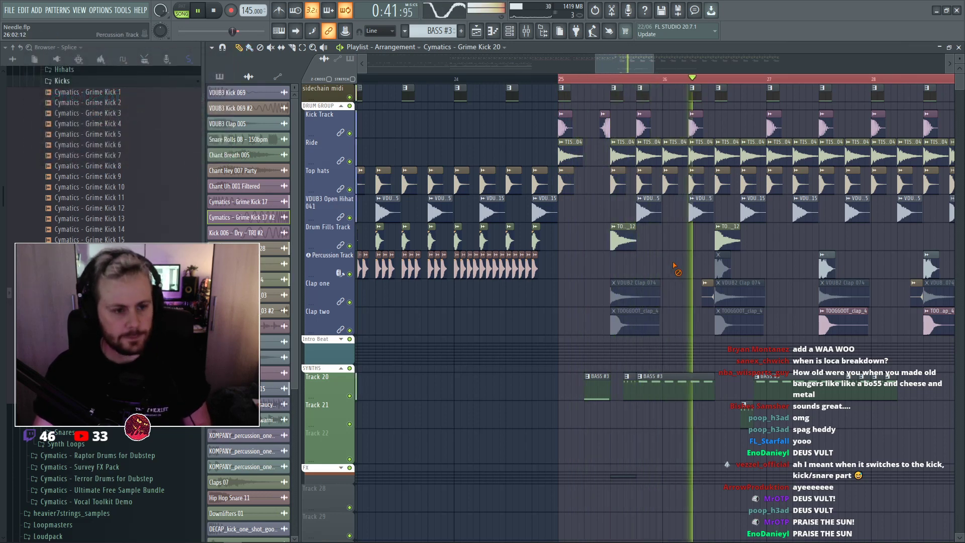
key("space")
Set the playback start to the bar 25 snare and filter the Channel rack to the Unsorted group.
left_click(624, 79)
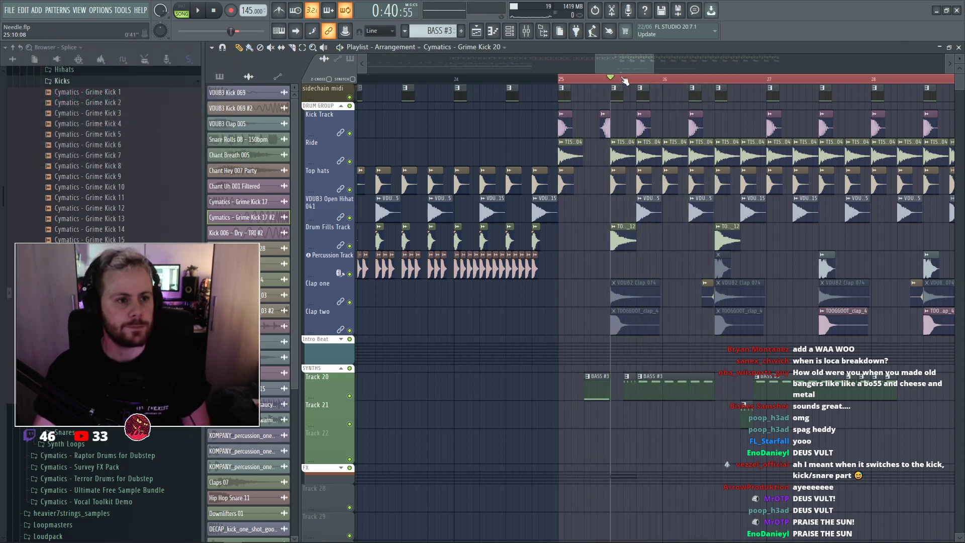
key("F6")
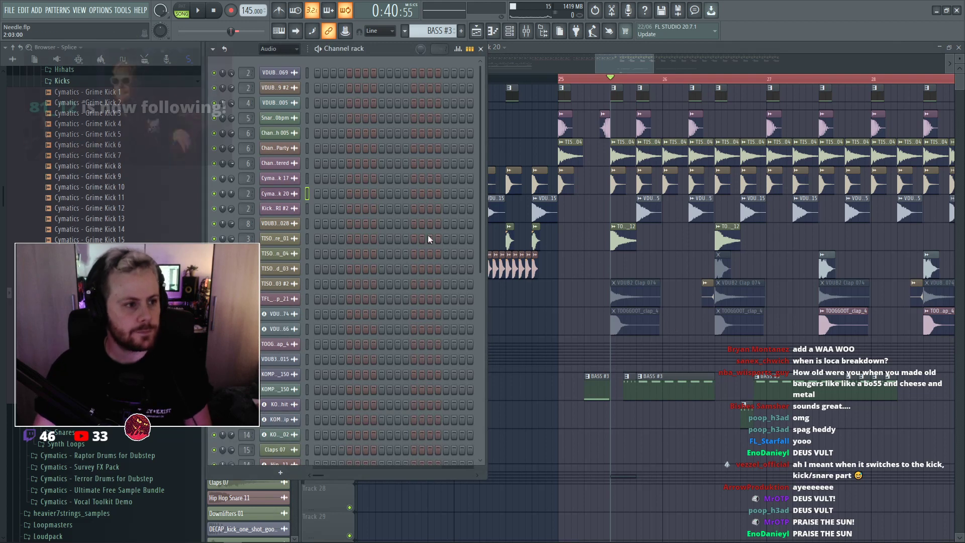
key("space")
left_click(280, 48)
left_click(288, 85)
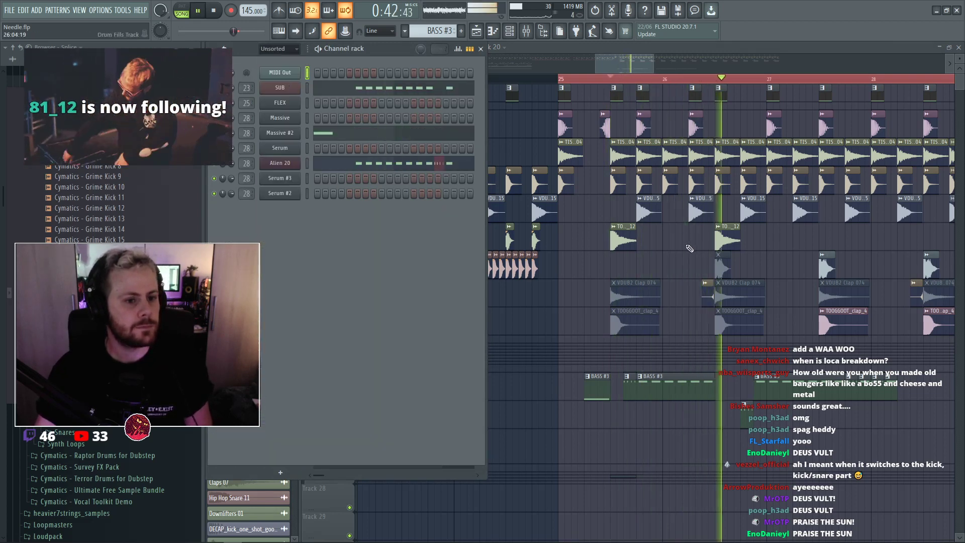
key("space")
Listen to the BASS #3 clips on Tracks 20 and 21 from the bar 25 snare into bar 26.
key("F6")
key("F6")
key("space")
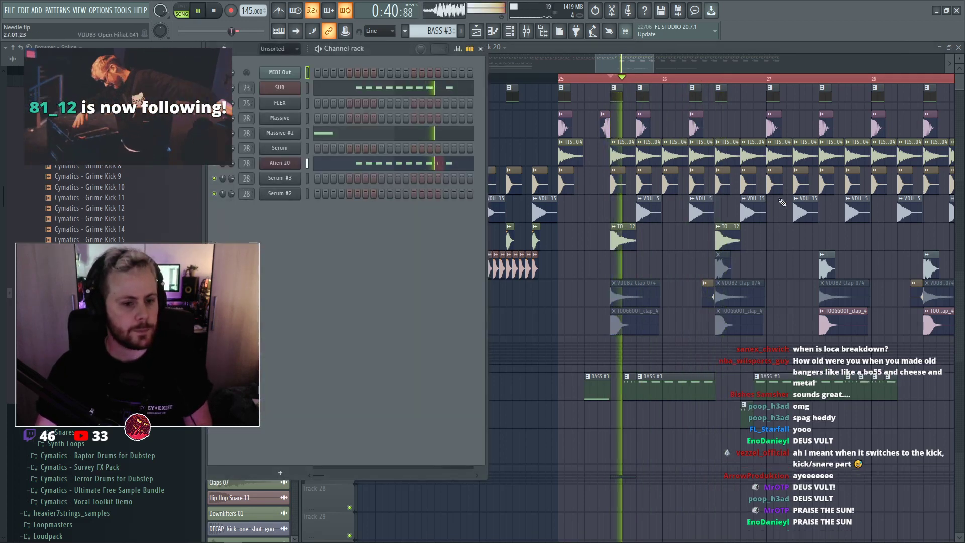
key("F6")
scroll(657, 297, "up", 3)
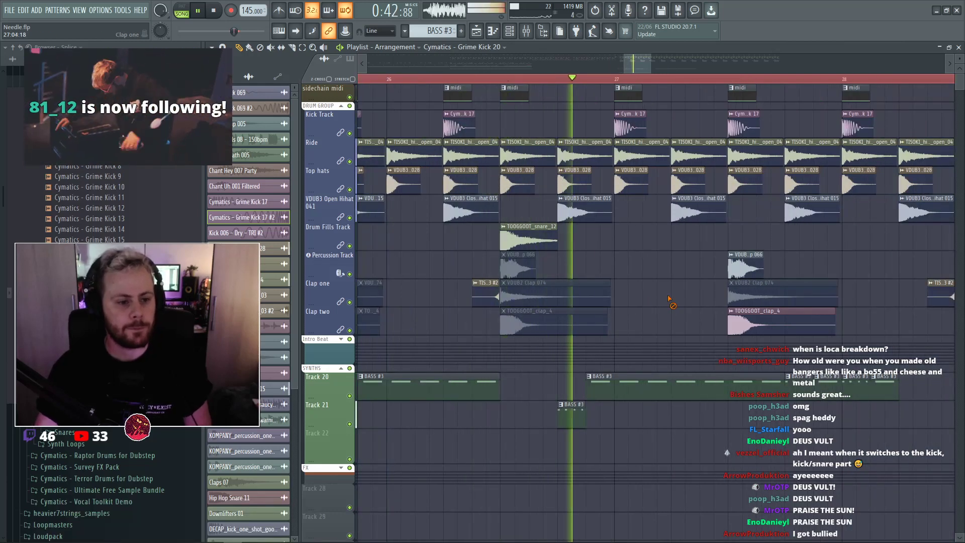
key("space")
scroll(686, 301, "down", 2)
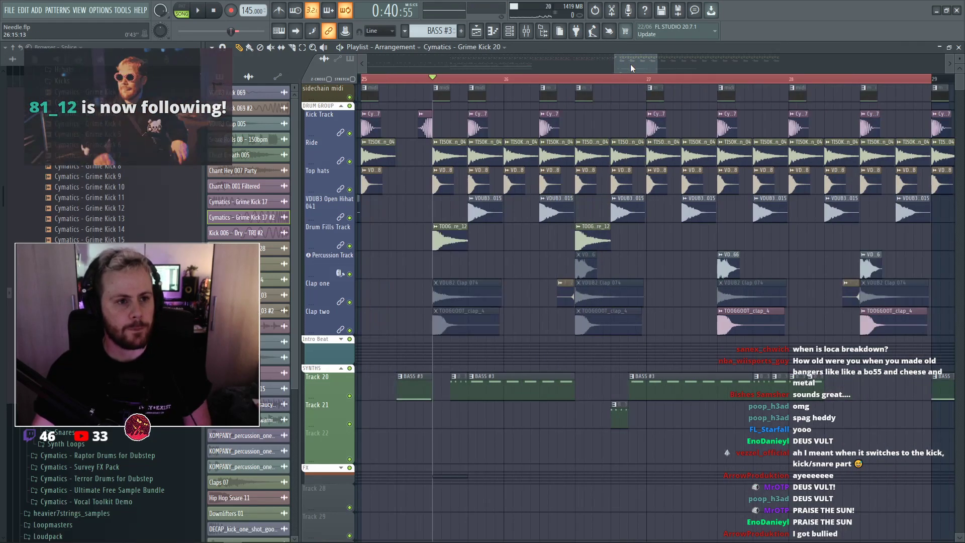
left_click_drag(630, 64, 634, 64)
Flatten the start of the Alien 20 synth's phaser width envelope and adjust its phaser offset during playback.
key("F6")
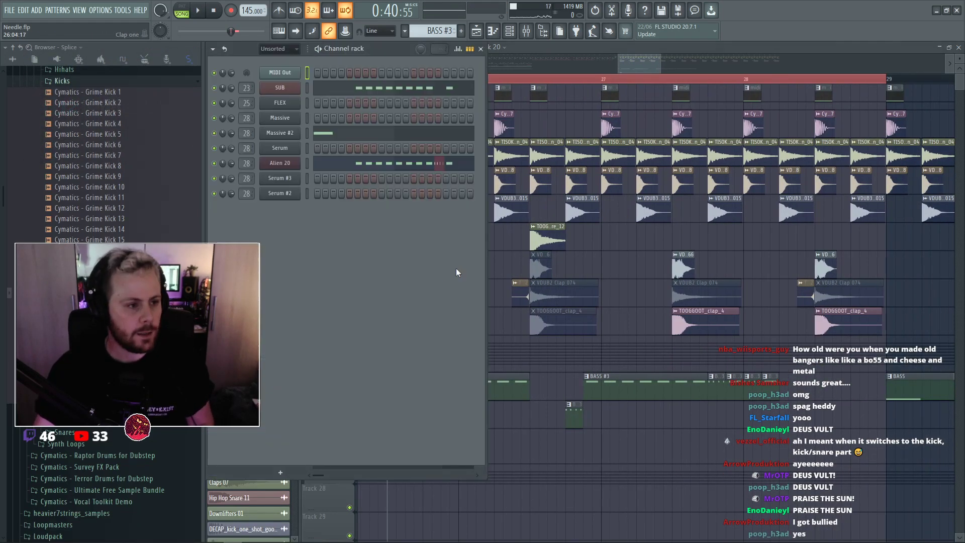
left_click(294, 166)
key("space")
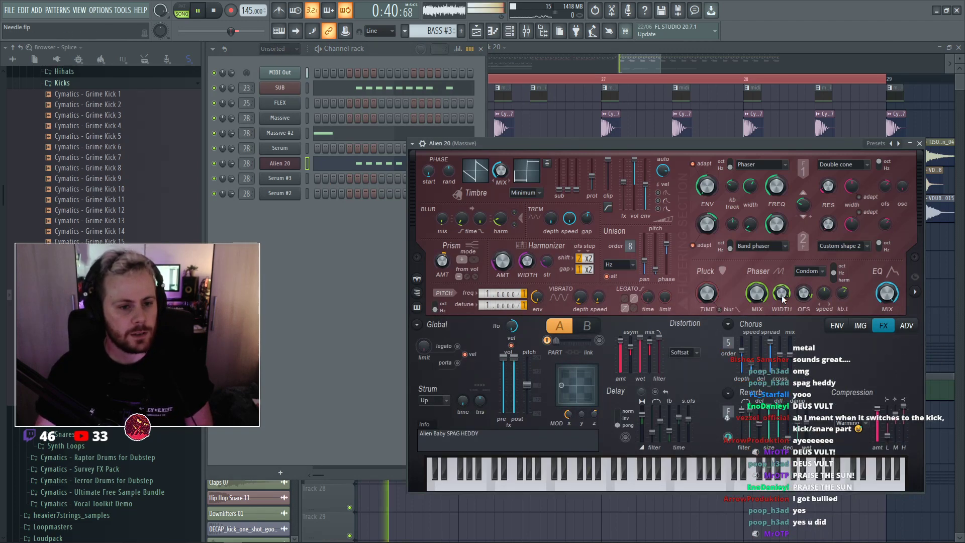
right_click(782, 297)
left_click(889, 334)
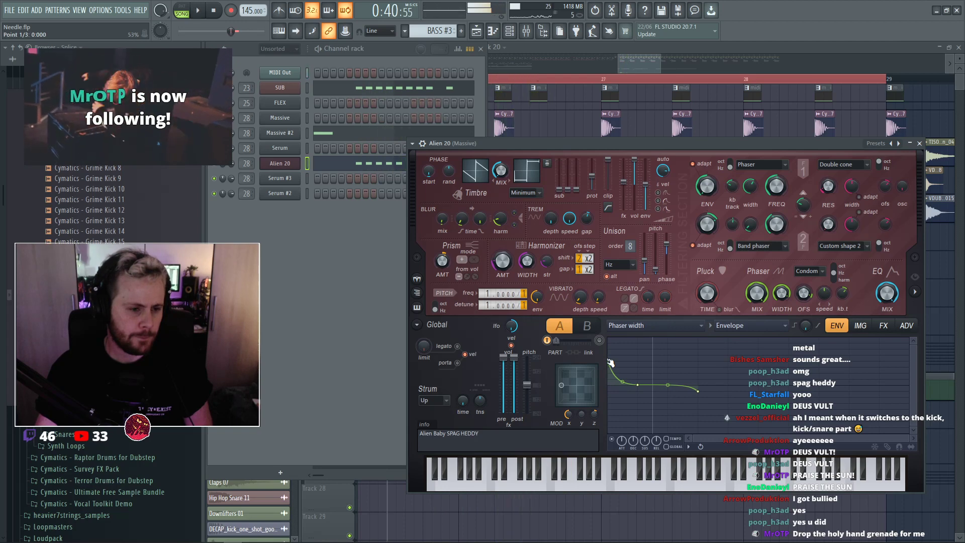
left_click_drag(609, 360, 610, 385)
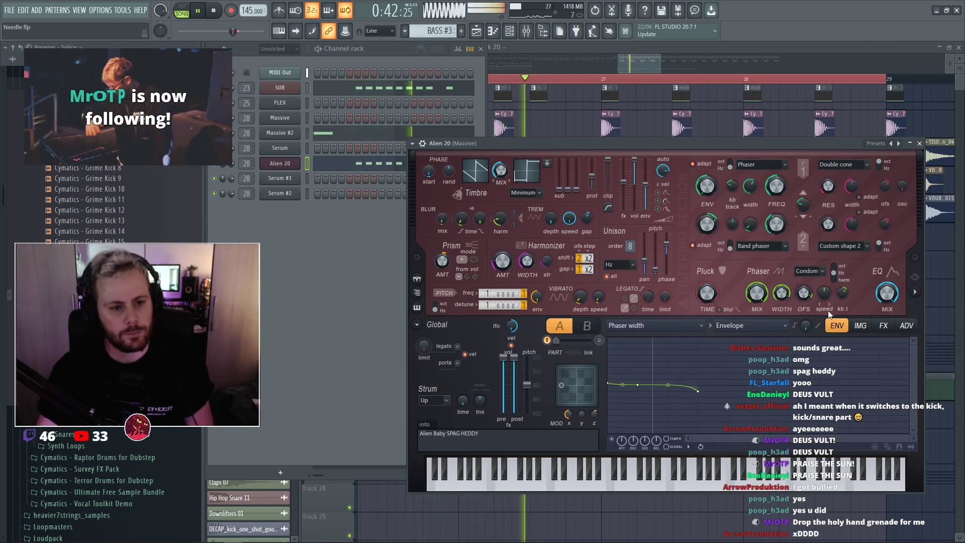
left_click_drag(803, 293, 802, 297)
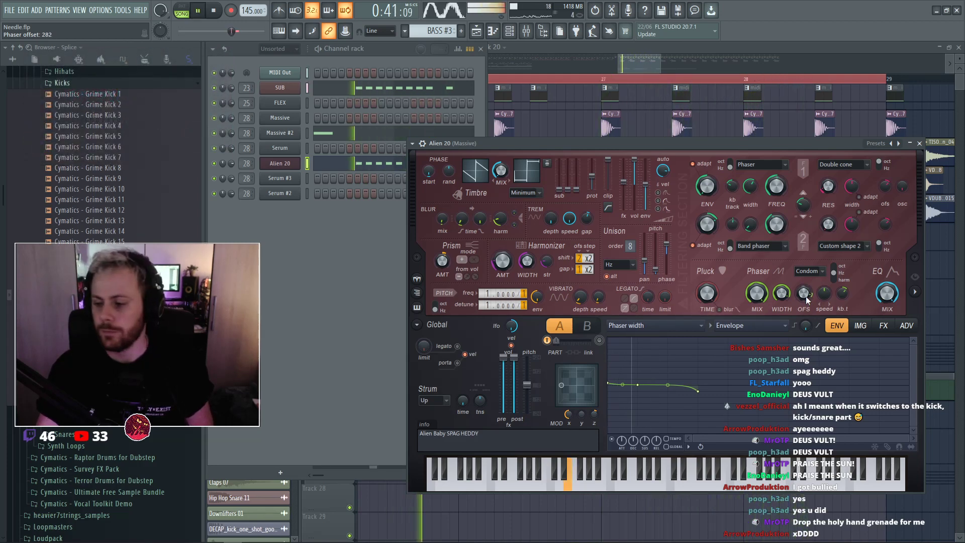
key("space")
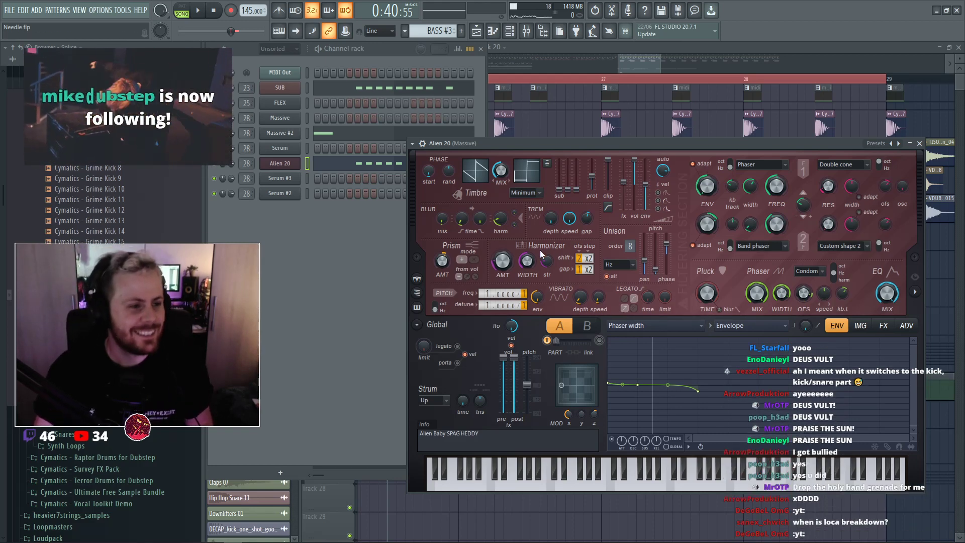
Check the Alien 20 synth's preset list and audition the patch from the bar 25 snare.
right_click(898, 143)
left_click(545, 148)
key("space")
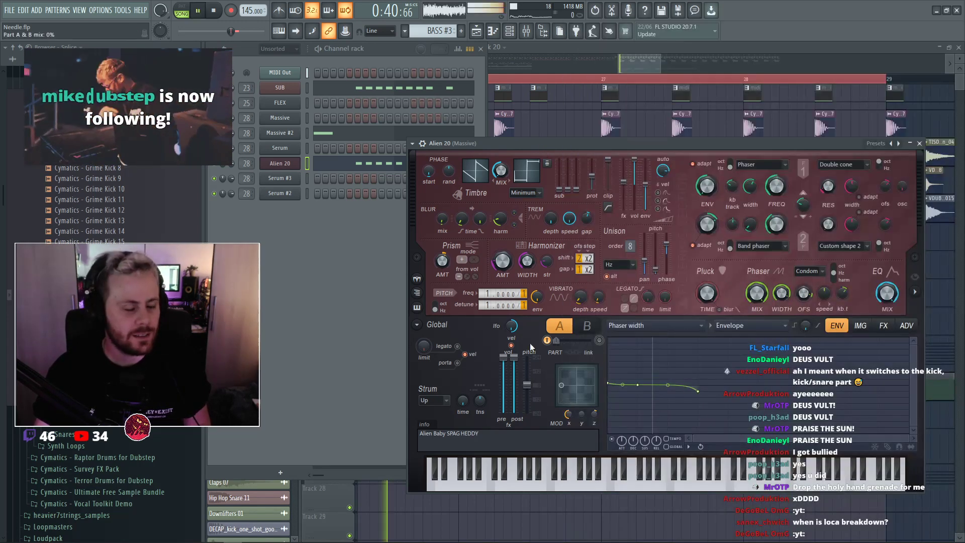
key("space")
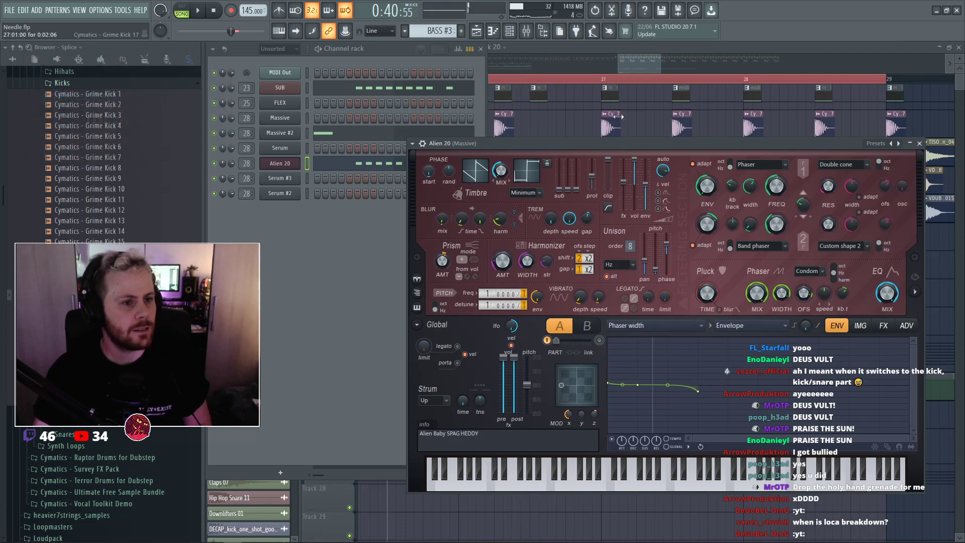
Return to the playlist arrangement, clear the time selection ending at bar 29, and play the build-up from bar 21.
key("F5")
left_click(377, 80)
left_click_drag(624, 62, 568, 63)
scroll(607, 82, "down", 3)
left_click(592, 81, "ctrl")
scroll(596, 83, "right", 2)
key("space")
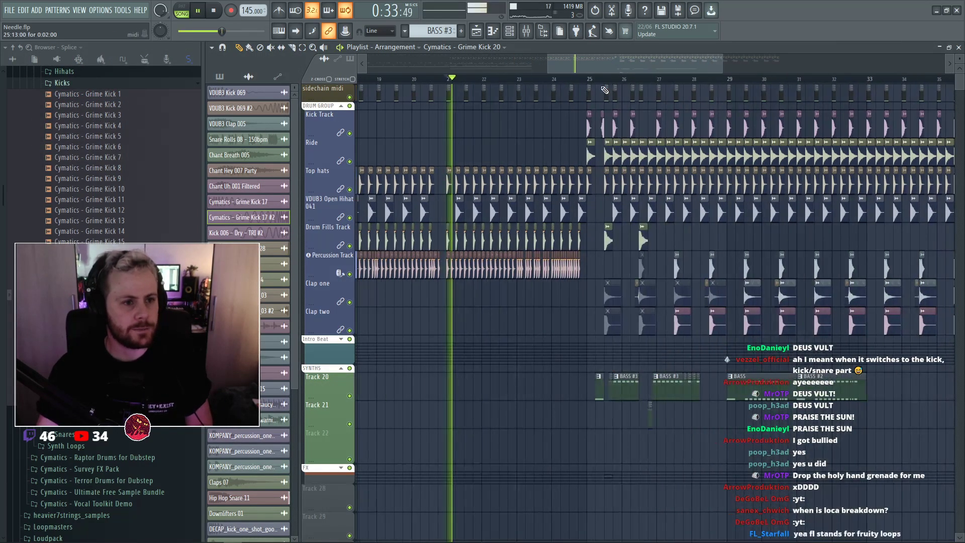
Listen to the drop from just before bar 25, and once more starting exactly on bar 25.
left_click(551, 79)
scroll(536, 282, "down", 3)
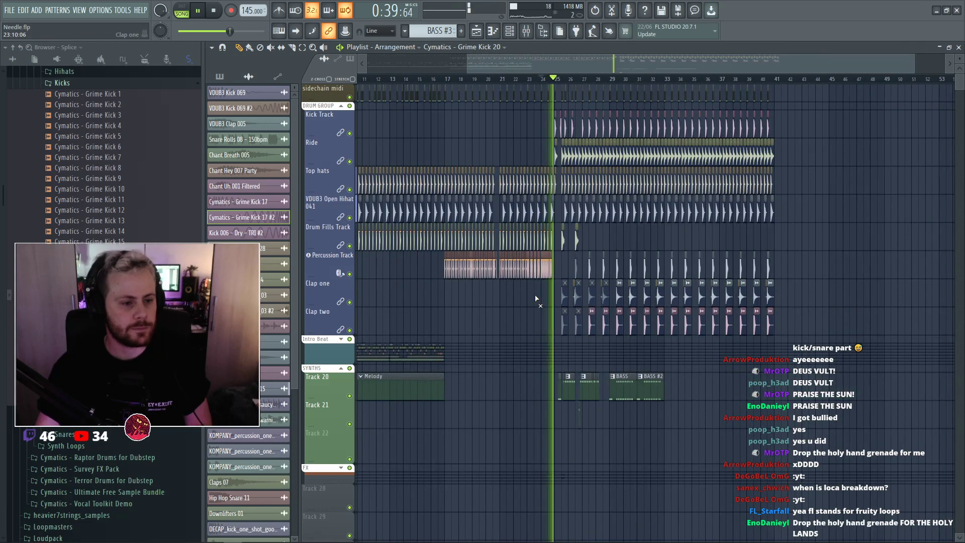
scroll(532, 297, "up", 5)
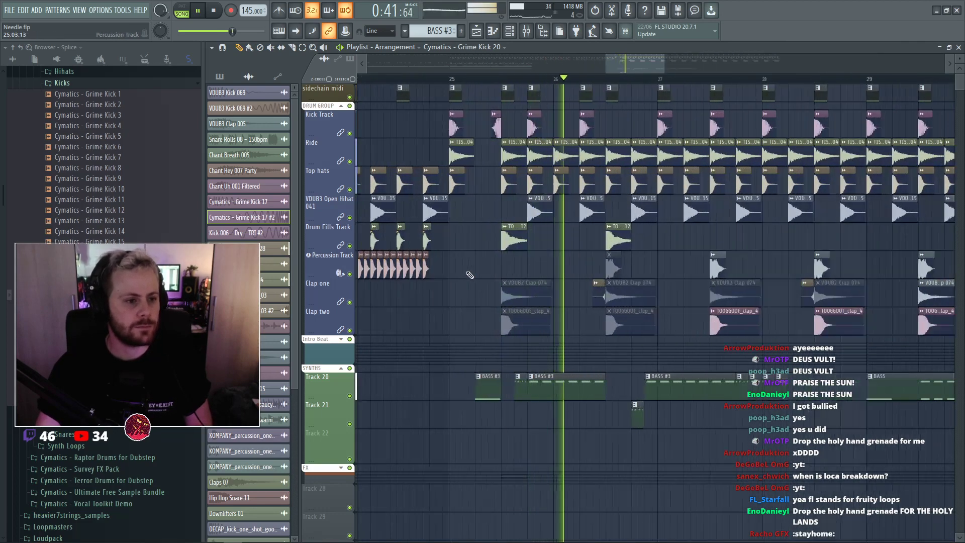
scroll(557, 270, "up", 2)
scroll(602, 268, "down", 2)
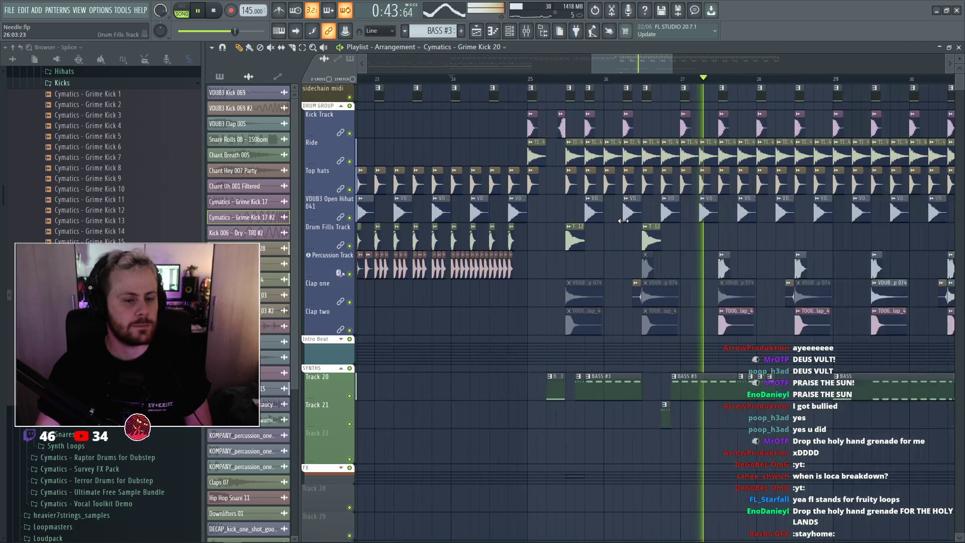
key("space")
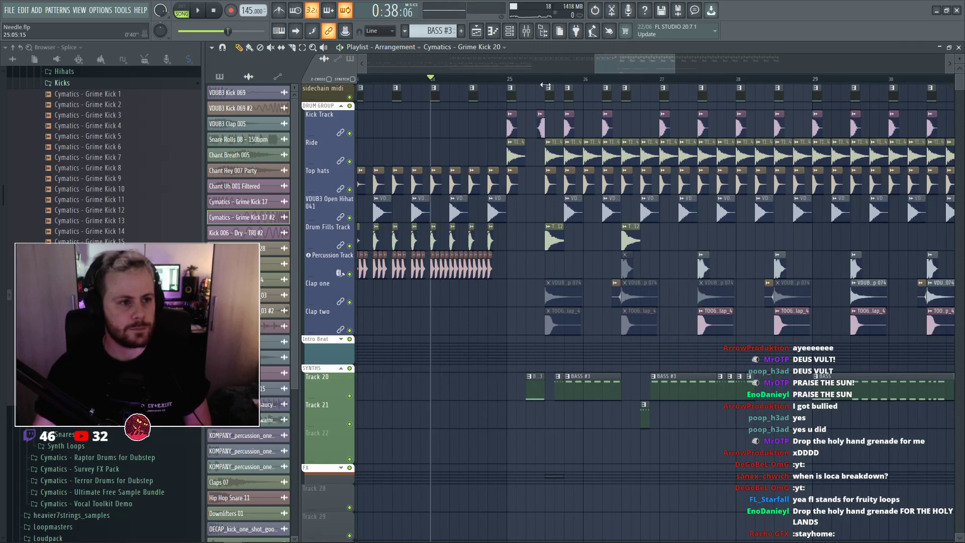
left_click(511, 80)
key("space")
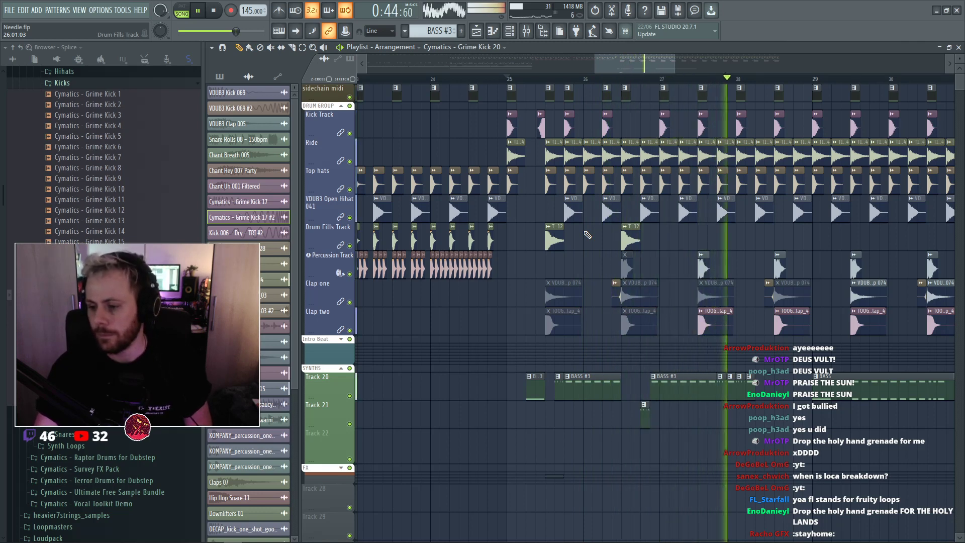
key("space")
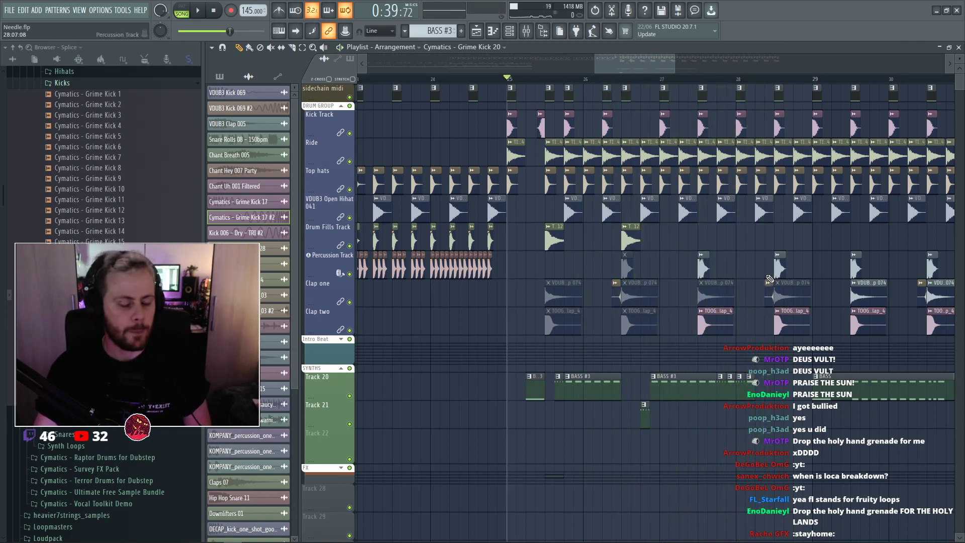
Rework the short BASS #3 clips on Track 20 so they start on beats 3 and 4 of bar 27 and on bar 28.
scroll(768, 278, "up", 2)
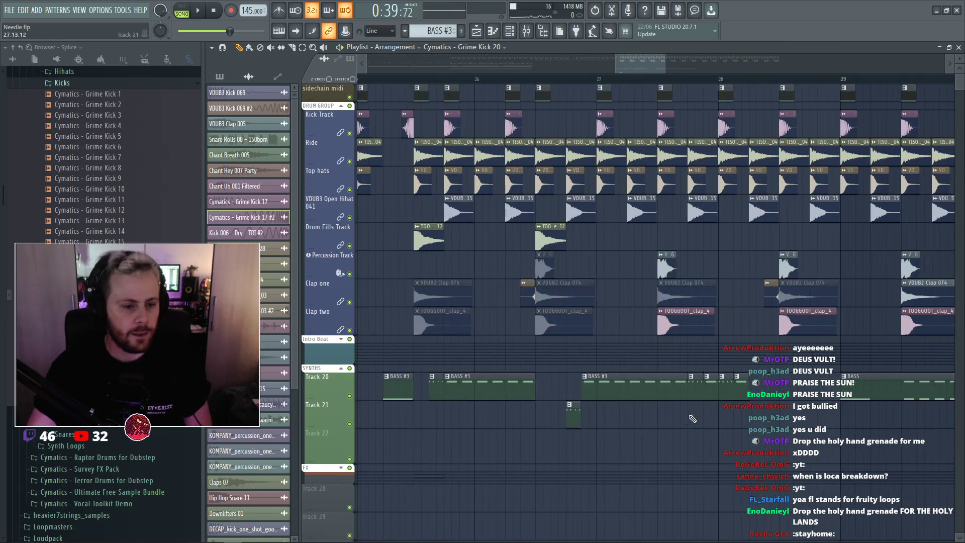
left_click(680, 394)
left_click(696, 391)
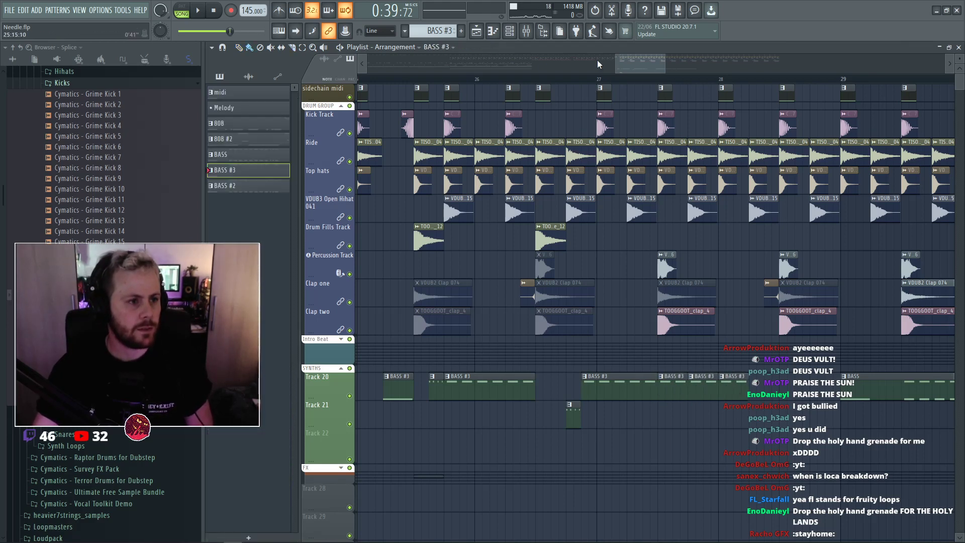
Select the time range from bar 25 to beat 3 of bar 26 and play it with the Channel rack open.
left_click_drag(621, 63, 613, 64)
scroll(517, 80, "down", 1)
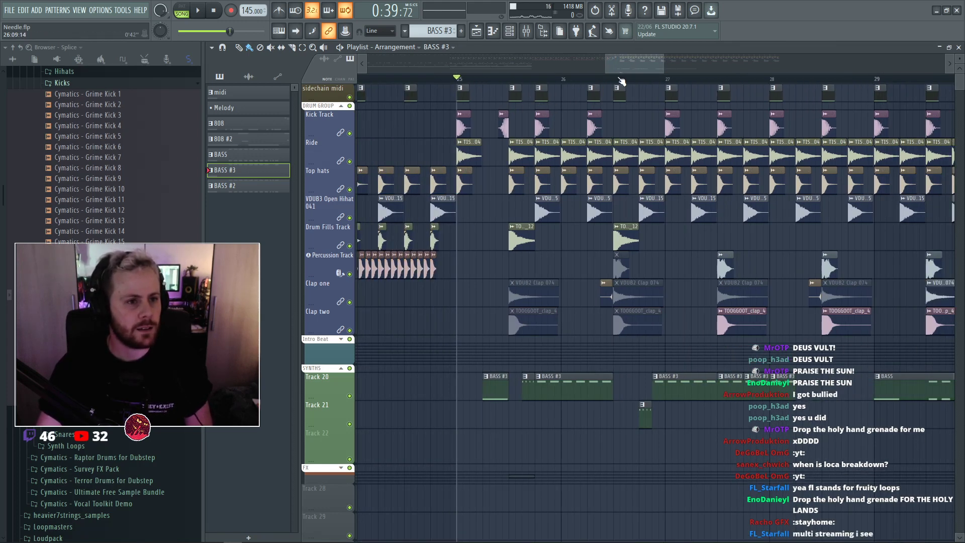
left_click_drag(621, 81, 484, 214)
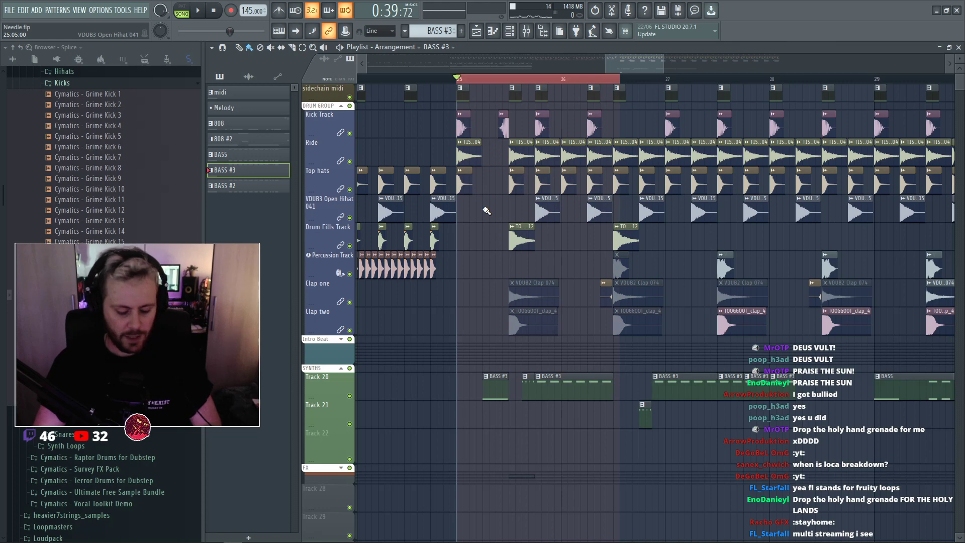
key("F6")
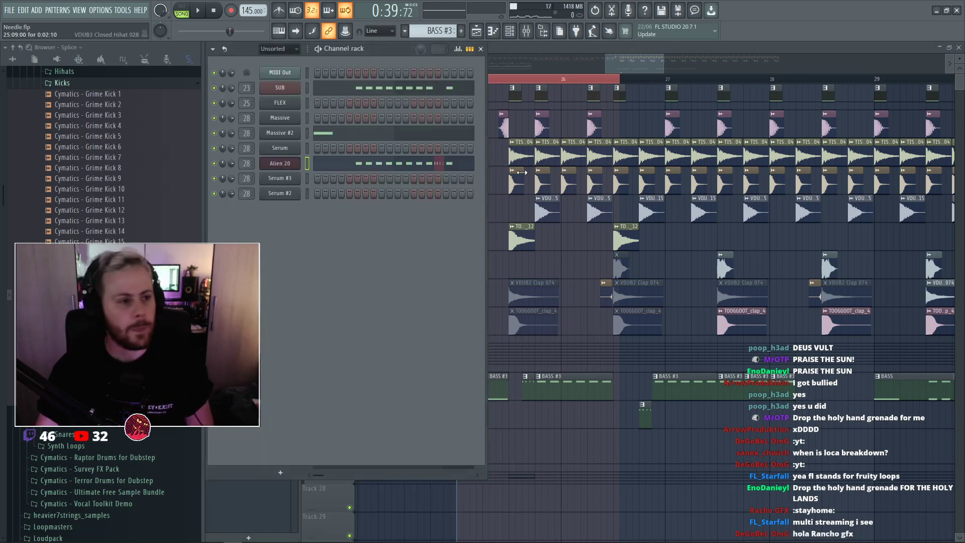
key("space")
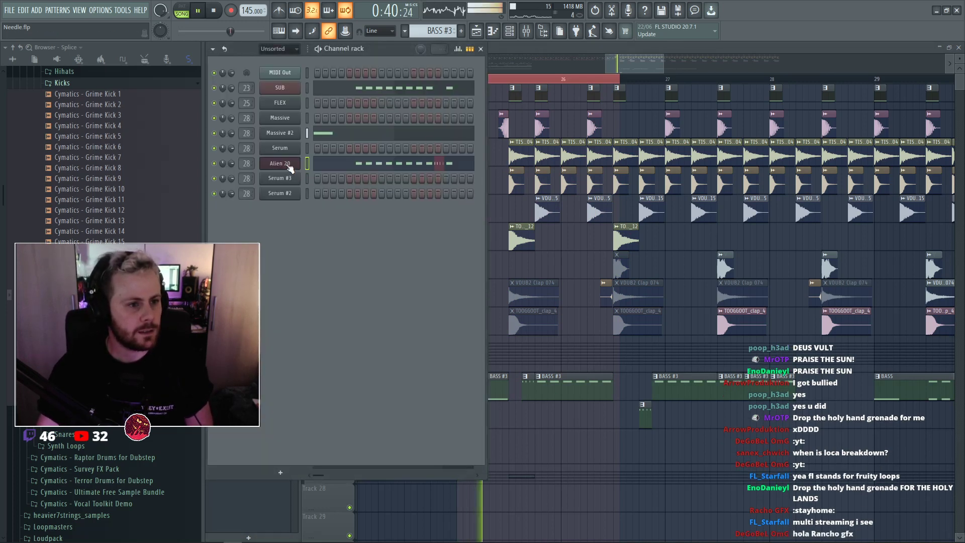
Open the Alien 20 synth and clone its channel.
left_click(289, 169)
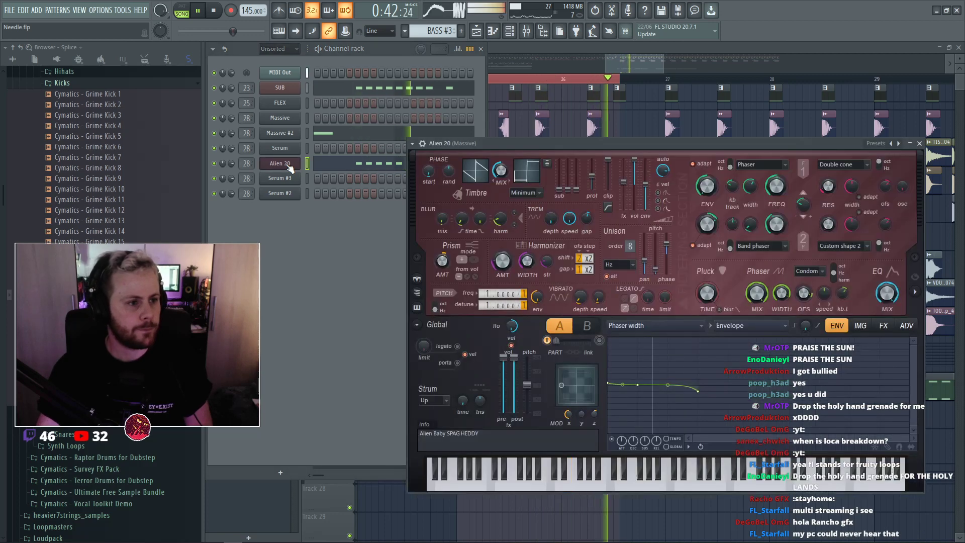
key("space")
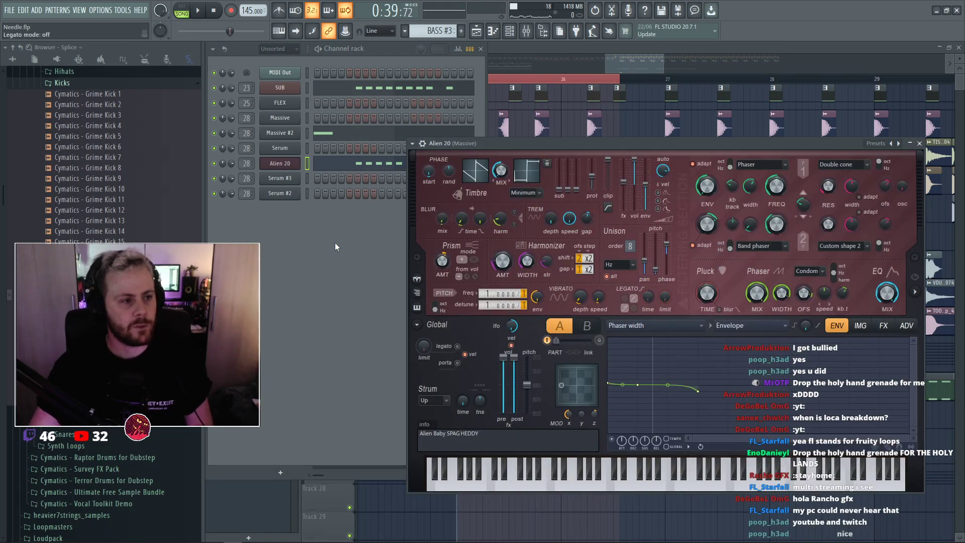
right_click(294, 163)
left_click(322, 251)
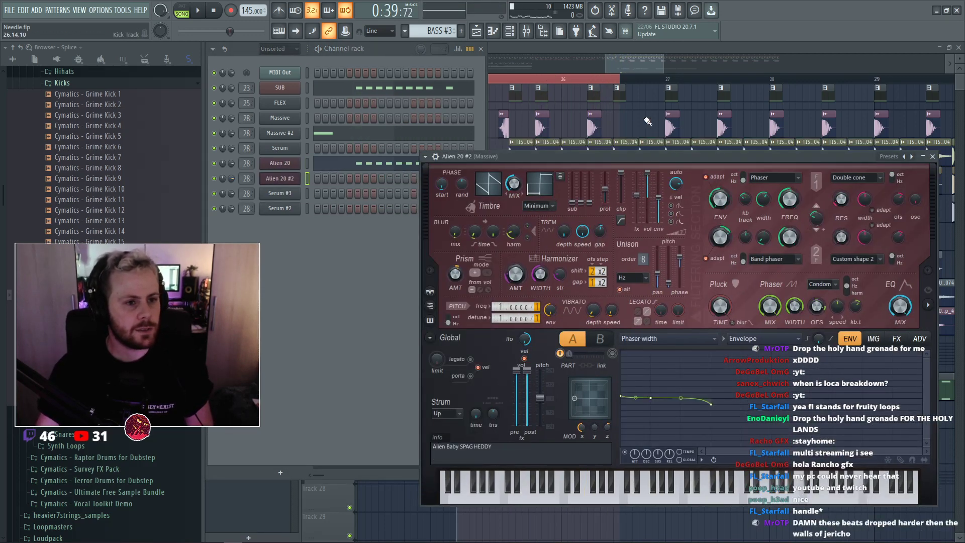
Play the selected range from bar 25 in the playlist, and clear the time selection.
left_click(635, 120)
key("space")
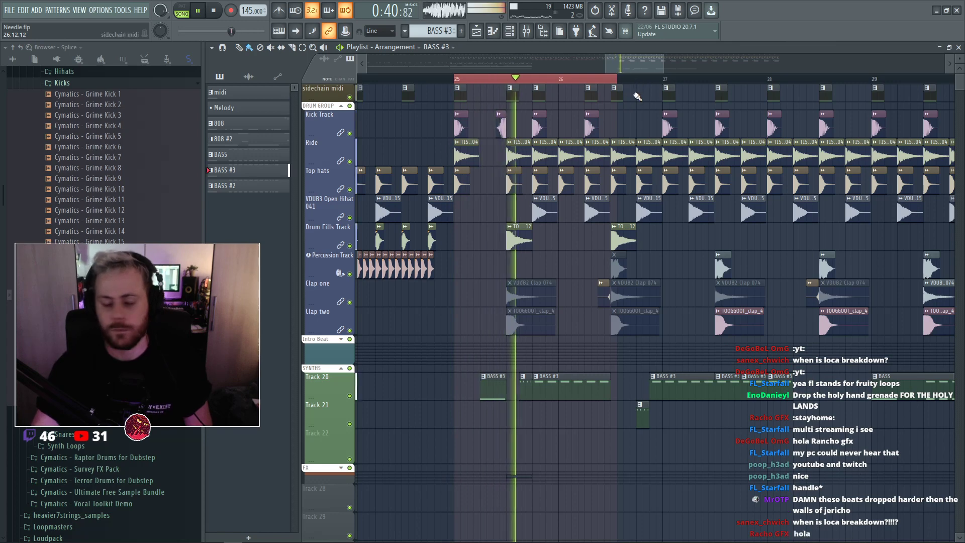
double_click(613, 79)
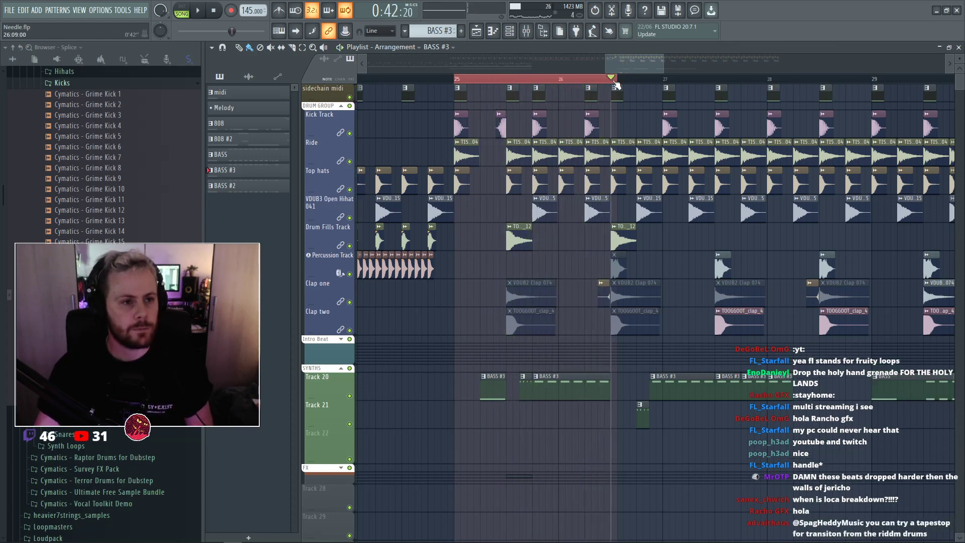
key("space")
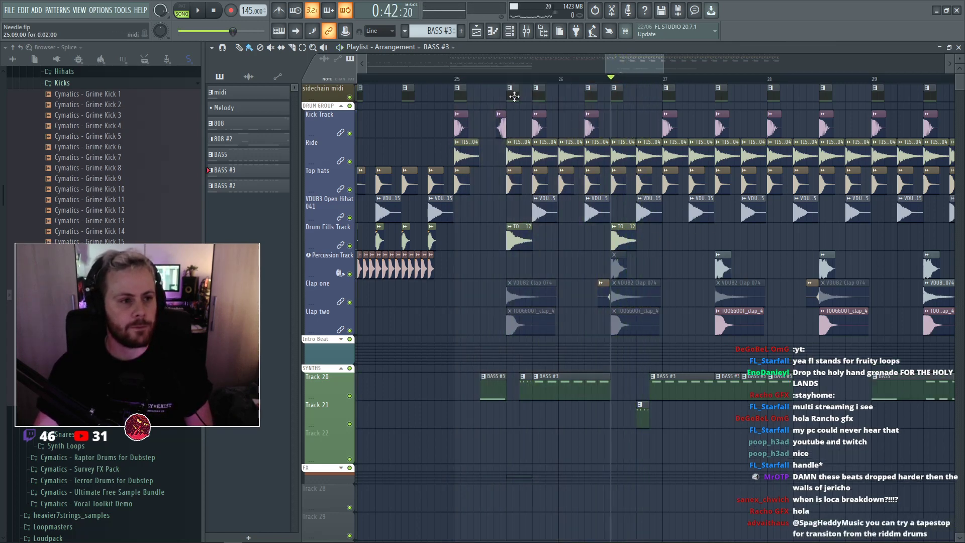
Listen to the drop from just before the bar 25 snare, and again from beat 2 of bar 26.
left_click(494, 78)
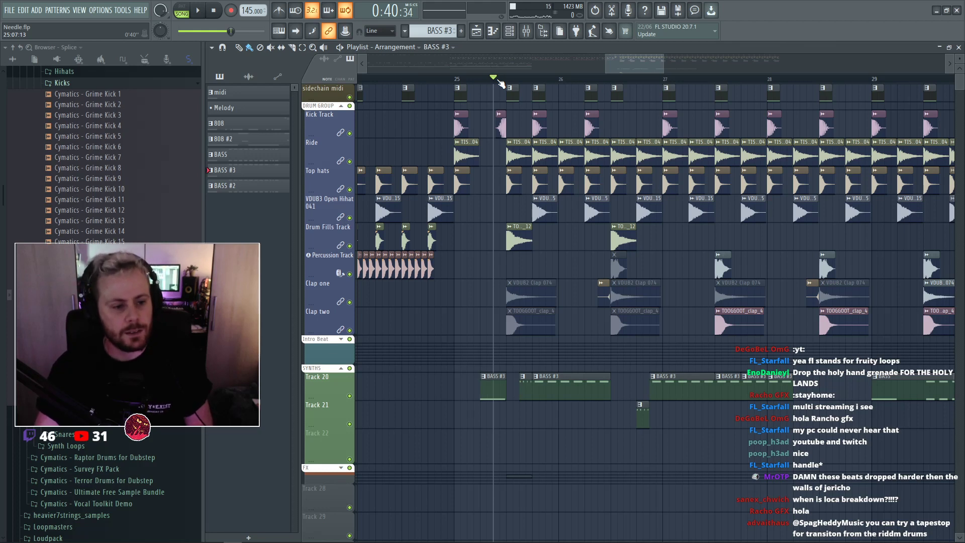
key("space")
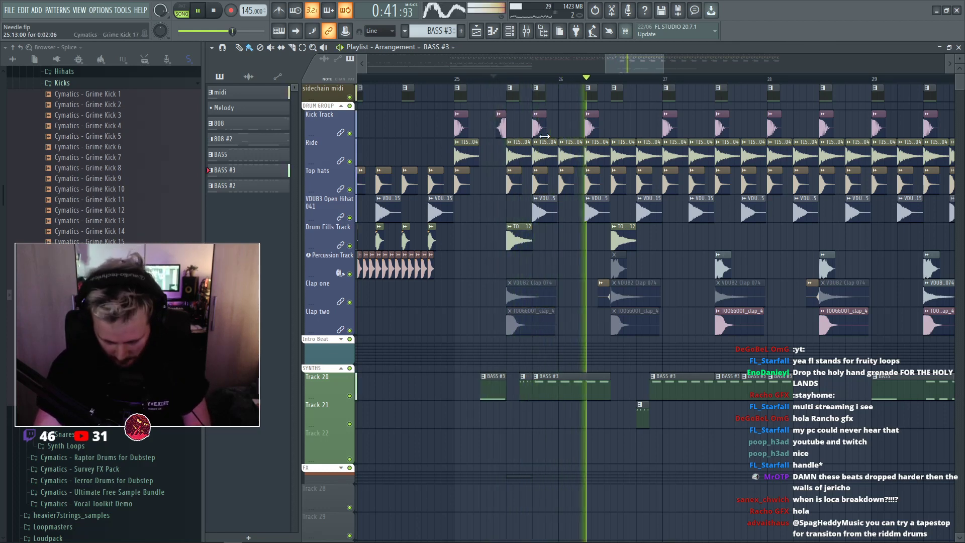
key("space")
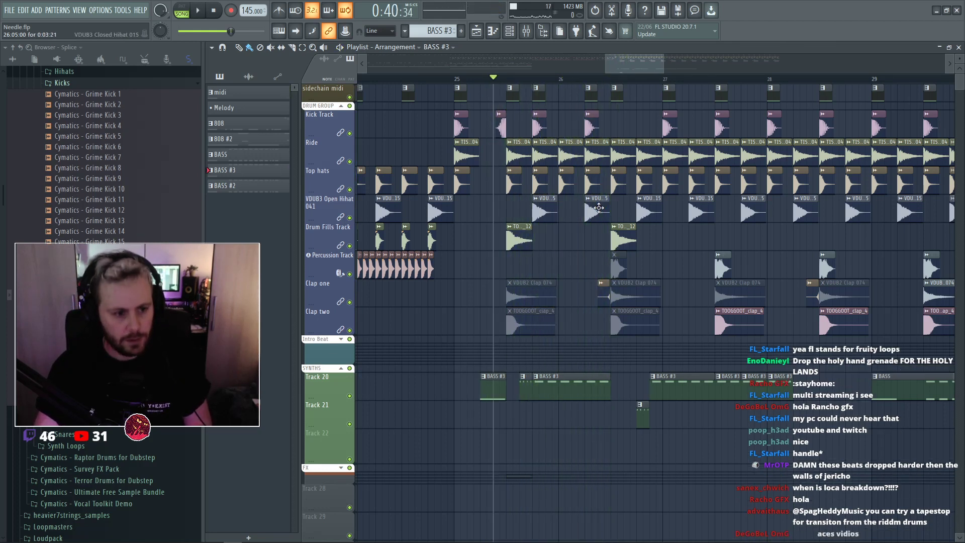
left_click(589, 81)
key("space")
key("space")
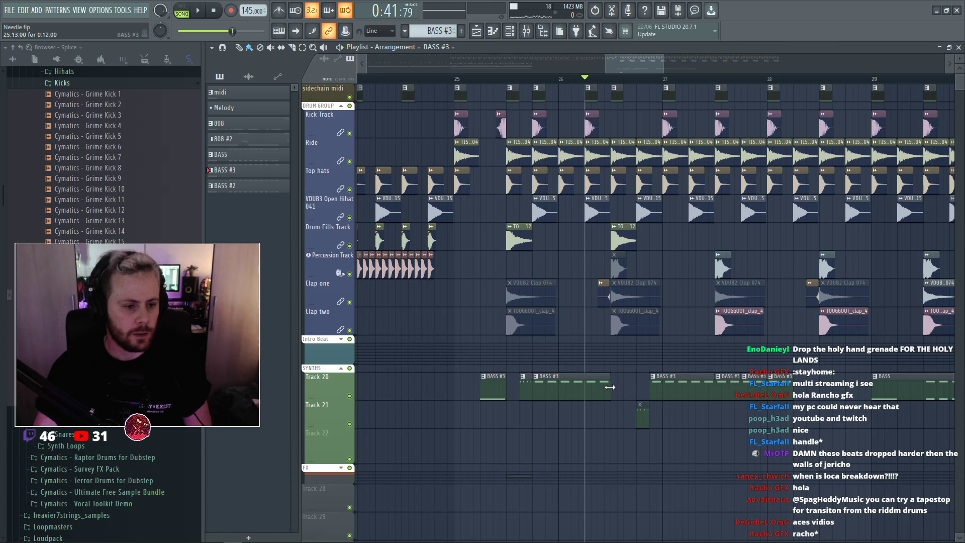
Merge the BASS #3 clips on Track 20 from bar 25 to the middle of bar 27 into one pattern clip and play it.
left_click_drag(726, 392, 562, 387)
left_click(628, 391, "ctrl")
left_click_drag(696, 397, 498, 384)
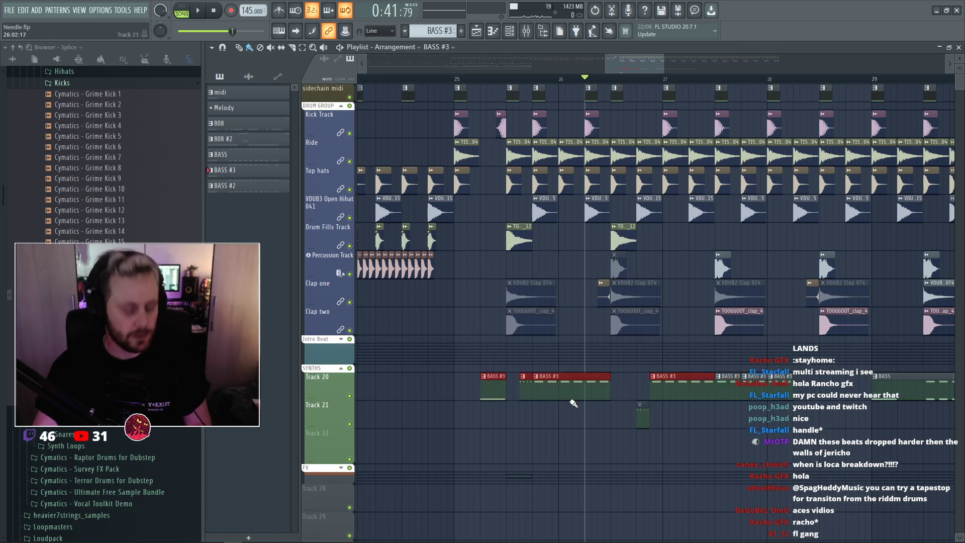
key("ctrl+g")
key("ctrl+d")
key("space")
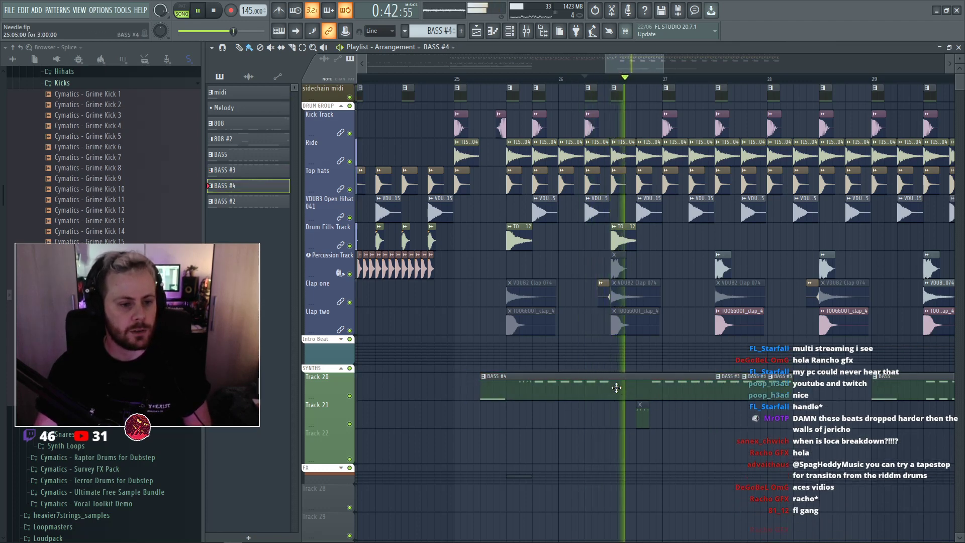
key("space")
Open the piano roll of the cloned Alien 20 #2 channel from the Channel rack.
key("F6")
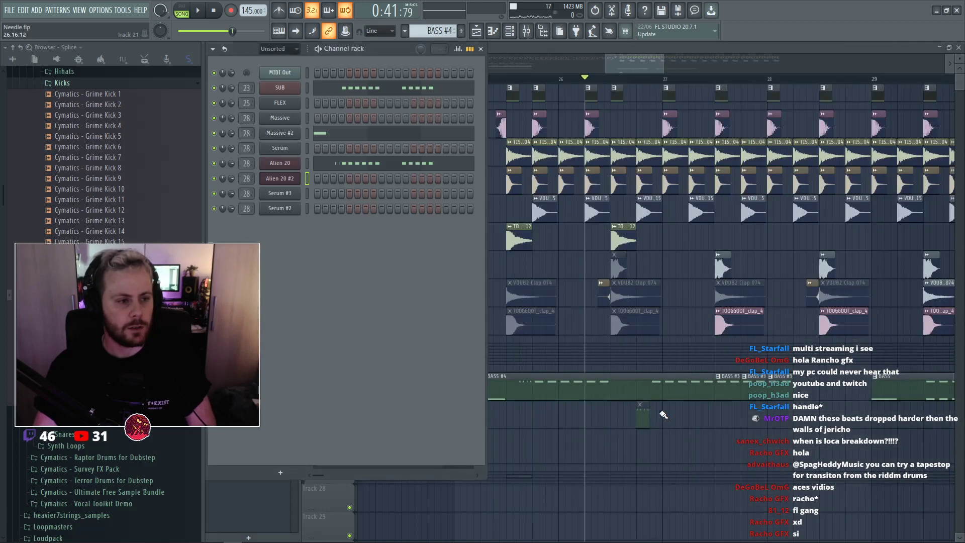
key("F7")
scroll(692, 266, "down", 3)
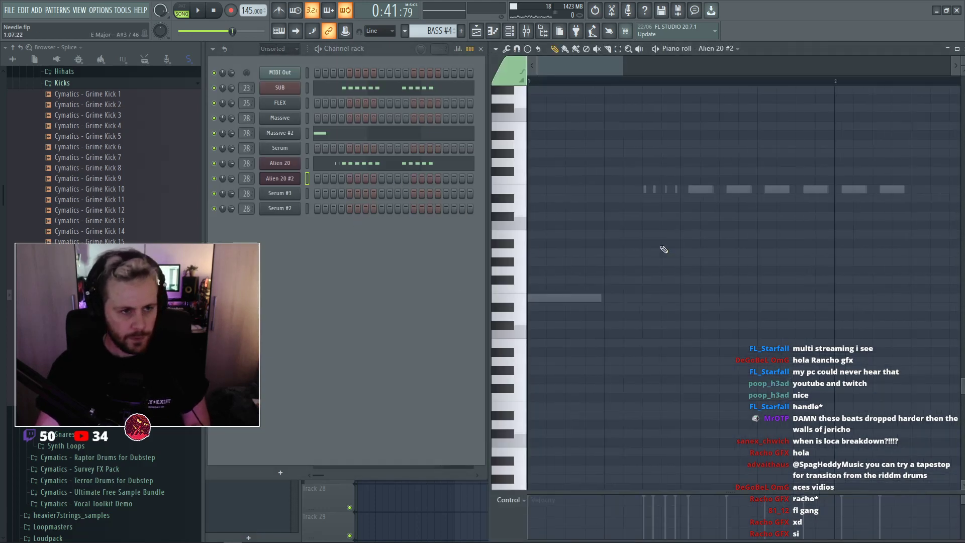
right_click(299, 176)
left_click(325, 179)
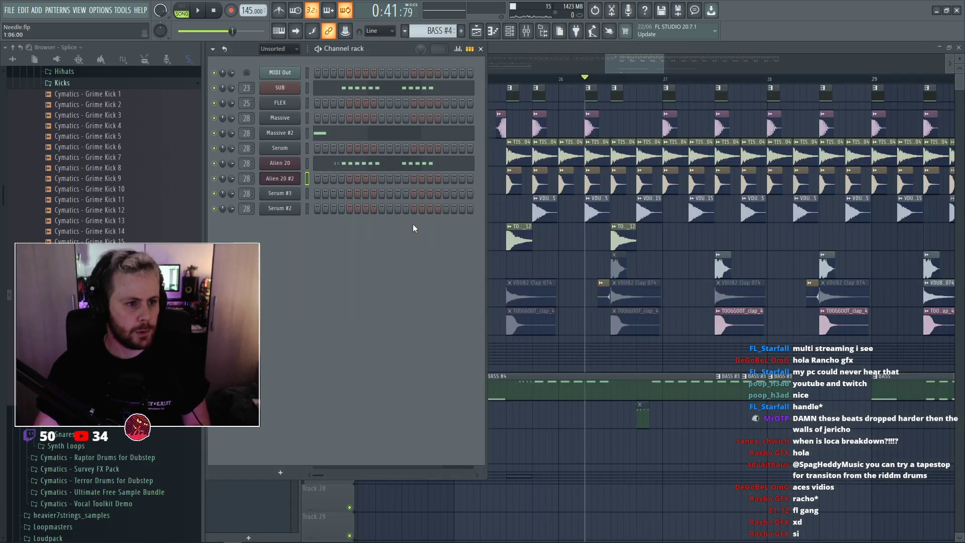
right_click(299, 177)
left_click(324, 179)
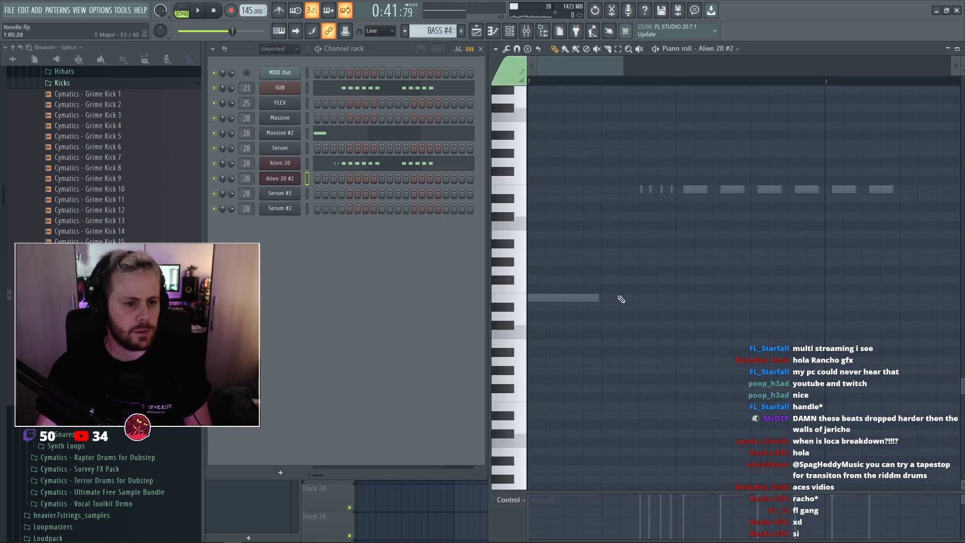
Add three short E3 notes for Alien 20 #2 from beat 3 of bar 2, spaced with 1/3 beat snap.
scroll(634, 298, "down", 3)
key("space")
key("space")
scroll(689, 296, "up", 2)
left_click(704, 301)
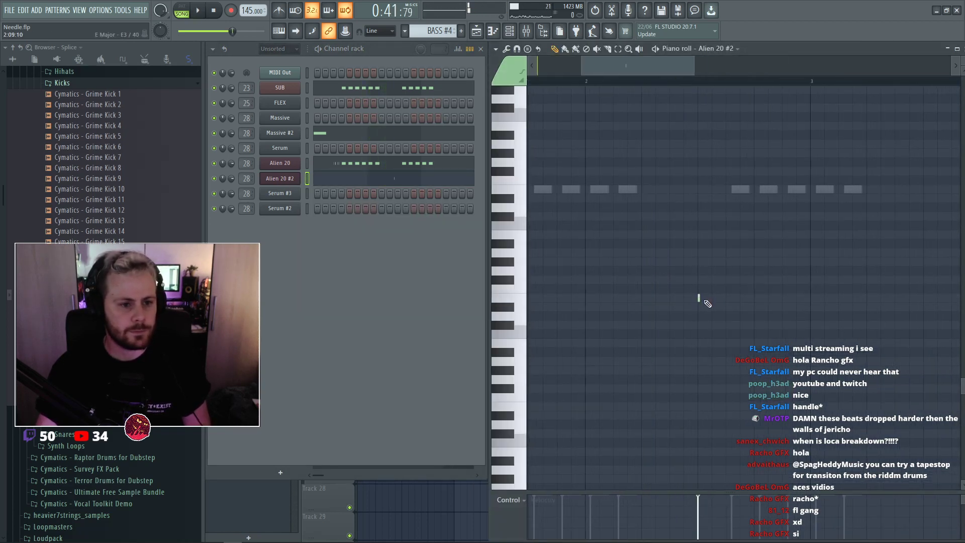
left_click_drag(700, 299, 714, 303)
left_click(516, 48)
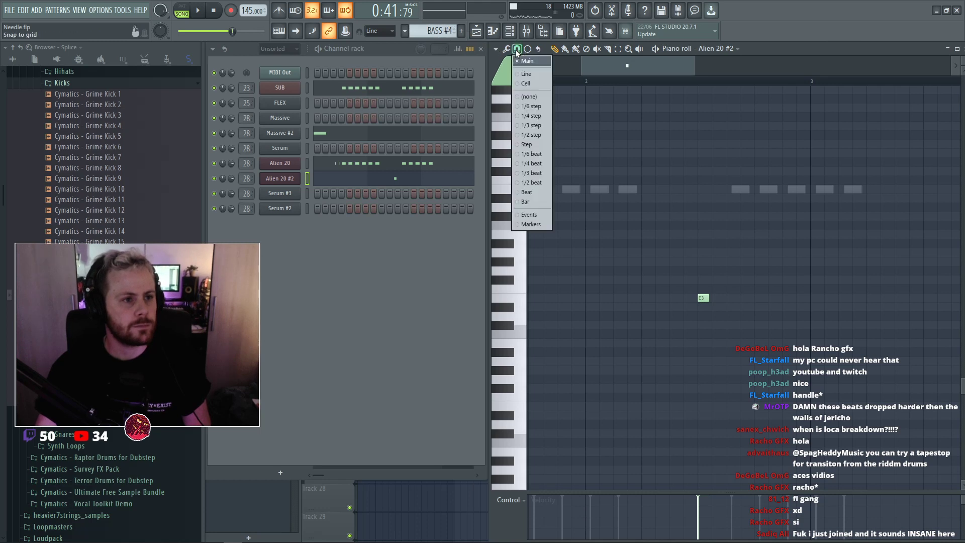
left_click(528, 170)
left_click(721, 298)
left_click(741, 298)
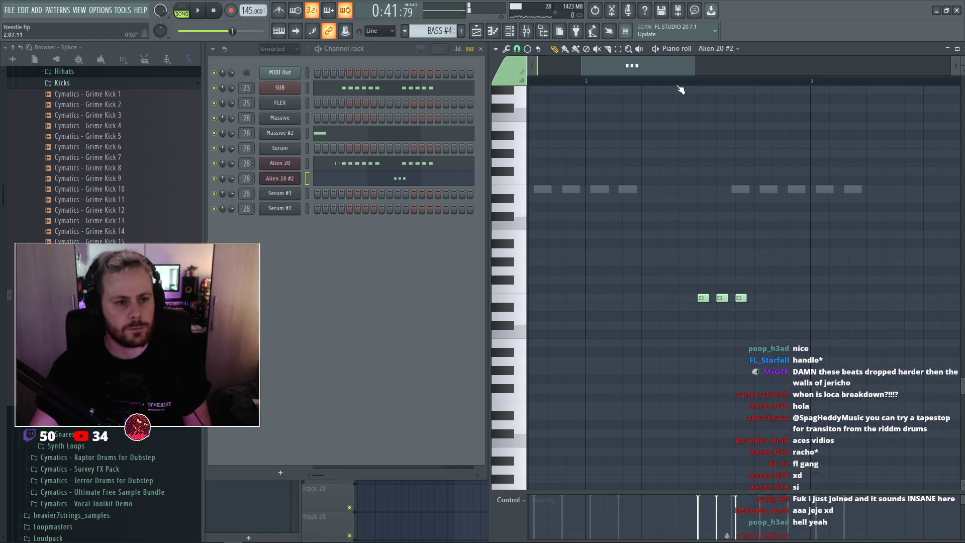
Delete the E4 note right after the new E3 notes from both Alien 20 and SUB, checking the result with playback.
key("space")
key("space")
key("space")
right_click(738, 189)
right_click(739, 189)
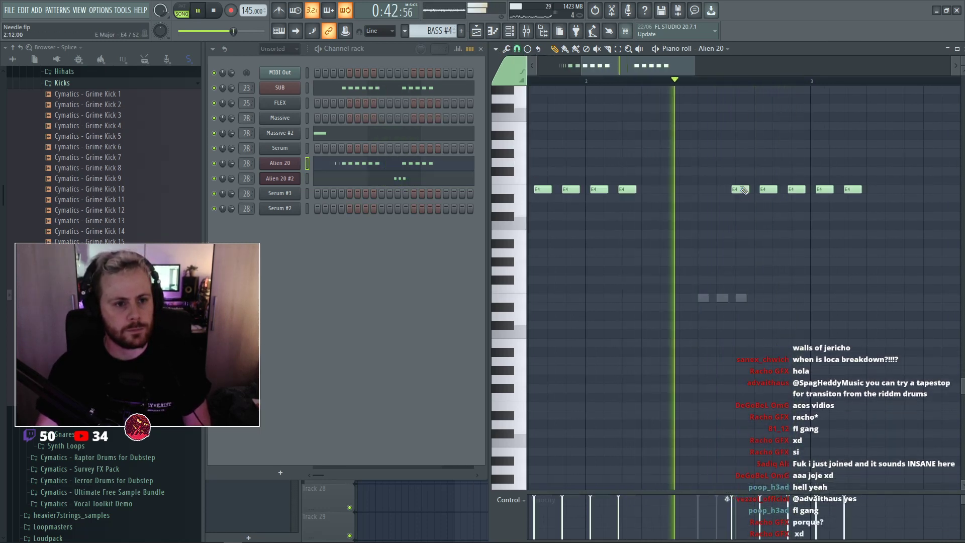
right_click(740, 189)
right_click(740, 189)
right_click(739, 189)
key("space")
key("space")
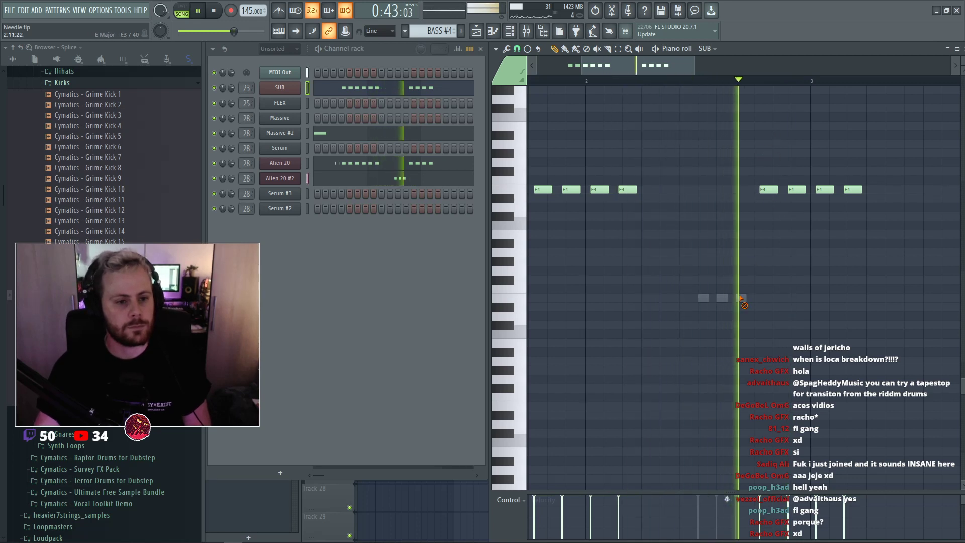
Transpose the three short Alien 20 #2 notes up one octave to E4 and check them with playback.
double_click(703, 297)
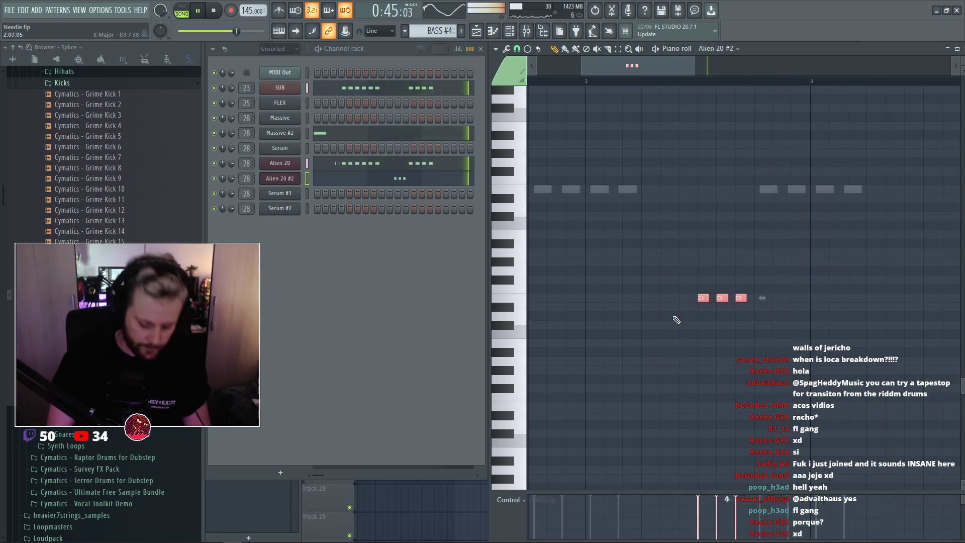
key("ctrl+Up")
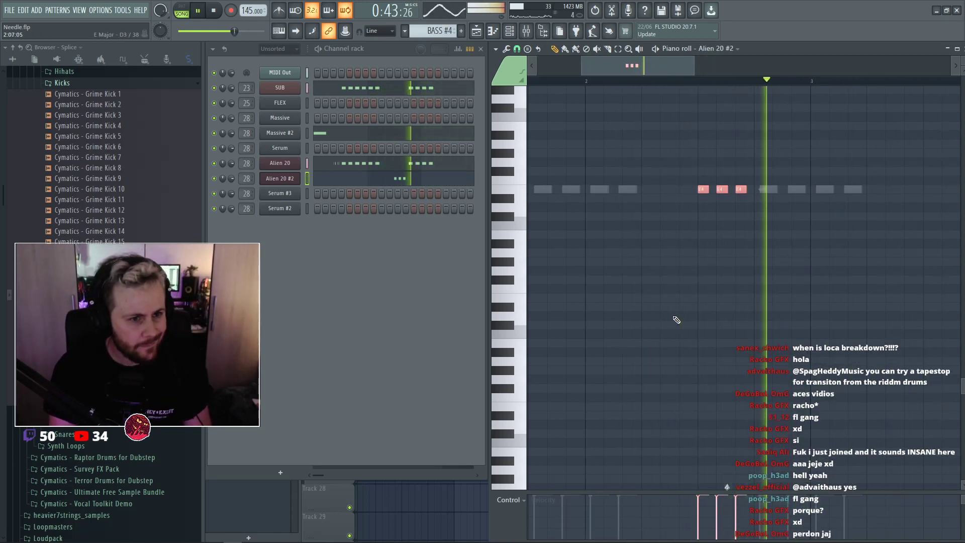
key("space")
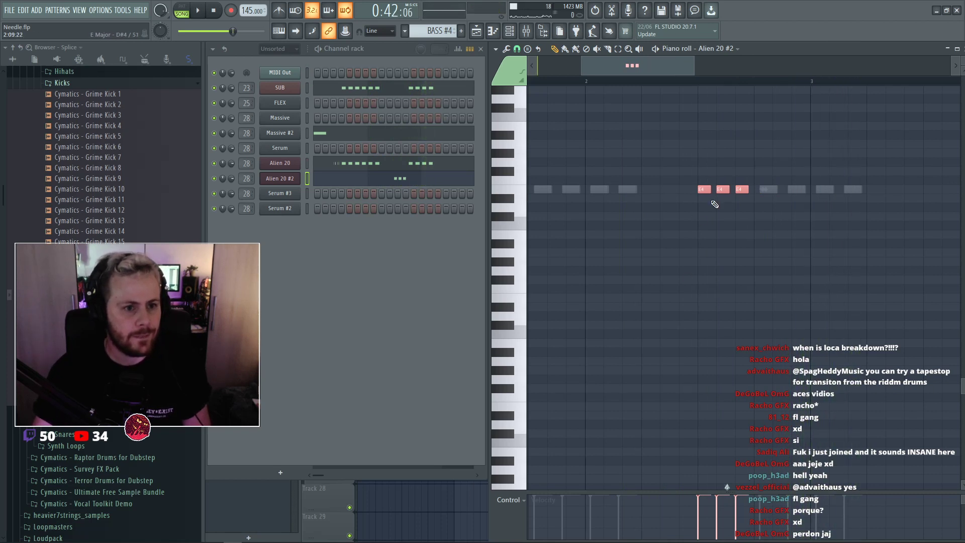
key("space")
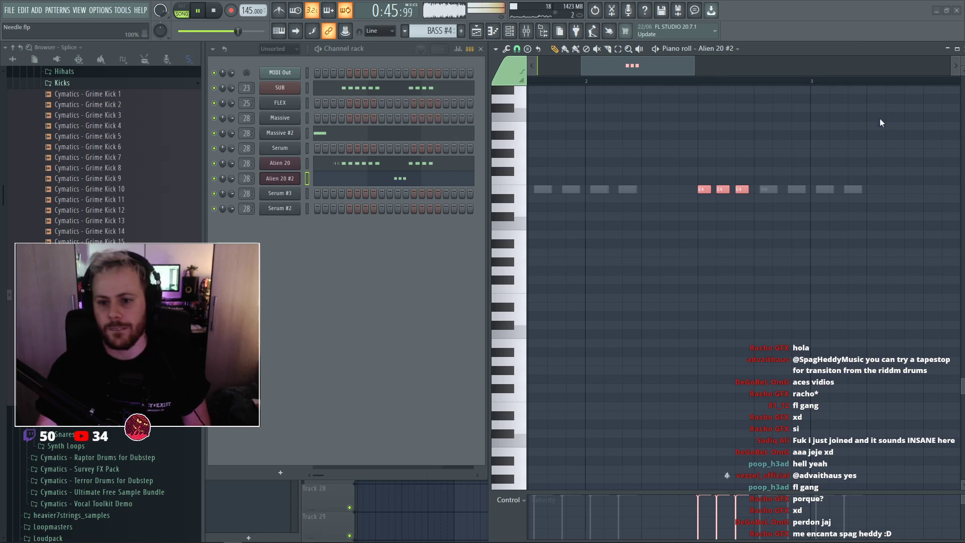
key("space")
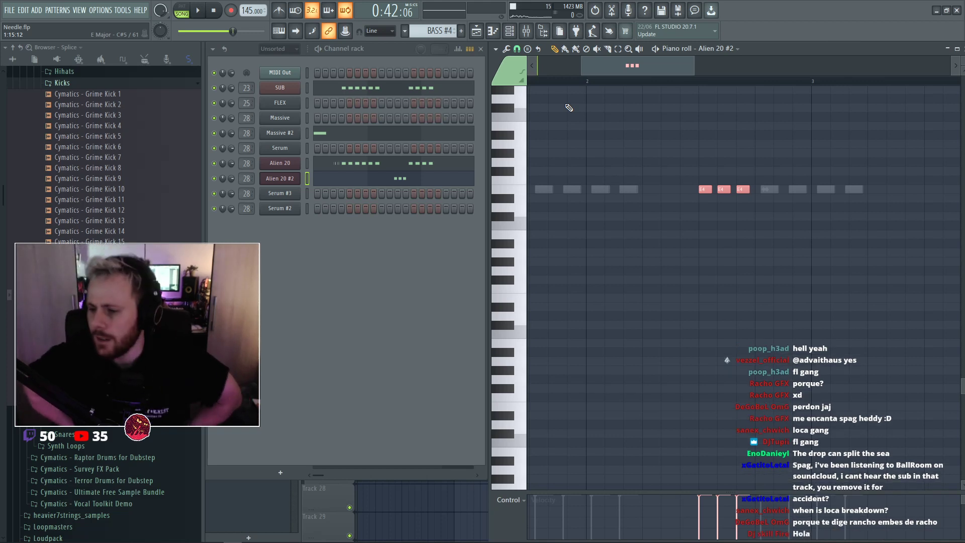
left_click(682, 138)
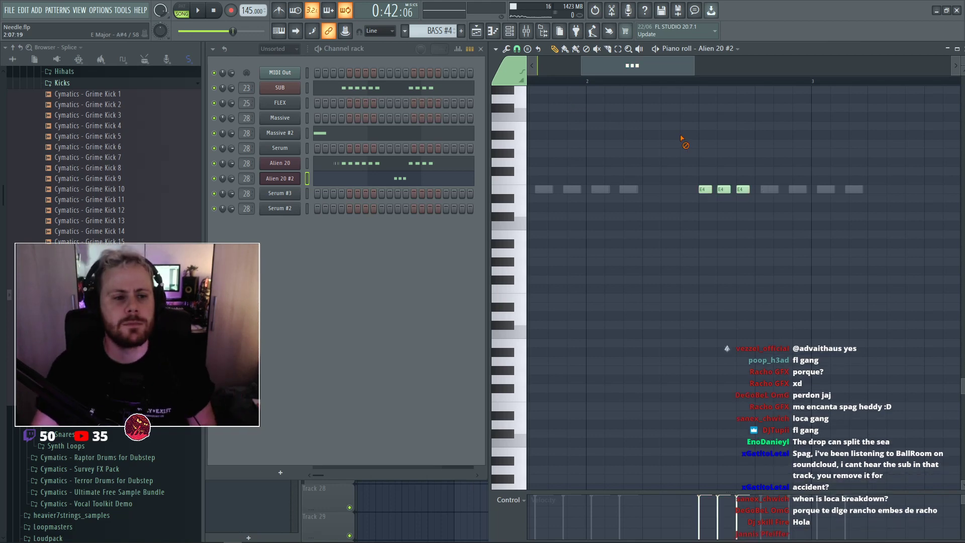
scroll(704, 129, "down", 3)
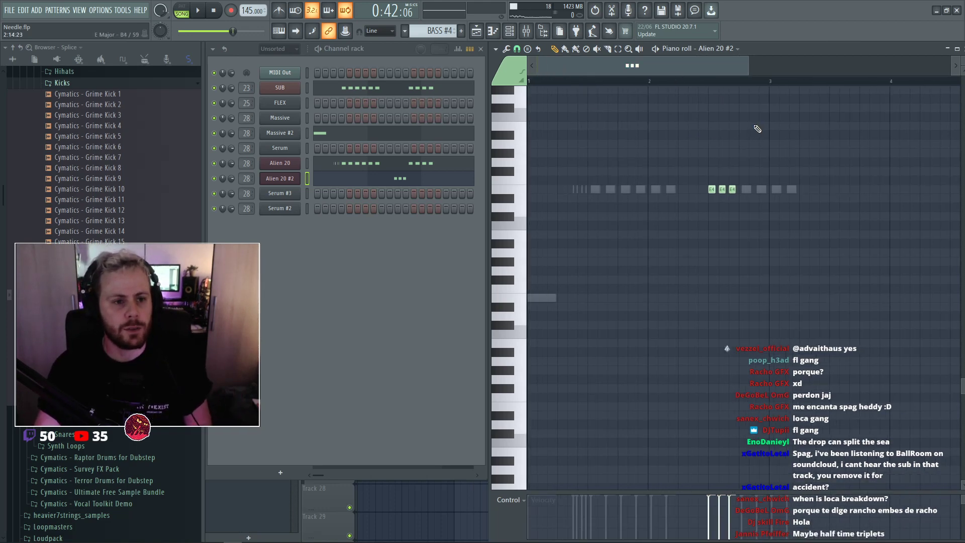
Open the Alien 20 #2 synth and examine its phaser settings while auditioning the new notes.
key("space")
left_click(288, 178)
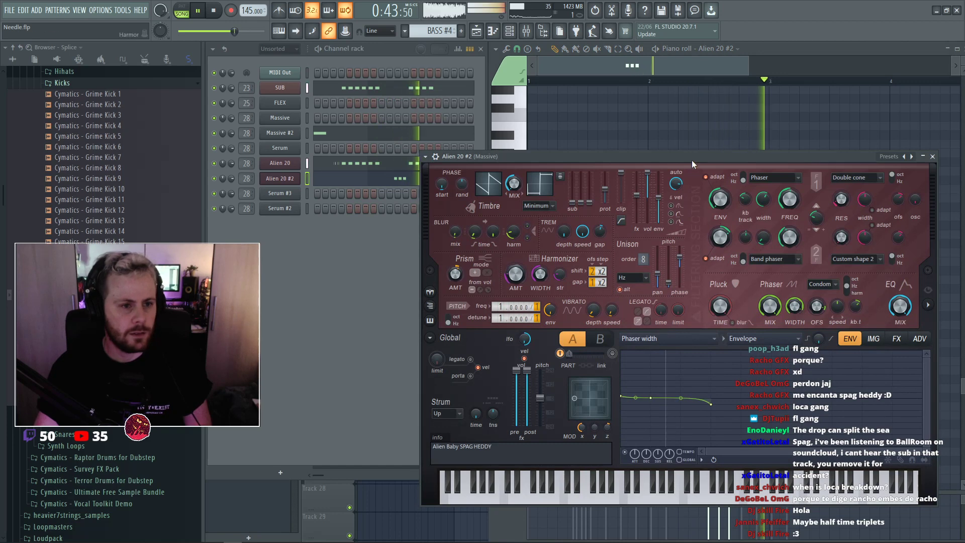
key("space")
right_click(778, 113)
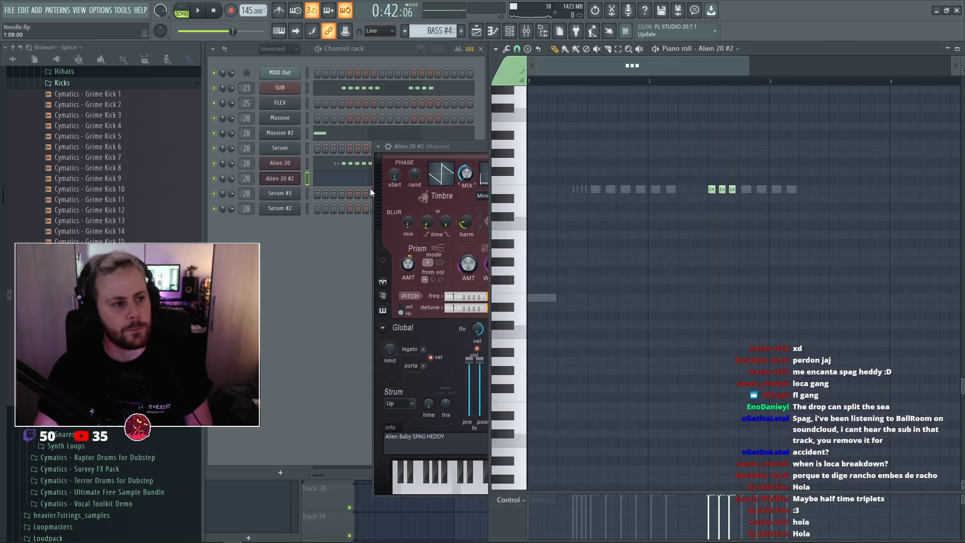
left_click(280, 178)
left_click(280, 178)
key("space")
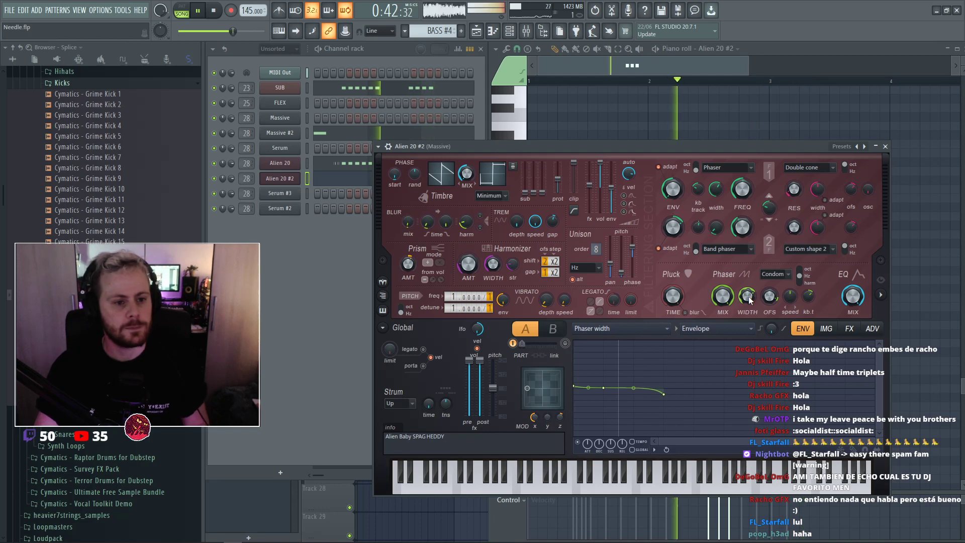
left_click(690, 66)
key("space")
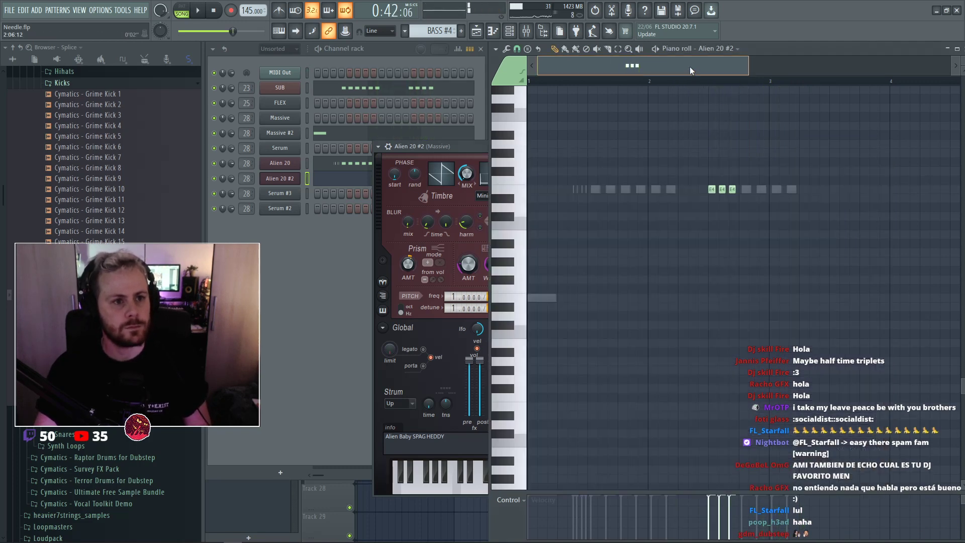
Add three short E4 notes to SUB in BASS #4, matching the Alien 20 #2 notes, and check them with playback.
key("F5")
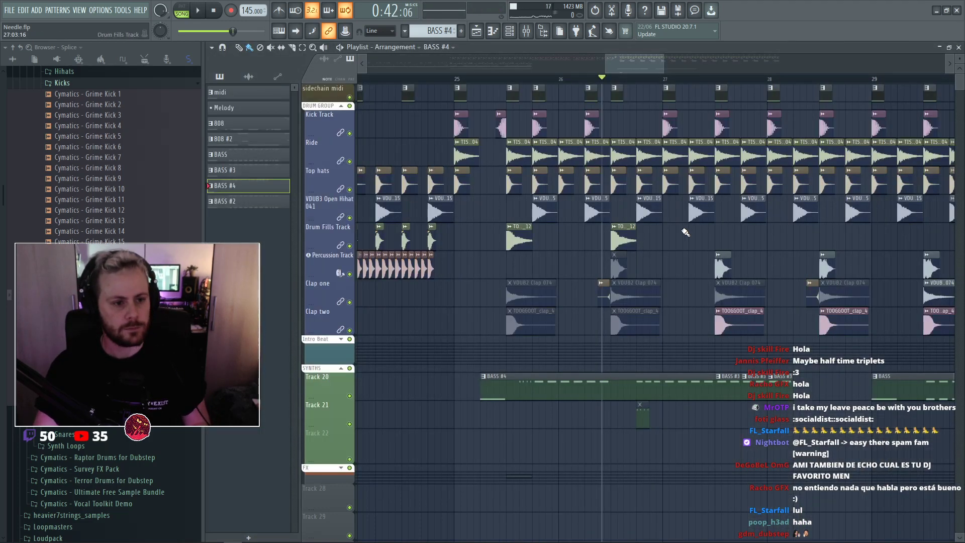
left_click(506, 80)
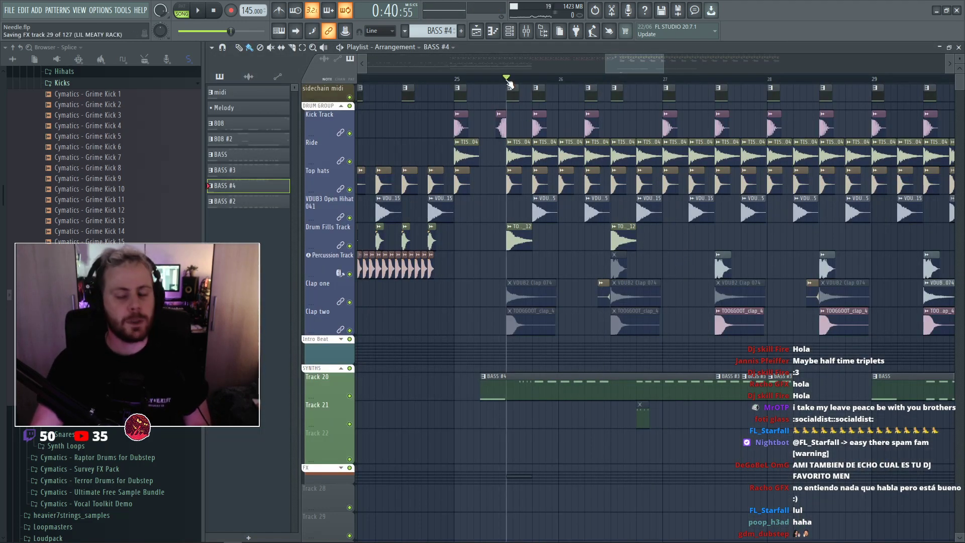
double_click(638, 374)
double_click(746, 191)
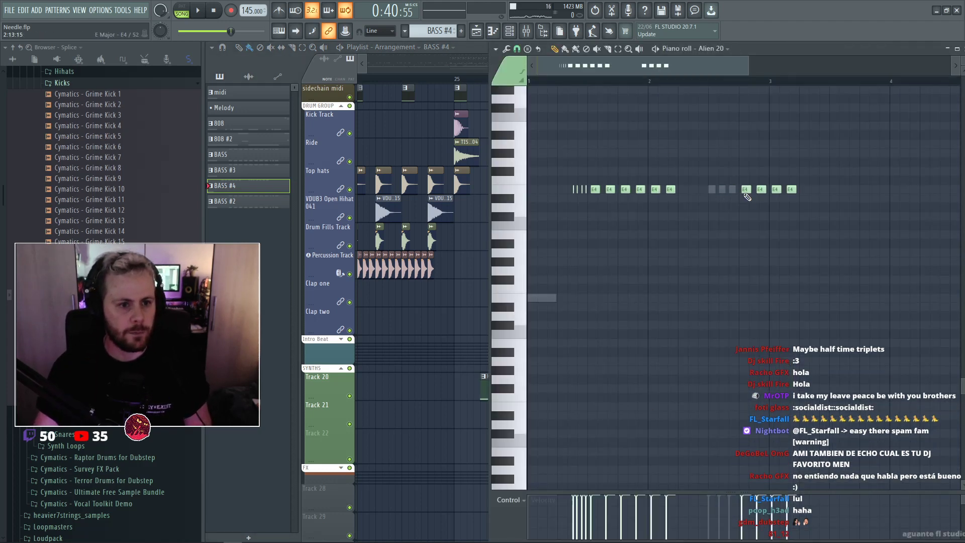
left_click(699, 48)
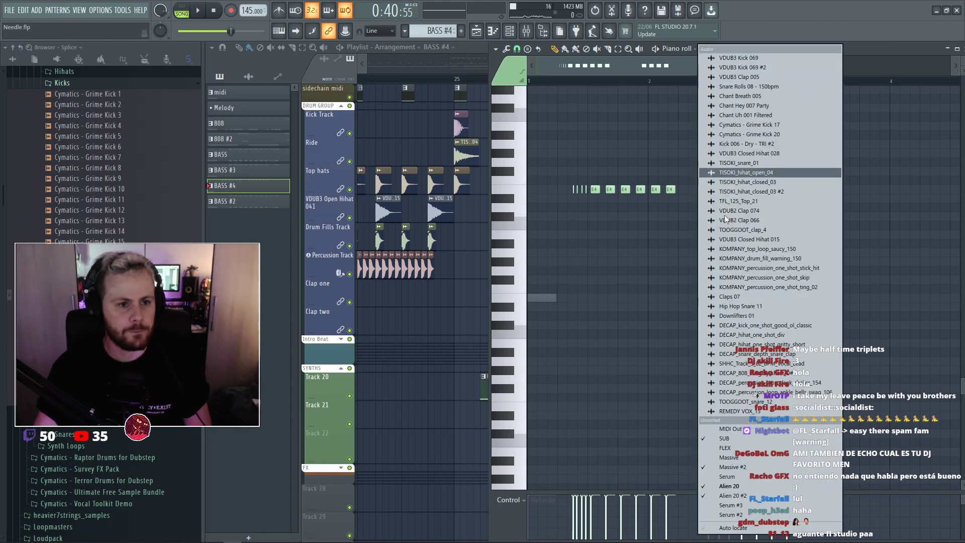
left_click(744, 447)
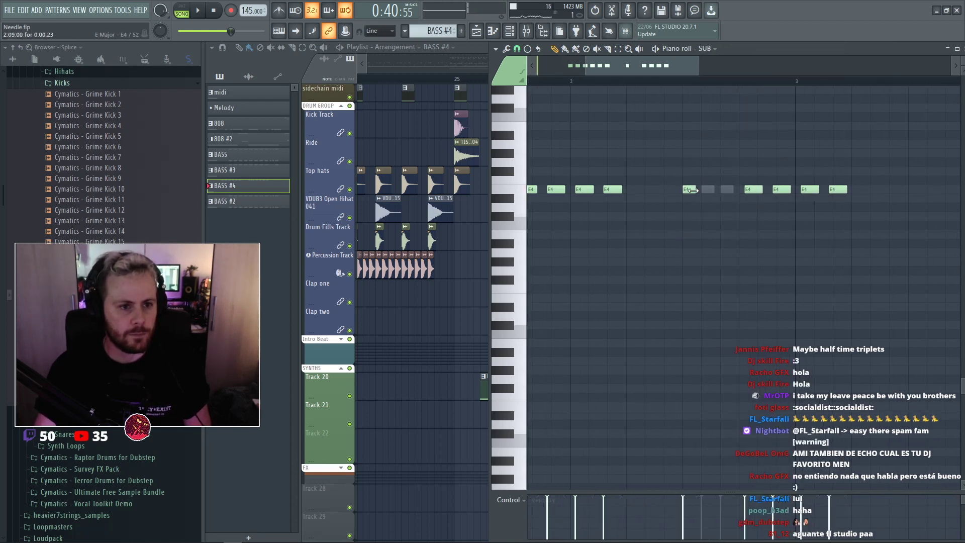
left_click(715, 144, "ctrl")
left_click(685, 81)
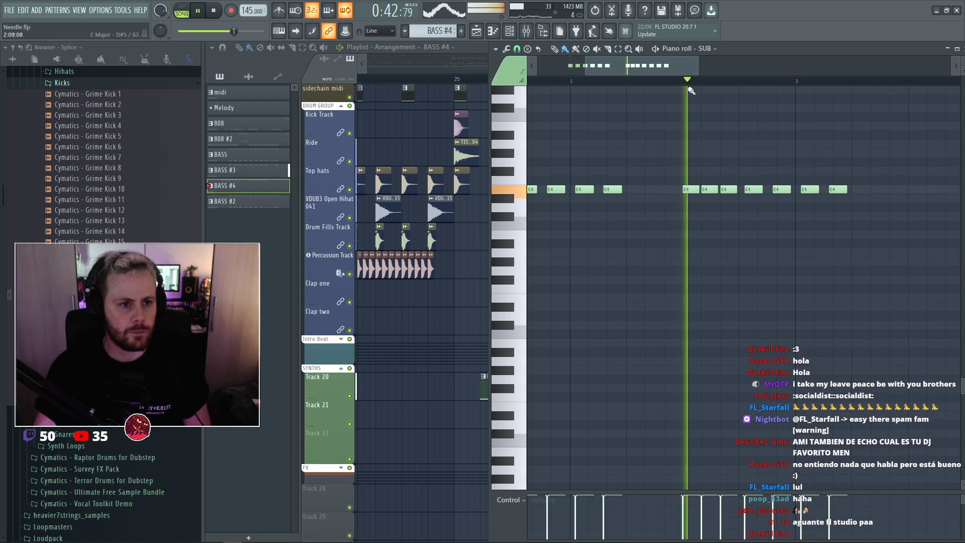
left_click_drag(689, 92, 733, 189)
key("space")
key("space")
left_click(738, 164, "ctrl")
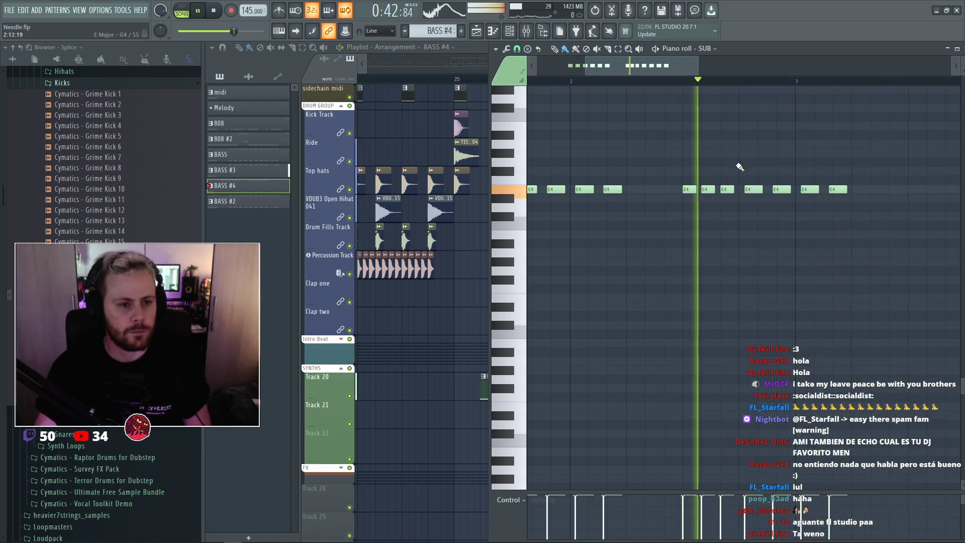
key("Escape")
key("space")
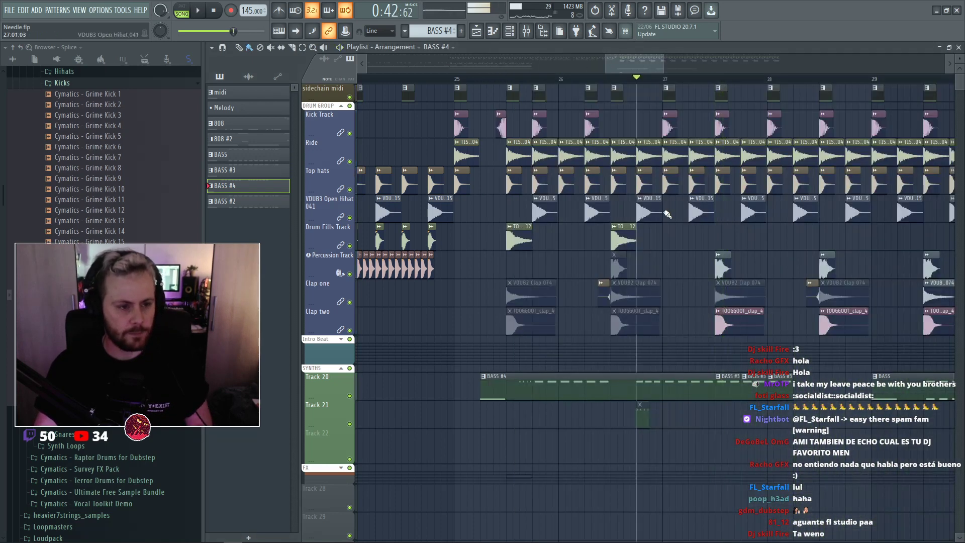
Replace the BASS #3 clips on Track 20 with repeated two-beat BASS #4 slices from beat 4 of bar 26, and play them.
left_click(447, 84)
key("space")
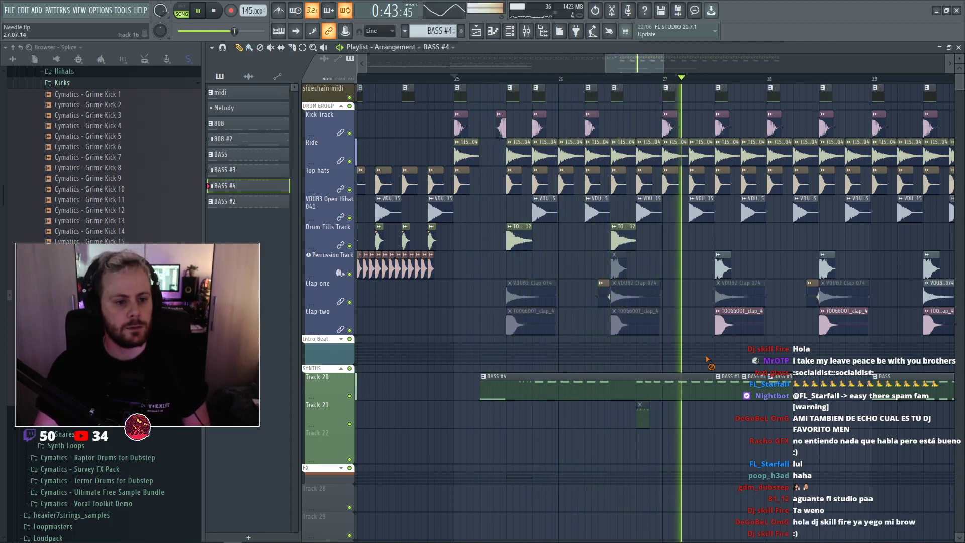
key("space")
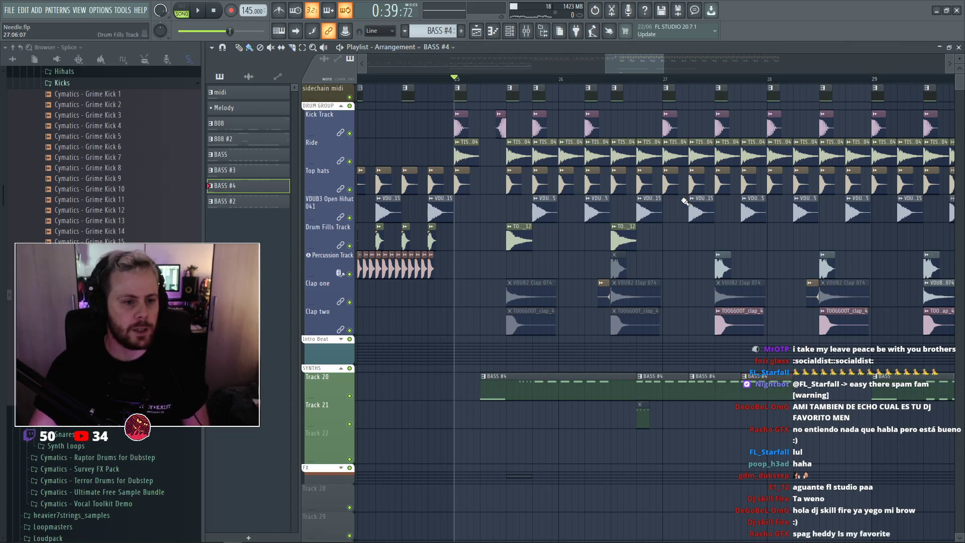
left_click(636, 81)
key("space")
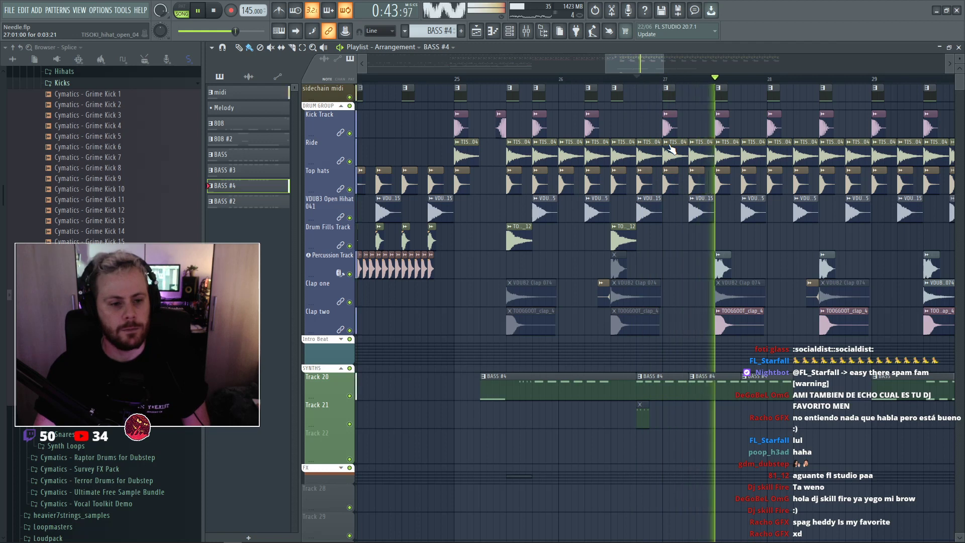
left_click(637, 79)
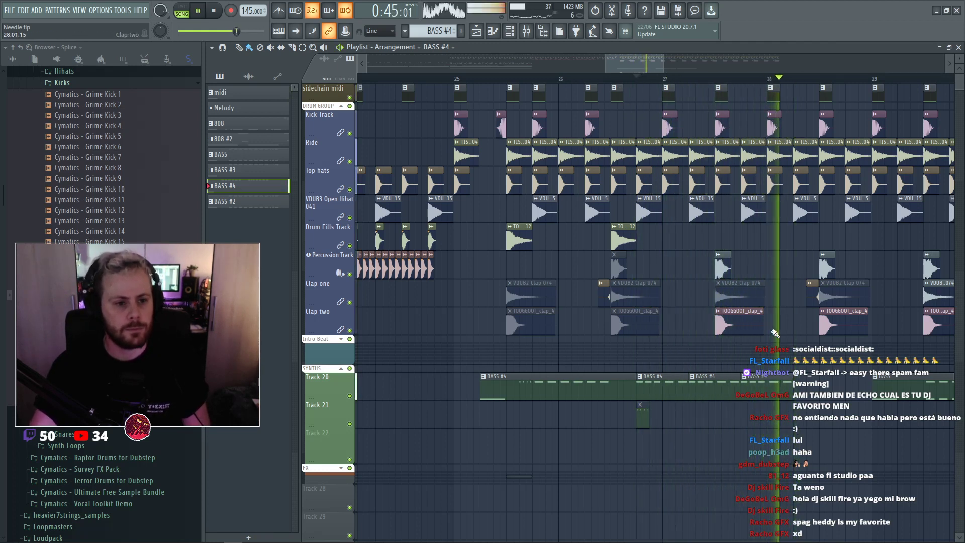
key("space")
key("space")
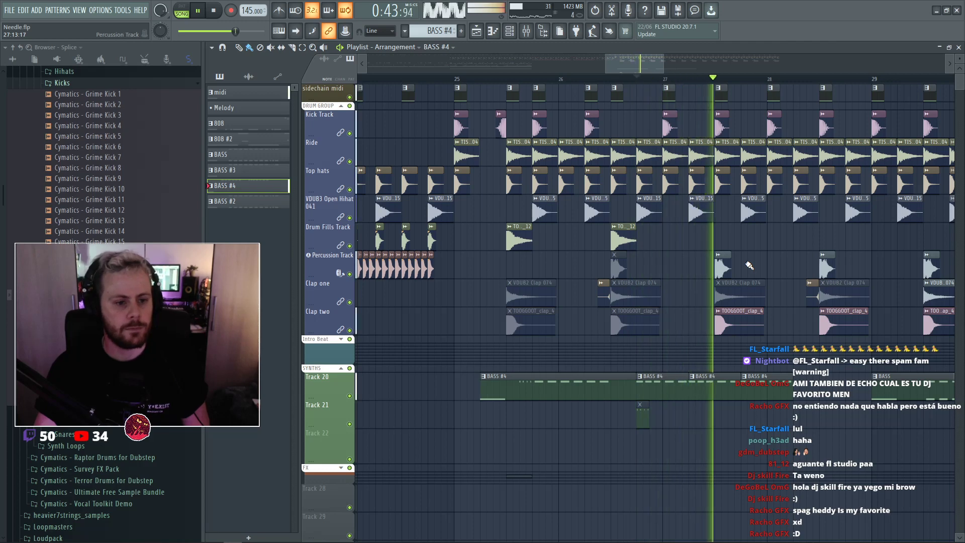
key("space")
key("space")
Adjust the FX1 Drive in the SUB channel's Massive, show its 5 LFO settings, and replay the bass section.
key("F6")
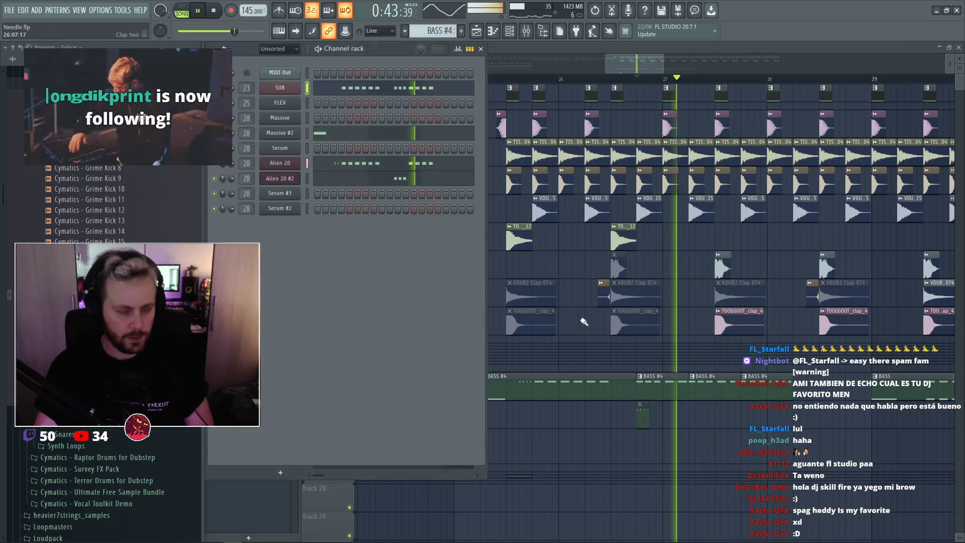
left_click(280, 87)
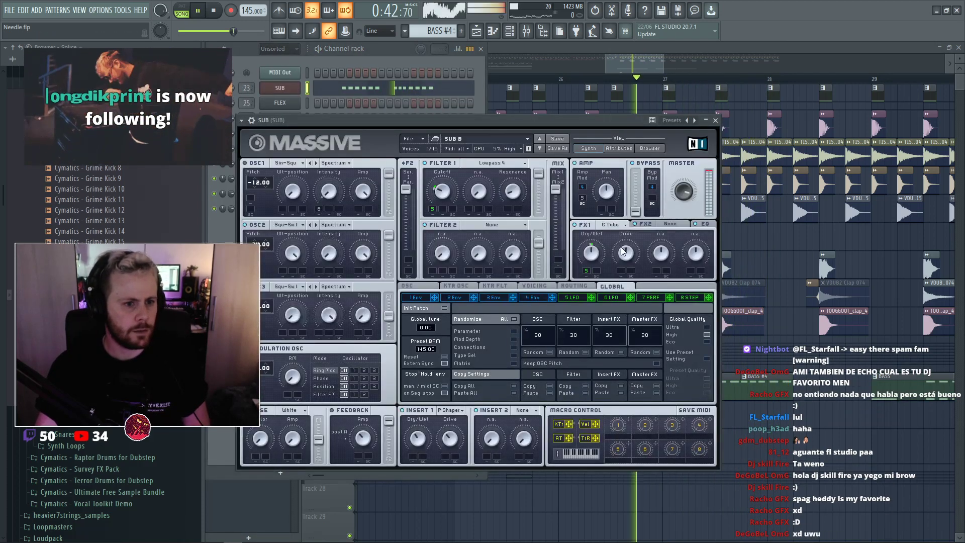
left_click_drag(632, 239, 623, 254)
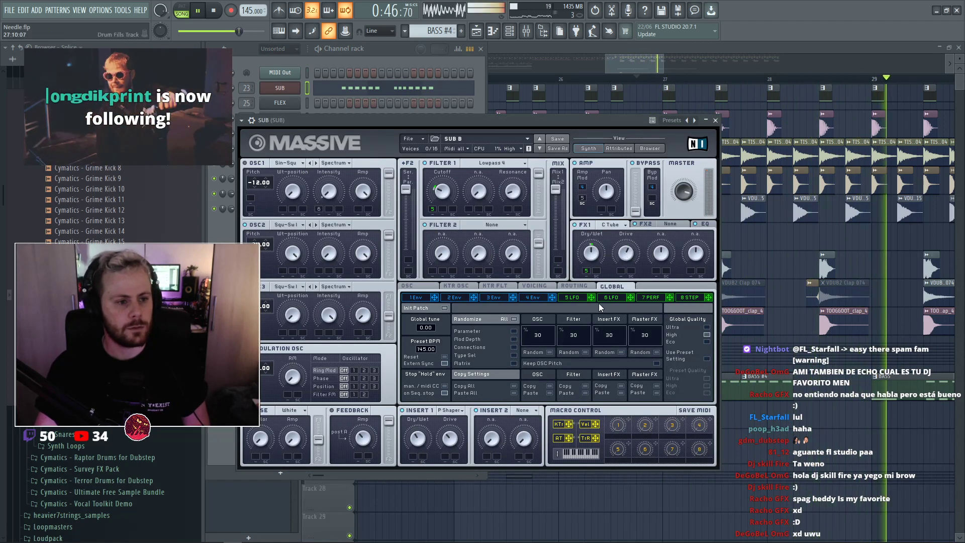
left_click(574, 299)
right_click(771, 263)
key("space")
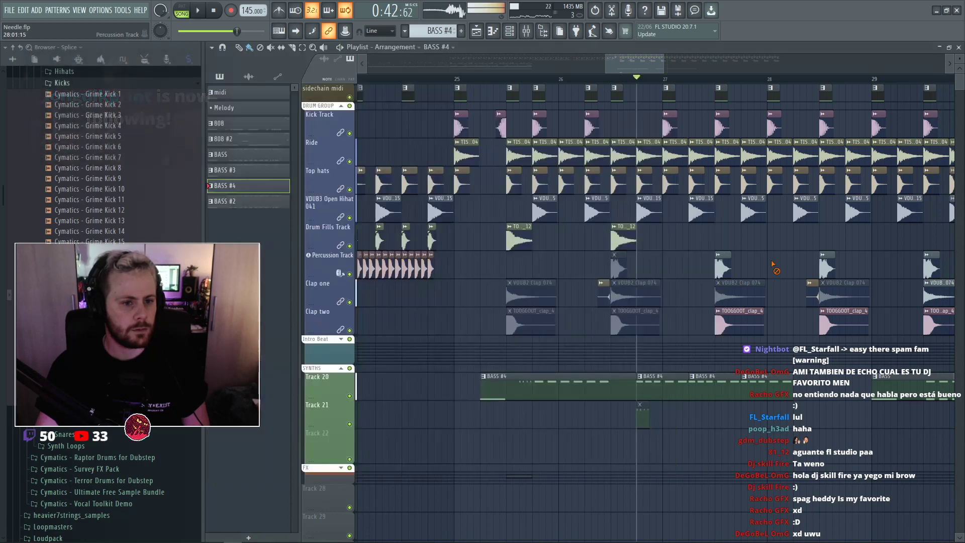
key("space")
Reopen the SUB channel's Massive and examine the 5 LFO amp setting while replaying the BASS #4 slices.
key("F6")
key("F6")
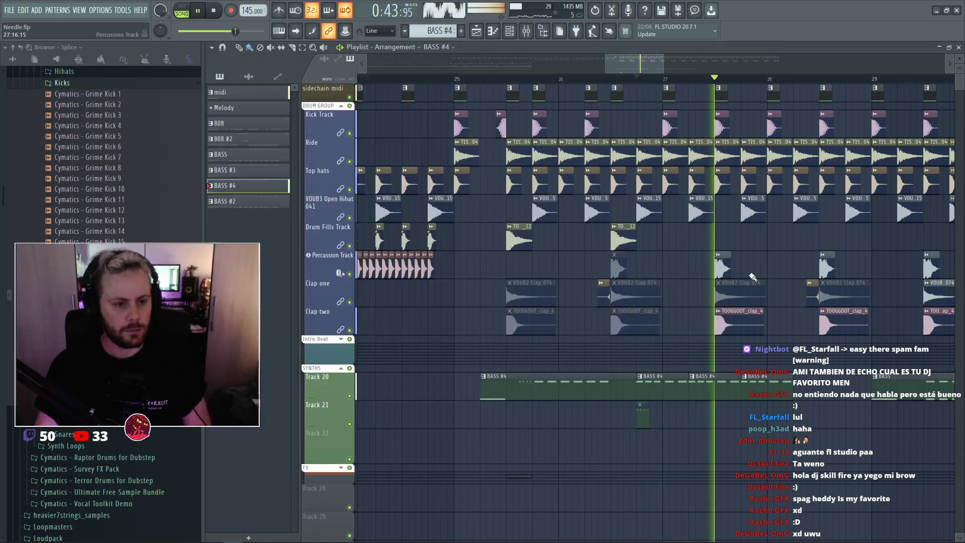
key("F6")
key("space")
key("space")
left_click(281, 90)
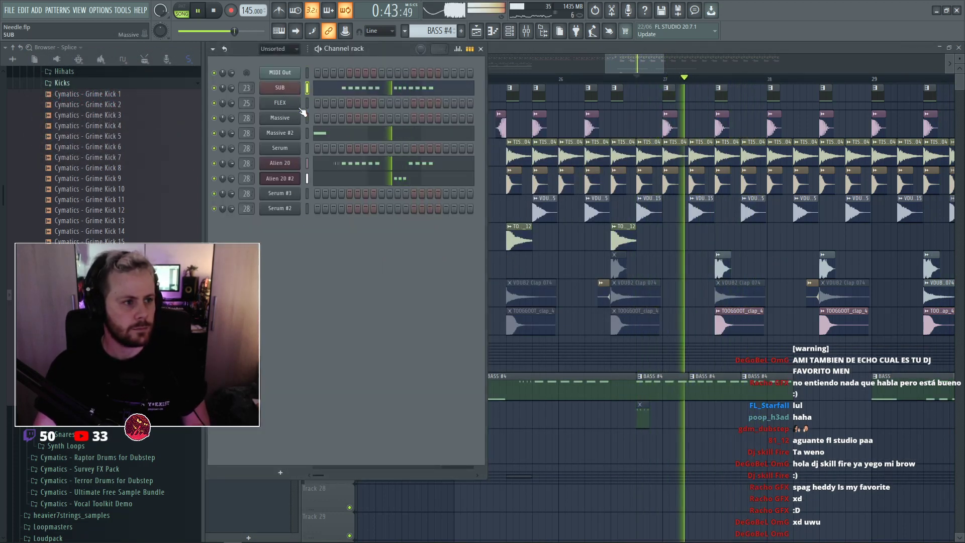
key("space")
key("space")
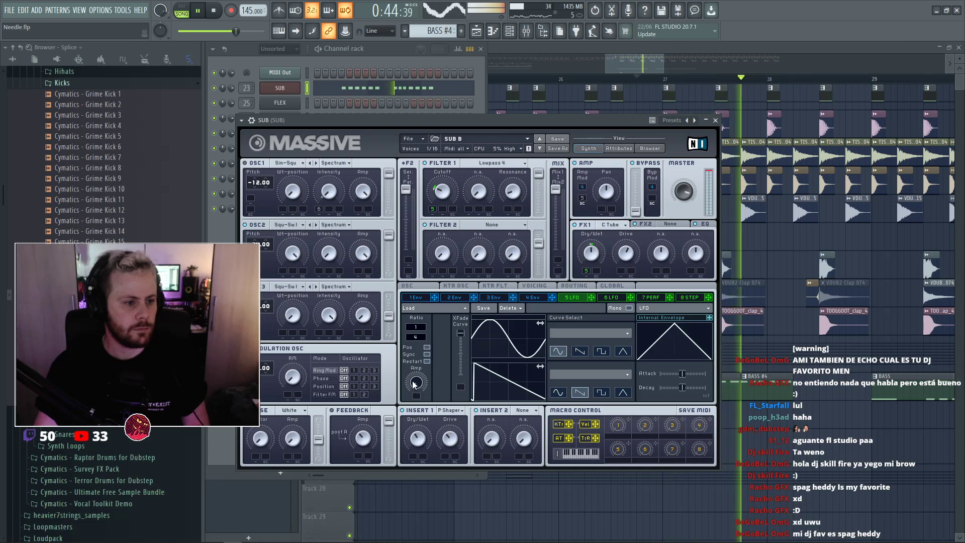
right_click(745, 269)
key("space")
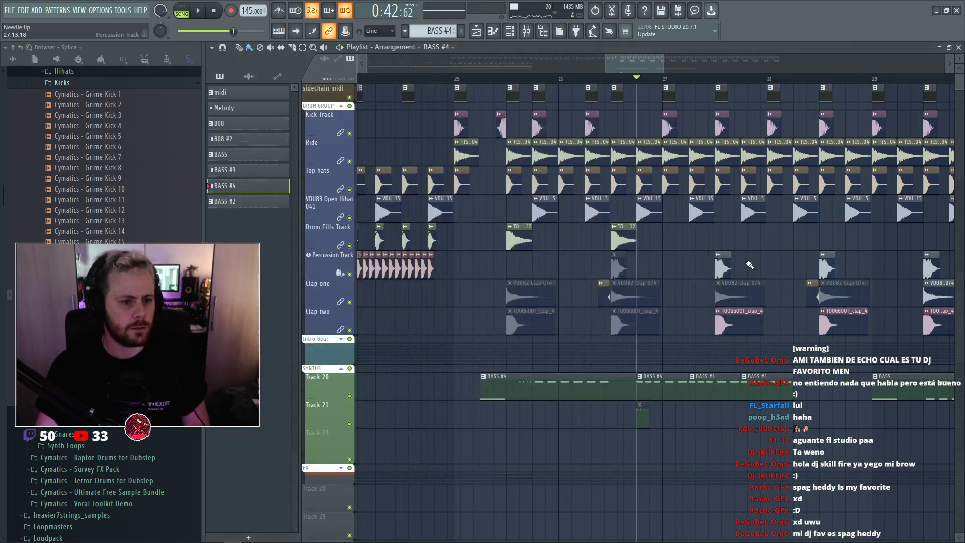
key("space")
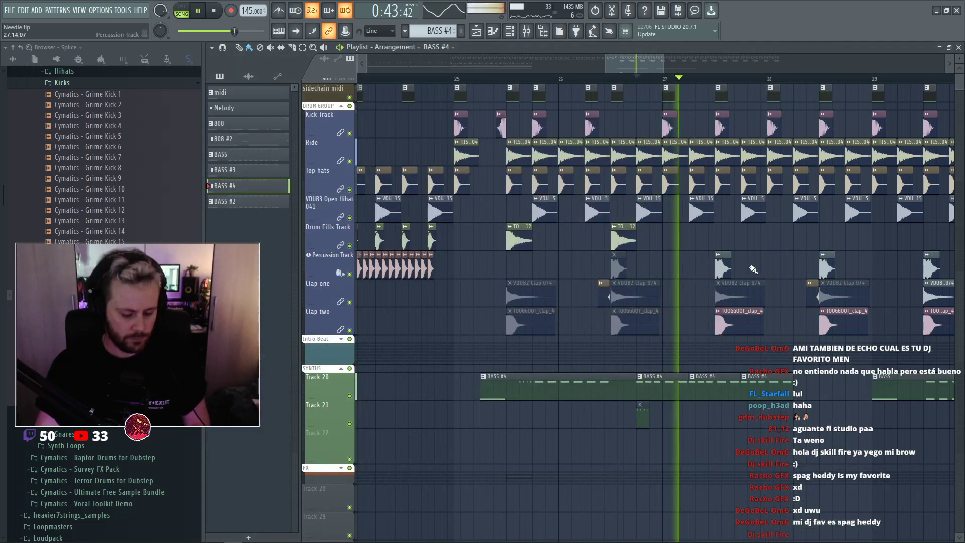
Set FX1 parameter 2 to 53 in the SUB channel's Massive and replay the BASS #4 slices from beat 4 of bar 26.
key("F6")
key("space")
key("space")
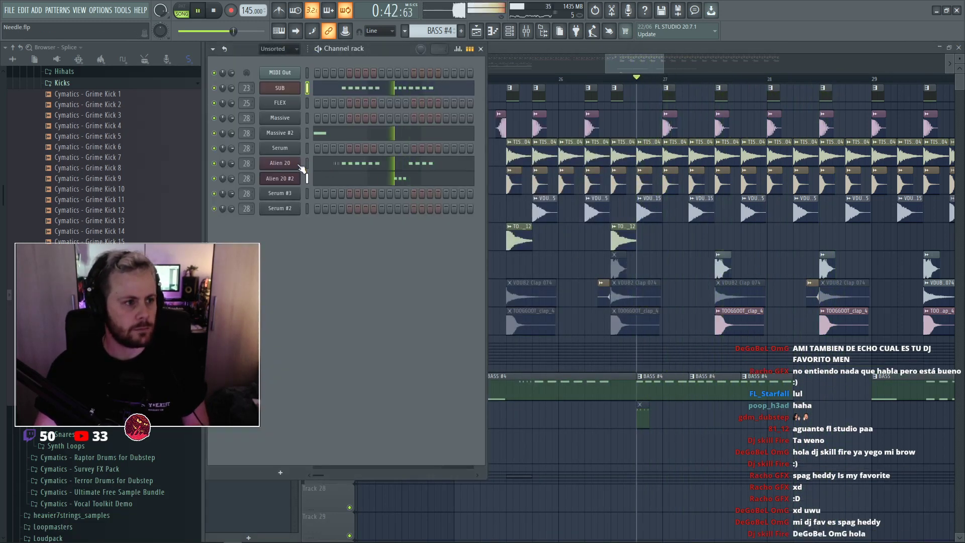
left_click(281, 89)
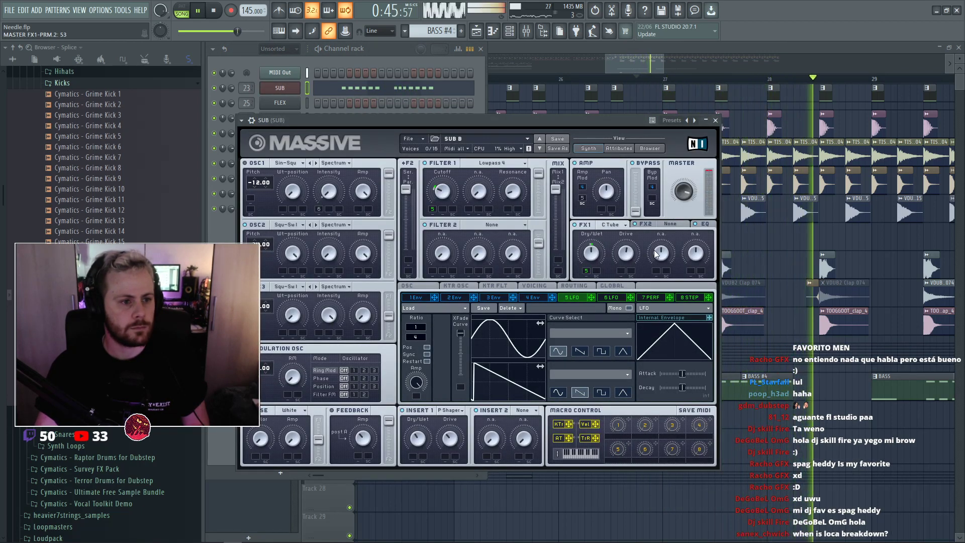
right_click(784, 273)
key("space")
key("space")
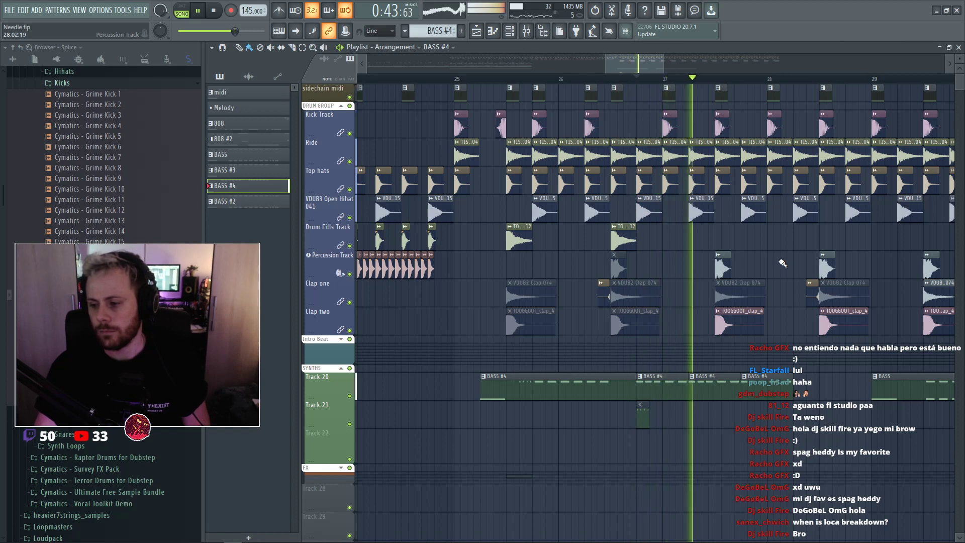
key("space")
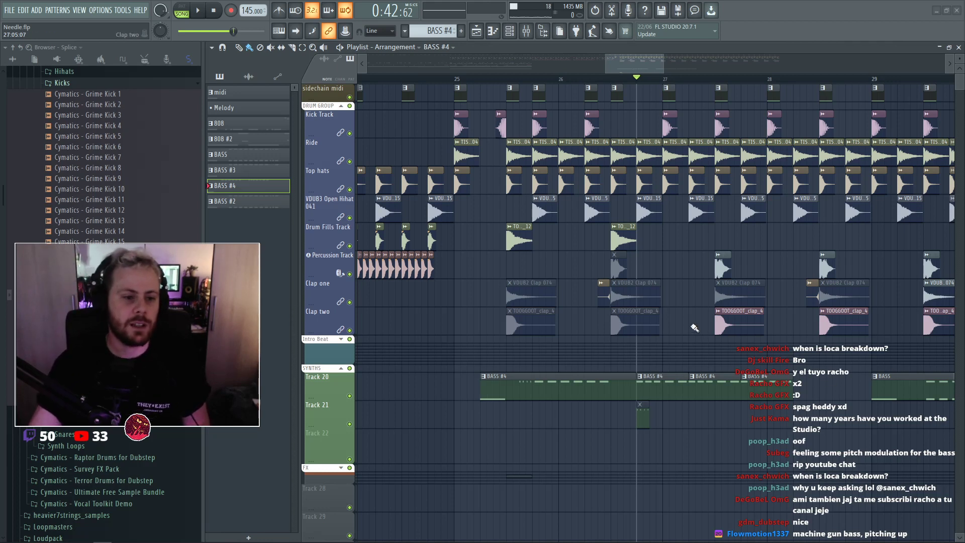
key("space")
key("space")
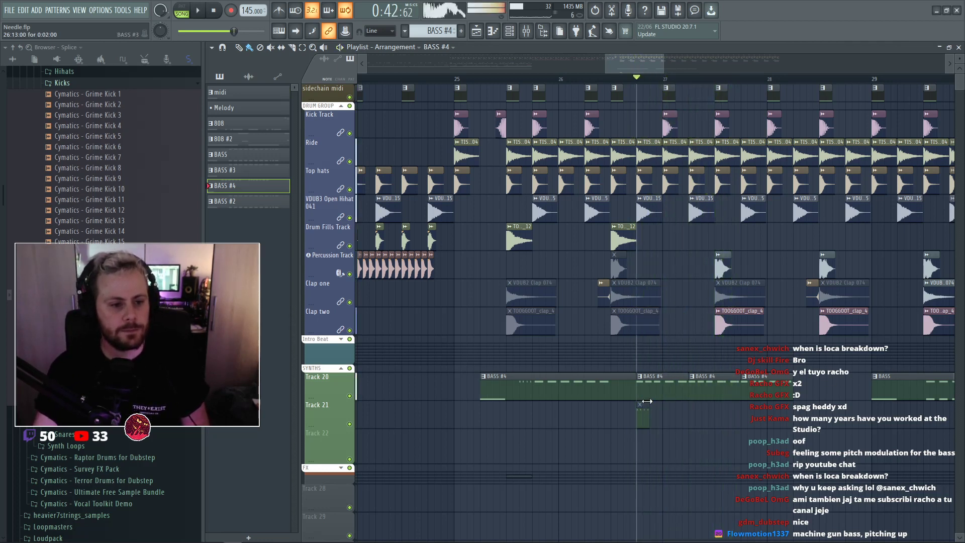
Inspect the SUB notes of BASS #4 in the piano roll and replay the bass section from beat 2 of bar 25.
double_click(643, 387)
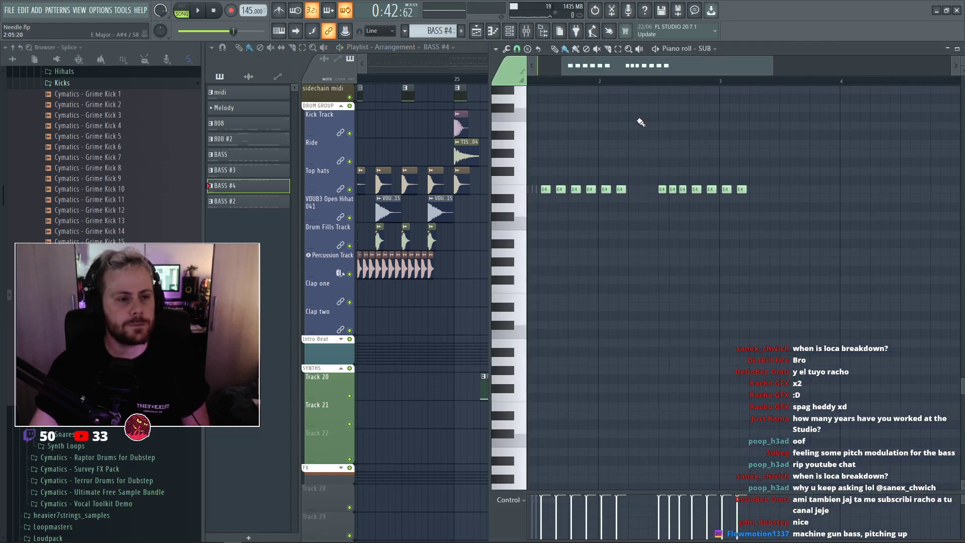
scroll(574, 183, "left", 2)
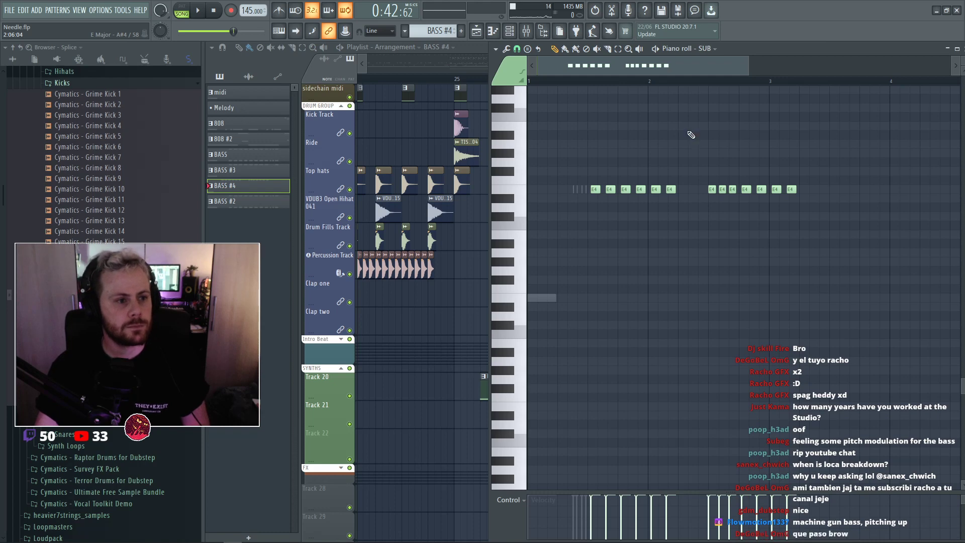
key("space")
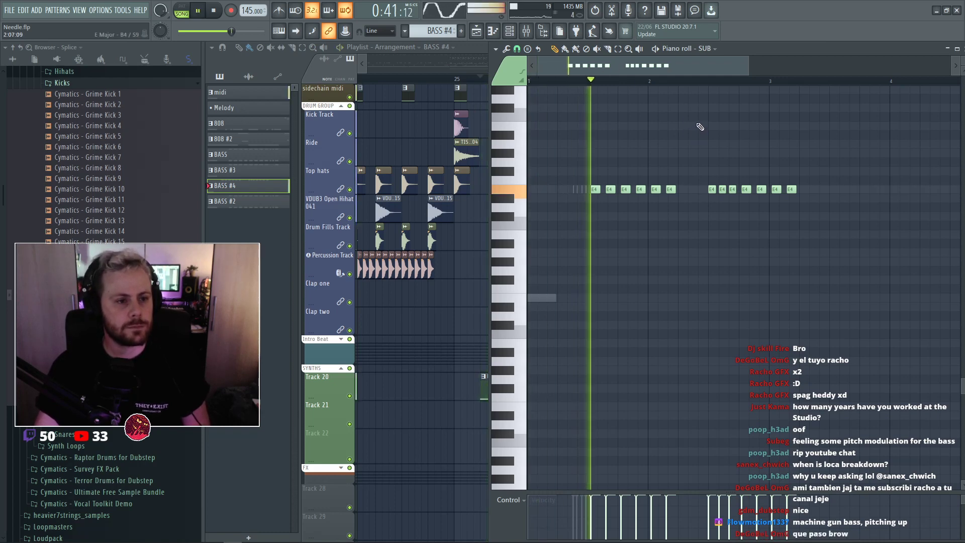
key("space")
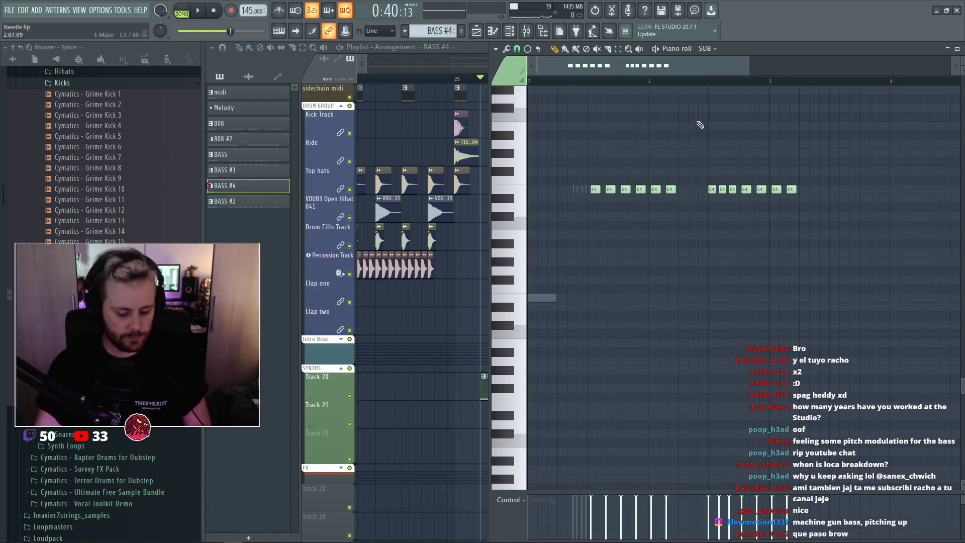
key("F7")
key("space")
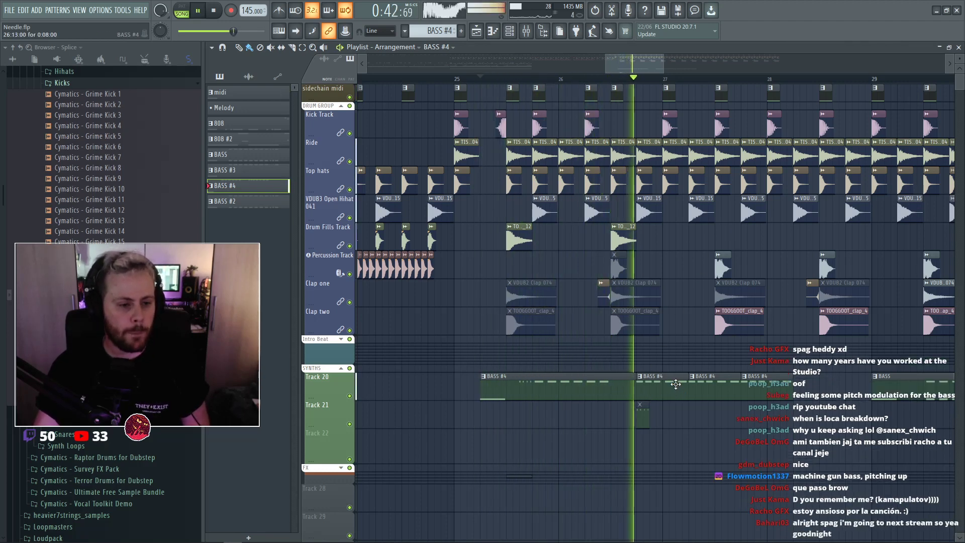
key("space")
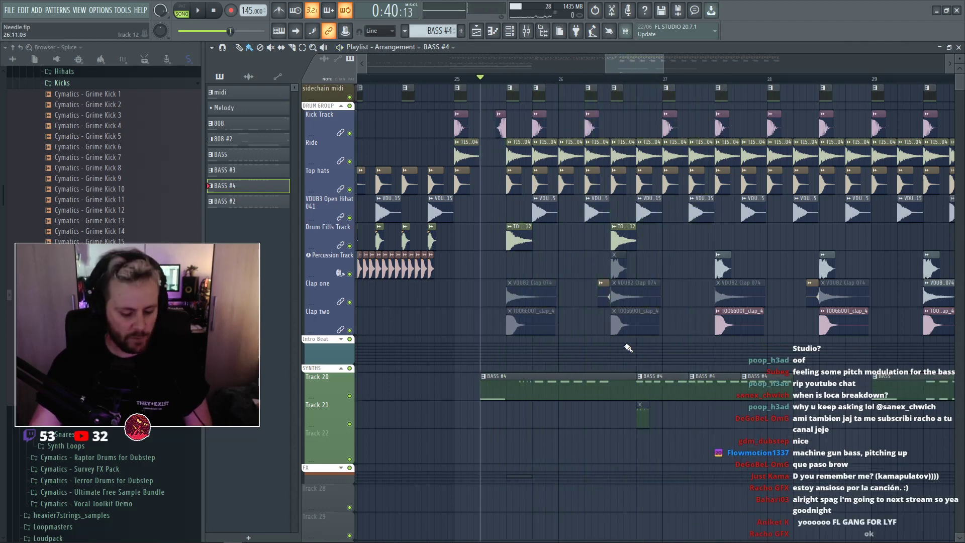
Compare the bass section with the Alien 20 channel muted and unmuted.
key("F6")
key("space")
left_click(214, 164)
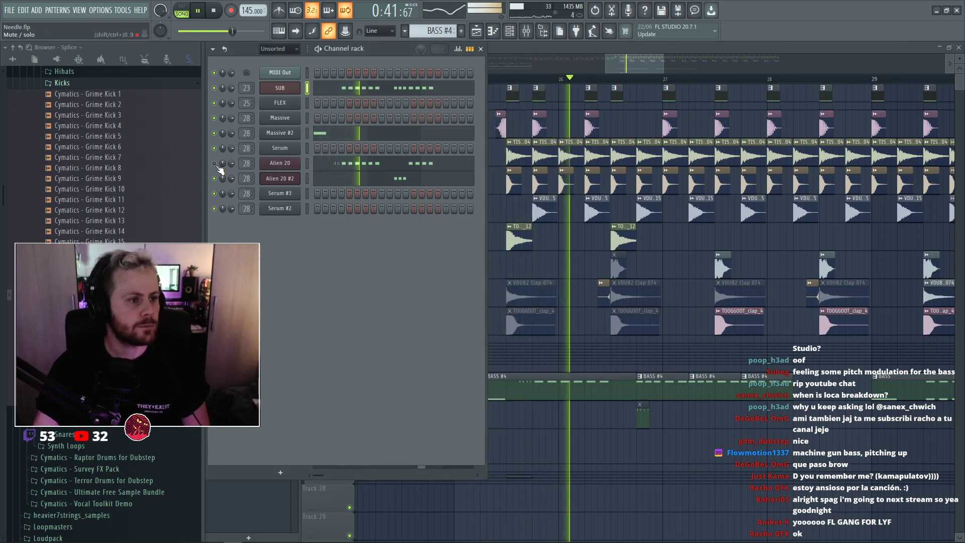
key("space")
key("space")
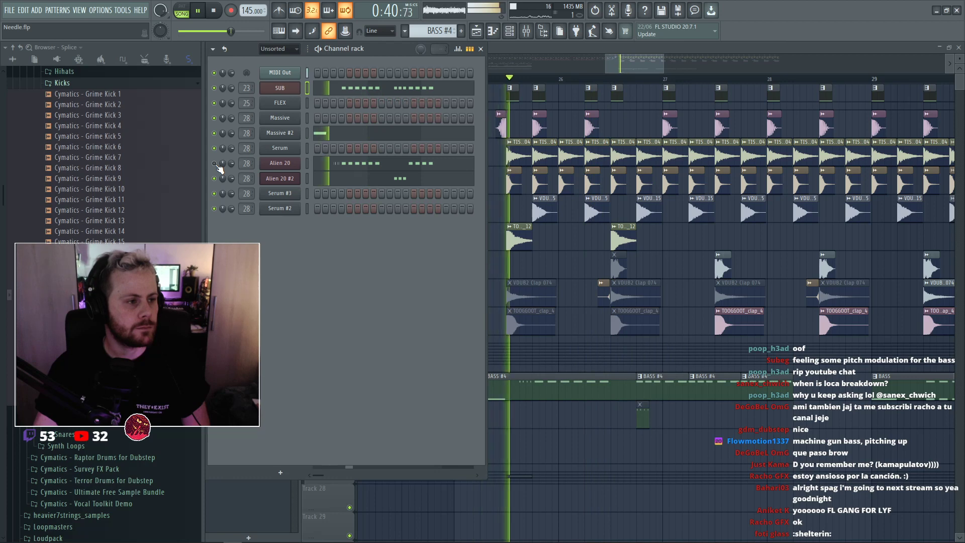
key("space")
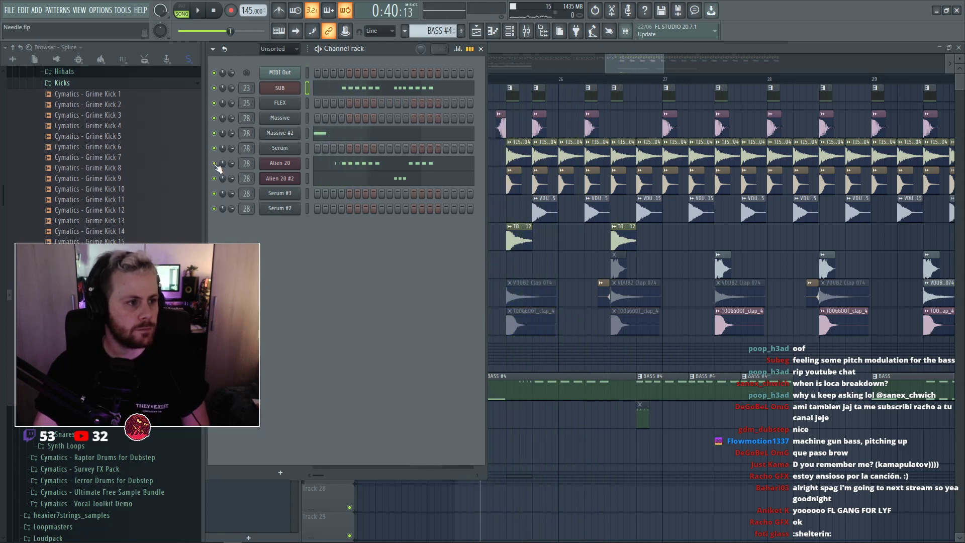
key("space")
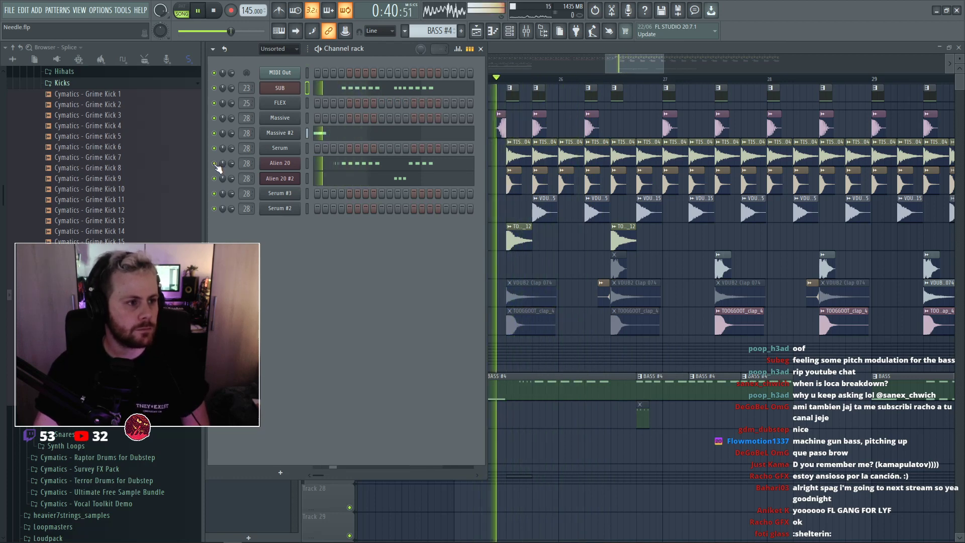
Set the Alien 20 #2 channel's phaser width to 66% and replay the bass section.
left_click(285, 179)
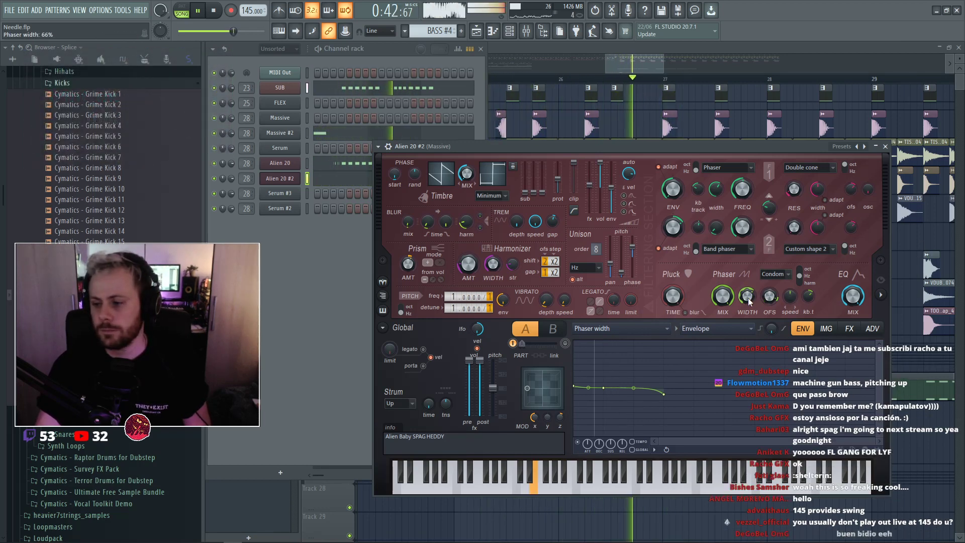
right_click(916, 258)
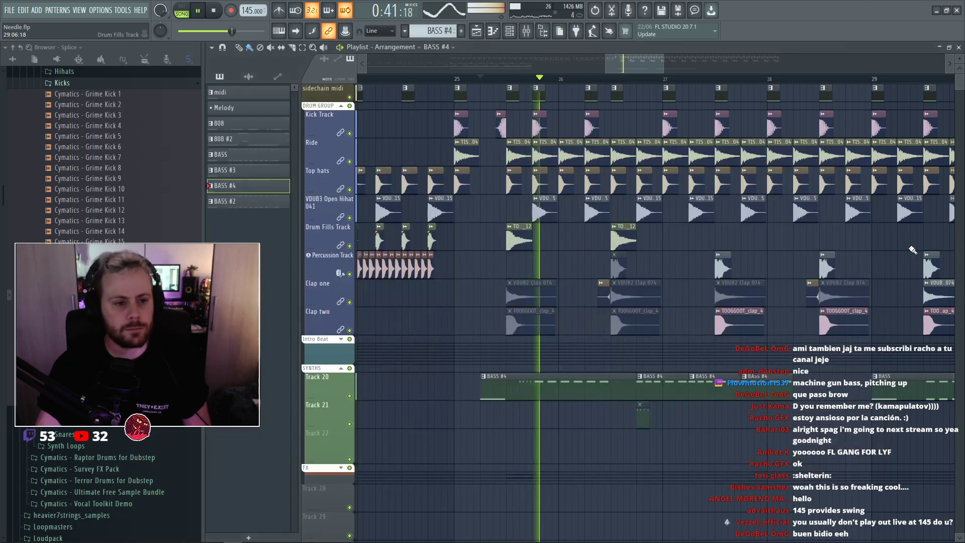
key("space")
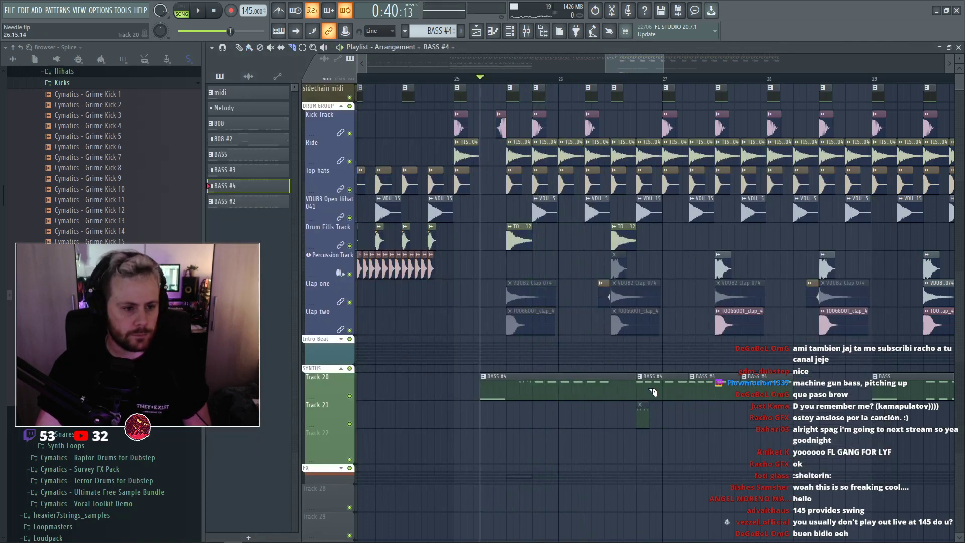
key("space")
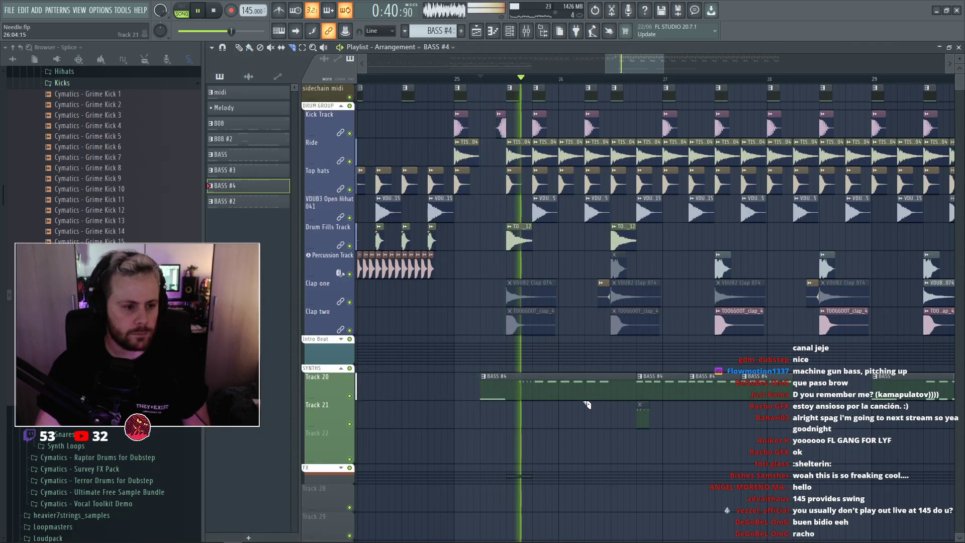
Rearrange the BASS #4 slices on Track 20 into short repeats with gaps up to bar 27, clear those beyond it, and play them.
key("space")
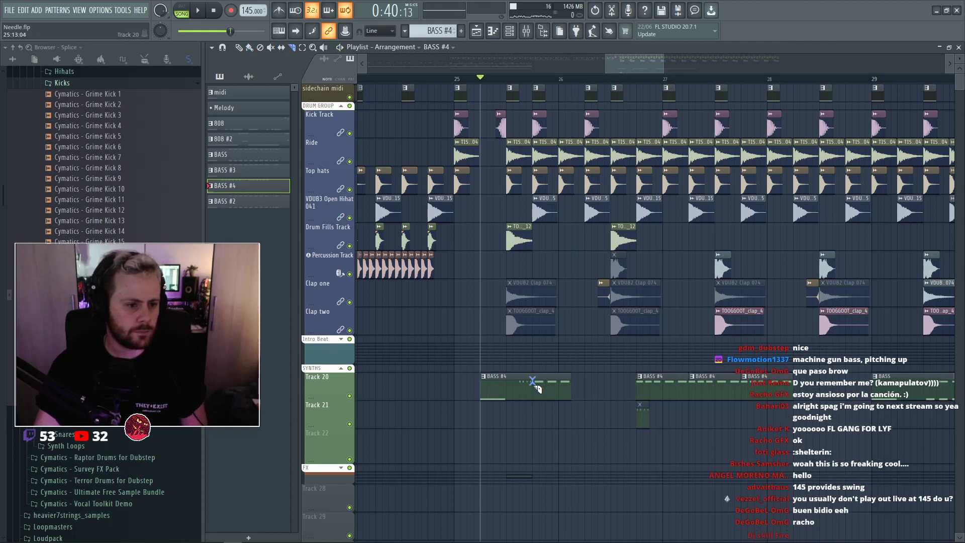
left_click(607, 391)
key("space")
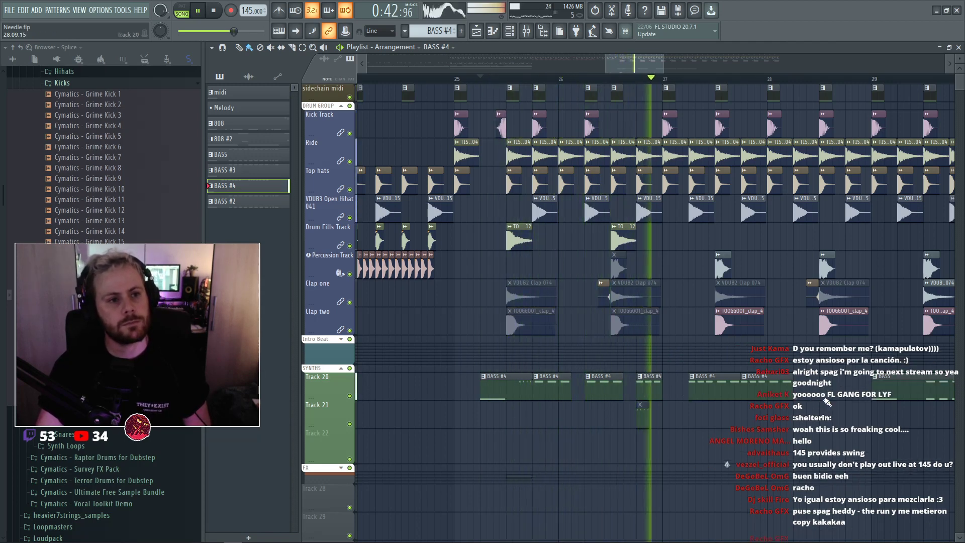
key("space")
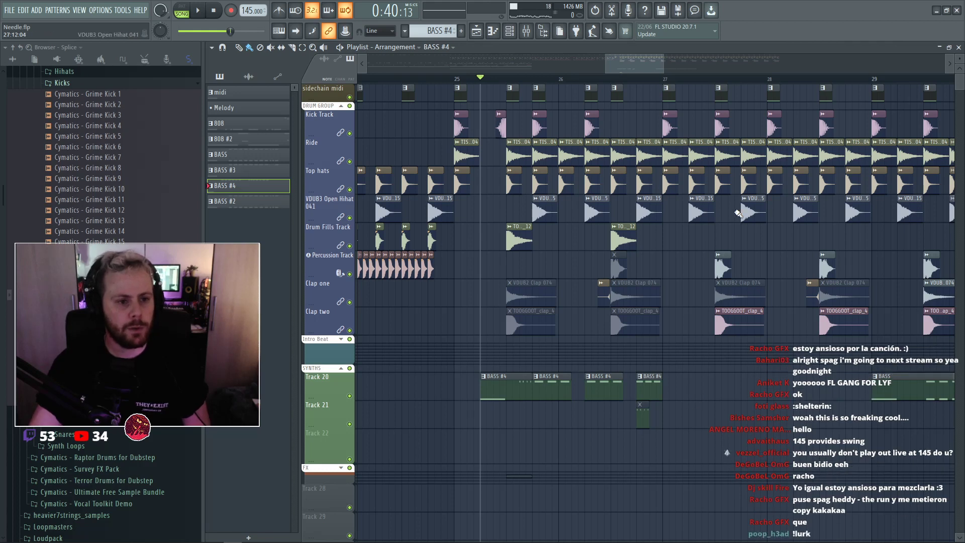
key("space")
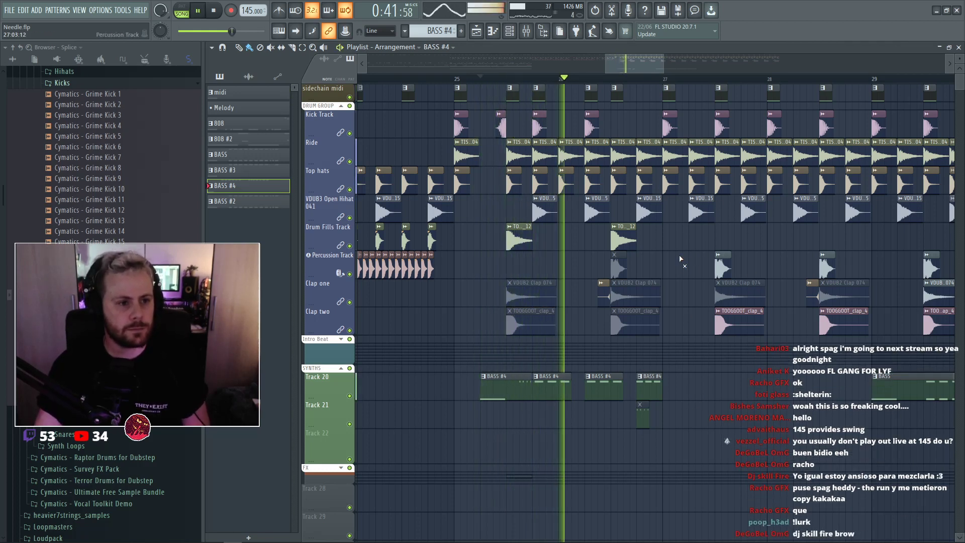
Place a two-beat BASS #4 clip at bar 27 on Track 20, make it unique, and play from beat 4 of bar 26.
key("space")
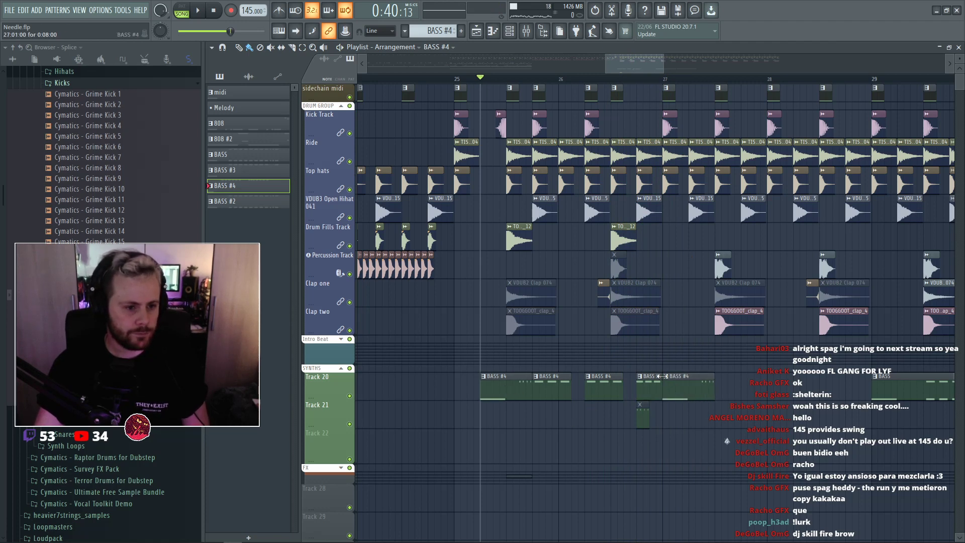
left_click(667, 383)
left_click(703, 442)
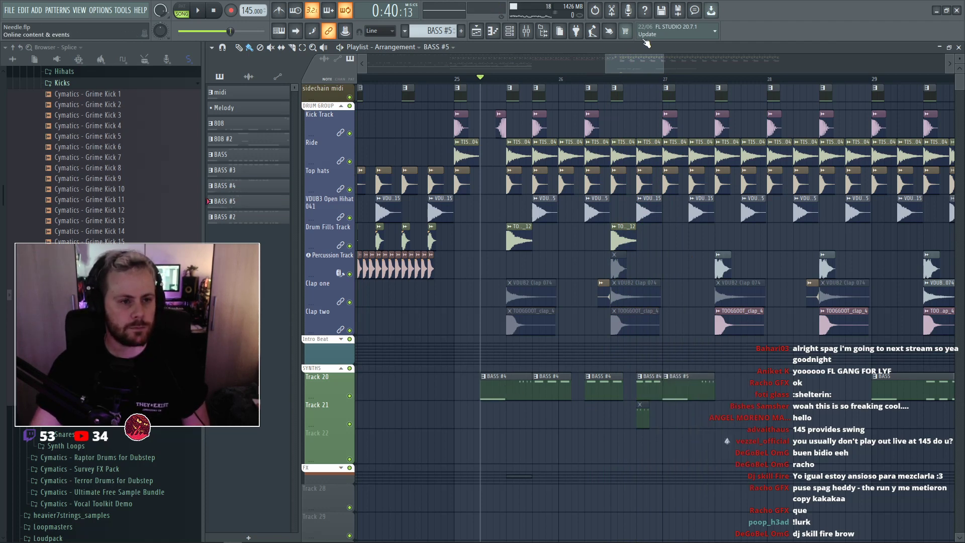
left_click(637, 79)
key("space")
key("space")
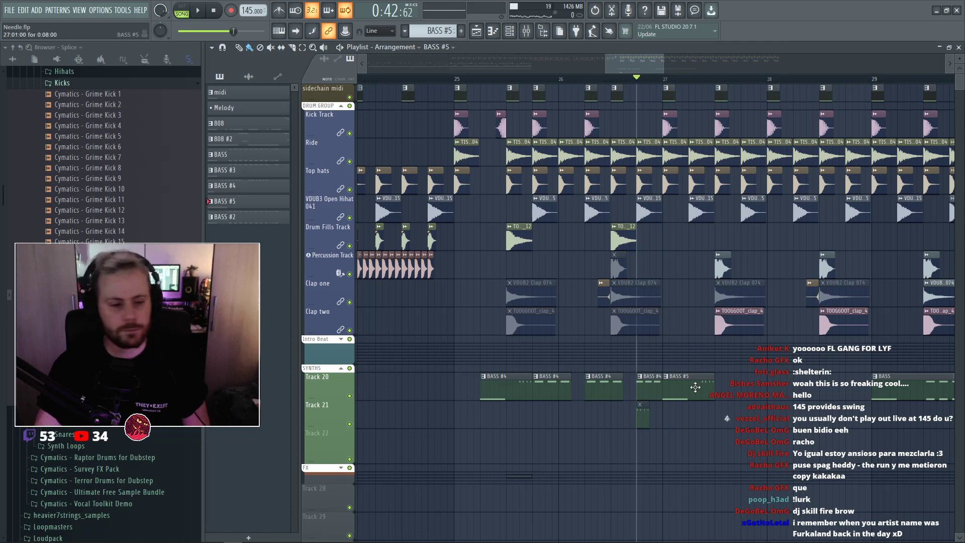
Clone the Massive #2 channel after a short playback of the section.
key("F6")
key("space")
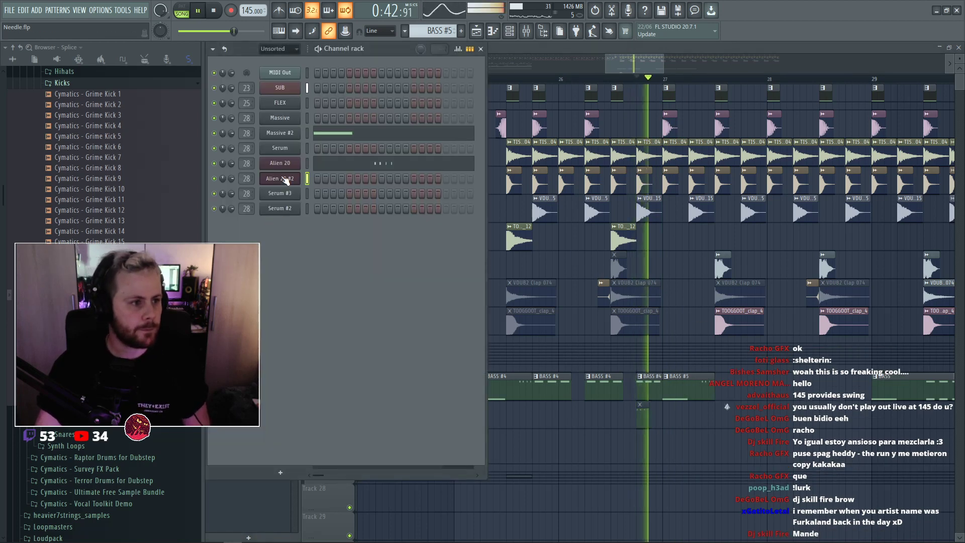
key("space")
right_click(280, 132)
left_click(322, 208)
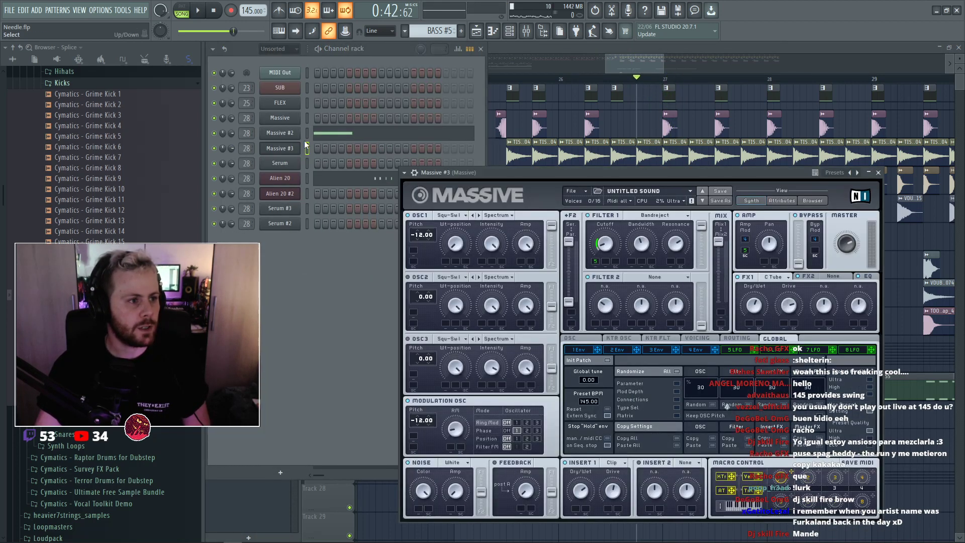
Add Fruity parametric EQ 2 to slot 3 of Massive #2's mixer track and start playback.
left_click(307, 133)
key("F9")
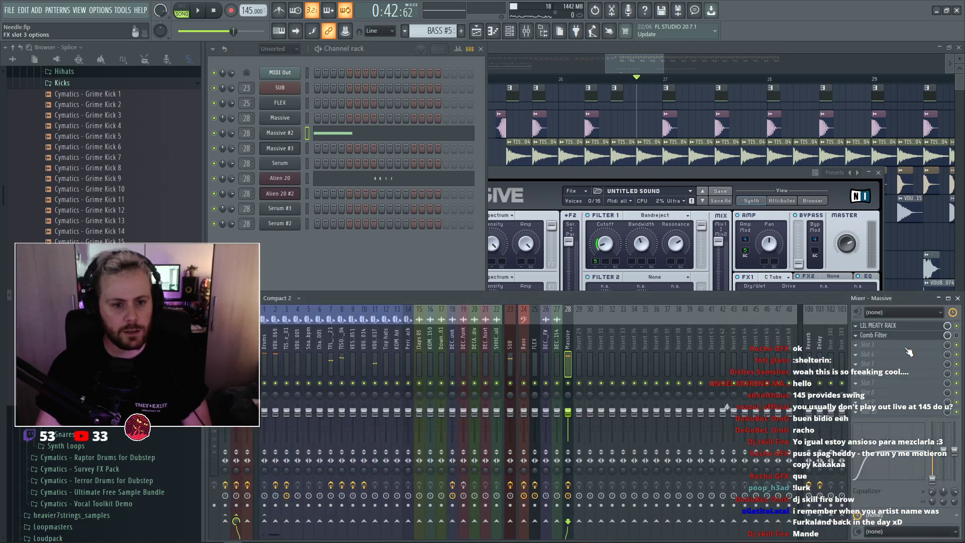
left_click(854, 346)
left_click(686, 519)
key("space")
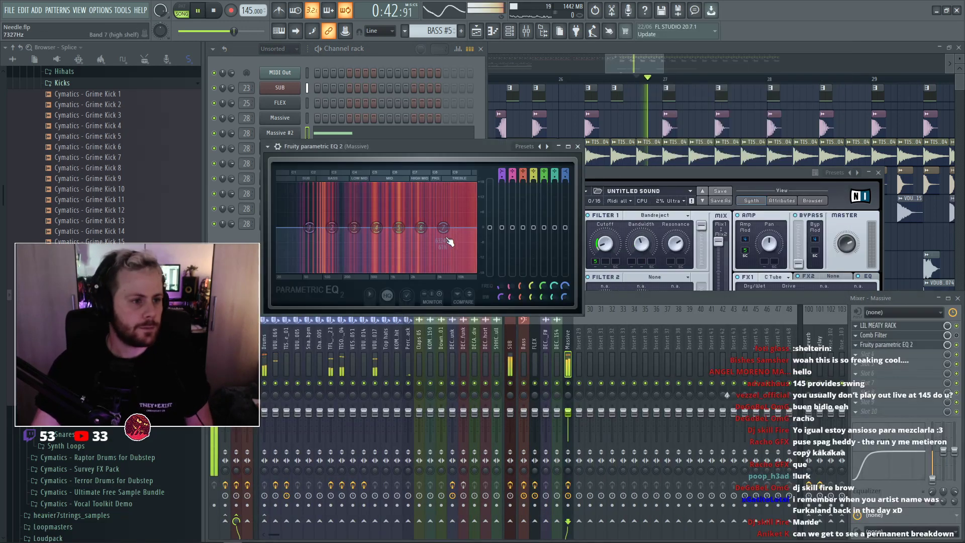
Cut the lows with the EQ's first band and dip the low mids with band 3, checking with repeated playback.
left_click_drag(312, 228, 314, 271)
mouse_move(376, 228)
left_mouse_down()
mouse_move(374, 217)
mouse_move(333, 211)
mouse_move(343, 222)
mouse_move(356, 209)
mouse_move(348, 237)
mouse_move(354, 226)
mouse_move(336, 222)
mouse_move(364, 231)
mouse_move(354, 238)
left_mouse_up()
key("space")
key("space")
key("space")
key("space")
key("space")
key("space")
Fine-tune EQ bands 4 to 7 with slight boosts on 4 and 7 and a slight dip on 6, then return to the playlist.
left_click_drag(372, 224, 378, 224)
key("space")
key("space")
left_click_drag(443, 227, 445, 225)
mouse_move(421, 231)
left_mouse_down()
mouse_move(430, 242)
mouse_move(426, 231)
left_mouse_up()
key("space")
key("space")
left_click_drag(399, 228, 394, 227)
key("space")
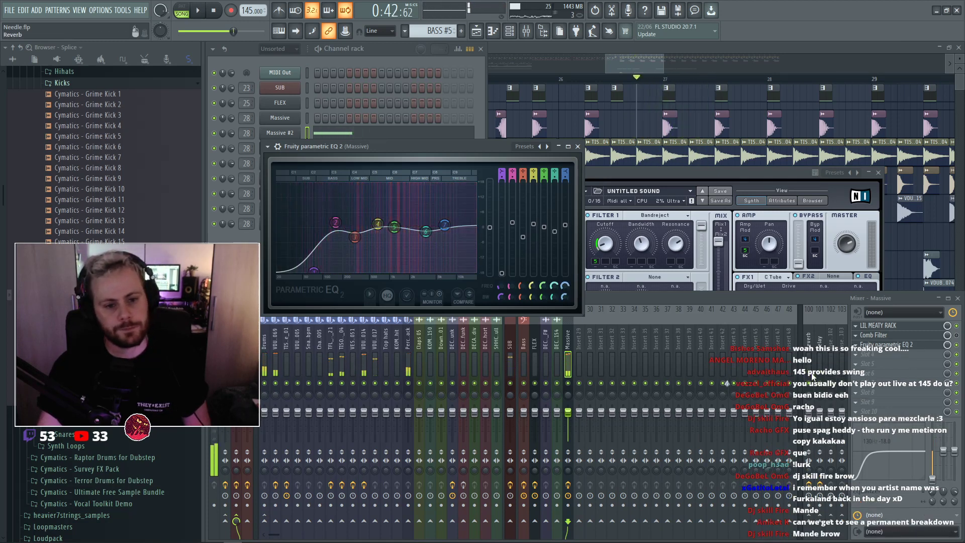
left_click(920, 267)
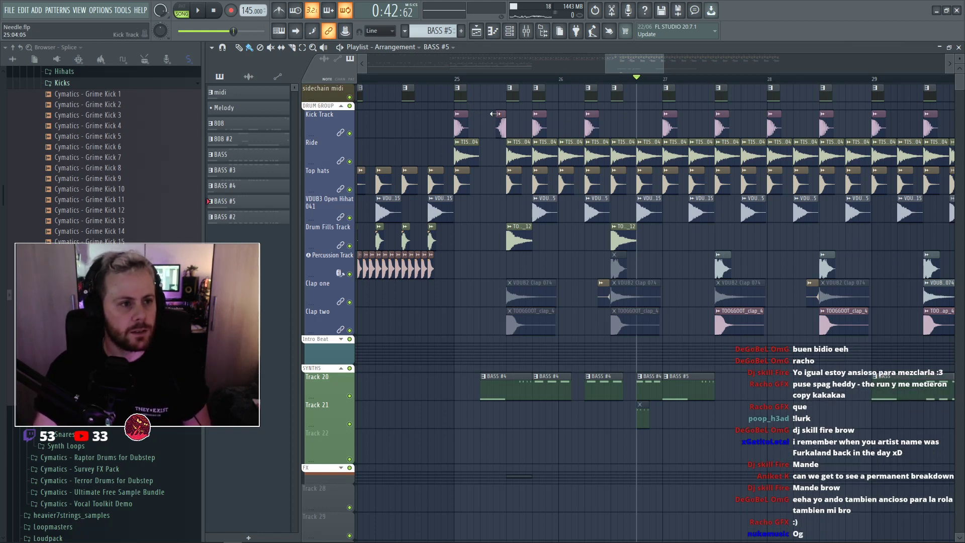
Play the drop through the BASS #4 slices, review the BASS #5 channels, and replay from bar 27.
key("space")
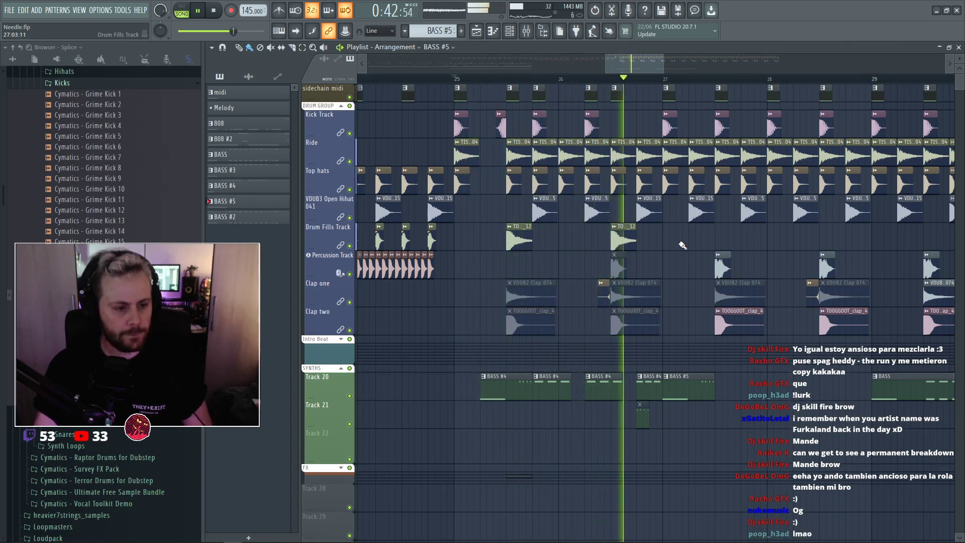
key("F6")
key("space")
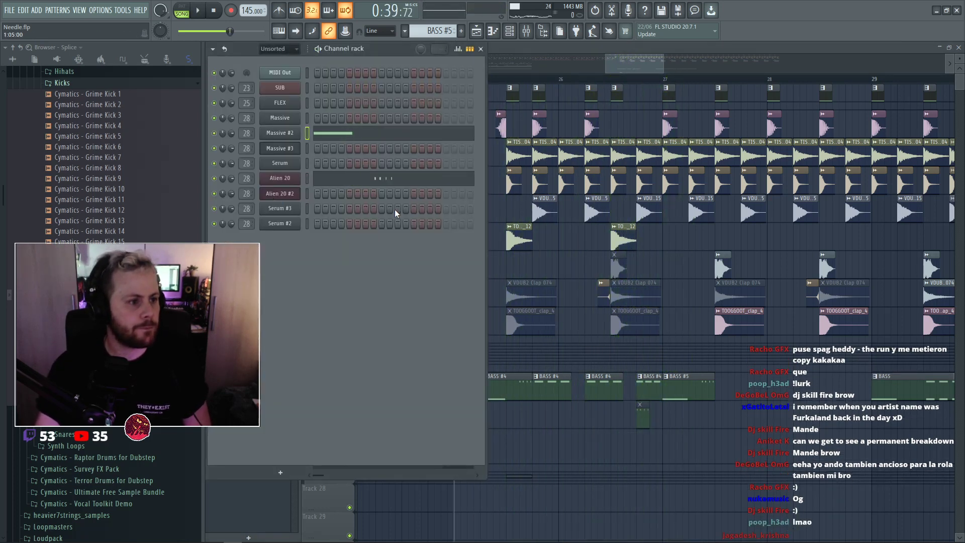
key("F6")
left_click(660, 79)
key("space")
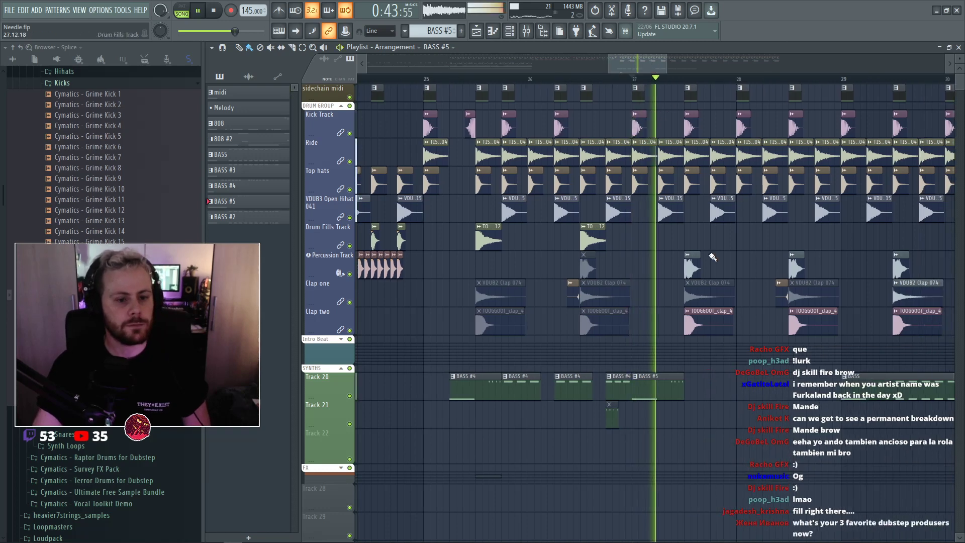
Move the BASS clip on Track 20 back to follow the BASS #5 slice directly in bar 27, and audition the transition.
key("space")
scroll(691, 390, "down", 1)
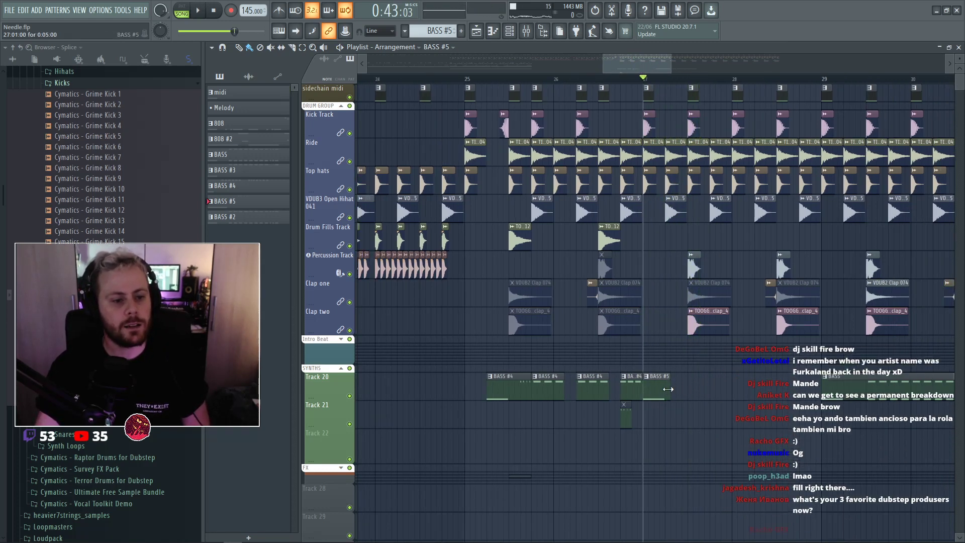
left_click_drag(879, 389, 692, 390)
key("space")
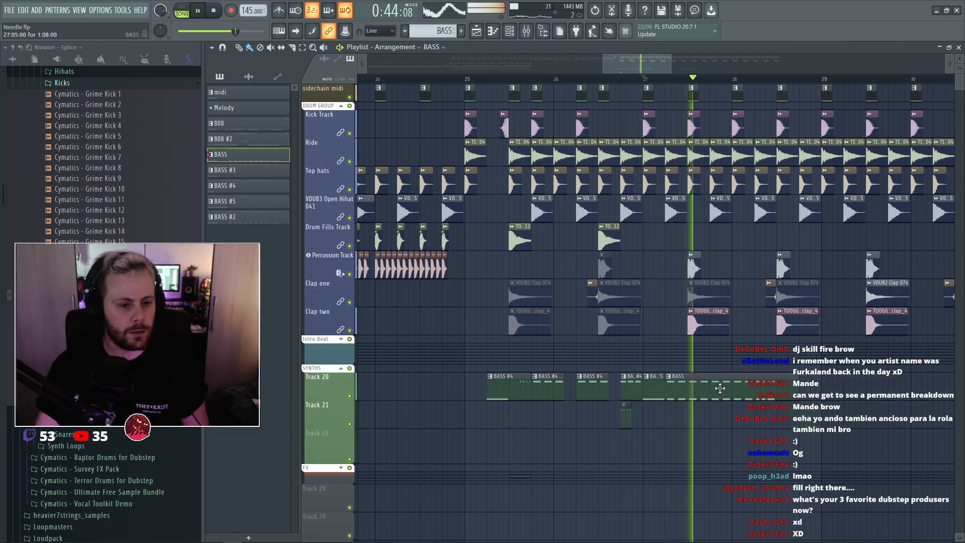
key("space")
key("space")
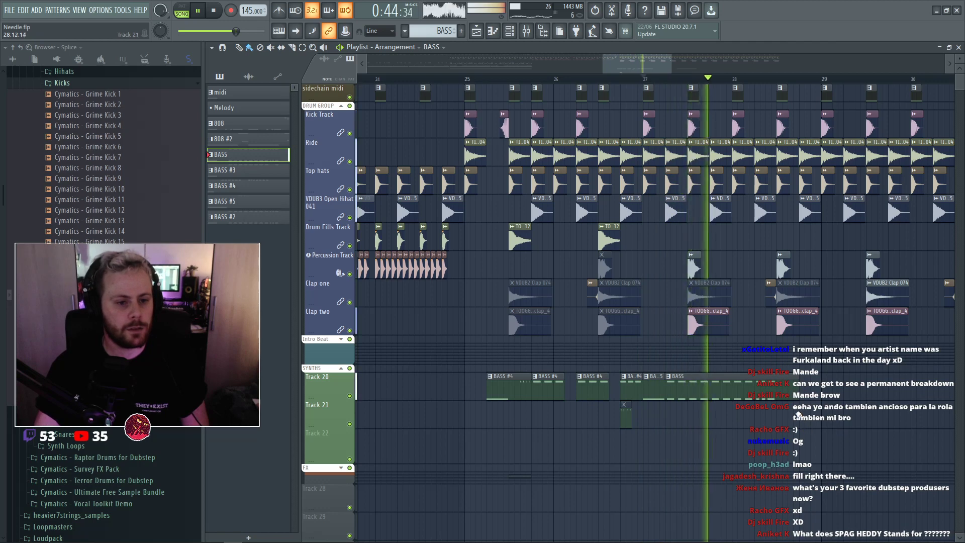
key("space")
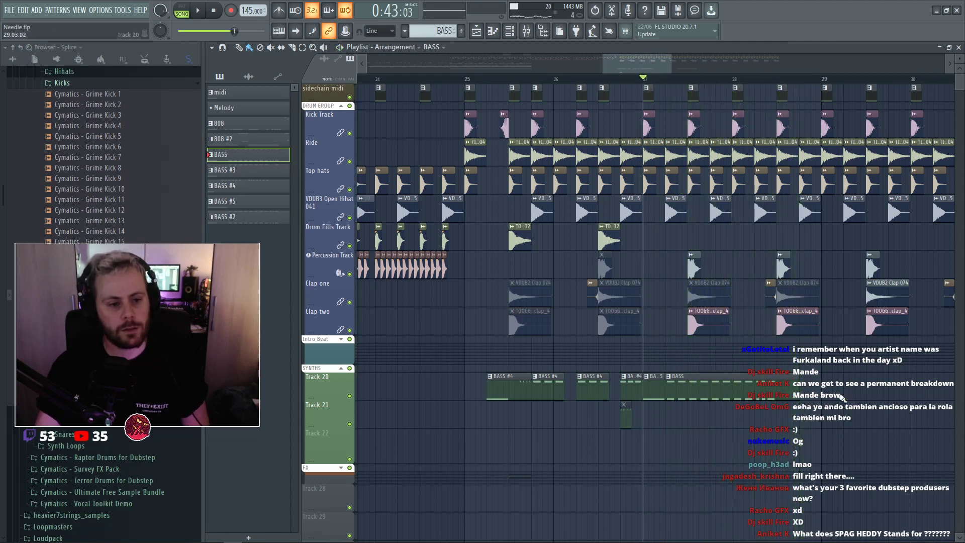
Set the playlist loop selection to bars 25 up to 29, clear the clip selection and play the loop.
left_click_drag(471, 82, 825, 100)
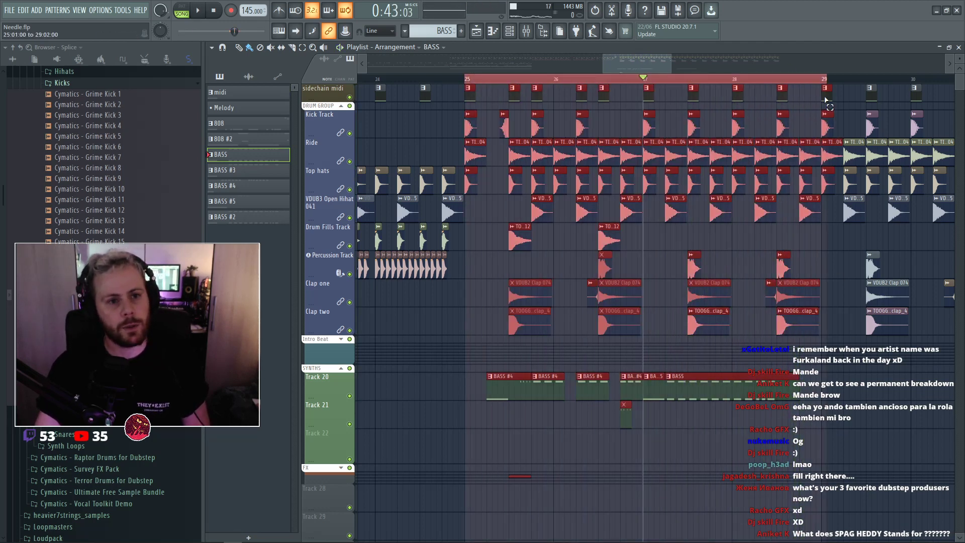
key("space")
left_click(464, 79)
key("ctrl+d")
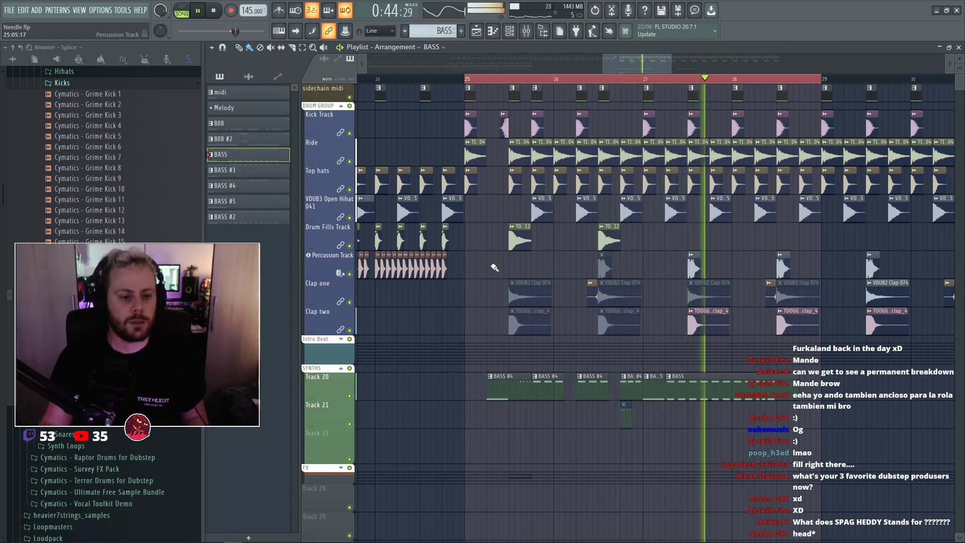
Shift the BASS clip half a beat later to leave a gap after BASS #5, save the project and replay.
left_click_drag(675, 395, 680, 396)
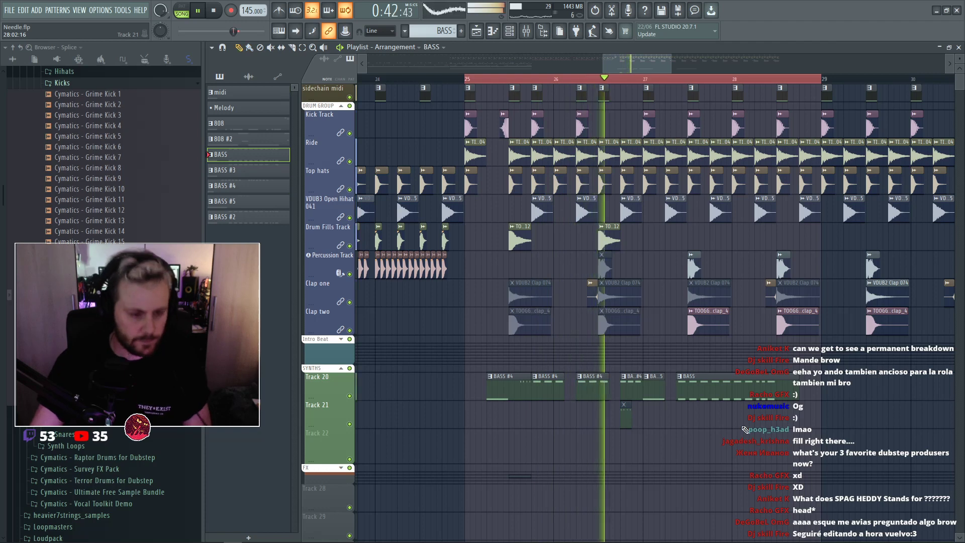
key("ctrl+s")
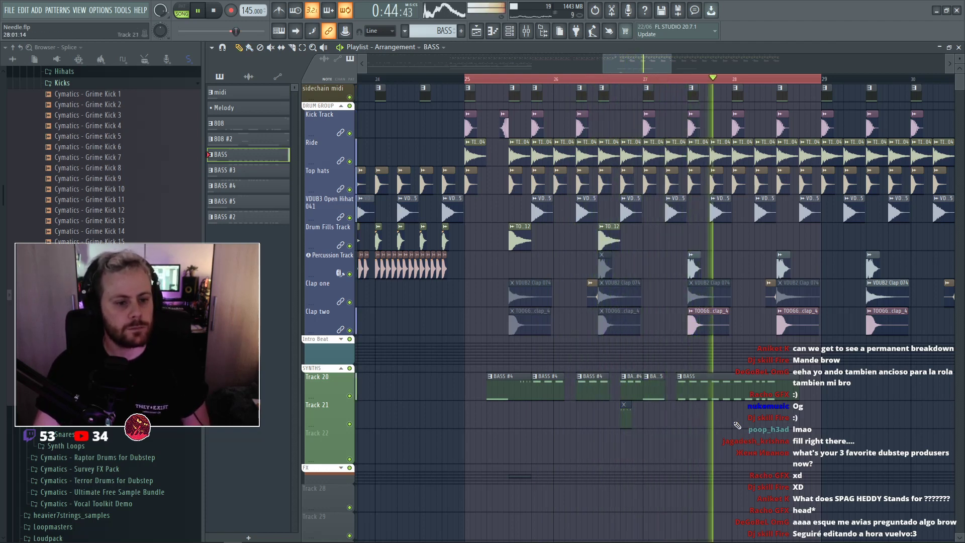
key("space")
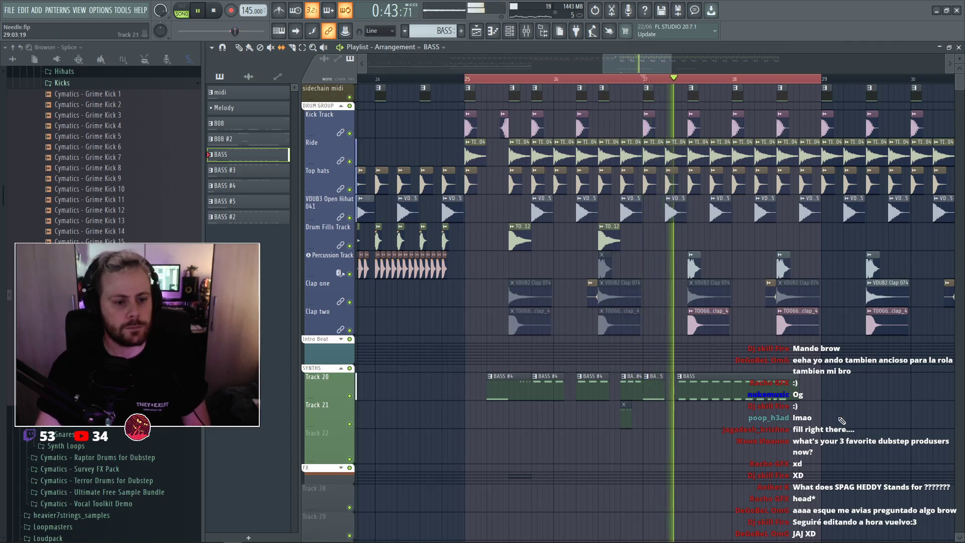
Slice the BASS clip early in bar 28, delete the remainder, and place another BASS clip at 28:05:00 during playback.
scroll(831, 405, "up", 2)
key("space")
key("space")
key("c")
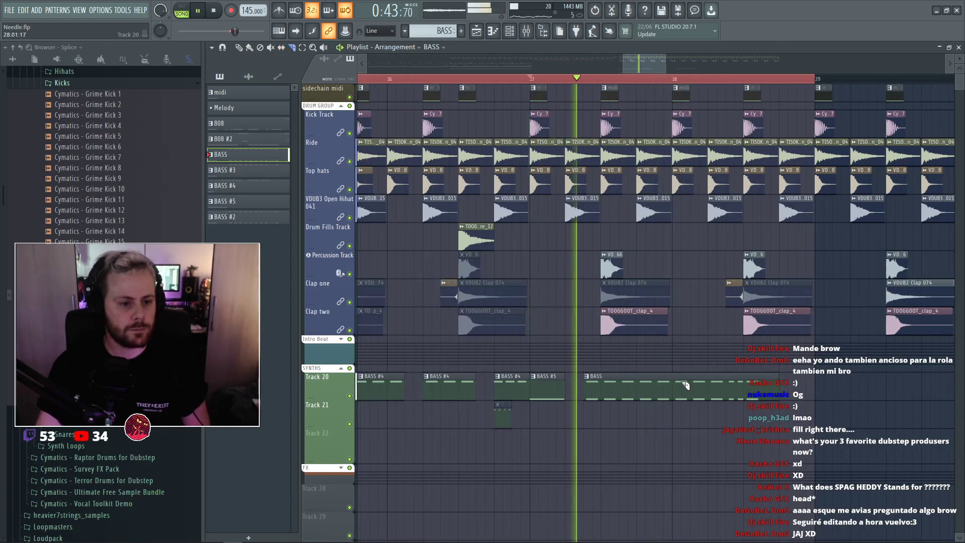
left_click_drag(685, 384, 695, 403)
key("b")
right_click(726, 397)
key("space")
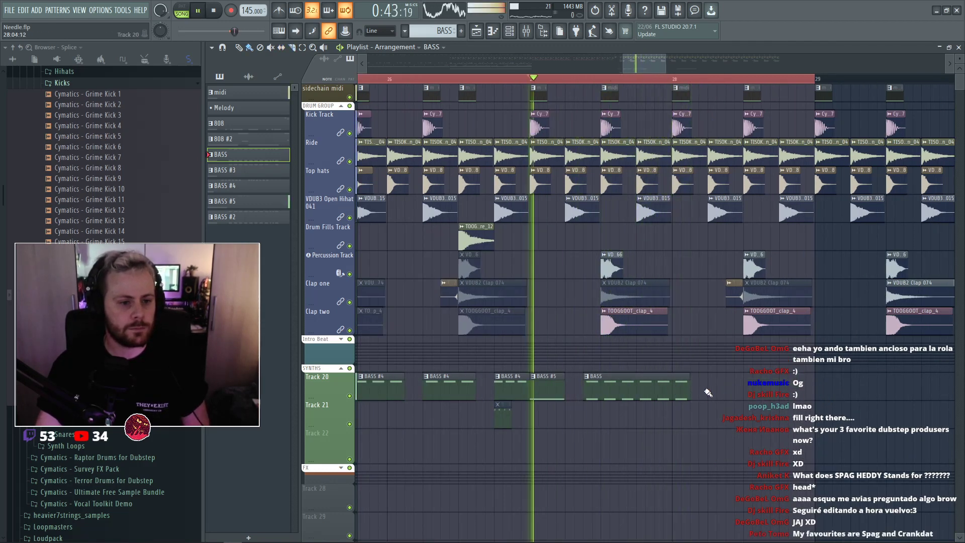
left_click(708, 392)
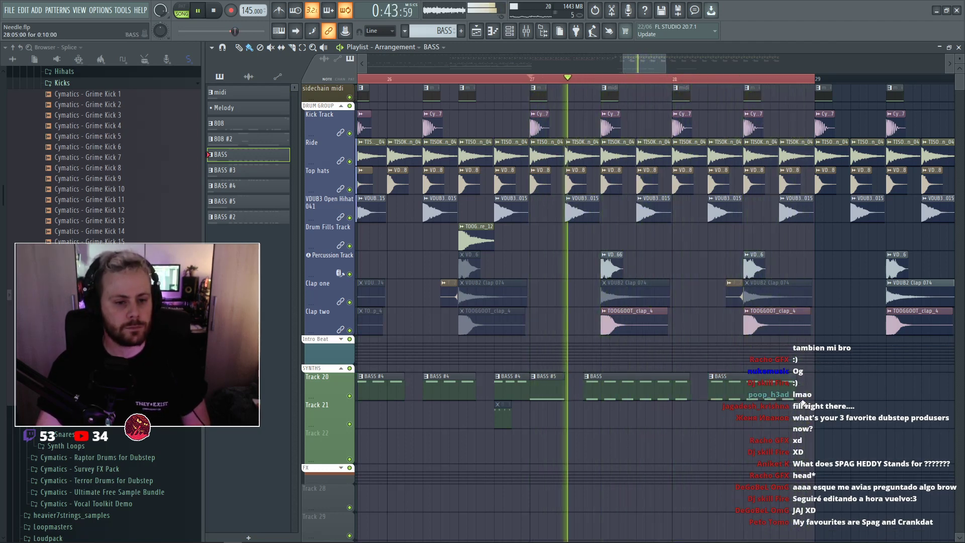
Stop playback, select the BASS #5 pattern and cut the note from its Massive #2 channel.
scroll(802, 403, "down", 2)
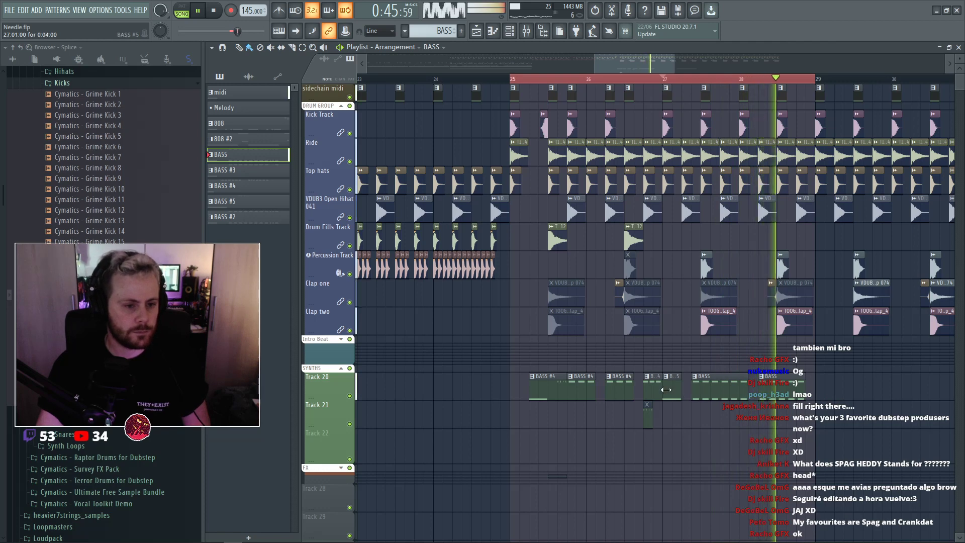
key("space")
key("F6")
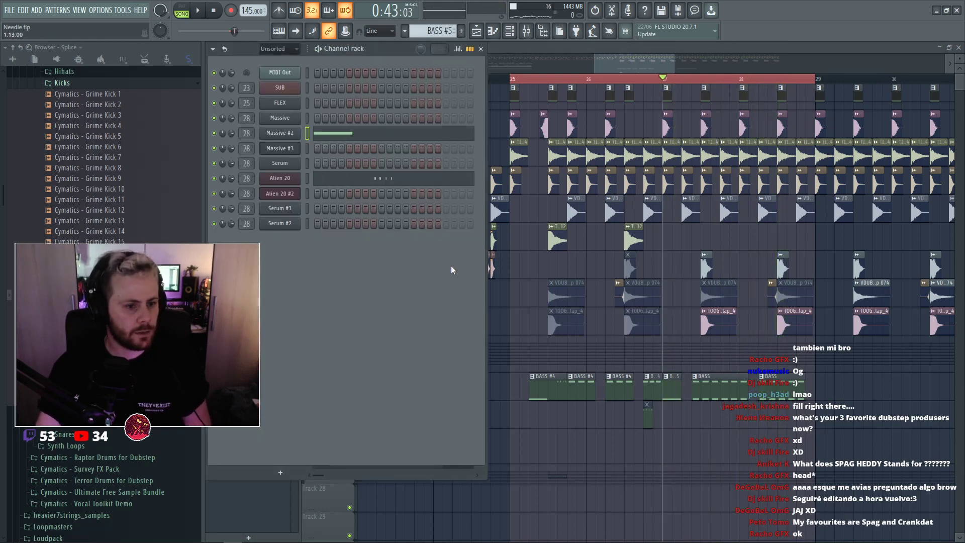
left_click(667, 378)
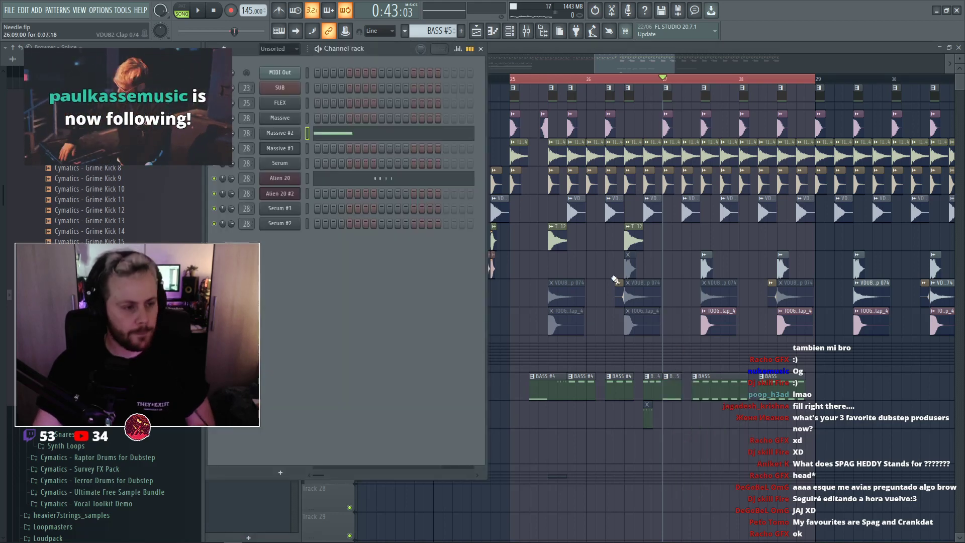
key("F6")
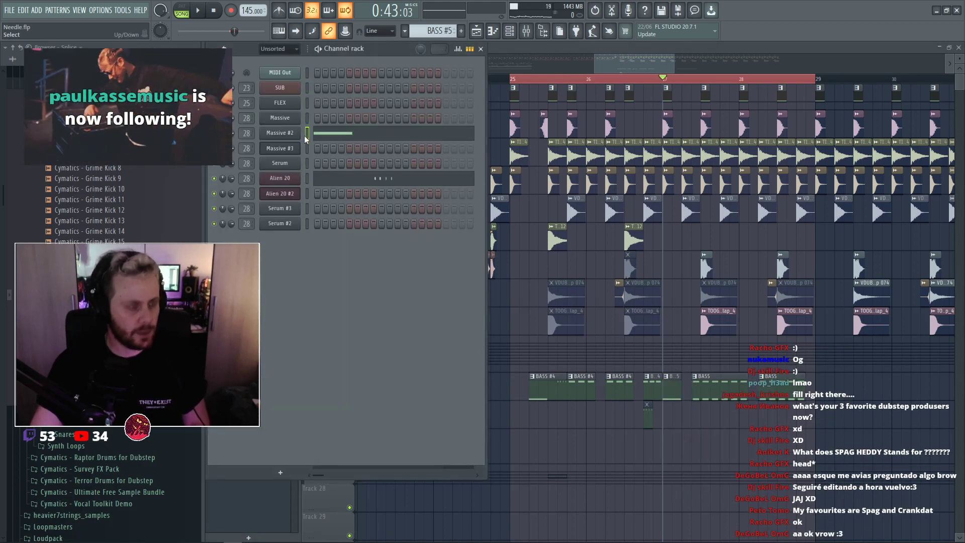
key("ctrl+x")
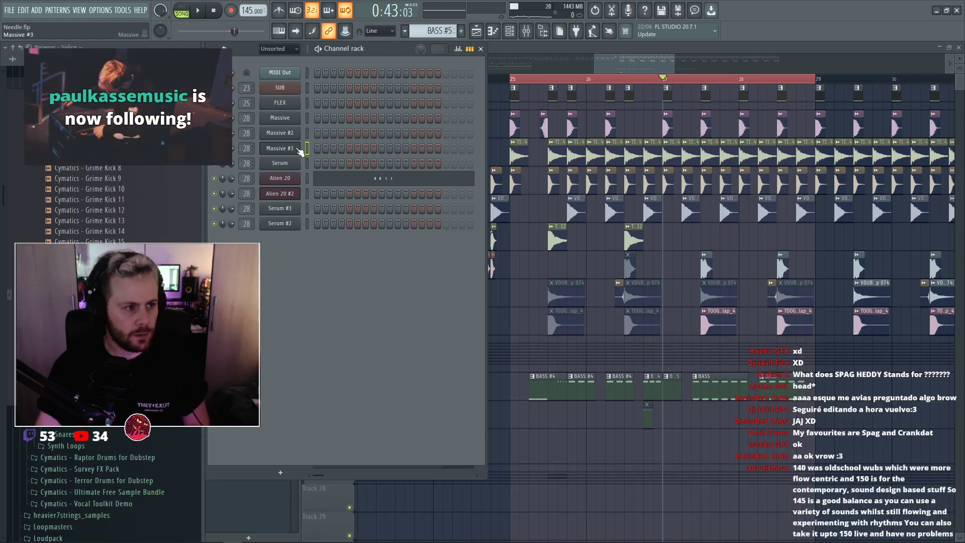
Give Massive #3 an E3 note four steps long at the start of the BASS #5 pattern, checking it with playback.
left_click(299, 150)
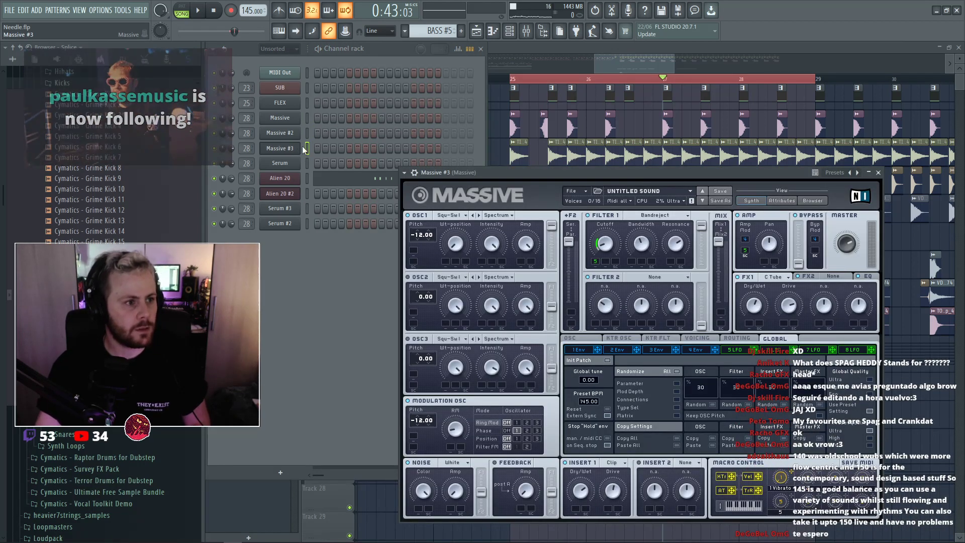
double_click(307, 136)
key("space")
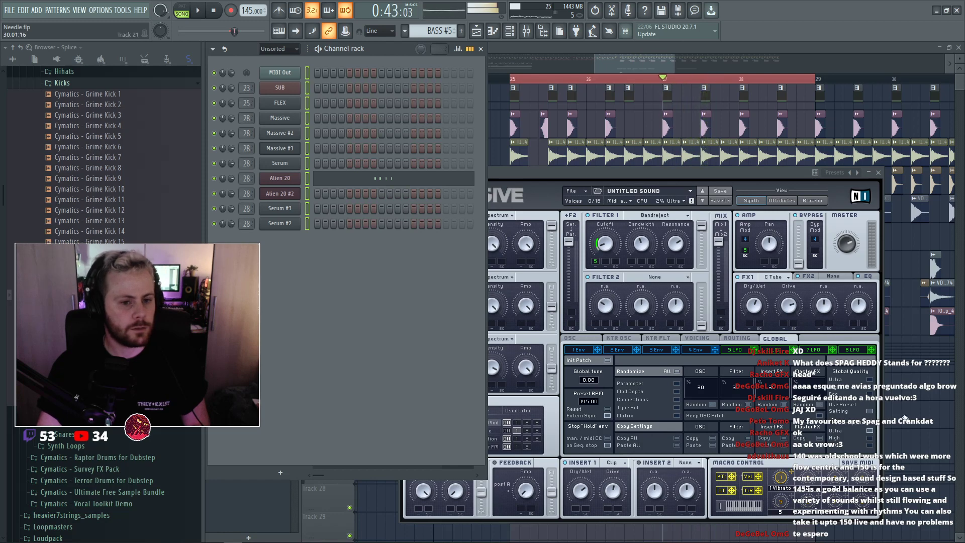
right_click(904, 418)
key("F6")
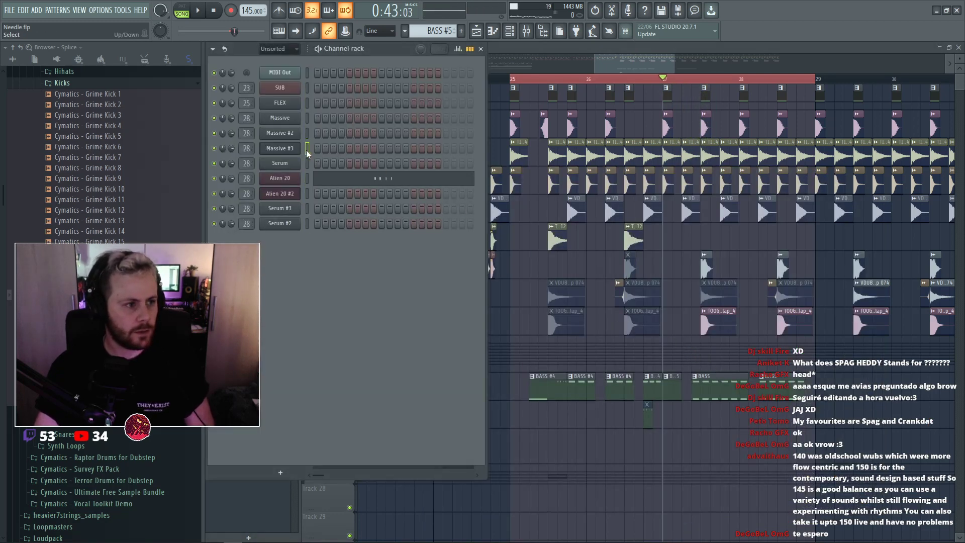
key("F7")
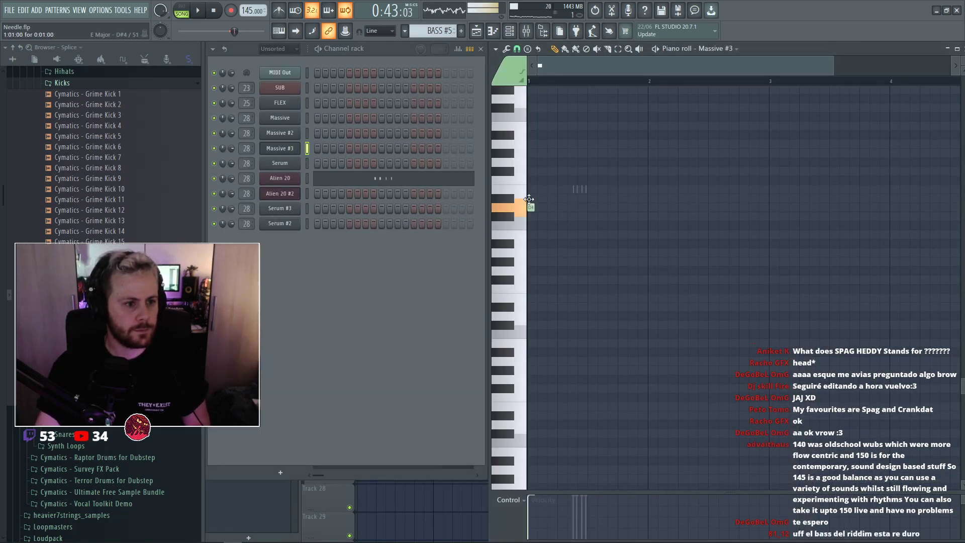
left_click_drag(534, 190, 556, 191)
key("space")
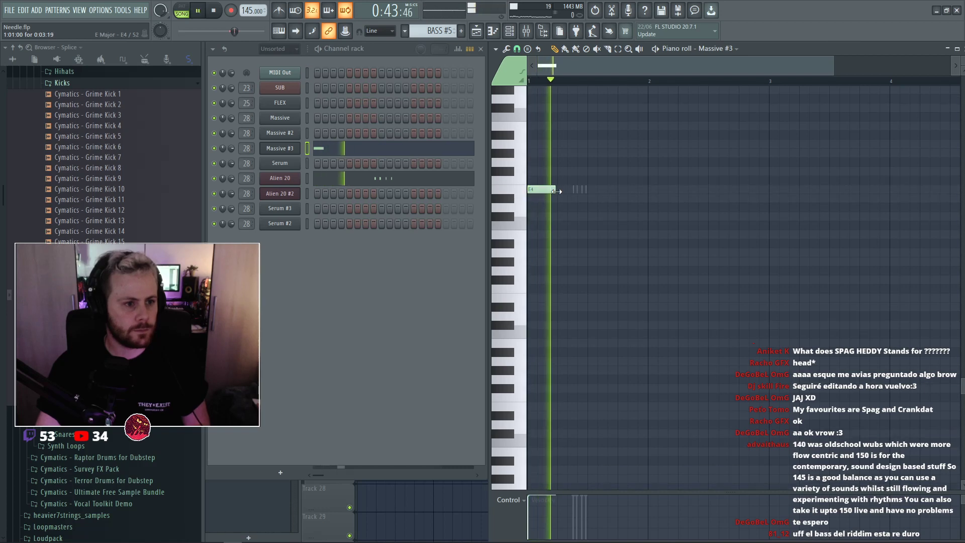
key("space")
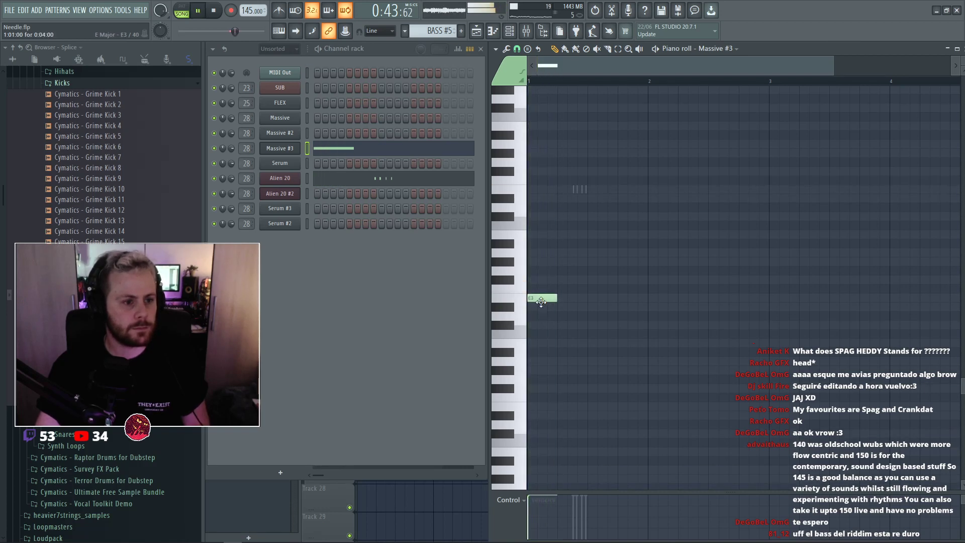
key("space")
Loop the first half bar of the BASS #5 pattern in the piano roll and play it in pattern mode.
left_click(280, 148)
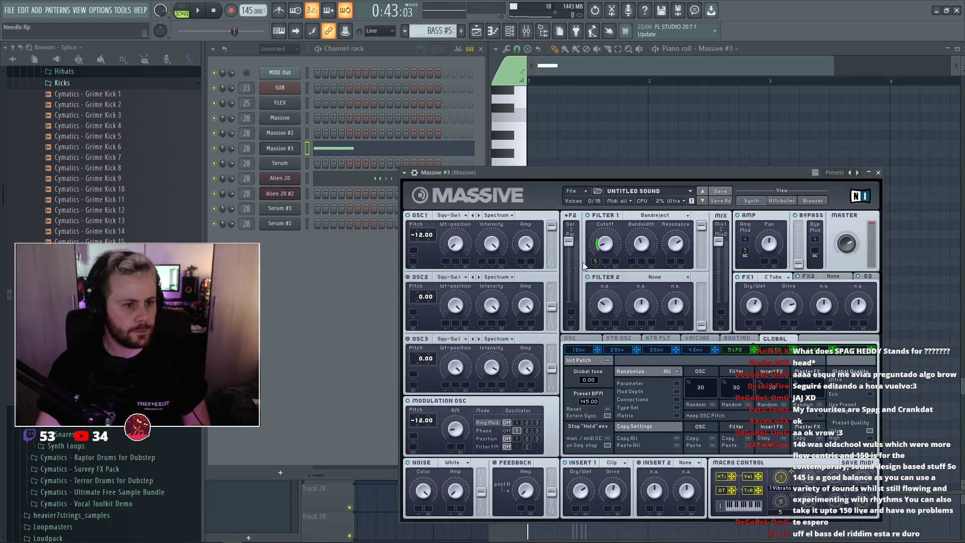
right_click(653, 141)
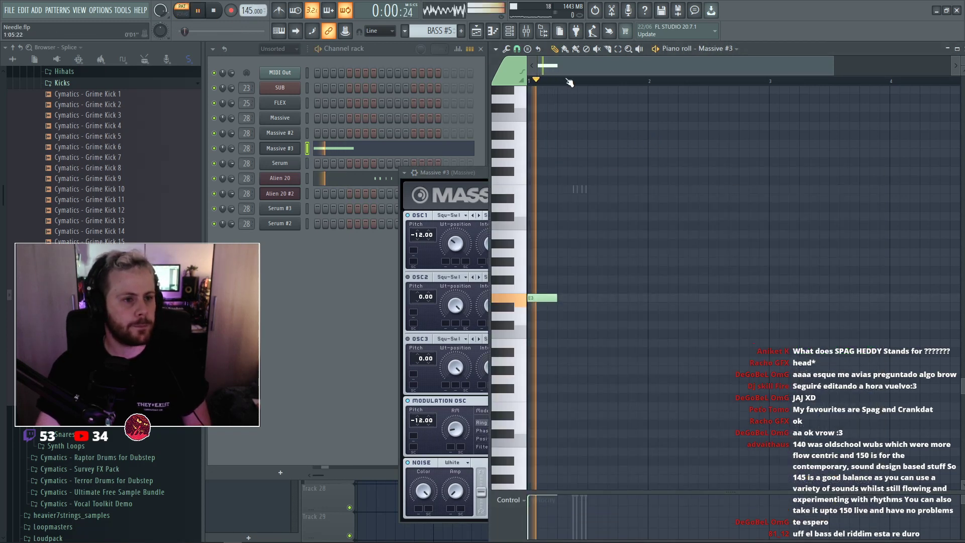
left_click_drag(566, 81, 456, 82)
left_click_drag(582, 81, 527, 81)
left_click(293, 149)
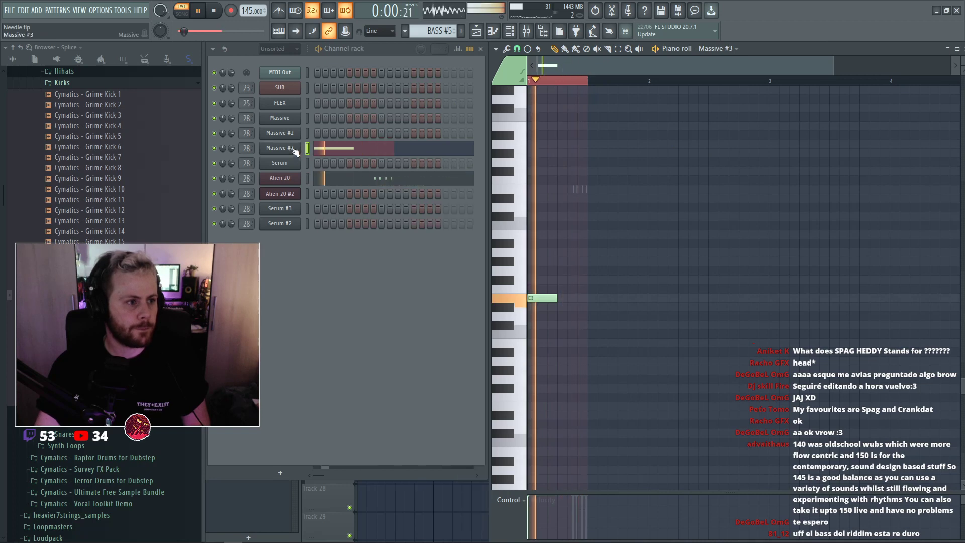
In Massive #3, set the modulation oscillator to Phase mode and sync LFO 5 at a 1/2 ratio.
left_click(295, 149)
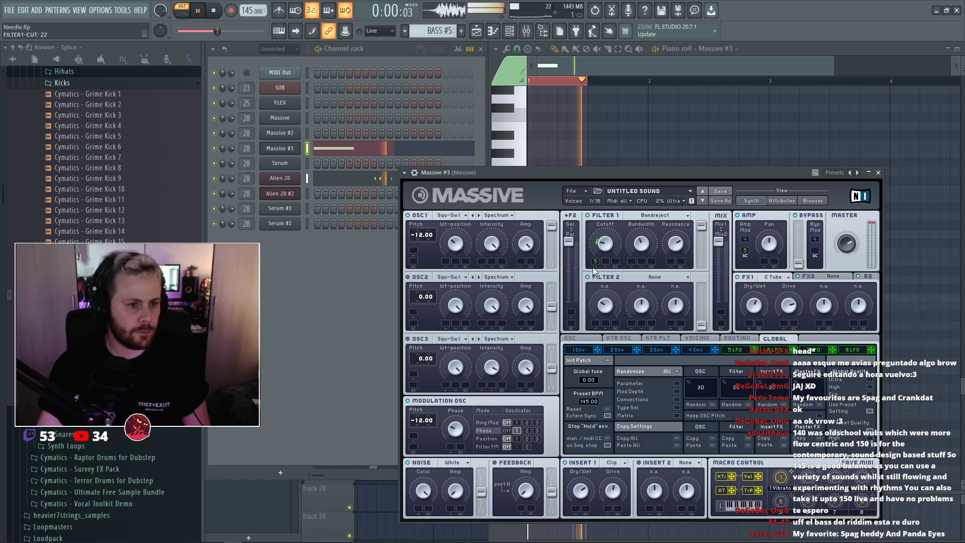
left_click(737, 350)
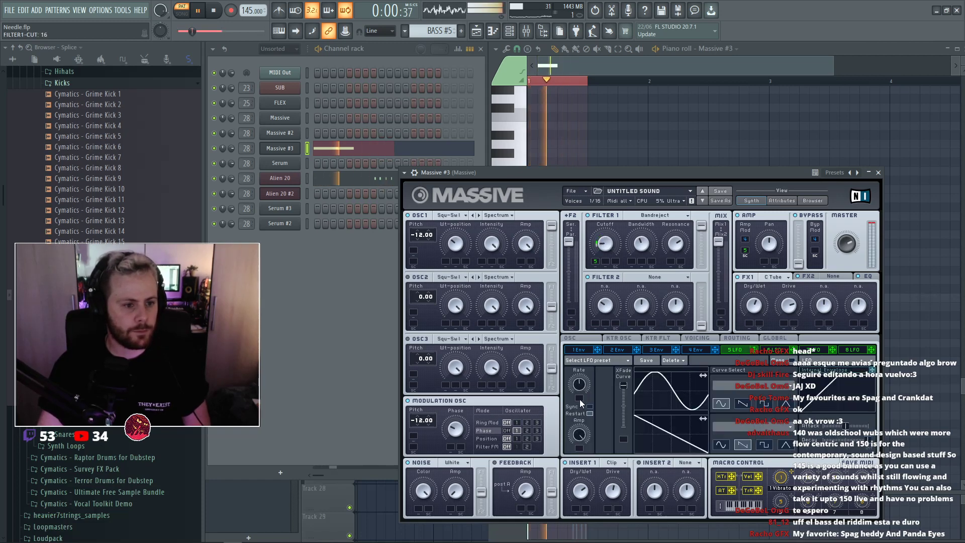
left_click_drag(580, 388, 580, 393)
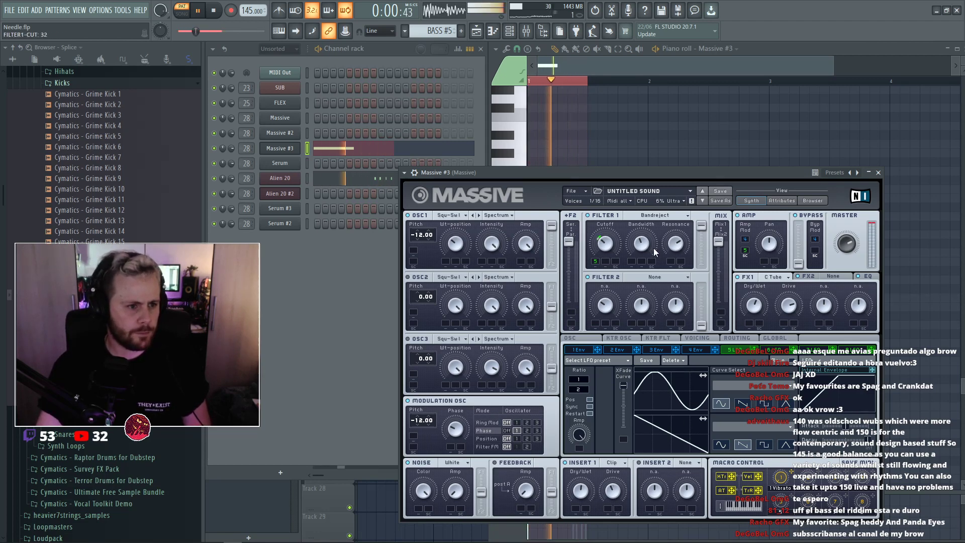
Change Massive #3's OSC1 wavetable to Dirty Throat after trying Dirty Needle, lower its Wt-position, then stop playback and return to the playlist.
left_click_drag(426, 234, 422, 239)
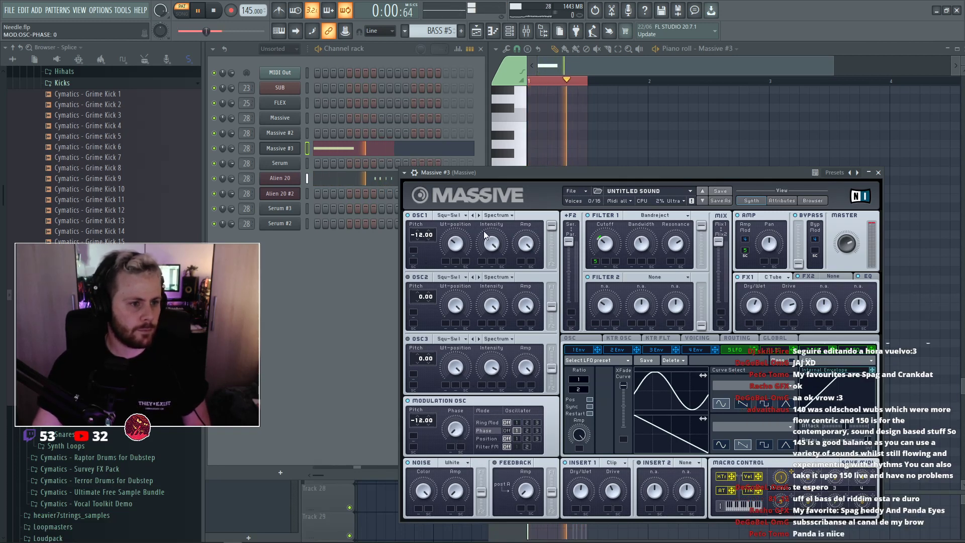
left_click(449, 215)
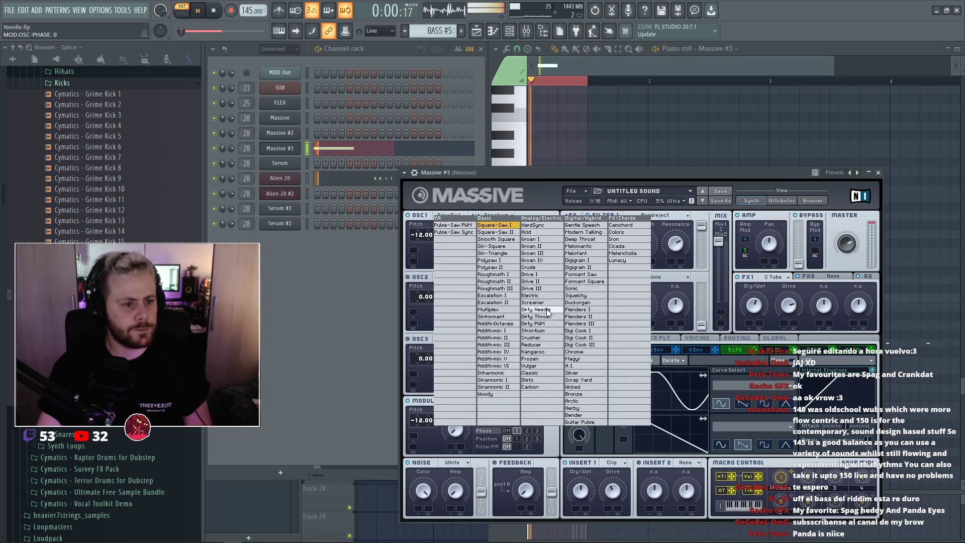
left_click(541, 310)
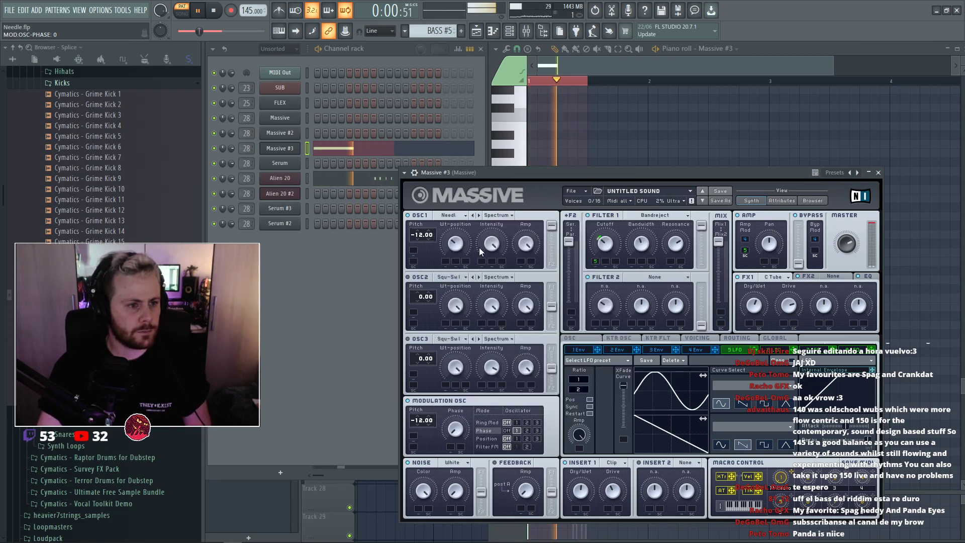
left_click(478, 215)
left_click_drag(455, 244, 455, 307)
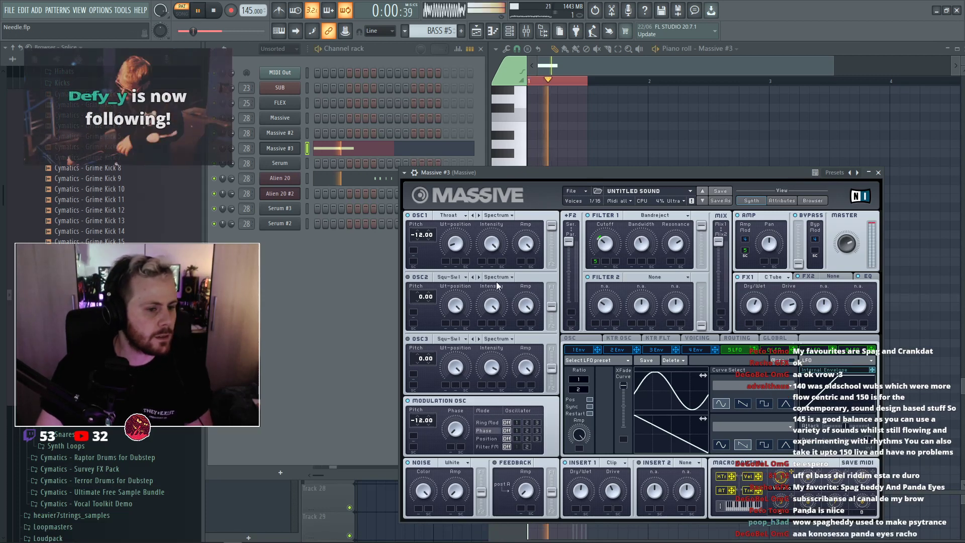
left_click(196, 19)
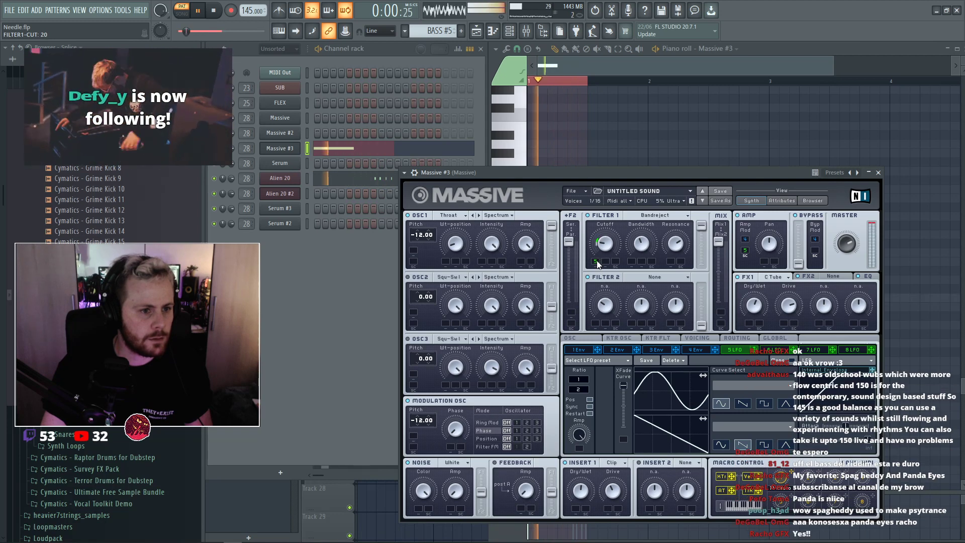
right_click(673, 146)
key("space")
key("F5")
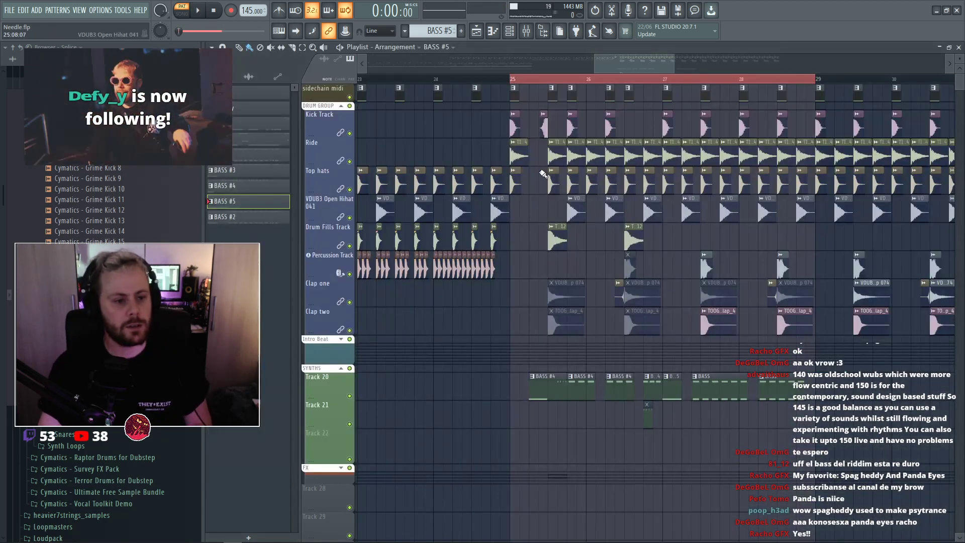
Play back the drop's drums and bass clips from bars 25 and 27.
key("space")
left_click(653, 79)
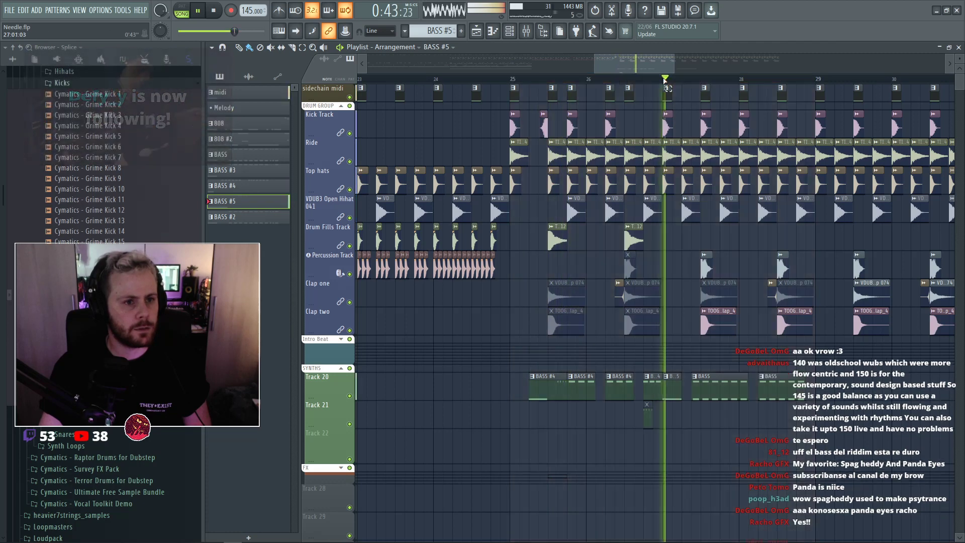
left_click(527, 79)
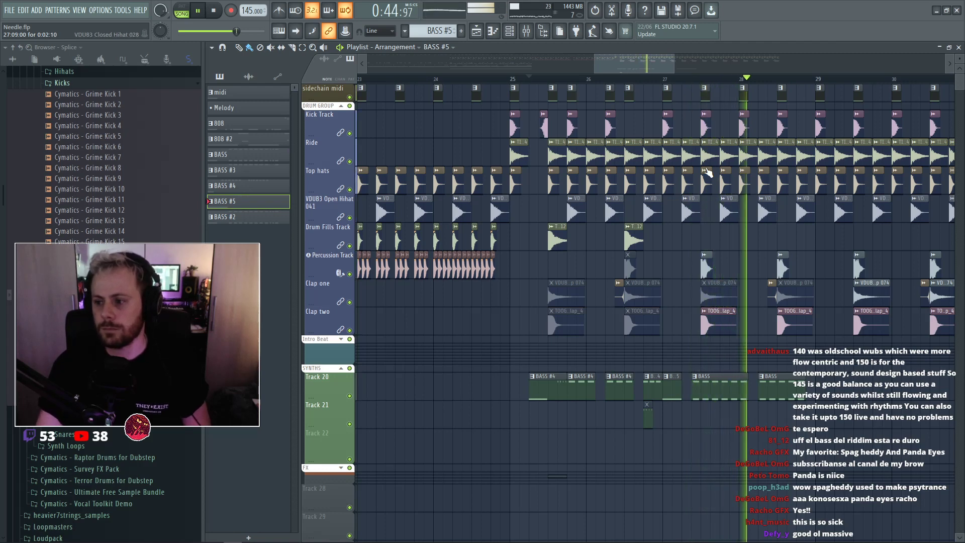
key("space")
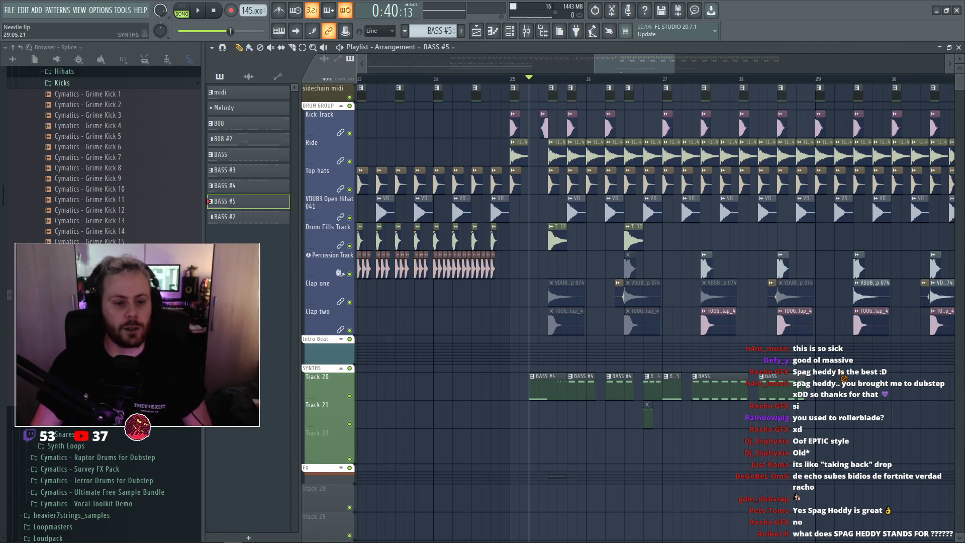
key("space")
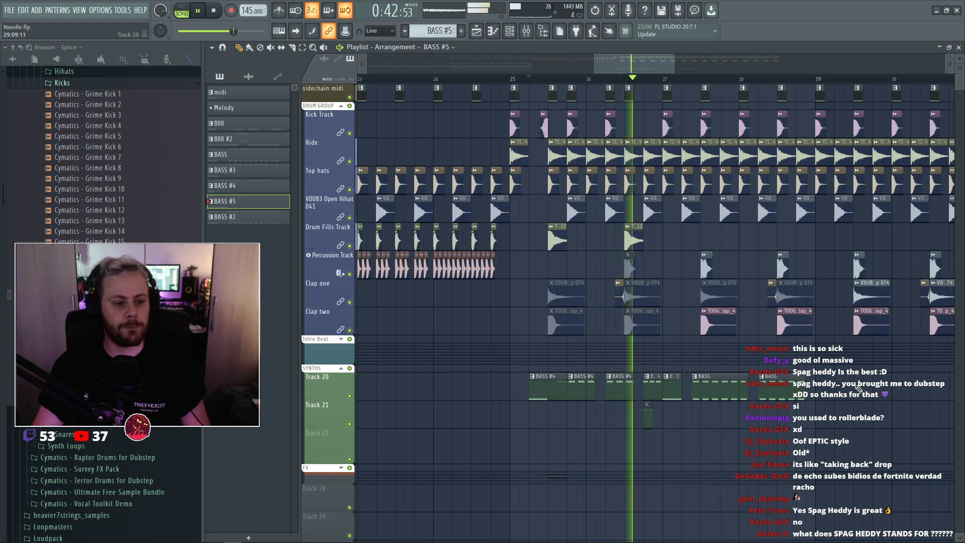
key("space")
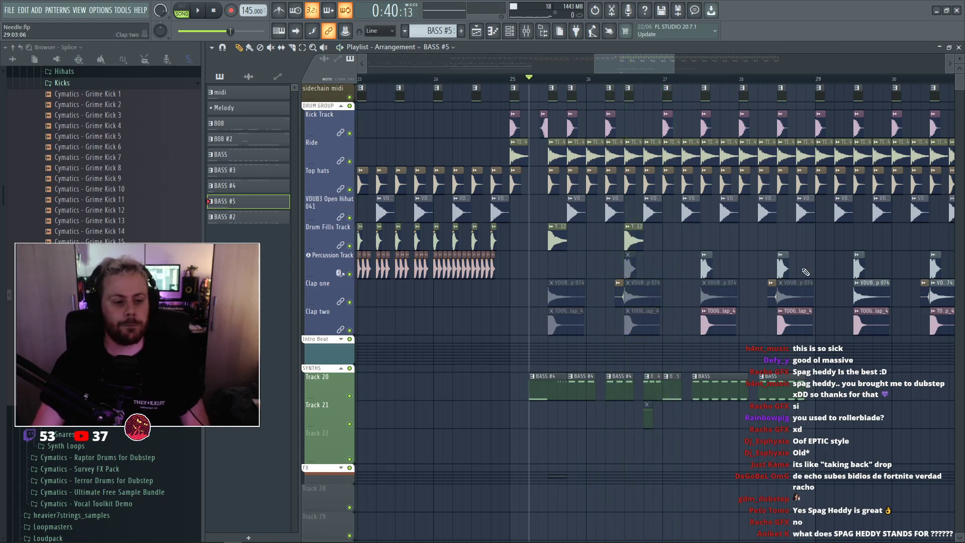
Remove the short leading piece of the BASS clip in bar 27 so the clip starts on beat three, checking it with playback from bar 27.
left_click(665, 79)
key("space")
key("space")
scroll(714, 398, "up", 2)
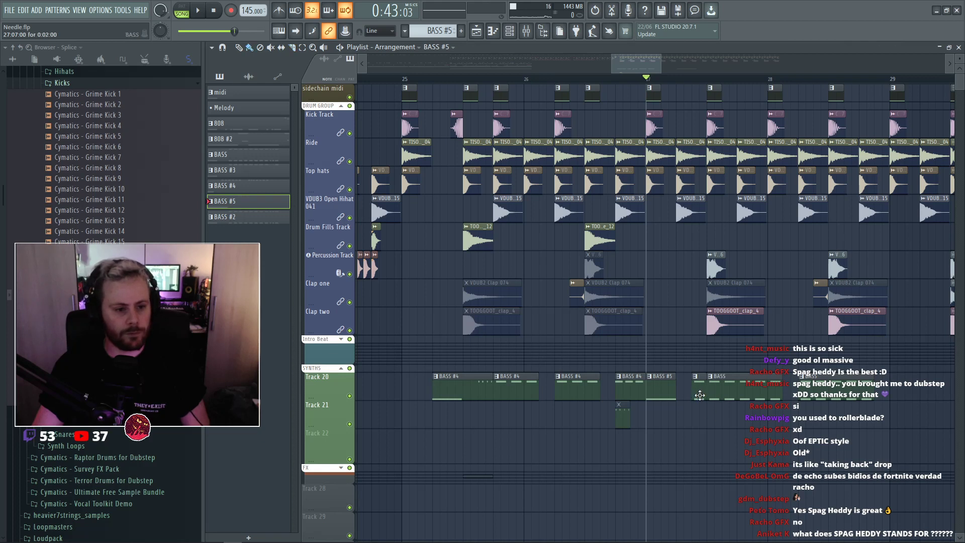
key("space")
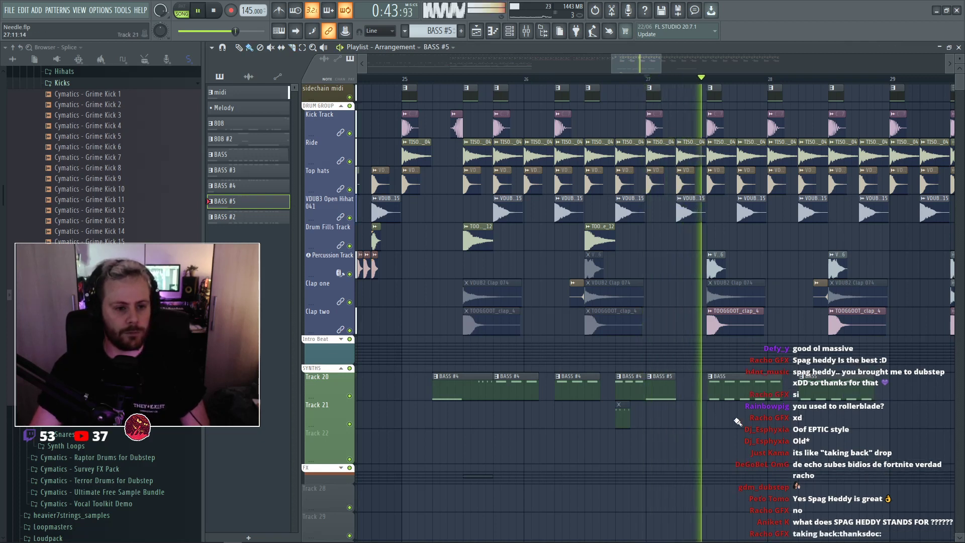
key("space")
key("space")
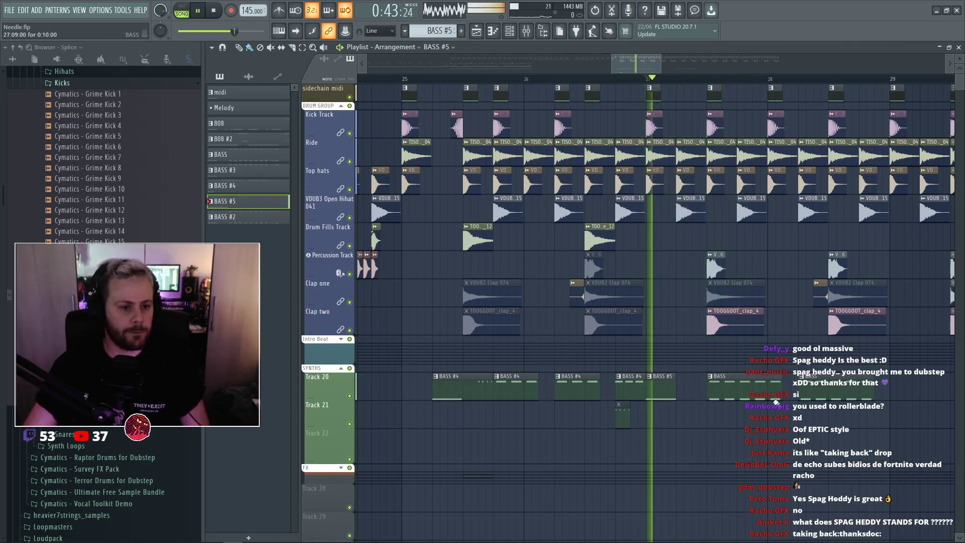
Play the drop through from bar 25 to hear the bass arrangement with the shortened BASS clip.
scroll(797, 436, "down", 2)
left_click(500, 79)
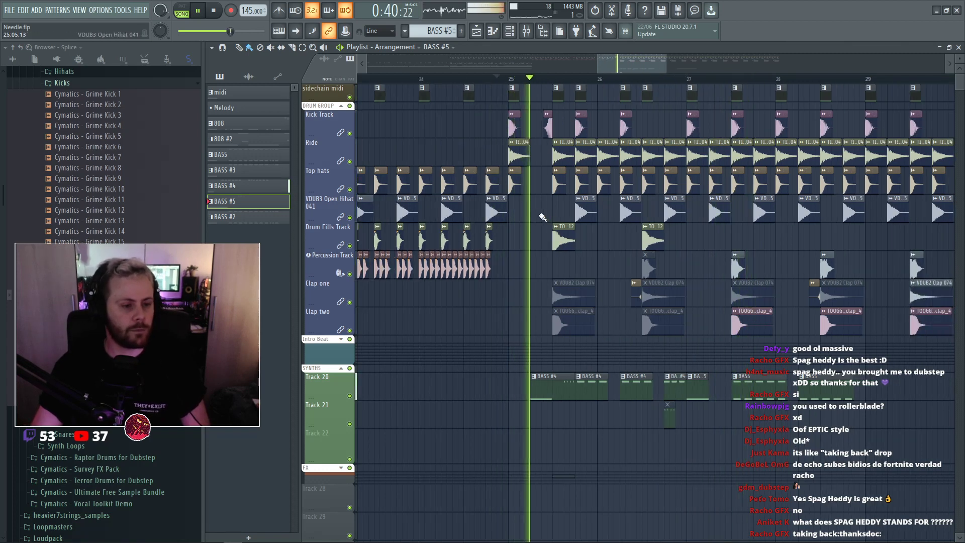
scroll(647, 85, "right", 1)
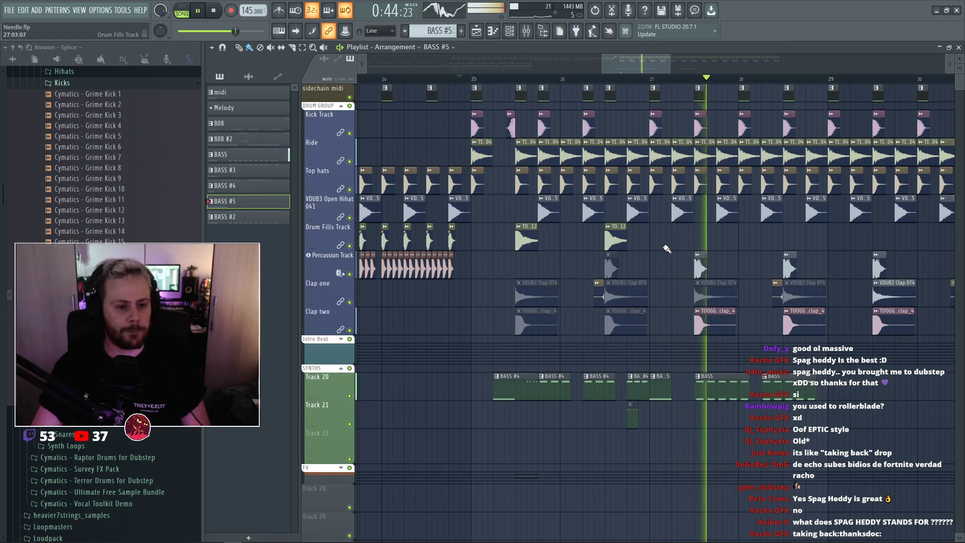
key("space")
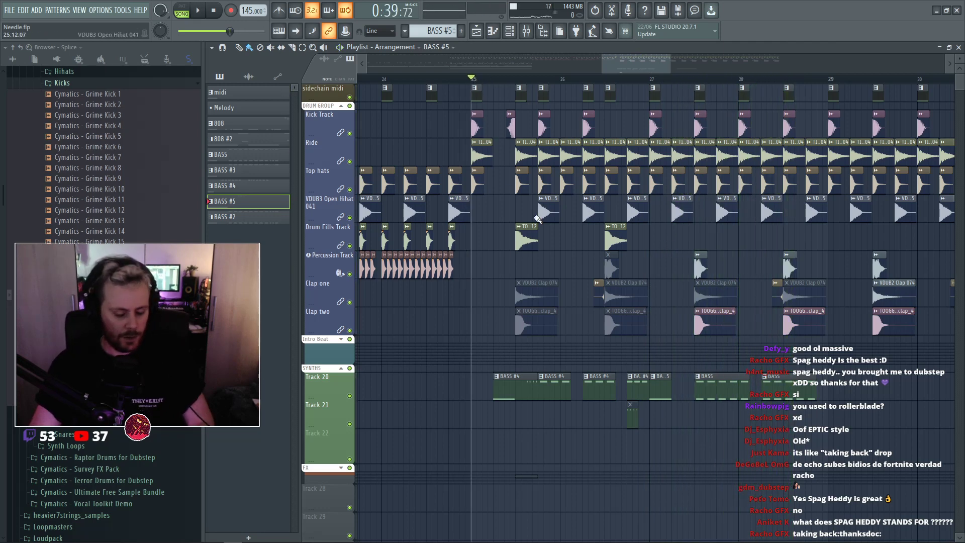
Examine which instruments sound in the Channel rack during playback, then listen again from beat two of bar 26.
key("F6")
key("space")
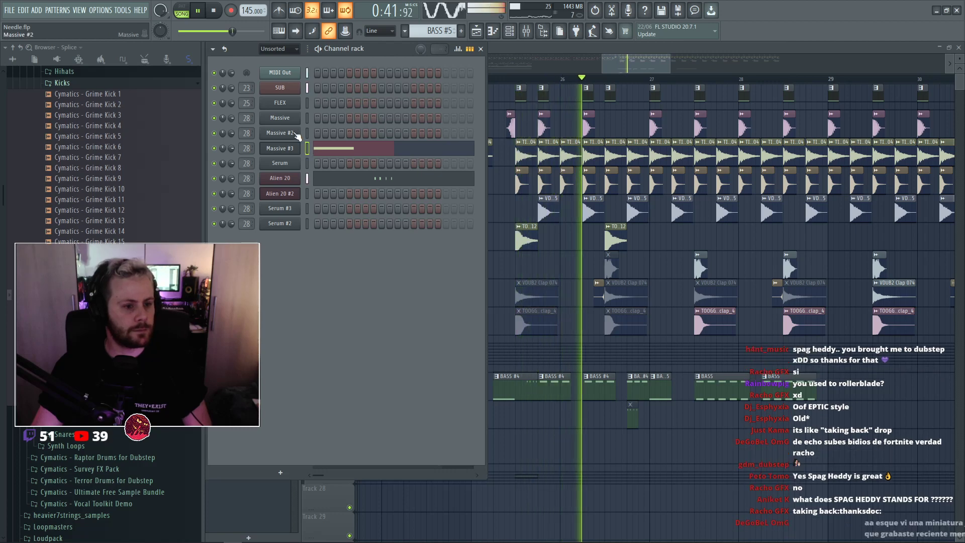
key("space")
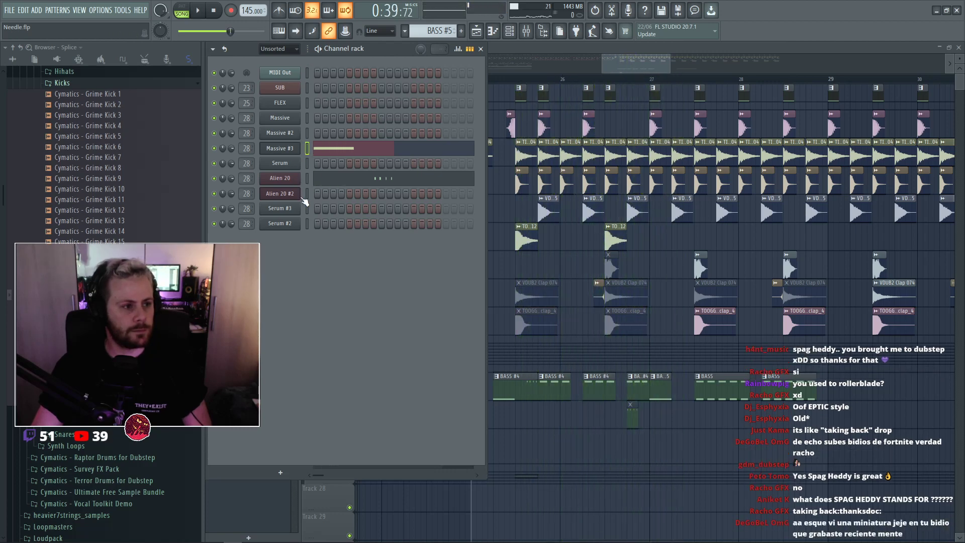
left_click(583, 79)
key("space")
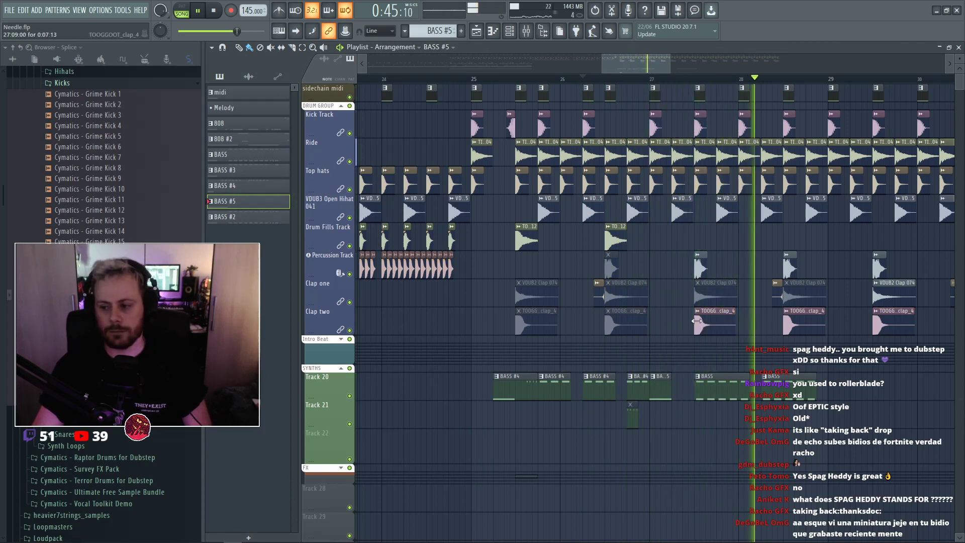
key("space")
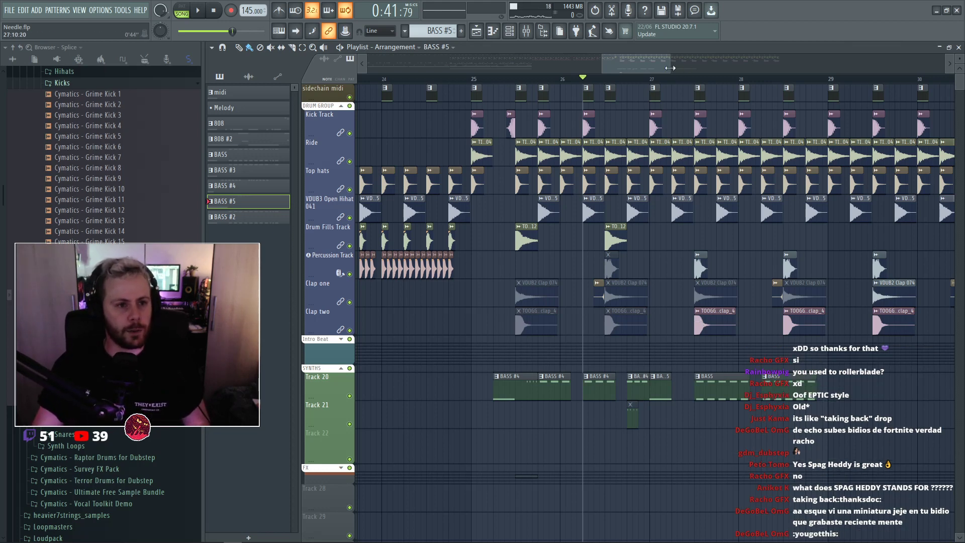
left_click_drag(669, 67, 688, 67)
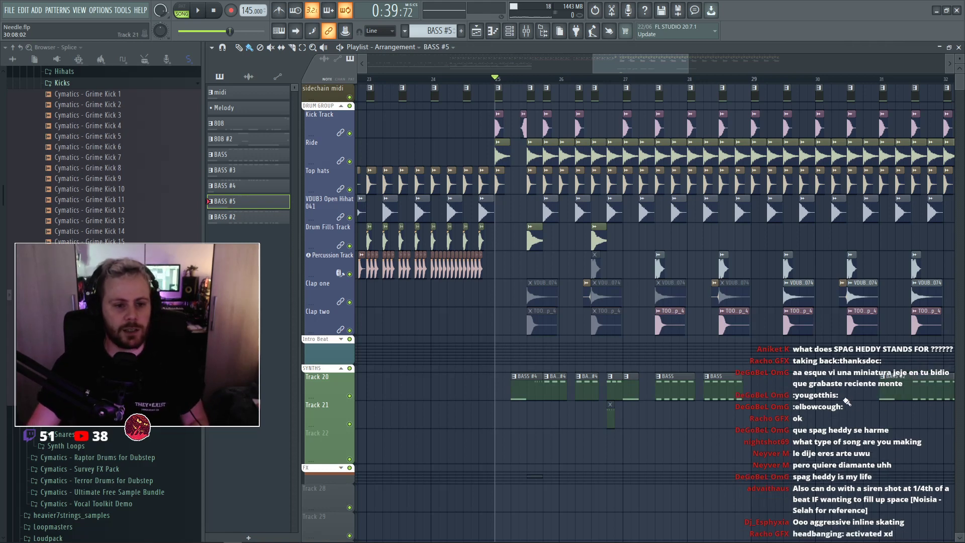
left_click_drag(688, 66, 762, 66)
left_click_drag(707, 65, 678, 65)
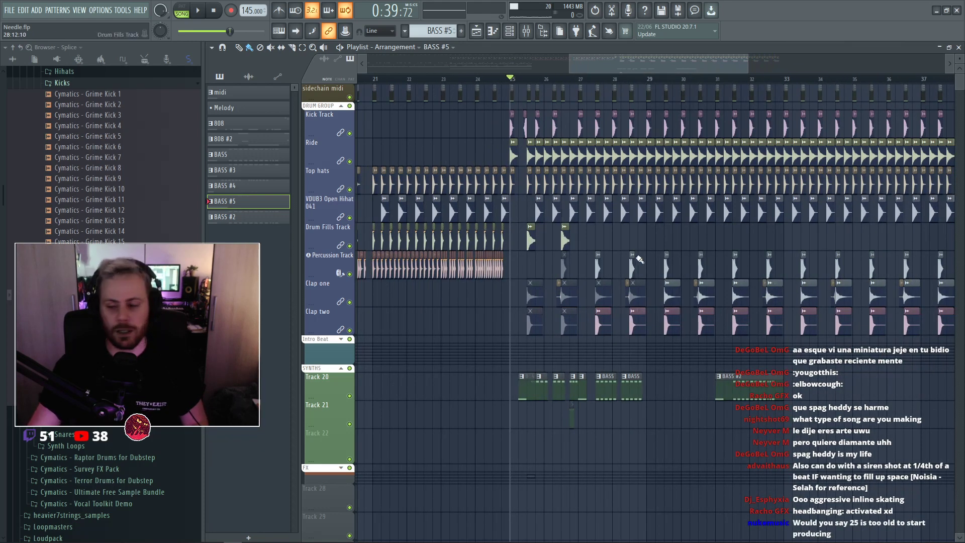
scroll(614, 306, "up", 2)
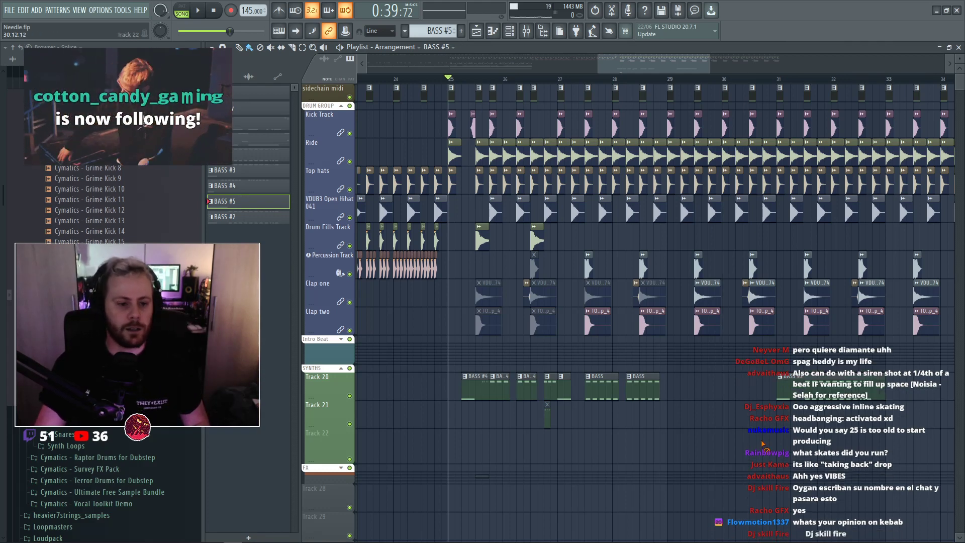
left_click_drag(709, 65, 752, 70)
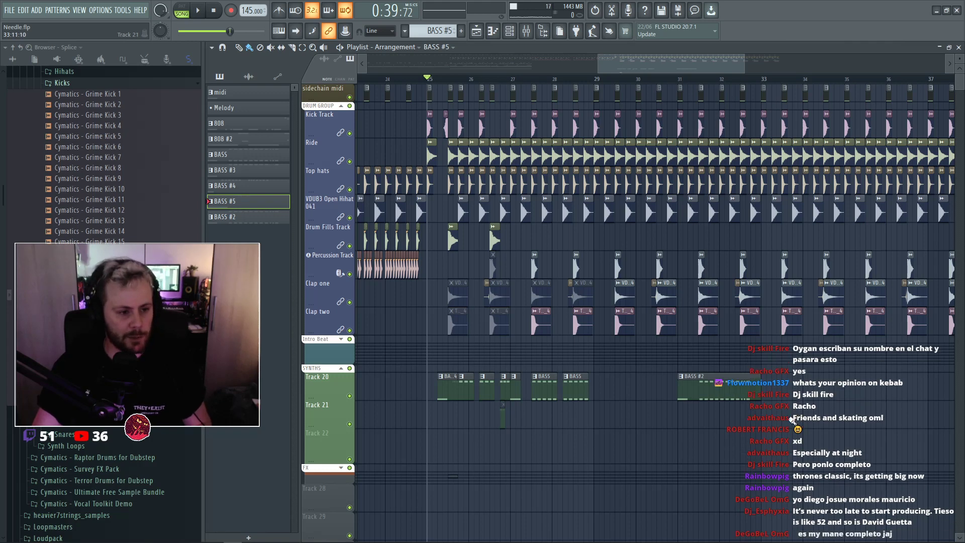
Play the drop from bar 25 with the Channel rack open and examine which bass instruments trigger.
key("F6")
key("space")
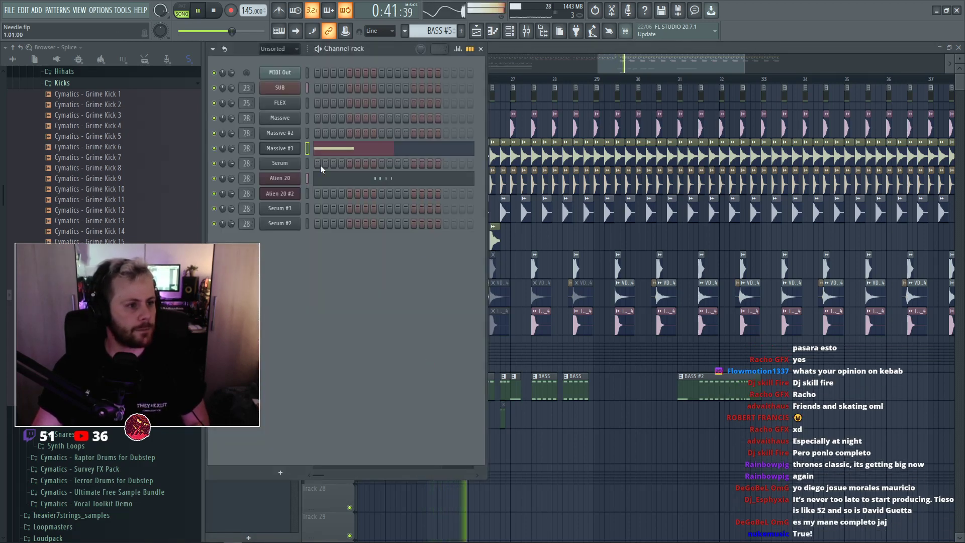
key("F6")
key("space")
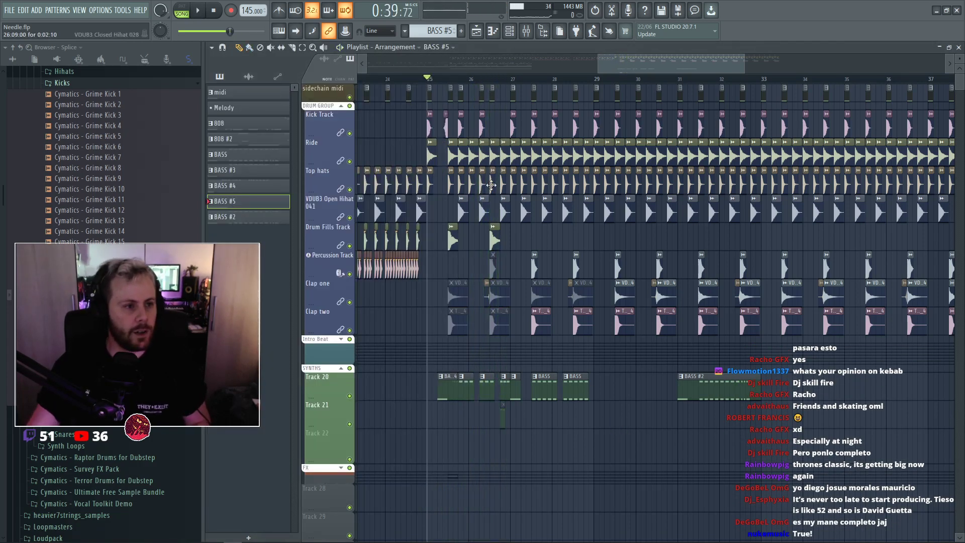
scroll(456, 419, "up", 2)
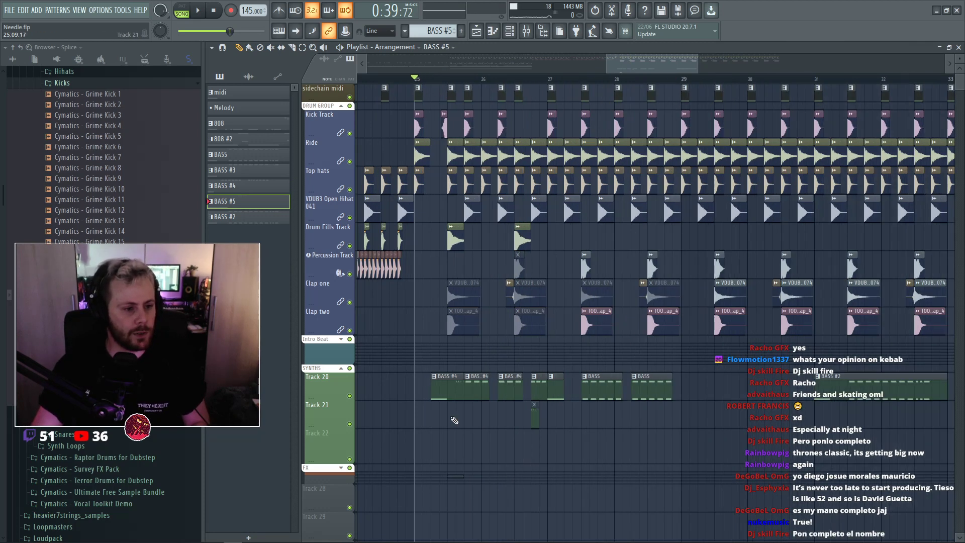
key("space")
key("F6")
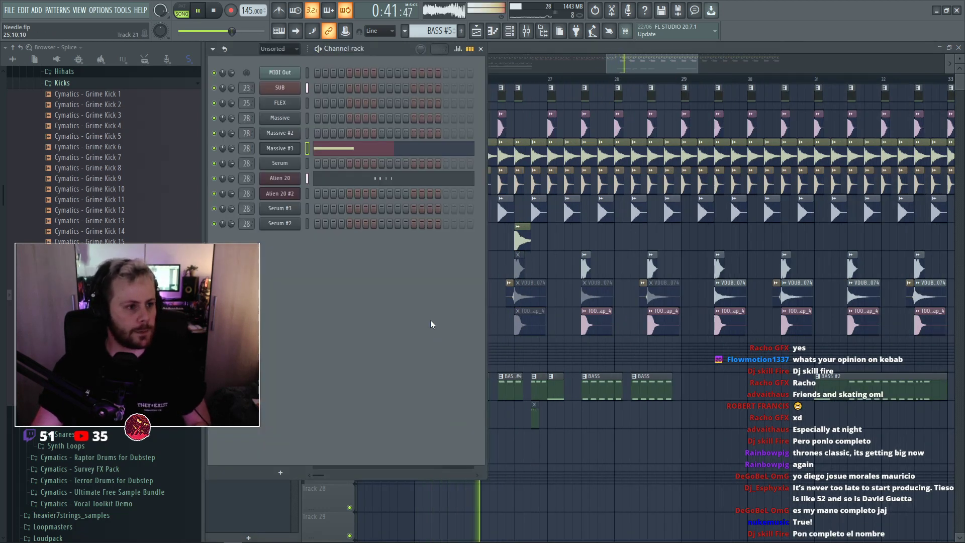
key("space")
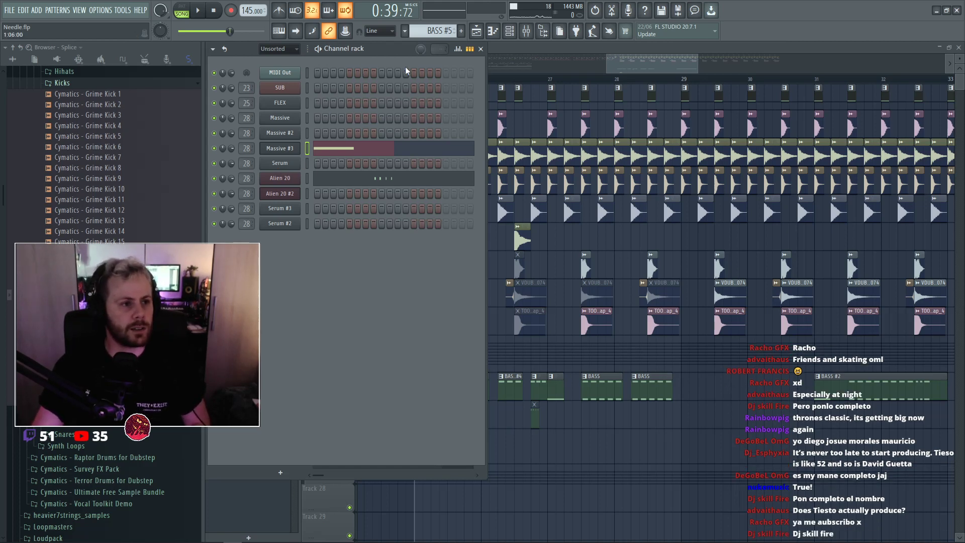
Narrow the Channel rack window and briefly play the drop from bar 25.
left_click_drag(487, 94, 464, 101)
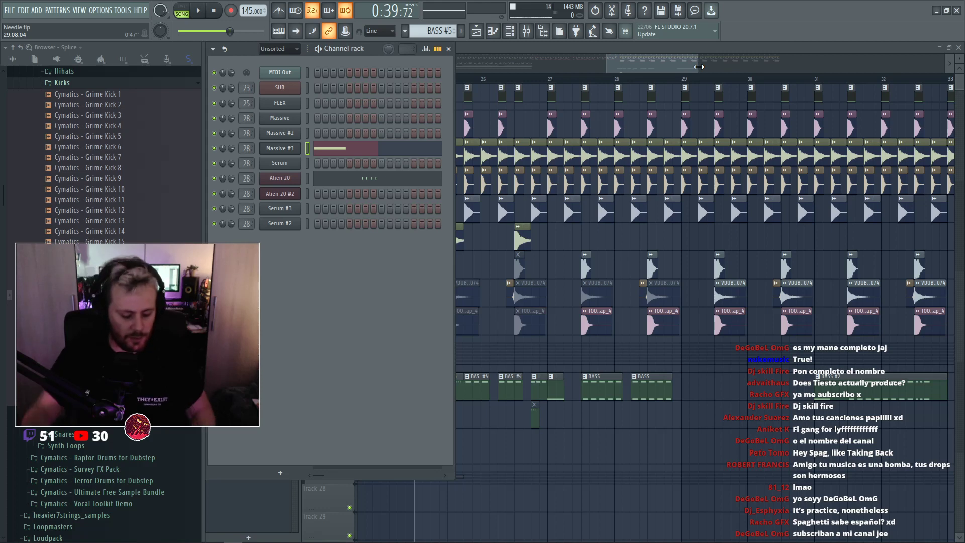
left_click_drag(699, 67, 769, 77)
left_click_drag(714, 66, 678, 66)
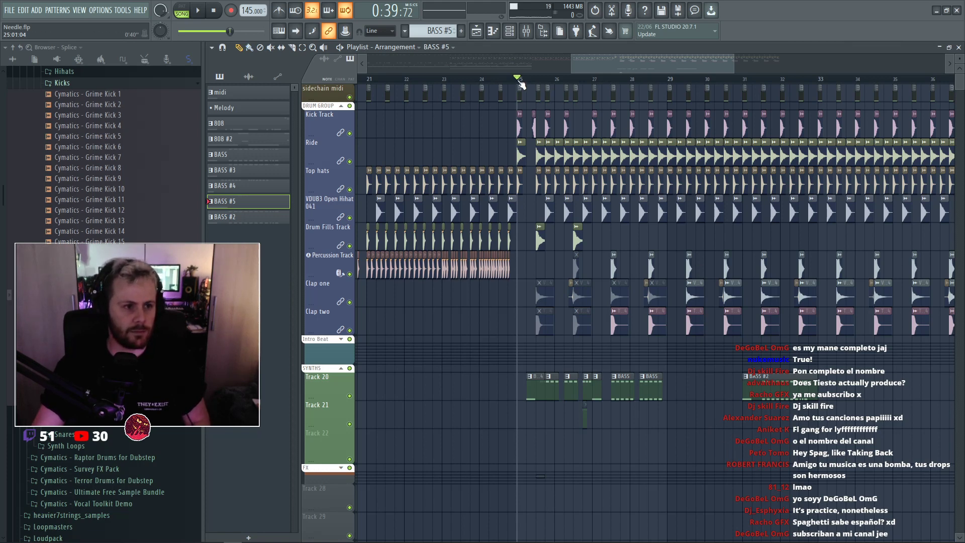
key("space")
key("space")
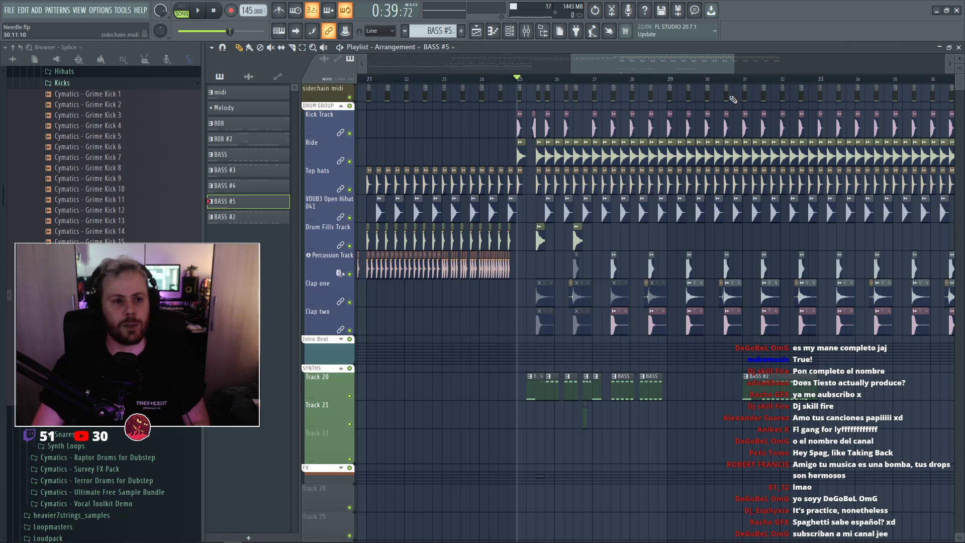
left_click_drag(729, 71, 805, 75)
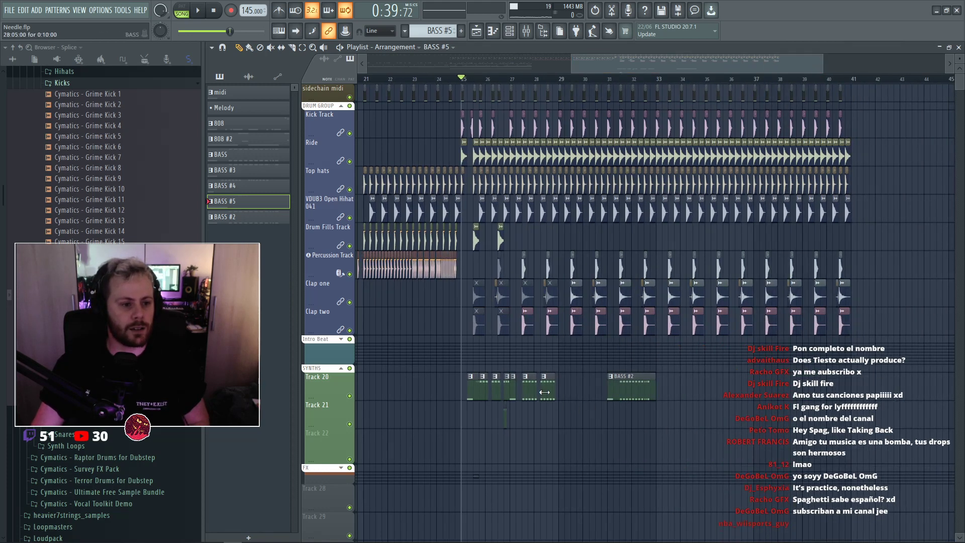
Replay the opening of the drop while watching the instrument activity in the Channel rack.
scroll(595, 412, "up", 4)
key("F6")
key("space")
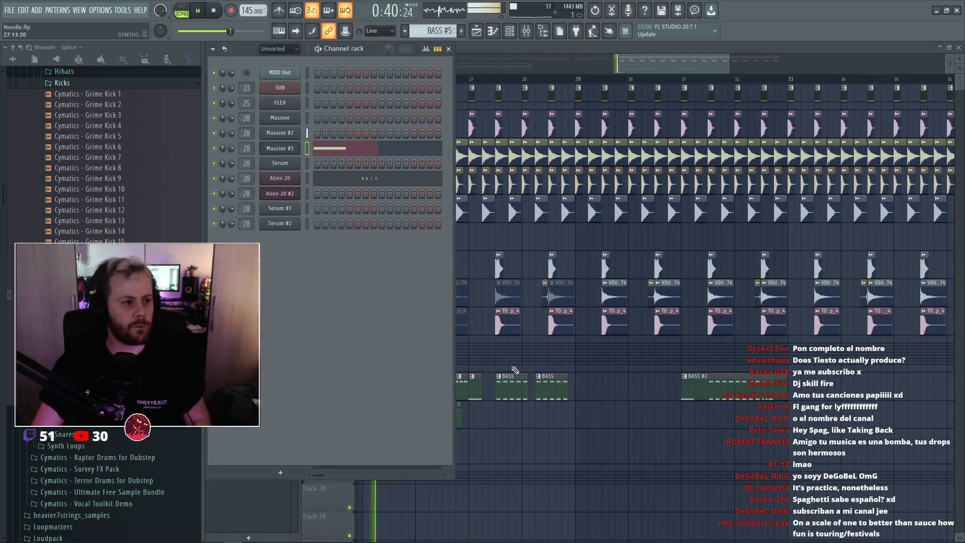
left_click_drag(653, 66, 628, 62)
scroll(641, 64, "up", 2)
key("space")
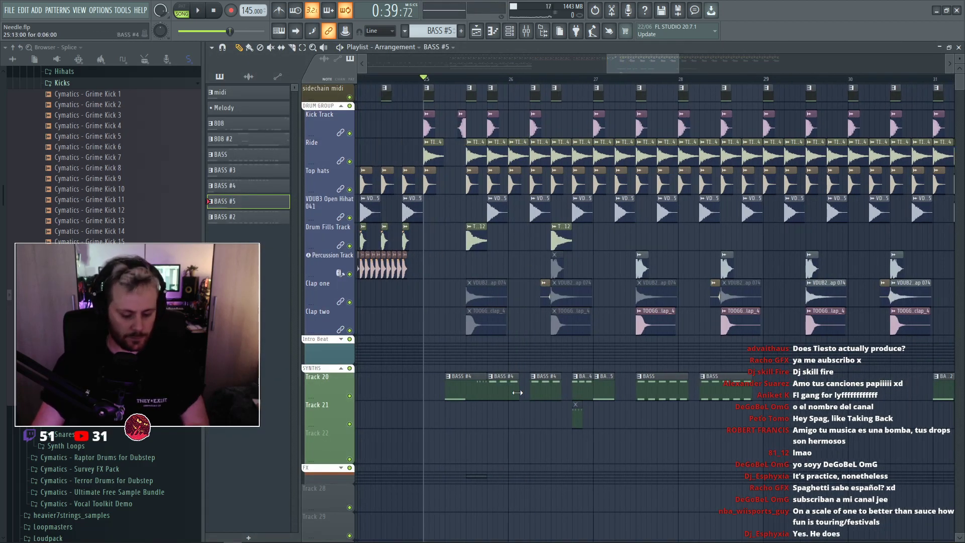
Add Fruity Reeverb 2 to effect slot 5 of the Massive mixer track while the drop plays.
key("F9")
key("space")
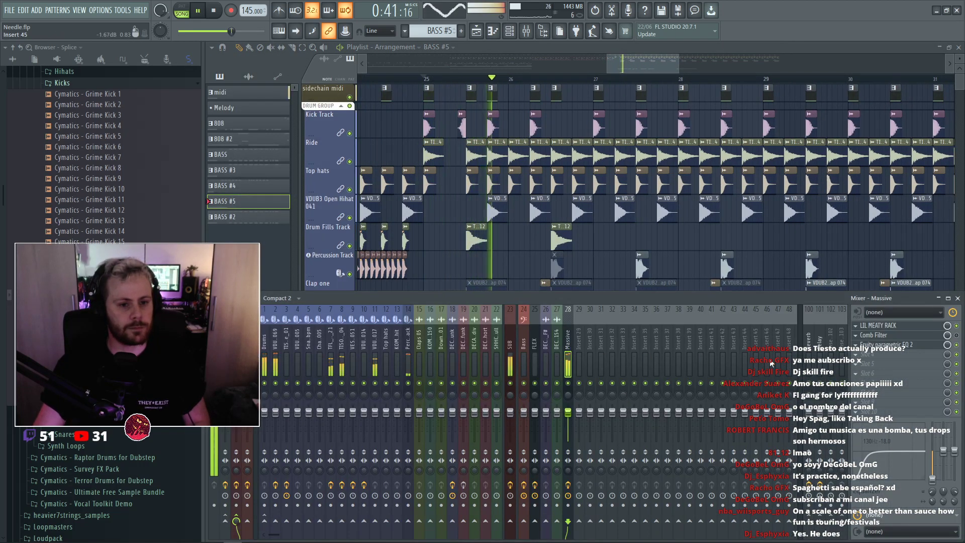
key("space")
key("space")
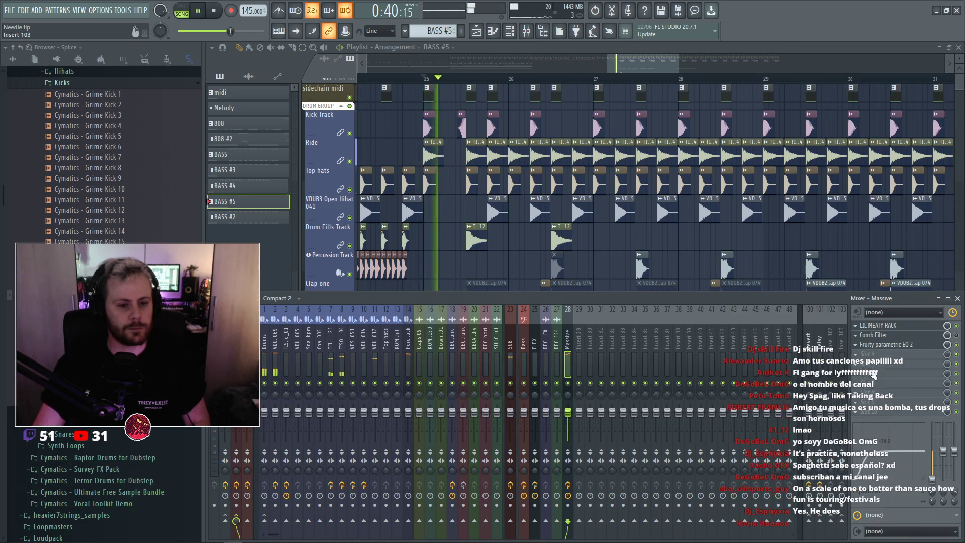
left_click(874, 364)
mouse_move(862, 316)
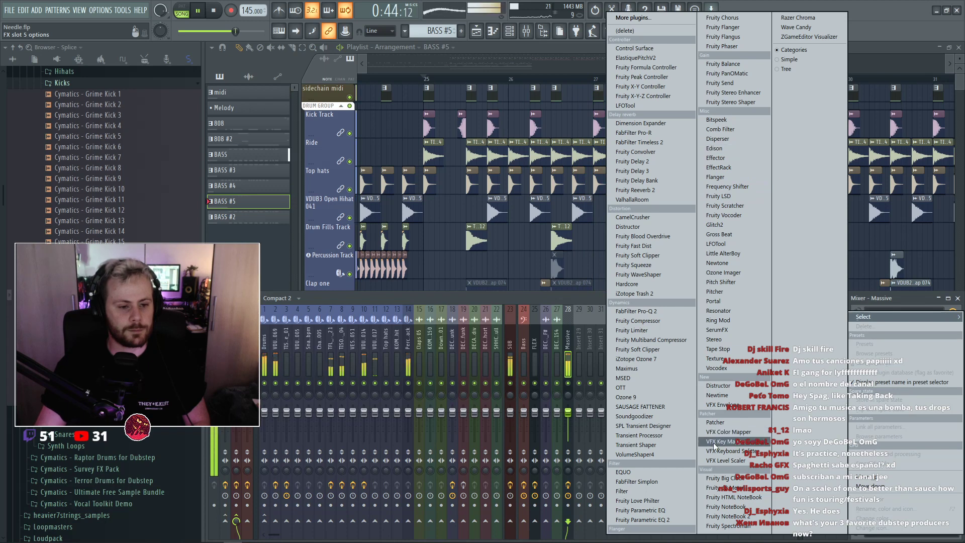
left_click(676, 190)
Raise the wet level of Fruity Reeverb 2 on the Massive track while playing the drop from bar 25.
key("space")
key("space")
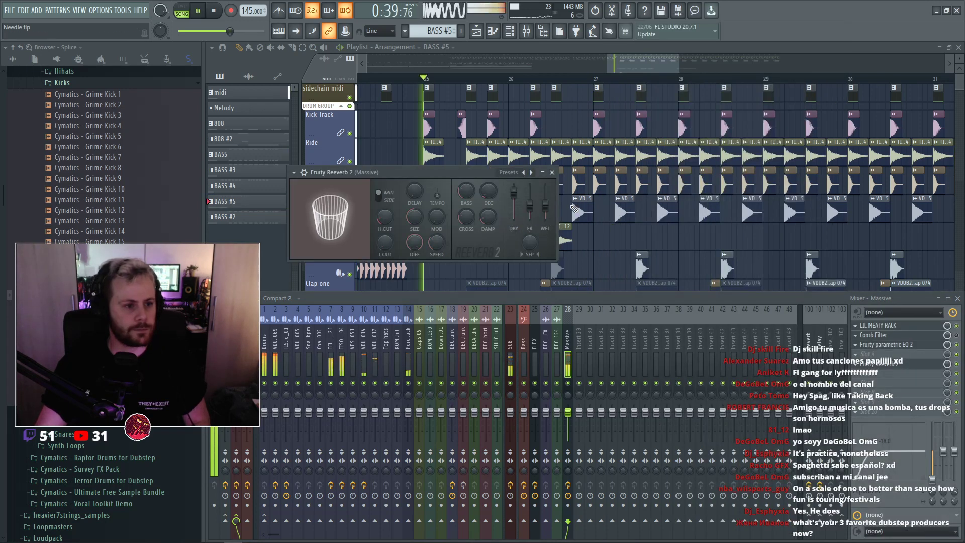
left_click_drag(545, 204, 544, 191)
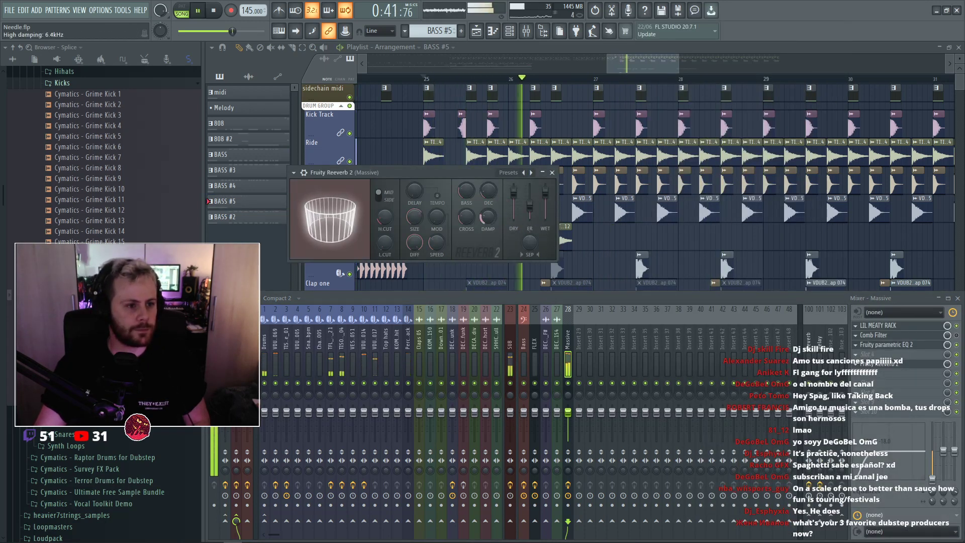
key("space")
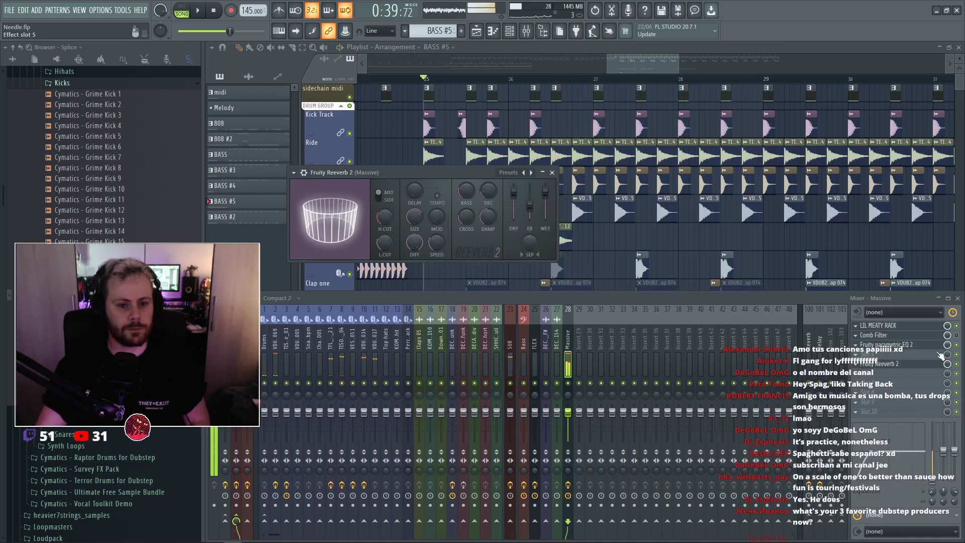
right_click(787, 234)
scroll(464, 296, "up", 2)
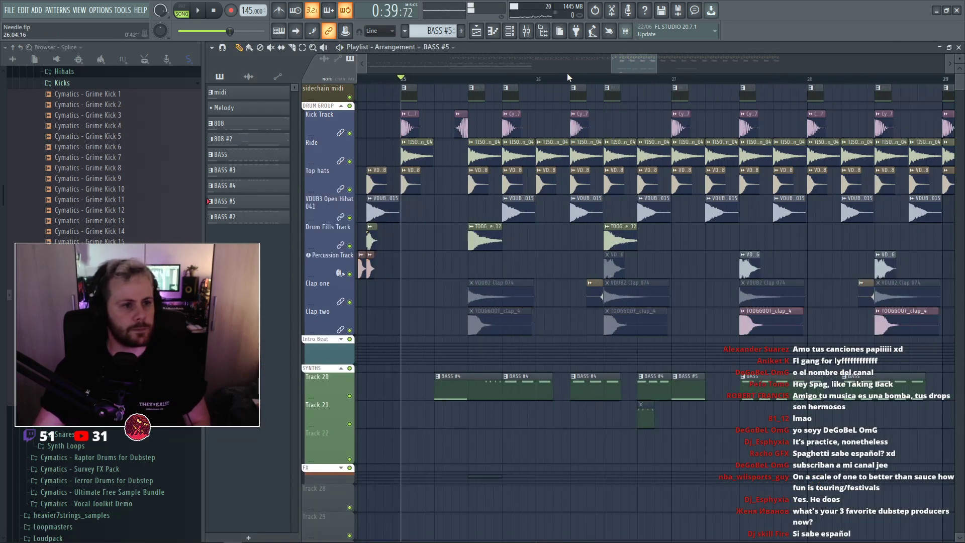
Create an automation clip for the Reeverb 2 mix level over the first beat of bar 26 and move it to Track 21.
left_click_drag(543, 88, 569, 88)
key("space")
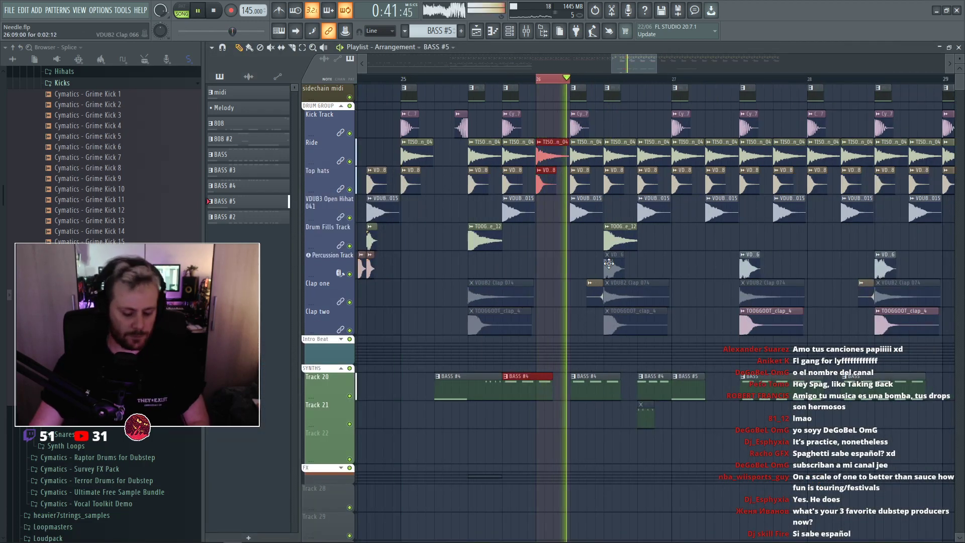
key("F9")
right_click(947, 364)
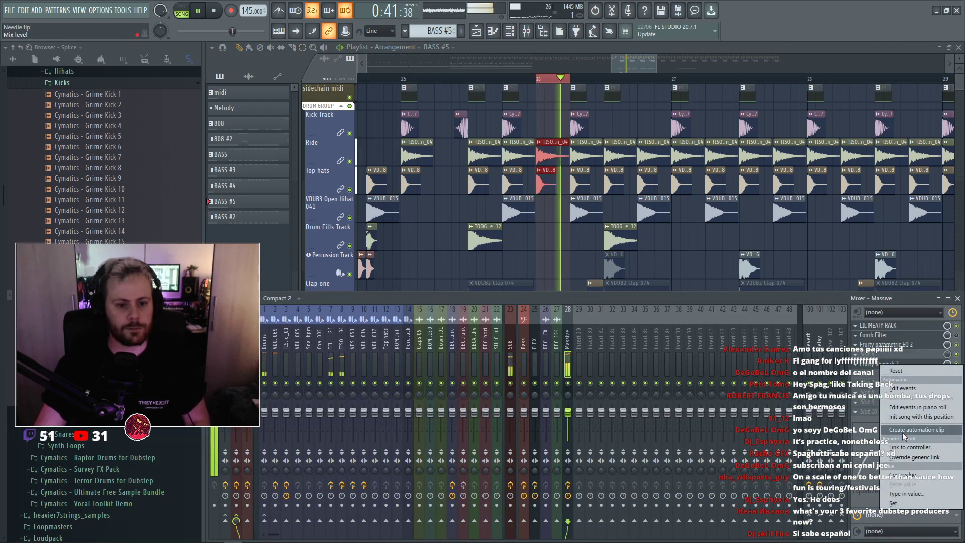
left_click(898, 430)
key("space")
key("F9")
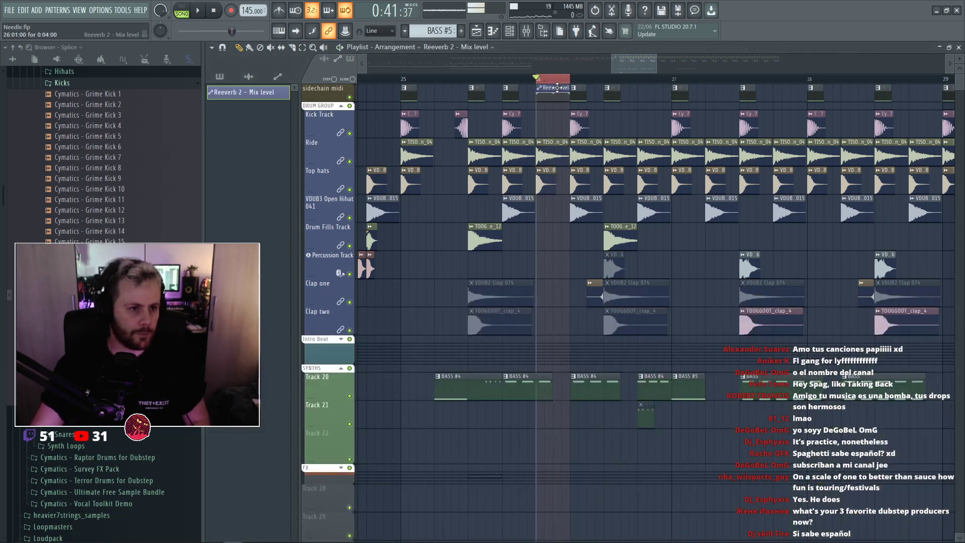
left_click_drag(556, 88, 553, 415)
scroll(541, 322, "down", 3)
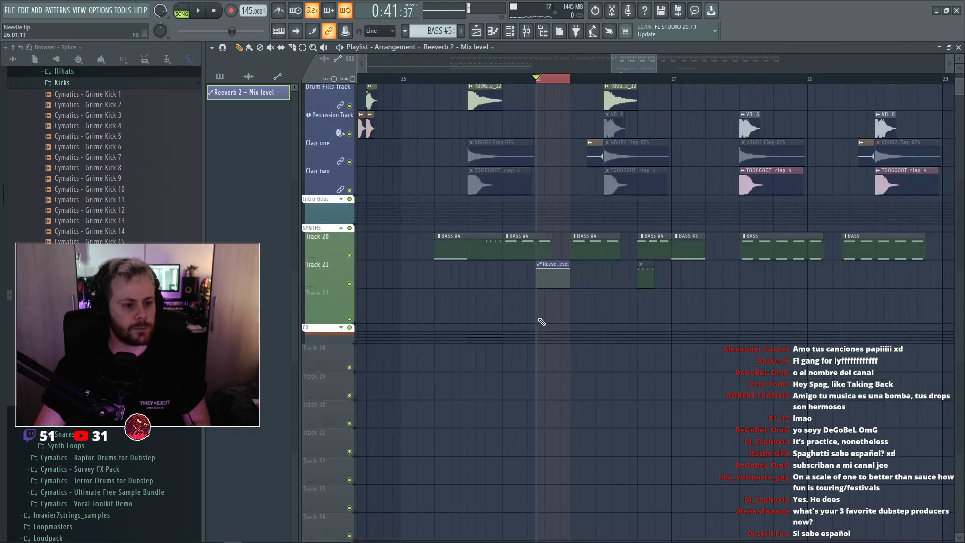
Insert three playlist tracks below Track 22 and auto-color the SYNTHS group.
right_click(335, 329)
key("i")
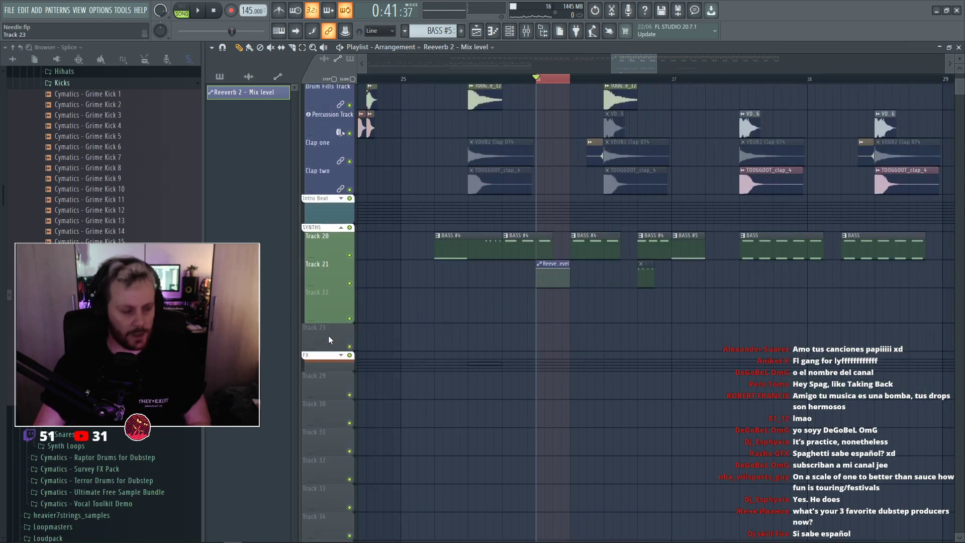
right_click(324, 335)
key("i")
right_click(324, 333)
key("i")
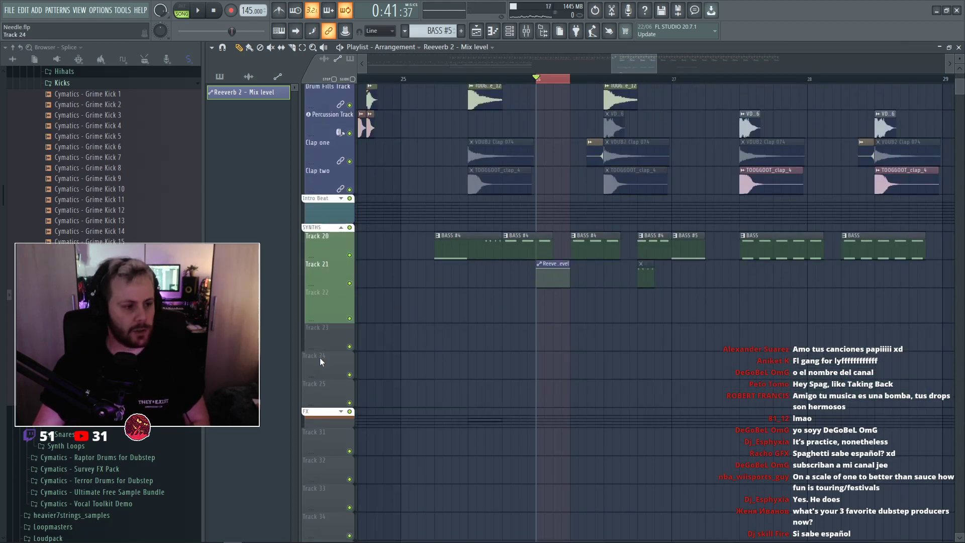
right_click(329, 243)
right_click(315, 280)
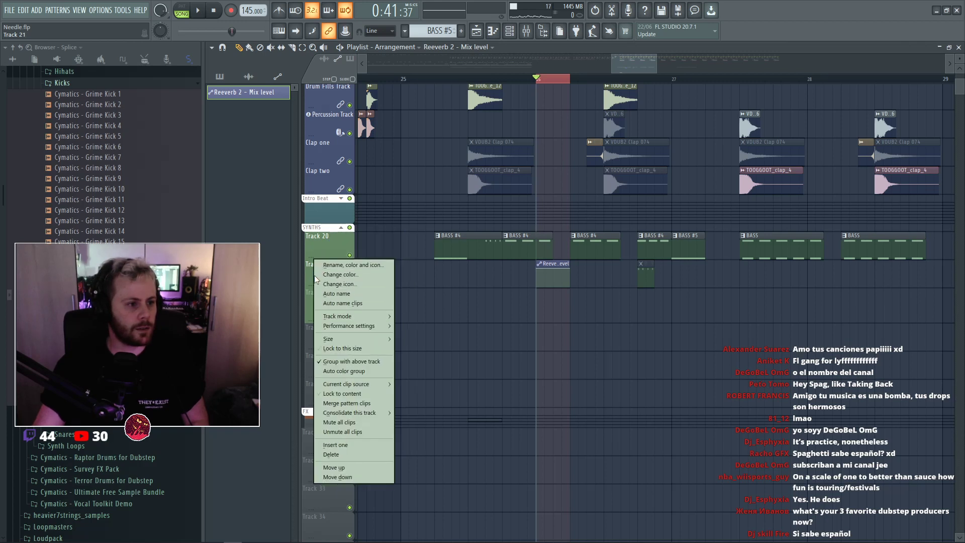
left_click(353, 372)
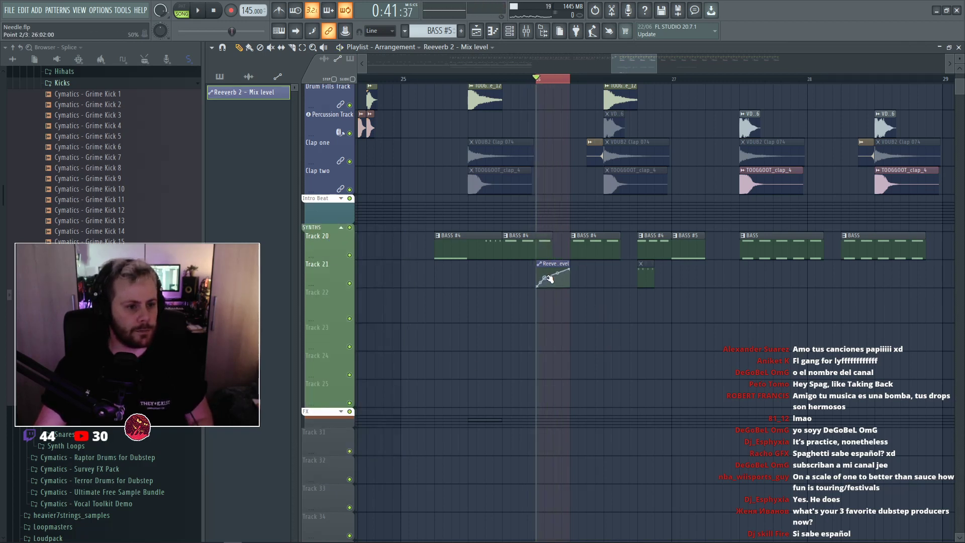
Play the drop with a rising reverb mix-level curve at bar 26 and try a second copy under the following BASS #4 clip.
key("space")
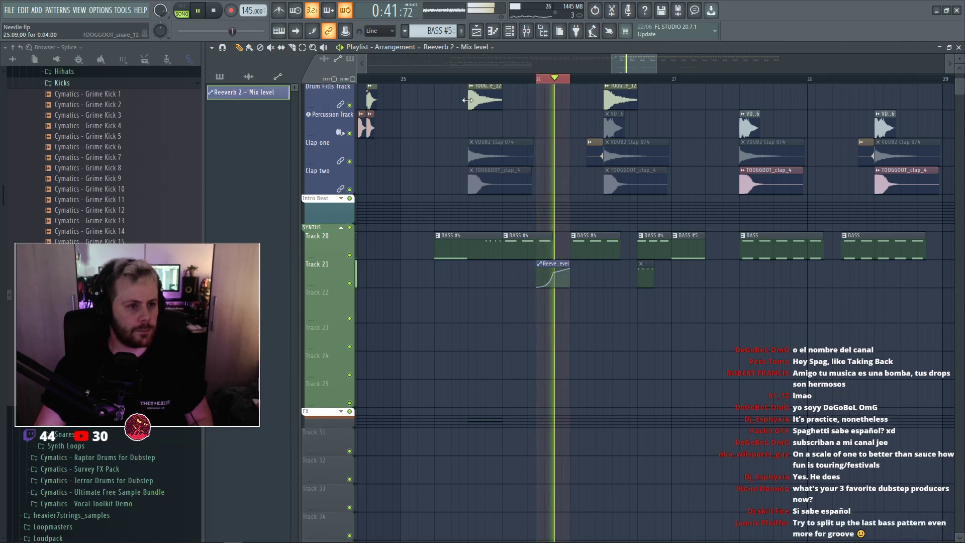
left_click(469, 78)
left_click(592, 266)
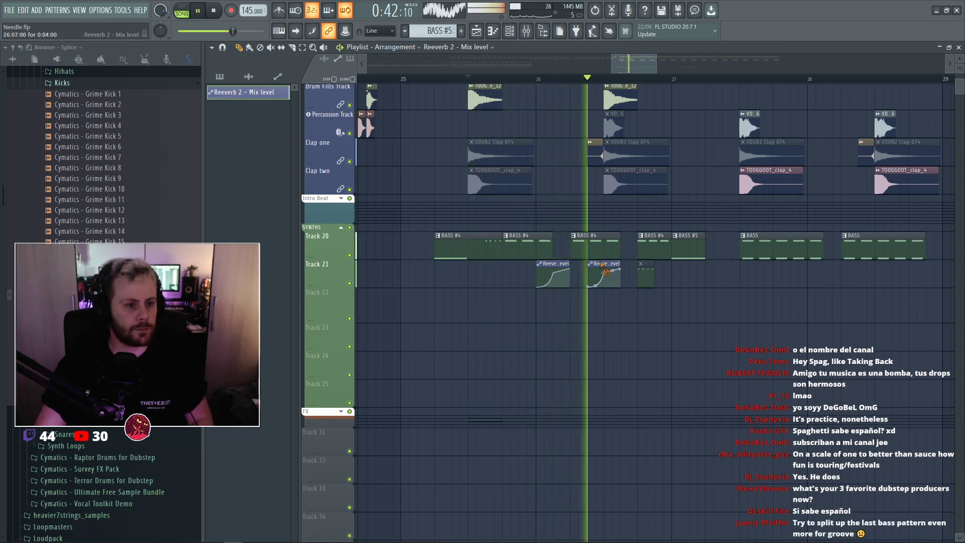
right_click(601, 264)
Steepen the reverb automation's rise at bar 26 and place a clip section dropping to zero directly after it, checking by playback.
mouse_move(569, 266)
left_mouse_down()
mouse_move(586, 267)
mouse_move(571, 285)
mouse_move(545, 287)
mouse_move(598, 277)
left_mouse_up()
right_click(579, 285)
key("space")
key("space")
right_click(562, 270)
key("space")
key("space")
key("space")
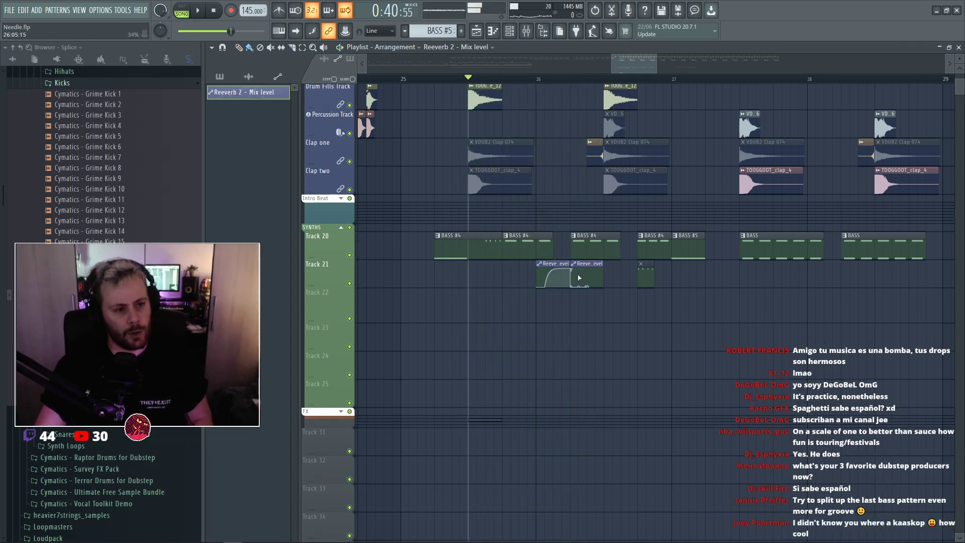
Move the zero-level reverb automation clip ahead of bar 25 on Track 21 and play the drop.
left_click_drag(454, 264, 370, 264)
scroll(398, 241, "down", 3)
left_click_drag(706, 67, 681, 67)
key("space")
left_click(522, 78)
scroll(538, 150, "up", 3)
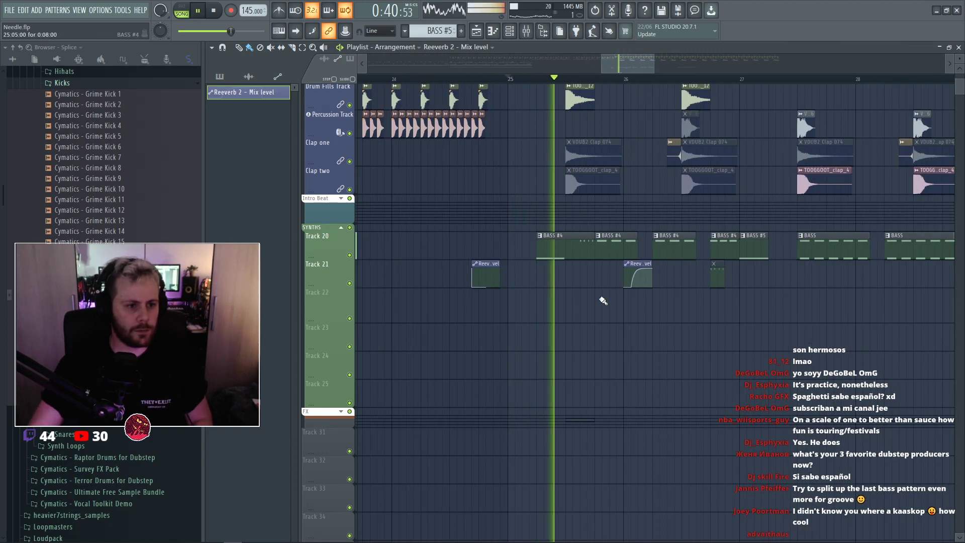
scroll(782, 359, "up", 1)
key("space")
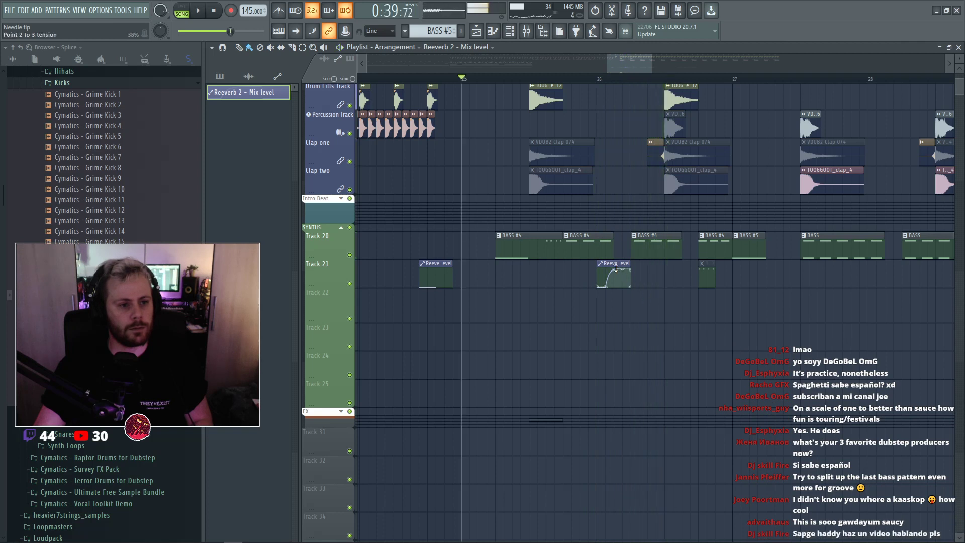
Try a copy of the reverb automation clip on Track 22, remove it, and mute the automation clip at bar 26.
key("space")
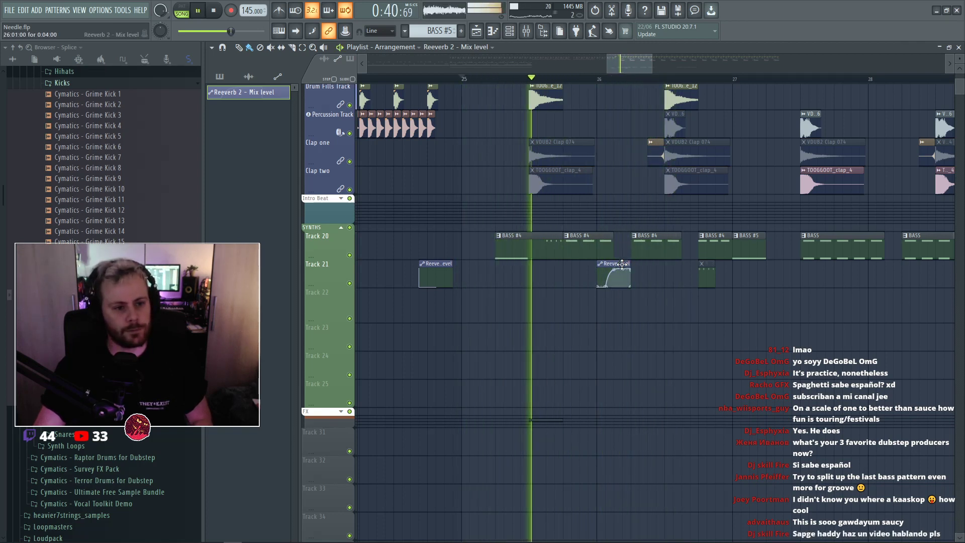
left_click(684, 300)
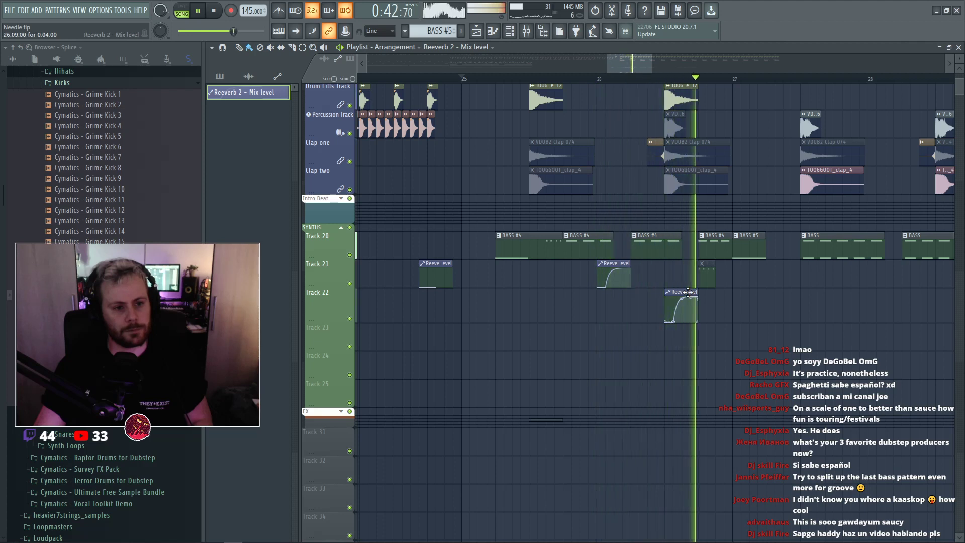
right_click(686, 291)
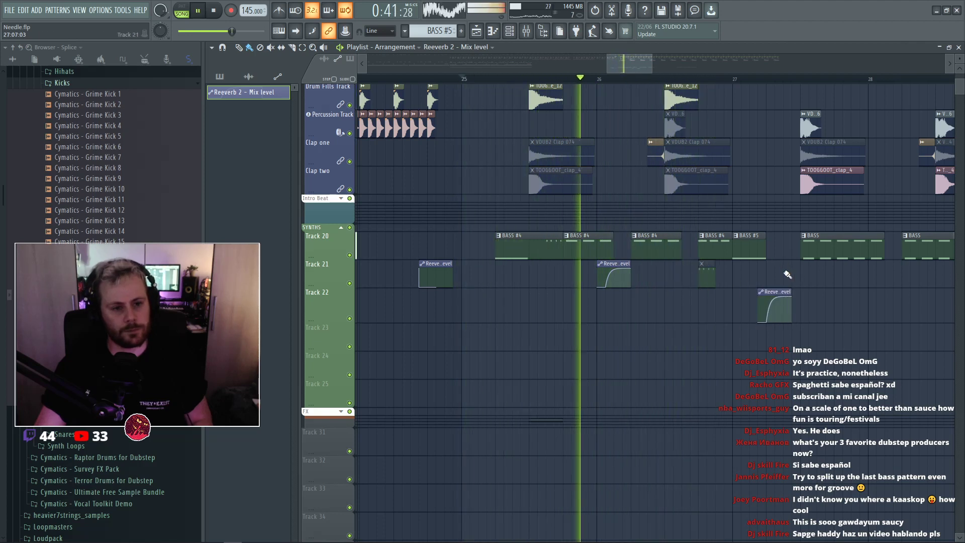
key("space")
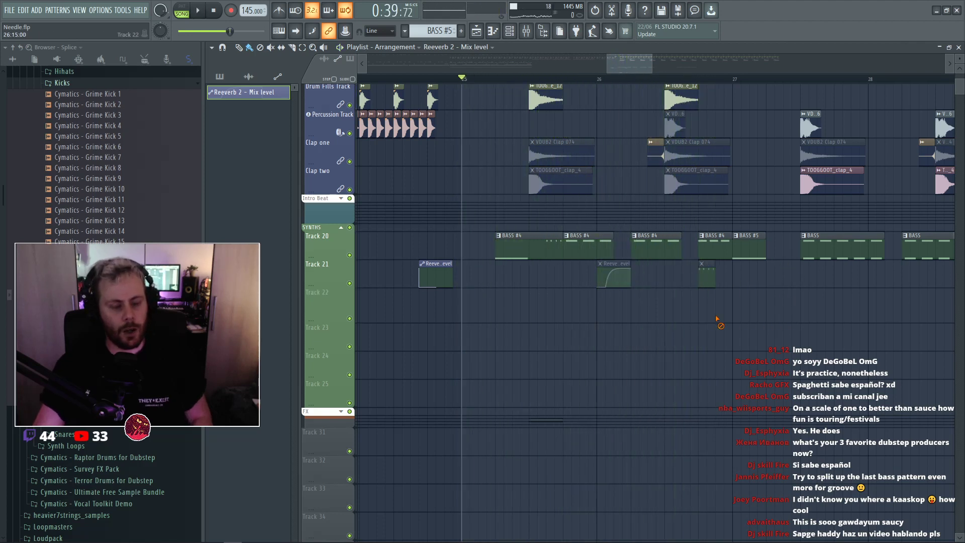
Set the Channel rack's group filter to Unsorted and close the rack.
scroll(719, 318, "down", 3)
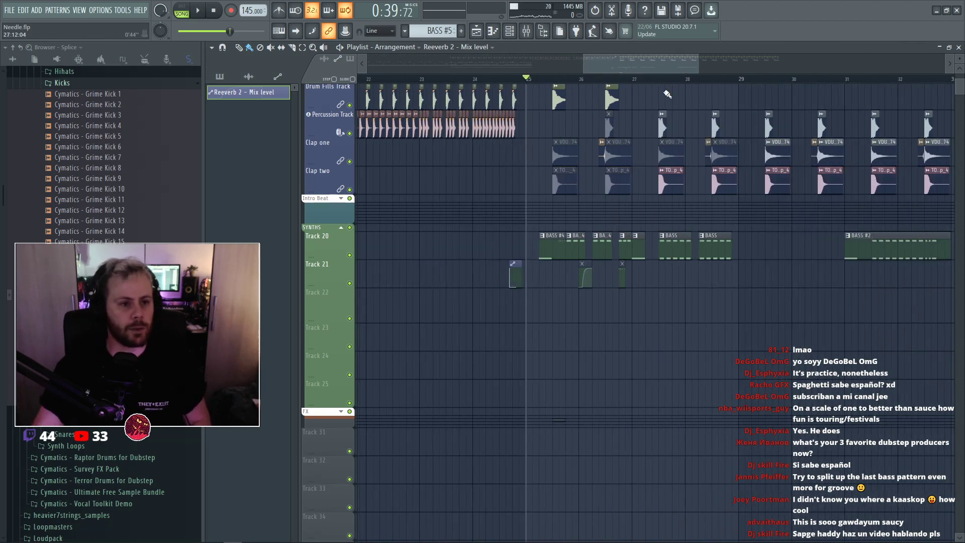
scroll(782, 332, "up", 5)
key("F6")
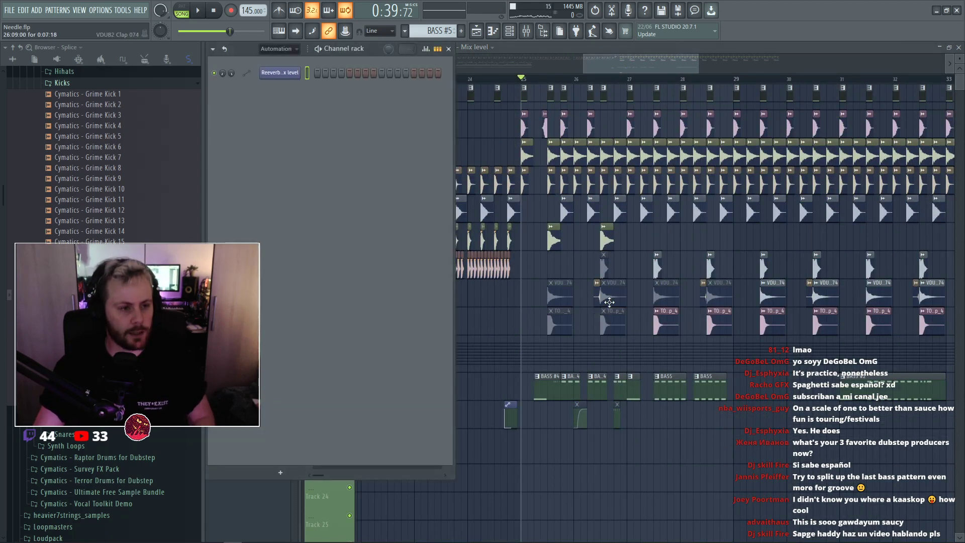
left_click(287, 50)
left_click(296, 94)
key("F6")
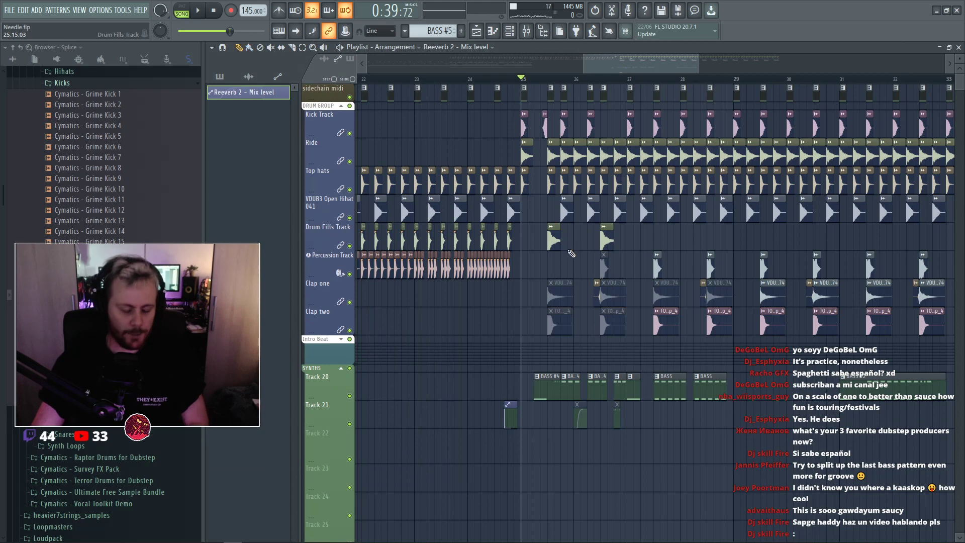
Remove the BASS #2 clip at bar 31 and duplicate the drop's bass and automation clips to start at bar 29.
scroll(571, 252, "up", 2)
scroll(548, 224, "up", 3)
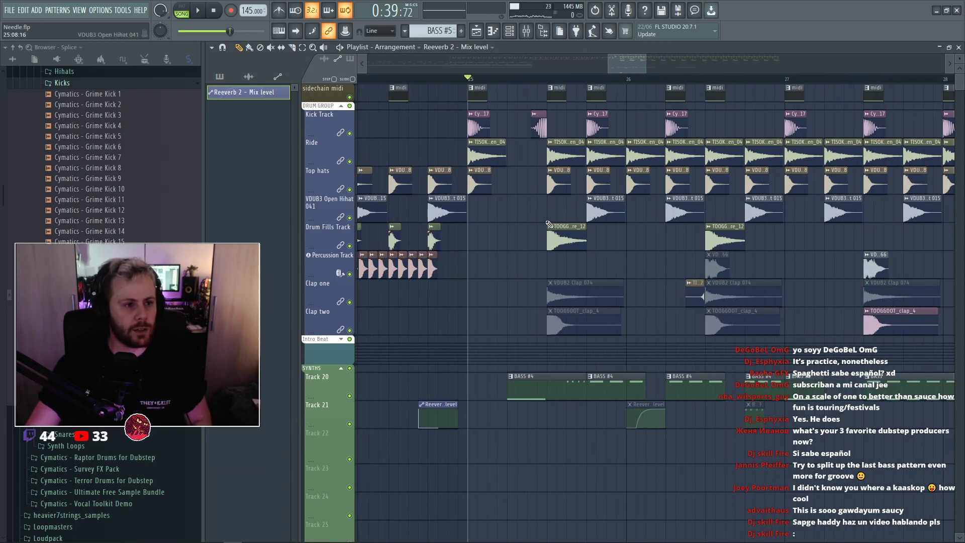
scroll(623, 326, "down", 2)
scroll(414, 302, "down", 2)
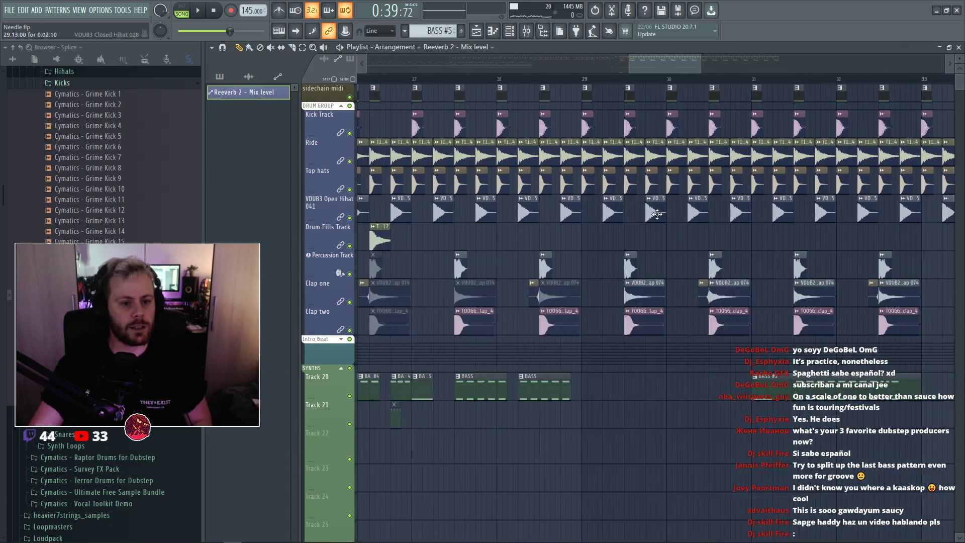
left_click_drag(657, 373, 487, 431)
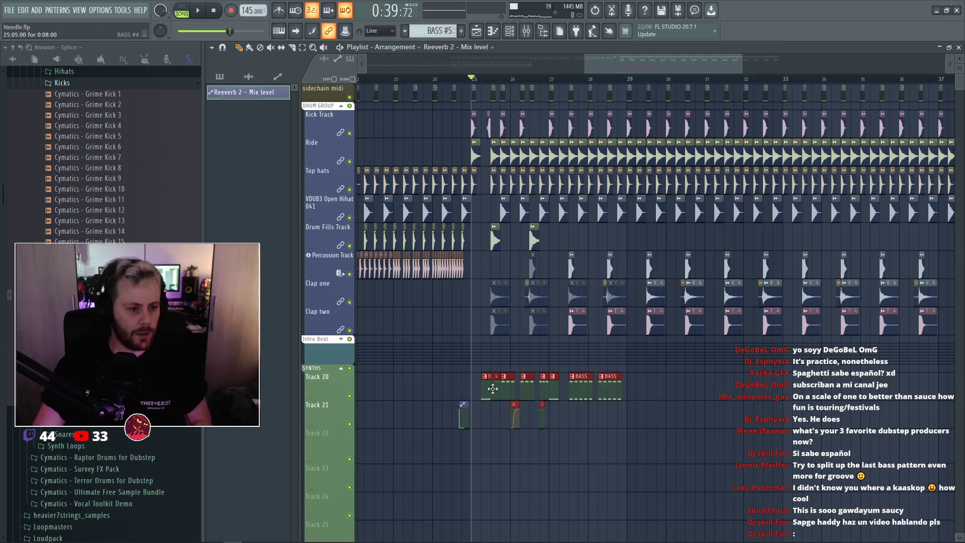
key("ctrl+b")
scroll(698, 263, "up", 2)
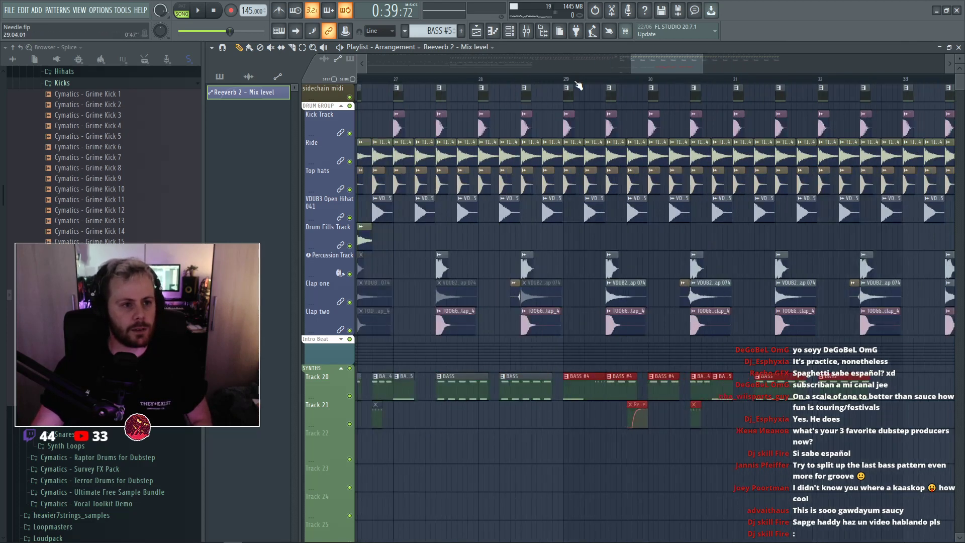
Play the duplicated bass section from bar 29.
left_click_drag(575, 82, 904, 87)
key("space")
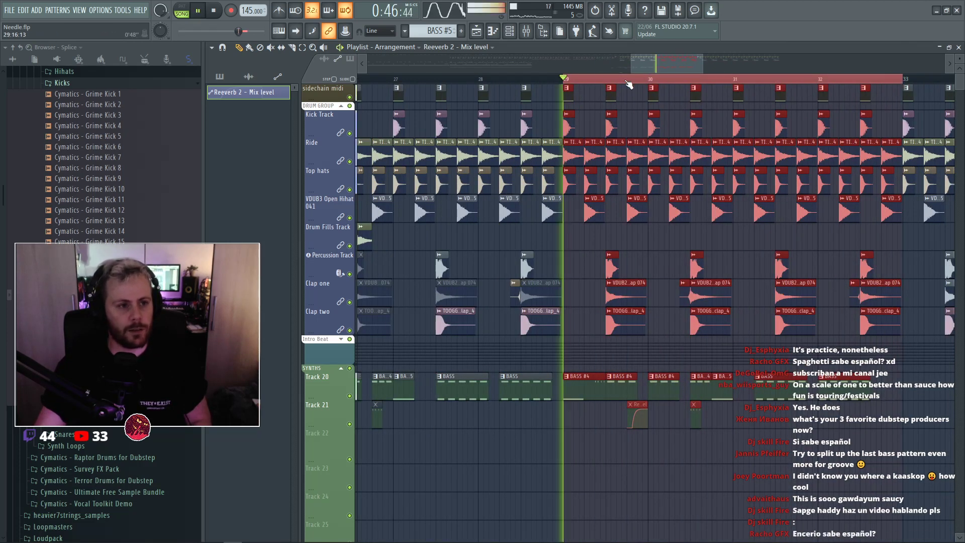
double_click(566, 80)
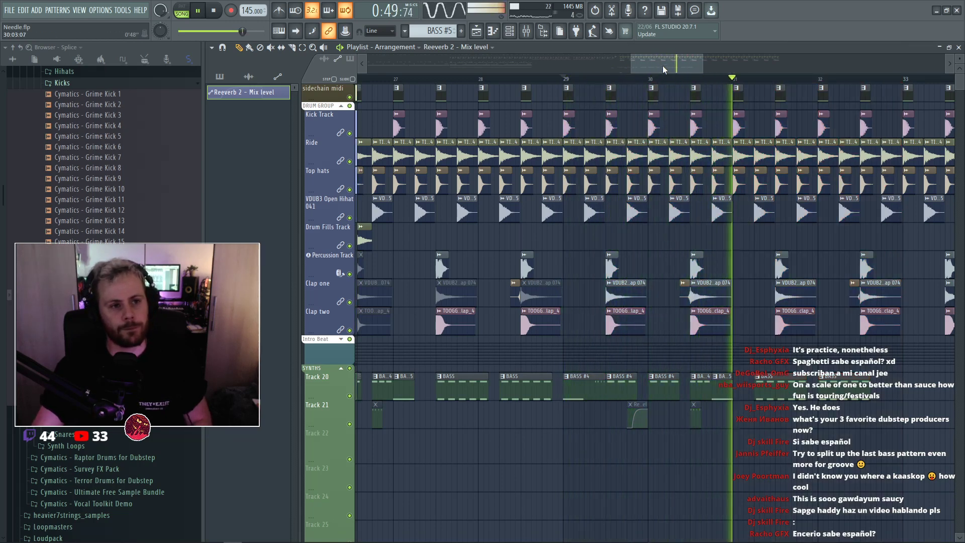
left_click_drag(662, 70, 669, 69)
Shift the duplicated bass and automation clips one beat later, with the closing BASS #5 and BASS clips a further beat later.
left_click_drag(849, 378, 703, 395)
key("space")
key("space")
left_click_drag(874, 377, 550, 430)
left_click_drag(545, 395, 566, 395)
key("space")
key("space")
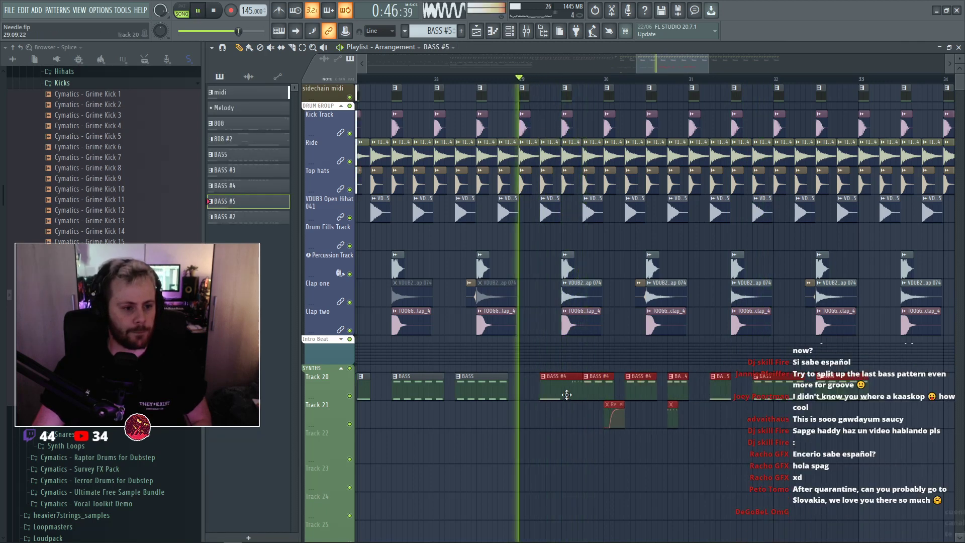
left_click(566, 394)
right_click(586, 429)
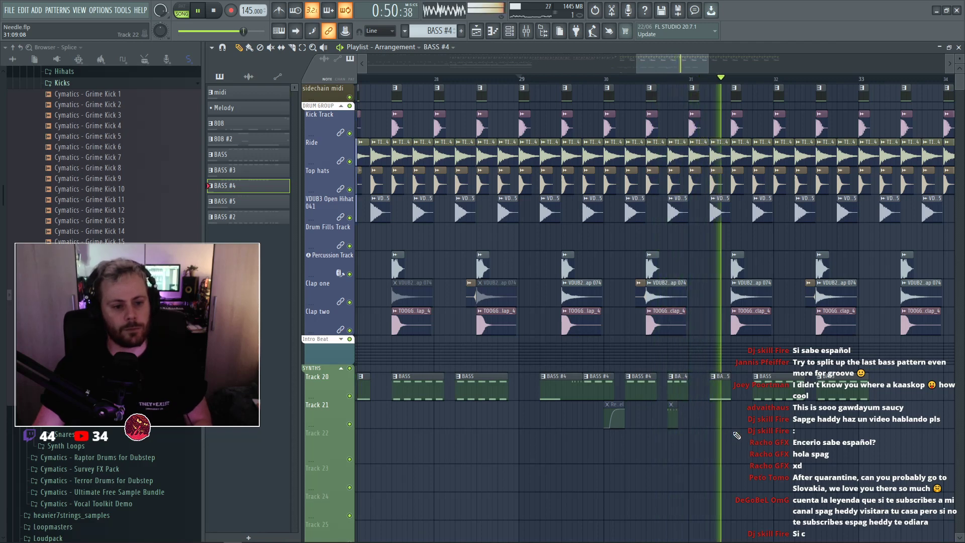
Shift the duplicated BASS #5 clip and the BASS clips after it one beat earlier, and replay from bar 29.
left_click_drag(877, 378, 696, 427)
left_click_drag(719, 390, 697, 394)
key("space")
key("space")
left_click(698, 394)
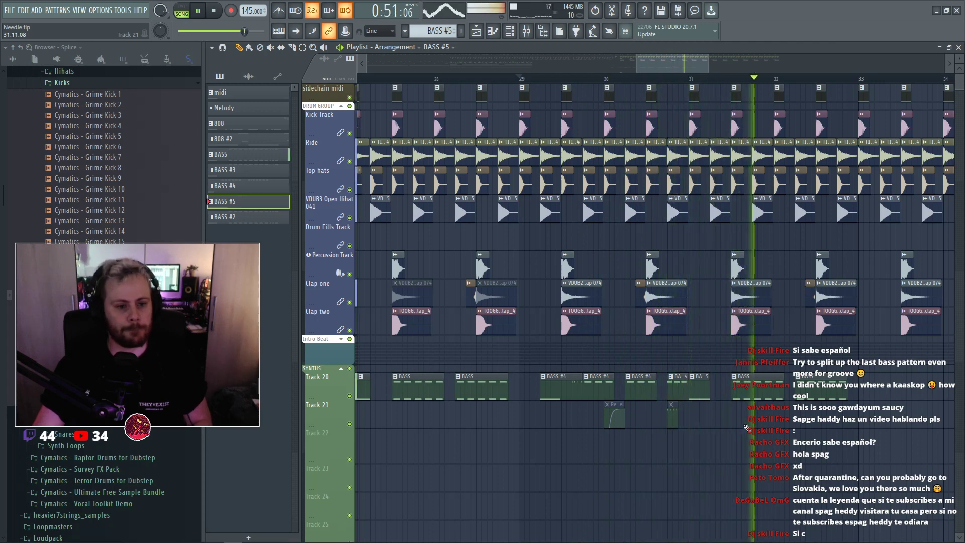
key("space")
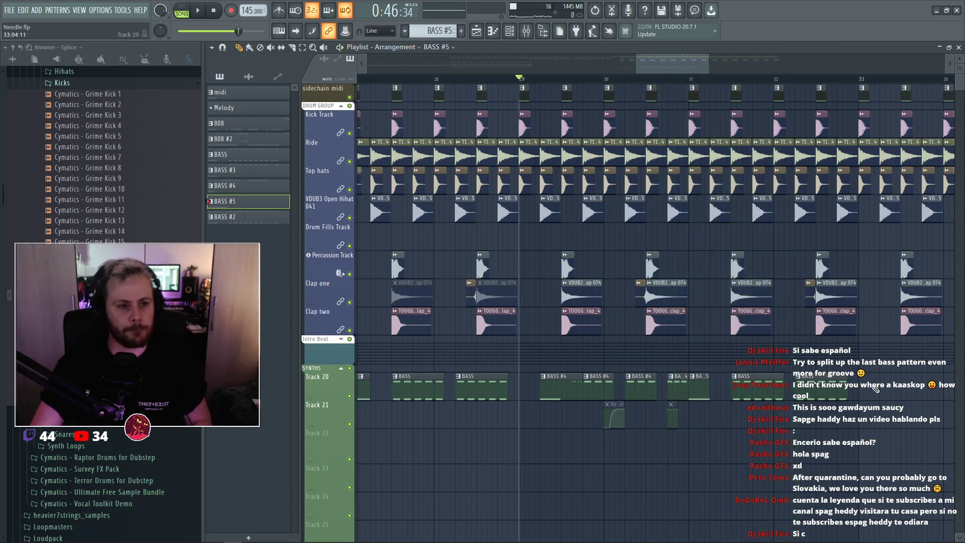
Raise the Alien 20 synth's pitch frequency multiplier to 2.0000 while auditioning the bass from bar 29.
key("F6")
key("space")
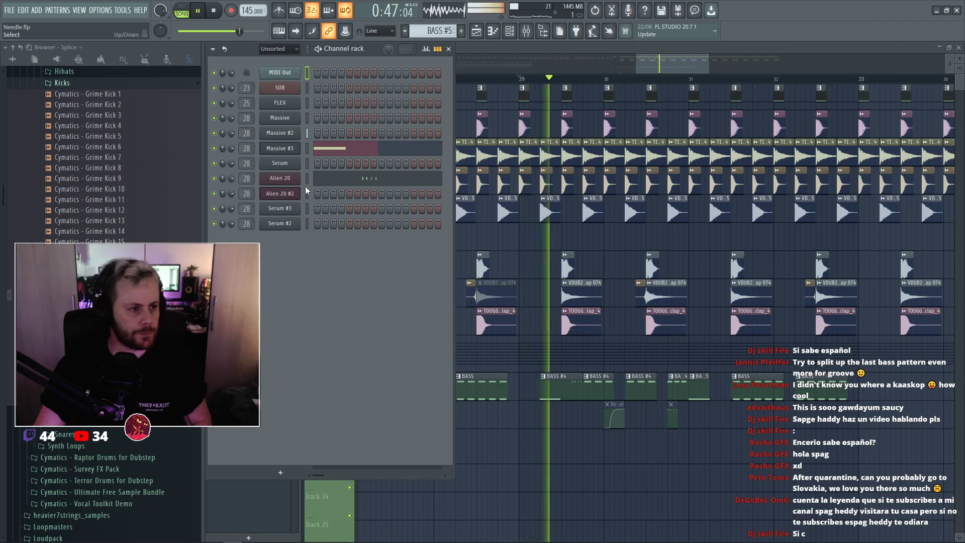
left_click(280, 177)
key("space")
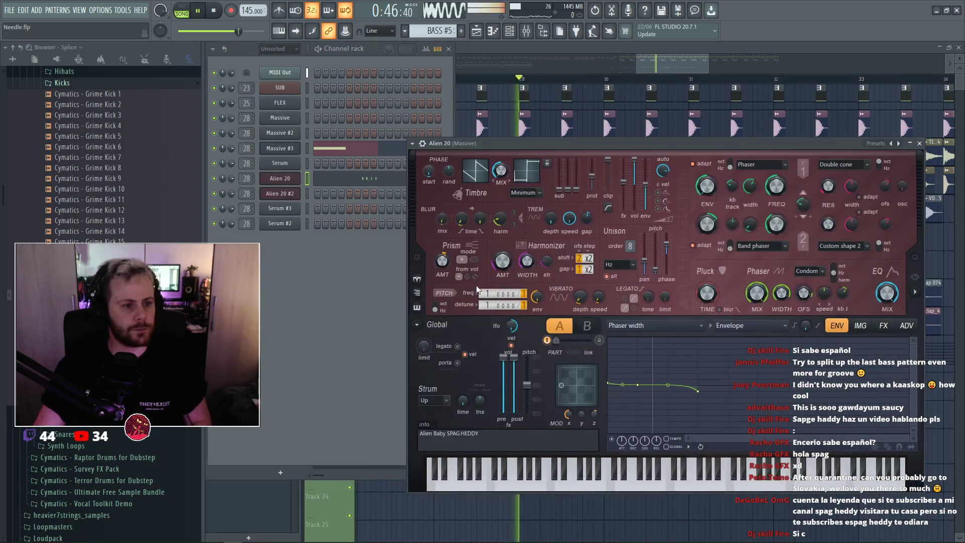
left_click_drag(487, 293, 487, 283)
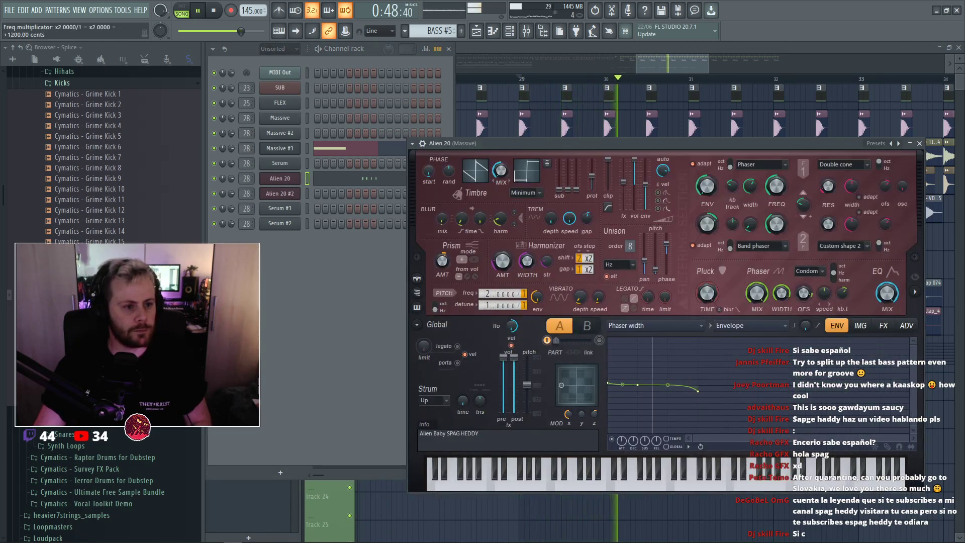
key("F5")
key("space")
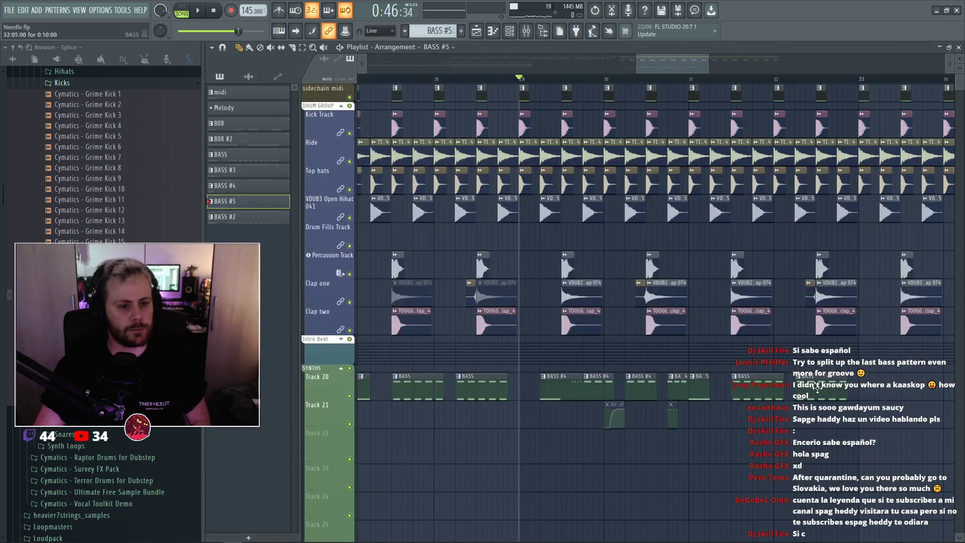
Review the drop's arrangement and play its opening from bar 25.
scroll(770, 405, "down", 4)
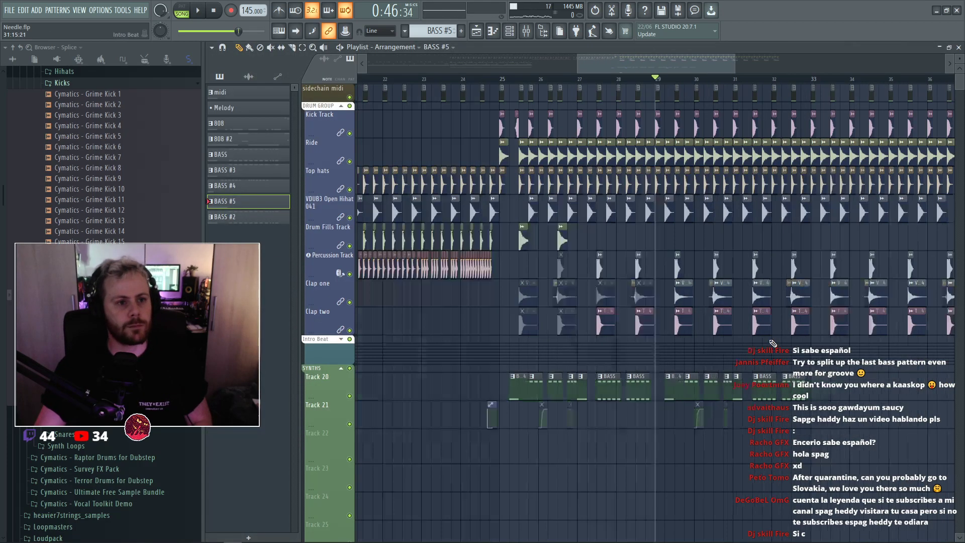
scroll(759, 285, "up", 3)
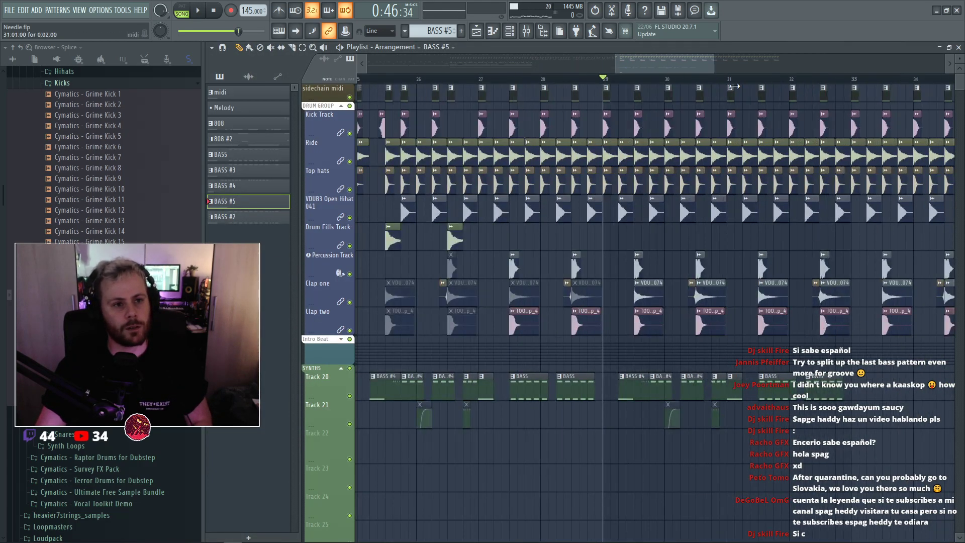
left_click_drag(714, 65, 836, 64)
left_click_drag(694, 65, 674, 65)
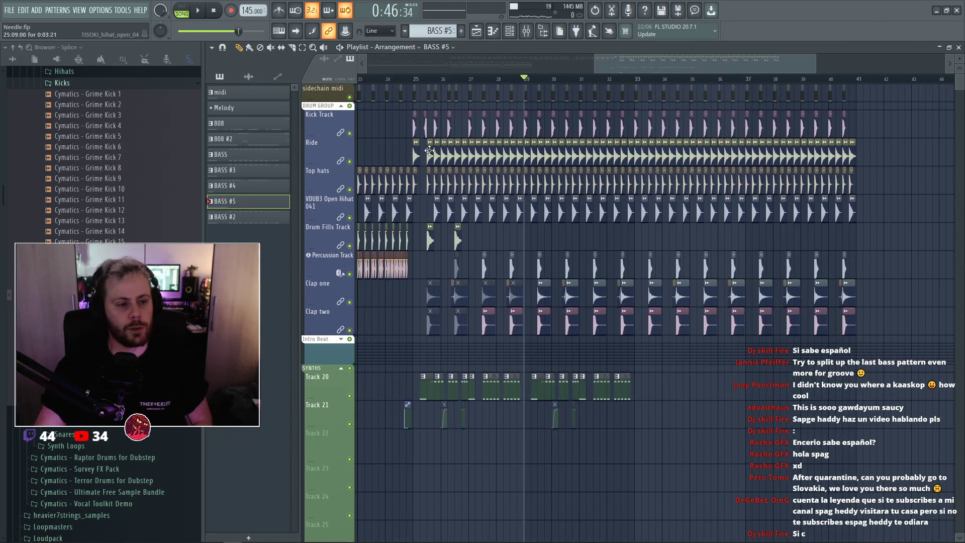
scroll(427, 79, "up", 2)
left_click(405, 78)
key("space")
scroll(377, 228, "up", 3)
key("space")
key("space")
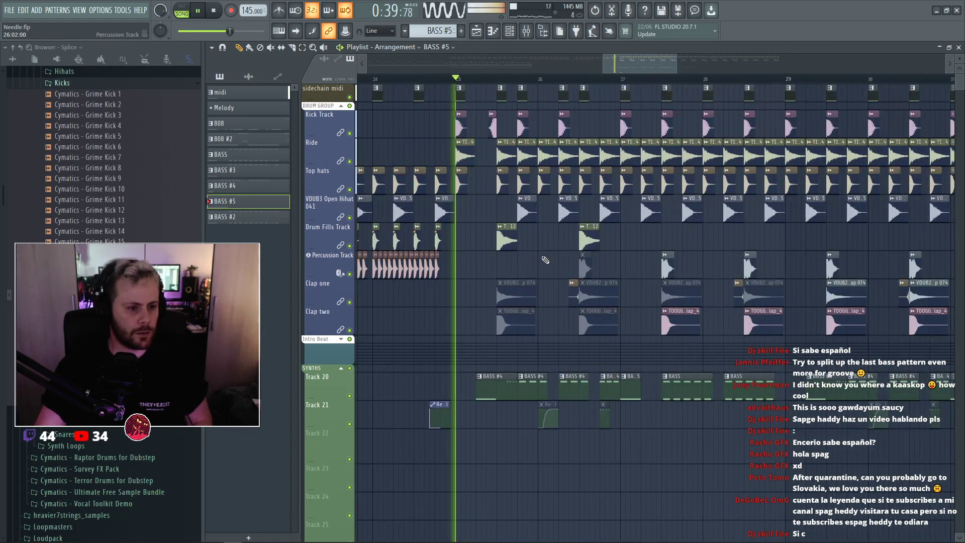
scroll(567, 271, "up", 2)
key("space")
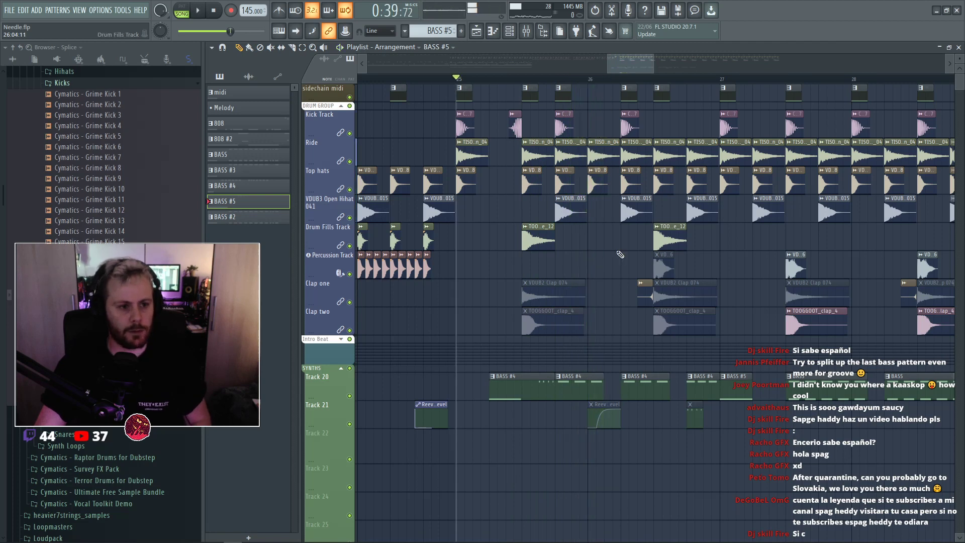
Merge the first group of BASS #4 and BASS #5 clips in bars 25 to 27 into a single pattern clip.
scroll(586, 336, "down", 2)
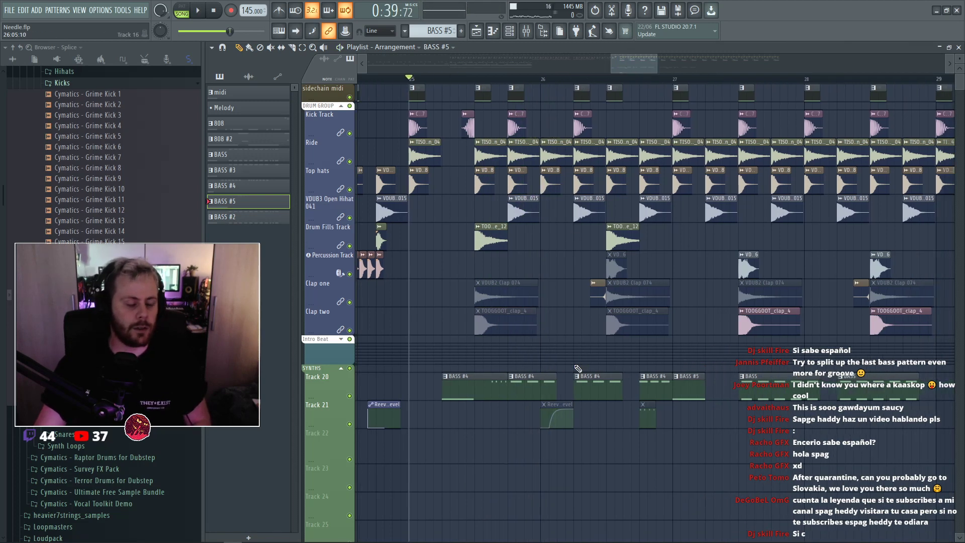
scroll(553, 363, "down", 1)
scroll(620, 359, "down", 3)
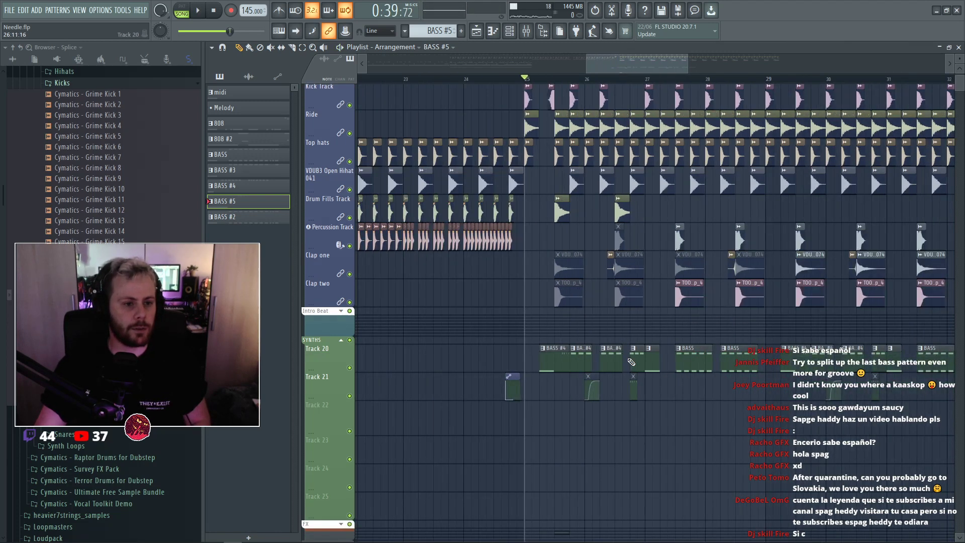
scroll(631, 362, "up", 2)
left_click_drag(514, 347, 676, 394)
key("ctrl+g")
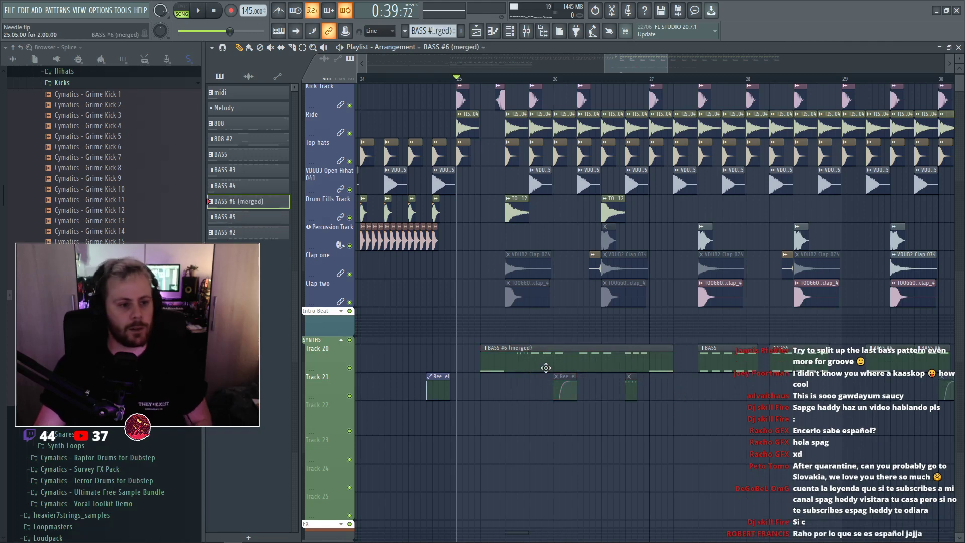
Mute the SUB notes in the merged bass pattern and clone the SUB channel.
double_click(544, 367)
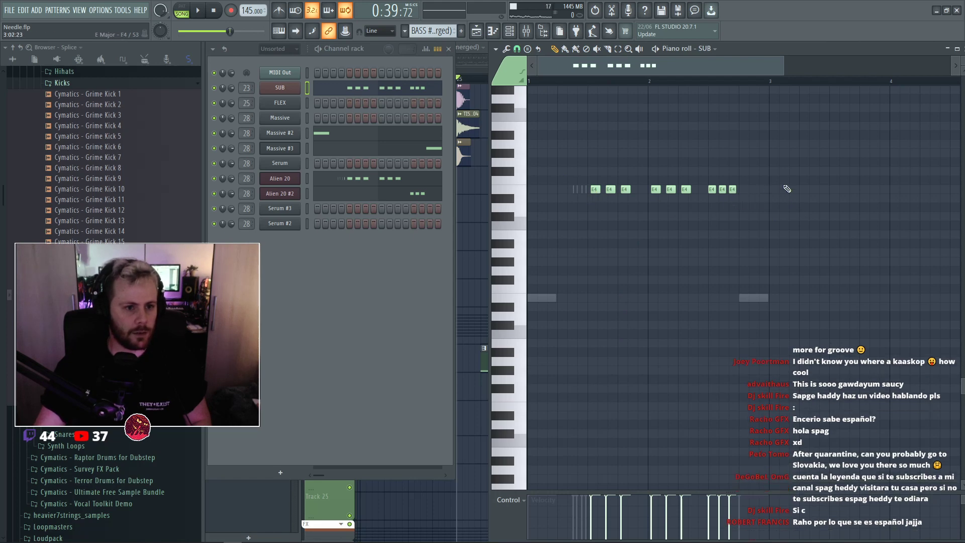
left_click_drag(786, 189, 621, 195)
right_click(280, 88)
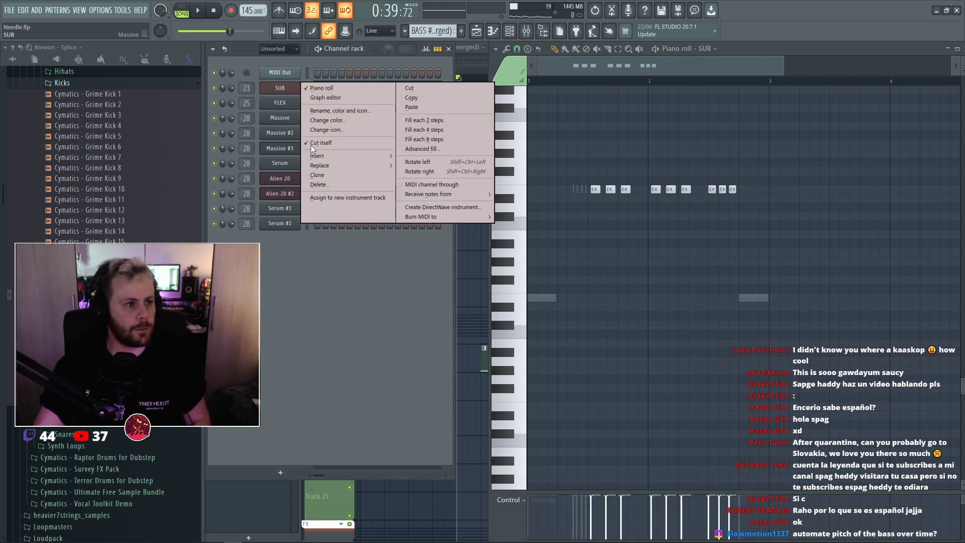
left_click(321, 136)
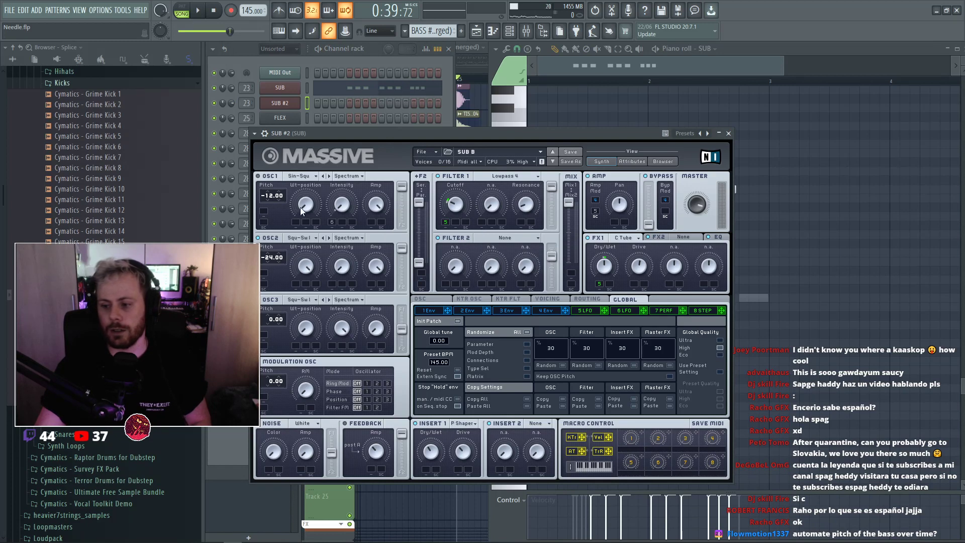
left_click(289, 102)
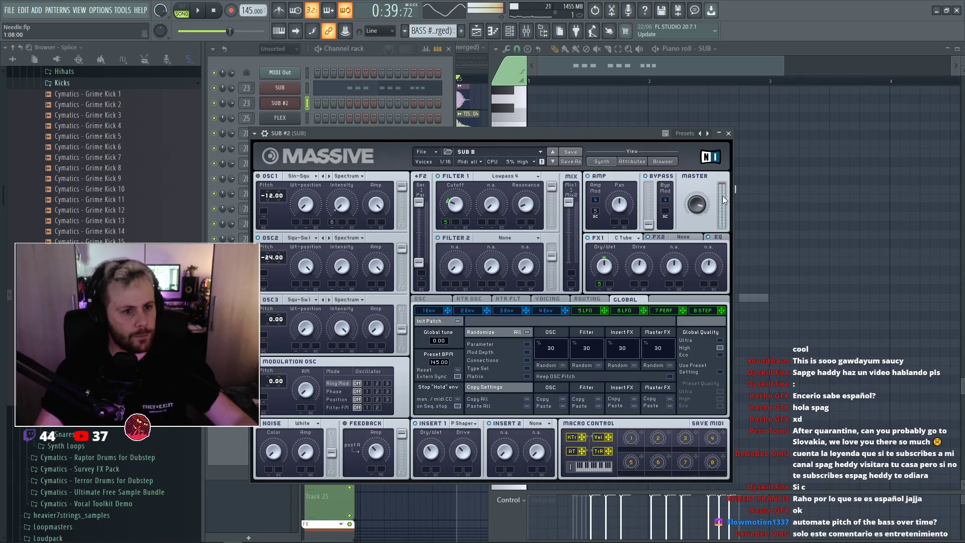
Draw one sustained E4 note in the SUB #2 channel, spanning the muted sub hits from mid bar 1 to late bar 2.
left_click(817, 178)
left_click(706, 49)
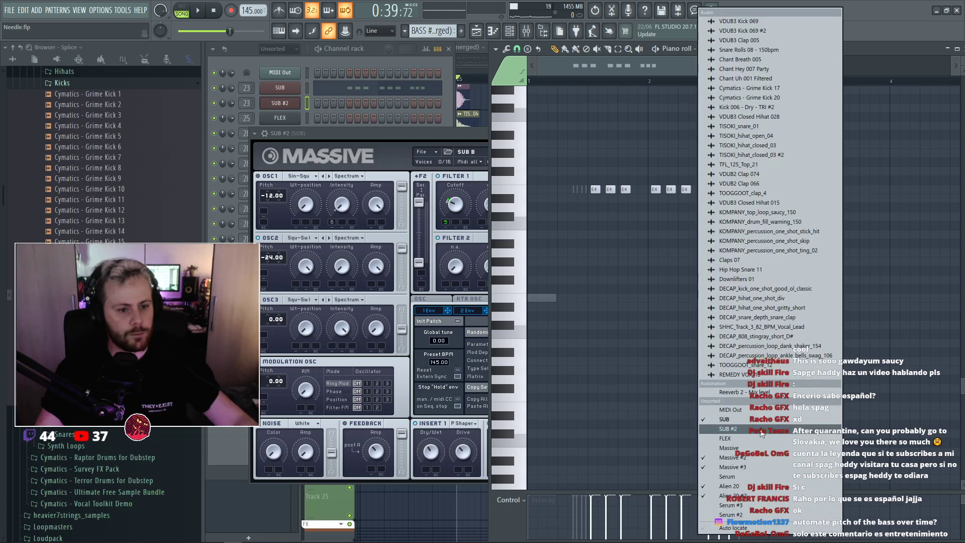
left_click(766, 432)
scroll(692, 263, "up", 3)
left_click(611, 243)
key("space")
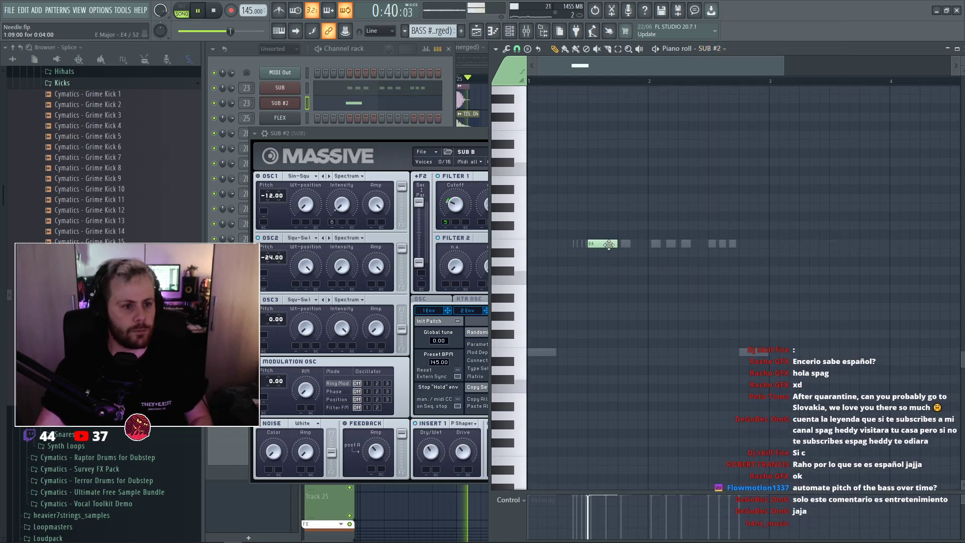
left_click_drag(612, 243, 733, 244)
key("space")
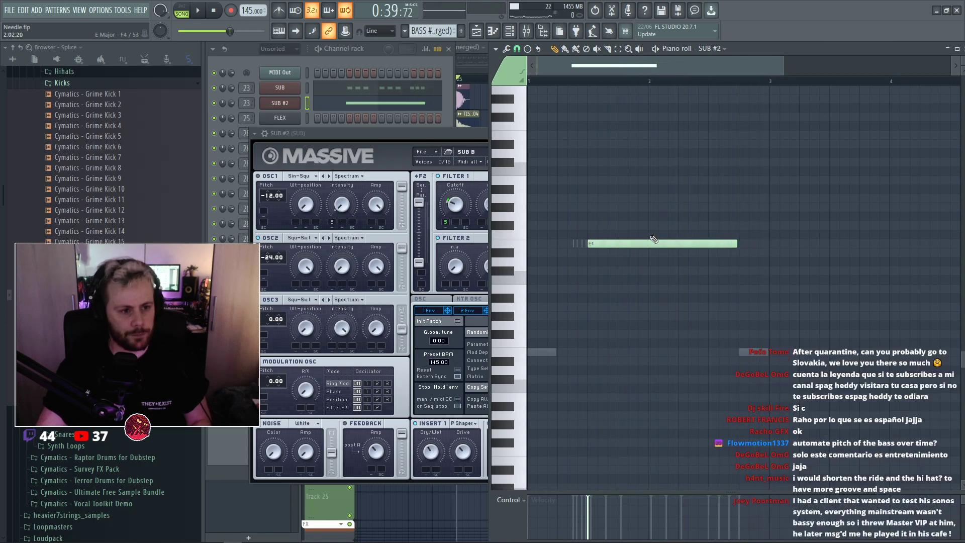
left_click(280, 103)
key("F5")
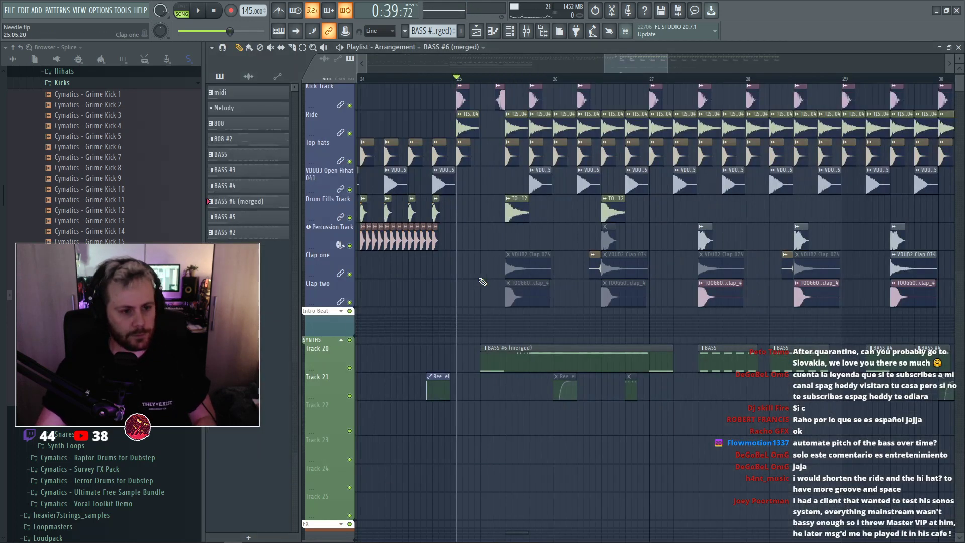
Replace the triplet Alien 20 E4 notes with seven evenly spaced notes half a beat apart, using the Main snap setting.
key("F7")
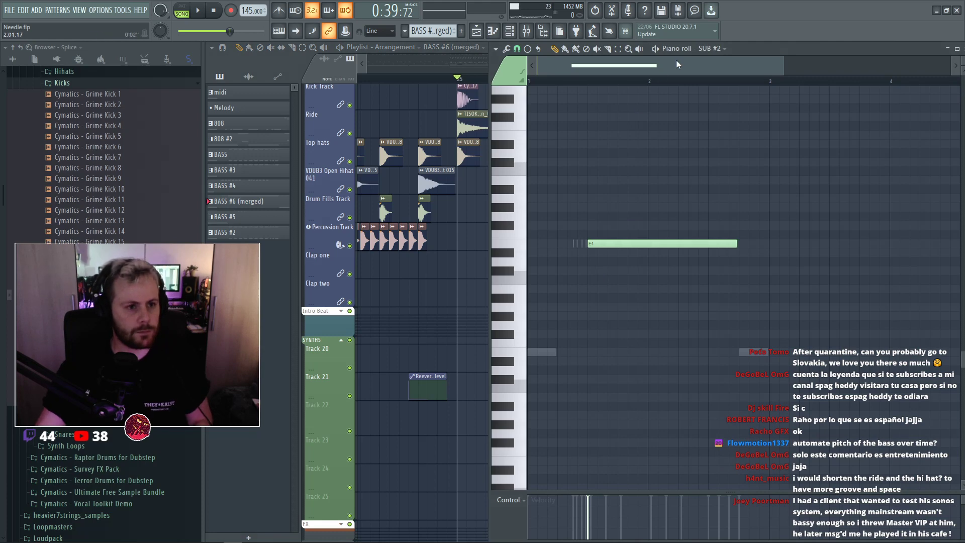
left_click(706, 46)
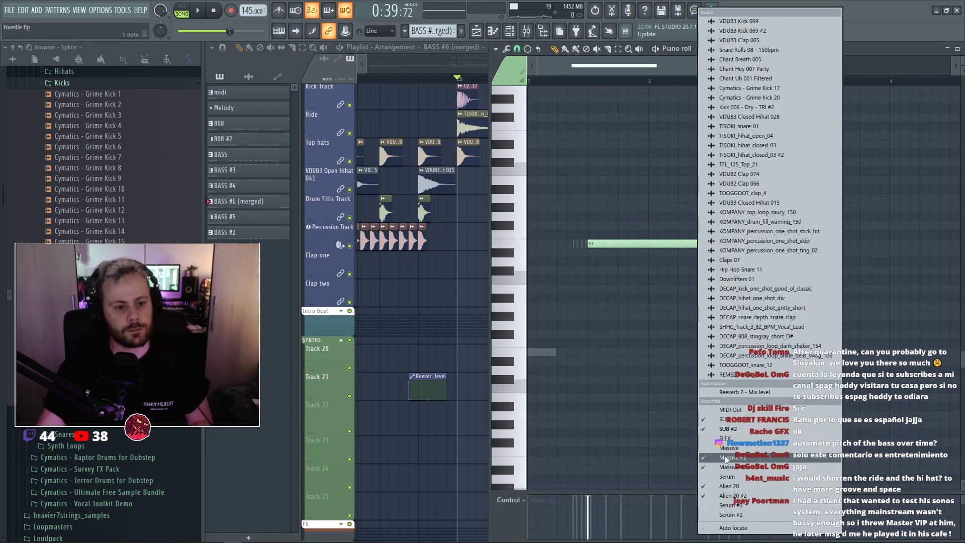
left_click(728, 486)
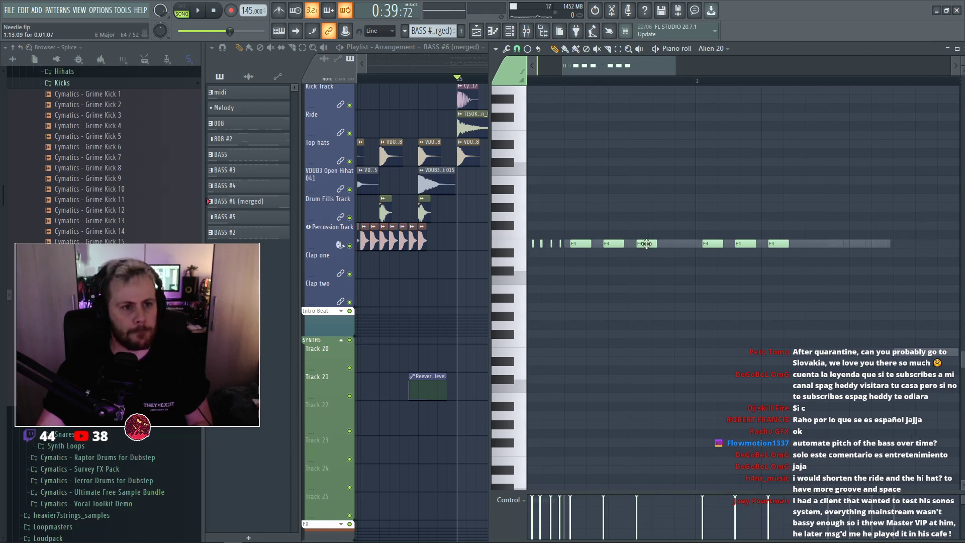
left_click(516, 49)
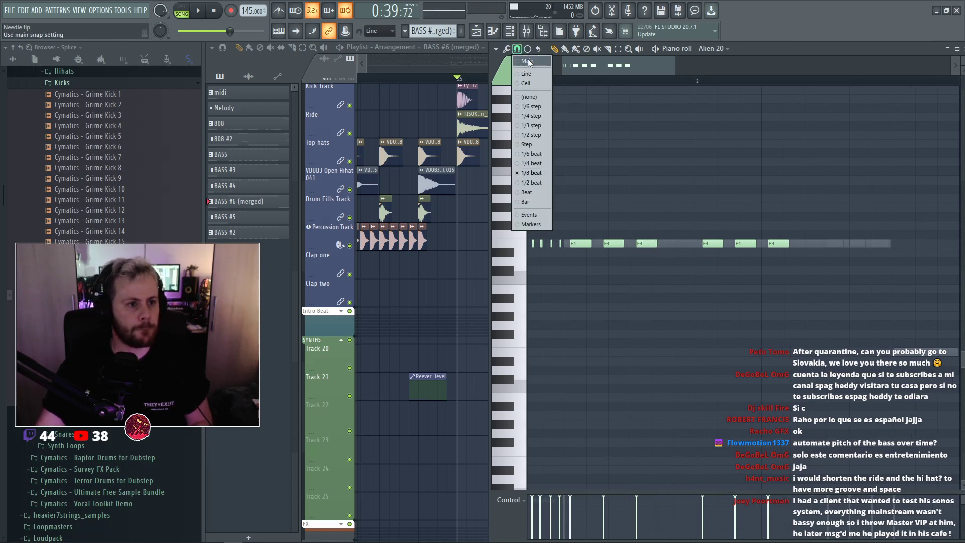
left_click(528, 62)
scroll(675, 242, "down", 2)
left_click_drag(758, 222, 623, 261)
scroll(615, 251, "up", 4)
Shorten all seven evenly spaced Alien 20 notes by the same amount and play the pattern from bar 25.
left_click(517, 49)
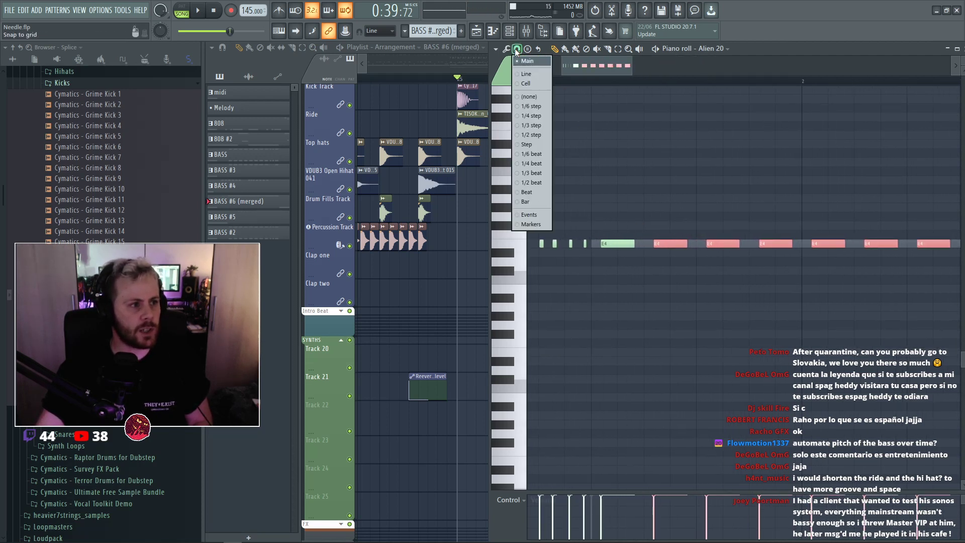
left_click(527, 61)
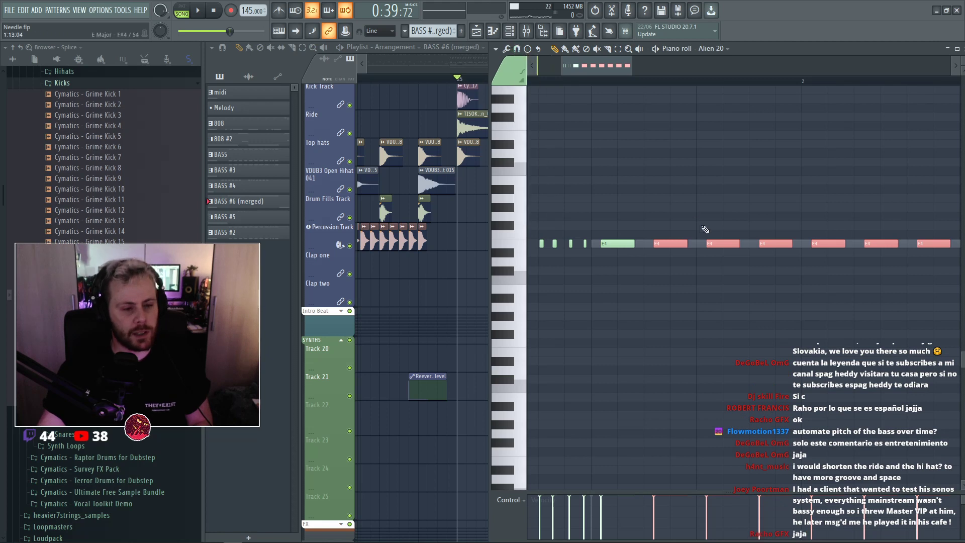
scroll(712, 229, "down", 2)
left_click_drag(870, 231, 669, 246)
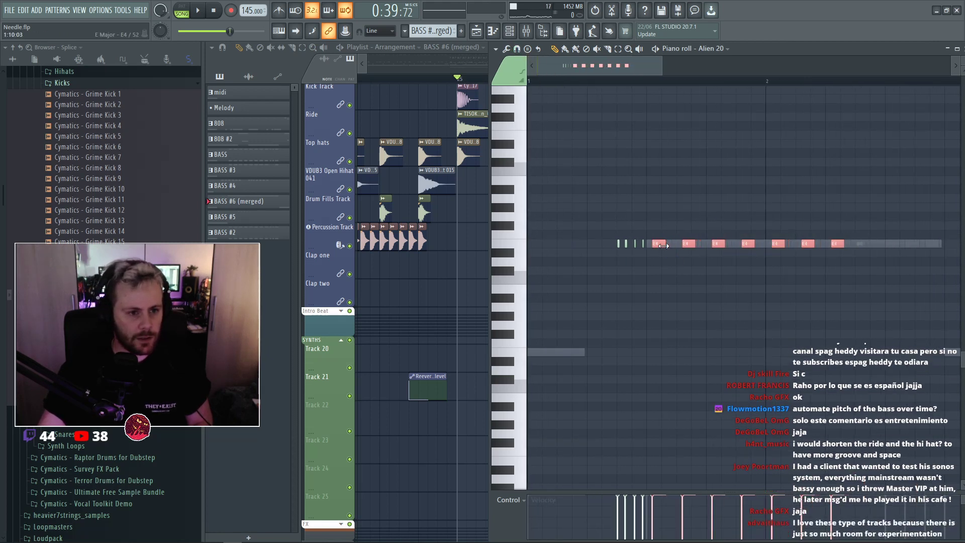
key("space")
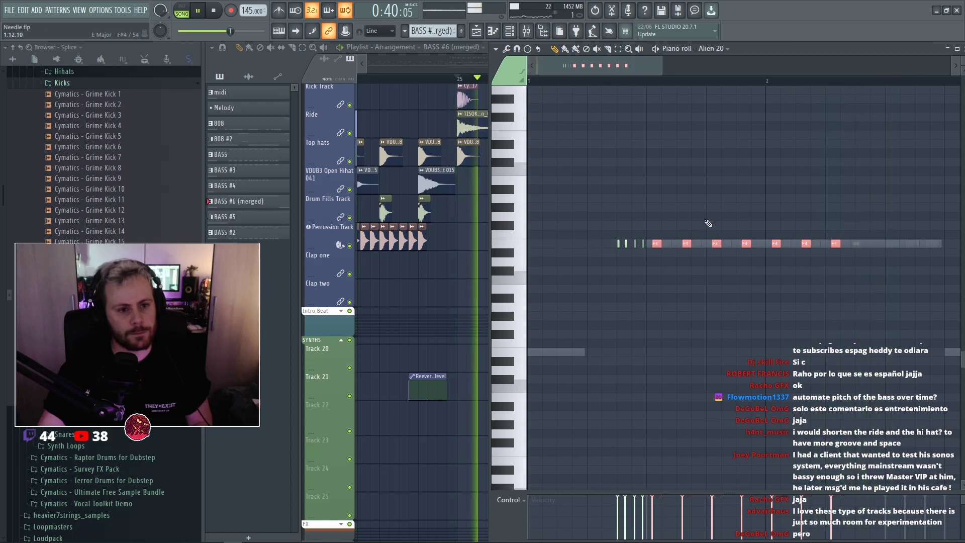
scroll(779, 157, "right", 1)
left_click(780, 158, "ctrl")
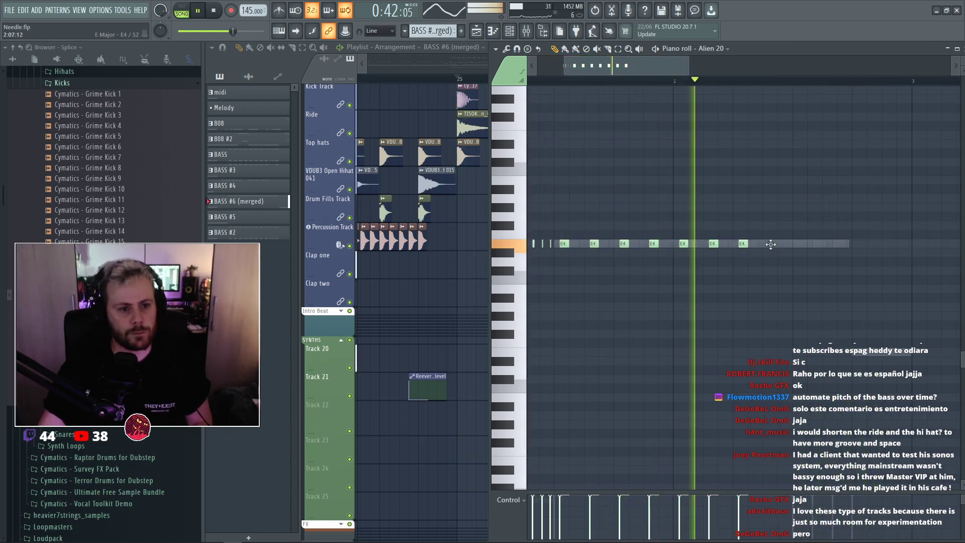
left_click_drag(762, 233, 706, 251)
key("space")
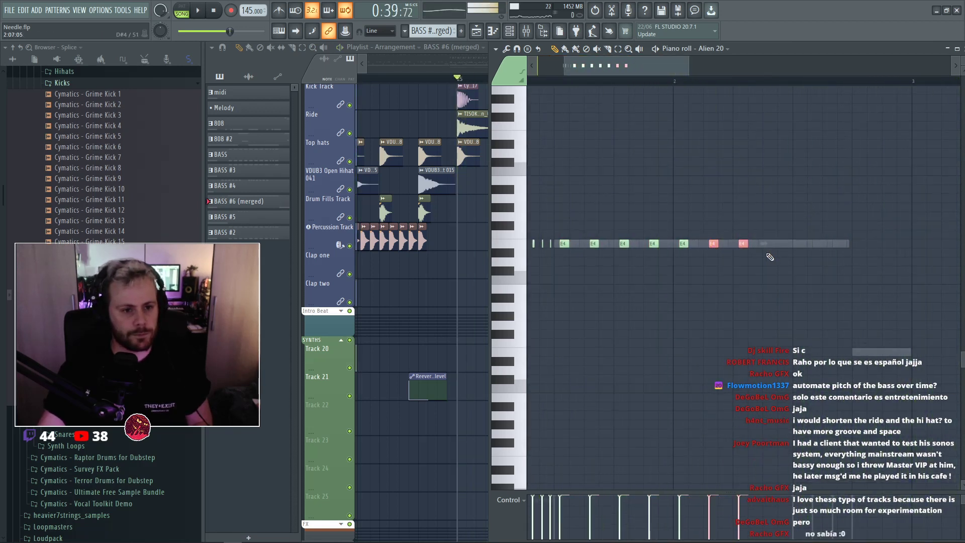
Remove the kick and sidechain midi clips on beat 2 of bar 26 while playing the section.
key("space")
key("F7")
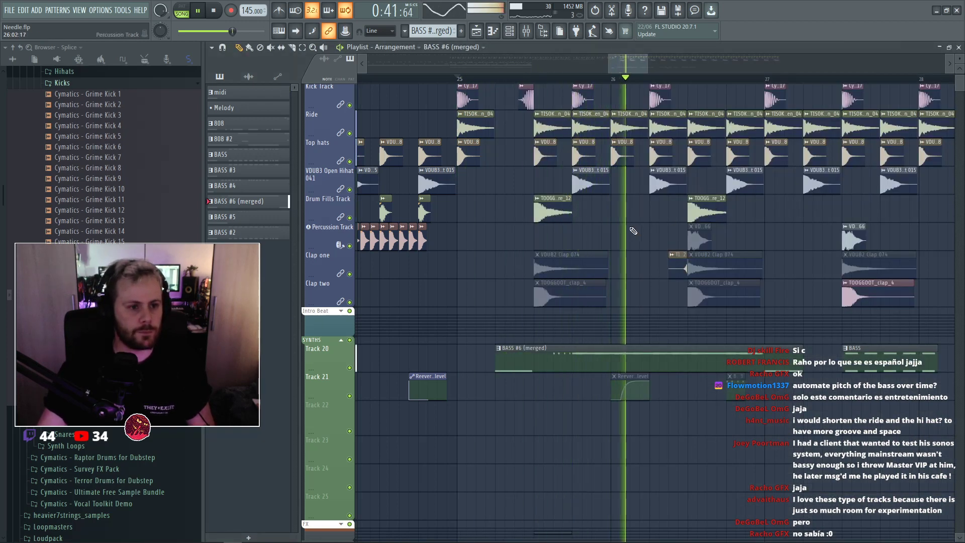
scroll(664, 130, "up", 1)
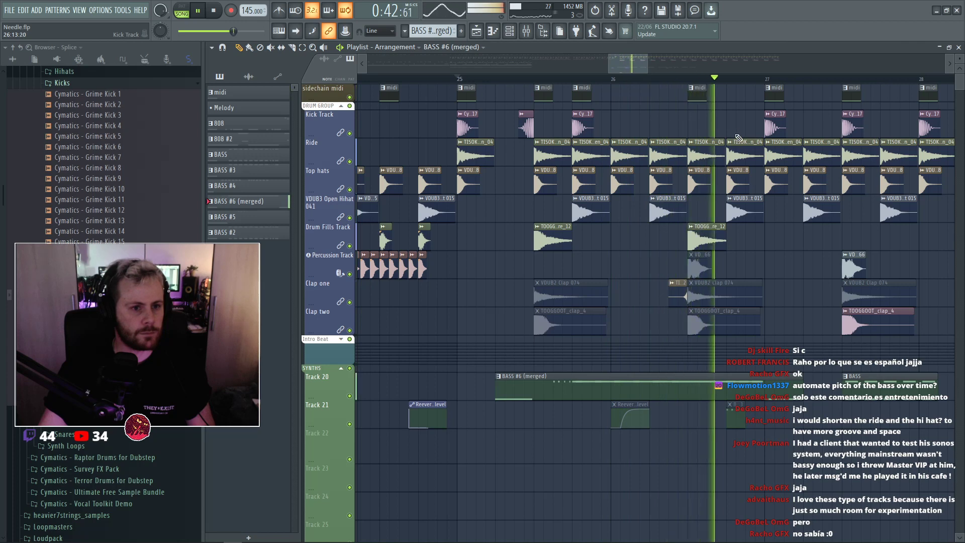
Add an eighth E4 note to the Alien 20 row half a beat after the last one and listen to it.
key("F7")
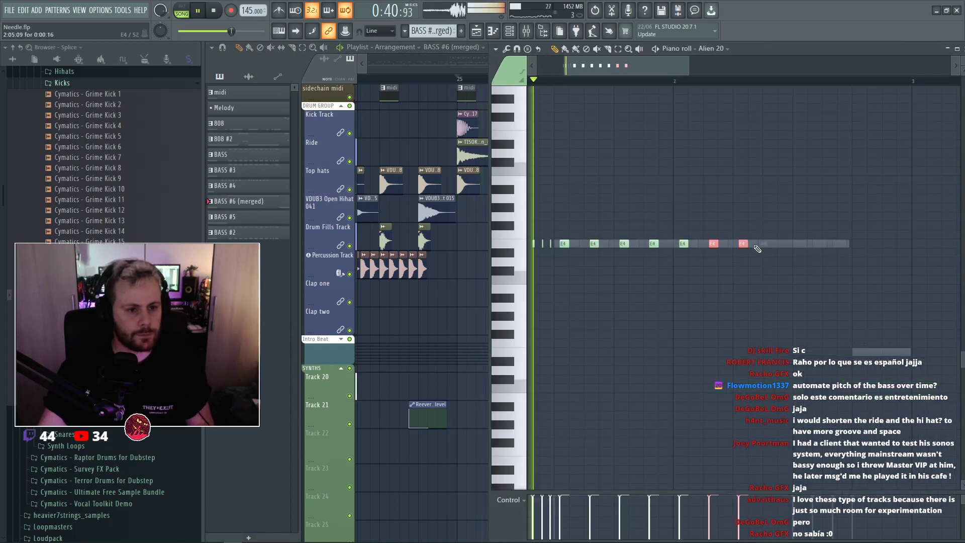
left_click(773, 244)
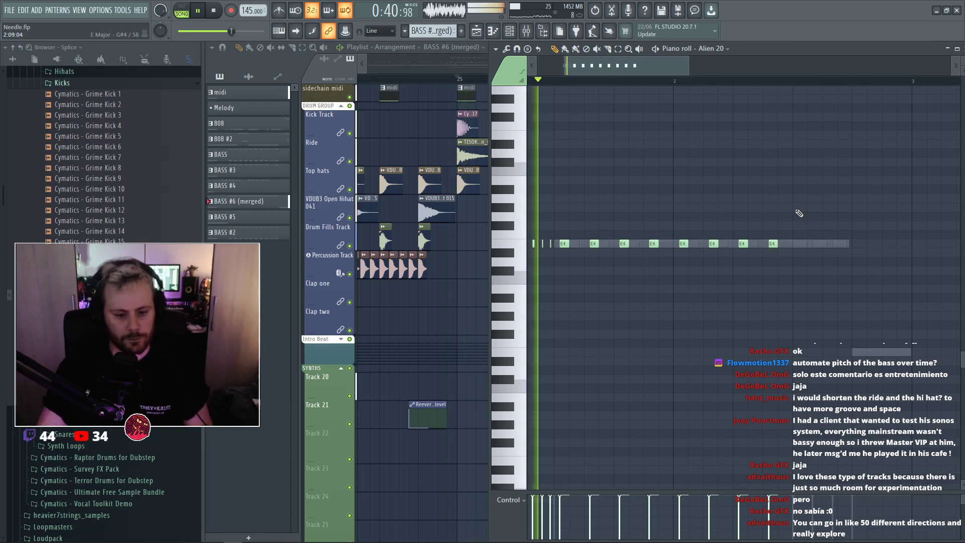
key("F6")
key("space")
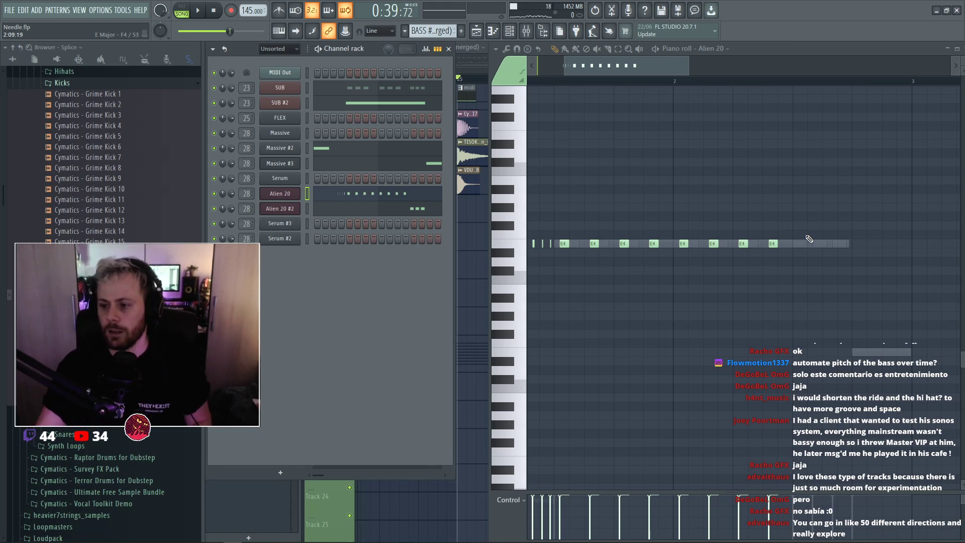
Play the section from bar 25 and examine the Alien 20 notes, its synth and the surrounding arrangement.
key("space")
key("F6")
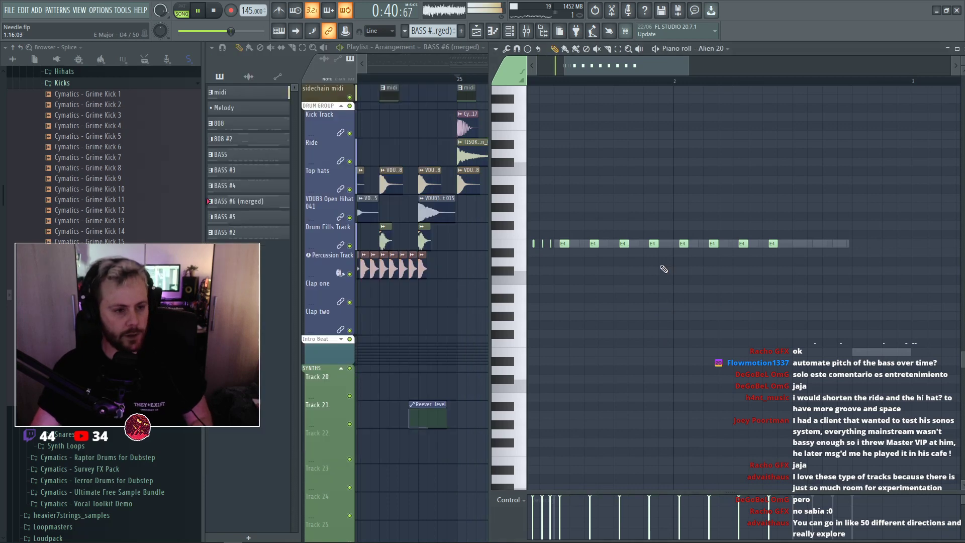
key("F6")
key("space")
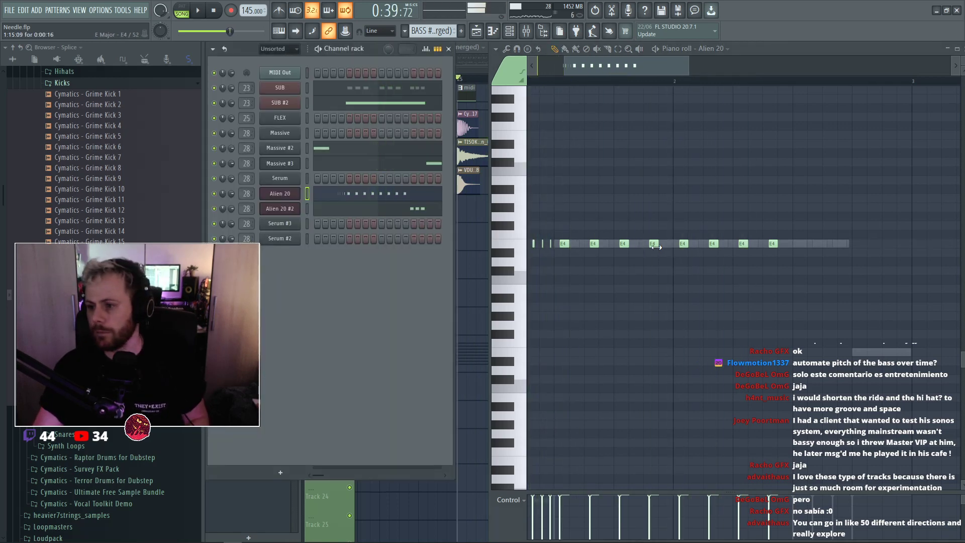
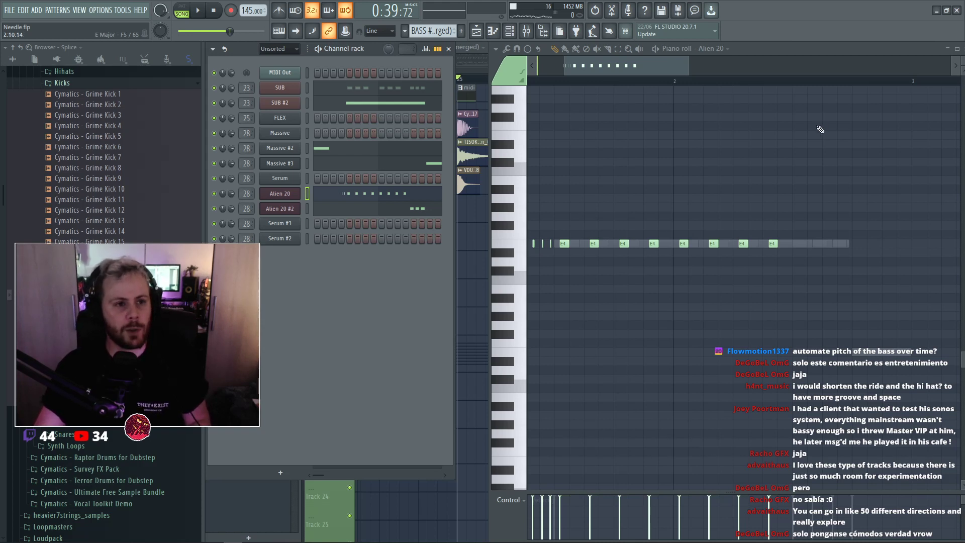
left_click_drag(637, 65, 656, 72)
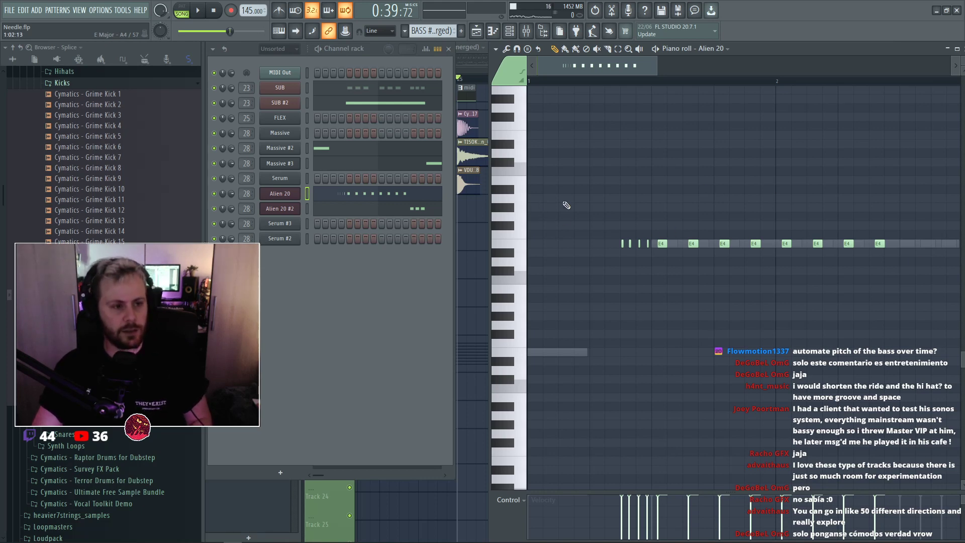
key("F5")
key("F6")
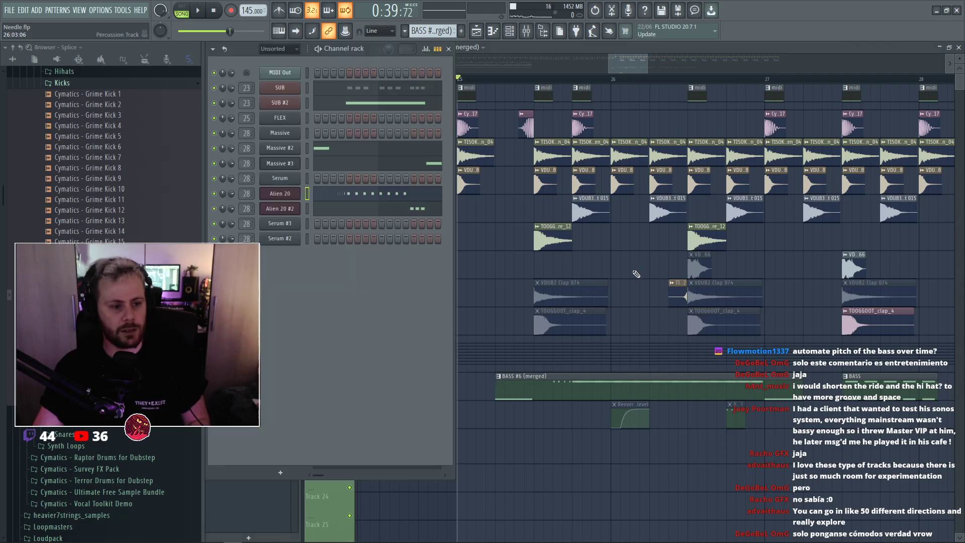
left_click(297, 197)
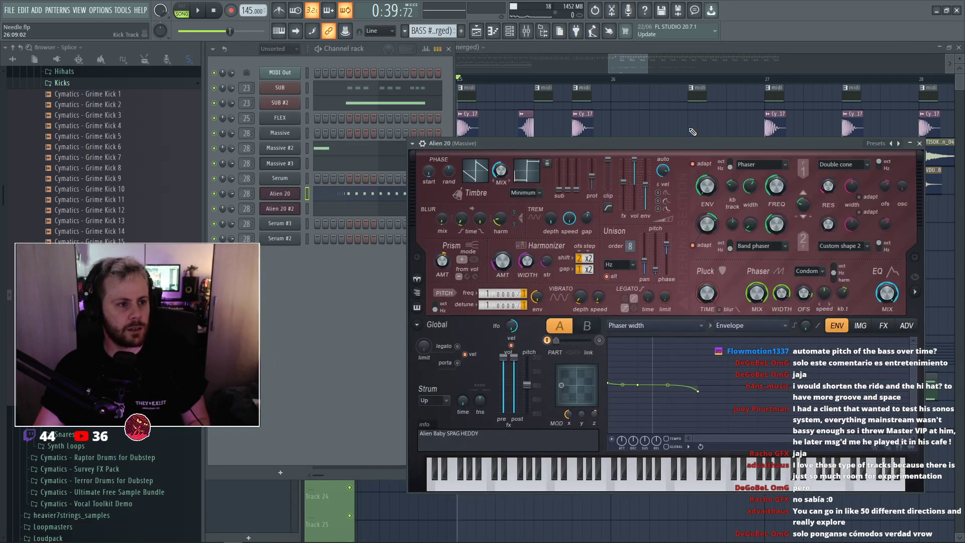
key("F5")
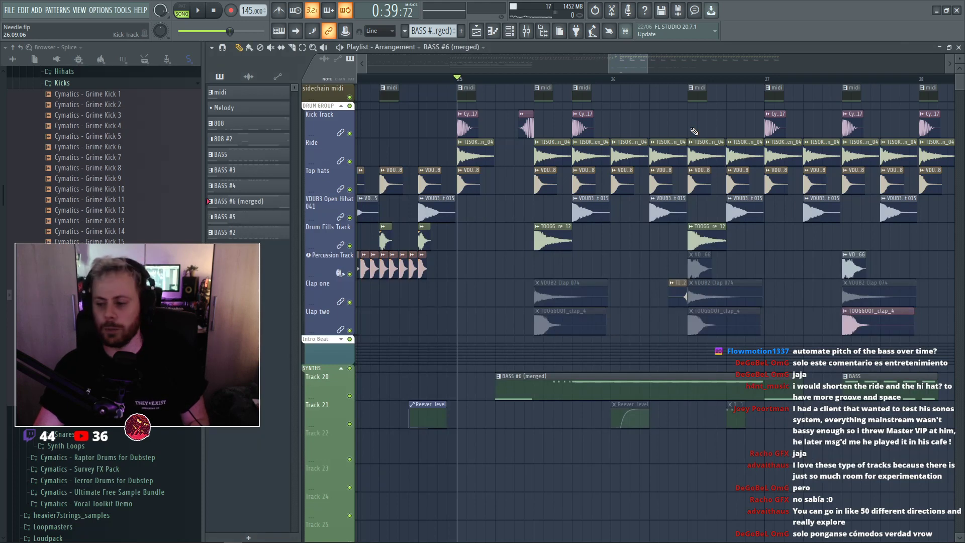
key("space")
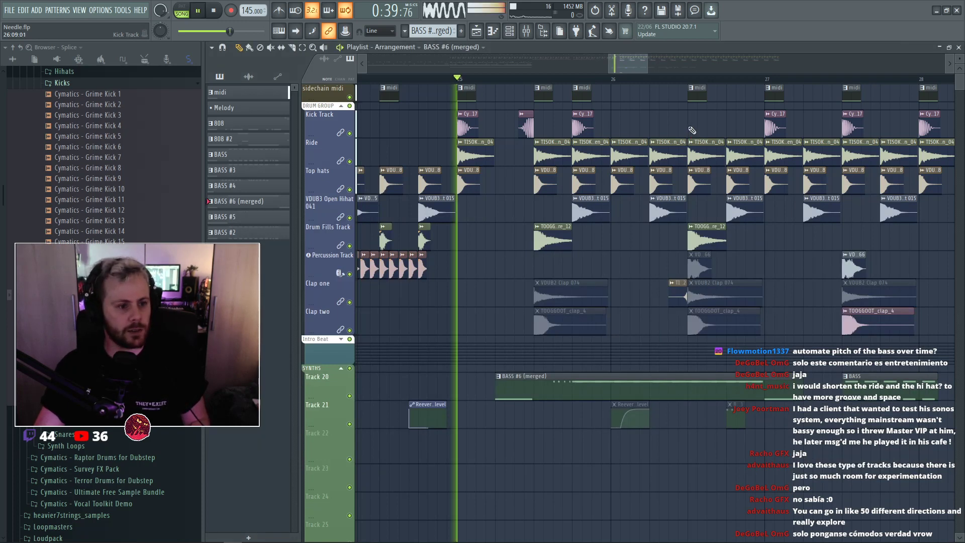
key("F6")
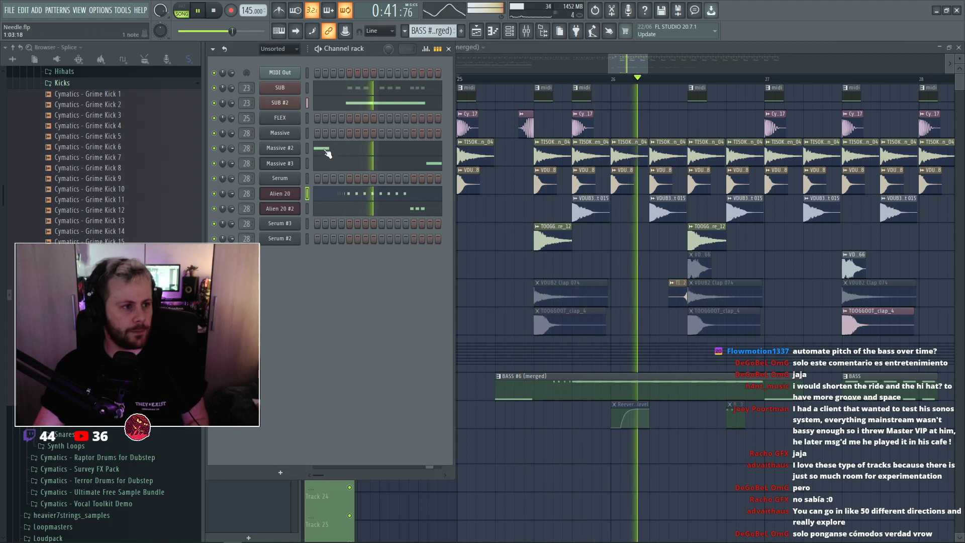
key("space")
Open the Alien 20 synth and sweep its phaser offset during playback, settling at about 293.
left_click(280, 193)
key("space")
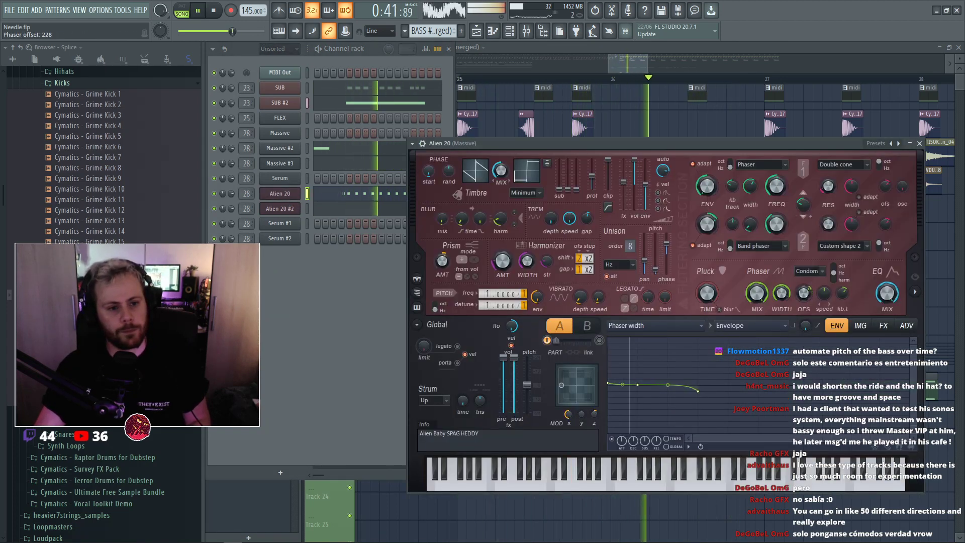
key("space")
key("space")
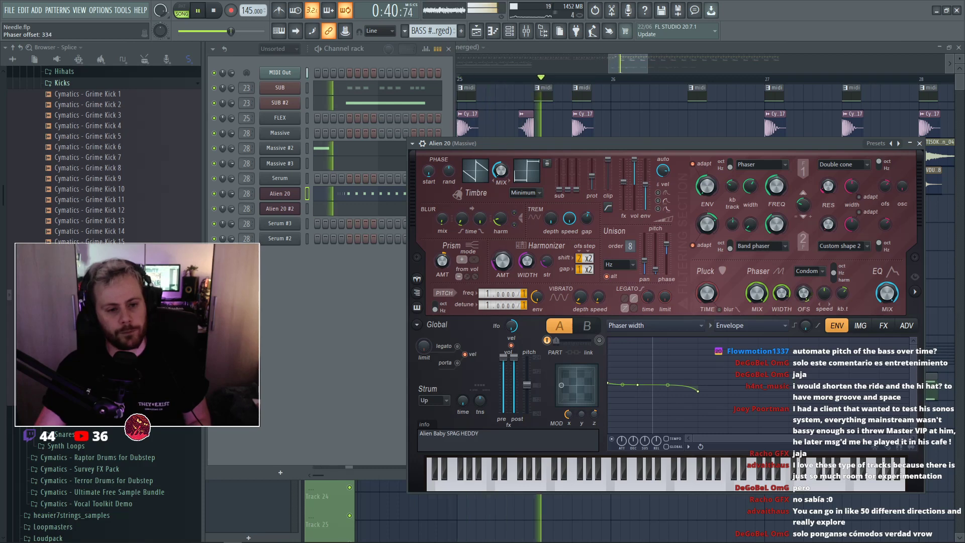
key("space")
key("space")
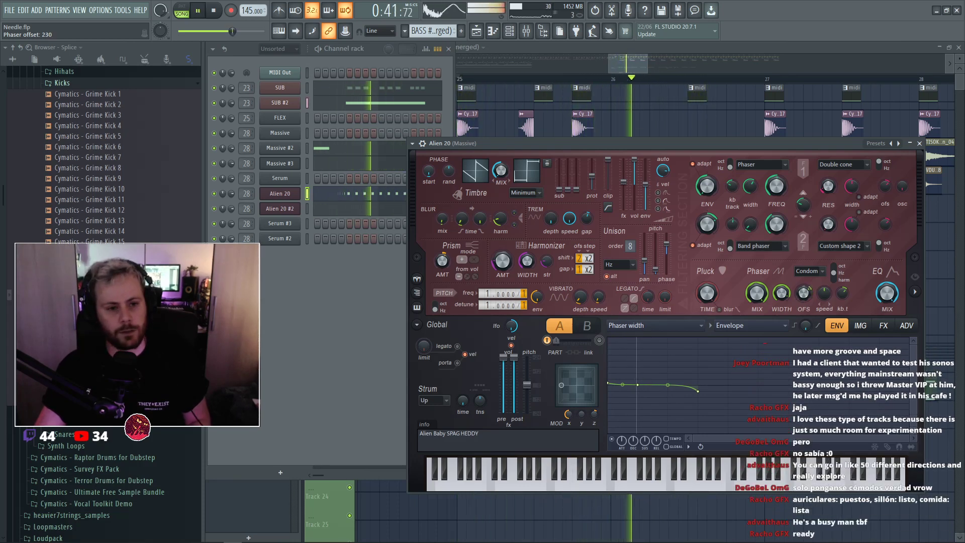
left_click_drag(803, 295, 803, 311)
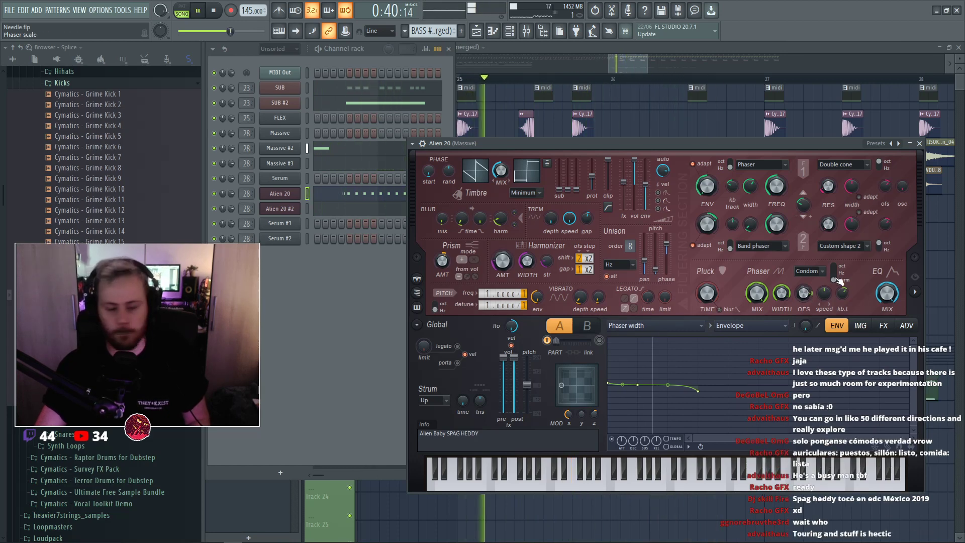
key("space")
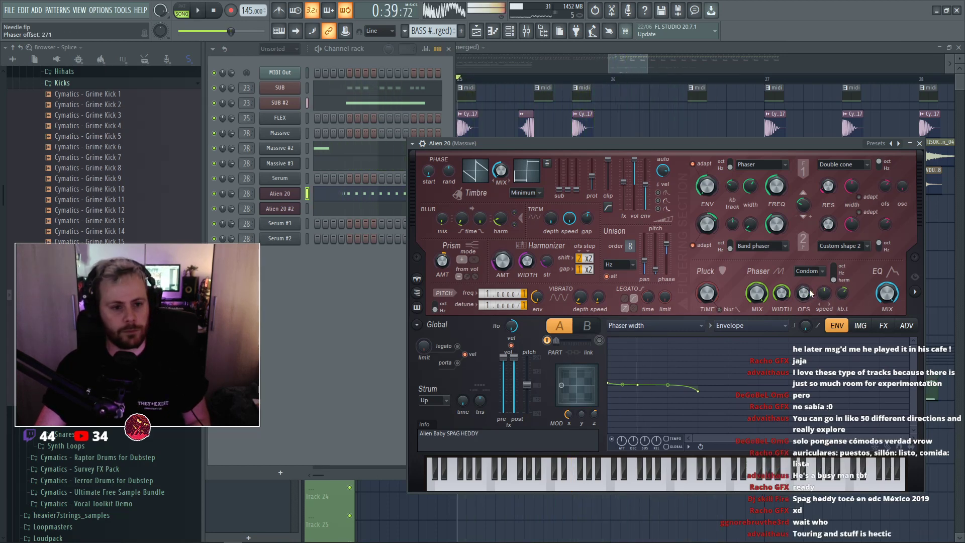
scroll(804, 294, "up", 3)
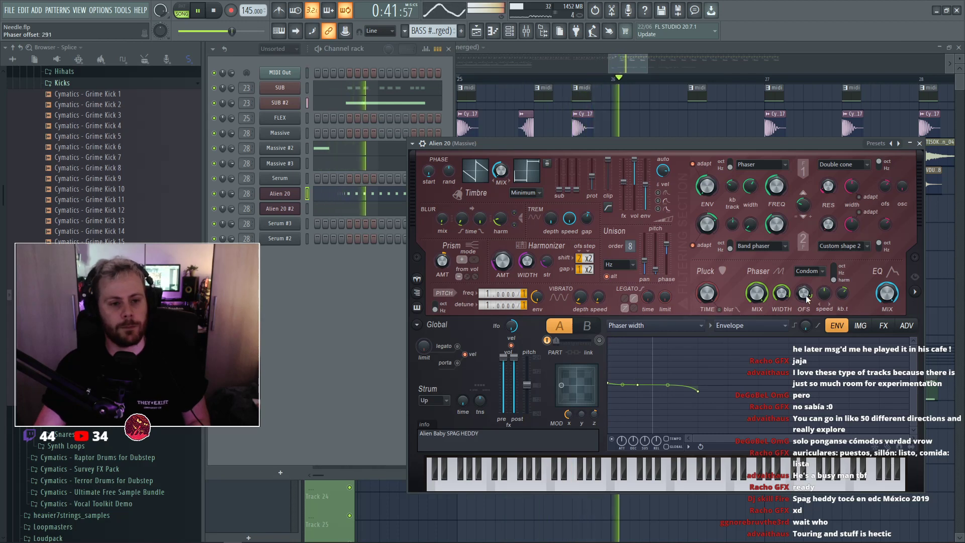
key("space")
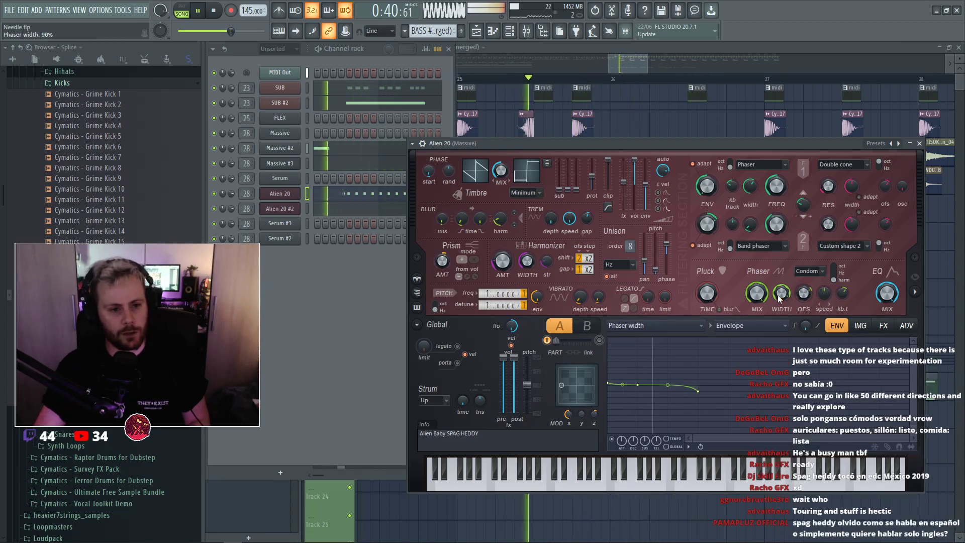
left_click_drag(803, 294, 804, 317)
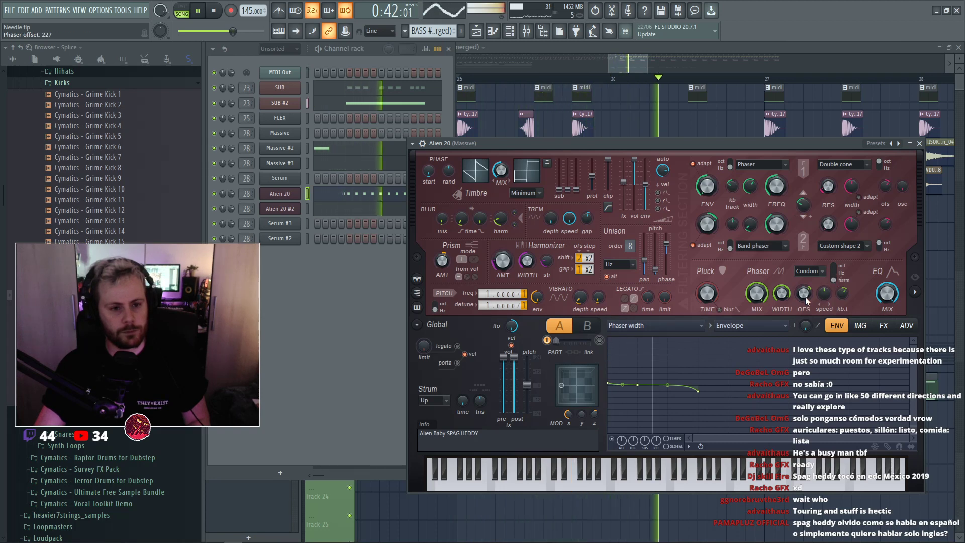
scroll(804, 294, "down", 6)
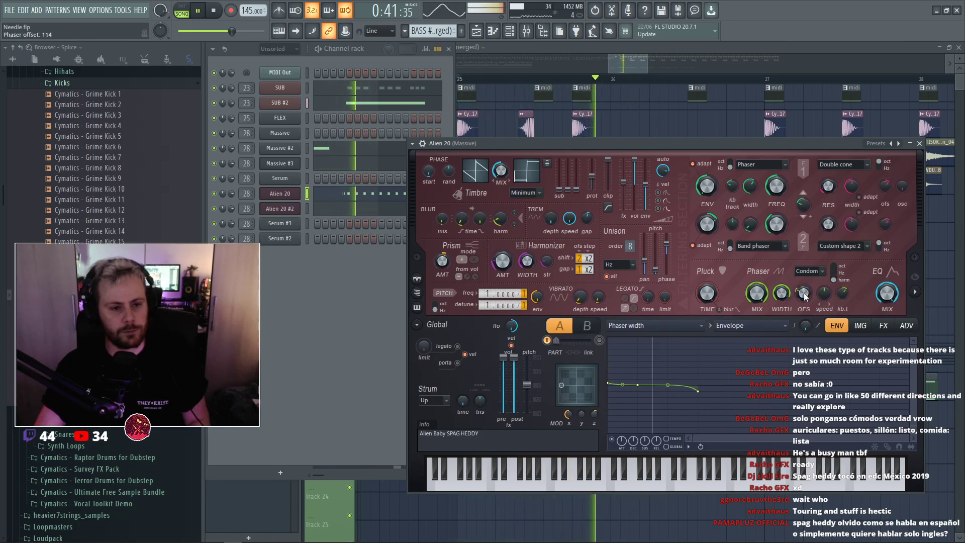
scroll(805, 295, "up", 4)
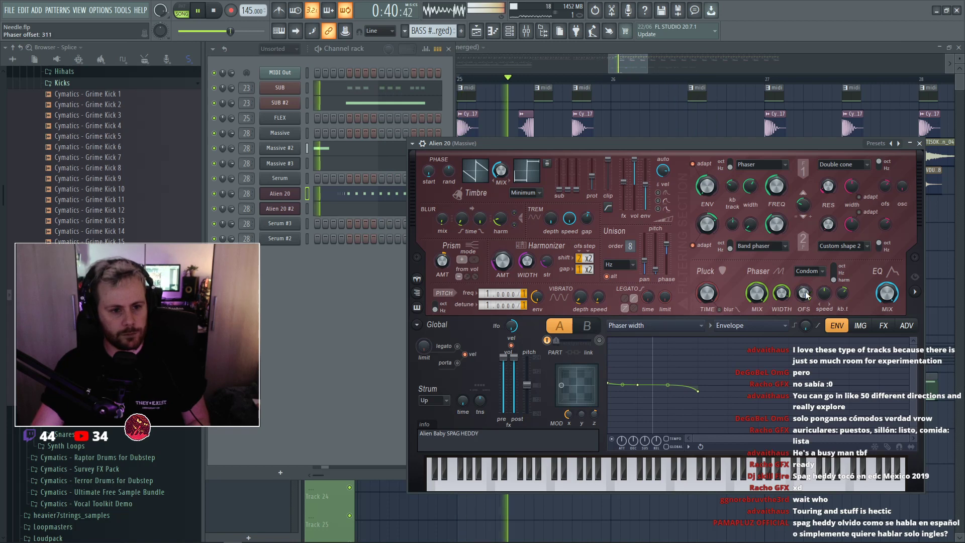
scroll(802, 300, "down", 2)
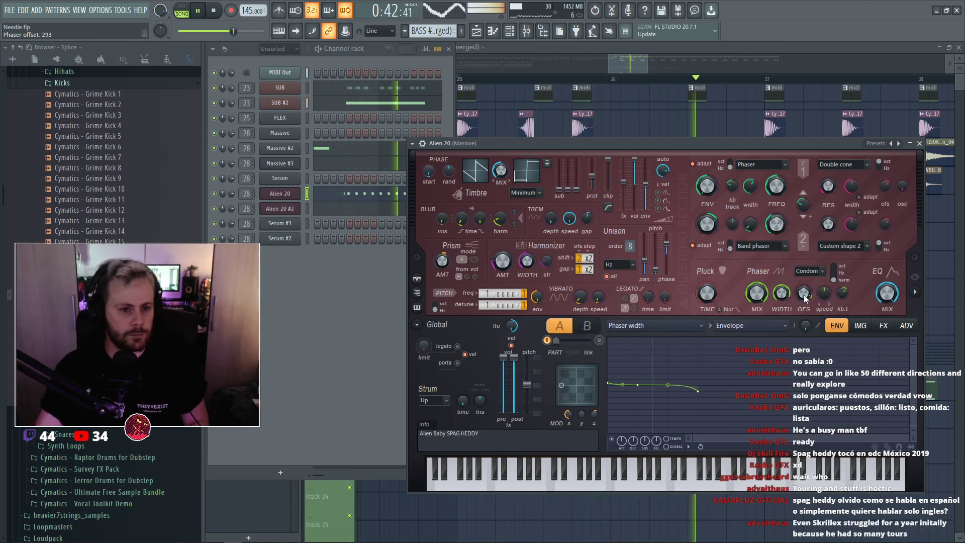
key("space")
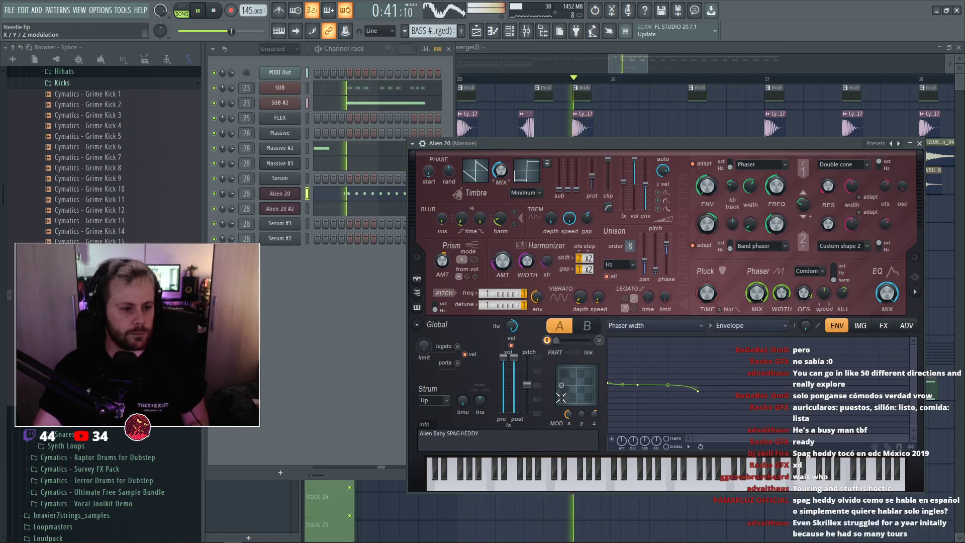
Change the Alien 20 phaser type to Box with a width of about 94%, and try disabling unison alternate distribution during playback.
key("space")
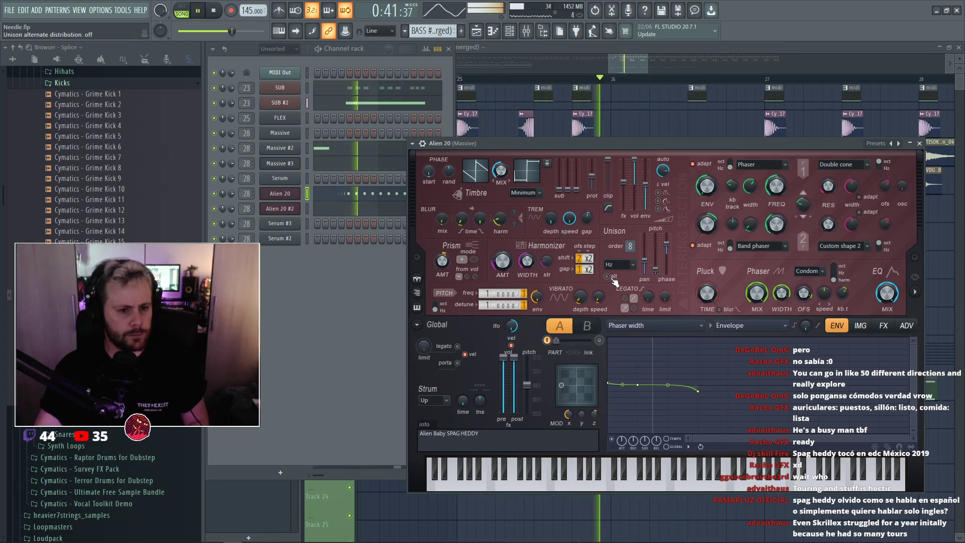
key("space")
left_click(819, 272)
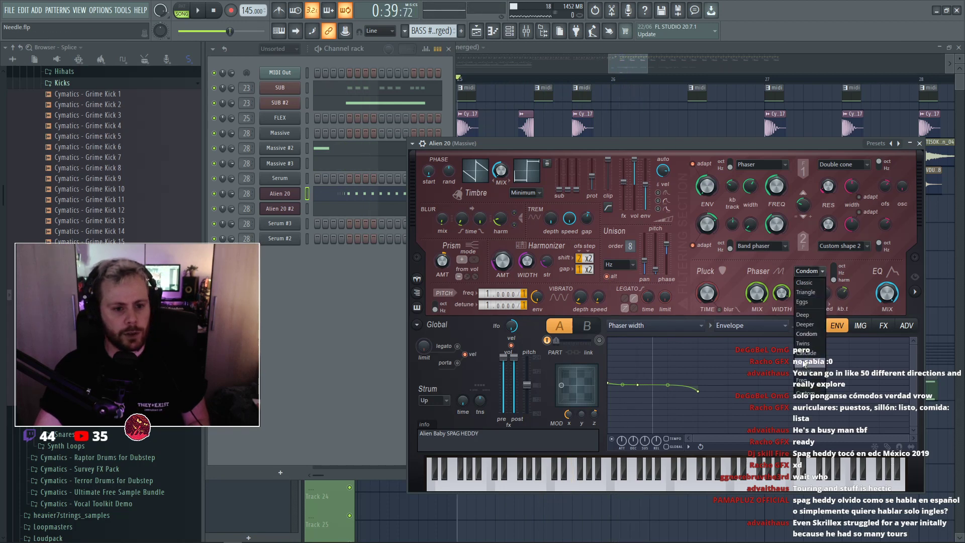
left_click(803, 363)
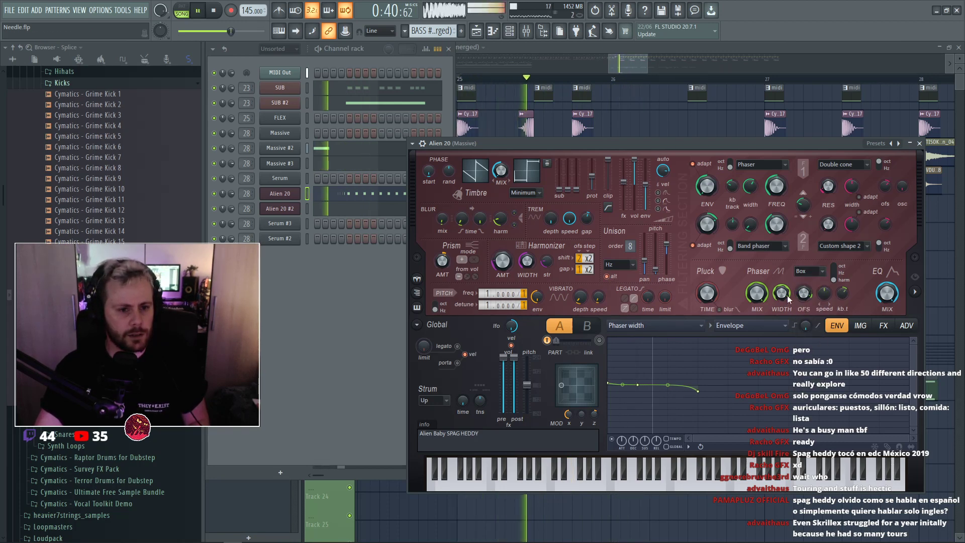
left_click_drag(787, 292, 787, 279)
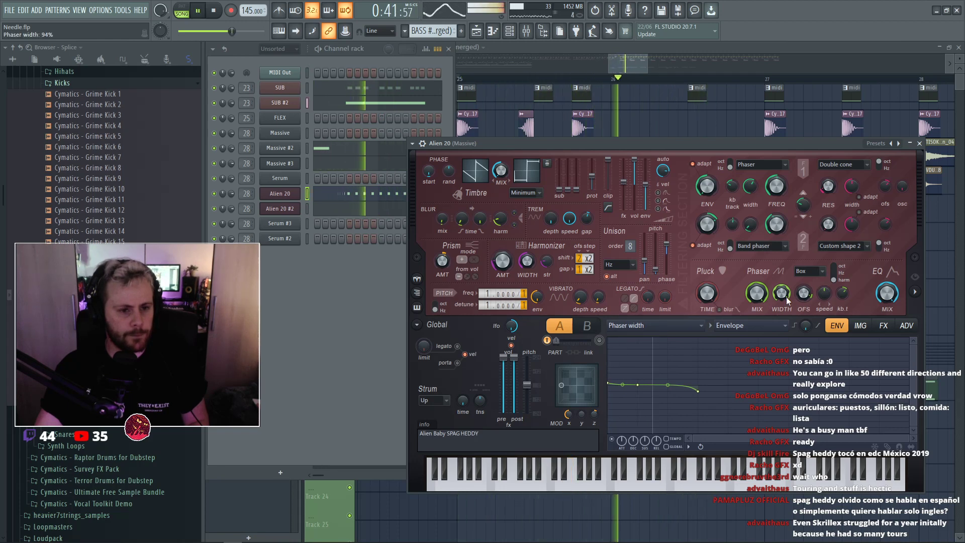
left_click_drag(786, 296, 786, 299)
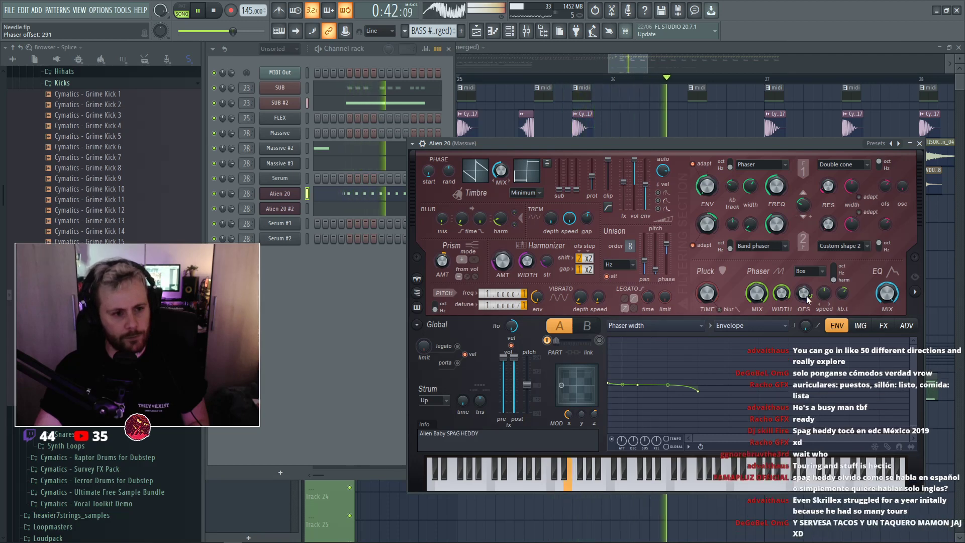
left_click(608, 277)
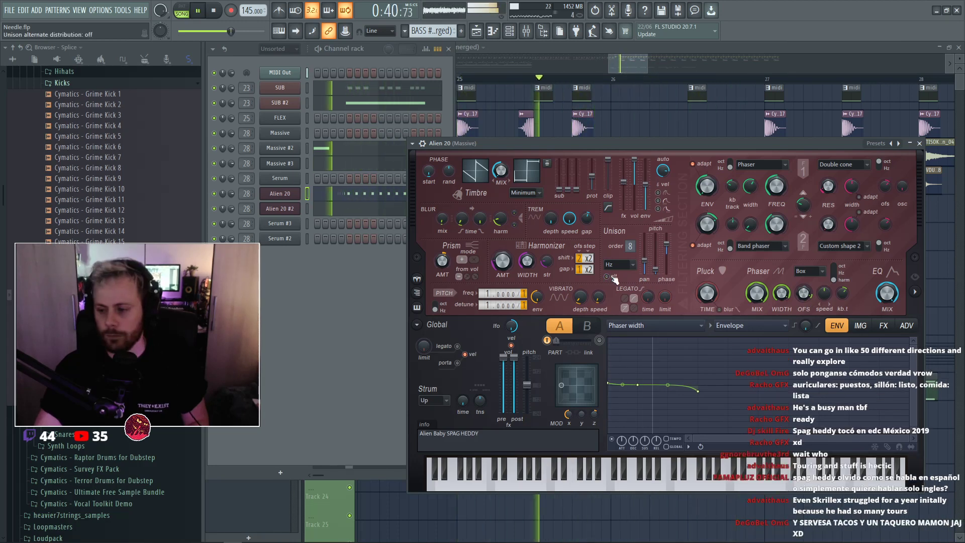
key("space")
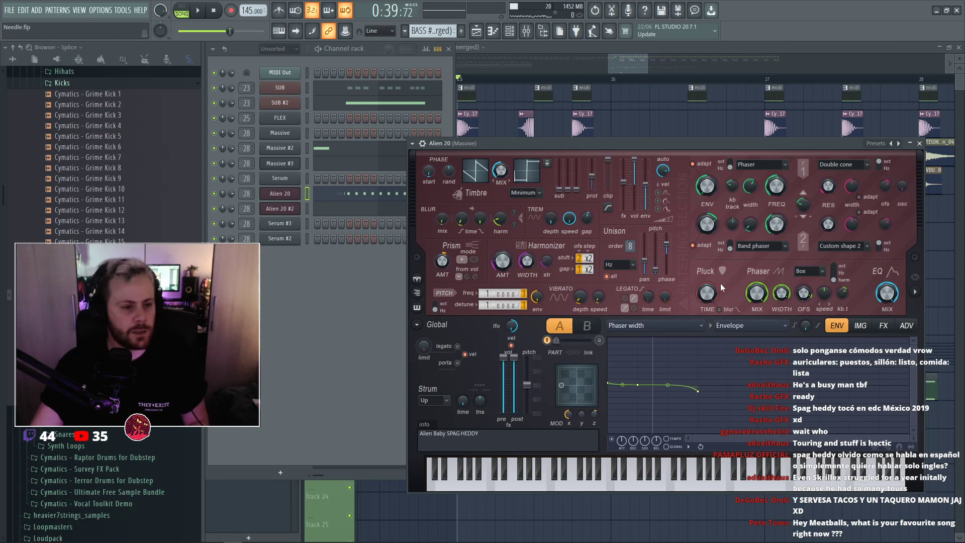
Listen to the arrangement from bar 25 again and recheck the Alien 20 synth's phaser settings and channel pattern.
left_click(656, 131)
scroll(657, 132, "down", 2)
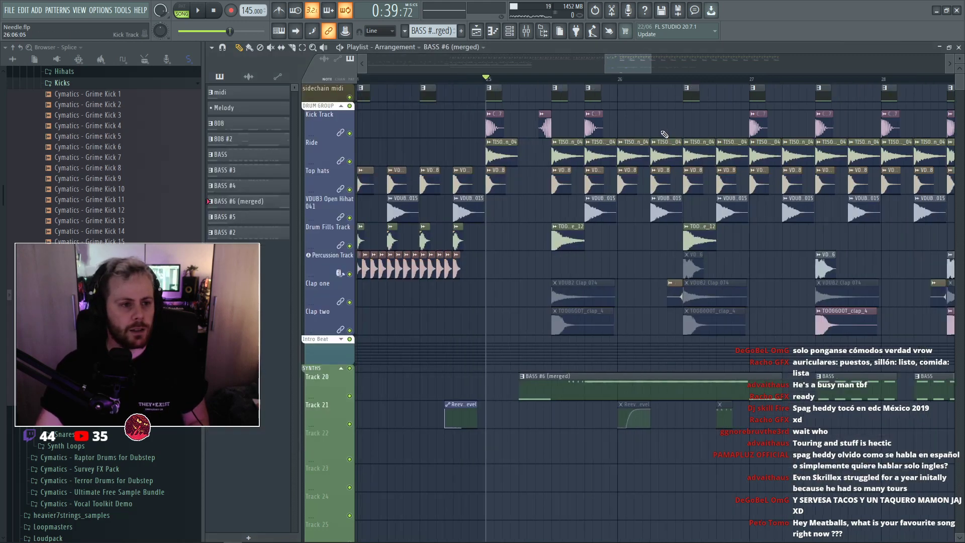
key("space")
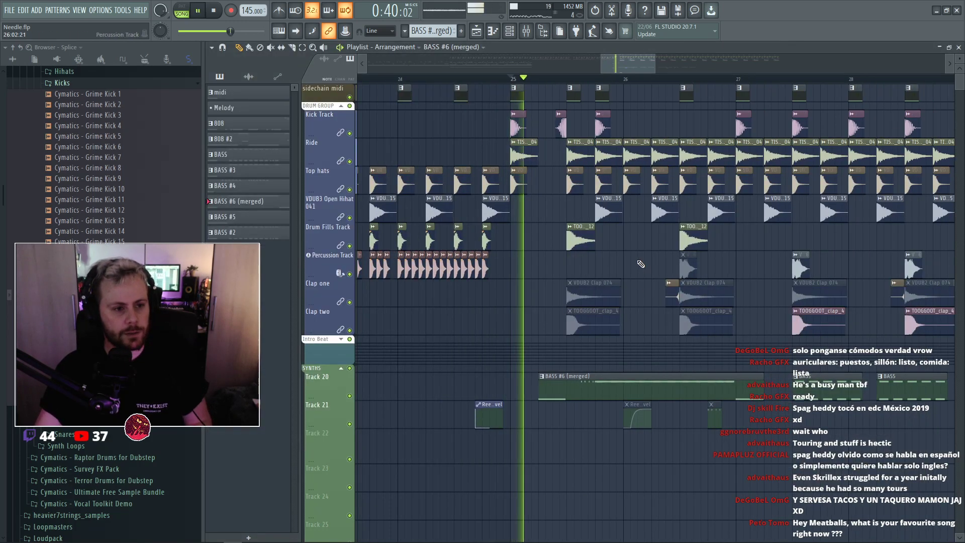
scroll(698, 276, "down", 4)
key("space")
key("F6")
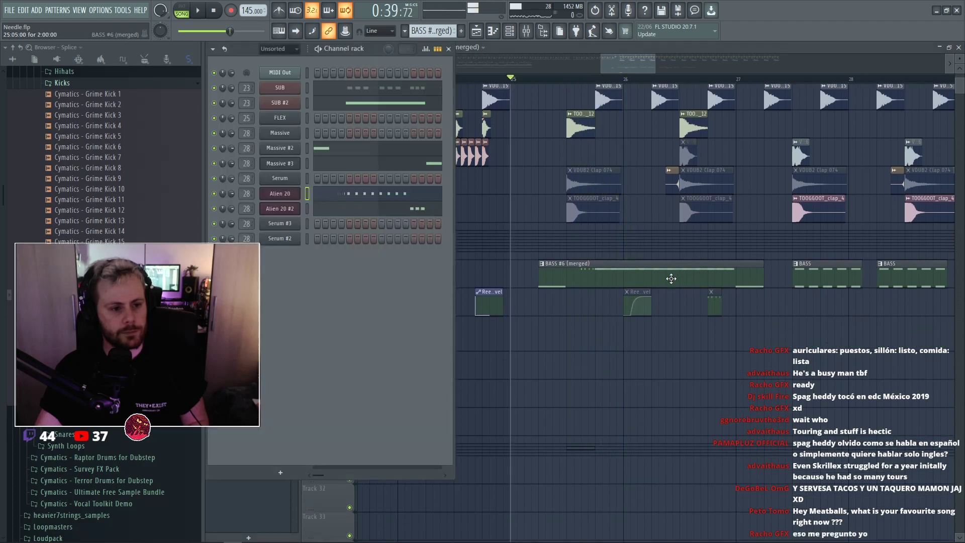
left_click(271, 208)
left_click(280, 193)
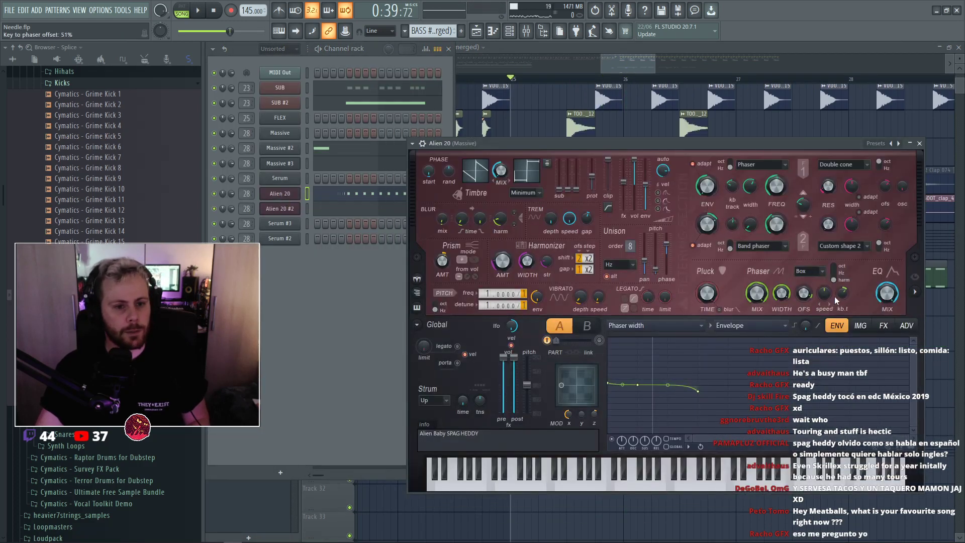
key("space")
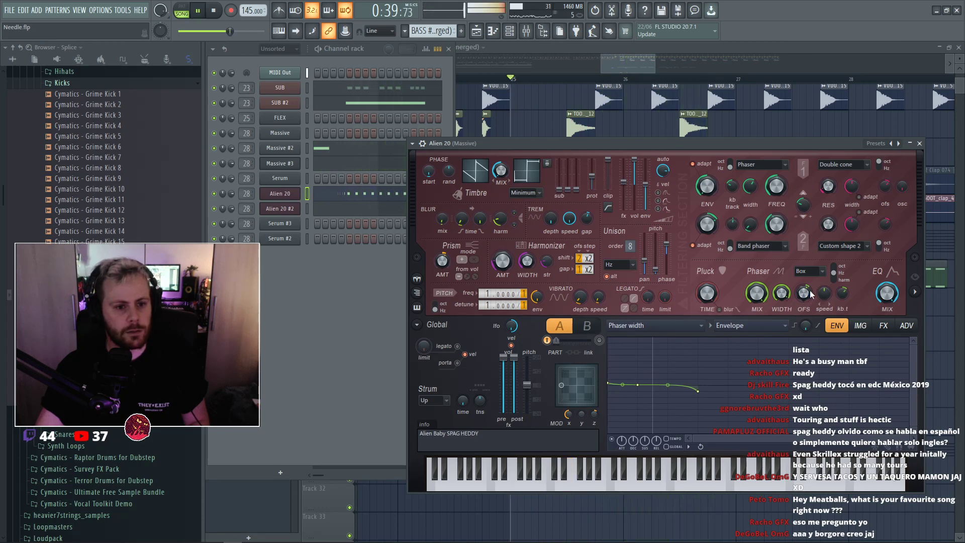
key("F5")
key("space")
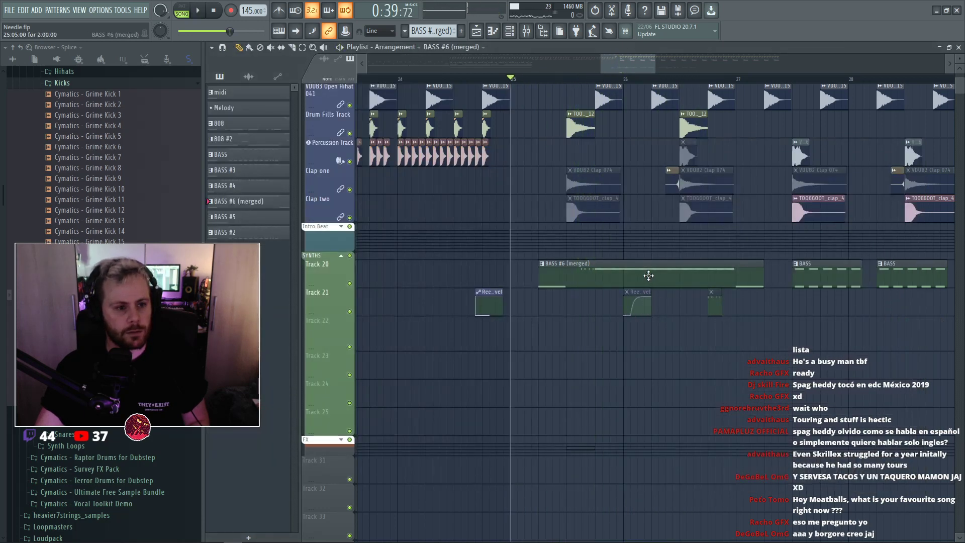
key("F6")
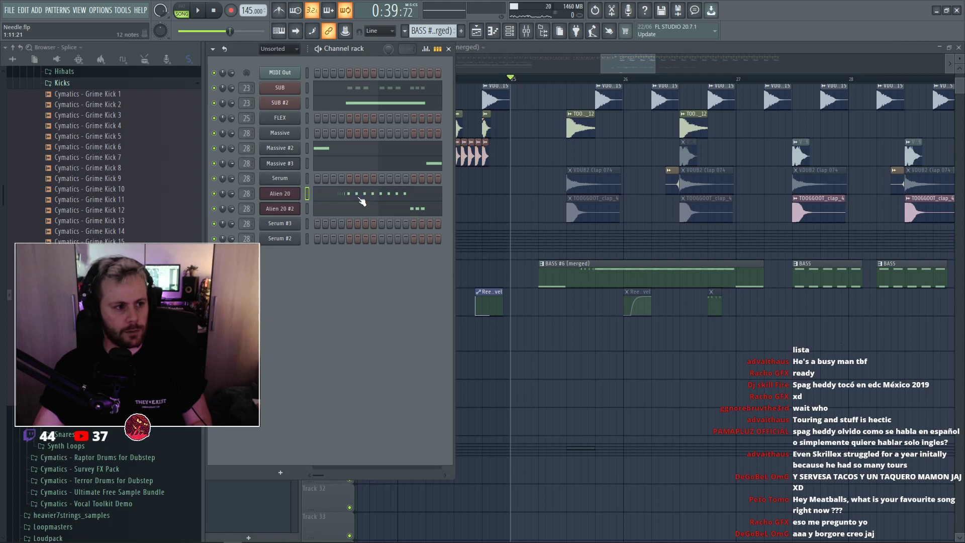
Open the Alien 20 notes and examine their rhythm against the ghost notes while playing the section.
left_click(360, 197)
scroll(637, 248, "down", 2)
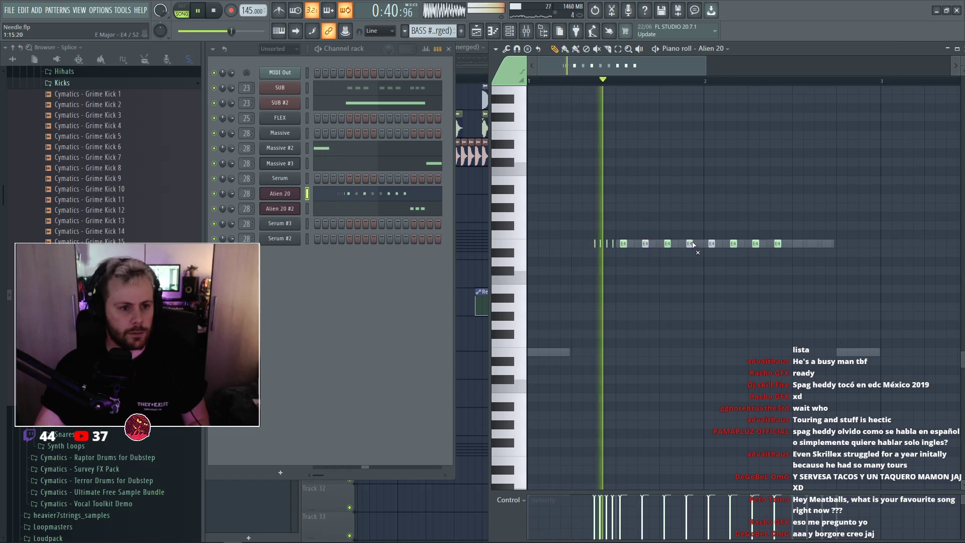
key("space")
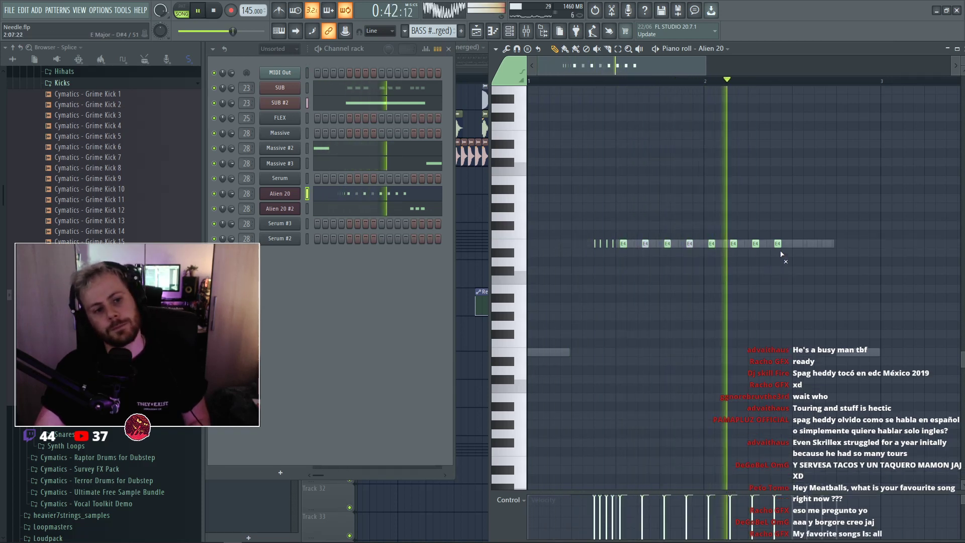
key("space")
right_click(806, 245)
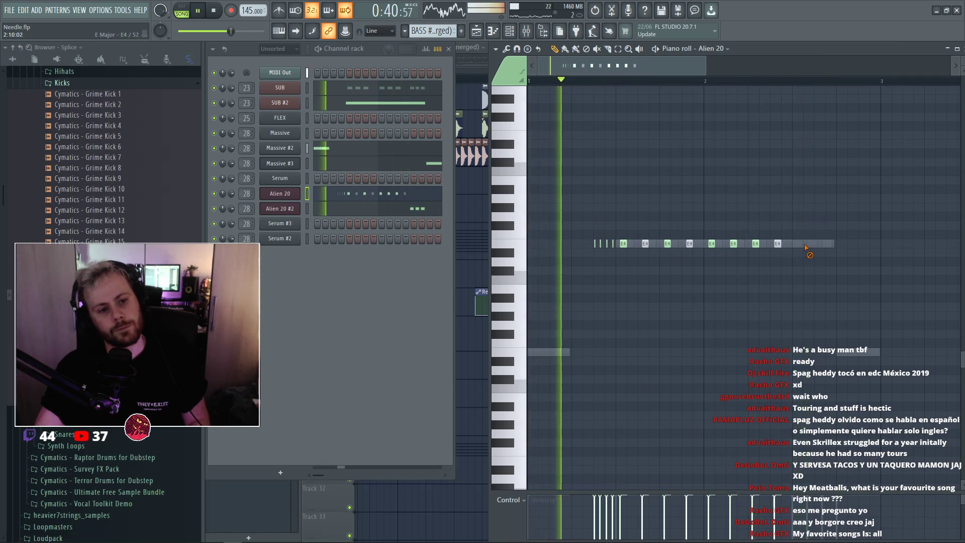
right_click(806, 245)
Switch the piano roll to the Alien 20 #2 notes, mute its three E4 notes and play the arrangement.
left_click(699, 49)
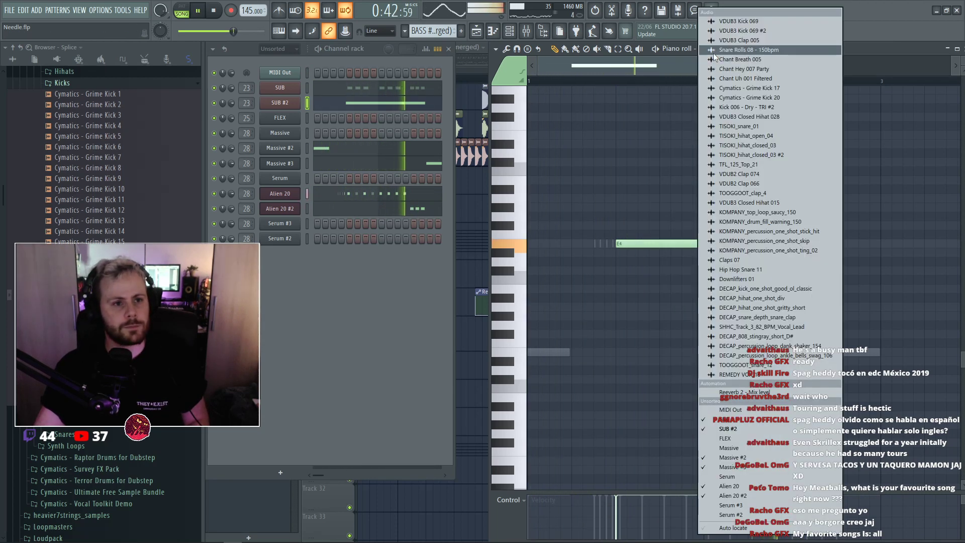
left_click(742, 499)
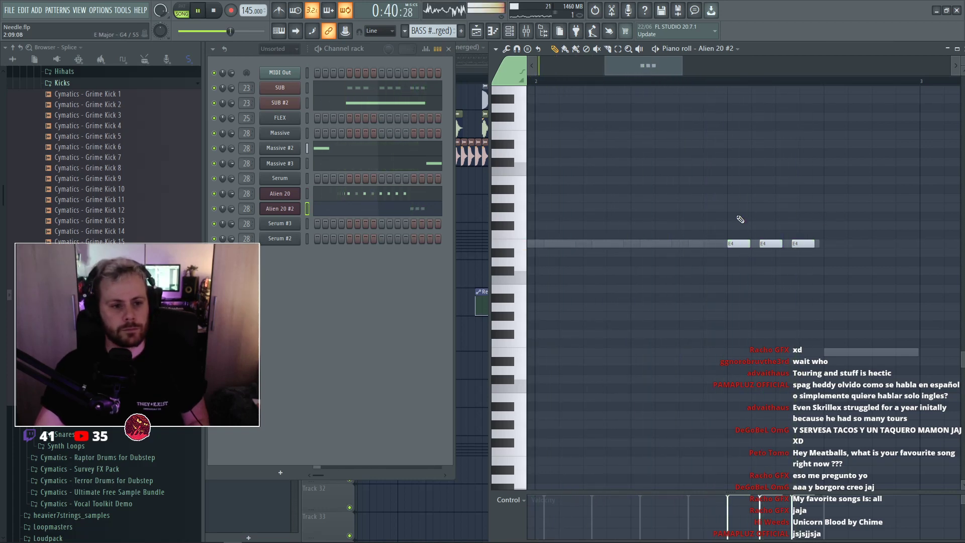
key("F5")
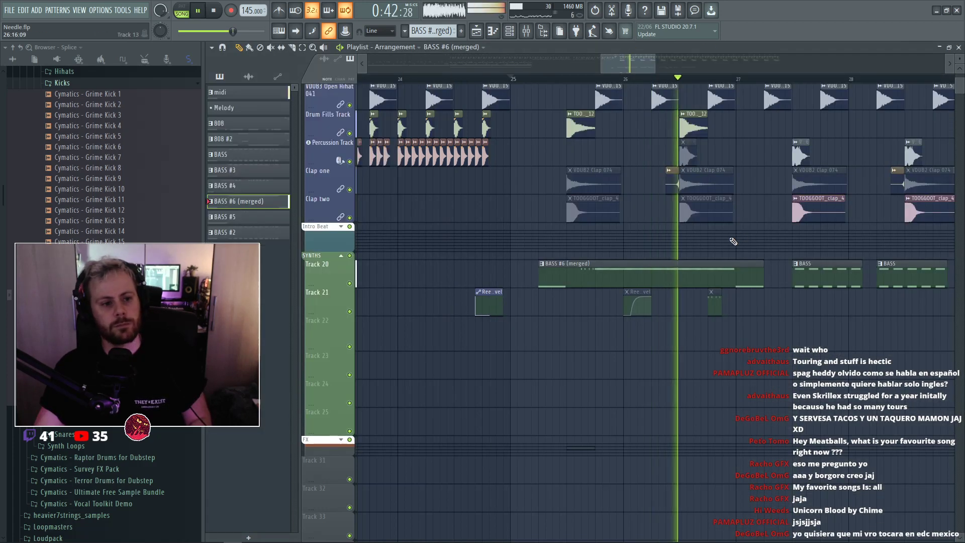
key("space")
Add a fifth short E4 note to the Alien 20 rhythm in bar 2 and play the drop.
key("F7")
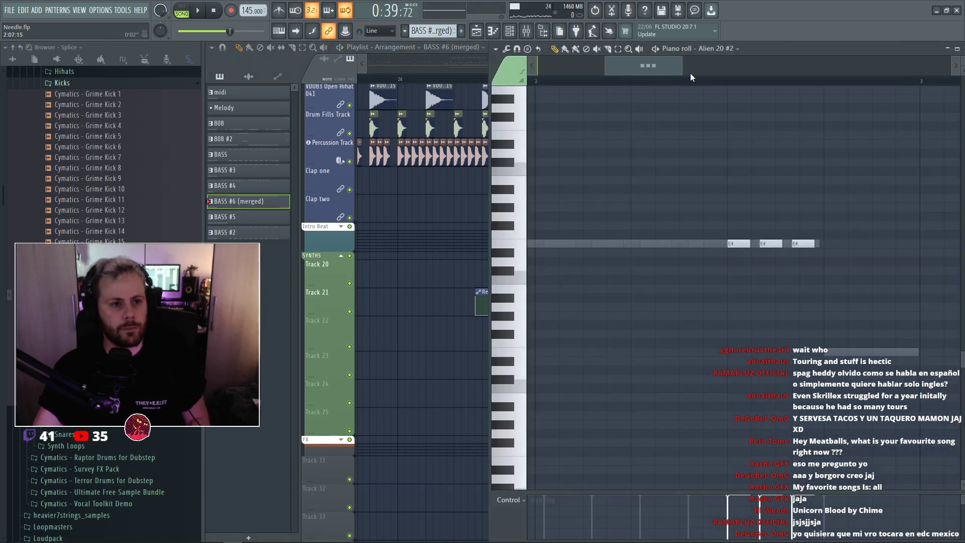
scroll(727, 53, "up", 1)
left_click_drag(760, 243, 742, 243)
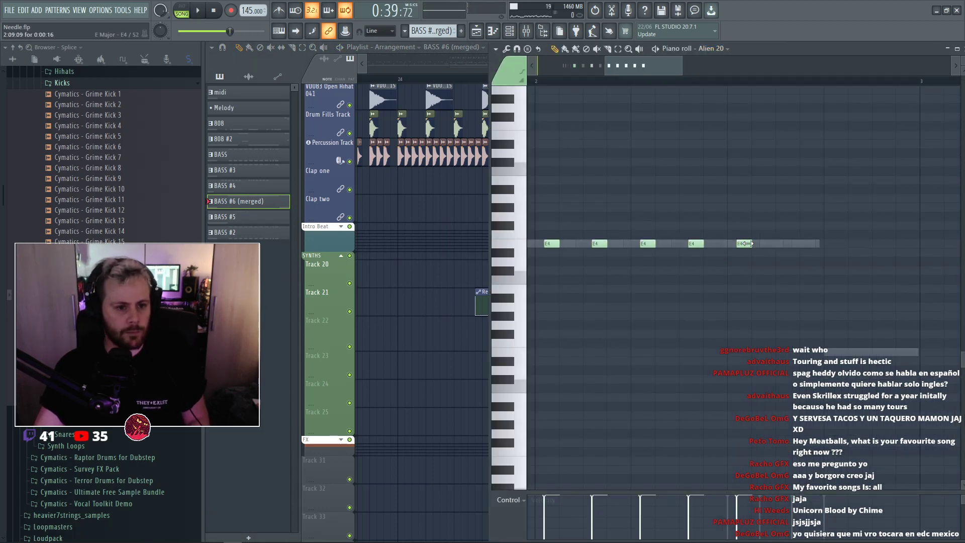
key("F7")
key("space")
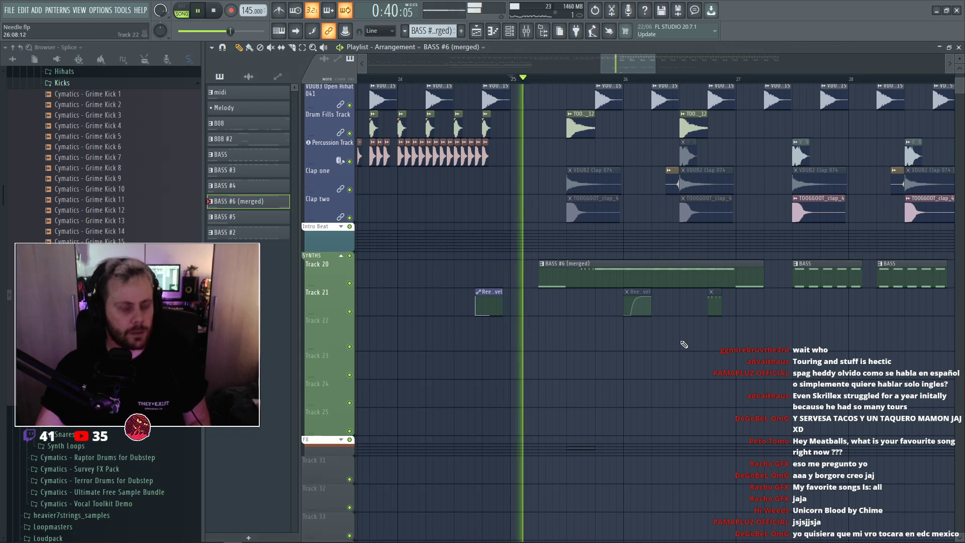
Set the ride's TISOKI_hihat_open_04 sample to a quick fade out of about 47% and listen from bar 25.
key("F6")
scroll(727, 343, "up", 3)
key("F6")
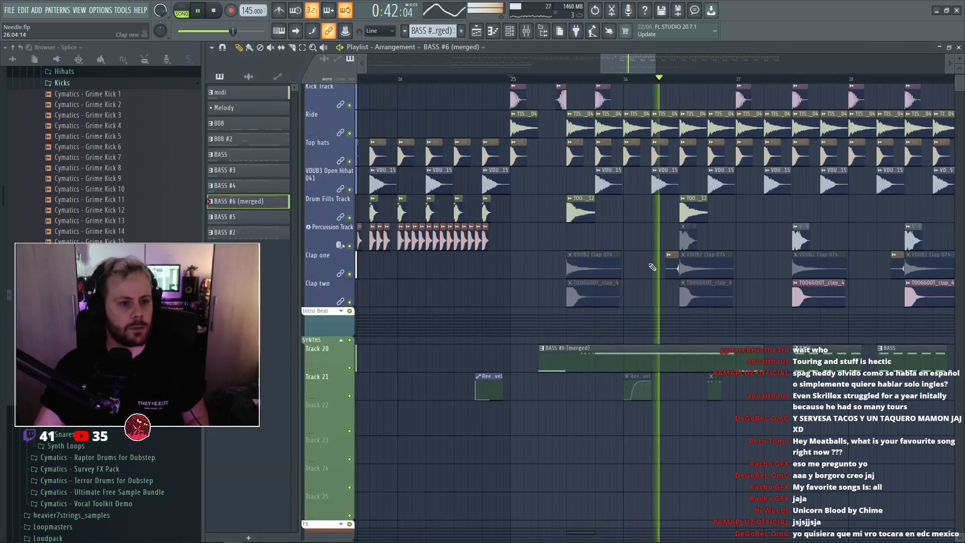
scroll(588, 150, "up", 1)
key("space")
double_click(589, 150)
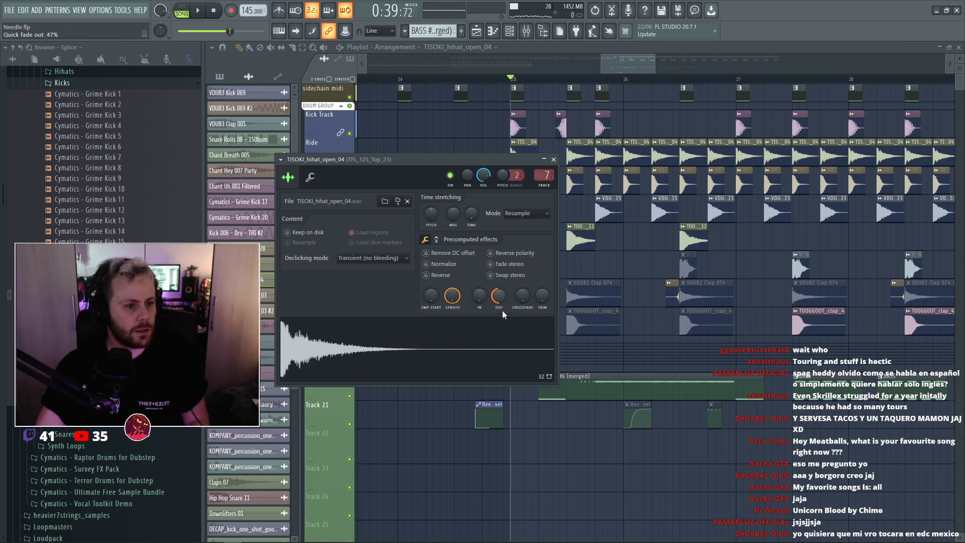
key("space")
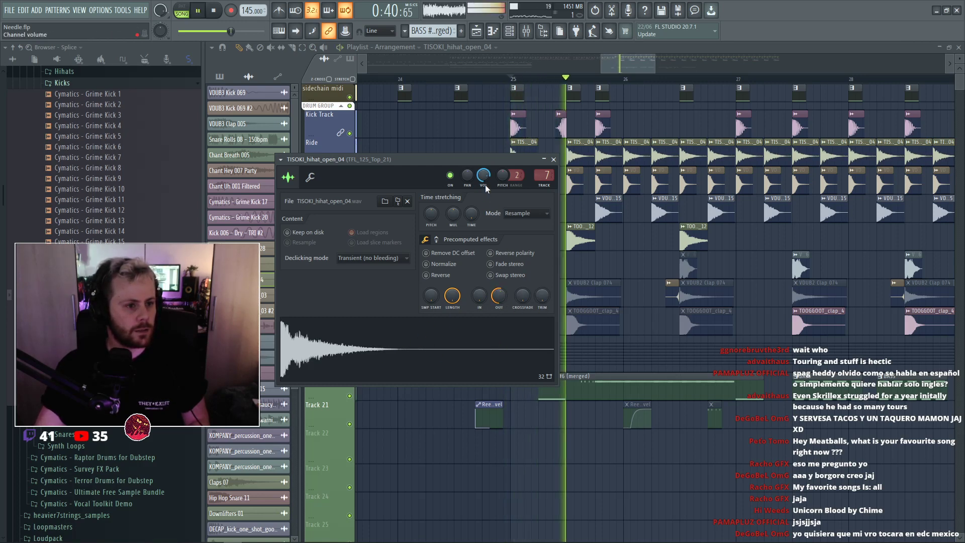
key("space")
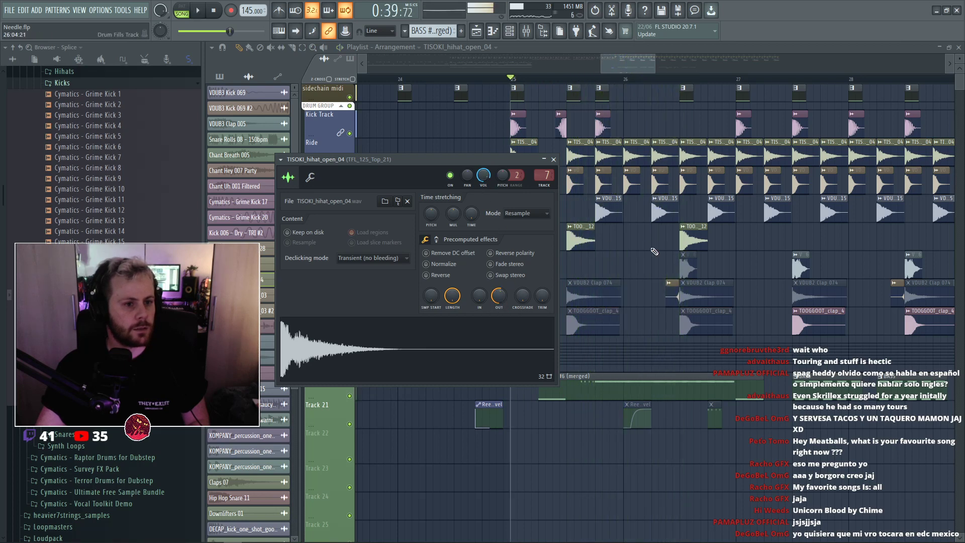
Open the top hats' VDUB3 Closed Hihat 028 sampler and preview replacement hi-hats in the Toog__Goots_Riddim_Foundry sample pack.
double_click(460, 337)
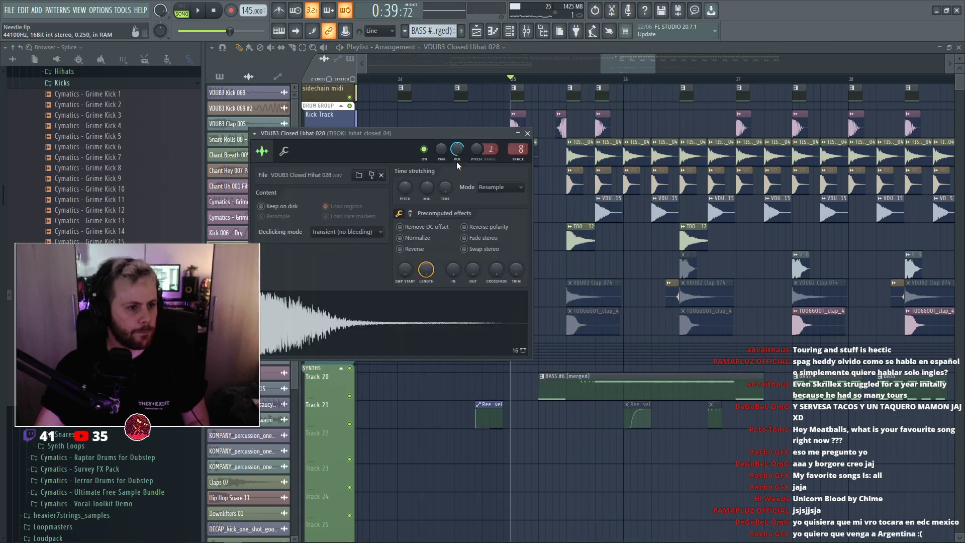
left_click(119, 82)
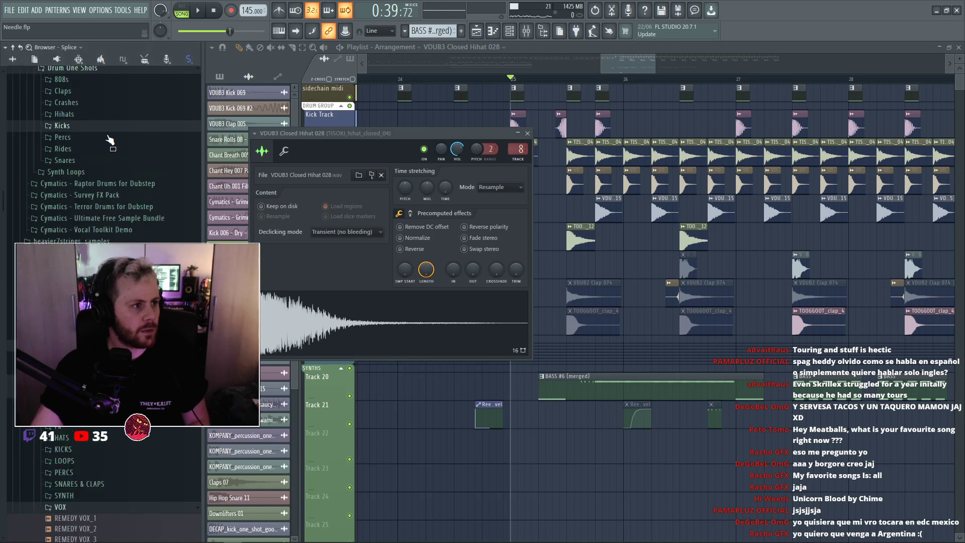
scroll(100, 150, "down", 6)
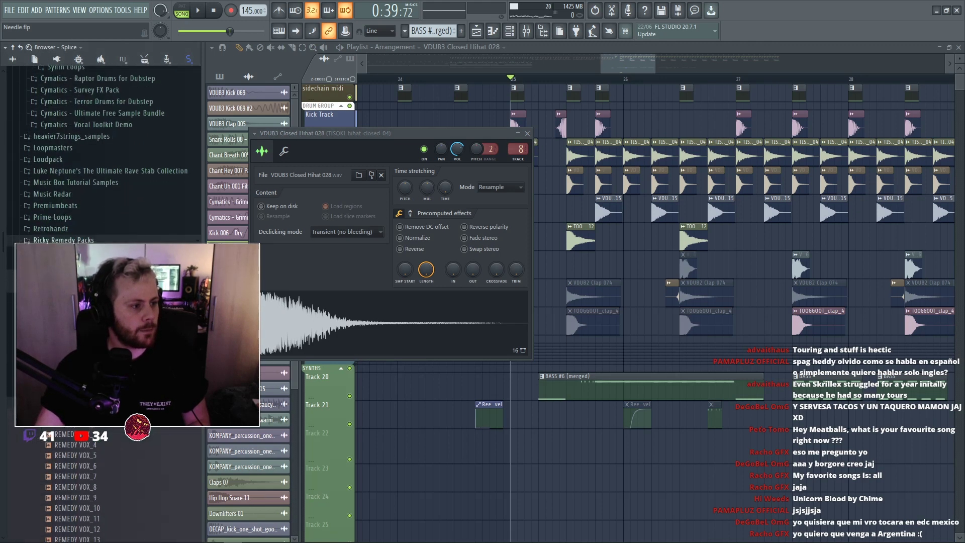
scroll(101, 151, "down", 9)
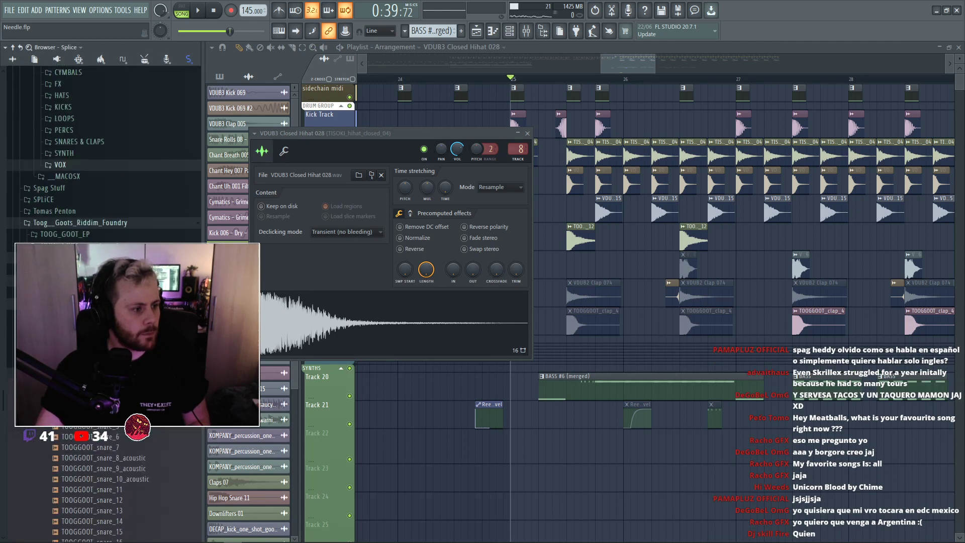
left_click(81, 273)
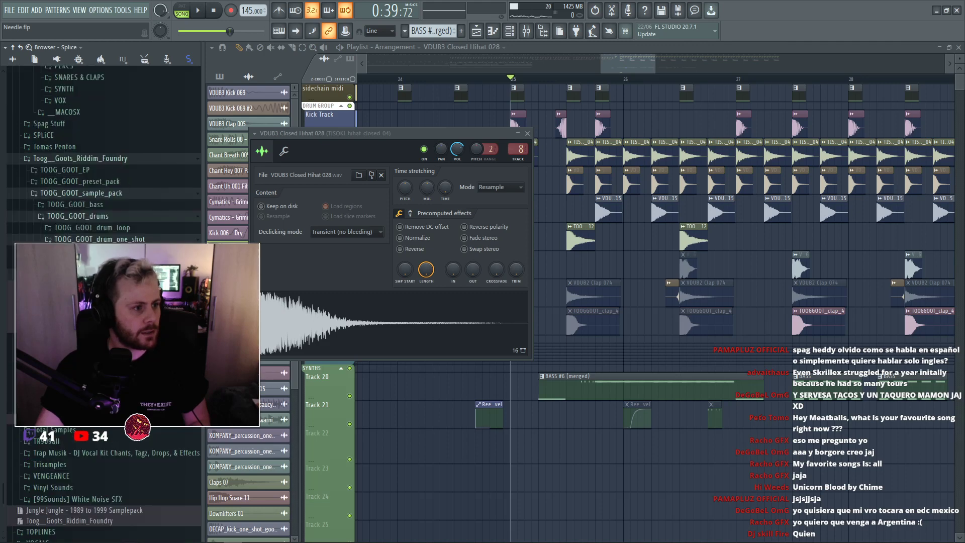
left_click(80, 285)
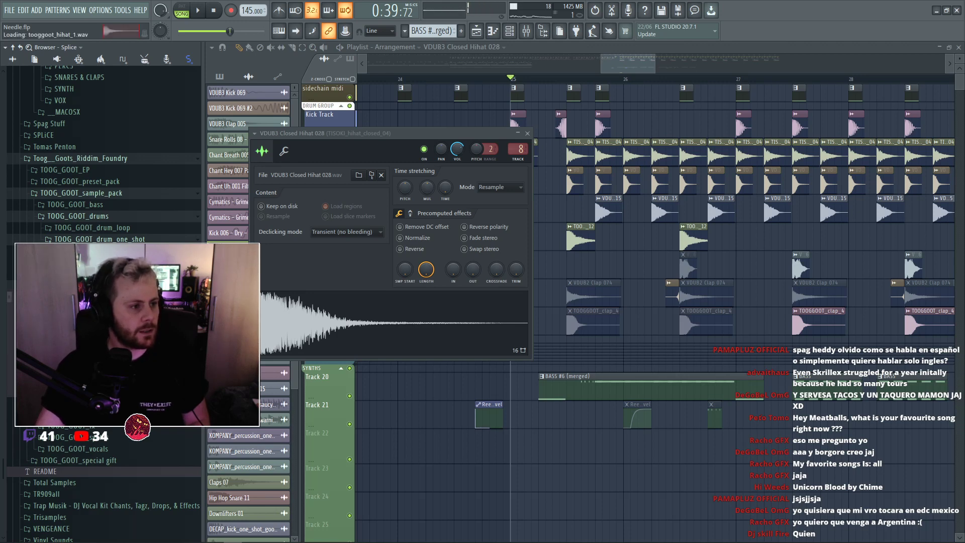
left_click(85, 261)
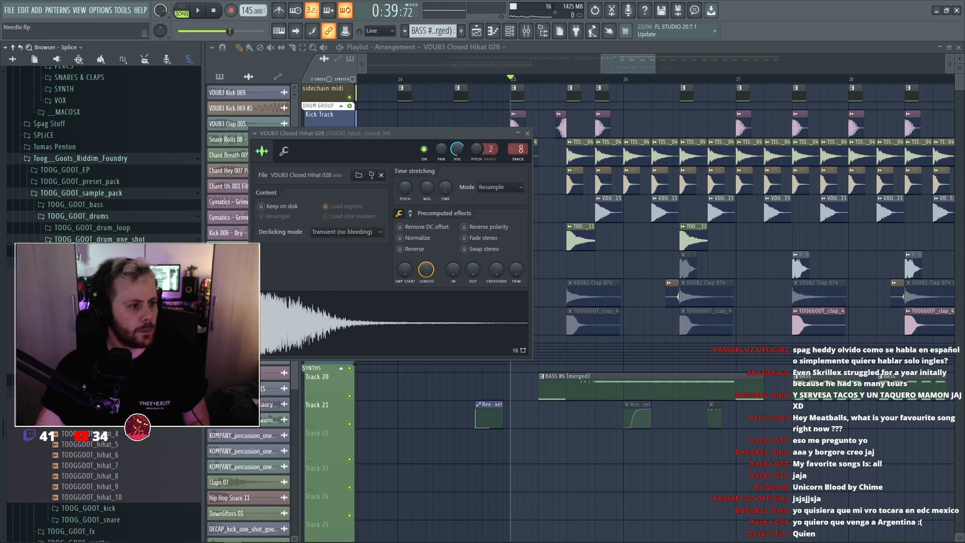
left_click(85, 294)
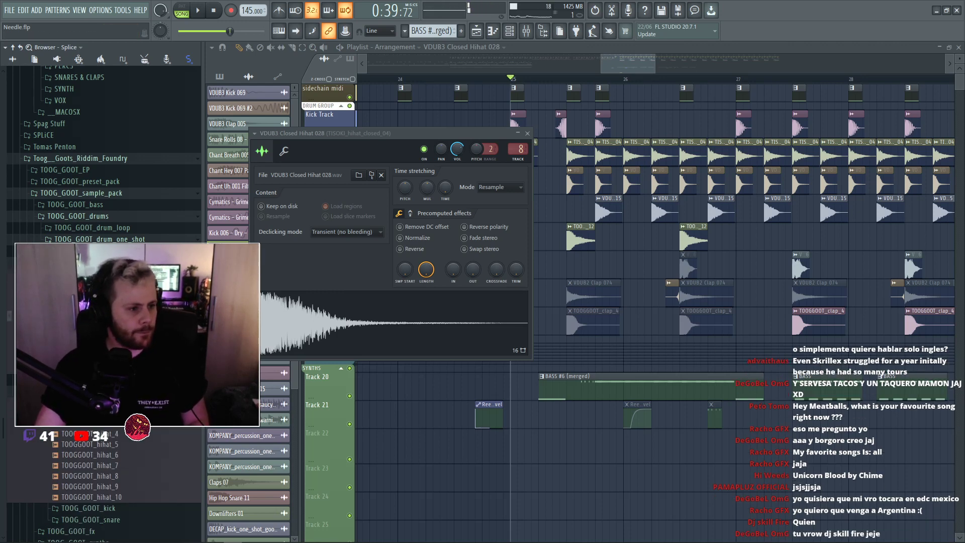
Play the drop from bar 25, checking the top hats' sample against the surrounding drums.
right_click(620, 269)
scroll(620, 269, "down", 2)
scroll(546, 202, "right", 2)
key("space")
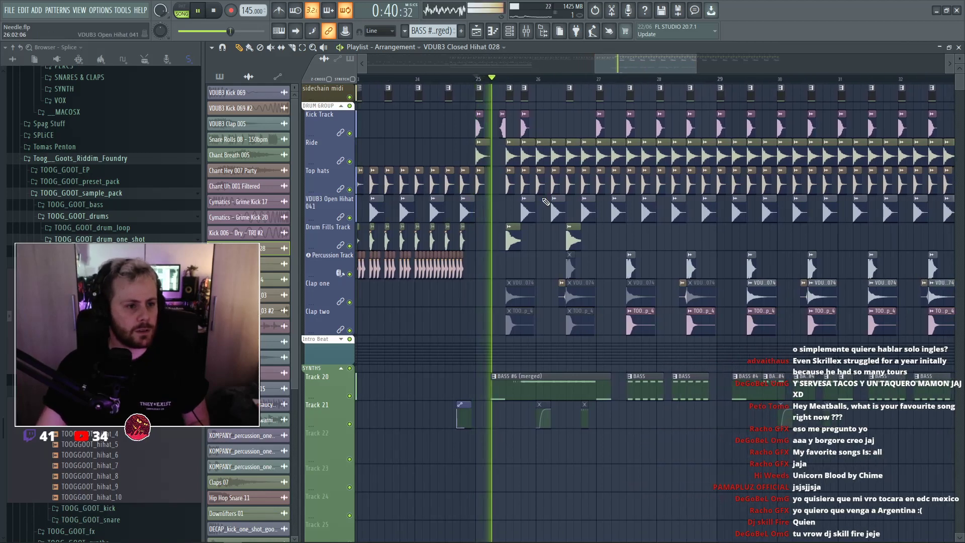
scroll(545, 202, "up", 2)
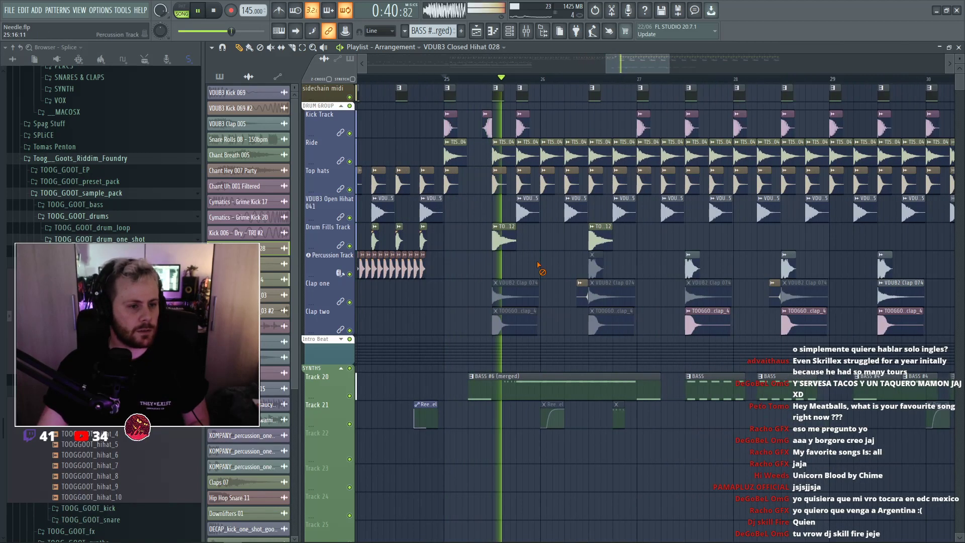
double_click(519, 181)
key("space")
right_click(555, 237)
key("space")
Mute the three open hi-hat clips in bars 25 and 26, keeping the top hats active.
key("t")
mouse_move(498, 185)
left_mouse_down()
mouse_move(670, 181)
mouse_move(408, 174)
mouse_move(591, 212)
mouse_move(634, 190)
left_mouse_up()
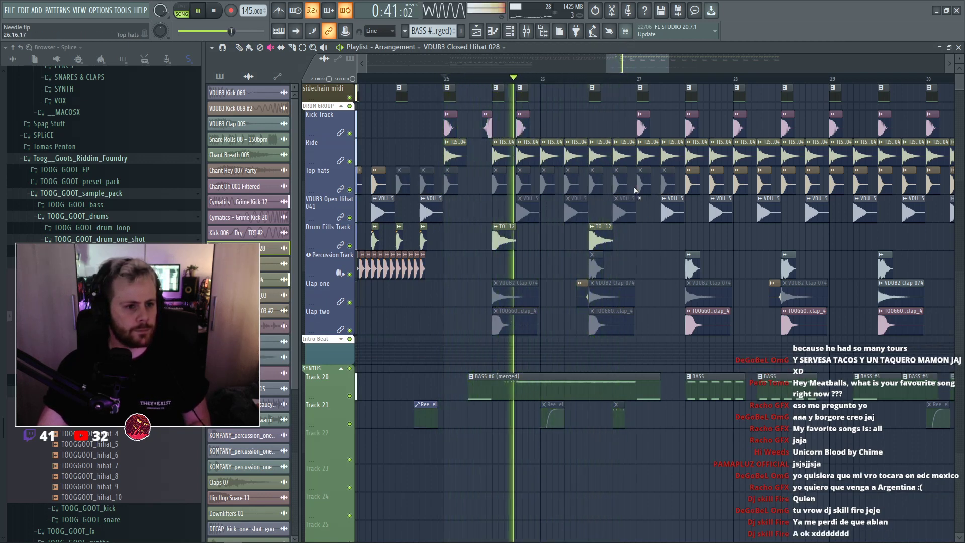
left_click_drag(399, 184, 668, 185)
scroll(533, 238, "up", 2)
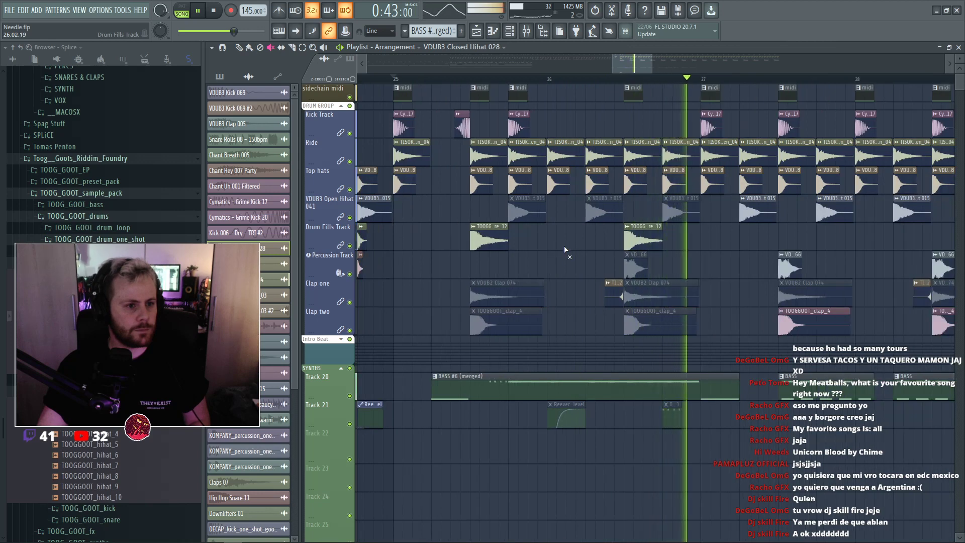
key("space")
key("b")
Replace the top hats' sample with REMEDY HI HAT_5 from THE_REMEDY_KIT_VOL_3.
double_click(483, 180)
scroll(125, 209, "up", 10)
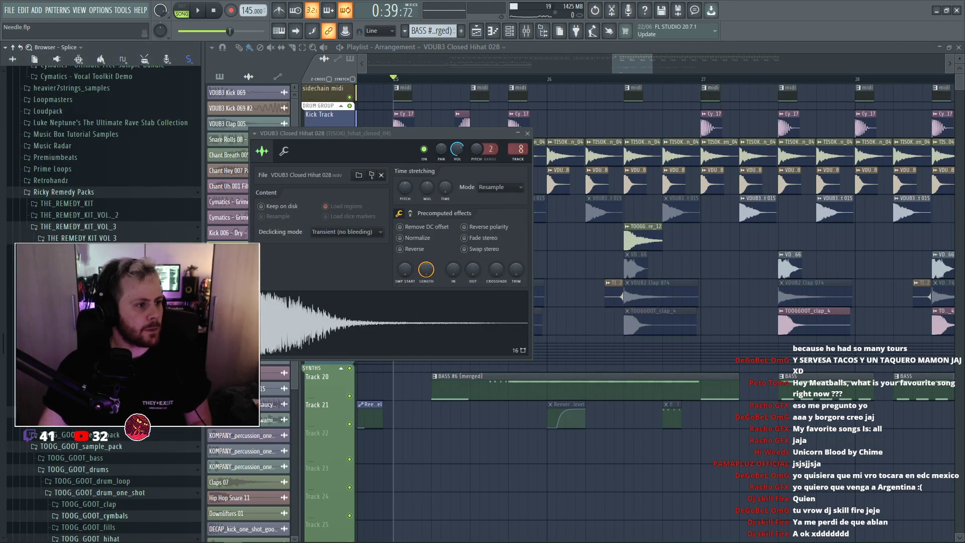
left_click(75, 285)
left_click_drag(75, 338, 351, 317)
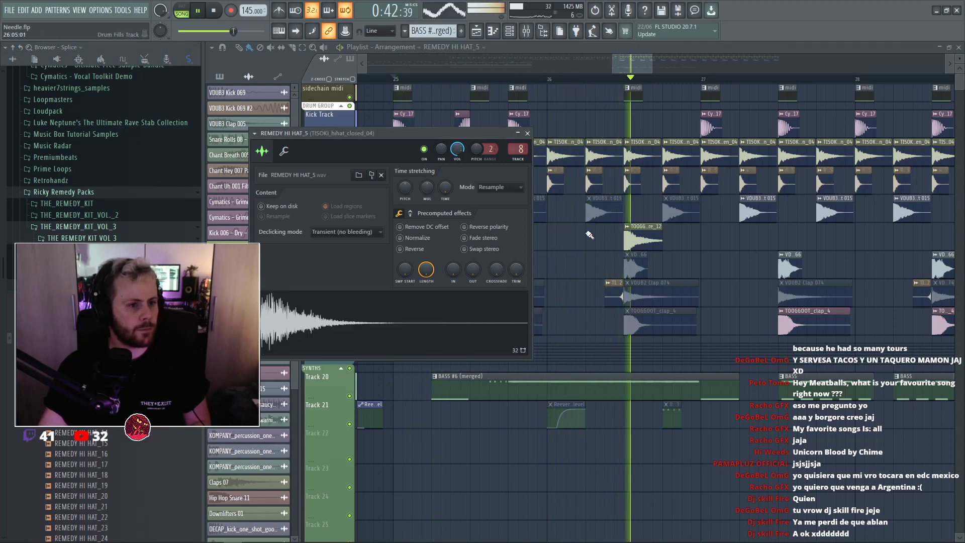
Check the ride's sampler and try muting the ride clips in bar 25 during playback.
double_click(572, 150)
left_click(554, 159)
key("t")
mouse_move(490, 153)
left_mouse_down()
mouse_move(715, 157)
mouse_move(490, 149)
left_mouse_up()
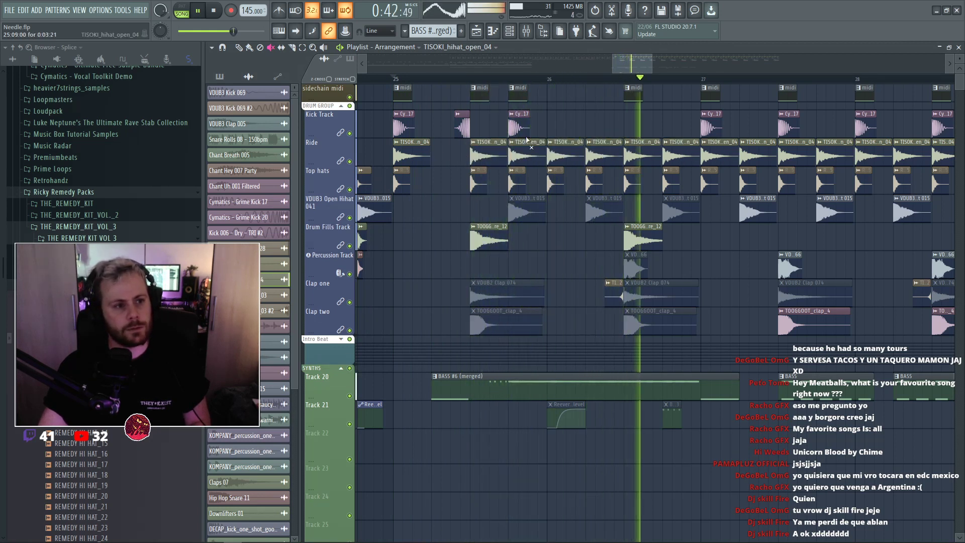
key("b")
Save the project, play from bar 25 and filter the channel rack to the Unsorted group.
key("space")
key("space")
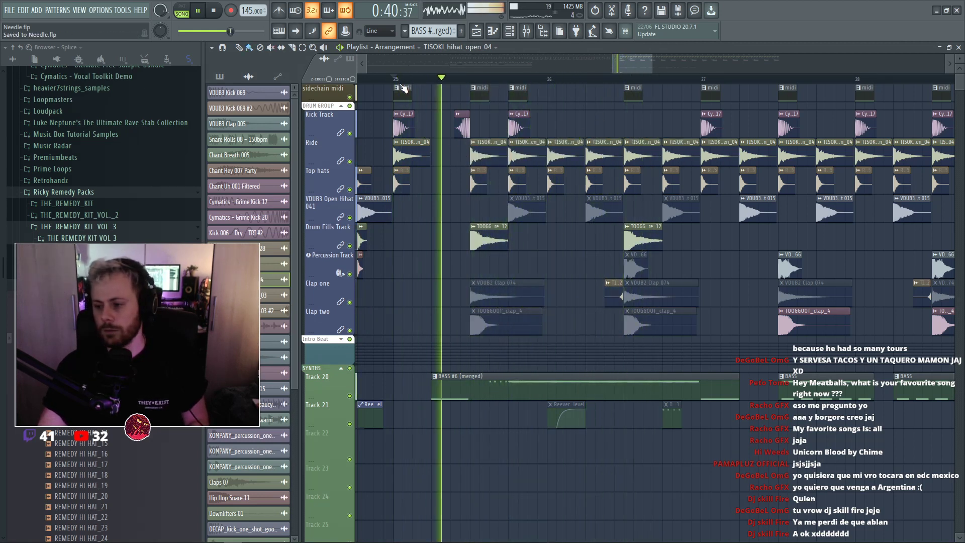
key("F6")
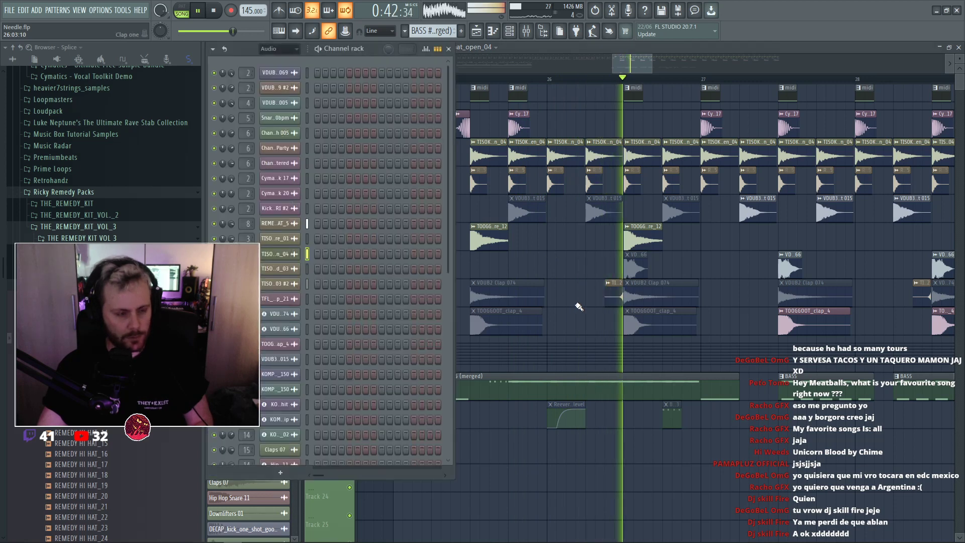
left_click(282, 49)
left_click(286, 90)
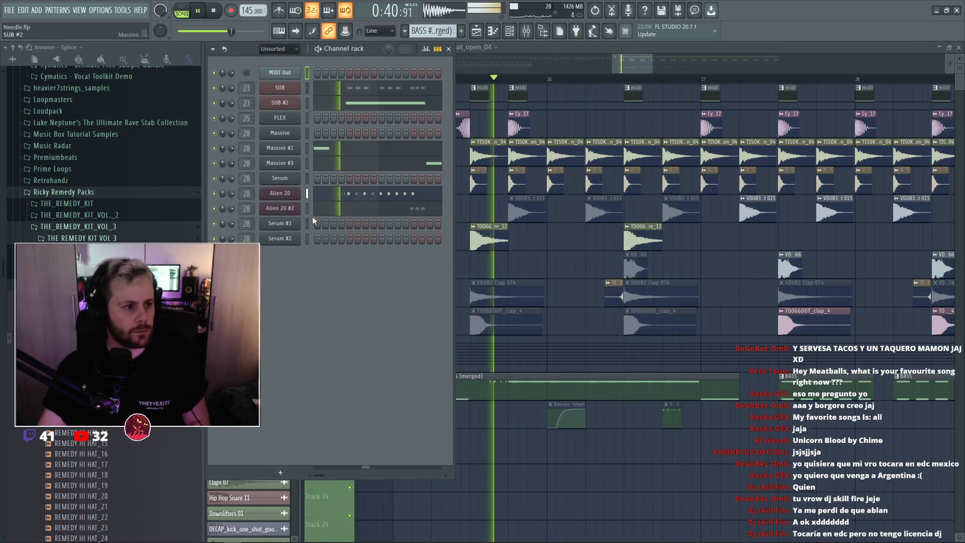
Open the Alien 20 synth's effects, set the reverb wet volume to 5% and adjust the distortion during playback.
key("space")
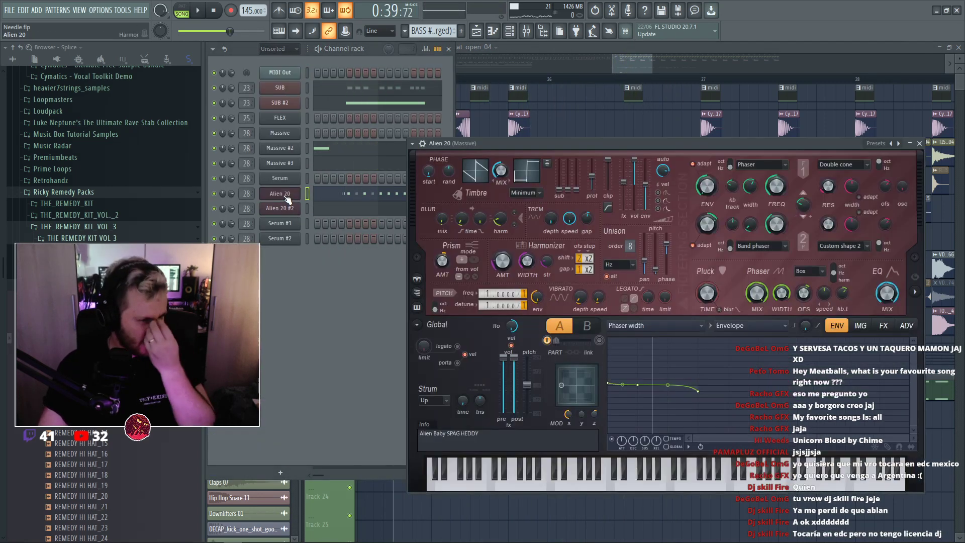
left_click(281, 196)
left_click(882, 326)
key("space")
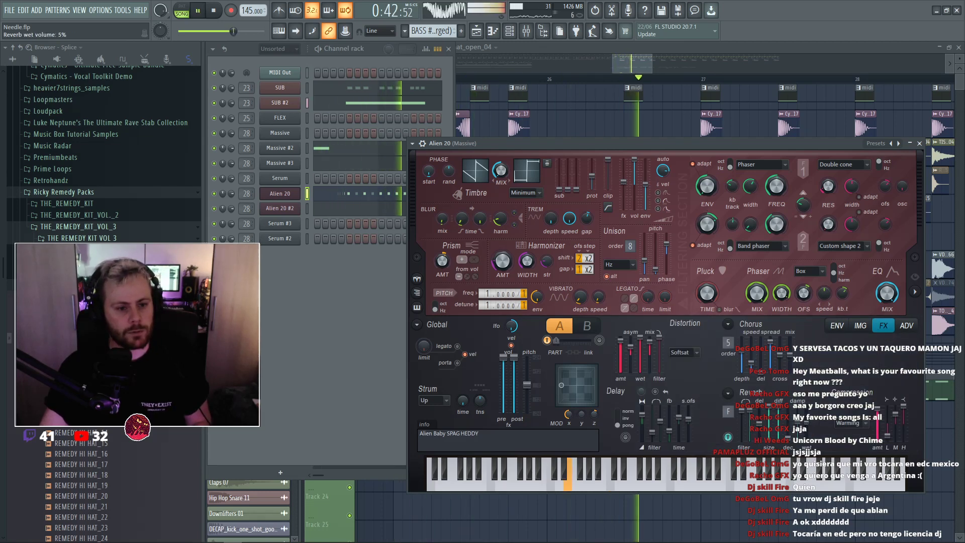
left_click_drag(652, 342, 652, 348)
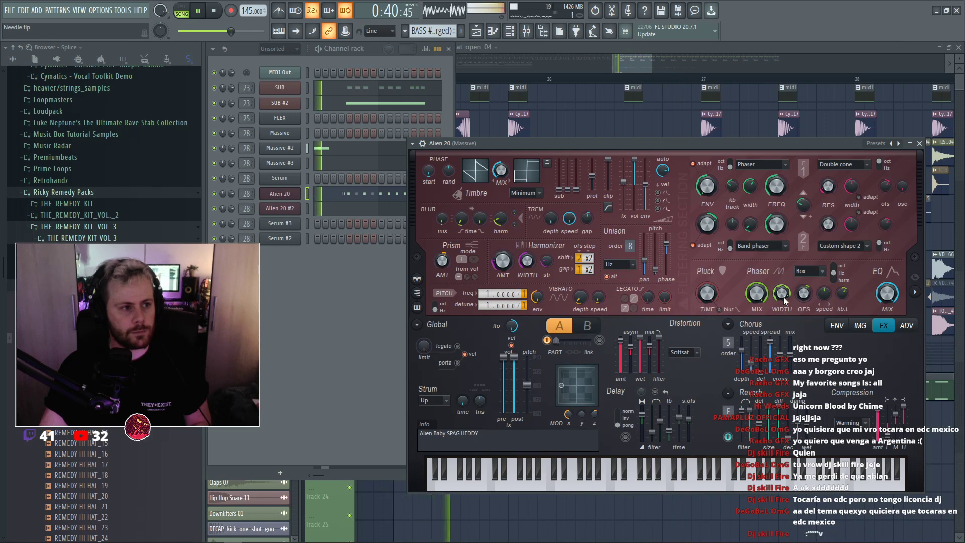
Set the Alien 20 phaser width to about 89%, toggle the channel's mute to compare, and close the synth.
left_click_drag(782, 297, 782, 287)
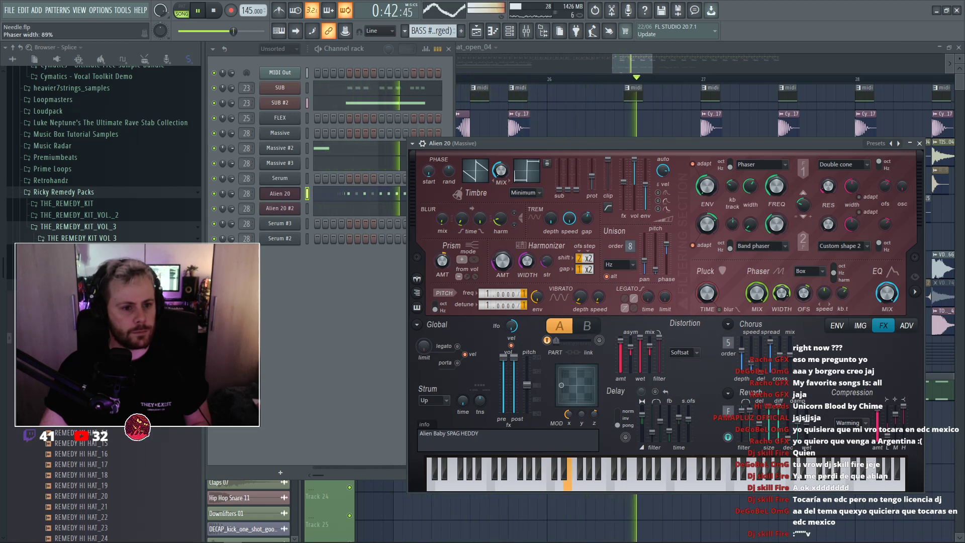
left_click(218, 194)
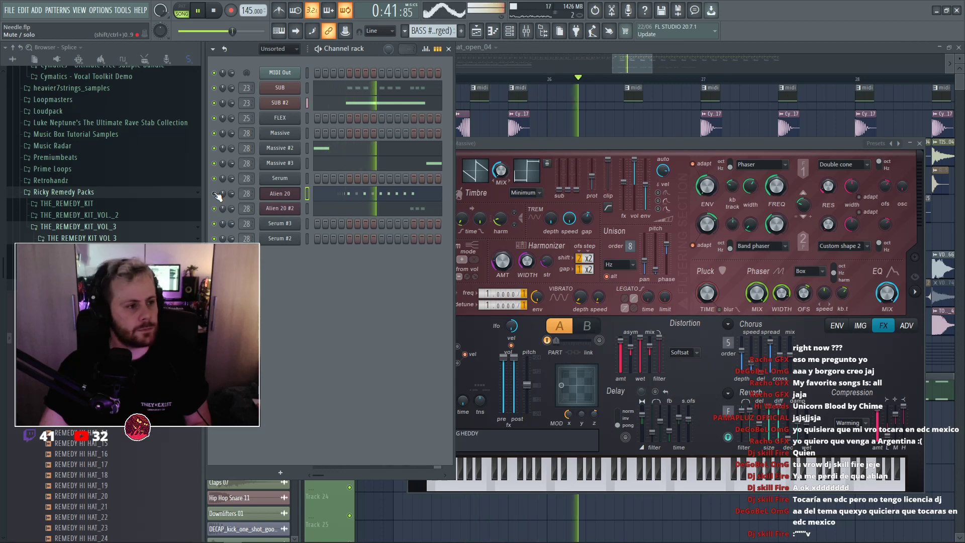
right_click(571, 130)
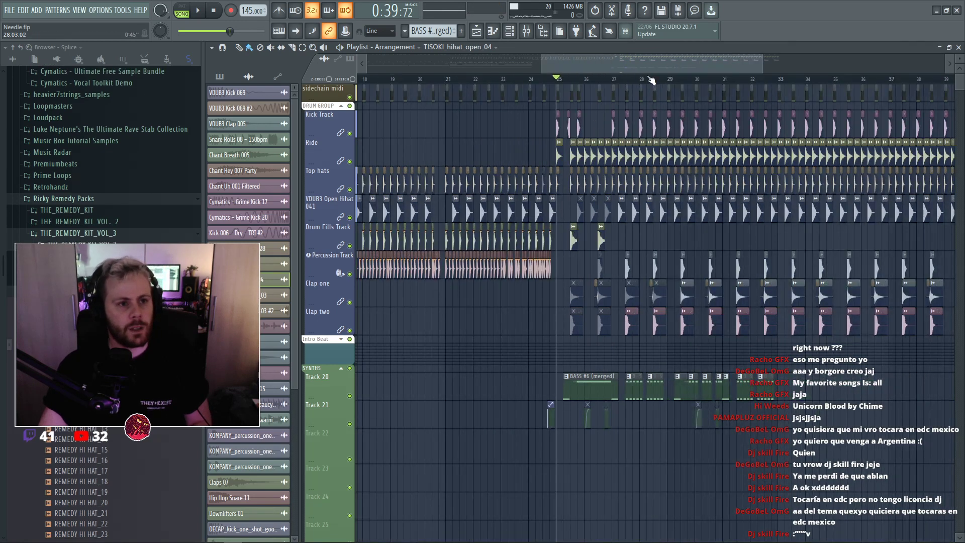
Duplicate the Track 20 bass patterns of bars 25 to 32 so the copies start at bar 33.
left_click_drag(675, 66, 721, 67)
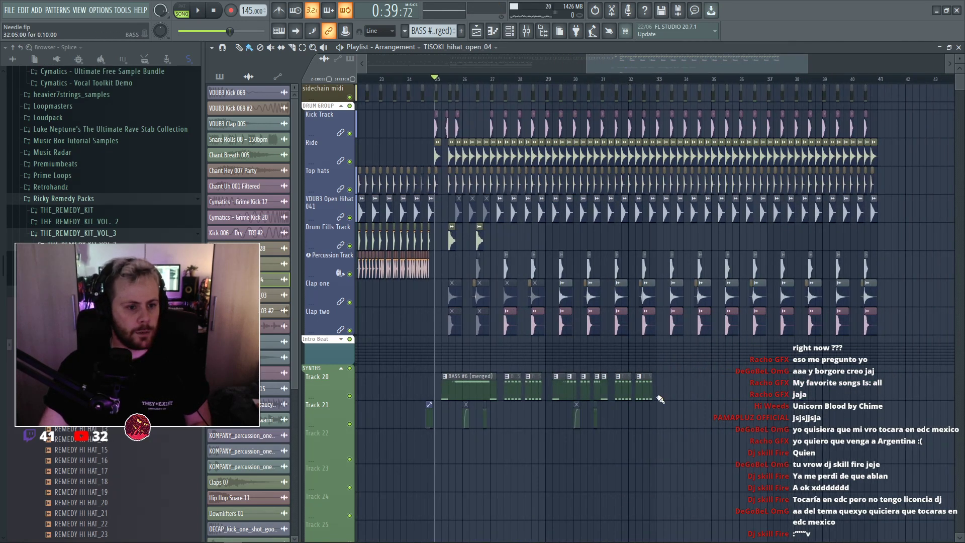
left_click_drag(659, 396, 750, 376)
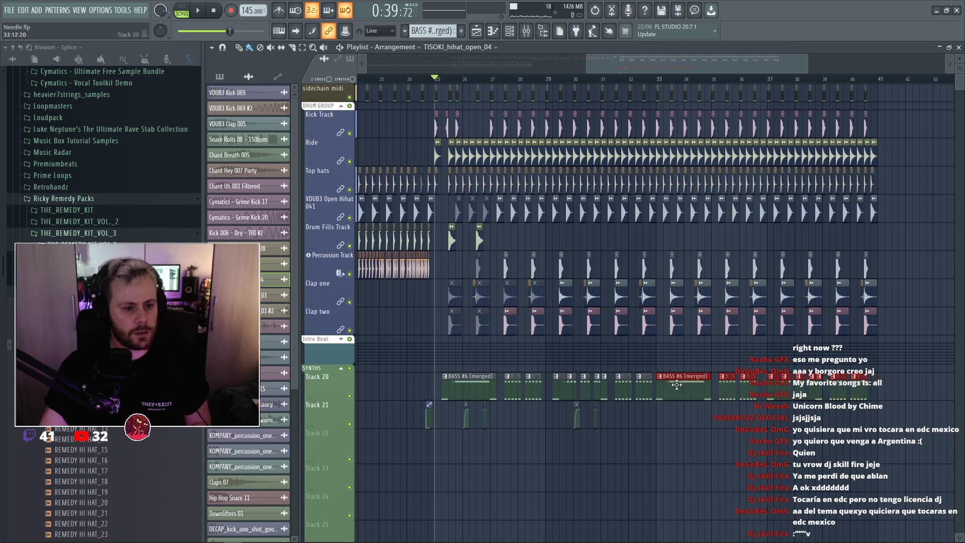
right_click(704, 419)
Play back the arrangement from bar 25 to hear the opening of the drop.
scroll(718, 405, "down", 3)
left_click(455, 79)
key("space")
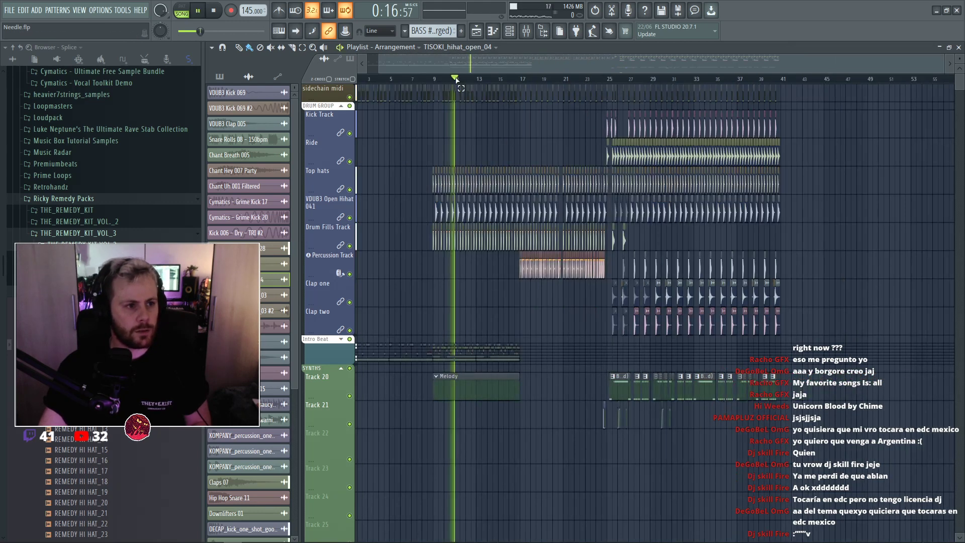
key("space")
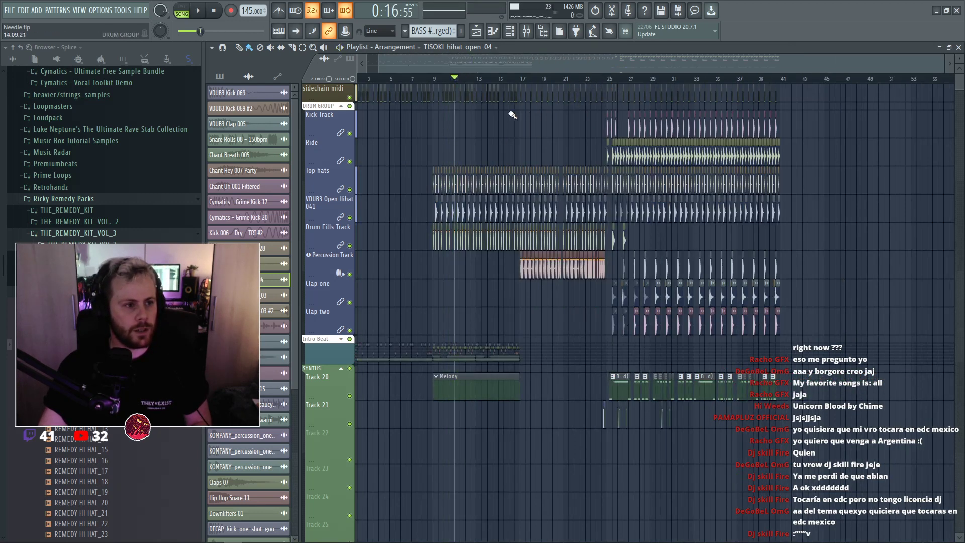
scroll(614, 82, "up", 4)
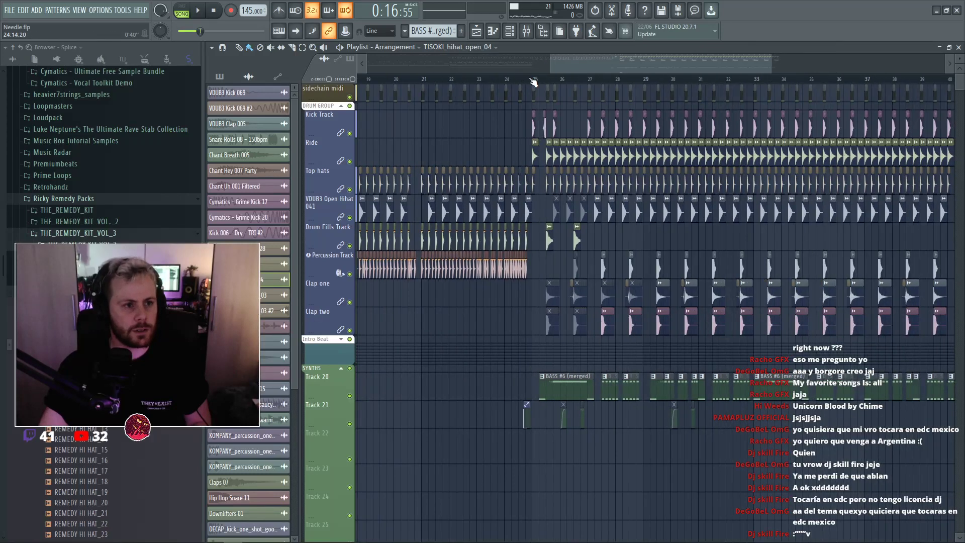
key("space")
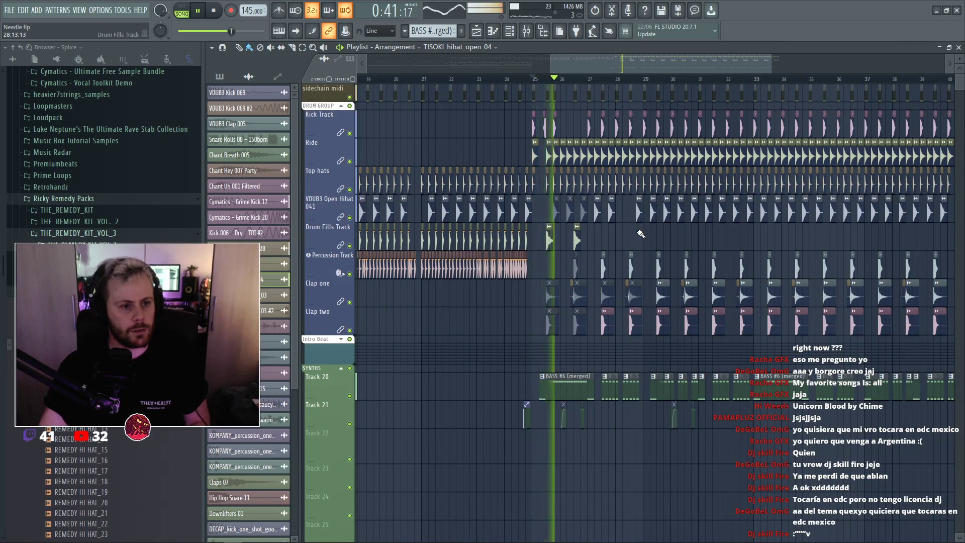
scroll(638, 237, "up", 5)
key("space")
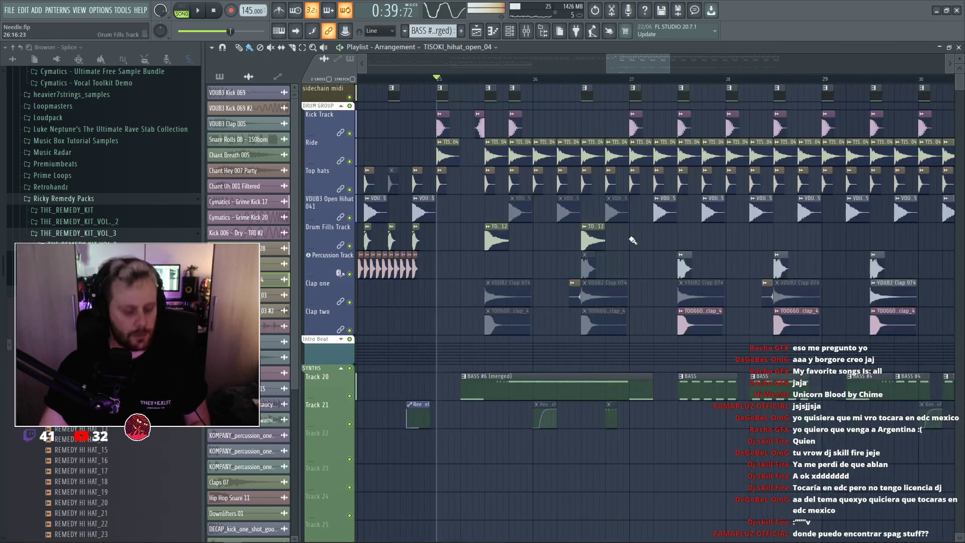
Open the Alien 20 synth and adjust its phaser offset while auditioning the sound.
key("F6")
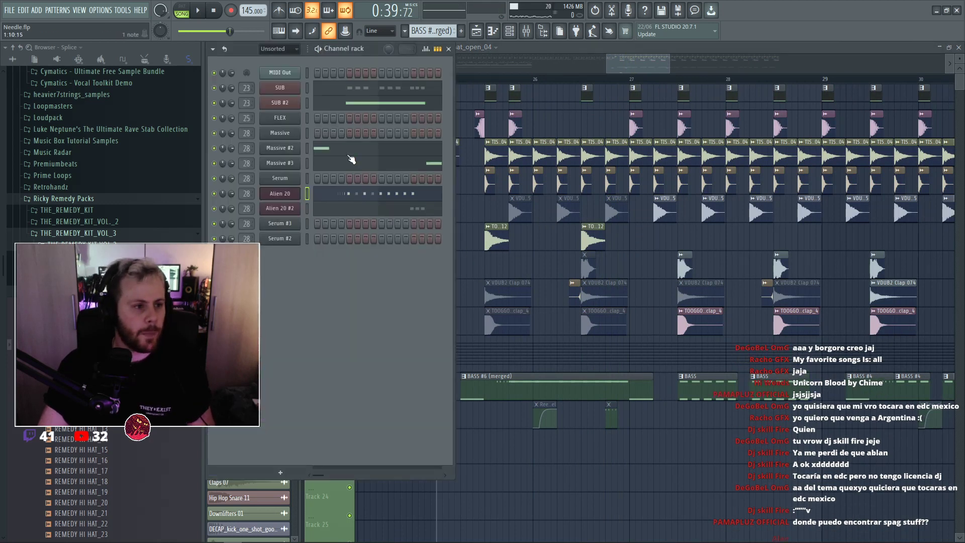
left_click(280, 193)
key("space")
left_click_drag(799, 295, 810, 311)
right_click(806, 292)
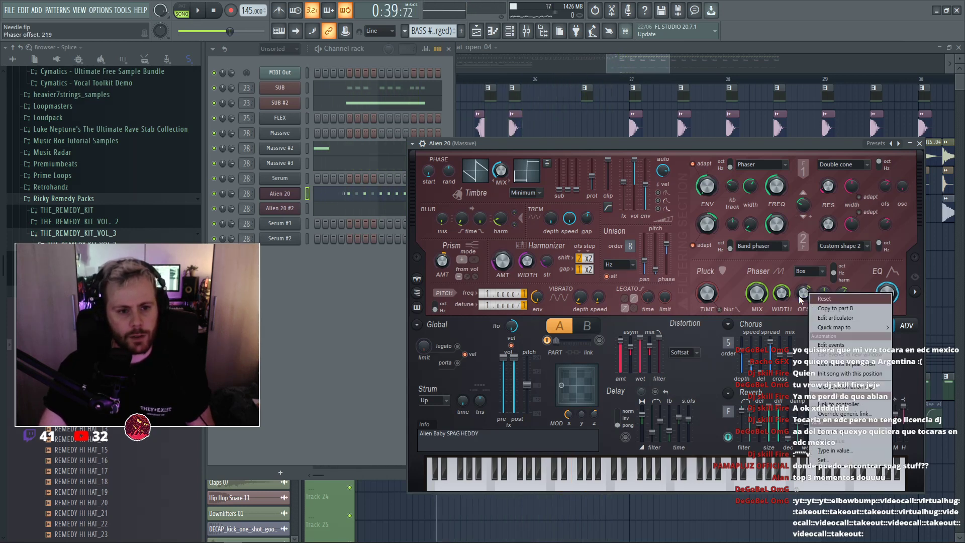
left_click(796, 295)
left_click(620, 59)
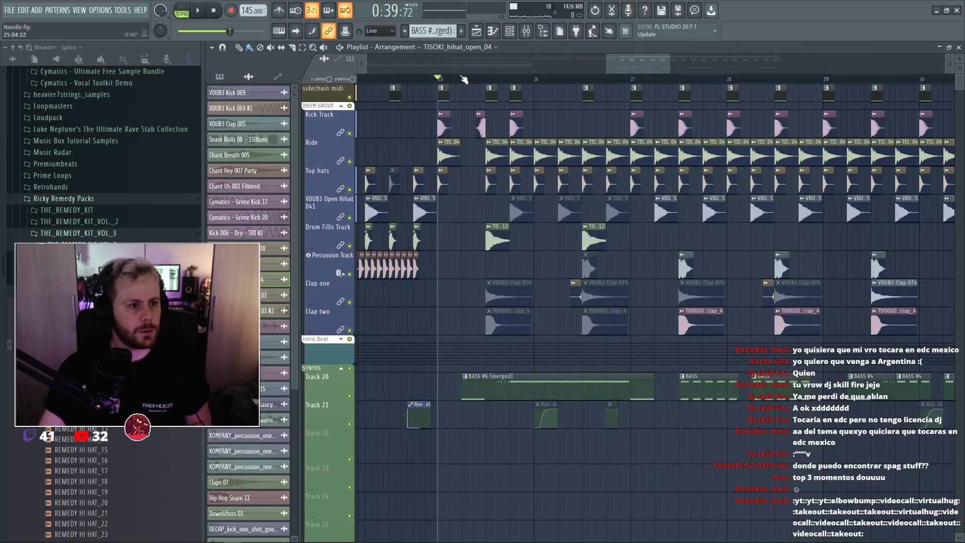
Select the playlist range from bar 25 to just past bar 27 and create an automation clip for Alien 20's phaser offset.
left_click_drag(463, 79, 655, 81)
right_click(648, 87)
key("F6")
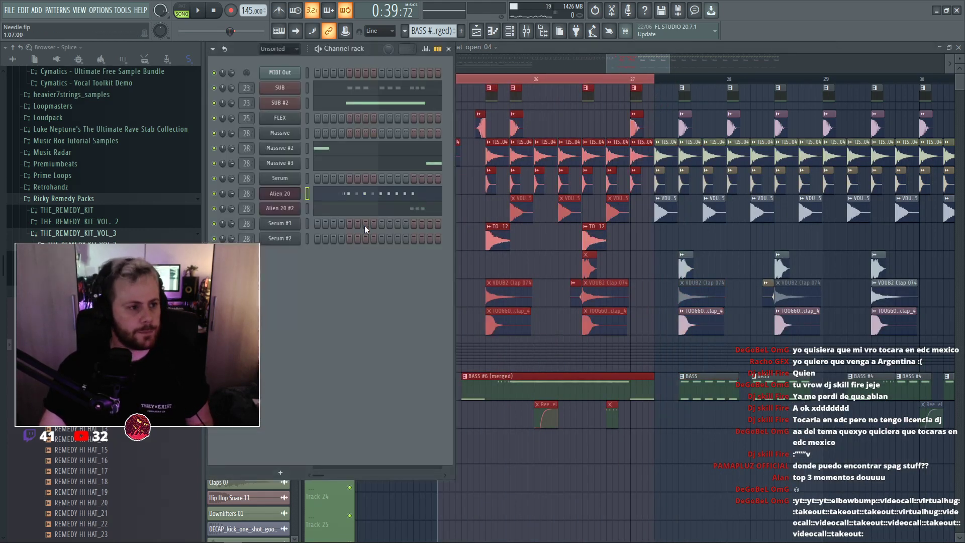
left_click(287, 196)
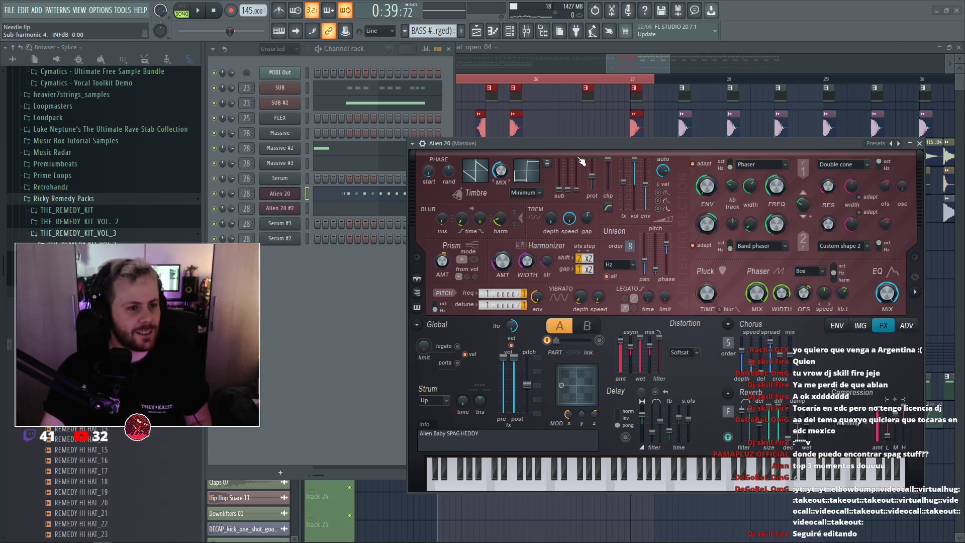
right_click(805, 299)
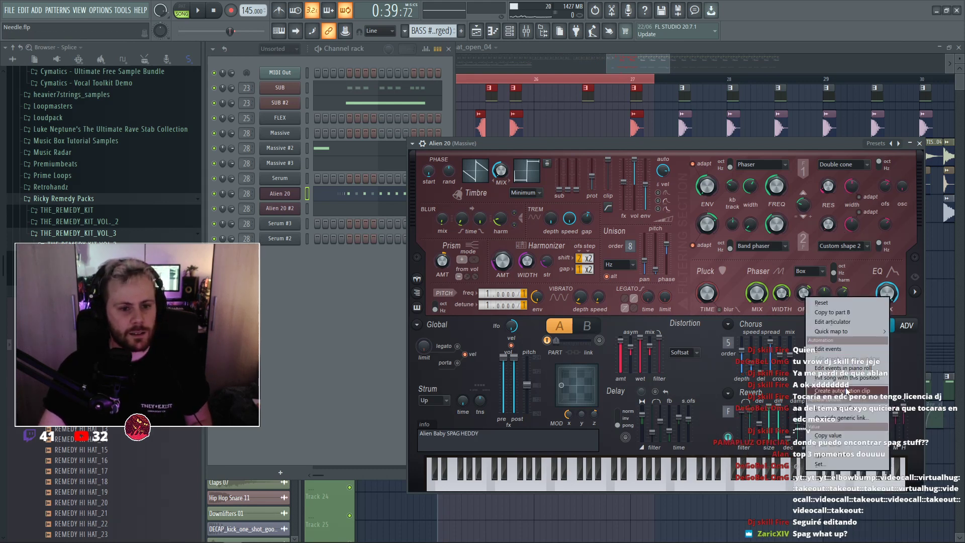
left_click(846, 391)
Move the phaser offset automation clip to Track 22 and raise its start point to about 77% while listening.
key("space")
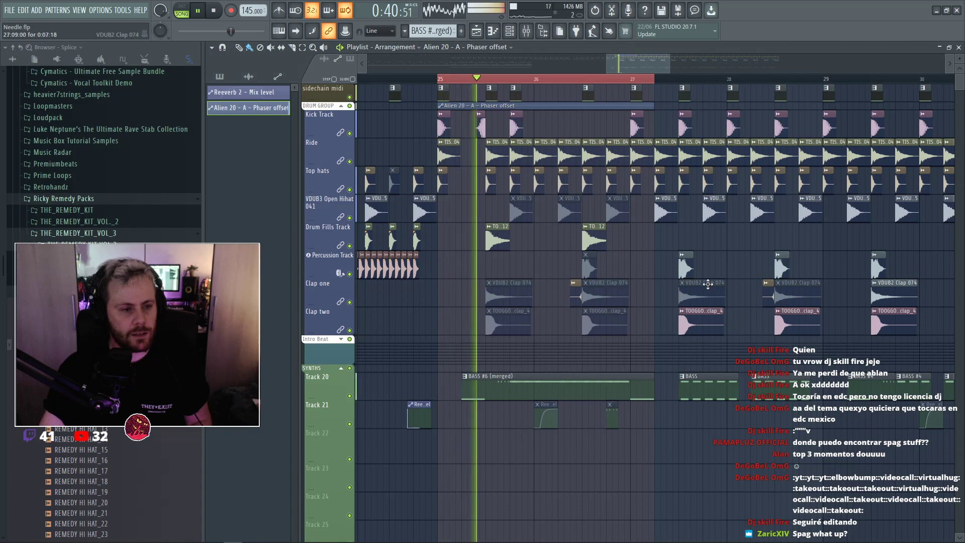
left_click_drag(541, 105, 542, 455)
key("space")
key("space")
left_click_drag(438, 447, 440, 443)
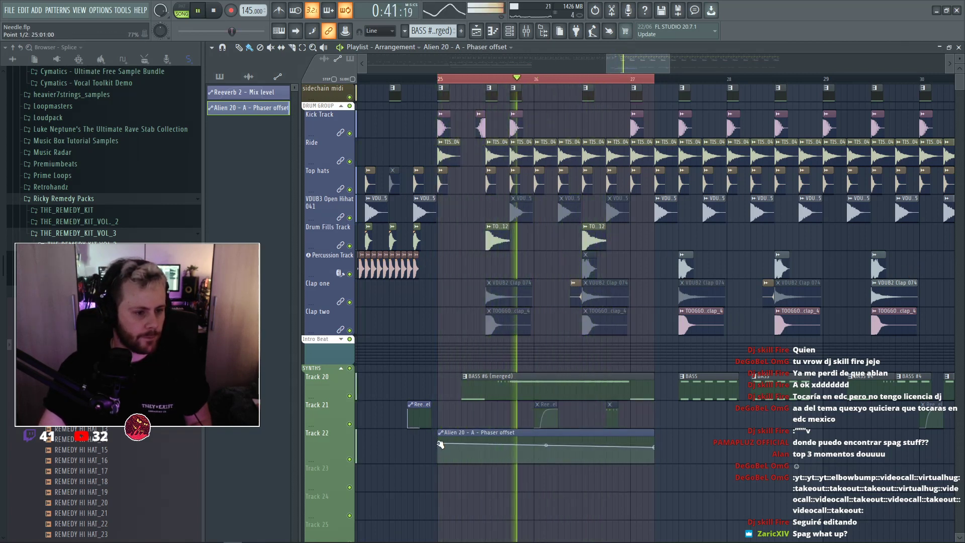
key("space")
key("space")
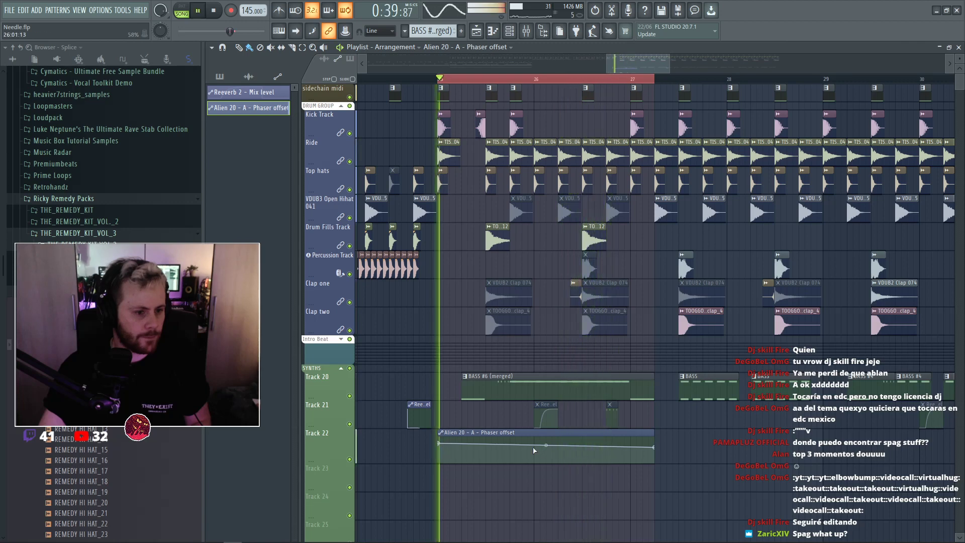
Add two control points to the phaser offset automation, one late in bar 25 and one at the start of bar 26.
right_click(510, 446)
right_click(553, 448)
left_click_drag(553, 448, 531, 447)
key("space")
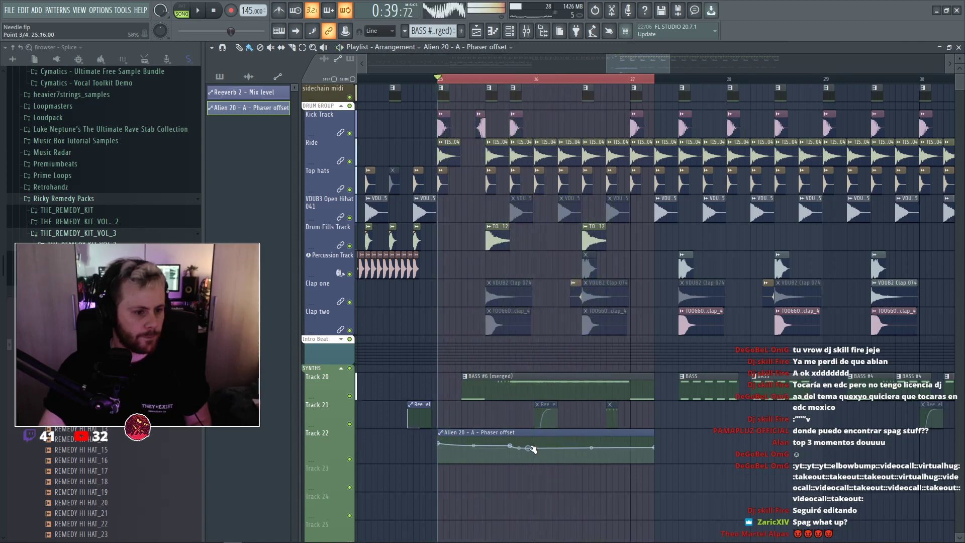
Enlarge Track 22 and slightly raise the phaser offset automation point at bar 26 while playing the section.
left_click_drag(329, 464, 329, 489)
scroll(452, 433, "down", 4)
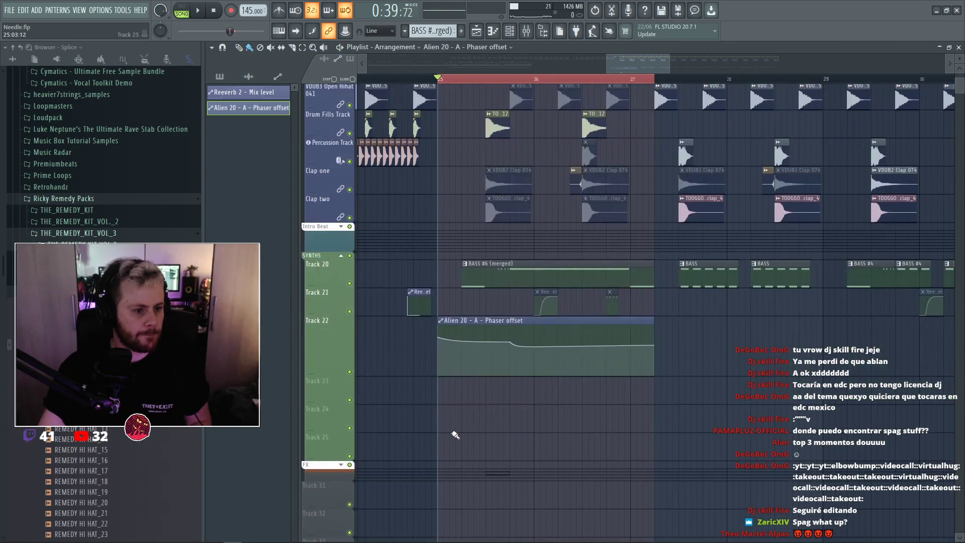
scroll(444, 326, "up", 3)
key("space")
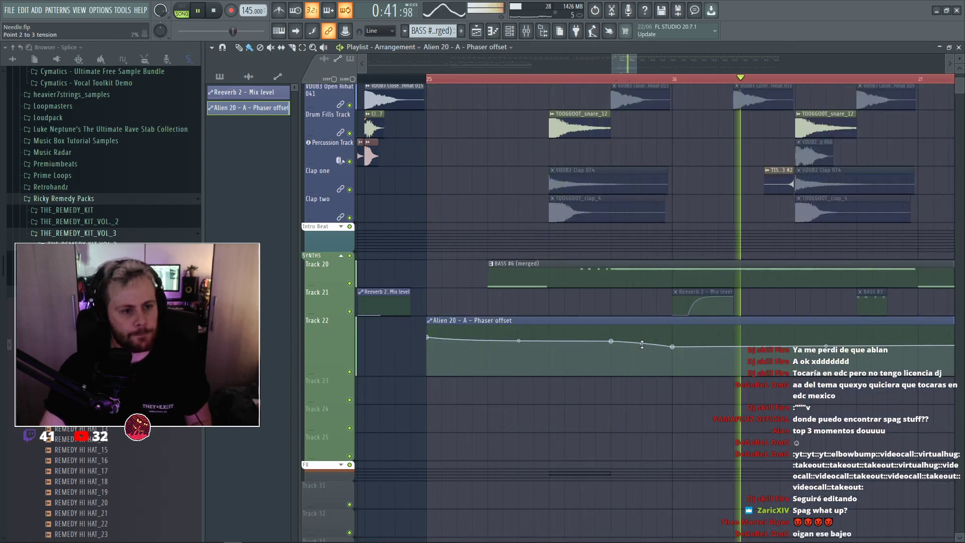
key("space")
key("space")
left_click_drag(672, 346, 674, 344)
Play back the drop from bar 25 onward to check the bass with the phaser automation.
scroll(700, 364, "down", 3)
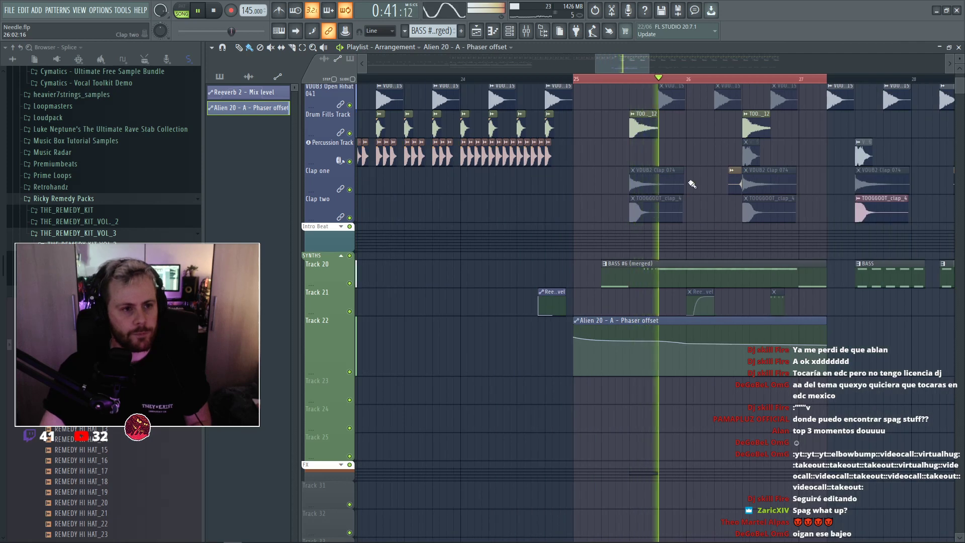
left_click_drag(637, 67, 671, 65)
scroll(849, 336, "down", 2)
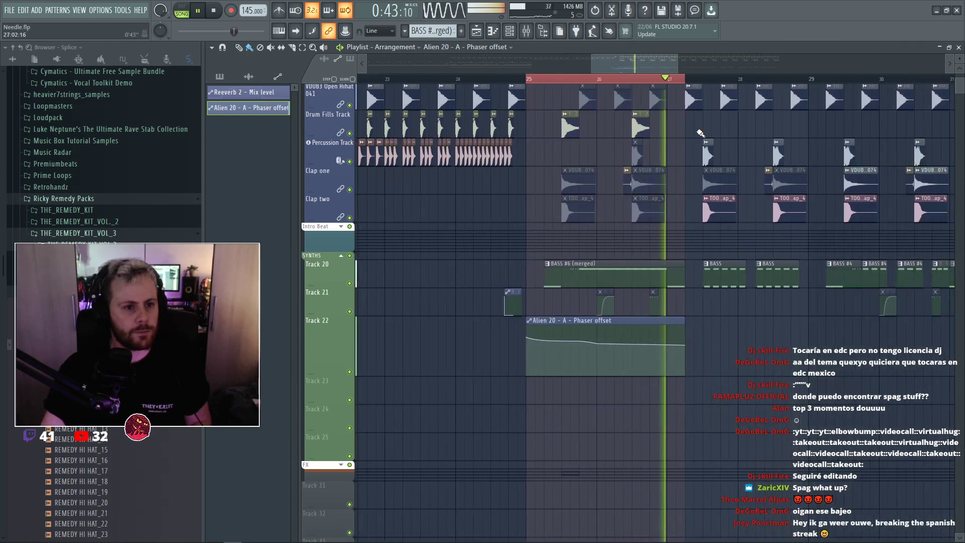
scroll(613, 94, "down", 5)
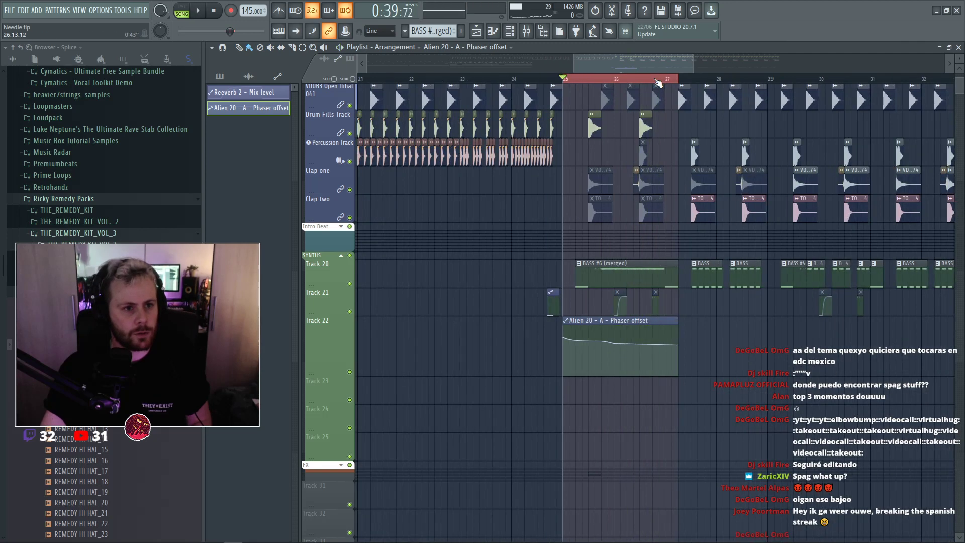
key("space")
scroll(680, 101, "up", 3)
key("space")
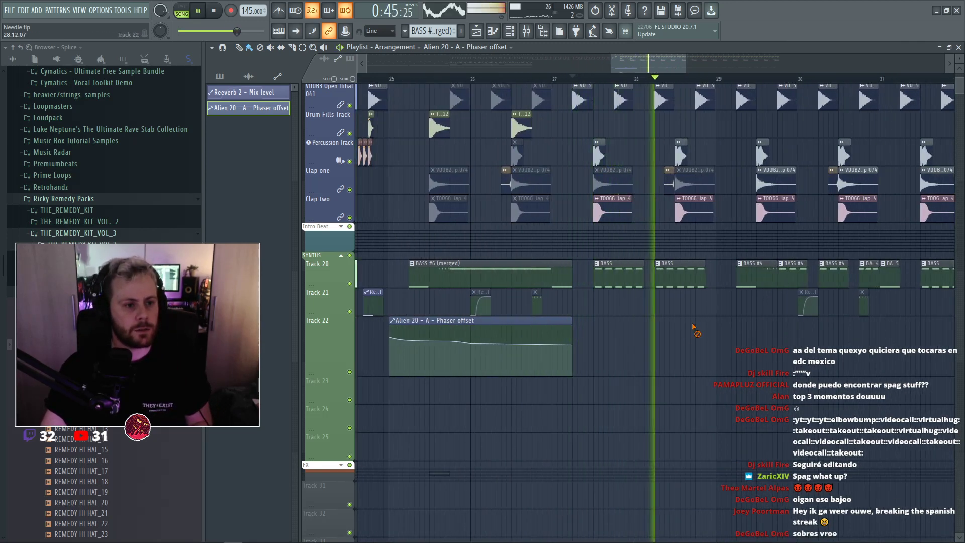
scroll(700, 137, "down", 3)
left_click_drag(678, 67, 694, 67)
scroll(619, 243, "up", 2)
Save the project and listen to the drop through to about bar 32.
key("ctrl+s")
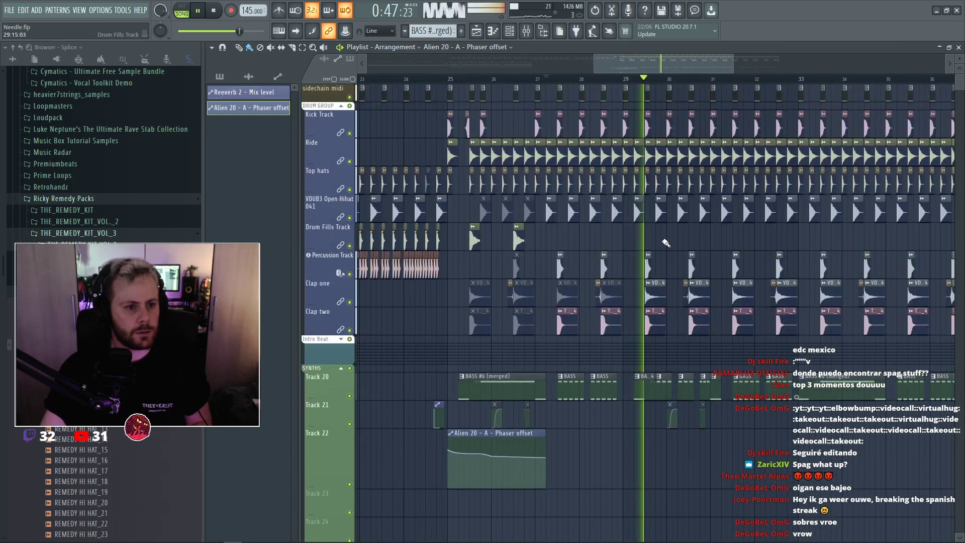
scroll(668, 240, "down", 1)
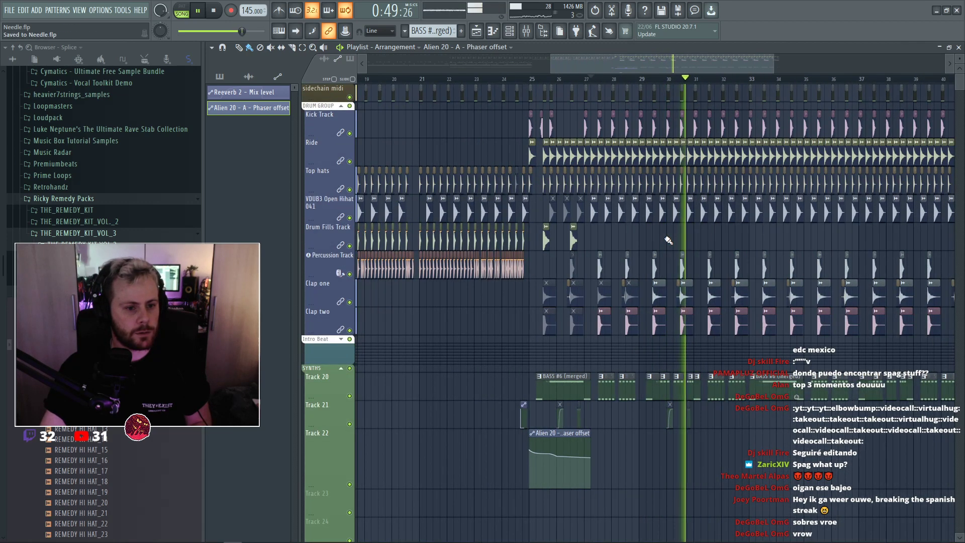
scroll(763, 257, "down", 1)
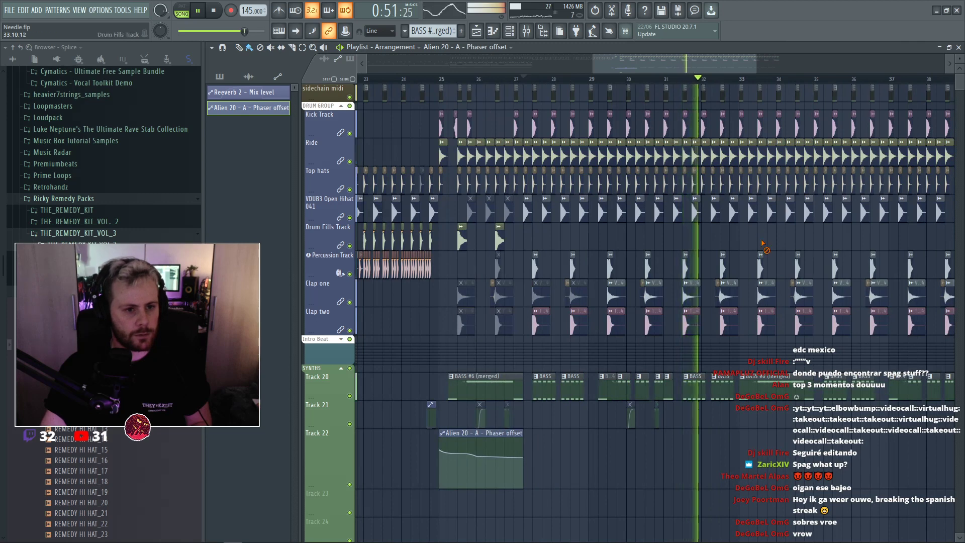
scroll(671, 341, "down", 3)
key("space")
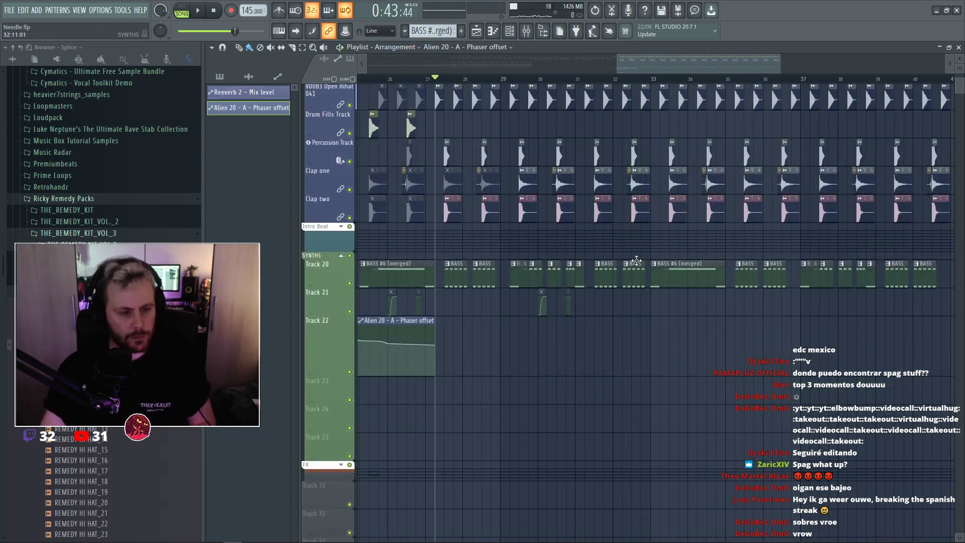
Open Serum #3 from the BASS pattern and adjust its filter cutoff while auditioning the patch.
key("F6")
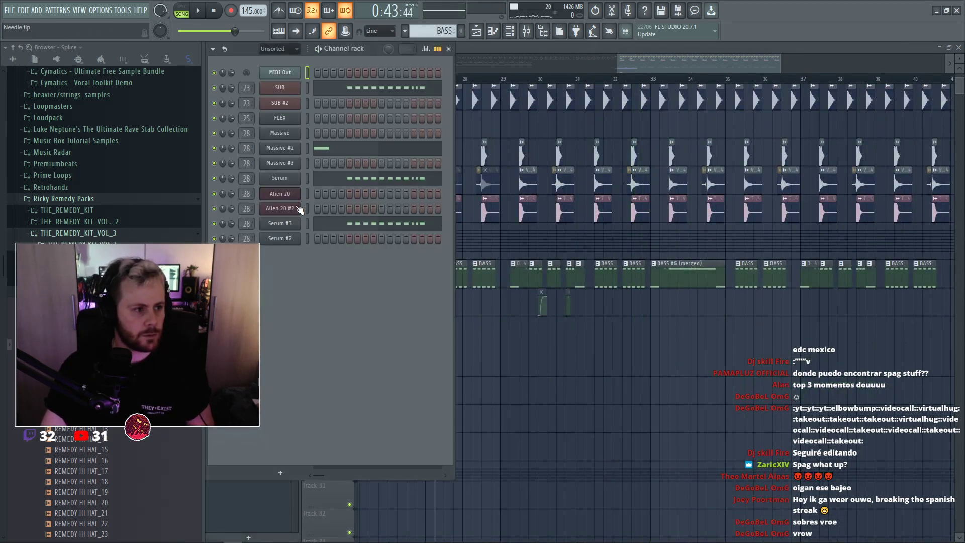
left_click(299, 225)
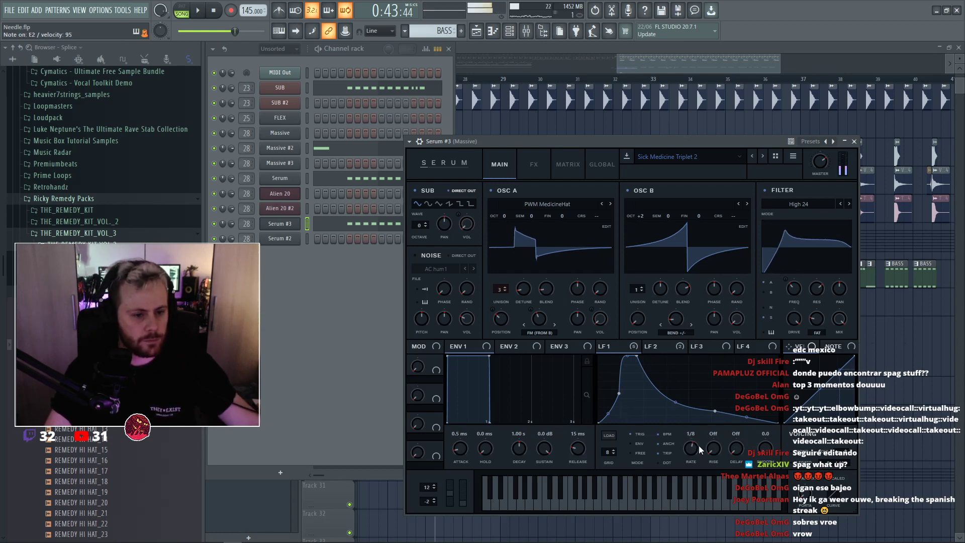
left_click_drag(699, 445, 698, 449)
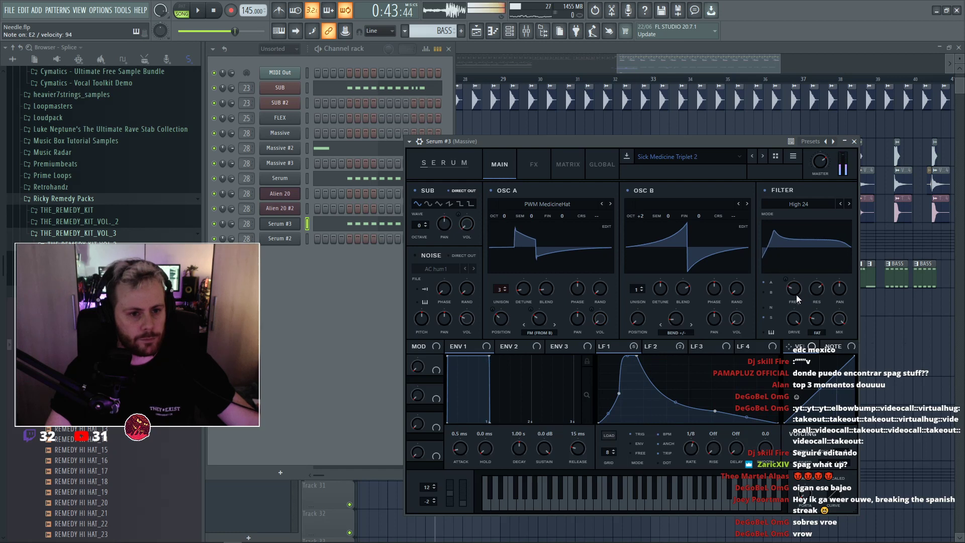
mouse_move(796, 292)
left_mouse_down()
mouse_move(796, 305)
mouse_move(798, 275)
left_mouse_up()
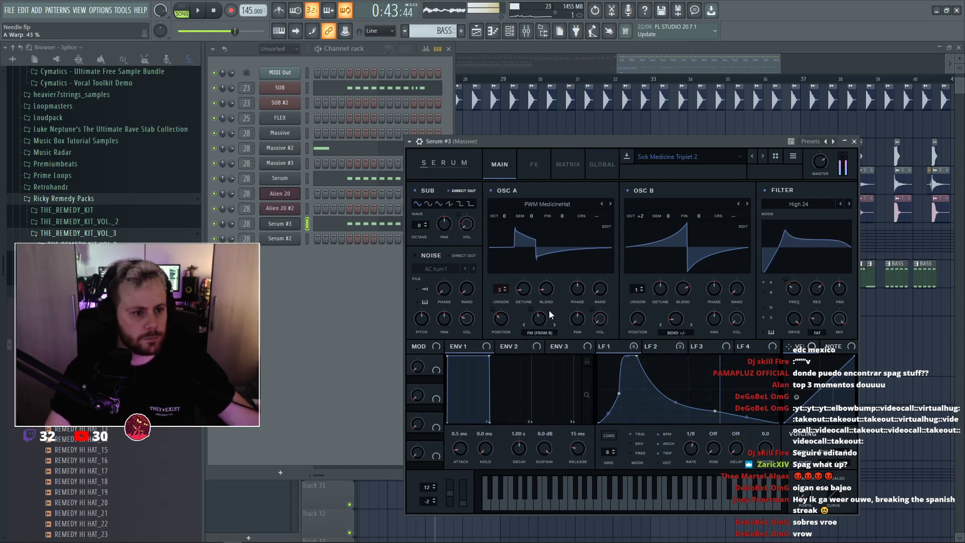
Adjust oscillator A's FM warp, set its wavetable position to 5, and retune the filter cutoff in Serum #3.
left_click_drag(542, 319, 506, 319)
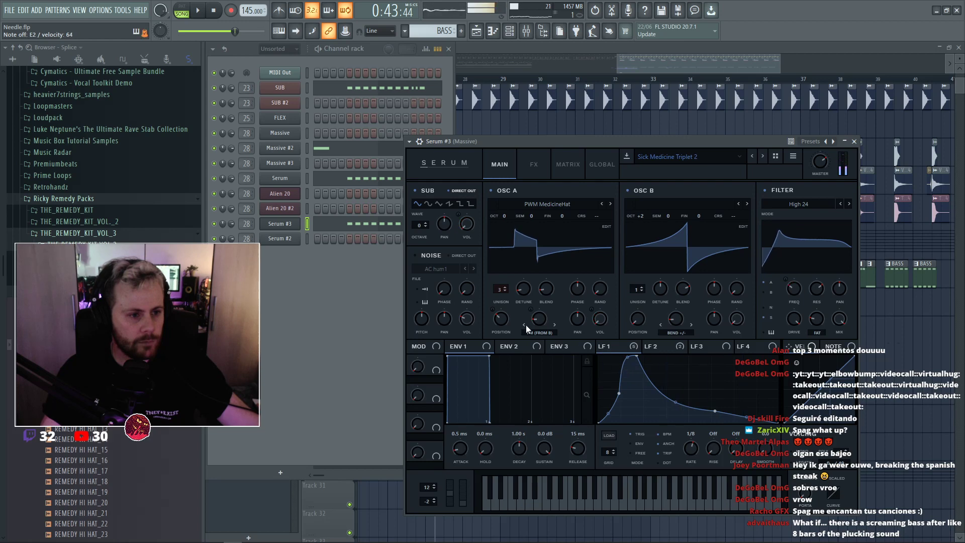
scroll(498, 325, "down", 3)
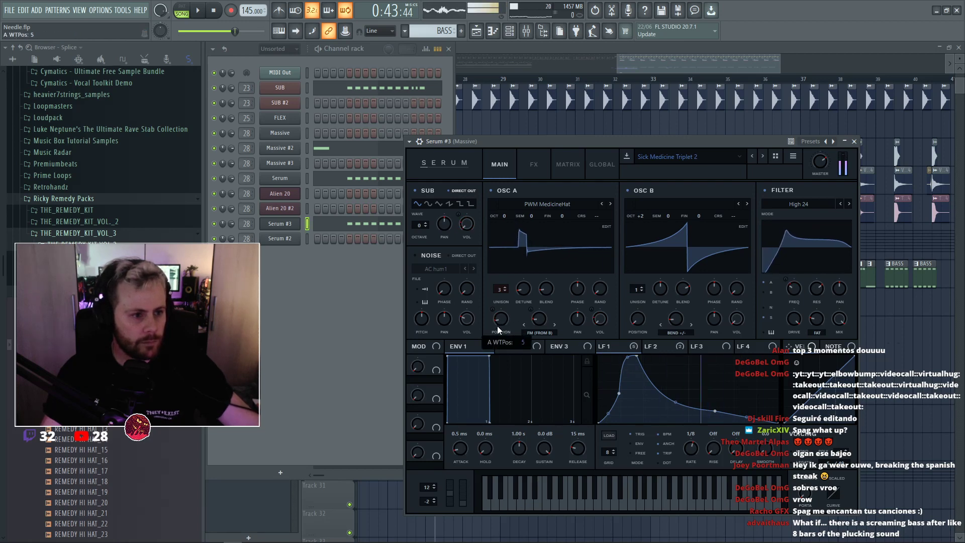
mouse_move(793, 291)
left_mouse_down()
mouse_move(790, 303)
mouse_move(794, 285)
mouse_move(795, 297)
left_mouse_up()
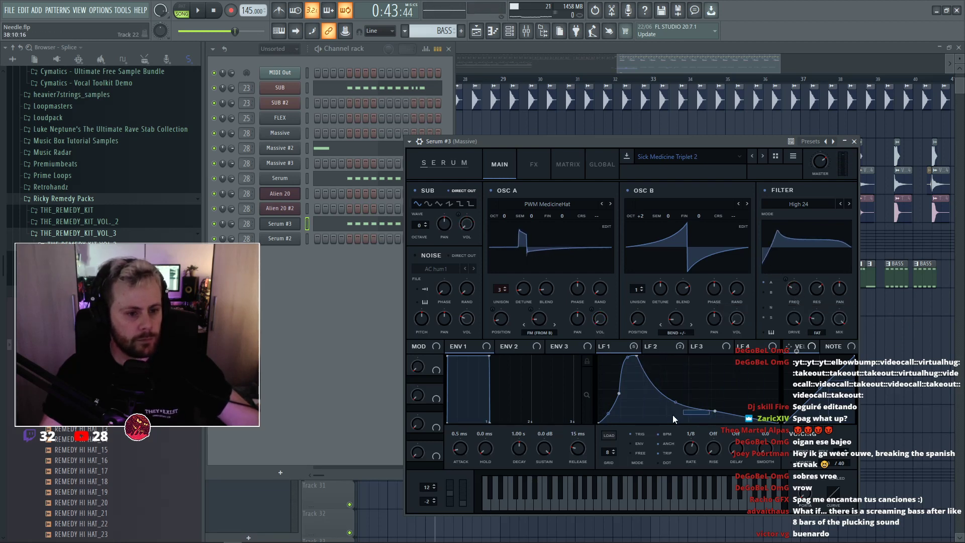
Reshape LFO 1 in Serum #3 into a narrower peak with a steeper, earlier decay.
left_click_drag(714, 415, 661, 412)
left_click_drag(622, 354, 635, 355)
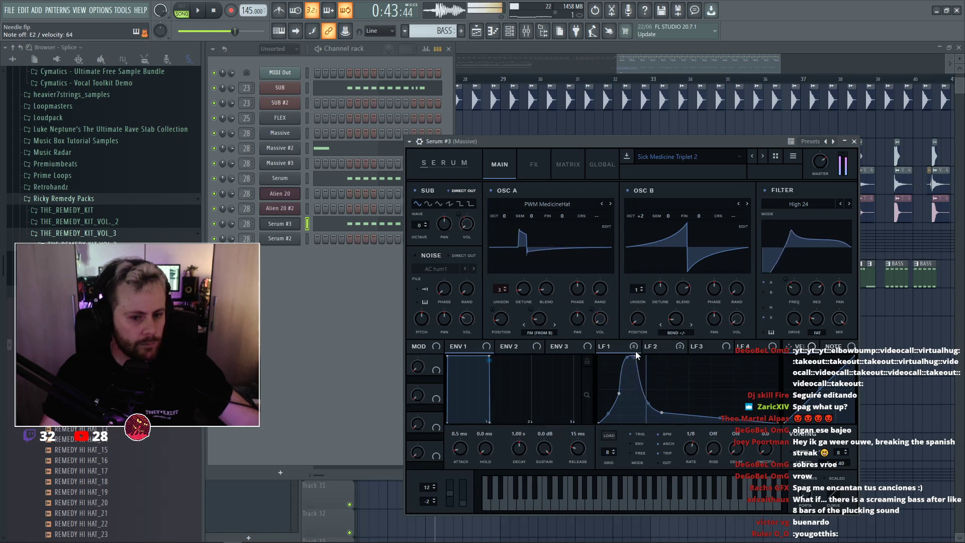
Compare LFO 2 and LFO 3, and reshape LFO 1 in Serum #3 into a broad plateau with a late drop at a 1/2 rate.
mouse_move(648, 401)
left_mouse_down()
mouse_move(650, 380)
mouse_move(650, 388)
left_mouse_up()
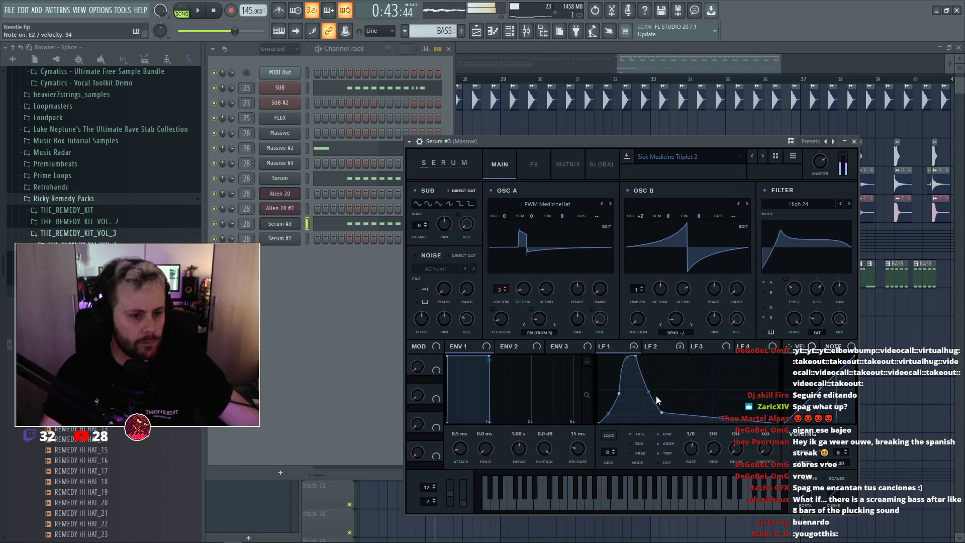
left_click(653, 347)
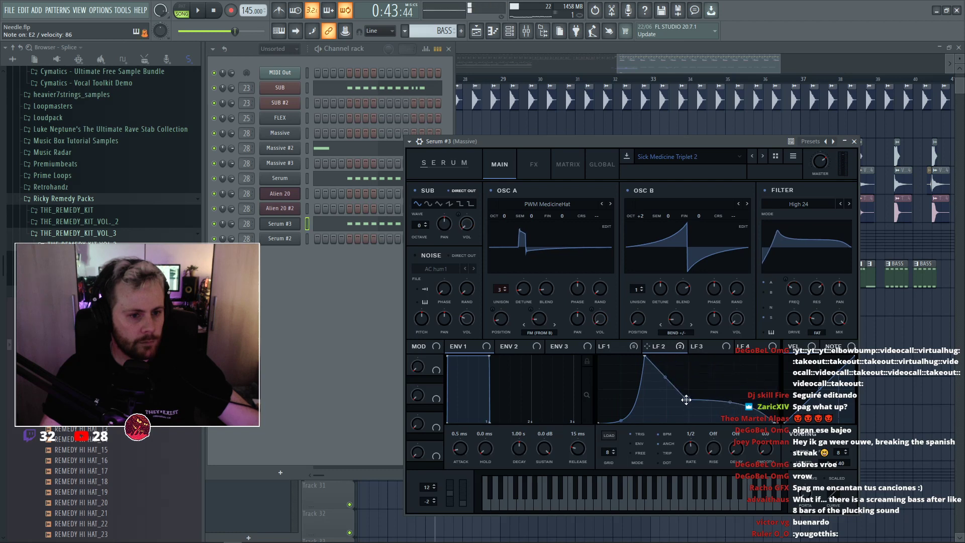
left_click(704, 346)
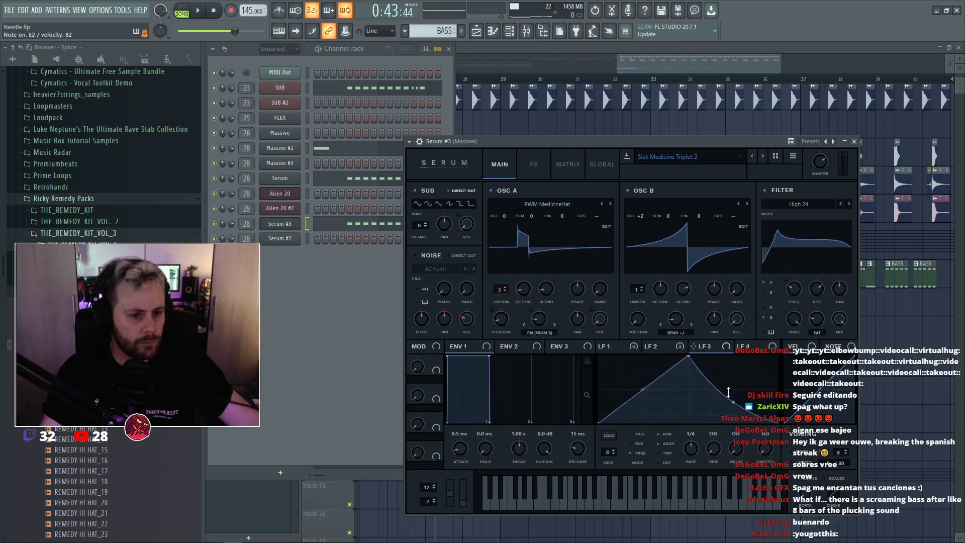
left_click(609, 346)
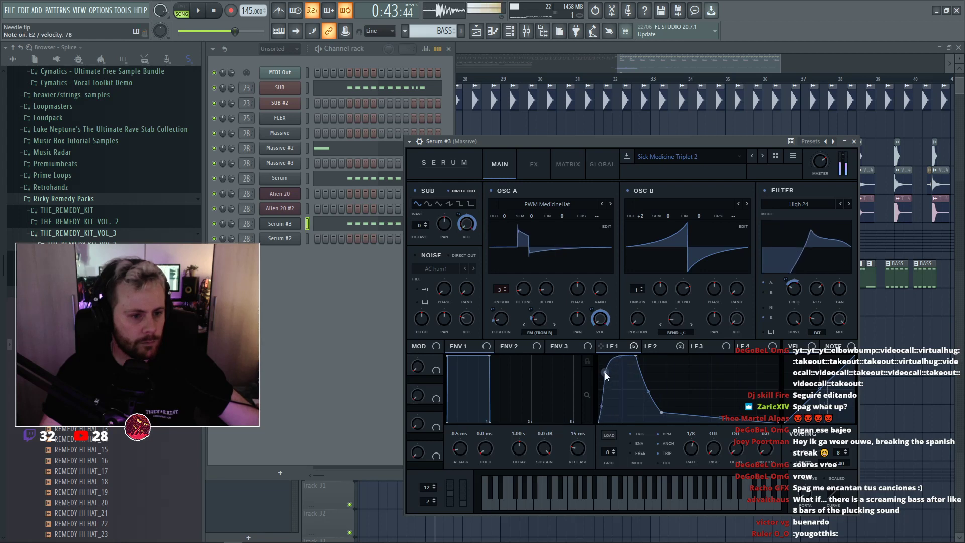
left_click_drag(605, 374, 678, 409)
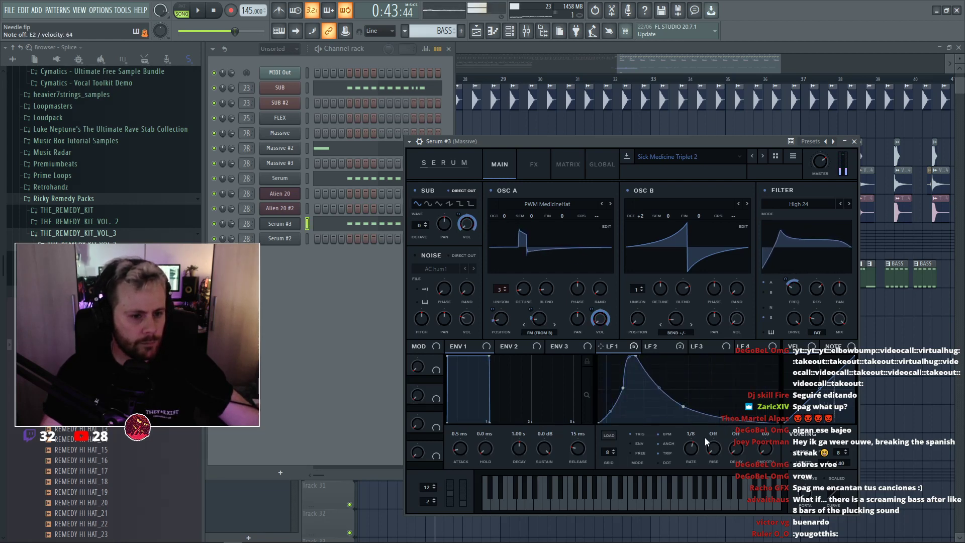
left_click_drag(683, 405, 725, 365)
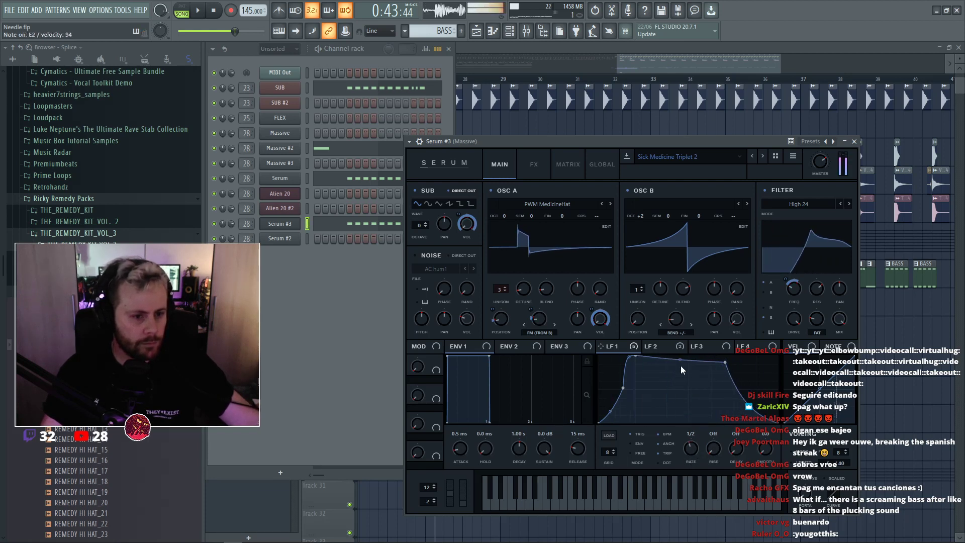
Retune the filter cutoff in Serum #3, set oscillator A's FM warp to 32%, and check the warp's assigned modulators.
left_click_drag(794, 303, 794, 294)
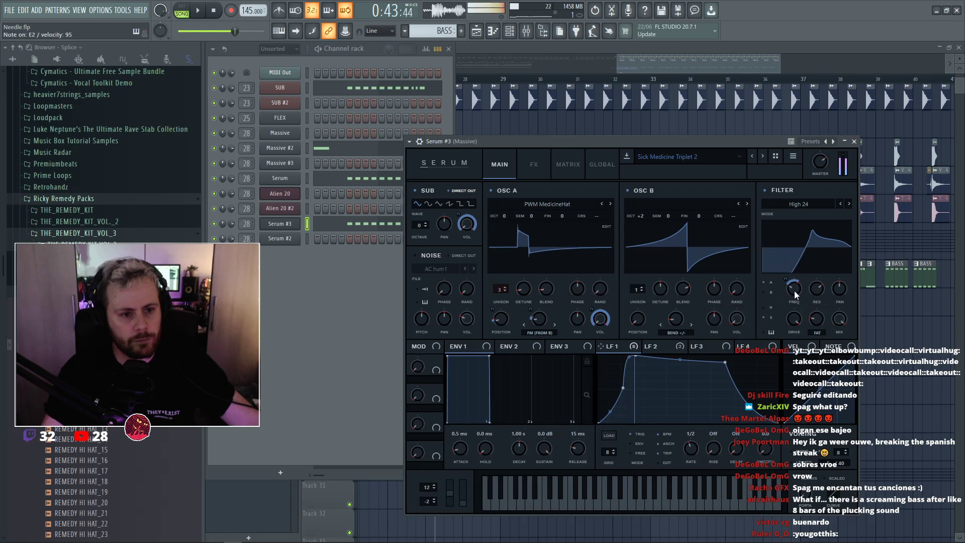
left_click_drag(543, 325, 542, 322)
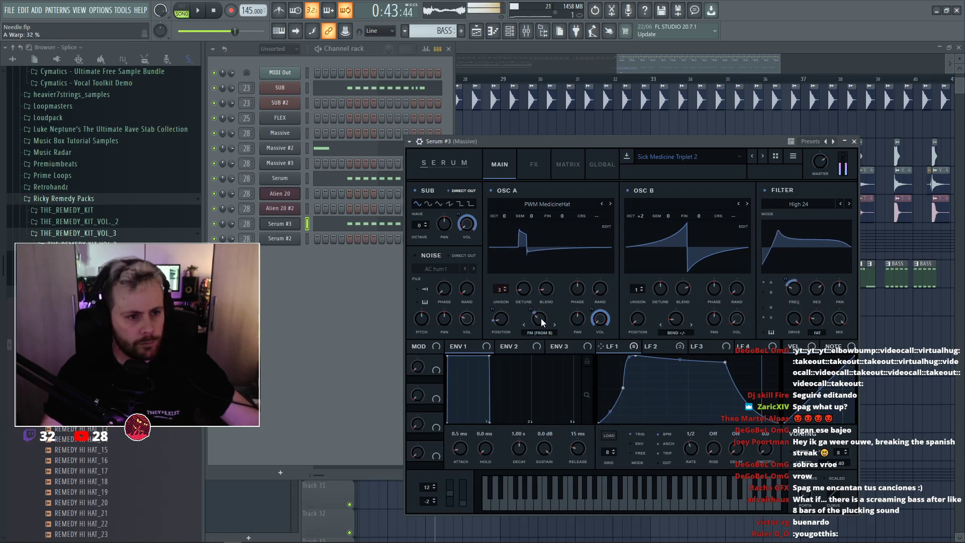
right_click(539, 325)
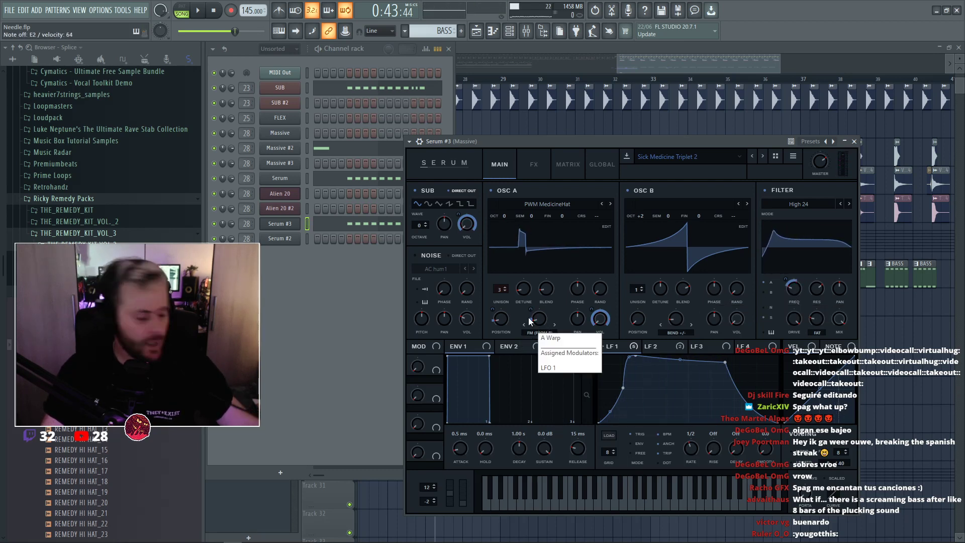
left_click(515, 305)
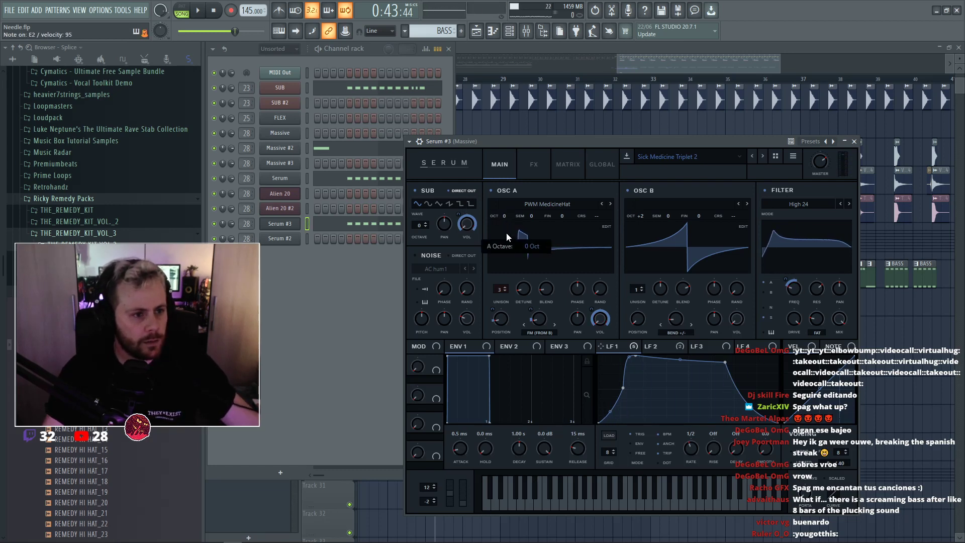
mouse_move(640, 216)
left_mouse_down()
mouse_move(646, 200)
mouse_move(646, 215)
left_mouse_up()
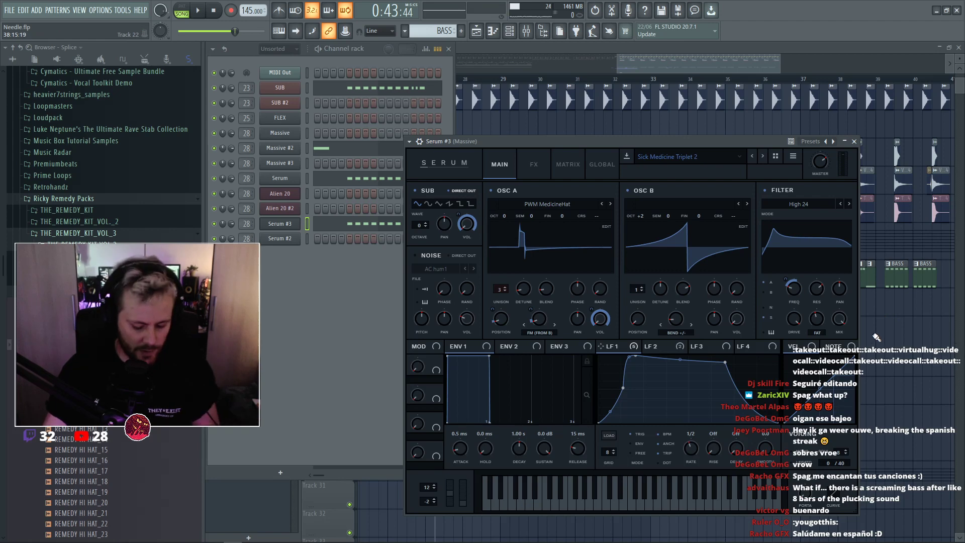
Review the LFO routings in Serum #3's modulation matrix and return to the main oscillator page.
key("F9")
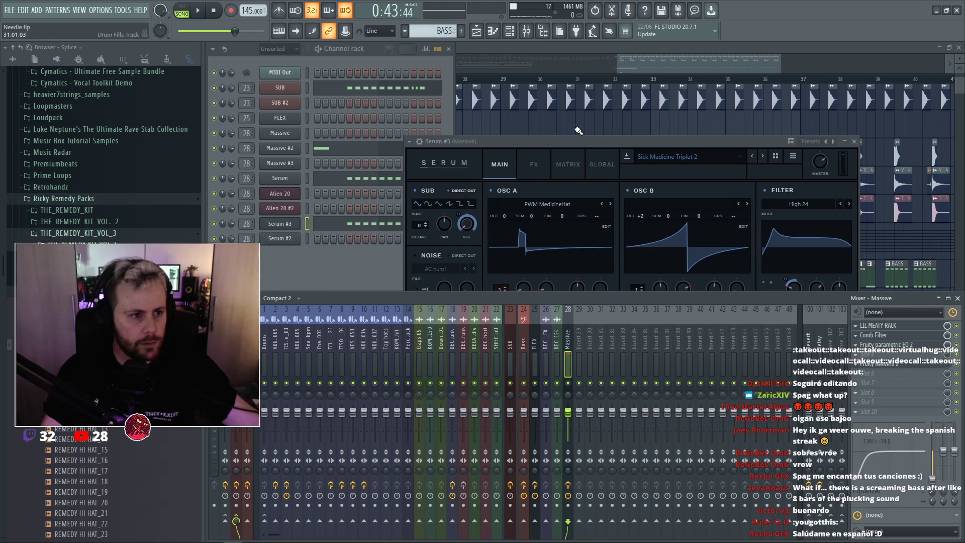
left_click(568, 164)
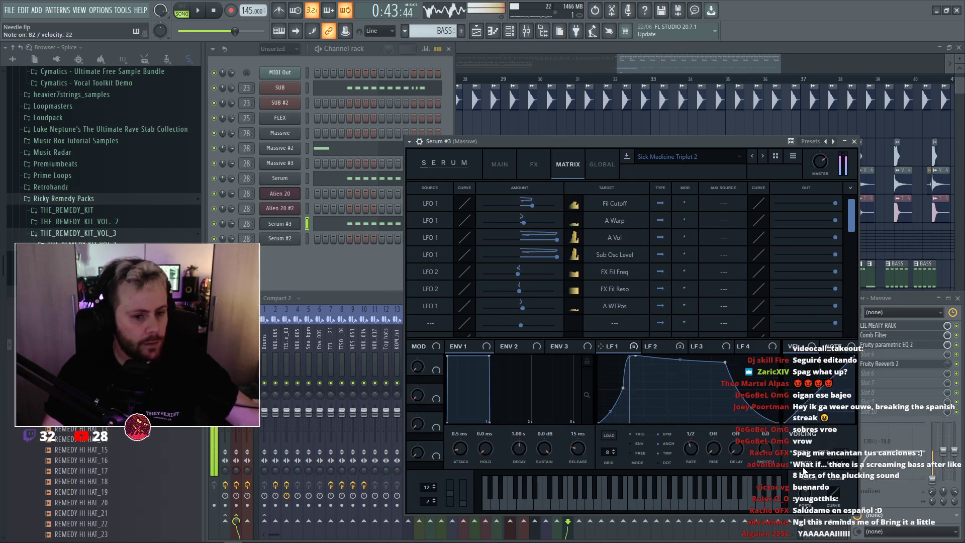
left_click(501, 166)
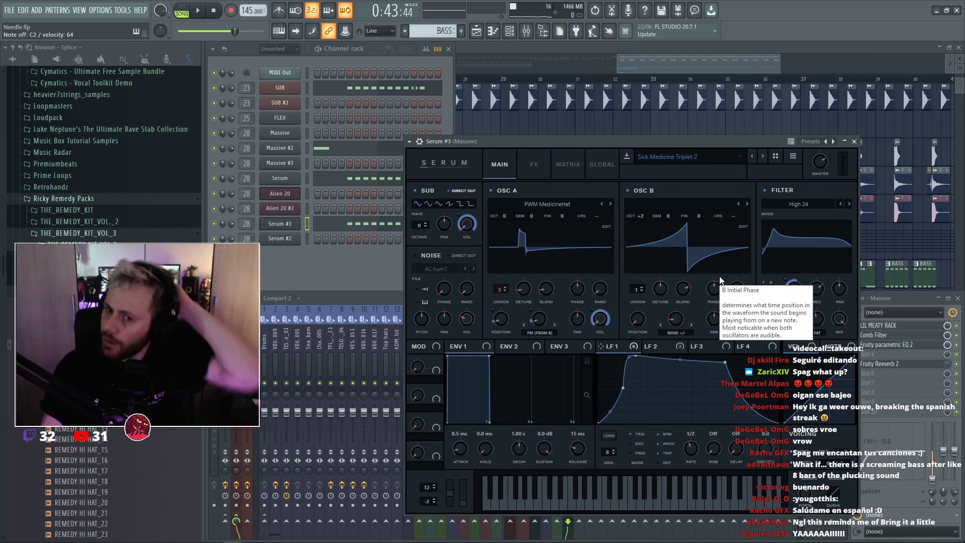
Set the playlist start position to bar 25 and listen to the opening of the drop.
left_click(654, 67)
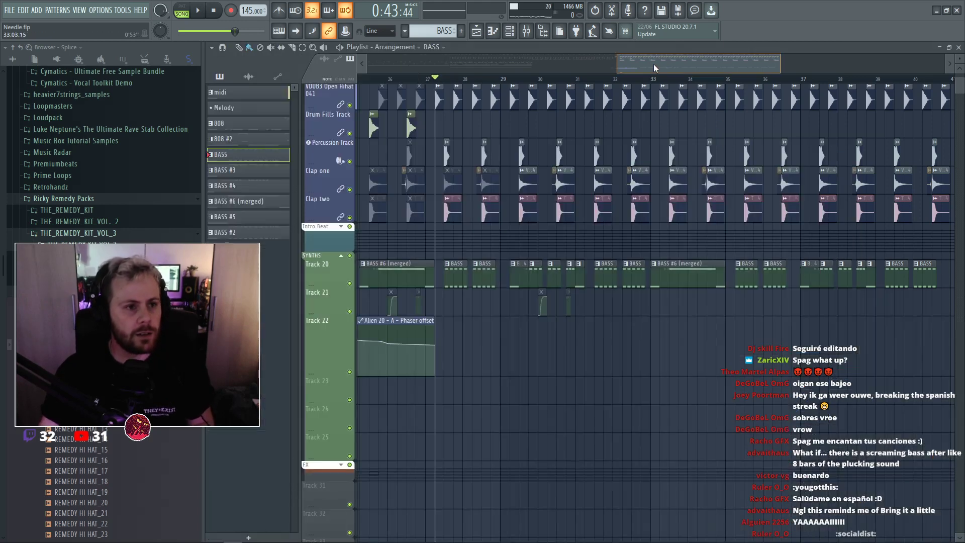
scroll(613, 124, "down", 2)
scroll(502, 88, "up", 3)
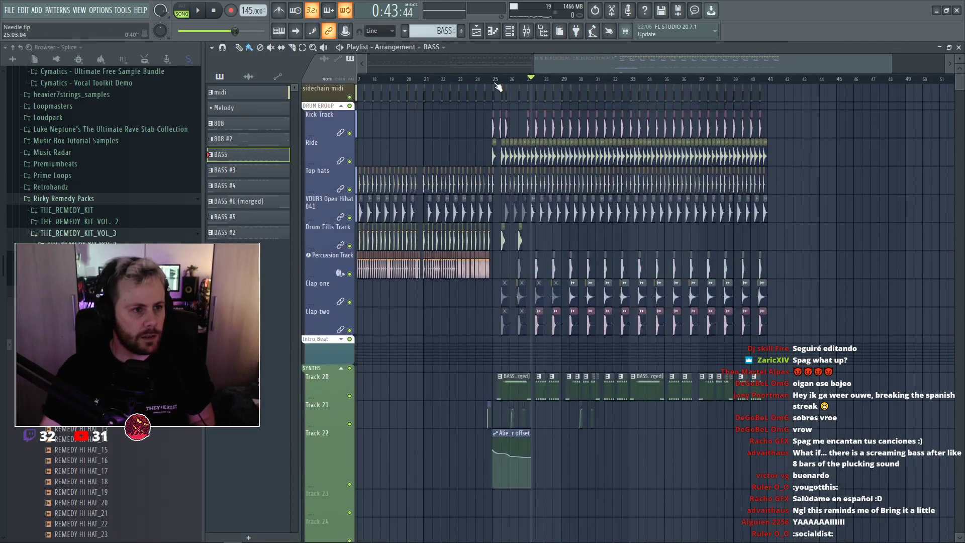
left_click(493, 79)
scroll(492, 108, "up", 2)
key("space")
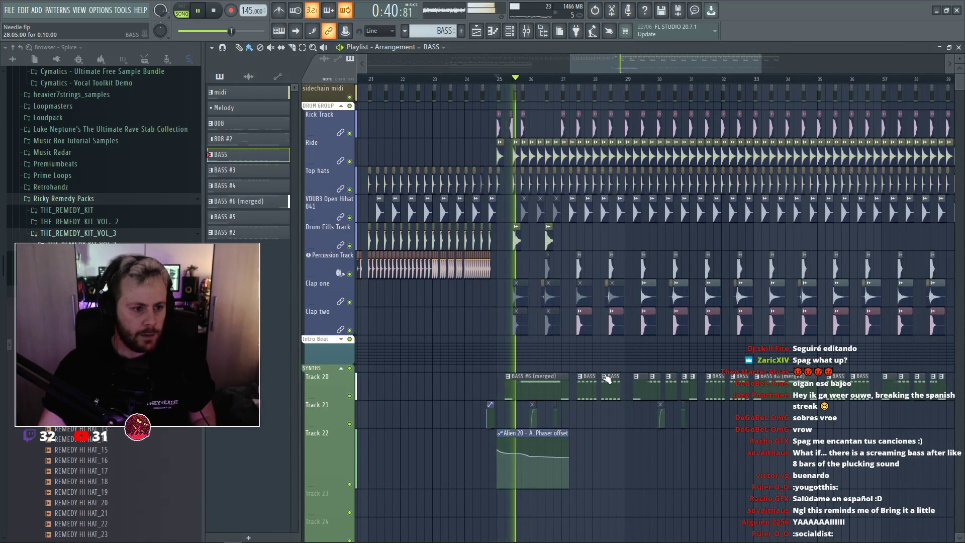
key("space")
key("space")
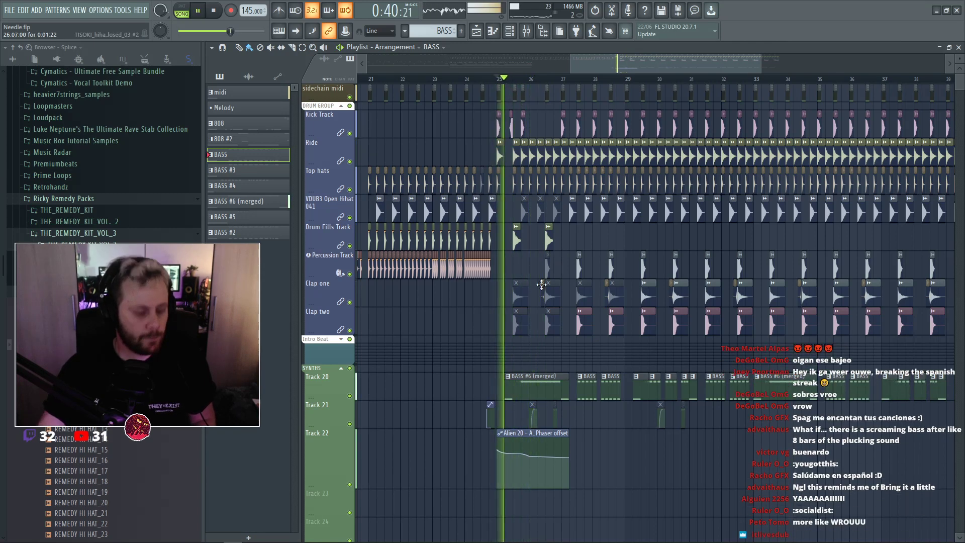
Open Massive #2 from the BASS pattern's channels and replay the drop's opening from bar 25.
key("F6")
key("space")
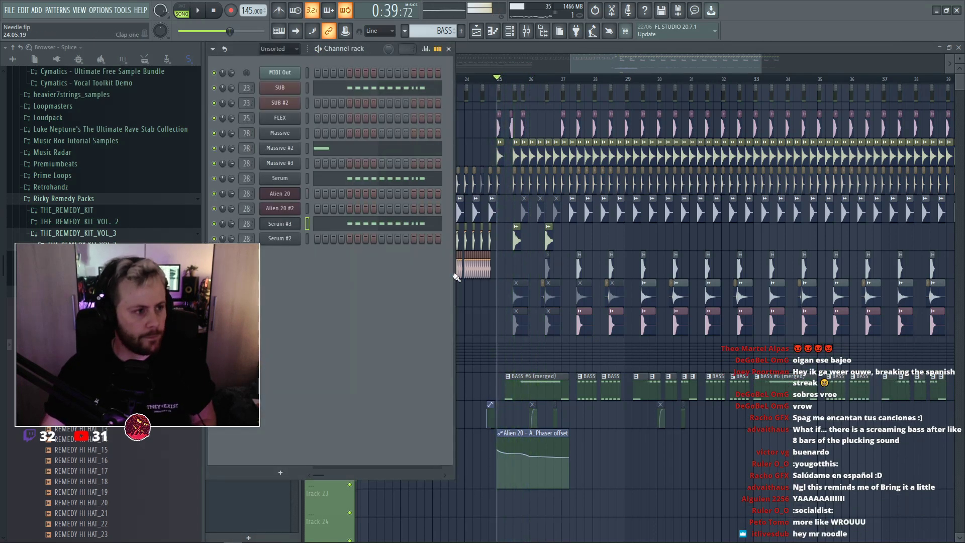
left_click(292, 224)
key("space")
key("space")
left_click(280, 148)
key("space")
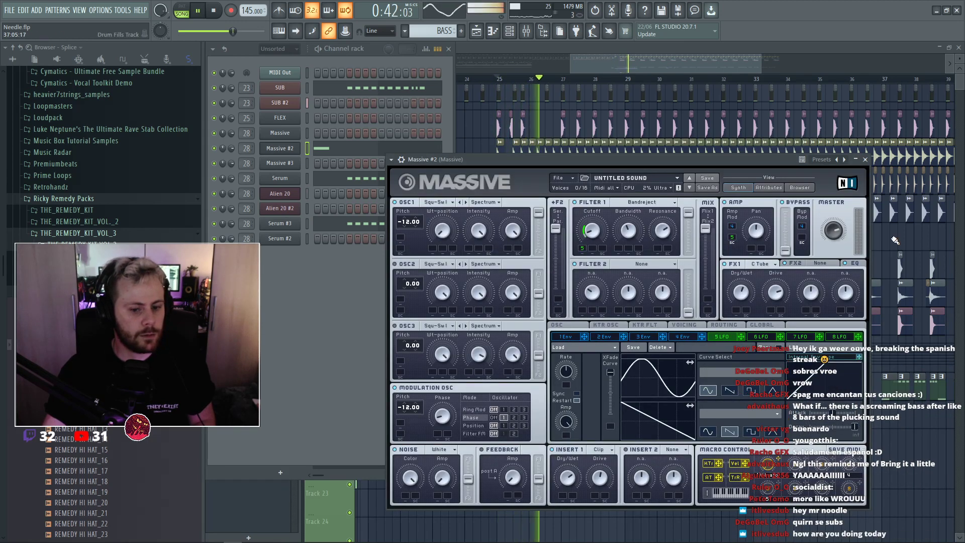
key("F5")
key("space")
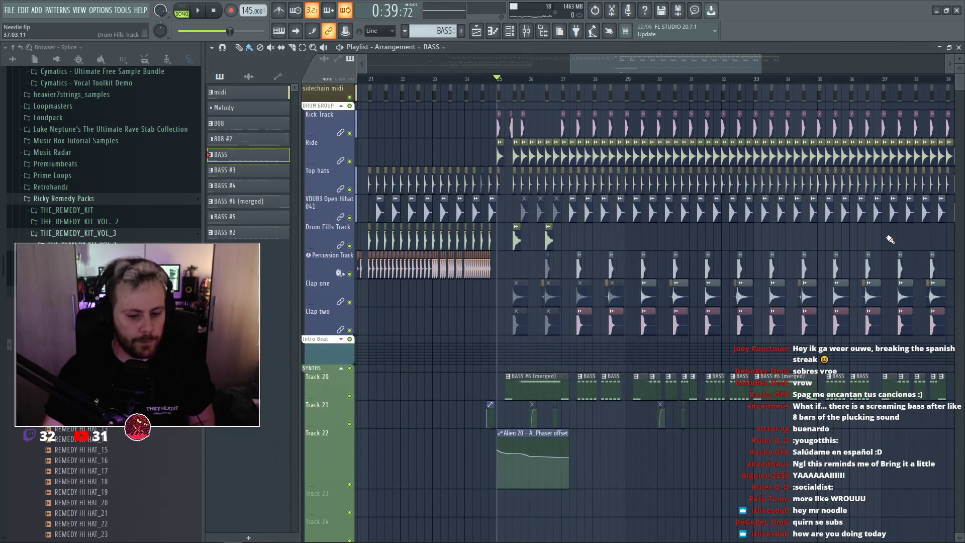
Set the cutoff of the Comb Filter on the Massive mixer track to 1.26 kHz and replay the drop from bar 25.
key("F9")
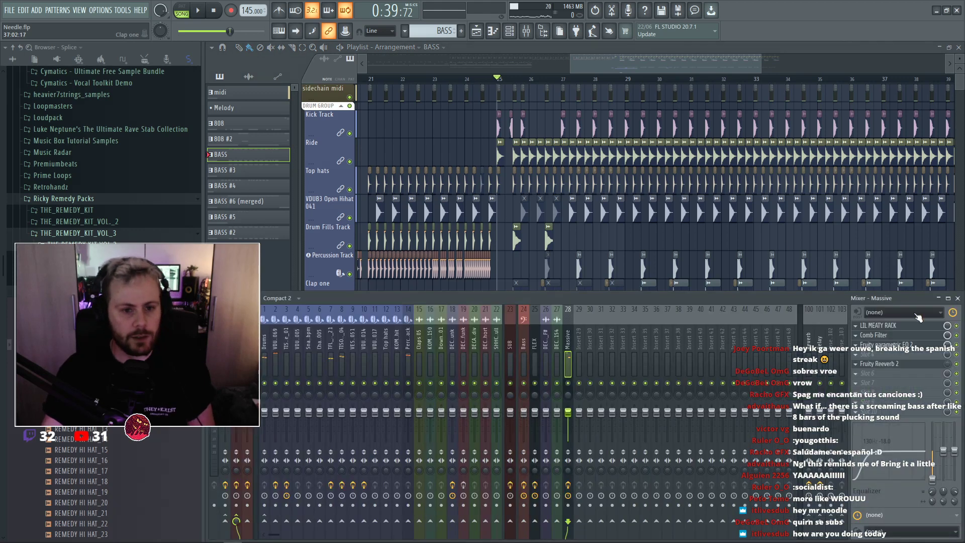
left_click(908, 336)
key("space")
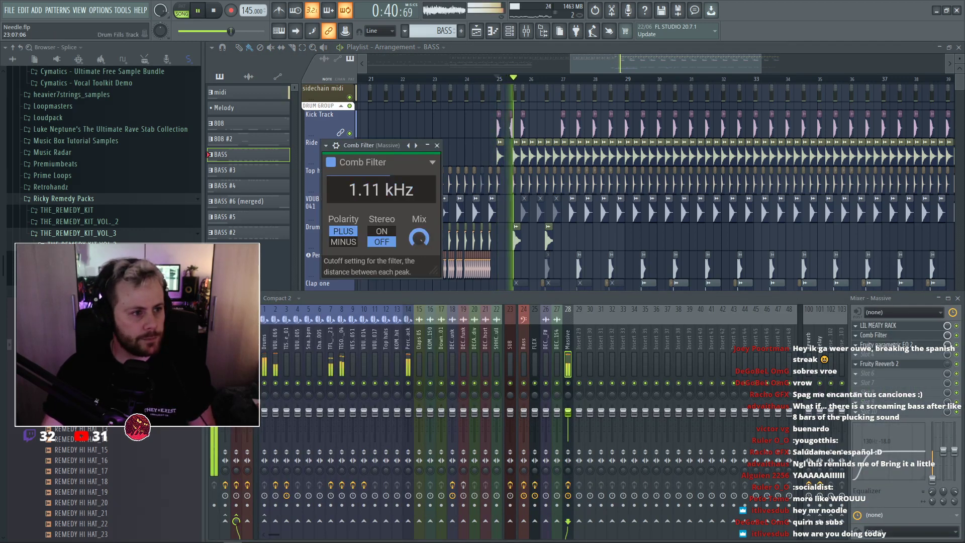
mouse_move(355, 191)
left_mouse_down()
mouse_move(354, 178)
mouse_move(355, 189)
left_mouse_up()
right_click(616, 243)
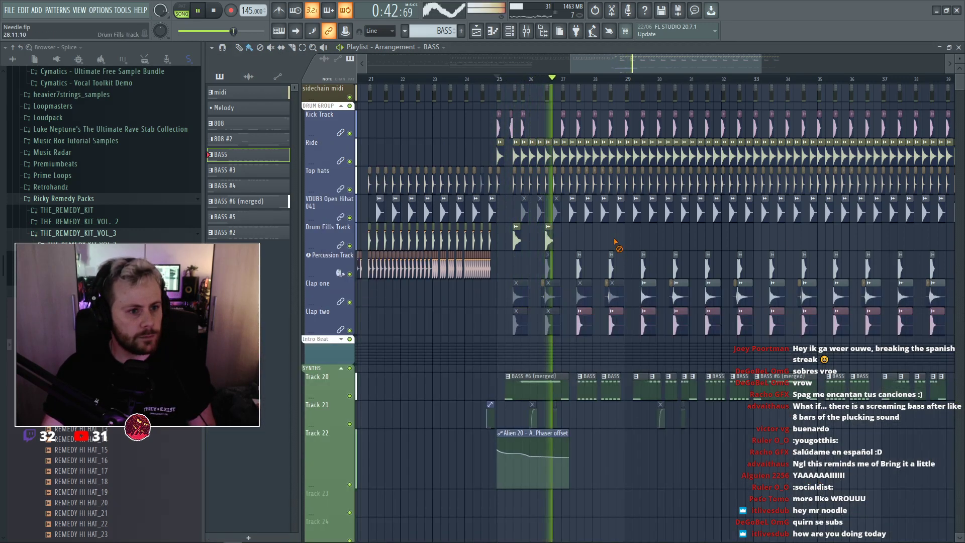
key("space")
key("space")
Set the mix of the Massive track's Comb Filter to 53% and replay the drop's opening.
key("F9")
key("space")
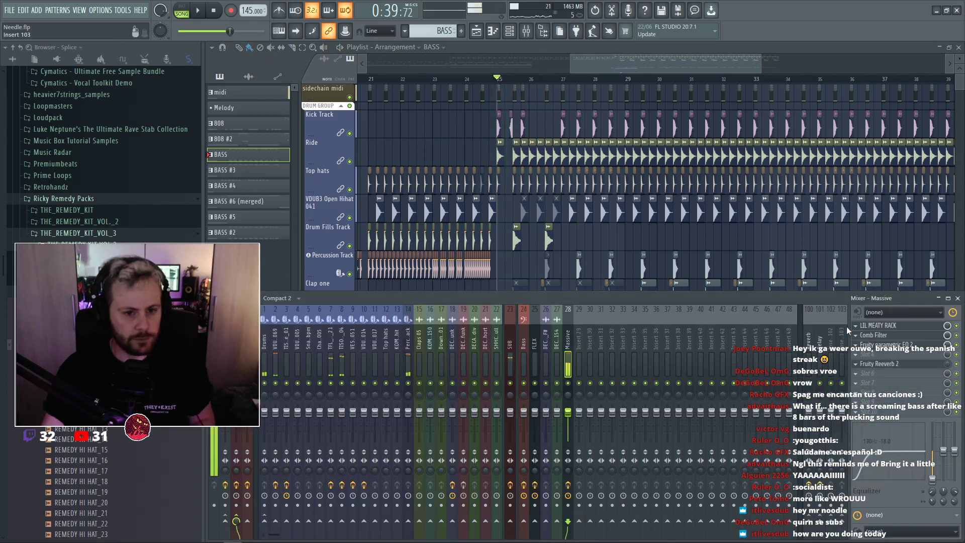
left_click(893, 337)
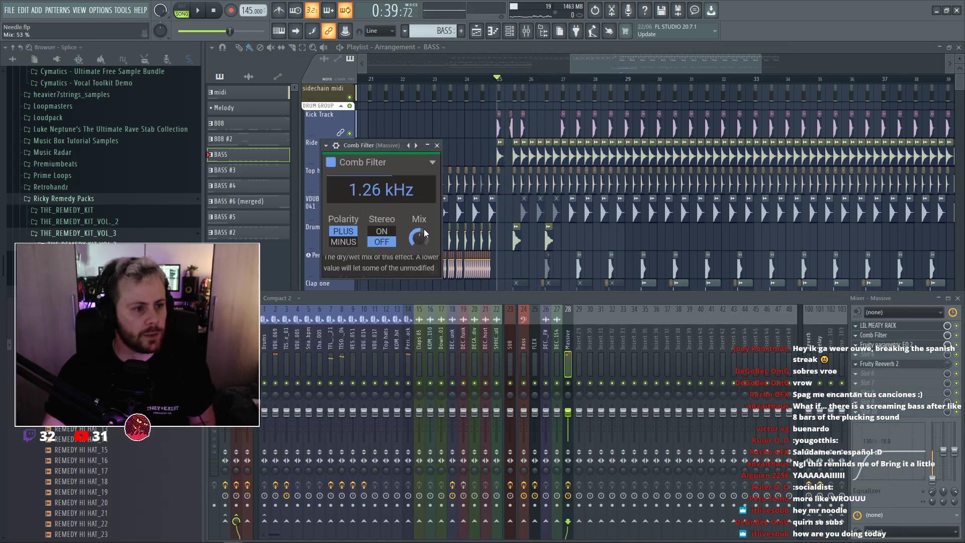
key("F5")
key("space")
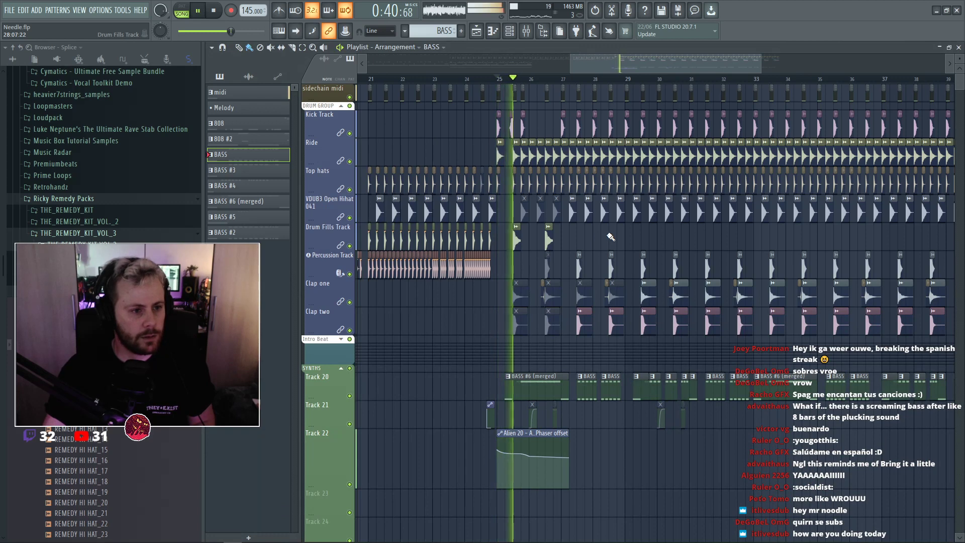
key("space")
key("space")
Lower the Comb Filter's mix further on the Massive track and listen to the drop from bar 25 to about bar 27.
key("F9")
key("space")
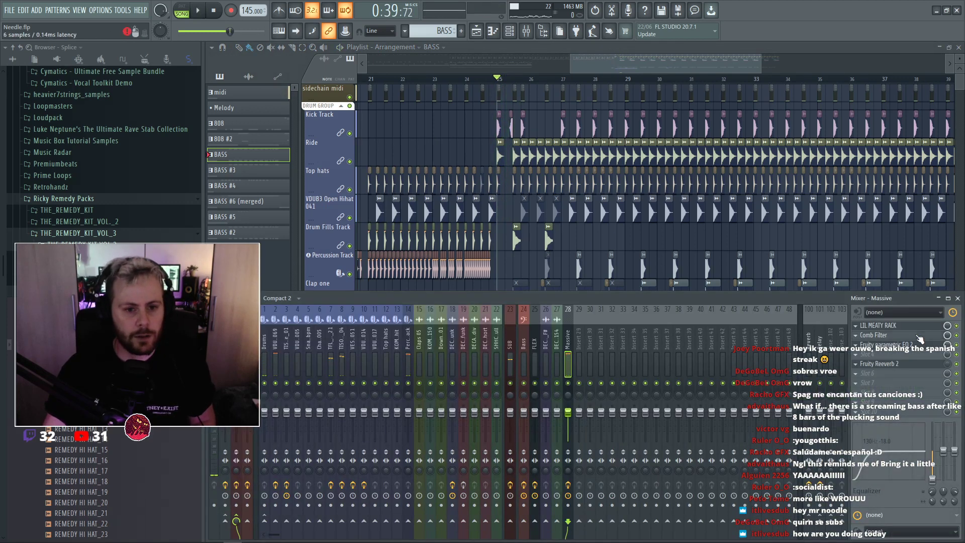
left_click(874, 335)
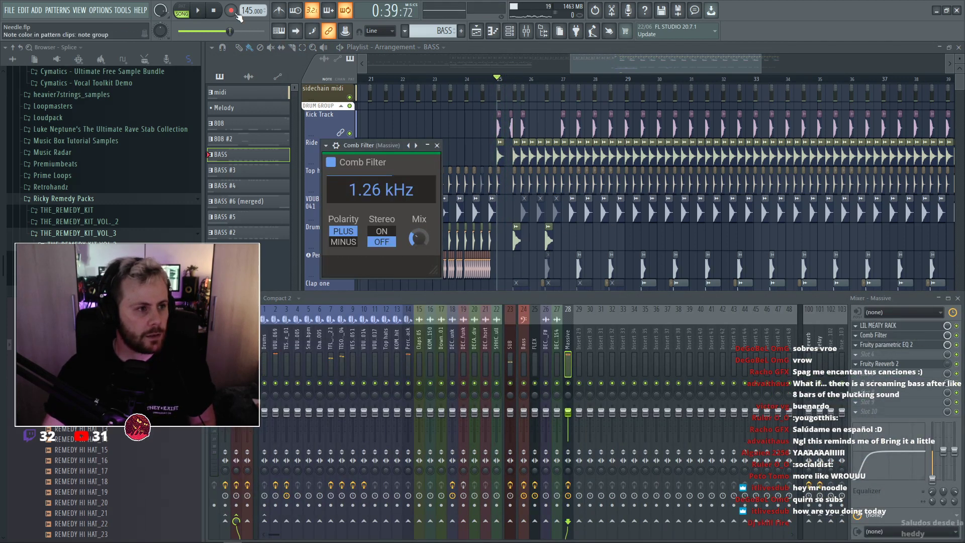
key("space")
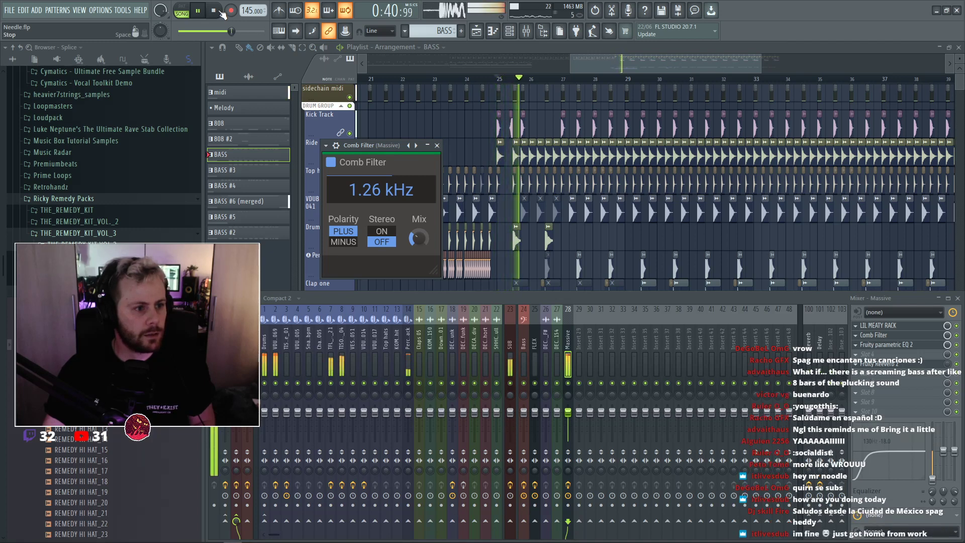
key("space")
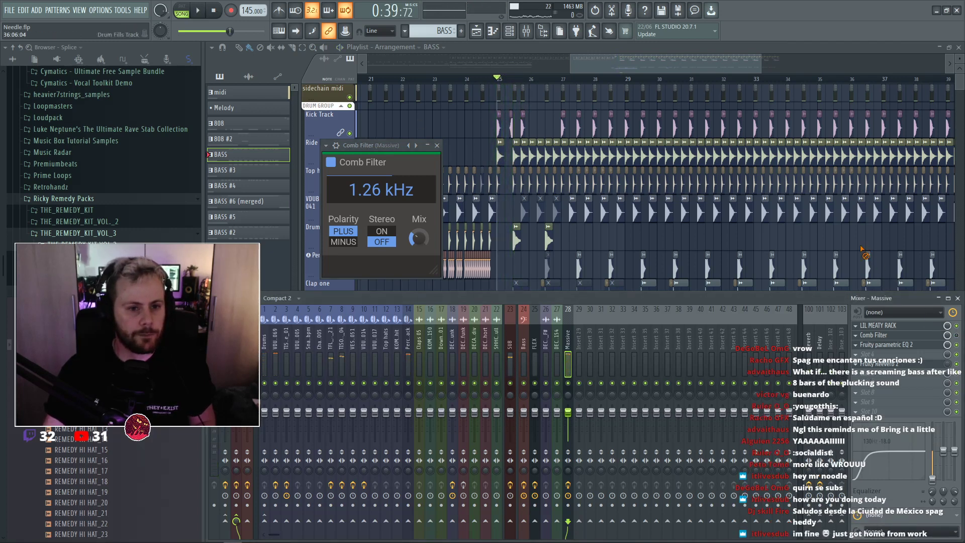
right_click(860, 249)
key("space")
scroll(539, 257, "down", 3)
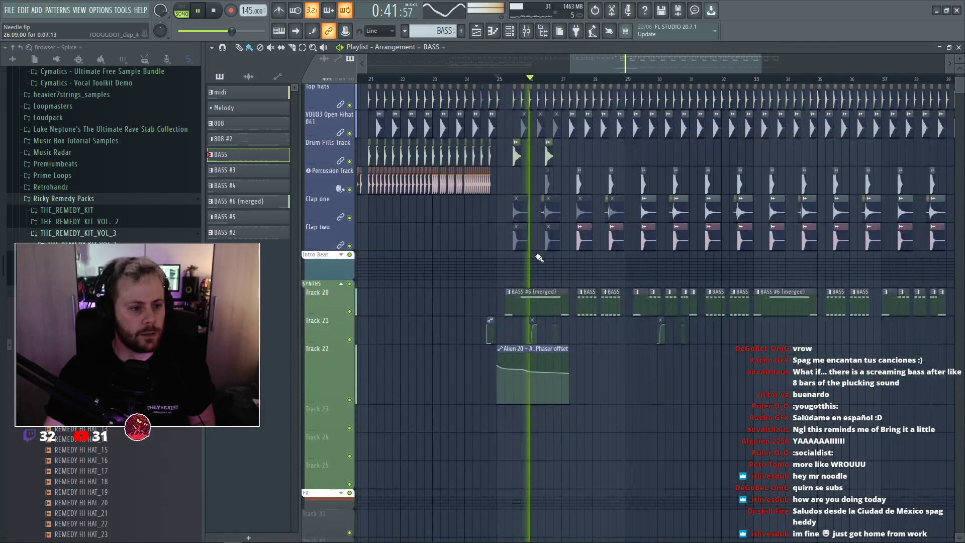
scroll(538, 258, "up", 2)
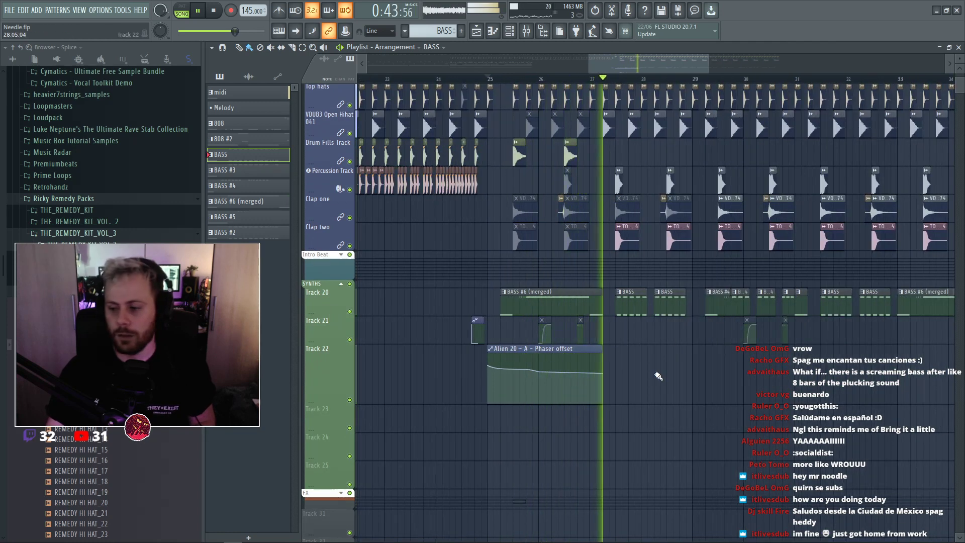
key("space")
Pick the VDUB2 Clap 066 and TOOGGOOT_clap_4 clips near bar 27 and examine the drop's percussion and clap layout.
scroll(647, 276, "up", 3)
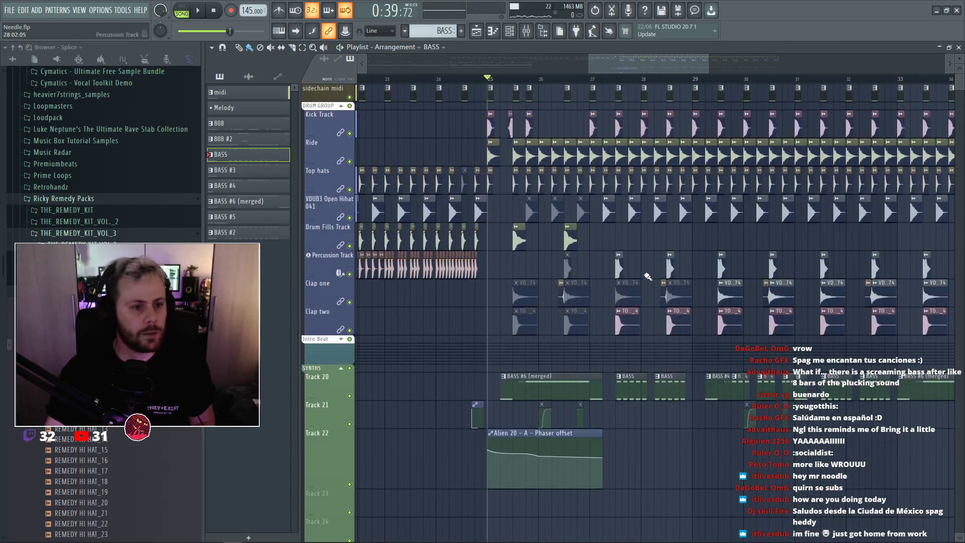
scroll(648, 276, "up", 3)
left_click(596, 270)
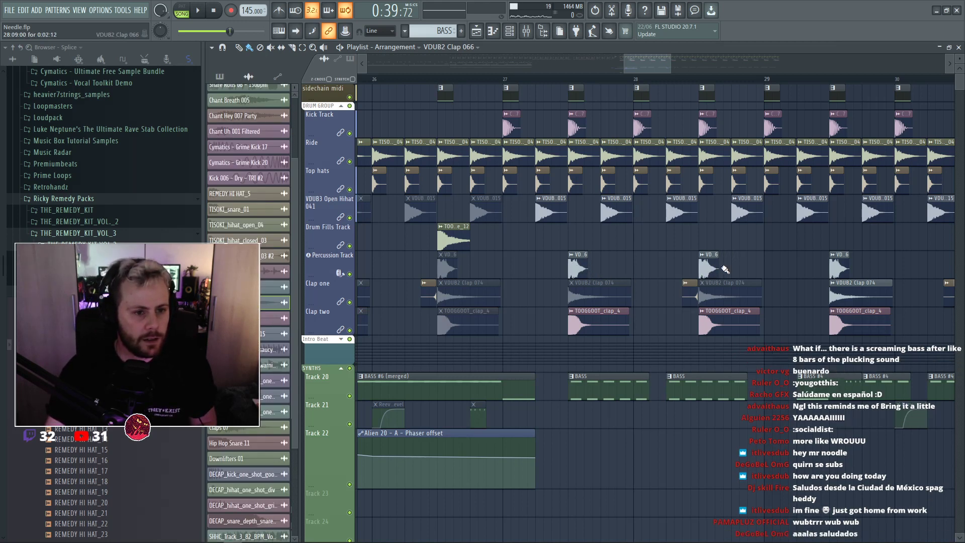
left_click(601, 314)
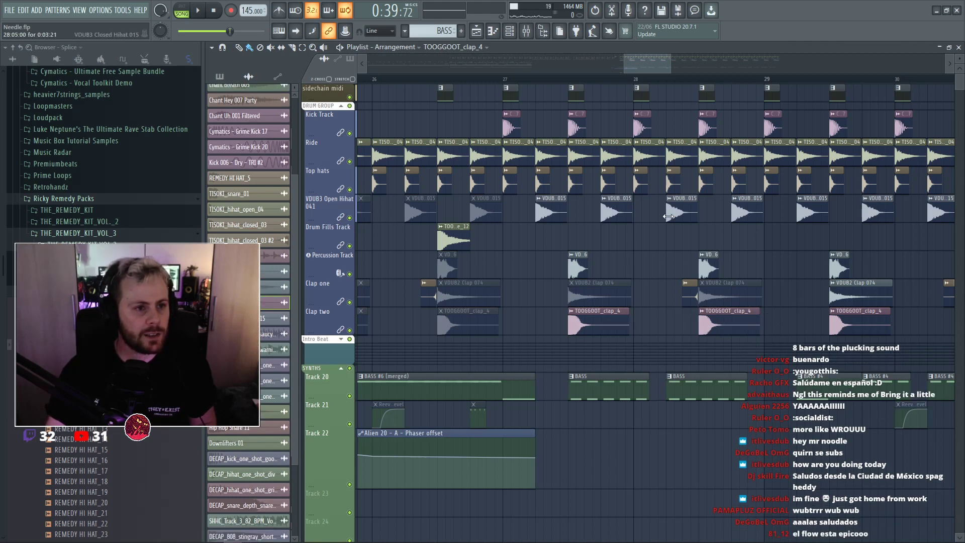
scroll(688, 88, "down", 2)
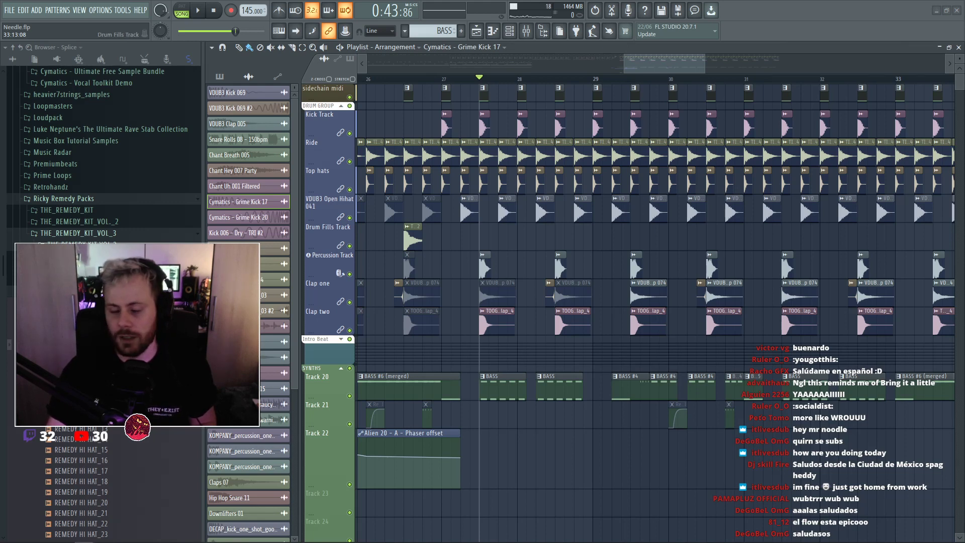
scroll(649, 232, "down", 3)
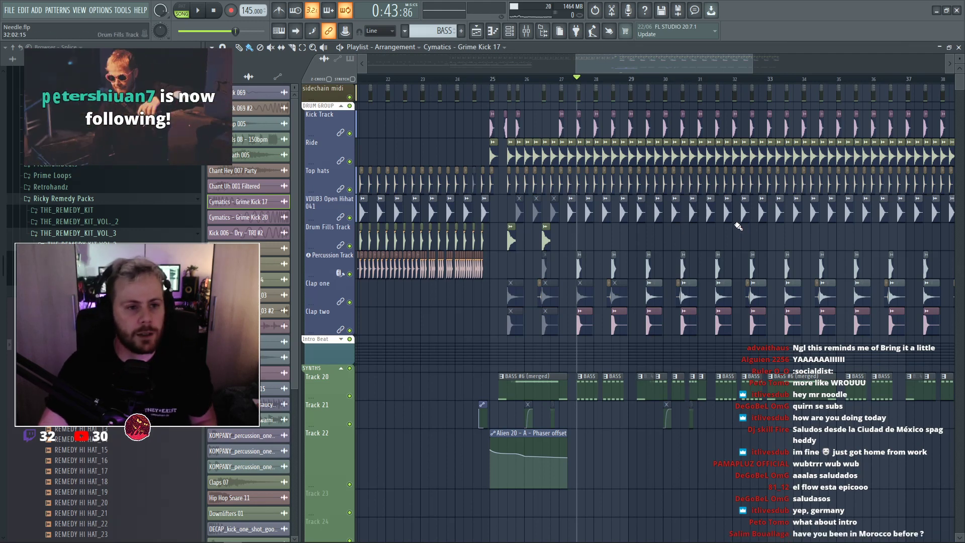
Return the playback position to bar 25 and show the Unsorted group of channels in the channel rack.
left_click_drag(752, 65, 768, 71)
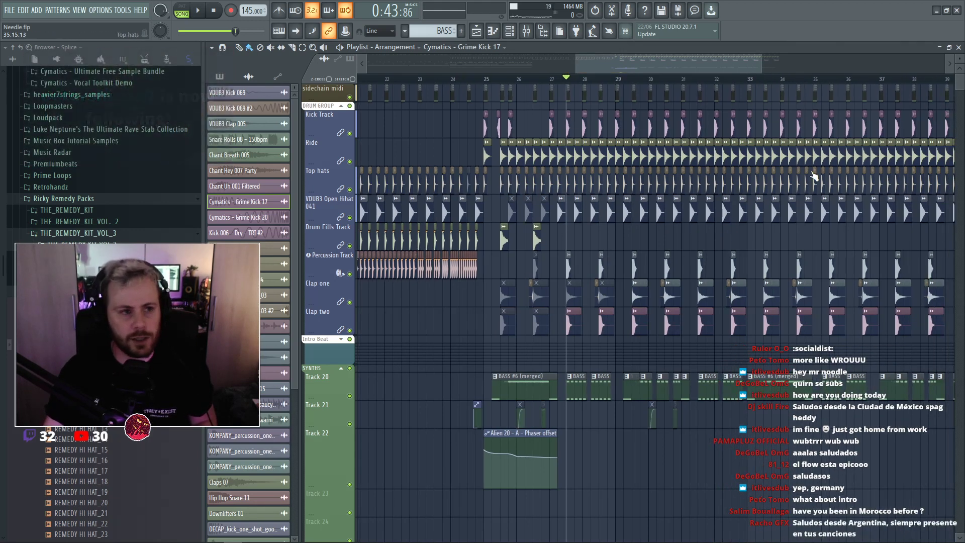
left_click(485, 79)
scroll(599, 292, "down", 2)
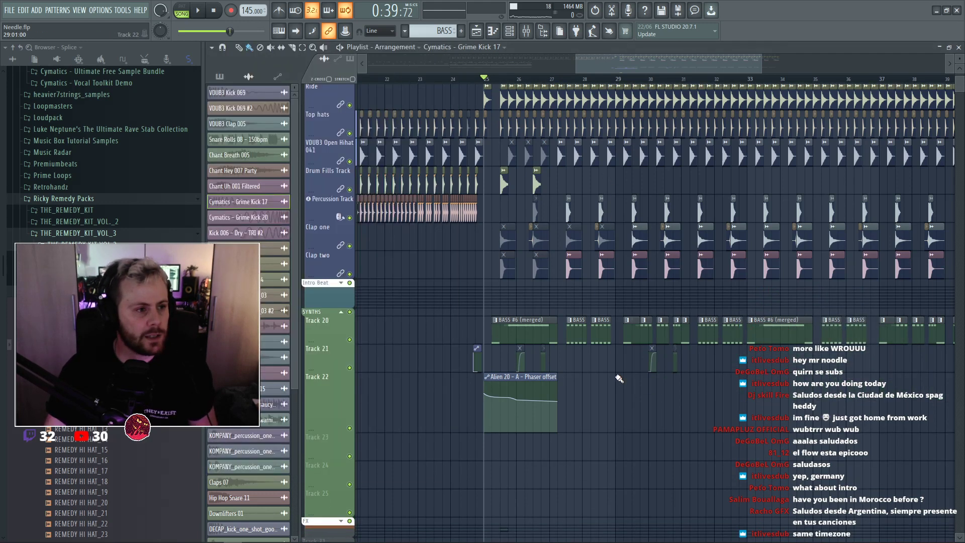
key("F6")
left_click(276, 83)
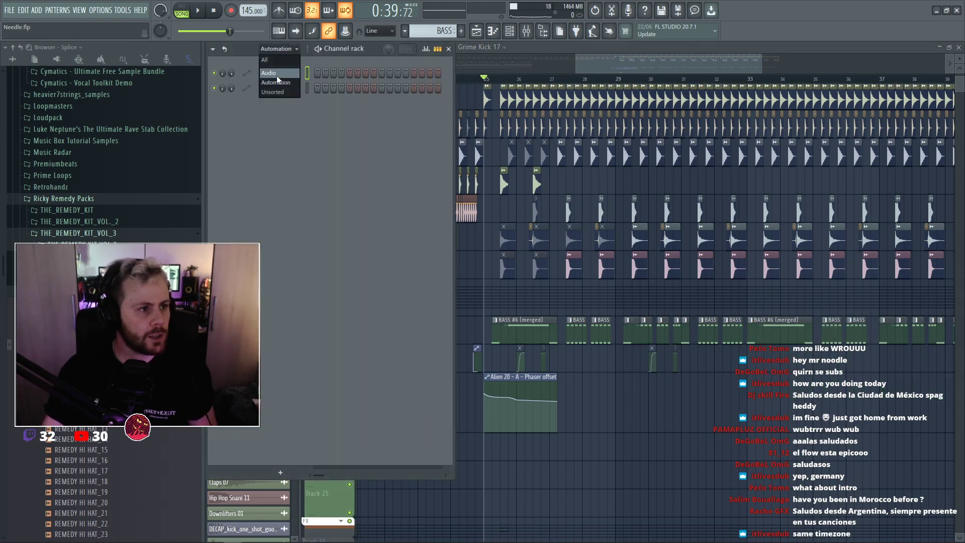
left_click(278, 92)
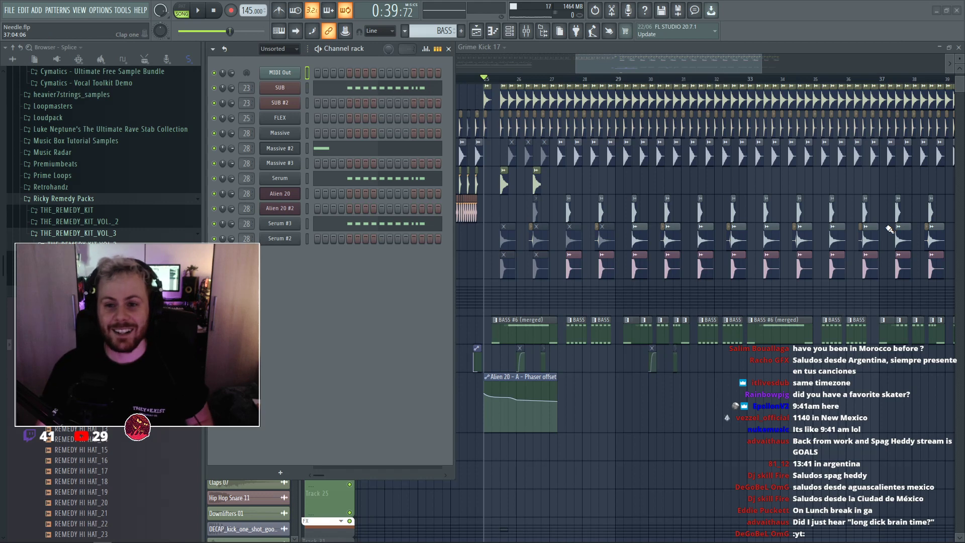
left_click_drag(761, 65, 922, 64)
left_click_drag(680, 64, 510, 64)
scroll(661, 100, "down", 3)
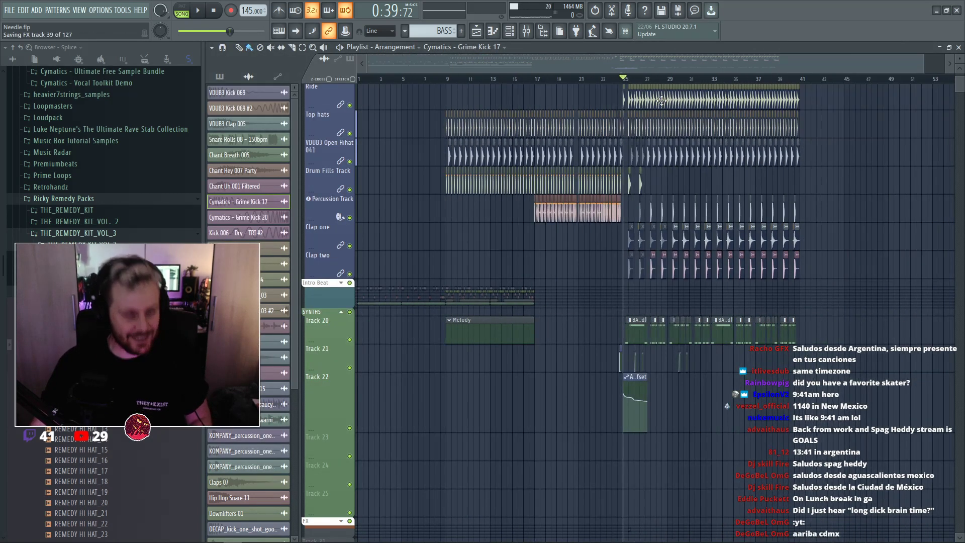
scroll(764, 82, "up", 3)
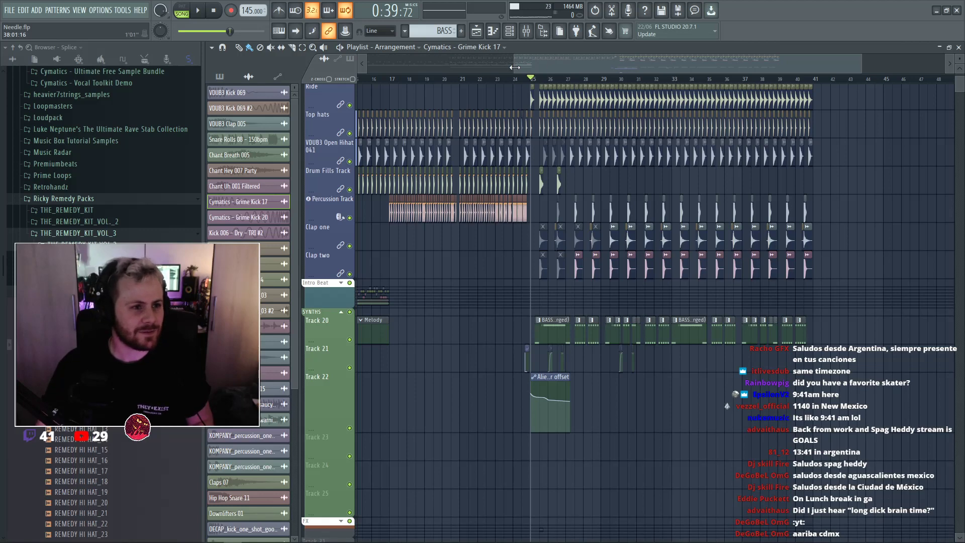
left_click_drag(514, 68, 403, 66)
Open the project Pastanaut BACKUP from the DUBSTEP projects folder.
left_click(10, 10)
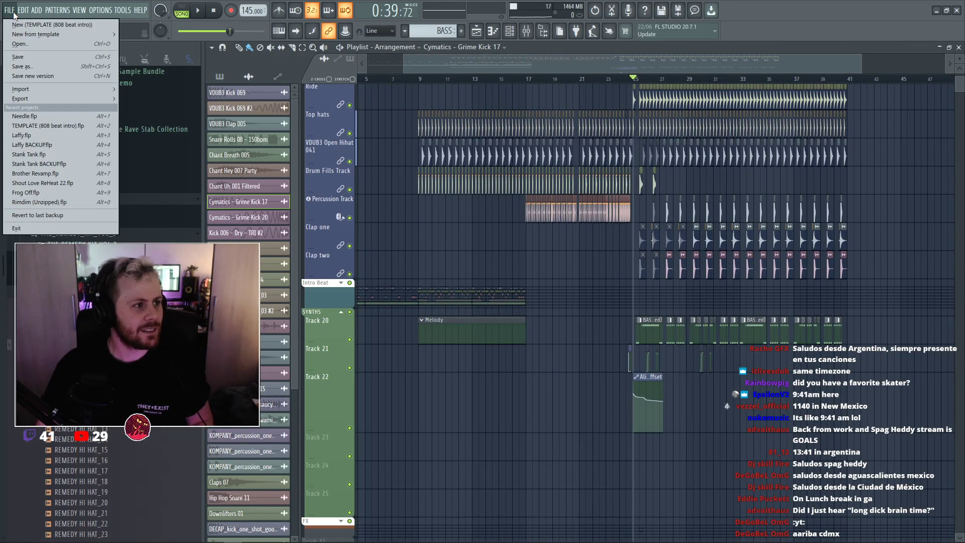
left_click(20, 45)
left_click(495, 304)
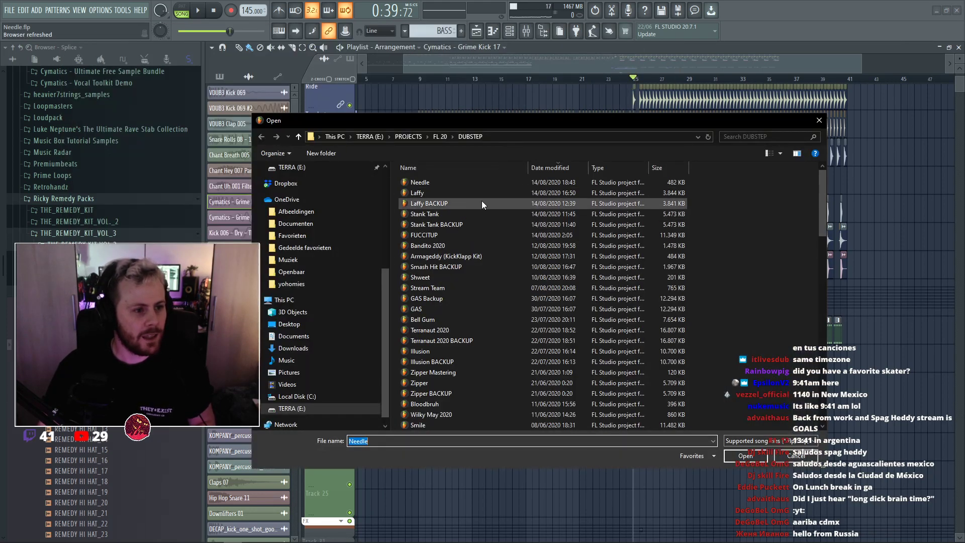
scroll(482, 326, "down", 12)
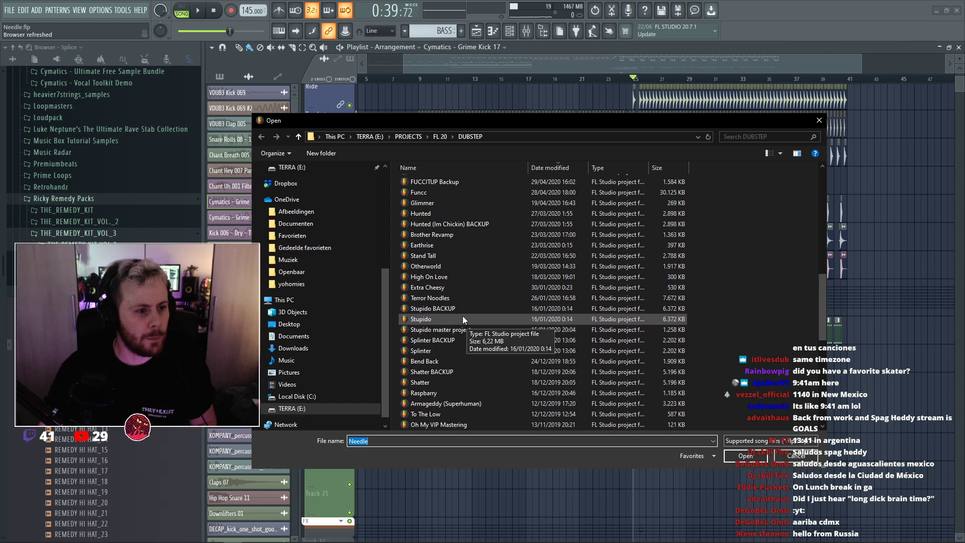
scroll(468, 322, "up", 12)
scroll(472, 334, "down", 7)
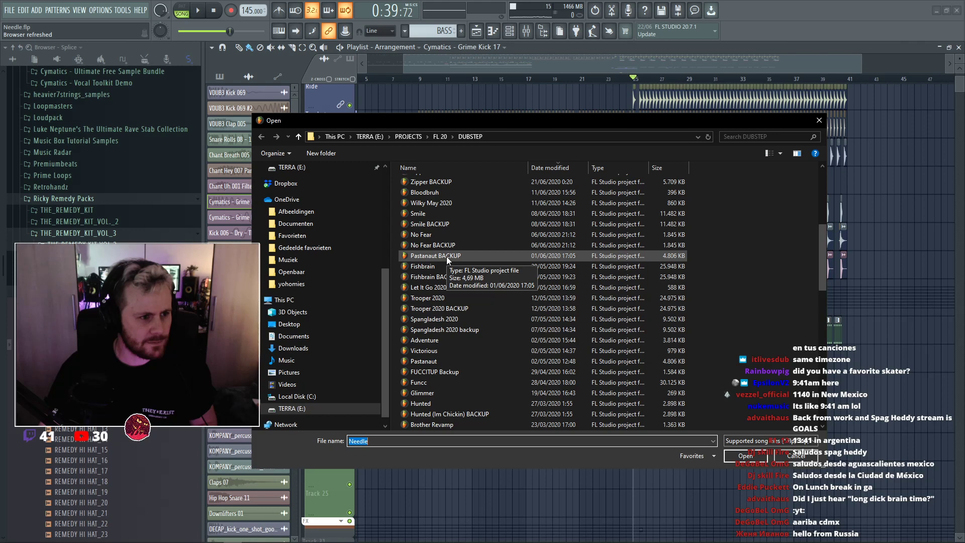
double_click(447, 259)
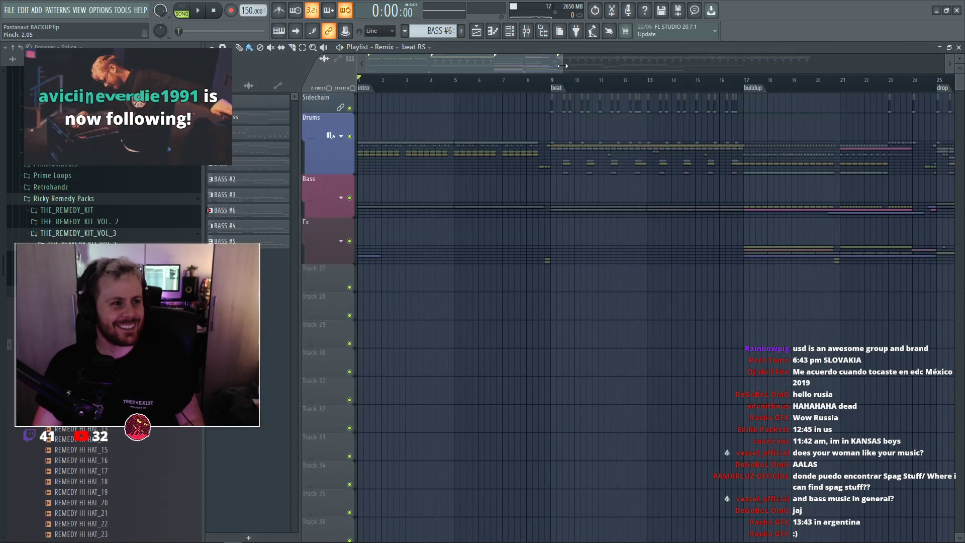
Play the remix into its drop at bar 25, expanding the Bass group's tracks and setting the master volume to 83%.
left_click_drag(562, 66, 842, 96)
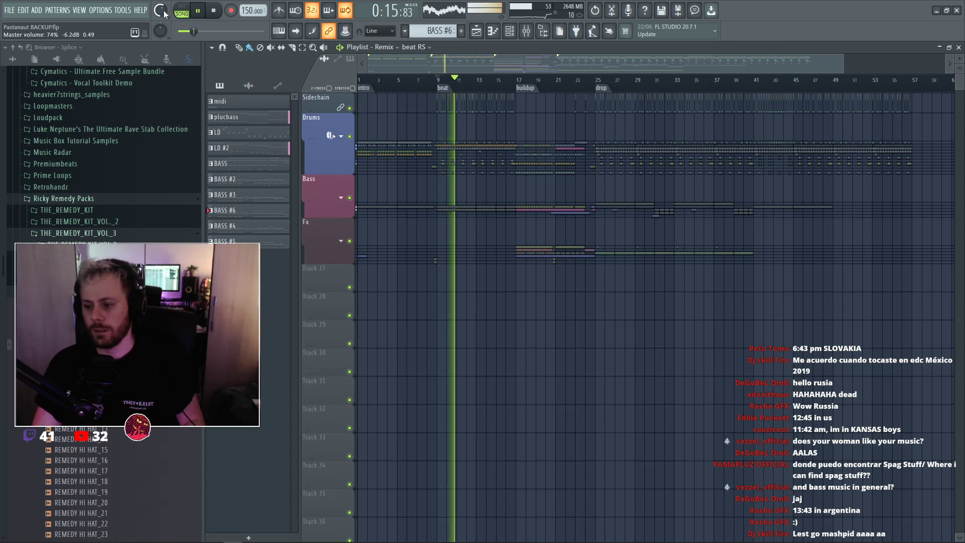
left_click_drag(161, 15, 161, 11)
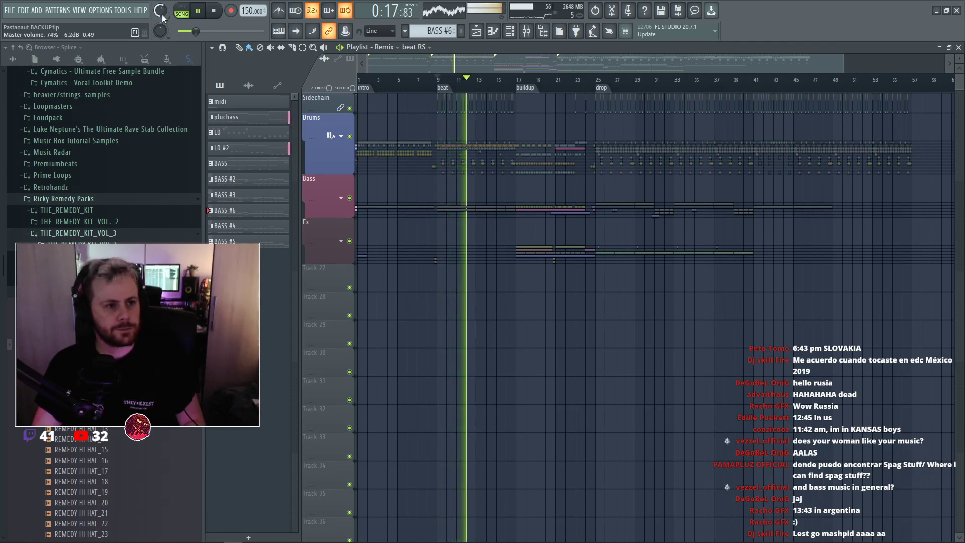
left_click(340, 197)
scroll(627, 231, "up", 4)
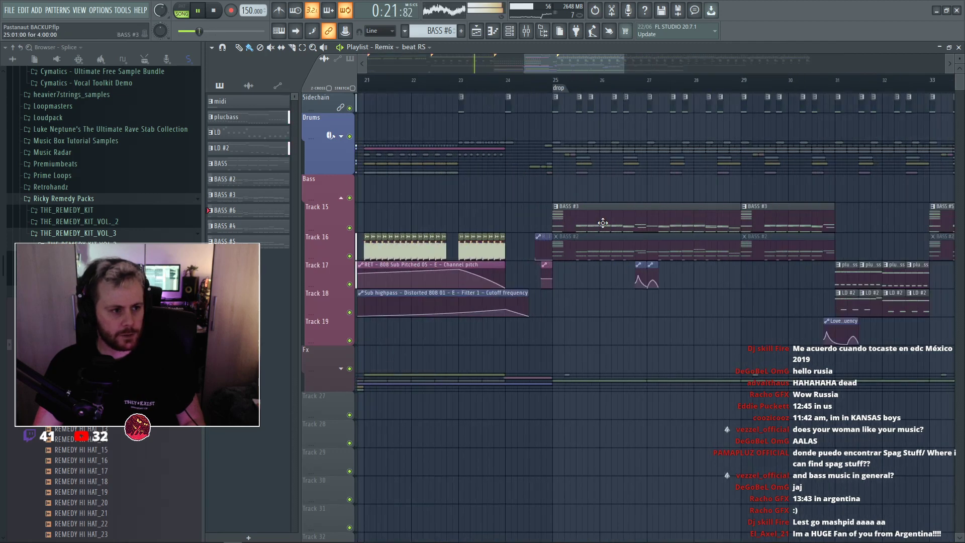
scroll(528, 208, "down", 5)
left_click_drag(564, 68, 533, 68)
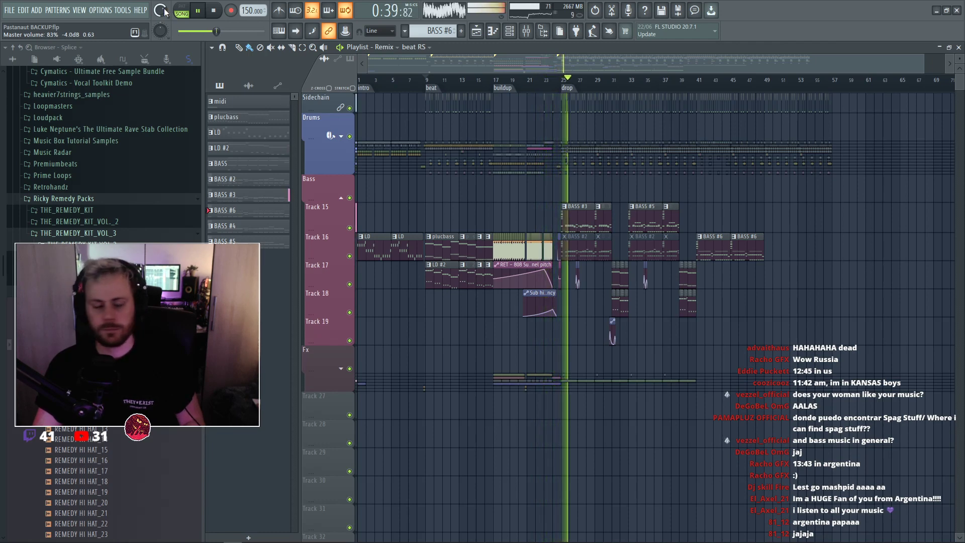
scroll(566, 286, "up", 5)
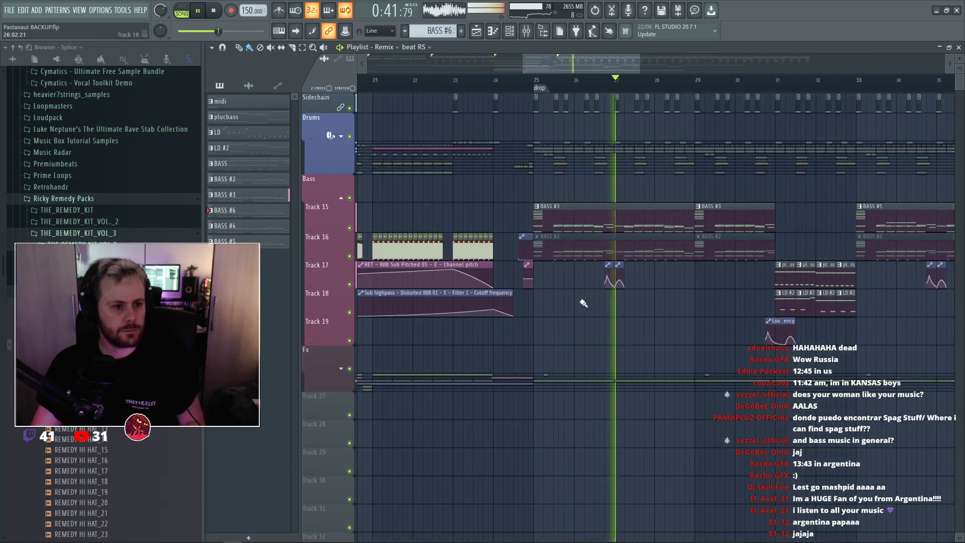
Examine the channels used by the BASS #3 pattern while the drop plays, and listen on to about bar 40.
key("F6")
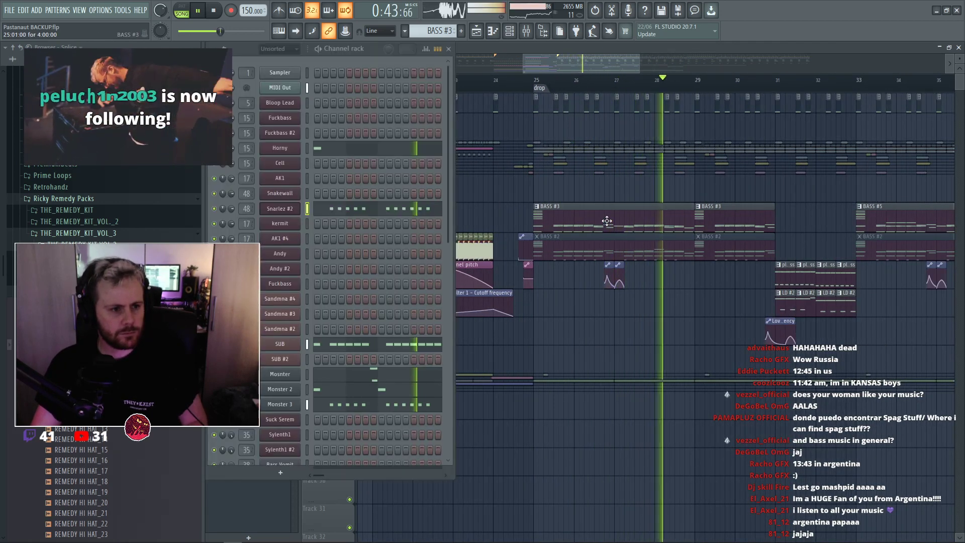
scroll(354, 227, "down", 5)
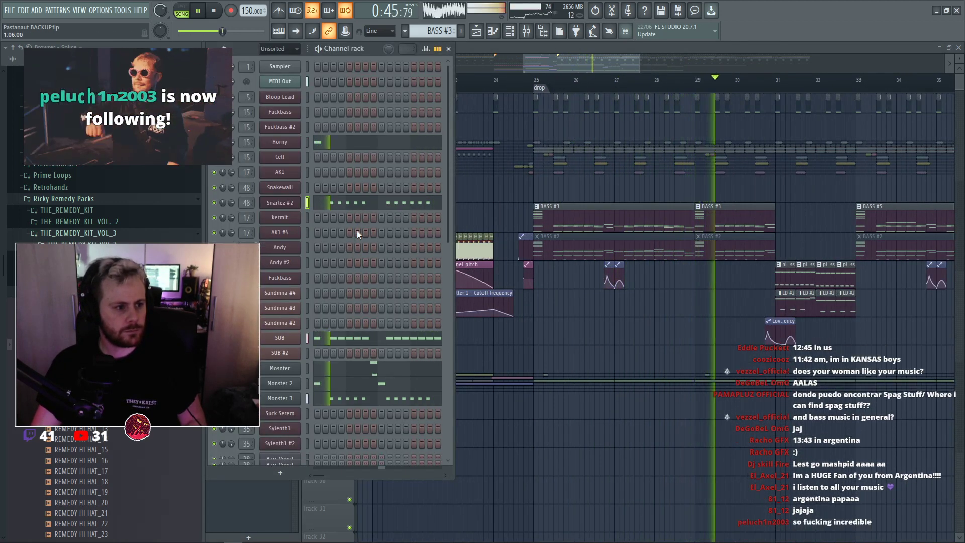
scroll(366, 240, "down", 1)
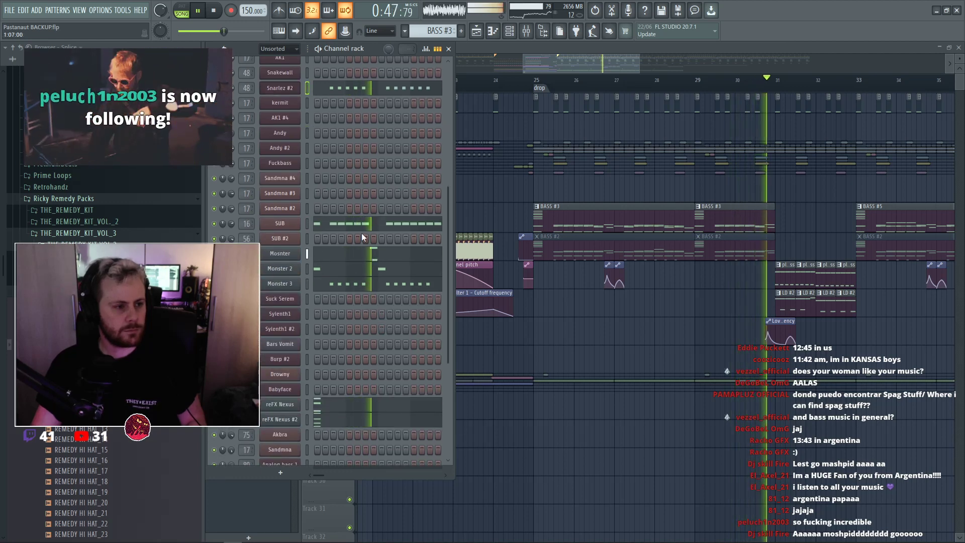
scroll(364, 231, "down", 3)
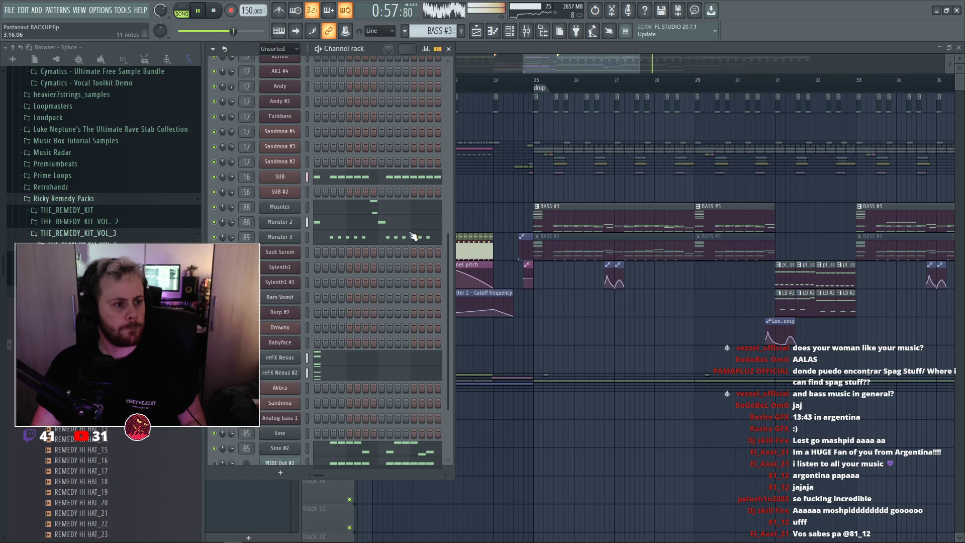
right_click(688, 332)
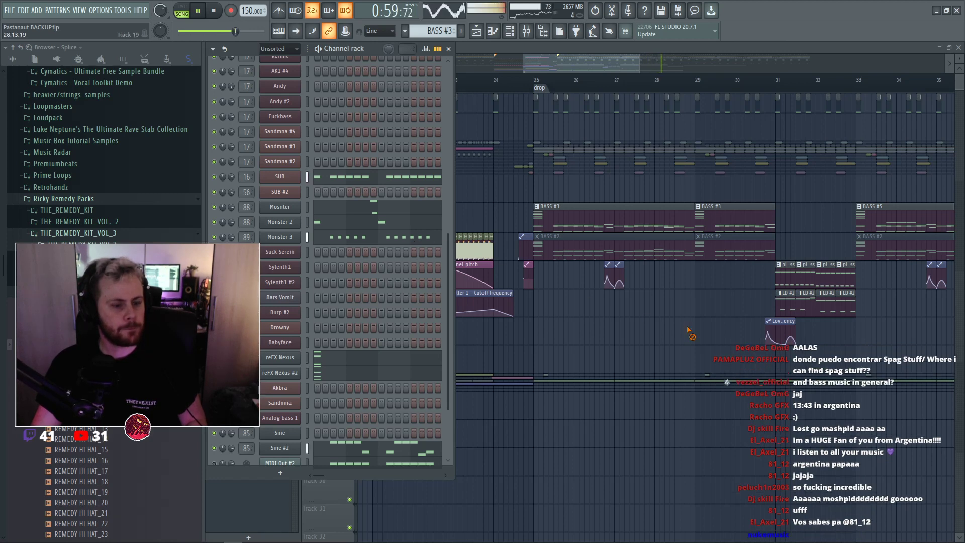
scroll(663, 168, "down", 4)
scroll(673, 285, "up", 3)
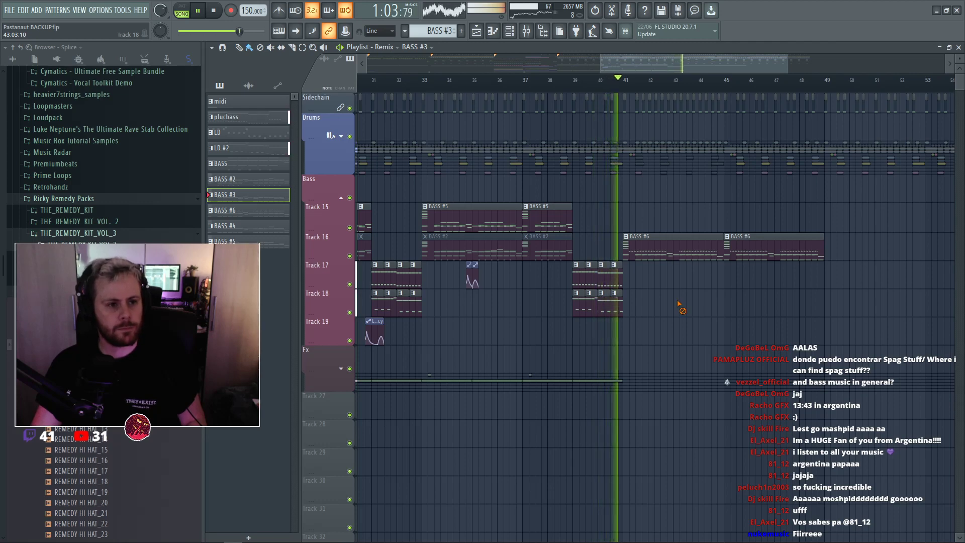
scroll(749, 198, "down", 2)
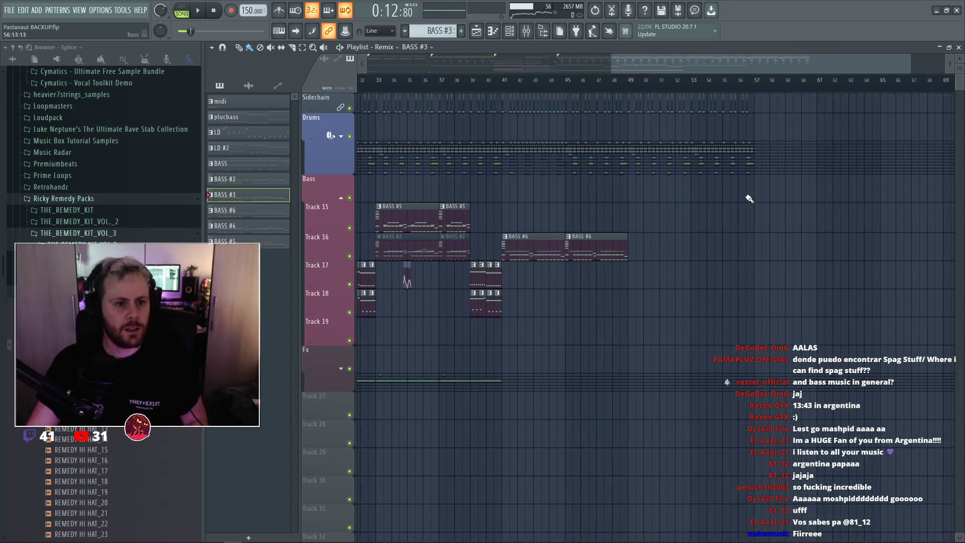
Move all clips from bar 41 onward four bars later, to start at bar 45, and play the end of the first drop.
left_click_drag(847, 316, 505, 97)
scroll(485, 201, "up", 4)
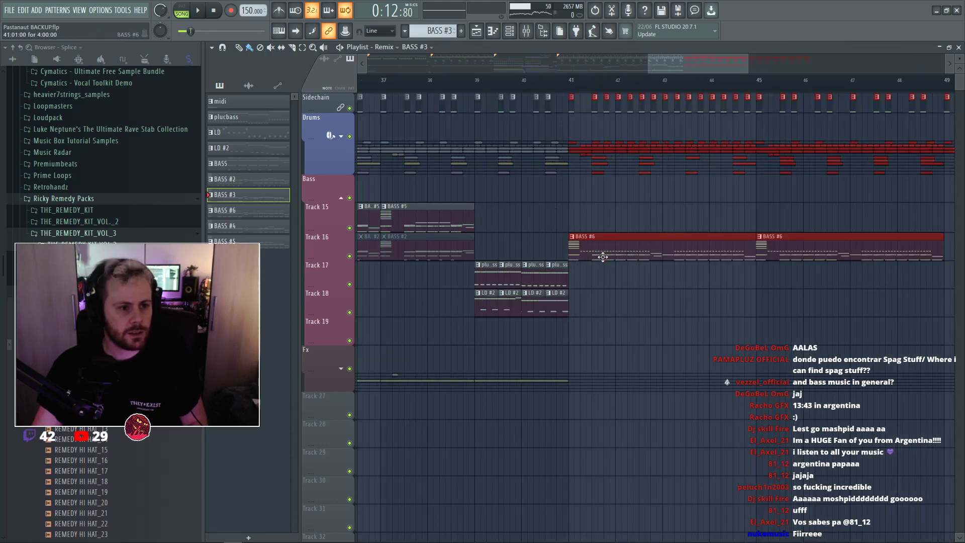
left_click_drag(602, 257, 789, 257)
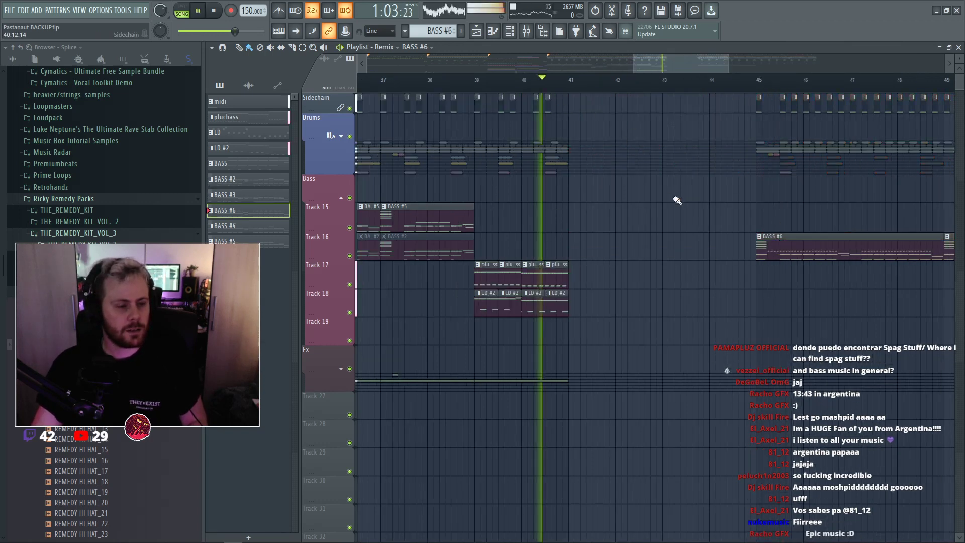
scroll(677, 200, "down", 5)
key("space")
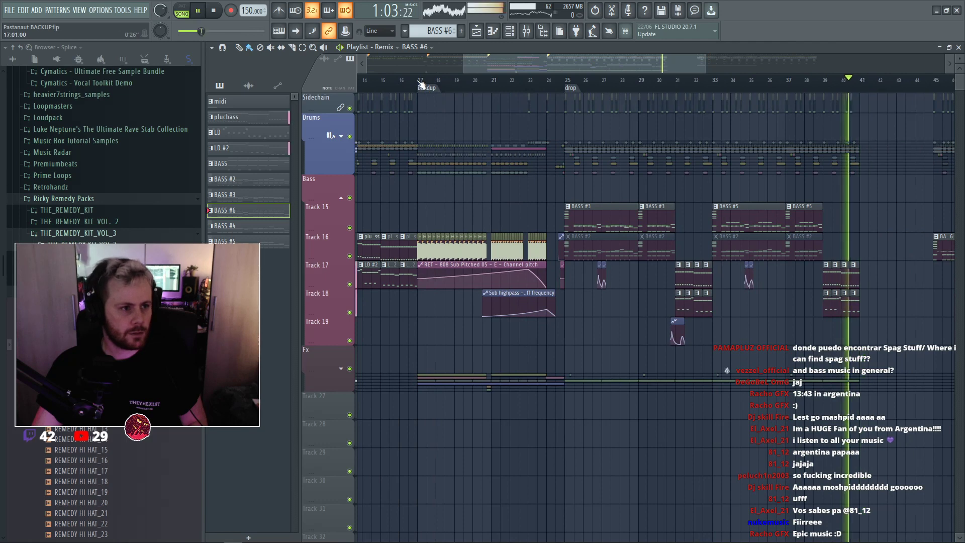
Set the playback position to the buildup at bar 17 and move all clips from bar 45 onward to bar 49.
left_click(420, 81)
scroll(634, 70, "down", 3)
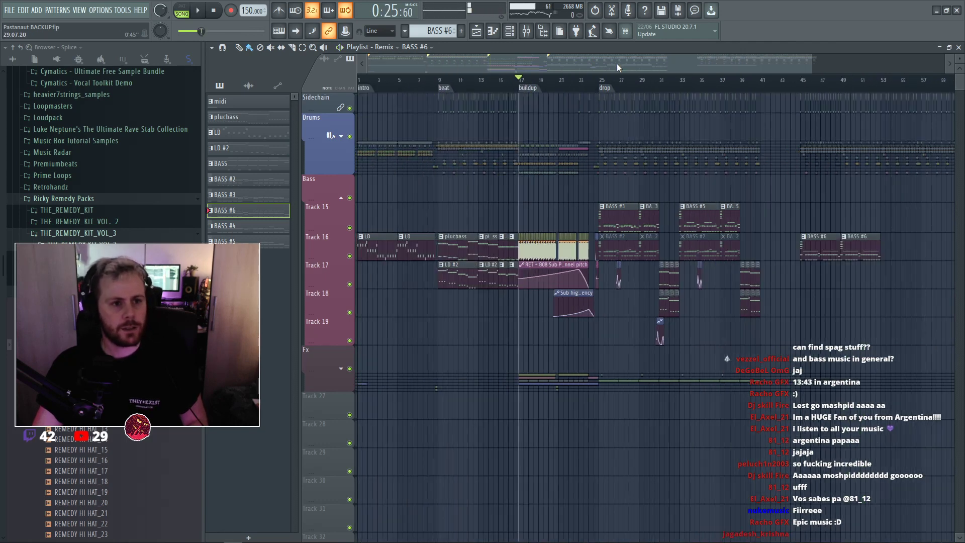
left_click_drag(618, 67, 759, 66)
scroll(786, 250, "up", 3)
left_click_drag(823, 286, 531, 91)
scroll(556, 216, "up", 5)
left_click_drag(541, 253, 704, 252)
scroll(716, 252, "down", 5)
key("ctrl+d")
Copy the buildup section from bars 17 to 25 into the gap starting at bar 41.
scroll(495, 180, "up", 4)
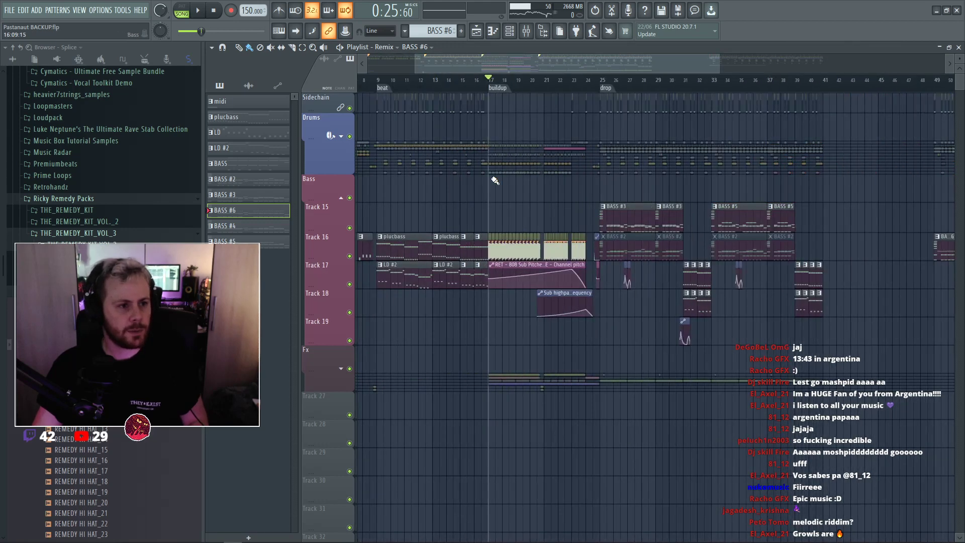
left_click_drag(491, 86, 597, 103)
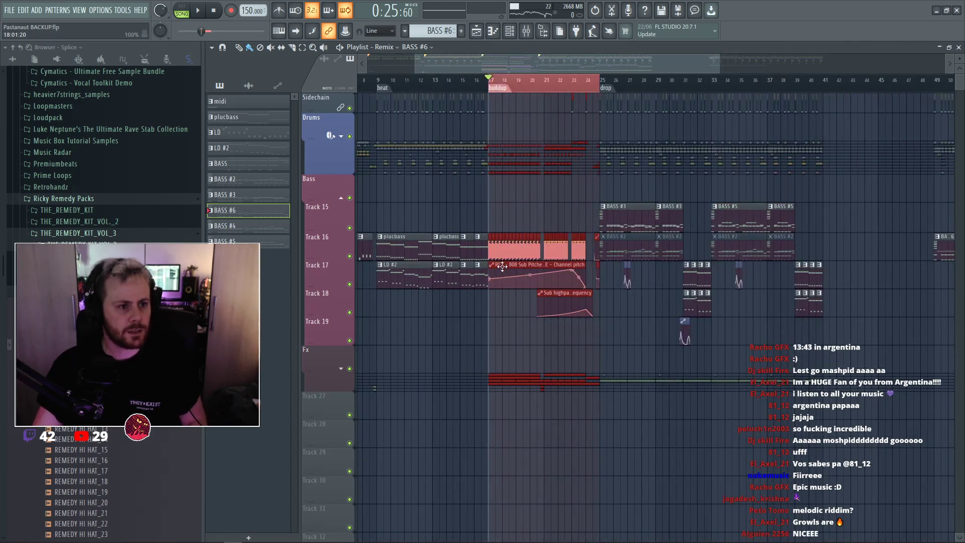
left_click_drag(502, 267, 778, 250)
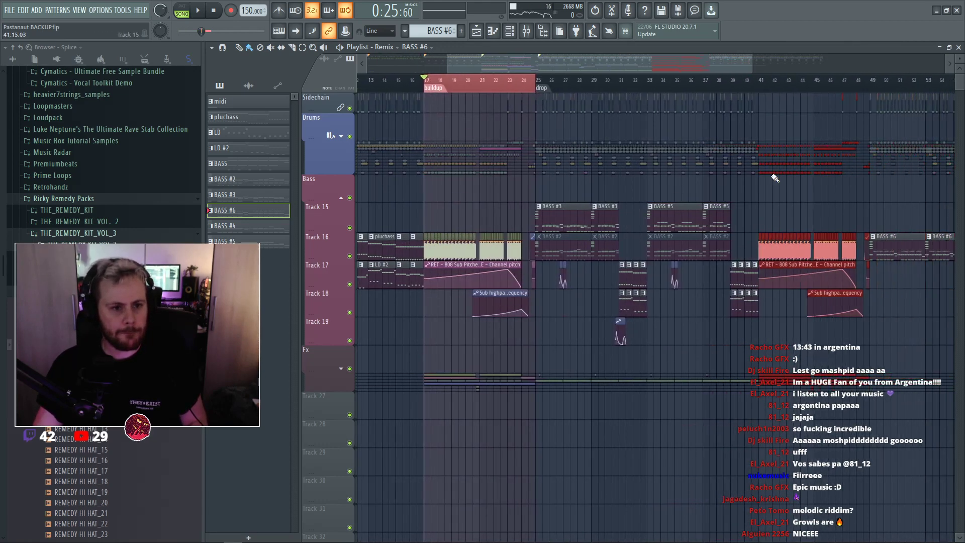
Deselect the copied section and play the end of the first drop, from about bar 38, into the buildup at bar 41.
key("ctrl+d")
left_click(749, 86)
key("space")
left_click_drag(728, 70, 784, 69)
scroll(741, 137, "up", 2)
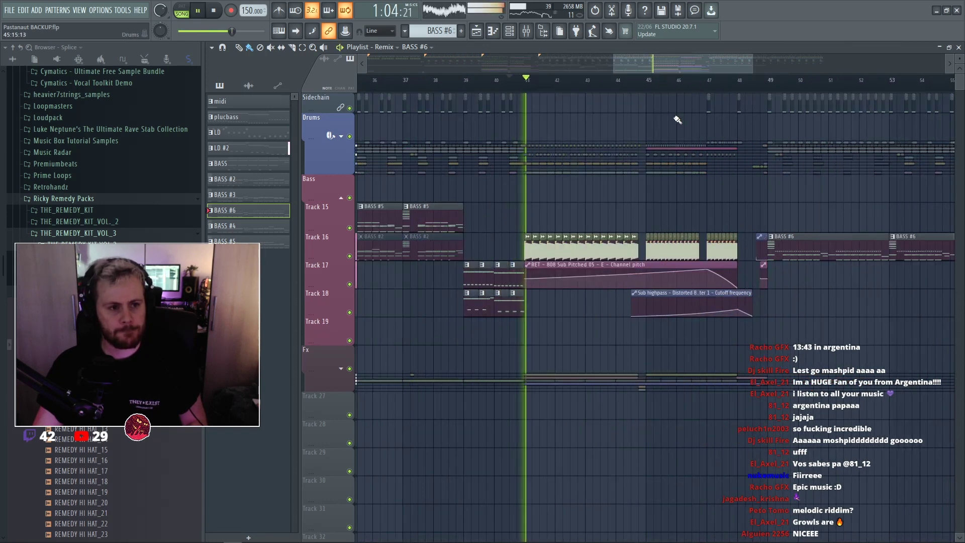
left_click(456, 81)
key("space")
scroll(441, 129, "up", 2)
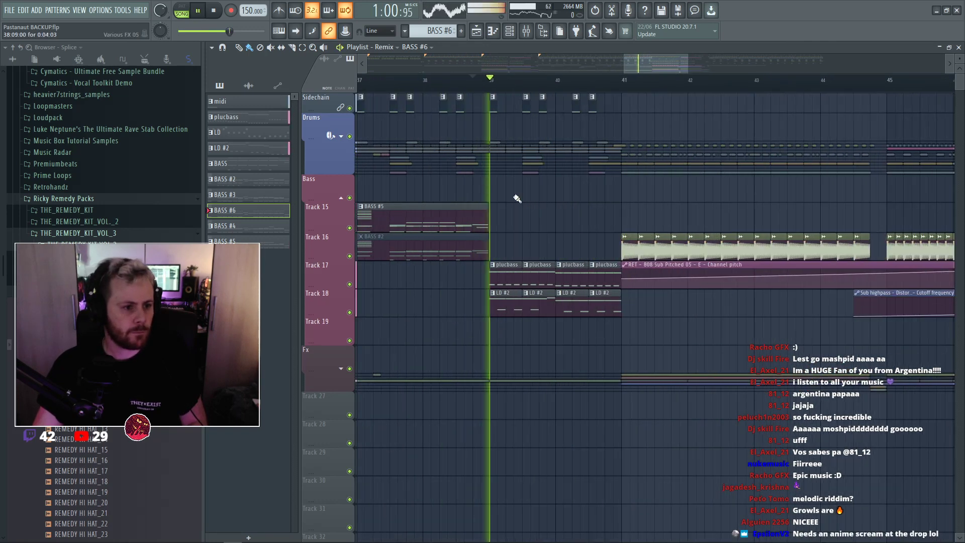
key("p")
left_click(416, 81)
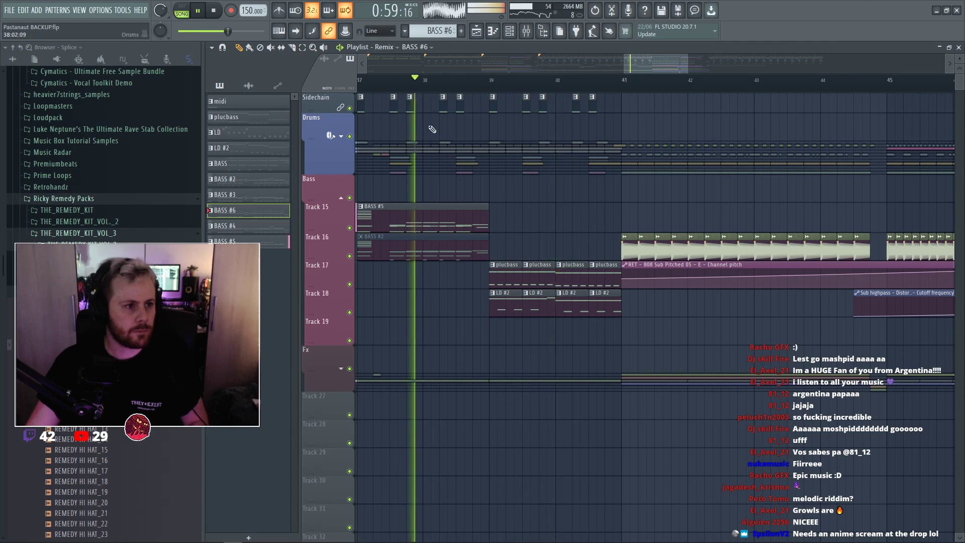
scroll(455, 141, "up", 2)
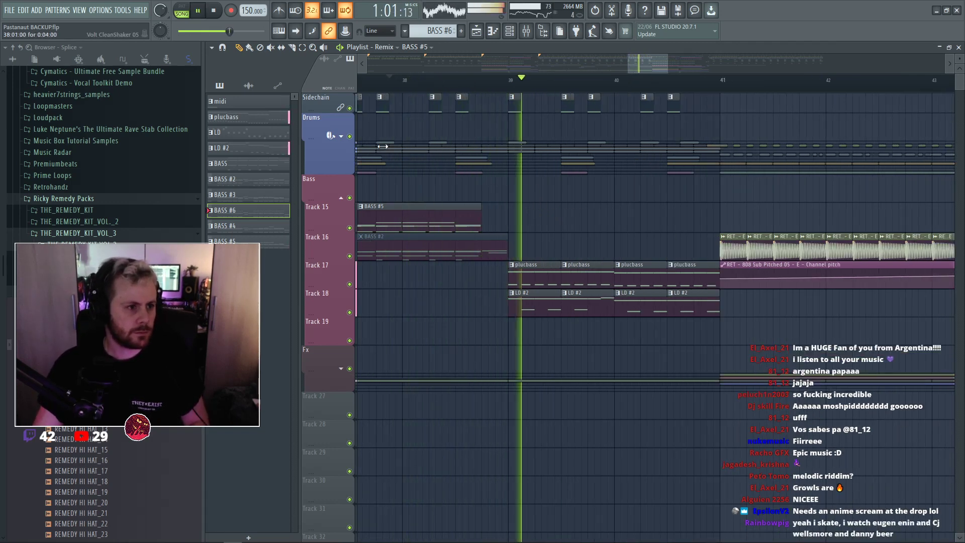
Expand the Drums group and examine its tracks while playing the transition from bar 39 into the second buildup.
left_click(341, 137)
scroll(540, 266, "down", 5)
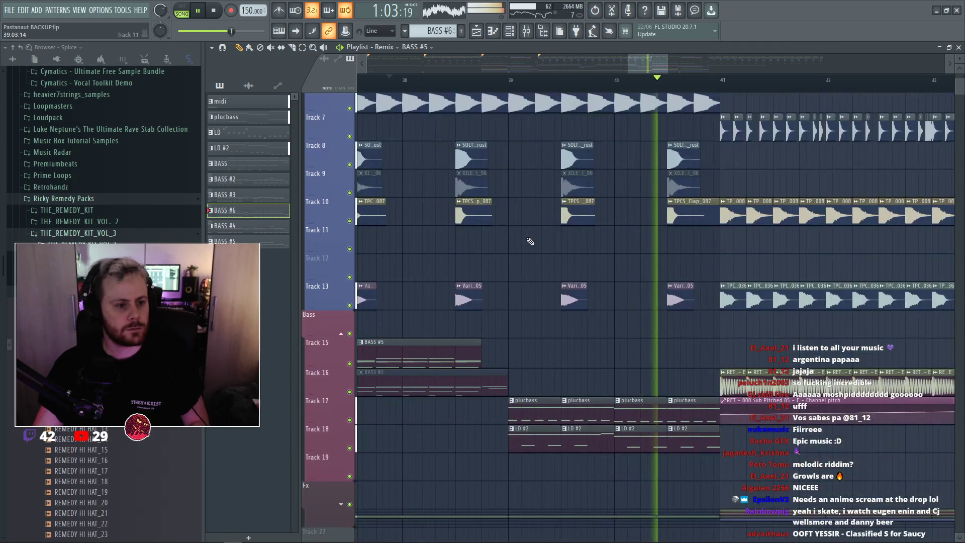
scroll(530, 241, "down", 3)
left_click(505, 83)
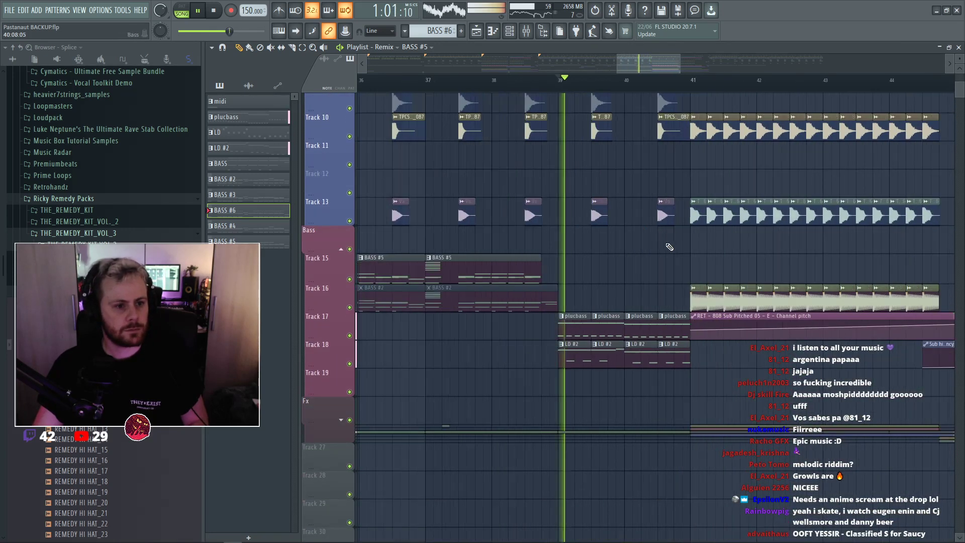
scroll(444, 343, "down", 1)
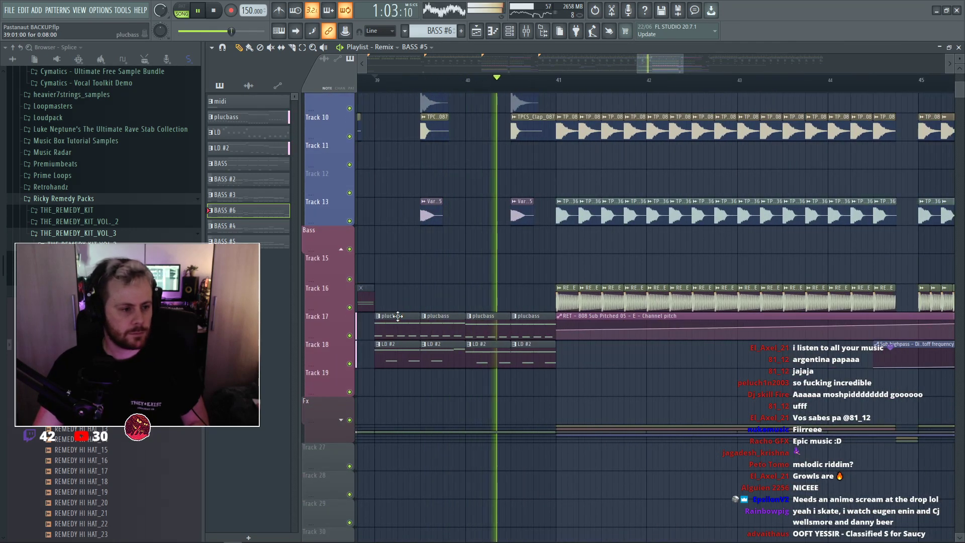
Place an LD #2 clip on Track 18 and a plucbass clip on Track 19 at bar 41.
key("space")
left_click(555, 372)
key("space")
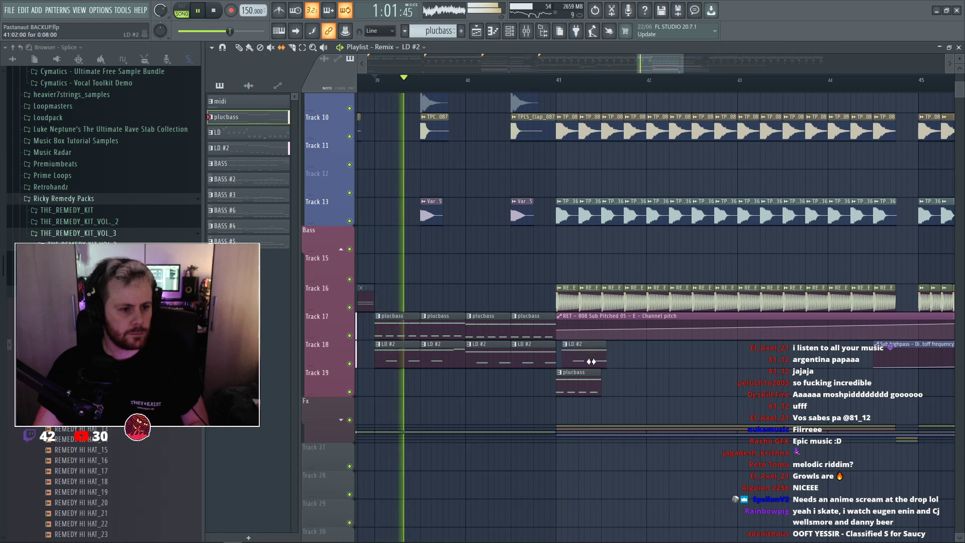
left_click(532, 355)
left_click(578, 354)
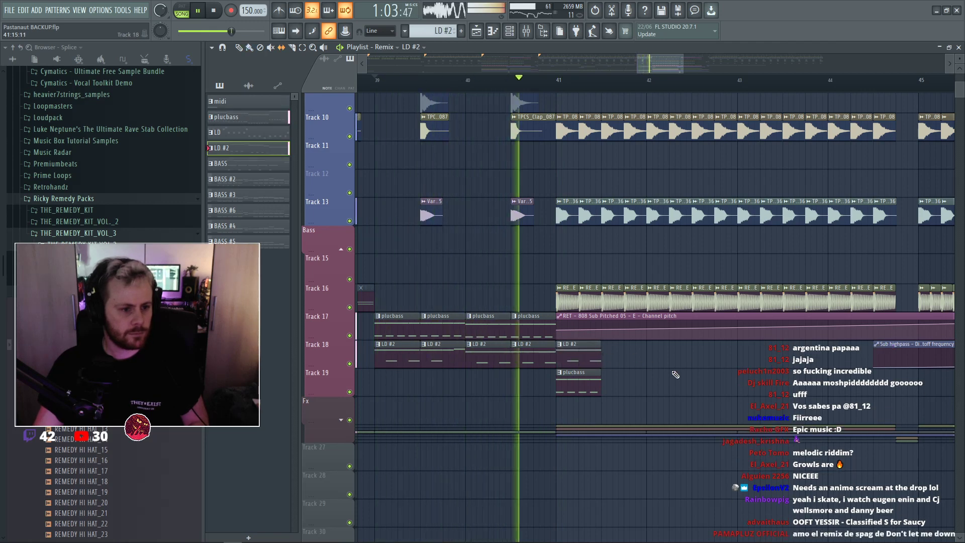
Play the beat section and copy its short plucbass and LD #2 clips at bar 11 to bar 41 on Tracks 18 and 19.
scroll(583, 355, "down", 3)
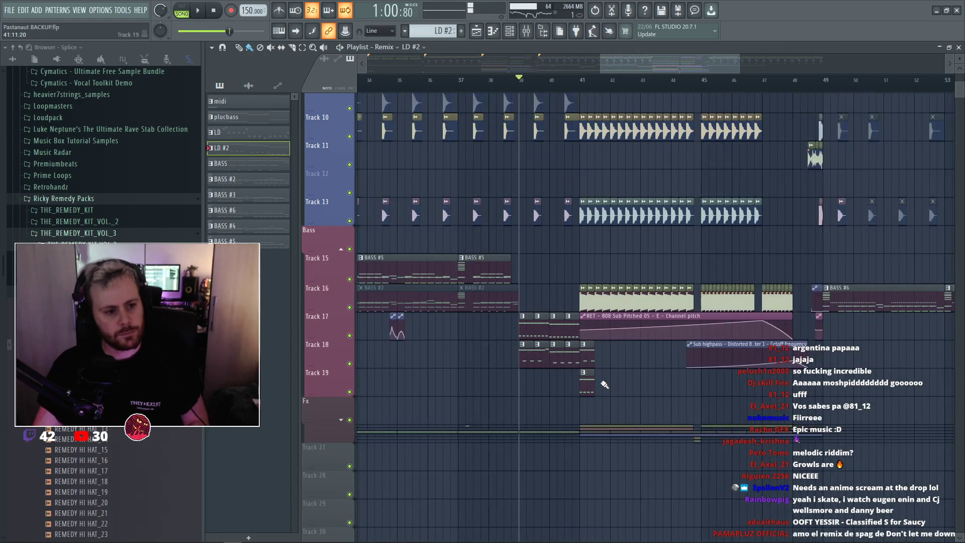
scroll(657, 368, "down", 4)
left_click(393, 80)
key("space")
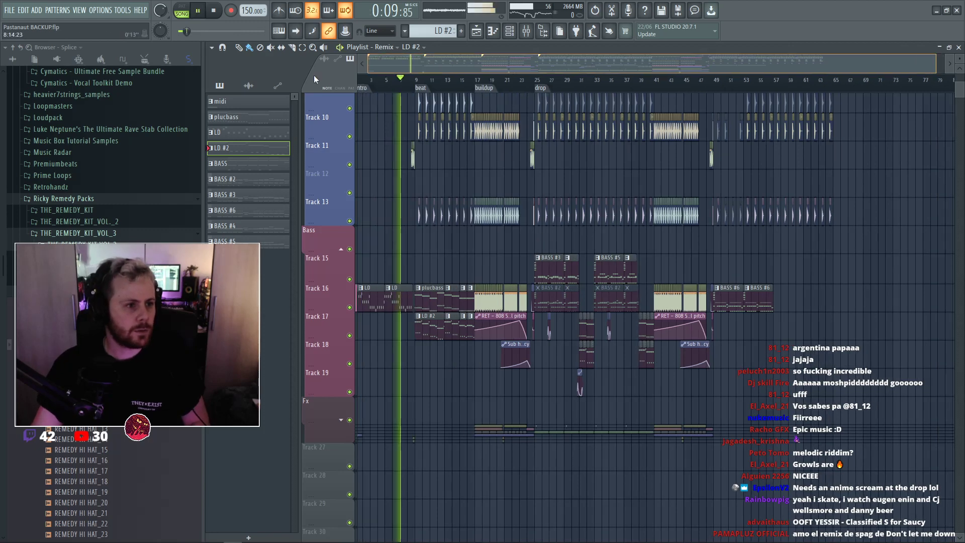
left_click(387, 85)
scroll(410, 96, "up", 4)
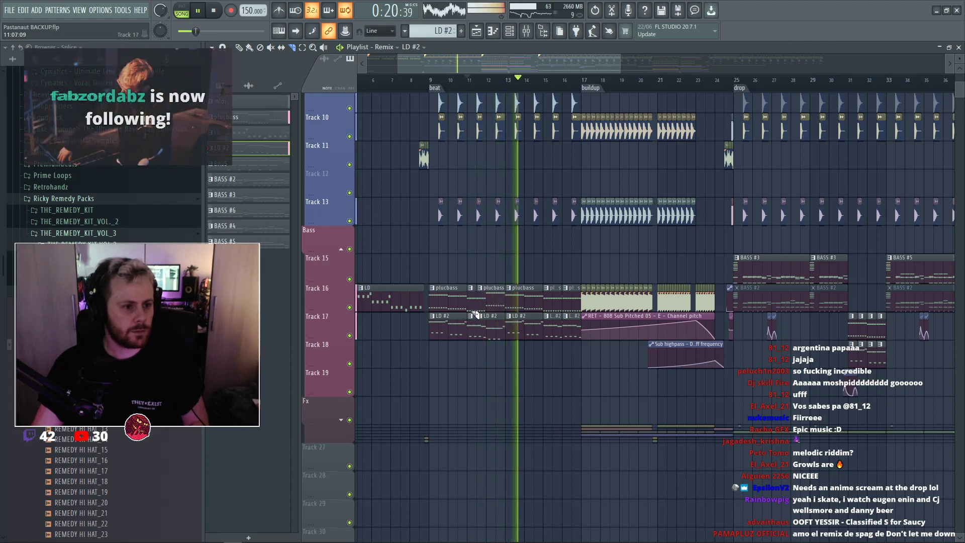
key("space")
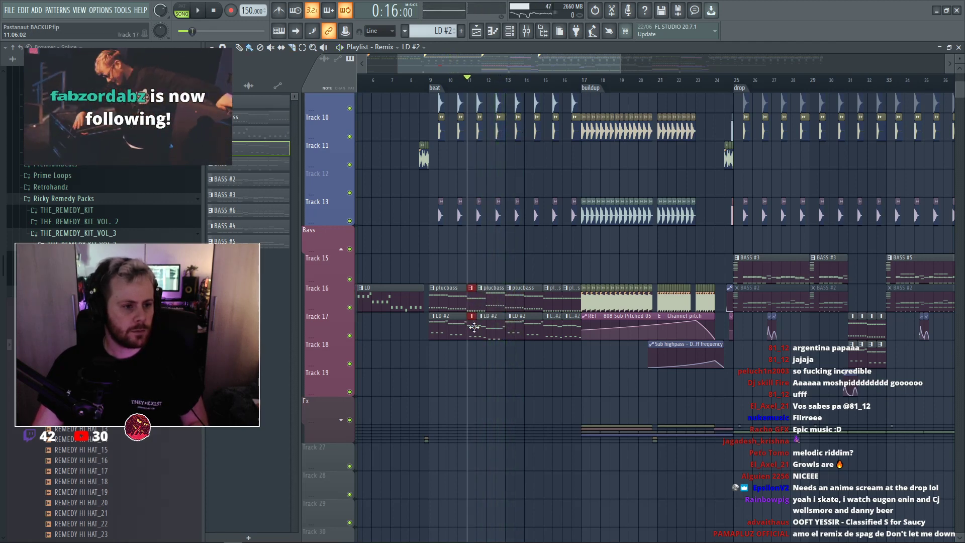
scroll(474, 352, "right", 3)
left_click_drag(964, 382, 693, 364)
scroll(804, 376, "up", 3)
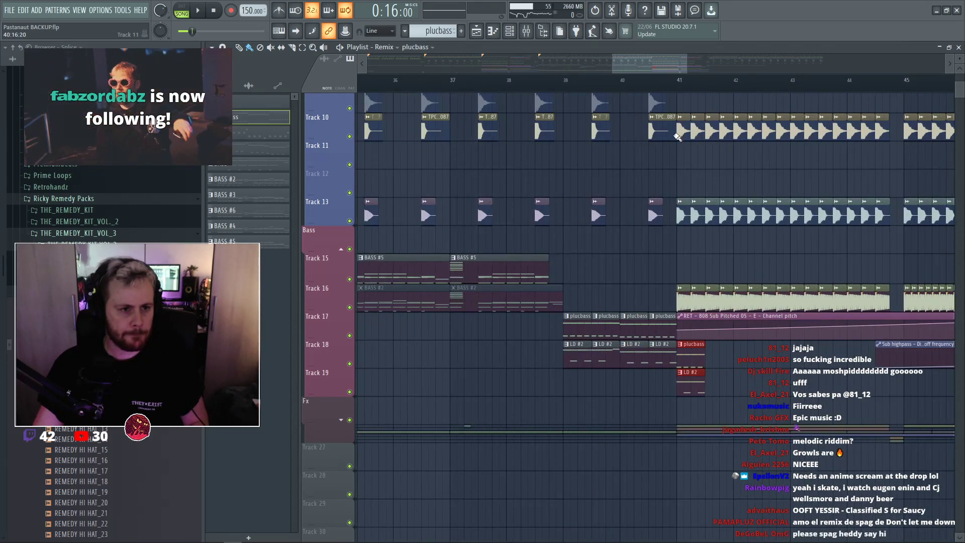
Play the transition, remove the plucbass clip at bar 41, and repeat the LD #2 clip along Track 18 to bar 44.
key("ctrl+d")
left_click(678, 80)
key("space")
scroll(693, 79, "right", 2)
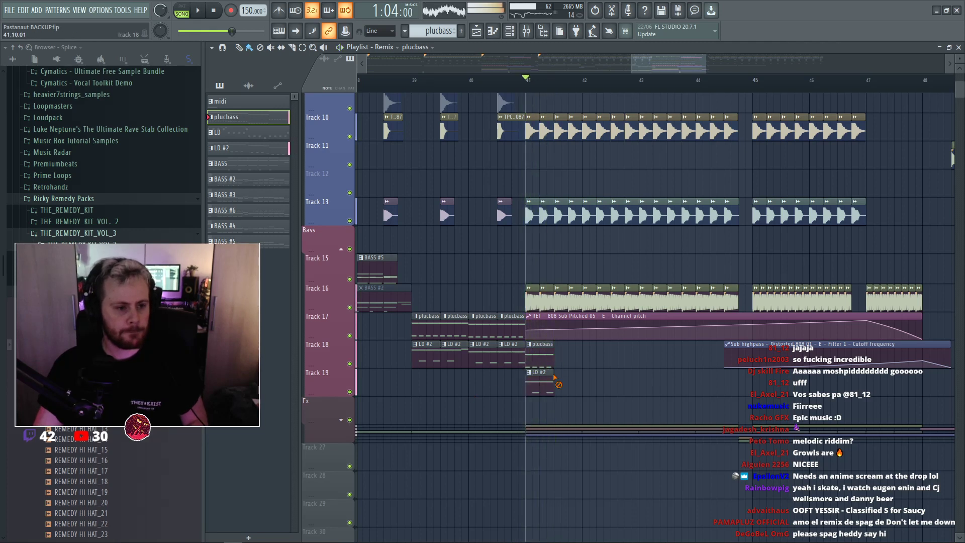
left_click(471, 86)
mouse_move(538, 382)
left_mouse_down()
mouse_move(543, 344)
mouse_move(622, 363)
mouse_move(705, 362)
left_mouse_up()
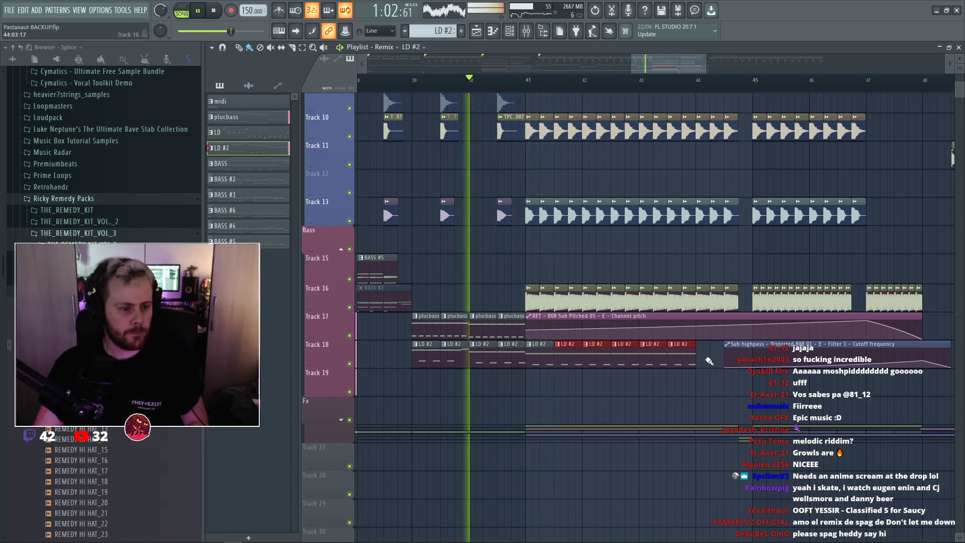
Examine the LD #2 pattern's Sylenth1 notes in the piano roll during playback, and return to the playlist.
scroll(534, 365, "up", 2)
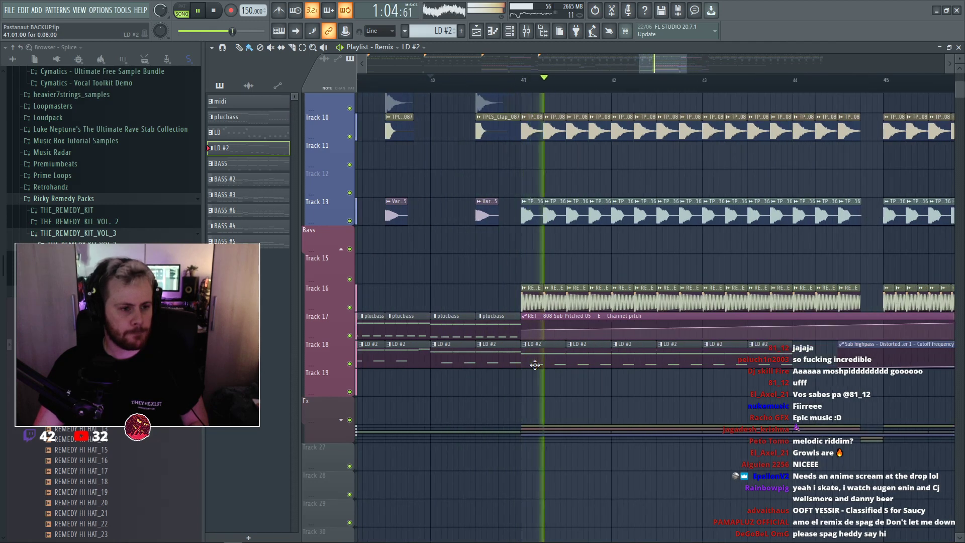
double_click(553, 354)
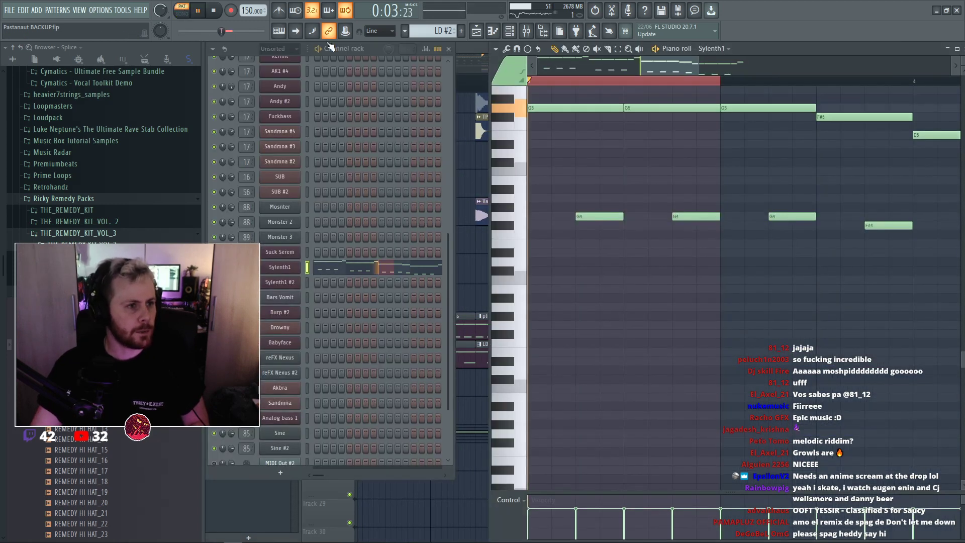
scroll(691, 103, "down", 6)
left_click(629, 81)
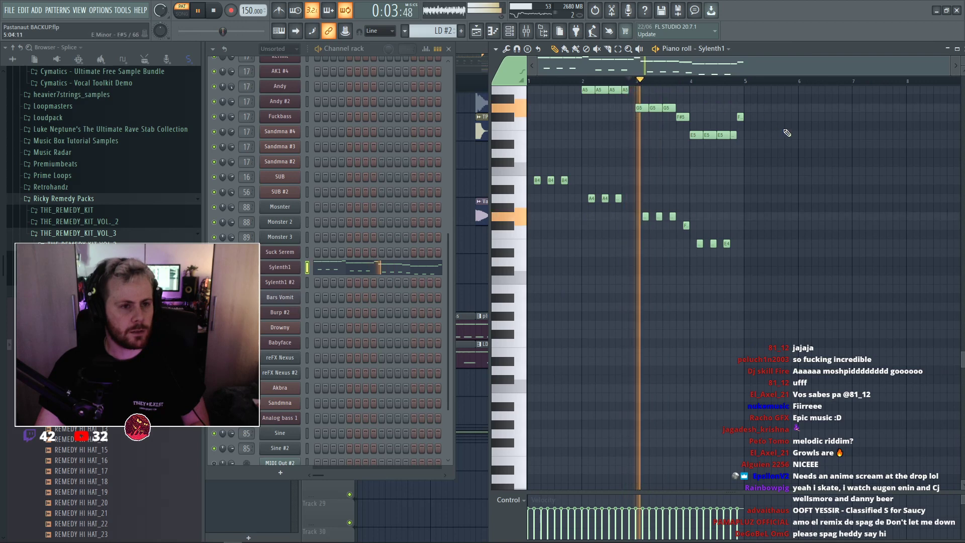
scroll(795, 163, "up", 4)
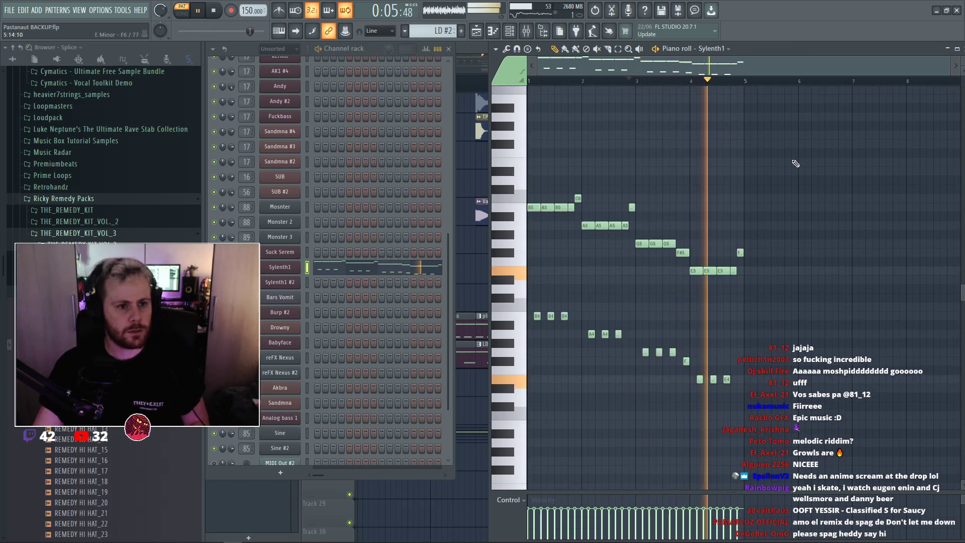
key("F5")
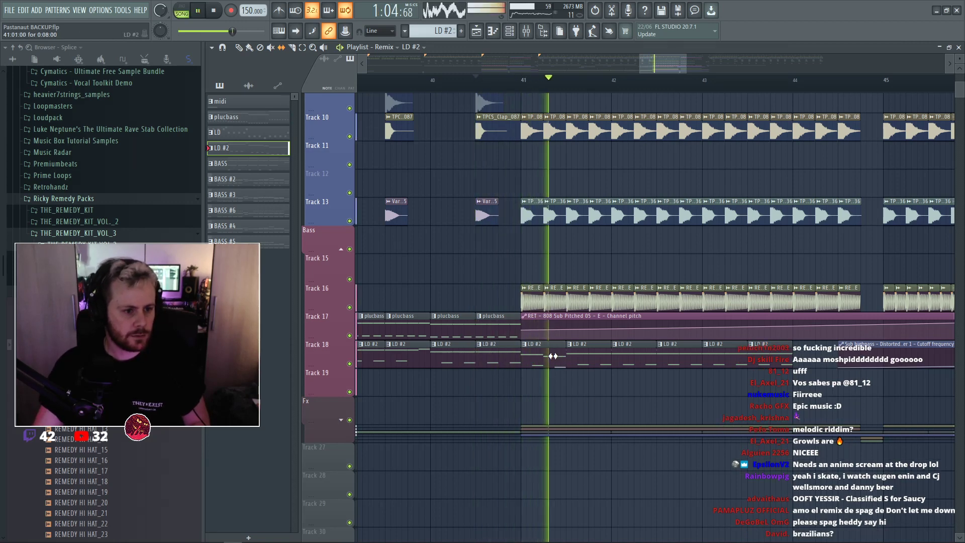
Expand the Fx group, mute the LD #2 clips from bar 41 on Track 18, and slip the content of those on Track 23.
scroll(560, 364, "down", 2)
key("space")
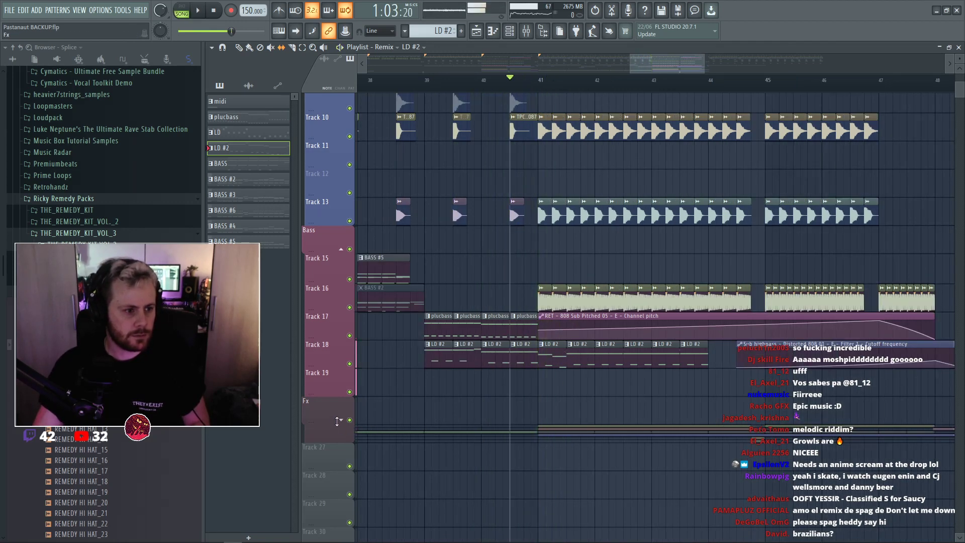
left_click(340, 420)
scroll(505, 392, "down", 3)
scroll(505, 392, "down", 2)
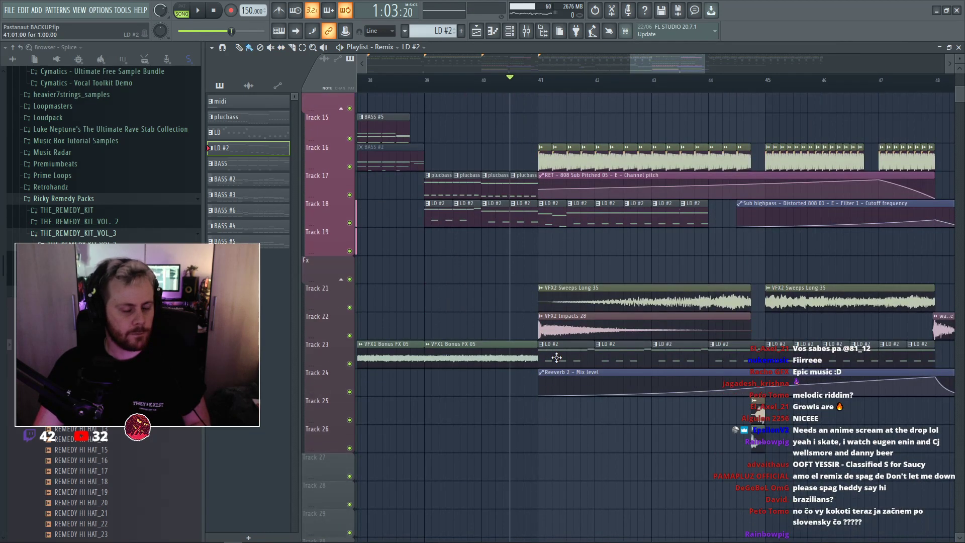
scroll(575, 359, "right", 1)
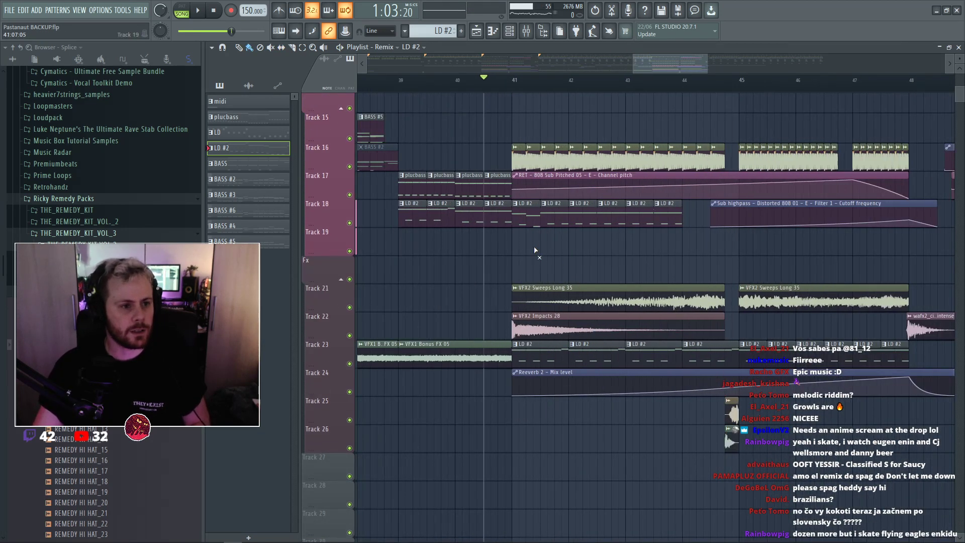
left_click_drag(714, 363, 539, 355)
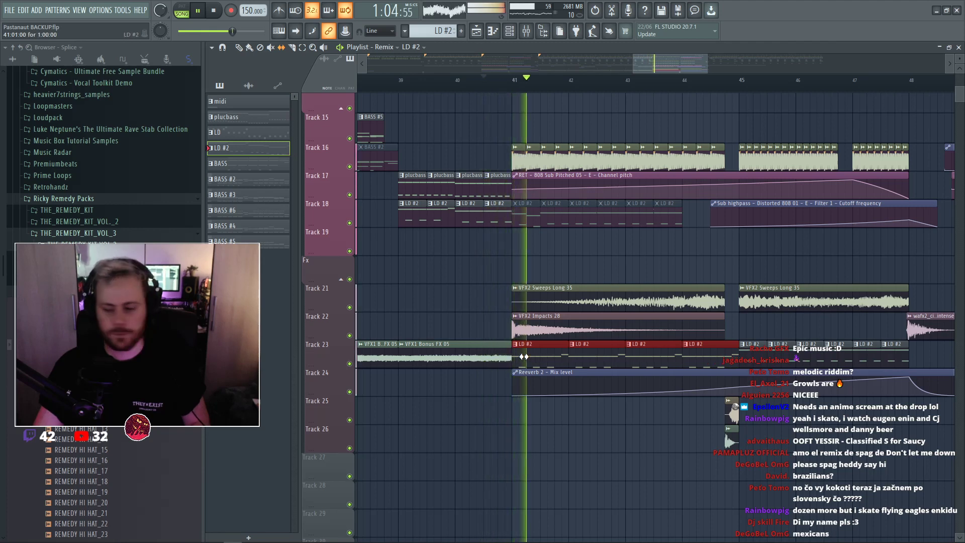
Listen to the transition into the second buildup with the slipped LD #2 clips on Track 23.
key("space")
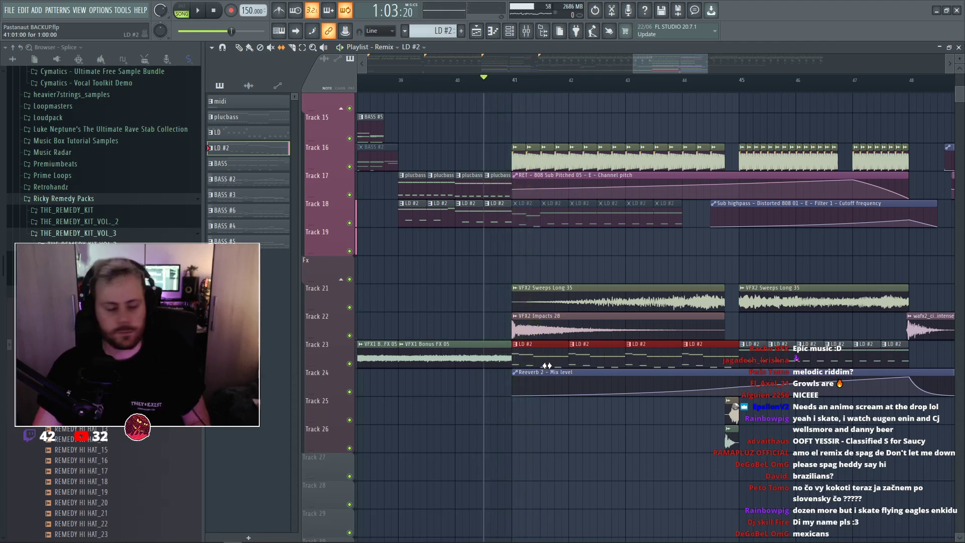
key("space")
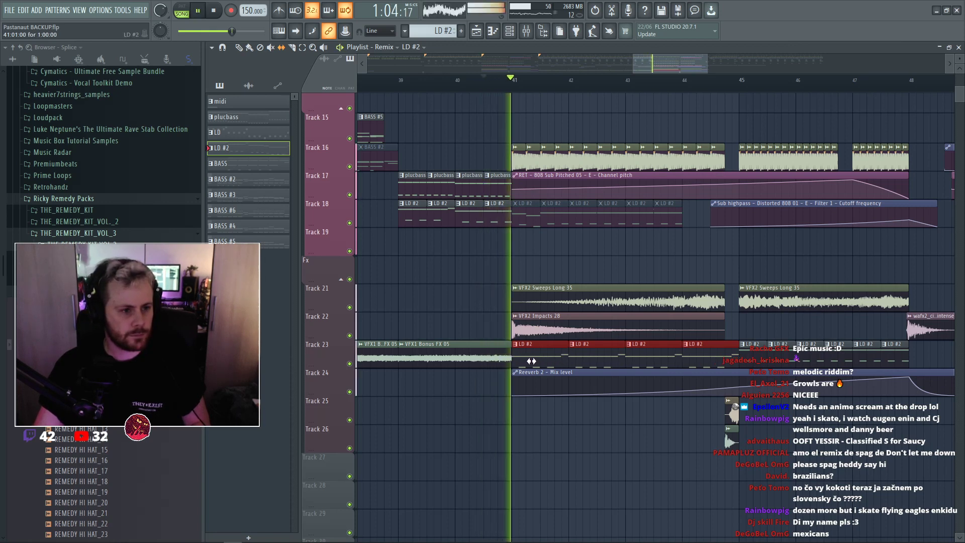
left_click(618, 256)
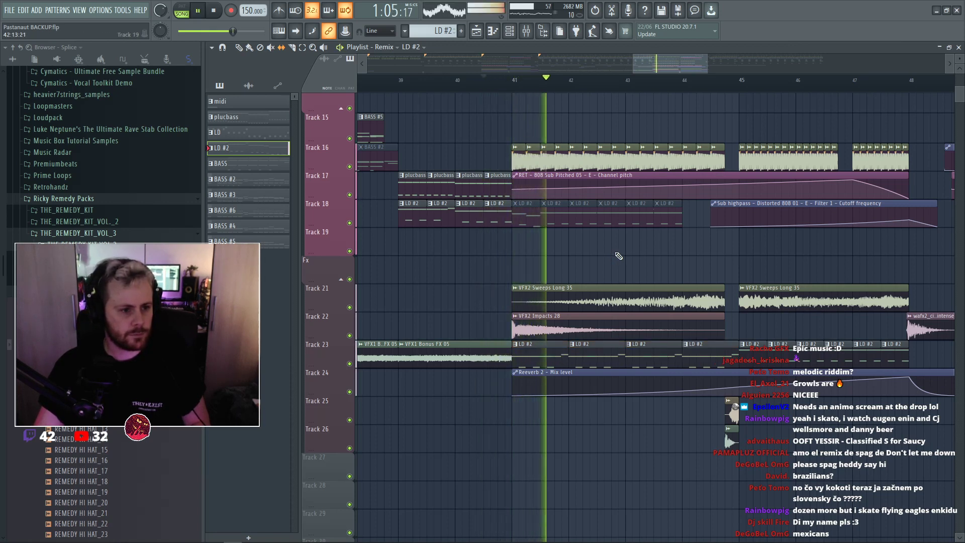
left_click(412, 81)
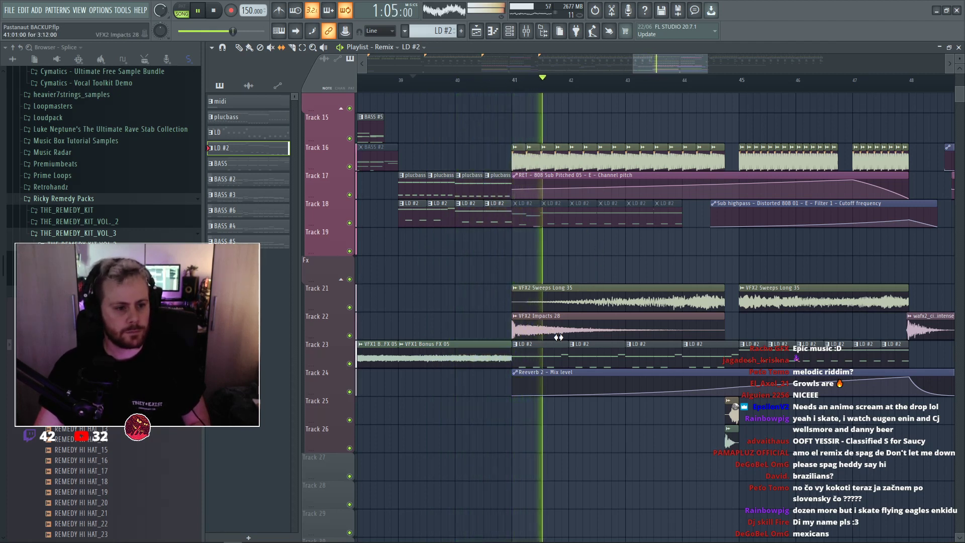
Clear the LD #2 clips between bars 41 and 45 on Tracks 18 and 23, leaving one half-bar LD #2 clip at bar 41 on Track 18.
mouse_move(545, 361)
left_mouse_down()
mouse_move(731, 357)
mouse_move(561, 344)
left_mouse_up()
right_click(702, 354)
right_click(652, 356)
right_click(596, 357)
key("space")
left_click_drag(562, 360, 556, 360)
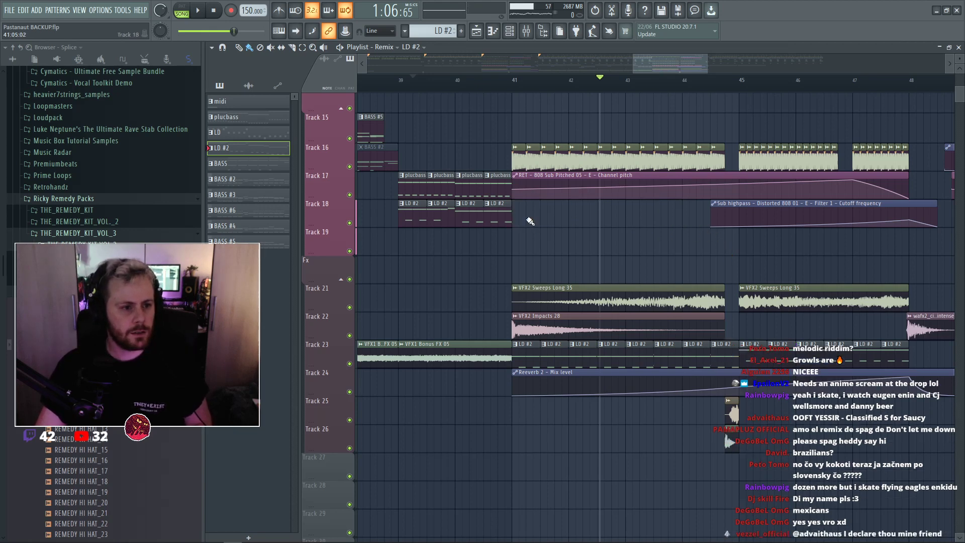
right_click(591, 359)
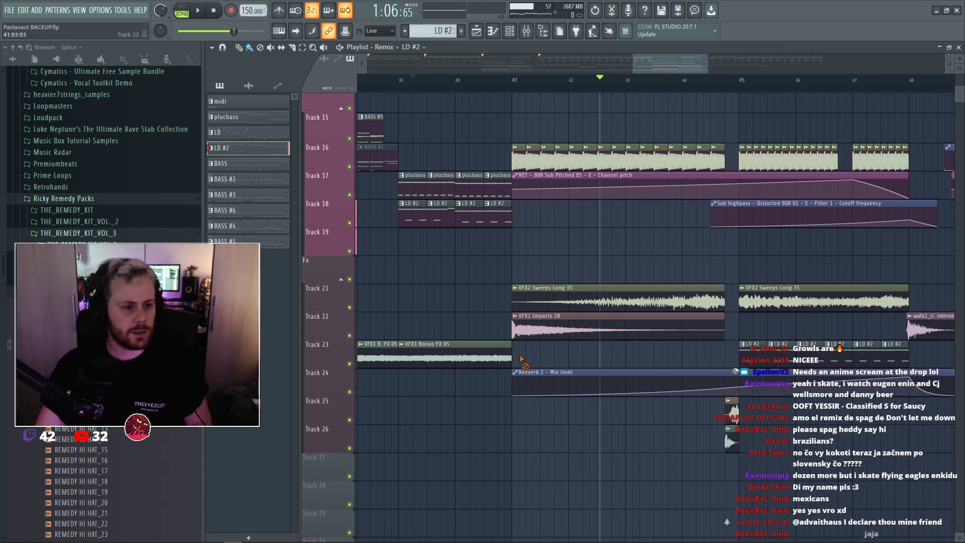
left_click_drag(522, 359, 723, 355)
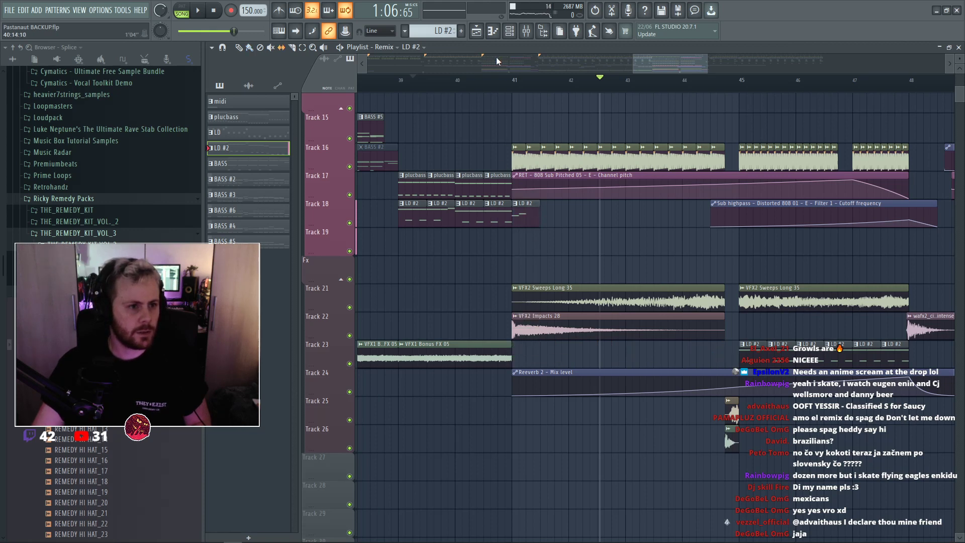
Slice the LD #2 clip at bar 41 on Track 18 down to its opening fragment and open a unique copy of it in the piano roll.
key("c")
left_click_drag(524, 216, 525, 226)
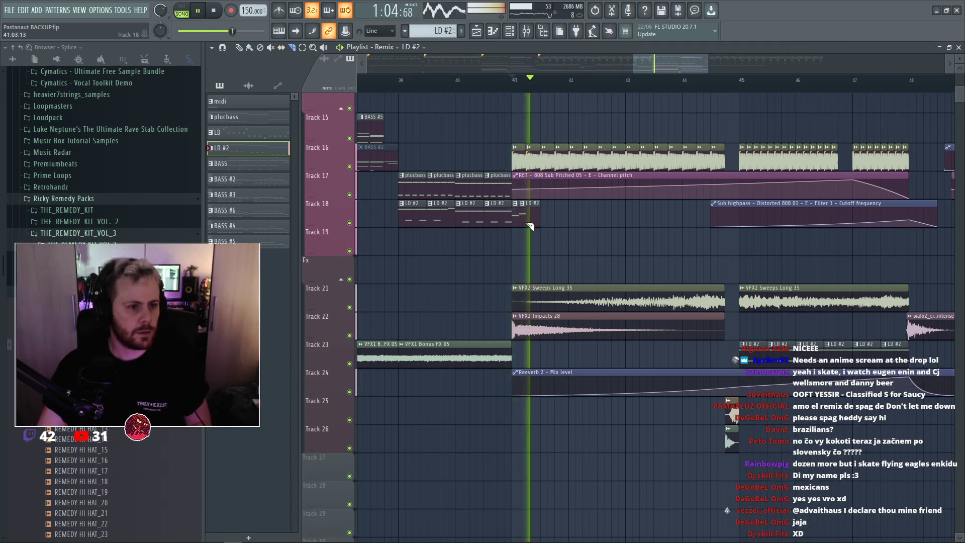
right_click(516, 210)
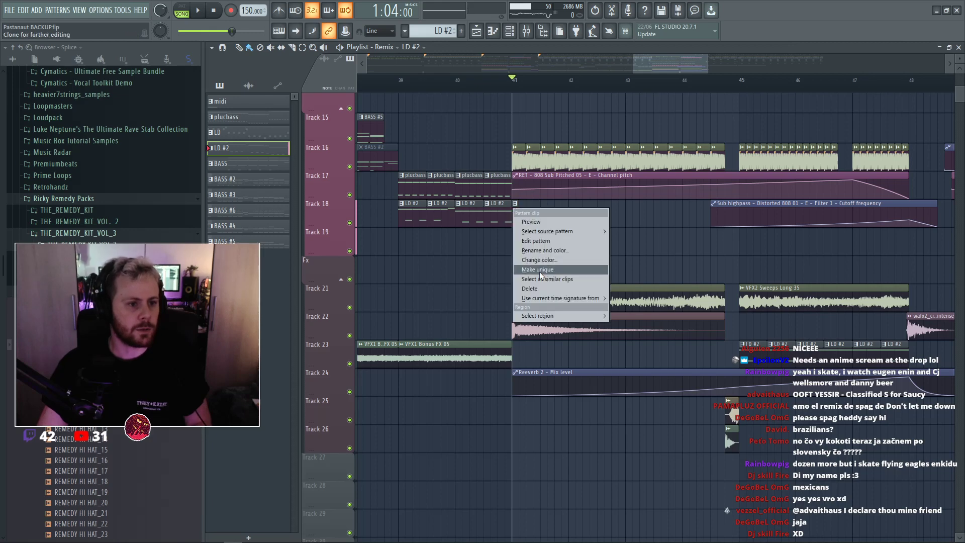
left_click(537, 269)
double_click(518, 224)
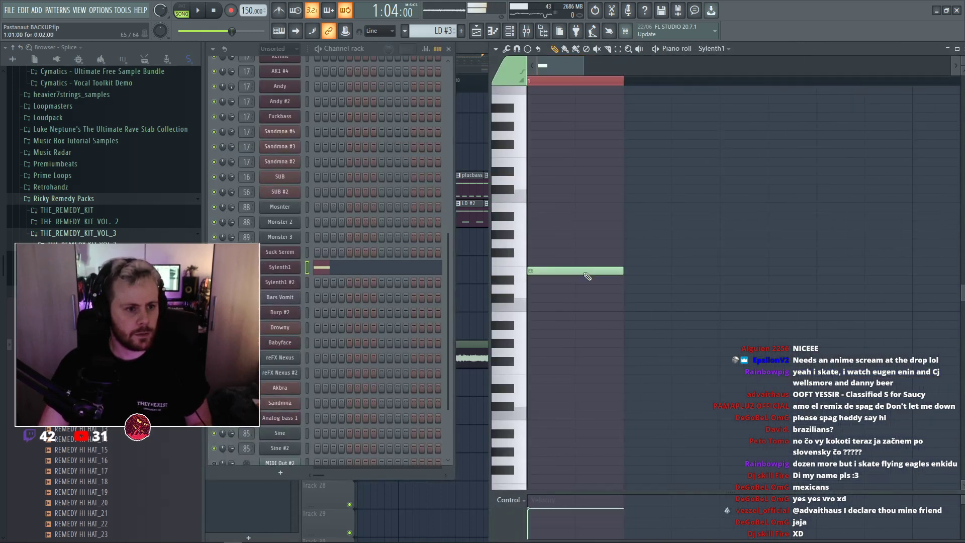
Lengthen the E5 note in LD #3 to about 1.75 bars, extend its Track 18 clip past bar 44, and play it.
scroll(573, 275, "down", 5)
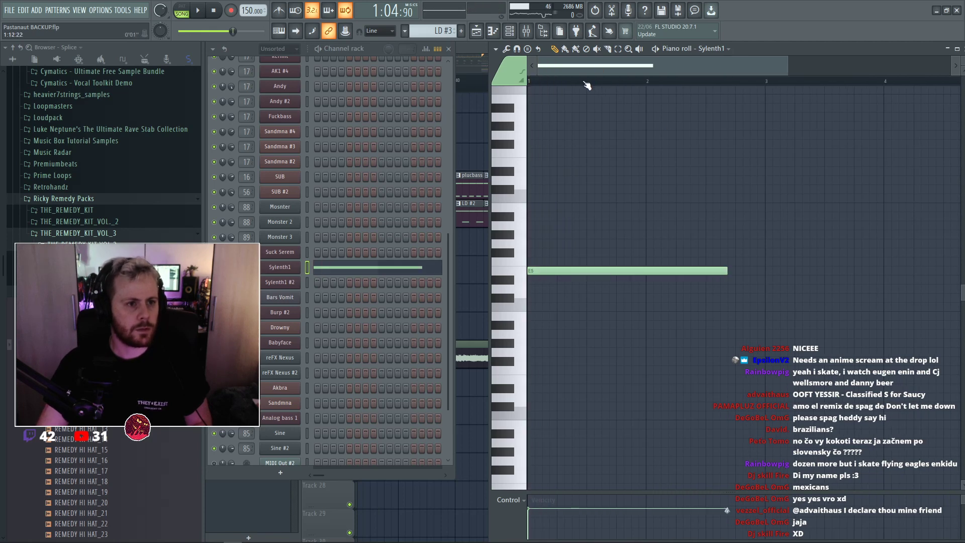
left_click_drag(725, 274, 739, 274)
key("space")
key("F5")
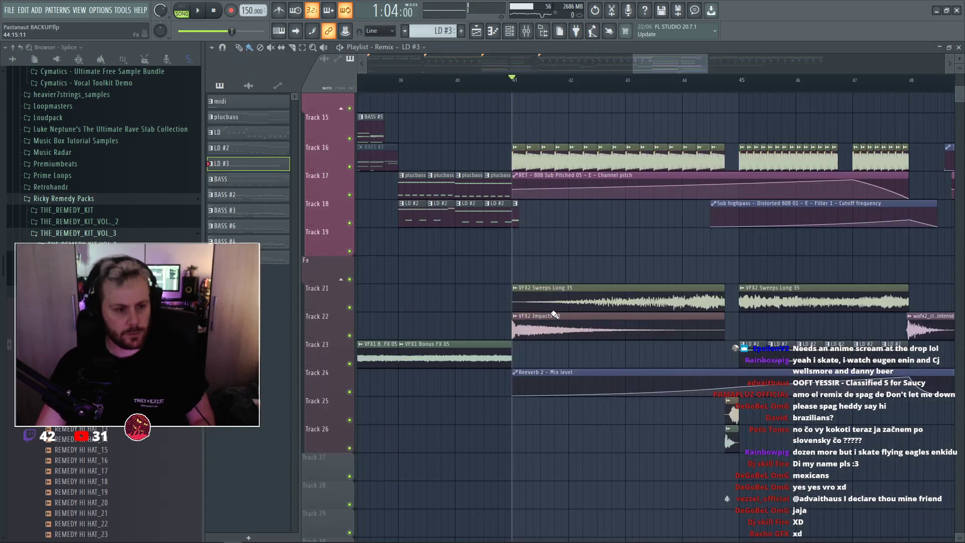
key("space")
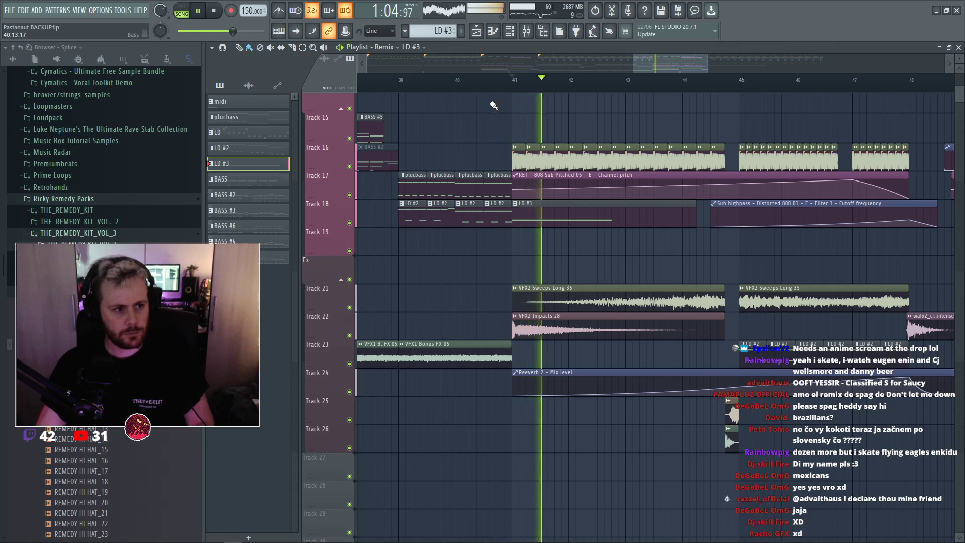
Raise the long LD #3 note to G5 and listen to it against the buildup.
key("F7")
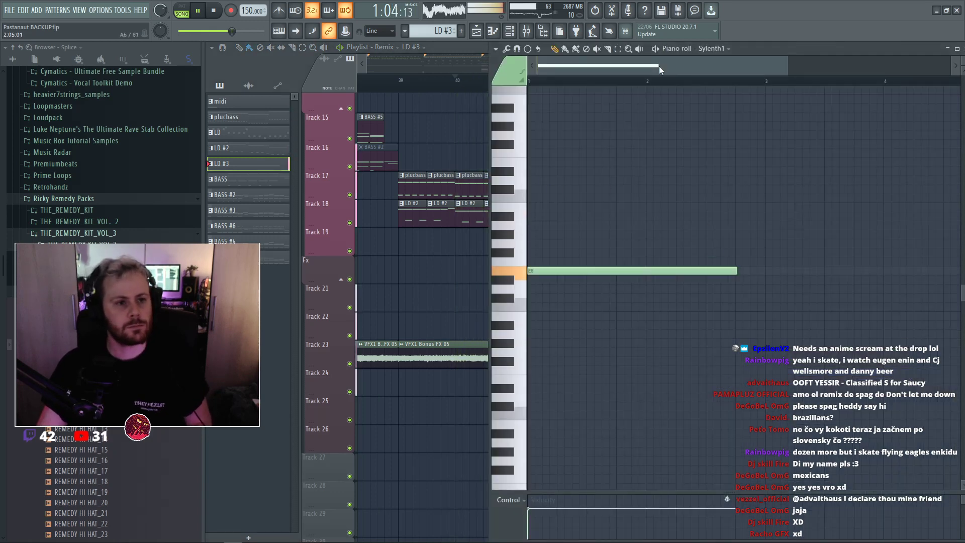
left_click_drag(678, 270, 643, 227)
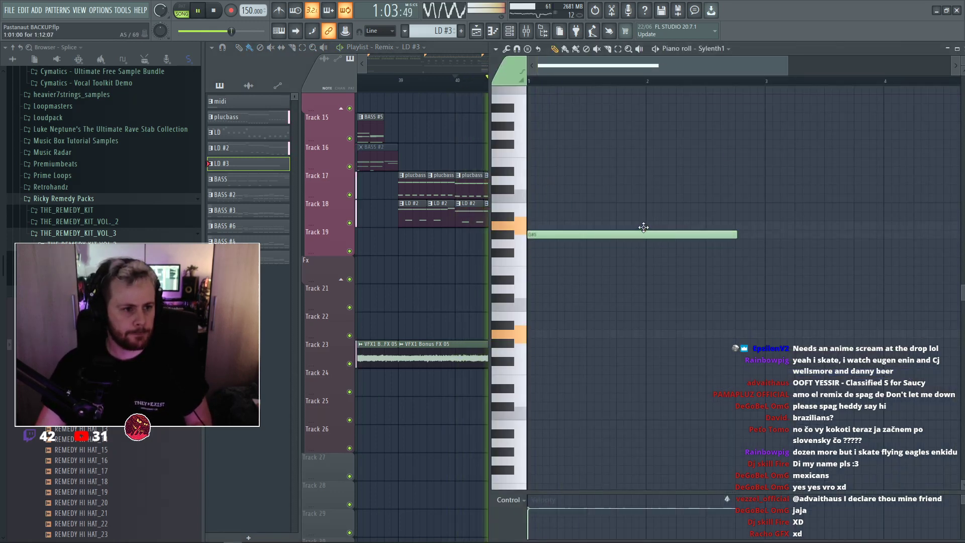
left_click_drag(704, 234, 680, 244)
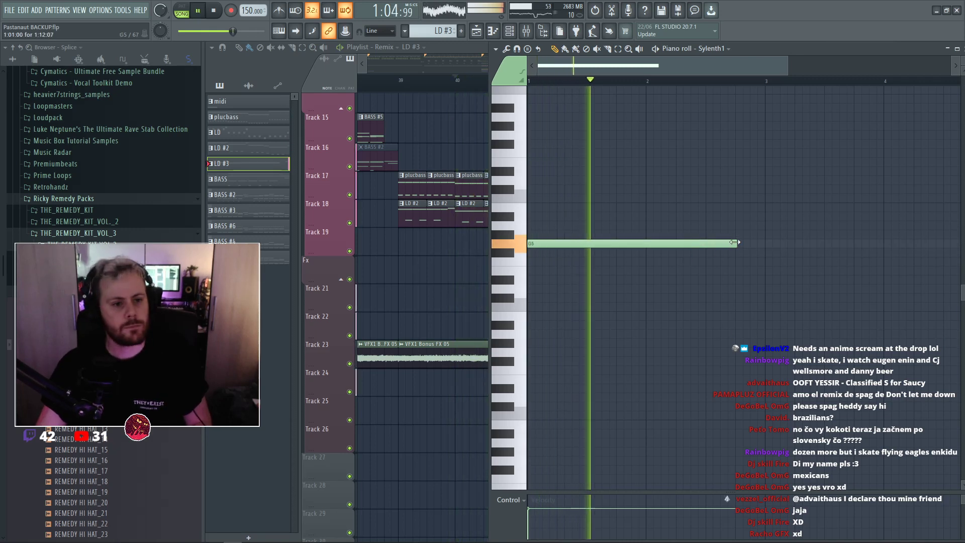
left_click_drag(740, 243, 653, 244)
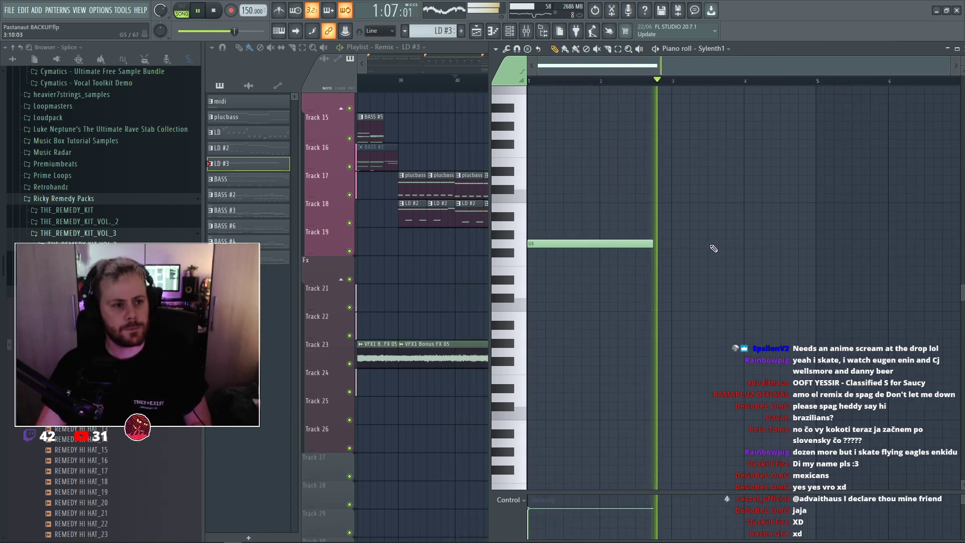
key("F7")
key("F7")
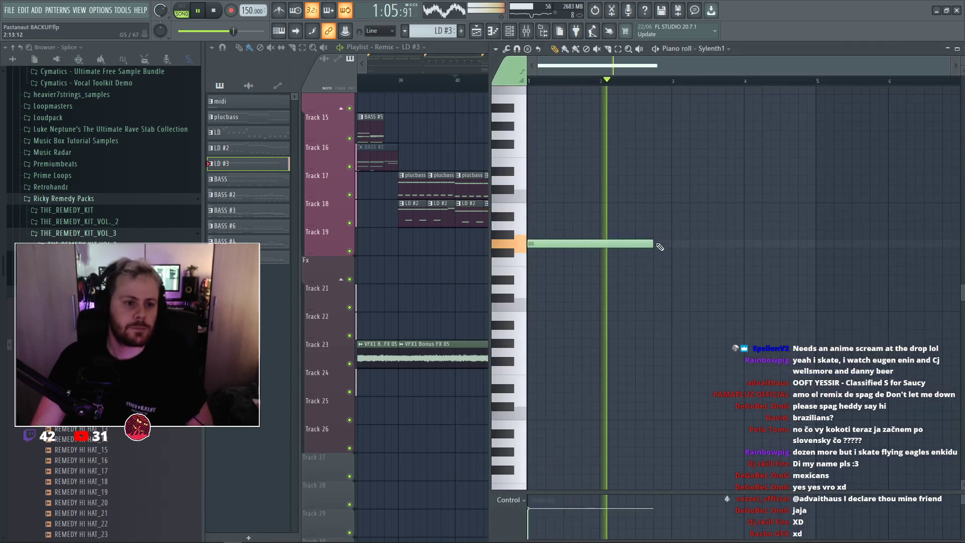
Shorten the G5 note to a quarter bar and alternate it with quarter-bar E5 notes up to the start of bar 2.
key("space")
left_click_drag(547, 242, 545, 243)
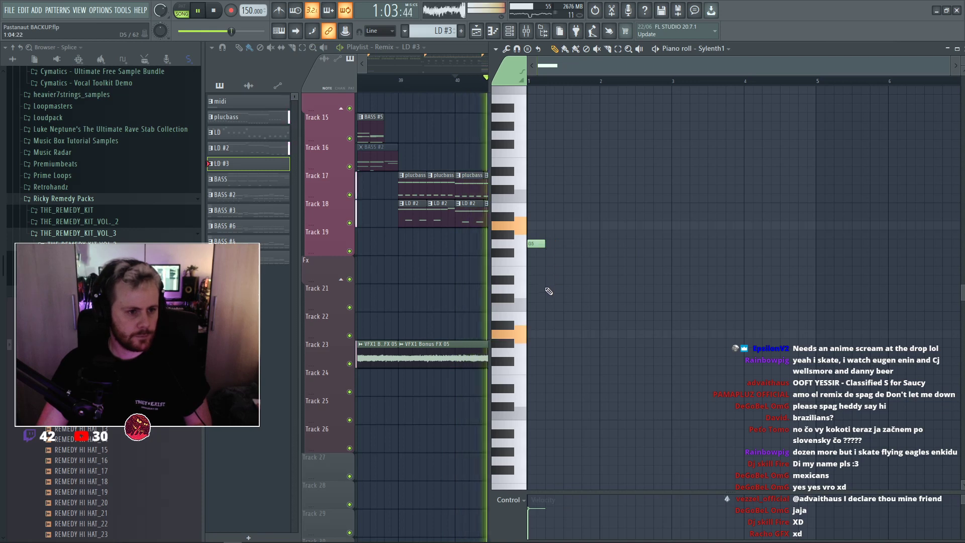
left_click_drag(552, 277, 551, 287)
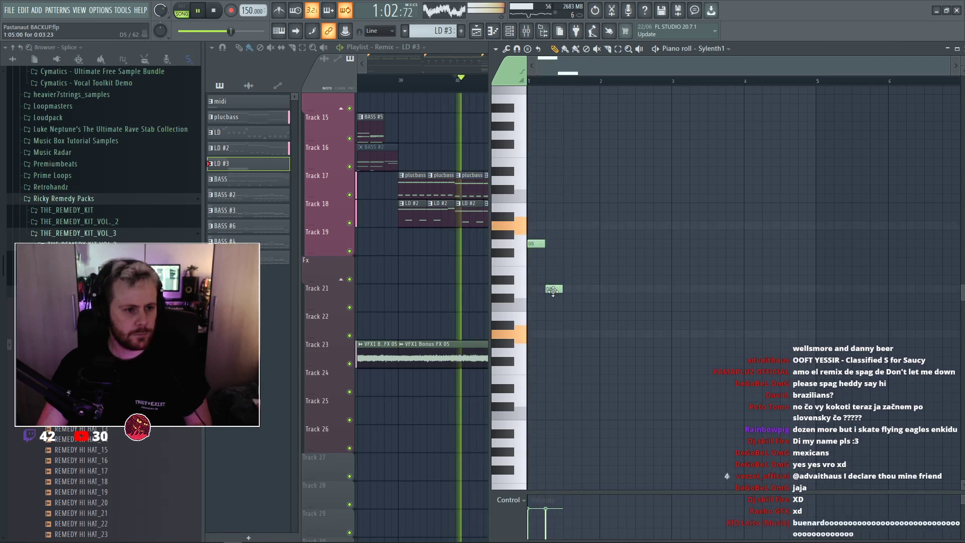
left_click(583, 288)
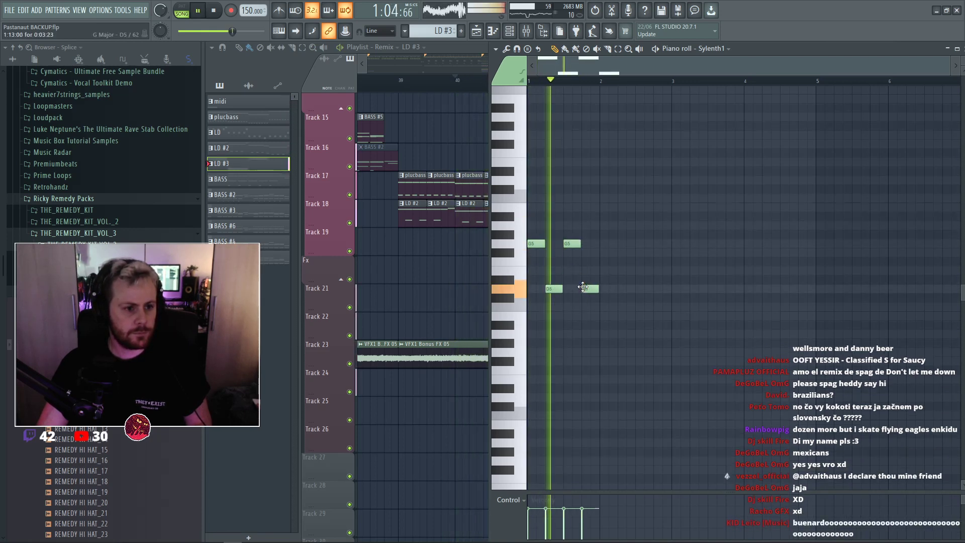
left_click(602, 243)
key("space")
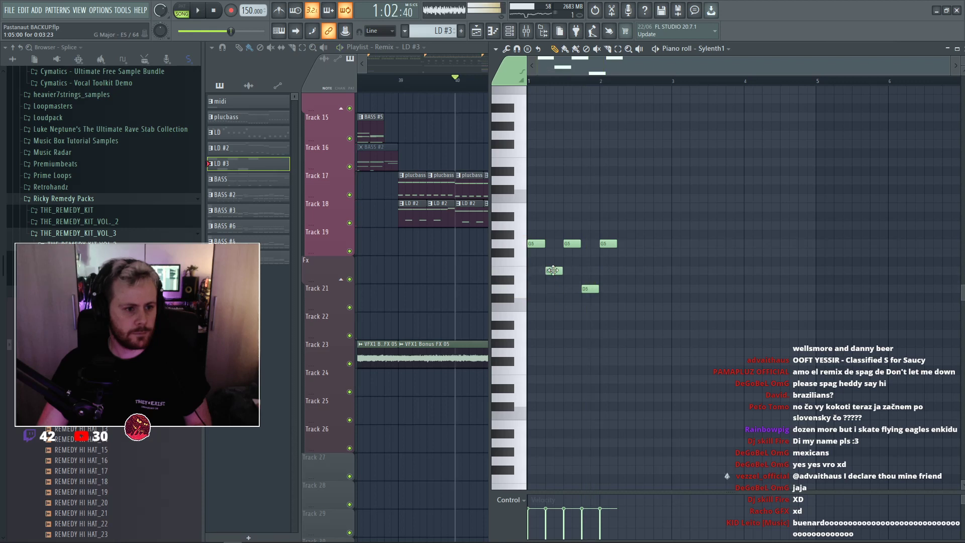
key("space")
left_click_drag(593, 288, 597, 270)
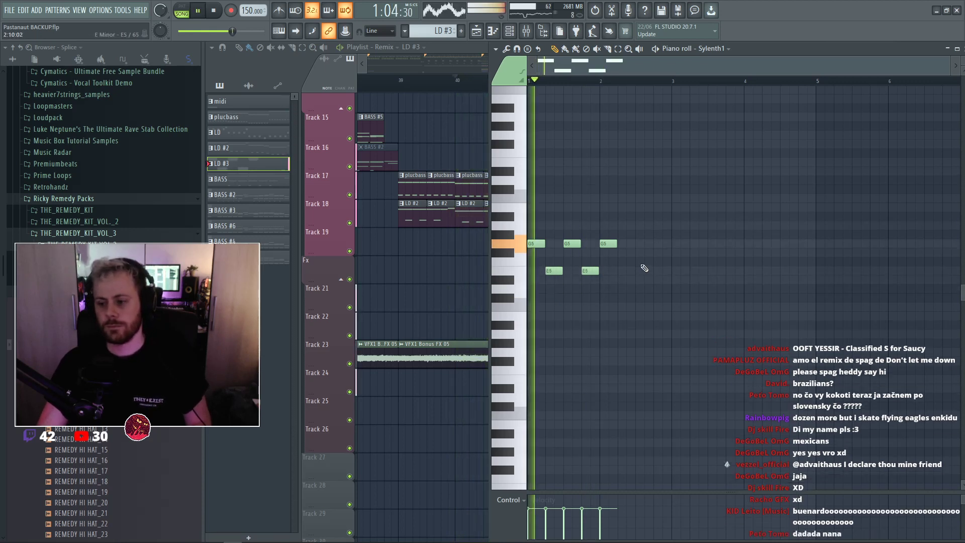
Continue the alternating E5 and G5 quarter-bar notes through the end of bar 4 in LD #3.
left_click(624, 270)
left_click(638, 244)
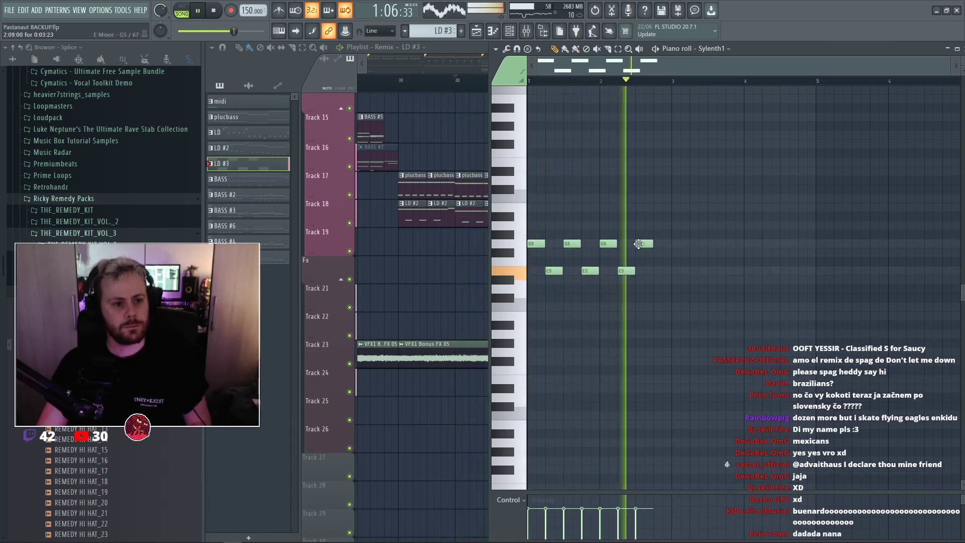
left_click(658, 271)
left_click(674, 244)
left_click(694, 272)
left_click(709, 244)
left_click(729, 270)
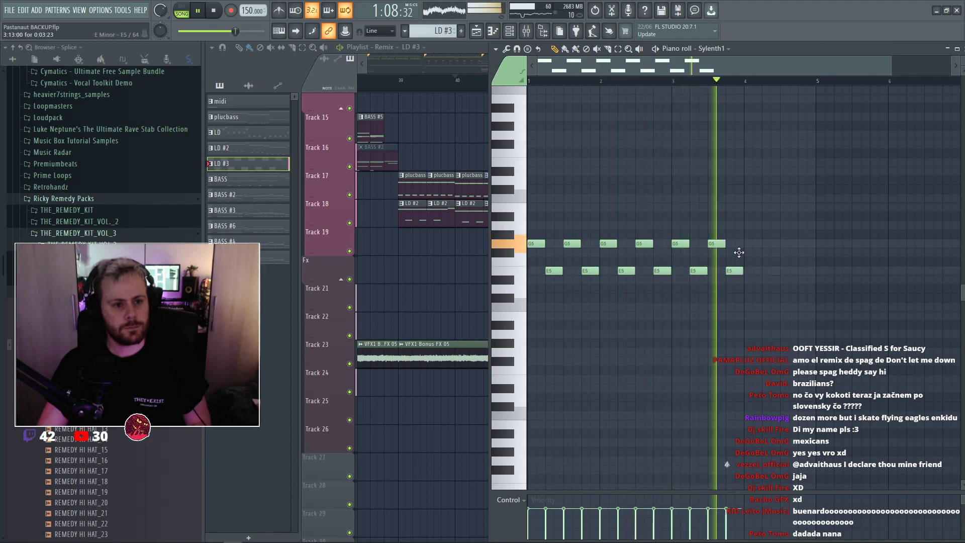
left_click(752, 244)
left_click(769, 271)
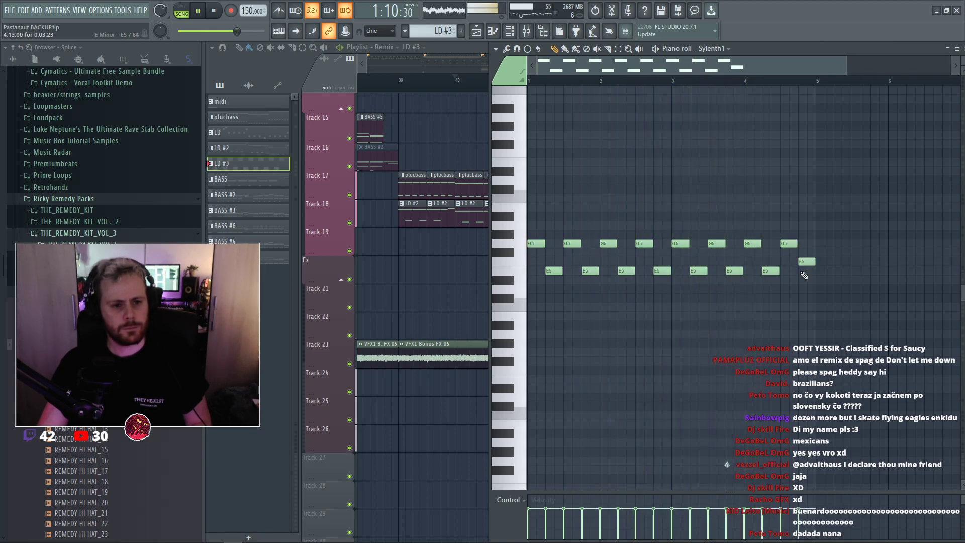
key("F7")
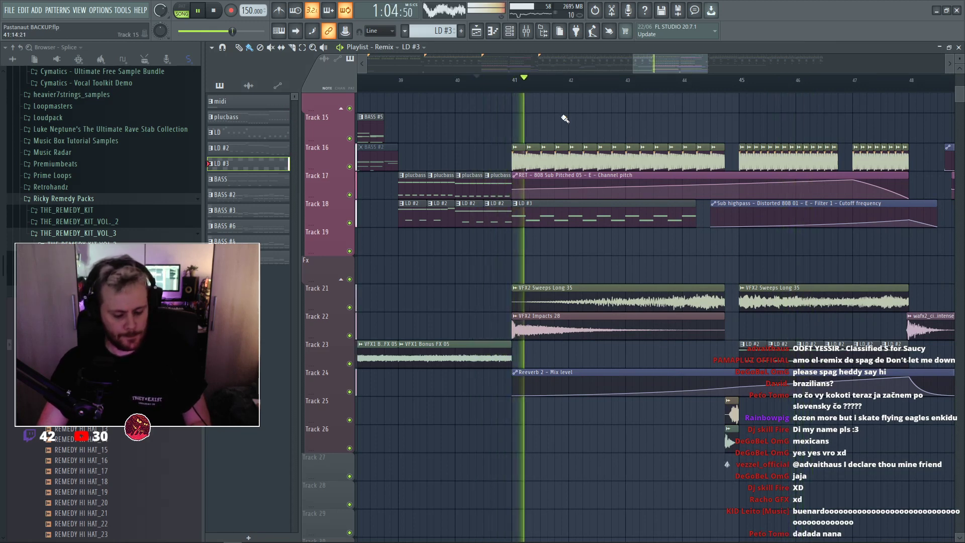
key("F7")
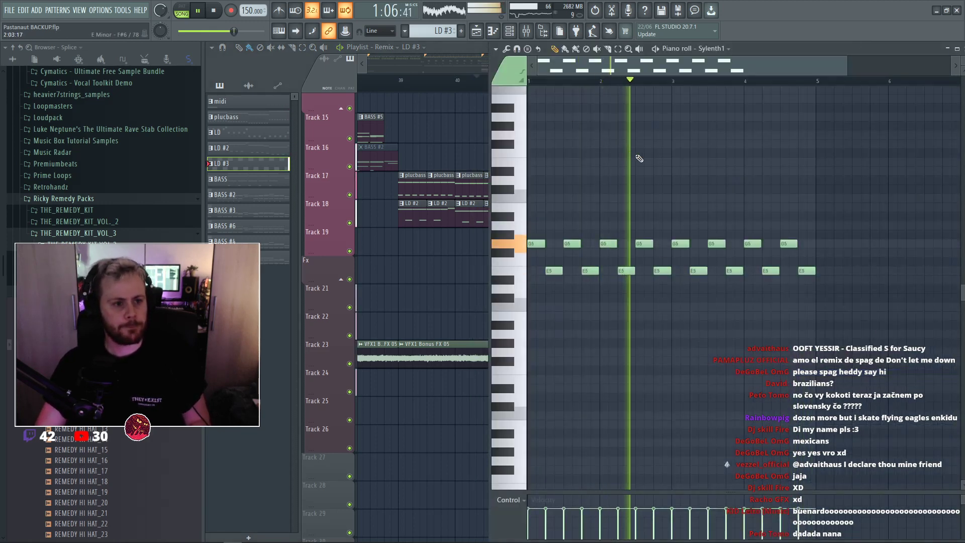
Listen to the alternating LD #3 lead in the second buildup and check the Sylenth1 track in the mixer.
key("F9")
key("space")
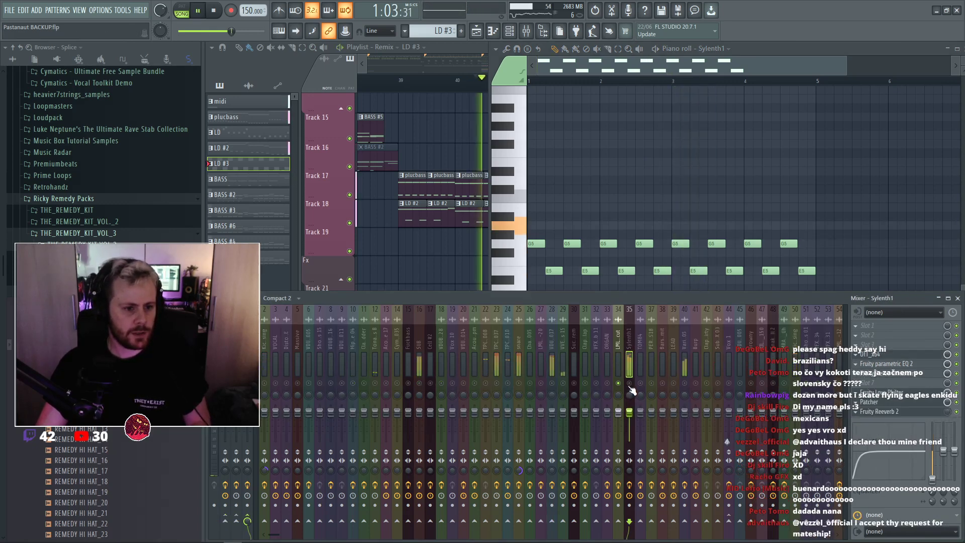
key("space")
key("space")
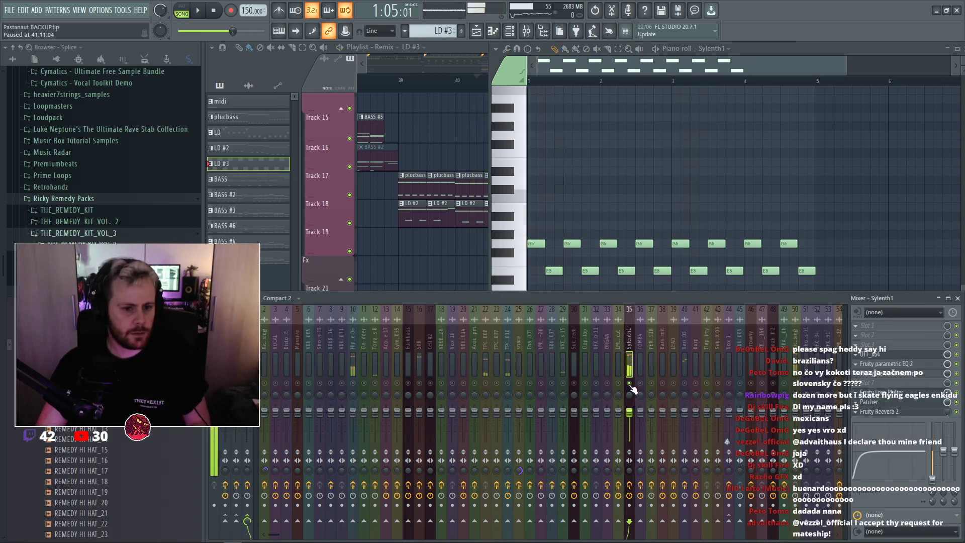
key("F5")
scroll(732, 253, "down", 3, "ctrl")
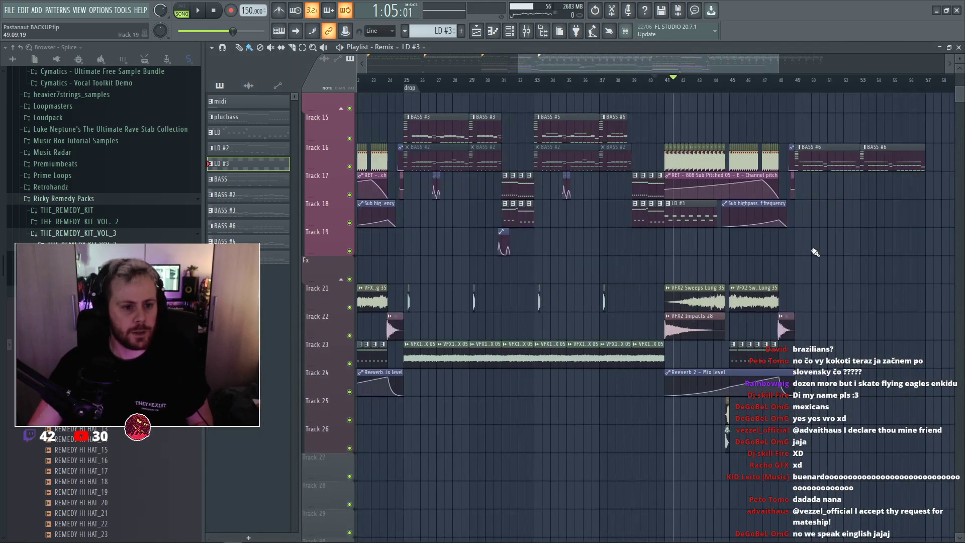
scroll(779, 261, "up", 4)
key("space")
scroll(590, 127, "down", 1)
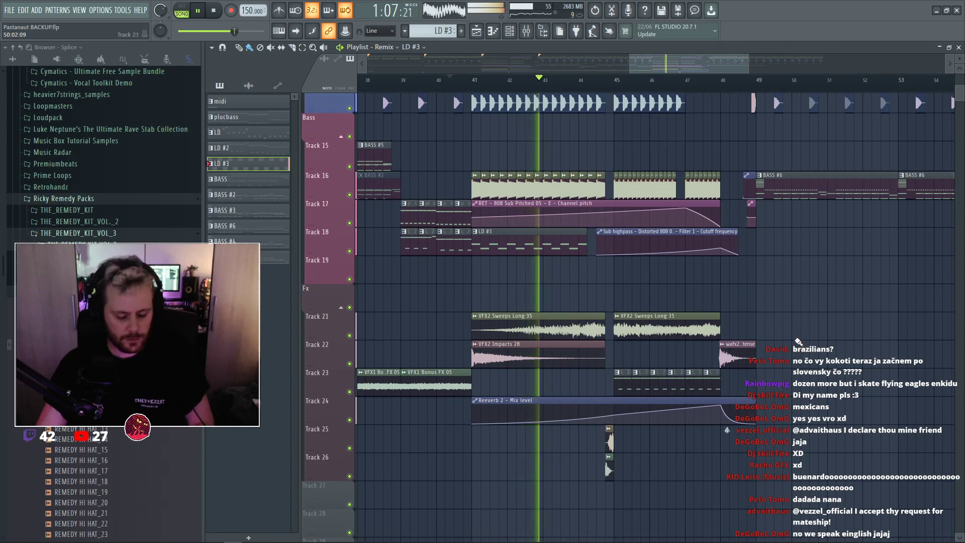
key("F9")
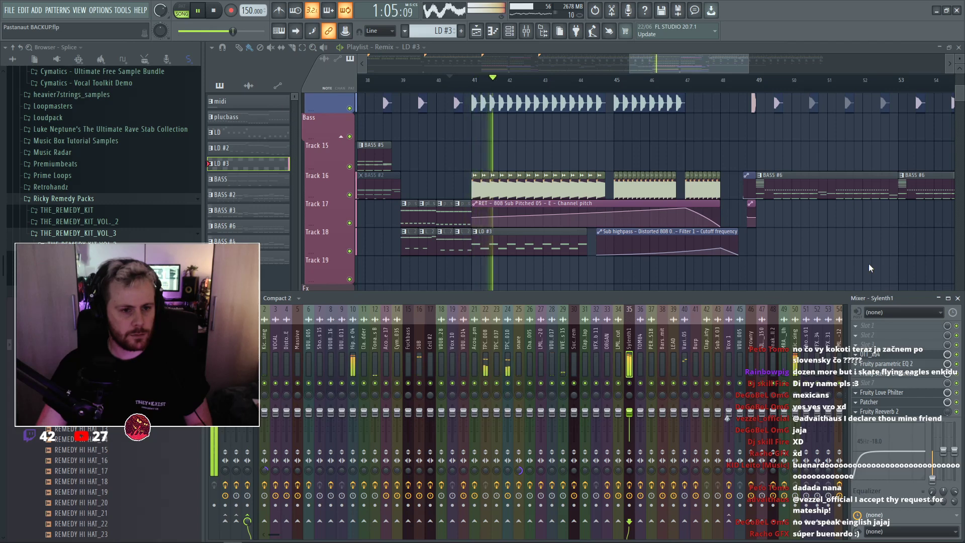
key("F9")
key("space")
scroll(408, 88, "up", 2)
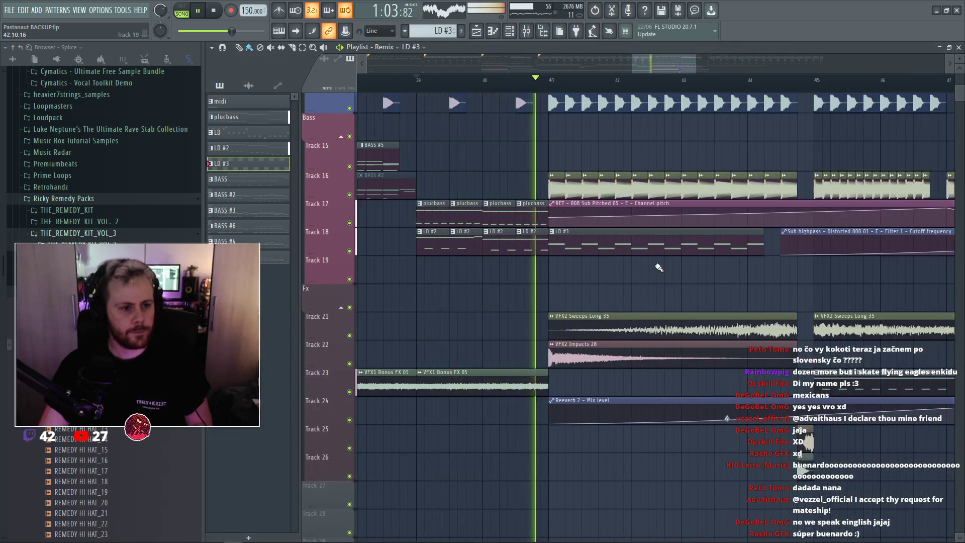
Reduce LD #3 to a single G5 note and stretch it from bar 1 to just past the start of bar 4.
double_click(558, 236)
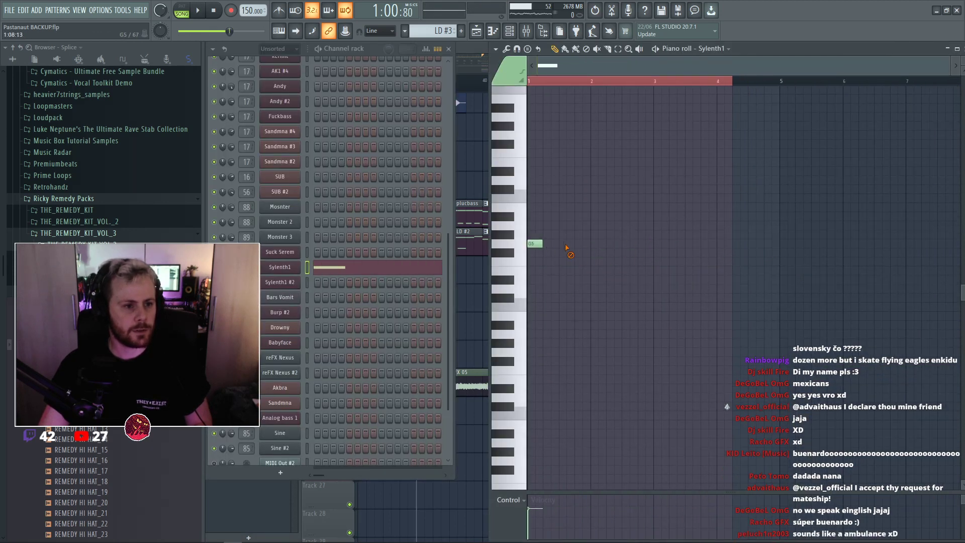
key("space")
left_click_drag(535, 243, 731, 243)
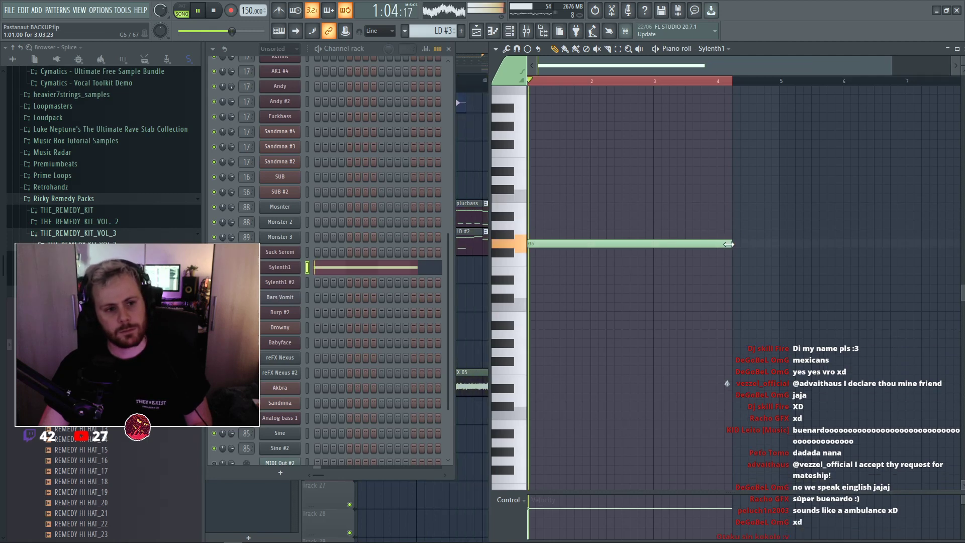
key("F5")
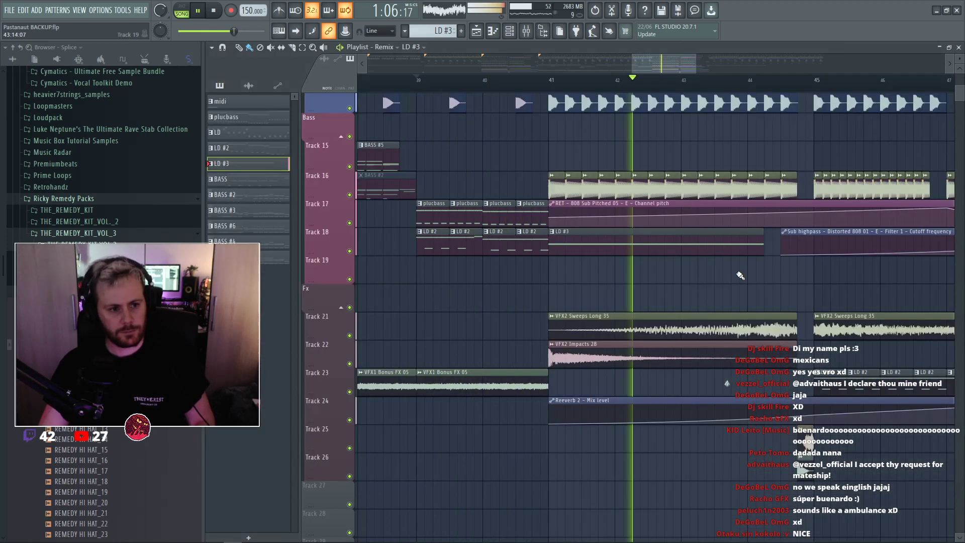
Inspect the Fruity Reeverb 2 settings on the Sylenth1 mixer track.
key("F9")
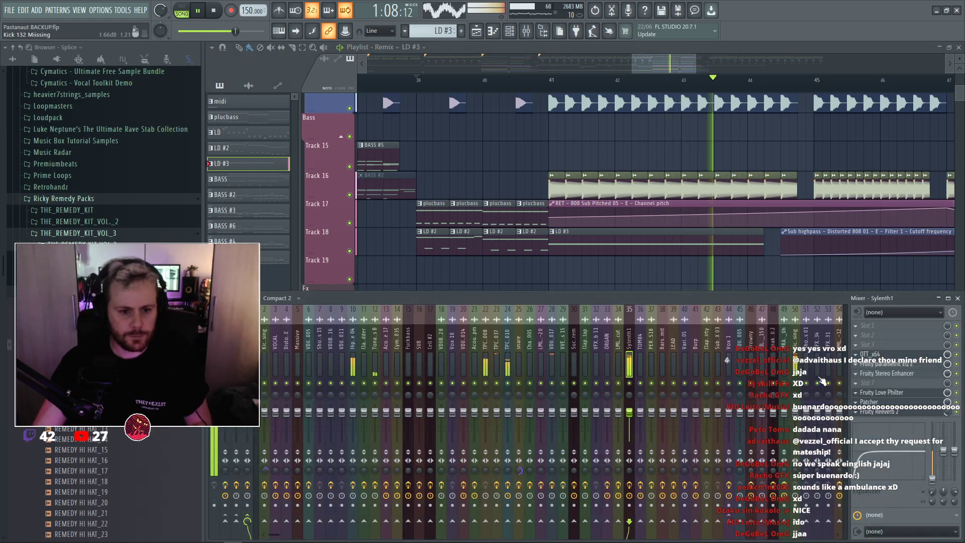
left_click(897, 414)
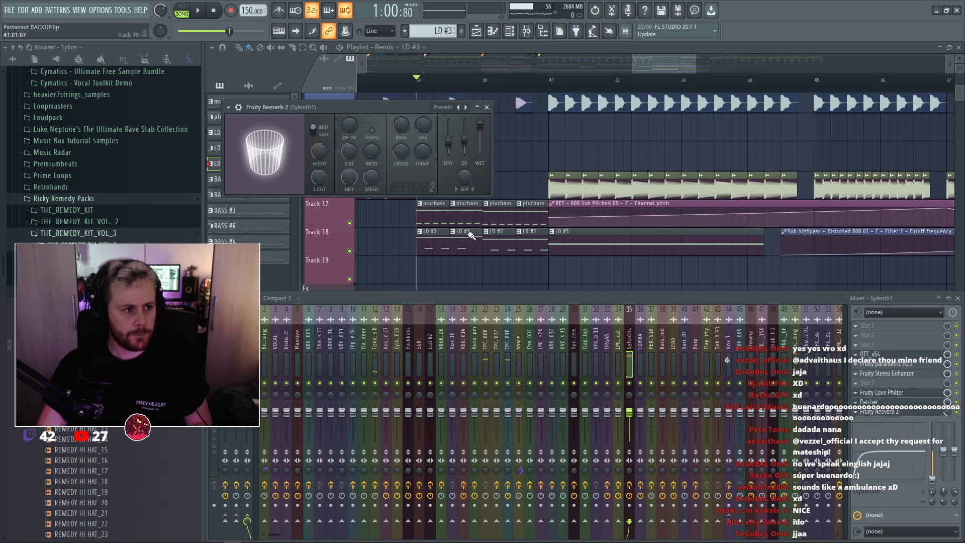
right_click(808, 281)
Move the LD #3 clip from Track 18 to the Fx track at bar 41, extend it to bar 45, and play it.
scroll(807, 277, "down", 3)
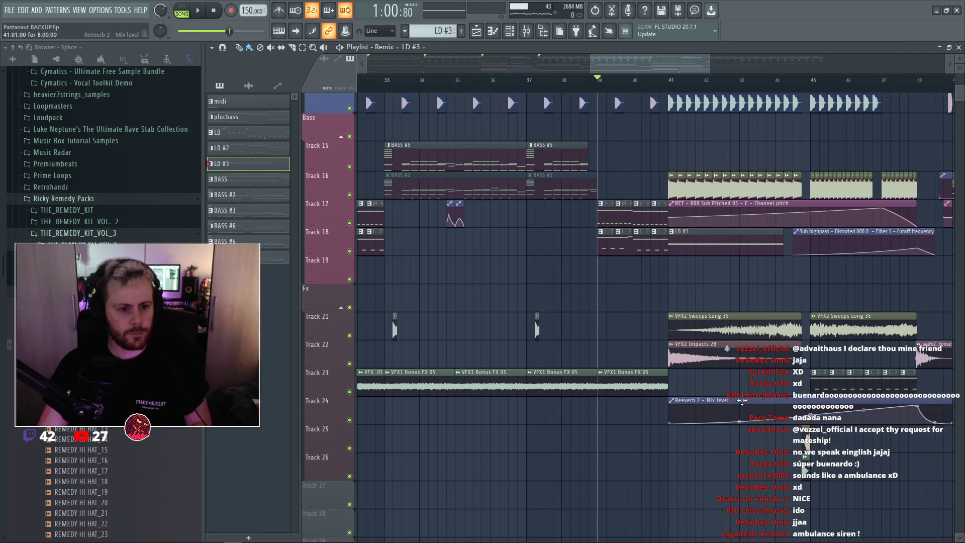
scroll(664, 92, "right", 5)
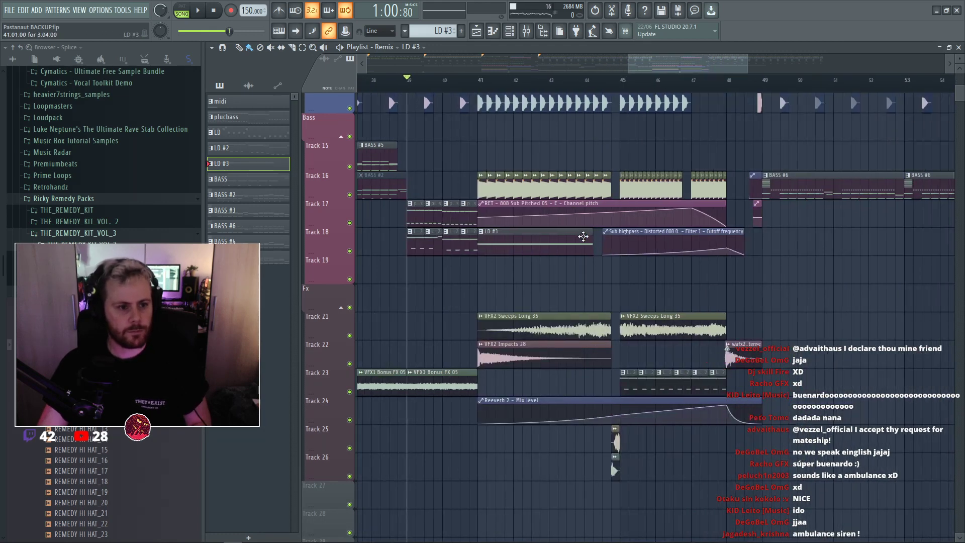
left_click_drag(580, 244, 580, 300)
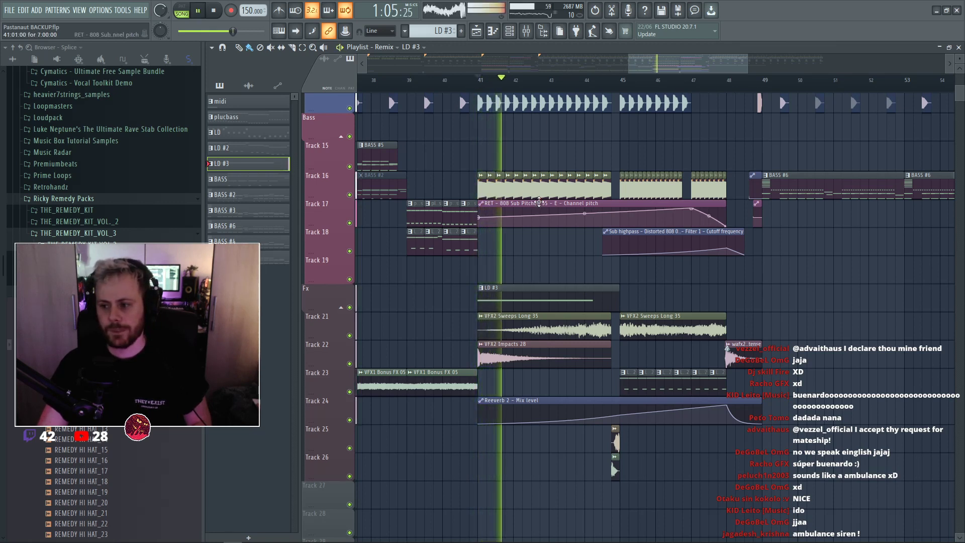
key("space")
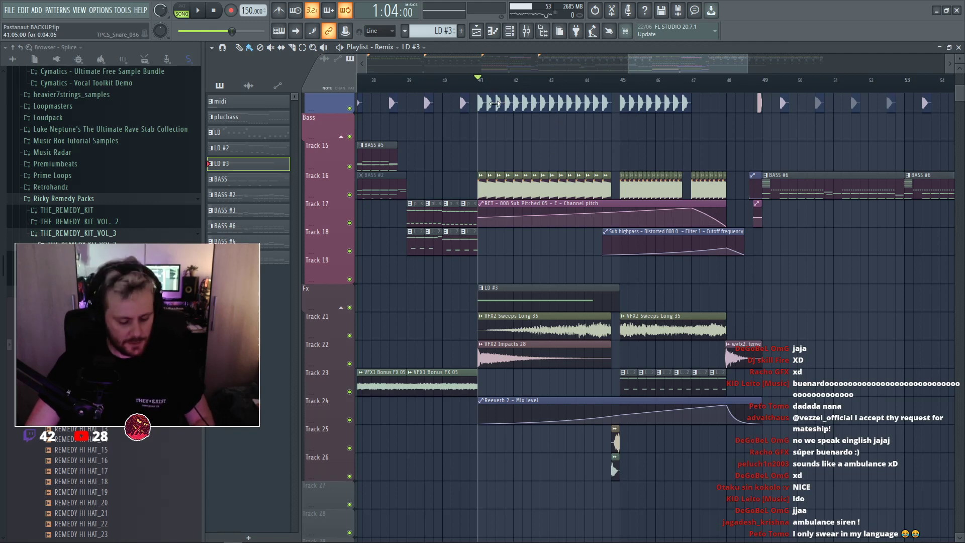
Check the sustained G5 note of LD #3 in the piano roll during playback, and return to the playlist.
double_click(495, 103)
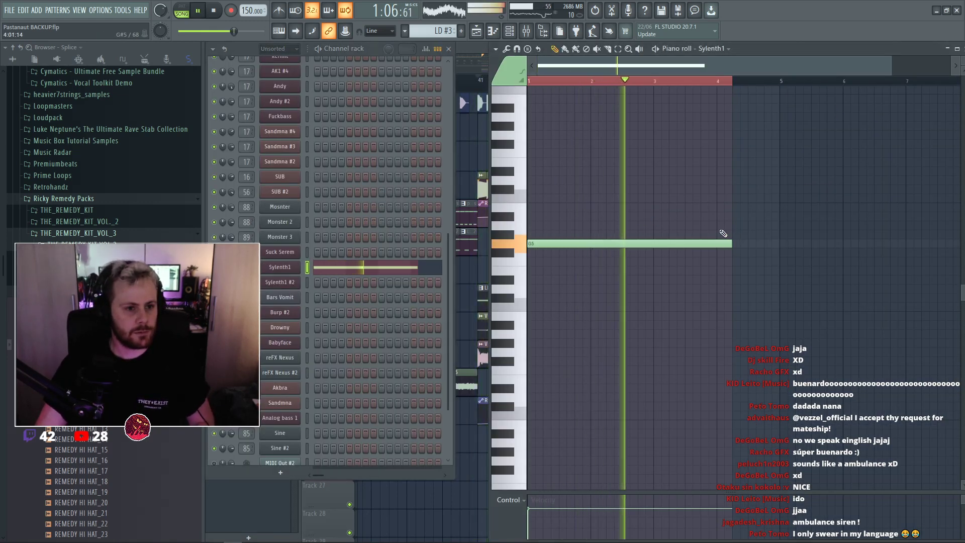
scroll(724, 233, "up", 1)
key("F5")
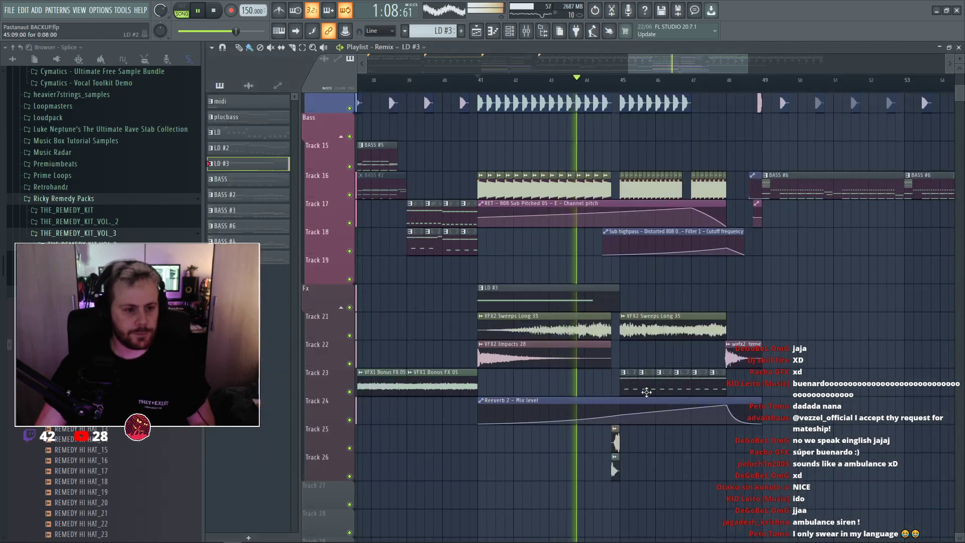
Shift the Reeverb 2 - Mix level automation clip on Track 24 earlier to start just after bar 40, and play the transition.
left_click_drag(648, 400, 627, 399)
key("space")
key("space")
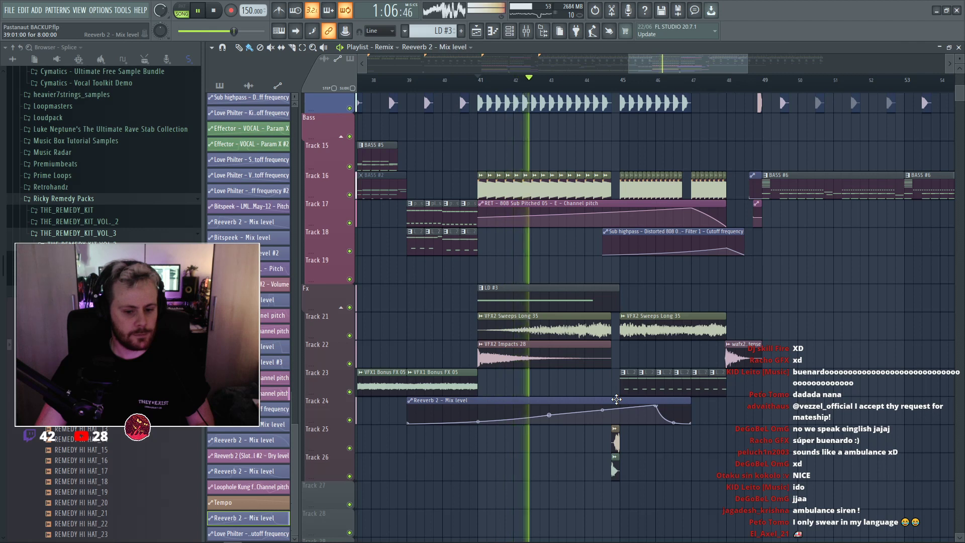
left_click_drag(595, 400, 640, 401)
left_click(475, 82)
left_click(425, 86)
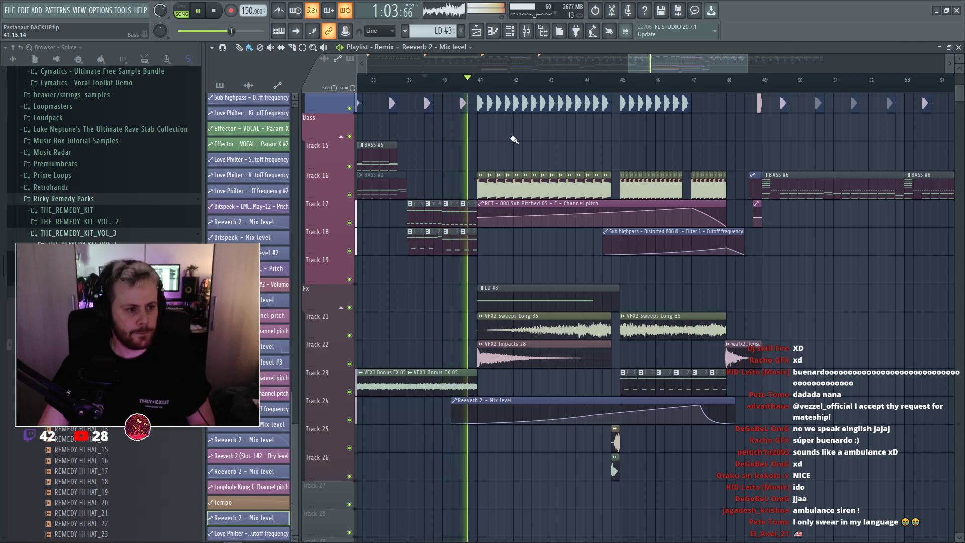
Move the LD #3 clip from the Fx track to Track 19 at bar 41 and play the transition.
left_click_drag(513, 286, 513, 255)
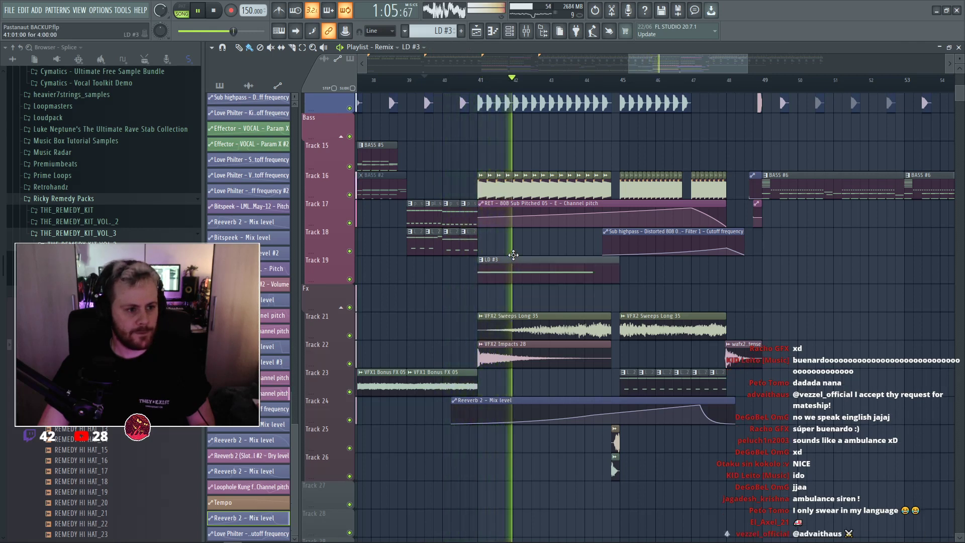
key("space")
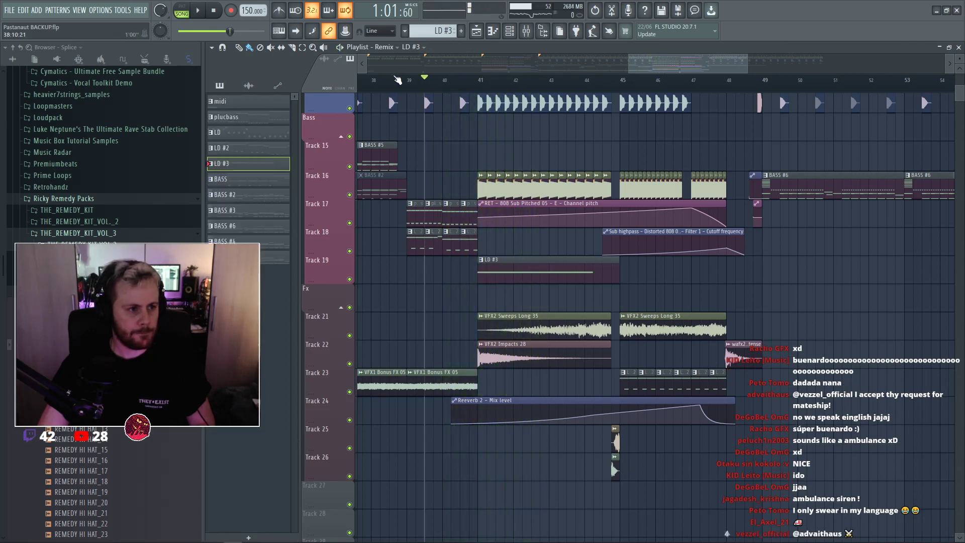
key("space")
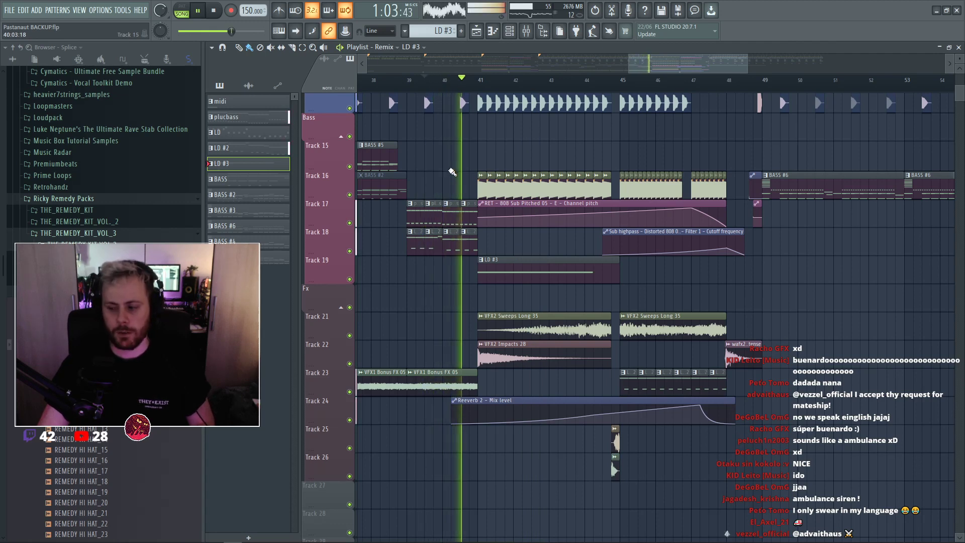
key("F6")
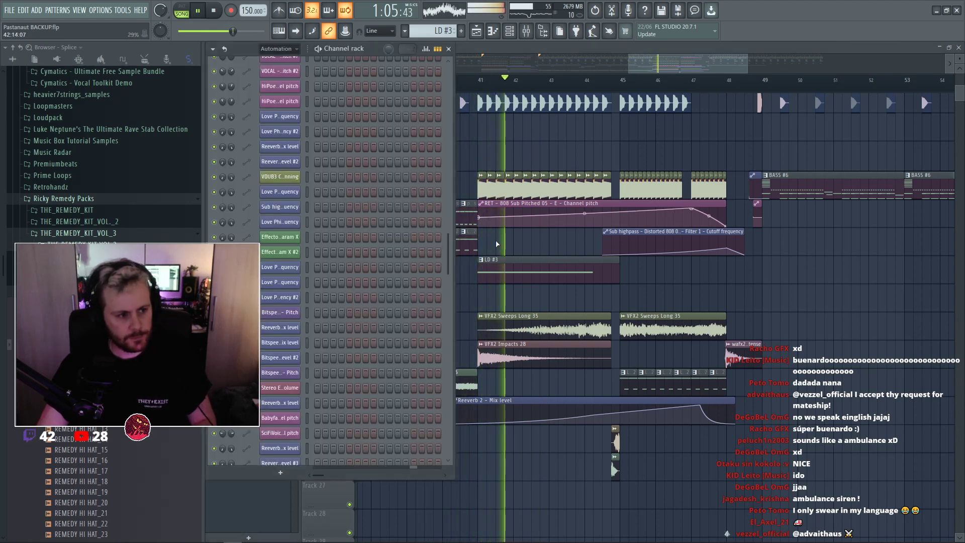
key("space")
key("F6")
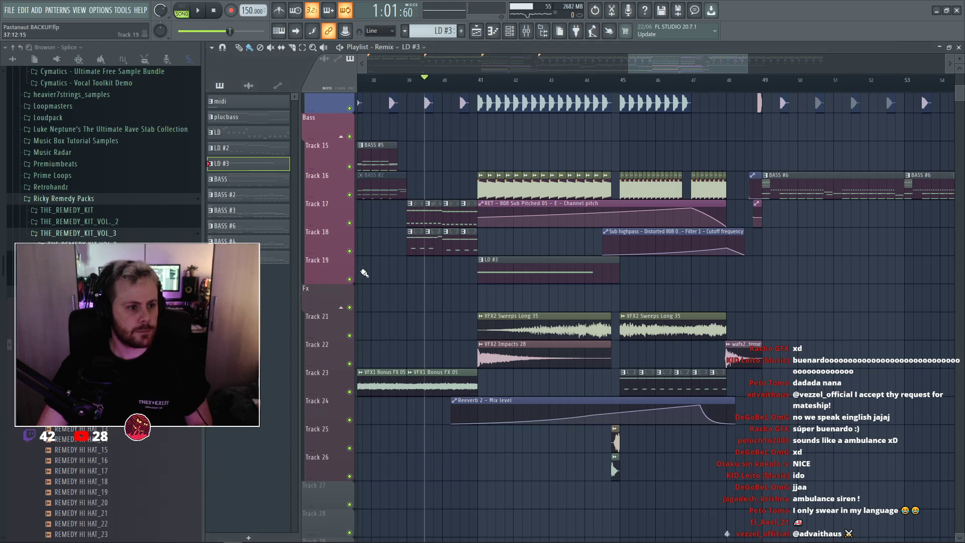
Solo Track 19 briefly, restore all tracks, and play the LD #3 part from bar 41.
right_click(351, 281)
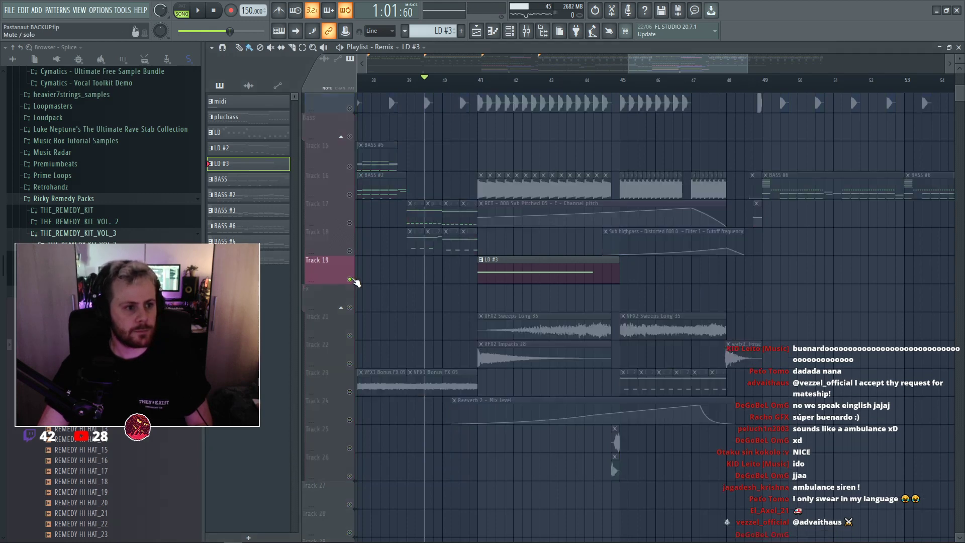
scroll(577, 242, "up", 2)
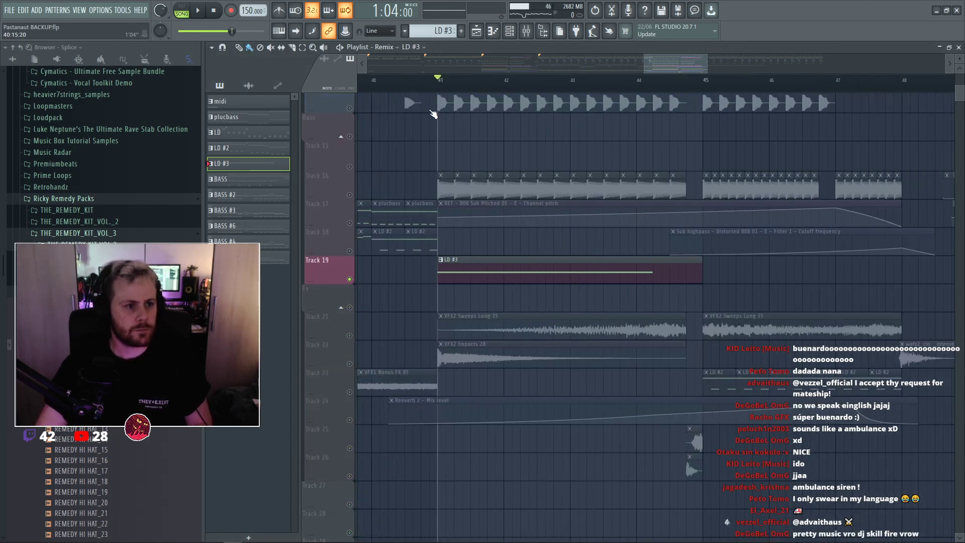
right_click(349, 279)
scroll(517, 243, "down", 2)
key("space")
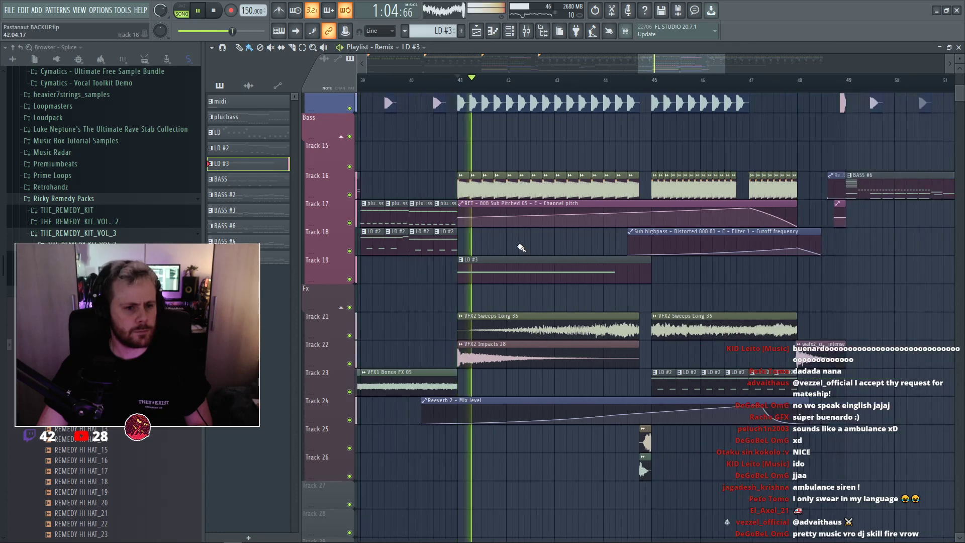
Play the first buildup around bar 17 and compare it with the second buildup at bar 41.
scroll(480, 103, "down", 3)
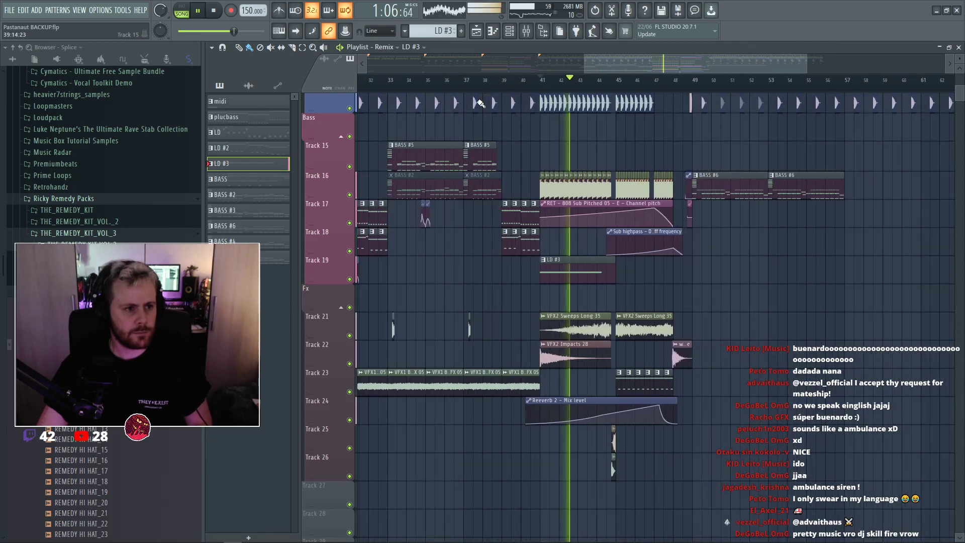
scroll(548, 167, "up", 2)
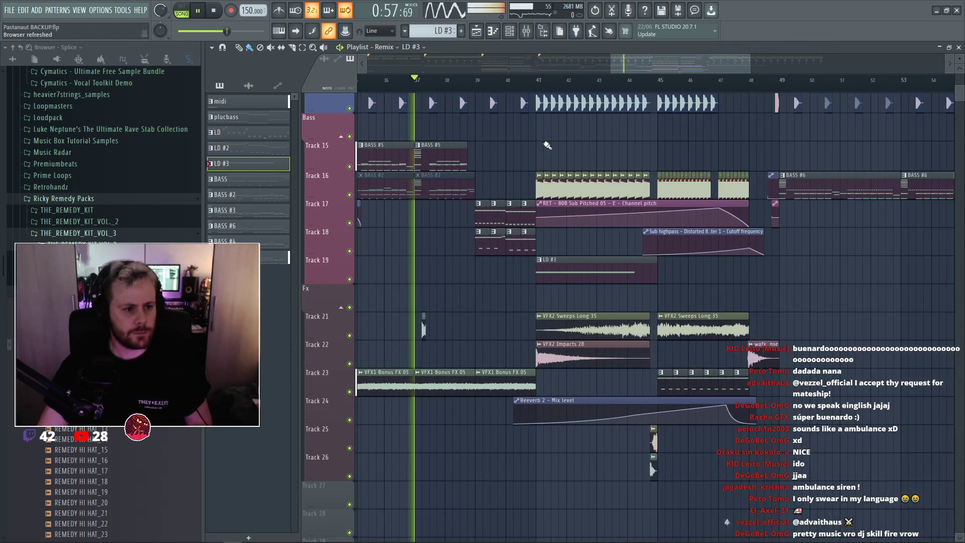
left_click_drag(630, 66, 468, 75)
left_click(507, 83)
left_click(573, 84)
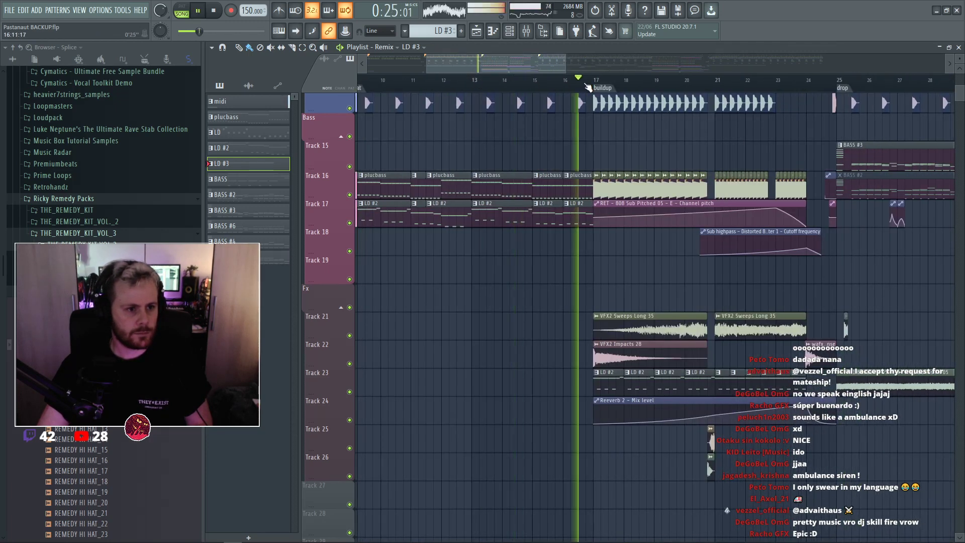
left_click_drag(547, 68, 716, 81)
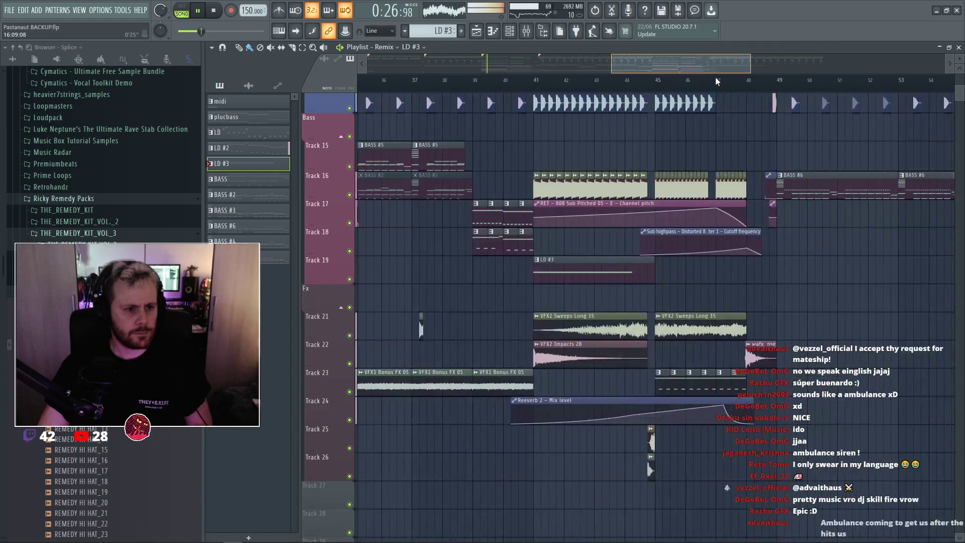
left_click(533, 88)
scroll(533, 88, "up", 3)
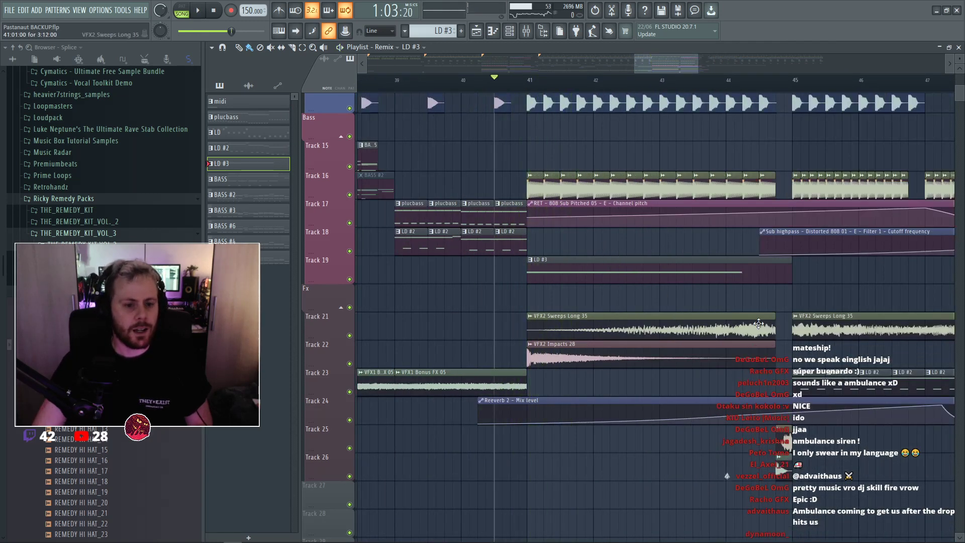
In the LD #3 piano roll, try a pattern of very short alternating G5 and E5 notes.
double_click(566, 273)
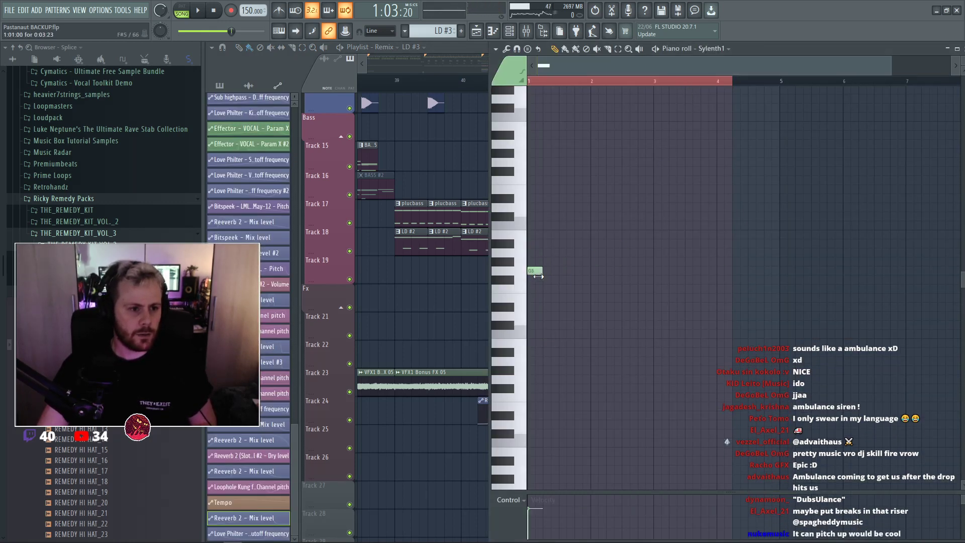
left_click_drag(538, 276, 531, 276)
scroll(543, 274, "up", 3)
scroll(539, 280, "down", 2)
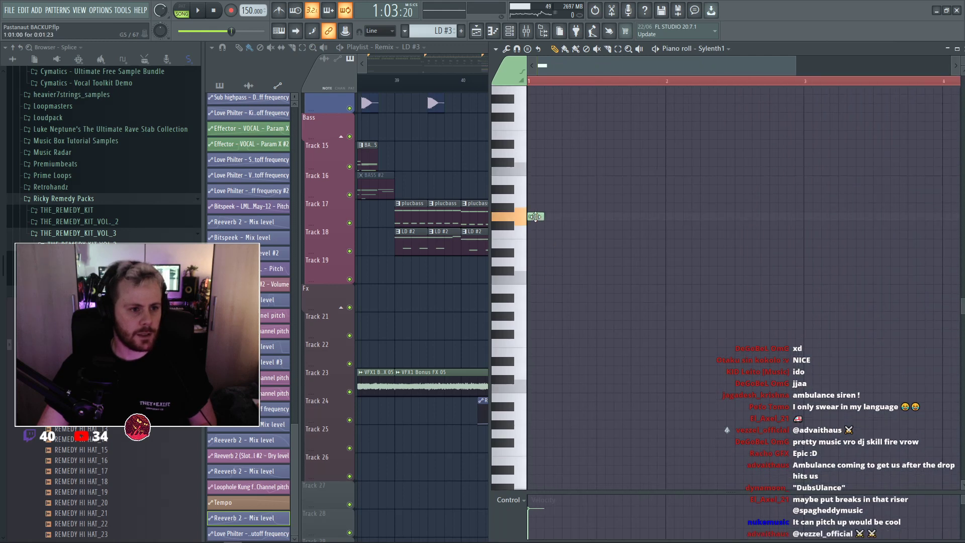
left_click(566, 216)
left_click(582, 243)
key("space")
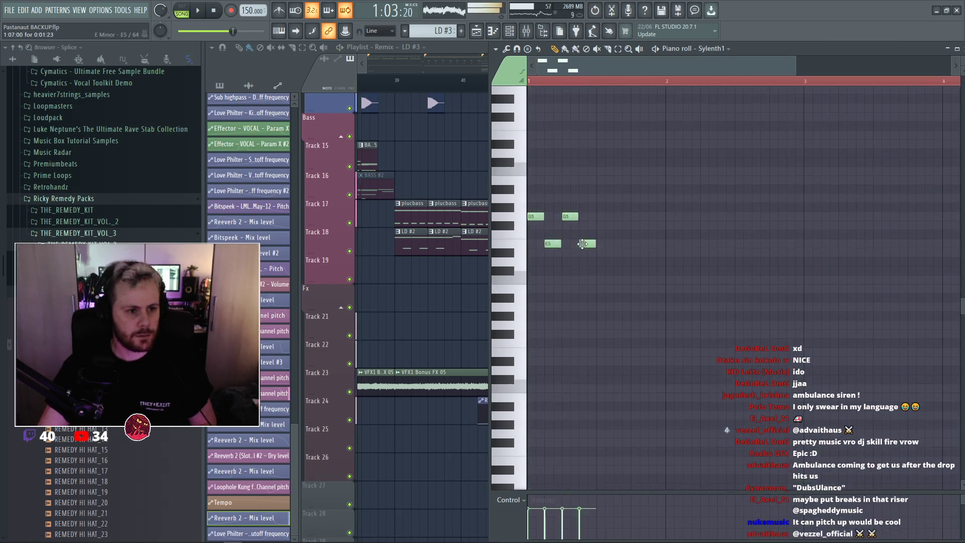
Lengthen the first G5 note to about one beat and alternate one-beat G5 and E5 notes through bars 1 and 2.
left_click_drag(541, 217, 561, 220)
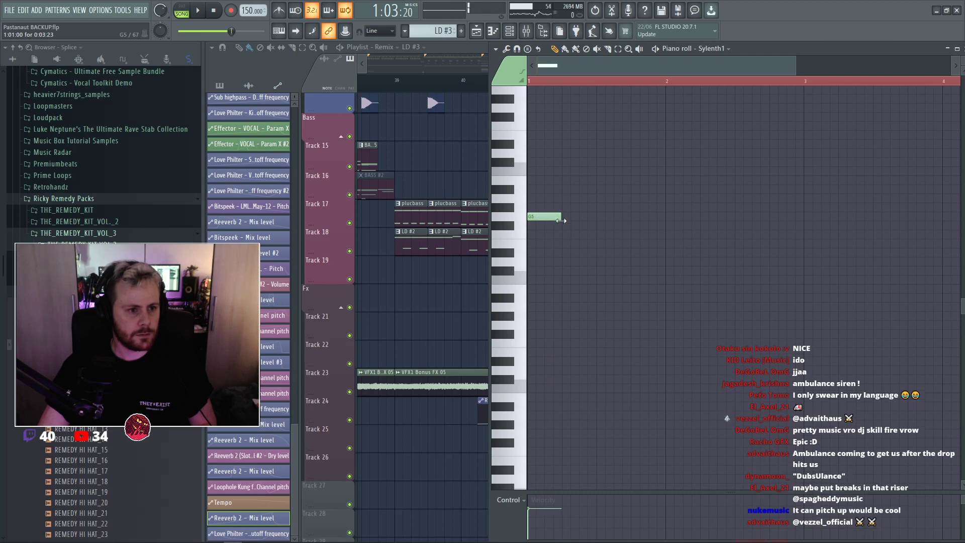
left_click(599, 216)
left_click(633, 243)
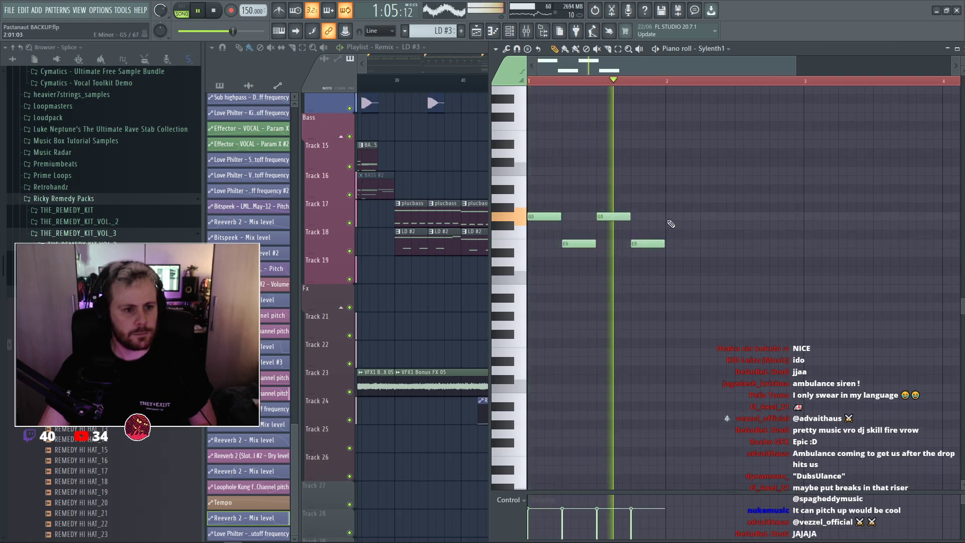
left_click(668, 216)
left_click(703, 243)
left_click(739, 217)
left_click(772, 243)
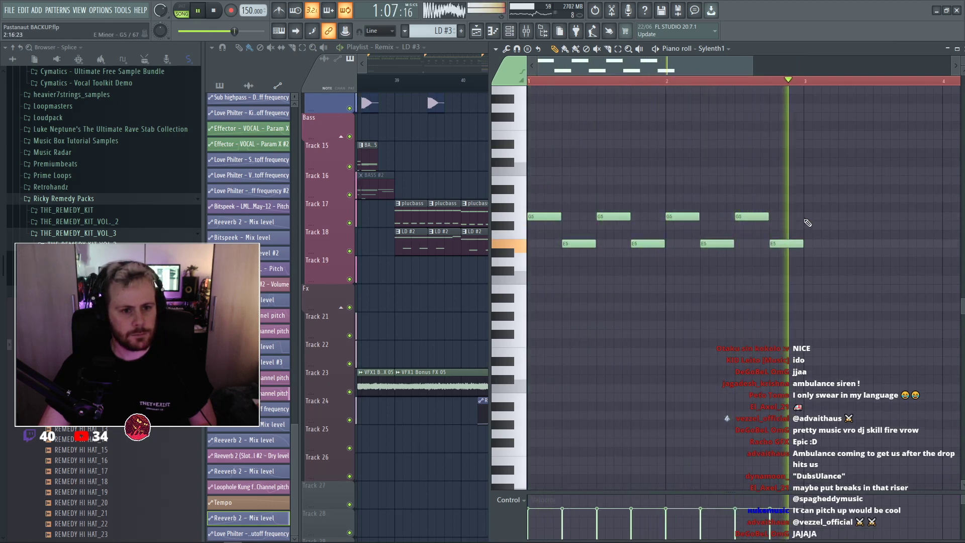
Continue the alternating one-beat G5 and E5 notes of LD #3 through bars 3 and 4, correcting the stray D#5 to E5.
left_click(806, 216)
left_click(839, 244)
scroll(838, 241, "down", 1)
key("space")
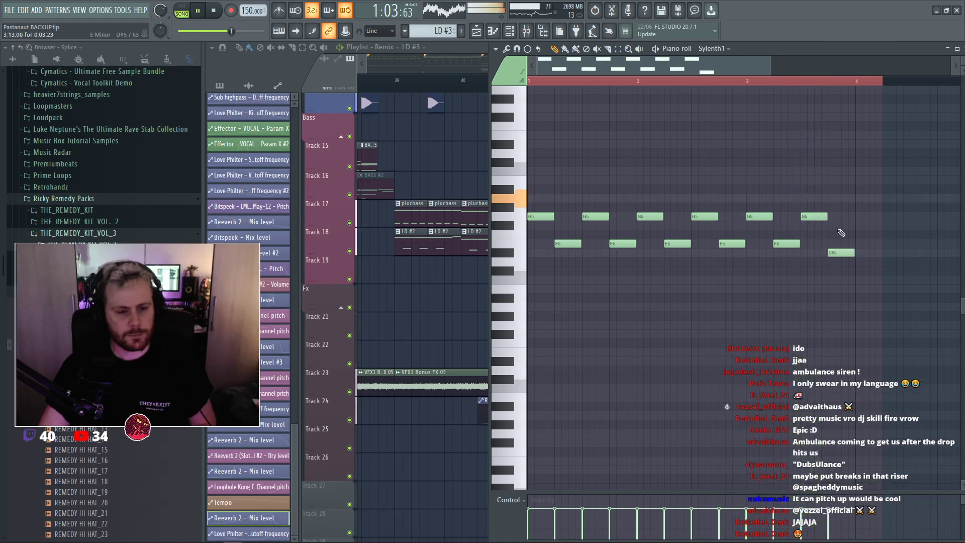
mouse_move(842, 252)
left_mouse_down()
mouse_move(842, 234)
mouse_move(840, 243)
left_mouse_up()
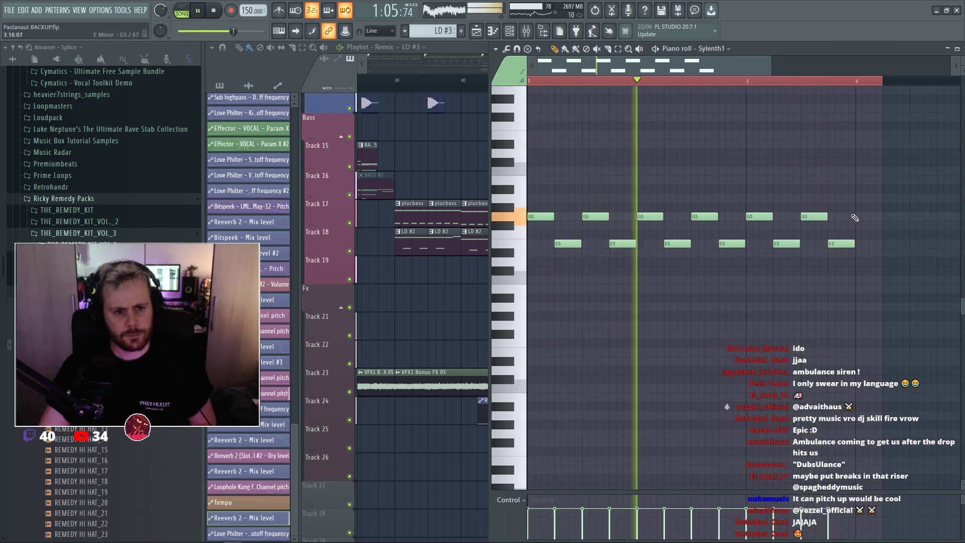
left_click(857, 216)
scroll(744, 227, "down", 2)
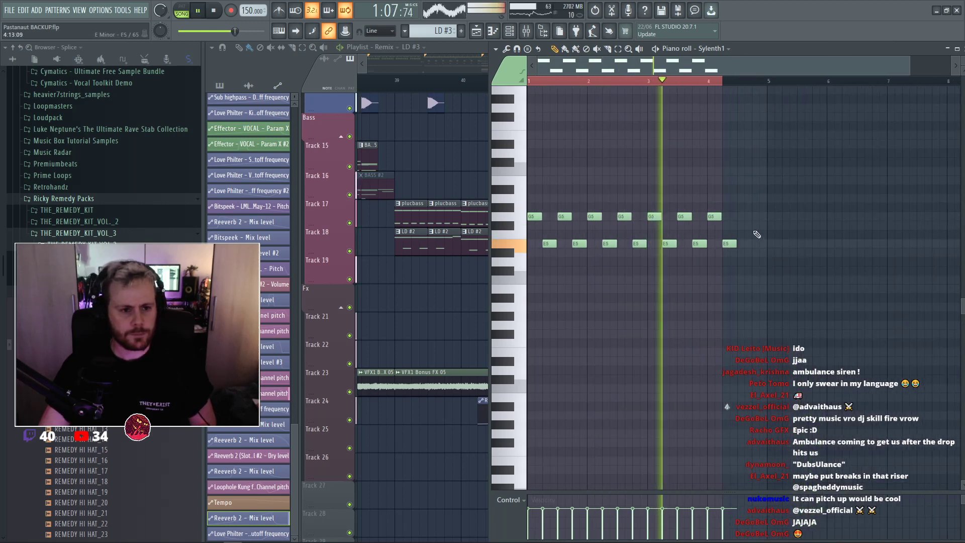
left_click(755, 243)
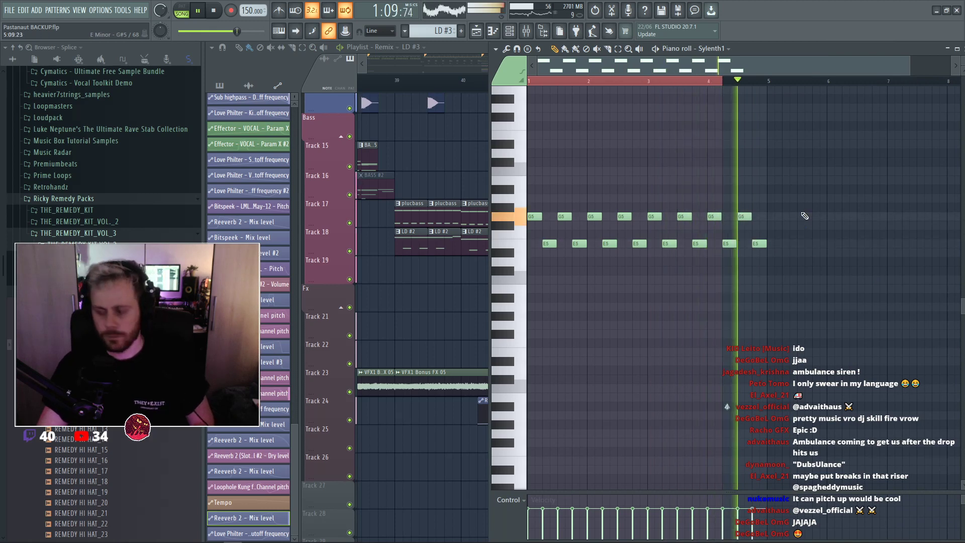
Return to the playlist and move the LD #2 clips from Track 23 to Track 19 at bar 45, directly after LD #3.
key("F7")
scroll(846, 274, "down", 2)
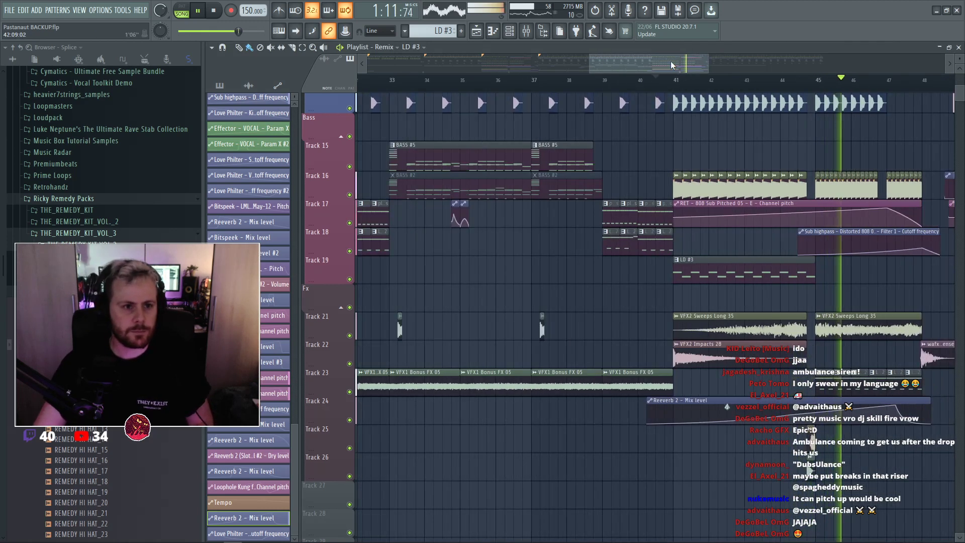
left_click_drag(670, 64, 687, 64)
left_click_drag(850, 390, 740, 345)
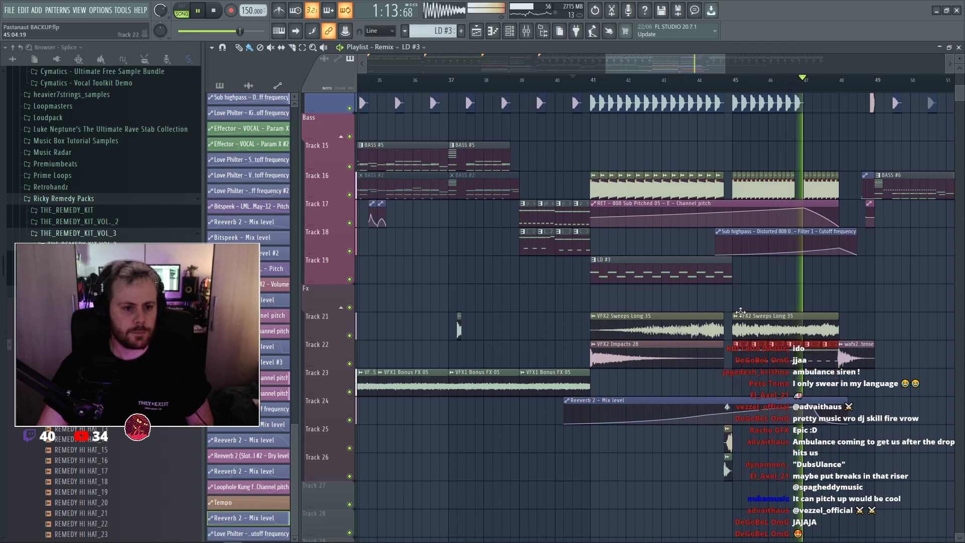
left_click_drag(740, 312, 739, 264)
key("ctrl+d")
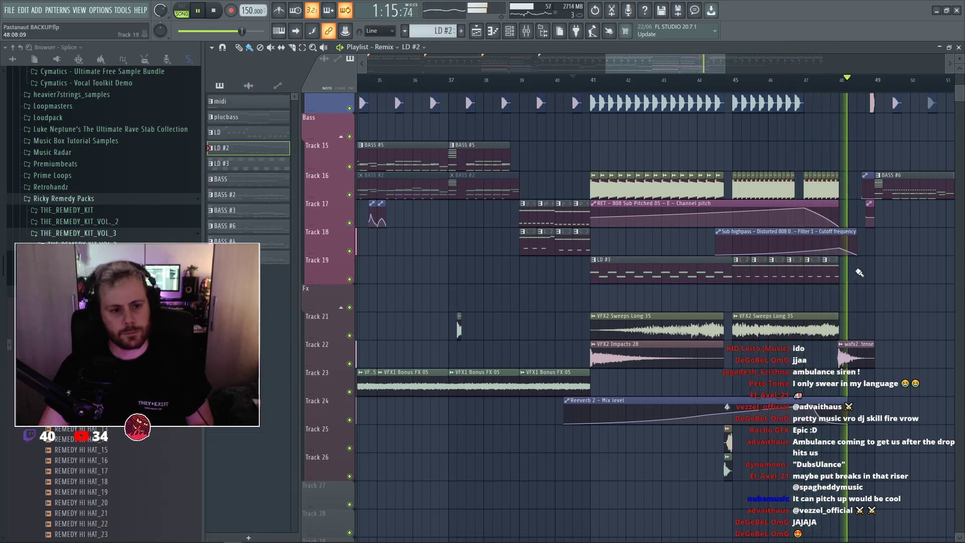
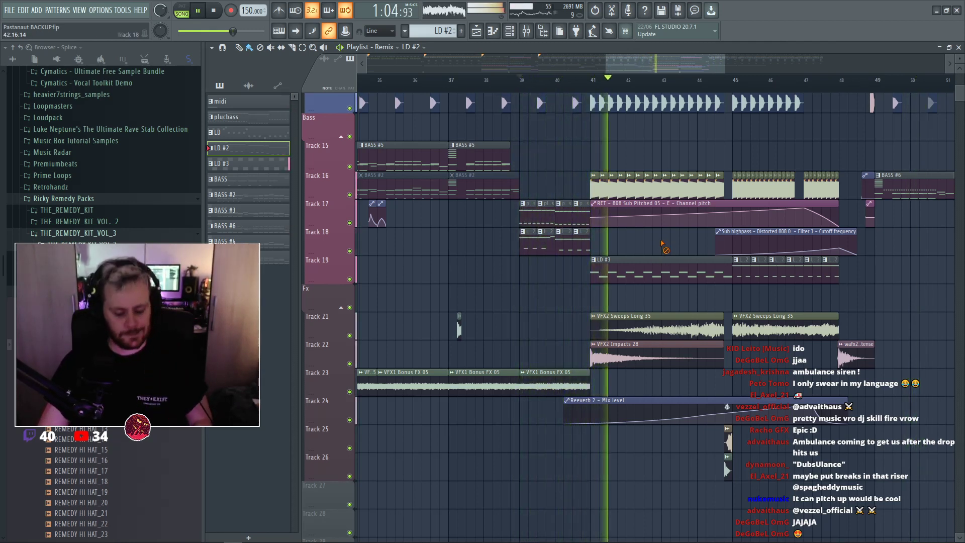
Check the Sylenth1 channel used by LD #2 in the channel rack and stop playback.
key("F6")
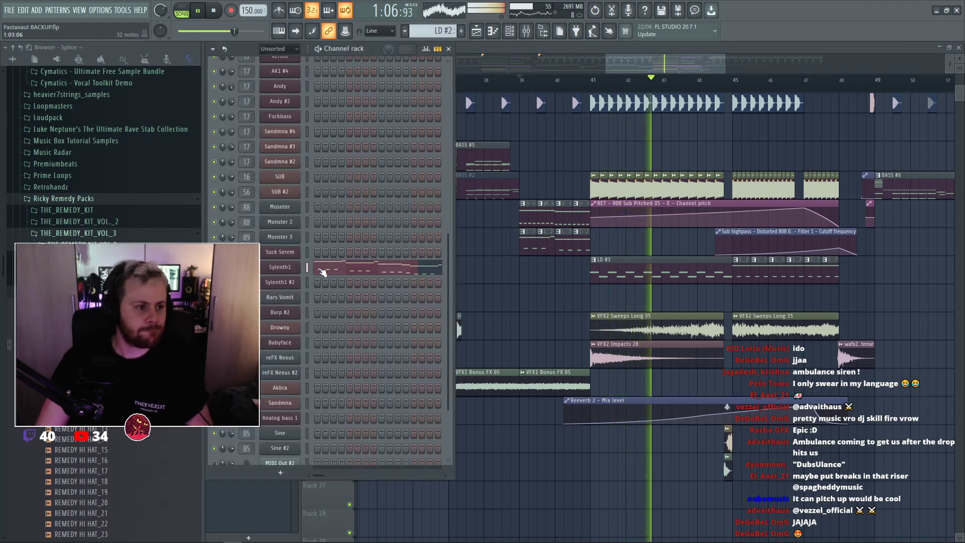
left_click(282, 273)
key("space")
right_click(756, 146)
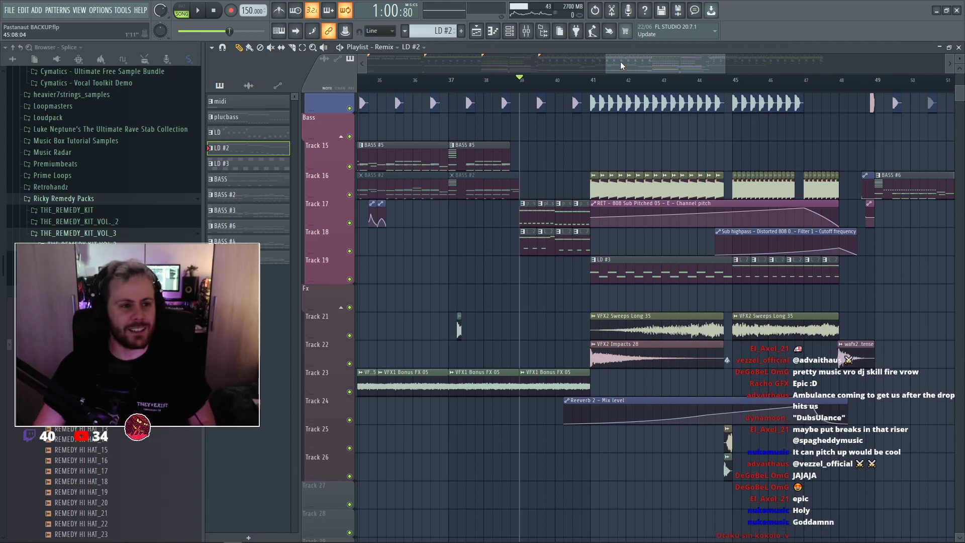
Replay the second buildup and delete the LD #3 and LD #2 clips from Track 19 between bars 41 and 48.
scroll(509, 94, "up", 3)
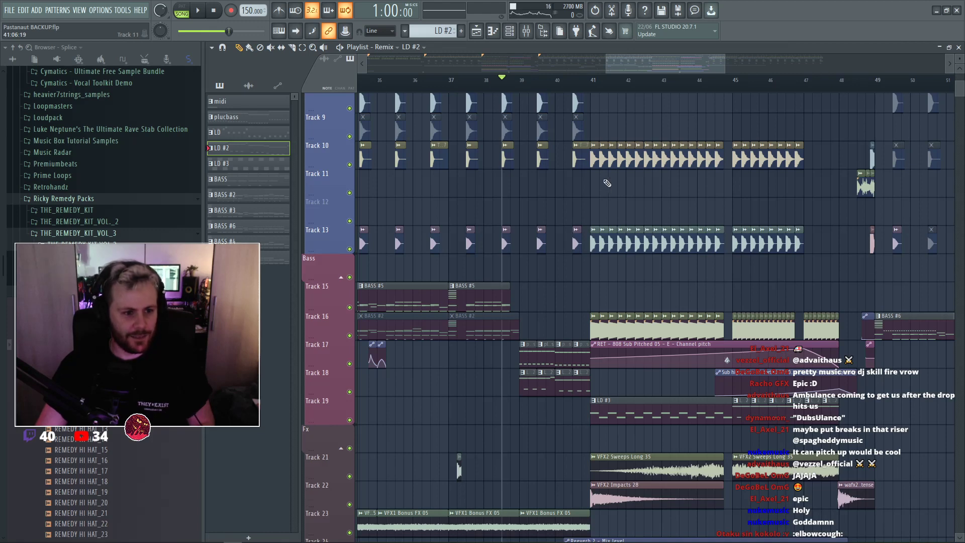
scroll(671, 211, "down", 3)
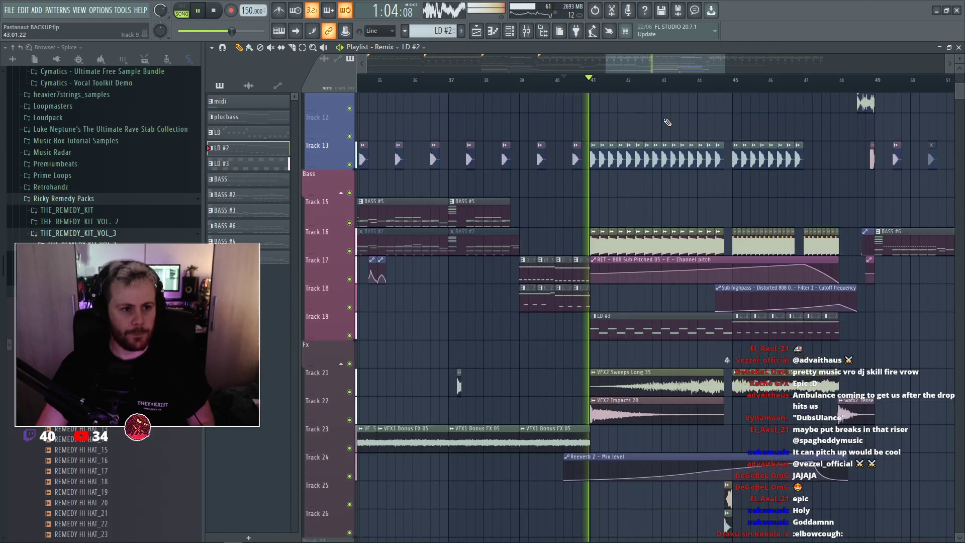
key("space")
scroll(681, 297, "up", 2)
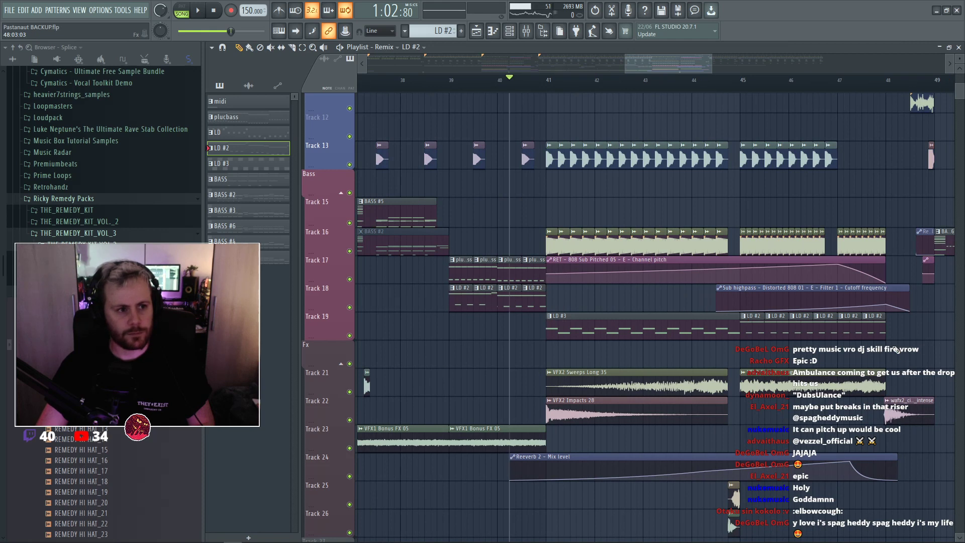
right_click(616, 333)
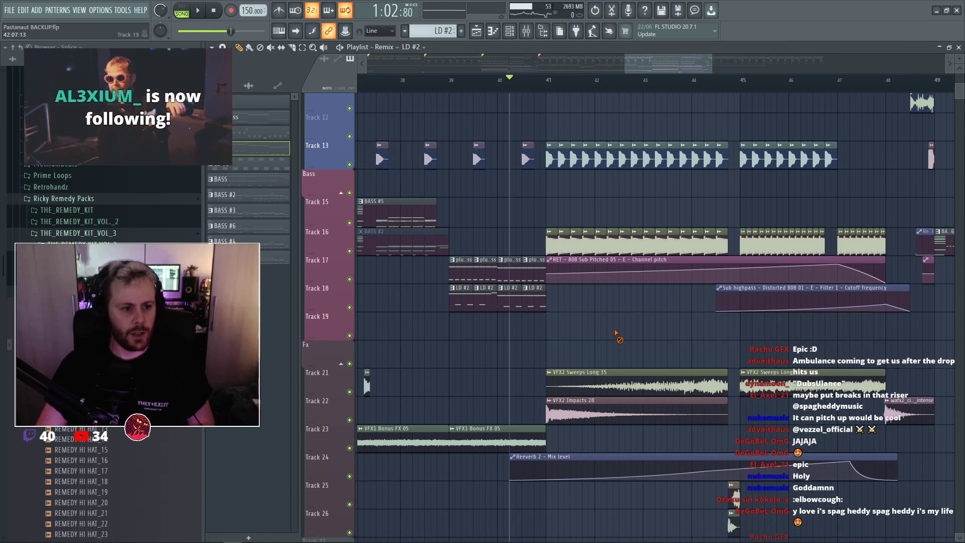
Restore a one-beat LD #3 clip at bar 41 on Track 19 and make it unique as pattern LD #4.
key("ctrl+z")
left_click_drag(880, 331, 553, 329)
right_click(549, 322)
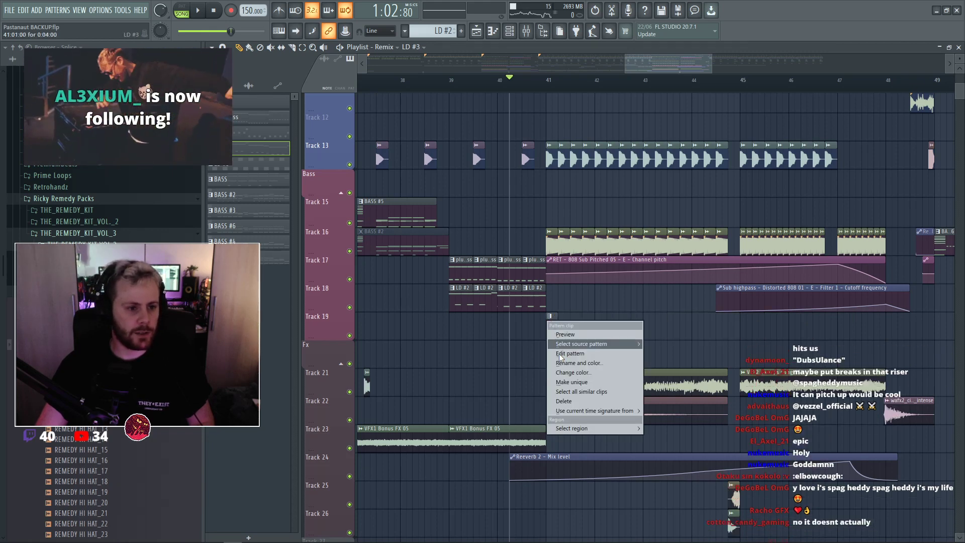
left_click(571, 382)
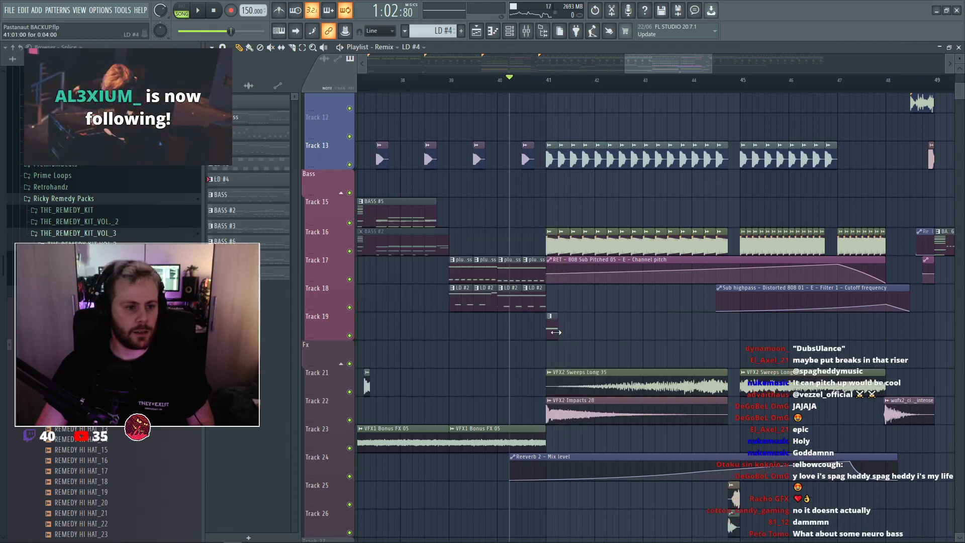
Extend LD #4 to four bars from bar 41 and hold a single G5 note through the whole pattern.
left_click_drag(556, 332, 699, 335)
double_click(733, 329)
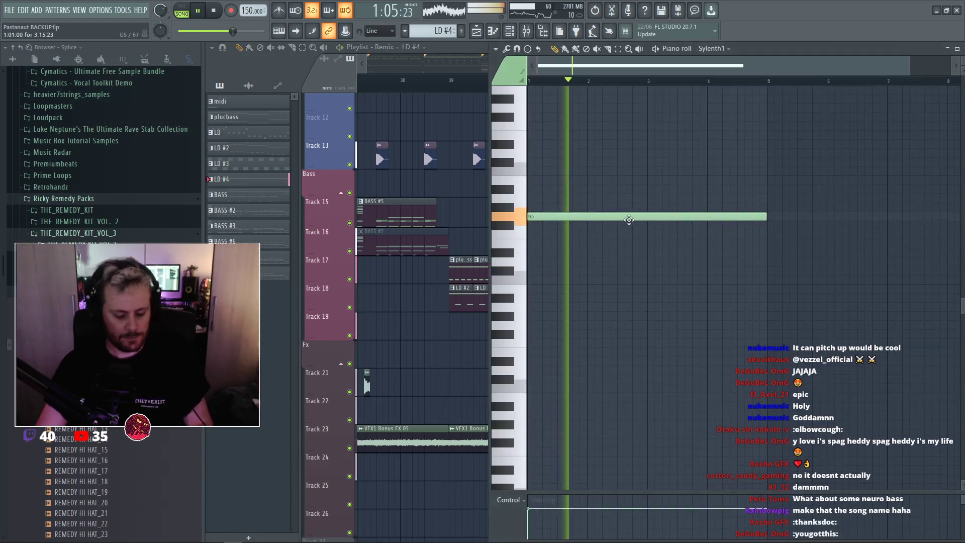
key("space")
Move the effects on the Sylenth1 mixer track up to free its last slots and load Edison after Fruity Reeverb 2.
key("F9")
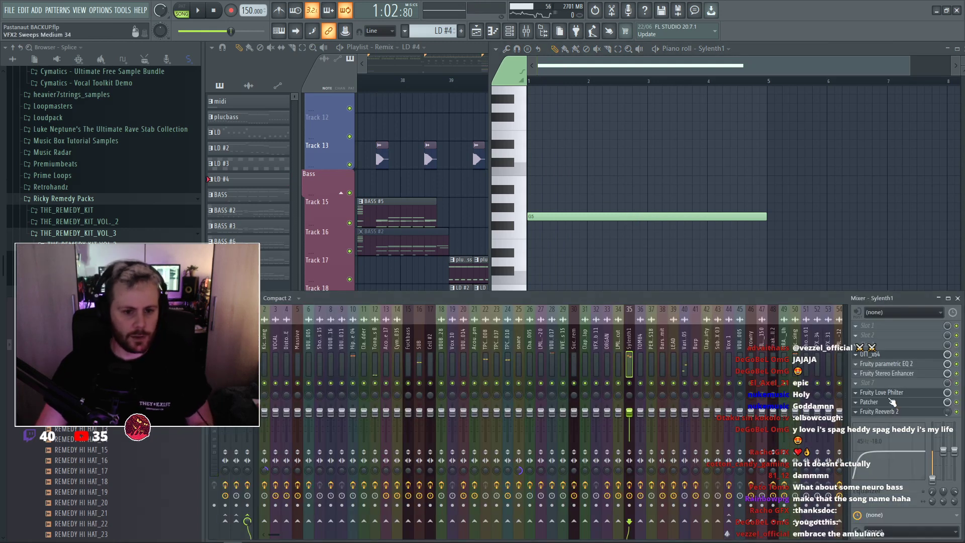
left_click_drag(894, 354, 895, 327)
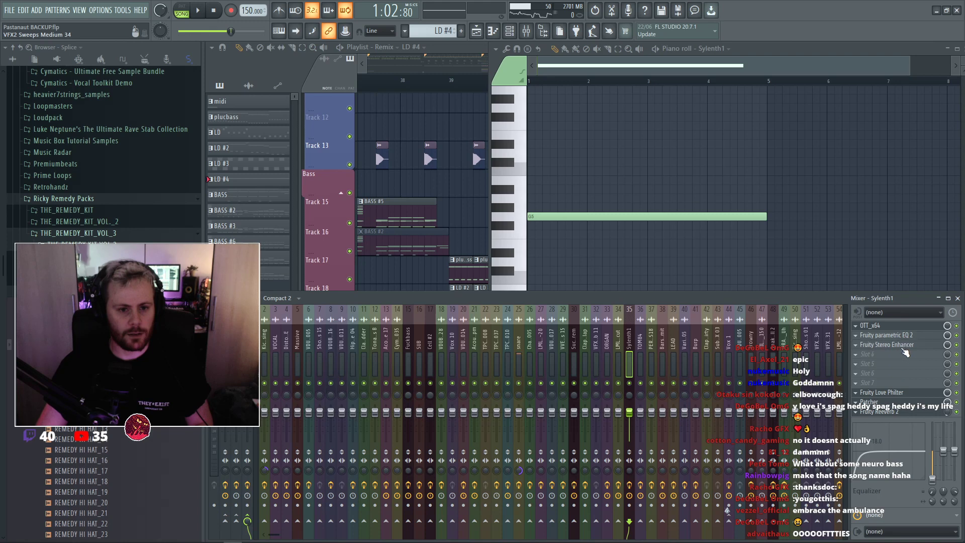
scroll(900, 404, "up", 1)
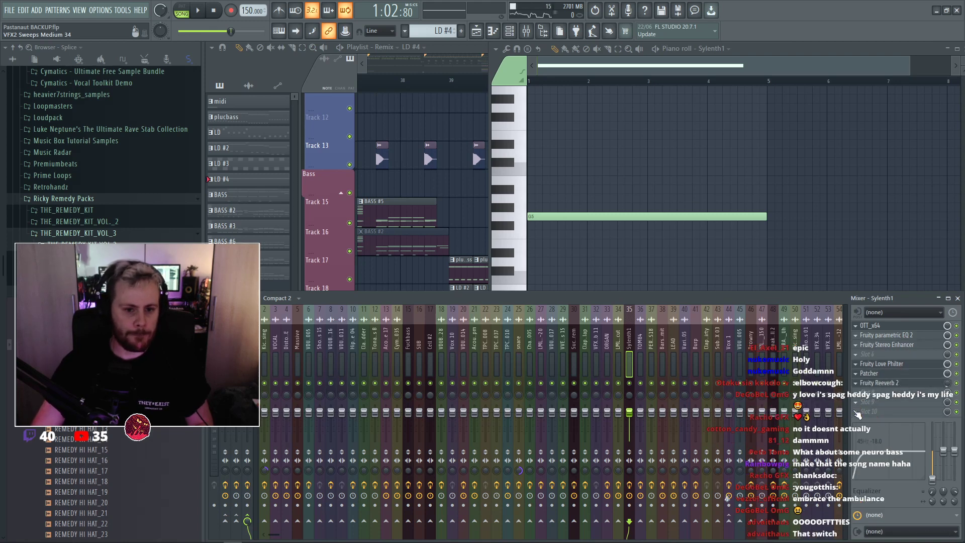
right_click(855, 405)
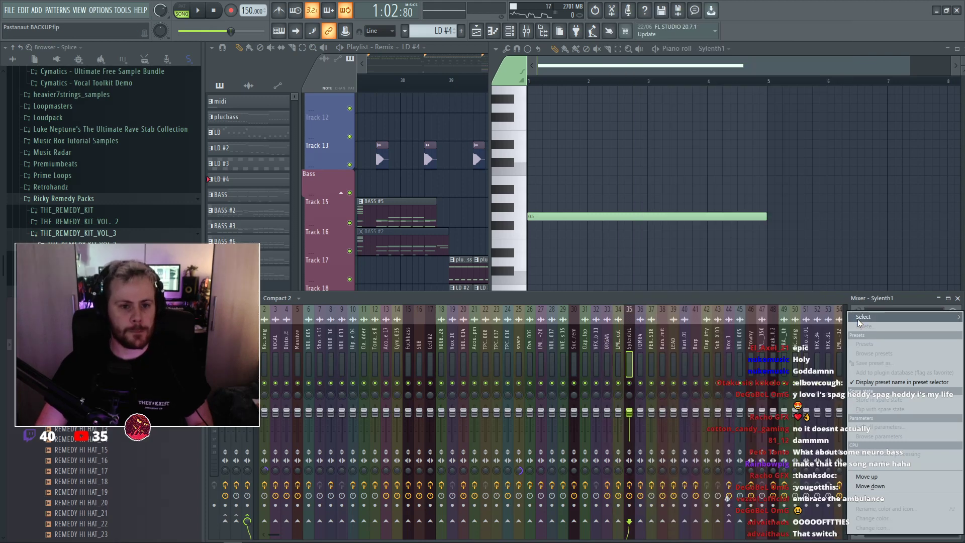
mouse_move(858, 318)
left_click(746, 148)
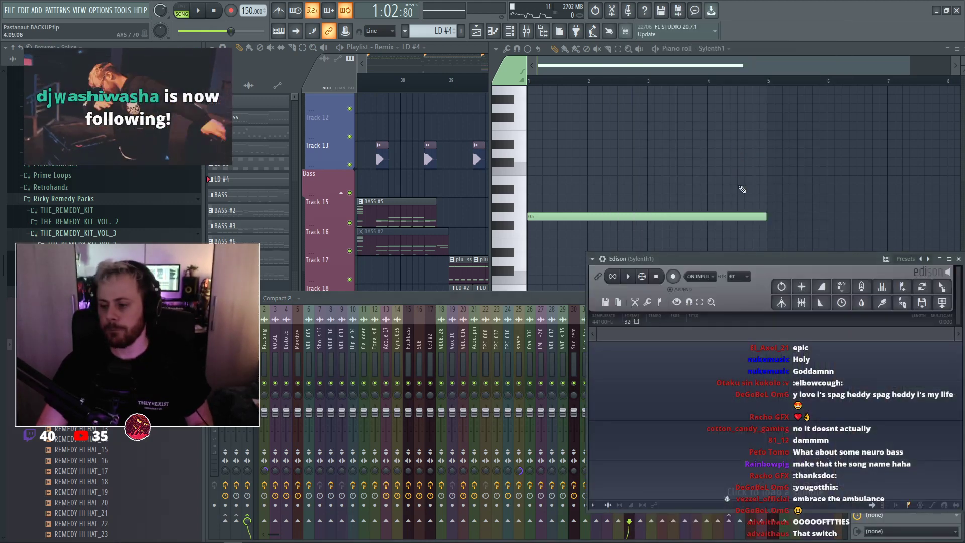
Record the long LD #4 note with its tail into Edison while the song plays through the second buildup.
left_click_drag(765, 261, 664, 244)
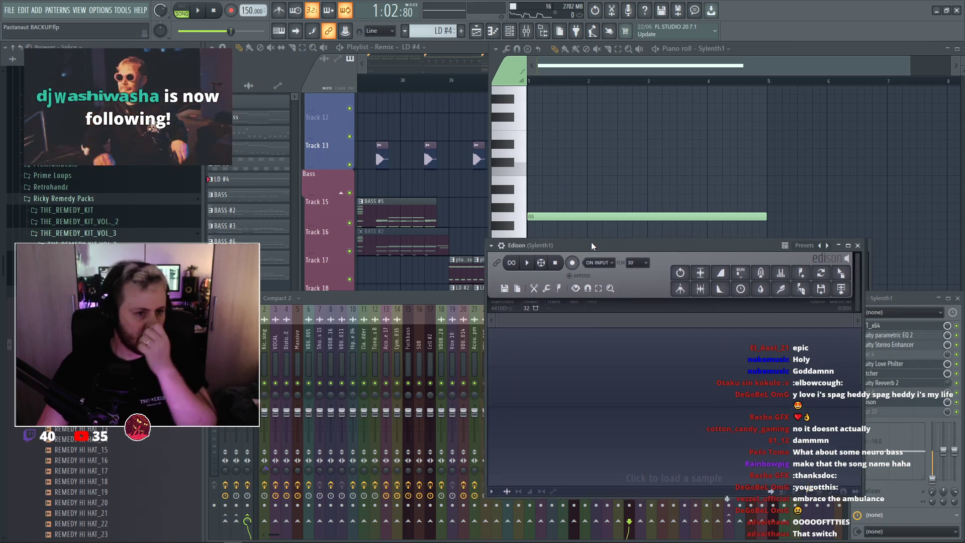
left_click_drag(591, 242, 534, 219)
left_click(514, 235)
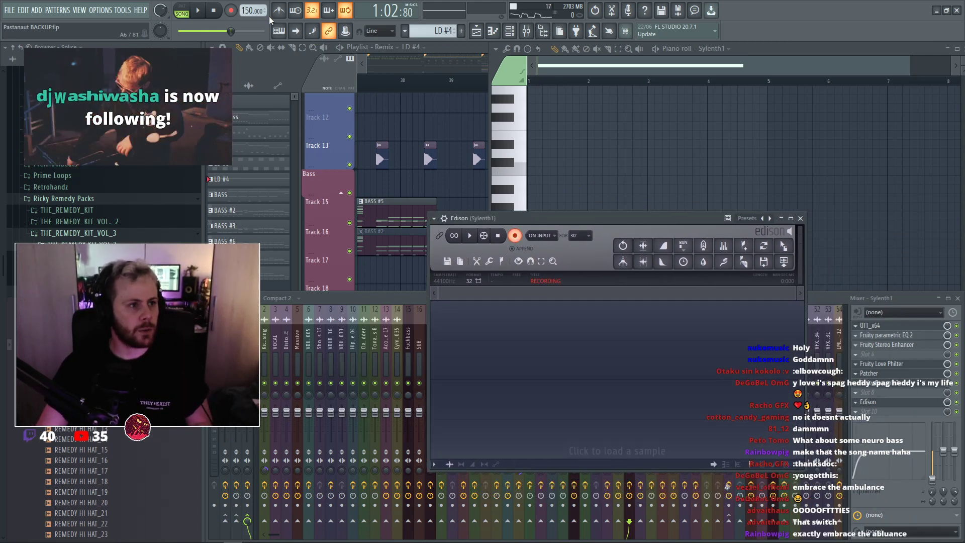
left_click(199, 11)
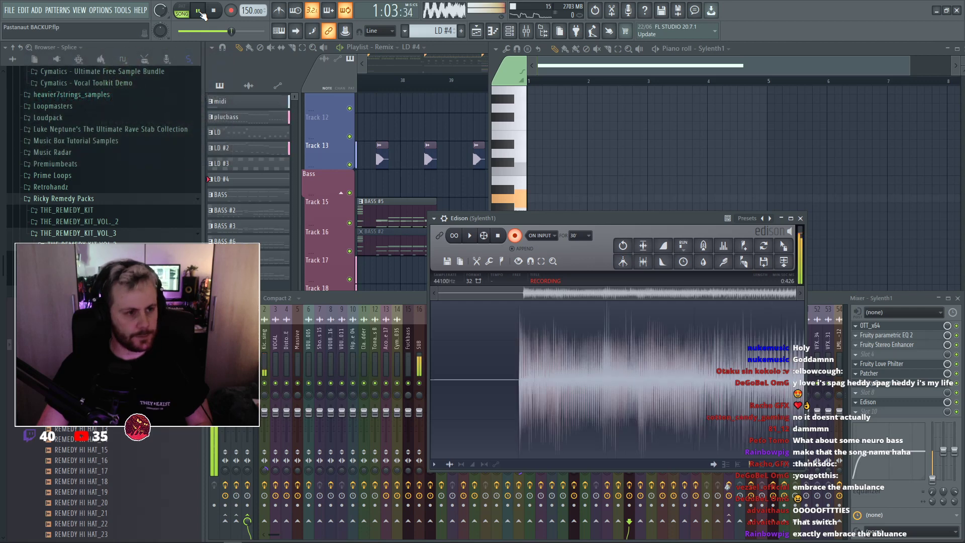
key("F5")
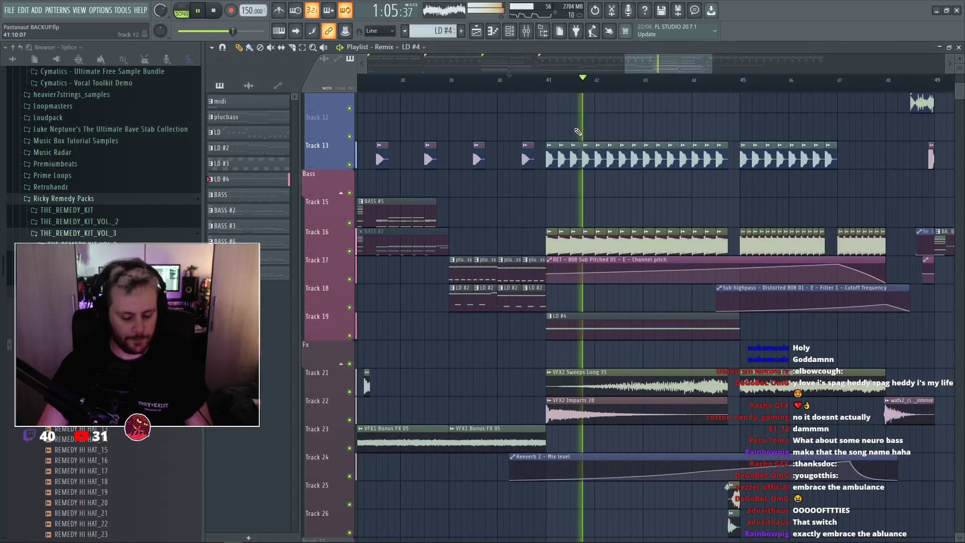
key("F9")
left_click(876, 405)
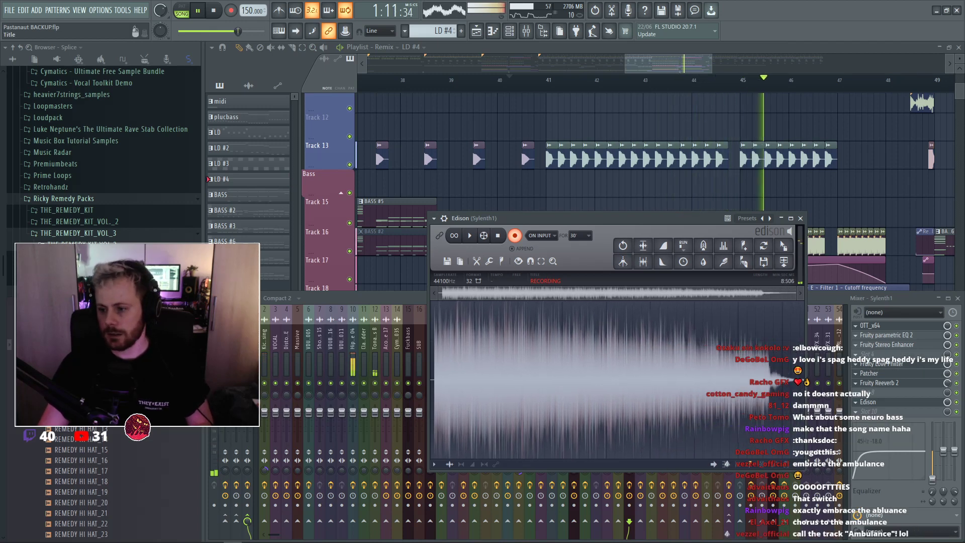
left_click(515, 236)
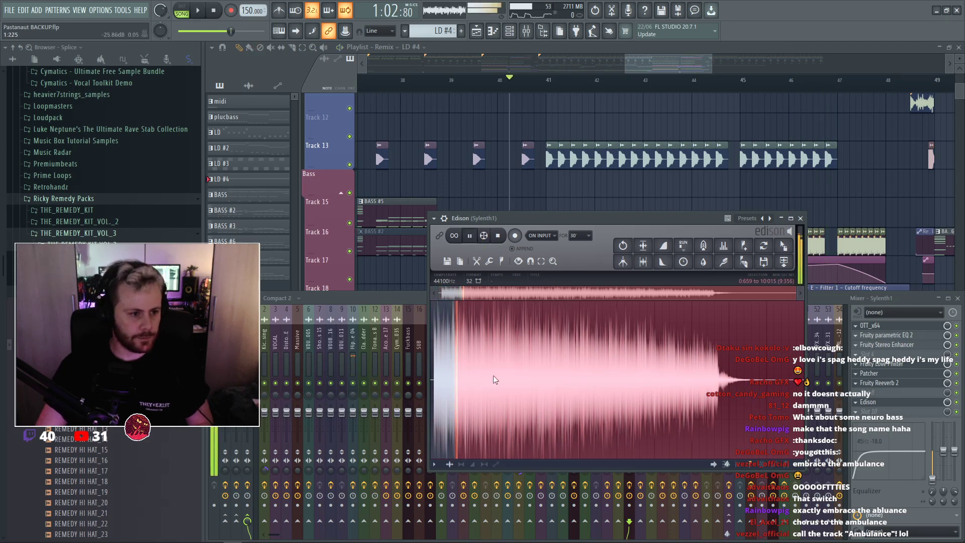
Audition the recording in Edison and trim away its first 1.308 seconds.
left_click(469, 391)
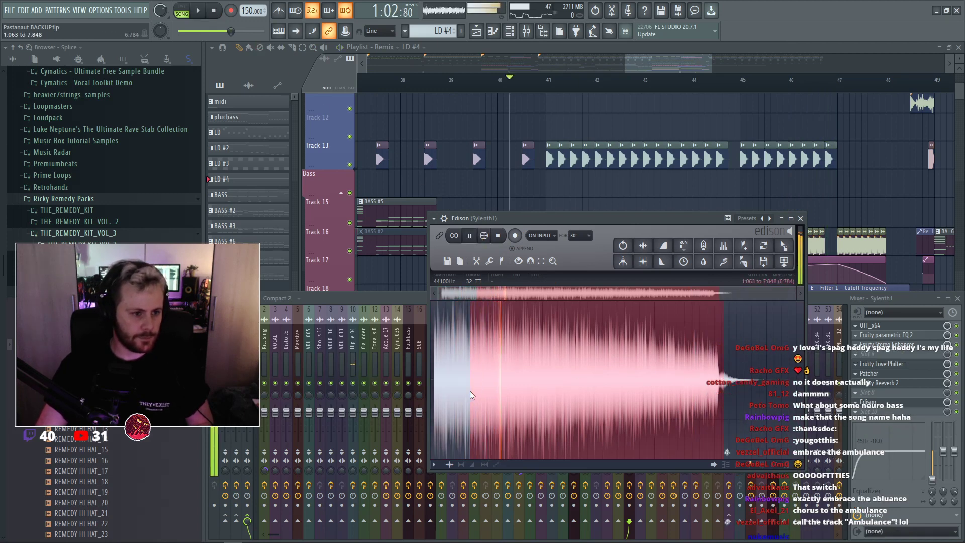
scroll(469, 390, "up", 1)
scroll(466, 388, "up", 1)
left_click_drag(470, 388, 487, 385)
key("space")
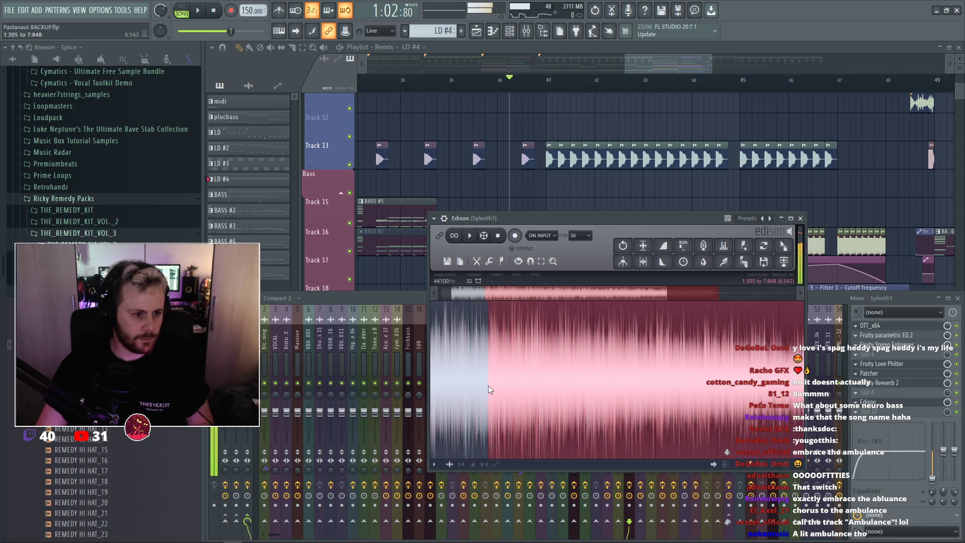
scroll(703, 389, "down", 2)
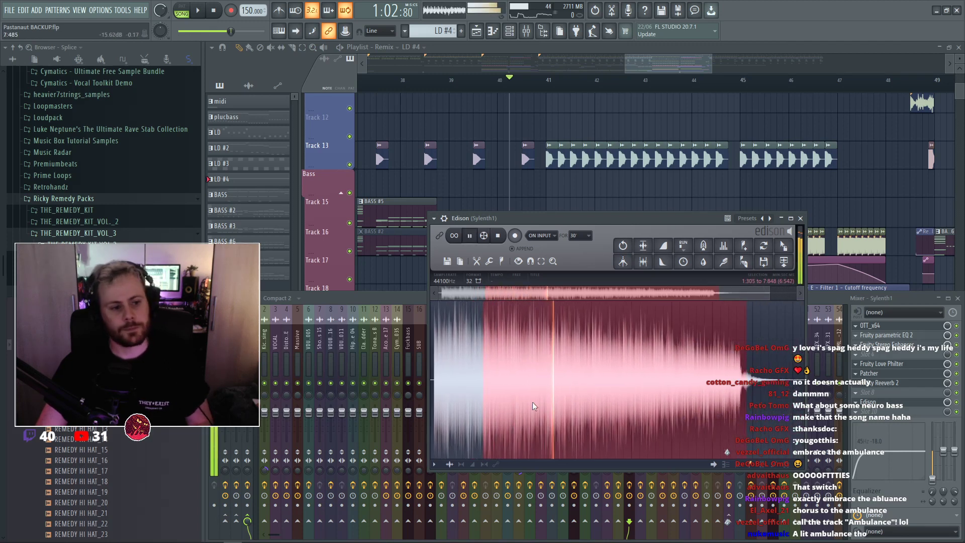
key("space")
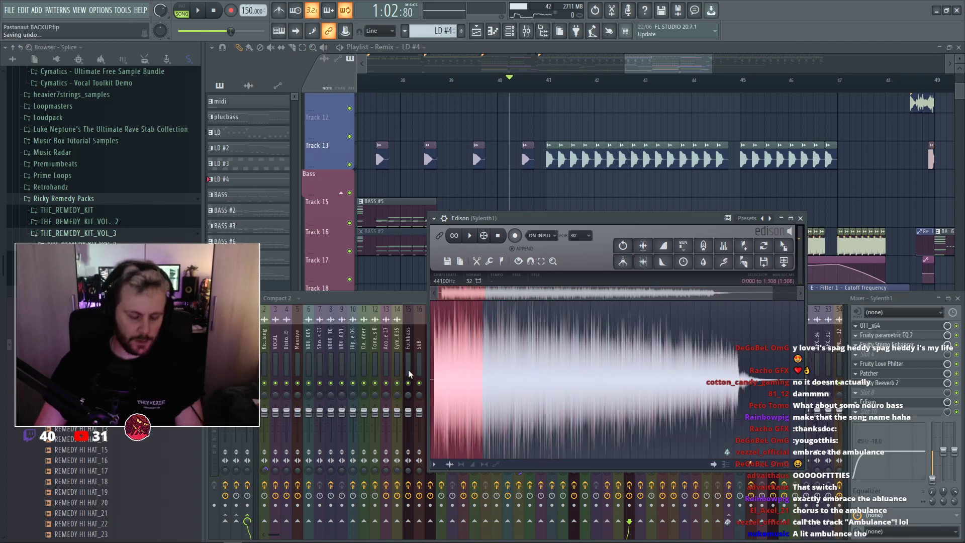
key("Delete")
key("space")
Place the trimmed recording on Track 23 at bar 41 and mute the LD #4 clip on Track 19.
left_click_drag(783, 245, 580, 434)
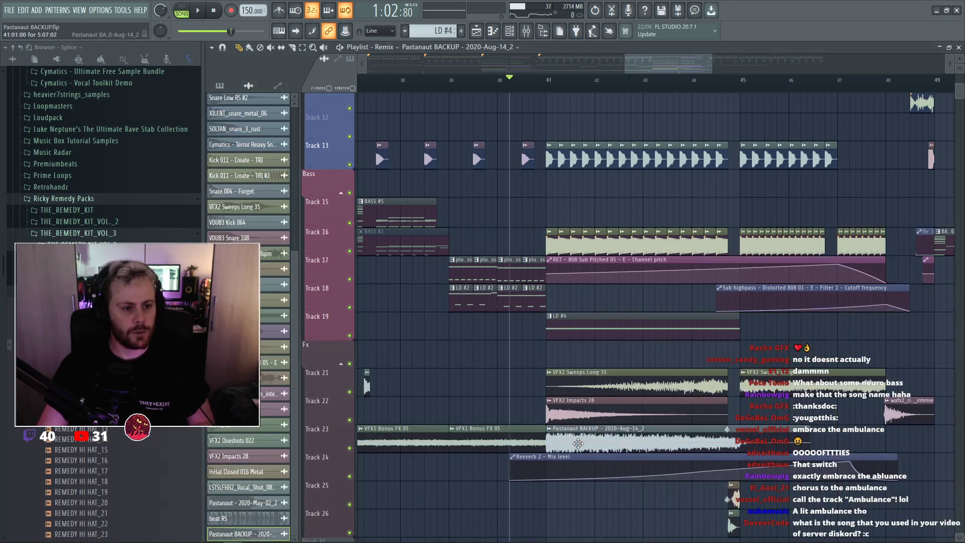
scroll(604, 250, "down", 2)
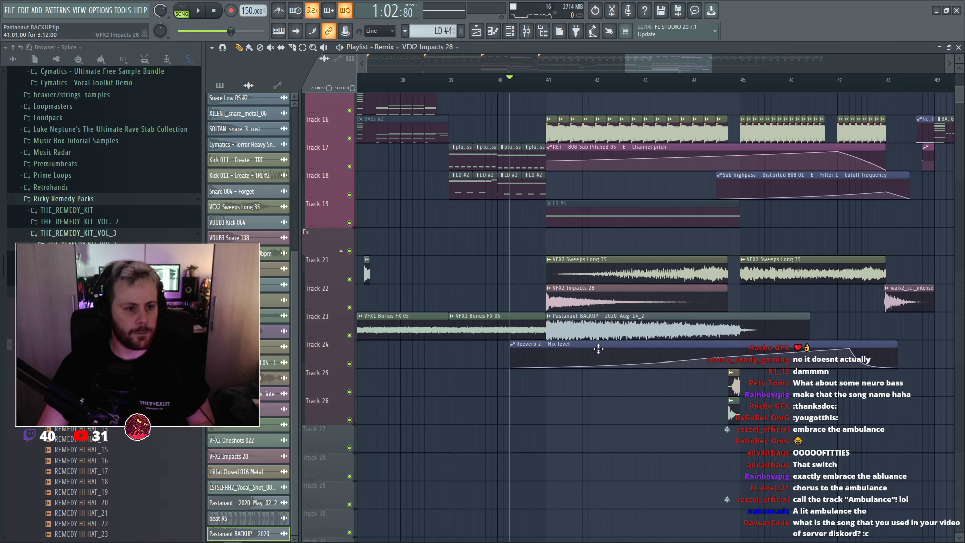
left_click_drag(598, 349, 602, 274)
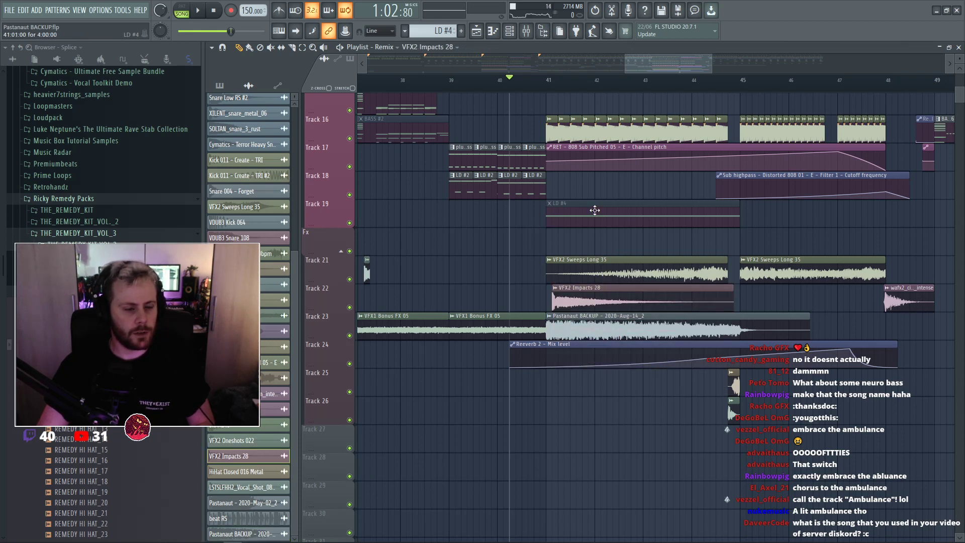
left_click(571, 322)
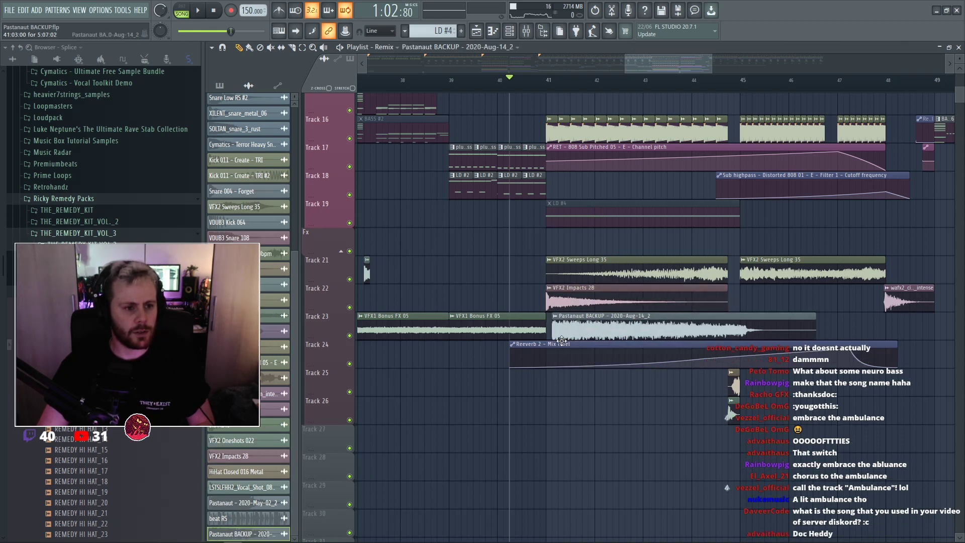
Keep the recorded clip at bar 41 on Track 23 and rename its channel to longnote RS.
right_click(553, 321)
left_click(575, 370)
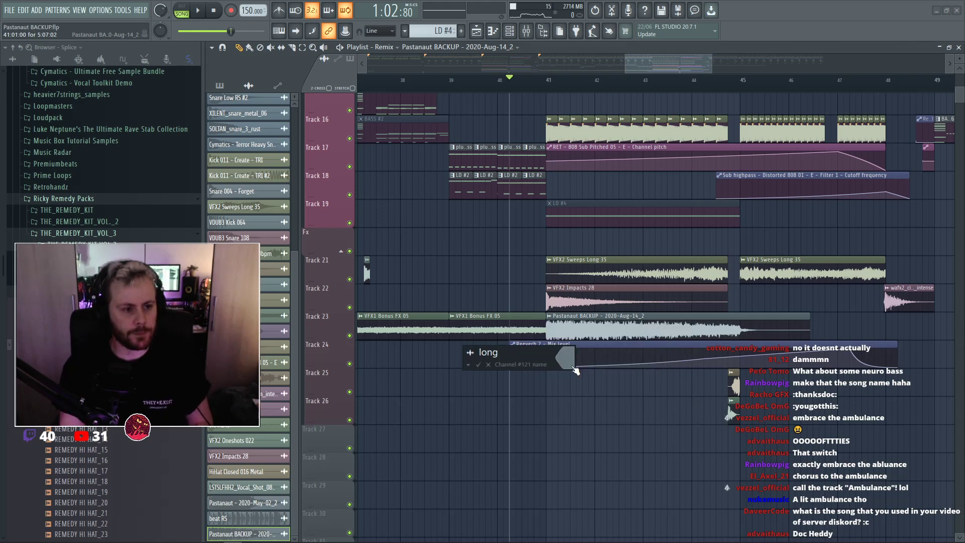
key("Return")
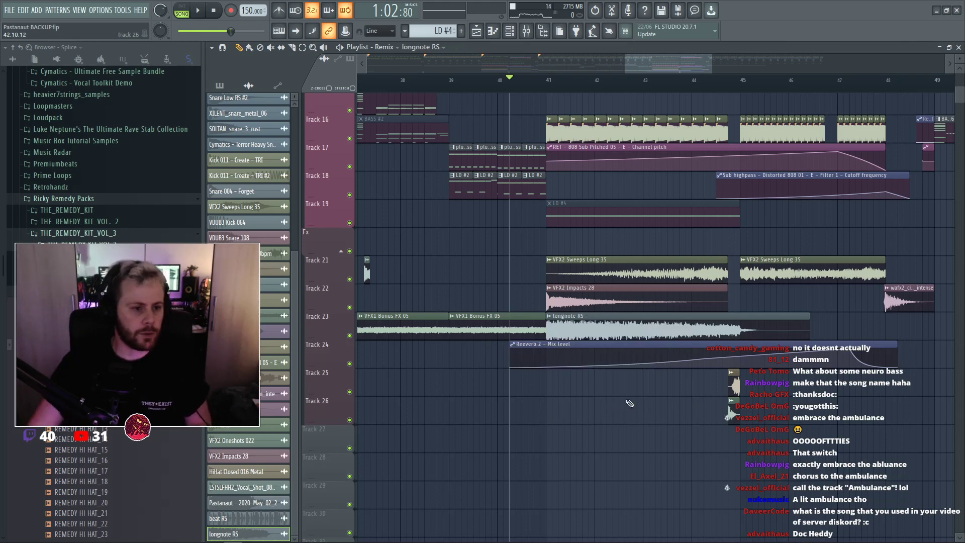
Route the longnote RS channel to mixer track 92 and load LFOTool in its first effect slot.
double_click(621, 314)
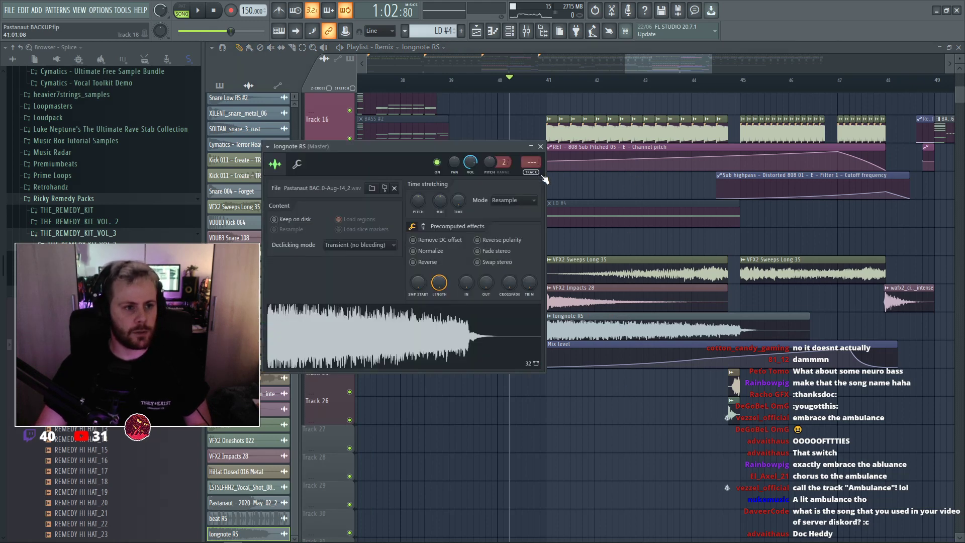
key("ctrl+l")
left_click(856, 327)
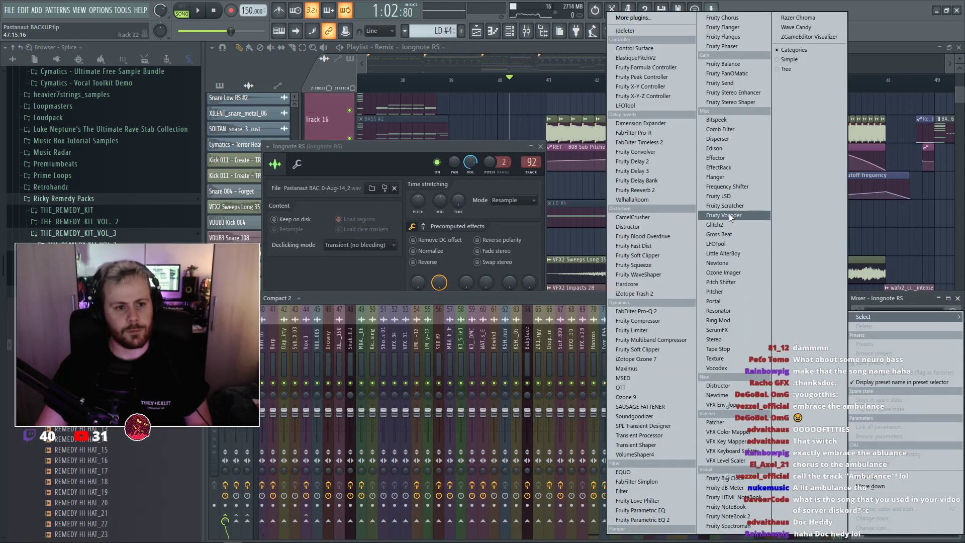
left_click(737, 244)
key("F12")
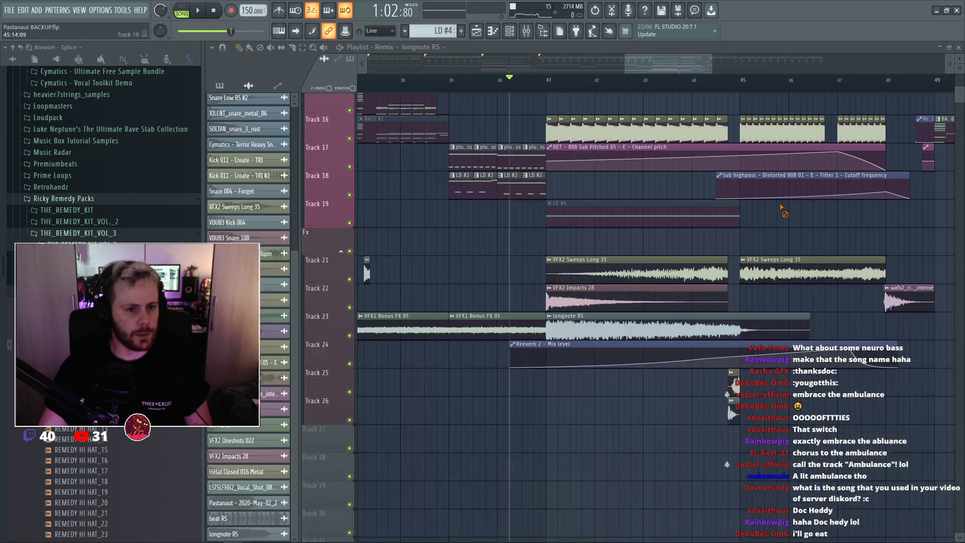
Loop bars 41 to 45 and reshape the LFOTool volume curve on longnote RS to rise from zero to 100% and fall back to zero.
left_click_drag(545, 82, 740, 82)
key("space")
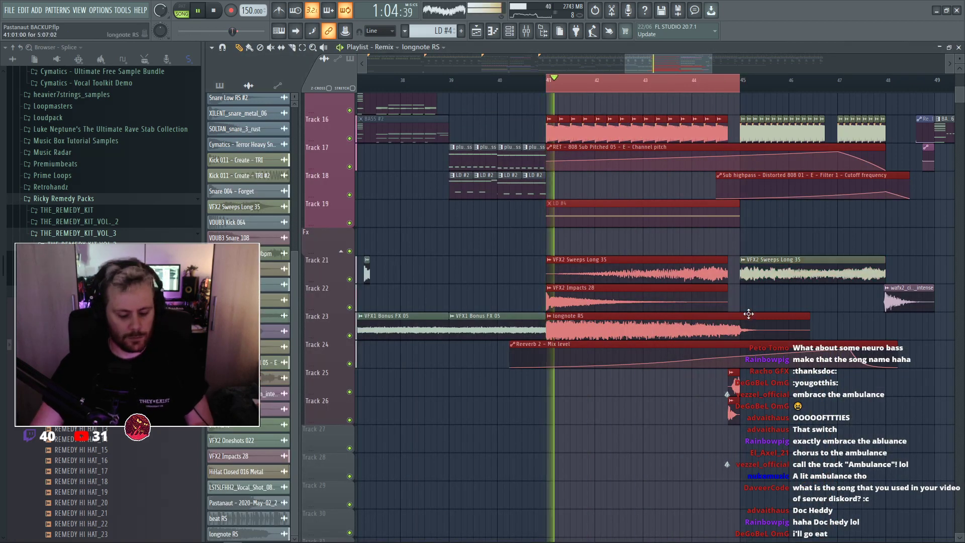
key("F9")
key("space")
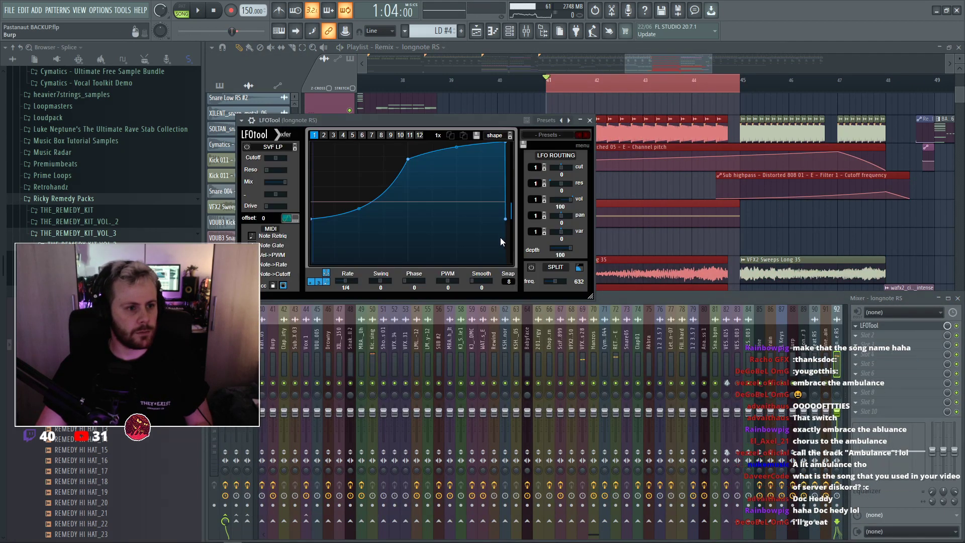
left_click_drag(415, 157, 394, 142)
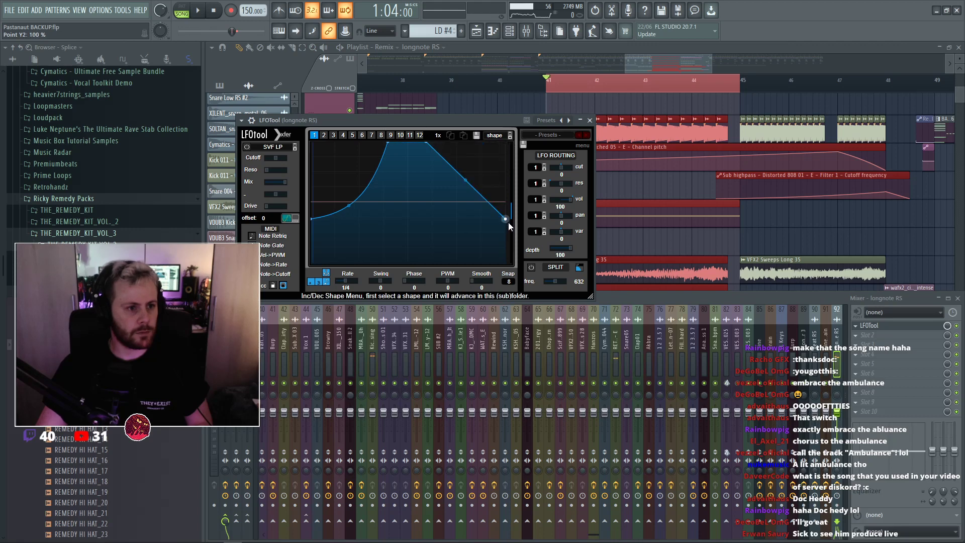
left_click_drag(505, 219, 506, 261)
key("space")
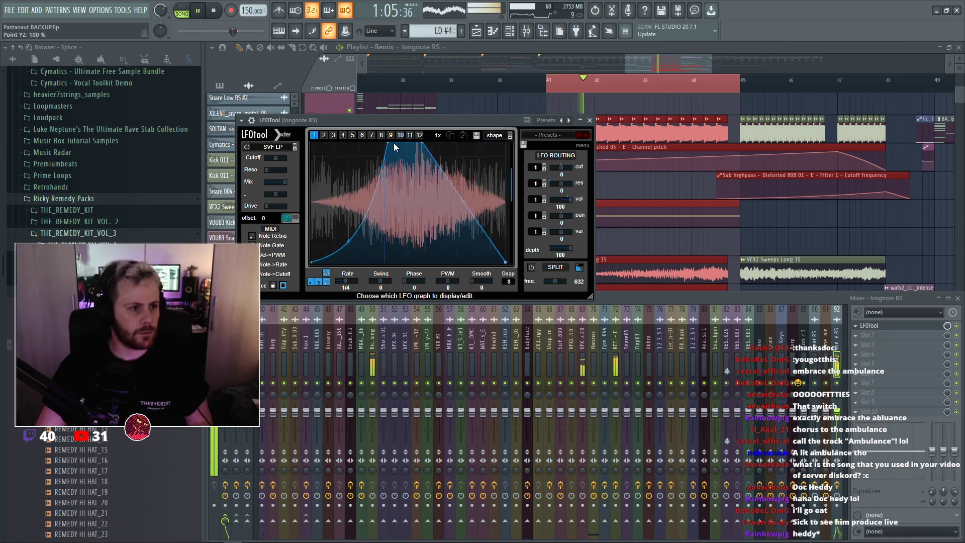
left_click_drag(388, 143, 418, 142)
key("space")
key("space")
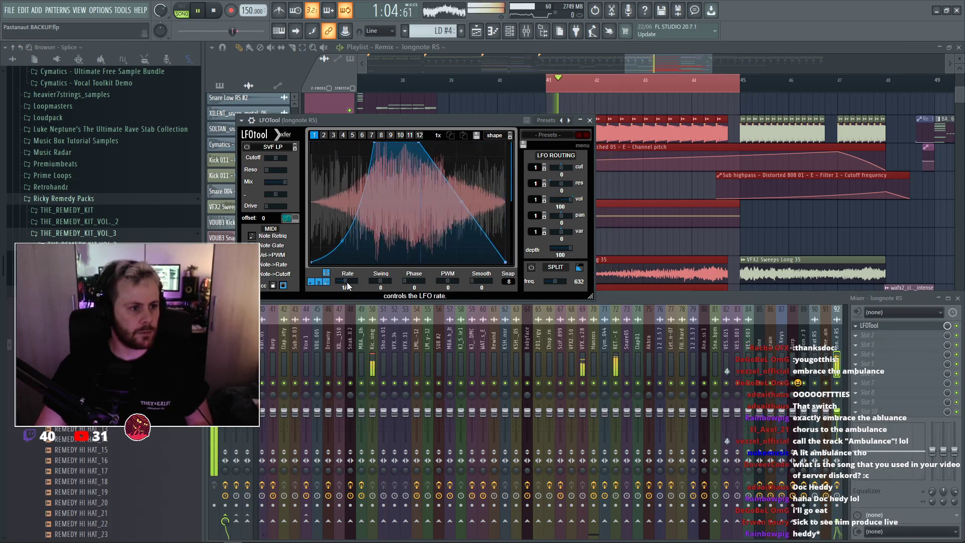
Switch the LFOTool rate on longnote RS to free Hz values, slow it to 0.146 Hz and audition the loop.
left_click_drag(347, 283, 324, 288)
key("space")
key("space")
key("space")
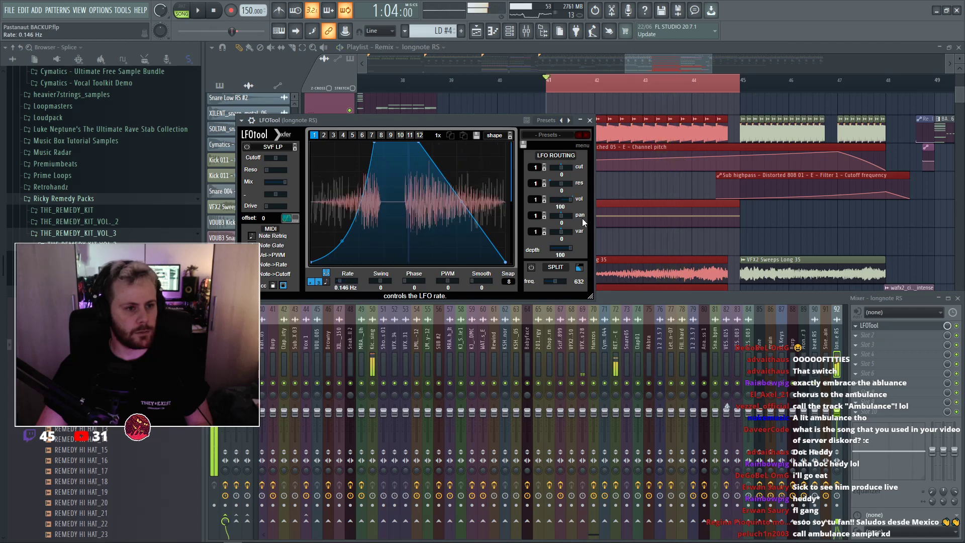
Raise the LFOTool rate on longnote RS to 12.433 Hz while playing the transition into bar 41.
left_click(731, 175)
key("space")
key("F9")
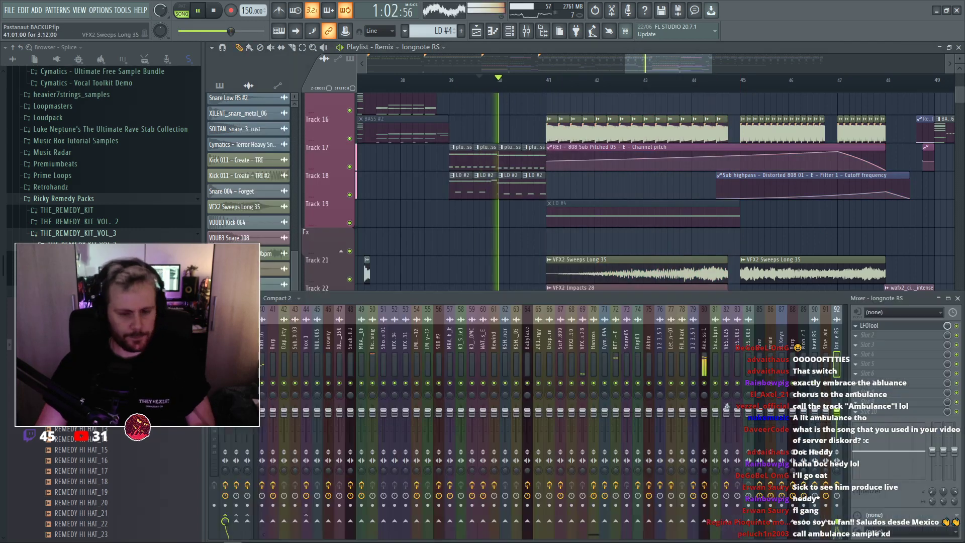
left_click(878, 325)
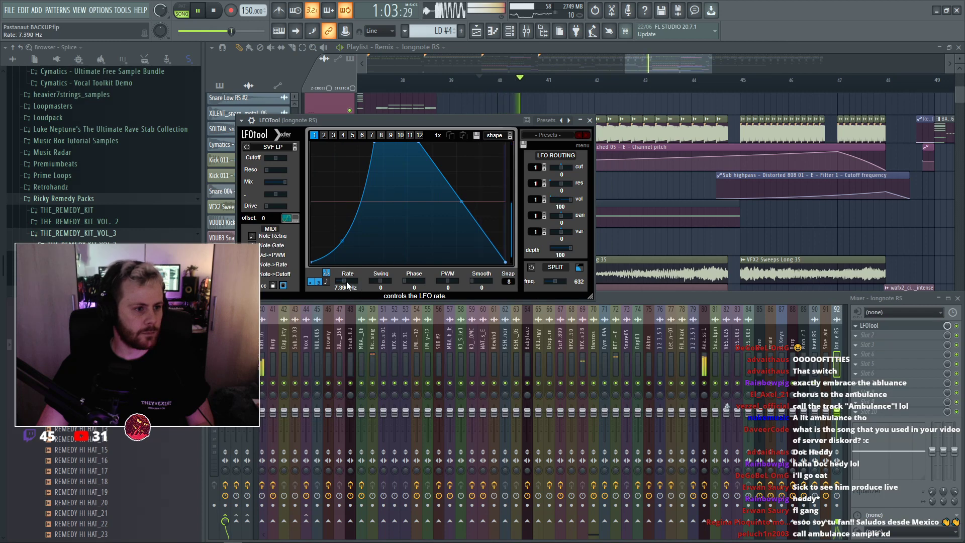
mouse_move(344, 283)
left_mouse_down()
mouse_move(323, 285)
mouse_move(357, 285)
left_mouse_up()
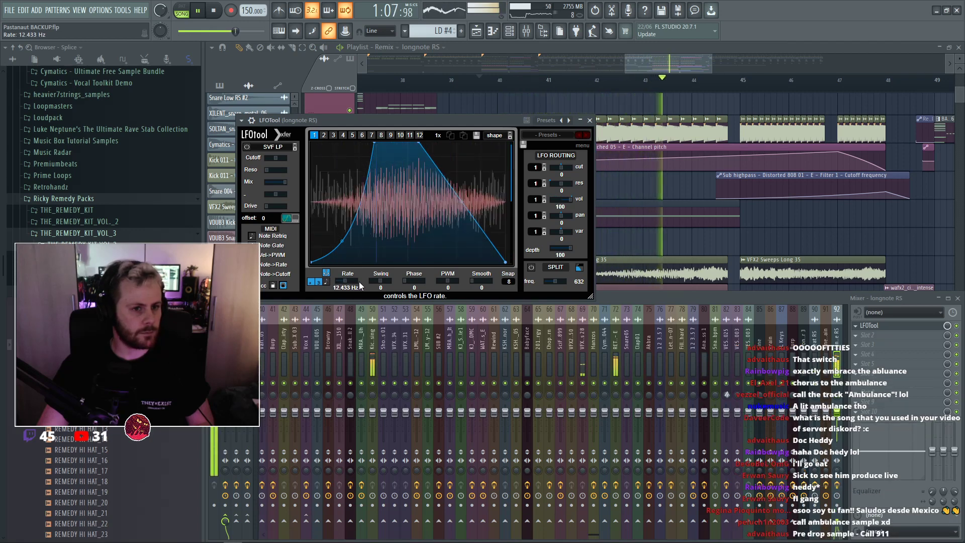
key("F12")
key("space")
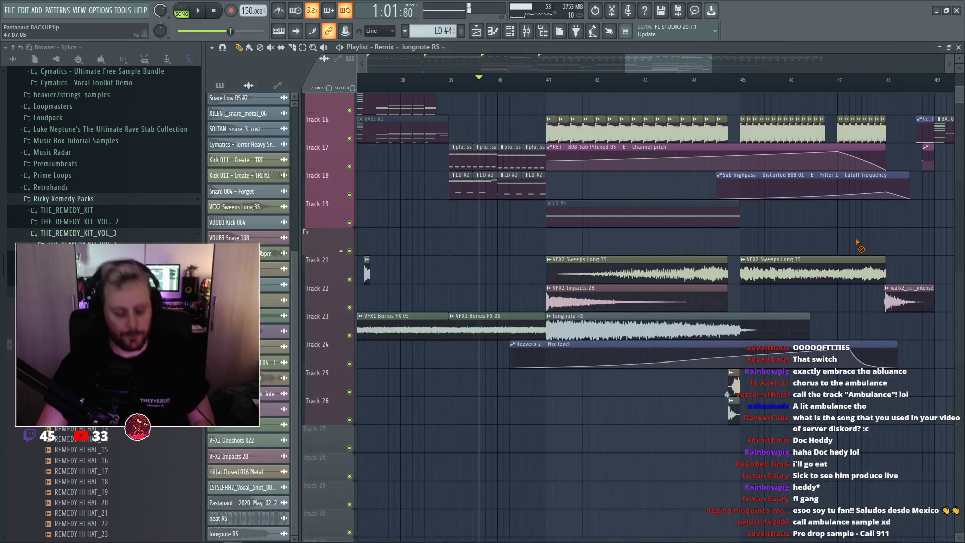
Loop bars 41 to 45 and lower the LFOTool rate on longnote RS to 1.860 Hz during playback.
left_click_drag(542, 89, 741, 87)
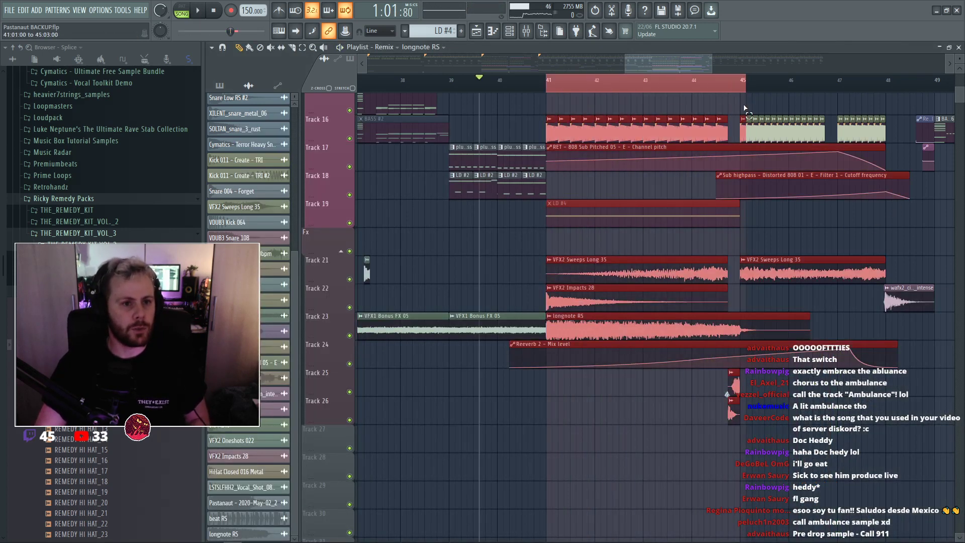
key("F9")
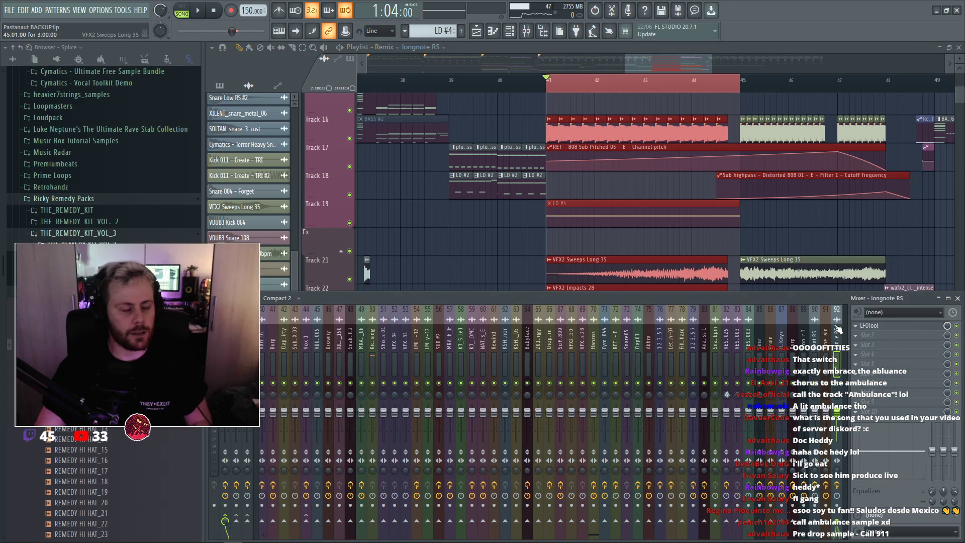
left_click(868, 325)
key("space")
left_click_drag(343, 284, 328, 281)
key("space")
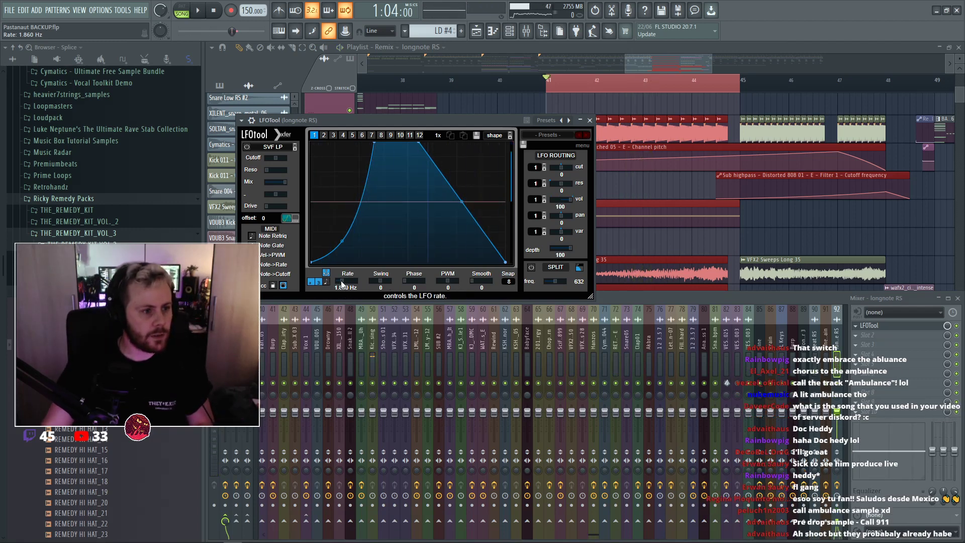
Move the LFOTool curve's peak on longnote RS earlier, try a 1.000 Hz rate, and set the rate to 2.000 Hz.
double_click(342, 284)
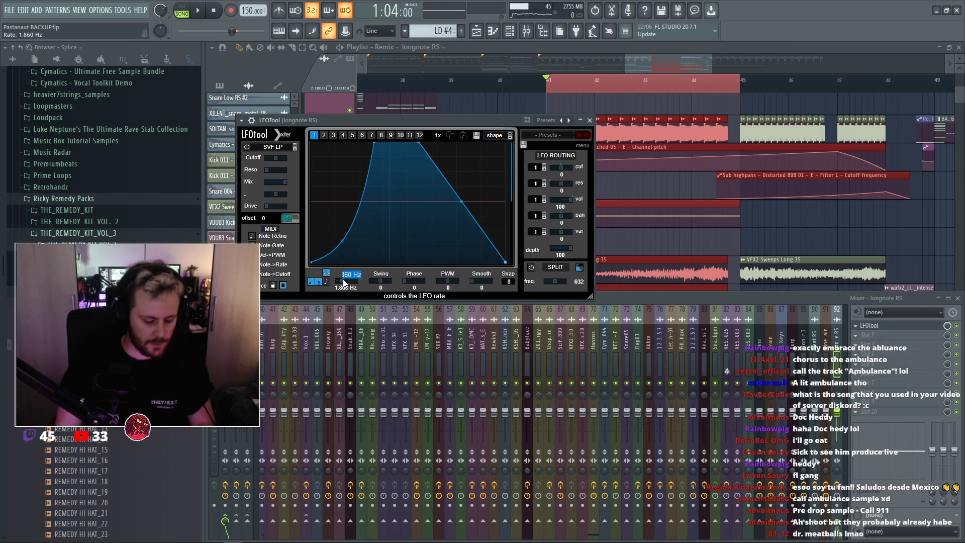
key("space")
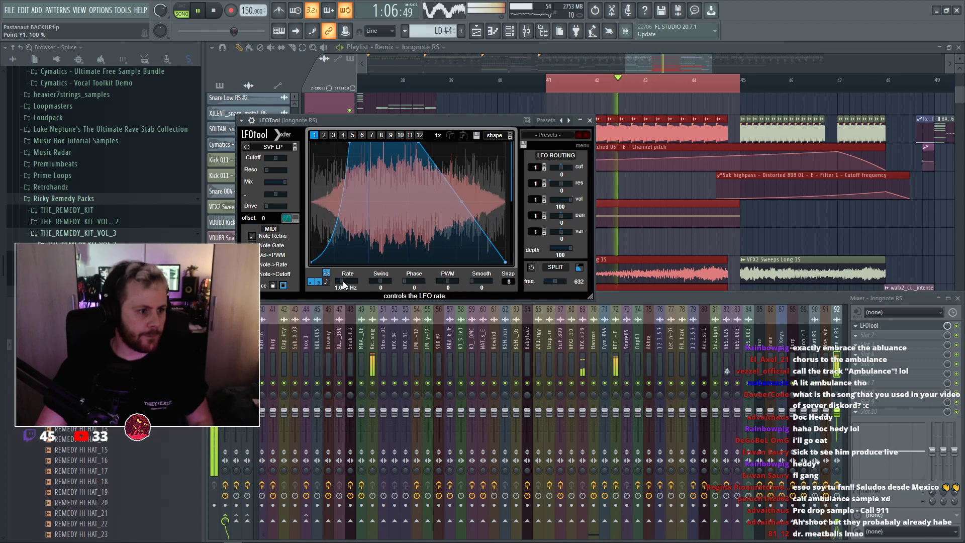
key("space")
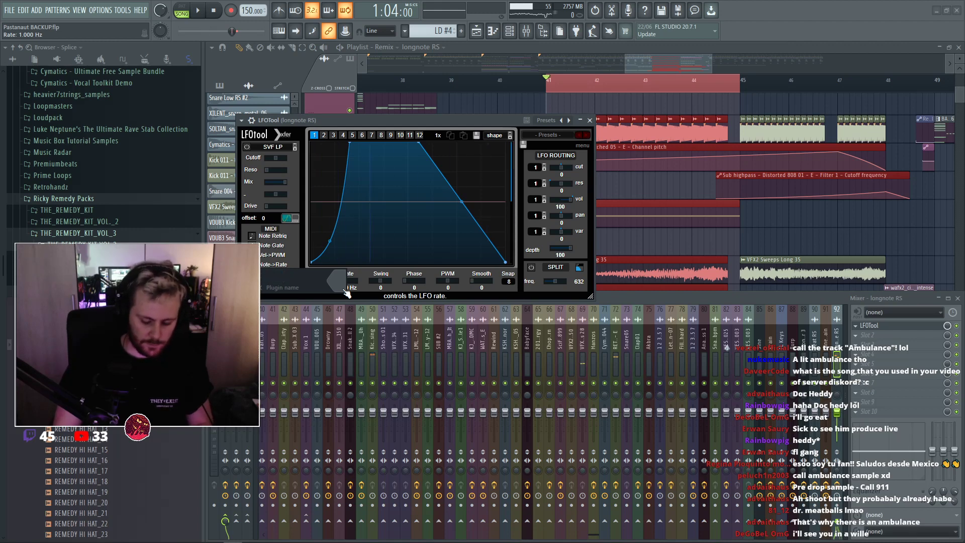
key("space")
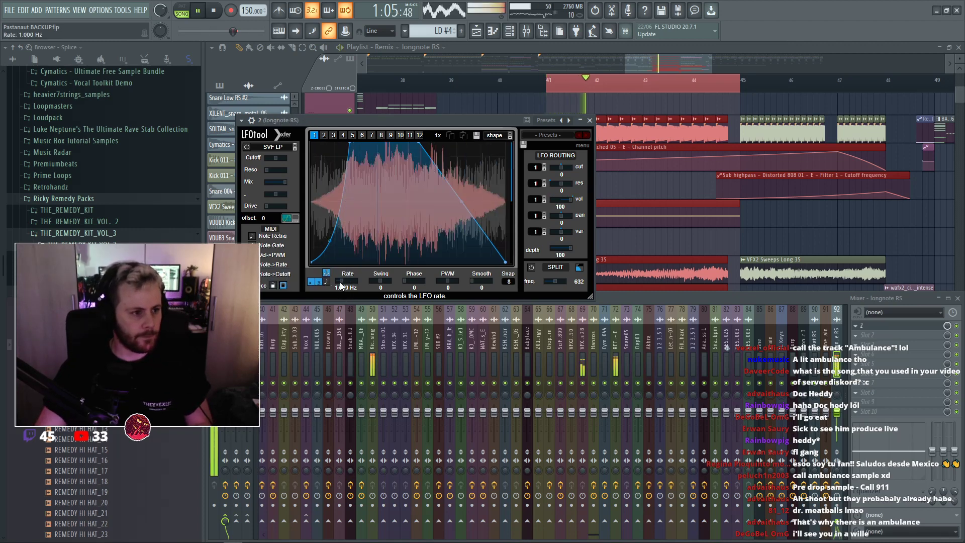
type("2")
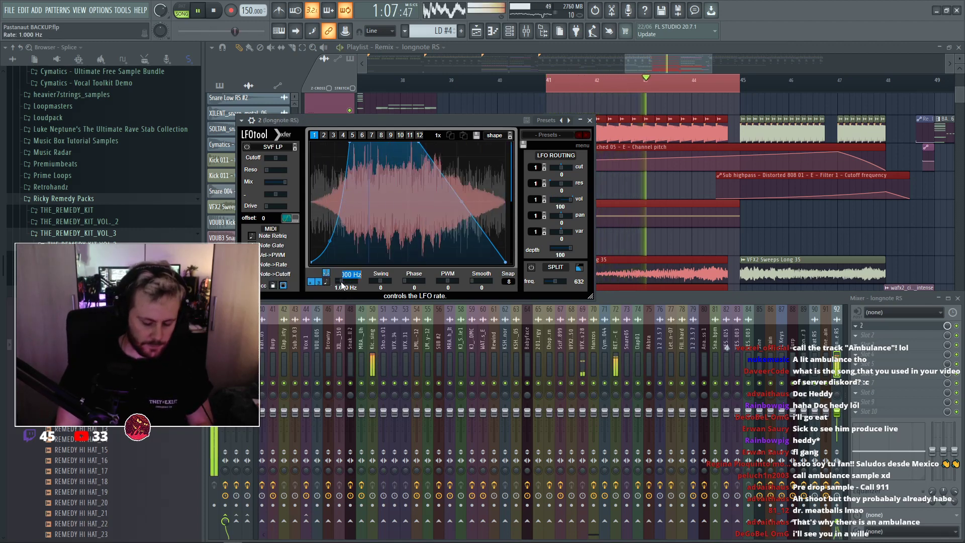
key("Return")
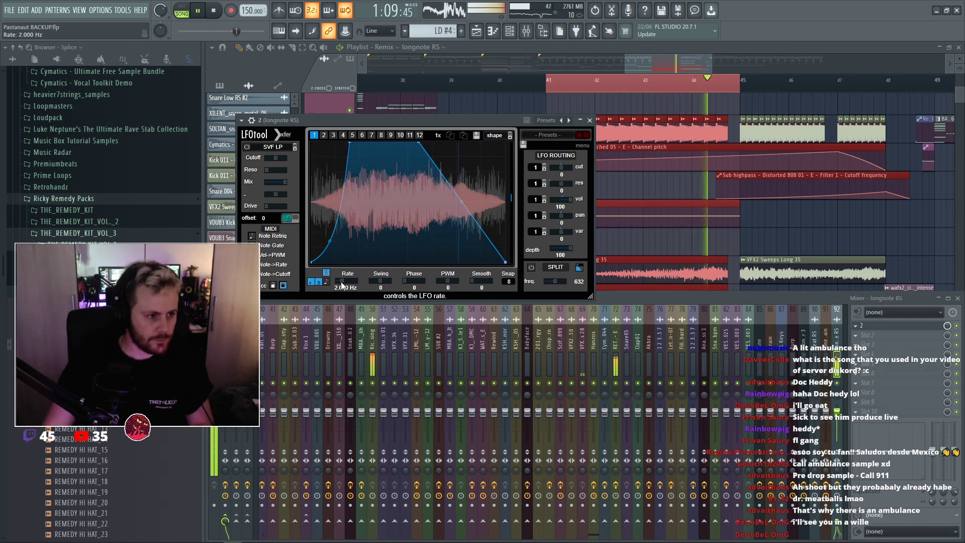
key("space")
Clear the loop selection and play the transition into bar 41 from midway through bar 40.
left_click(653, 198)
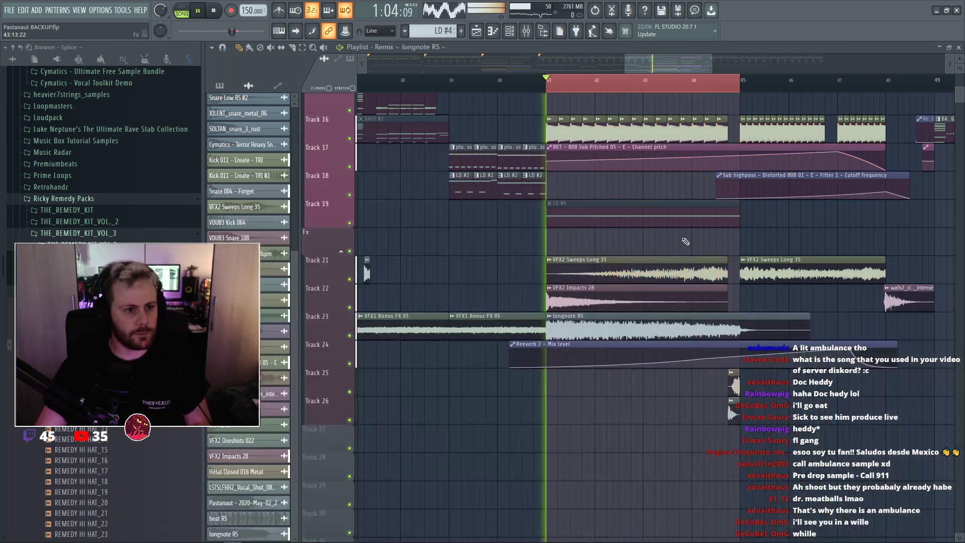
left_click(523, 89)
key("space")
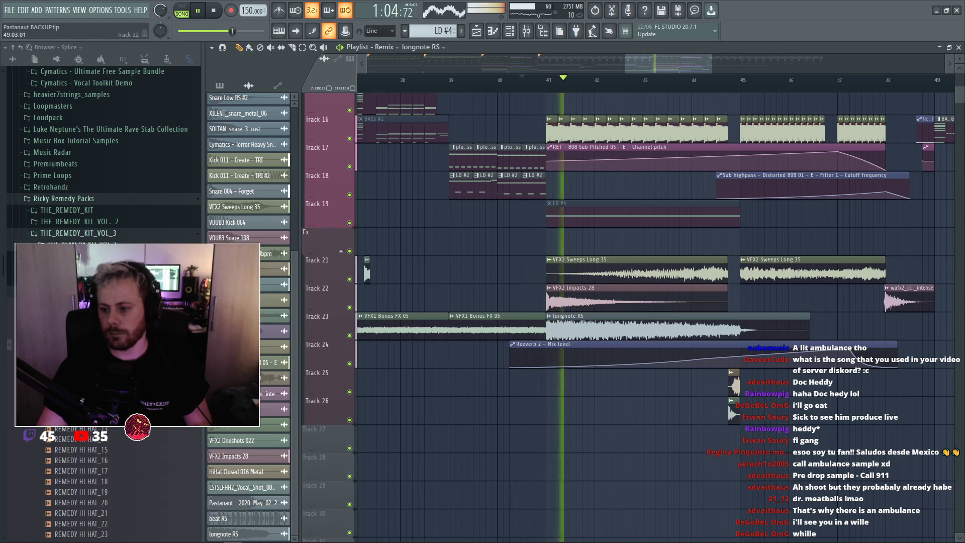
key("space")
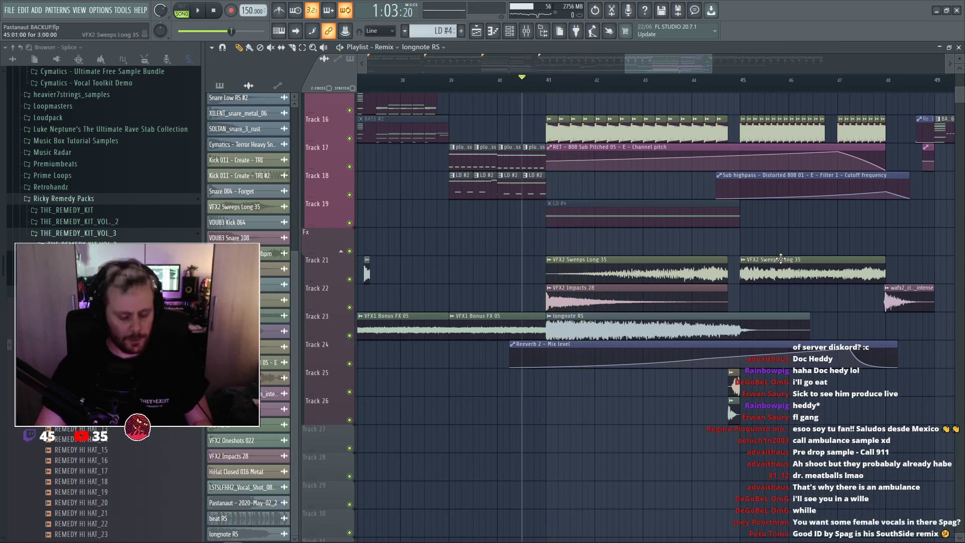
Select bars 41 to 45 and create an automation clip for the LFOTool rate on longnote RS.
key("F9")
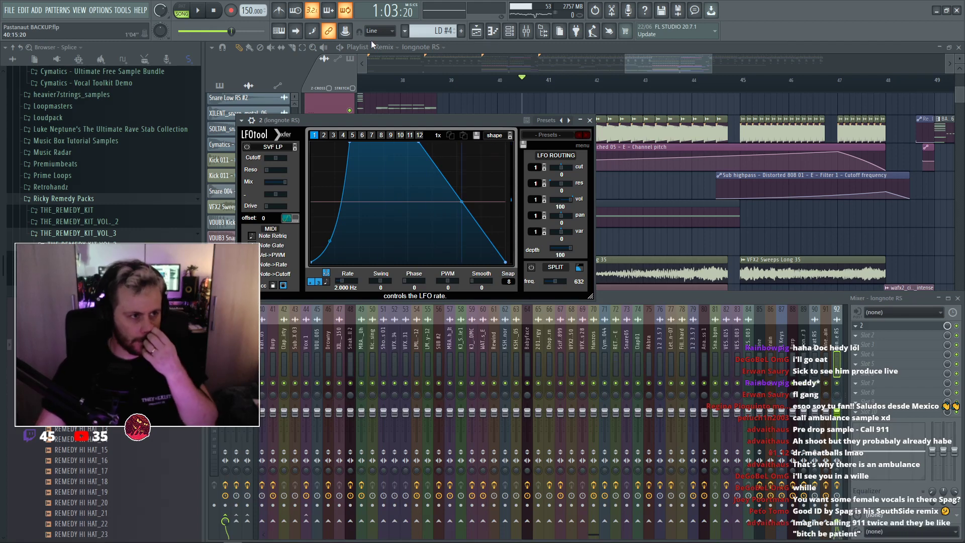
left_click(666, 179)
left_click_drag(739, 89, 563, 99)
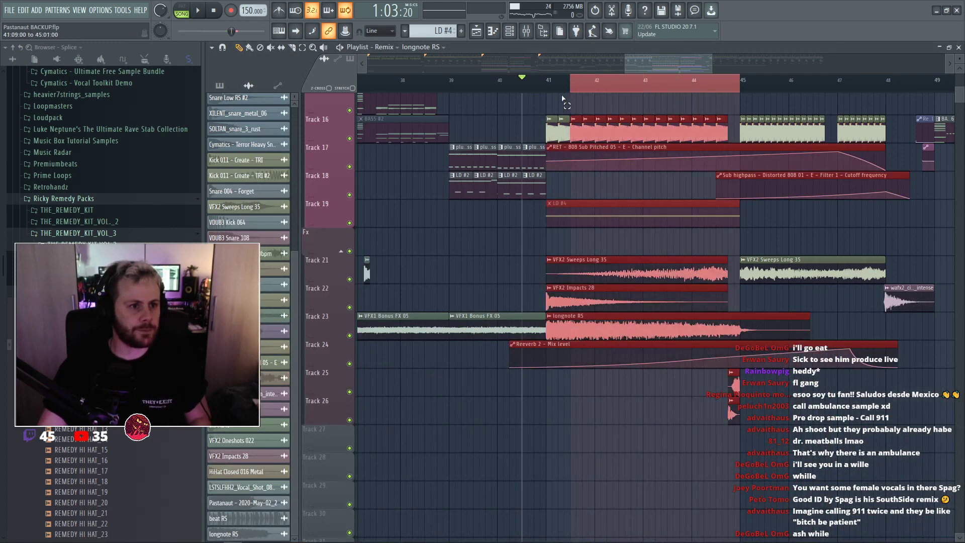
right_click(346, 33)
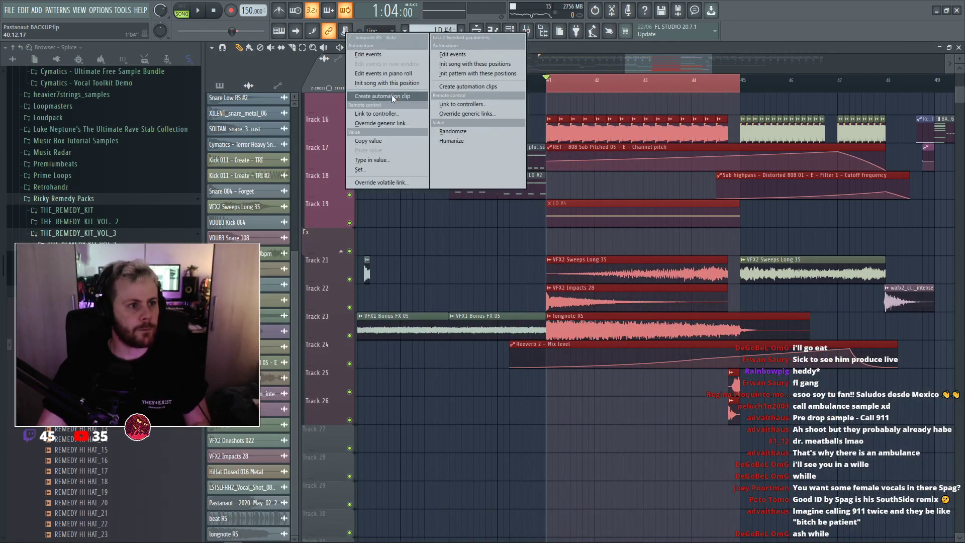
left_click(391, 95)
Raise the rate automation's end point at bar 45 to about 45% and audition the loop.
left_click_drag(739, 124, 741, 121)
key("space")
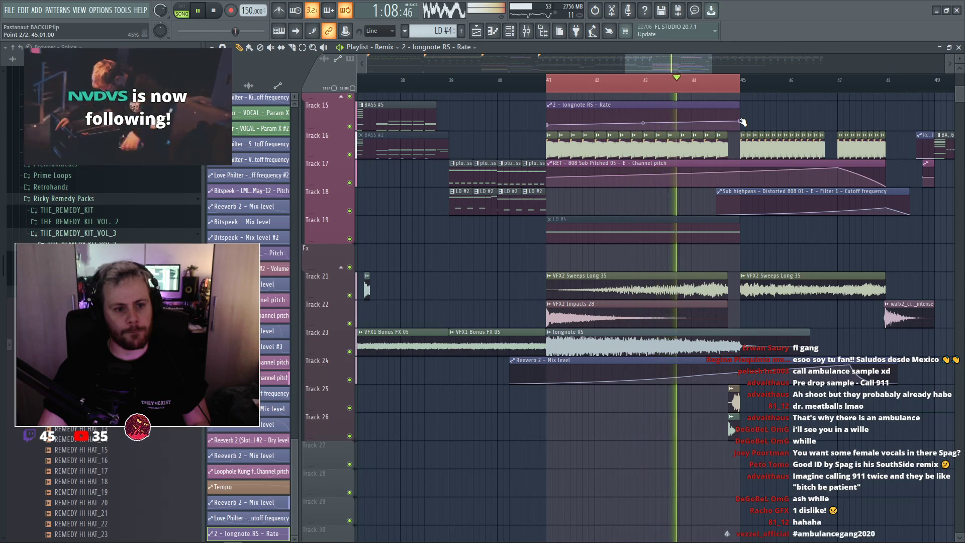
key("space")
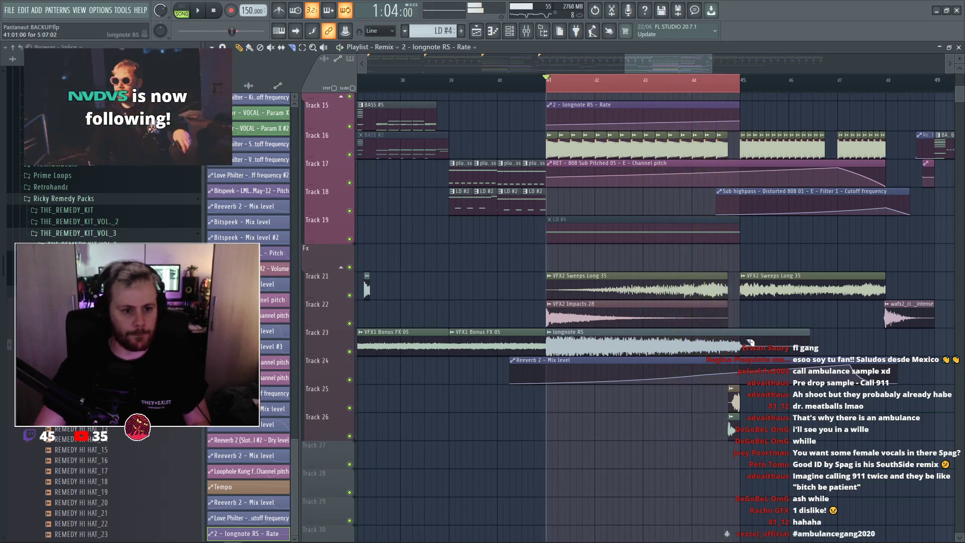
Trim the longnote RS clip to bars 41 to 45, add a four-bar copy at bar 45 and play from bar 44.
key("b")
left_click(721, 346)
right_click(759, 344)
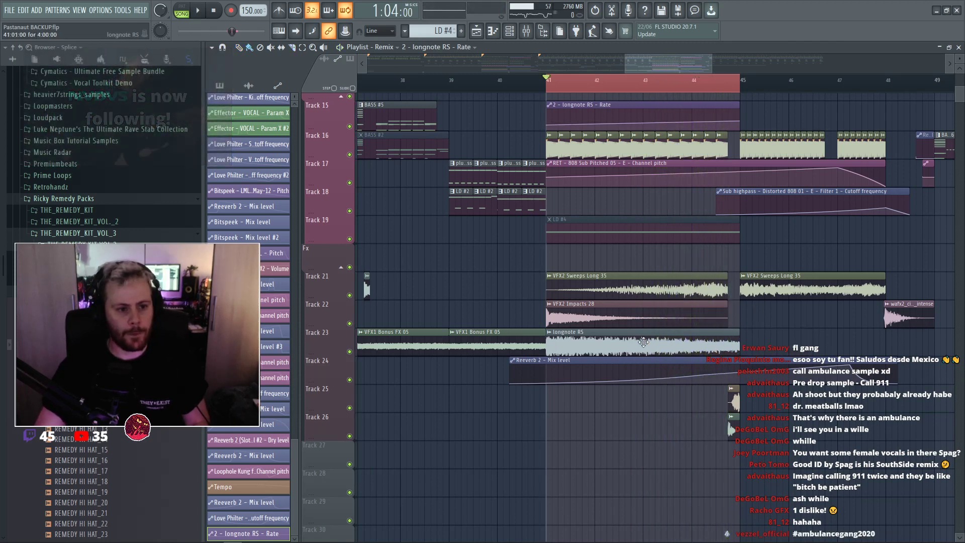
left_click(745, 342)
key("space")
left_click(694, 84)
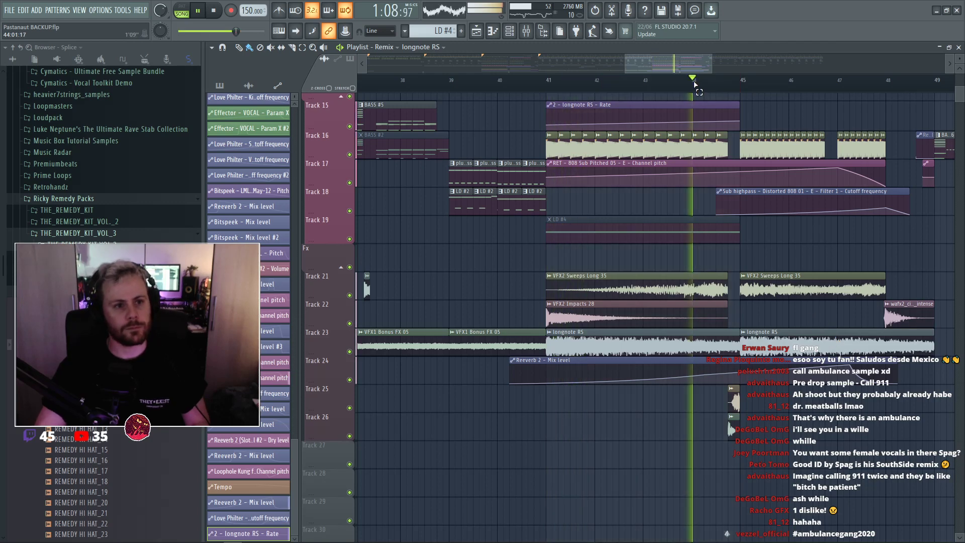
left_click_drag(687, 61, 704, 62)
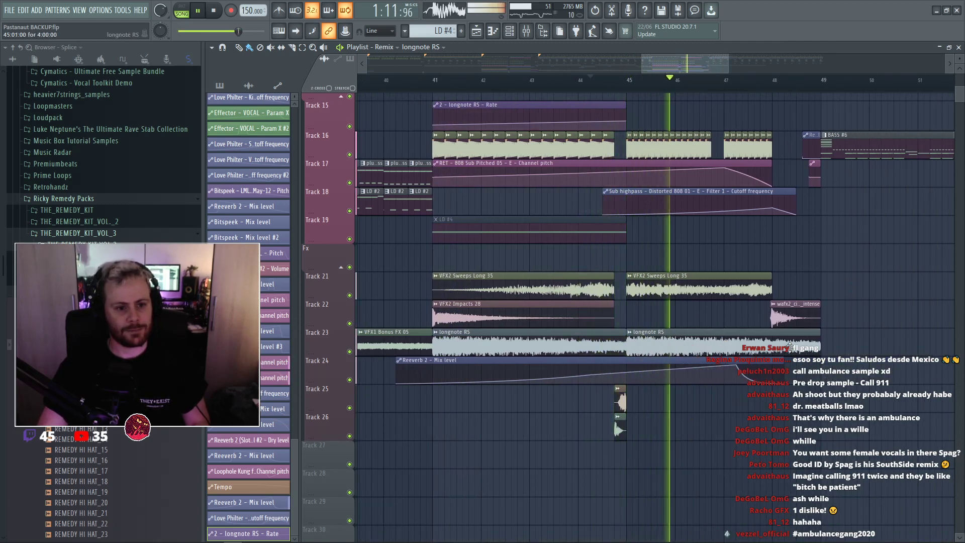
Cut the longnote RS clip on Track 23 at bar 43 and delete everything after its first two bars.
double_click(672, 345)
key("space")
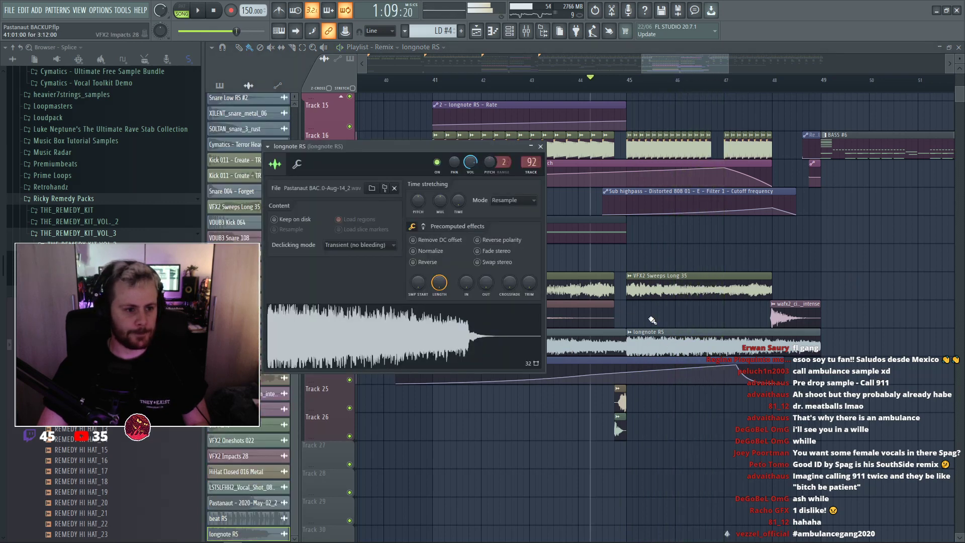
key("Escape")
key("c")
left_click(533, 353)
right_click(577, 349)
right_click(689, 349)
left_click(480, 344, "ctrl")
key("space")
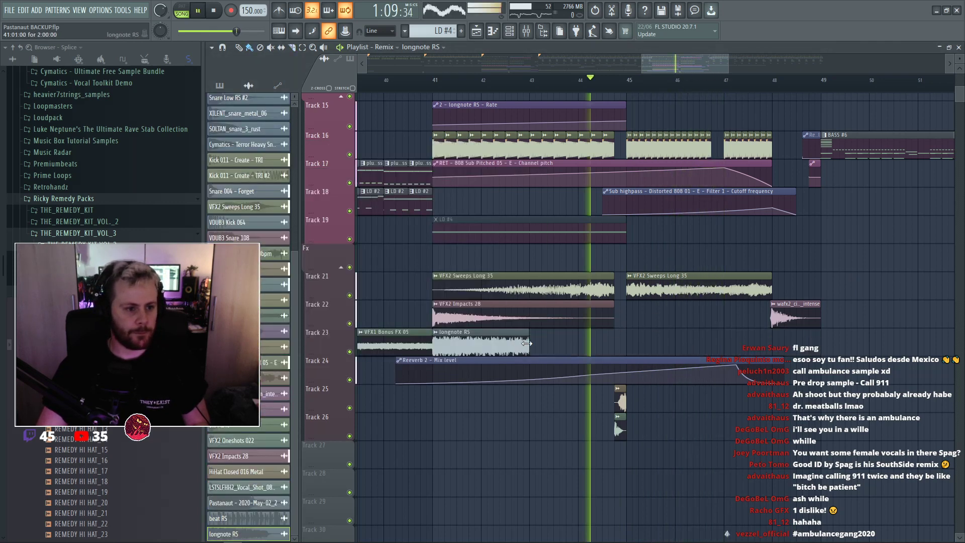
Duplicate the two-bar longnote RS clip three times to fill bars 41 to 49 and audition from bar 41.
key("ctrl+b")
key("ctrl+b")
key("ctrl+b")
left_click(435, 82)
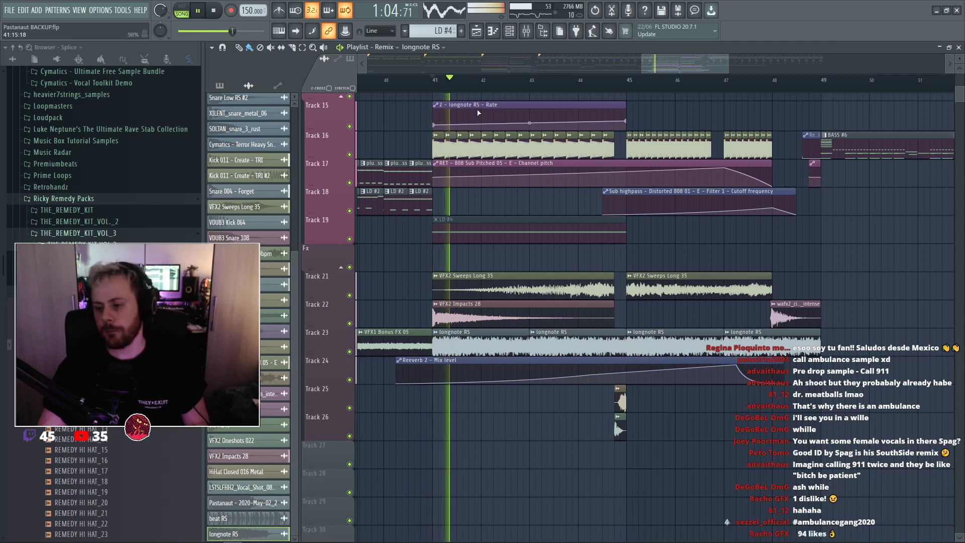
key("space")
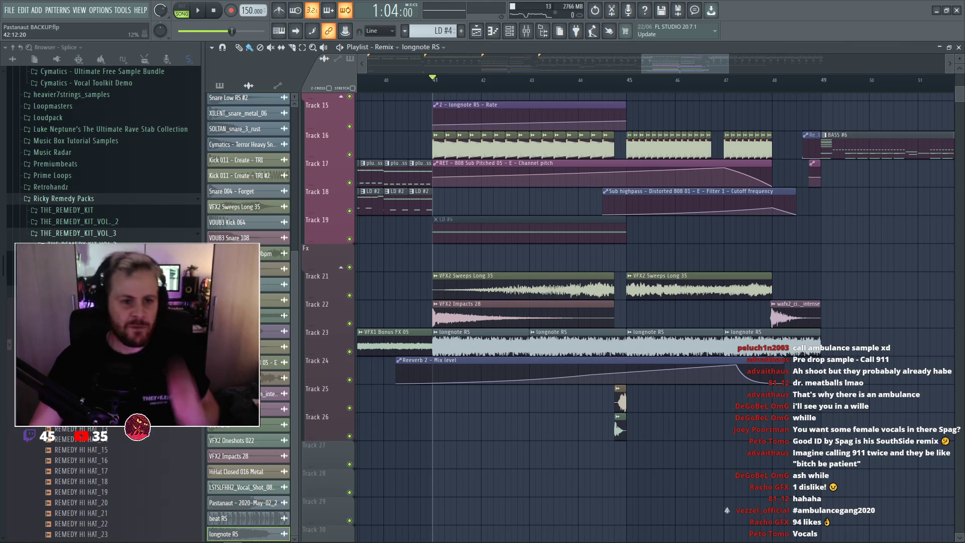
Review the arrangement across the drum, bass and FX tracks around the second buildup while playing from about bar 36.
scroll(834, 391, "down", 3)
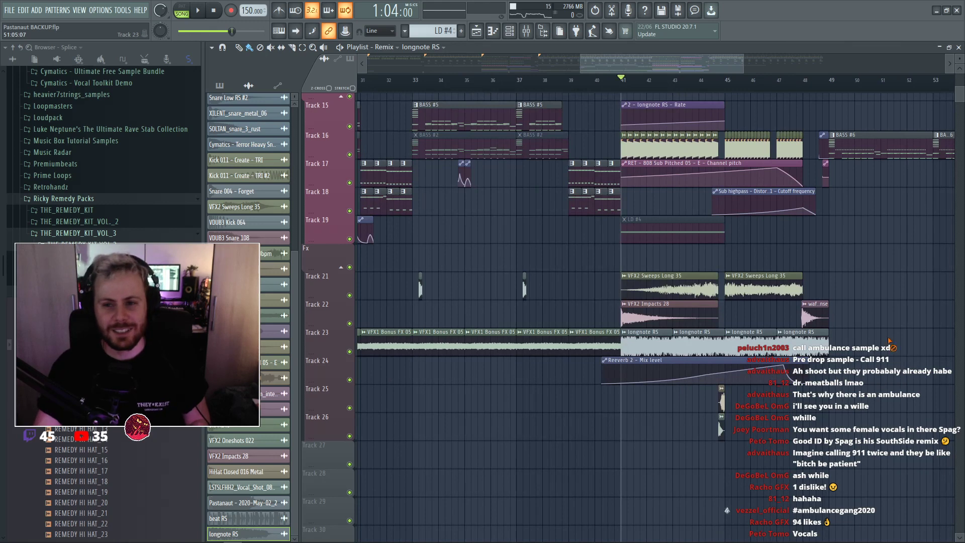
scroll(715, 175, "down", 3)
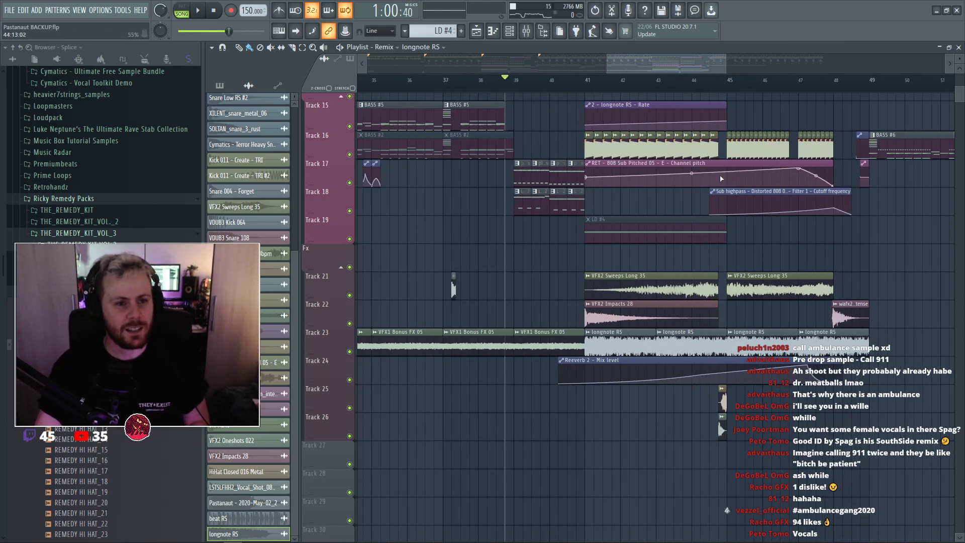
scroll(717, 174, "up", 10)
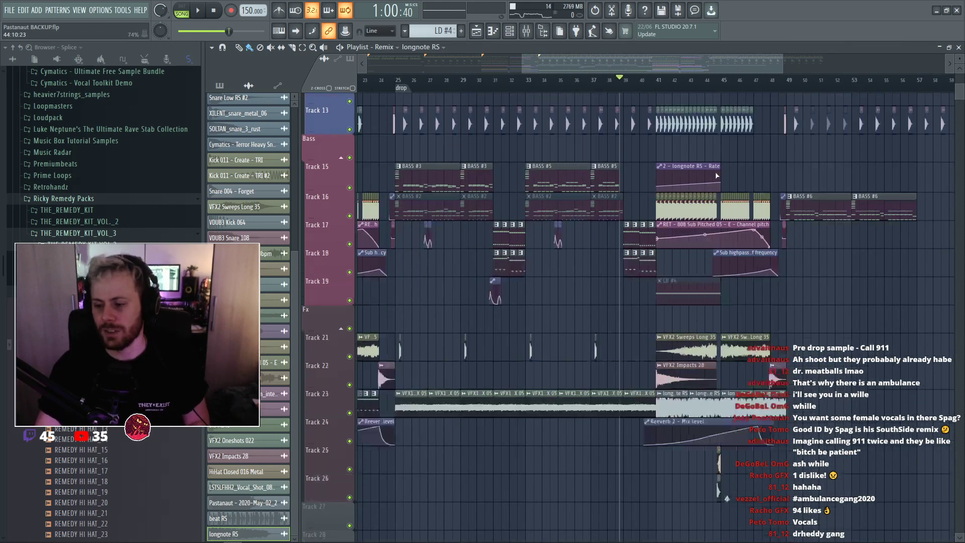
scroll(662, 142, "down", 2)
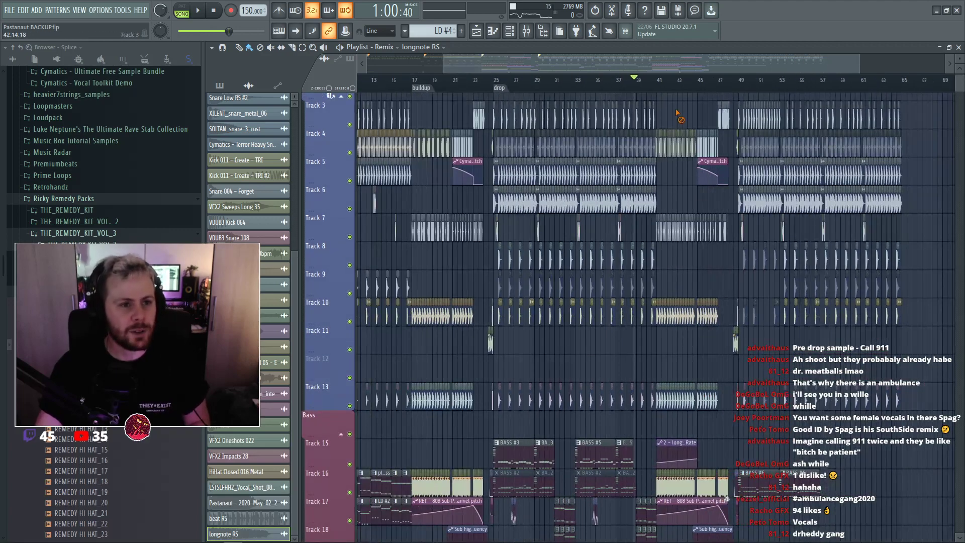
scroll(684, 114, "down", 3)
scroll(685, 114, "up", 5)
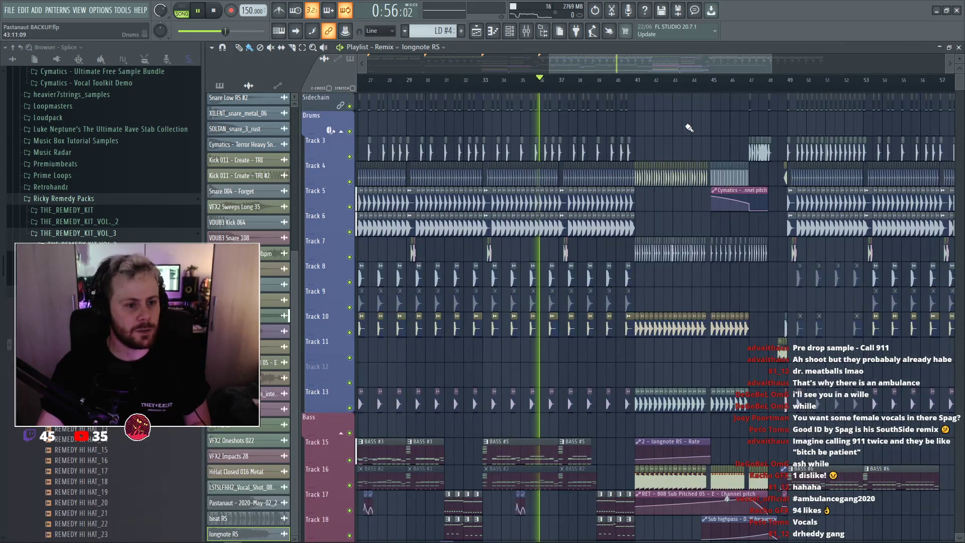
scroll(691, 127, "down", 2)
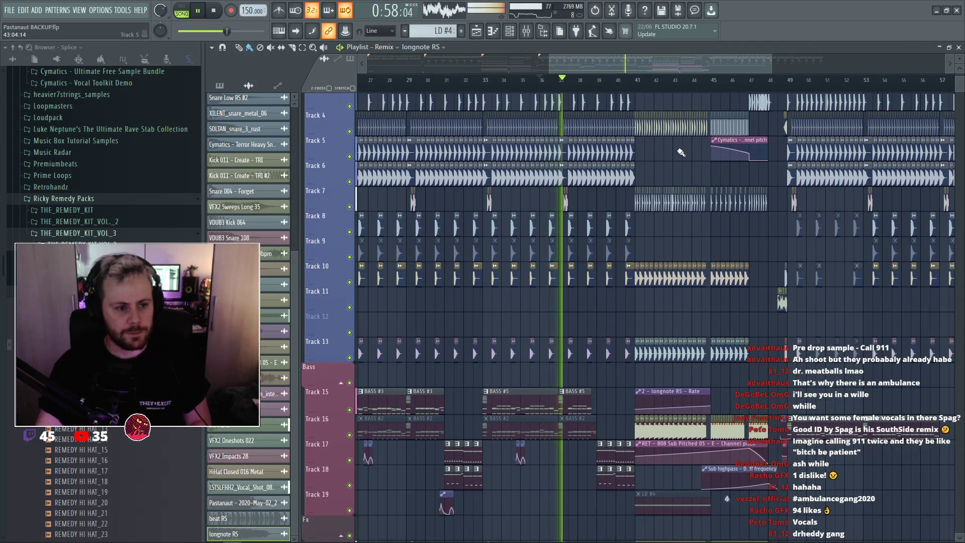
scroll(681, 152, "down", 2)
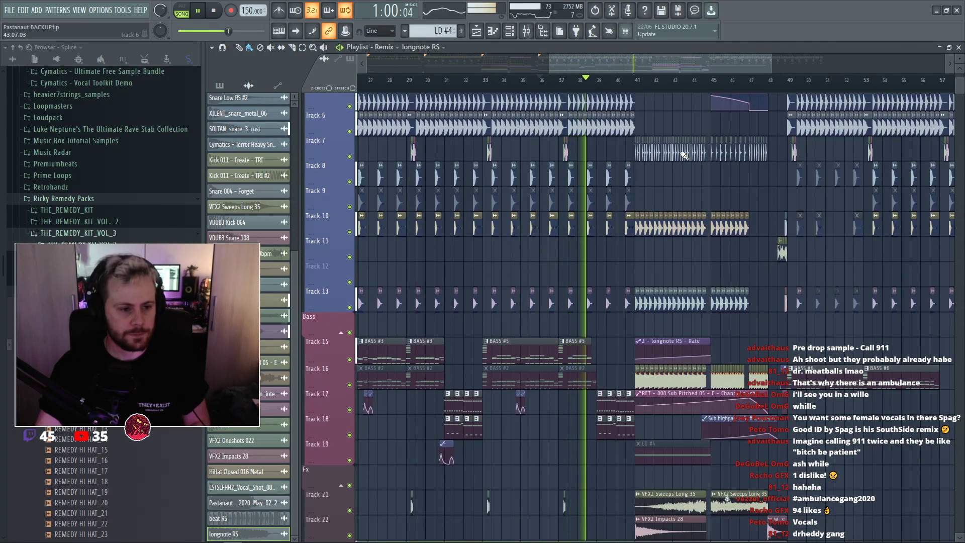
Play into the second buildup, then mute the longnote RS clips on Track 23 from bar 41 to 49.
scroll(683, 155, "down", 6)
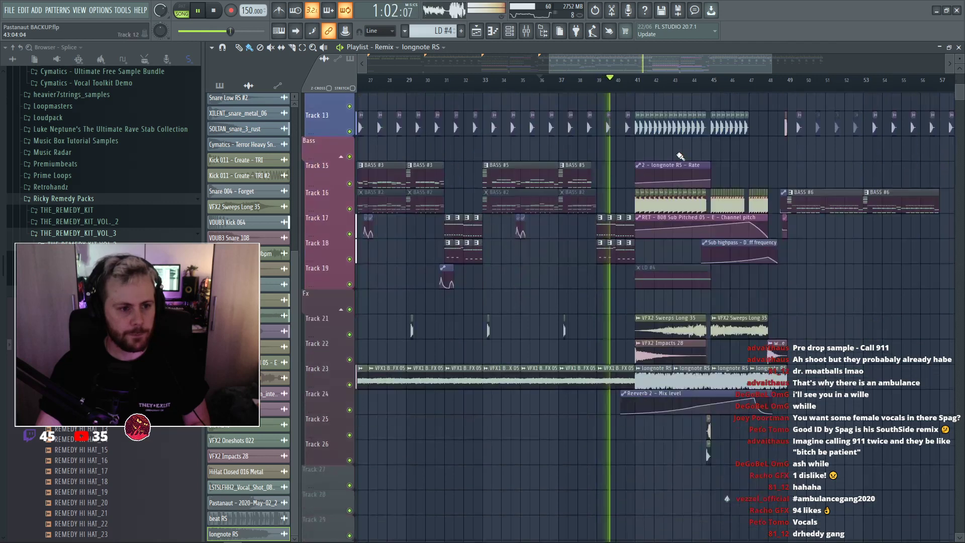
scroll(748, 176, "up", 2)
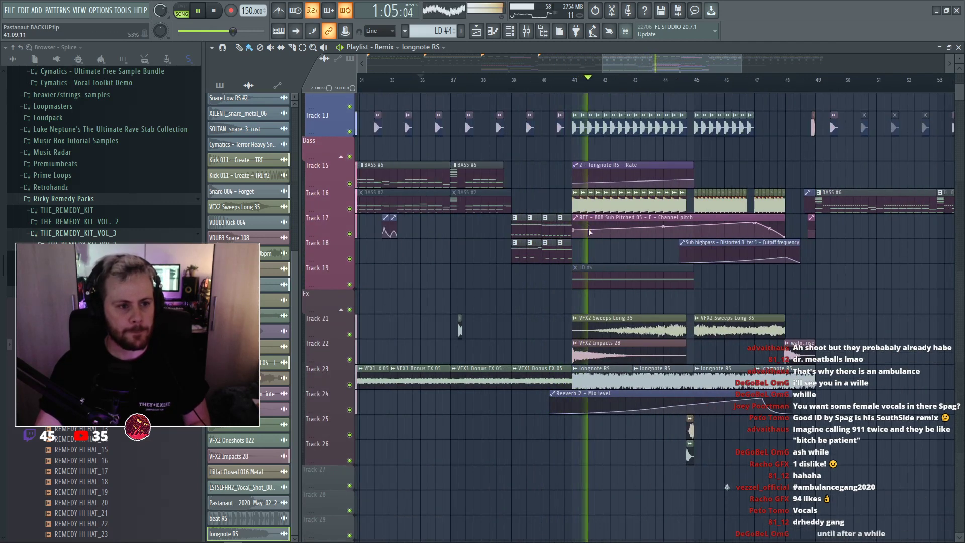
key("space")
scroll(634, 340, "up", 2)
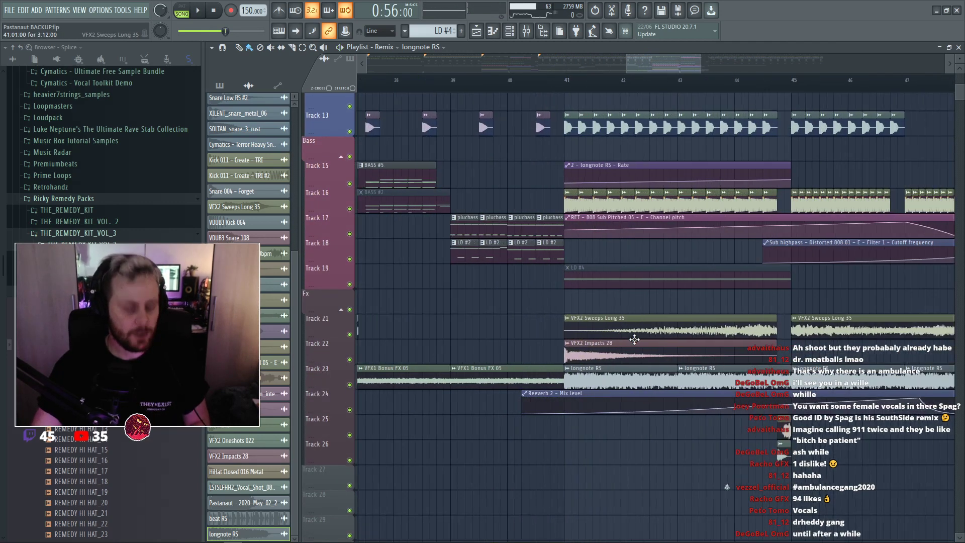
scroll(647, 304, "up", 7)
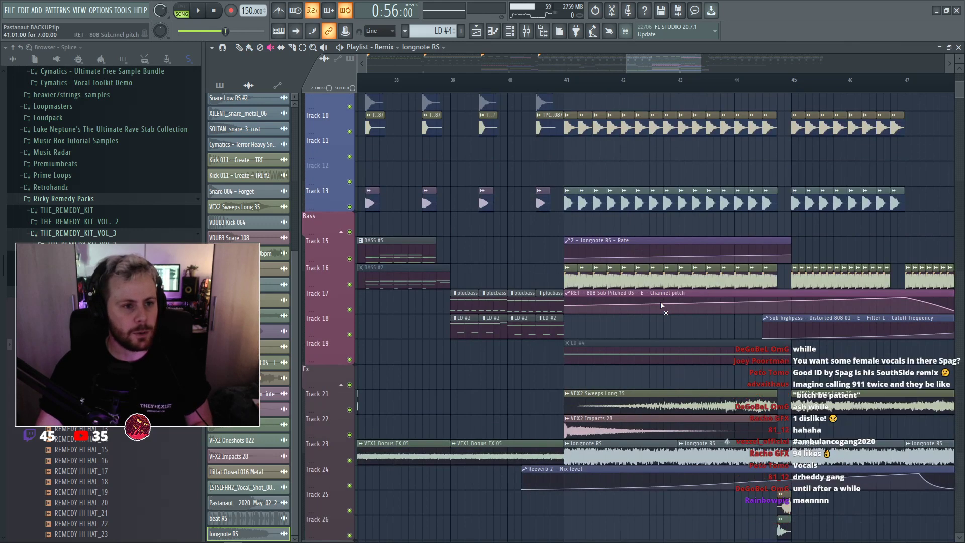
scroll(662, 307, "down", 3)
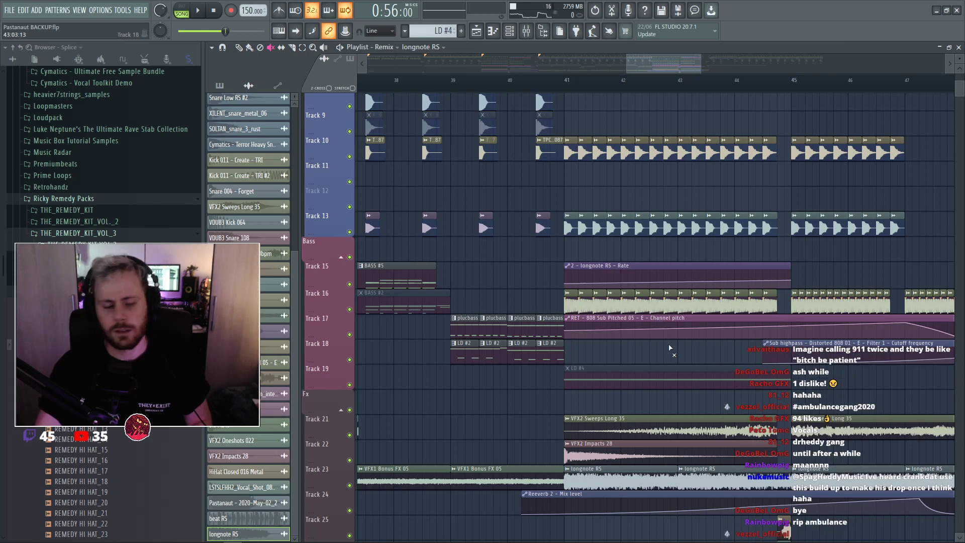
scroll(640, 441, "down", 2)
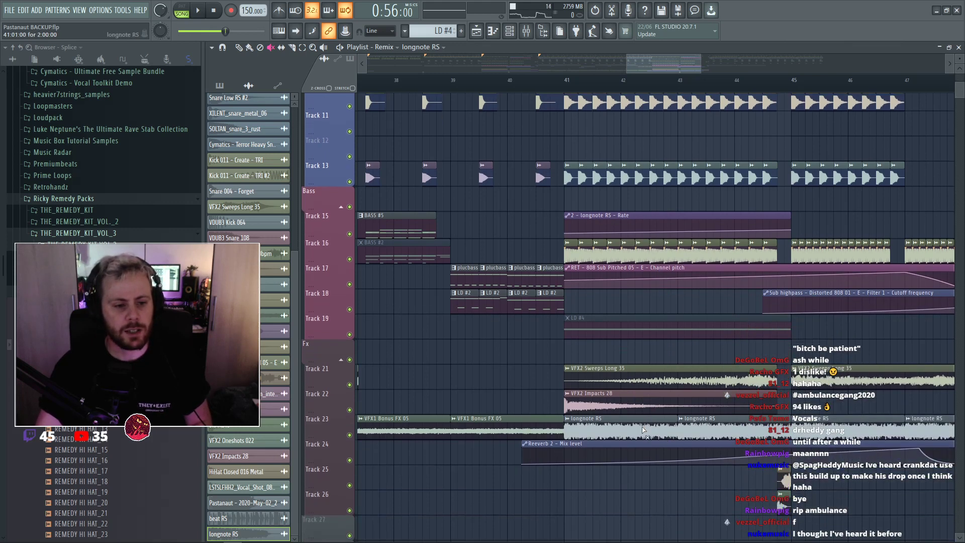
left_click_drag(641, 428, 824, 428)
Unmute the LD #4 clip on Track 19 and audition it going into the second buildup.
scroll(826, 422, "down", 2)
scroll(731, 247, "right", 3)
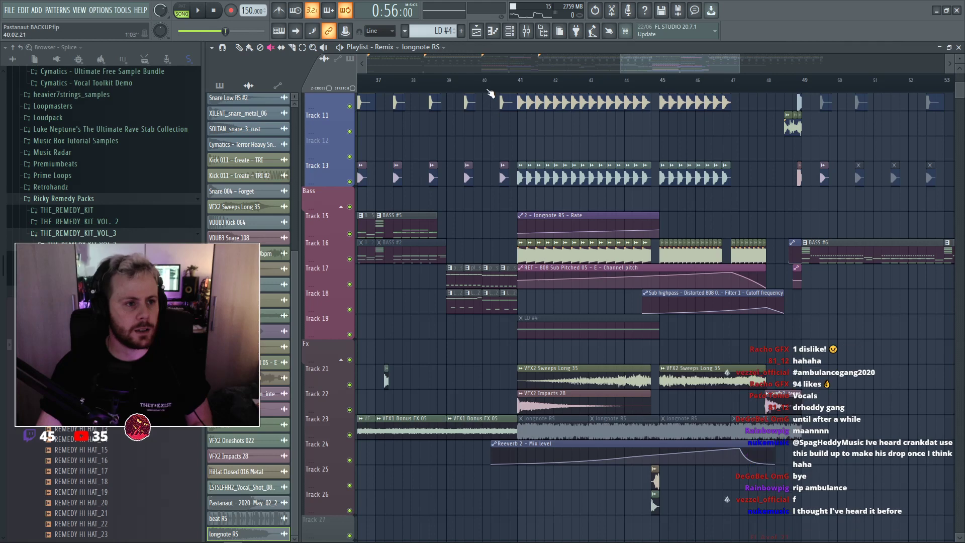
key("space")
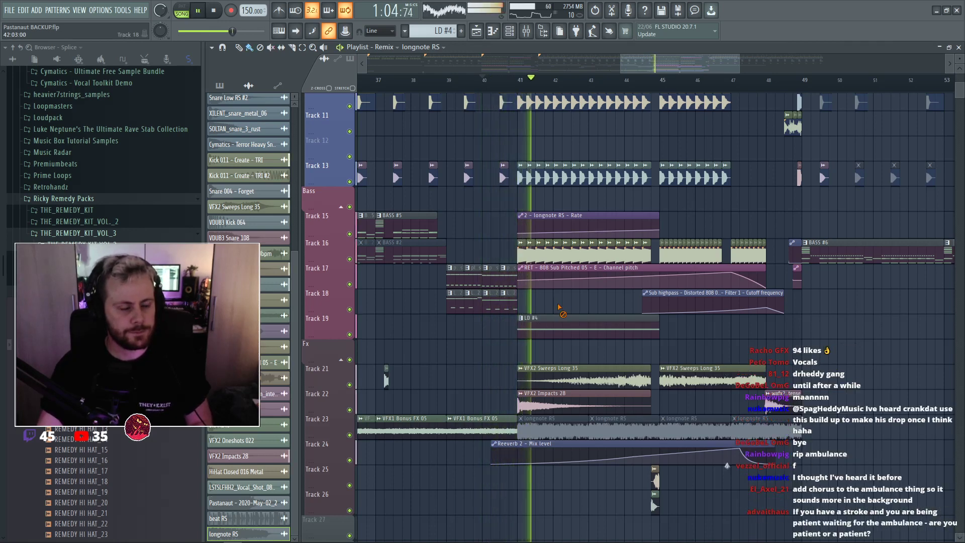
key("space")
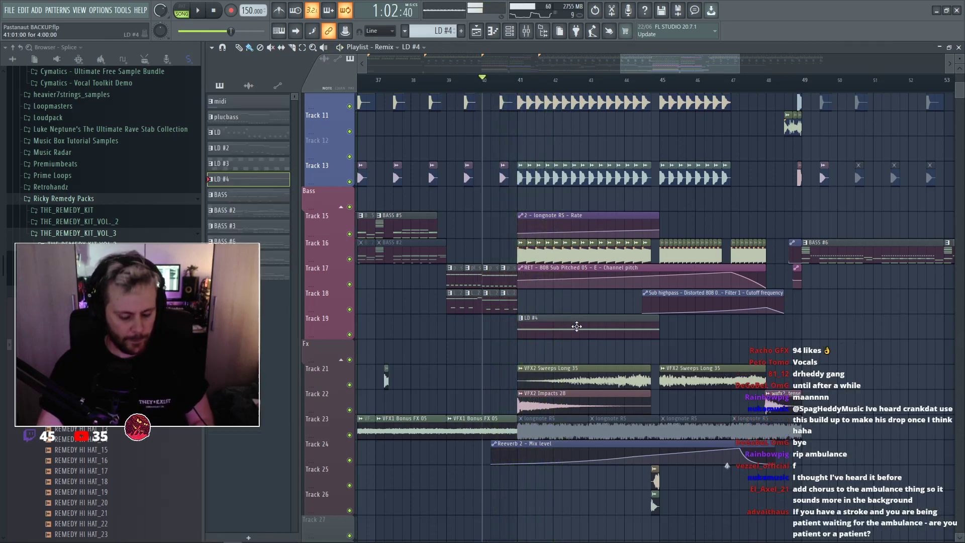
Delete the upper C#6 note from the Sylenth1 part of pattern LD #4, keeping the G5 note.
double_click(568, 326)
key("F6")
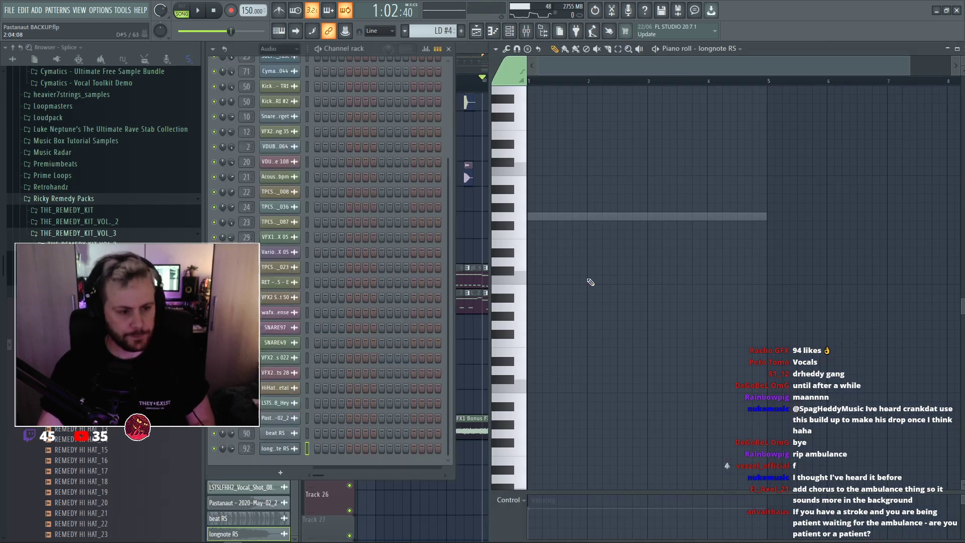
key("F7")
key("F7")
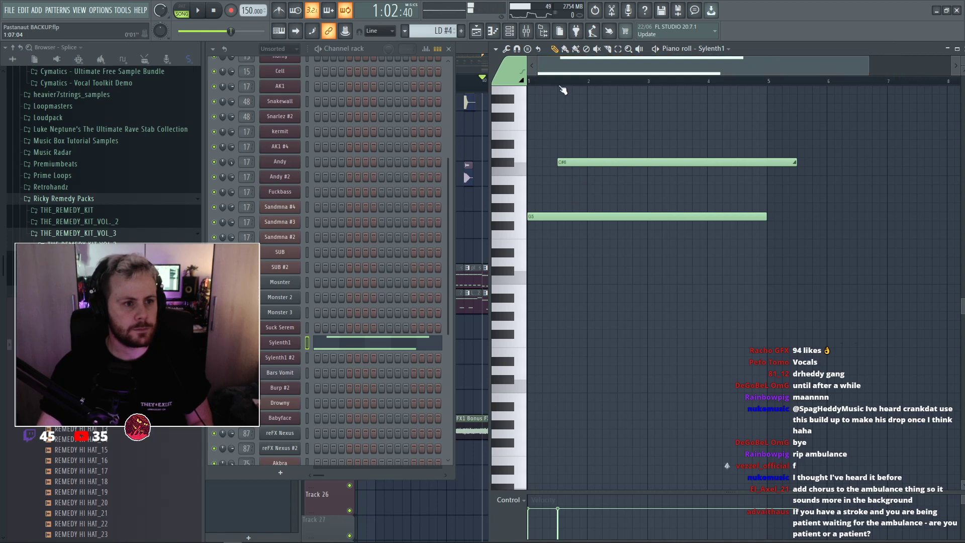
key("space")
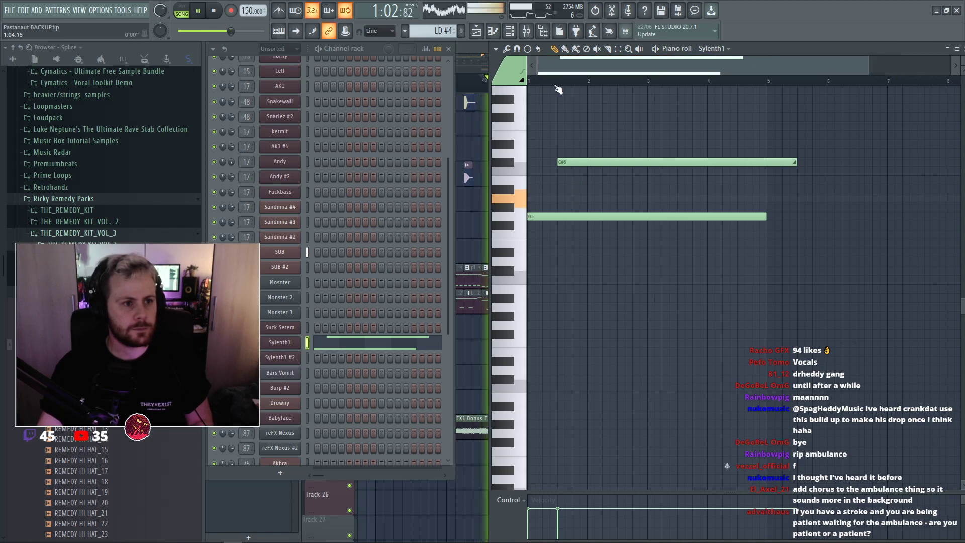
right_click(640, 163)
key("space")
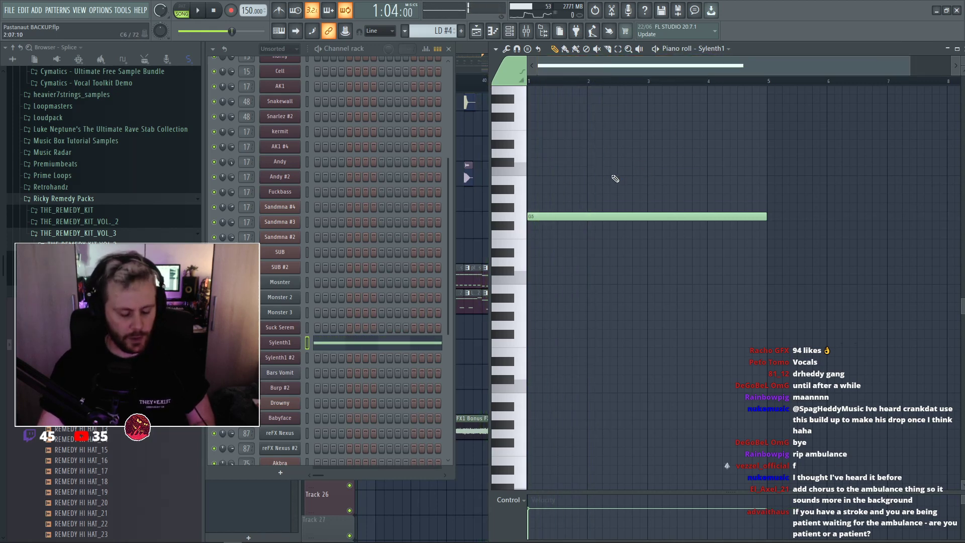
Open the Sylenth1 instrument used in LD #4 and move its pitch bend wheel while auditioning the sound.
key("F7")
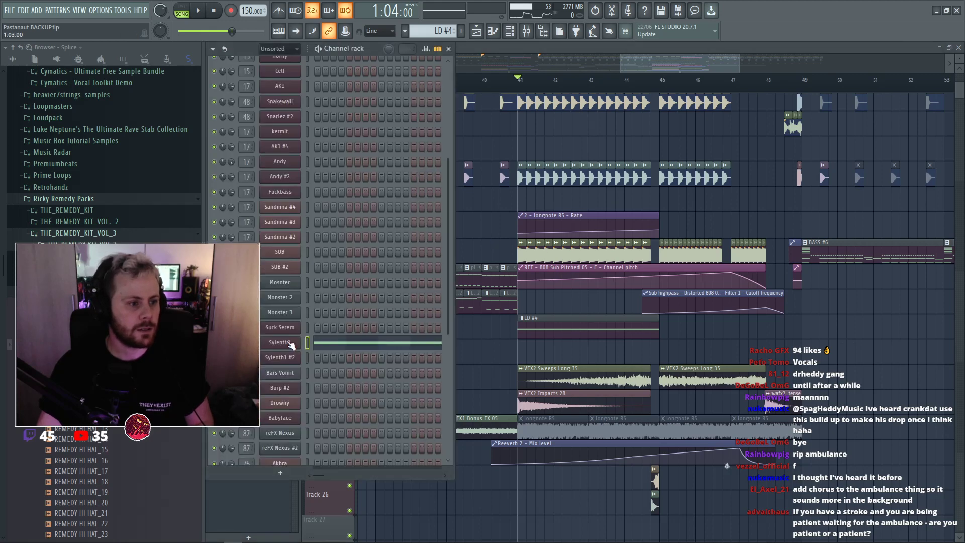
left_click(289, 343)
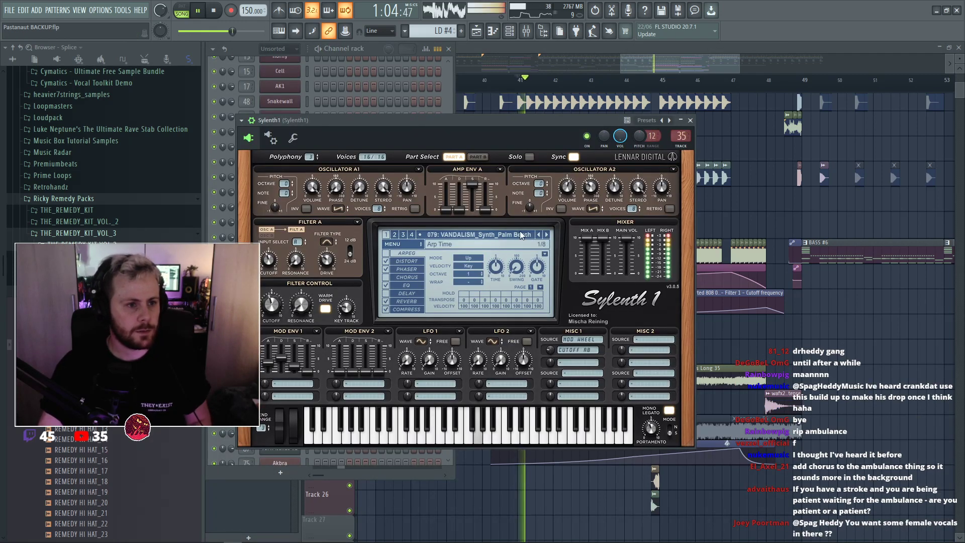
left_click_drag(639, 141, 543, 254)
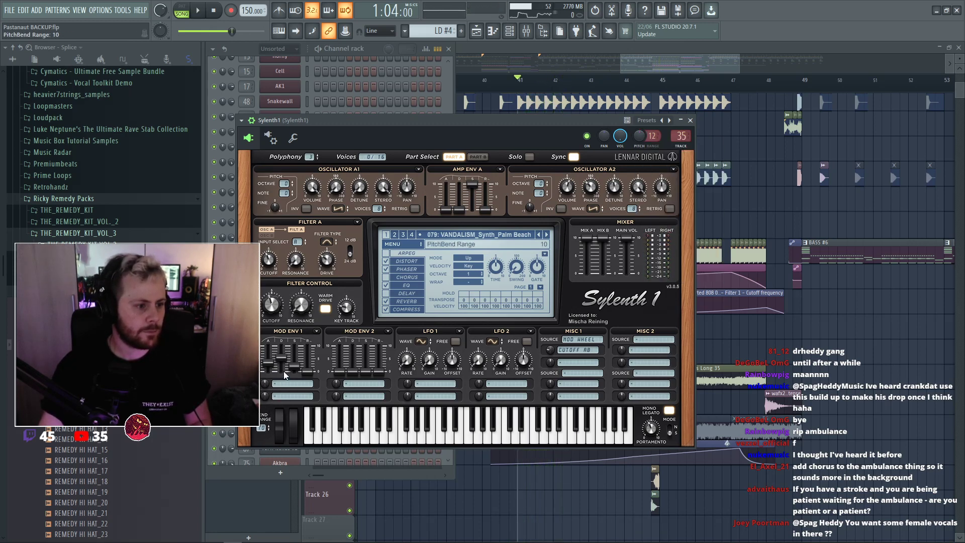
left_click_drag(281, 418, 281, 405)
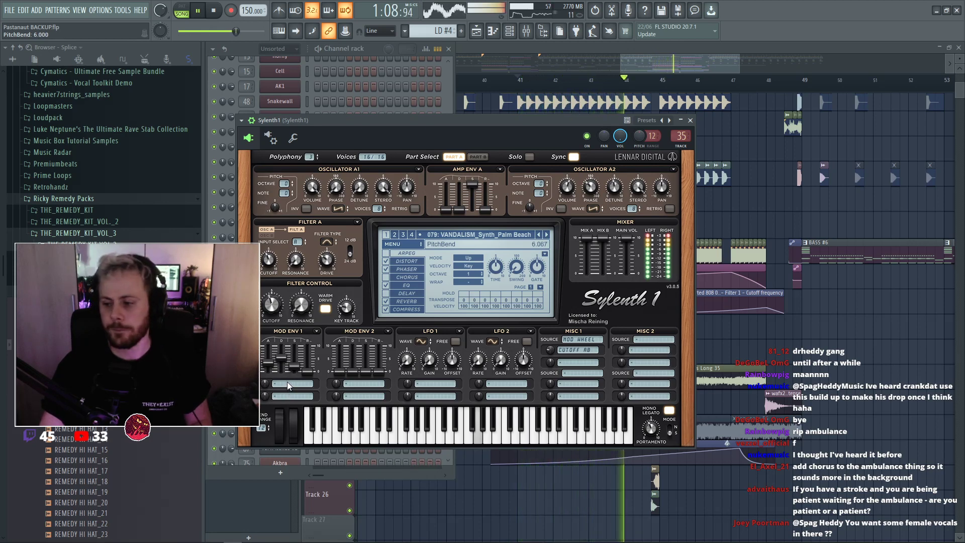
left_click_drag(288, 377, 293, 359)
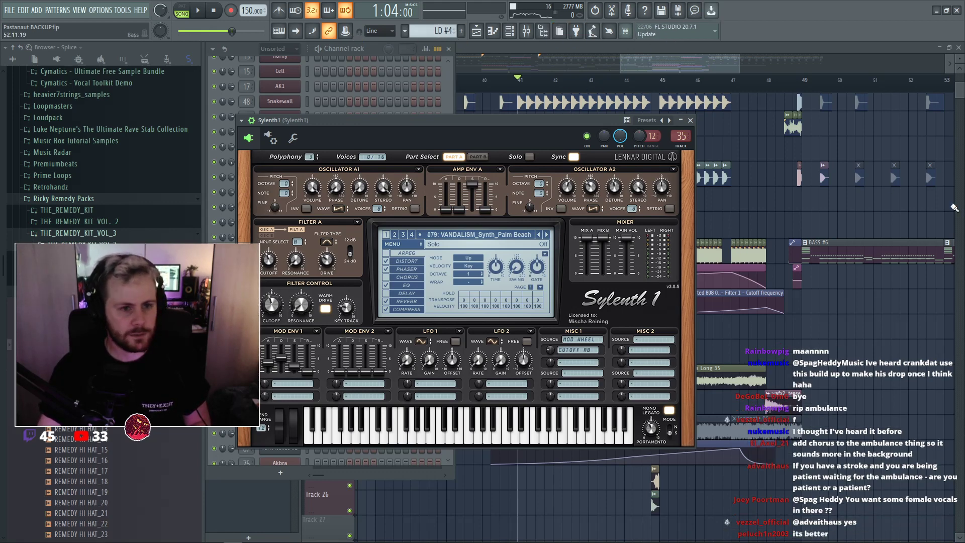
Select bars 41 to 45 in the playlist and create an automation clip for Sylenth1's last tweaked parameter, PitchBend.
right_click(862, 204)
left_click_drag(523, 96, 658, 104)
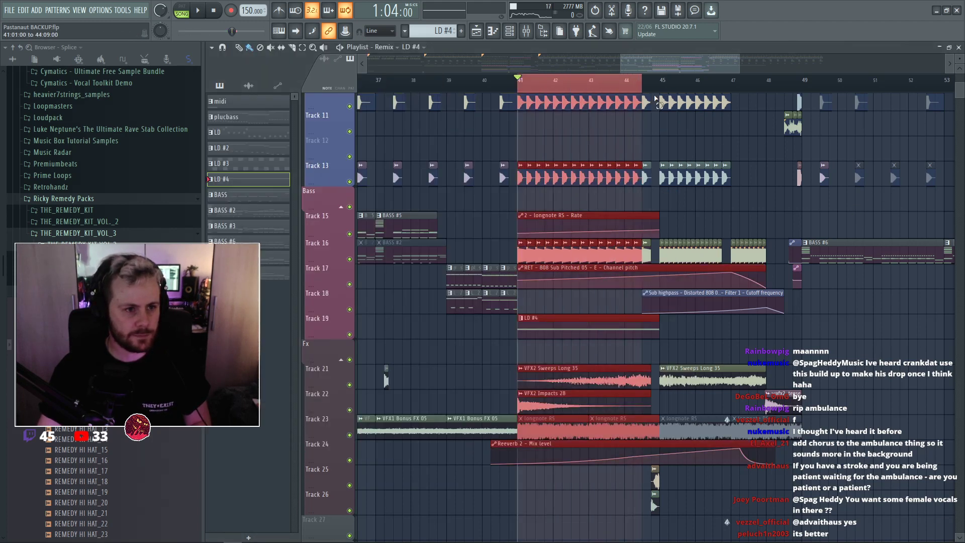
key("F6")
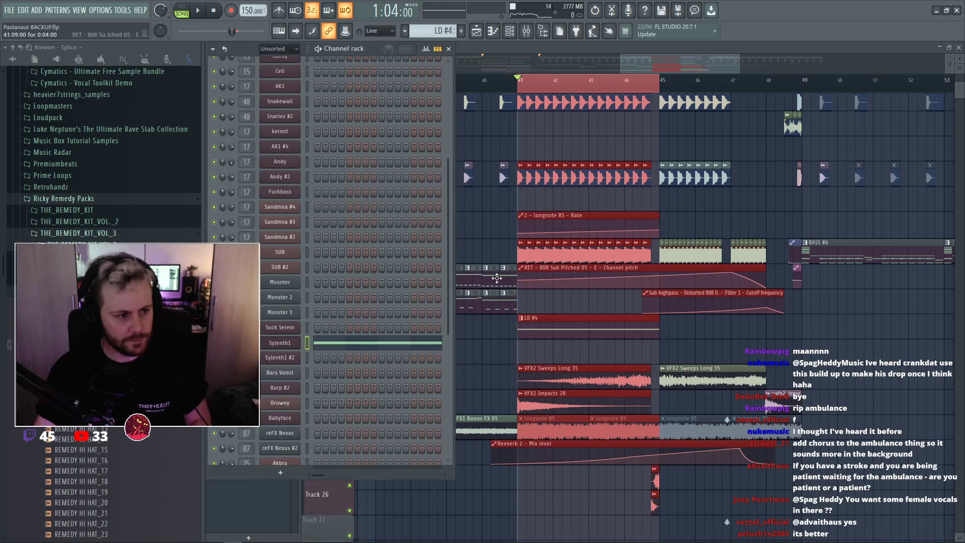
left_click(298, 345)
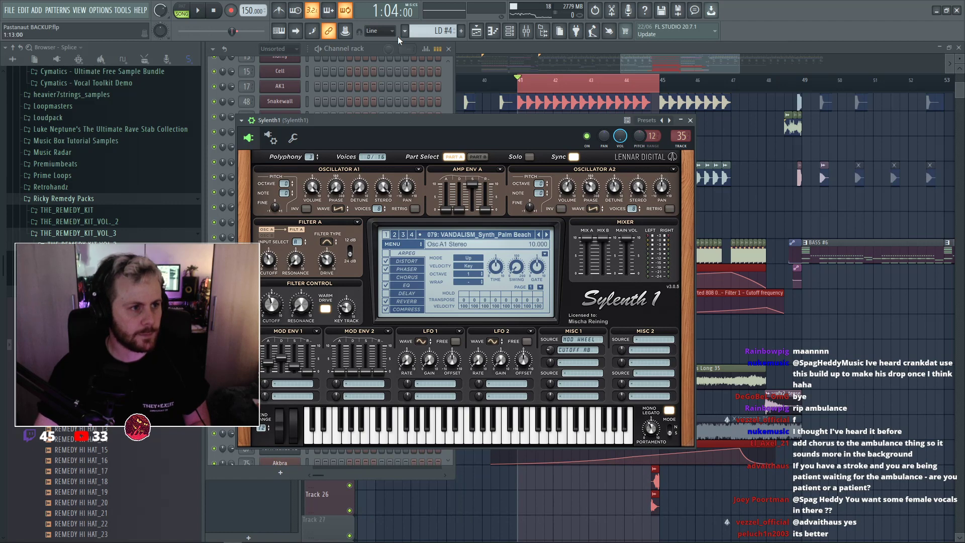
left_click(346, 32)
left_click(387, 78)
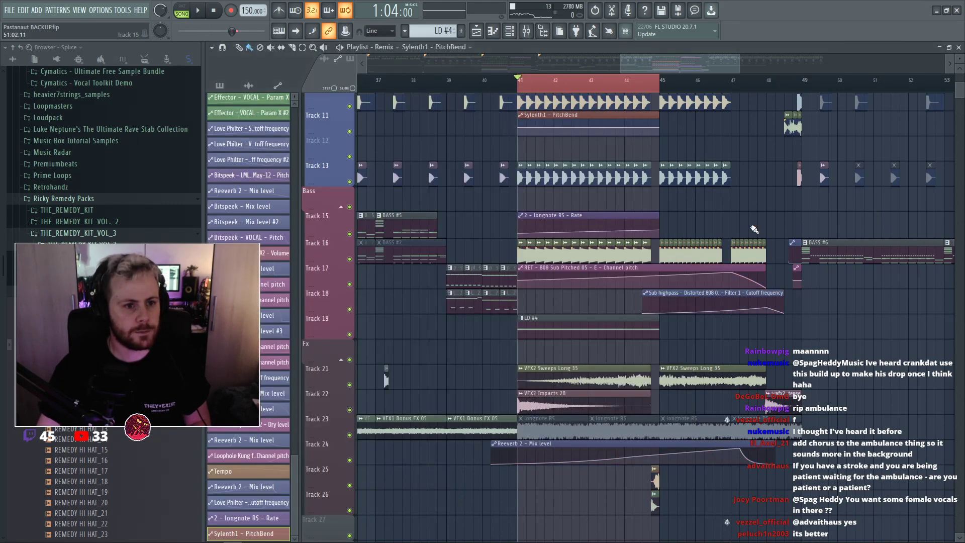
Move the Sylenth1 PitchBend automation clip to Track 27, give it a rising curve and audition the buildup.
key("space")
left_click_drag(662, 129, 634, 507)
key("space")
key("space")
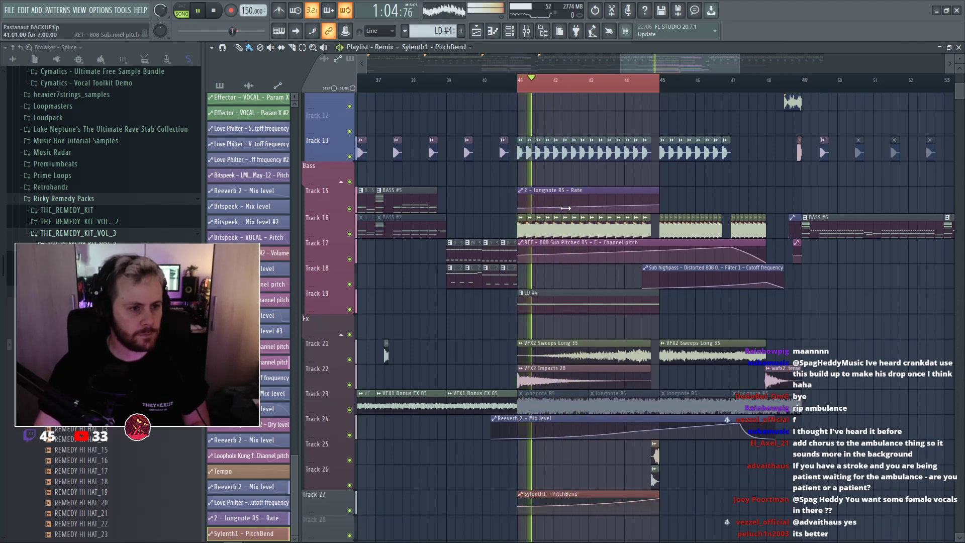
left_click(470, 81)
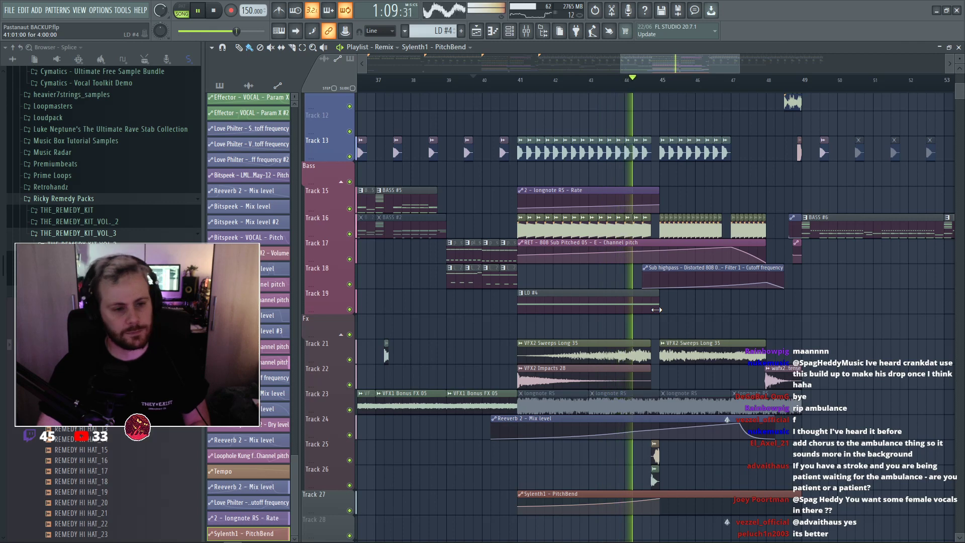
Extend the LD #4 clip on Track 19 to bar 49 and lengthen its Sylenth1 G5 note to bar 8.
left_click_drag(660, 307, 803, 307)
key("space")
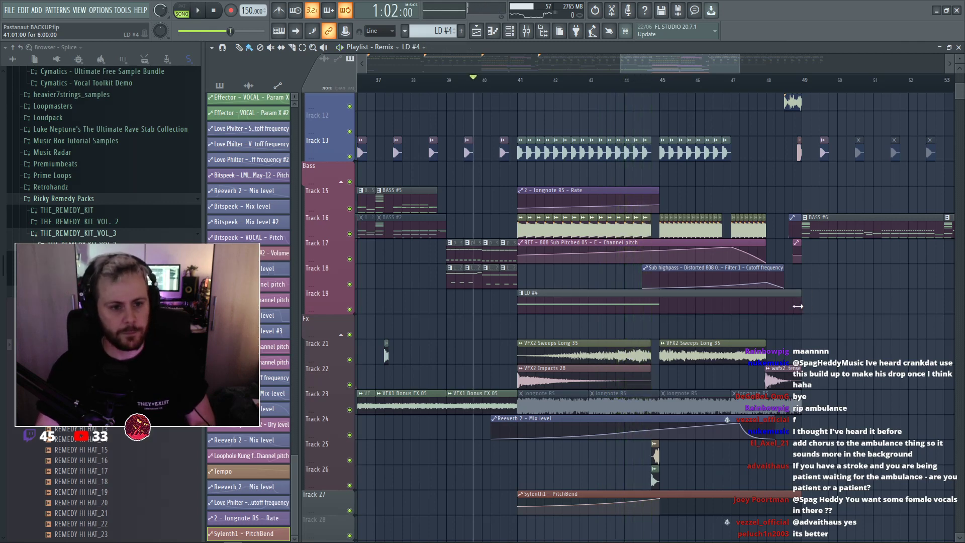
double_click(797, 306)
scroll(714, 214, "down", 1)
right_click(706, 219)
right_click(705, 219)
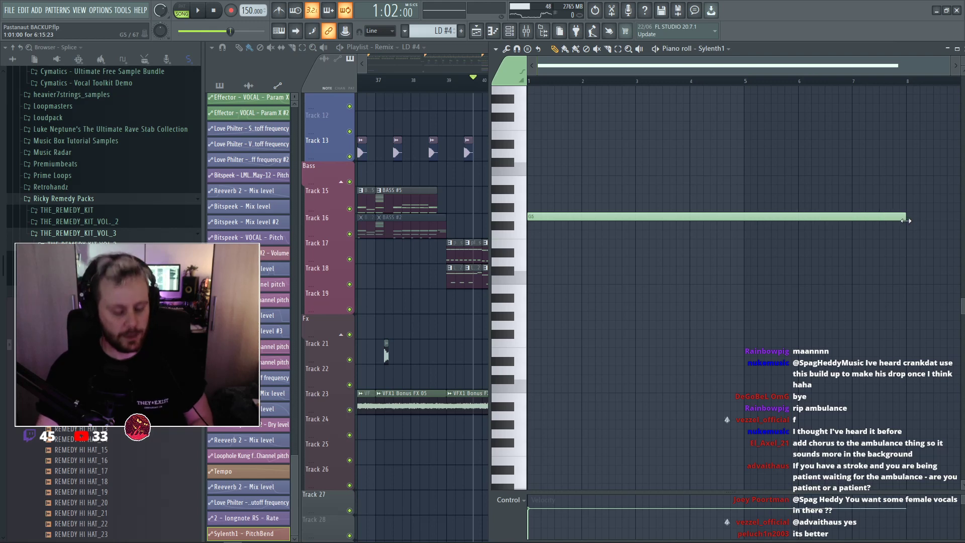
key("Escape")
Audition the buildup with the extended LD #4 clip, restarting playback from about bar 39.
key("space")
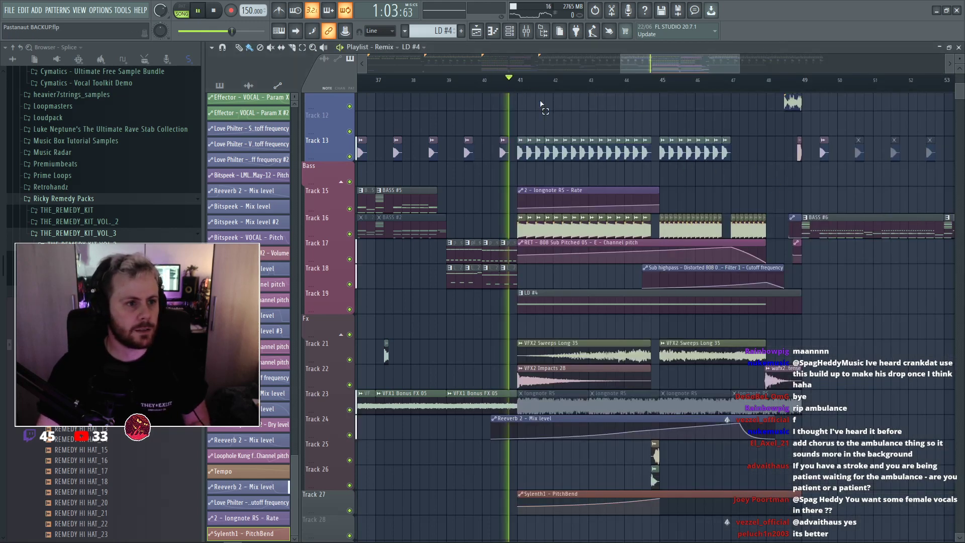
scroll(523, 117, "up", 1)
scroll(523, 116, "down", 2)
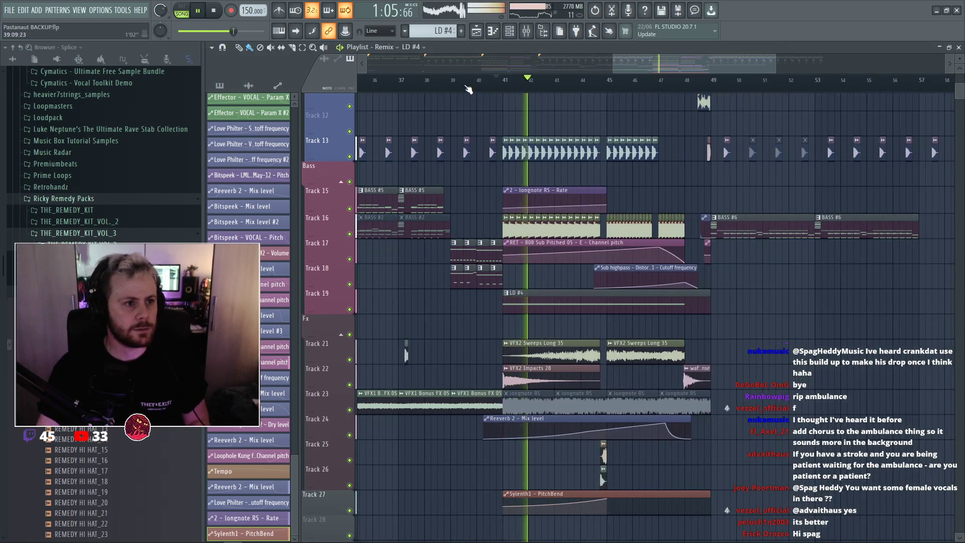
left_click(462, 81)
Delete every second drum clip on Track 4 between bars 41 and 43 and replay the start of the buildup.
scroll(533, 118, "up", 4)
scroll(519, 201, "up", 3)
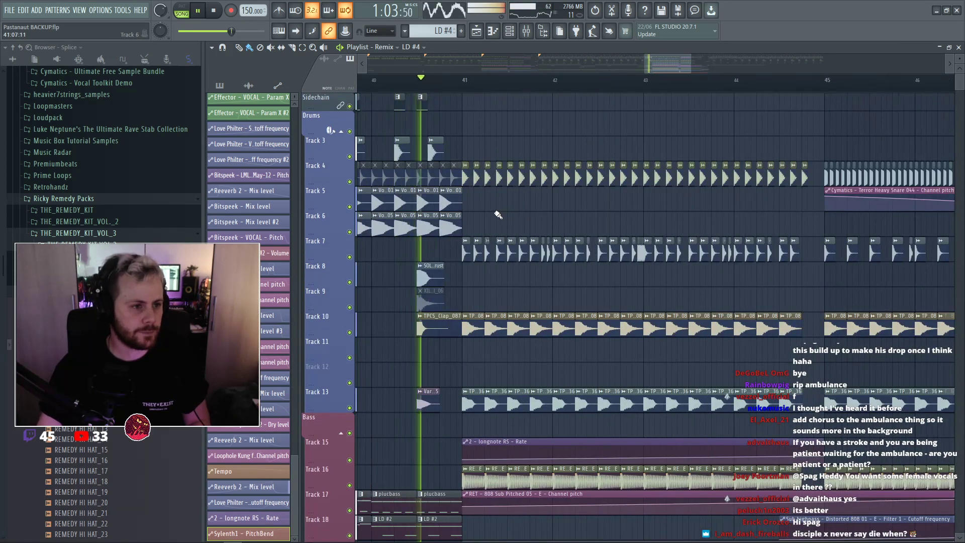
right_click(477, 178)
right_click(500, 177)
right_click(522, 179)
right_click(544, 176)
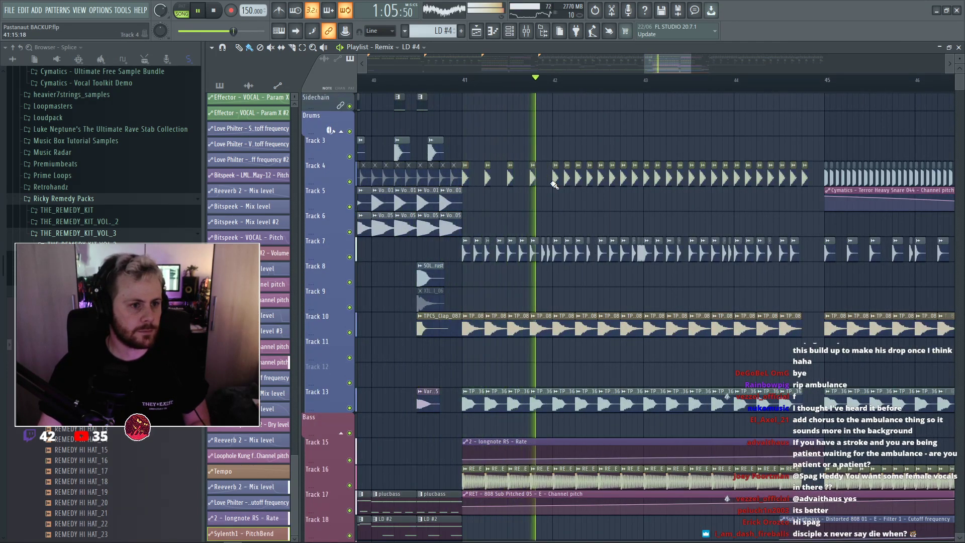
right_click(567, 176)
right_click(589, 176)
right_click(612, 176)
key("space")
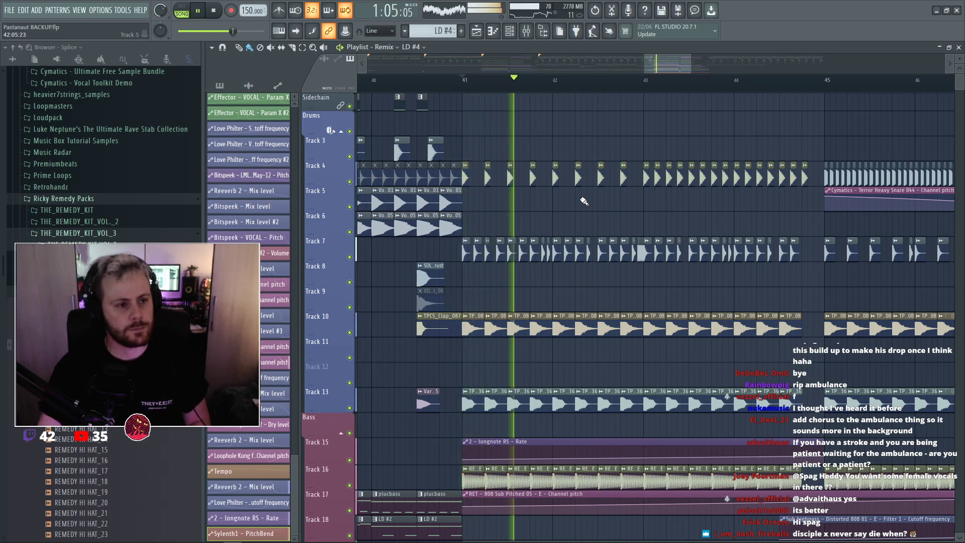
Replay the thinned drum section and inspect the Snare 004 - Forget sample used on Track 7 at bar 41.
scroll(578, 207, "down", 2)
key("space")
key("space")
scroll(508, 206, "down", 3)
scroll(502, 203, "up", 2)
key("space")
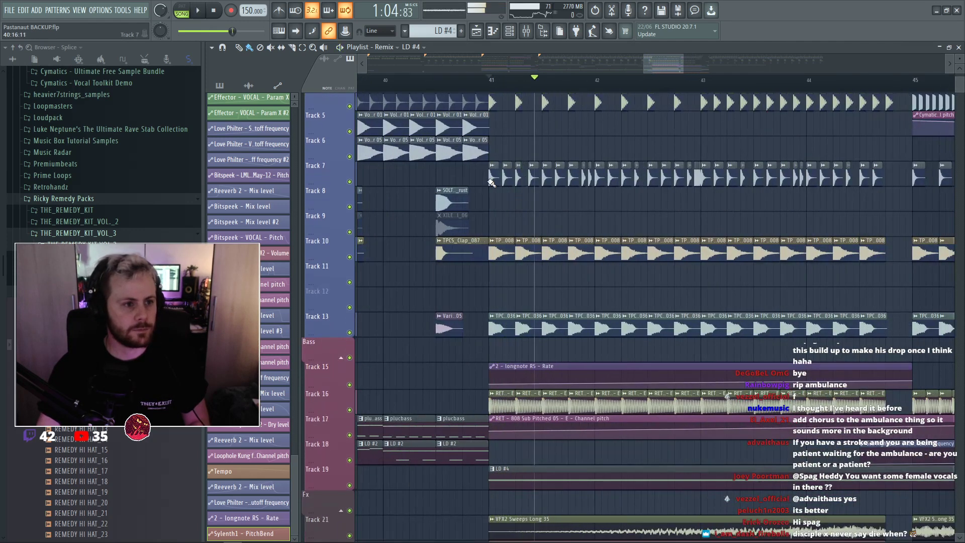
double_click(492, 180)
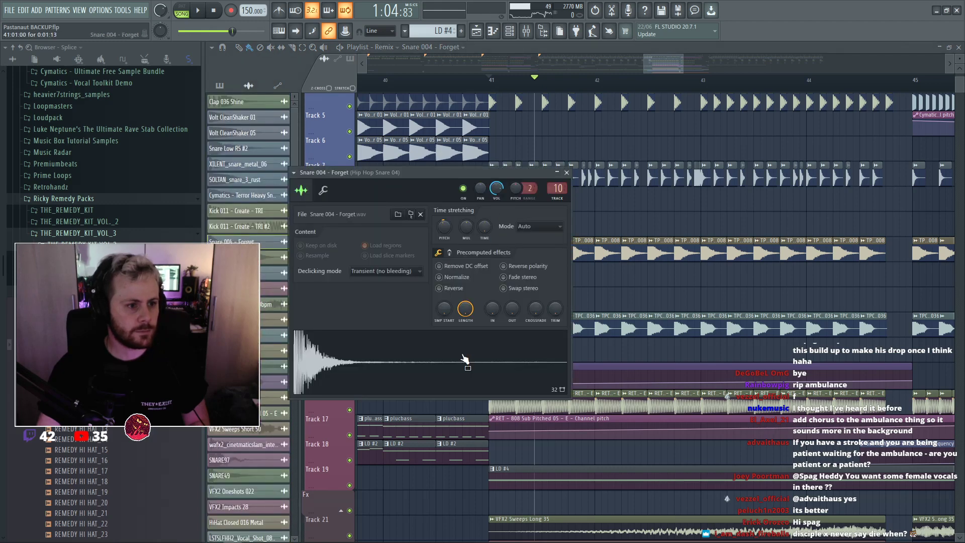
left_click(565, 172)
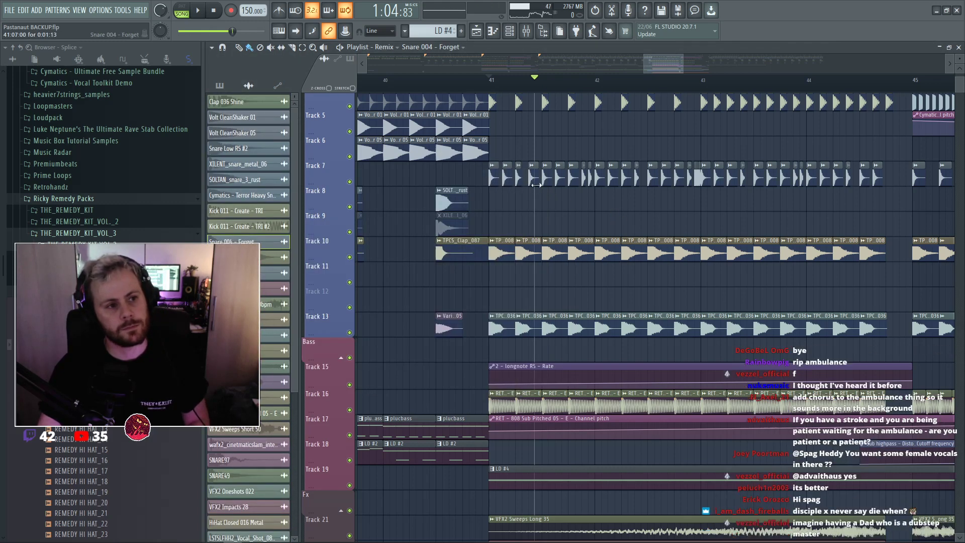
scroll(536, 185, "down", 2)
scroll(537, 211, "up", 3)
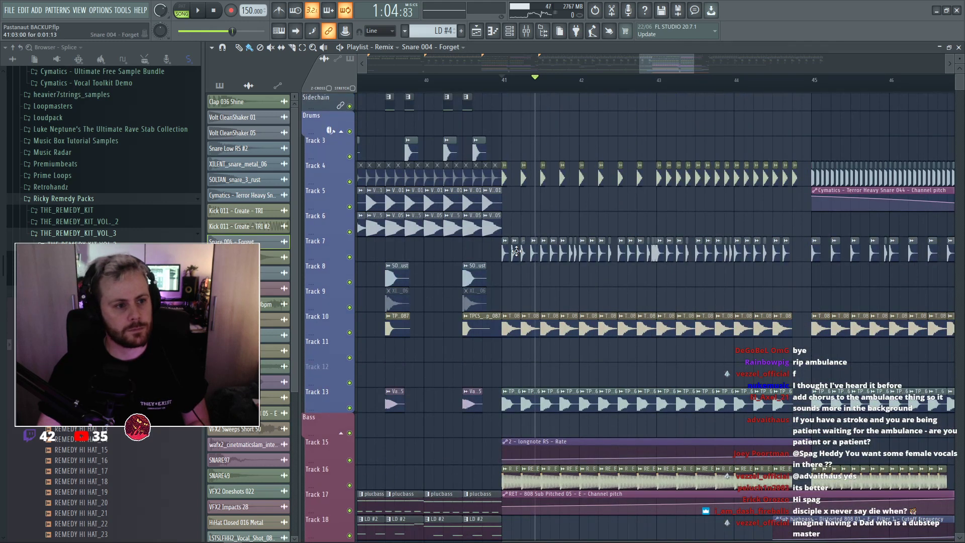
Replay the thinned drum section from bar 41 to check the Track 4 and Track 7 percussion.
scroll(545, 254, "up", 2)
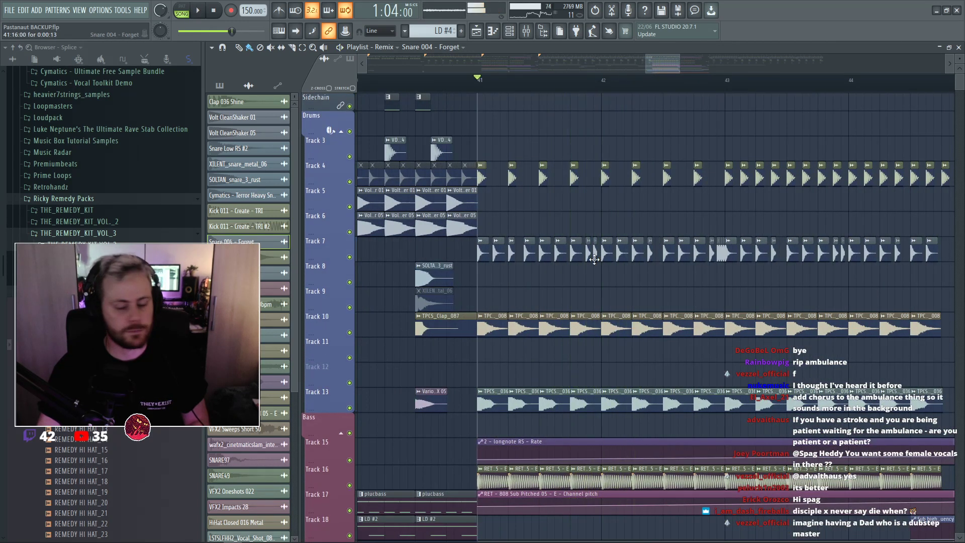
key("space")
scroll(734, 178, "down", 3)
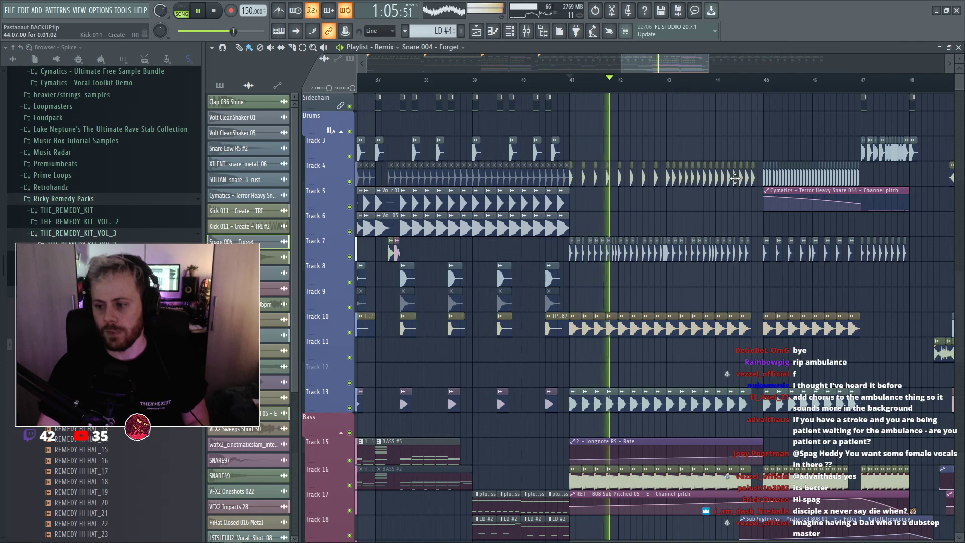
key("space")
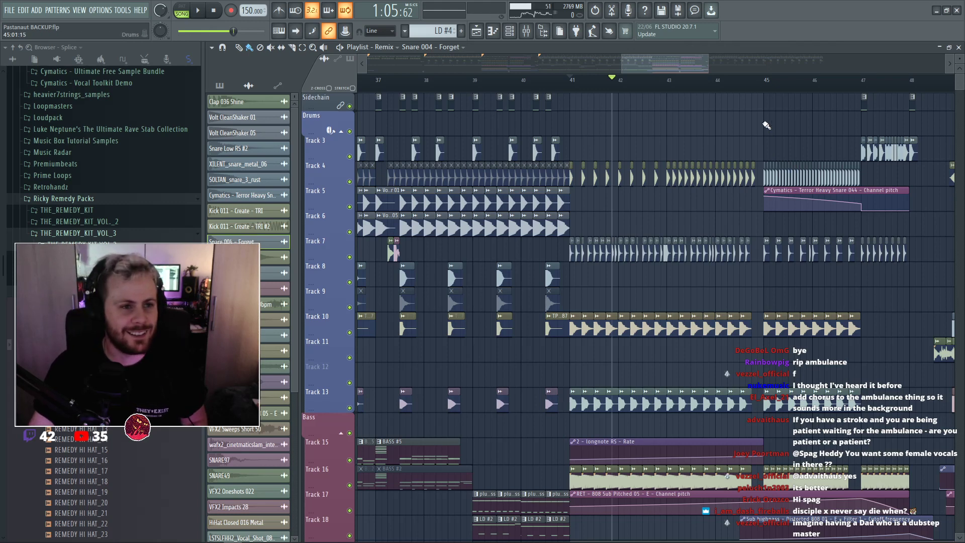
Audition the buildup from bar 45 and move the last point of the Sylenth1 PitchBend automation on Track 27 slightly past bar 48.
scroll(766, 125, "down", 3)
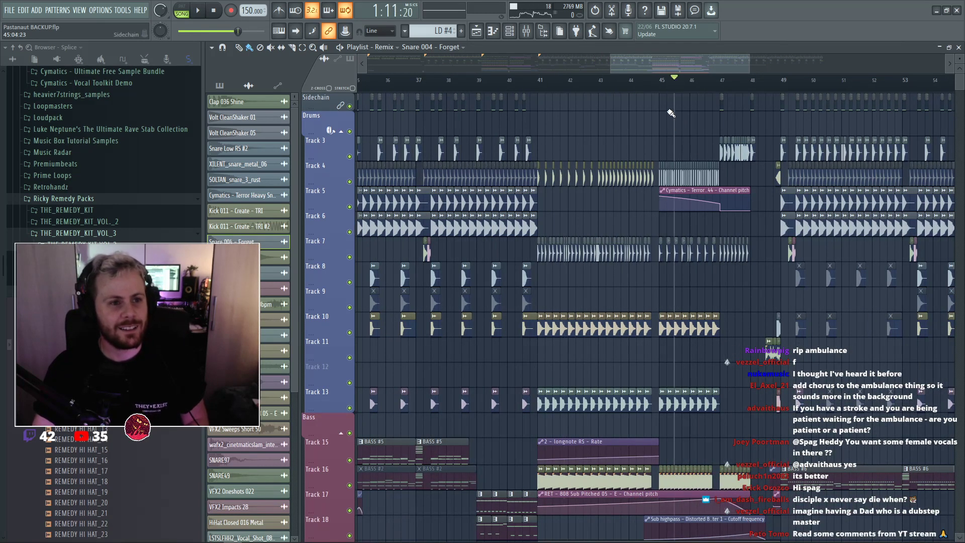
scroll(662, 69, "right", 2)
key("space")
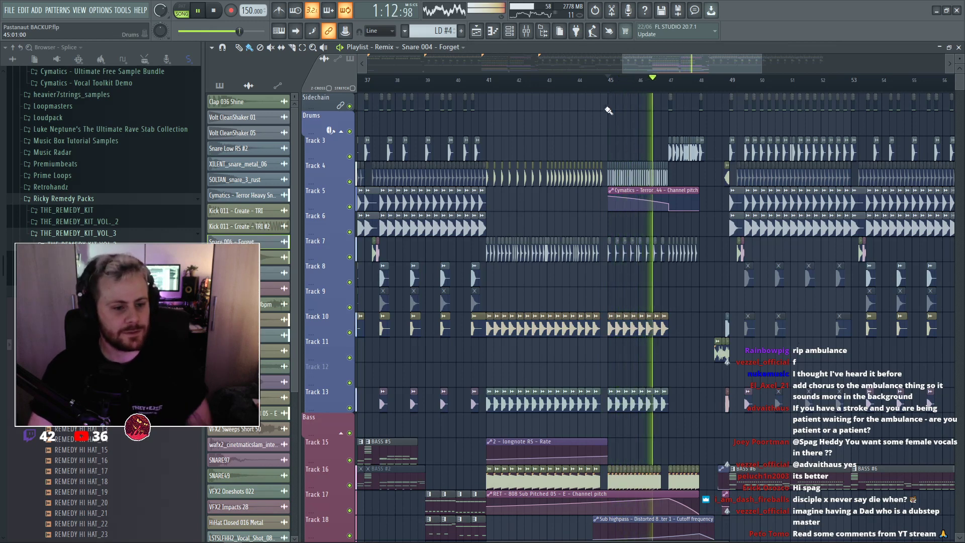
scroll(626, 217, "down", 4)
scroll(626, 218, "down", 8)
key("space")
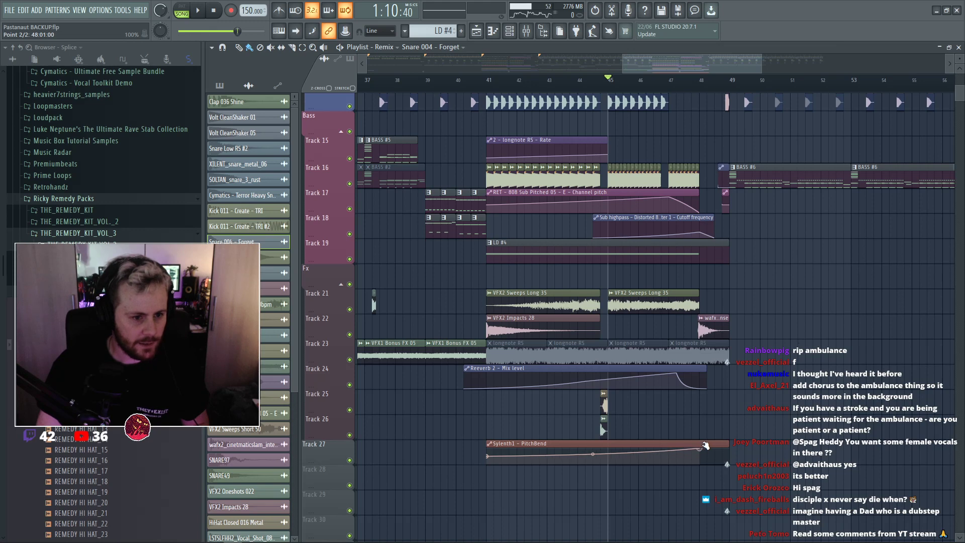
key("space")
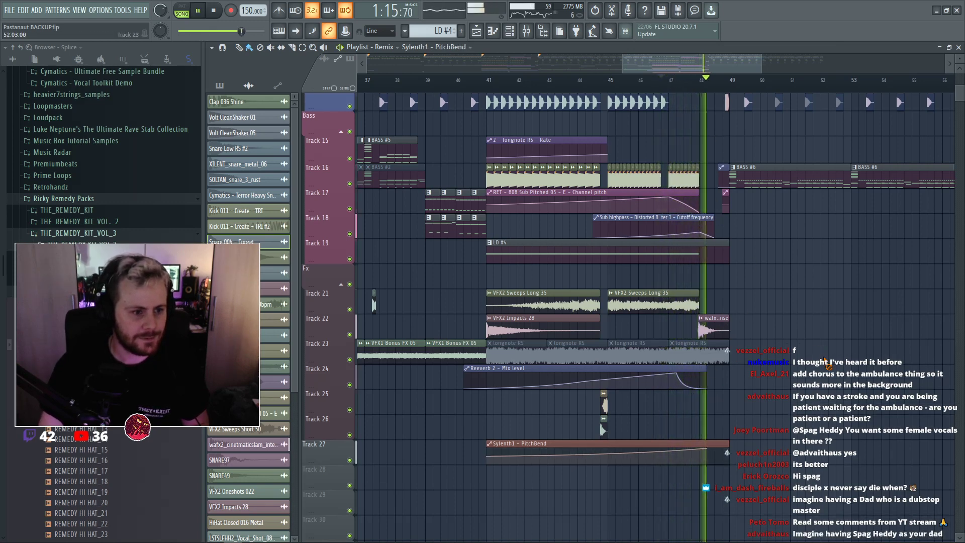
key("space")
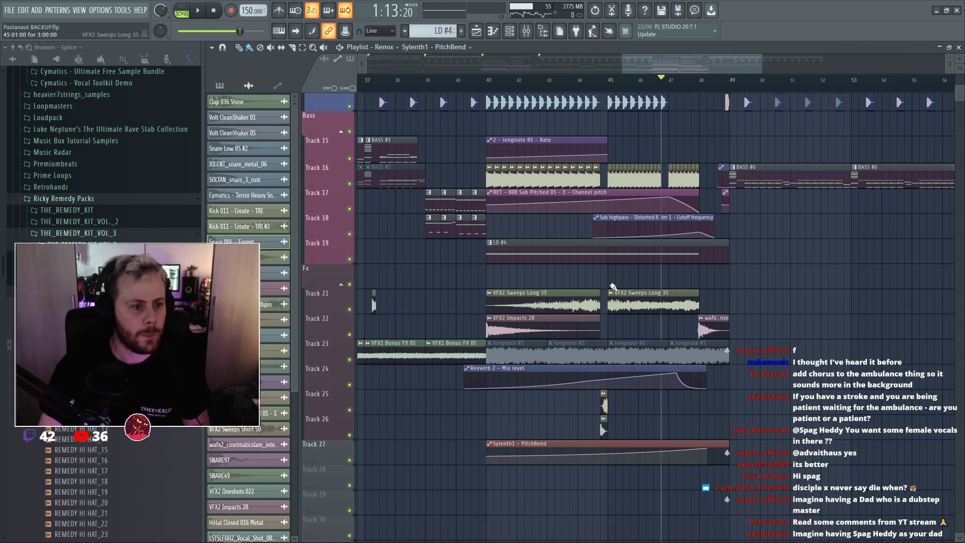
Delete the muted longnote R5 clips on Track 23 between bars 41 and 49 and replay the buildup from bar 41.
left_click(488, 86)
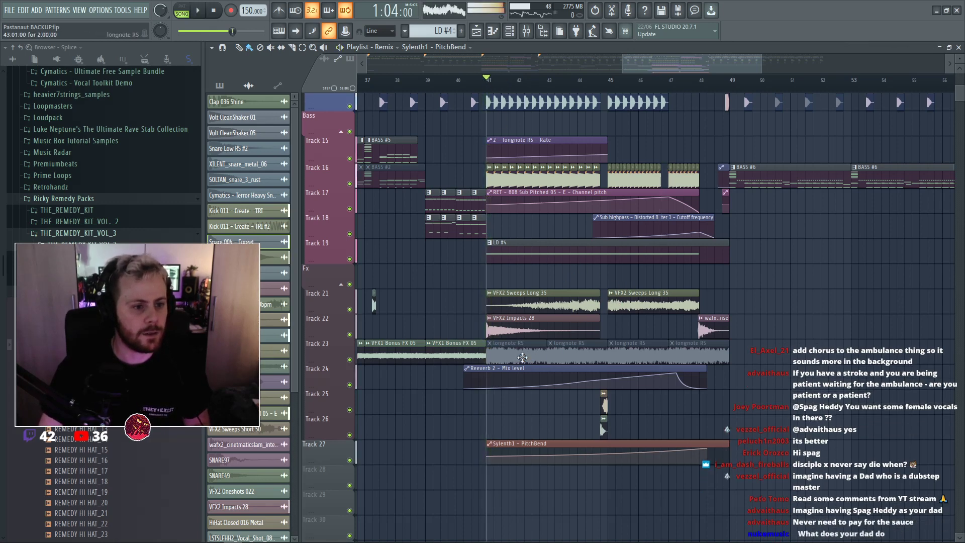
right_click(614, 377)
key("ctrl+z")
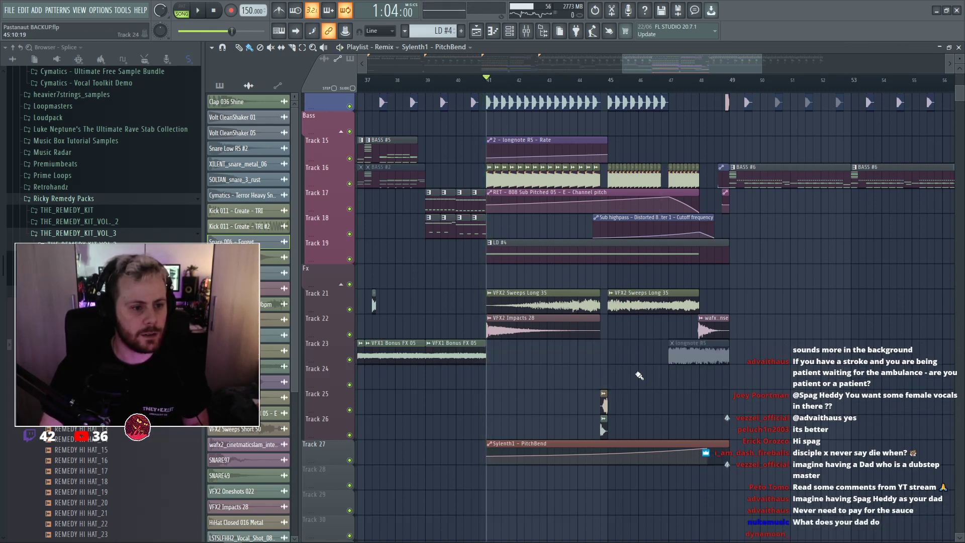
key("ctrl+alt+z")
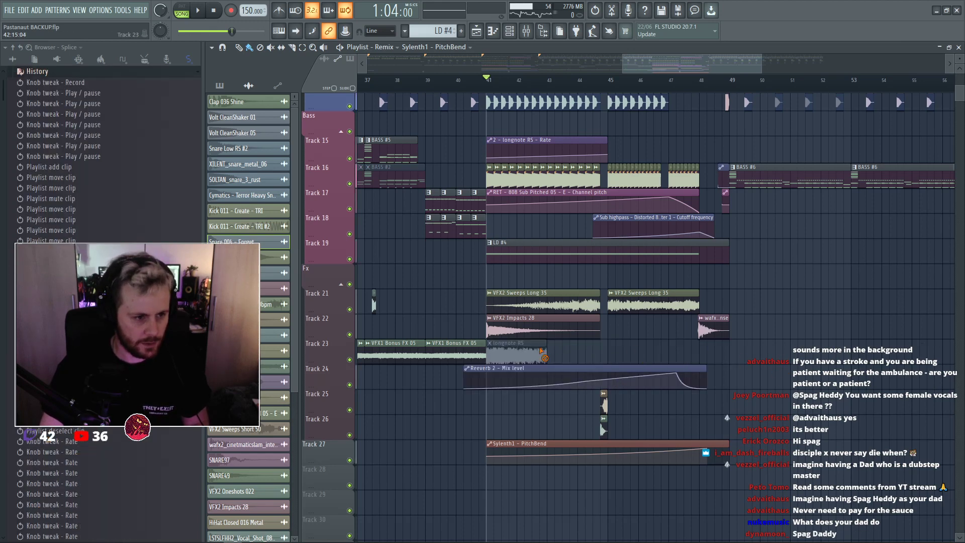
right_click(541, 351)
key("space")
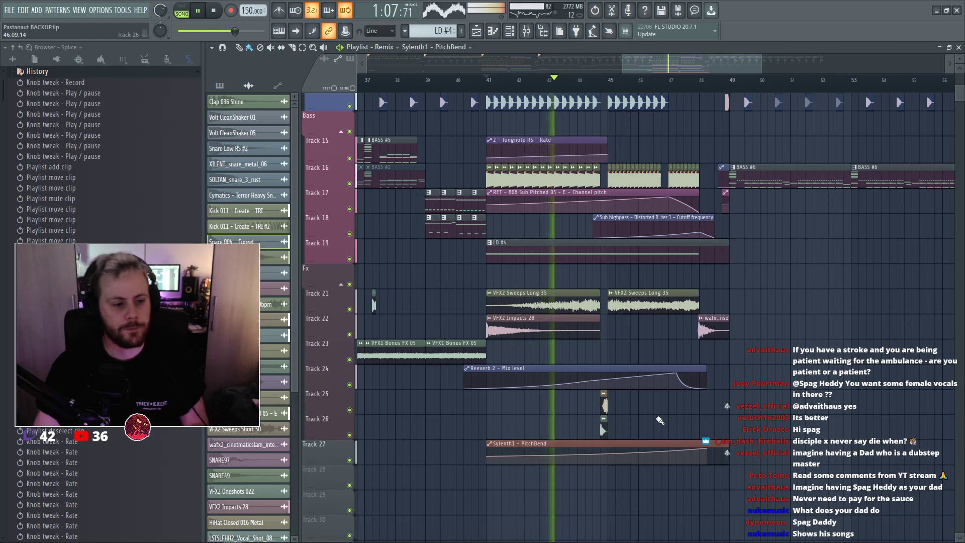
Move the Reeverb 2 - Mix level automation clip on Track 24 so it spans bars 41 to 49.
left_click(553, 371)
scroll(608, 330, "up", 5)
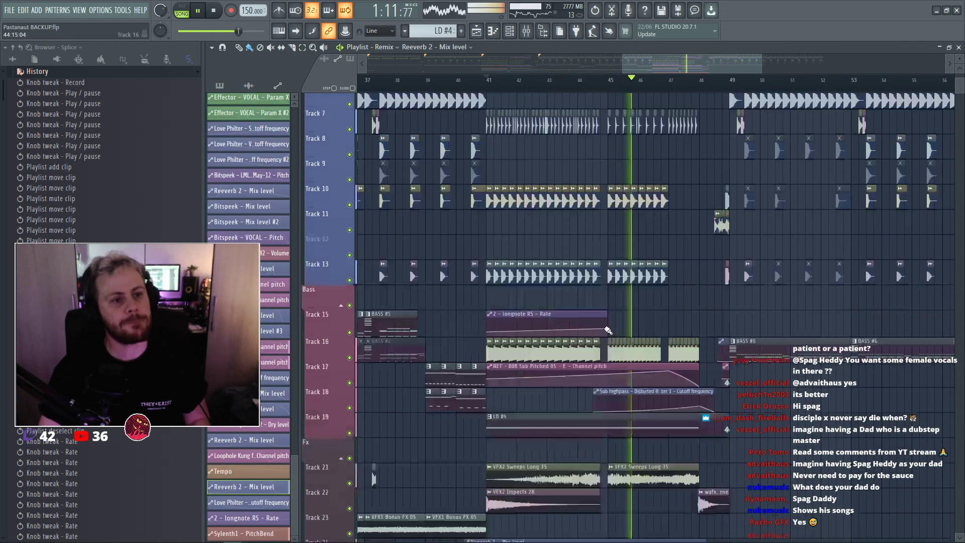
scroll(608, 330, "up", 2)
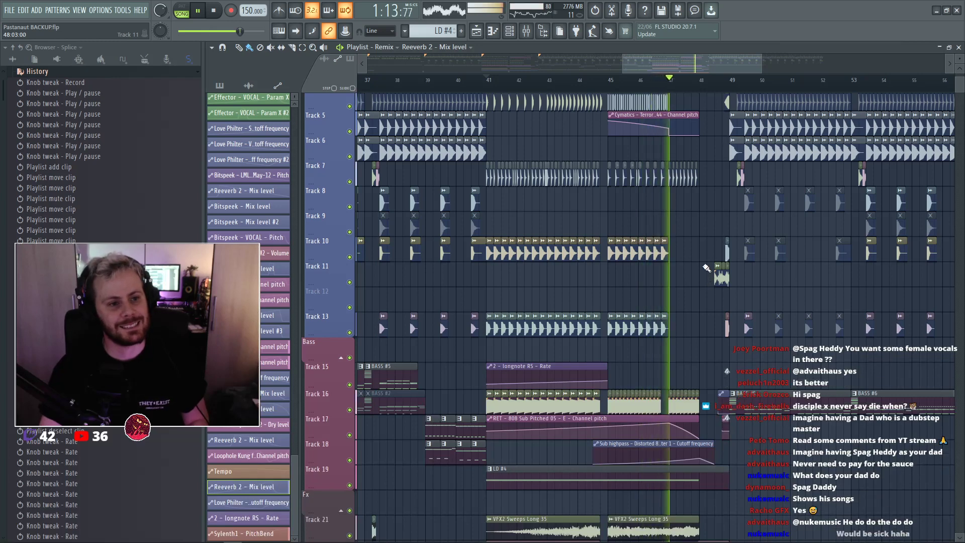
scroll(700, 252, "down", 1)
scroll(698, 252, "down", 3)
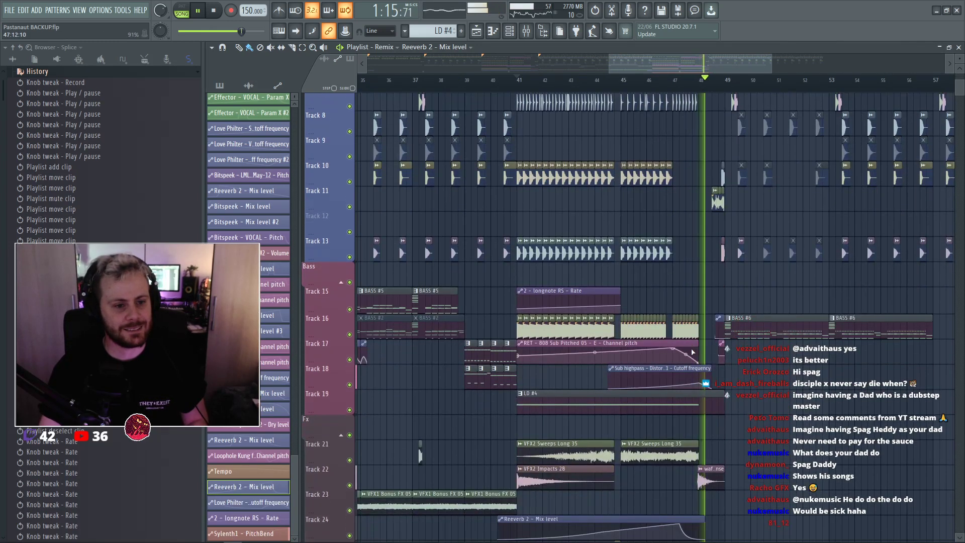
scroll(694, 353, "down", 3)
left_click_drag(679, 448, 700, 446)
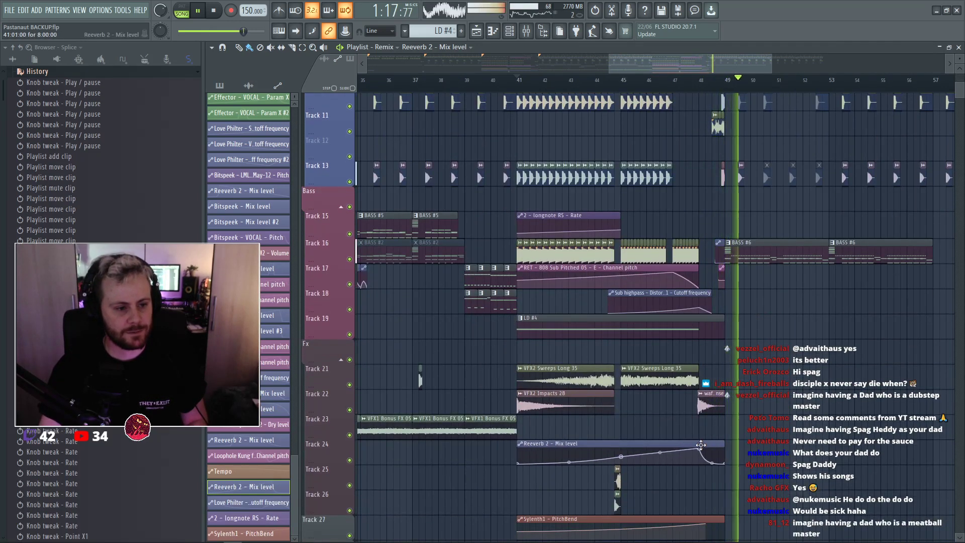
Listen through the BASS #6 drop from bar 49 and examine its drum tracks up to about bar 57.
scroll(695, 166, "down", 1)
scroll(792, 340, "down", 1)
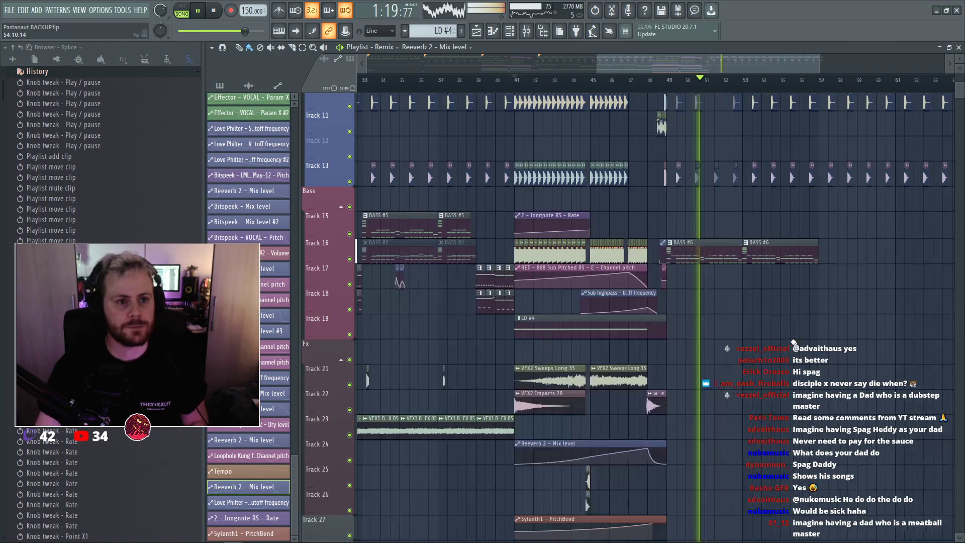
scroll(758, 327, "up", 2)
scroll(738, 321, "up", 3)
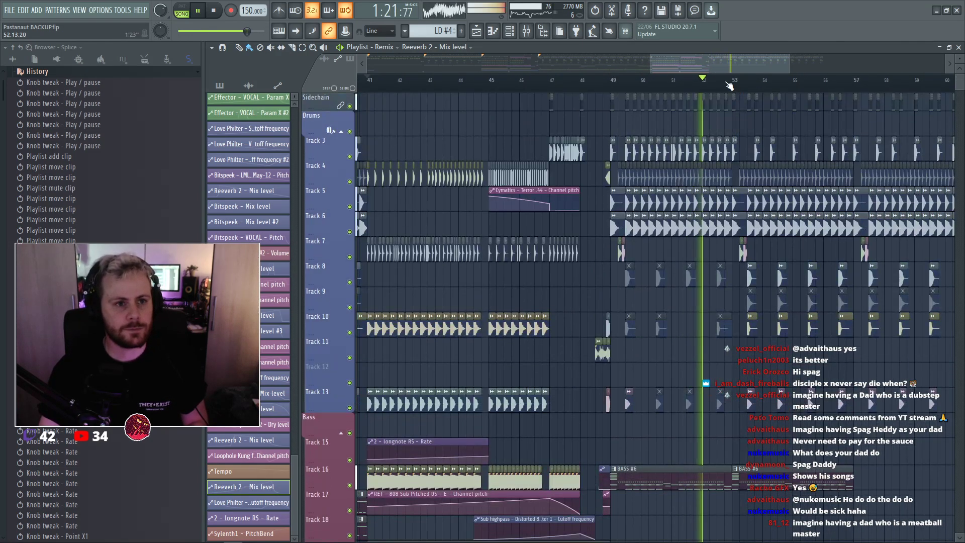
left_click_drag(826, 240, 734, 243)
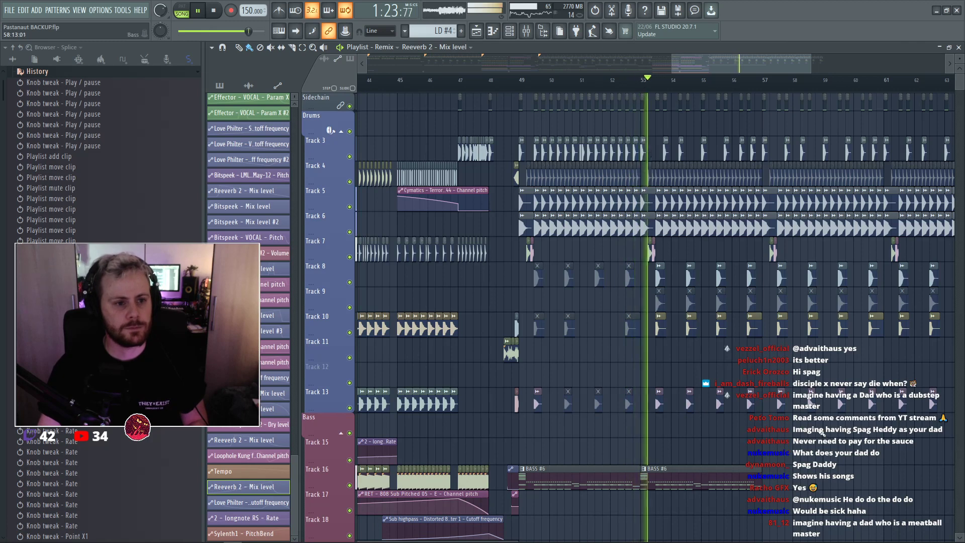
left_click_drag(724, 67, 732, 66)
scroll(674, 186, "up", 3)
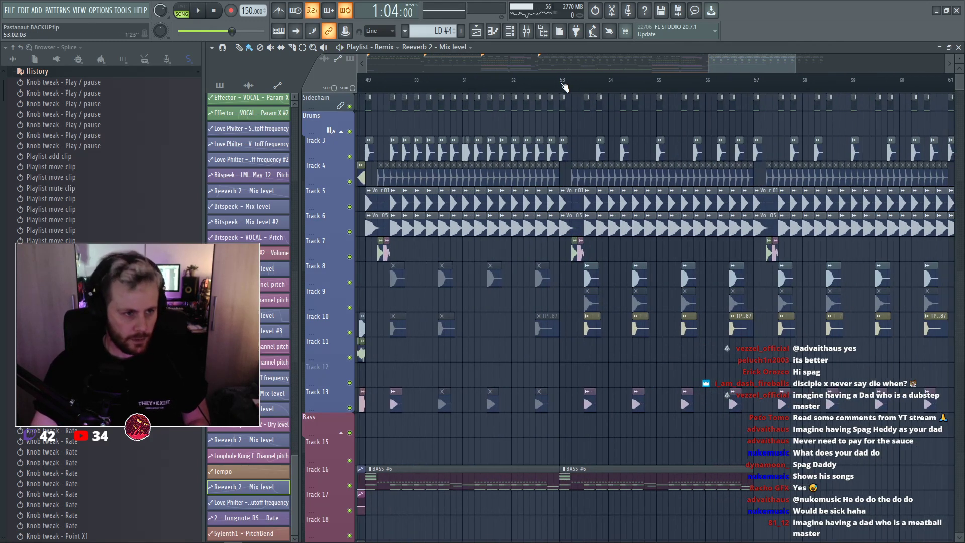
Replay the drop around the second BASS #6 clip at bar 53 and check its kick and snare layers.
left_click(562, 82)
scroll(584, 91, "up", 2)
key("space")
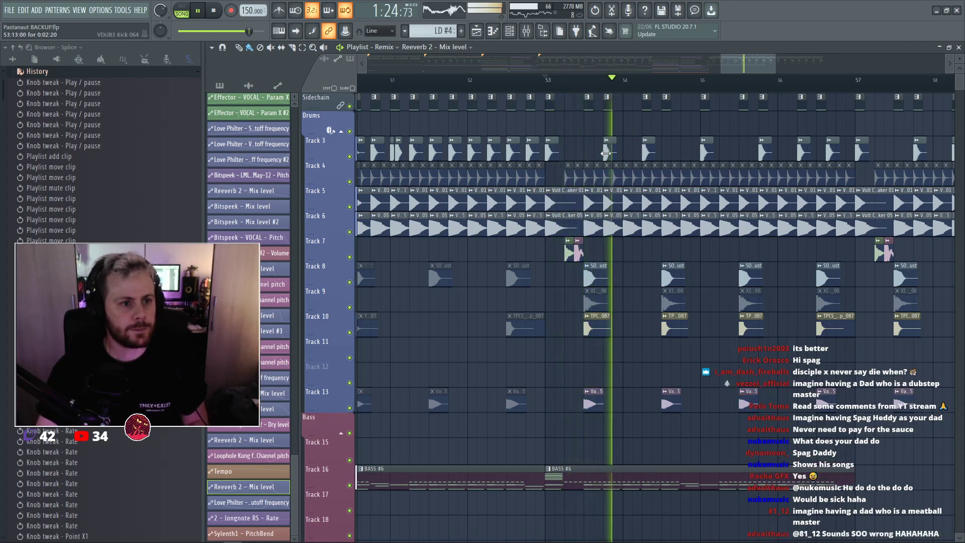
scroll(626, 253, "down", 4)
key("space")
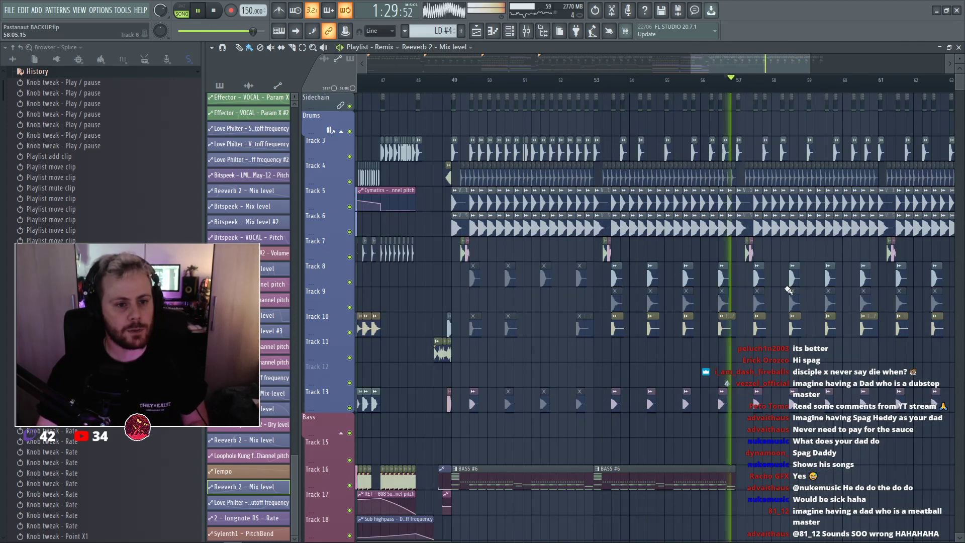
scroll(672, 267, "up", 2)
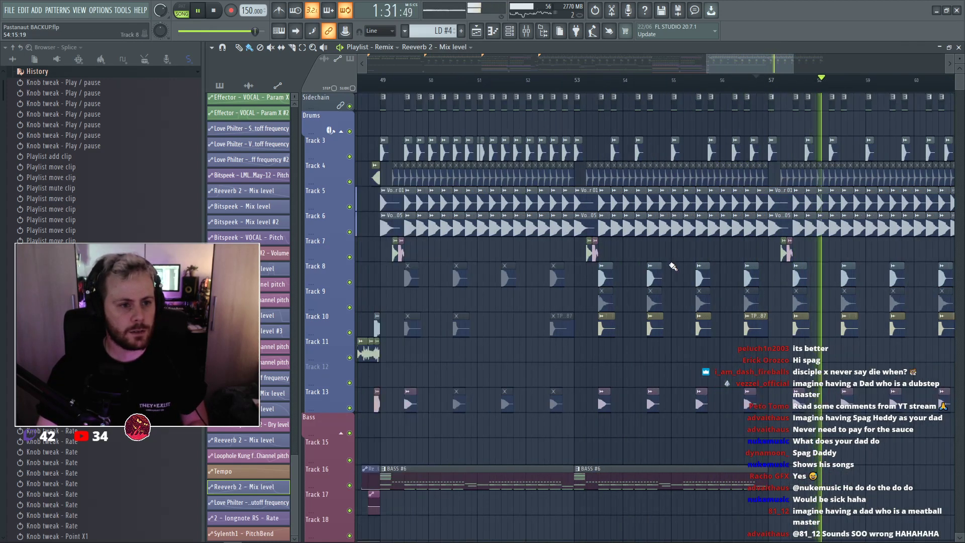
scroll(622, 184, "up", 2)
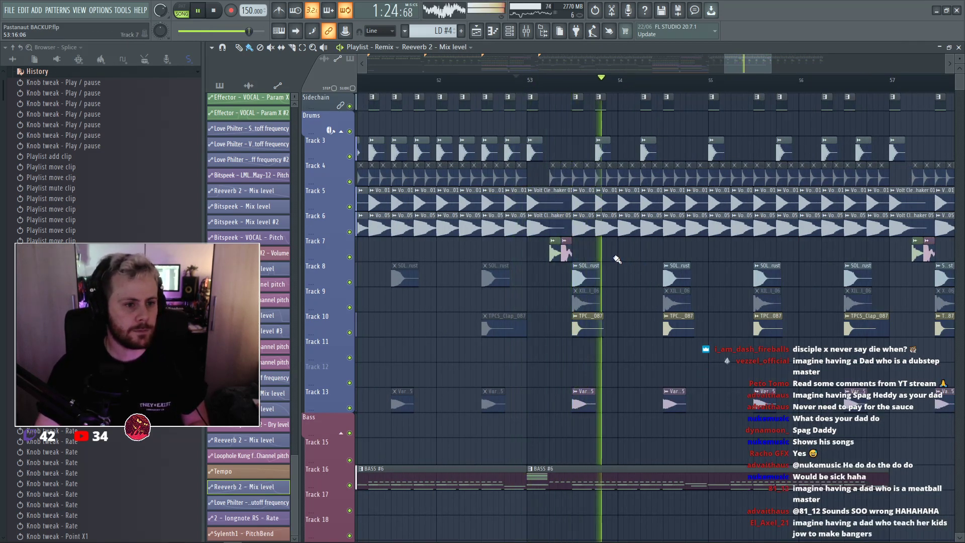
Mute the snare and clap clips on Tracks 8, 9 and 10 between bars 53 and 57.
key("space")
scroll(600, 277, "down", 3)
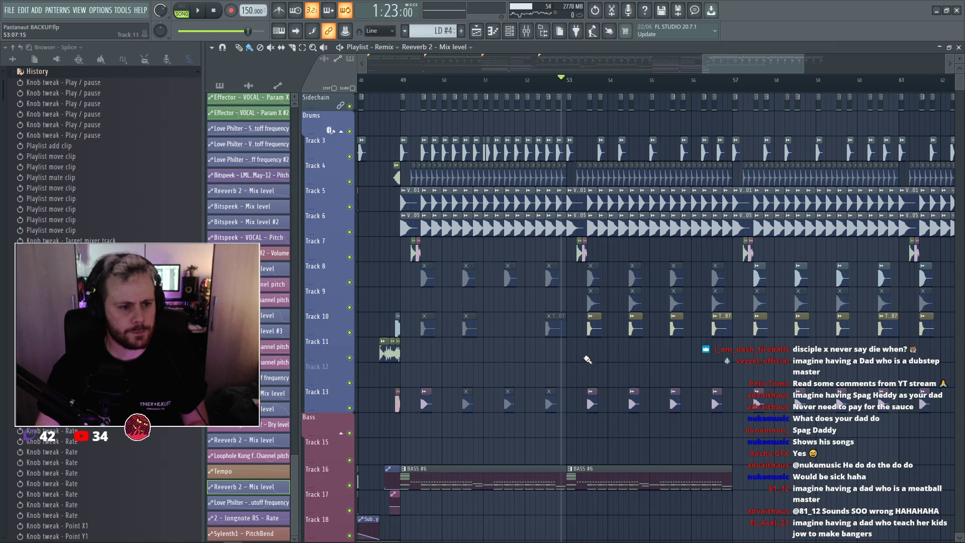
scroll(587, 158, "up", 3)
Fill in VDUB3 Kick 064 clips on every beat of Track 3 between bars 53 and 56, and replay from bar 53.
left_click(635, 150)
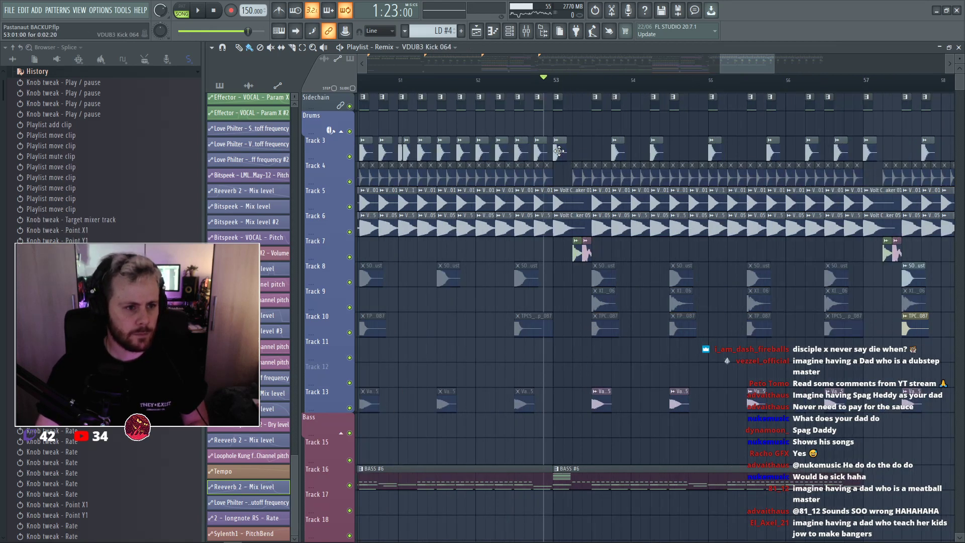
key("space")
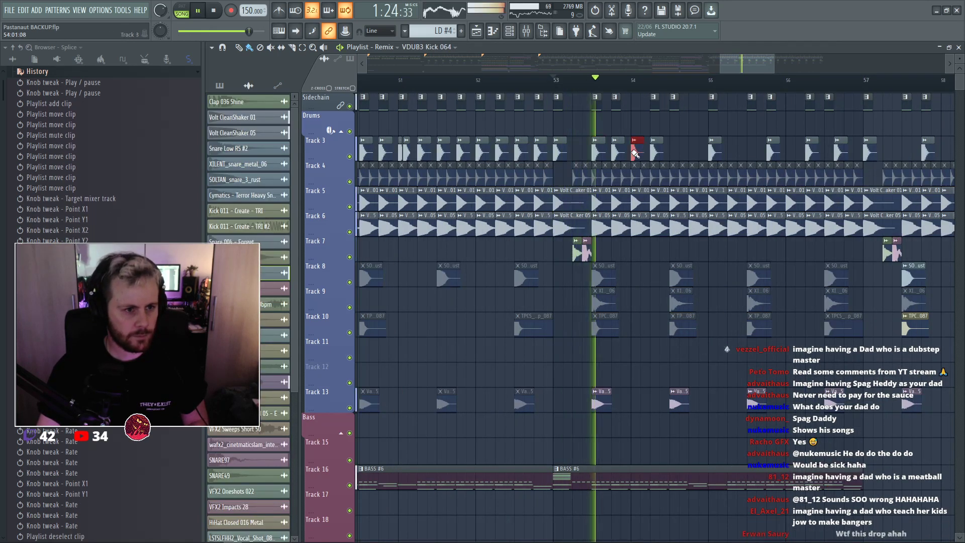
left_click(675, 152)
left_click(732, 153)
left_click(752, 152)
left_click(694, 150)
key("space")
key("space")
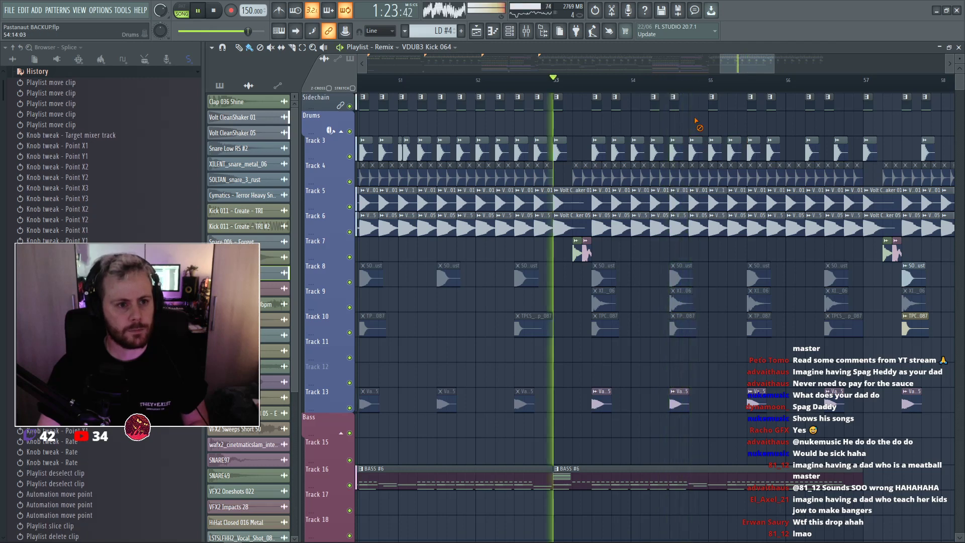
Place midi clips on the Sidechain track to match the new kicks from bar 53 to 56, and replay the section.
left_click(670, 99)
left_click_drag(659, 106, 634, 107)
key("space")
key("space")
left_click_drag(674, 106, 731, 106)
left_click(788, 106)
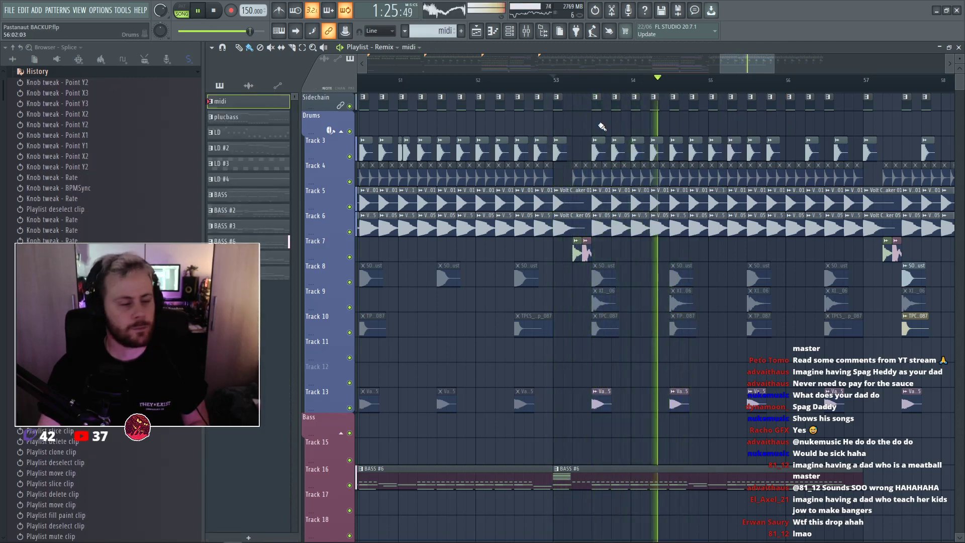
key("space")
left_click(122, 72)
key("space")
Continue the every-beat Track 3 kicks up to bar 57, remove the off-beat kick, and align the Sidechain midi clips with them.
left_click(776, 154)
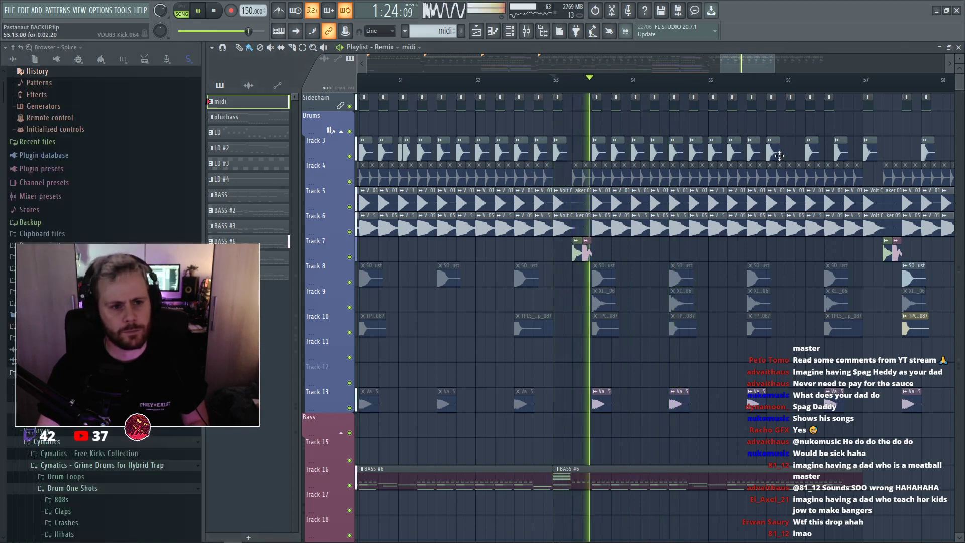
left_click(788, 151)
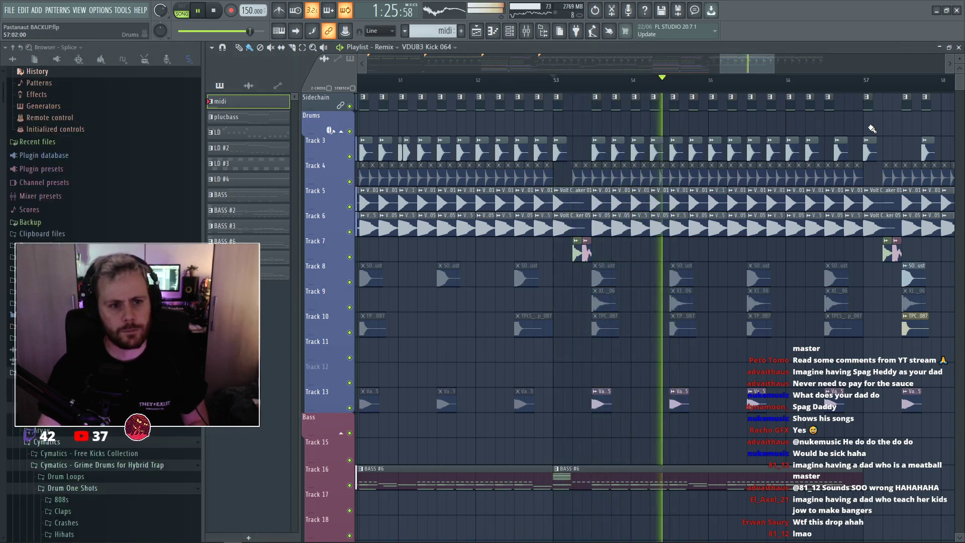
left_click(831, 156)
left_click(848, 156)
right_click(838, 149)
left_click(829, 104)
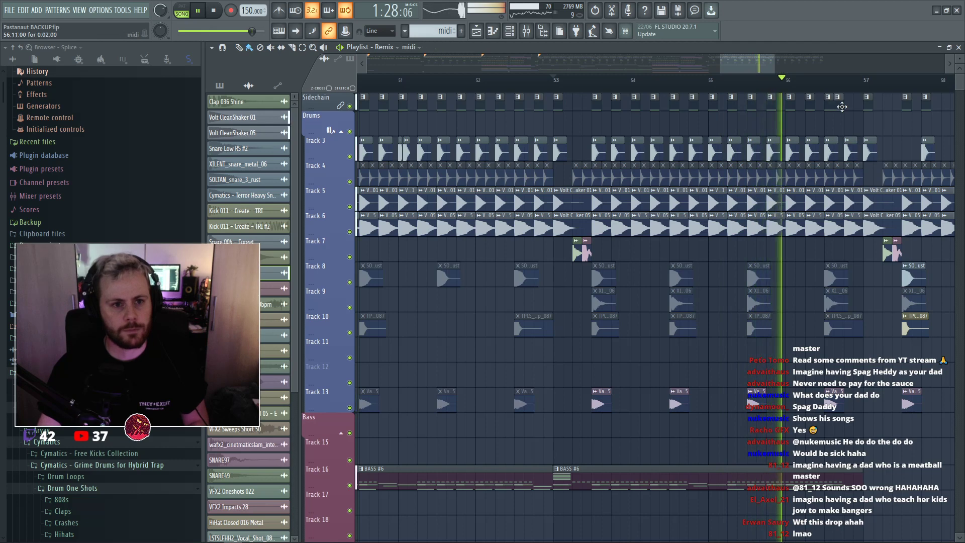
left_click(845, 104)
Replay the drop from bar 53 and mute the Track 13 clips between bars 53 and 57.
key("space")
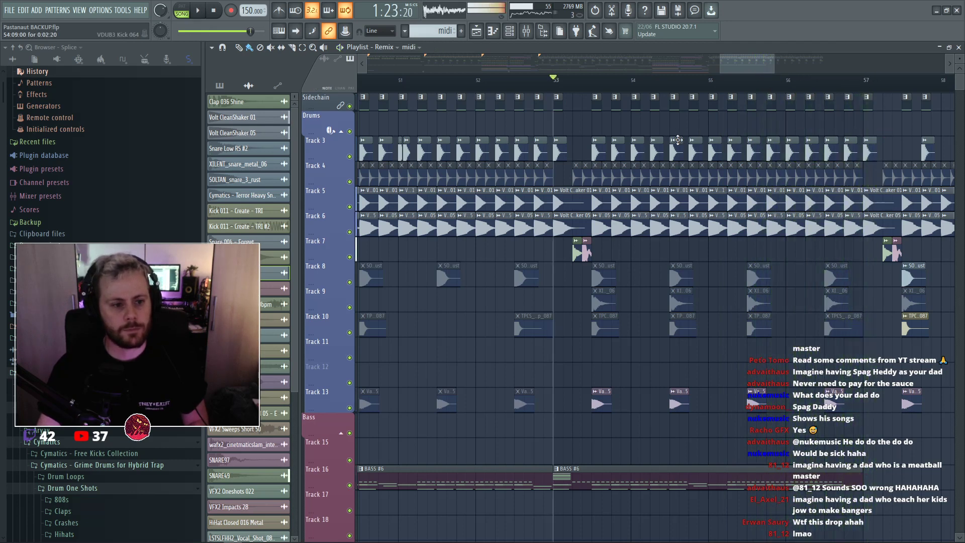
key("space")
scroll(725, 246, "down", 3)
scroll(671, 291, "down", 2)
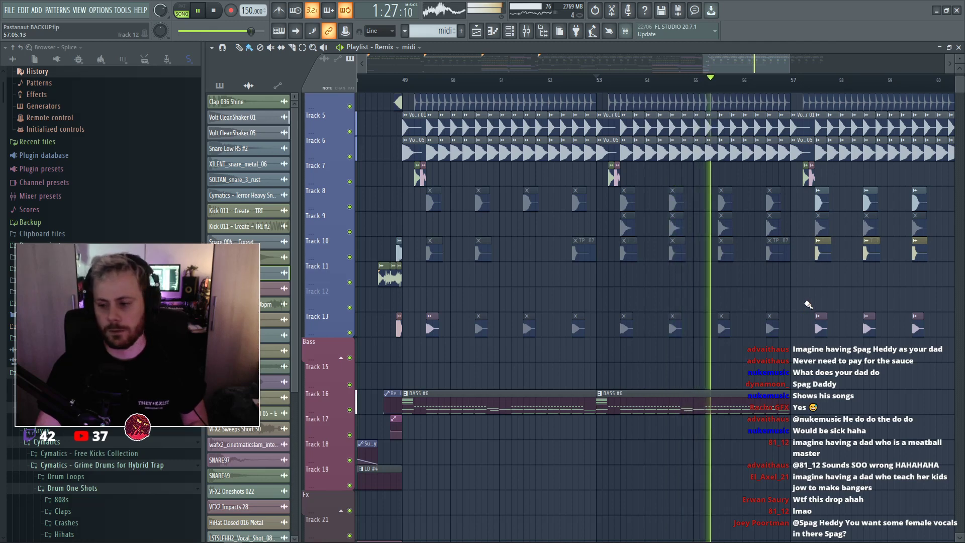
scroll(808, 305, "up", 3)
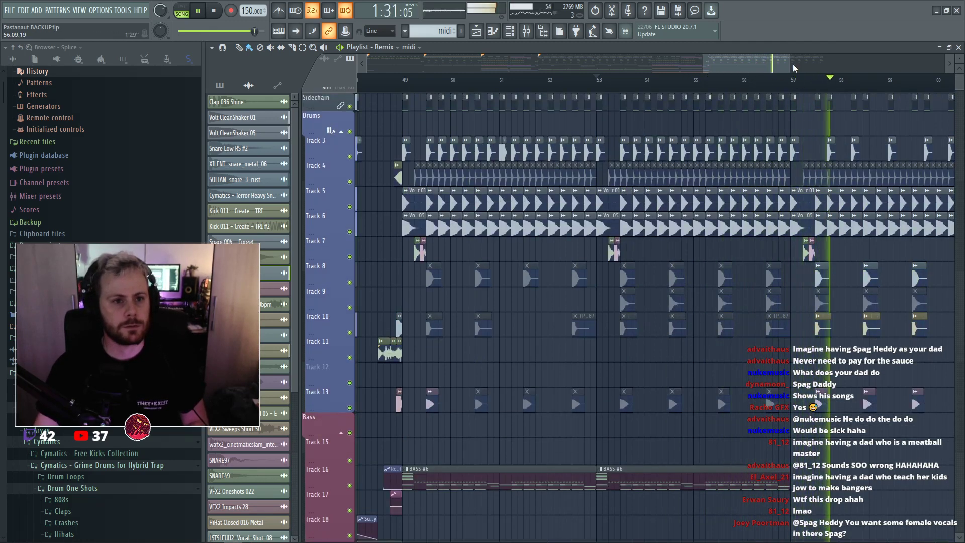
Replay the drop from the end of bar 47 and review the drum and bass arrangement up to bar 55.
key("space")
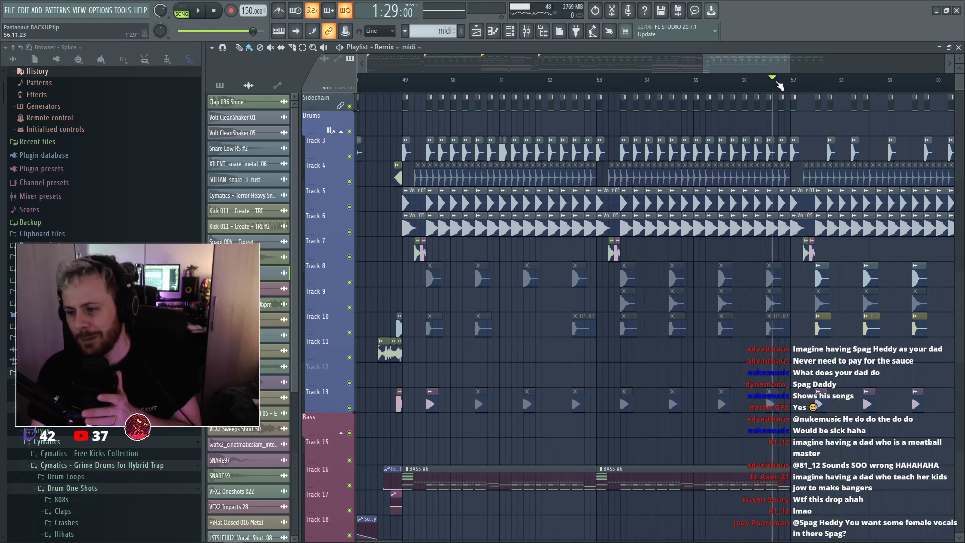
scroll(813, 121, "down", 2)
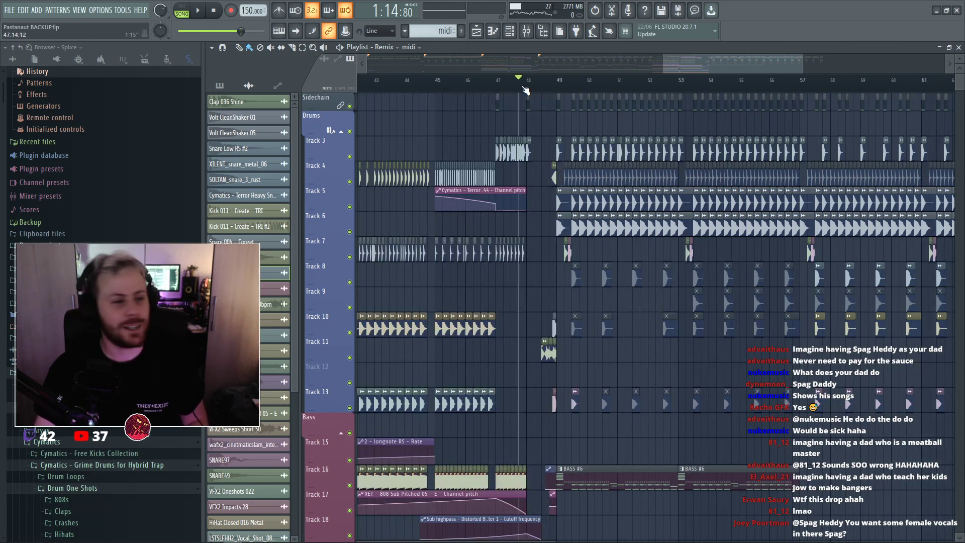
key("space")
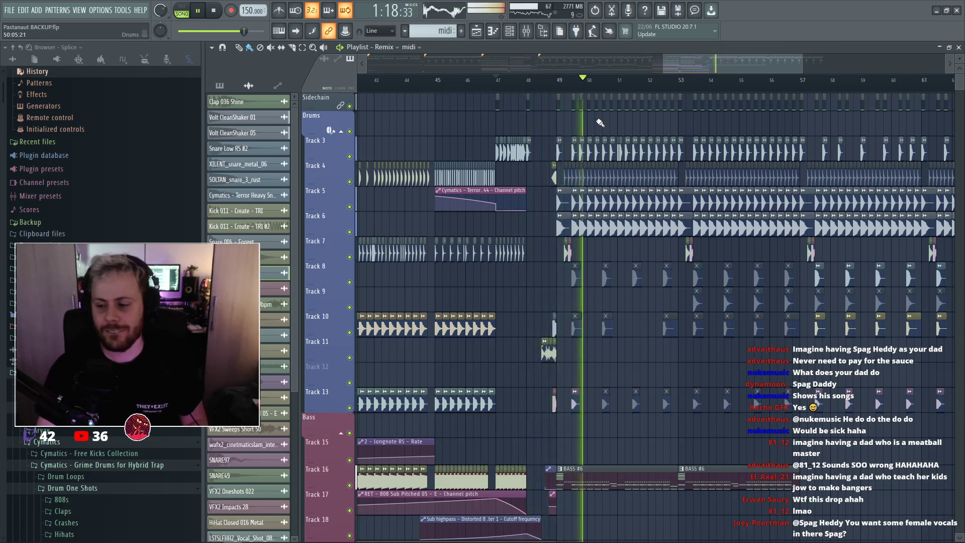
scroll(598, 122, "down", 4)
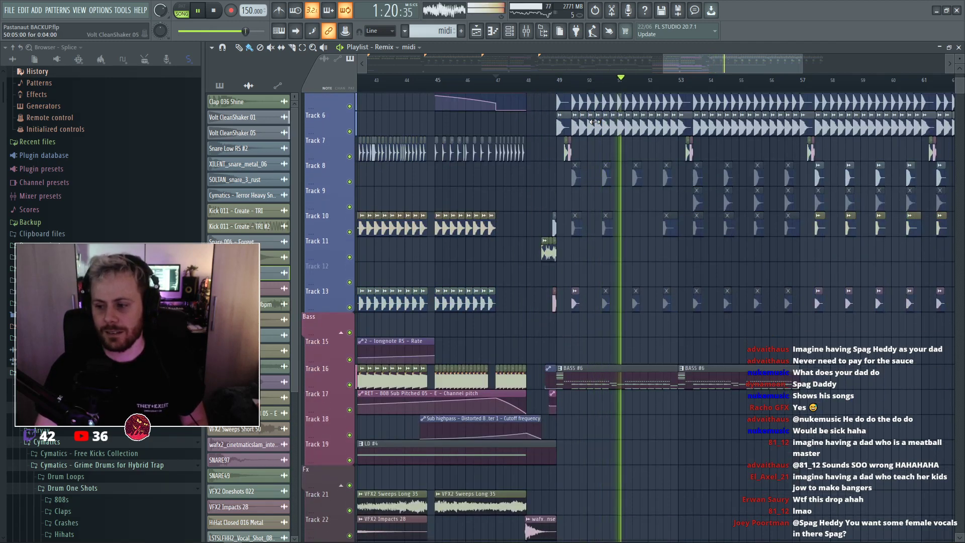
scroll(728, 185, "up", 4)
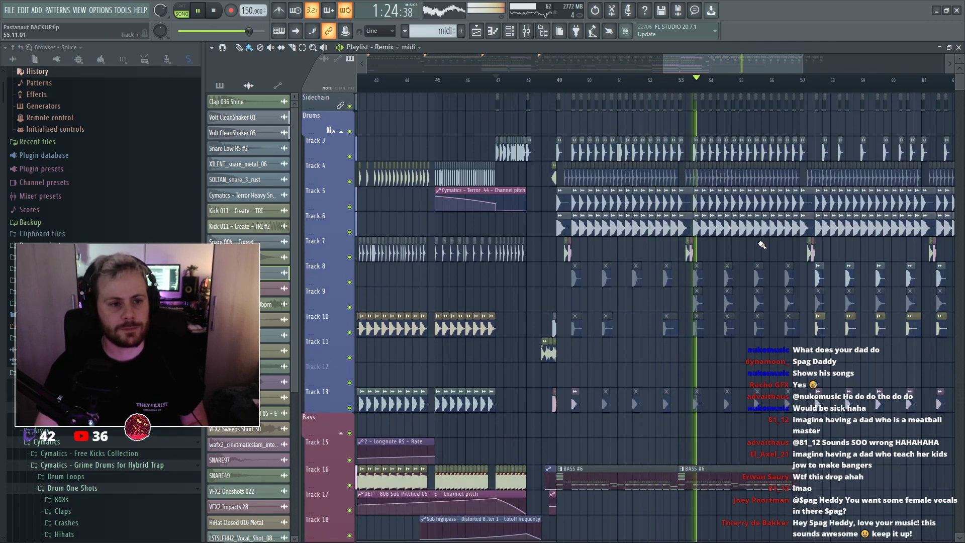
scroll(743, 246, "up", 3)
scroll(716, 249, "up", 1)
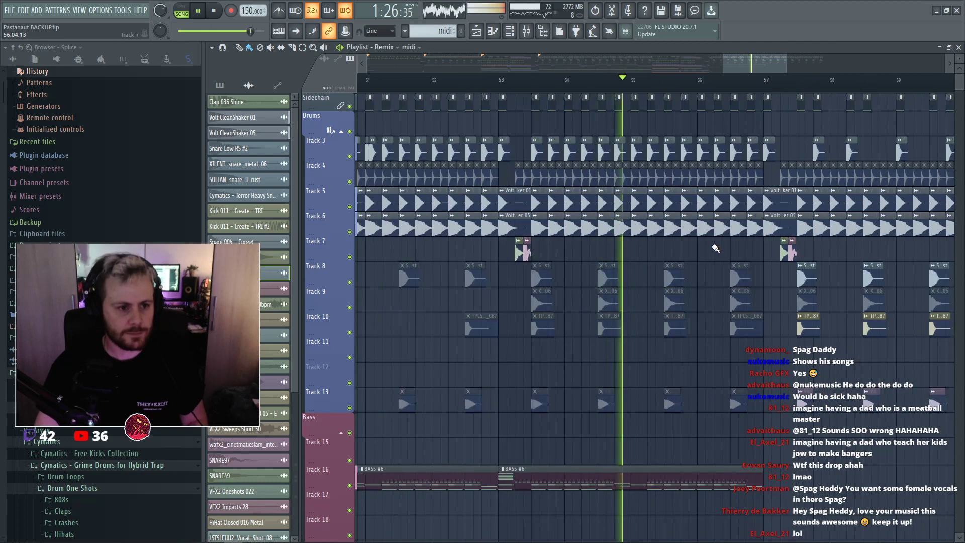
scroll(714, 248, "down", 3)
scroll(497, 98, "up", 4)
Compare the kick rhythm by playing short passages from around bar 51 and from the middle of bar 54.
left_click(490, 80)
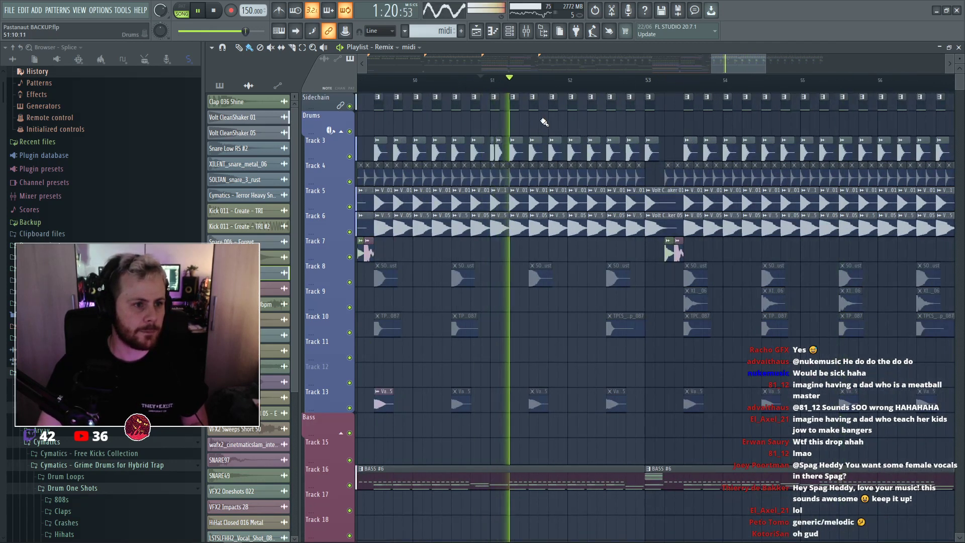
key("space")
scroll(524, 115, "down", 2)
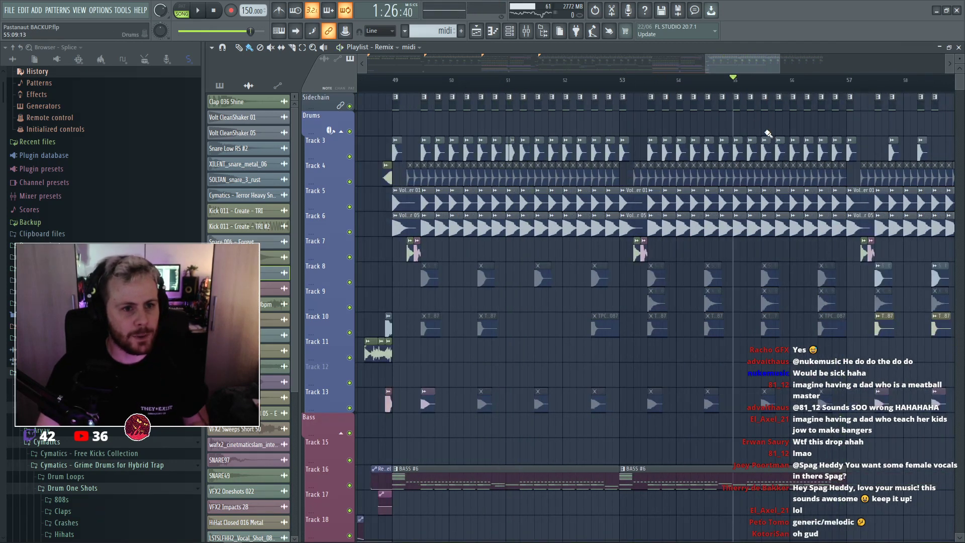
left_click(706, 82)
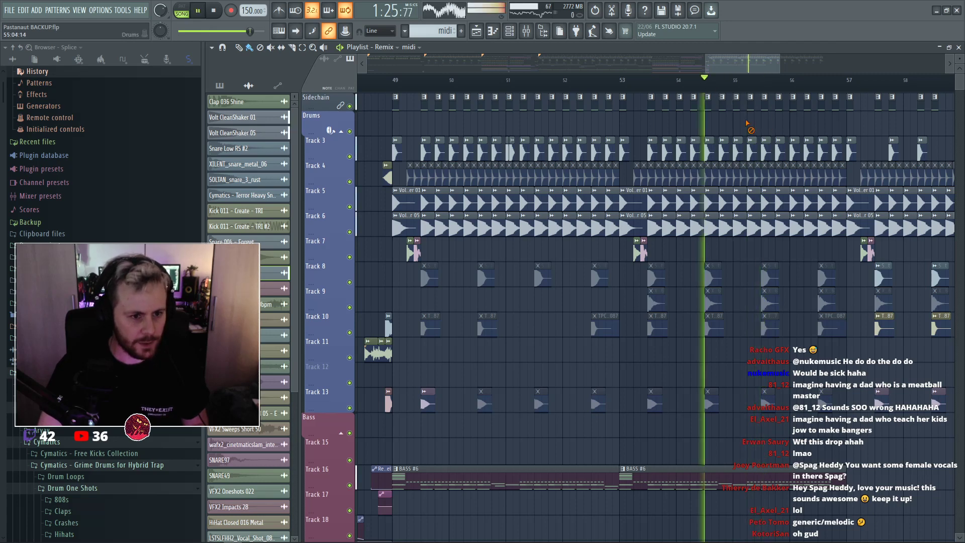
key("space")
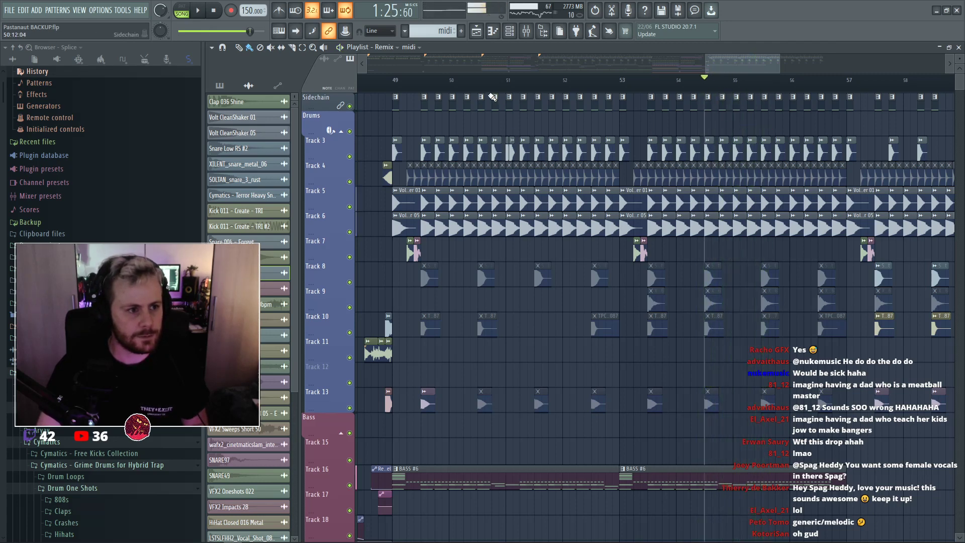
key("space")
left_click(492, 86)
Copy the doubled kick clips at bar 51 on Track 3 to the second beat of bar 55, replacing the single kick there.
left_click_drag(505, 149, 513, 155)
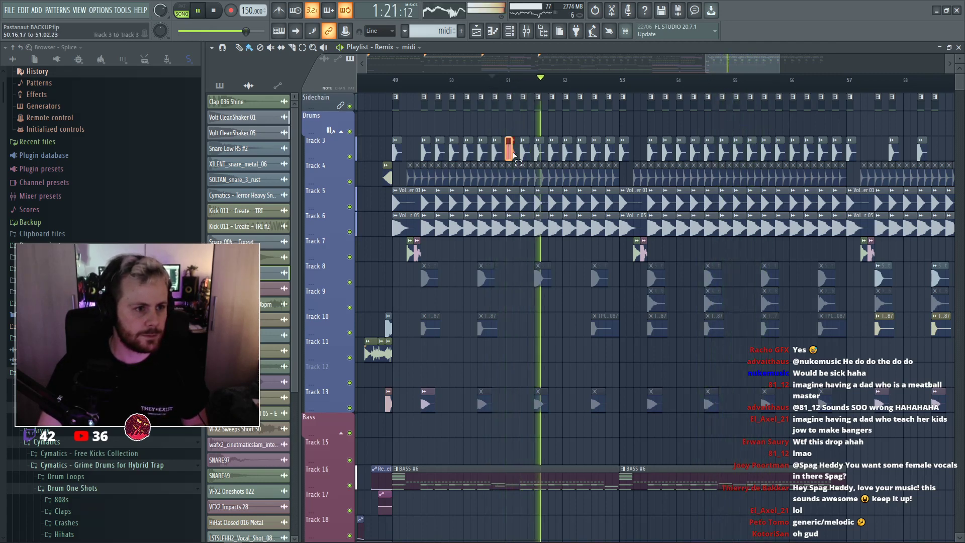
left_click(721, 93)
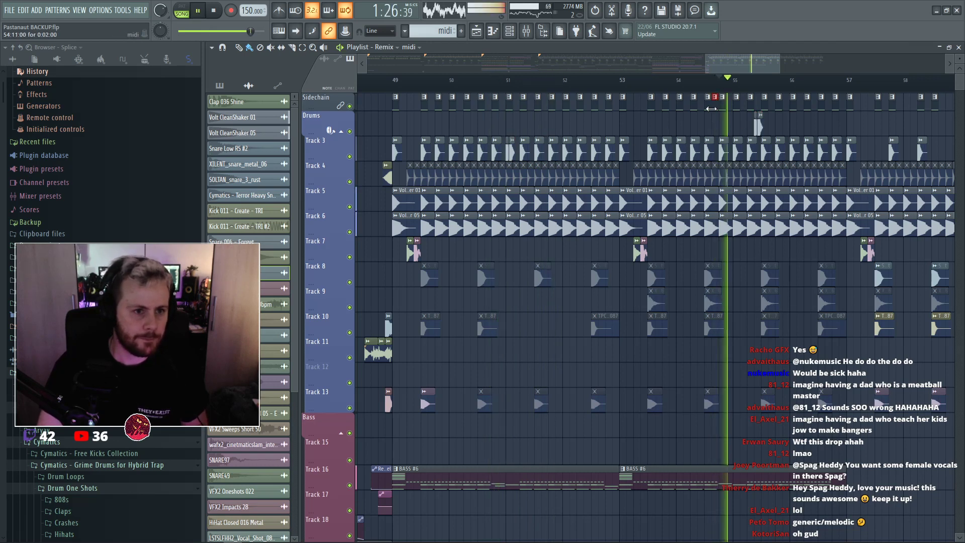
left_click(721, 94)
mouse_move(758, 126)
left_mouse_down()
mouse_move(766, 128)
mouse_move(755, 131)
left_mouse_up()
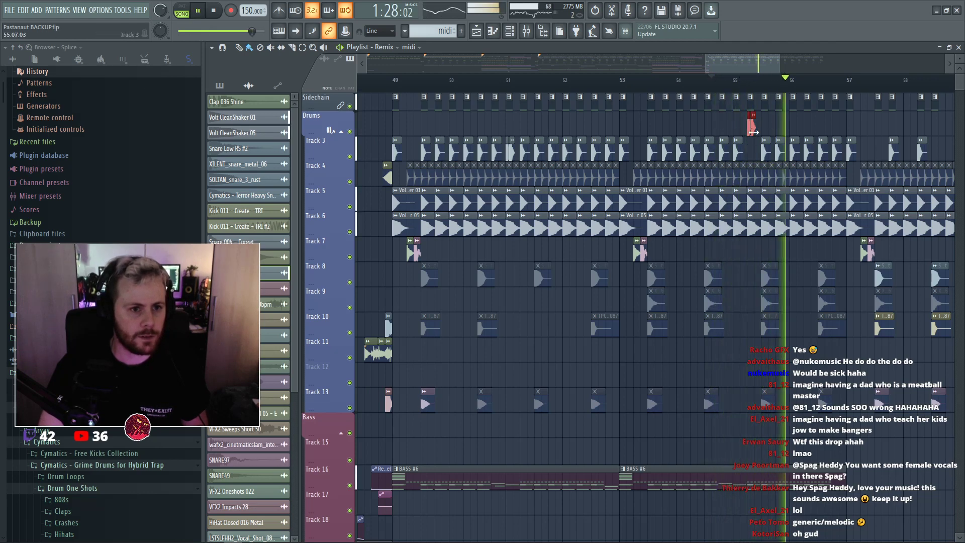
left_click_drag(753, 131, 752, 146)
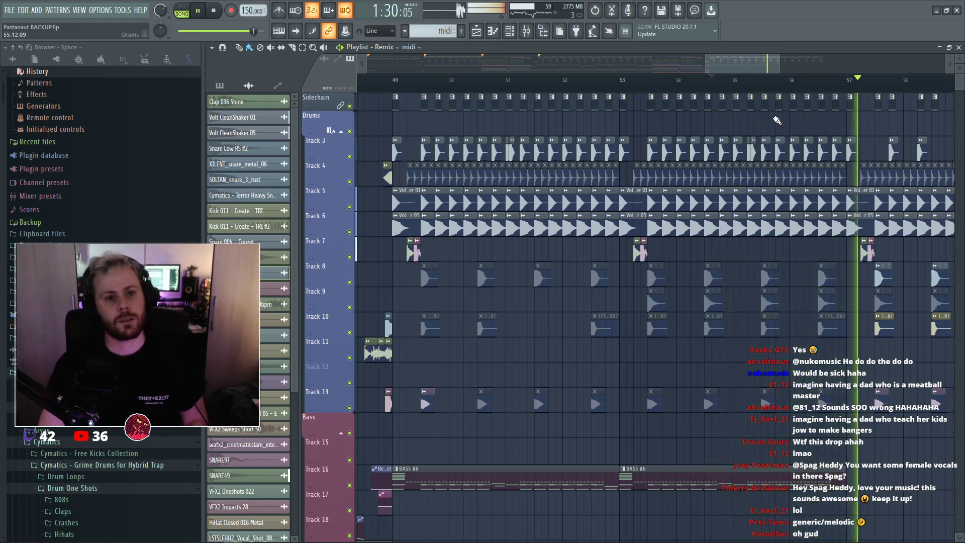
Play the transition into the drop again from bar 47, checking the drum, bass and Fx tracks together.
scroll(777, 121, "down", 3)
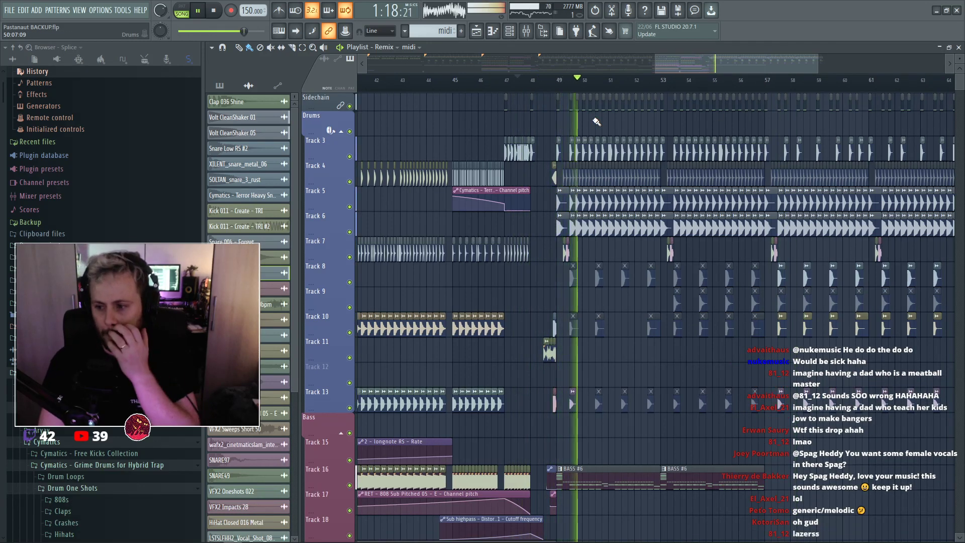
scroll(678, 217, "down", 4)
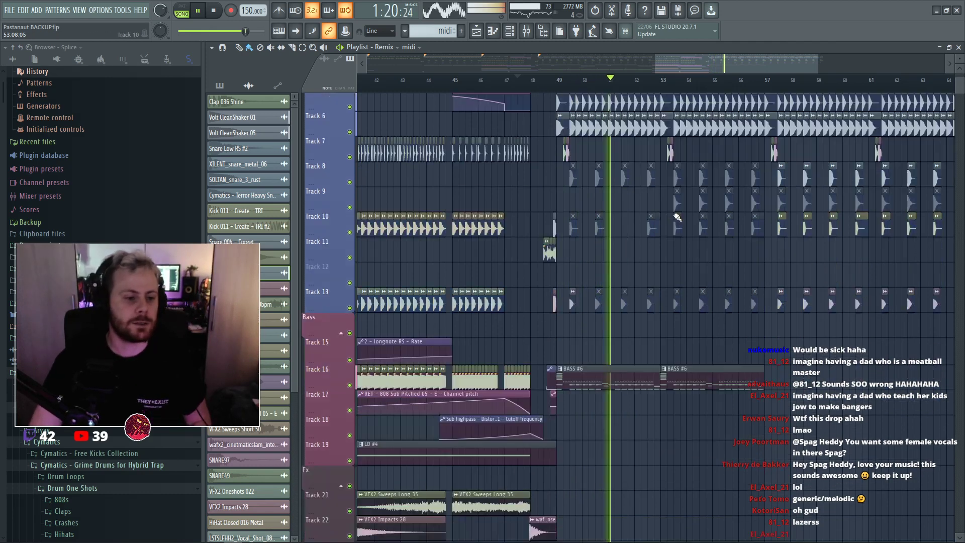
scroll(677, 217, "down", 4)
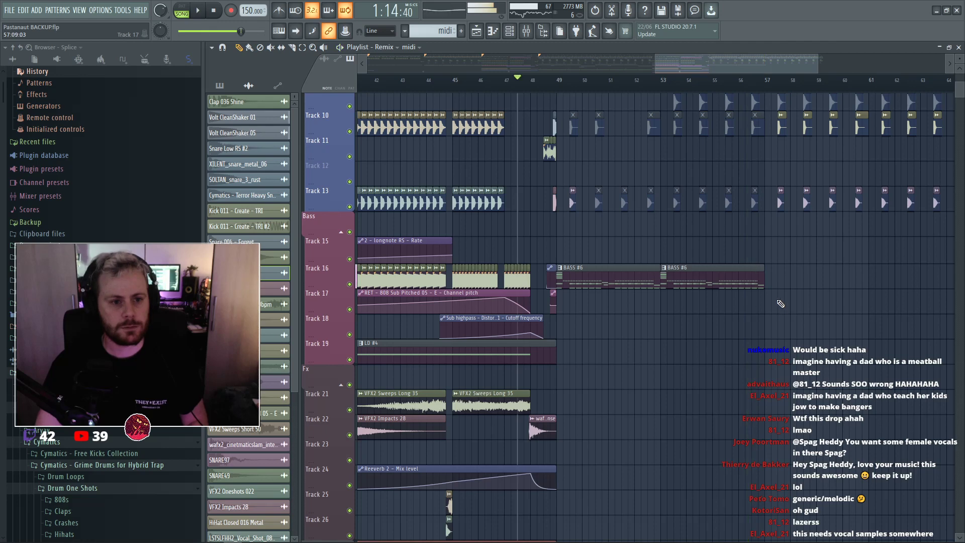
key("space")
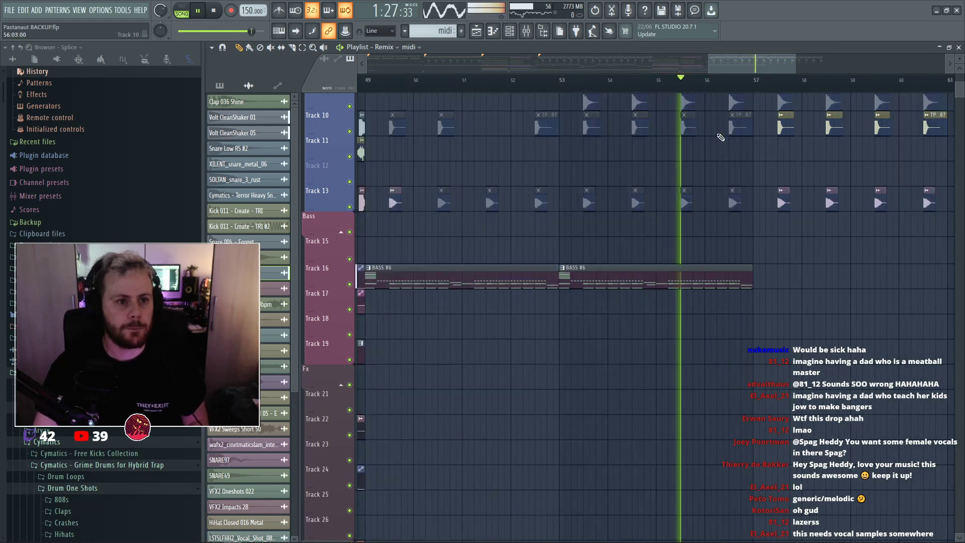
Unmute the snare and clap clips on Tracks 8, 9 and 10 in the middle of bar 56.
scroll(724, 145, "up", 3)
scroll(777, 211, "up", 4)
key("space")
right_click(763, 262)
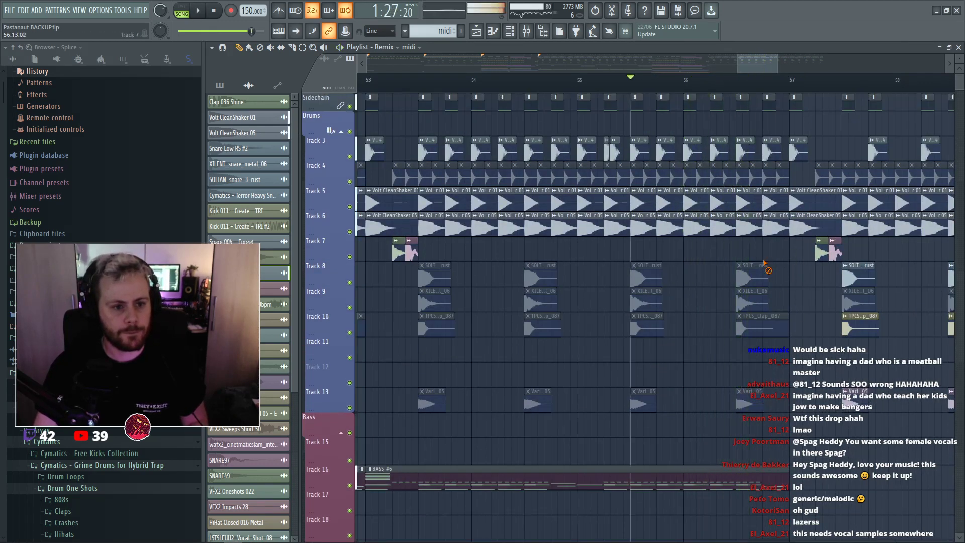
Delete the Track 3 kicks and the Track 4, 5 and 6 clips from the middle of bar 56 to bar 57, and replay bar 56.
right_click(770, 153)
right_click(744, 155)
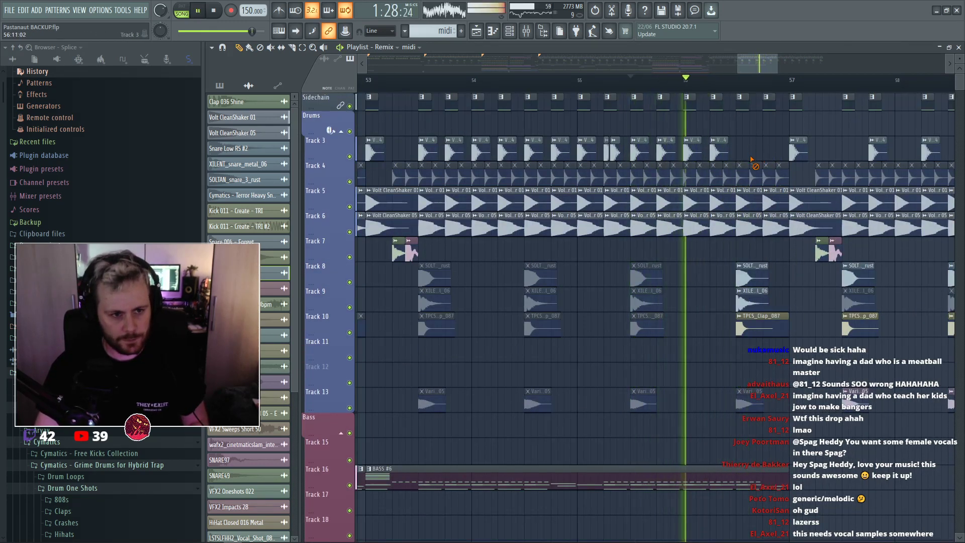
right_click(742, 176)
right_click(745, 201)
right_click(746, 226)
right_click(769, 203)
right_click(771, 228)
right_click(766, 178)
right_click(757, 179)
right_click(780, 177)
left_click(703, 80)
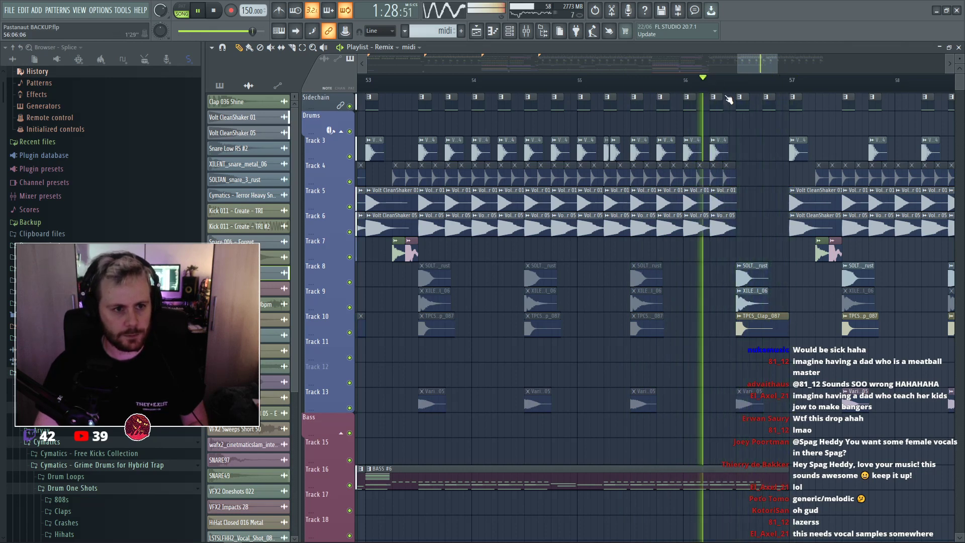
Stop playback and shorten the second BASS #6 clip on Track 16 to end in the middle of bar 56.
scroll(799, 293, "down", 4)
key("space")
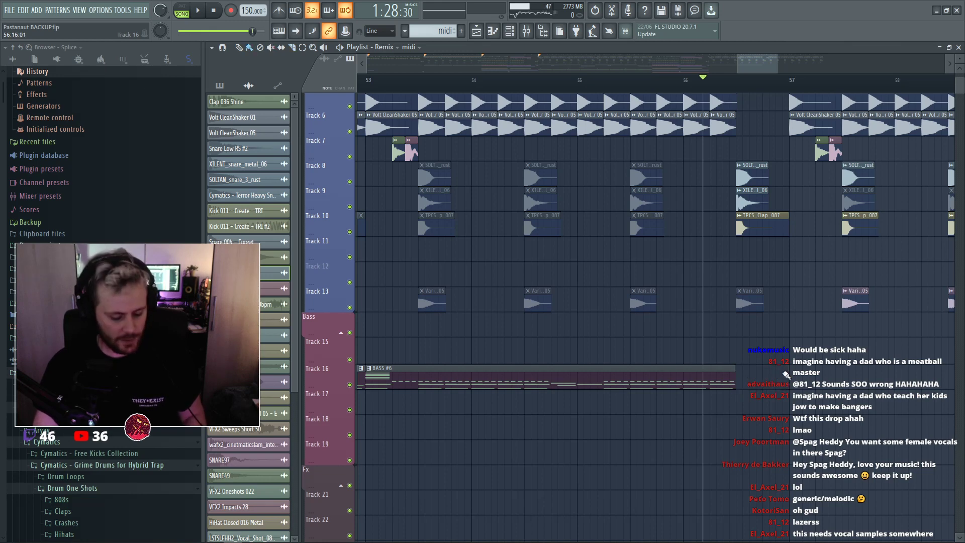
scroll(786, 374, "down", 3)
scroll(358, 151, "down", 1)
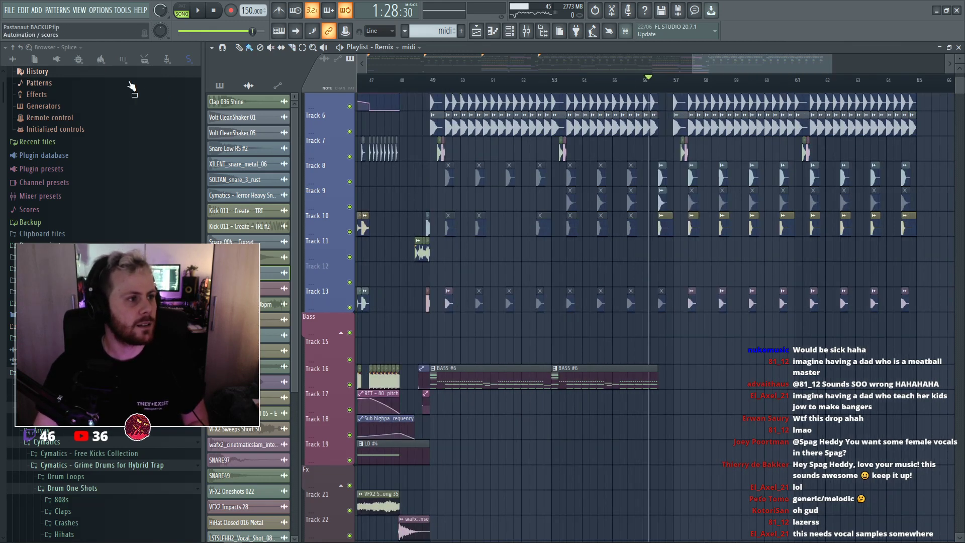
Open the Vocals sample collection and audition vocal samples from Amiga Voices through to Effect Vocals.
left_click(123, 59)
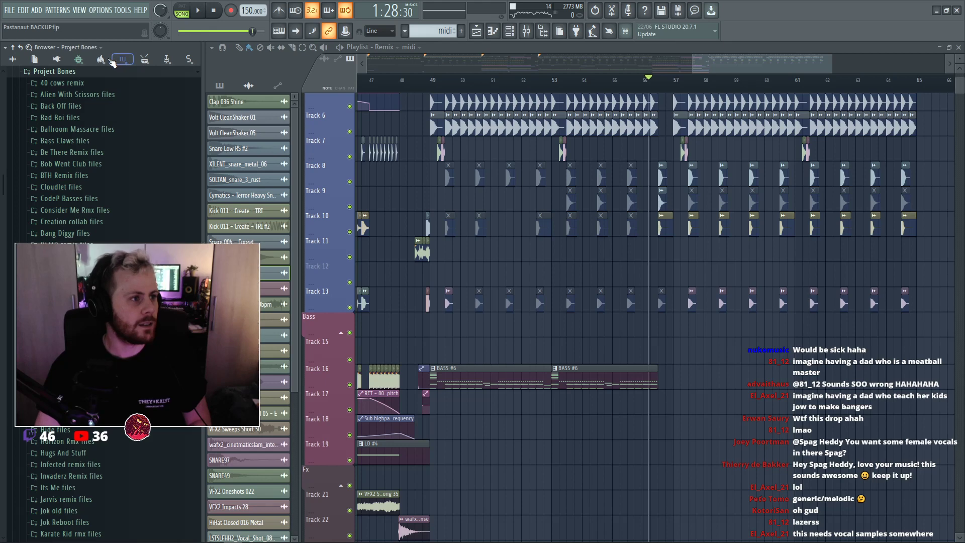
left_click(175, 62)
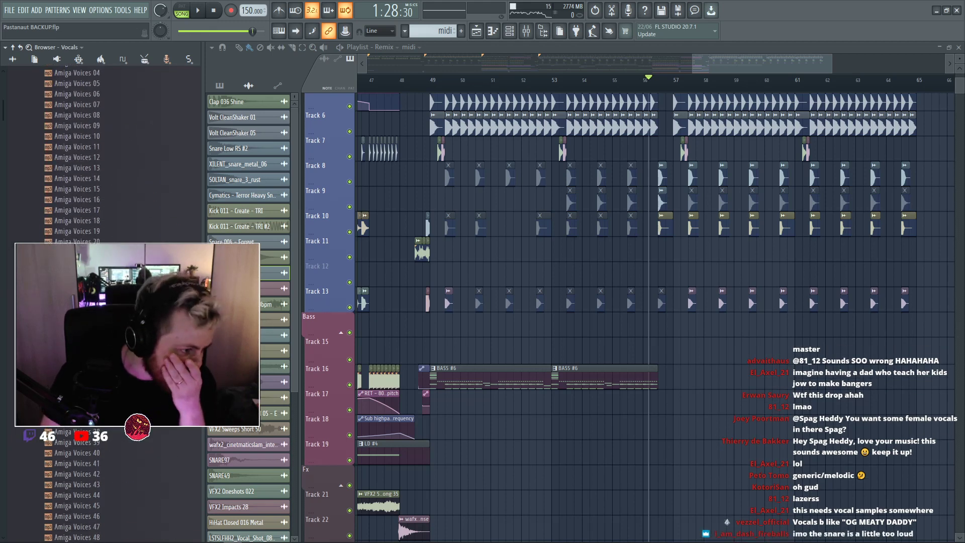
scroll(101, 151, "down", 10)
scroll(101, 150, "down", 6)
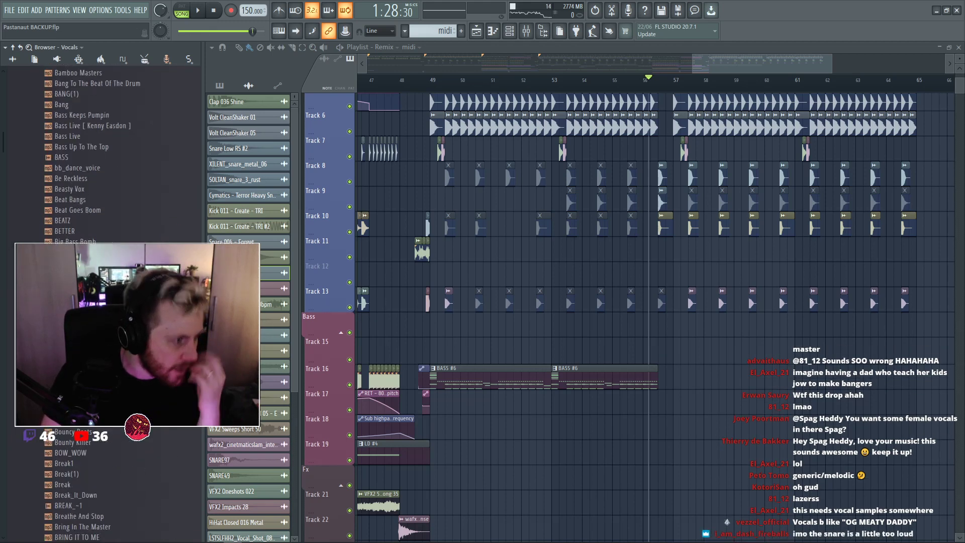
scroll(85, 151, "down", 3)
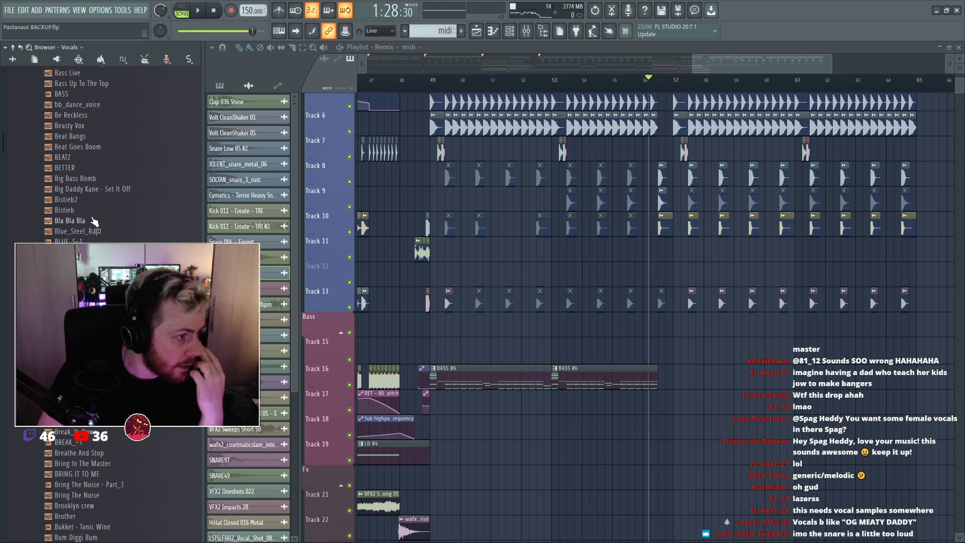
scroll(91, 239, "up", 3)
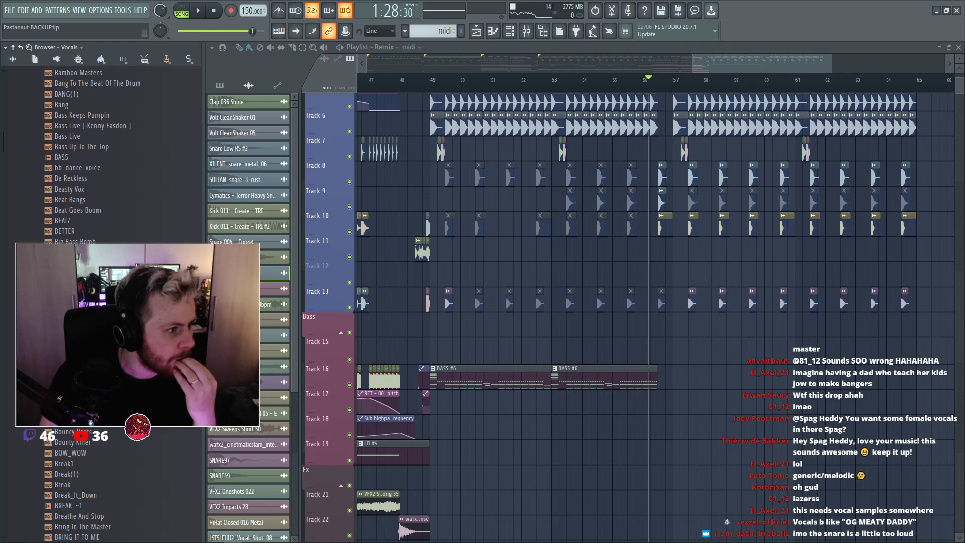
scroll(101, 151, "down", 12)
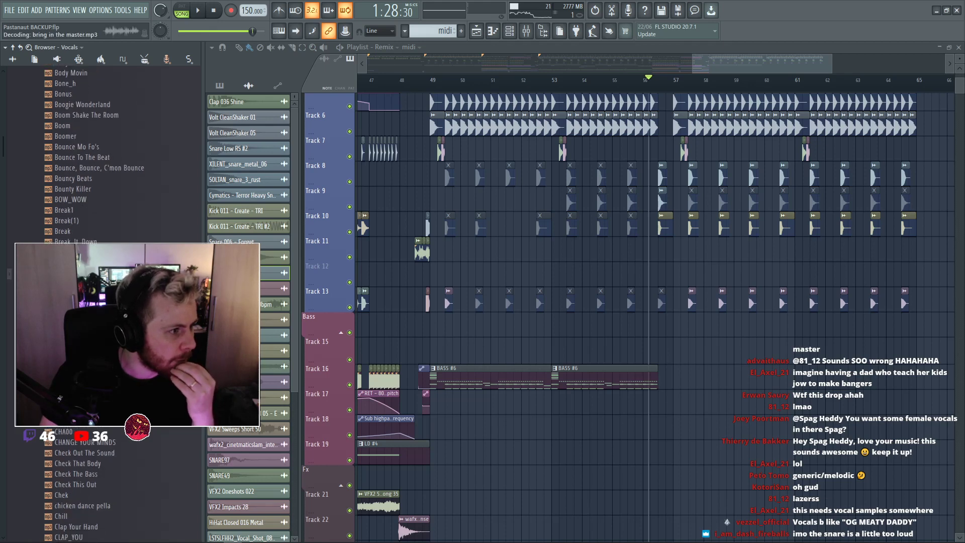
scroll(100, 301, "down", 6)
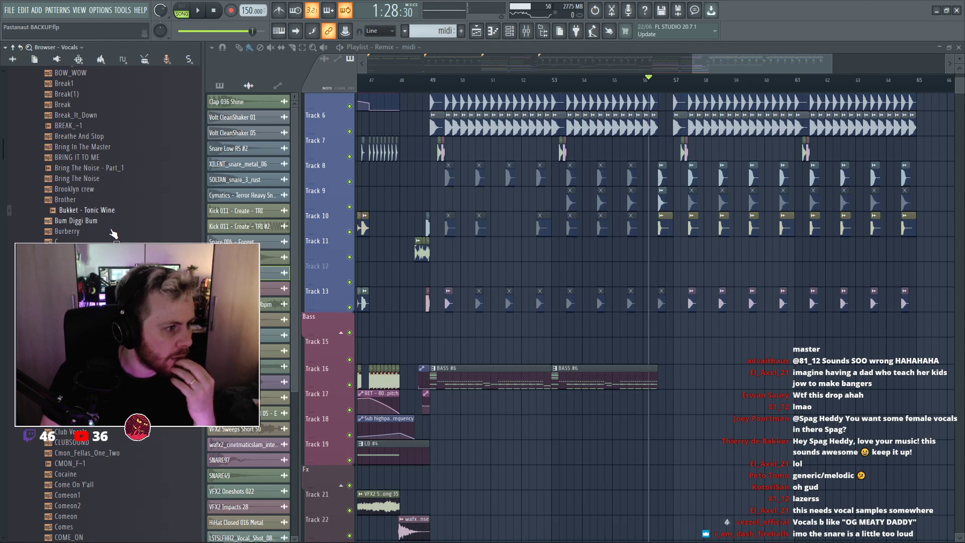
scroll(113, 231, "down", 20)
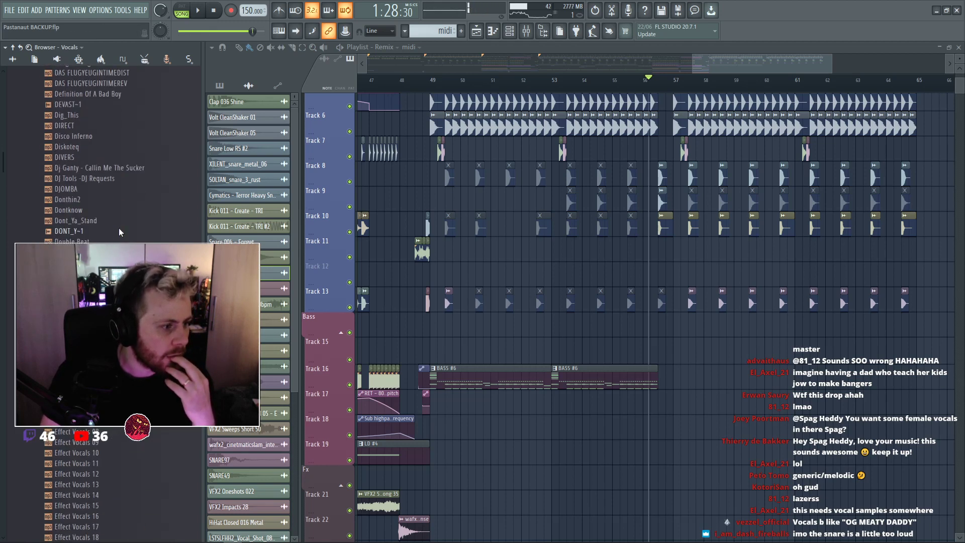
scroll(143, 86, "down", 15)
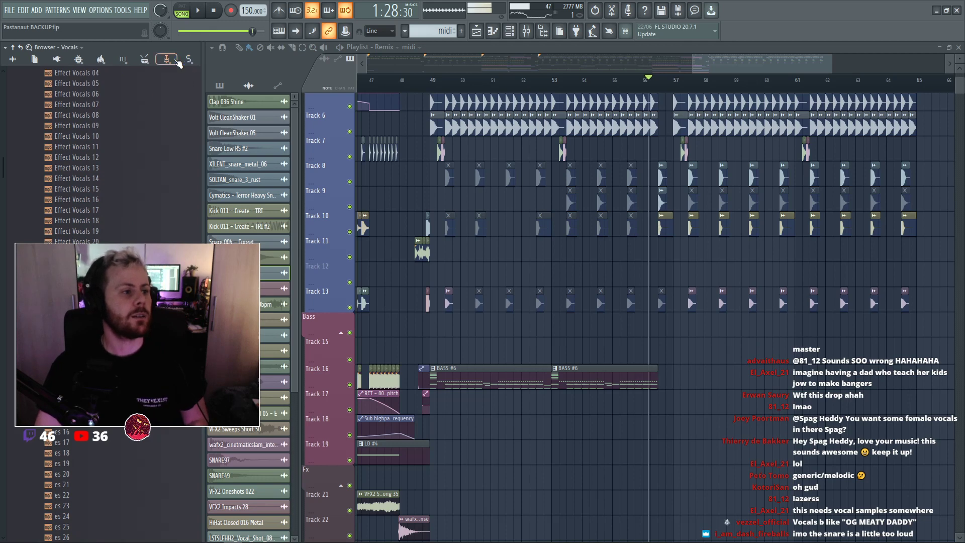
Return to the start of the vocal samples and collapse the open folder to browse the other VOCALS subfolders.
scroll(150, 201, "up", 20)
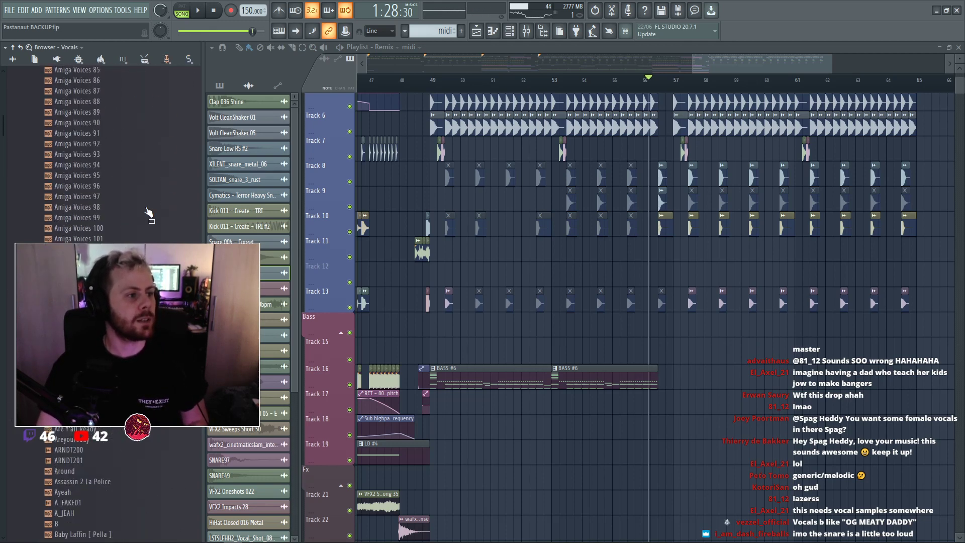
scroll(149, 214, "up", 20)
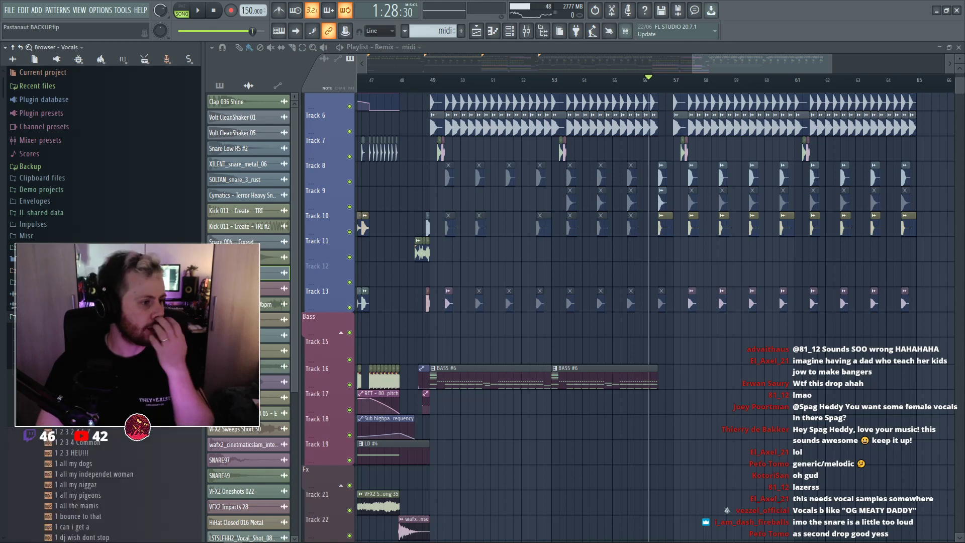
left_click(101, 397)
scroll(100, 397, "down", 4)
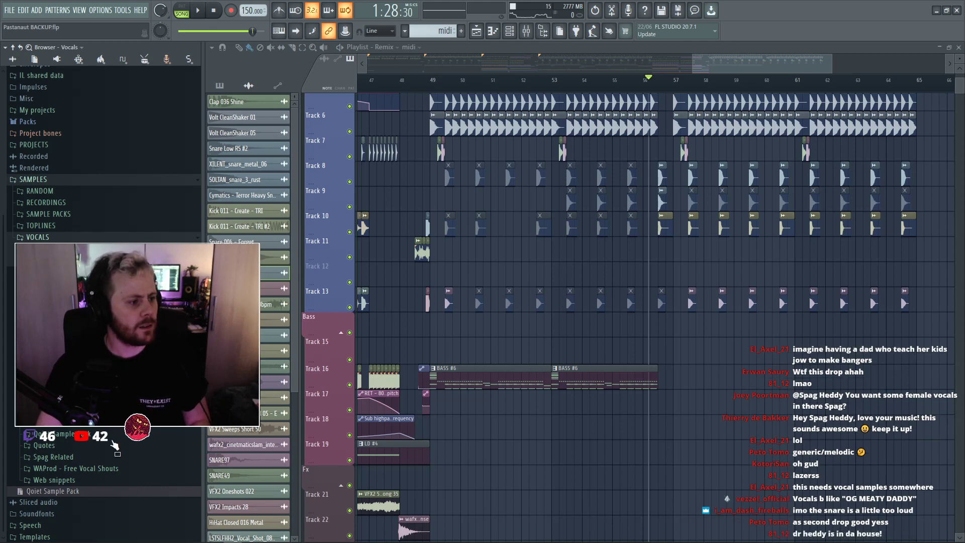
Look through the vocal sample folders and packs in the browser while playing the drop.
left_click(83, 482)
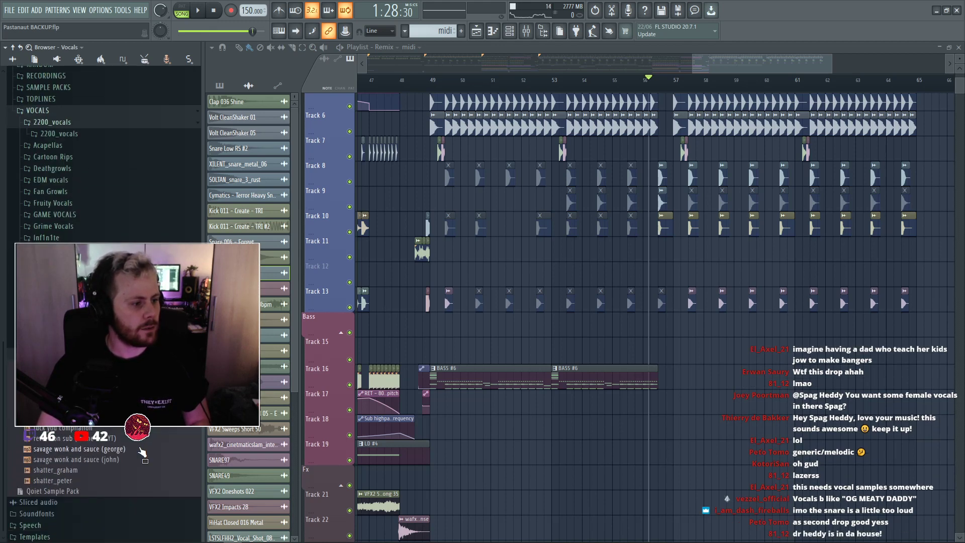
left_click(83, 352)
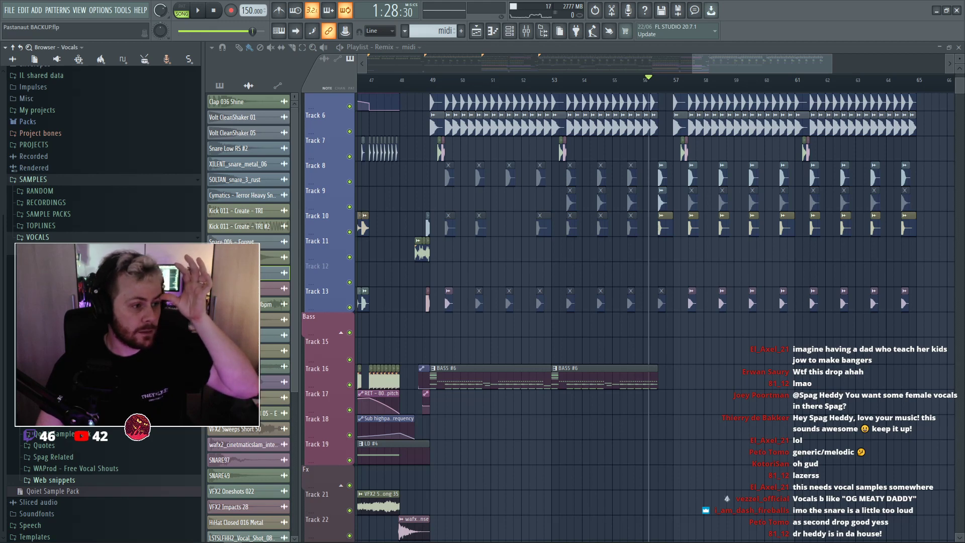
key("space")
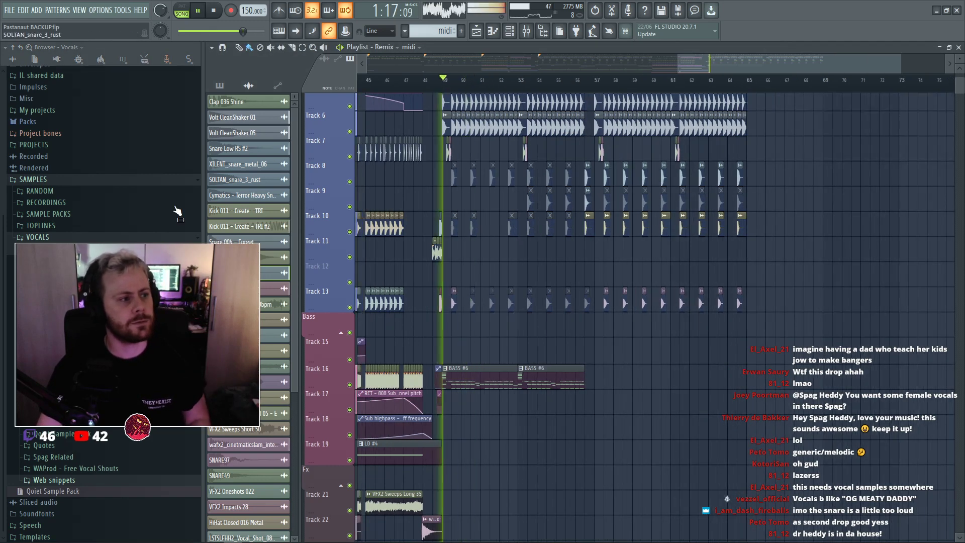
scroll(177, 216, "up", 5)
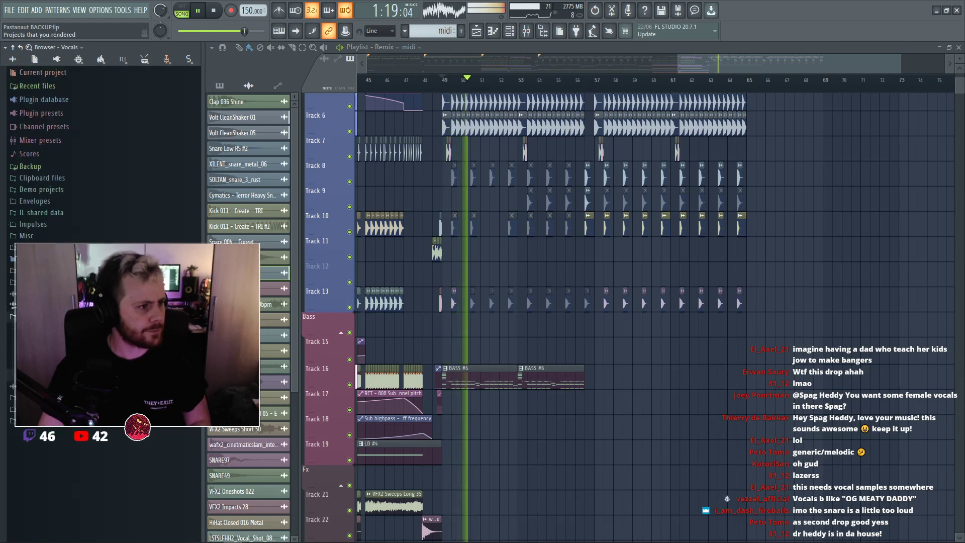
scroll(103, 151, "down", 5)
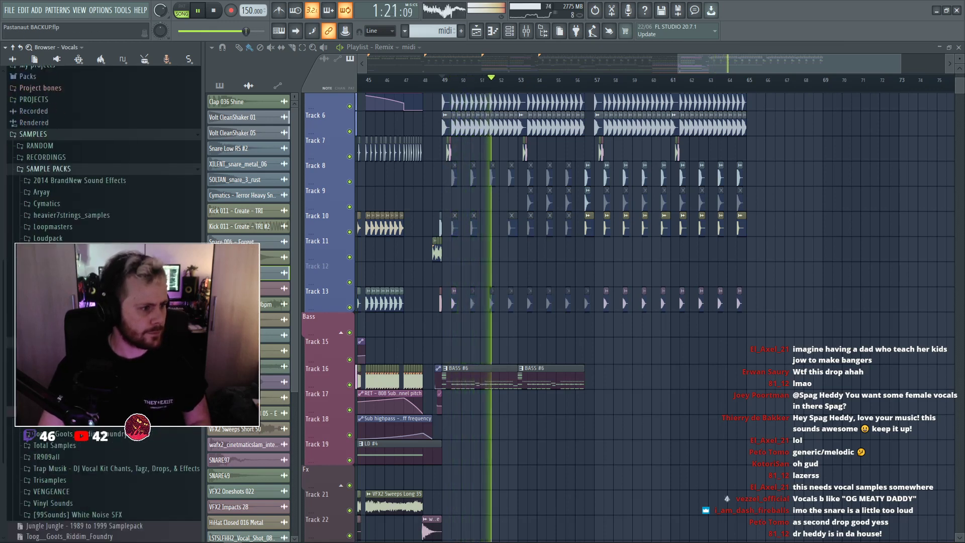
scroll(103, 150, "down", 4)
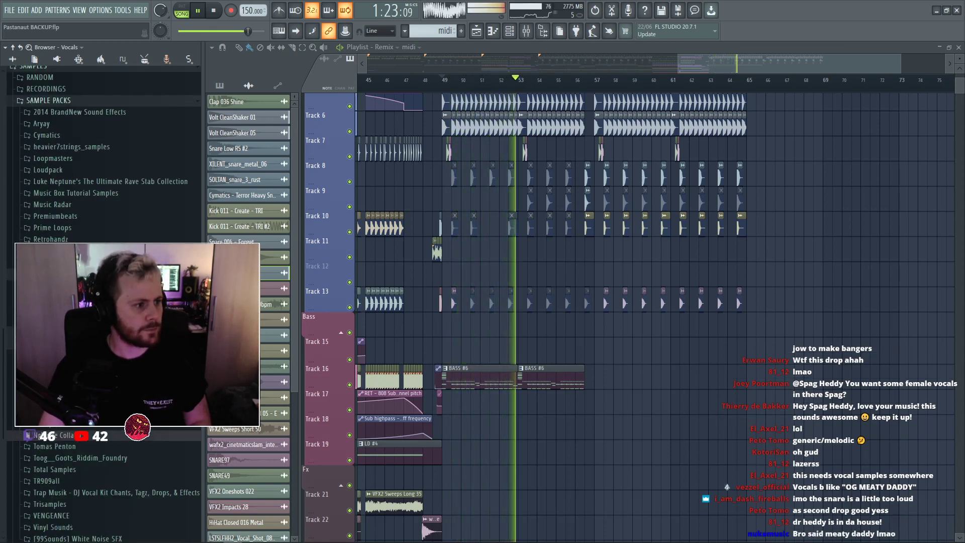
scroll(103, 151, "down", 15)
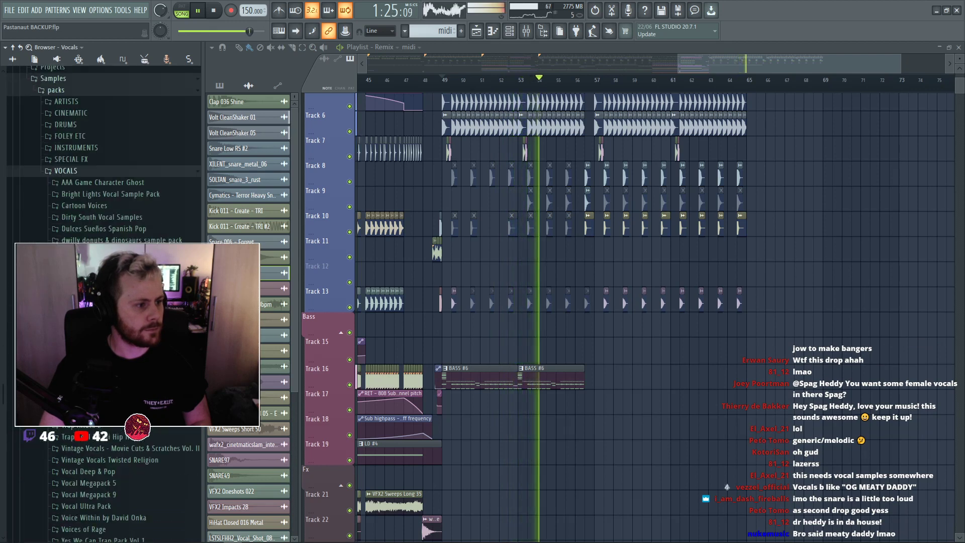
scroll(103, 151, "down", 2)
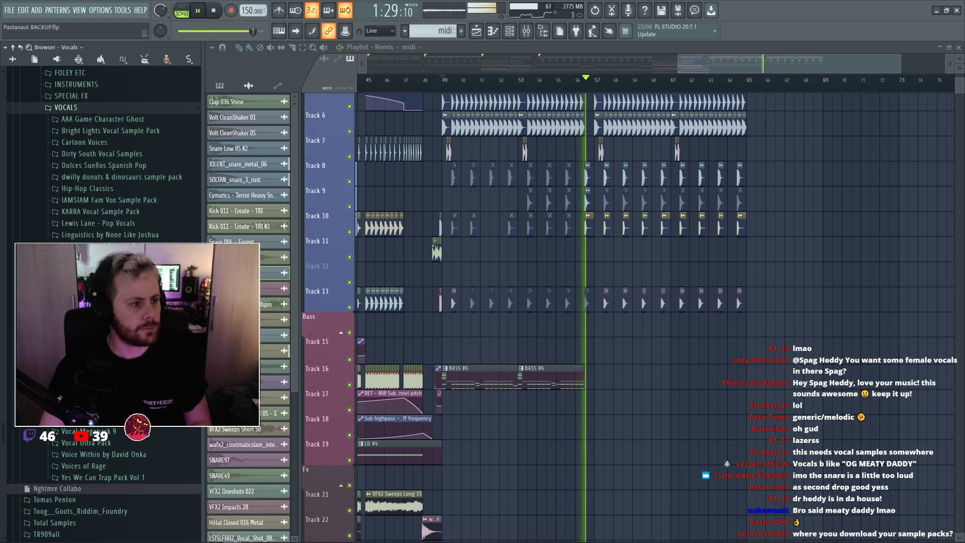
key("space")
scroll(103, 302, "up", 3)
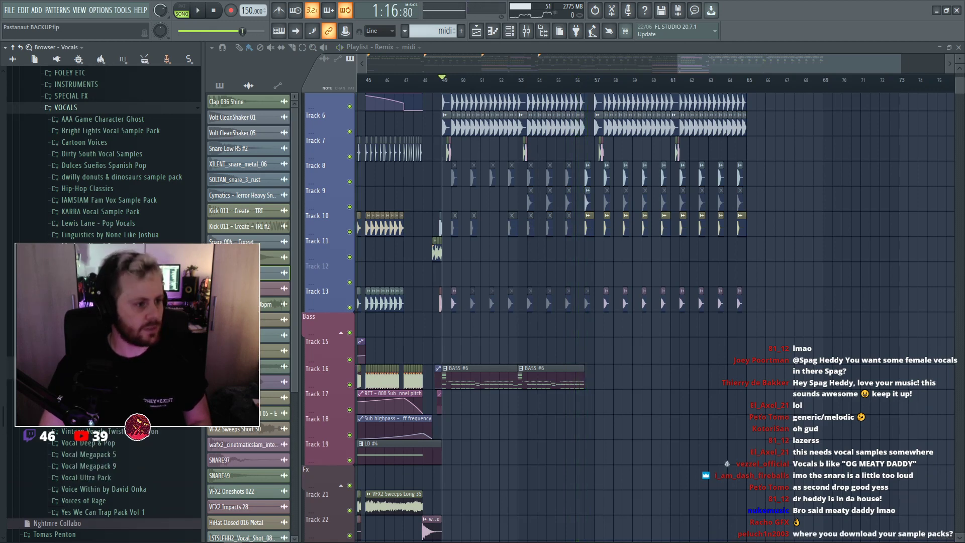
Open the Trap Attack 2 vocal phrases and place the 019 Vocal Phrase 160bpm sample on Track 25 at bar 56.
left_click(126, 384)
scroll(125, 385, "down", 5)
left_click(136, 239)
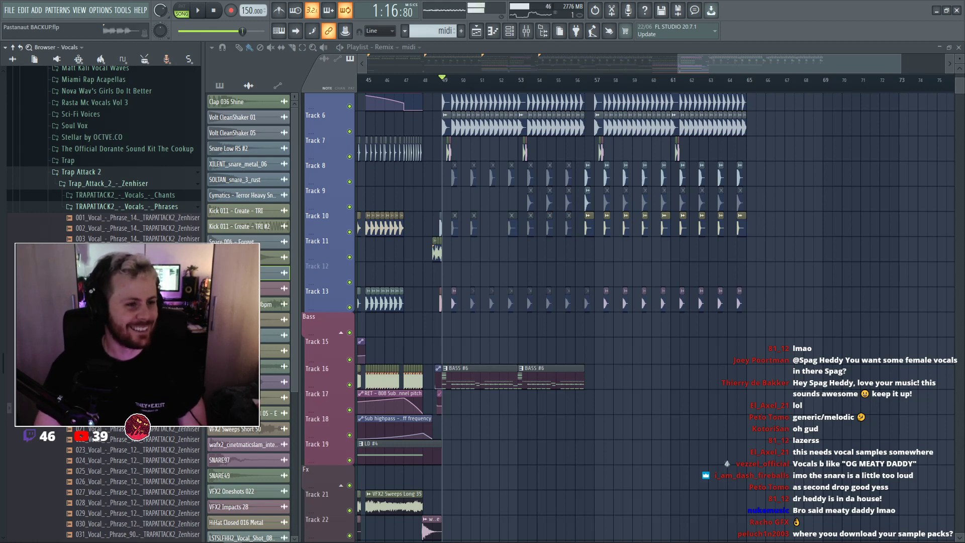
left_click_drag(571, 460, 575, 459)
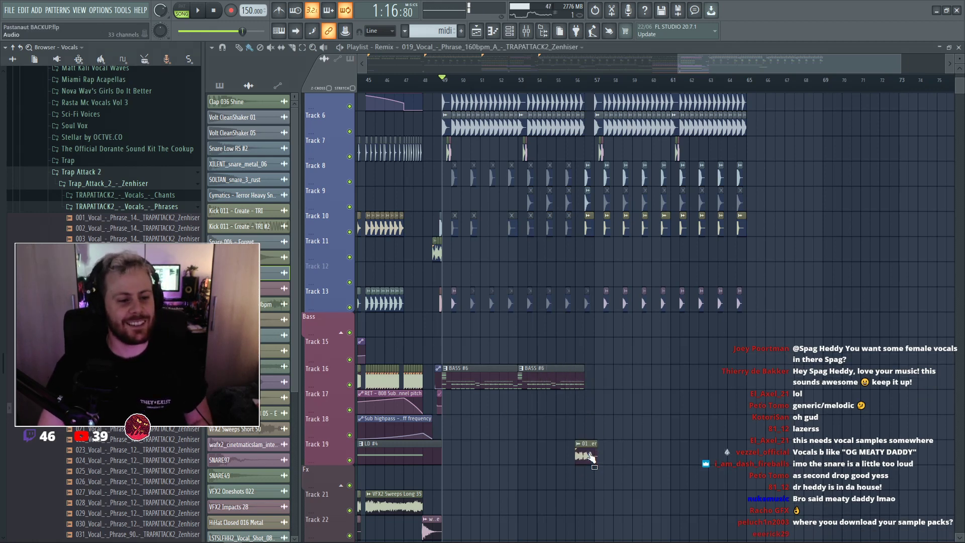
scroll(583, 453, "down", 5)
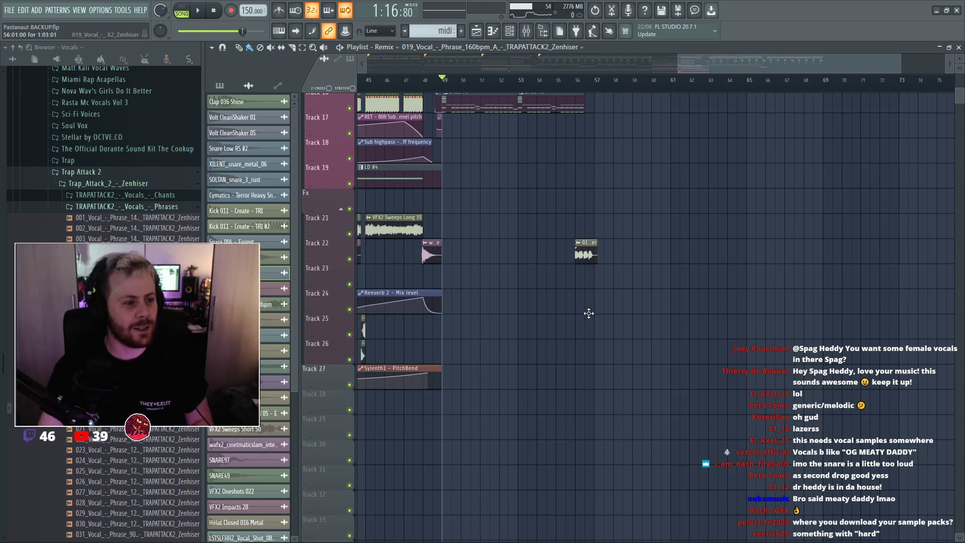
left_click_drag(589, 313, 588, 327)
Play the arrangement from the middle of bar 55 to hear the vocal phrase in context.
left_click(565, 79)
key("space")
scroll(561, 151, "up", 3, "ctrl")
key("space")
scroll(560, 206, "up", 3, "ctrl")
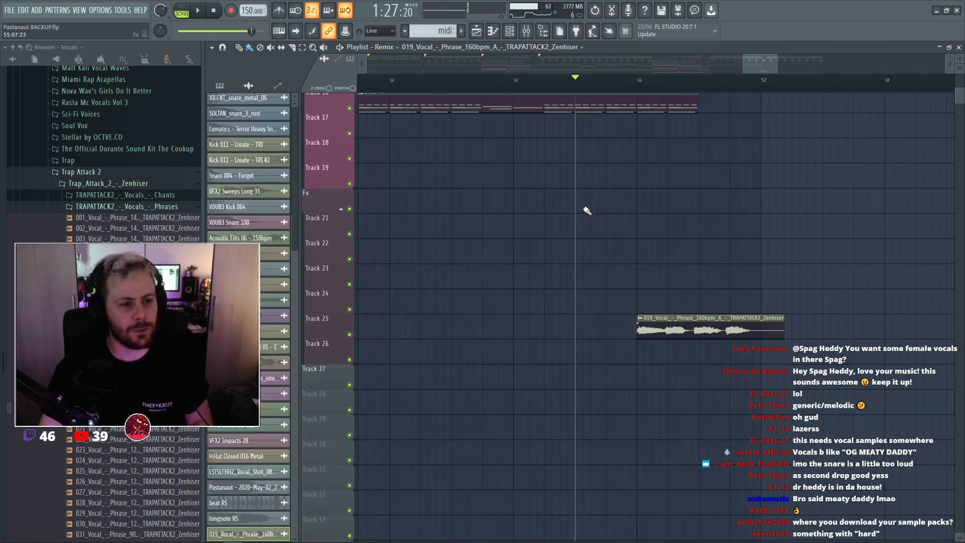
key("space")
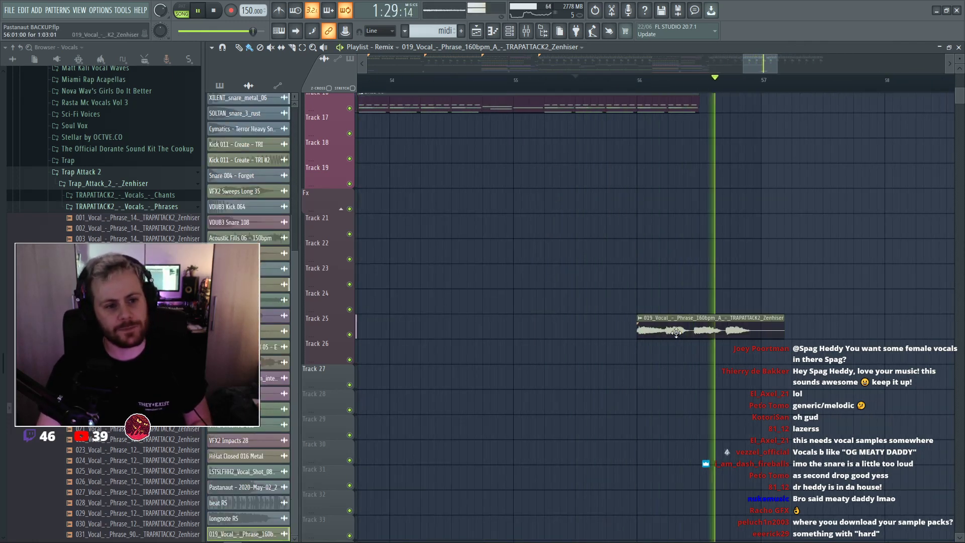
key("space")
Fit the vocal phrase sample to tempo with a custom tempo value of 150 BPM.
left_click(640, 318)
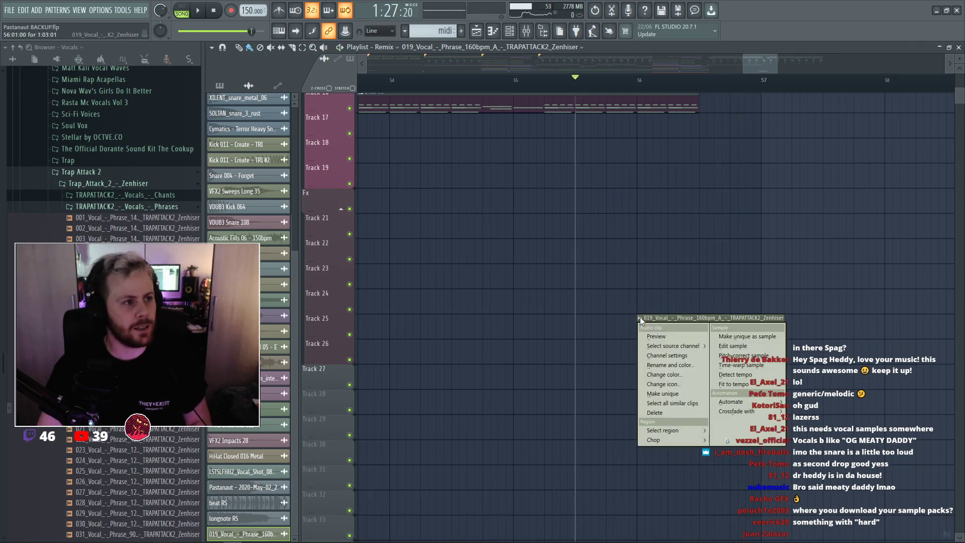
left_click(734, 384)
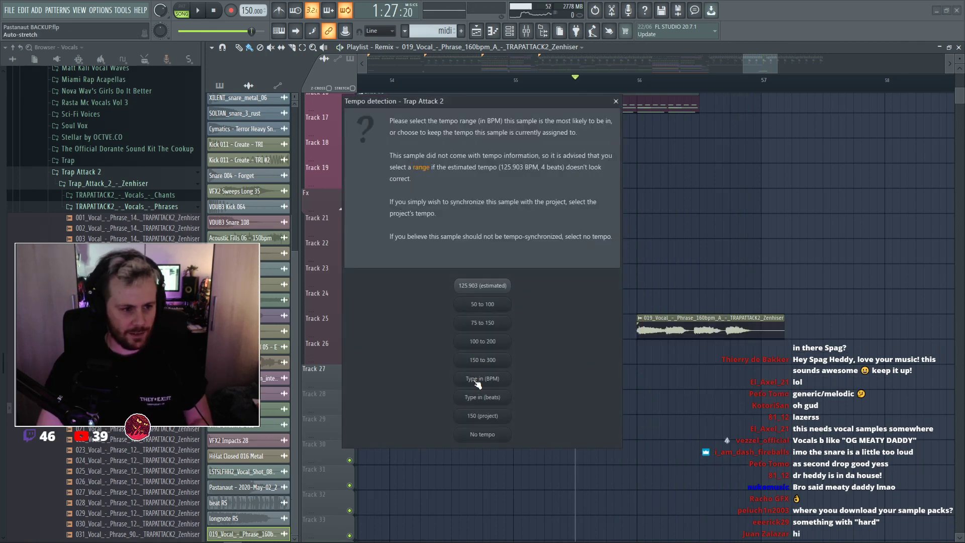
left_click(477, 381)
key("BackSpace")
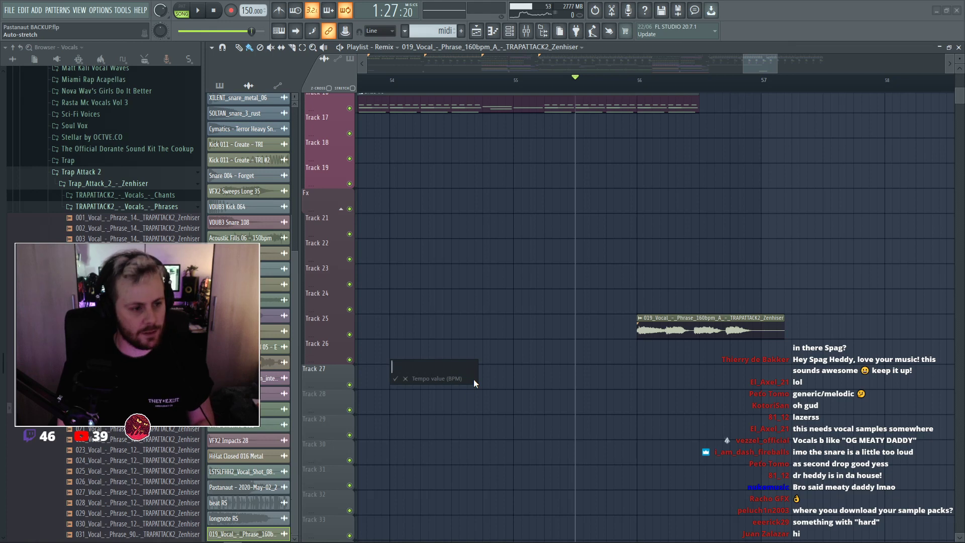
type("150")
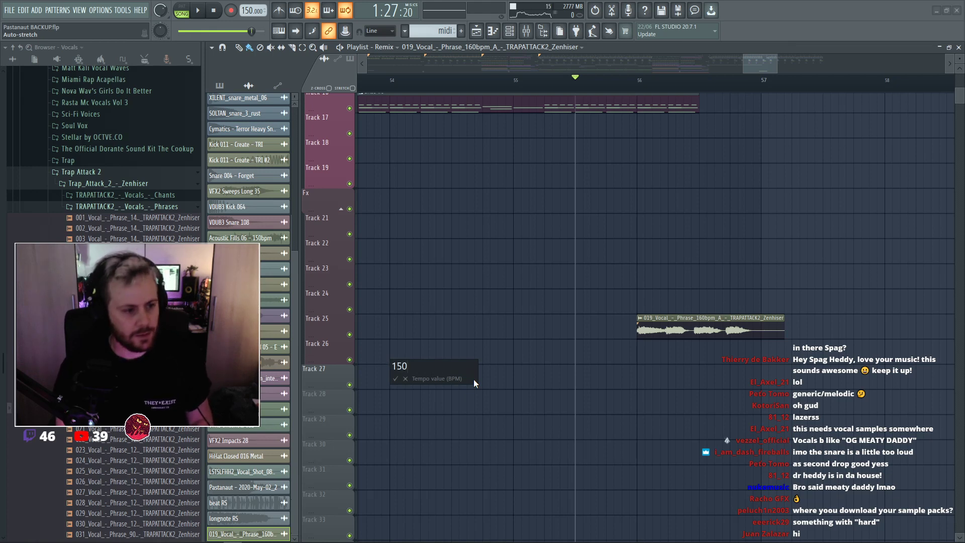
key("Return")
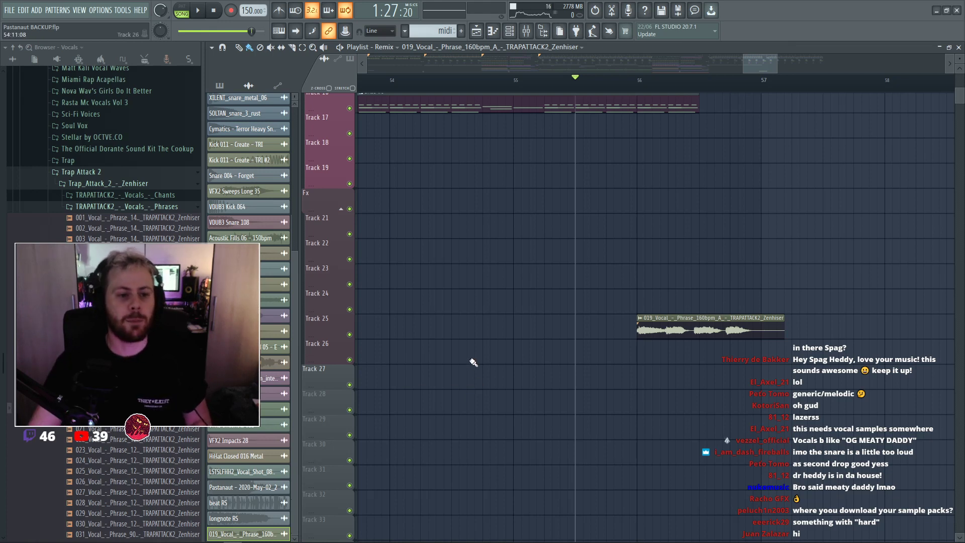
Shift the vocal clip slightly later and trim its end to the start of bar 57, checking it by playback.
key("space")
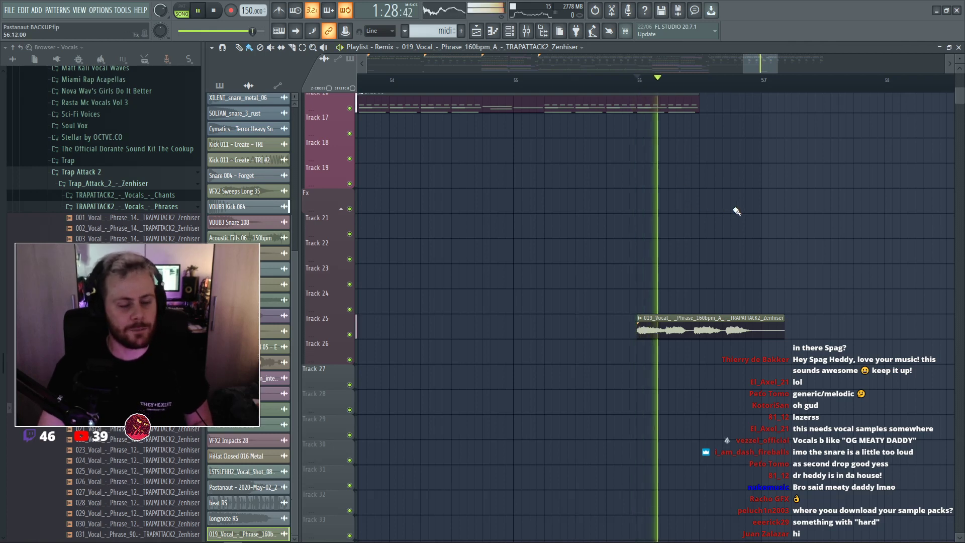
scroll(696, 351, "up", 2)
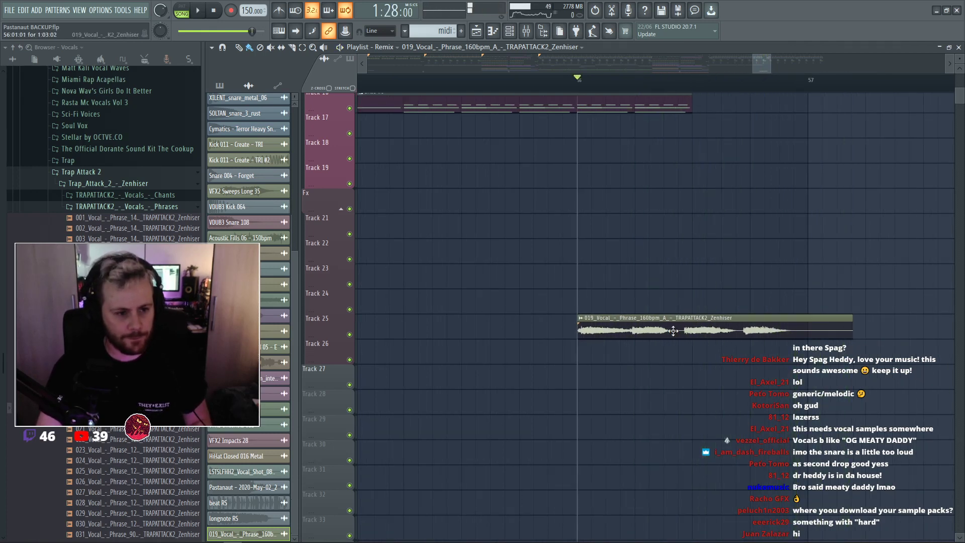
left_click_drag(675, 327, 685, 327)
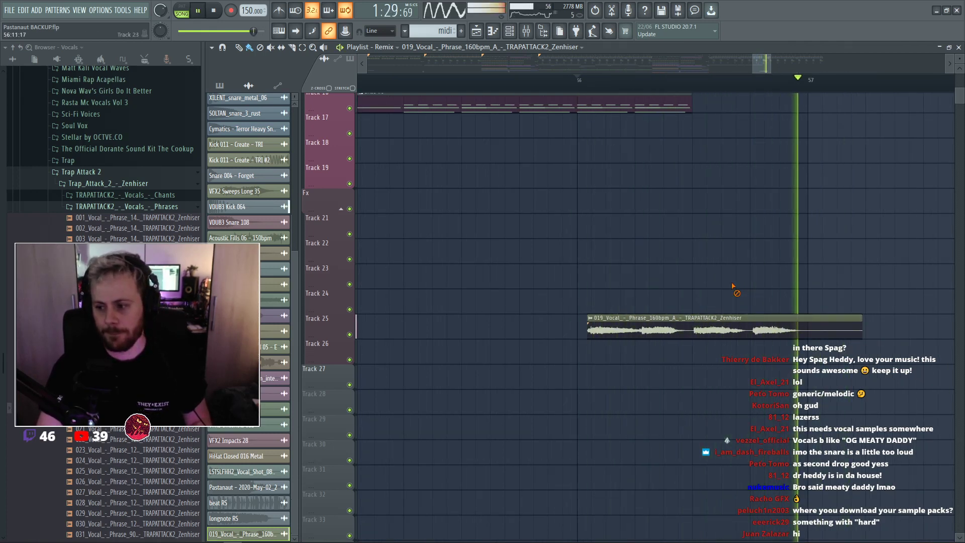
key("space")
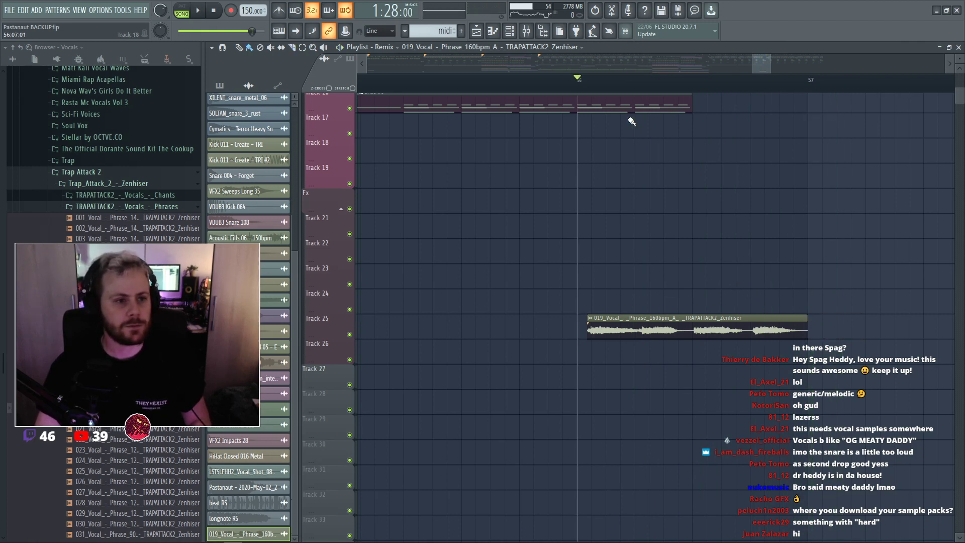
key("space")
Move the vocal clip on Track 25 to start mid-bar 56, exactly where the last bass clip ends.
left_click_drag(624, 320, 769, 320)
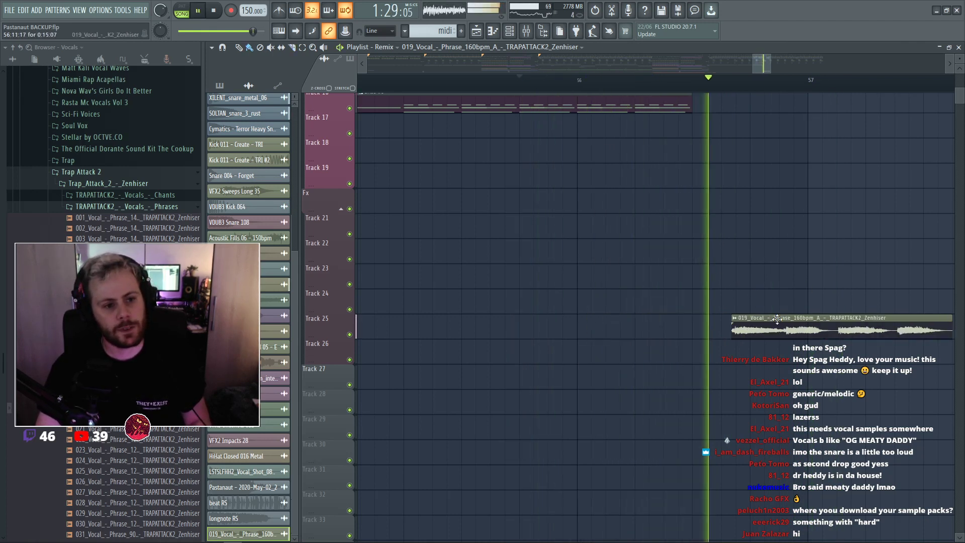
key("space")
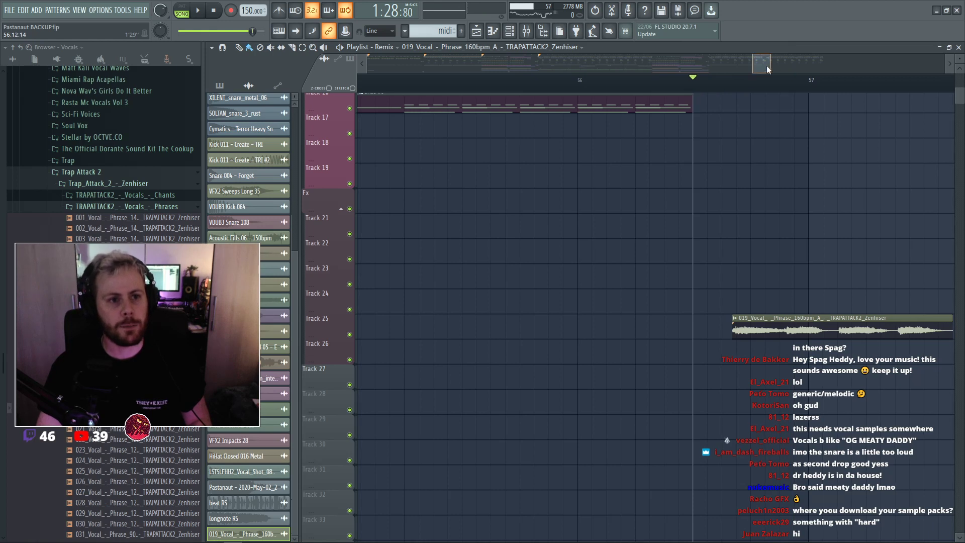
left_click_drag(766, 69, 770, 70)
key("space")
key("space")
key("space")
left_click_drag(669, 329, 629, 332)
key("space")
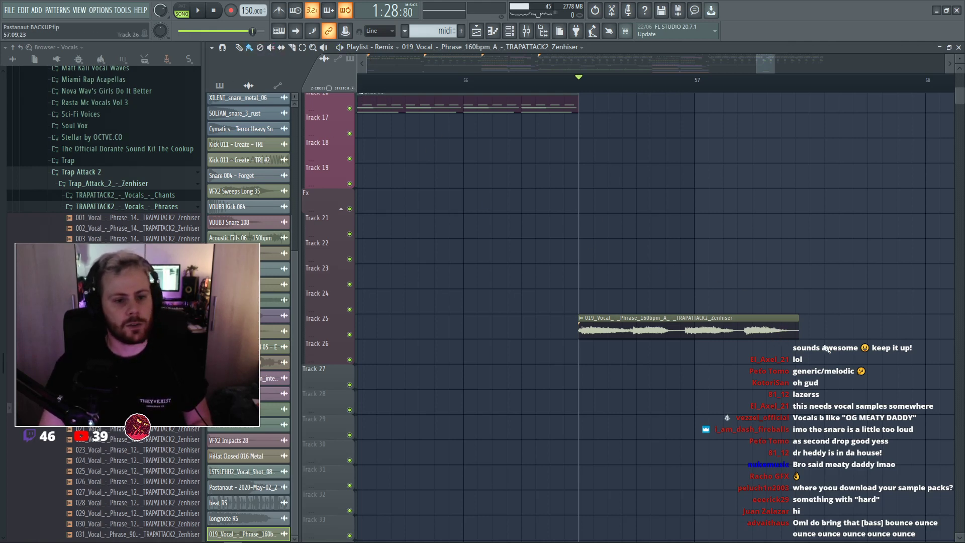
Time-stretch the vocal clip so that it ends at bar 57, and play it back.
left_click_drag(689, 331, 694, 331)
key("space")
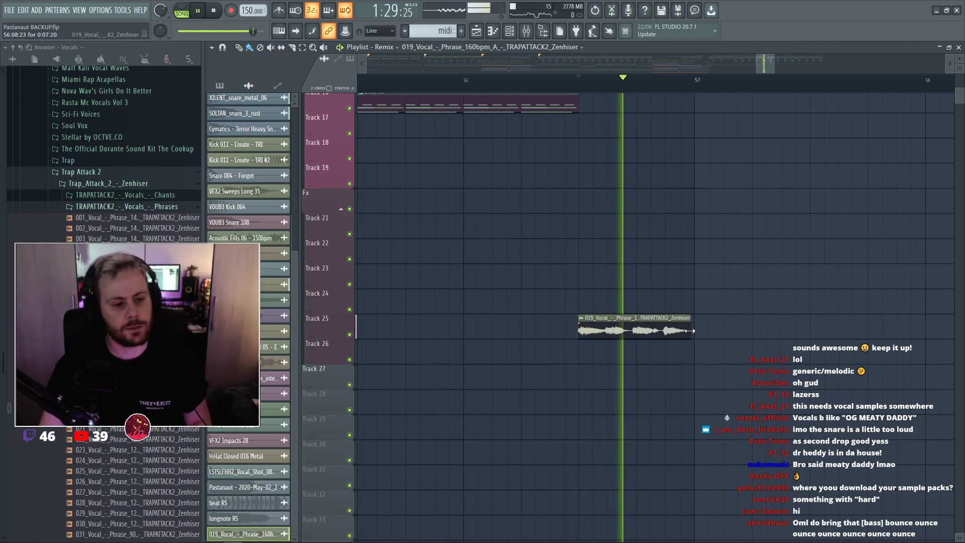
key("space")
key("space")
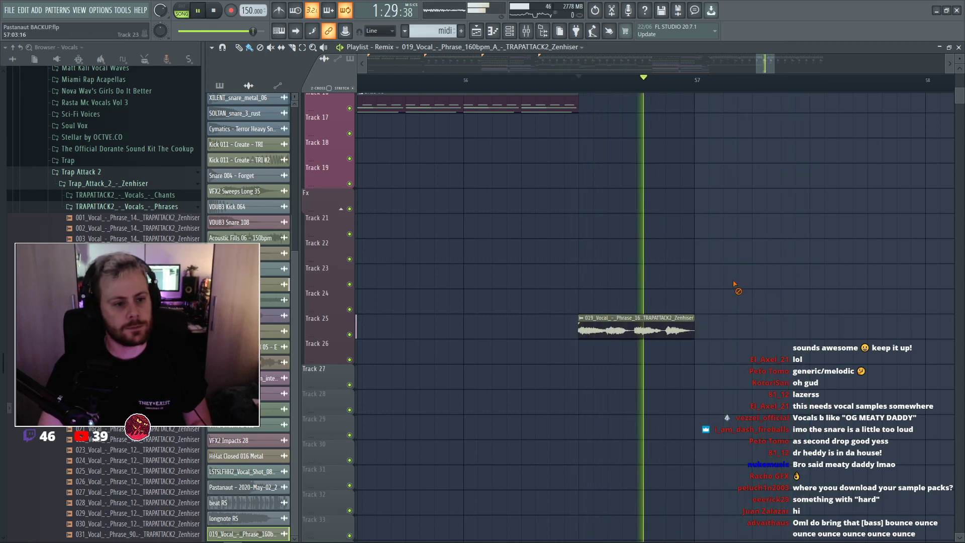
Normalize the vocal sample in its channel settings and raise the channel volume.
double_click(662, 324)
left_click(469, 292)
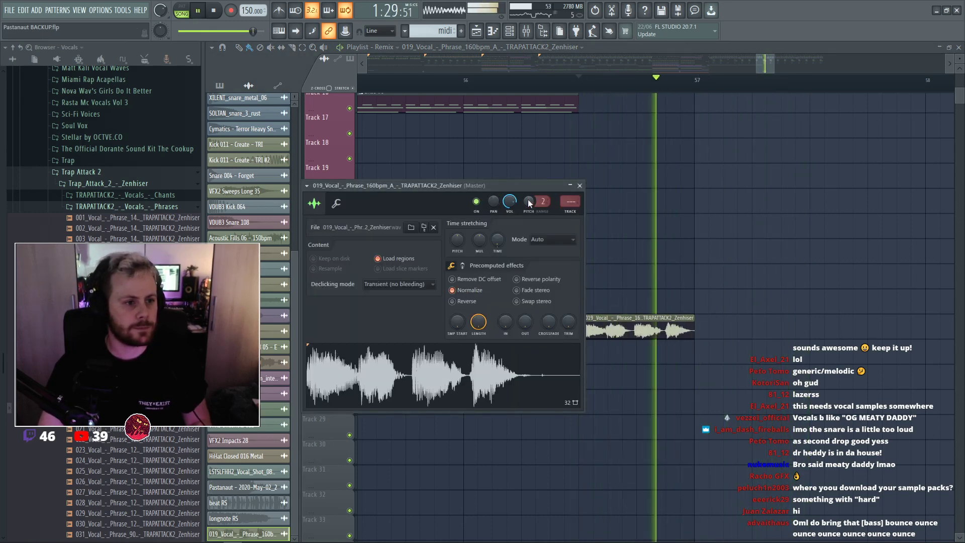
key("space")
key("space")
left_click_drag(510, 202, 510, 181)
Route the vocal channel to mixer track 93, load OTT in its first effect slot, and play the result.
key("space")
key("ctrl+l")
key("space")
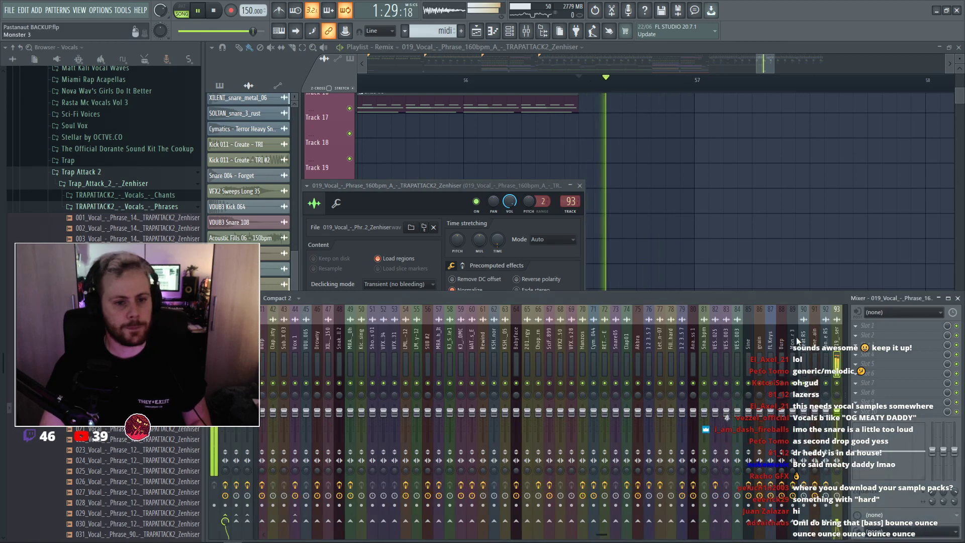
key("space")
left_click(866, 326)
left_click(648, 393)
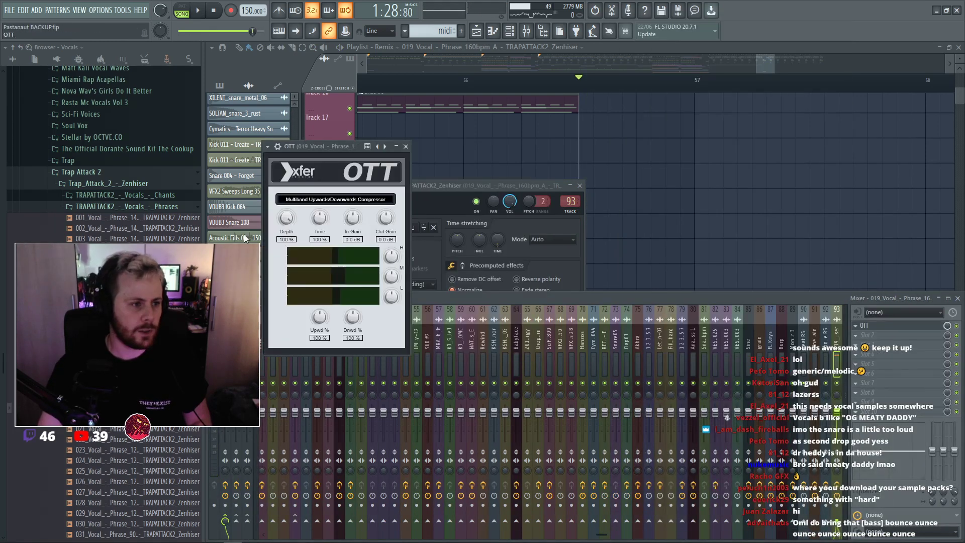
key("space")
key("F12")
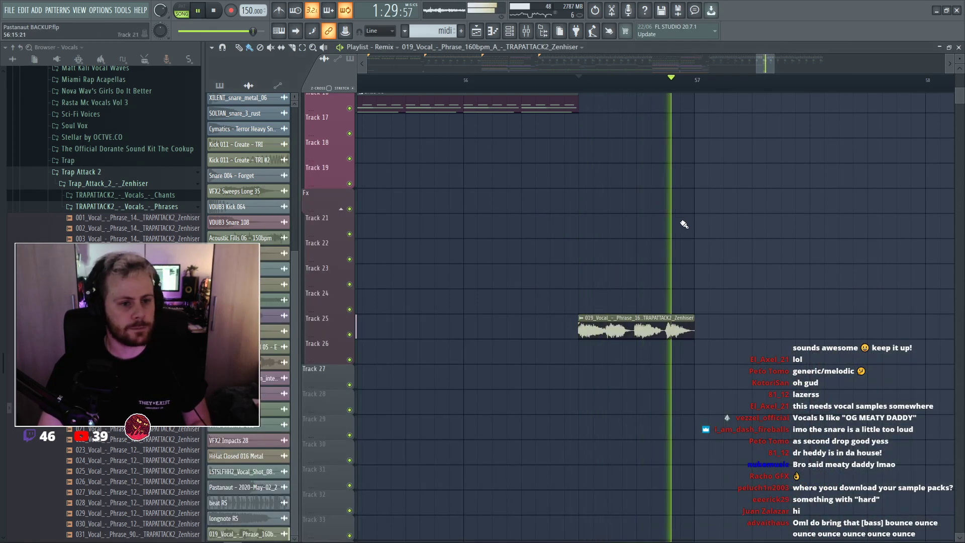
Set the OTT depth on the vocal's mixer track to 85 % and raise its output gain, then replay the phrase.
key("F9")
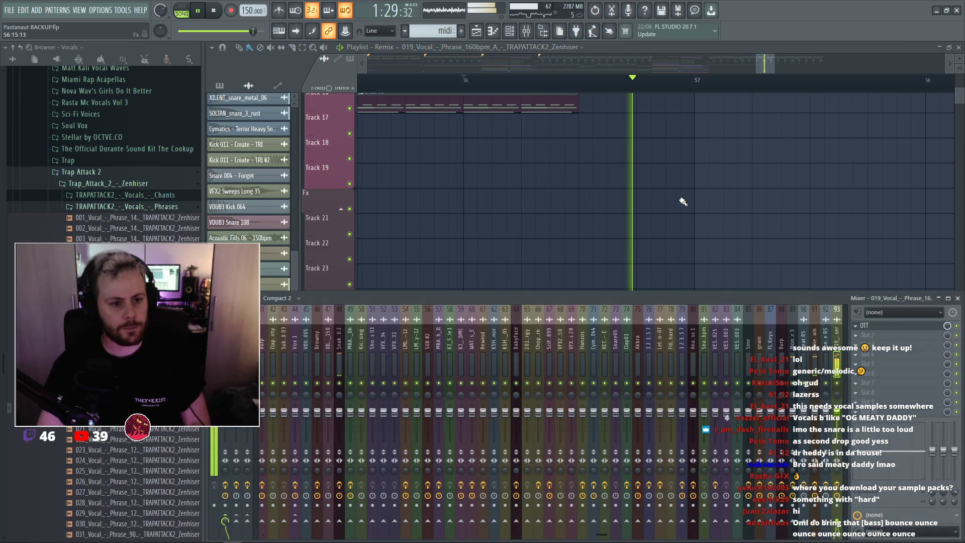
left_click(894, 327)
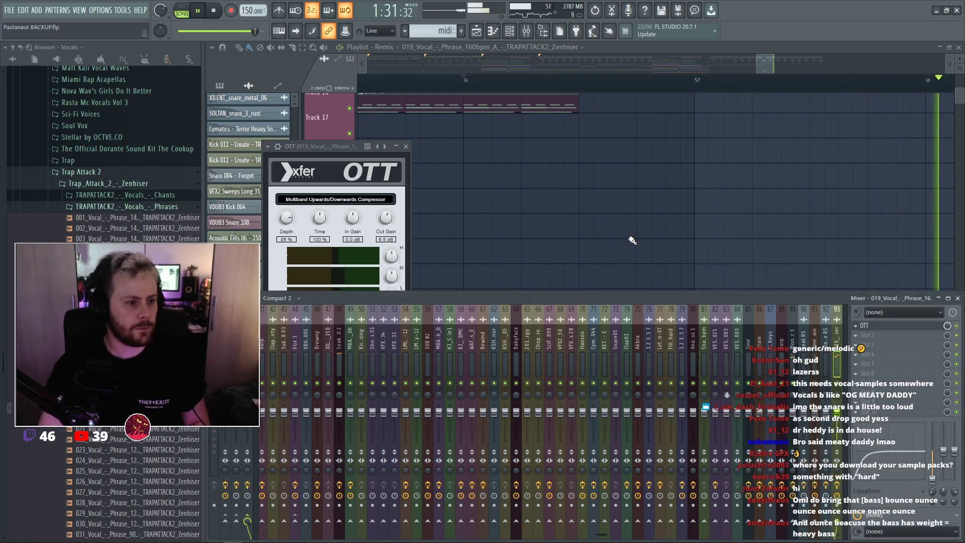
key("space")
key("F12")
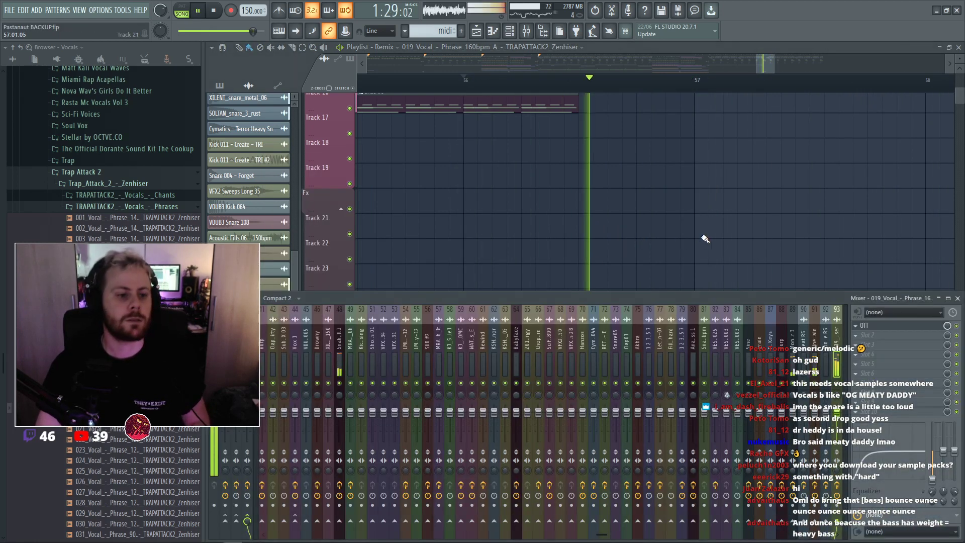
Play the arrangement around bars 56 and 57 to hear the vocal phrase against the drums.
key("F9")
key("space")
scroll(733, 239, "up", 5)
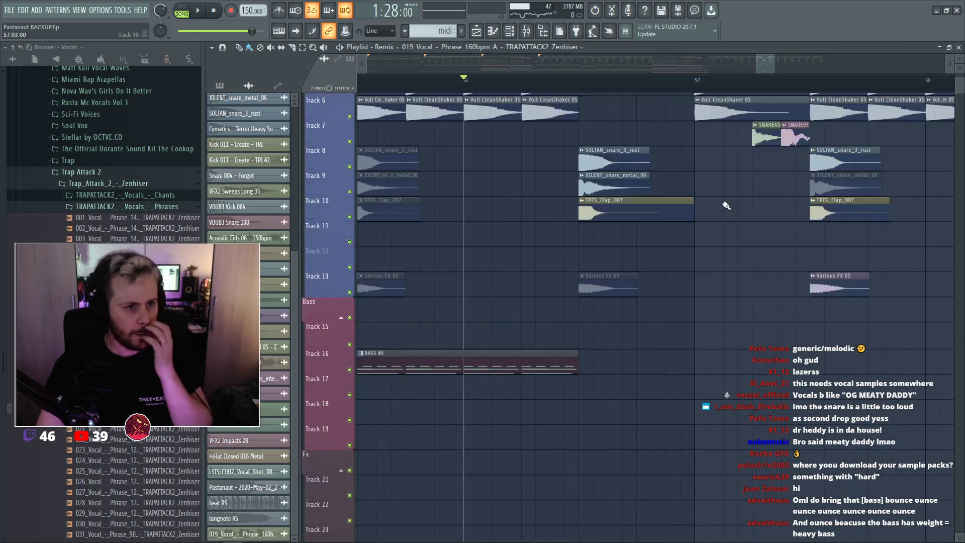
key("space")
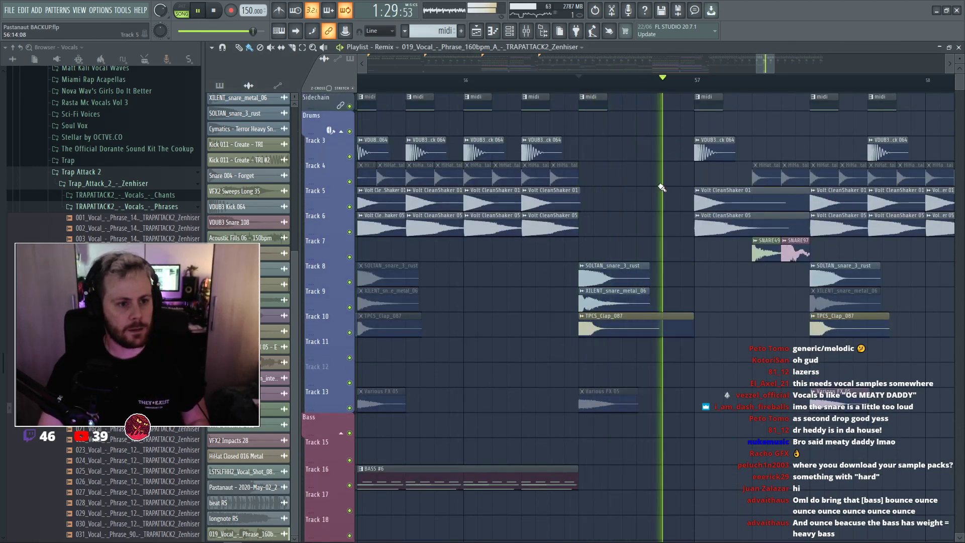
scroll(700, 247, "down", 5)
scroll(717, 266, "down", 3)
key("space")
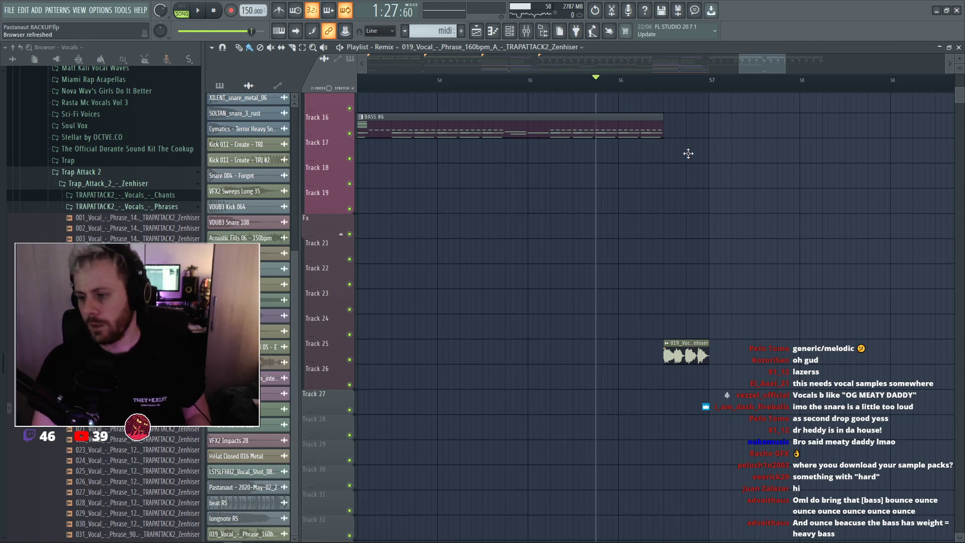
key("space")
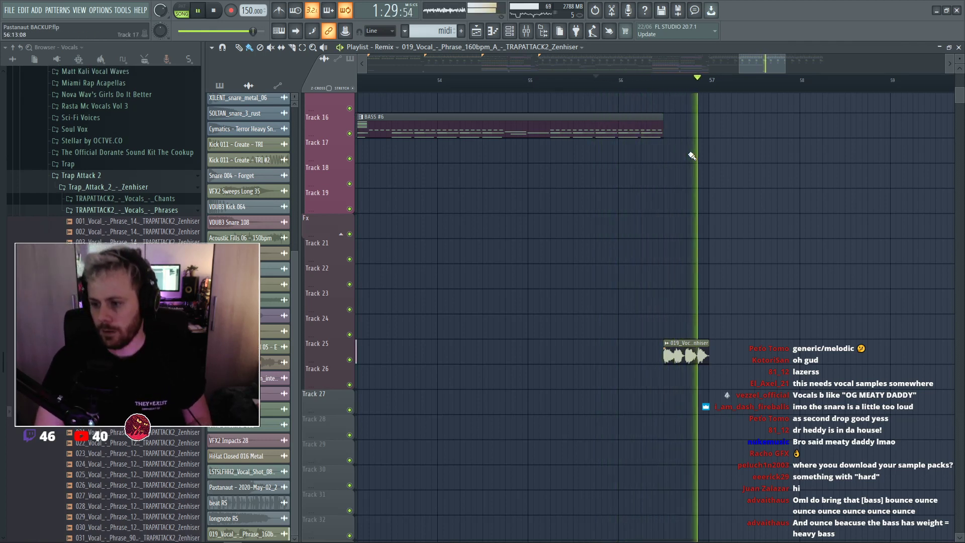
key("space")
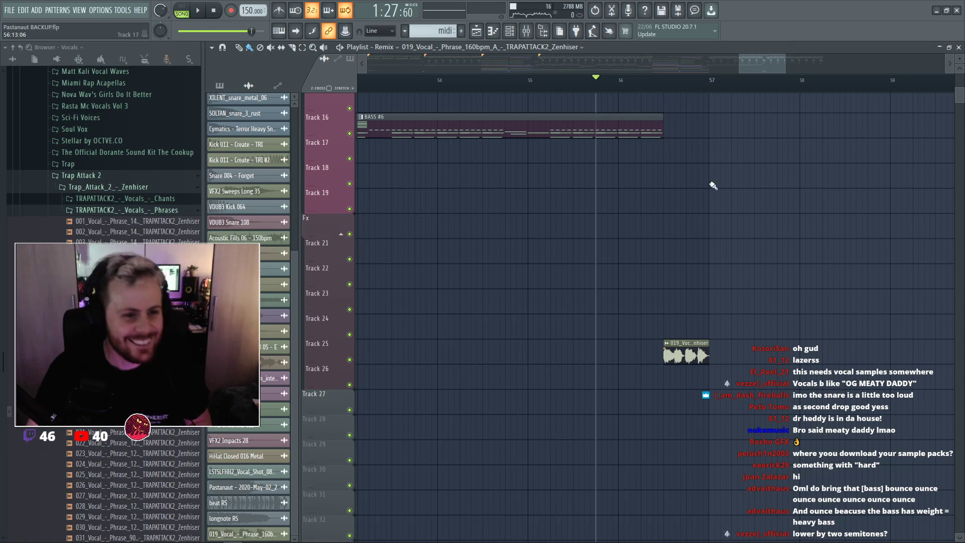
Play the drop from bar 48 through bar 57 to hear the vocal phrase in context.
scroll(757, 235, "down", 3)
scroll(777, 196, "up", 1)
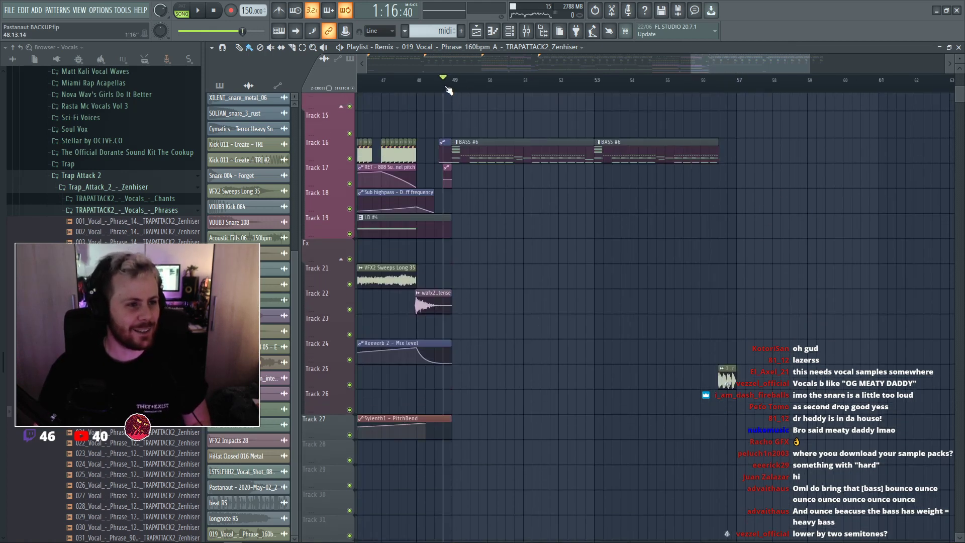
key("space")
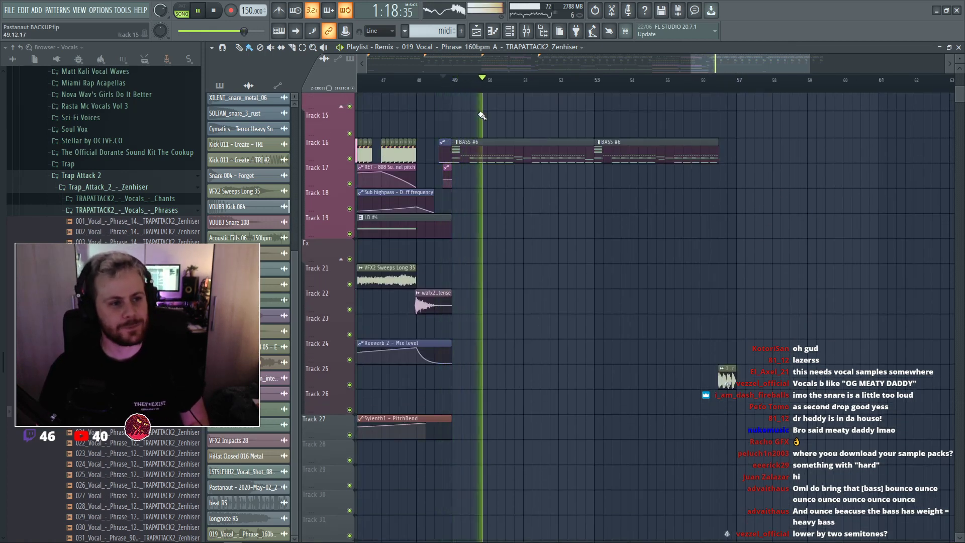
scroll(492, 201, "up", 5)
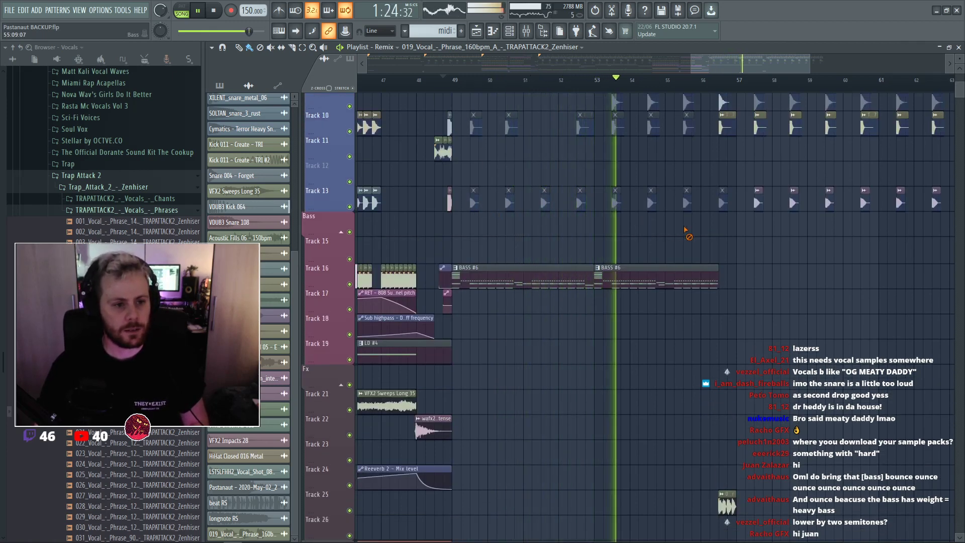
scroll(845, 216, "down", 5)
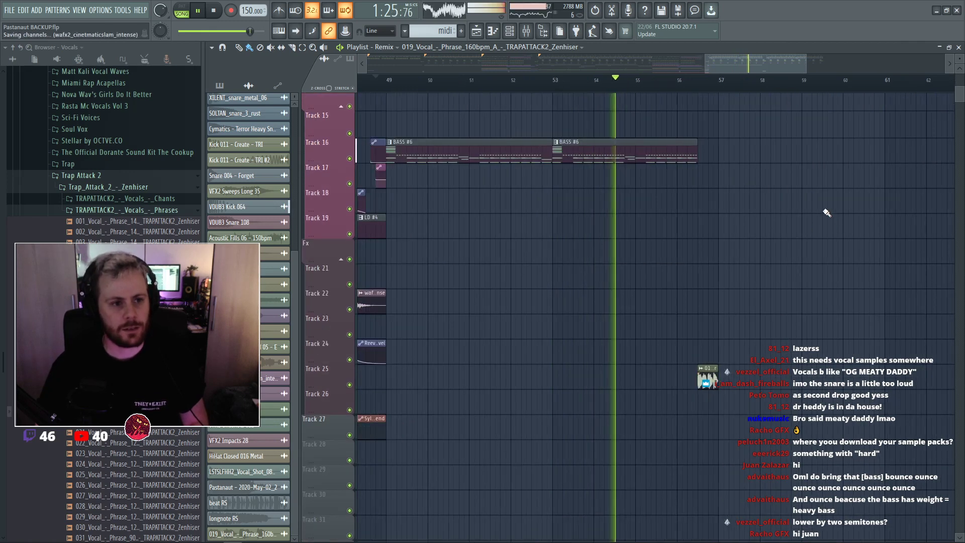
scroll(733, 238, "up", 3)
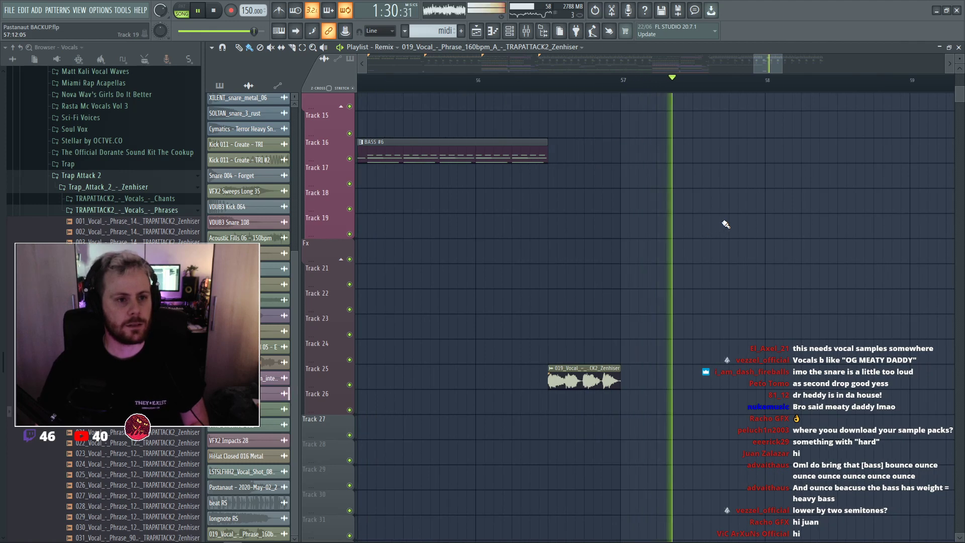
scroll(725, 222, "up", 8)
key("space")
Move the vocal phrase clip up to Track 21 in the Fx group and open its channel settings.
scroll(641, 329, "down", 5)
double_click(582, 394)
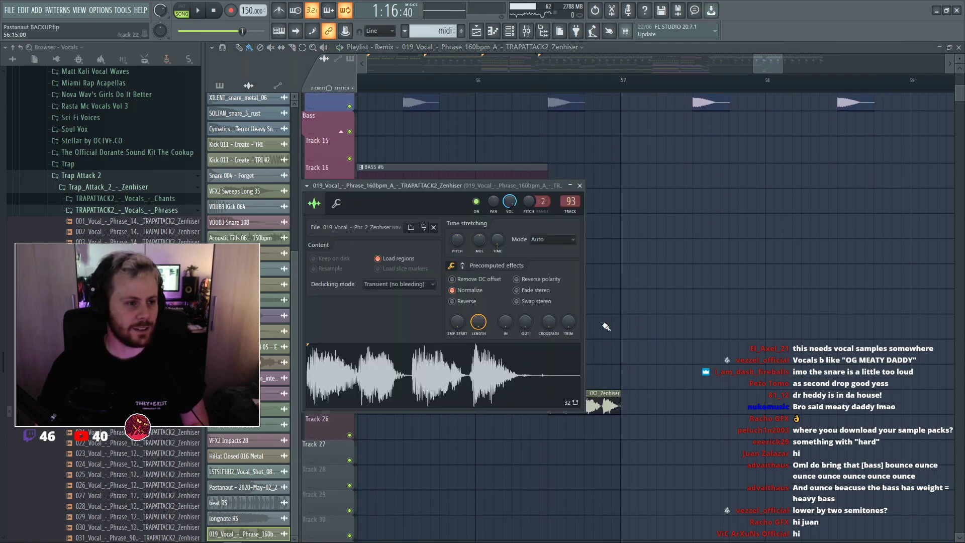
key("Escape")
left_click_drag(585, 394, 593, 282)
double_click(582, 302)
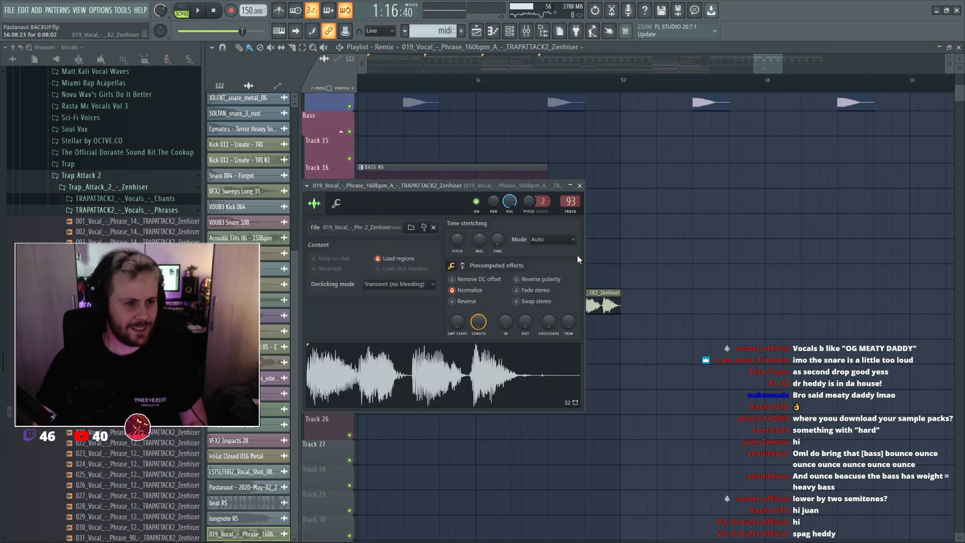
Add Fruity Parametric EQ 2 to the vocal's mixer track, cut its low-shelf band to -18 dB at 38 Hz, and replay the phrase.
scroll(510, 204, "up", 2)
key("F9")
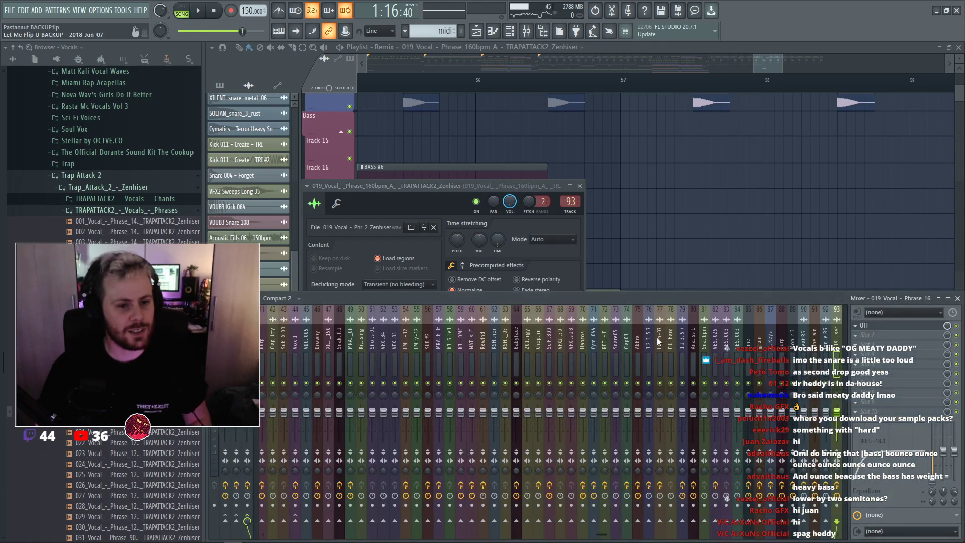
left_click(849, 336)
left_click(676, 503)
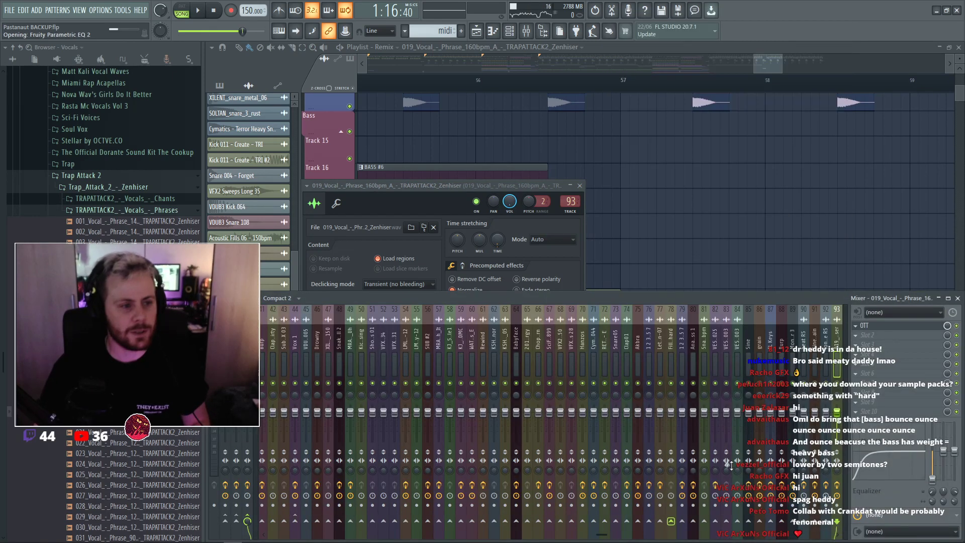
left_click_drag(318, 239, 307, 283)
key("space")
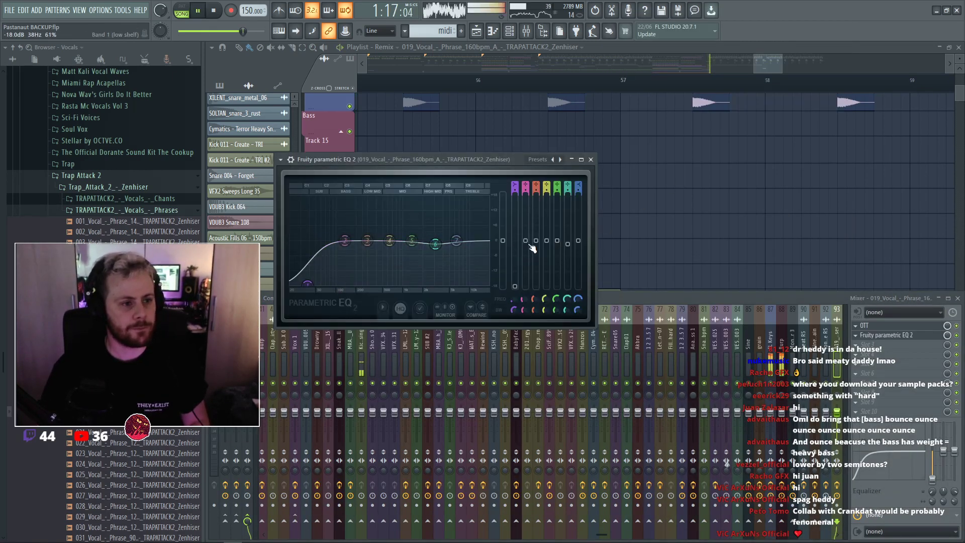
left_click_drag(642, 88, 548, 90)
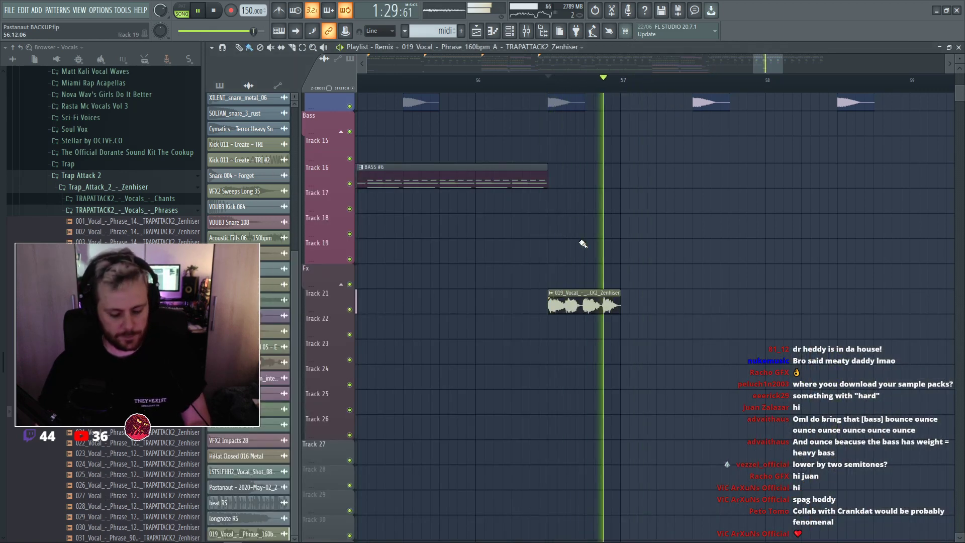
key("space")
key("space")
key("space")
Load Vocodex after the EQ with the Backing voices preset, lower its wet level, and play the phrase.
left_click(850, 375)
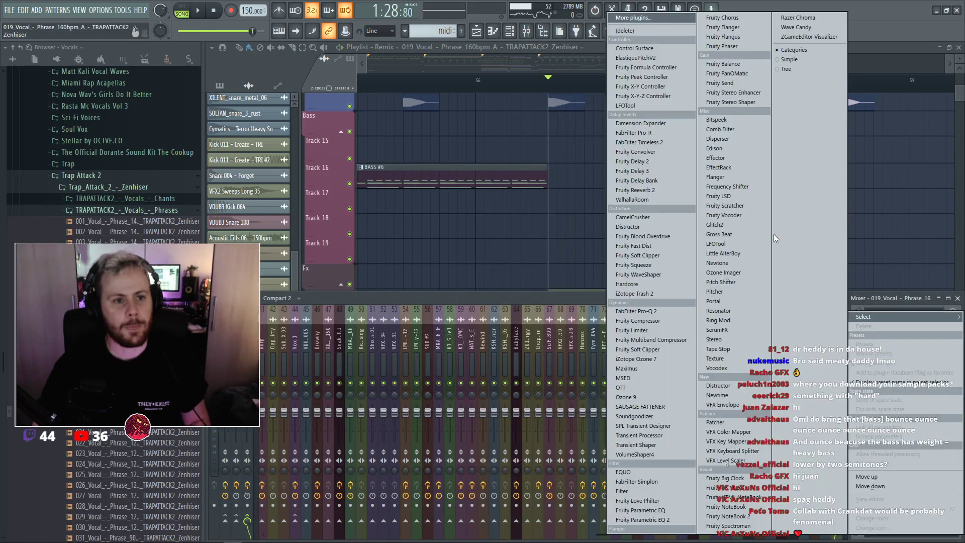
left_click(729, 367)
left_click(556, 177)
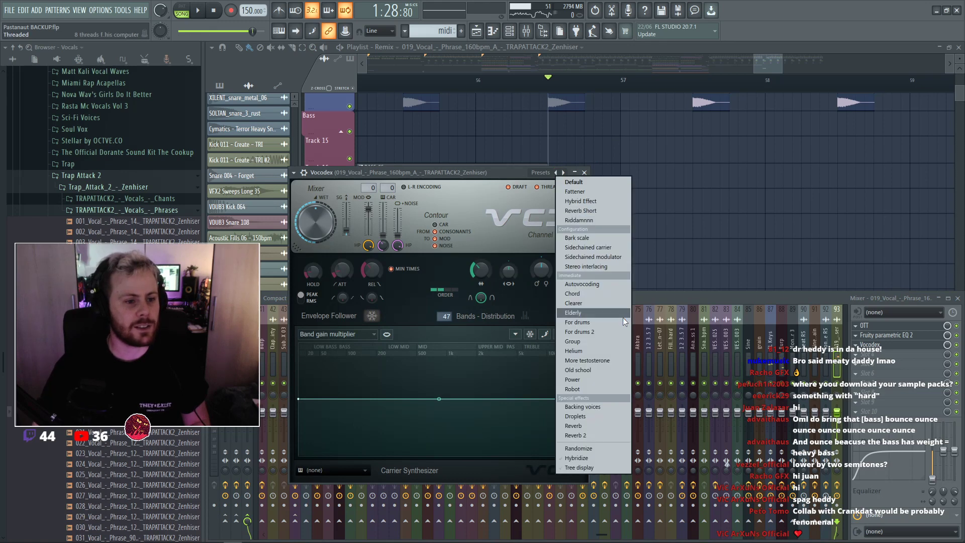
left_click(600, 407)
key("space")
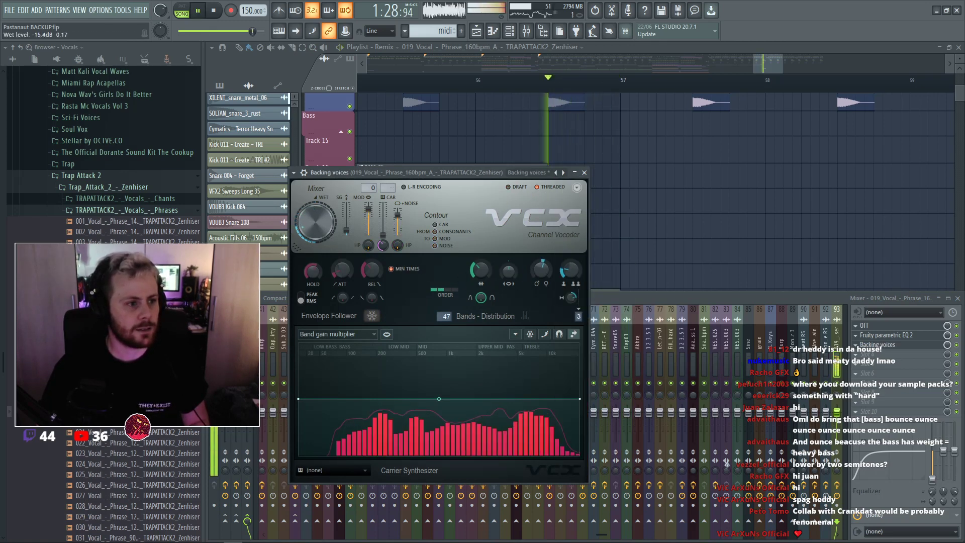
key("space")
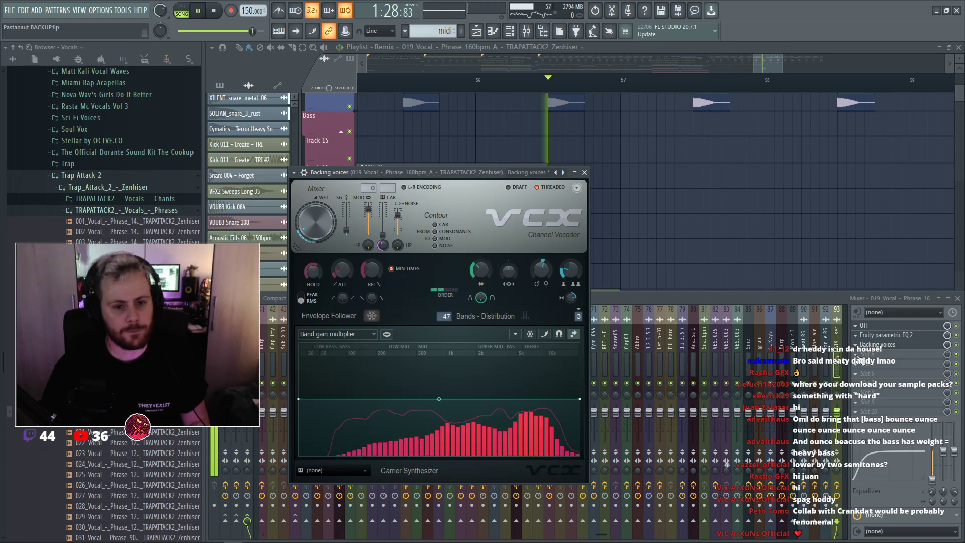
Load Pitcher in the fourth effect slot of the vocal's mixer track.
left_click(859, 363)
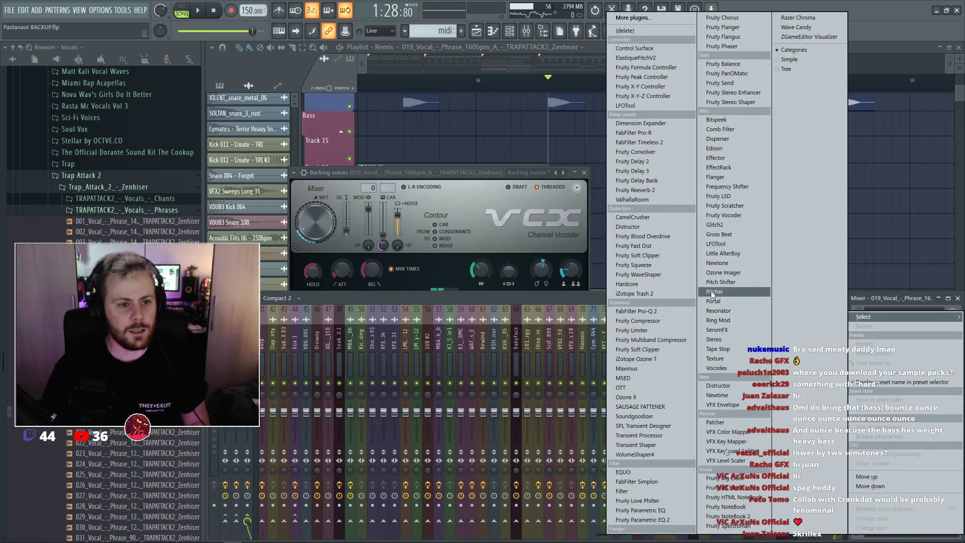
left_click(626, 283)
left_click(858, 363)
mouse_move(868, 304)
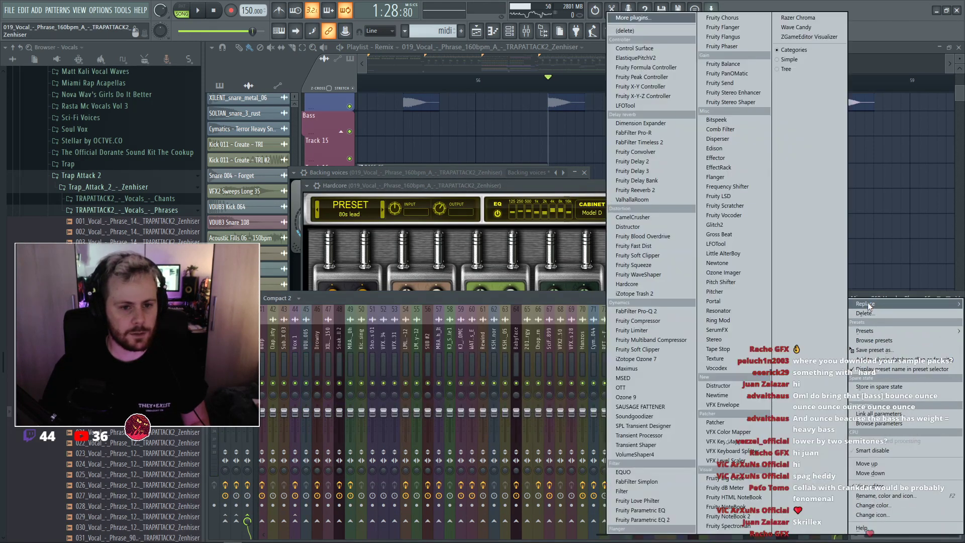
left_click(730, 292)
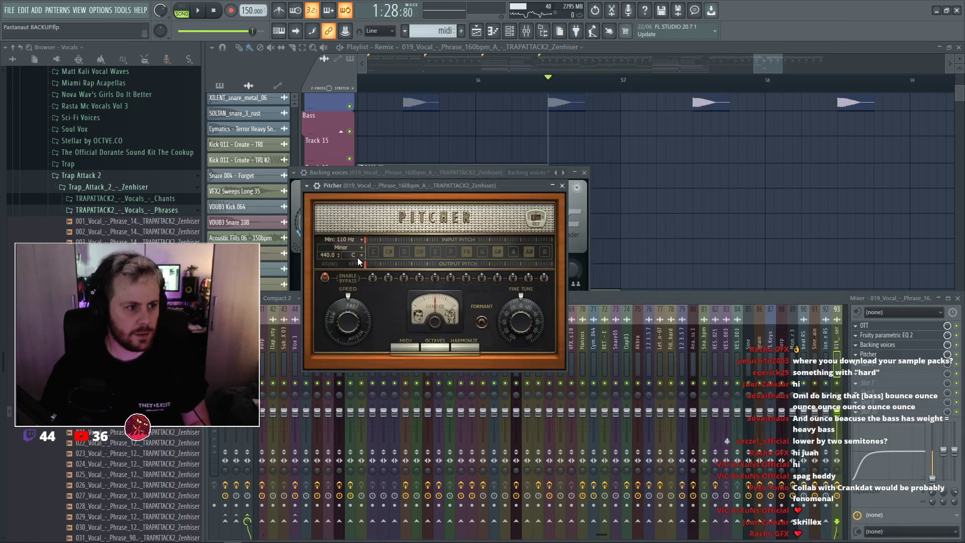
Check the notes of the BASS #6 pattern and set Pitcher's key to E minor.
key("F12")
left_click(446, 175)
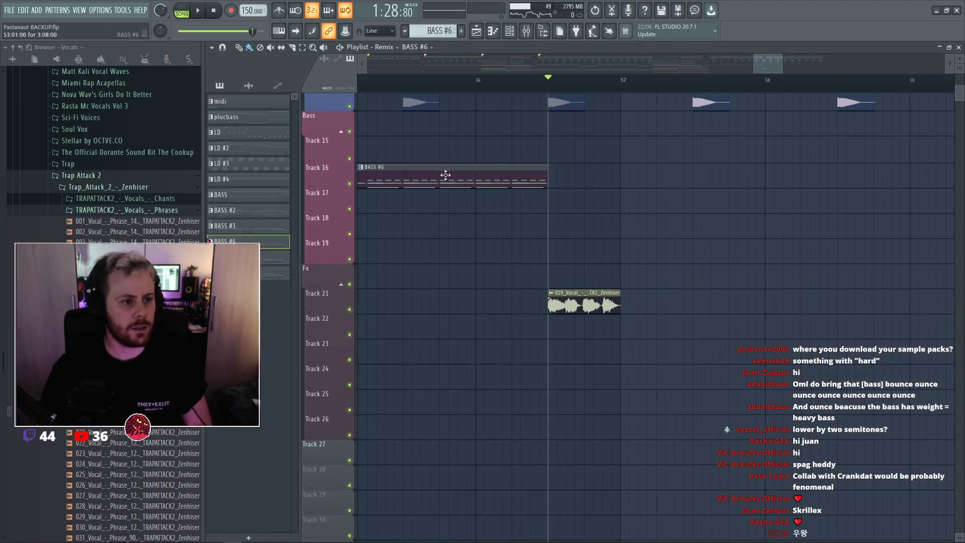
double_click(446, 175)
key("F7")
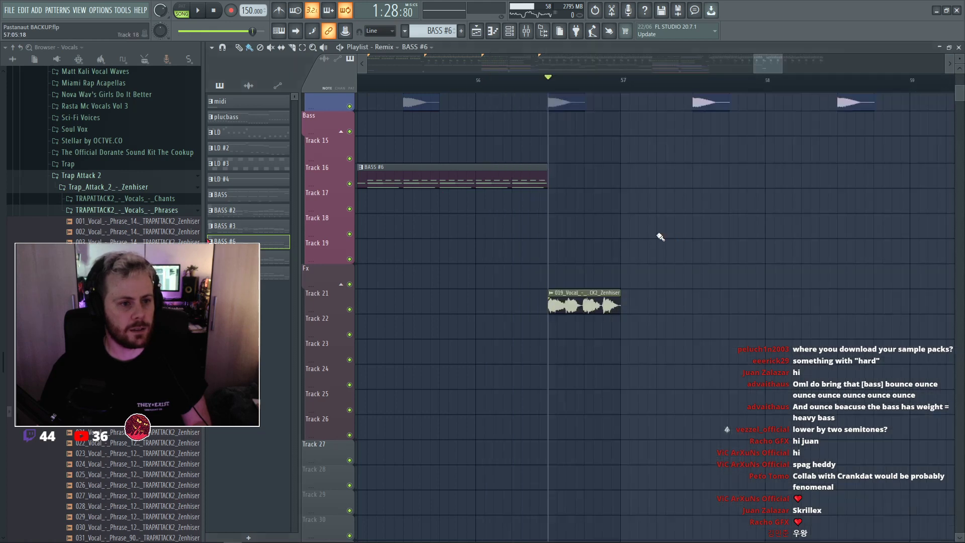
key("F9")
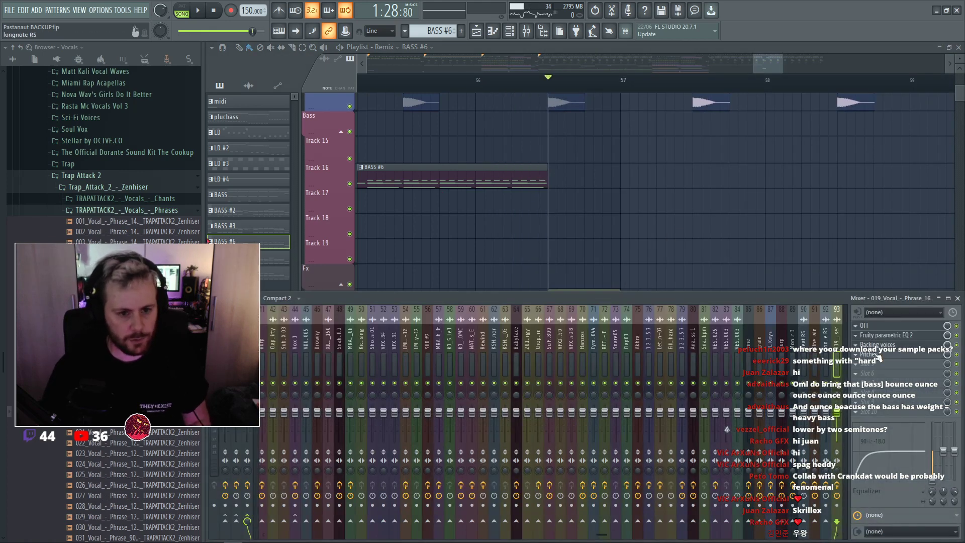
left_click(876, 354)
left_click(348, 255)
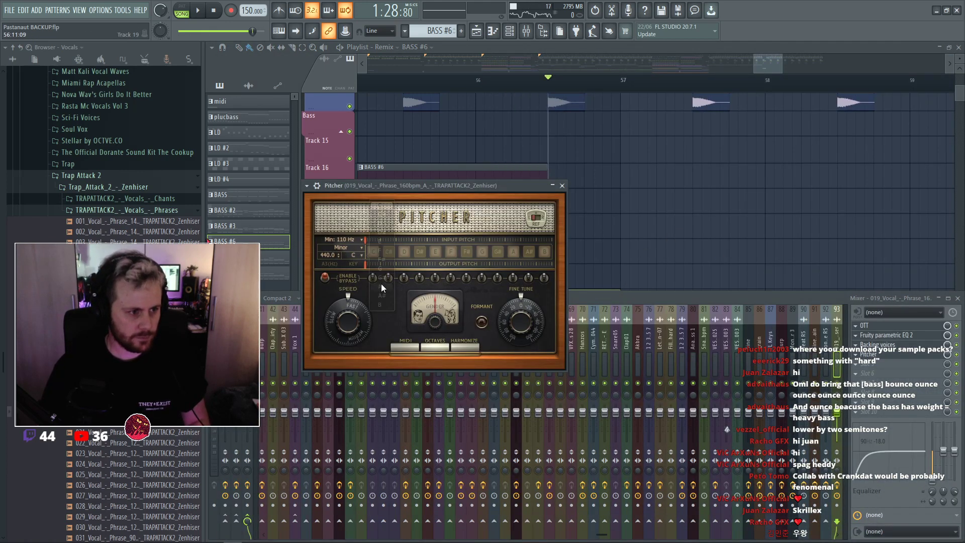
Replay the vocal phrase with Pitcher active and open the vocal clip's channel settings.
key("space")
key("F5")
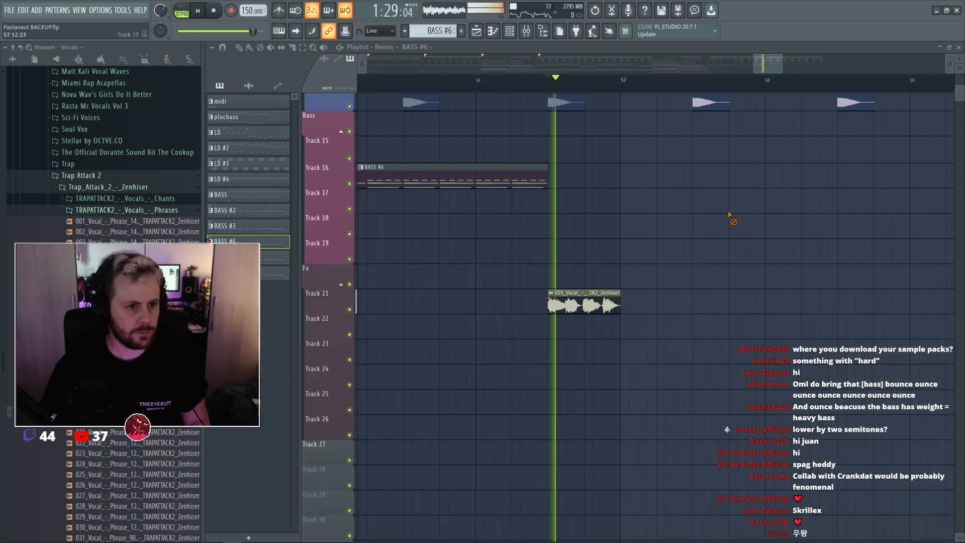
key("space")
key("space")
double_click(564, 301)
key("space")
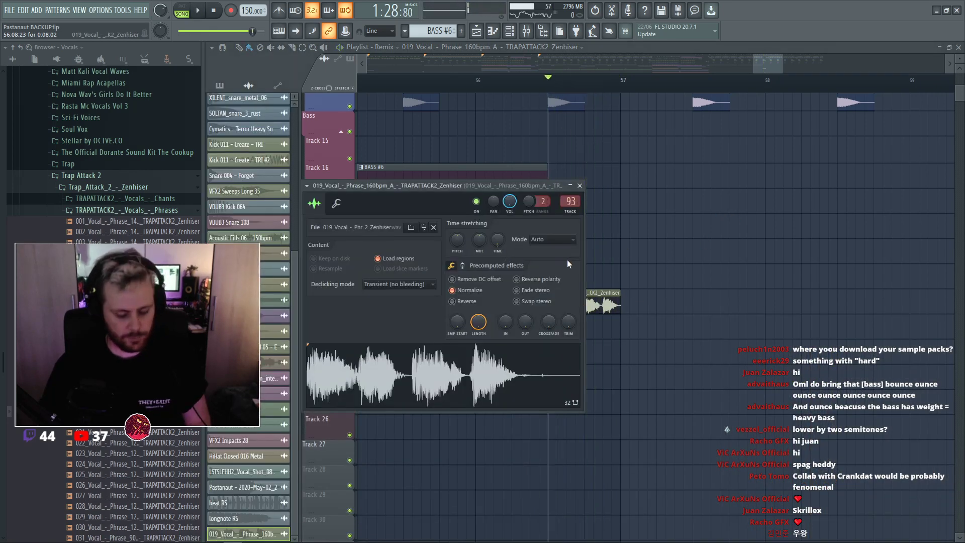
Move Pitcher to the first effect slot of the vocal's mixer track and open it while the phrase plays.
key("F9")
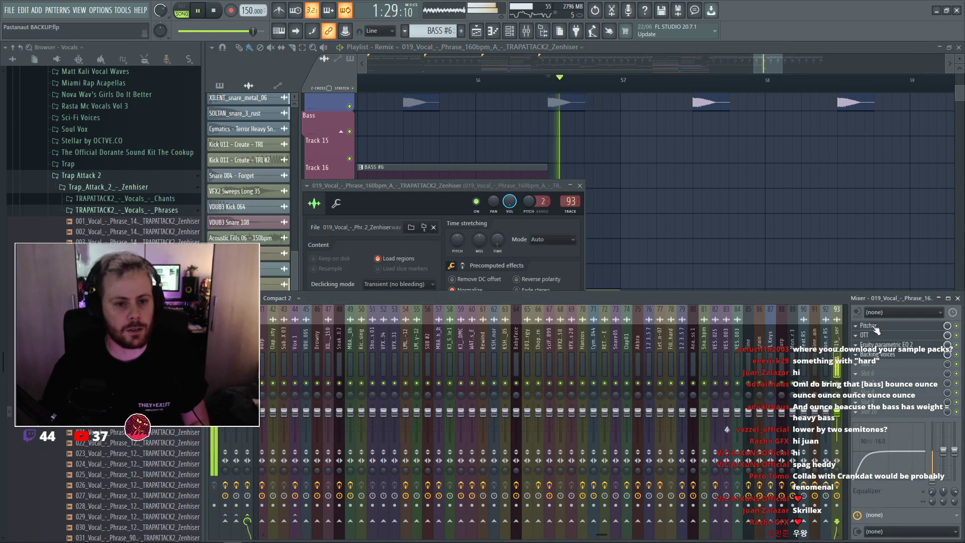
left_click(880, 326)
key("space")
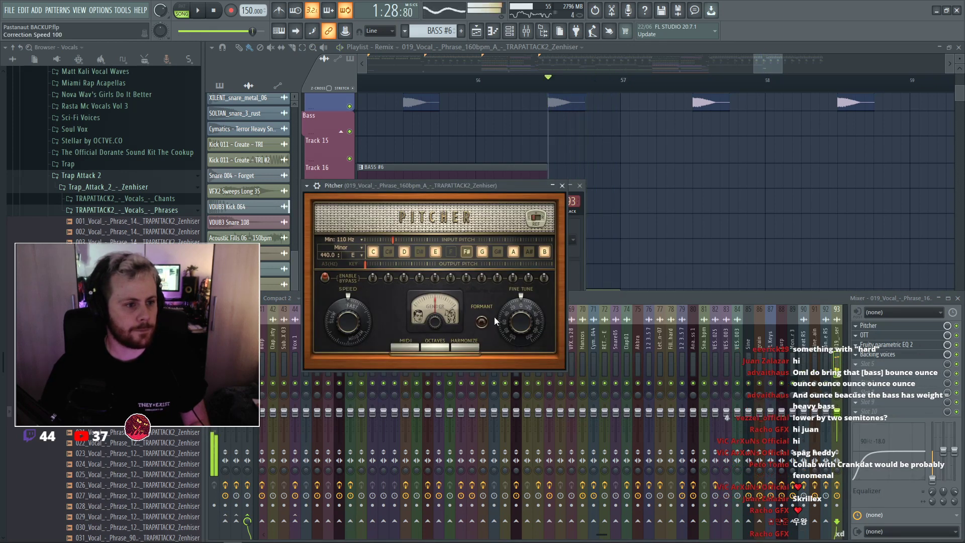
Close Pitcher, raise the time-stretching pitch of the vocal phrase clip, and play the bars leading into it.
left_click(659, 262)
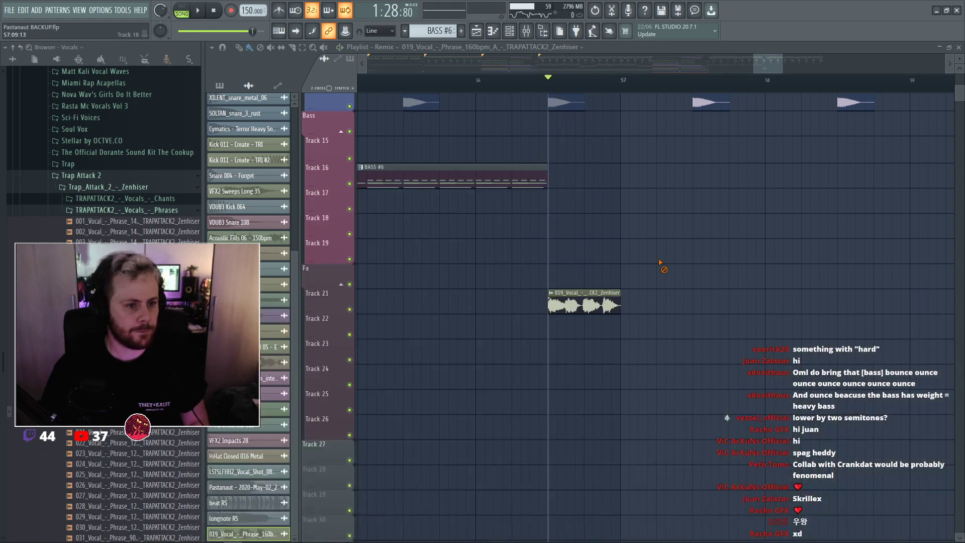
double_click(557, 303)
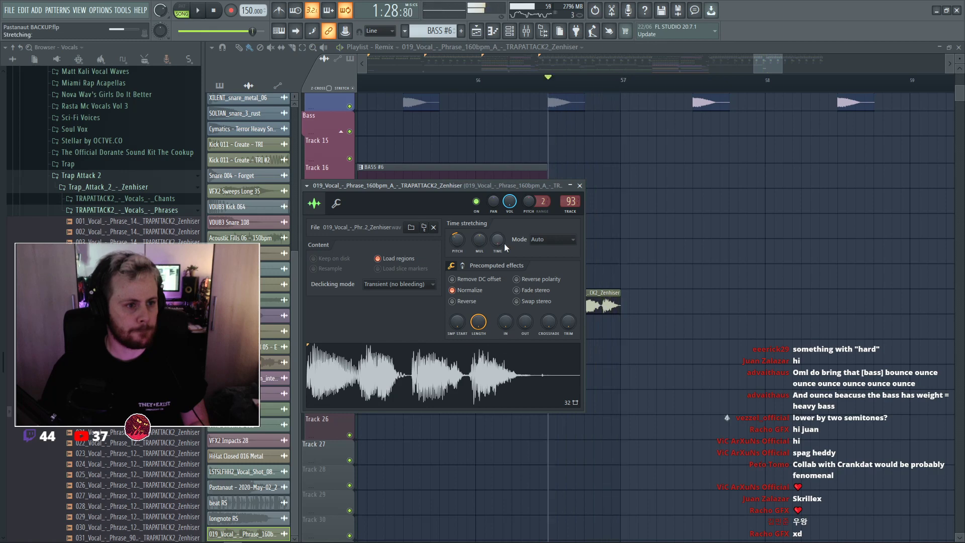
key("space")
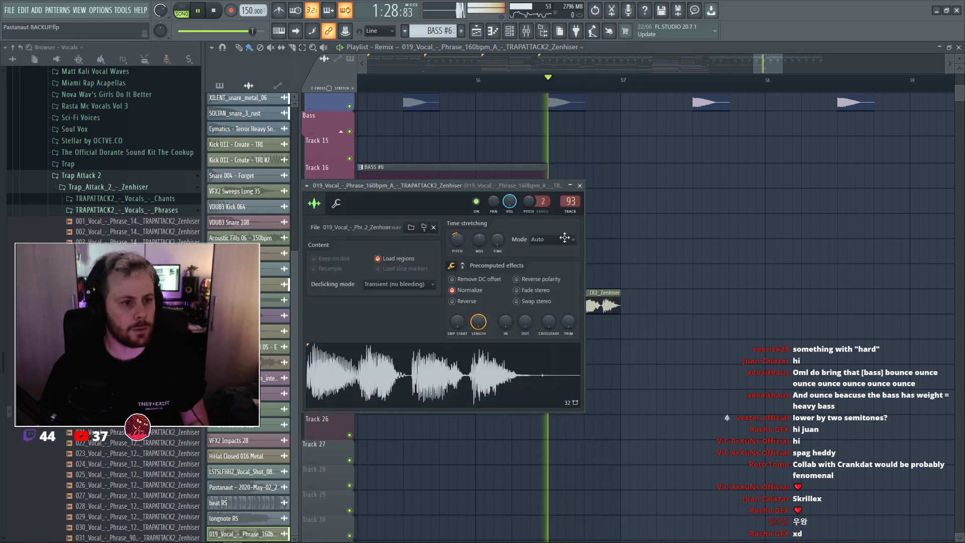
key("space")
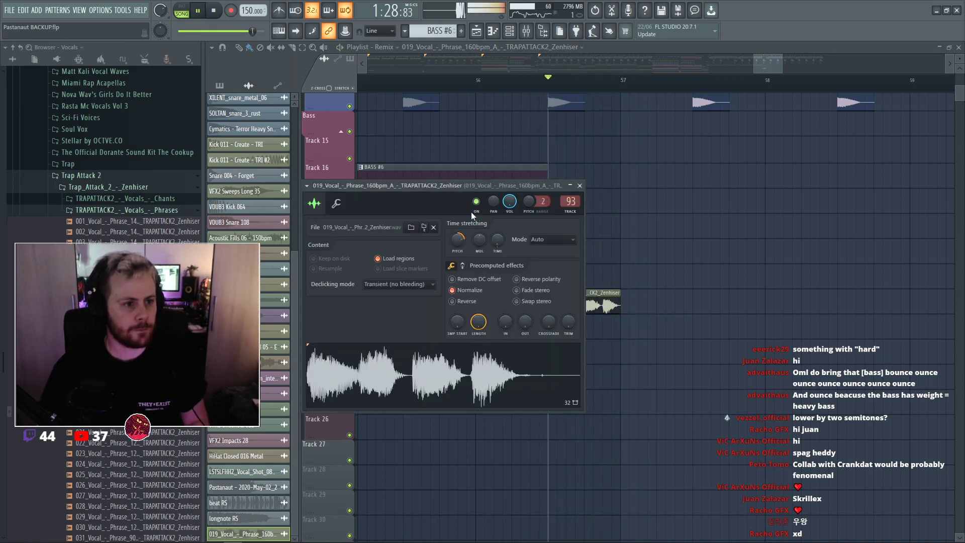
left_click(466, 81)
left_click(440, 81)
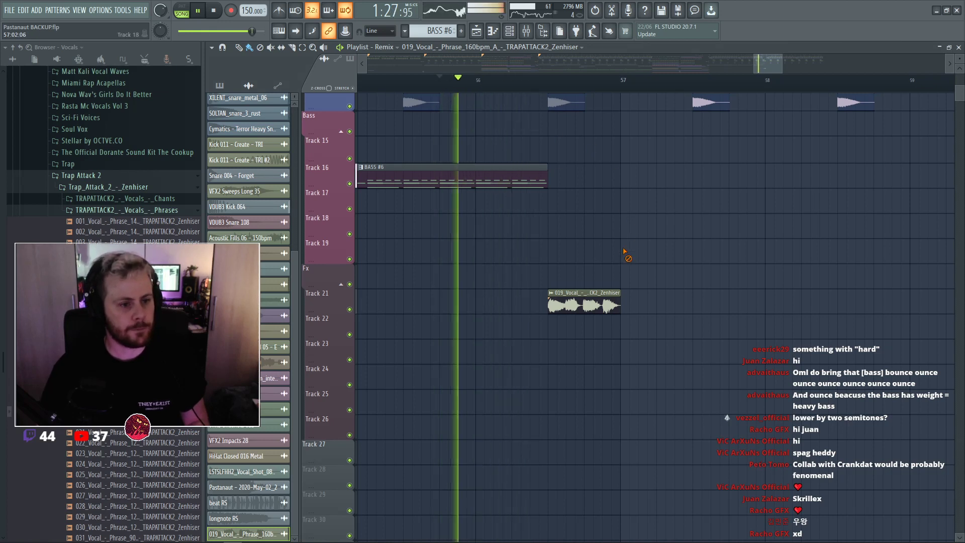
Reopen the vocal clip's channel settings and readjust its raised time-stretching pitch during playback.
double_click(577, 292)
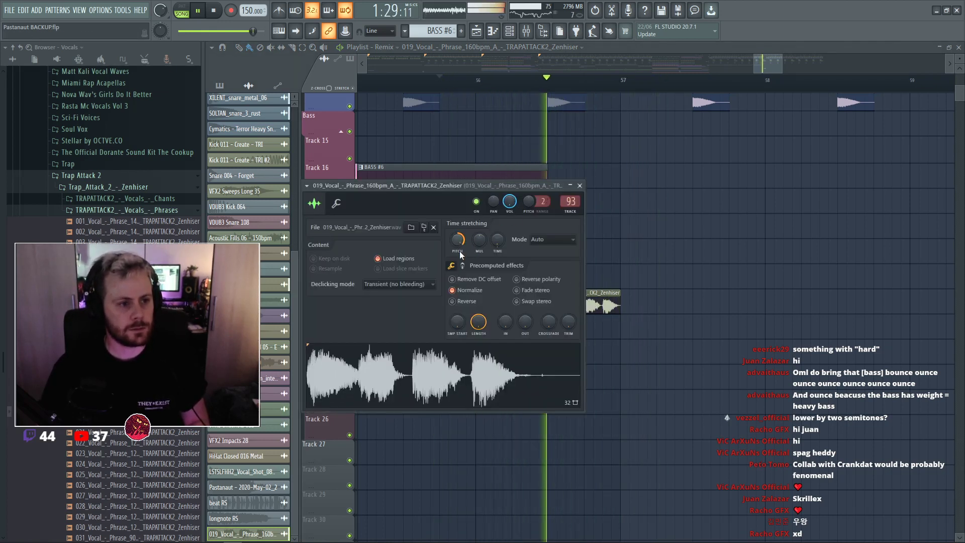
key("space")
key("space")
left_click_drag(457, 240, 455, 244)
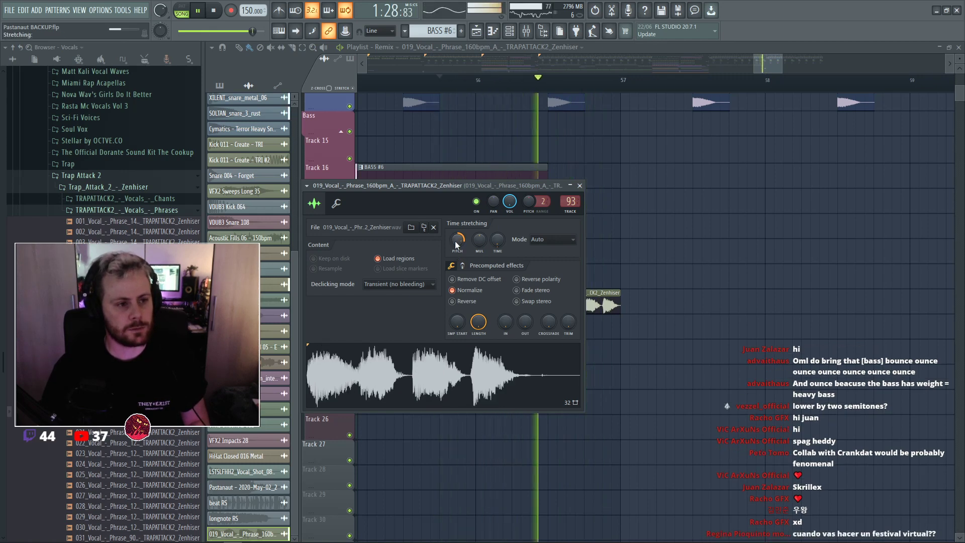
Close the channel settings and listen to the vocal phrase in context with the preceding BASS #6 section.
key("Escape")
scroll(728, 226, "down", 3)
key("space")
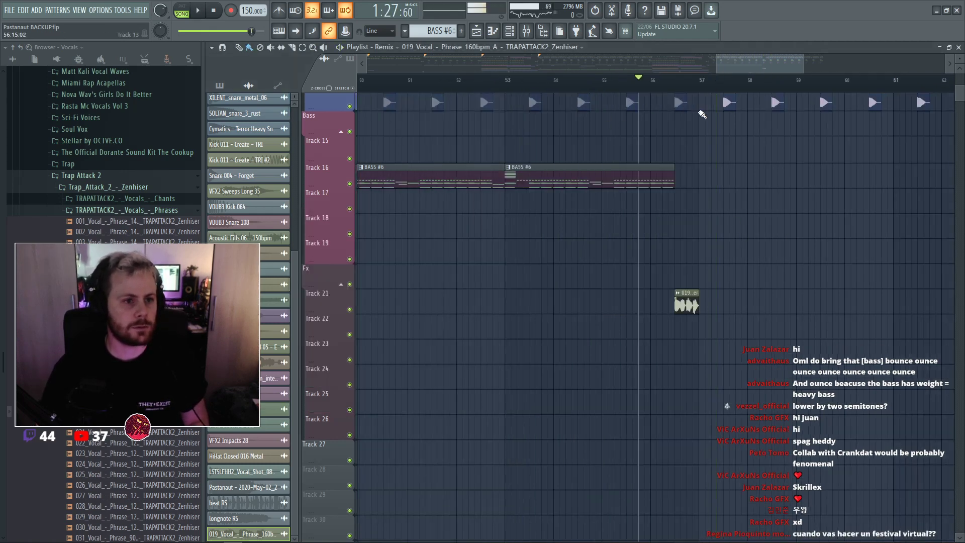
key("space")
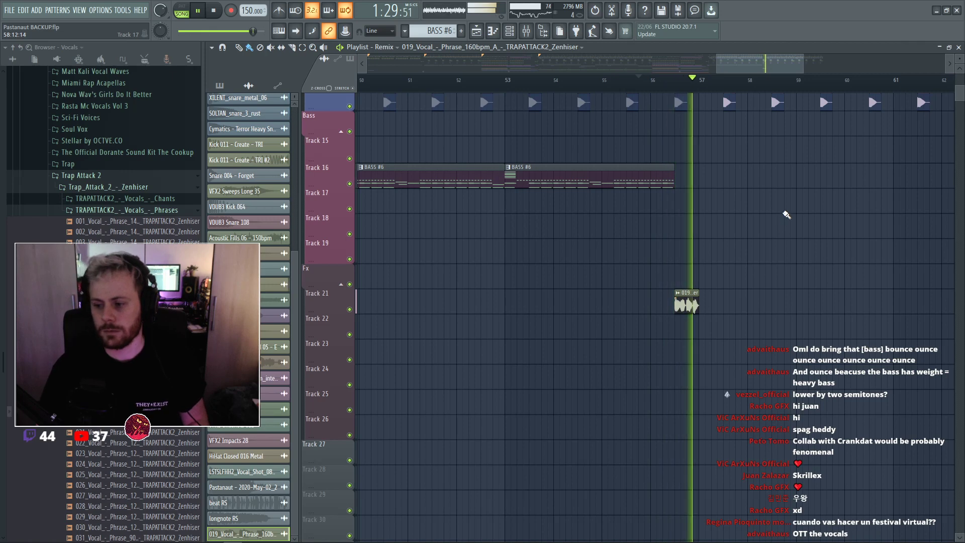
scroll(786, 215, "down", 2)
left_click(511, 96)
key("space")
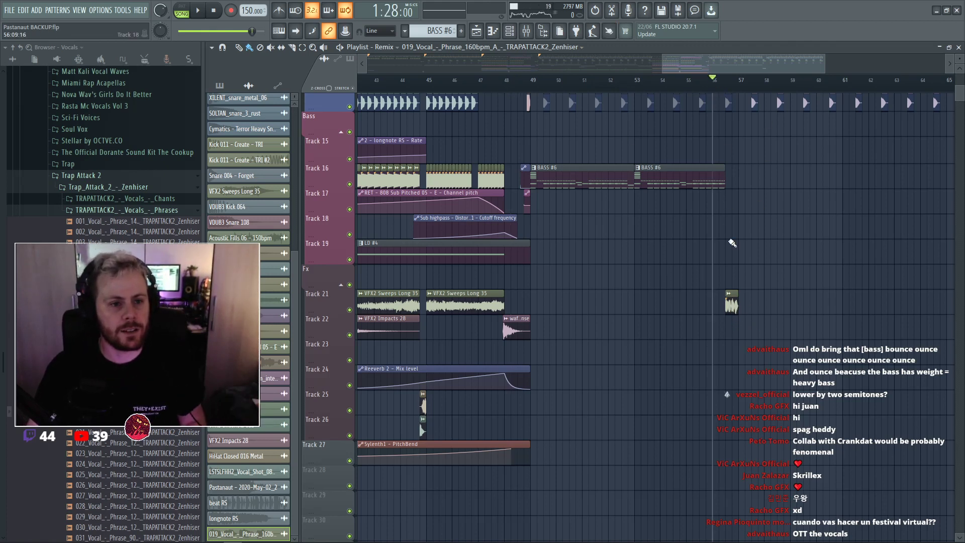
Lower the vocal clip's pitch shift in stages beyond -323 cents, auditioning each setting, and close its channel settings.
key("space")
double_click(731, 300)
key("space")
left_click_drag(457, 240, 457, 251)
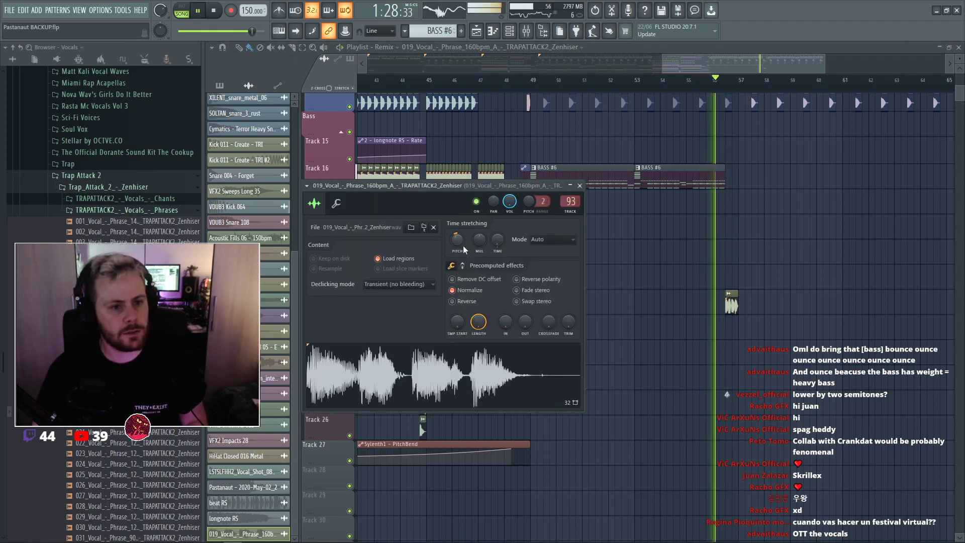
key("space")
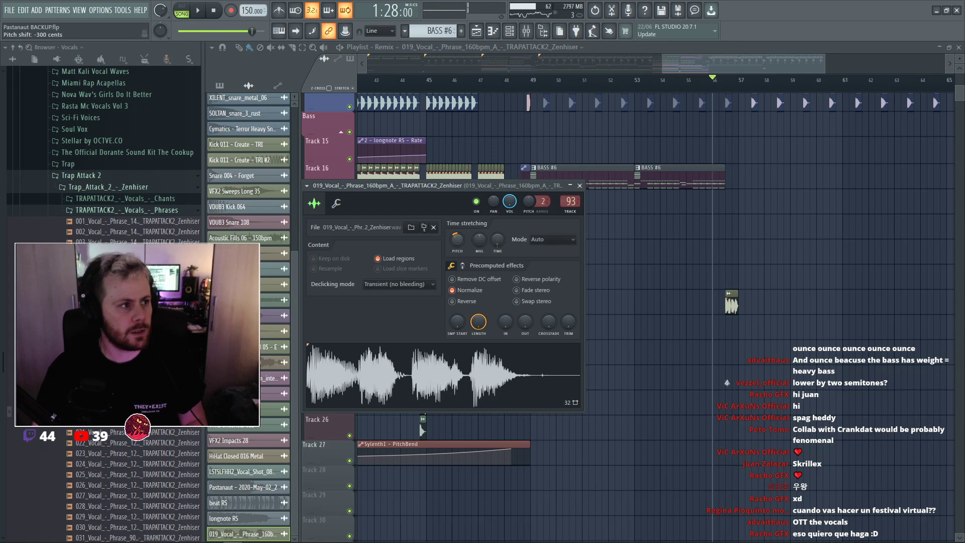
key("space")
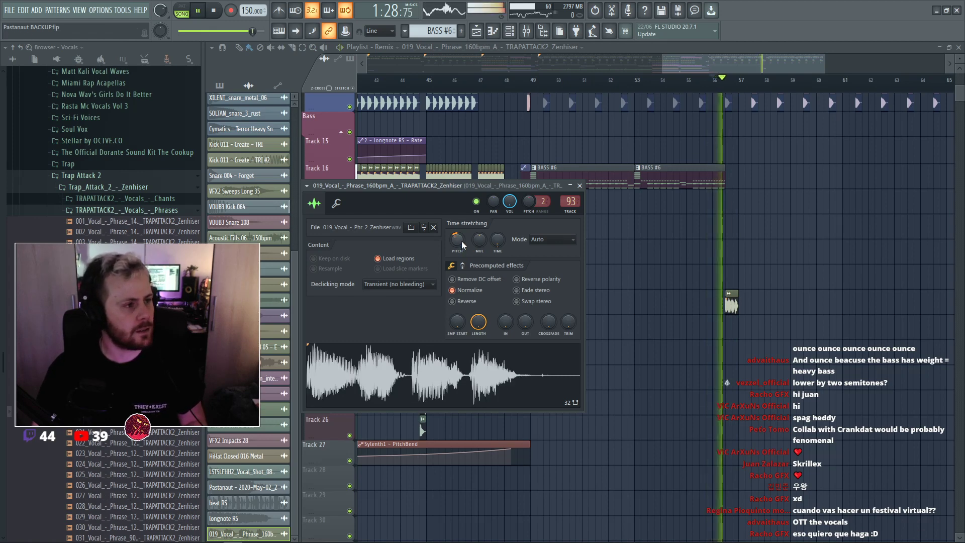
key("space")
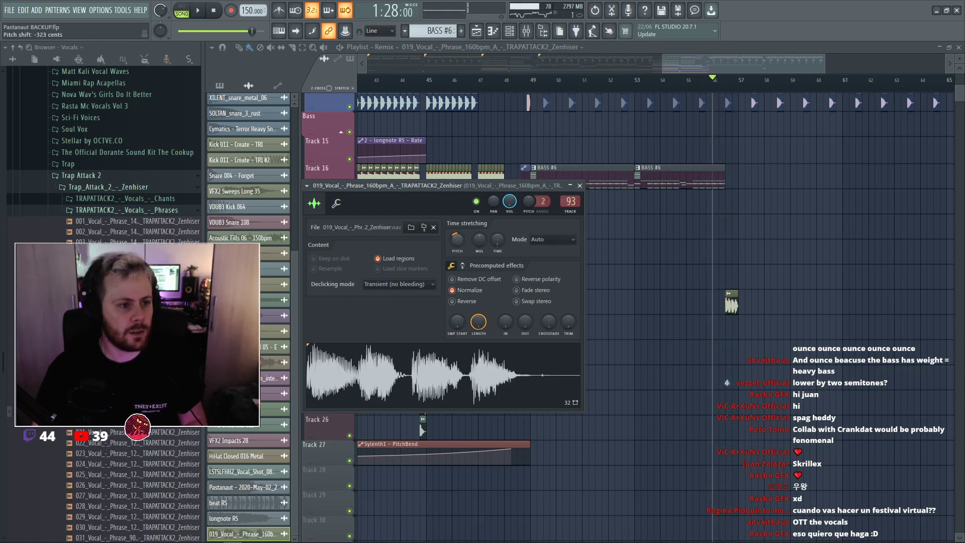
left_click_drag(456, 240, 463, 246)
key("space")
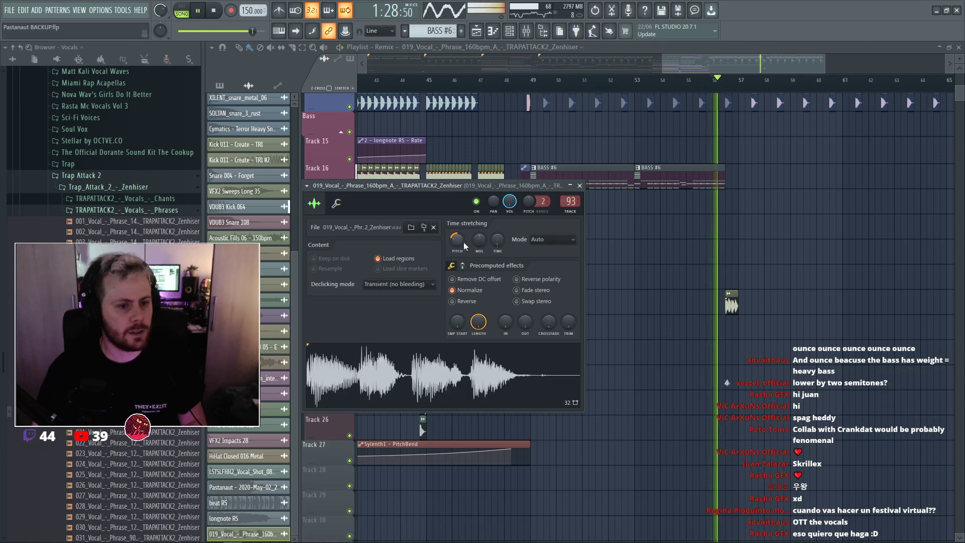
key("space")
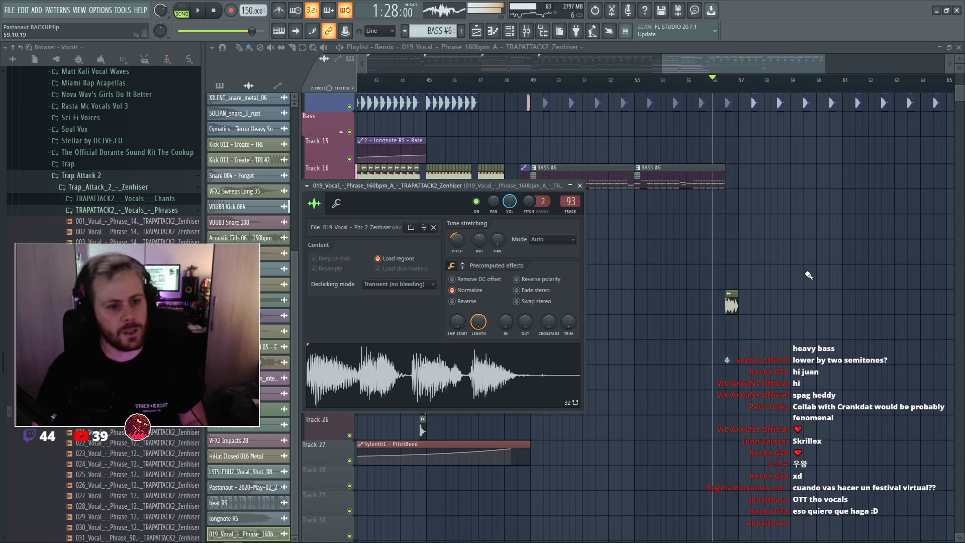
key("Escape")
Inspect the OTT settings on the vocal's mixer track and return to the playlist.
scroll(781, 188, "up", 3)
scroll(780, 189, "down", 3)
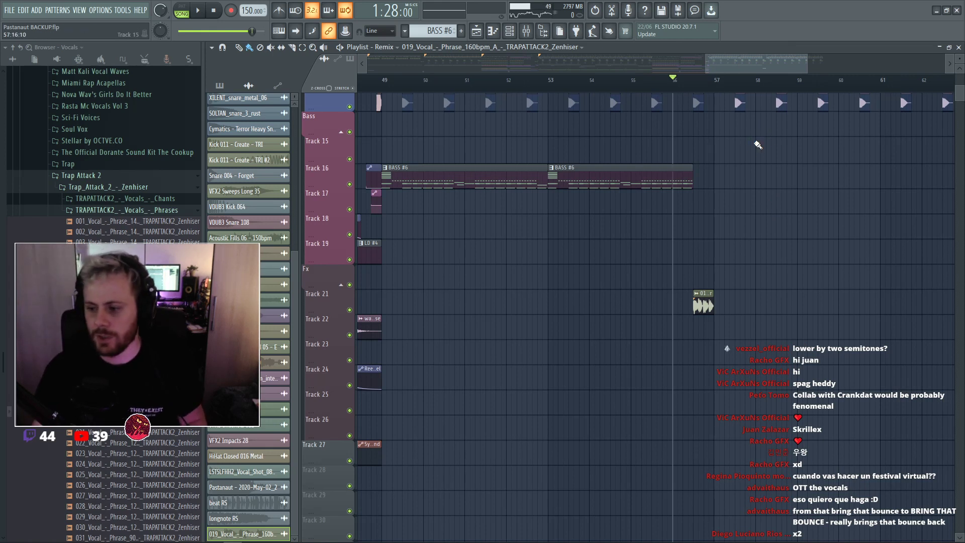
key("F9")
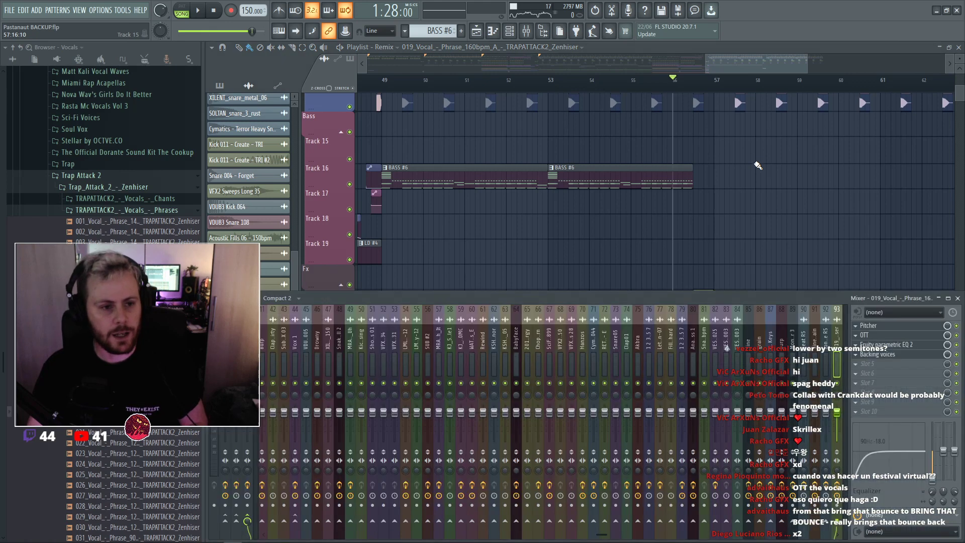
key("F9")
key("F9")
left_click(864, 334)
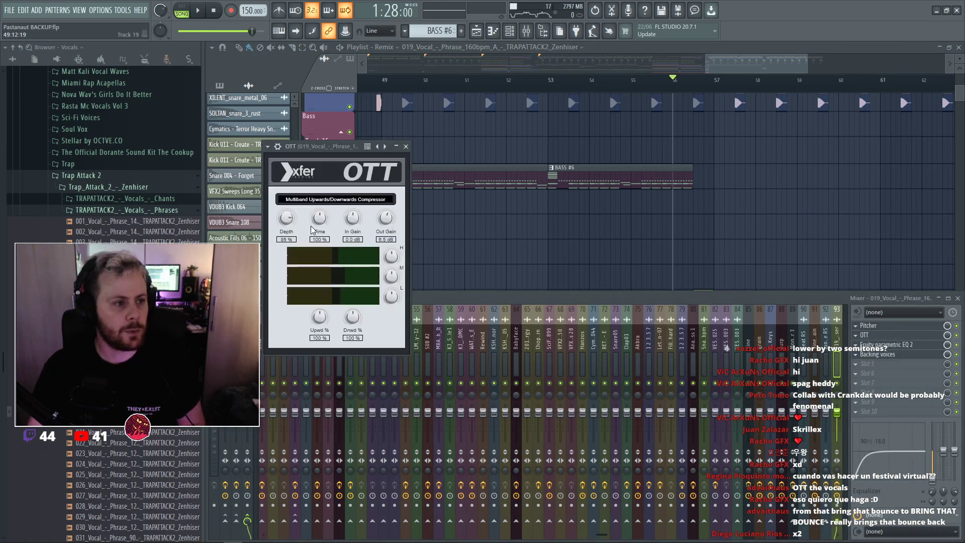
right_click(680, 117)
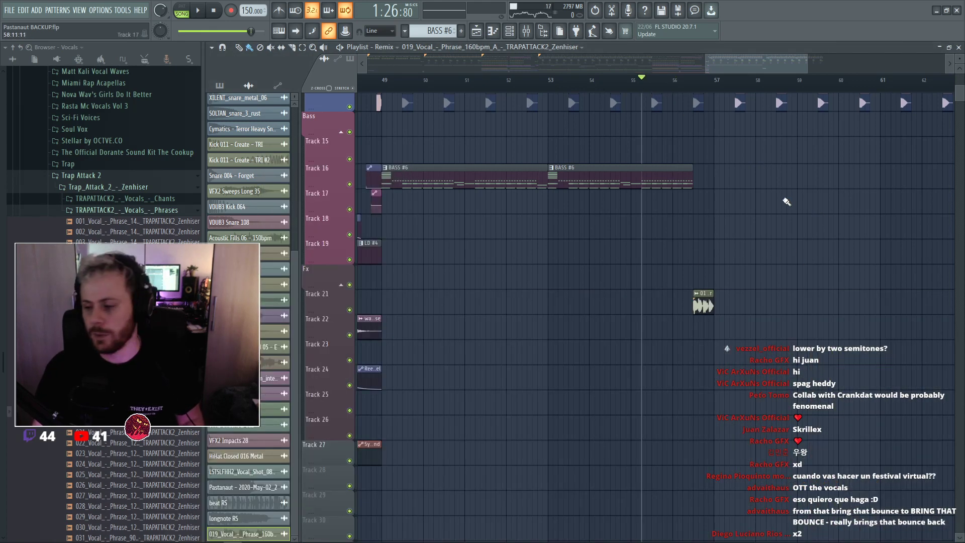
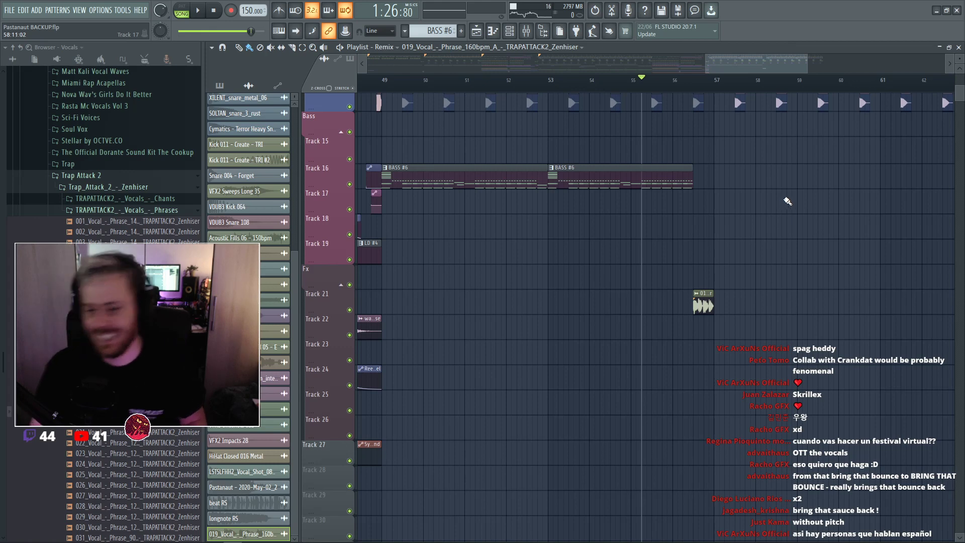
Play the arrangement from the end of the buildup near bar 48 into the BASS #6 drop.
scroll(738, 183, "down", 2)
left_click(461, 80)
key("space")
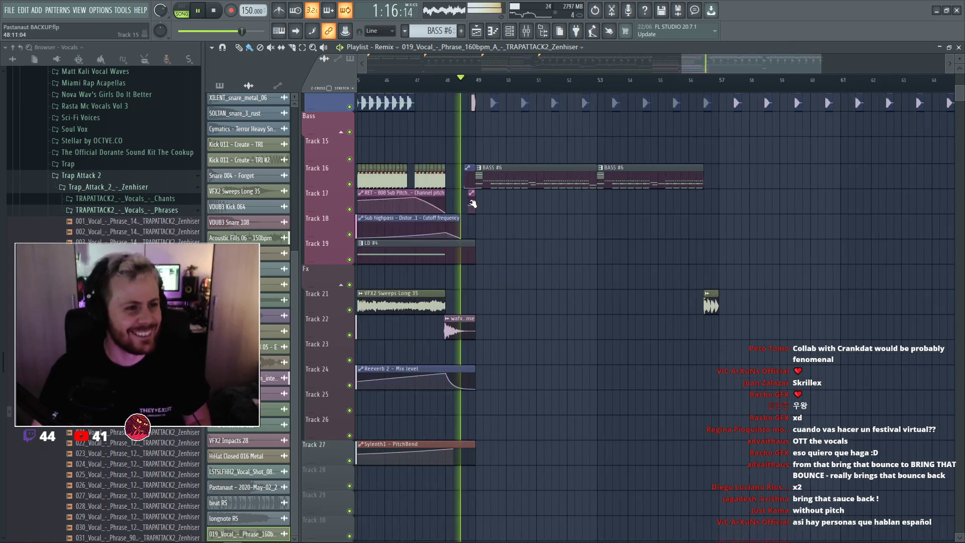
scroll(490, 211, "up", 2)
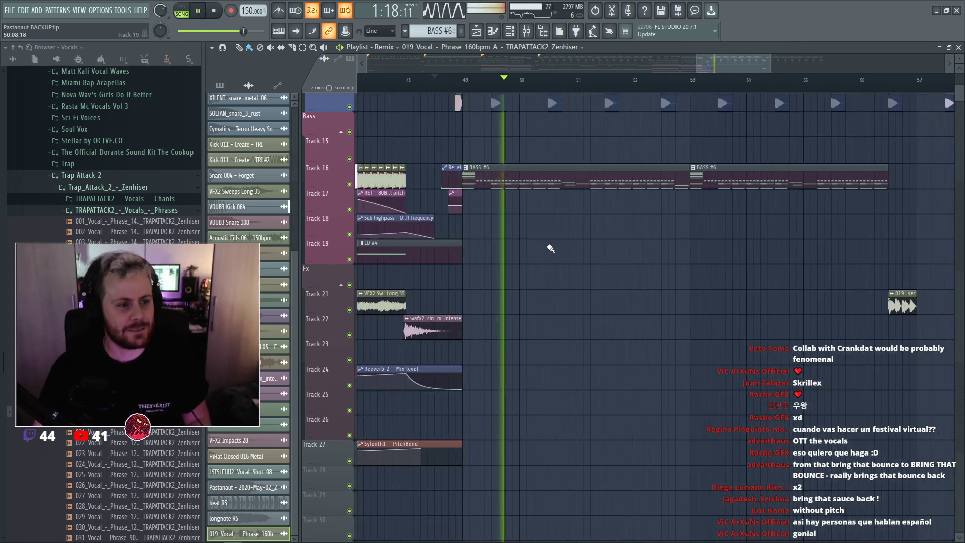
scroll(687, 277, "up", 5)
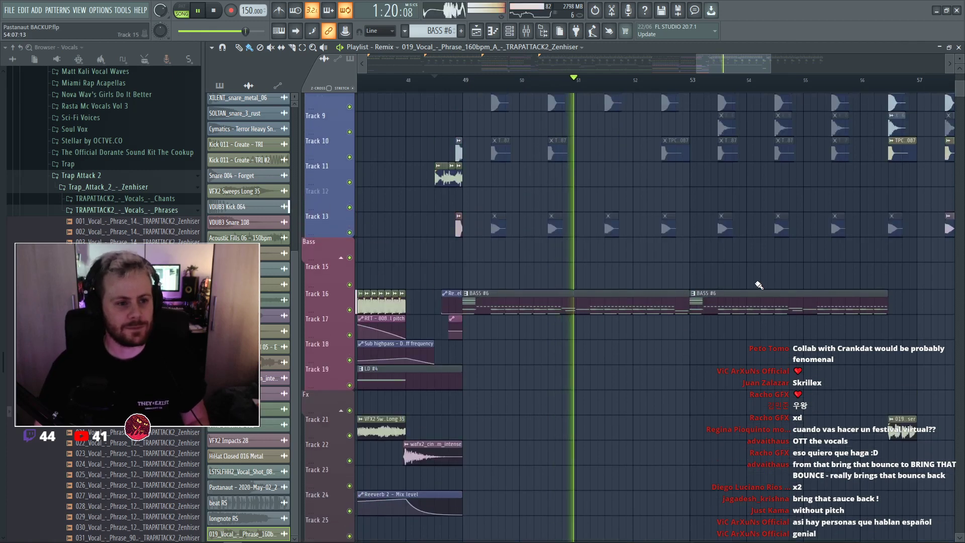
Stop playback, show the unsorted channels of the BASS #6 pattern, and open the Pastanaut - 2020-May-02_2 #2 channel.
left_click(572, 308)
key("space")
key("F6")
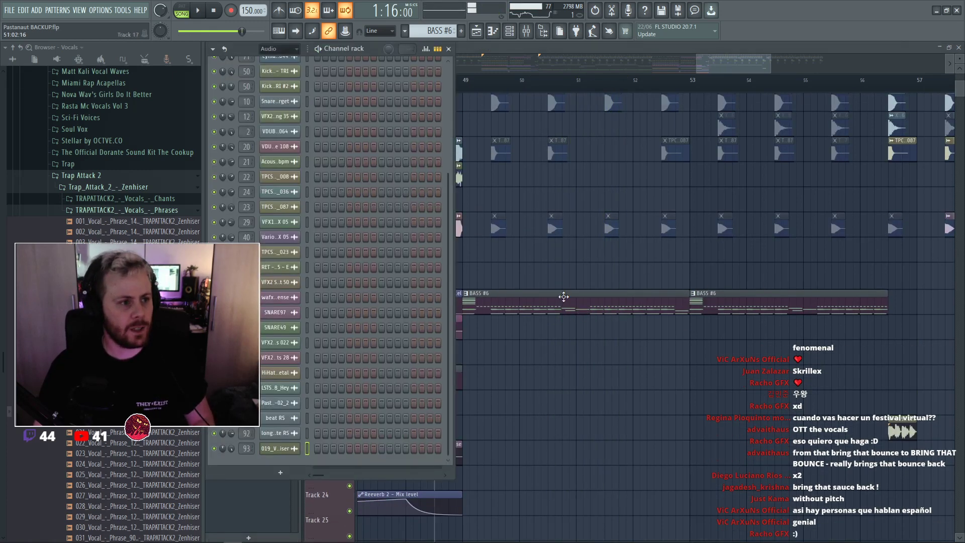
left_click(291, 51)
left_click(282, 93)
scroll(342, 212, "up", 1)
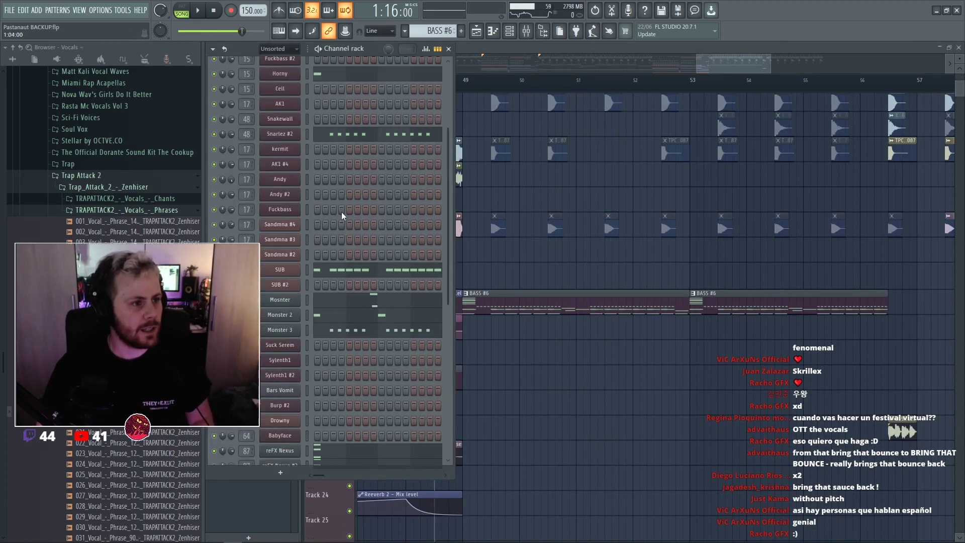
scroll(319, 188, "down", 5)
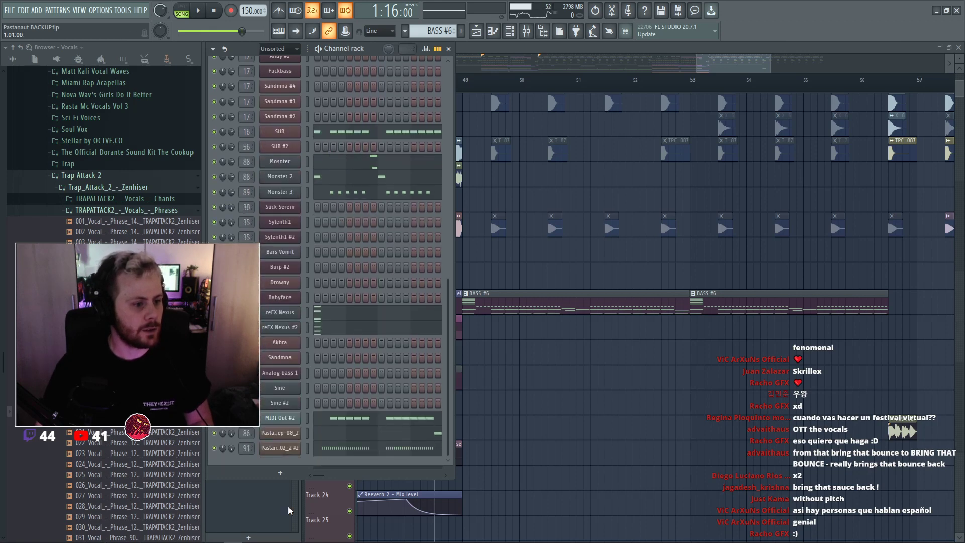
left_click(284, 449)
Examine the granulizer, envelope and sample settings of the Pastanaut #2 channel, and return to the playlist.
left_click(565, 184)
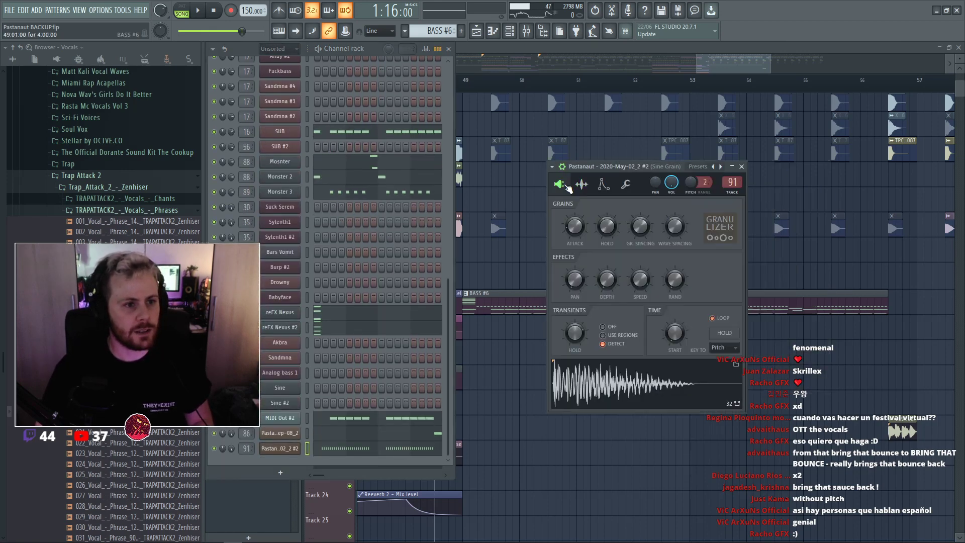
left_click(602, 185)
left_click(581, 184)
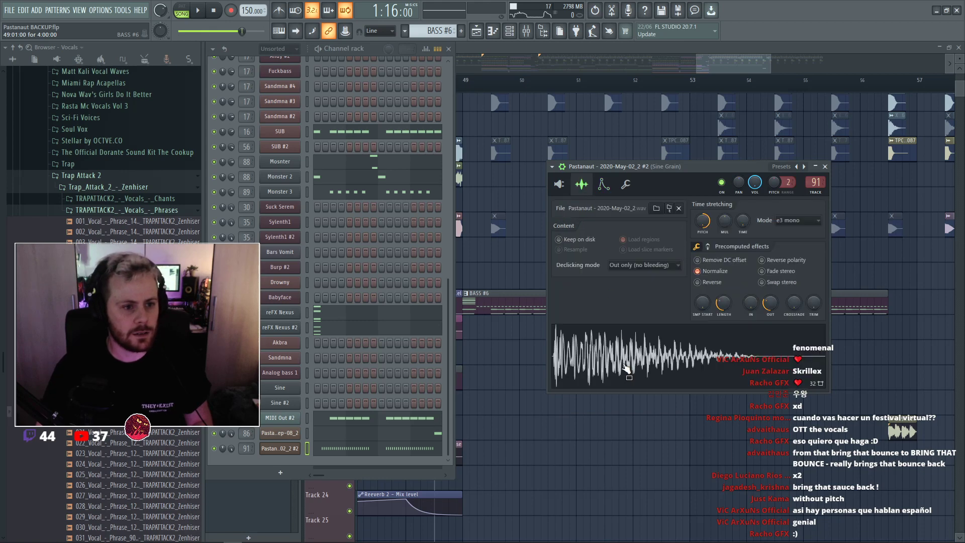
left_click(559, 184)
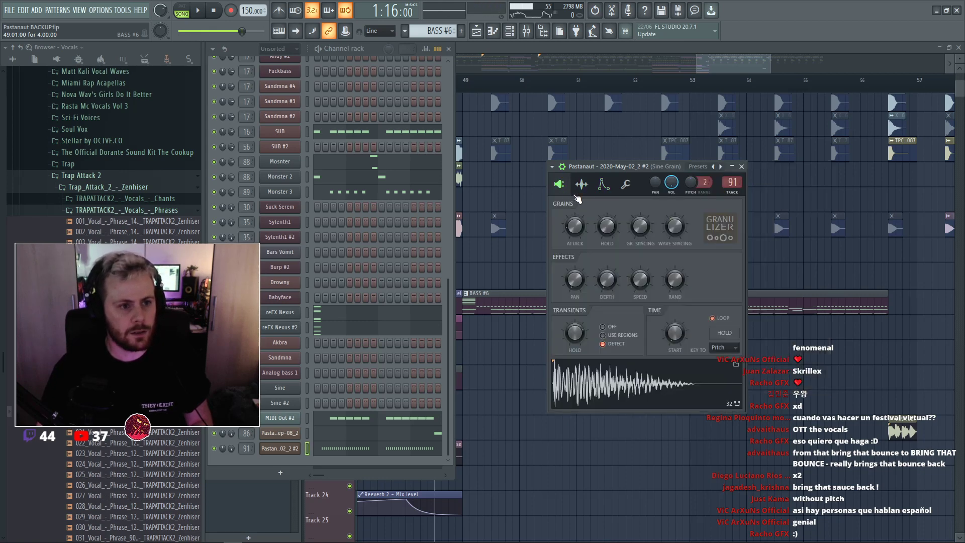
key("F5")
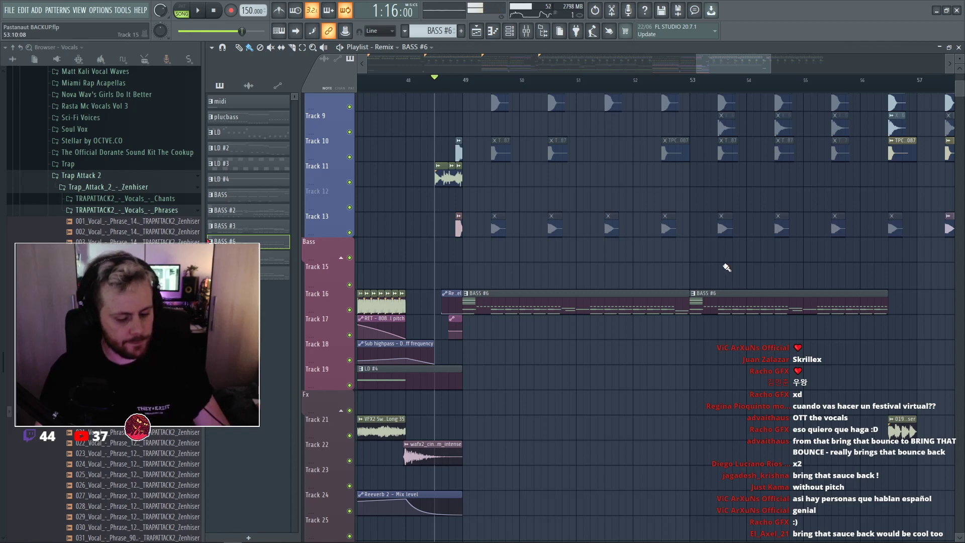
Replay the start of the BASS #6 section and its transition into the vocal phrase near bar 57.
key("space")
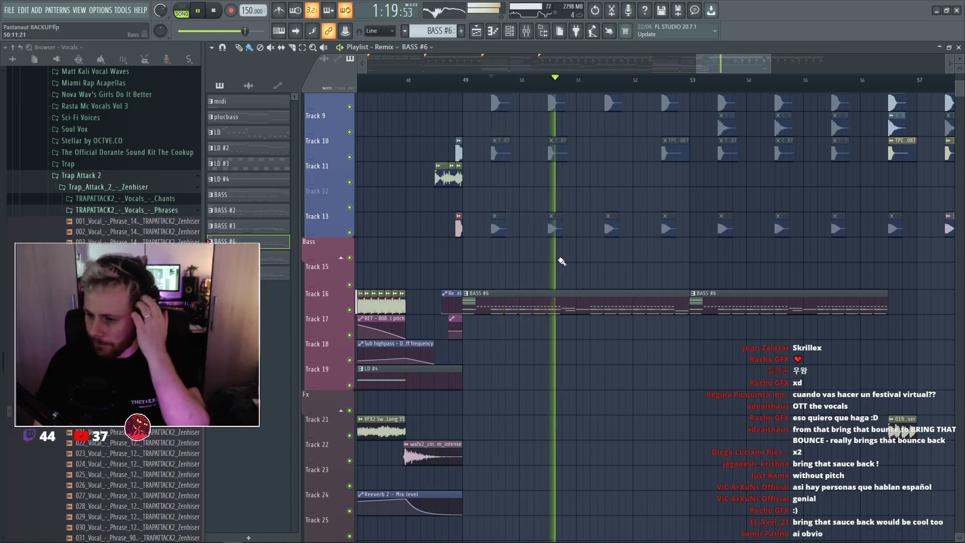
key("space")
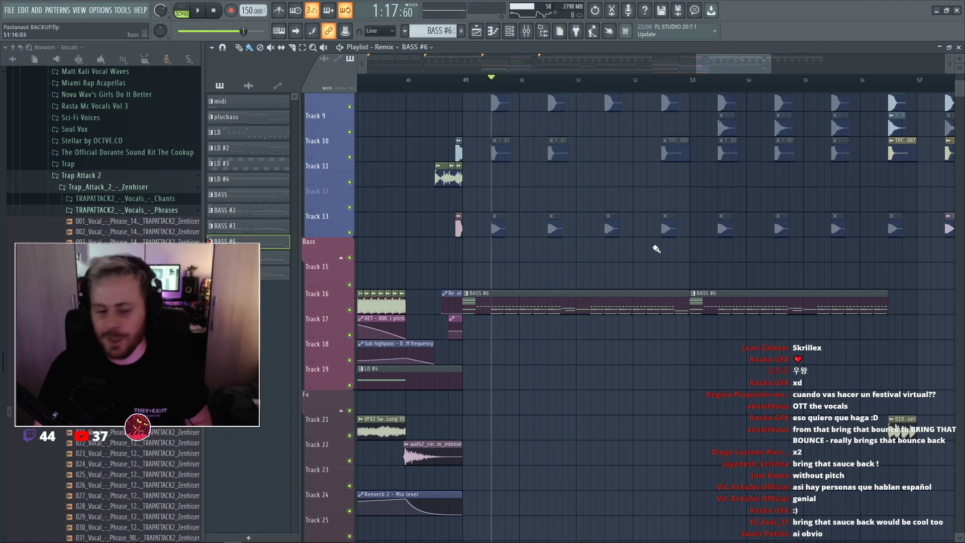
scroll(672, 187, "down", 2)
key("space")
scroll(771, 104, "up", 3)
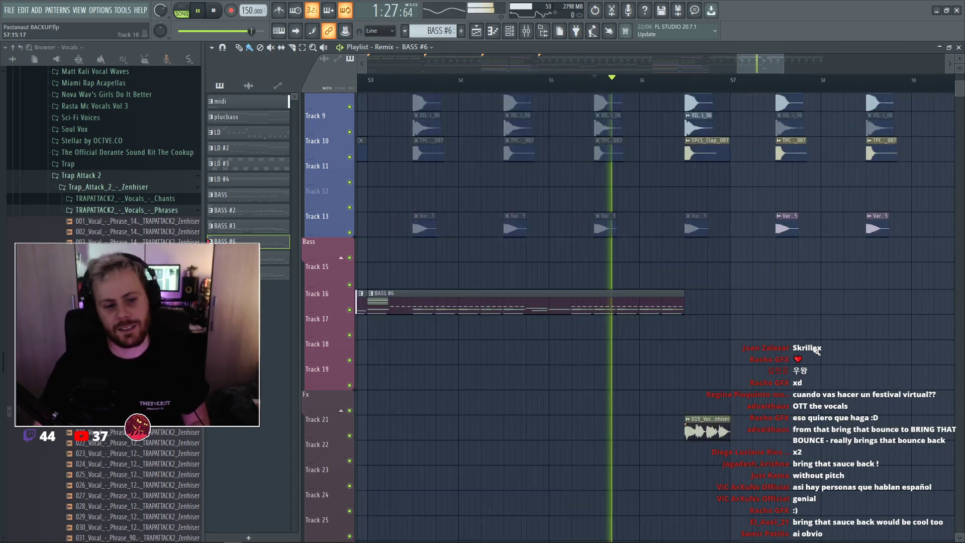
scroll(793, 170, "up", 2)
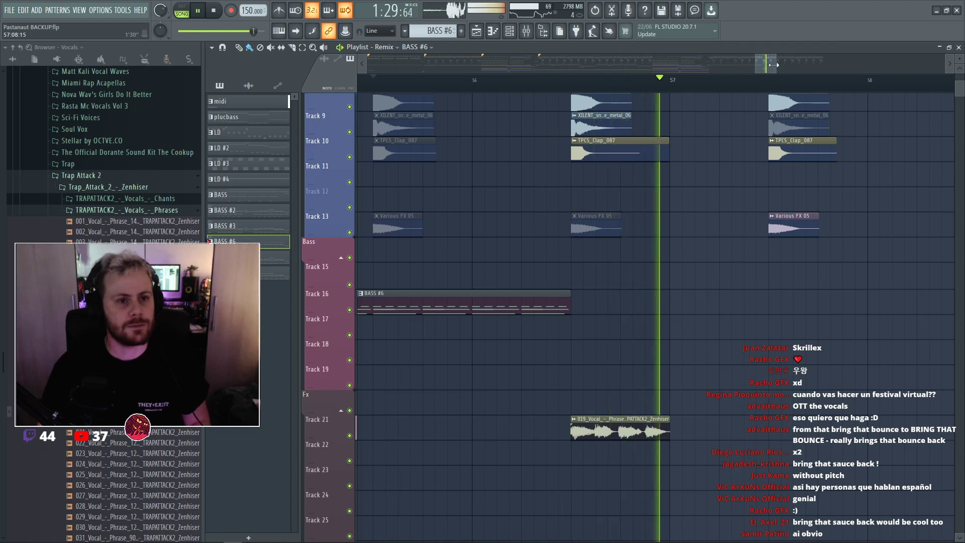
Replay the transition from the BASS #6 clip into the vocal phrase near bar 57.
scroll(659, 274, "down", 1)
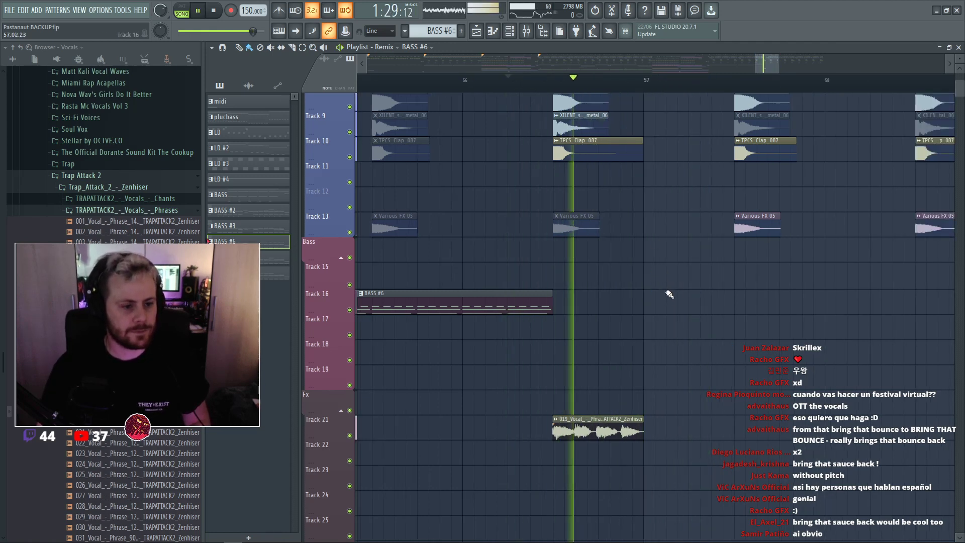
key("space")
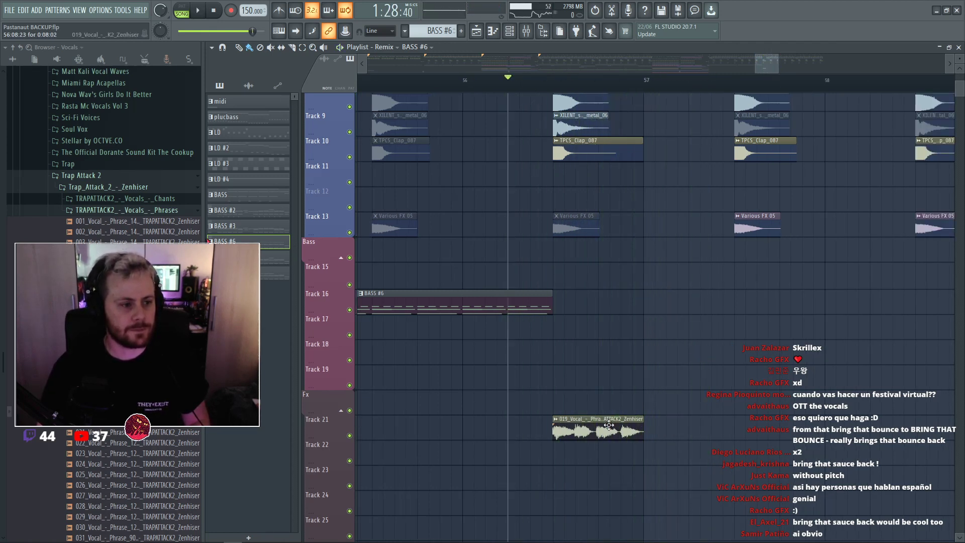
key("space")
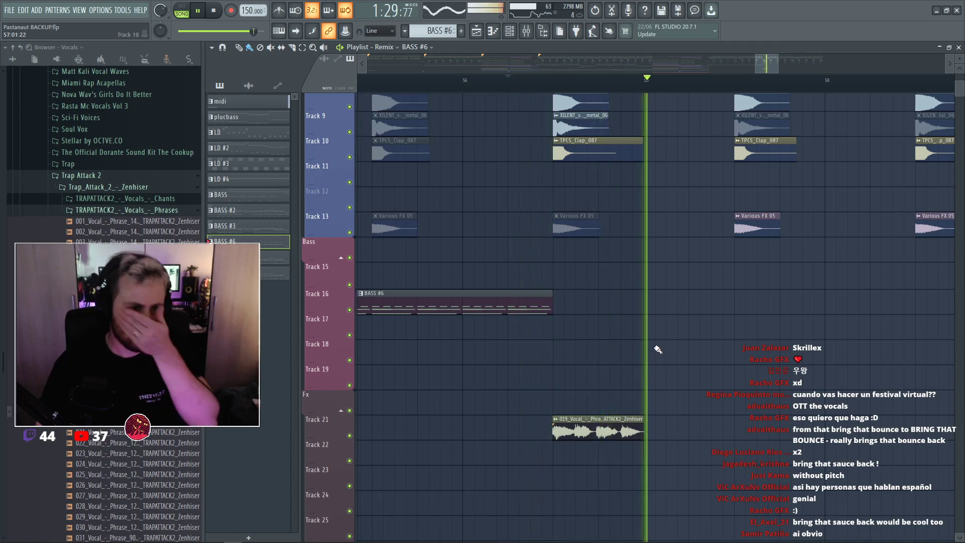
scroll(679, 337, "up", 1)
scroll(681, 336, "down", 5)
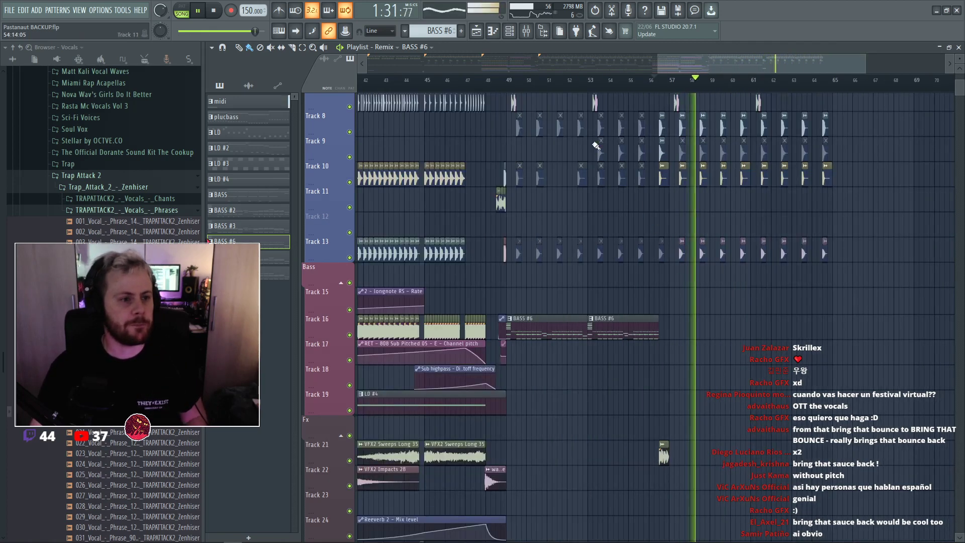
Stop playback and play the first drop from bar 25 as a reference for the second drop.
key("space")
left_click(512, 87)
scroll(503, 90, "left", 5)
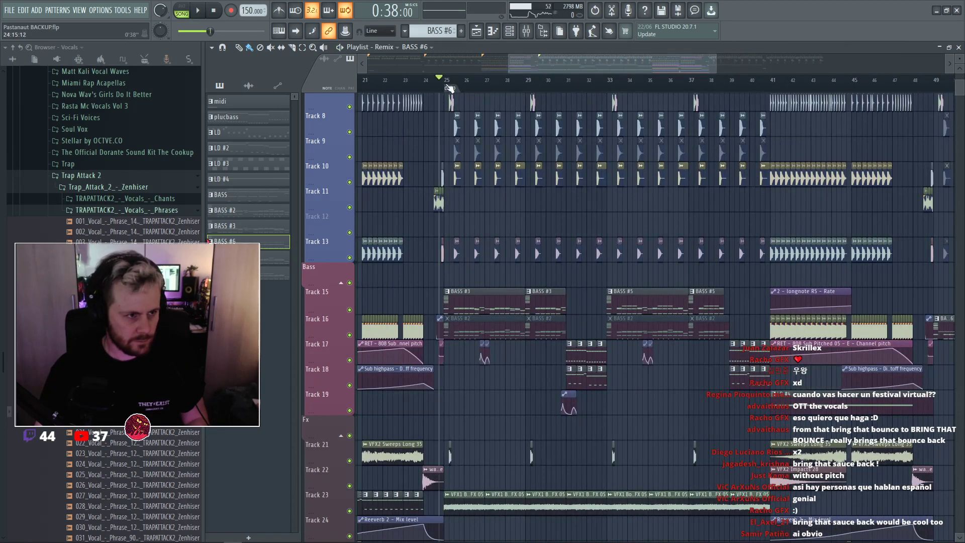
key("space")
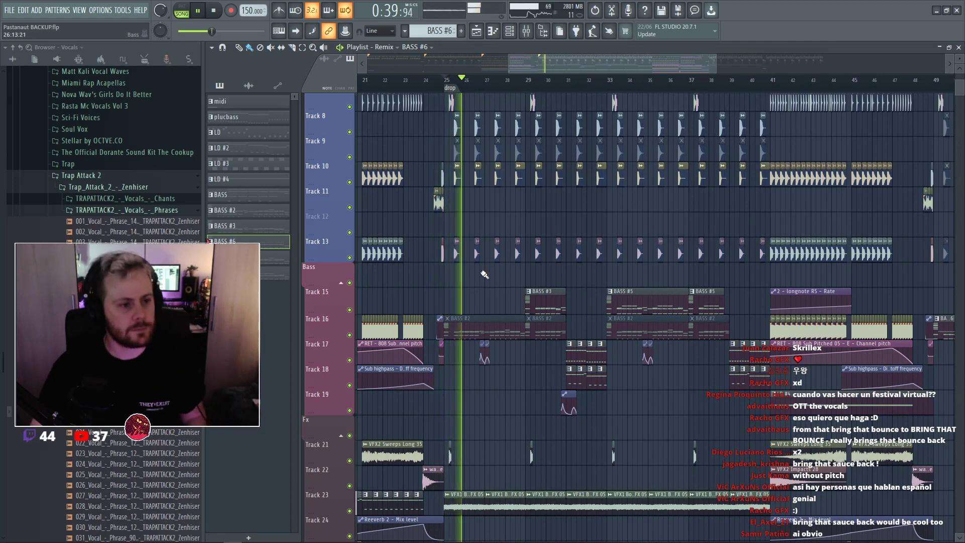
scroll(485, 275, "down", 3)
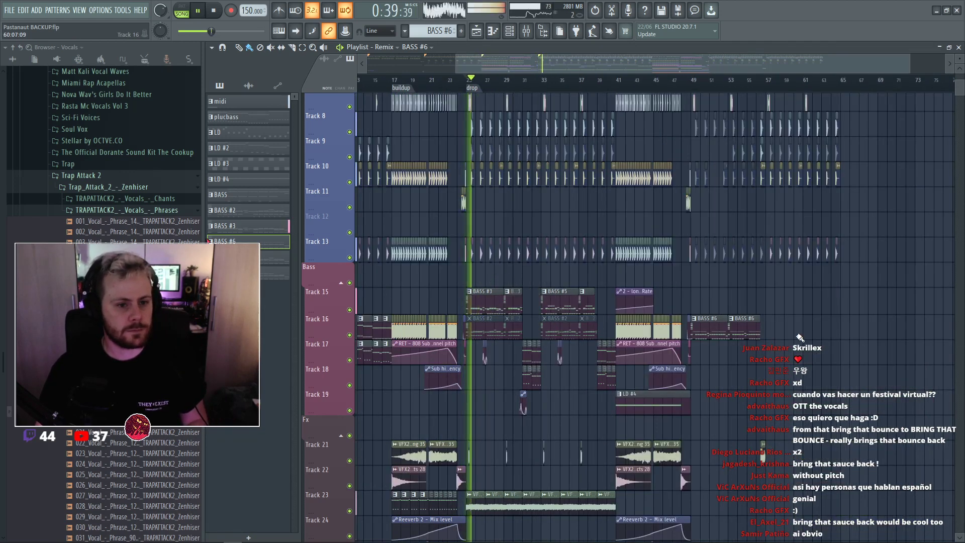
Place a BASS #6 clip on Track 16 at bar 57 and play the transition after the vocal phrase.
scroll(800, 337, "up", 3)
scroll(783, 334, "up", 3)
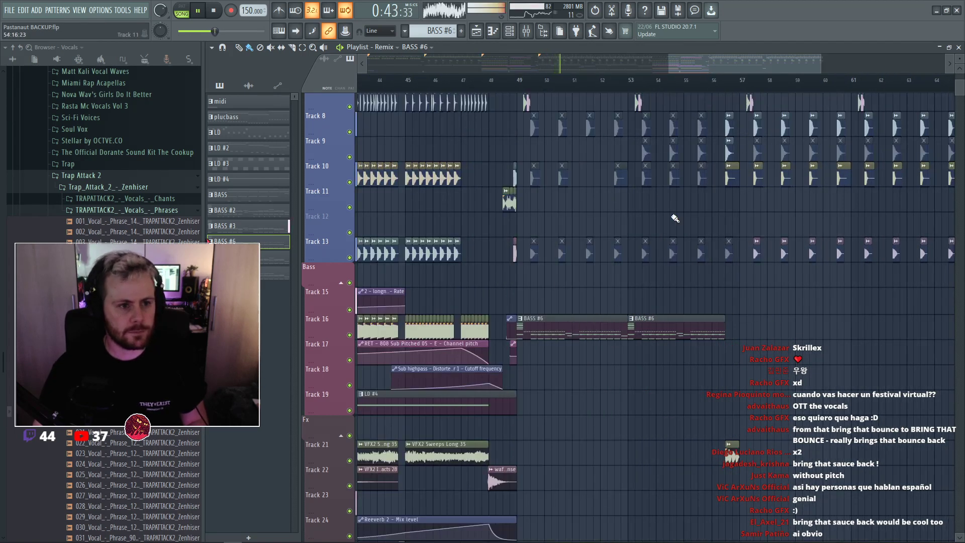
double_click(725, 80)
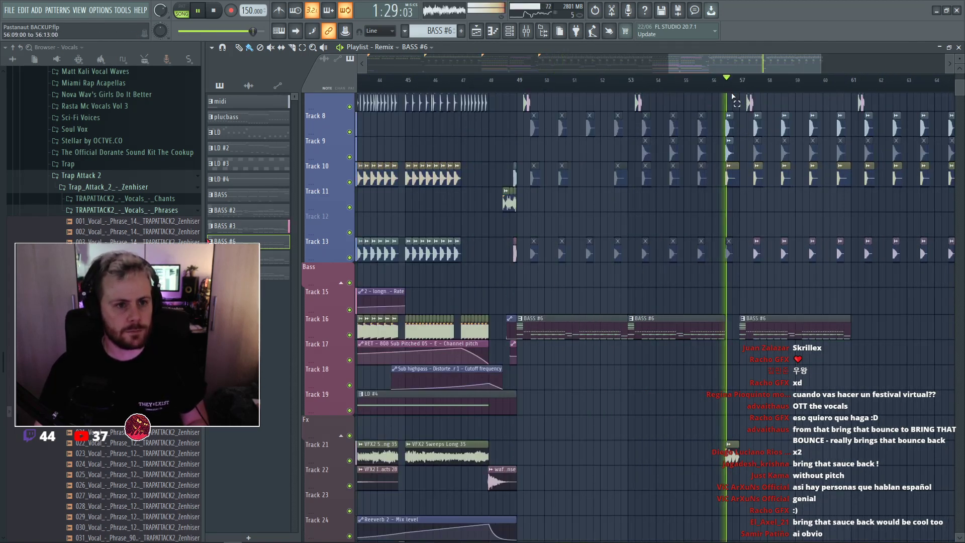
scroll(788, 295, "up", 3)
double_click(664, 80)
scroll(743, 291, "up", 3)
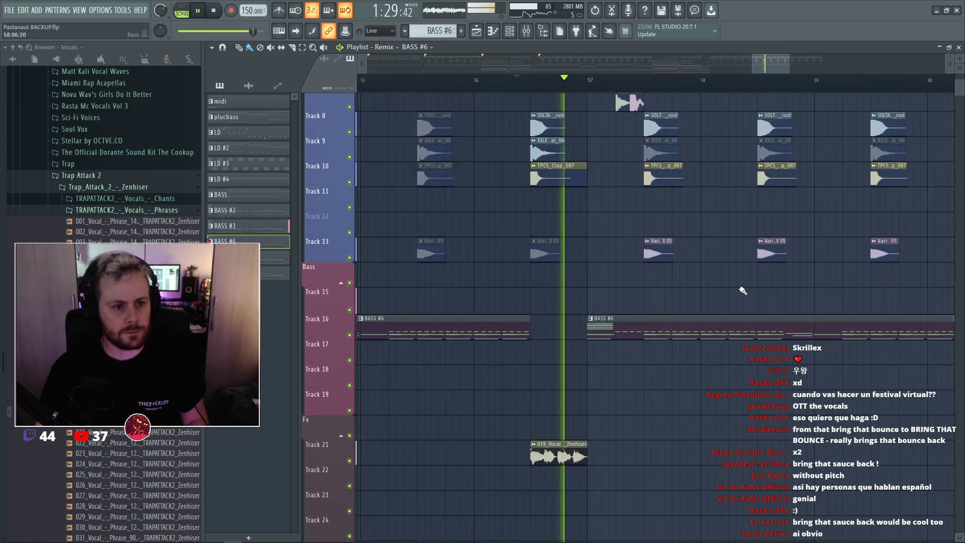
Duplicate the BASS #6 clip at bar 57 on Track 16 so the copy starts at bar 61.
scroll(727, 288, "down", 4)
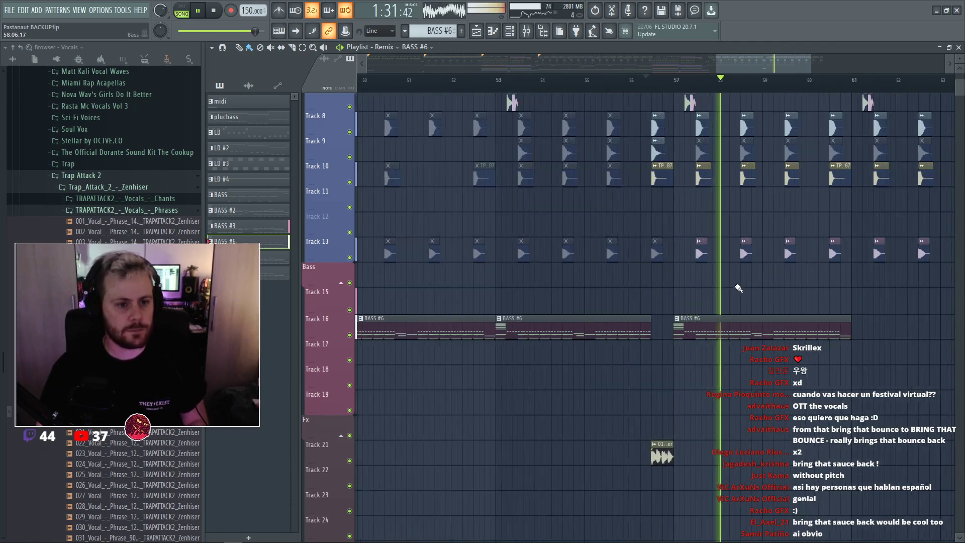
scroll(839, 317, "up", 2)
left_click_drag(661, 325, 821, 334, "shift")
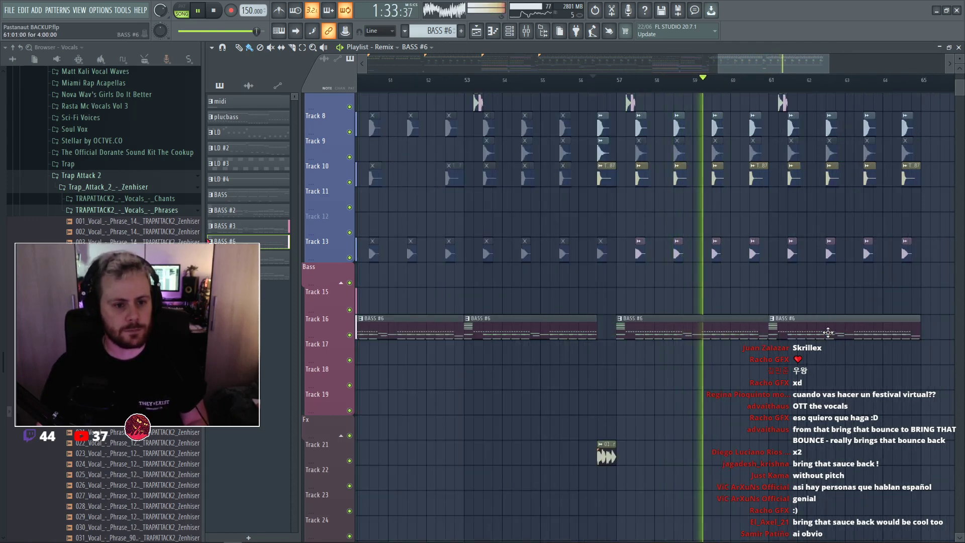
scroll(849, 292, "down", 3)
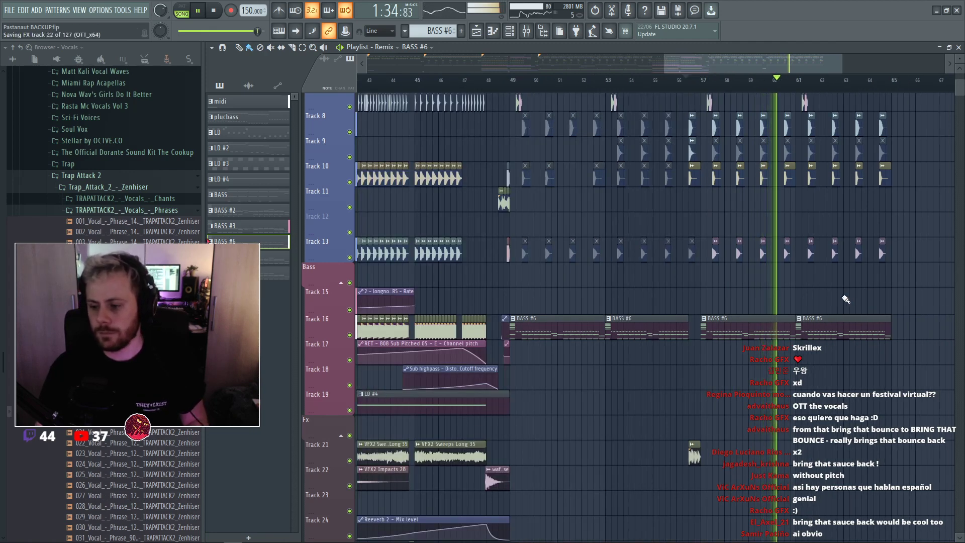
Play the second drop from the end of the buildup near bar 48, and stop playback.
left_click(486, 88)
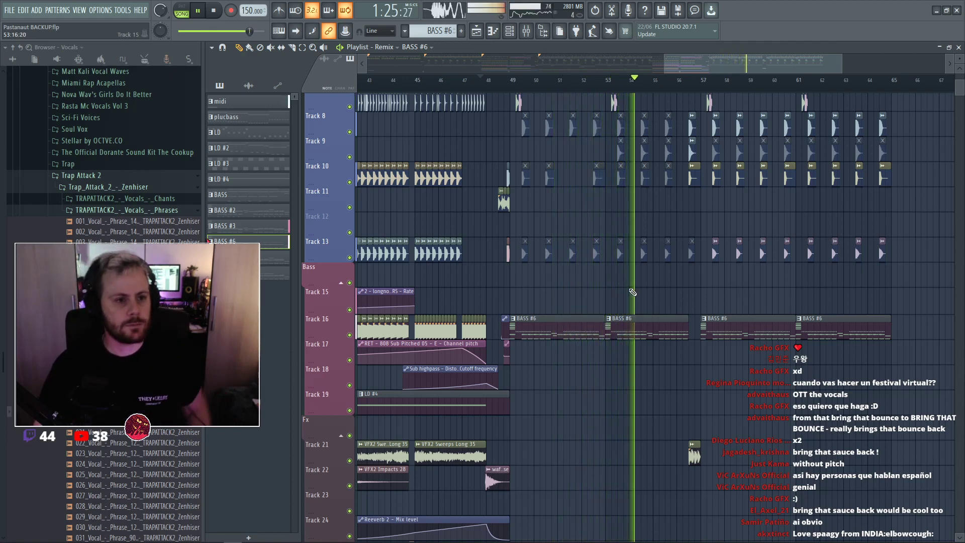
scroll(645, 275, "up", 3)
key("space")
Collapse the vocal phrases folder and switch the sample browser from Vocals to All content.
left_click(151, 211)
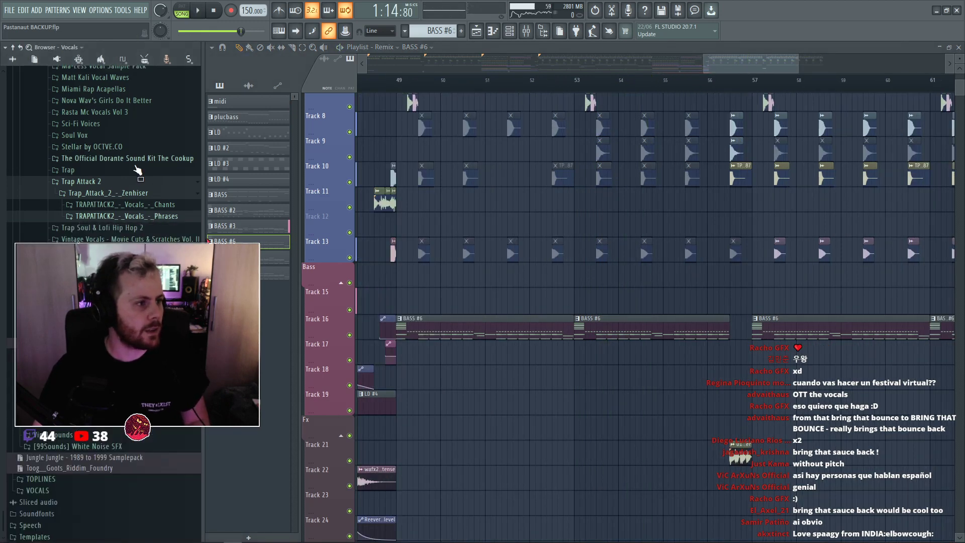
scroll(100, 201, "up", 5)
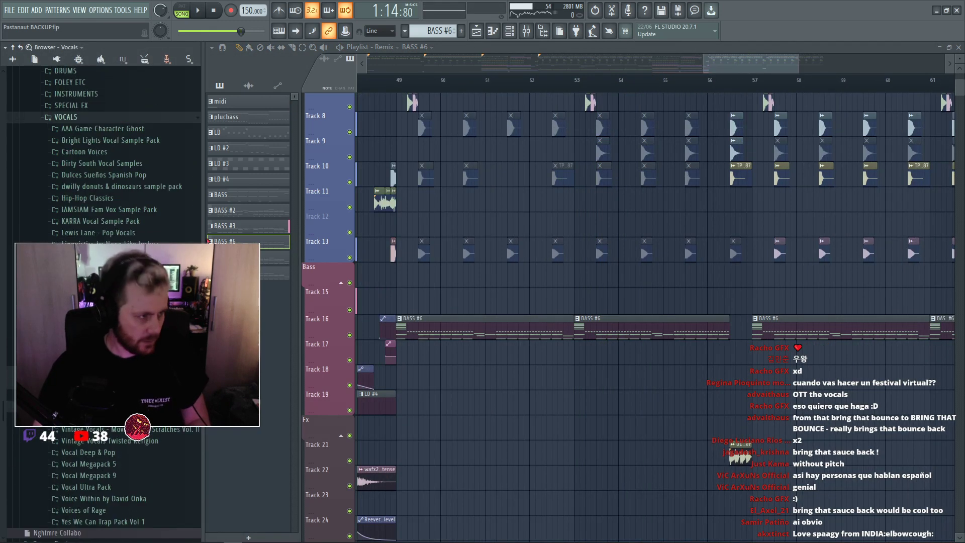
left_click(122, 59)
left_click(88, 48)
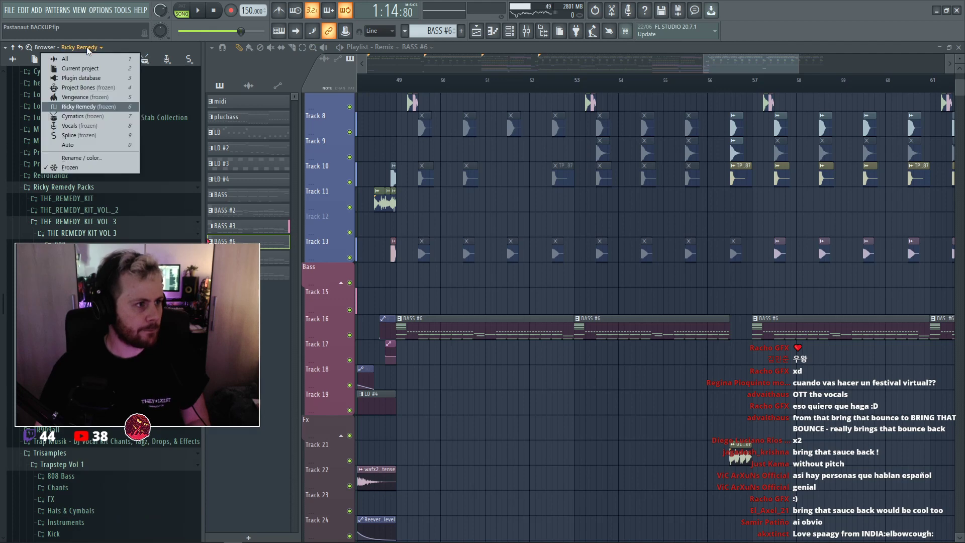
left_click(13, 59)
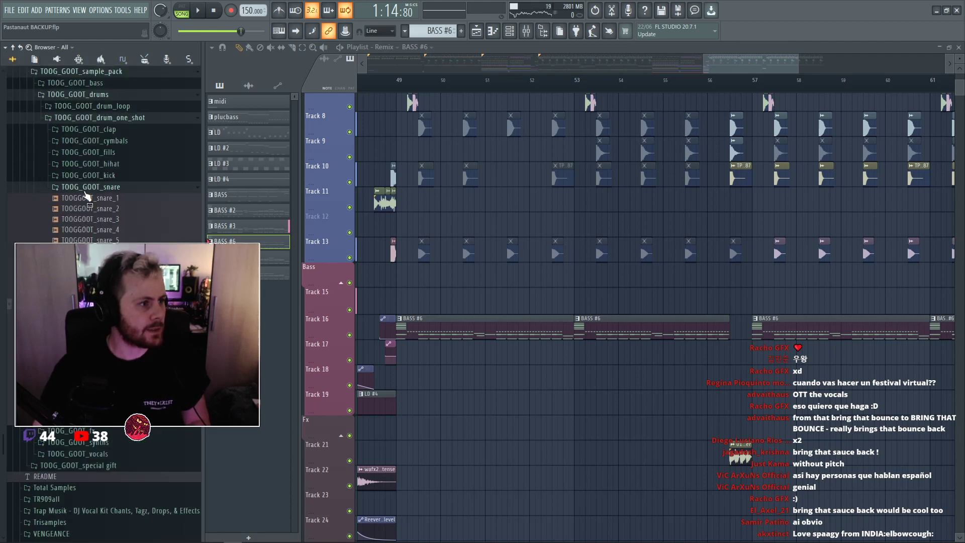
scroll(87, 196, "up", 4)
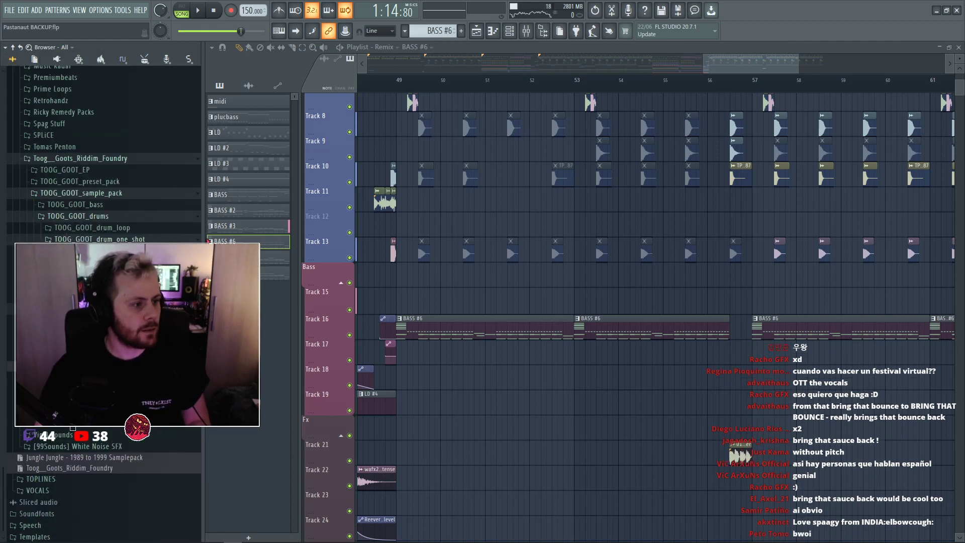
Open the clap samples inside the Trisamples folder and audition several of them.
left_click(87, 411)
left_click(87, 354)
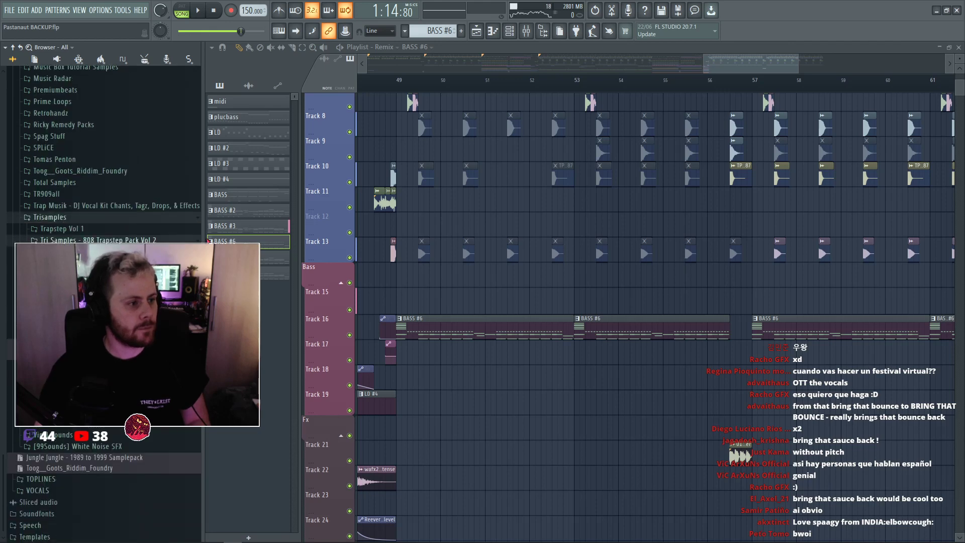
left_click(86, 251)
left_click(87, 316)
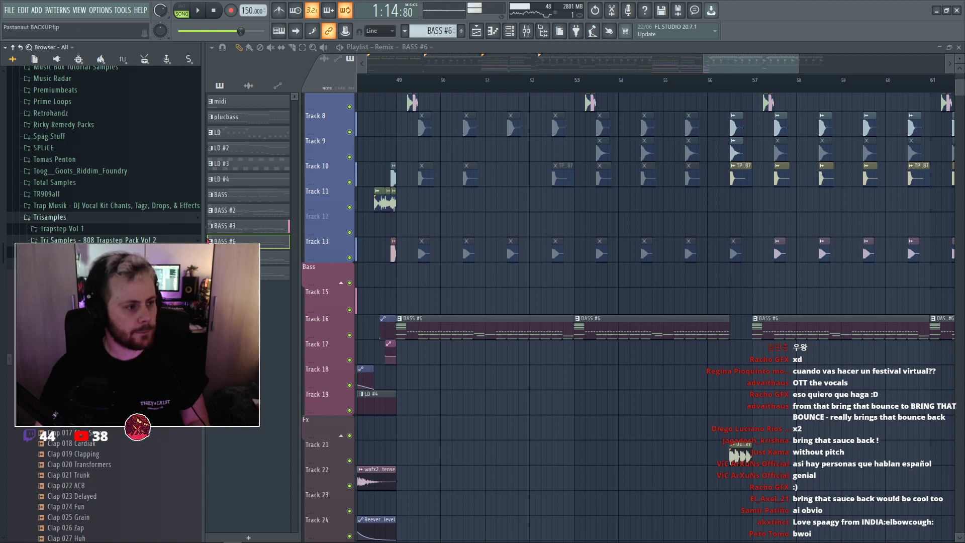
left_click_drag(70, 433, 104, 432)
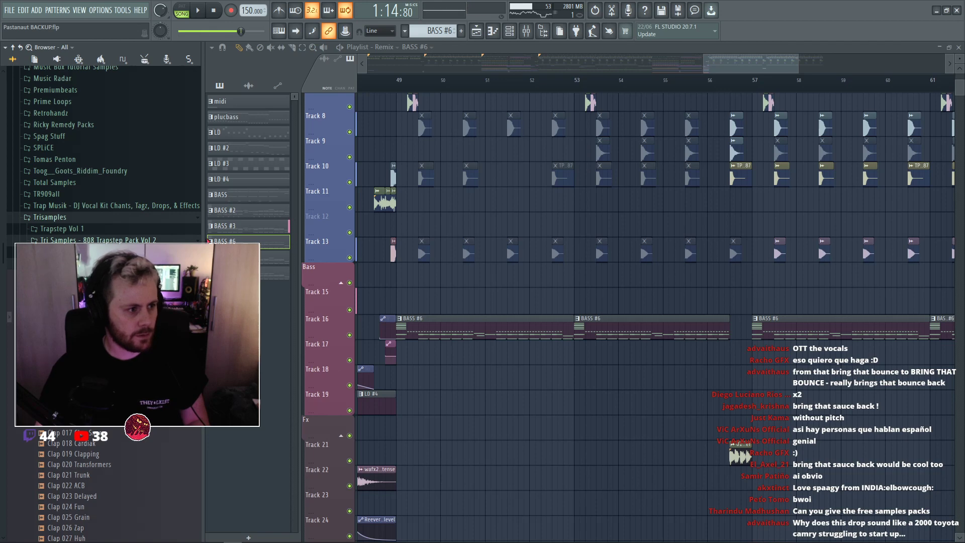
Place Clap 005 AB Clap on Track 11, repeating every beat from mid-bar 53 to the vocal phrase, and remove the extra clip at bar 53.
left_click_drag(70, 306, 596, 210)
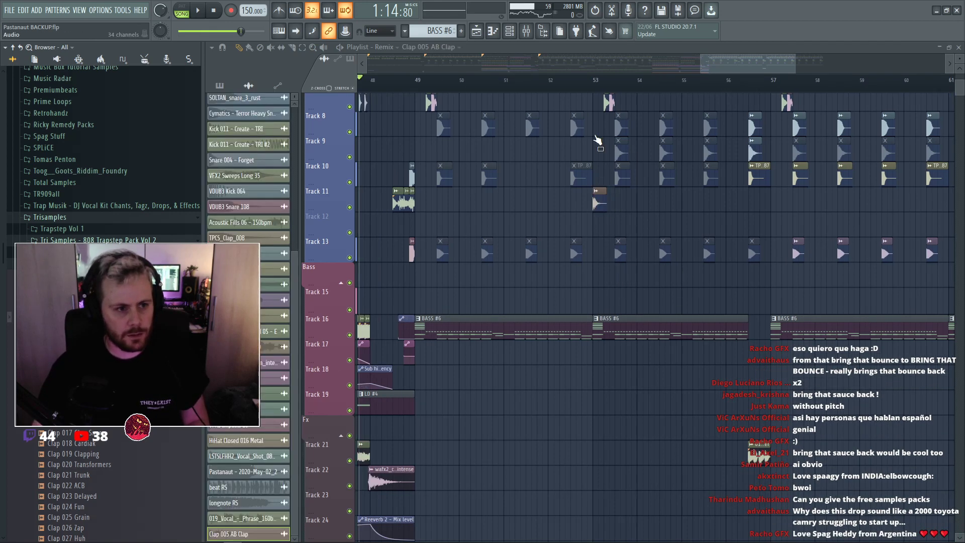
key("space")
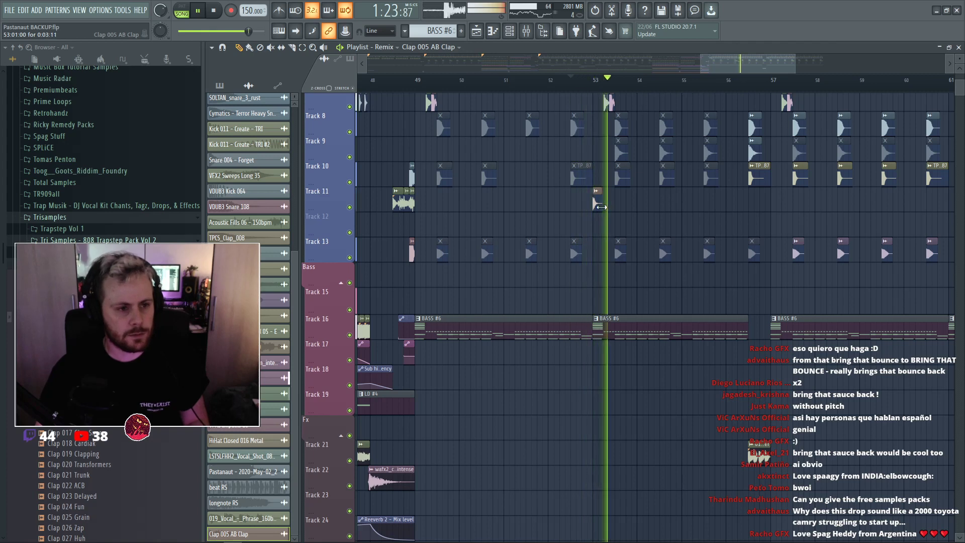
left_click(625, 207)
left_click_drag(627, 208, 711, 206)
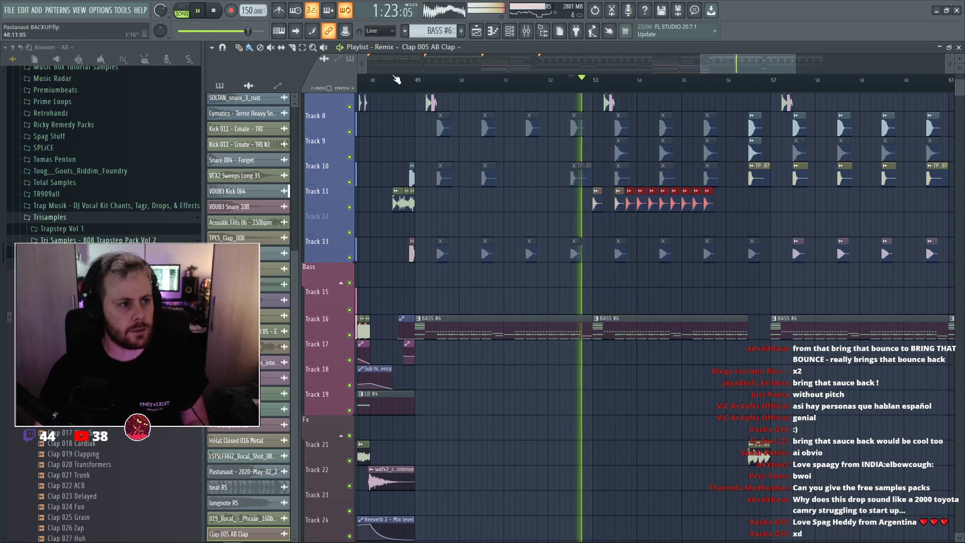
right_click(596, 203)
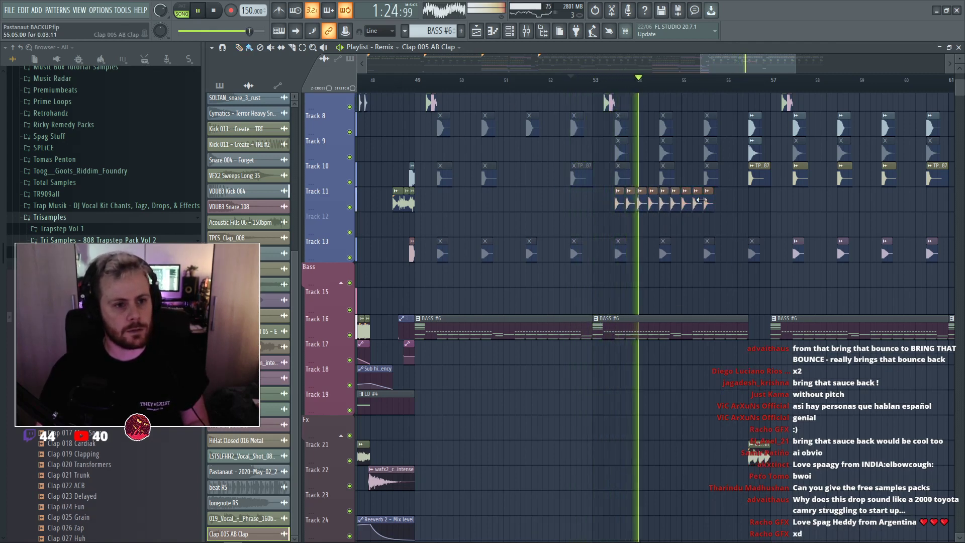
left_click(719, 206)
left_click_drag(730, 207, 741, 207)
scroll(756, 218, "up", 3)
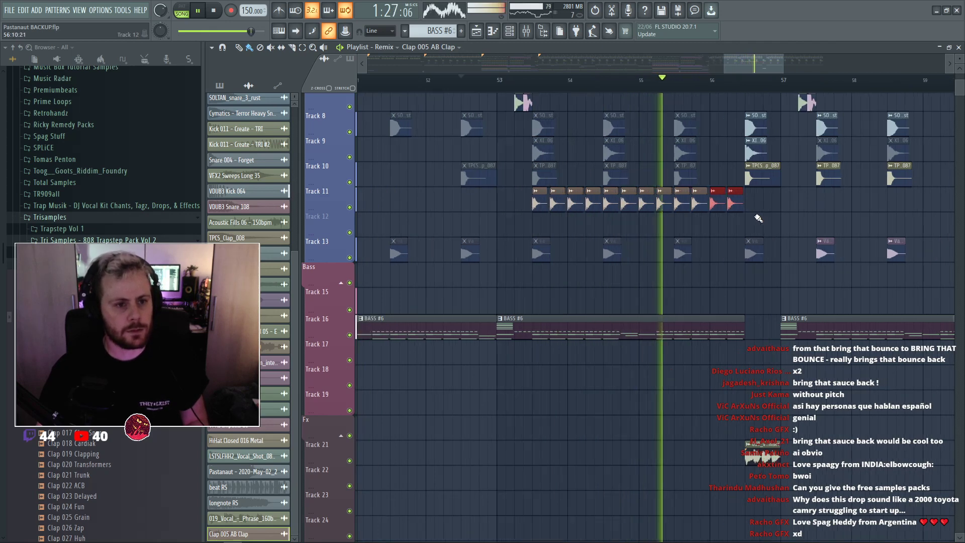
Open the clap channel's settings and try Clap 006 Clapz as its sample, replaying the section from bar 53.
double_click(713, 201)
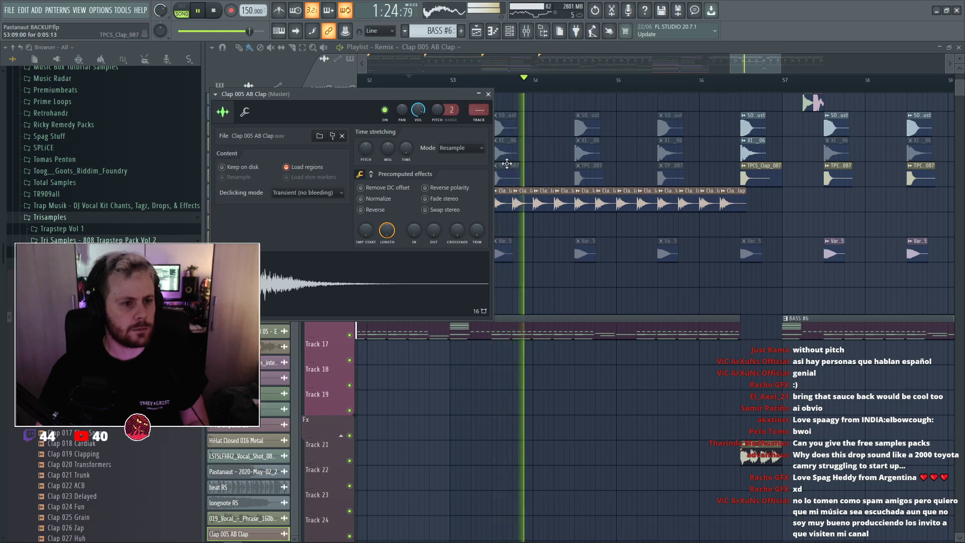
key("space")
scroll(374, 284, "down", 1)
key("space")
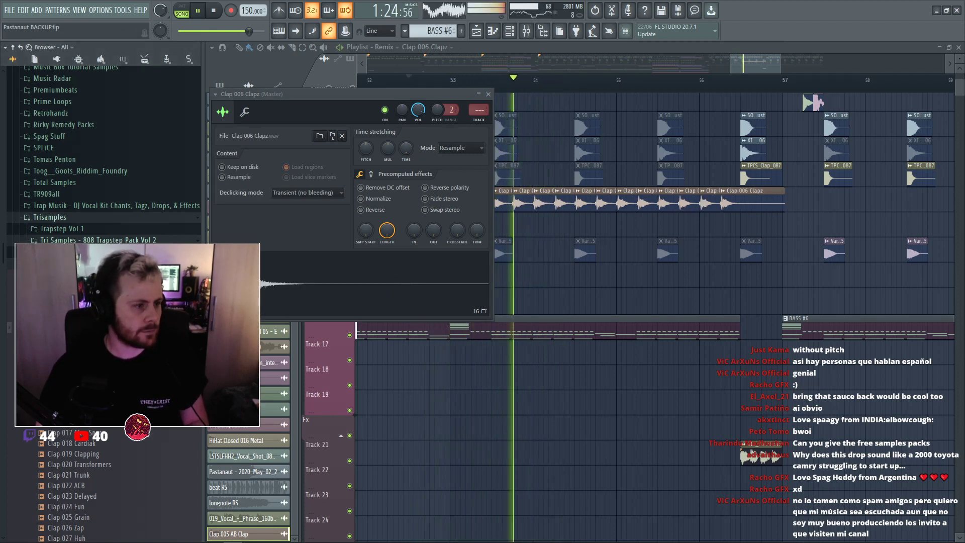
key("space")
key("space")
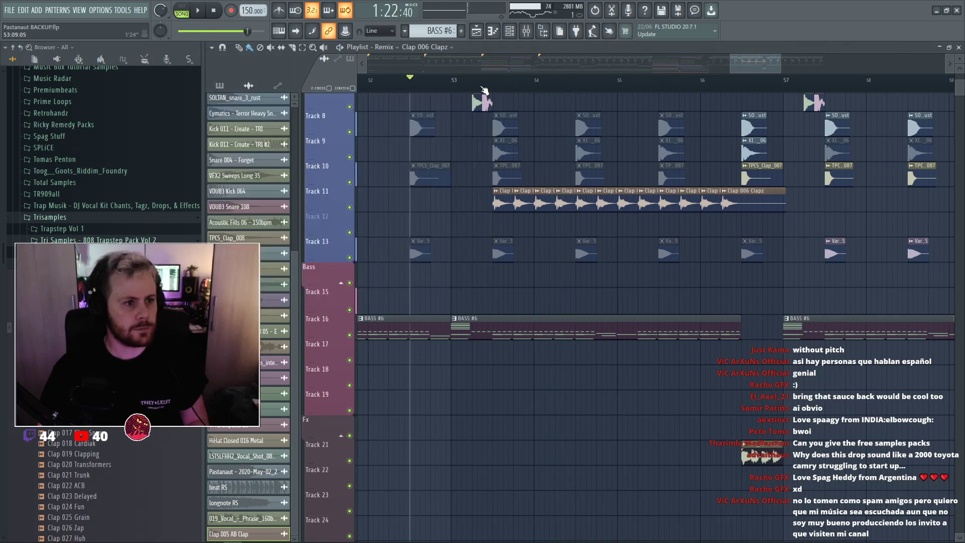
key("space")
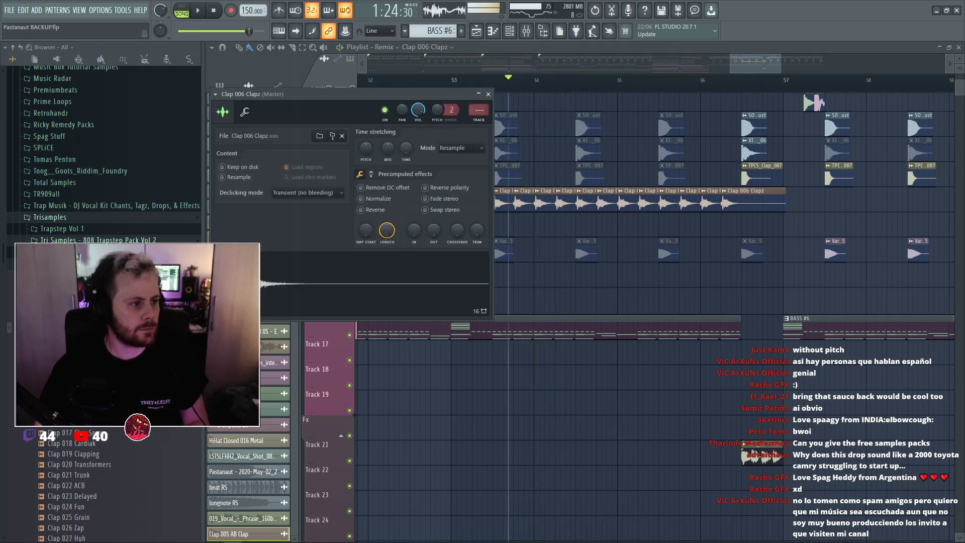
Replace the clap sample with Clap 001 808 Bright at about 94% channel volume, and trim the last Track 11 clap where the vocal phrase starts.
scroll(374, 284, "up", 5)
key("space")
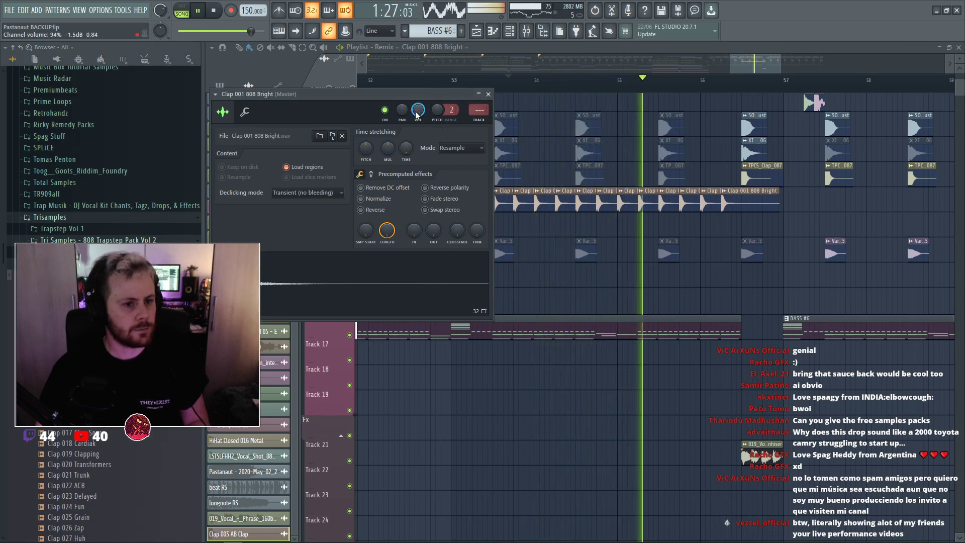
left_click(688, 207)
key("space")
left_click_drag(688, 207, 495, 203)
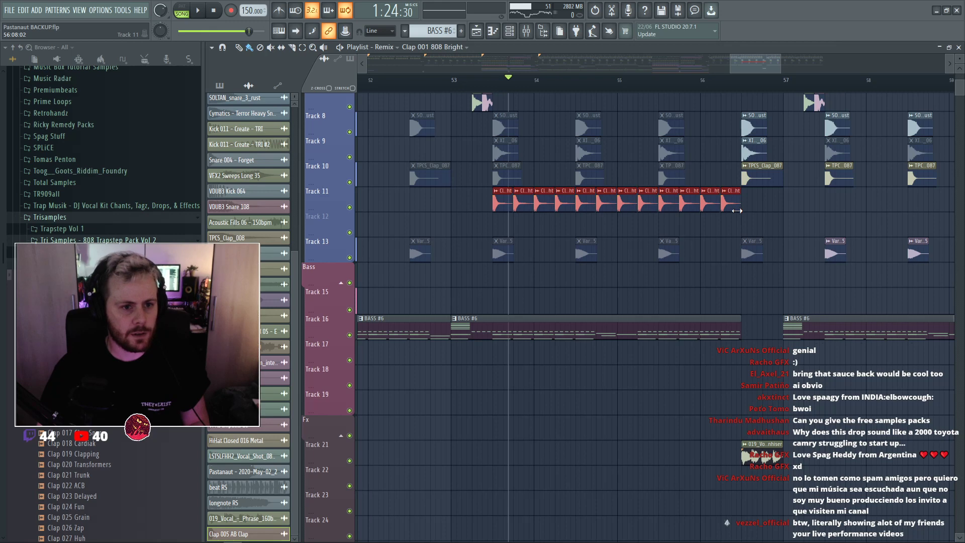
Route the Clap 001 808 Bright channel to mixer track 94 and play the clap section.
double_click(737, 211)
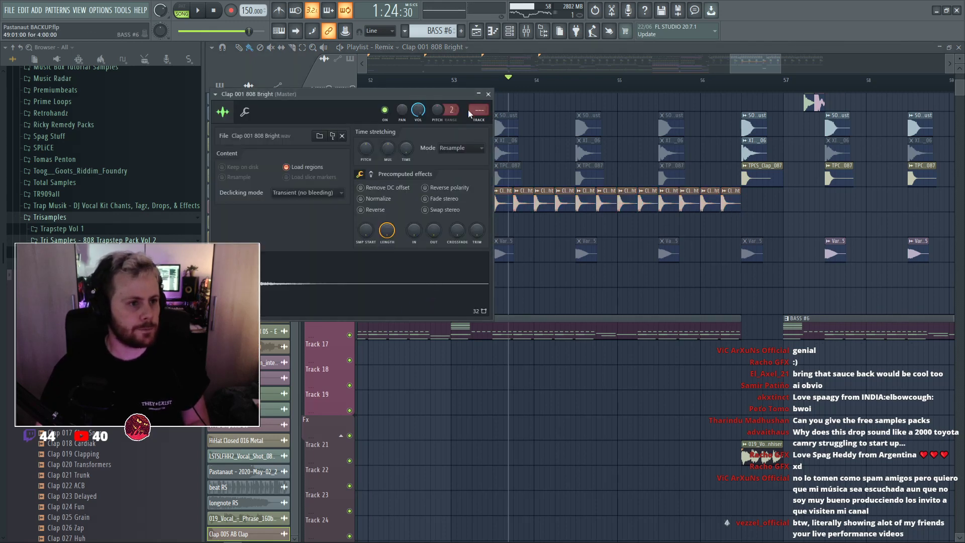
left_click(469, 110)
key("space")
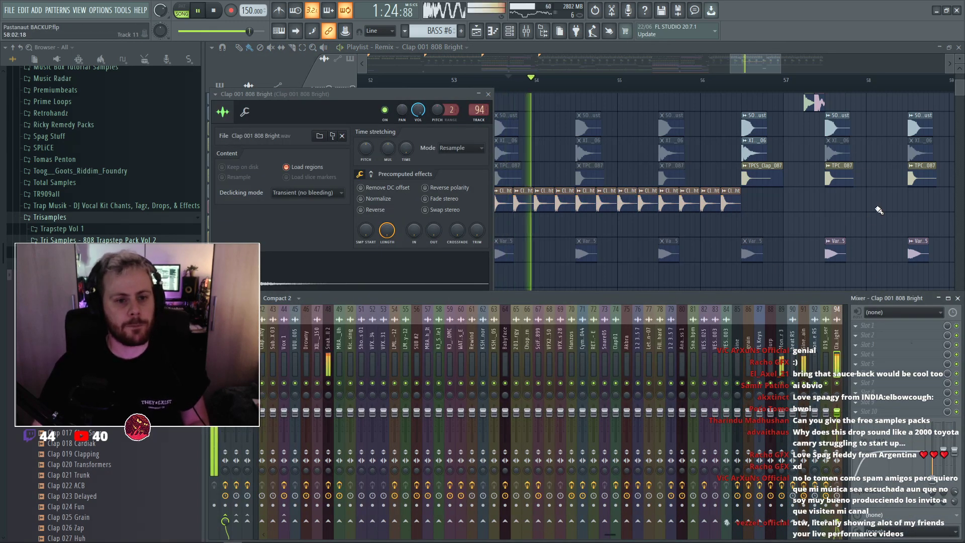
Close the clap channel and mixer windows, save the project, and stop playback.
right_click(877, 213)
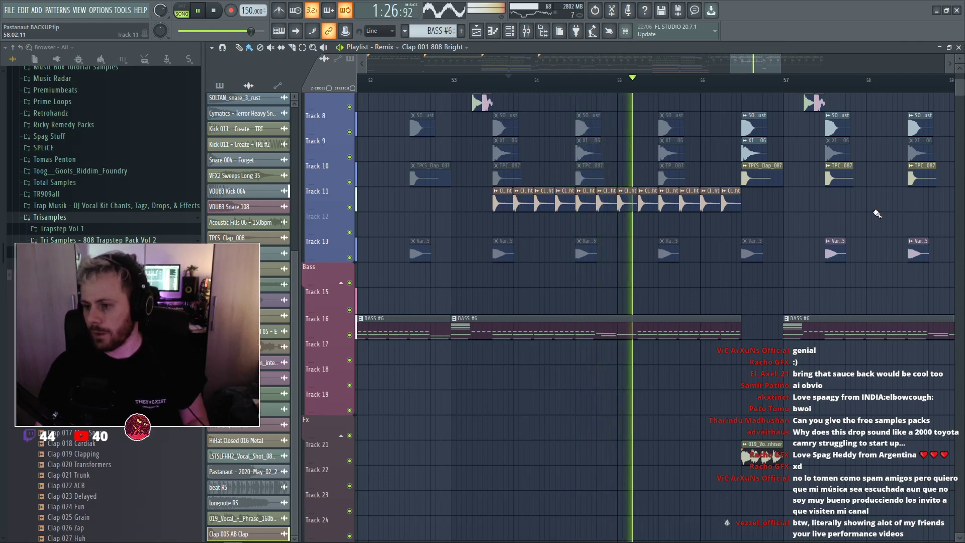
scroll(876, 213, "down", 2)
key("ctrl+s")
key("space")
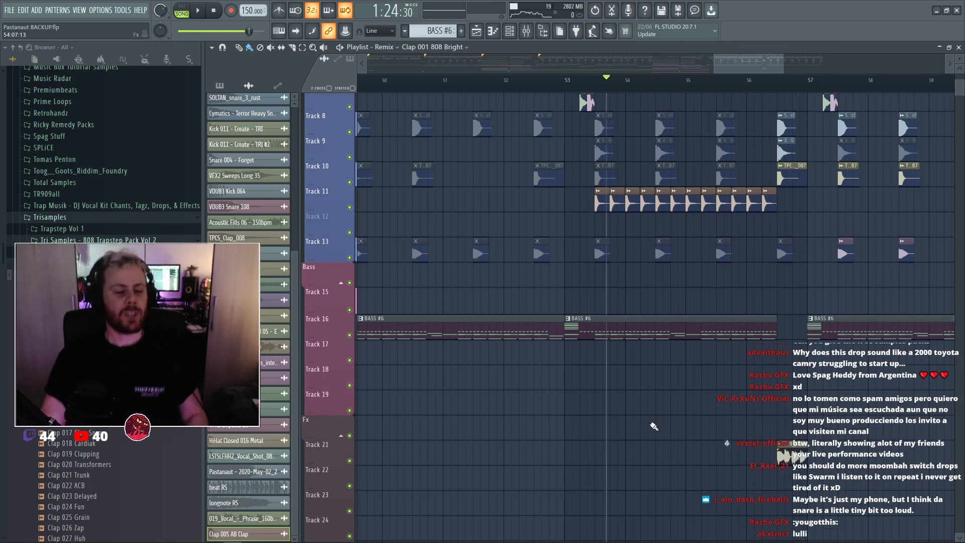
Play the second drop from bar 49 to review the arrangement.
scroll(655, 406, "down", 4)
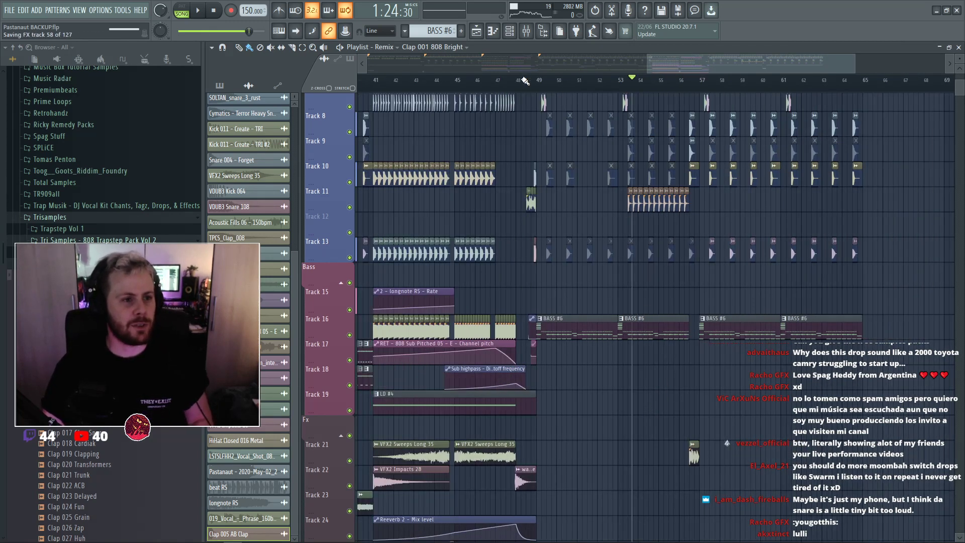
left_click(533, 81)
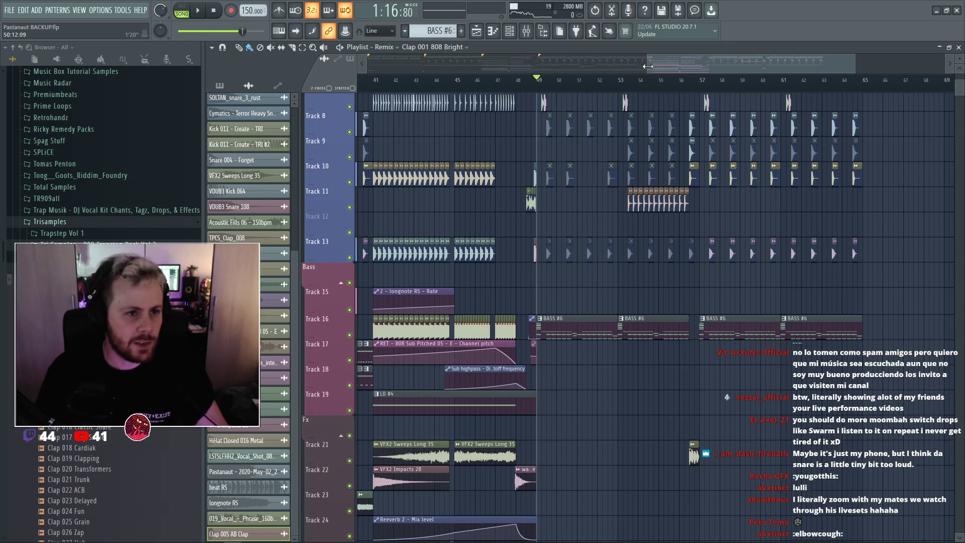
left_click_drag(648, 66, 441, 89)
left_click_drag(583, 74, 697, 77)
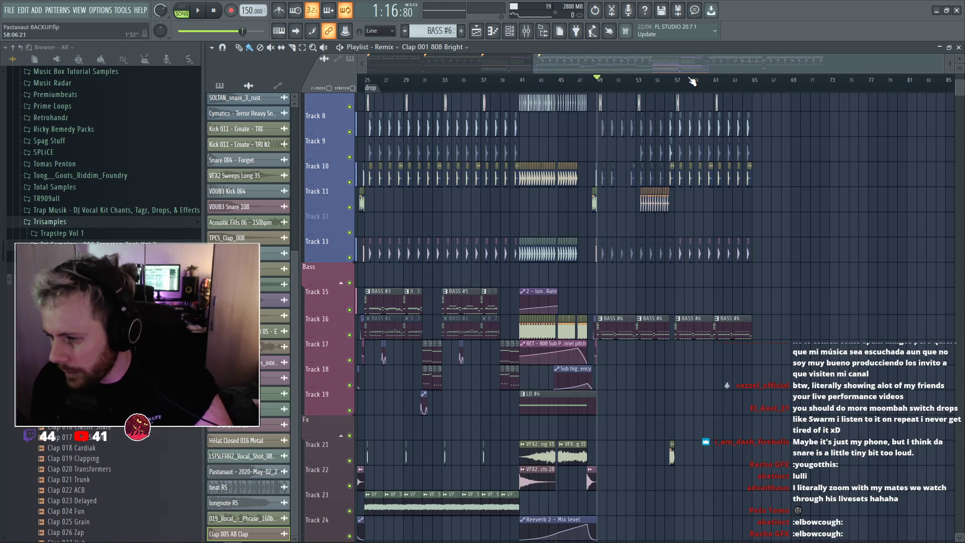
scroll(611, 220, "up", 3)
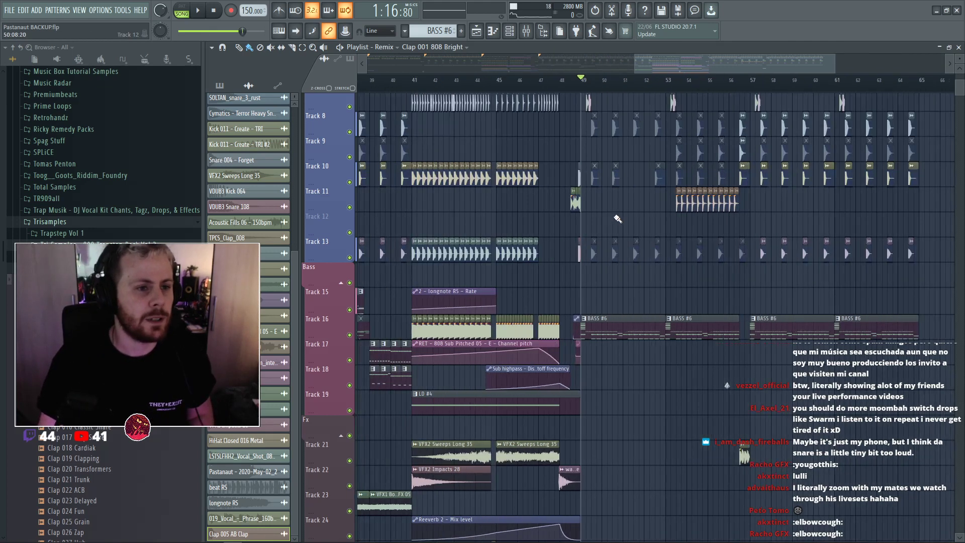
scroll(618, 218, "up", 3)
scroll(615, 218, "up", 3)
key("space")
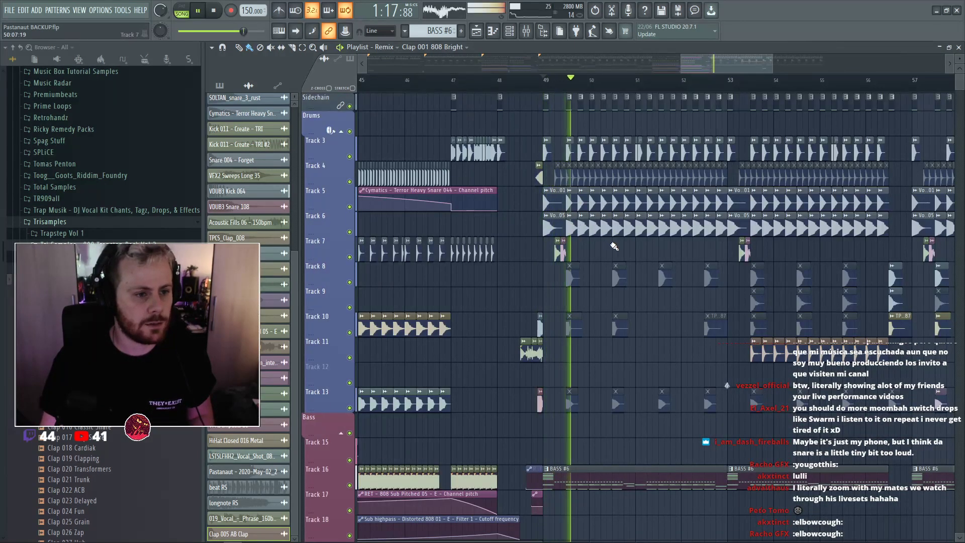
Listen to the second half of the drop from mid-bar 57 to judge the snare level.
scroll(597, 231, "down", 5)
key("space")
left_click(733, 84)
key("space")
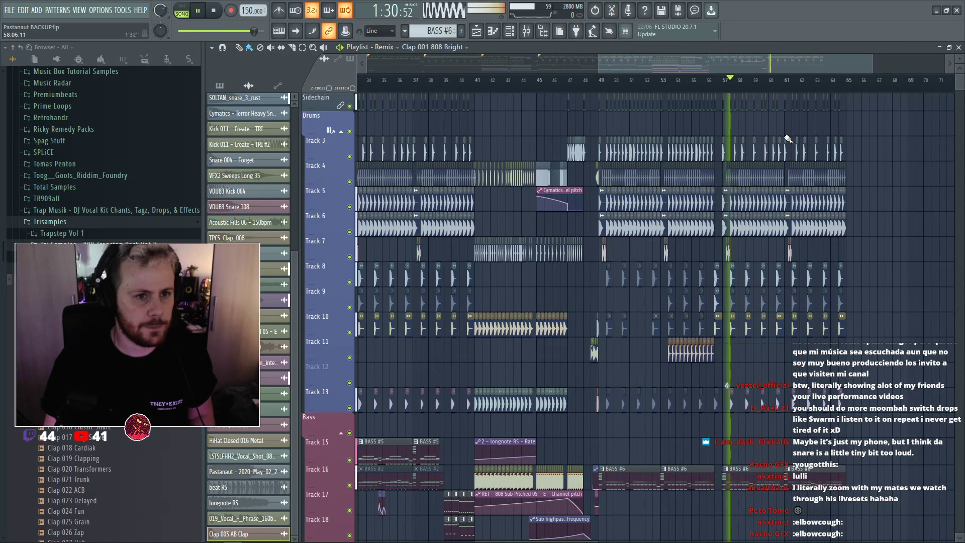
scroll(774, 141, "up", 5)
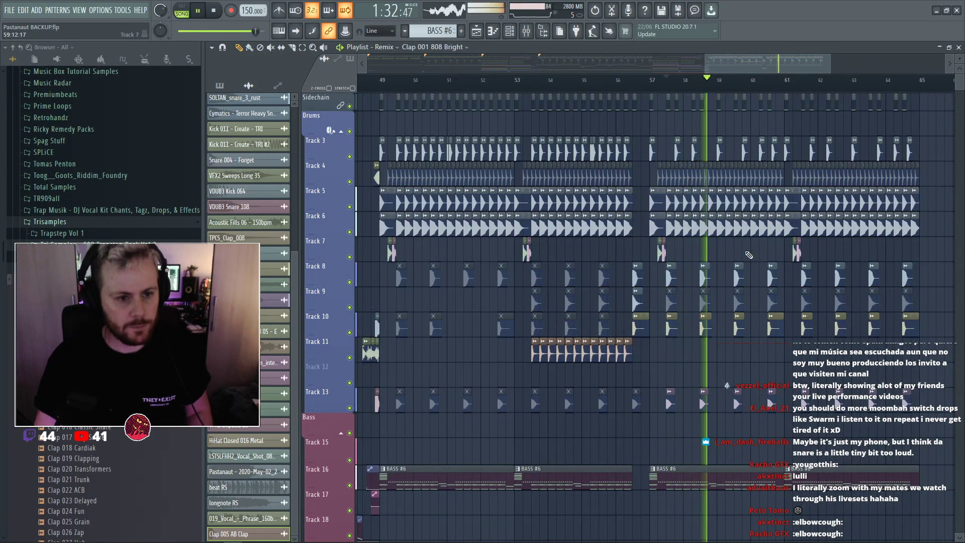
key("space")
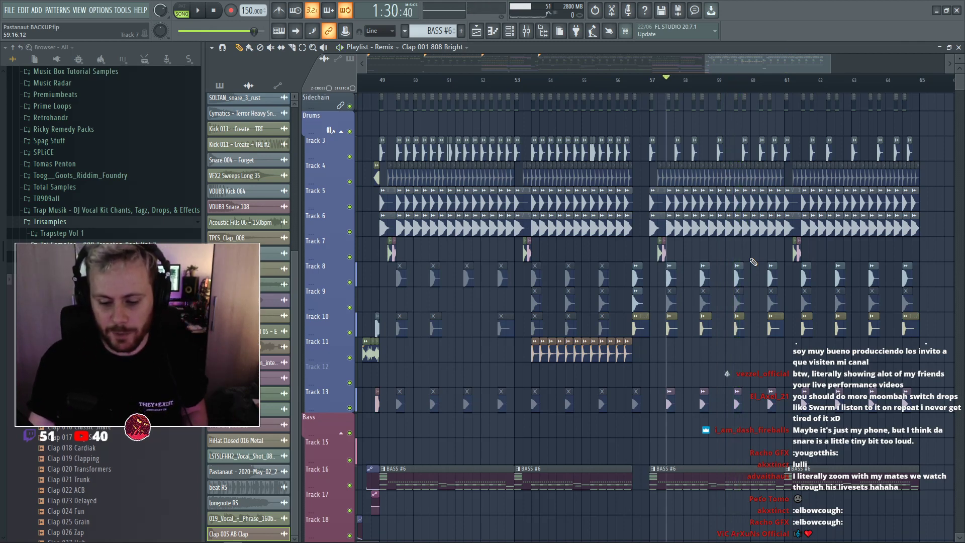
key("space")
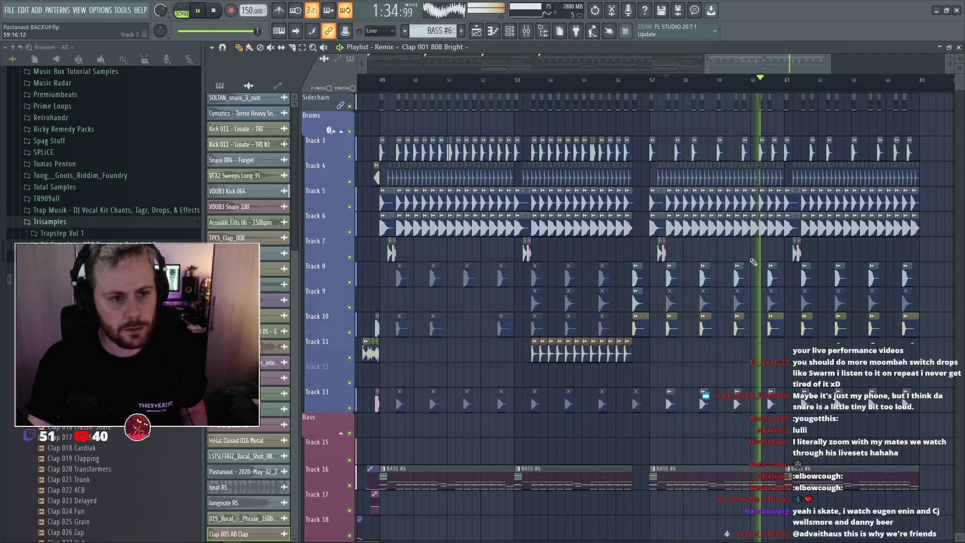
key("space")
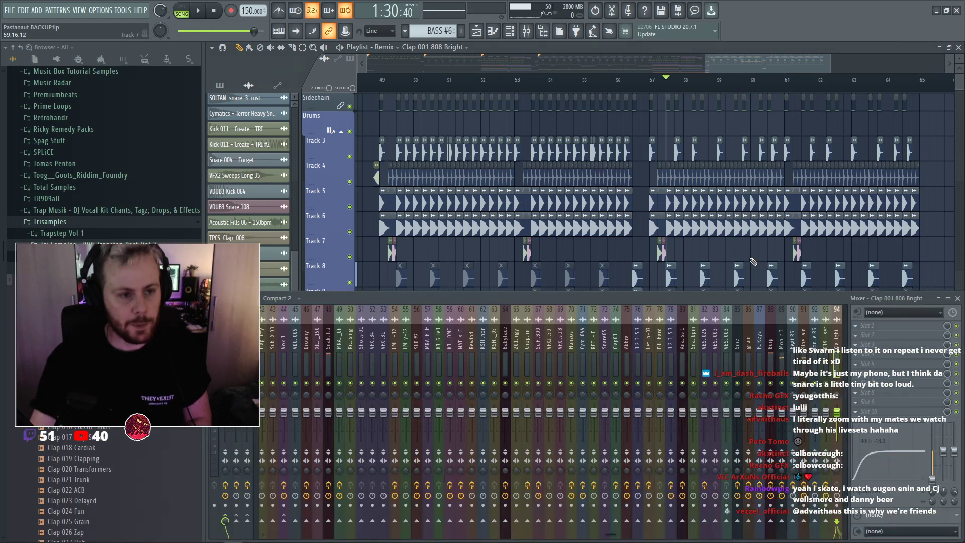
Open the SOLTAN_snare_3_rust clip from Track 8 and both Fruity Parametric EQ 2 instances on its snare mixer track 25.
key("F9")
mouse_move(607, 542)
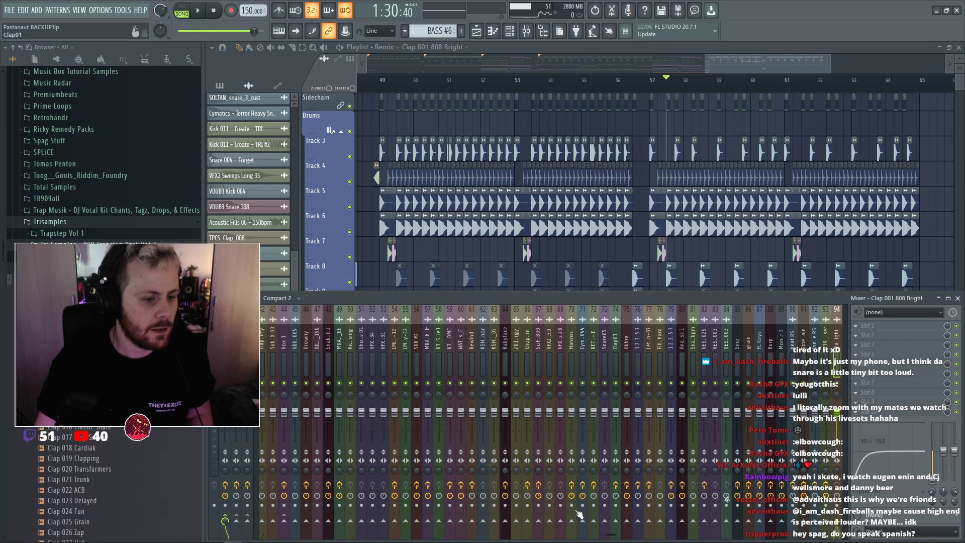
left_click_drag(612, 537, 276, 536)
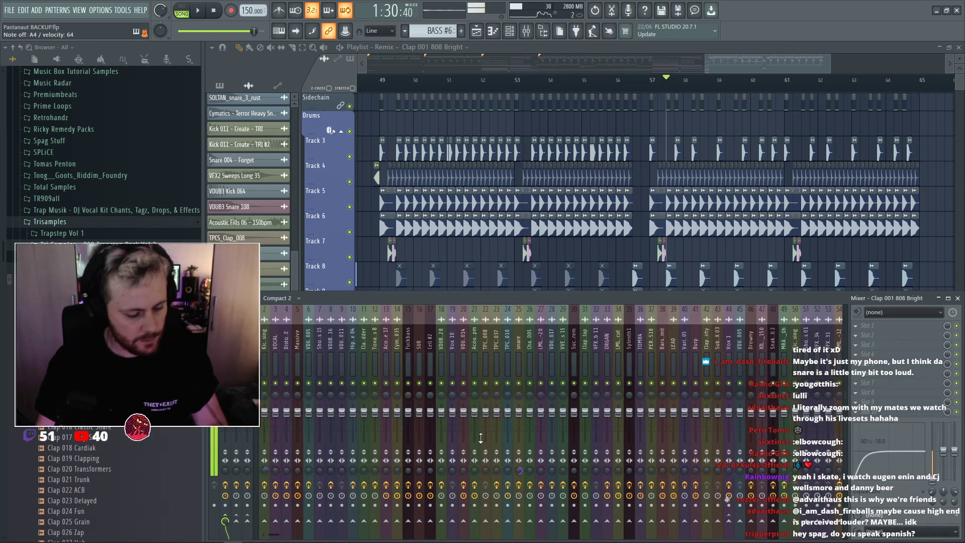
key("F9")
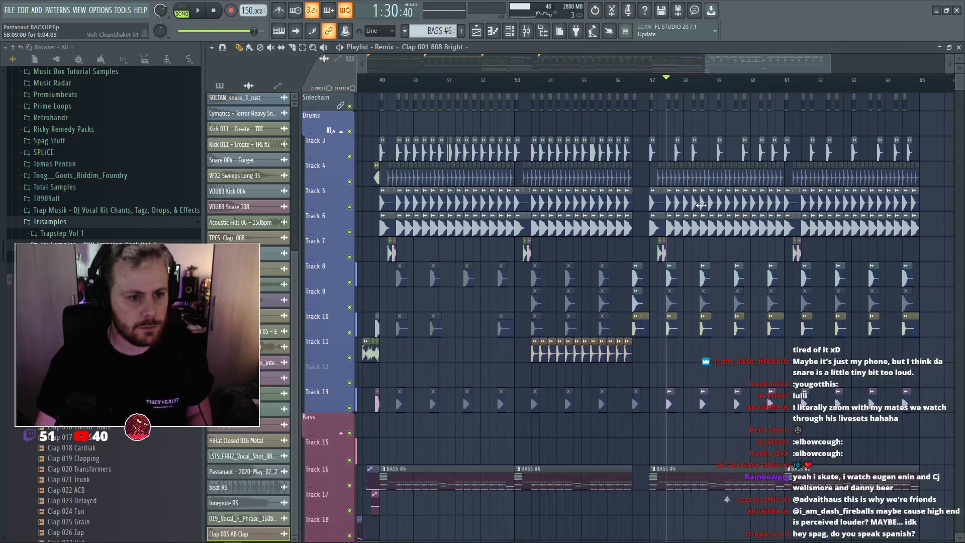
double_click(668, 276)
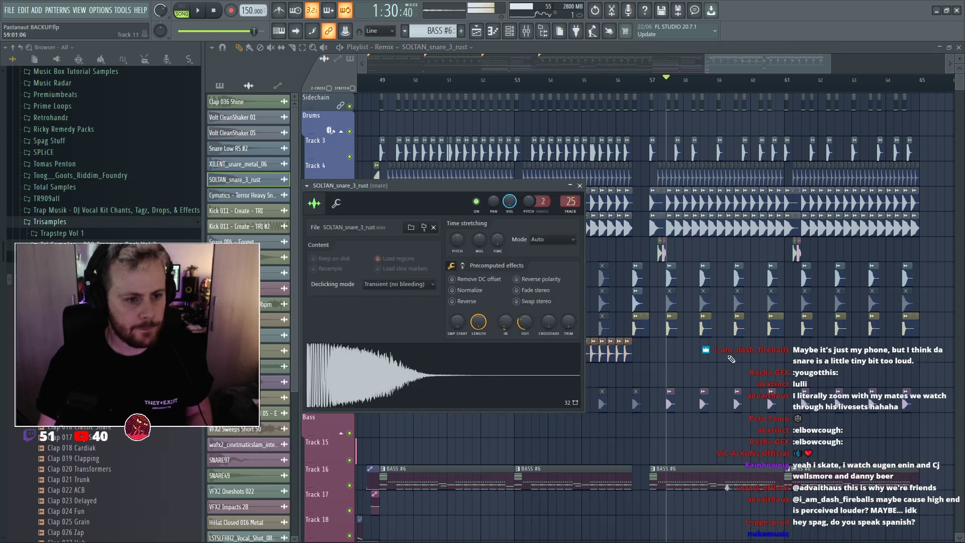
key("Escape")
key("F9")
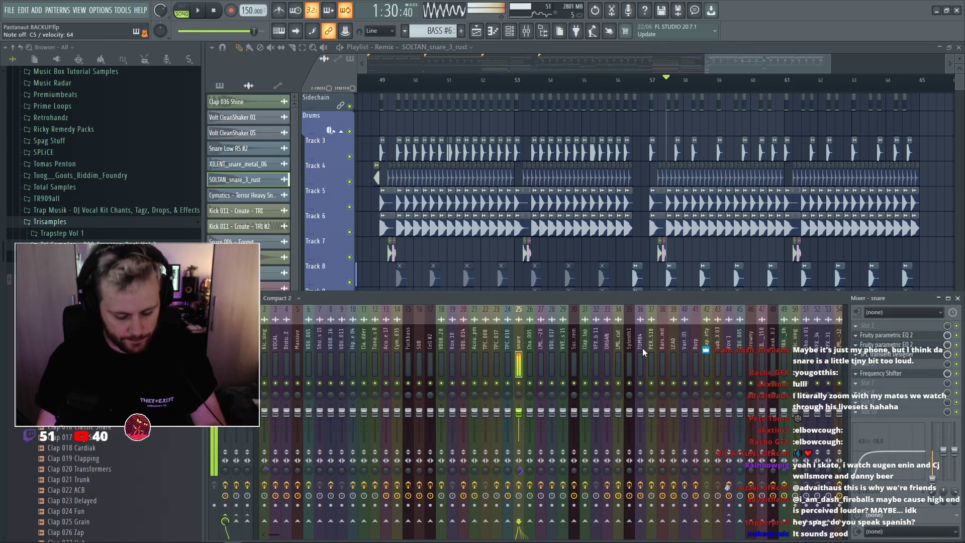
key("F9")
key("F9")
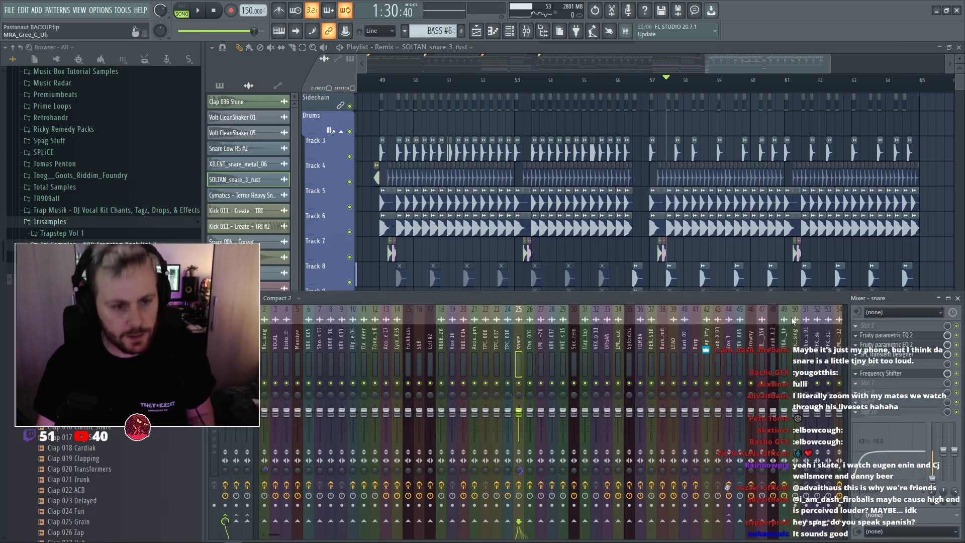
left_click(889, 335)
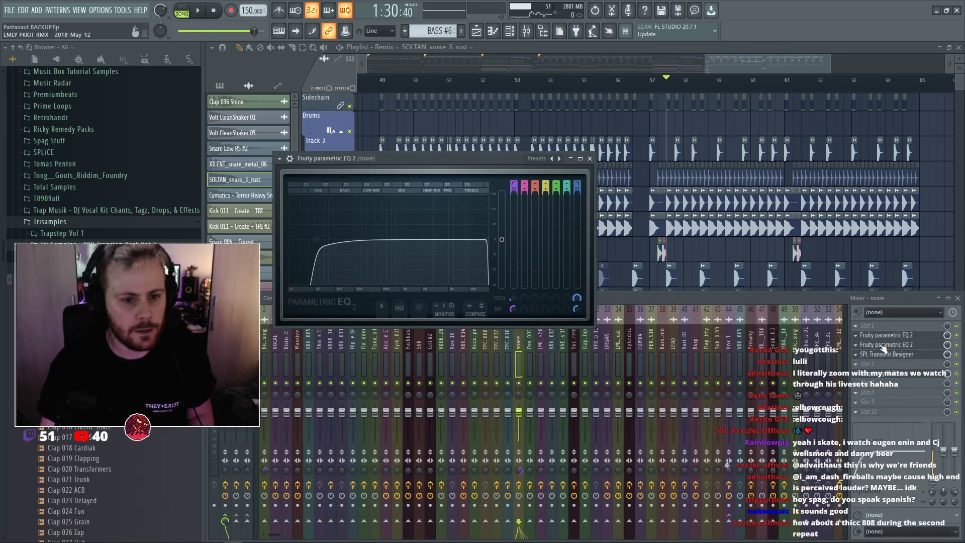
left_click(883, 344)
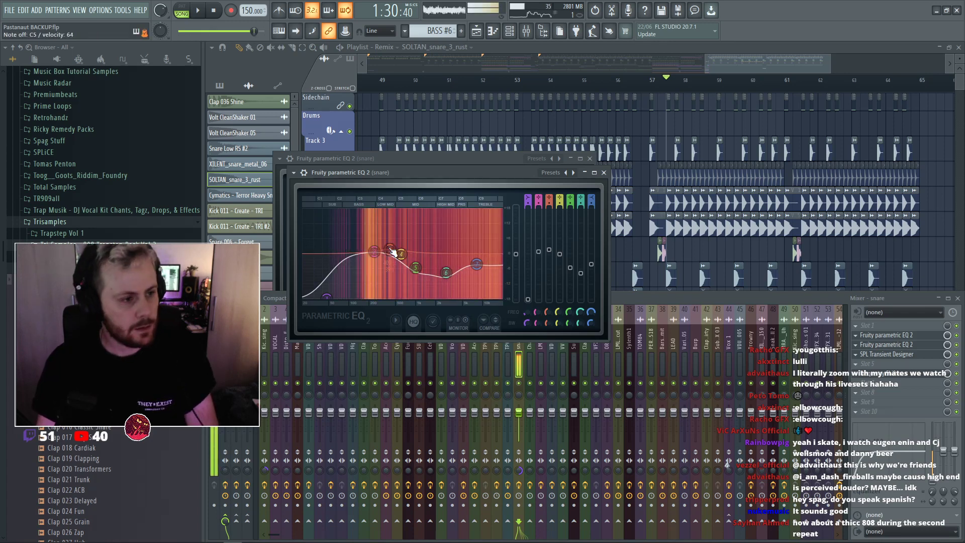
Slightly lower the low-mid band in the snare's second Fruity Parametric EQ 2 and replay the section from bar 57.
left_click_drag(390, 249, 372, 252)
key("space")
key("F5")
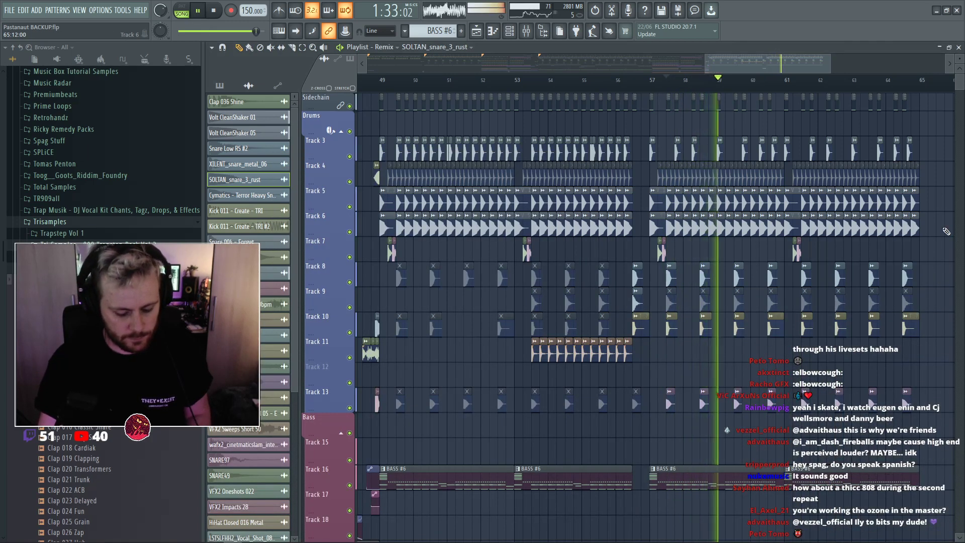
key("F9")
key("F9")
key("space")
Set the TPCS_Clap_087 channel volume to 83% while playing the section, and check its mixer track 23.
scroll(734, 309, "up", 3)
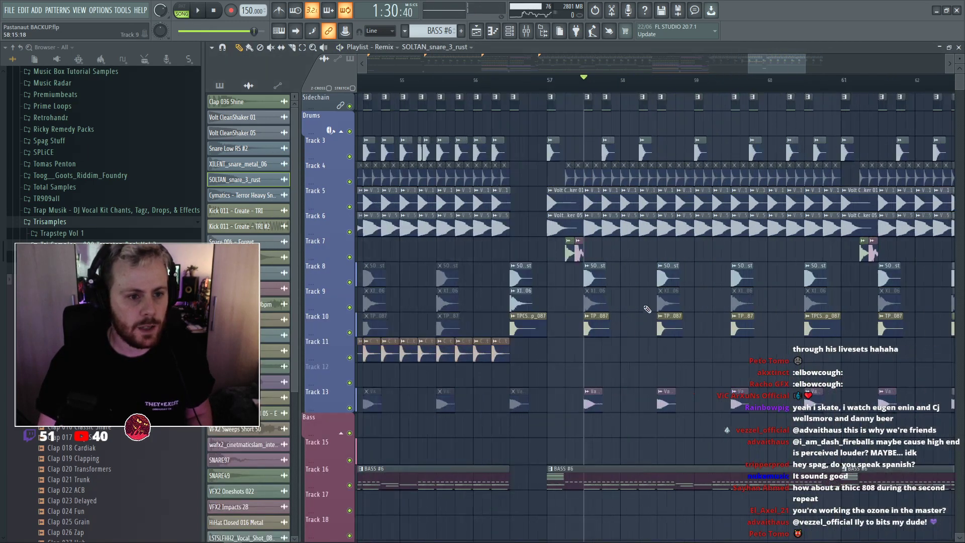
double_click(595, 329)
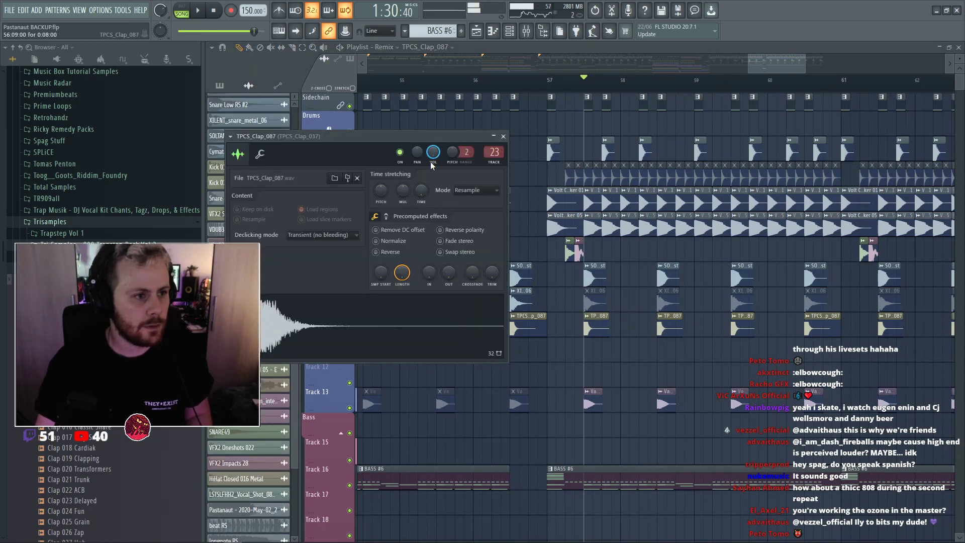
key("space")
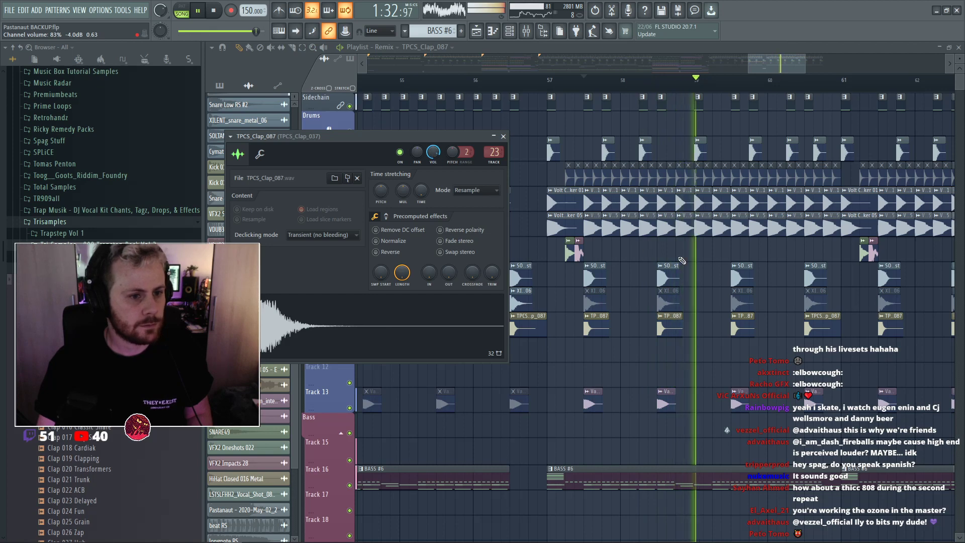
right_click(692, 255)
key("F9")
key("space")
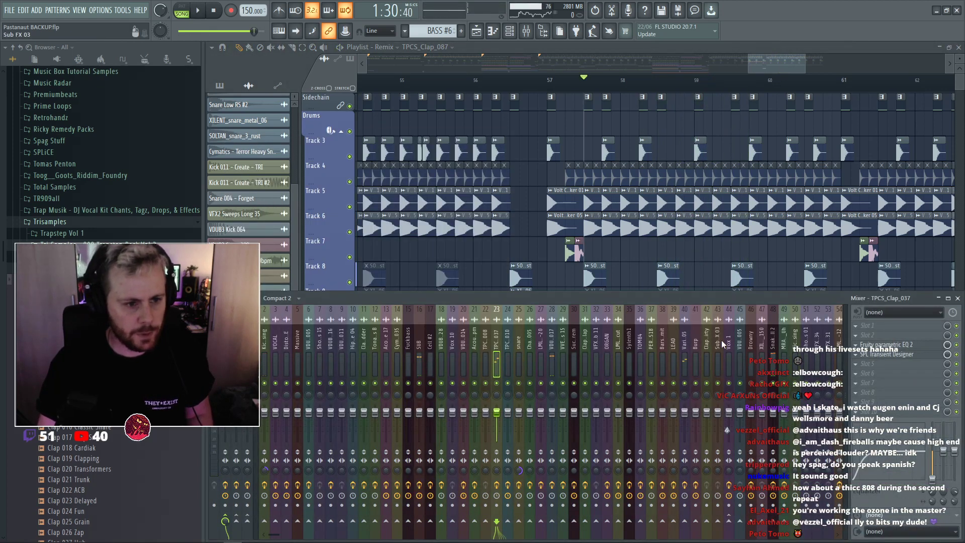
Reopen the snare's second Fruity Parametric EQ 2 and adjust its low-mid bands while replaying from mid-bar 57.
double_click(596, 265)
key("F9")
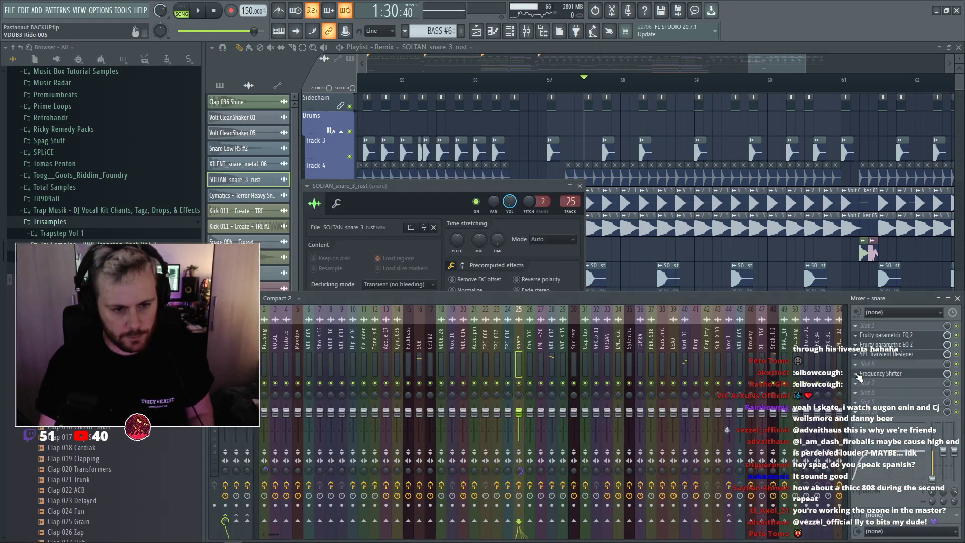
key("space")
left_click(892, 344)
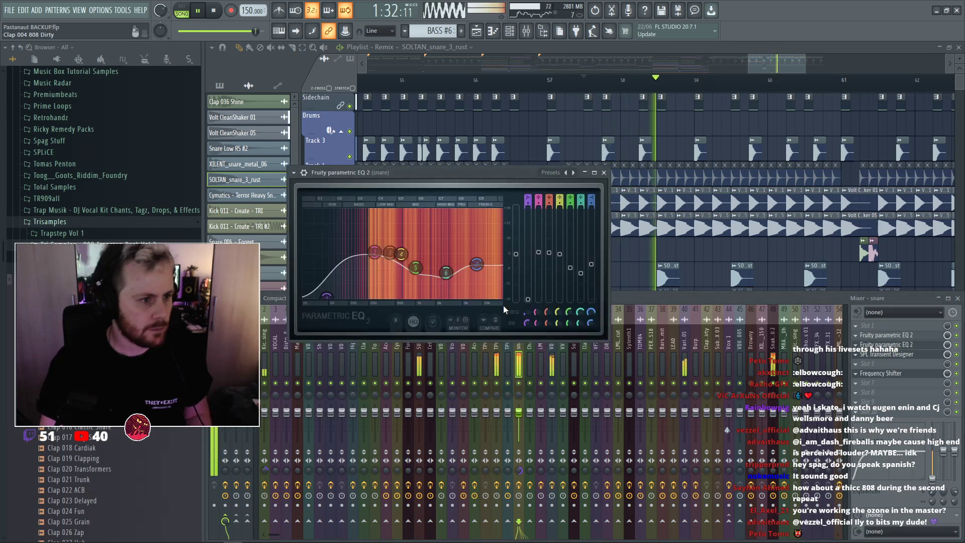
key("space")
key("space")
left_click_drag(386, 251, 426, 267)
left_click_drag(402, 253, 374, 248)
right_click(650, 264)
scroll(636, 267, "down", 3)
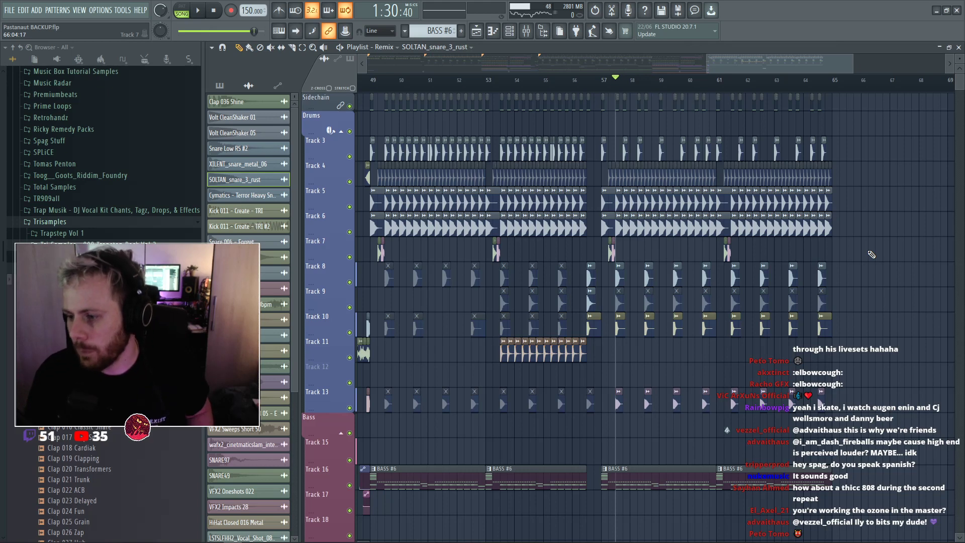
Delete both Edison effects from the master mixer track.
key("F9")
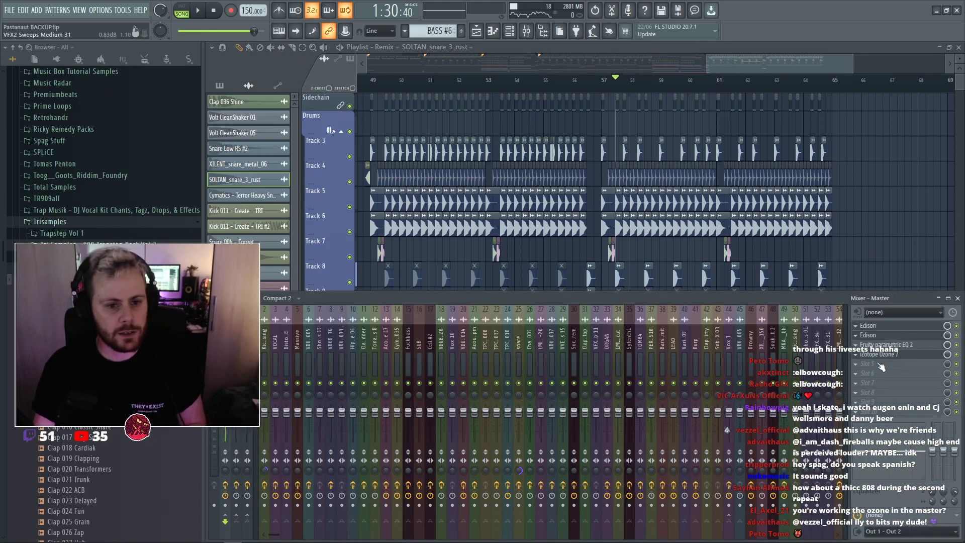
left_click(856, 335)
left_click(871, 313)
left_click(856, 326)
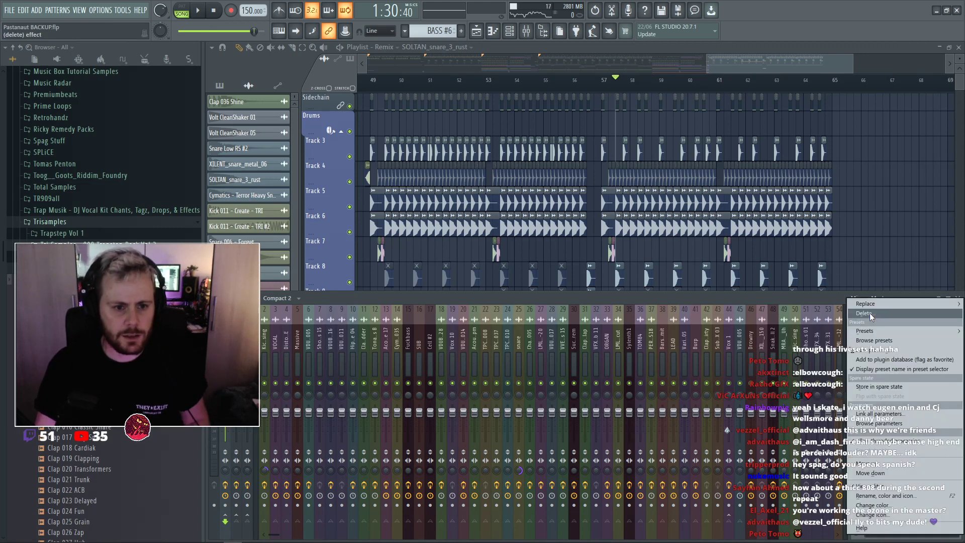
left_click(865, 313)
Check the master's Fruity Parametric EQ 2, close all windows, and open iZotope Ozone 7 on the master track.
left_click(885, 345)
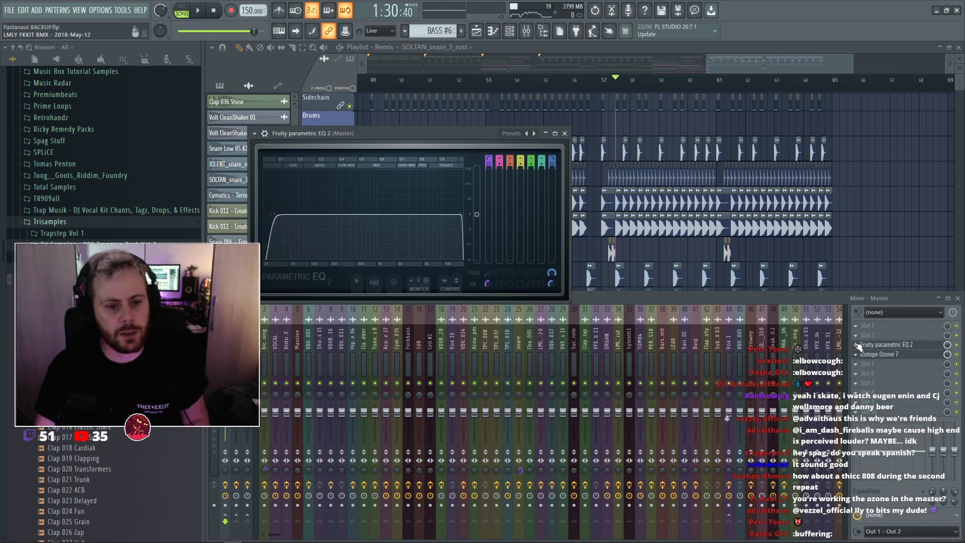
left_click(898, 355)
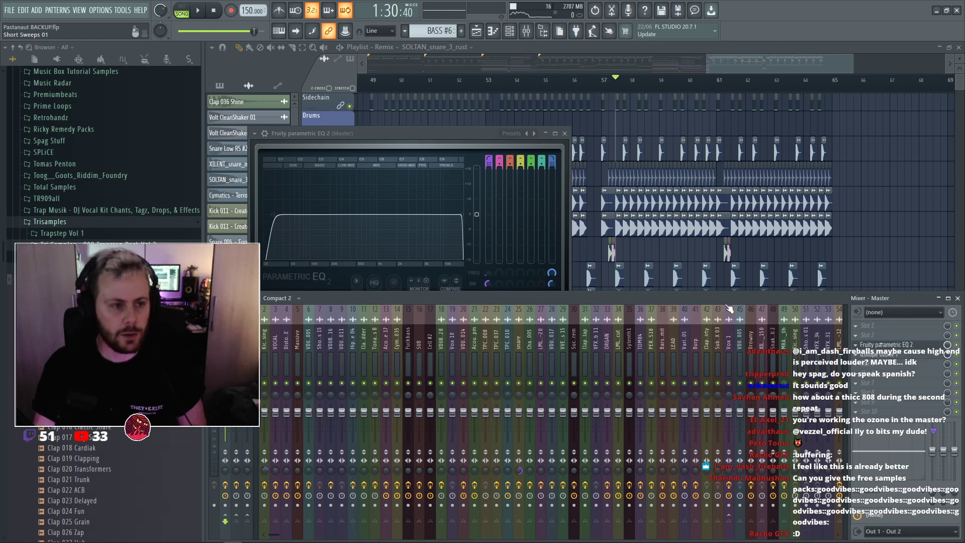
key("F12")
key("F6")
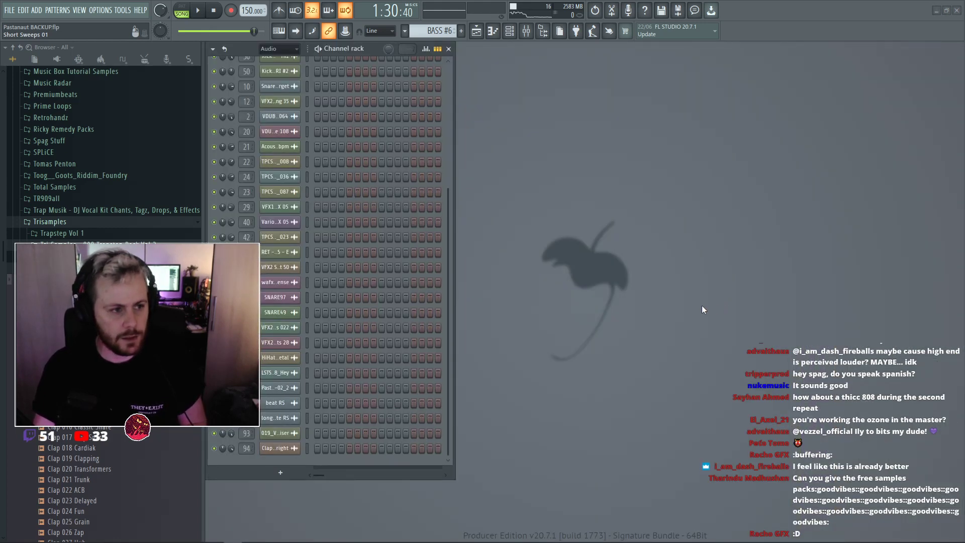
key("F9")
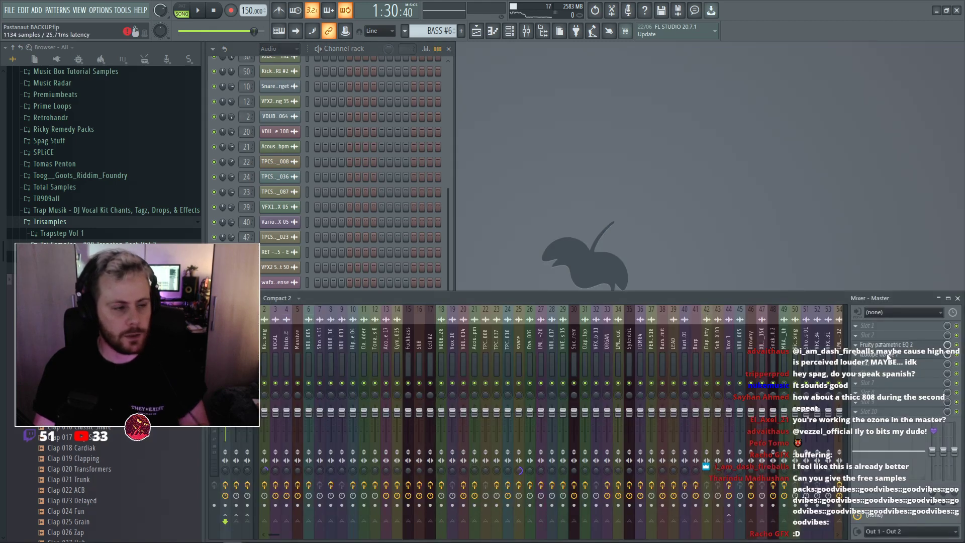
left_click(883, 354)
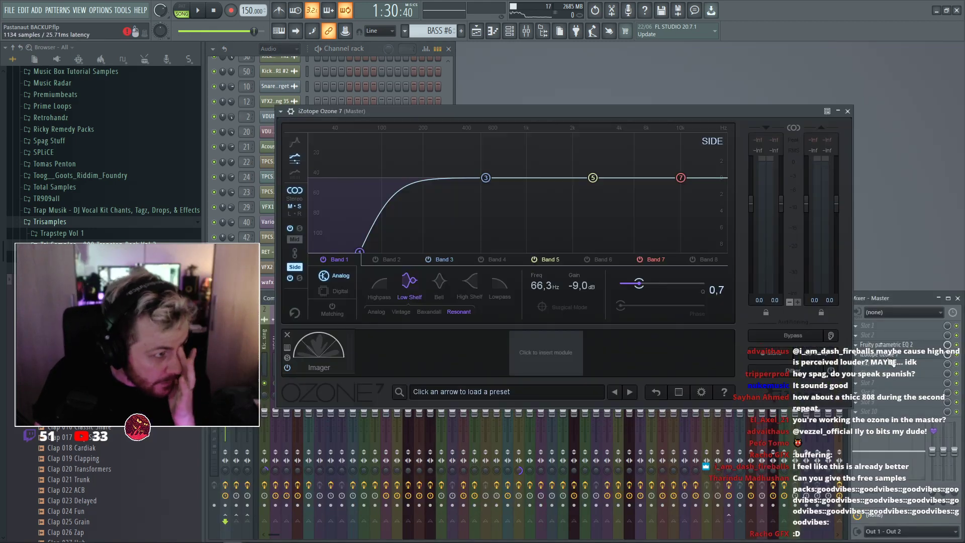
Check the Ozone 7 plugin wrapper settings and return to the plugin's own interface.
left_click(290, 111)
left_click(312, 128)
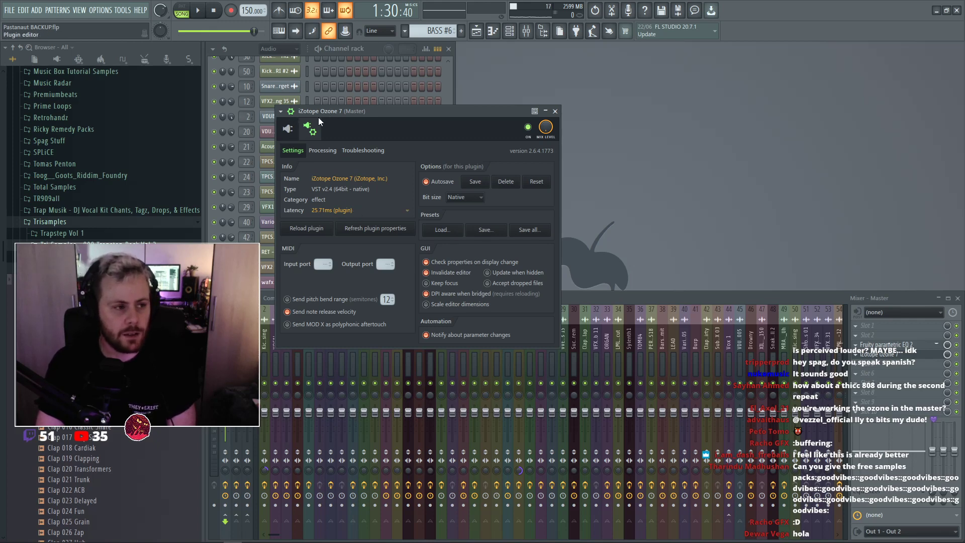
left_click(289, 129)
left_click(291, 112)
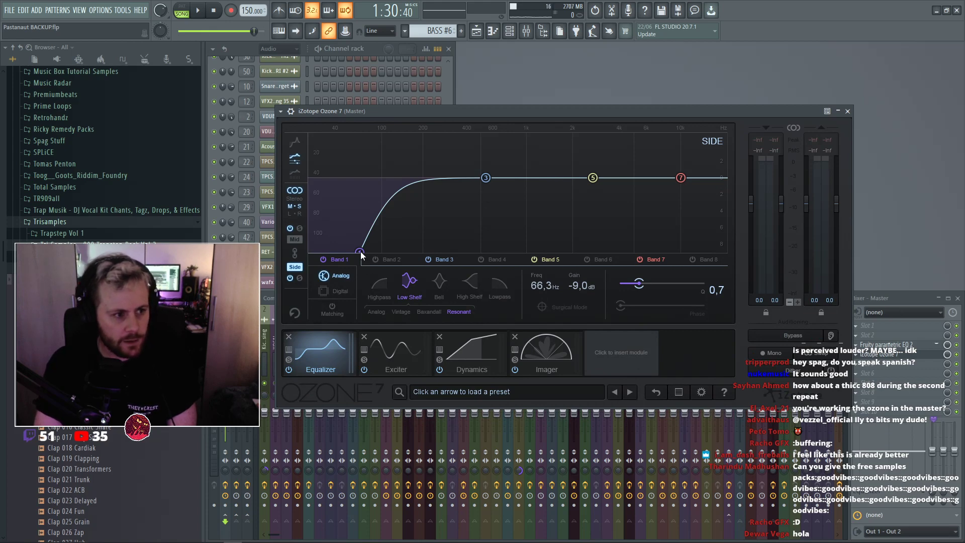
Raise the frequency of the Band 1 low shelf in Ozone's side equalizer to about 81.7 Hz.
left_click_drag(360, 251, 380, 252)
left_click(384, 346)
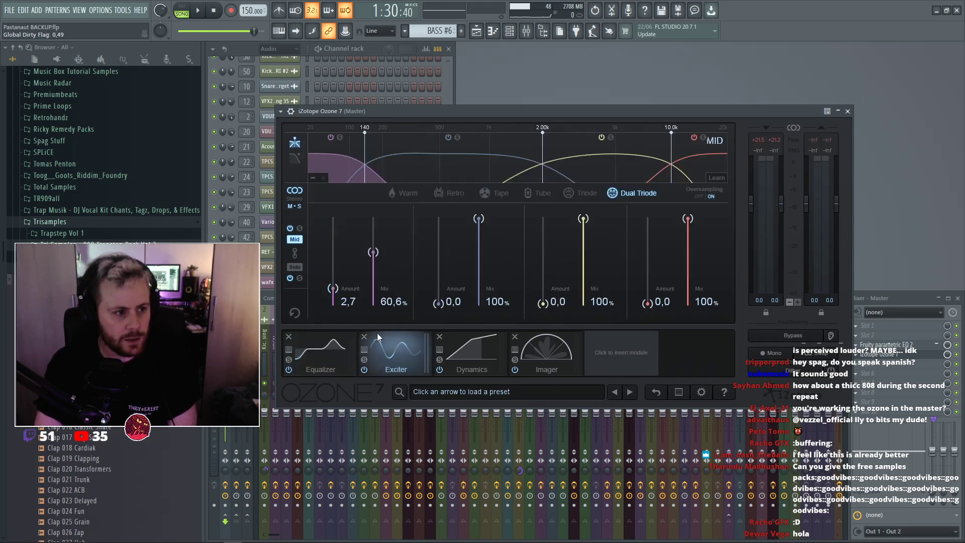
left_click(342, 344)
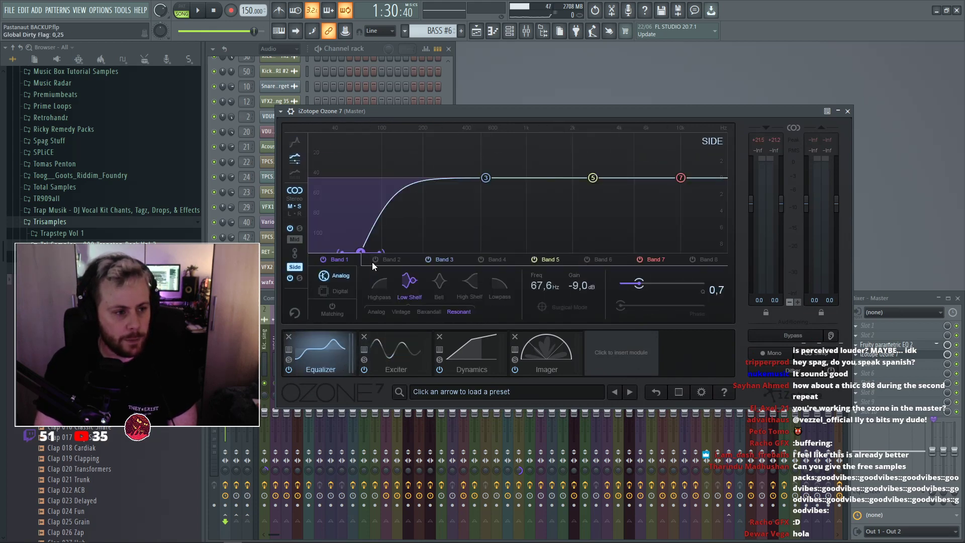
Review the settings of Ozone's Exciter, Dynamics and Imager modules.
left_click(399, 349)
left_click(455, 360)
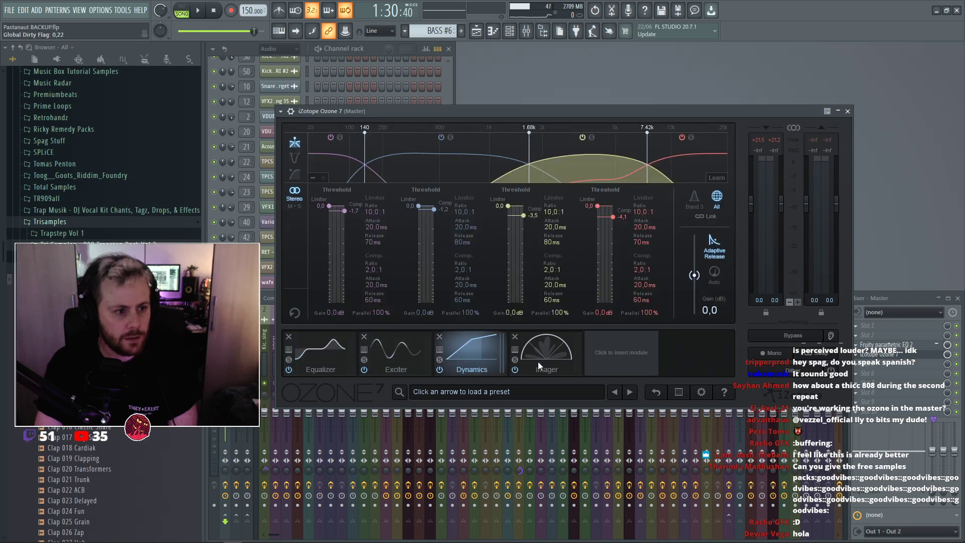
left_click(537, 361)
left_click(412, 356)
left_click(469, 358)
left_click(543, 357)
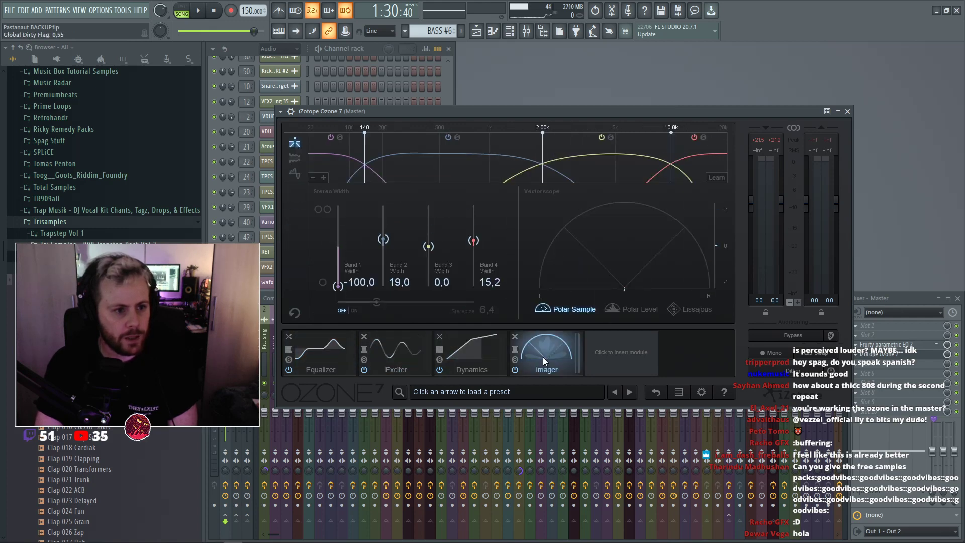
left_click(406, 354)
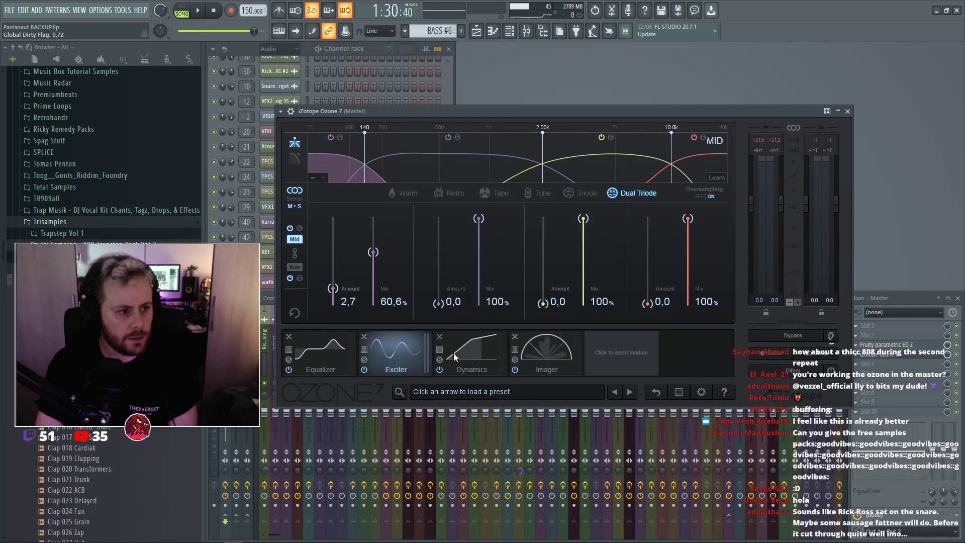
left_click(493, 361)
left_click(425, 369)
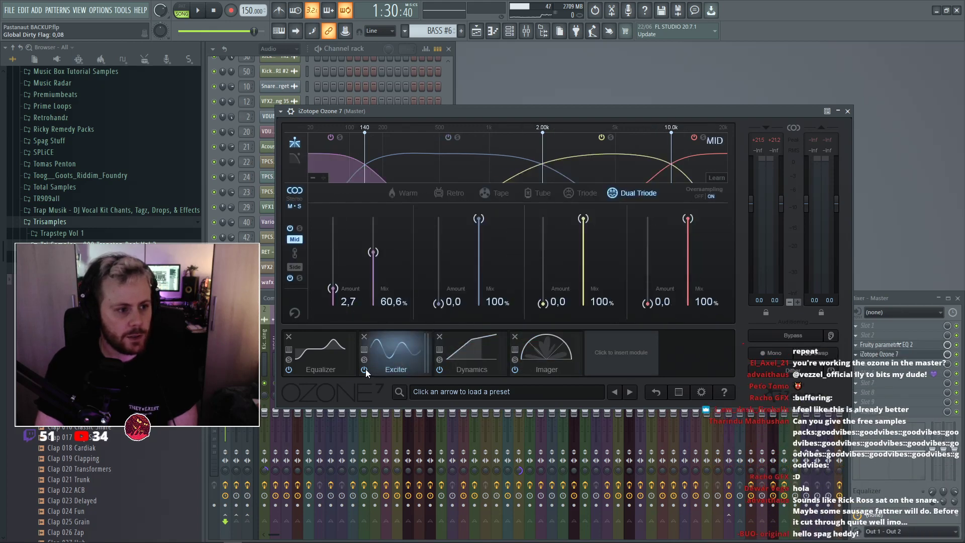
Bypass the Exciter and Imager modules in Ozone and check the Dynamics and Equalizer modules.
left_click(364, 370)
left_click(557, 360)
left_click(514, 370)
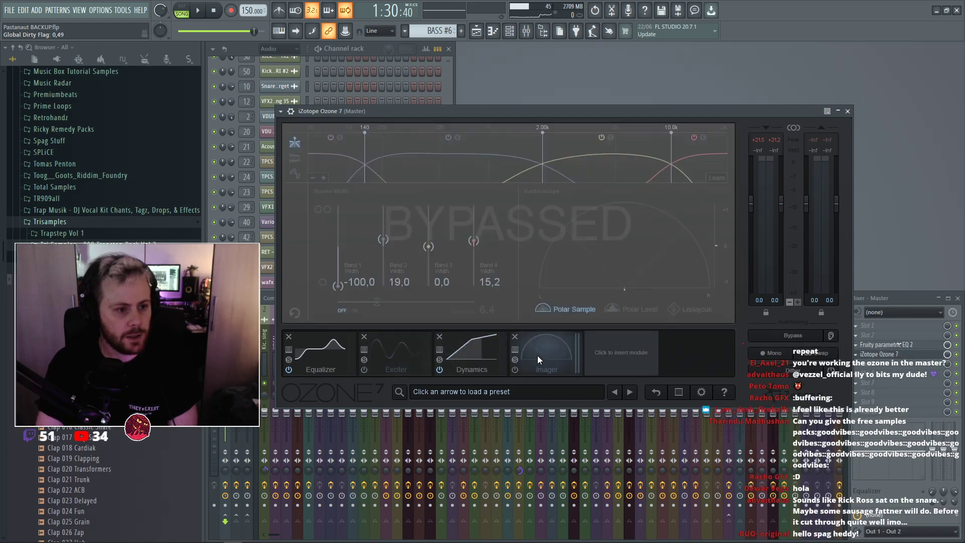
left_click(483, 356)
left_click(343, 345)
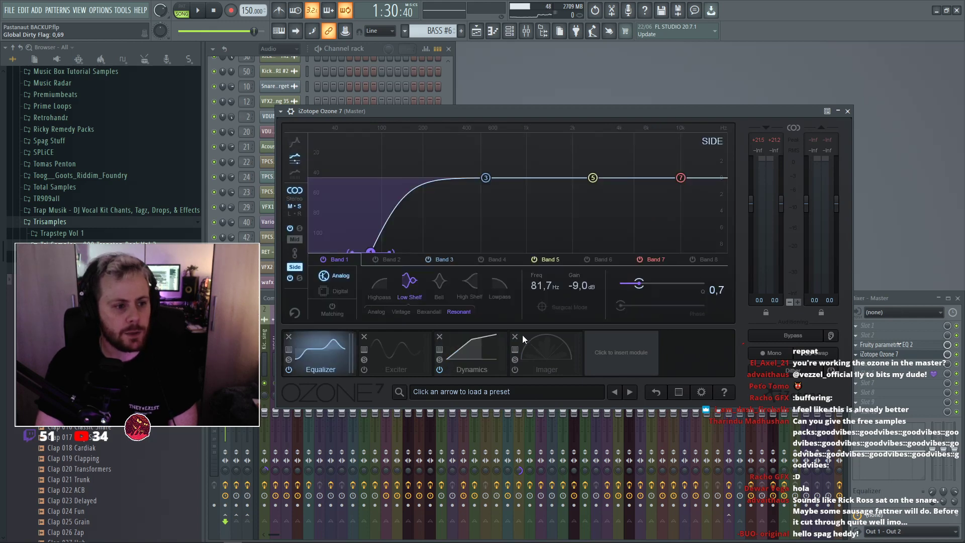
Play the second drop from mid-bar 57 in the playlist and save the project.
key("F6")
key("F5")
key("space")
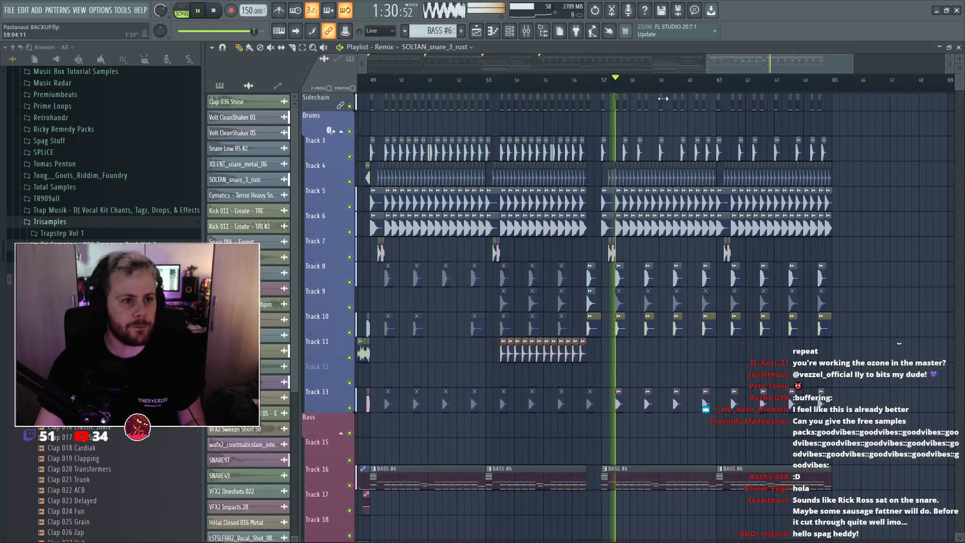
scroll(885, 163, "down", 2)
left_click_drag(560, 97, 702, 97)
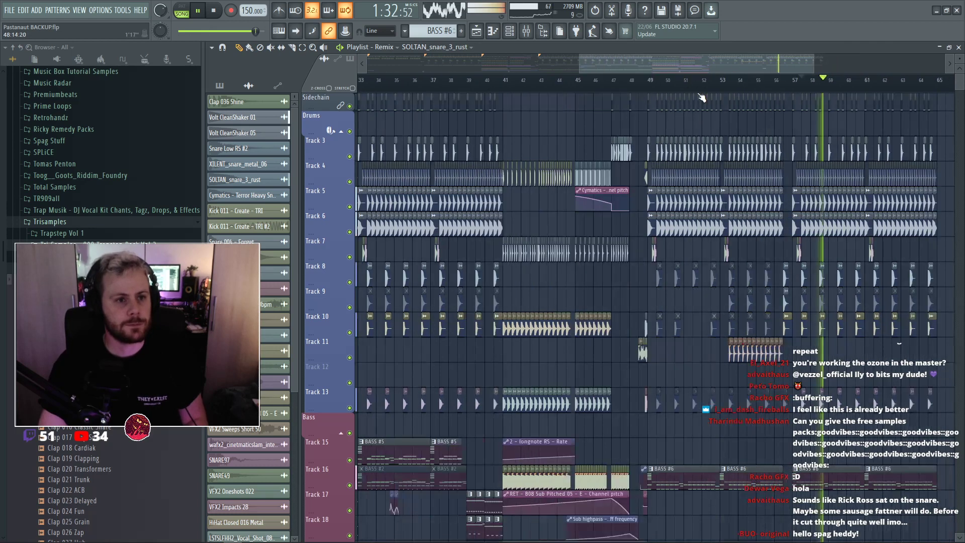
scroll(701, 97, "down", 3)
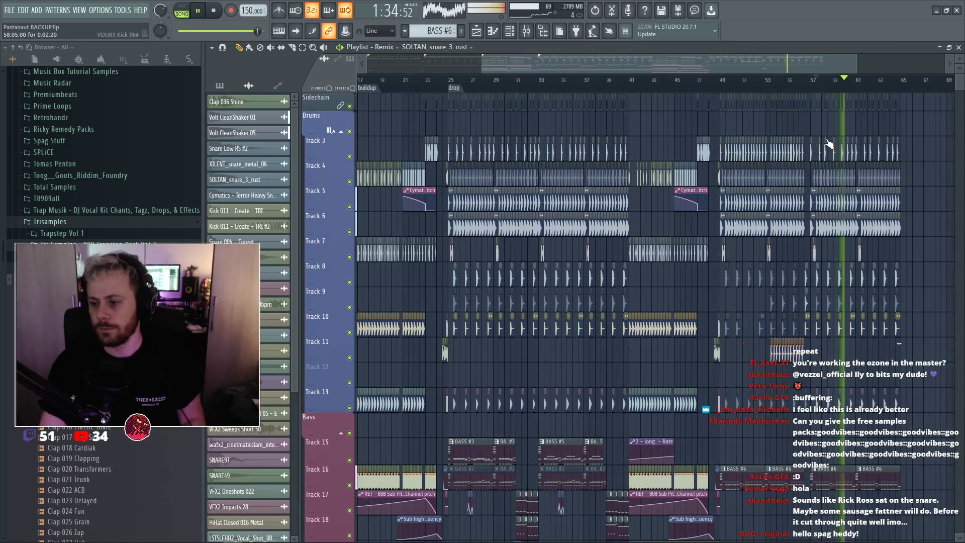
key("ctrl+s")
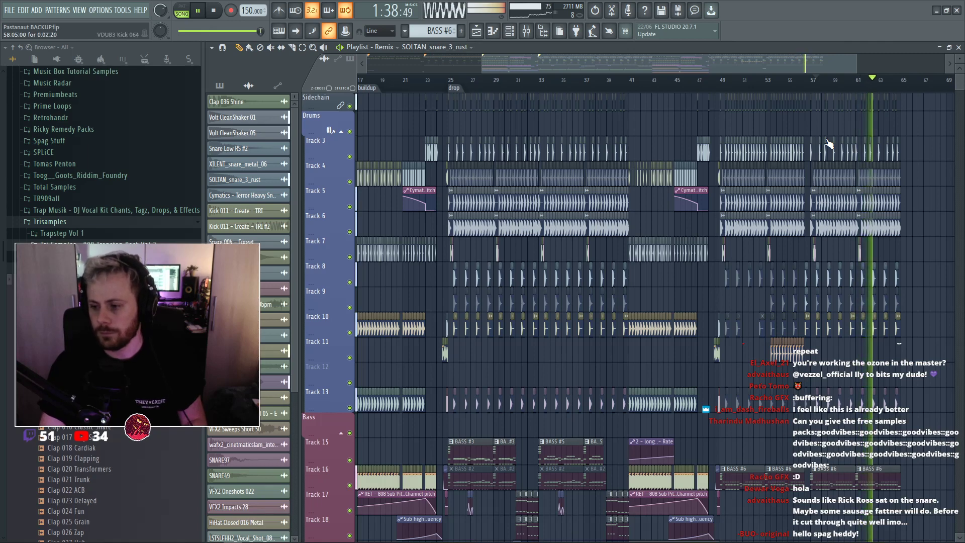
key("space")
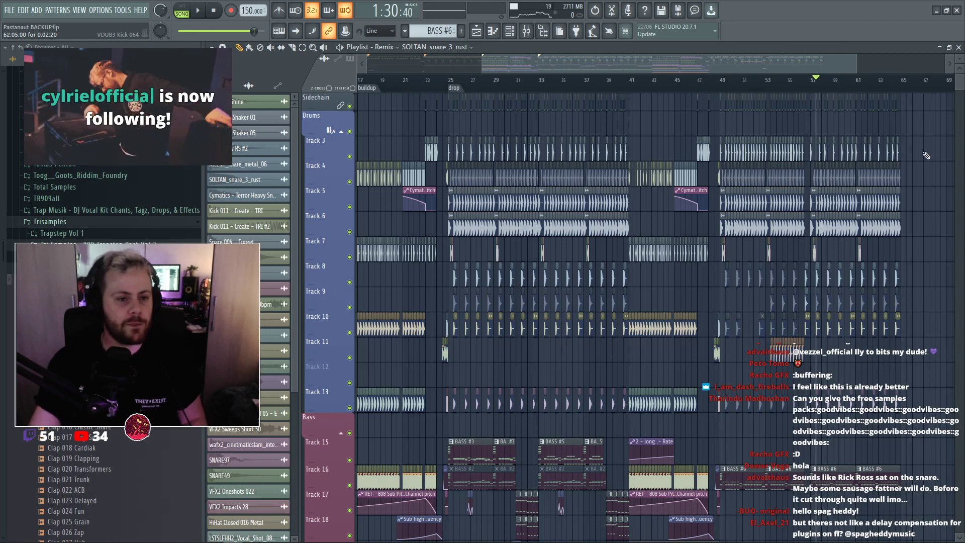
Inspect the sample settings of the TPCS_Clap_087 clip on Track 10 and the Various FX 05 clip on Track 13.
scroll(867, 260, "up", 3)
scroll(867, 260, "up", 2)
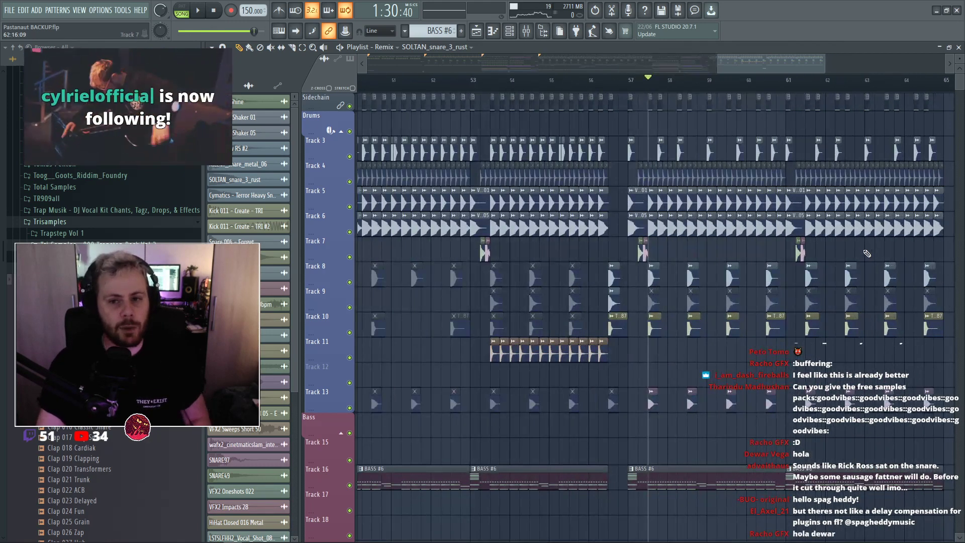
key("F9")
key("F9")
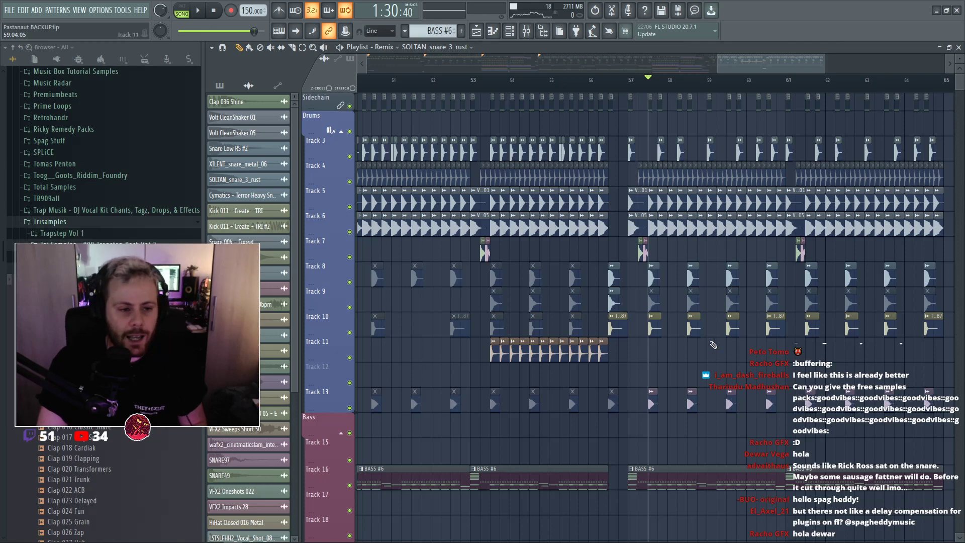
double_click(693, 327)
left_click(487, 324)
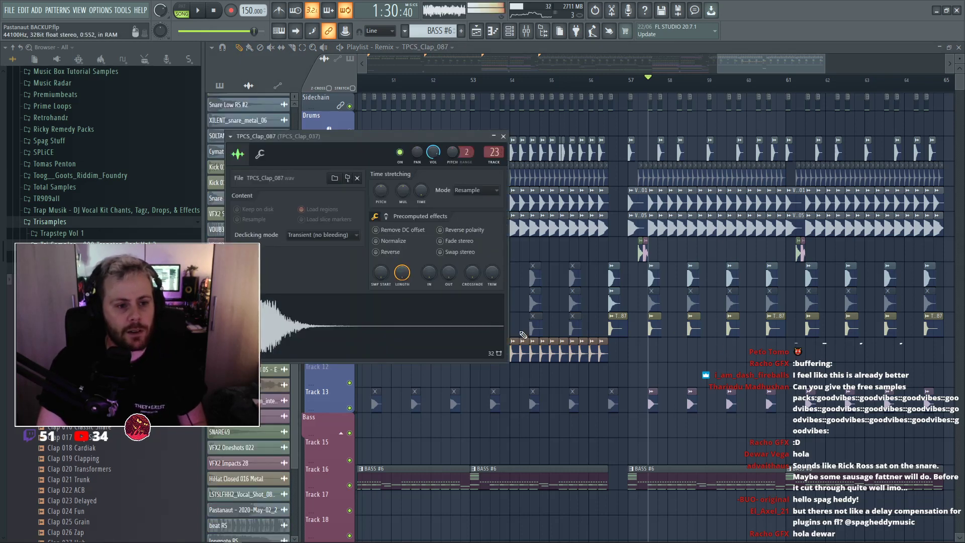
key("Escape")
double_click(764, 396)
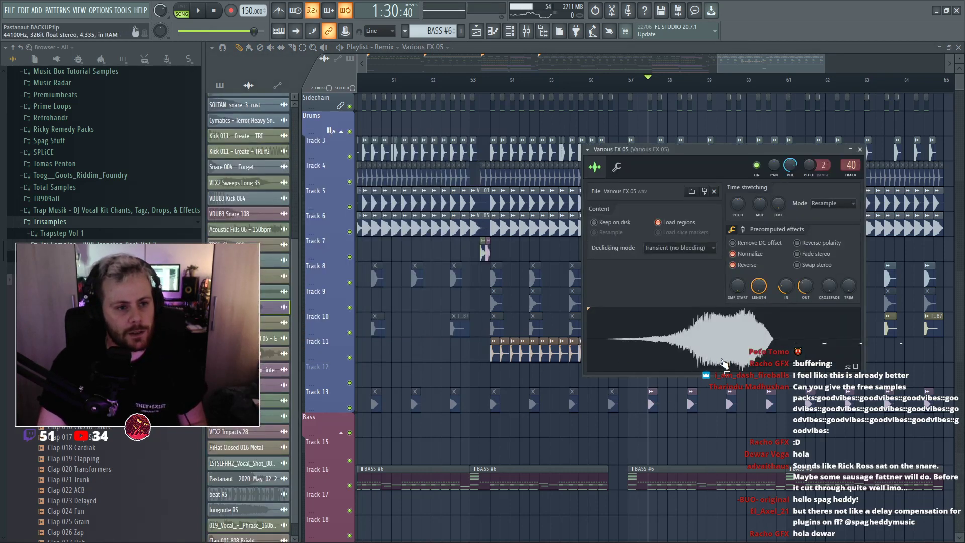
key("Escape")
Replay briefly from mid-bar 57 and check the Various FX 05 mixer track.
key("space")
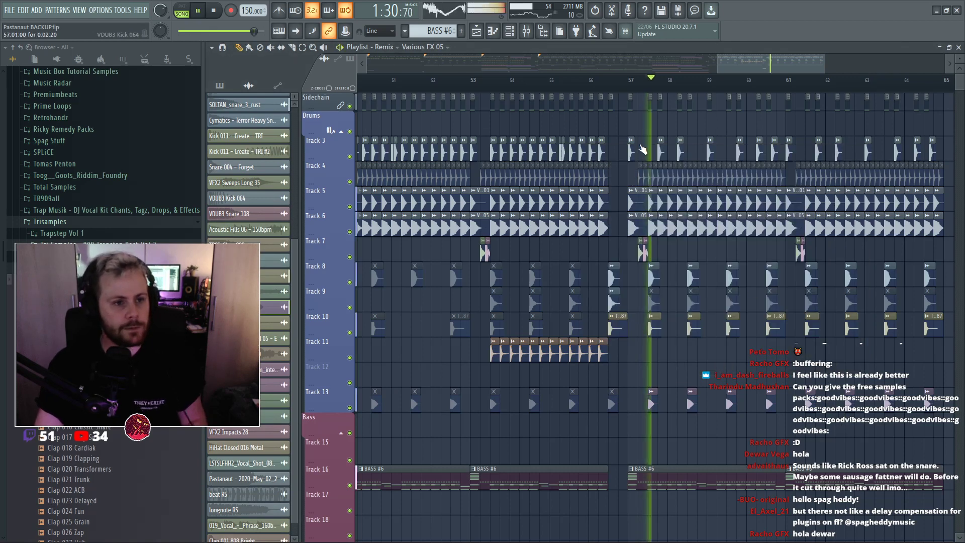
key("space")
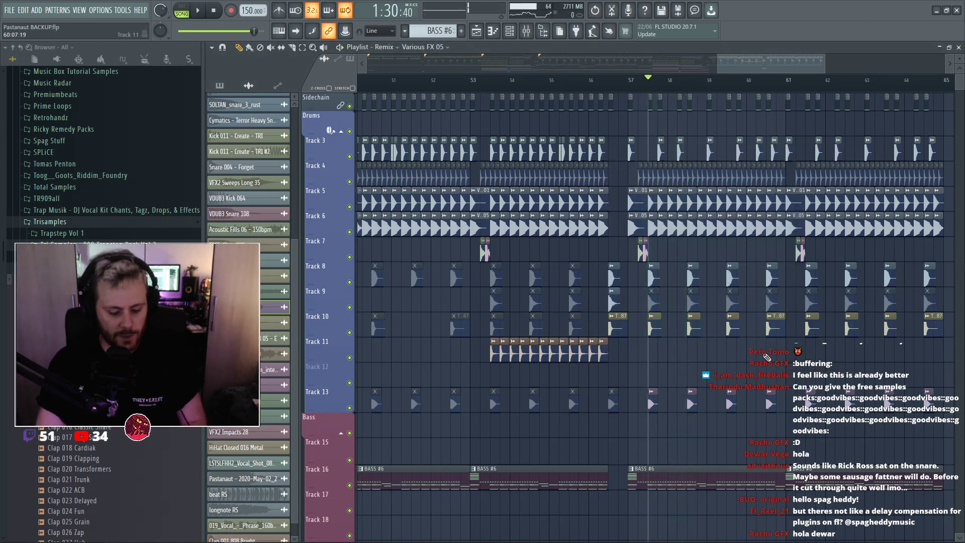
key("F9")
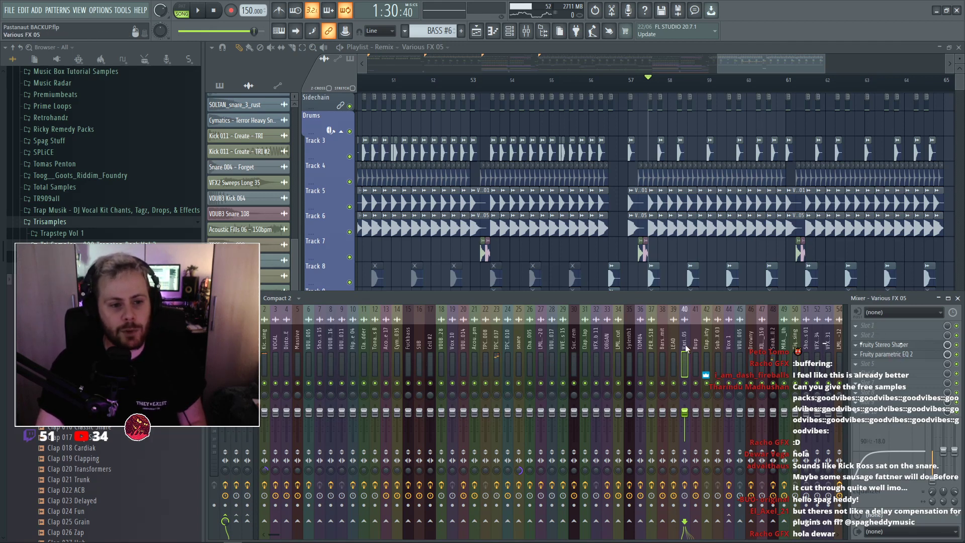
key("Left")
key("F9")
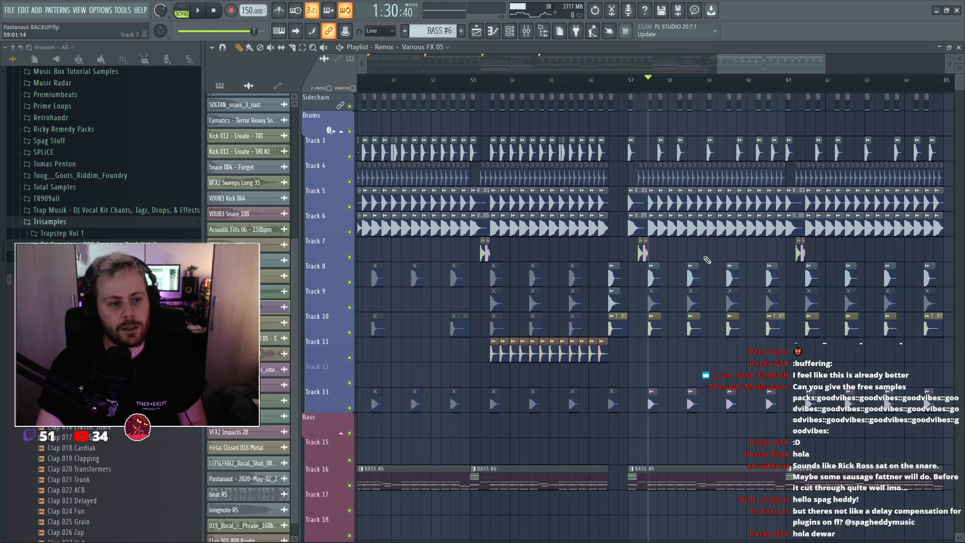
Play the section and check the SOLTAN_snare_3_rust channel and its mixer track 25.
key("space")
double_click(654, 279)
key("F10")
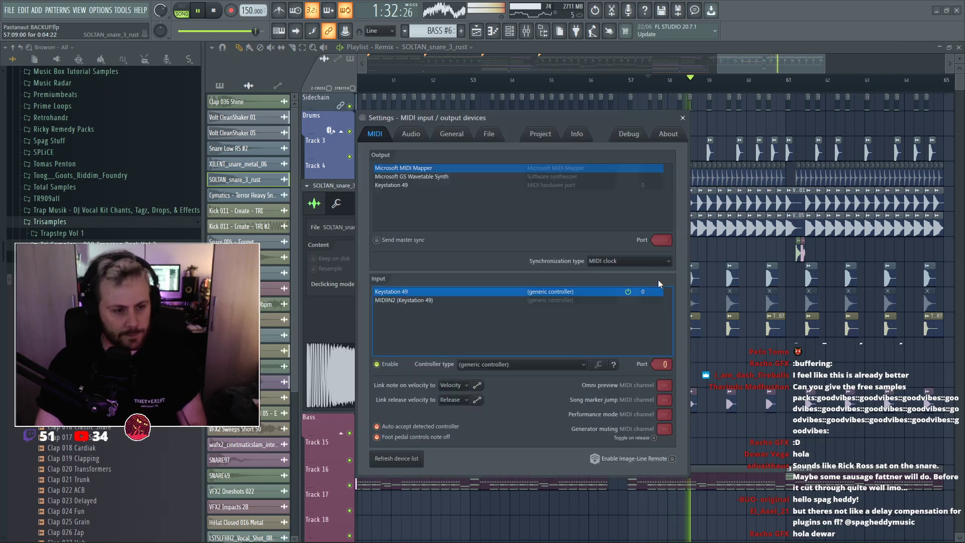
key("F9")
left_click(683, 118)
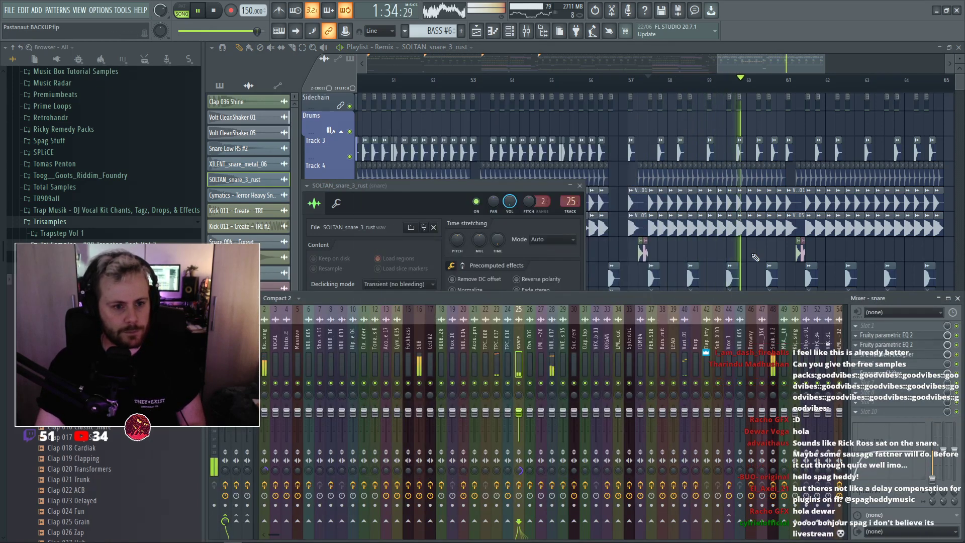
right_click(760, 253)
key("space")
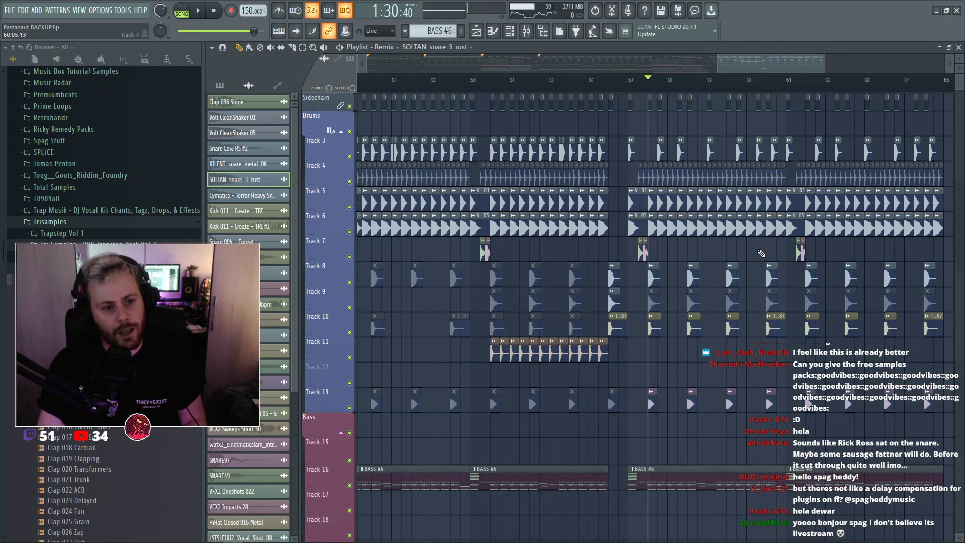
Reopen the SOLTAN_snare_3_rust sample settings and examine both pages of its precomputed effects.
double_click(654, 278)
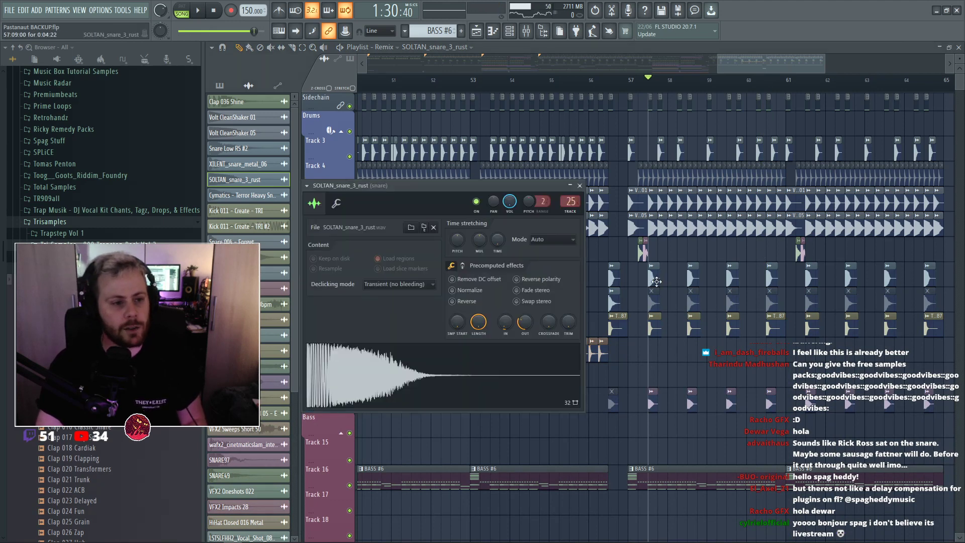
left_click(465, 379)
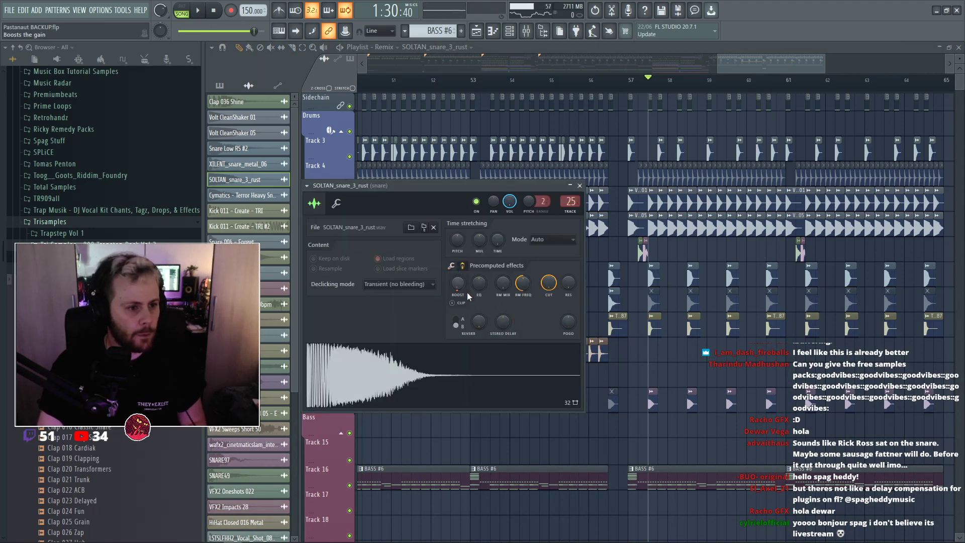
key("space")
left_click(462, 266)
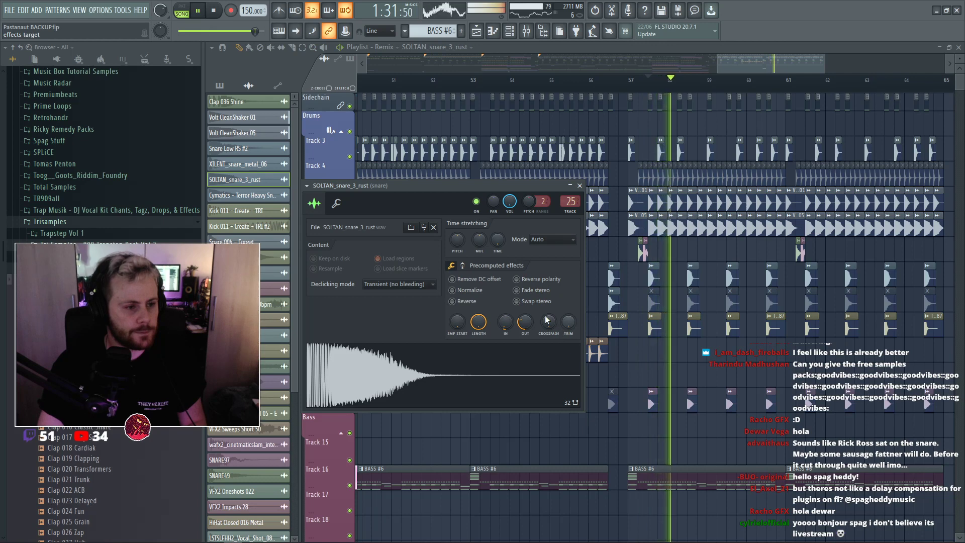
key("space")
left_click(463, 267)
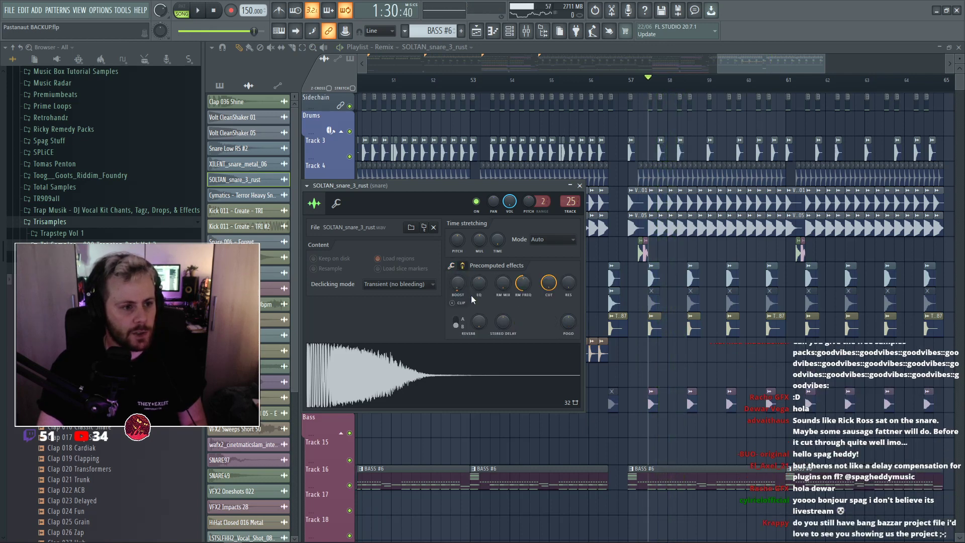
left_click(454, 265)
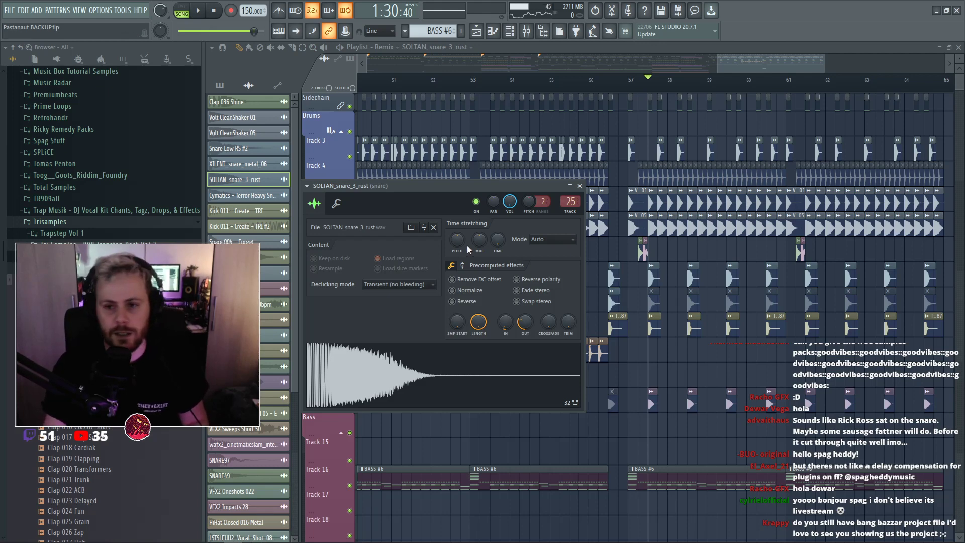
left_click(463, 266)
left_click(452, 265)
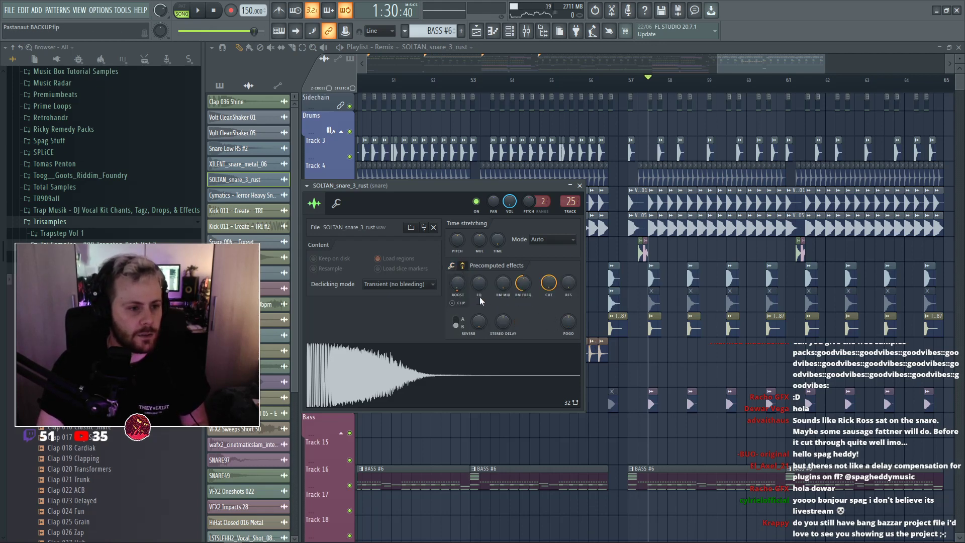
Try lowering the SOLTAN_snare_3_rust sample's time-stretching pitch during playback and reset it.
key("space")
mouse_move(462, 241)
left_mouse_down()
mouse_move(463, 263)
mouse_move(462, 248)
left_mouse_up()
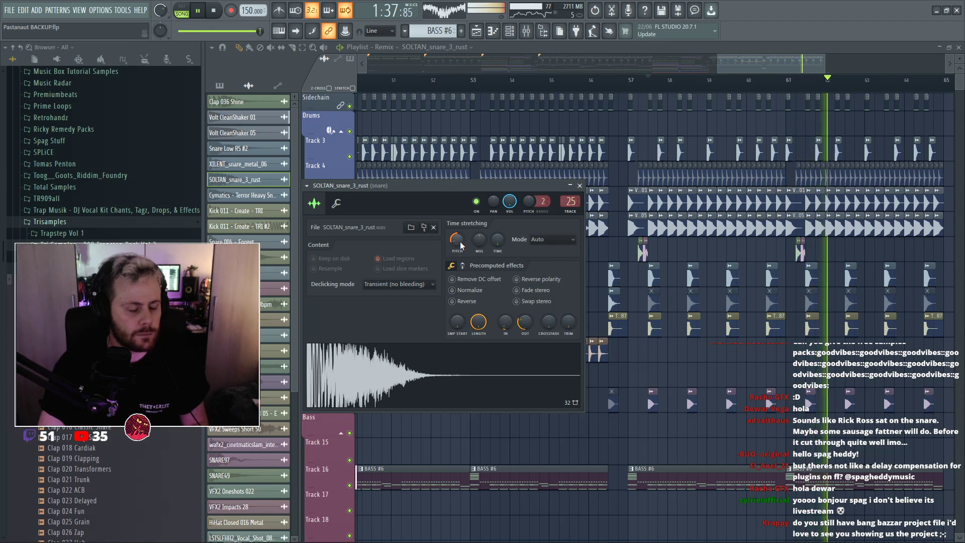
right_click(462, 244)
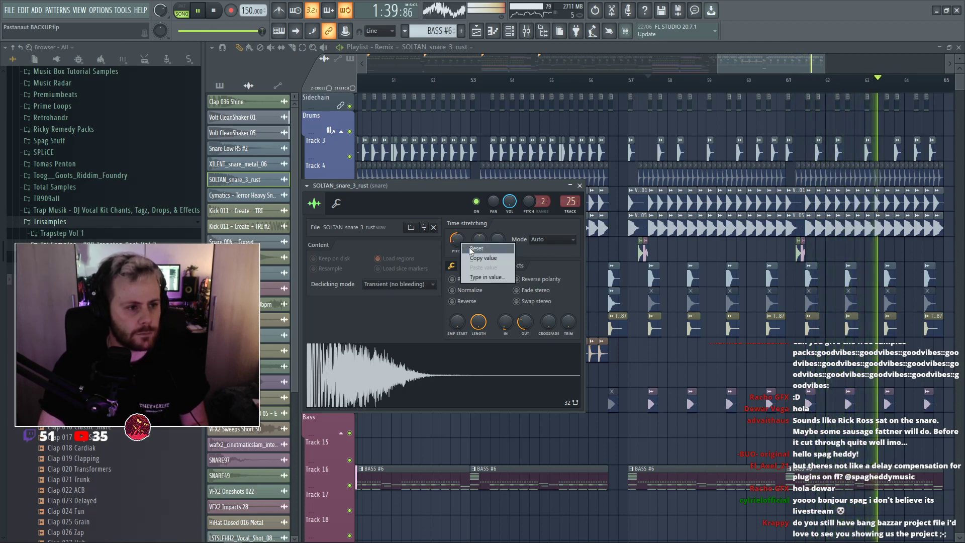
left_click(471, 250)
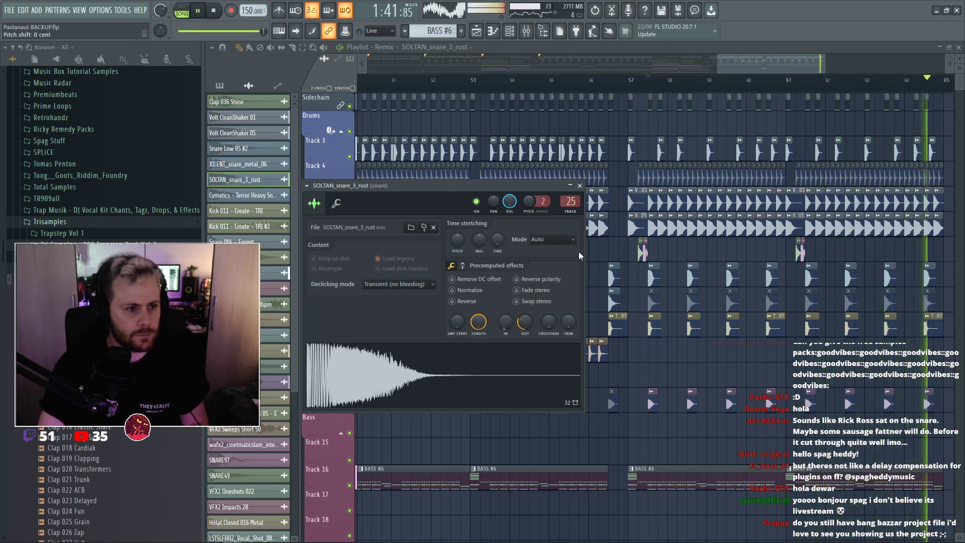
Stop playback, close the SOLTAN_snare_3_rust sample settings and save the project.
key("space")
key("Escape")
scroll(709, 246, "down", 3)
key("ctrl+s")
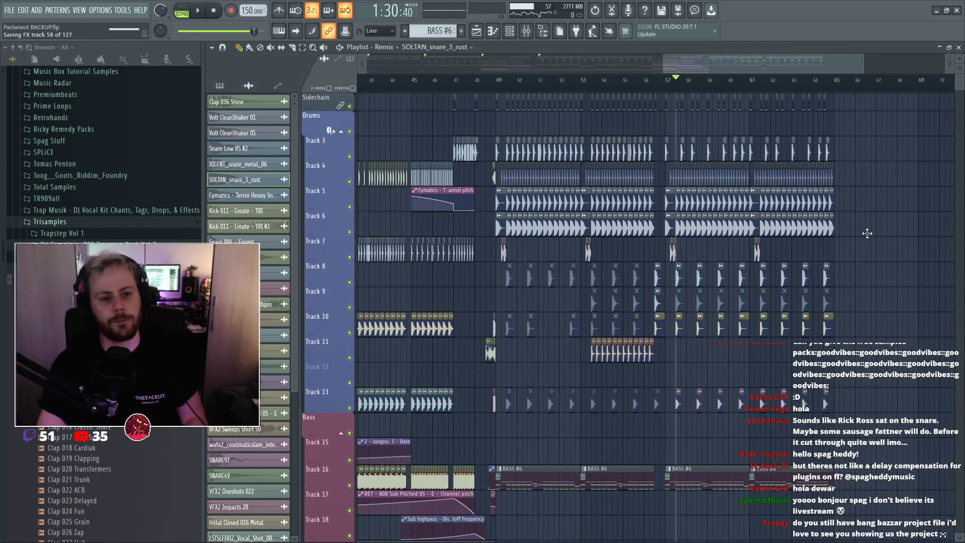
key("space")
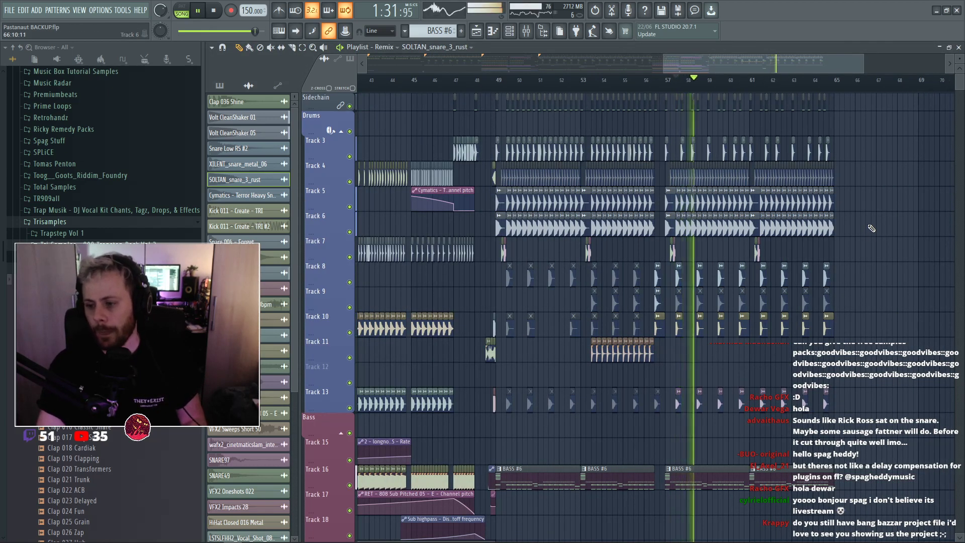
key("space")
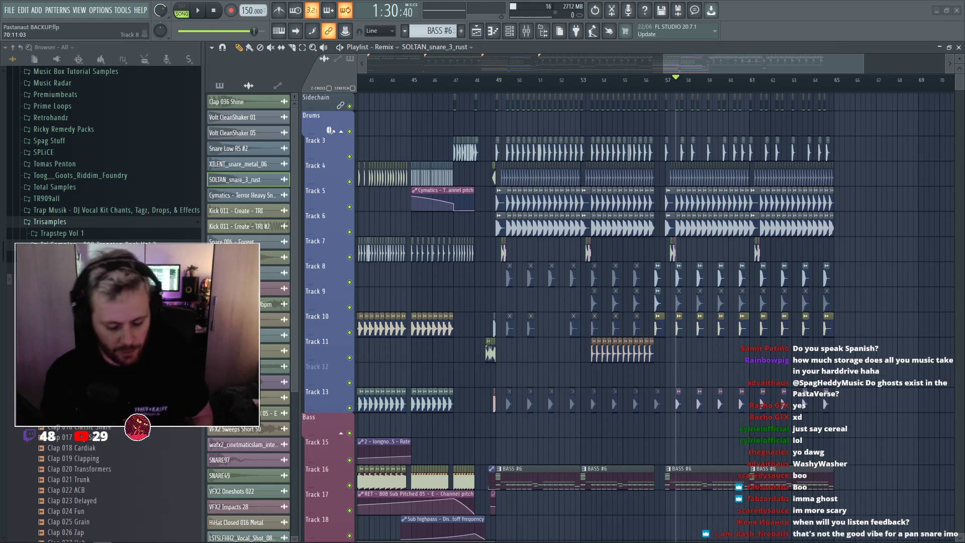
Browse the available effect plugins for slot 8 of the snare mixer track without adding one.
key("F9")
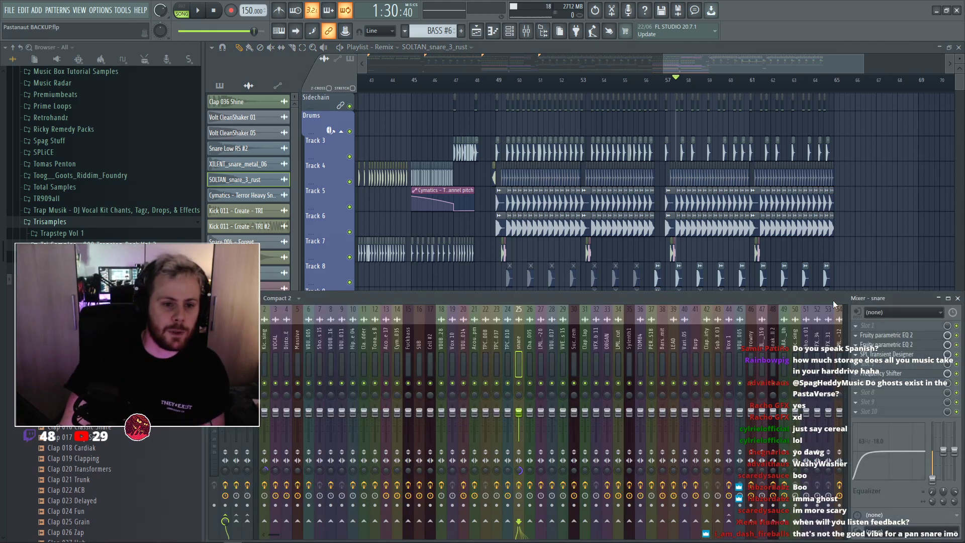
left_click(876, 393)
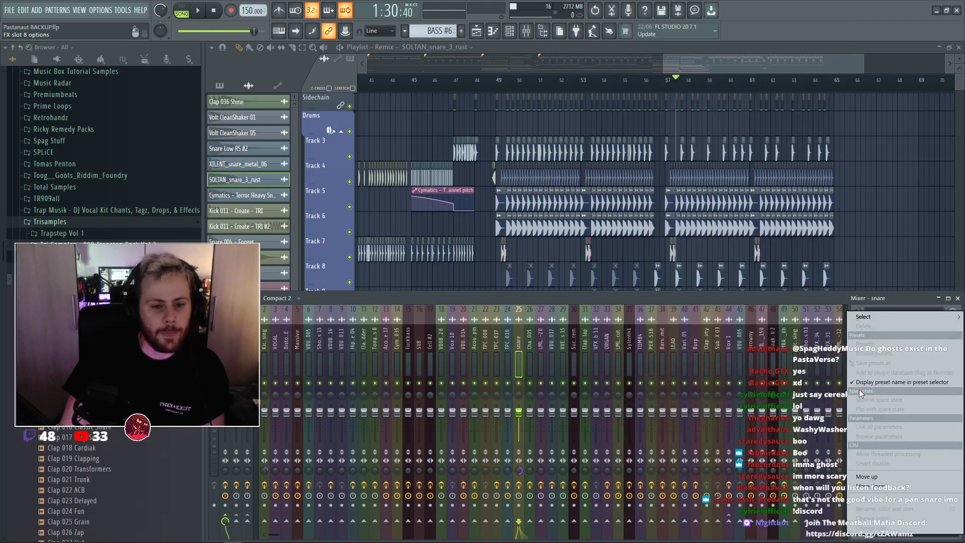
mouse_move(863, 319)
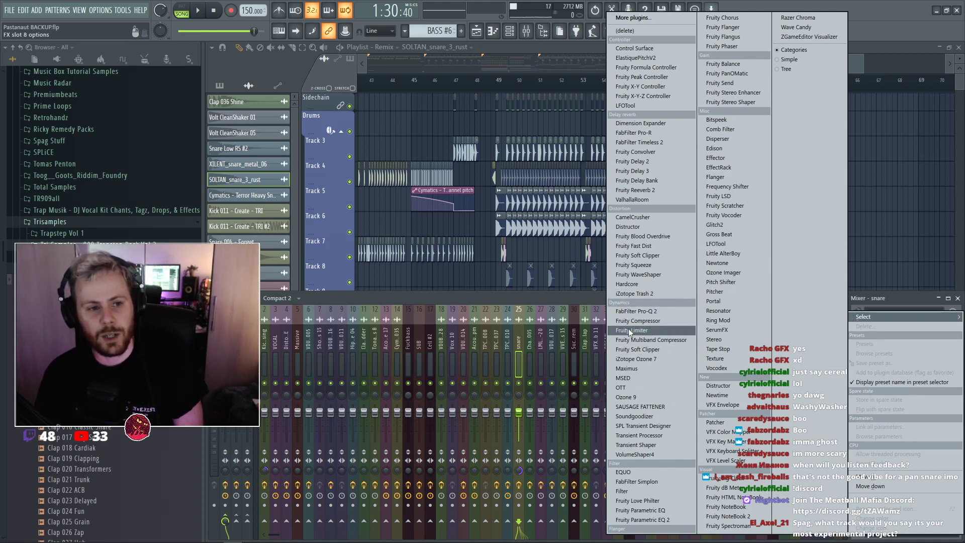
left_click(562, 294)
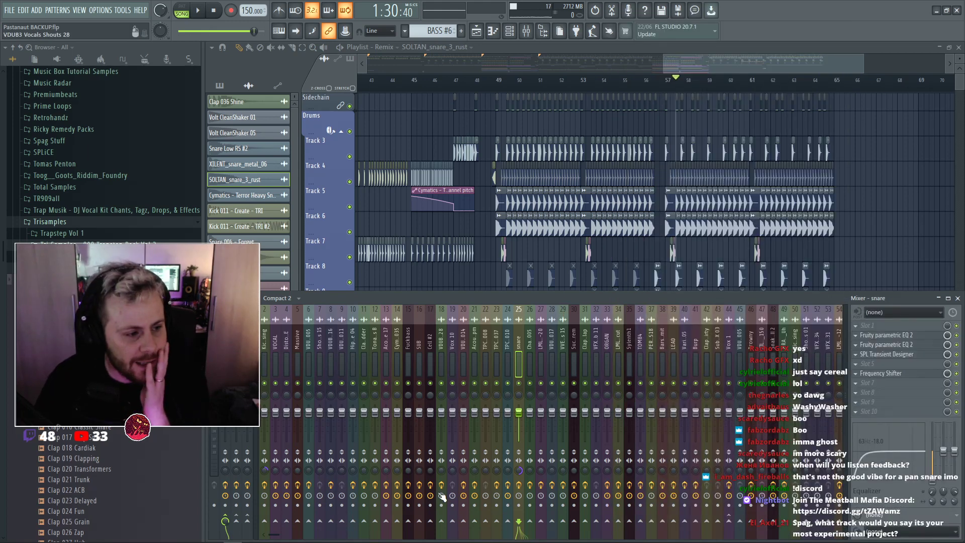
Switch to File Explorer to check the drive space under This PC, and return to the FL Studio playlist.
mouse_move(424, 541)
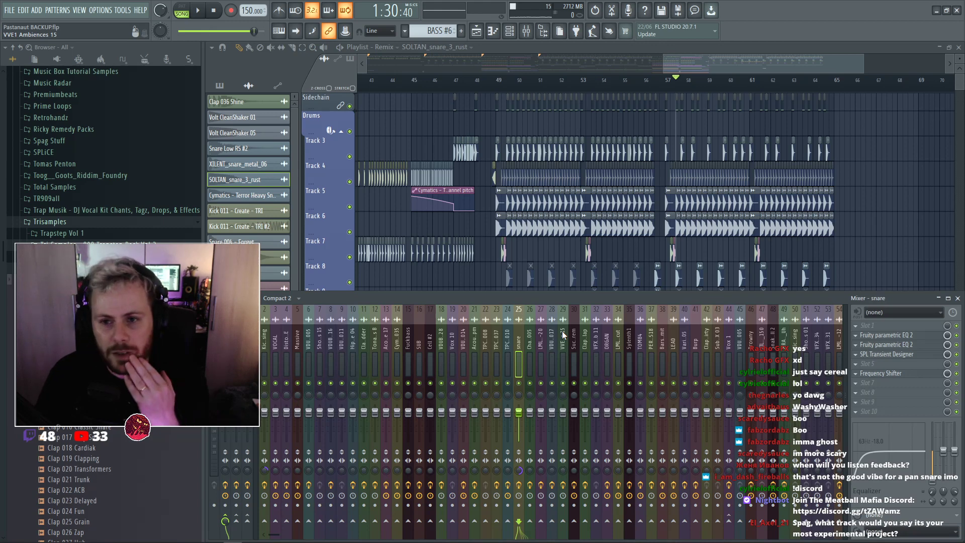
mouse_move(176, 540)
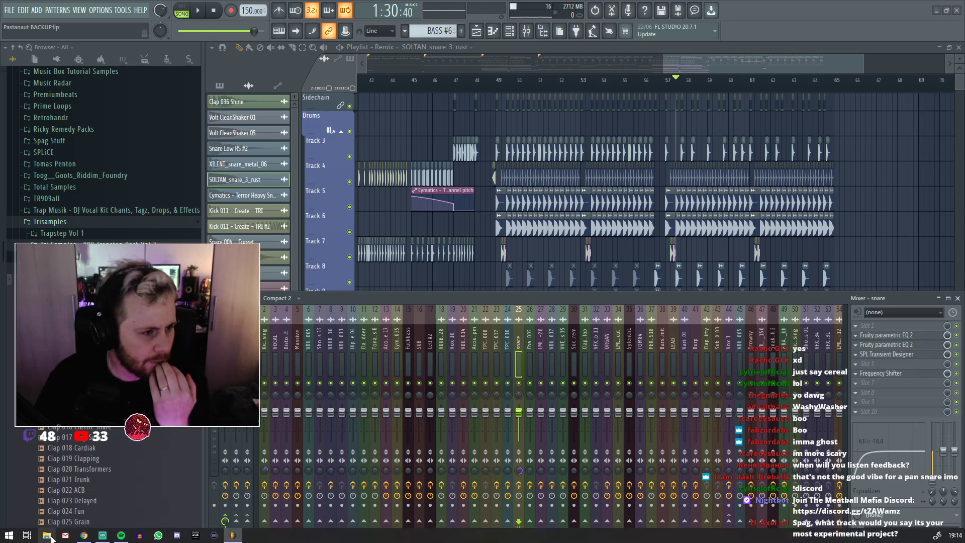
left_click(50, 537)
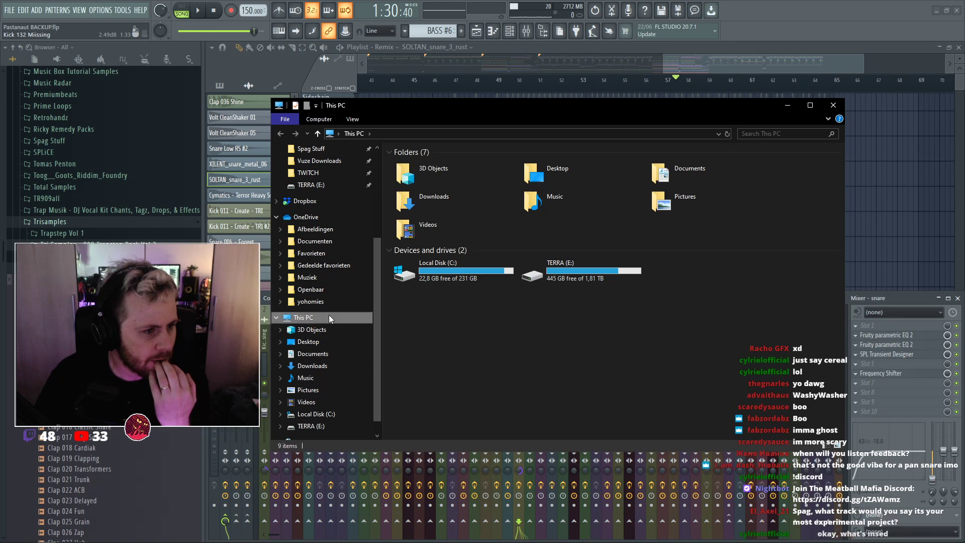
left_click(833, 105)
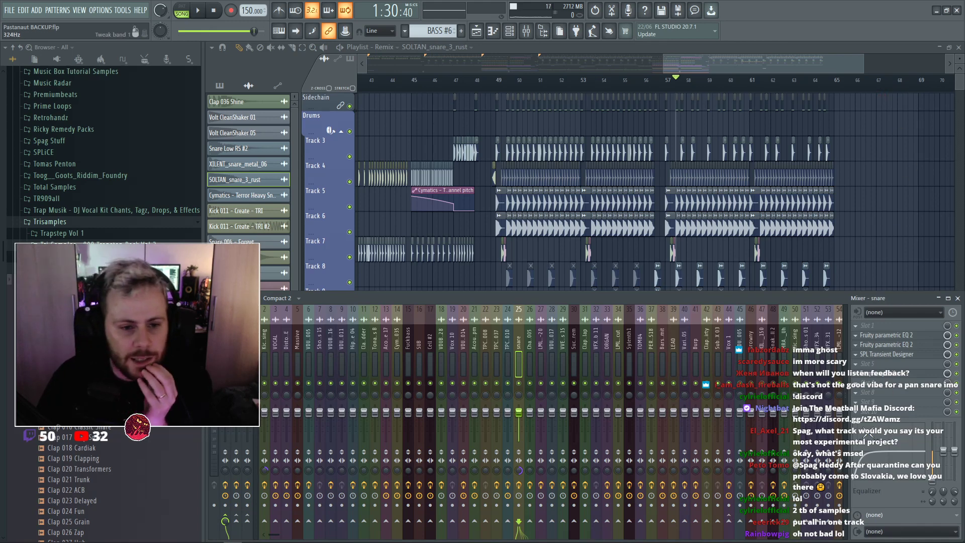
key("F9")
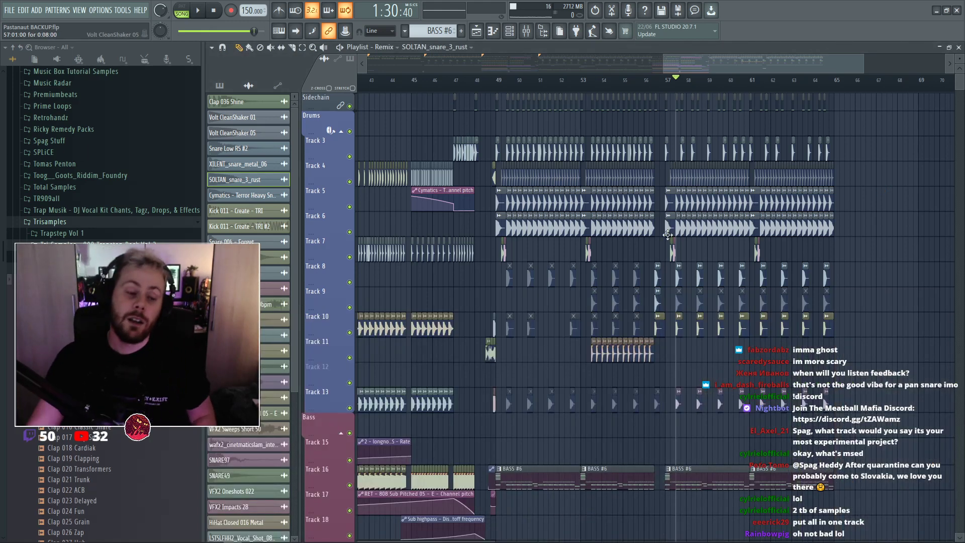
scroll(696, 365, "up", 4)
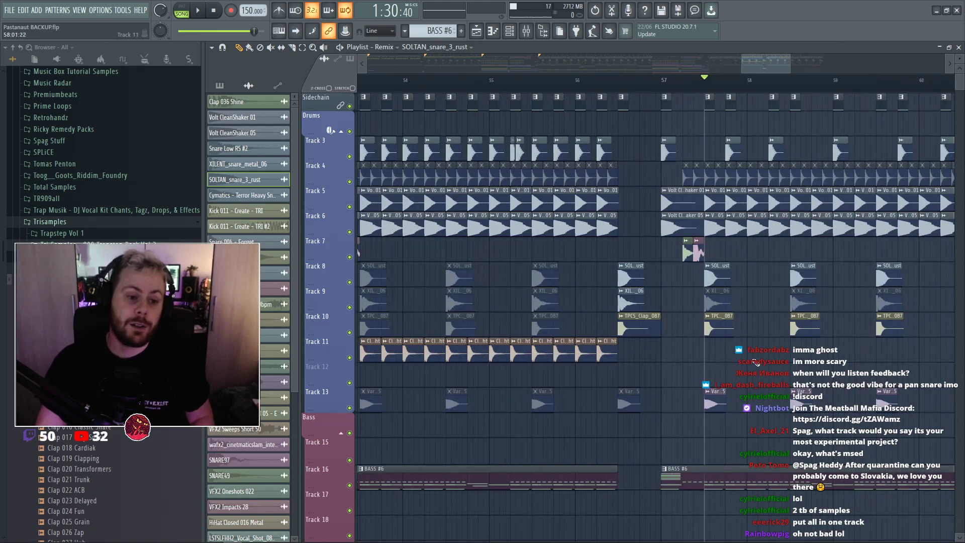
scroll(768, 362, "up", 3)
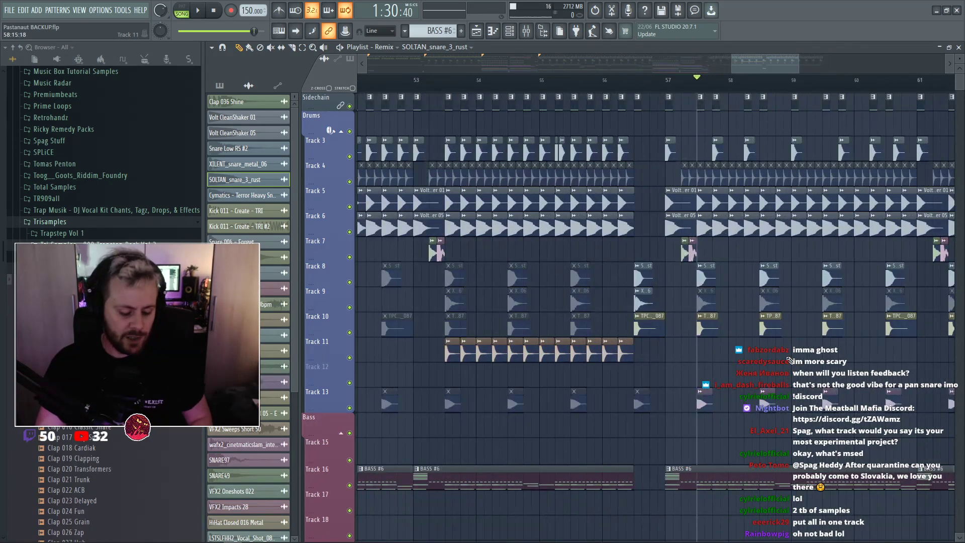
key("F6")
key("F7")
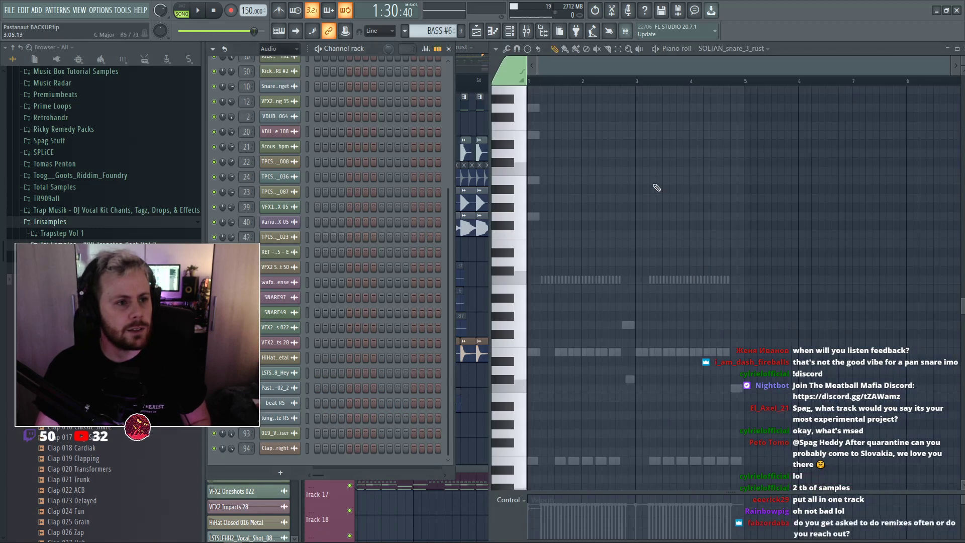
key("F5")
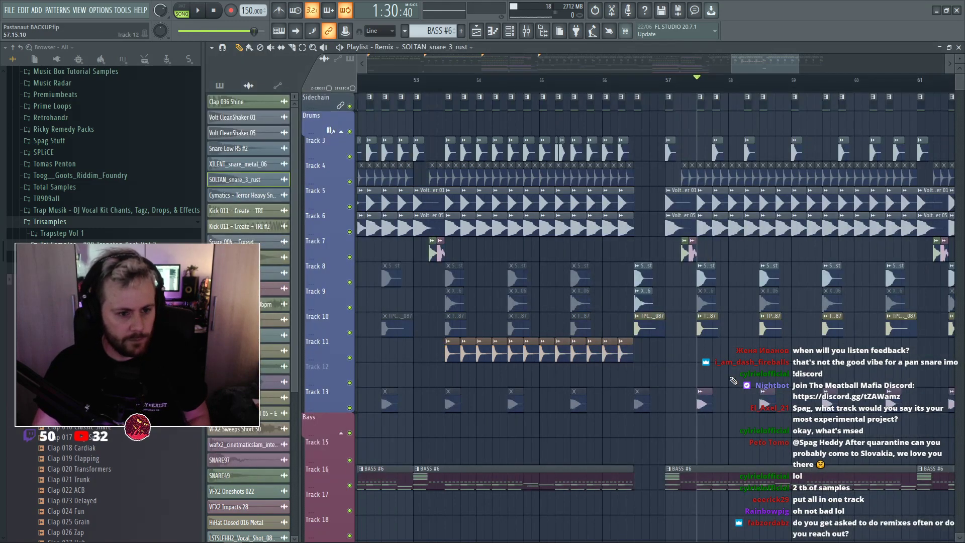
Play the section from mid-bar 57 and check the track levels in the mixer.
scroll(733, 380, "down", 3)
key("space")
key("F9")
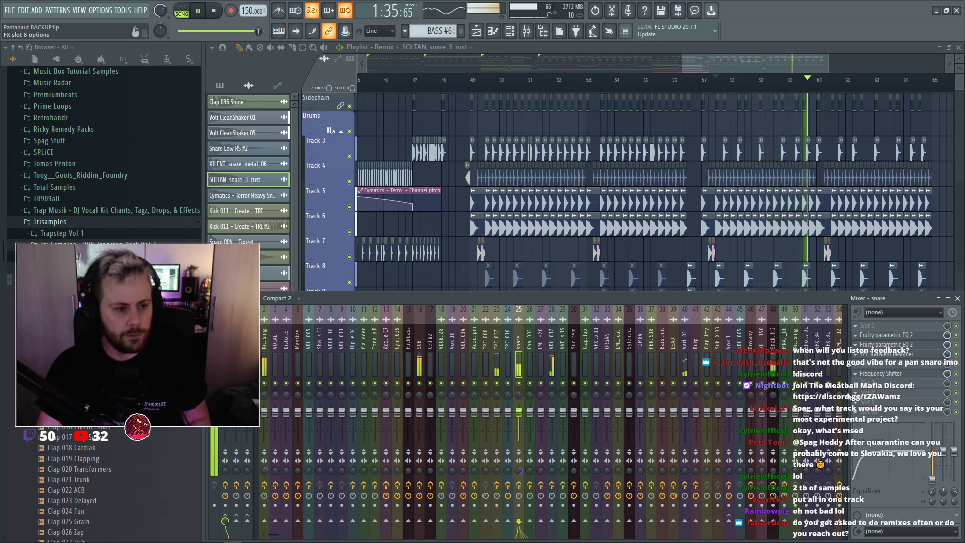
key("space")
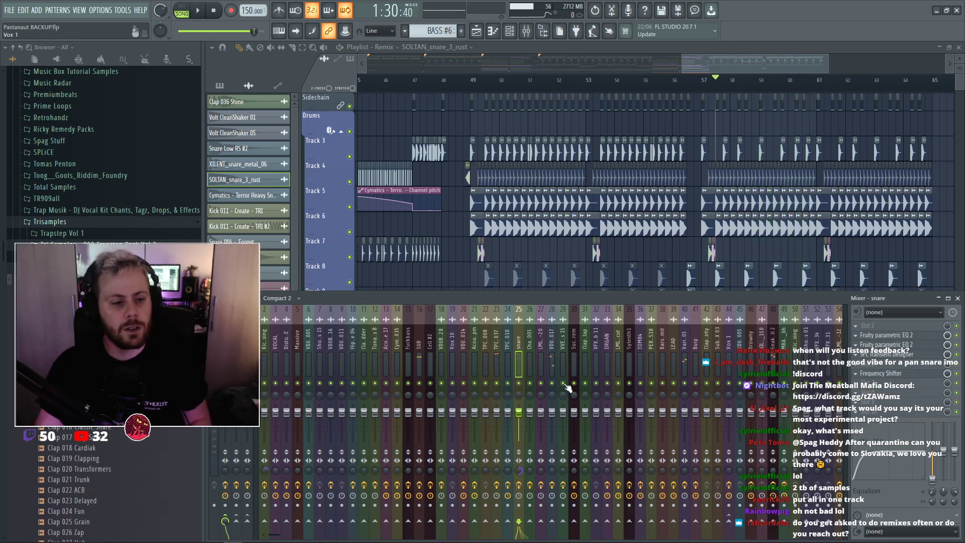
Play the drop from mid-bar 49 and check in the mixer which tracks are sounding.
key("F9")
left_click(484, 84)
key("space")
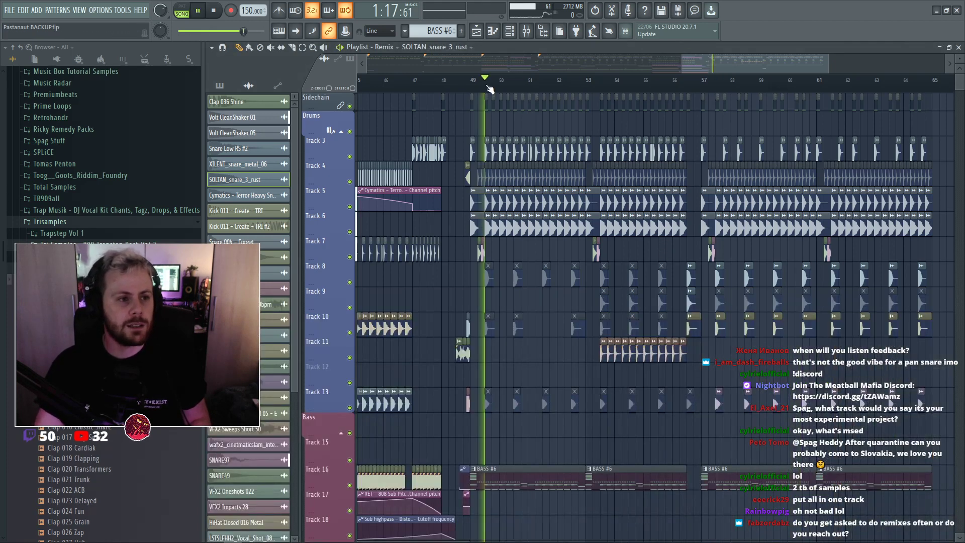
scroll(493, 134, "down", 4)
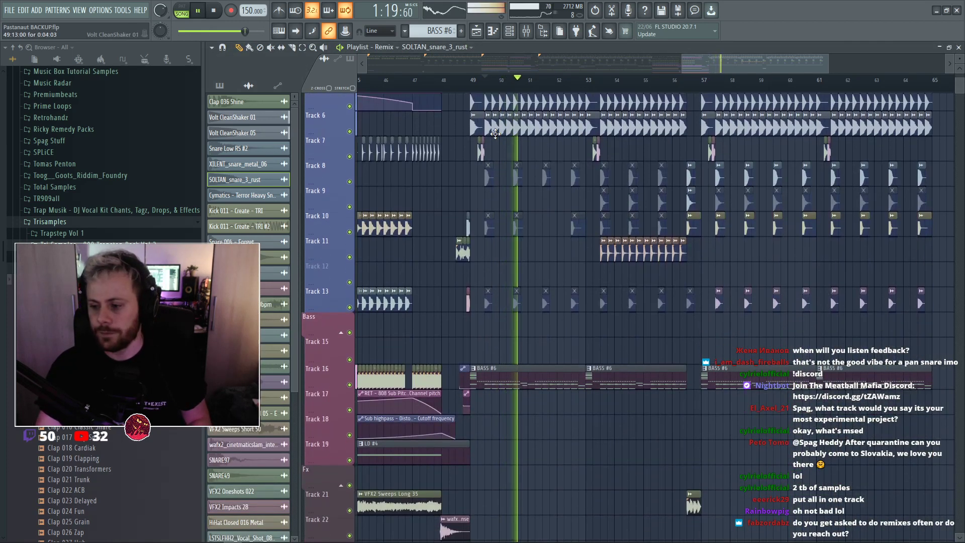
key("space")
key("space")
key("F9")
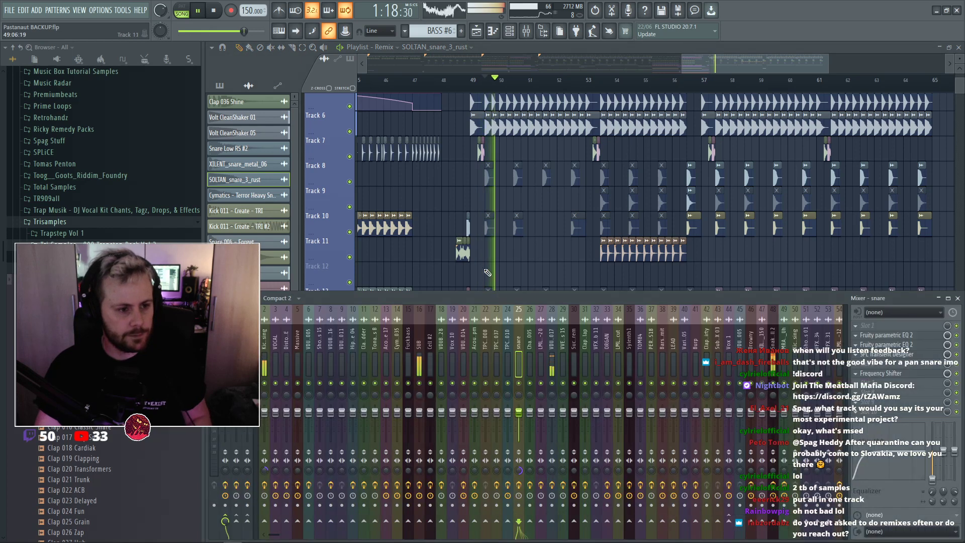
key("space")
Solo the Snakewall 2 mixer track and play it from mid-bar 49.
right_click(773, 383)
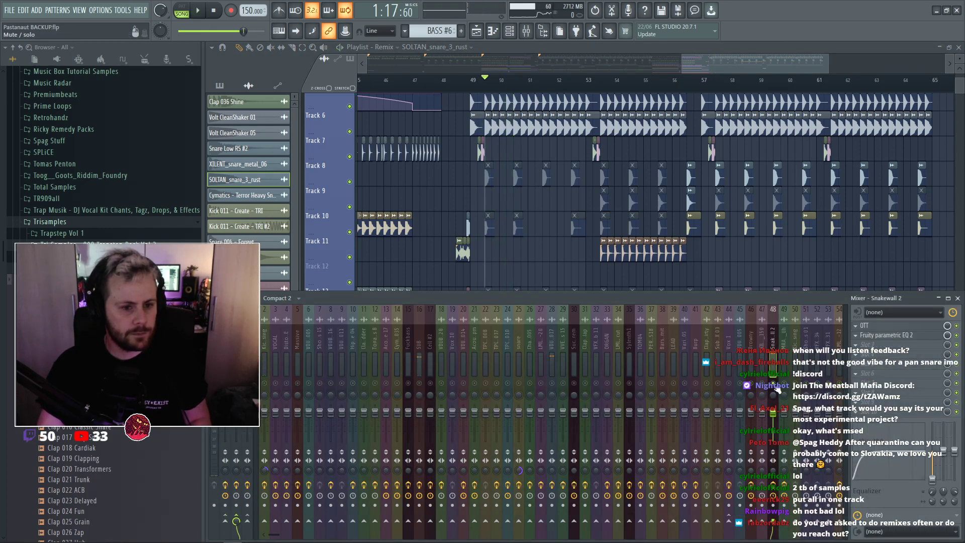
key("space")
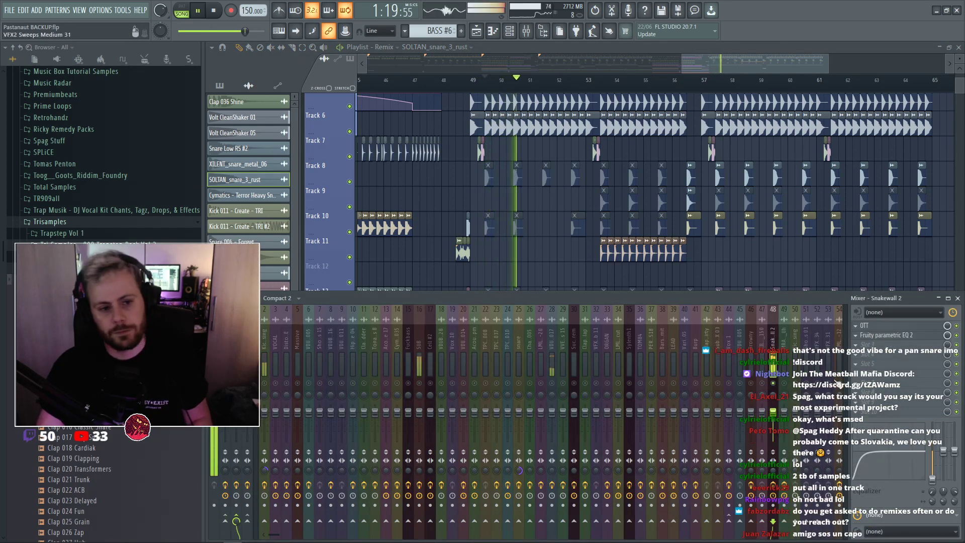
key("space")
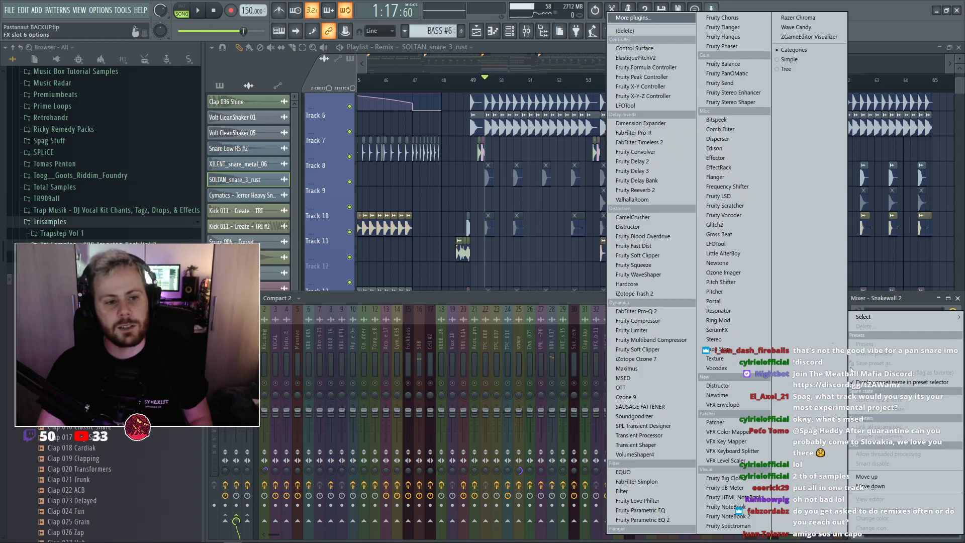
Add MSED to effect slot 6 of the Snakewall 2 mixer track and check its stereo display during playback.
left_click(858, 376)
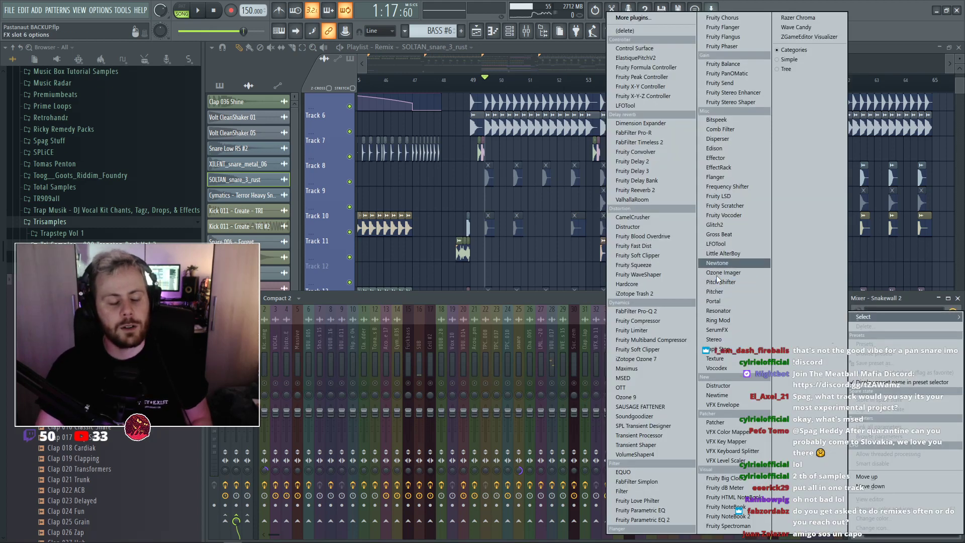
left_click(640, 378)
left_click_drag(430, 186, 685, 234)
key("space")
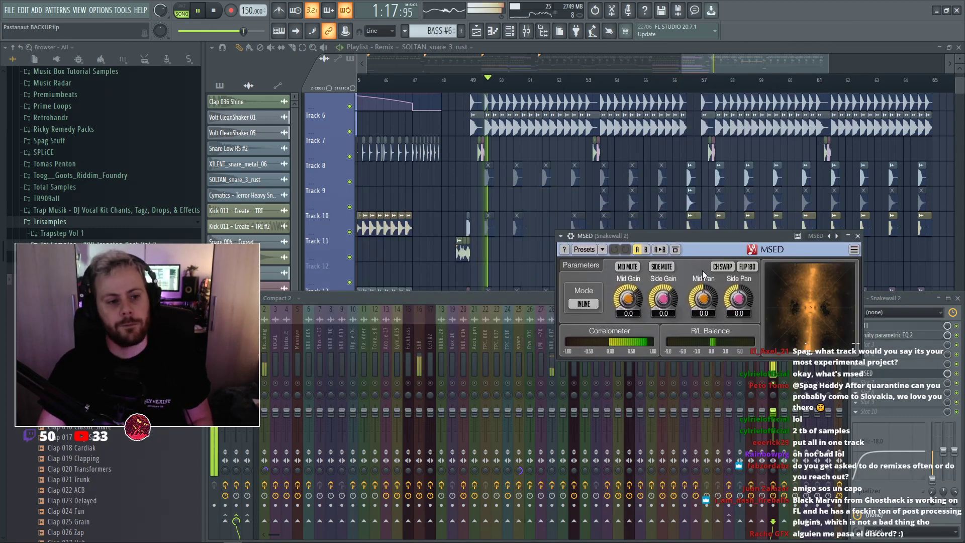
key("space")
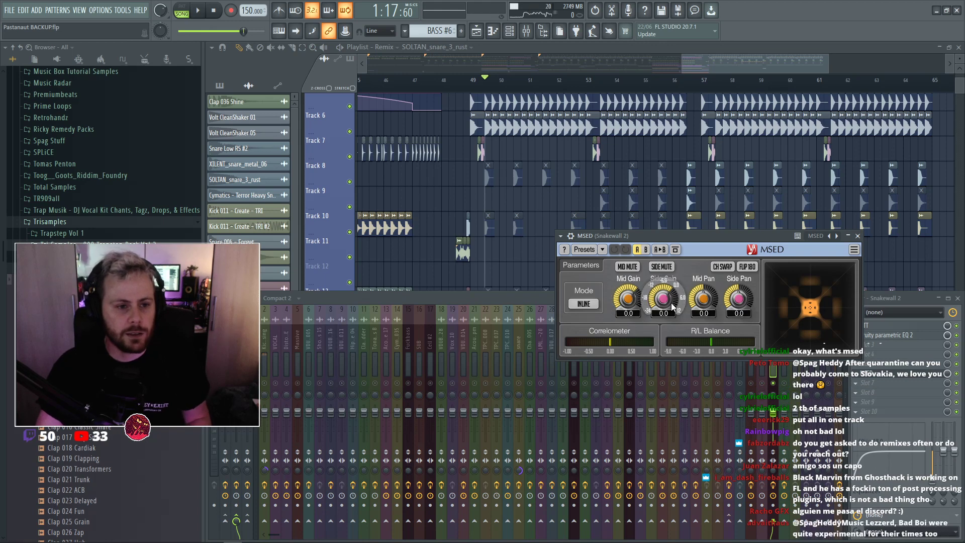
key("space")
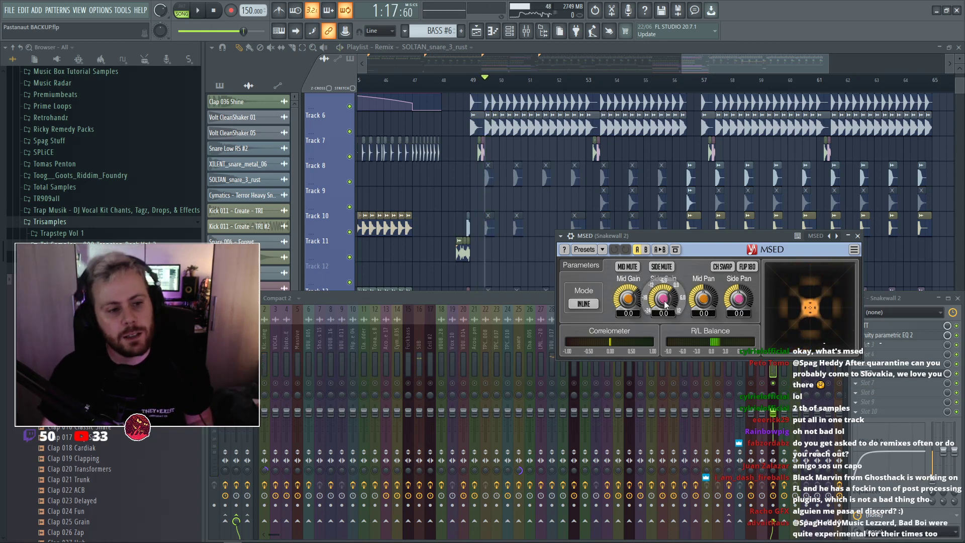
key("space")
key("space")
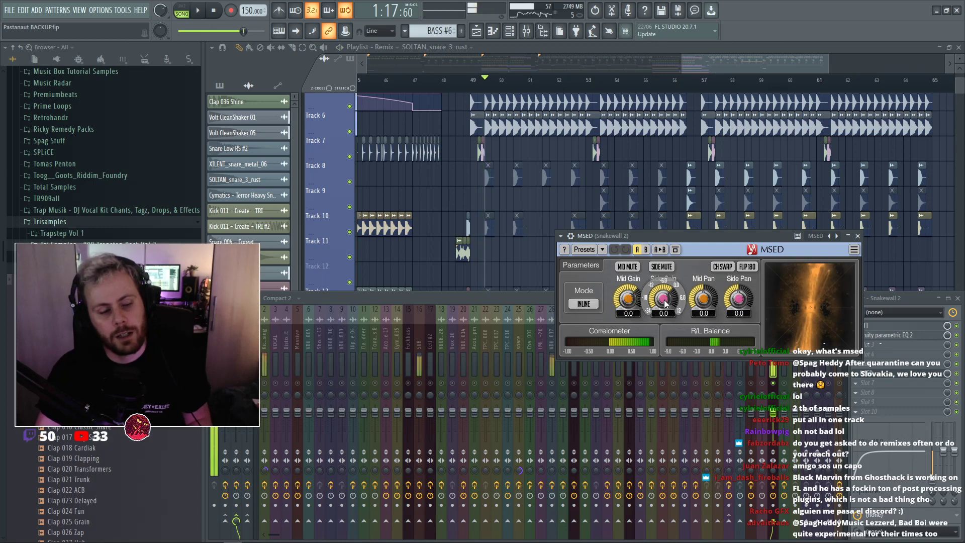
Try MSED's side gain at -24 dB and raised during playback, and set it to 0.9 dB on Snakewall 2.
left_click_drag(664, 304, 664, 352)
key("space")
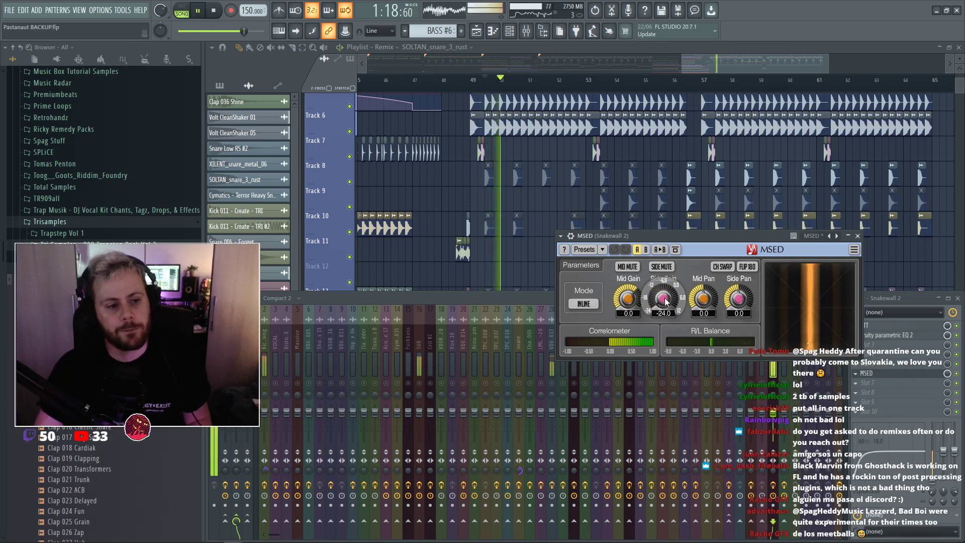
scroll(665, 301, "up", 10)
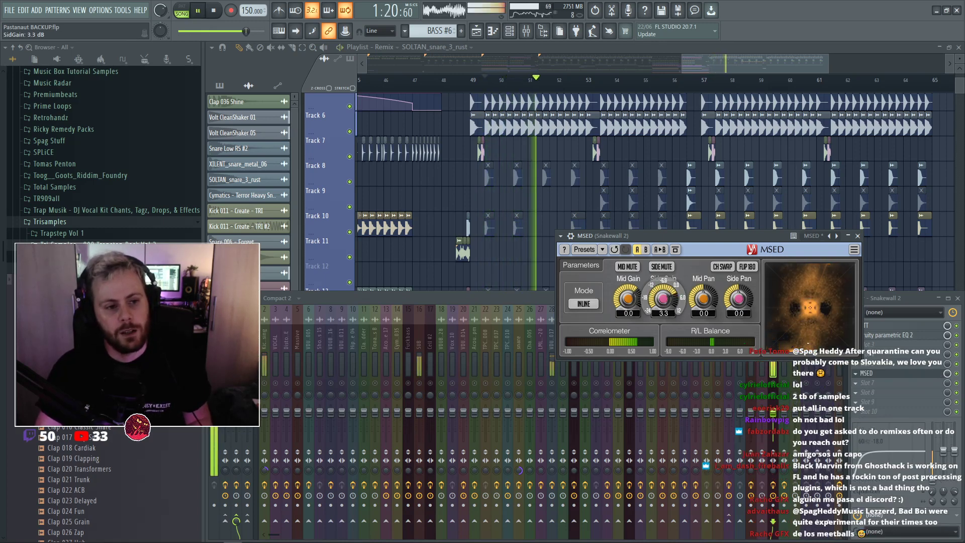
scroll(665, 300, "down", 2)
key("space")
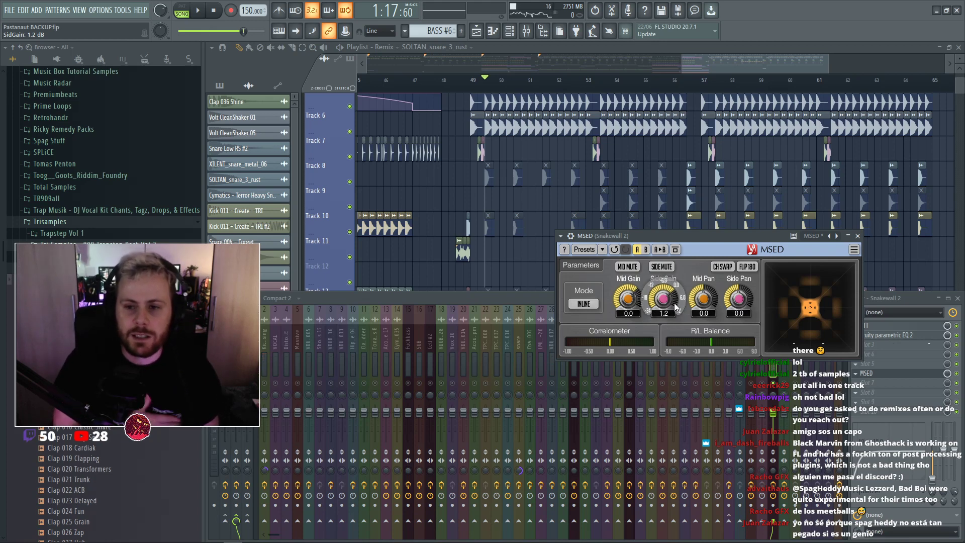
key("space")
mouse_move(676, 303)
left_mouse_down()
mouse_move(675, 324)
mouse_move(675, 304)
left_mouse_up()
key("space")
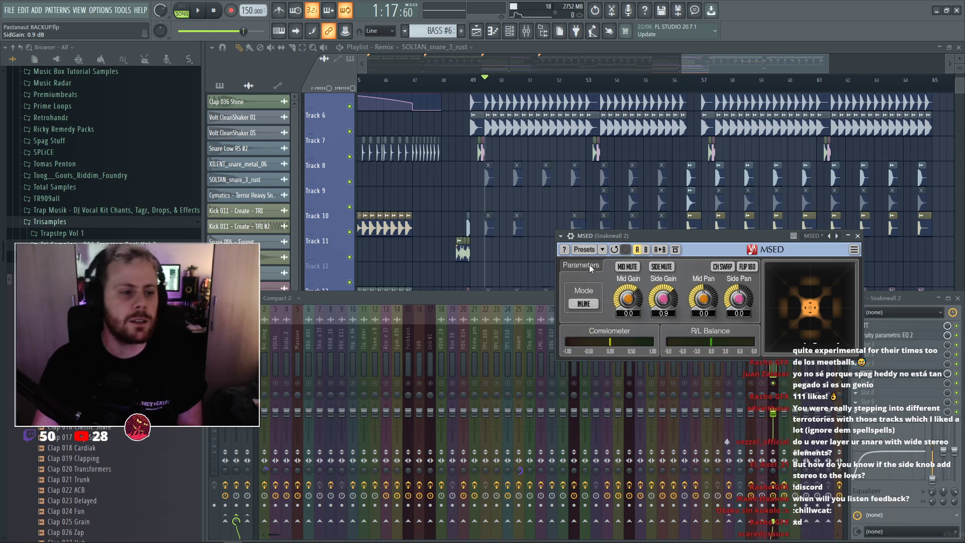
Close the MSED window and unsolo Snakewall 2 during playback so that all mixer tracks are active again.
right_click(527, 270)
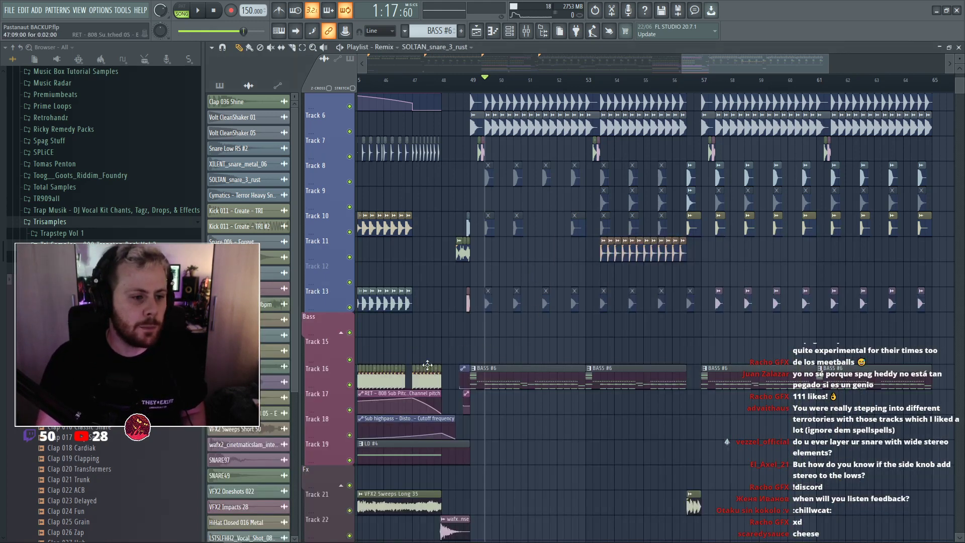
key("space")
key("F9")
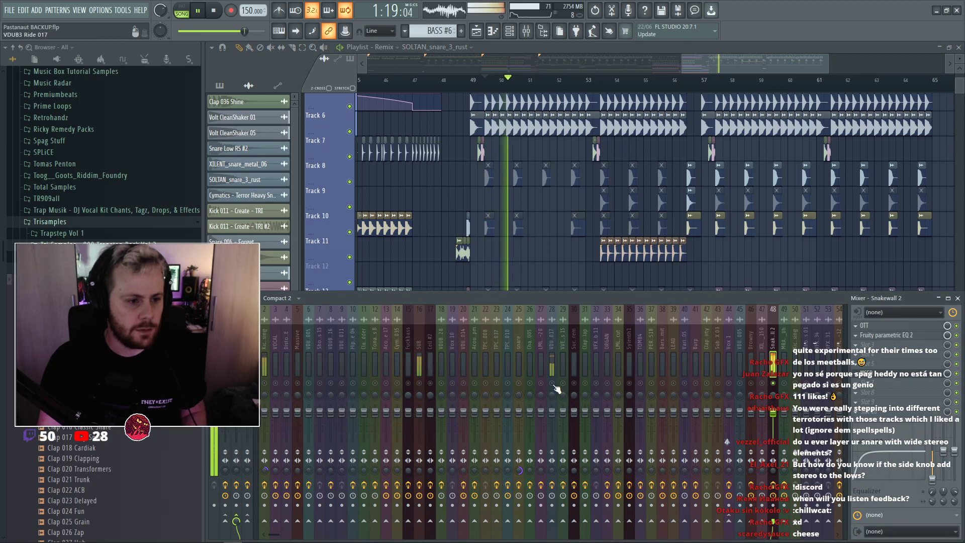
right_click(552, 384)
right_click(551, 384)
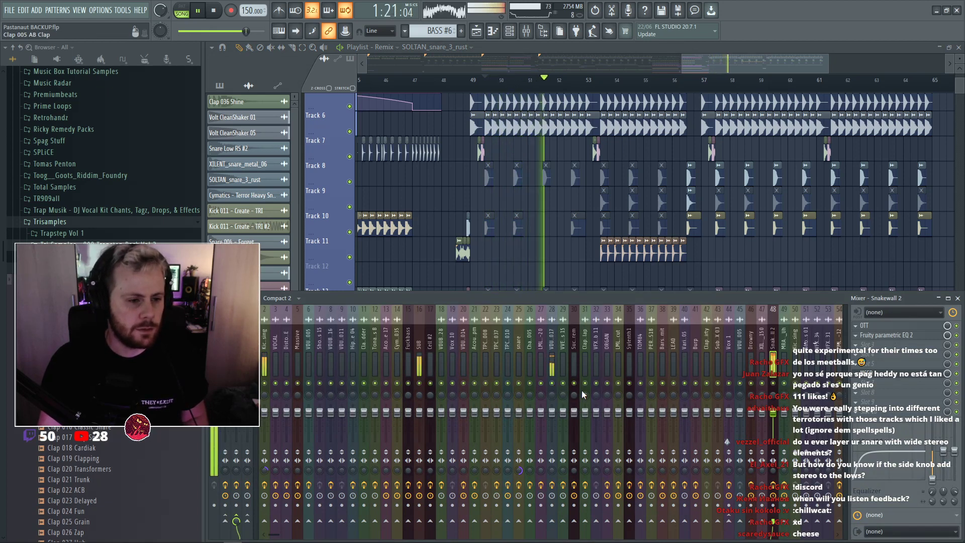
Play the full mix of the second drop from mid-bar 57 and check the mixer.
key("space")
key("space")
left_click(711, 82)
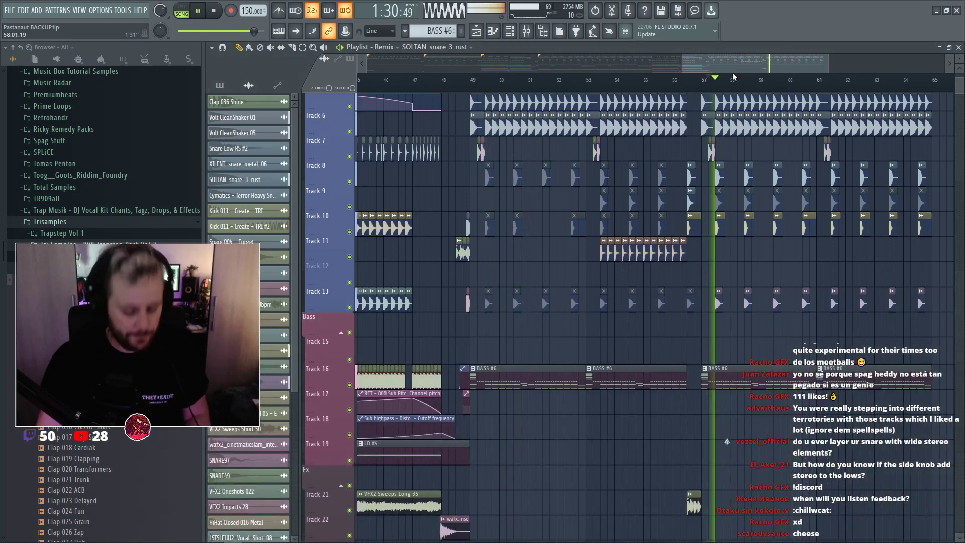
key("F9")
key("F9")
key("space")
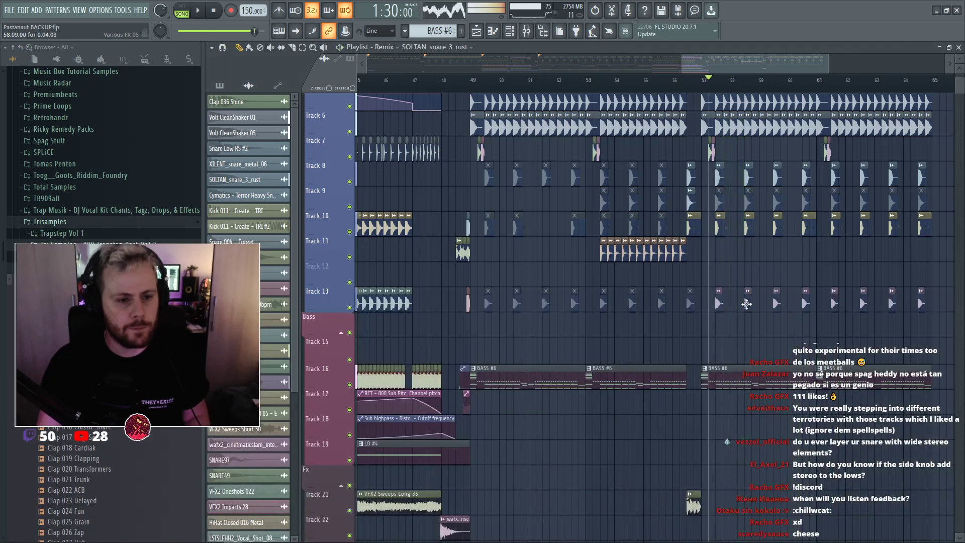
Inspect the Various FX 05 layer on Track 13 and the SOLTAN_snare_3_rust sample with its mixer track.
double_click(746, 303)
key("Escape")
scroll(861, 384, "up", 3)
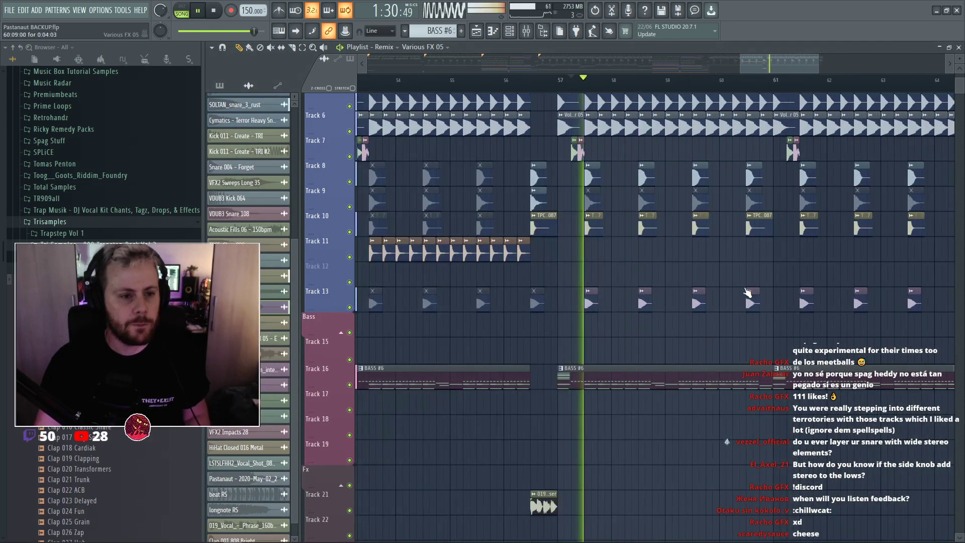
key("space")
double_click(592, 175)
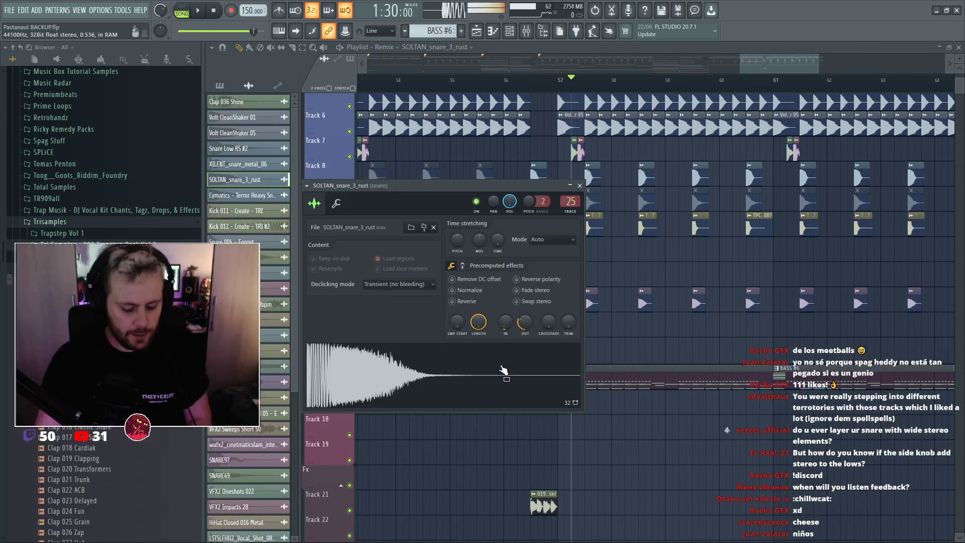
key("F9")
right_click(723, 256)
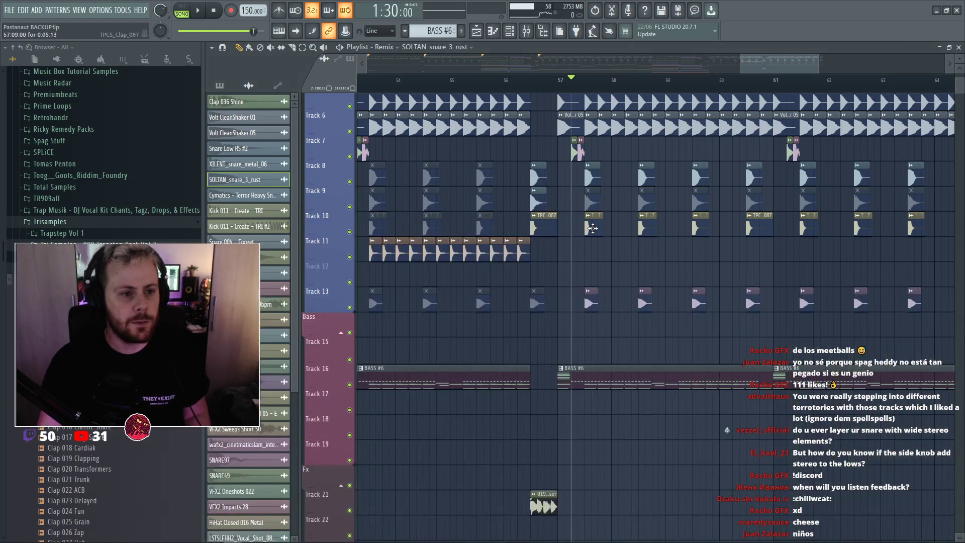
Open the TPCS_Clap_087 channel and its mixer track and try out the track's stereo separation.
double_click(543, 224)
key("F9")
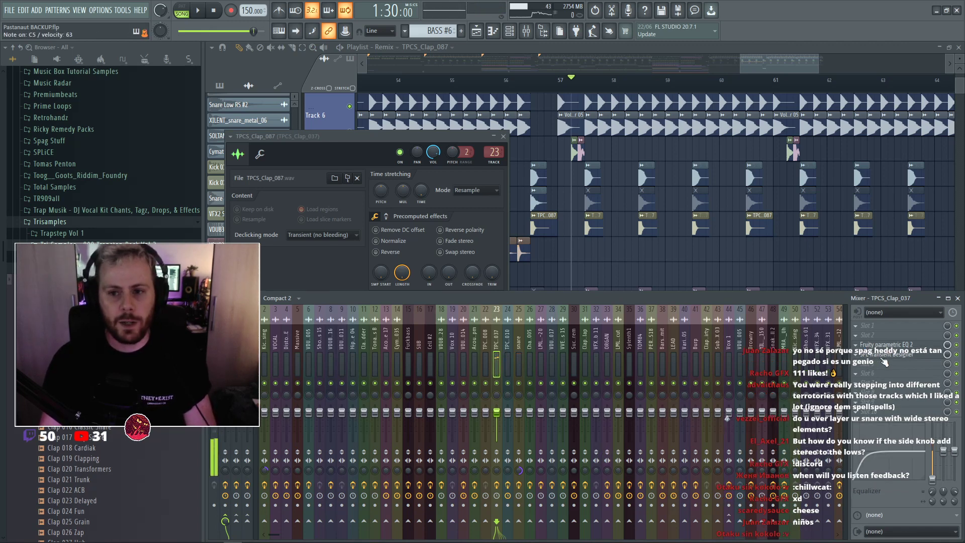
mouse_move(496, 470)
left_mouse_down()
mouse_move(496, 447)
mouse_move(496, 500)
mouse_move(496, 475)
left_mouse_up()
key("z")
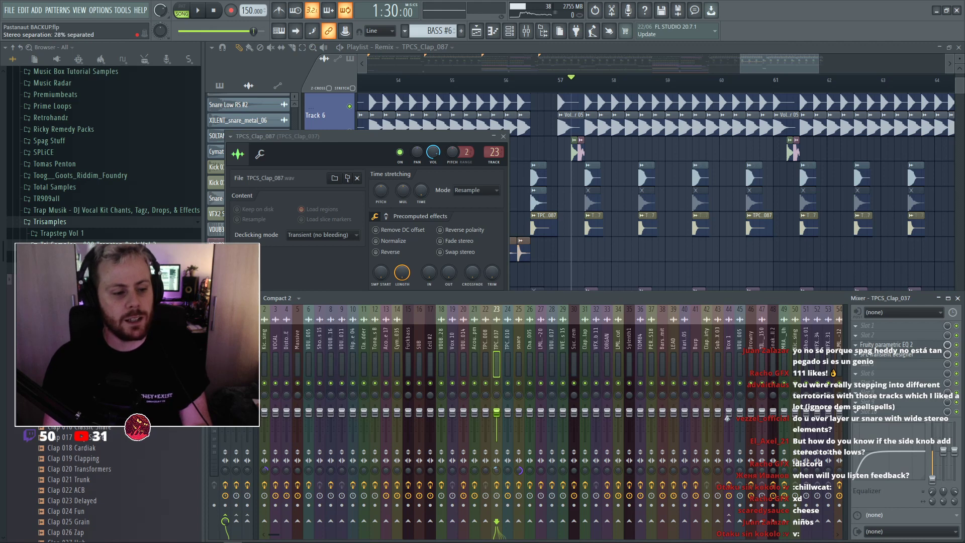
key("z")
left_click_drag(496, 470, 495, 471)
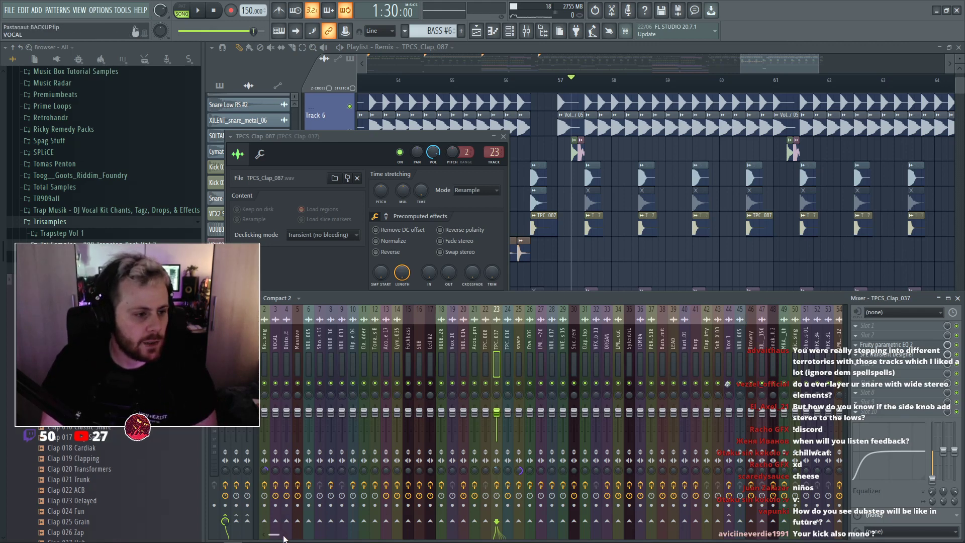
Play the drop with the kick's mixer track selected and inspect the VDUB3 Kick 064 sample and its mixer track.
left_click(268, 350)
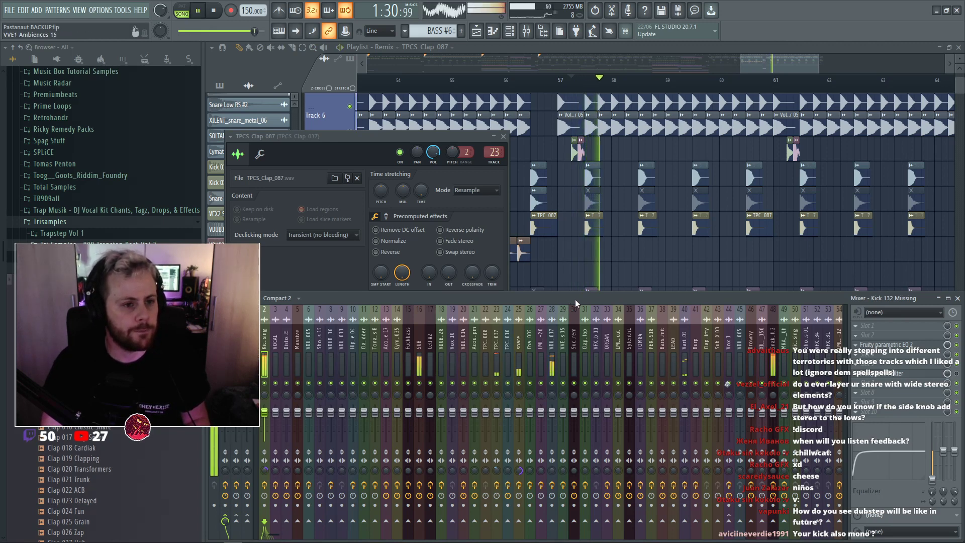
right_click(625, 274)
key("space")
scroll(623, 267, "up", 1)
scroll(623, 268, "up", 4)
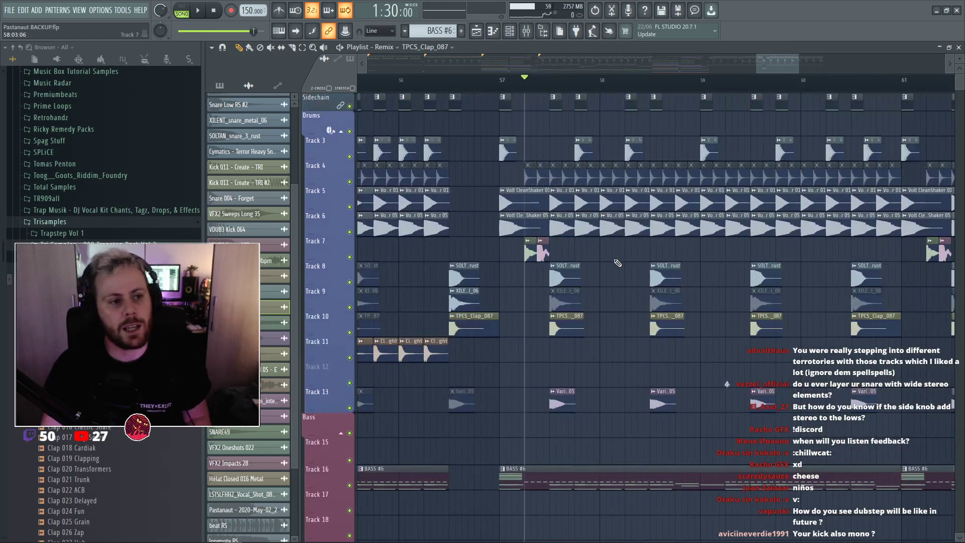
double_click(589, 146)
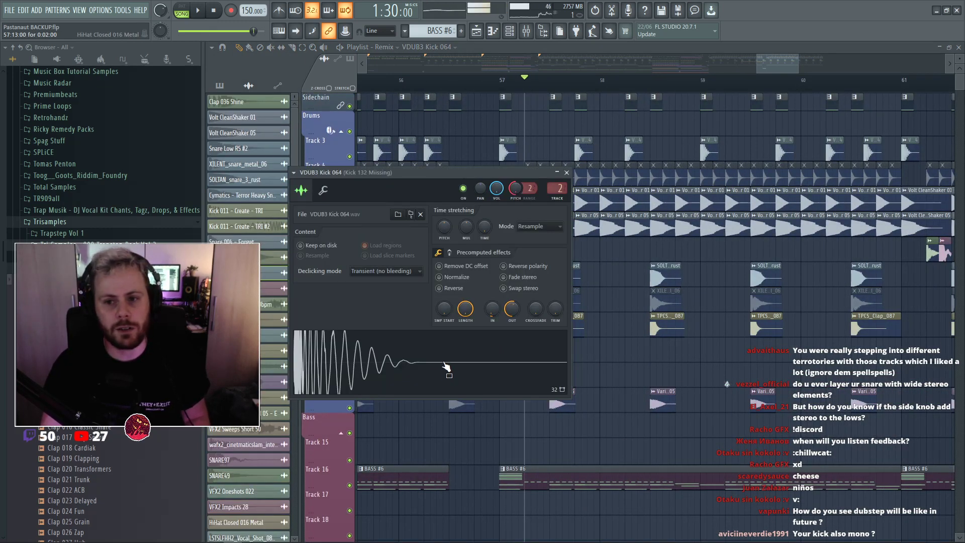
key("F12")
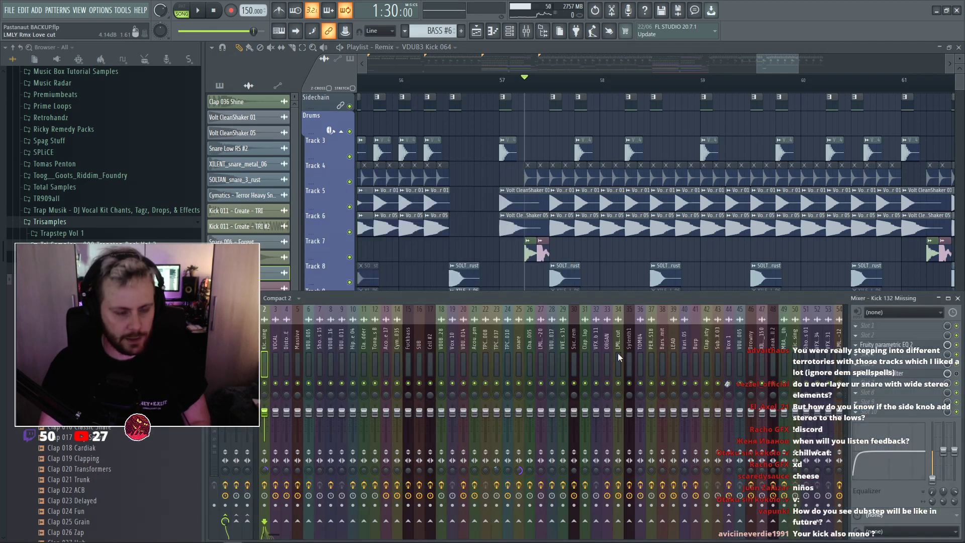
key("F9")
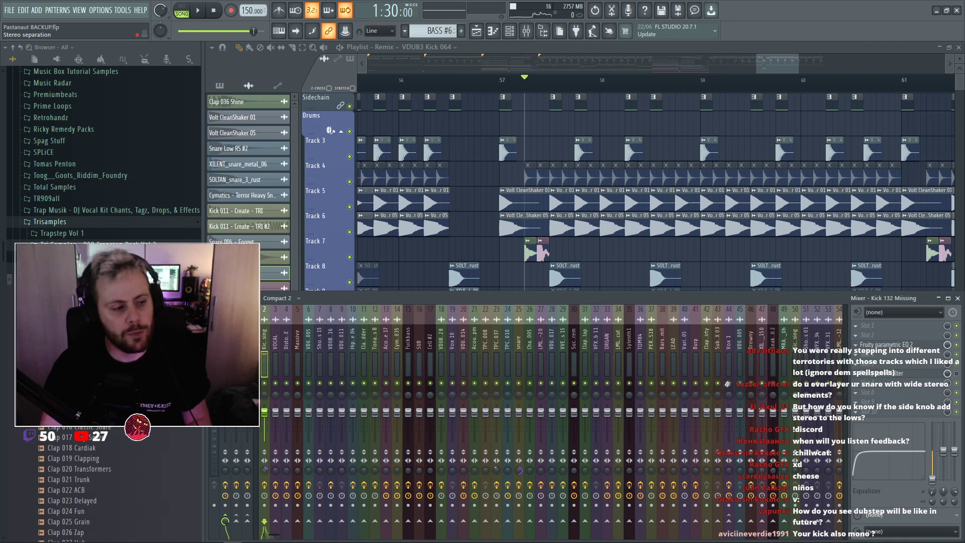
Open iZotope Ozone 7 on the Master track and set the side equalizer's Band 1 low shelf to 91.2 Hz at -9.0 dB.
left_click(225, 356)
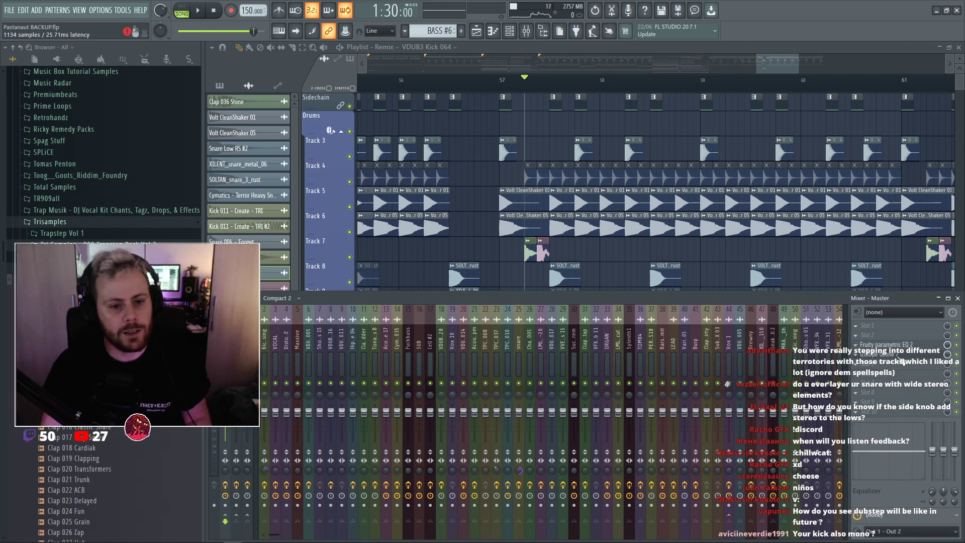
left_click(897, 356)
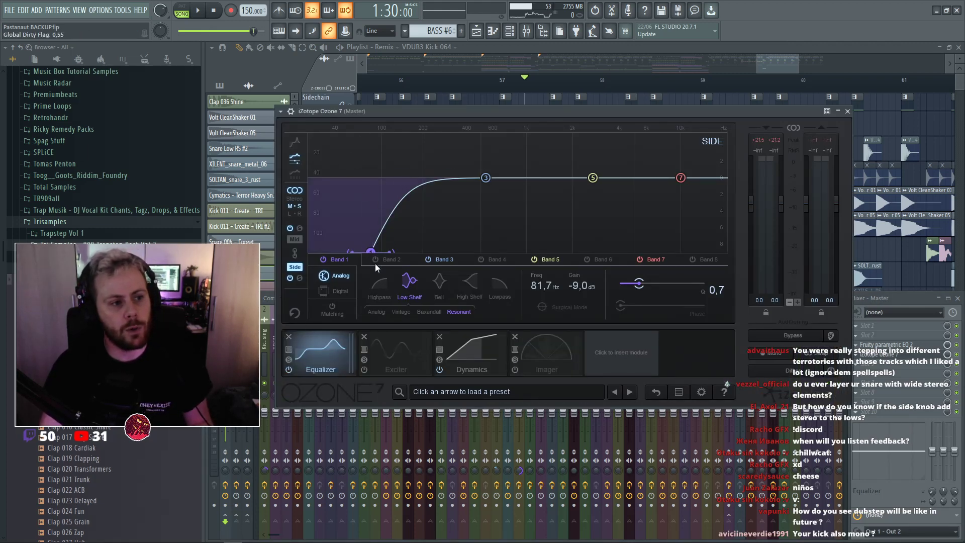
left_click_drag(370, 251, 377, 252)
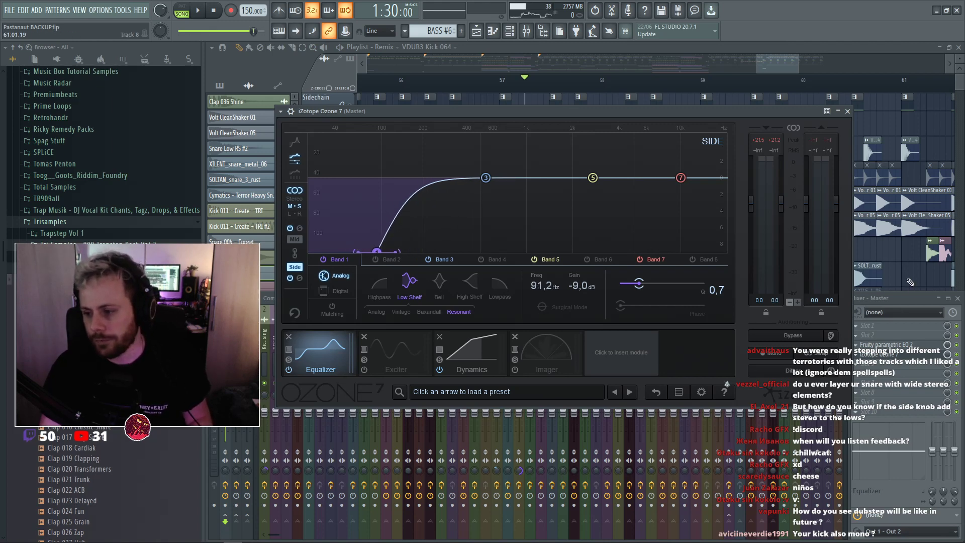
Dip Band 5 slightly in Ozone's side equalizer, set the Band 7 high shelf to about 12.1 kHz and 0.1 dB, and close Ozone.
left_click(295, 239)
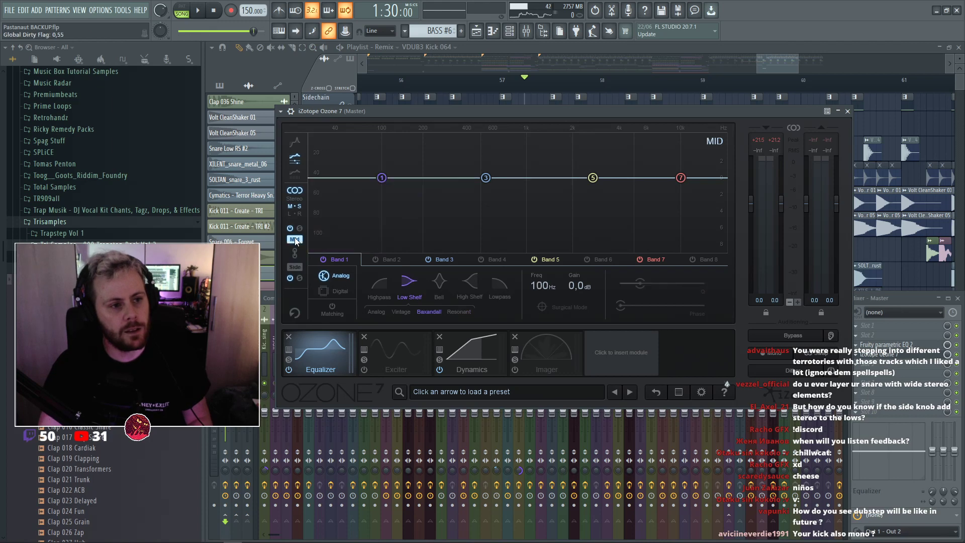
left_click_drag(593, 184, 648, 182)
left_click(295, 267)
left_click(351, 259)
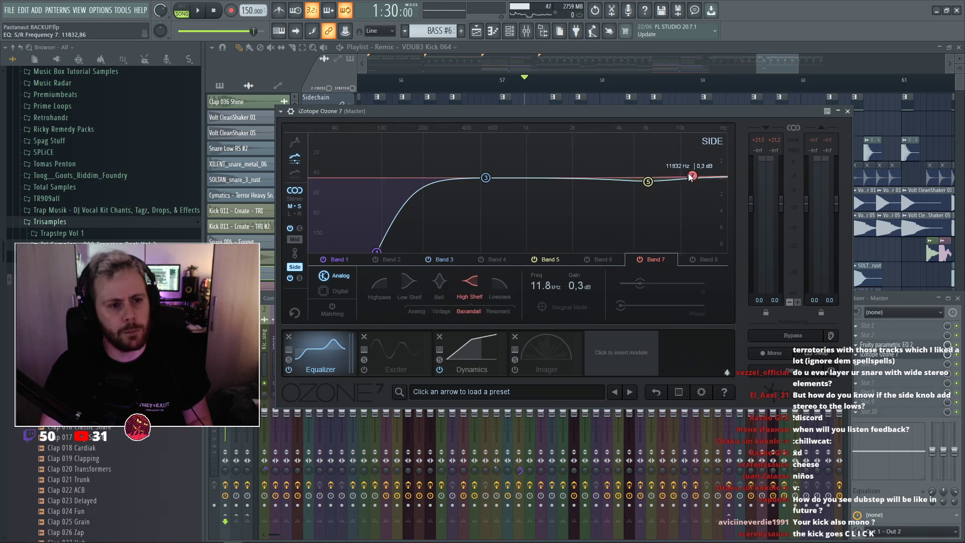
left_click_drag(648, 181, 647, 182)
left_click(693, 179)
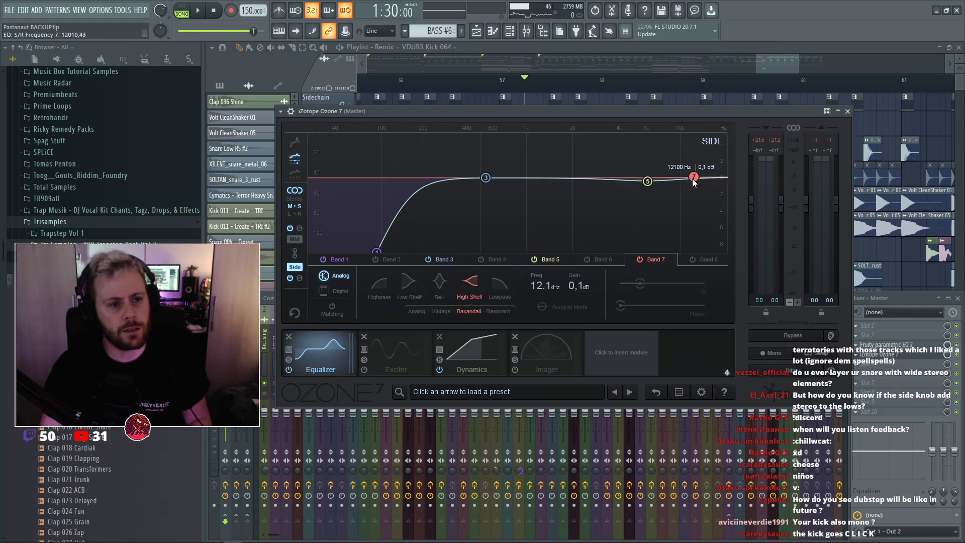
right_click(903, 278)
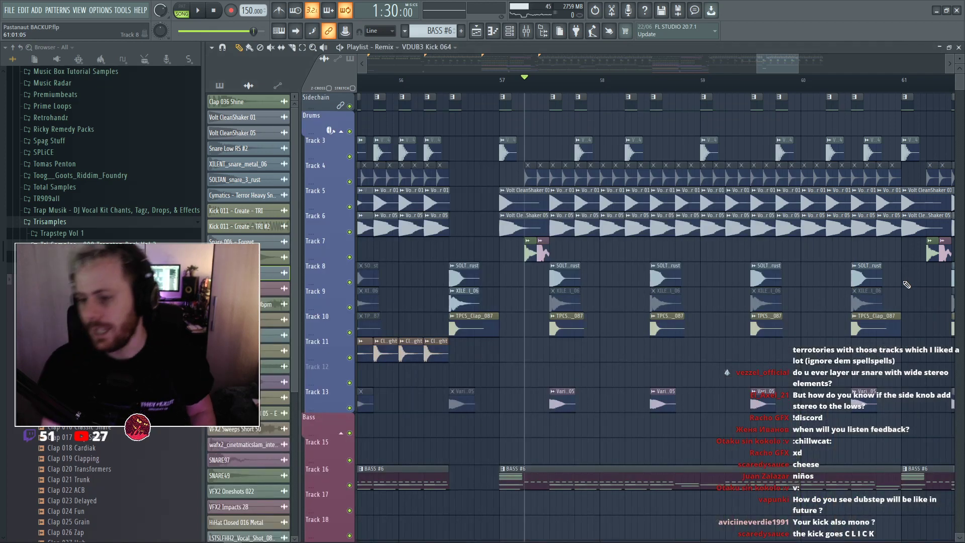
Play the drop briefly from mid-bar 57 and inspect the VDUB3 Kick 064 sample's settings.
key("space")
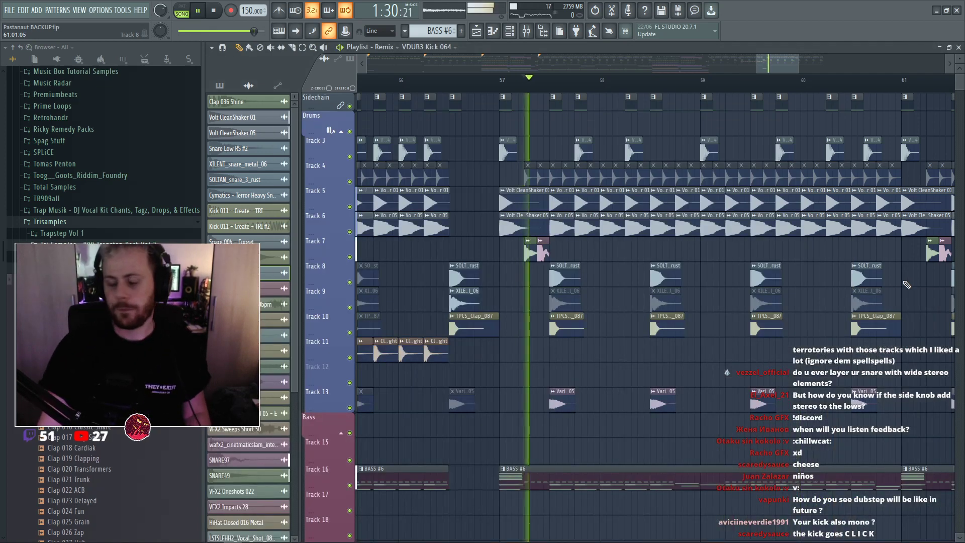
key("space")
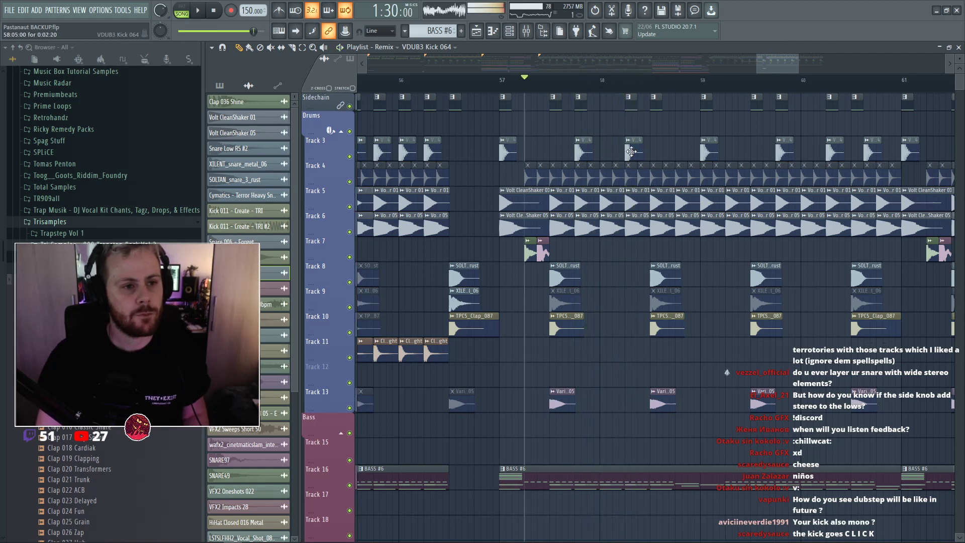
double_click(632, 150)
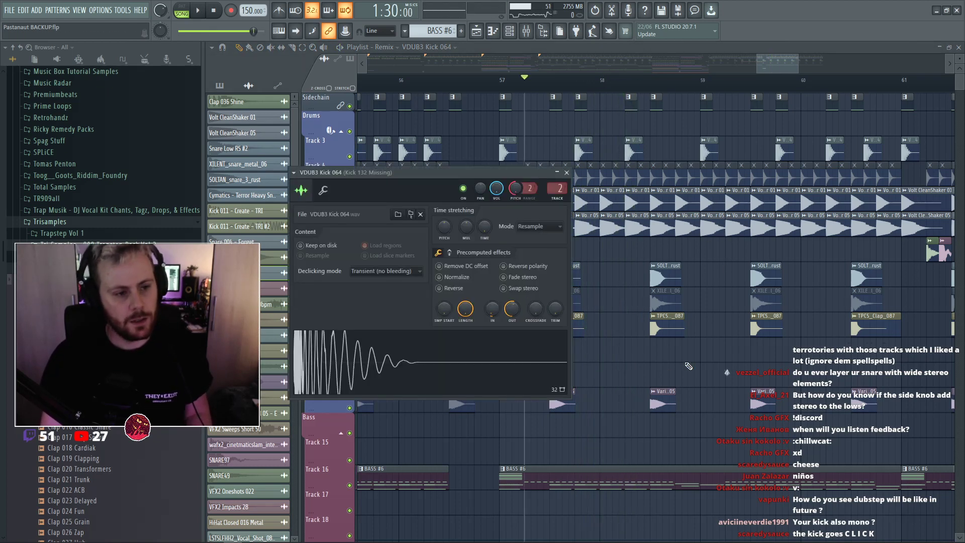
key("Escape")
Replay the transition into the second half of the drop from around bar 56.
key("space")
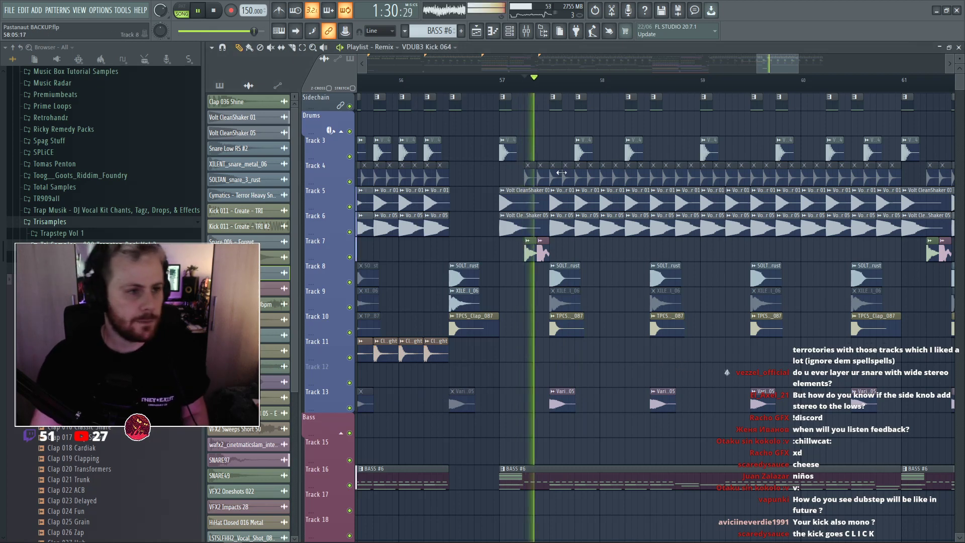
left_click(448, 79)
scroll(497, 133, "down", 3)
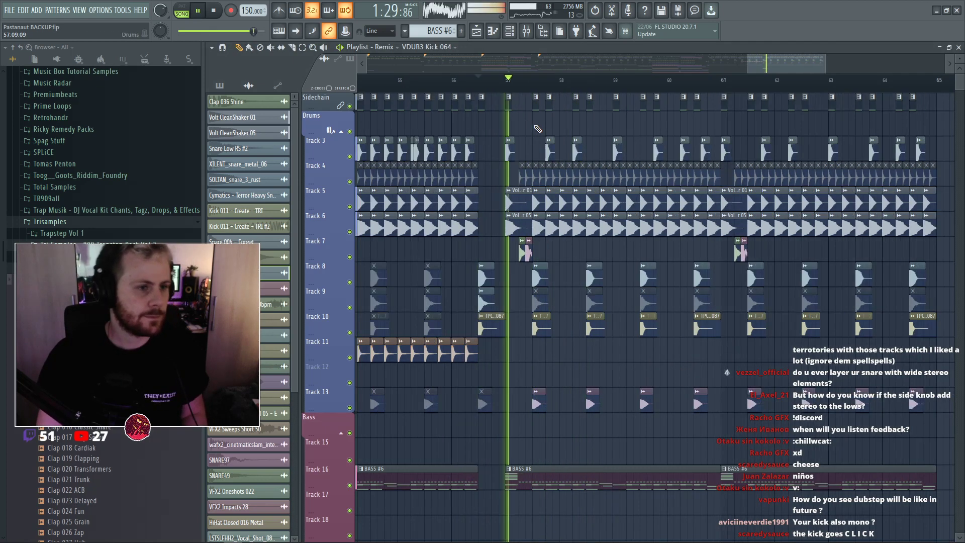
scroll(509, 145, "down", 3)
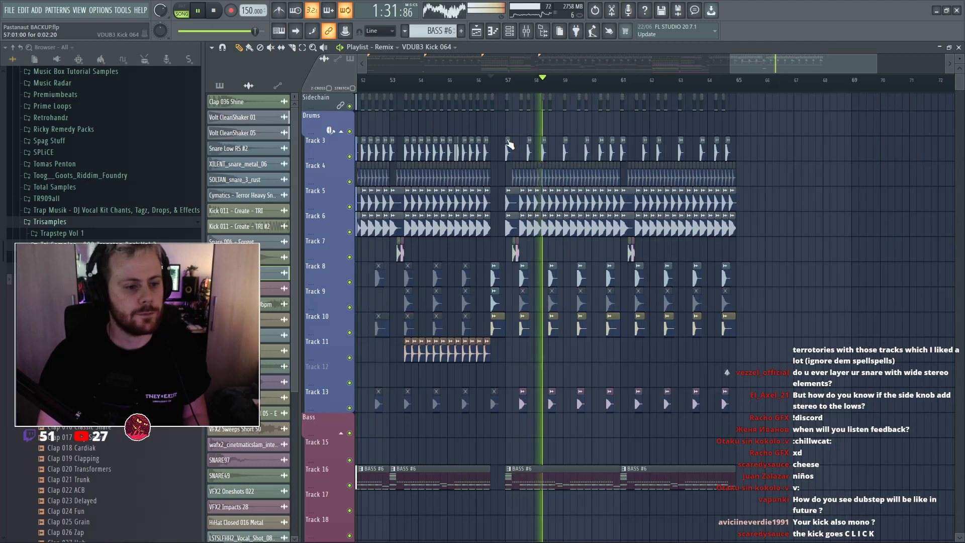
scroll(479, 135, "up", 4)
left_click(485, 79)
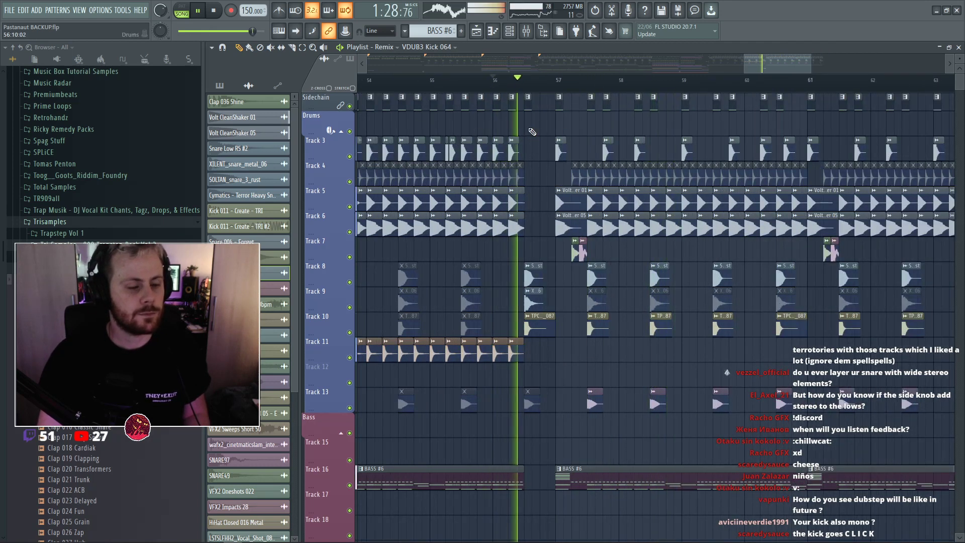
Listen through to the end of the second drop and save the project.
scroll(551, 133, "down", 5)
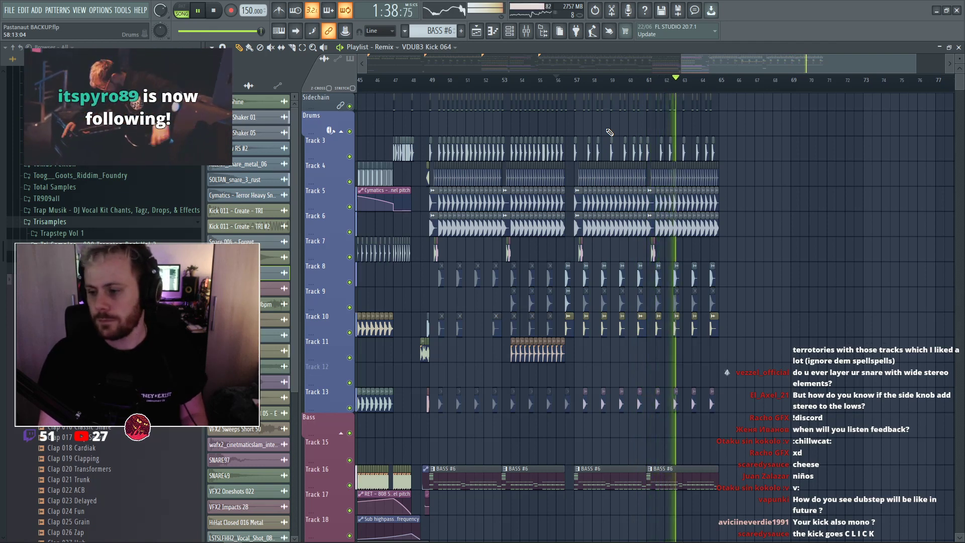
scroll(842, 182, "down", 3)
key("ctrl+s")
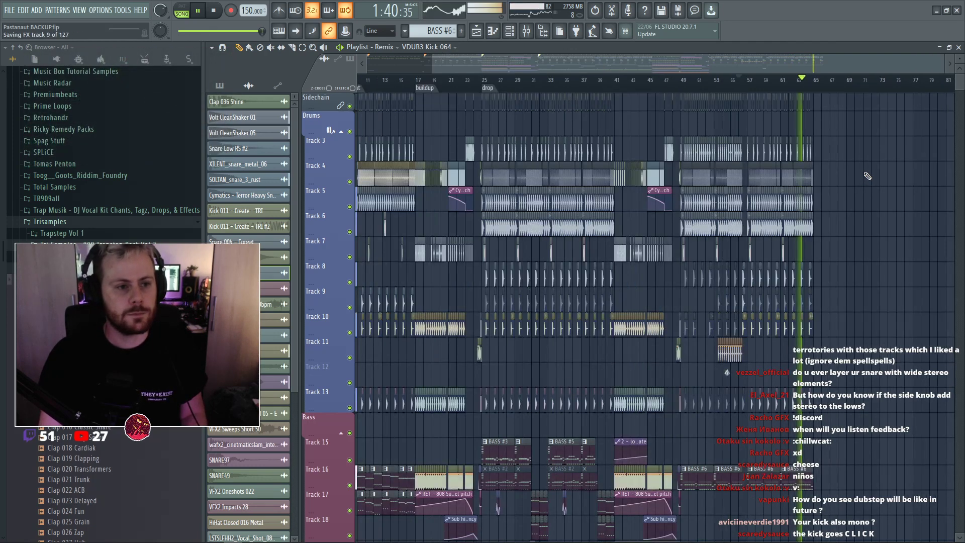
Play the first drop from bar 25 and look over its drum and bass tracks.
left_click(486, 82)
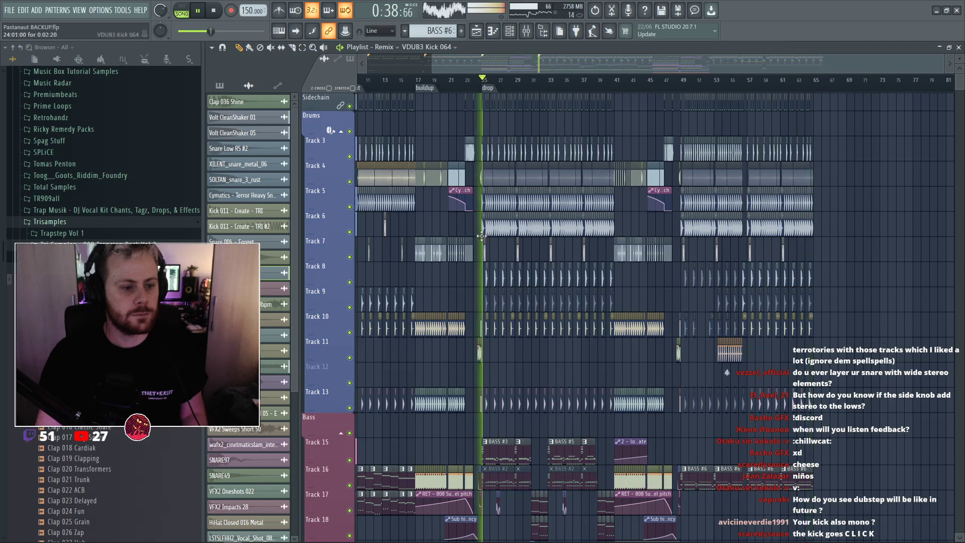
scroll(510, 291, "down", 2)
scroll(512, 291, "up", 2)
scroll(613, 295, "down", 4)
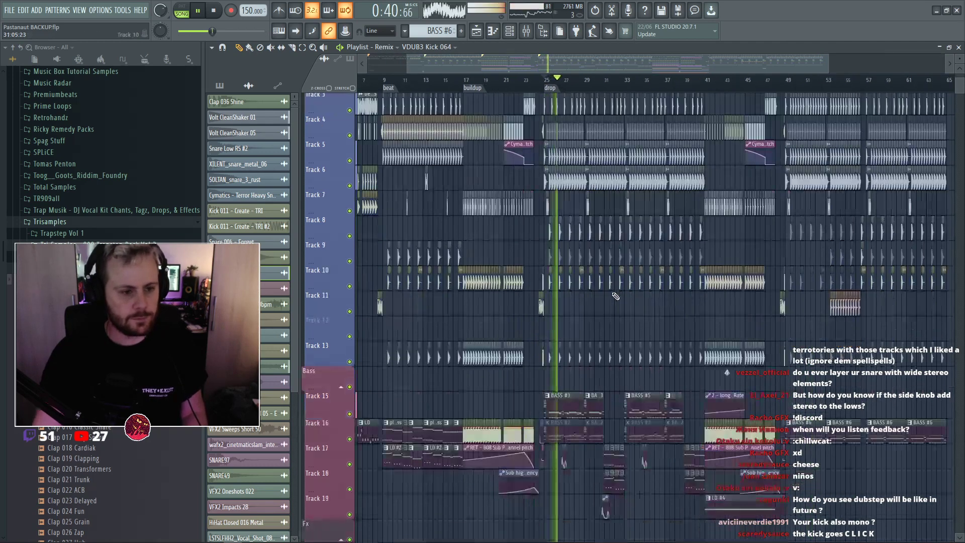
scroll(592, 322, "up", 3)
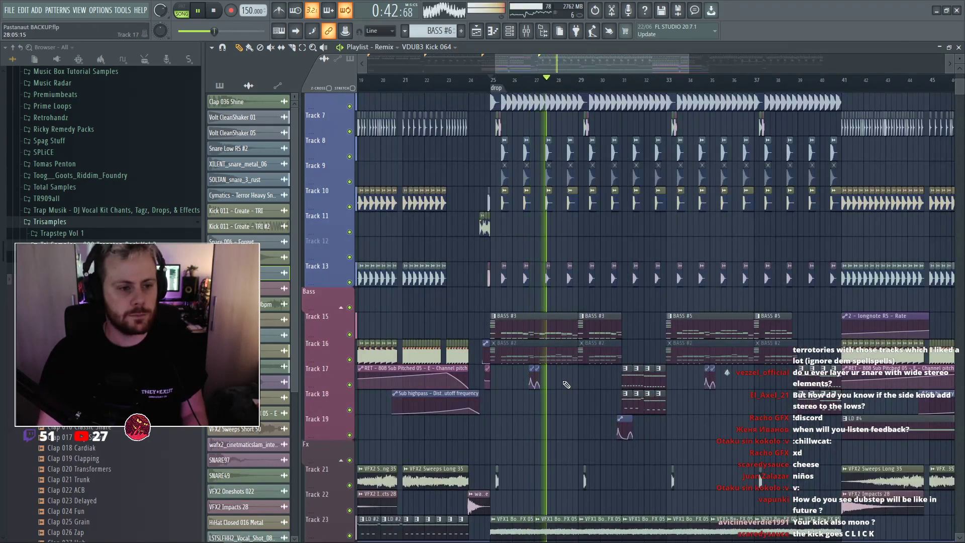
Look through the unsorted bass and synth channels in the channel rack while the first drop plays.
key("F6")
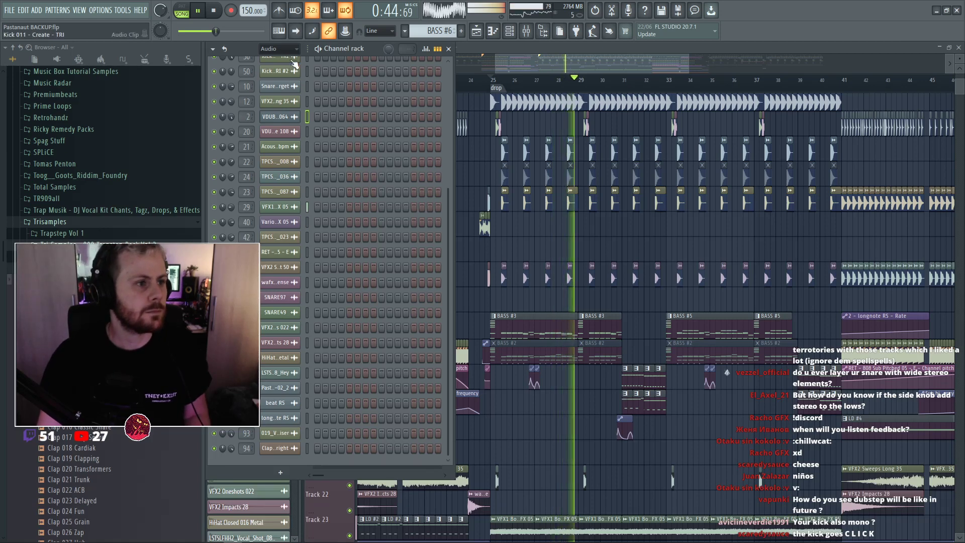
left_click(278, 49)
left_click(285, 92)
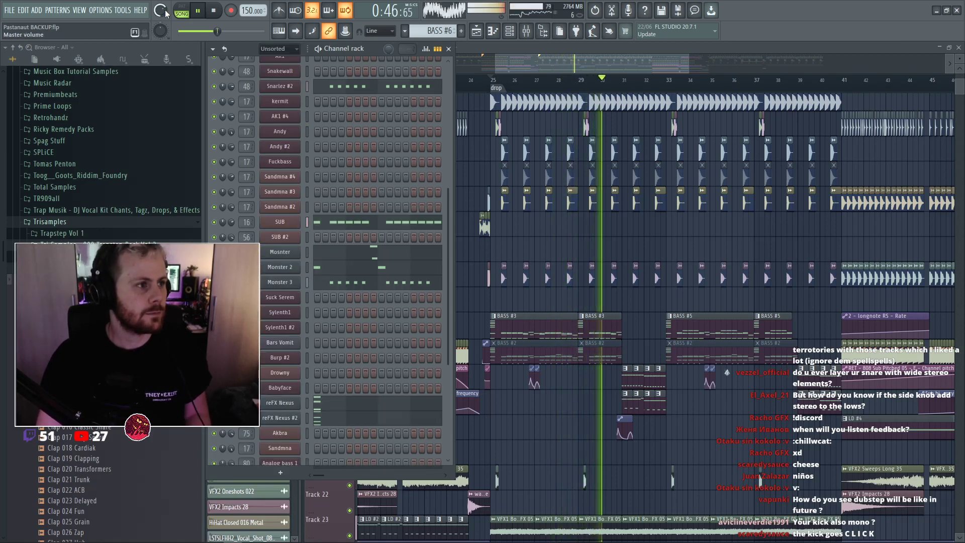
key("space")
key("space")
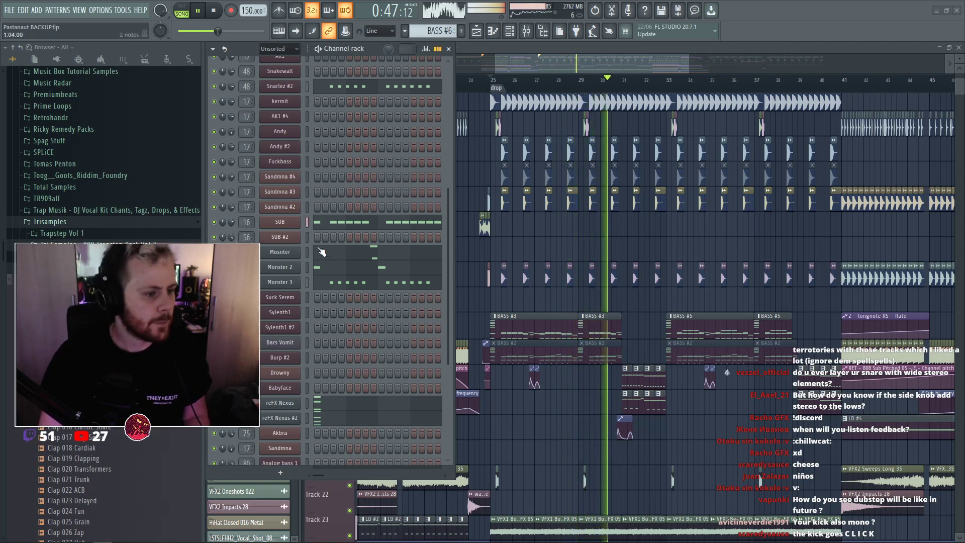
scroll(323, 300, "down", 6)
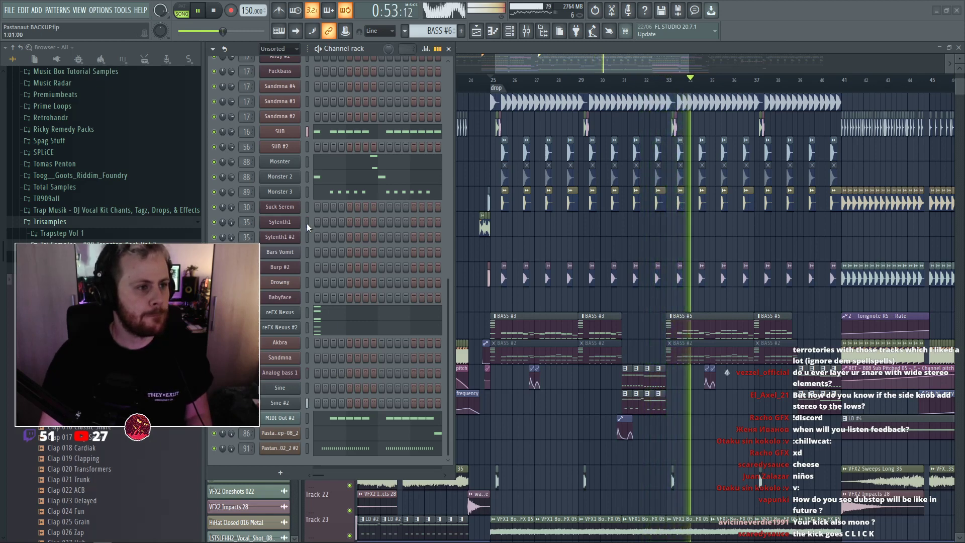
scroll(331, 231, "up", 5)
scroll(353, 234, "up", 8)
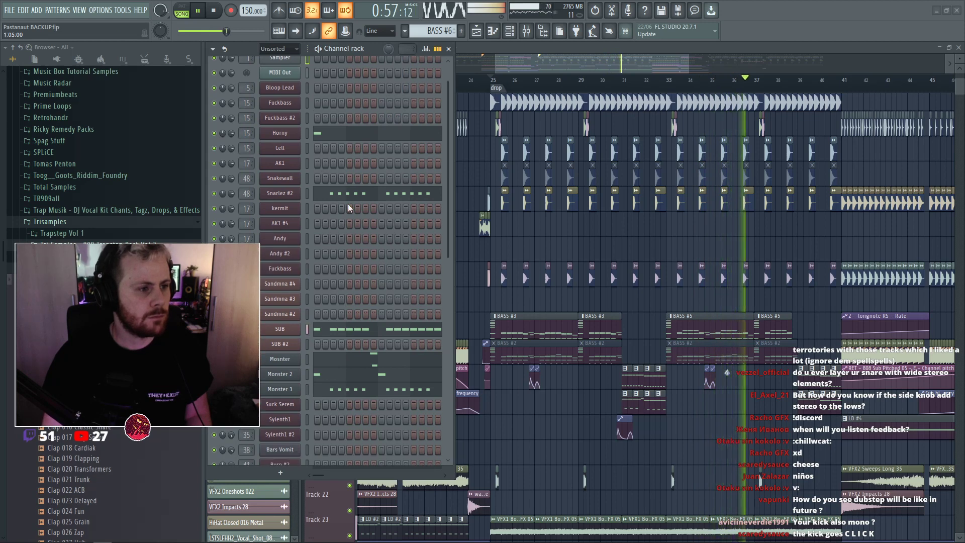
scroll(352, 214, "down", 8)
scroll(355, 216, "down", 5)
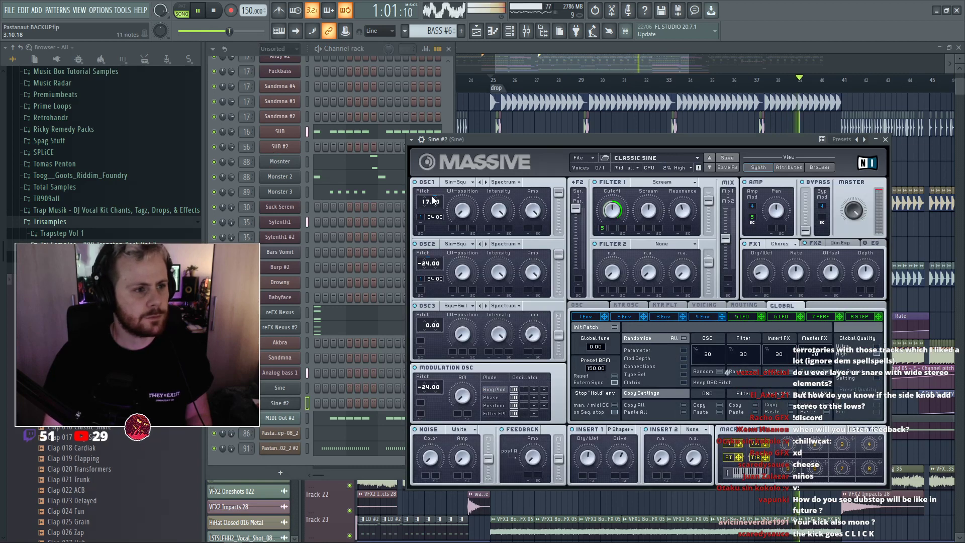
Set oscillator 1 pitch to 29.00 in the Sine #2 Massive synth and replay the first drop from bar 25.
left_click_drag(429, 204, 430, 200)
key("F5")
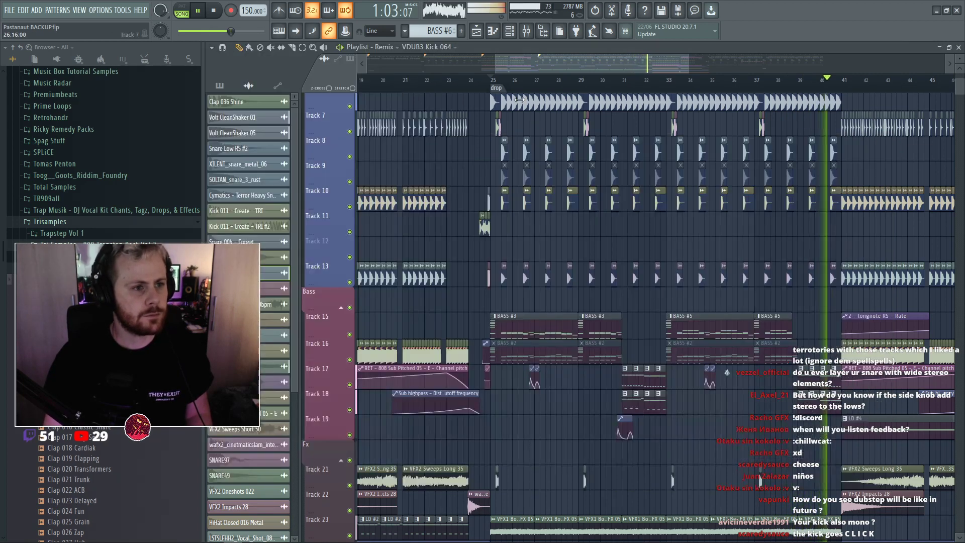
left_click(505, 80)
key("F6")
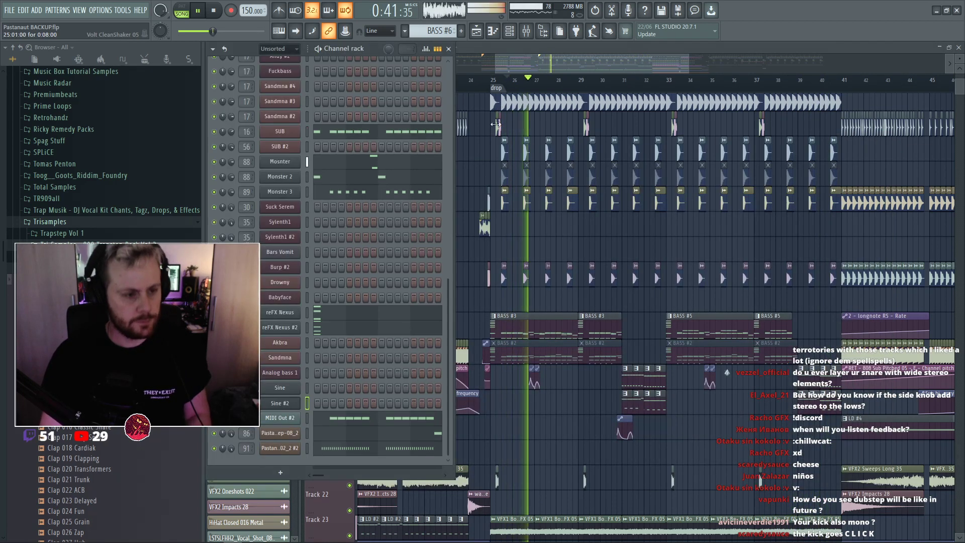
Adjust the decay of envelope 1 in the Sine #2 Massive synth while the drop plays, and stop playback.
left_click(280, 403)
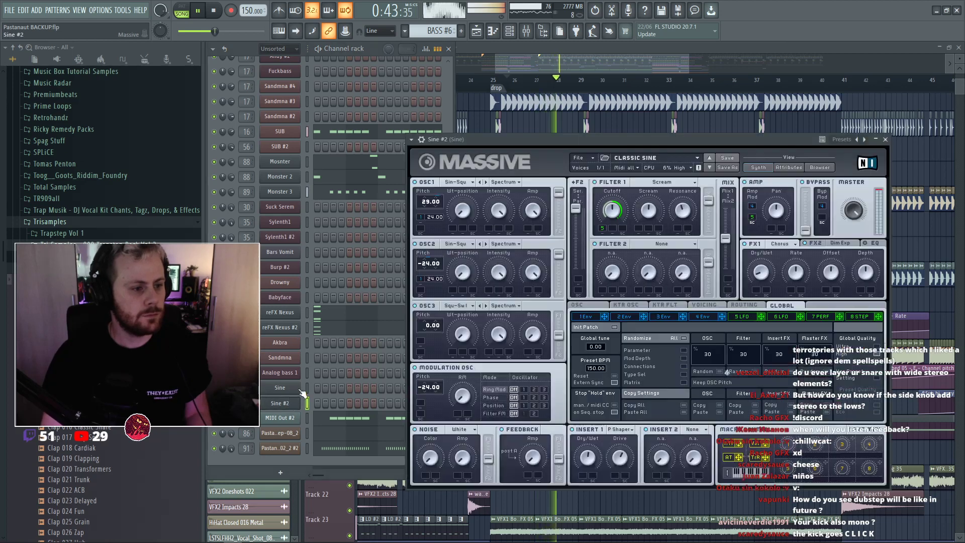
left_click(586, 316)
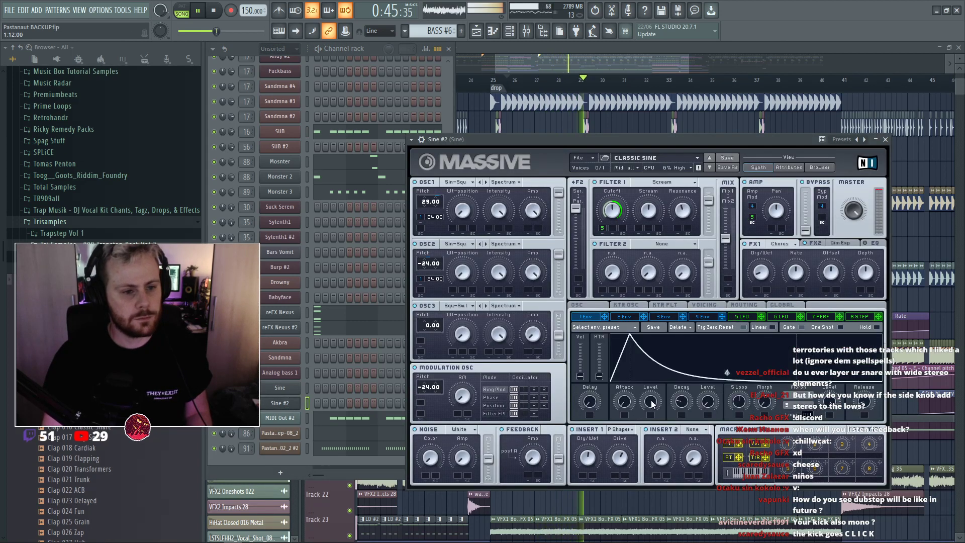
left_click_drag(678, 402, 681, 404)
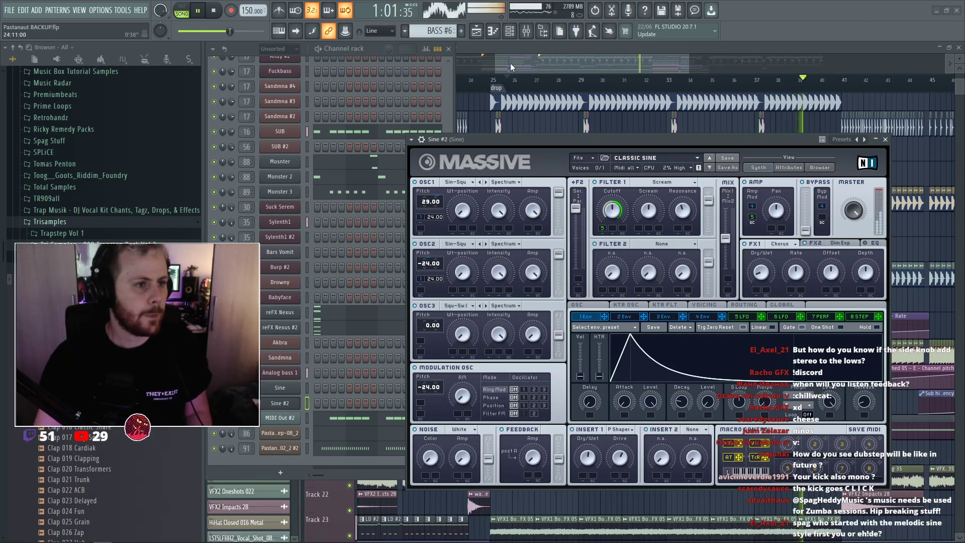
left_click(535, 56)
key("space")
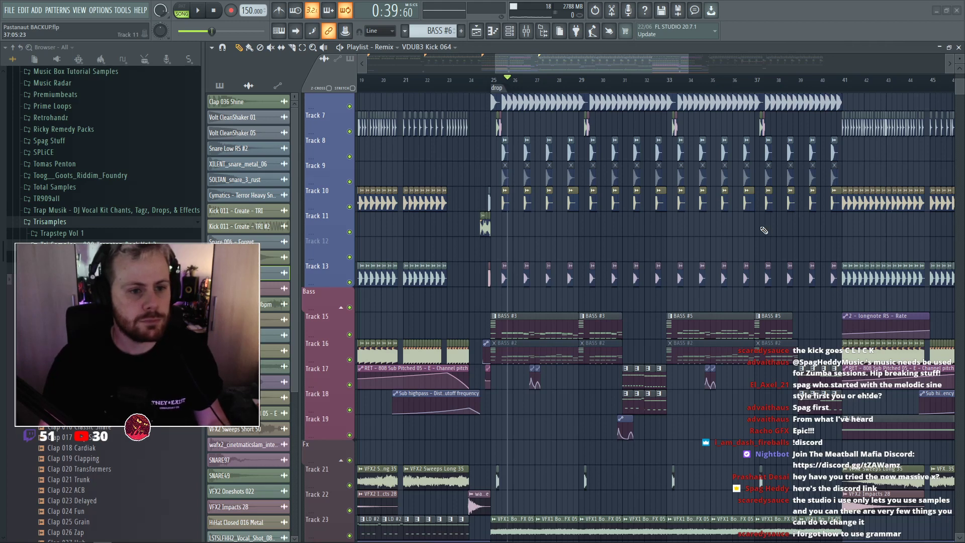
Save the Pastanaut BACKUP project and open the recent project Stank Tank.flp.
left_click(17, 10)
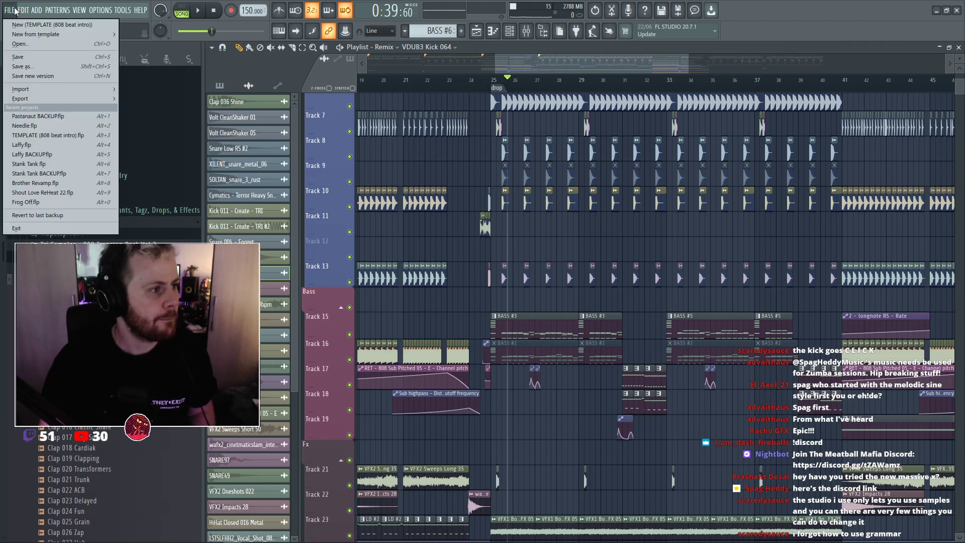
left_click(16, 11)
scroll(566, 247, "down", 2)
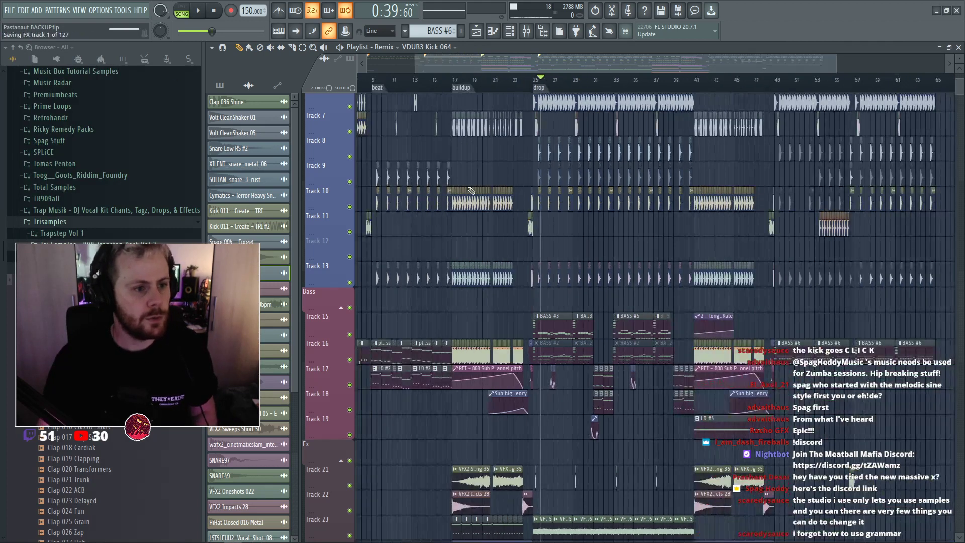
left_click(17, 10)
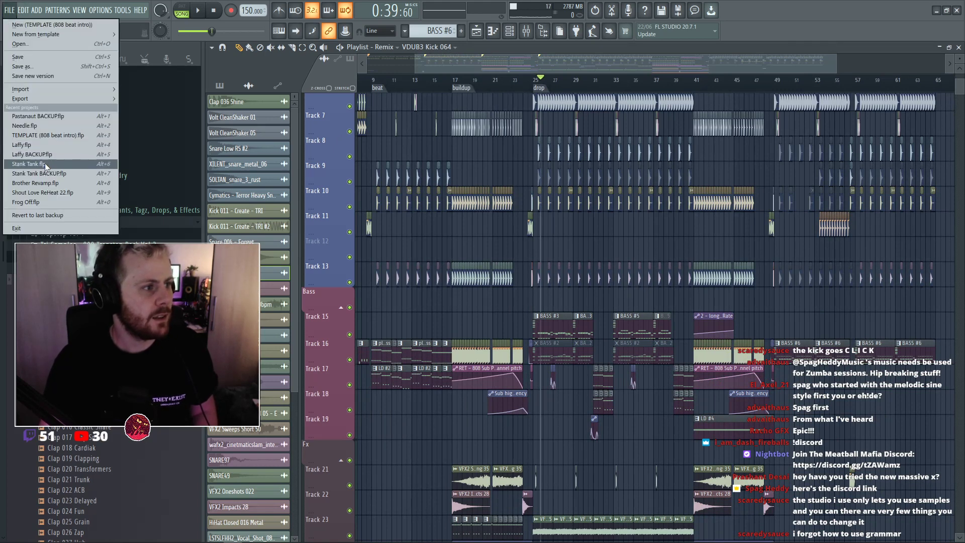
left_click(45, 163)
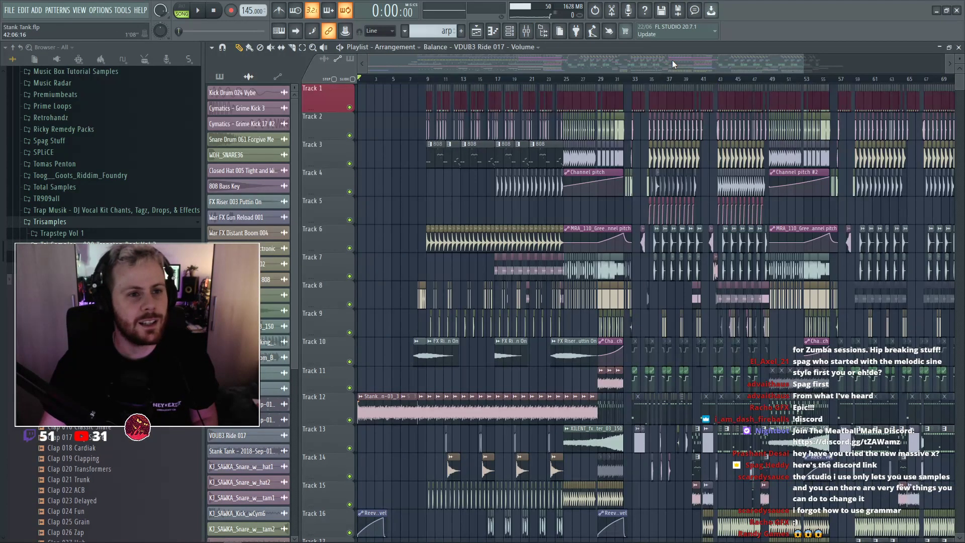
Play the Stank Tank arrangement from around bar 18 through the buildup towards the first drop.
left_click_drag(672, 62, 788, 65)
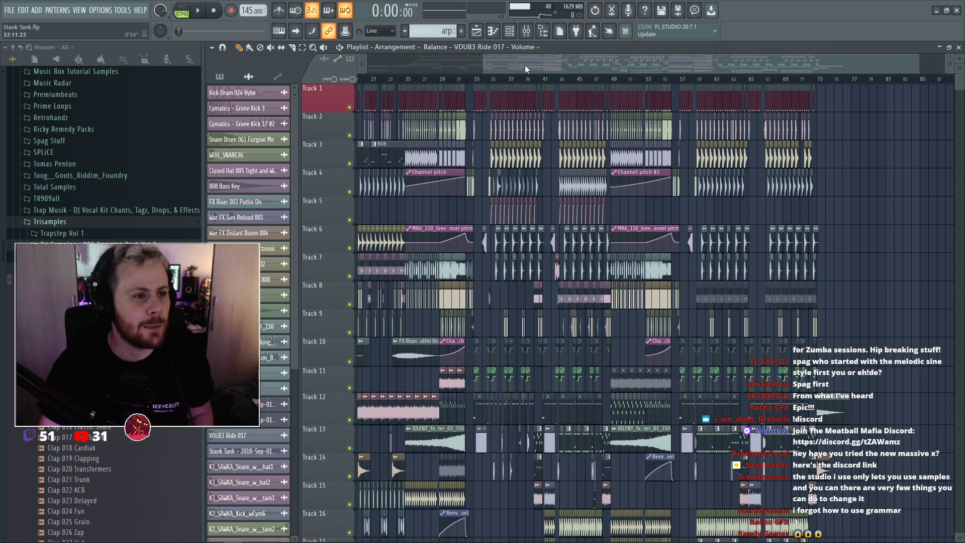
scroll(530, 155, "left", 2)
scroll(497, 213, "up", 3)
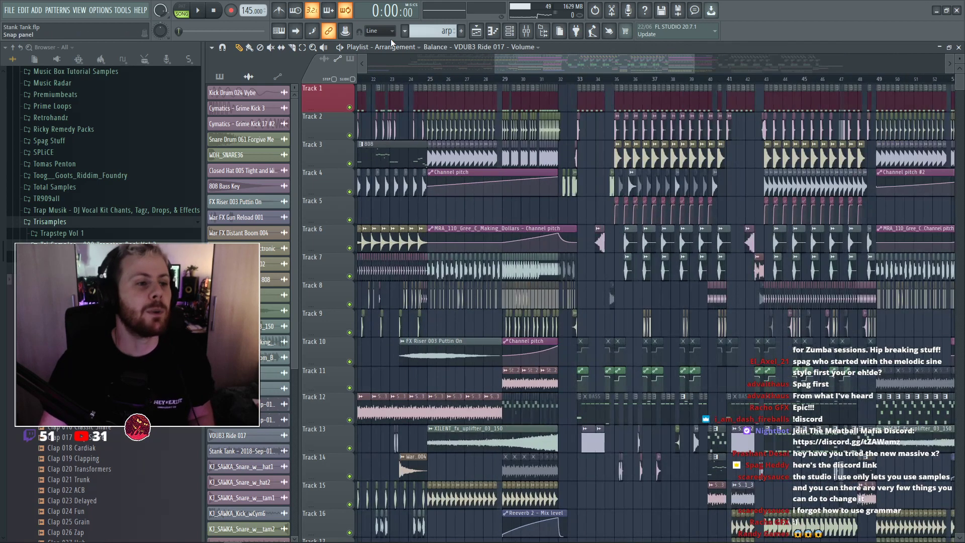
left_click_drag(537, 67, 514, 68)
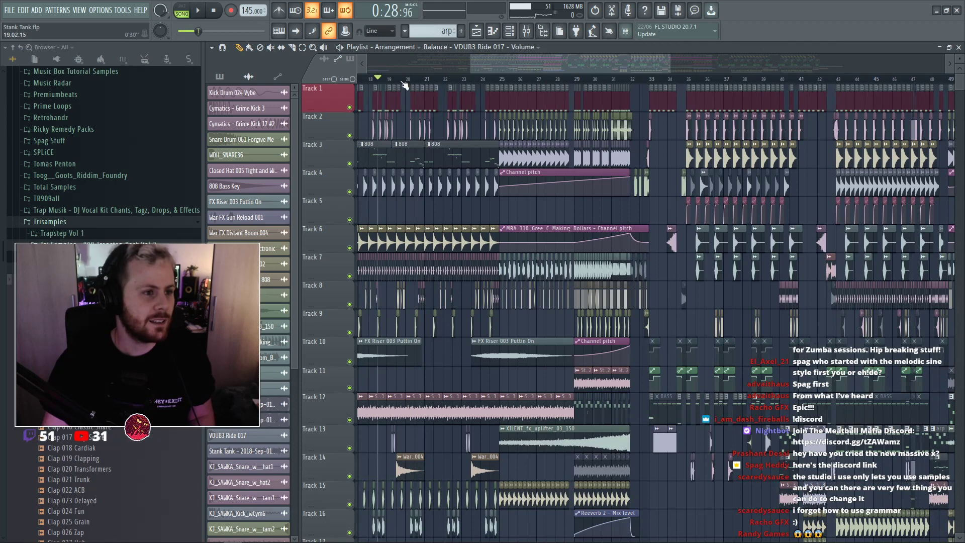
key("space")
scroll(505, 65, "left", 2)
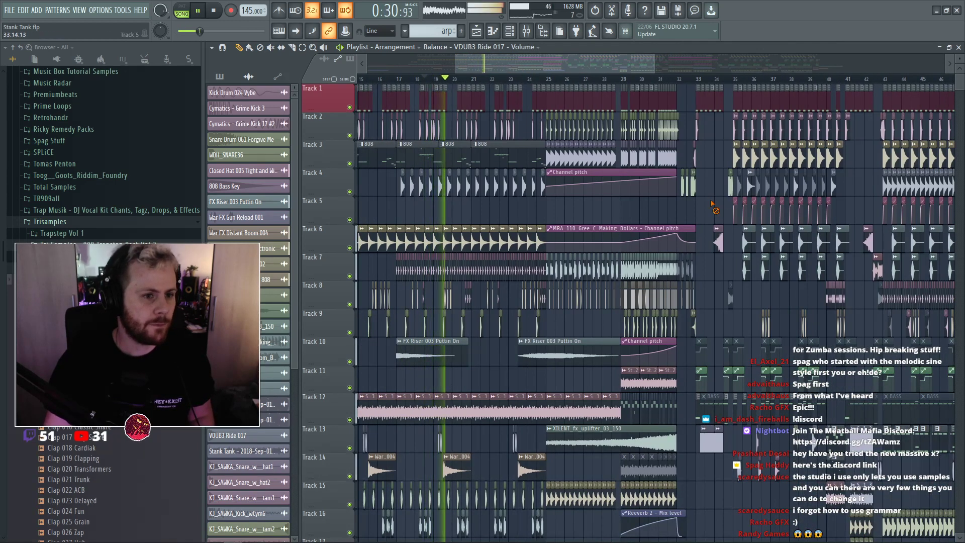
scroll(668, 207, "right", 4)
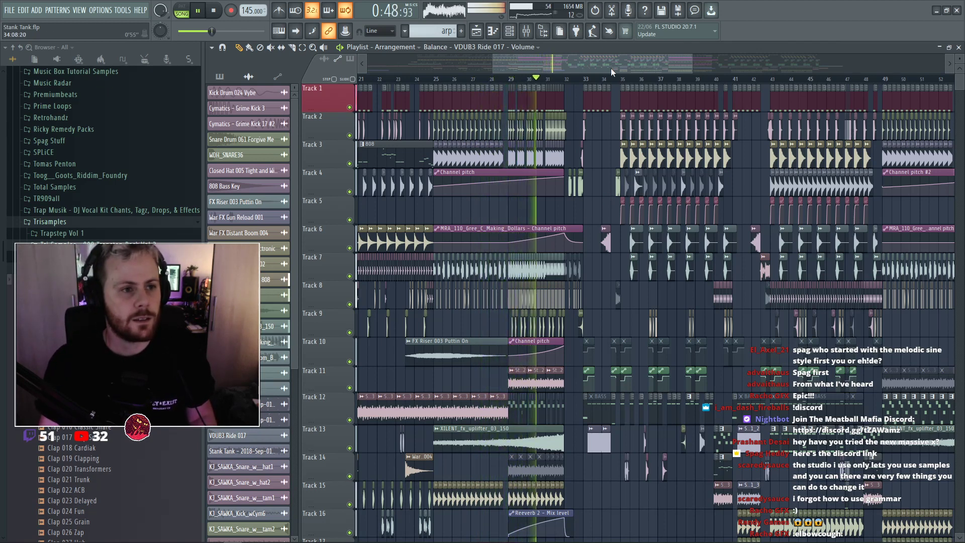
Follow the first drop along the playlist until about bar 49 and look over its tracks.
left_click_drag(611, 68, 634, 61)
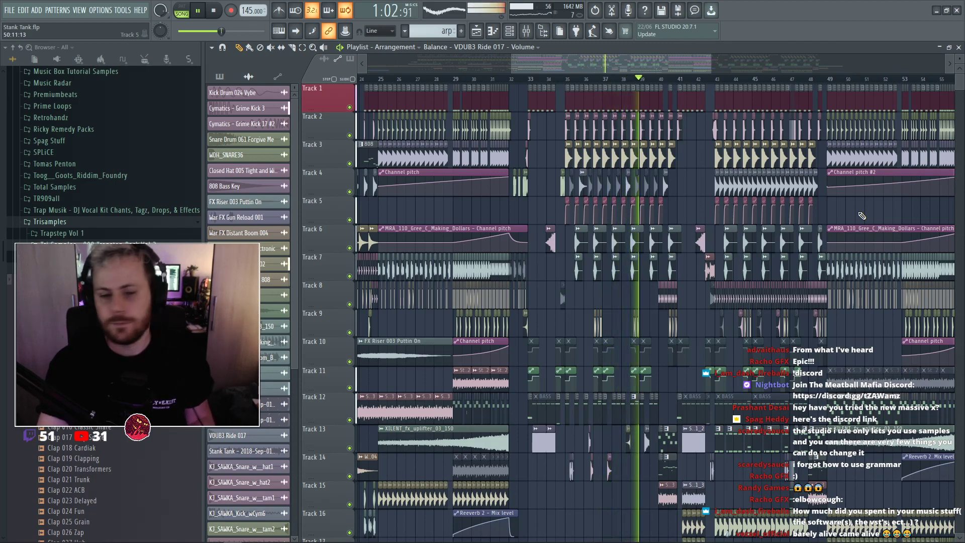
left_click_drag(637, 59, 685, 66)
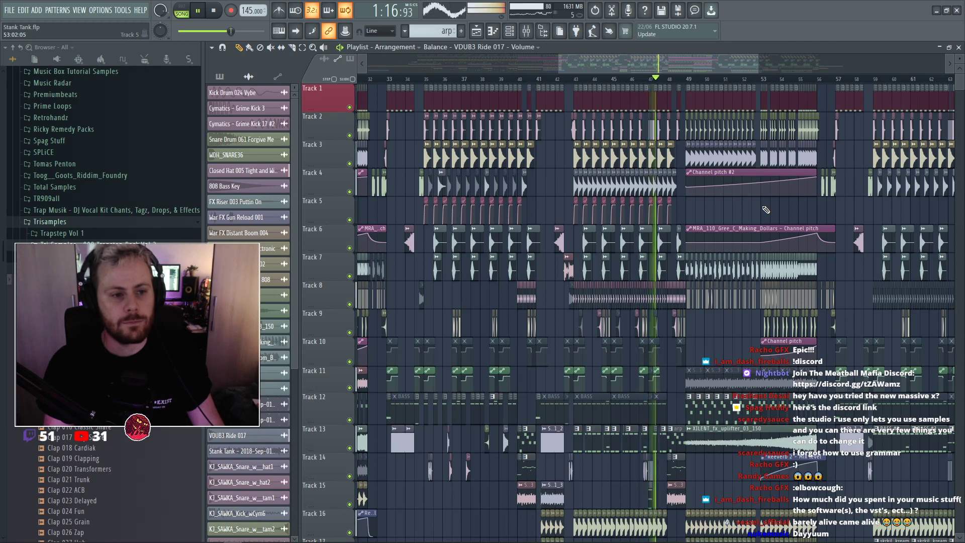
scroll(772, 203, "down", 1)
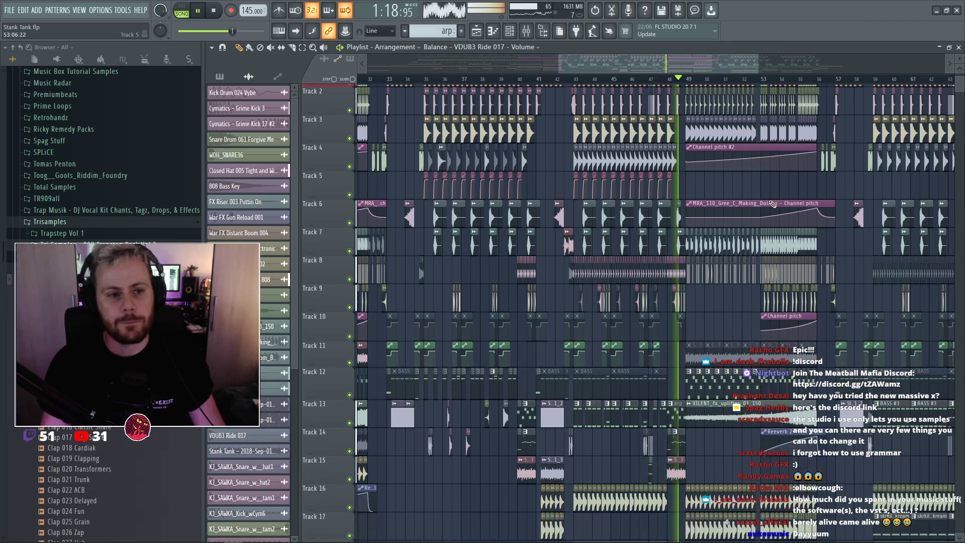
scroll(772, 203, "down", 3)
scroll(869, 221, "up", 2)
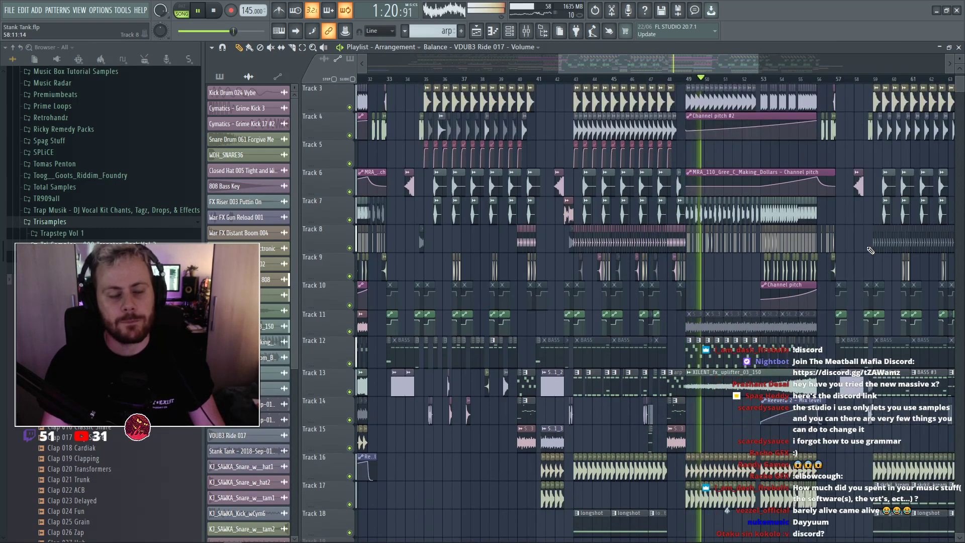
Replay the opening of the first drop from around bar 33 and stop playback.
key("space")
left_click_drag(644, 61, 591, 96)
key("space")
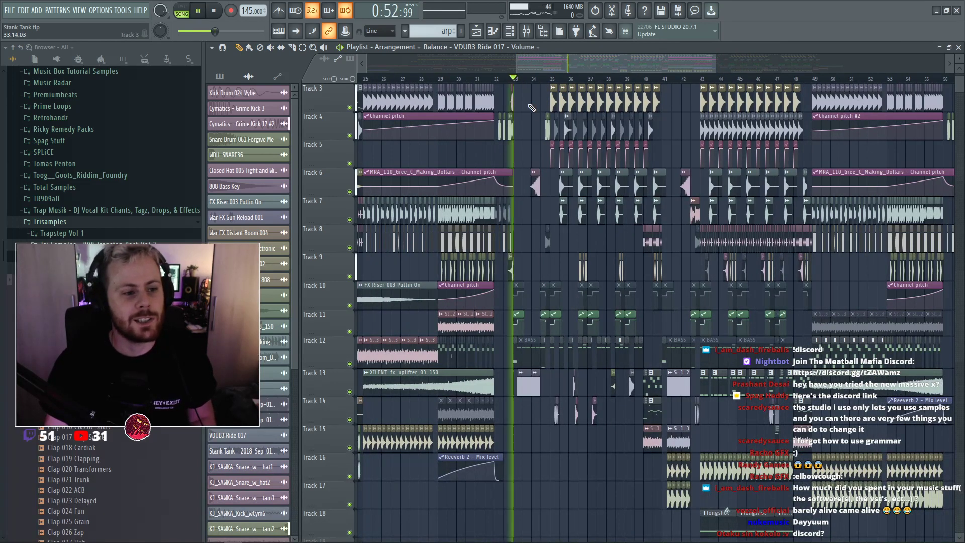
left_click_drag(517, 79, 493, 78)
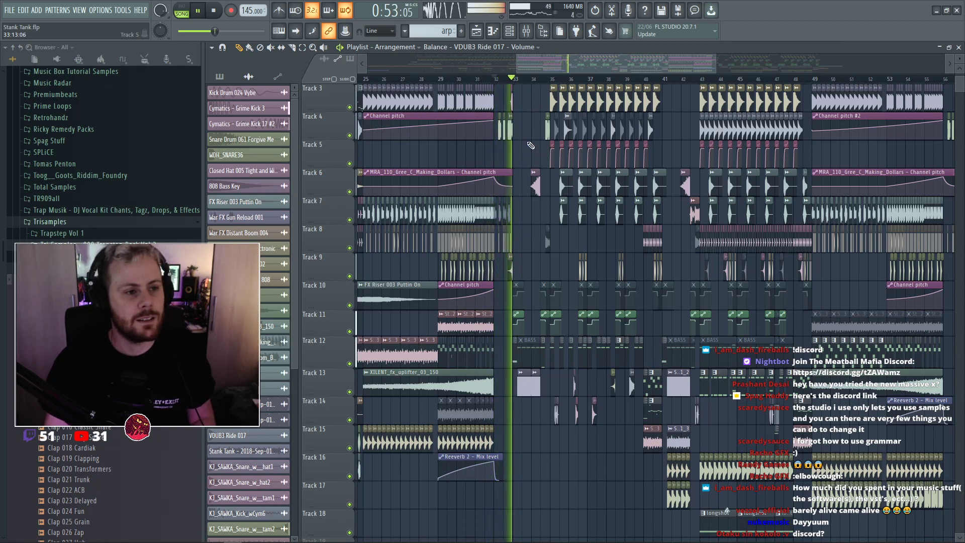
key("space")
scroll(582, 81, "up", 3)
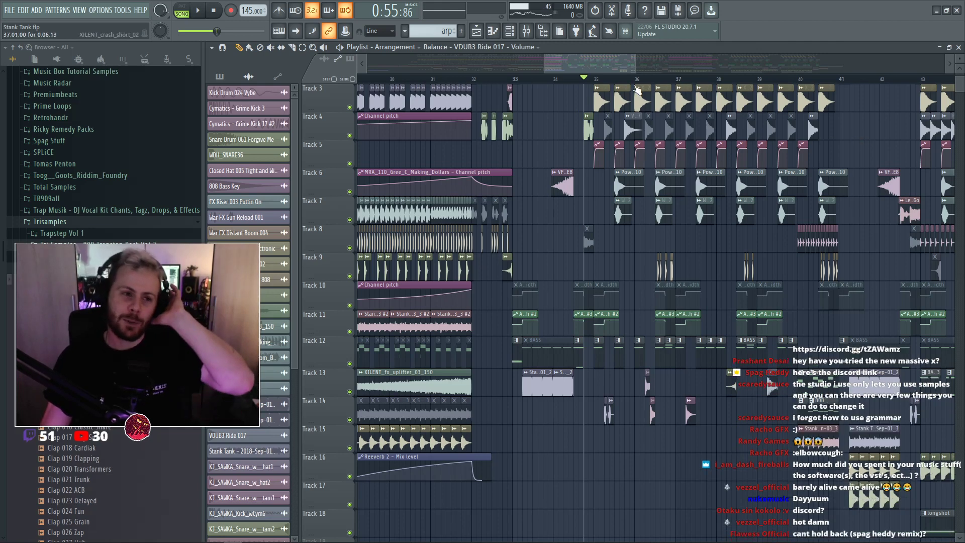
scroll(725, 105, "down", 3)
scroll(656, 131, "down", 2)
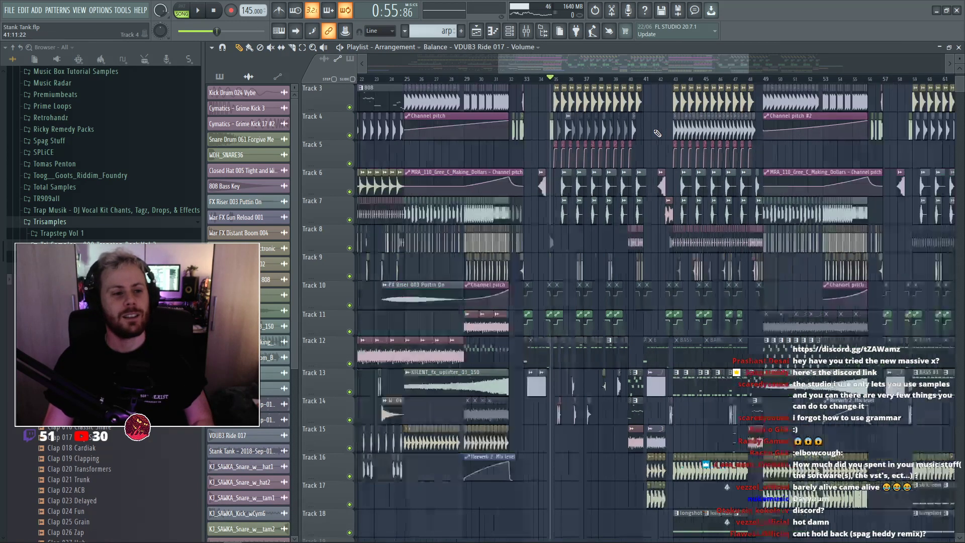
scroll(744, 132, "right", 2)
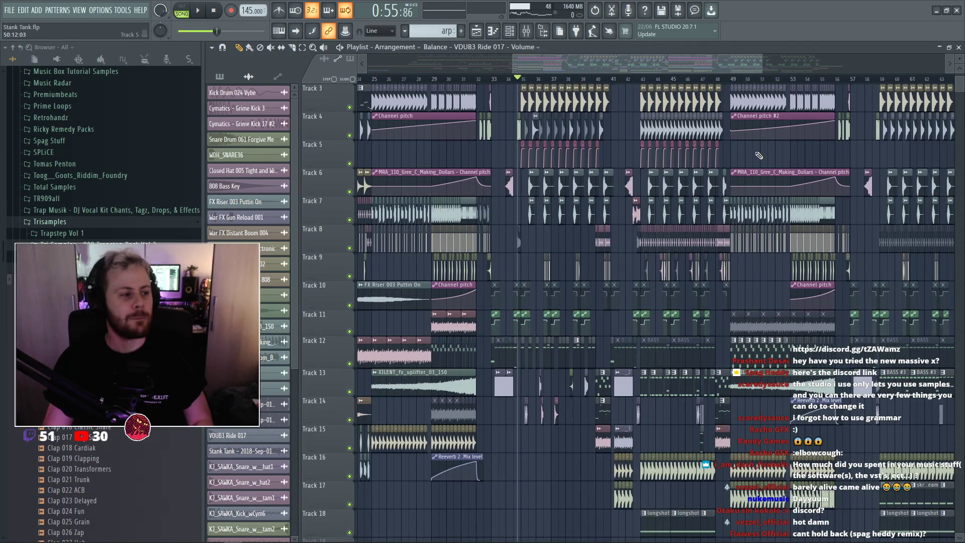
left_click(101, 267)
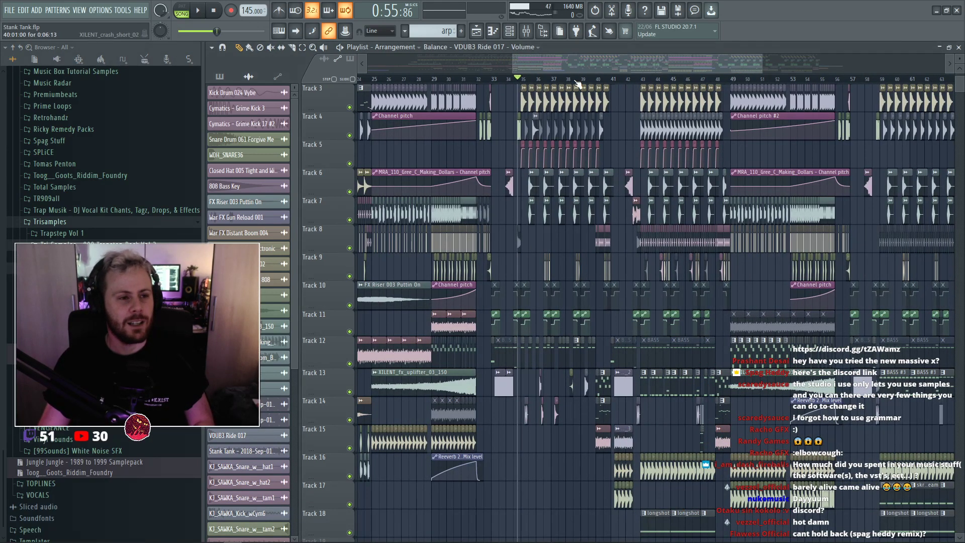
scroll(780, 150, "right", 3)
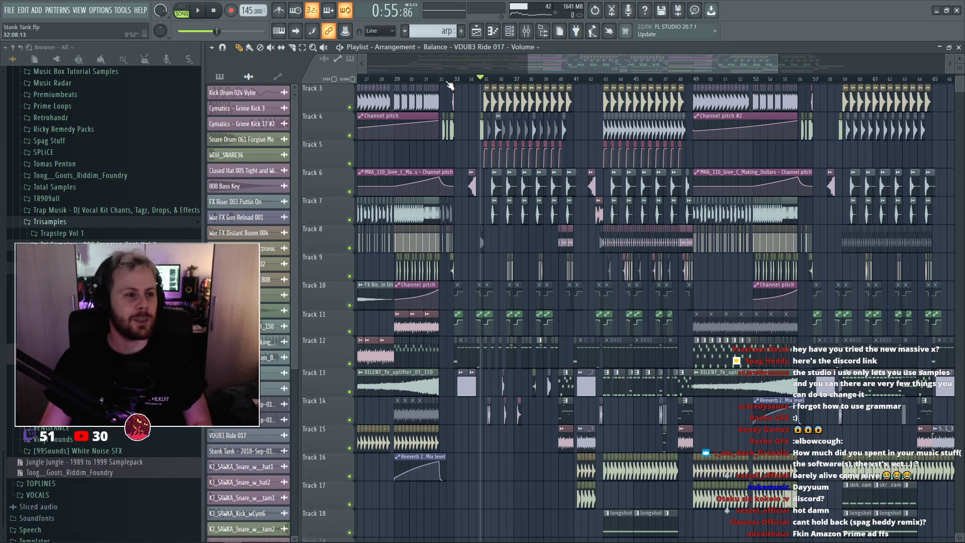
Play the drop's opening once more from bar 33 and examine its clips up close up to bar 39.
scroll(467, 95, "left", 1)
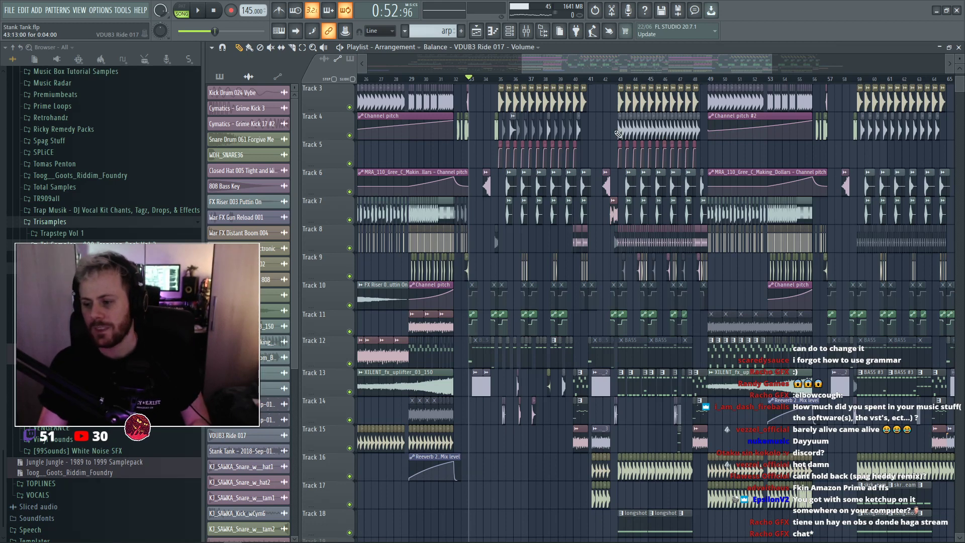
key("space")
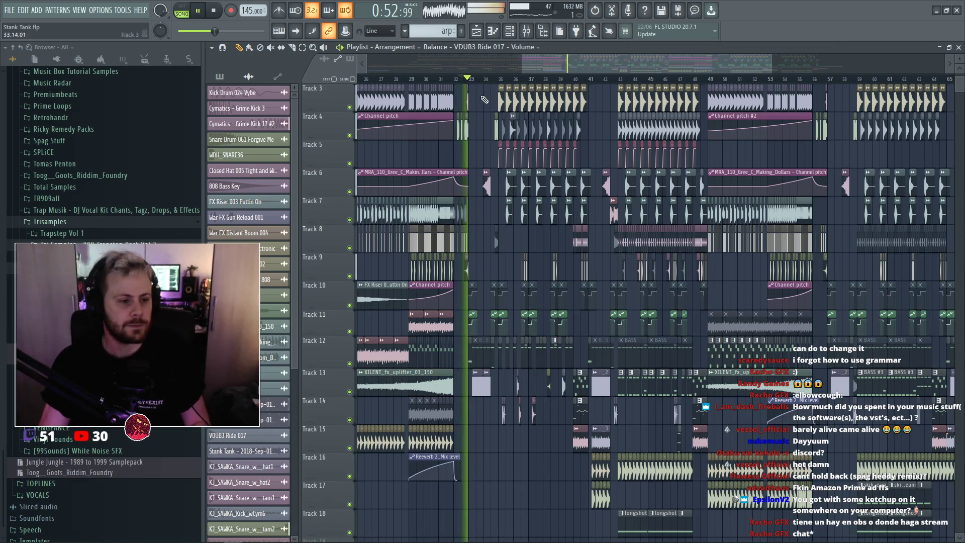
scroll(482, 131, "up", 4)
scroll(483, 132, "up", 2)
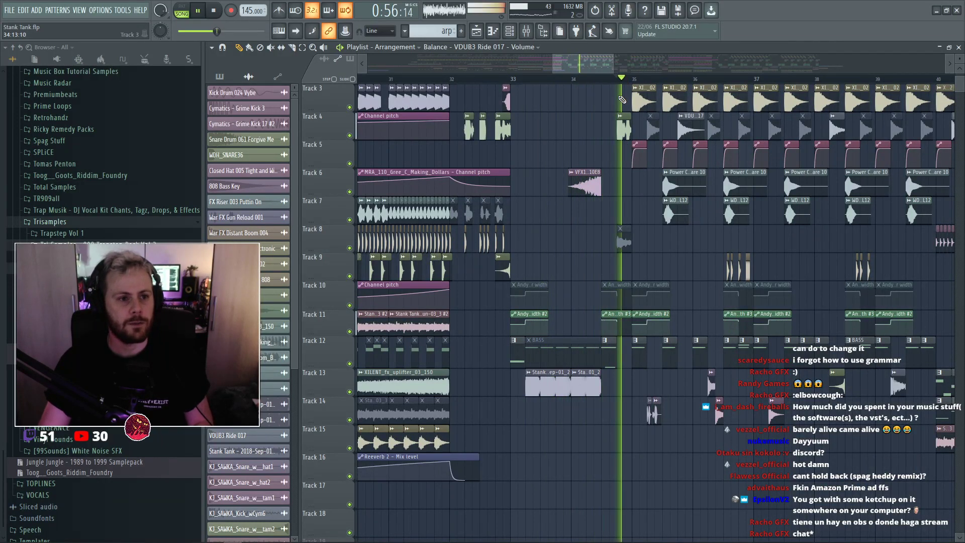
Replay short passages of the lead-in around bars 34 to 35 up close and stop playback.
key("space")
scroll(628, 97, "up", 2)
scroll(641, 93, "up", 3)
key("space")
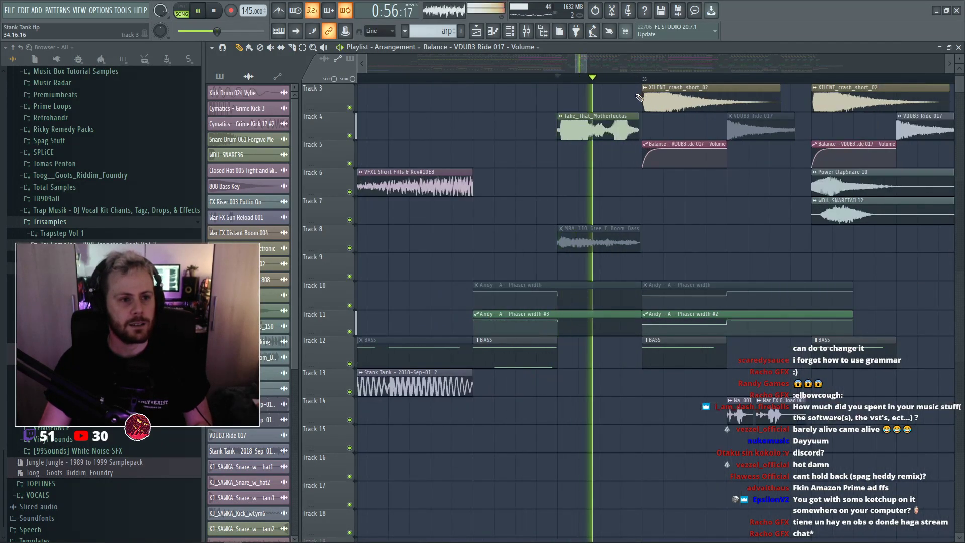
key("space")
scroll(627, 96, "down", 4)
key("space")
key("space")
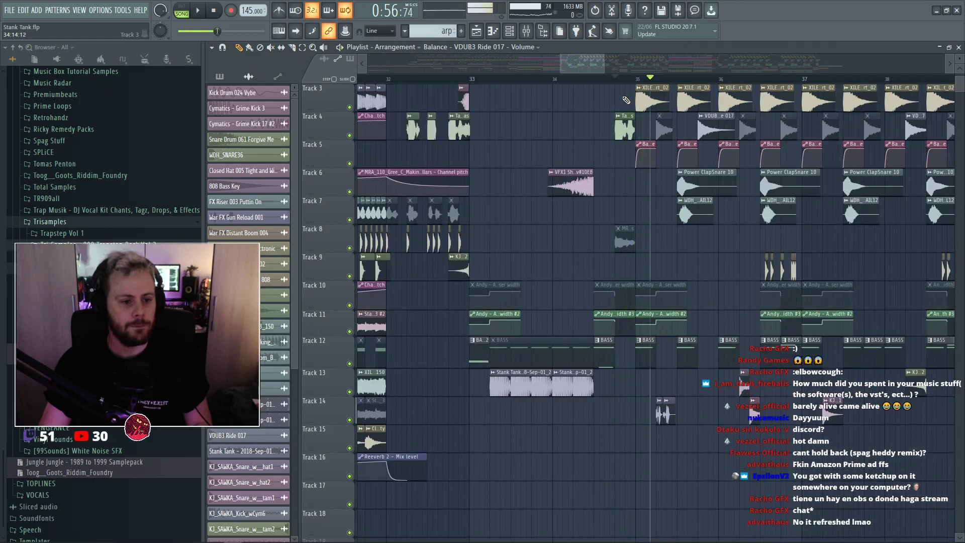
Look over the drop's playlist tracks, from Track 1 down past Track 18.
scroll(640, 94, "up", 2)
scroll(653, 92, "up", 2)
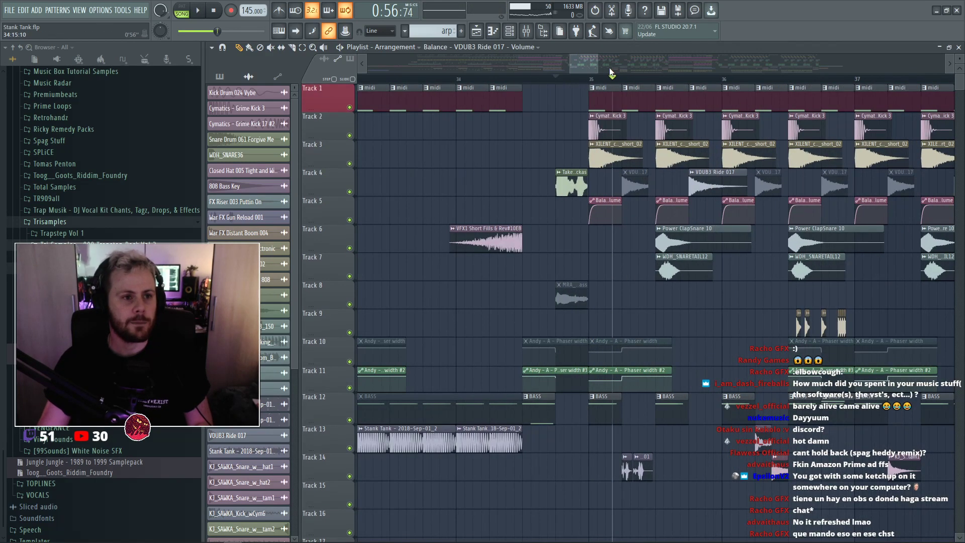
scroll(463, 302, "down", 5)
scroll(463, 305, "down", 3)
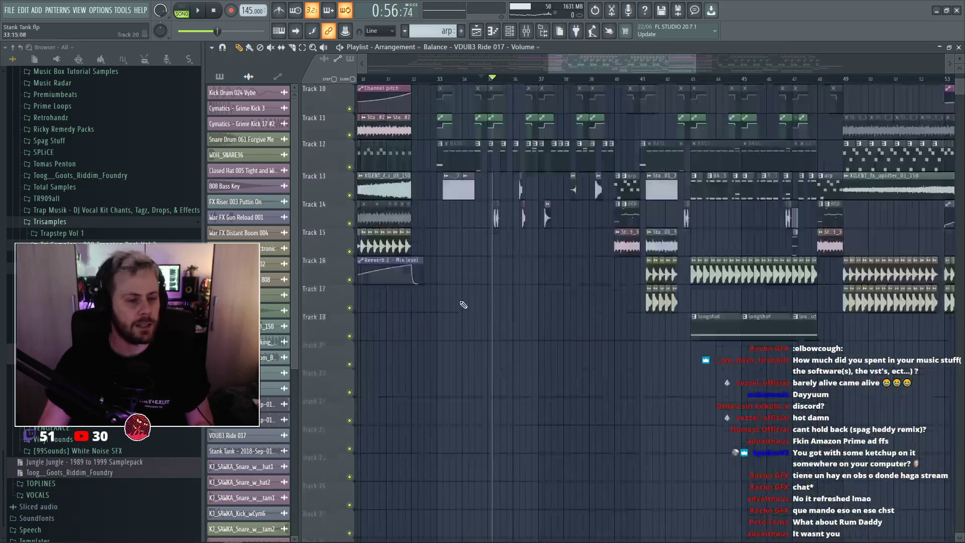
scroll(462, 299, "up", 3)
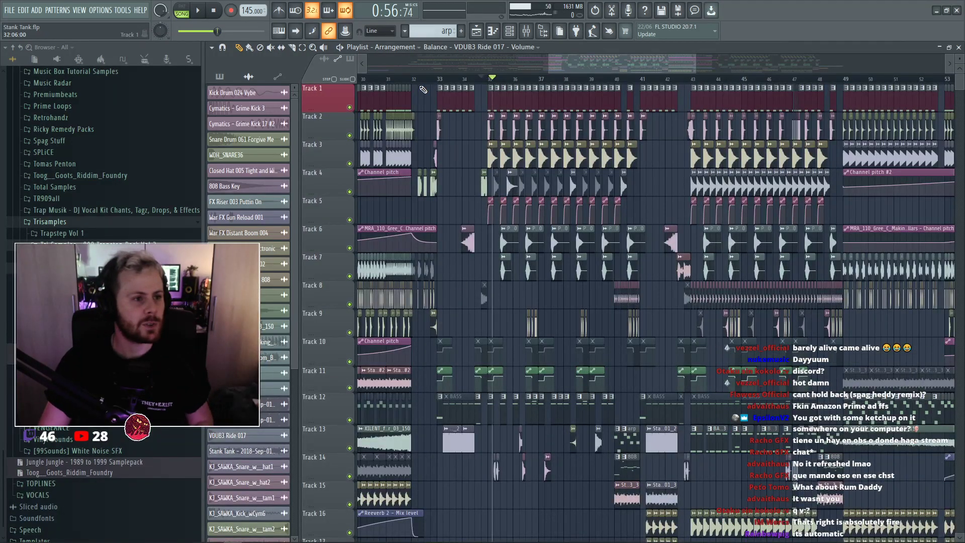
Play the arrangement from about bar 32 through the first drop and second buildup into the second drop, and stop playback.
key("space")
scroll(412, 89, "up", 3)
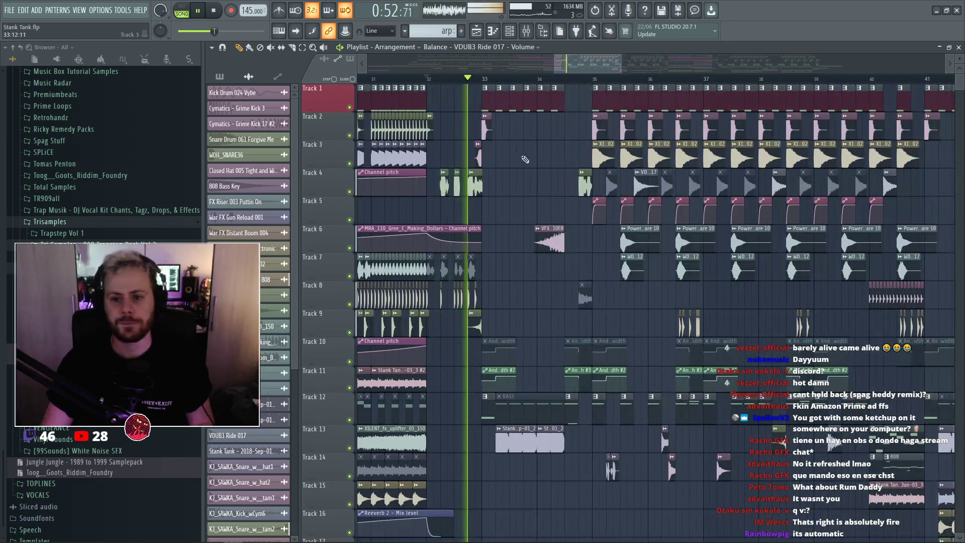
scroll(522, 152, "down", 1)
scroll(521, 151, "down", 3)
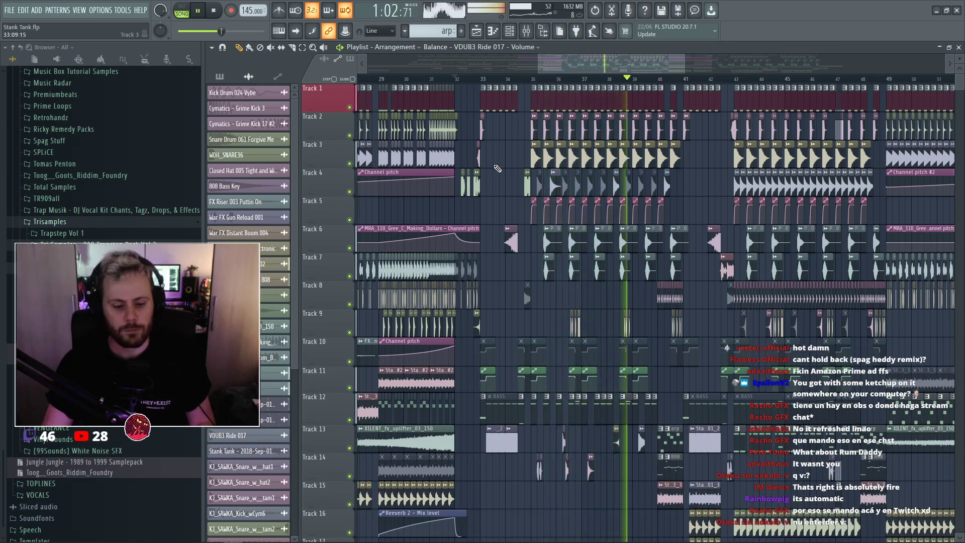
left_click_drag(683, 66, 786, 65)
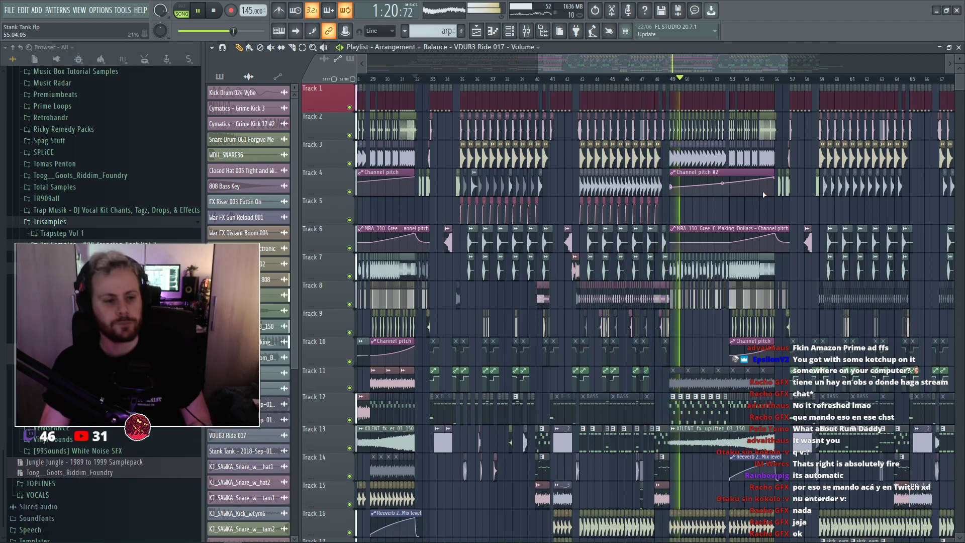
left_click_drag(660, 60, 697, 59)
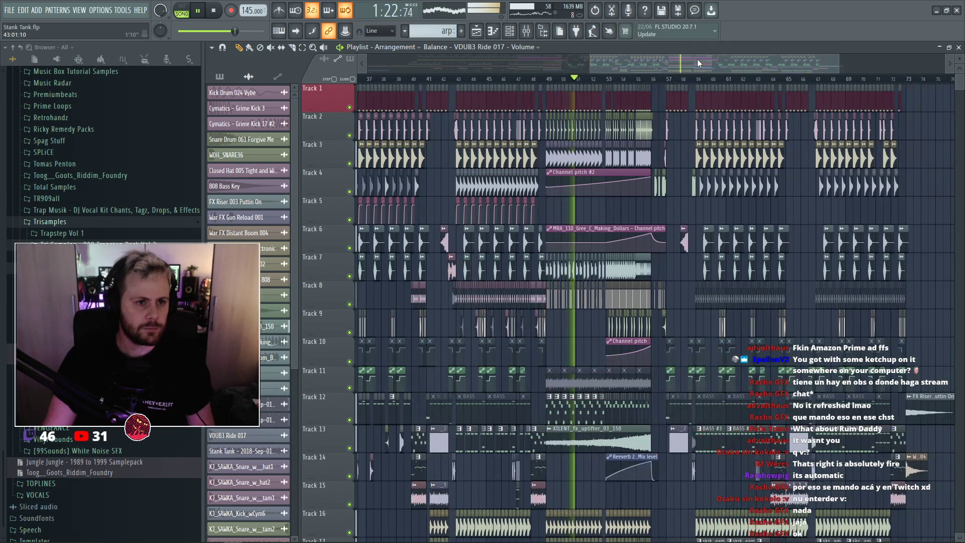
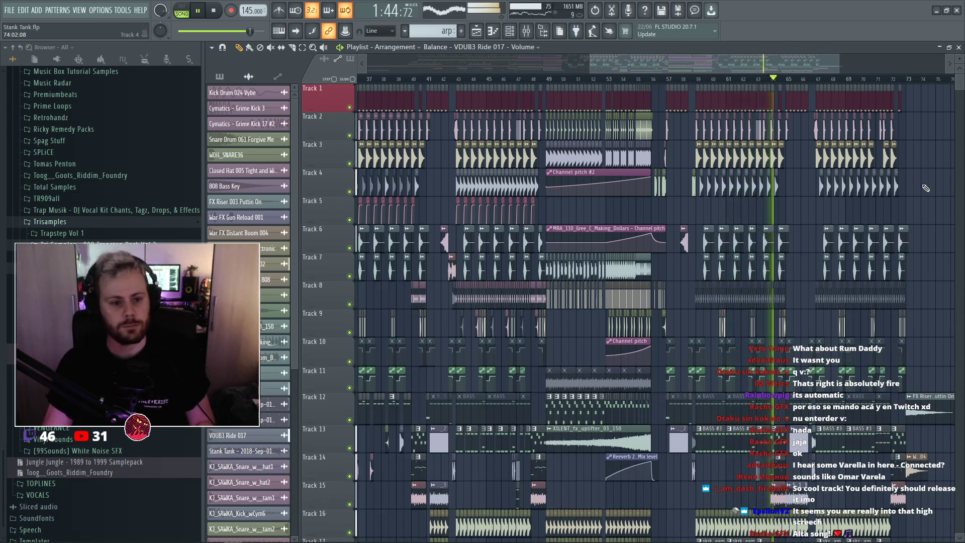
key("space")
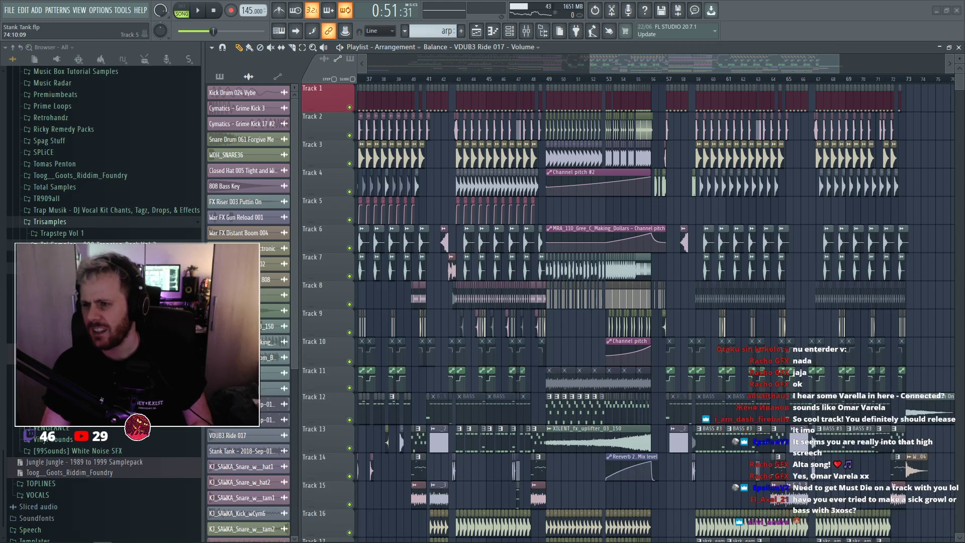
Play the end of the intro from about bar 24 of the Stank Tank arrangement and stop.
scroll(664, 205, "down", 3)
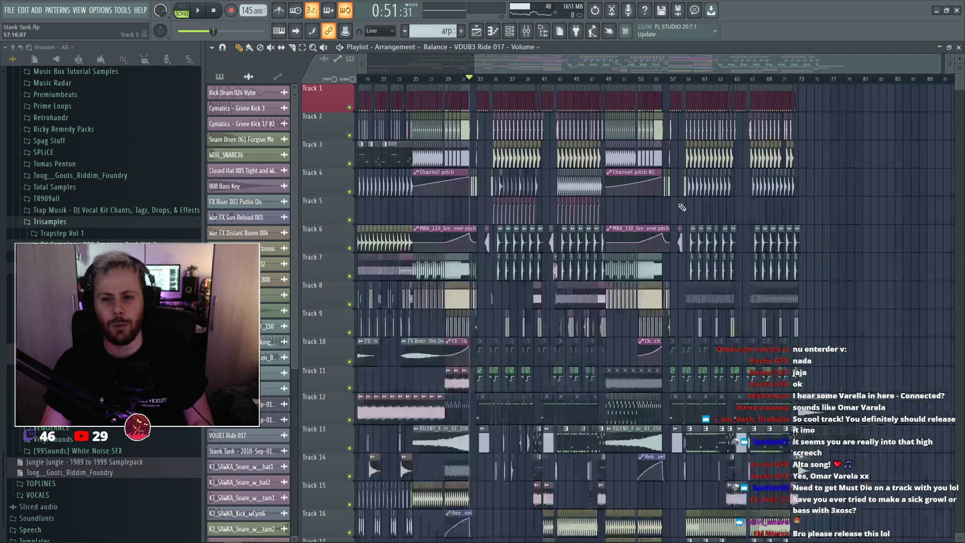
left_click_drag(718, 63, 555, 75)
left_click(534, 79)
key("space")
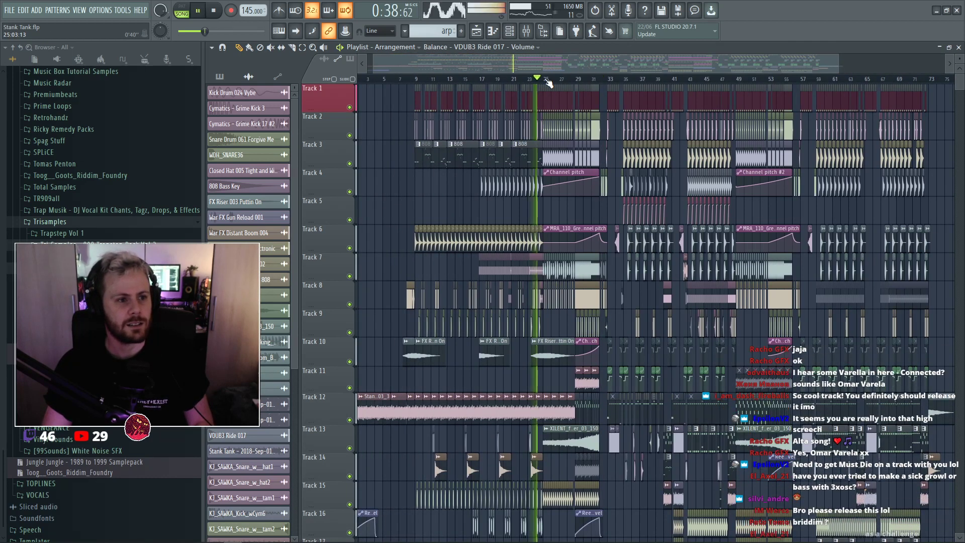
key("space")
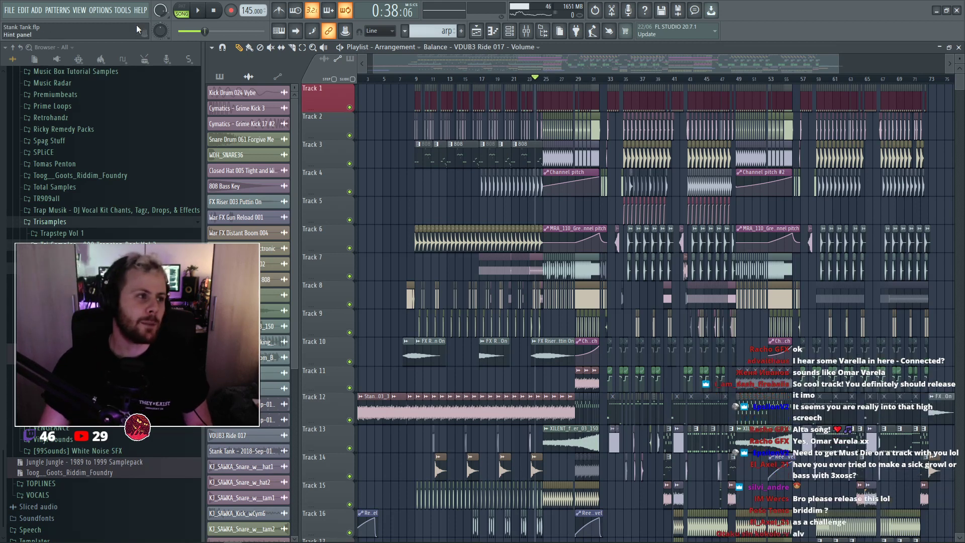
Create a new project from TEMPLATE (808 beat intro) without saving changes to Stank Tank.flp.
left_click(9, 10)
mouse_move(73, 34)
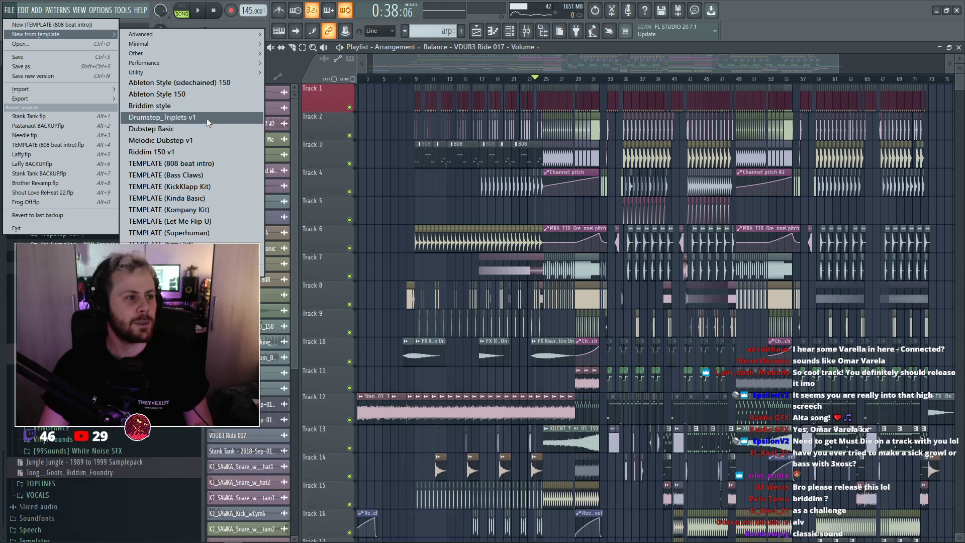
left_click(211, 163)
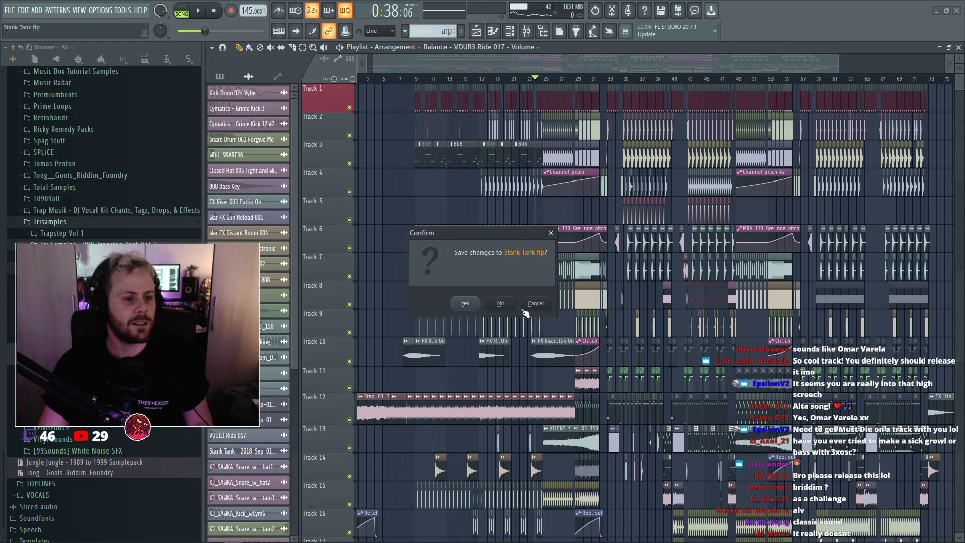
left_click(501, 302)
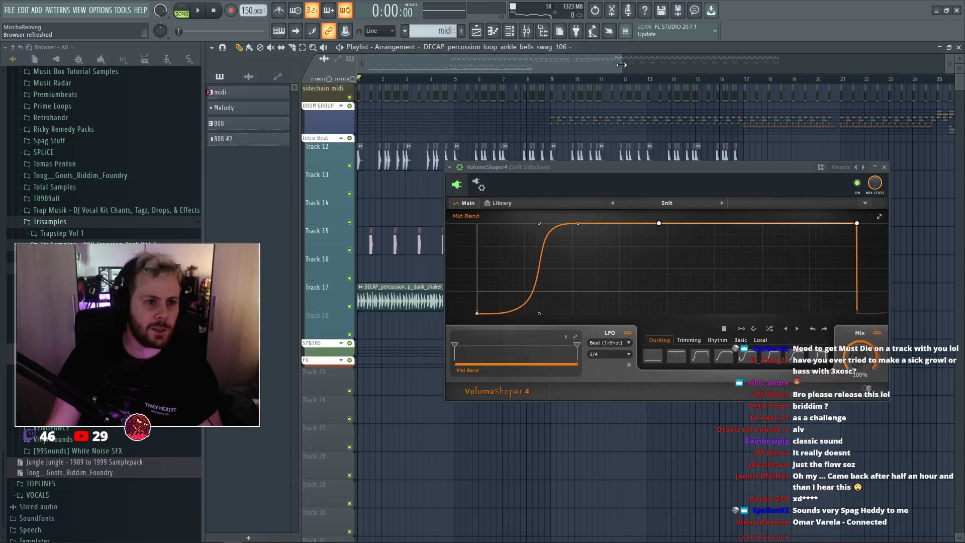
Close the VolumeShaper4 and mixer windows, collapse the Intro Beat track group and expand the SYNTHS group.
left_click(884, 167)
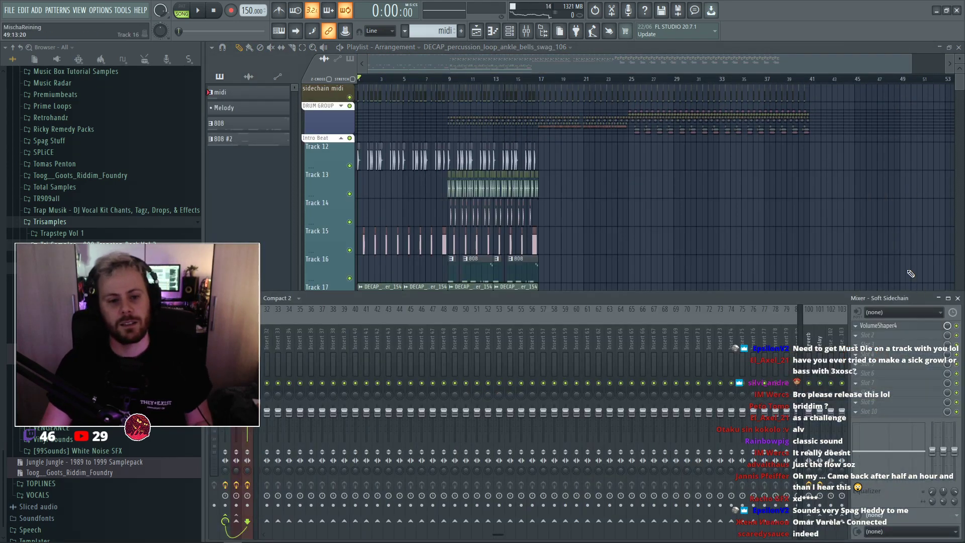
left_click(957, 298)
scroll(939, 192, "up", 4)
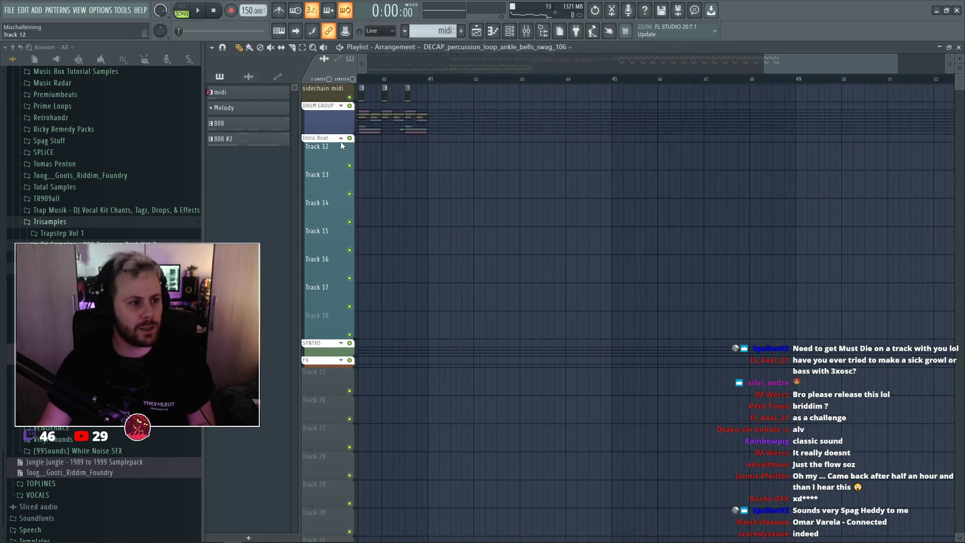
left_click(340, 138)
left_click(341, 167)
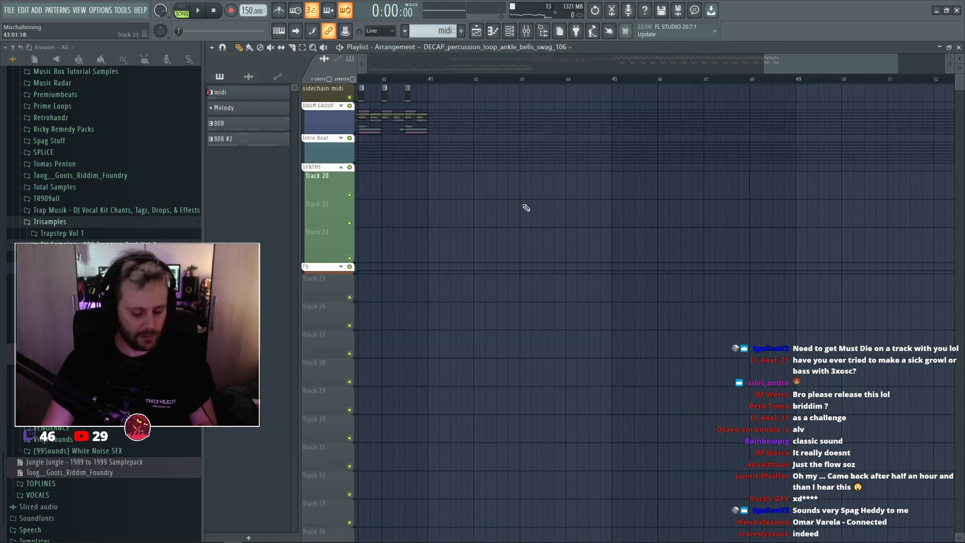
Show the channel rack and create a new pattern named OSC BASS.
key("F6")
left_click(280, 82)
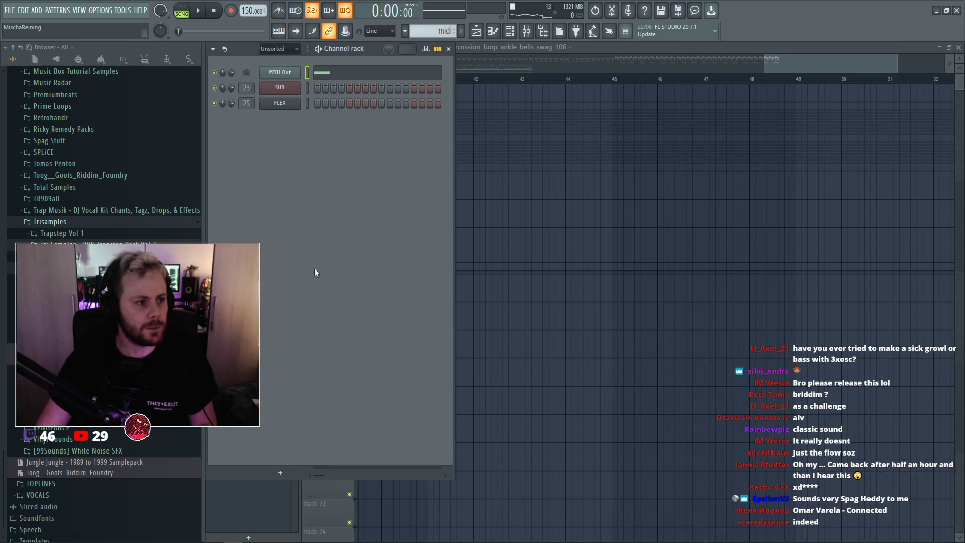
left_click(281, 473)
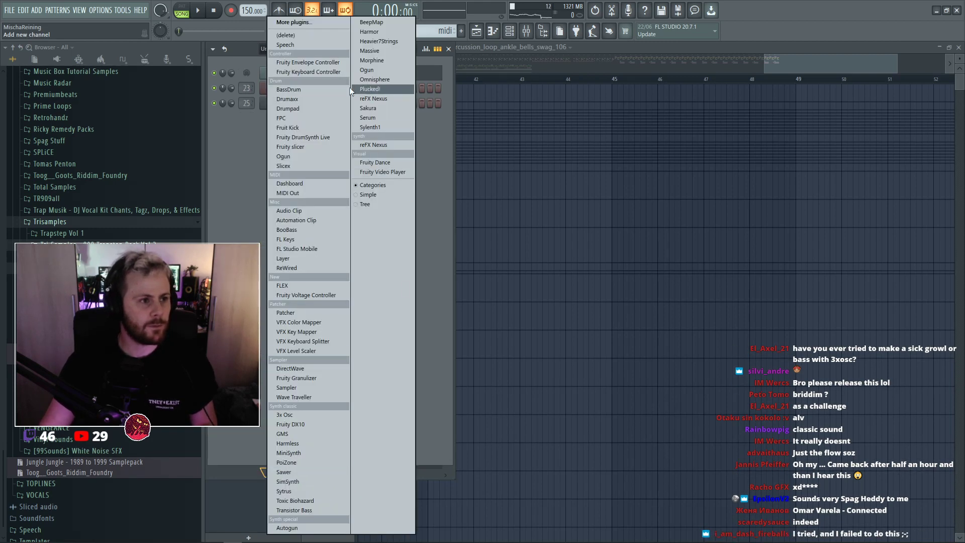
left_click(246, 163)
left_click(460, 31)
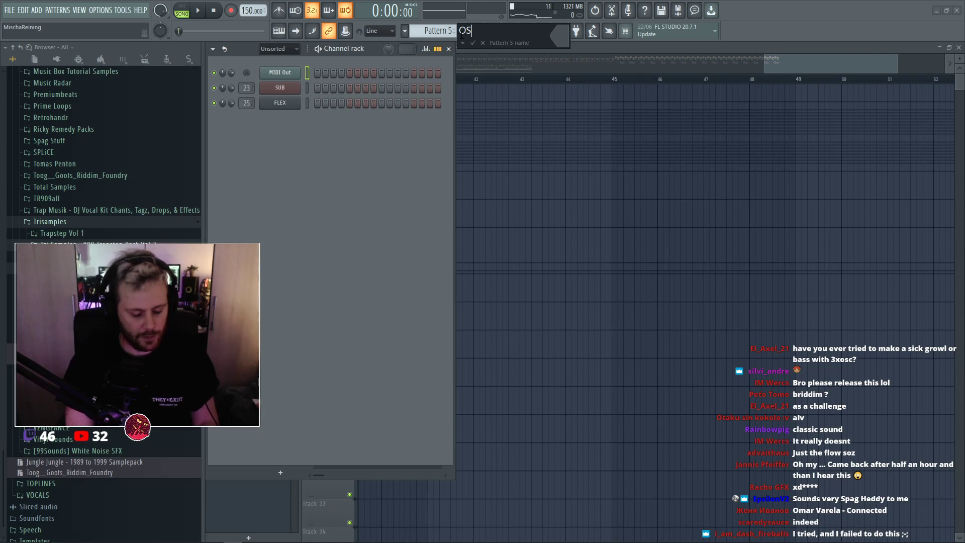
type("OSC BASS")
key("Return")
Add a 3x Osc channel and set its oscillator 1 to the saw waveform.
left_click(280, 473)
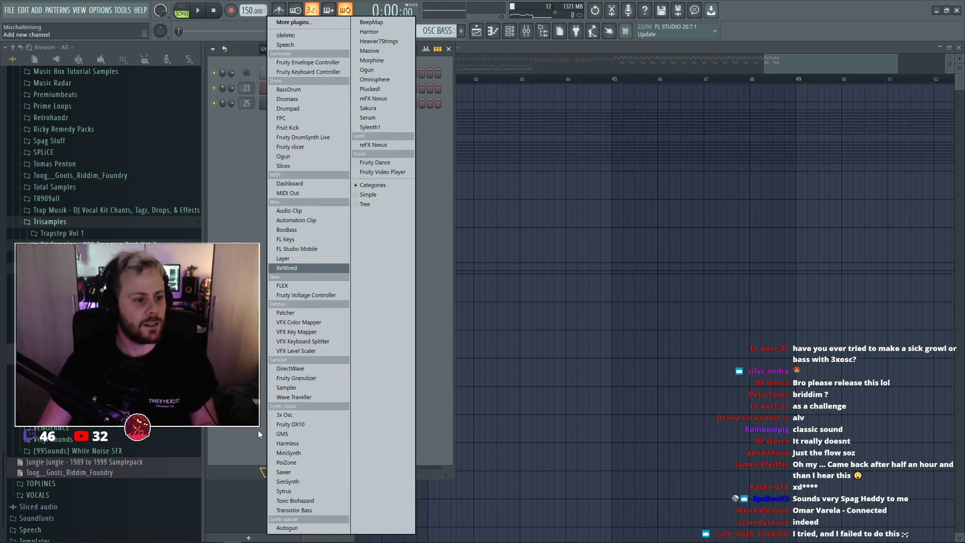
left_click(287, 416)
left_click_drag(471, 187, 522, 216)
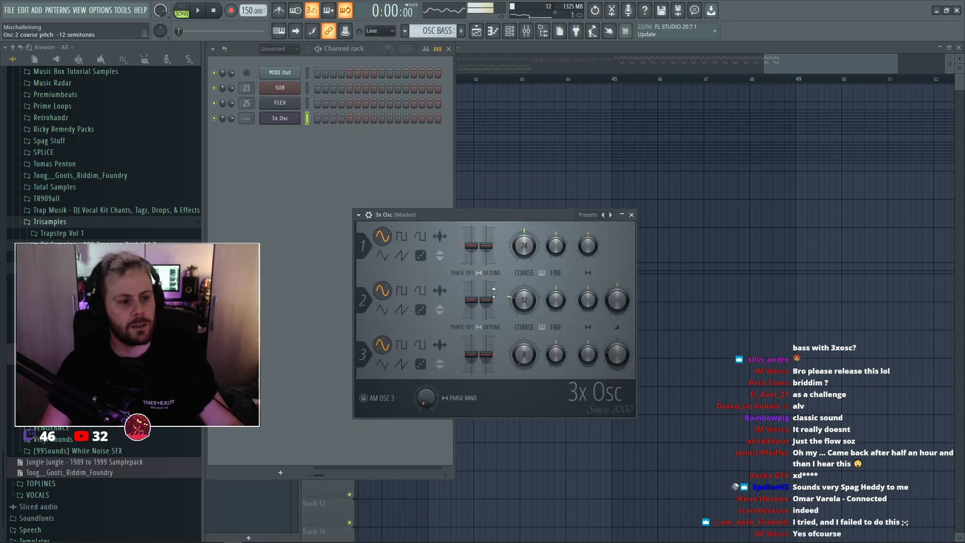
left_click(383, 255)
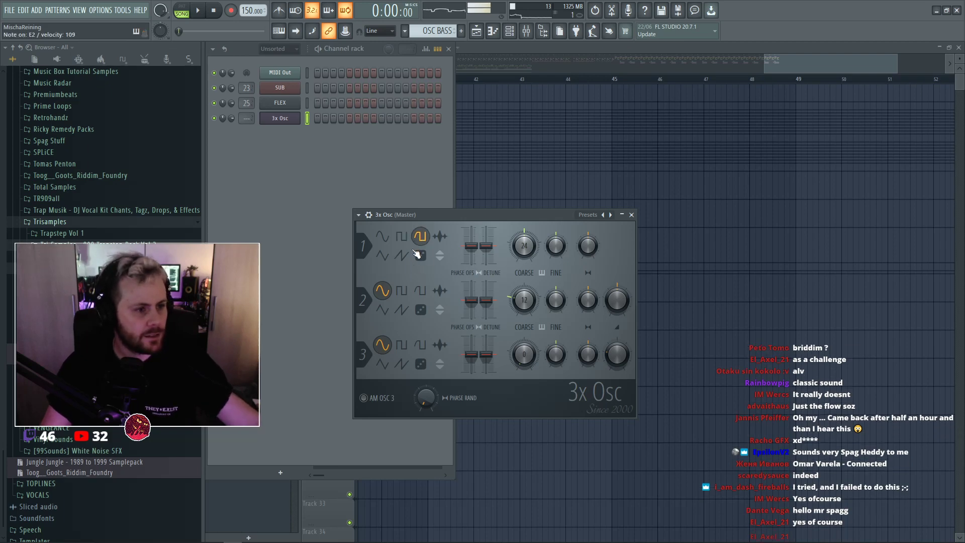
left_click(402, 257)
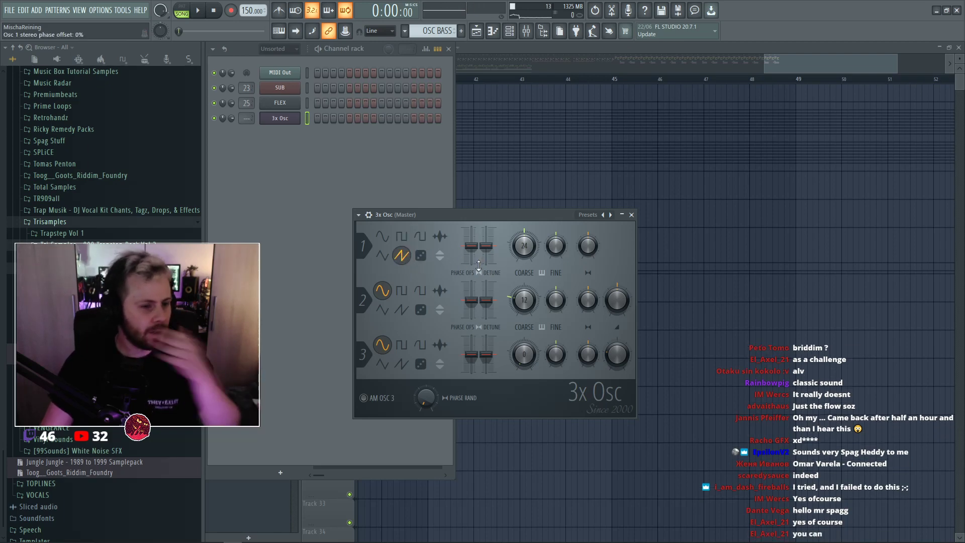
Assign the 3x Osc channel to mixer insert 29 and route that insert to the Sidechain track.
key("F9")
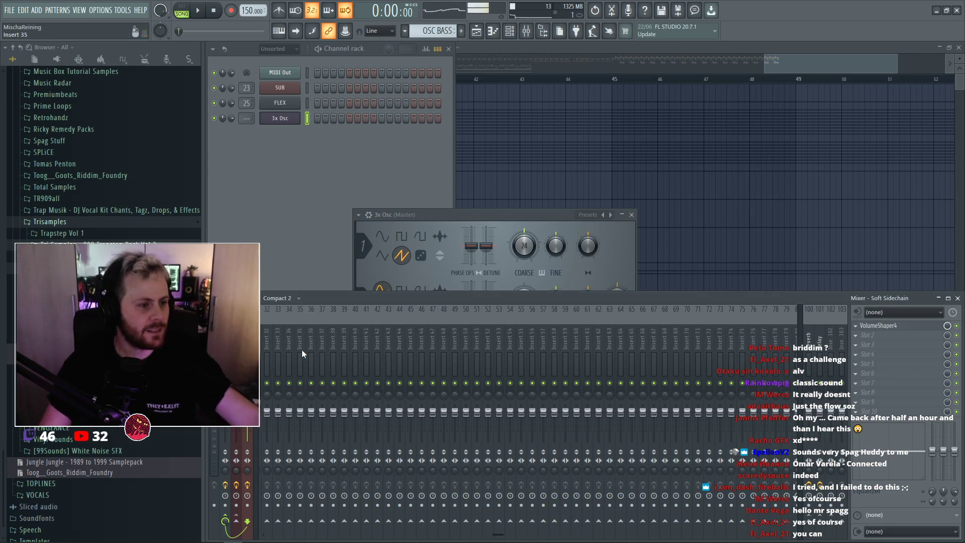
left_click(482, 534)
right_click(612, 351)
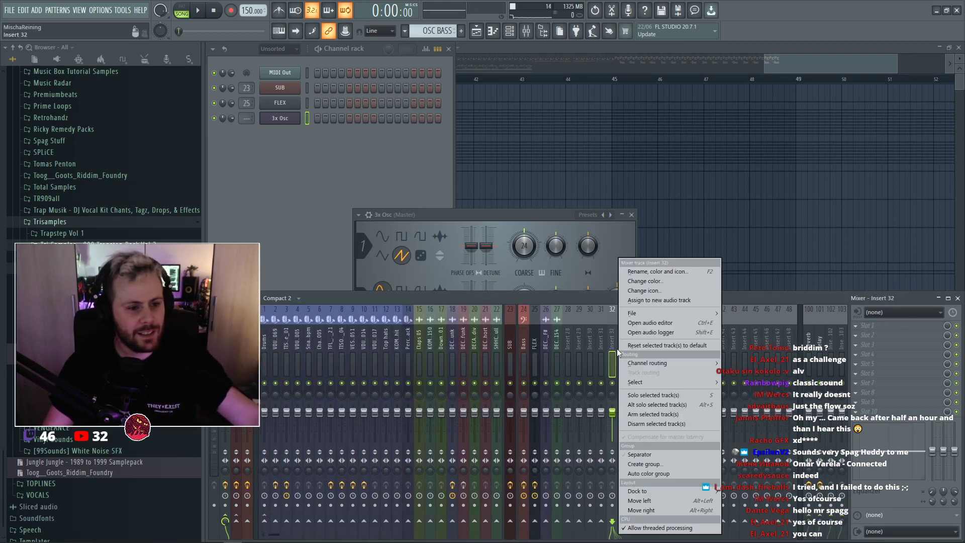
left_click(590, 351)
right_click(580, 344)
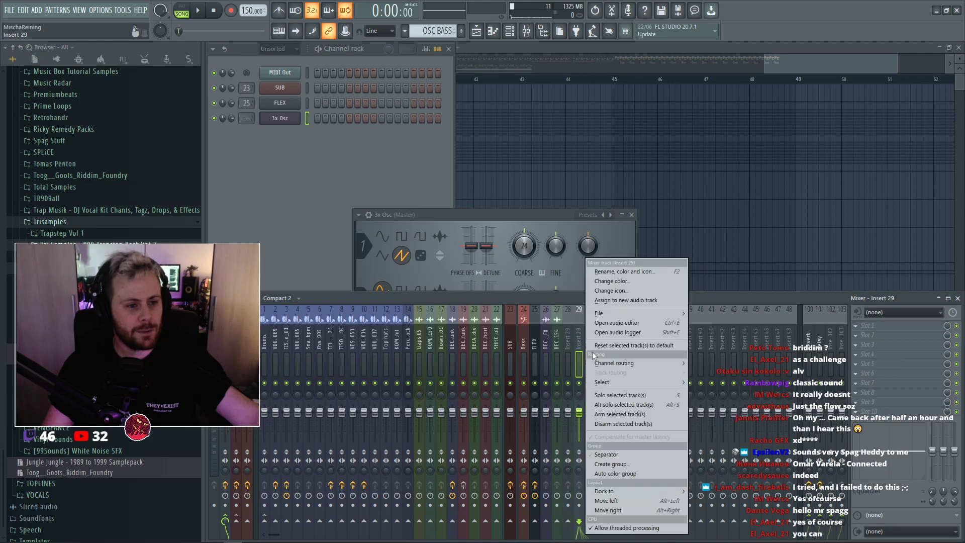
mouse_move(628, 361)
left_click(729, 365)
right_click(236, 521)
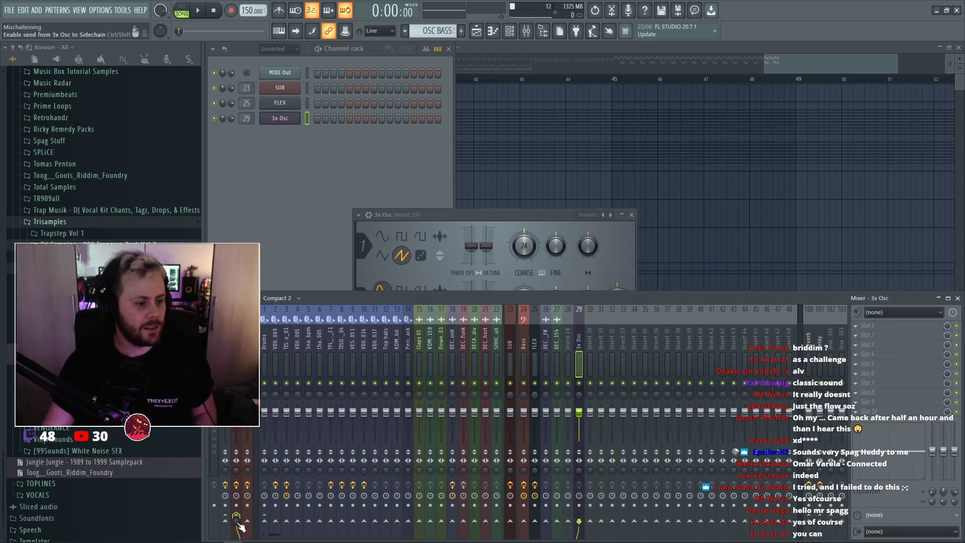
Load OTT in the 3x Osc track's first effect slot, set its depth to 59 % and raise its output gain.
left_click(859, 332)
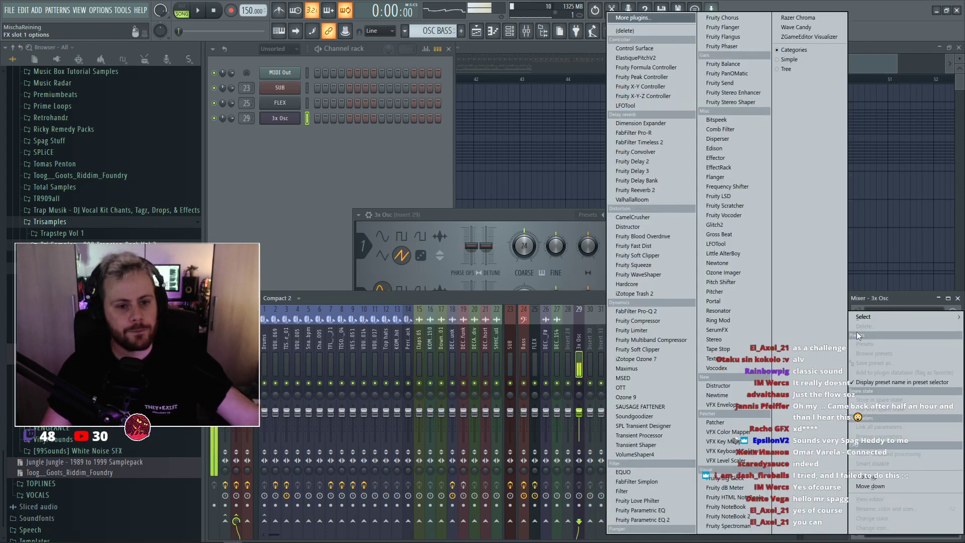
left_click(642, 390)
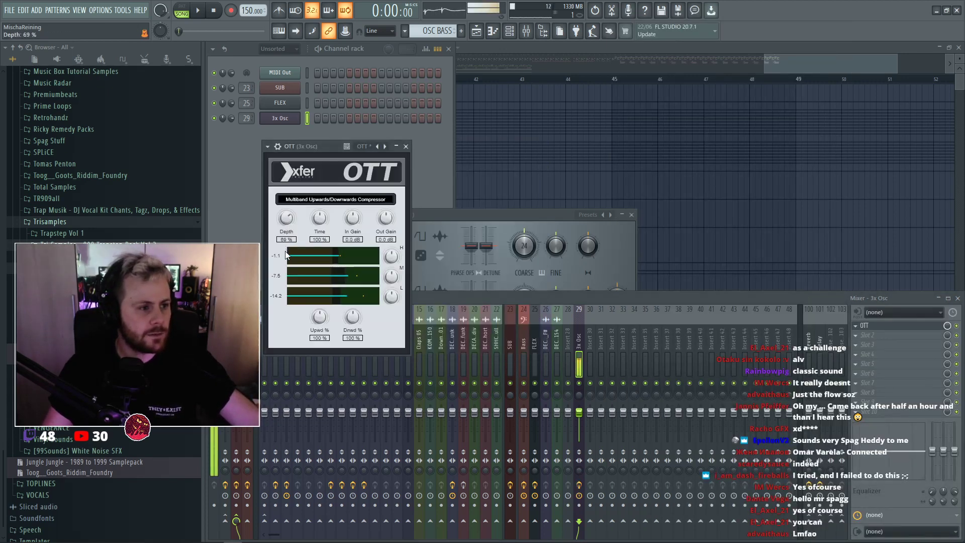
left_click_drag(290, 226, 290, 227)
left_click_drag(386, 223, 387, 217)
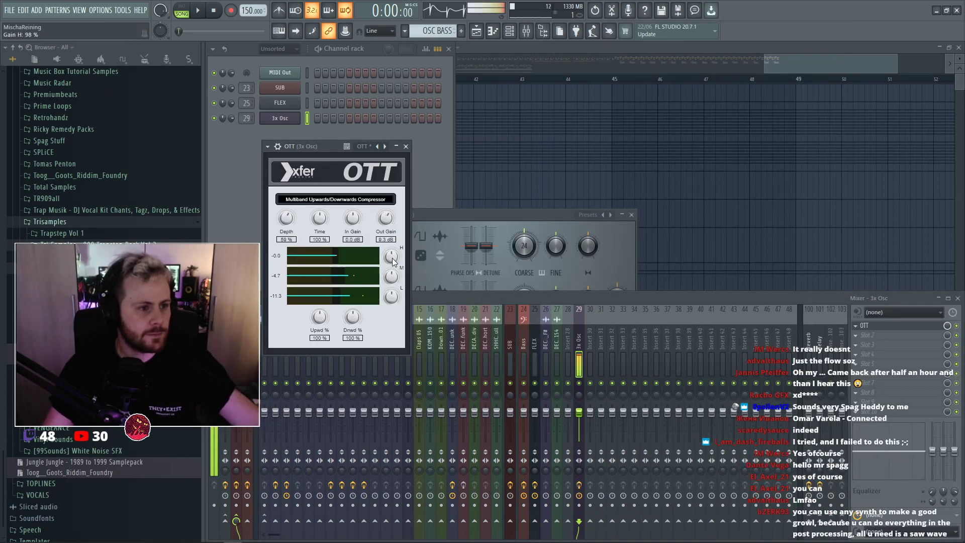
Load Fruity Parametric EQ 2 in the 3x Osc track's second effect slot, cut the lows, boost the mids and dip the highs.
left_click(858, 335)
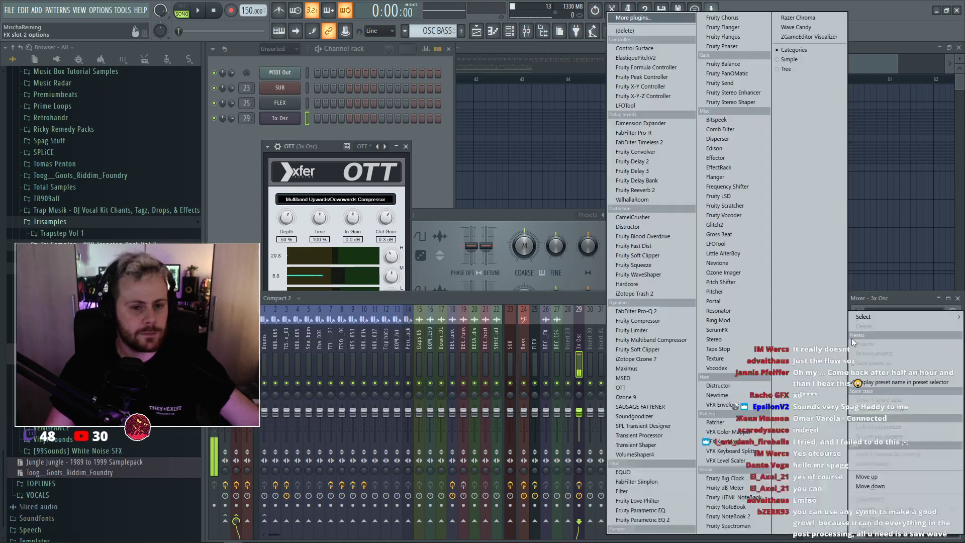
left_click(650, 519)
left_click_drag(433, 240, 434, 248)
left_click_drag(456, 240, 434, 252)
left_click_drag(463, 245, 469, 244)
left_click_drag(344, 240, 302, 285)
left_click_drag(390, 241, 364, 236)
left_click_drag(390, 245, 399, 234)
left_click_drag(435, 252, 432, 253)
mouse_move(469, 245)
left_mouse_down()
mouse_move(437, 255)
mouse_move(470, 249)
left_mouse_up()
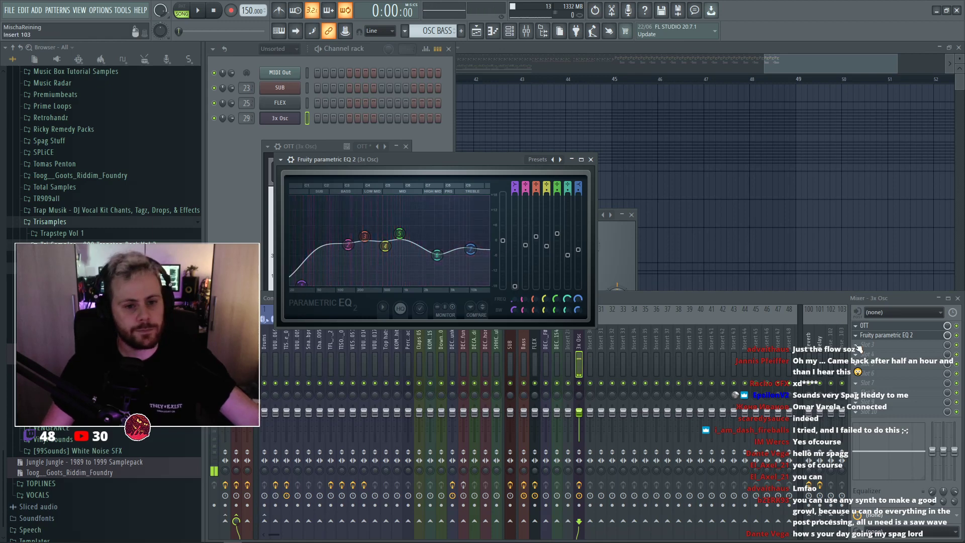
left_click(864, 348)
left_click(742, 358)
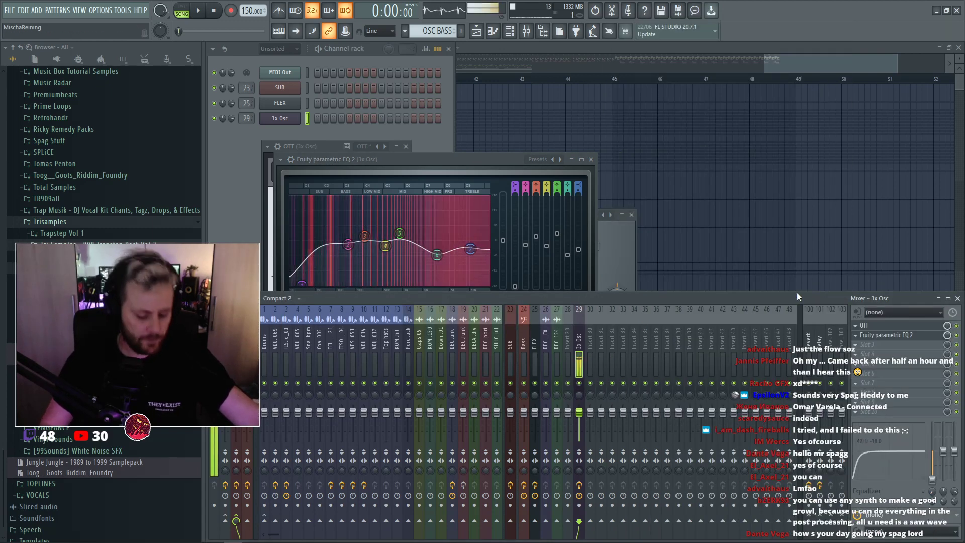
Reopen the 3x Osc instrument, enable its volume envelope and shorten it to a quick pluck shape.
key("F6")
left_click(279, 118)
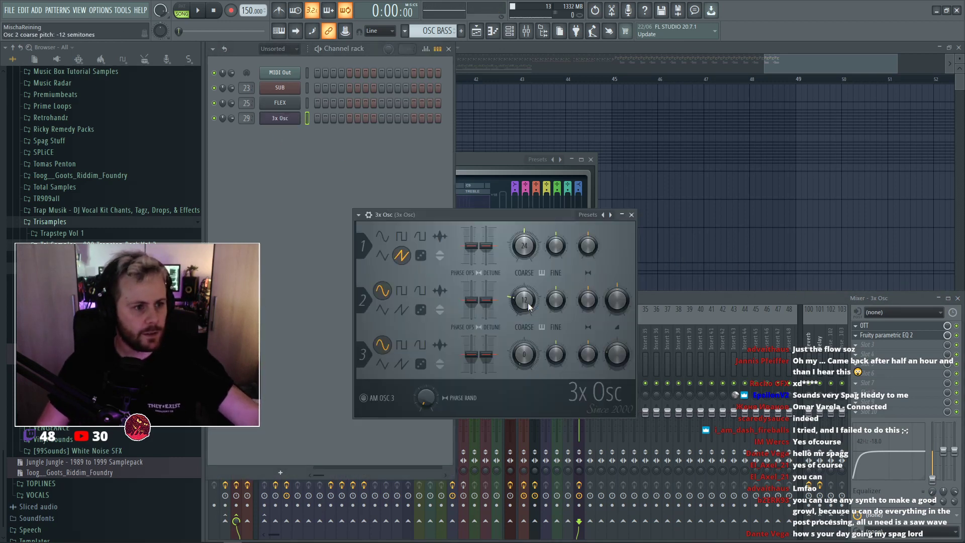
left_click(368, 214)
left_click(387, 232)
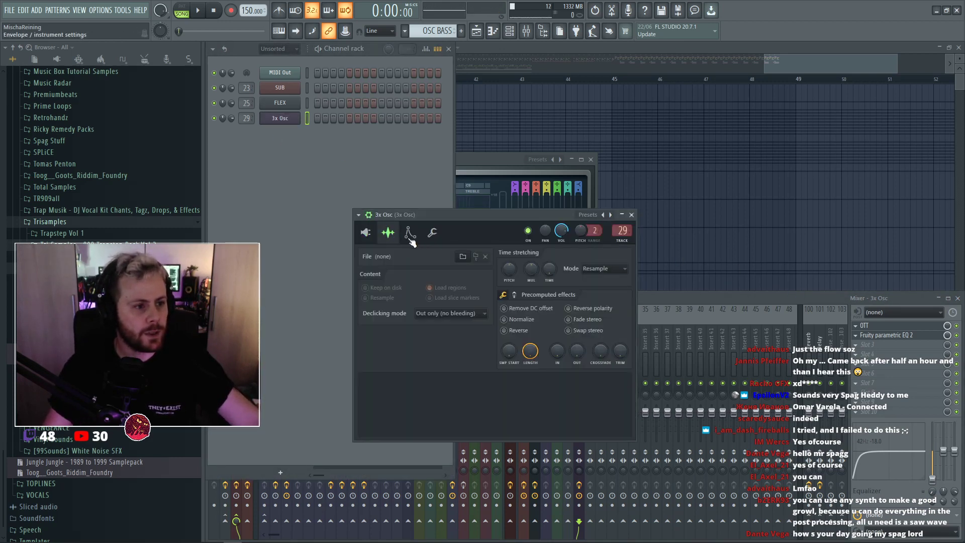
left_click(410, 232)
left_click(457, 255)
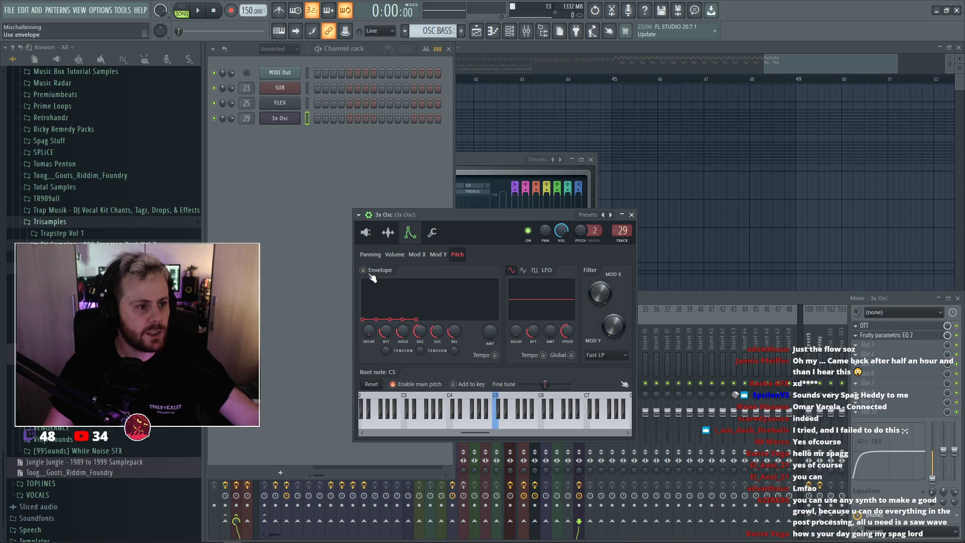
left_click(391, 255)
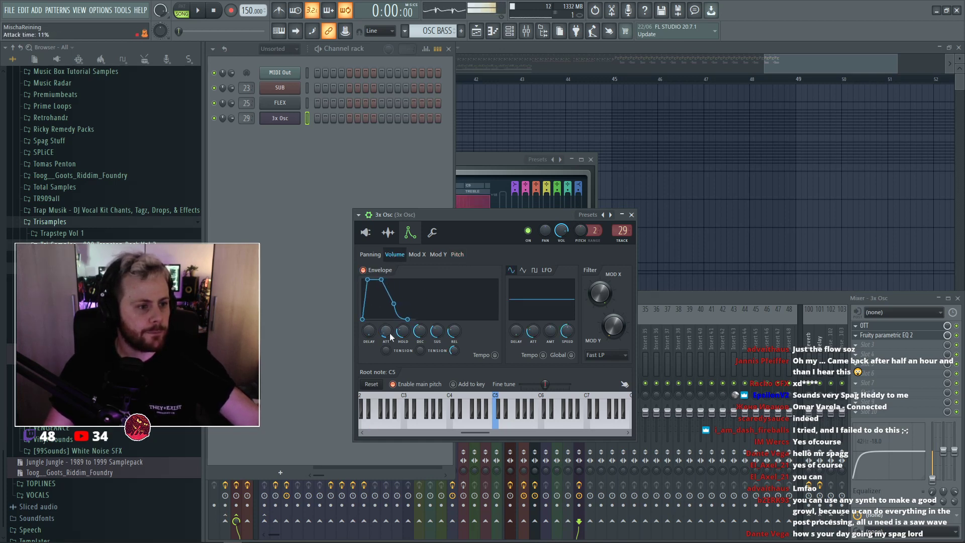
left_click_drag(433, 330, 404, 349)
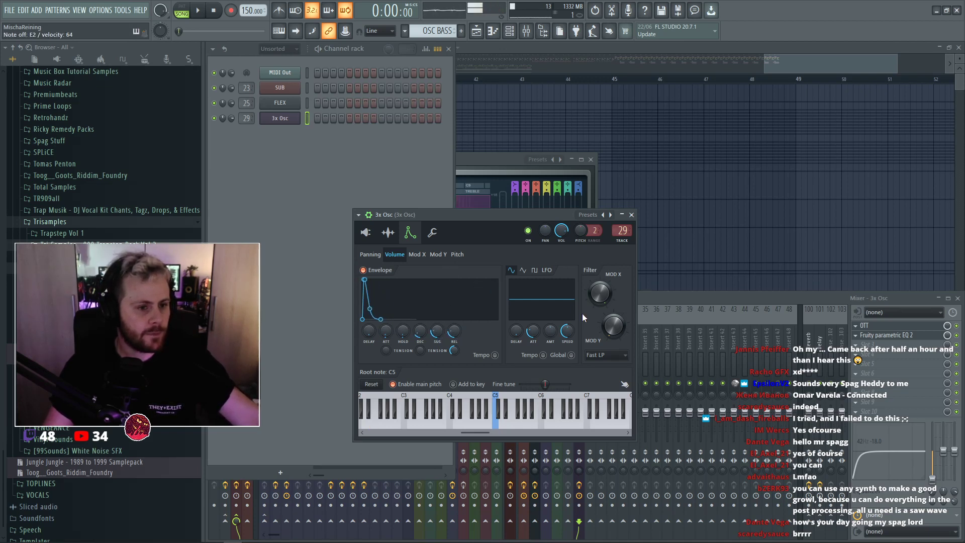
Enable the 3x Osc pitch envelope and give it a short rise and fall with a positive amount.
left_click(388, 233)
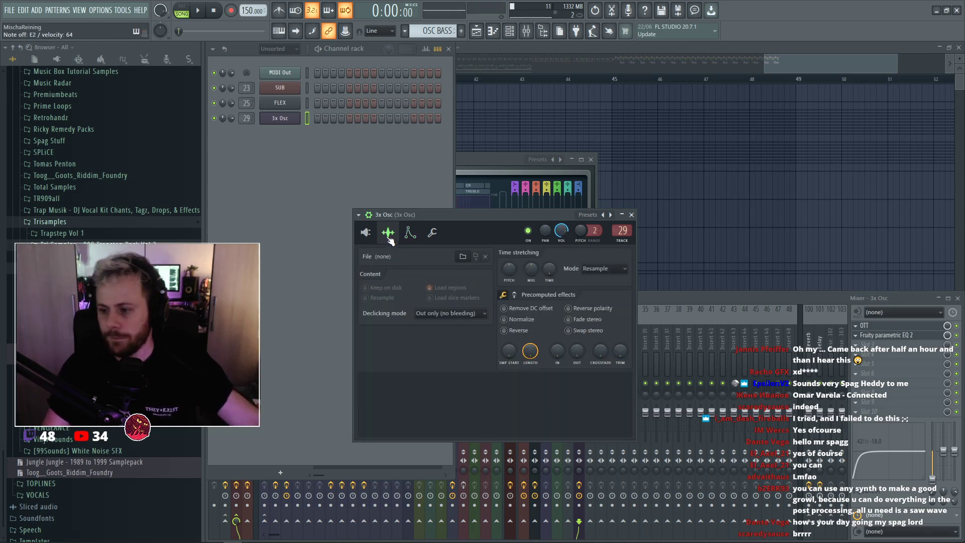
left_click(408, 233)
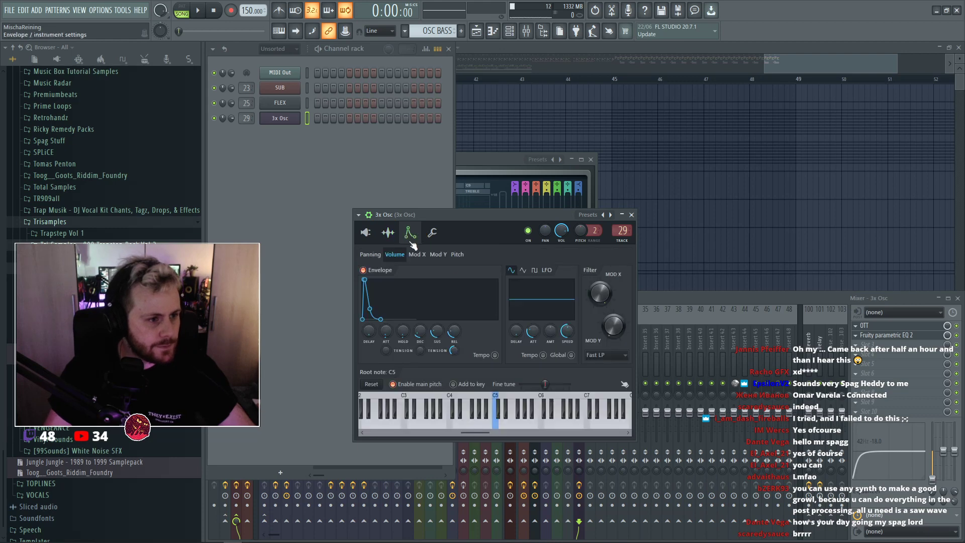
left_click(457, 255)
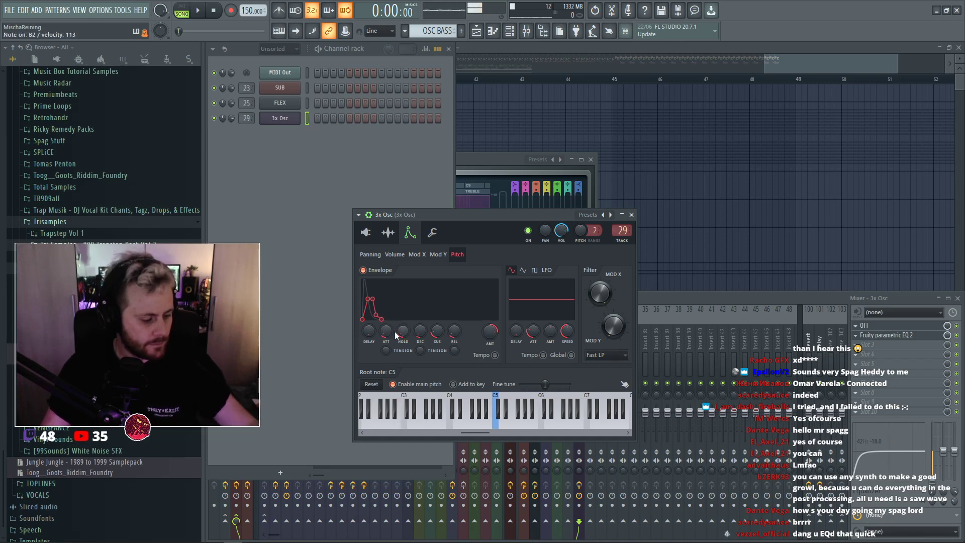
Set oscillator 2 to square at -12 semitones, and raise the pitch envelope's amount with its attack reduced to the minimum.
left_click(376, 236)
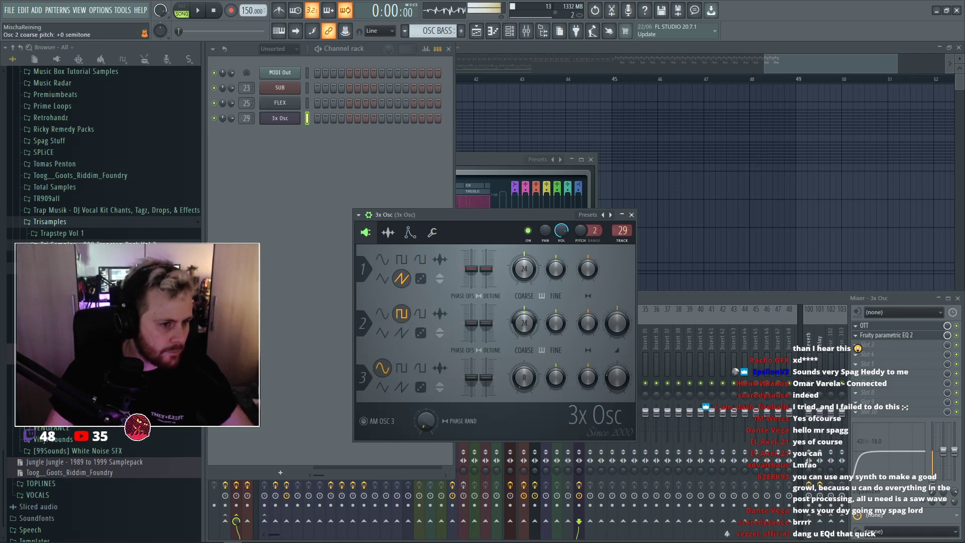
left_click_drag(529, 331, 529, 314)
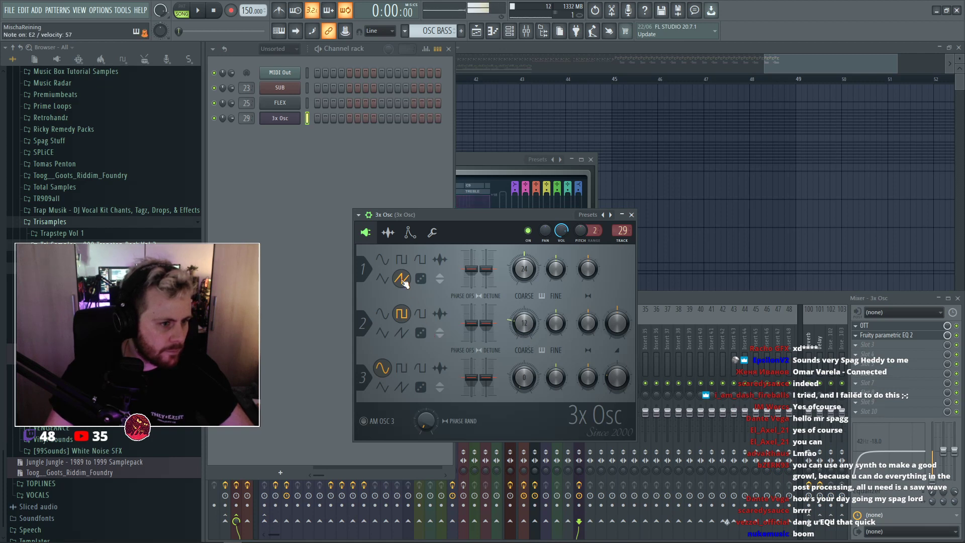
left_click(410, 232)
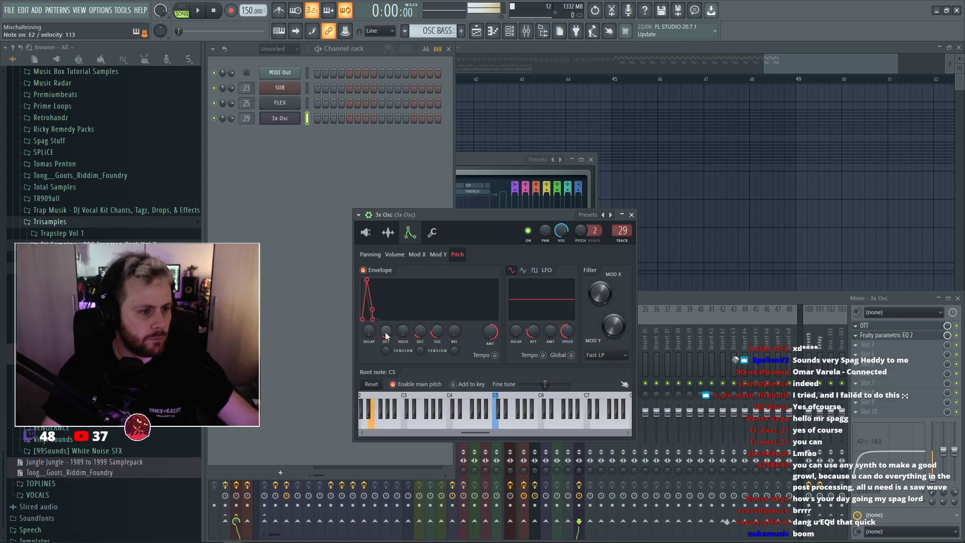
left_click_drag(385, 335, 385, 355)
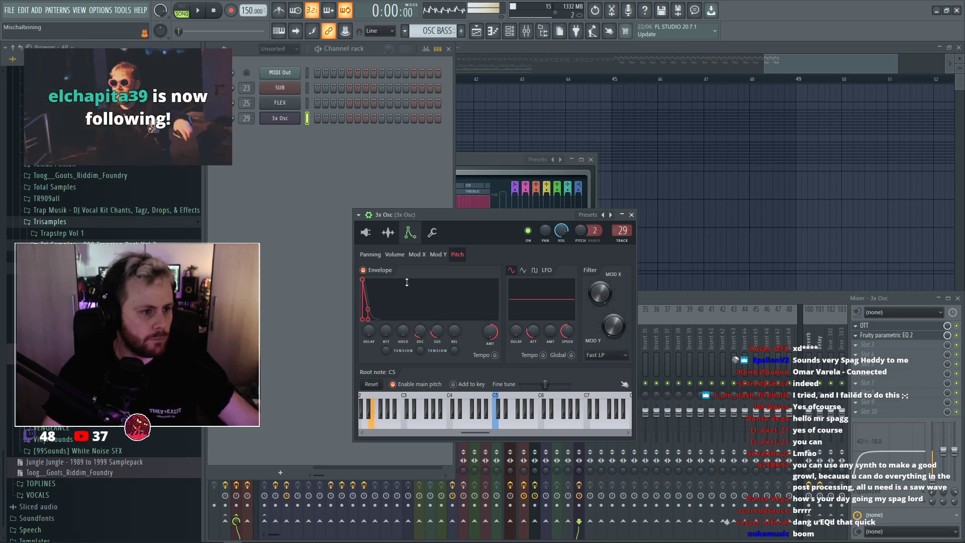
Lengthen the volume envelope's decay and switch oscillator 2 to the triangle waveform.
left_click(395, 255)
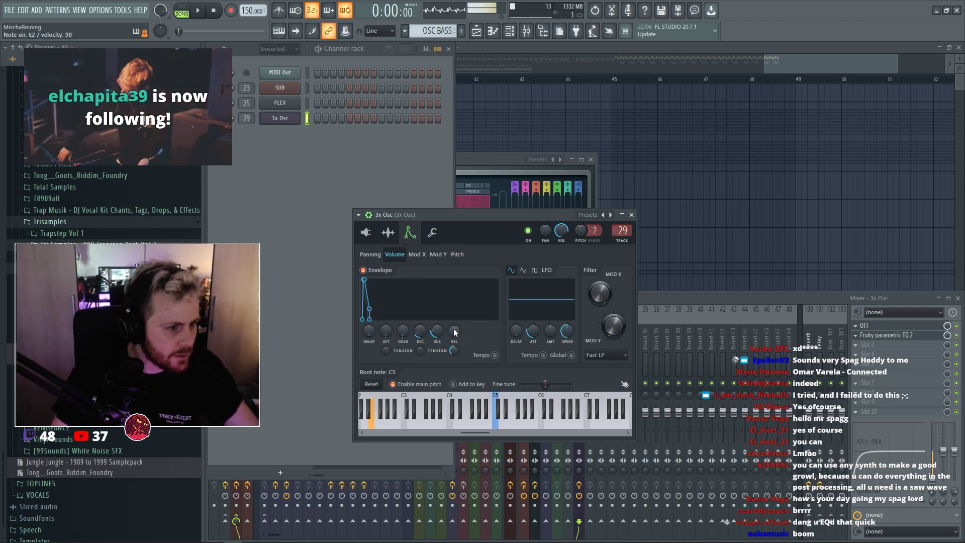
left_click_drag(437, 332, 419, 324)
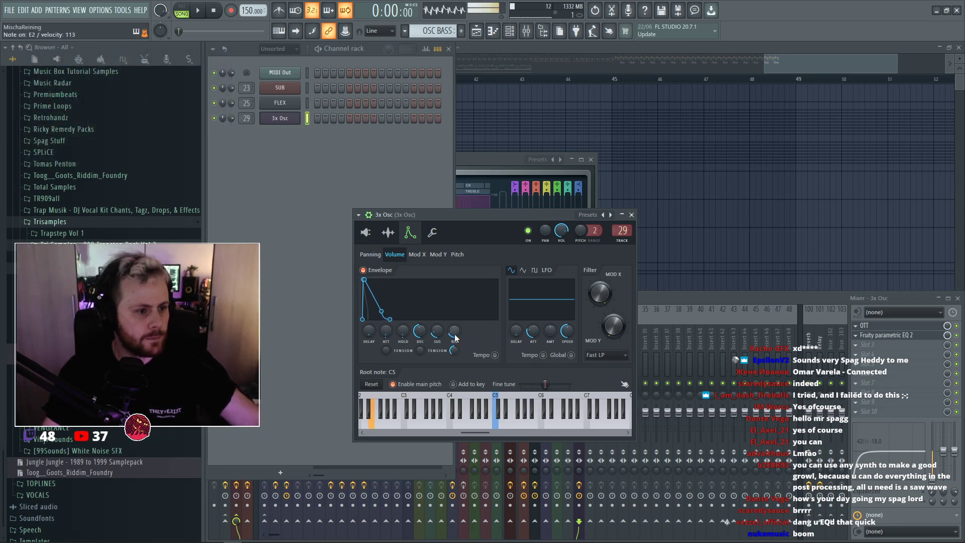
left_click(365, 233)
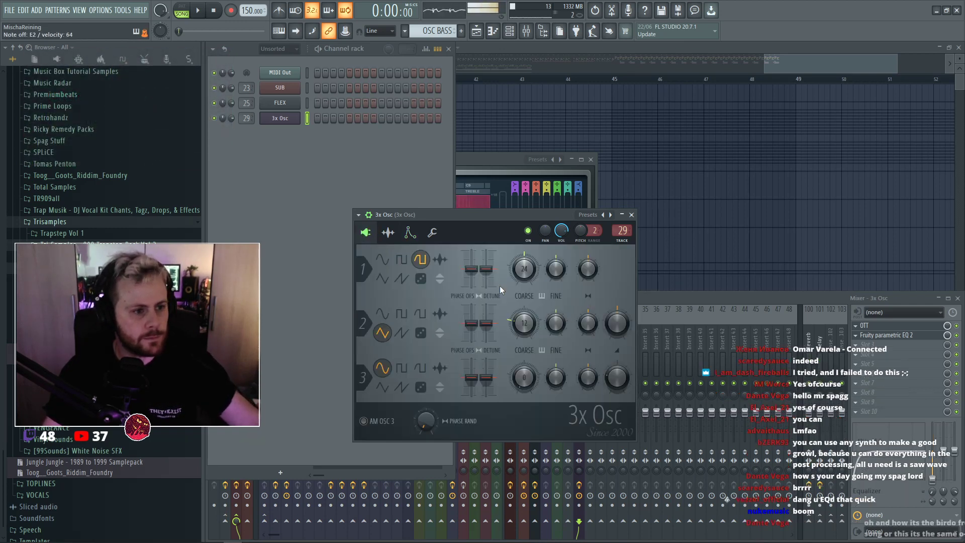
Load Disperser in the third effect slot, set its frequency to about 316 Hz and pinch to 1.14, and lower its amount.
left_click(854, 352)
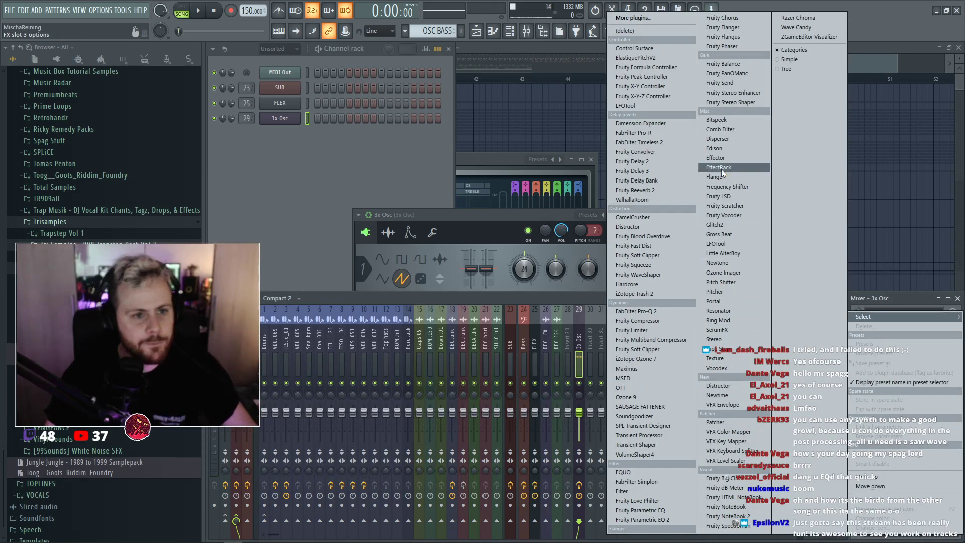
left_click(729, 140)
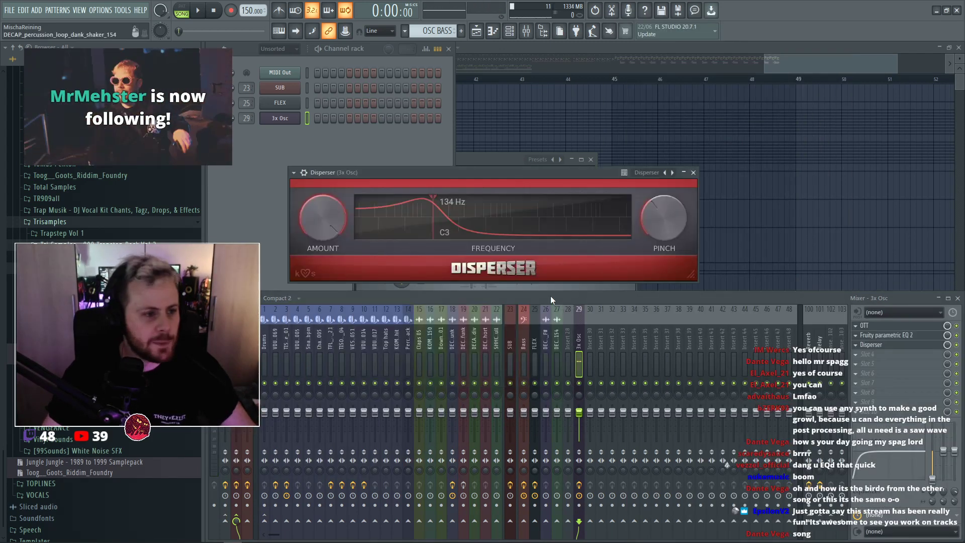
left_click_drag(513, 211, 524, 211)
mouse_move(650, 226)
left_mouse_down()
mouse_move(650, 194)
mouse_move(662, 220)
left_mouse_up()
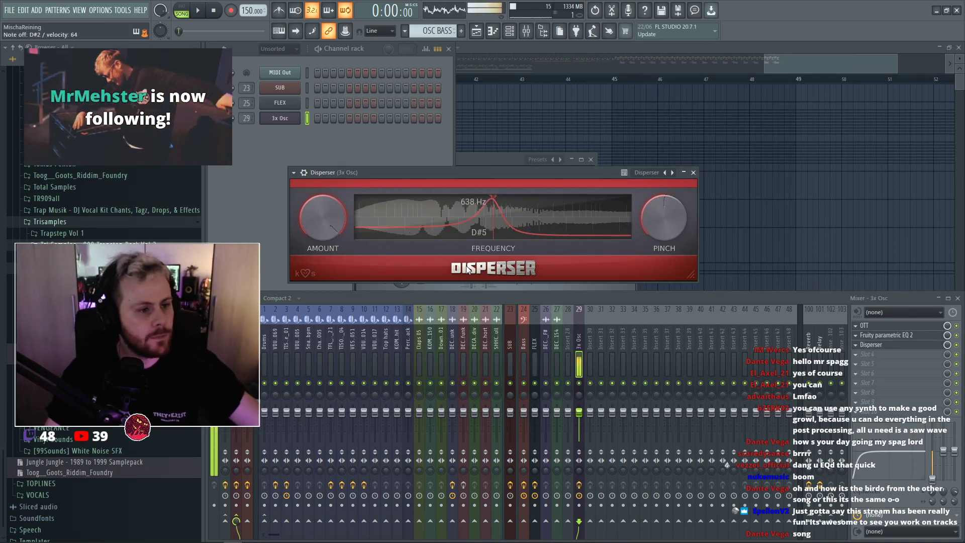
left_click_drag(494, 225, 466, 224)
left_click_drag(324, 219, 324, 244)
mouse_move(664, 216)
left_mouse_down()
mouse_move(663, 256)
mouse_move(664, 221)
left_mouse_up()
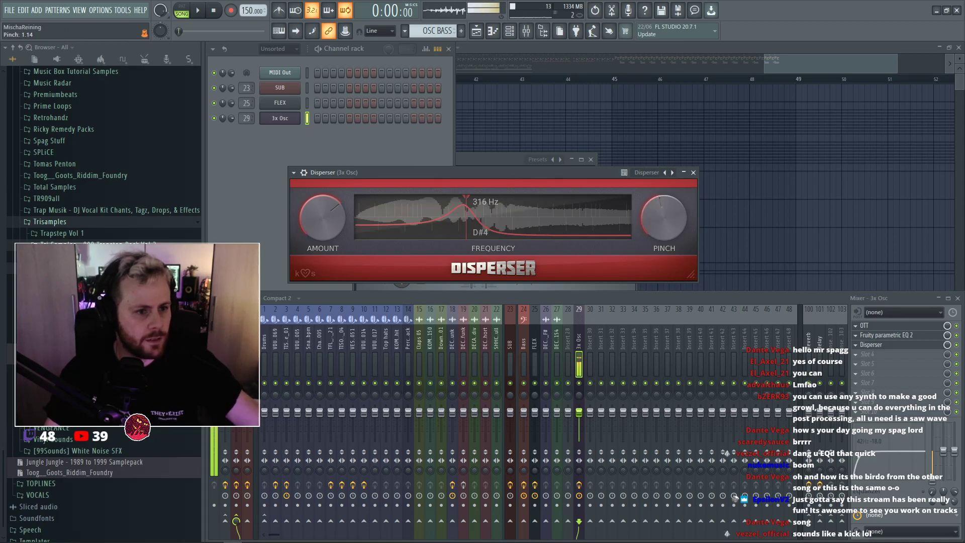
Add a second Fruity Parametric EQ 2 in the fourth effect slot, cutting the lows and shaping the mid and high bands.
left_click(875, 350)
left_click(701, 460)
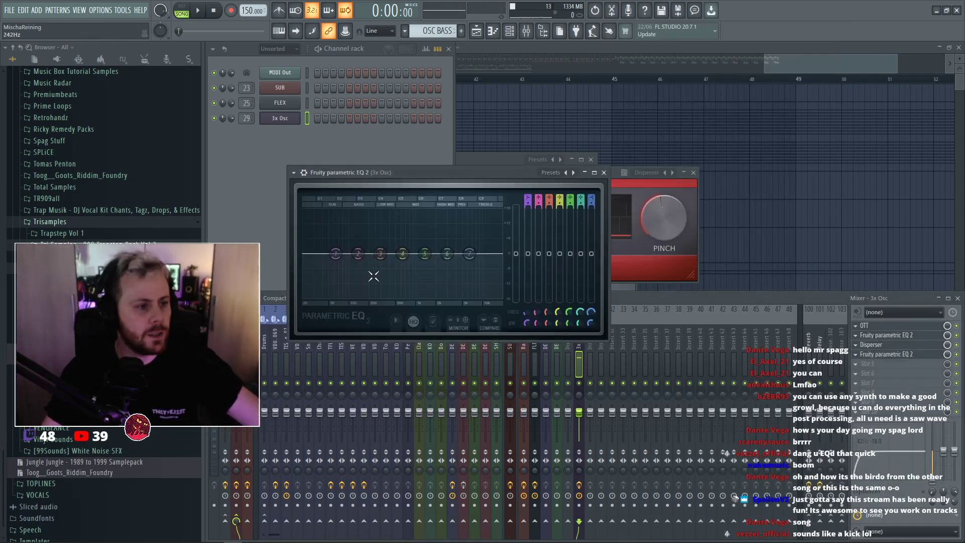
left_click_drag(346, 253, 334, 298)
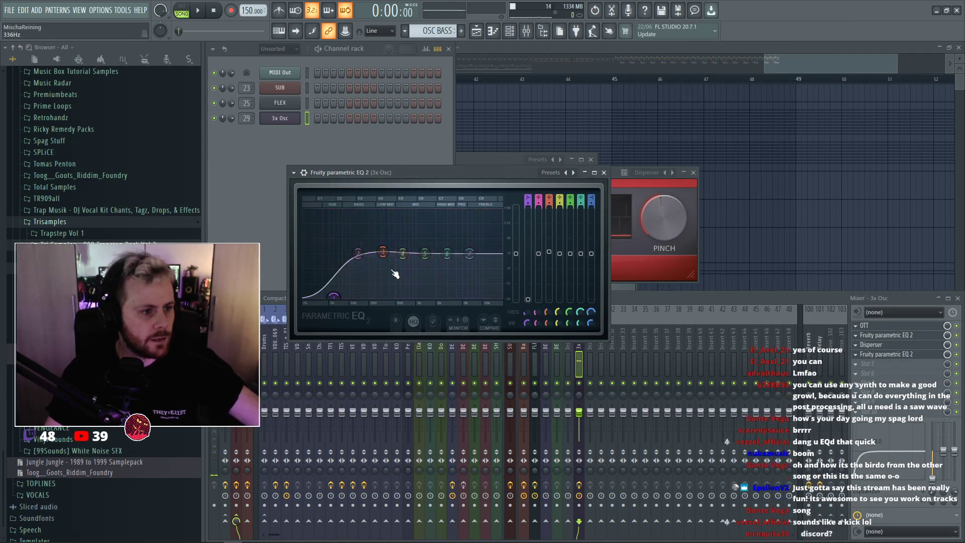
left_click_drag(403, 254, 408, 263)
mouse_move(380, 253)
left_mouse_down()
mouse_move(380, 245)
mouse_move(405, 260)
mouse_move(477, 249)
mouse_move(370, 247)
mouse_move(359, 263)
mouse_move(369, 258)
left_mouse_up()
left_click_drag(378, 246, 403, 261)
left_click_drag(446, 266, 420, 243)
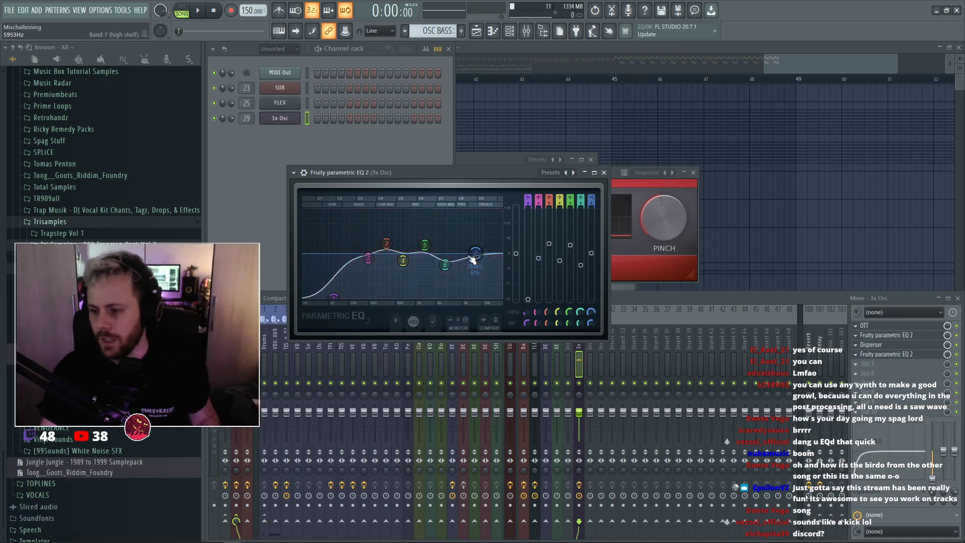
Place the OSC BASS pattern at bar 25 on playlist Track 20 in the SYNTHS group.
key("F5")
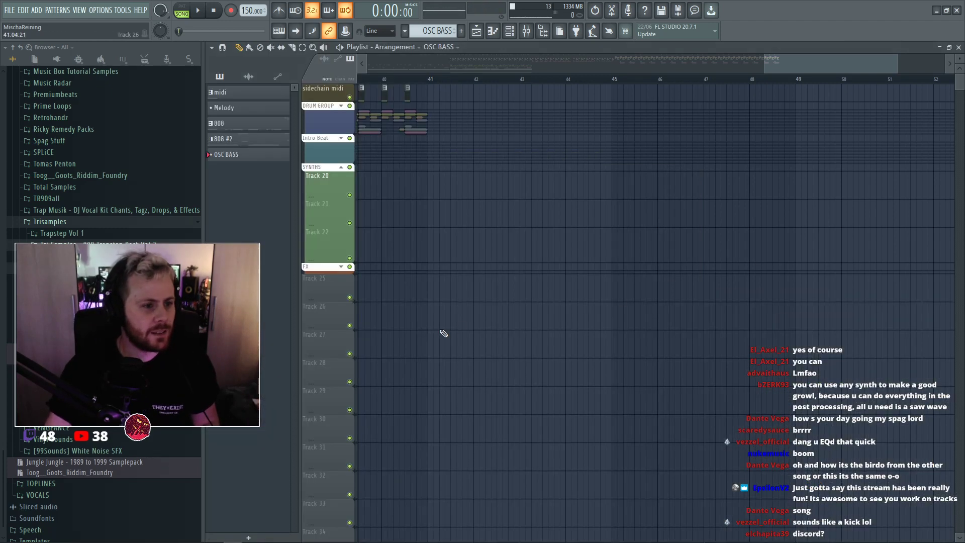
left_click_drag(766, 65, 588, 75)
scroll(682, 65, "down", 3)
scroll(585, 165, "up", 2)
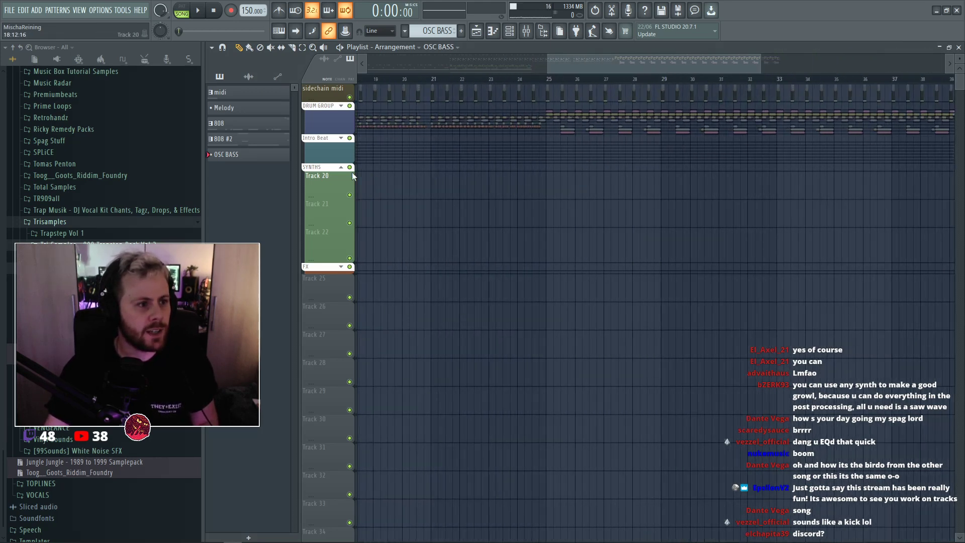
left_click(341, 138)
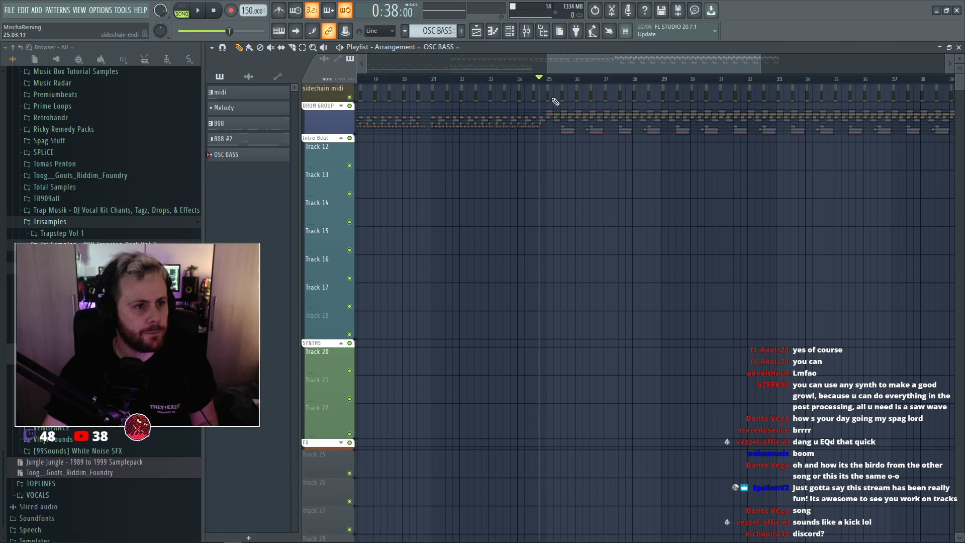
scroll(573, 272, "down", 2)
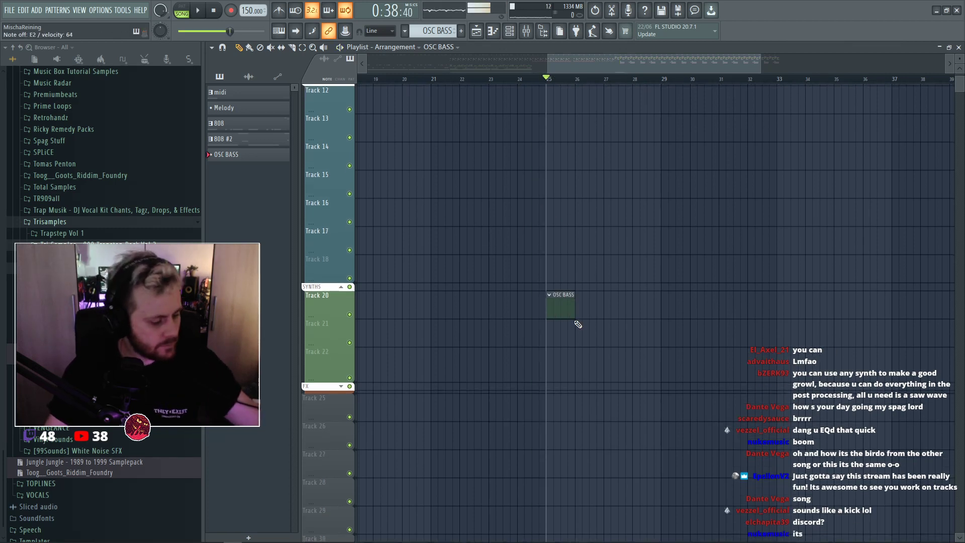
Fill the 3x Osc piano roll with a row of repeated D#2 notes, one per beat, over just over two bars.
key("F6")
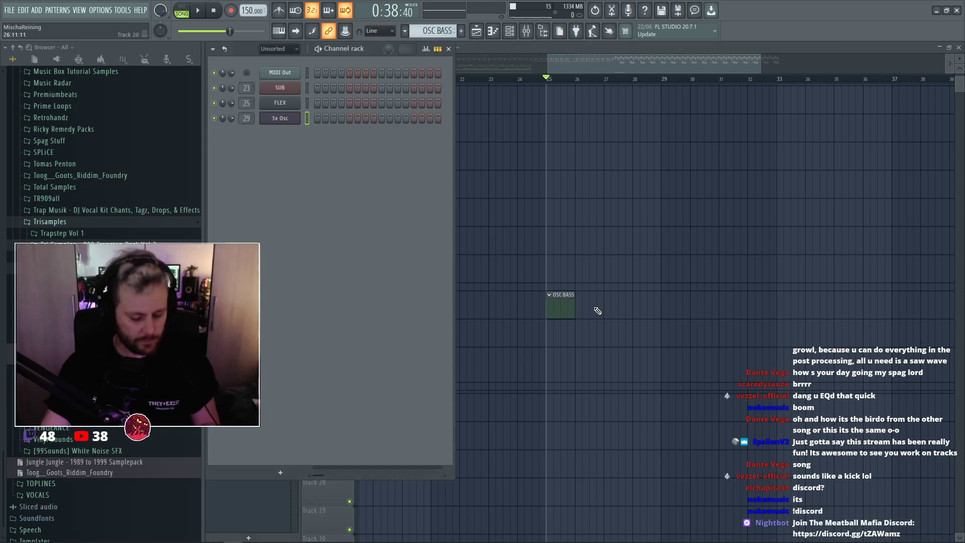
key("F7")
left_click(549, 285)
right_click(548, 285)
left_click_drag(533, 244, 535, 470)
right_click(543, 470)
scroll(558, 402, "down", 10)
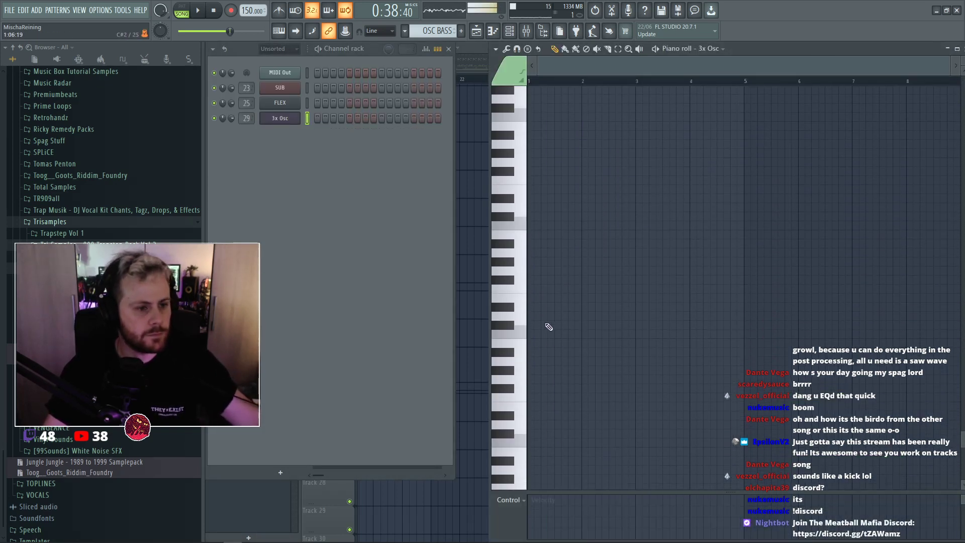
mouse_move(532, 306)
left_mouse_down()
mouse_move(531, 295)
mouse_move(541, 303)
mouse_move(530, 310)
mouse_move(646, 304)
left_mouse_up()
key("c")
right_click(556, 298)
key("b")
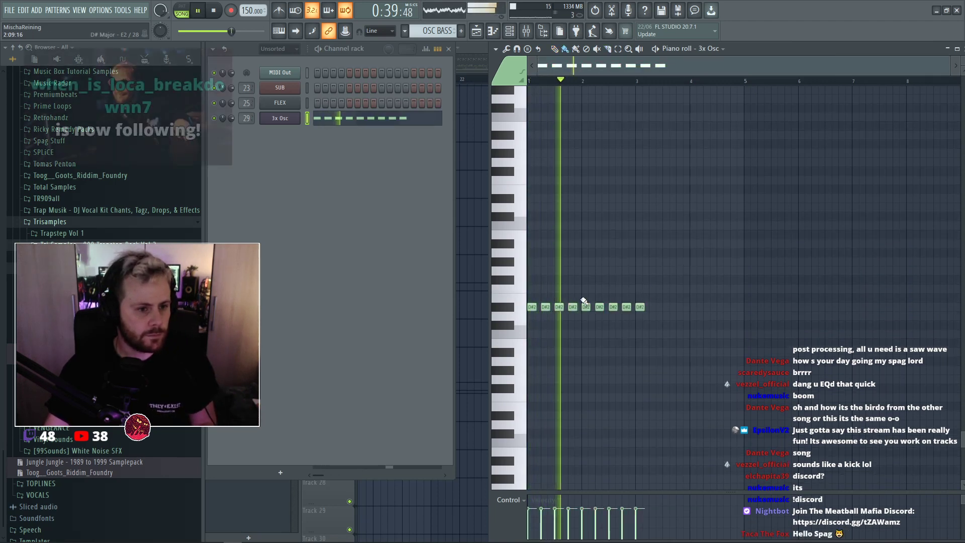
Try filling the gaps between the D#2 notes with duplicates, play the result and delete the duplicates.
scroll(562, 303, "up", 3)
left_click_drag(831, 285, 439, 385)
mouse_move(549, 307)
left_mouse_down()
mouse_move(538, 309)
mouse_move(550, 307)
left_mouse_up()
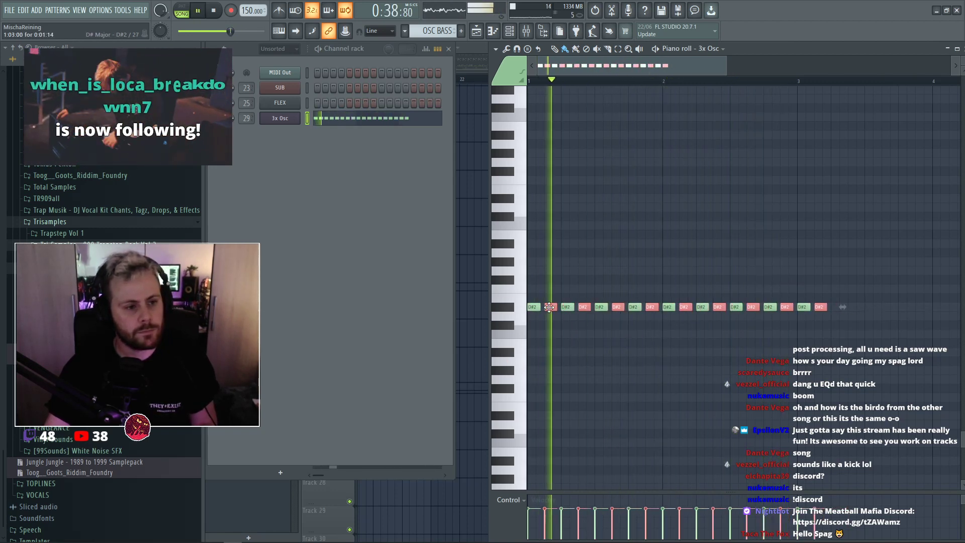
key("space")
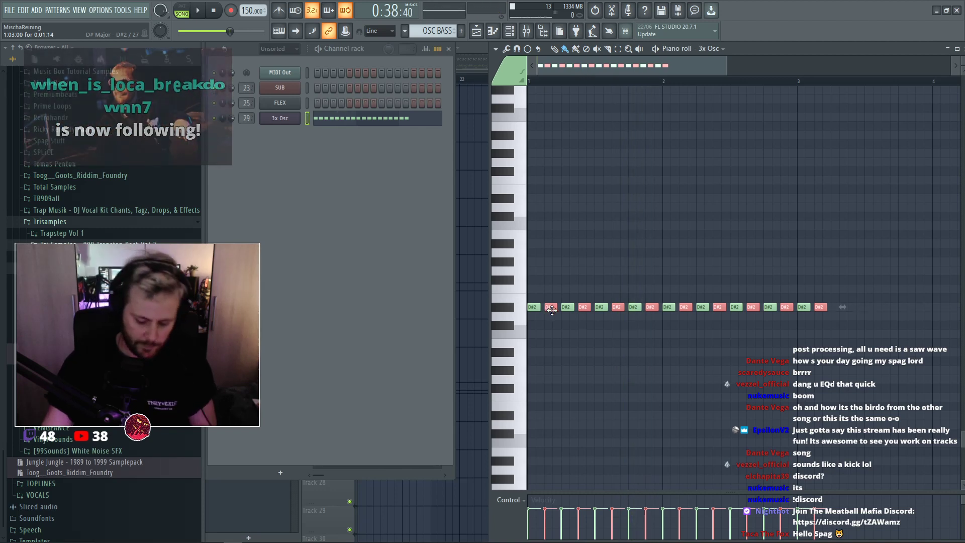
key("Delete")
Shorten all the D#2 notes to a length of 0:01:05 and play the bass with the drums.
left_click_drag(854, 259, 536, 308)
key("space")
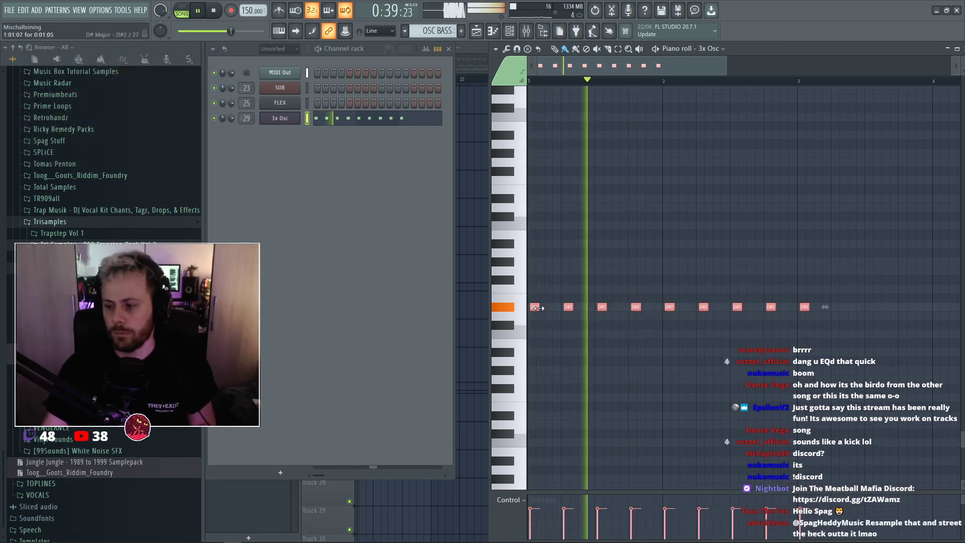
left_click(697, 280)
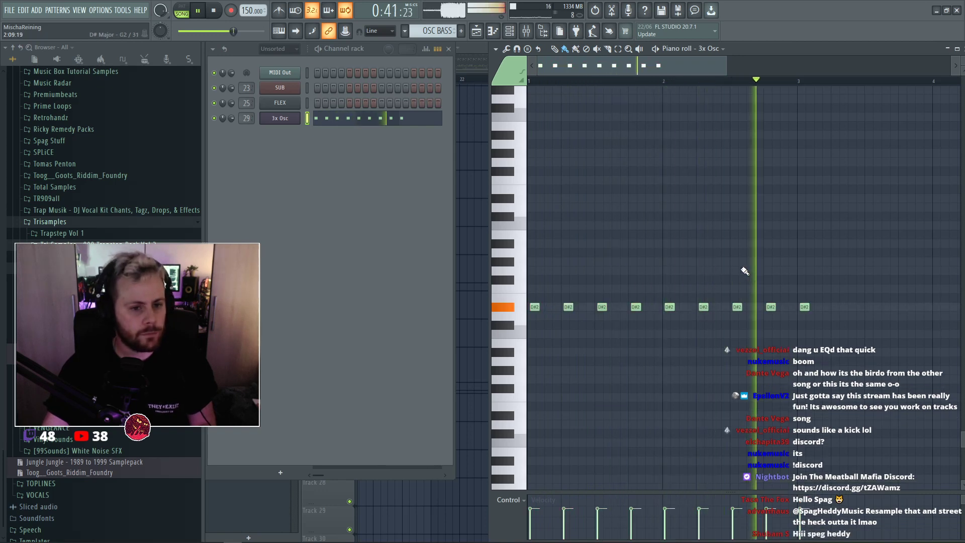
key("space")
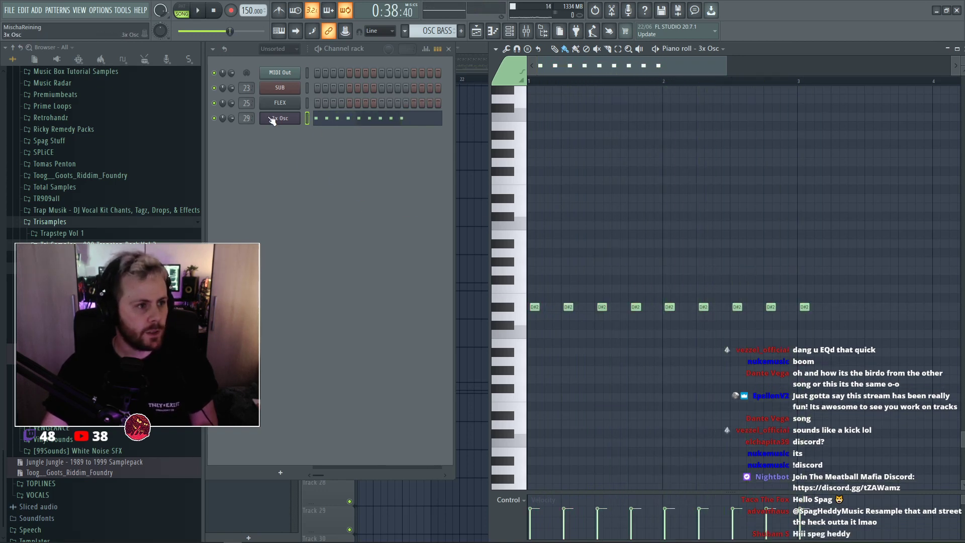
Reopen the 3x Osc instrument and go to its envelope settings.
left_click(272, 120)
left_click(432, 232)
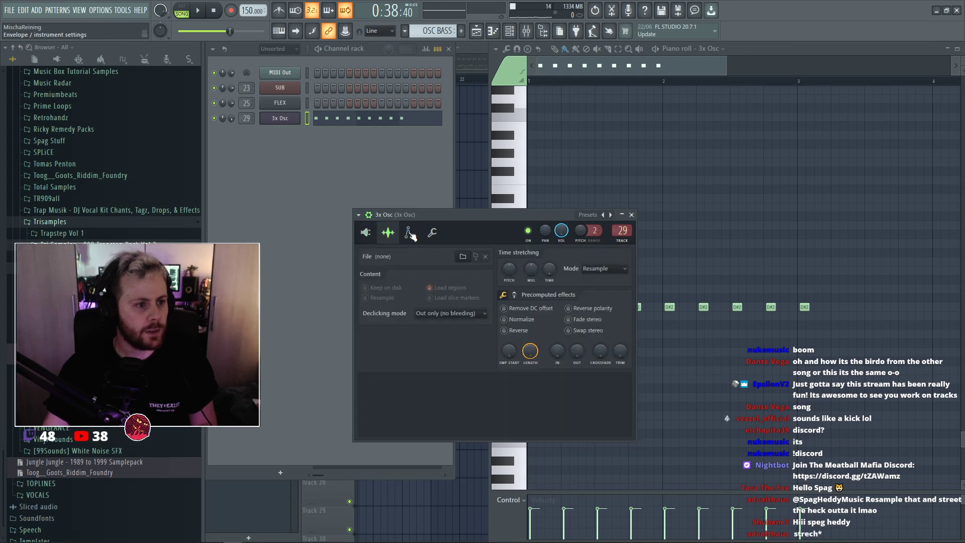
Audition alternative waveforms on the 3x Osc's first oscillator during playback, then return it to the saw wave.
key("space")
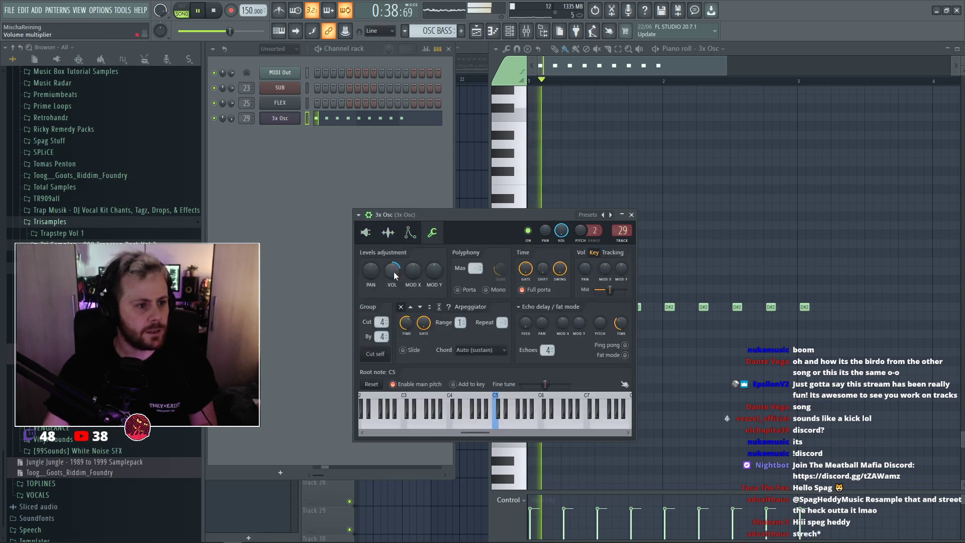
left_click(410, 232)
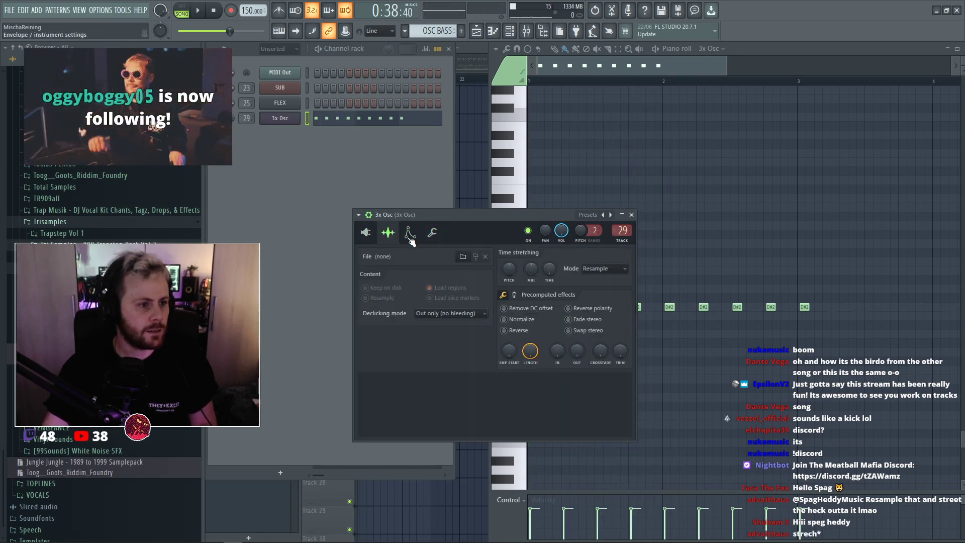
left_click(365, 232)
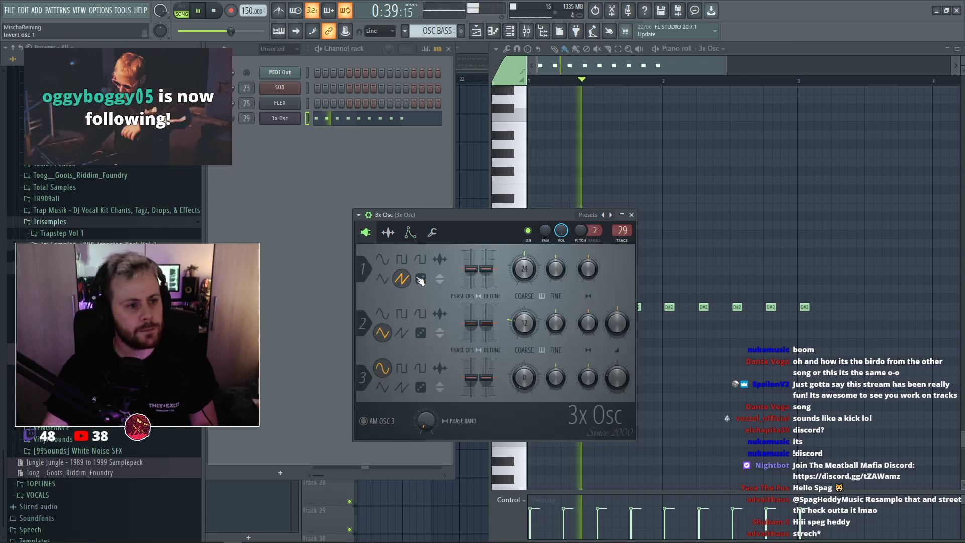
left_click(381, 278)
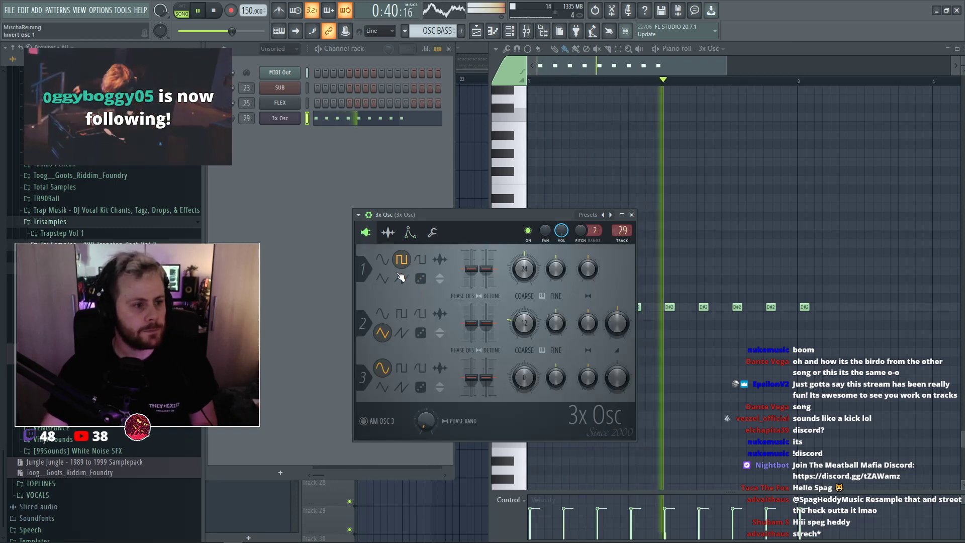
left_click(420, 259)
key("space")
left_click(400, 278)
key("space")
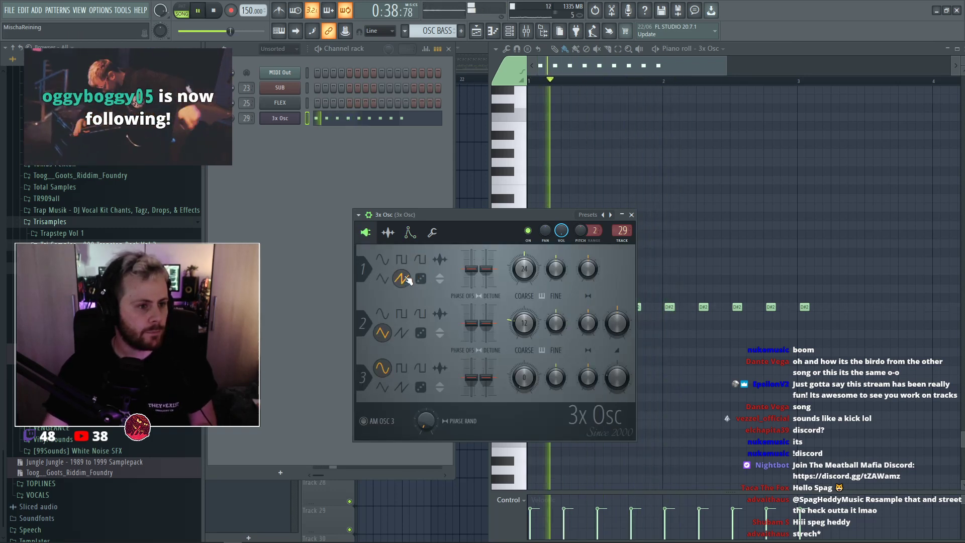
Set oscillator 2 to a square wave, lower its mix level to 83%, and play the pattern to check it.
left_click(400, 313)
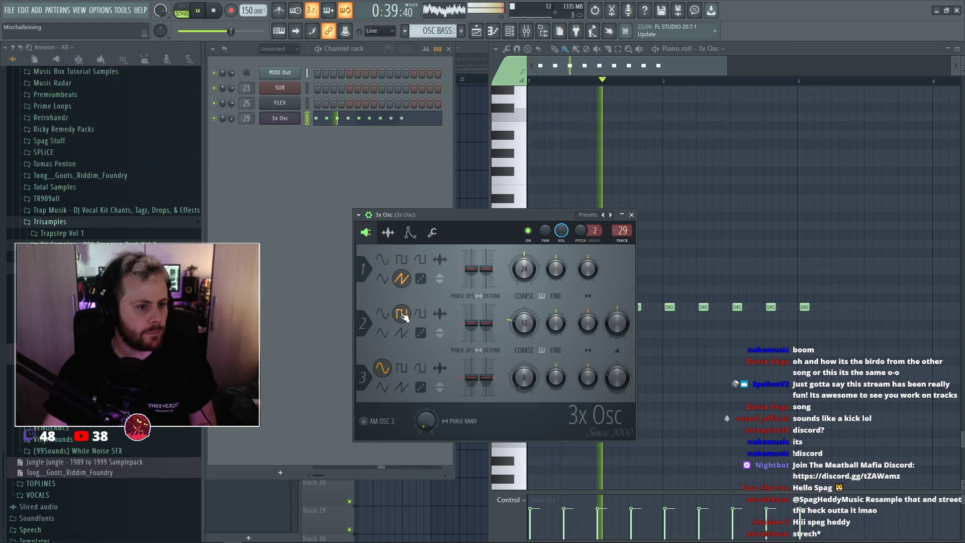
key("space")
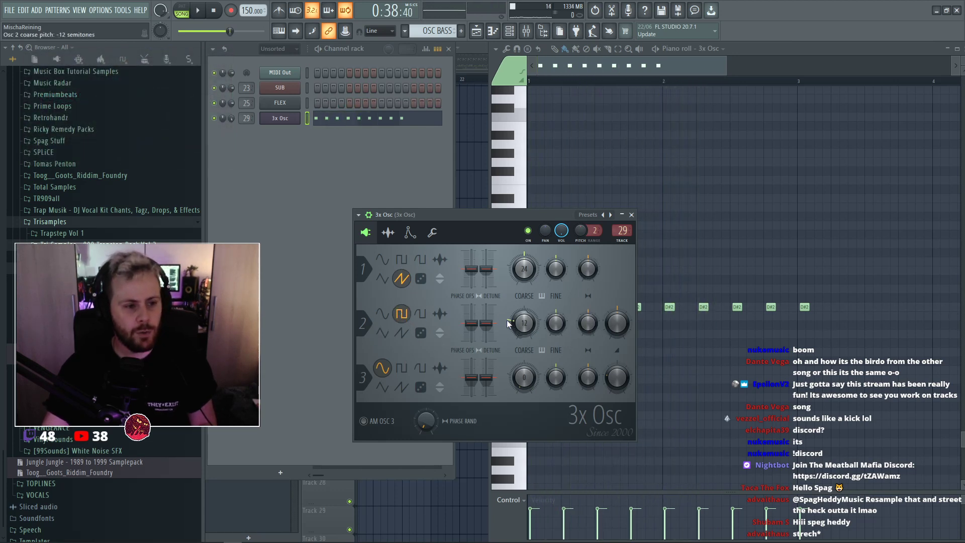
key("space")
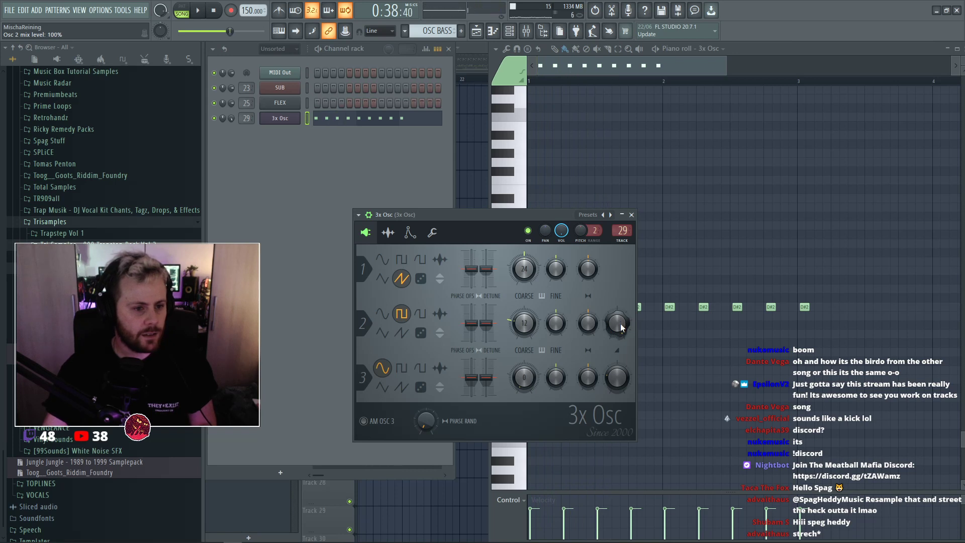
mouse_move(621, 327)
left_mouse_down()
mouse_move(621, 340)
mouse_move(620, 321)
left_mouse_up()
key("space")
key("space")
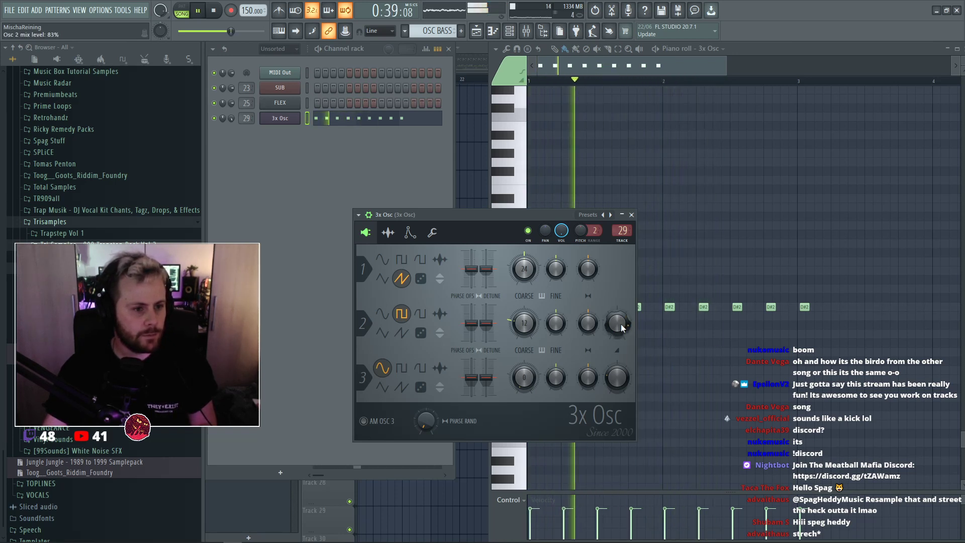
Compare waveforms on oscillator 1, settle on the square wave, and set oscillator 2's mix level to 91%.
left_click(383, 260)
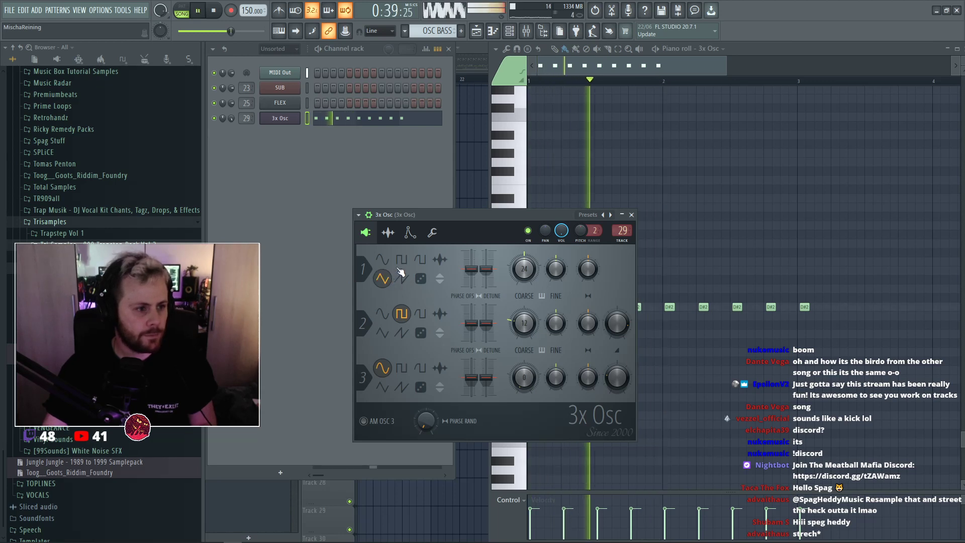
left_click(401, 260)
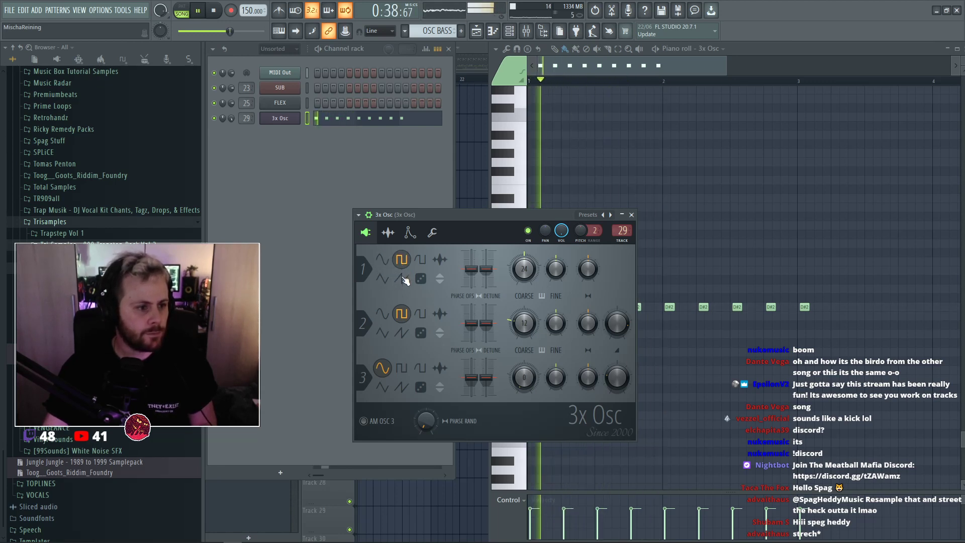
left_click(403, 279)
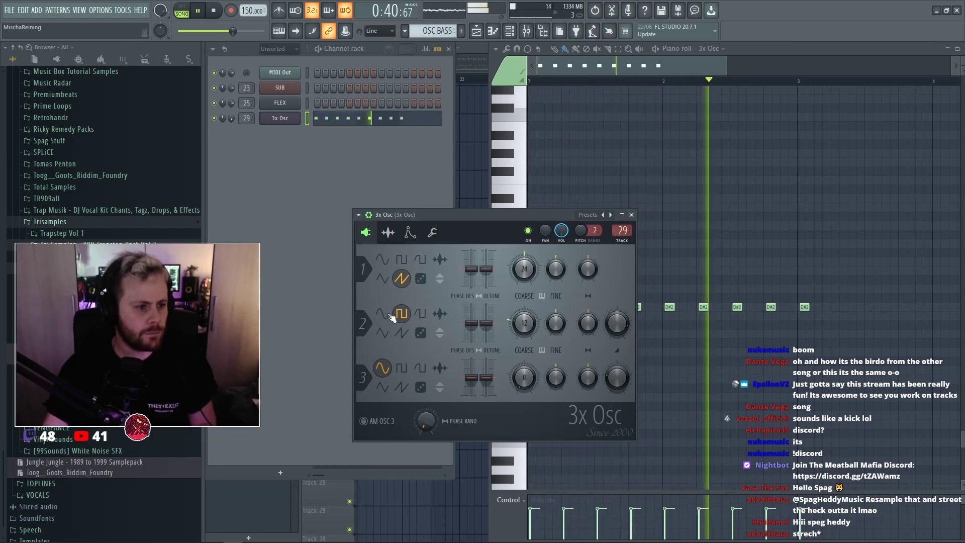
left_click(381, 278)
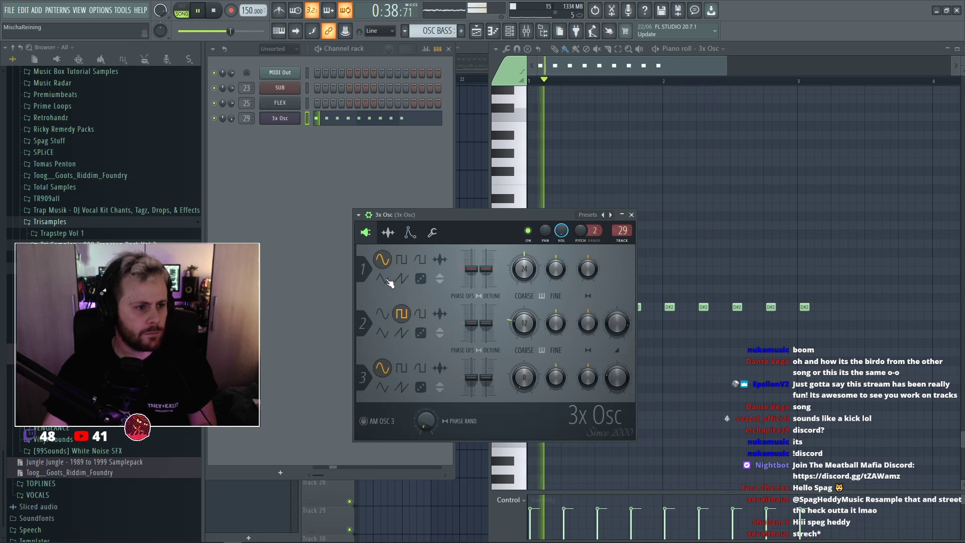
left_click(420, 260)
left_click(400, 280)
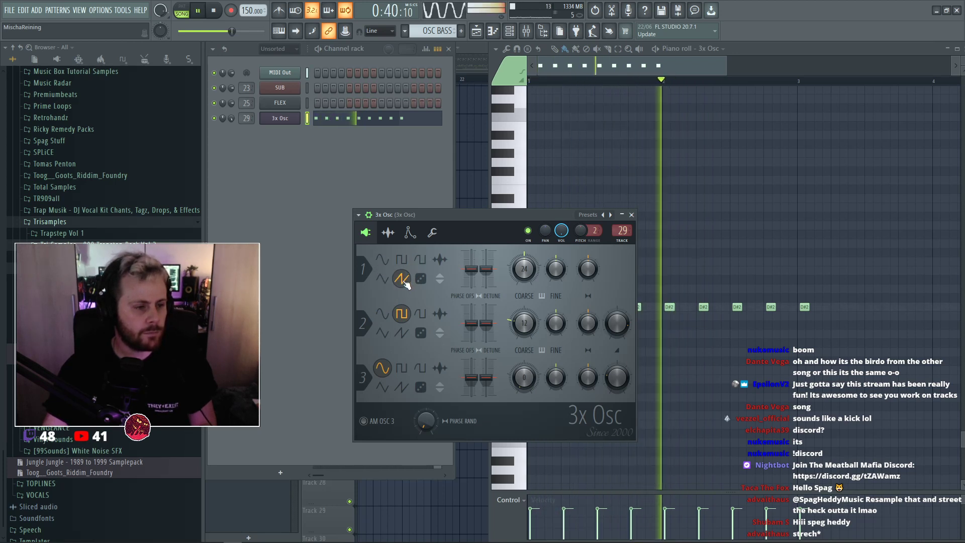
left_click(401, 260)
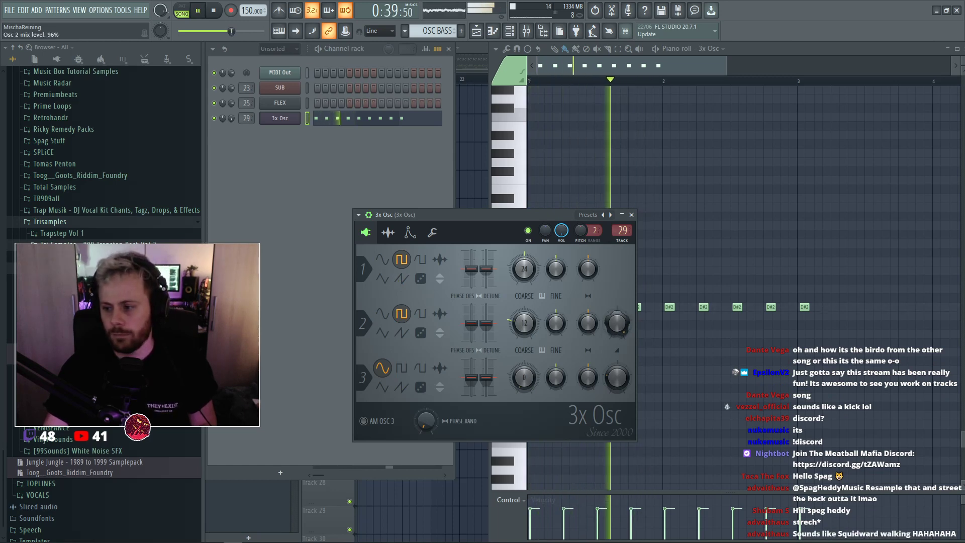
left_click_drag(619, 324, 623, 328)
key("space")
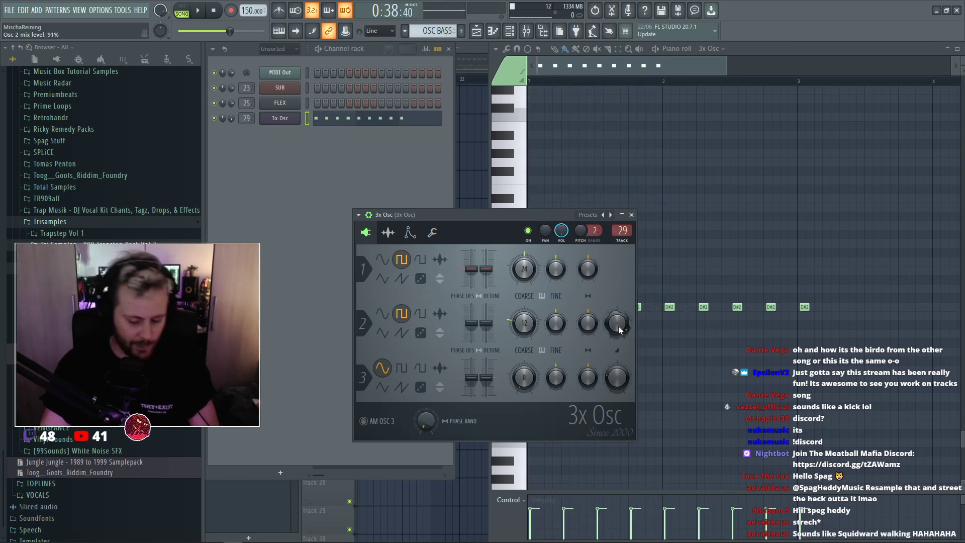
Add Vocodex to effect slot 6 of the 3x Osc mixer track, load its Reverb Short preset and lower the wet level.
key("F9")
left_click(863, 375)
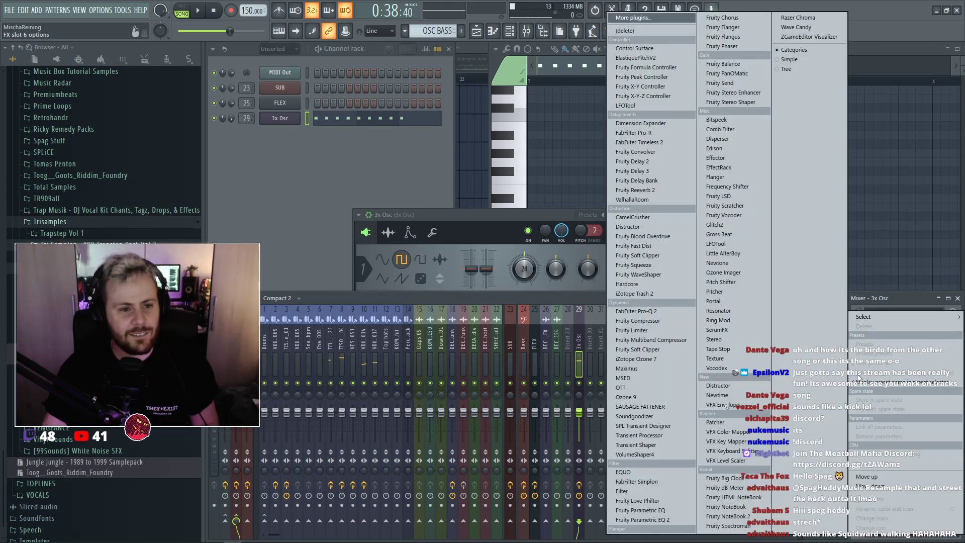
mouse_move(860, 319)
left_click(717, 368)
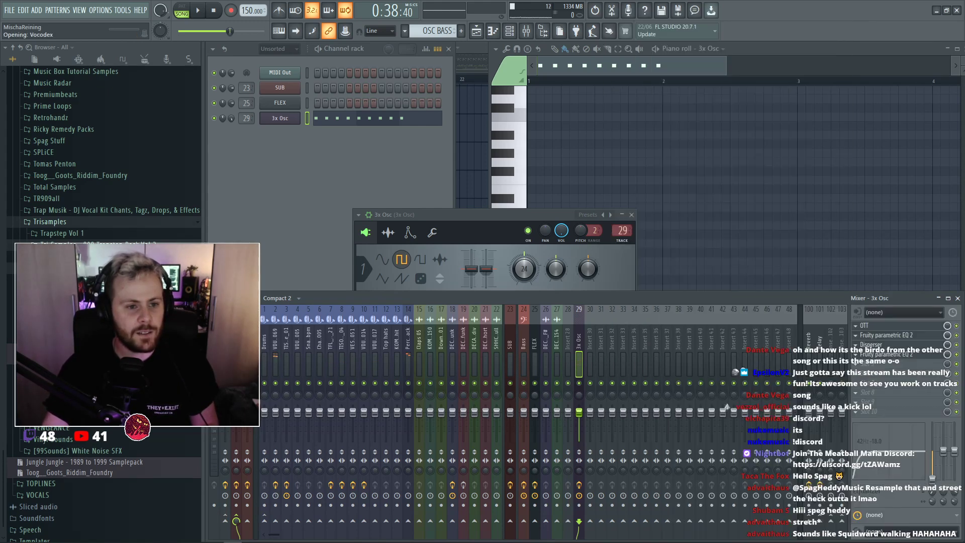
left_click(491, 107)
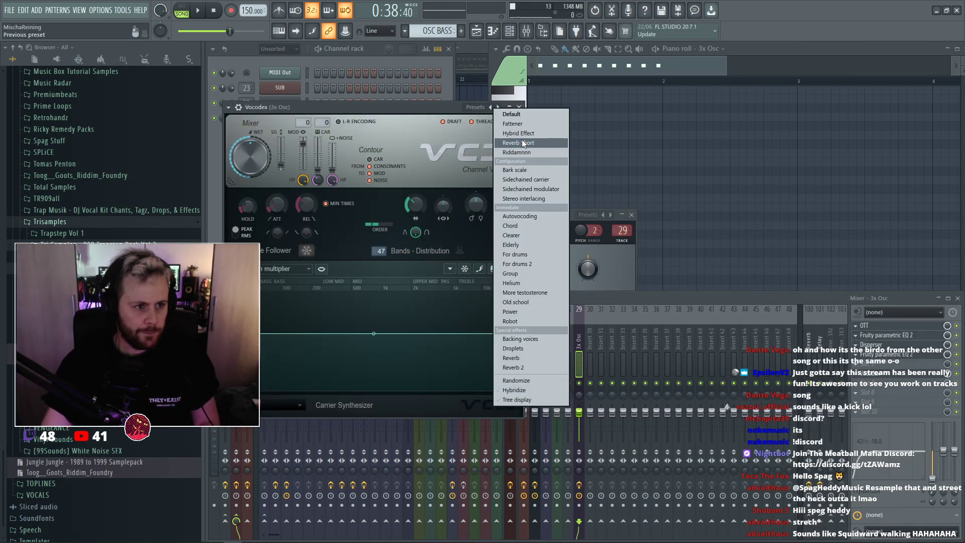
left_click(526, 144)
key("space")
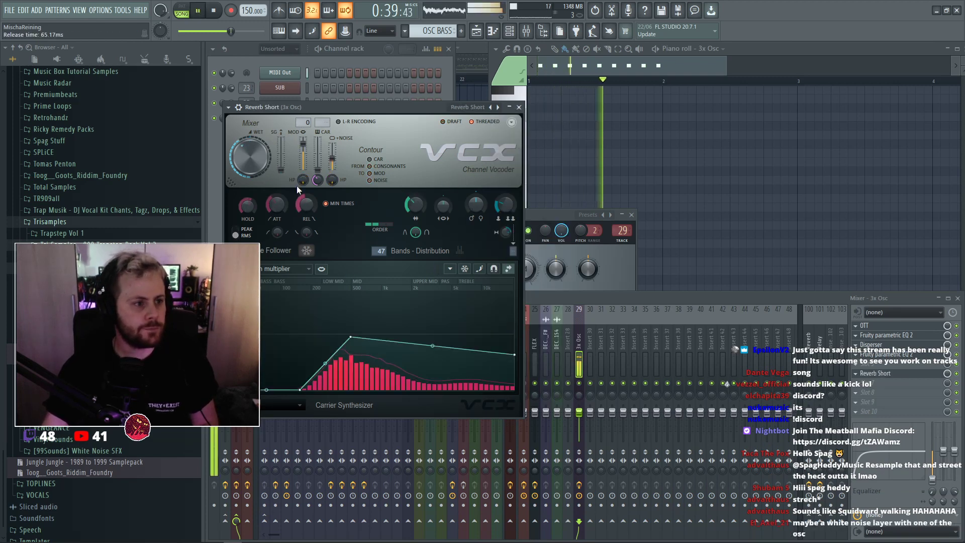
left_click_drag(249, 156, 249, 168)
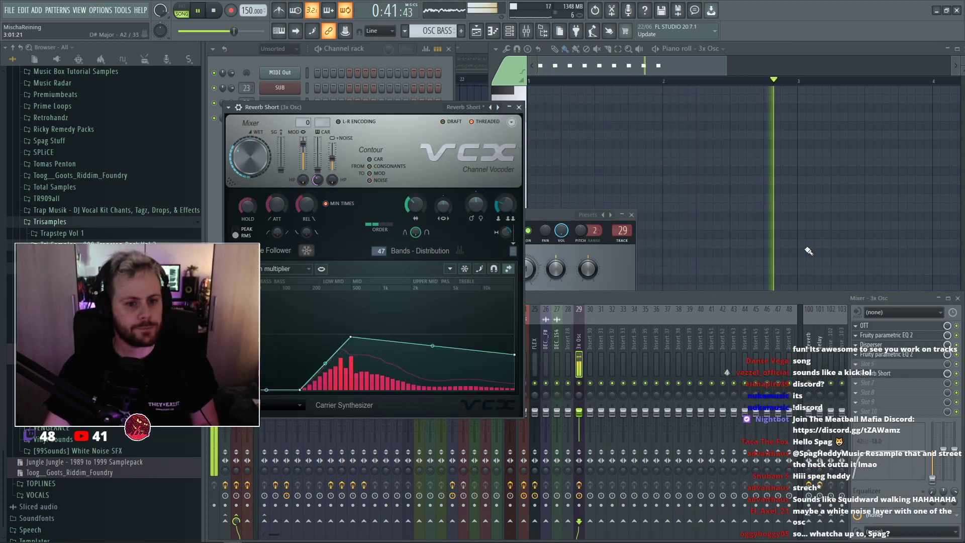
key("space")
Switch the piano roll to the SUB channel and add nine E3 notes in the rhythm of the 3x Osc notes.
right_click(888, 259)
key("ctrl+a")
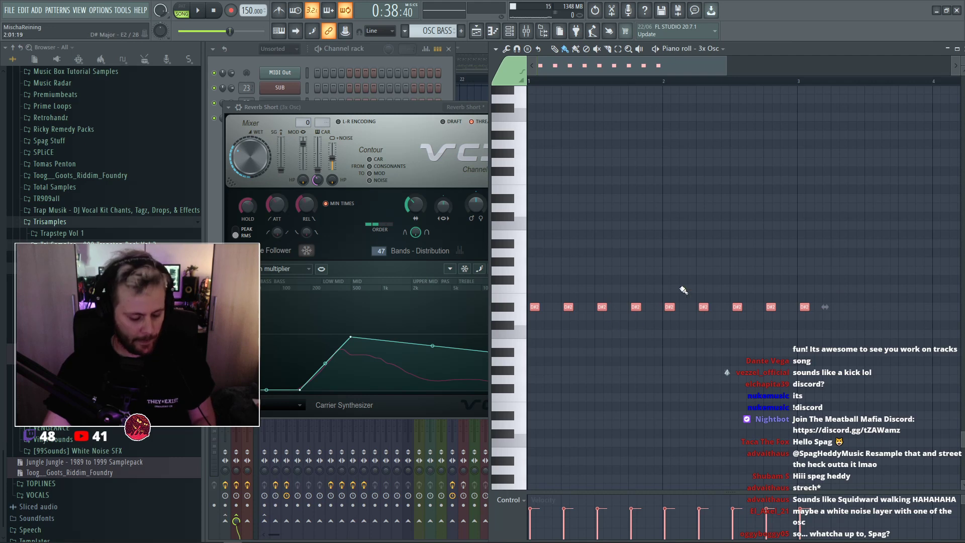
left_click(703, 48)
left_click(723, 397)
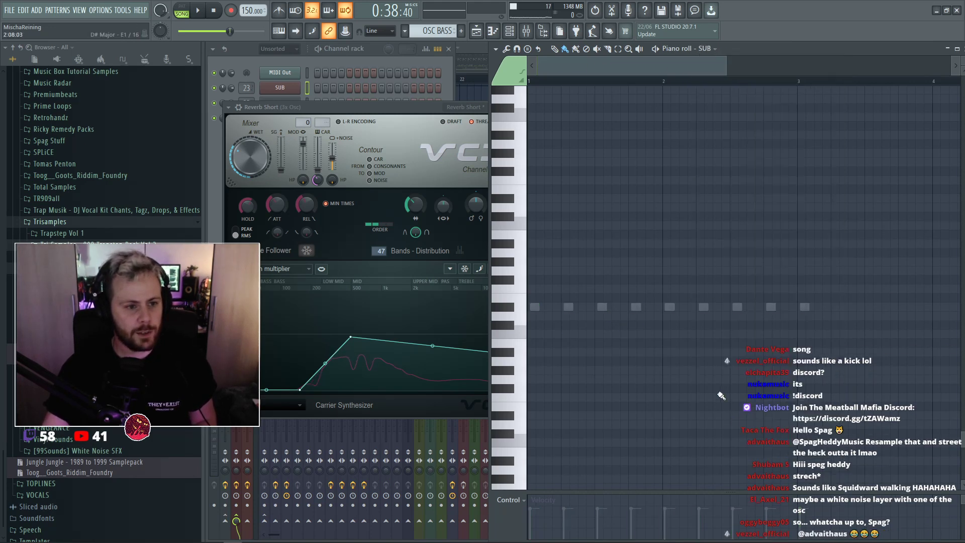
key("space")
left_click_drag(538, 306, 540, 187)
key("space")
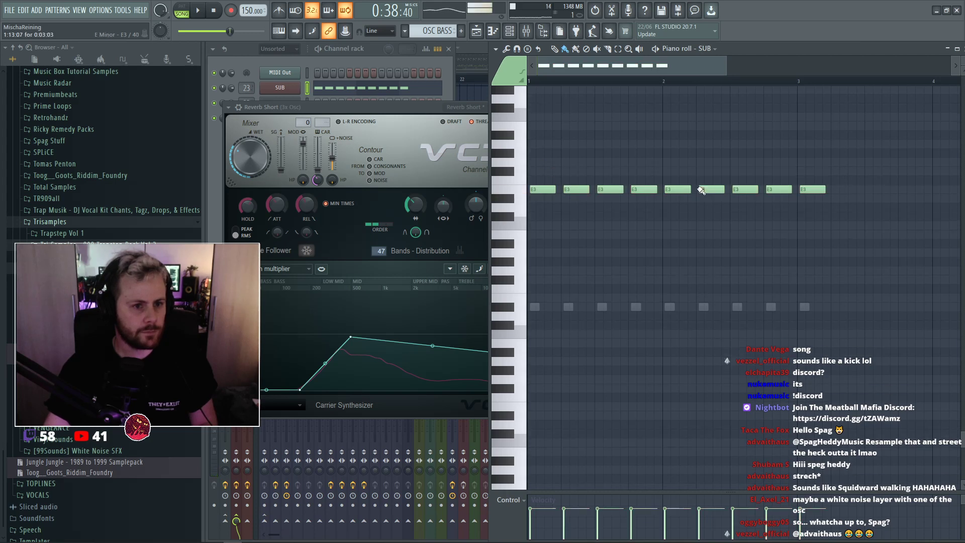
Transpose all the SUB notes to D#4 and shorten them slightly.
left_click_drag(826, 157, 532, 213)
left_click_drag(544, 190, 545, 200)
scroll(555, 205, "up", 3)
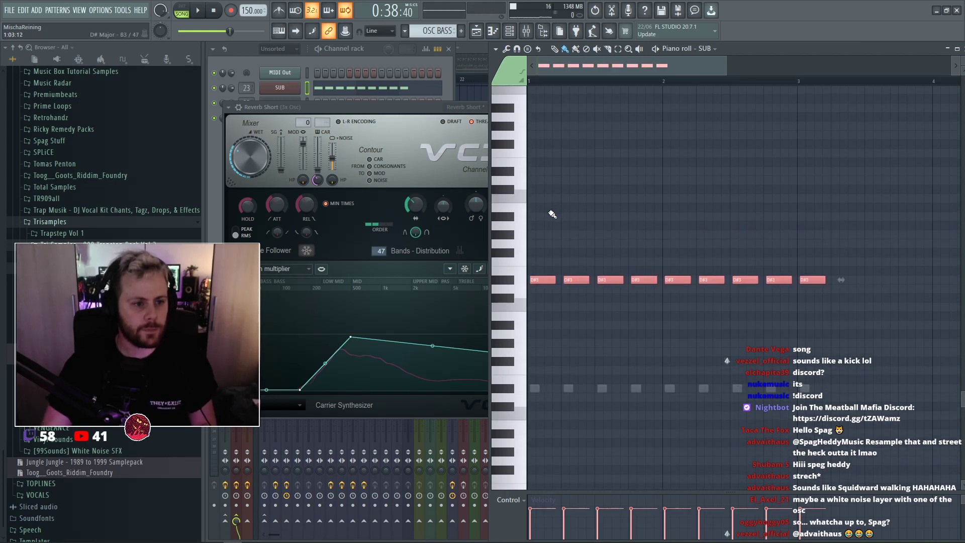
key("ctrl+Up")
key("space")
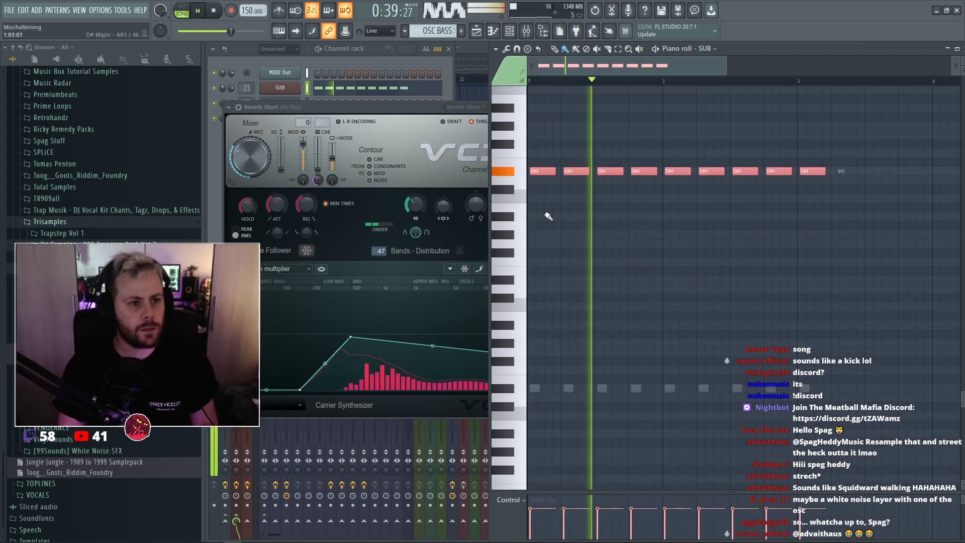
left_click_drag(551, 173, 548, 172)
key("ctrl+d")
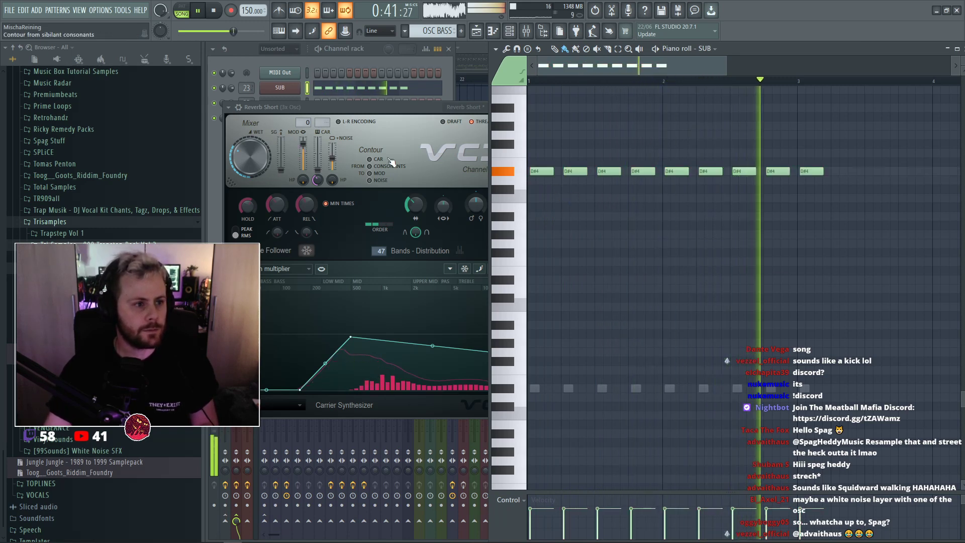
Reopen the 3x Osc channel and add OTT to effect slot 7 of its mixer track.
left_click(387, 103)
left_click(364, 62)
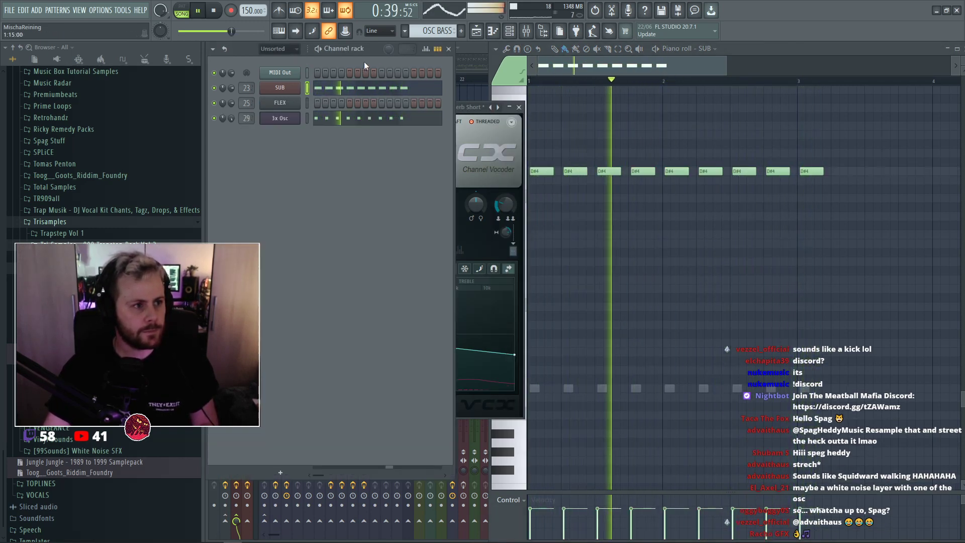
key("space")
left_click(279, 118)
key("space")
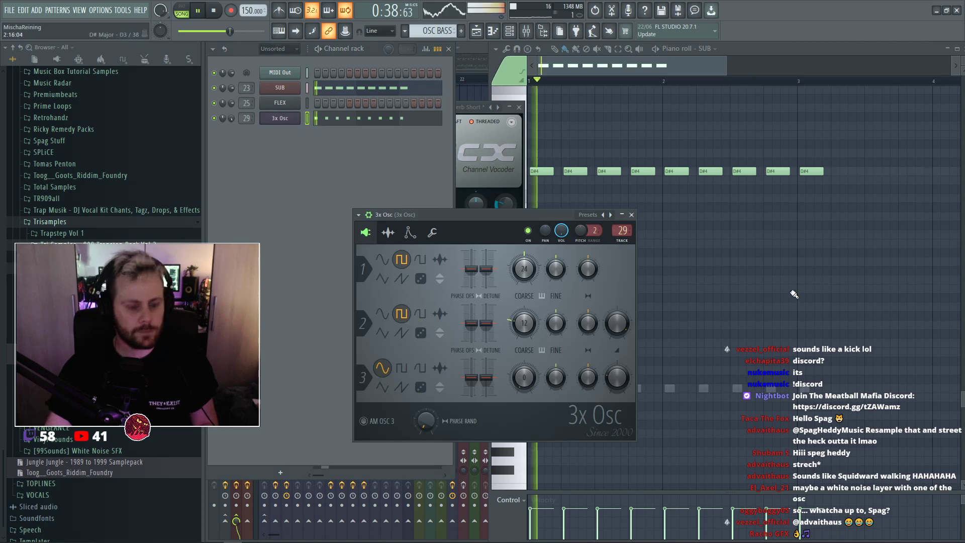
key("F9")
key("space")
left_click(862, 386)
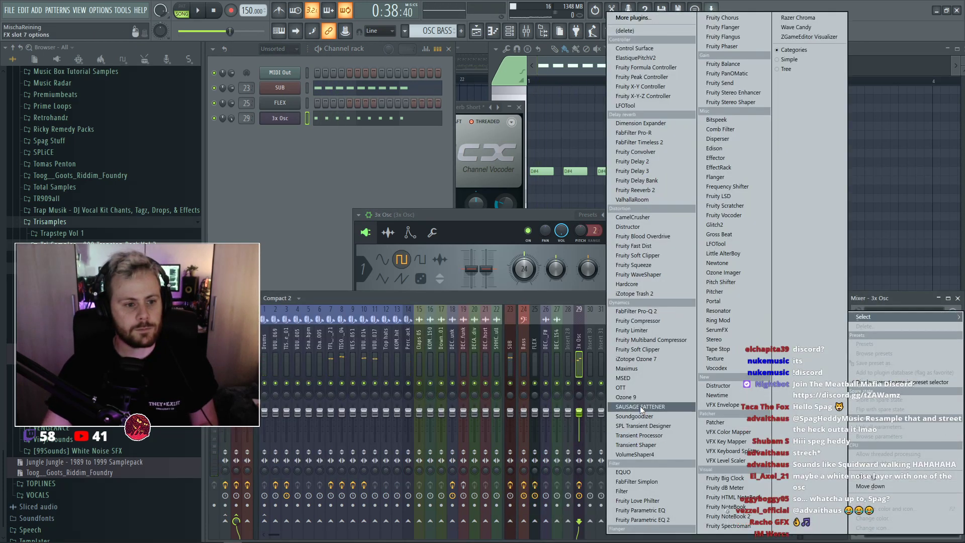
left_click(649, 397)
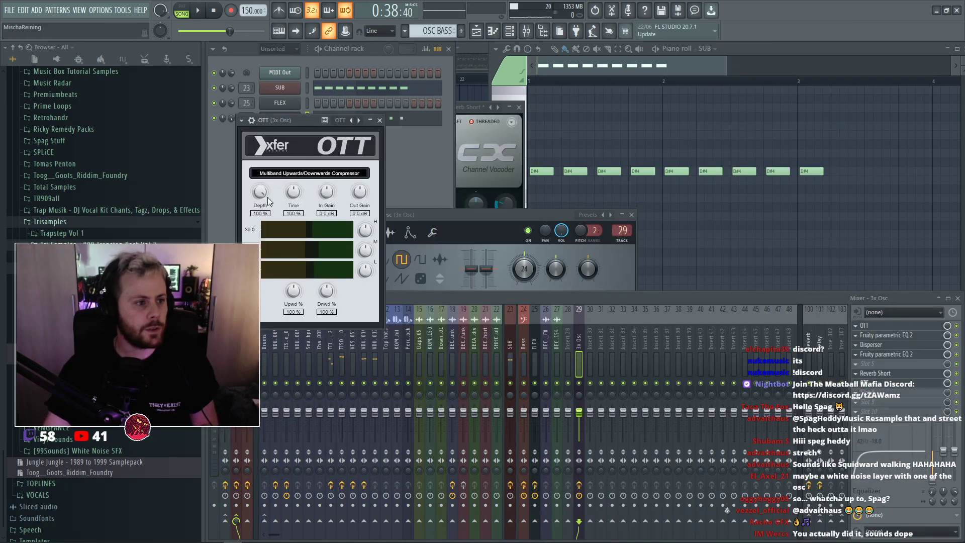
Set OTT's depth to 69% and its output gain to 13.4 dB while listening to the pattern.
key("F7")
key("space")
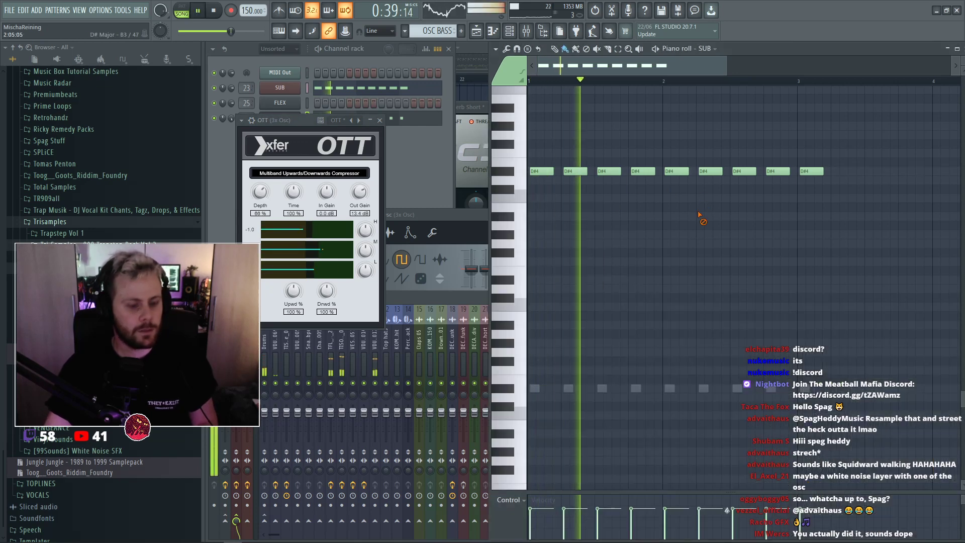
key("F9")
left_click(261, 201)
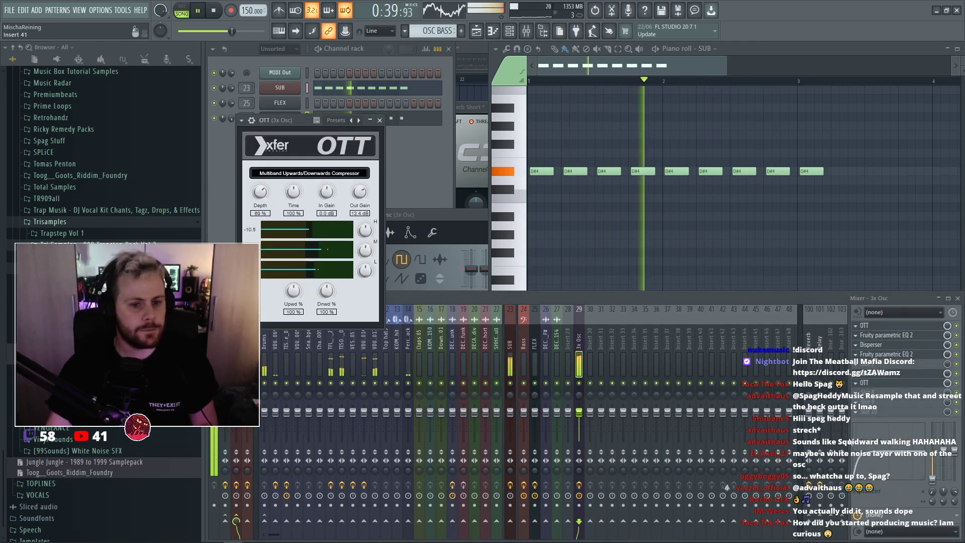
Return to the Playlist and play the OSC BASS clip on Track 20.
right_click(858, 265)
key("space")
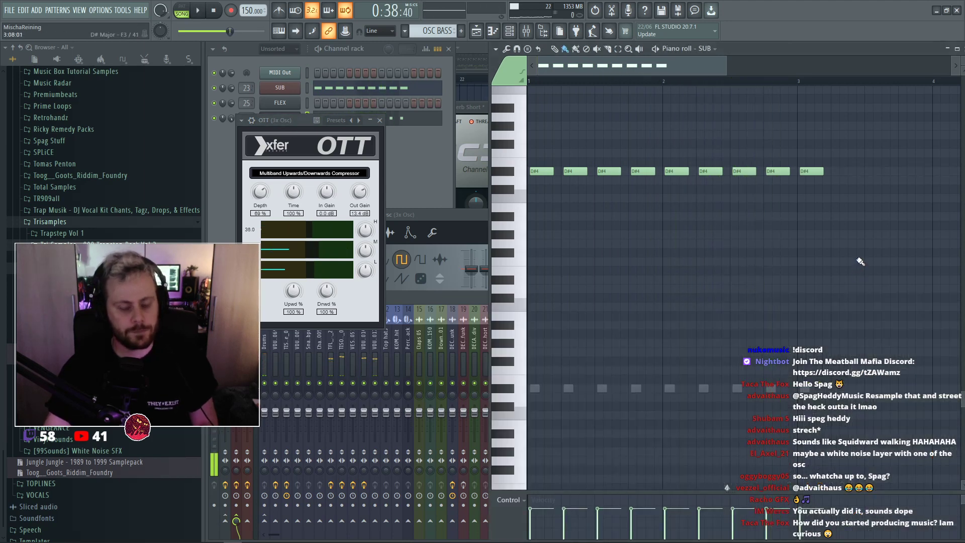
key("F5")
key("space")
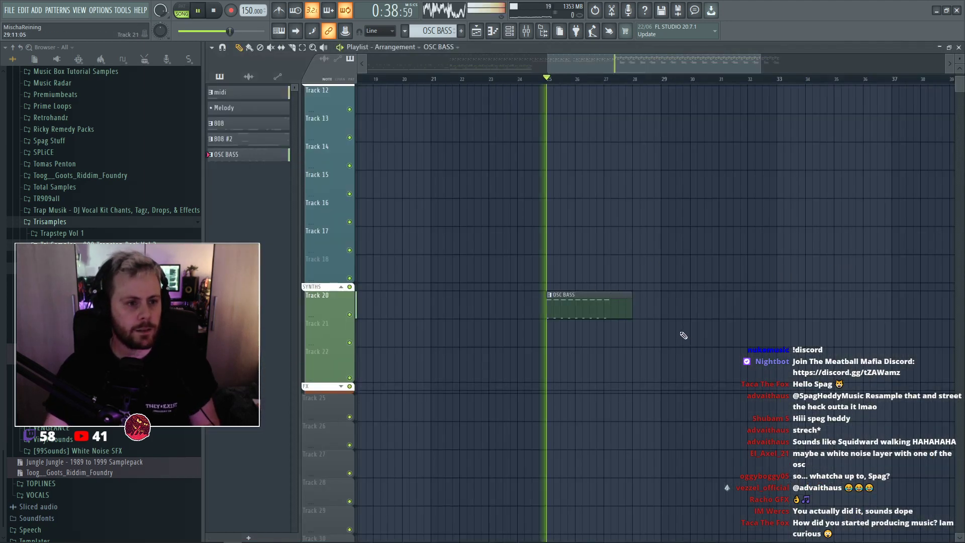
Add Fruity parametric EQ 2 to effect slot 8 of the 3x Osc mixer track.
key("F6")
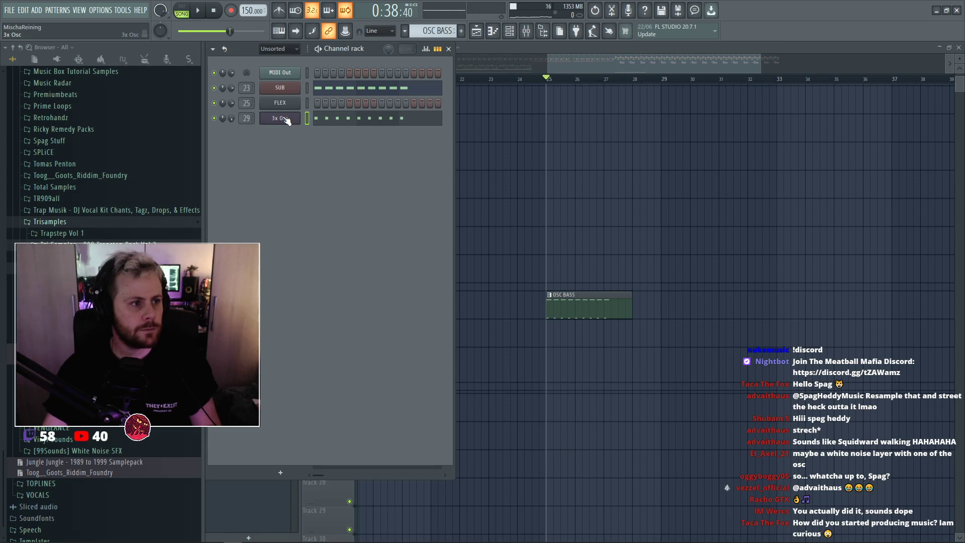
key("F9")
left_click(855, 394)
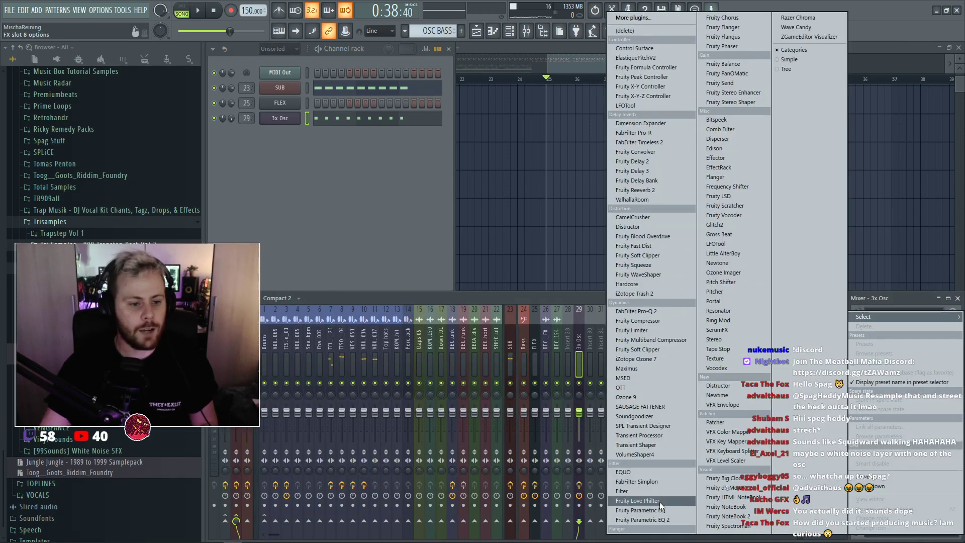
left_click(653, 503)
Shape the EQ during playback: roll off the lows with band 1, dip band 4, lift band 5, and slightly lower bands 6 and 7.
left_click_drag(437, 217, 441, 221)
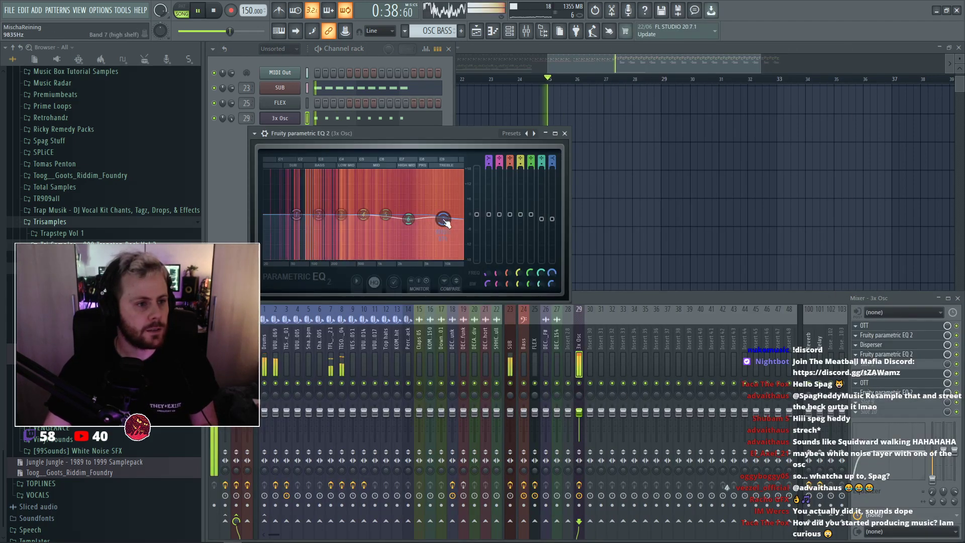
key("space")
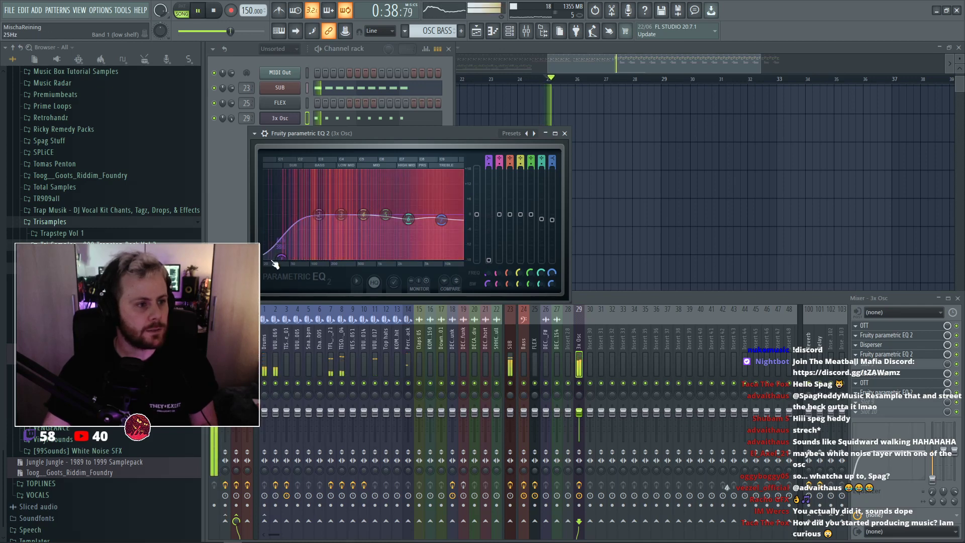
left_click_drag(280, 258, 306, 258)
left_click_drag(363, 214, 440, 218)
key("space")
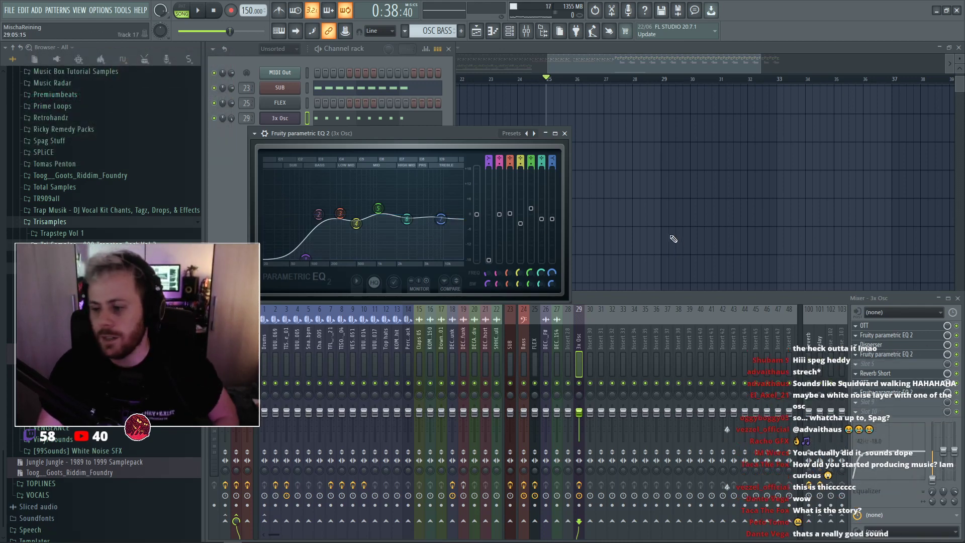
Switch oscillator 3 of the 3x Osc channel to the noise waveform and audition the OSC BASS clip in the Playlist.
left_click(248, 179)
left_click(279, 118)
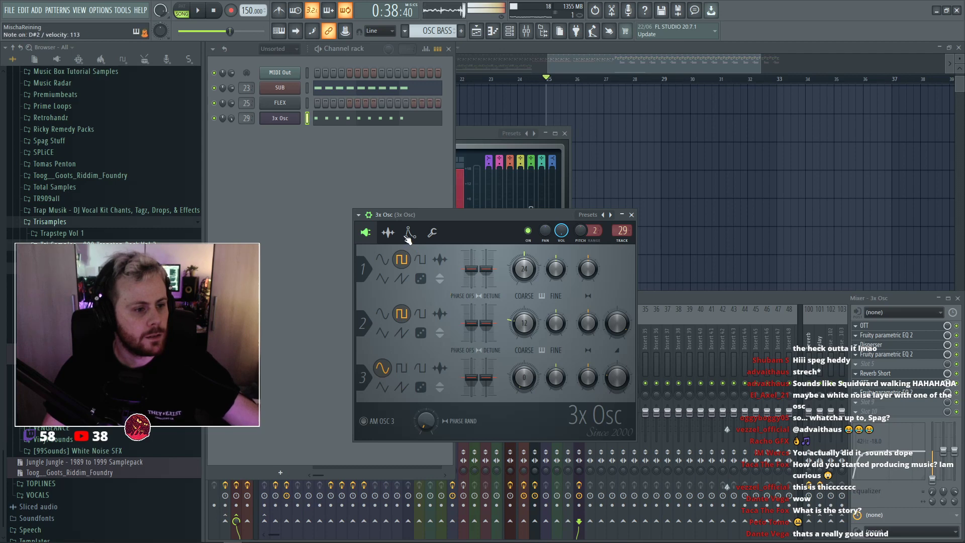
left_click(388, 233)
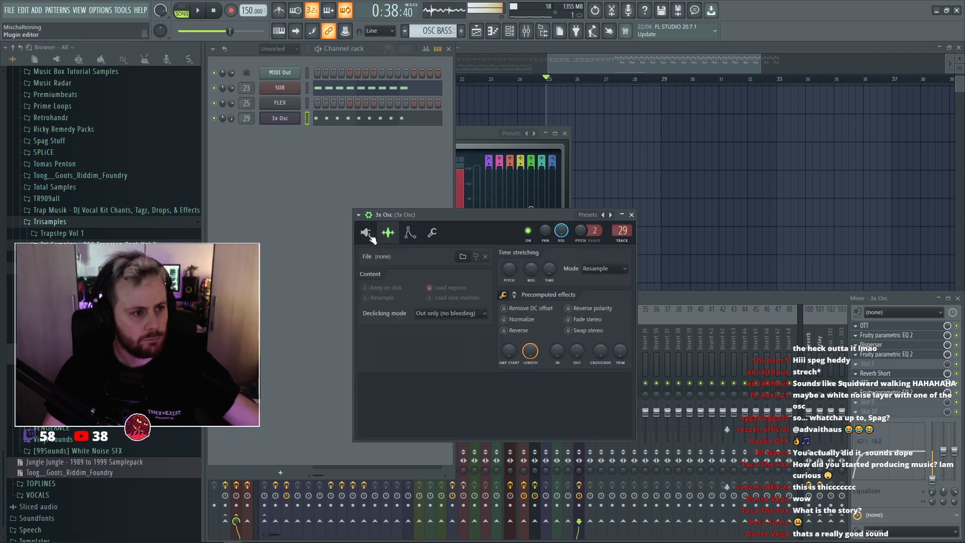
left_click(367, 233)
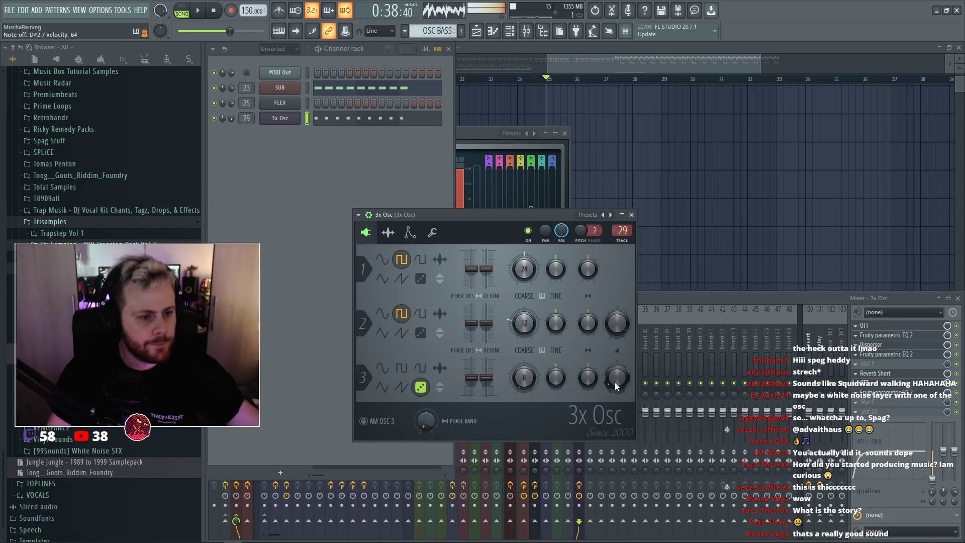
key("F5")
key("space")
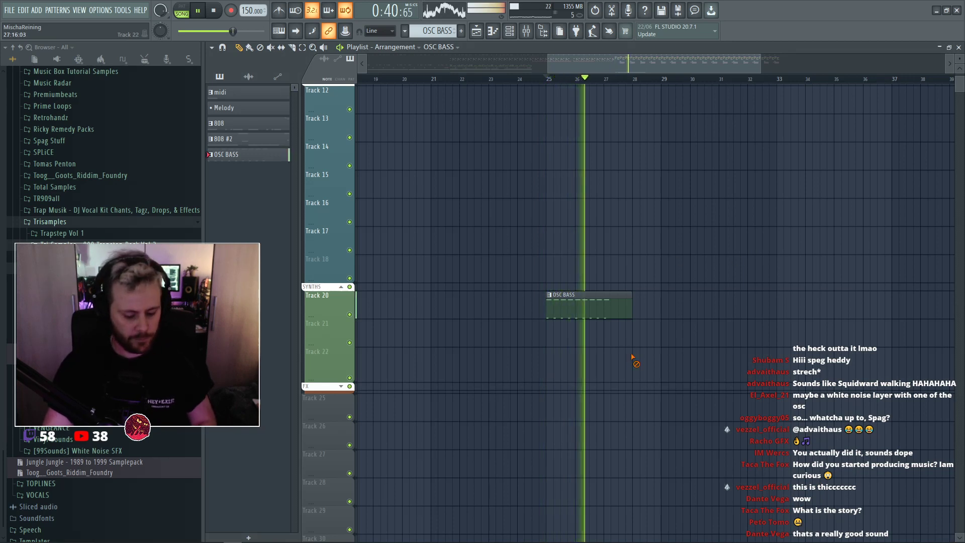
key("space")
Raise the fifth 3x Osc note to E2 and lower the seventh to D2 in the Piano roll during playback.
key("F6")
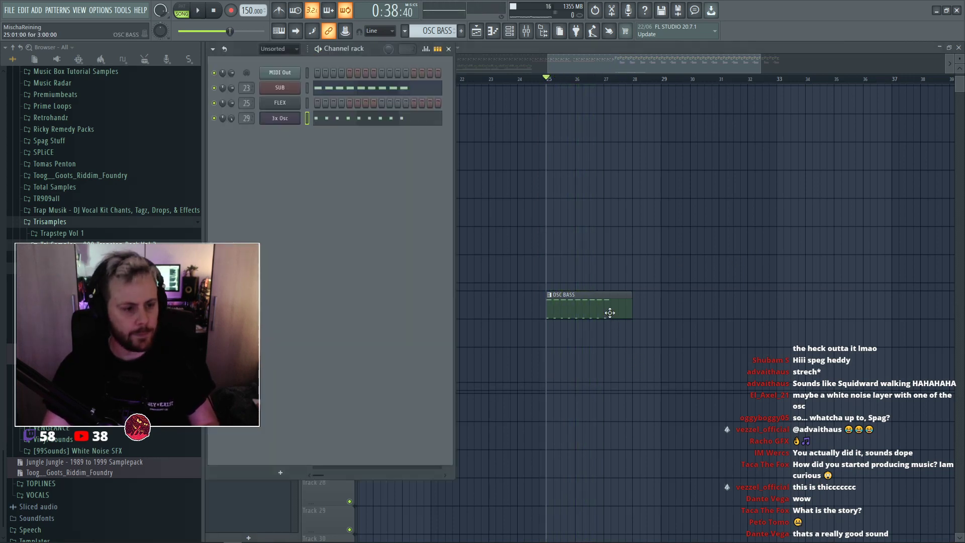
key("space")
key("F7")
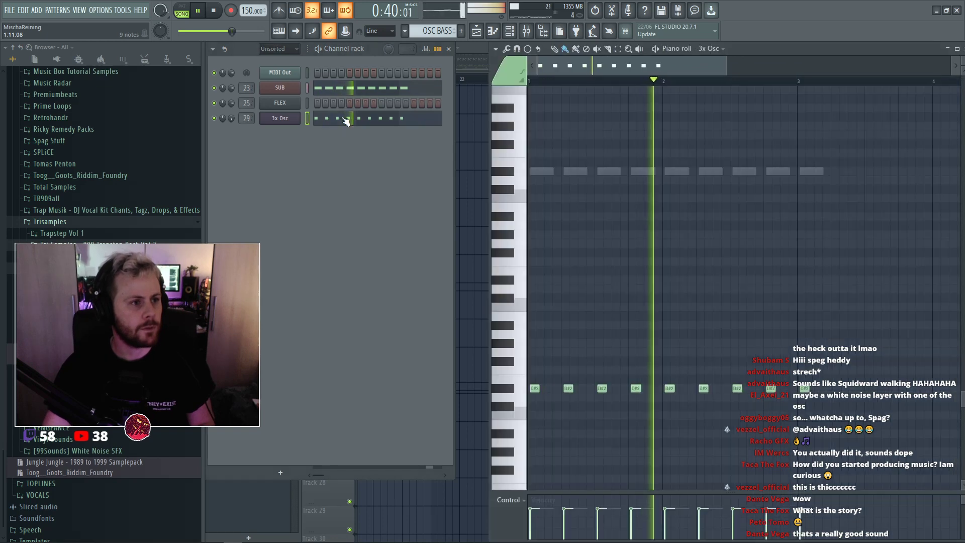
left_click_drag(667, 391, 667, 381)
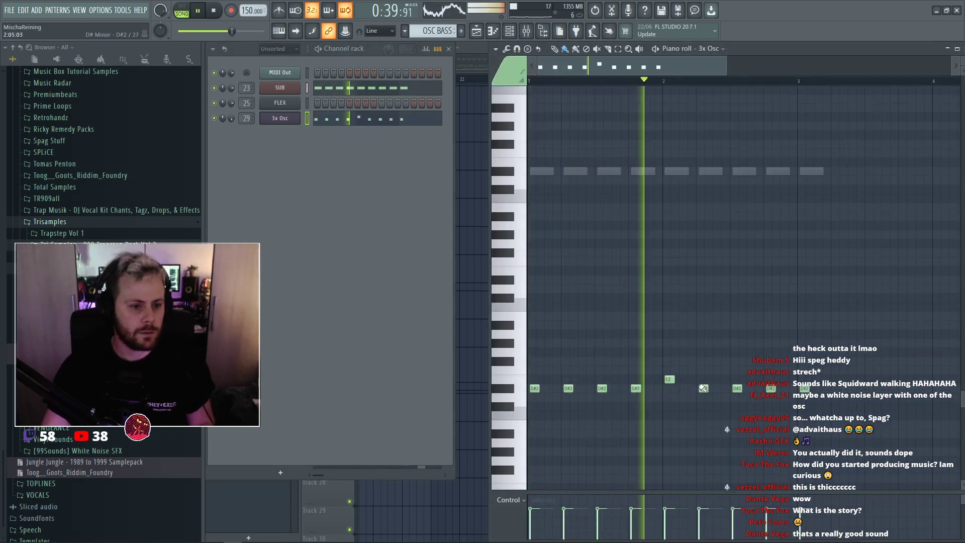
left_click_drag(737, 388, 737, 398)
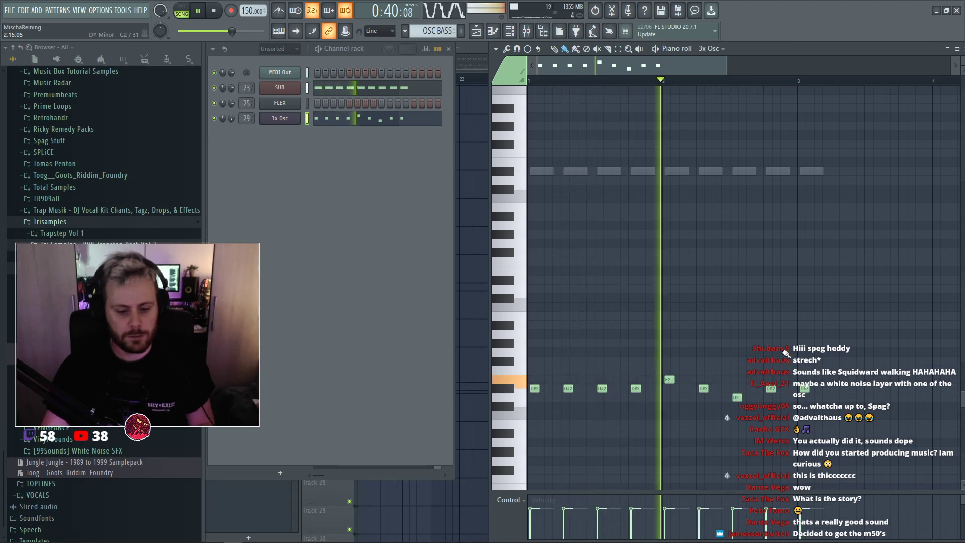
Select all the 3x Osc notes and try a longer length, settling on a slightly shortened one while listening.
key("F9")
key("space")
key("F9")
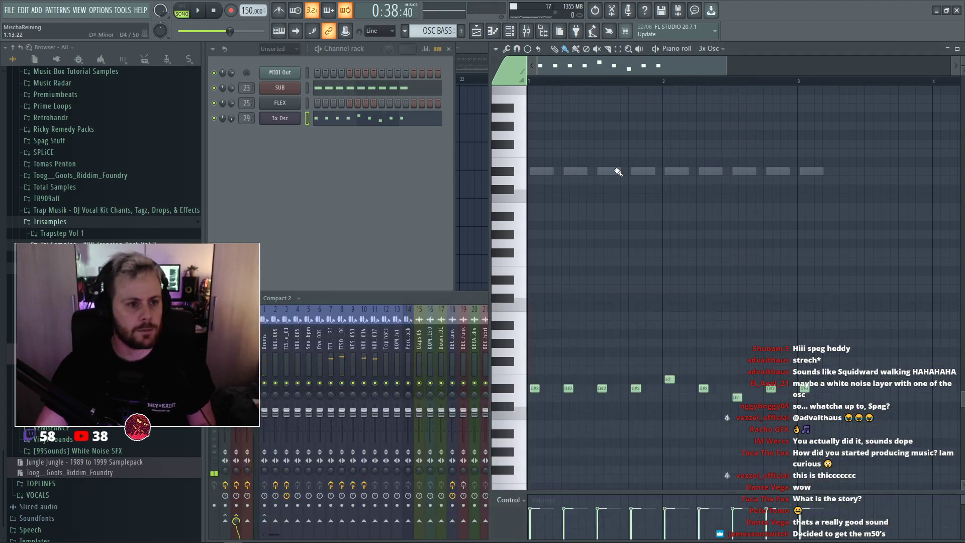
left_click_drag(861, 349, 435, 430)
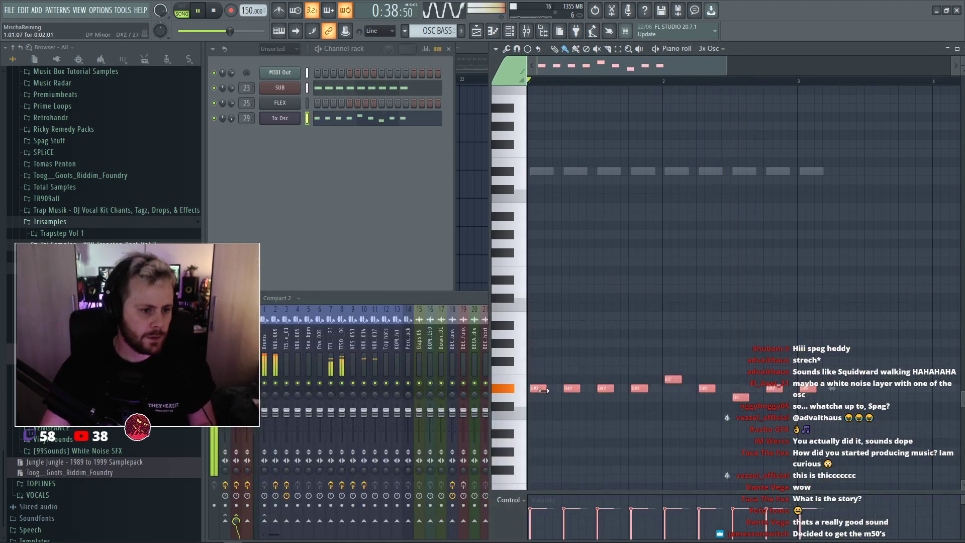
mouse_move(544, 390)
left_mouse_down()
mouse_move(553, 390)
mouse_move(539, 390)
left_mouse_up()
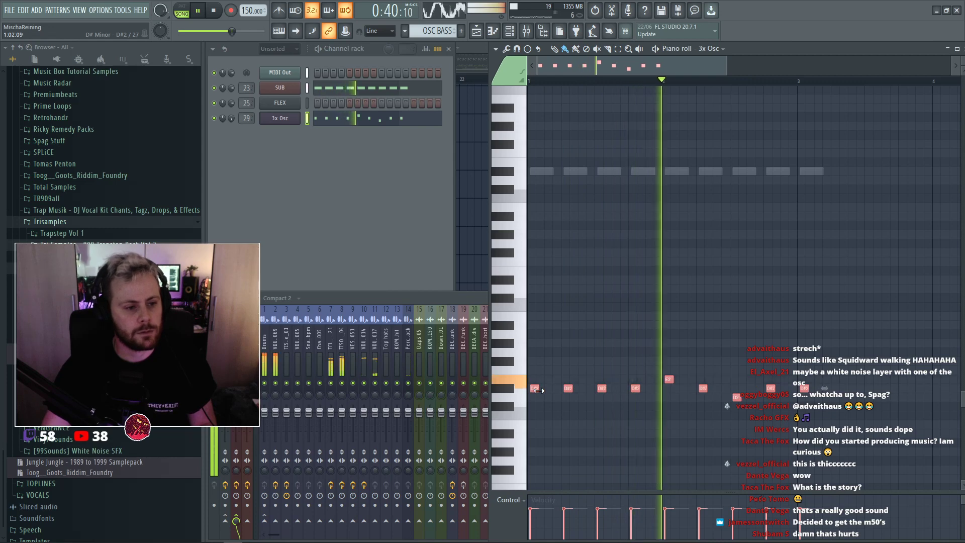
key("space")
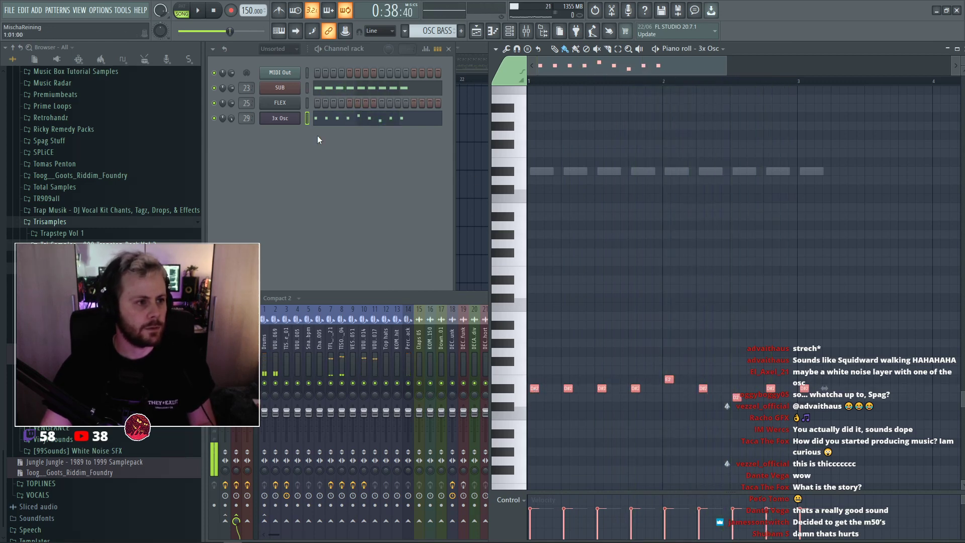
Clone the 3x Osc channel and open the settings of the copy.
right_click(298, 116)
left_click(336, 215)
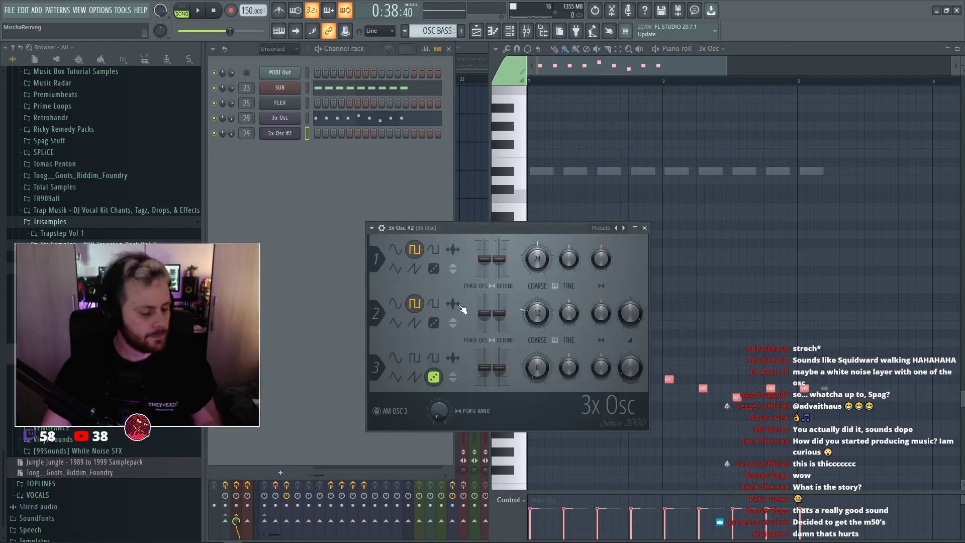
left_click(289, 135)
left_click(280, 133)
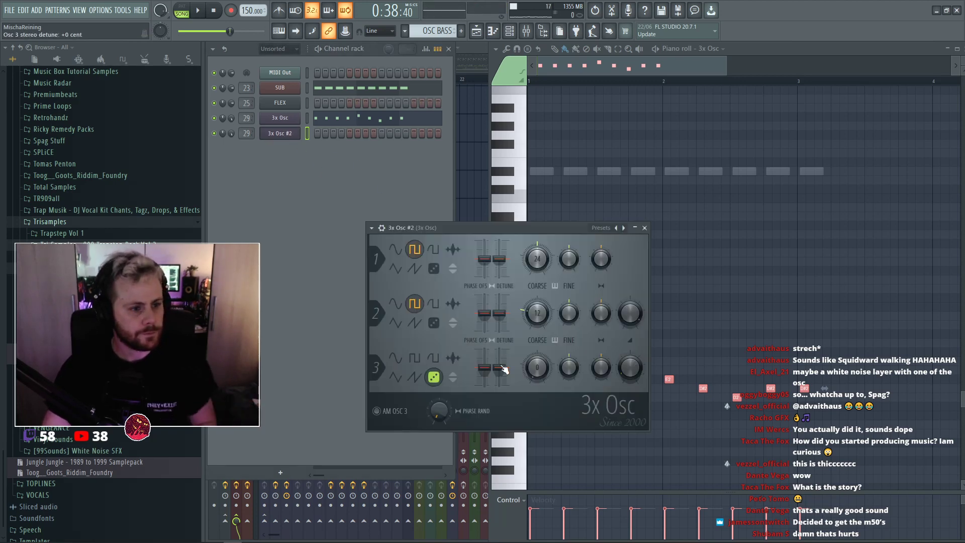
Add Edison to effect slot 10 of the 3x Osc mixer track and record several played bass hits.
key("F9")
left_click(854, 392)
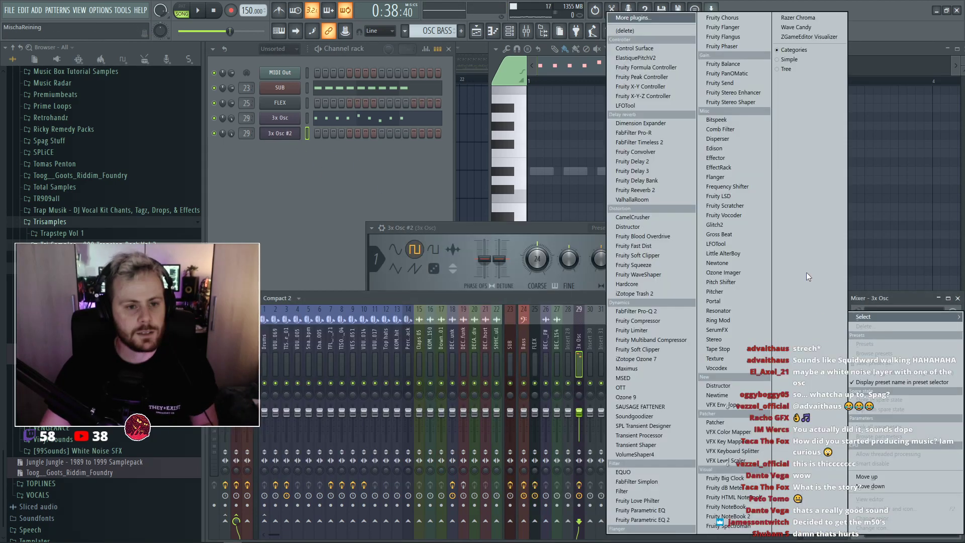
left_click(713, 148)
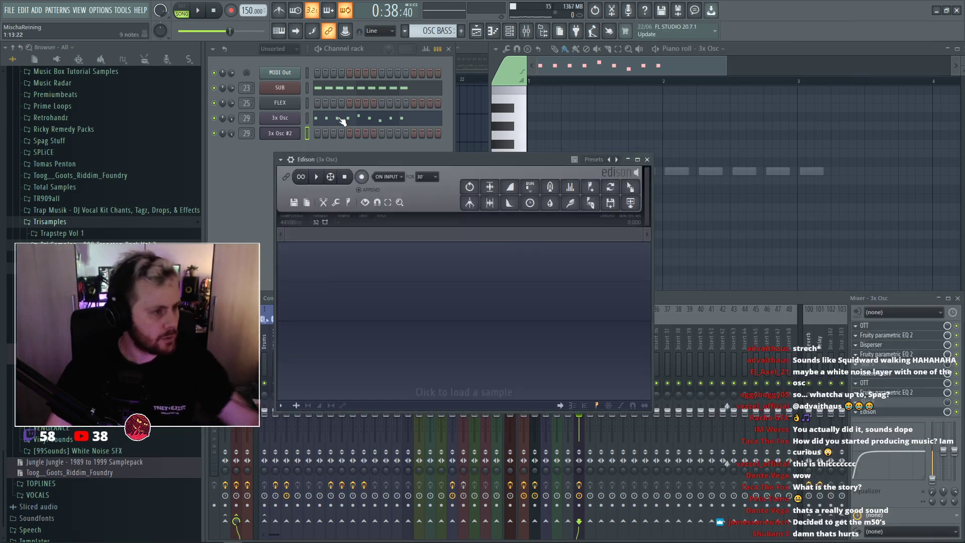
left_click(361, 176)
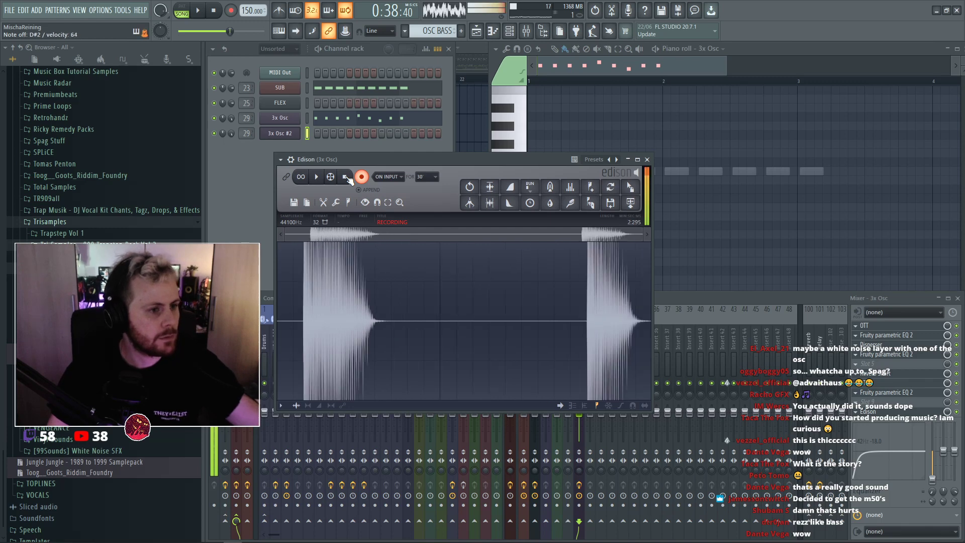
left_click(345, 176)
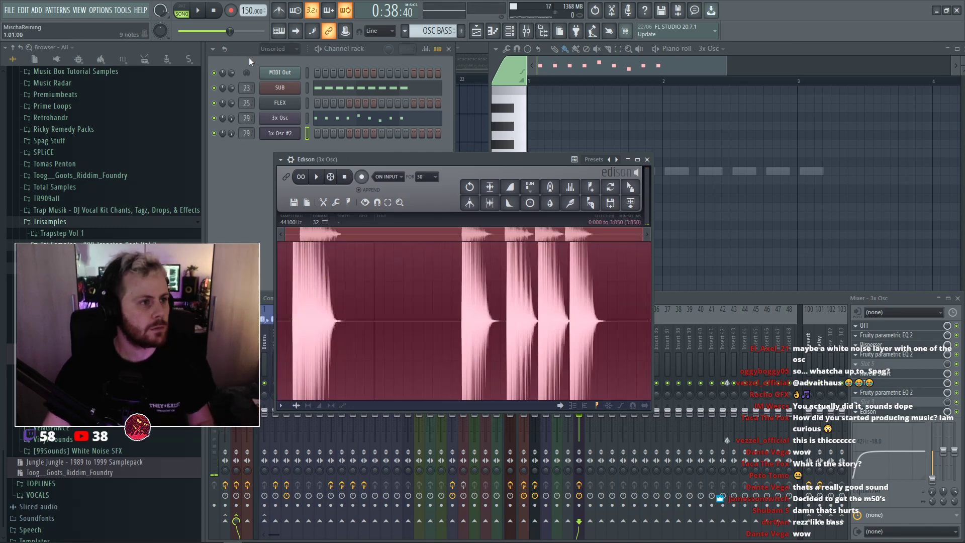
left_click(215, 12)
Cut the Edison recording down to a single bass hit and trim the silence around it.
left_click(462, 317)
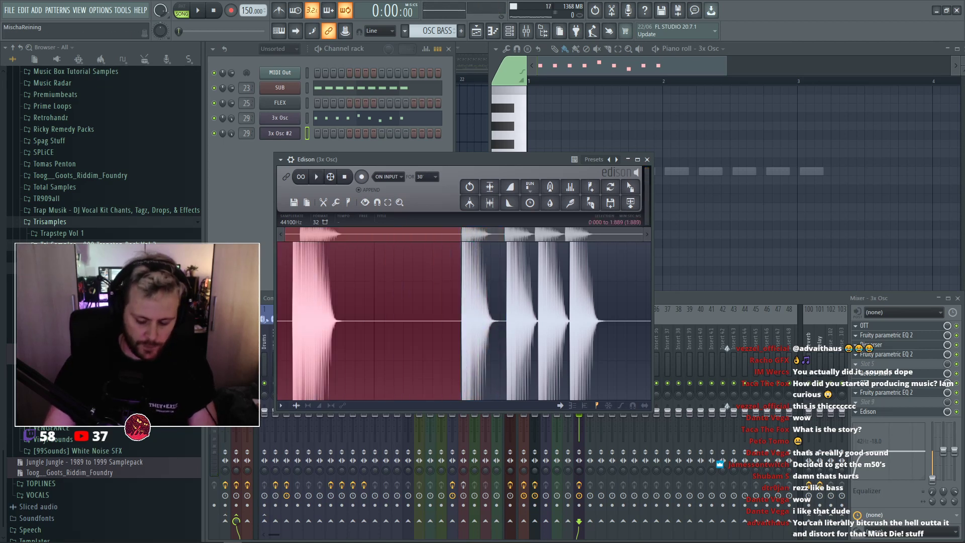
key("Delete")
left_click_drag(365, 330, 552, 327)
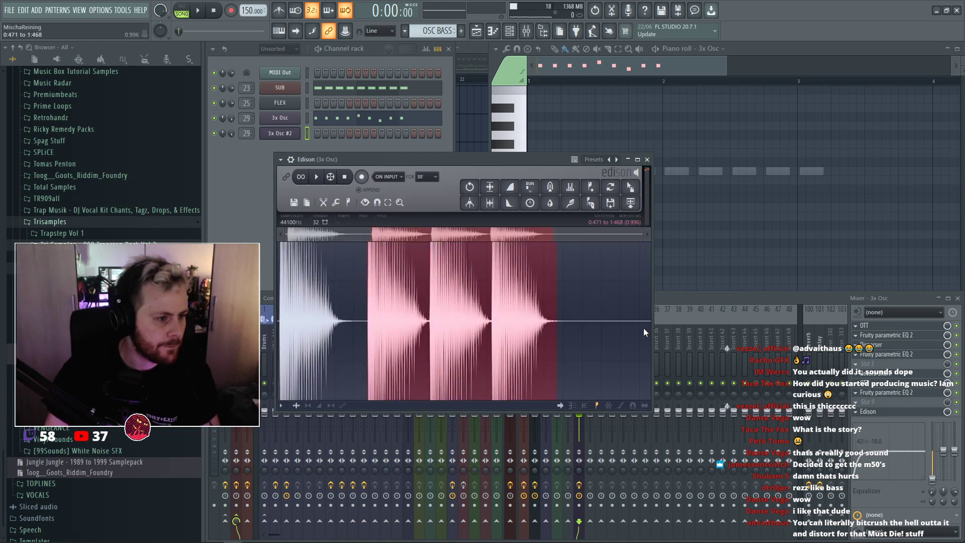
key("Delete")
key("space")
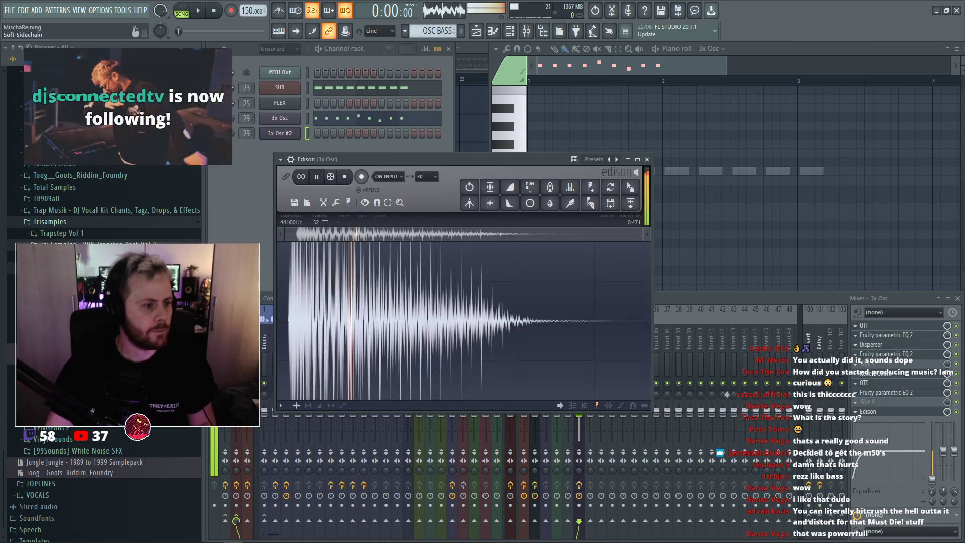
left_click(490, 186)
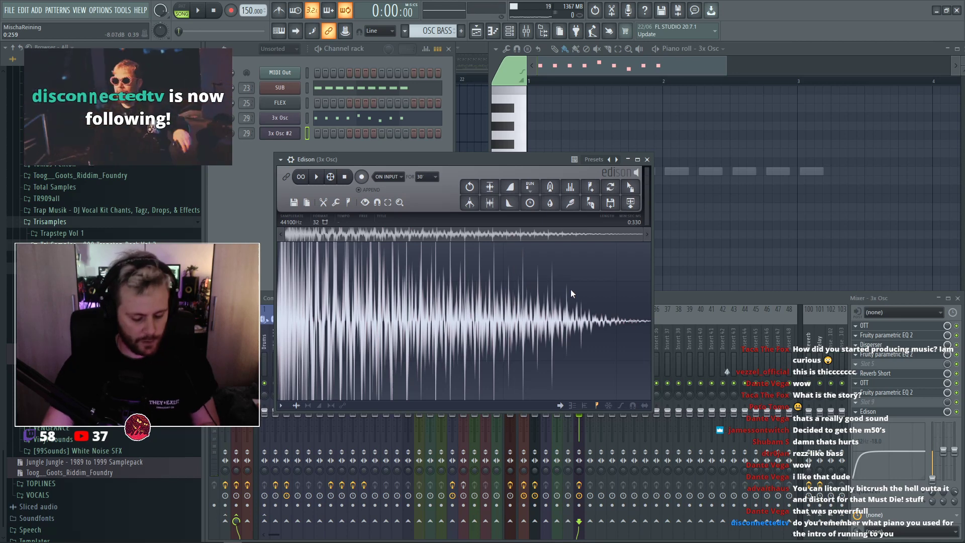
Add a Fruity Granulizer channel and load the trimmed Edison recording into it.
left_click(280, 235)
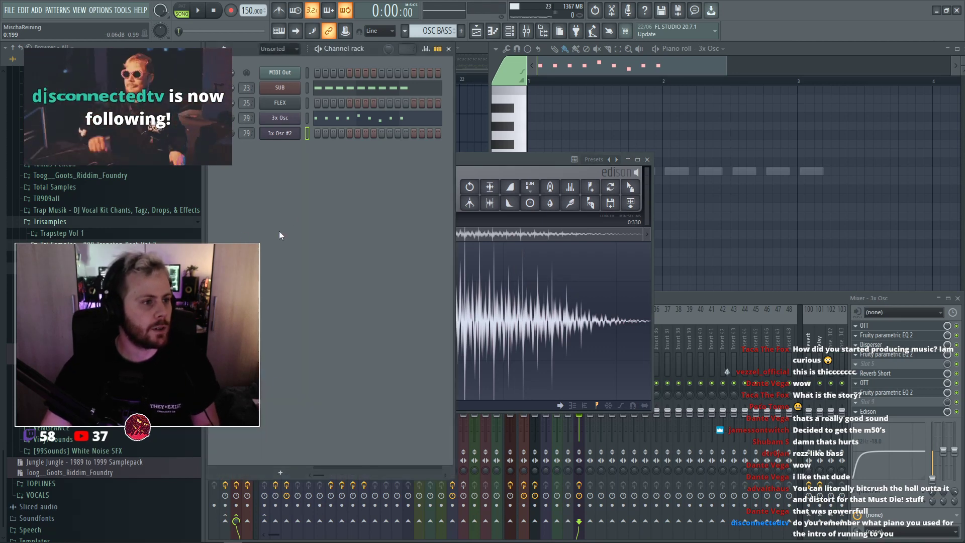
left_click(281, 472)
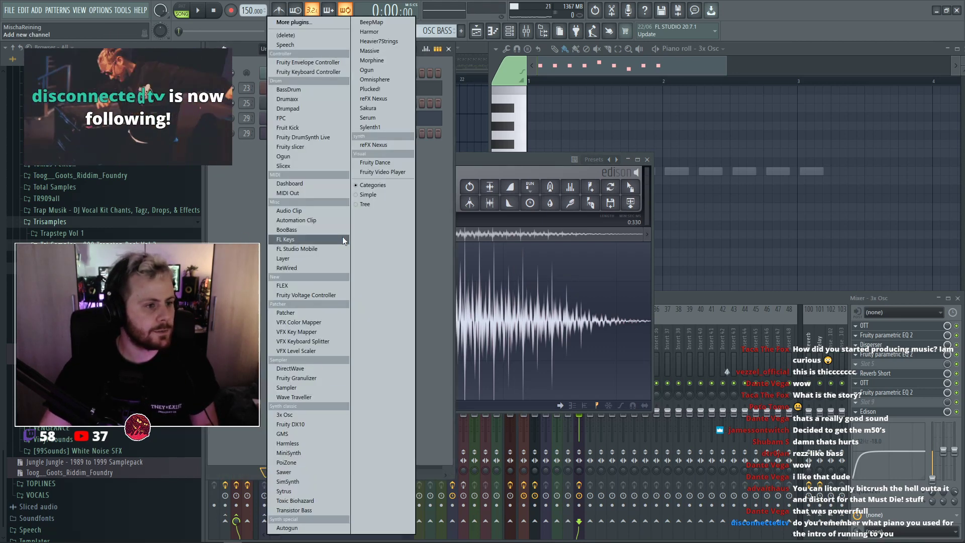
left_click(326, 378)
left_click_drag(552, 160, 656, 155)
left_click_drag(733, 181, 368, 311)
left_click(323, 396)
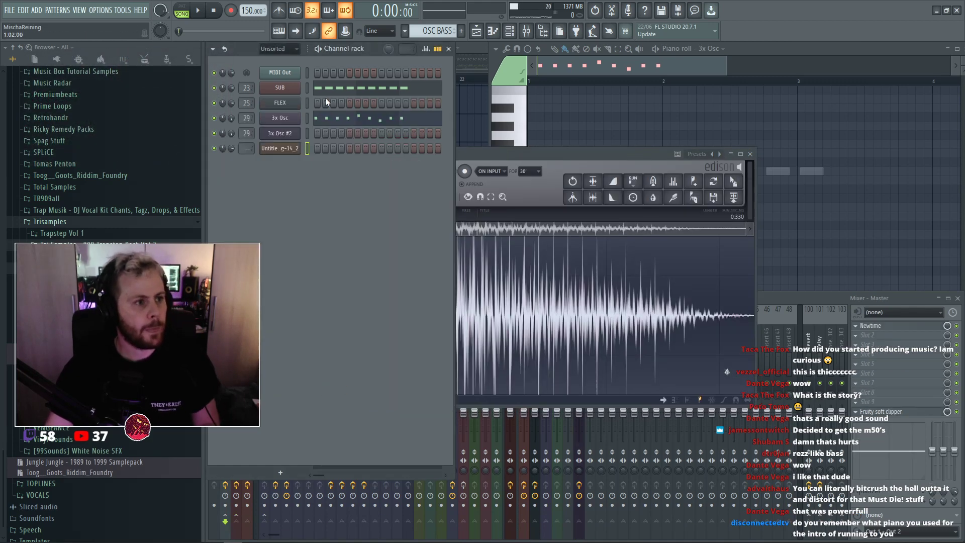
Return to the Playlist, select bars 25 to 29 around the OSC BASS clip as the loop range, and play it.
right_click(740, 132)
scroll(736, 170, "down", 2)
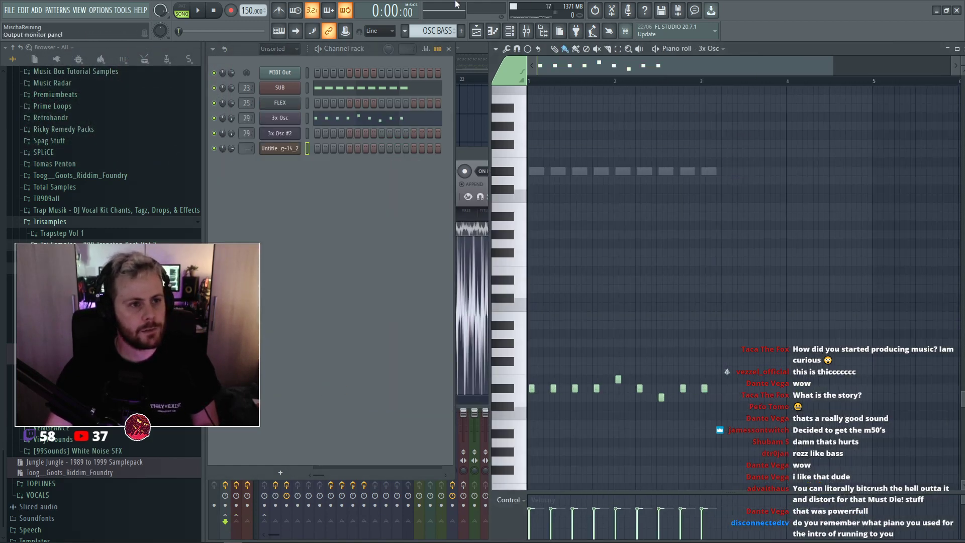
key("F5")
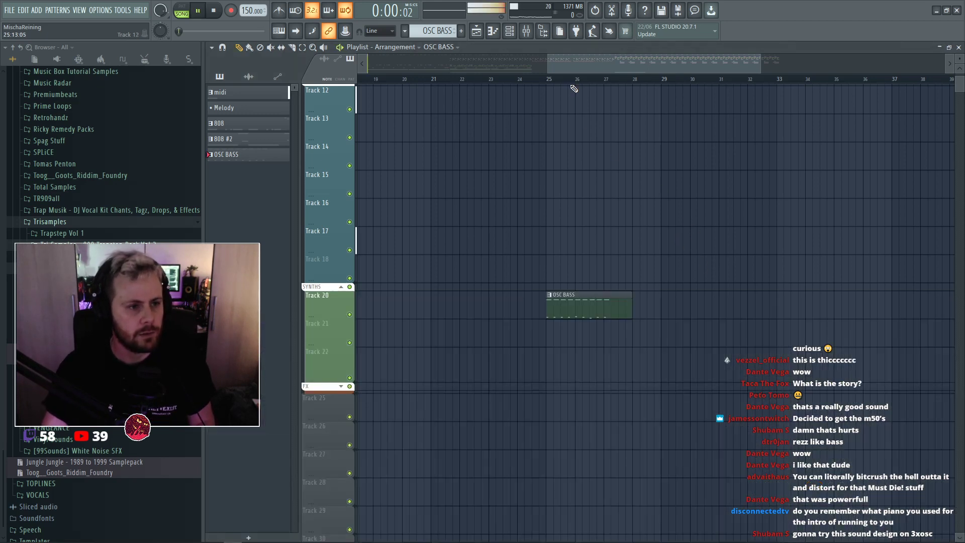
left_click(548, 80)
left_click_drag(549, 80, 656, 89)
scroll(624, 227, "up", 3)
right_click(621, 226)
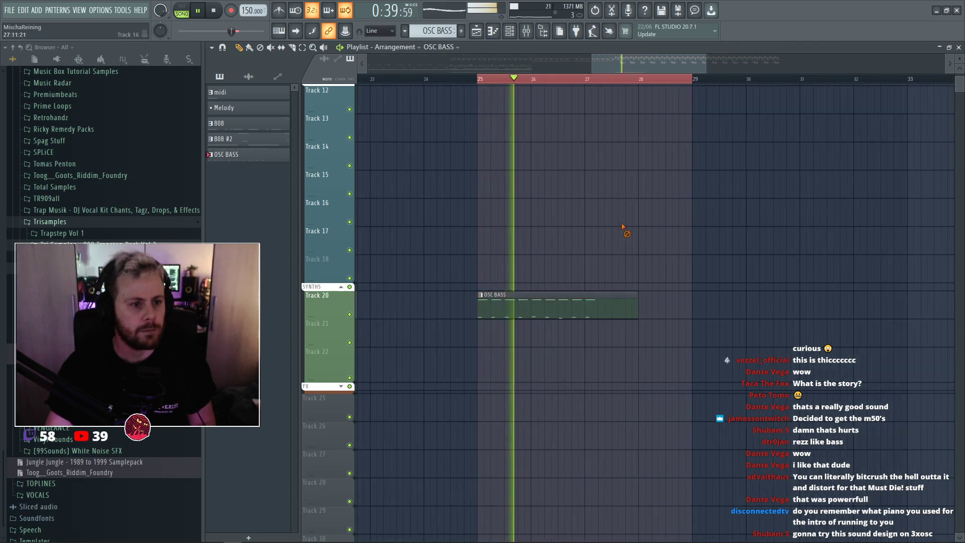
key("space")
key("space")
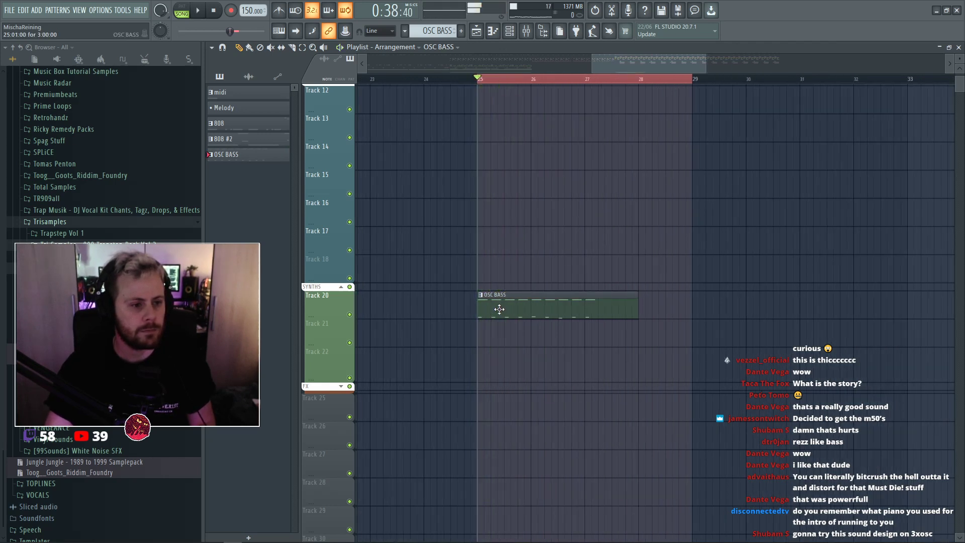
Open the OSC BASS clip's SUB notes, add a slide note at A#3 during the first note, and play the pattern.
double_click(500, 311)
key("s")
left_click(535, 216)
key("space")
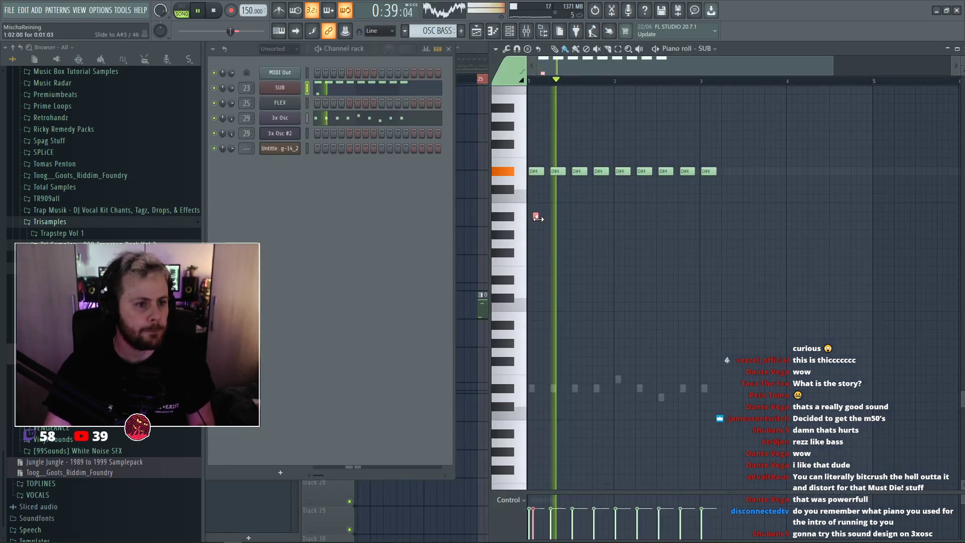
Try the SUB slide note at a lower pitch, then delete it from the piano roll.
key("space")
key("space")
left_click_drag(539, 217, 538, 261)
key("space")
right_click(537, 260)
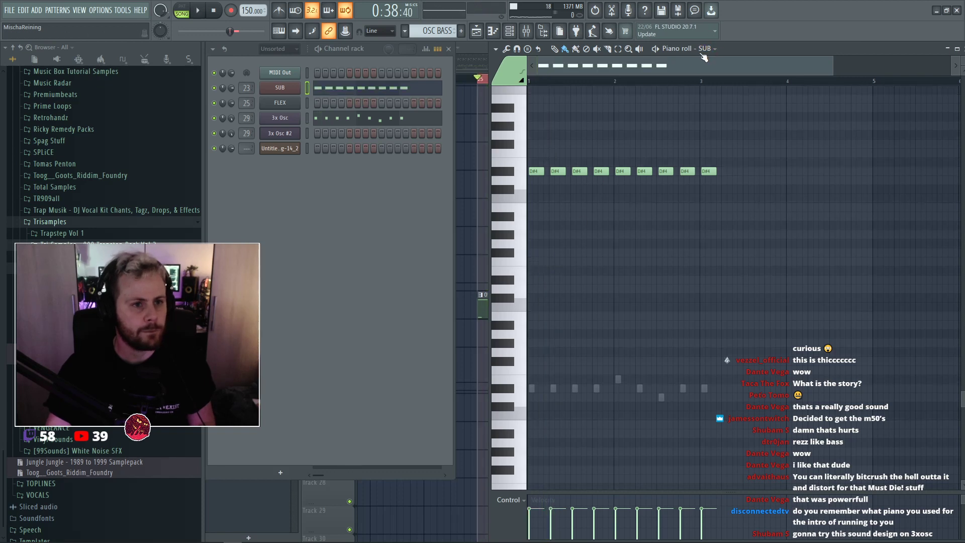
Add a slide note at F1 during the first note of the 3x Osc part and play the pattern.
scroll(545, 372, "down", 3)
key("space")
left_click(536, 399)
scroll(542, 399, "up", 3)
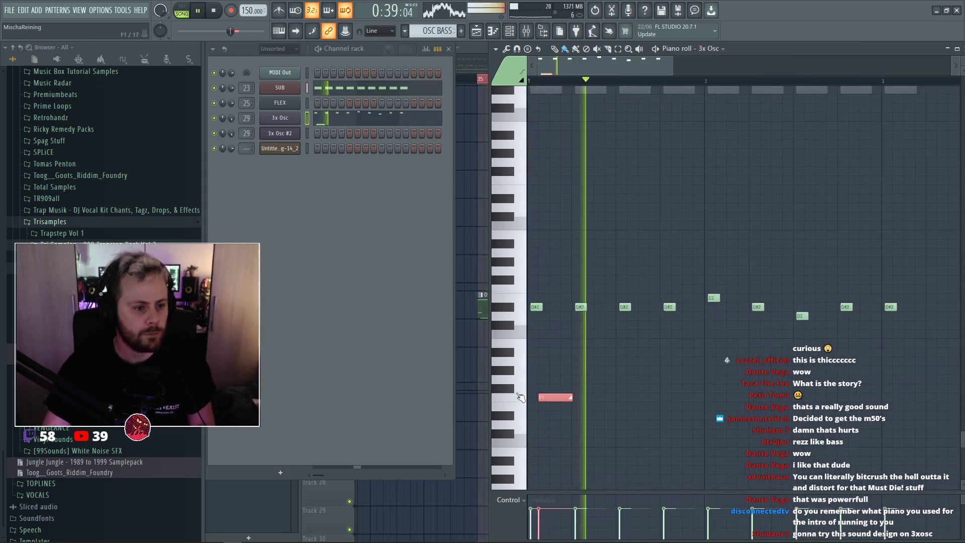
key("space")
key("space")
Lower the 3x Osc slide note in stages to C0, auditioning each change and removing the stray extra note.
left_click_drag(559, 399, 552, 486)
key("space")
key("space")
scroll(565, 451, "down", 1)
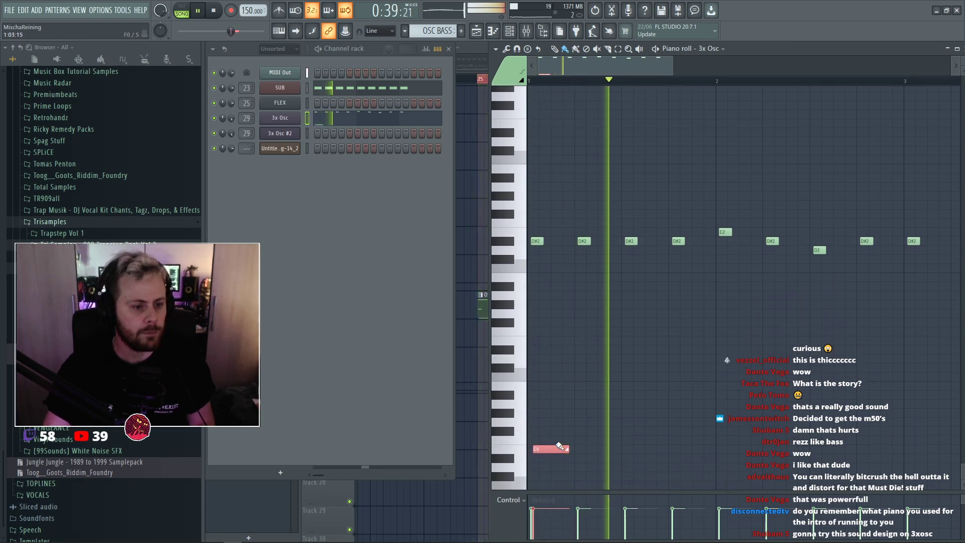
left_click(558, 458)
key("space")
key("space")
right_click(564, 458)
left_click_drag(555, 449, 556, 497)
key("space")
key("space")
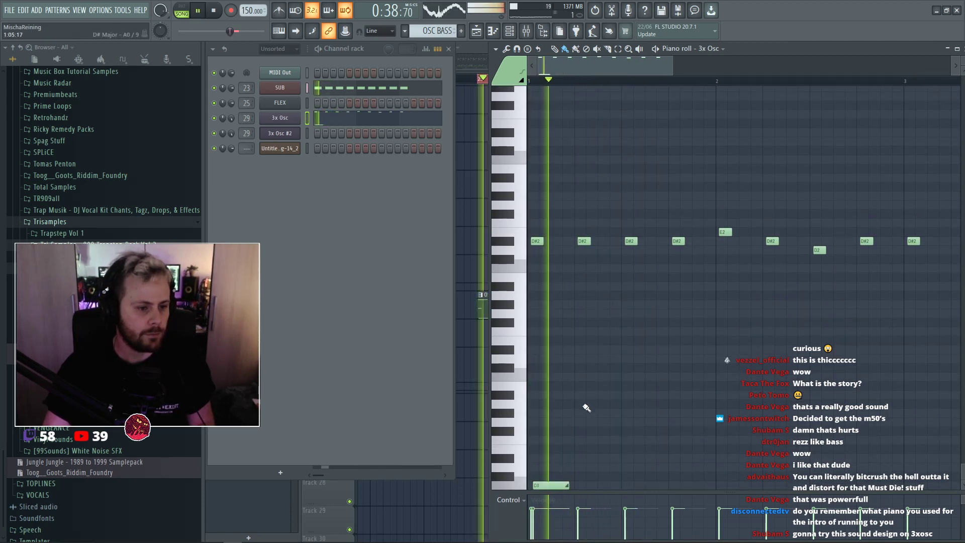
Raise the first 3x Osc note to D#4, keep it at the start of bar 1, and audition the pattern.
key("space")
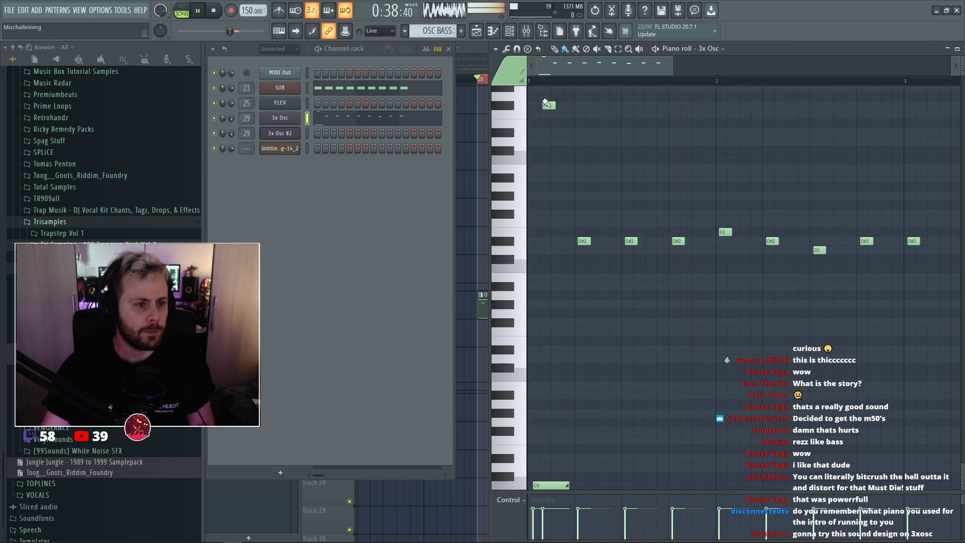
scroll(549, 115, "up", 2)
key("space")
key("space")
left_click_drag(548, 187, 533, 105)
key("space")
key("space")
key("space")
key("space")
scroll(554, 140, "up", 2)
key("space")
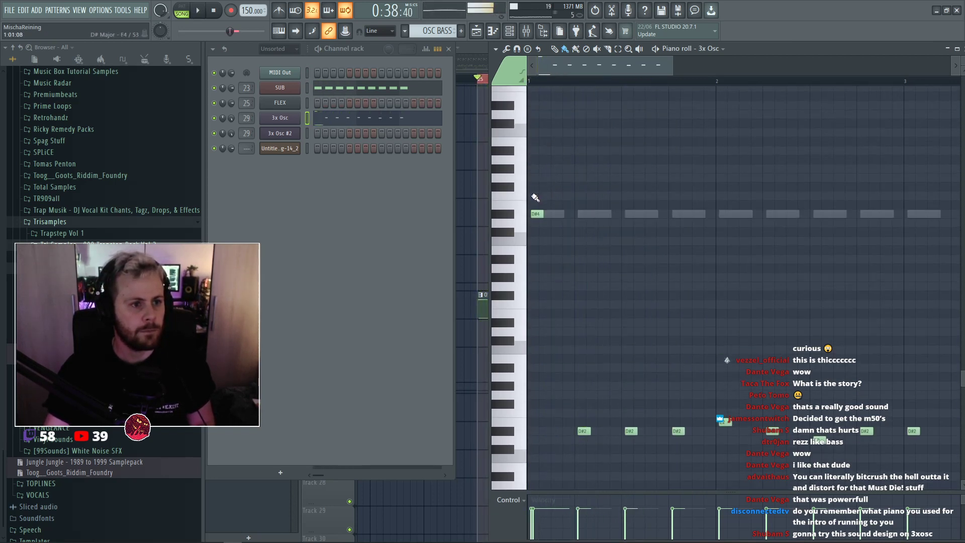
key("space")
scroll(687, 181, "down", 4)
scroll(783, 206, "down", 2)
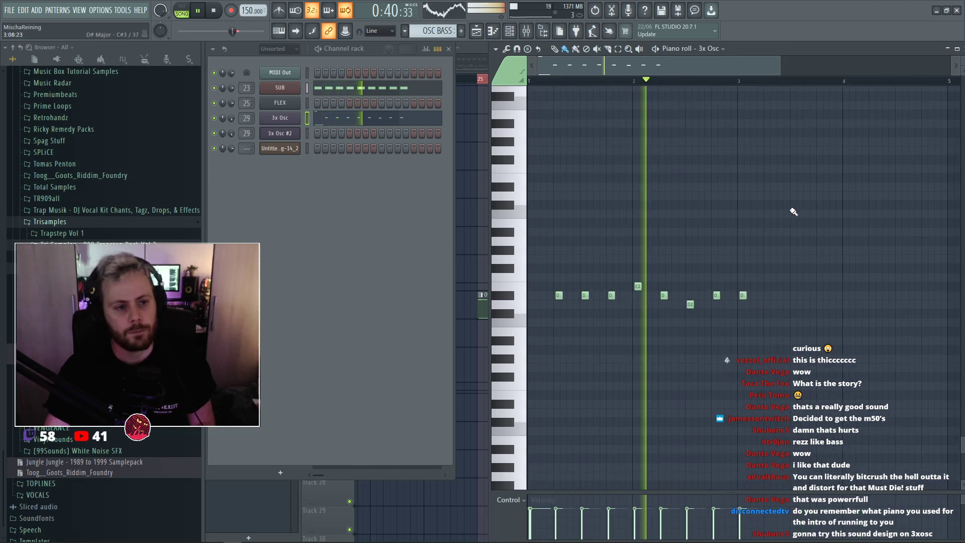
key("space")
key("space")
key("space")
Open the 3x Osc settings, enable its pitch envelope, and adjust the envelope amount during playback.
left_click(286, 118)
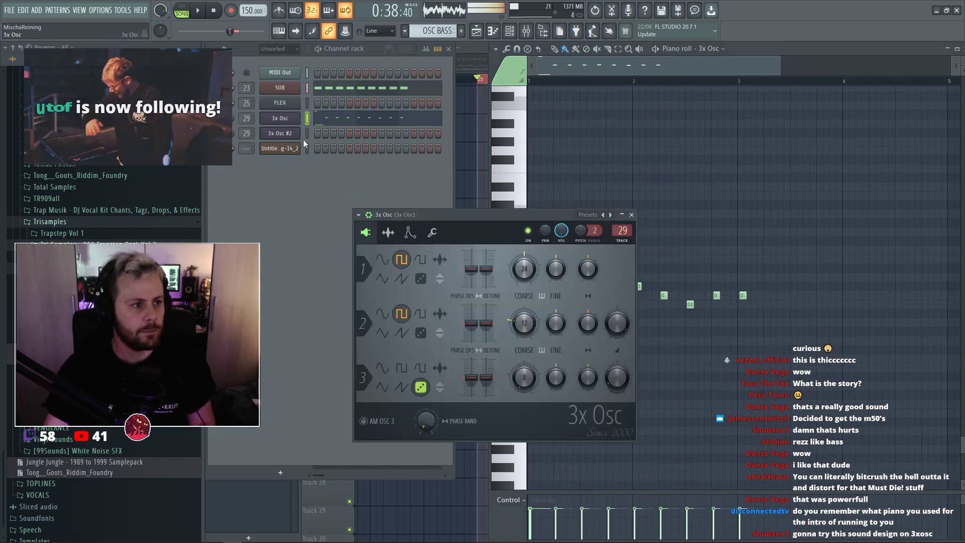
left_click(432, 232)
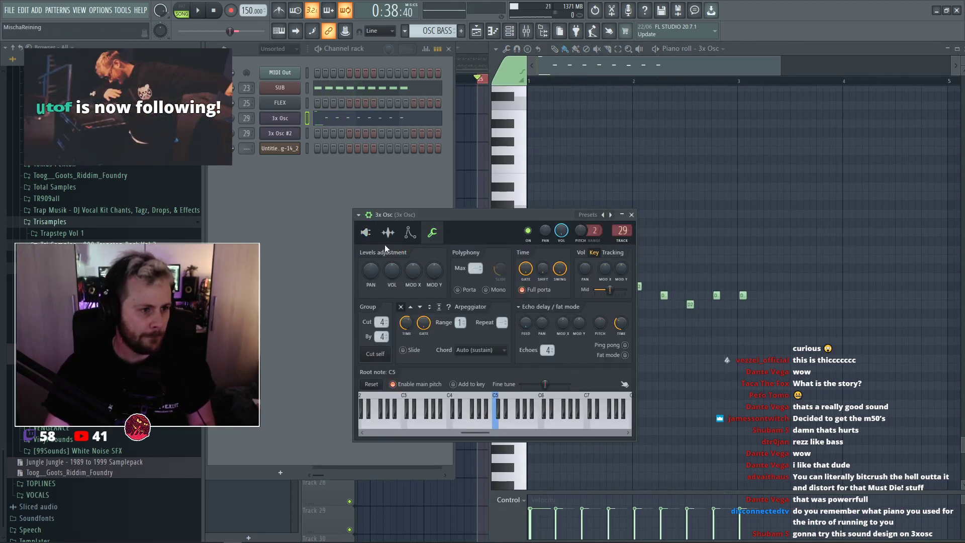
left_click(410, 232)
key("space")
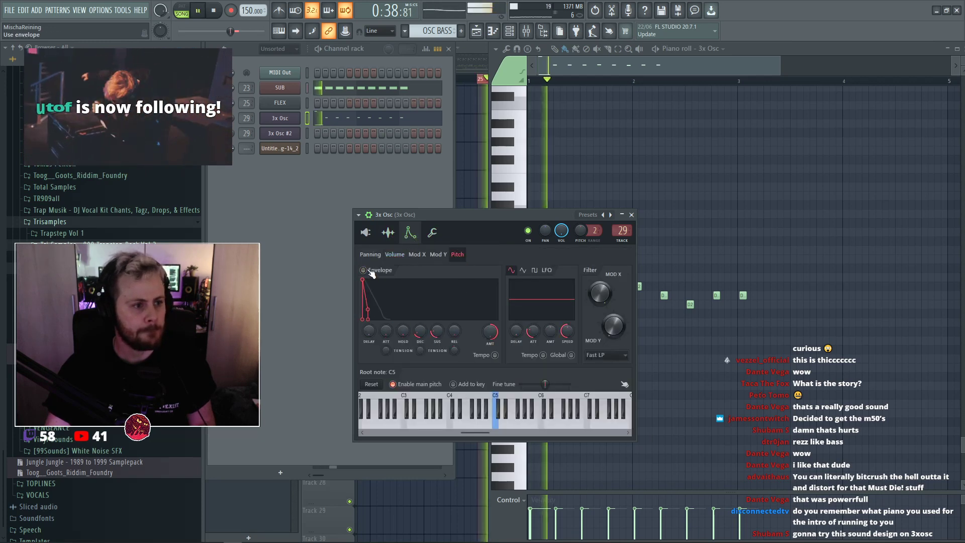
left_click(370, 271)
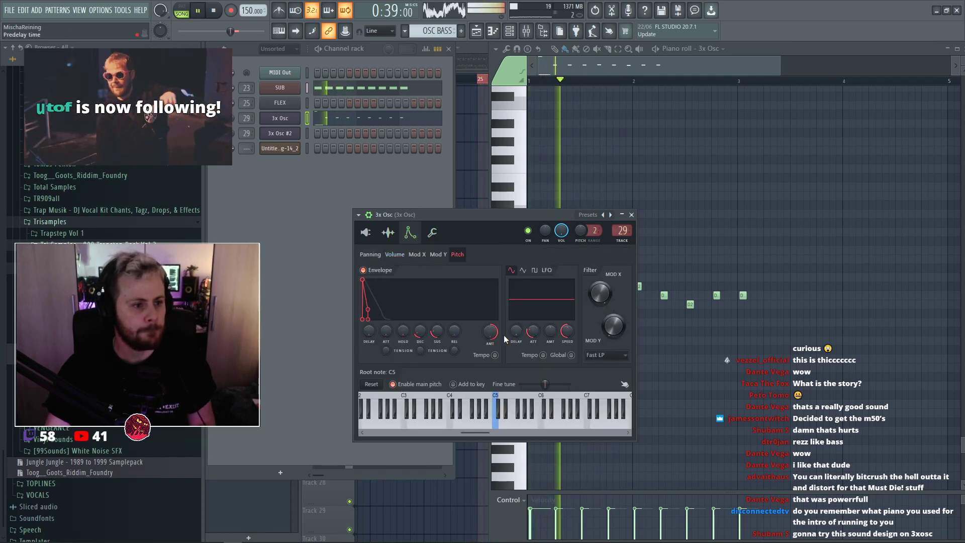
left_click_drag(492, 336, 478, 297)
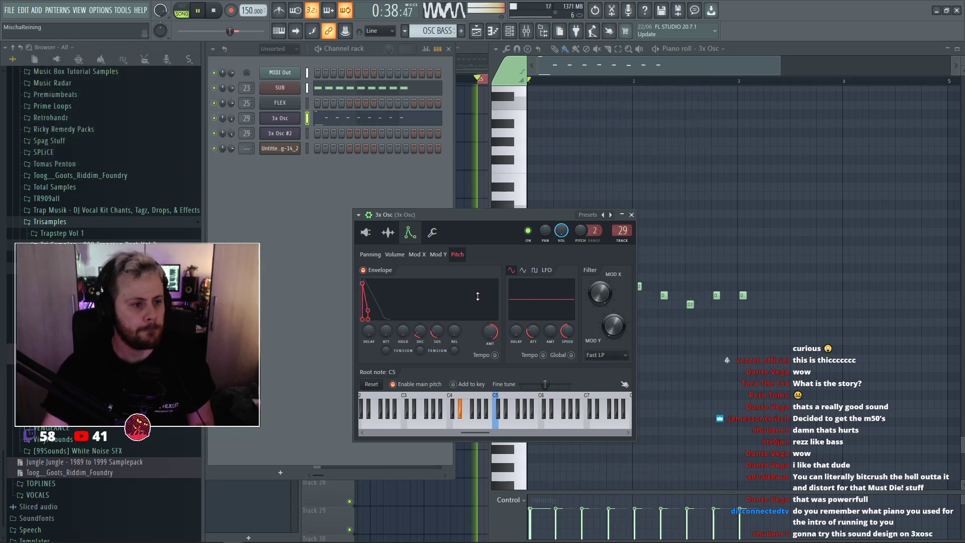
Set the 3x Osc volume envelope's sustain level to 28% and return to the oscillator settings.
left_click(394, 254)
mouse_move(430, 334)
left_mouse_down()
mouse_move(430, 343)
mouse_move(420, 330)
mouse_move(454, 339)
mouse_move(437, 328)
left_mouse_up()
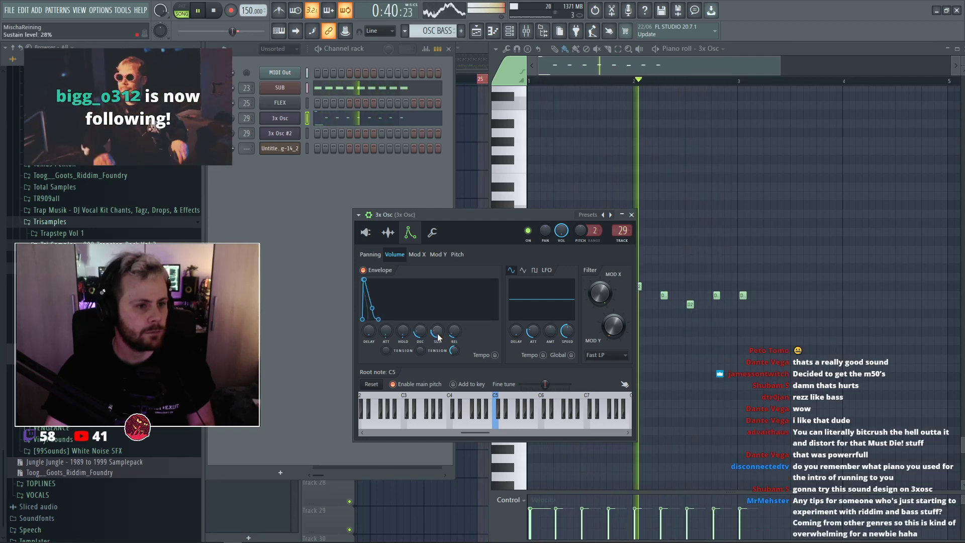
key("space")
left_click(365, 233)
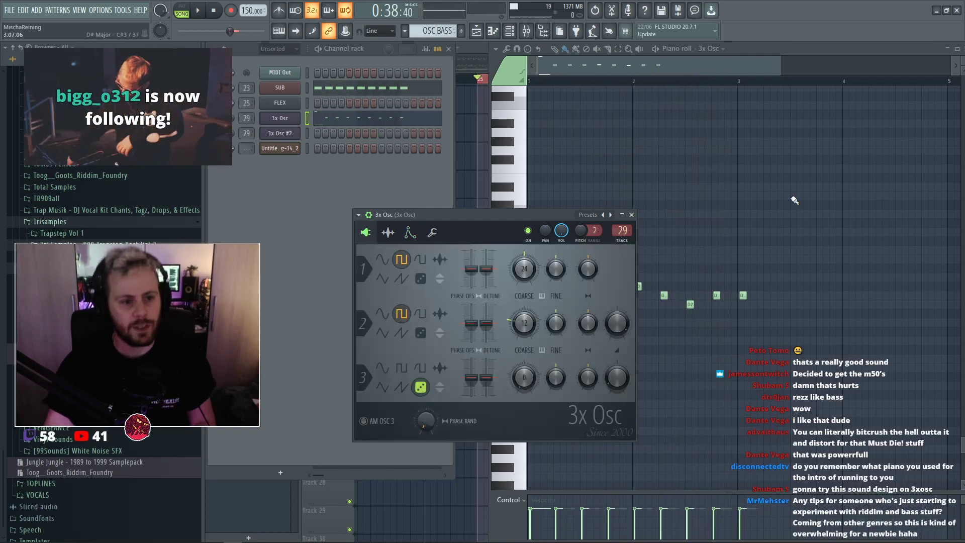
Select the eight 3x Osc notes after the first one, clear the selection, and audition the pattern.
left_click_drag(788, 246, 542, 309)
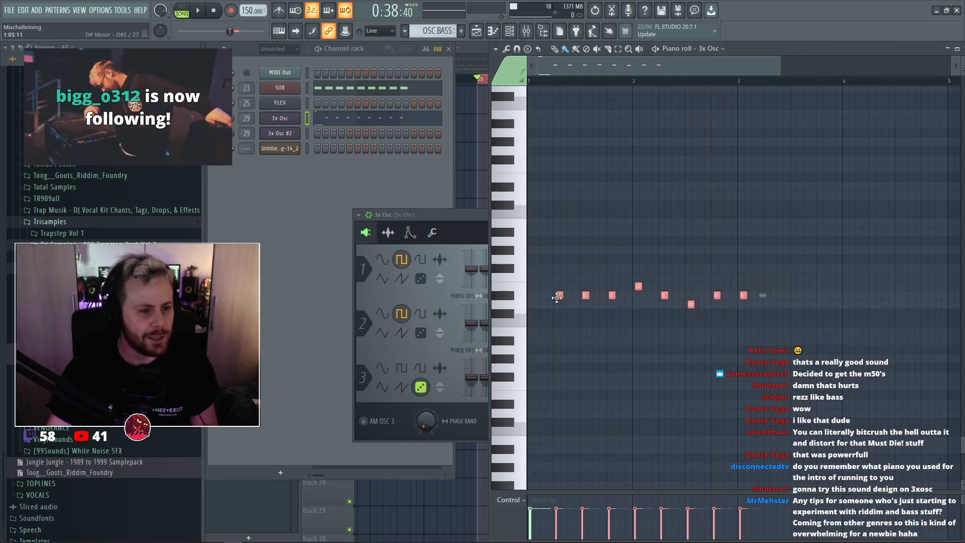
left_click(619, 258)
key("space")
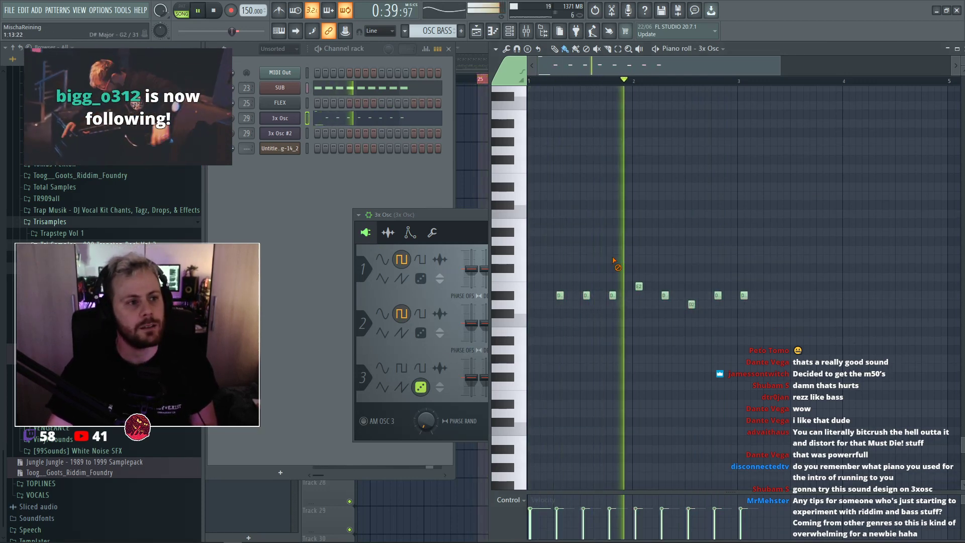
key("space")
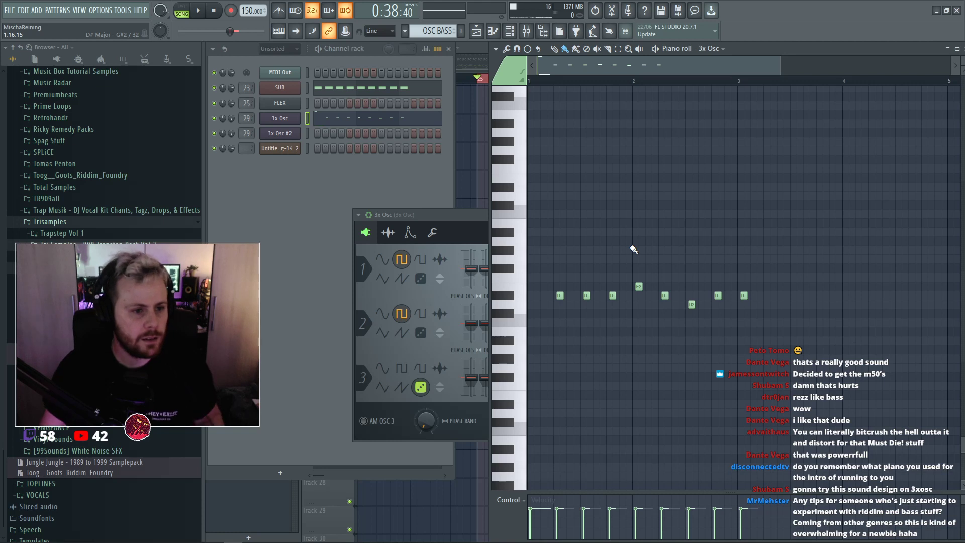
Reposition the 3x Osc window and widen the piano roll.
left_click(449, 224)
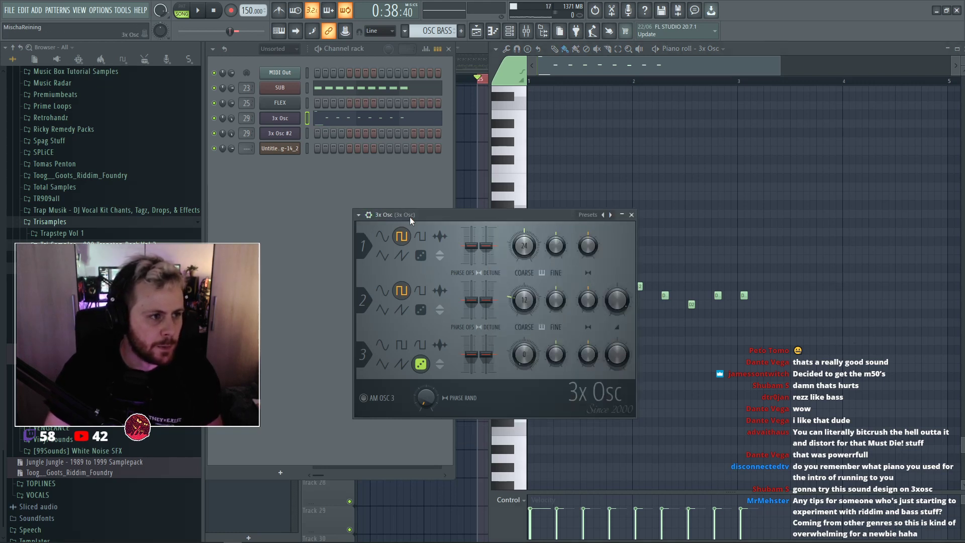
left_click(368, 184)
left_click_drag(456, 212, 479, 210)
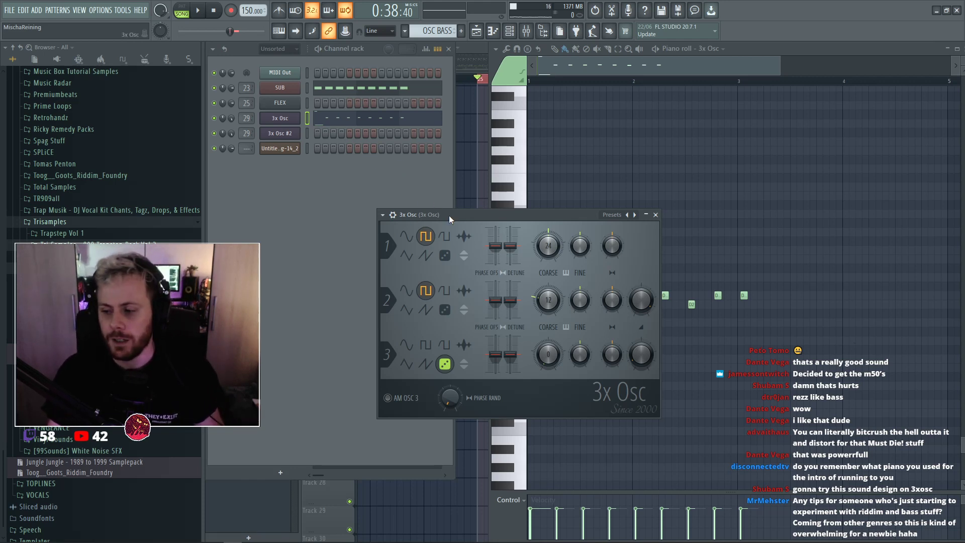
mouse_move(442, 218)
left_mouse_down()
mouse_move(457, 224)
mouse_move(434, 215)
left_mouse_up()
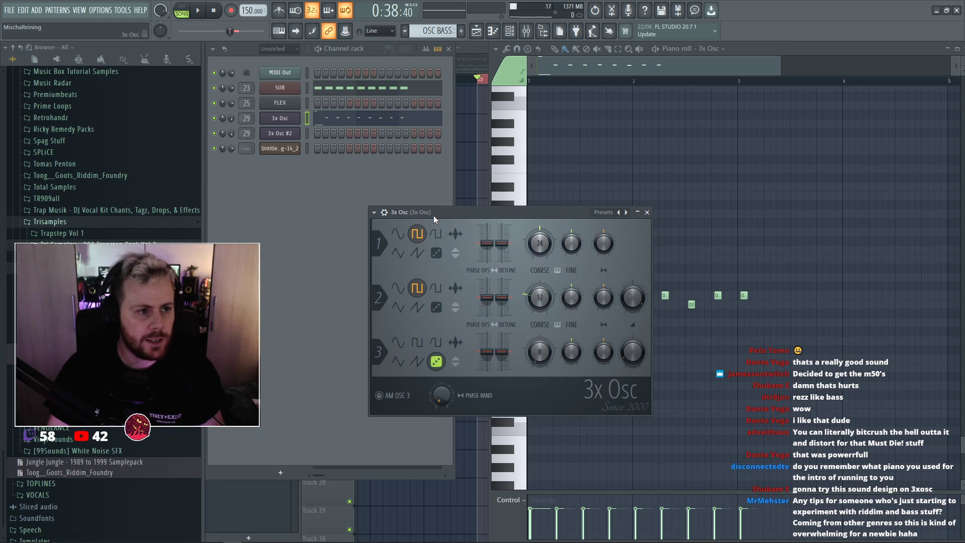
left_click_drag(489, 141, 459, 142)
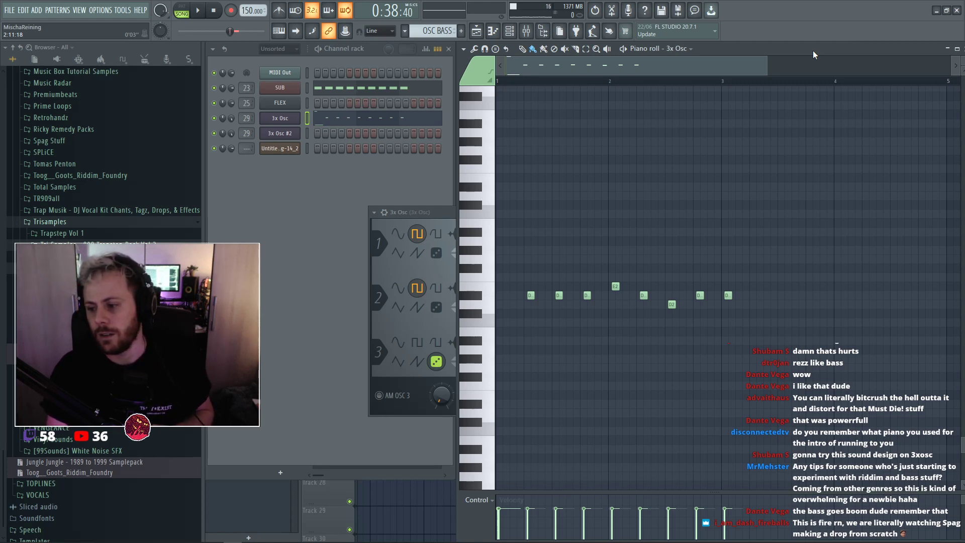
Play OSC BASS from the piano roll and the Playlist, and look over the 3x Osc mixer track's effects.
key("space")
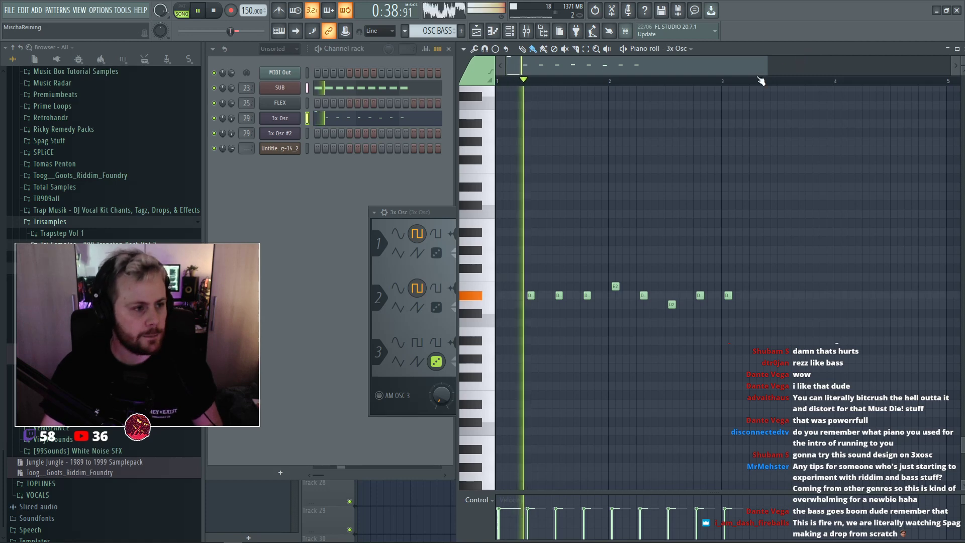
key("space")
key("F5")
key("space")
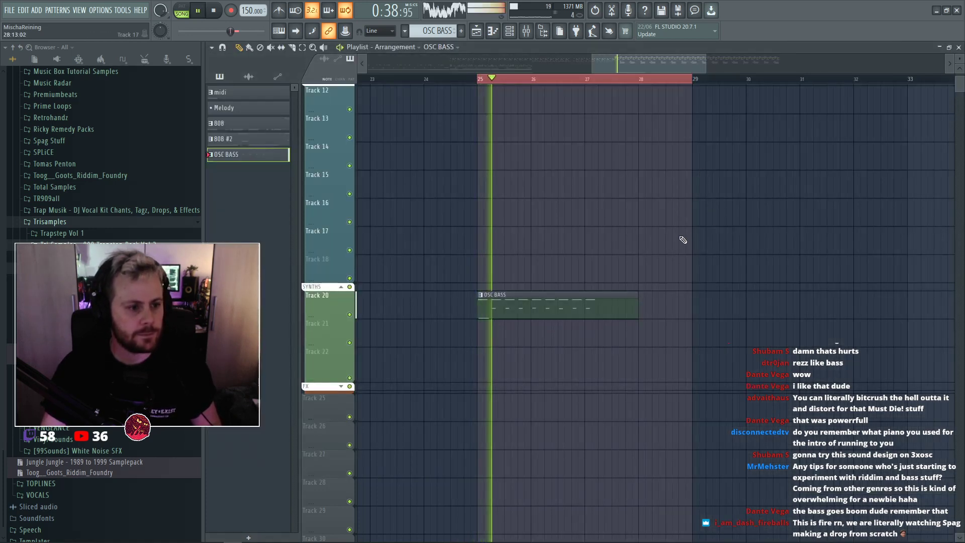
key("space")
key("F9")
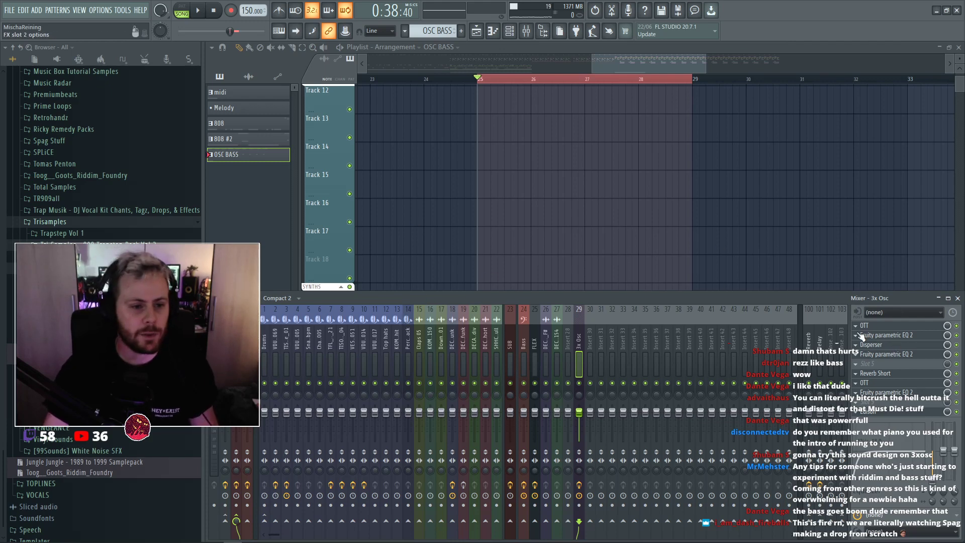
key("space")
key("space")
key("F9")
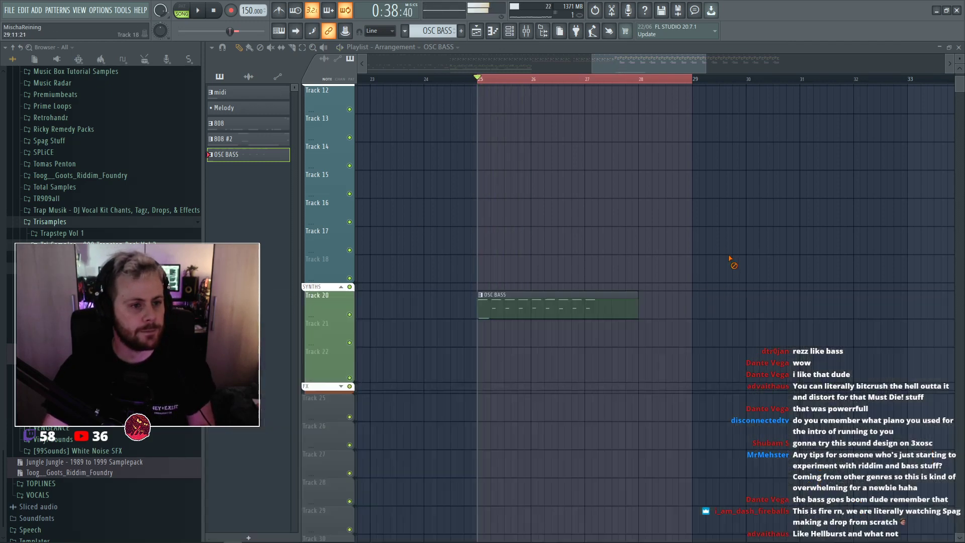
key("space")
Reopen the OSC BASS clip's 3x Osc notes, lower the E2 note in bar 2 to D#2, and add another D#2 after it.
double_click(543, 312)
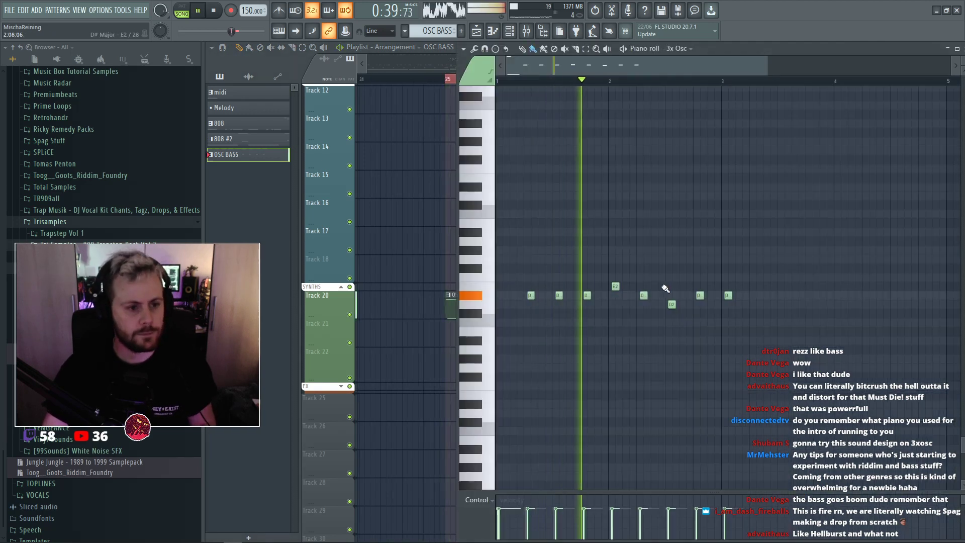
key("space")
left_click_drag(615, 288, 615, 295)
key("space")
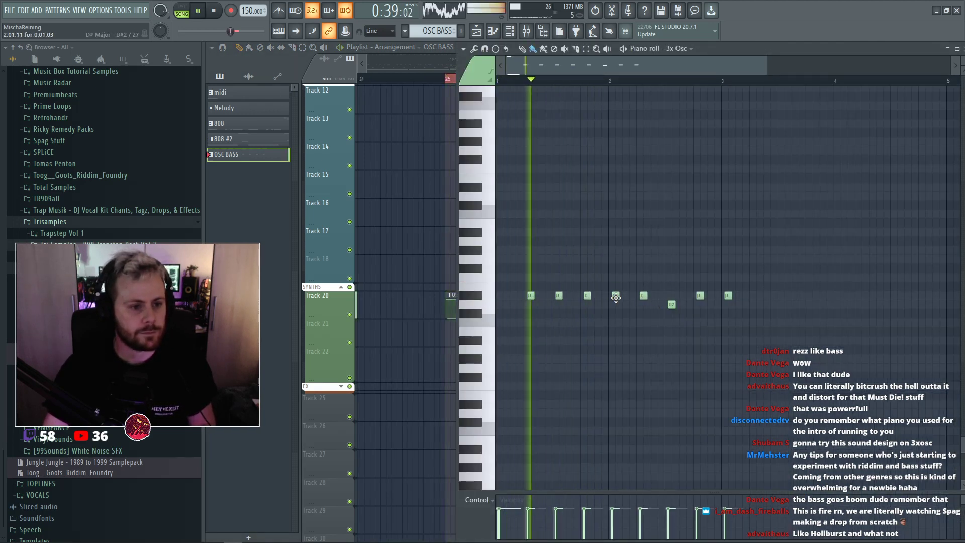
left_click(629, 295)
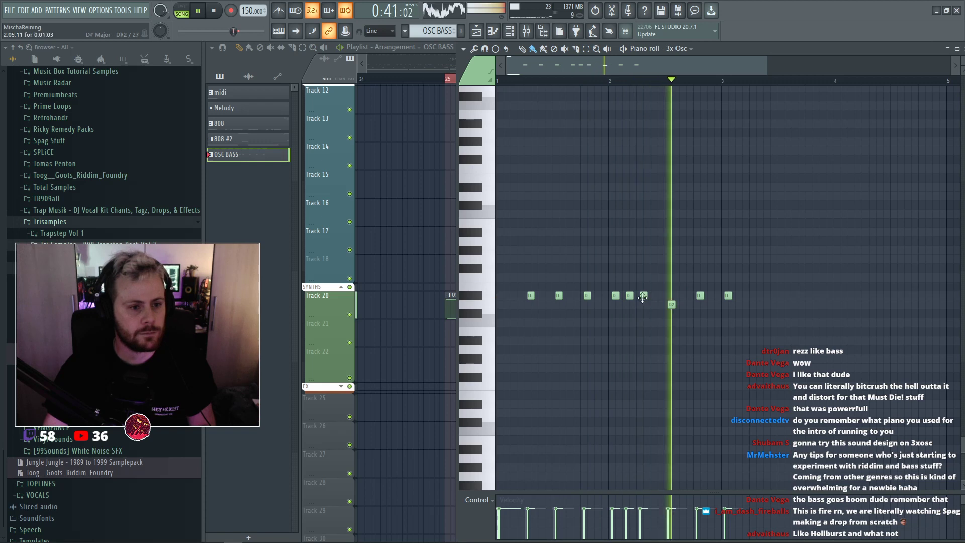
Space the three D#2 notes at the start of bar 2 evenly and delete the last 3x Osc note in bar 3.
key("space")
key("space")
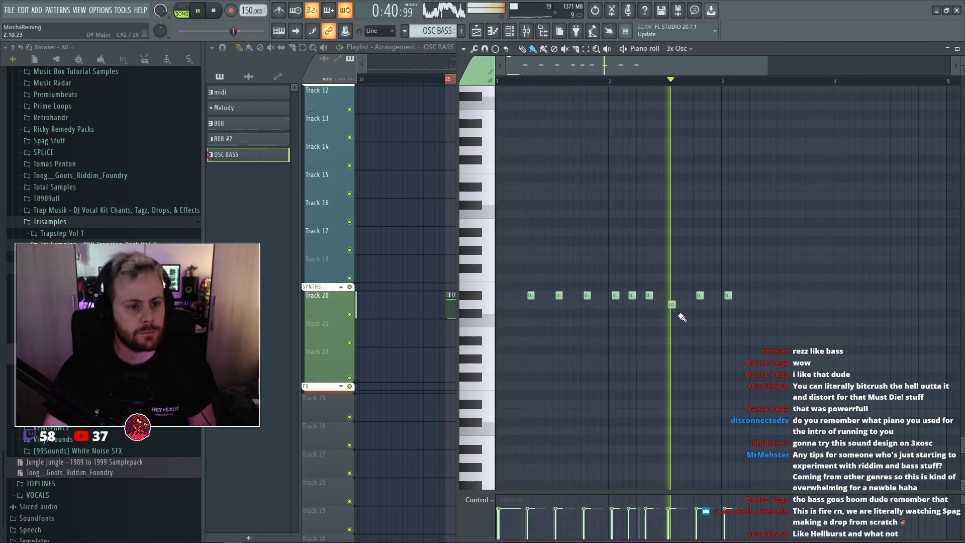
key("space")
key("space")
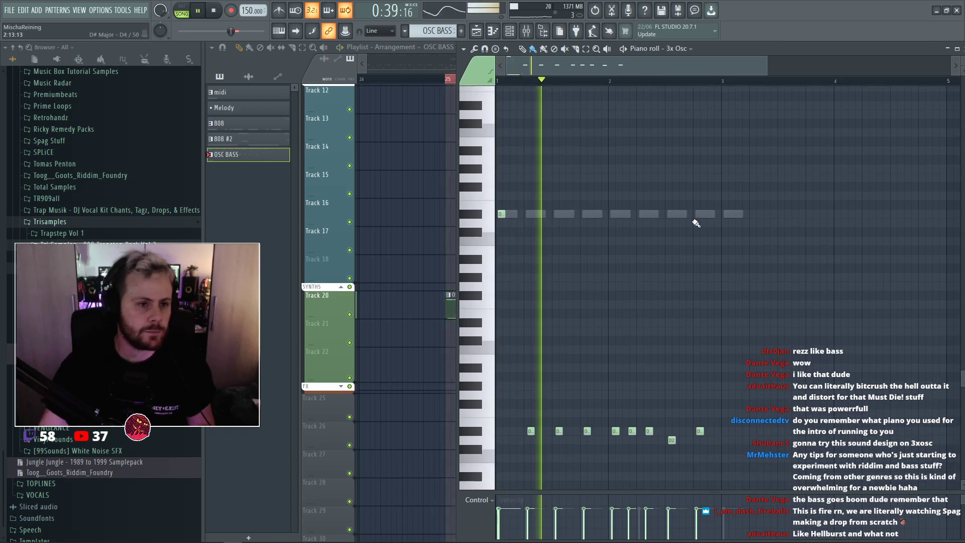
Match the SUB part to the 3x Osc rhythm with three shorter D#4 notes opening bar 2, and delete its bar 3 note.
left_click_drag(628, 215, 634, 216)
right_click(643, 215)
left_click(636, 216)
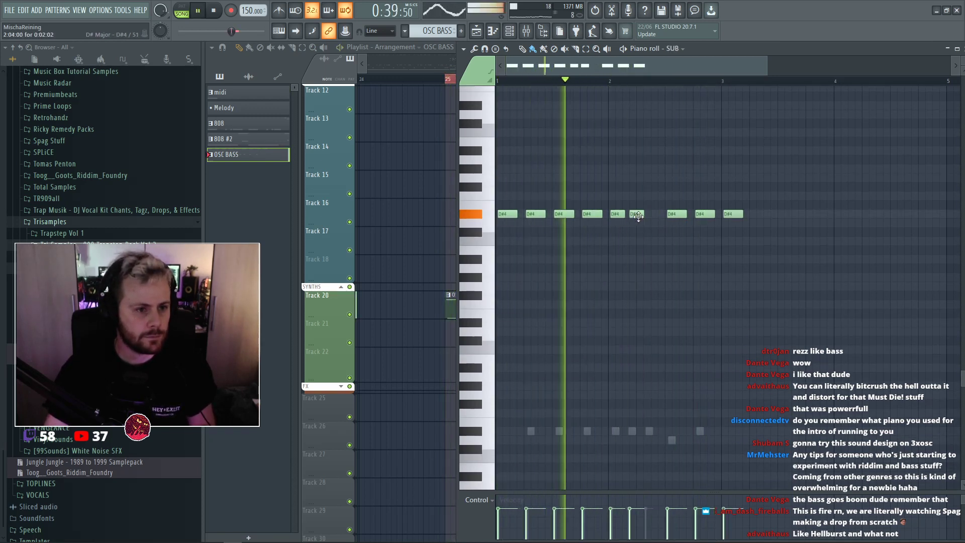
left_click(652, 217)
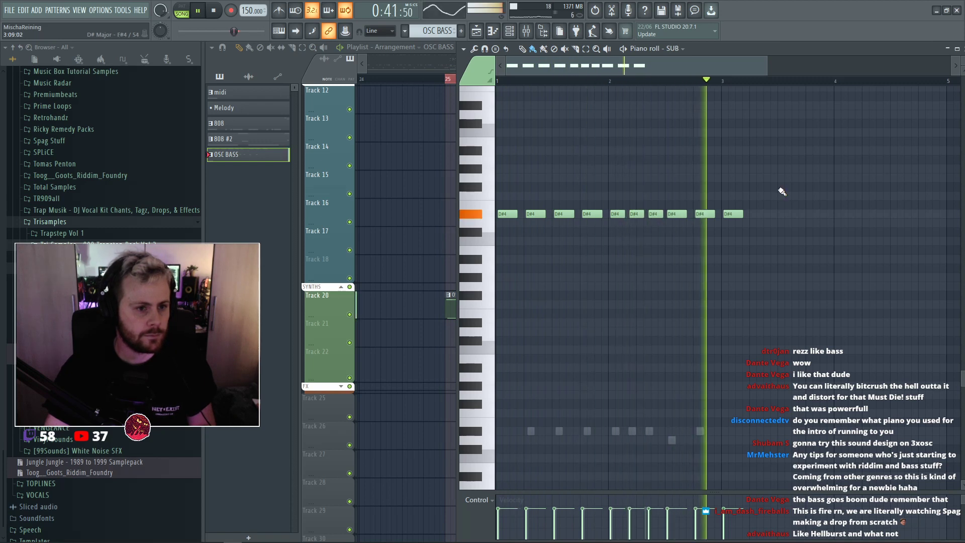
right_click(736, 215)
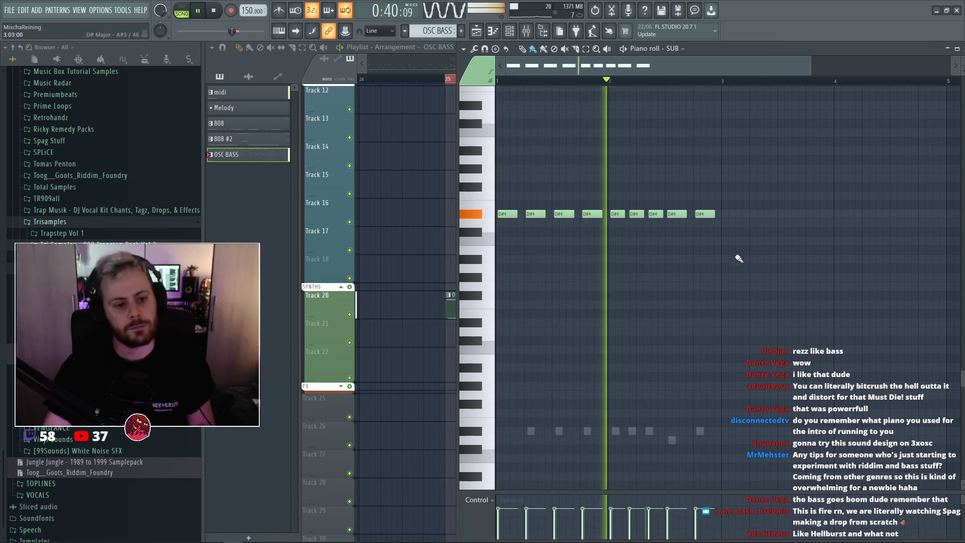
Show the Channel rack, lower the SUB part's second-to-last note to D4, and audition the pattern.
key("F6")
key("space")
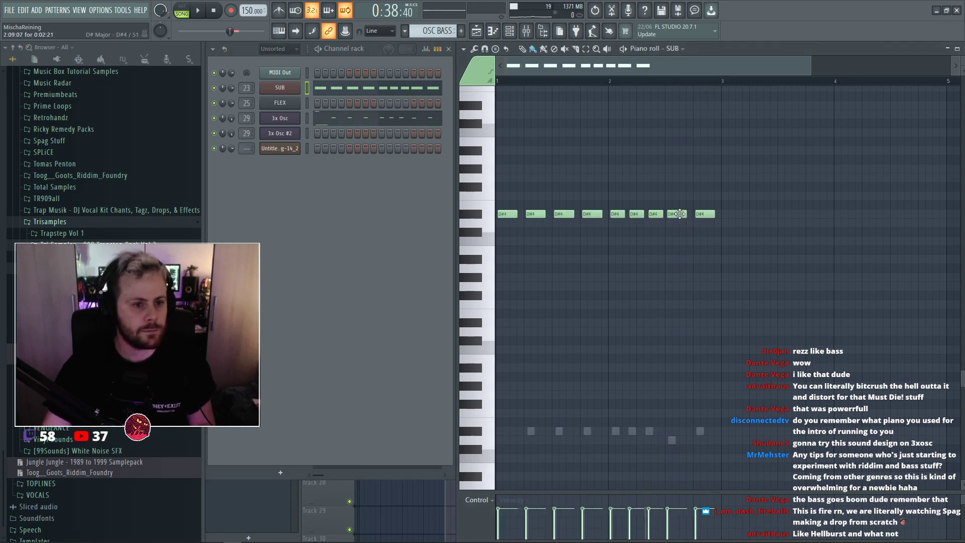
left_click_drag(677, 214, 676, 223)
key("space")
scroll(694, 196, "down", 3)
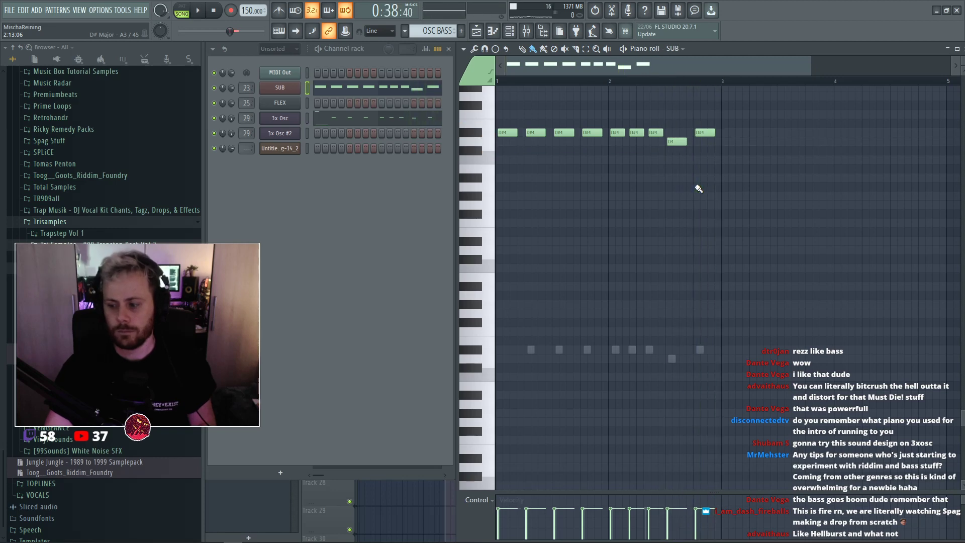
Show the playlist, expand the drum group, and audition the OSC BASS clip together with the drums.
key("F5")
scroll(658, 248, "down", 2)
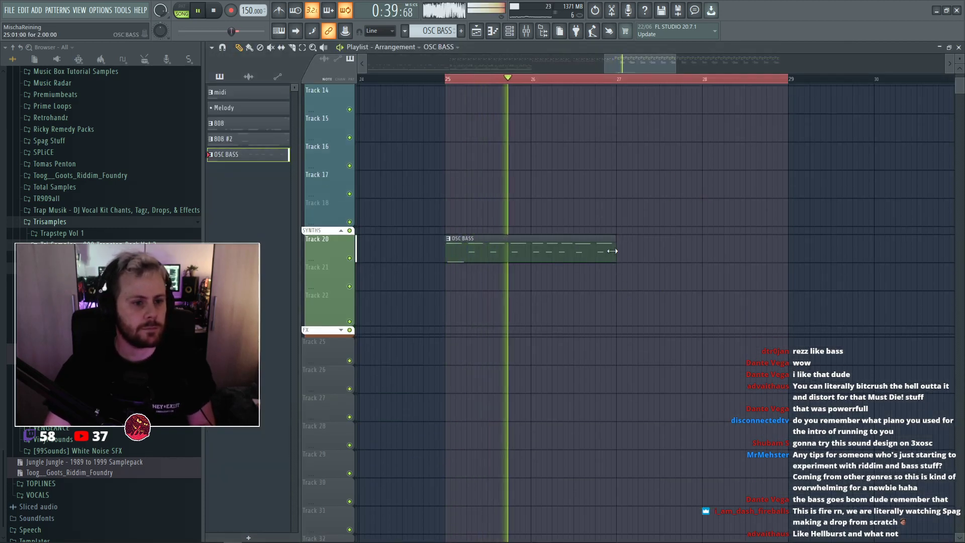
key("space")
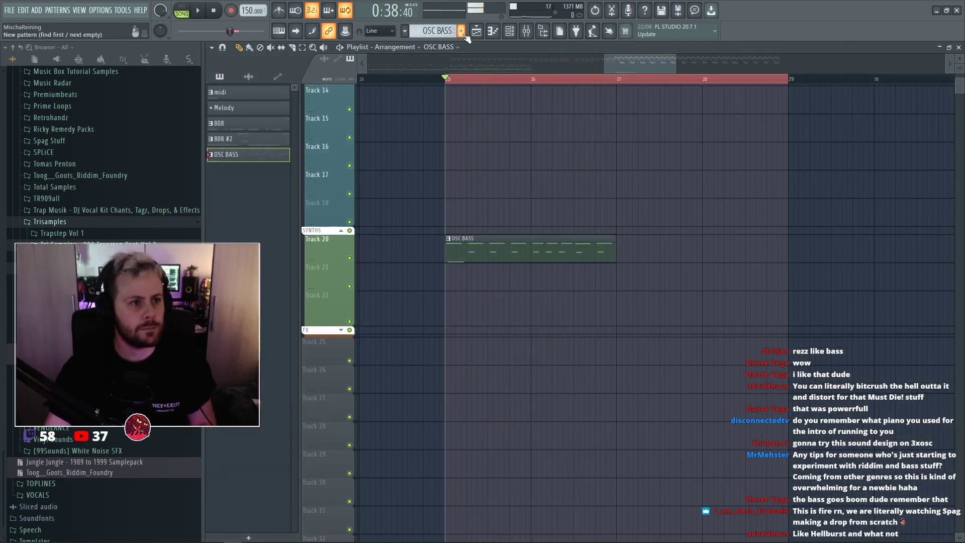
scroll(553, 195, "up", 4)
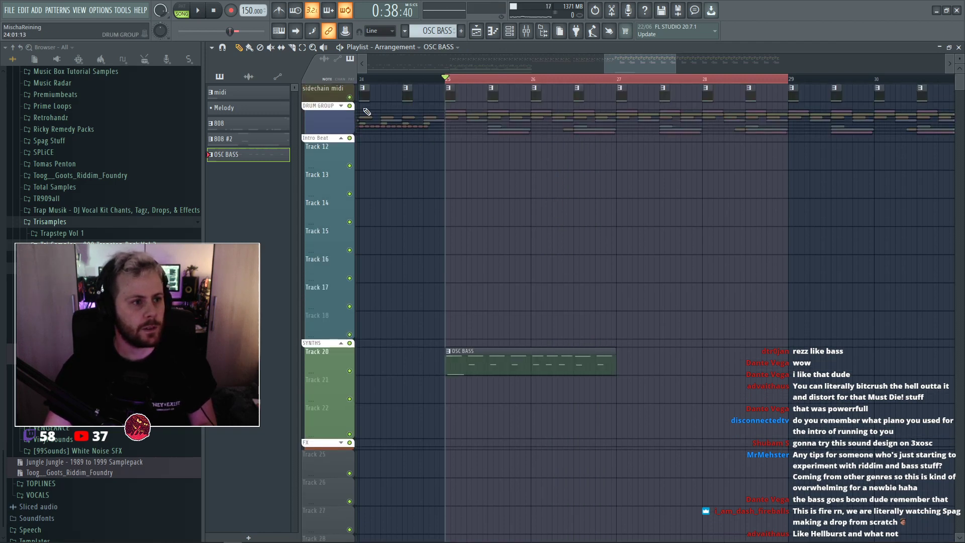
left_click(341, 105)
scroll(531, 234, "up", 2)
key("space")
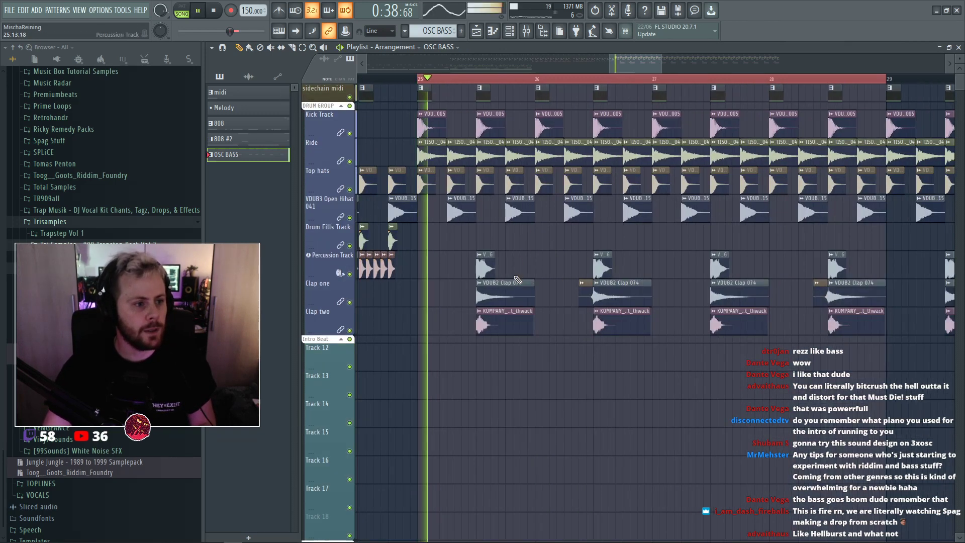
key("space")
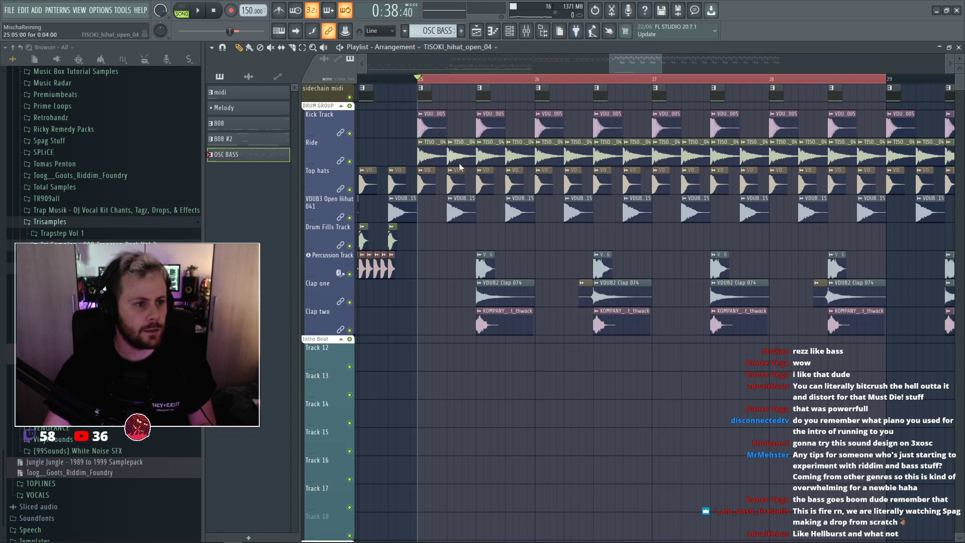
Swap the VDUB3 Closed Hihat 015 sample on the open hihat track for VDUB3 Closed Hihat 021.
double_click(459, 164)
key("space")
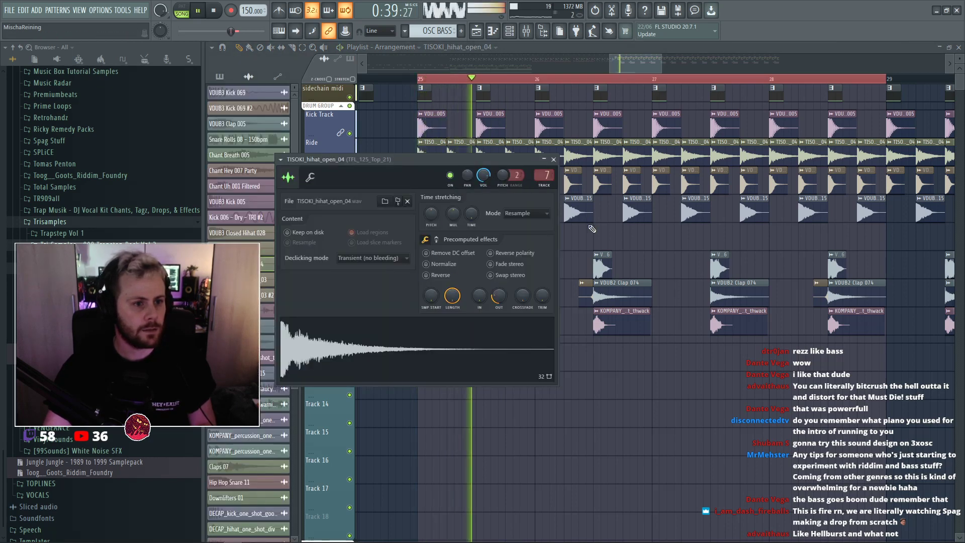
double_click(585, 217)
left_click_drag(470, 161, 470, 170)
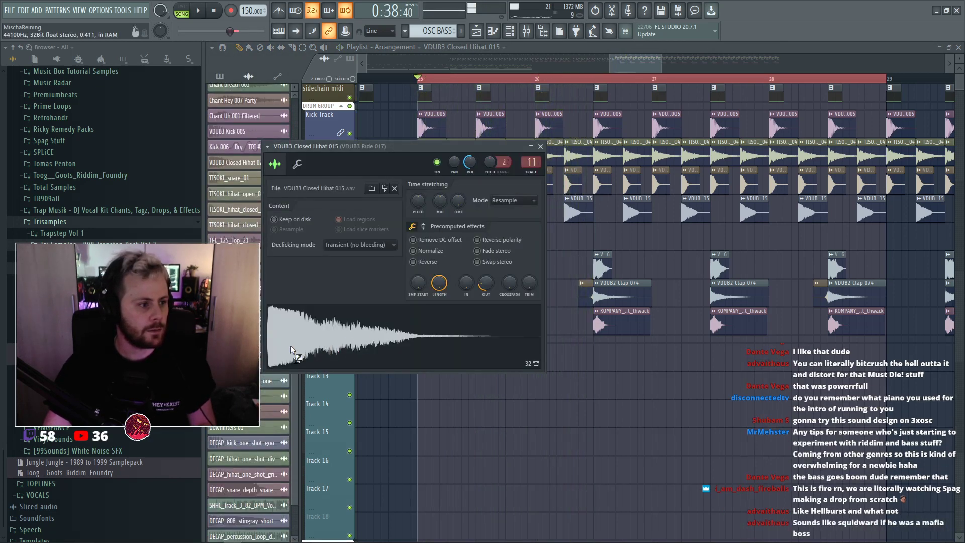
scroll(295, 350, "down", 5)
key("alt+Right")
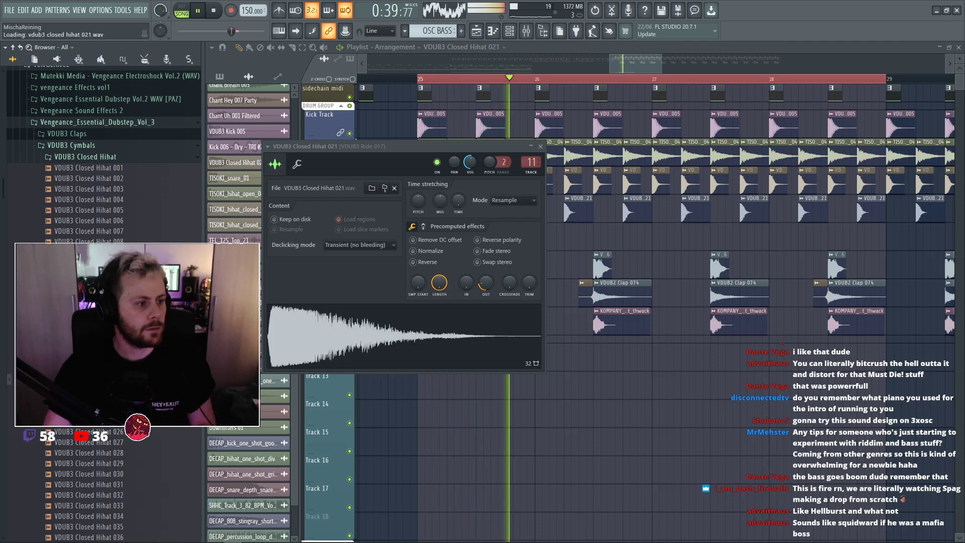
key("Escape")
Replace the Top hats track's VDUB3 Closed Hihat 028 sample with VDUB3 Closed Hihat 010.
key("space")
double_click(509, 188)
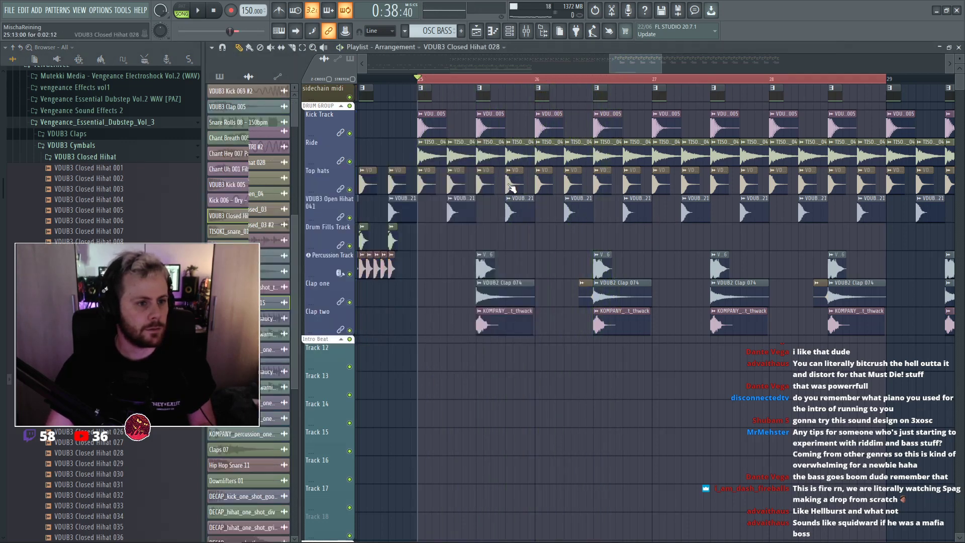
key("space")
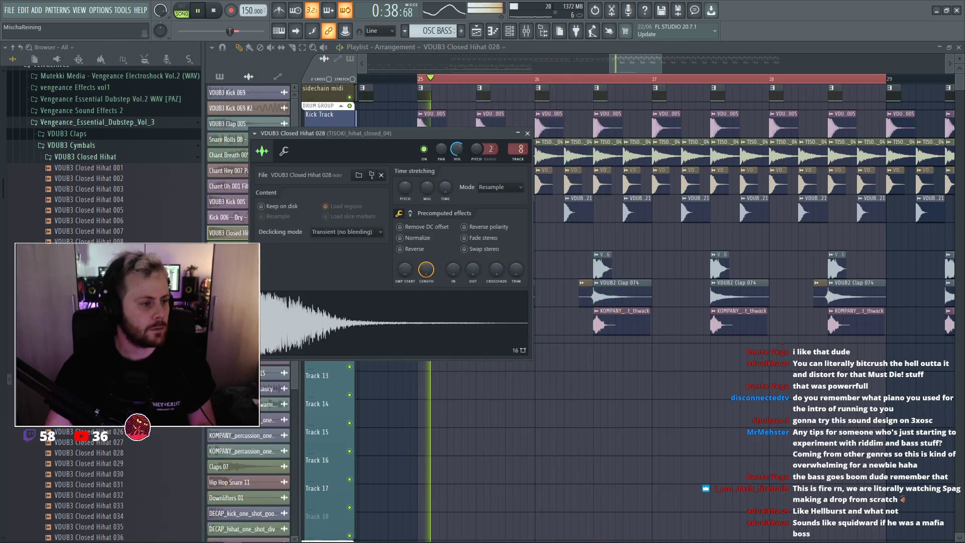
scroll(405, 347, "up", 18)
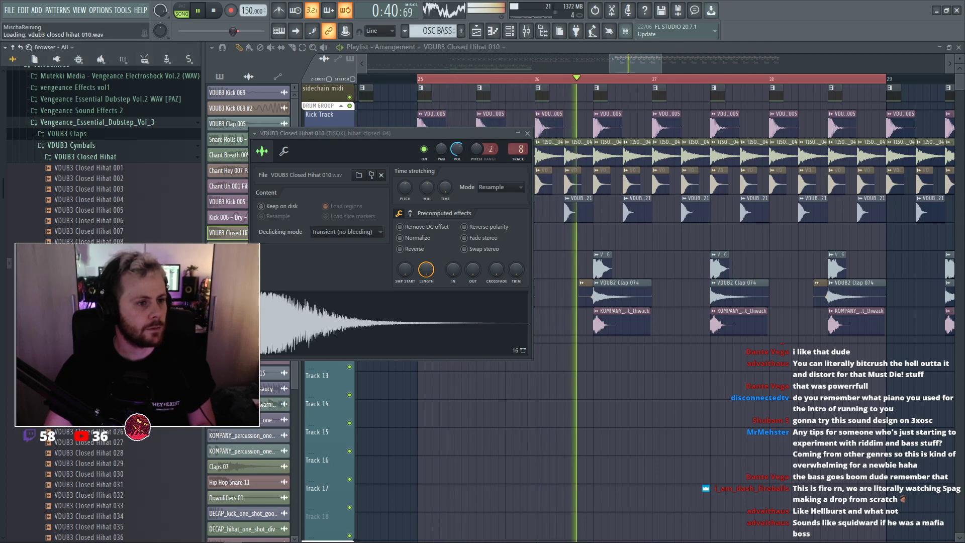
key("Escape")
Set the channel volume of the Ride track's TISOKI_hihat_open_04 sample to 43% during playback.
scroll(565, 219, "down", 2)
key("space")
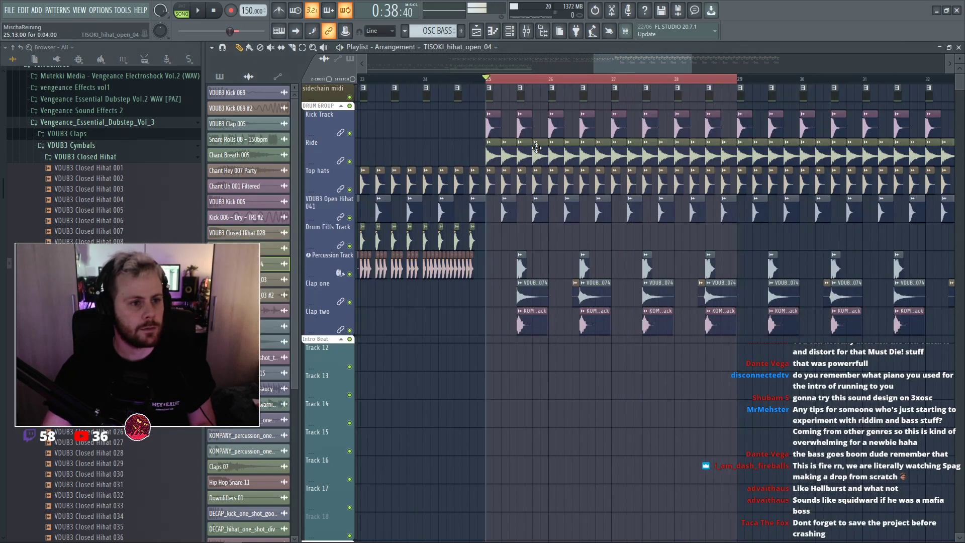
double_click(566, 218)
key("space")
left_click_drag(482, 176, 482, 181)
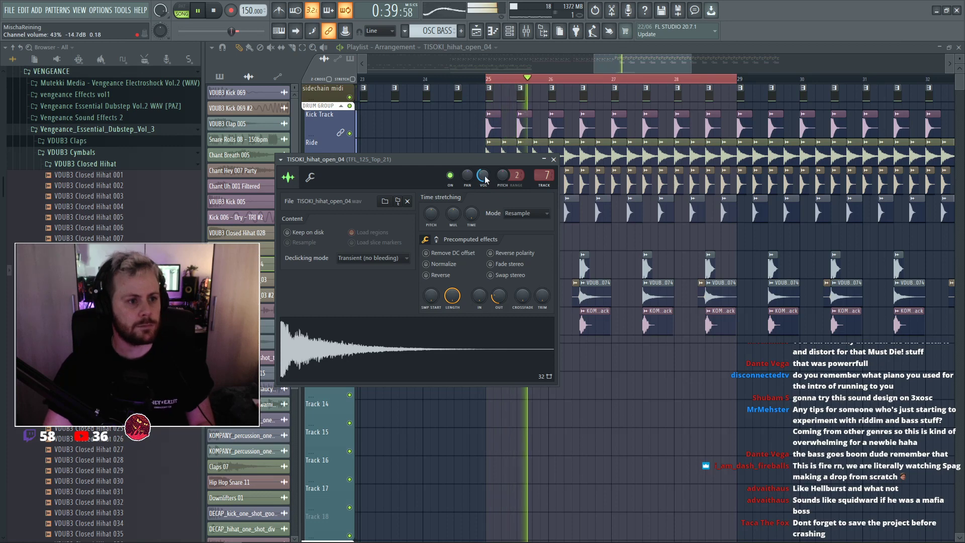
key("Escape")
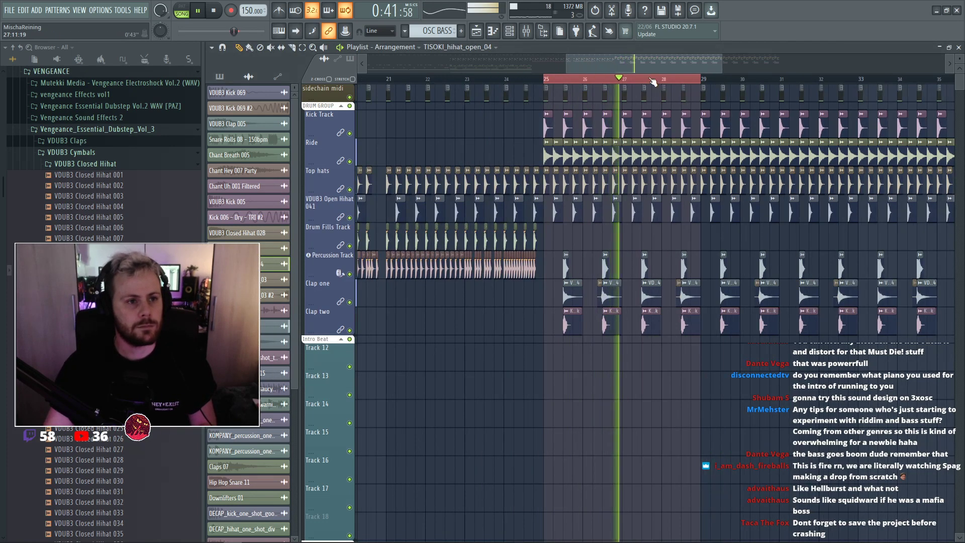
Replace the Clap one track's VDUB2 Clap 074 sample with VDUB3 Clap 005 and play it back.
key("space")
double_click(485, 296)
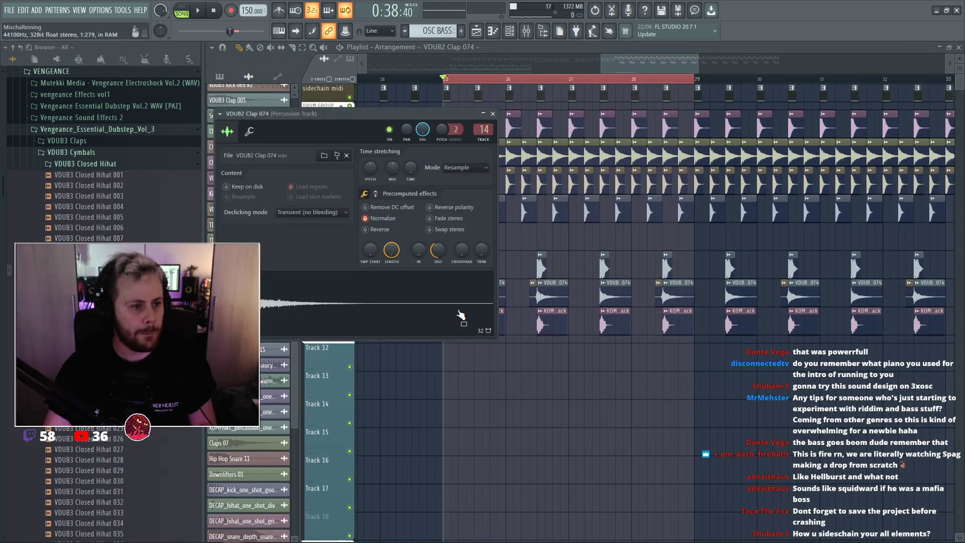
left_click(98, 164)
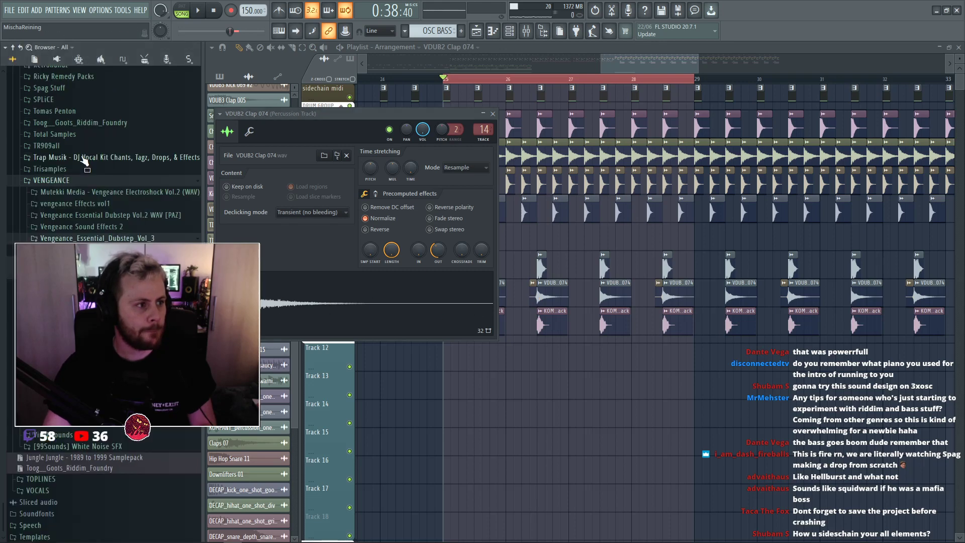
left_click(98, 250)
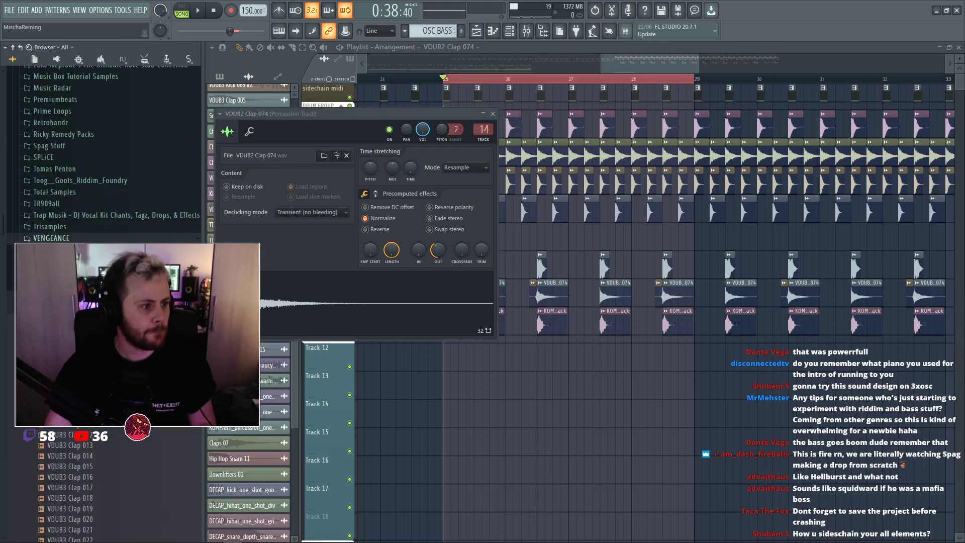
left_click_drag(98, 361, 352, 297)
key("space")
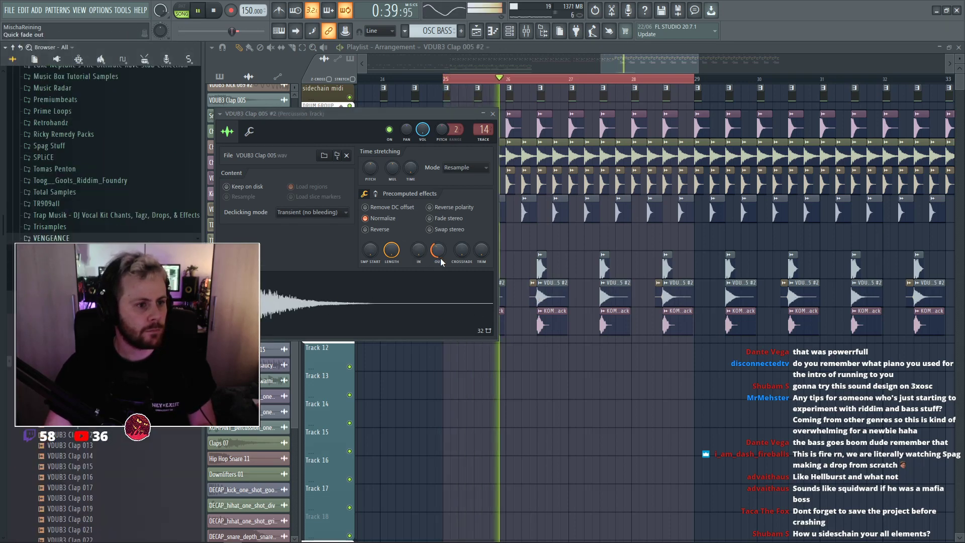
key("Escape")
Audition the updated drums against the OSC BASS clip and look over the audio channels in the Channel rack.
scroll(579, 234, "down", 3)
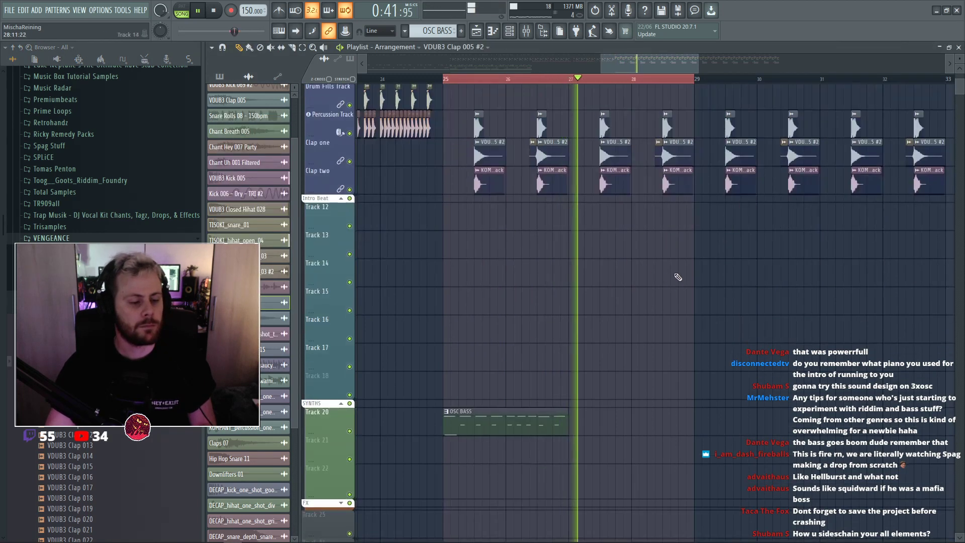
scroll(677, 277, "down", 2)
key("space")
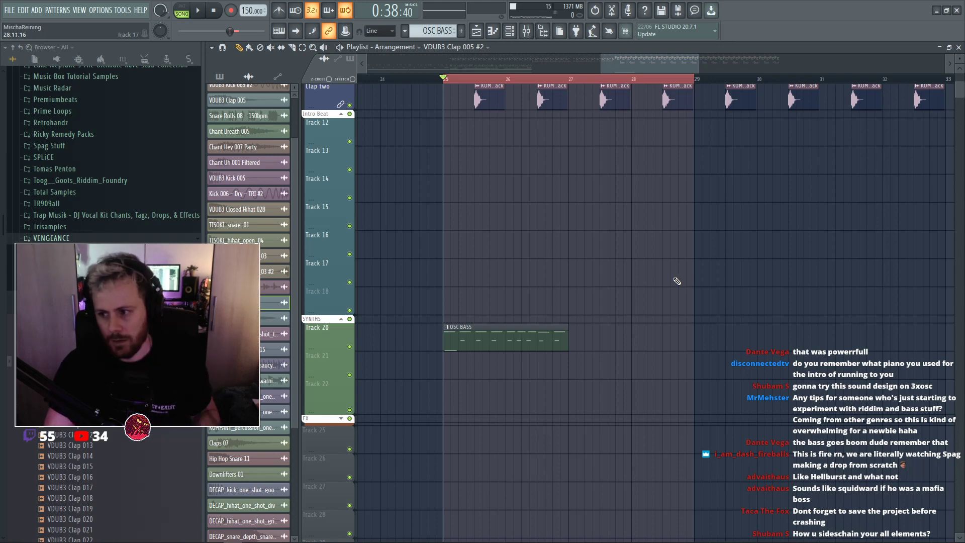
key("space")
key("F6")
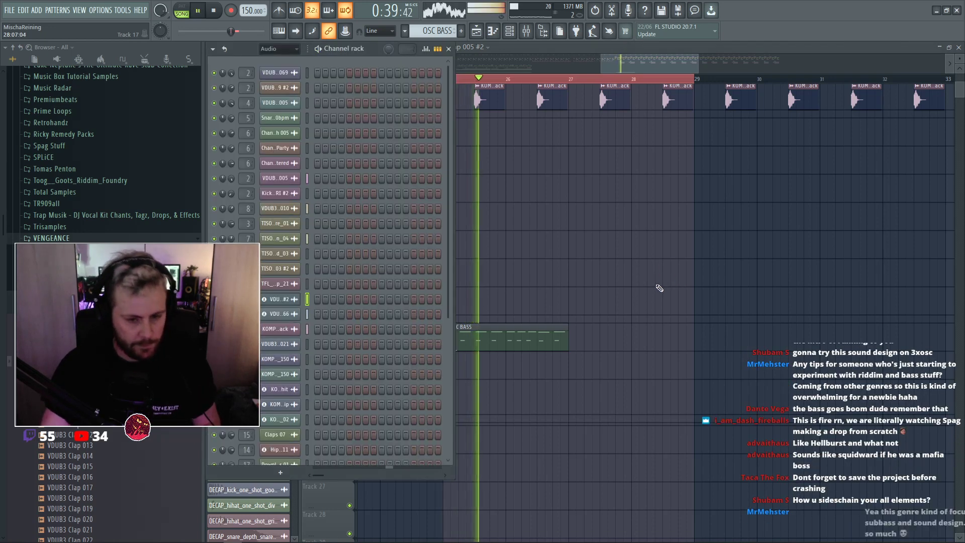
key("space")
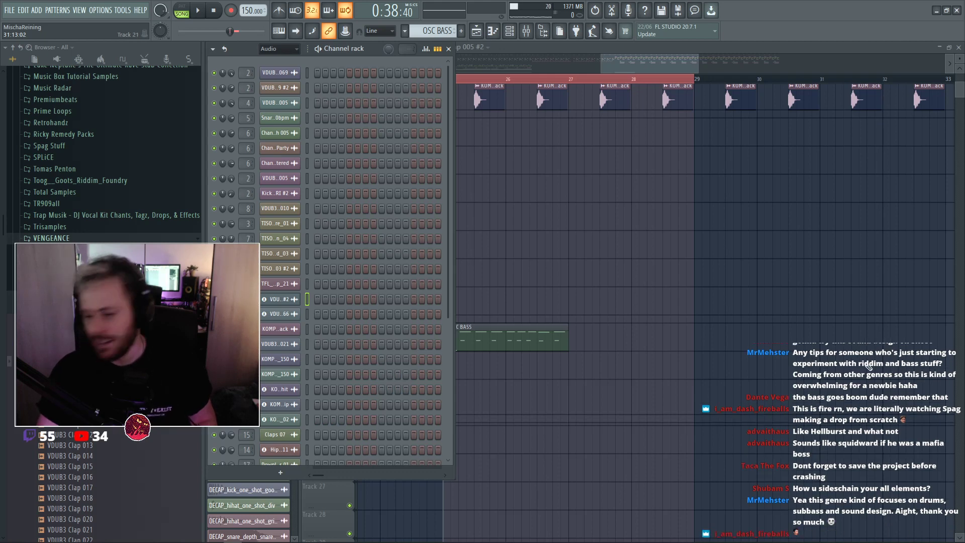
key("F6")
key("F6")
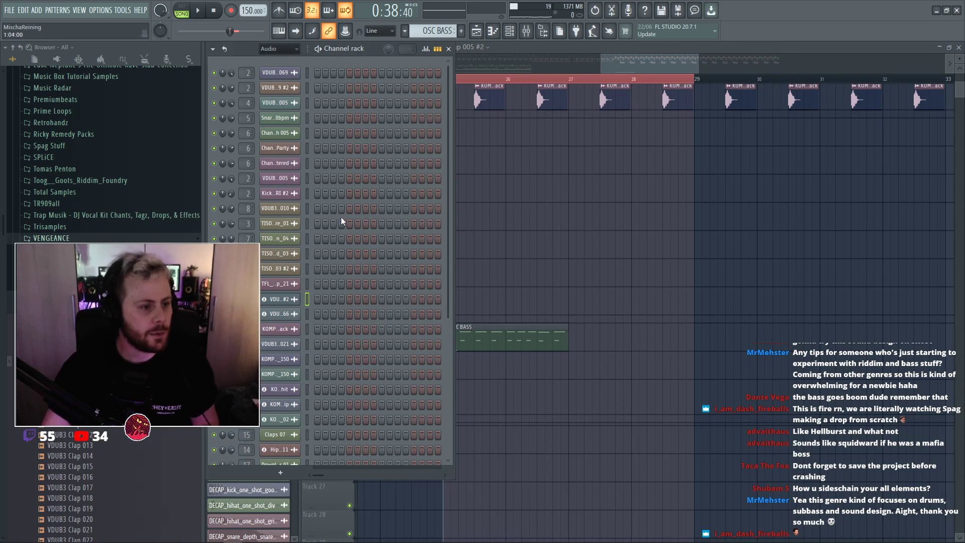
left_click(288, 82)
key("F6")
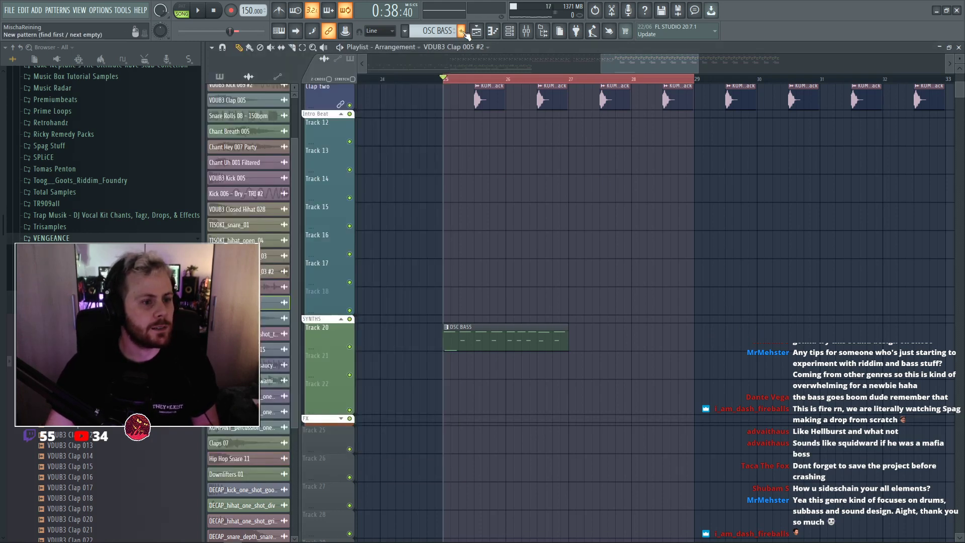
Create a new pattern named grain and place its clip on Track 21 at bar 27.
left_click(462, 31)
type("grain")
key("Return")
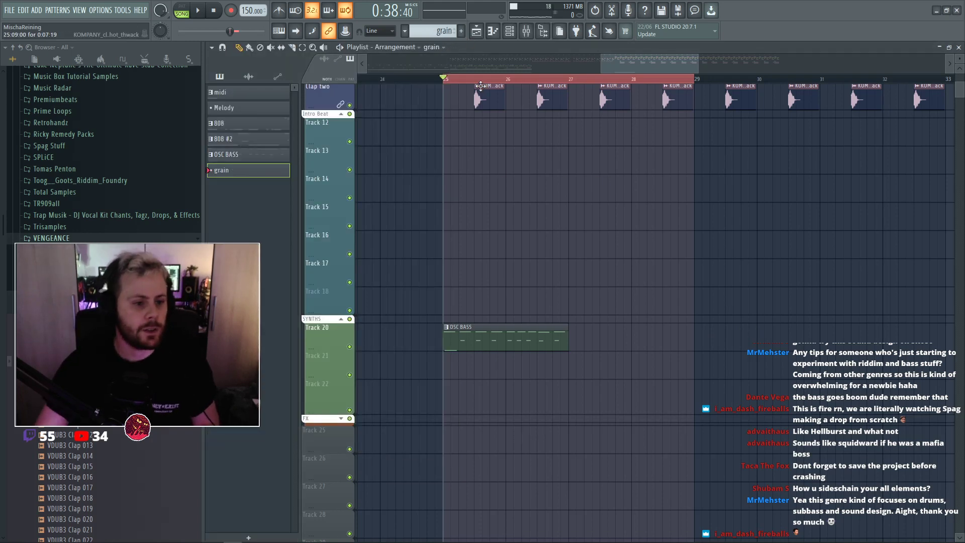
left_click(574, 363)
key("space")
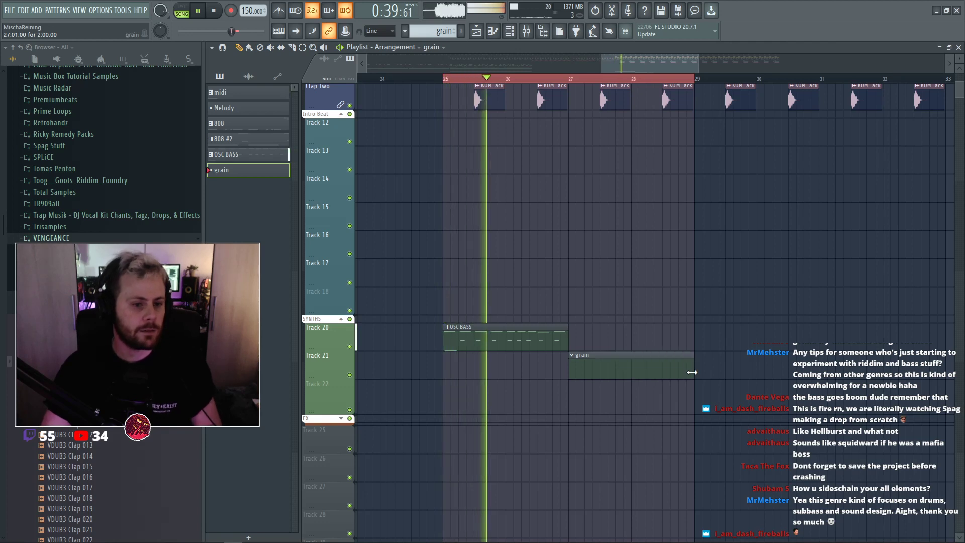
Rename the untitled Fruity Granulizer channel granulizer and open its plugin window.
key("F6")
key("space")
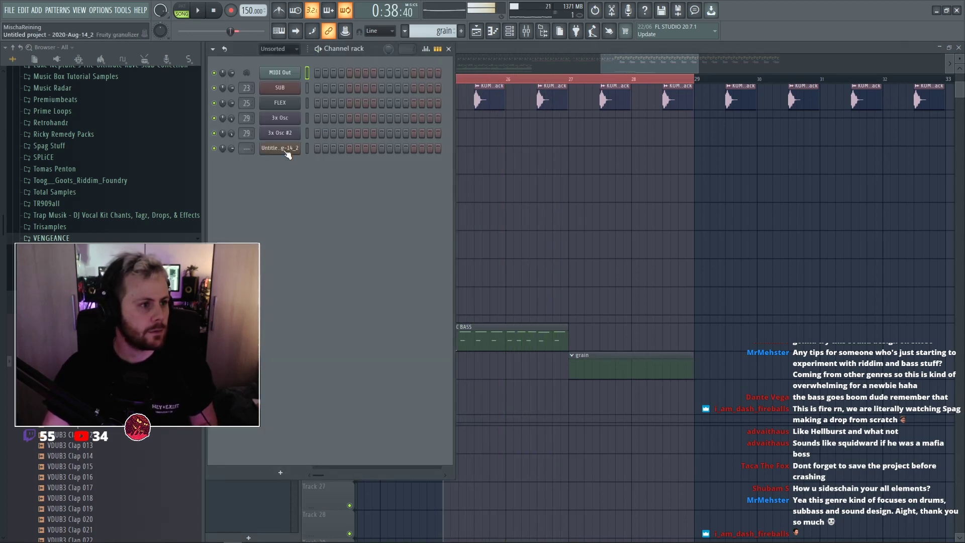
right_click(295, 147)
left_click(340, 172)
type("granul")
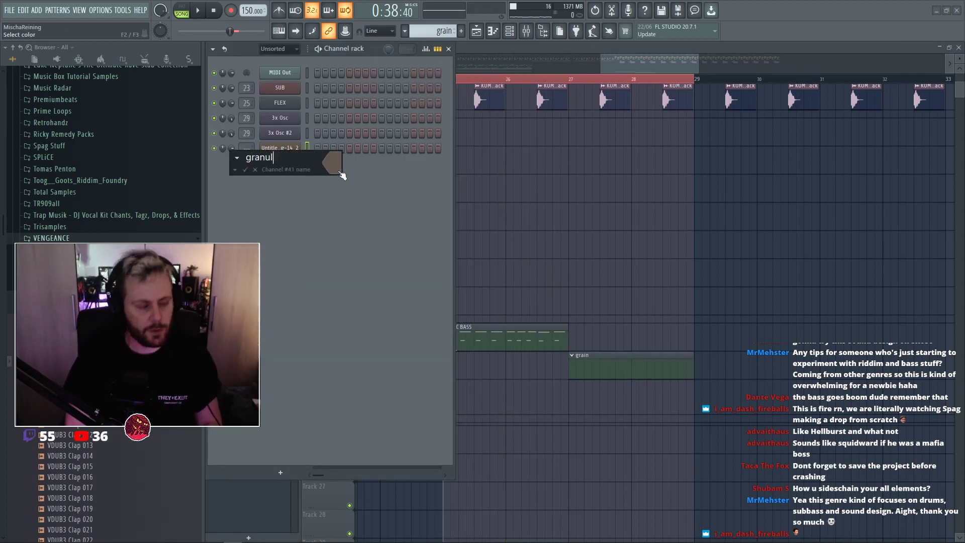
type("izer")
key("Return")
left_click(291, 151)
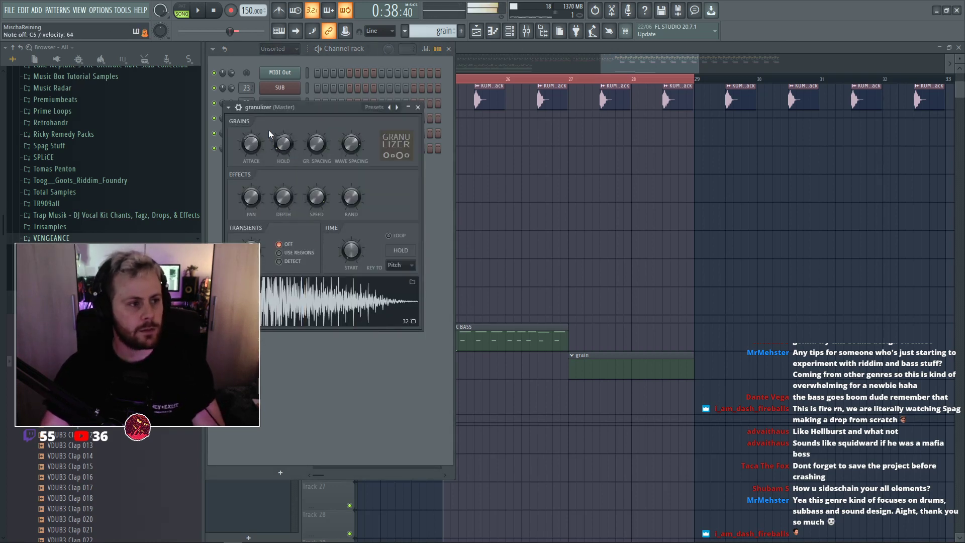
left_click_drag(284, 108, 364, 224)
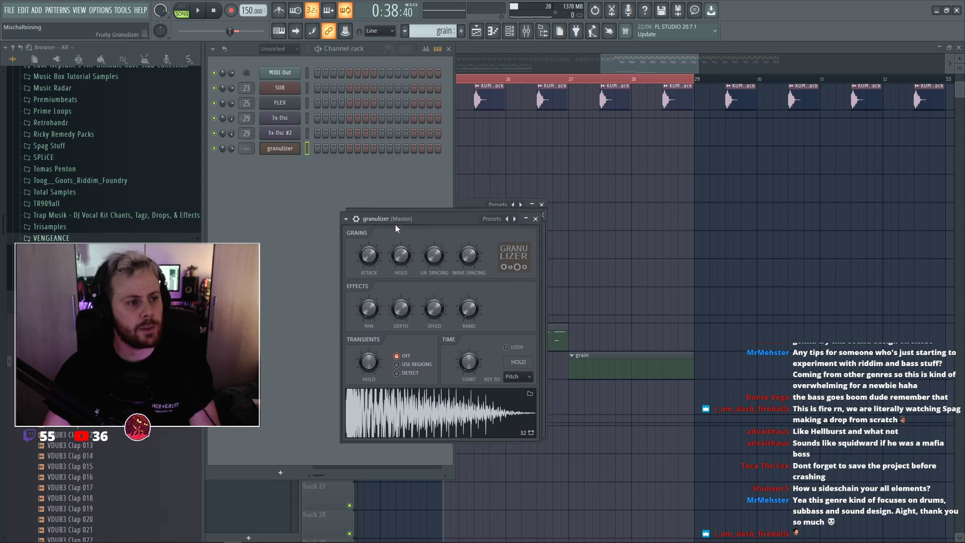
Route the granulizer channel to the 3x Osc mixer track, insert 29, and audition a note.
key("F6")
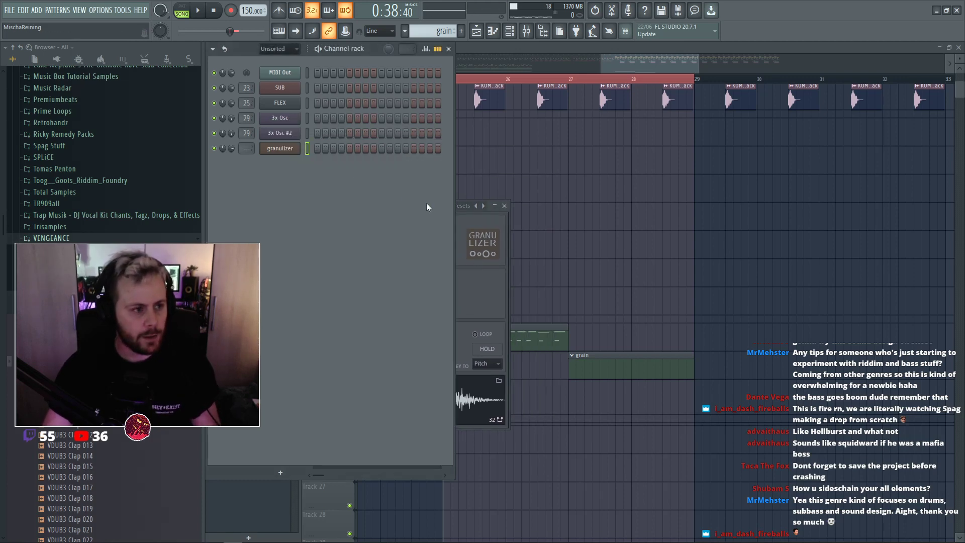
key("F9")
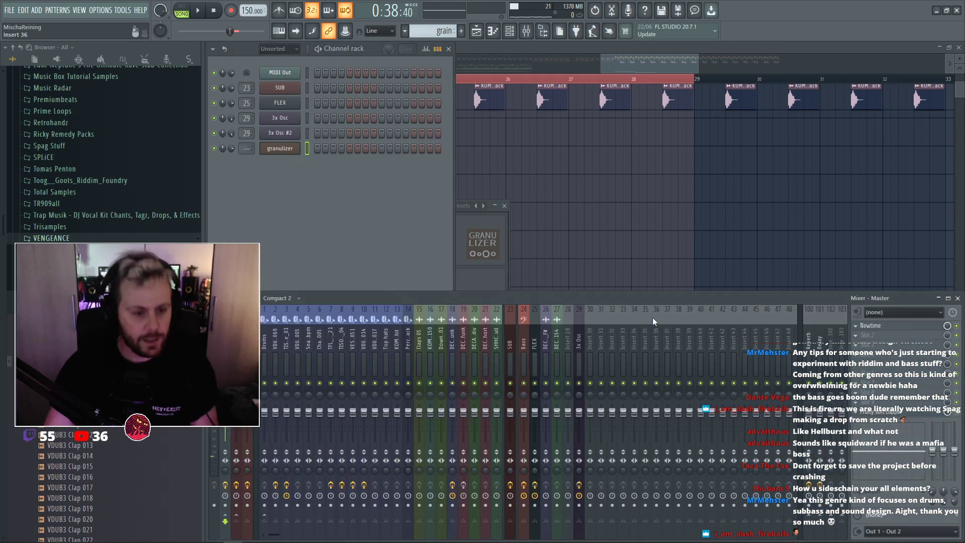
left_click(579, 347)
right_click(582, 347)
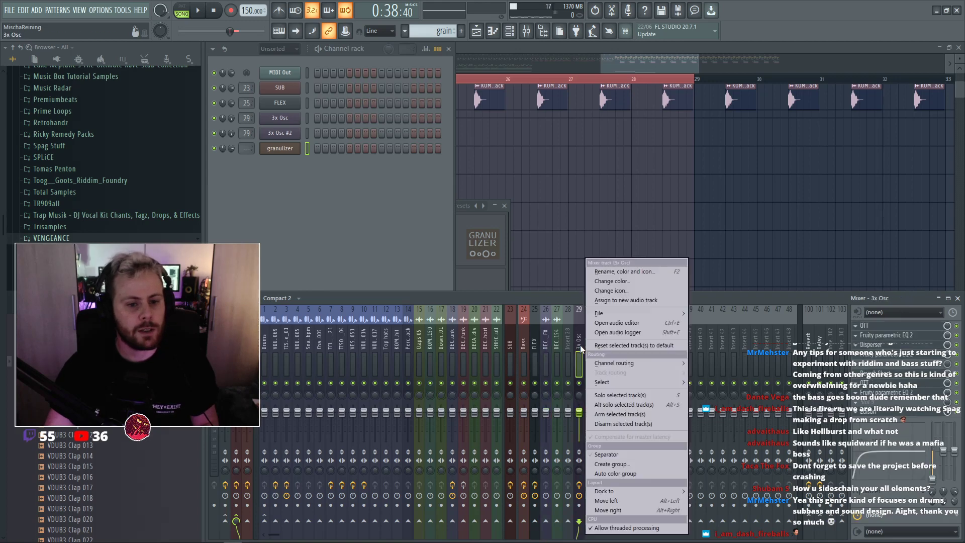
mouse_move(653, 364)
left_click(717, 362)
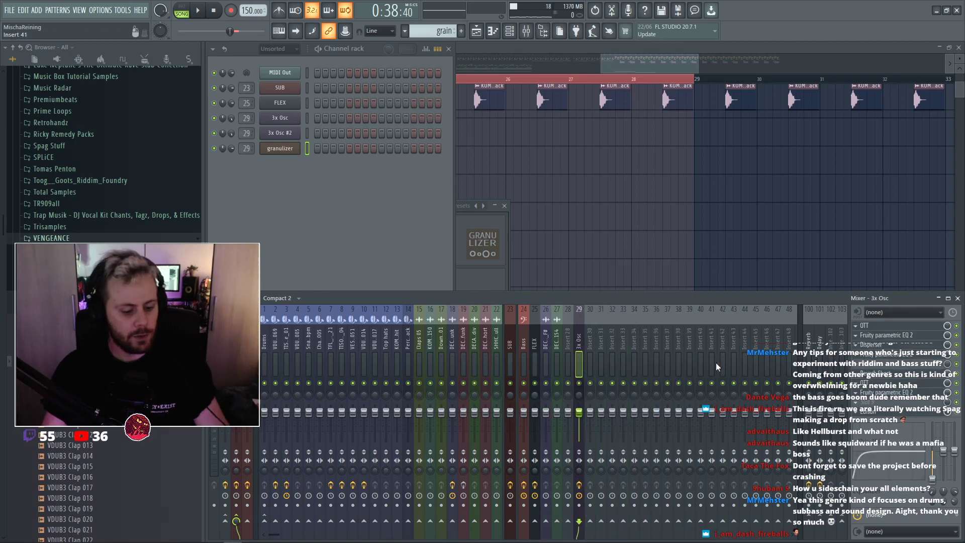
key("z")
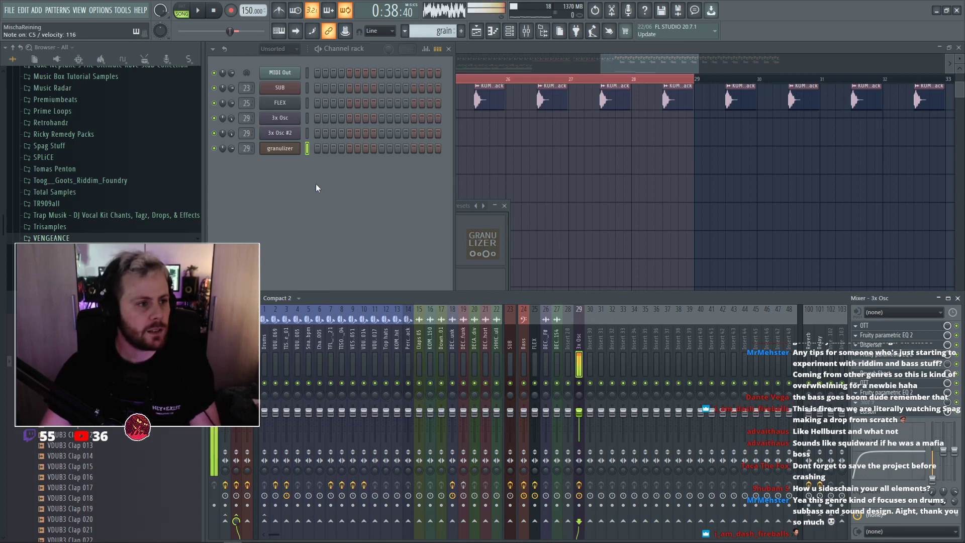
Open the grain pattern's piano roll and paint a row of six back-to-back C5 granulizer notes from bar 1.
left_click(293, 150)
right_click(583, 186)
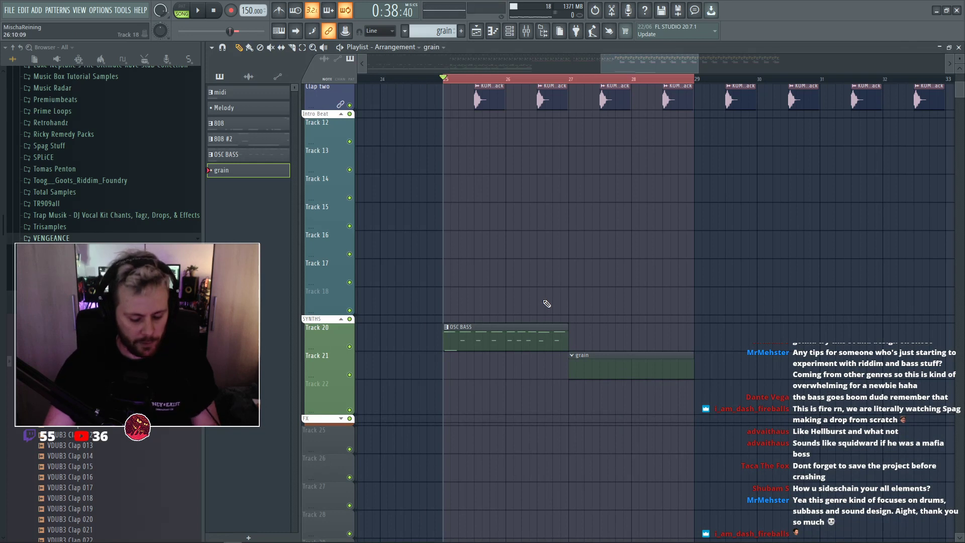
double_click(621, 375)
left_click_drag(514, 261, 503, 270)
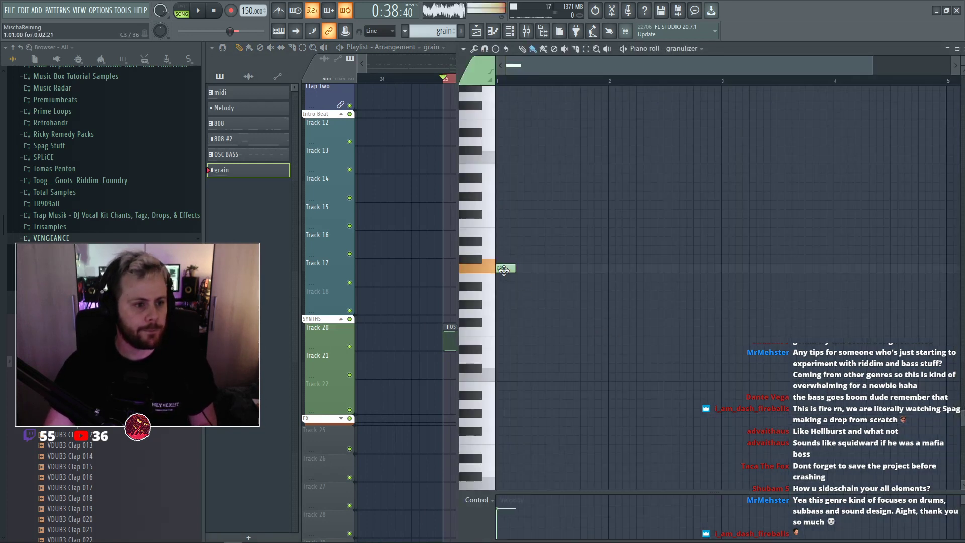
scroll(524, 248, "up", 3)
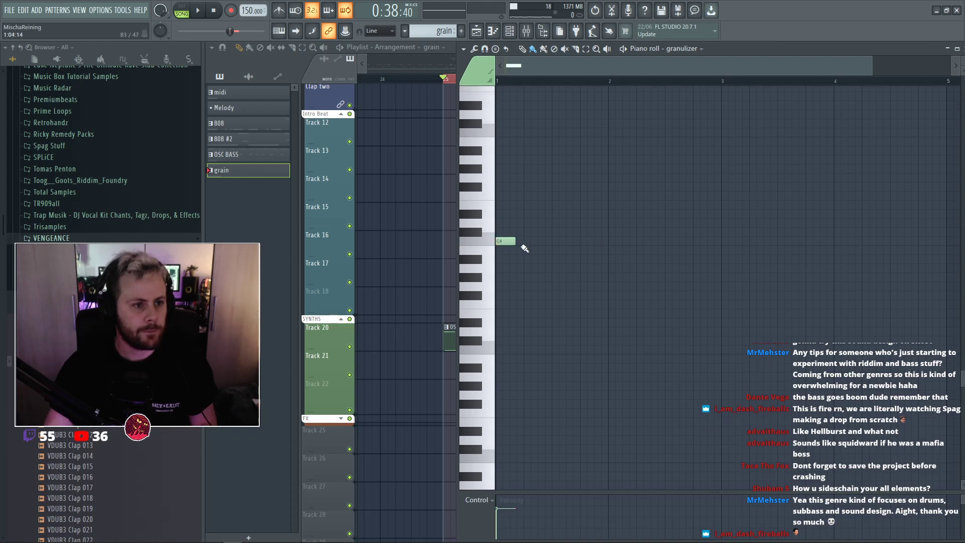
left_click_drag(506, 242, 504, 136)
scroll(573, 224, "up", 4)
left_click_drag(518, 242, 522, 243)
key("space")
left_click_drag(535, 243, 649, 240)
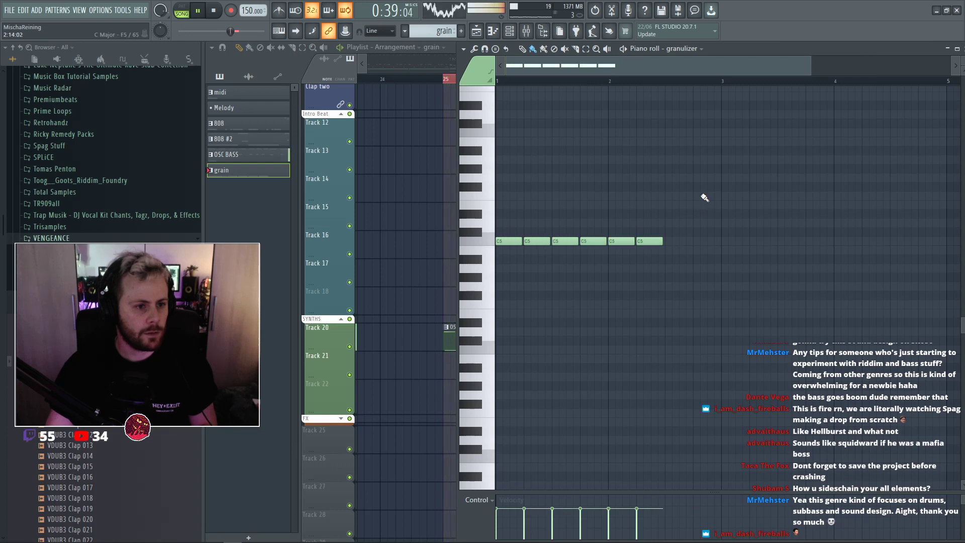
Switch to pattern playback, turn on Loop in the granulizer and set its wave spacing to 16%.
left_click(182, 10)
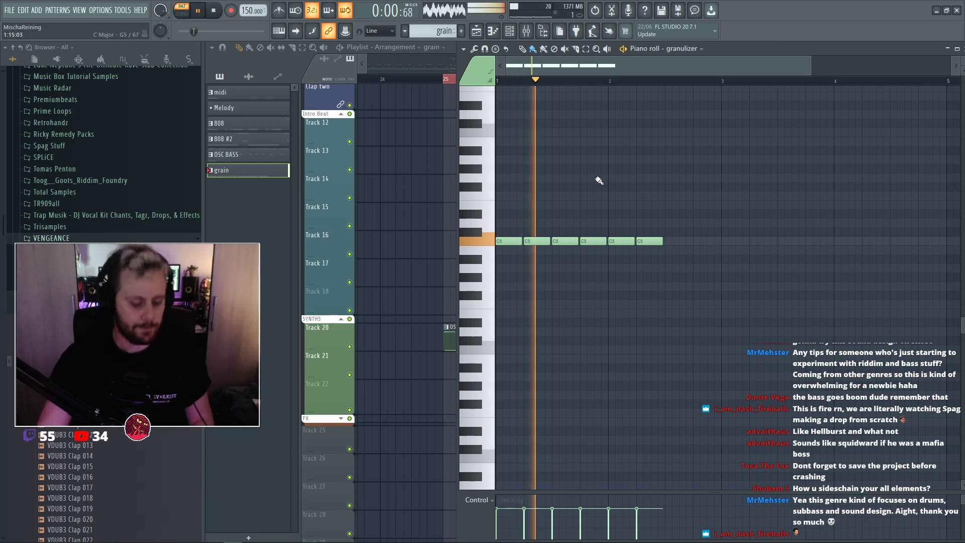
key("F6")
left_click(279, 149)
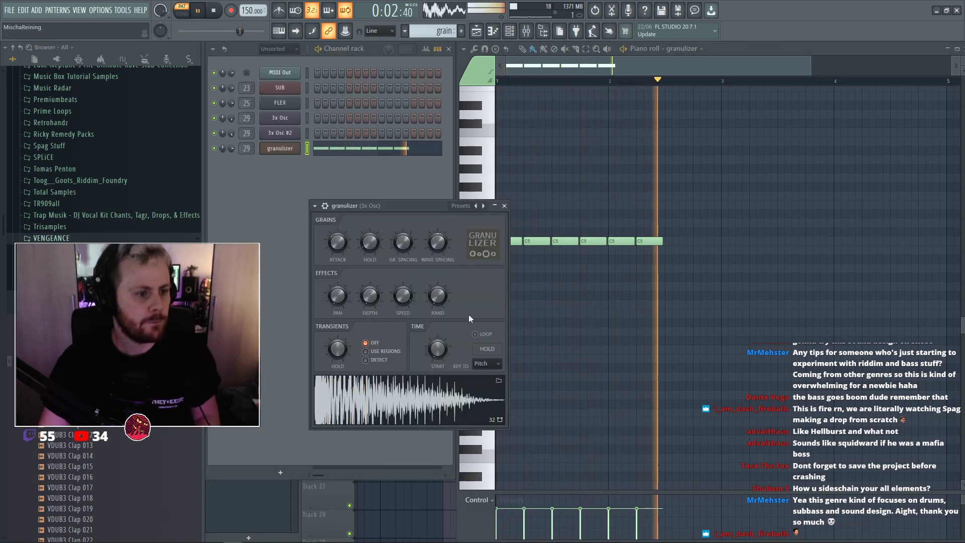
left_click(474, 334)
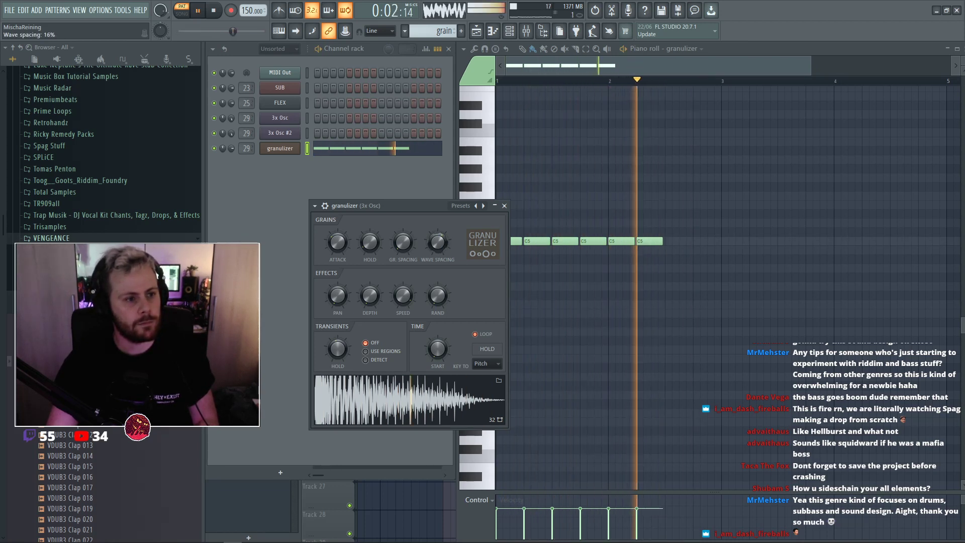
left_click_drag(442, 243, 442, 245)
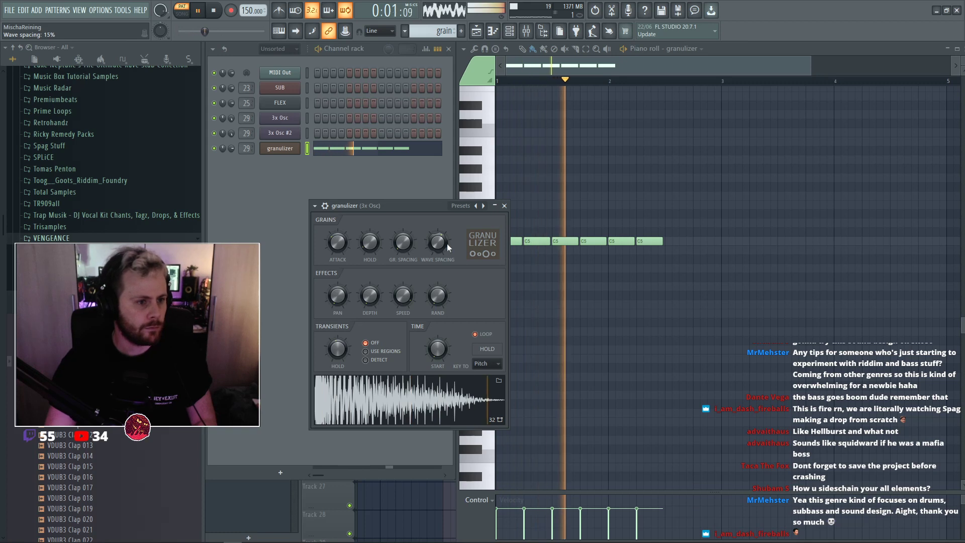
left_click_drag(448, 243, 444, 246)
Audition the grain pattern while adjusting the granulizer's grain spacing.
key("space")
right_click(709, 191)
key("space")
key("space")
key("space")
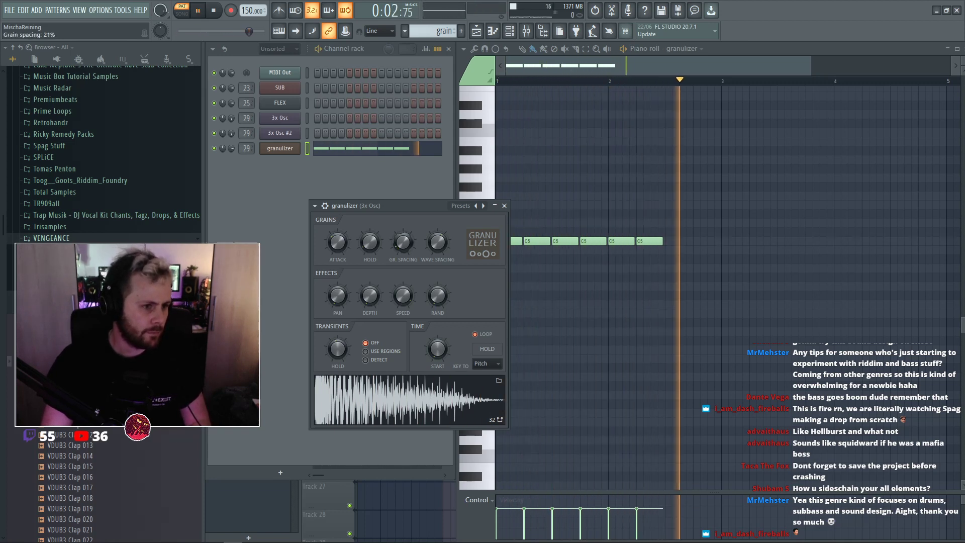
scroll(403, 246, "up", 2)
scroll(403, 248, "down", 5)
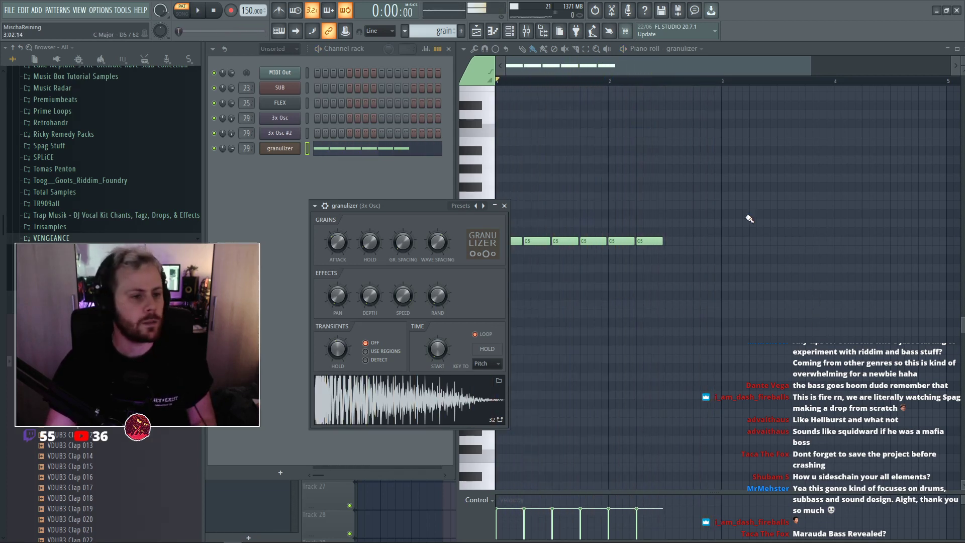
Return to song playback in the playlist and loop bars 27 to 29 over the grain clip.
key("space")
key("F5")
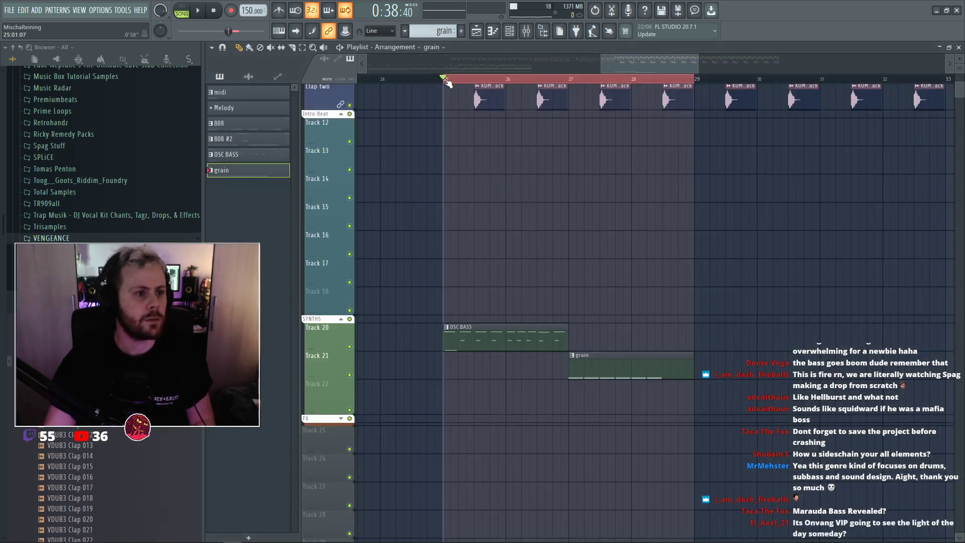
key("space")
scroll(687, 280, "down", 2)
left_click_drag(569, 80, 694, 91)
key("F9")
key("F9")
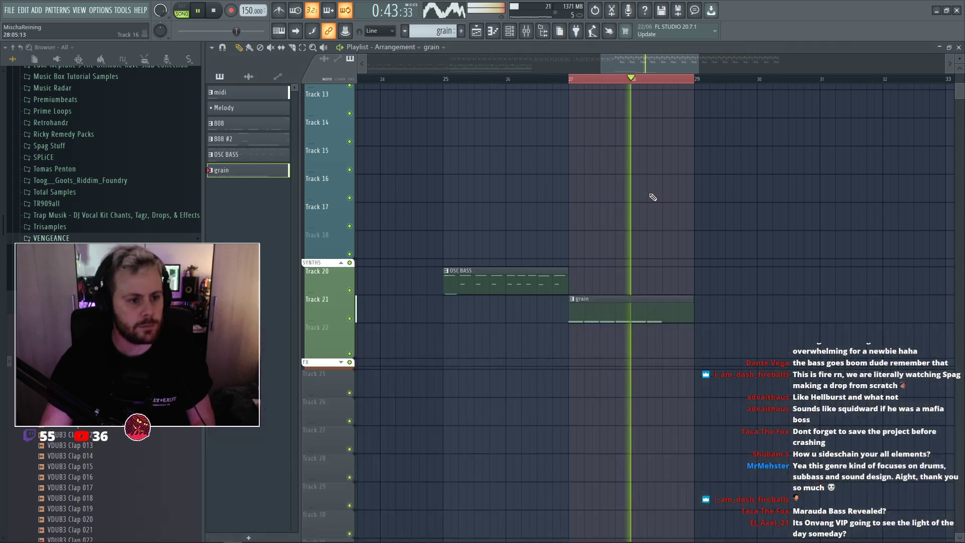
Try the six granulizer notes at A#4, return them to C5 and compare by playback.
double_click(629, 307)
key("space")
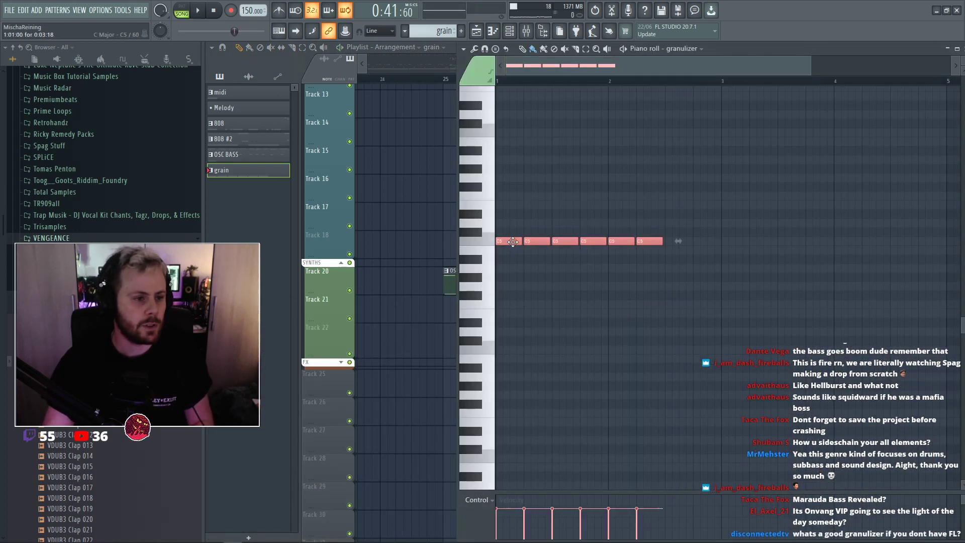
key("ctrl+a")
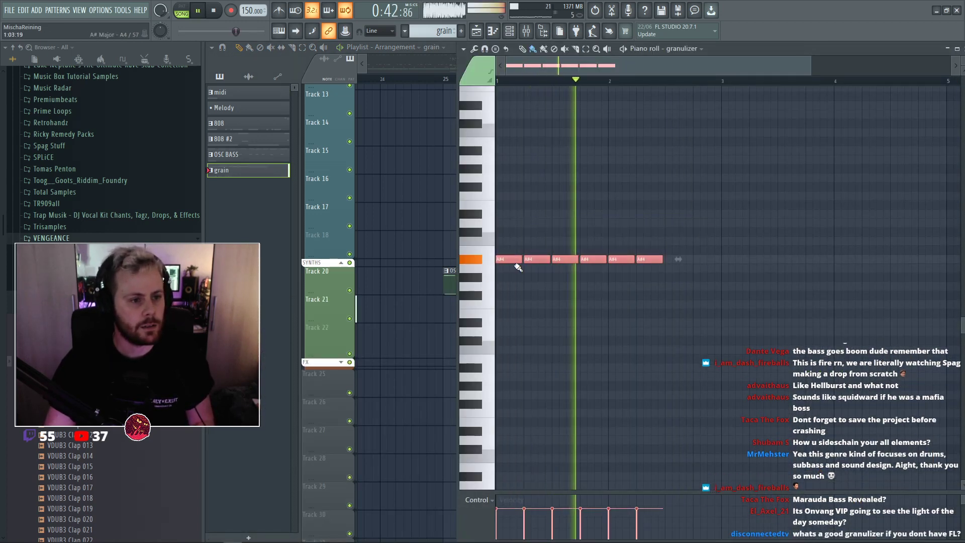
mouse_move(509, 260)
left_mouse_down()
mouse_move(509, 306)
mouse_move(508, 242)
left_mouse_up()
key("space")
key("space")
key("space")
key("space")
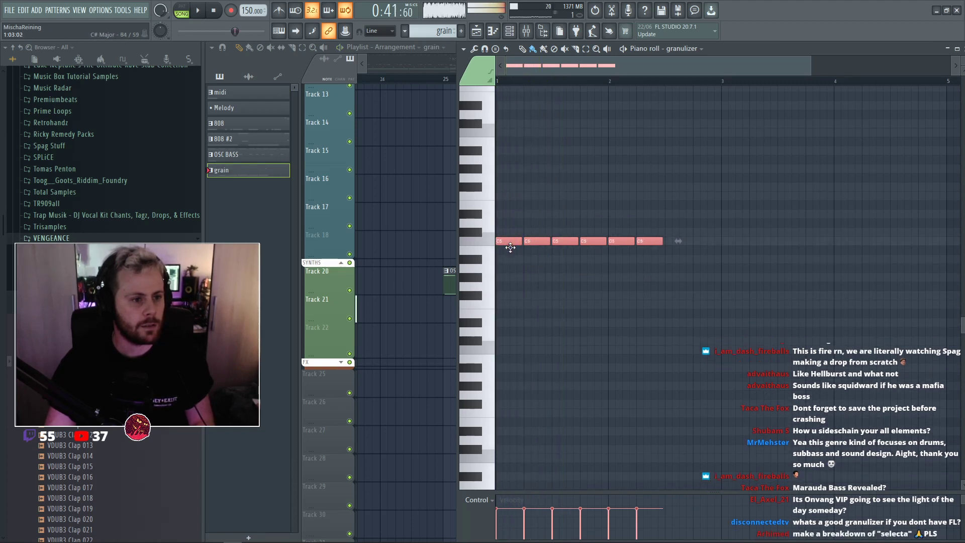
key("space")
Replace the short granulizer notes with one sustained C5 note two bars long.
left_click(682, 48)
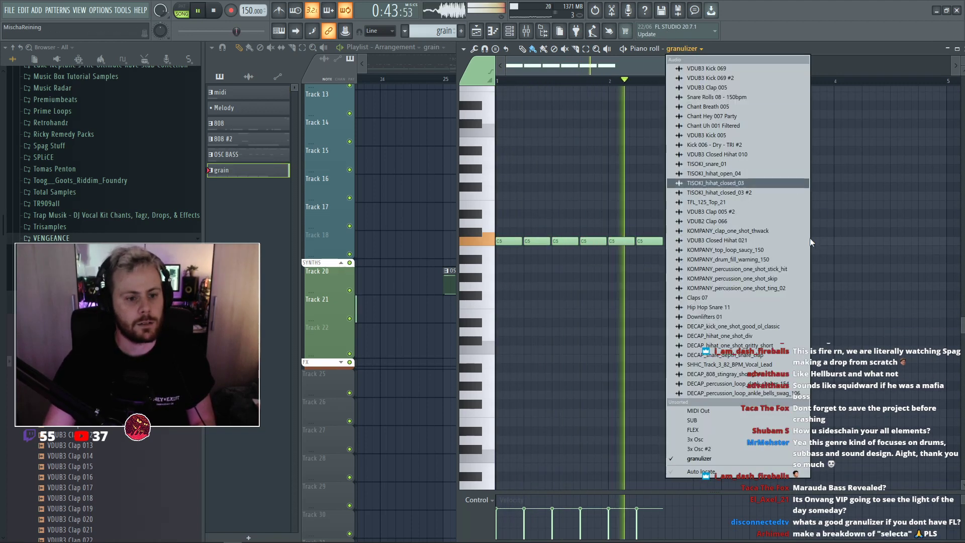
left_click(849, 336)
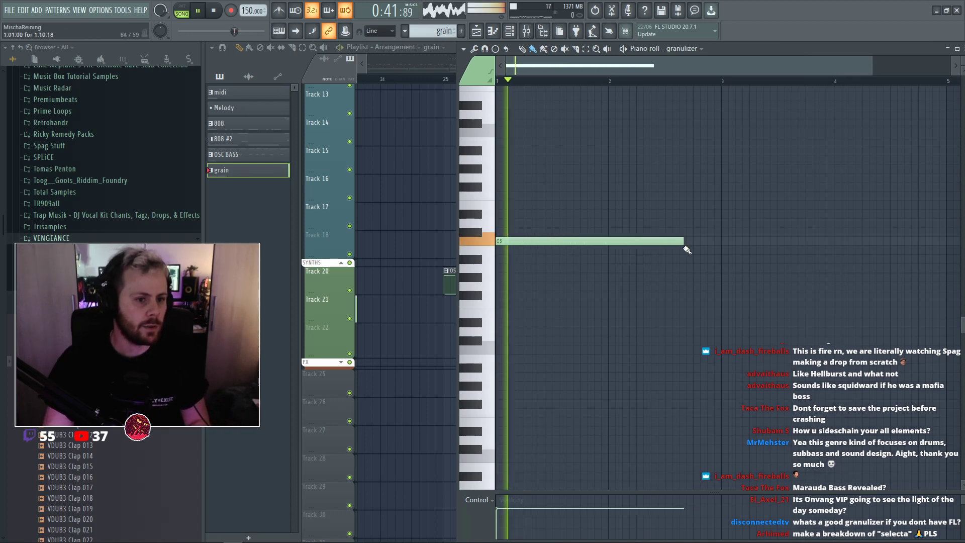
left_click_drag(683, 243, 719, 242)
Add a two-bar D#4 note for the SUB channel in the grain pattern and audition it with the granulizer.
left_click(687, 49)
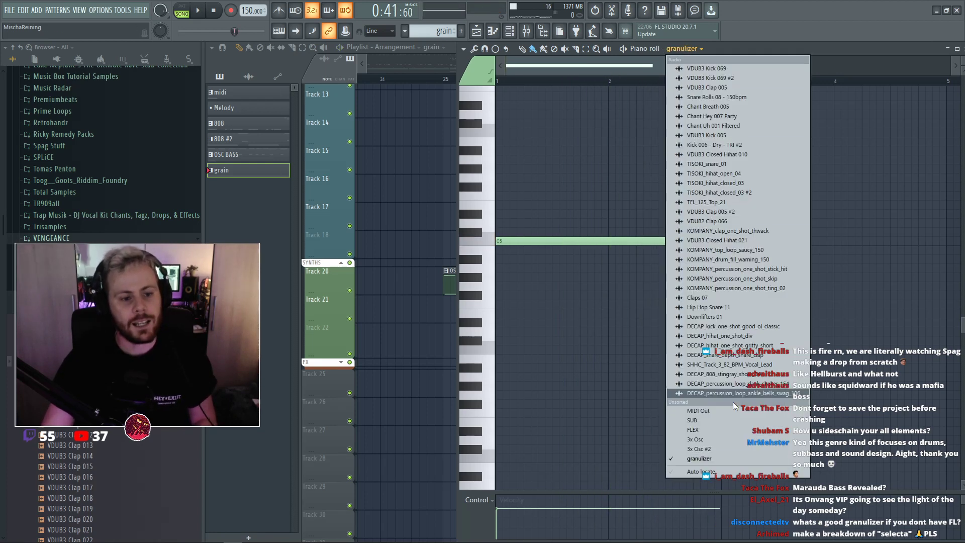
left_click(694, 420)
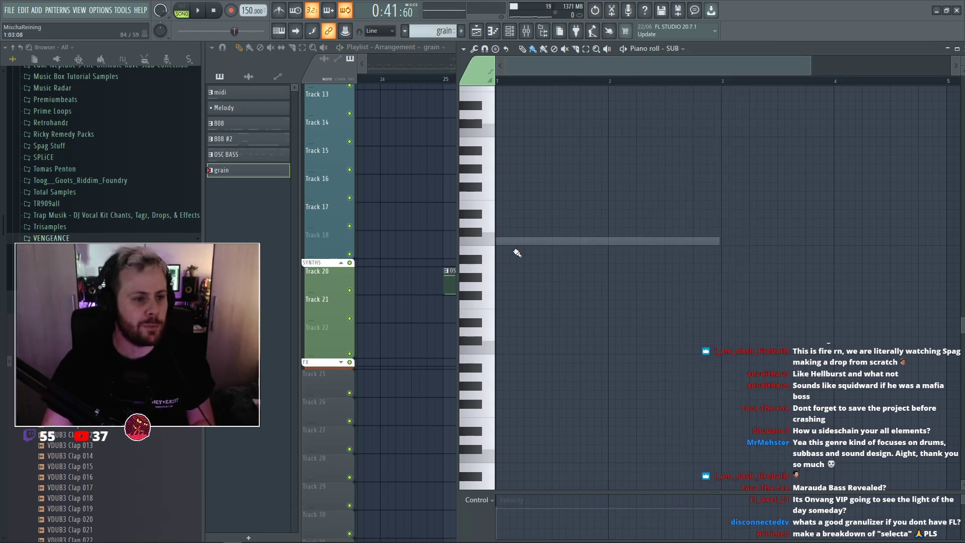
left_click_drag(538, 248, 546, 321)
key("space")
key("space")
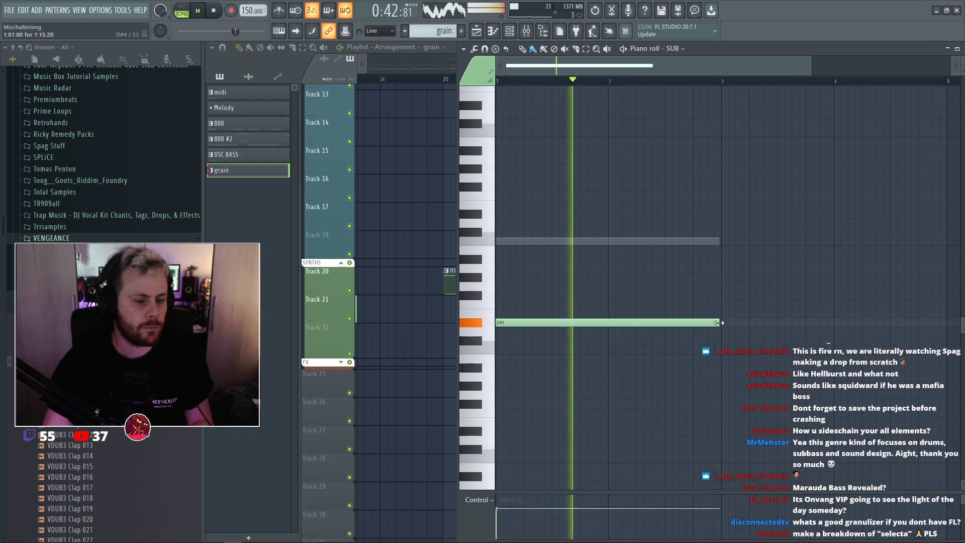
key("space")
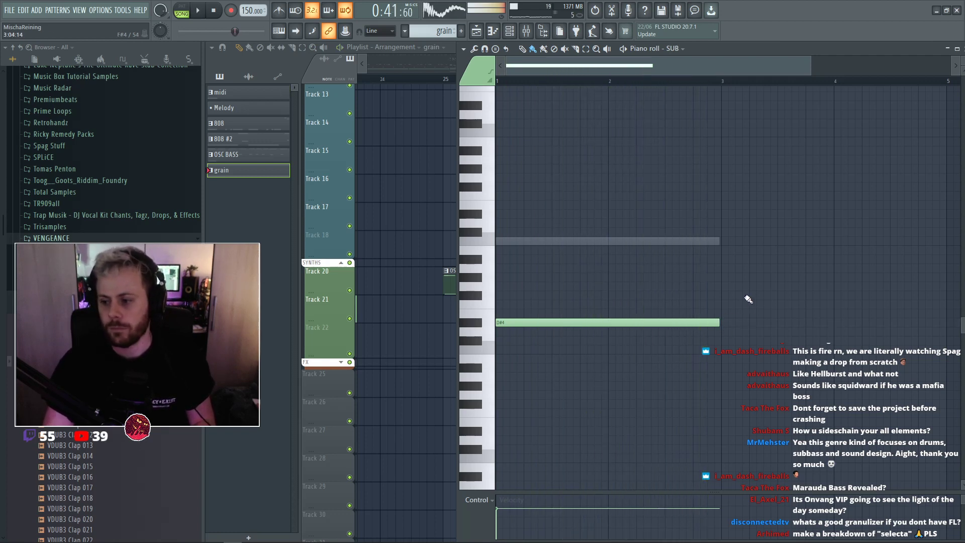
key("space")
key("space")
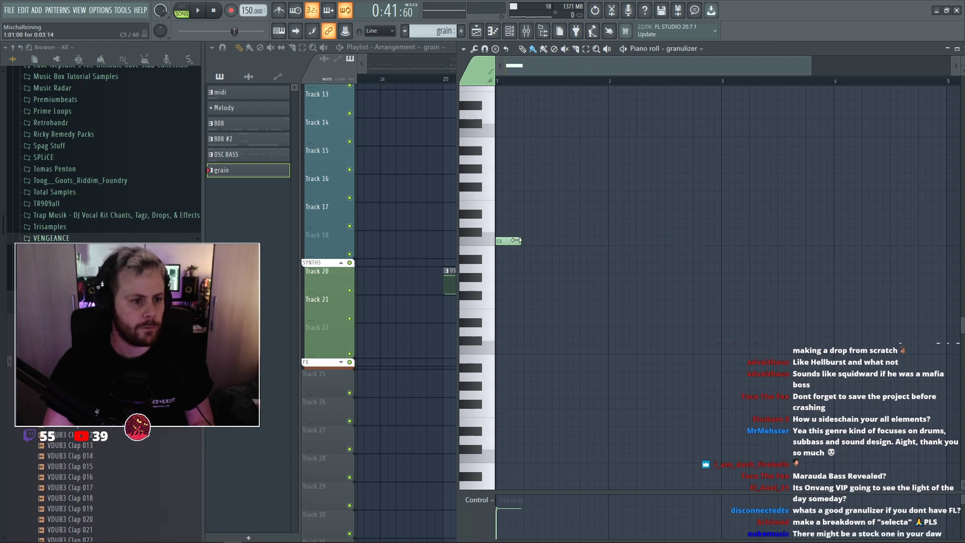
Fill the granulizer piano roll with nine back-to-back C5 notes starting at bar 1 and running past bar 3.
left_click_drag(530, 241, 621, 242)
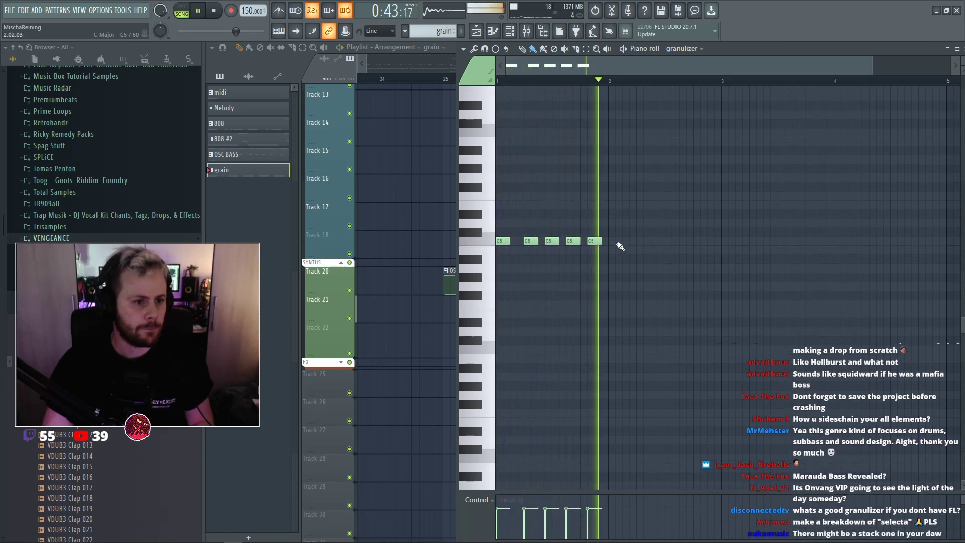
key("space")
right_click(594, 241)
left_click_drag(509, 241, 702, 240)
left_click(725, 241)
mouse_move(760, 218)
left_mouse_down()
mouse_move(511, 263)
mouse_move(521, 243)
left_mouse_up()
left_click(637, 220, "ctrl")
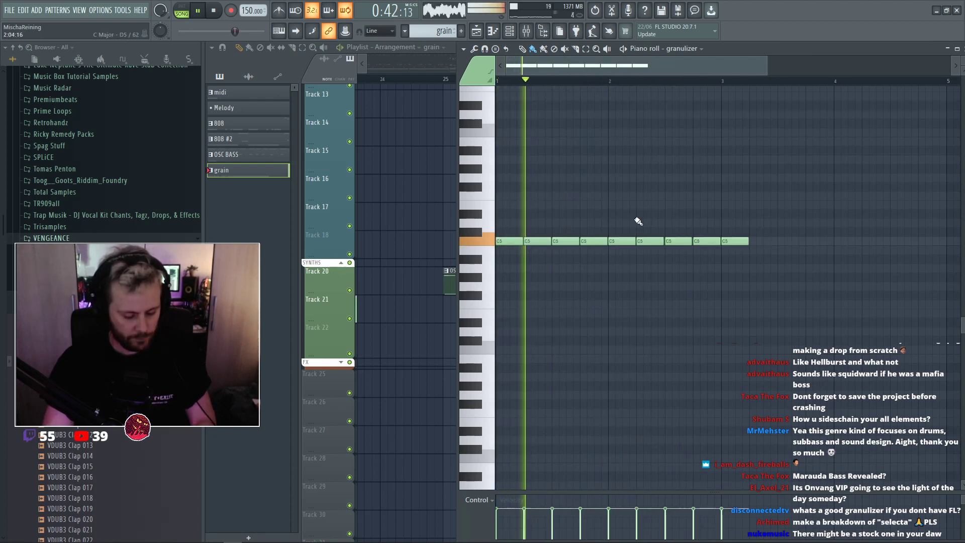
Set the granulizer's wave spacing to 9% and its grain hold to 135 ms.
key("F6")
left_click(285, 149)
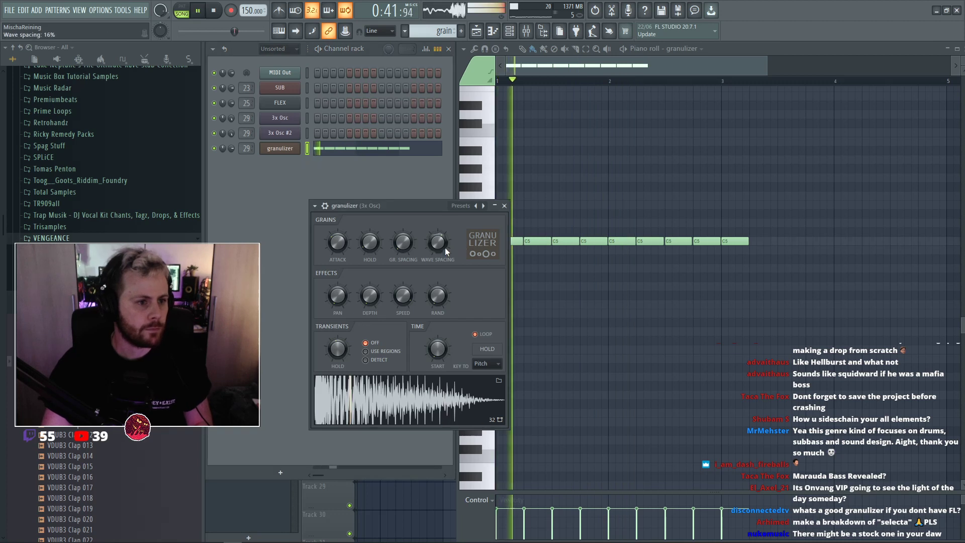
left_click_drag(438, 243, 435, 245)
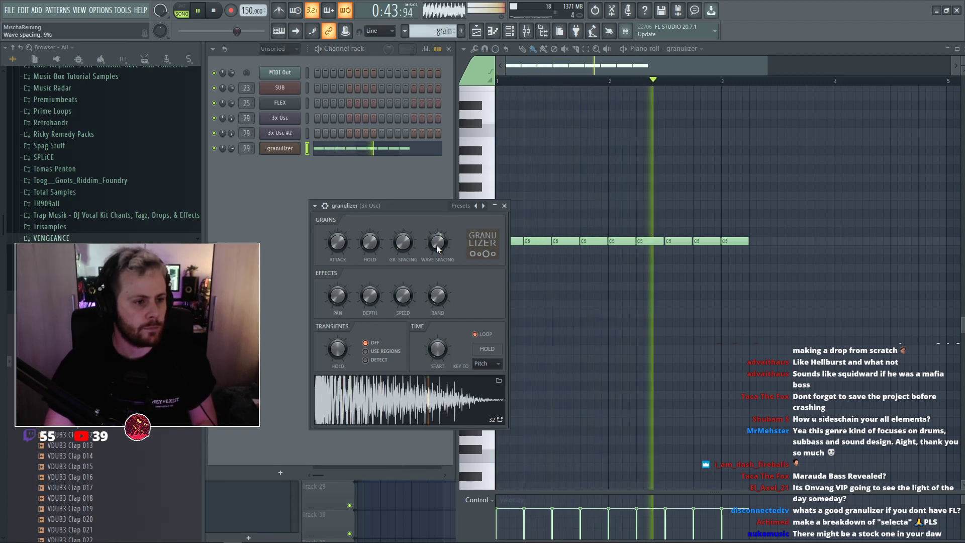
scroll(436, 245, "up", 3)
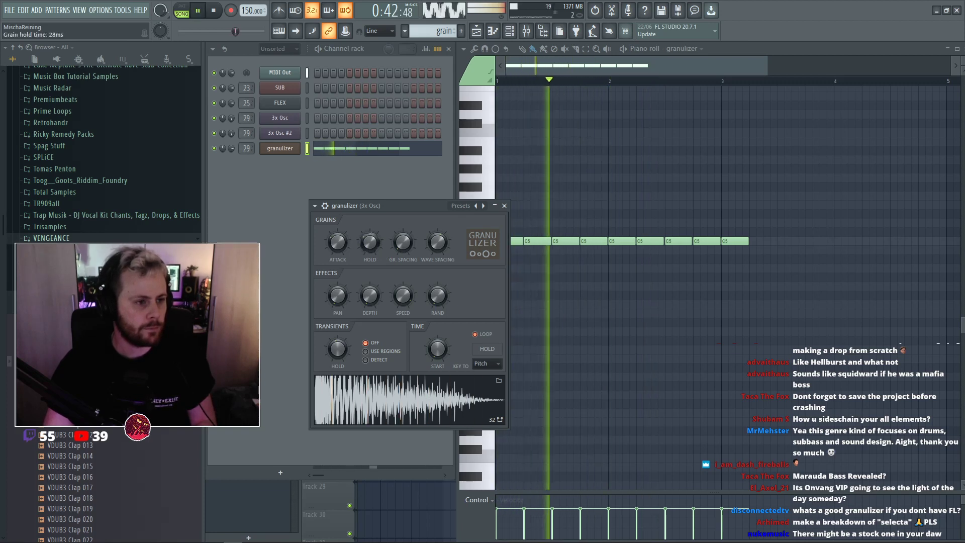
scroll(370, 245, "up", 5)
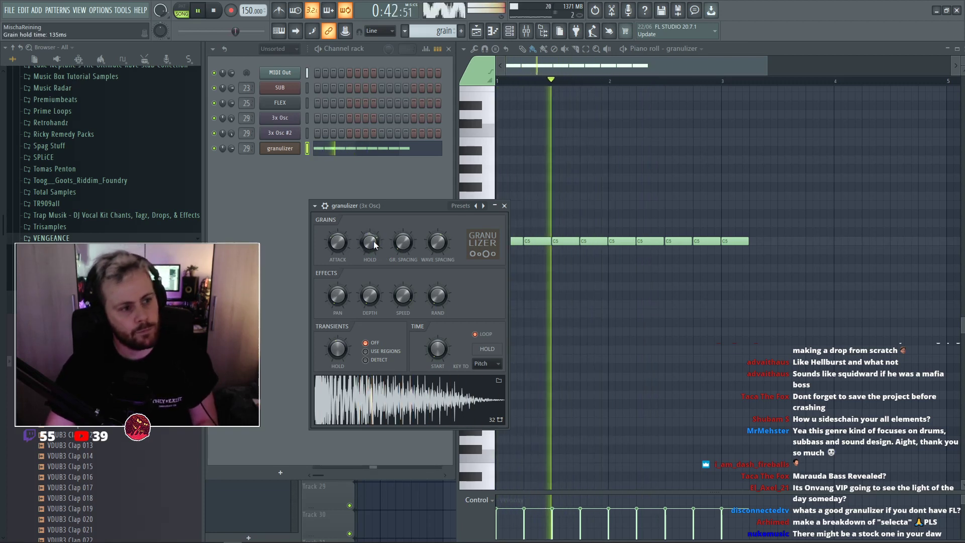
Lower the granulizer's grain spacing and fine-tune the wave spacing around 9% while auditioning the loop.
key("space")
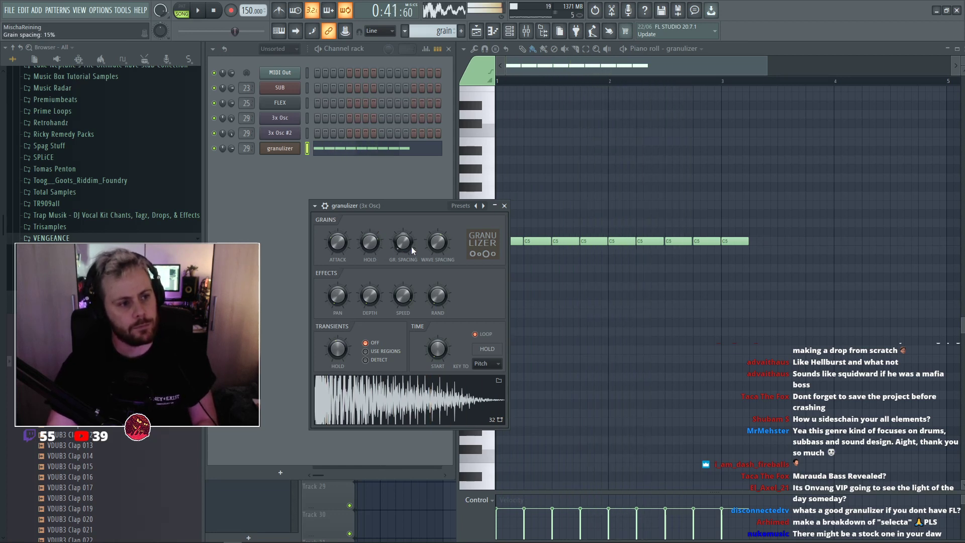
key("space")
left_click_drag(411, 246, 411, 251)
key("space")
key("space")
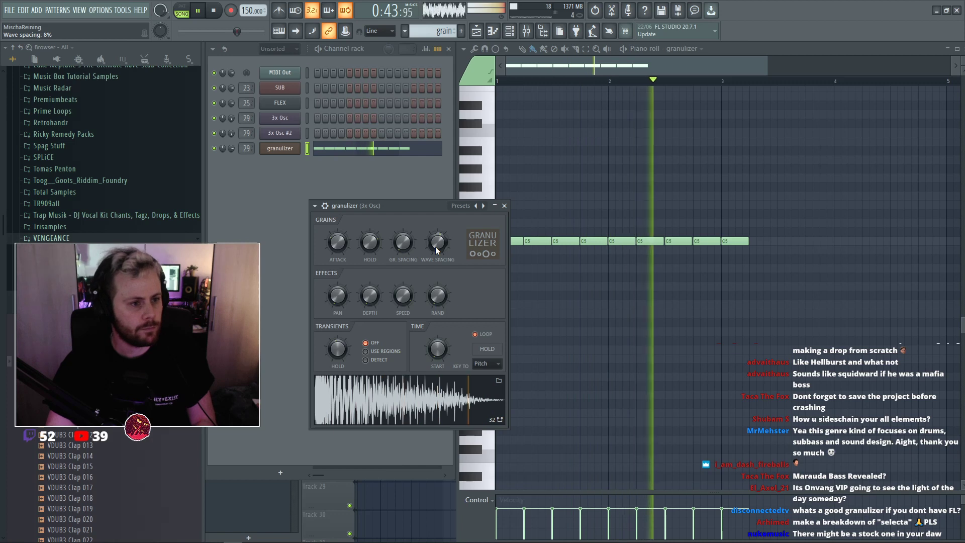
scroll(435, 246, "up", 1)
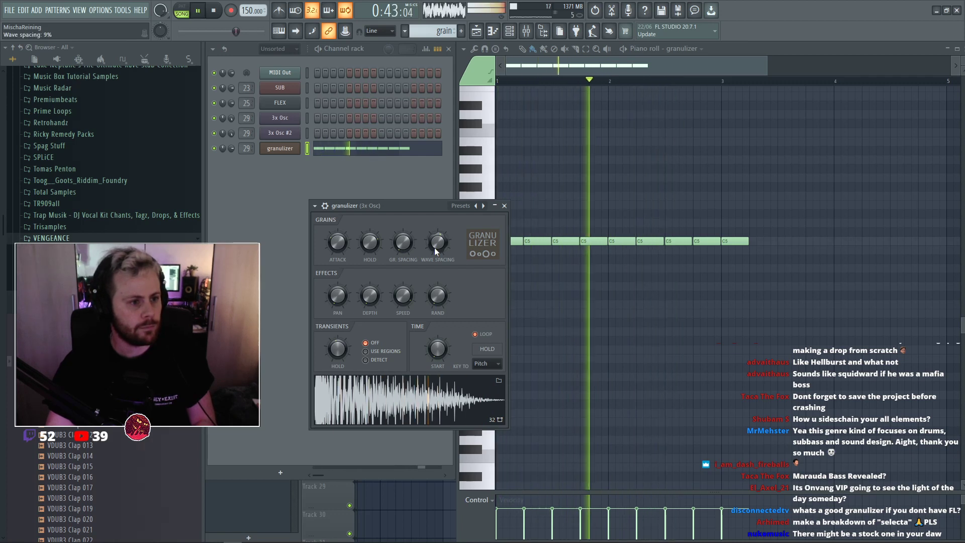
scroll(435, 246, "up", 19)
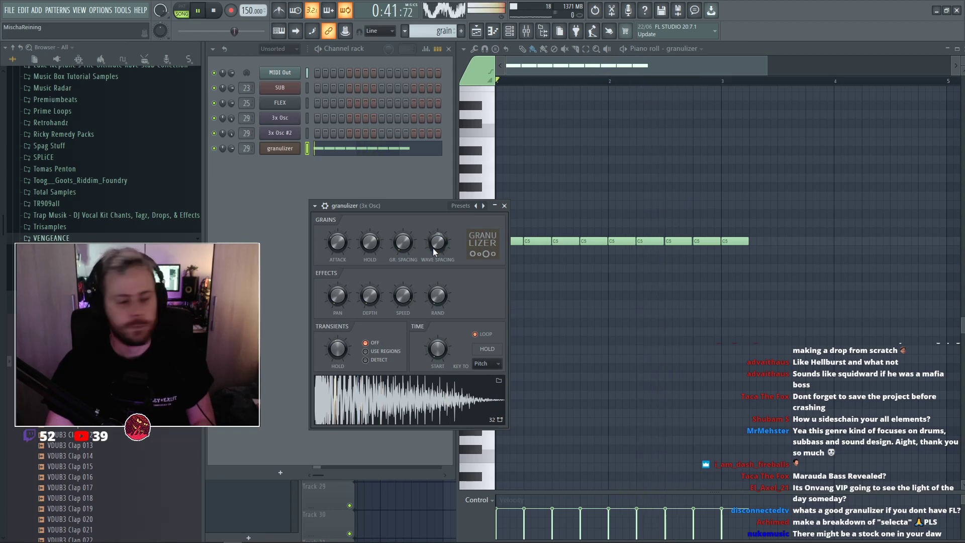
key("space")
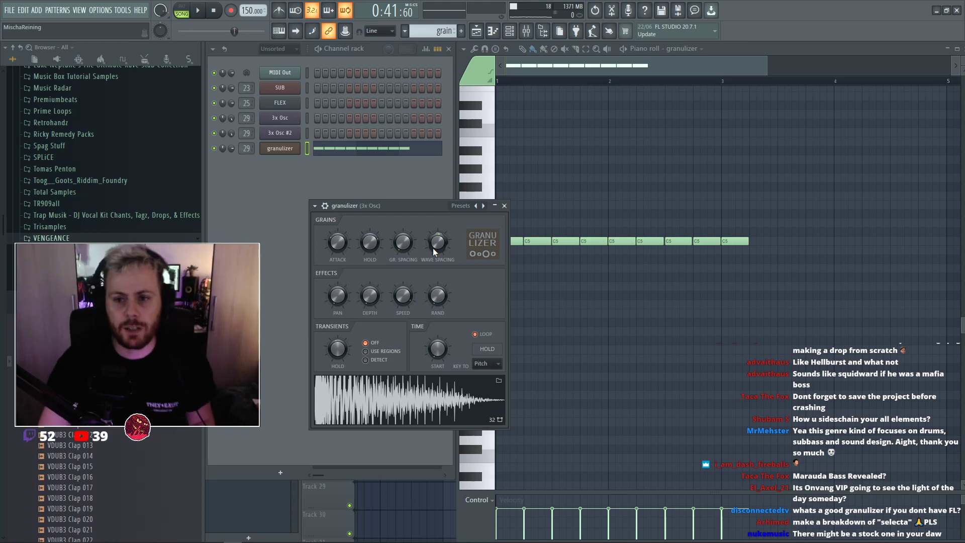
Load the Portal effect into slot 9 of the 3x Osc mixer track and delete it again.
left_click_drag(370, 205, 389, 215)
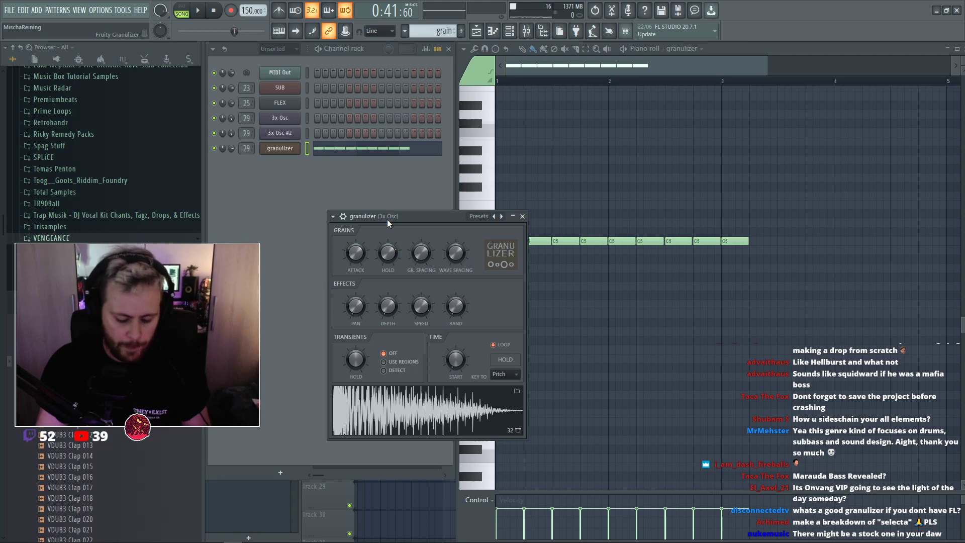
key("F9")
left_click(859, 404)
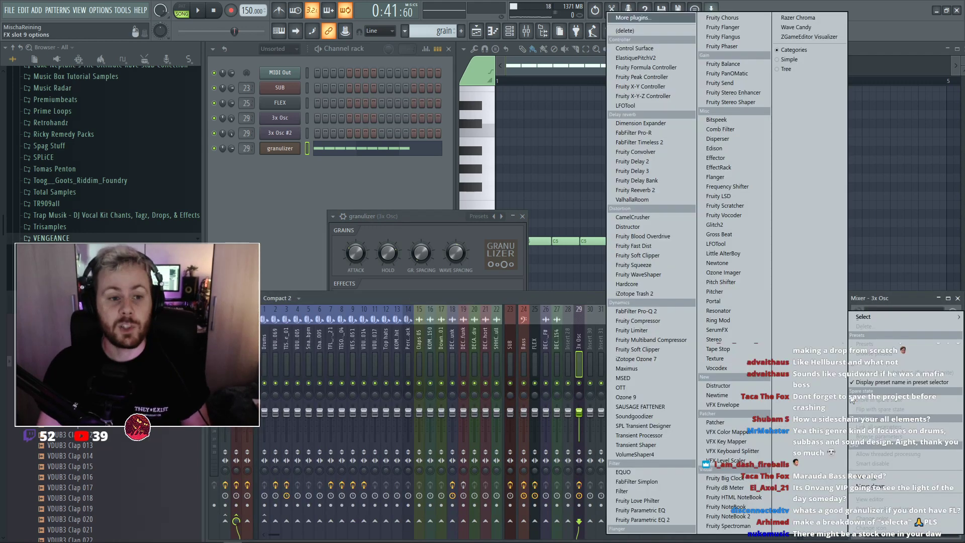
mouse_move(890, 319)
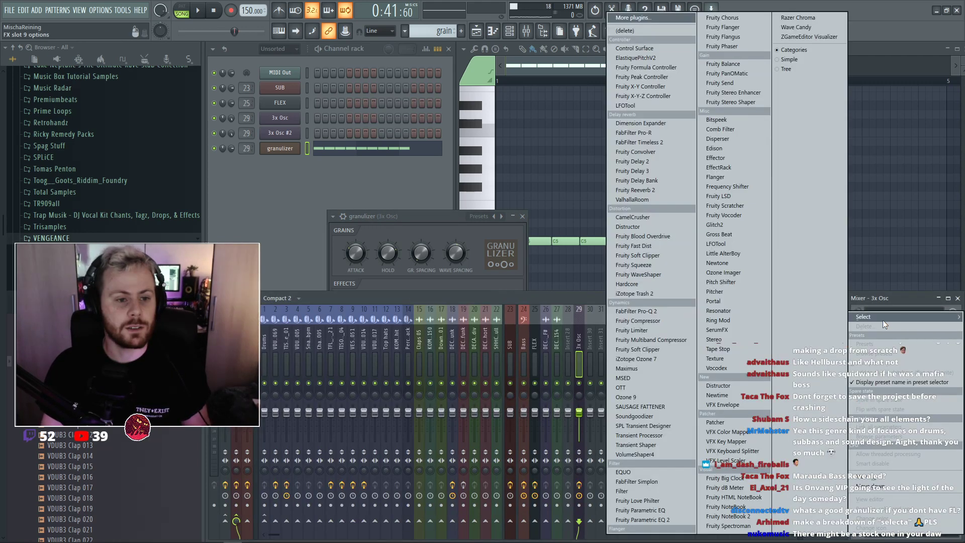
left_click(734, 294)
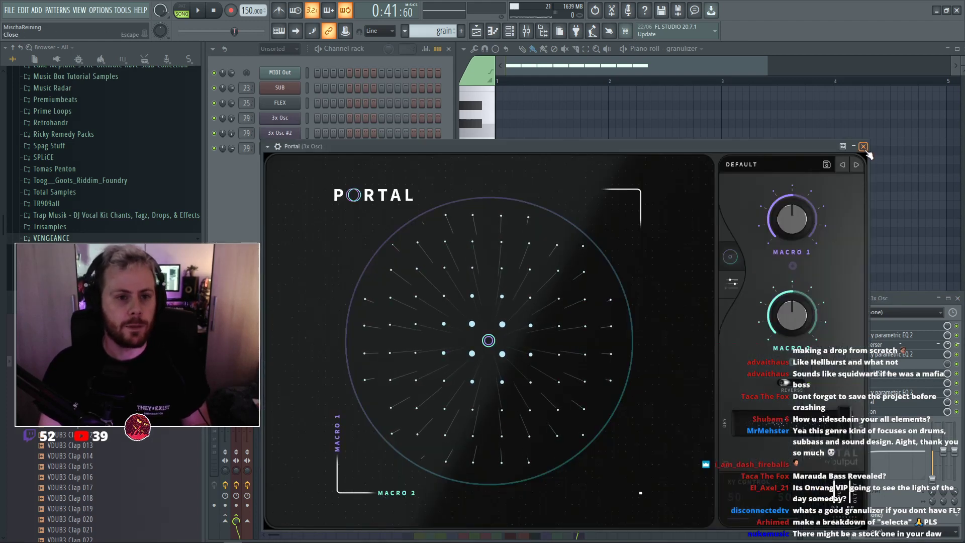
left_click(865, 150)
left_click(867, 377)
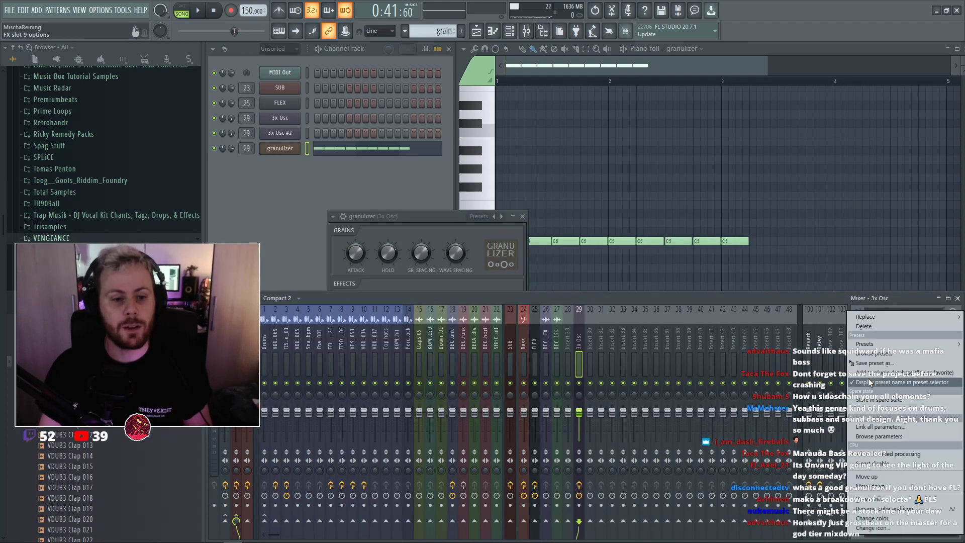
left_click(875, 326)
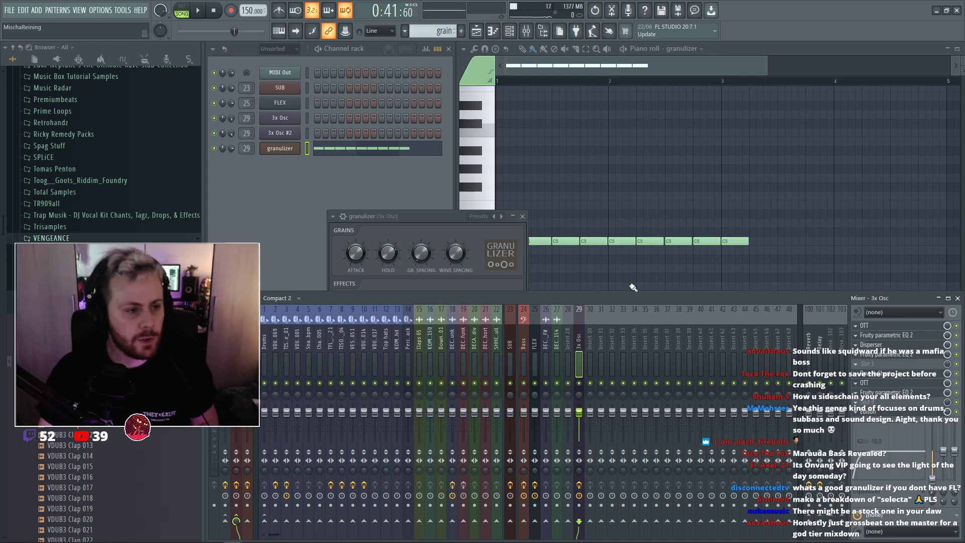
Adjust the granulizer's wave spacing and set its grain spacing to 14% while auditioning the loop.
right_click(663, 206)
left_click(289, 154)
key("space")
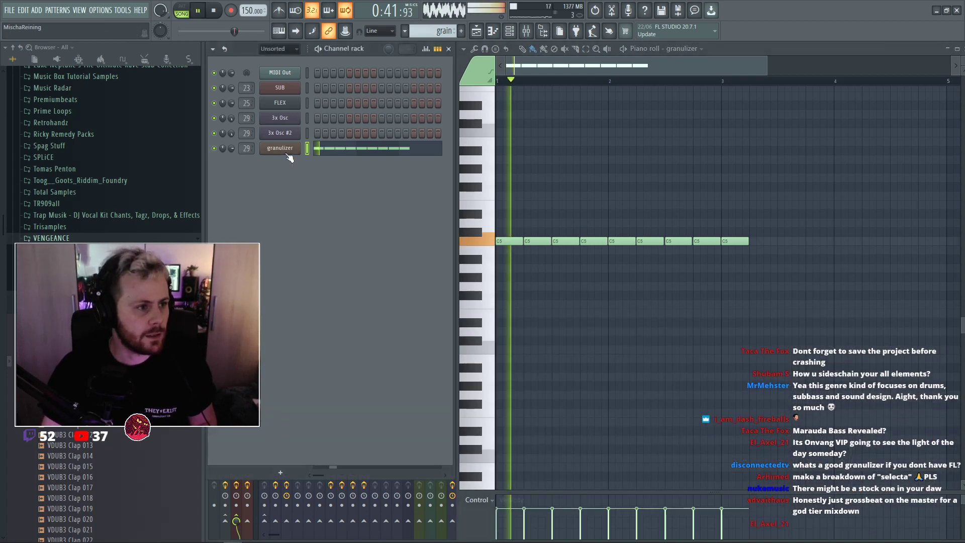
left_click(288, 154)
key("space")
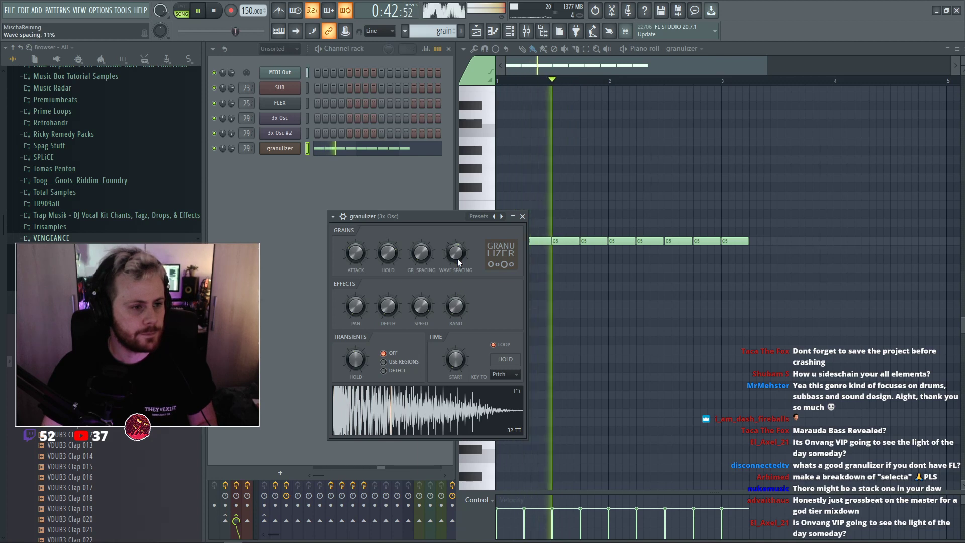
left_click_drag(457, 258, 422, 253)
key("space")
key("space")
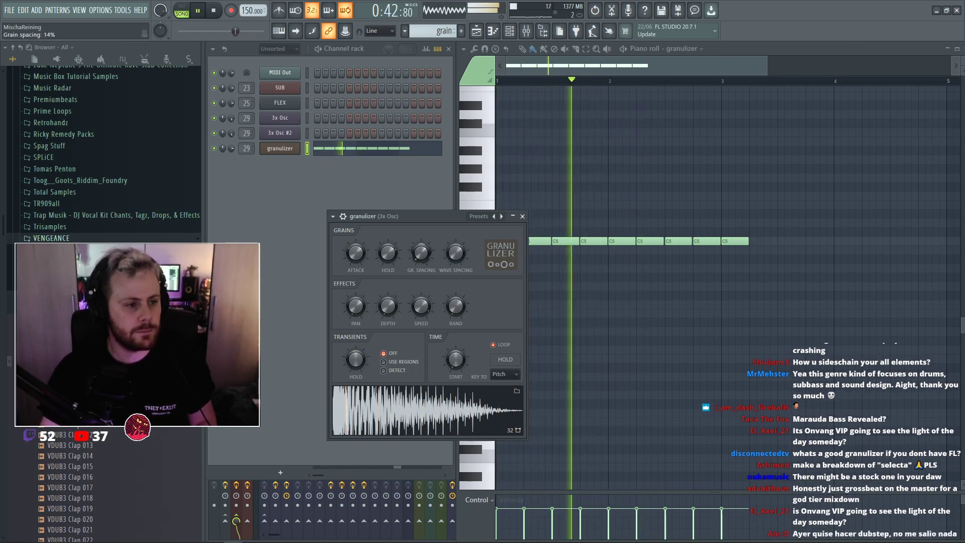
Shorten the first C5 note in the granulizer piano roll to under half its length and audition it.
left_click(628, 204)
key("space")
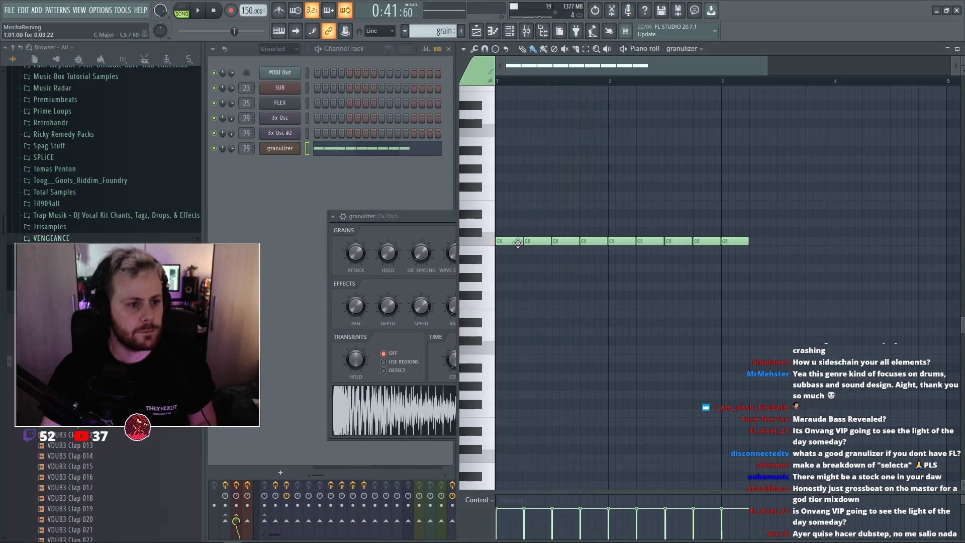
left_click_drag(522, 241, 506, 245)
key("space")
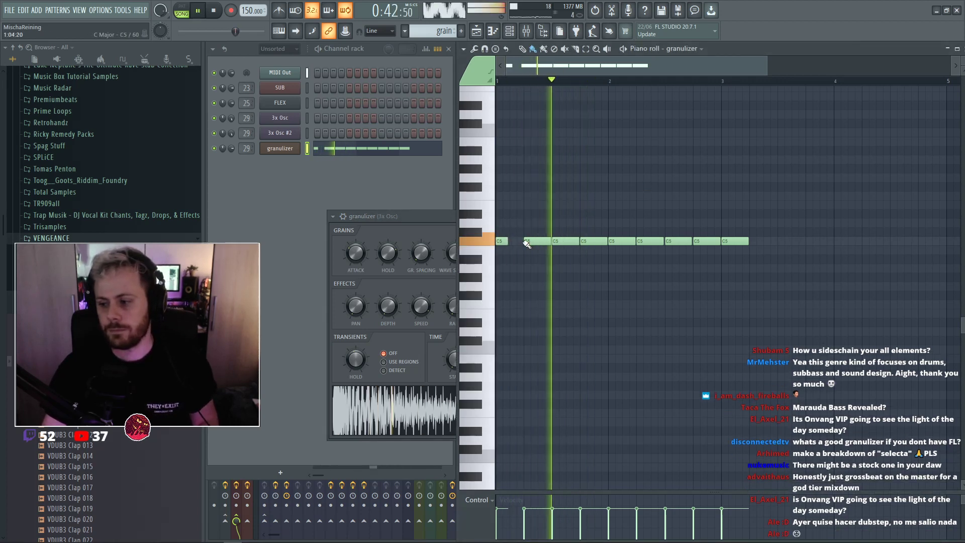
key("space")
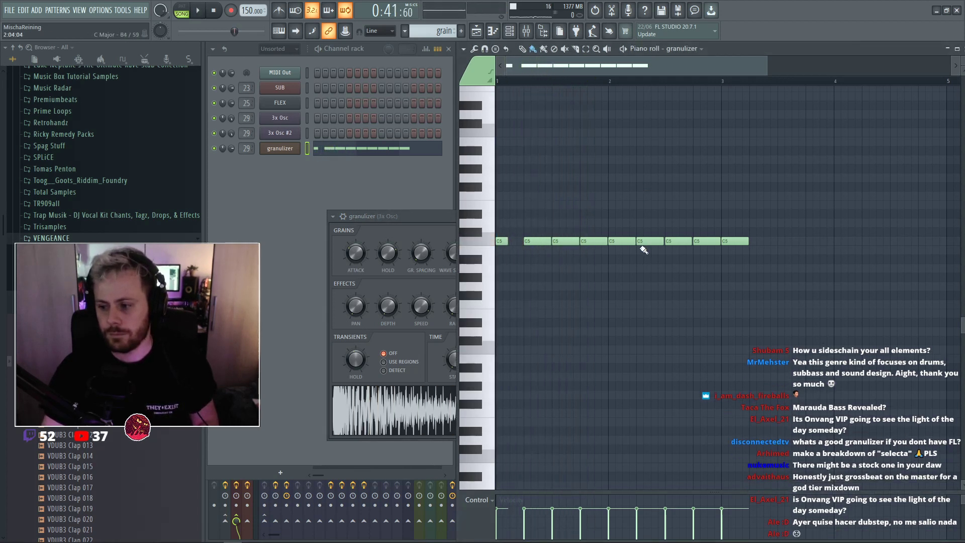
Replace the remaining long C5 notes with one short C5 note and shift both short notes slightly later.
key("space")
left_click_drag(709, 246, 530, 243)
left_click(534, 243)
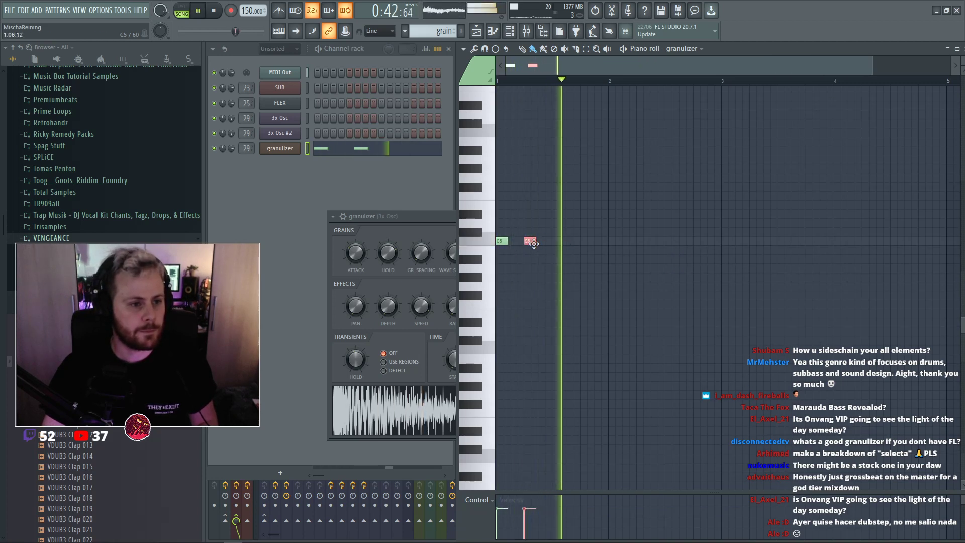
key("space")
key("space")
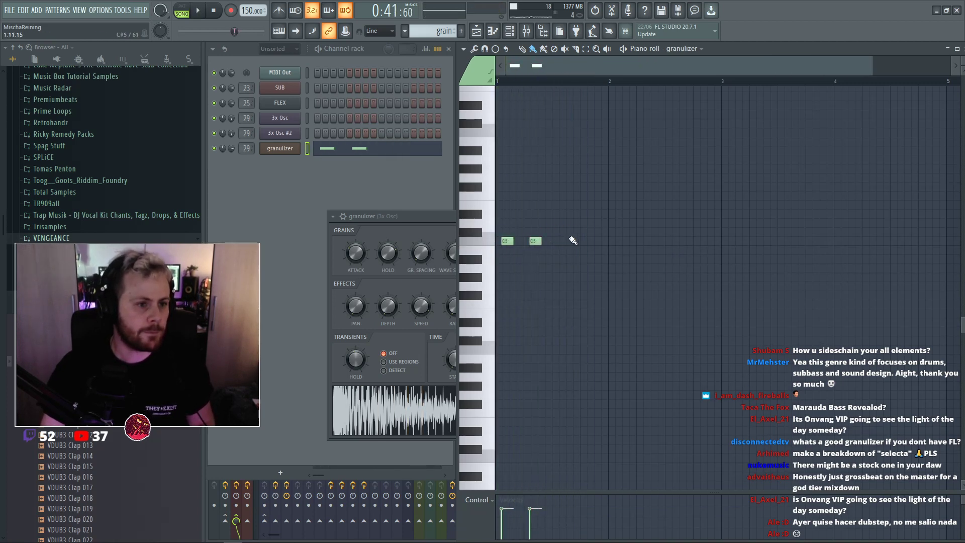
Extend the short C5 notes into a row of nine, one per beat, ending just past bar 3.
left_click(563, 241)
mouse_move(594, 235)
left_mouse_down()
mouse_move(509, 246)
mouse_move(614, 244)
mouse_move(590, 244)
left_mouse_up()
left_click_drag(698, 232, 681, 241)
left_click(691, 266, "ctrl")
left_click_drag(778, 233, 685, 244)
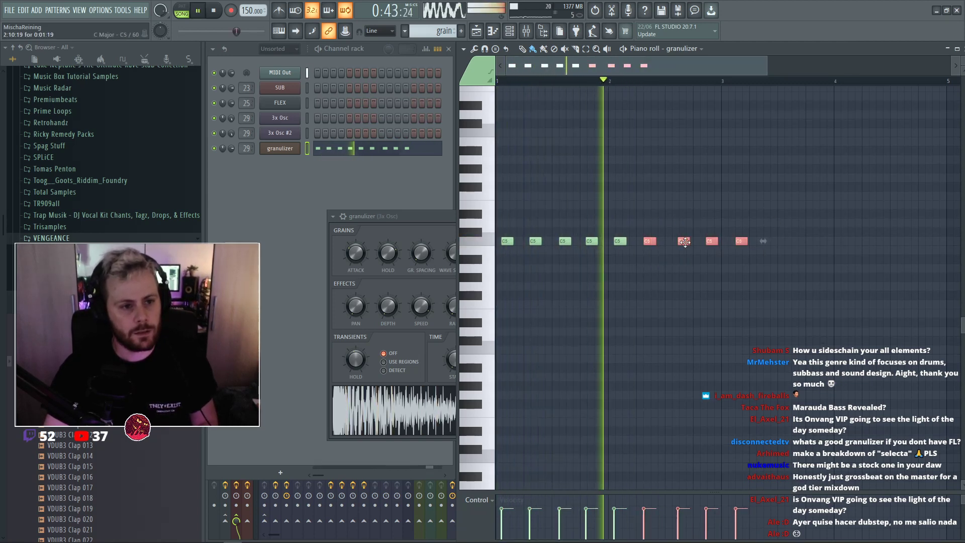
left_click(725, 222, "ctrl")
key("space")
left_click_drag(761, 226, 676, 240)
key("ctrl+z")
left_click(681, 220, "ctrl")
Replace the SUB channel's long note with nine short D#4 notes, one per beat, nudged slightly later.
key("F5")
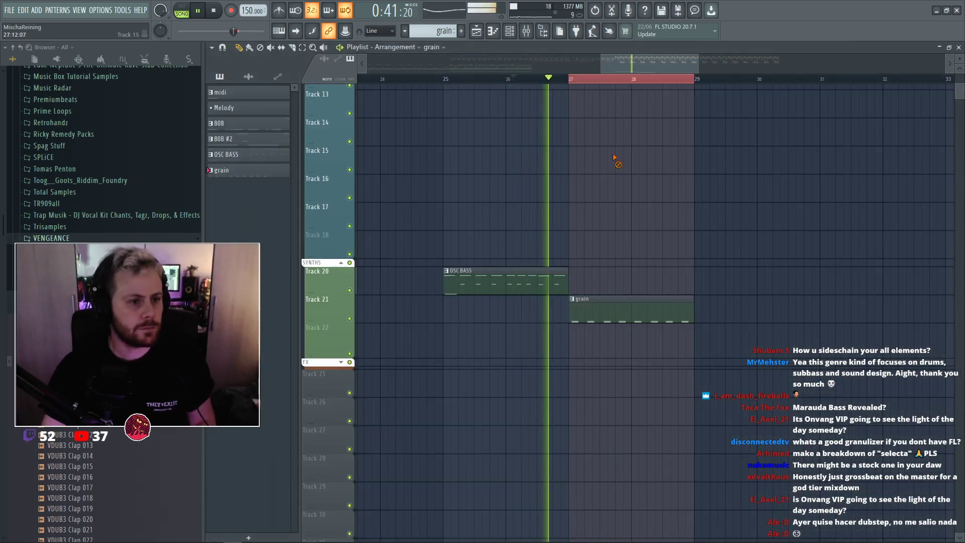
key("F7")
left_click(684, 49)
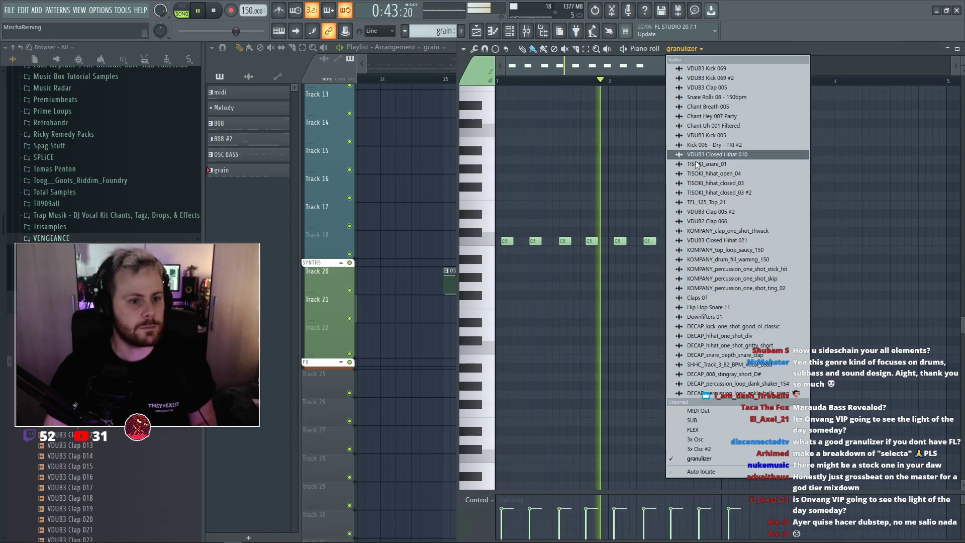
left_click(692, 420)
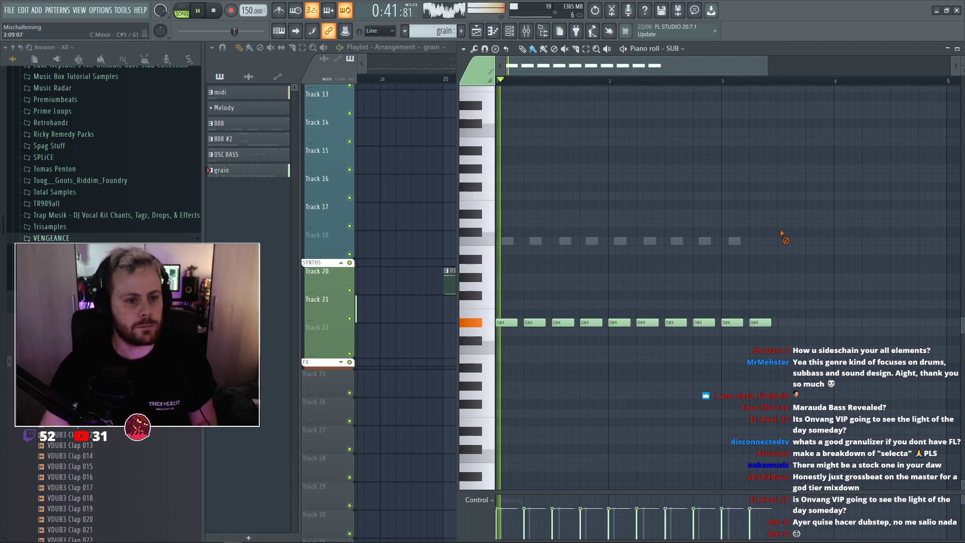
right_click(760, 322)
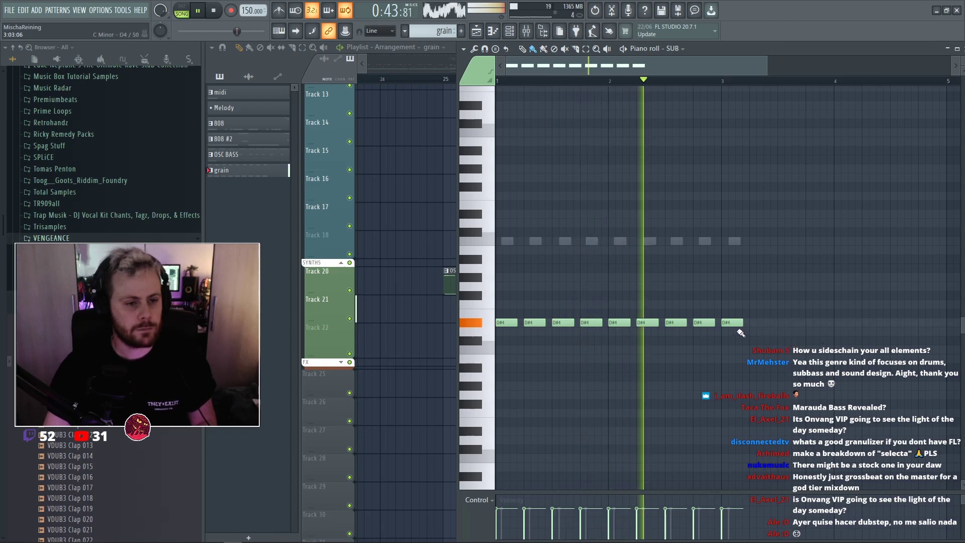
left_click_drag(765, 343, 496, 283)
left_click_drag(505, 323, 508, 325)
Lower the granulizer's wave spacing to 1% and adjust its grain hold while auditioning it with the sub.
key("F7")
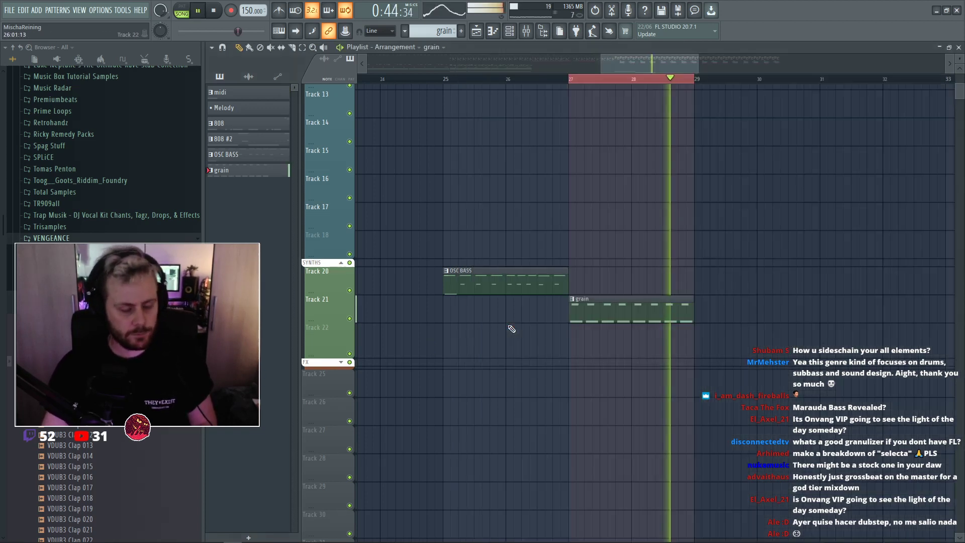
key("F6")
key("F7")
left_click(280, 148)
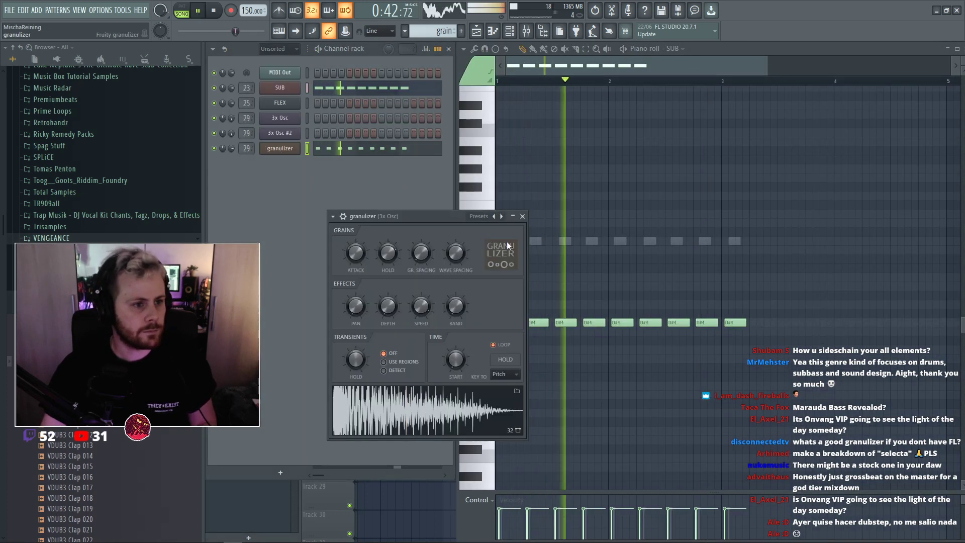
left_click_drag(454, 258, 421, 252)
key("space")
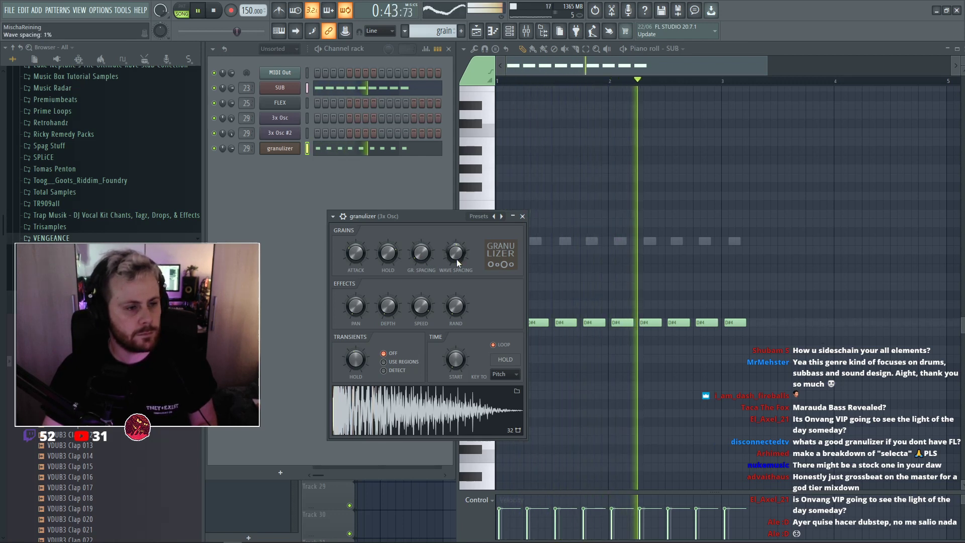
left_click_drag(397, 256, 395, 274)
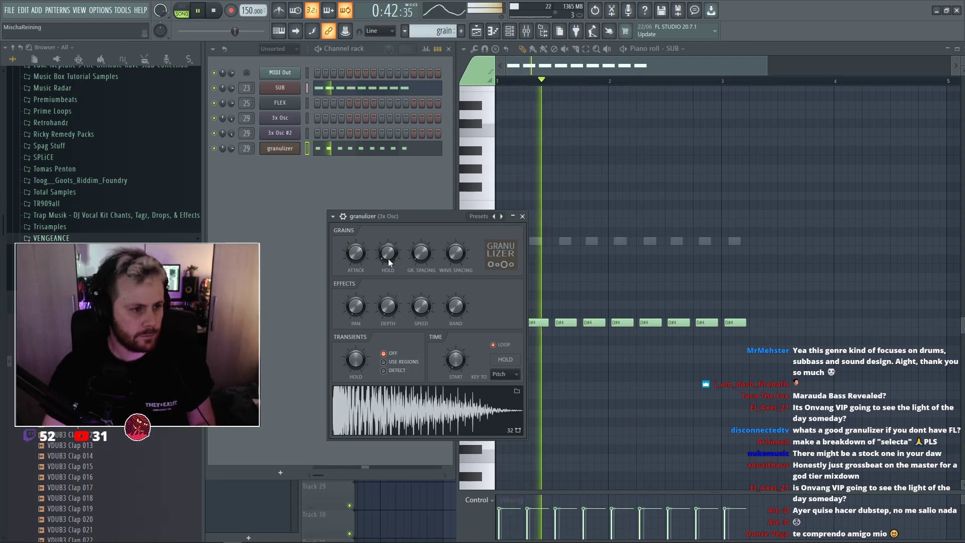
key("space")
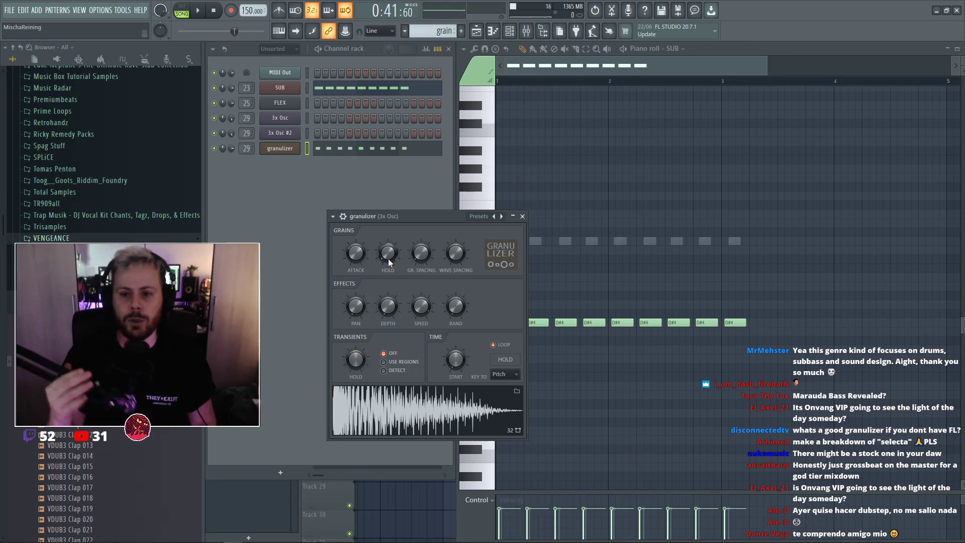
Try pitching the granulizer's sample down by 1100 cents in its sample settings and reset the pitch.
left_click(342, 216)
left_click(364, 235)
left_click(406, 234)
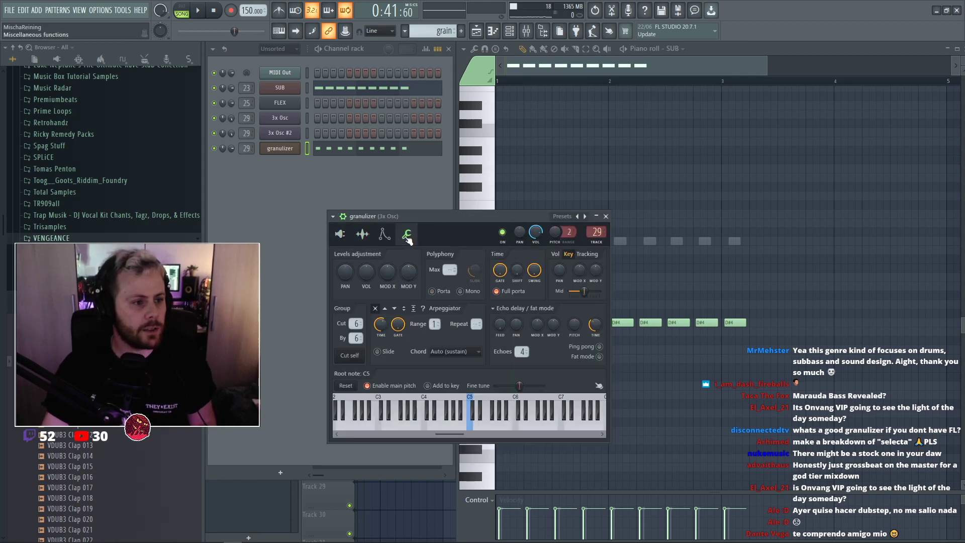
key("space")
left_click(384, 234)
left_click(361, 234)
key("space")
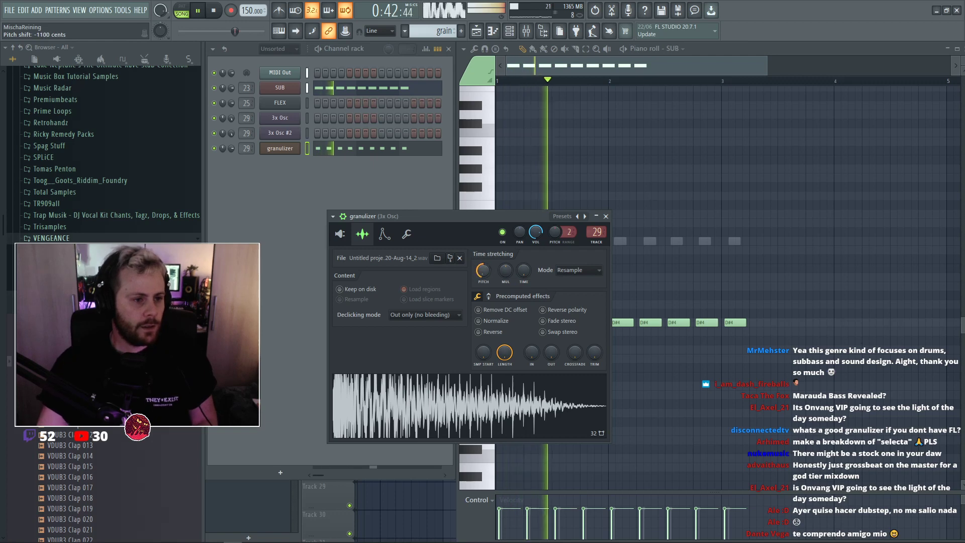
key("ctrl+z")
left_click(483, 271, "alt")
Set the granulizer sample's time-stretching mode to e2 mono and raise its time-stretch multiplier while auditioning.
left_click(572, 271)
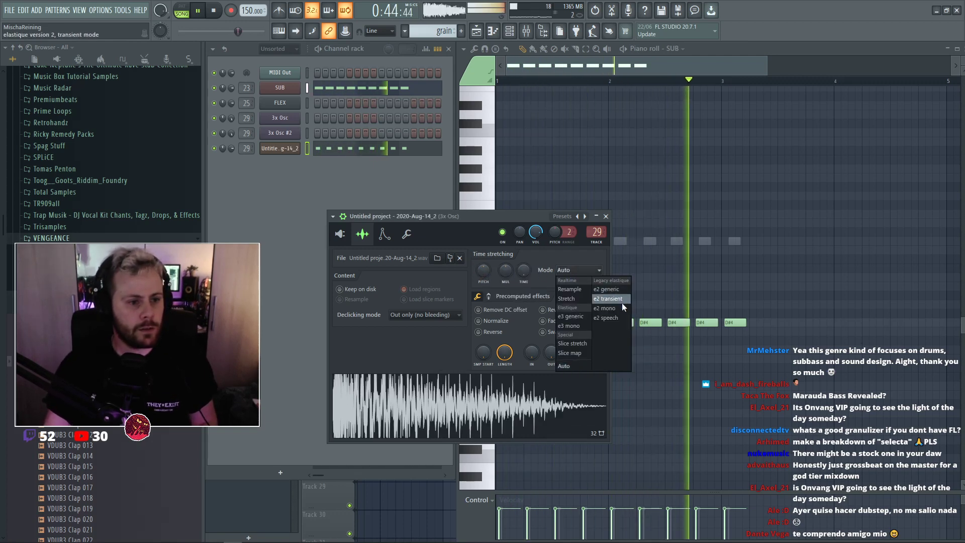
left_click(608, 308)
left_click_drag(483, 270, 483, 279)
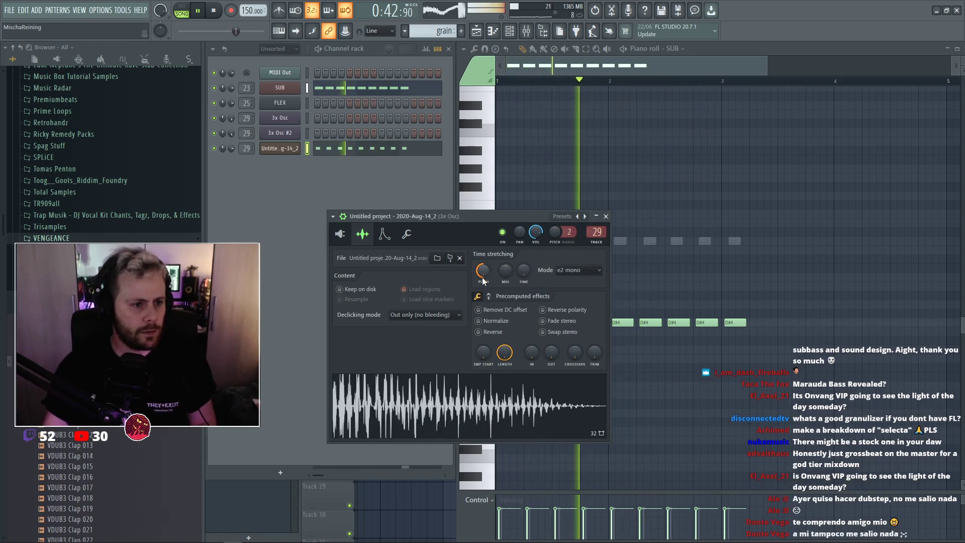
key("space")
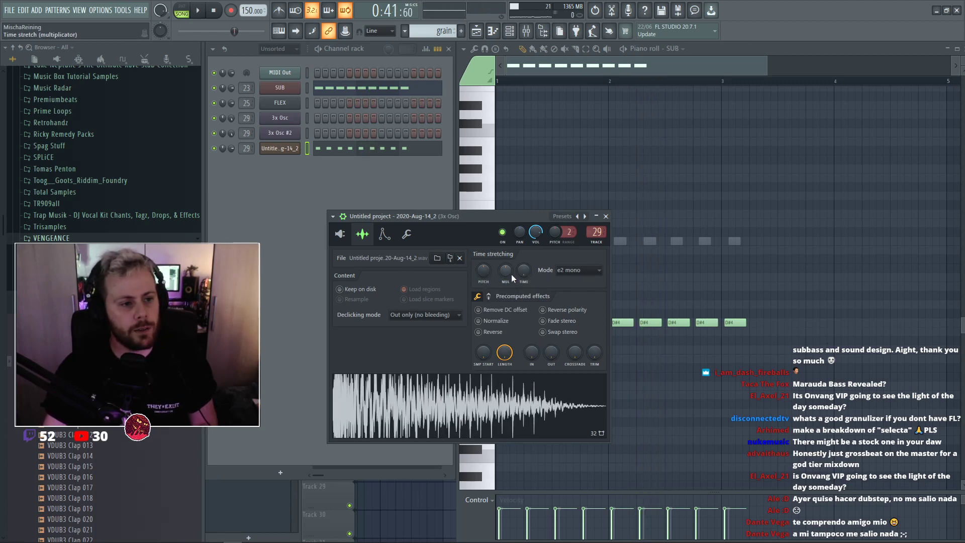
left_click_drag(513, 277, 511, 262)
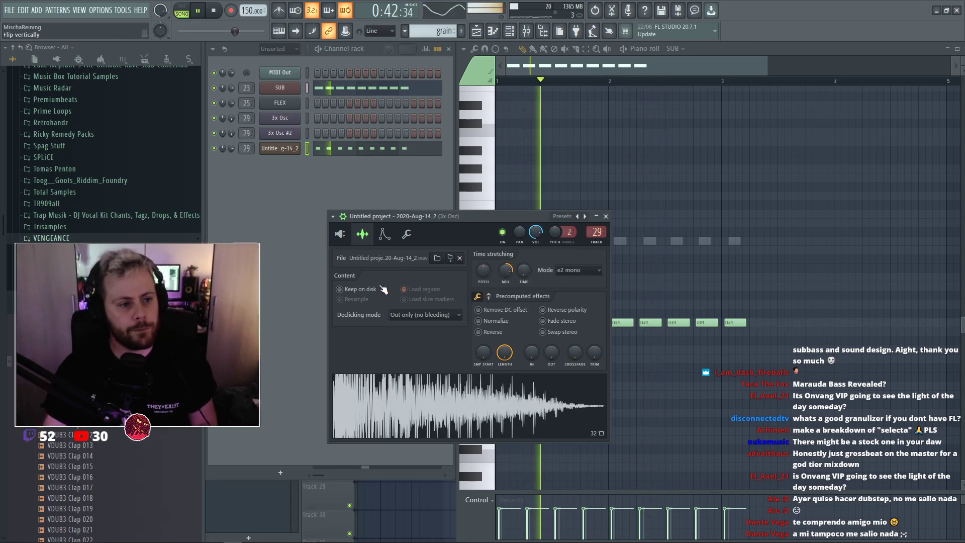
key("space")
Fine-tune the granulizer's grain spacing between about 16% and 20% while auditioning the loop.
left_click(338, 236)
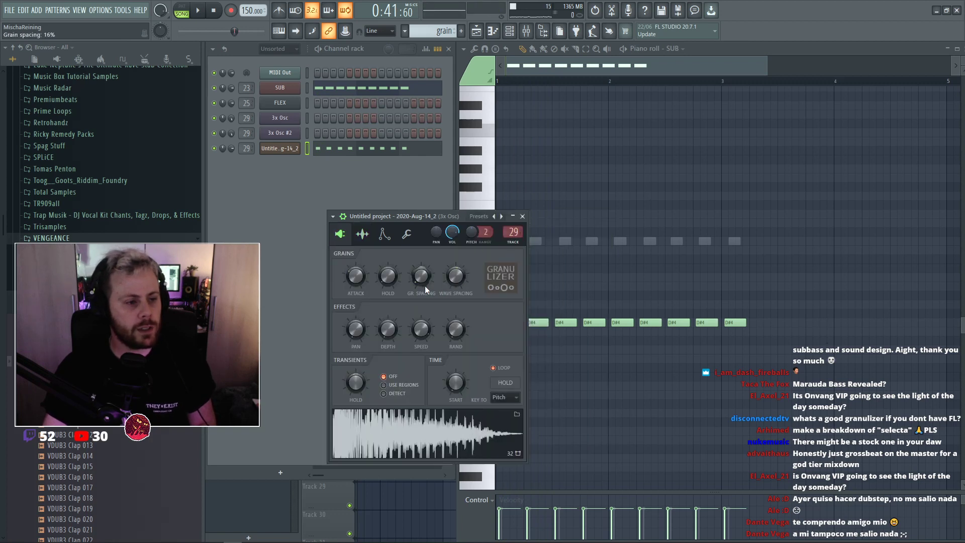
key("space")
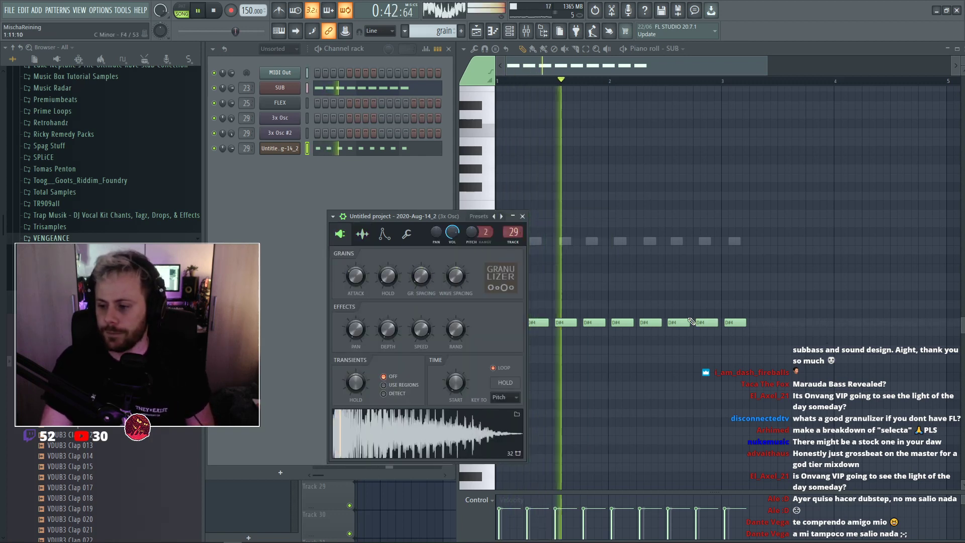
key("space")
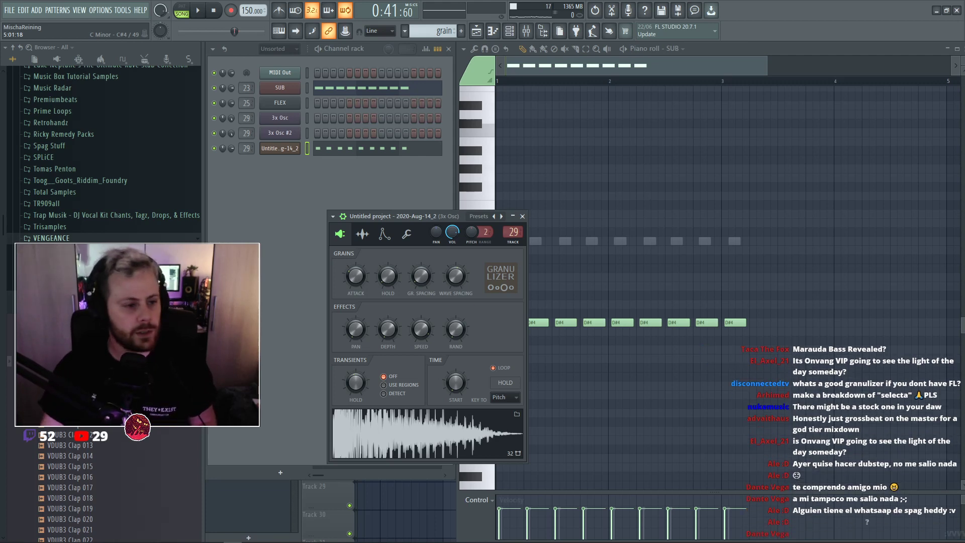
key("space")
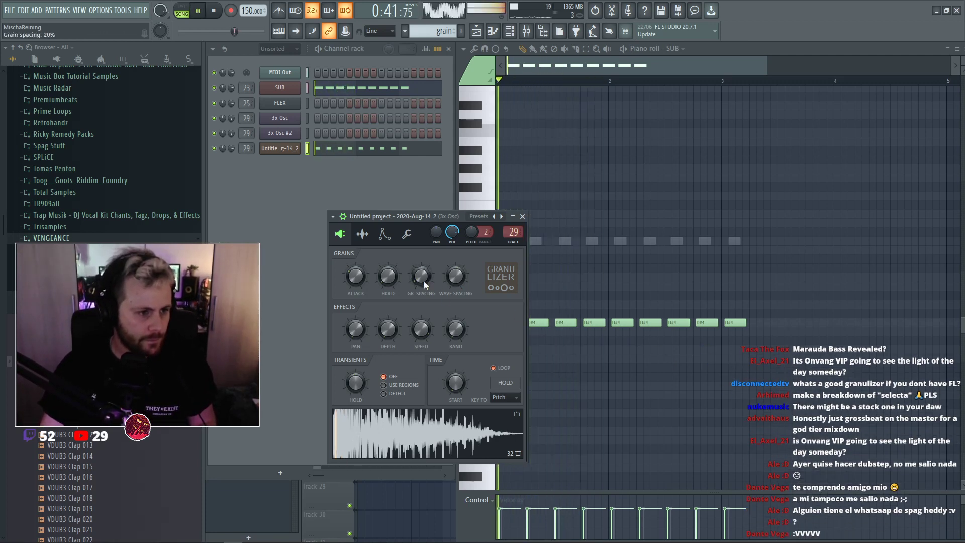
left_click_drag(424, 281, 423, 291)
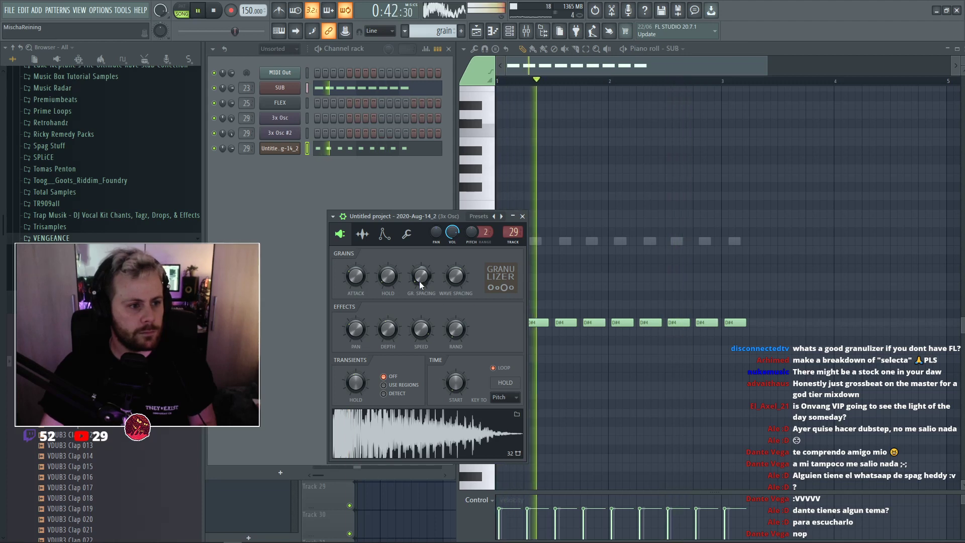
Delete all the D#4 notes from the SUB channel in the grain pattern and play the loop without them.
key("space")
left_click(516, 318)
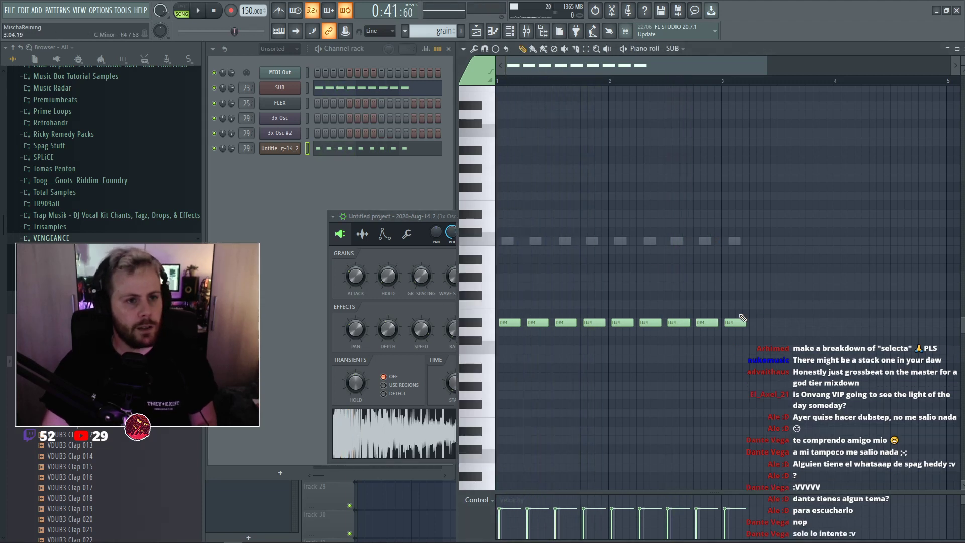
left_click_drag(743, 322, 516, 323)
key("space")
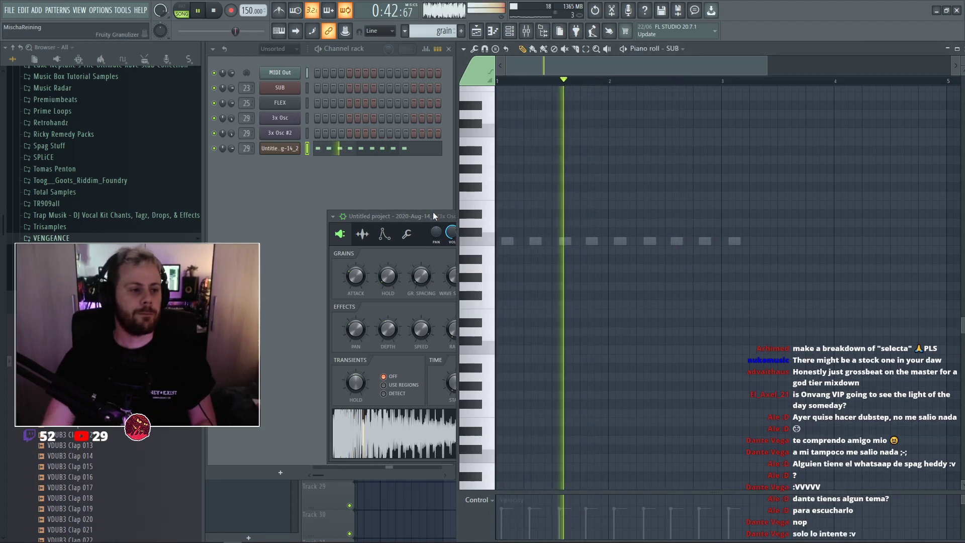
Adjust the granulizer's wave spacing, grain hold to 3 ms and grain spacing to 16% while auditioning it without the sub.
left_click(432, 212)
key("space")
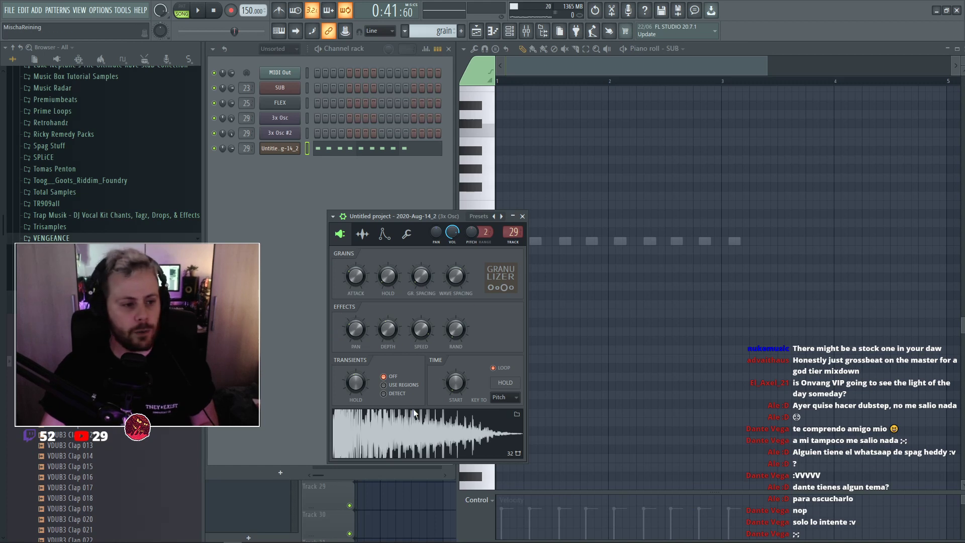
key("space")
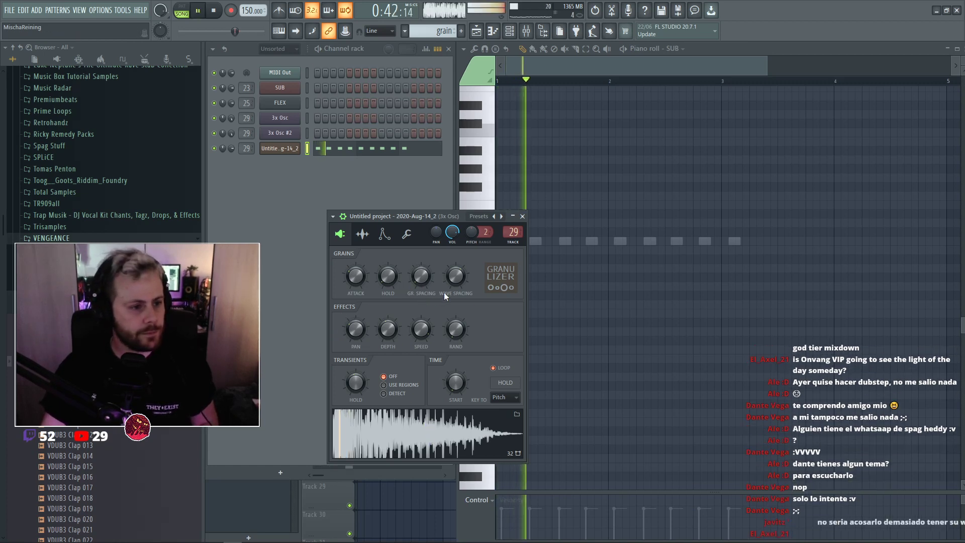
left_click_drag(457, 278, 457, 286)
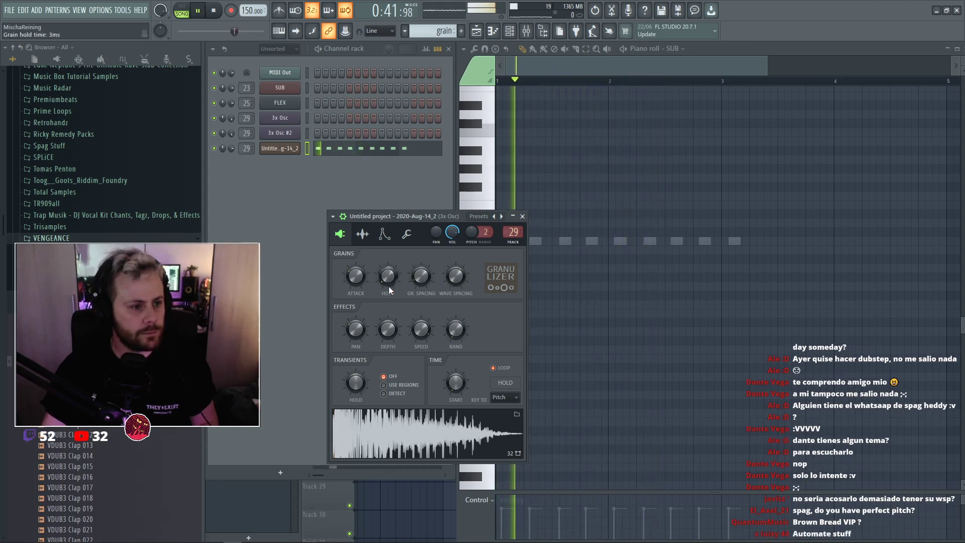
key("space")
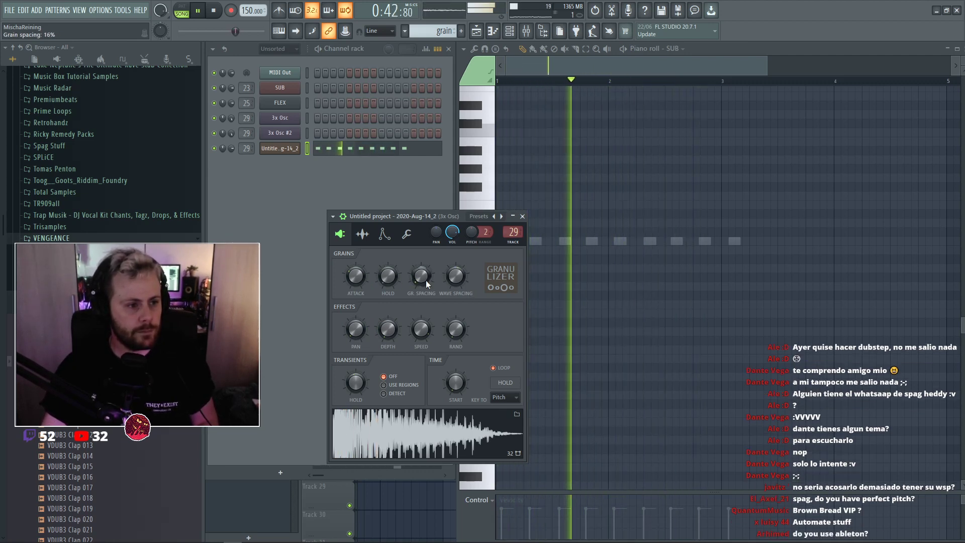
key("space")
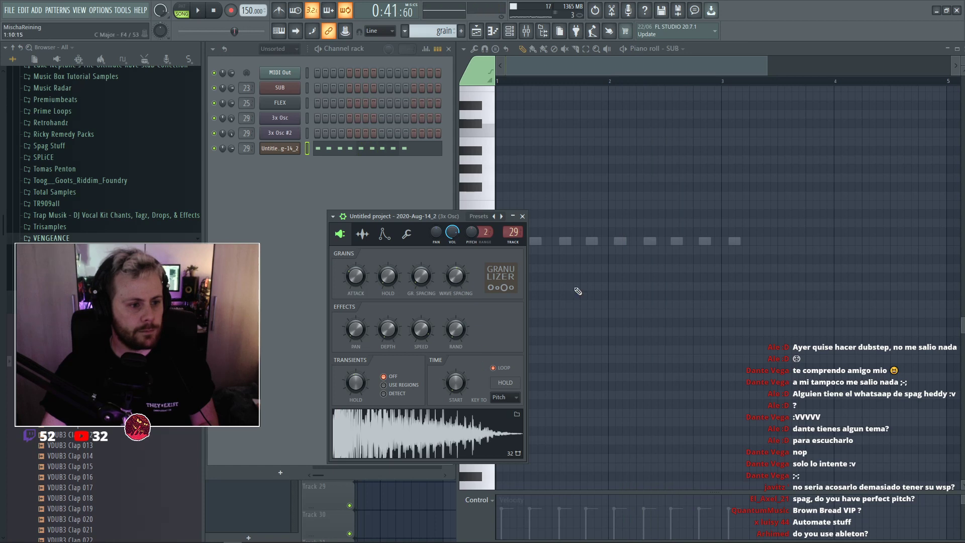
Replace the granulizer's short C5 notes with one long C5 note from bar 1 to late in bar 2 and audition it.
right_click(577, 291)
right_click(508, 241)
right_click(507, 241)
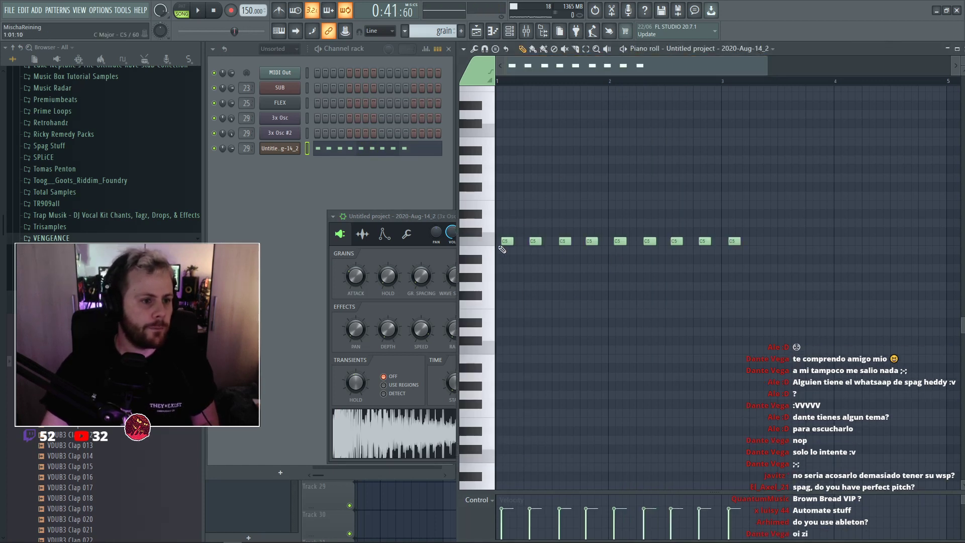
right_click(734, 241)
right_click(705, 241)
right_click(676, 241)
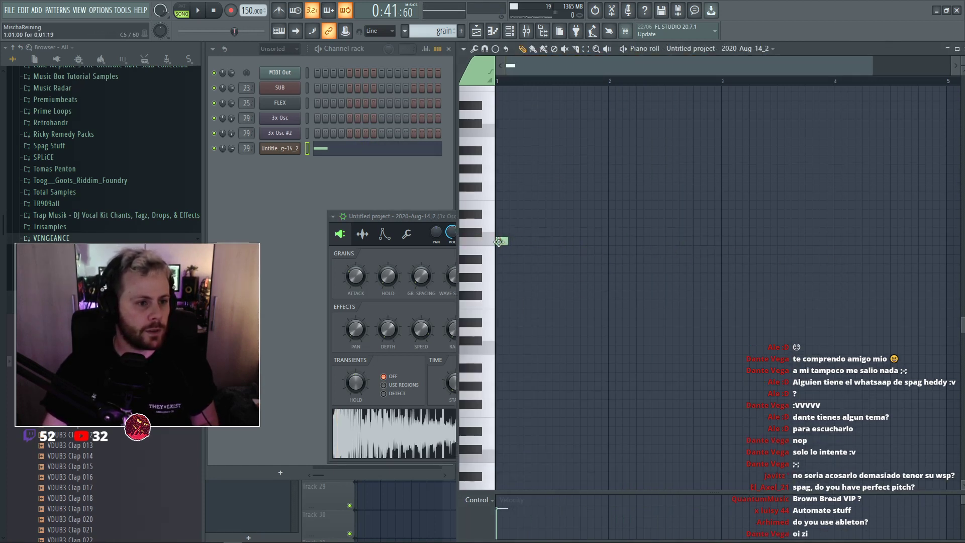
left_click_drag(505, 350, 507, 240)
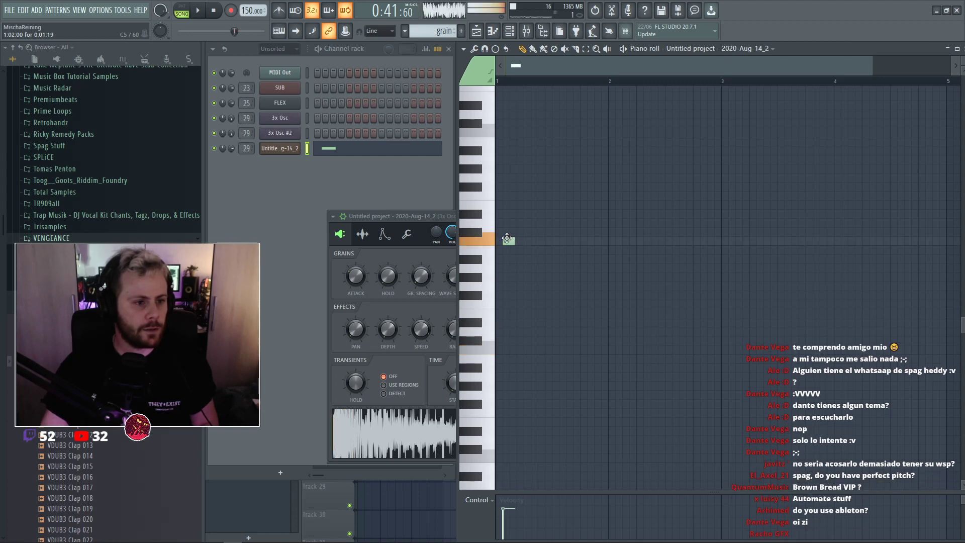
left_click_drag(624, 244, 703, 242)
key("space")
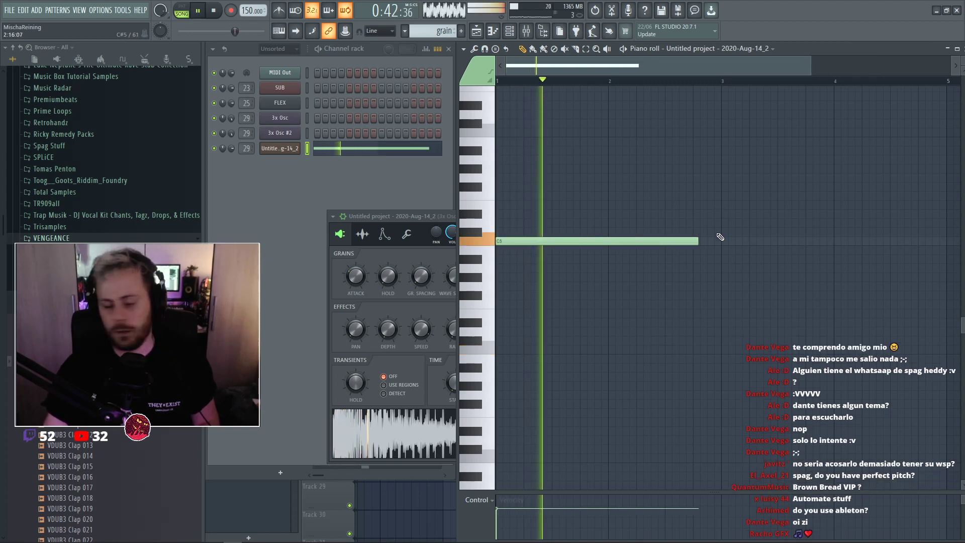
key("space")
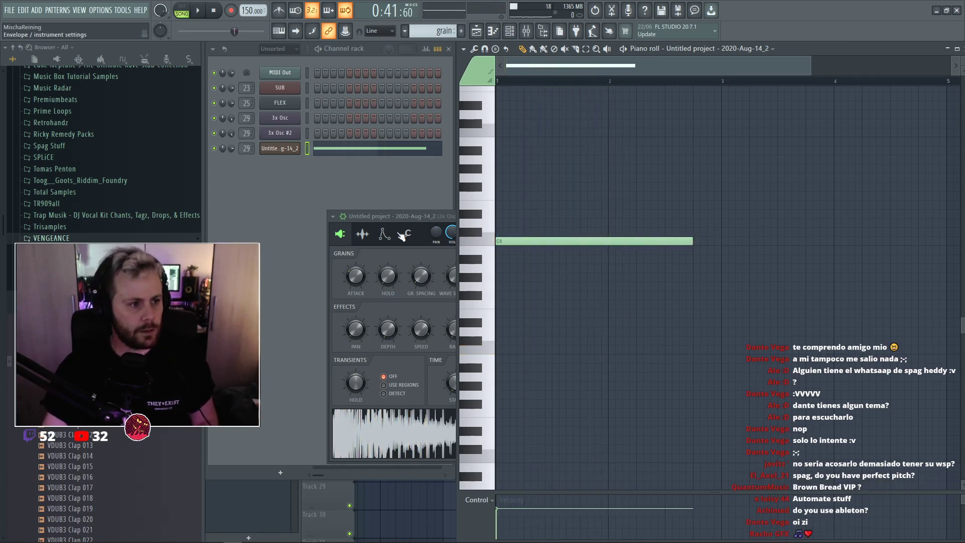
Adjust the granulizer's wave spacing, grain hold and grain spacing while auditioning the long note, with grain spacing at 13%.
left_click(418, 250)
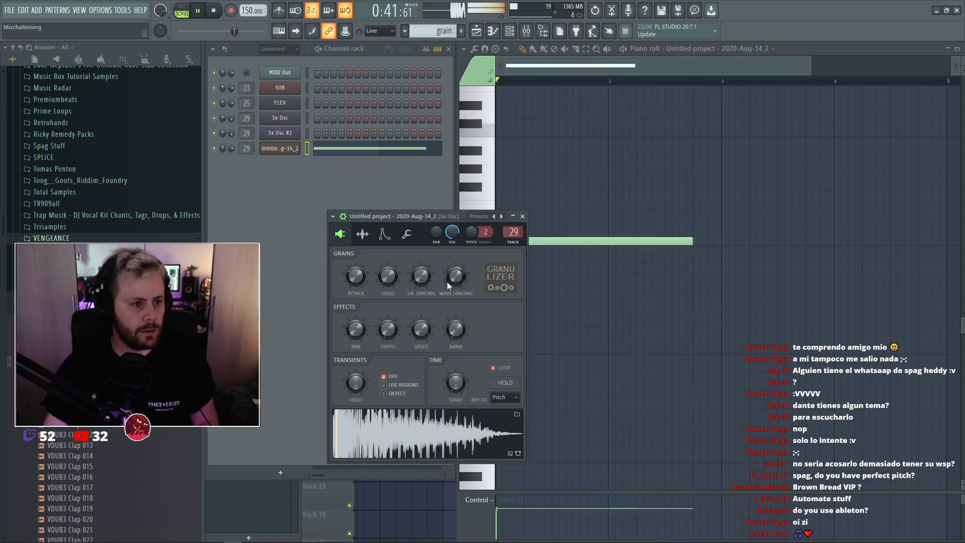
left_click_drag(448, 282, 452, 276)
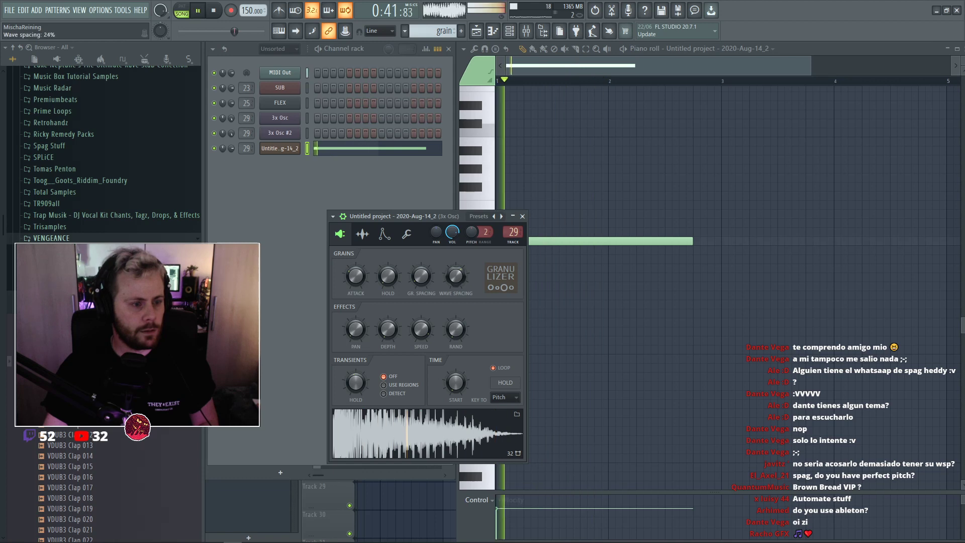
left_click_drag(388, 281, 429, 278)
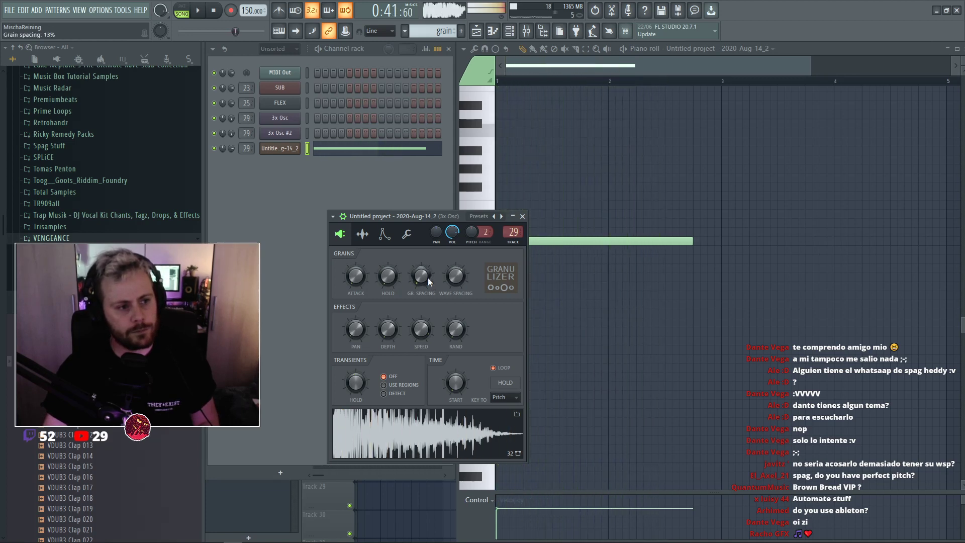
left_click_drag(461, 277, 461, 277)
key("space")
key("space")
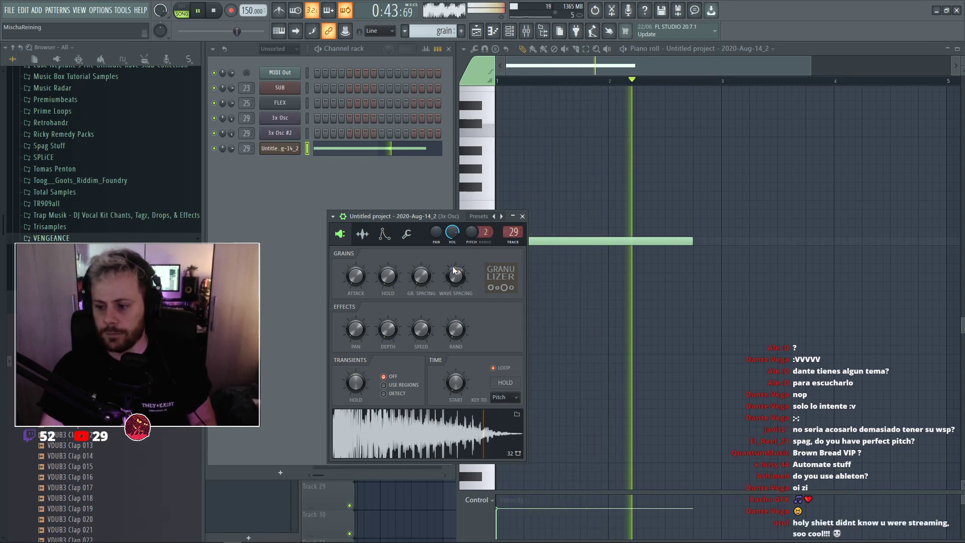
key("space")
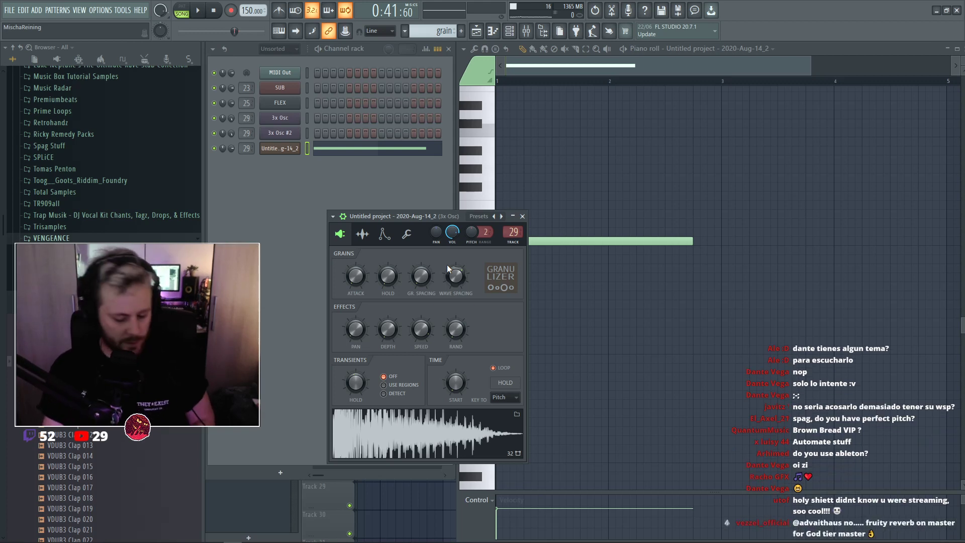
Remove the Edison effect from the 3x Osc mixer track and return to the granulizer's piano roll.
key("F9")
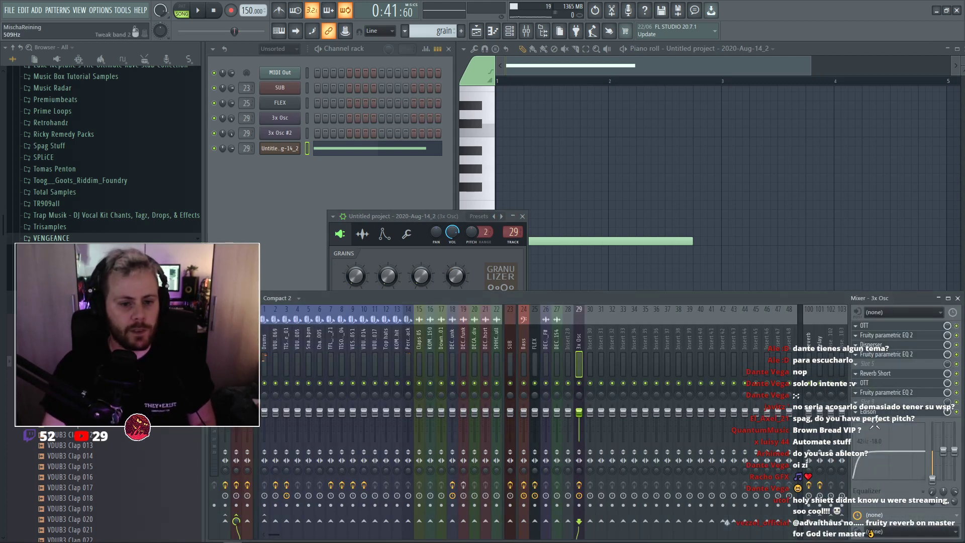
left_click(855, 412)
left_click(888, 315)
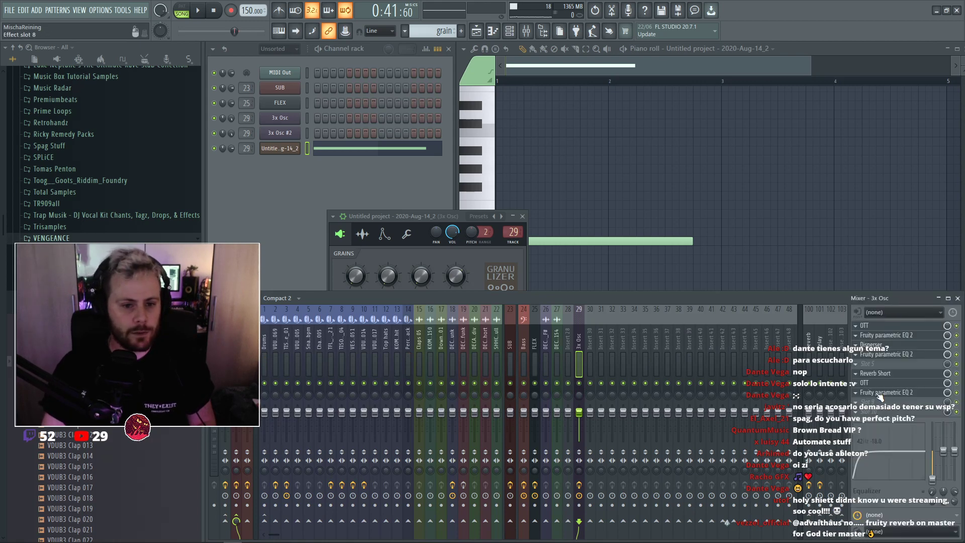
key("space")
right_click(673, 215)
key("space")
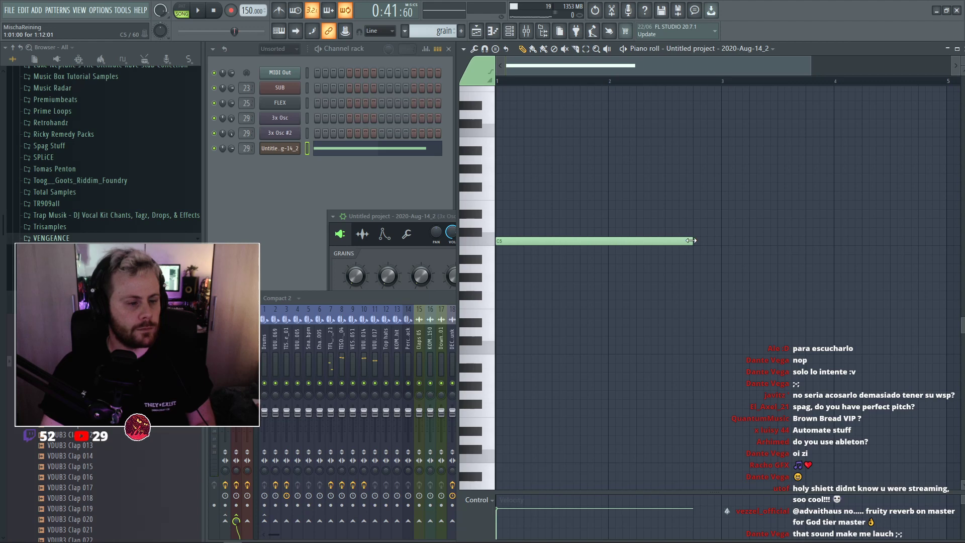
Audition the OSC BASS and grain clips in the playlist from bar 25, then replay the grain part from its piano roll.
key("F5")
left_click(448, 81)
key("space")
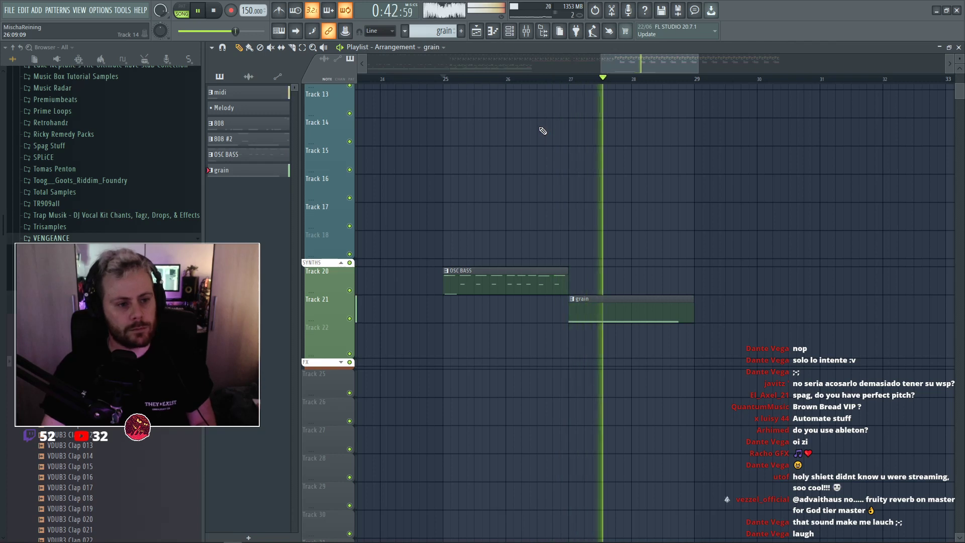
key("space")
double_click(599, 300)
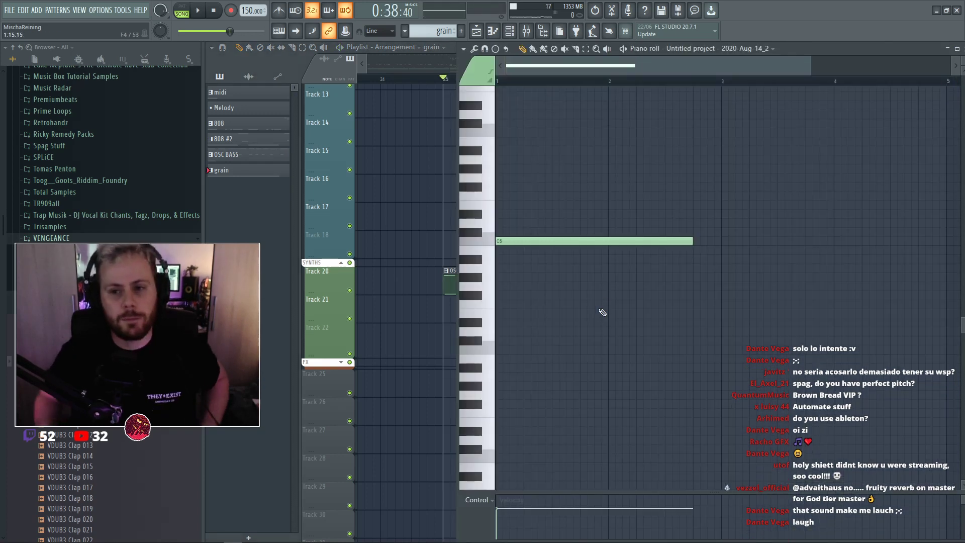
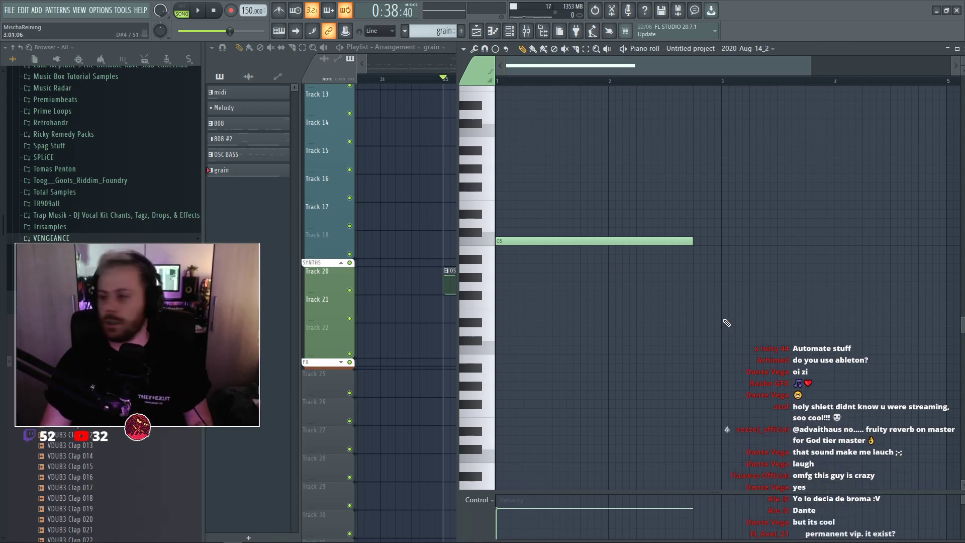
key("space")
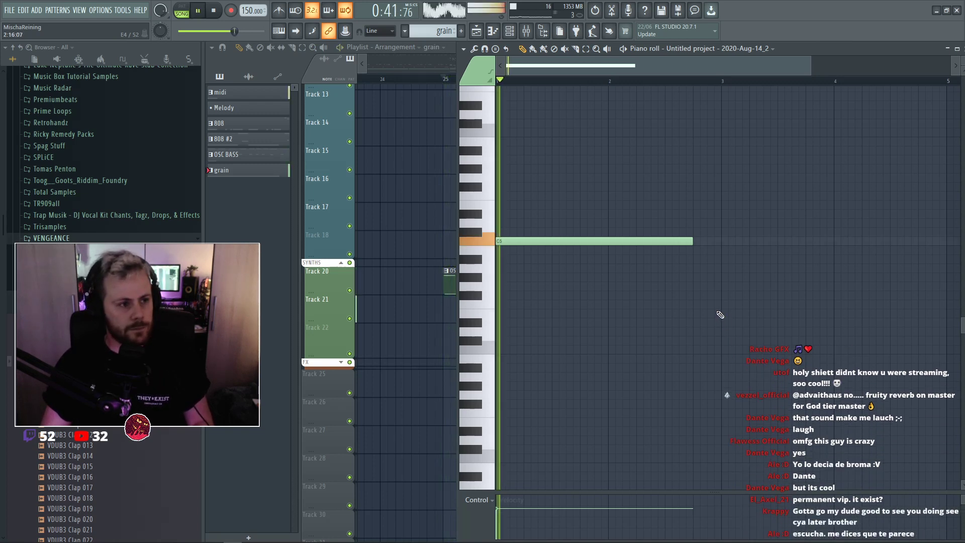
key("space")
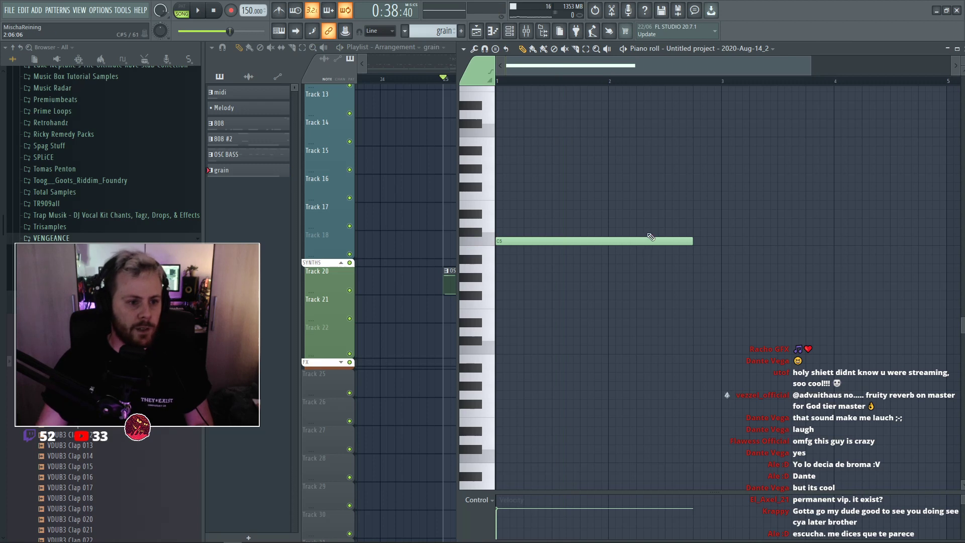
Set the piano roll snap to 1/3 beat and replace the long C5 note with a row of short repeated C5 notes.
left_click_drag(651, 238, 569, 248)
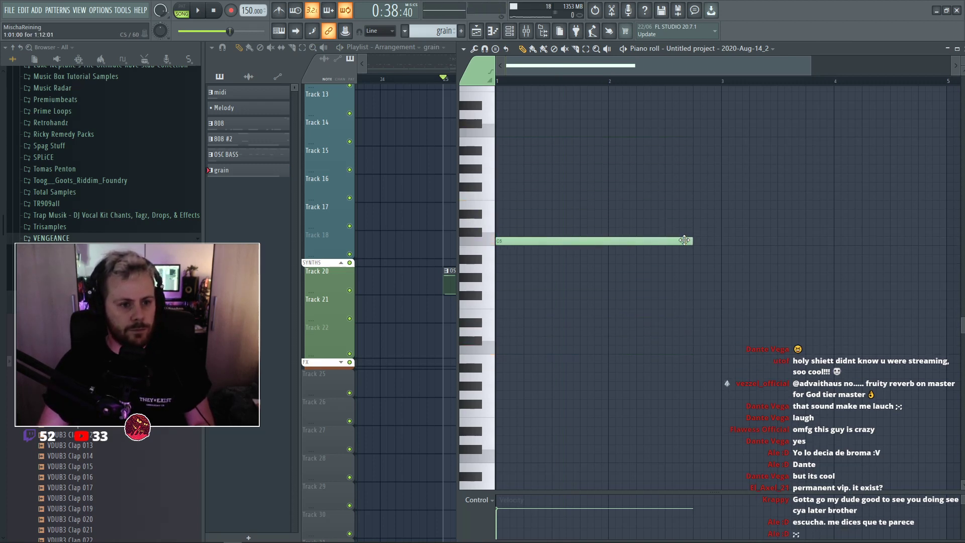
key("Escape")
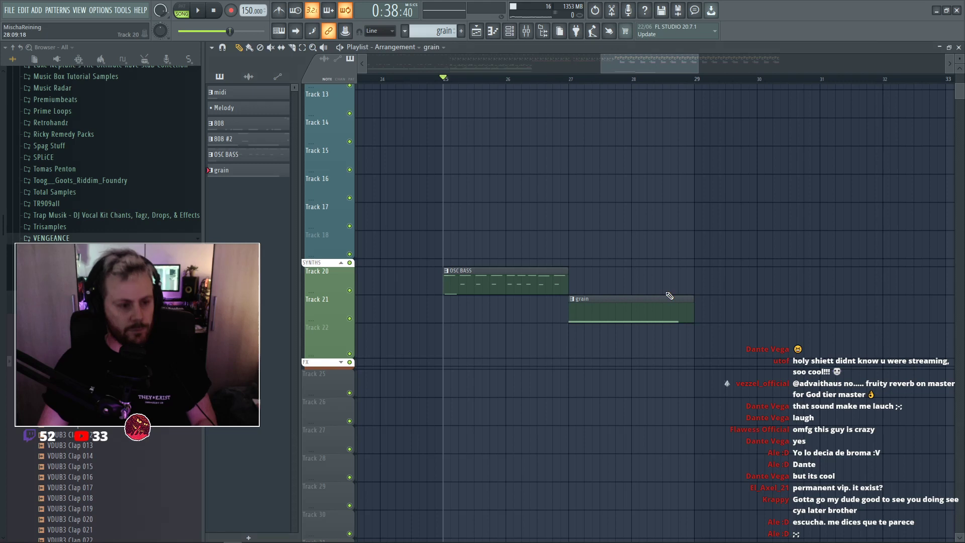
double_click(620, 301)
mouse_move(487, 60)
left_mouse_down()
mouse_move(460, 50)
mouse_move(481, 50)
left_mouse_up()
left_click(475, 49)
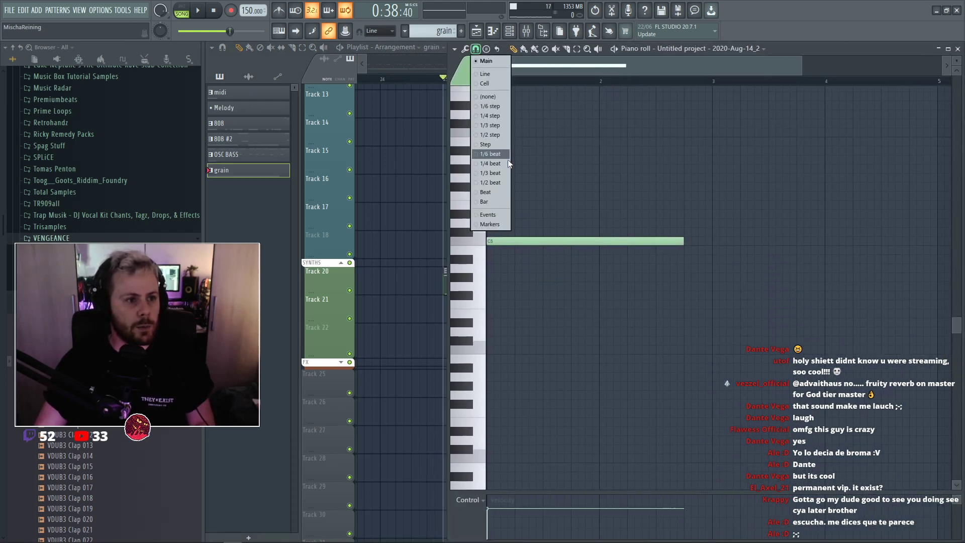
left_click(508, 173)
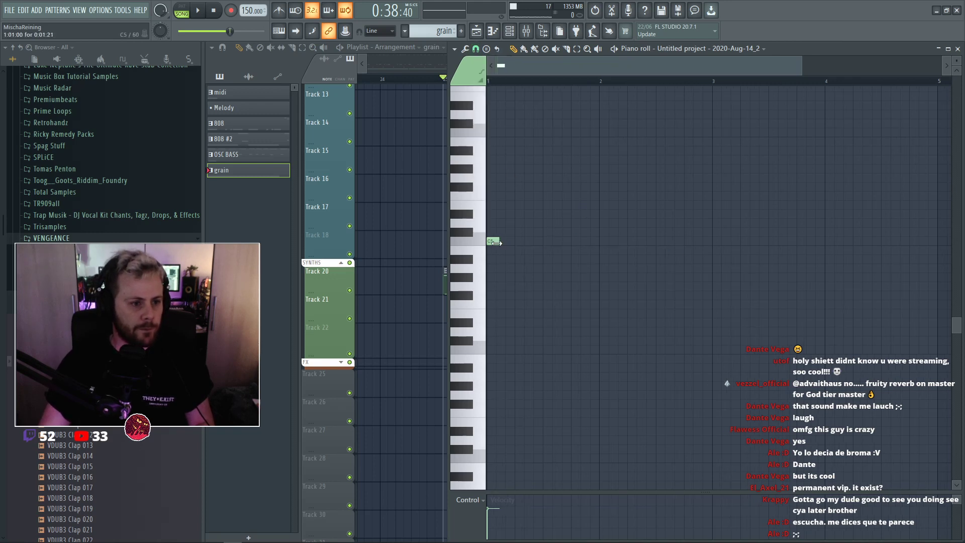
key("space")
mouse_move(499, 244)
left_mouse_down()
mouse_move(639, 253)
mouse_move(688, 232)
left_mouse_up()
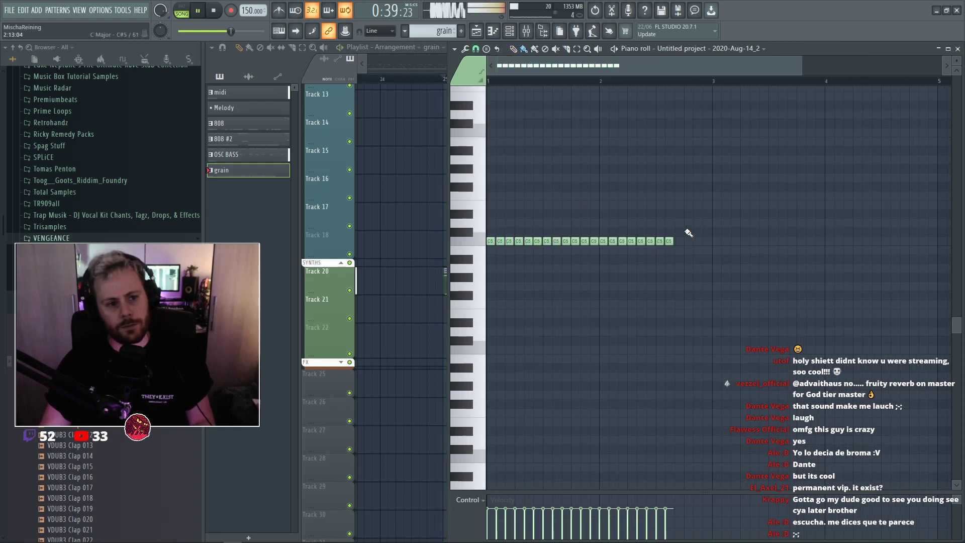
Audition the grain pattern on its own in pattern mode and set the granulizer's wave spacing to 9%.
left_click(182, 10)
key("space")
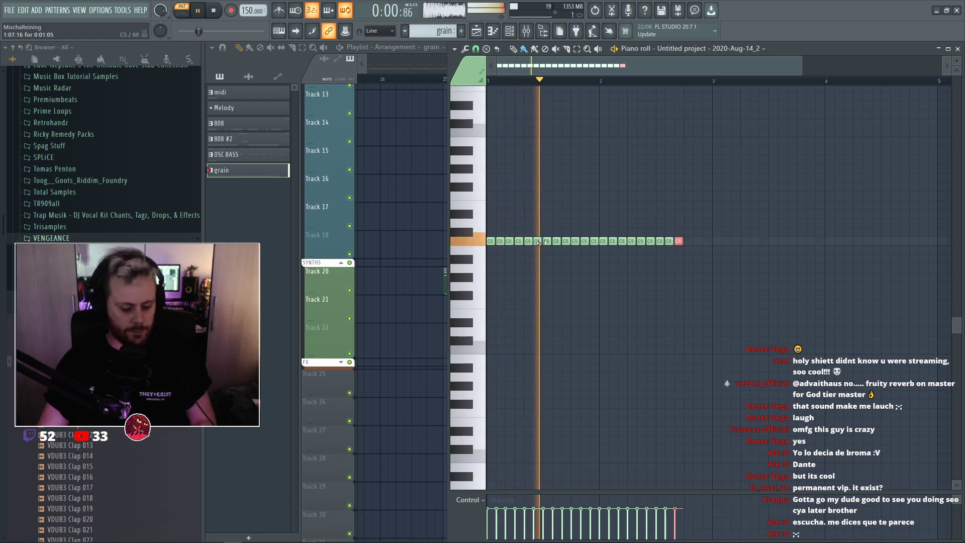
key("F6")
left_click(286, 148)
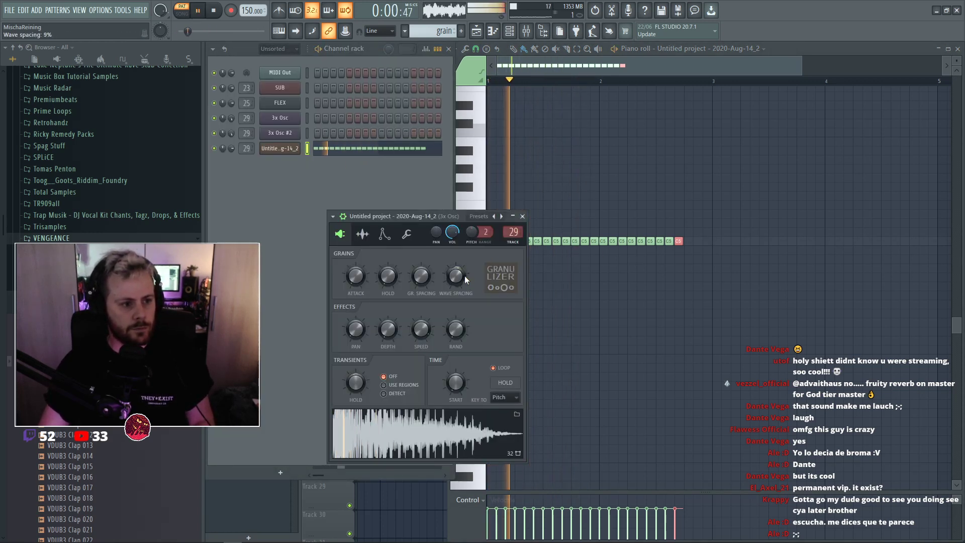
key("space")
key("space")
key("space")
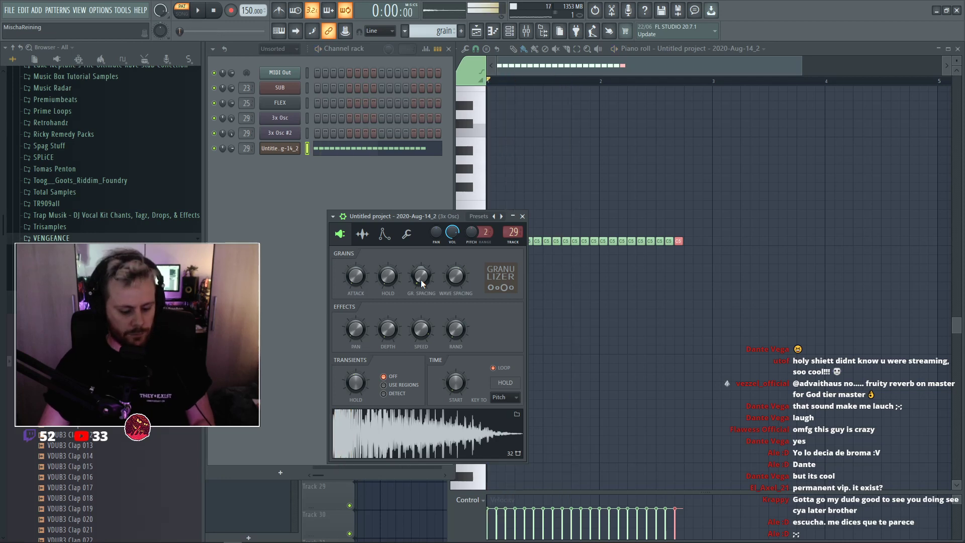
Return to song mode, loop the grain clip's range from bar 27 to 29, audition it and reopen the piano roll.
key("F5")
key("l")
left_click_drag(561, 76, 719, 90)
key("space")
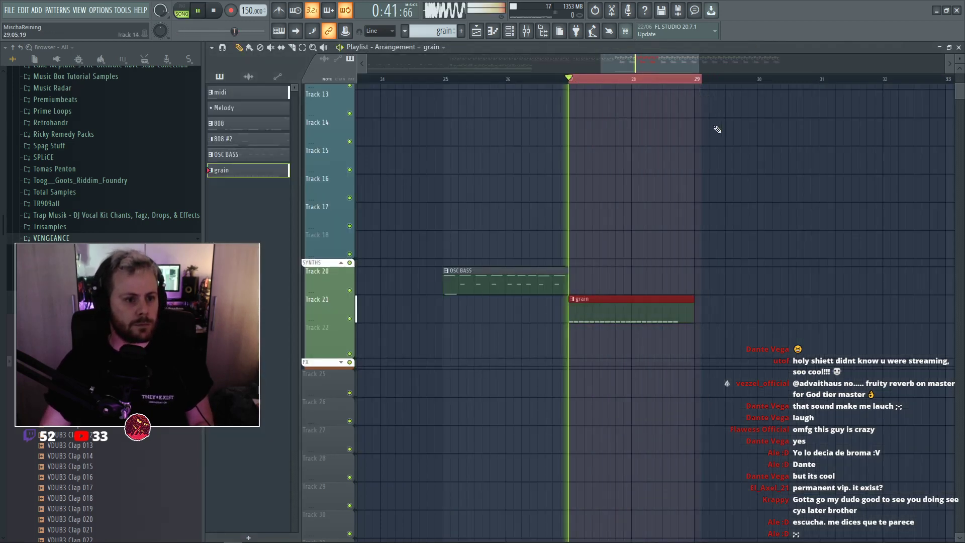
key("F7")
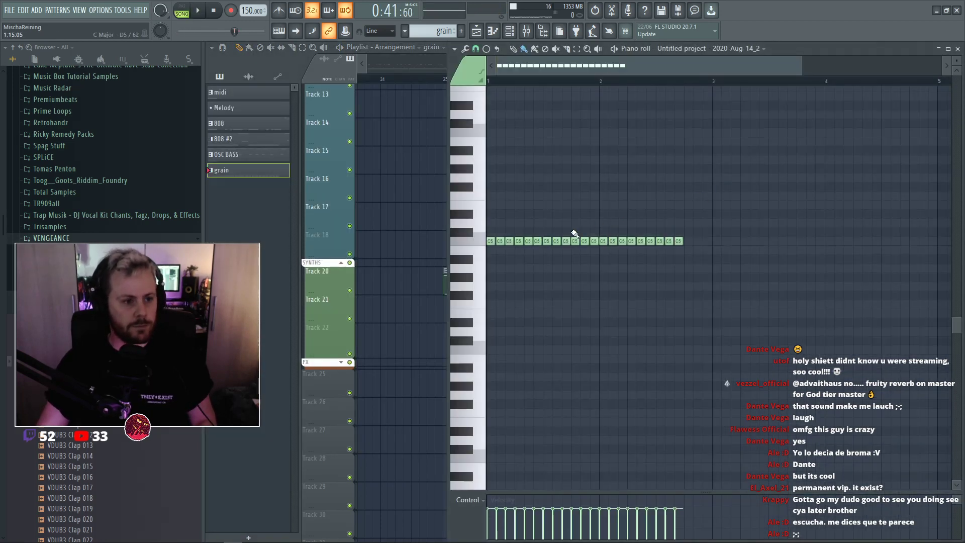
Delete three notes from the repeated C5 row to leave gaps between groups of five, auditioning the loop during the edit.
scroll(537, 231, "up", 2)
key("space")
right_click(546, 241)
key("space")
left_click_drag(547, 68, 534, 77)
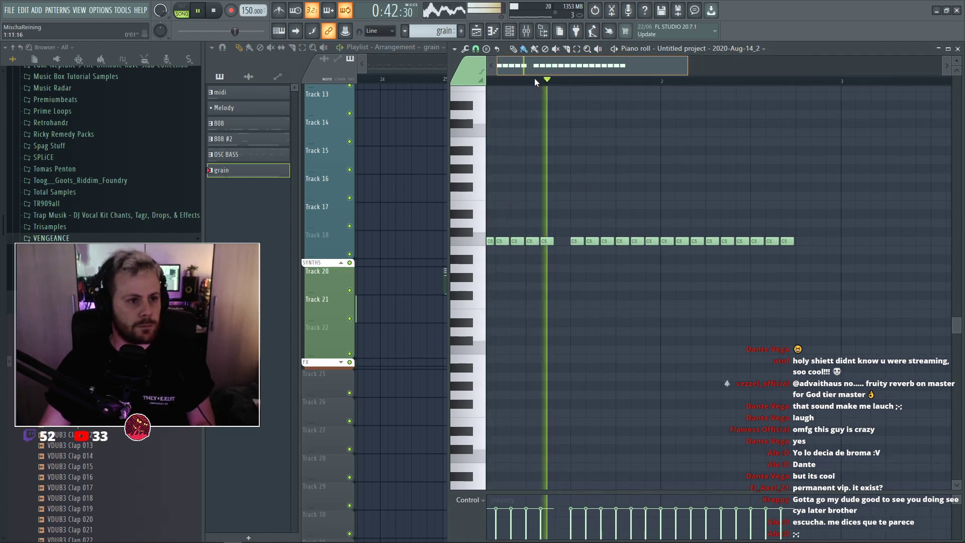
right_click(658, 242)
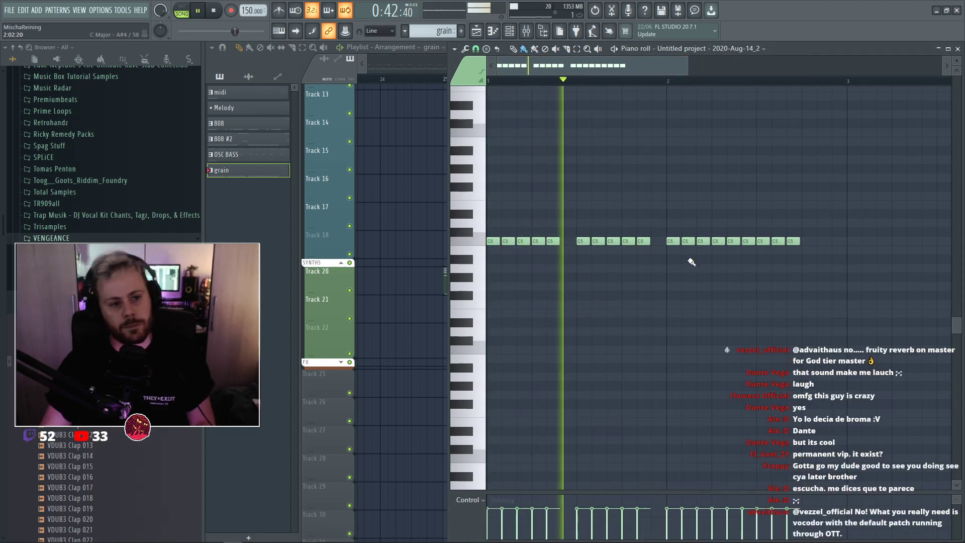
right_click(747, 241)
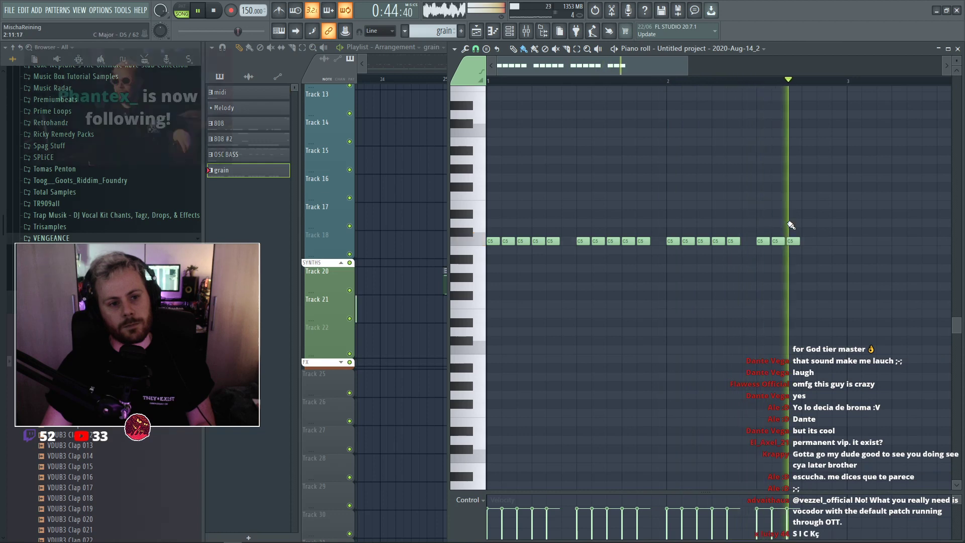
Select all the grain notes and lower them in semitone steps to C3 during loop playback.
key("ctrl+a")
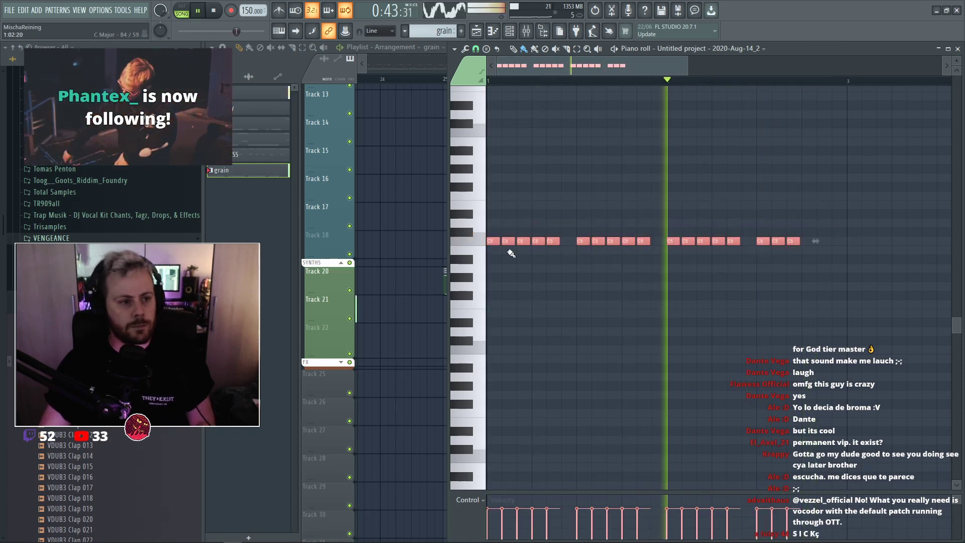
key("shift+Down")
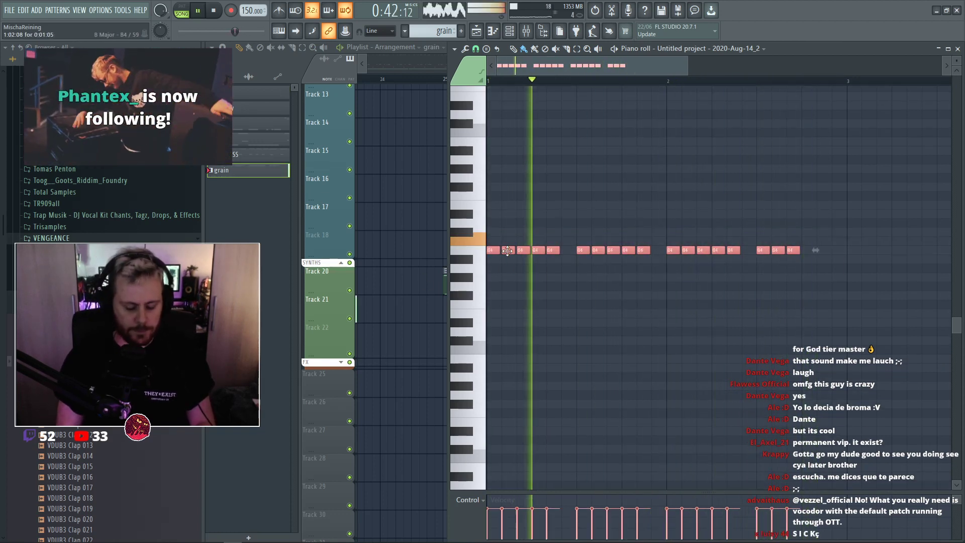
key("shift+Down")
key("shift+Down")
key("shift+Down")
key("shift+Down")
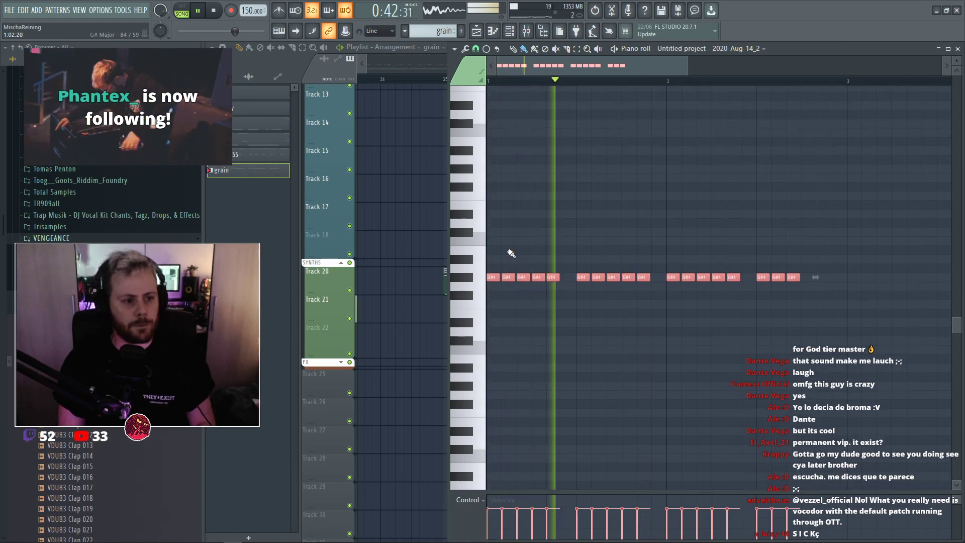
key("shift+Down")
key("shift+Down")
key("shift+Down")
key("shift+Down")
key("shift+Down")
key("shift+Down")
key("shift+Down")
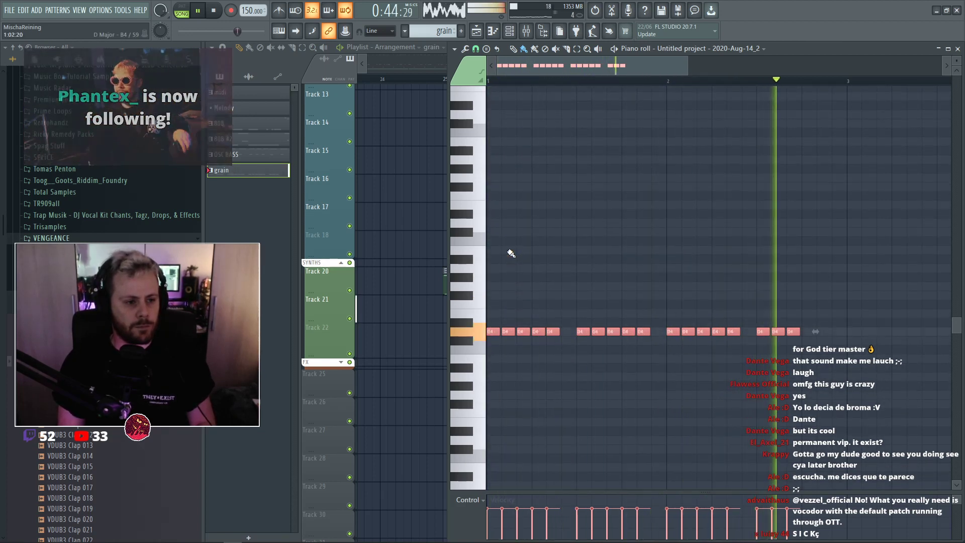
key("shift+Down")
key("shift+Down")
key("shift+Down")
key("shift+Down")
key("shift+Down")
key("shift+Down")
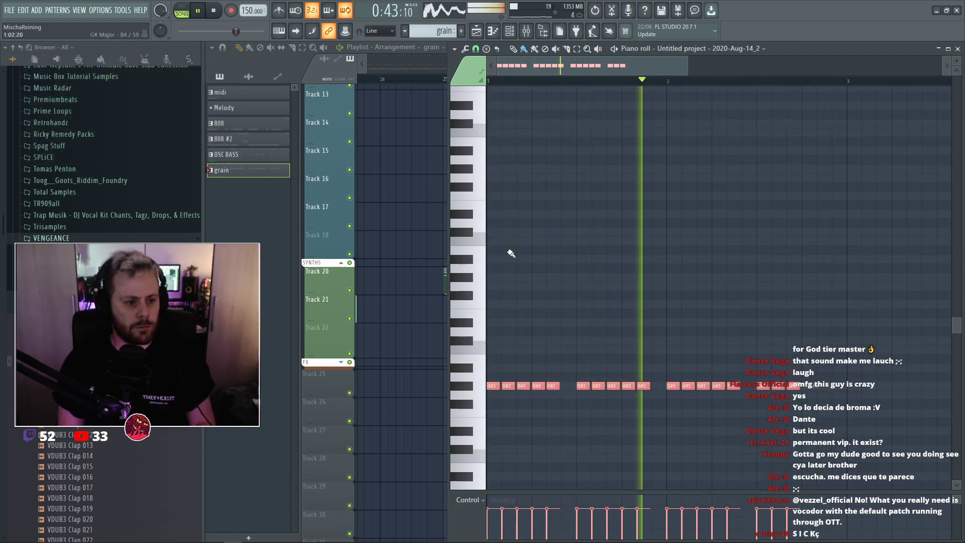
key("shift+Down")
key("shift+Down")
key("shift+Down")
key("shift+Down")
key("shift+Down")
key("shift+Down")
key("shift+Down")
key("shift+Down")
key("shift+Down")
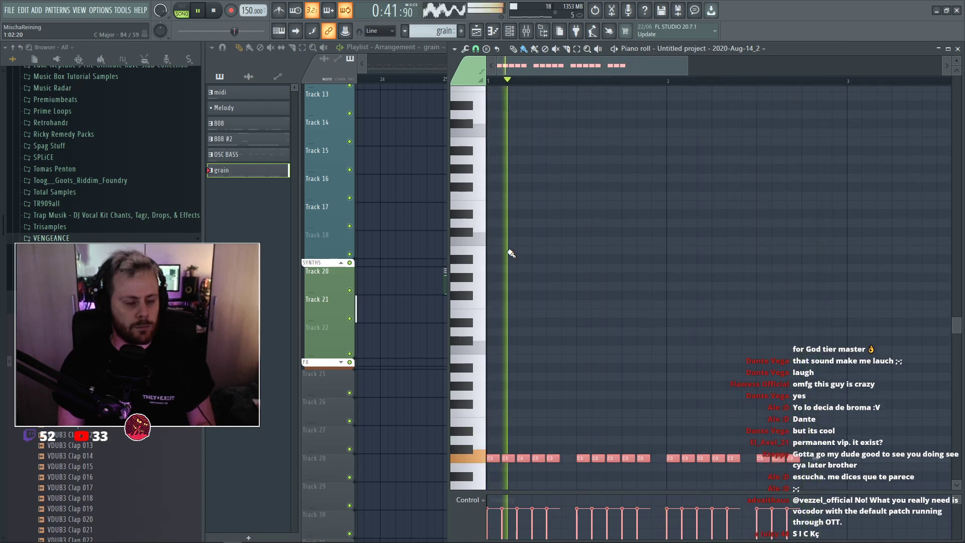
Transpose the selected notes down to F#2 and up two octaves to F#4, and audition the loop.
key("space")
key("shift+Down")
key("shift+Down")
key("shift+Down")
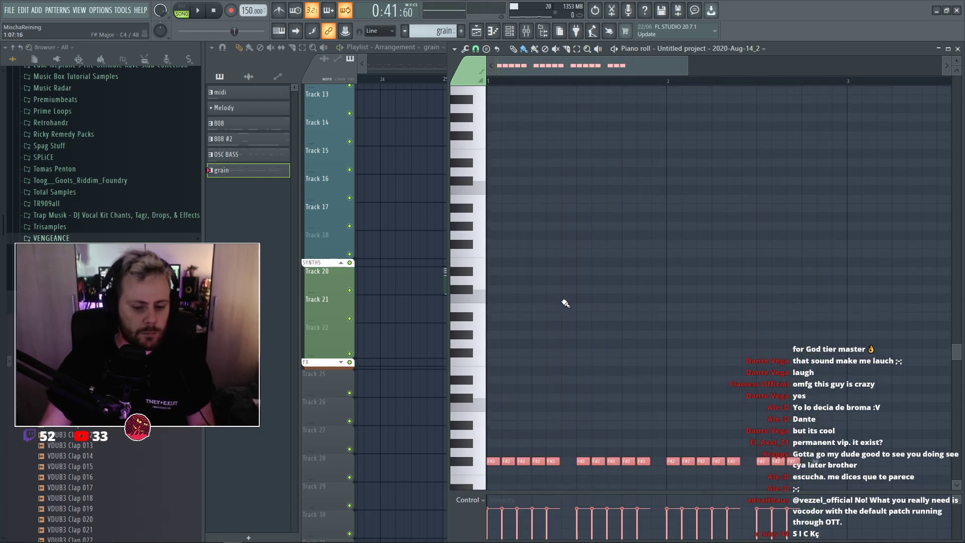
key("ctrl+Up")
key("ctrl+Up")
key("space")
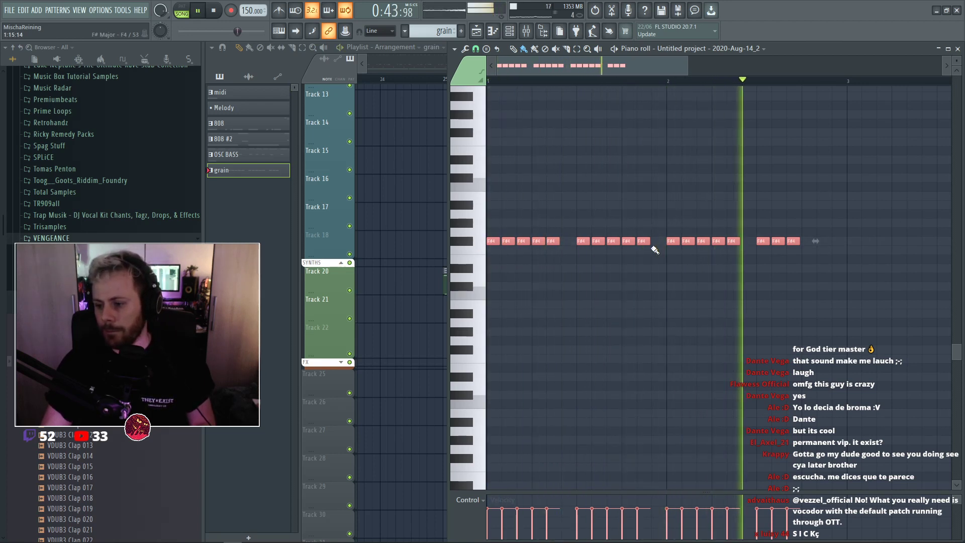
key("space")
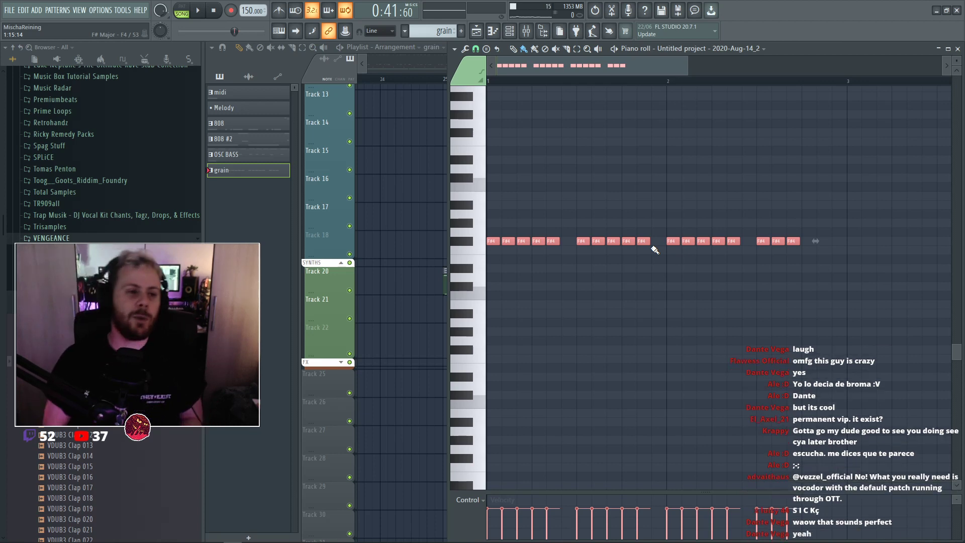
Open the granulizer channel's sample settings and lower the time-stretch pitch and multiplier, replaying the grain loop.
right_click(398, 274)
key("space")
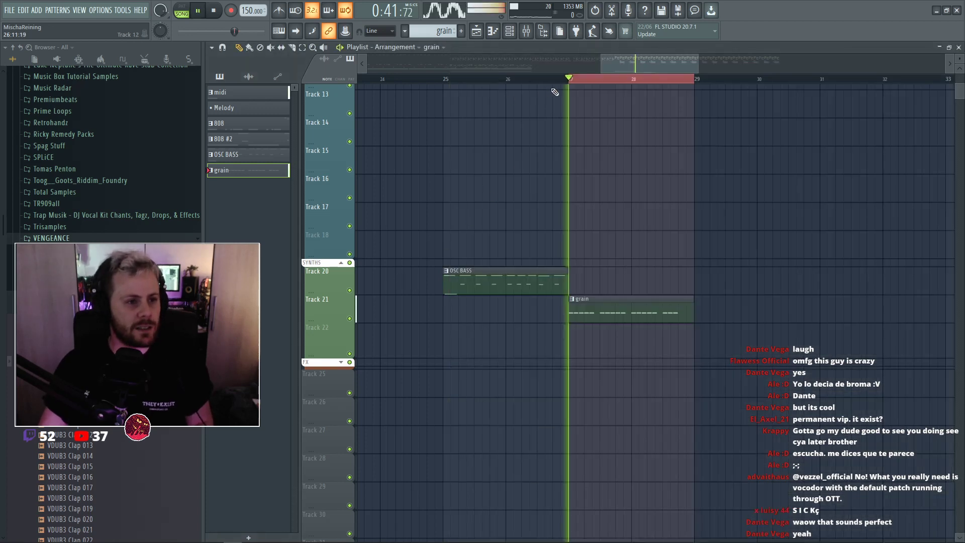
key("F6")
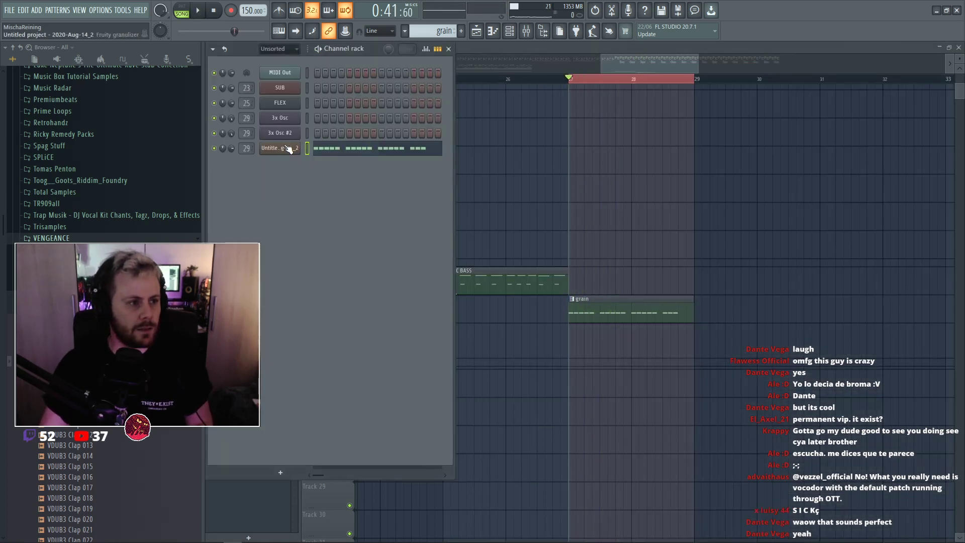
left_click(288, 148)
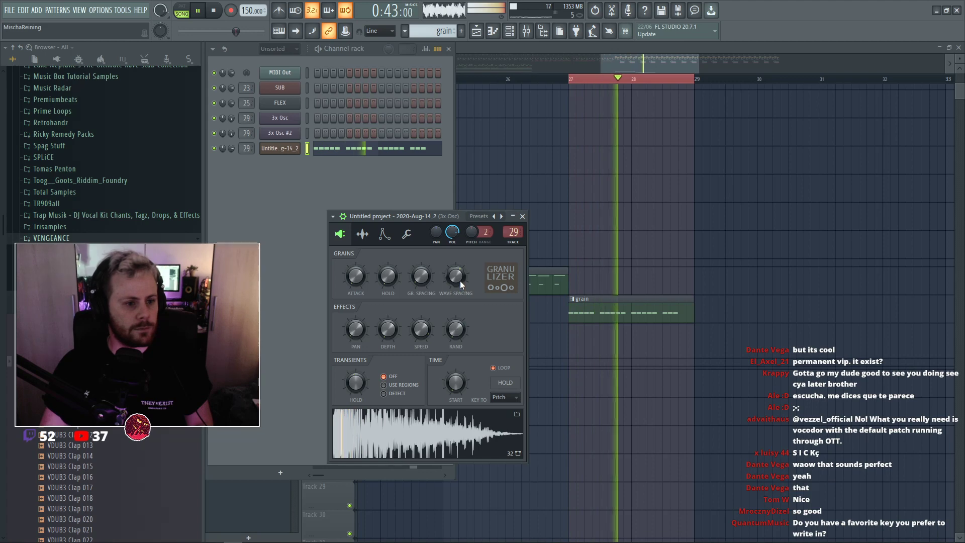
left_click(362, 234)
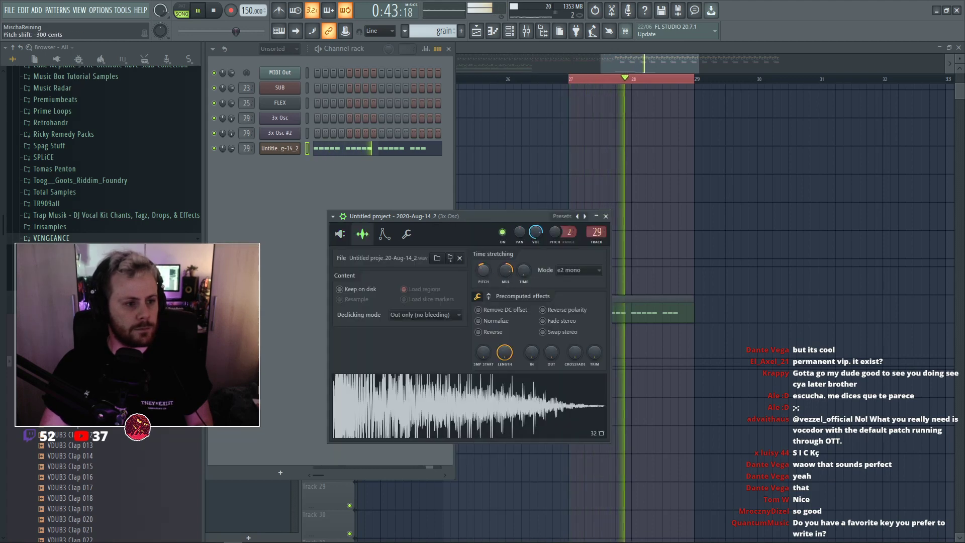
left_click_drag(481, 272, 481, 302)
mouse_move(508, 271)
left_mouse_down()
mouse_move(509, 296)
mouse_move(502, 267)
mouse_move(501, 276)
left_mouse_up()
key("space")
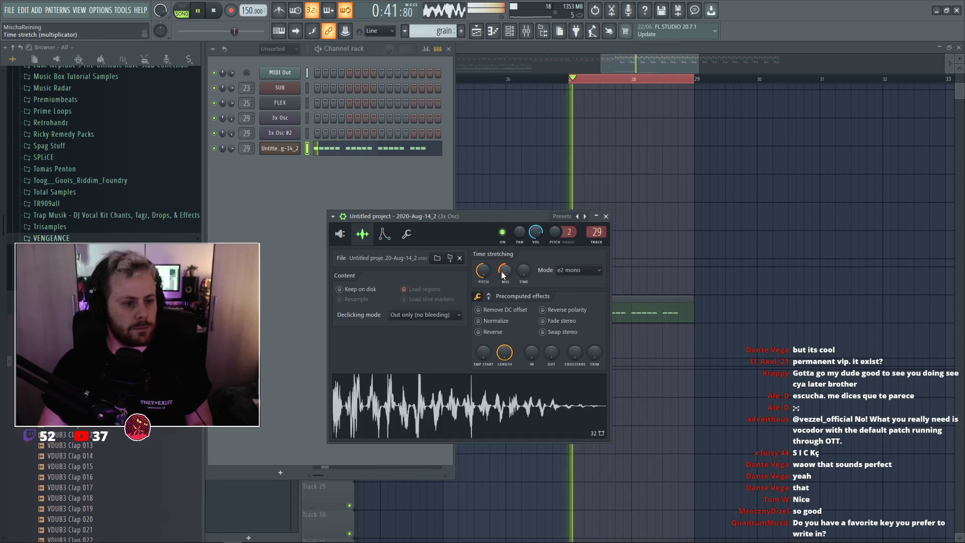
Set the granulizer's grain spacing to 19% and audition the grain loop in the playlist.
left_click(340, 234)
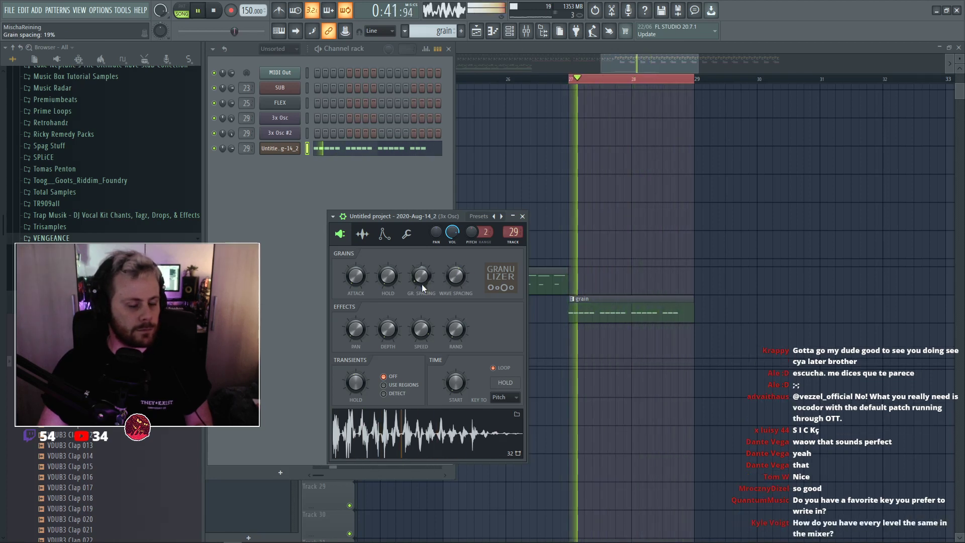
key("space")
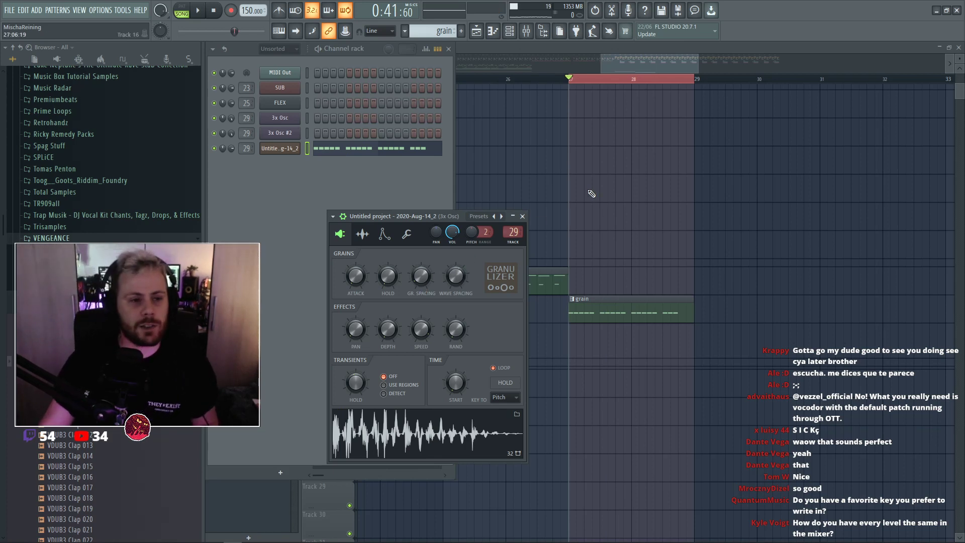
key("F5")
key("space")
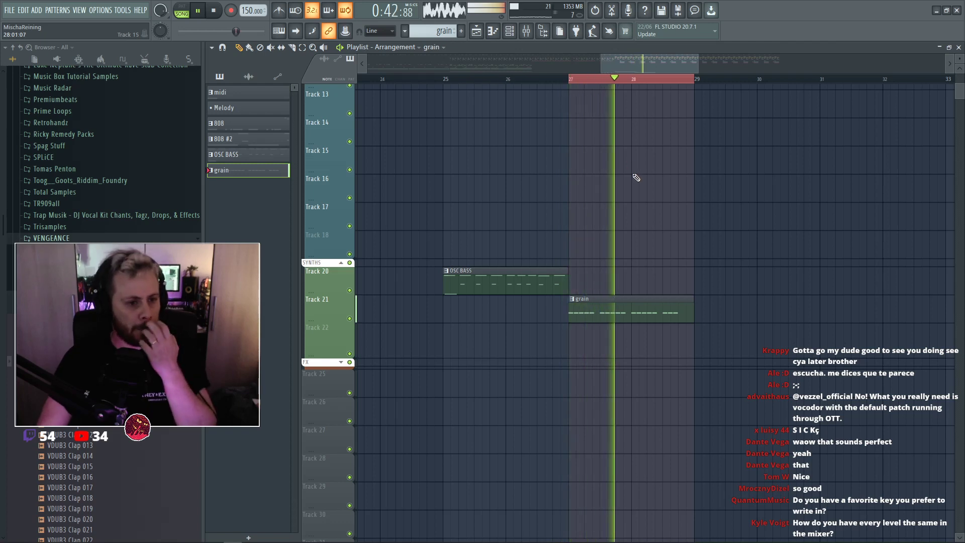
Remove the two percussion clips between bars 27 and 29 on the Percussion Track during loop playback.
key("F7")
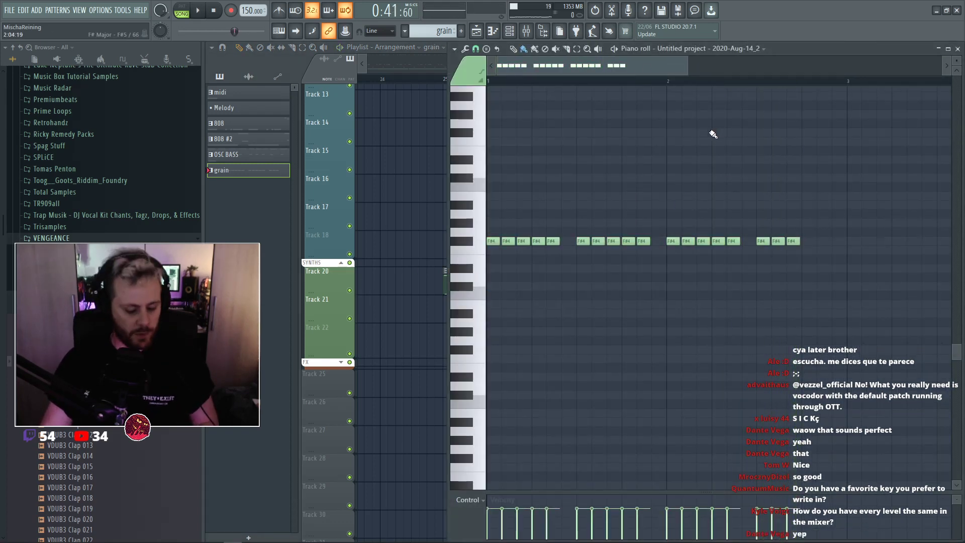
key("F7")
scroll(592, 209, "up", 4)
left_click(101, 301)
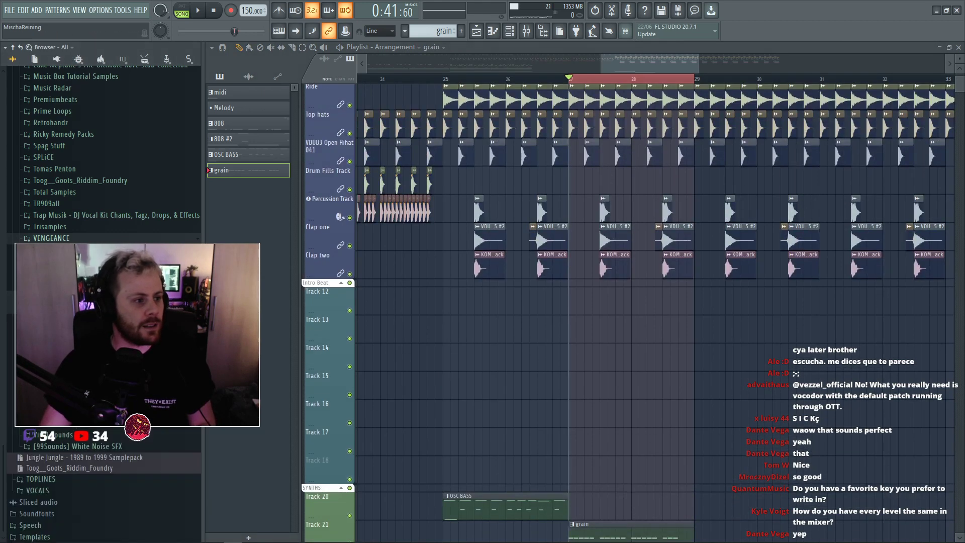
key("space")
scroll(701, 212, "up", 3)
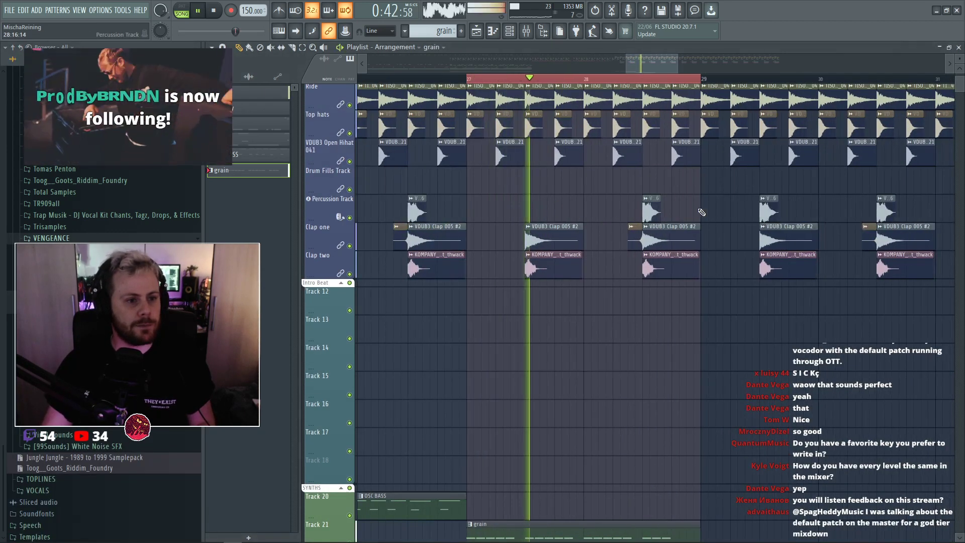
scroll(674, 151, "up", 2)
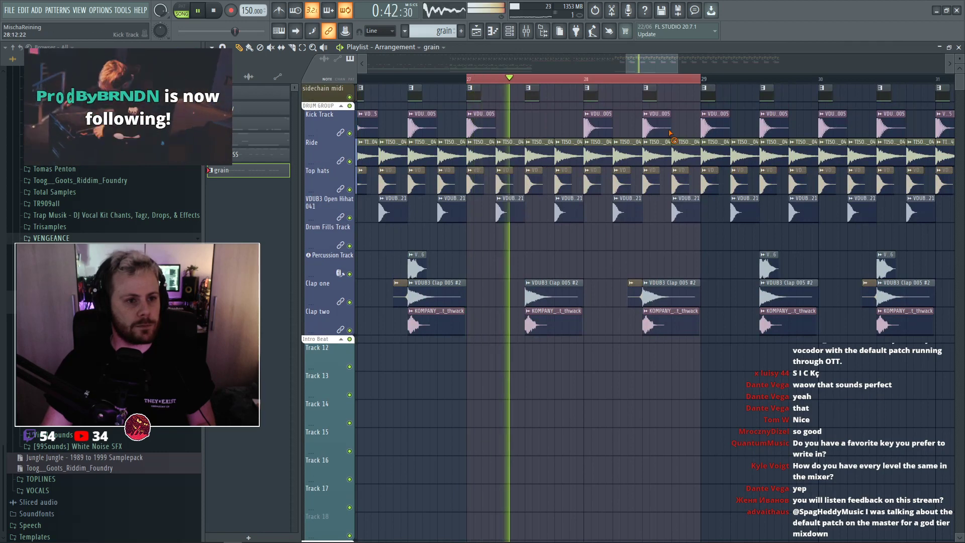
Delete the kick on beat 3 of bar 28 and move the bar 28 kick with its sidechain clip one beat later.
right_click(669, 133)
left_click_drag(604, 115, 618, 93)
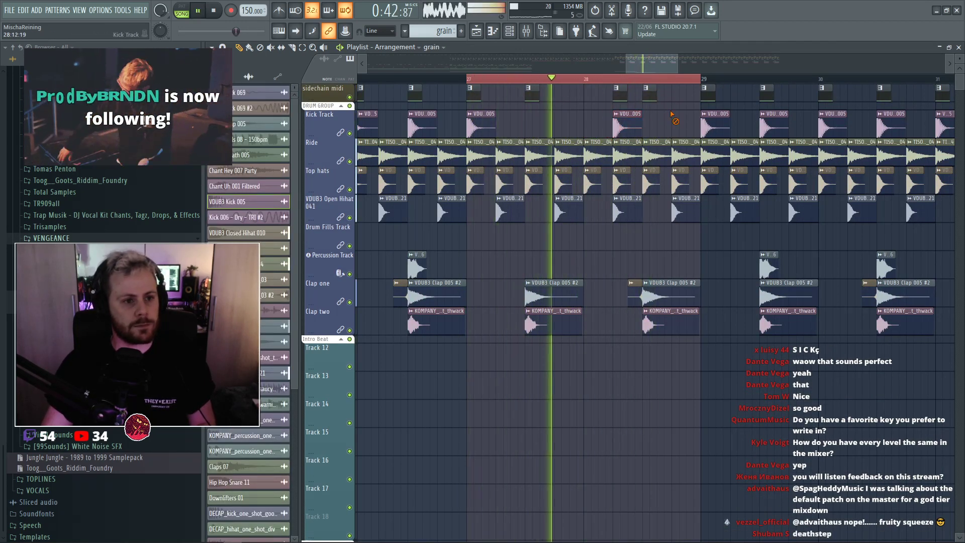
key("space")
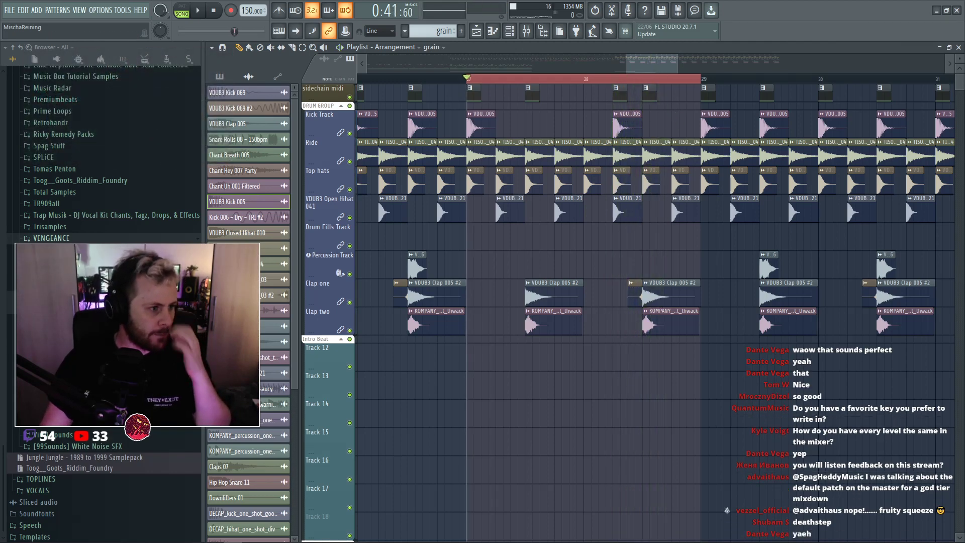
Open the XILENT_snares folder of Xilent Powerpack 2, under the Splice artist packs, in the browser's Splice view.
left_click(189, 59)
scroll(189, 89, "down", 9)
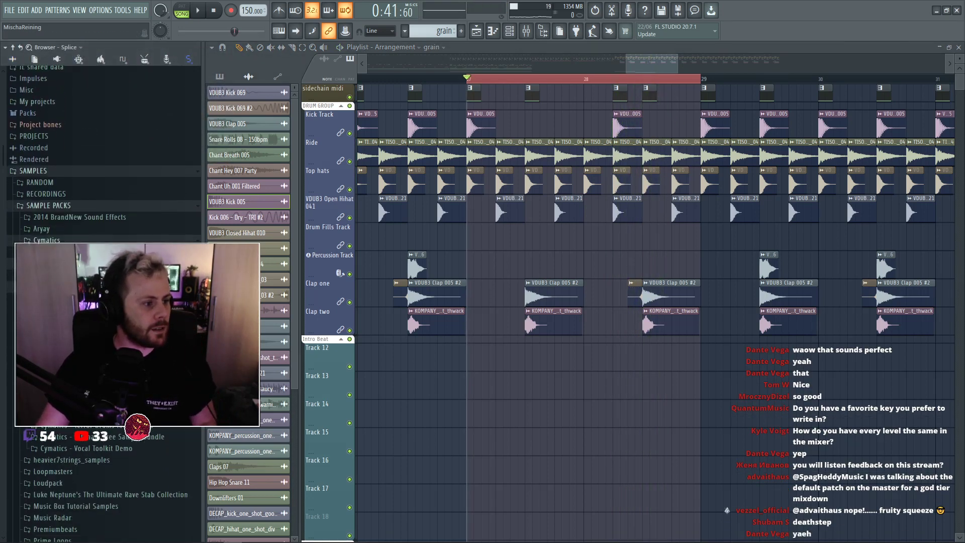
scroll(104, 201, "down", 7)
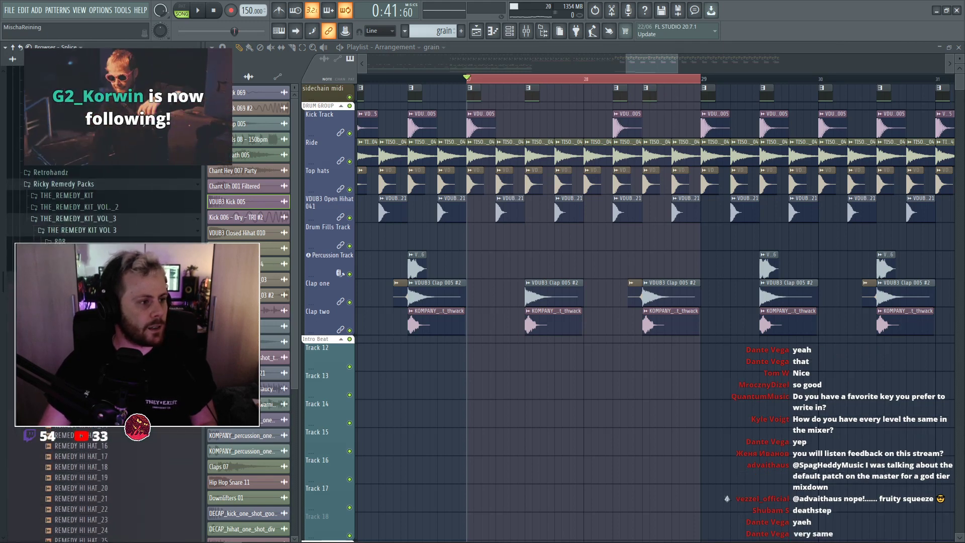
scroll(103, 473, "down", 8)
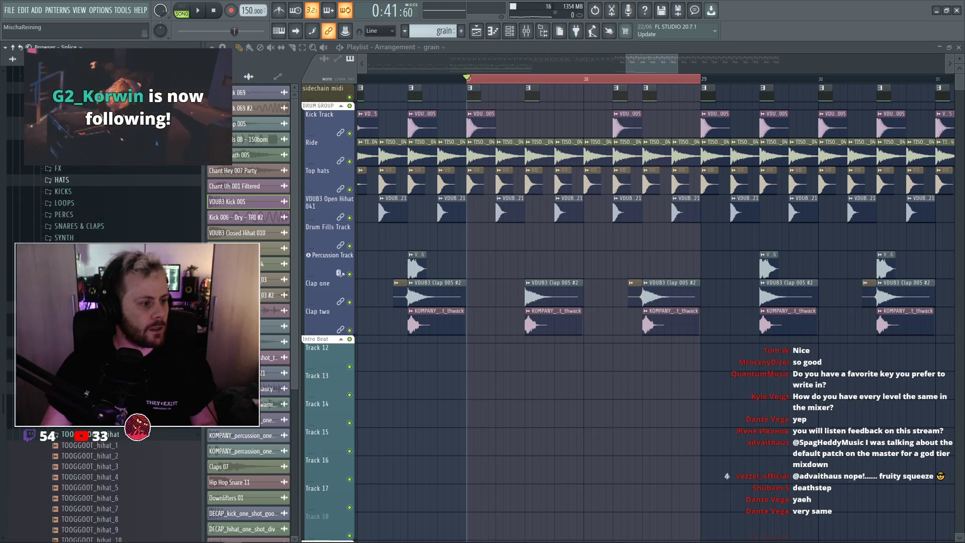
scroll(100, 151, "down", 7)
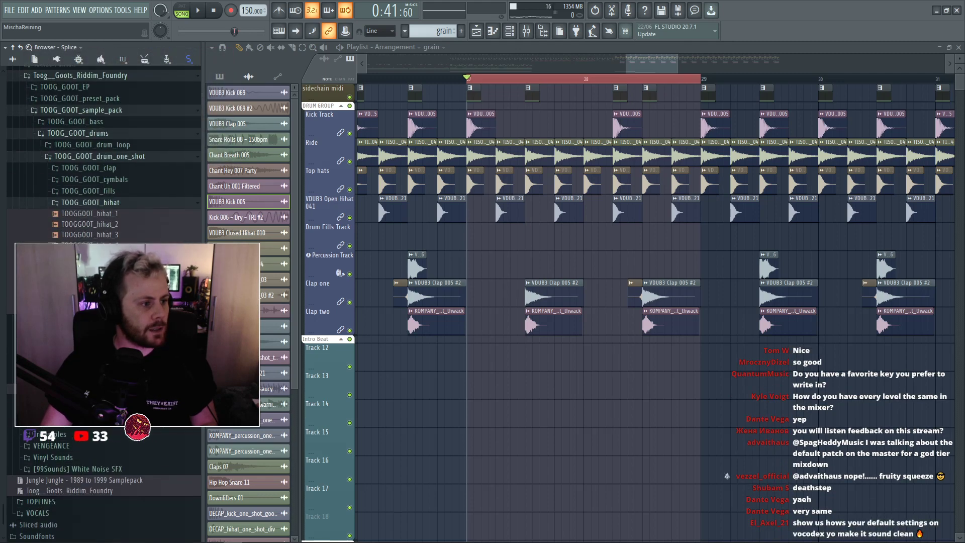
scroll(101, 151, "up", 3)
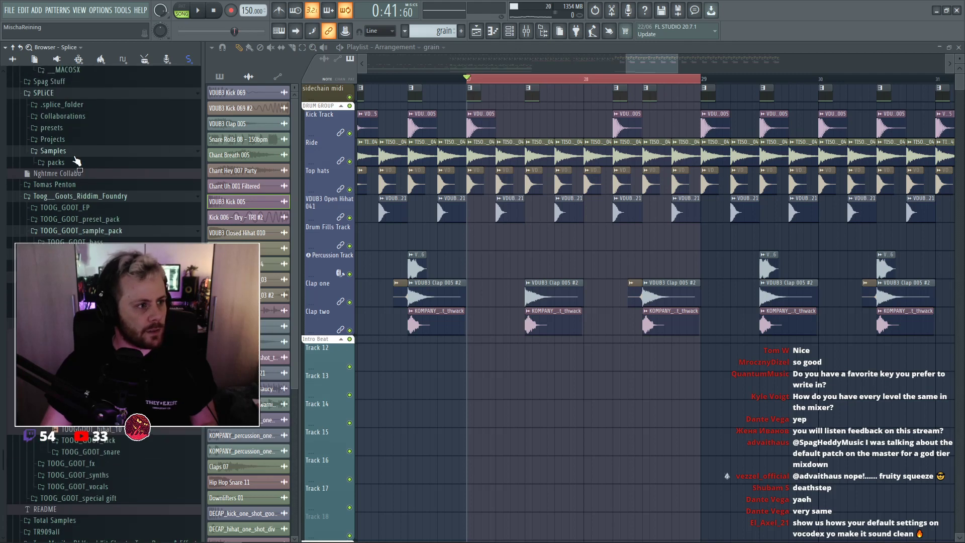
left_click(70, 163)
left_click(64, 173)
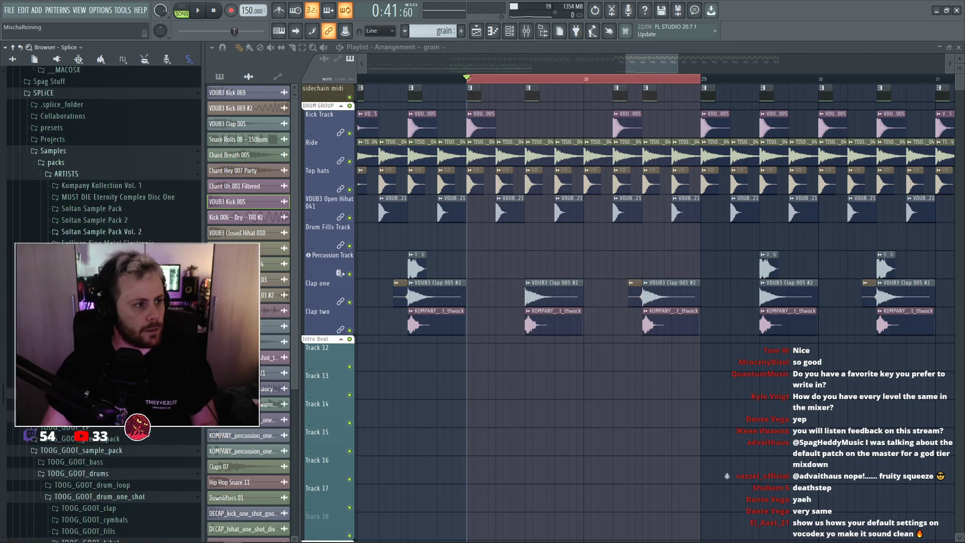
left_click(75, 313)
left_click(75, 324)
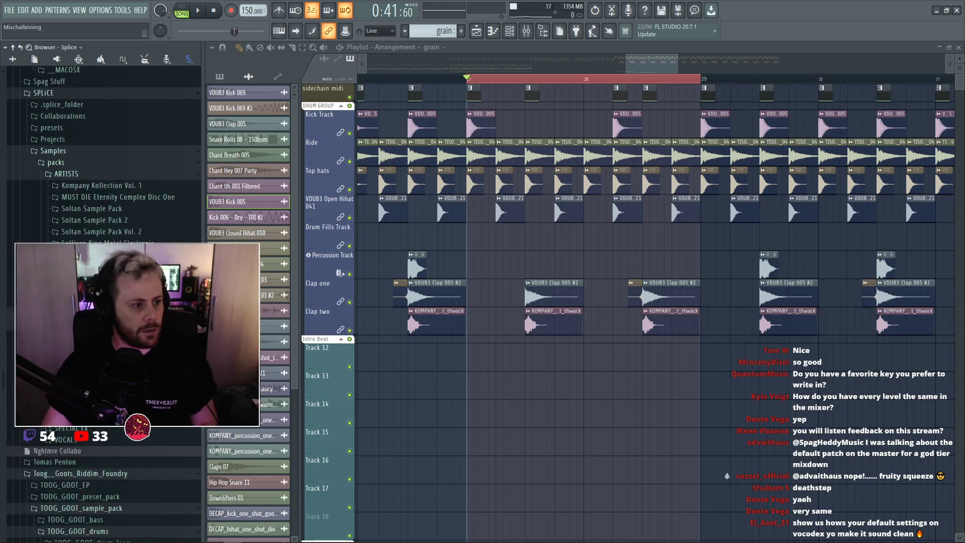
left_click(76, 370)
left_click(105, 417)
Audition the XILENT snares and place XILENT_snare_metal_05 on the Percussion Track above the claps of bars 27 and 28.
left_click(134, 443)
scroll(141, 463, "down", 4)
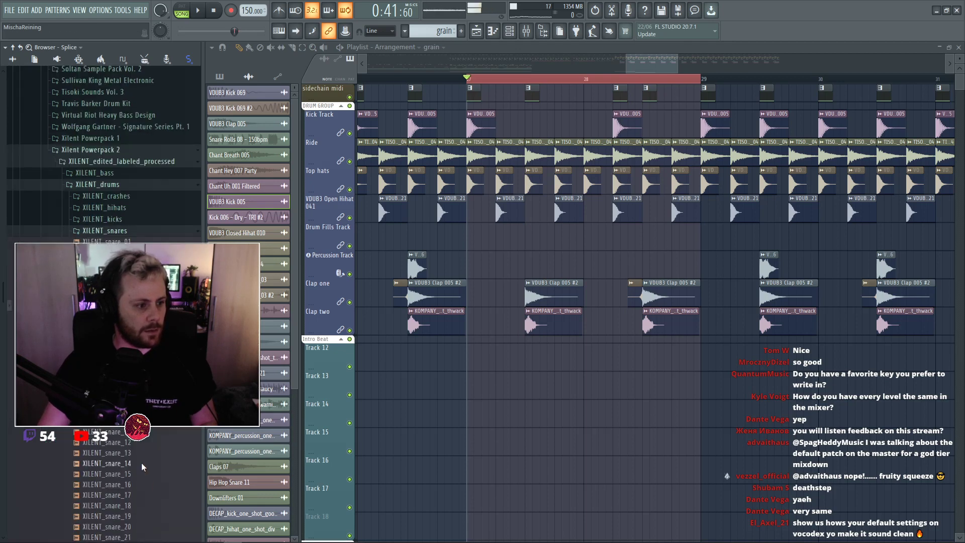
left_click(134, 441)
scroll(133, 471, "down", 10)
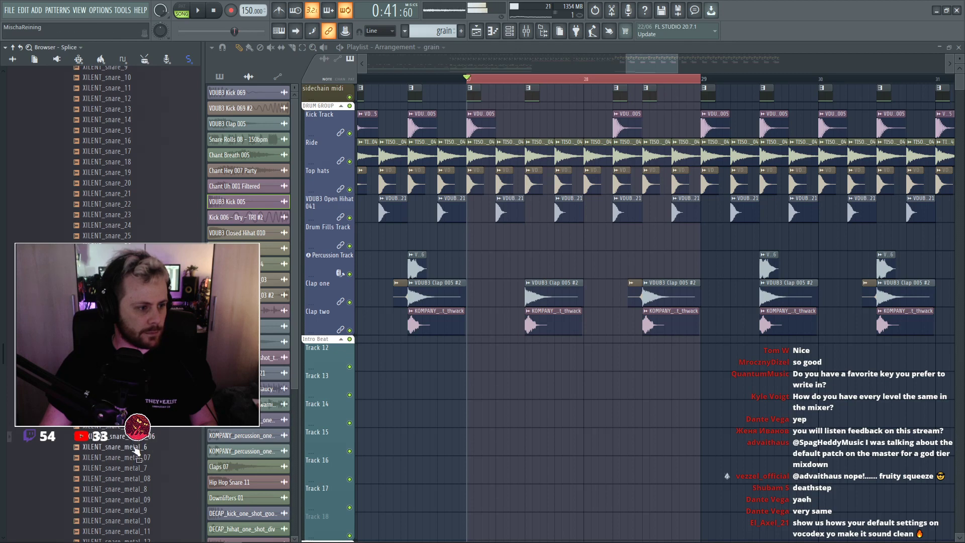
left_click_drag(116, 415, 622, 266)
key("space")
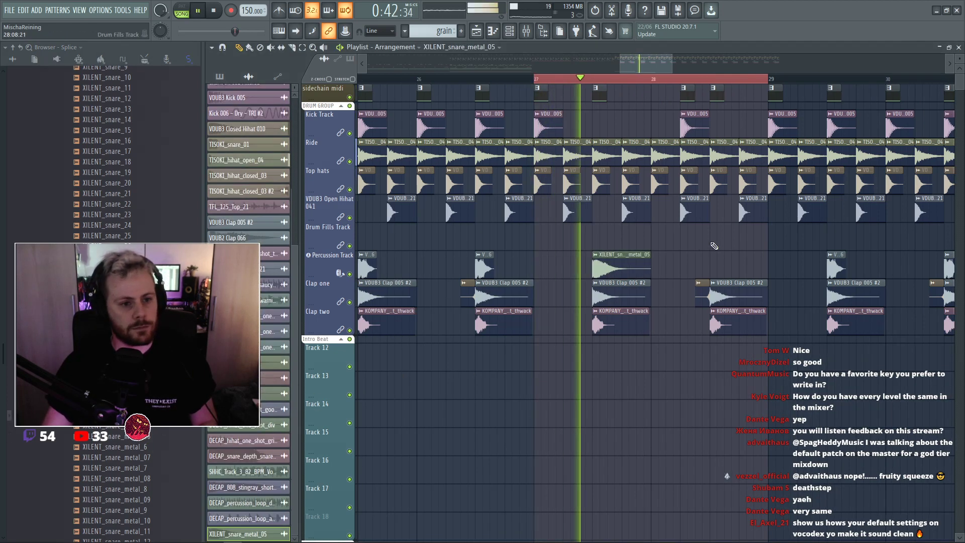
left_click(711, 268)
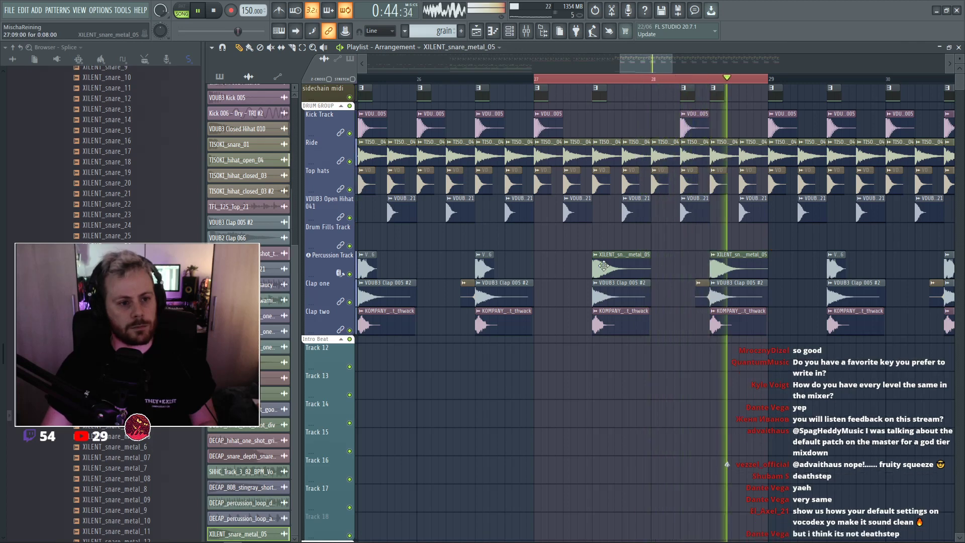
Mute the Clap one and Clap two clips beneath the two metal snares in bars 27 and 28.
double_click(729, 264)
key("space")
right_click(619, 297, "alt")
right_click(613, 326, "alt")
key("space")
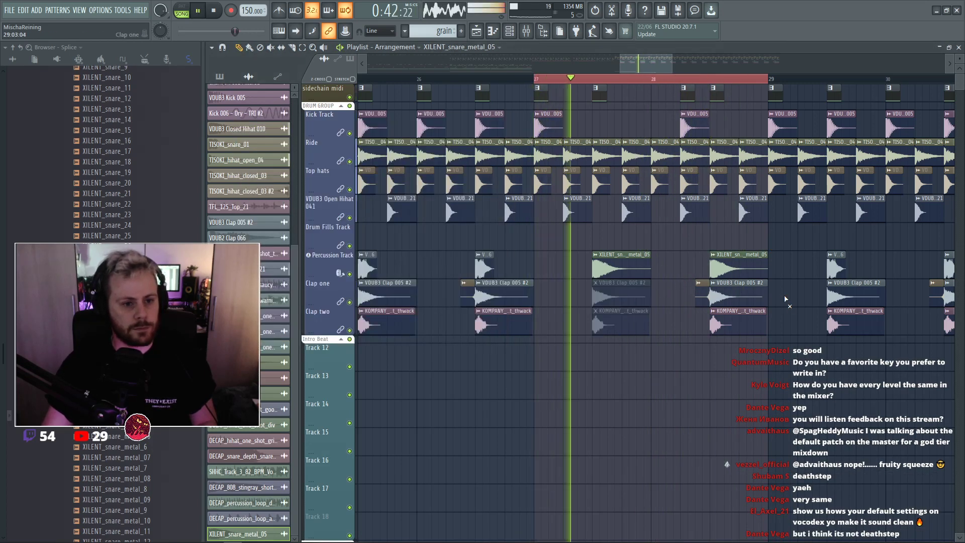
right_click(739, 296, "alt")
right_click(736, 324, "alt")
Adjust the channel volume of XILENT_snare_metal_05 while the loop plays.
double_click(621, 266)
left_click_drag(443, 136, 444, 128)
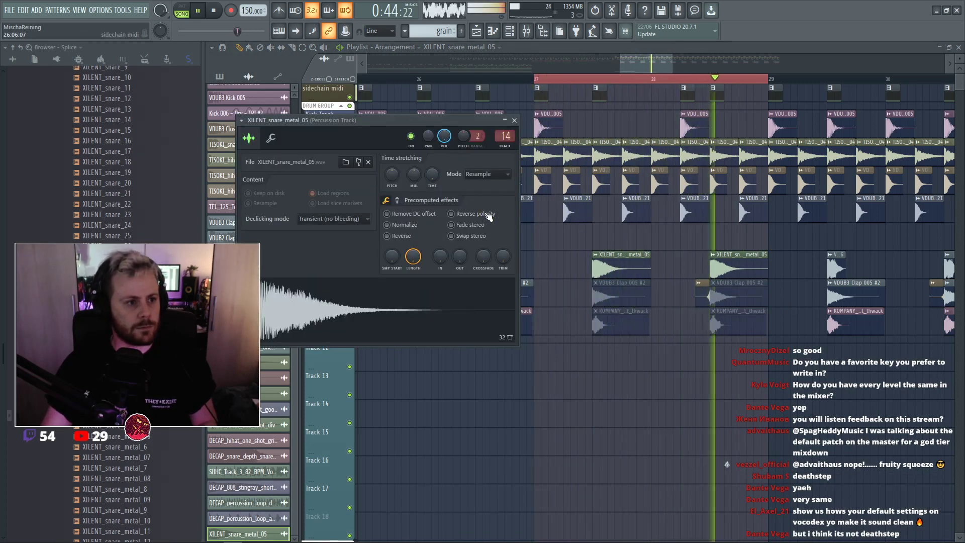
key("Escape")
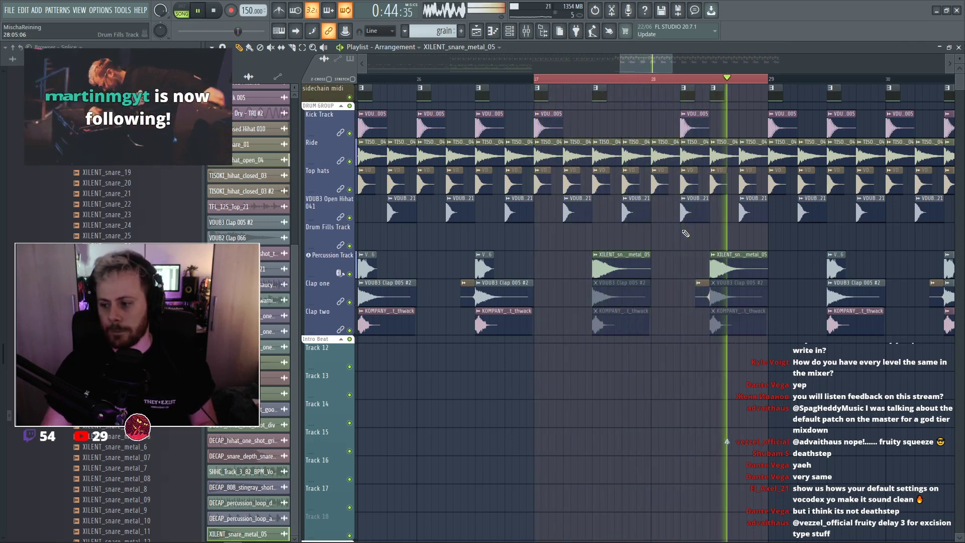
key("space")
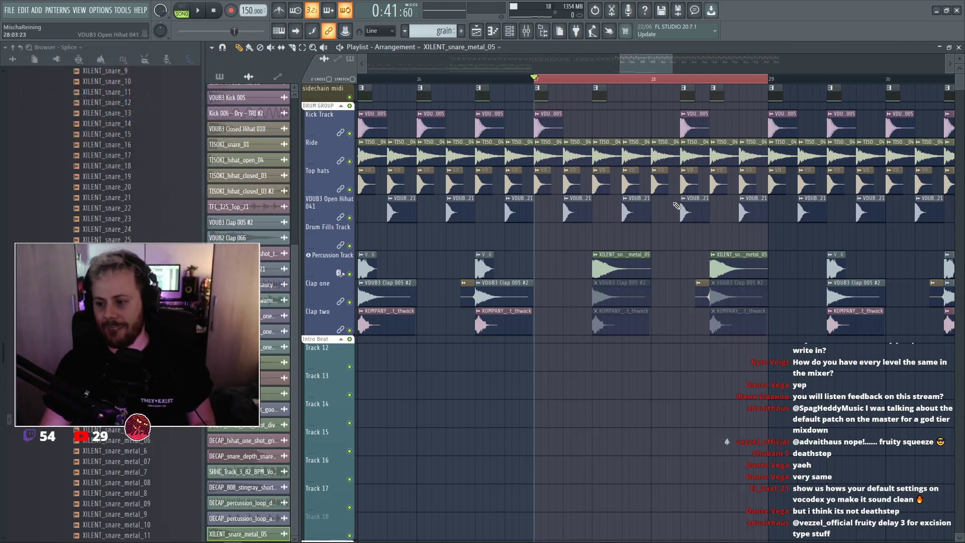
Delete the ride, top hat and open hihat clips across bars 27 and 28, keeping only the first top hat.
key("space")
key("space")
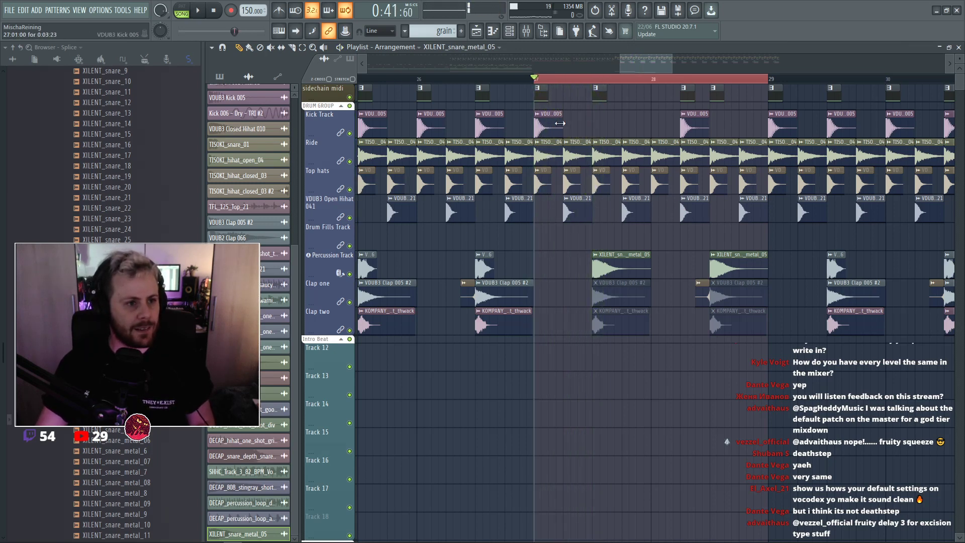
mouse_move(749, 208)
left_mouse_down()
mouse_move(594, 207)
mouse_move(559, 184)
mouse_move(743, 181)
mouse_move(566, 178)
left_mouse_up()
Place XILENT_crash_short_03 on the Ride track at bar 27, trim it to half a bar and repeat it up to bar 29.
scroll(100, 151, "up", 15)
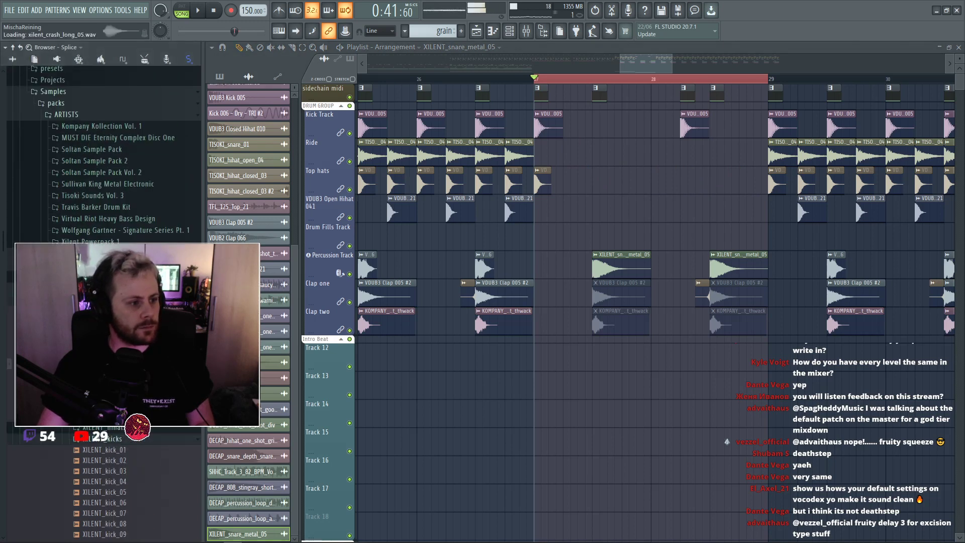
left_click_drag(100, 351, 651, 157)
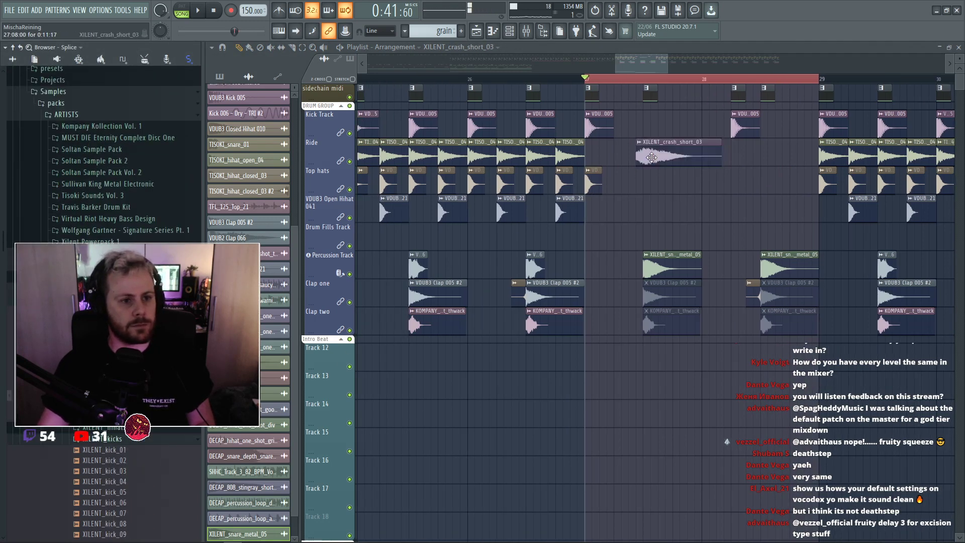
left_click(682, 157)
key("space")
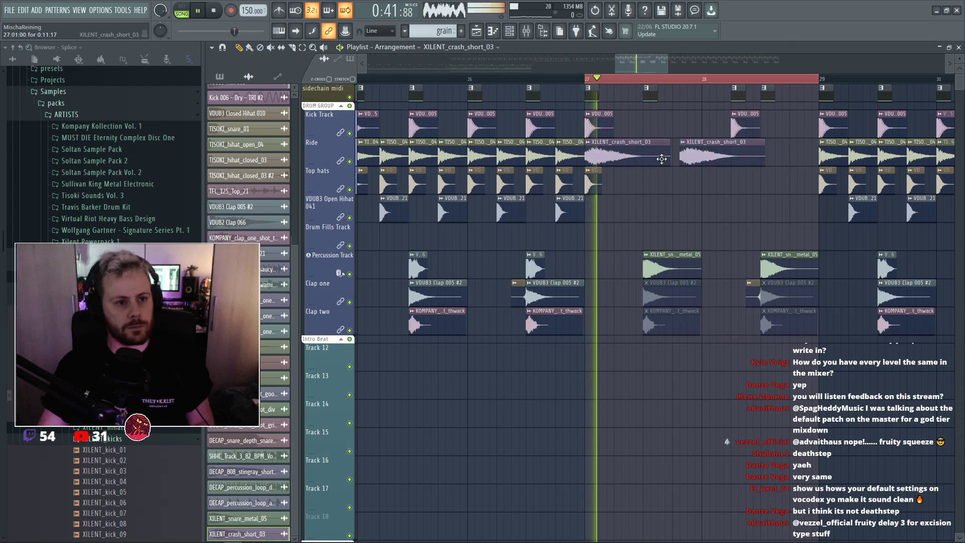
key("space")
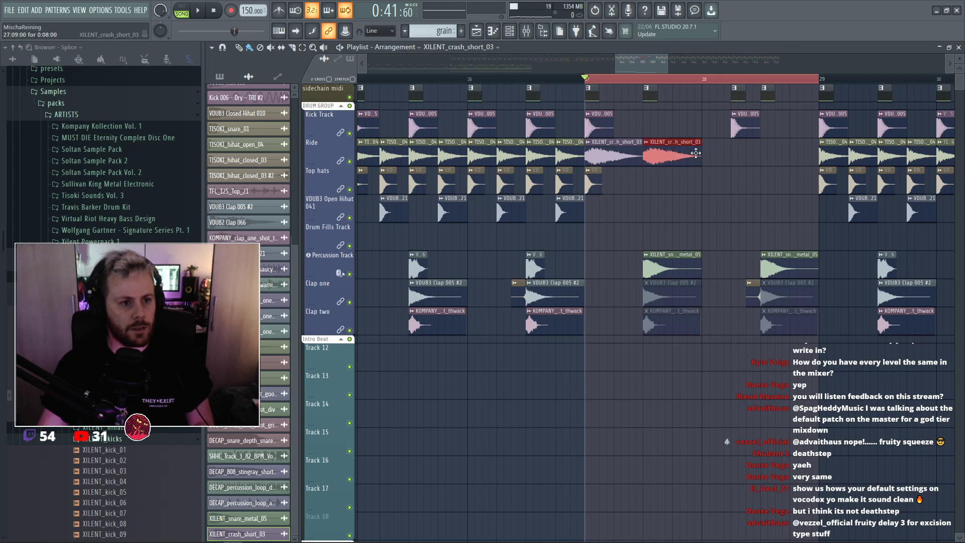
left_click_drag(696, 153, 615, 154)
left_click_drag(617, 155, 734, 156)
key("space")
key("ctrl+d")
Replace the crash channel's sample with XILENT_crash_short_04 and adjust its volume during loop playback.
double_click(611, 152)
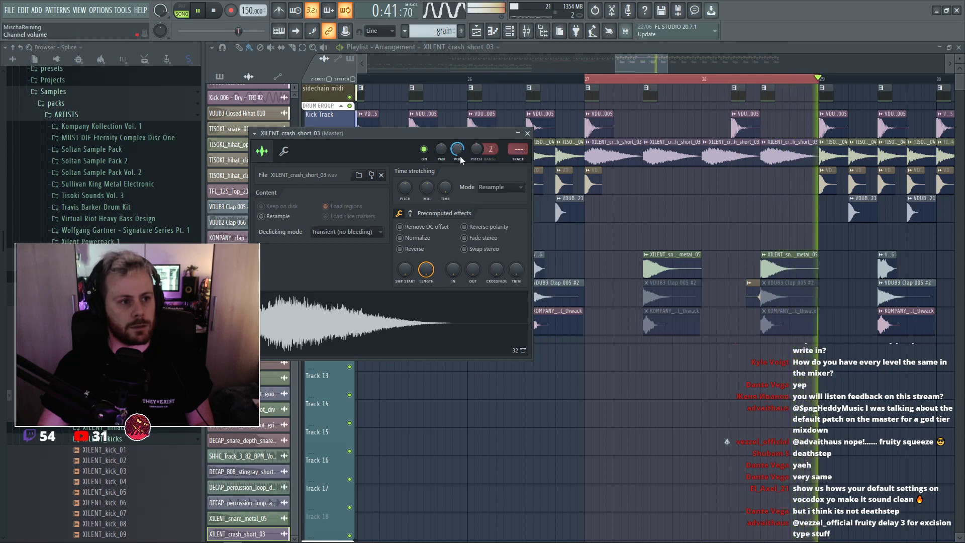
double_click(681, 162)
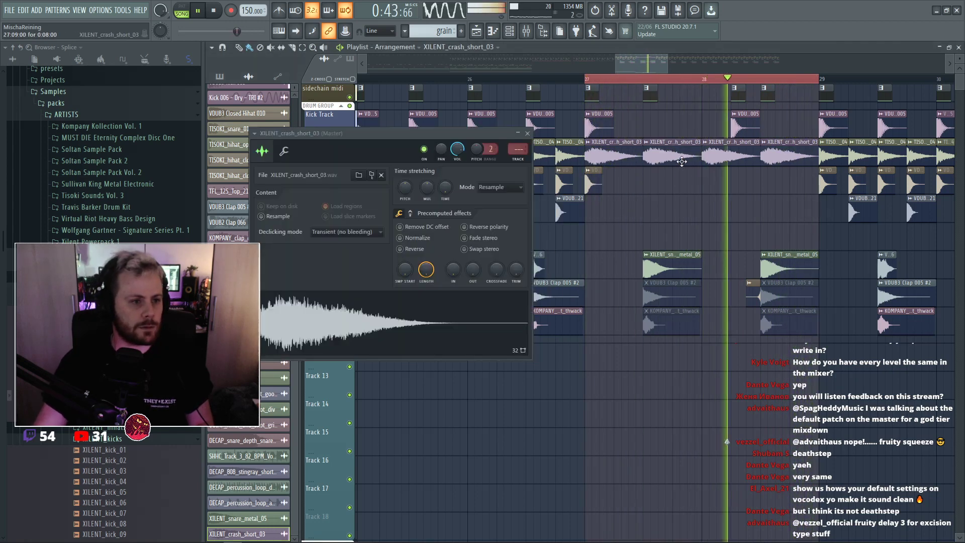
middle_click(117, 407)
middle_click(116, 417)
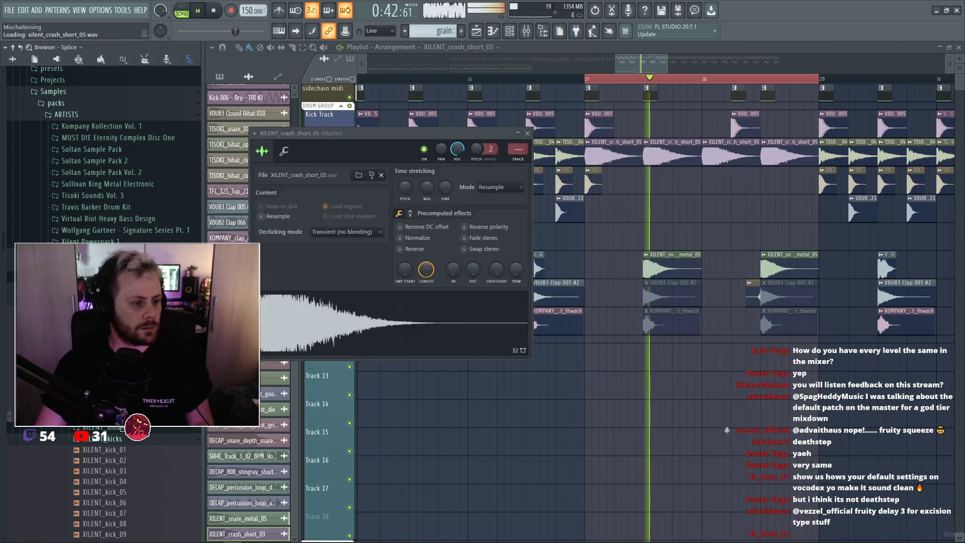
scroll(682, 161, "up", 1)
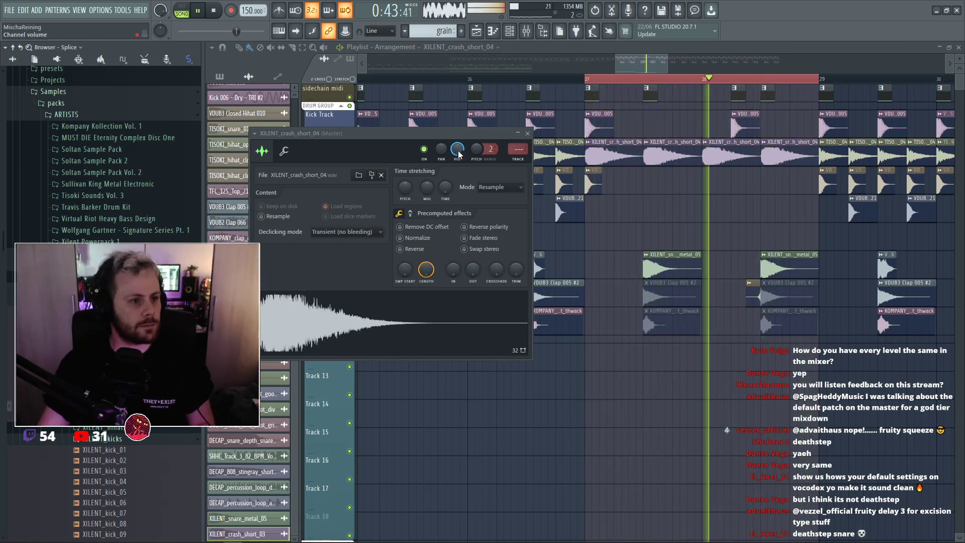
Route XILENT_crash_short_04 to mixer track 28 and shape its low end with the track's low-shelf EQ band.
key("ctrl+l")
key("F9")
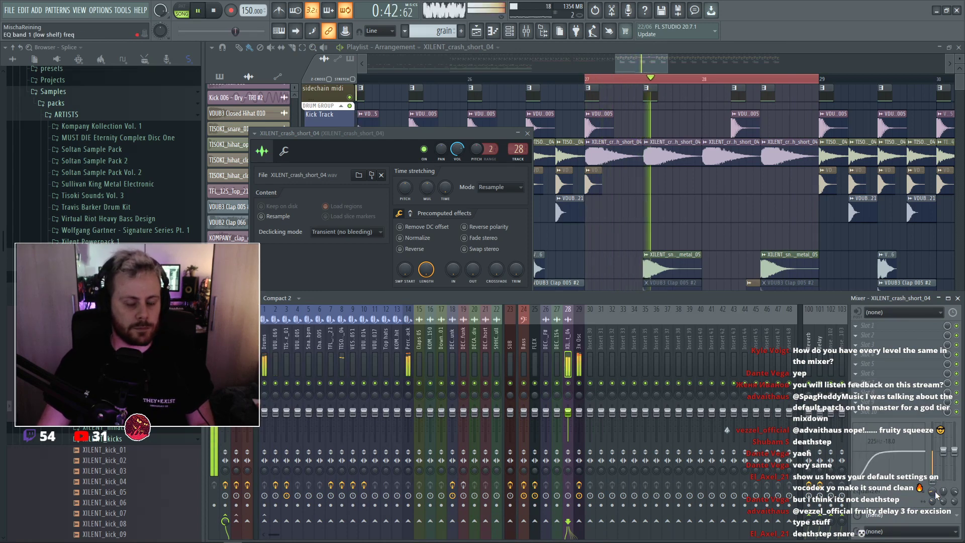
right_click(702, 216)
key("space")
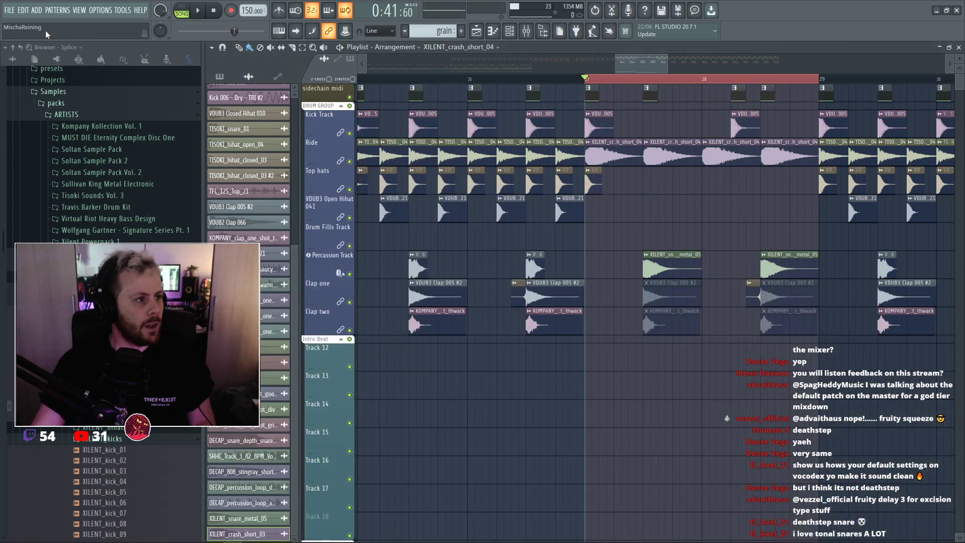
Browse to Packs, Drums (ModeAudio), Cymbals in the browser's All view and audition the crash samples.
left_click(13, 59)
scroll(31, 258, "up", 10)
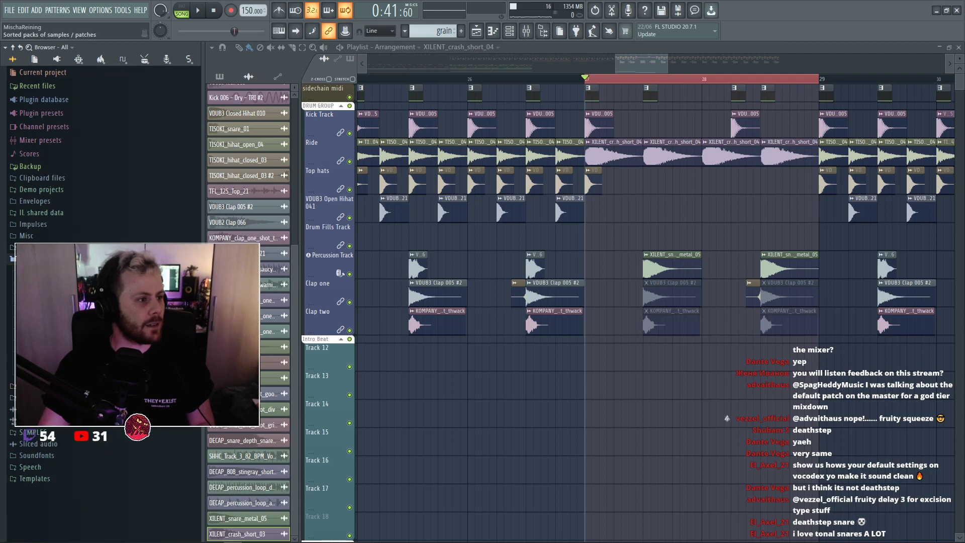
left_click(50, 282)
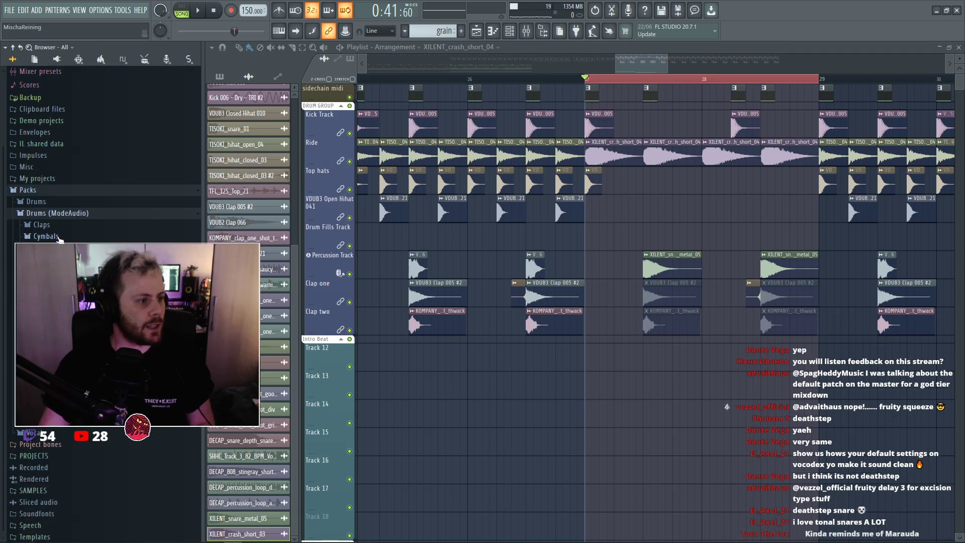
left_click(45, 236)
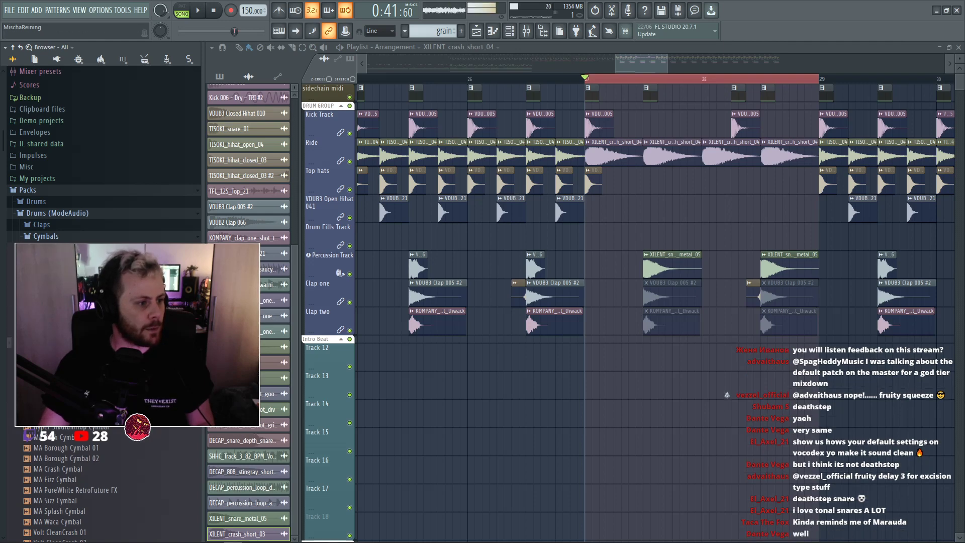
scroll(101, 205, "down", 7)
scroll(100, 204, "up", 2)
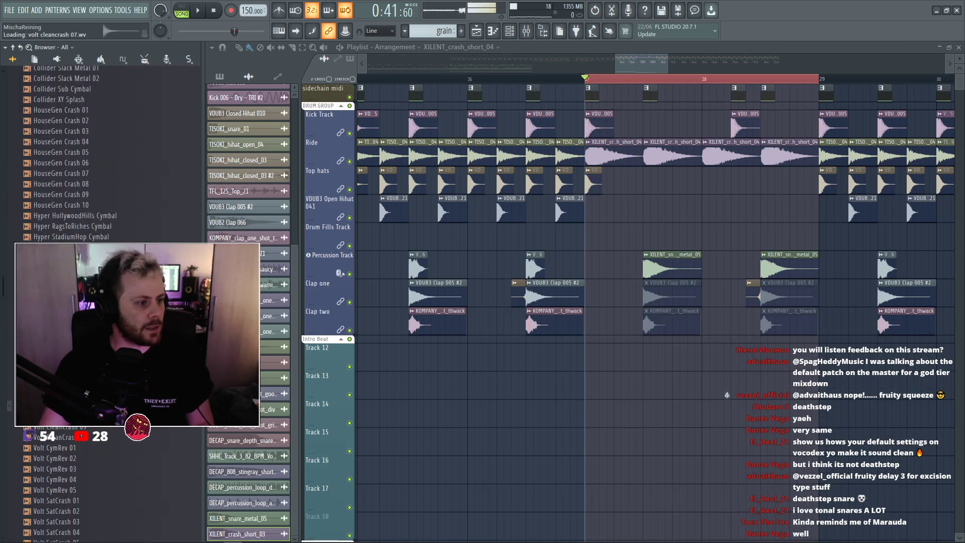
Place Volt CleanCrash 07 on the open hihat track as four consecutive half-bar clips across bars 27 and 28.
mouse_move(60, 437)
left_mouse_down()
mouse_move(611, 234)
mouse_move(657, 186)
mouse_move(626, 217)
mouse_move(666, 233)
left_mouse_up()
key("b")
left_click_drag(653, 216, 697, 216)
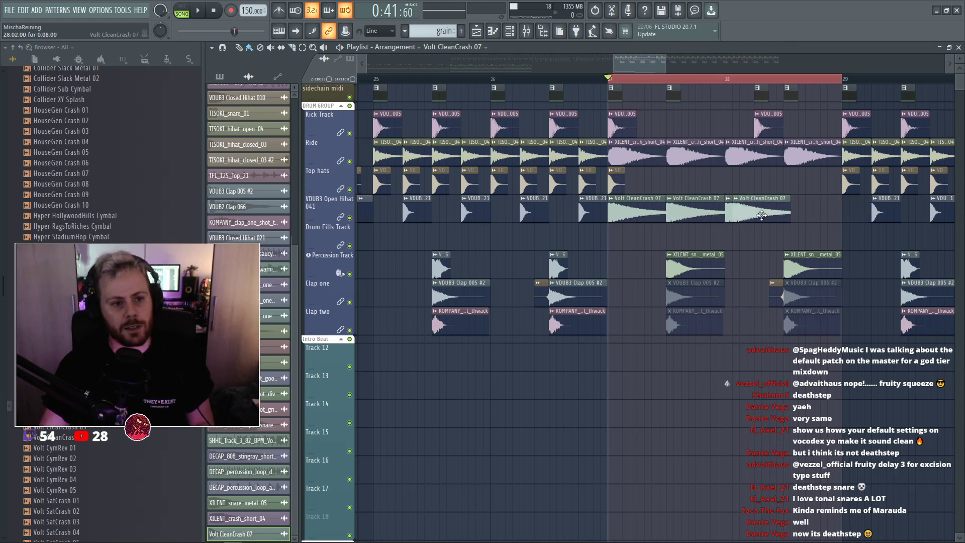
left_click_drag(762, 215, 813, 215)
Balance the channel volumes of Volt CleanCrash 07 and XILENT_crash_short_04 while the loop plays.
key("space")
double_click(804, 215)
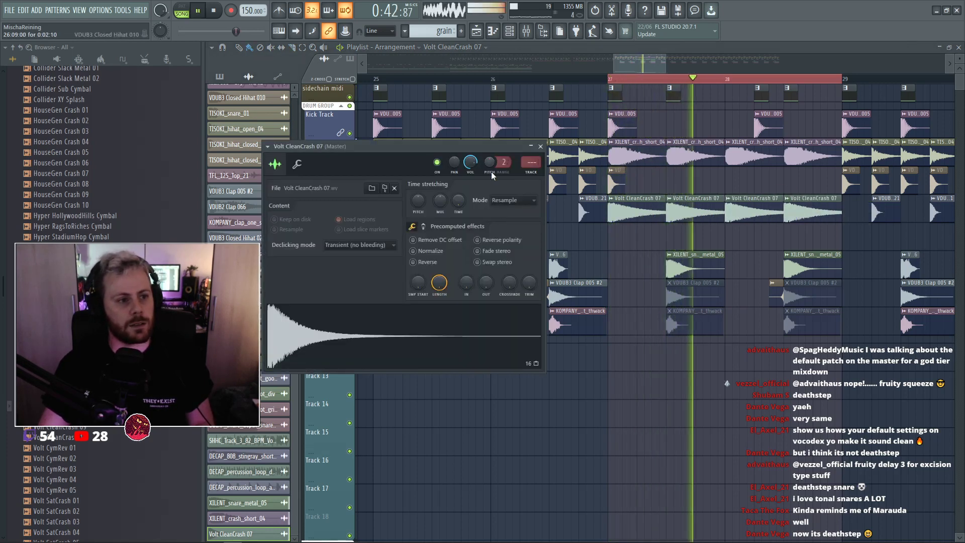
double_click(669, 161)
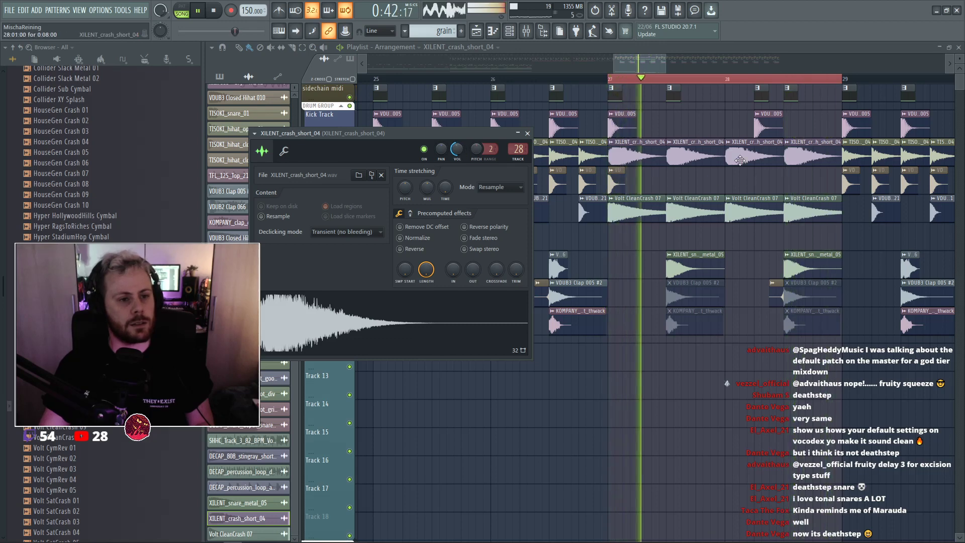
double_click(739, 161)
left_click(740, 160)
Route the Volt CleanCrash 07 channel to mixer track 28 and close its settings.
double_click(693, 212)
right_click(533, 167)
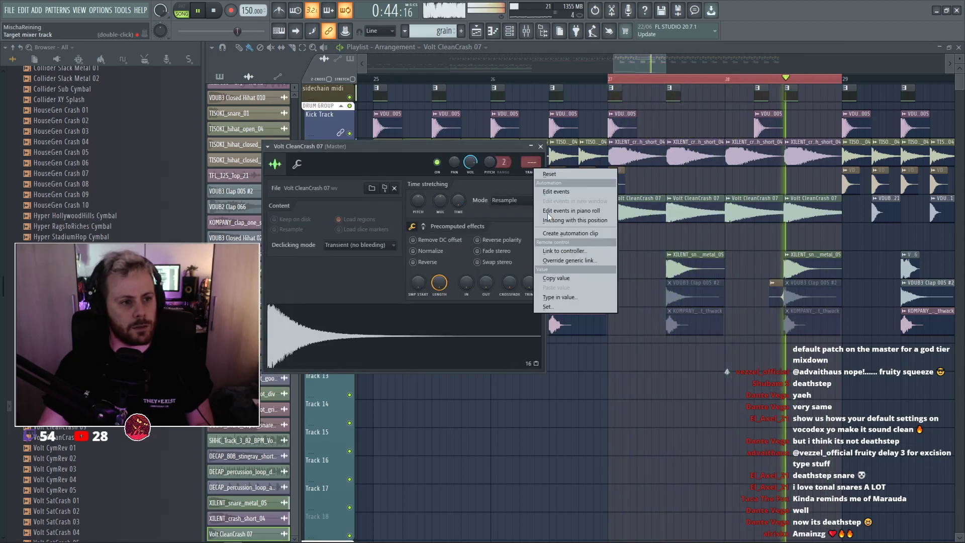
left_click(560, 297)
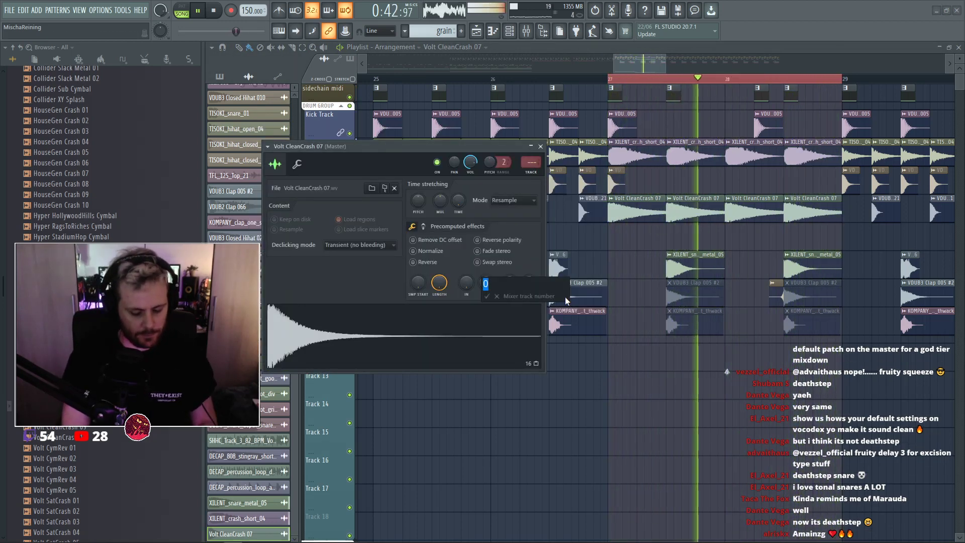
type("28")
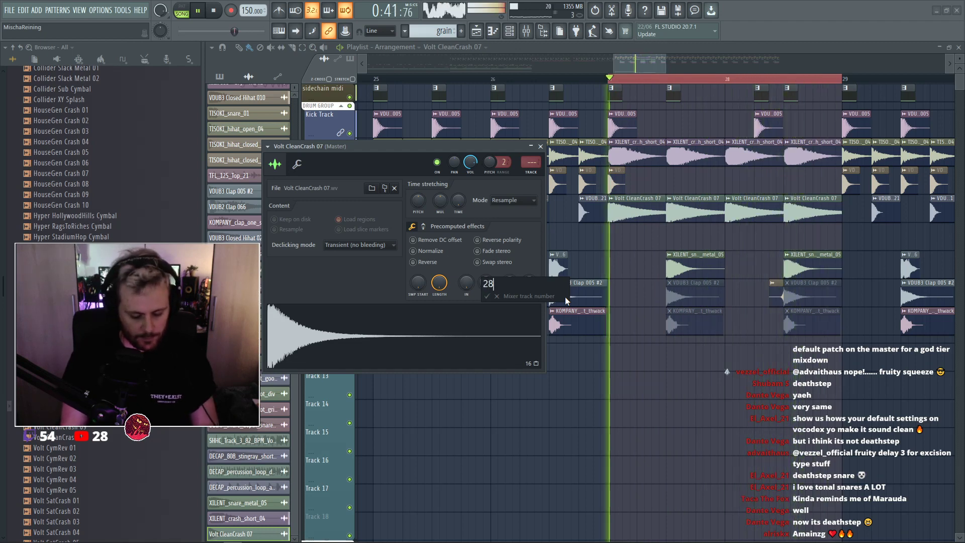
key("Return")
left_click(540, 146)
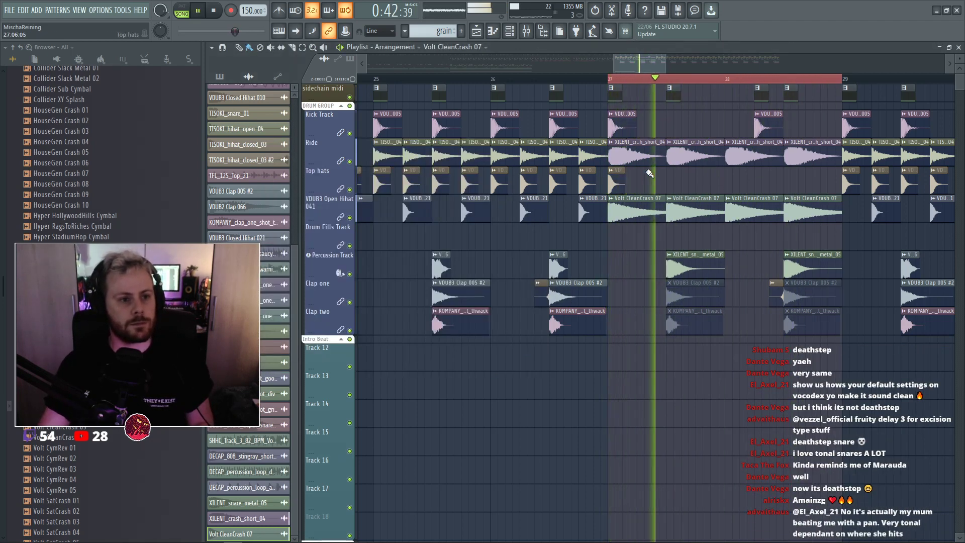
Increase the fade-out of the Volt CleanCrash 07 sample to shorten its tail while auditioning the loop.
double_click(655, 151)
double_click(717, 205)
mouse_move(486, 281)
left_mouse_down()
mouse_move(486, 262)
mouse_move(500, 276)
left_mouse_up()
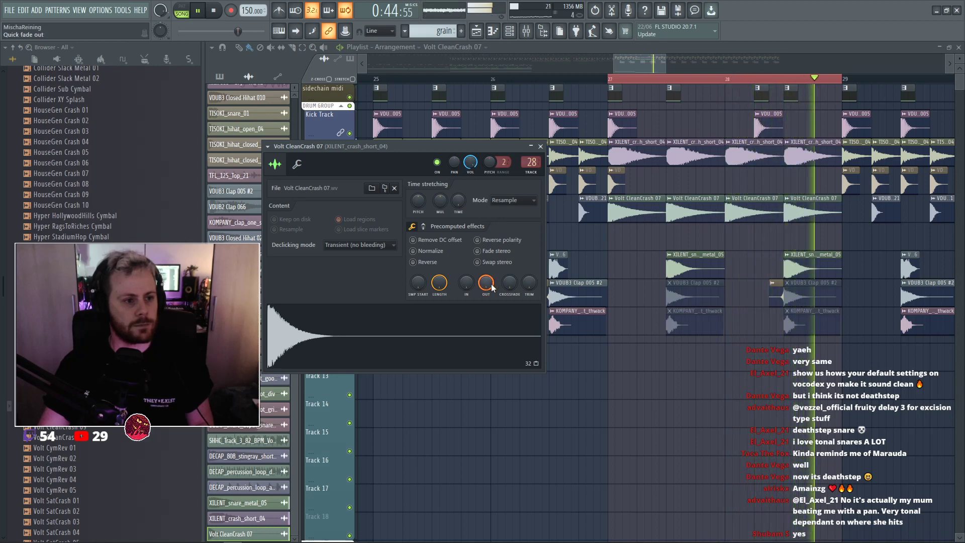
double_click(643, 155)
key("space")
Select the grain pattern, show the unsorted channels in the channel rack and open its granulizer channel.
left_click(636, 215)
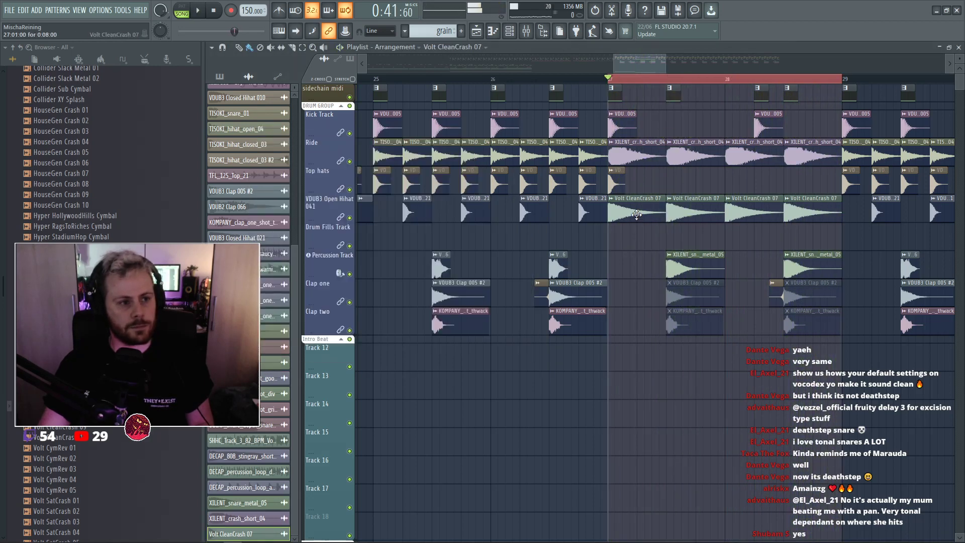
left_click(636, 214)
left_click(636, 215)
scroll(693, 274, "down", 5)
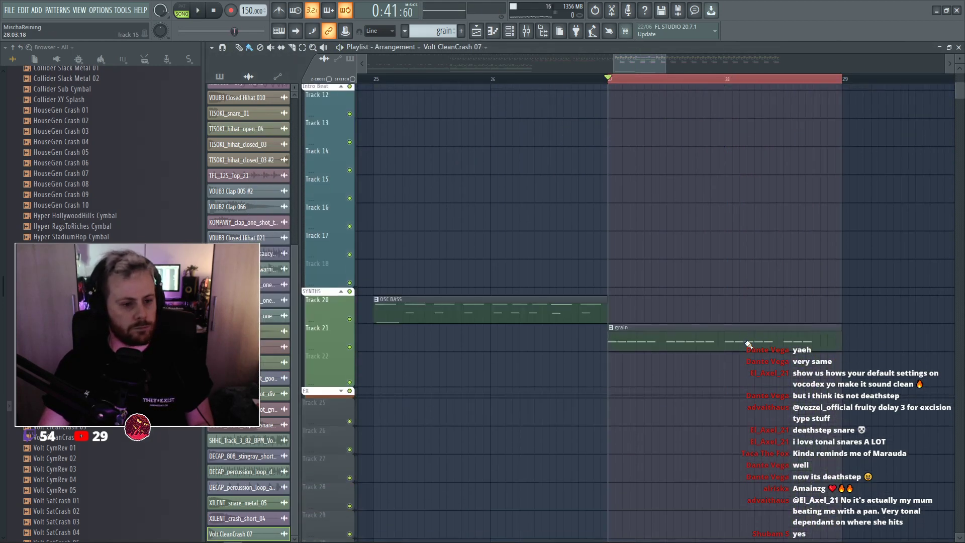
left_click(664, 340)
key("F6")
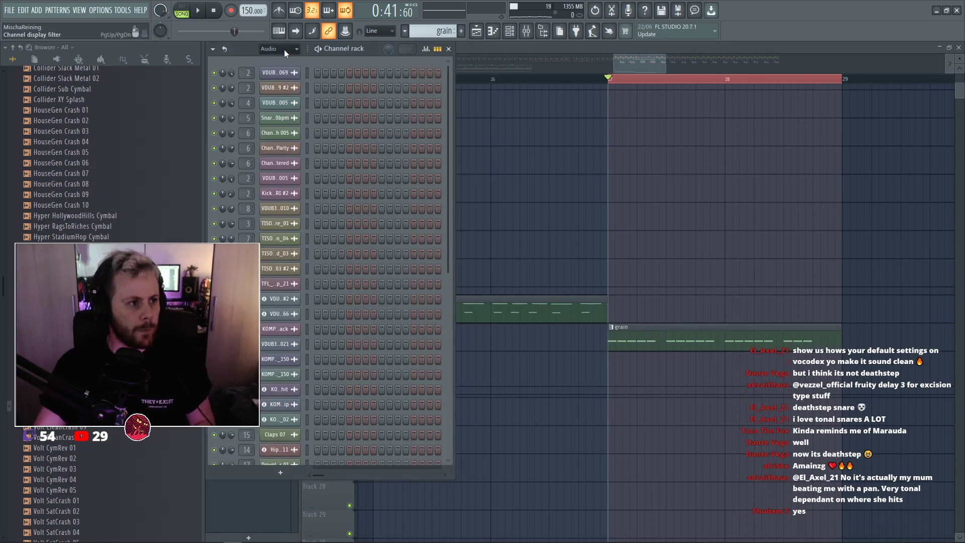
left_click(283, 82)
left_click(280, 149)
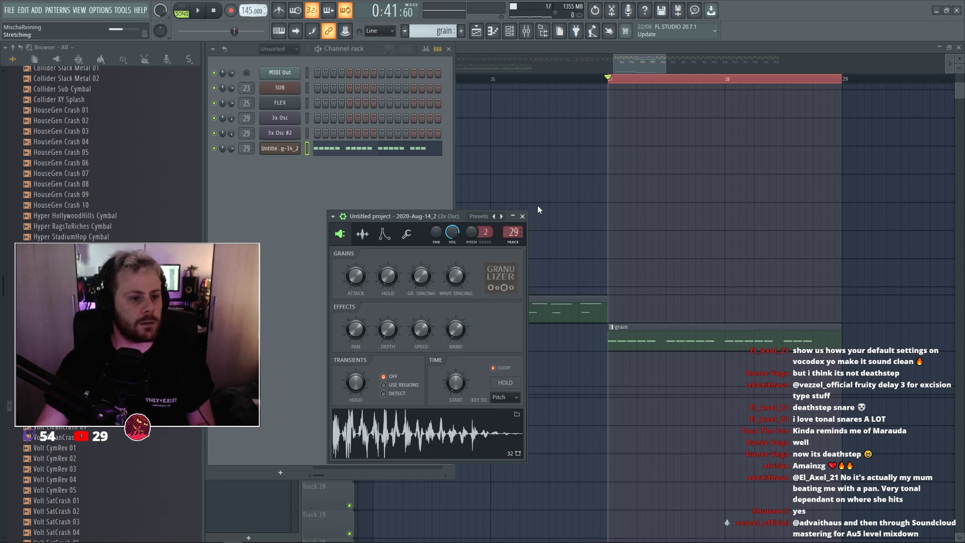
Audition the grain pattern, open its granulizer channel and reset the sample's time-stretch multiplier.
key("F5")
key("space")
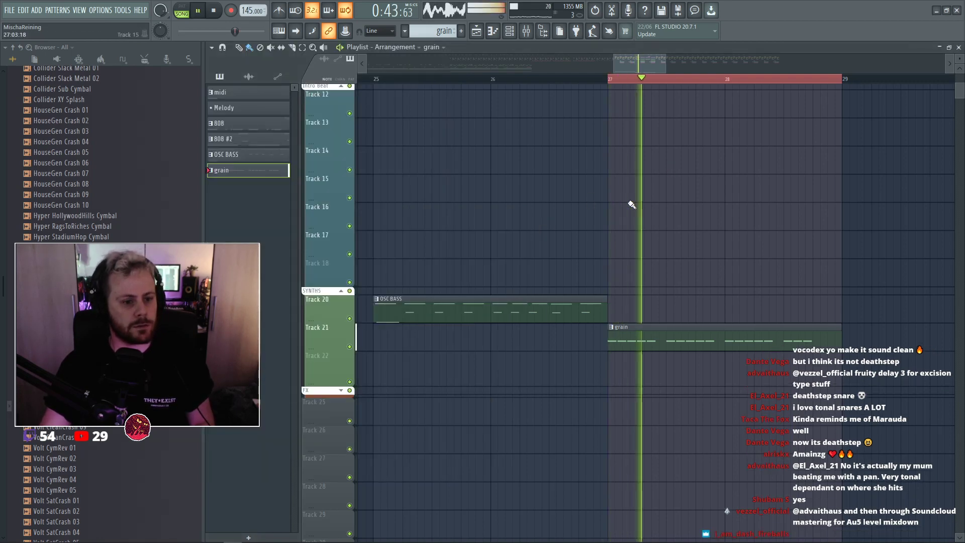
key("F7")
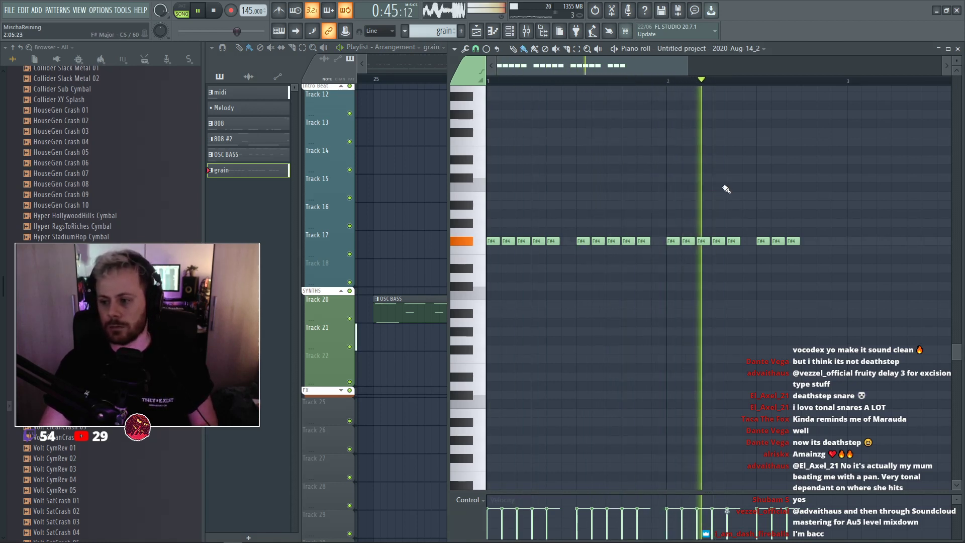
key("F6")
key("space")
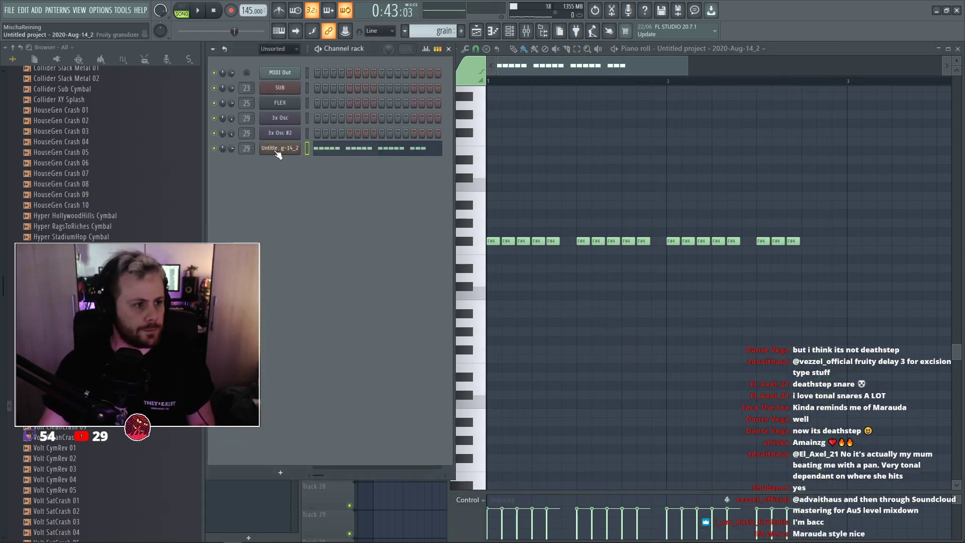
left_click(277, 151)
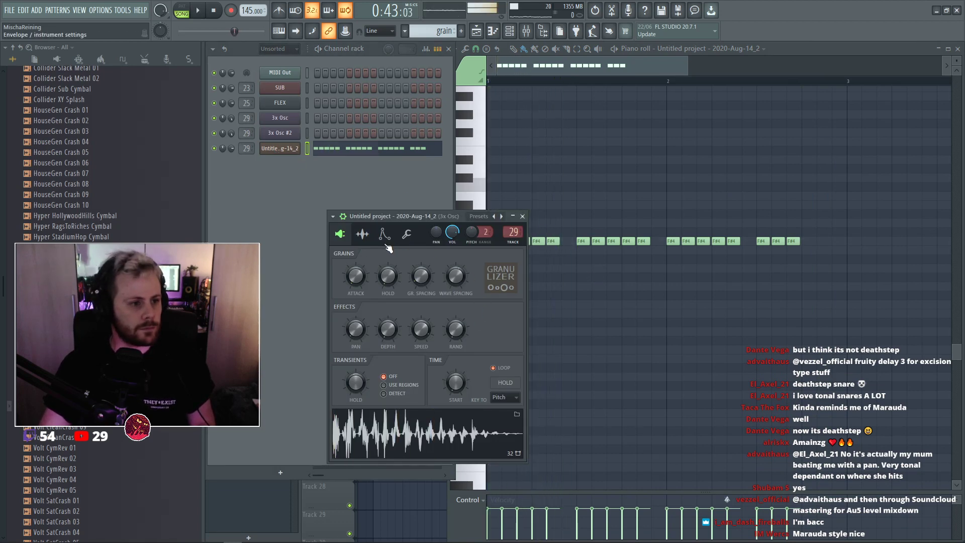
key("space")
left_click(361, 234)
right_click(507, 276)
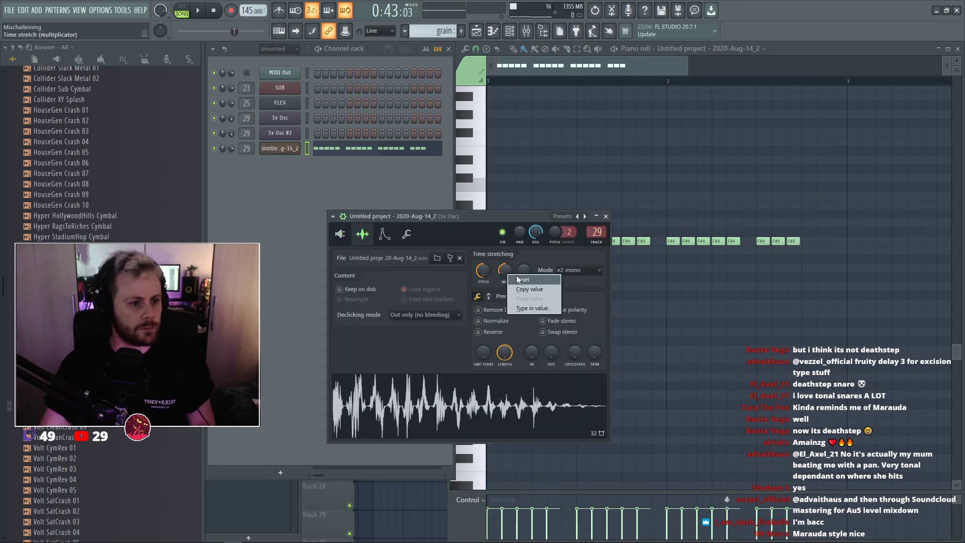
left_click(518, 279)
Adjust the granulizer's grain spacing and set its wave spacing to 43% while the loop plays.
key("space")
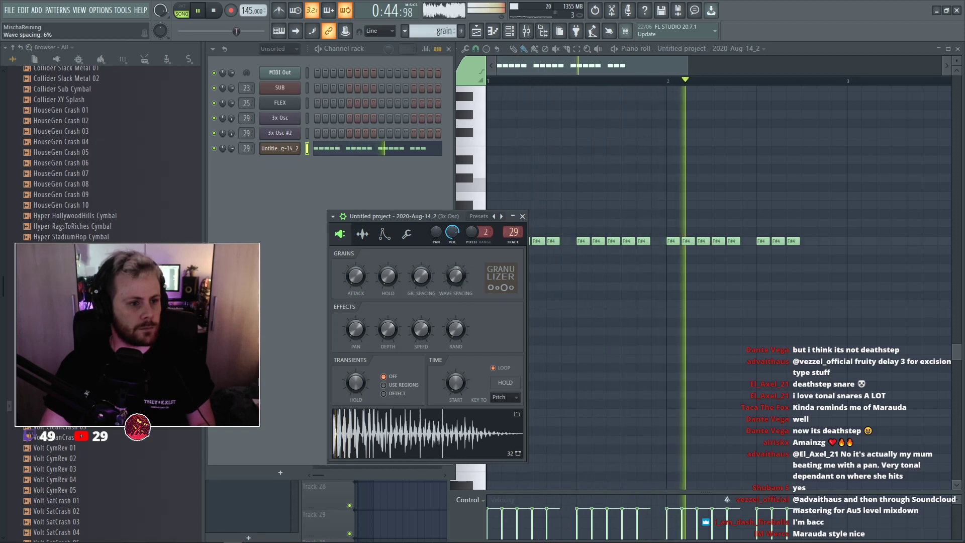
key("space")
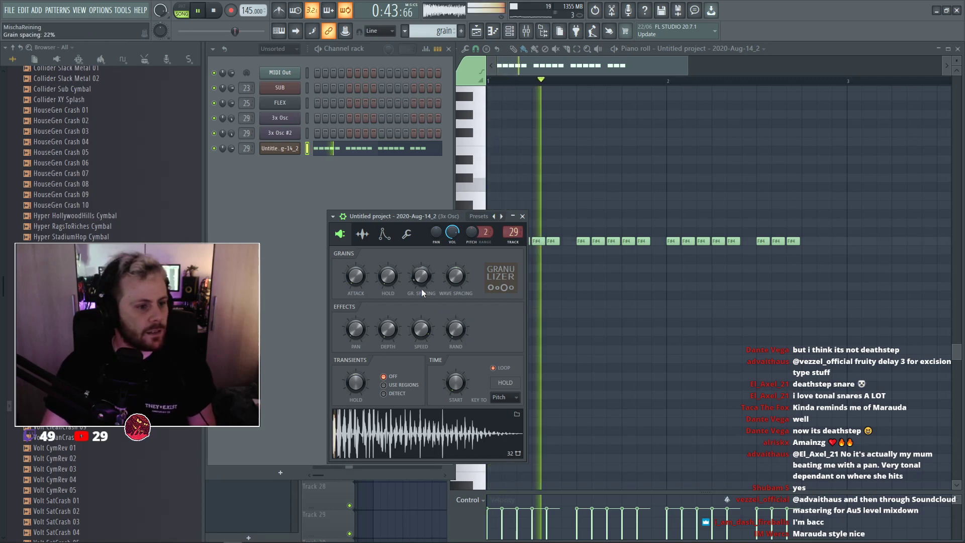
left_click_drag(421, 288, 455, 281)
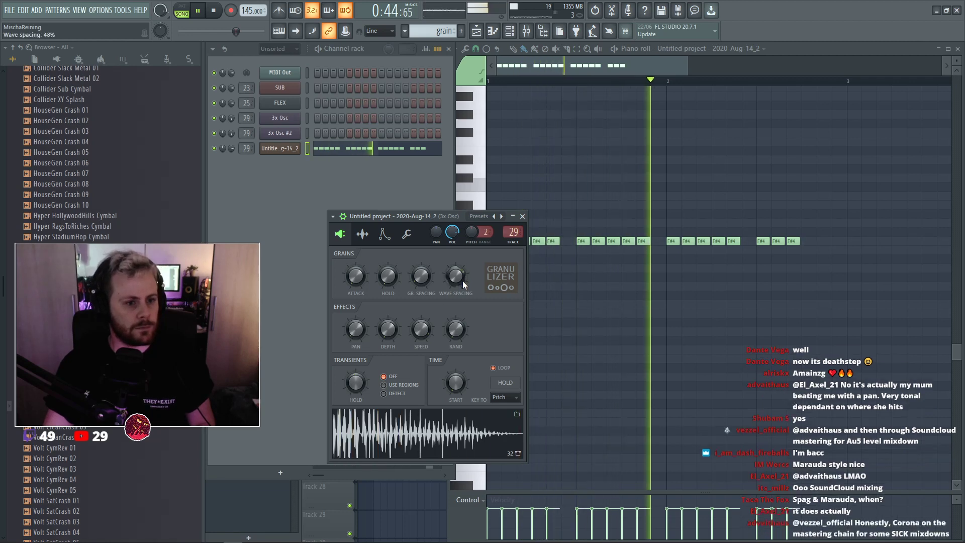
scroll(461, 278, "down", 2)
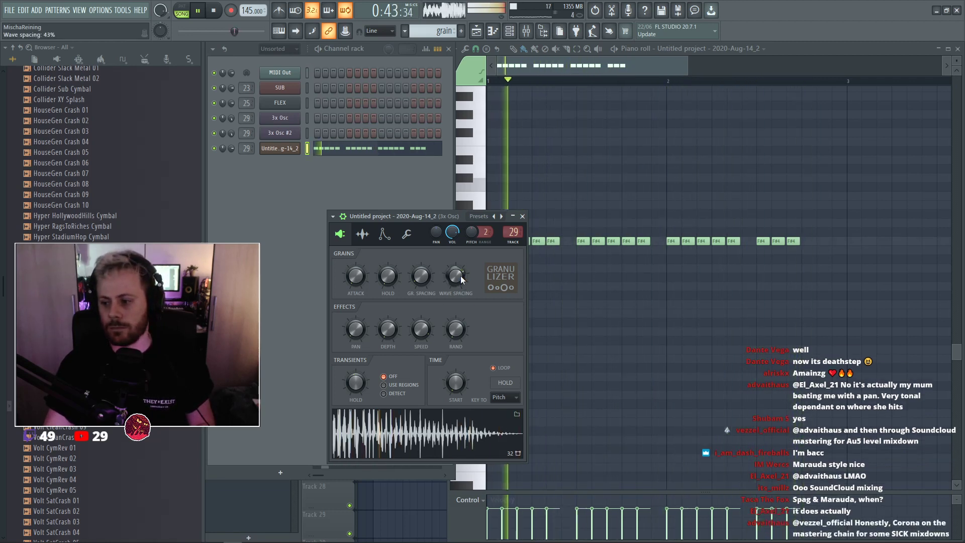
key("space")
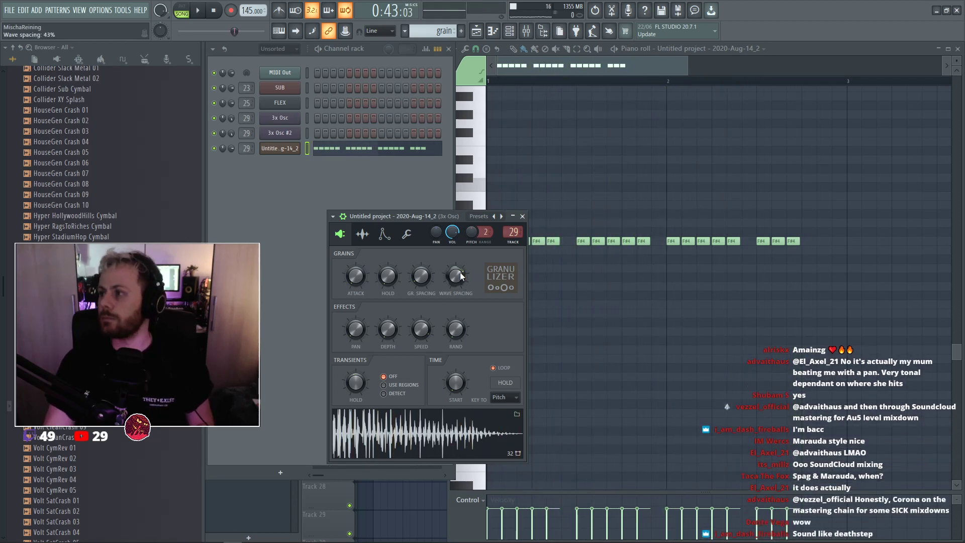
Copy all the granulizer notes into the SUB channel of the grain pattern and transpose the copies down to D#4.
left_click(575, 254)
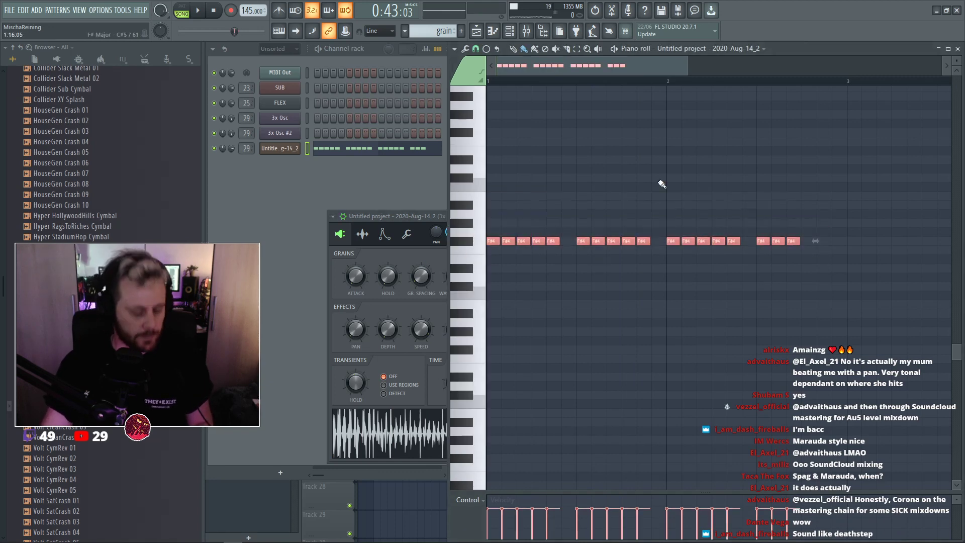
left_click(649, 50)
left_click(592, 127)
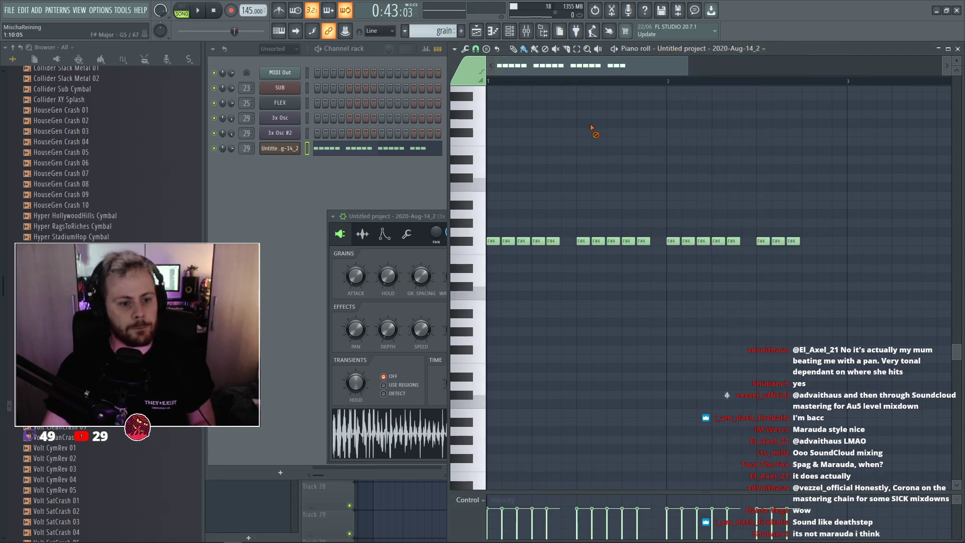
left_click(703, 47)
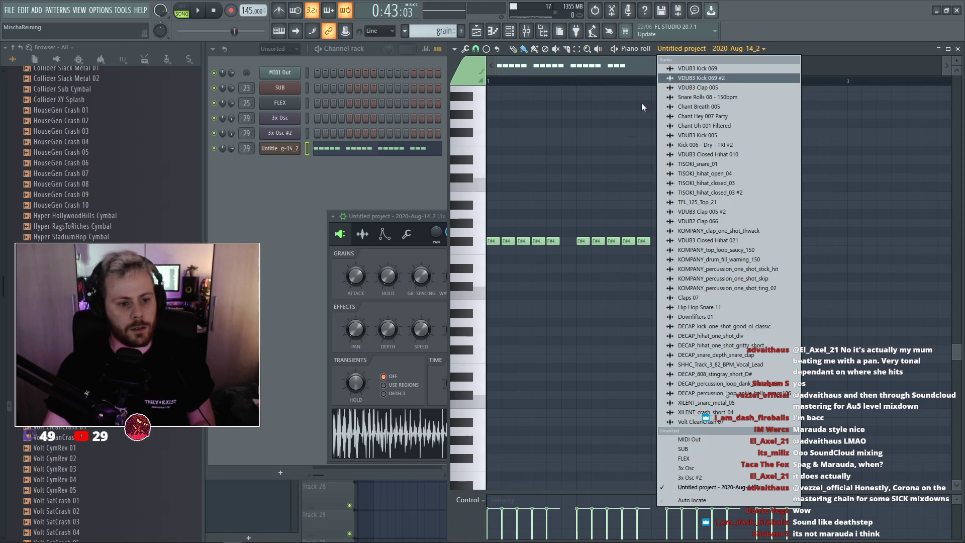
left_click(702, 444)
key("space")
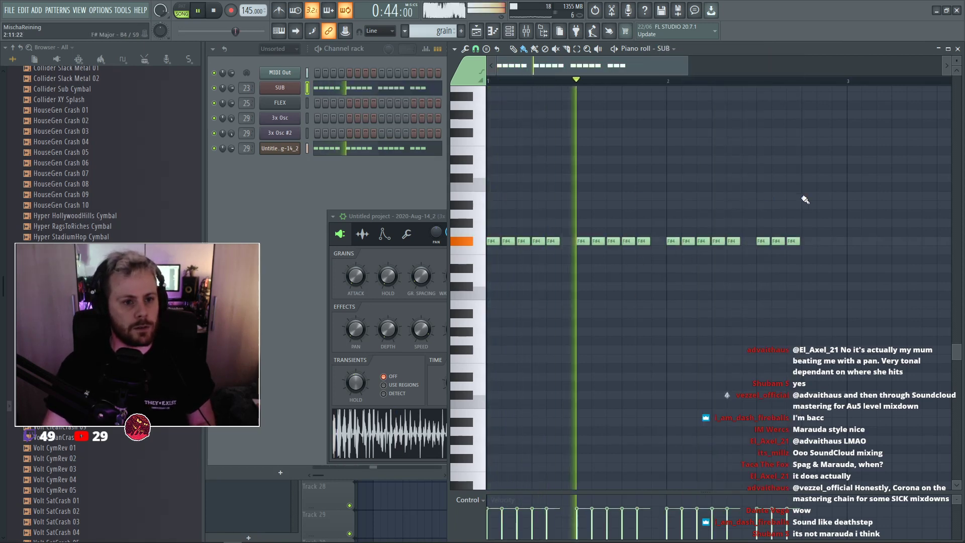
left_click_drag(491, 241, 490, 267)
key("ctrl+d")
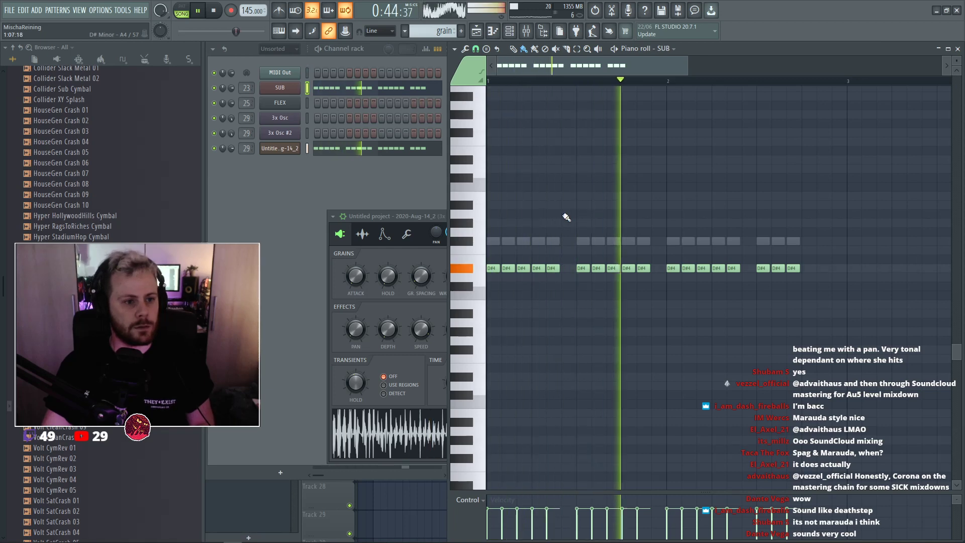
Tighten the granulizer channel's volume envelope by shortening its release and adjusting its sustain while the loop plays.
left_click(292, 150)
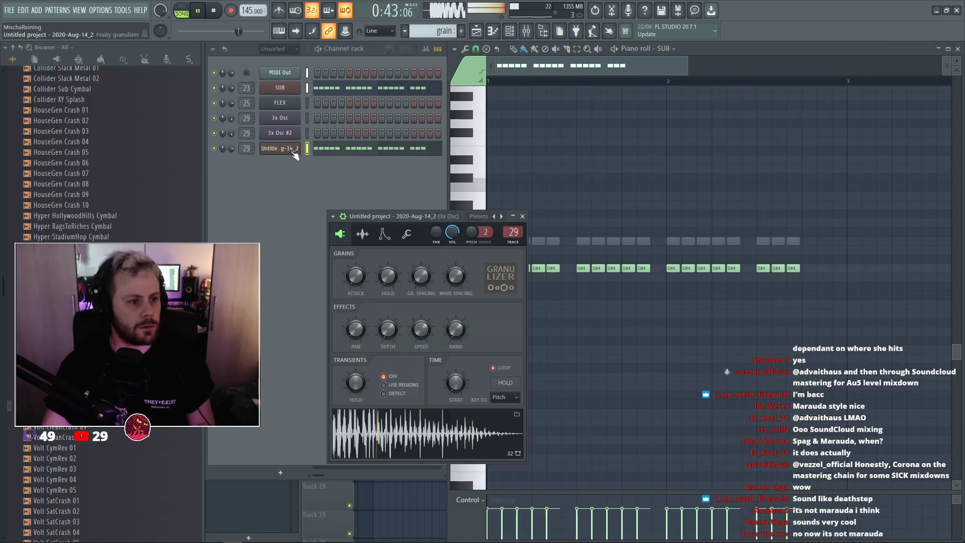
key("F9")
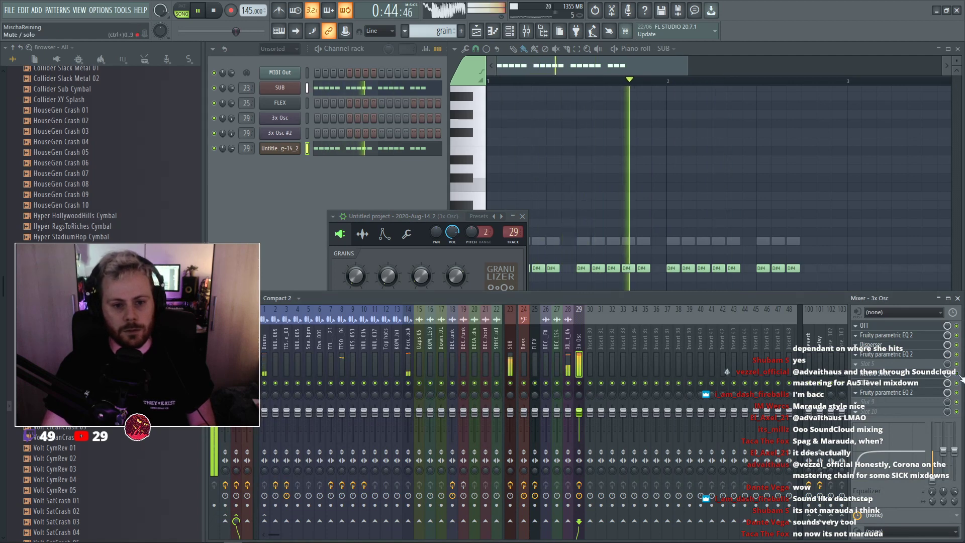
left_click(415, 215)
left_click(383, 235)
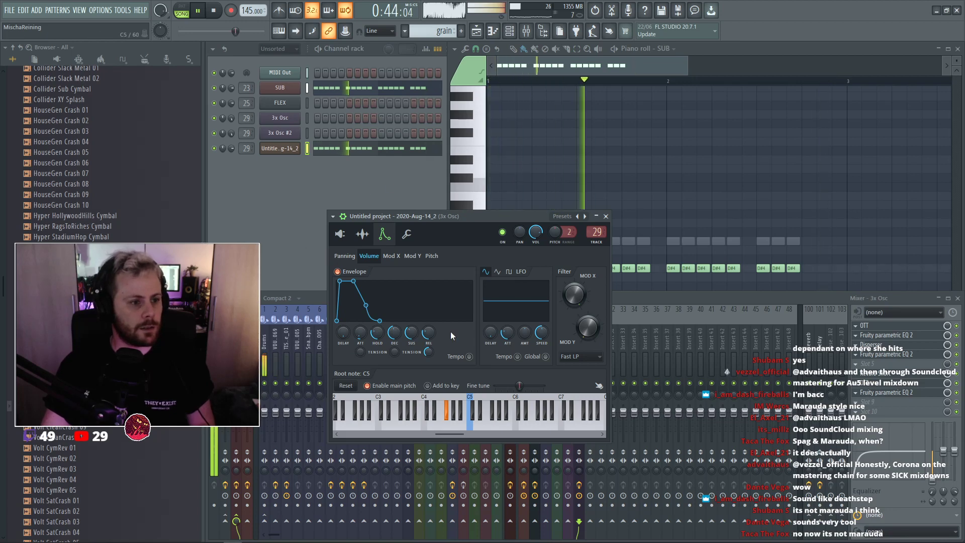
left_click_drag(421, 341, 415, 330)
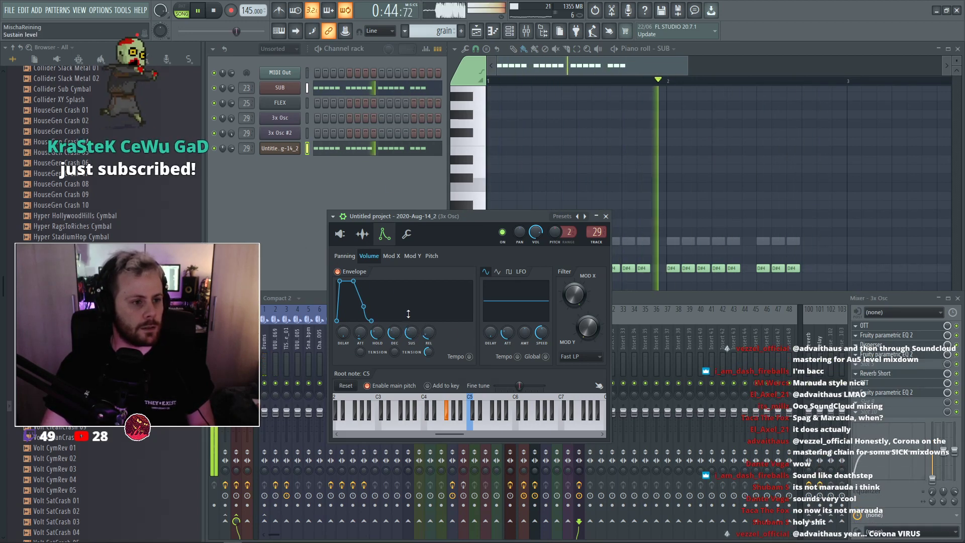
Set the granulizer's wave spacing to 9% while auditioning the loop.
left_click(340, 234)
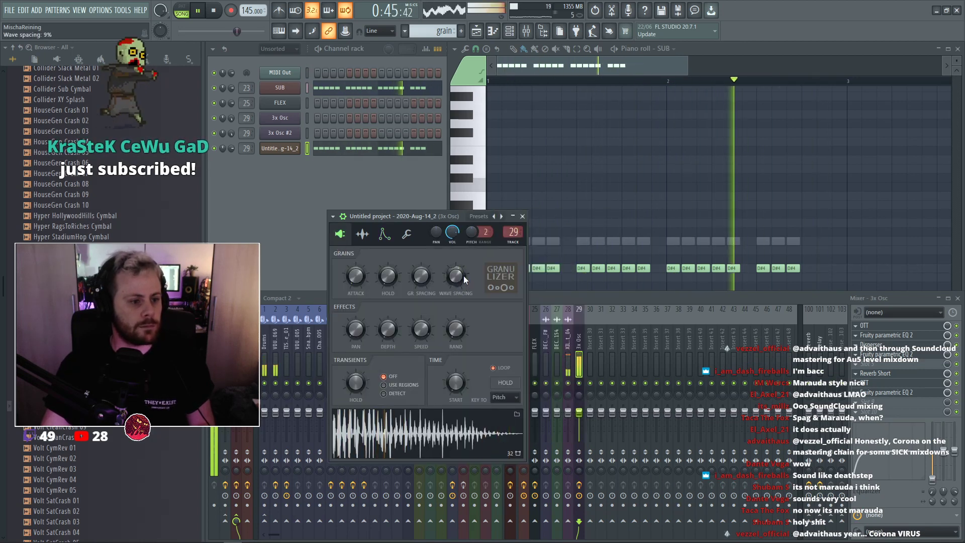
left_click(786, 211)
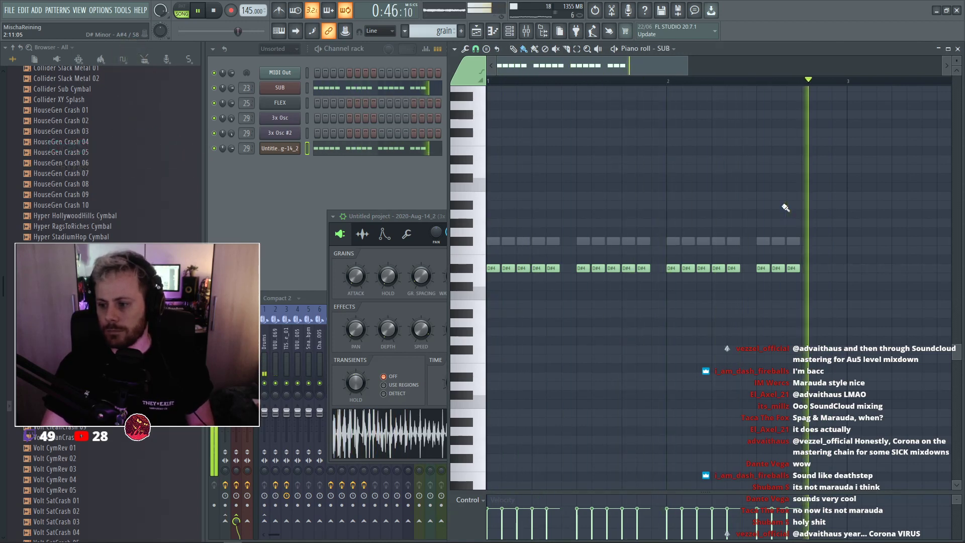
key("space")
Lower the output gain of the OTT after Reverb Short on the 3x Osc mixer track to 12.1 dB.
key("F9")
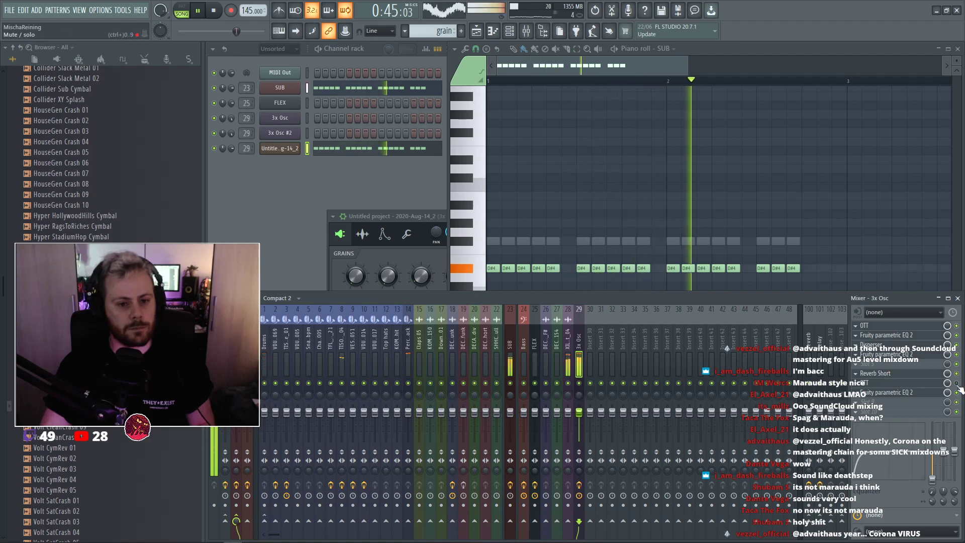
left_click(925, 383)
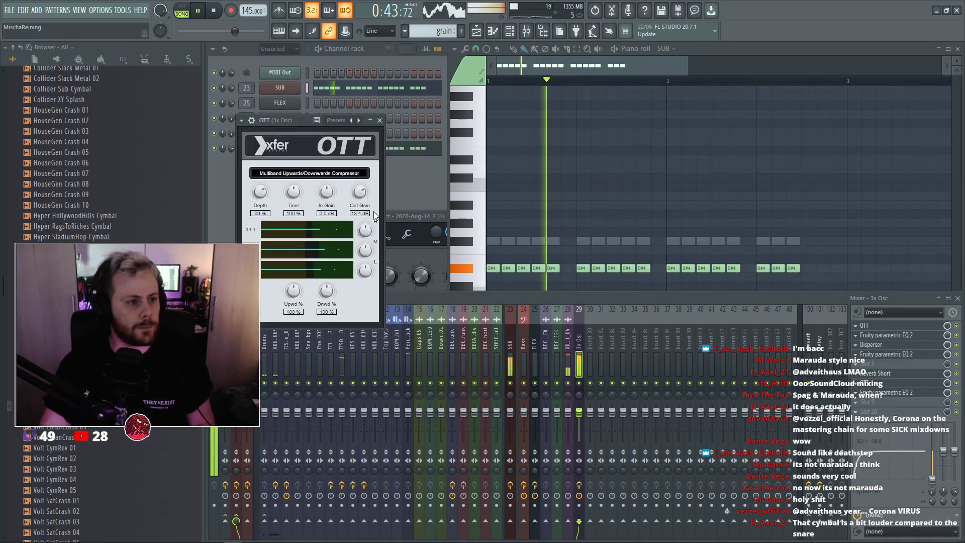
left_click_drag(365, 192, 364, 189)
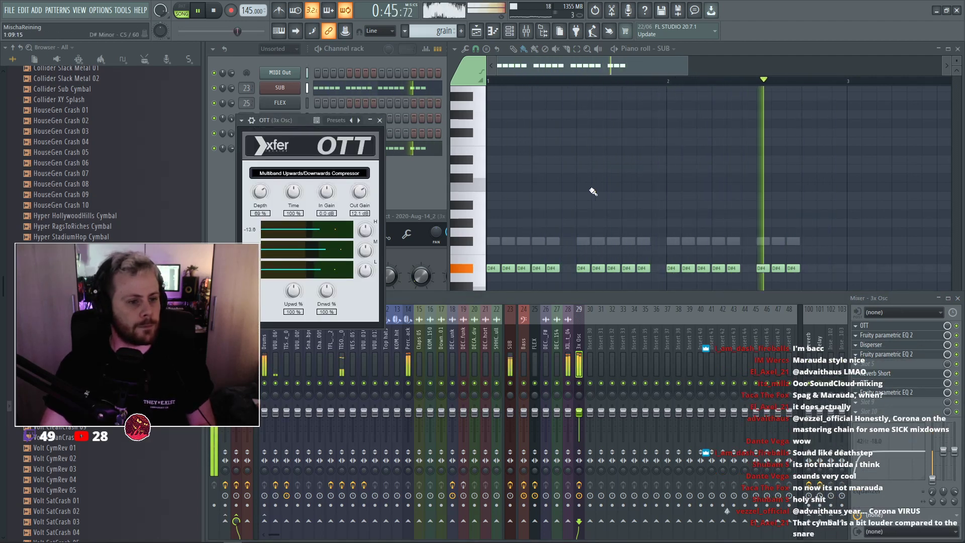
right_click(592, 190)
key("space")
Select all the granulizer notes in the grain pattern and transpose them to F5, auditioning different pitches along the way.
left_click(494, 269)
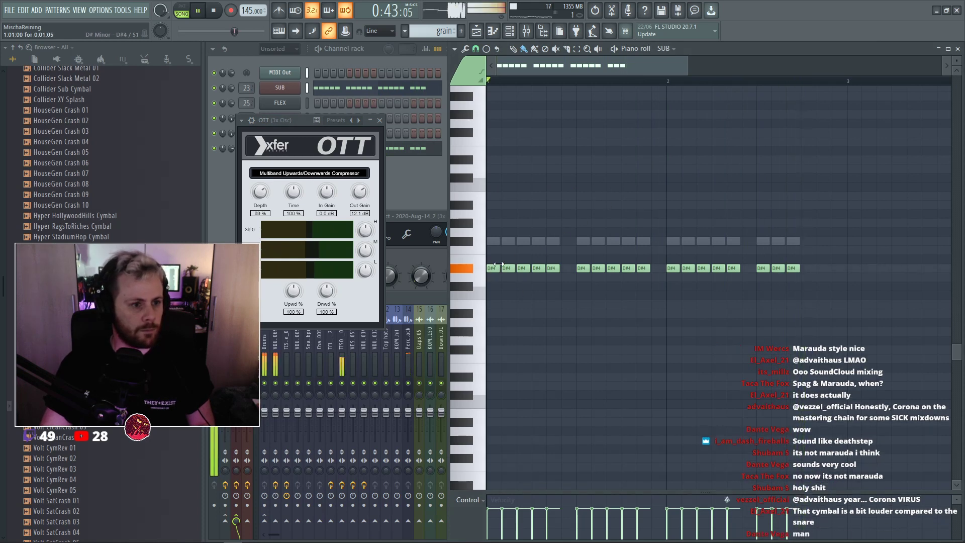
left_click_drag(499, 268, 493, 242)
key("space")
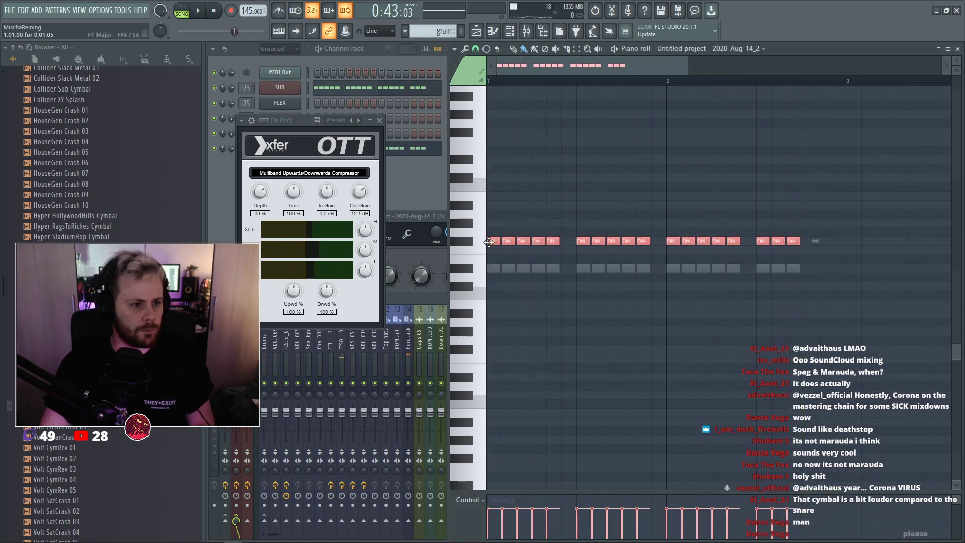
key("ctrl+z")
key("space")
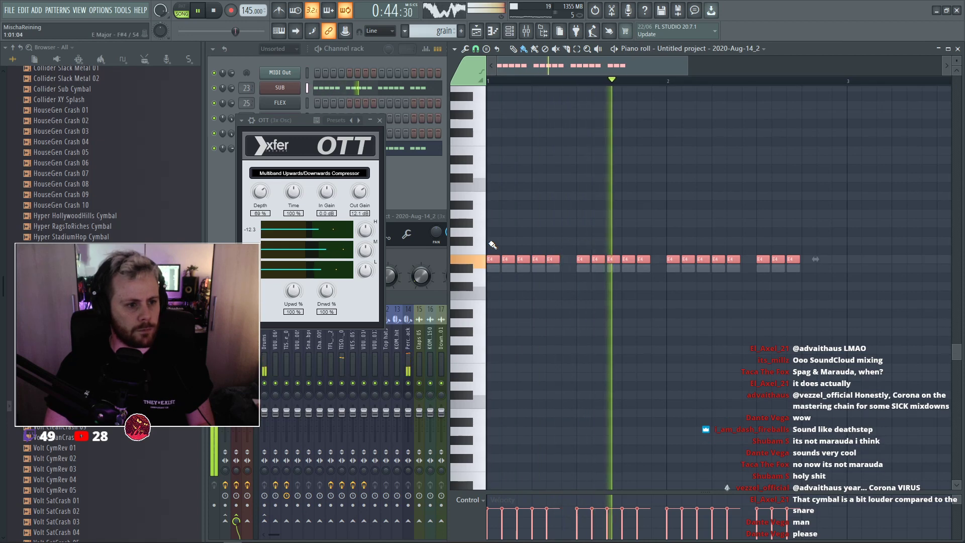
key("shift+Down")
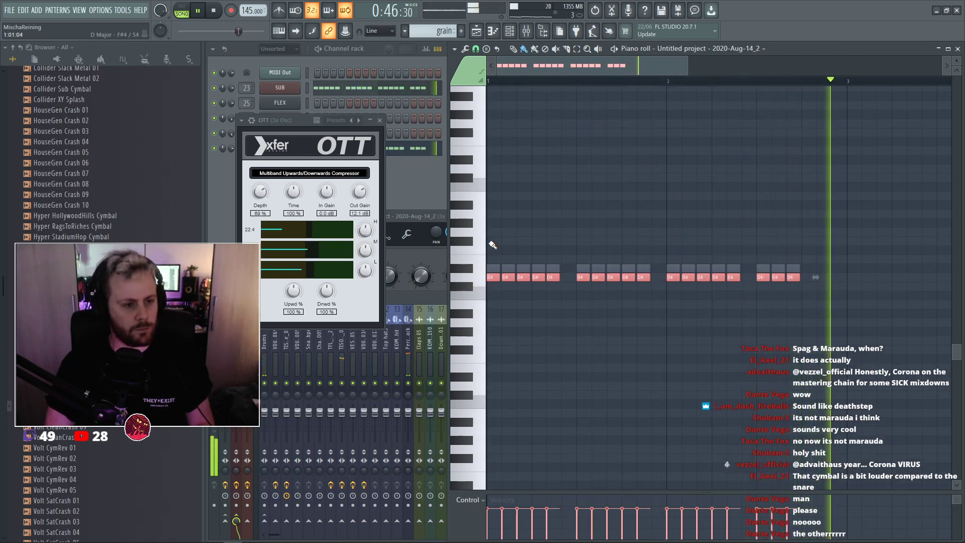
key("shift+Up")
key("shift+Up")
key("shift+Up")
key("shift+Up")
key("shift+Up")
key("shift+Up")
key("shift+Up")
key("shift+Up")
key("shift+Up")
key("shift+Up")
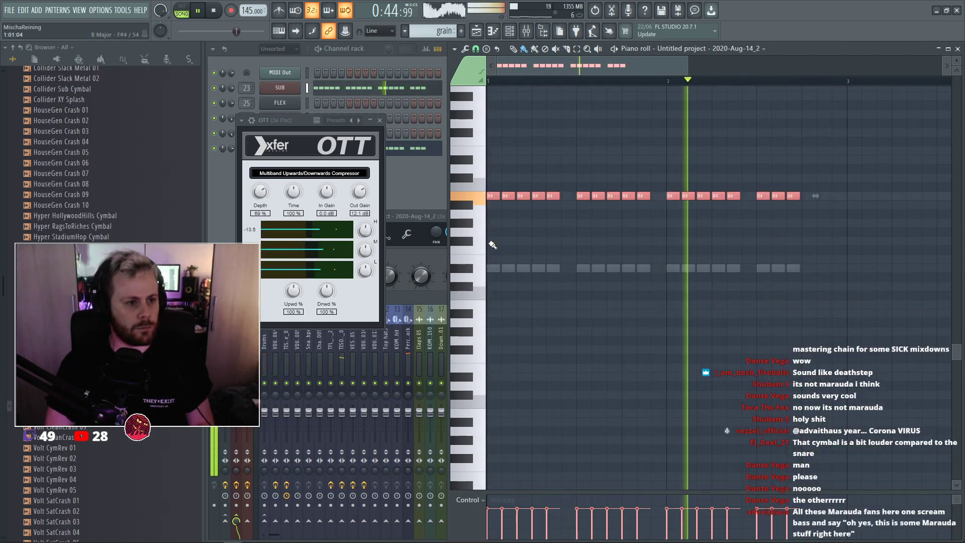
key("shift+Up")
key("shift+Up")
key("shift+Up")
key("shift+Up")
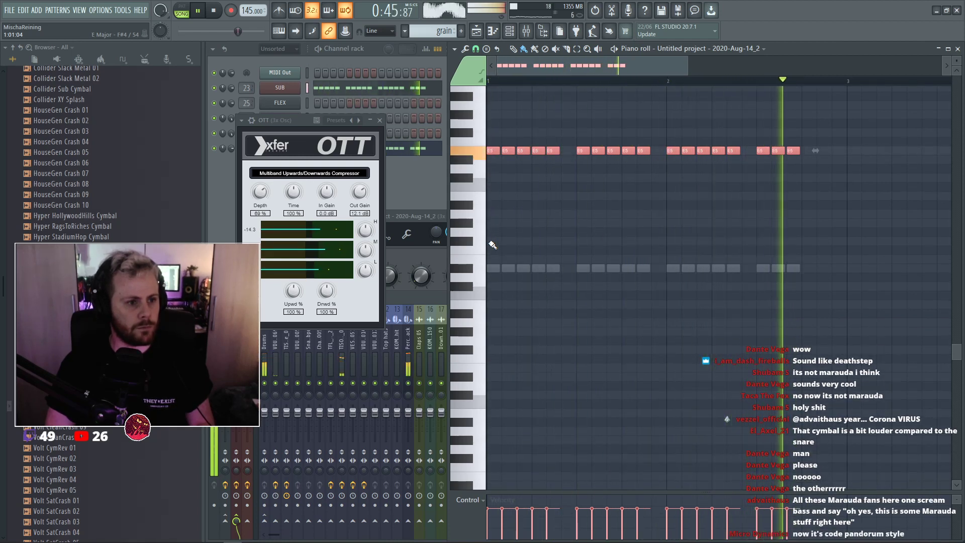
key("shift+Up")
key("space")
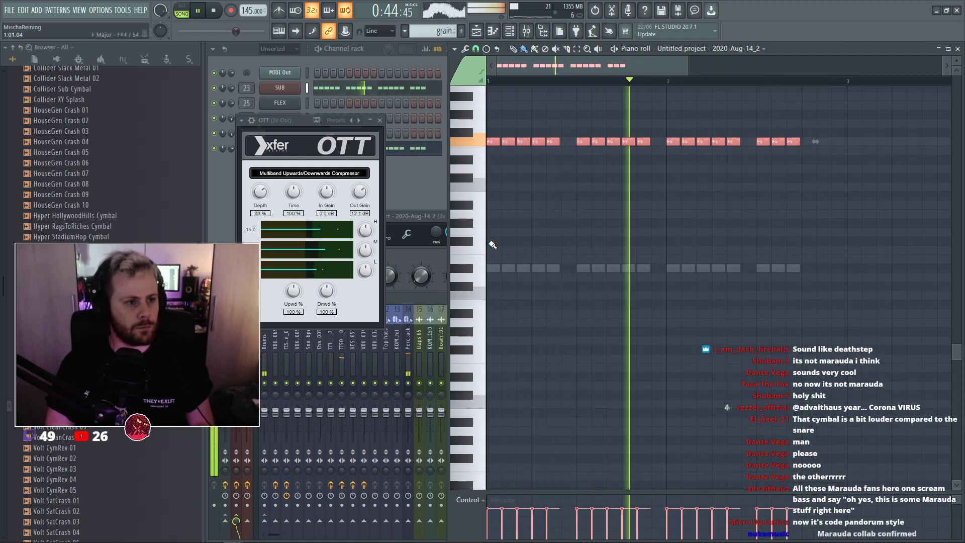
Shorten all the granulizer notes together and raise the open OTT's output gain to 14.9 dB.
scroll(519, 196, "up", 4)
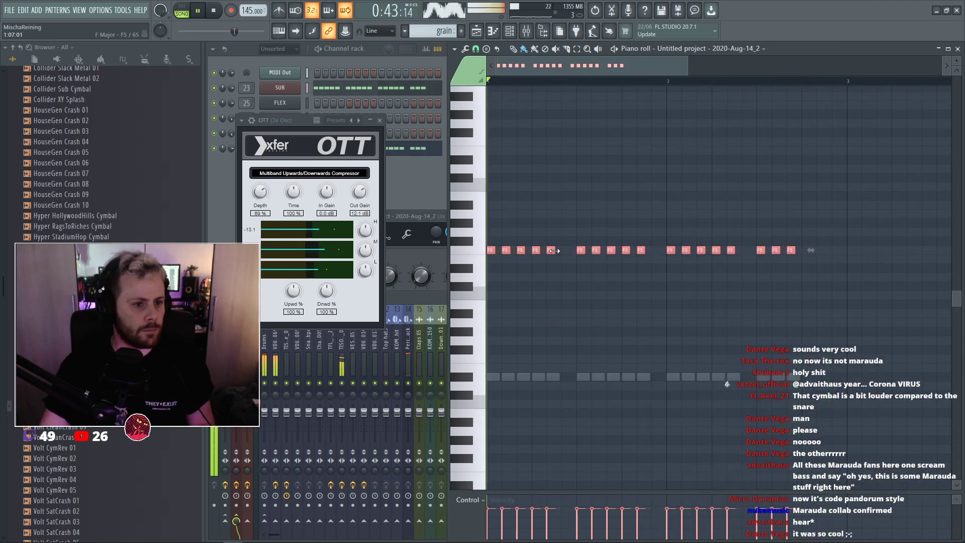
left_click_drag(557, 250, 551, 252)
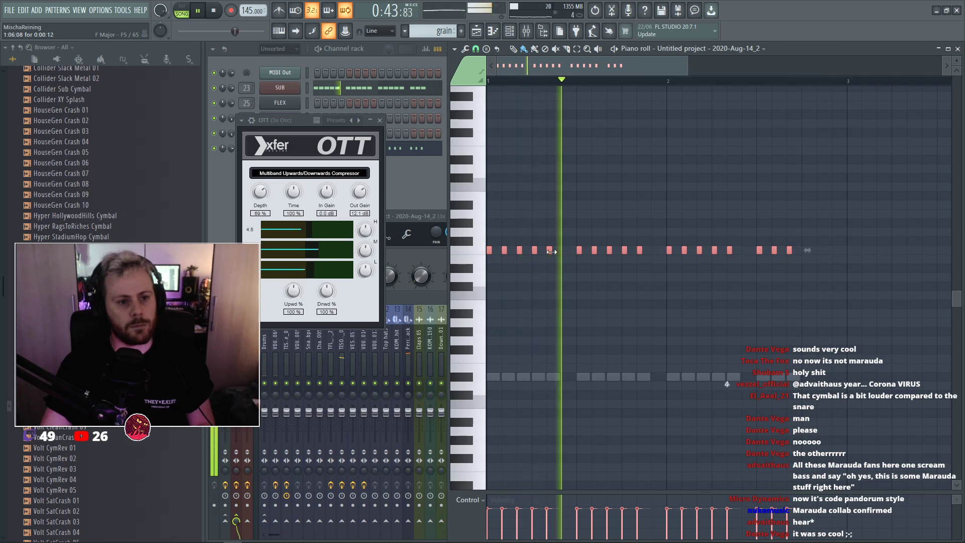
left_click_drag(360, 194, 359, 187)
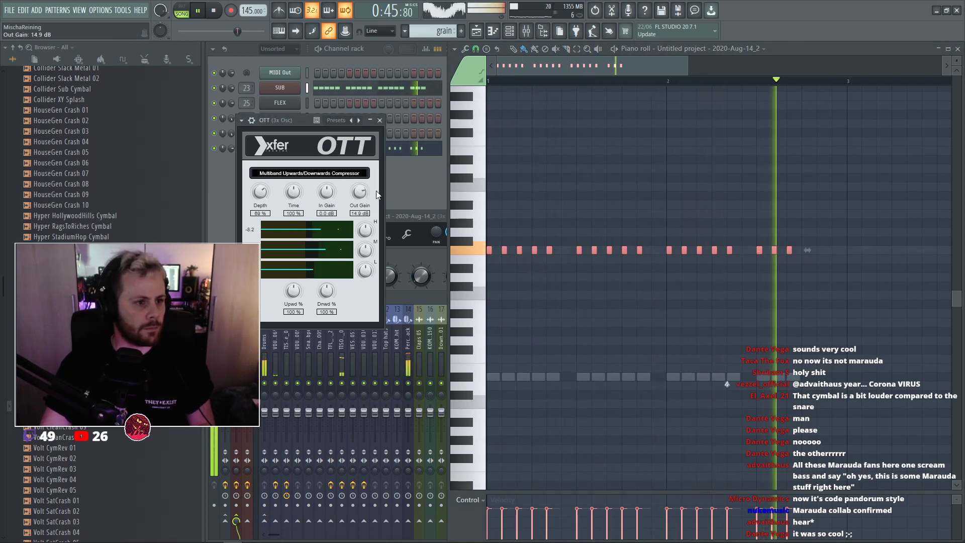
key("space")
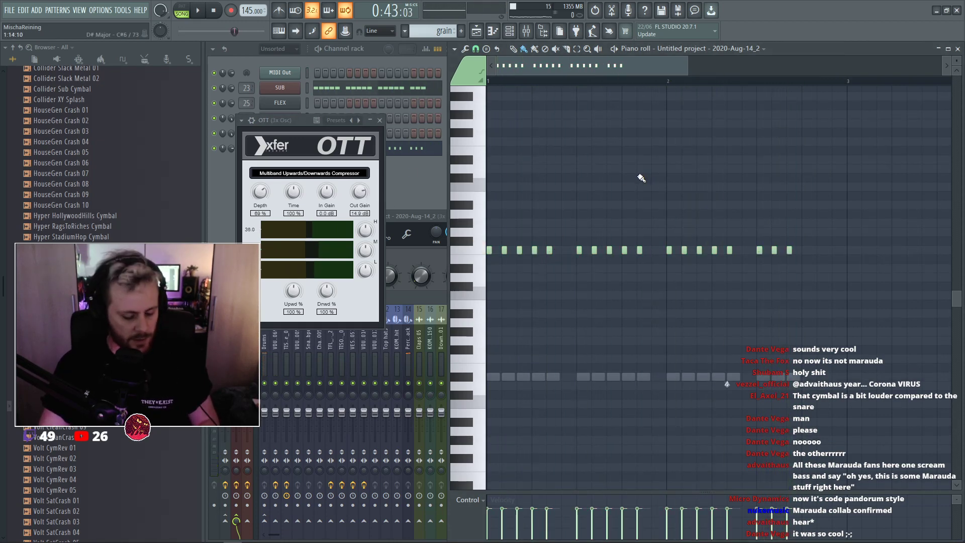
Play the looped grain section in the playlist and check how it sits with the drum tracks.
key("F5")
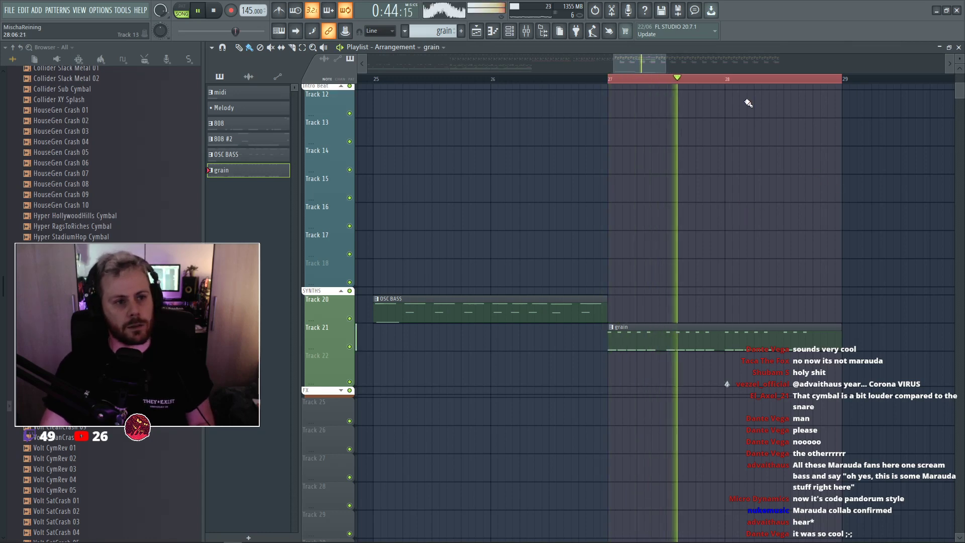
scroll(612, 123, "up", 5)
key("space")
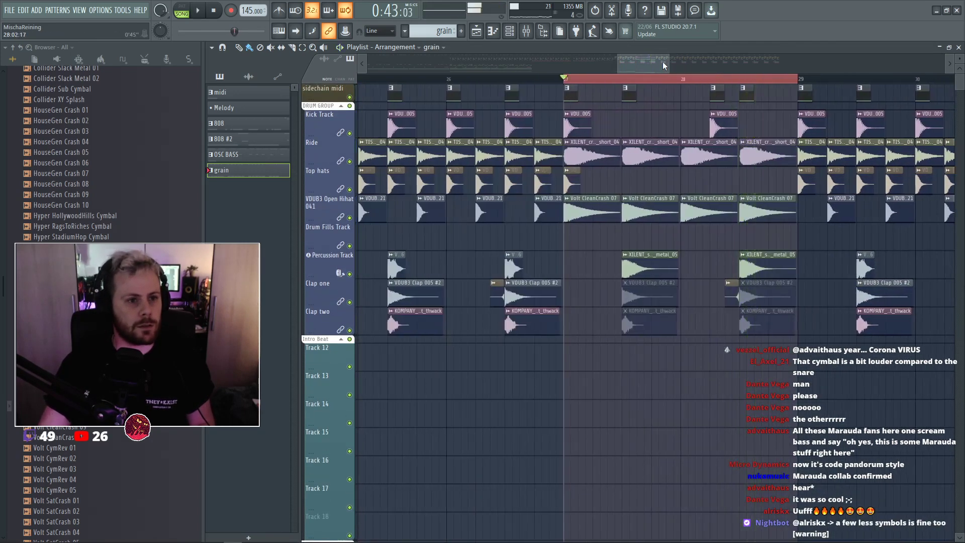
key("space")
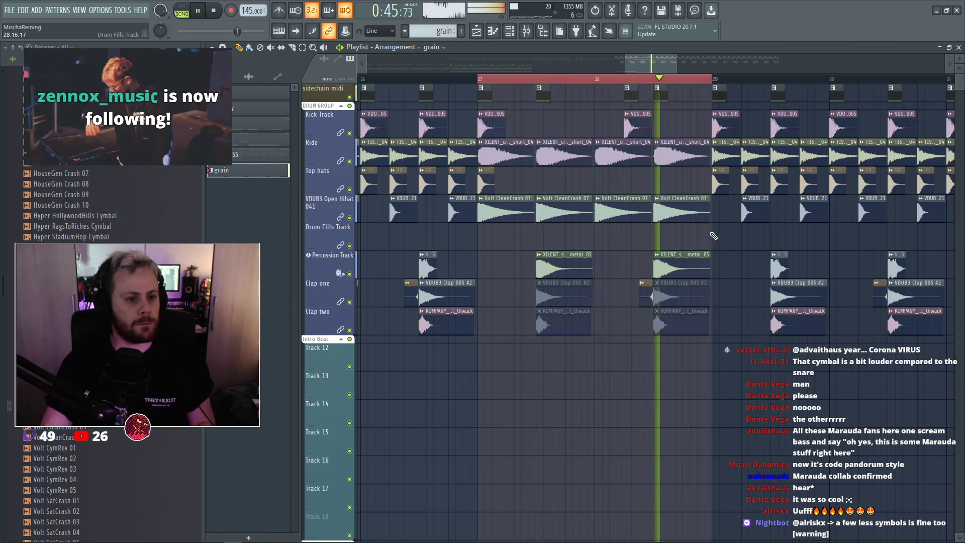
key("space")
key("space")
scroll(696, 401, "down", 4)
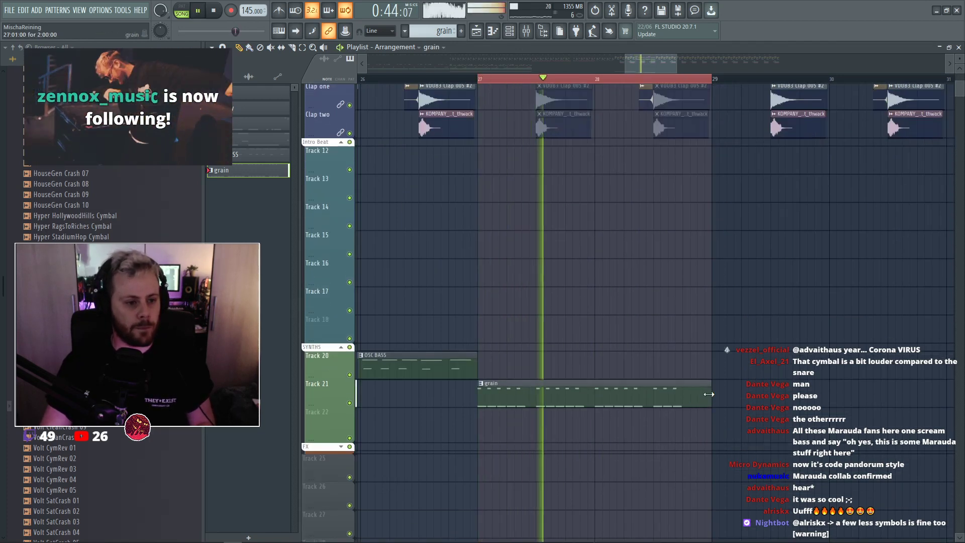
key("space")
key("F6")
key("F6")
scroll(622, 172, "up", 4)
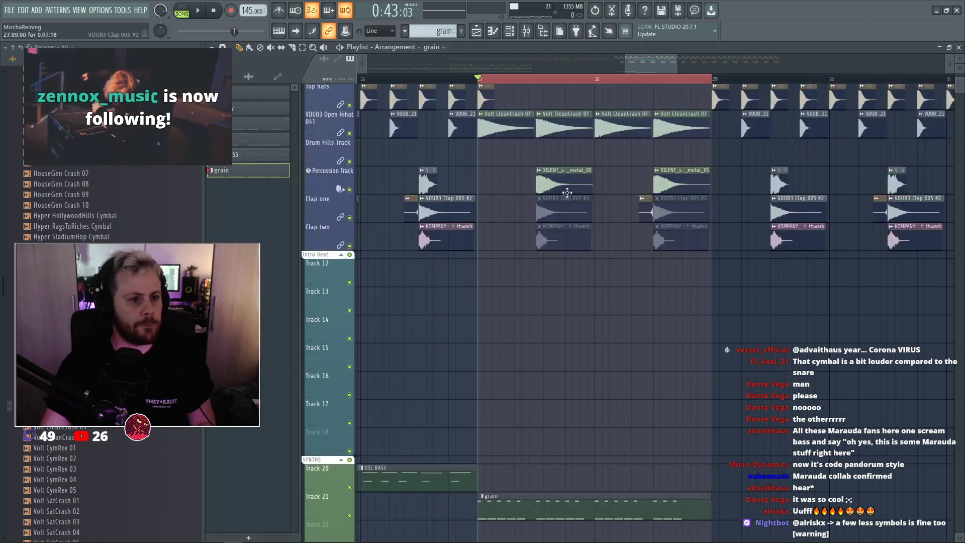
Boost the gain of the XILENT_snare_metal_05 sample and adjust its fade-out in the precomputed effects.
double_click(564, 185)
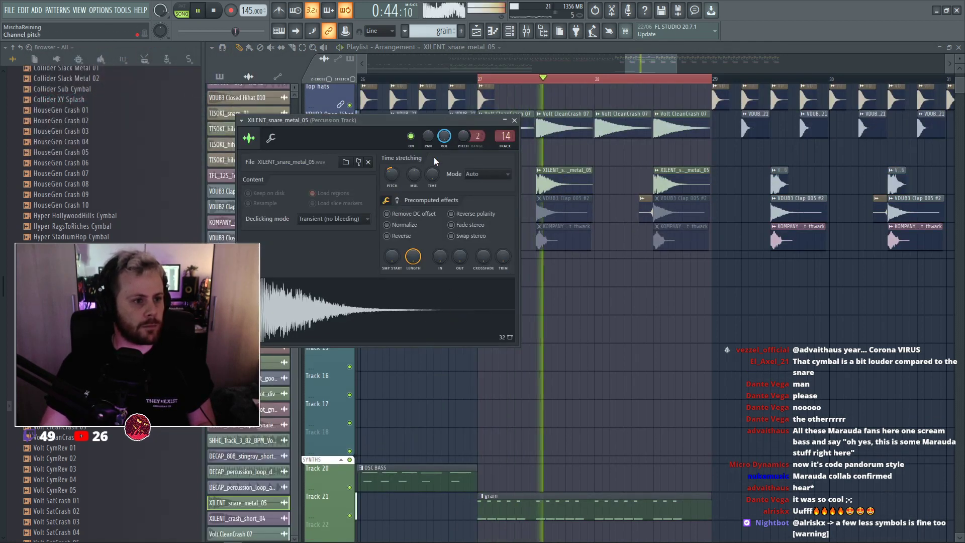
left_click(397, 200)
left_click_drag(393, 221, 392, 200)
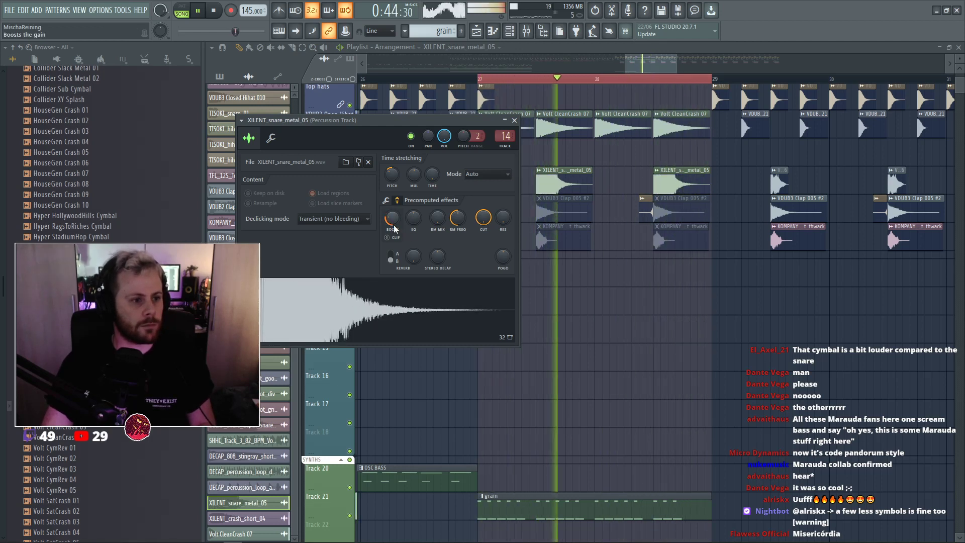
left_click(386, 200)
left_click_drag(454, 256, 460, 266)
left_click(404, 225)
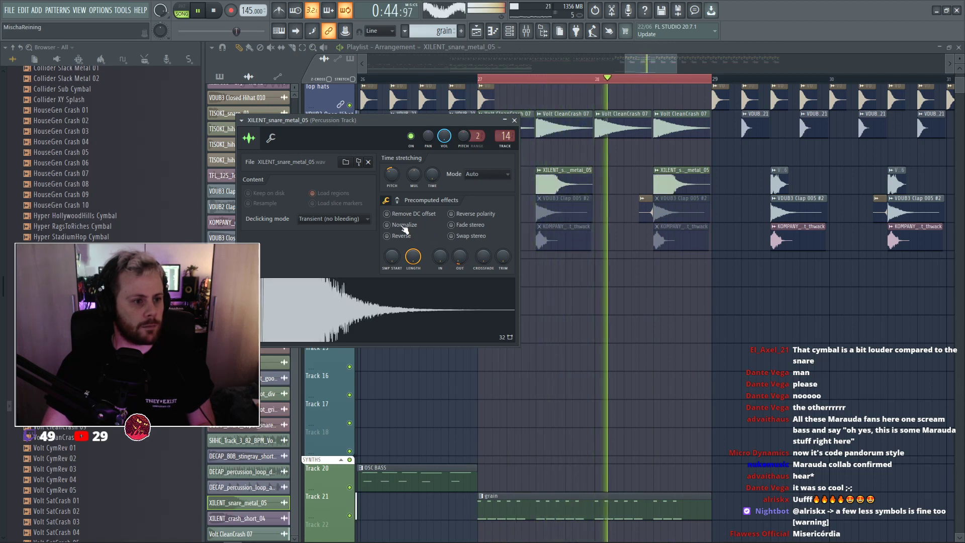
left_click(397, 200)
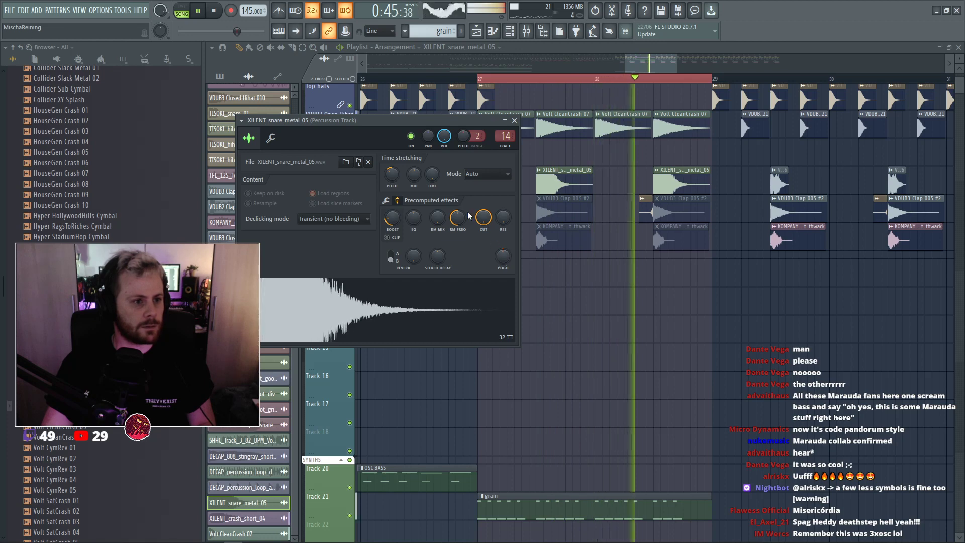
key("space")
Insert Fruity parametric EQ 2 on the Percussion Track mixer channel, cutting bands 1, 3 and 6 and raising bands 2 and 4.
key("F9")
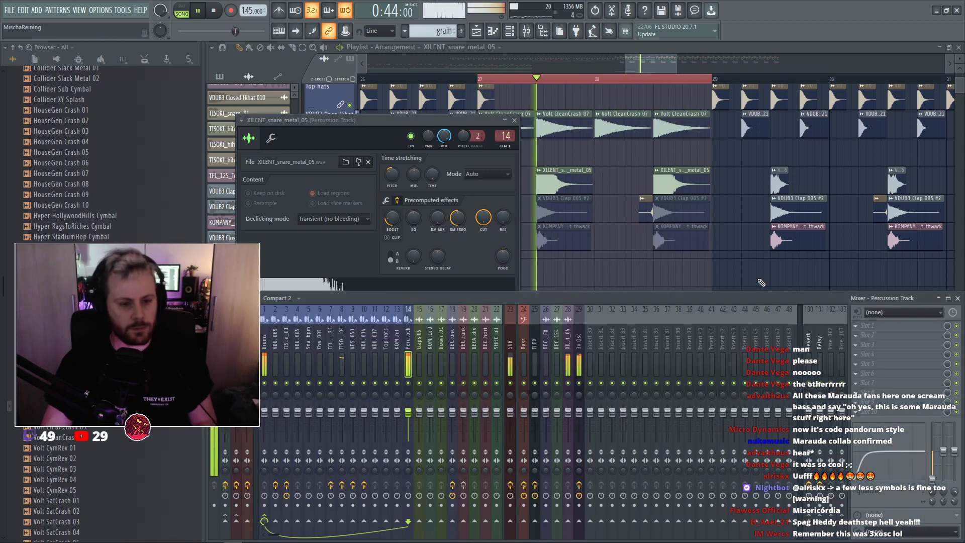
key("space")
left_click(856, 335)
left_click(668, 521)
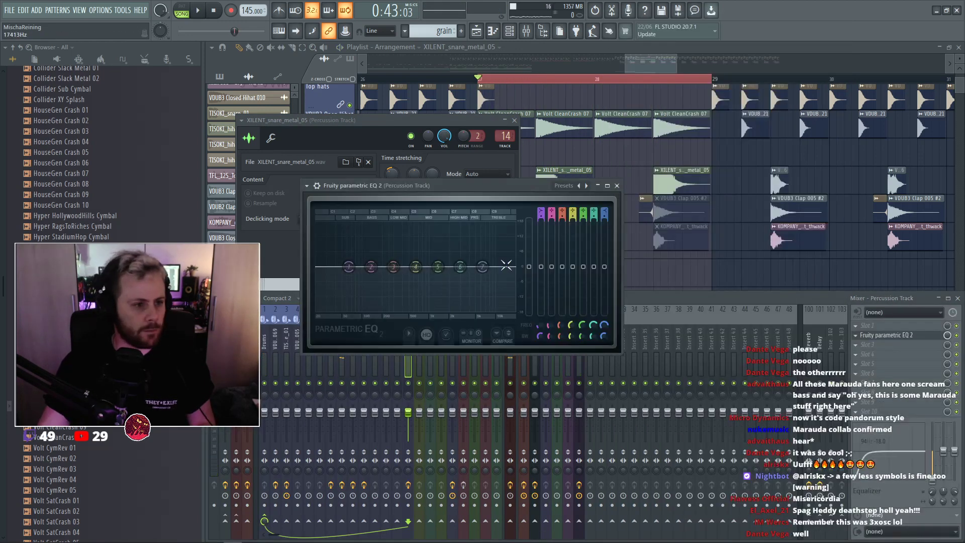
key("space")
left_click_drag(390, 264, 420, 253)
left_click_drag(458, 275, 435, 271)
key("space")
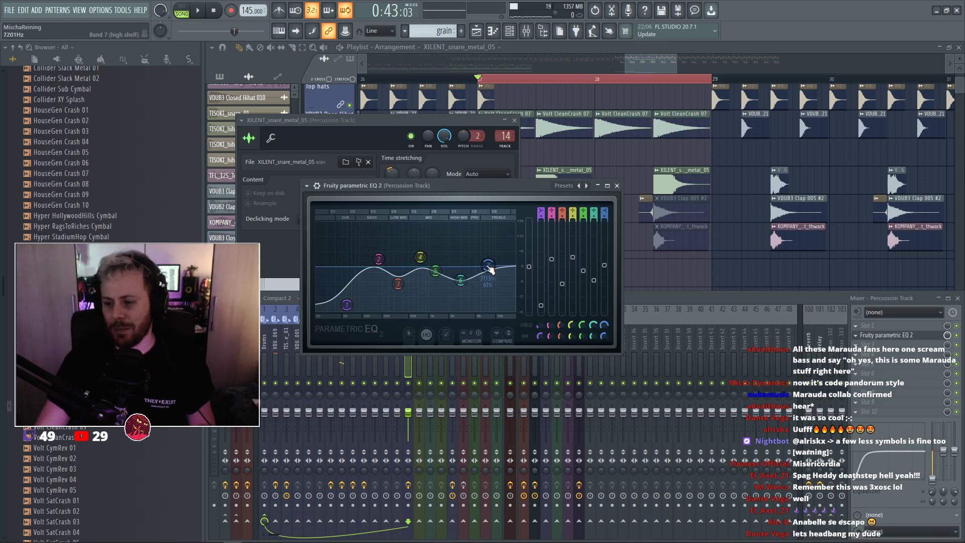
Reset the XILENT_snare_metal_05 time-stretching pitch shift to 0 cents while the loop plays.
key("F5")
key("space")
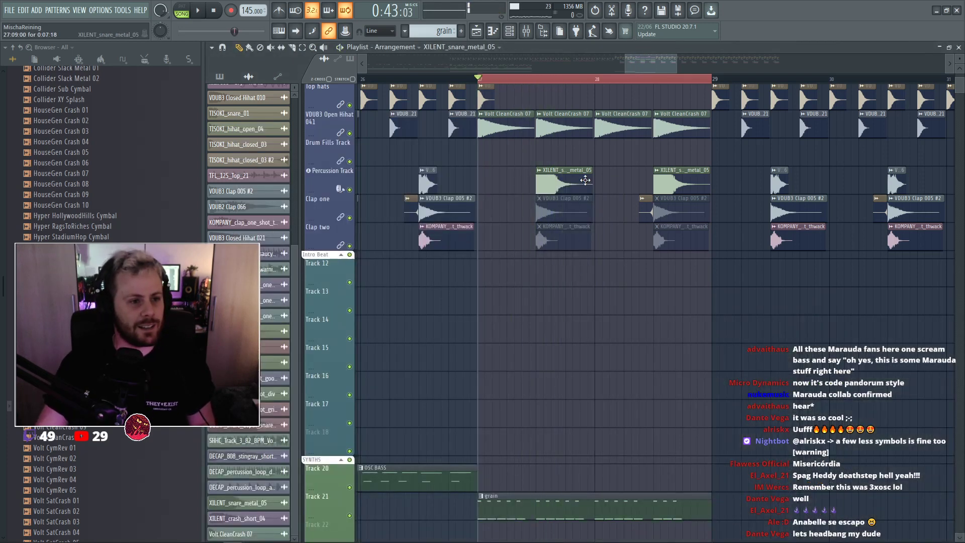
double_click(555, 189)
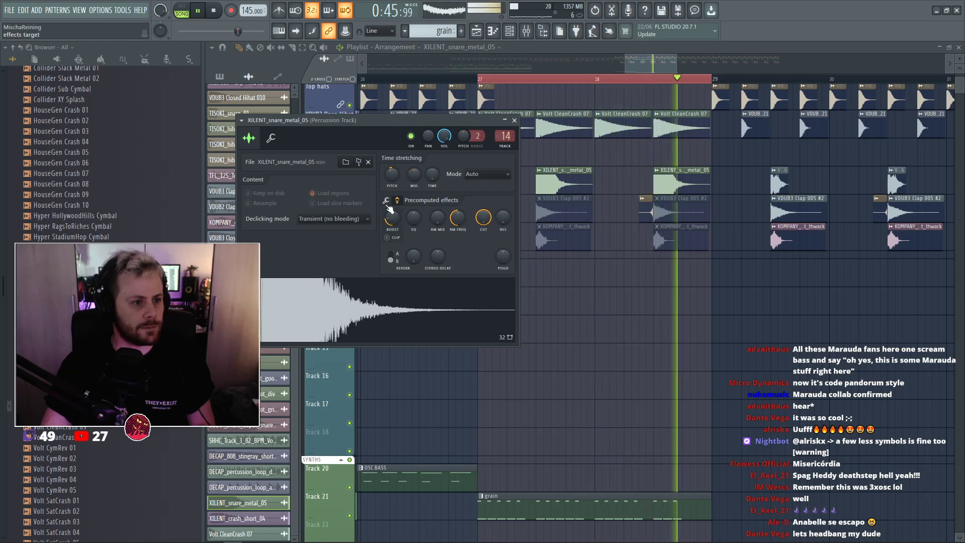
right_click(392, 174)
left_click(400, 181)
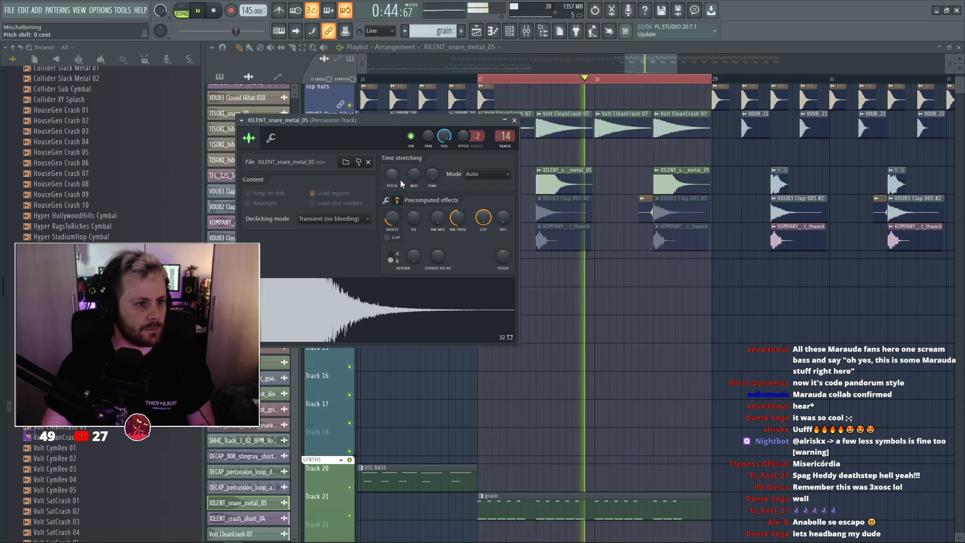
key("Escape")
scroll(583, 226, "up", 3)
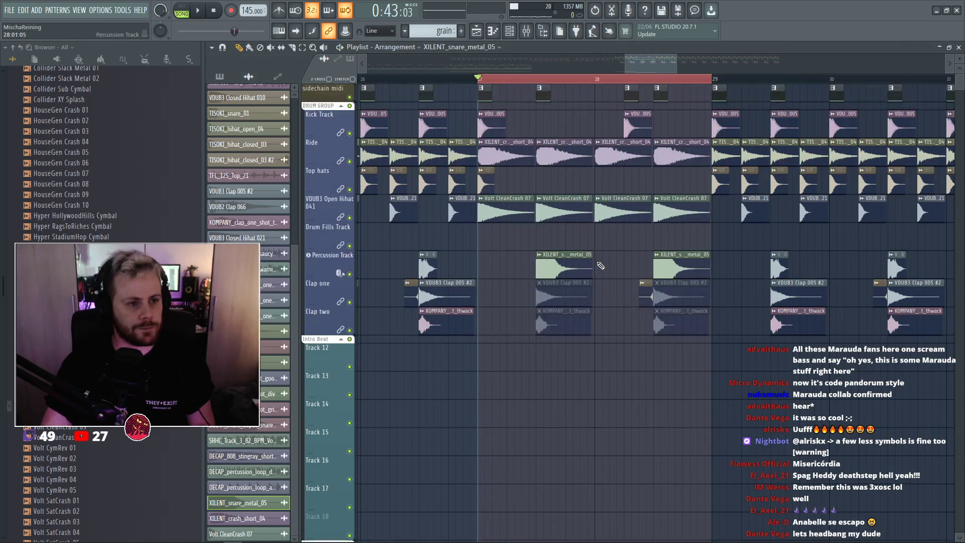
Open the granulizer from the Unsorted channels and adjust its wave spacing while the loop plays.
scroll(596, 251, "down", 12)
key("F6")
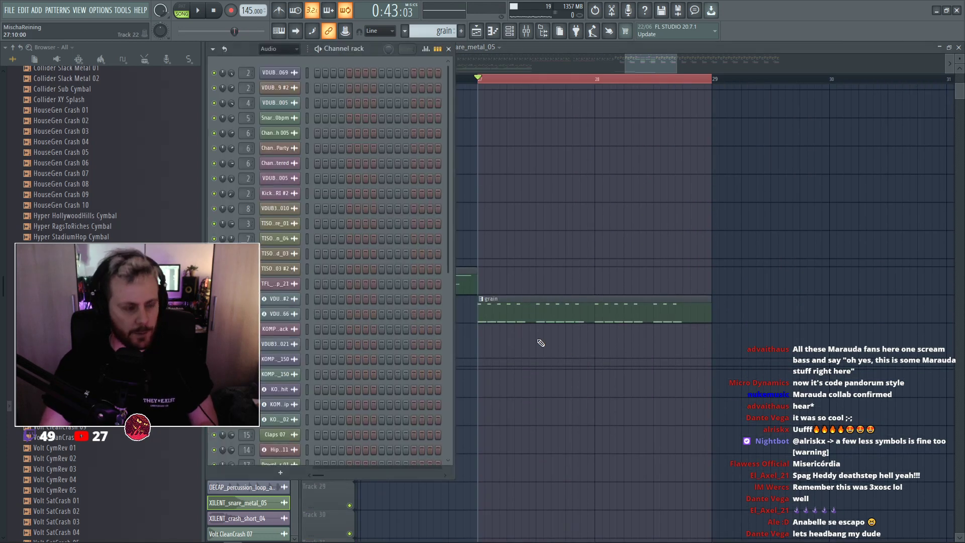
left_click(274, 82)
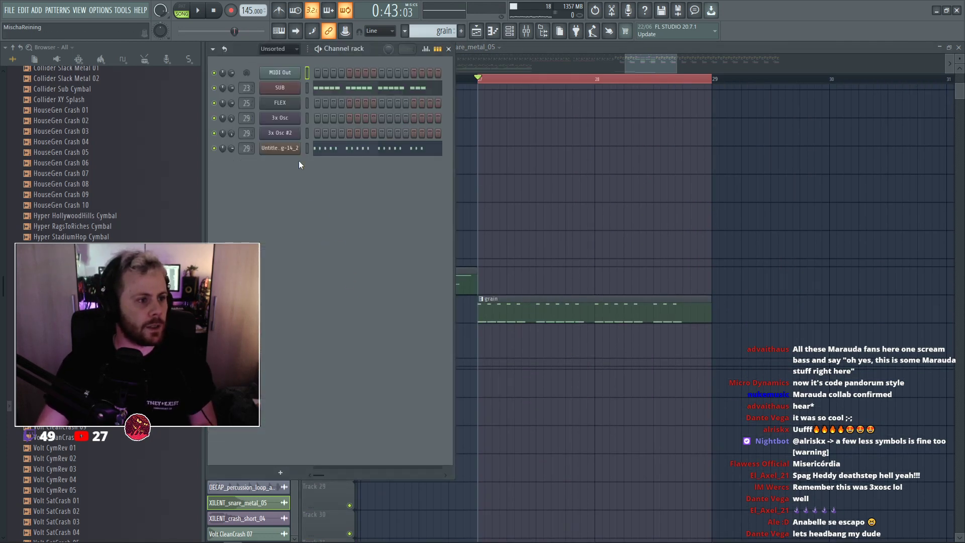
left_click(280, 148)
left_click_drag(335, 219, 368, 225)
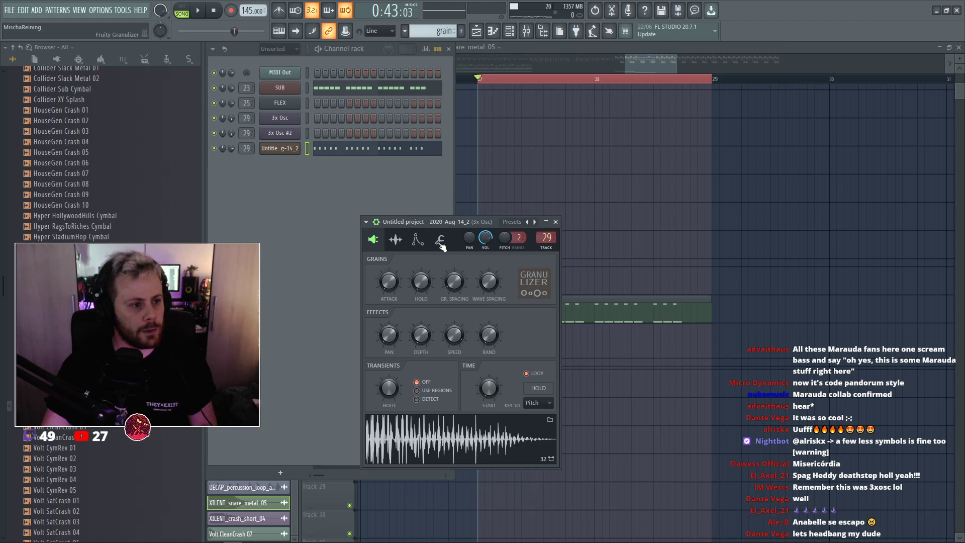
key("space")
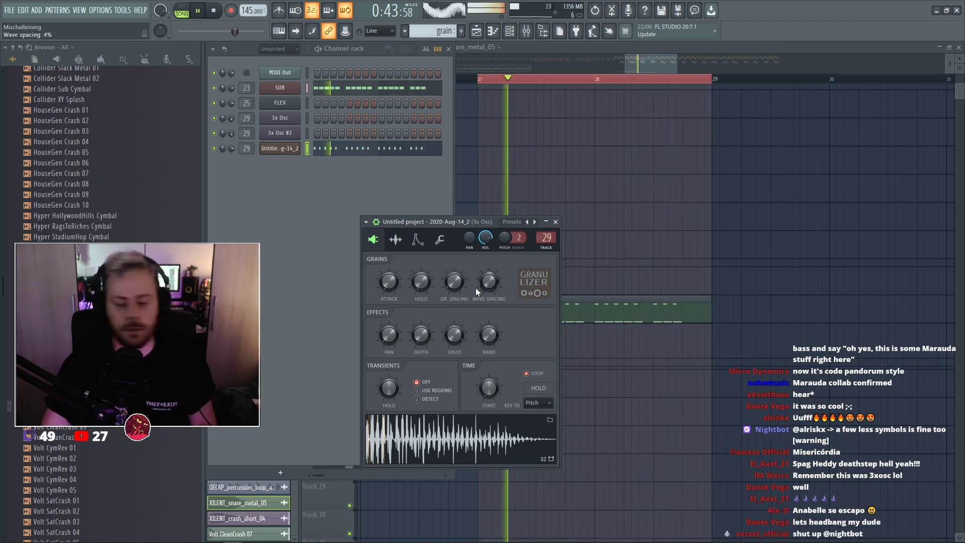
key("space")
key("space")
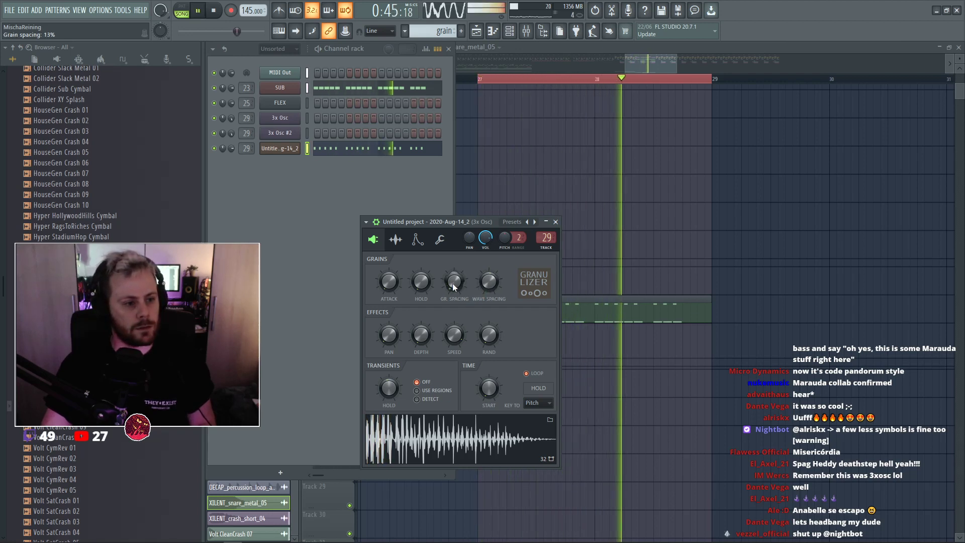
mouse_move(495, 284)
left_mouse_down()
mouse_move(494, 266)
mouse_move(493, 289)
mouse_move(492, 278)
left_mouse_up()
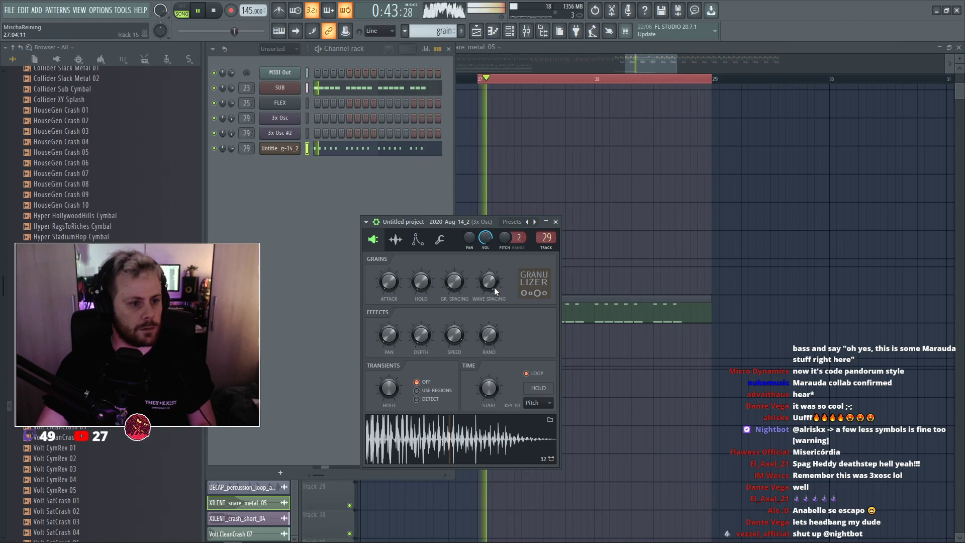
Sweep the granulizer's grain spacing between 21% and 199%, try a wave spacing of 49%, and replay the loop.
left_click_drag(456, 285, 456, 269)
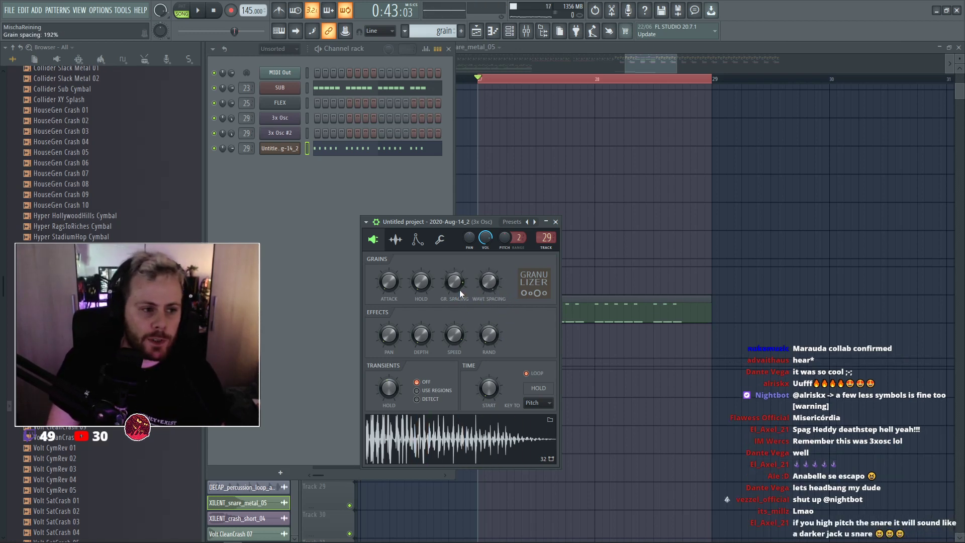
left_click_drag(459, 284, 459, 277)
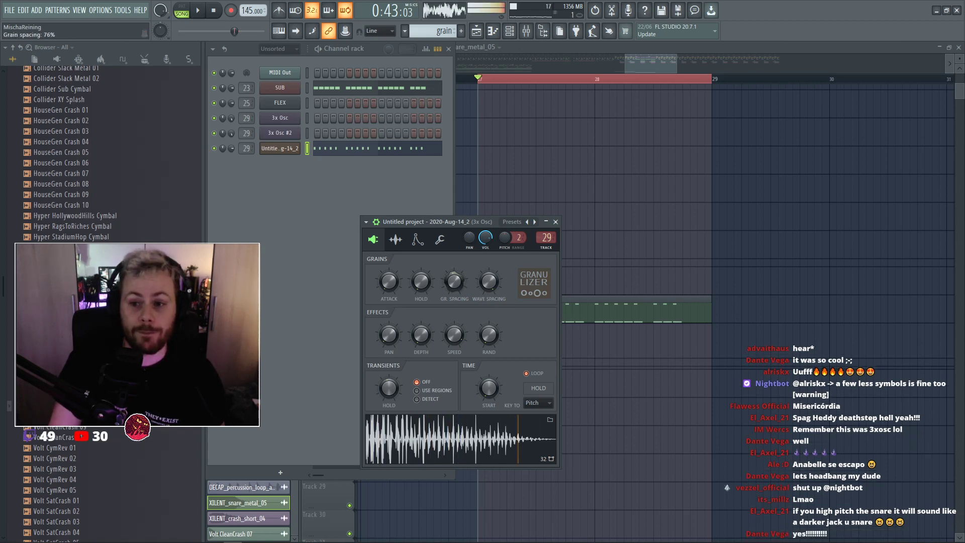
left_click_drag(454, 281, 454, 286)
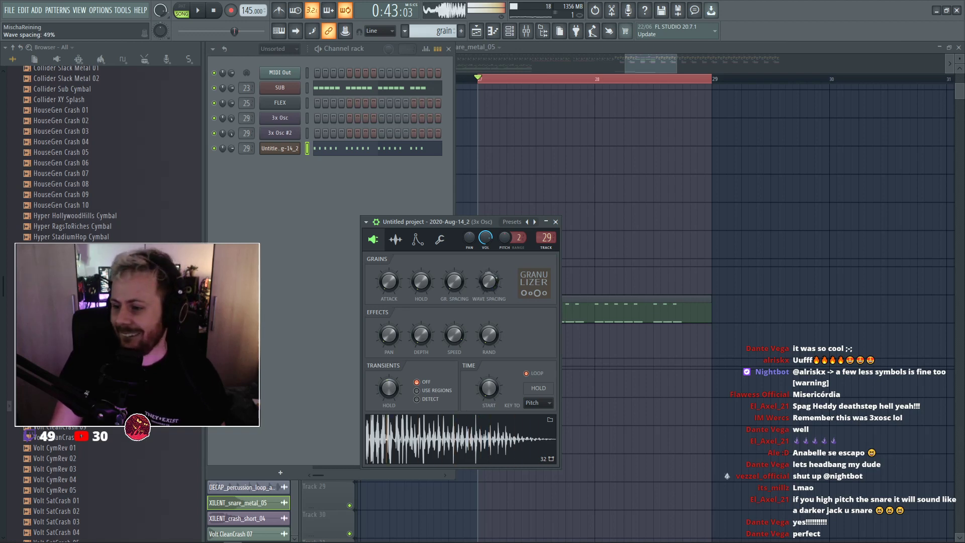
mouse_move(488, 281)
left_mouse_down()
mouse_move(504, 312)
mouse_move(489, 291)
left_mouse_up()
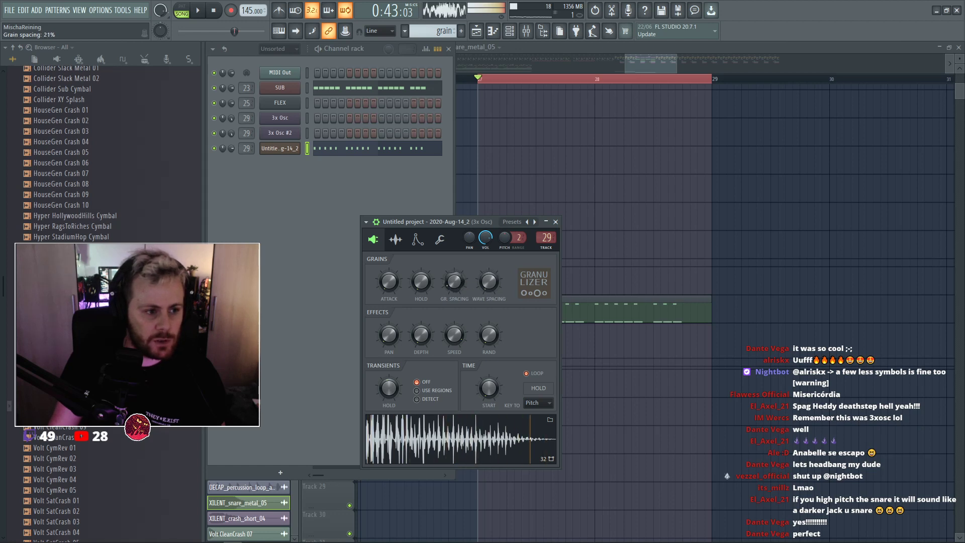
left_click_drag(454, 282, 453, 271)
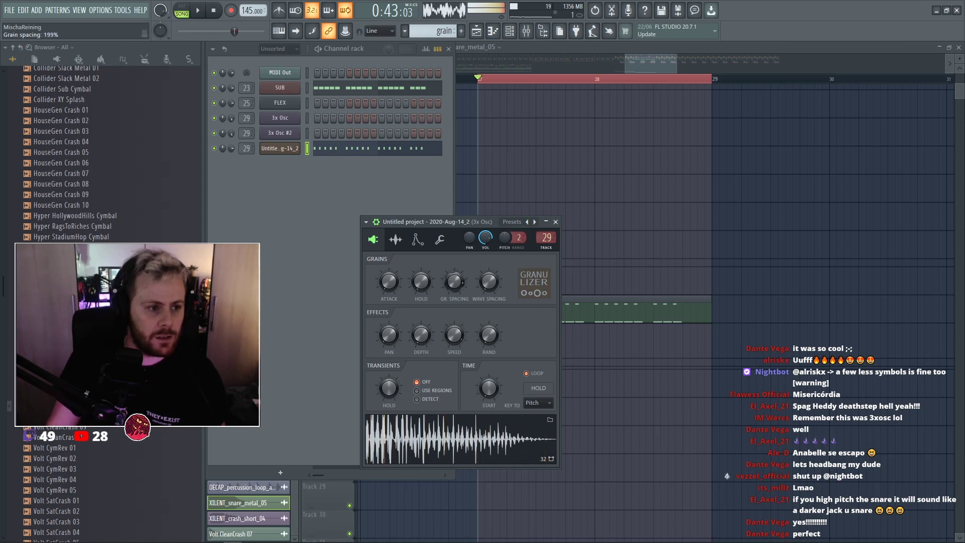
right_click(621, 195)
key("space")
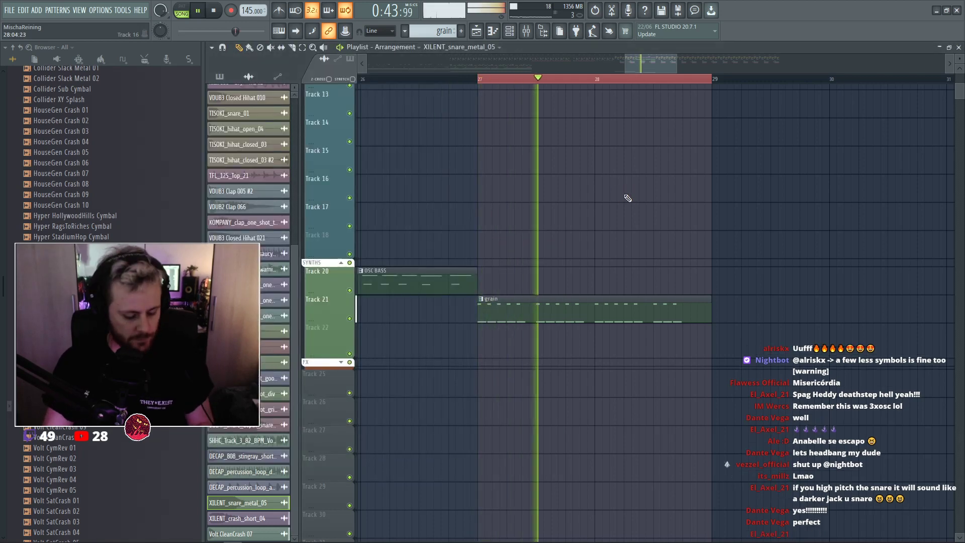
key("F5")
key("space")
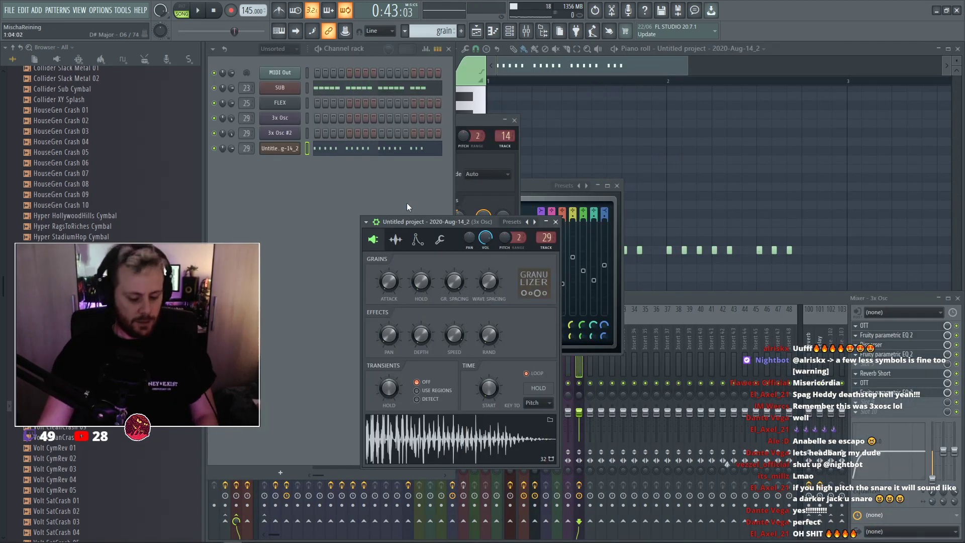
Show the whole arrangement in the playlist, clear the loop selection and place the playhead at bar 27.
key("F5")
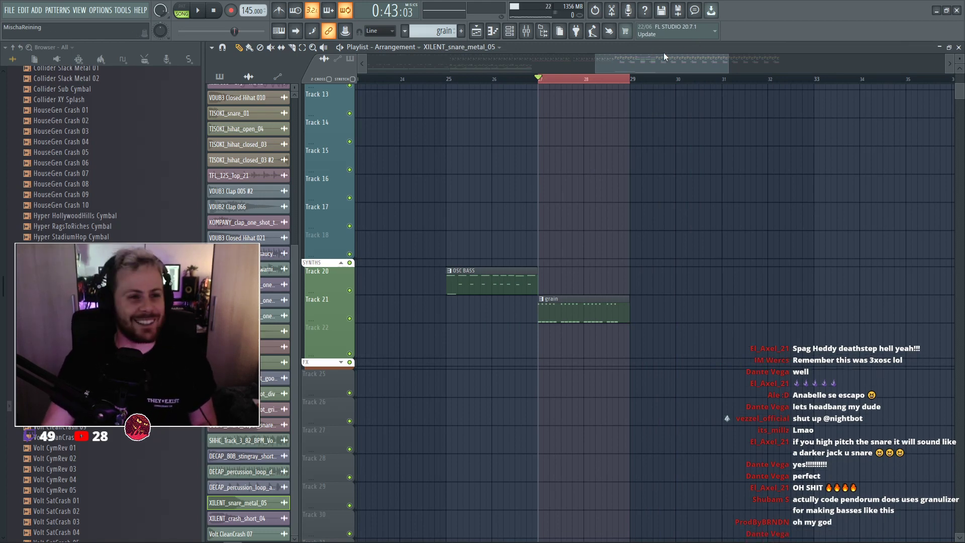
left_click_drag(727, 60, 777, 69)
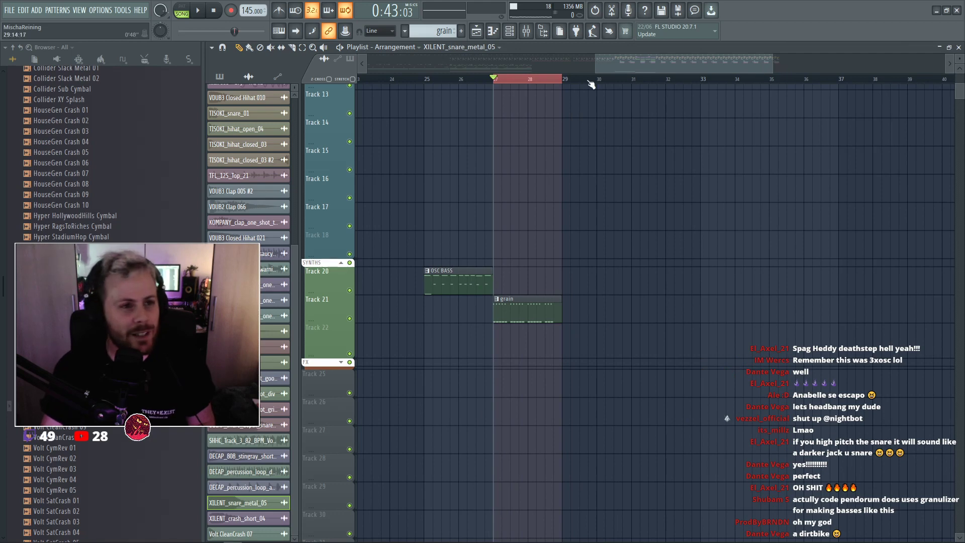
left_click_drag(596, 67, 367, 67)
scroll(689, 134, "down", 2)
scroll(681, 145, "up", 5)
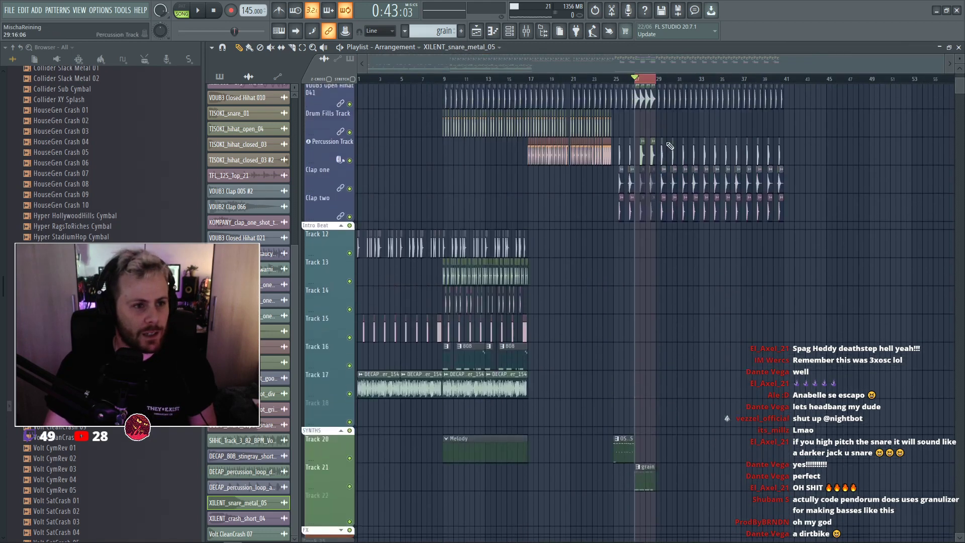
key("space")
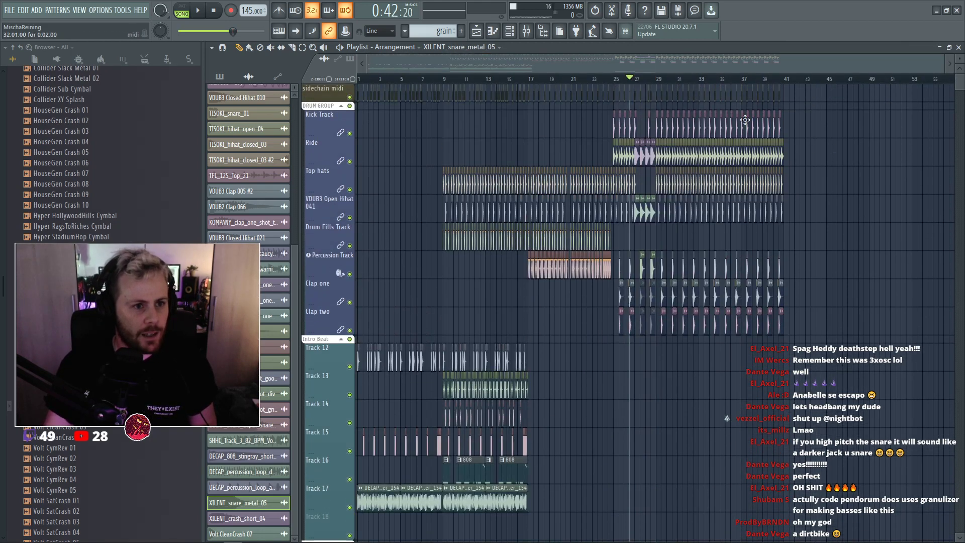
left_click(641, 78)
left_click(635, 78)
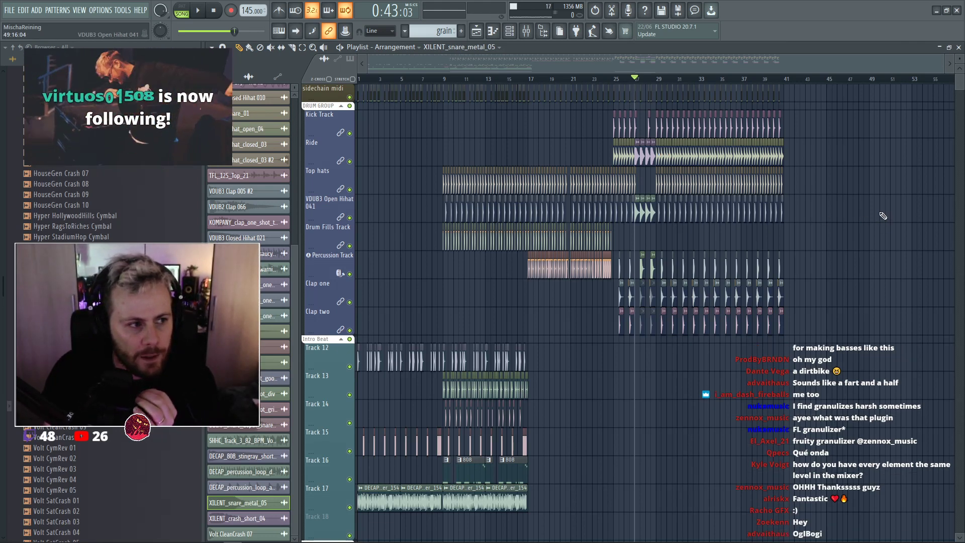
Collapse the Drum Group and Intro Beat track groups in the playlist.
left_click(340, 105)
left_click(341, 137)
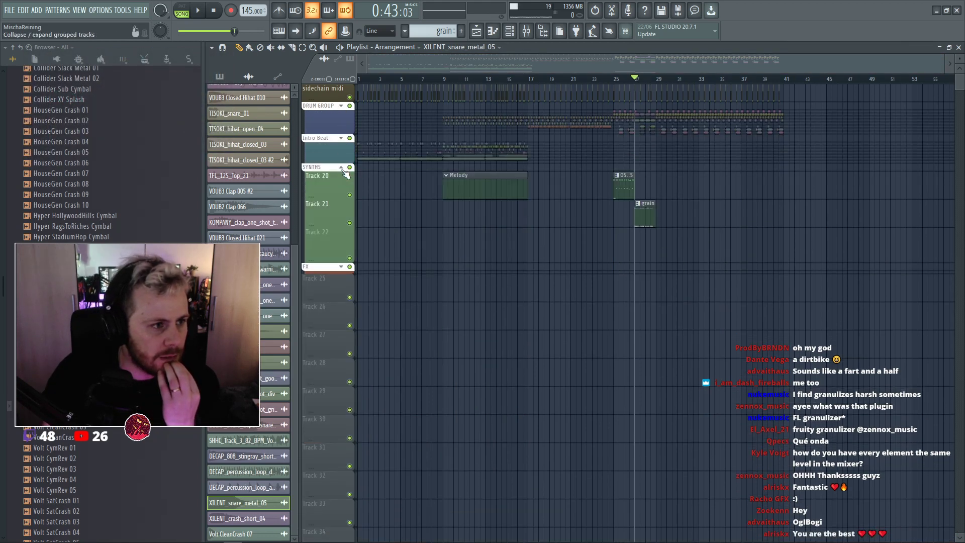